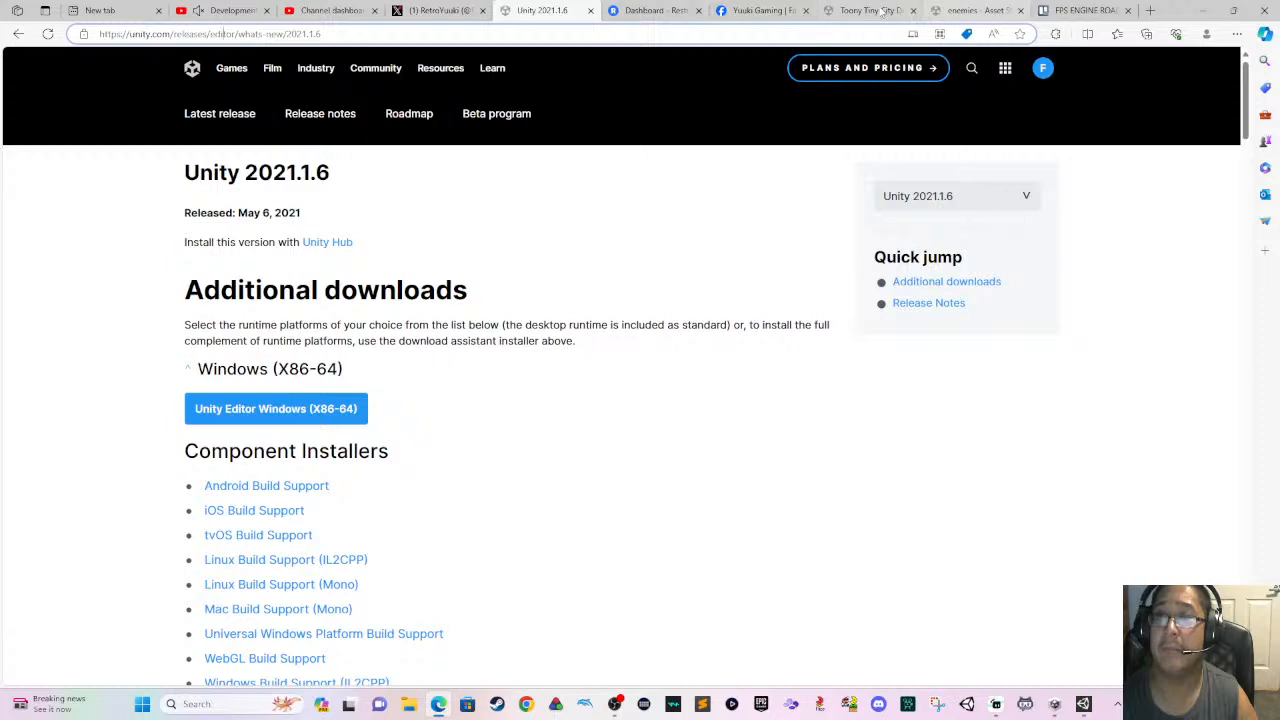
- Search the Unity Asset Store for "fps engine"
left_click(880, 12)
left_click(692, 100)
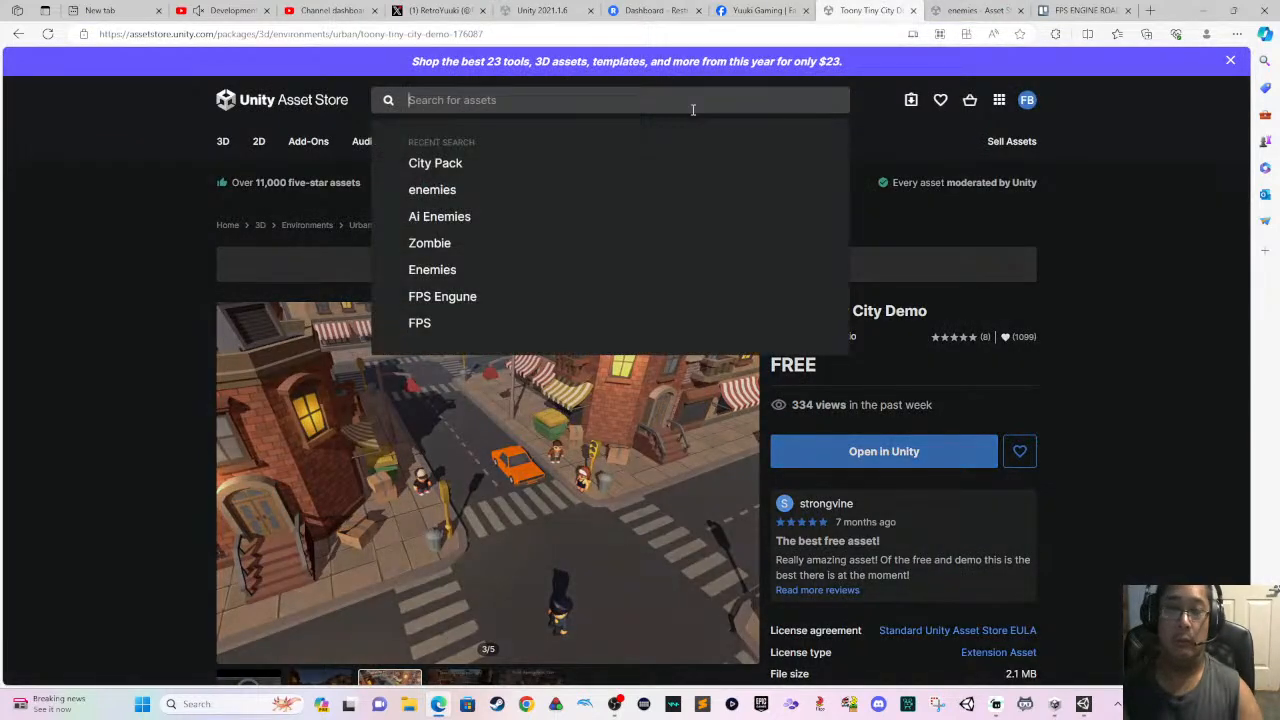
type("FS")
key("BackSpace")
type("PS")
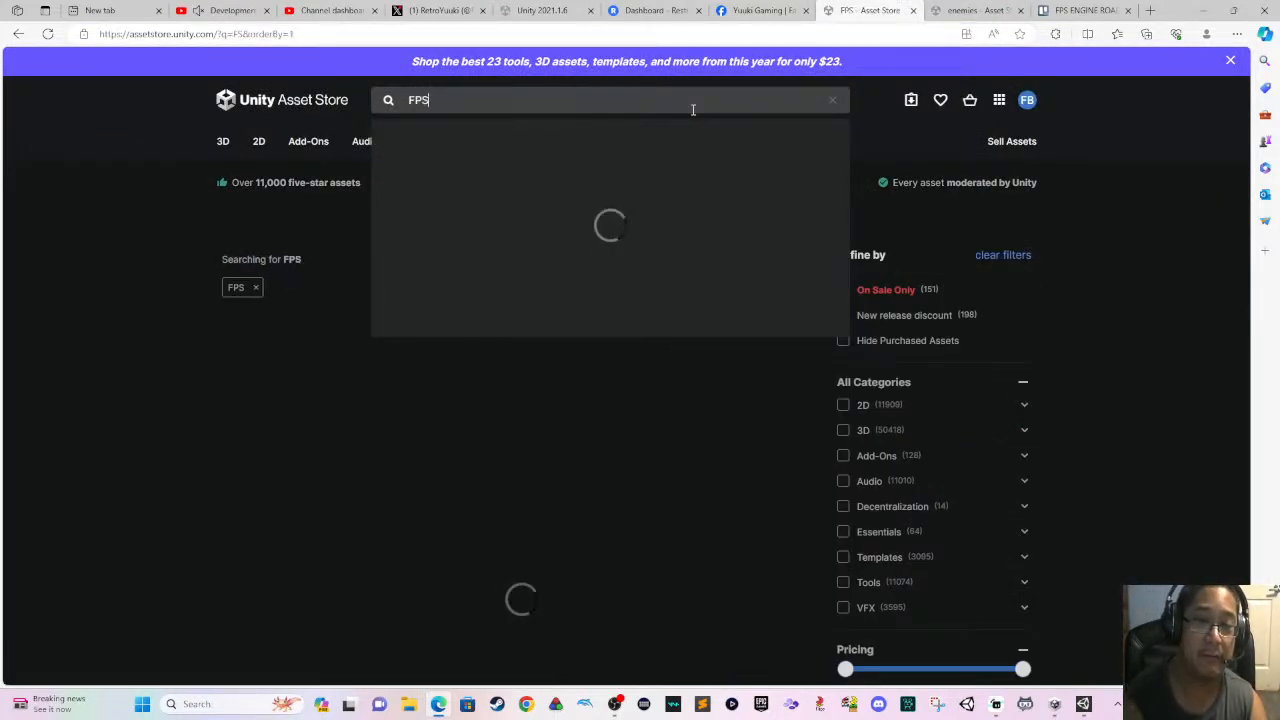
type(" Engine")
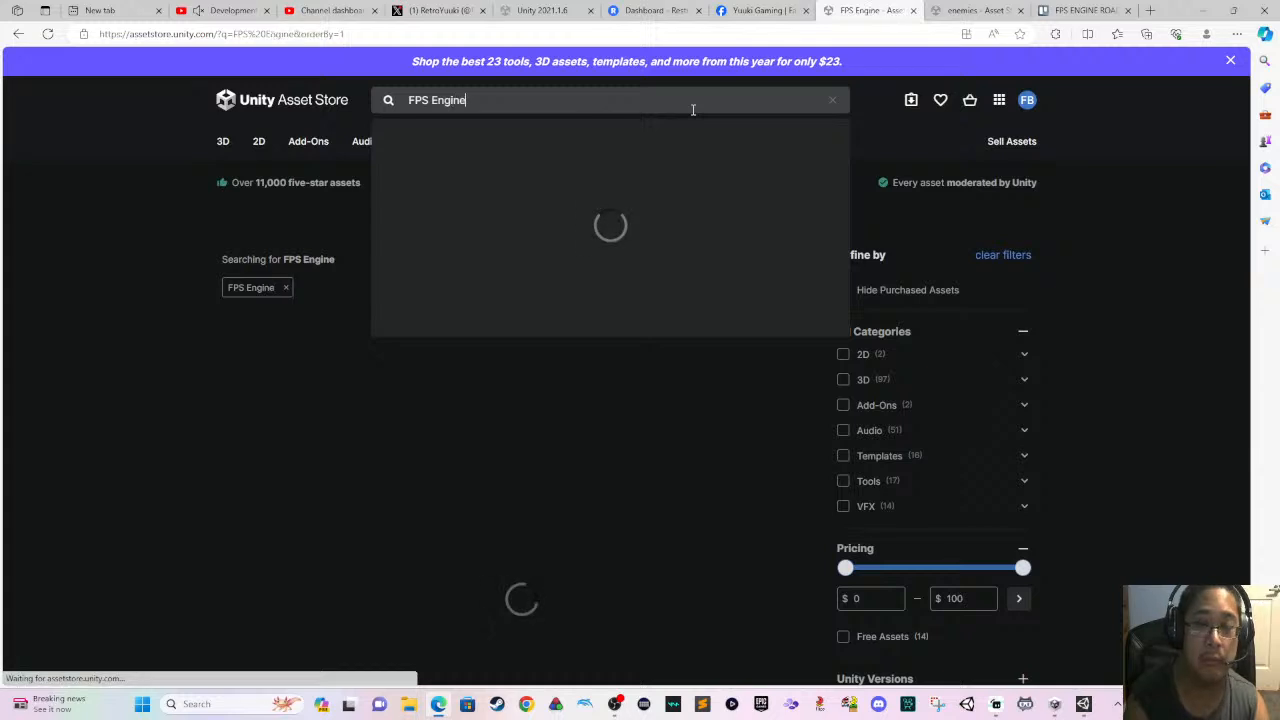
left_click(686, 145)
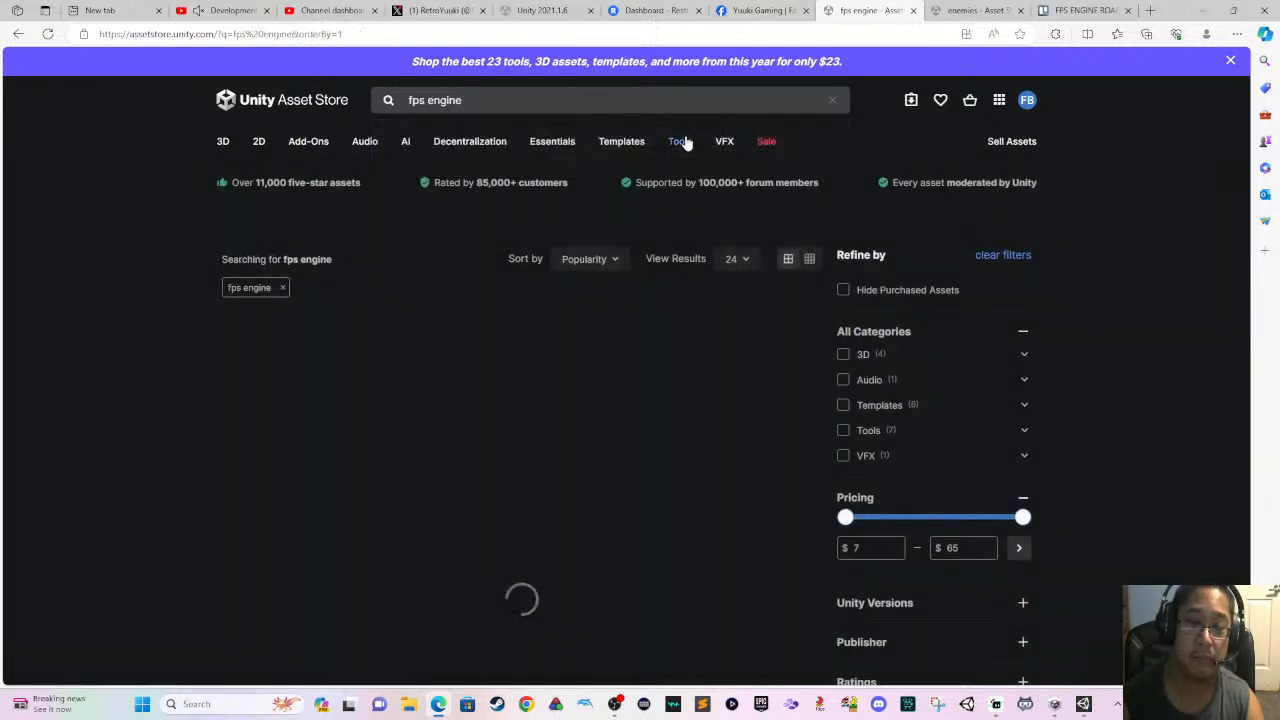
mouse_move(683, 141)
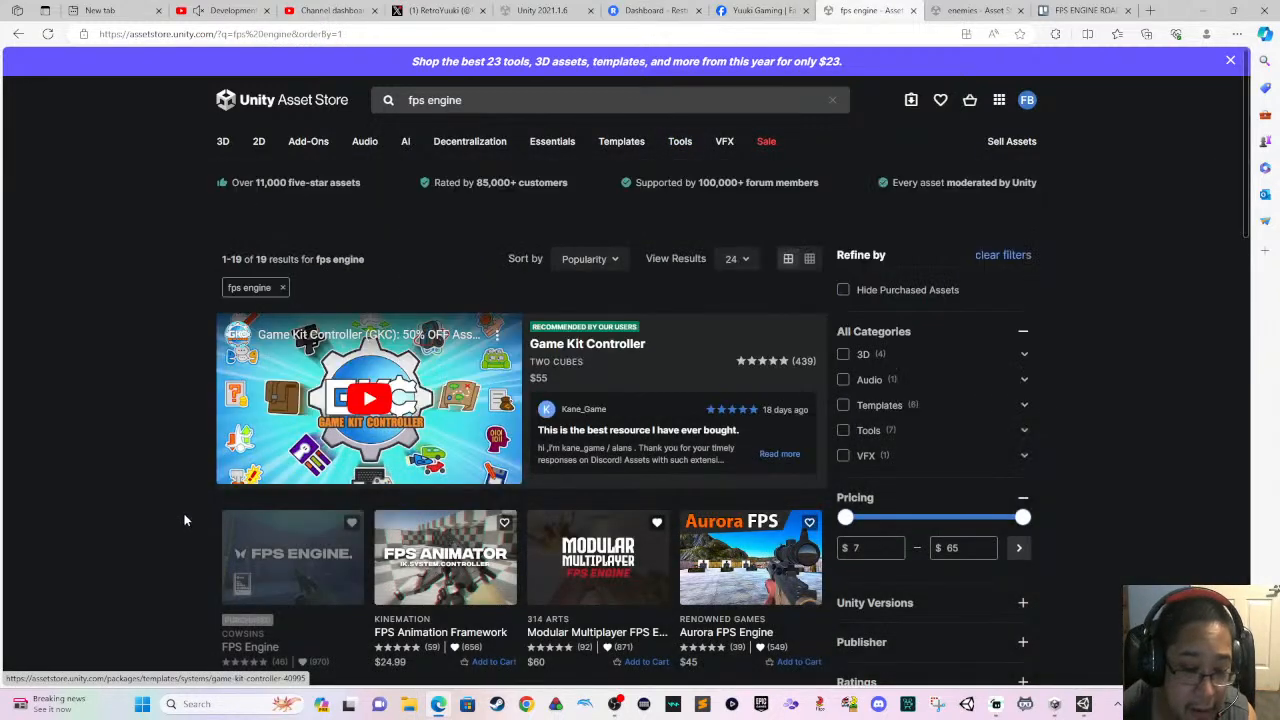
- Open the FPS Engine asset by Cowsins, review its product details, and return to the search results
left_click(267, 570)
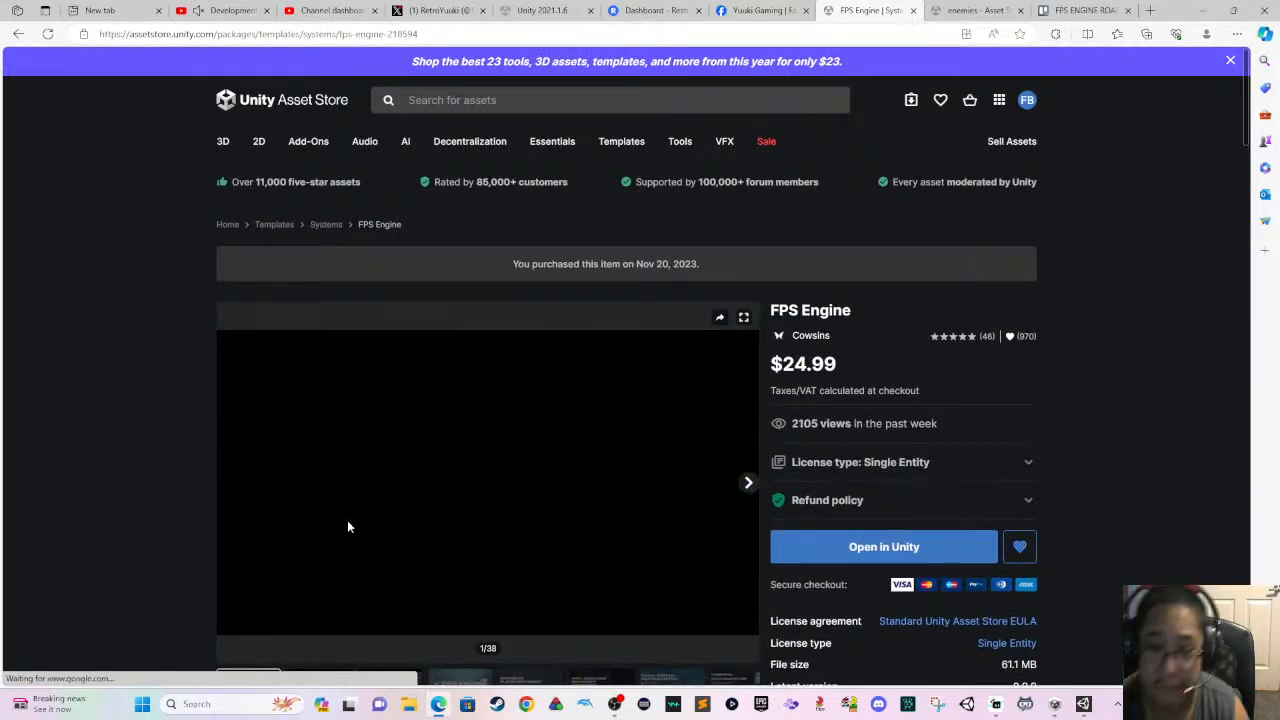
scroll(341, 505, "down", 1)
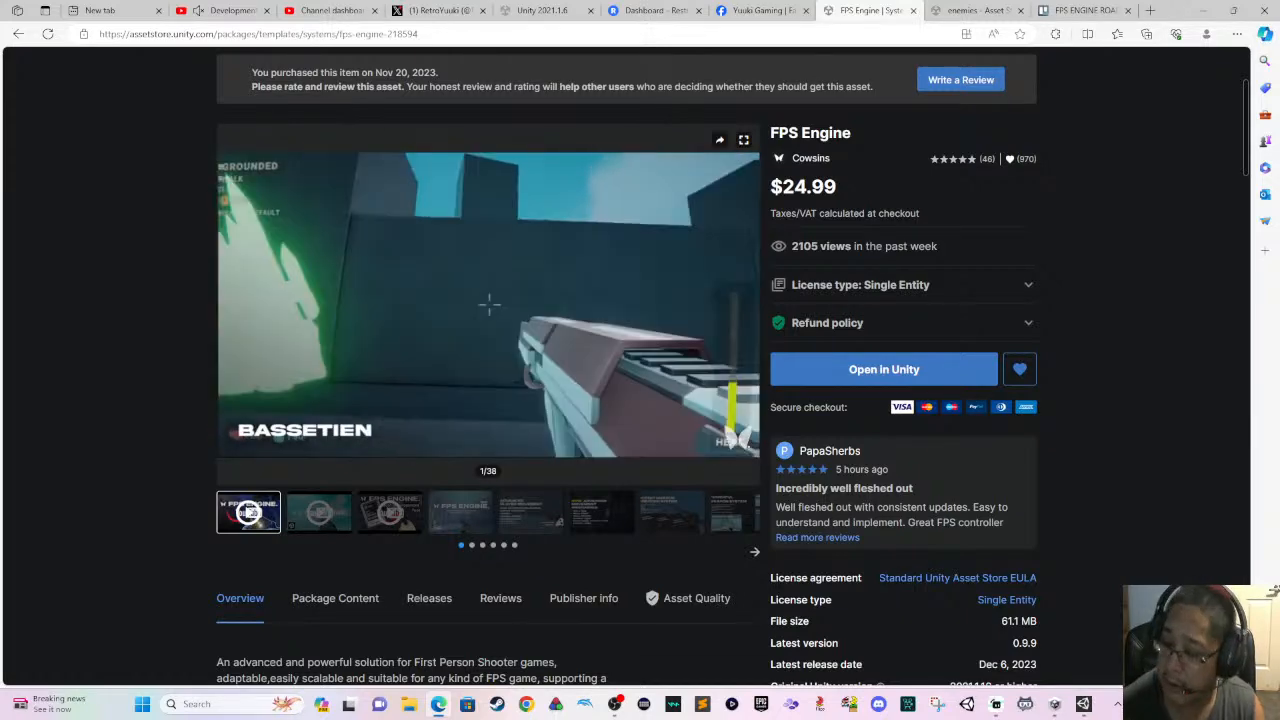
scroll(398, 520, "down", 1)
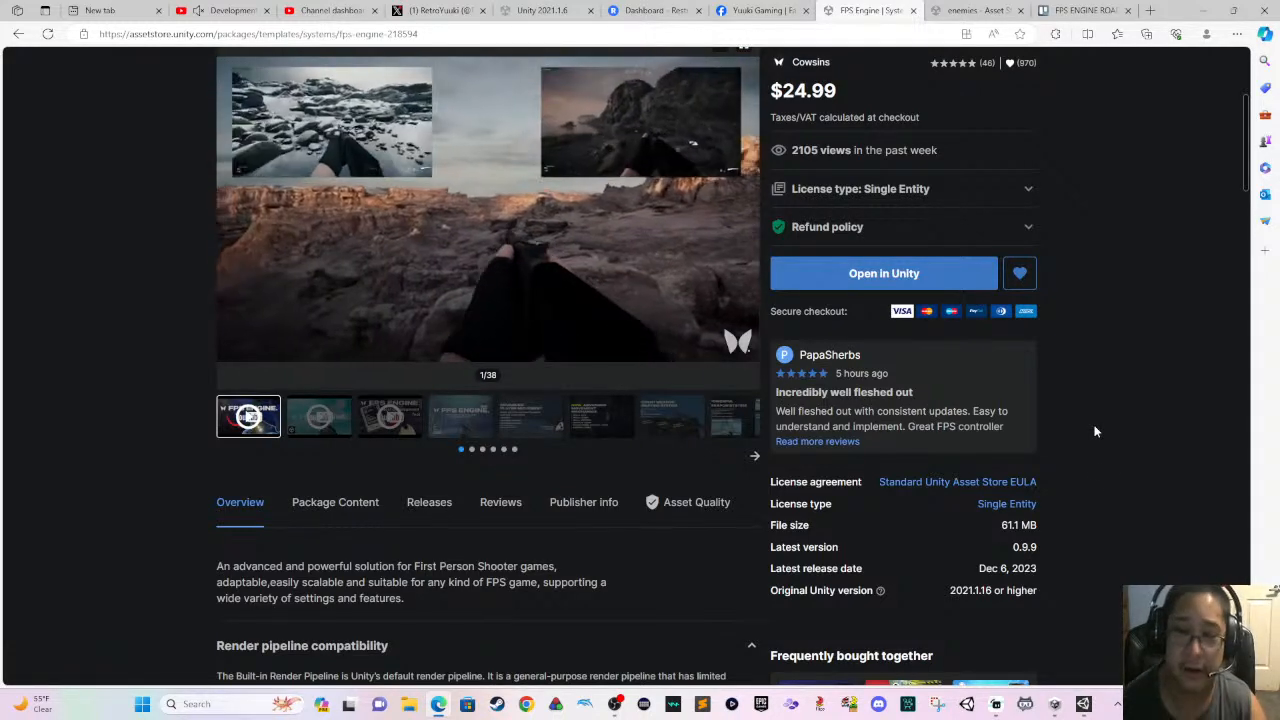
scroll(1110, 485, "up", 3)
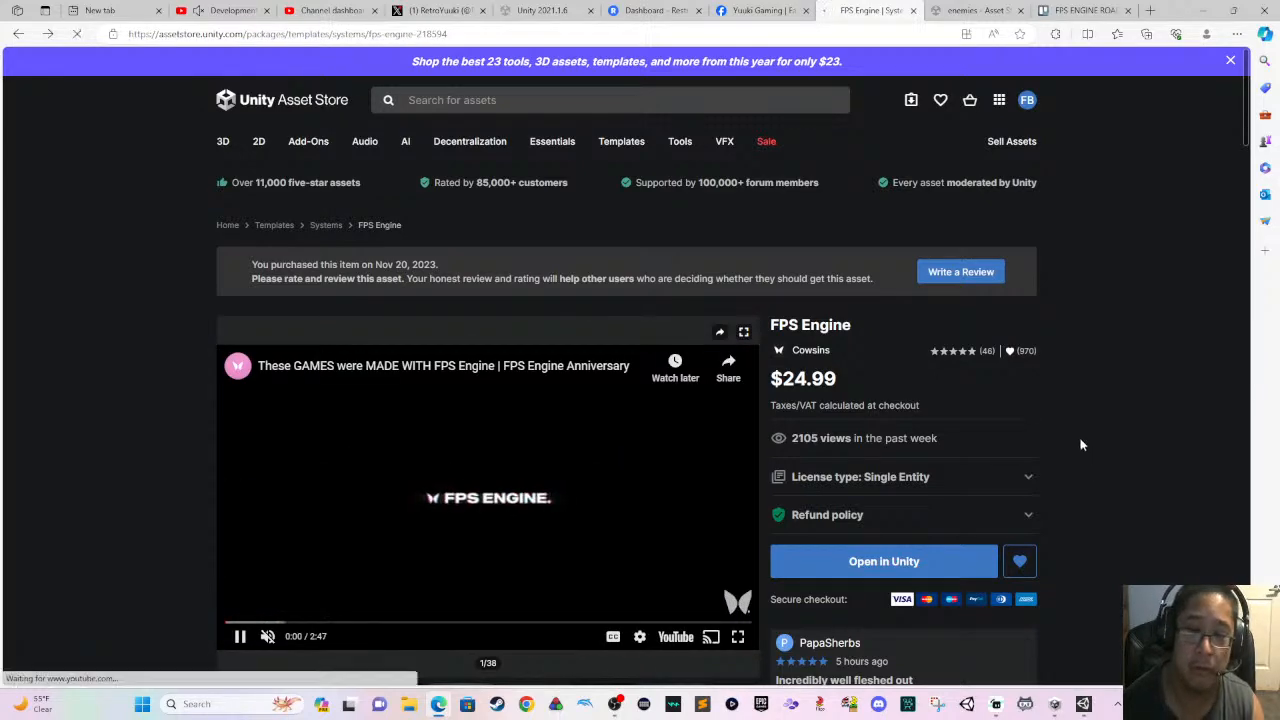
key("alt+Left")
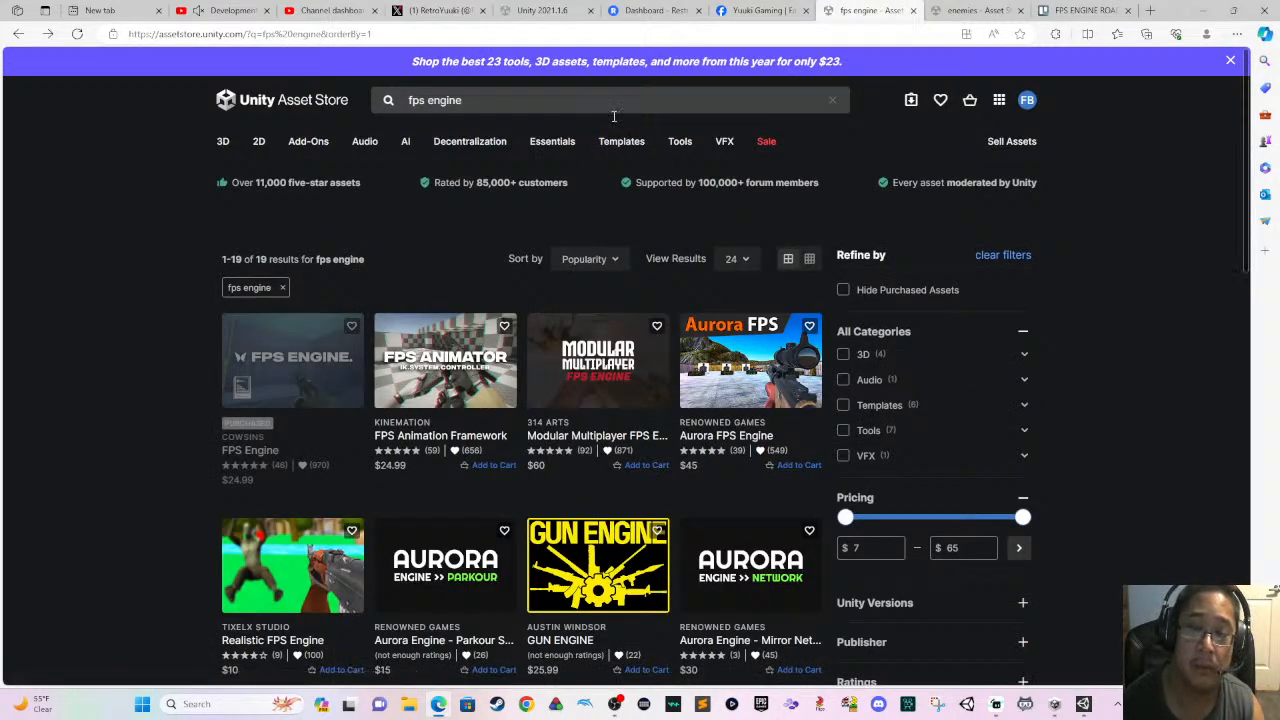
- Search the Asset Store for "Low poly city"
left_click(613, 104)
type("Lo")
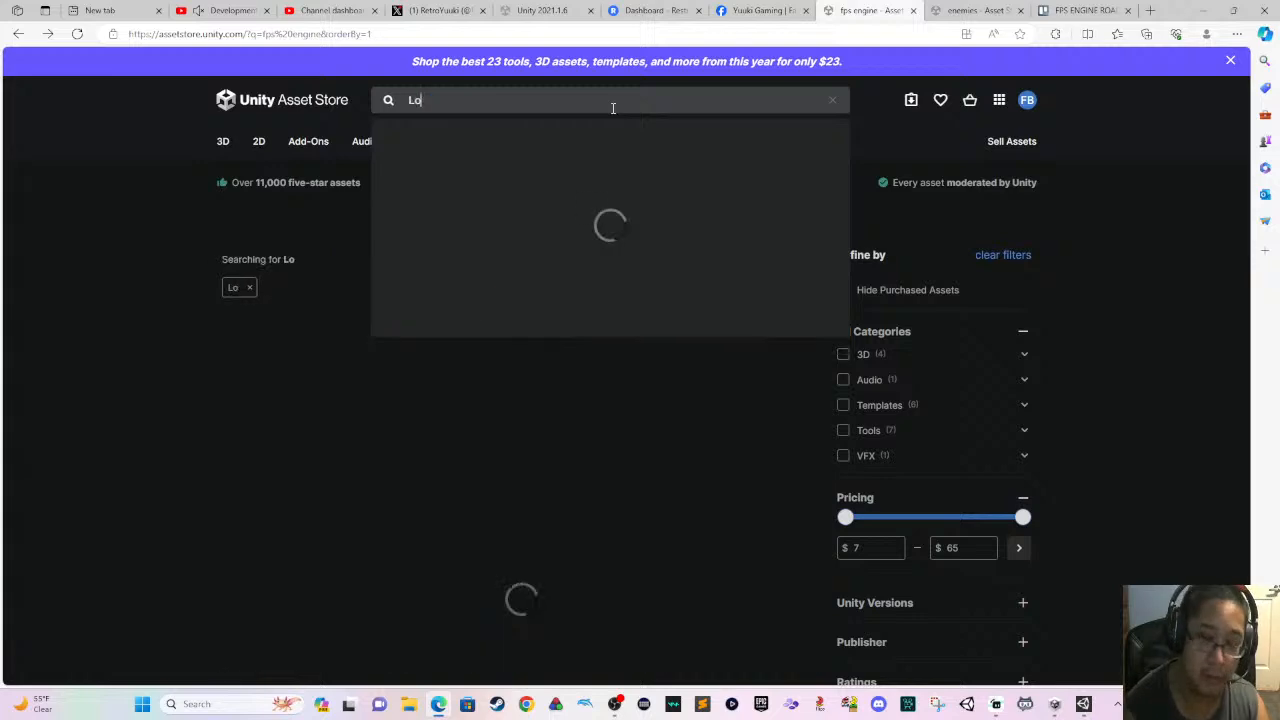
type("w poly city")
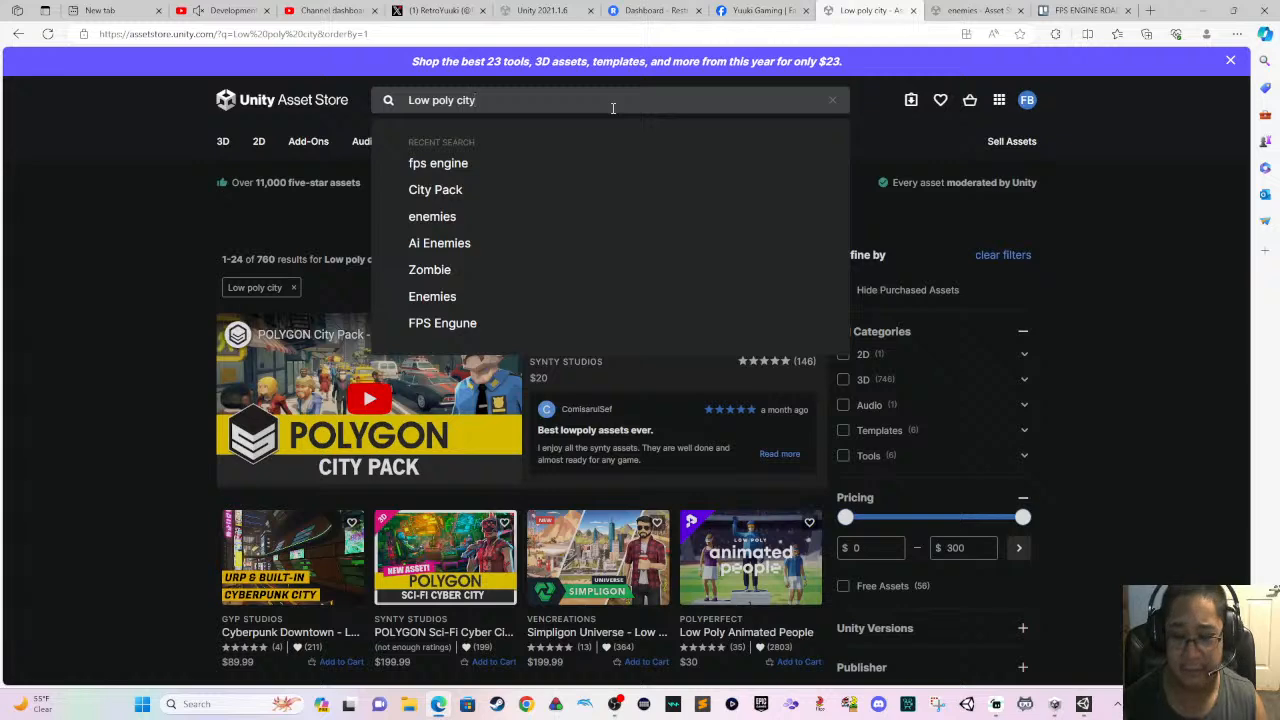
- Search for "City Pack" from the recent searches and limit the results to free assets
left_click(558, 190)
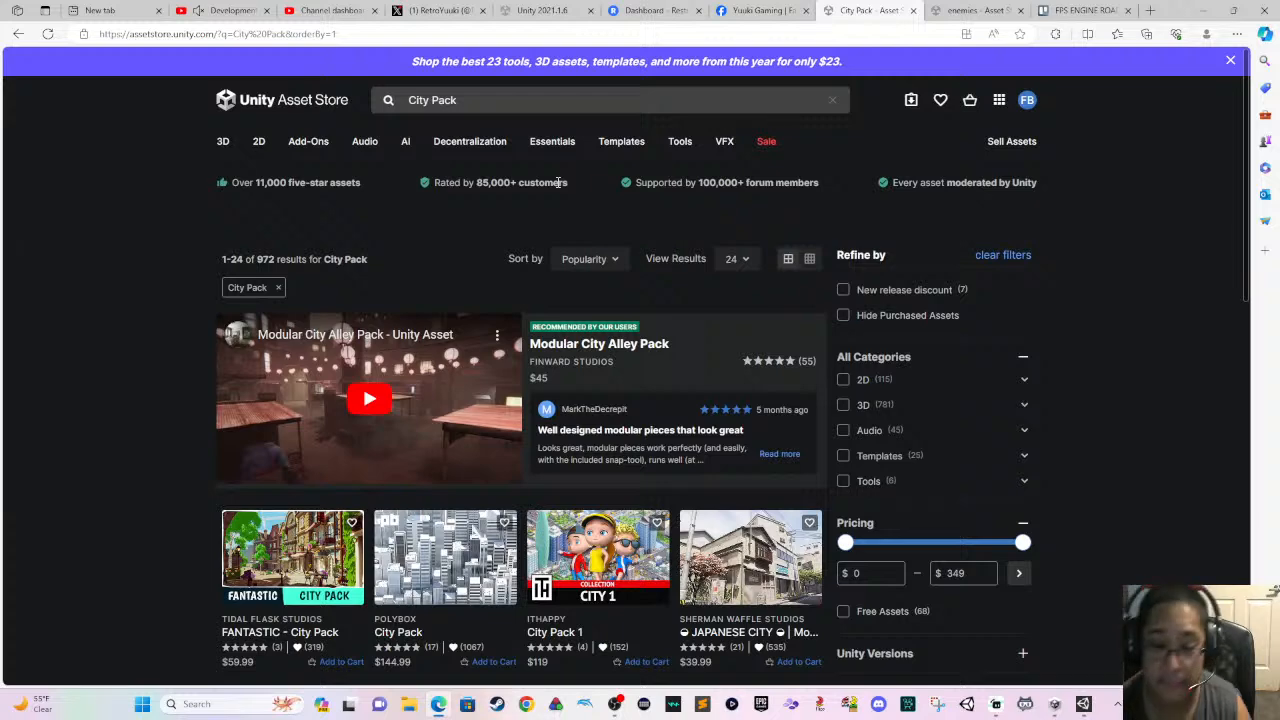
scroll(608, 262, "down", 4)
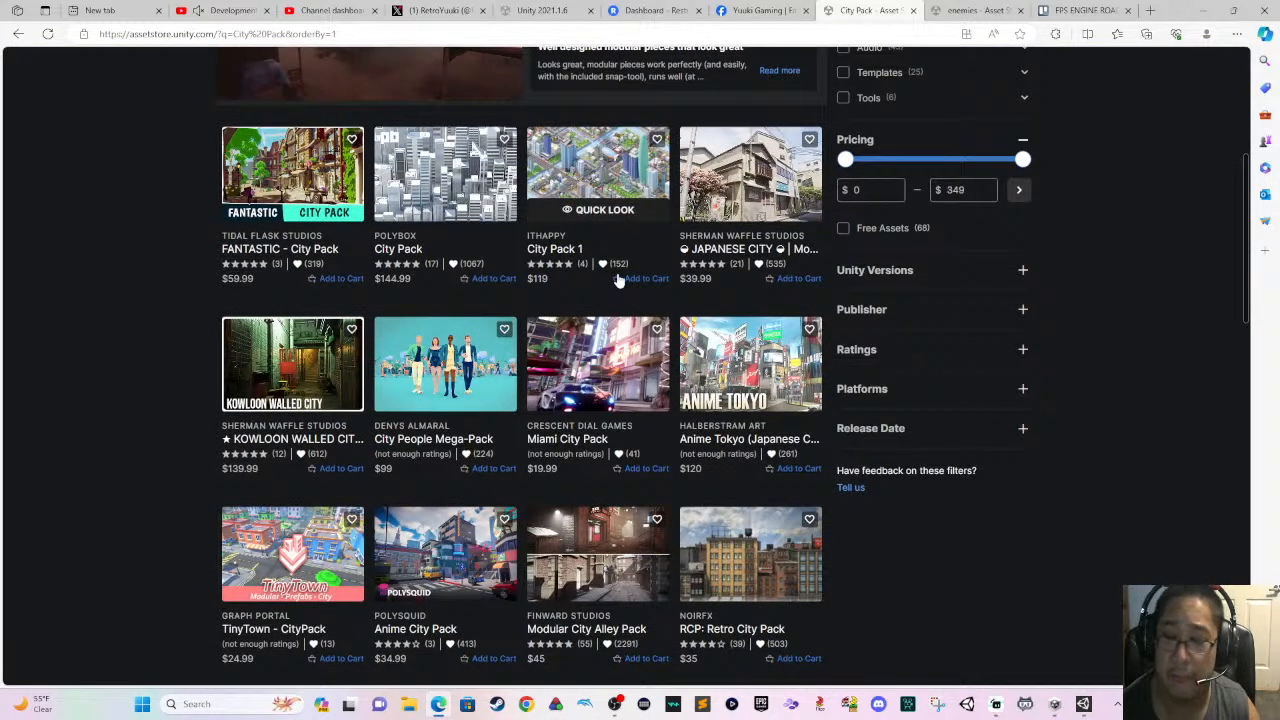
left_click(882, 228)
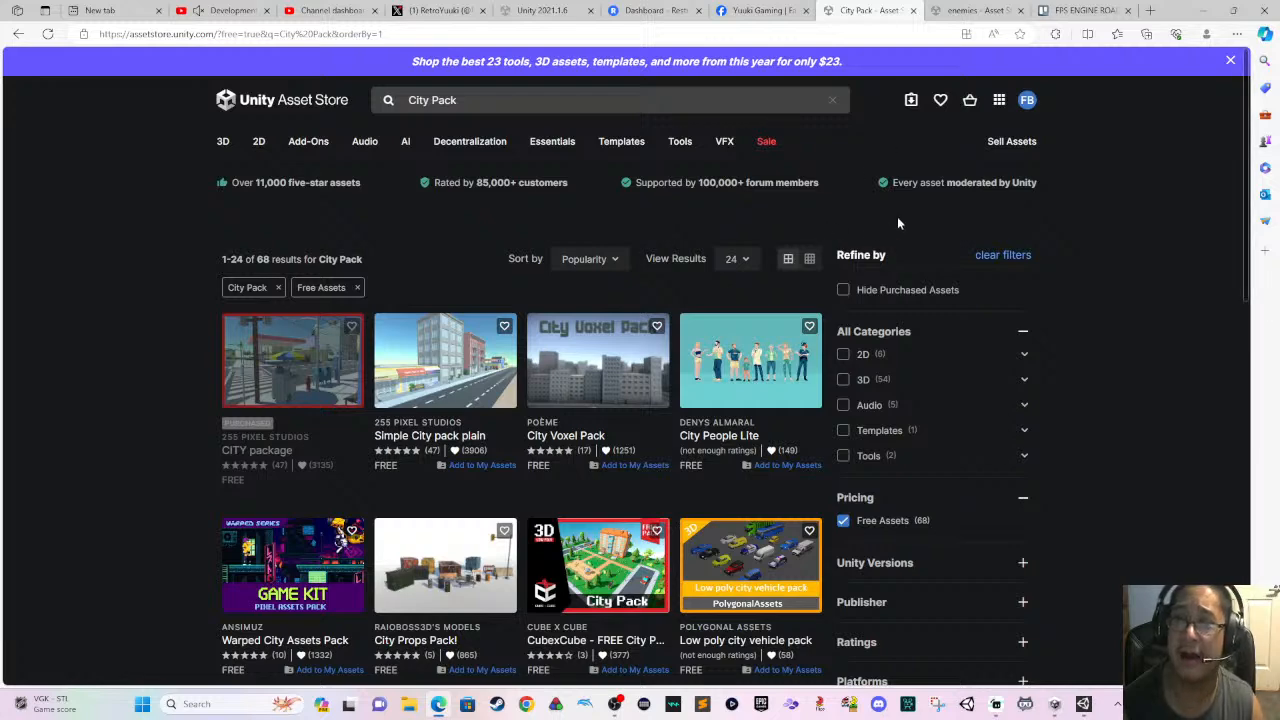
- Switch to the Unity editor and look over the Dungeon Test scene
left_click(1203, 10)
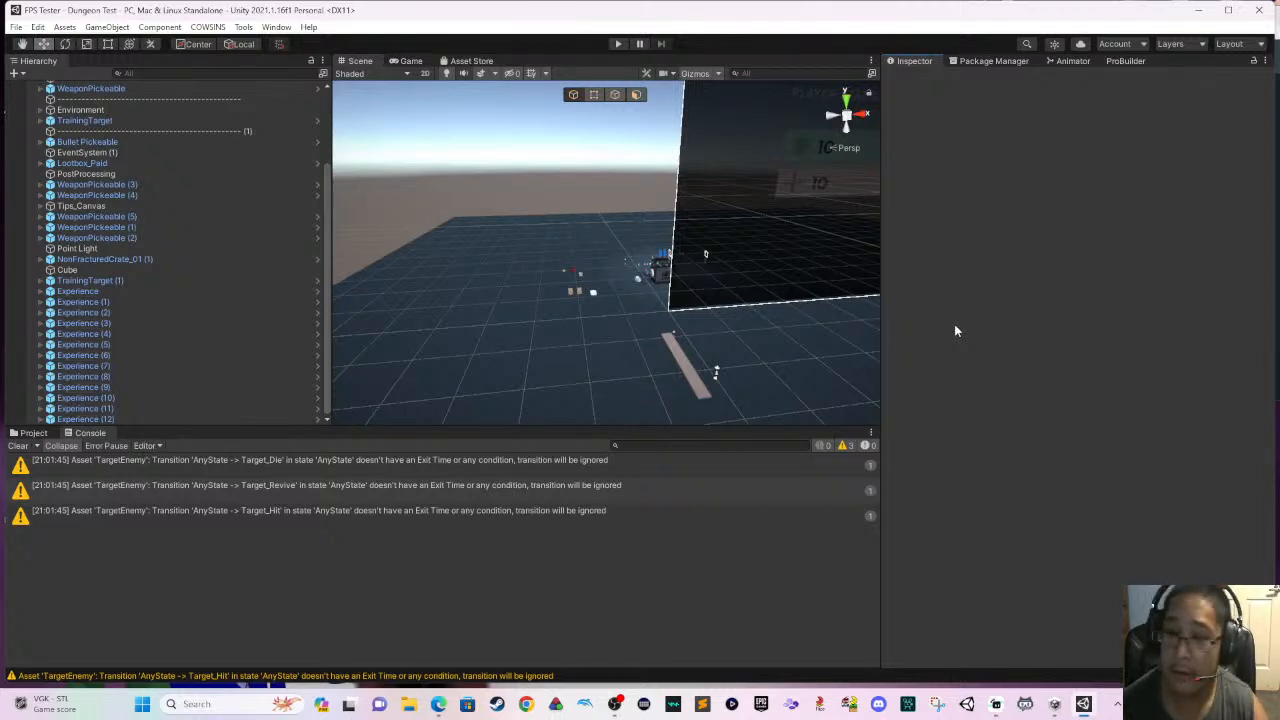
scroll(748, 266, "down", 4)
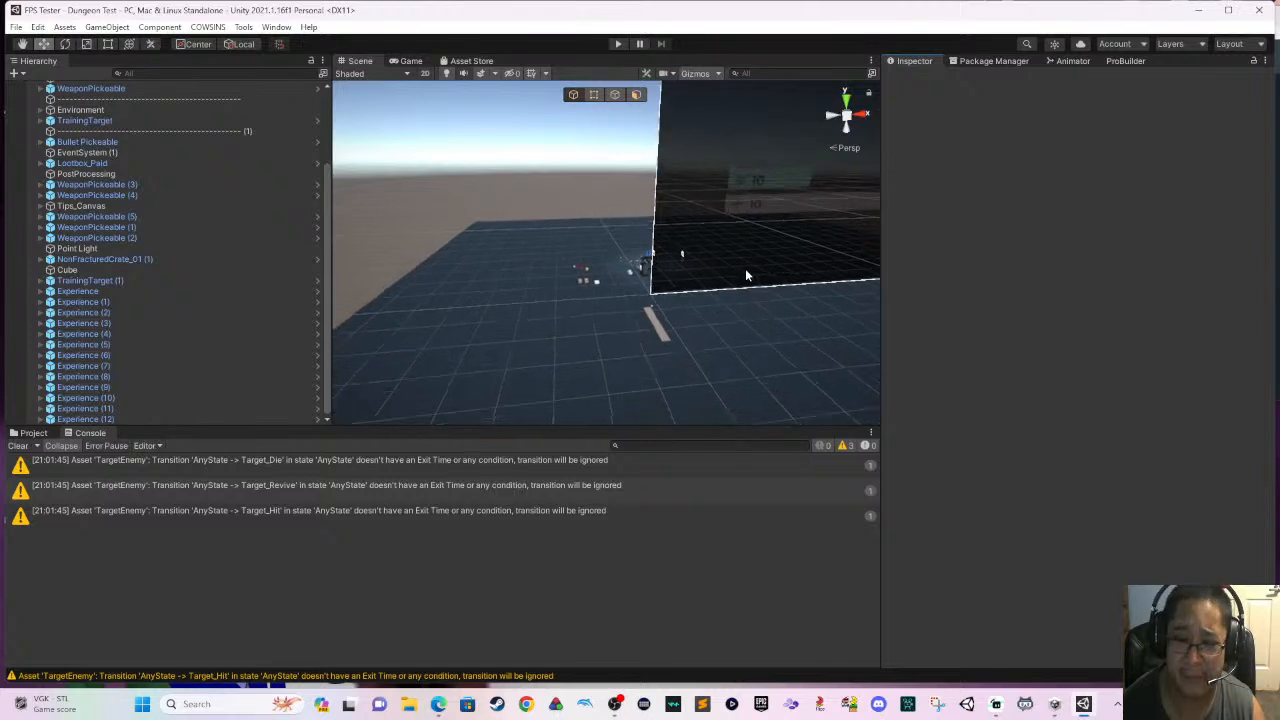
scroll(745, 277, "down", 1)
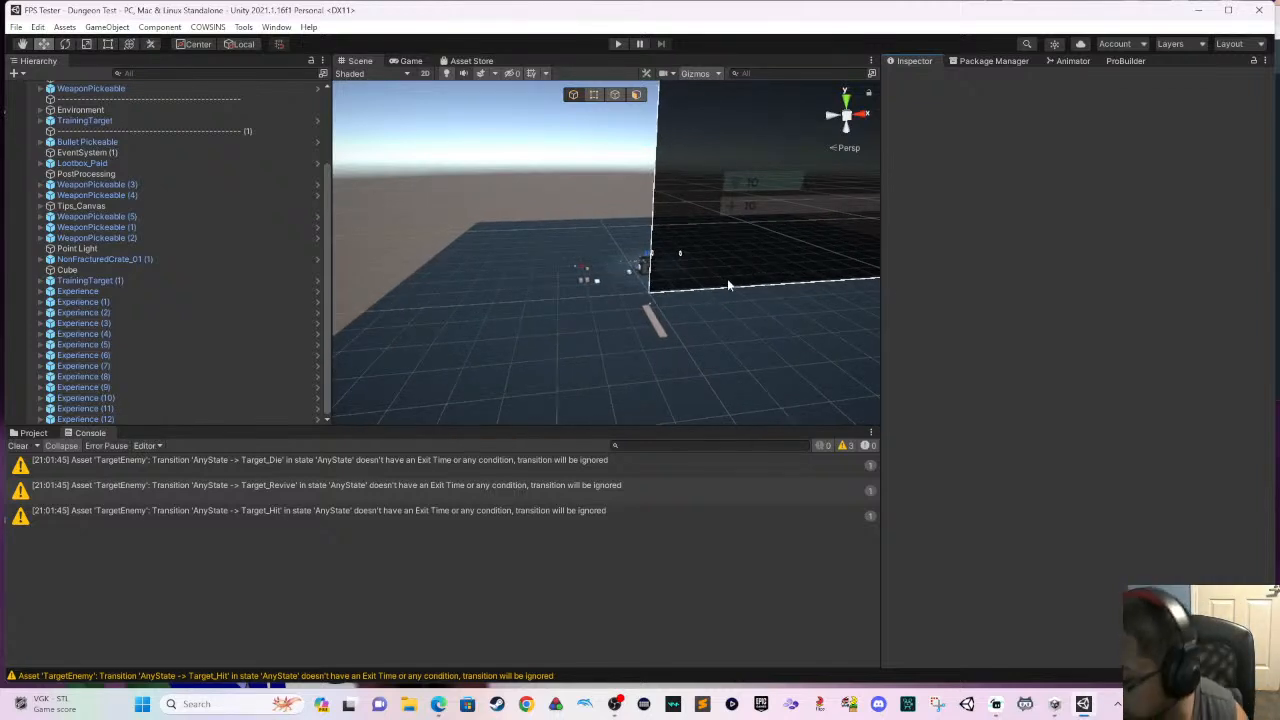
scroll(804, 352, "up", 1)
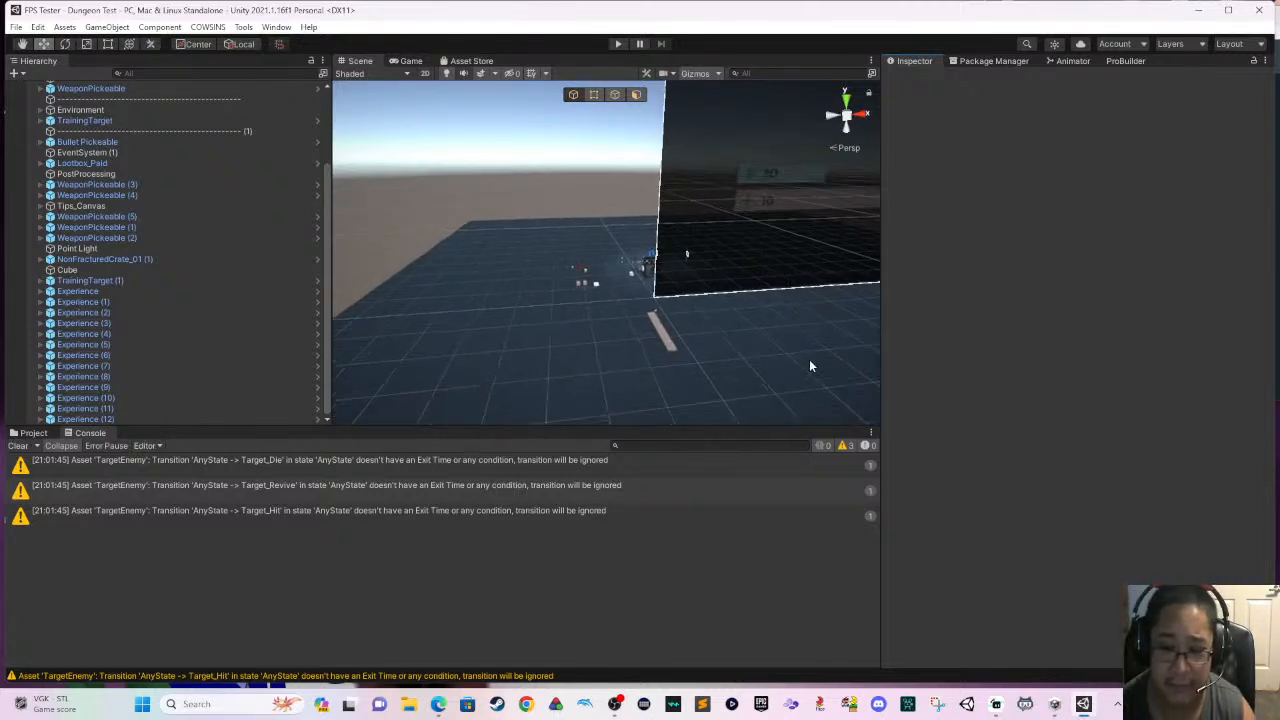
middle_click_drag(816, 351, 634, 376)
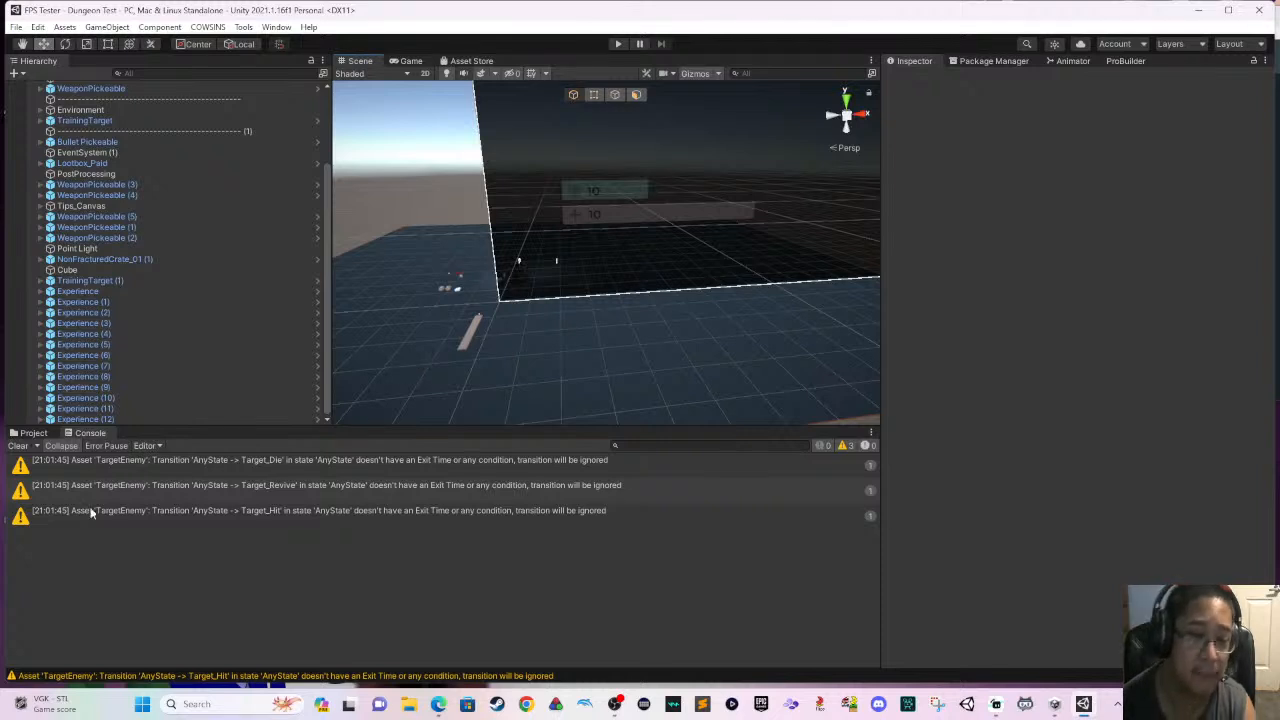
- Show the project files and collapse the Scripts and Cowsins folders so the top-level folders under Assets are listed
left_click(30, 433)
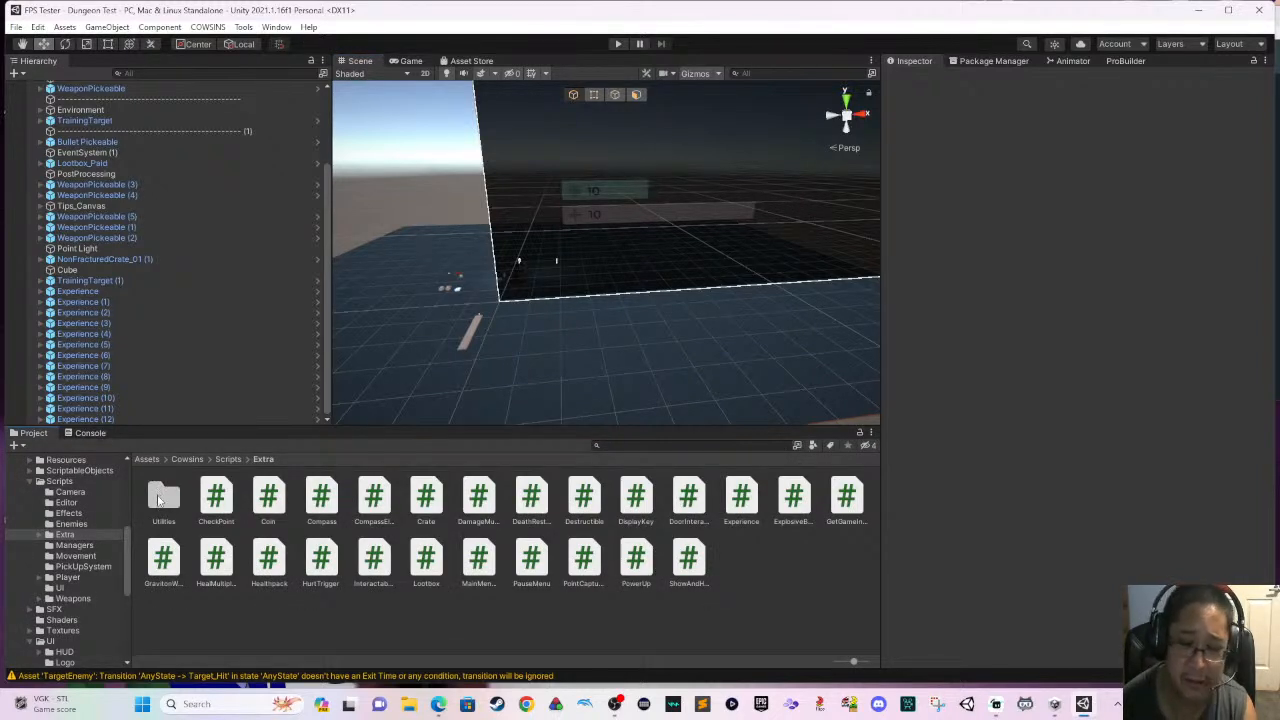
left_click(81, 480)
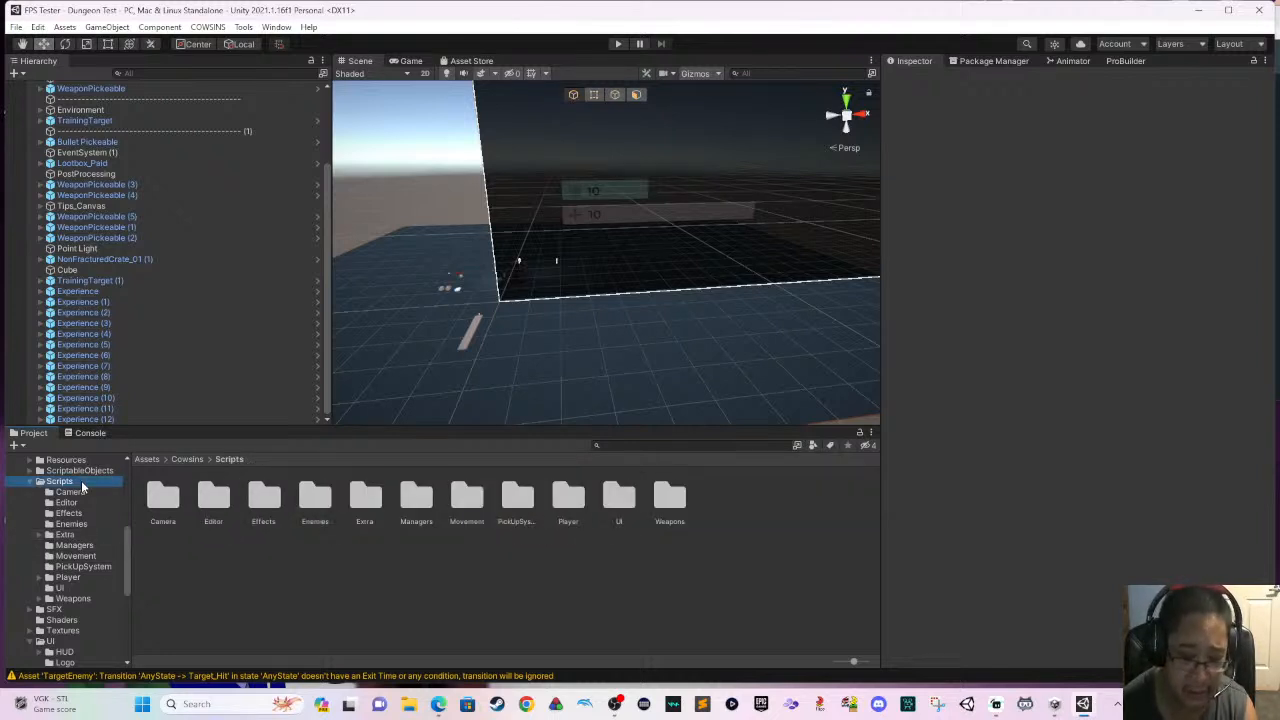
left_click(28, 482)
scroll(108, 505, "up", 5)
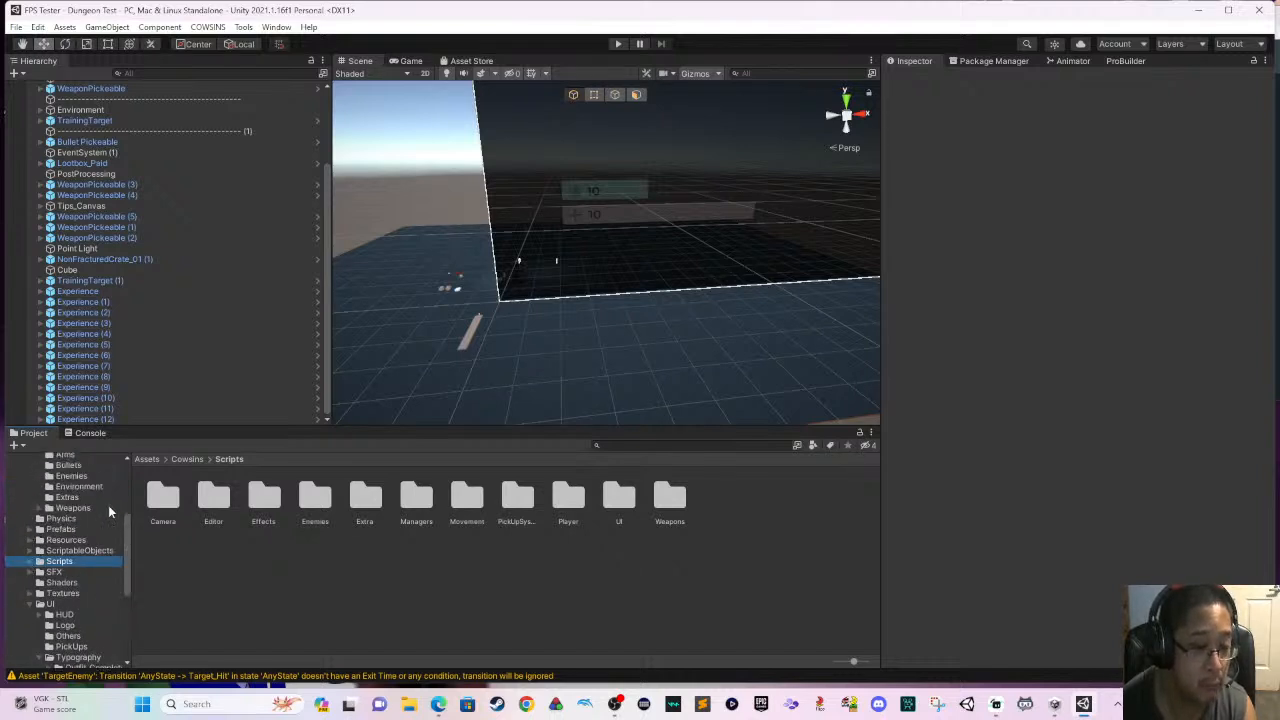
left_click(22, 532)
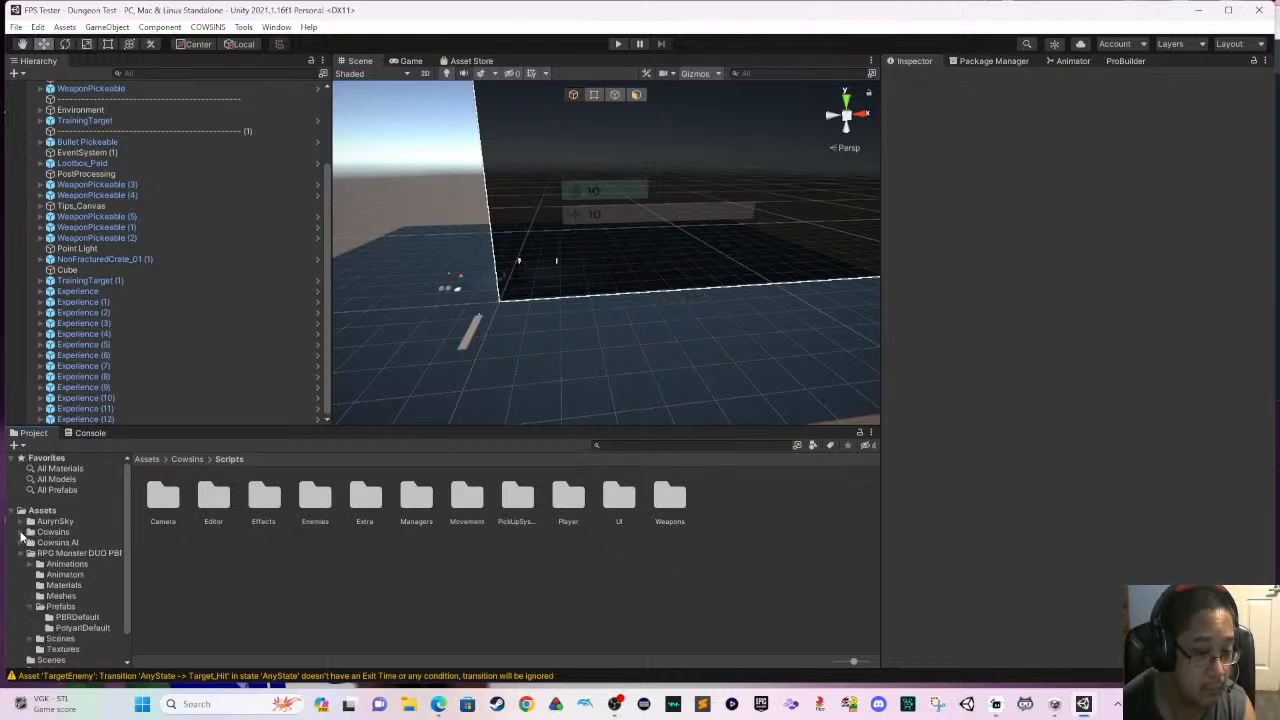
left_click(19, 520)
left_click(12, 511)
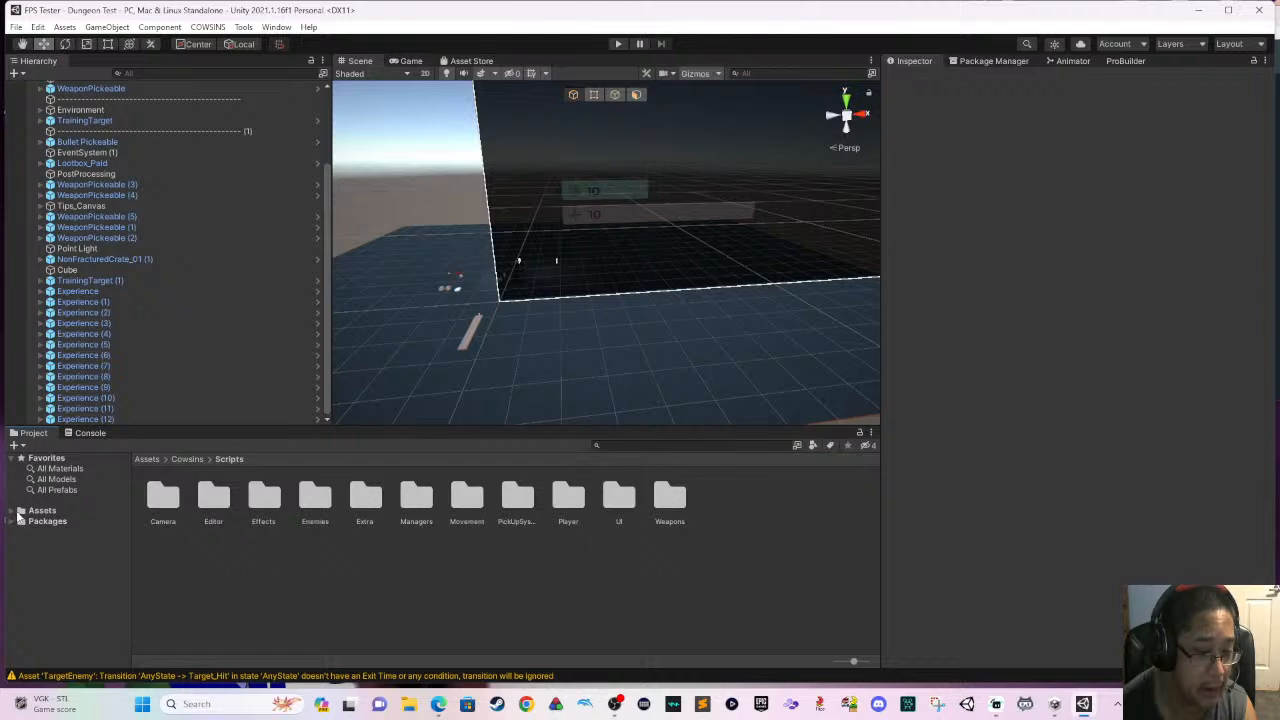
left_click(12, 511)
- Open the Showroom scene from the Demo folder of the Cowsins assets
left_click(47, 542)
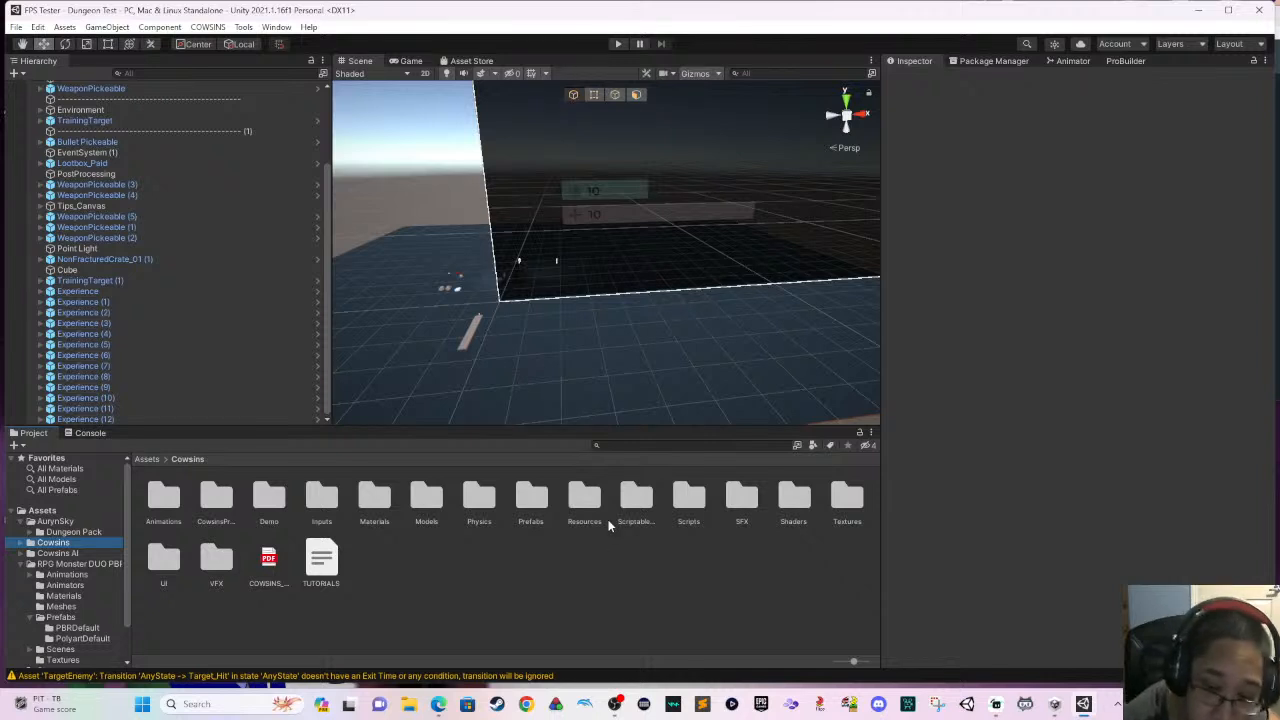
double_click(268, 505)
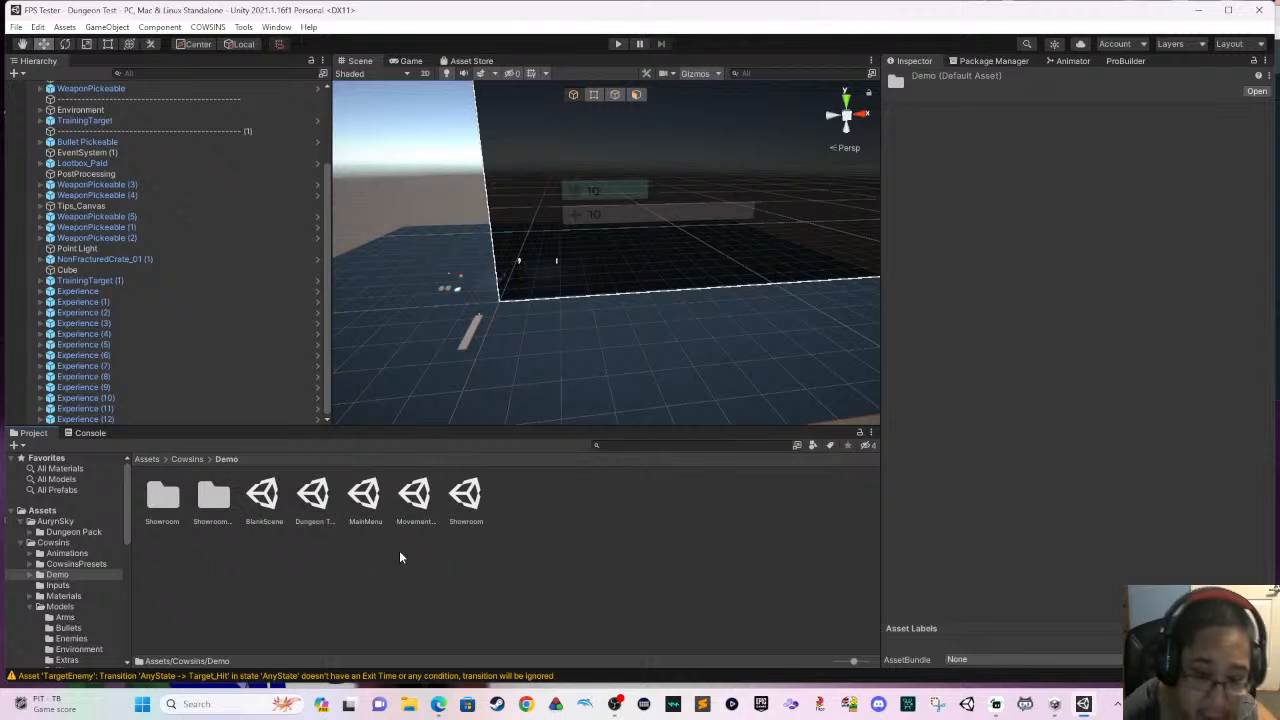
left_click(480, 519)
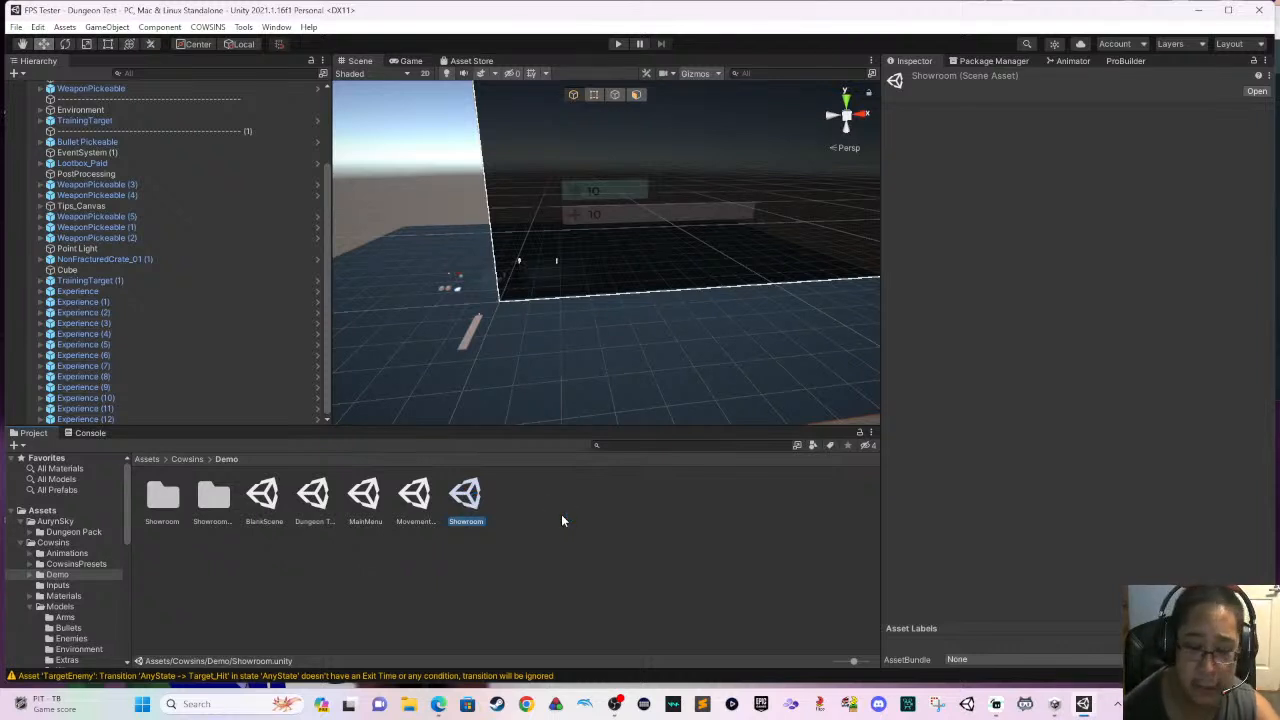
double_click(480, 492)
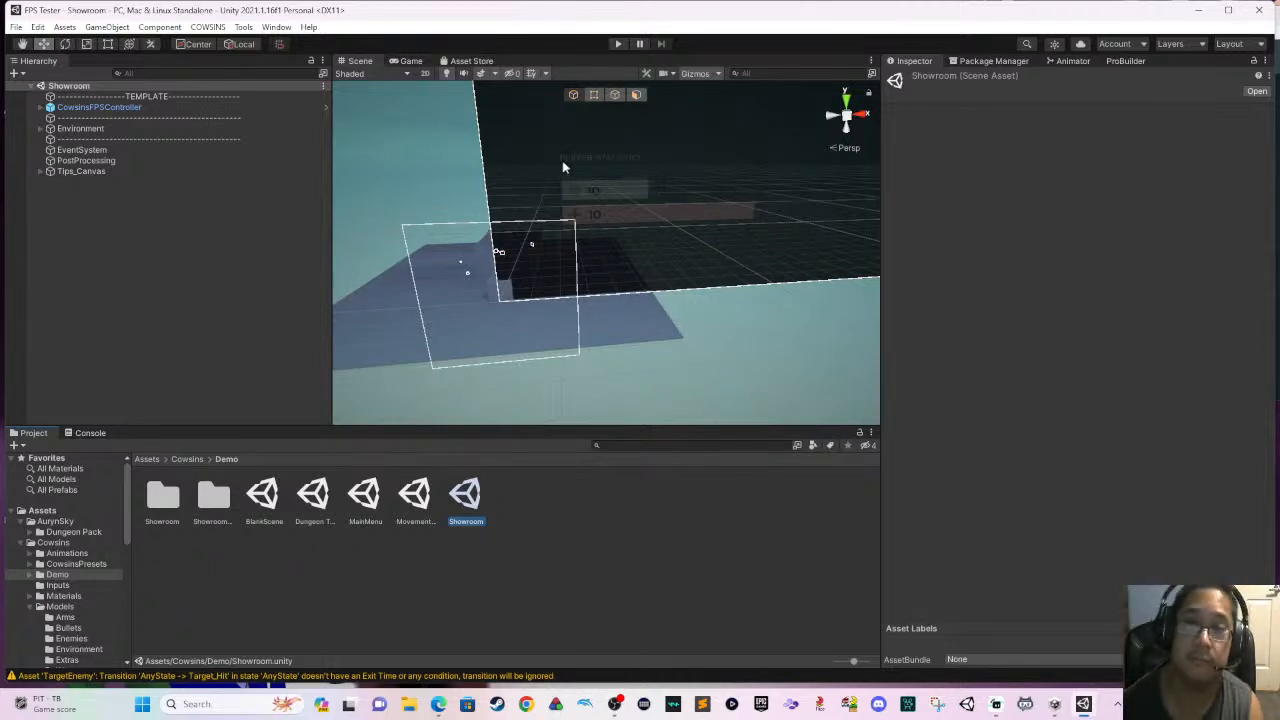
- Run the Showroom scene in play mode and set the system volume to 6
left_click(615, 44)
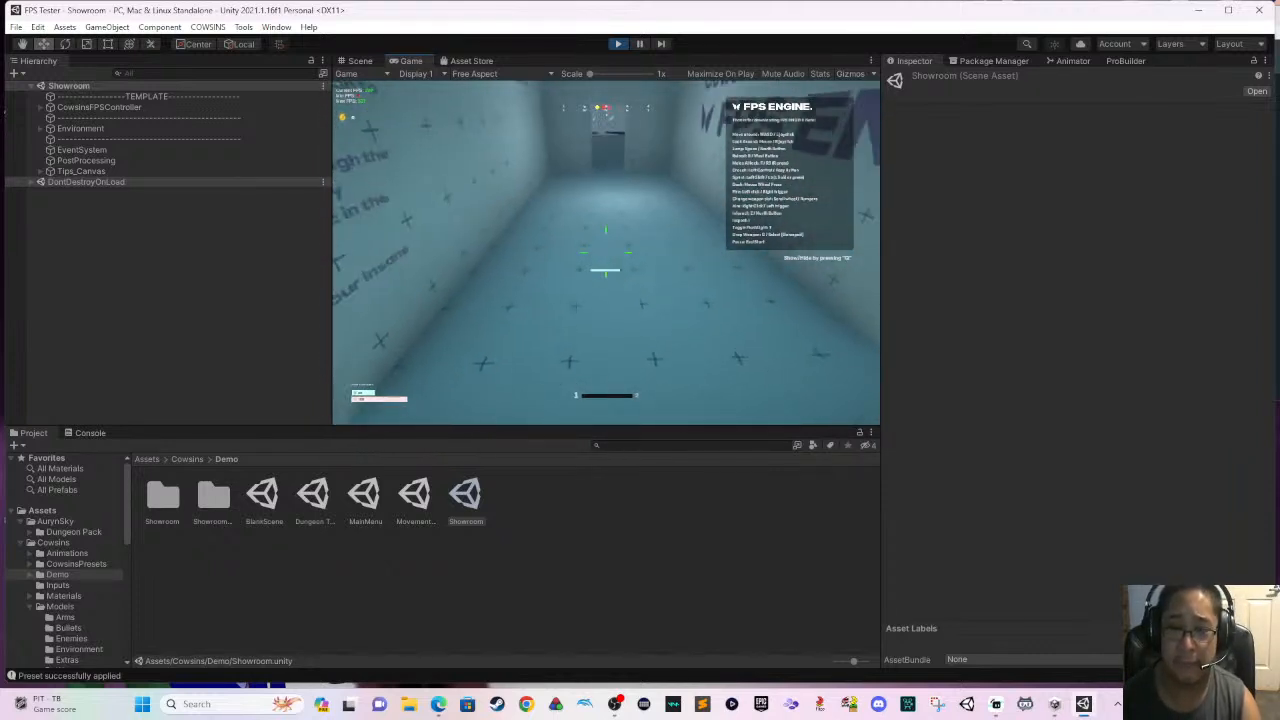
key("super")
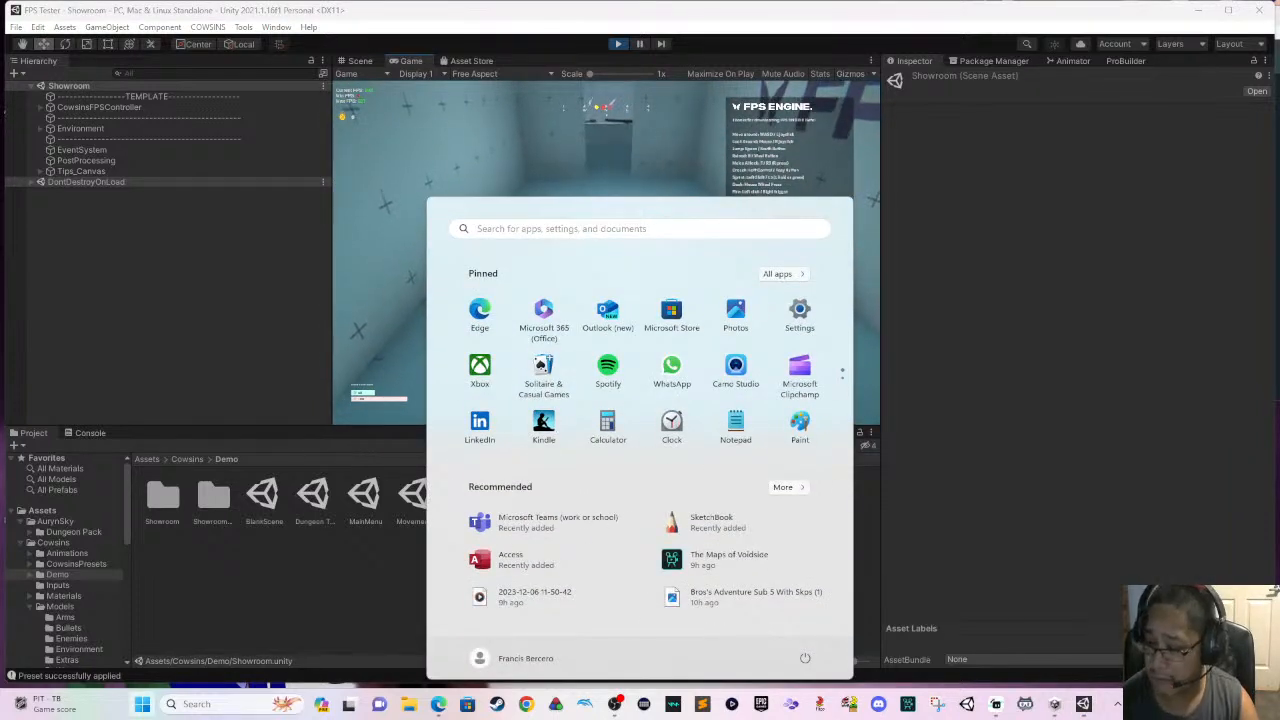
key("super+a")
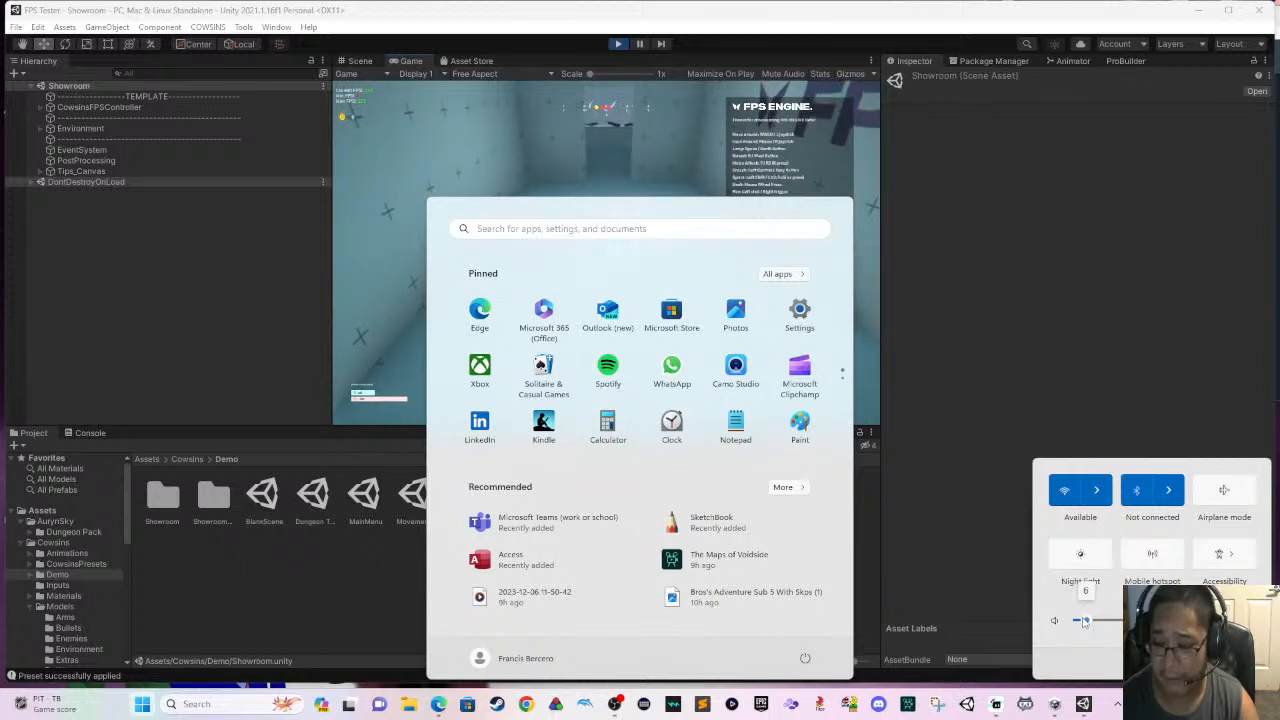
left_click(1001, 390)
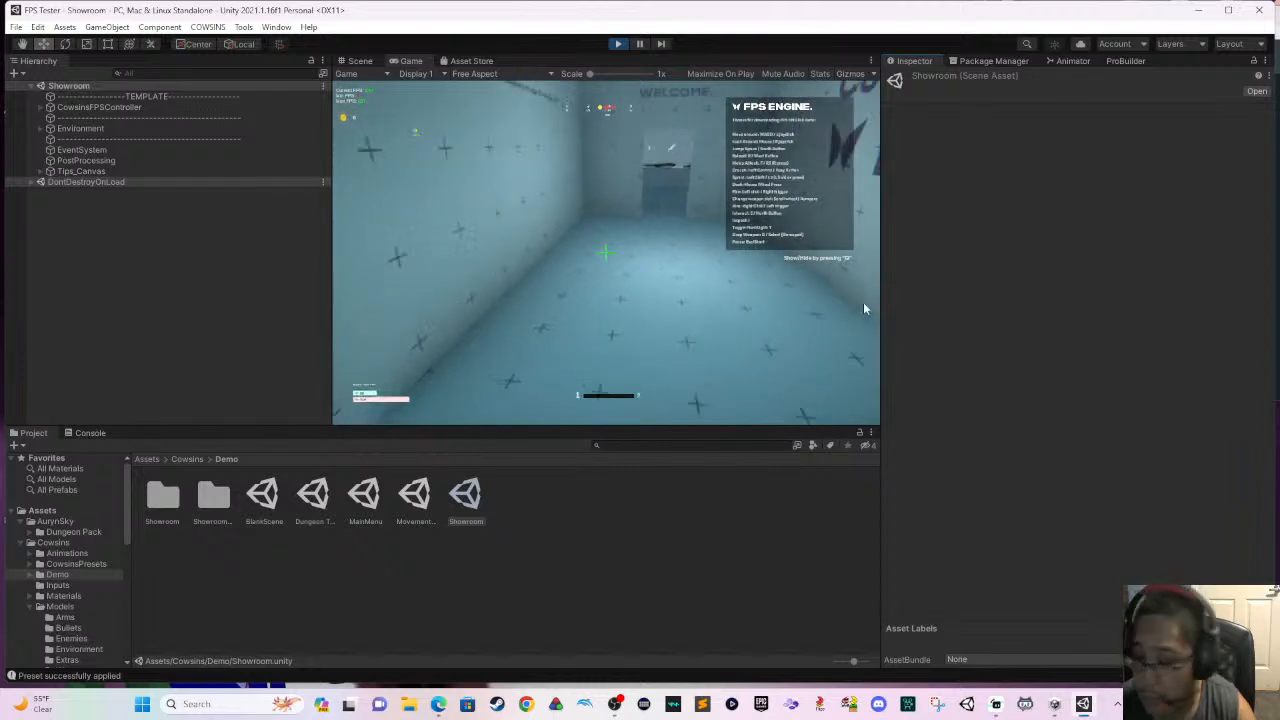
- Return control to the running game and move the player through the corridor to the weapons table
left_click(863, 302)
key("space")
key("w")
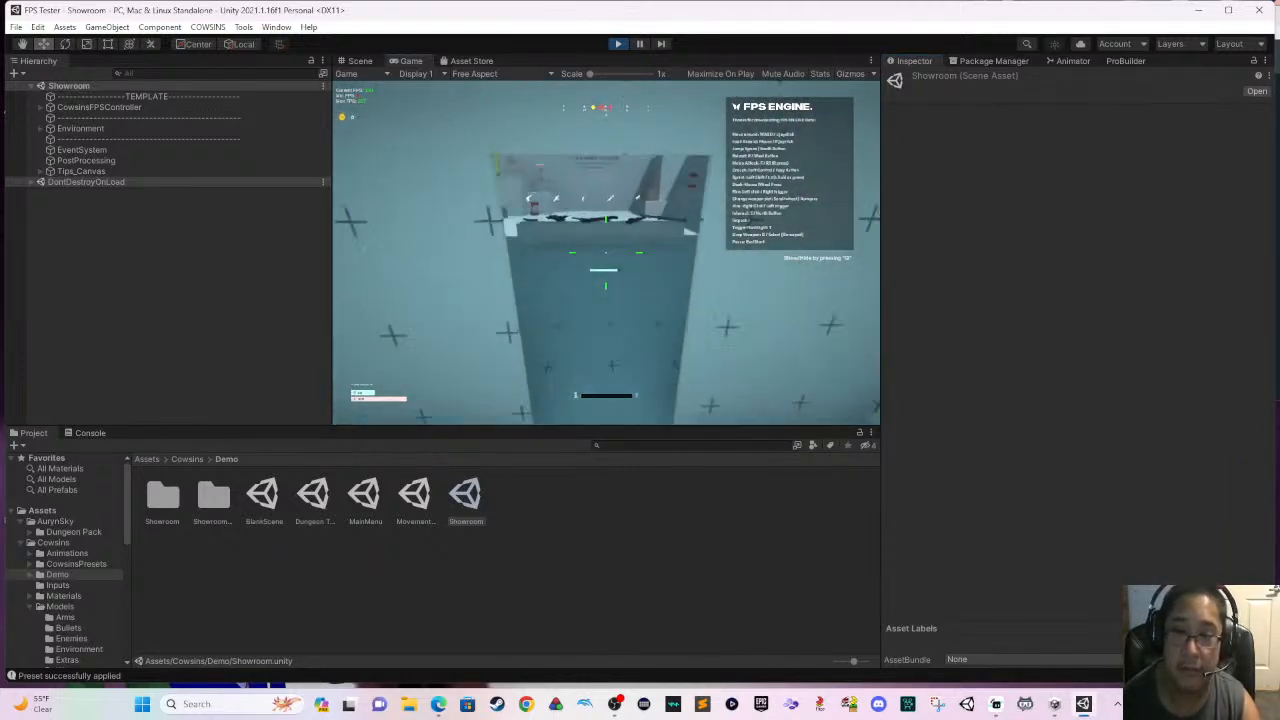
key("w")
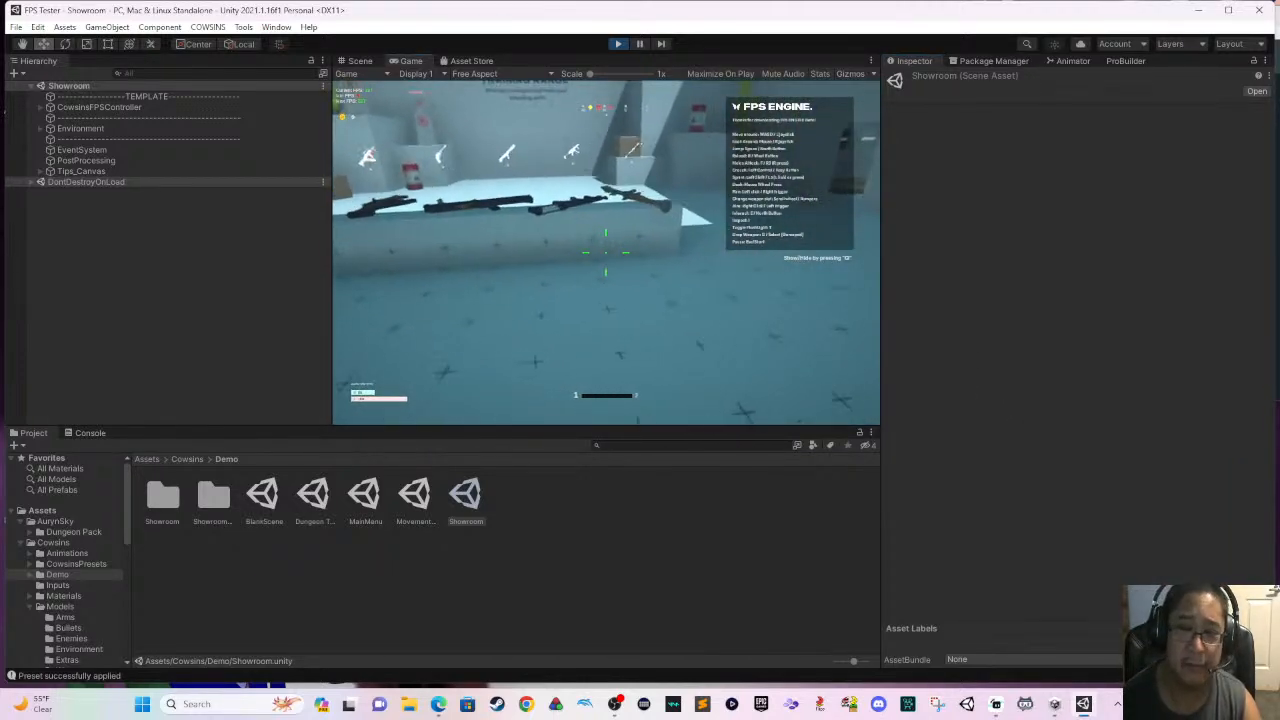
- Pick up a gun from the weapons table, back the player away and aim down its sights
key("e")
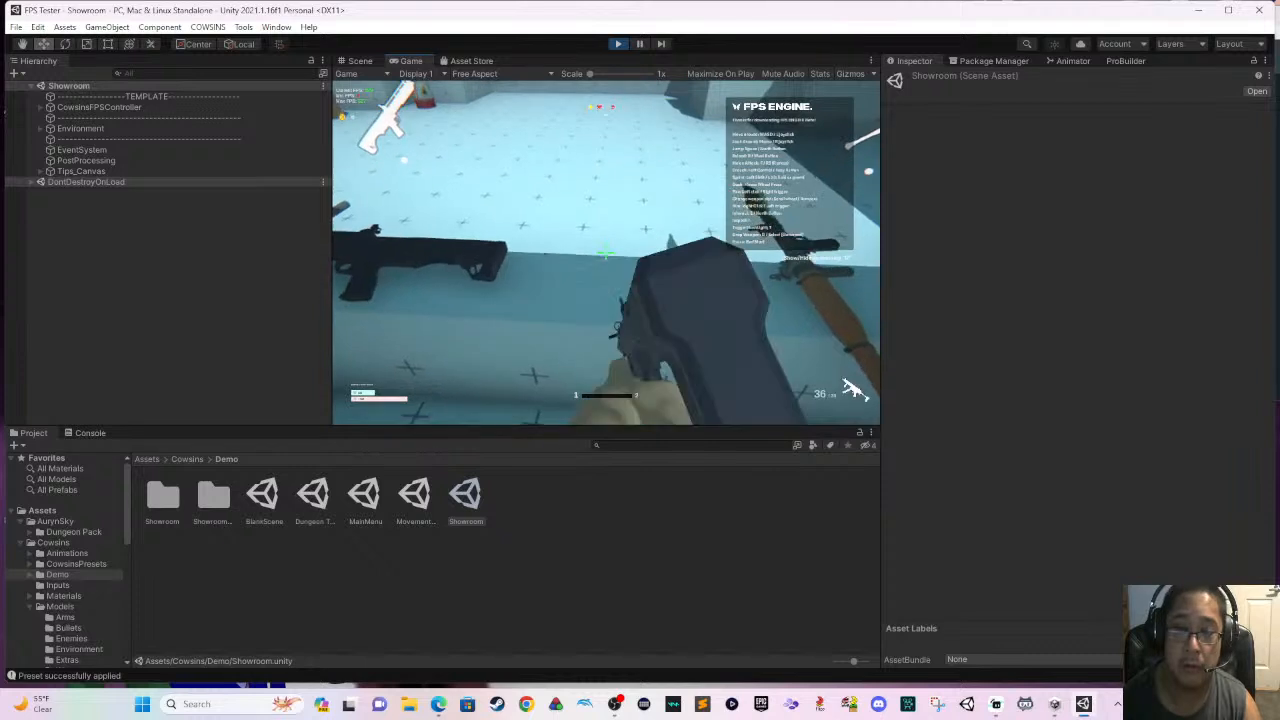
key("s")
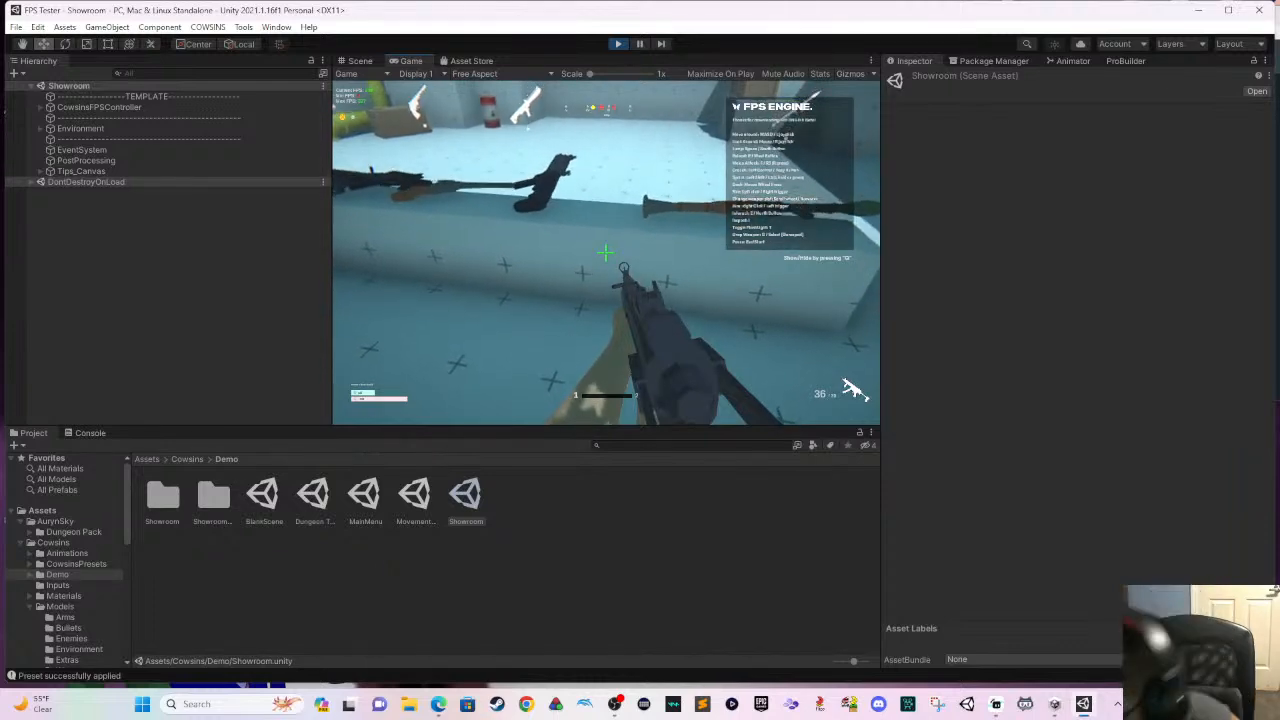
key("s")
right_click(606, 252)
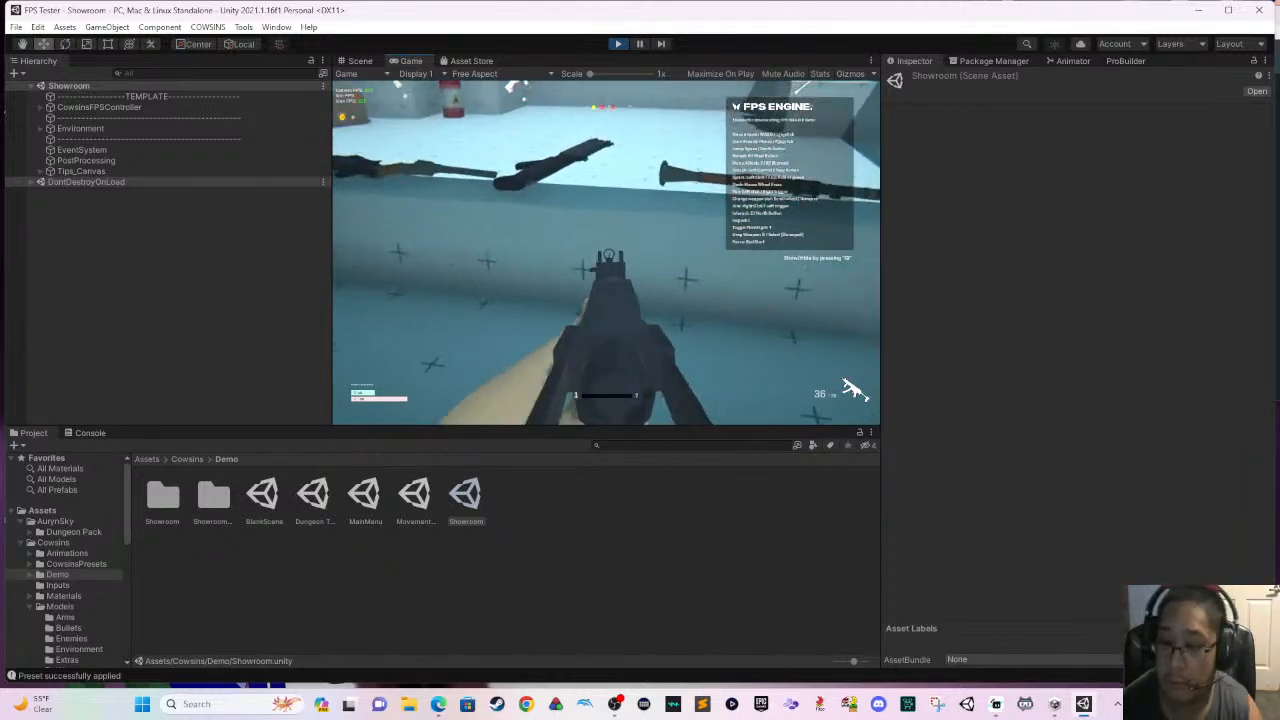
- Fire the gun at the explosive barrels and crates in the training range
left_click(606, 252)
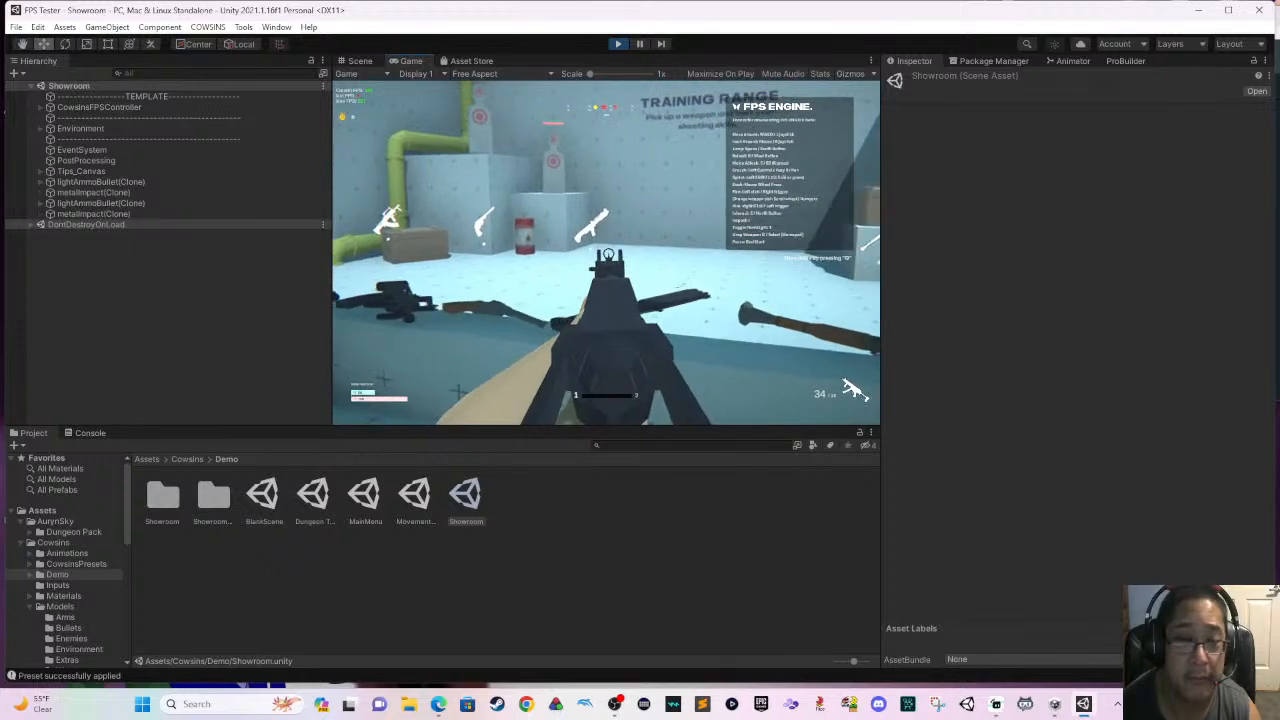
left_click(608, 253)
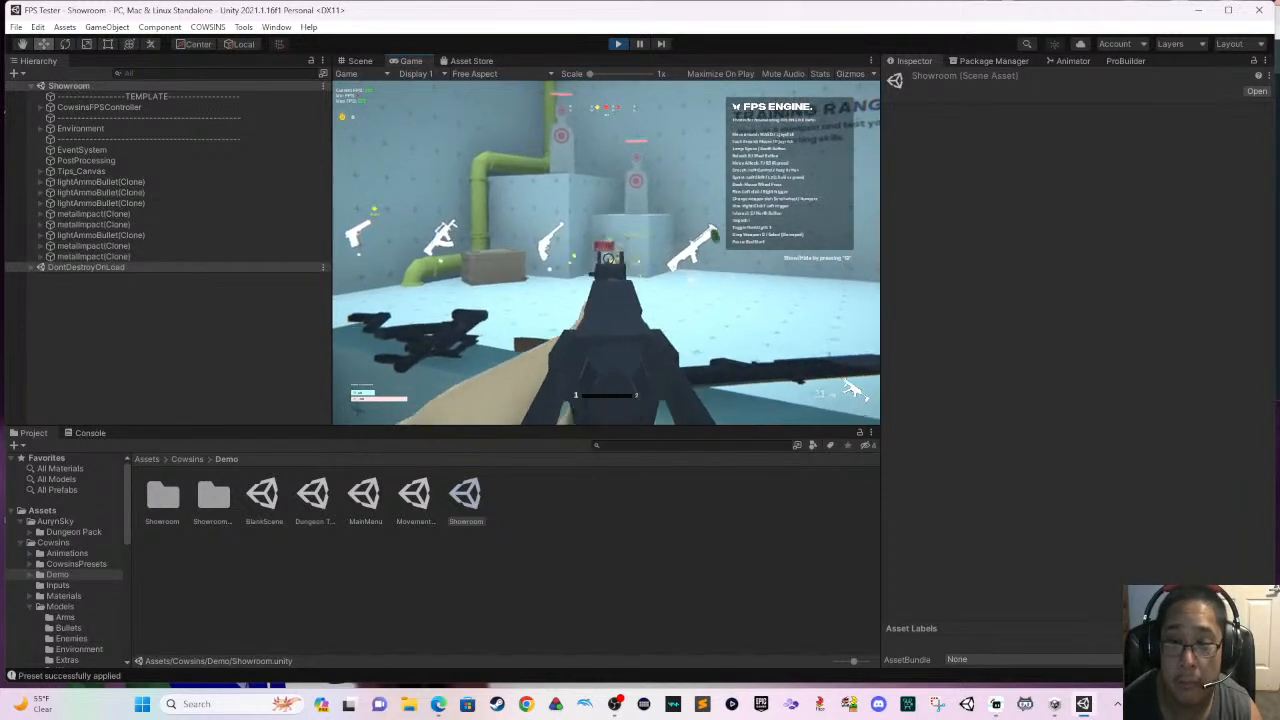
left_click(608, 253)
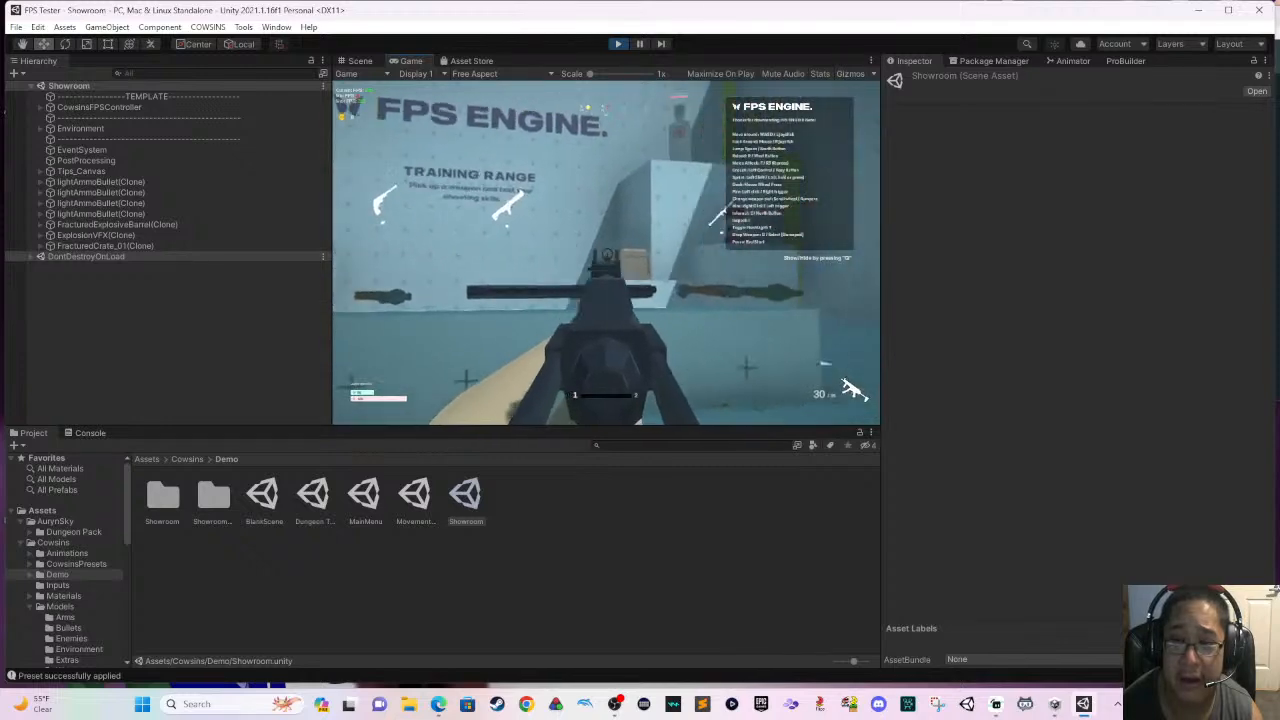
left_click(607, 253)
left_click(607, 253)
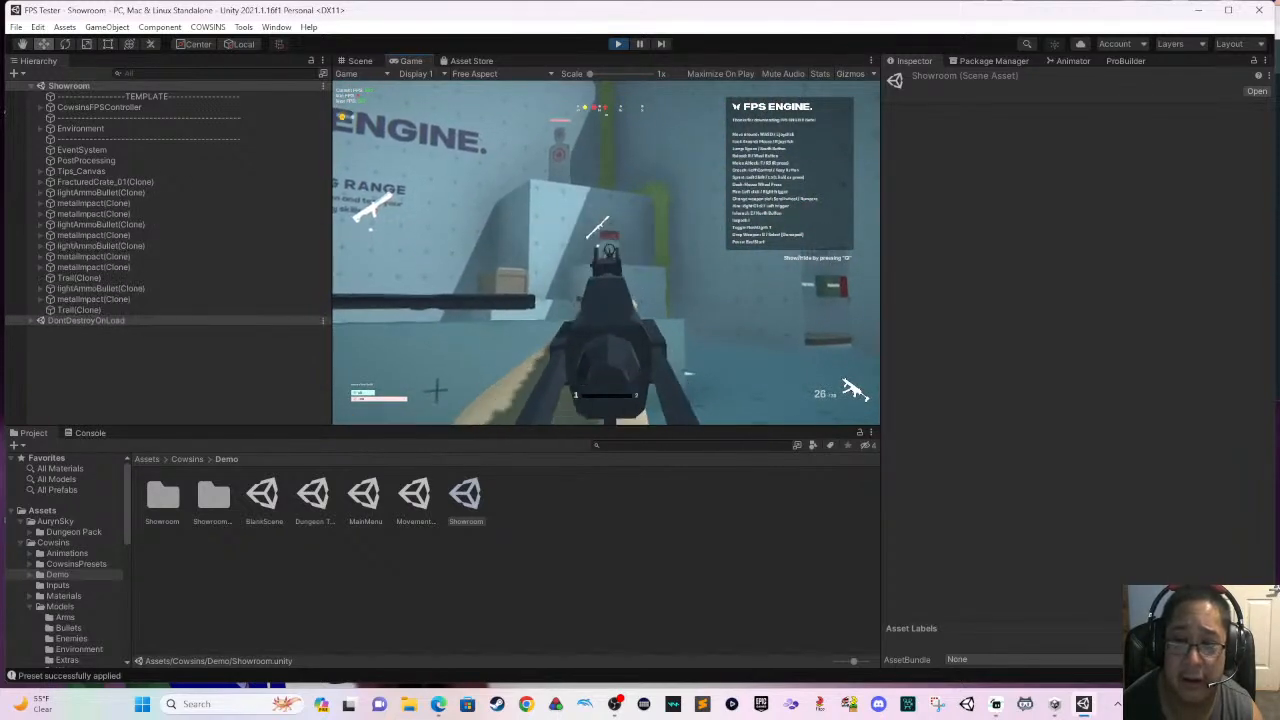
left_click(607, 253)
left_click(607, 253)
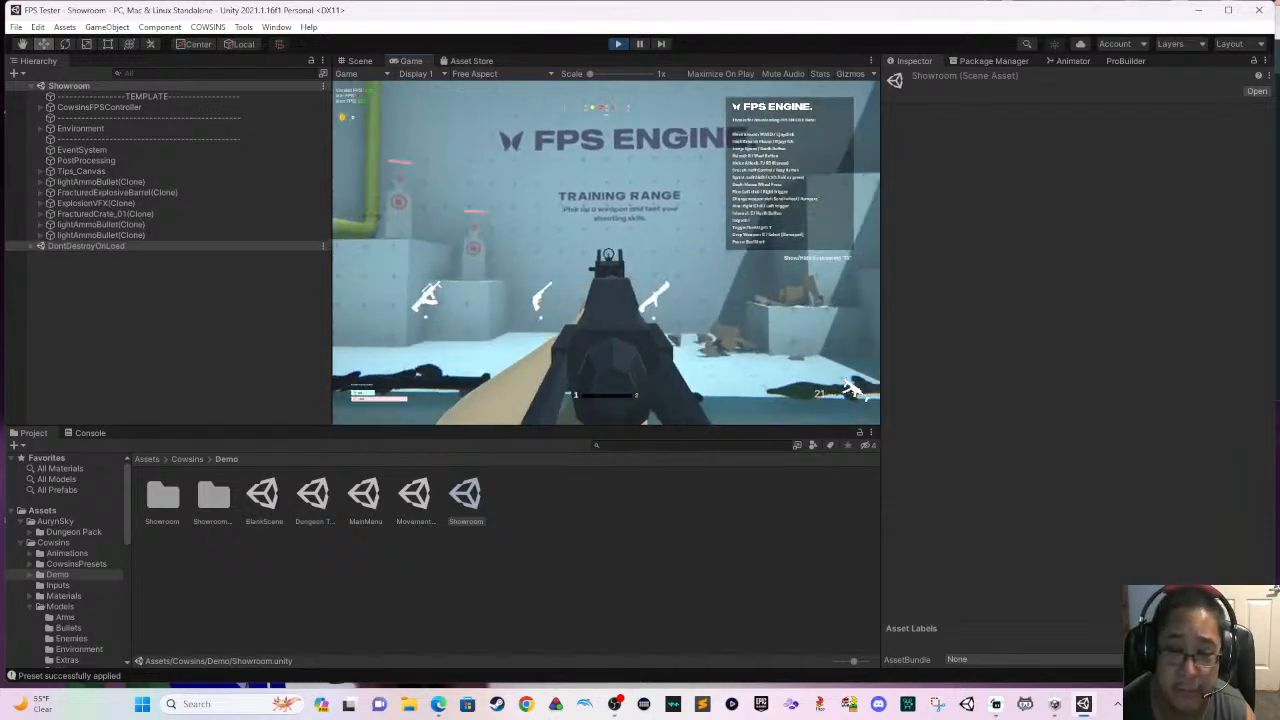
- Shoot at the target dummy in the training range, back away and reload the gun
left_click(607, 253)
left_click(607, 253)
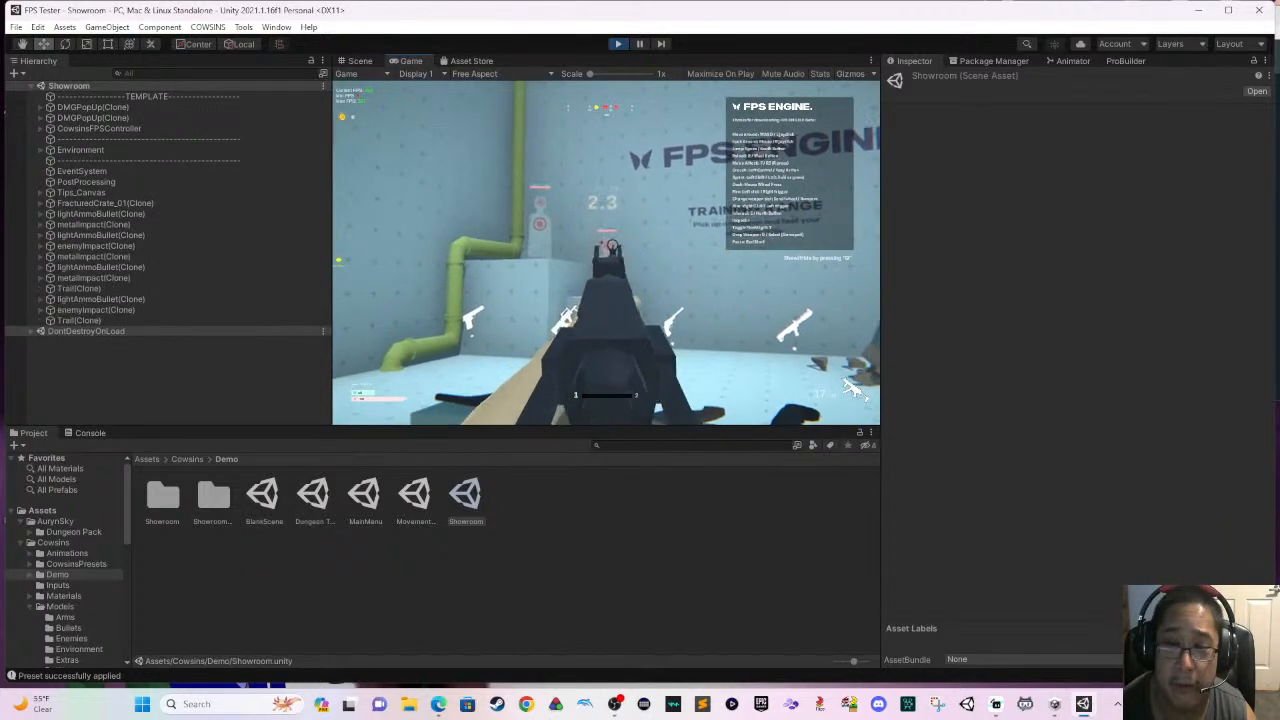
left_click(607, 253)
left_click(607, 253)
left_click(607, 253)
left_click(607, 253)
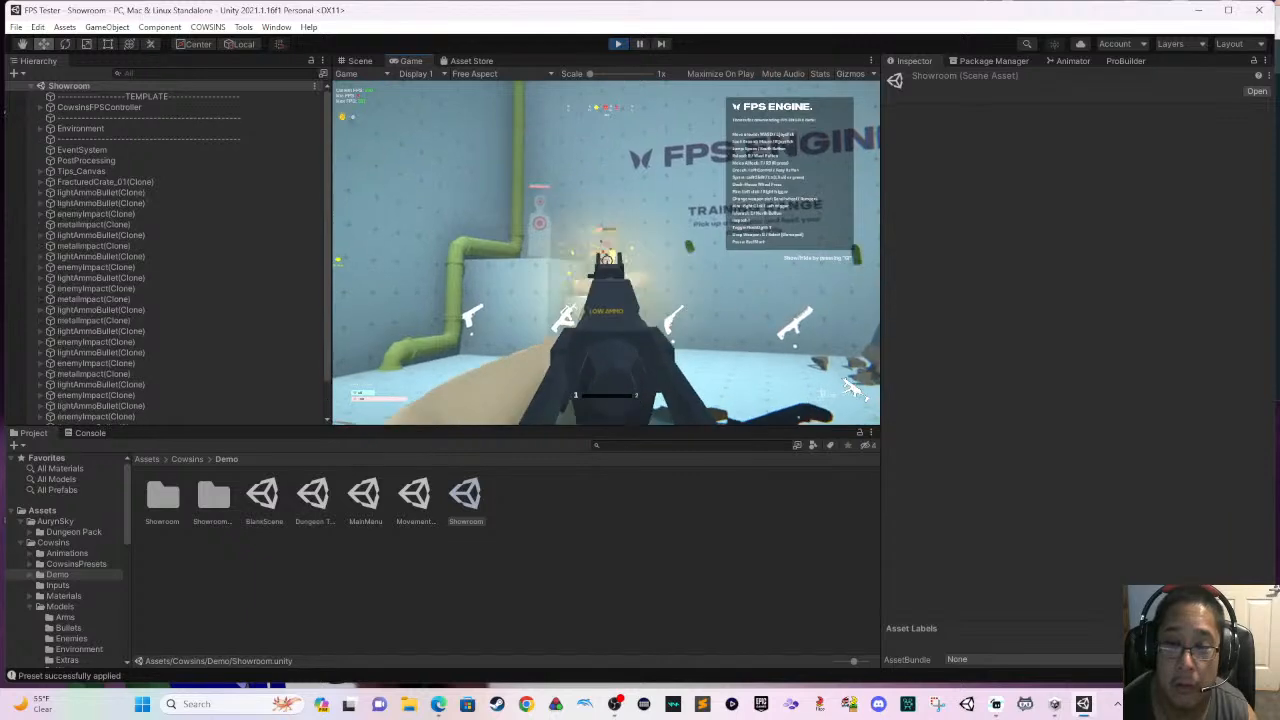
left_click(607, 253)
key("s")
key("r")
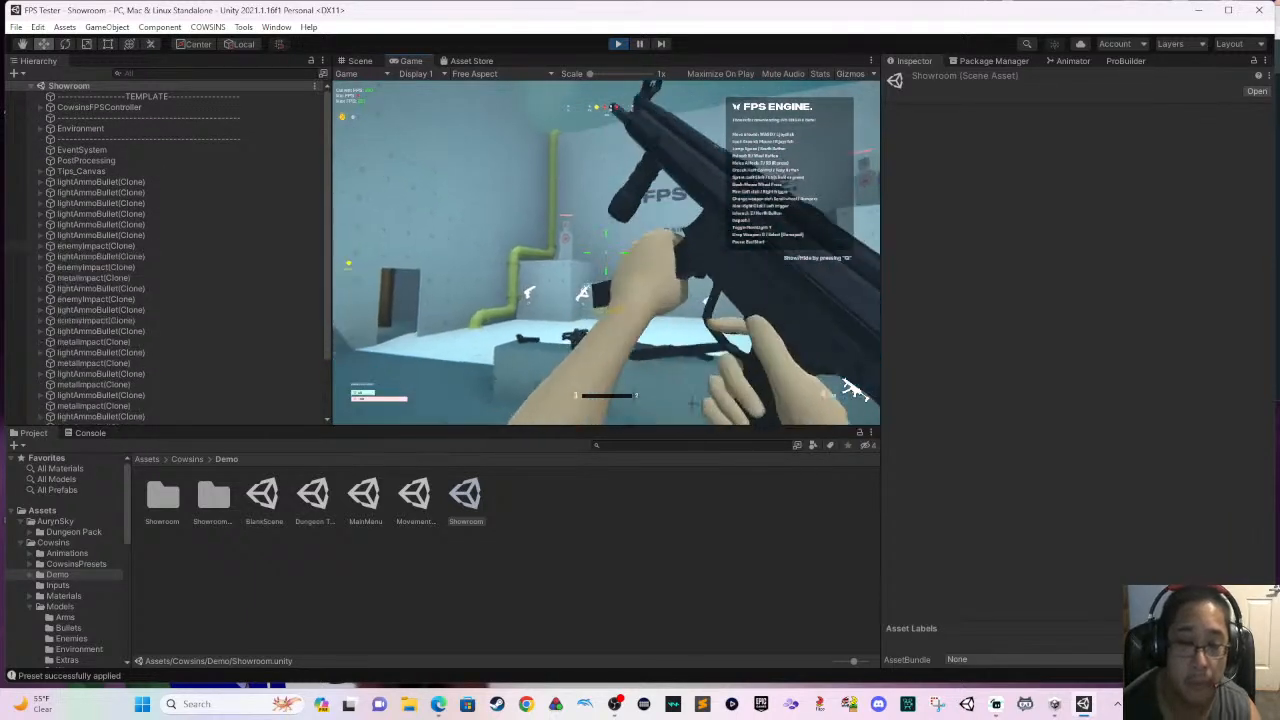
- Move the player to the loot boxes, open the blue one and pick up the burst rifle
key("w")
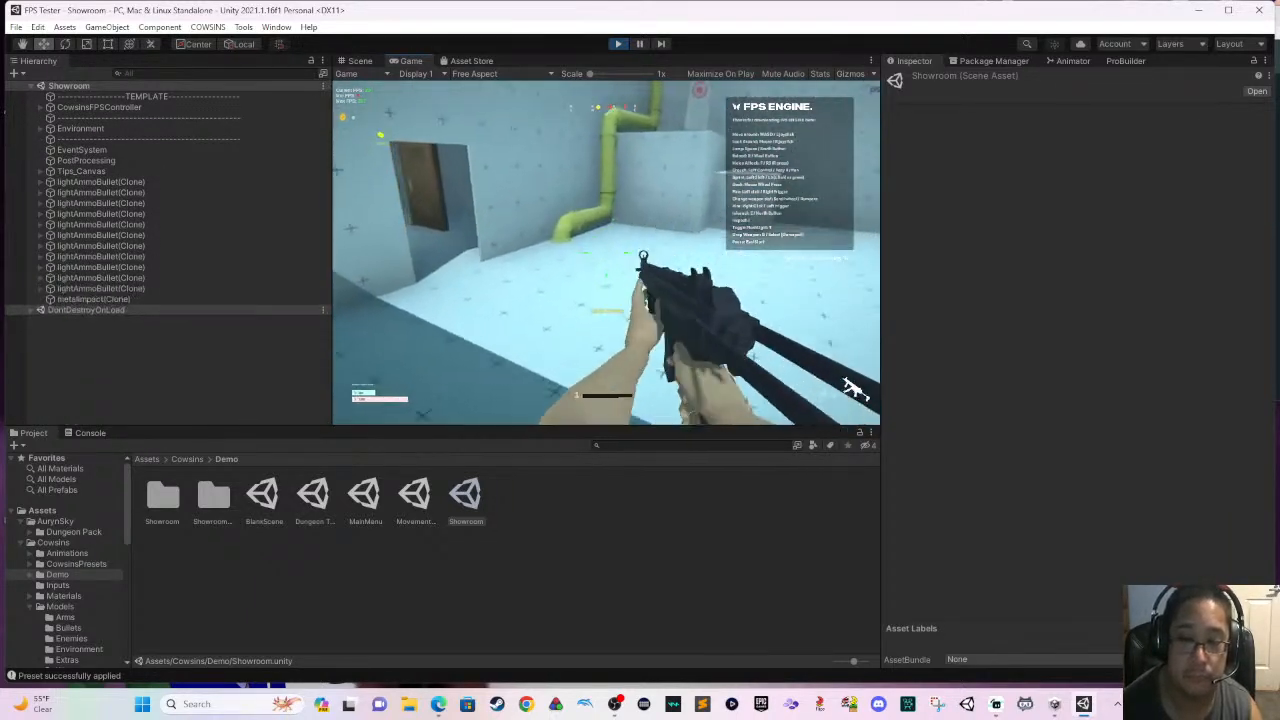
key("w")
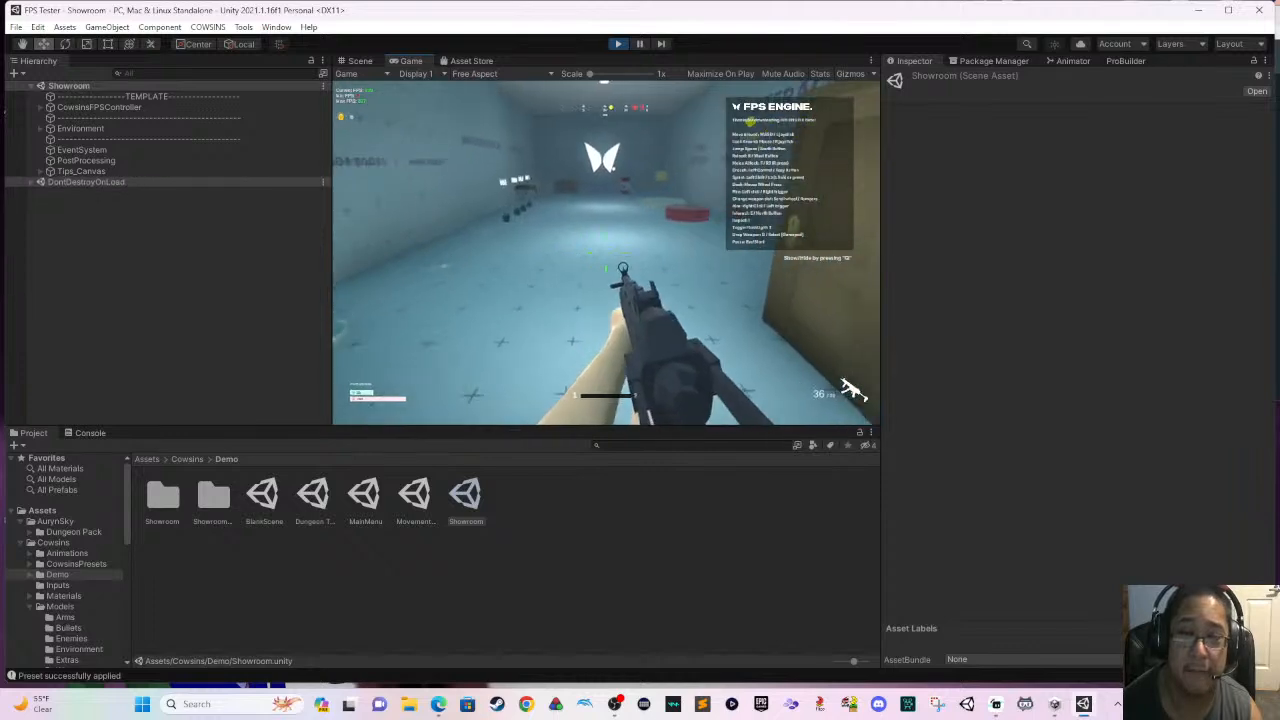
key("w")
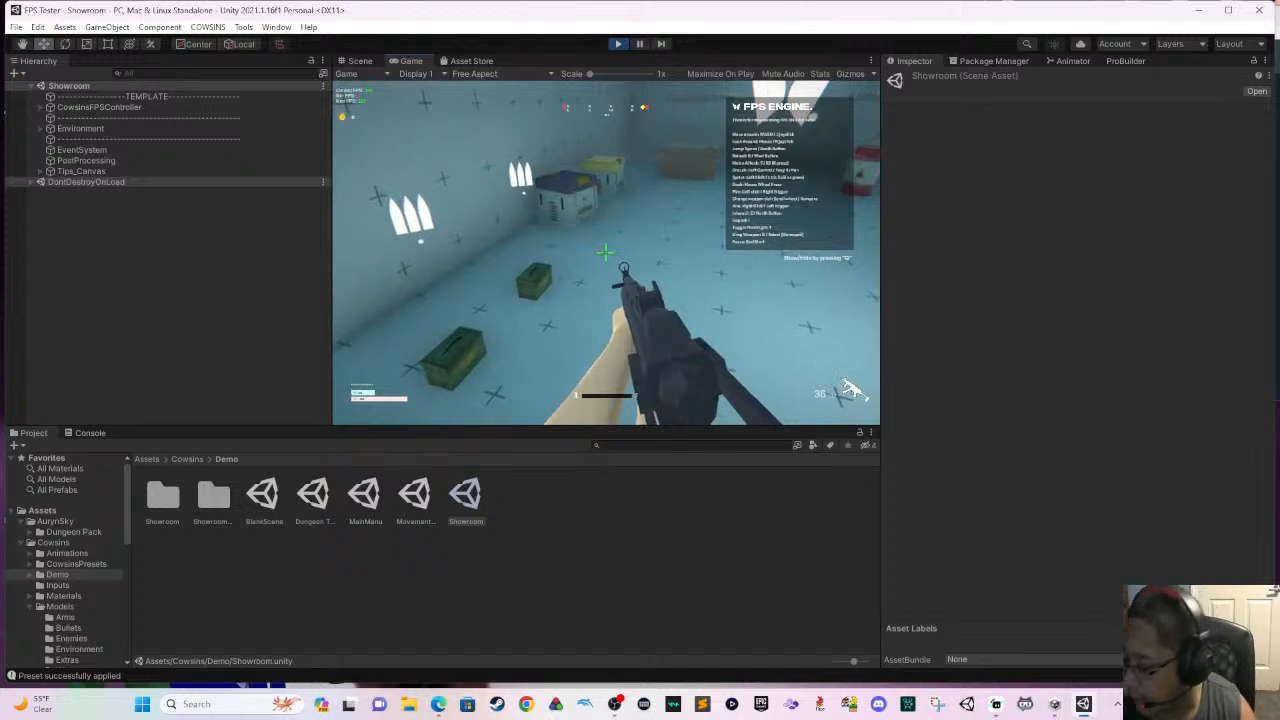
key("w")
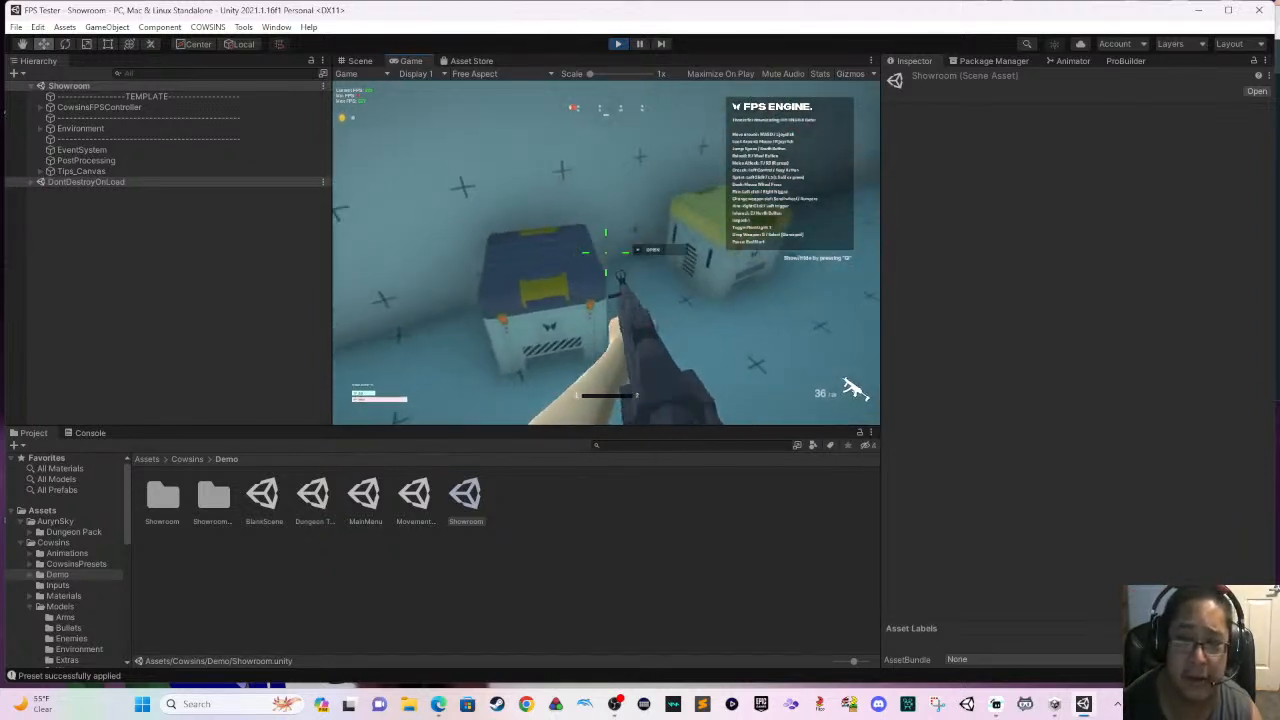
key("e")
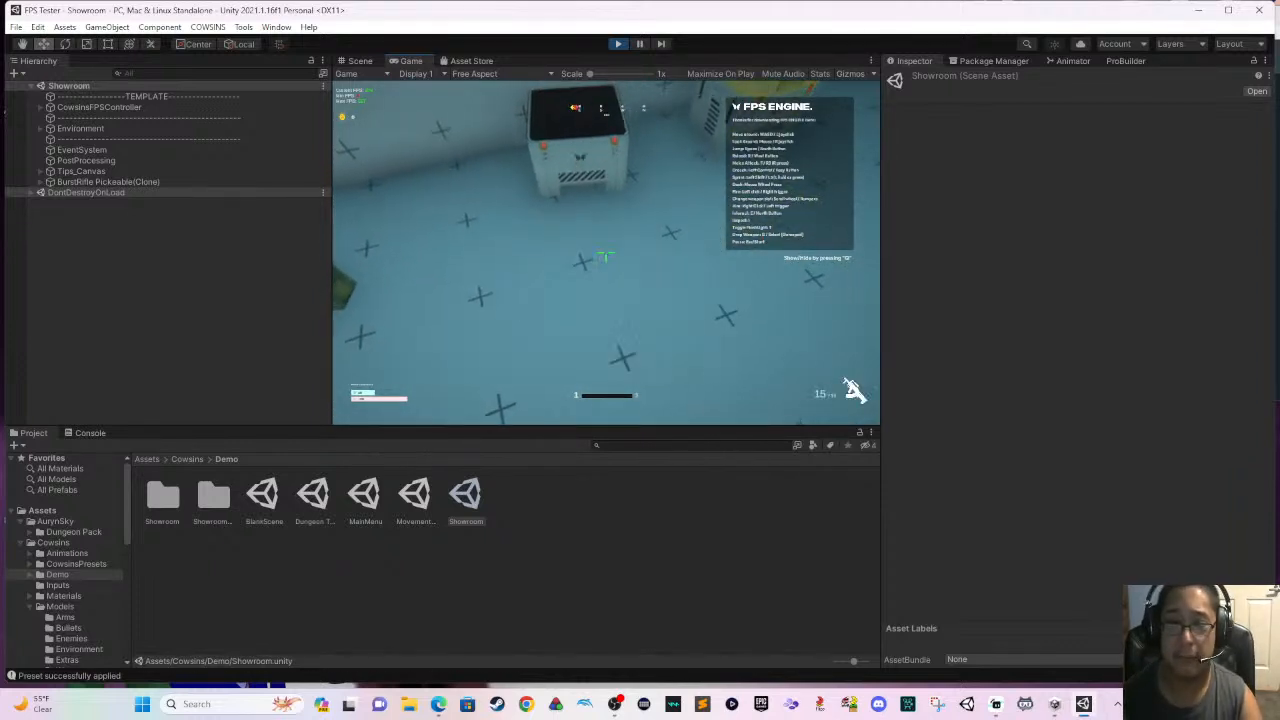
key("e")
- Fire the burst rifle at the wooden crate in the destructibles area
left_click(605, 255)
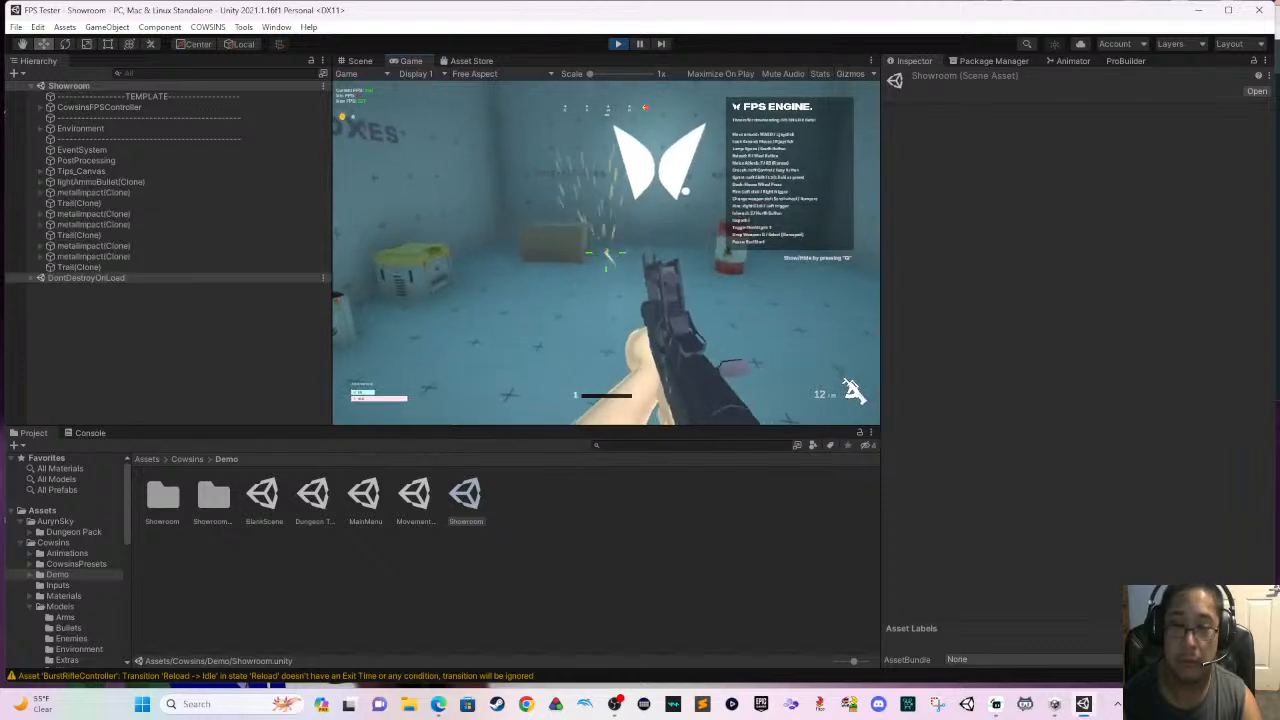
left_click(605, 255)
left_click(605, 255)
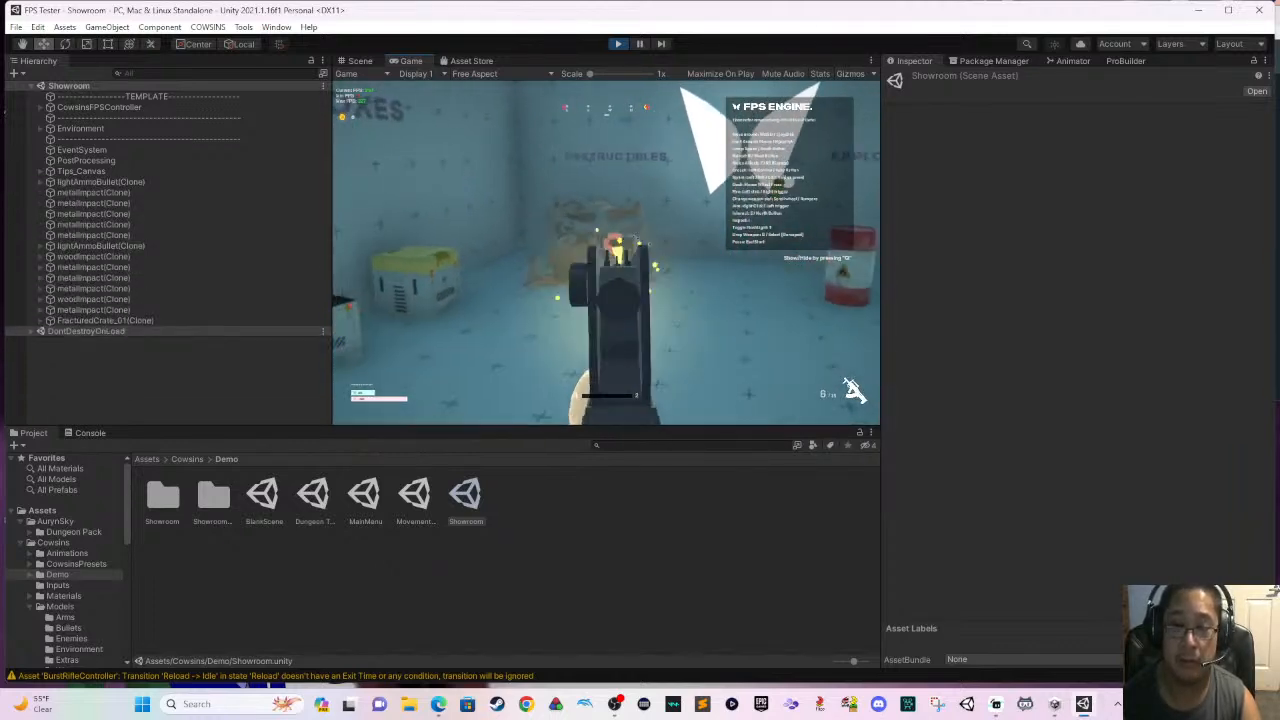
left_click(605, 255)
left_click(605, 255)
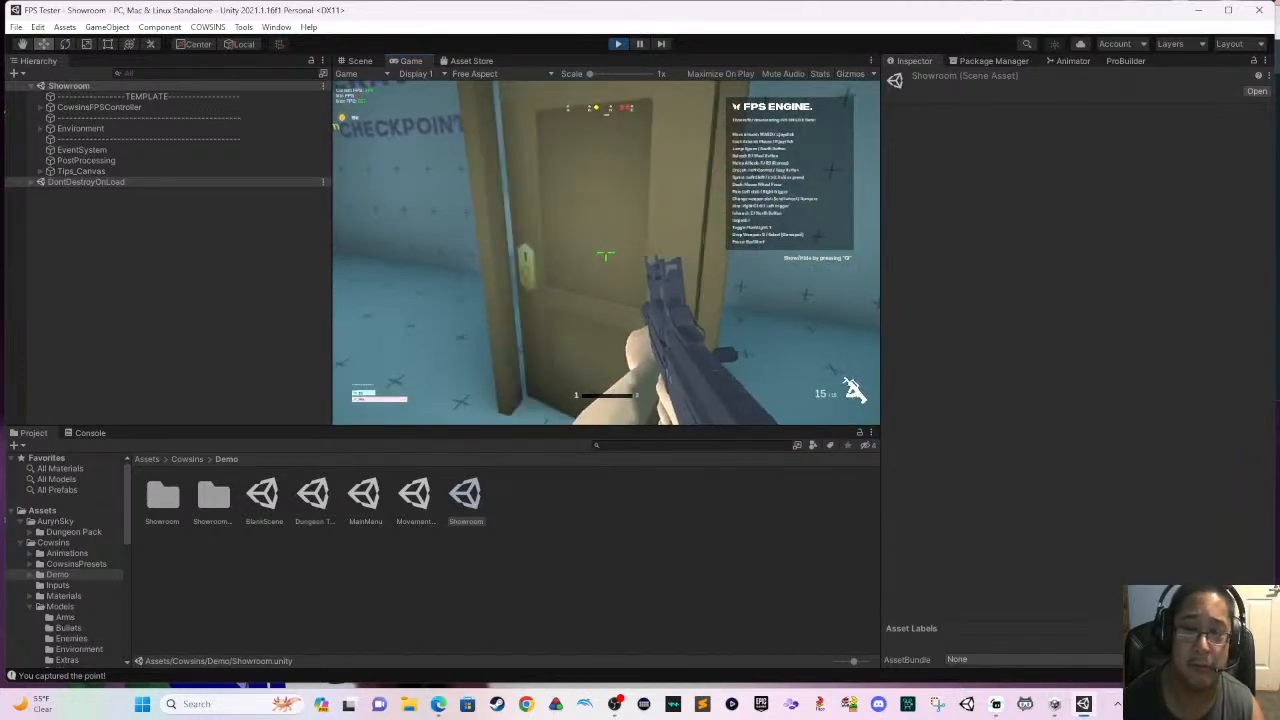
- Move the player from the door to the Surface Detection blocks and fire a burst
key("w")
right_click(606, 256)
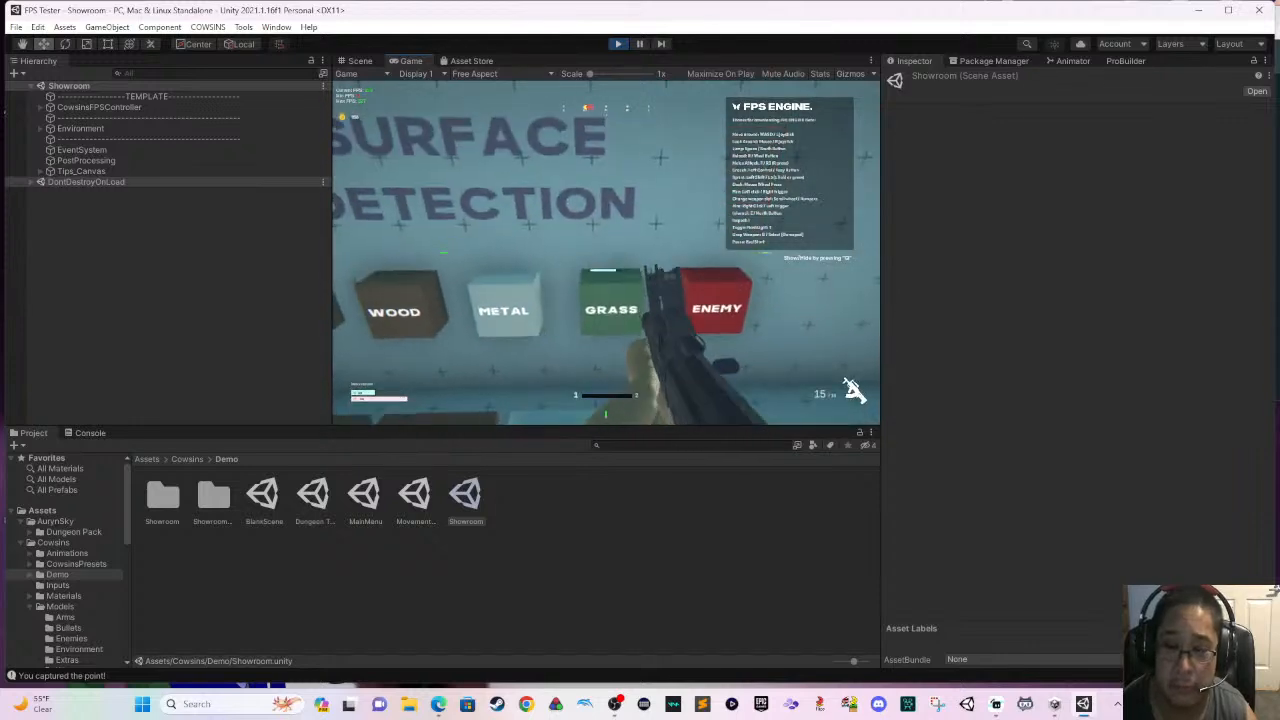
left_click(605, 257)
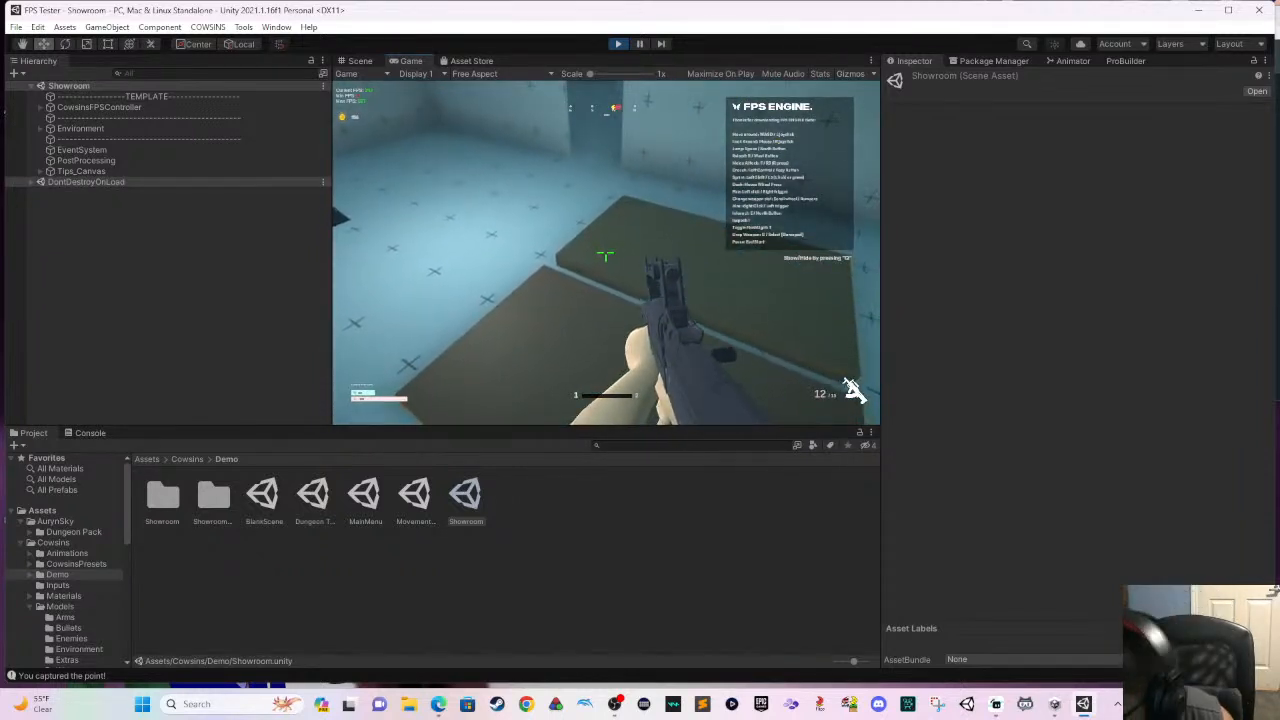
- Run the player past the weapons table to the Checkpoints marker on the Interactables wall
key("w")
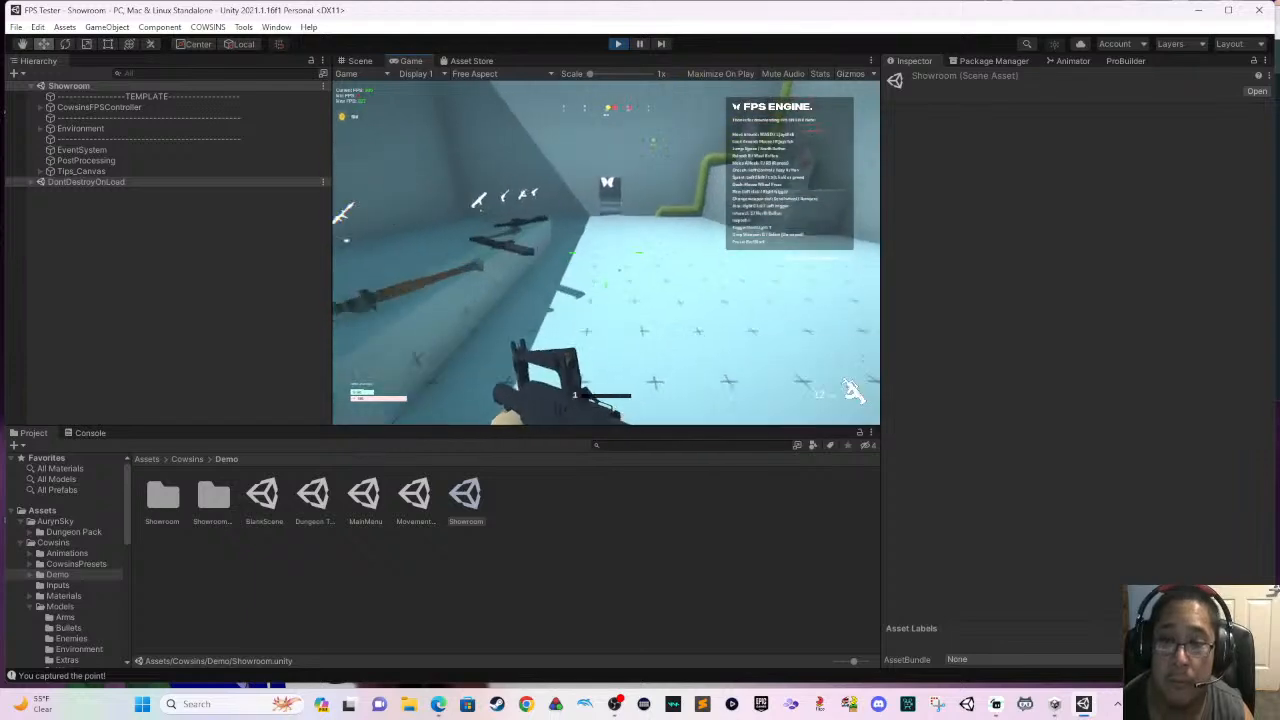
key("w")
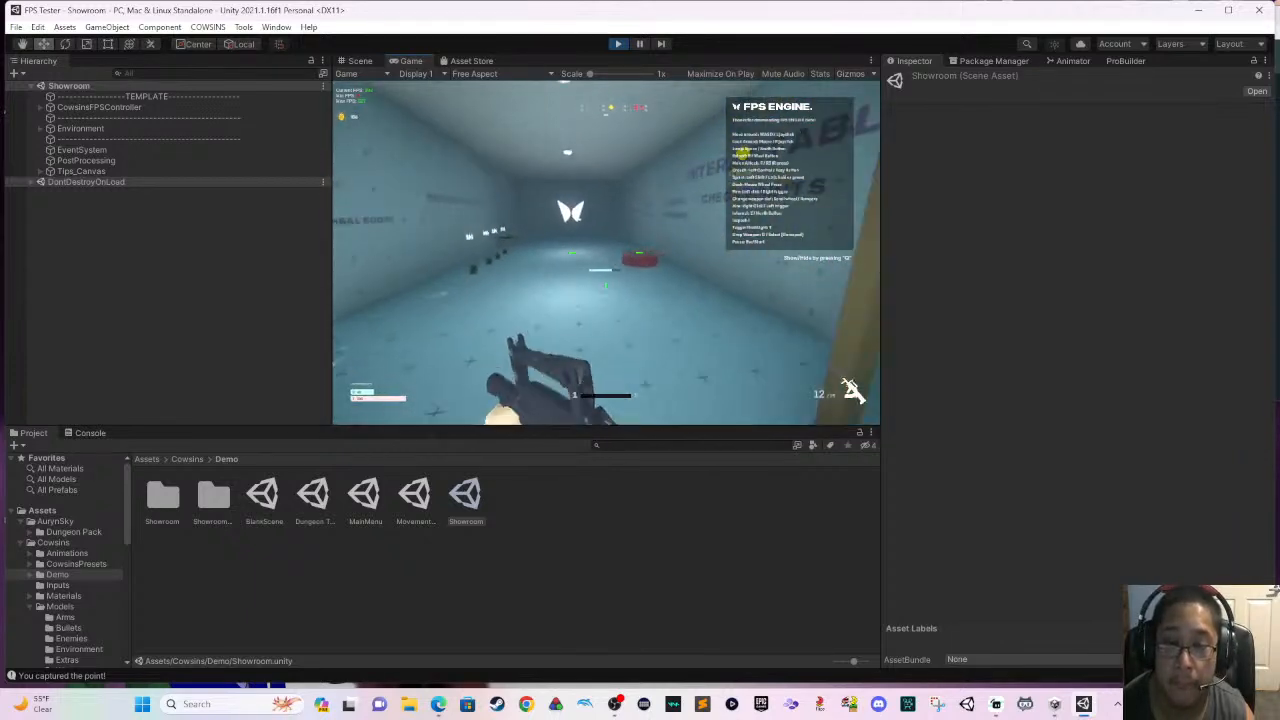
key("w")
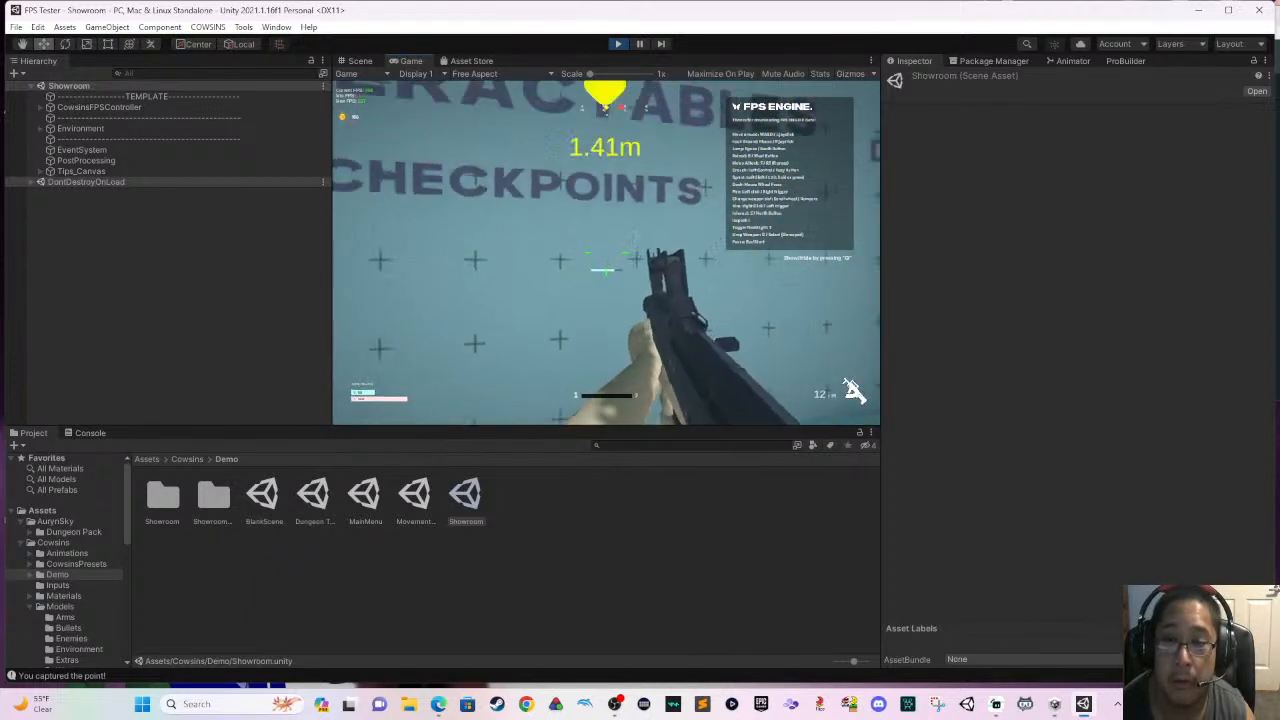
- Move the player back and forth in front of the checkpoint marker and return to the training range
key("s")
key("w")
key("w")
key("s")
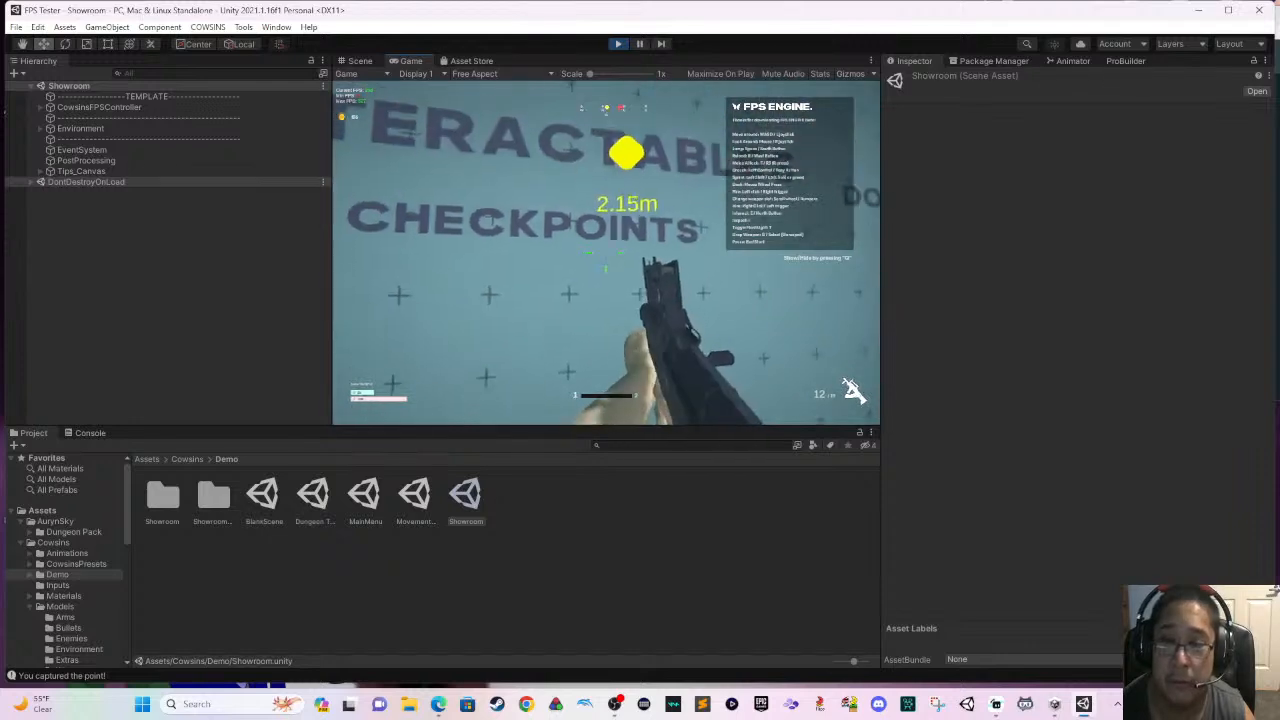
key("w")
key("space")
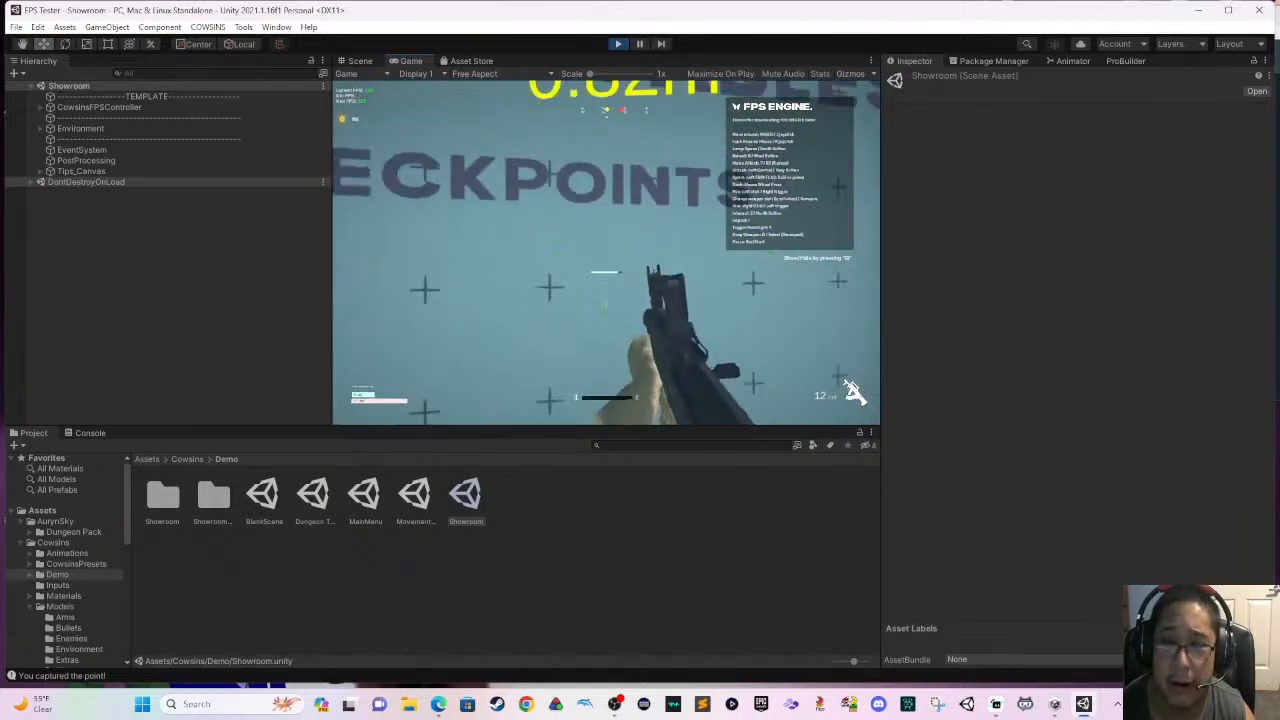
key("s")
key("w")
key("s")
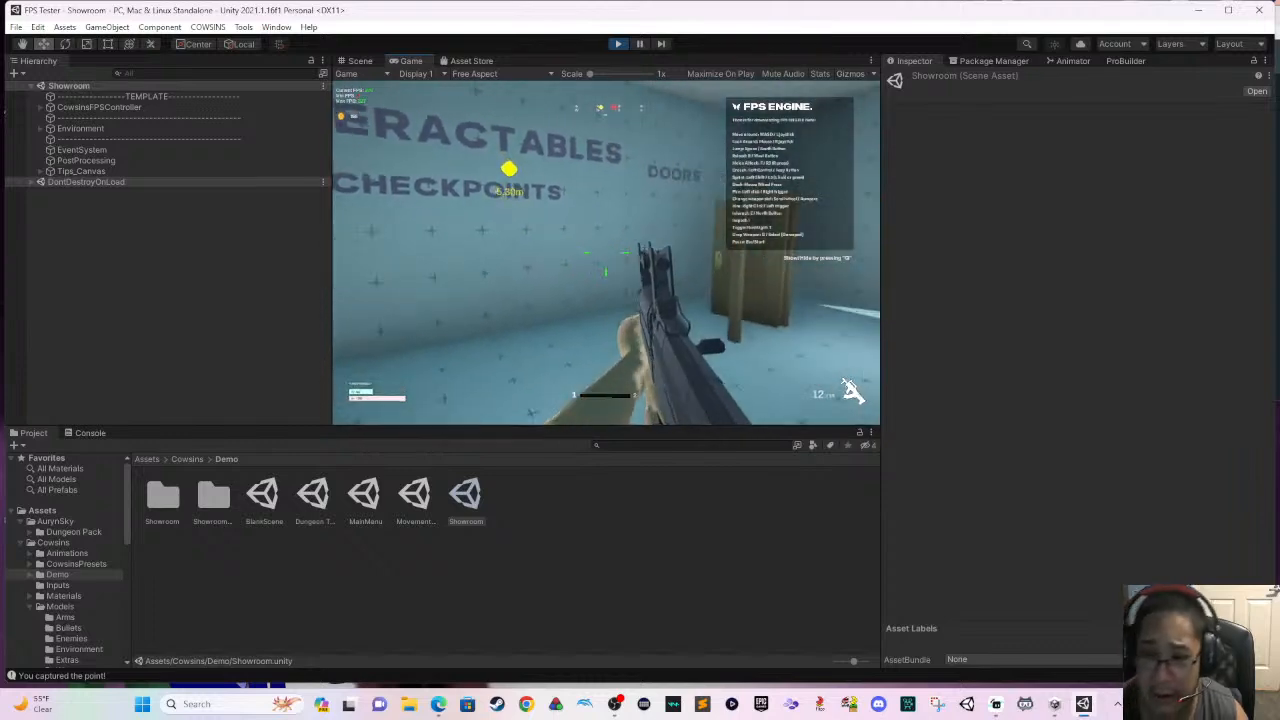
key("w")
key("w")
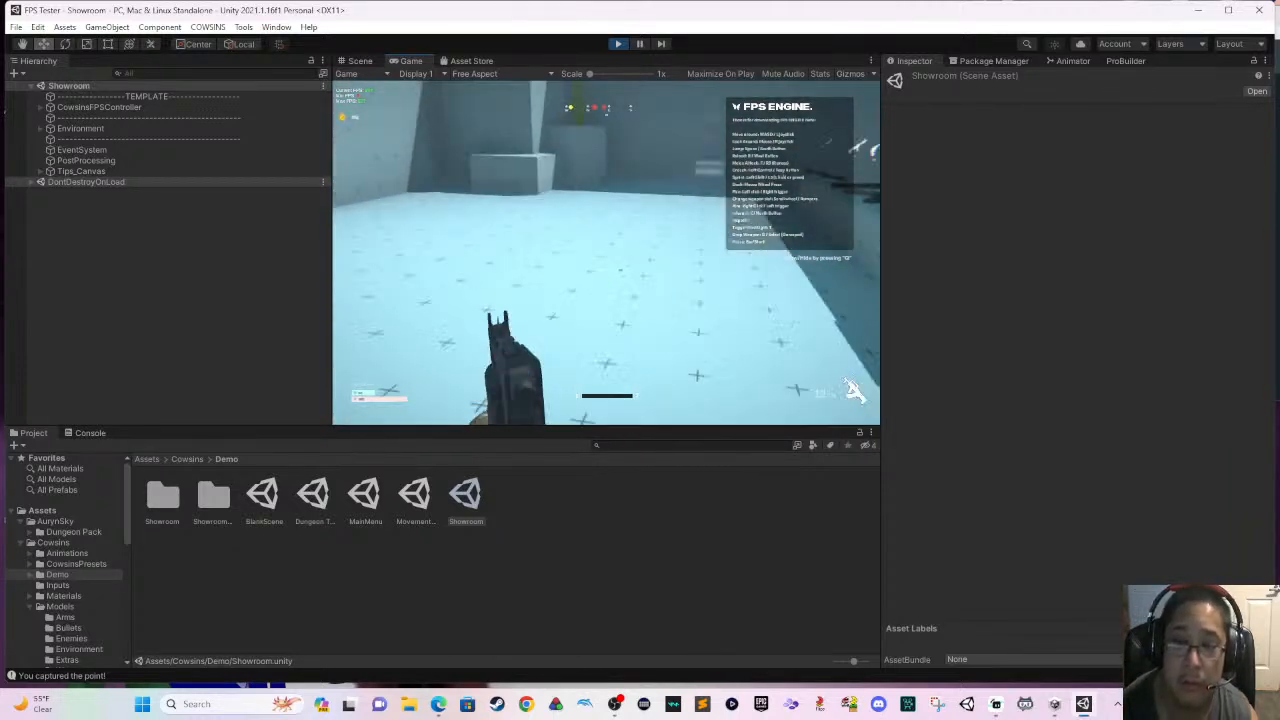
- Pause the game, return to the game's main menu and load the Dungeon Tester level
key("Escape")
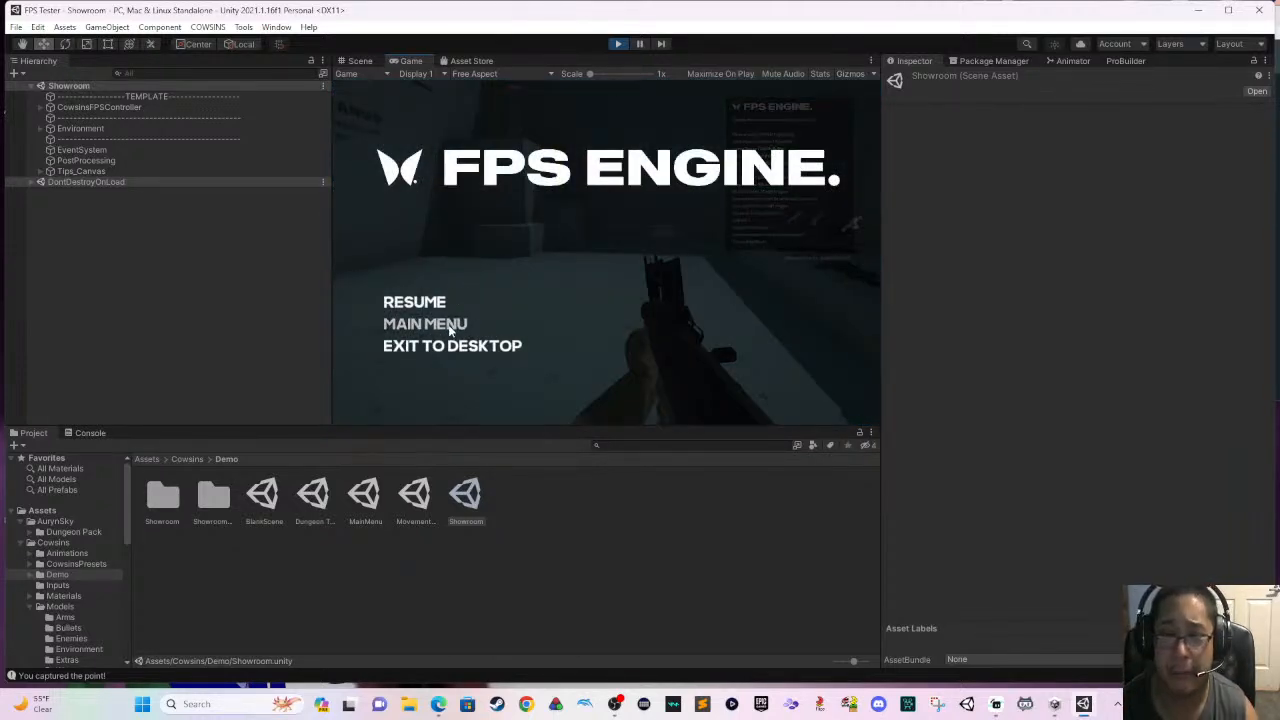
left_click(456, 310)
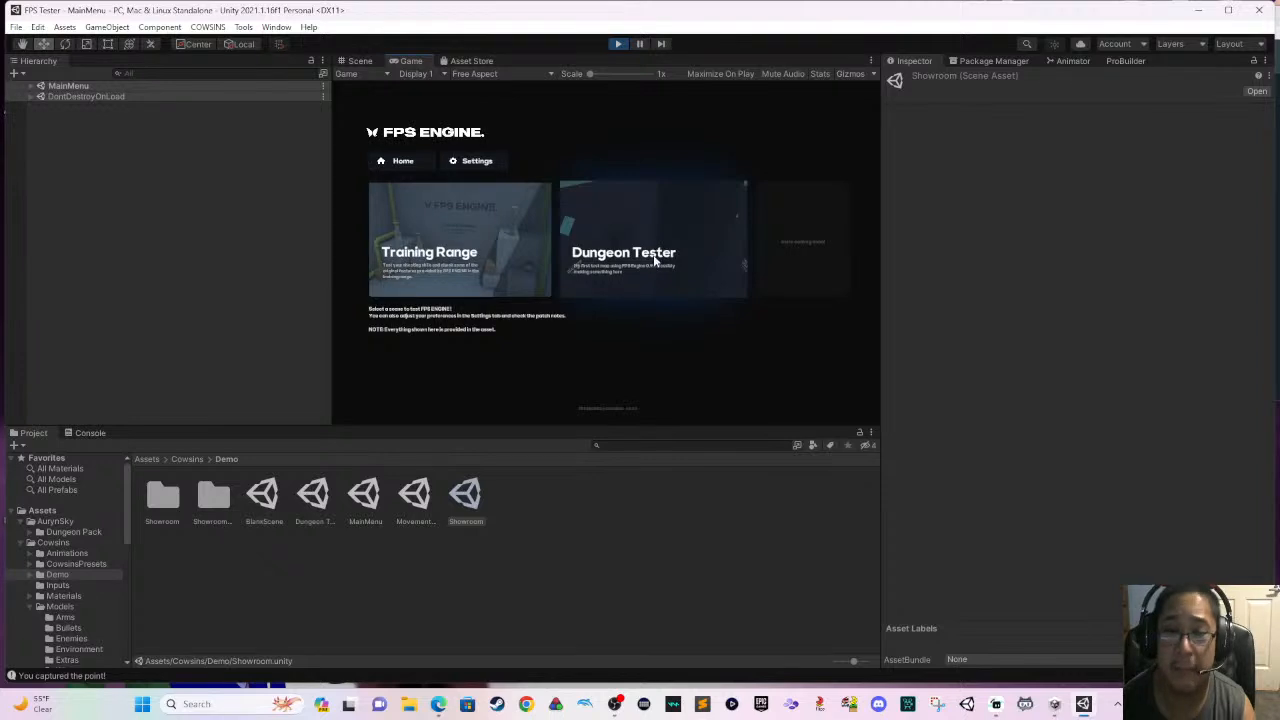
left_click(691, 222)
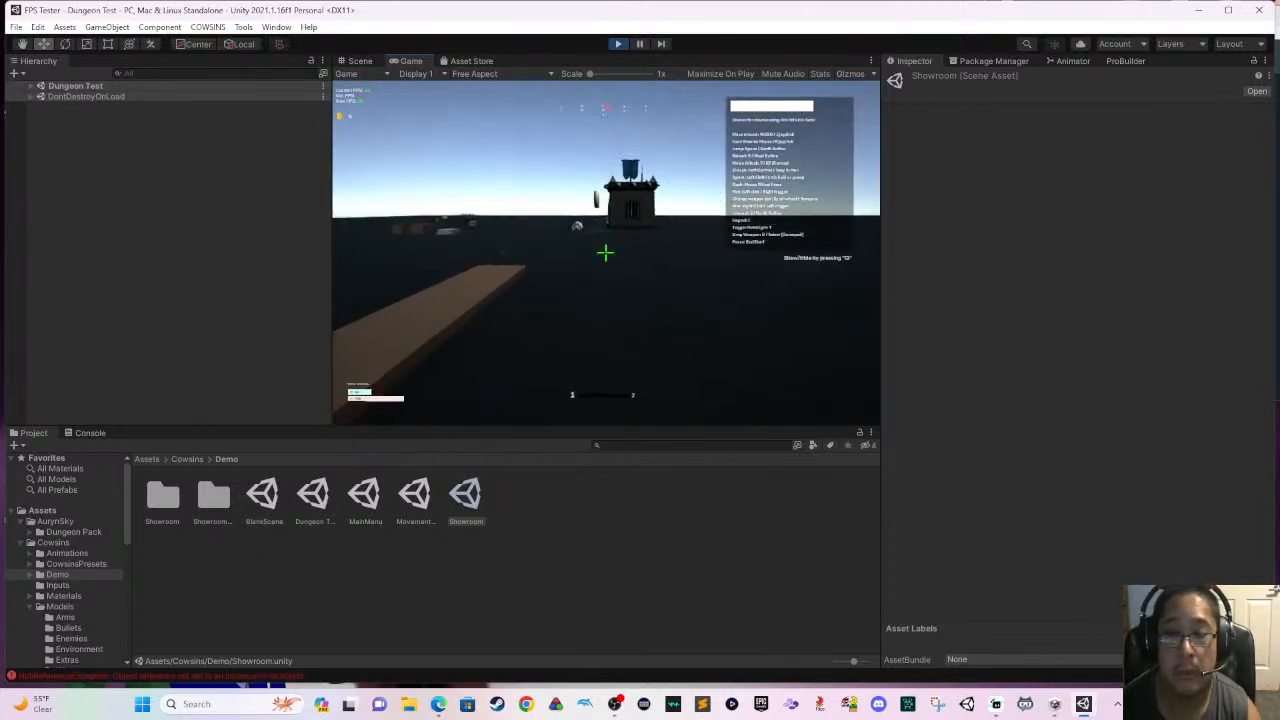
- Move the player to the wooden platform, pick up the sword and walk on toward the castle
key("w")
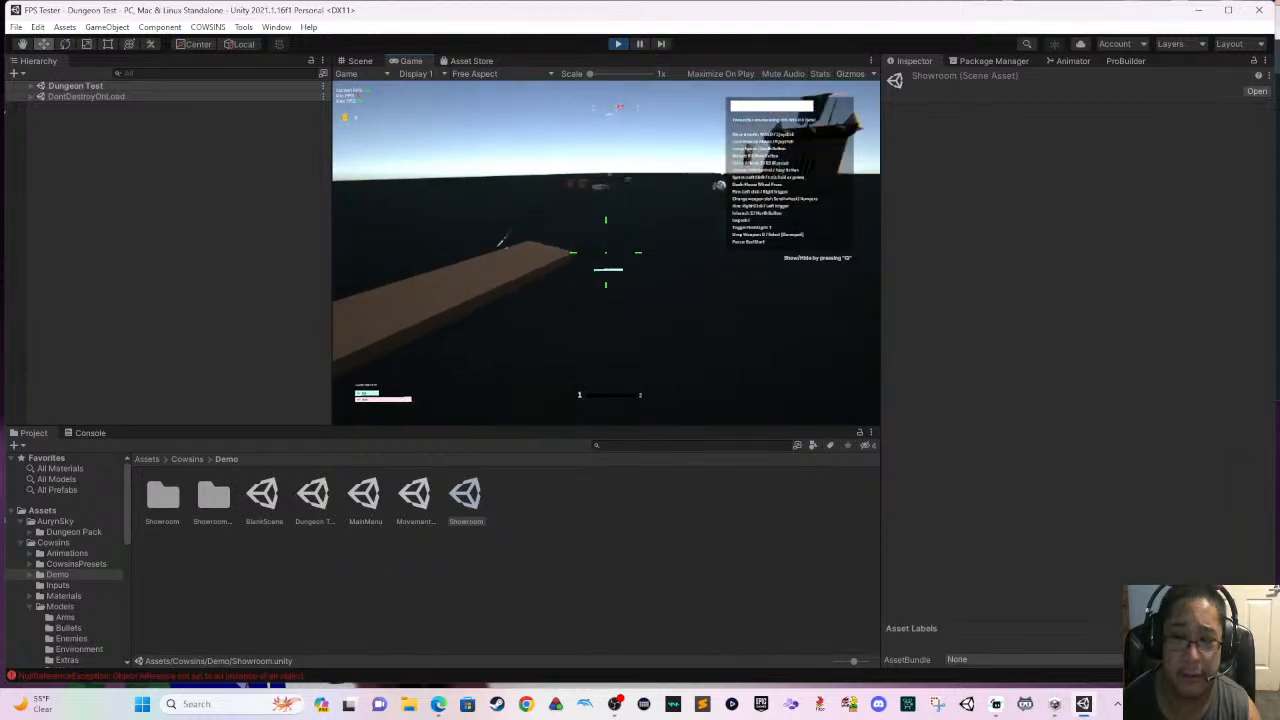
key("w")
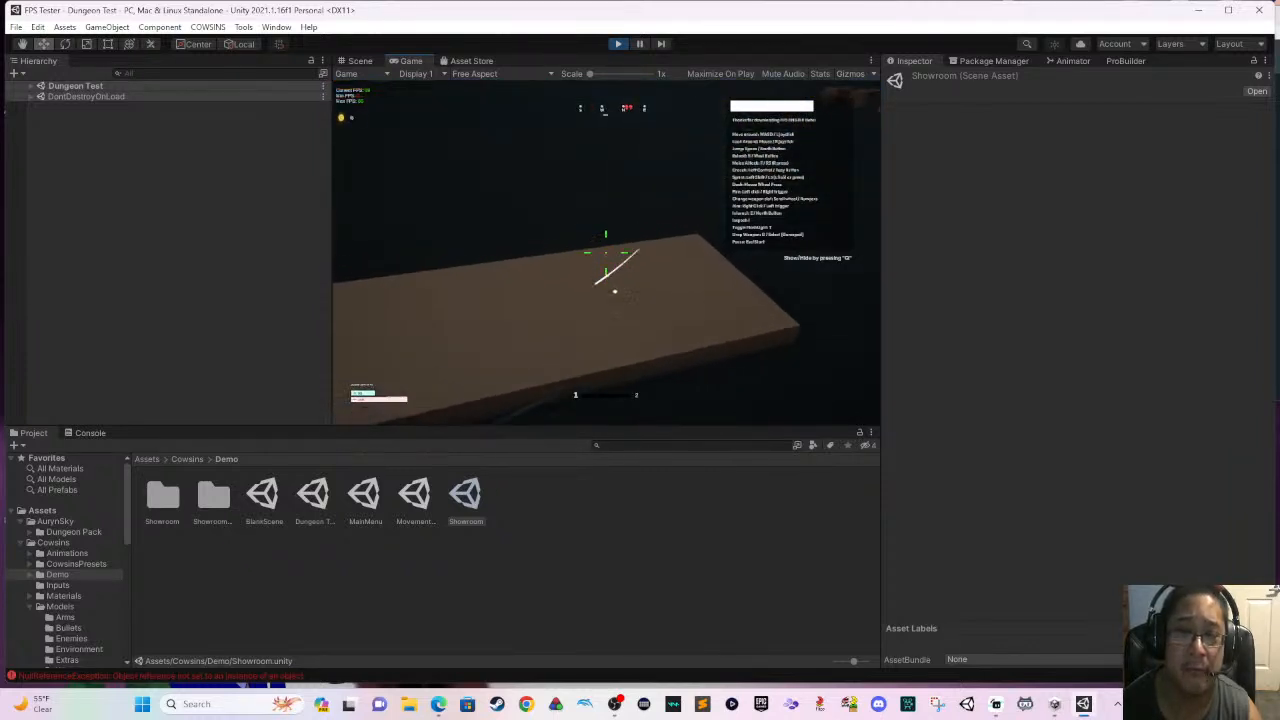
key("e")
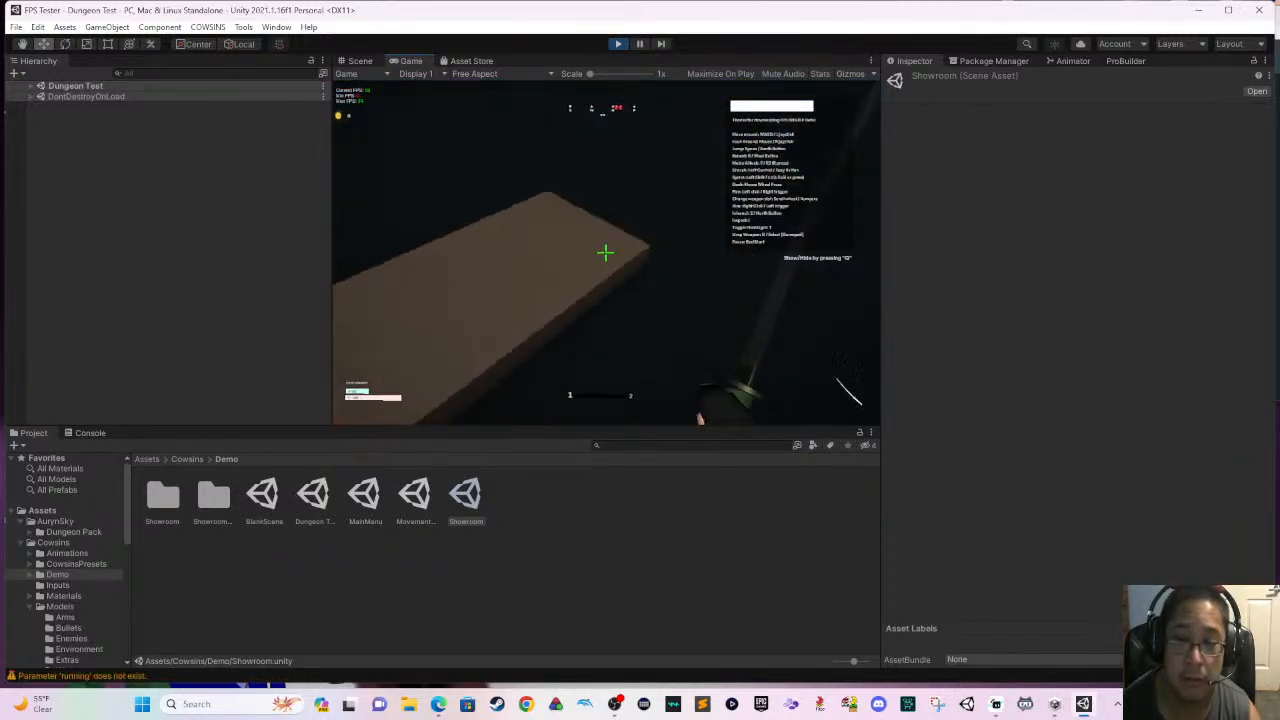
key("w")
- Run the player across the dungeon ground to the glowing purple pickup, hide the on-screen controls list and collect the pickup
key("w")
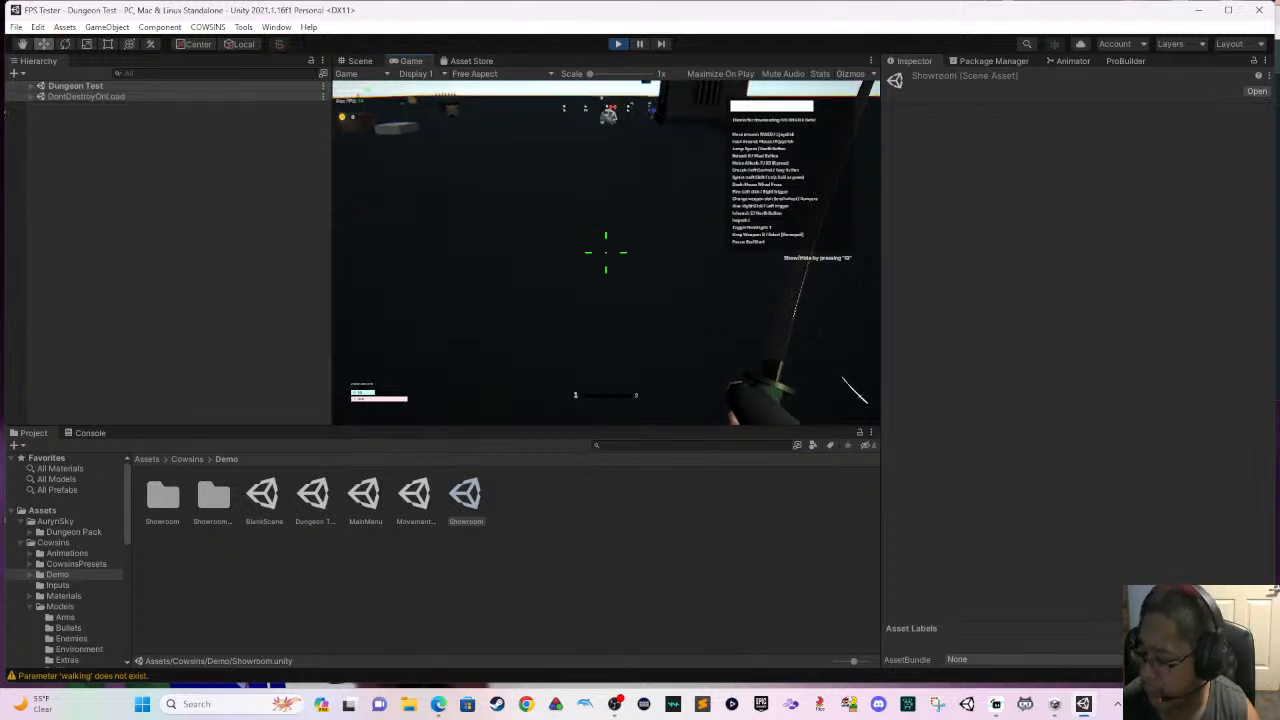
key("w")
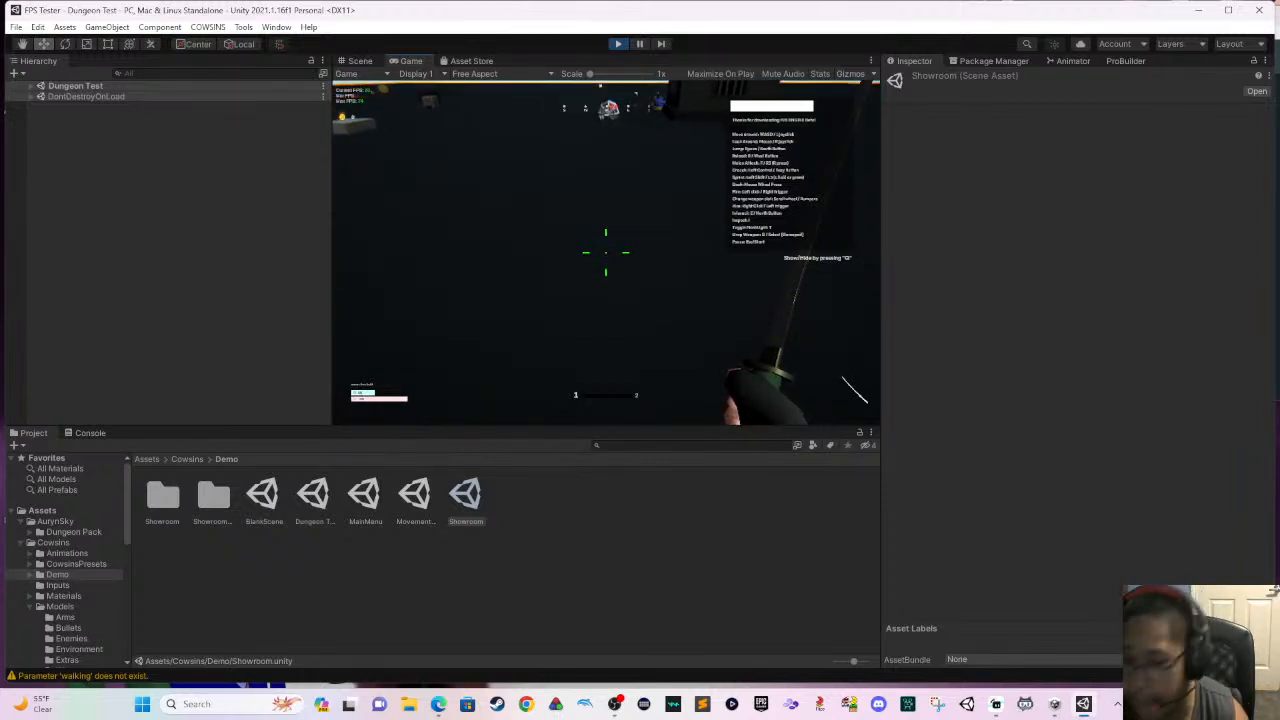
key("shift+w")
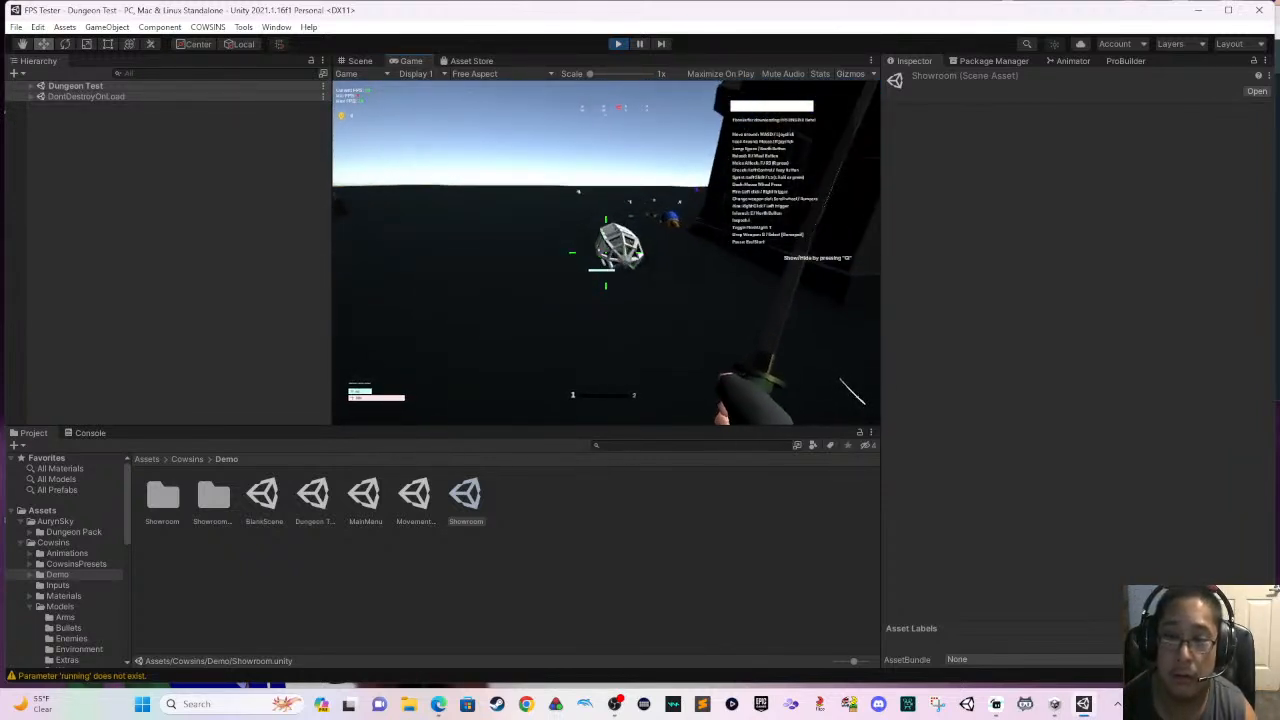
key("shift+w")
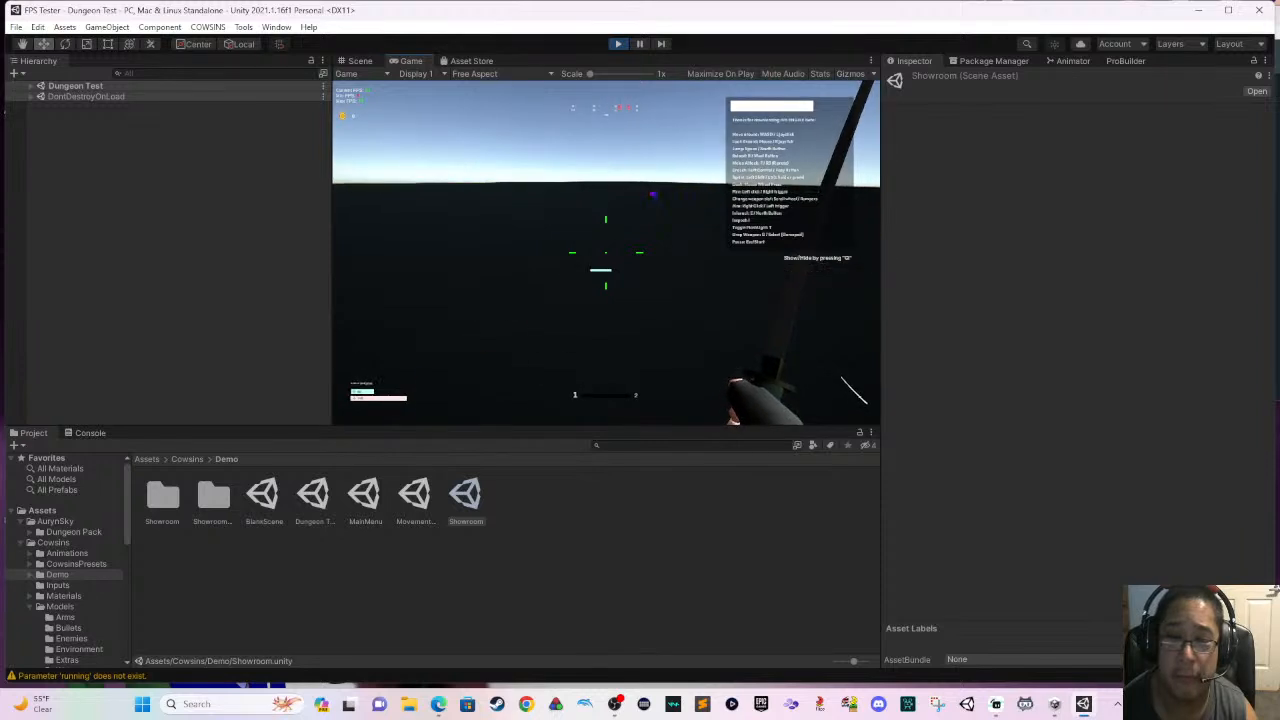
key("shift+w")
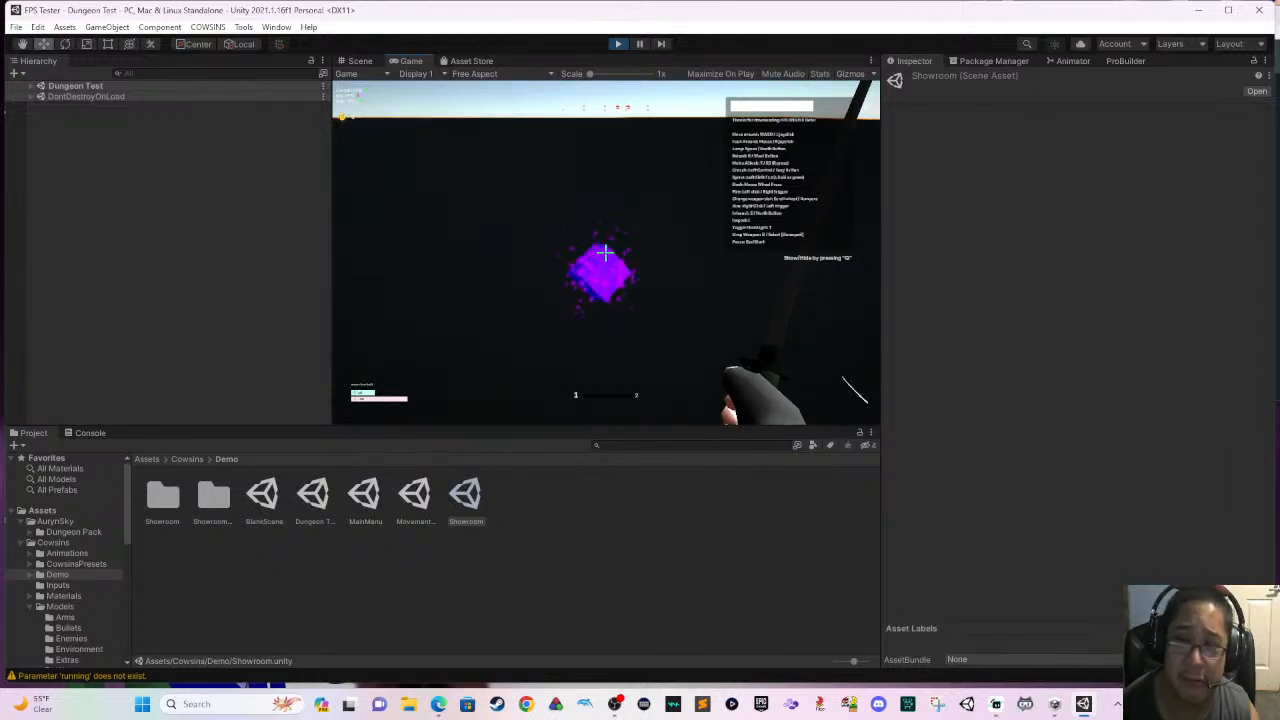
key("g")
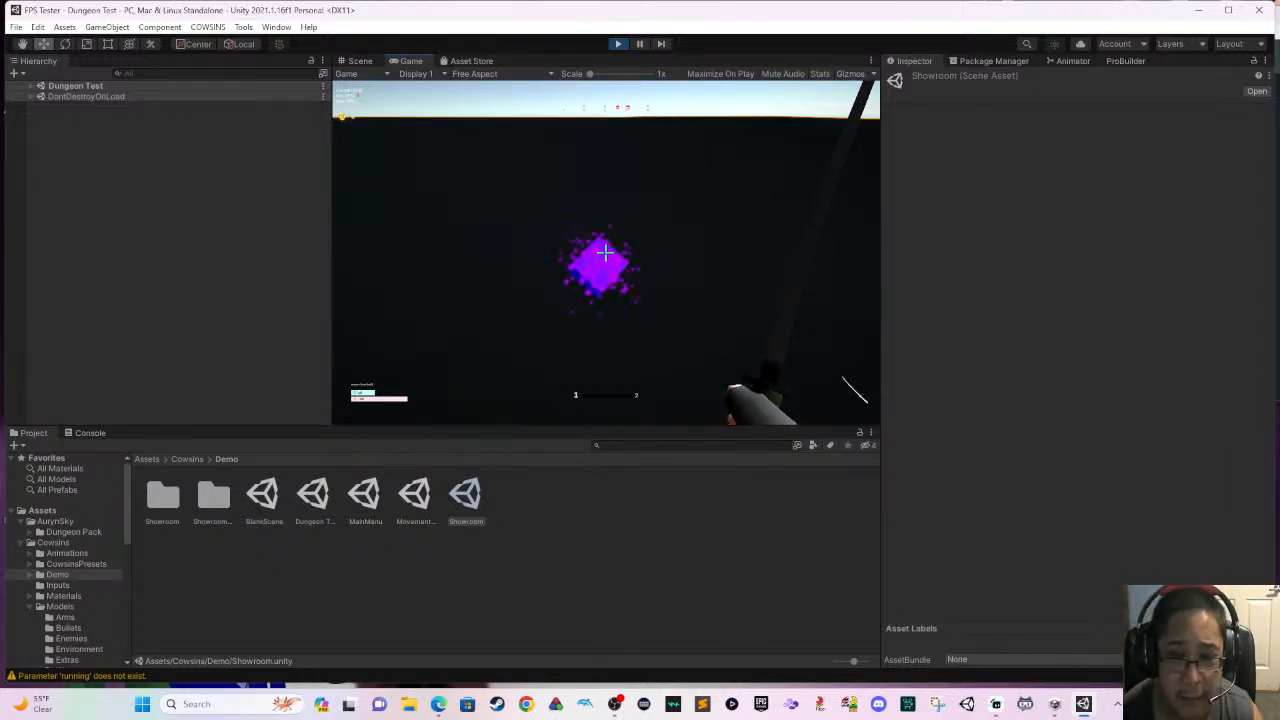
key("w")
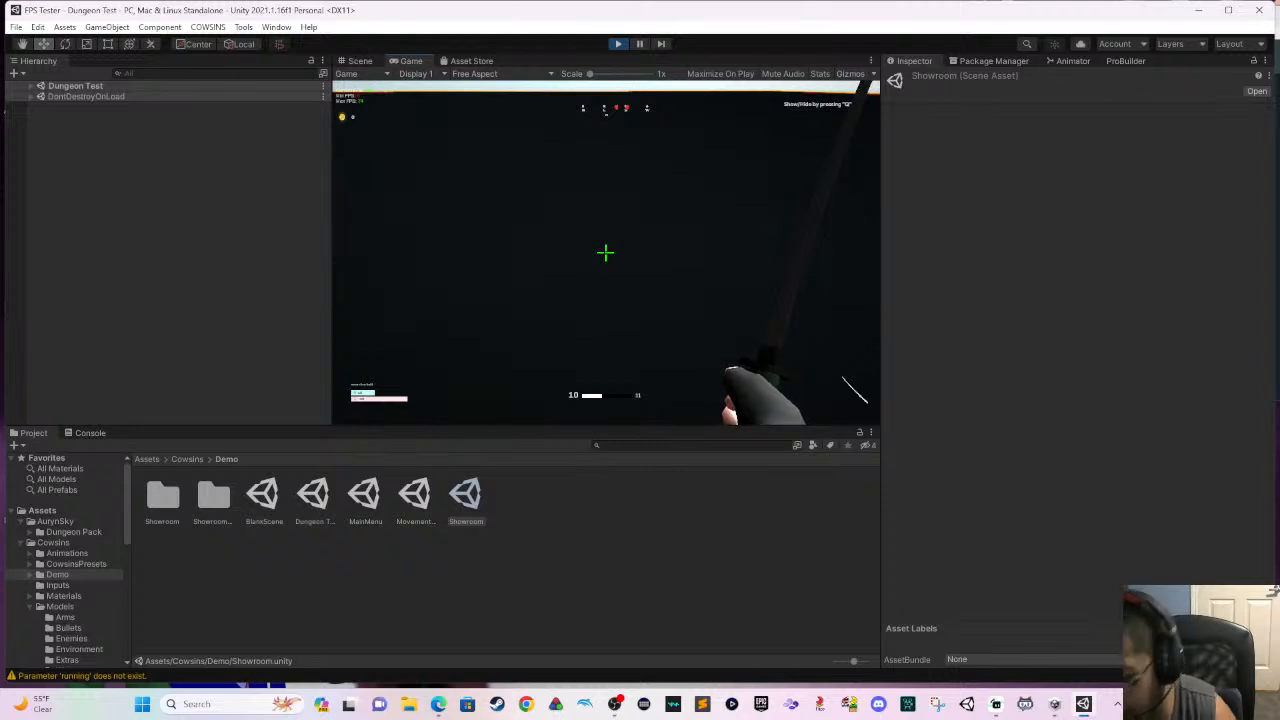
- Jump and advance toward the giant FPS Engine target dummy beside the castle, striking at it with the sword
key("space")
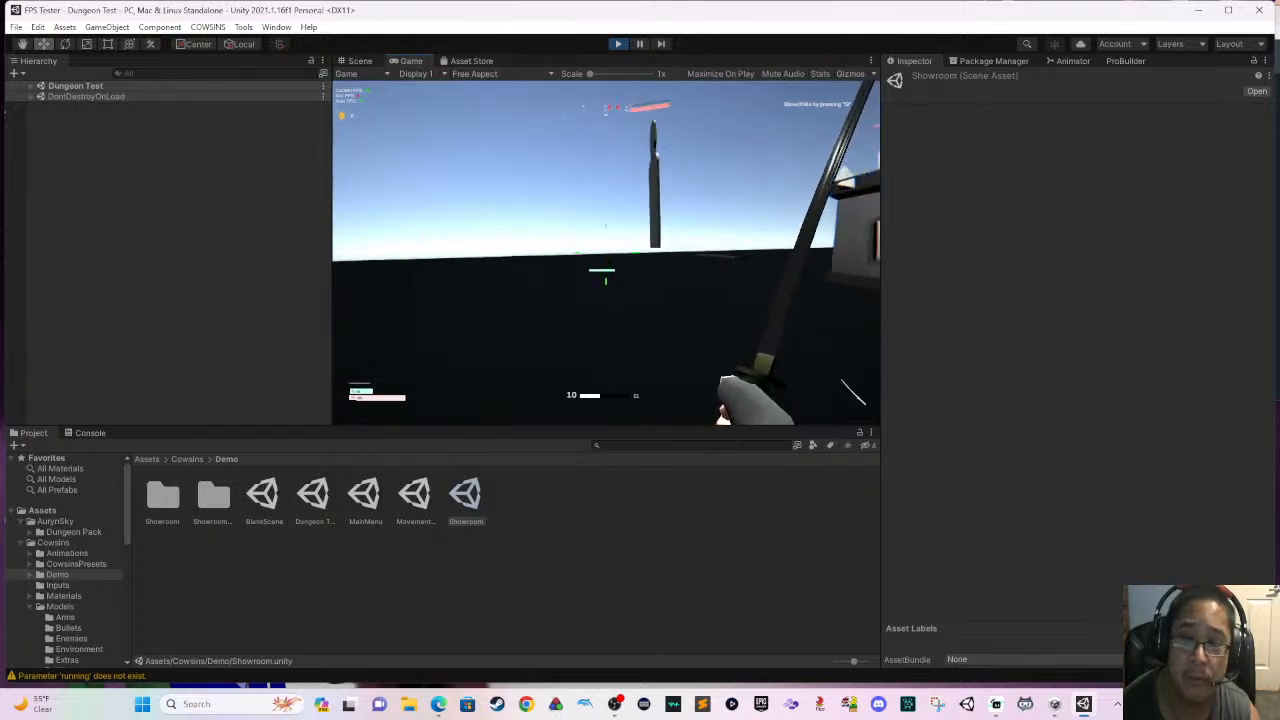
key("w")
left_click(605, 253)
left_click(605, 253)
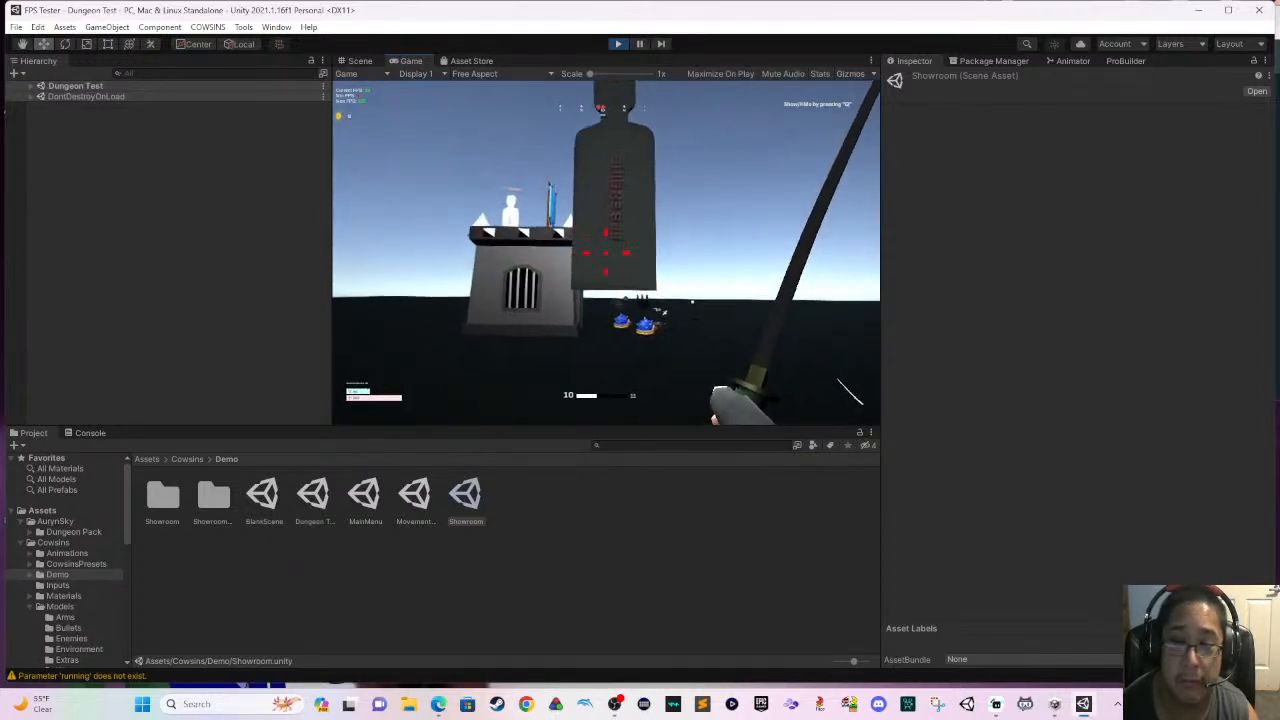
key("w")
left_click(606, 253)
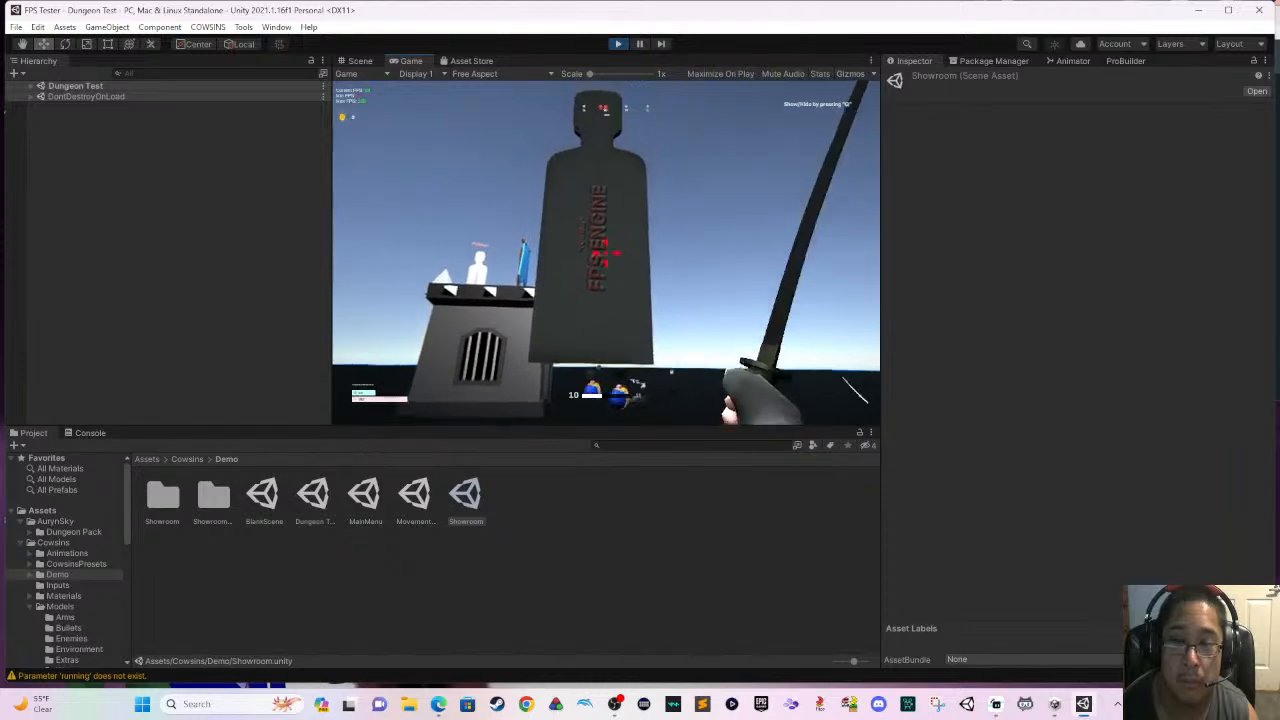
key("w")
left_click(606, 253)
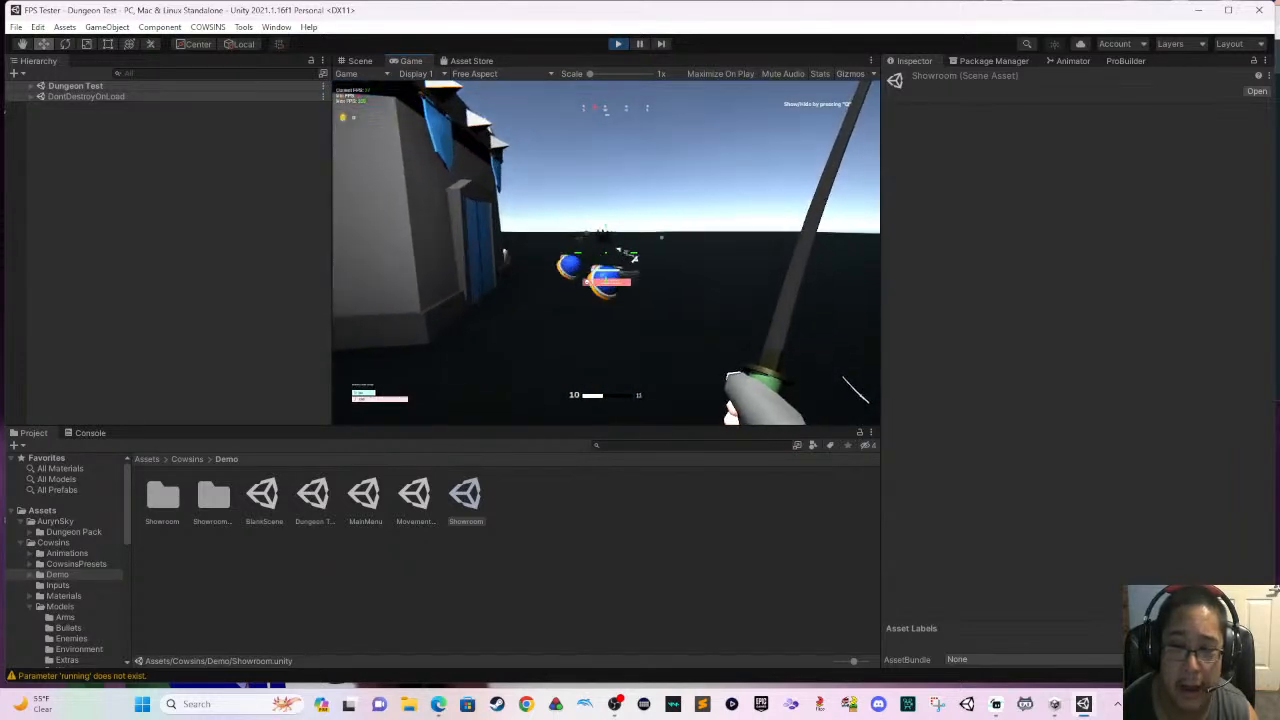
- Approach the spiked blue shells beside the castle and attack them with the sword
key("w")
left_click(606, 253)
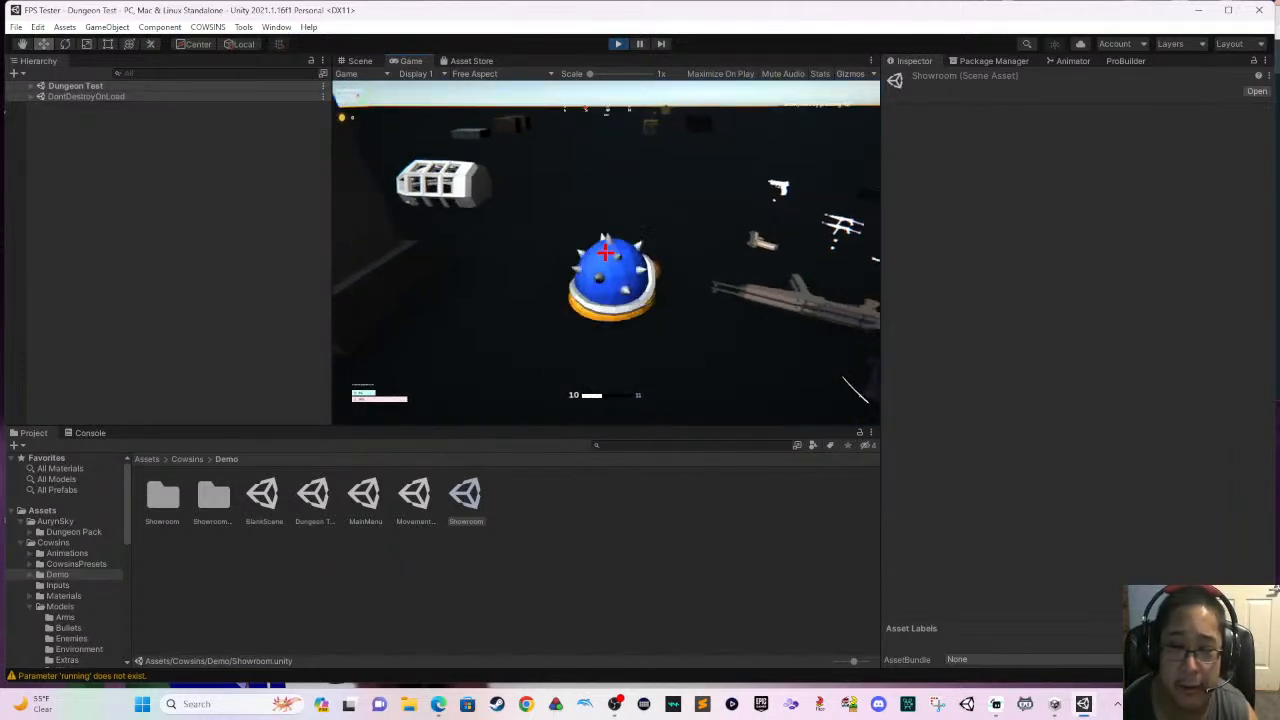
left_click(606, 253)
key("w")
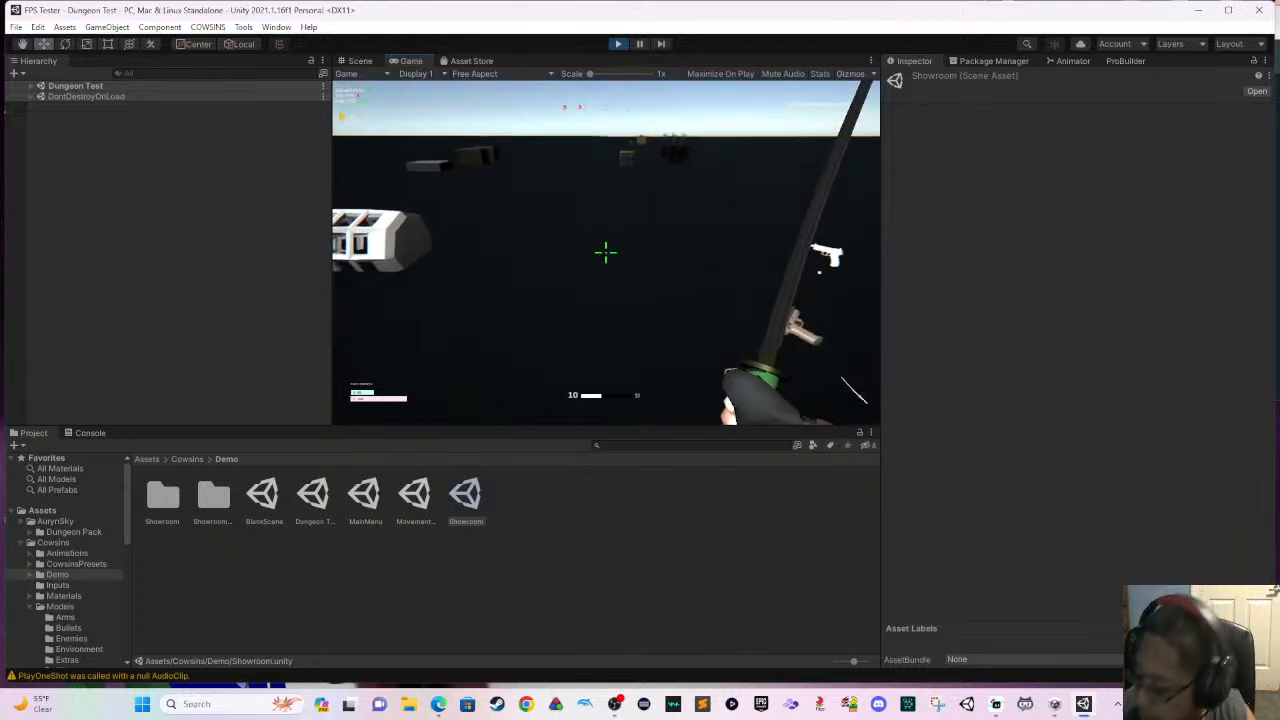
- Walk the player across the open ground to the yellow-lidded loot crate, open it and step back around it
key("w")
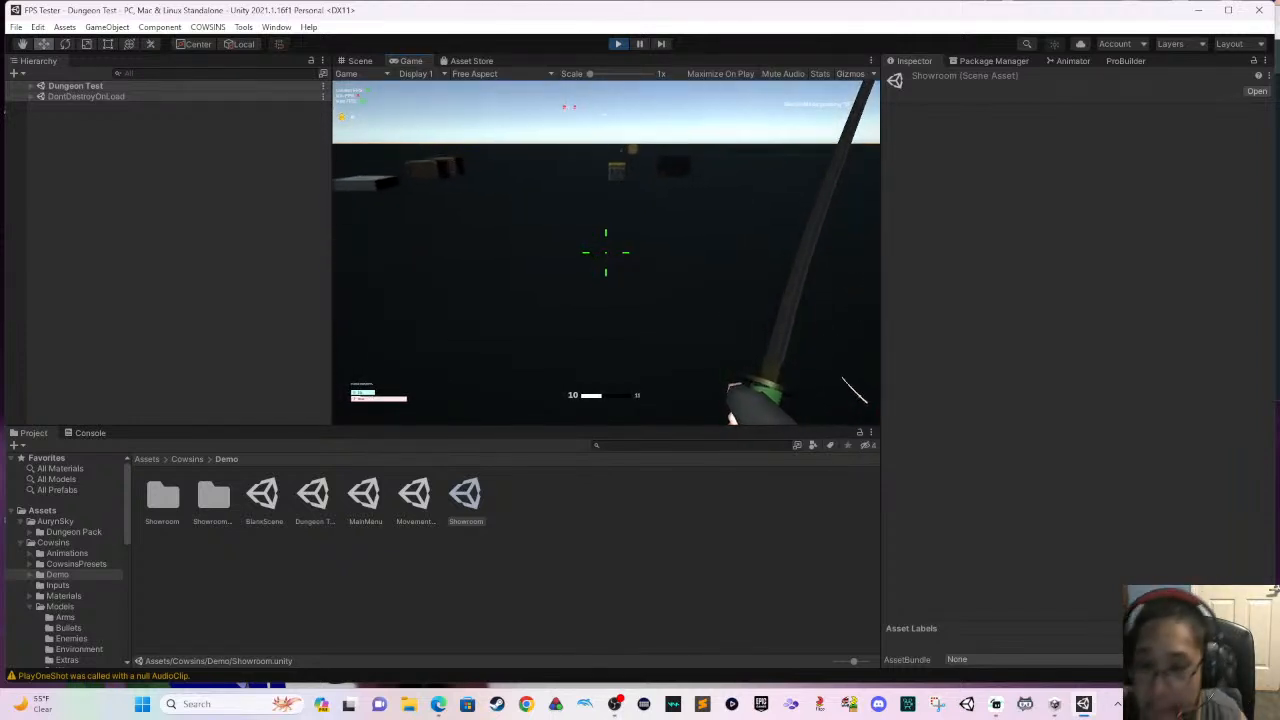
key("w")
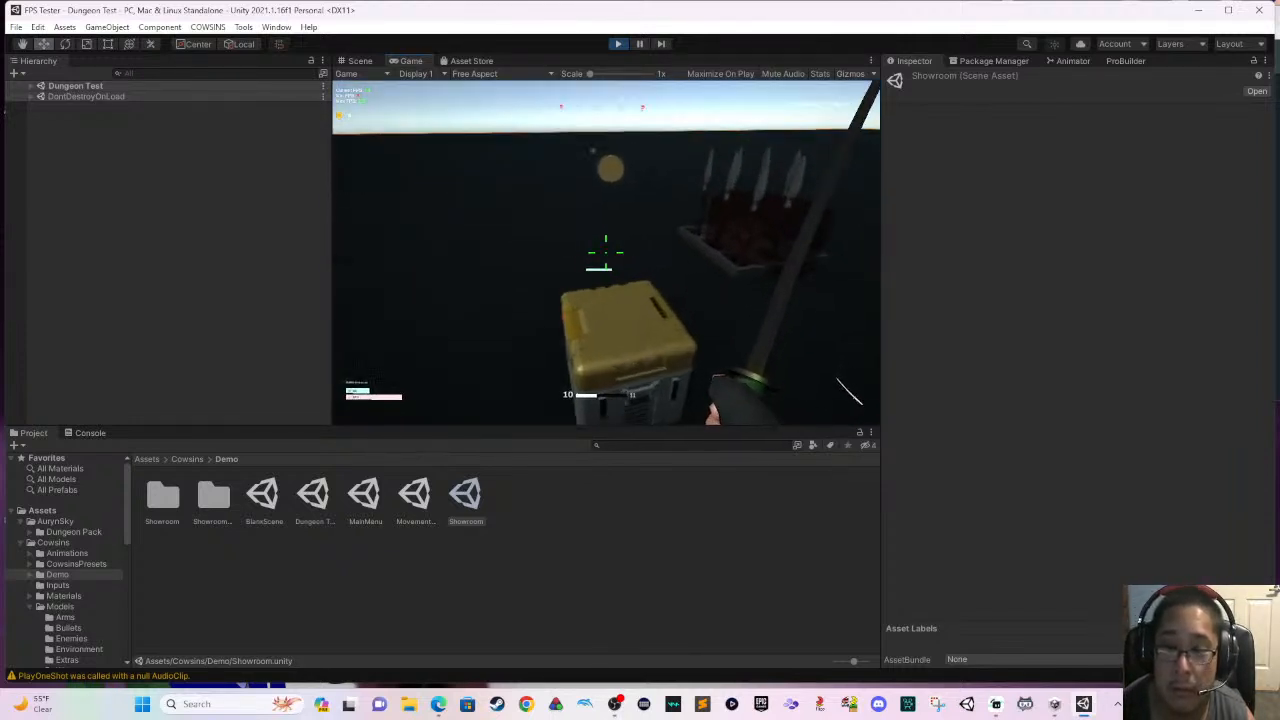
key("s")
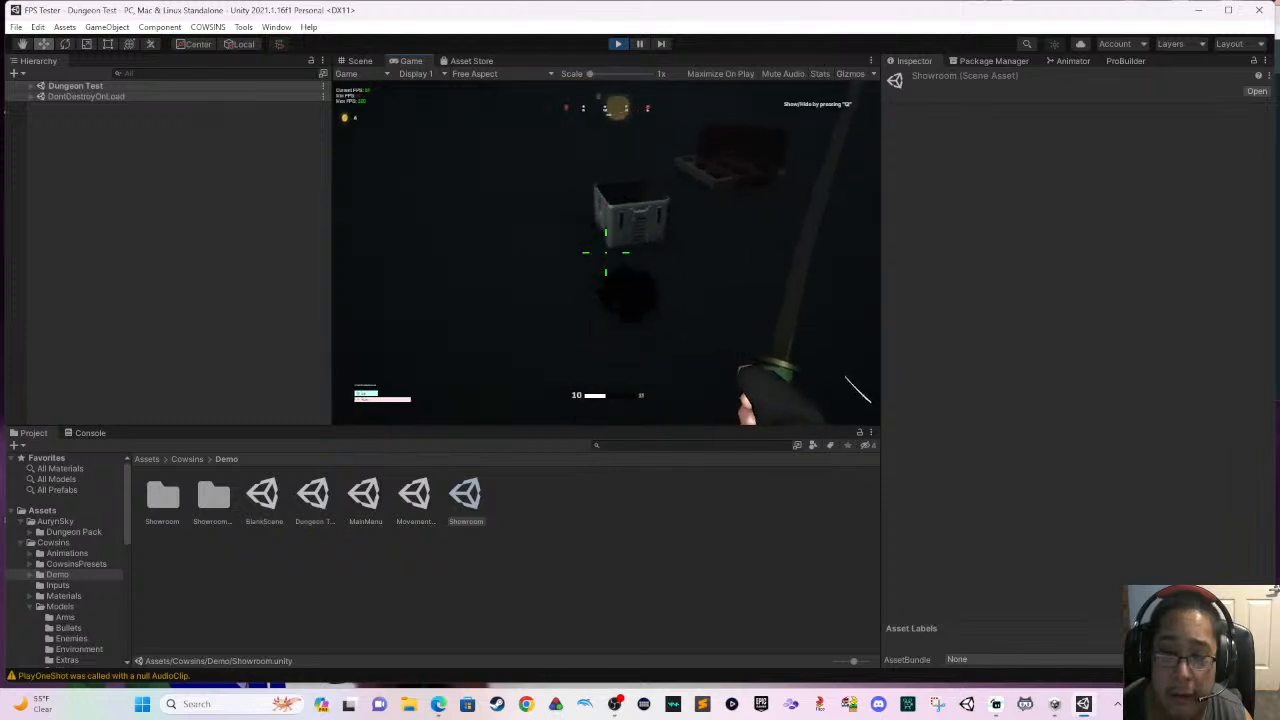
key("w")
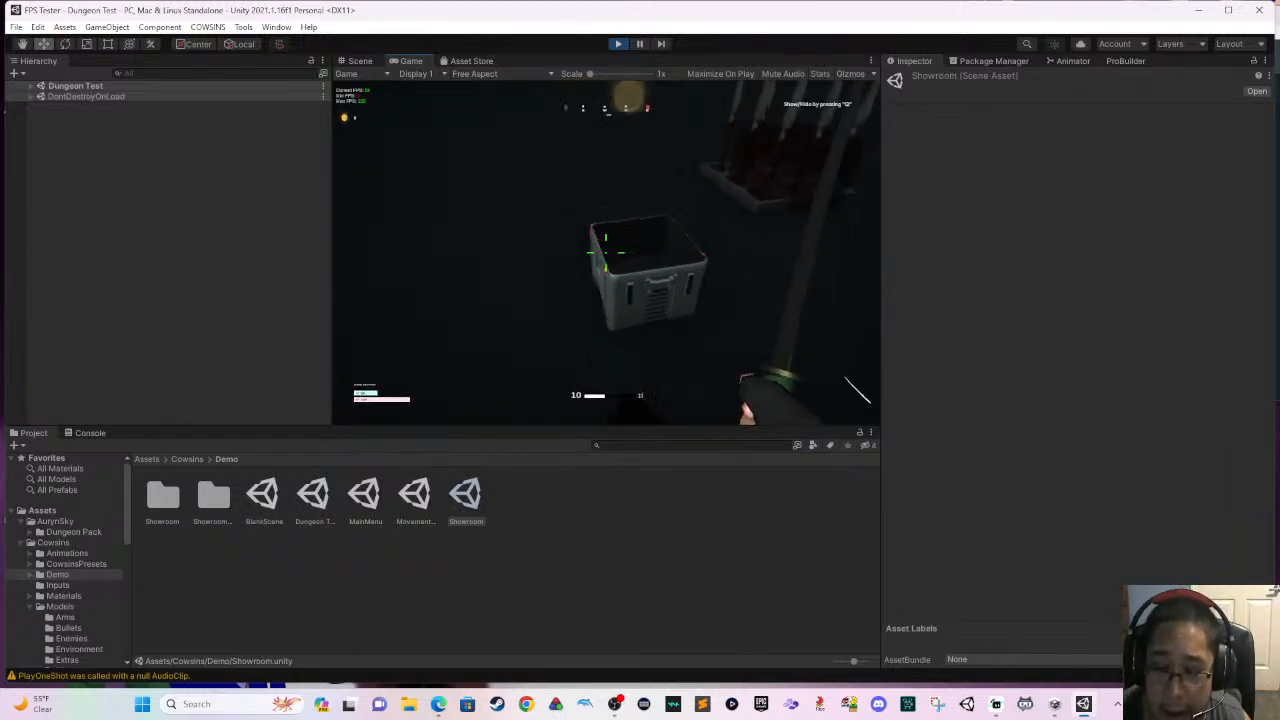
- Walk the player into the spike trap to test its damage, moving back and forth between it and the open loot crate
key("w")
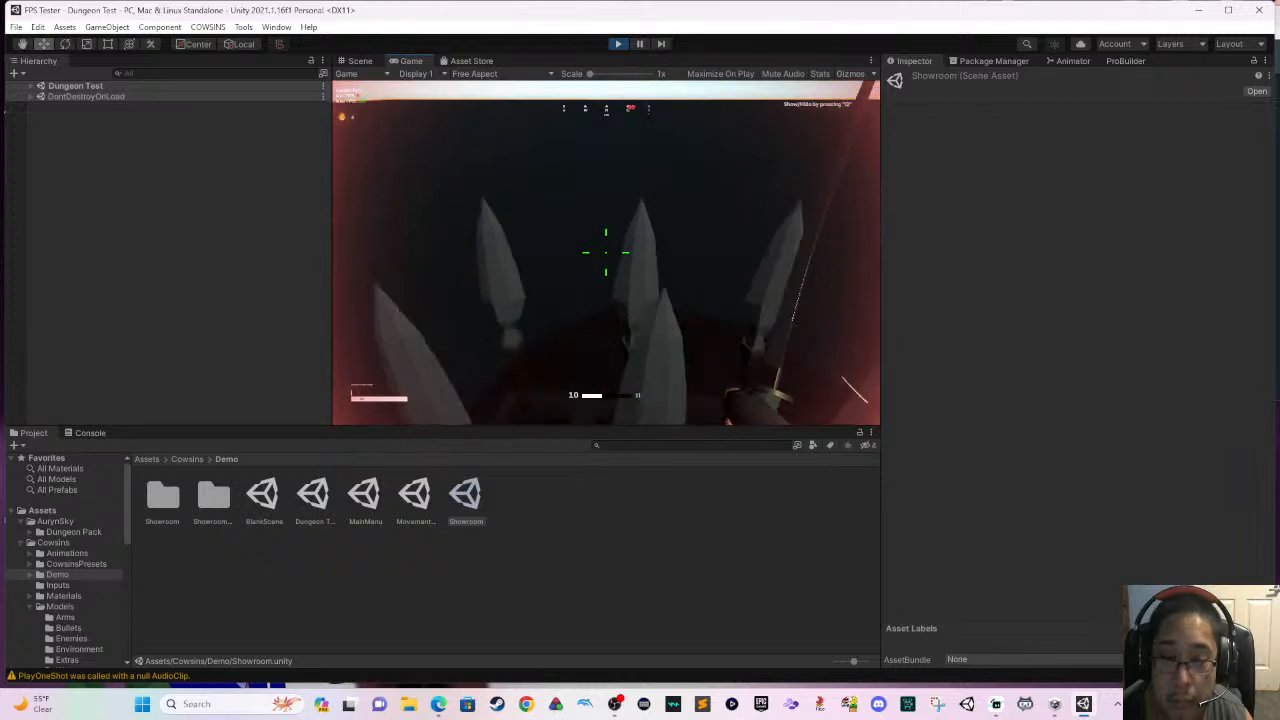
key("s")
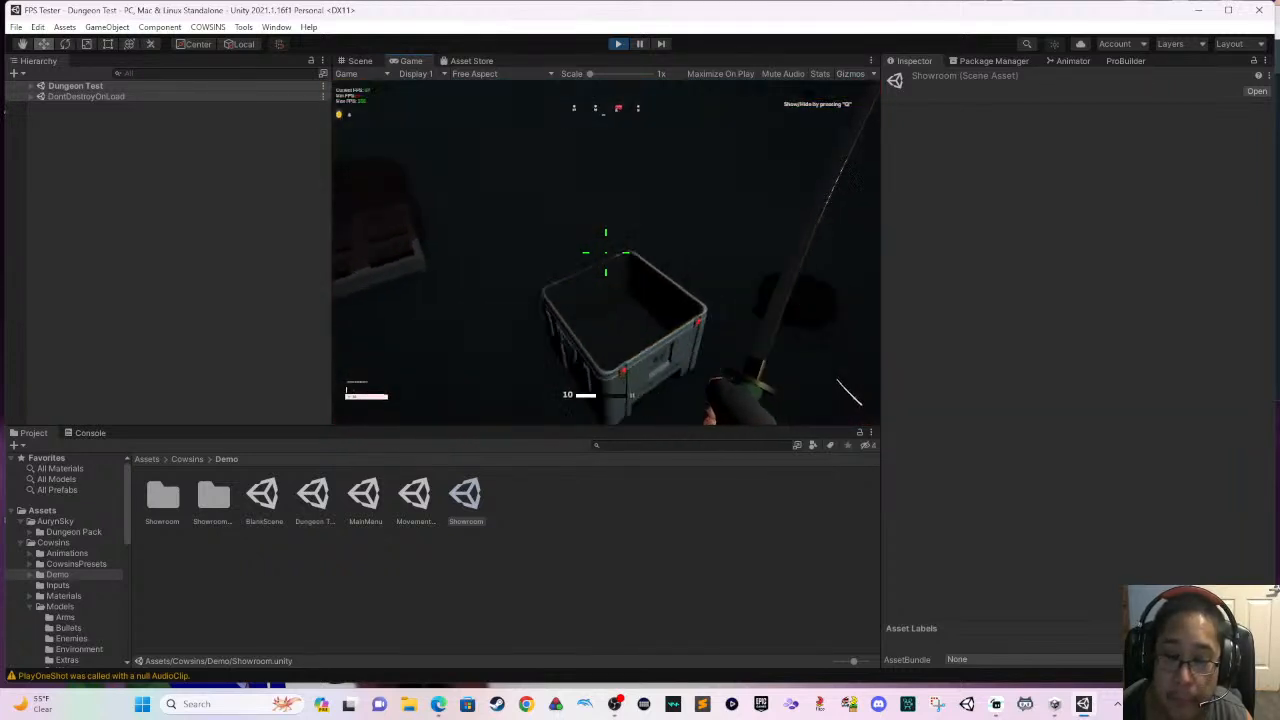
key("w")
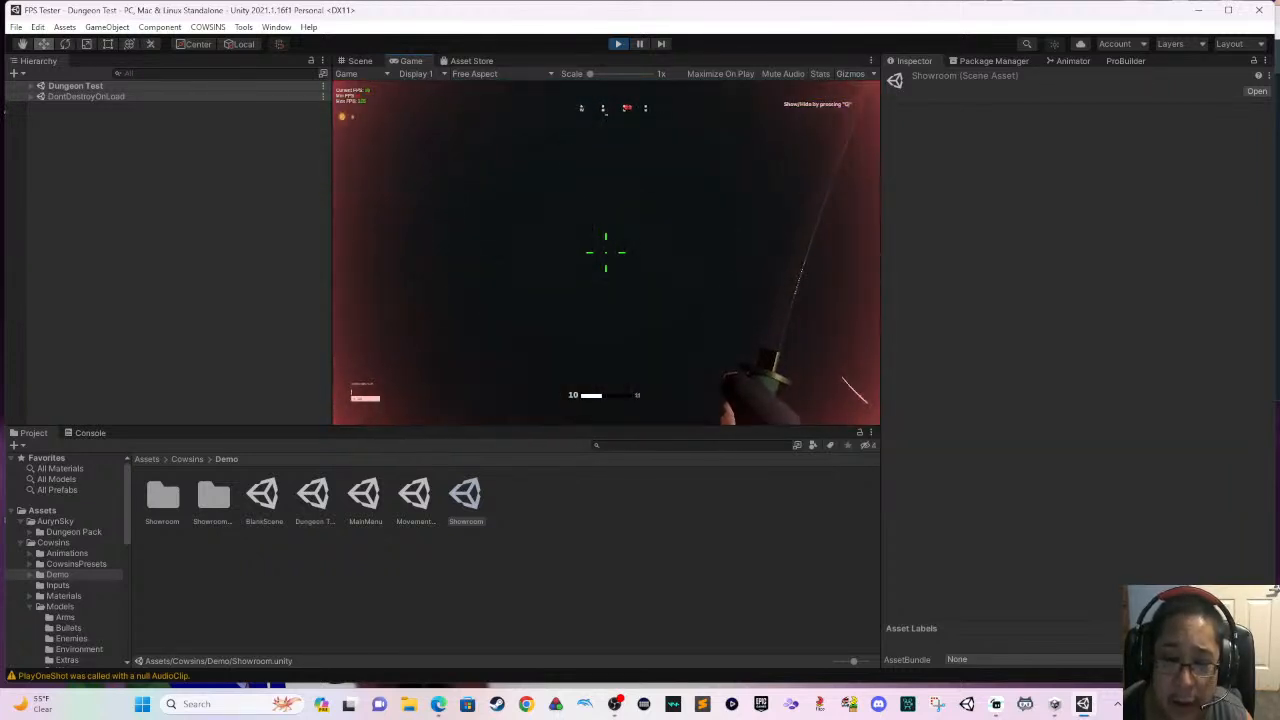
key("s")
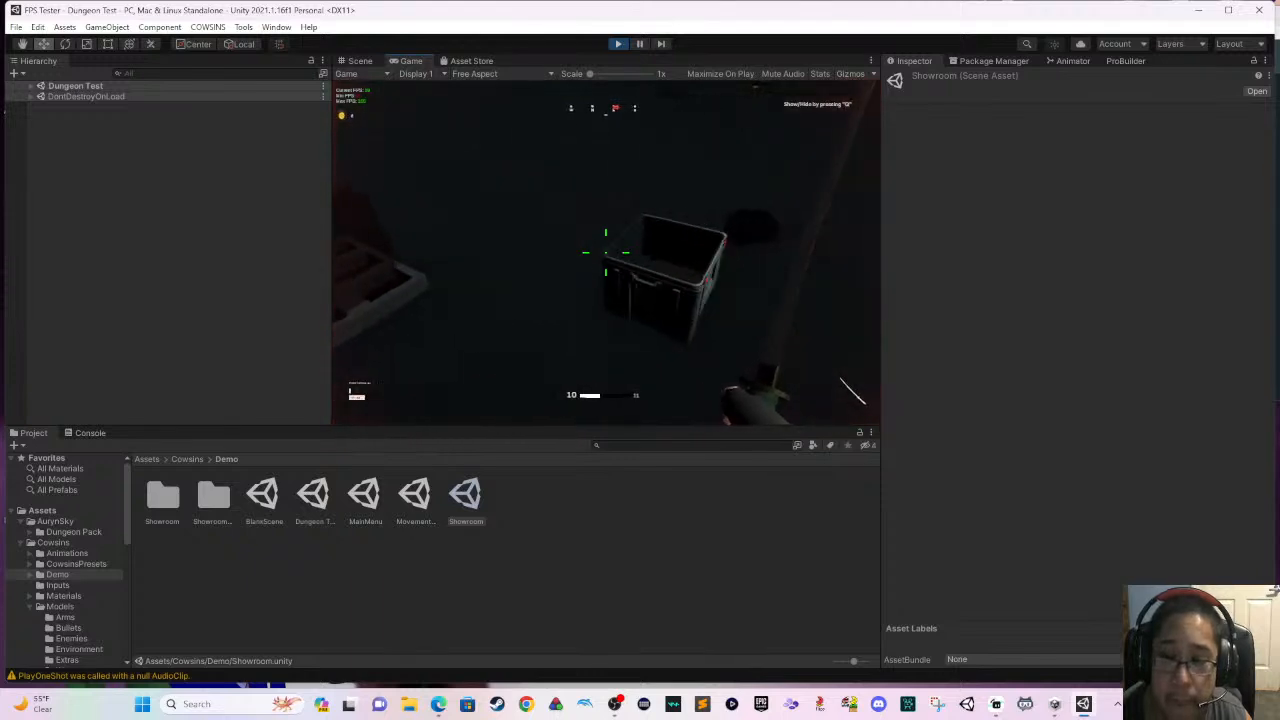
key("w")
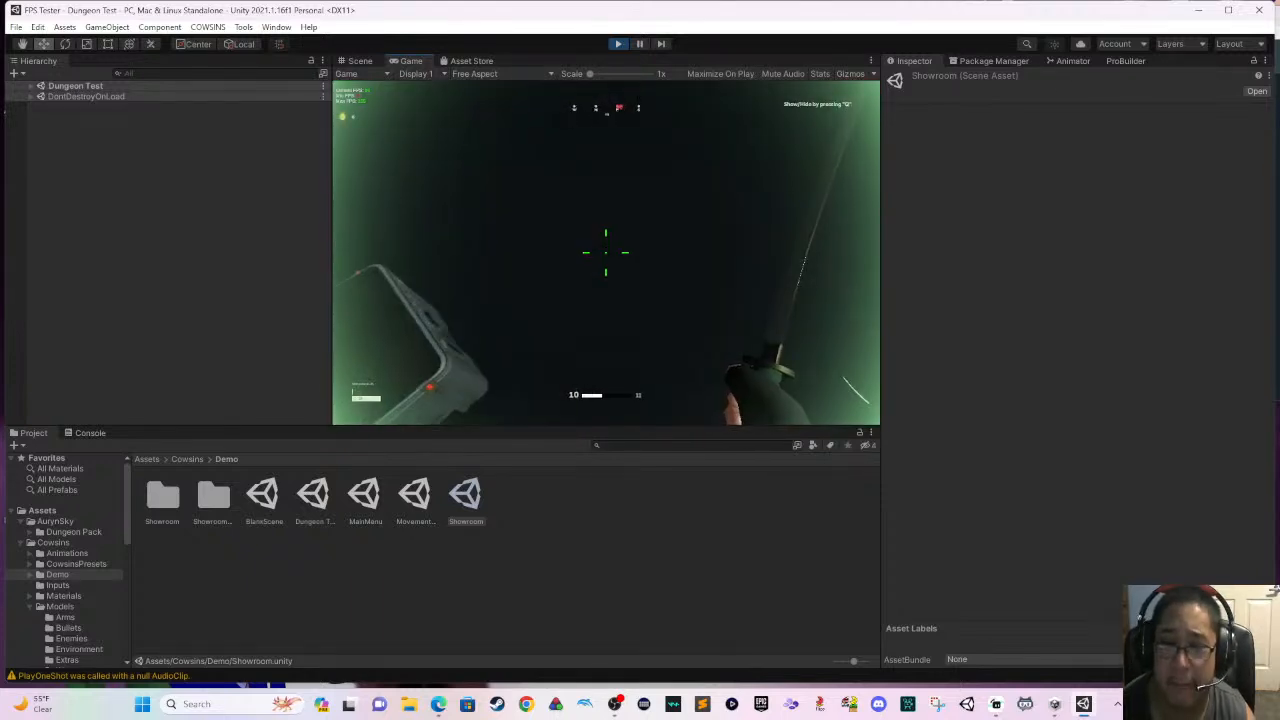
key("s")
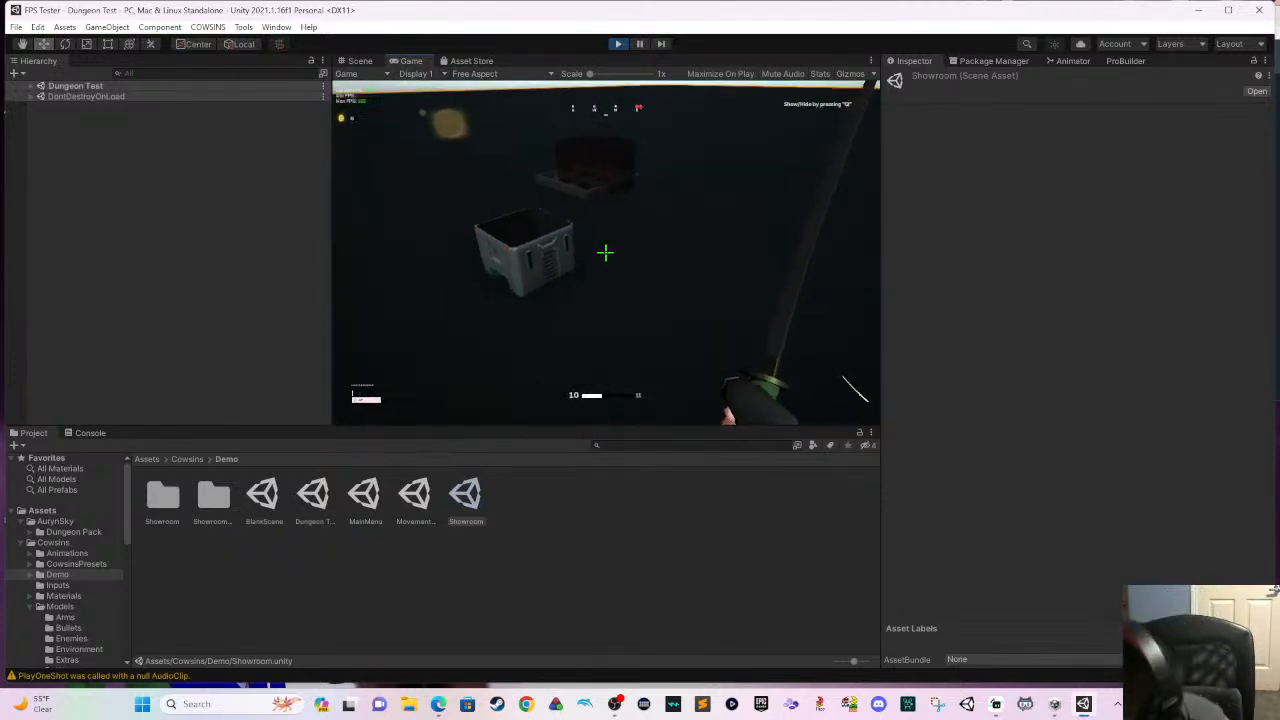
- Approach the two wooden crates and smash both with repeated sword strikes
key("w")
left_click(606, 252)
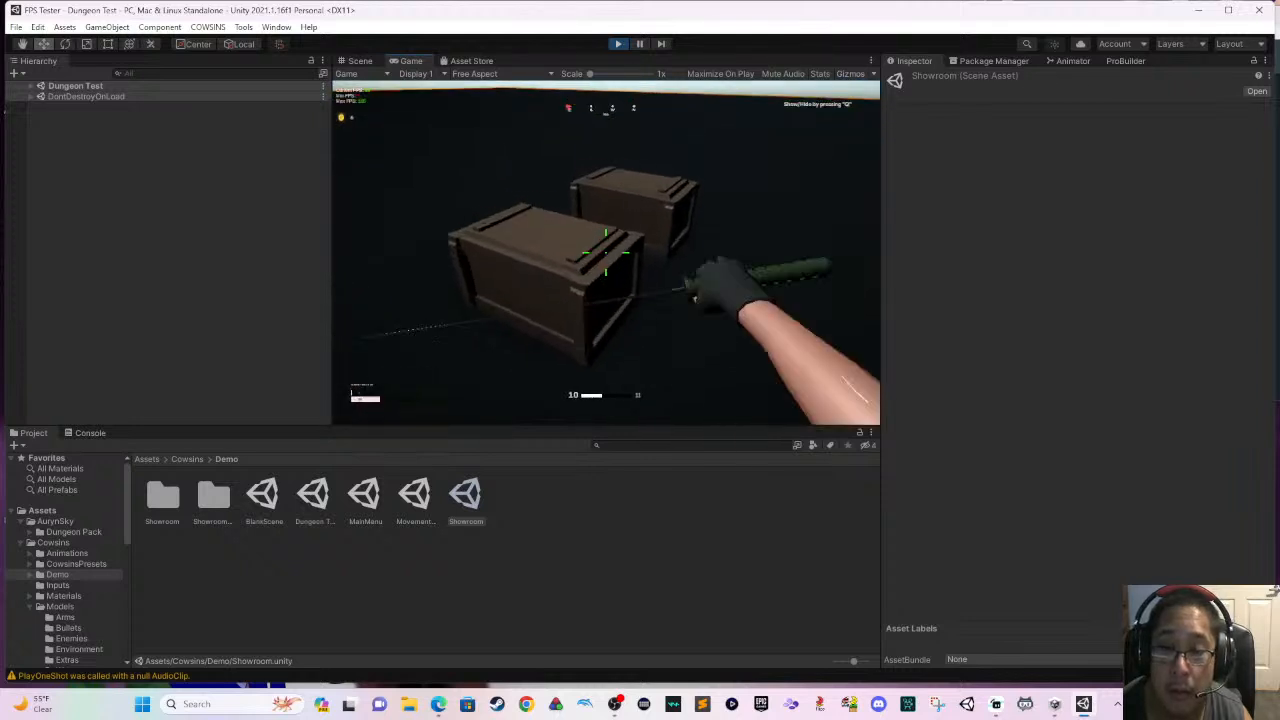
key("w")
left_click(606, 252)
left_click(606, 252)
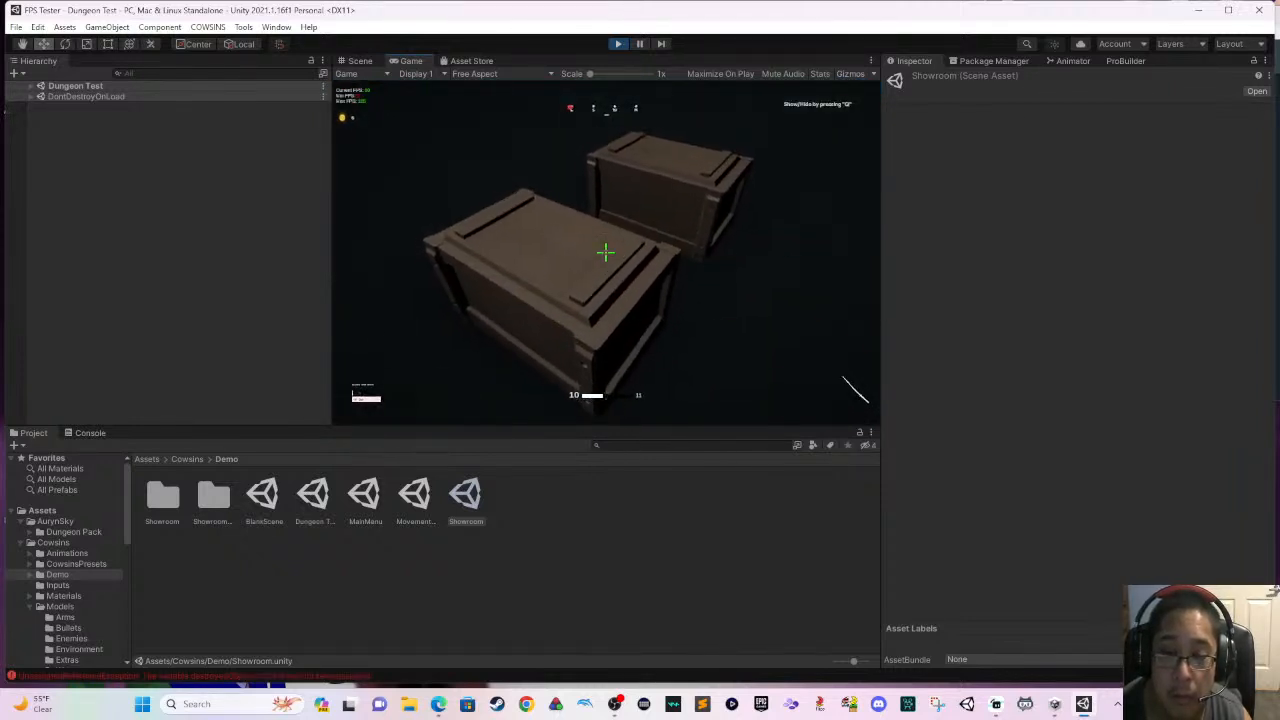
left_click(606, 252)
left_click(605, 252)
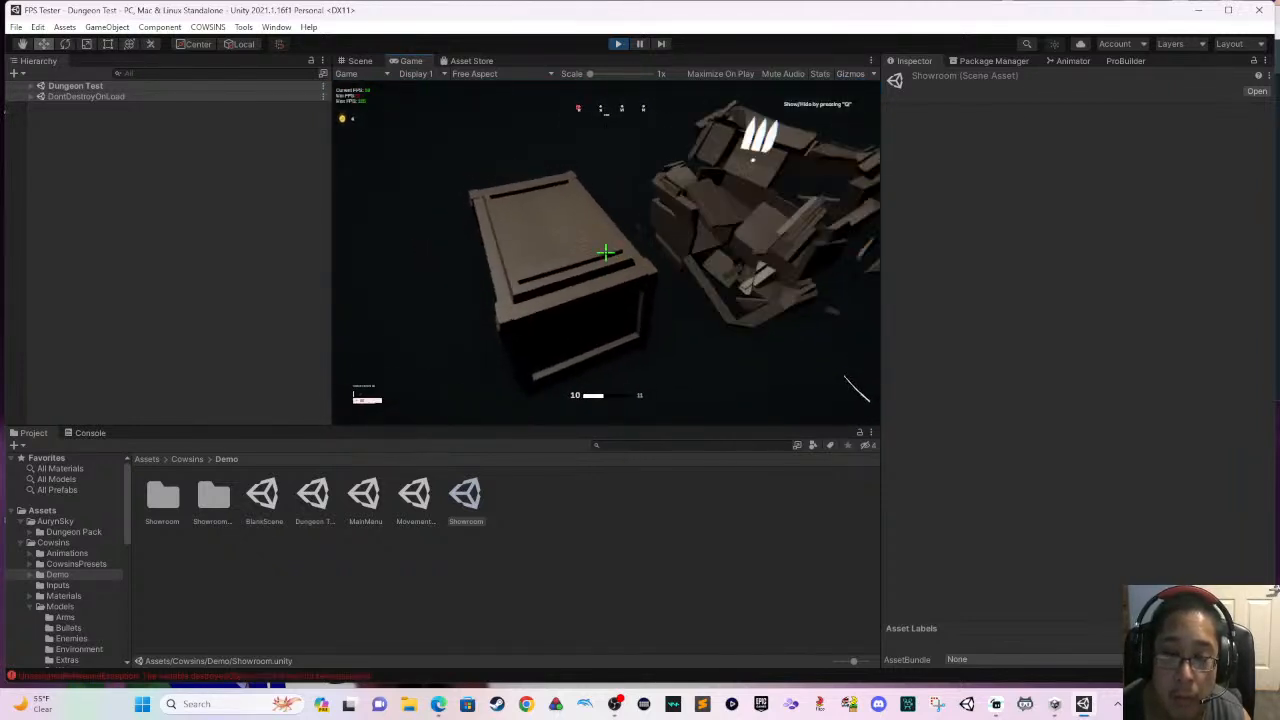
left_click(605, 252)
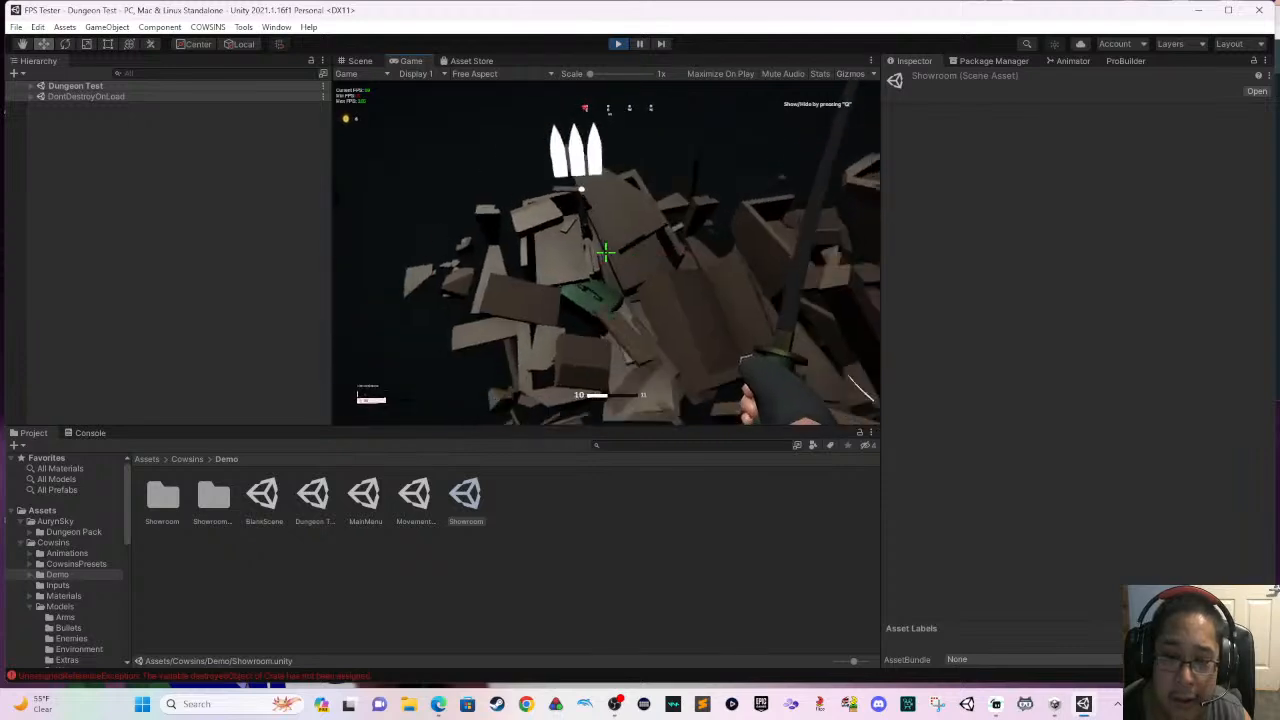
- Run back to the weapons on the ground near the castle and pick up the scoped rifle
key("s")
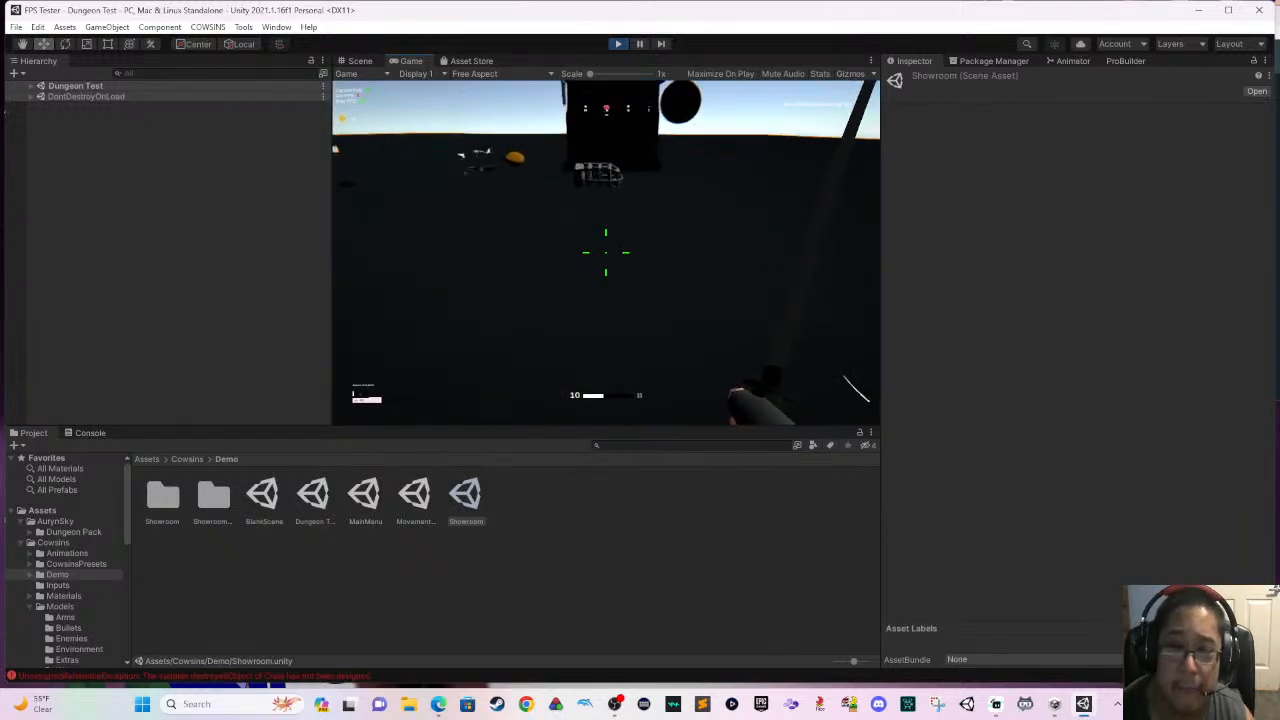
key("shift+w")
key("w")
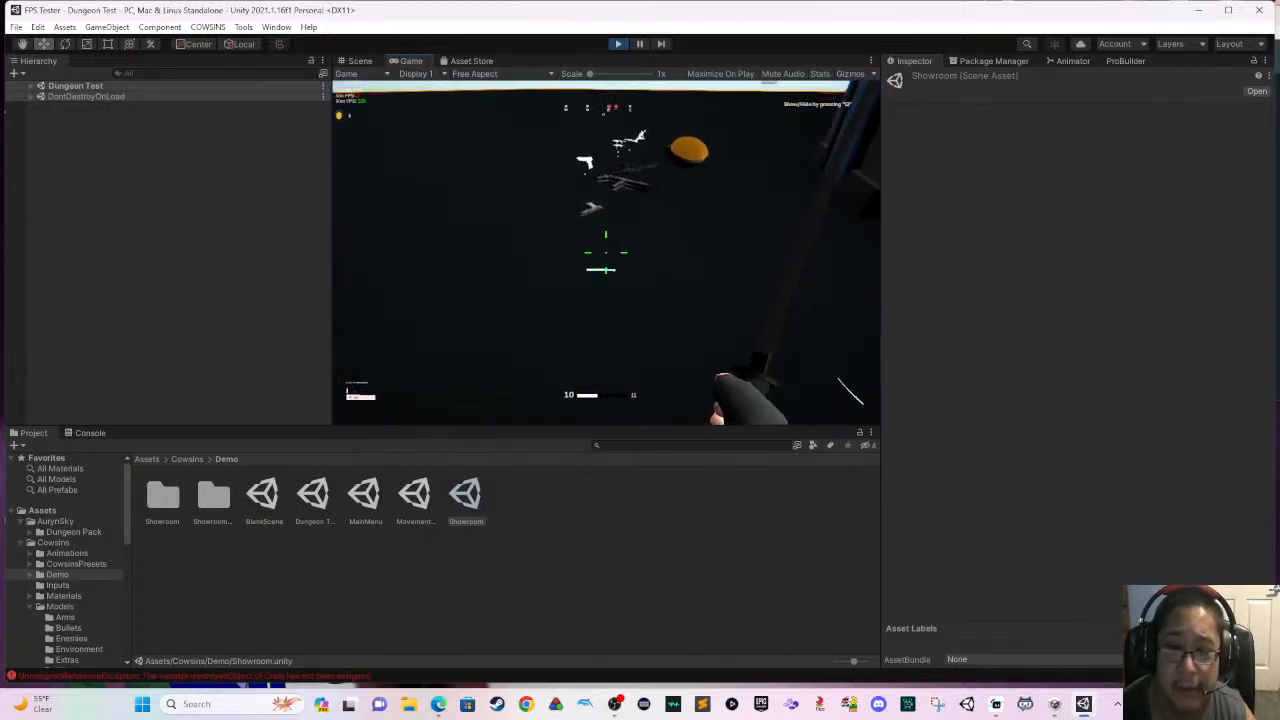
key("w")
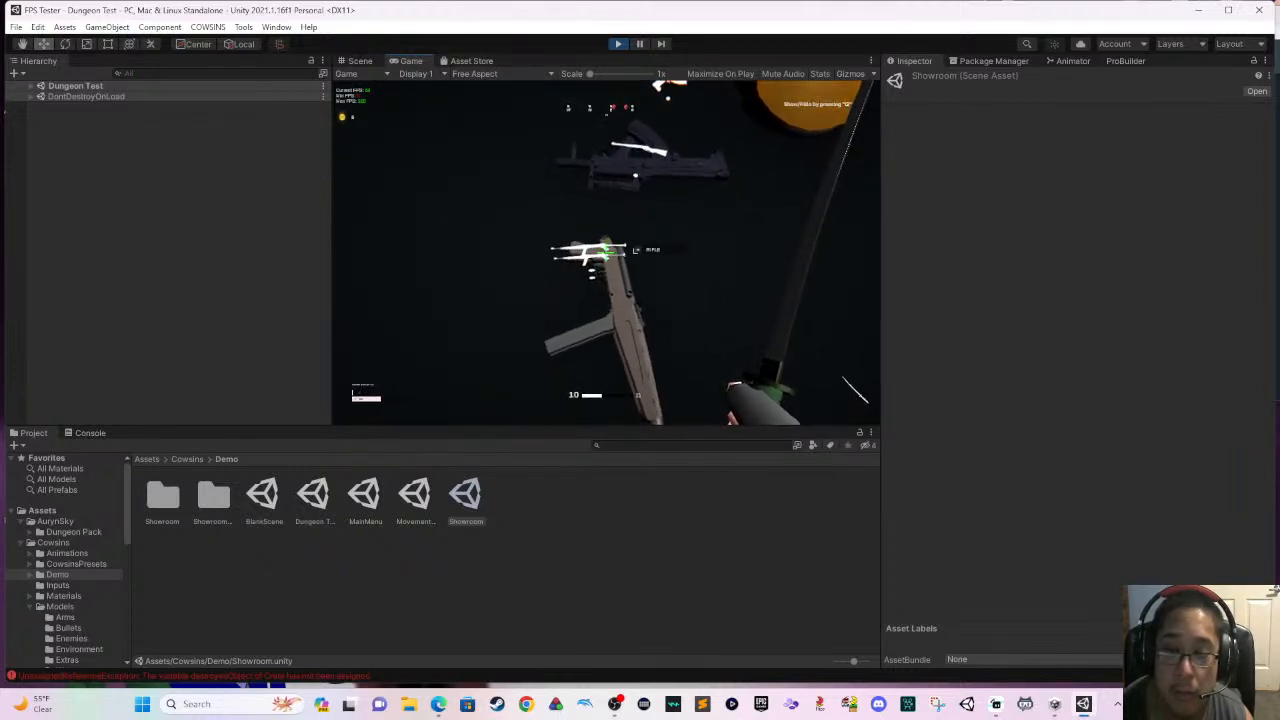
key("e")
key("d")
key("e")
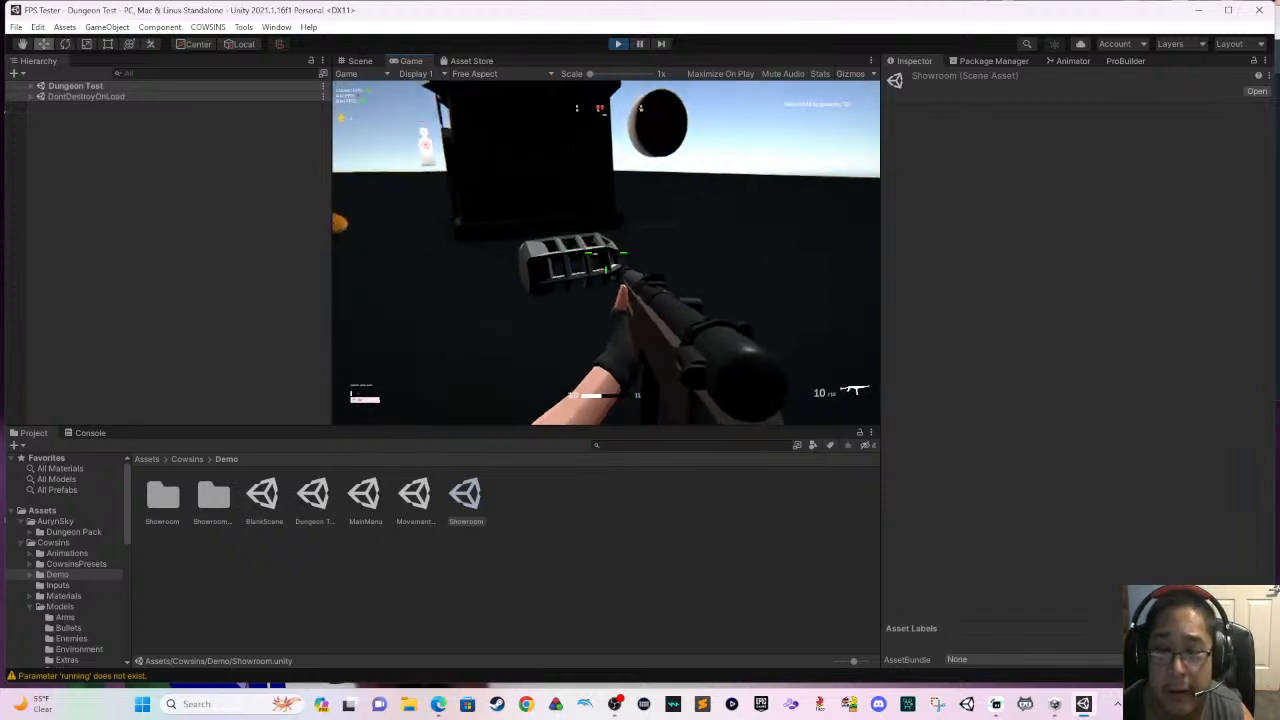
- Carry the rifle to the bullet pickups at the broken crates and collect the ammo
key("w")
key("w")
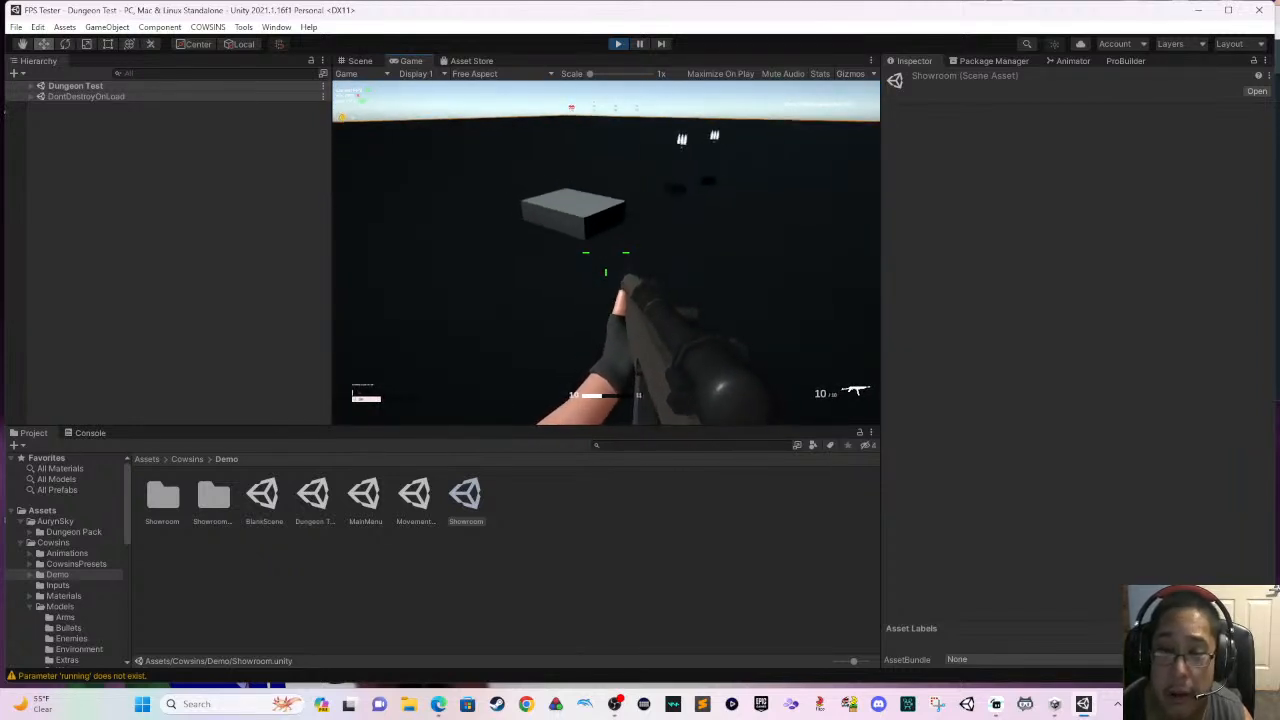
key("w")
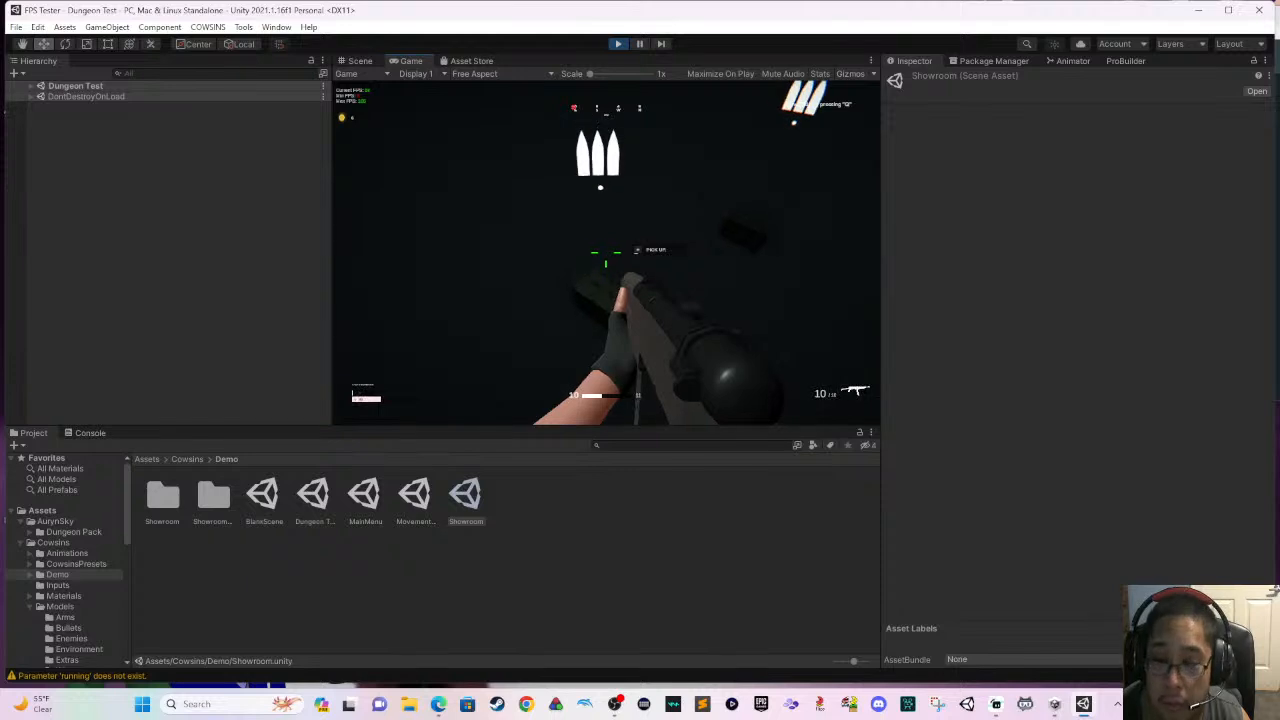
key("e")
key("w")
key("w")
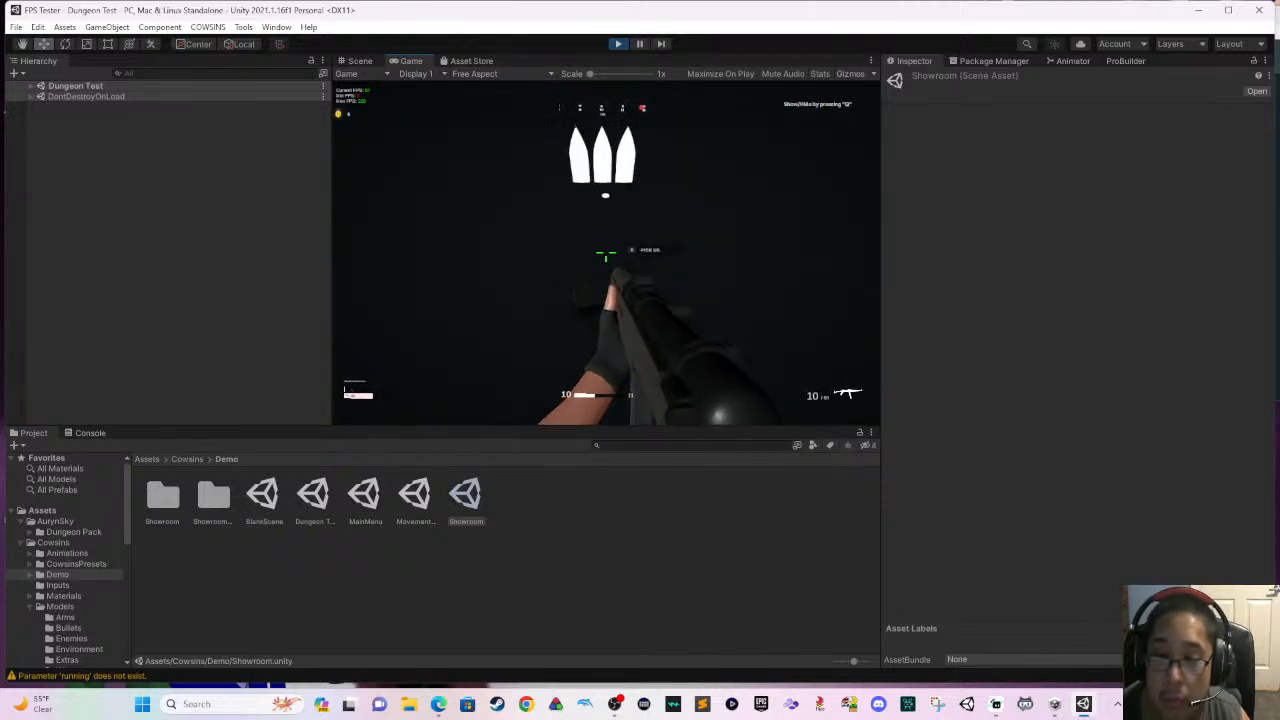
key("e")
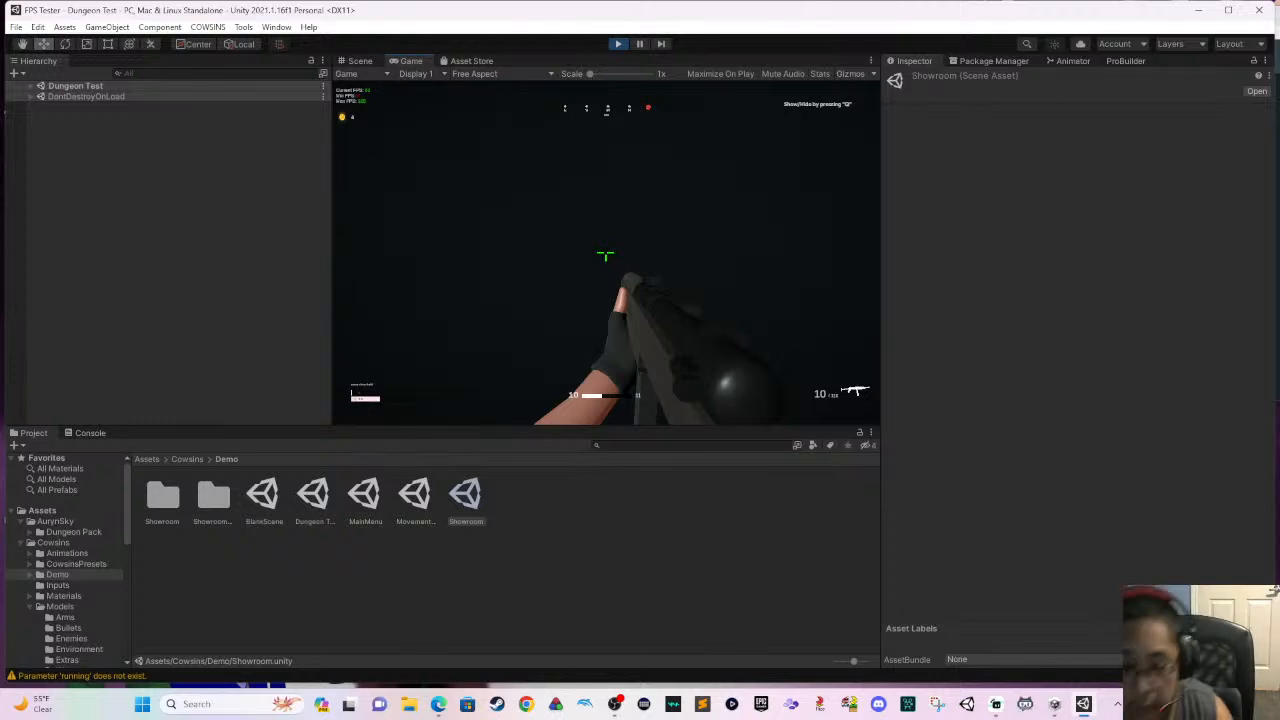
- Switch to OBS, refresh the stream chat, and return to the running Dungeon Test game in Unity
key("super")
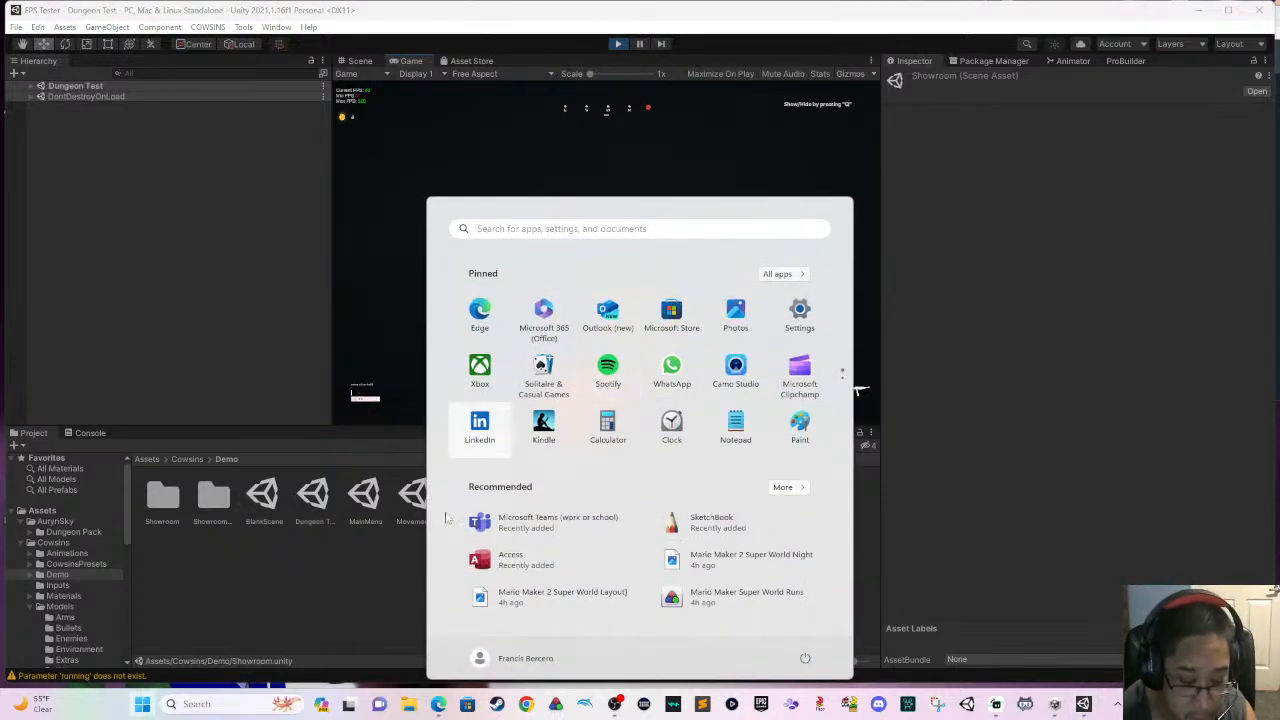
left_click(615, 704)
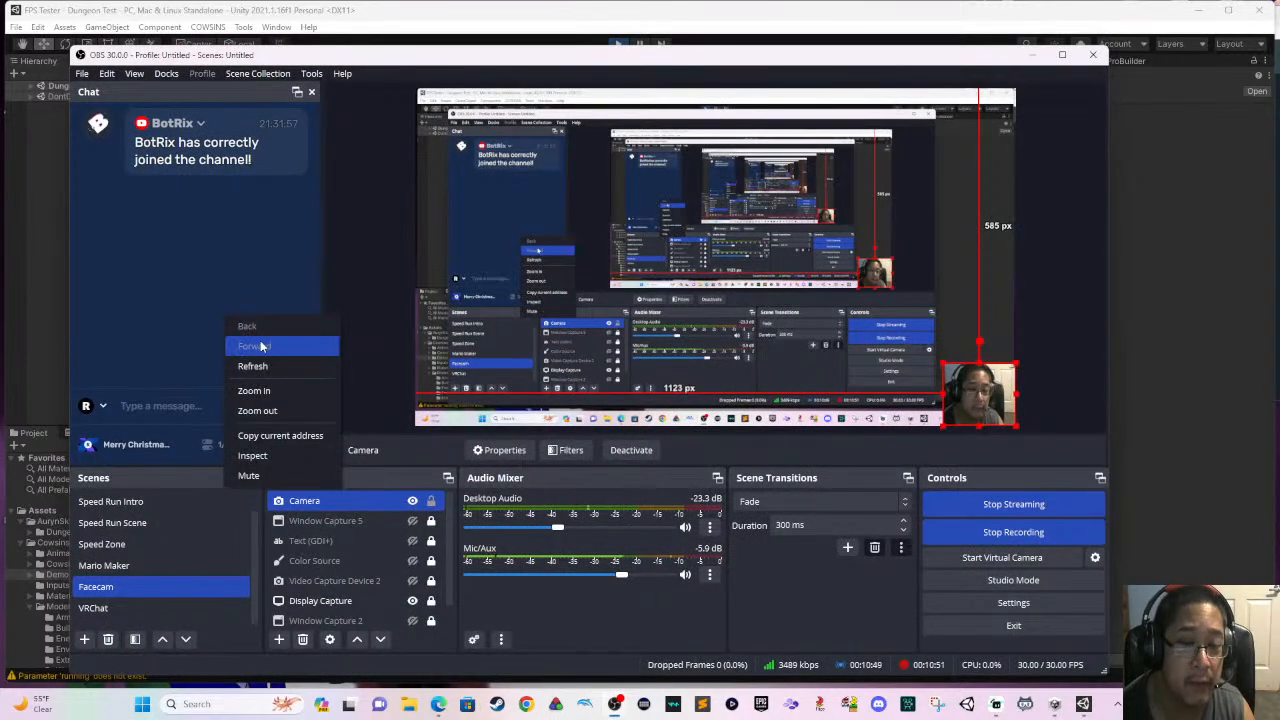
left_click(270, 370)
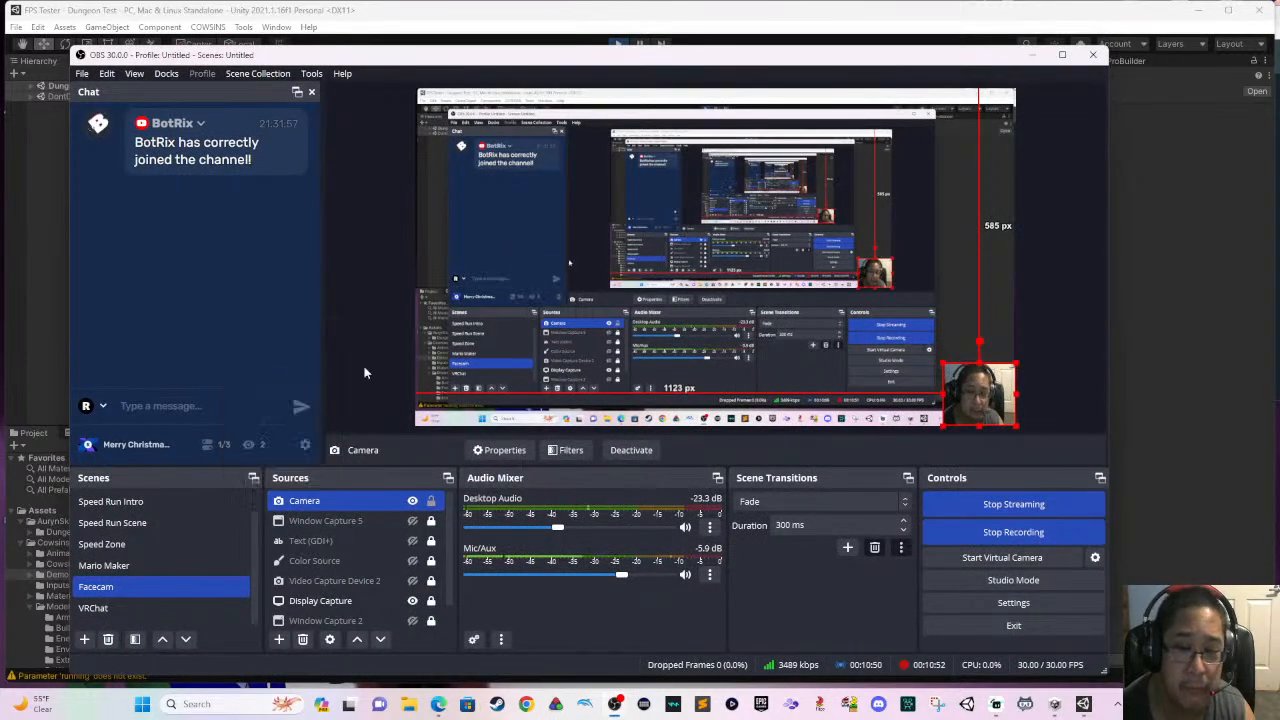
left_click(1233, 317)
left_click(810, 333)
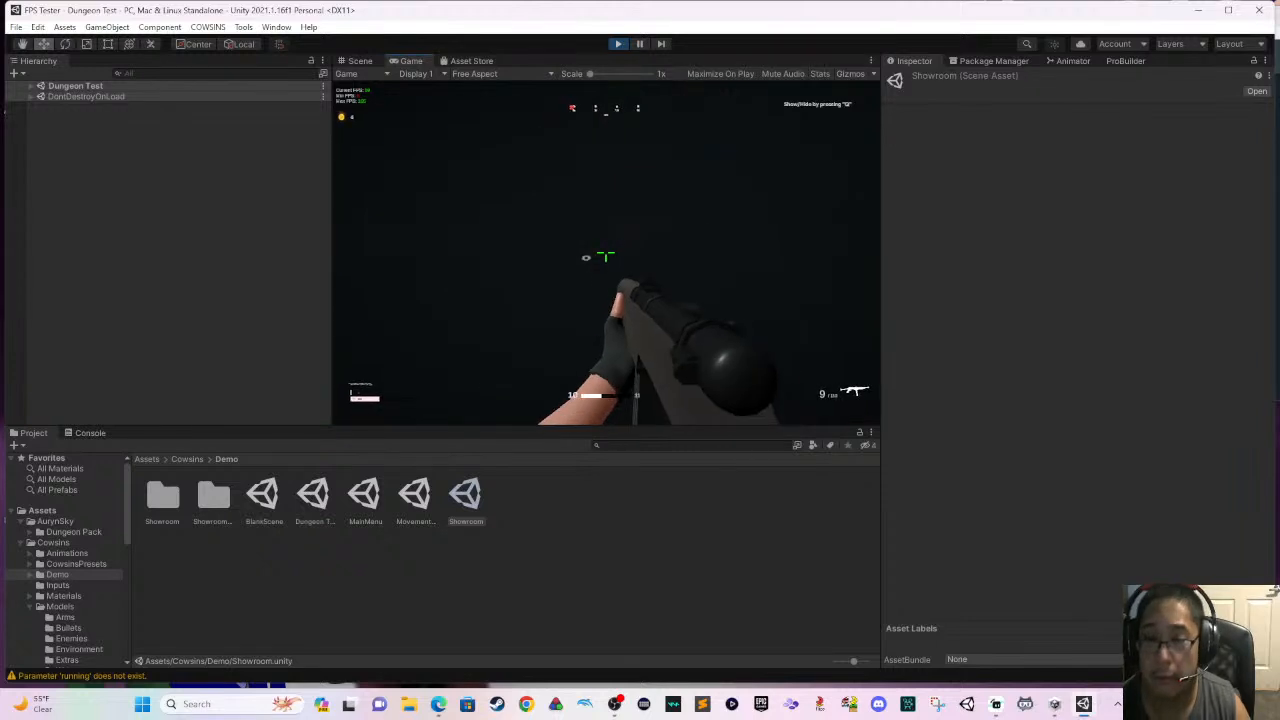
- Approach the castle, aim the scoped rifle at the target on its roof while backing away, and reload
key("w")
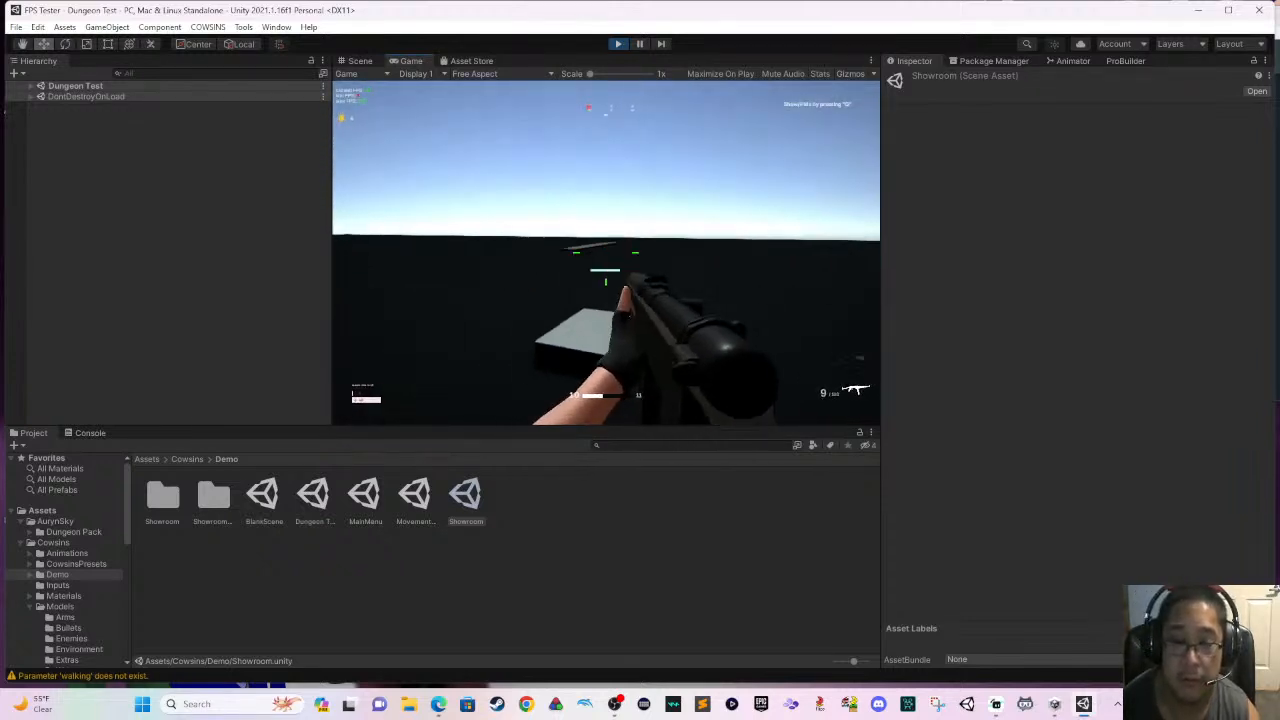
key("w")
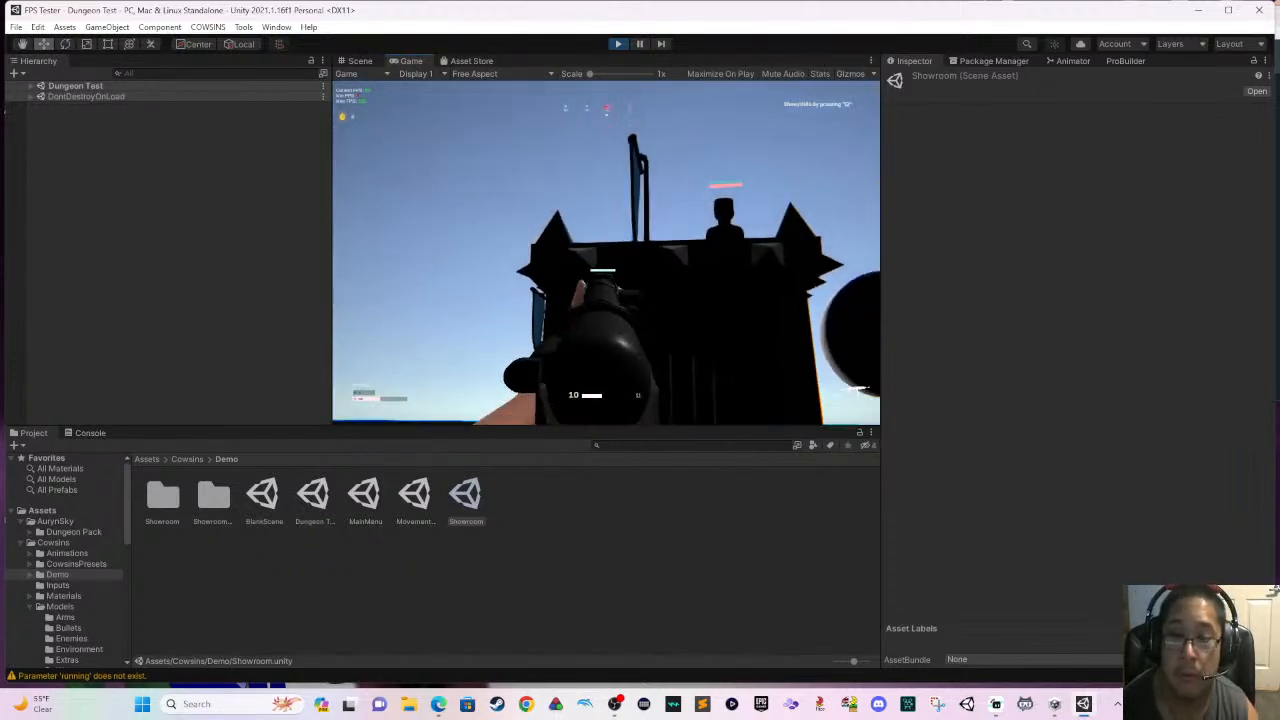
key("s")
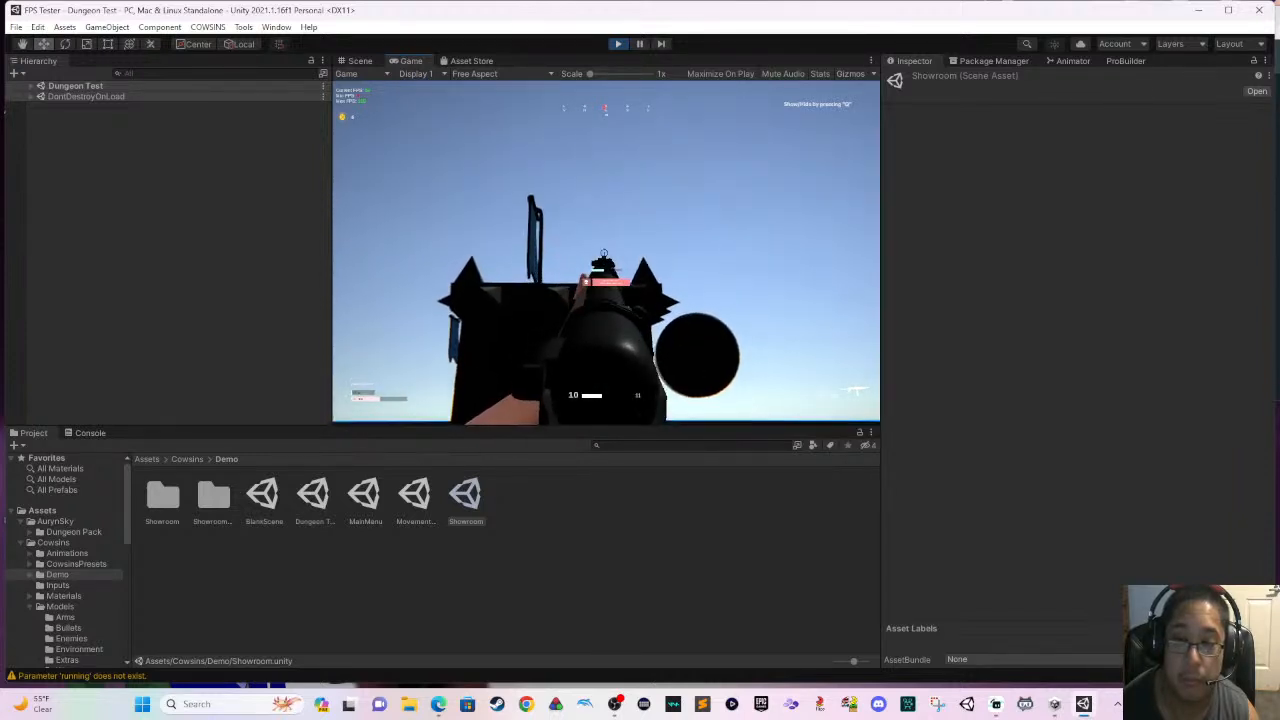
key("s")
key("r")
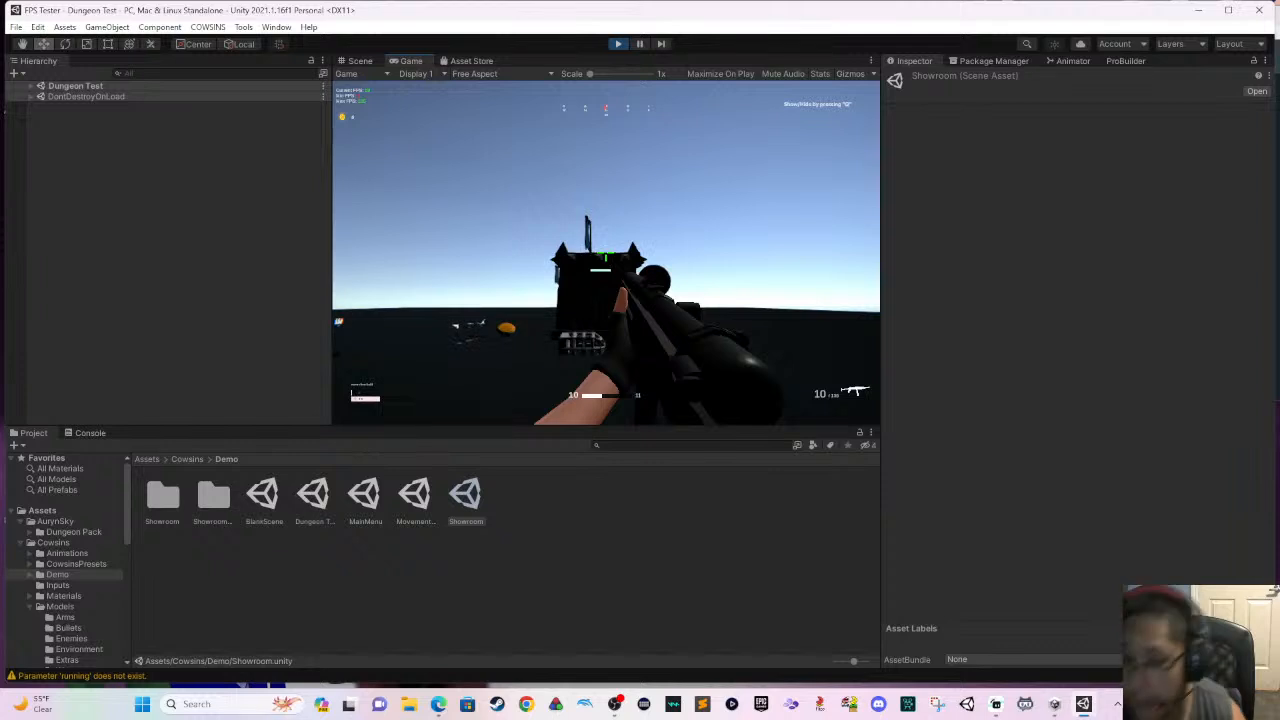
- Fire the rifle at the castle-roof target again, run toward the weapons on the ground, and reload
key("w")
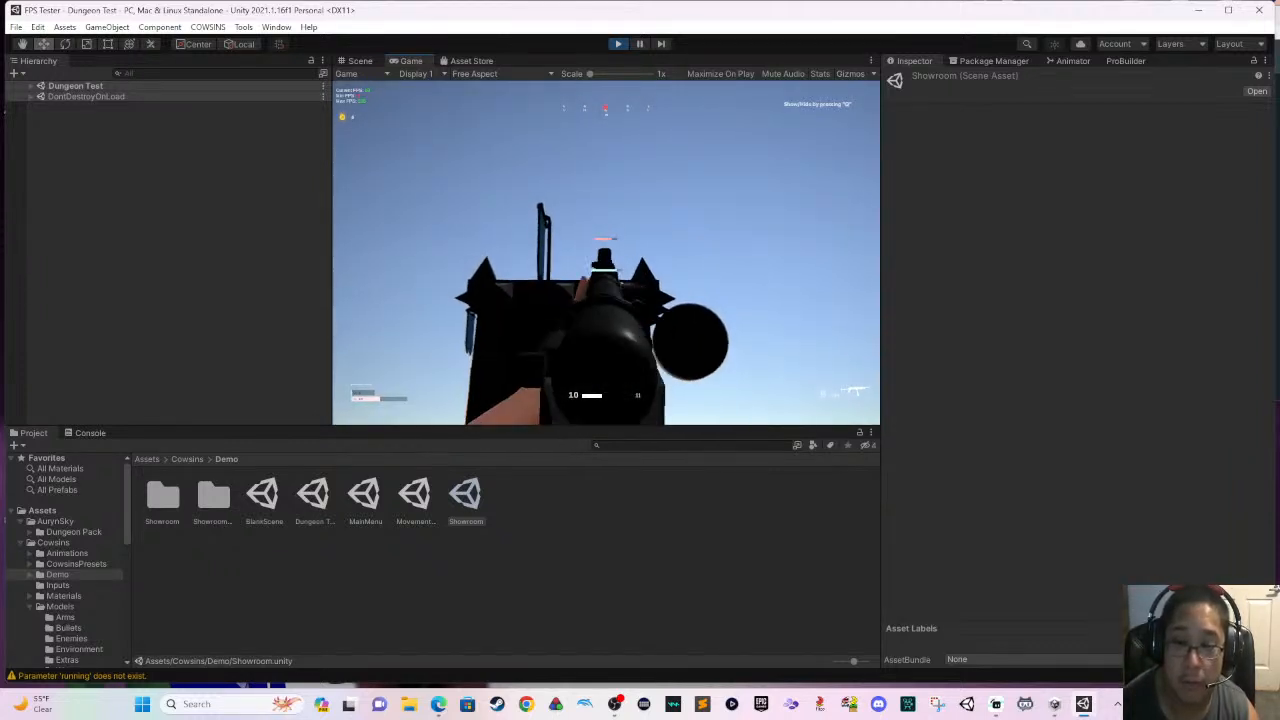
left_click(606, 254)
key("w")
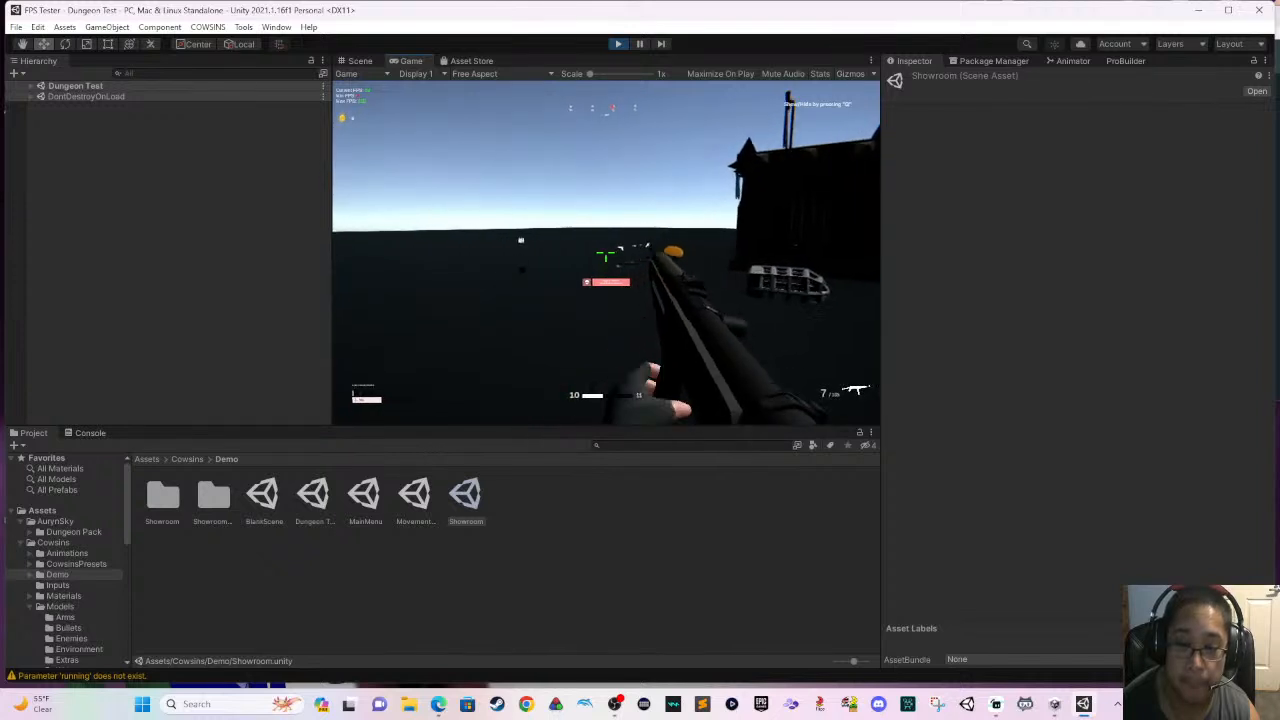
key("w")
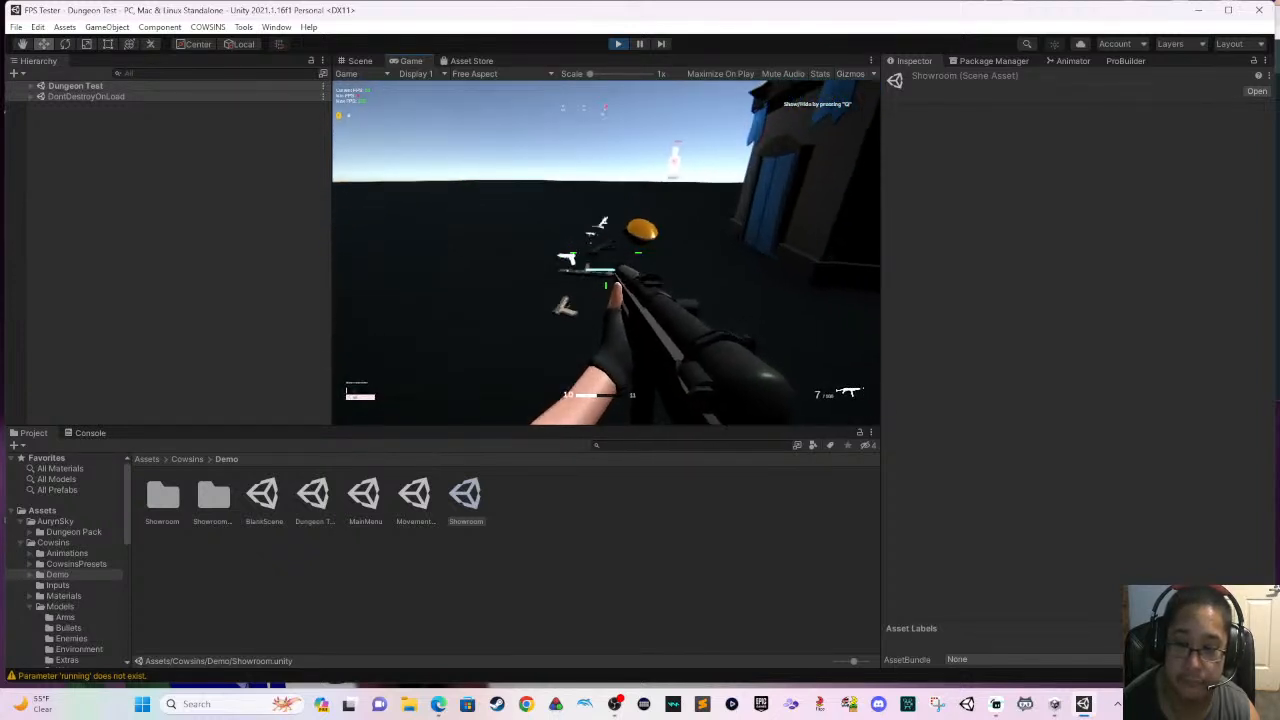
key("w")
key("r")
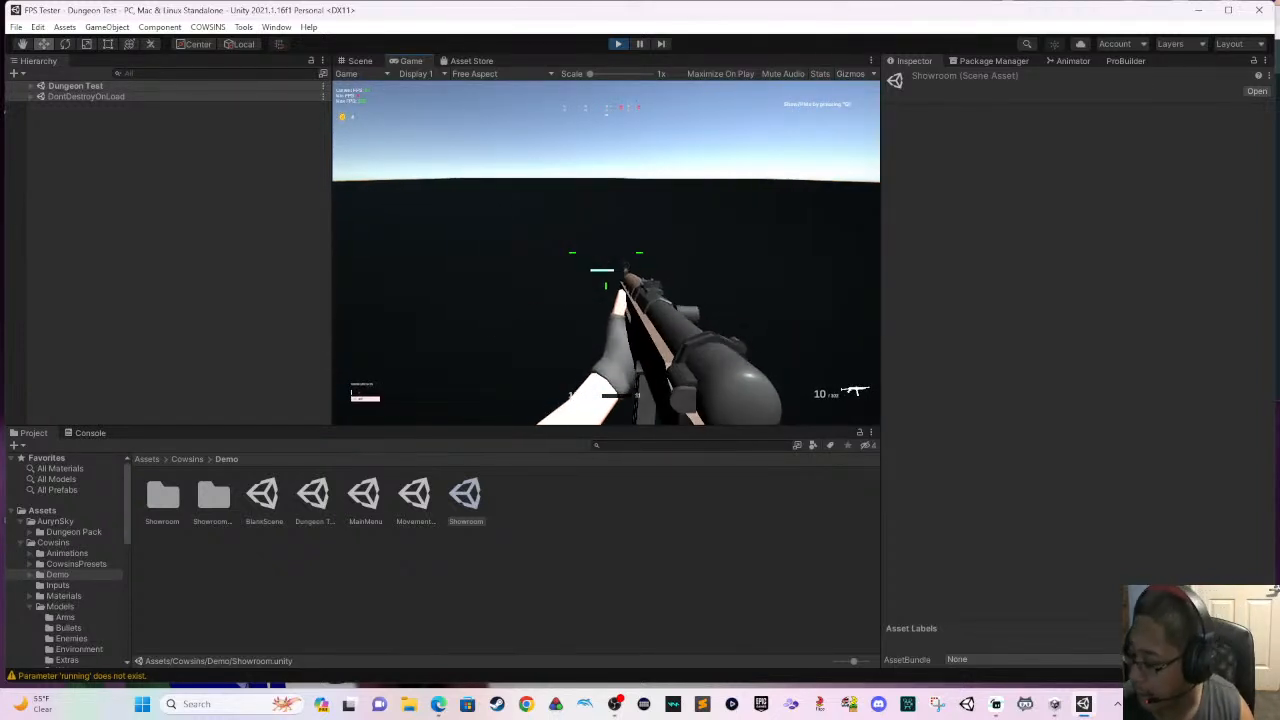
- Pause the game, exit play mode, and look over the Showroom level in the scene view
key("Escape")
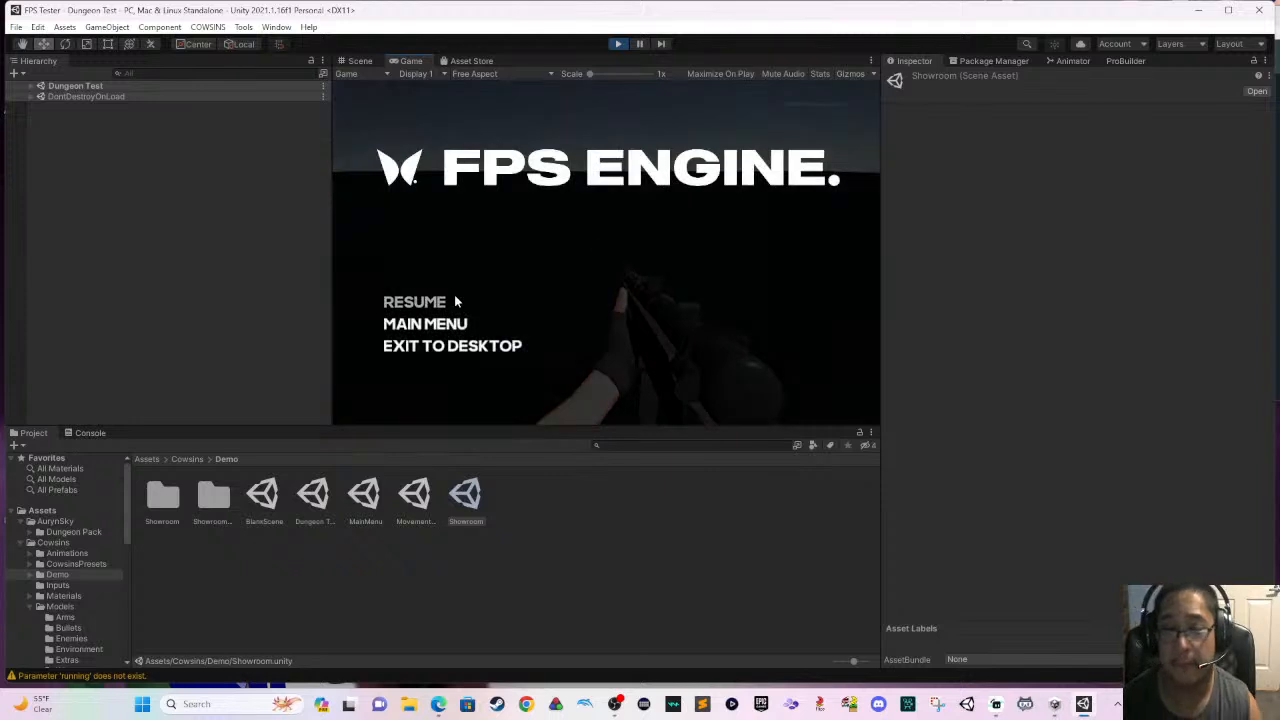
left_click(619, 43)
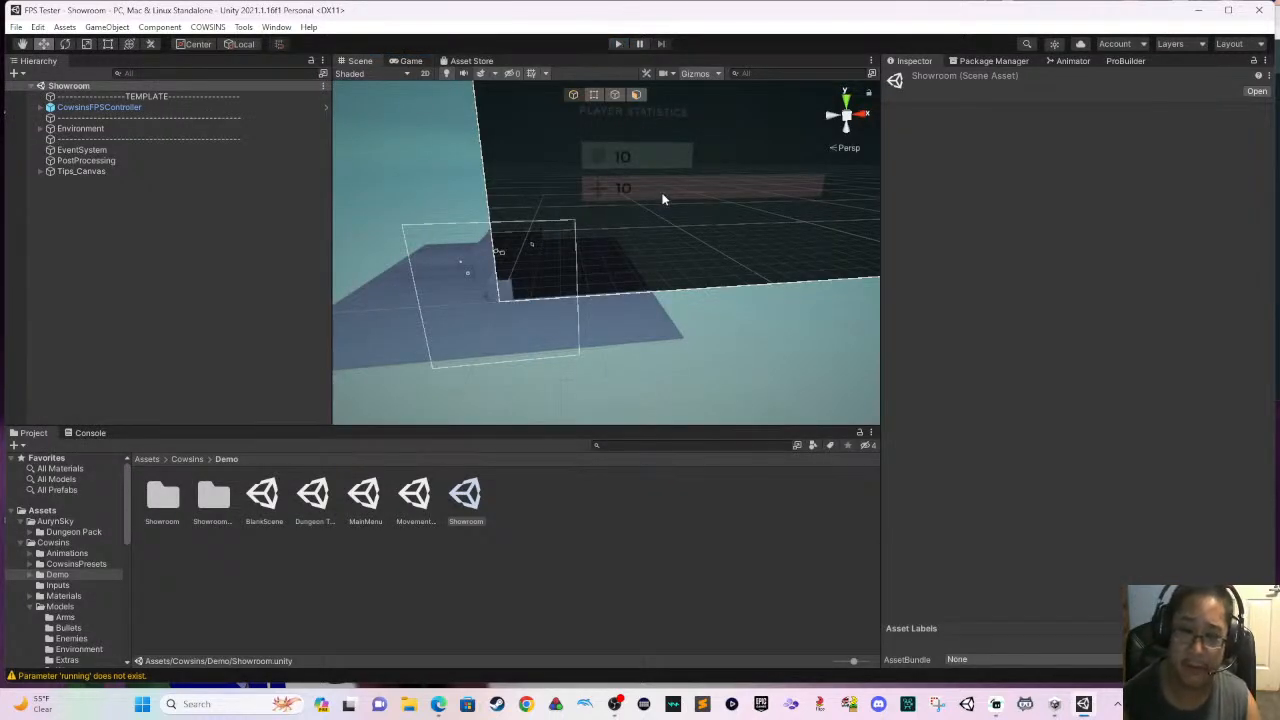
scroll(666, 234, "down", 3)
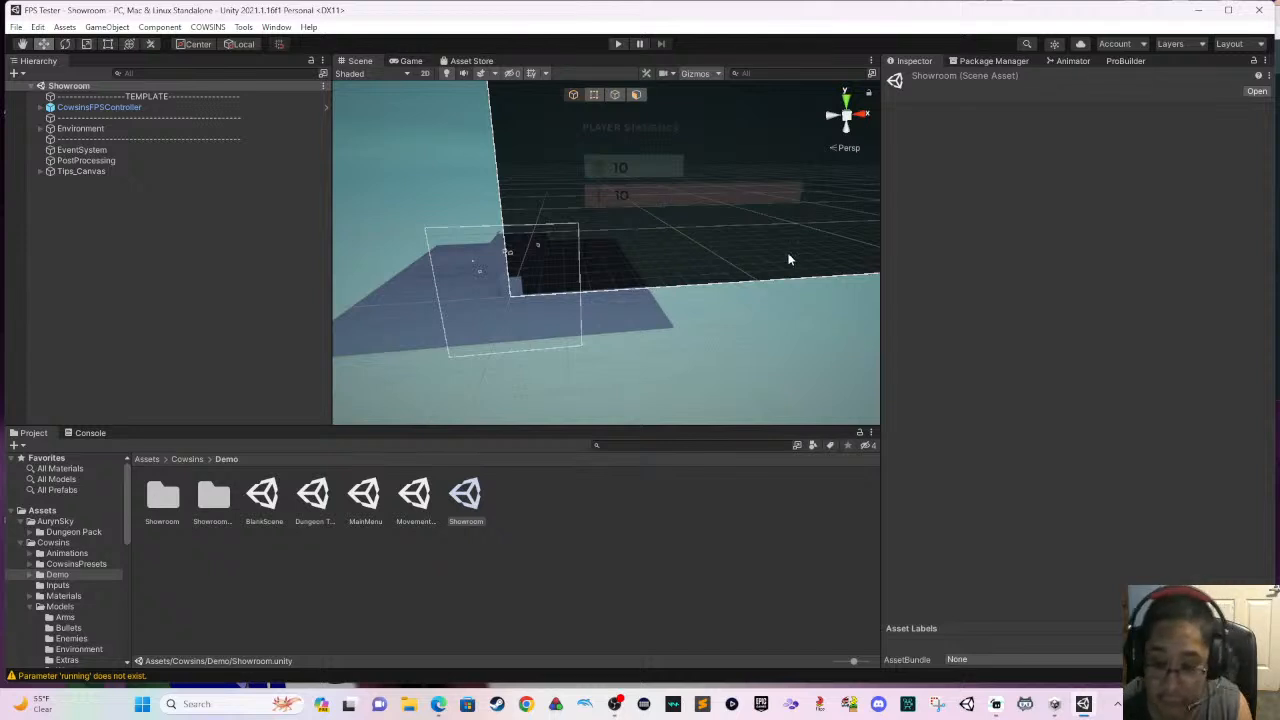
scroll(662, 313, "down", 3)
middle_click_drag(670, 323, 828, 346)
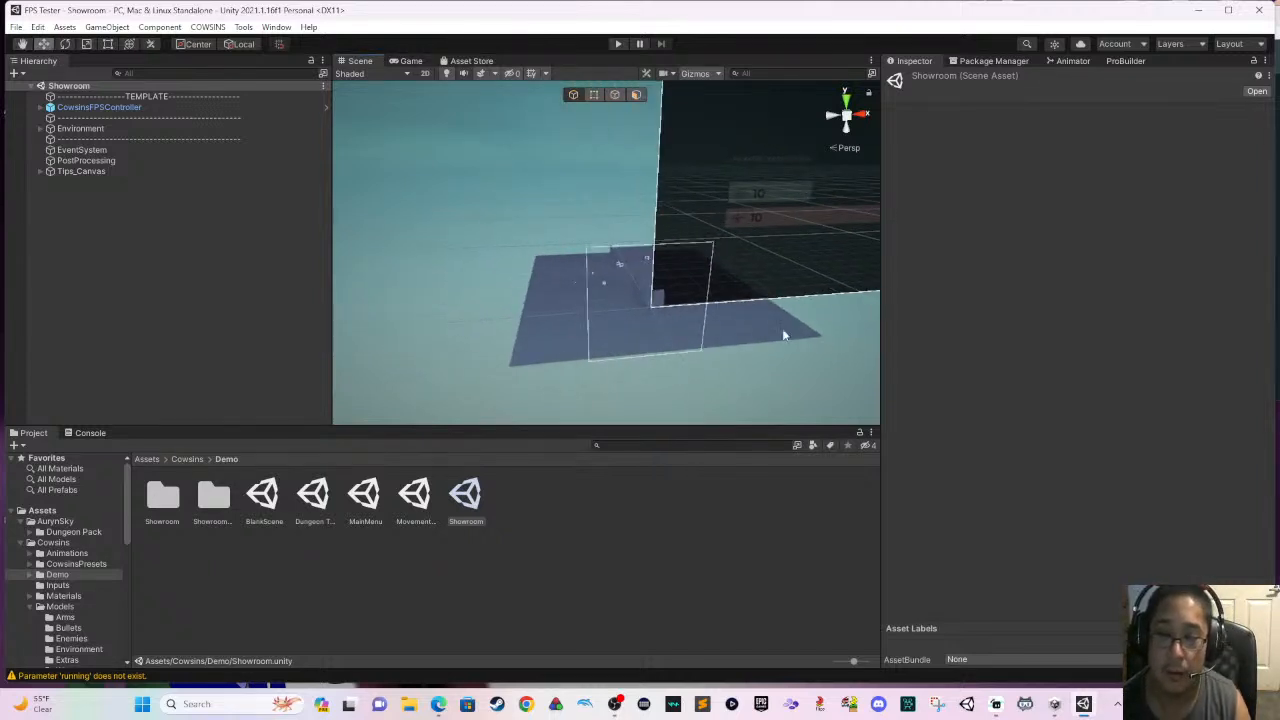
right_click_drag(783, 335, 683, 351)
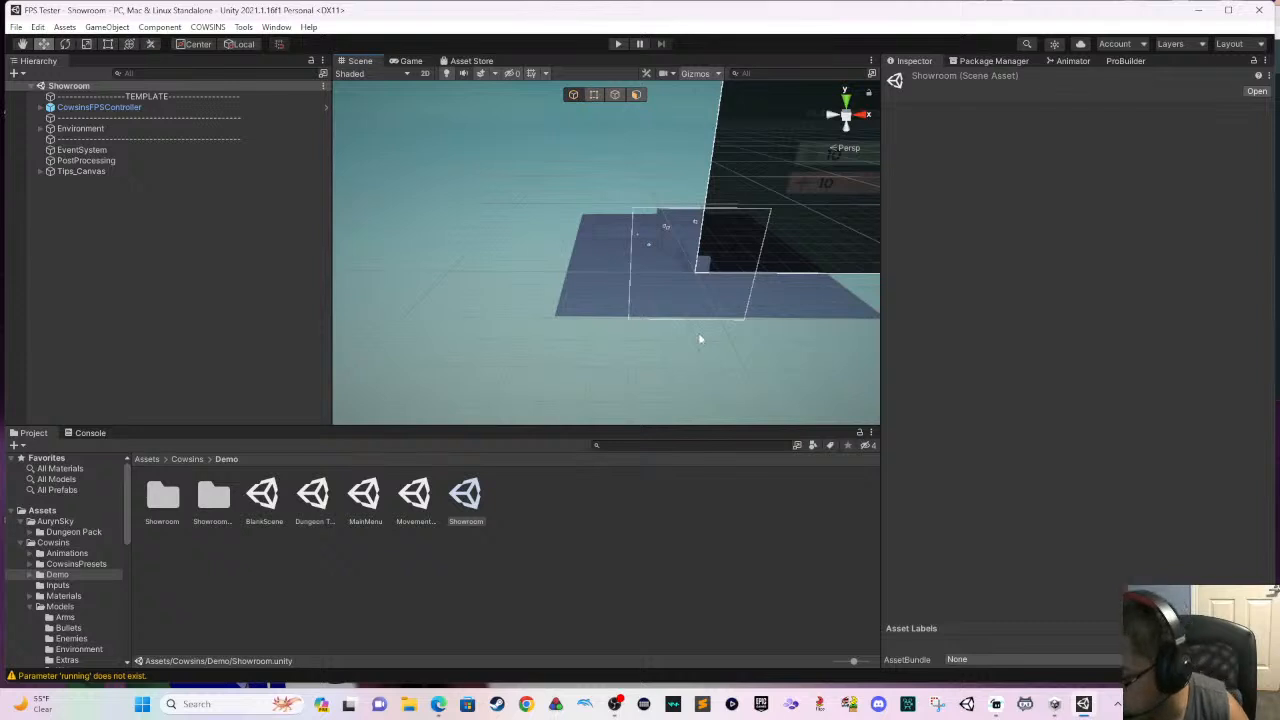
scroll(697, 336, "up", 5)
scroll(681, 333, "up", 6)
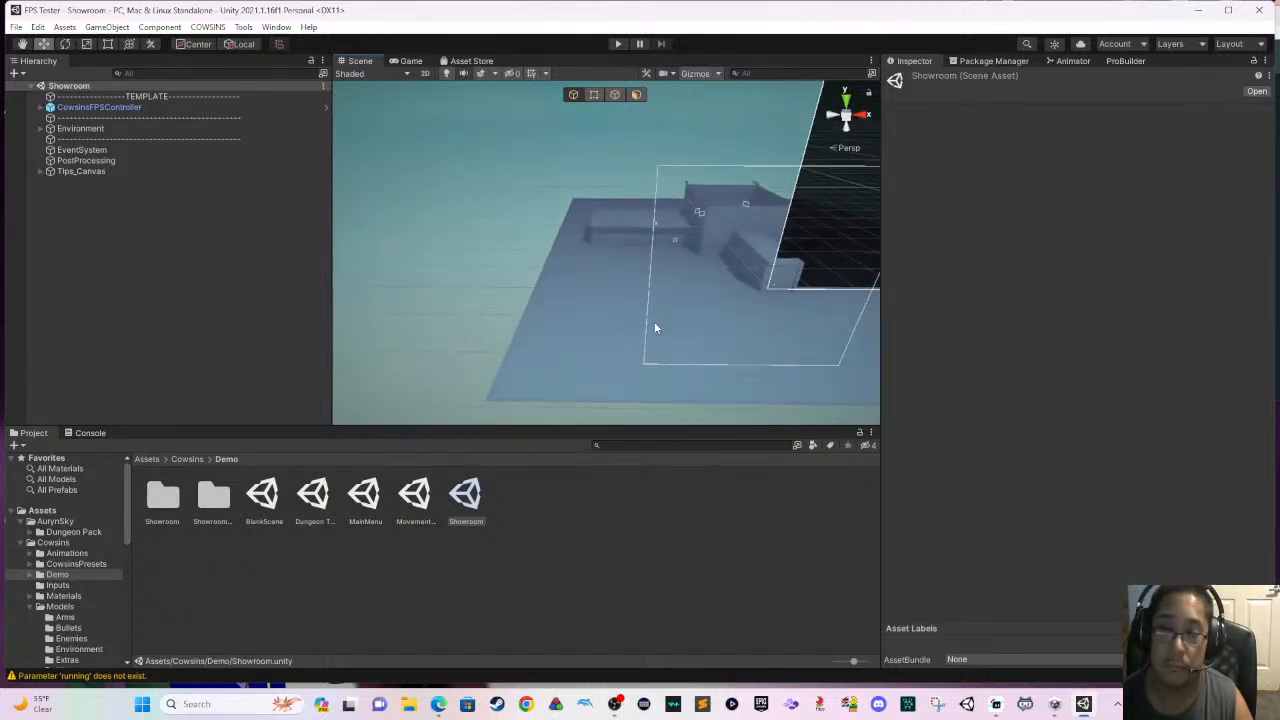
scroll(640, 324, "up", 1)
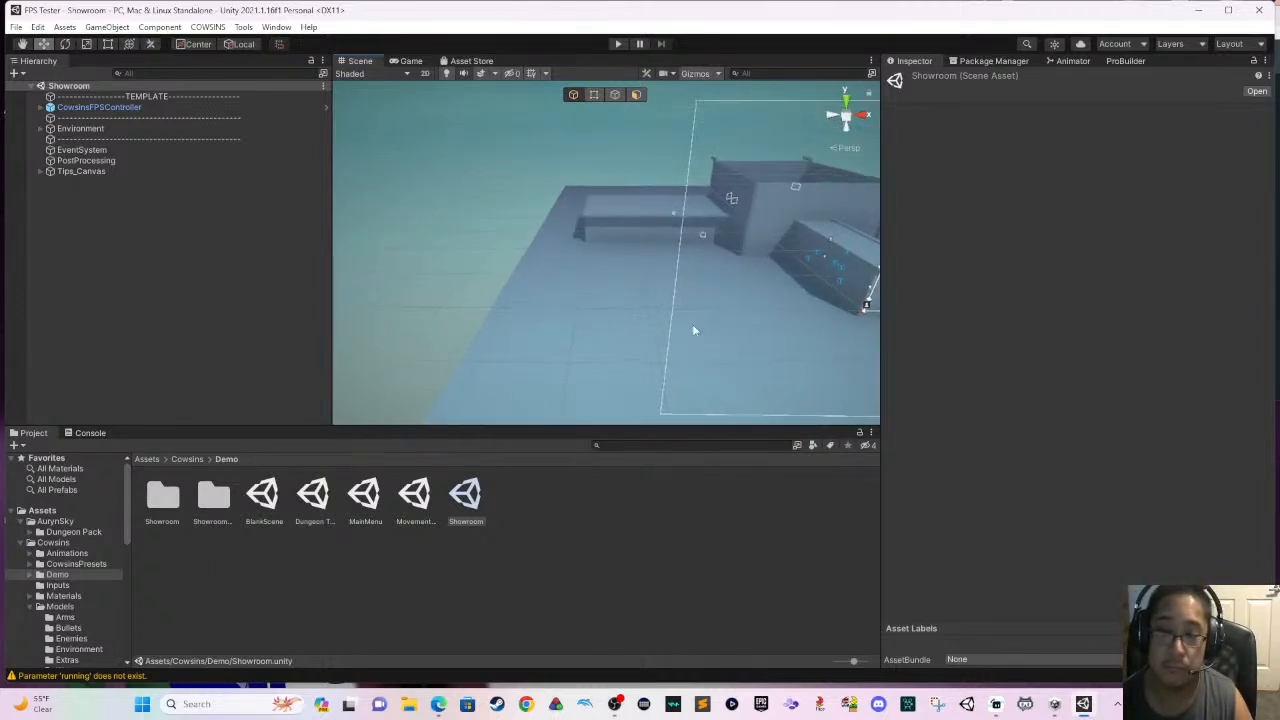
- Open the Dungeon Test scene, rename its scene file to Mini City Test, and reload the modified scene
left_click(313, 496)
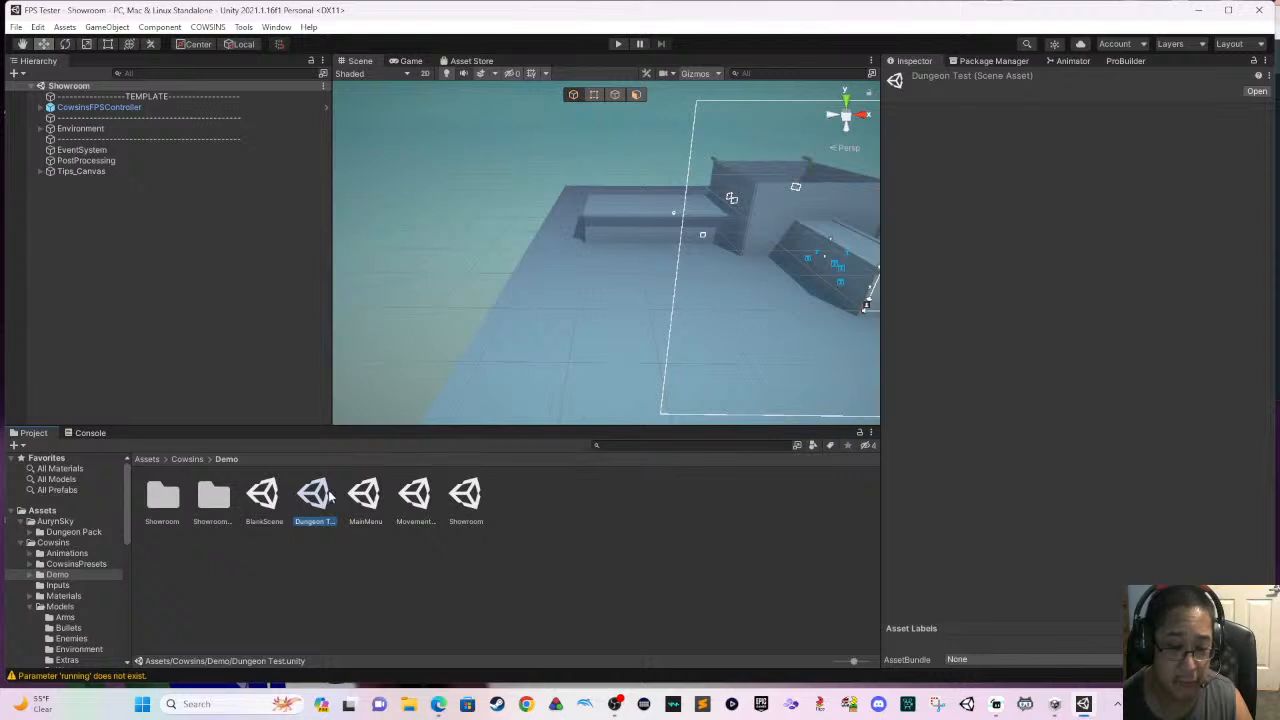
double_click(328, 487)
scroll(497, 290, "down", 3)
middle_click_drag(562, 337, 514, 355)
scroll(540, 351, "down", 2)
scroll(539, 352, "down", 1)
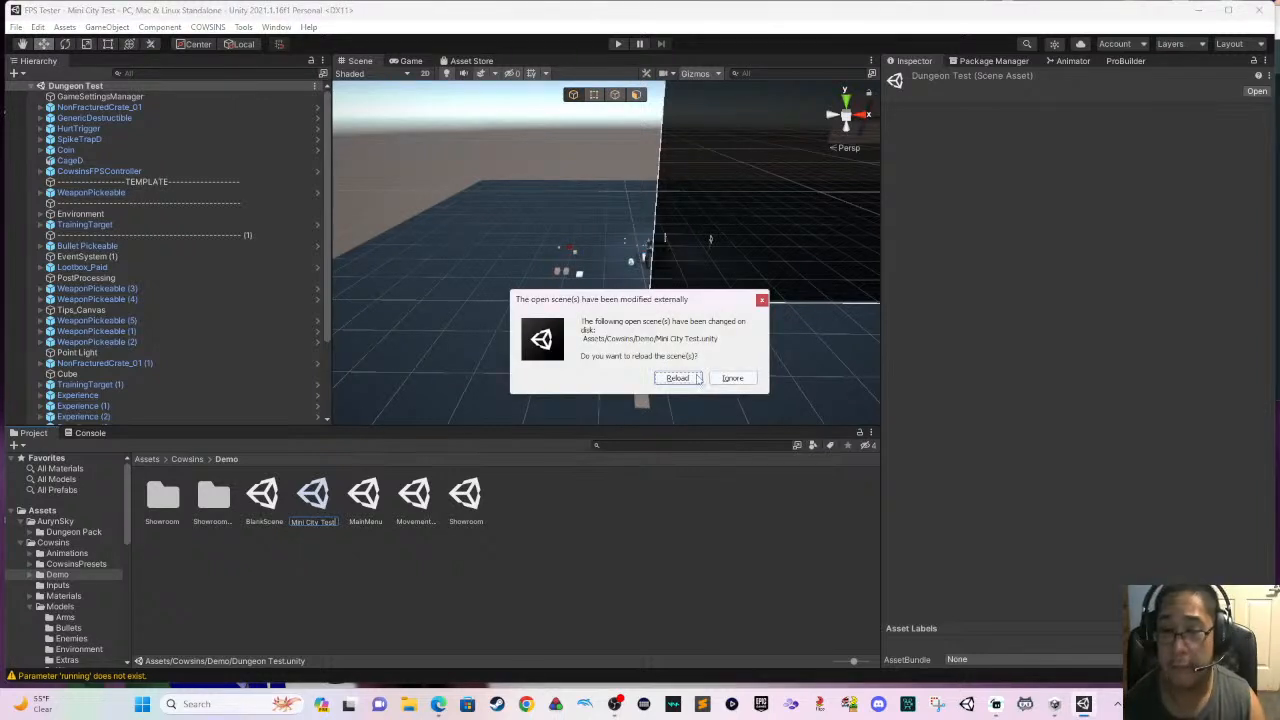
left_click(678, 378)
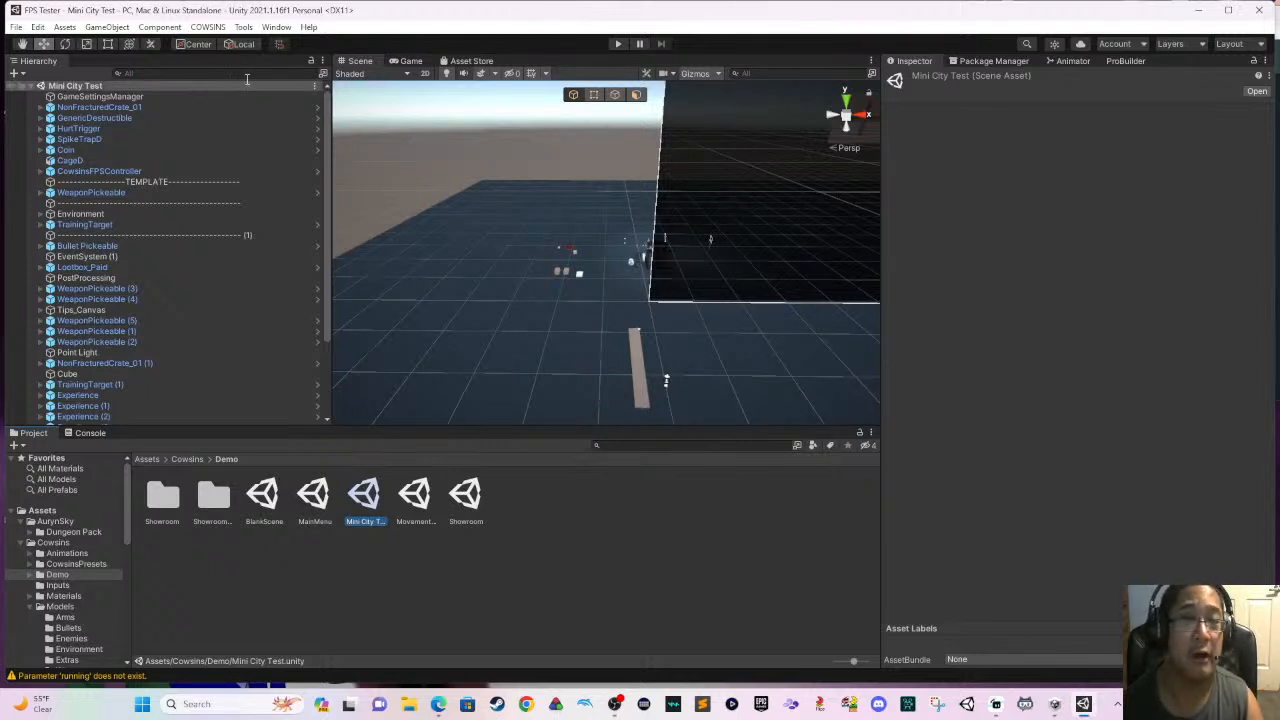
- Check the build settings' scene list for the Mini City Test scene
left_click(17, 28)
mouse_move(36, 30)
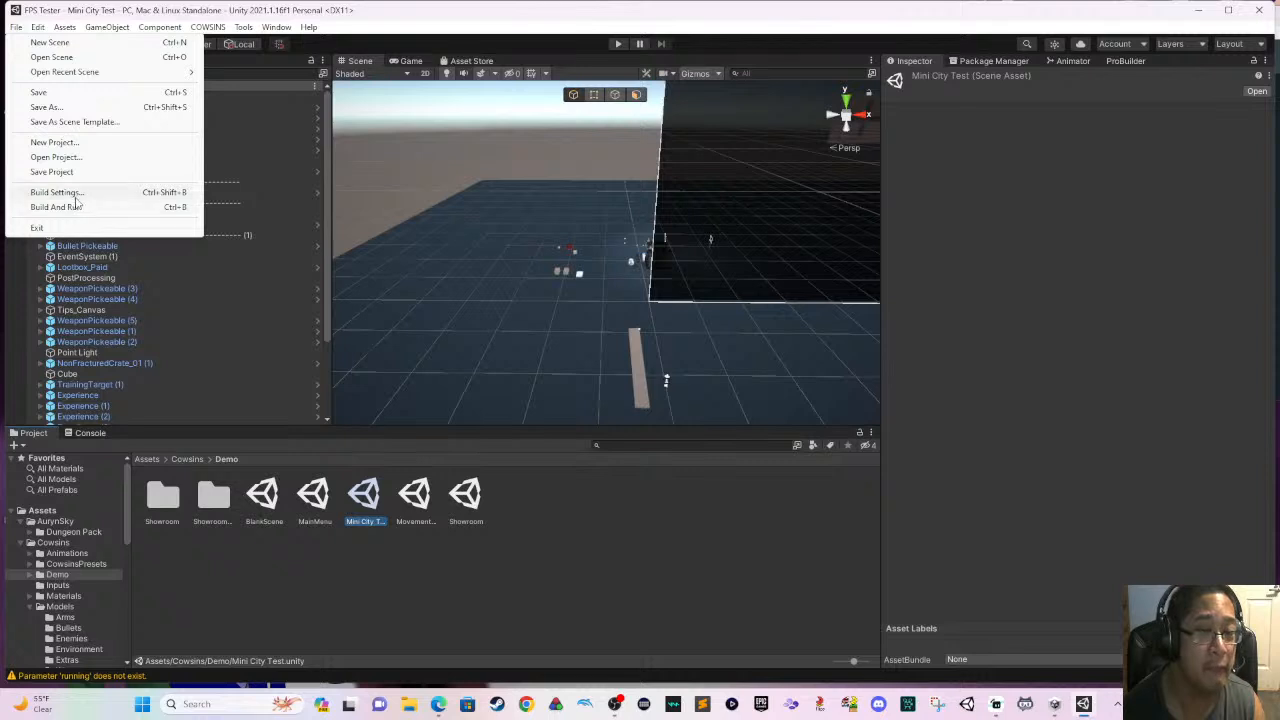
left_click(74, 193)
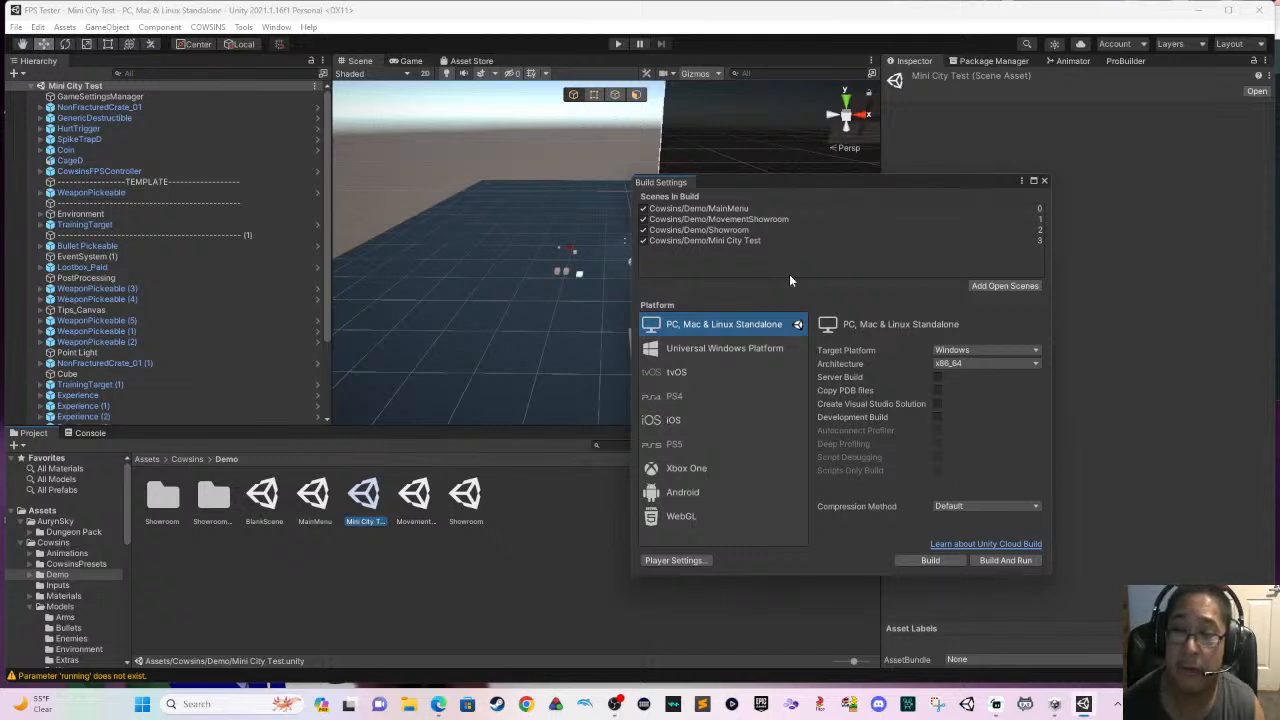
left_click(1044, 181)
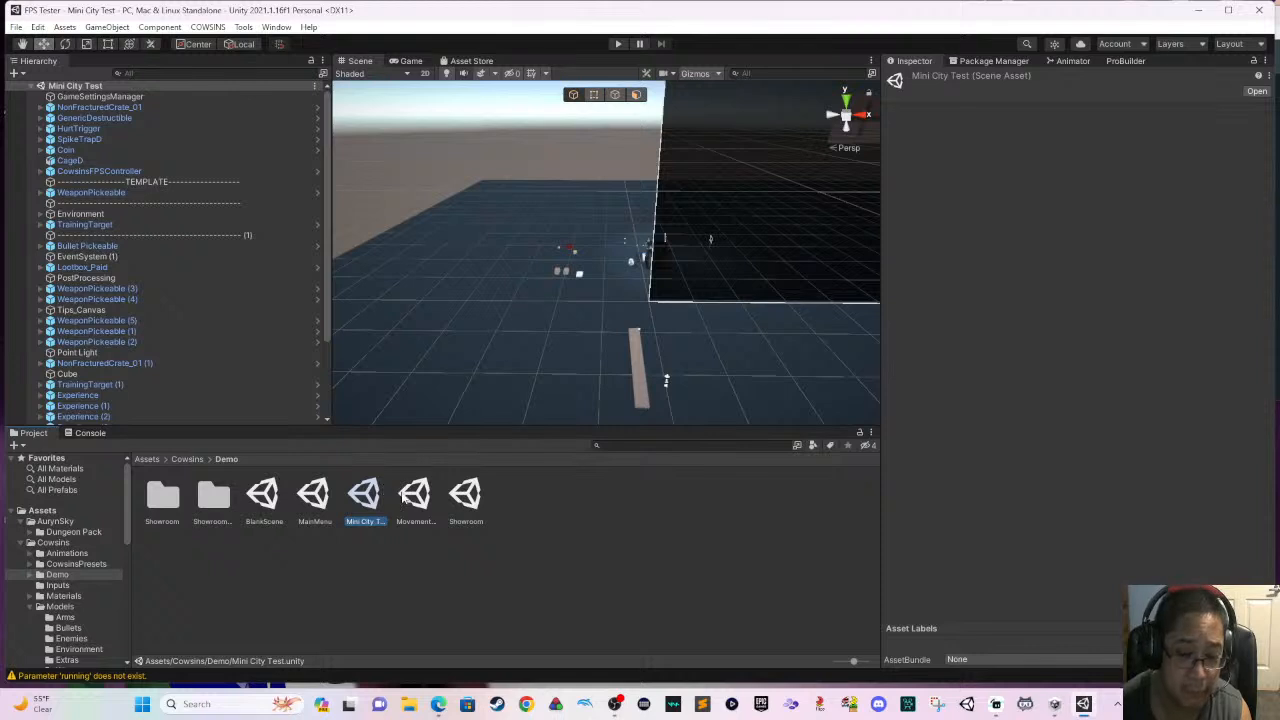
- Open the MainMenu scene and expand MainMenuUI down to the scene selection buttons under Home
double_click(325, 504)
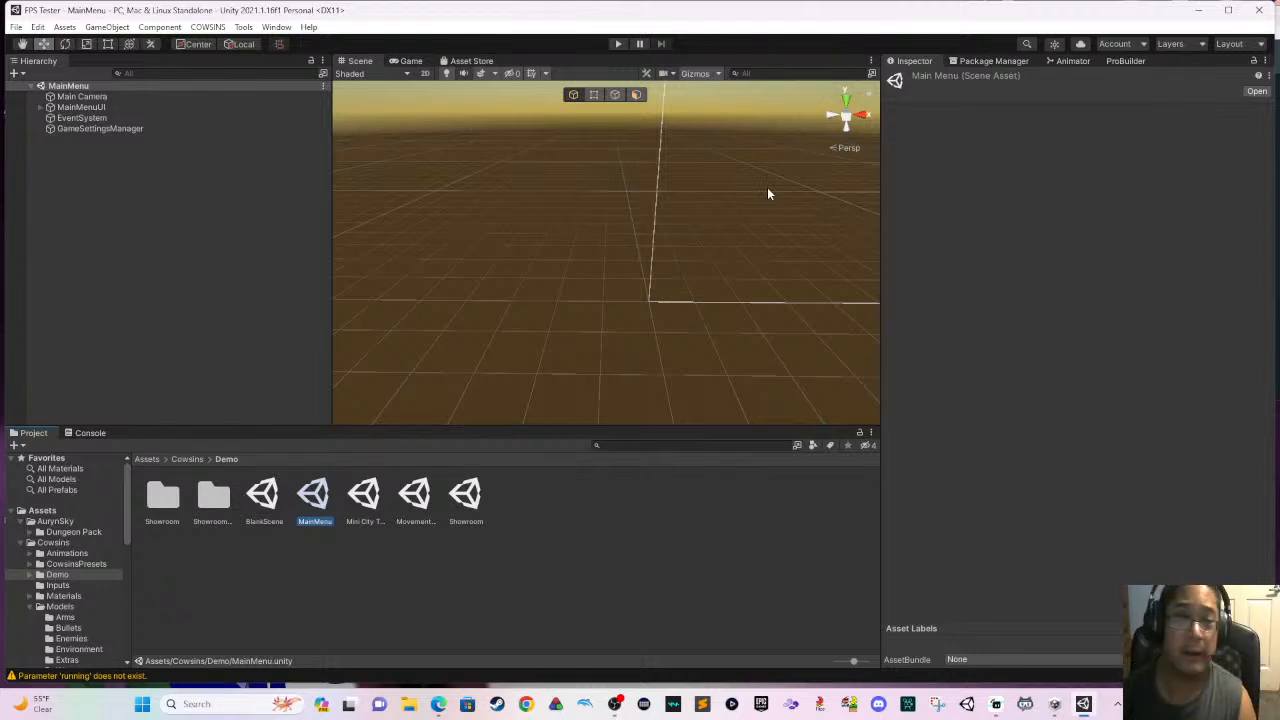
left_click(50, 118)
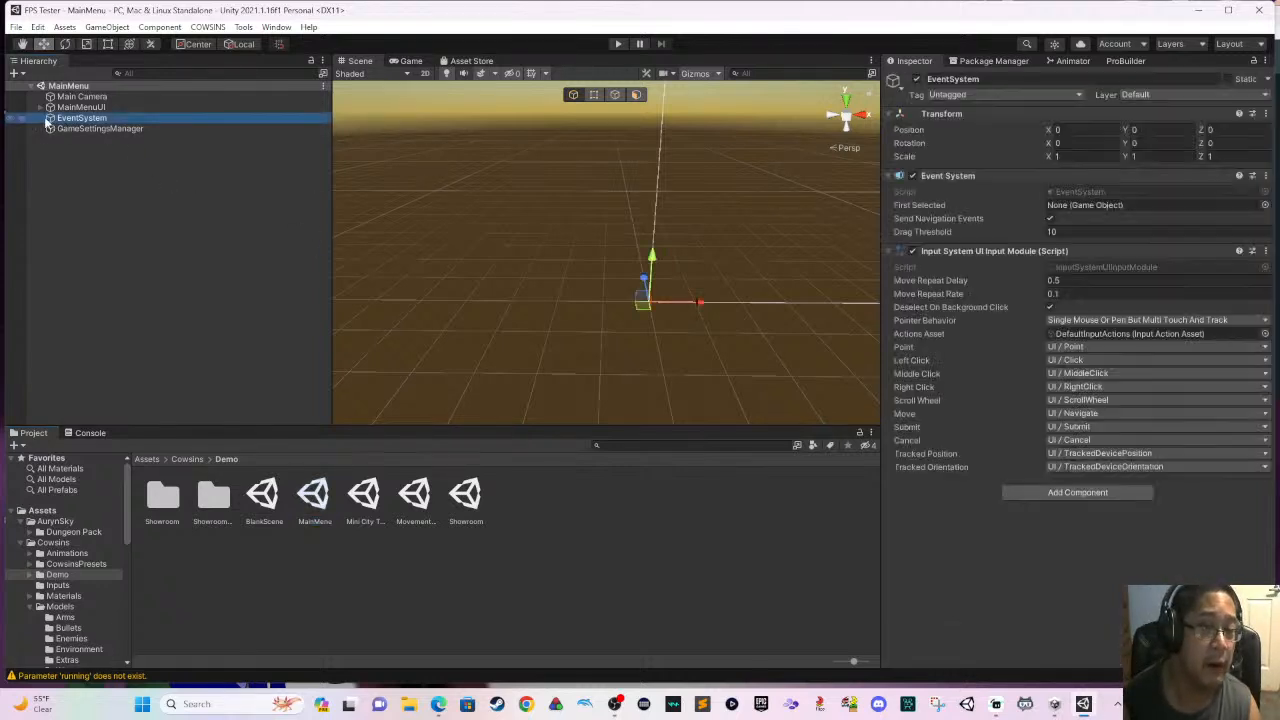
left_click(41, 108)
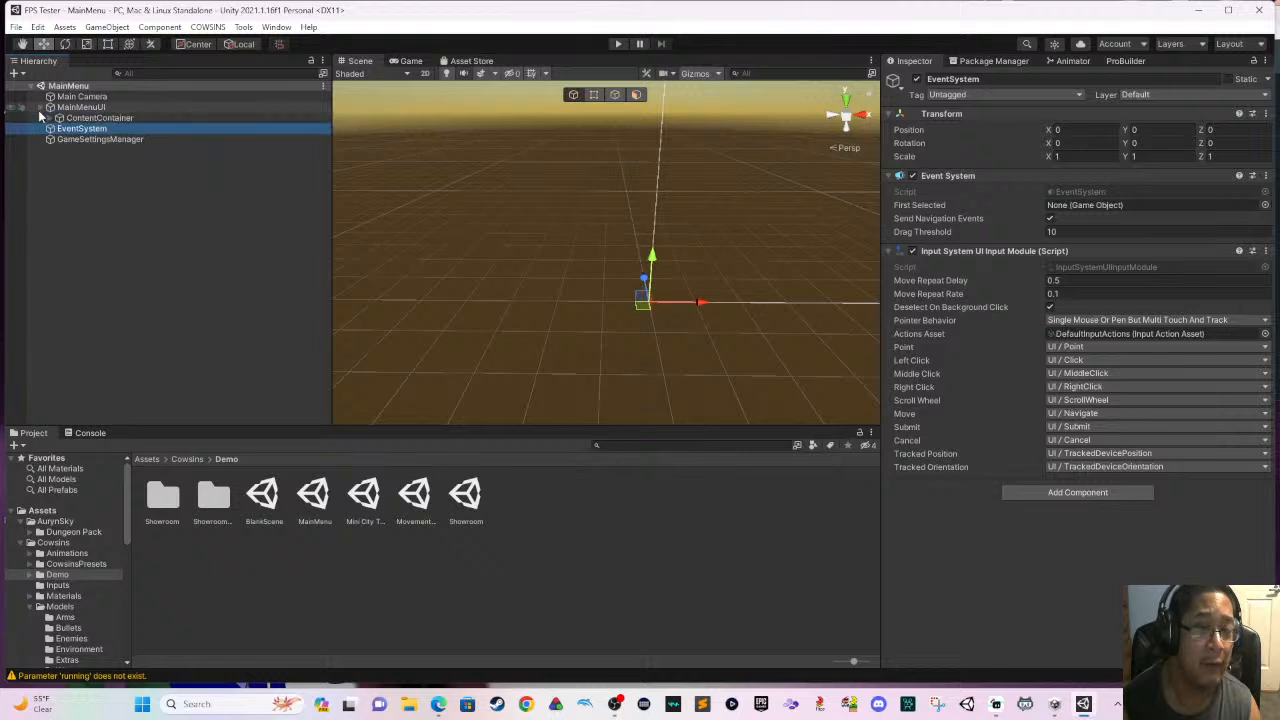
left_click(49, 118)
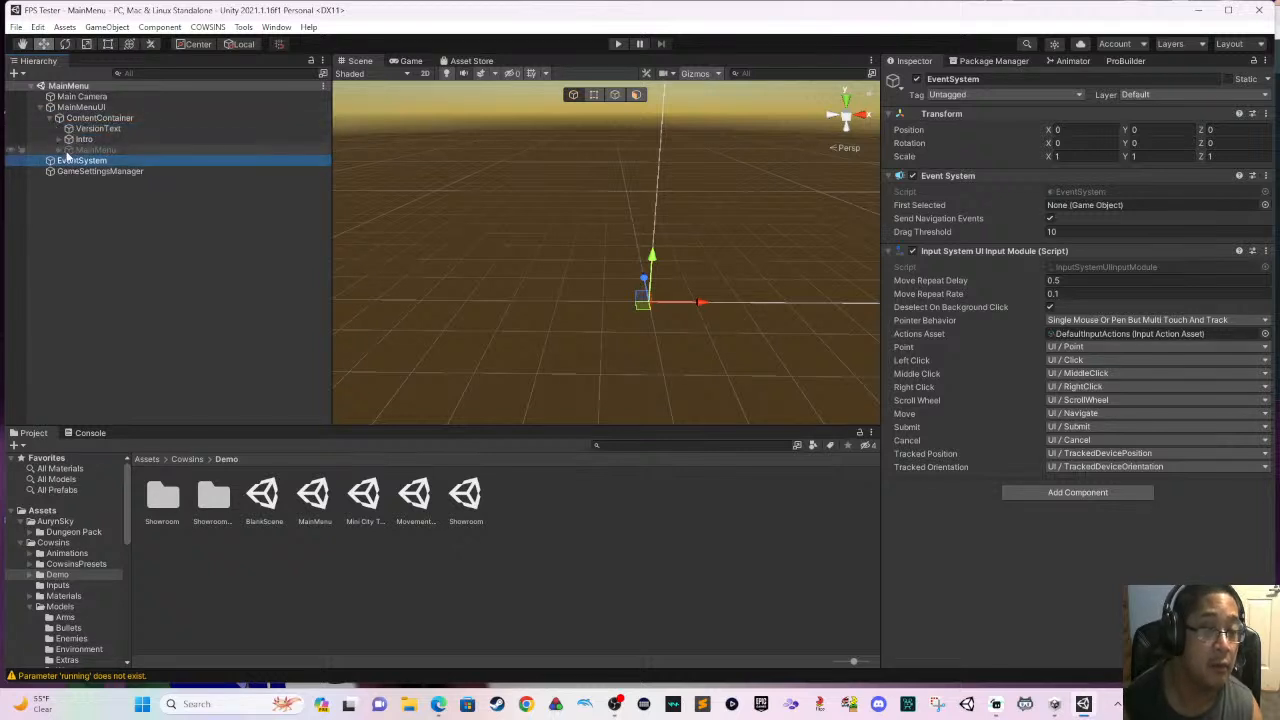
left_click(59, 150)
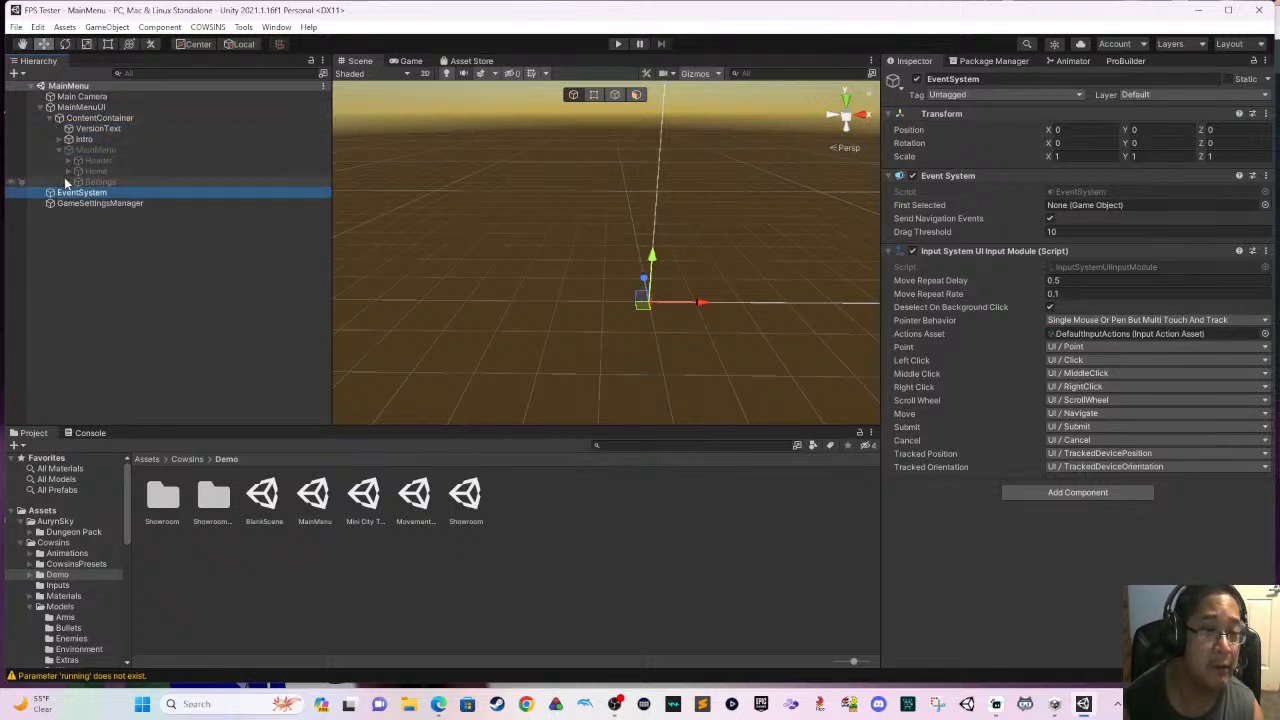
left_click(69, 160)
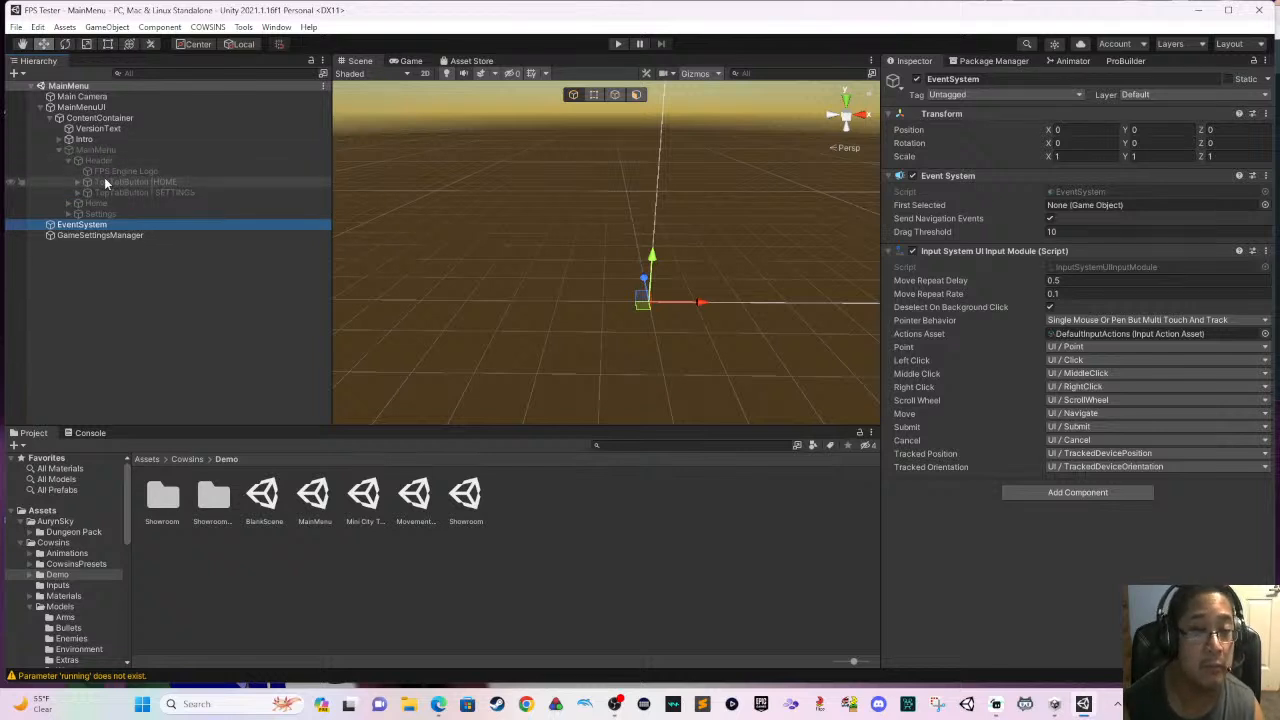
left_click(68, 160)
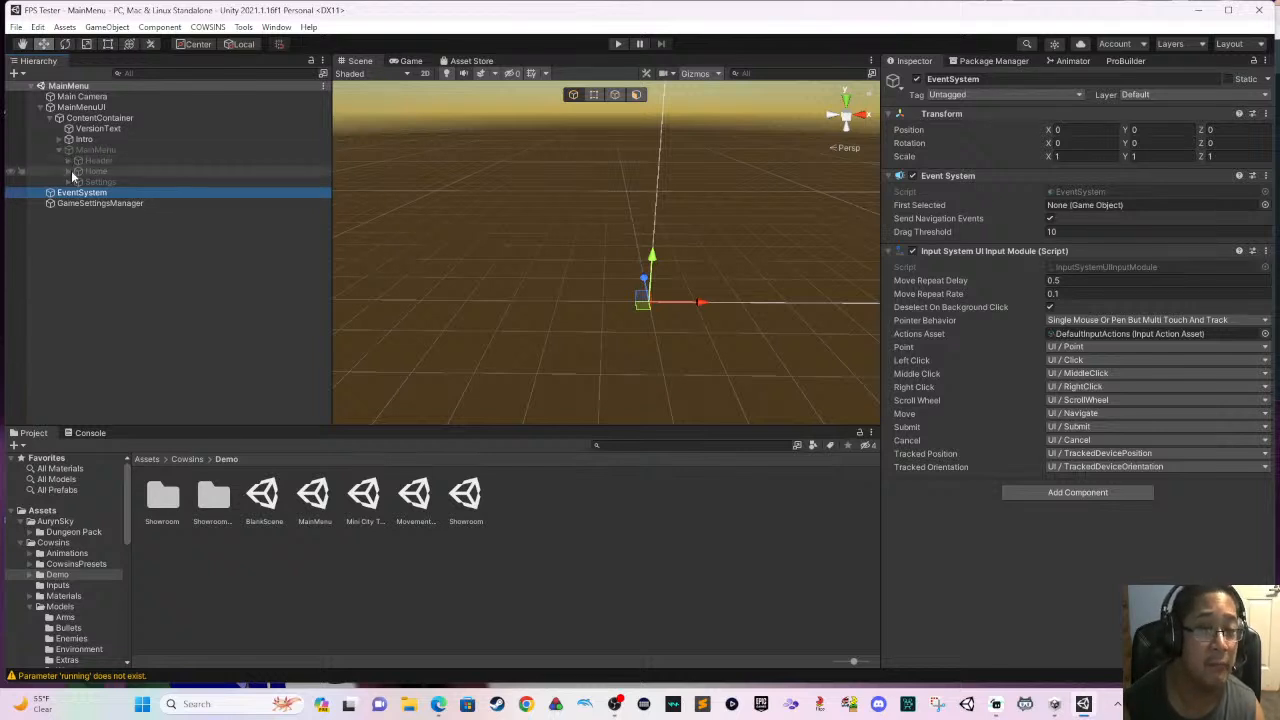
left_click(67, 171)
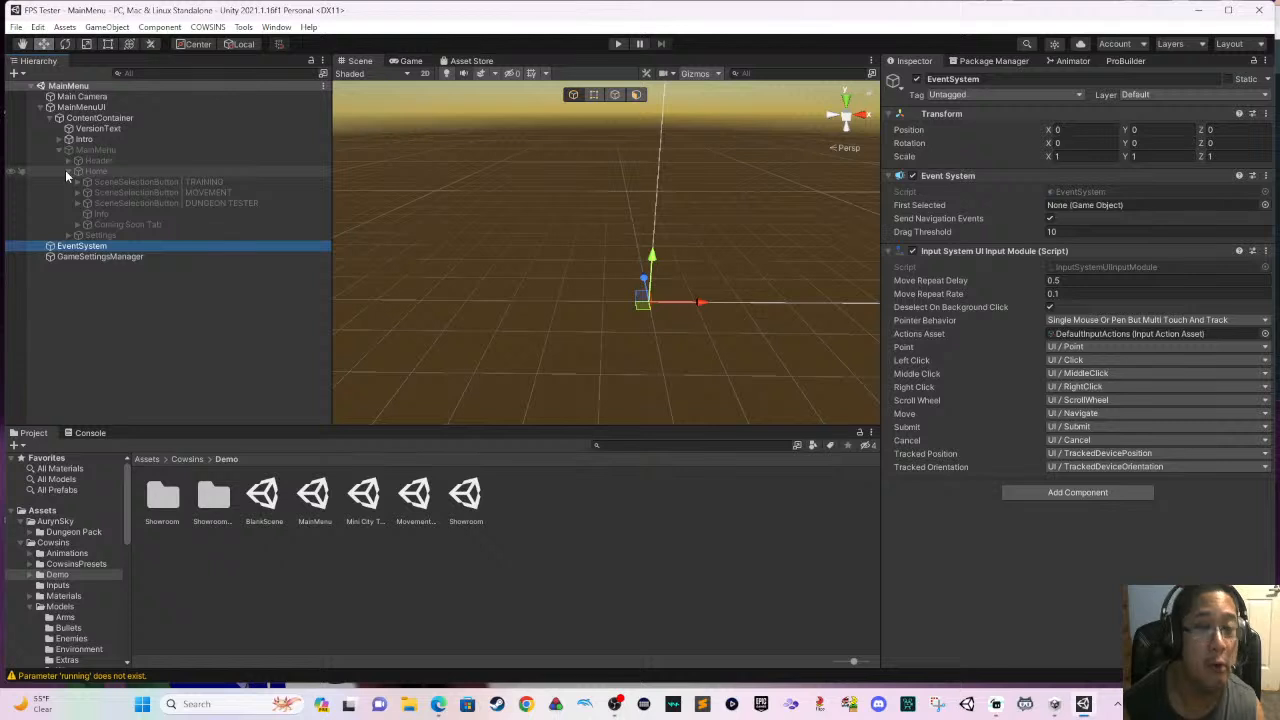
left_click(188, 205)
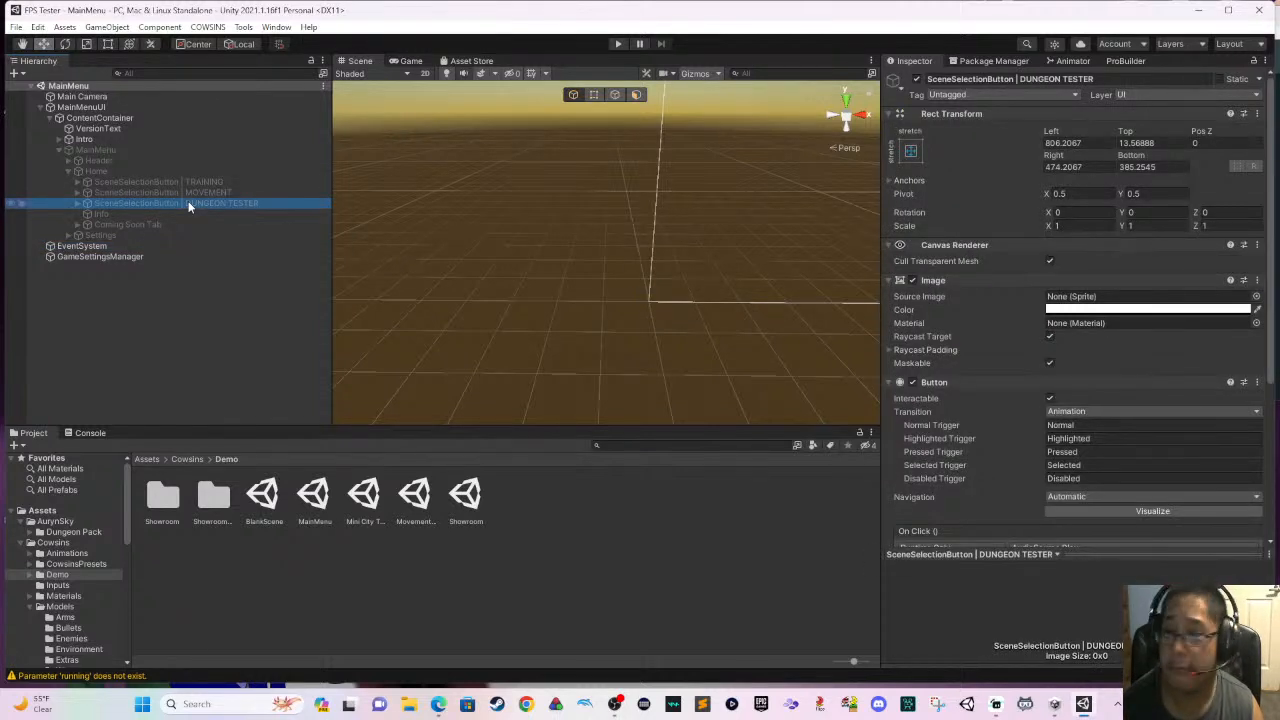
left_click(1110, 78)
key("BackSpace")
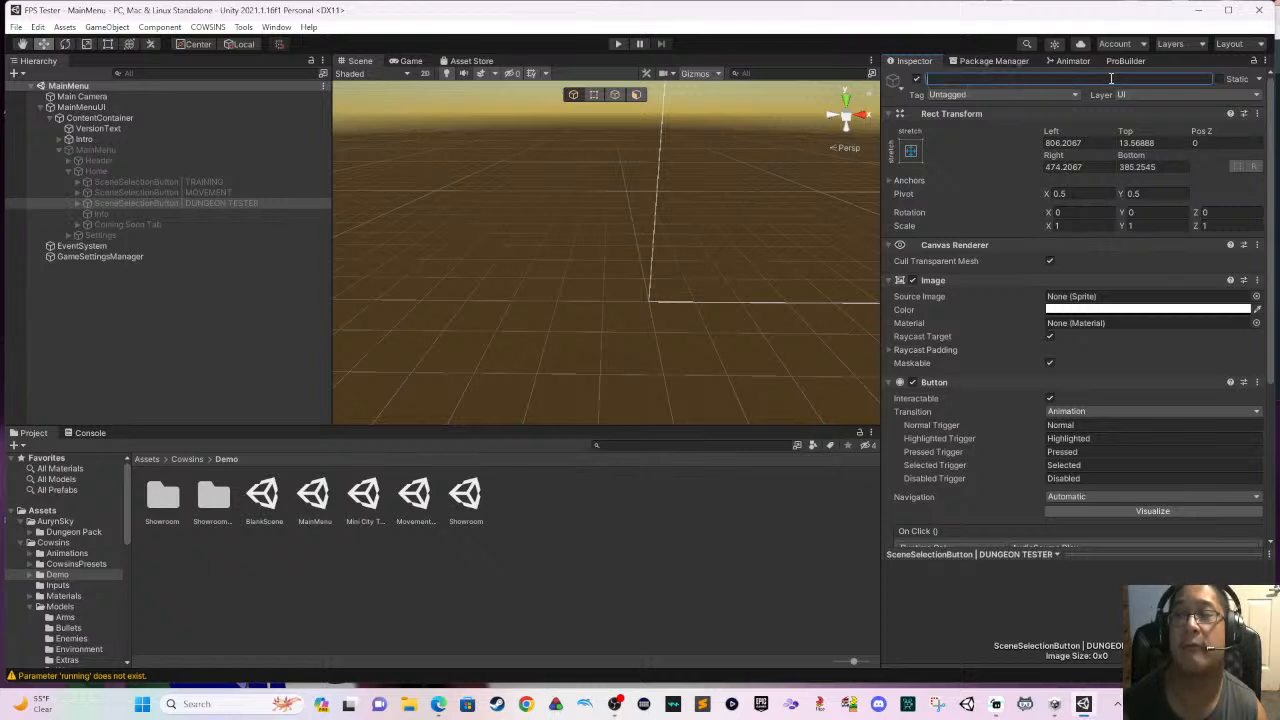
key("ctrl+z")
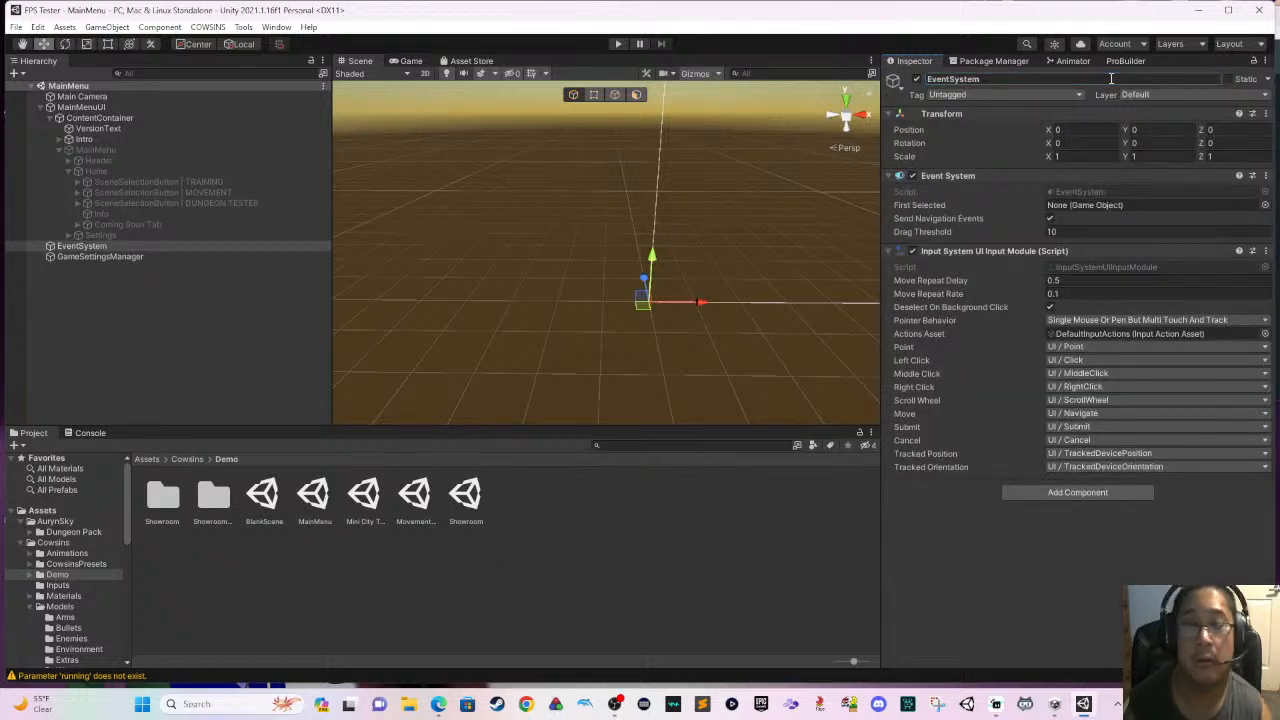
- Rename the Dungeon Tester scene selection button object to City Tester and review its On Click scene-change settings
left_click(153, 204)
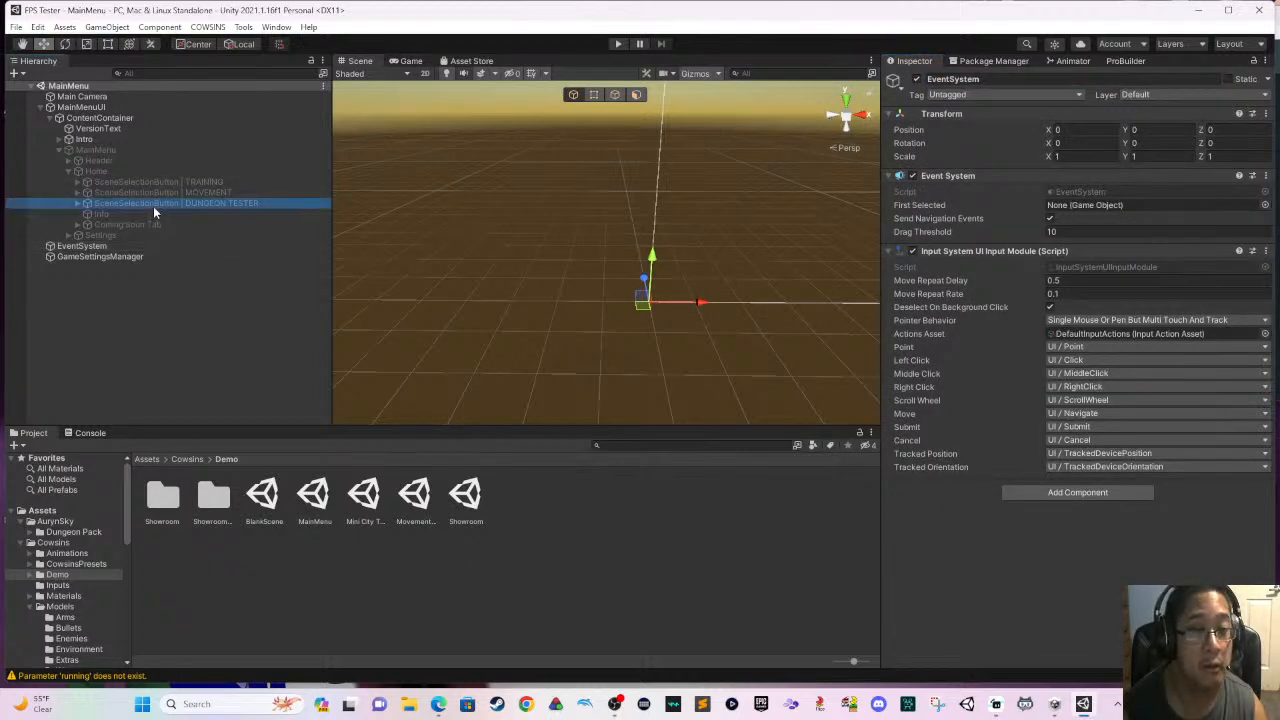
left_click(1112, 78)
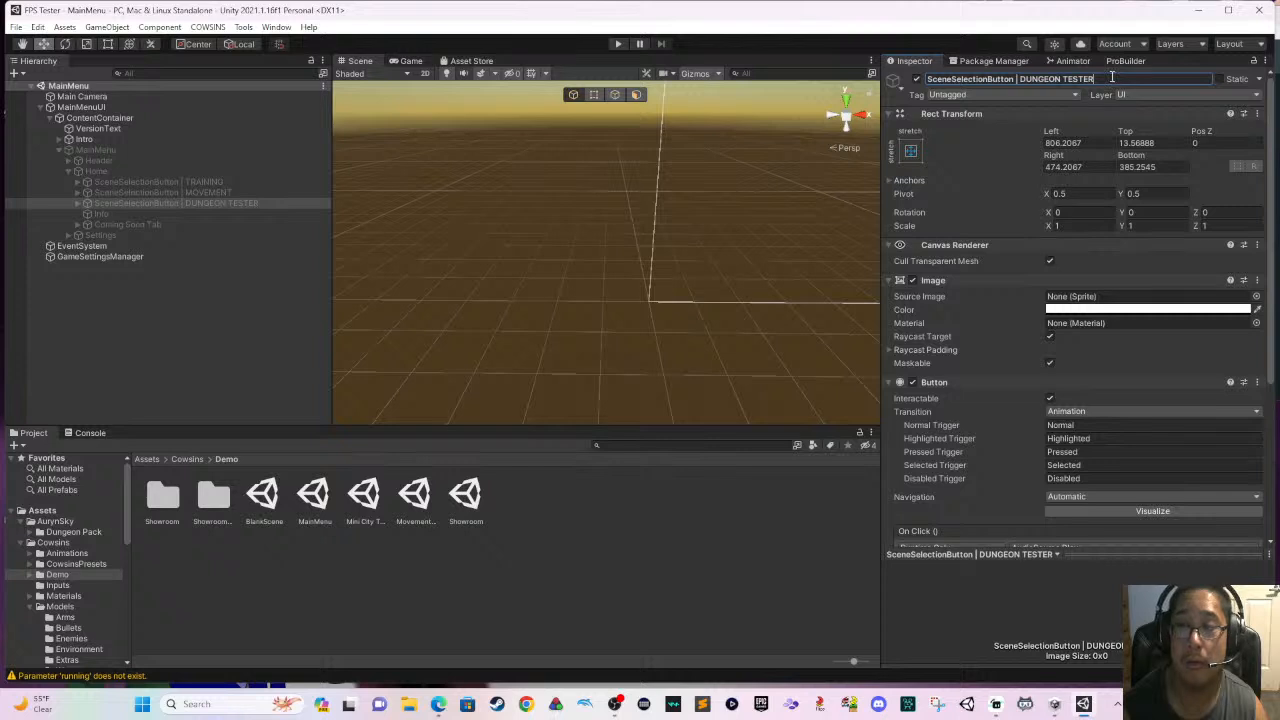
key("ctrl+a")
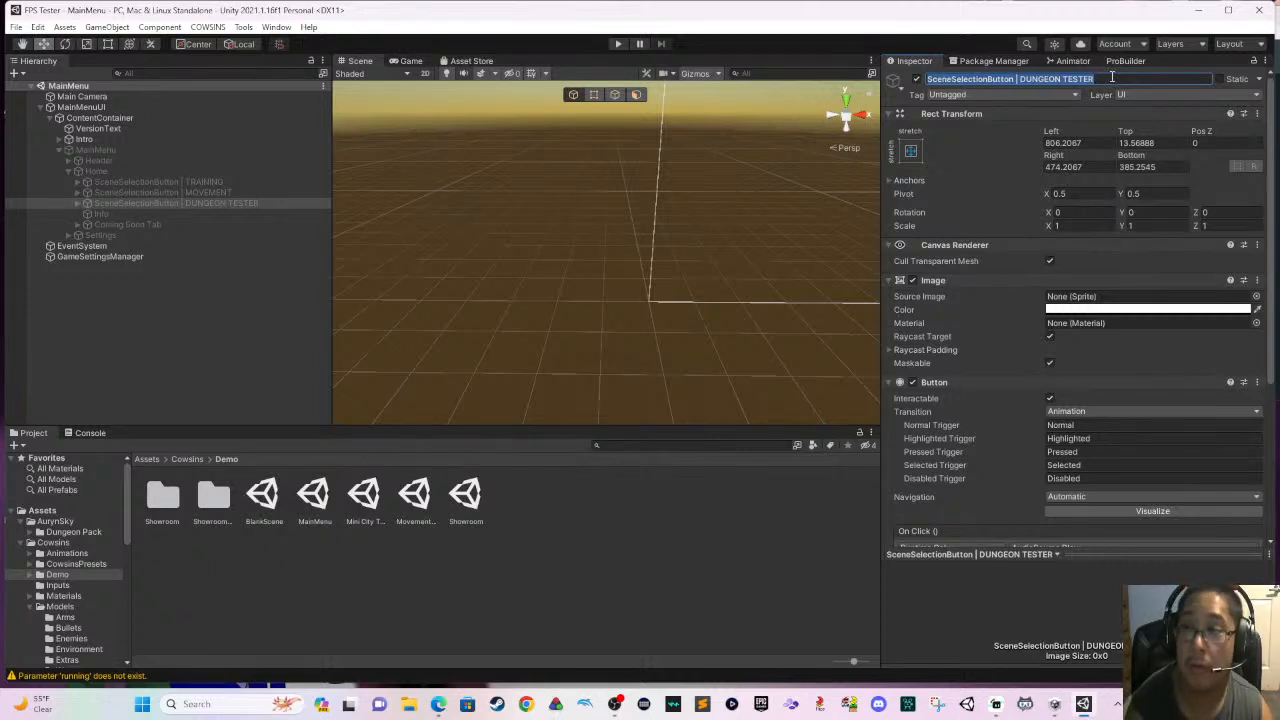
type("City")
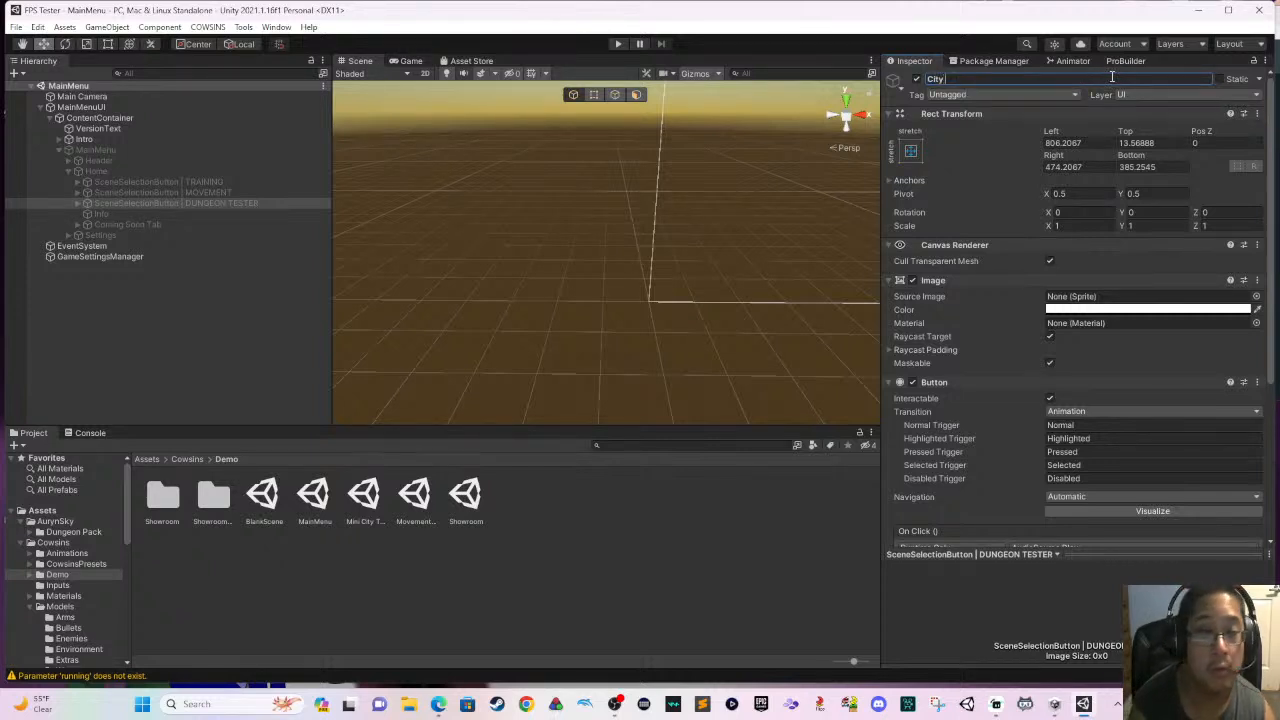
type(" Tester")
key("Return")
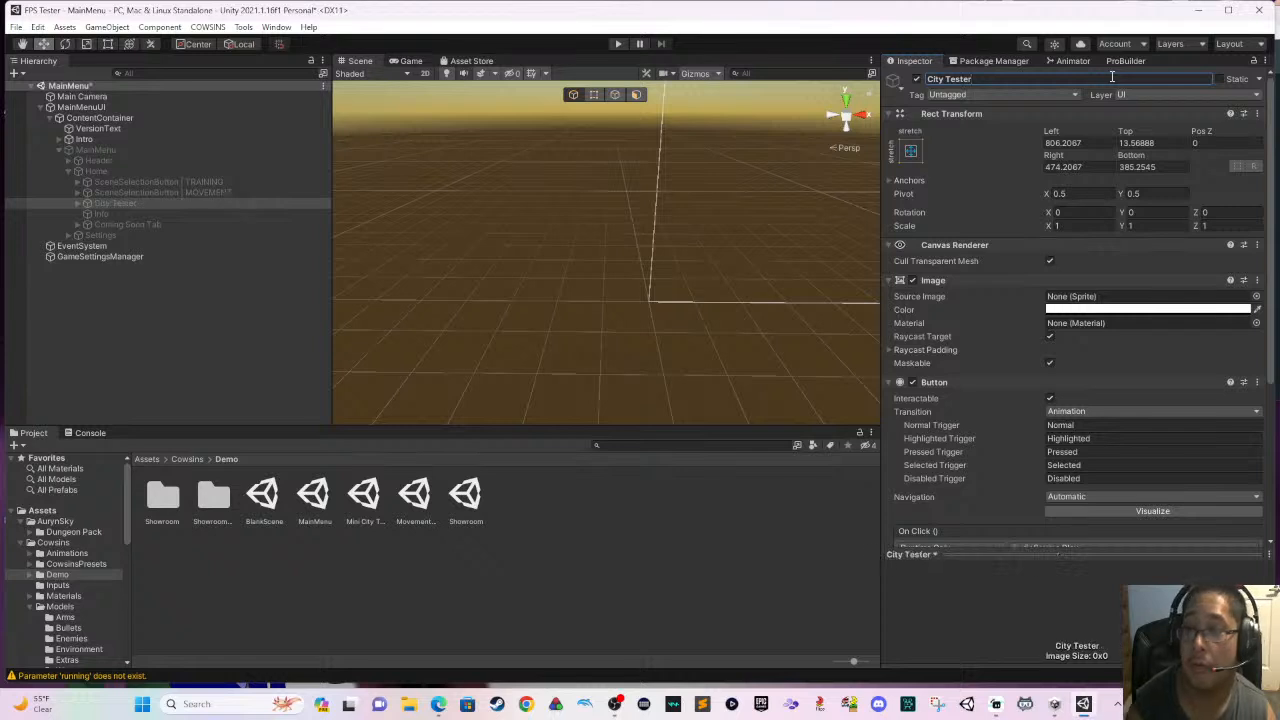
scroll(1085, 300, "down", 4)
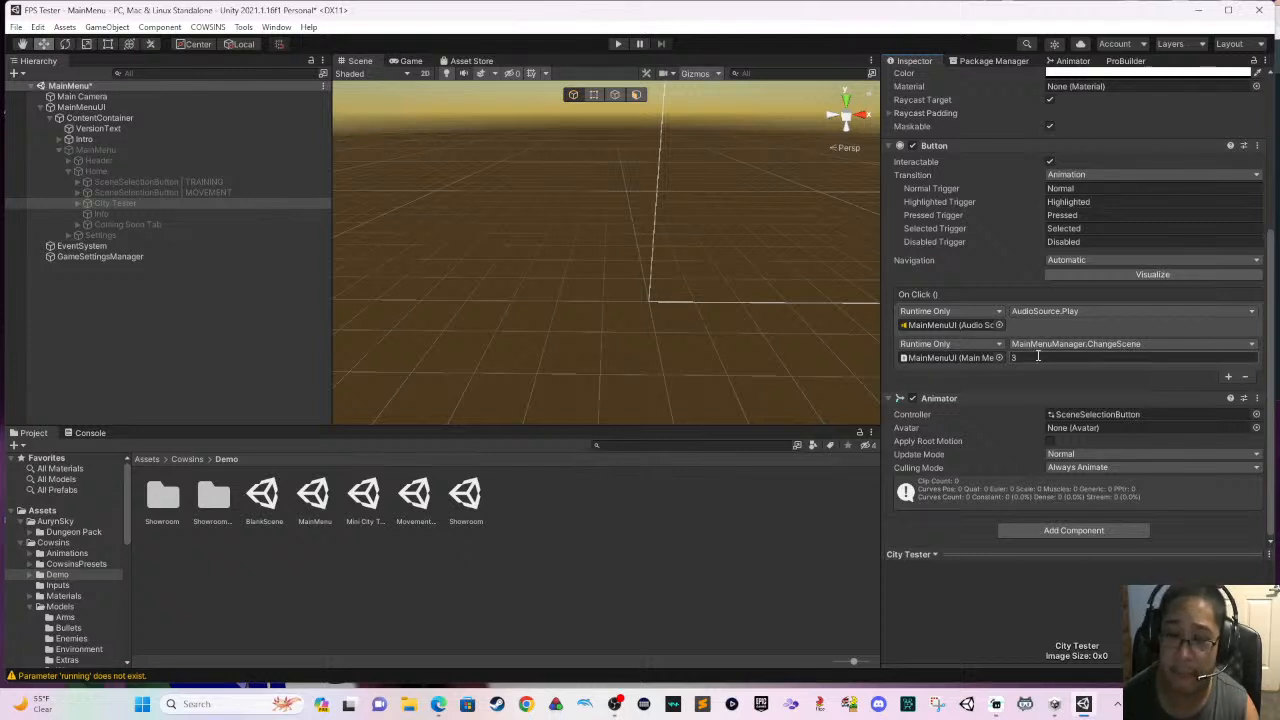
- Reopen the MainMenu scene from the Demo folder, saving the modified scene
left_click(815, 308)
double_click(325, 500)
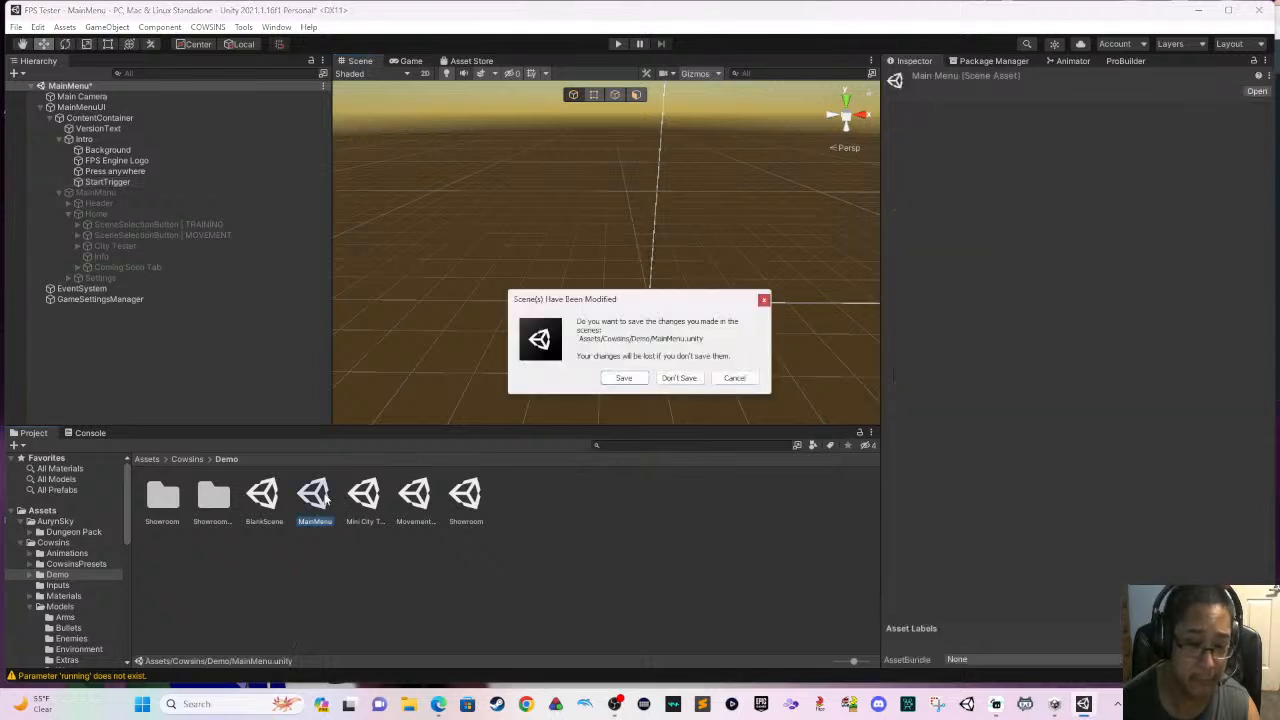
left_click(621, 377)
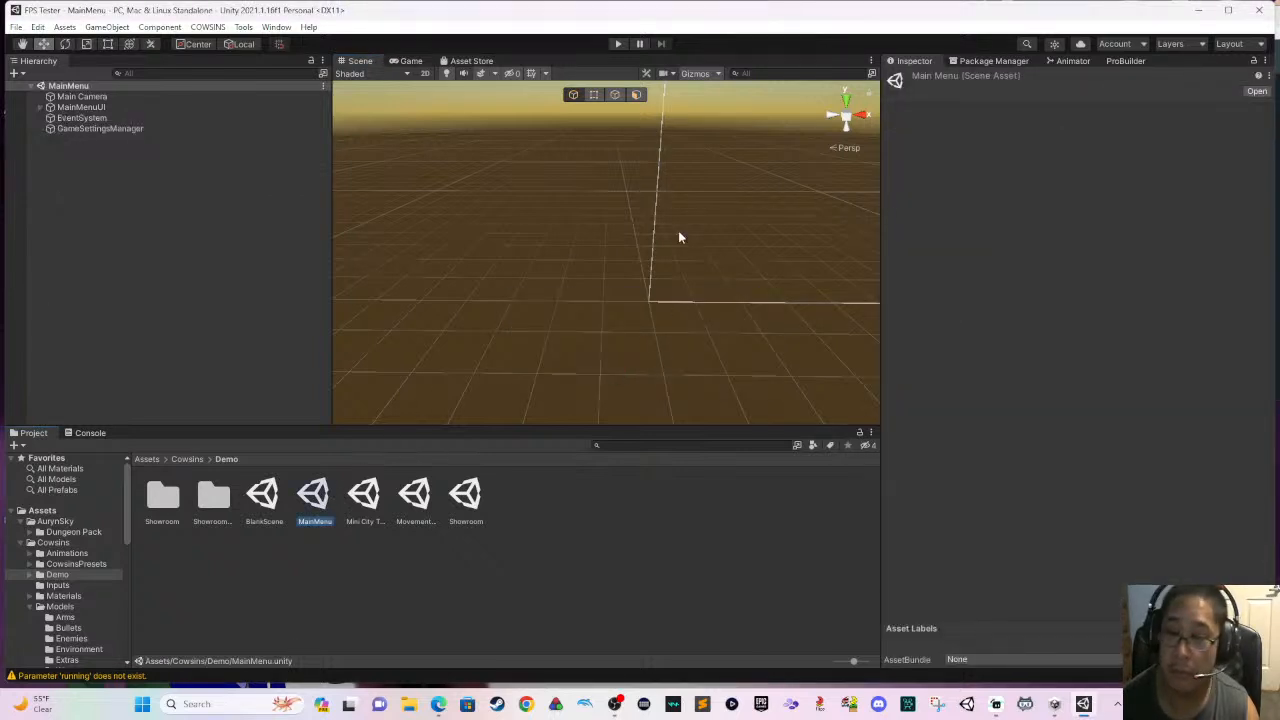
- Play-test the main menu by launching the Dungeon Tester level and walking forward, and exit play mode
left_click(618, 45)
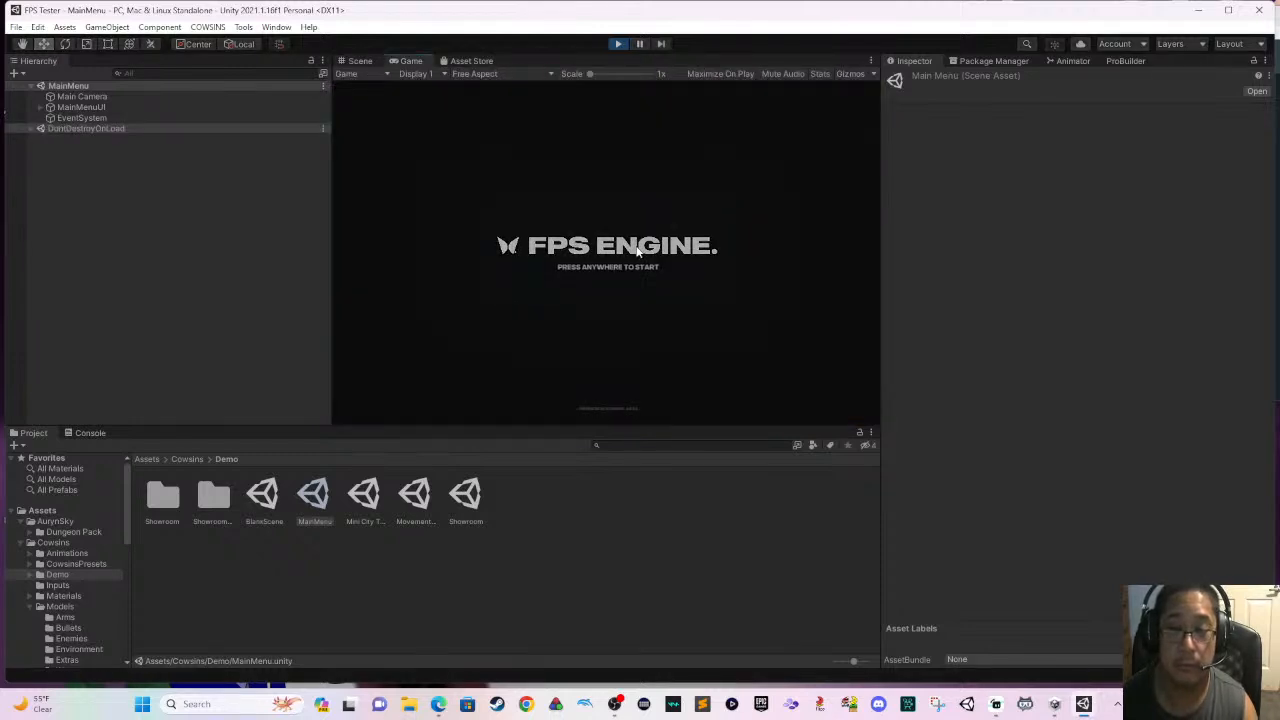
left_click(637, 252)
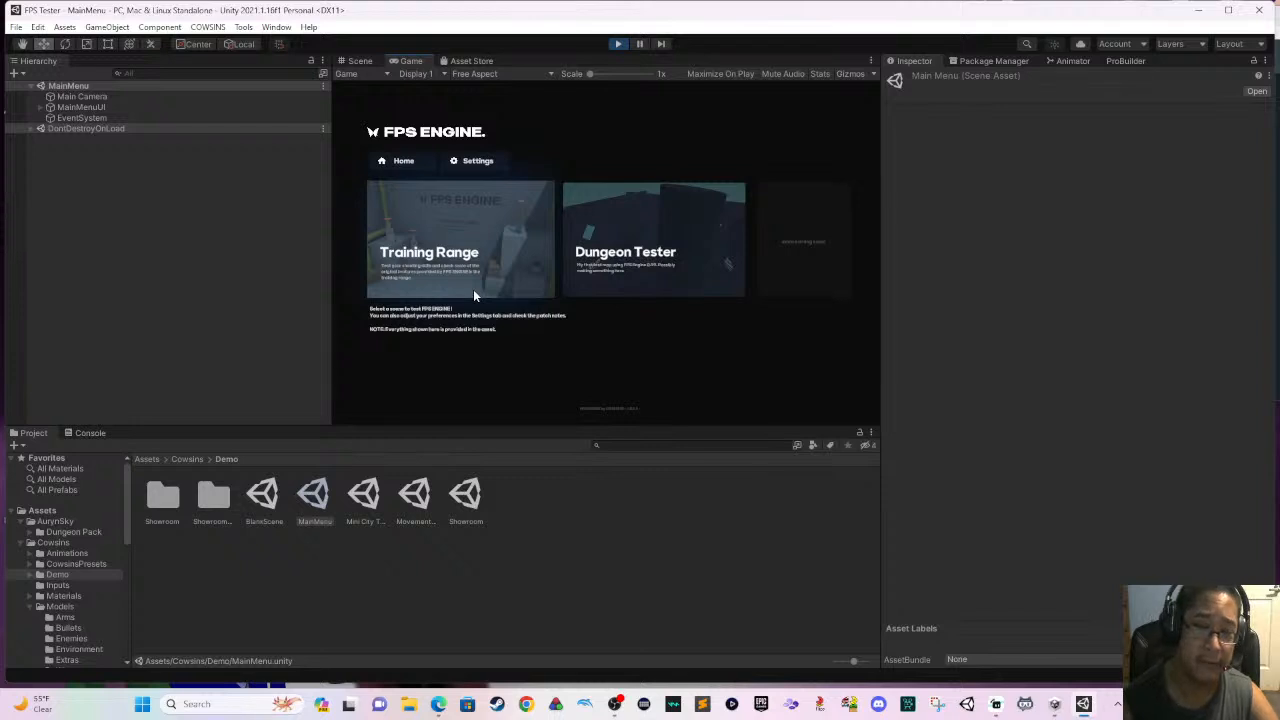
left_click(668, 259)
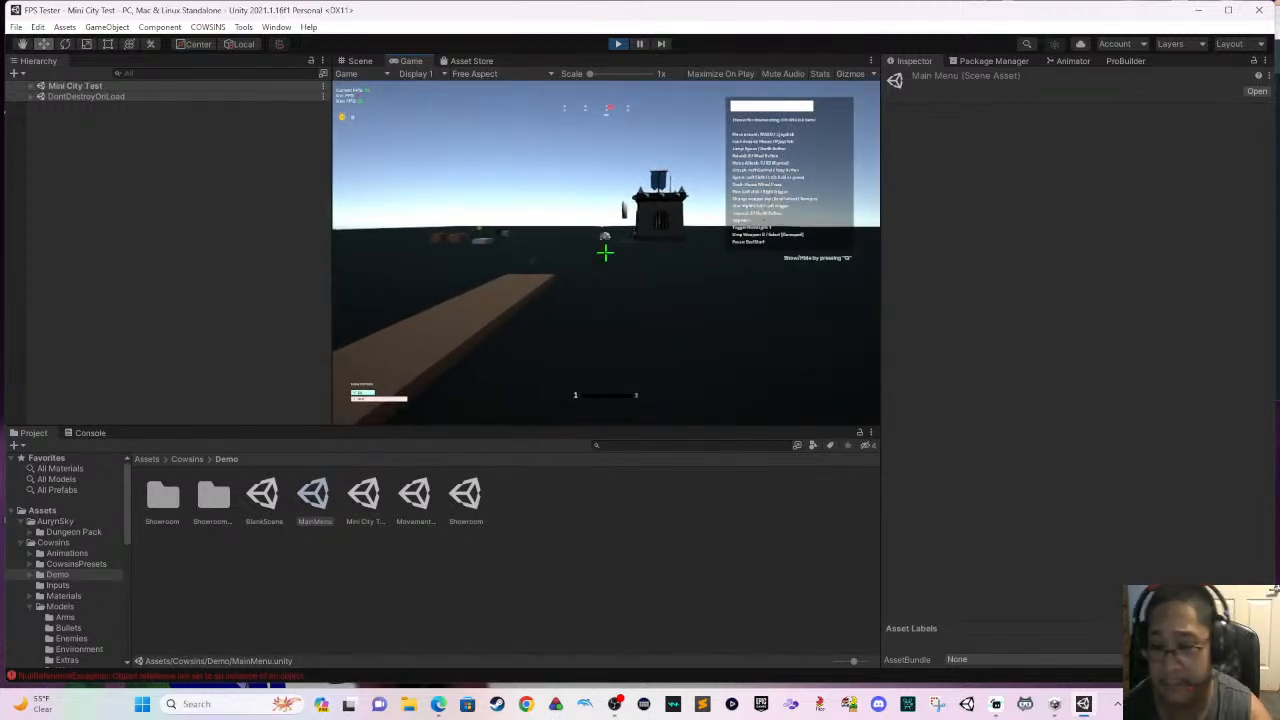
key("w")
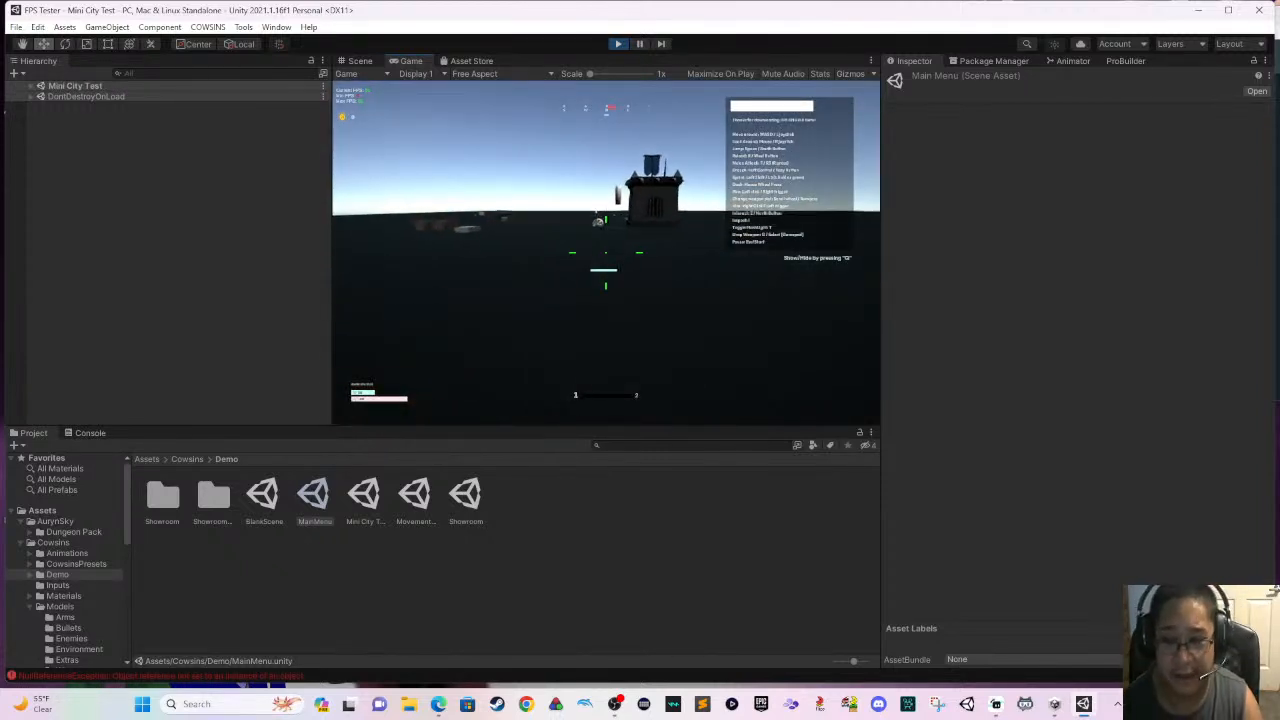
key("Escape")
key("ctrl+p")
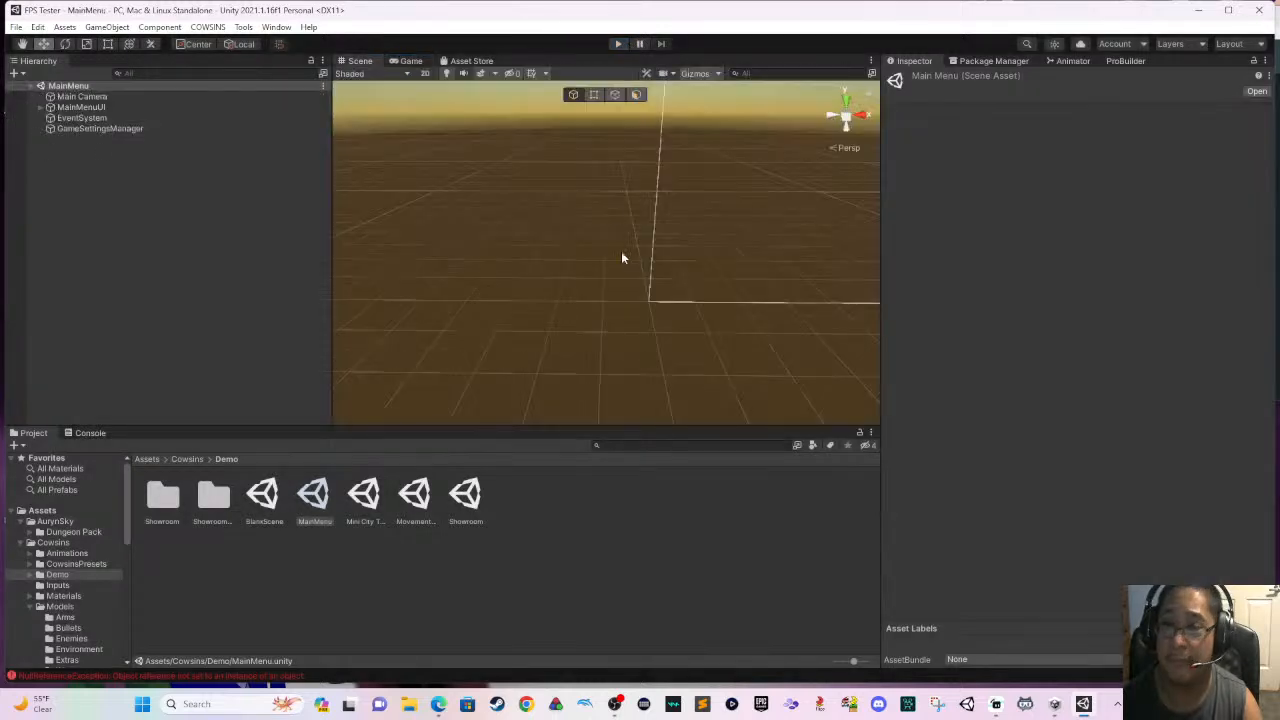
- Open the Mini City Test scene and delete the GroundCollision object that forms its ground
scroll(716, 356, "down", 5)
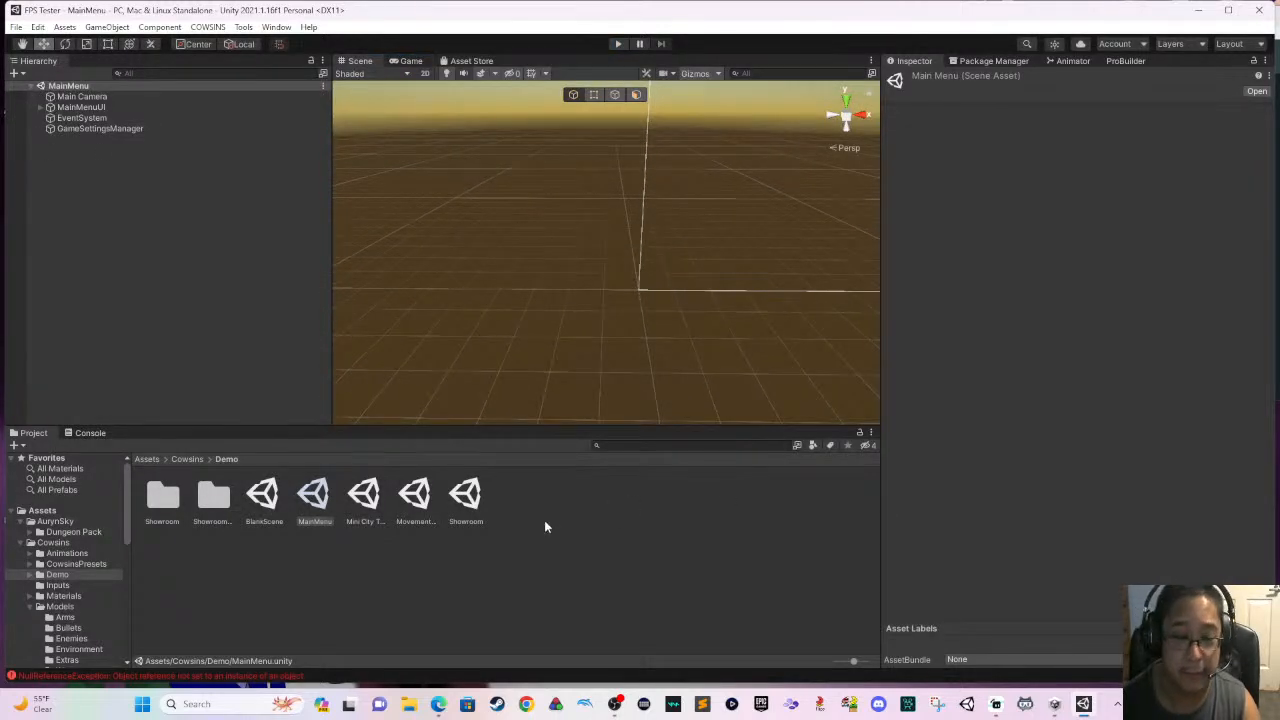
double_click(365, 496)
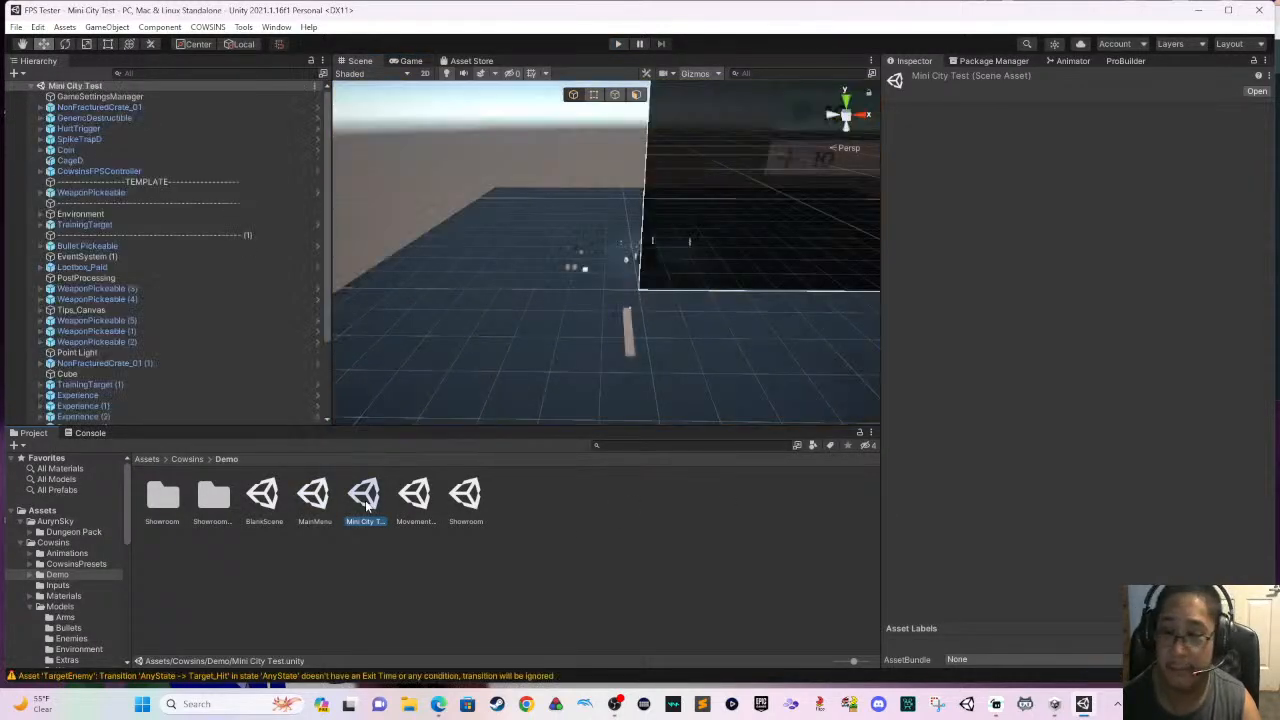
left_click(533, 346)
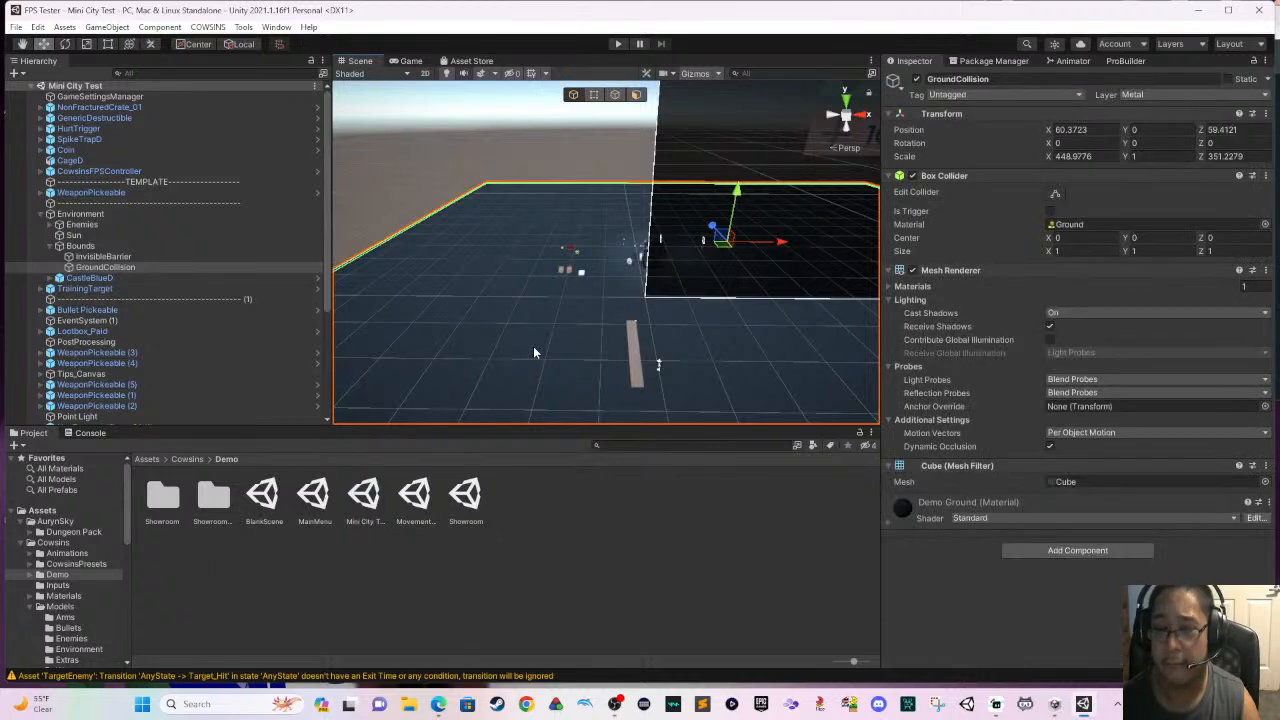
key("Delete")
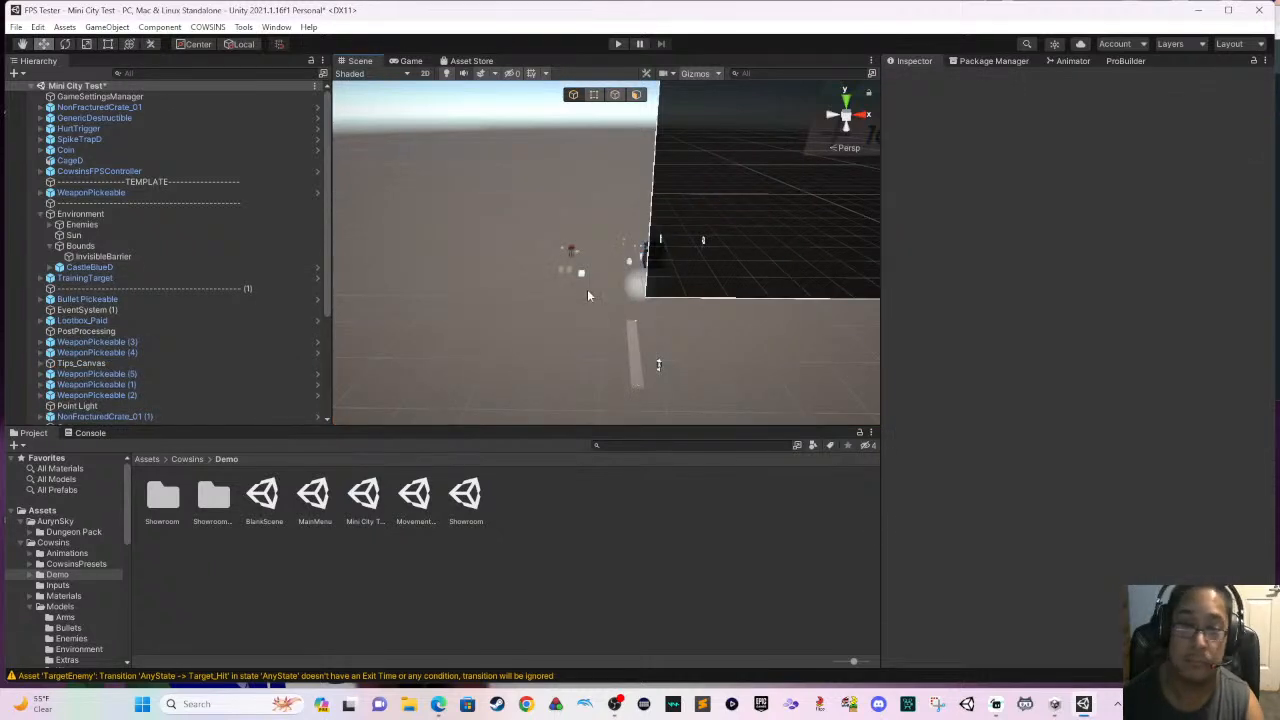
scroll(586, 318, "down", 5)
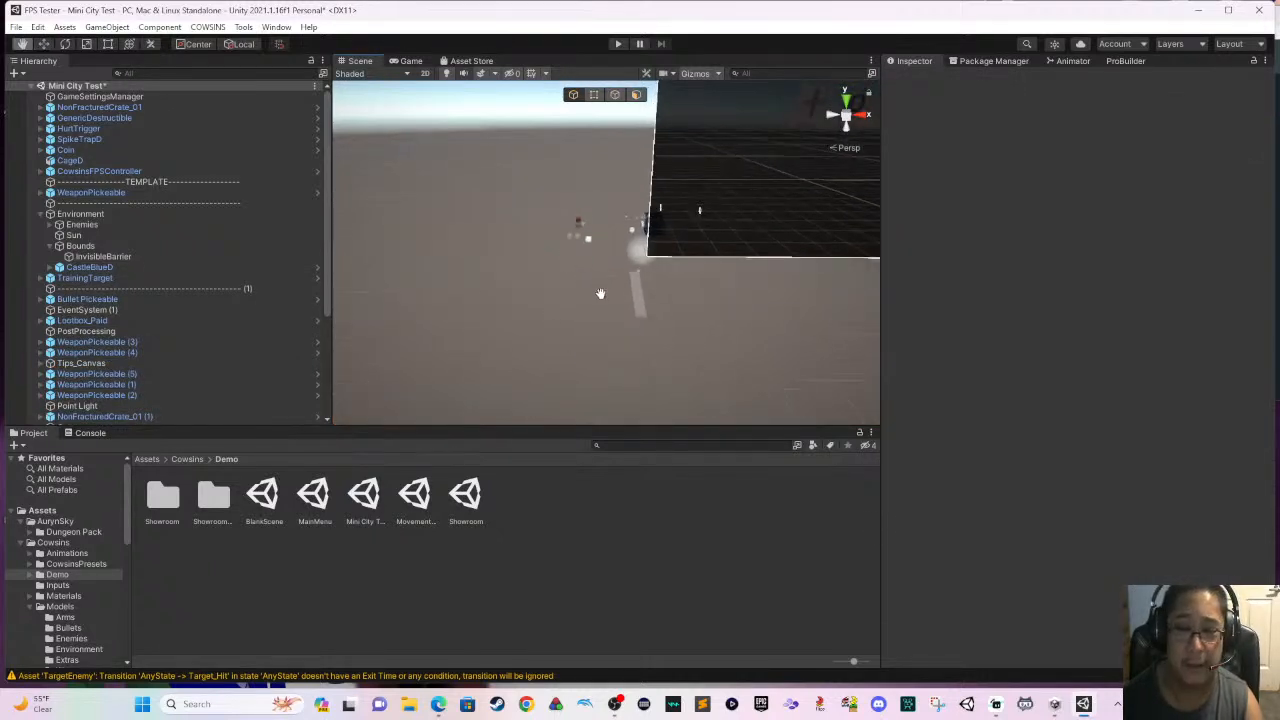
scroll(602, 260, "down", 3)
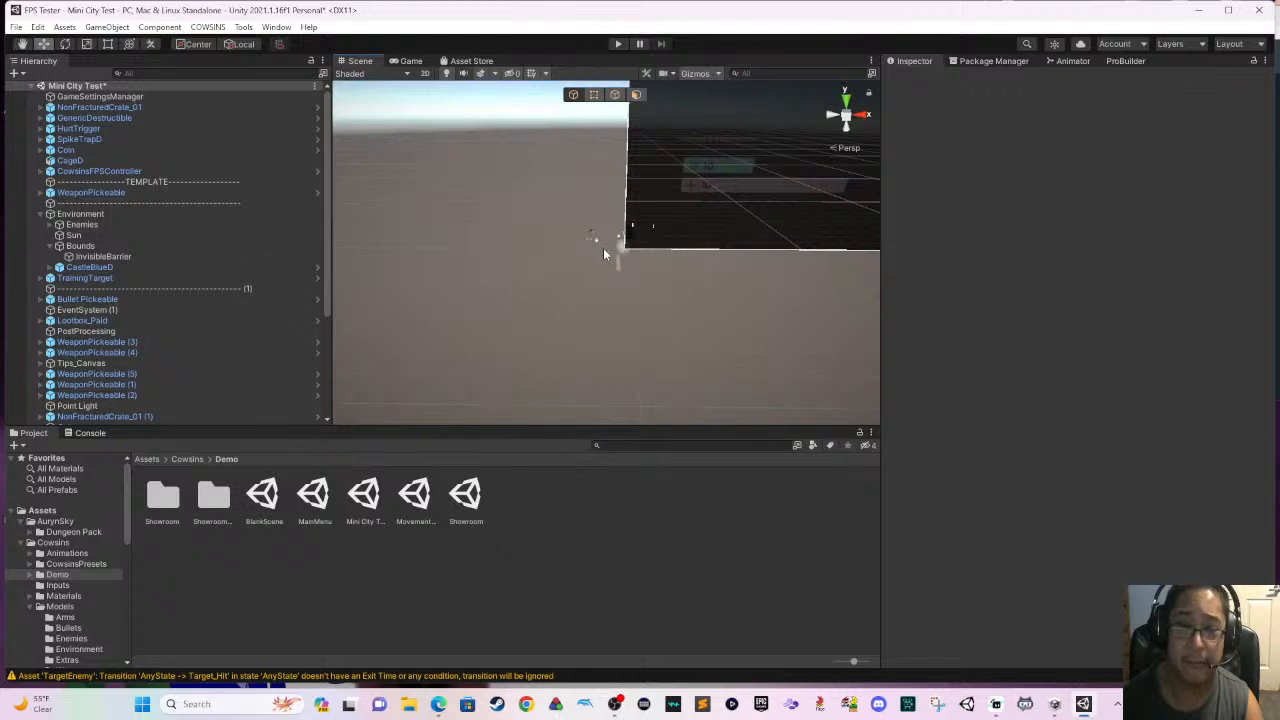
- Find the CITY package among the purchased assets and import all of its files into the project
left_click(995, 63)
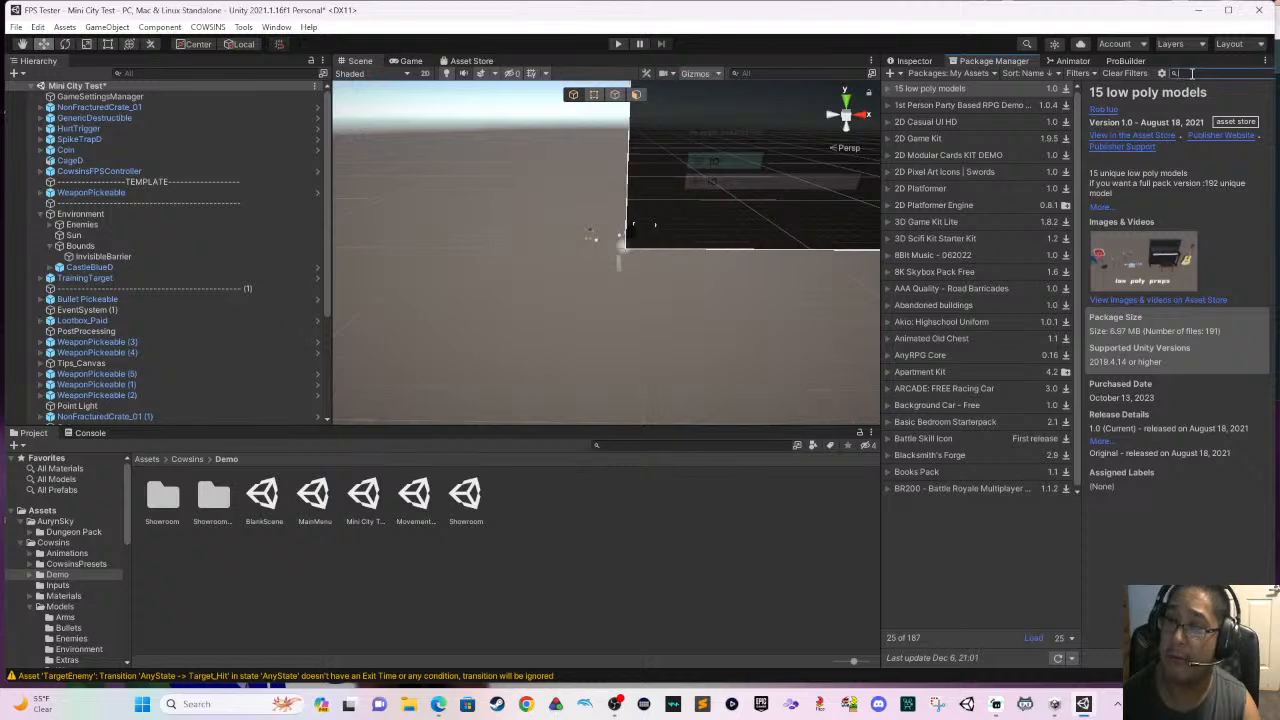
type("City")
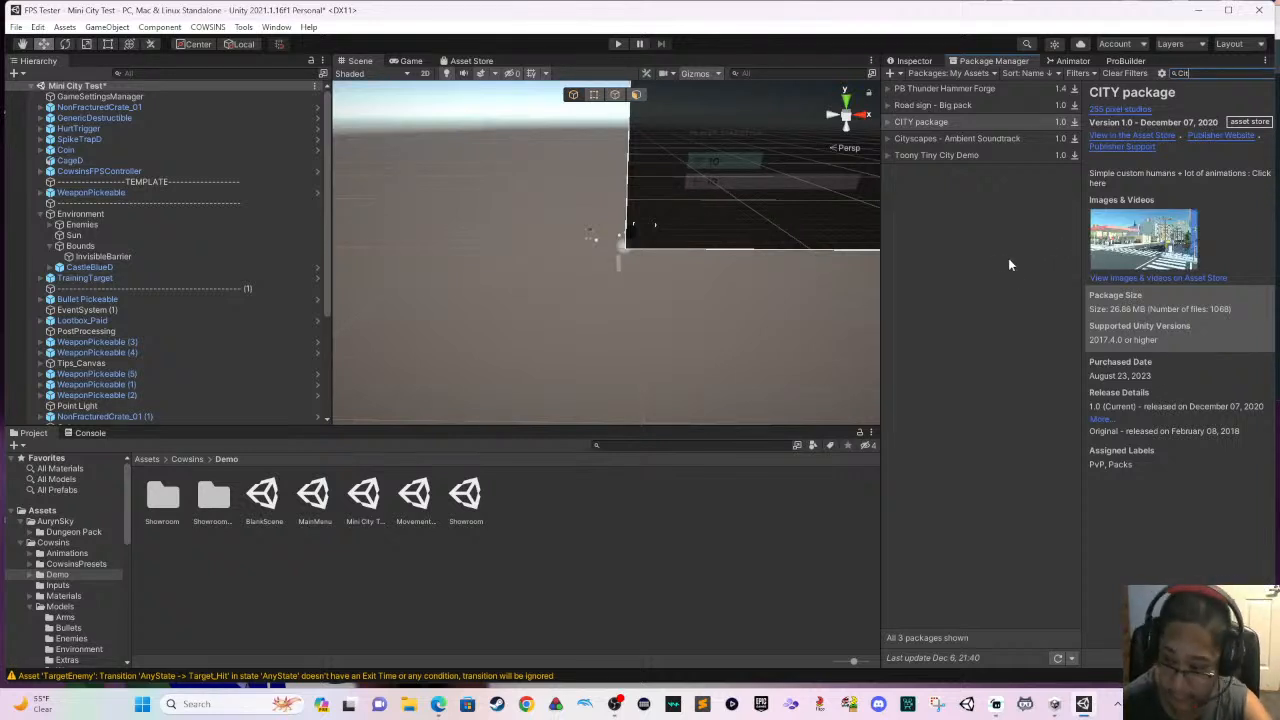
left_click(1240, 658)
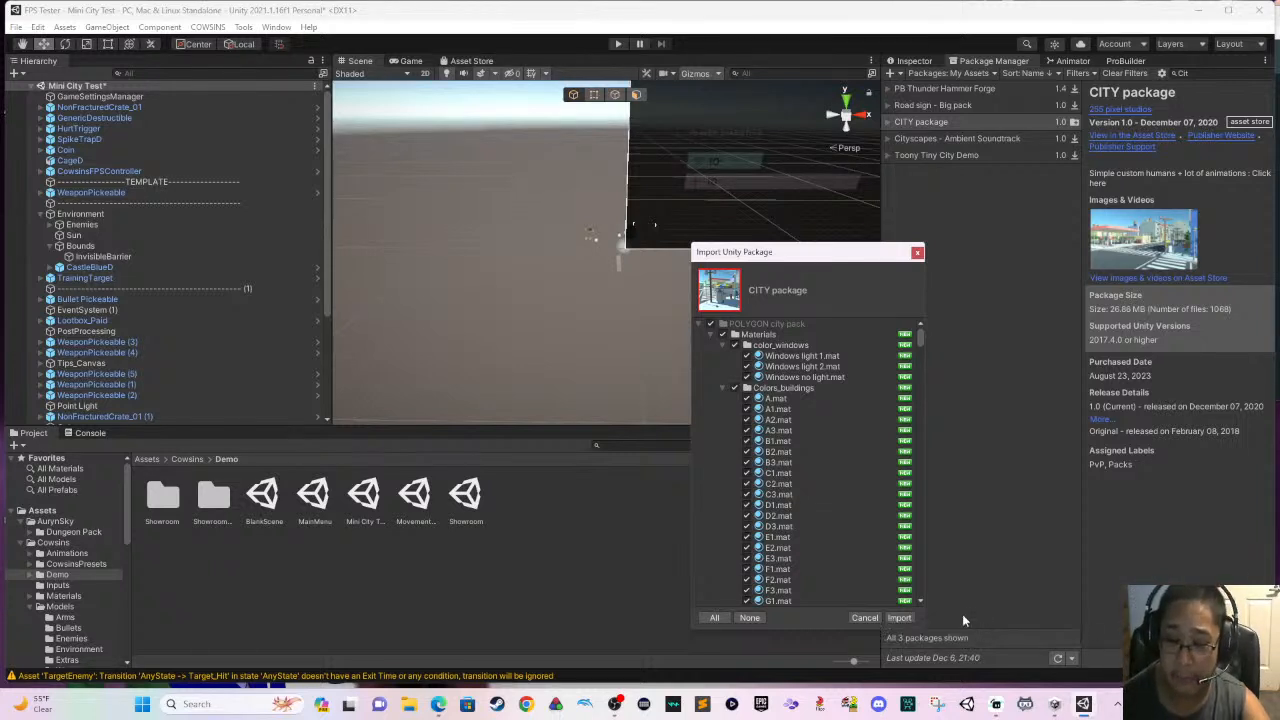
left_click(900, 617)
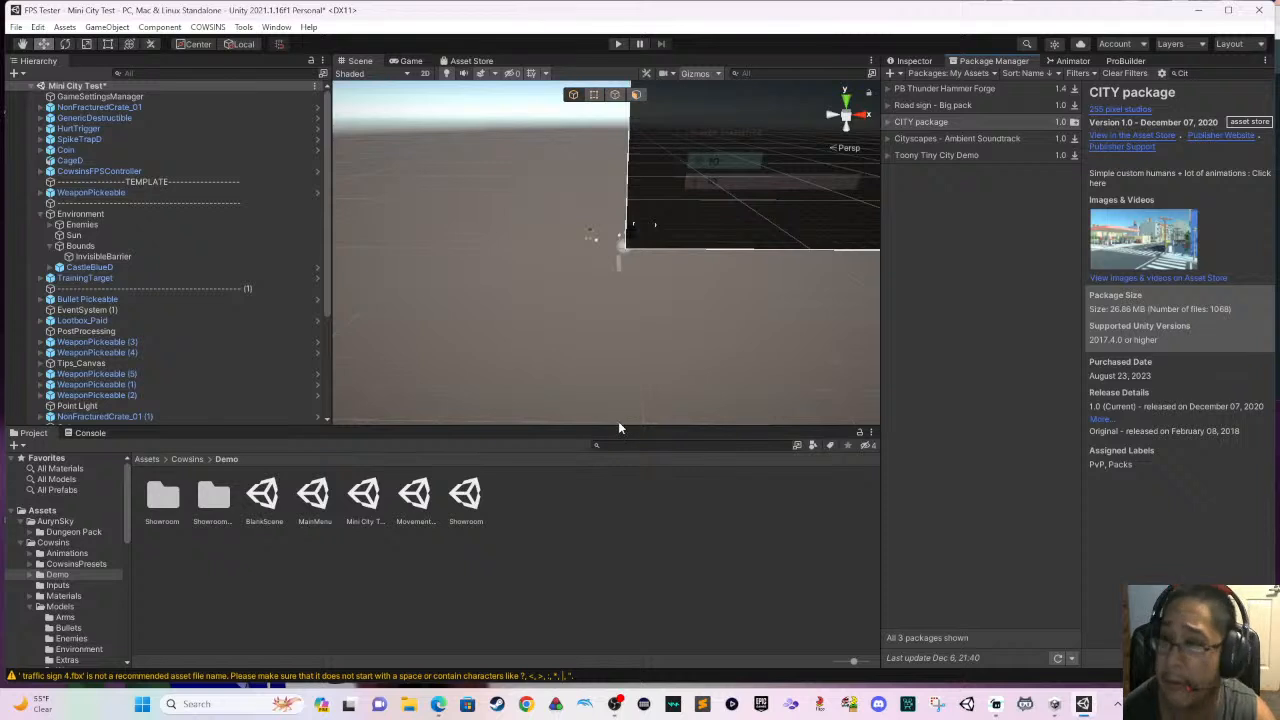
- Create a large ProBuilder plane as the new ground, drawn across the area around the level's existing objects
left_click(1126, 61)
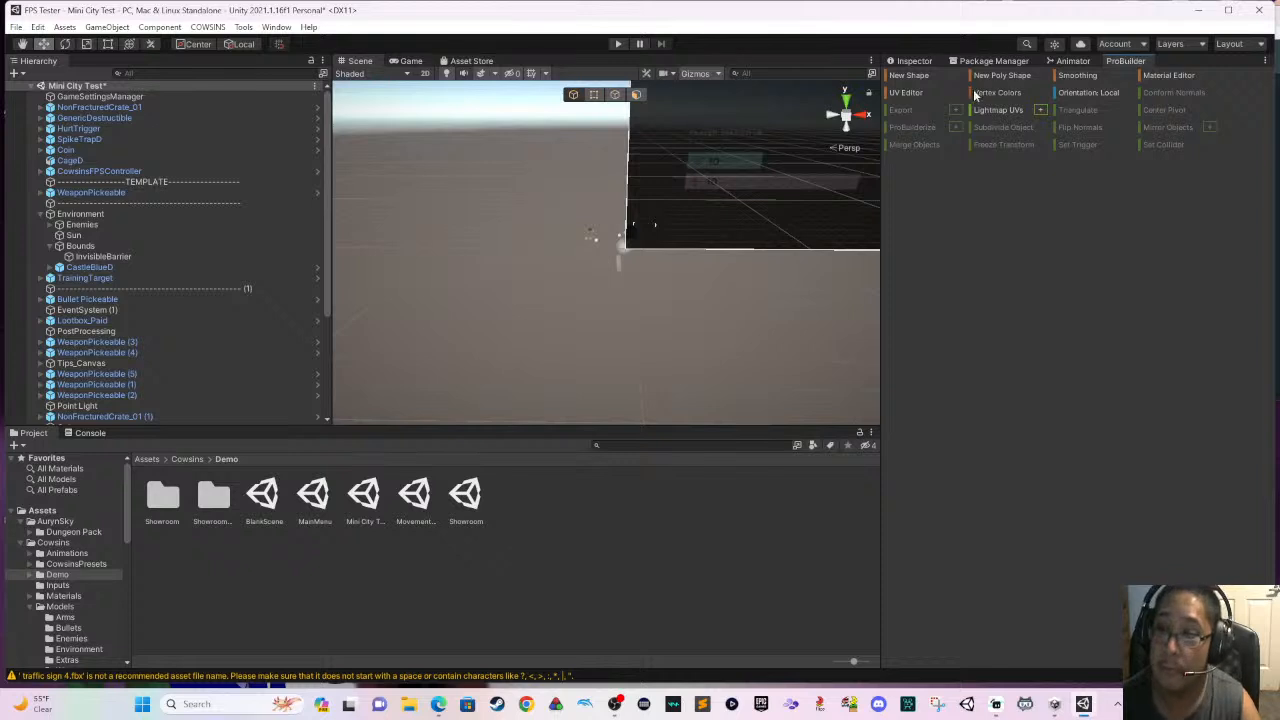
left_click(910, 76)
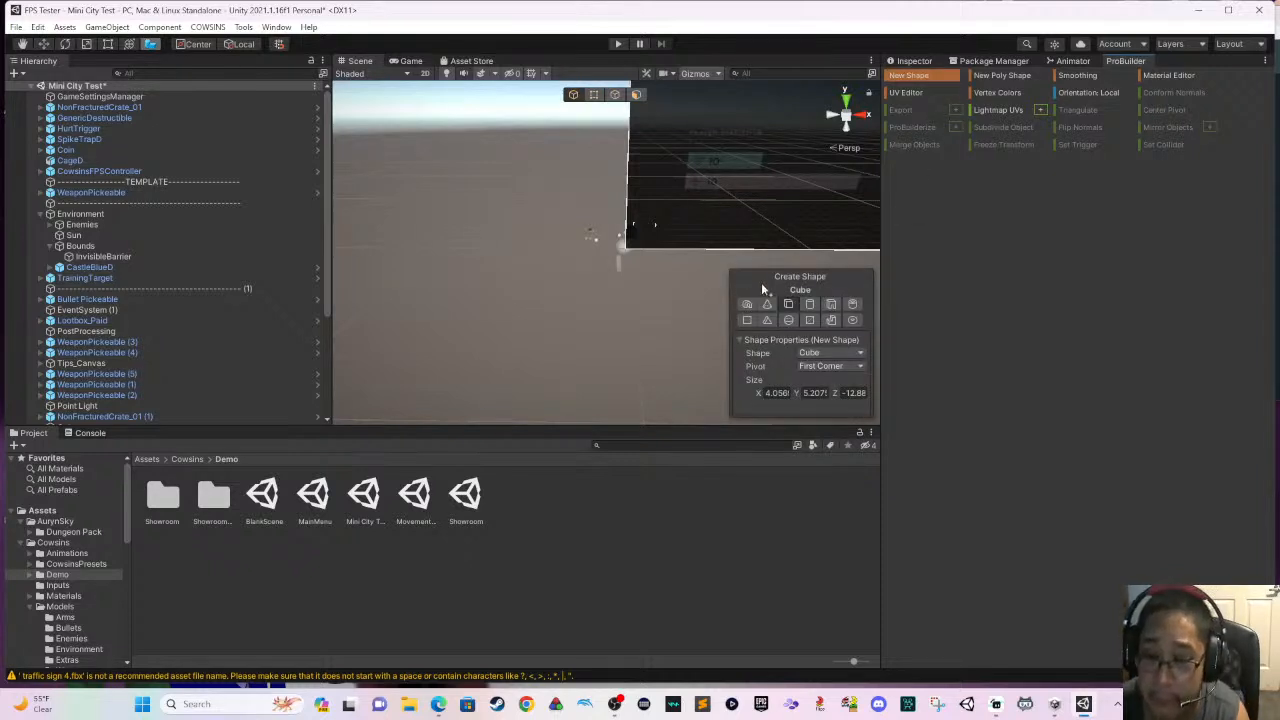
left_click(747, 320)
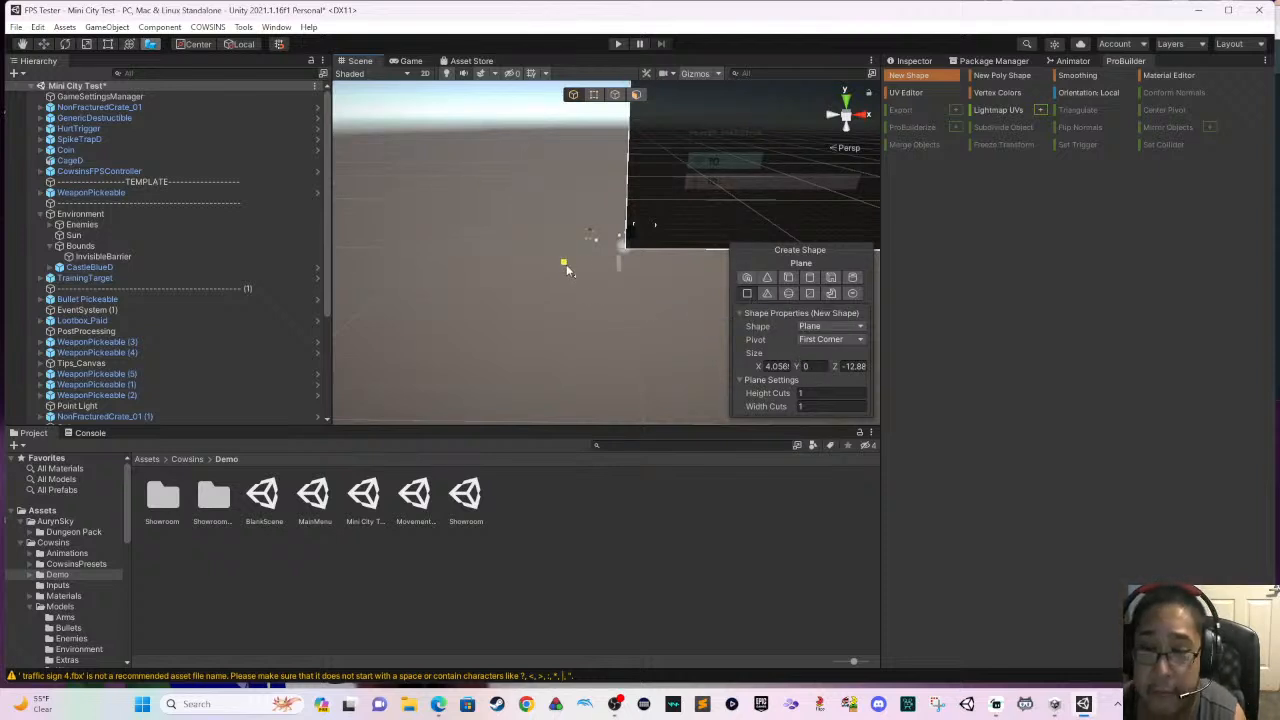
left_click_drag(438, 191, 880, 365)
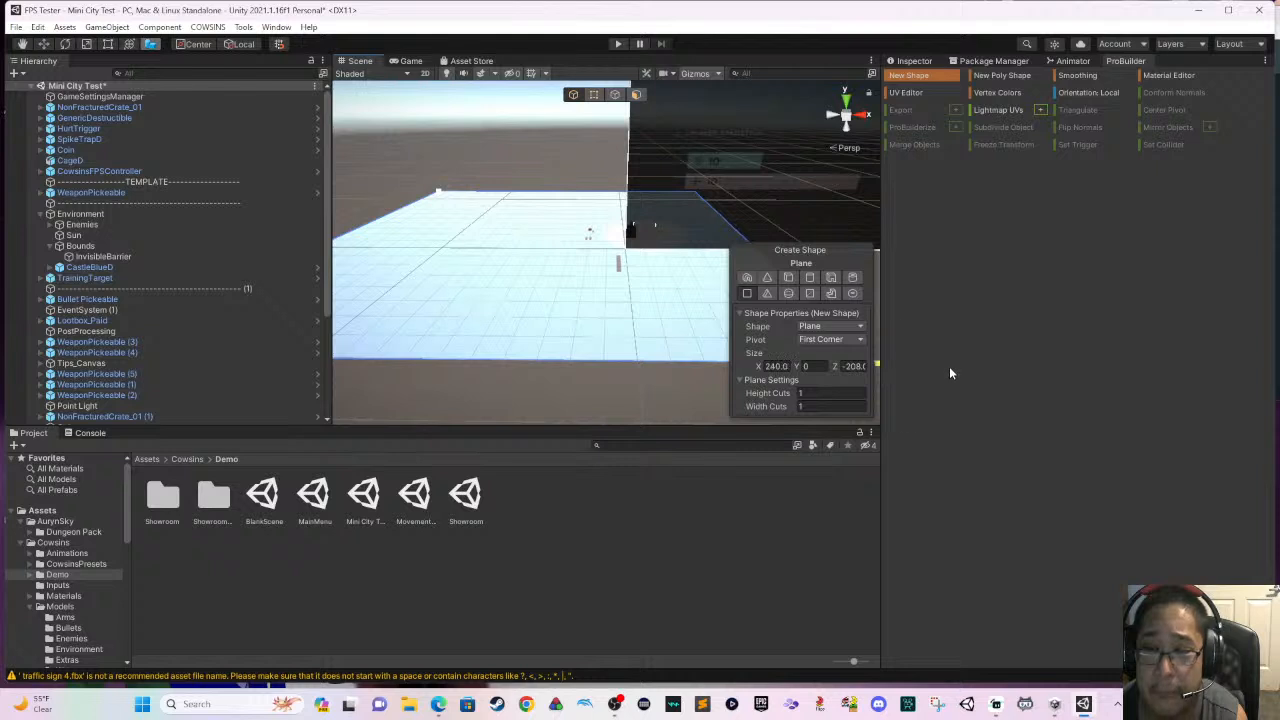
left_click_drag(947, 318, 679, 327)
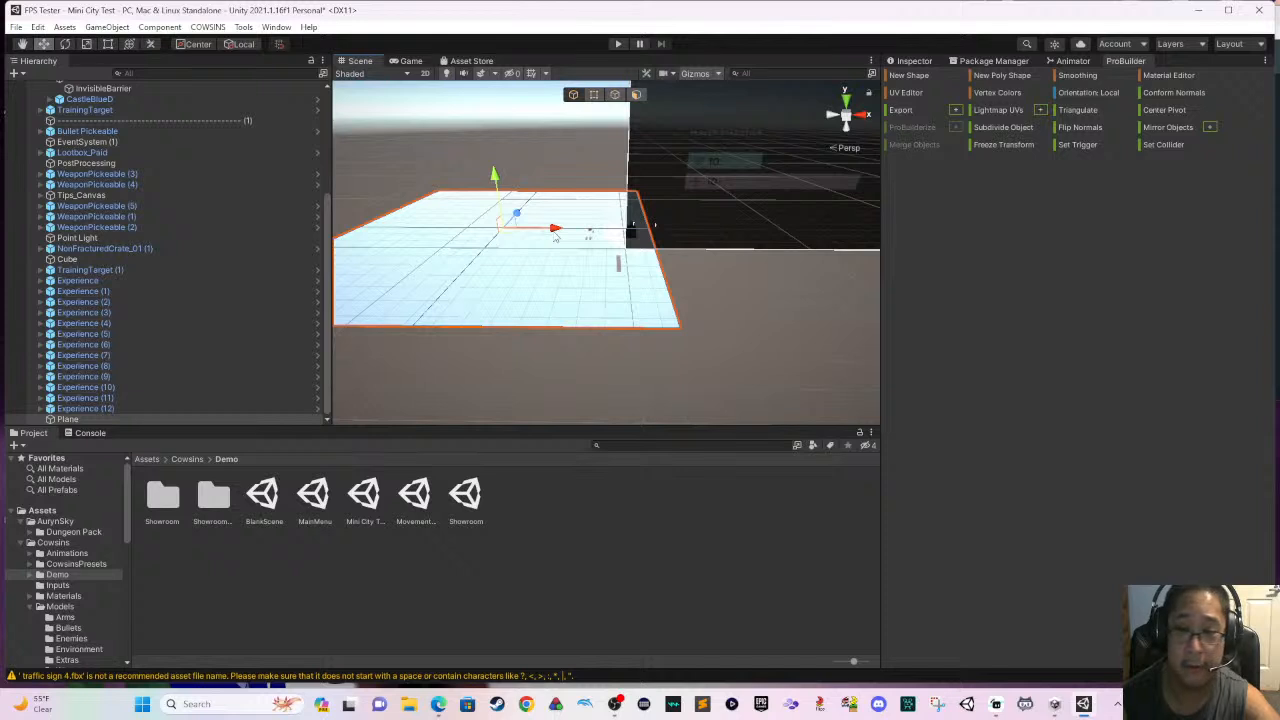
- Move the new plane along the X axis to place the level's existing objects over its far side
left_click_drag(556, 230, 722, 240)
scroll(719, 291, "up", 4)
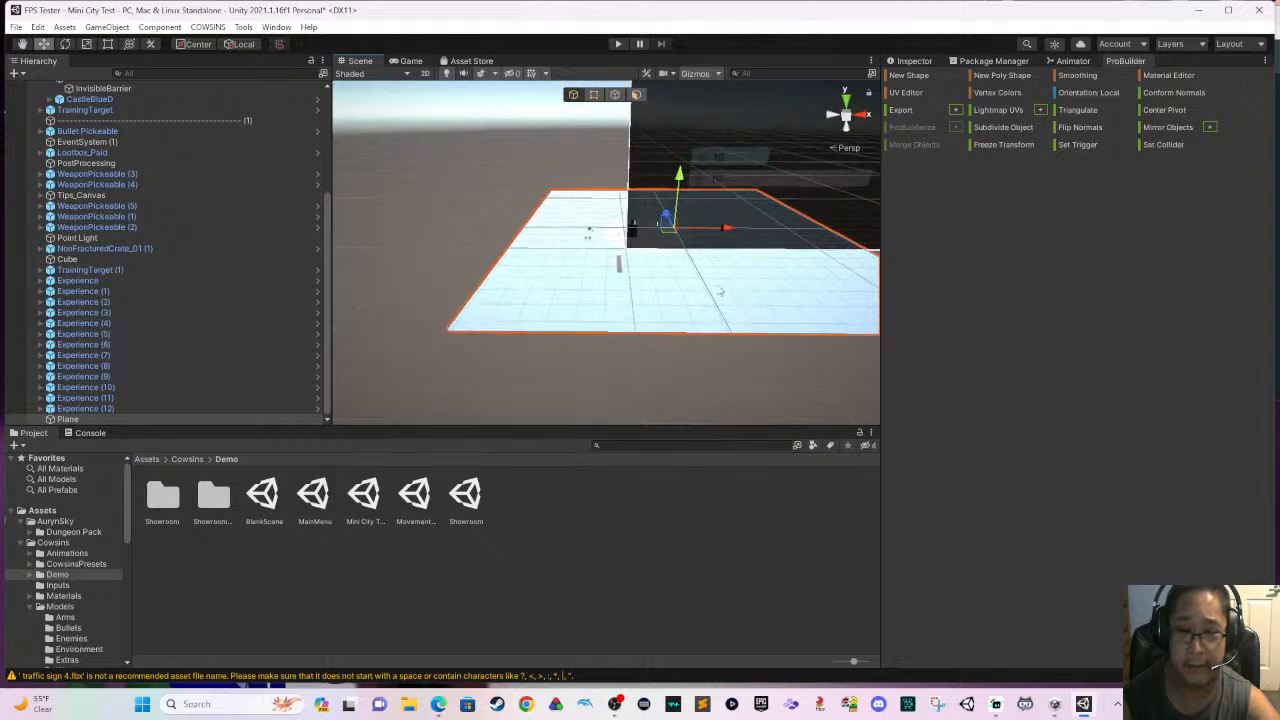
scroll(715, 298, "up", 3)
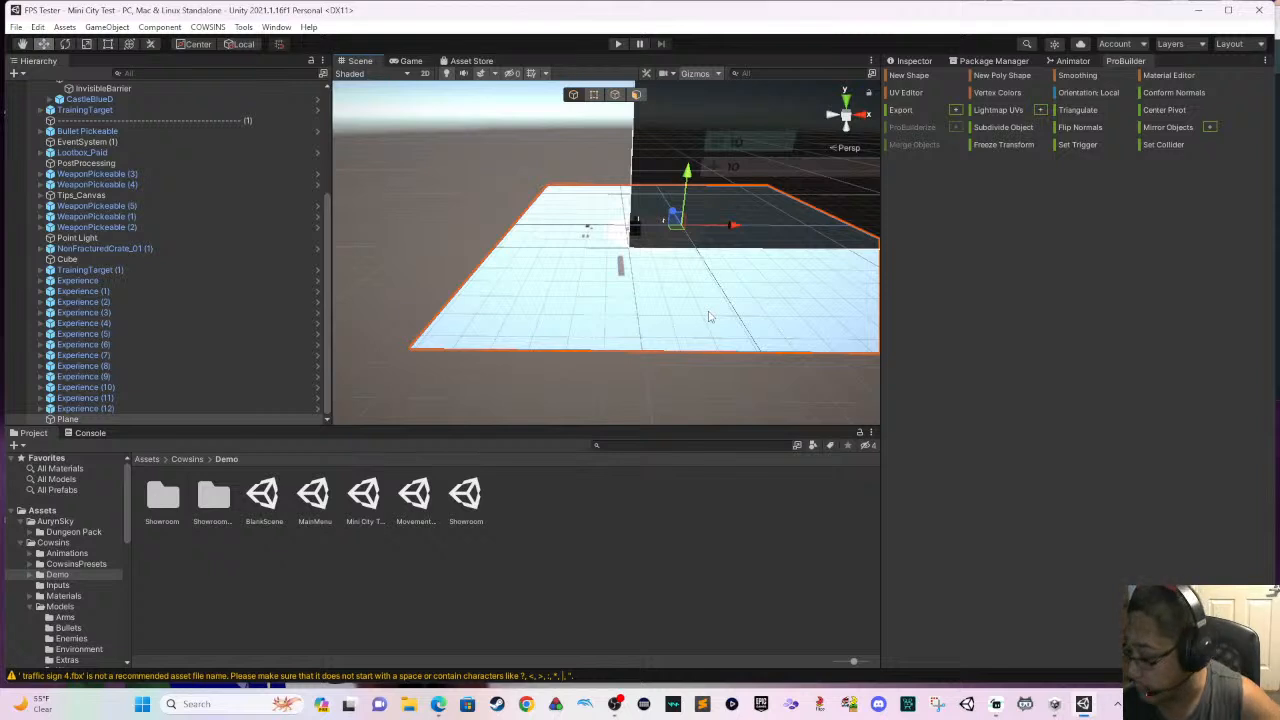
scroll(700, 310, "up", 3)
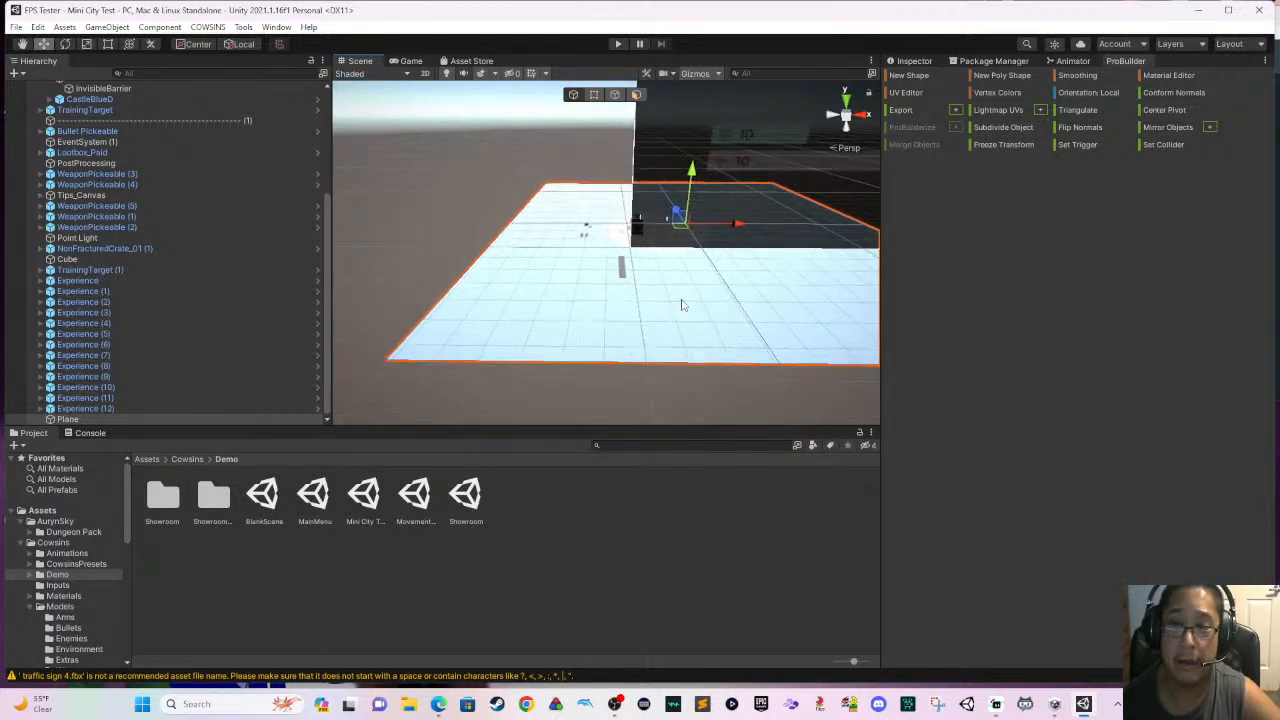
scroll(682, 305, "up", 2)
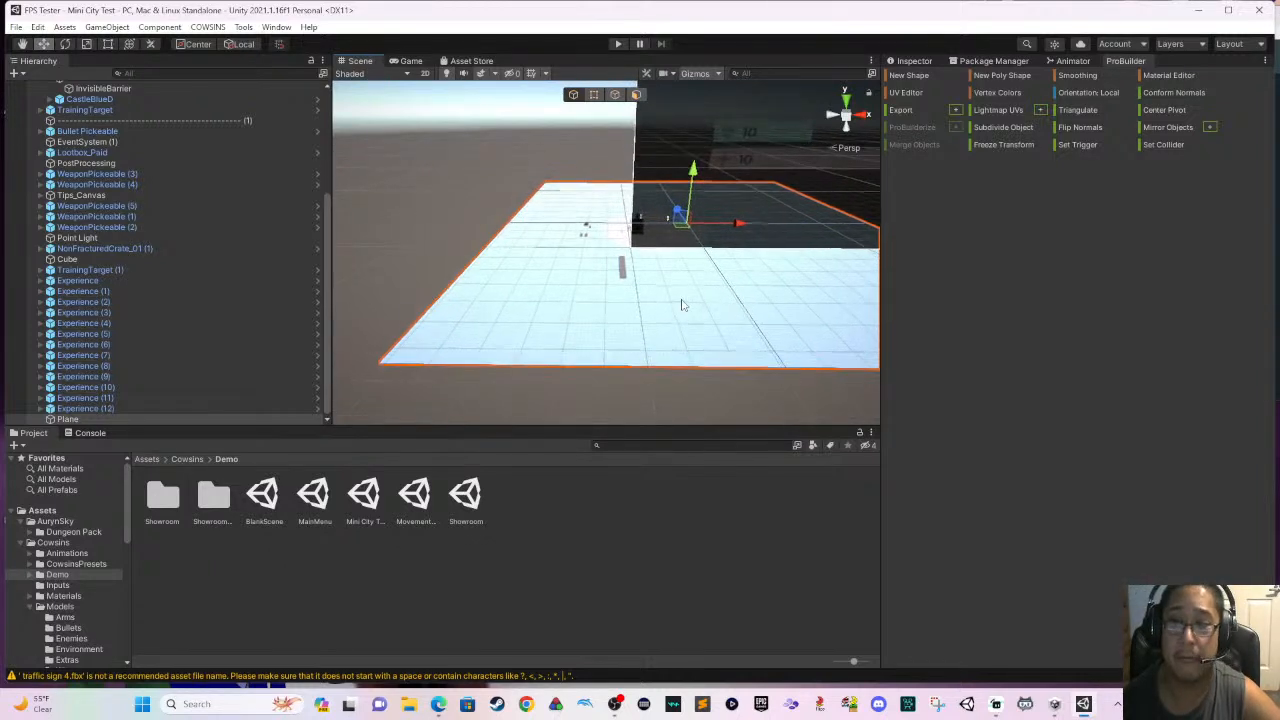
- Play-test the Mini City Test scene on the new ground plane and exit from its pause menu to the main menu
left_click(890, 63)
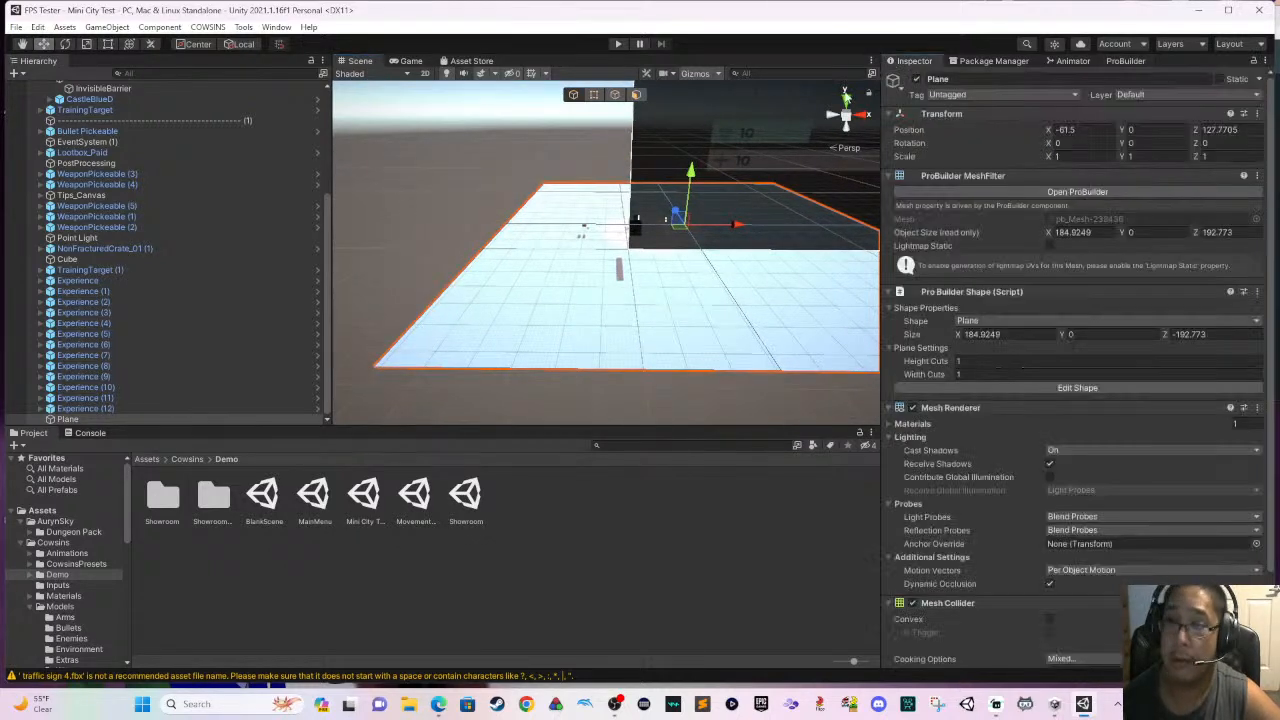
left_click(784, 360)
middle_click_drag(786, 267, 627, 386)
scroll(642, 374, "up", 2)
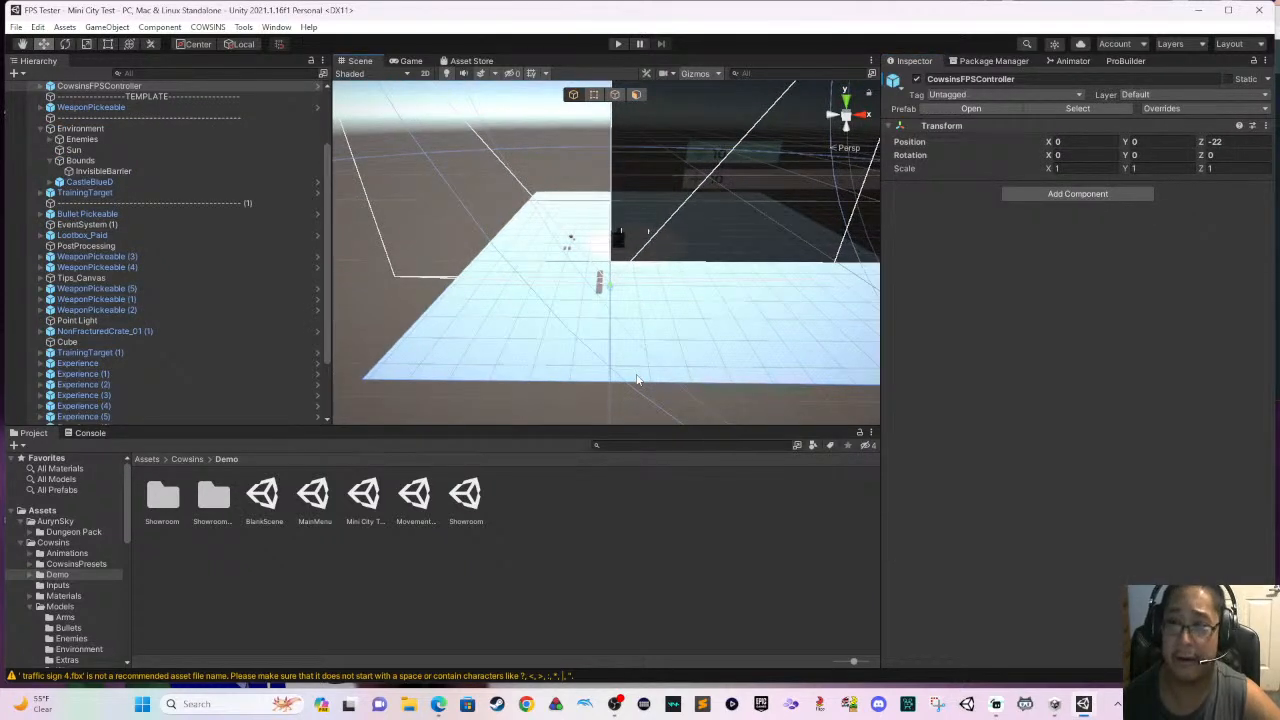
left_click(615, 46)
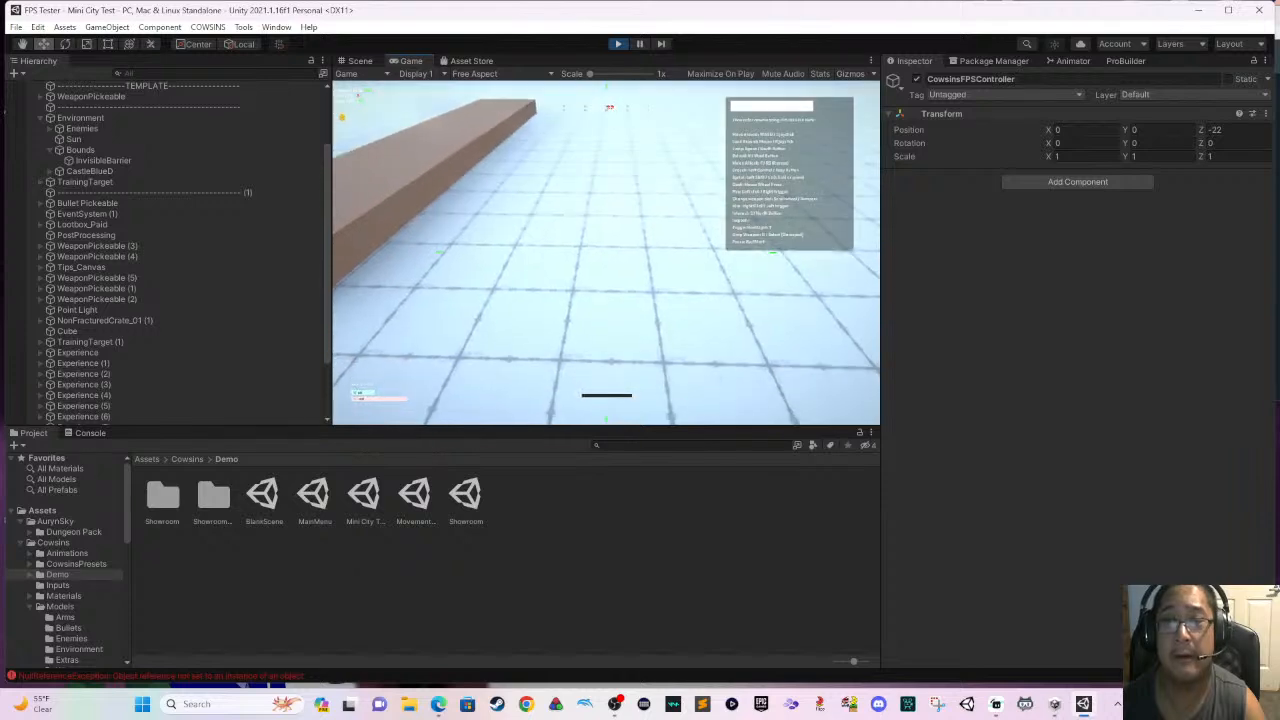
key("Escape")
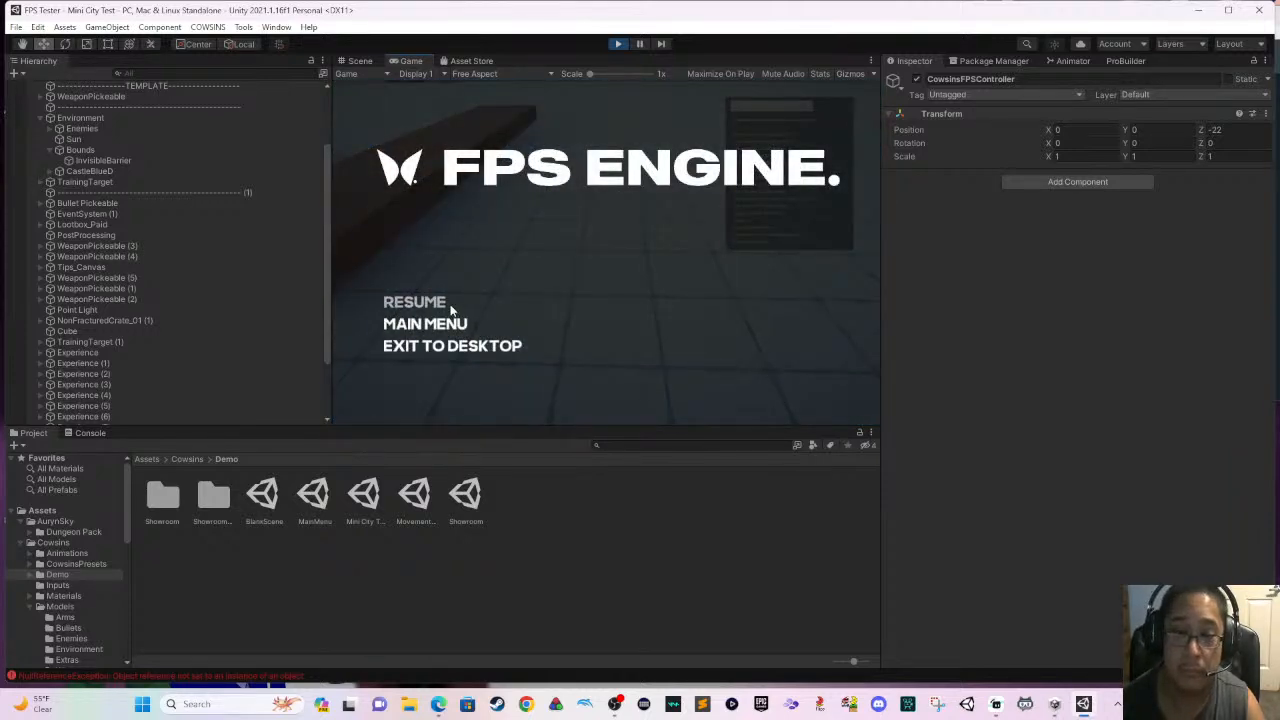
left_click(450, 325)
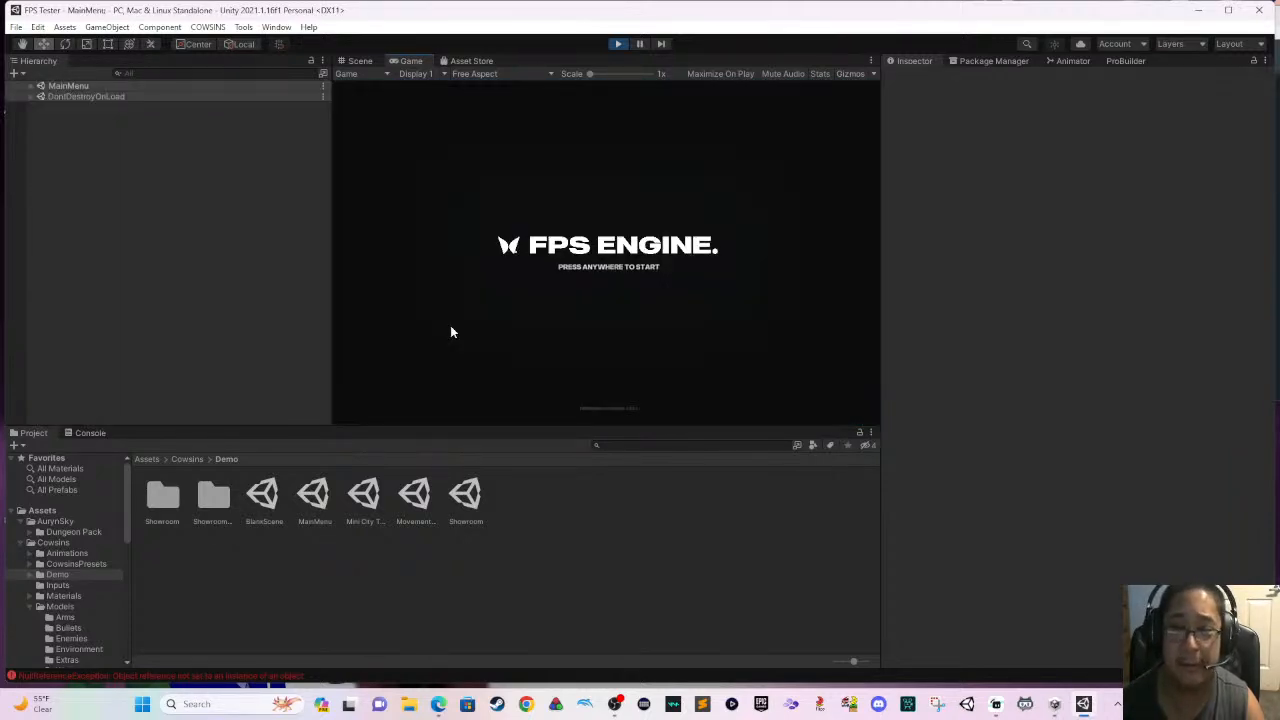
- Load the level from the main menu's Dungeon Tester card, return to the main menu and stop the play test
left_click(517, 311)
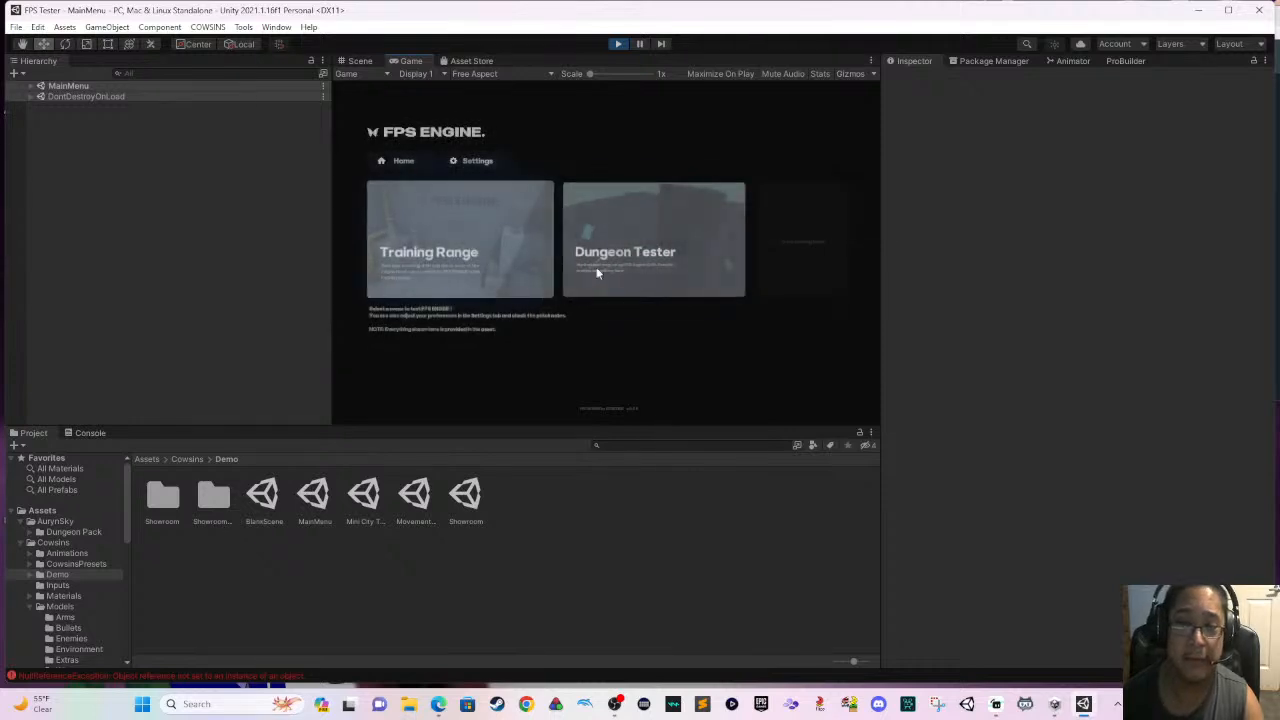
left_click(627, 256)
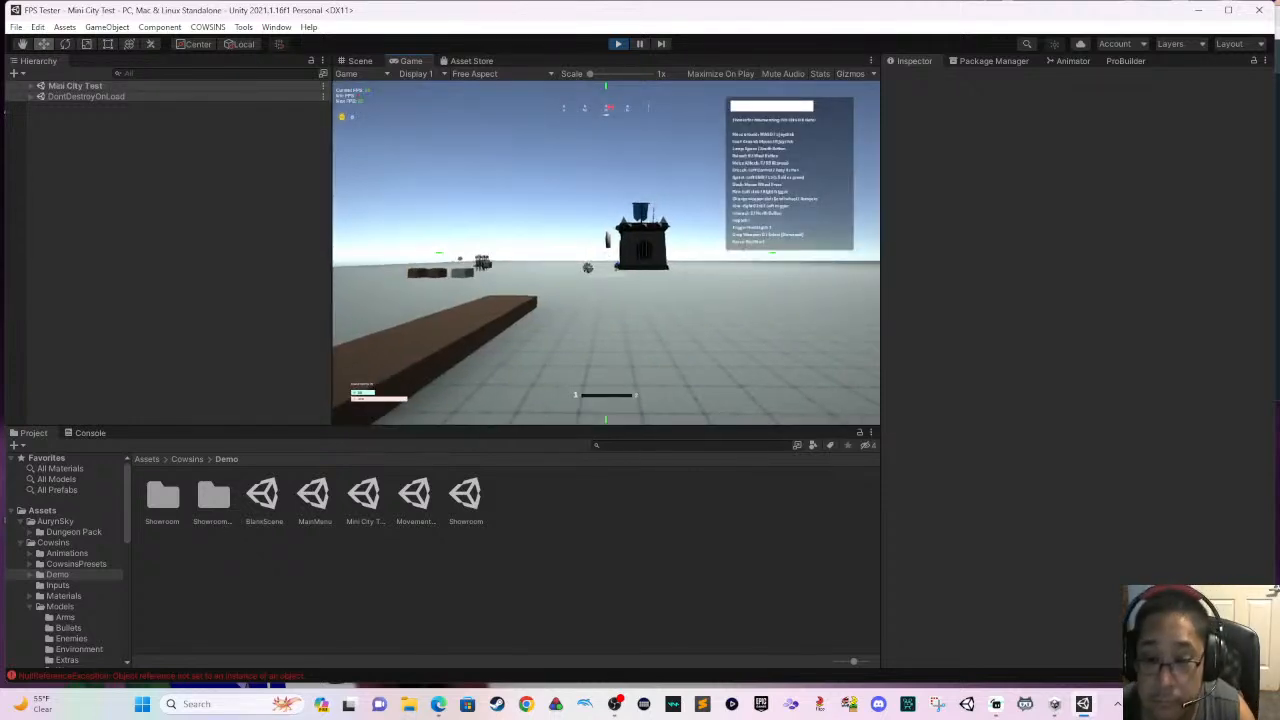
key("Escape")
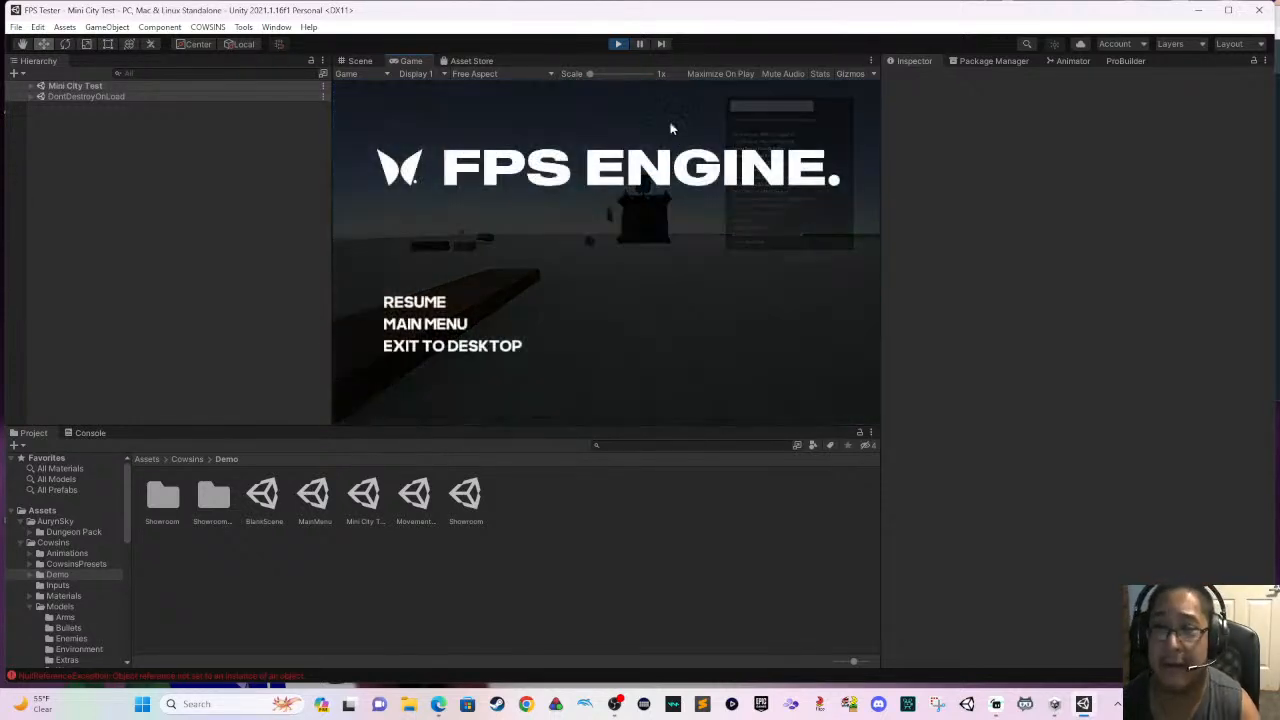
left_click(406, 323)
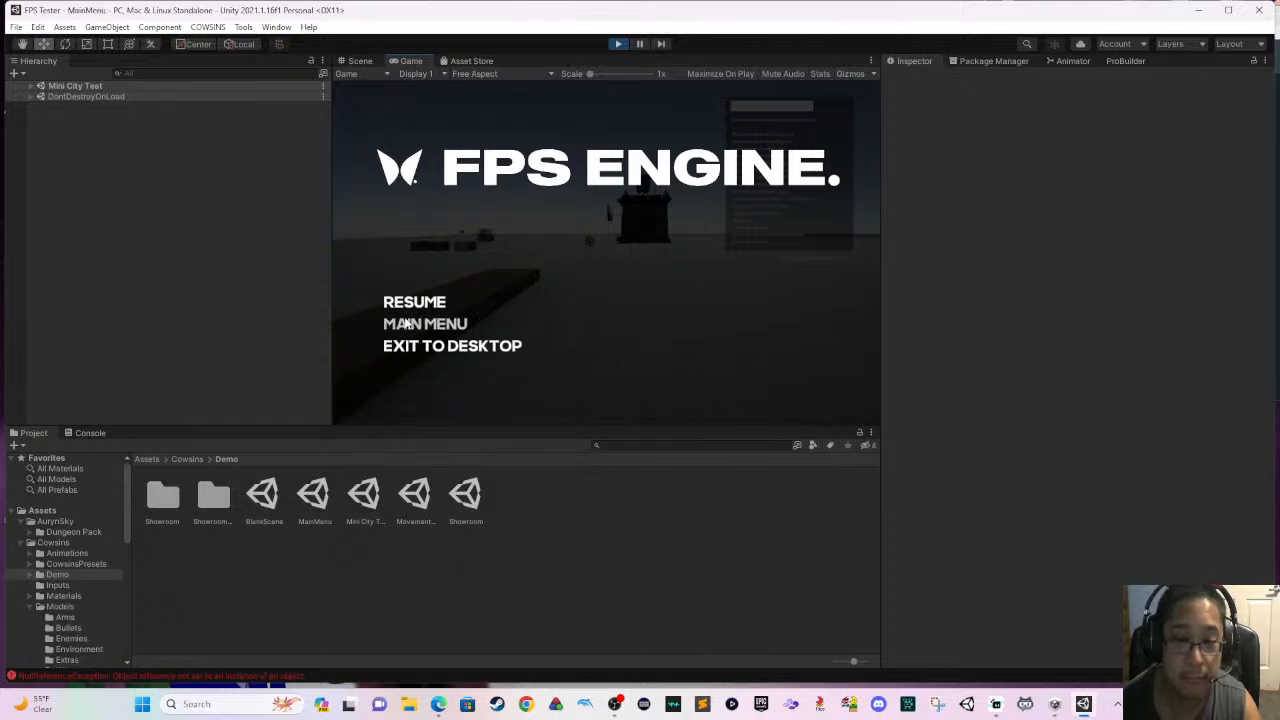
left_click(618, 45)
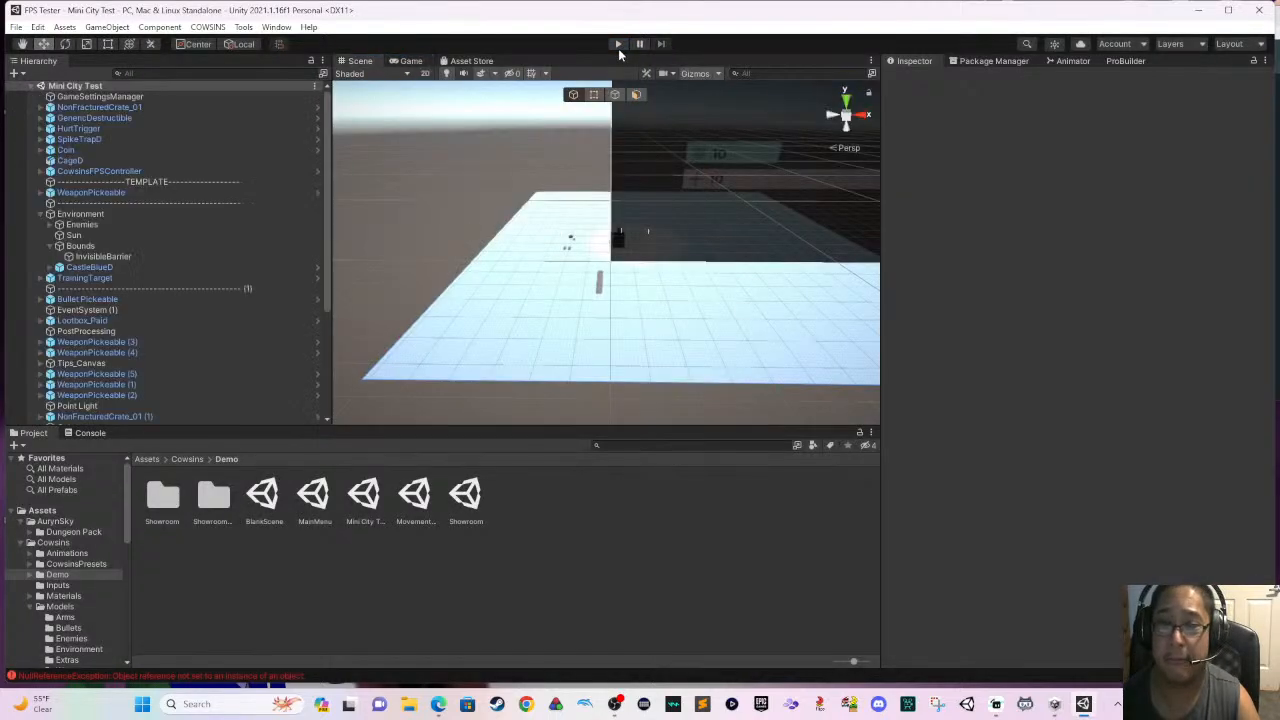
- Focus on the CowsinsFPSController object and examine where it sits relative to the new ground plane
scroll(604, 324, "up", 5)
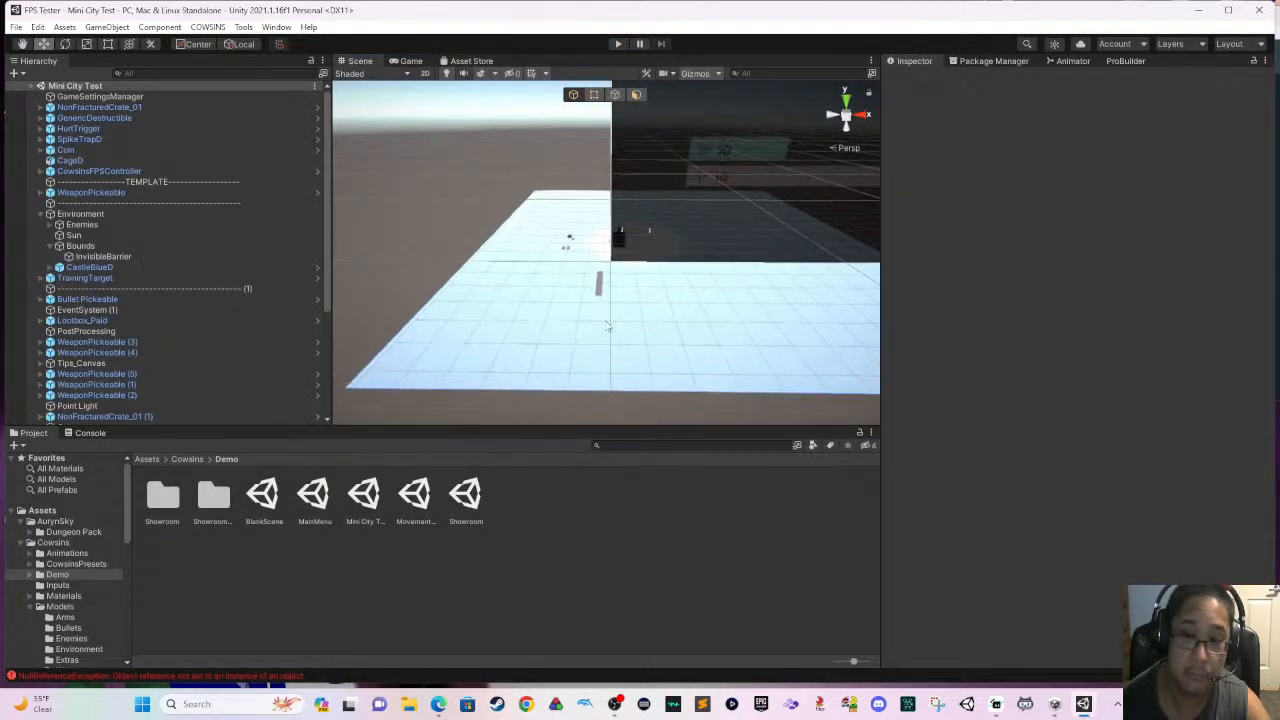
scroll(600, 330, "up", 4)
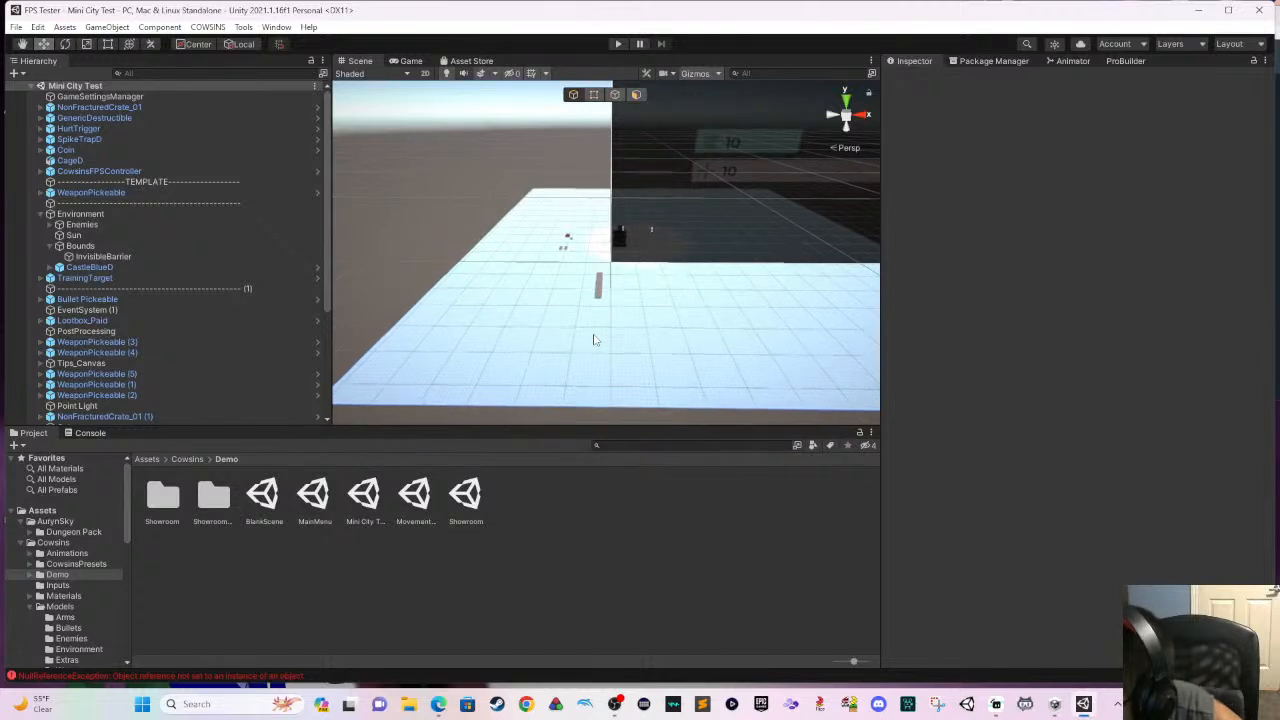
mouse_move(645, 322)
middle_mouse_down()
mouse_move(523, 197)
mouse_move(545, 267)
middle_mouse_up()
scroll(643, 320, "up", 5)
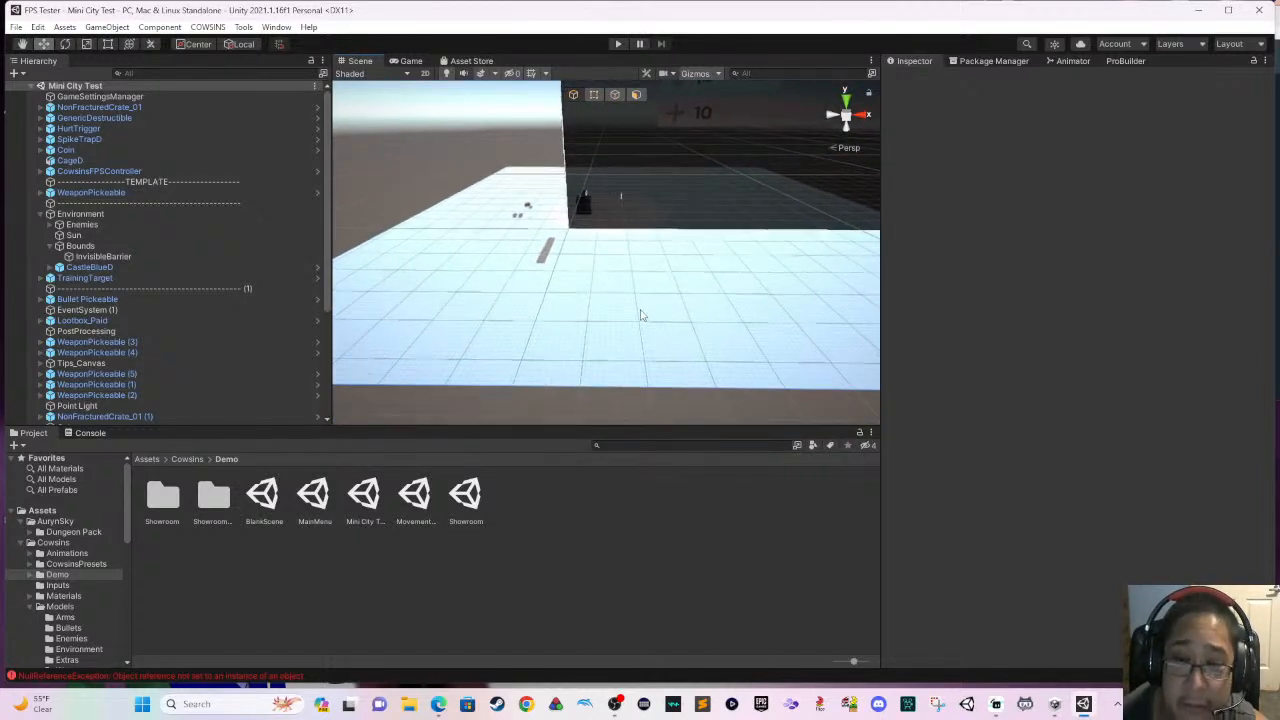
double_click(117, 172)
scroll(480, 307, "up", 4)
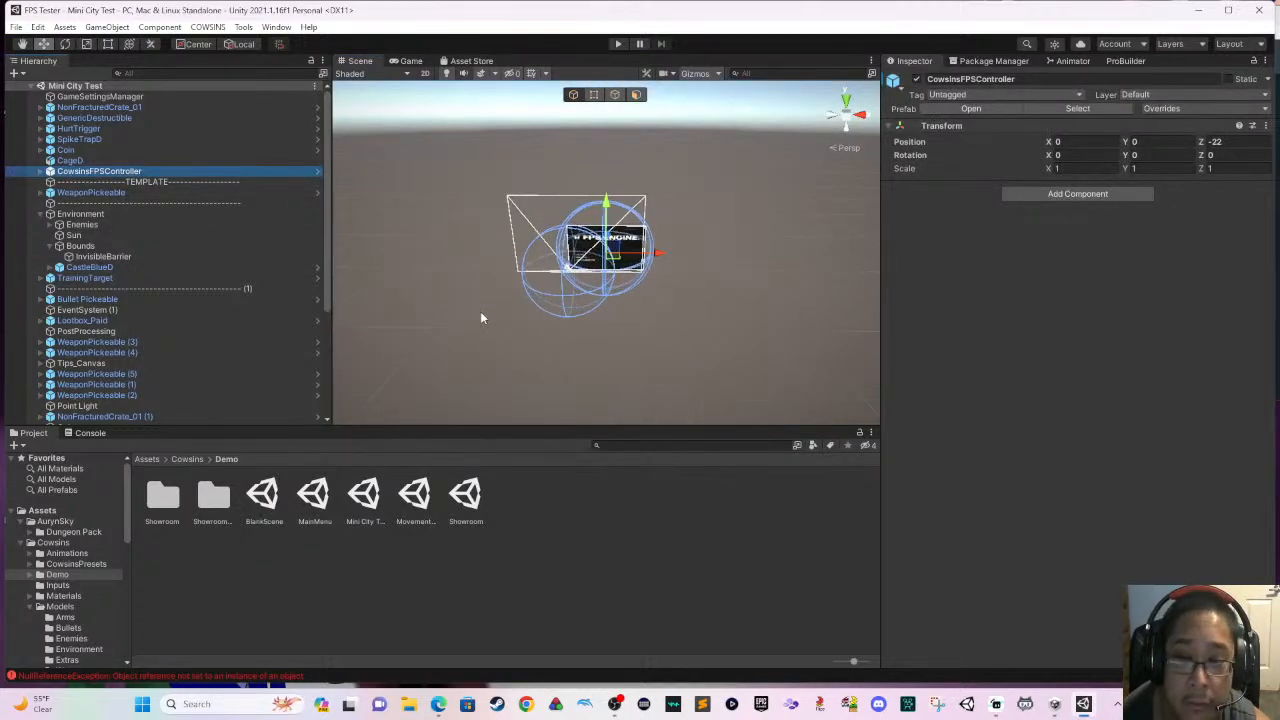
scroll(480, 317, "up", 5)
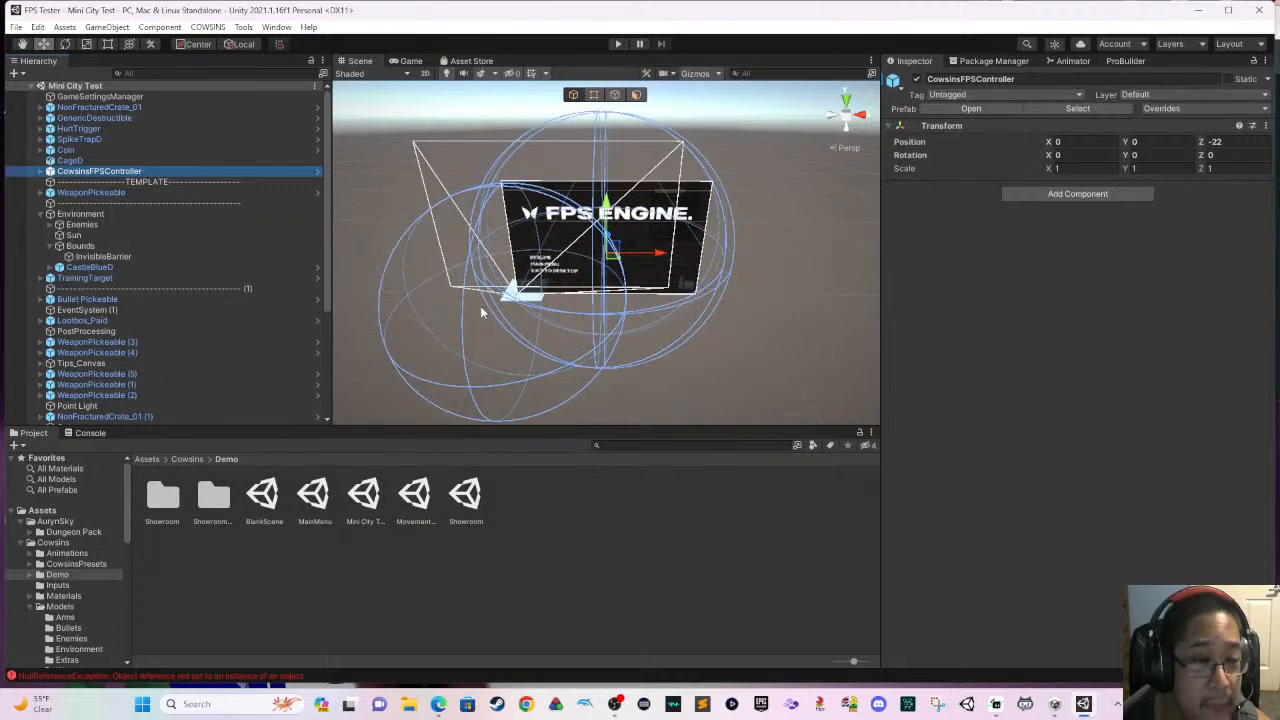
scroll(480, 313, "up", 5)
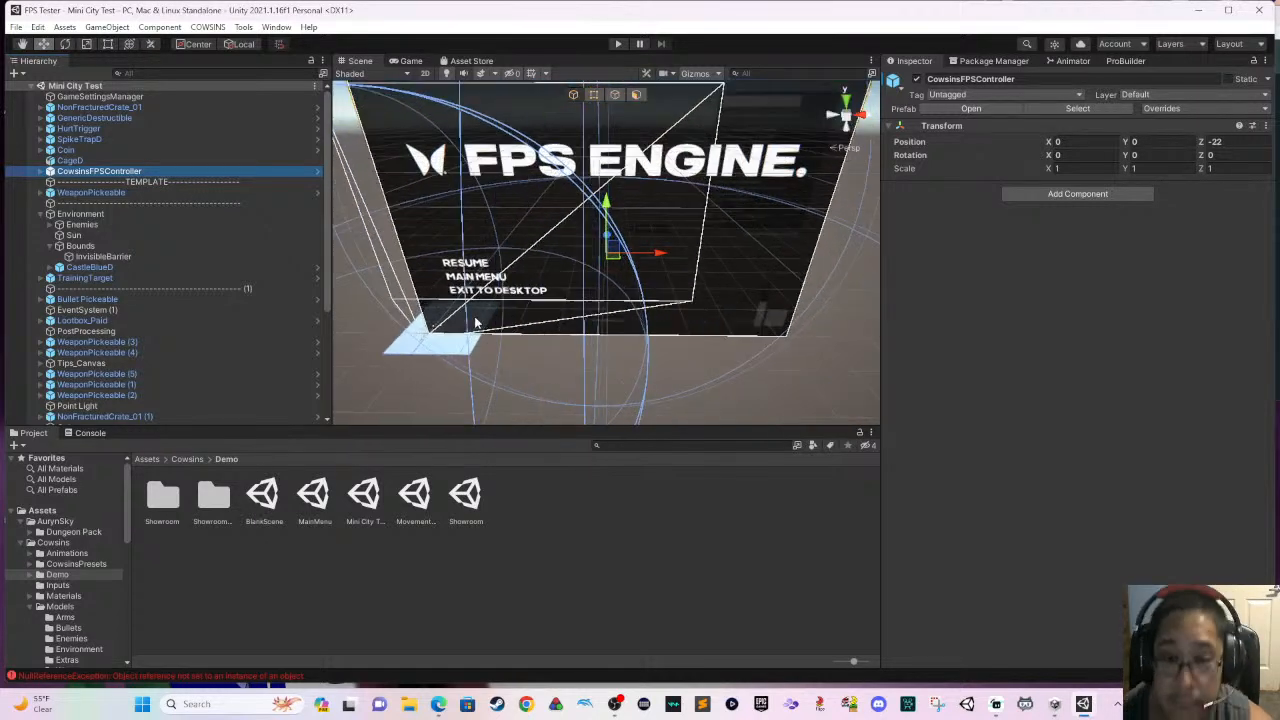
scroll(474, 316, "up", 5)
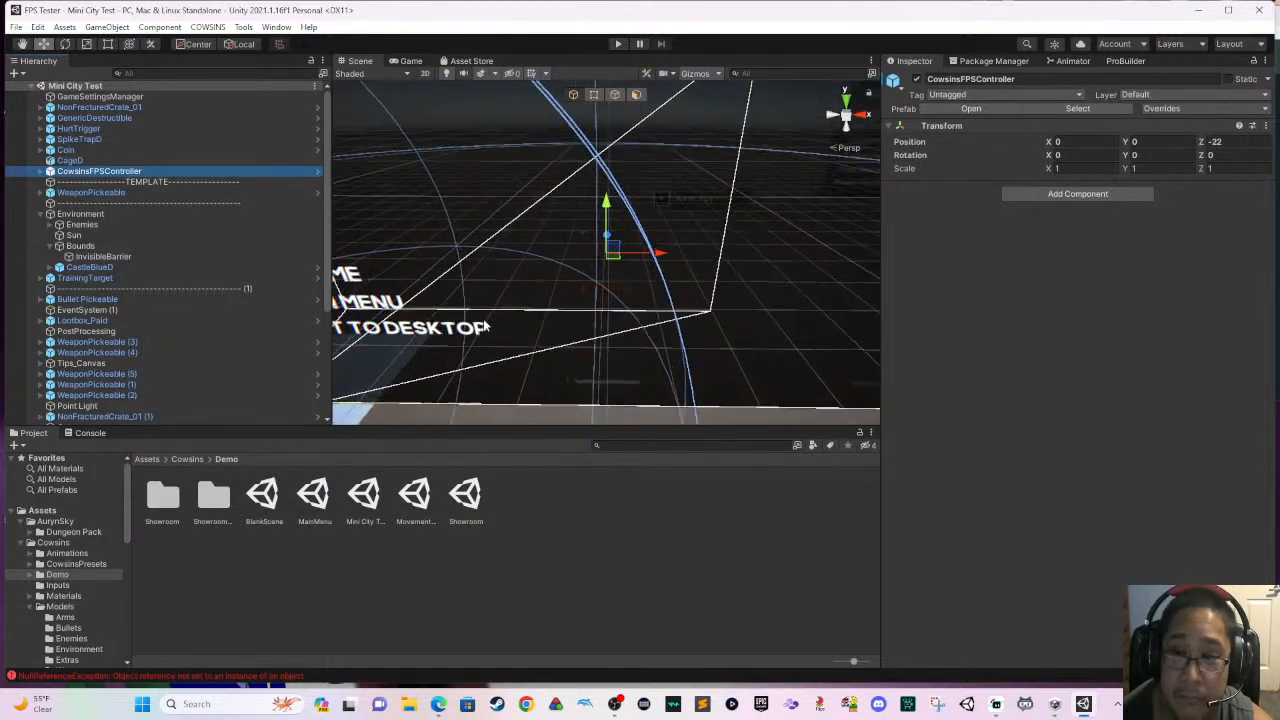
scroll(497, 320, "up", 5)
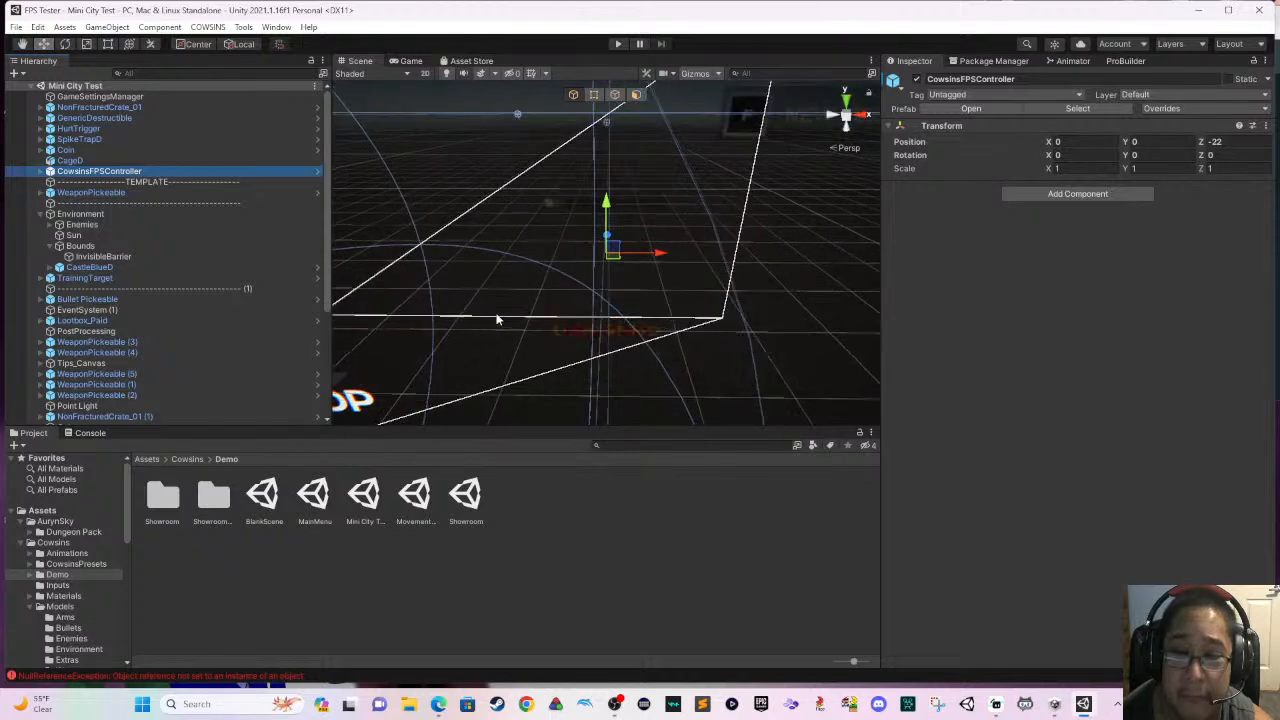
scroll(497, 320, "up", 4)
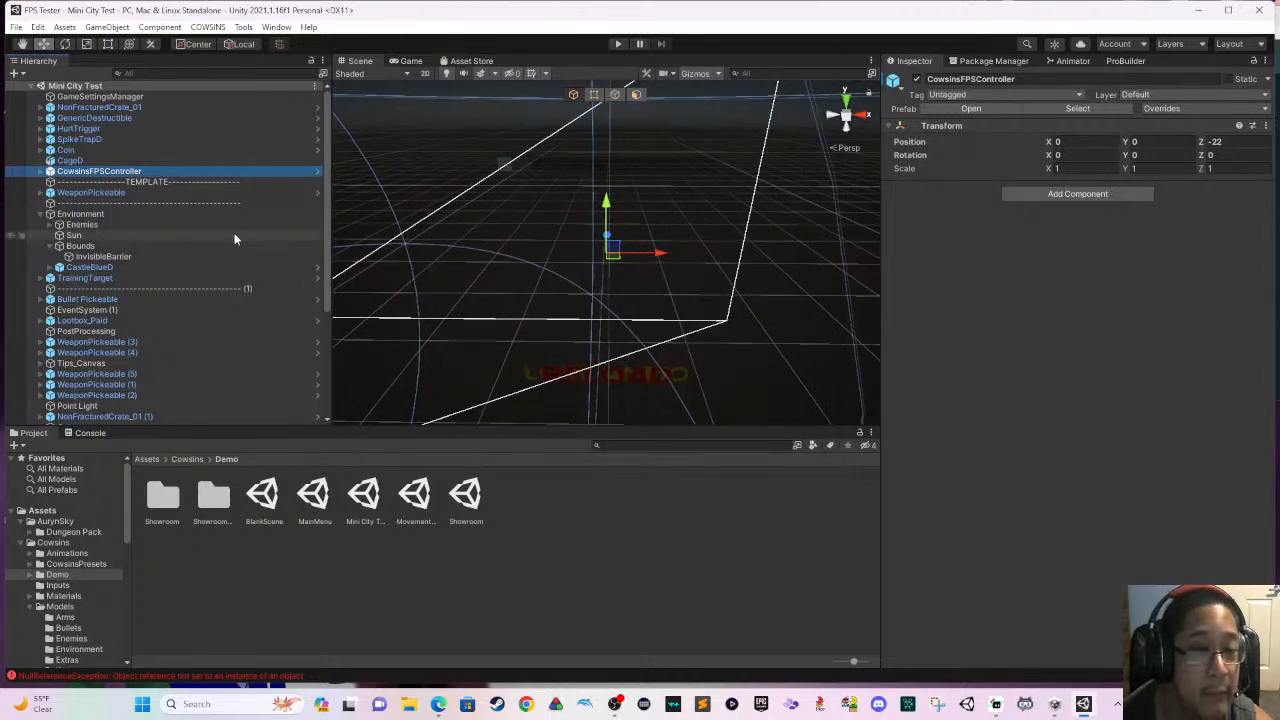
- Examine the height of the Player object inside CowsinsFPSController against the ground plane from several angles
left_click(45, 172)
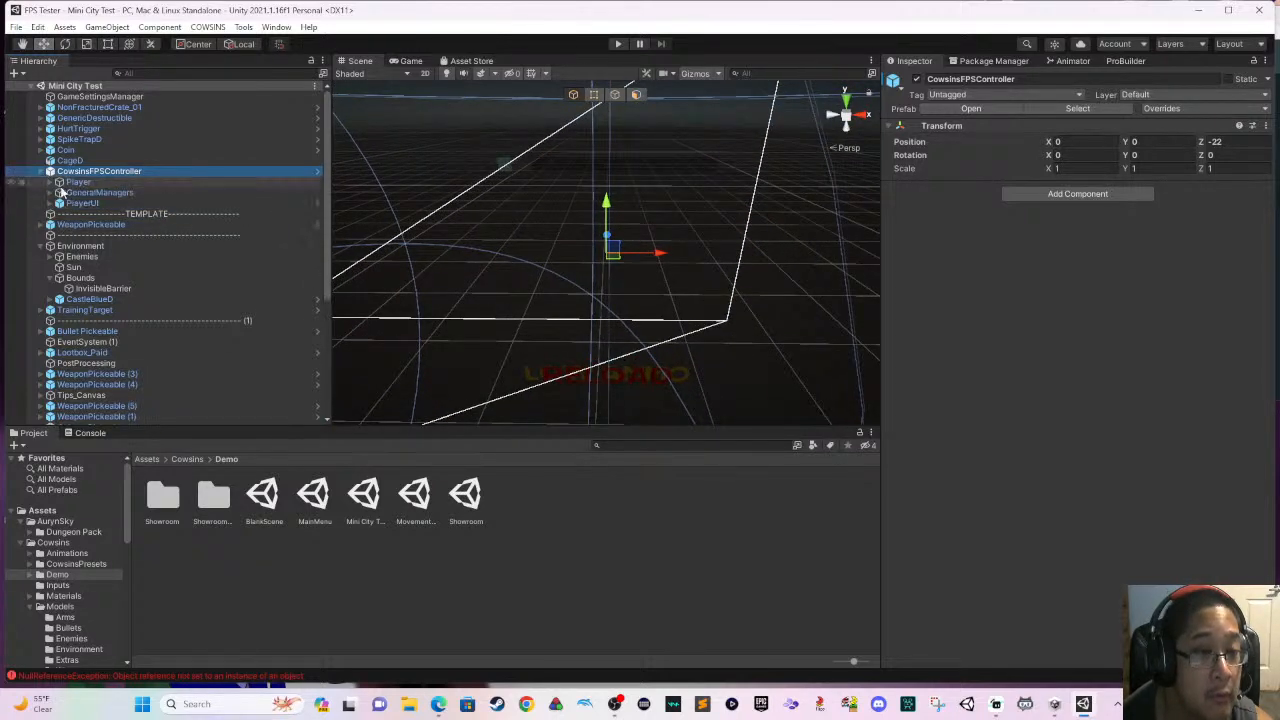
double_click(78, 182)
scroll(421, 306, "up", 5)
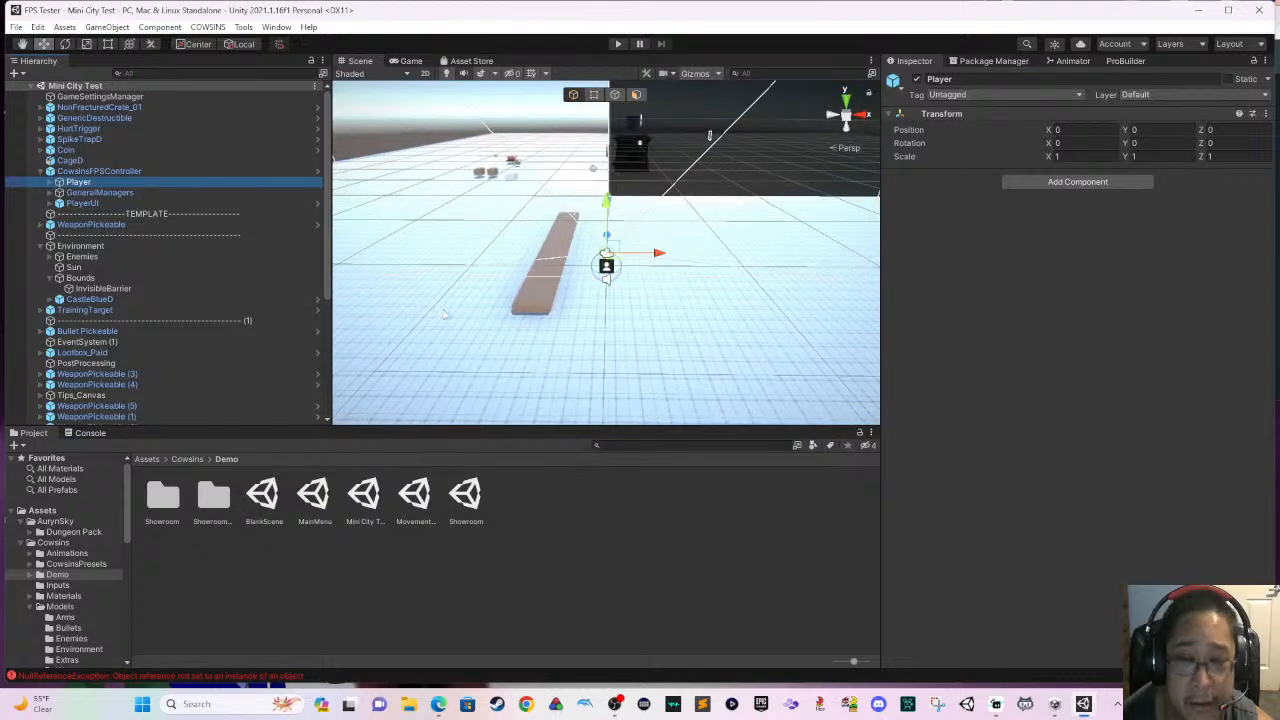
scroll(493, 303, "up", 8)
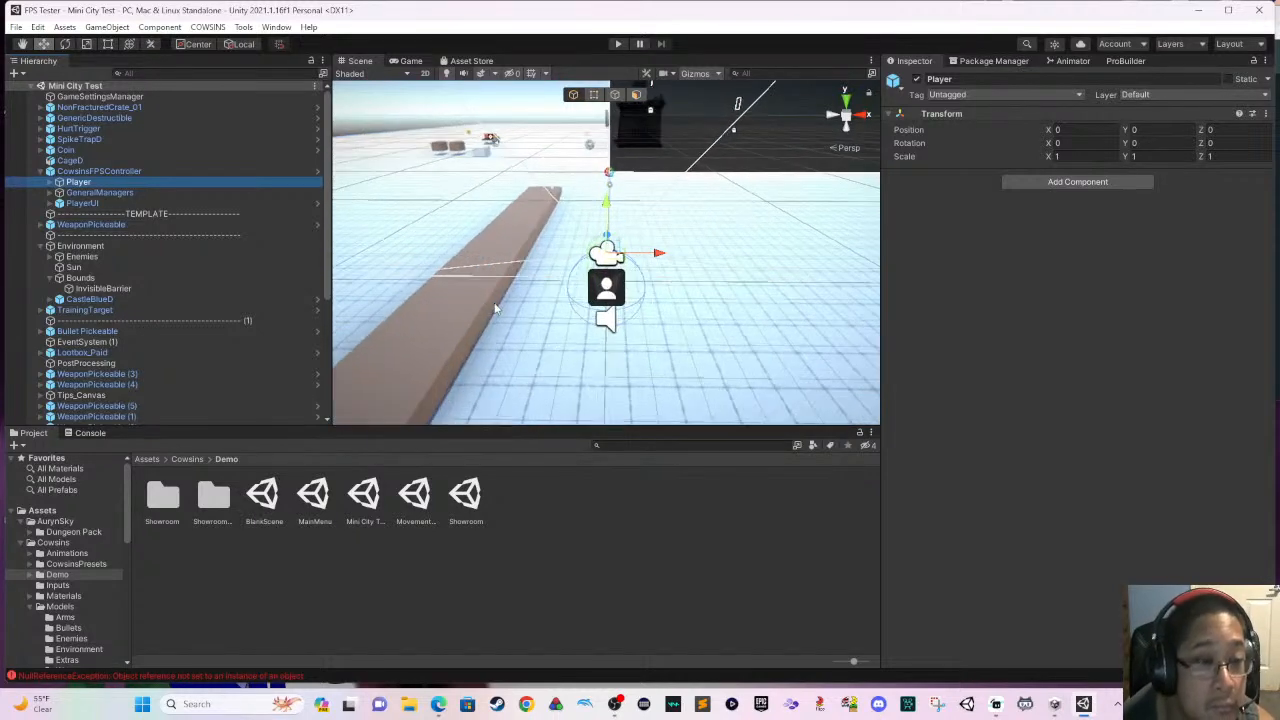
scroll(525, 303, "up", 4)
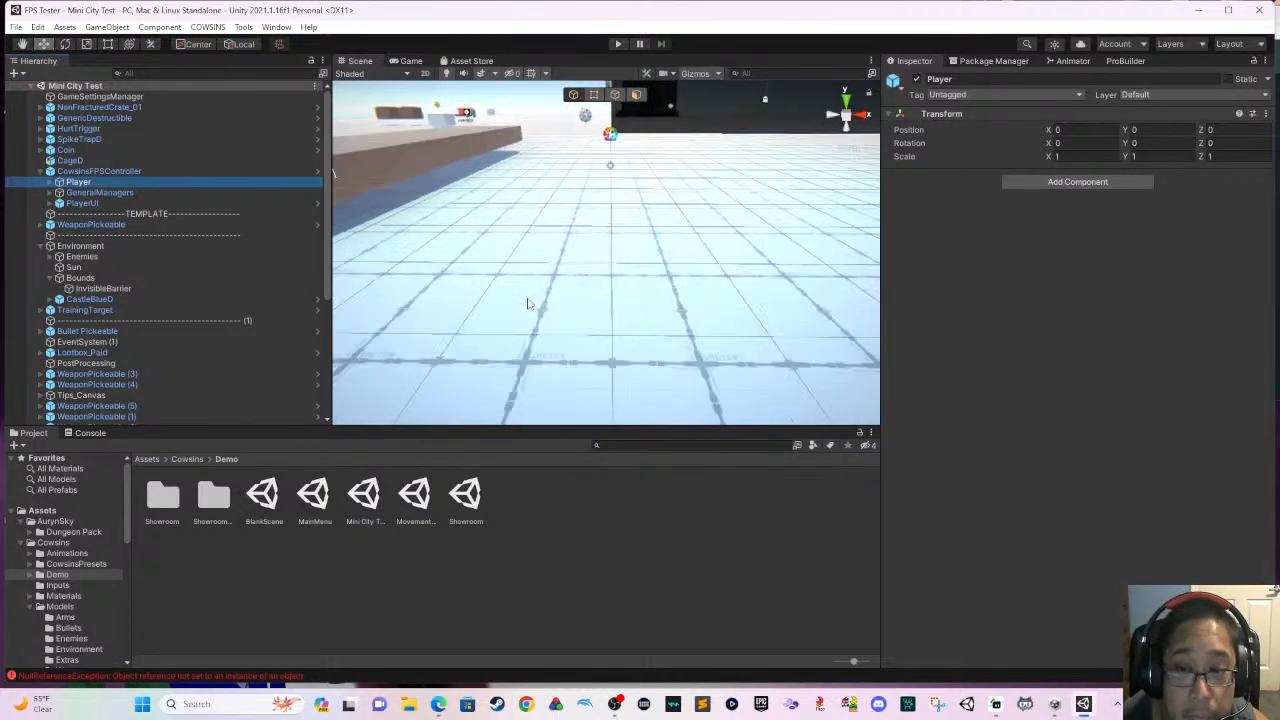
scroll(546, 298, "down", 4)
right_click_drag(548, 298, 652, 312)
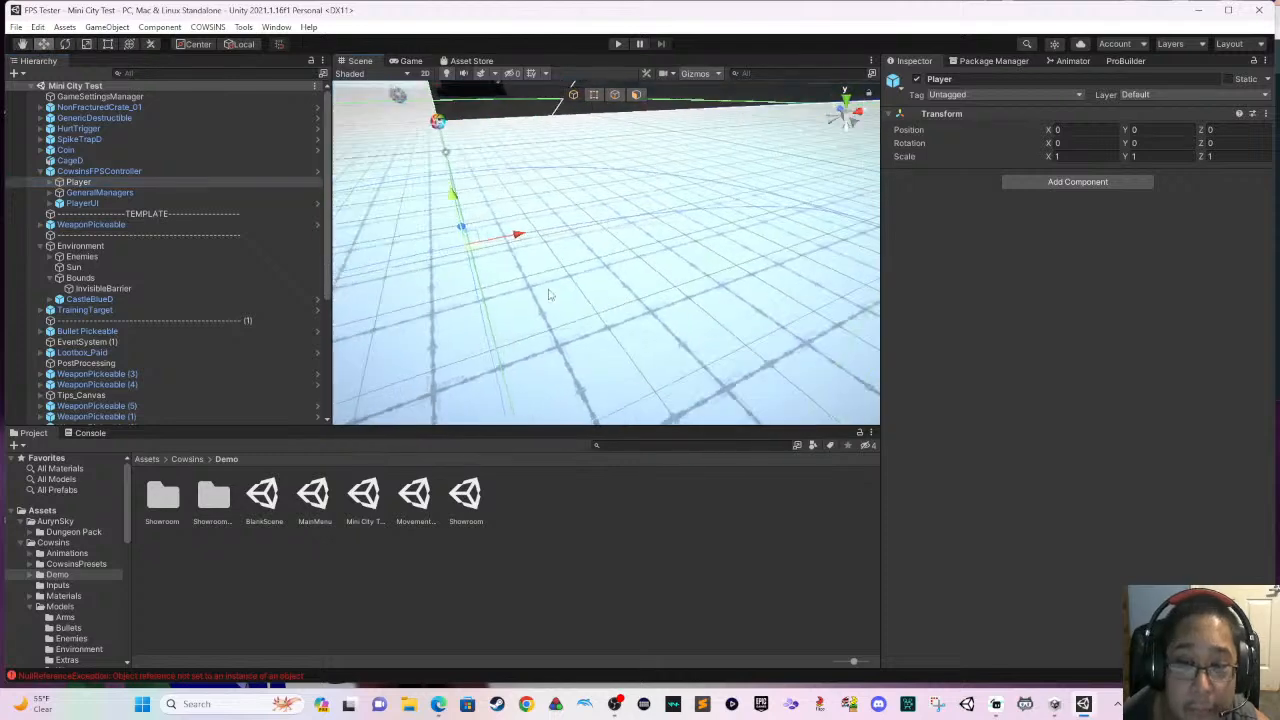
middle_click_drag(545, 288, 754, 343)
key("f")
scroll(621, 310, "down", 3)
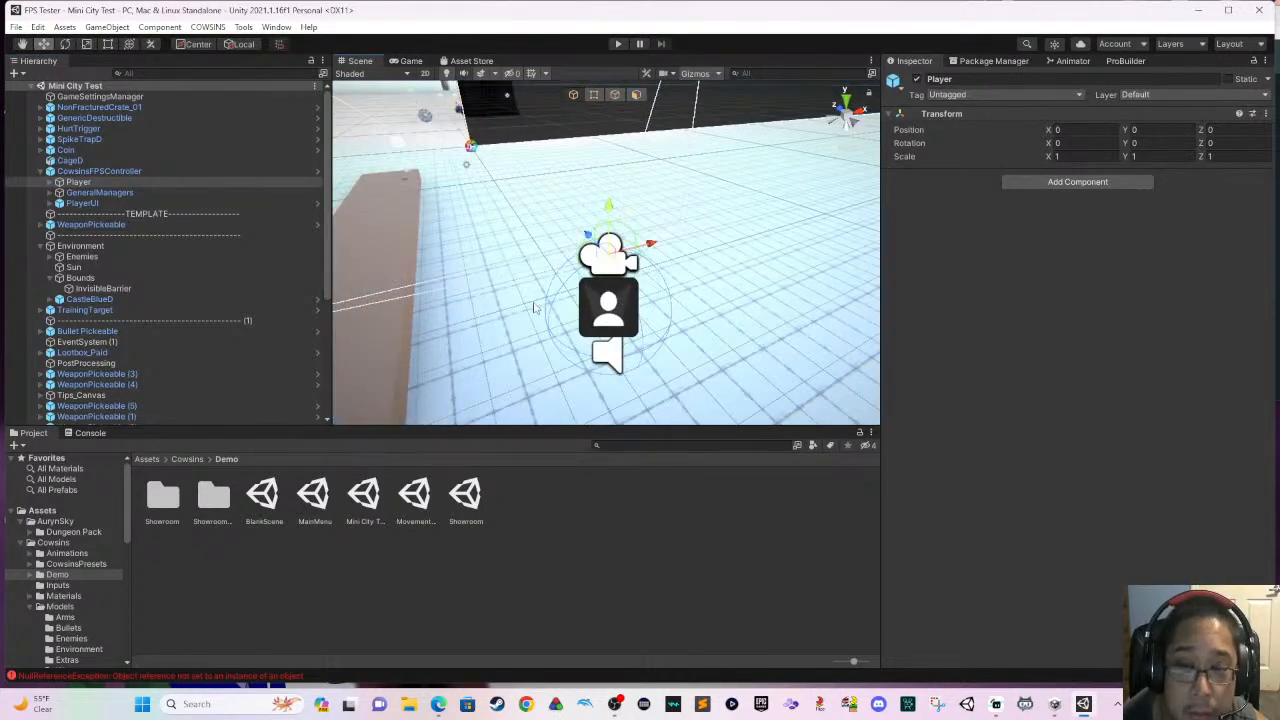
middle_click_drag(535, 308, 630, 321)
right_click_drag(495, 287, 597, 295)
middle_click_drag(597, 295, 771, 181)
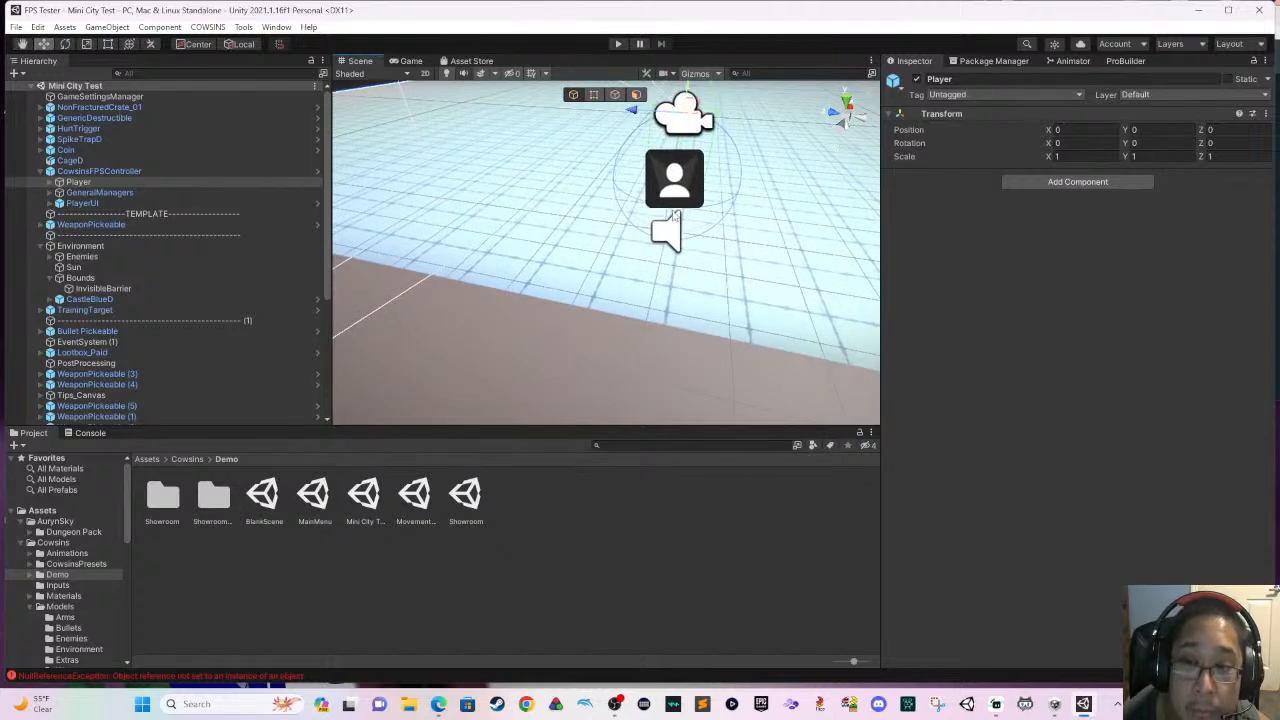
middle_click_drag(673, 213, 642, 270)
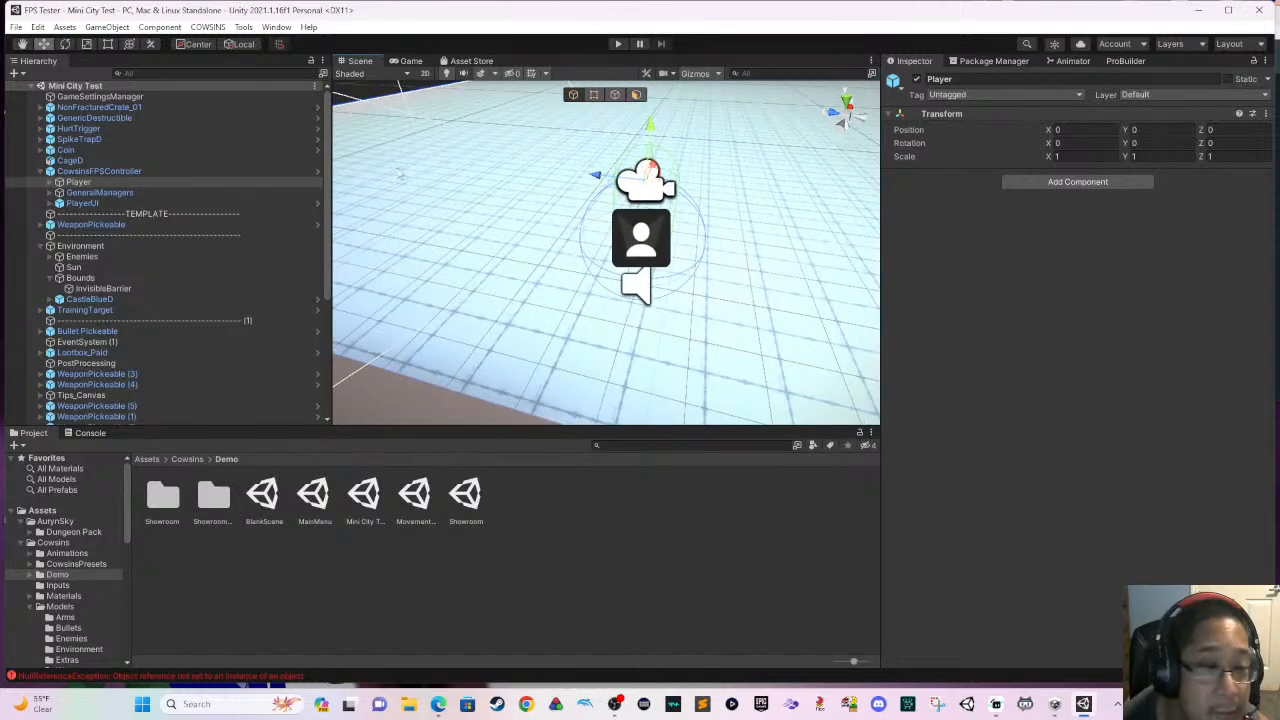
left_click(112, 174)
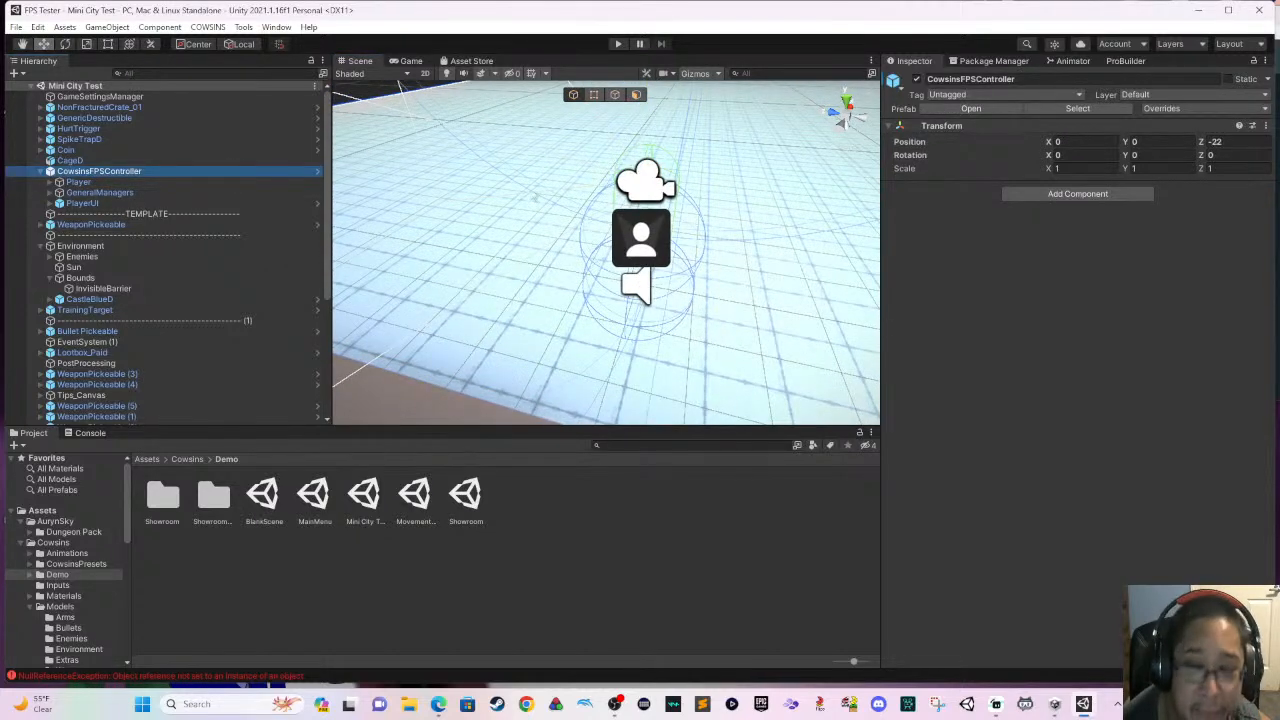
right_click_drag(642, 184, 733, 137)
key("s")
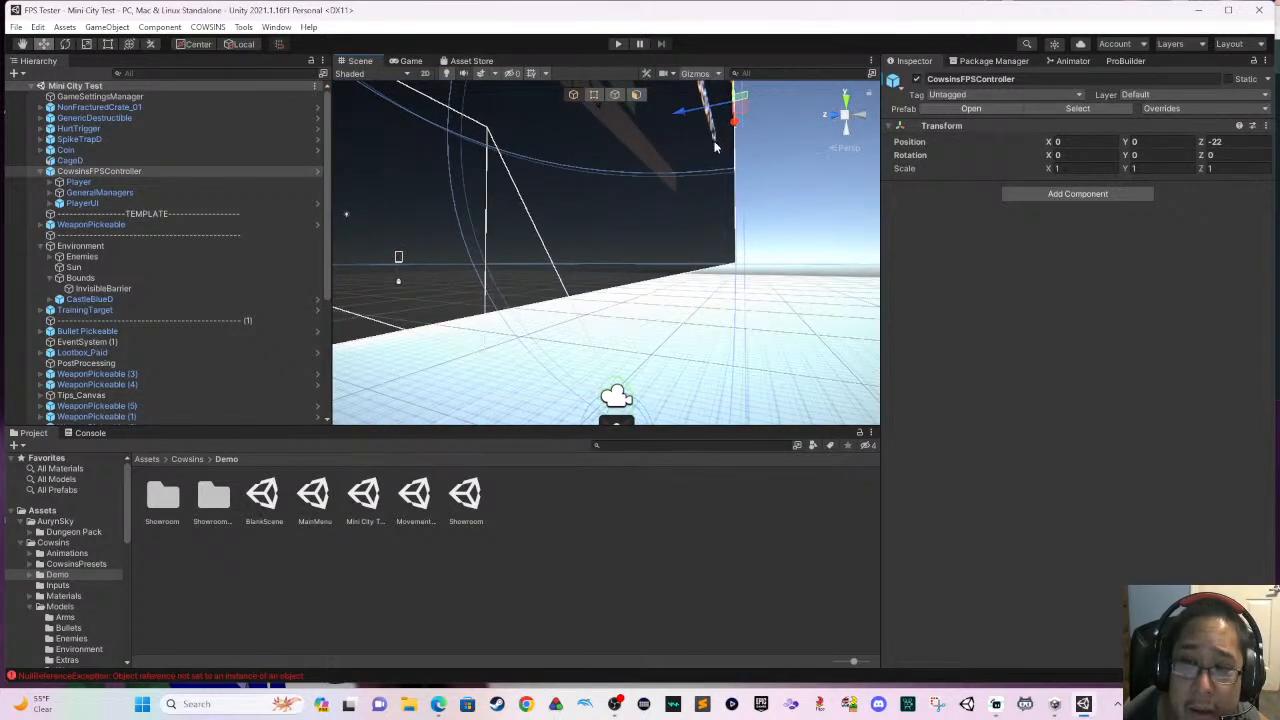
middle_click_drag(702, 181, 662, 108)
middle_click_drag(713, 233, 711, 216)
- Lower the Player object along the Y axis to about -0.56, closer to the ground plane, and save the scene
left_click(180, 183)
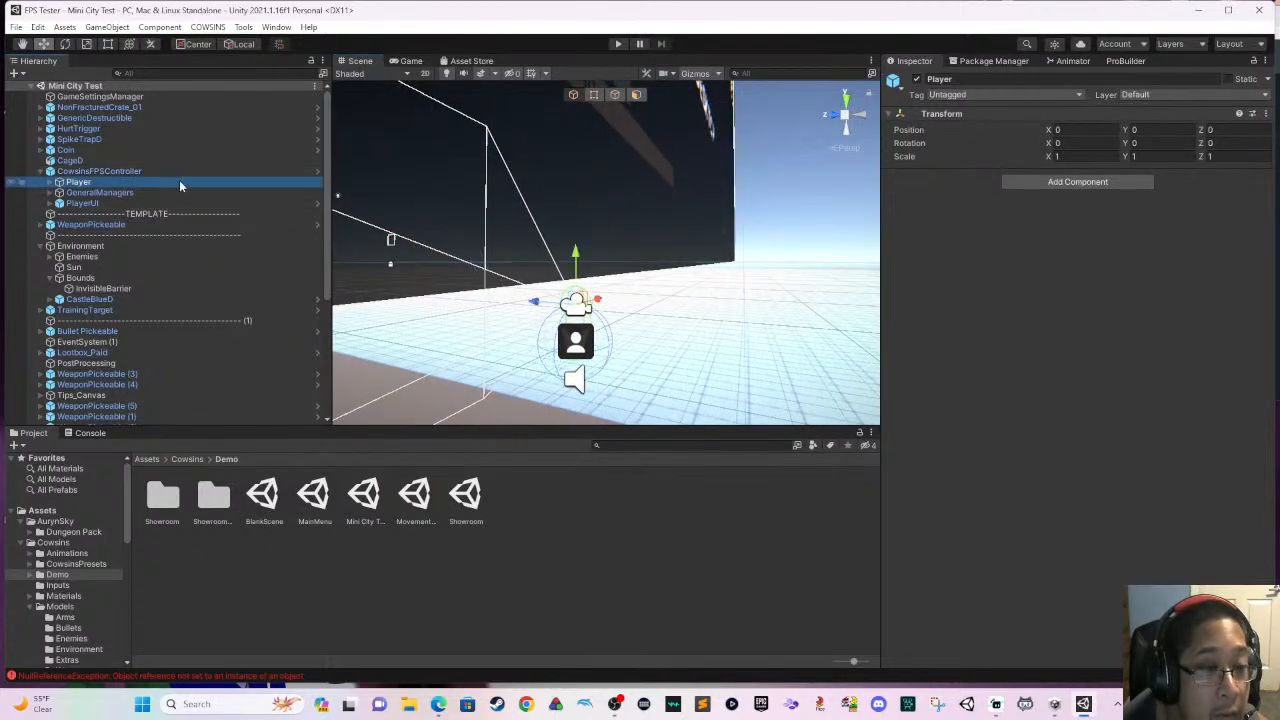
left_click_drag(576, 258, 568, 278)
right_click_drag(568, 278, 563, 360)
scroll(563, 360, "up", 6)
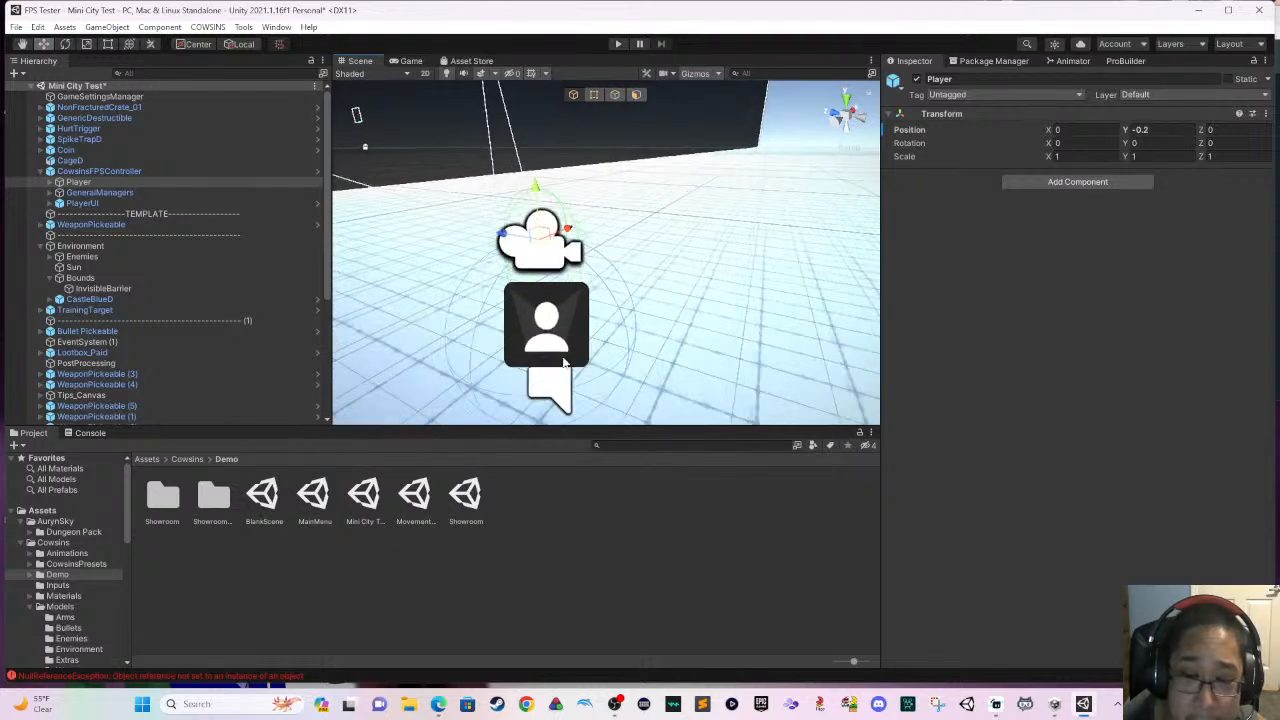
middle_click_drag(557, 354, 706, 352)
right_click_drag(706, 352, 679, 270)
key("f")
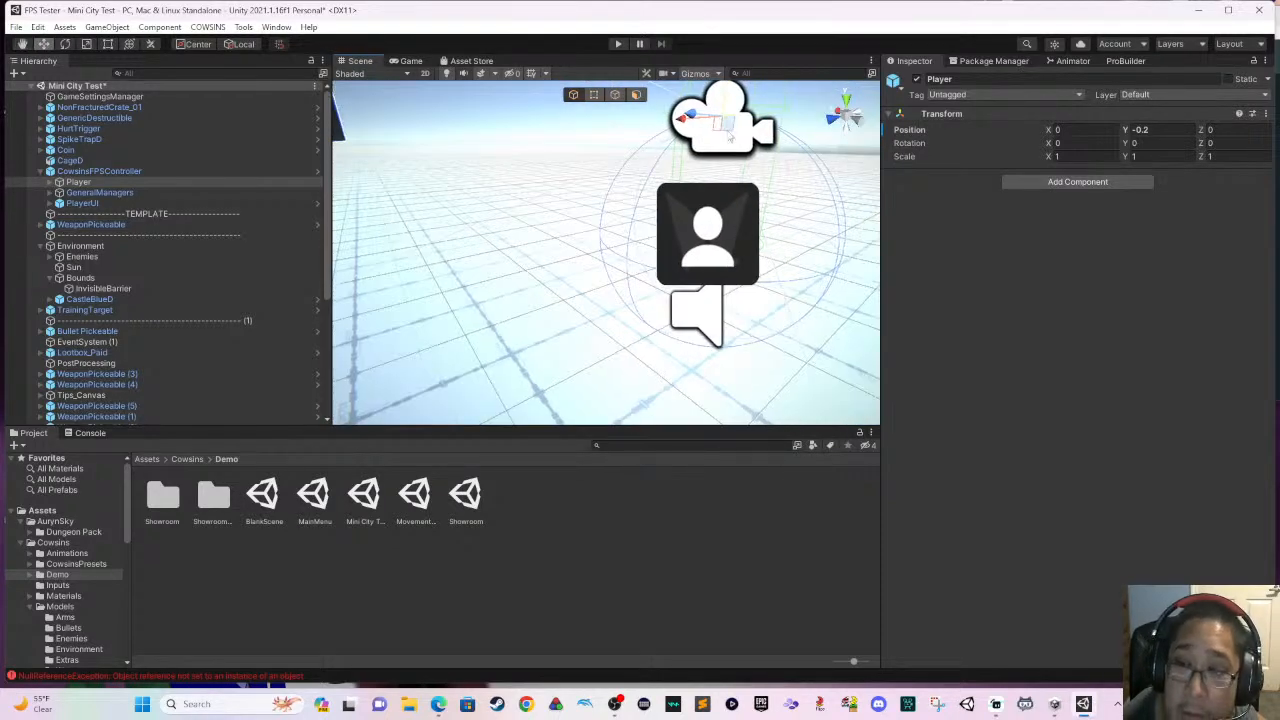
right_click_drag(737, 162, 770, 133)
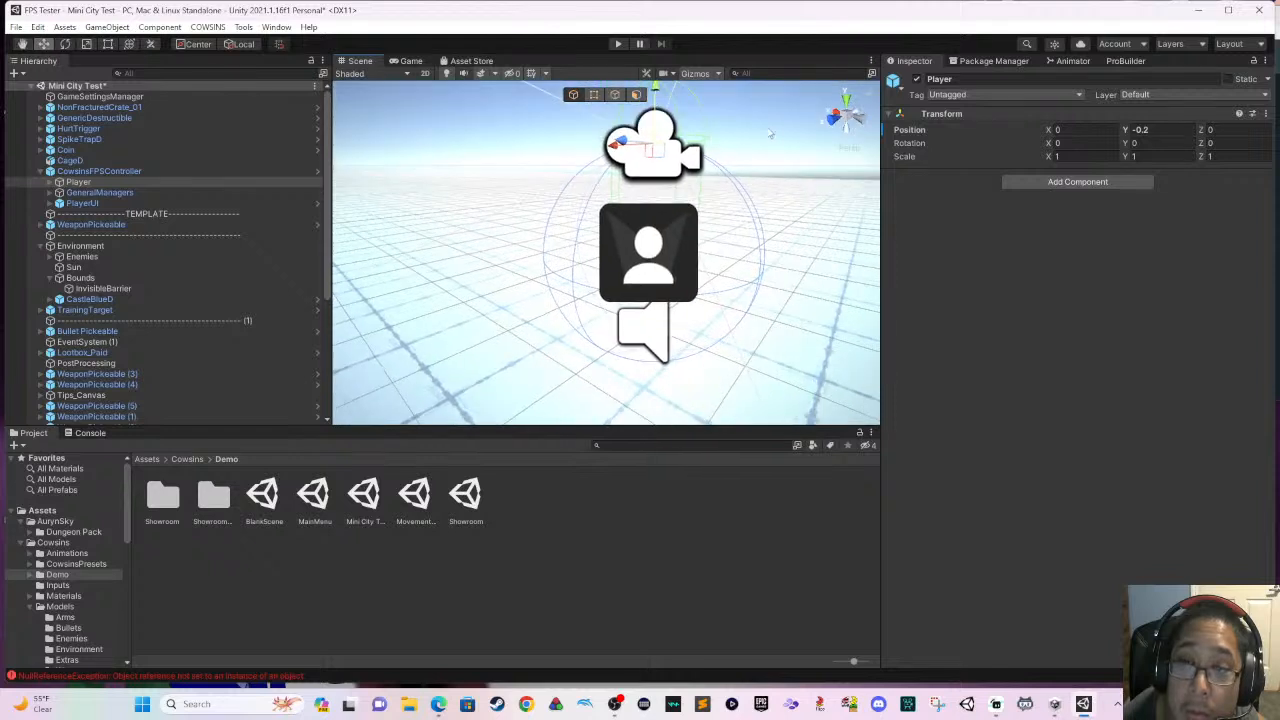
left_click_drag(654, 97, 676, 144)
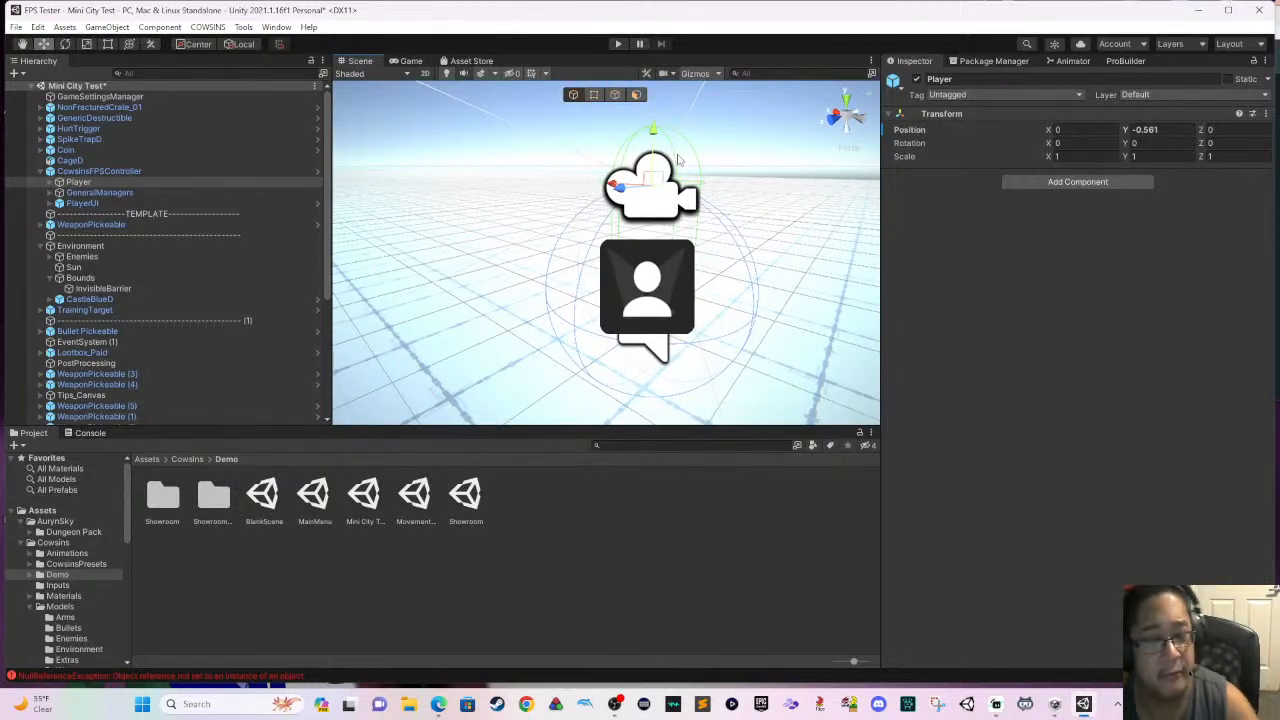
key("ctrl+s")
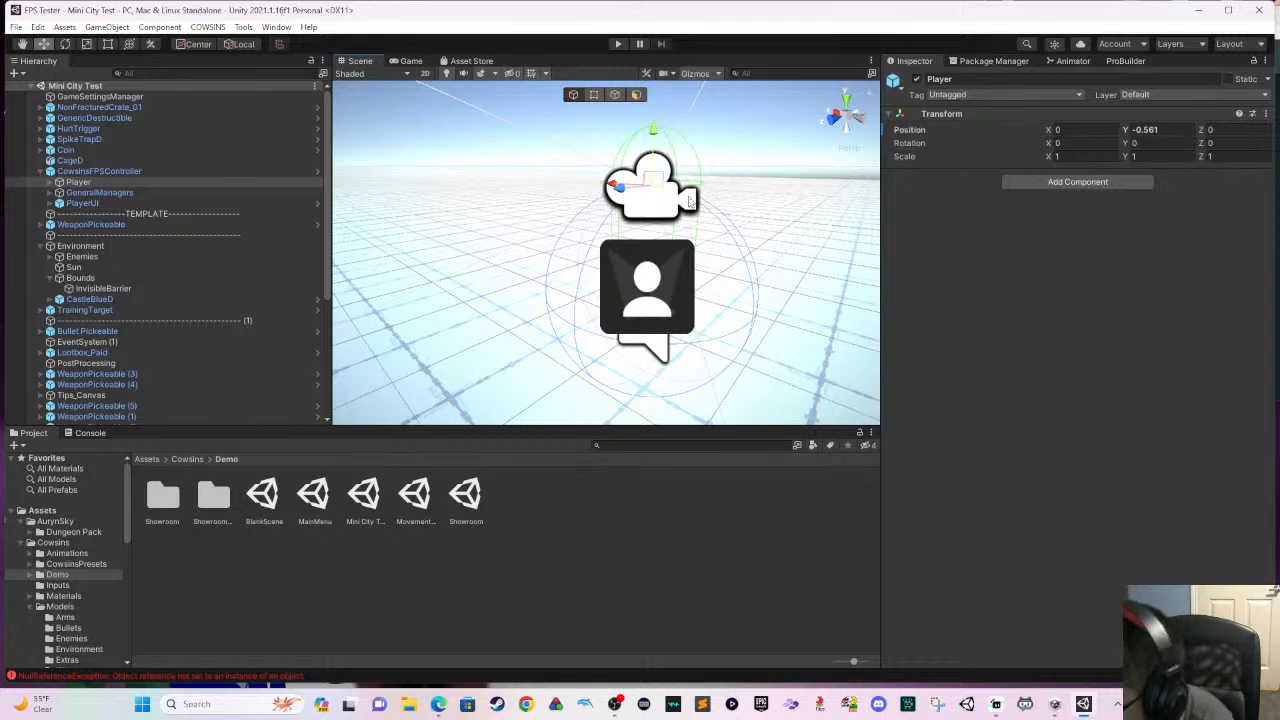
- Play-test the Mini City Test scene with the lowered player, look at the ground from the start point and stop the test
left_click(620, 43)
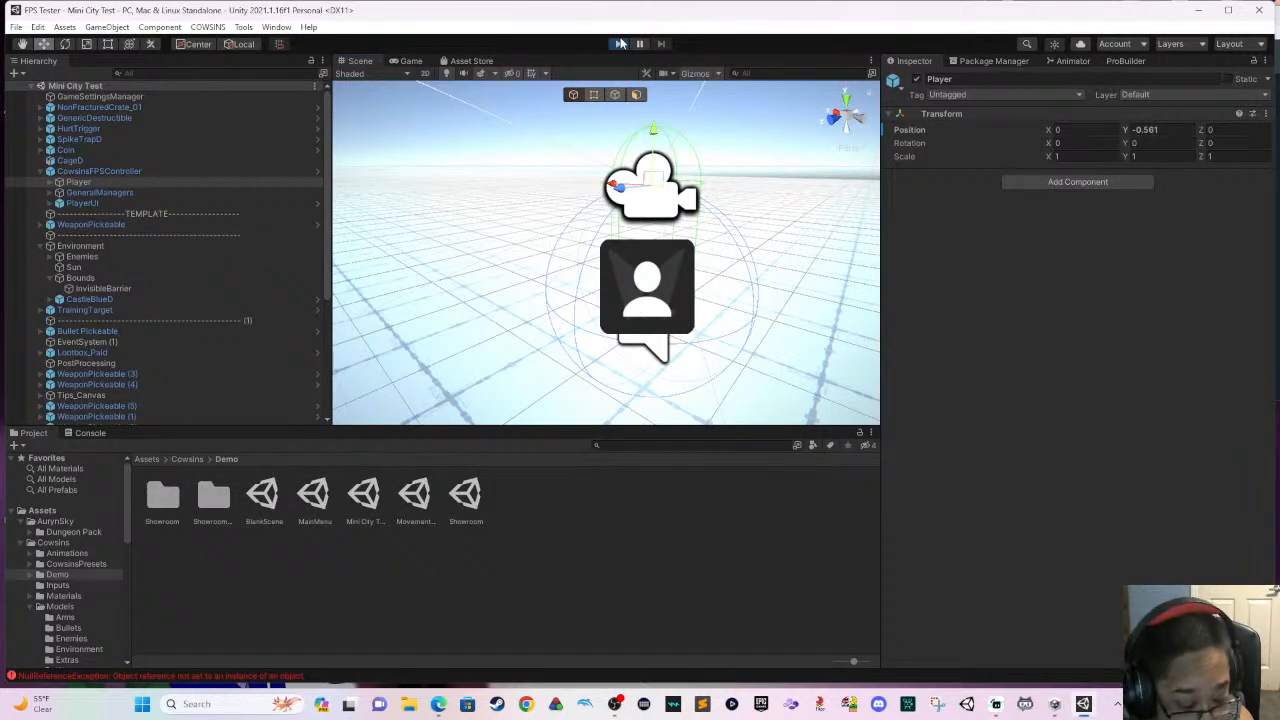
left_click(620, 44)
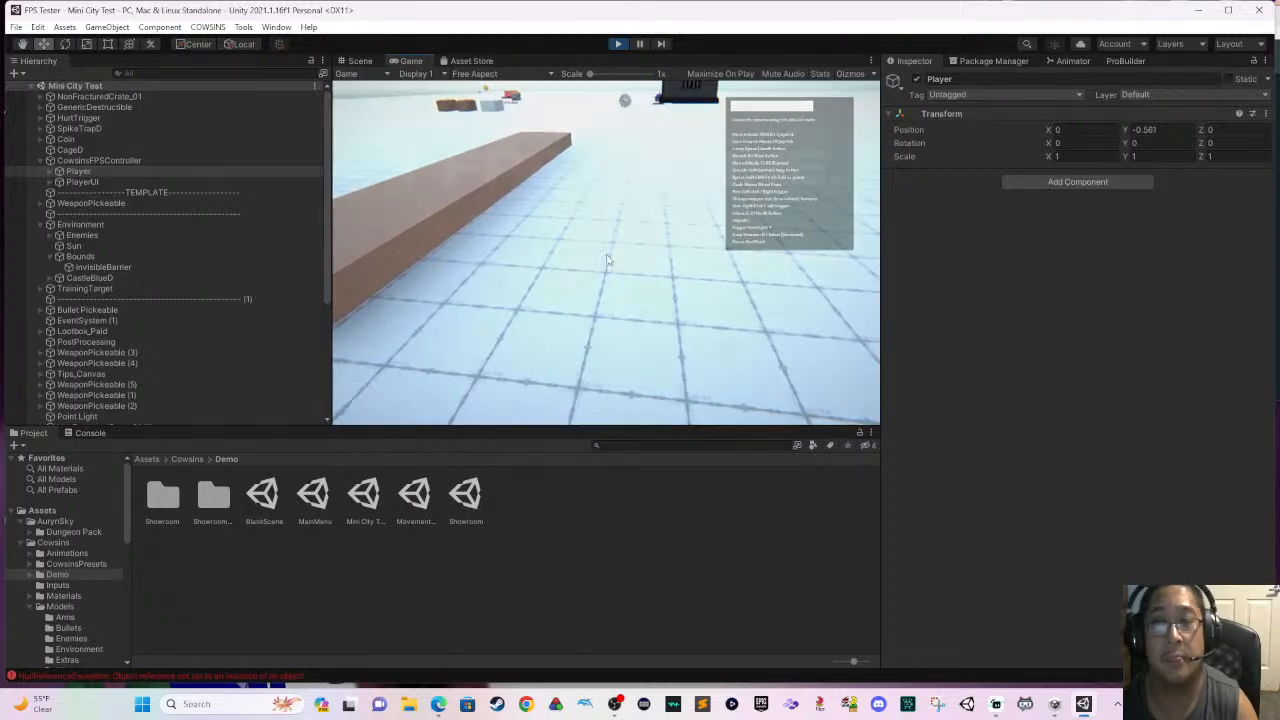
key("Escape")
left_click(625, 43)
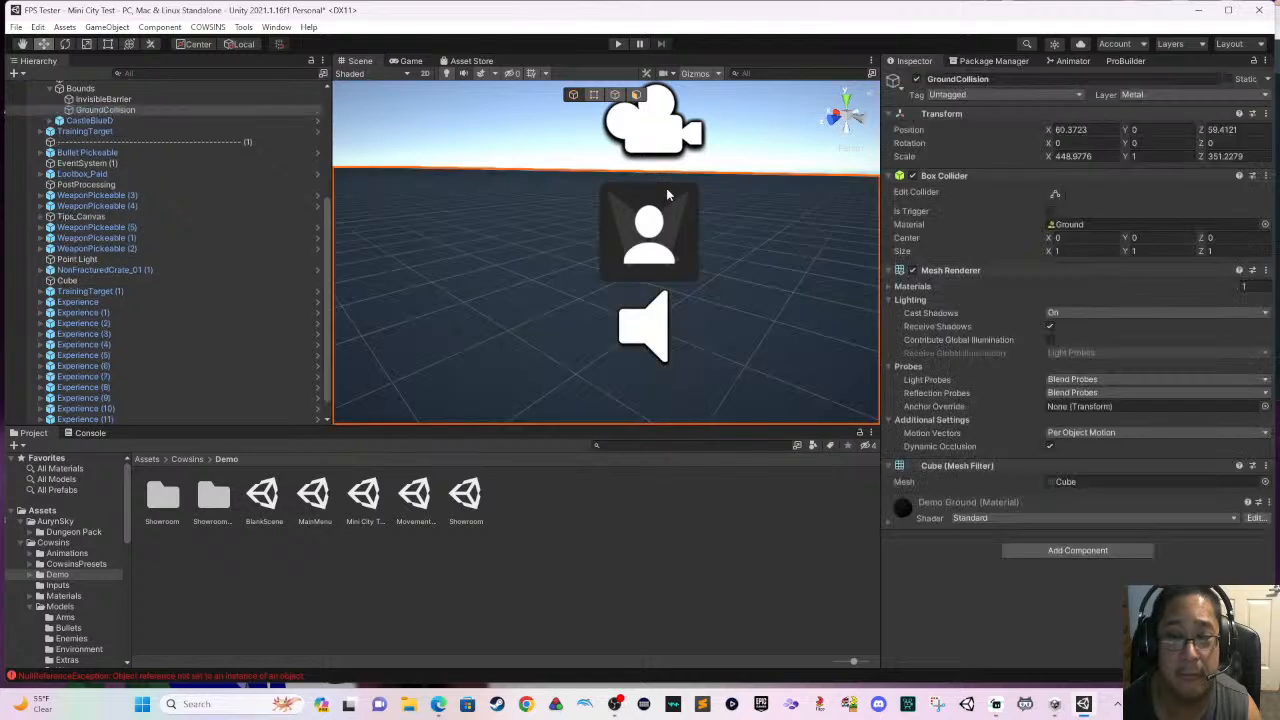
- Play-test the scene with the GroundCollision object in place, walking past the castle to the weapon pickups and turtle shell enemies
scroll(662, 216, "down", 5)
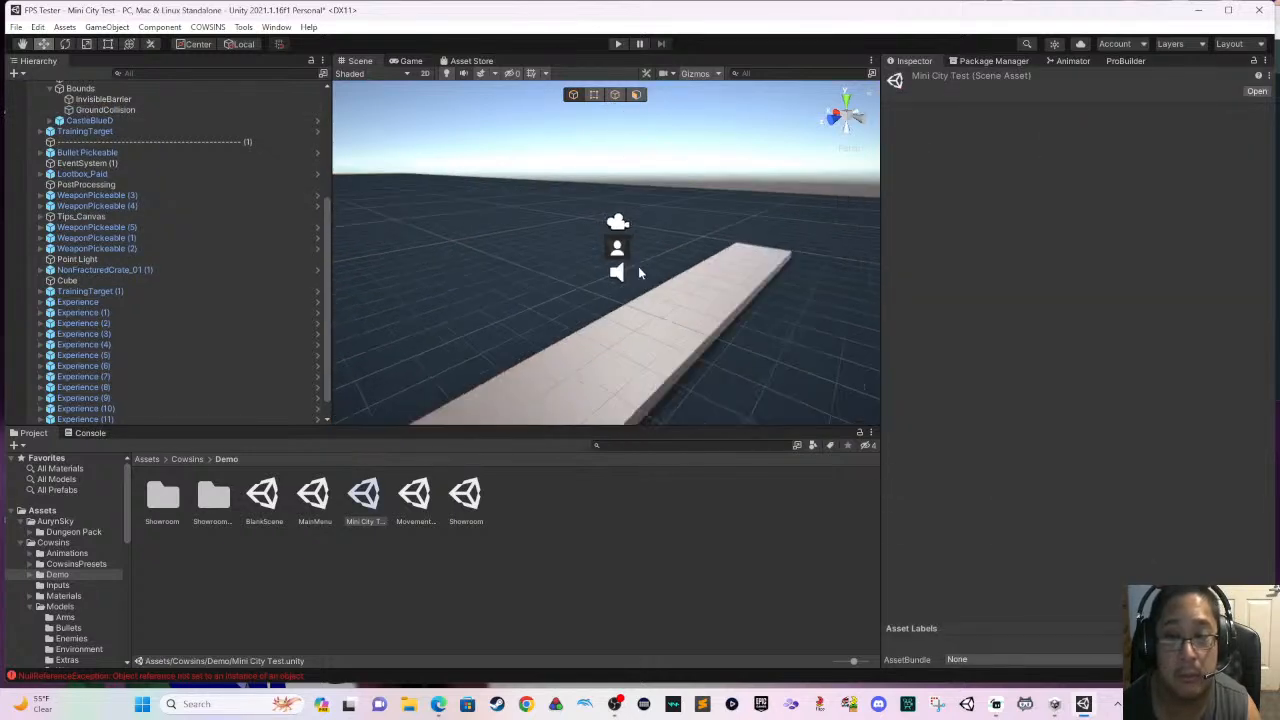
scroll(650, 278, "down", 2)
right_click_drag(664, 276, 805, 273)
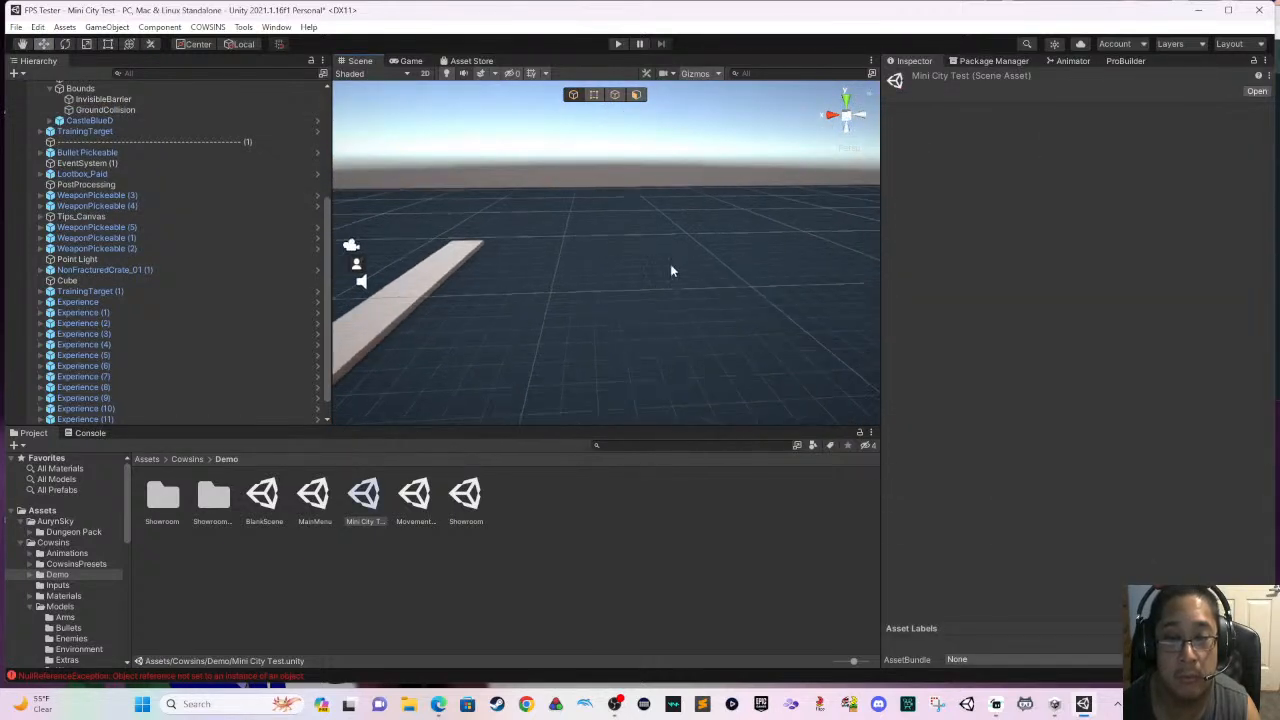
middle_click_drag(672, 271, 855, 308)
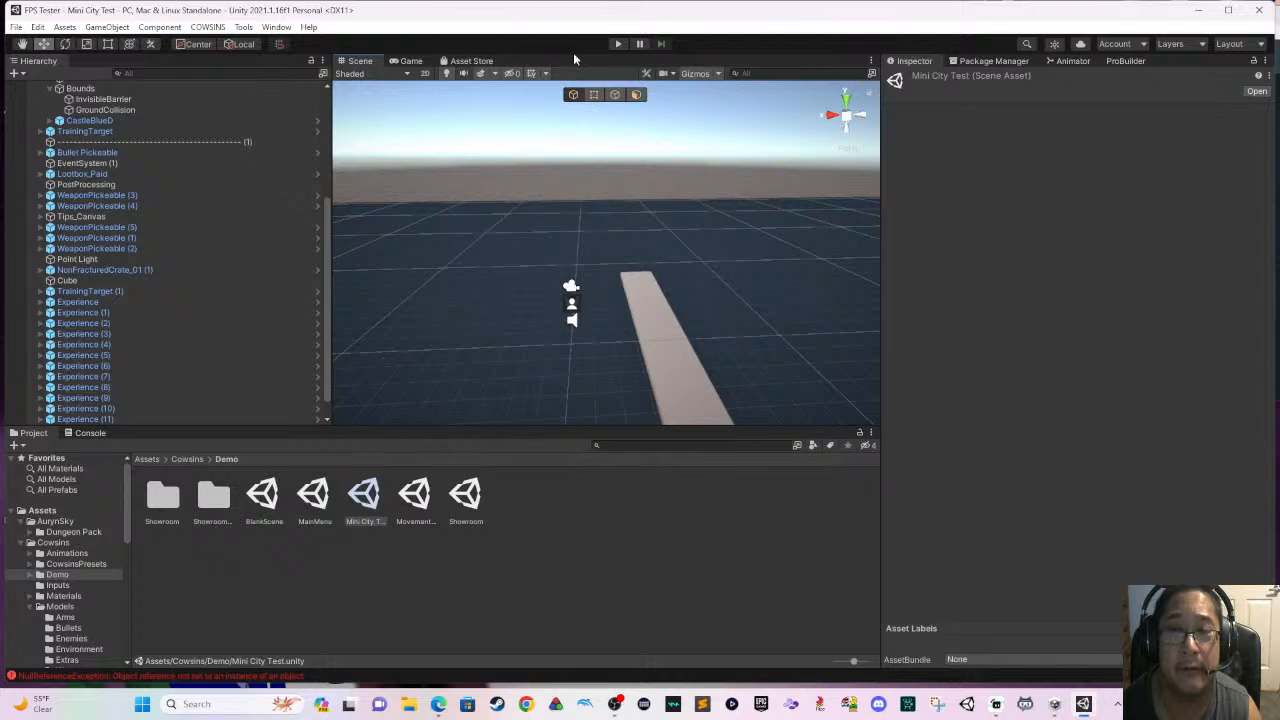
left_click(615, 45)
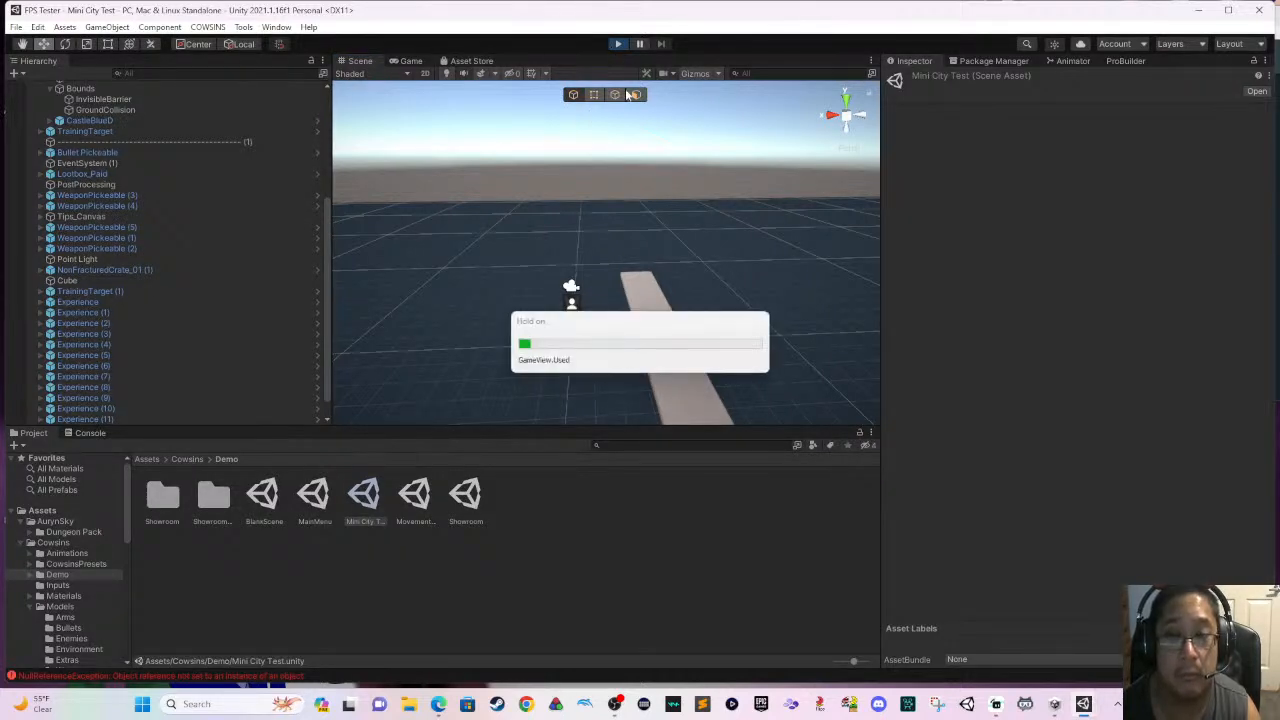
key("w")
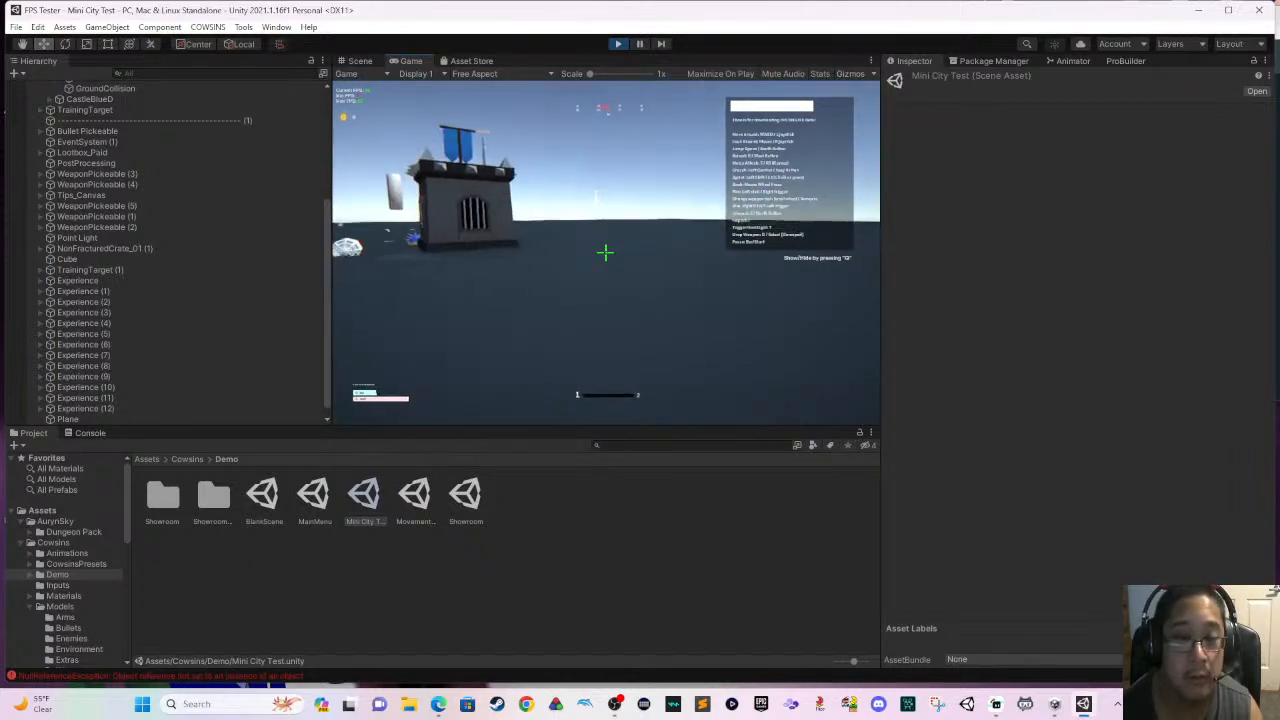
key("super")
type("w")
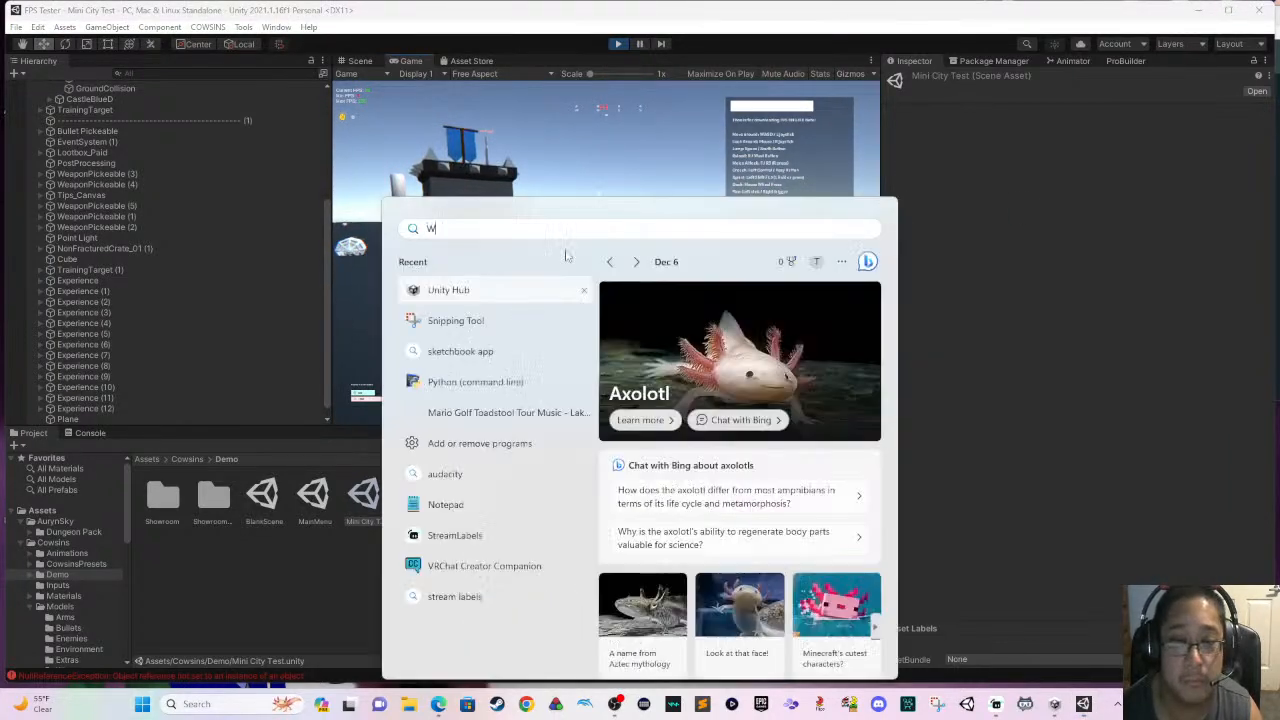
key("super")
key("s")
key("w")
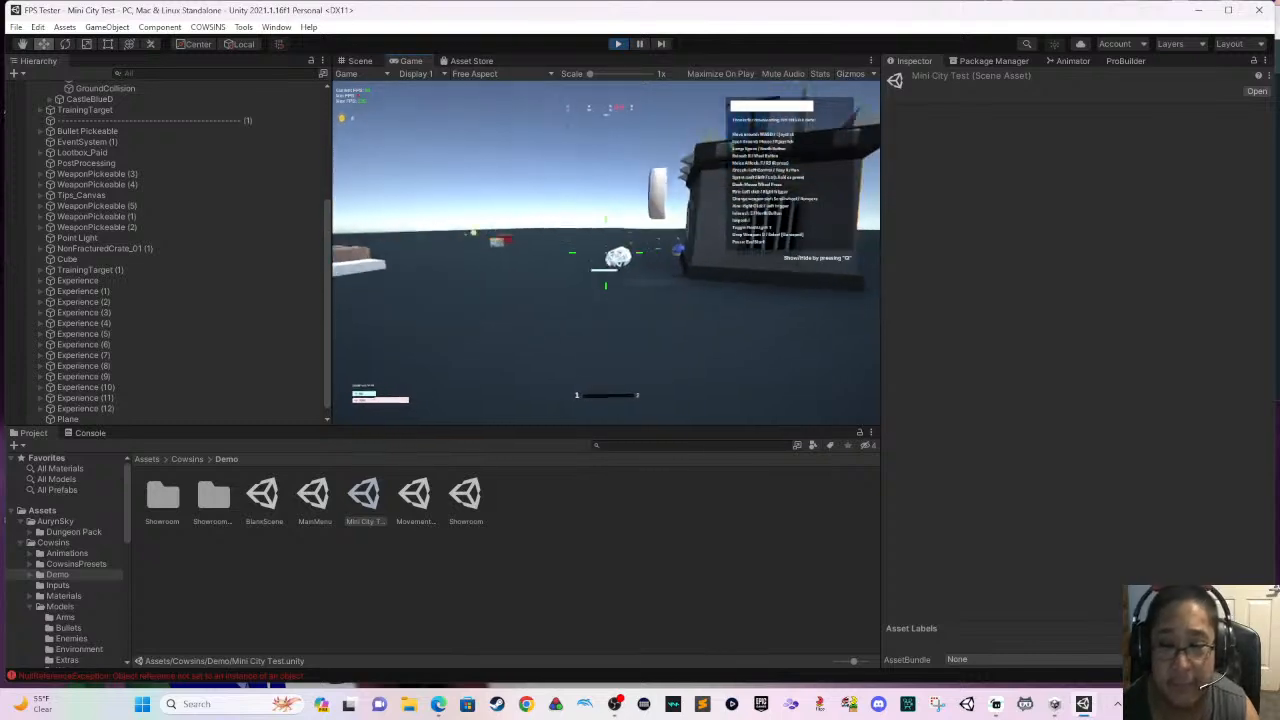
key("w")
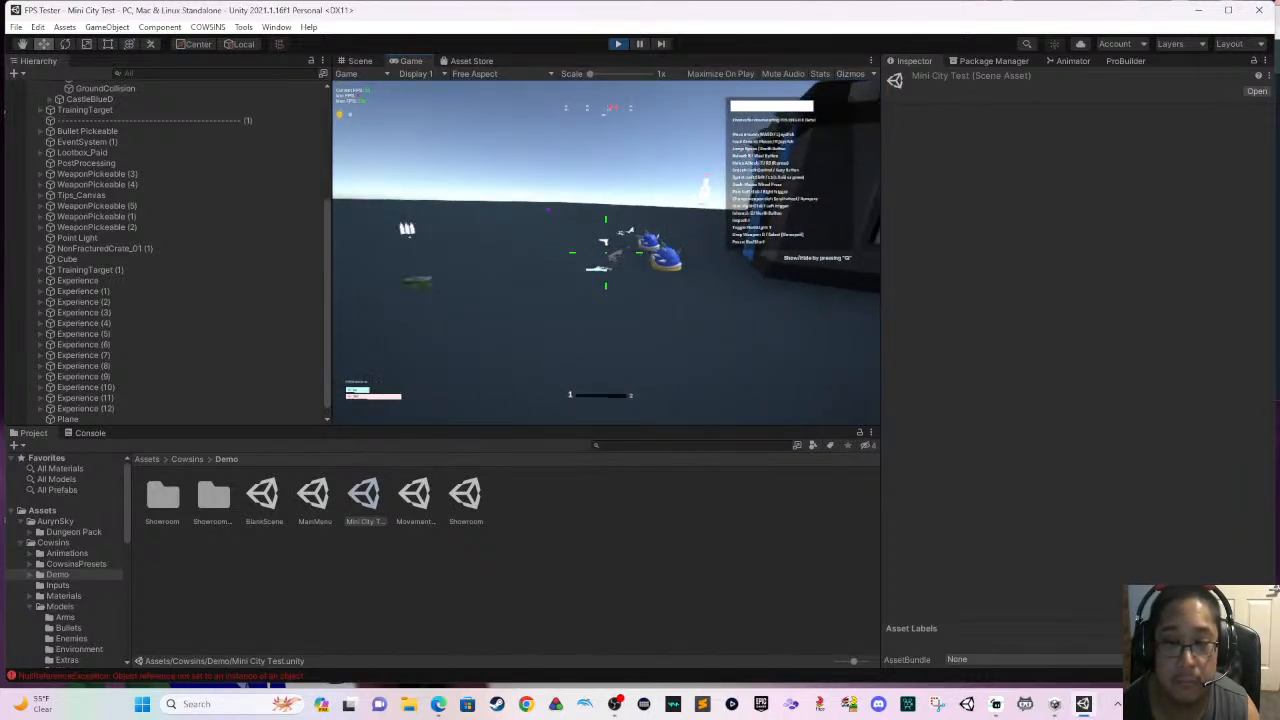
key("d")
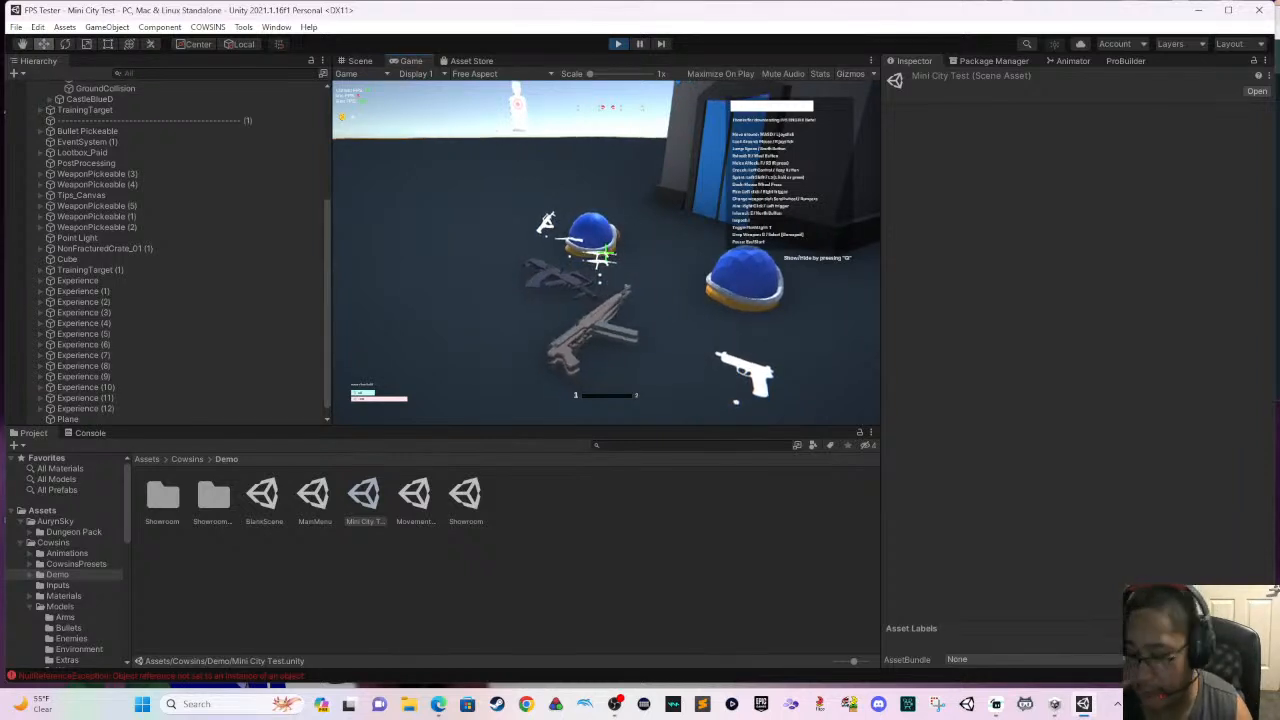
- Switch to Discord, close its window and exit it from the background, returning to the running game
key("super")
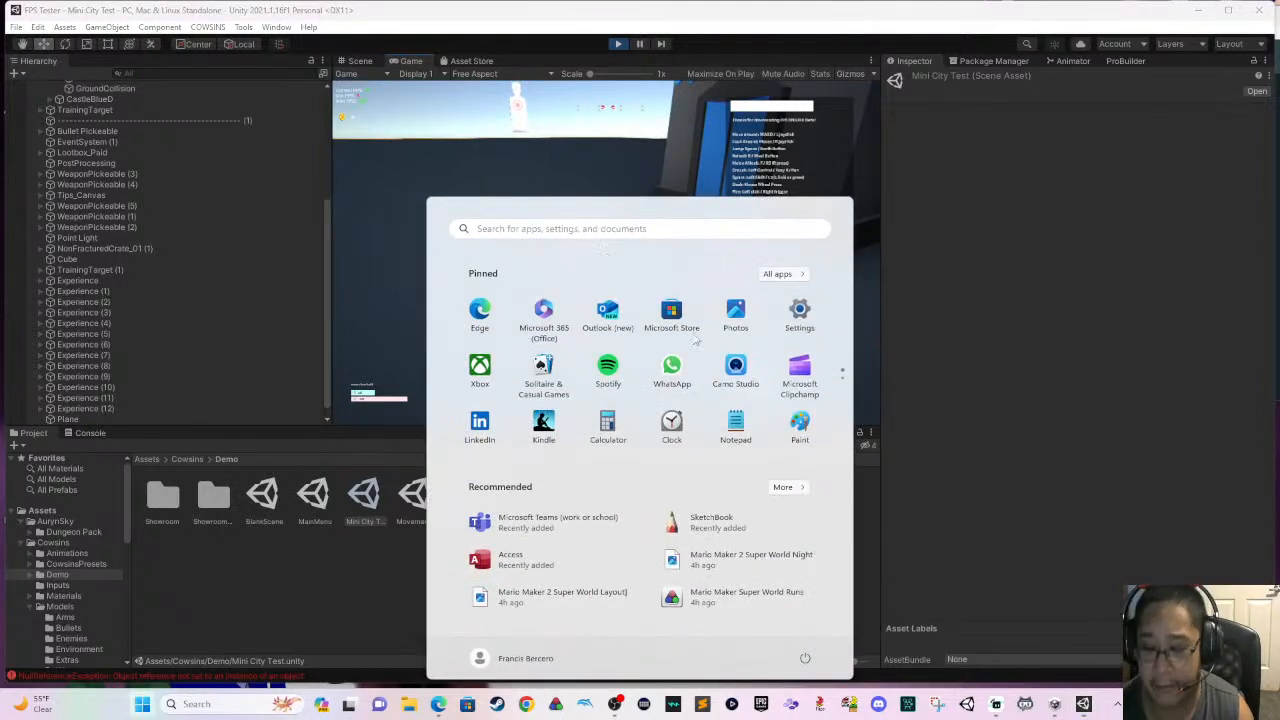
left_click(878, 704)
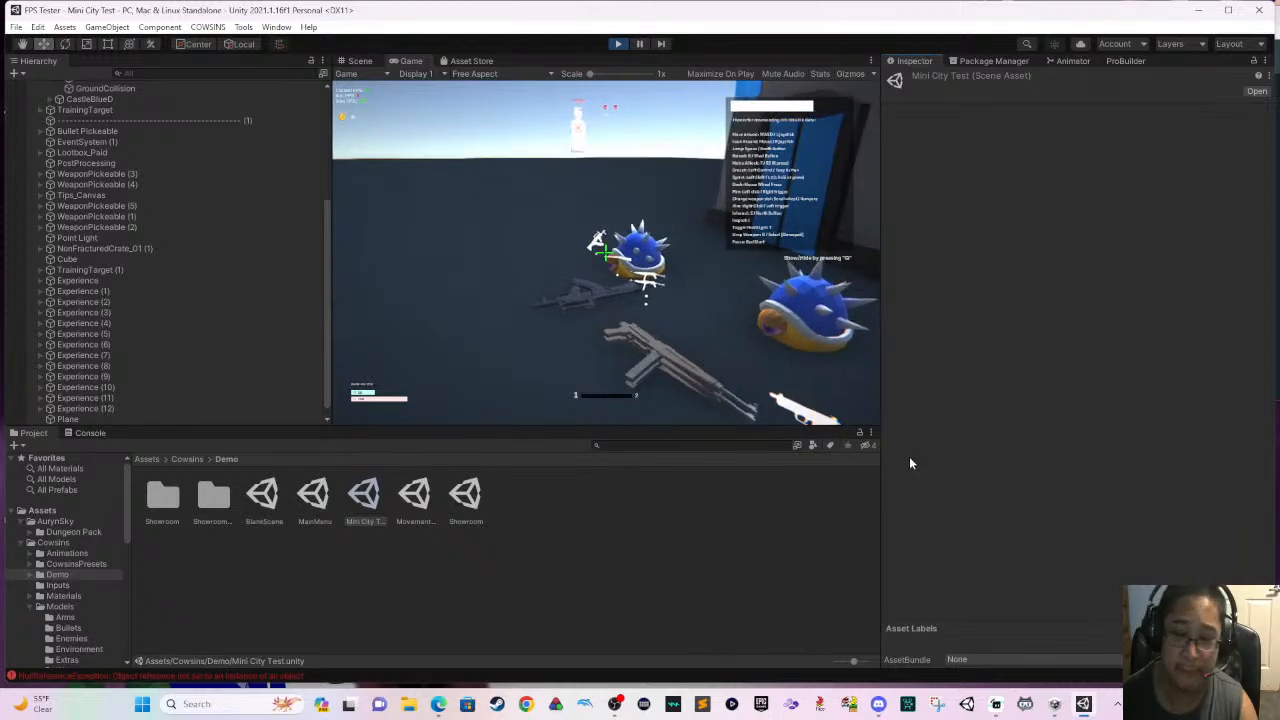
key("super")
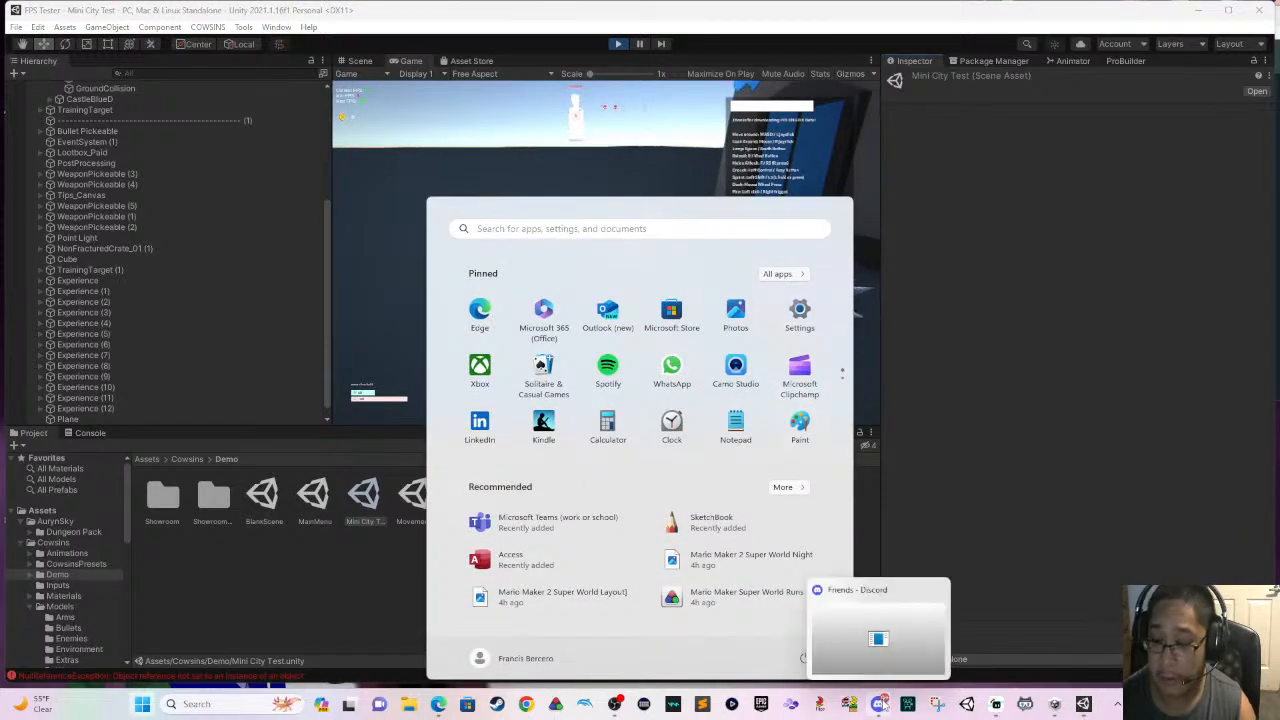
left_click(878, 704)
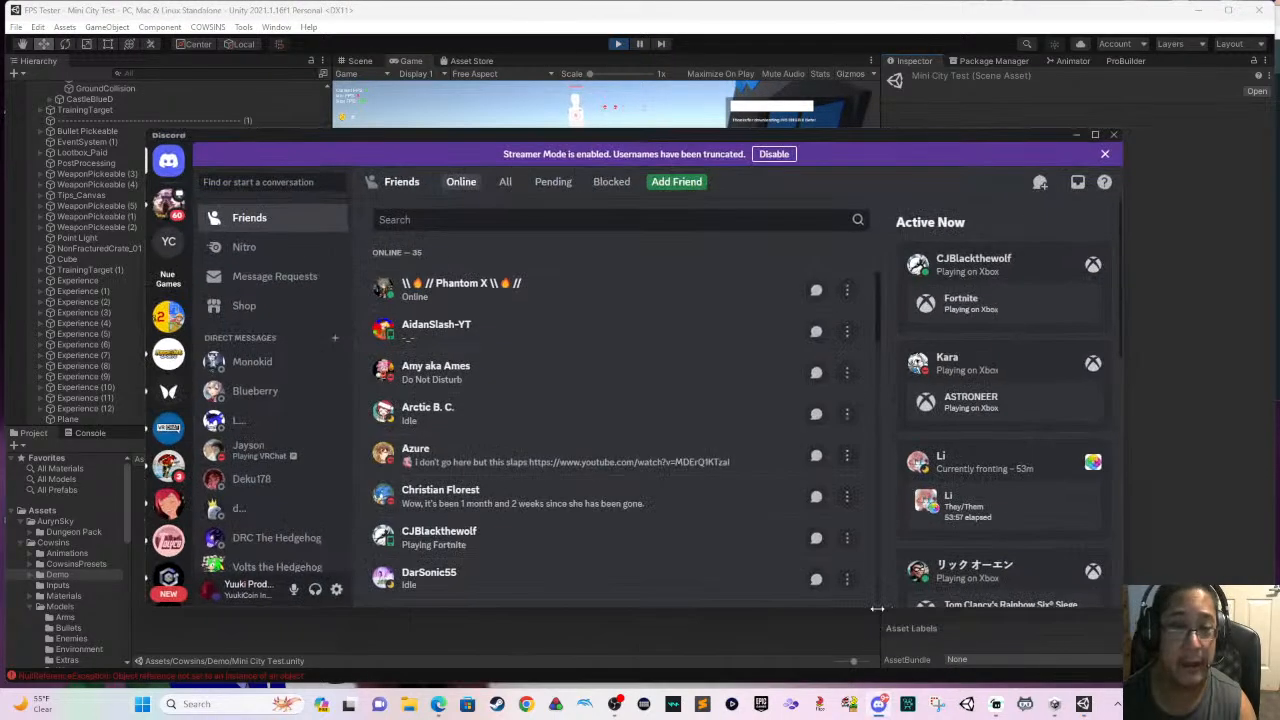
left_click(1115, 136)
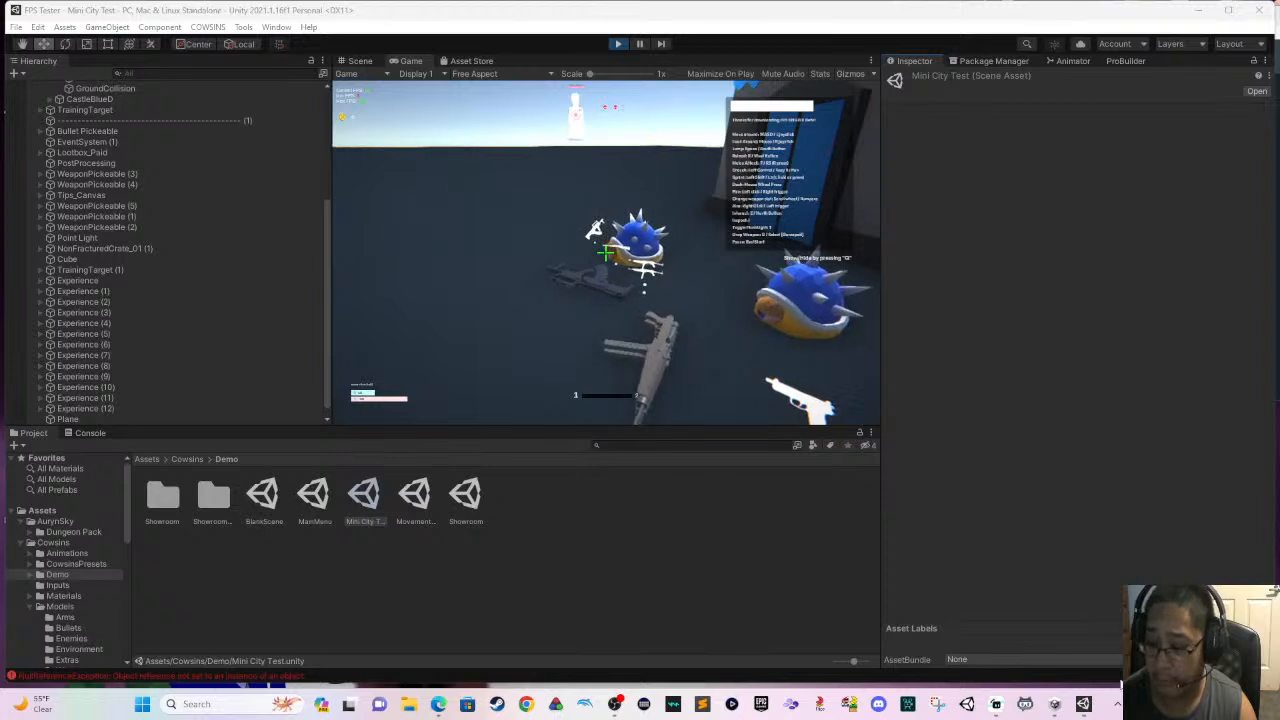
left_click(1117, 704)
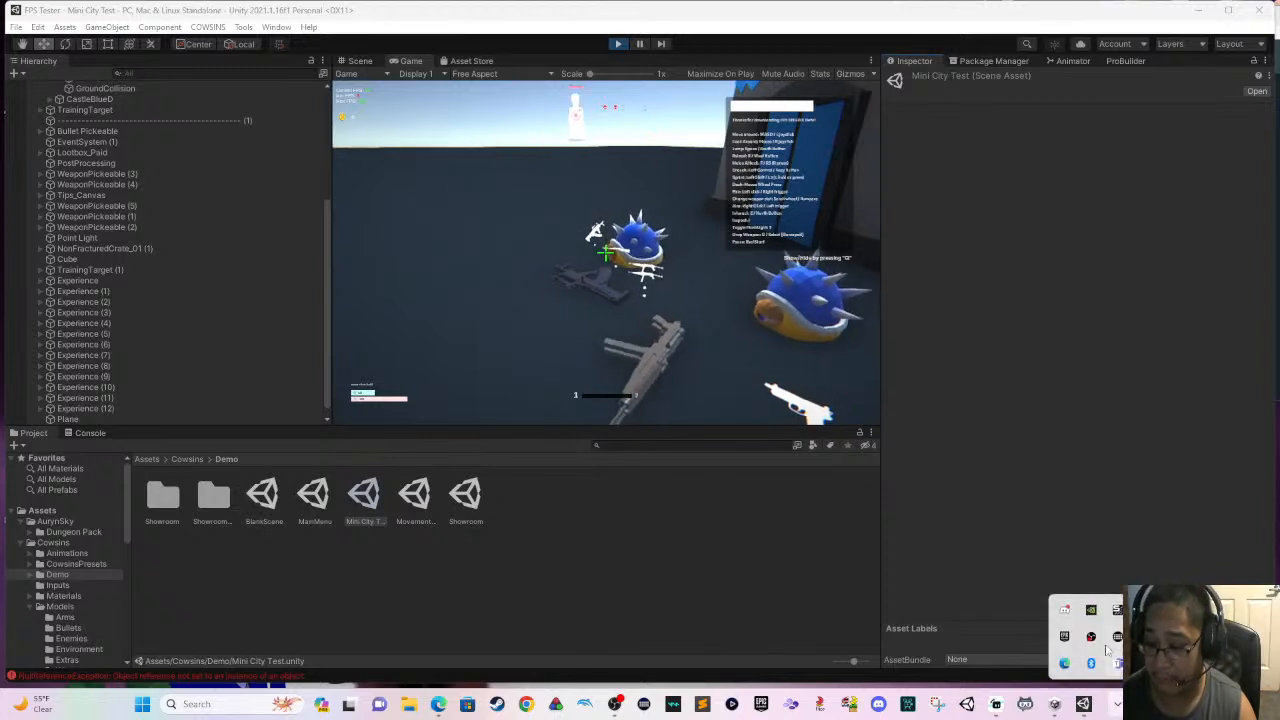
right_click(1064, 609)
left_click(1080, 598)
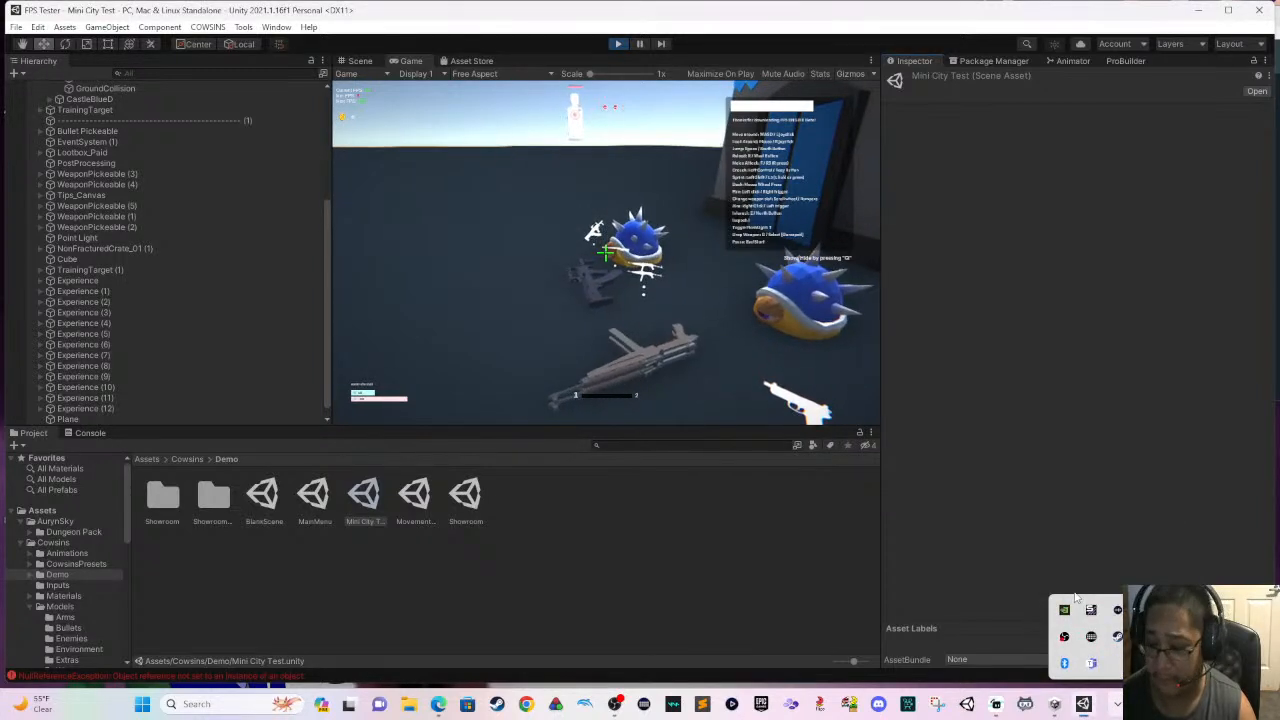
left_click(780, 412)
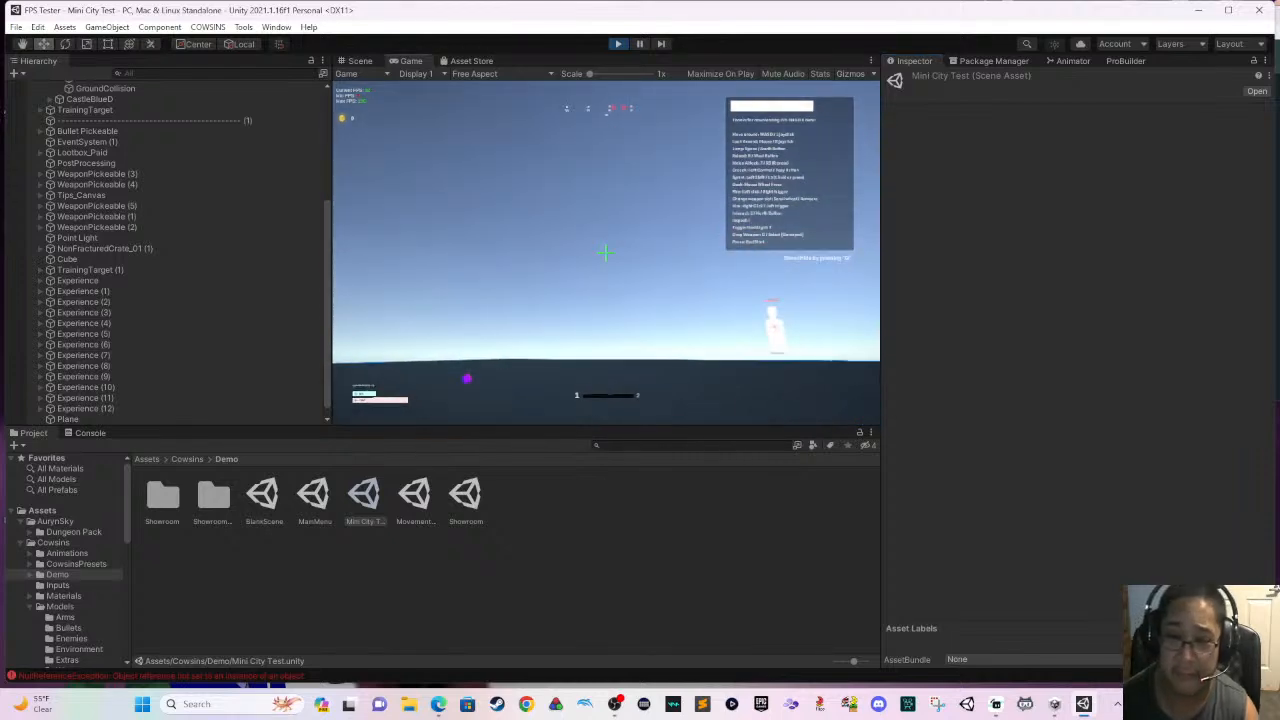
- Pick up the scoped rifle near the castle and shoot the nearest turtle shell enemy while aiming
key("w")
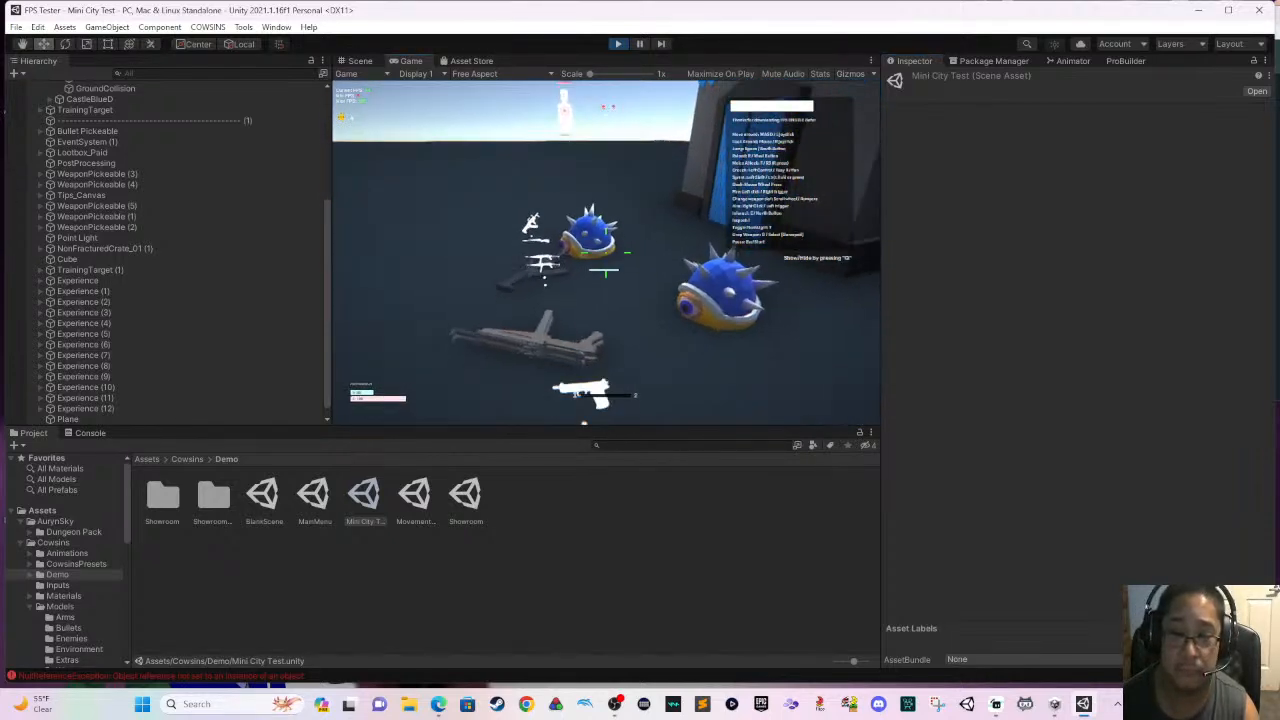
key("e")
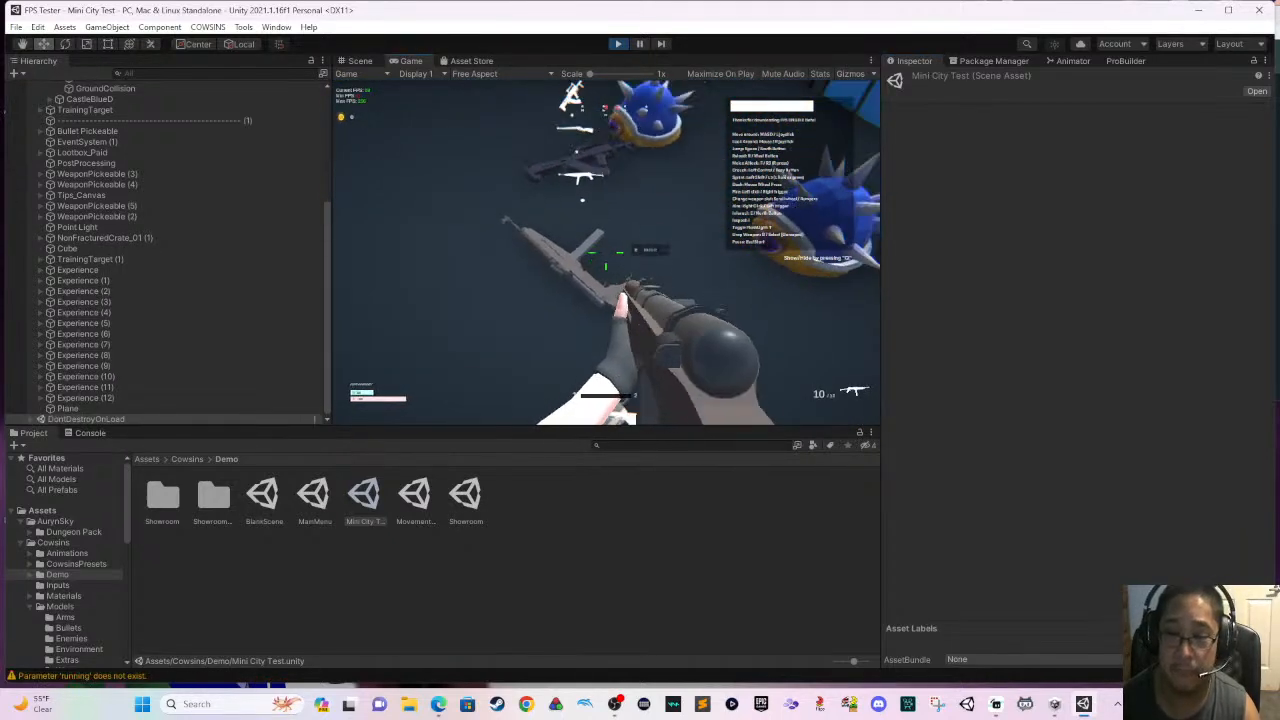
key("w")
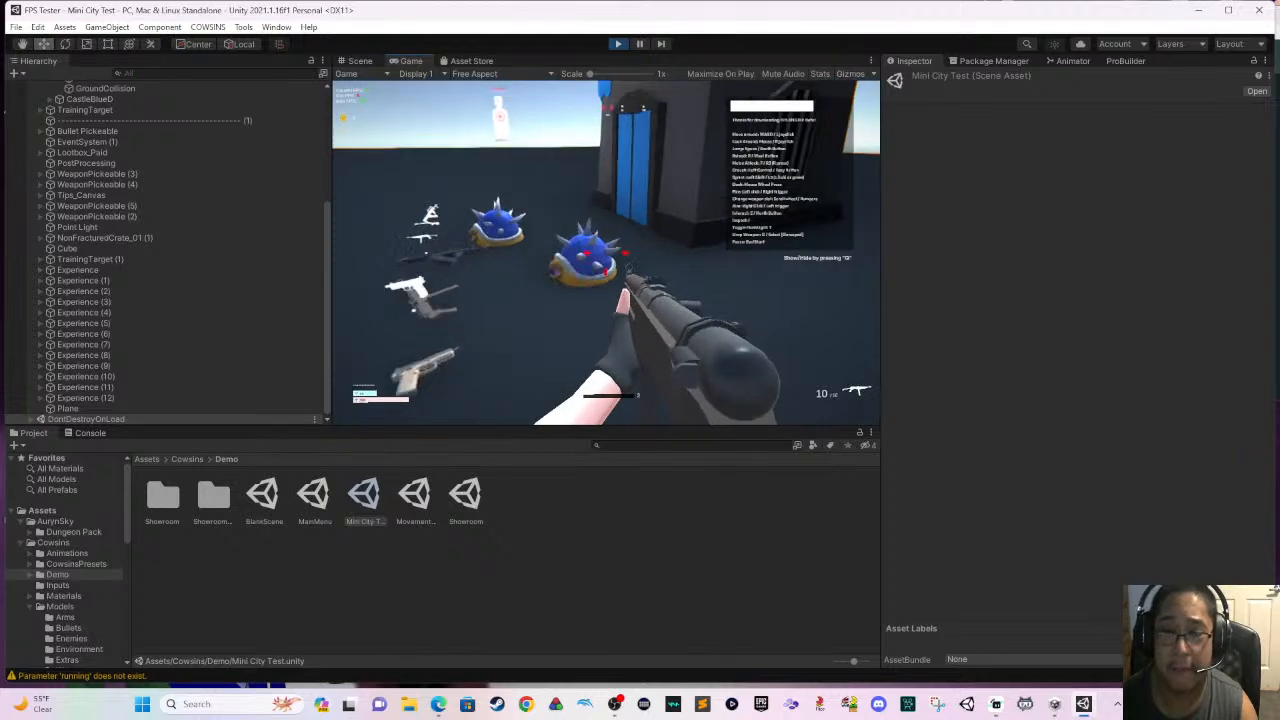
right_click(606, 253)
left_click(606, 253)
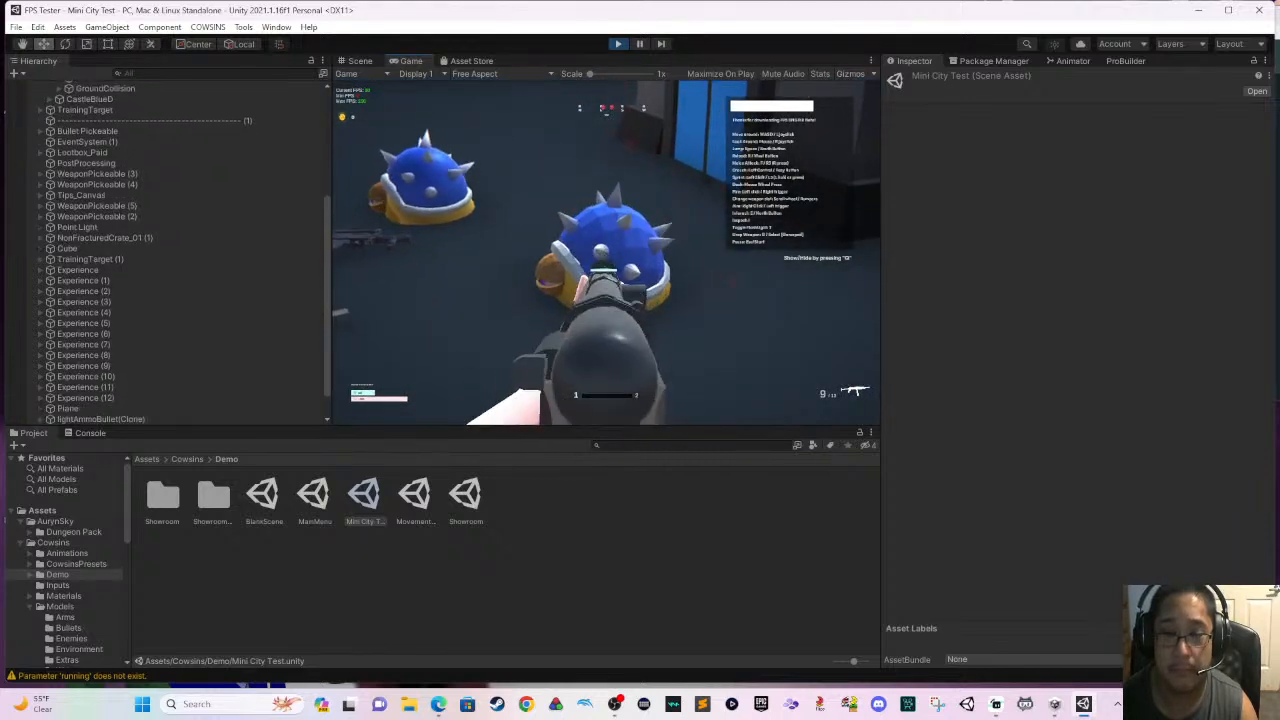
left_click(606, 253)
left_click(606, 253)
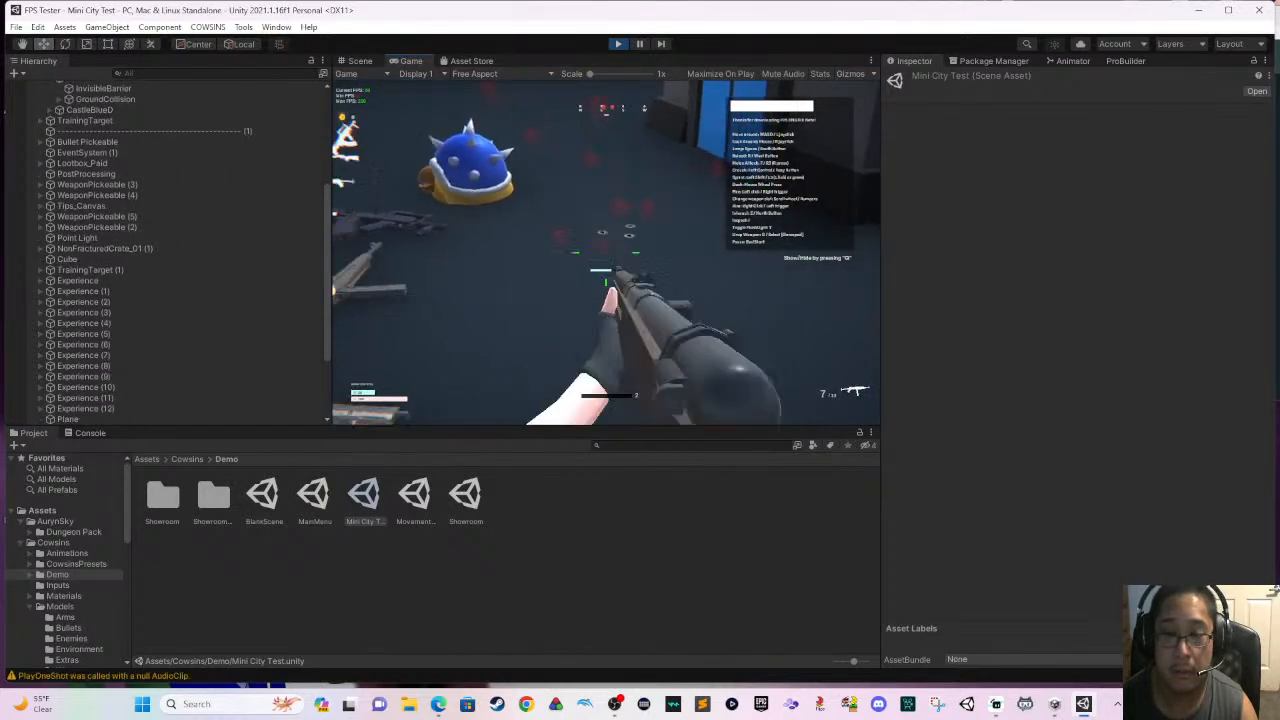
- Shoot at the distant training target, back away from the castle and stop the play test
right_click(606, 253)
left_click(606, 253)
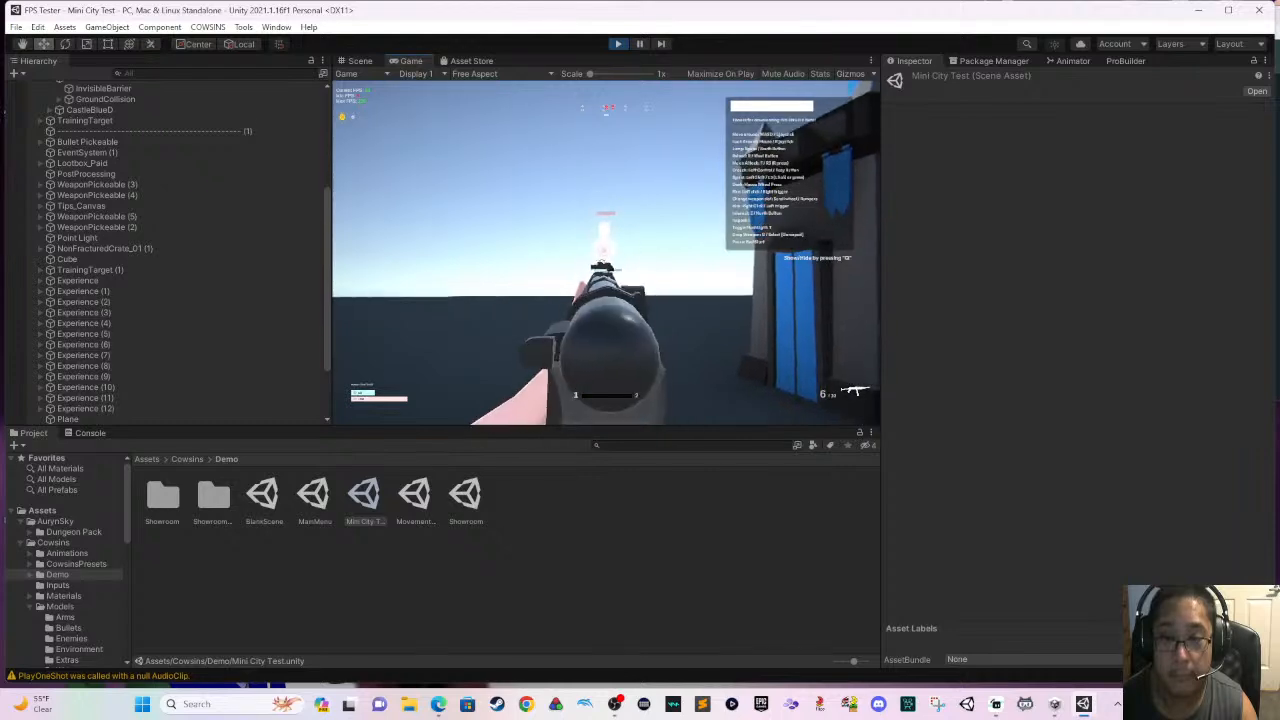
left_click(606, 253)
left_click(606, 253)
key("s")
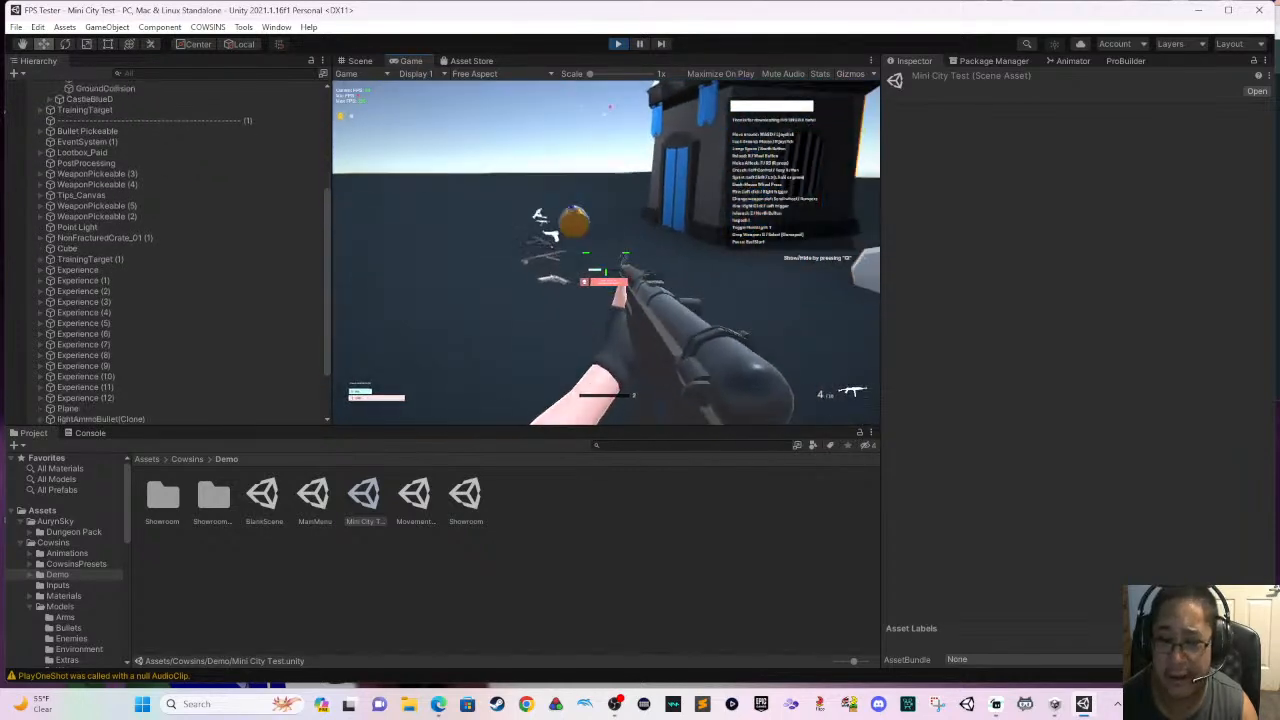
key("s")
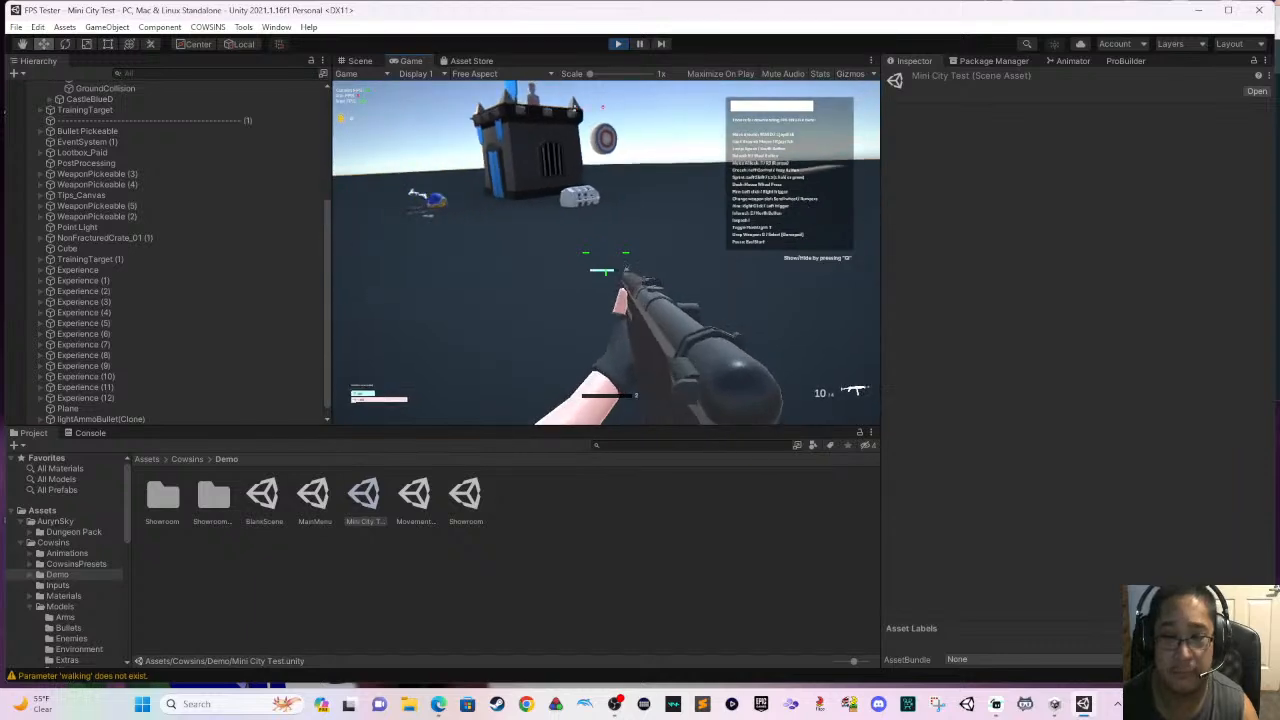
key("Escape")
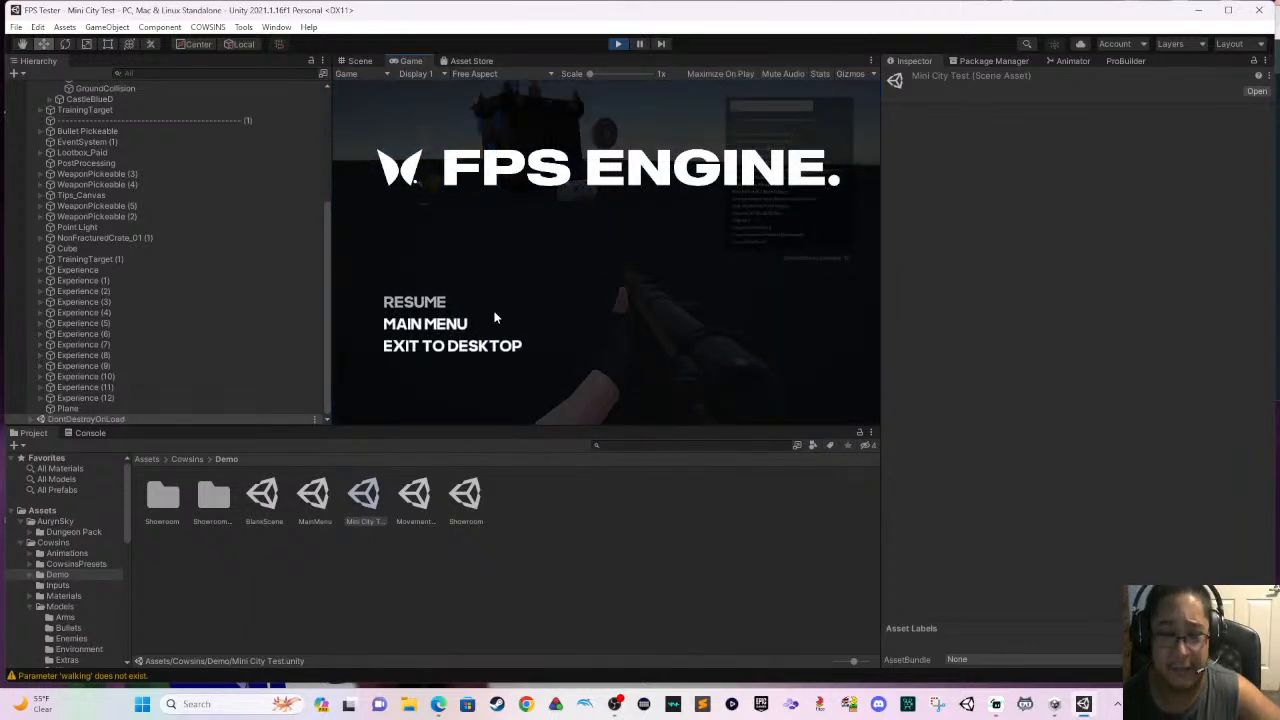
left_click(614, 47)
- Set the TurtleShellPolyart object's name in its Enemy Health script to "Turtle Shell"
right_click_drag(697, 283, 792, 313)
right_click_drag(621, 322, 722, 282)
scroll(722, 282, "up", 1)
left_click(679, 268)
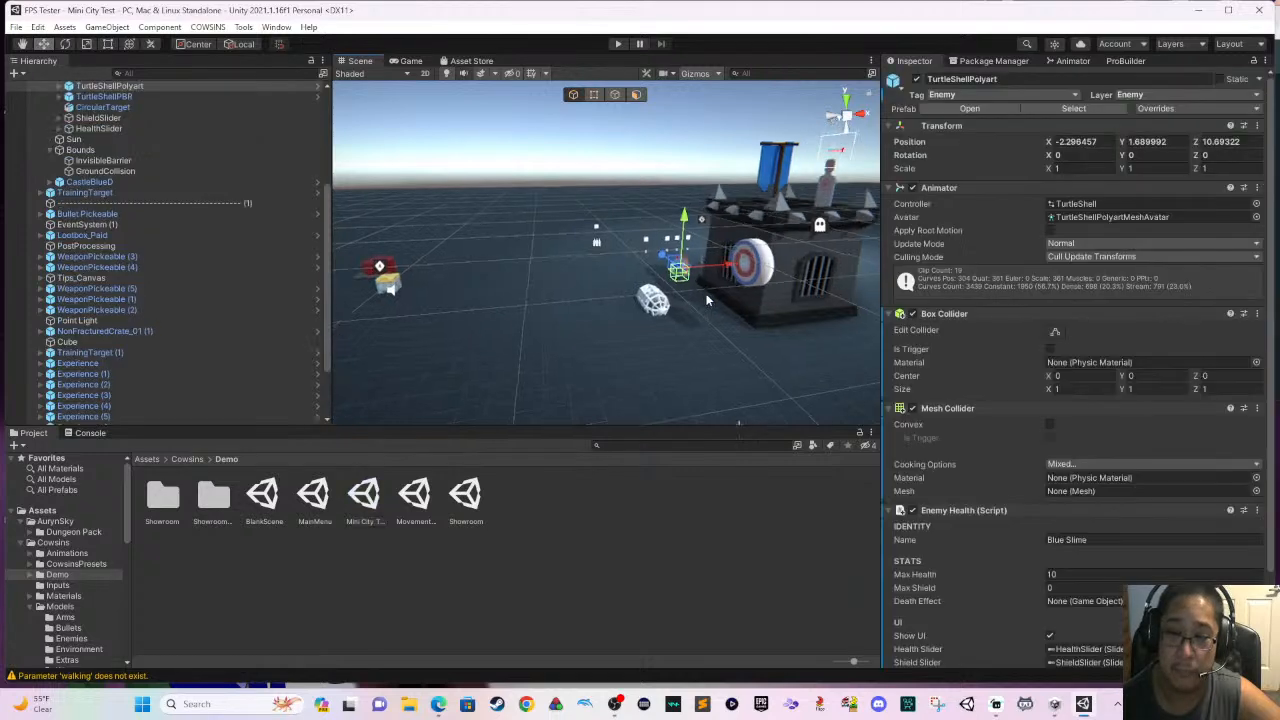
scroll(716, 308, "up", 5)
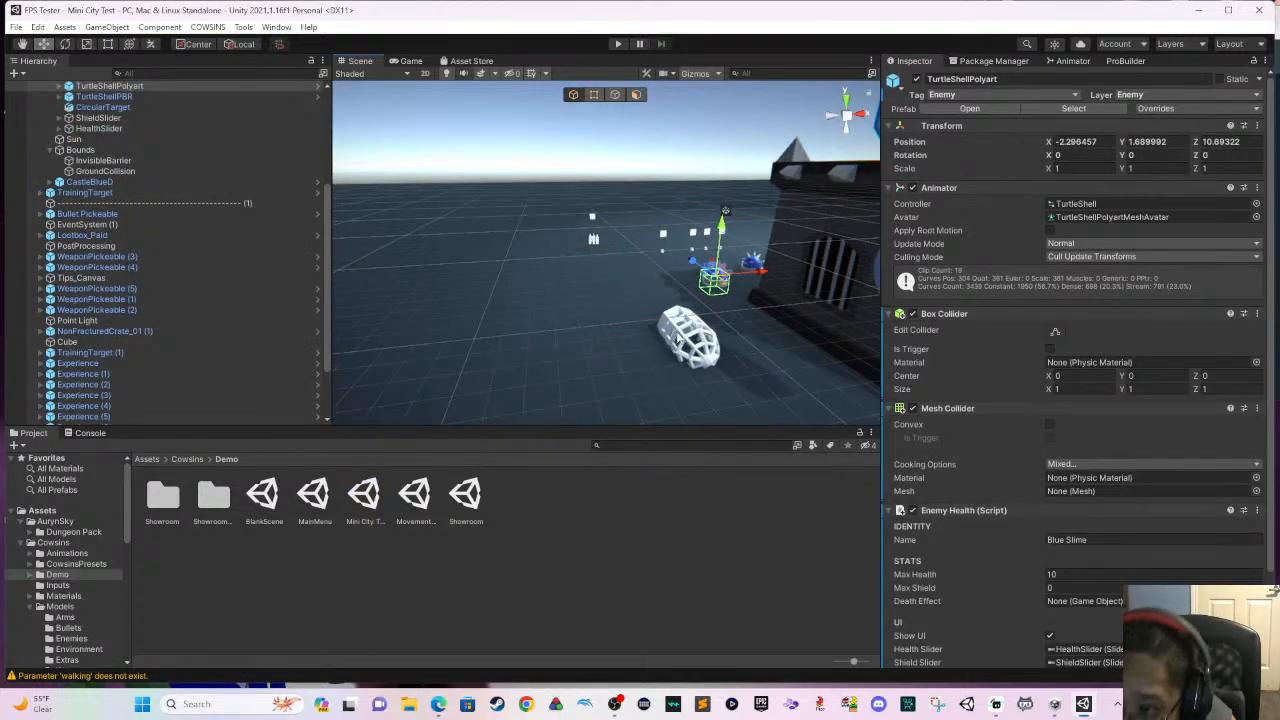
scroll(715, 308, "up", 4)
scroll(646, 293, "down", 5)
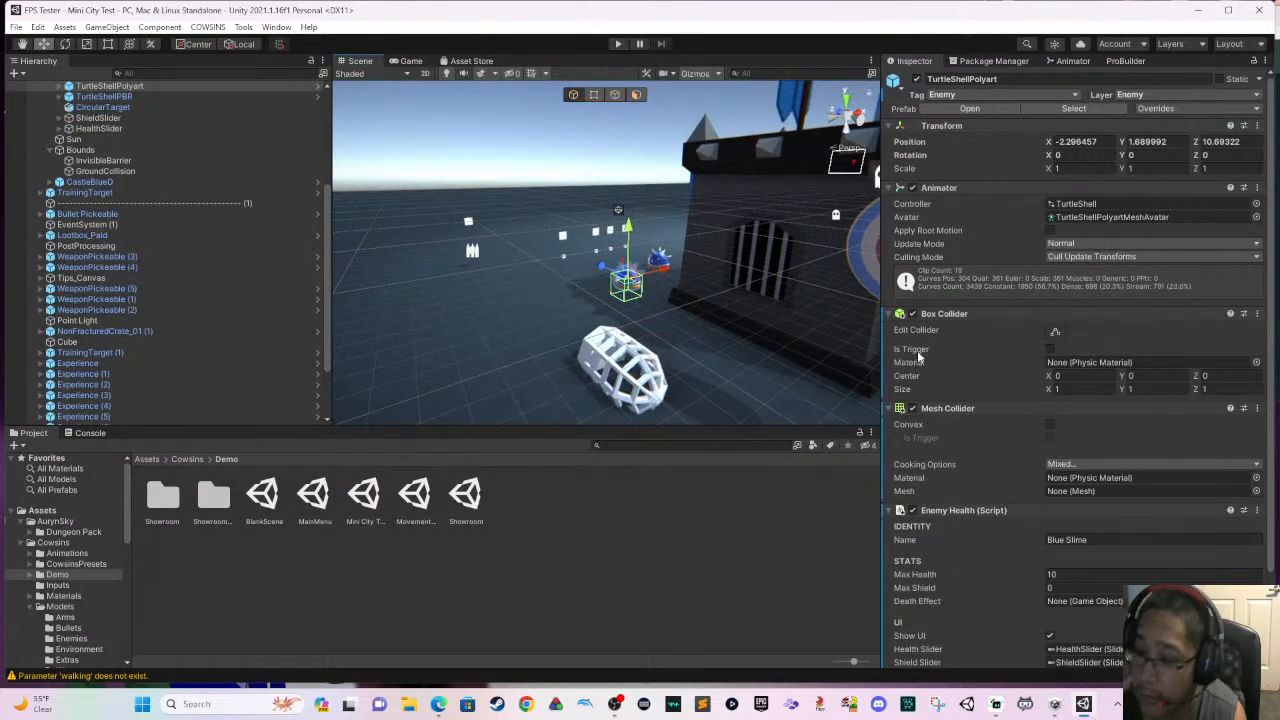
scroll(935, 370, "down", 2)
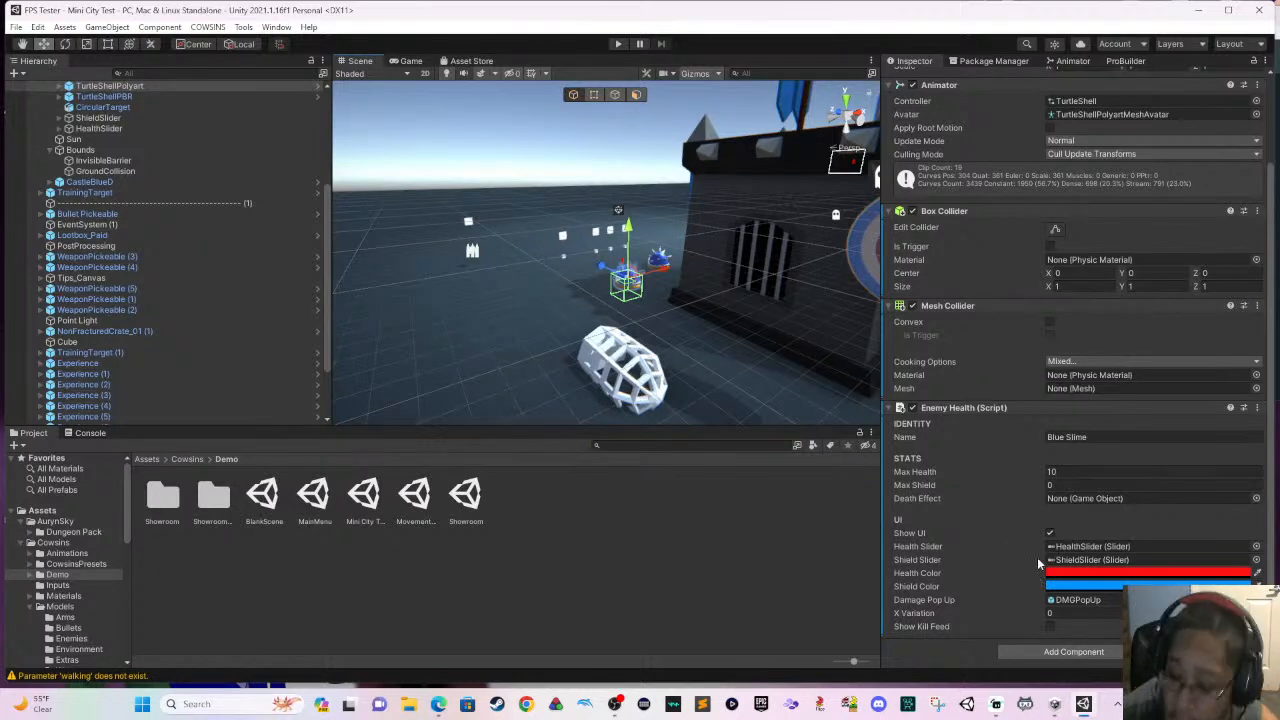
mouse_move(1011, 535)
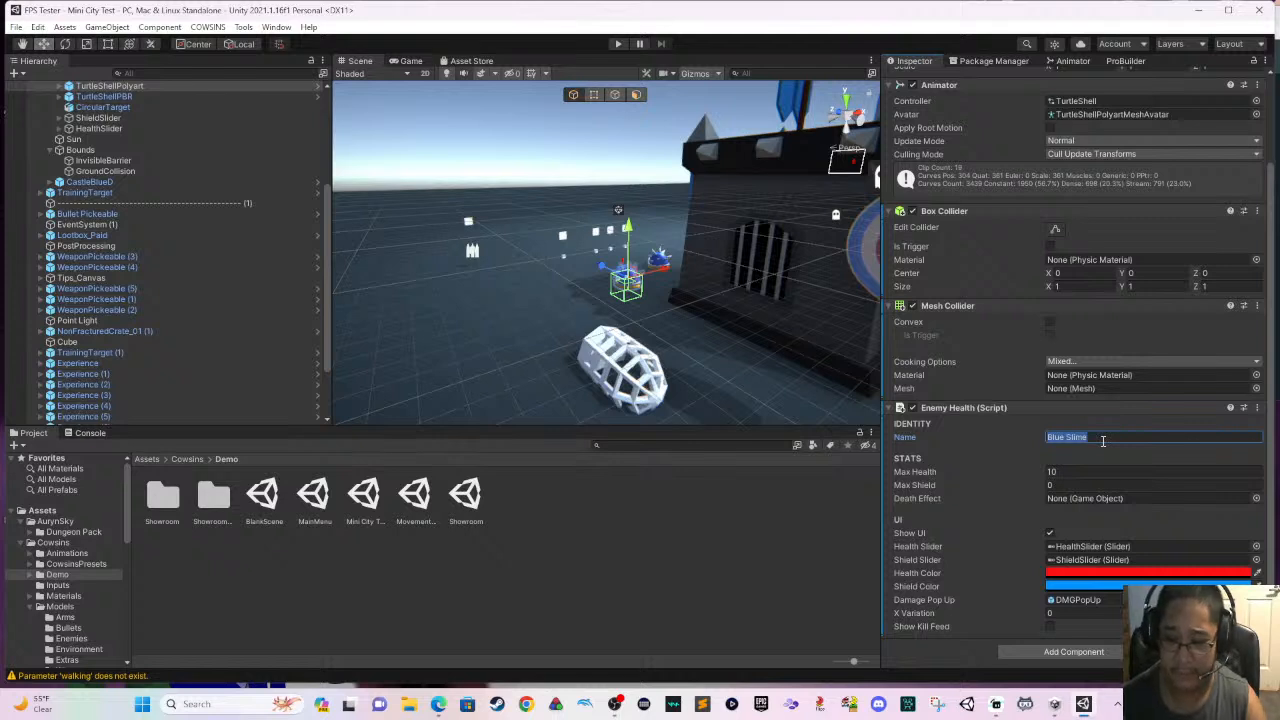
type("Turt")
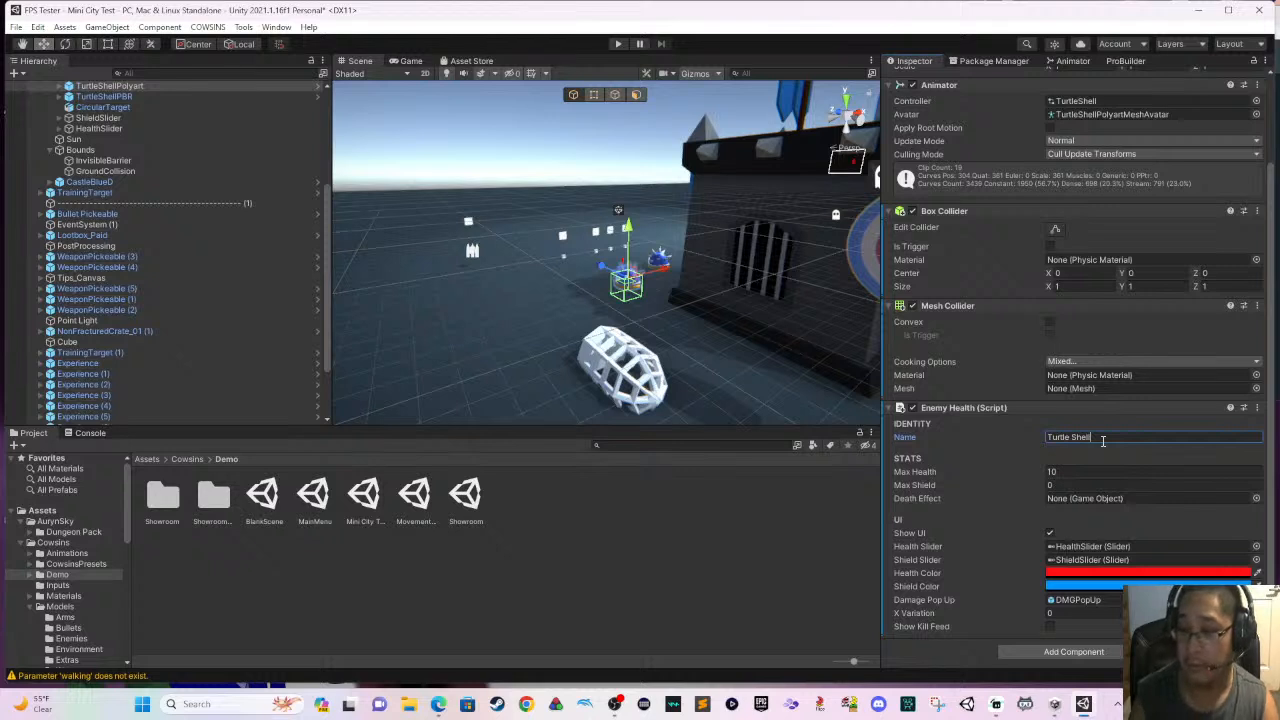
- Set the Turtle Shell enemy's Max Health to 25 and enable Show Kill Feed
key("Tab")
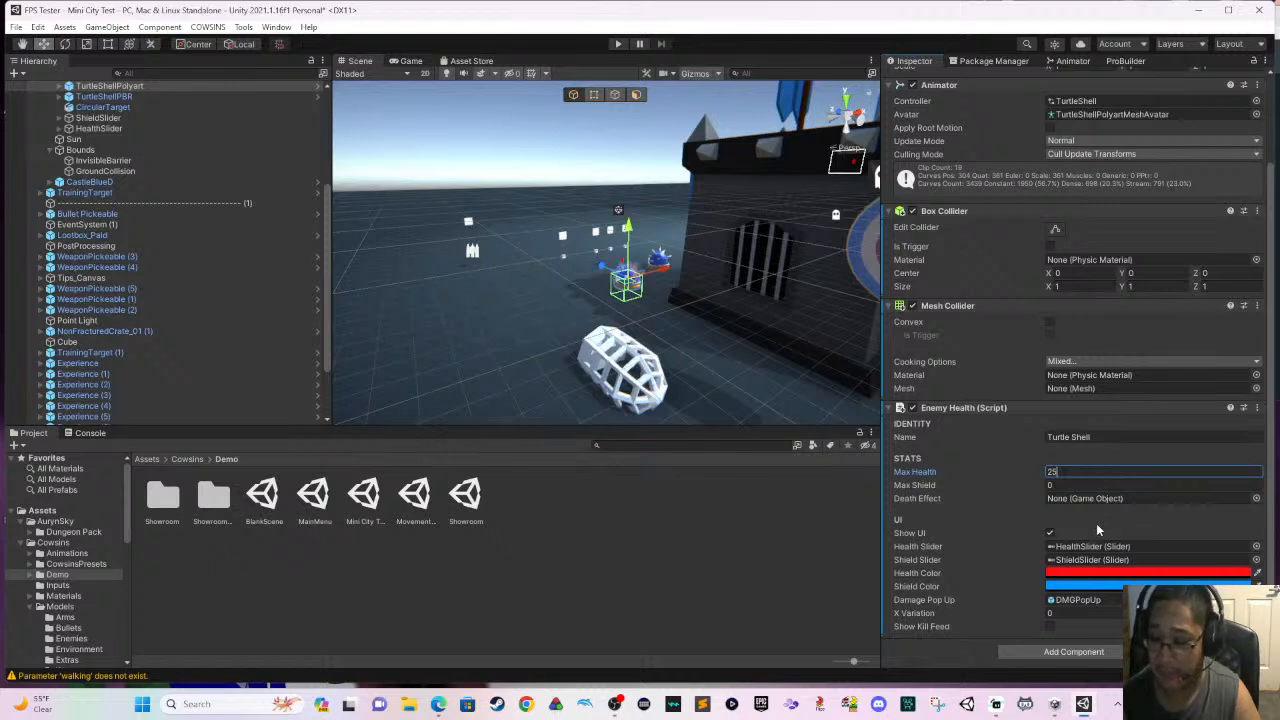
left_click(1048, 629)
left_click(1048, 627)
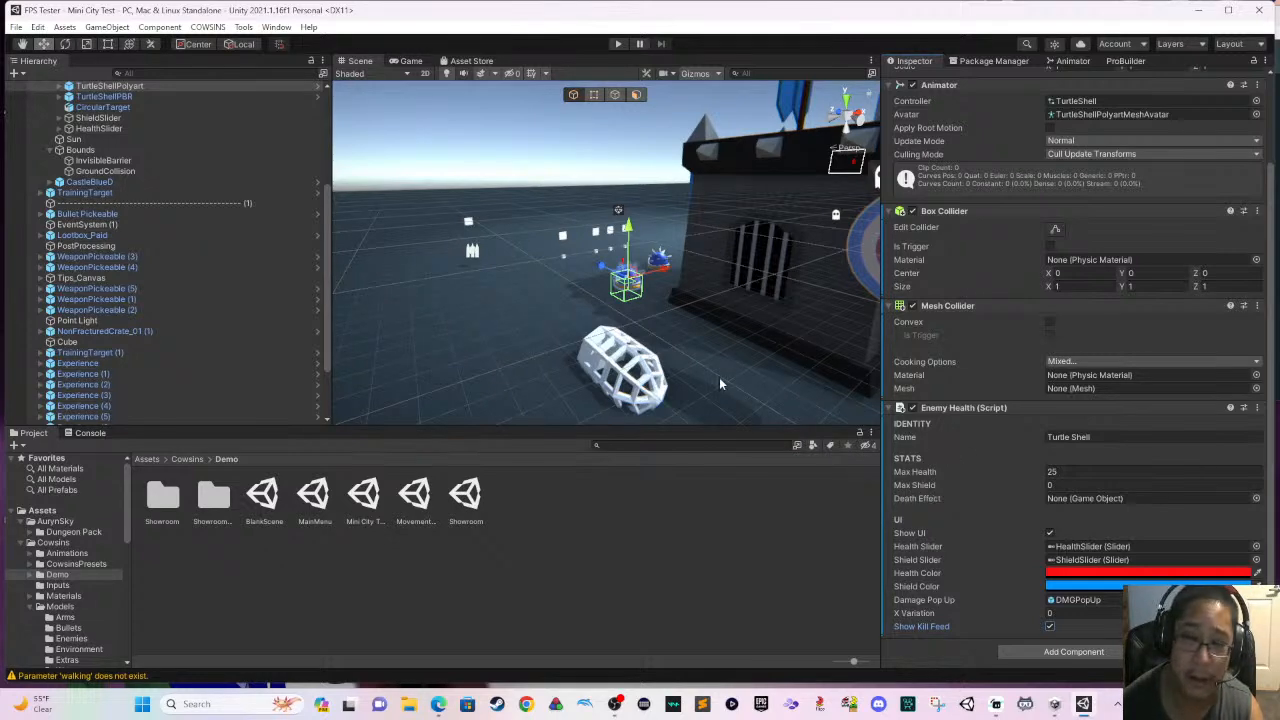
- Check the weapon pickups near the turtle shells for the one holding the Rifle and move it along X to -1.29
scroll(674, 326, "up", 10)
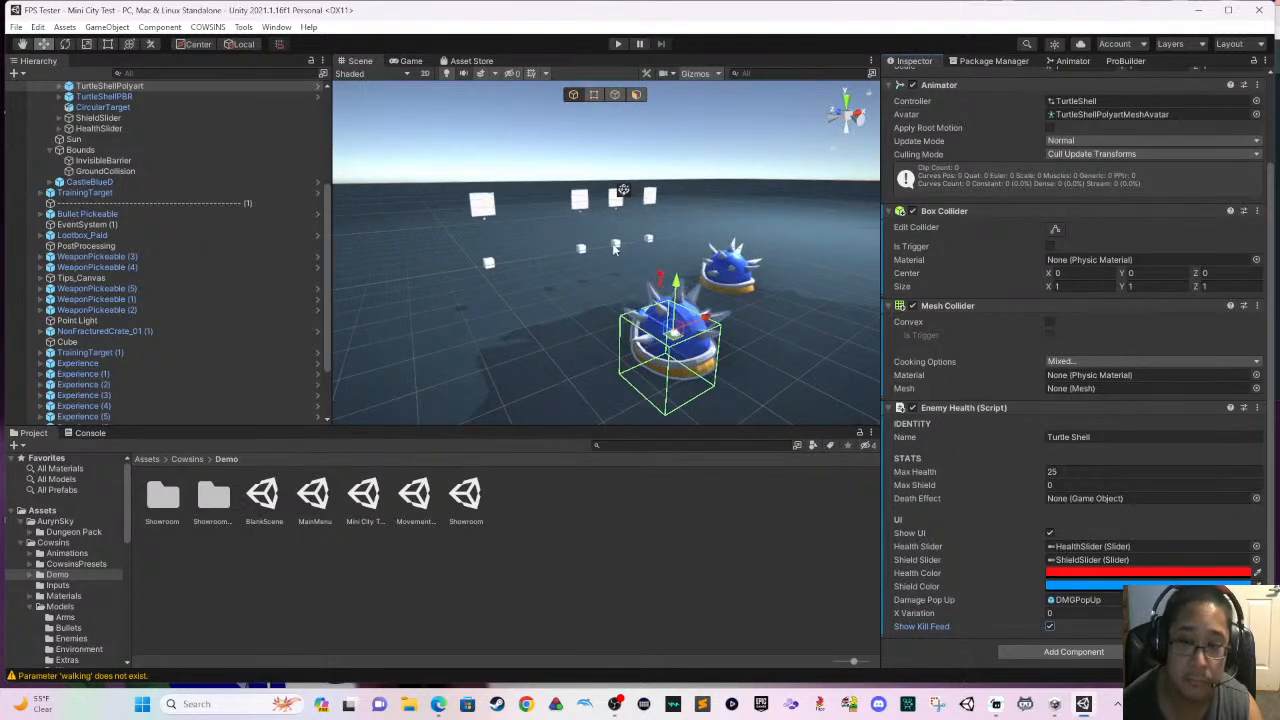
left_click(615, 245)
left_click(615, 245)
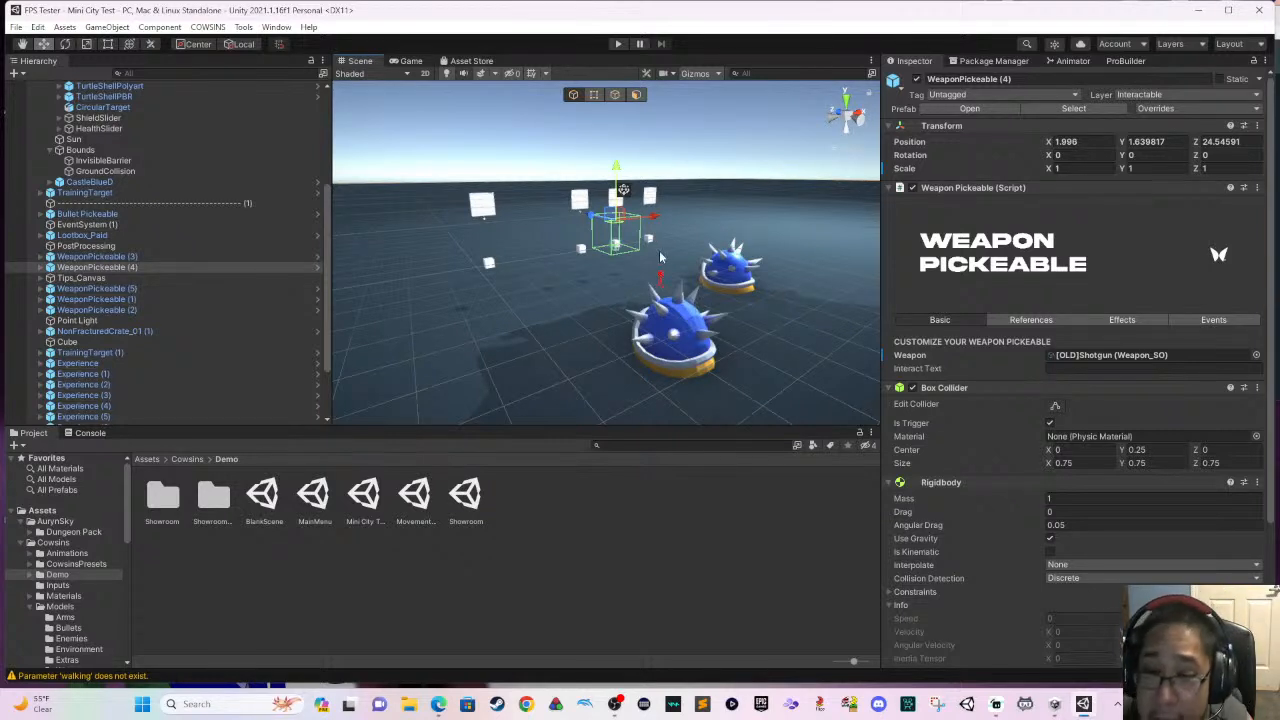
left_click(651, 244)
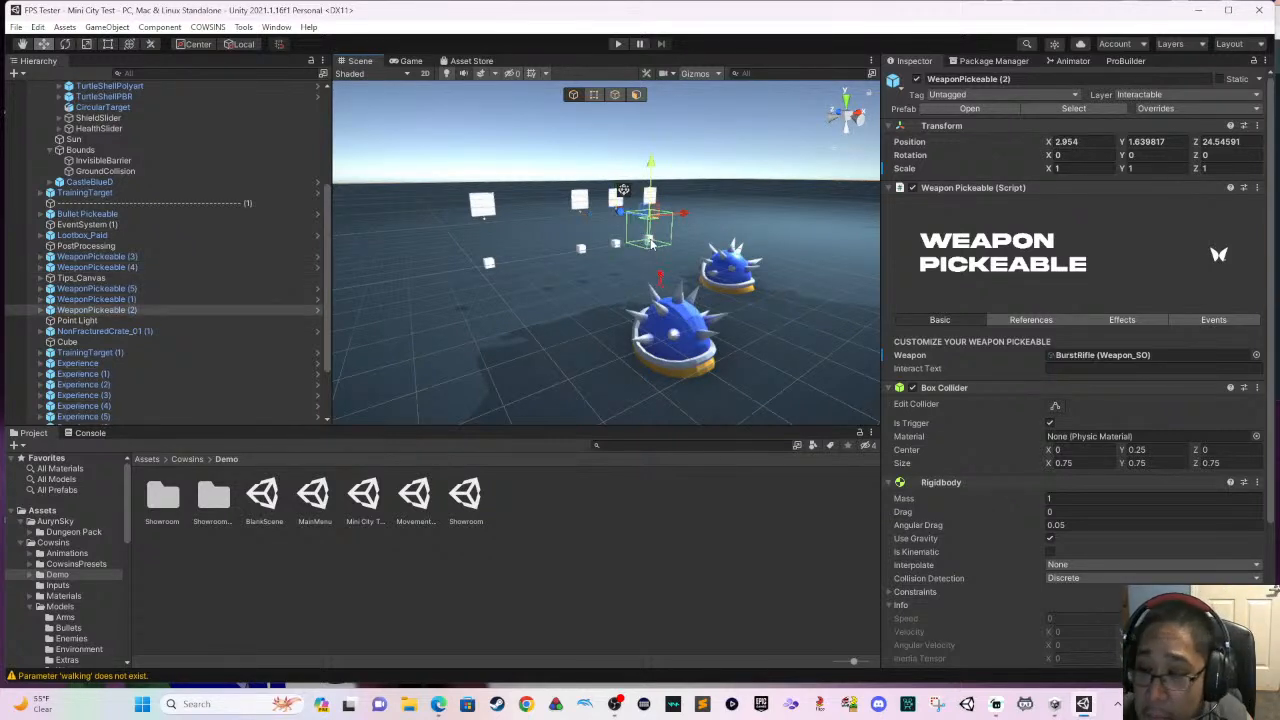
left_click(580, 250)
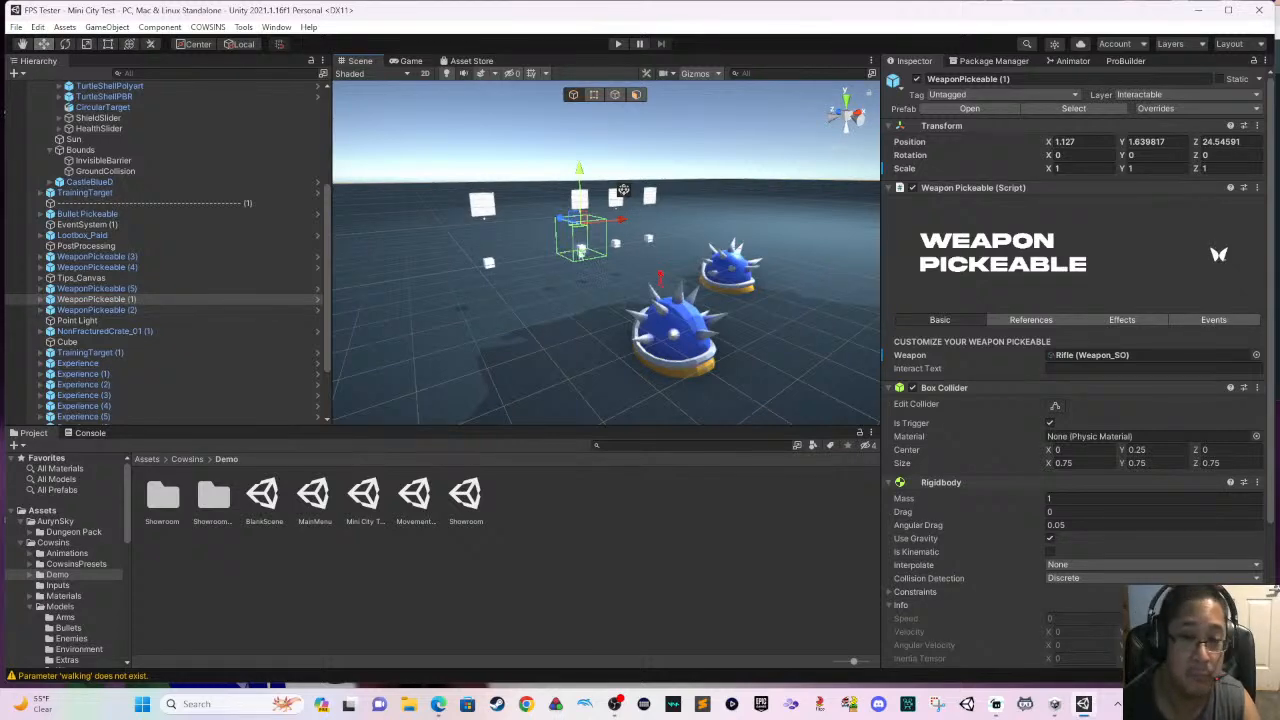
left_click_drag(612, 229, 485, 238)
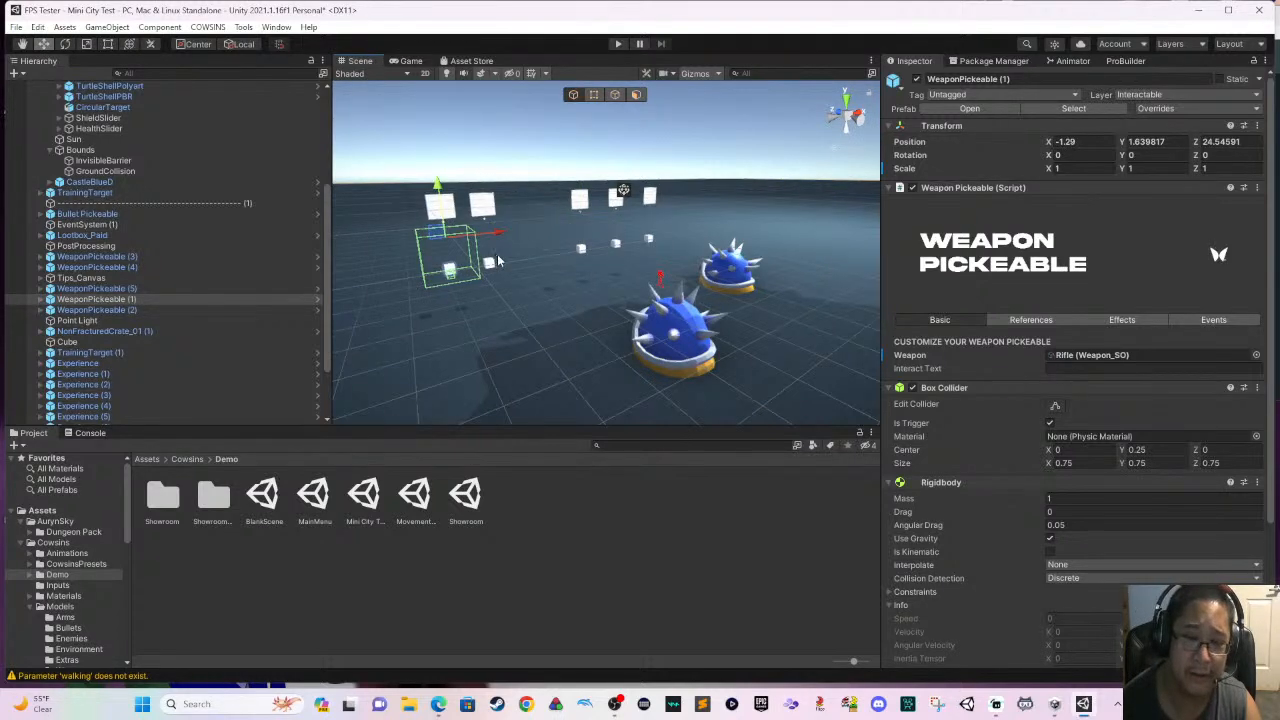
- Move the Rifle pickup along Z to 9, onto the open ground past the castle and training target
scroll(485, 270, "down", 5)
right_click_drag(485, 280, 611, 302)
scroll(611, 302, "down", 3)
middle_click_drag(606, 302, 631, 296)
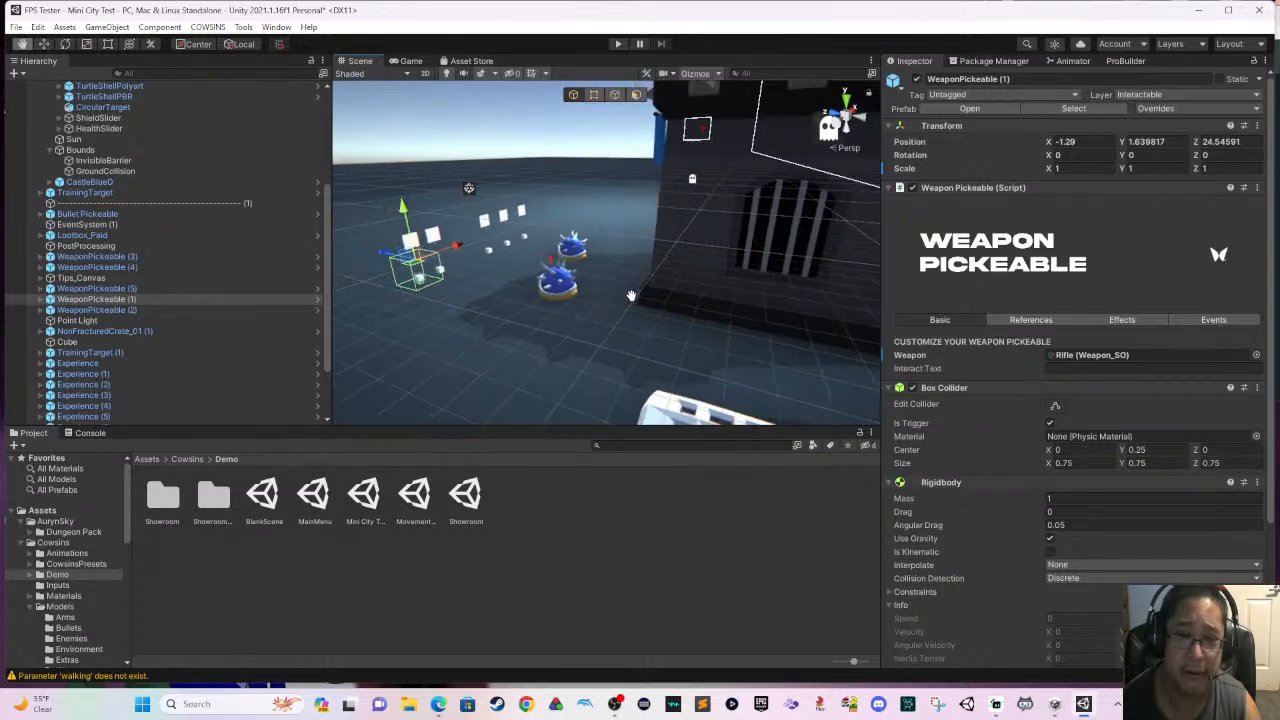
left_click_drag(397, 255, 690, 332)
middle_click_drag(690, 332, 517, 298)
left_click_drag(515, 279, 749, 279)
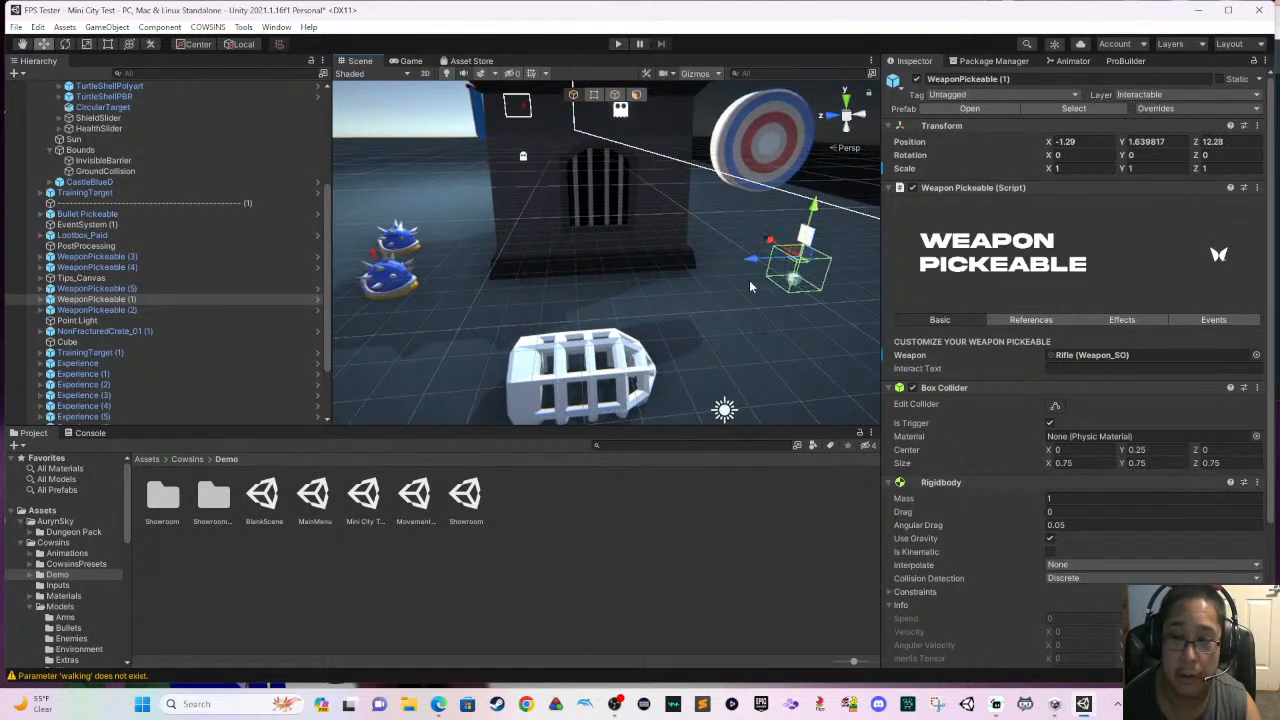
middle_click_drag(637, 308, 418, 292)
left_click_drag(561, 258, 708, 276)
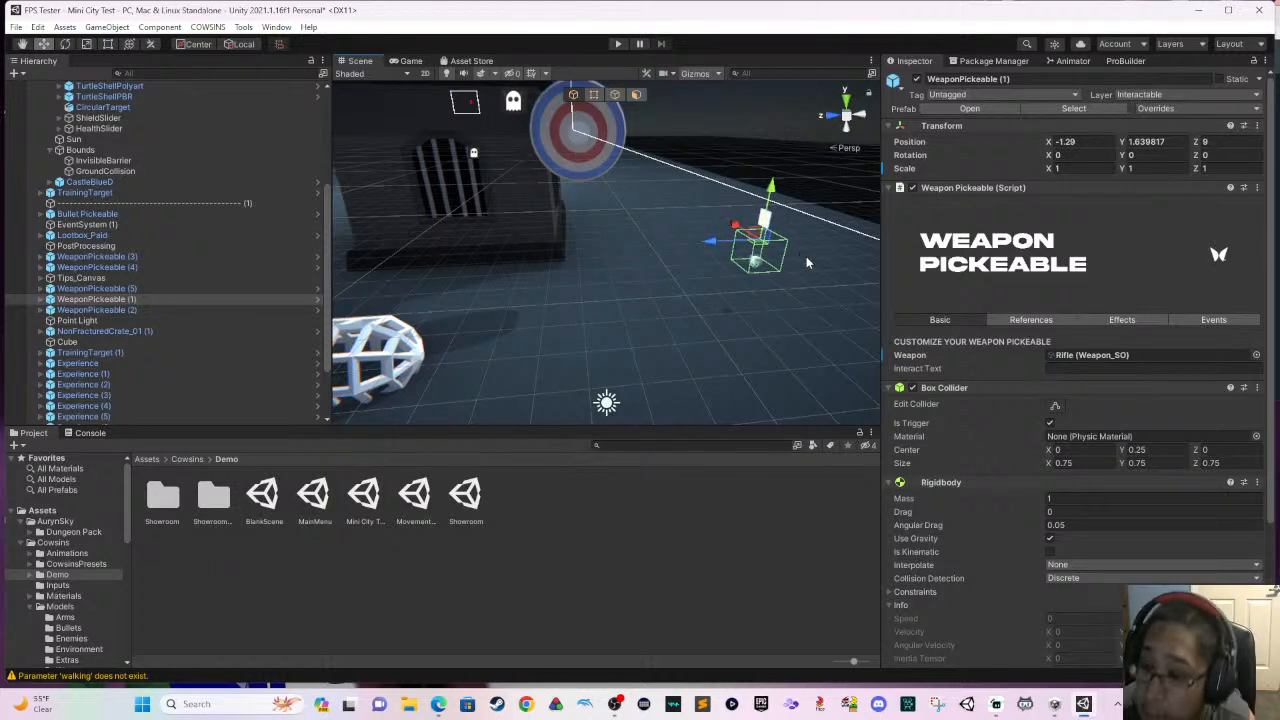
- Open the Rifle weapon asset assigned to the moved pickup to view its basic settings
right_click_drag(806, 262, 870, 314)
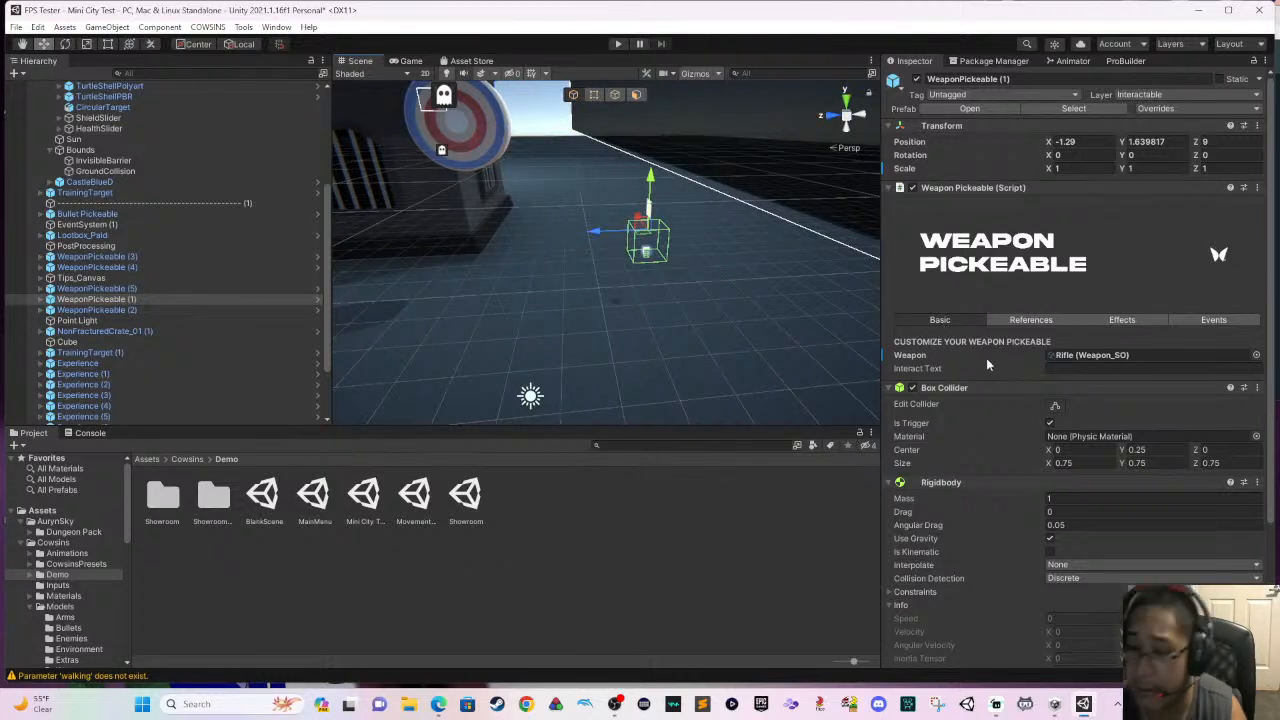
left_click(1072, 362)
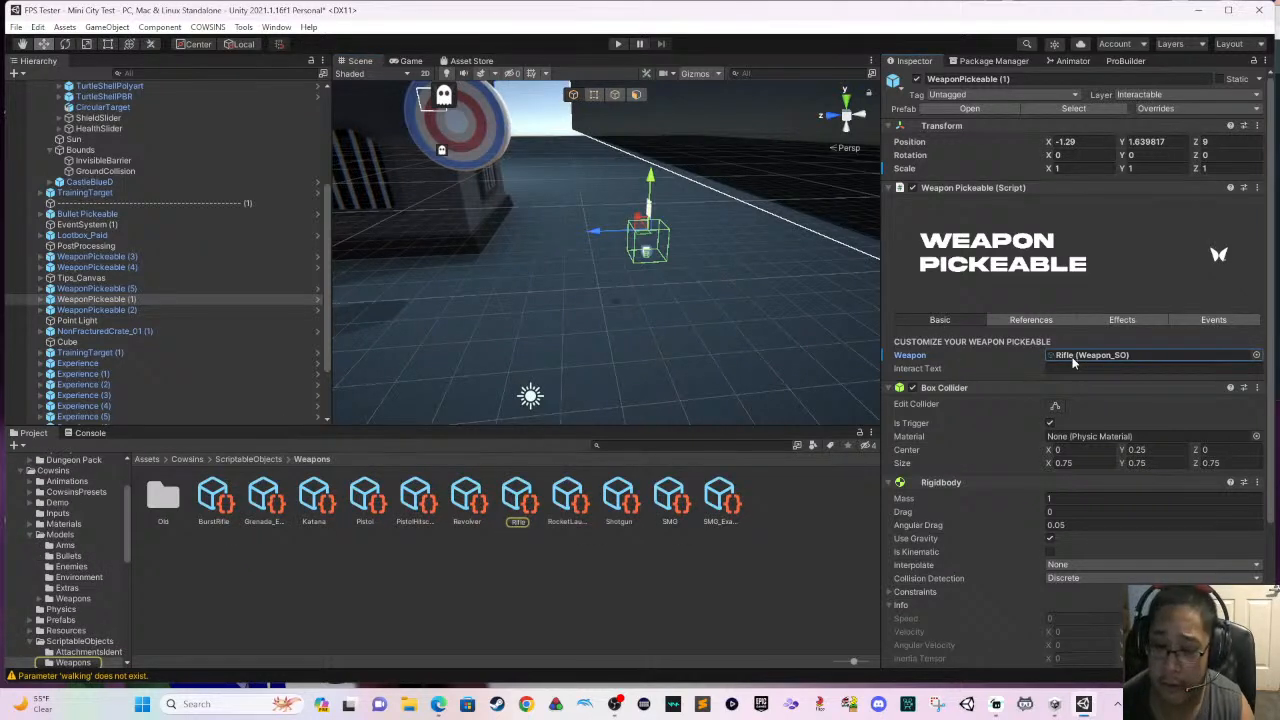
double_click(1073, 358)
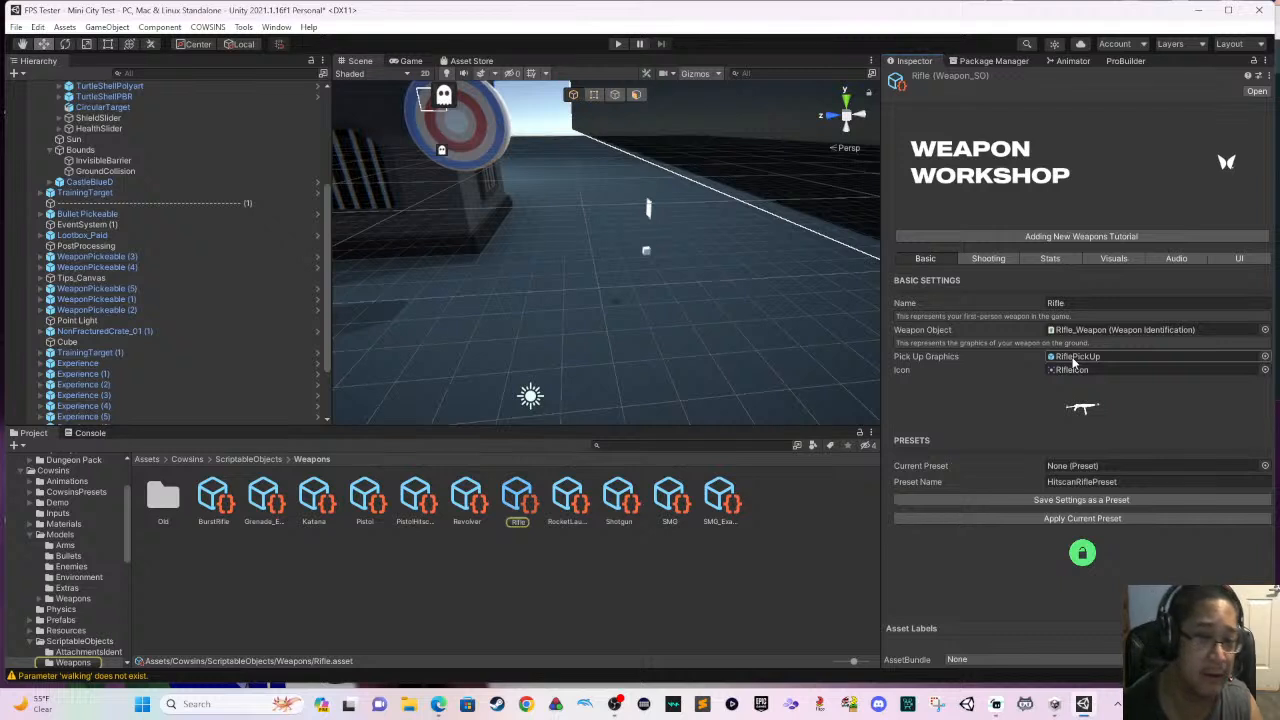
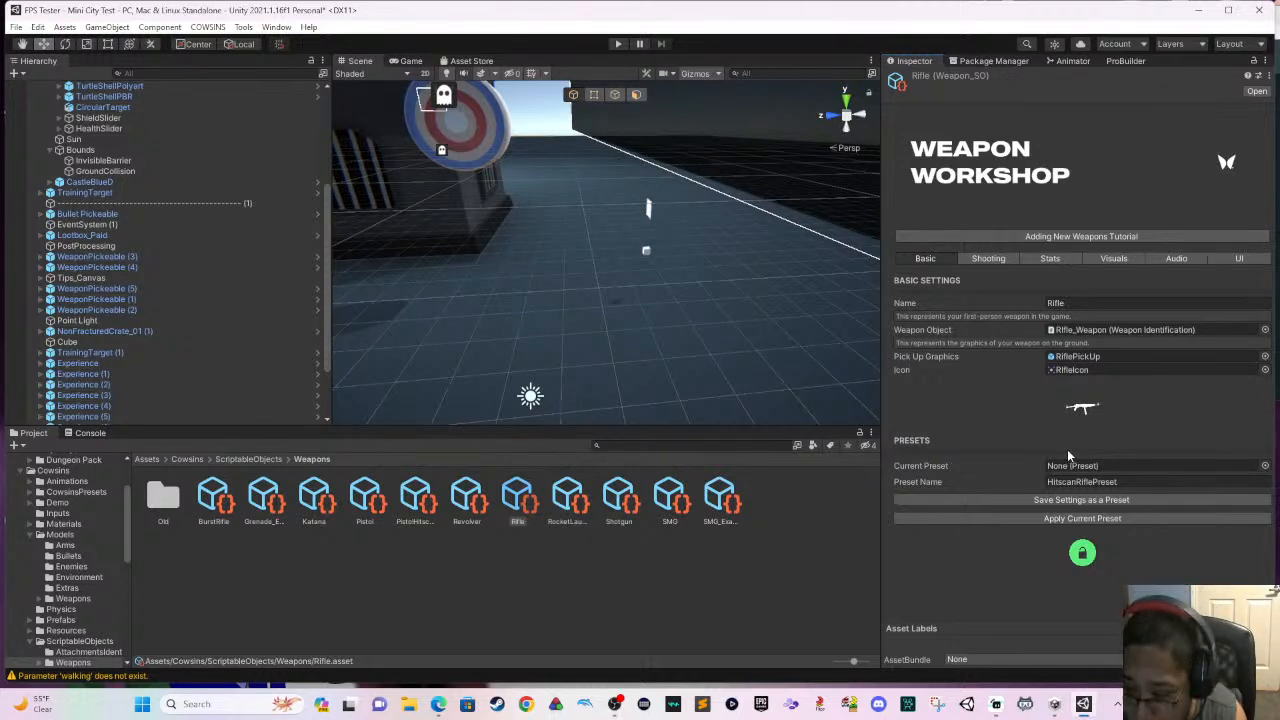
- Review the Rifle's shooting settings, checking the Shoot Style and Shoot Method options, Fire Rate and Bullet Range
left_click(1051, 484)
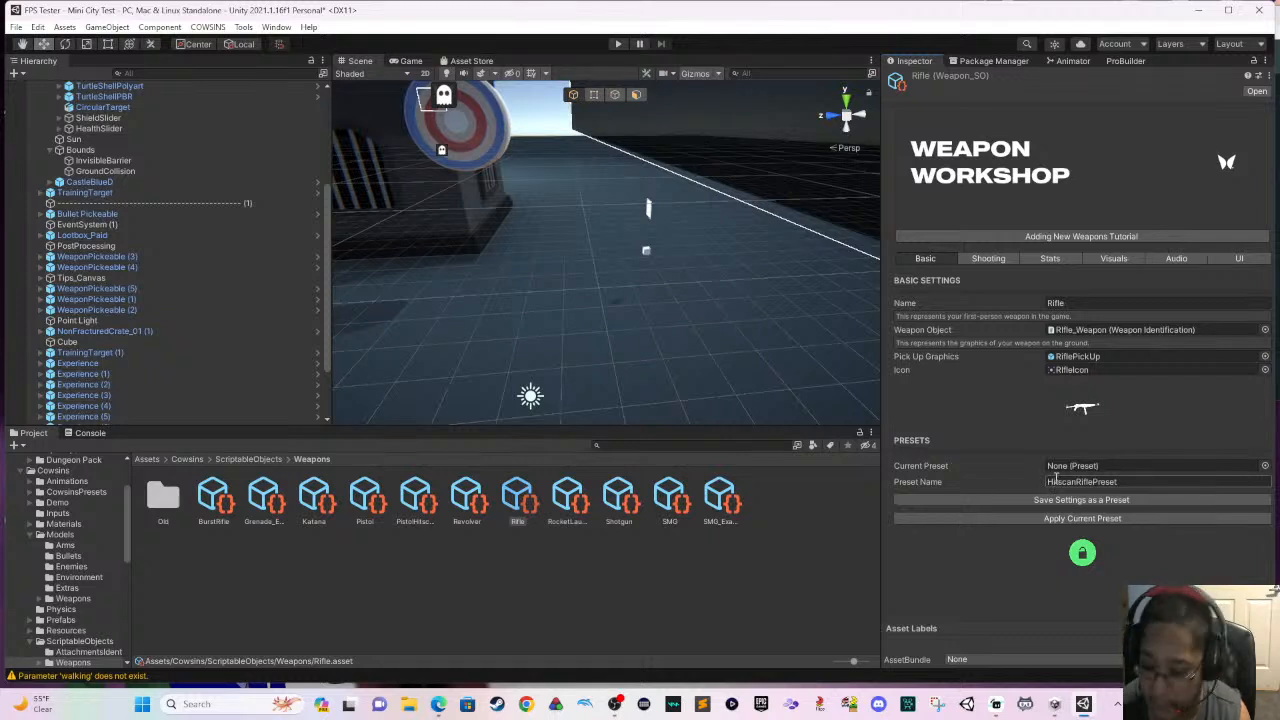
left_click(990, 258)
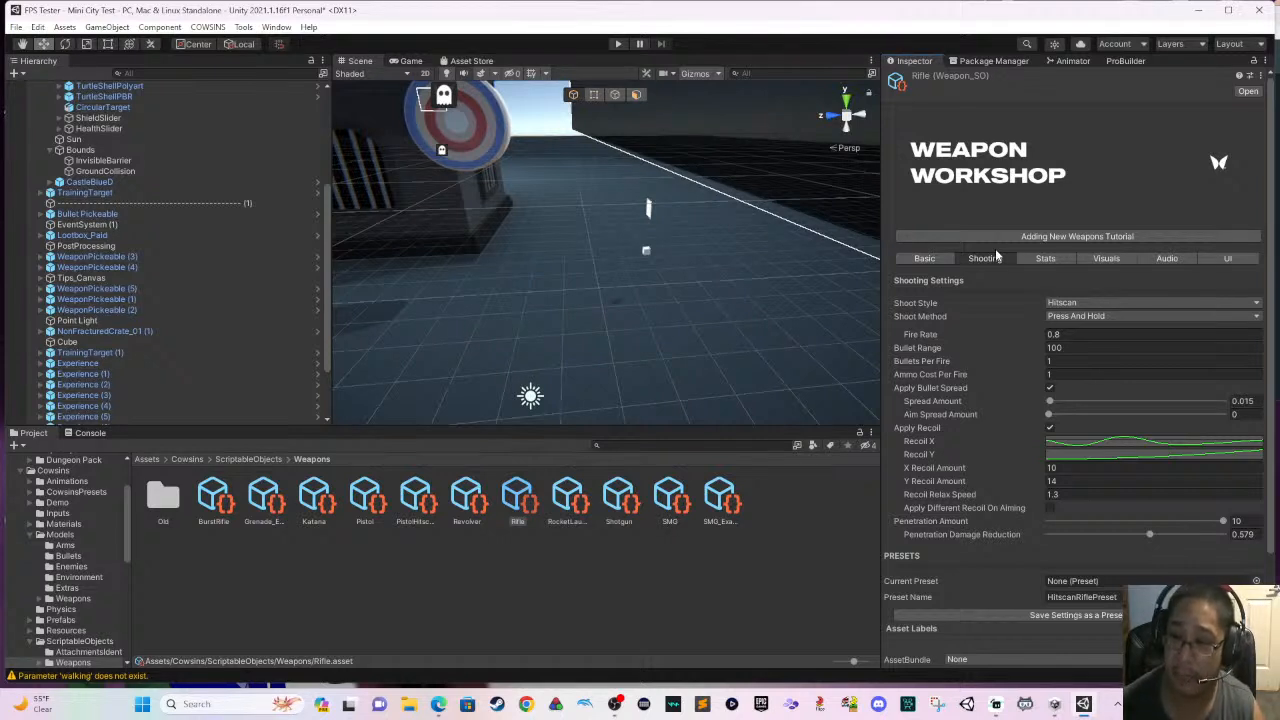
left_click(1077, 303)
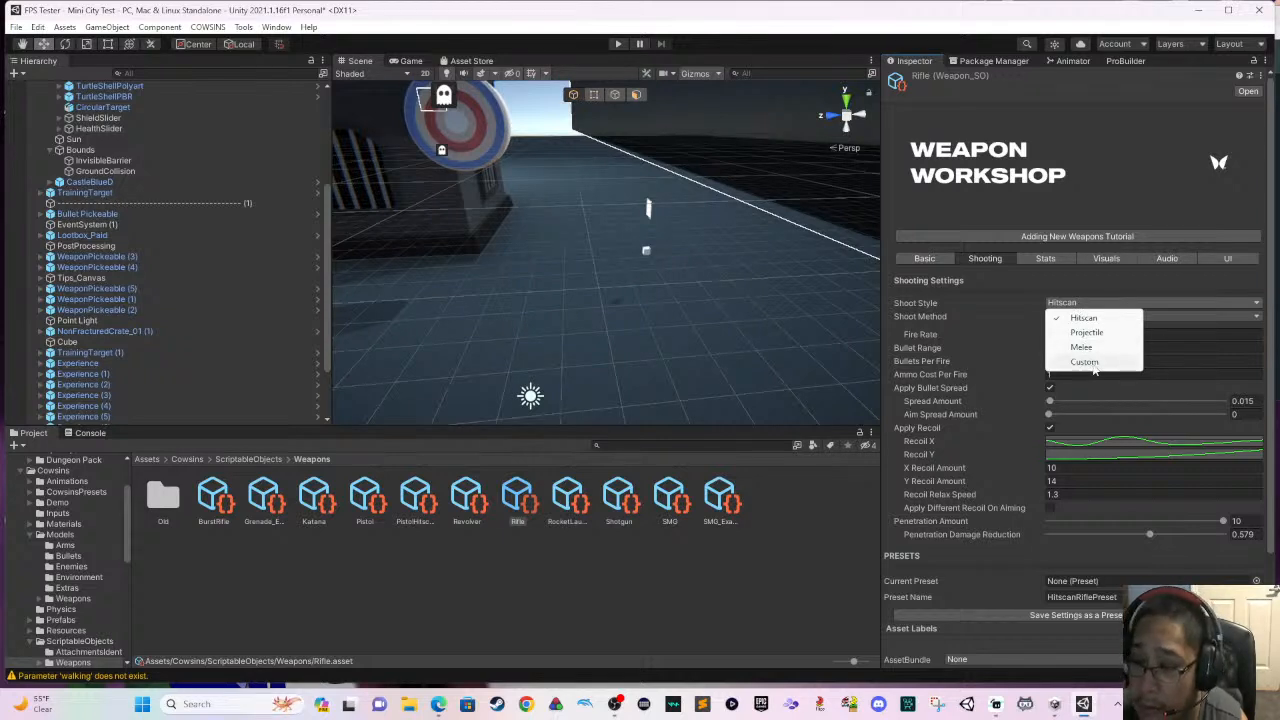
left_click(1110, 318)
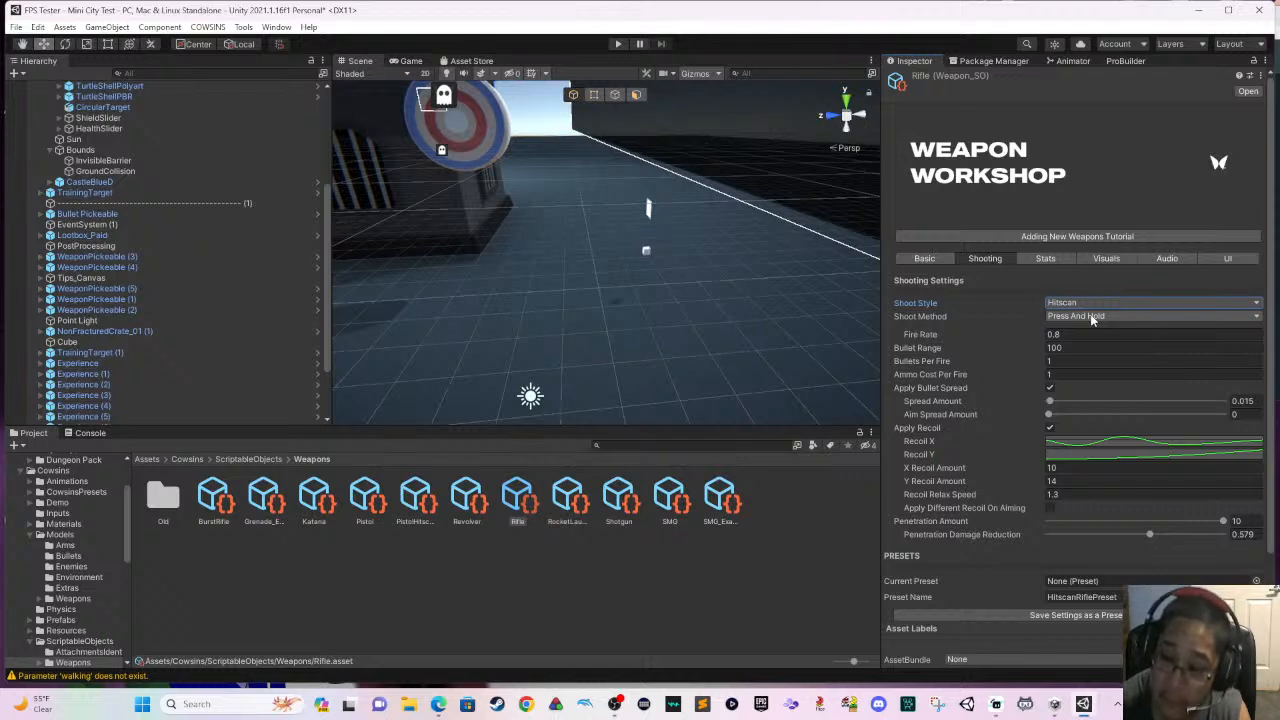
left_click(1097, 317)
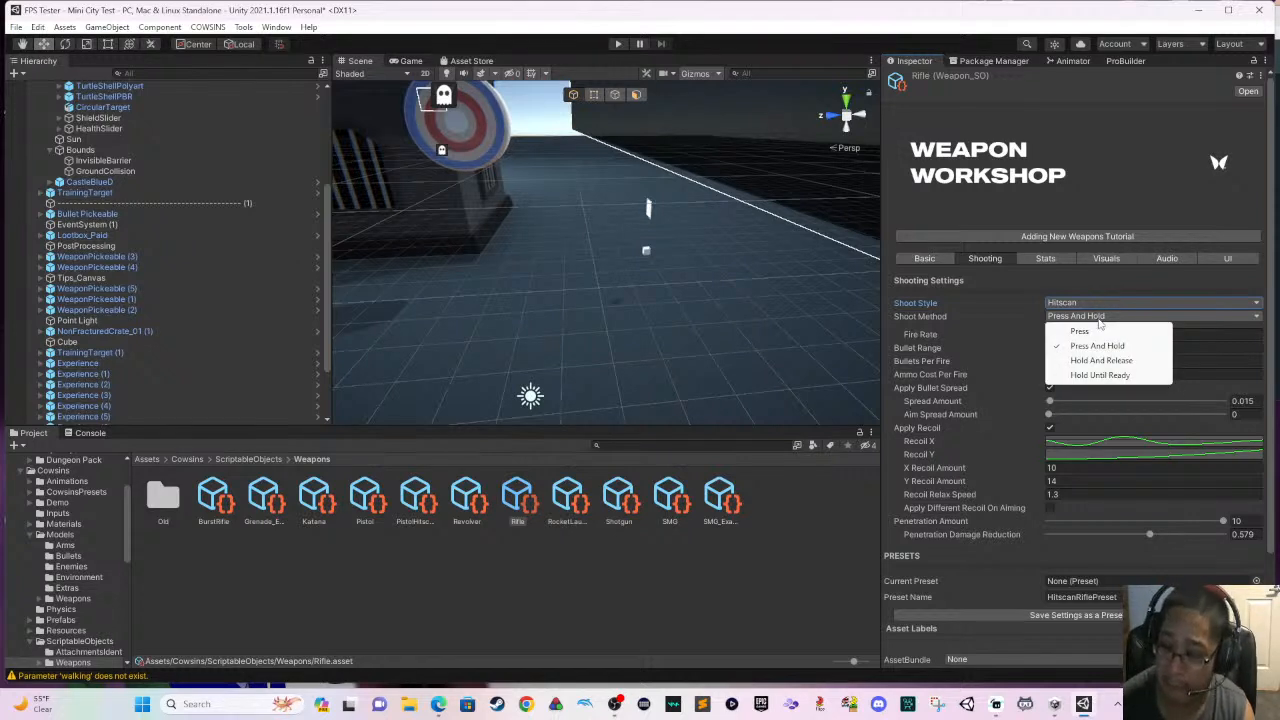
left_click(1104, 347)
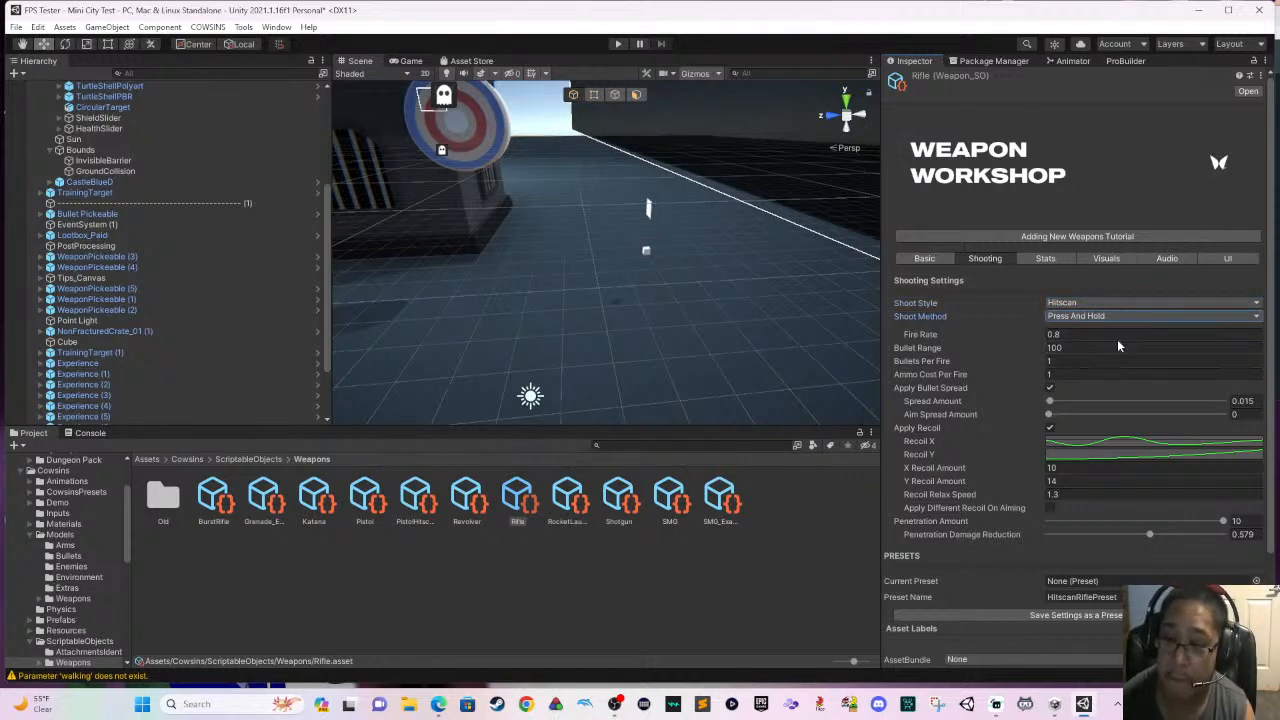
left_click(1118, 335)
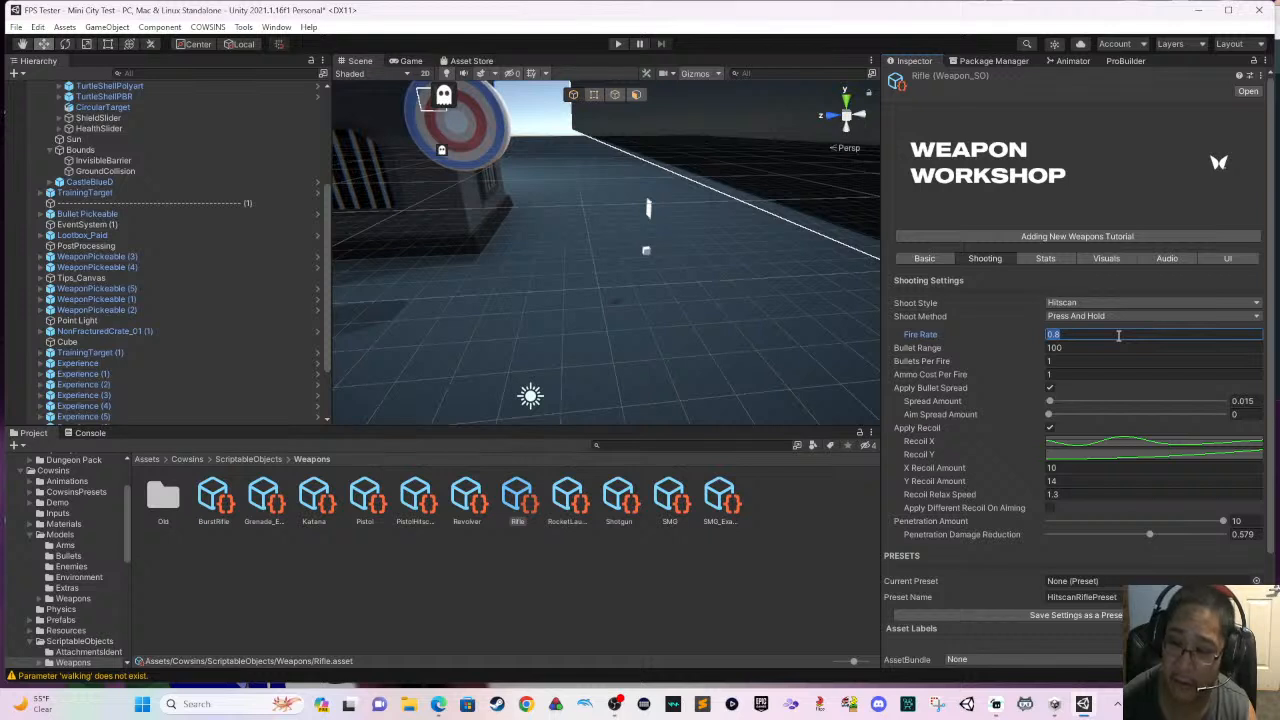
left_click(1116, 346)
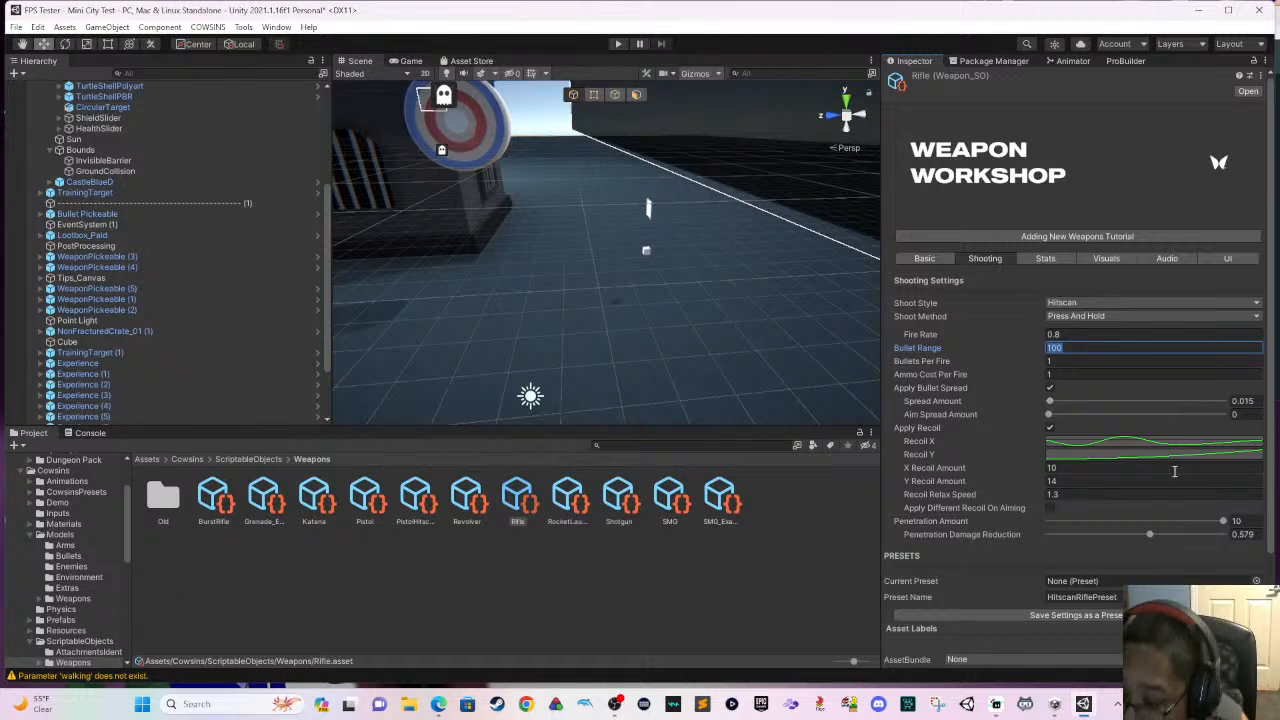
- Shift the first key of the Rifle's Recoil X curve slightly along the time axis and close the curve editor
left_click(1085, 446)
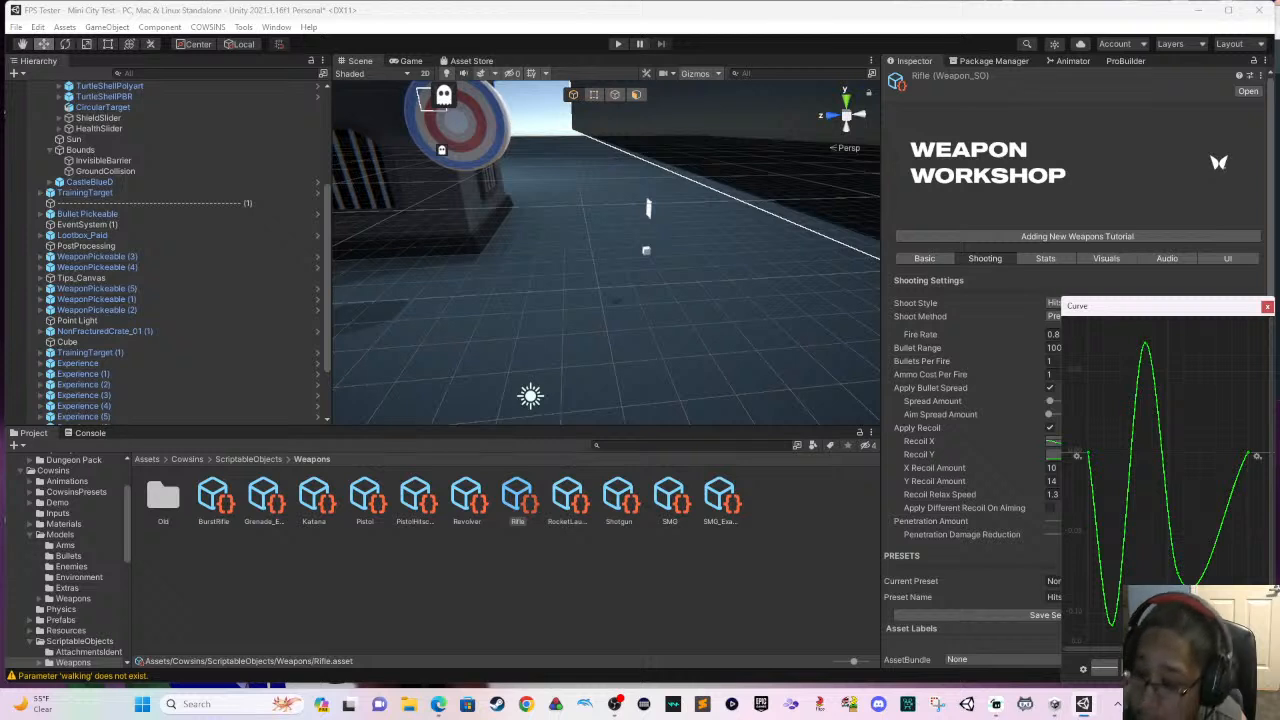
mouse_move(1090, 457)
left_mouse_down()
mouse_move(1100, 476)
mouse_move(1093, 458)
left_mouse_up()
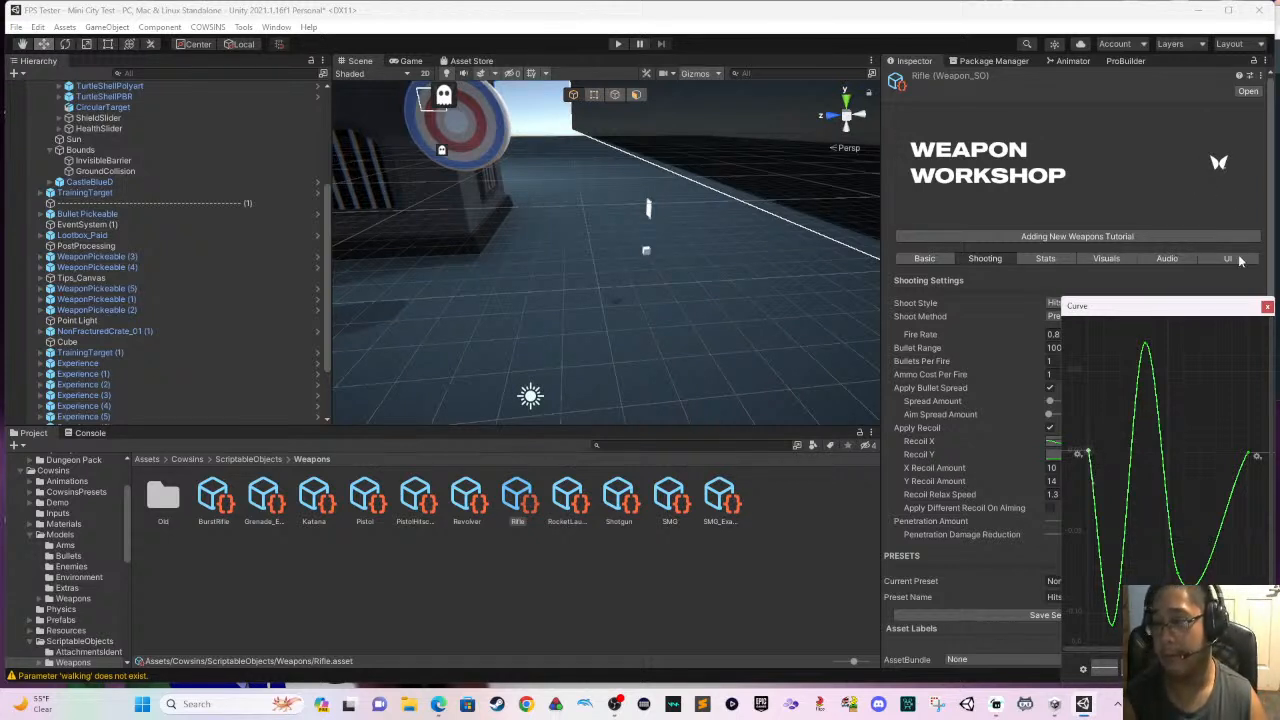
left_click_drag(1236, 305, 343, 167)
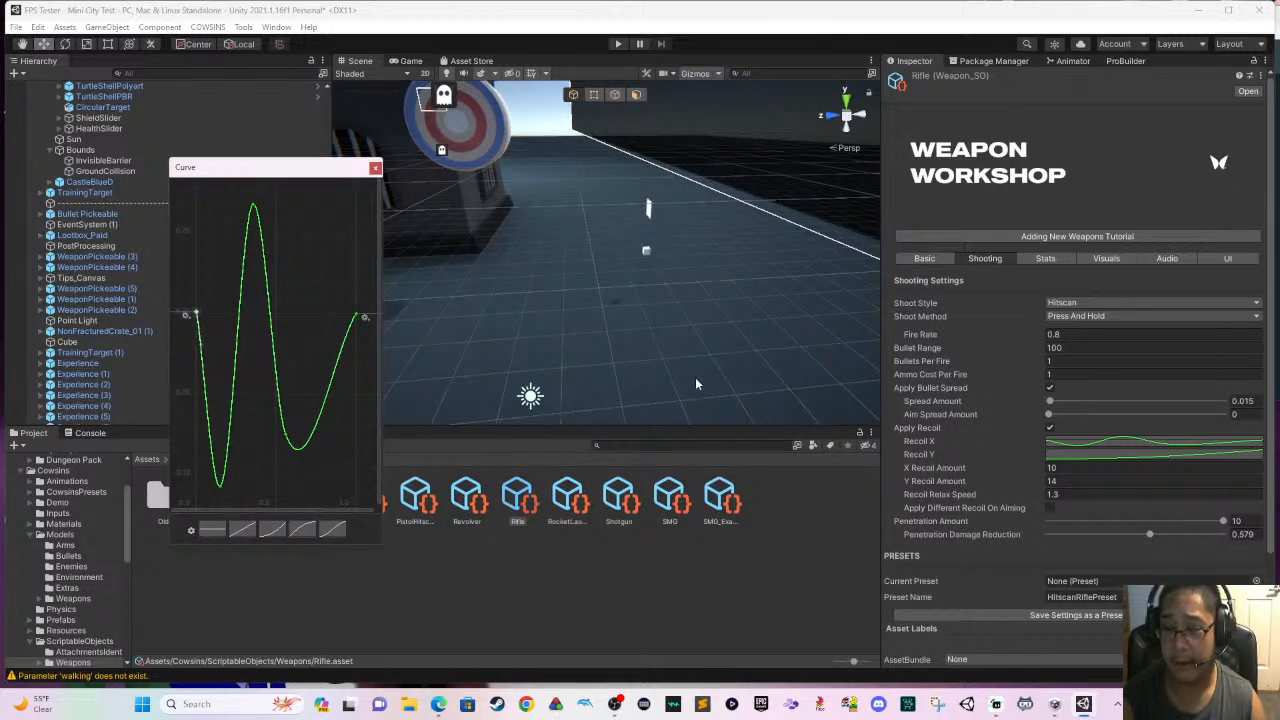
left_click_drag(196, 314, 222, 319)
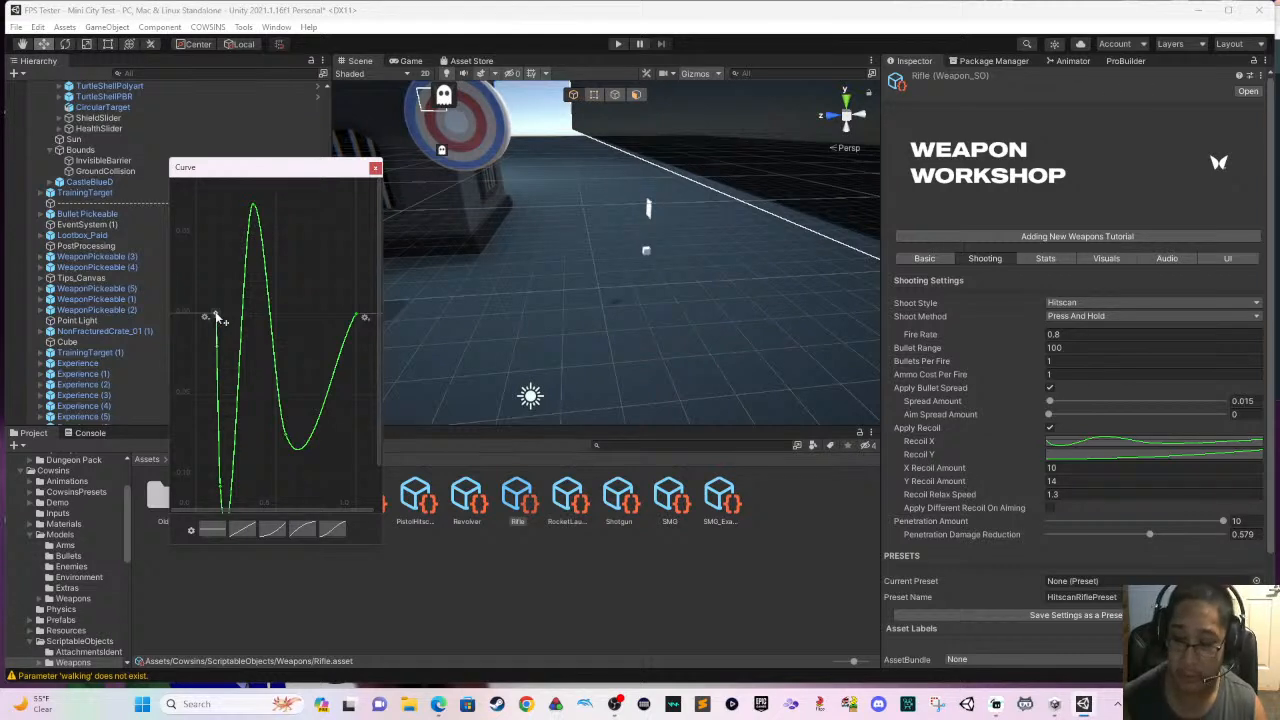
left_click(375, 168)
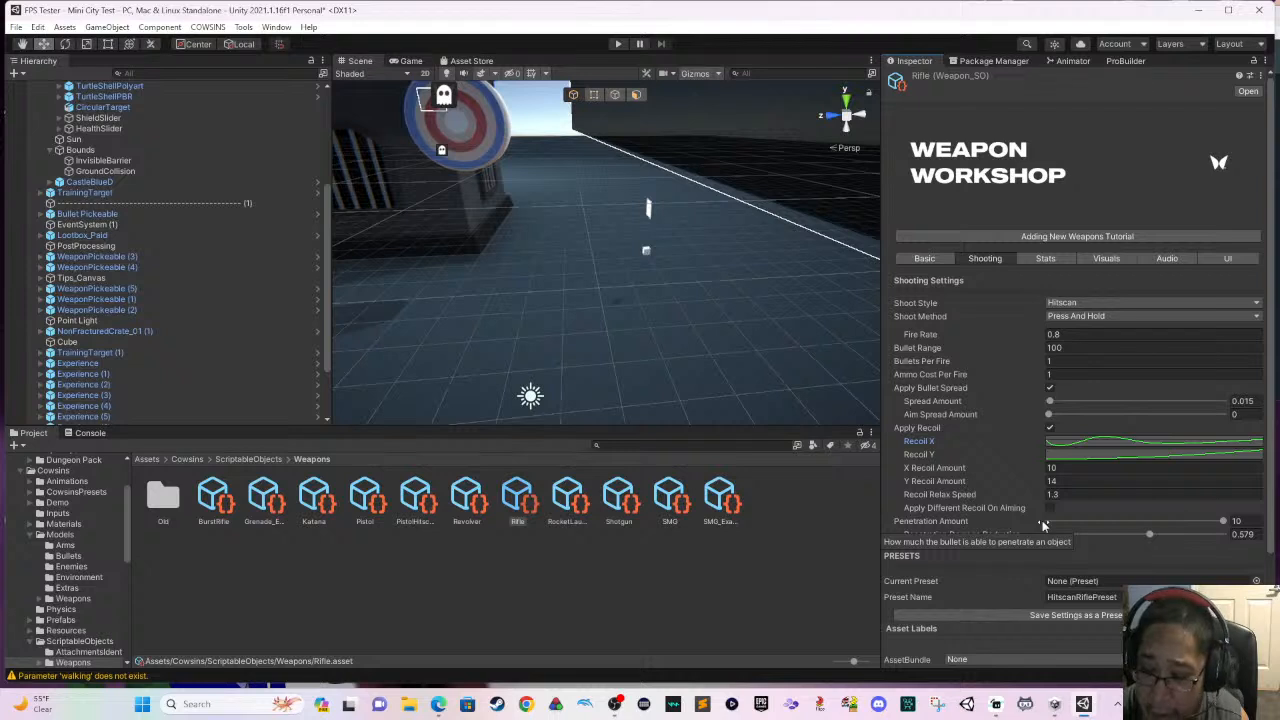
- Check the remaining shooting settings and presets, and set Movement Speed While Aiming to 30 in the Rifle's weapon stats
scroll(1085, 501, "down", 2)
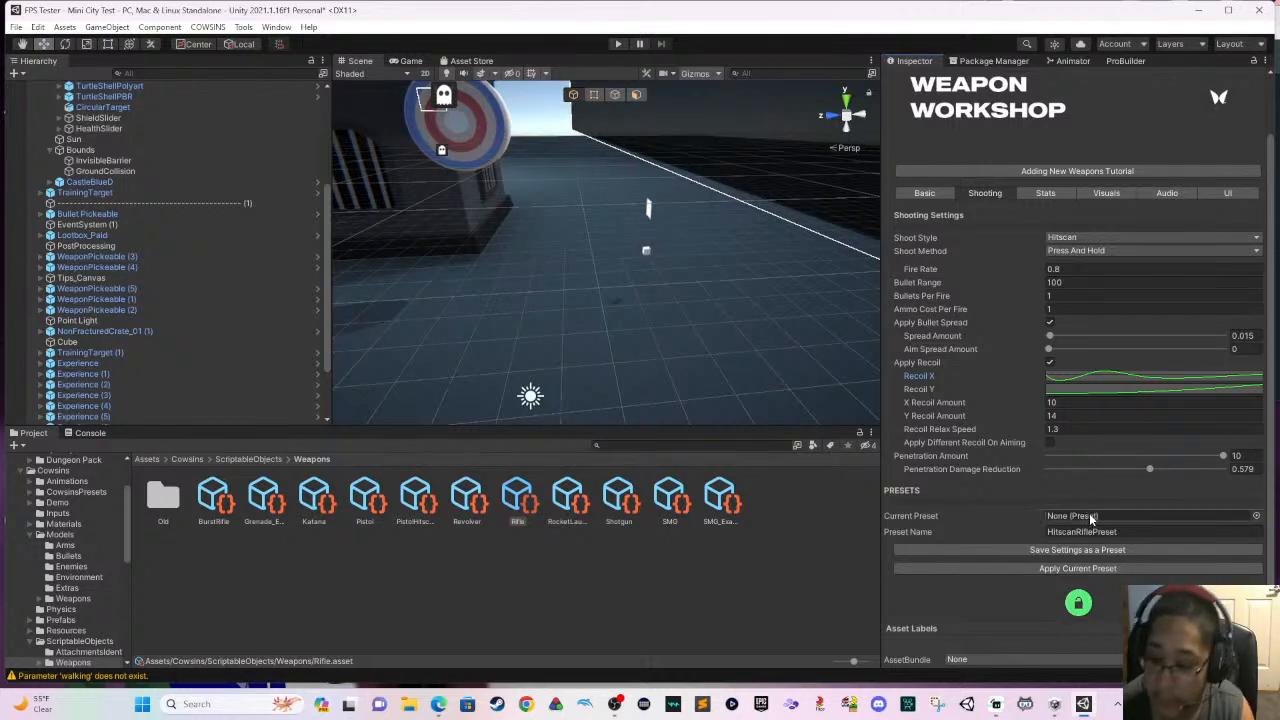
scroll(1055, 280, "up", 2)
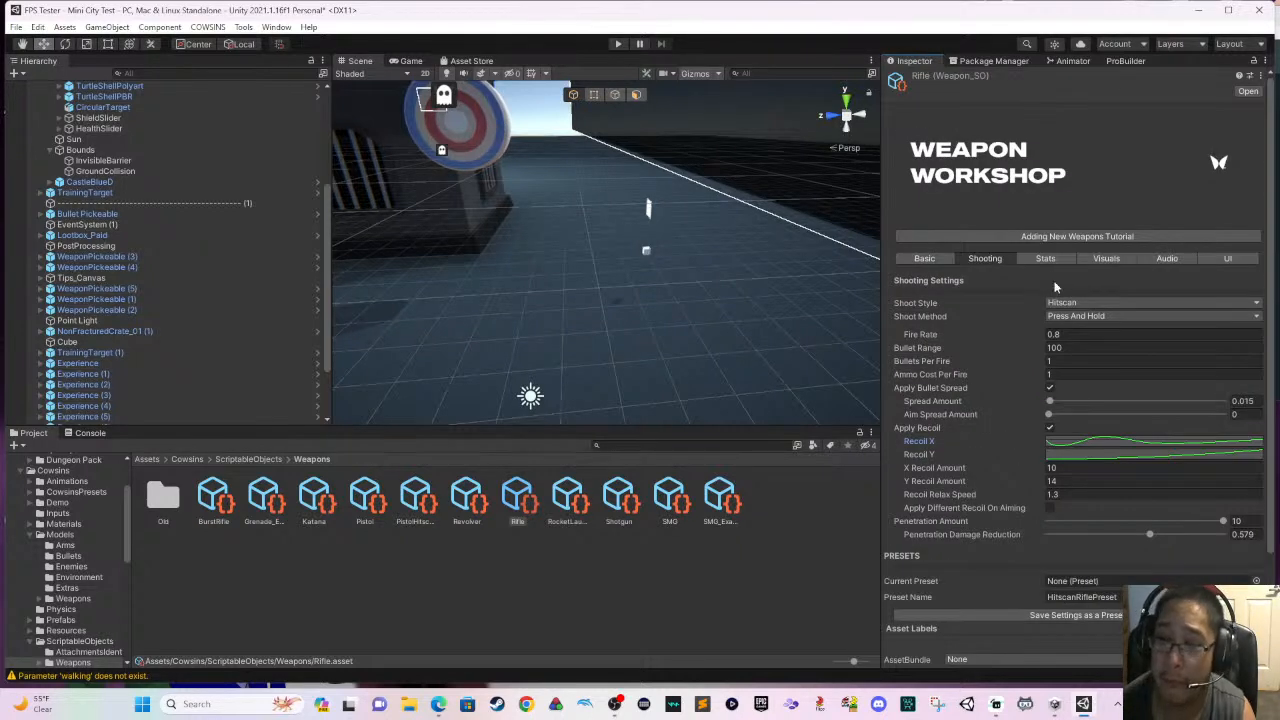
left_click(1046, 259)
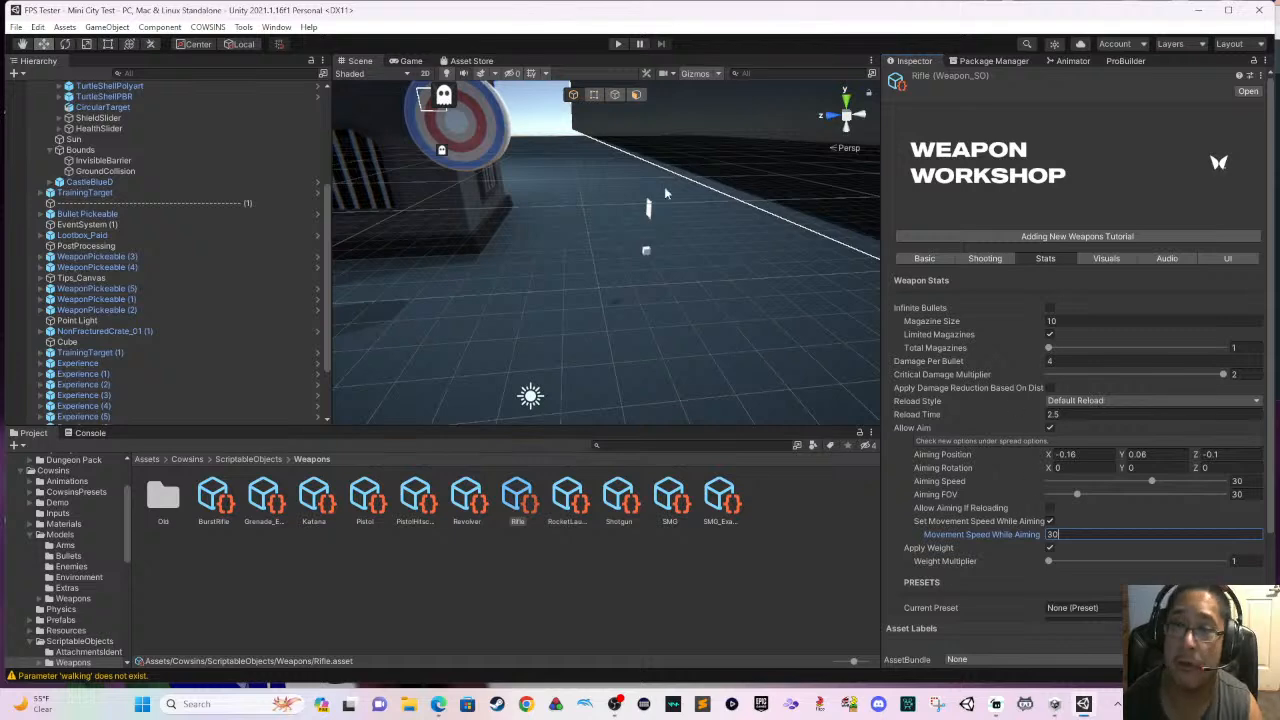
- Run the level in play mode and walk the player across the open ground toward the castle
left_click(618, 46)
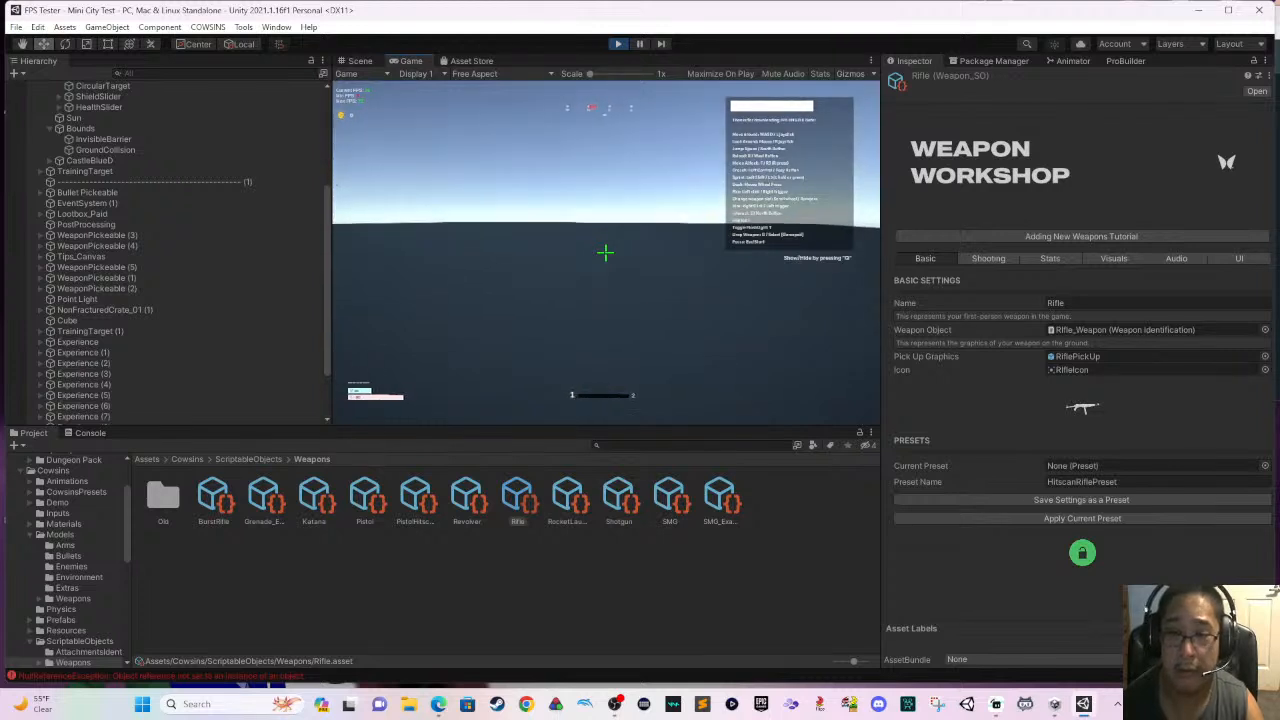
key("w")
key("w")
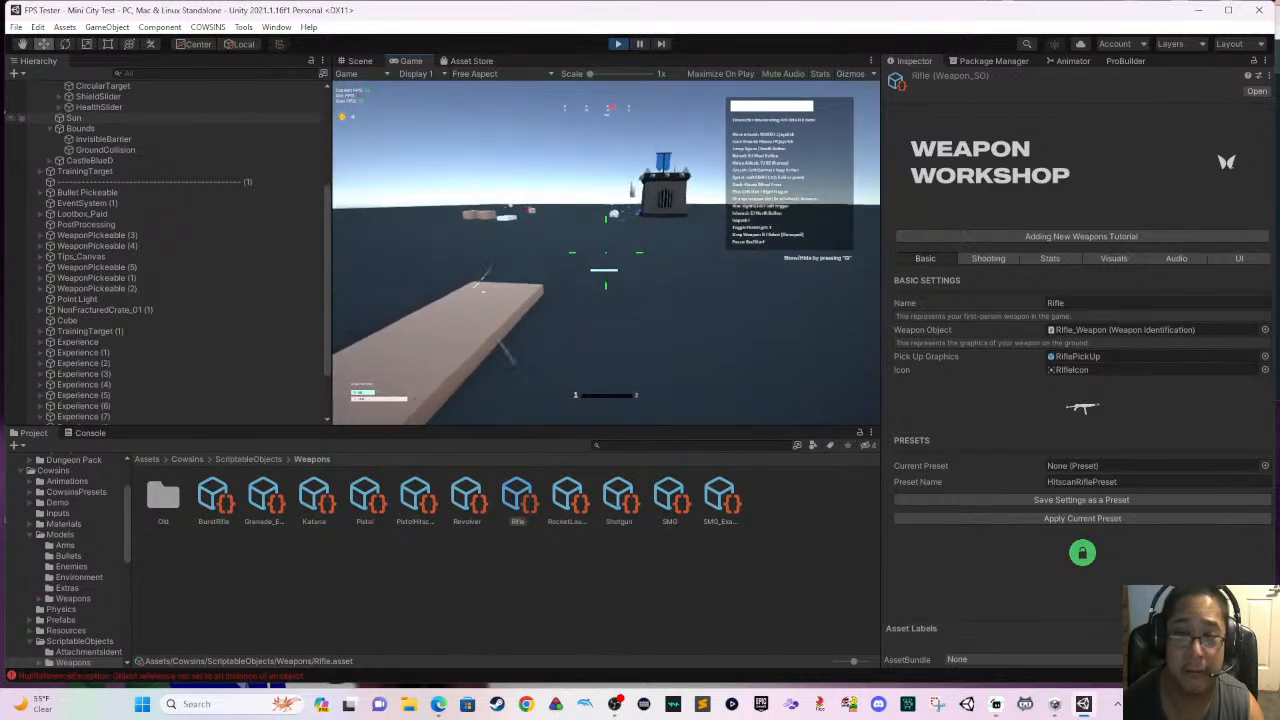
key("w")
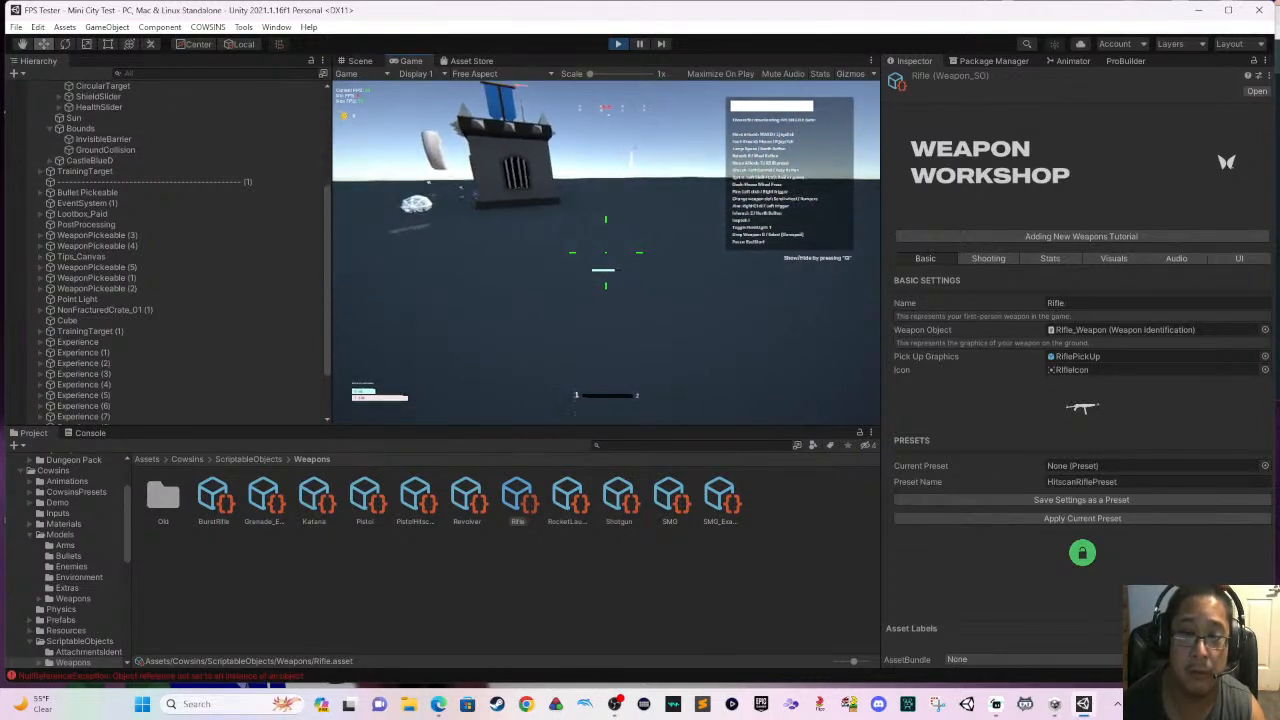
left_click(294, 161)
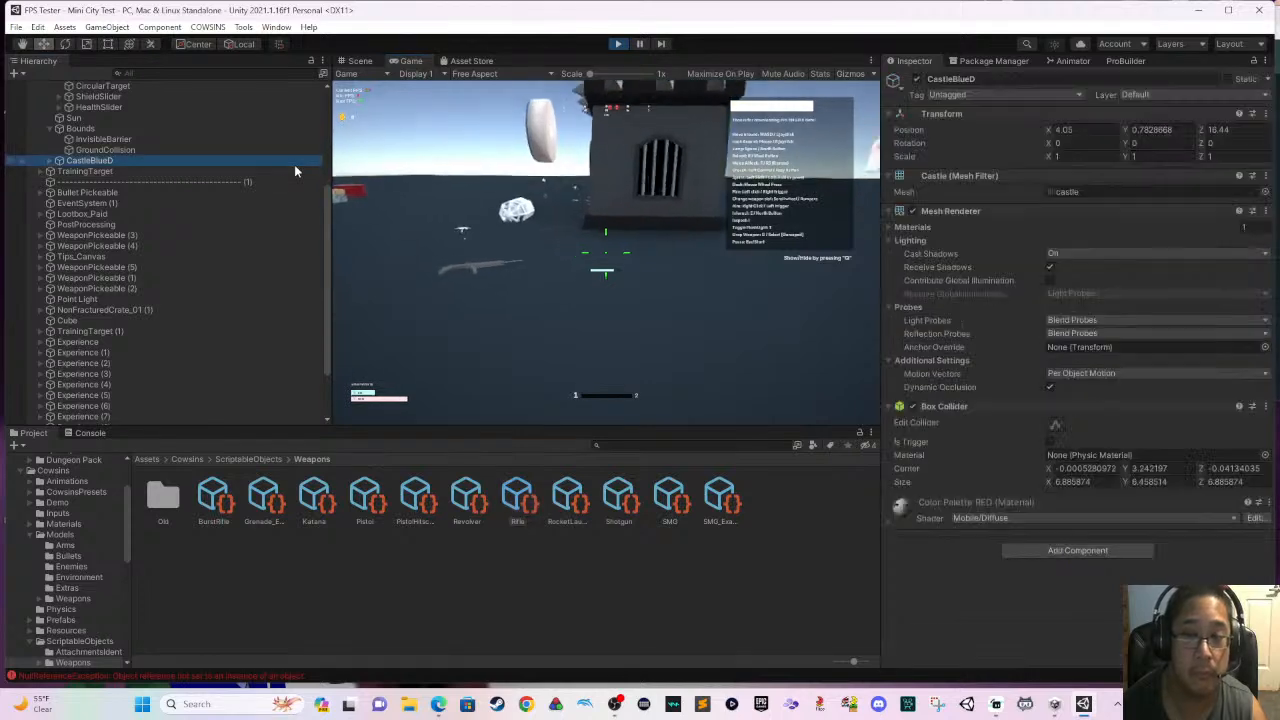
left_click(605, 253)
- Walk the player past the turtle shells and crates to the relocated Rifle pickup and pick it up
key("w")
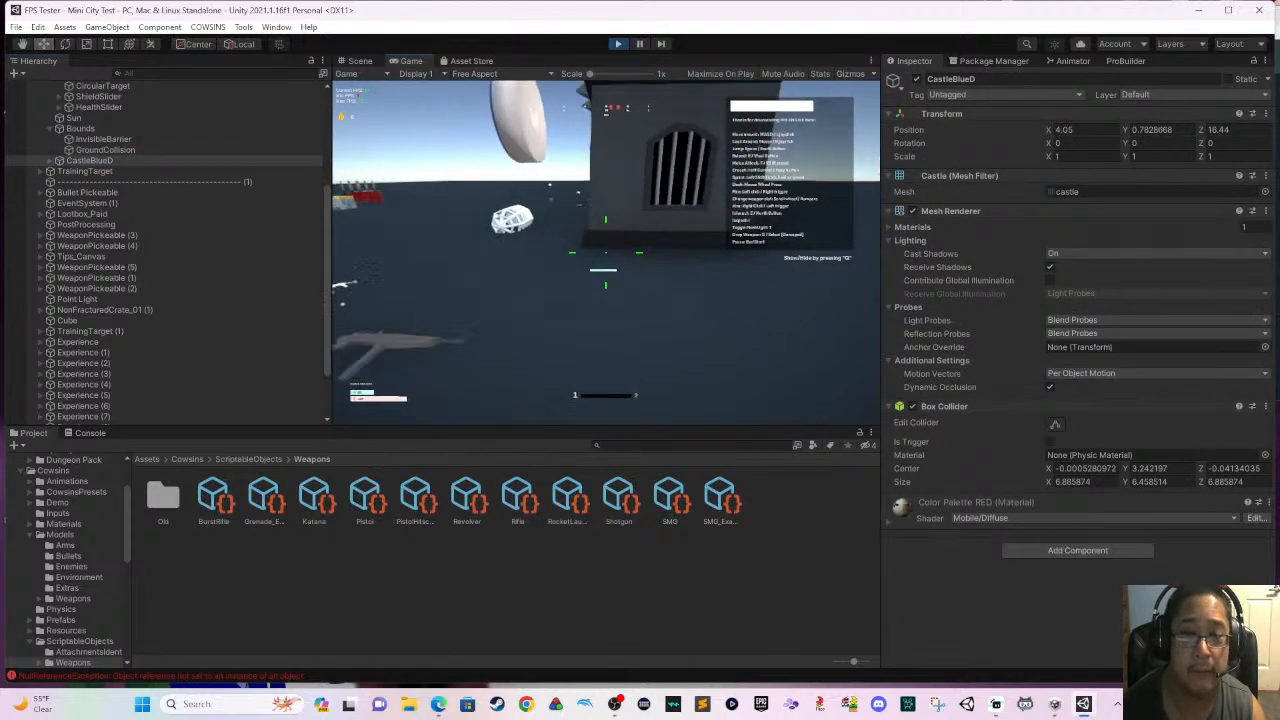
key("w")
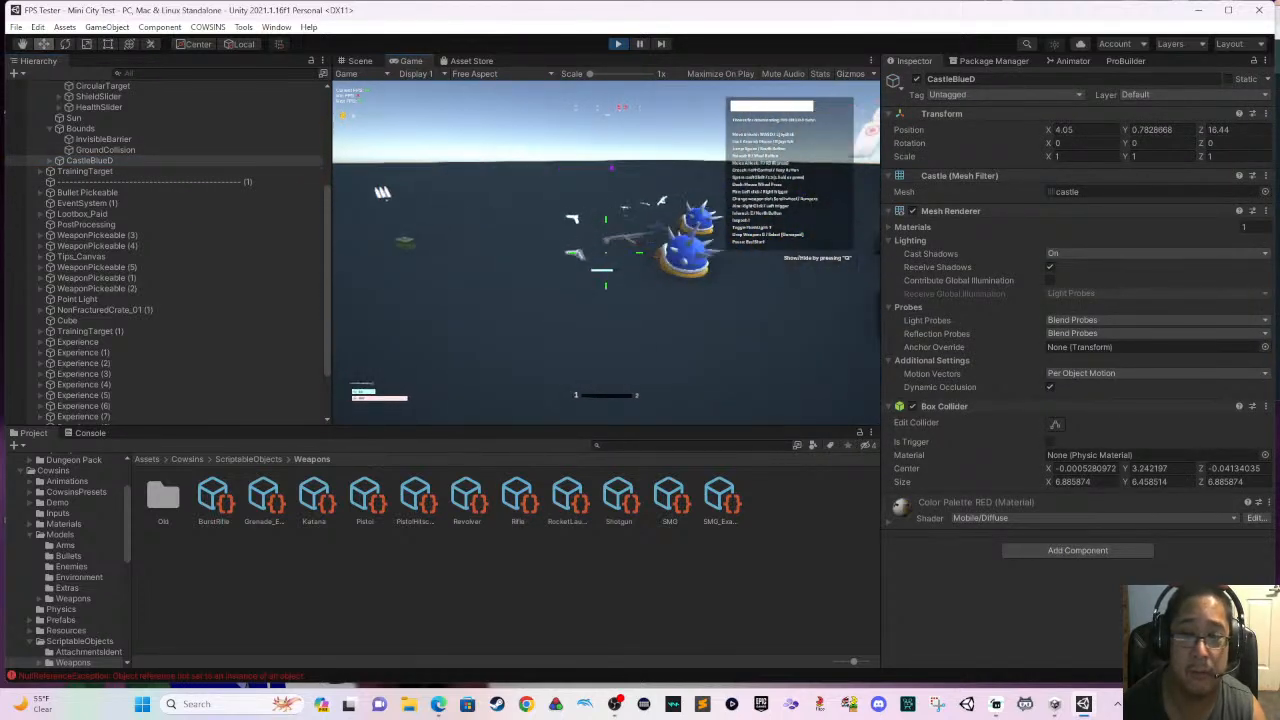
key("w")
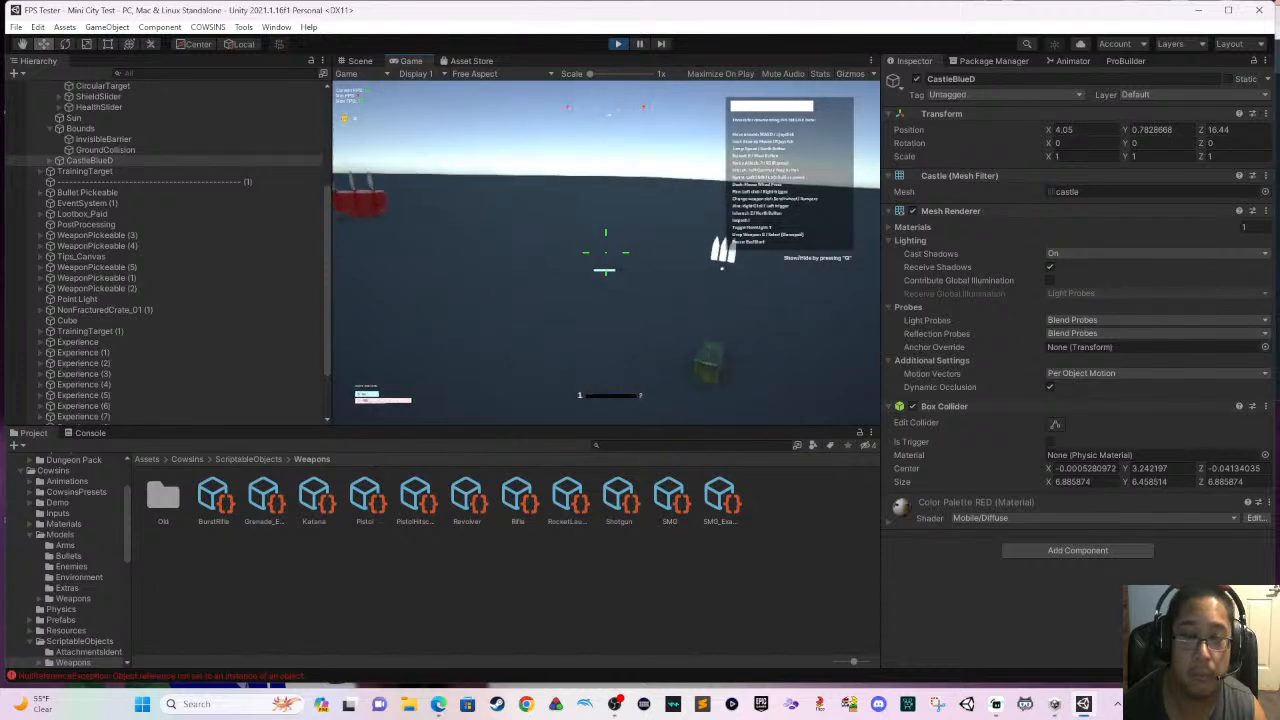
key("w")
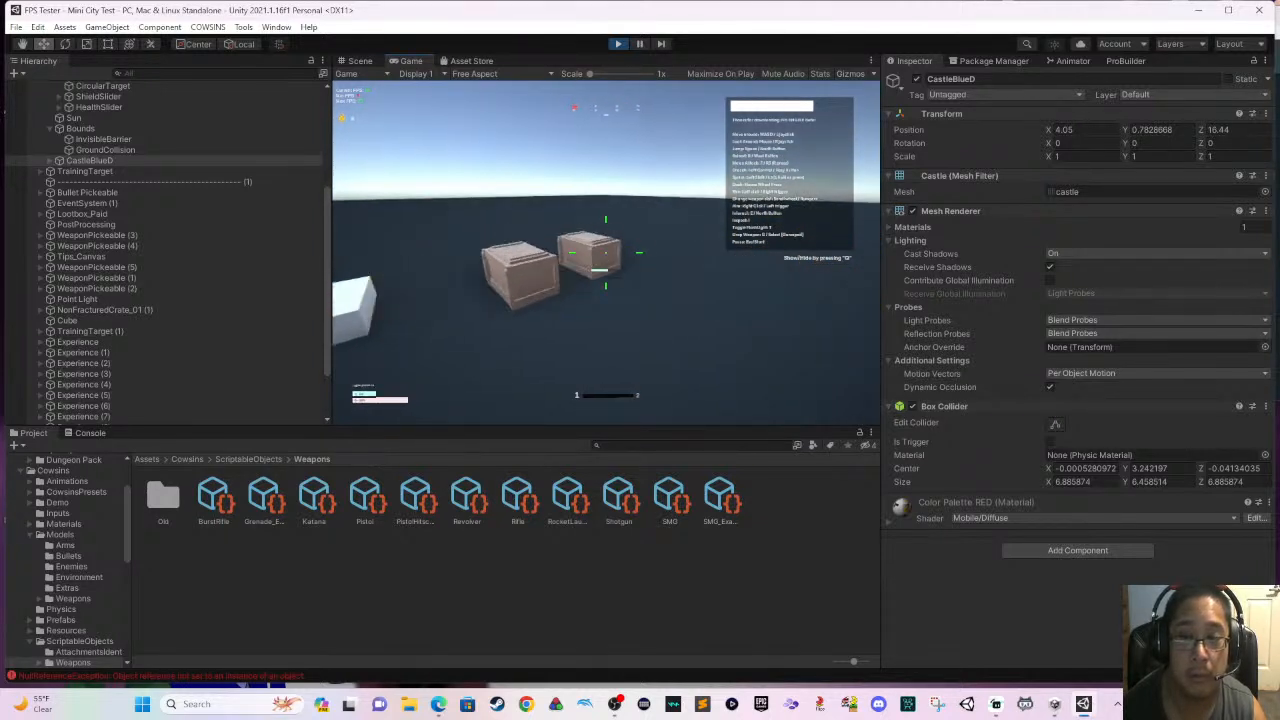
key("w")
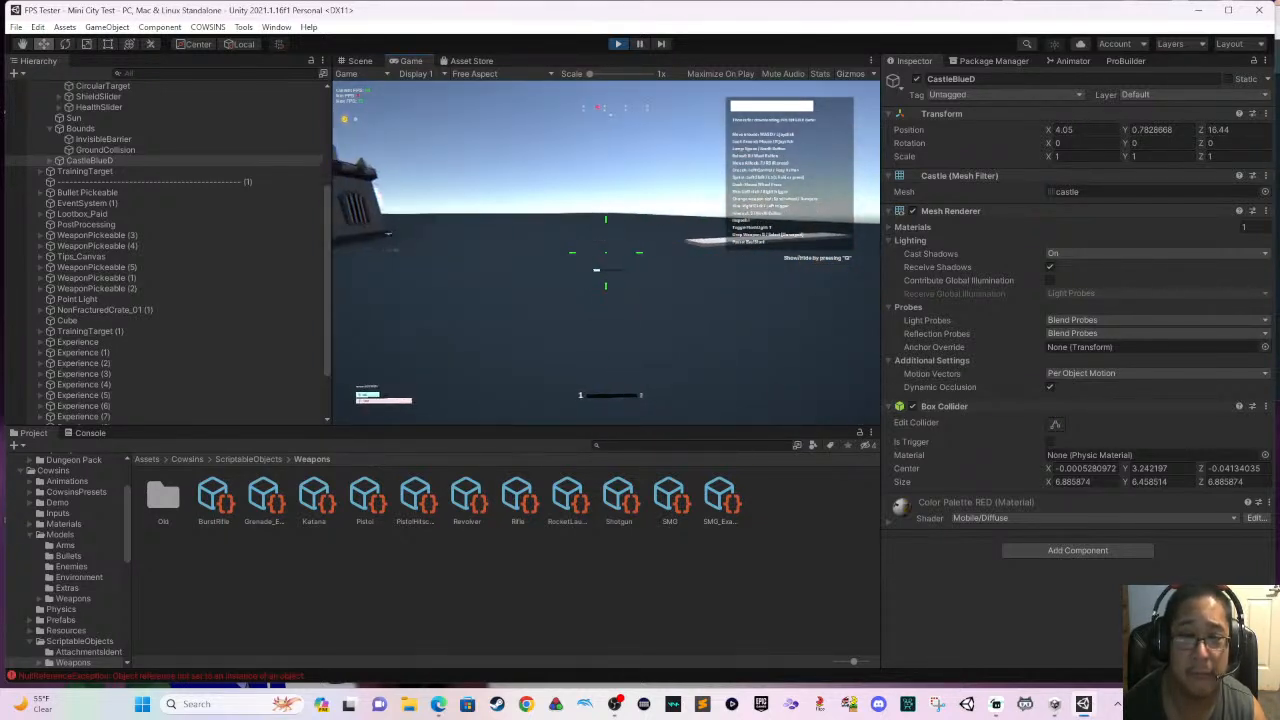
key("w")
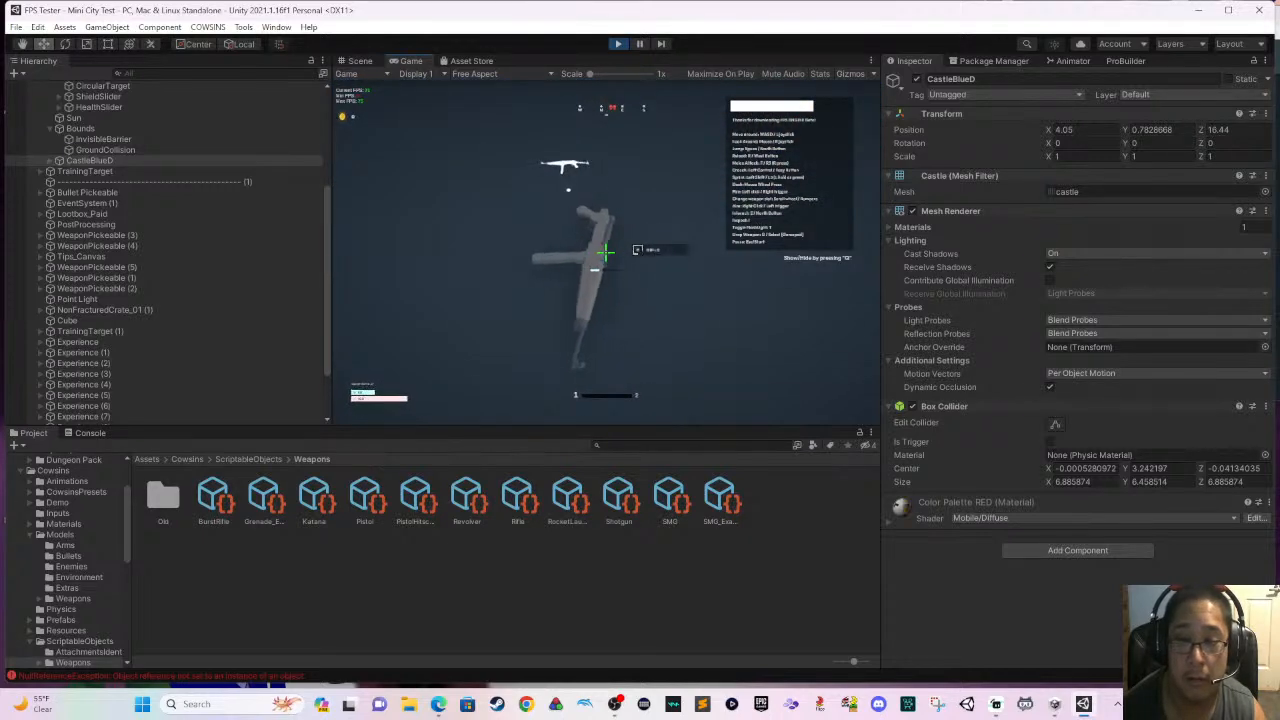
key("e")
- Walk toward the training target by the castle, test-fire the Rifle and try aiming down its sights
key("s")
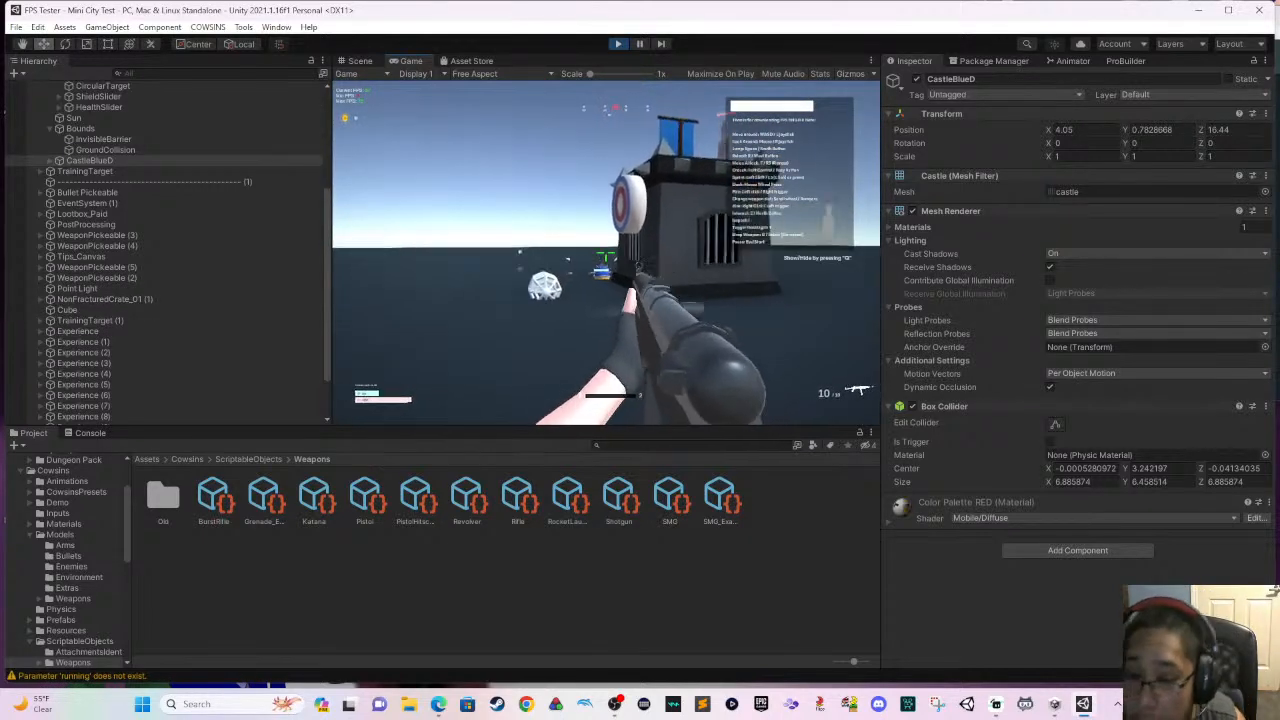
key("w")
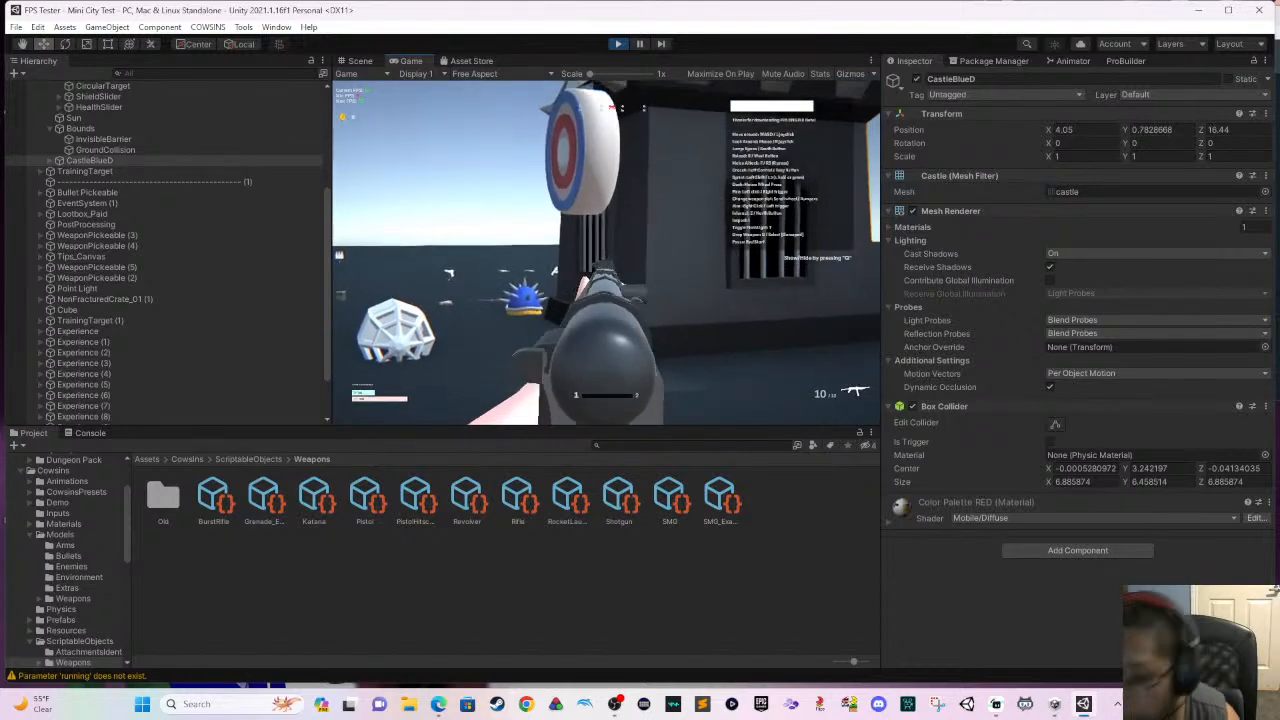
key("w")
left_click(606, 253)
left_click(606, 253)
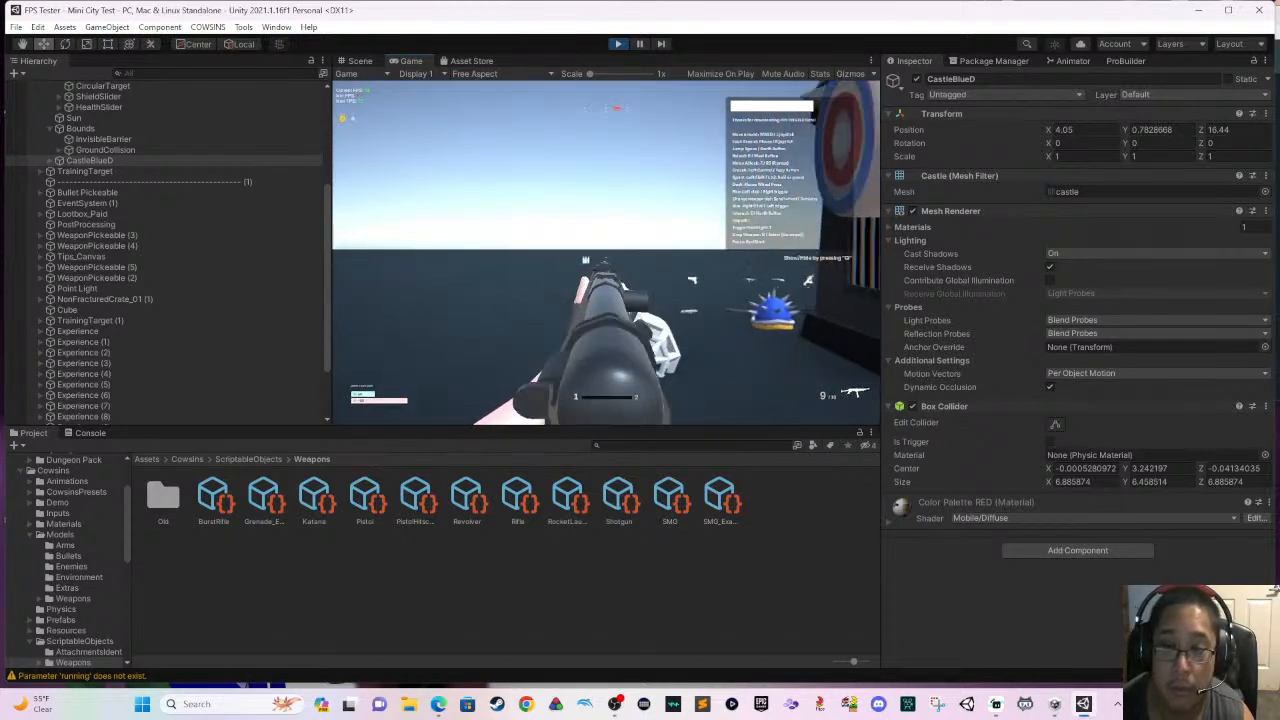
left_click(606, 253)
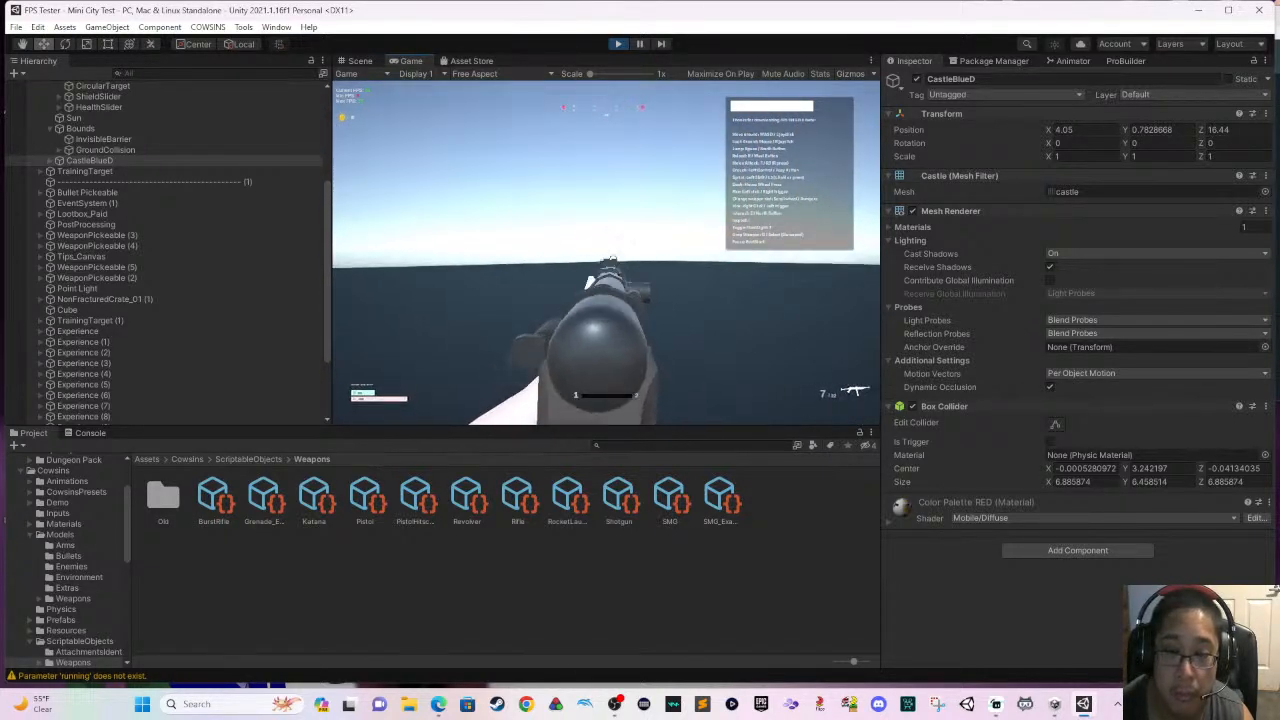
left_click(606, 253)
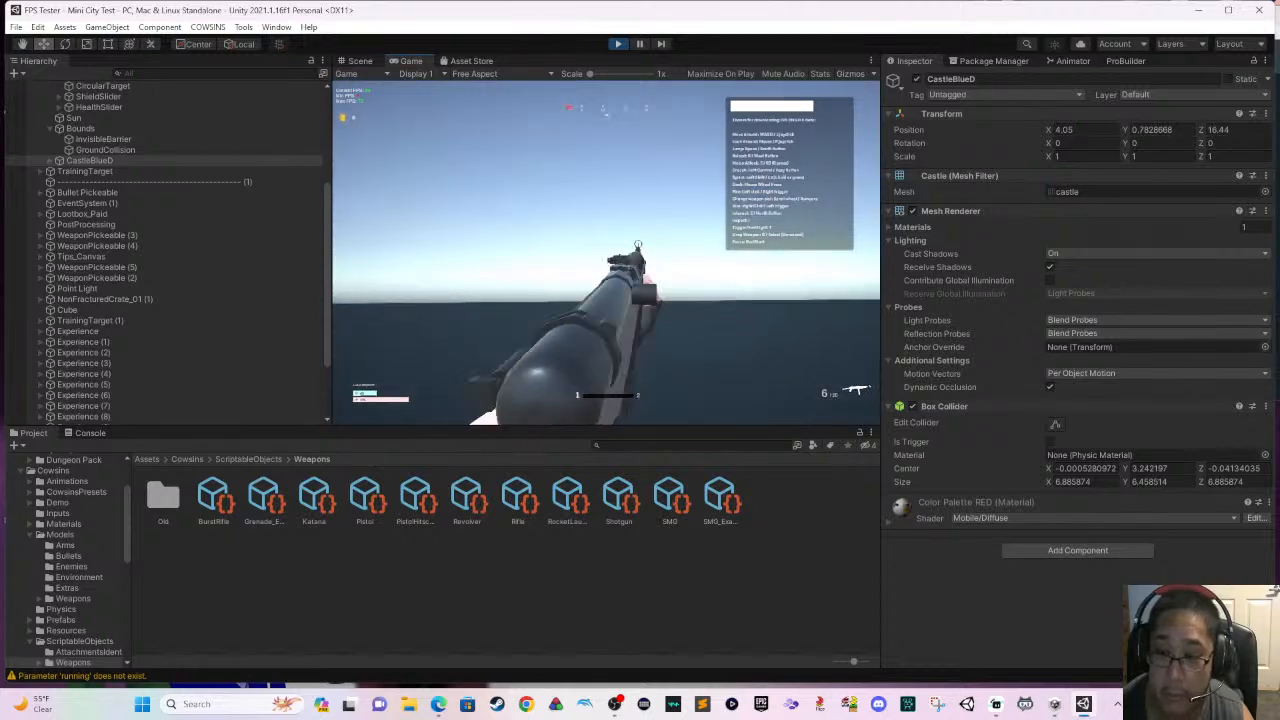
right_click(606, 253)
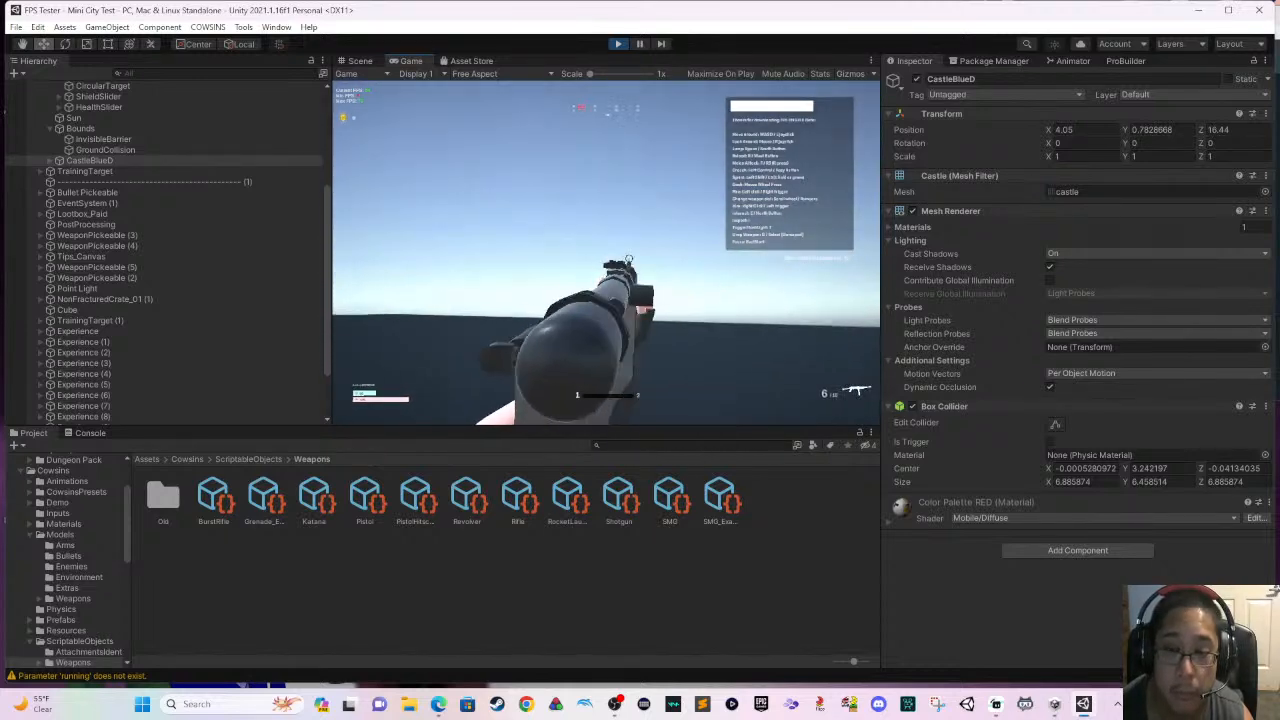
right_click(606, 253)
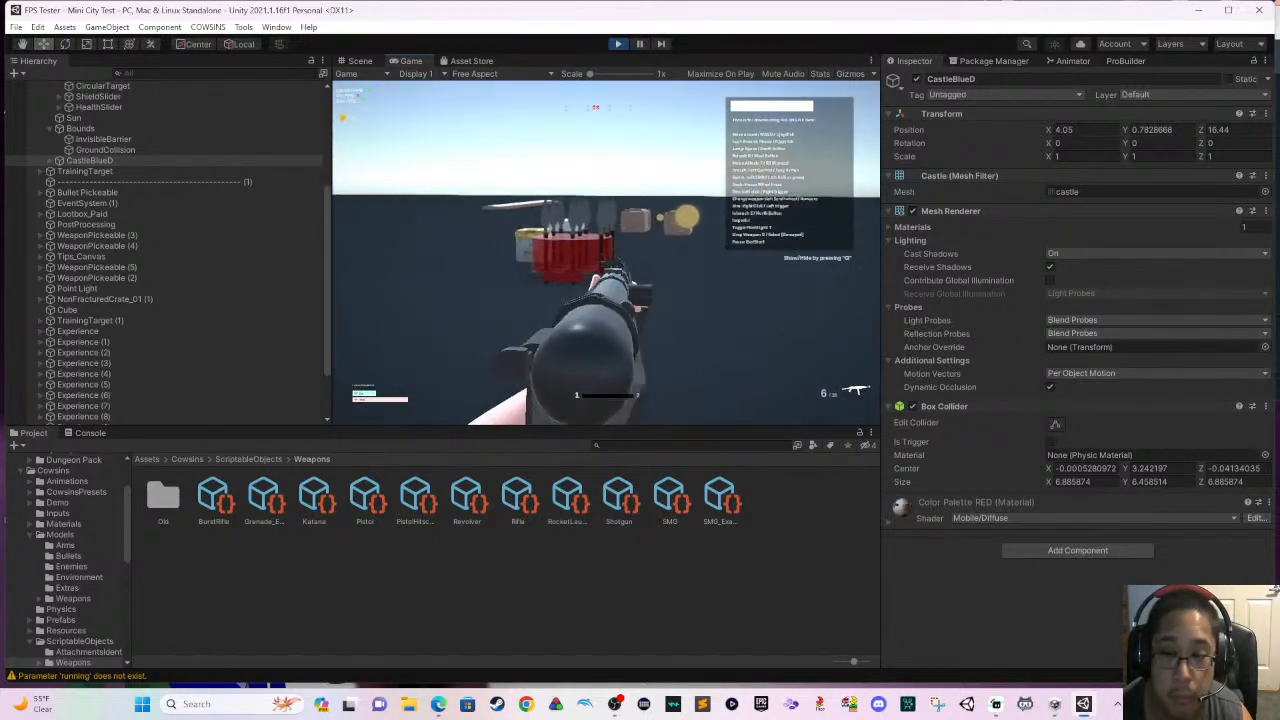
- Fire the Rifle toward the crates while moving around the red spike trap
left_click(606, 253)
key("w")
left_click(606, 253)
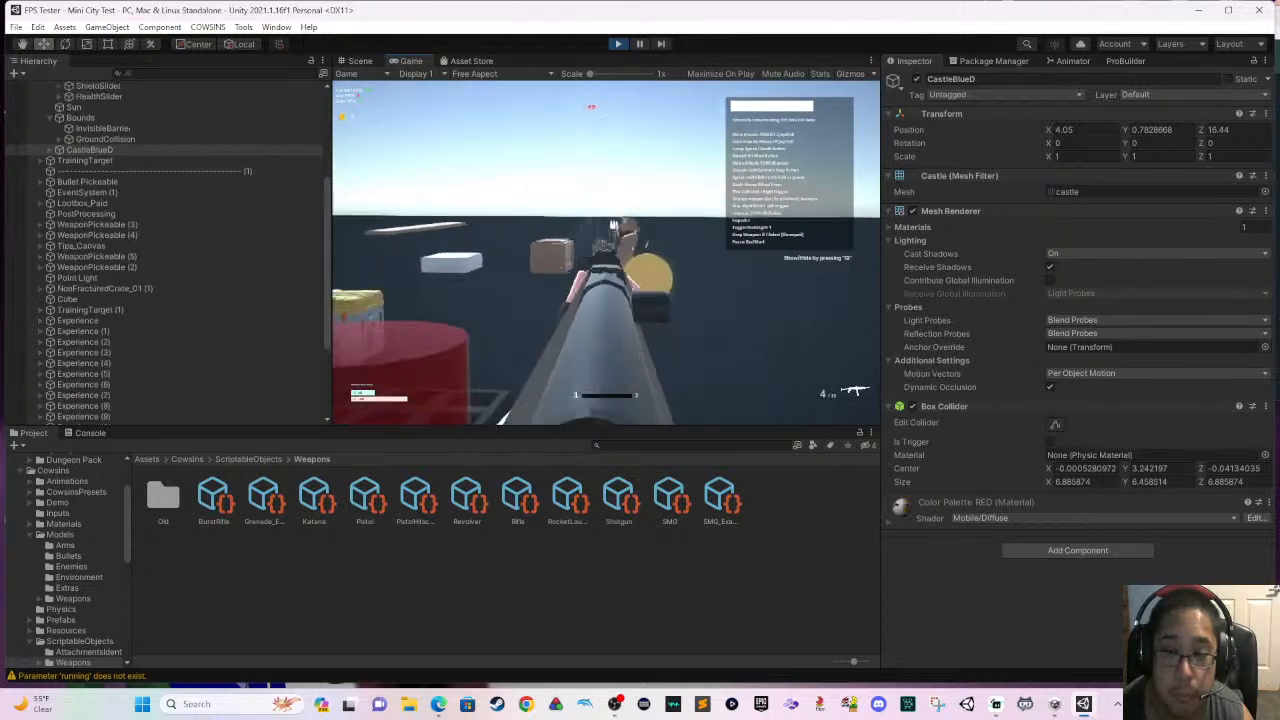
left_click(606, 253)
key("s")
left_click(606, 253)
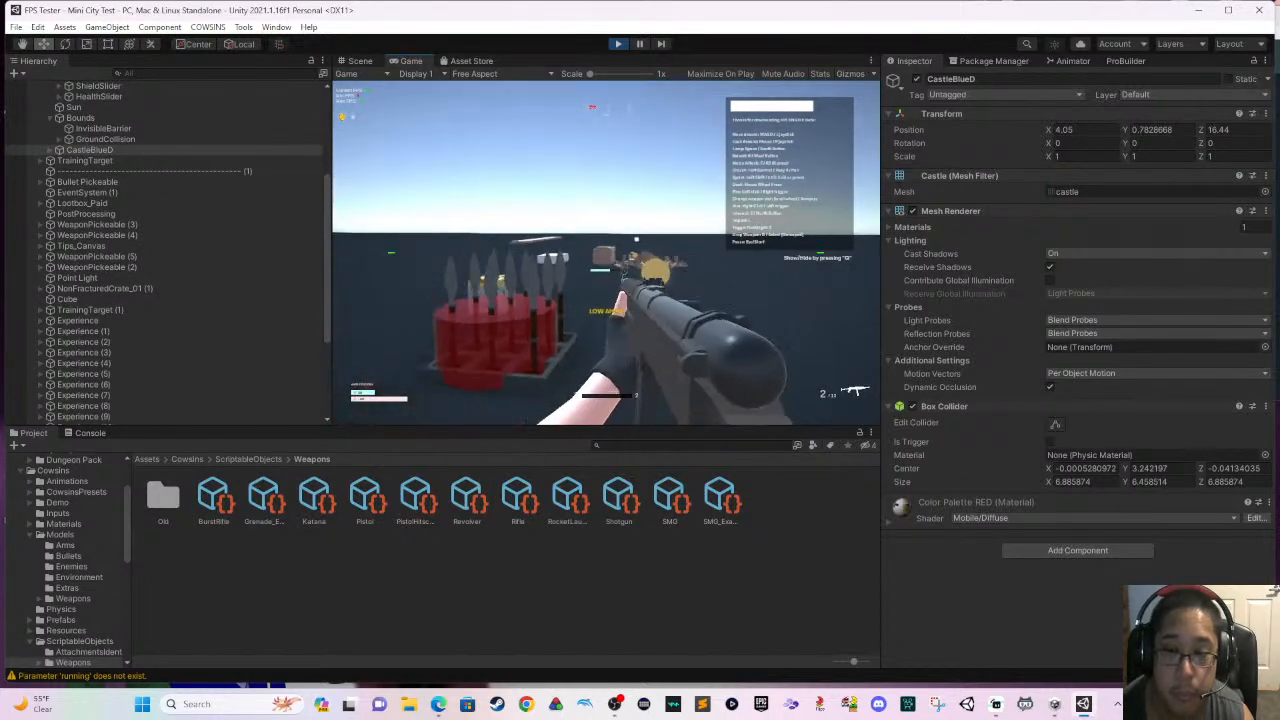
- Fire the Rifle, walk the player through the rubble by the white block and end the play session
left_click(606, 253)
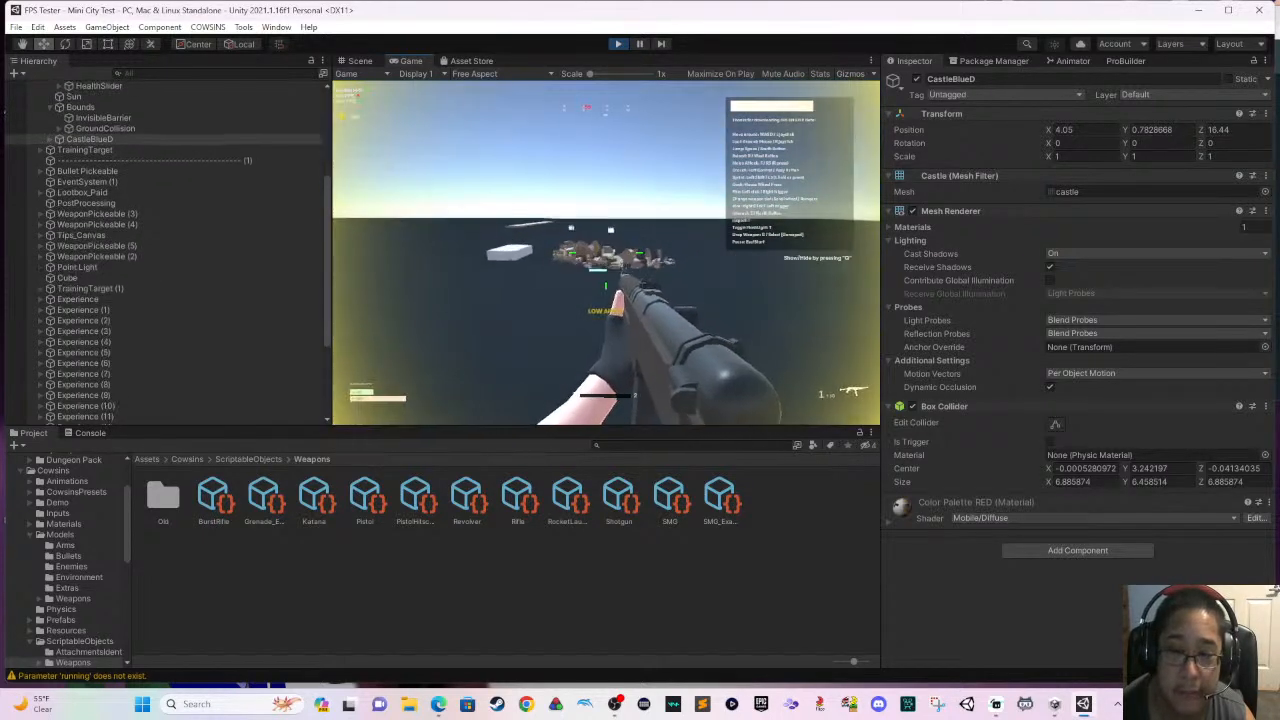
key("w")
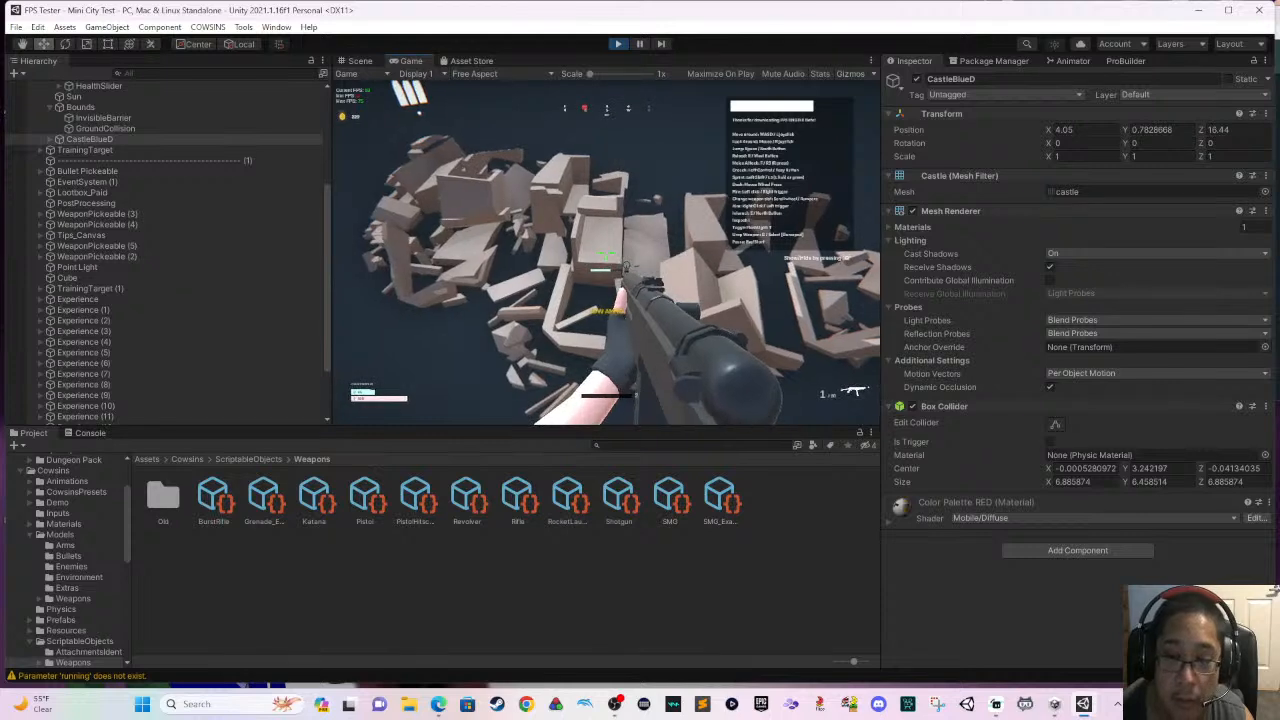
key("w")
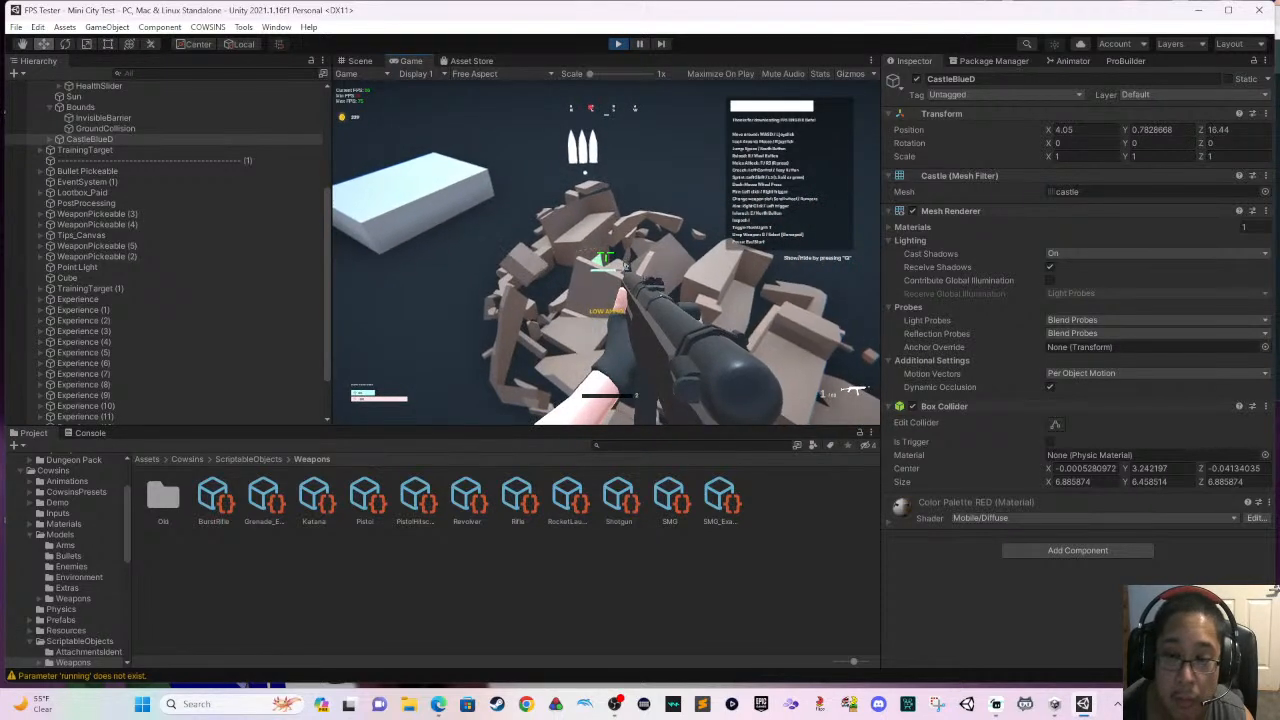
key("w")
key("e")
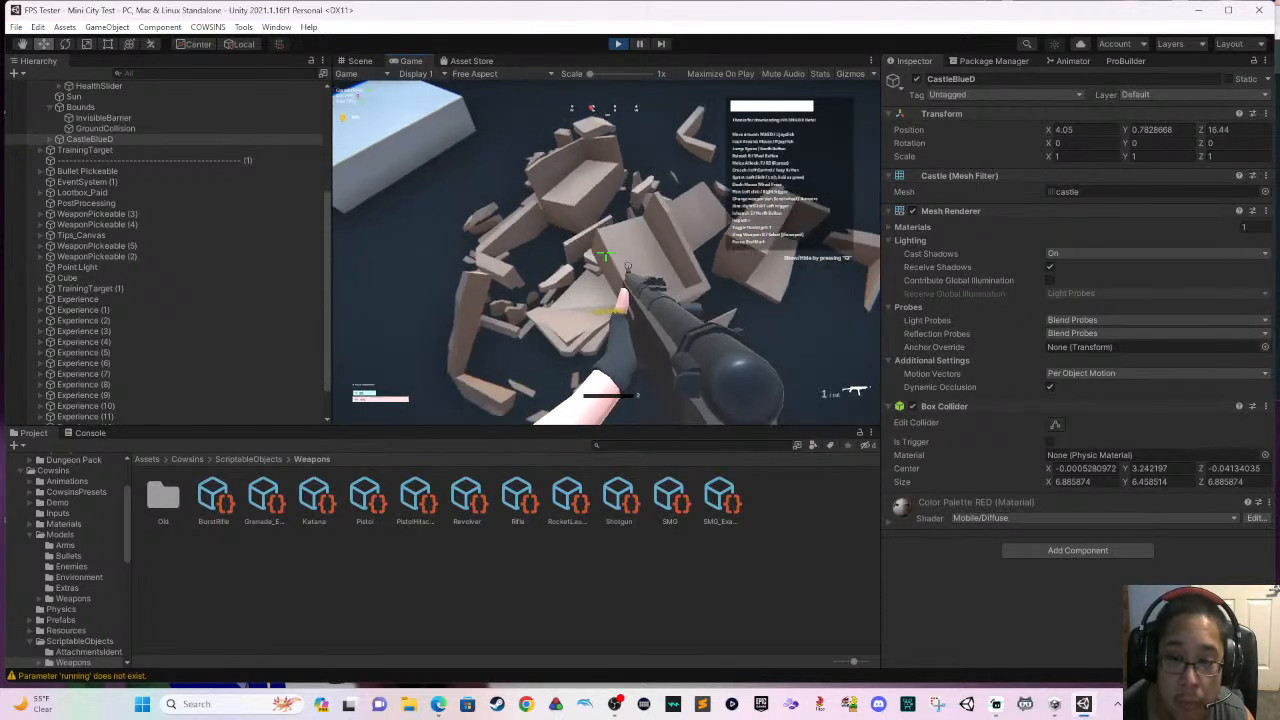
key("w")
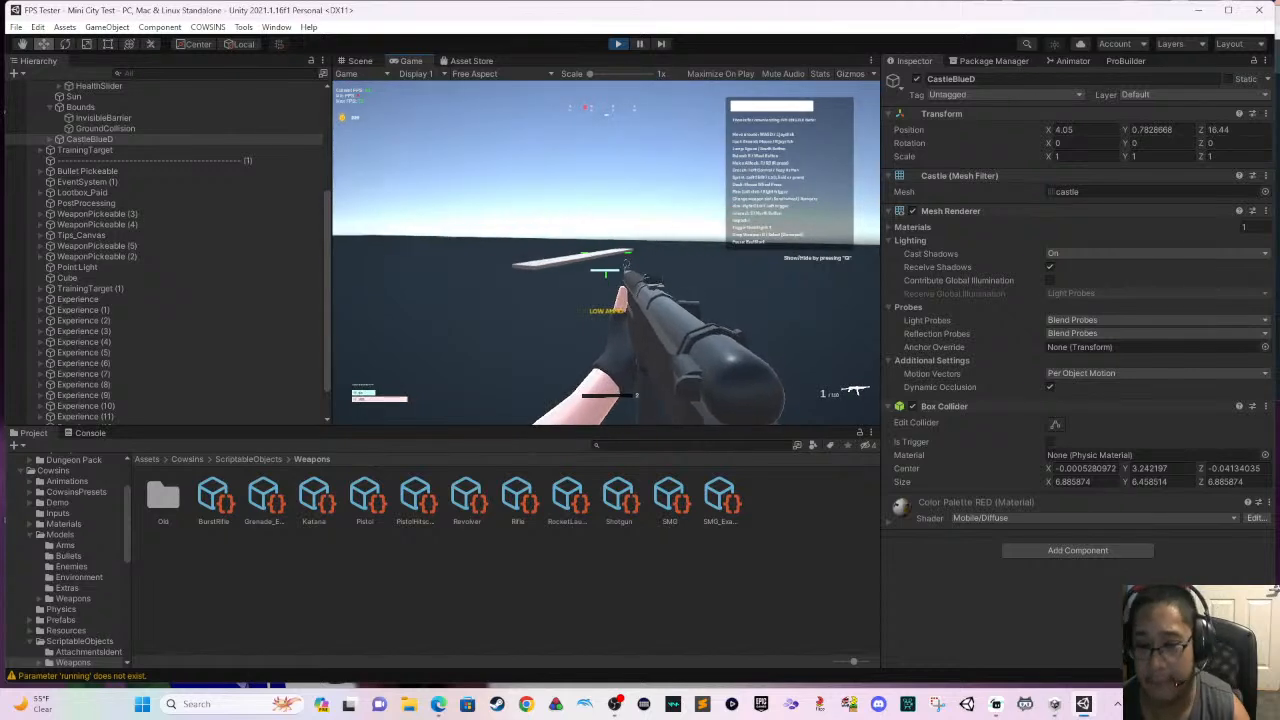
key("Escape")
left_click(619, 44)
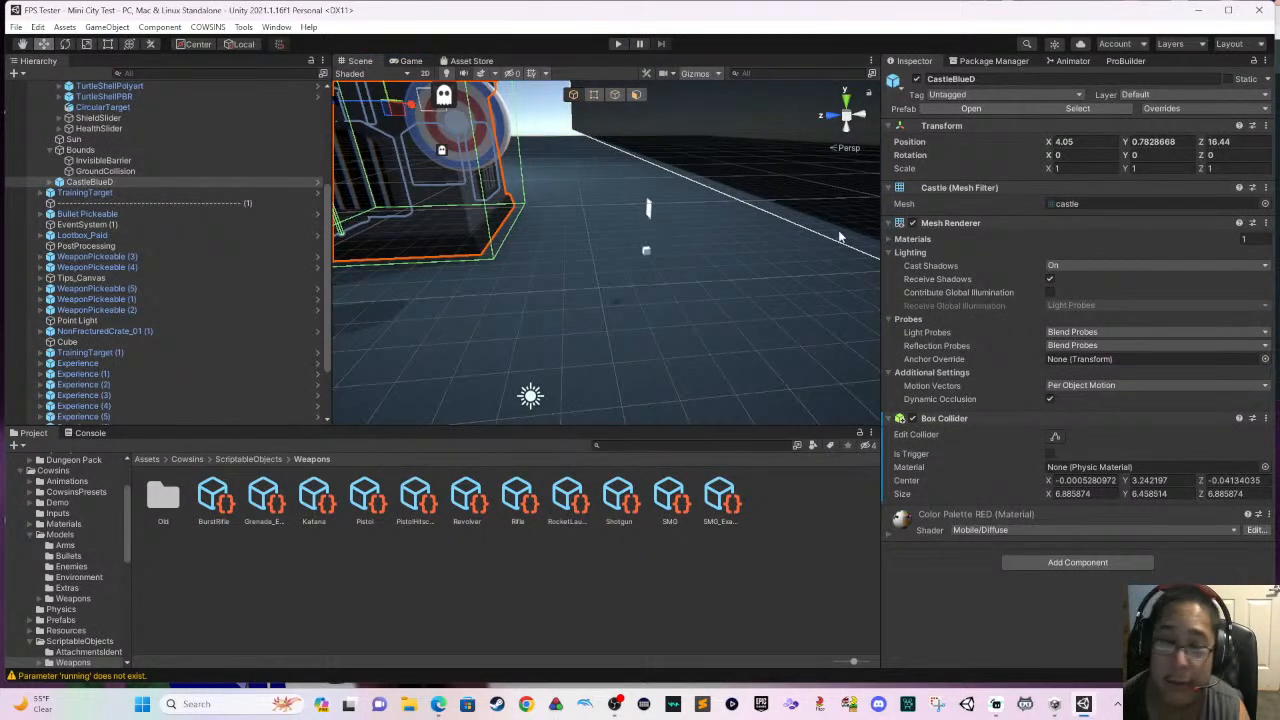
- Open the Rifle weapon asset and review its weapon stats, including magazine, damage, reload and aiming settings
left_click(517, 497)
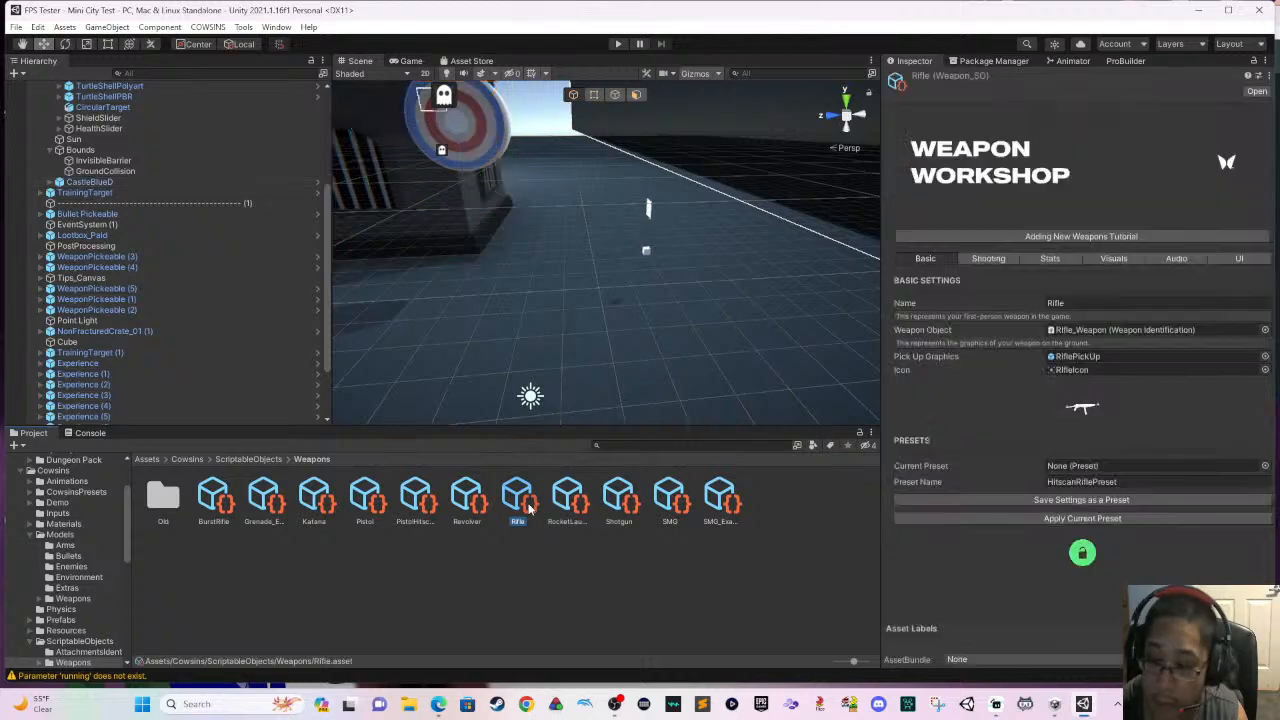
left_click(1112, 257)
left_click(1057, 258)
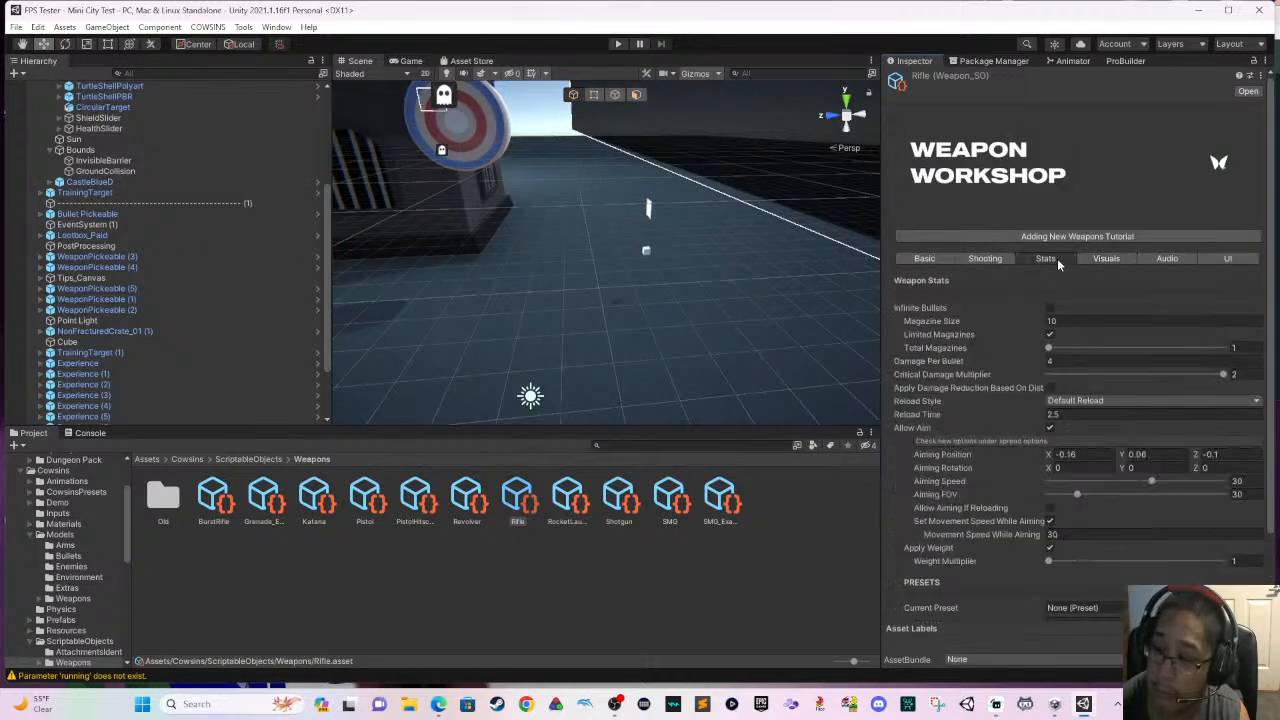
scroll(1080, 362, "down", 2)
scroll(1082, 342, "up", 2)
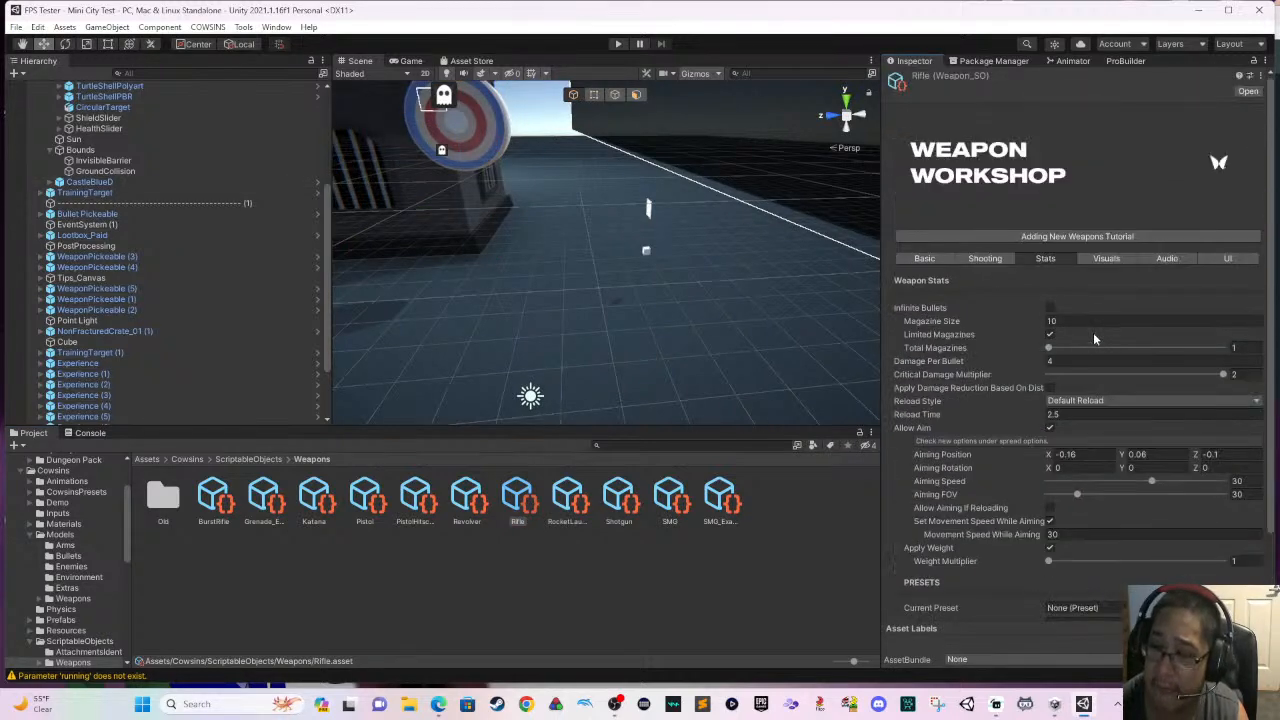
- Review the Rifle asset's Visuals, Audio and UI settings, then return to its Basic settings
left_click(1100, 260)
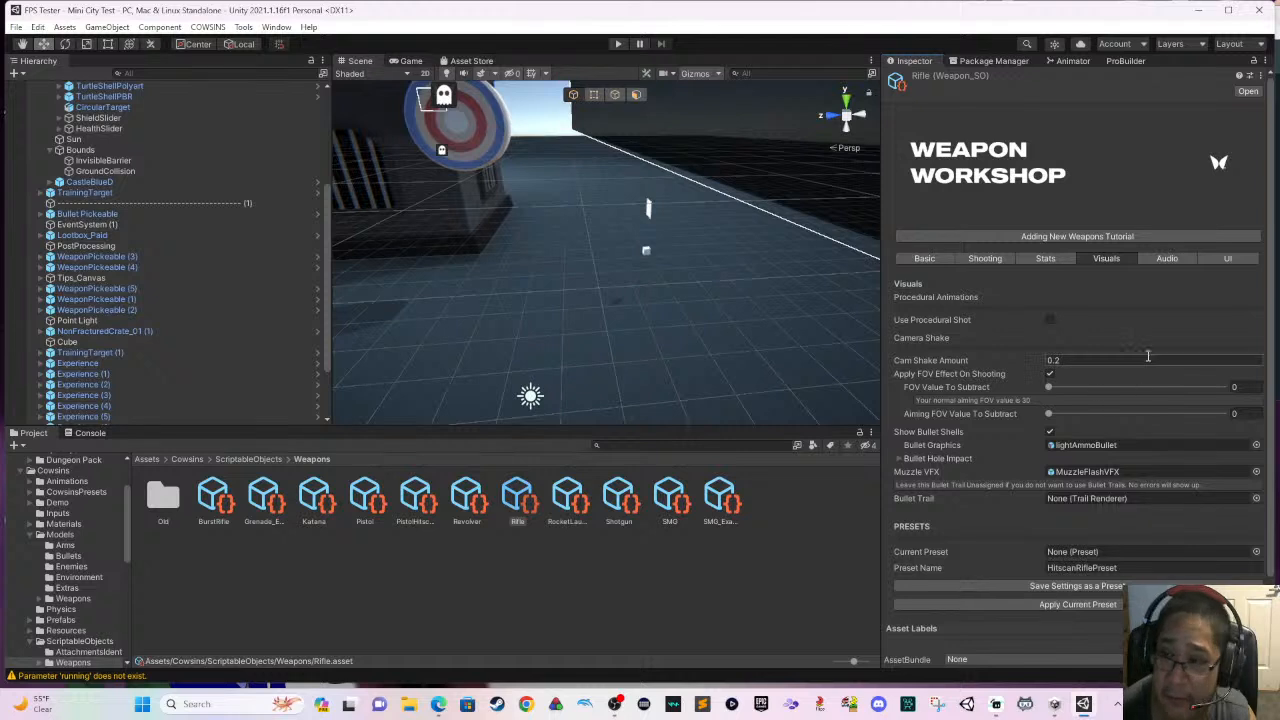
left_click(1174, 260)
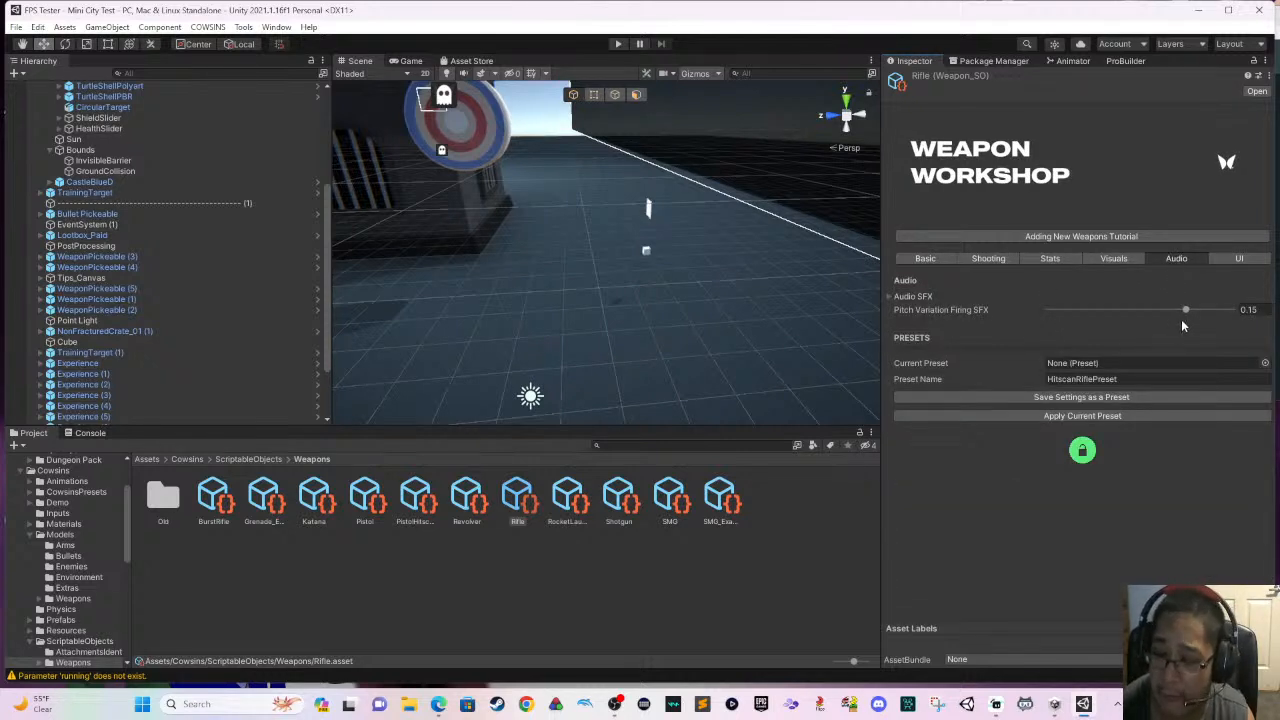
left_click(1240, 259)
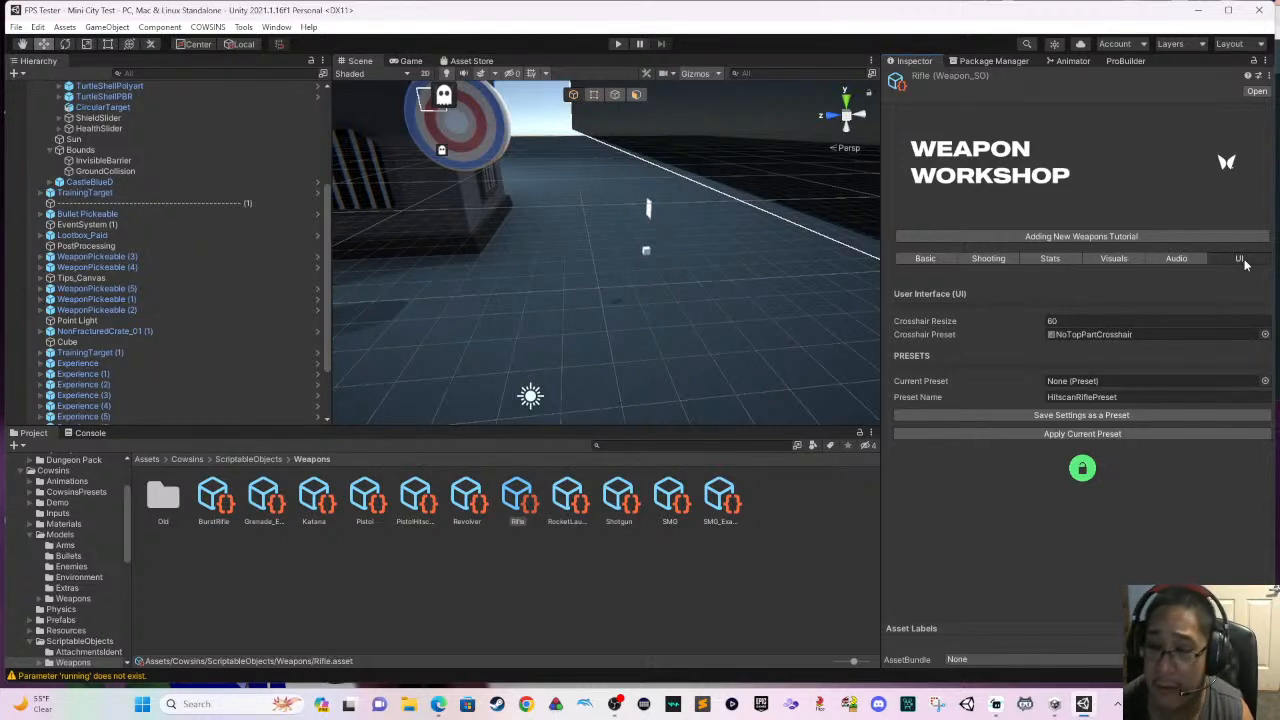
left_click(1173, 258)
left_click(1139, 258)
left_click(1045, 259)
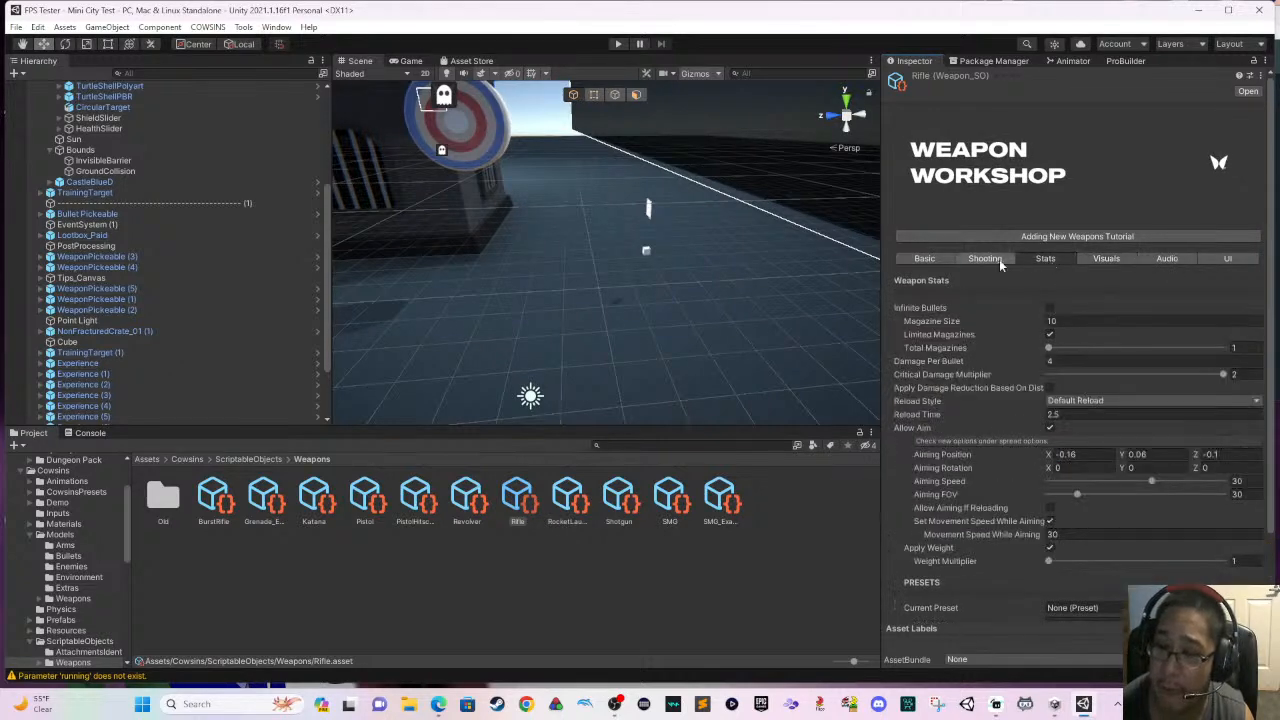
left_click(975, 258)
left_click(937, 257)
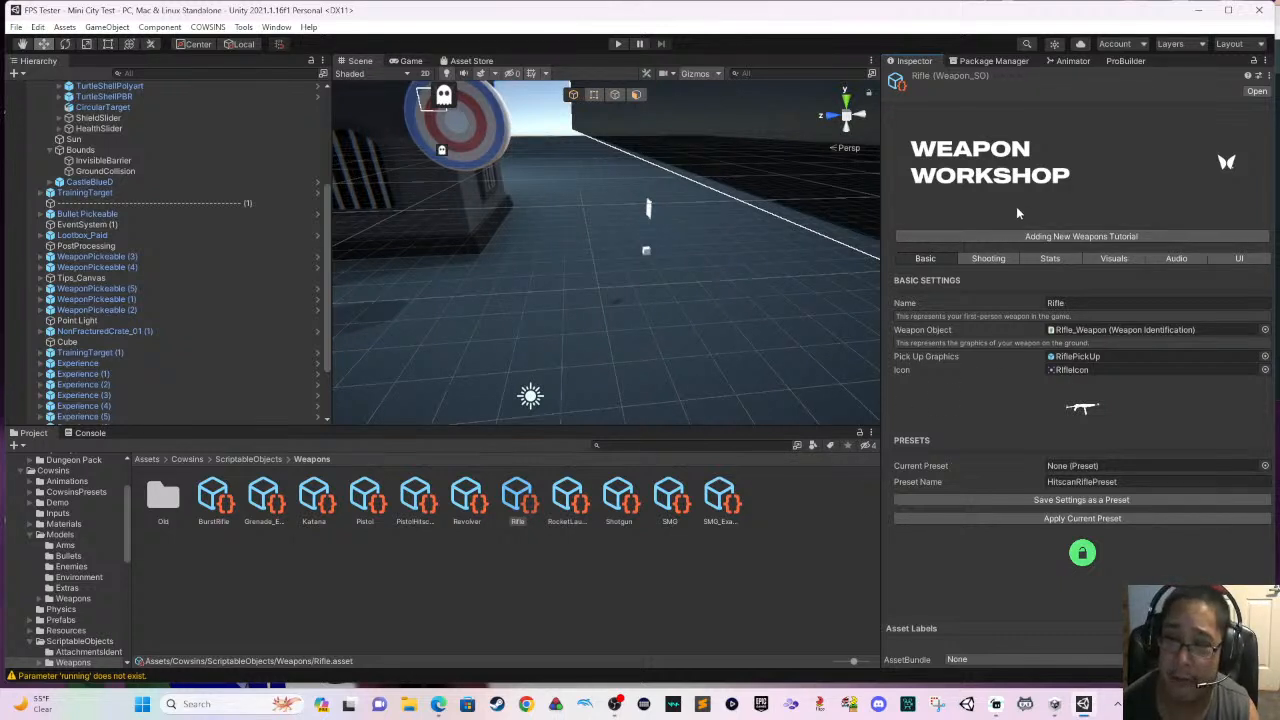
- Inspect the Grenade_Example weapon asset and try to place it in the scene on the open ground near the castle
left_click(265, 500)
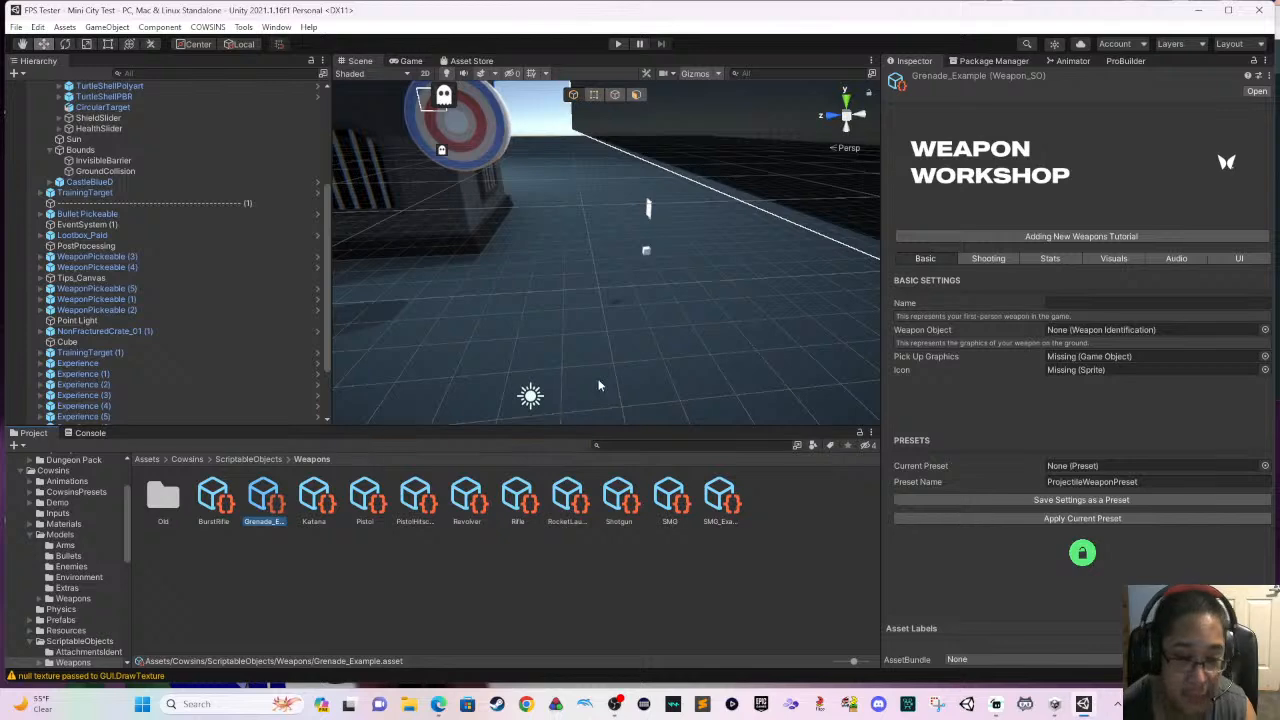
right_click_drag(598, 385, 417, 346)
middle_click_drag(444, 344, 656, 460)
middle_click_drag(524, 290, 667, 375)
left_click_drag(282, 507, 510, 335)
left_click(282, 505)
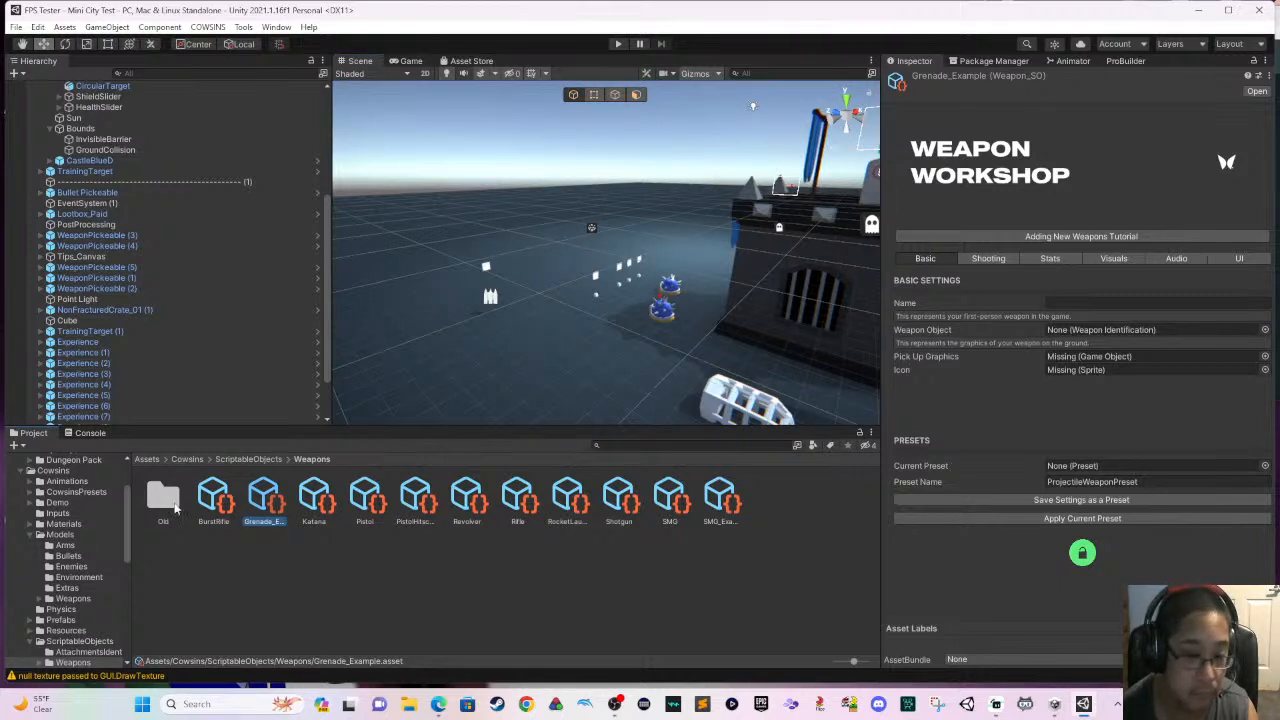
- Look into the Old weapons folder, then go to the Weapons folder under Cowsins/Prefabs
double_click(172, 505)
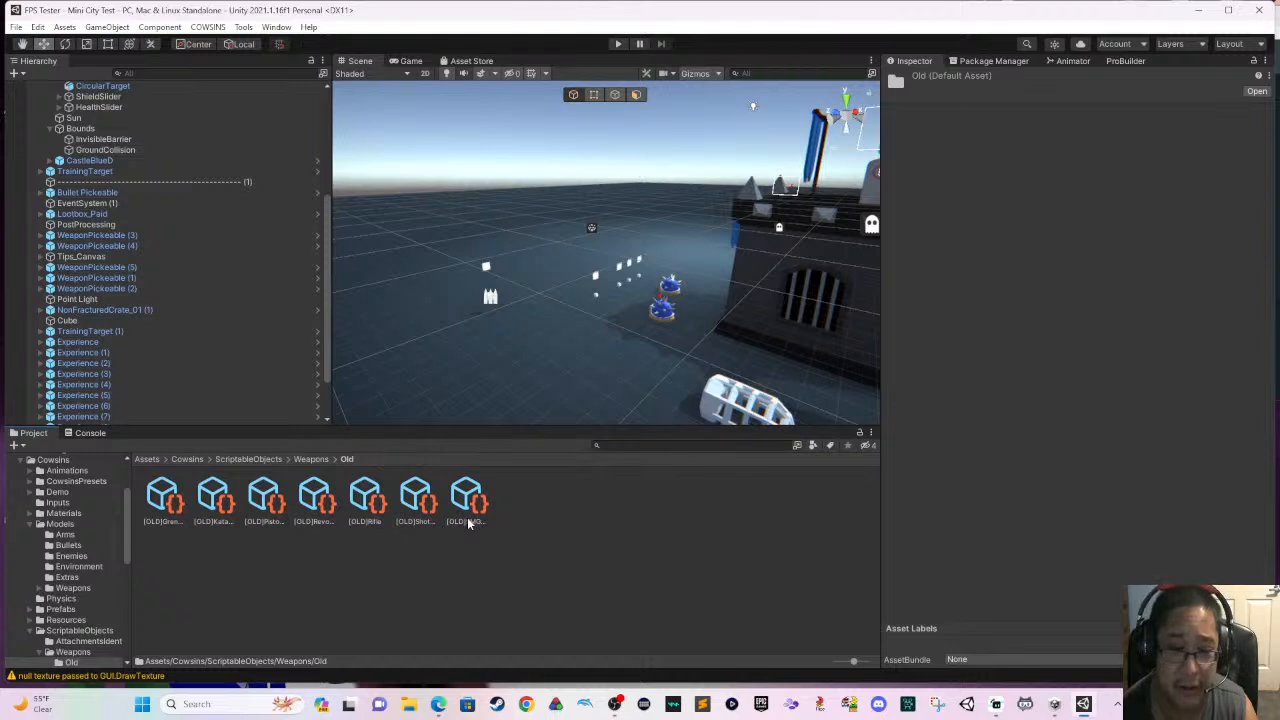
left_click(311, 459)
left_click(270, 462)
left_click(200, 461)
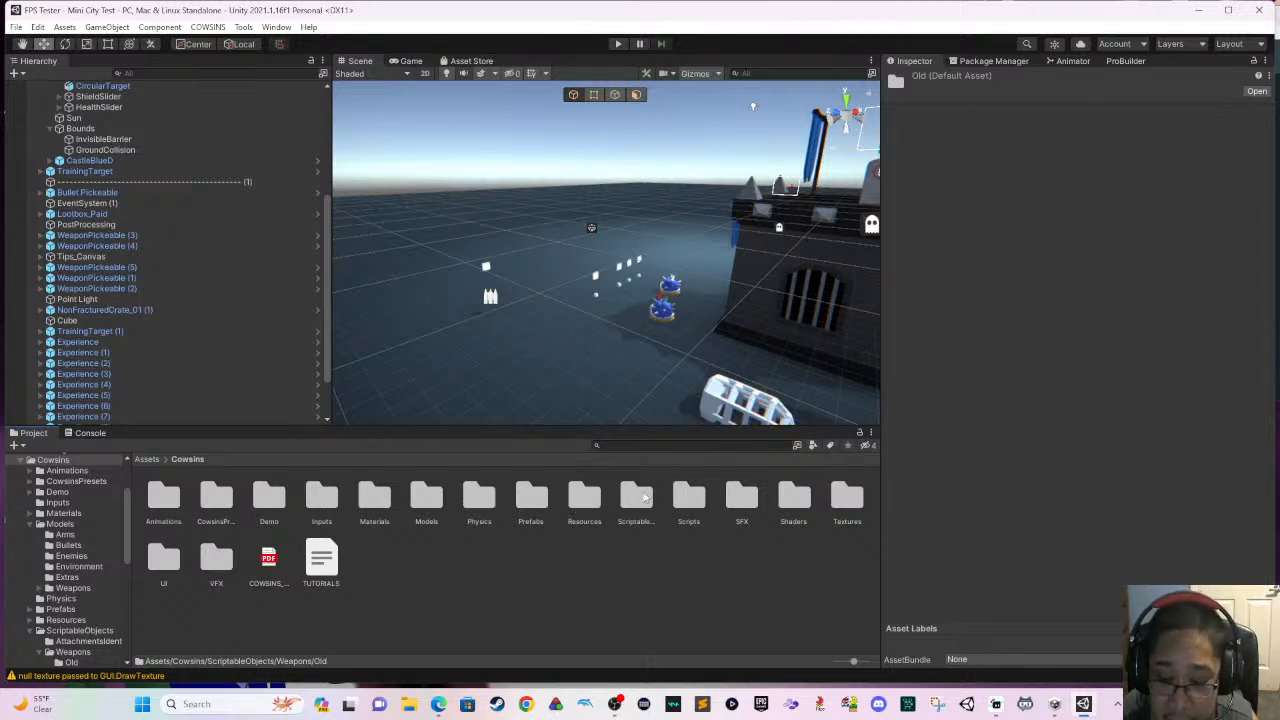
double_click(531, 496)
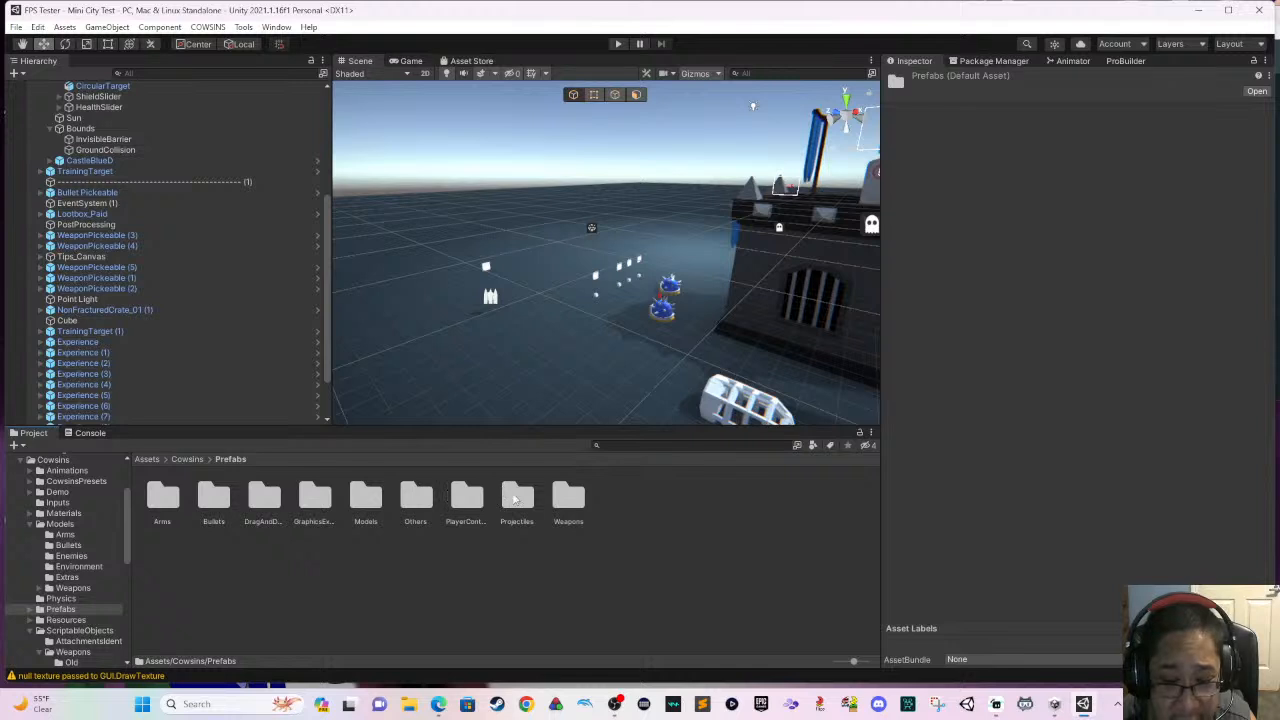
double_click(568, 495)
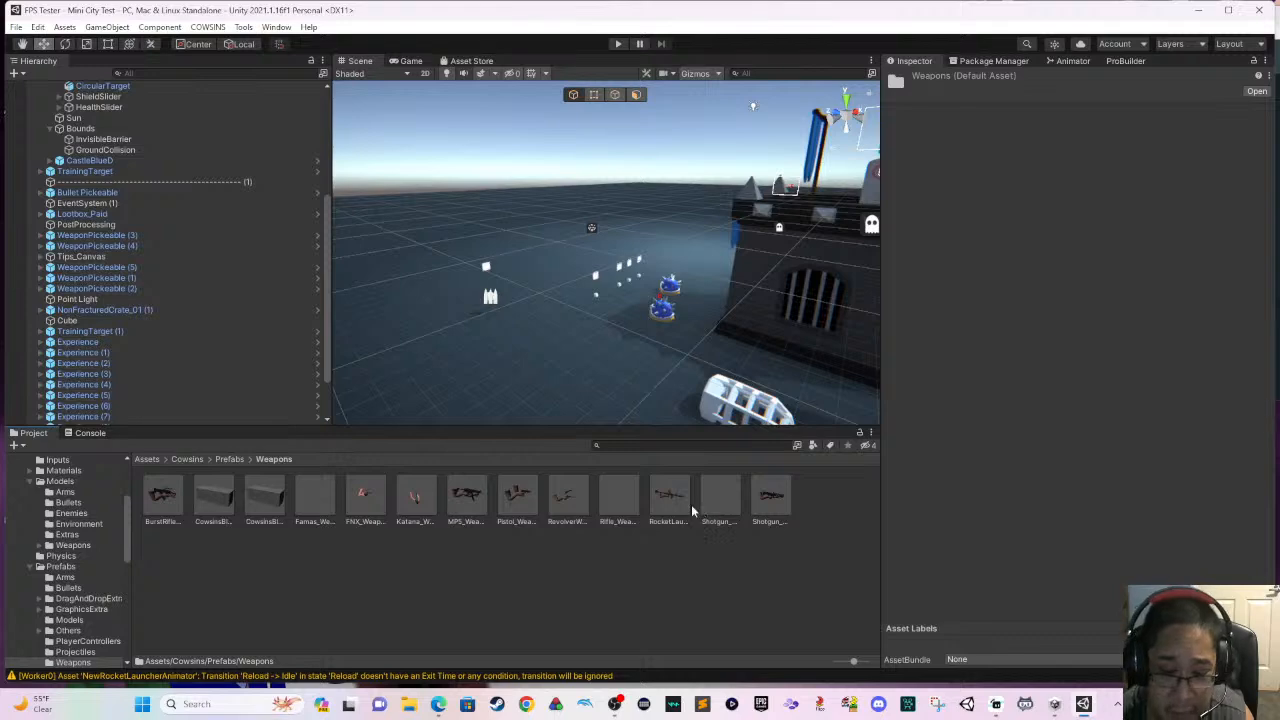
- Place the RocketLauncher weapon prefab on the open ground near the turtle shells and raise it to a Y position of about 1.2
left_click(565, 360)
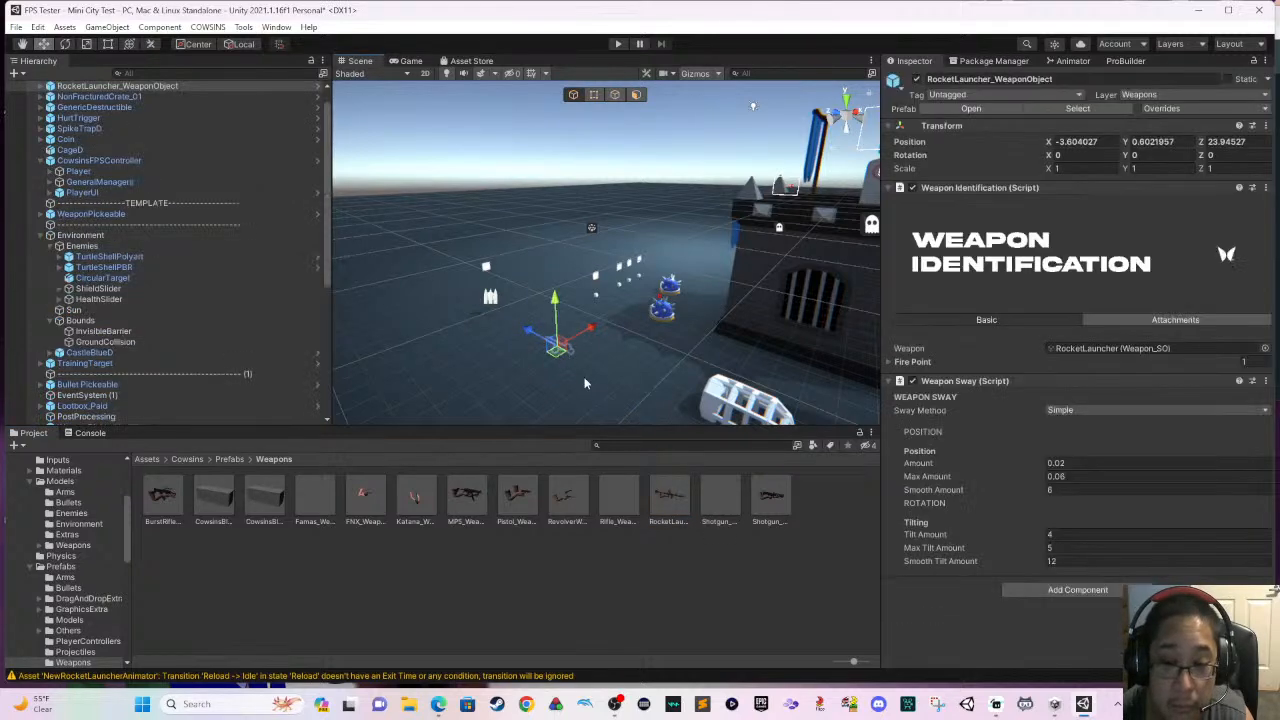
scroll(587, 382, "up", 3)
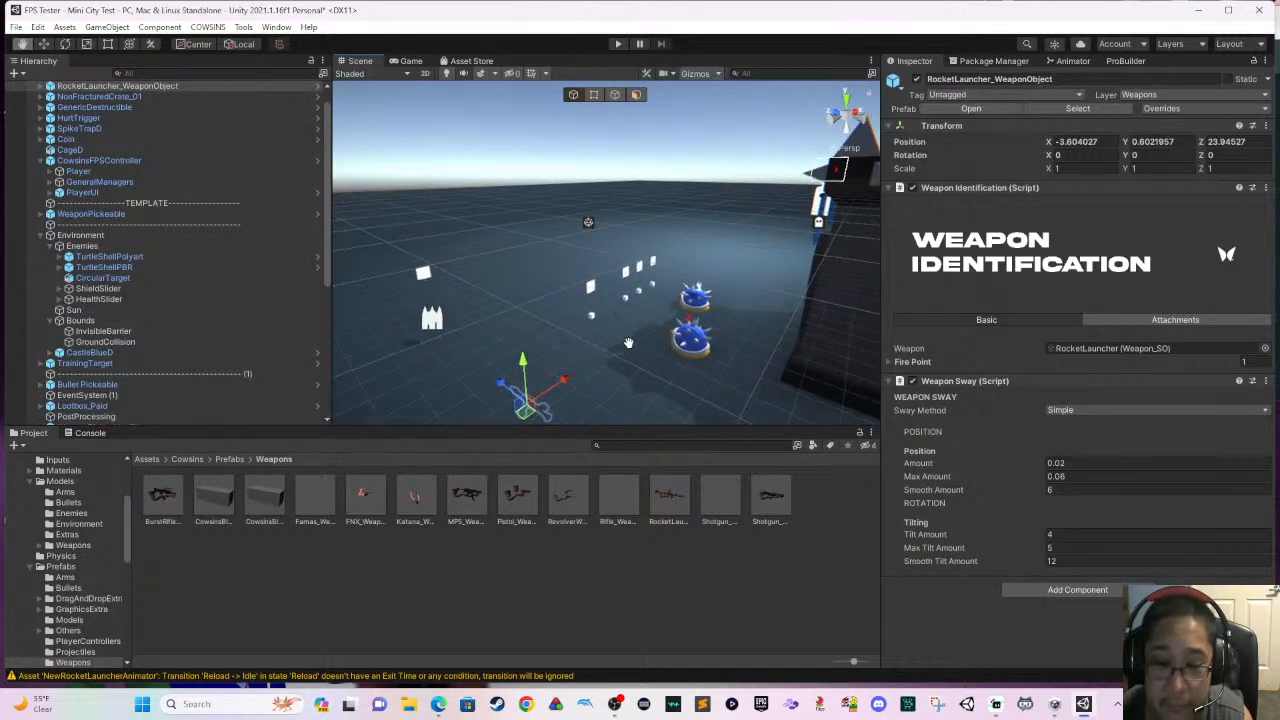
right_click_drag(642, 383, 583, 431)
scroll(587, 391, "up", 1)
scroll(587, 391, "up", 2)
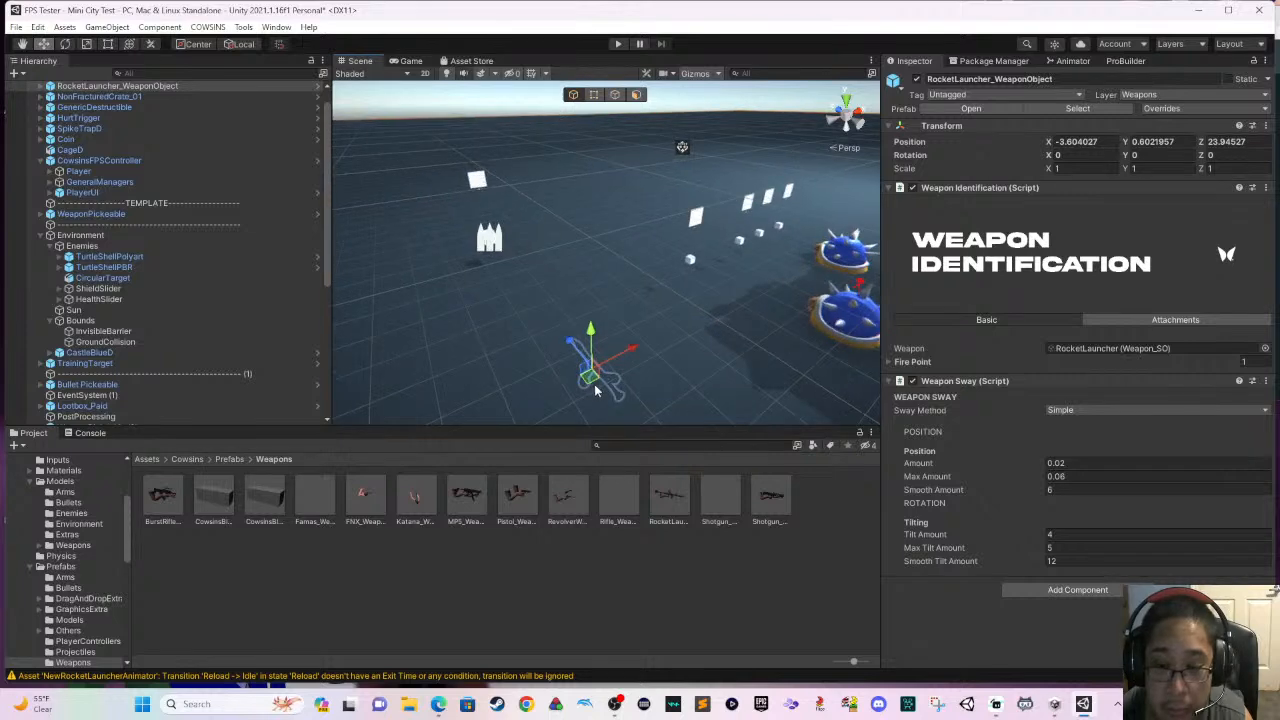
middle_click_drag(600, 390, 660, 254)
scroll(652, 264, "up", 2)
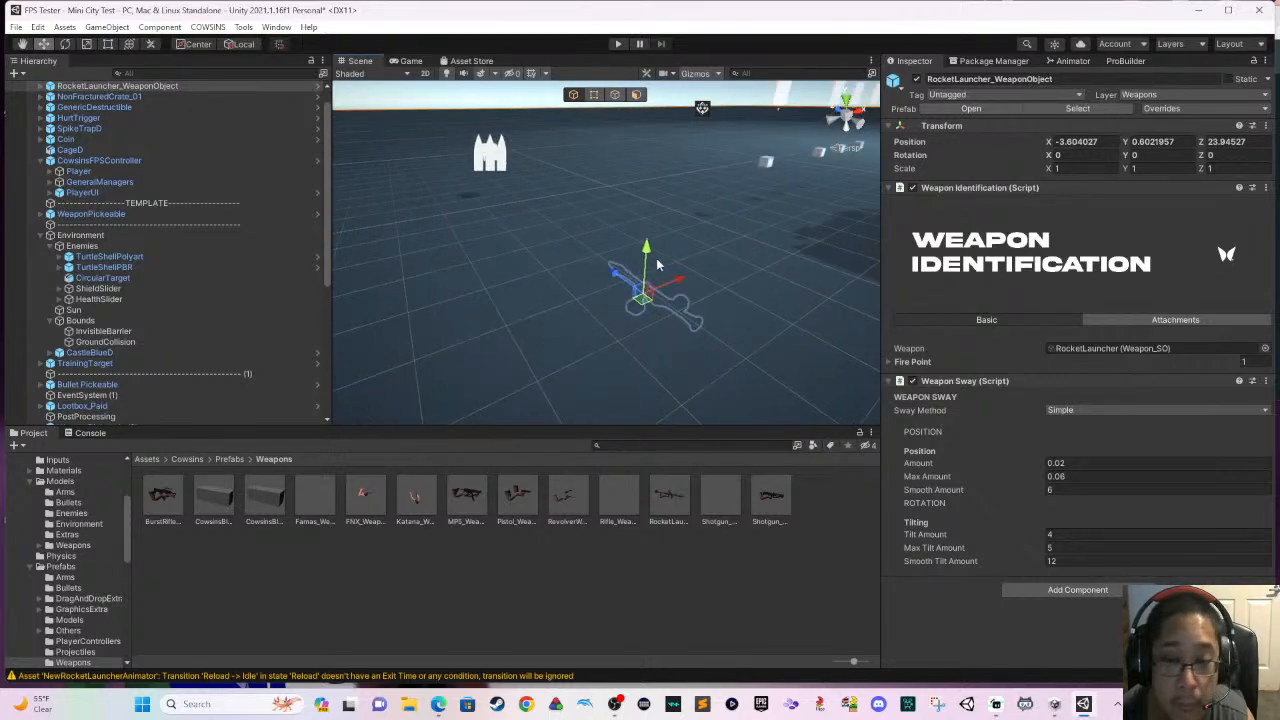
left_click(720, 322)
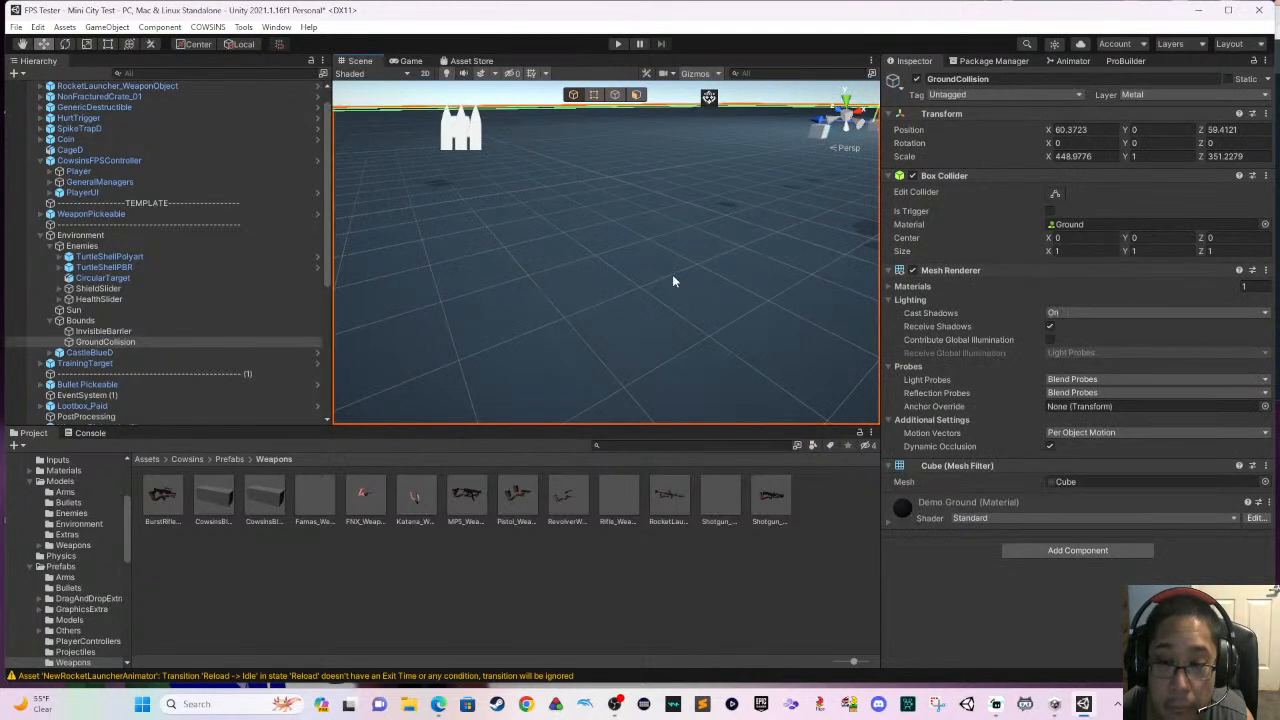
left_click(597, 350)
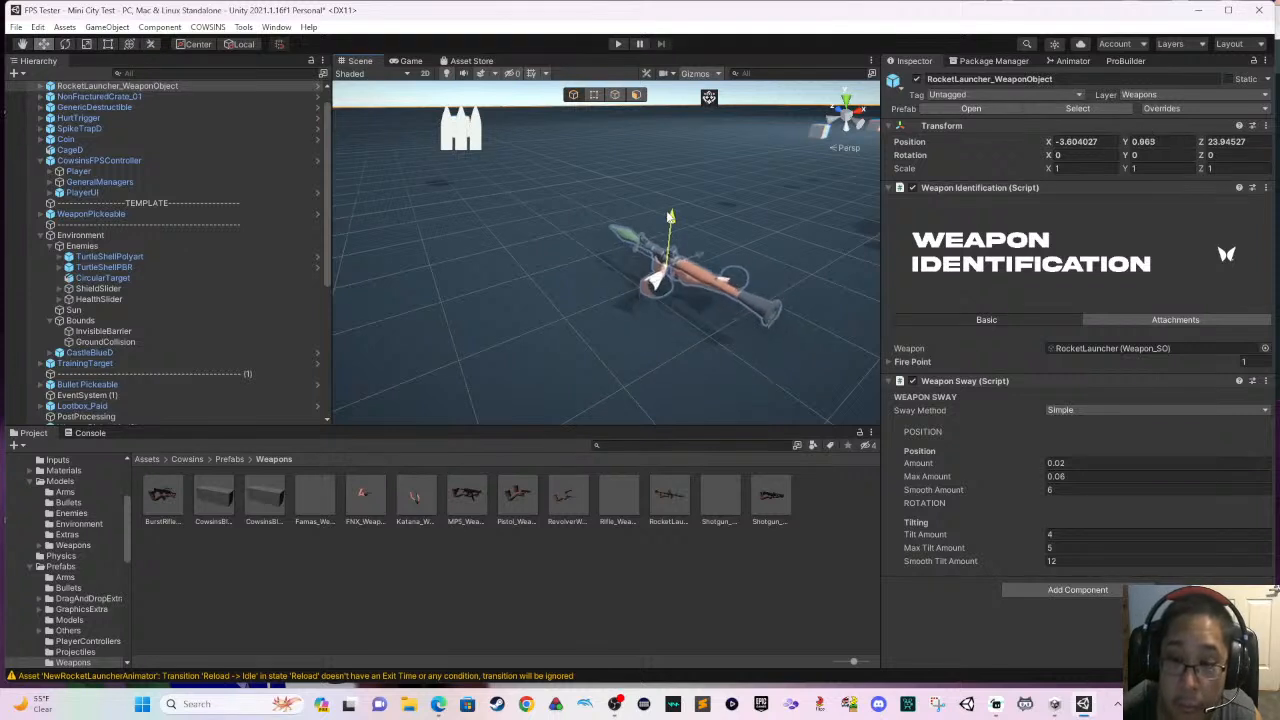
left_click_drag(670, 216, 670, 203)
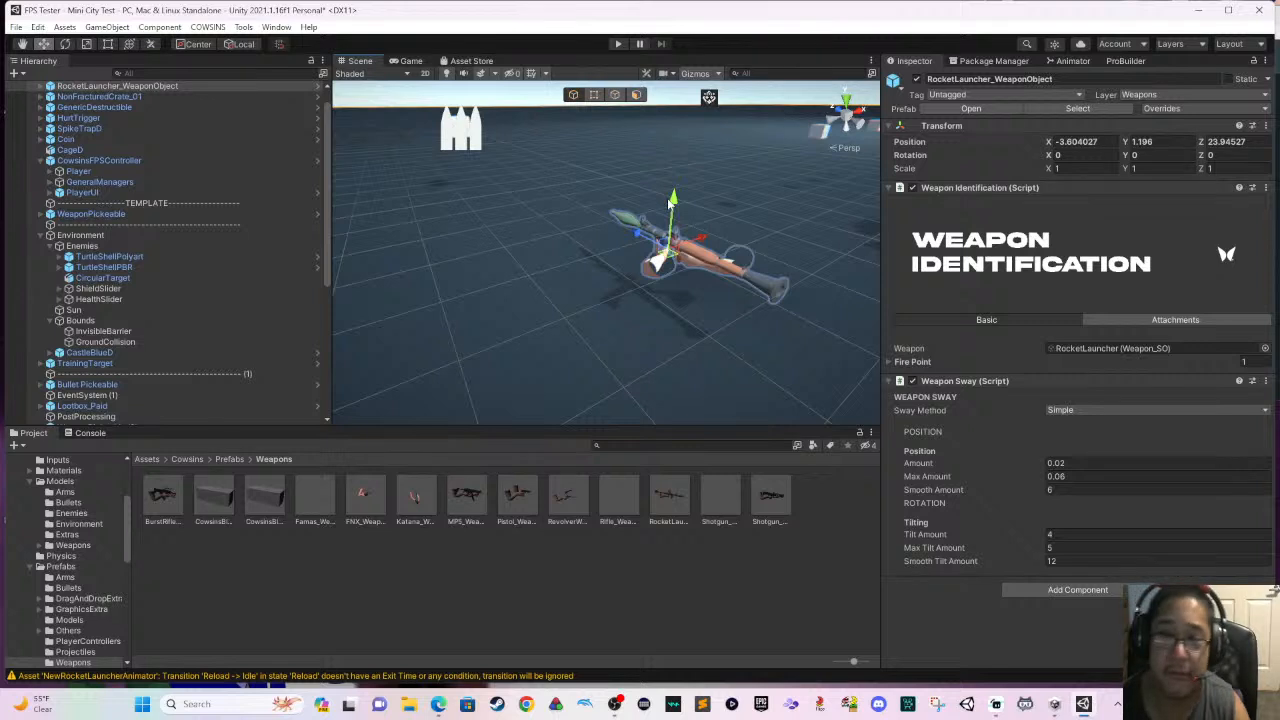
- Examine the placed rocket launcher up close from behind and select its arms mesh
scroll(689, 231, "up", 3)
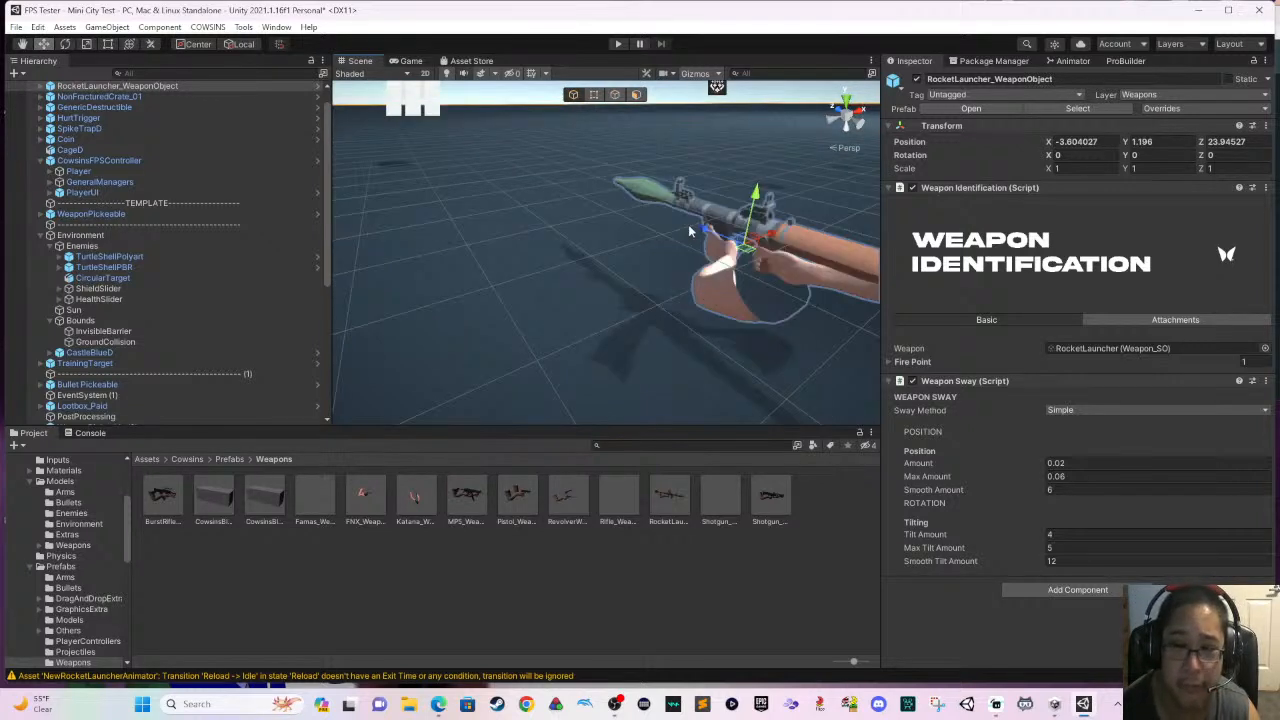
middle_click_drag(689, 231, 670, 236)
middle_click_drag(585, 272, 507, 216)
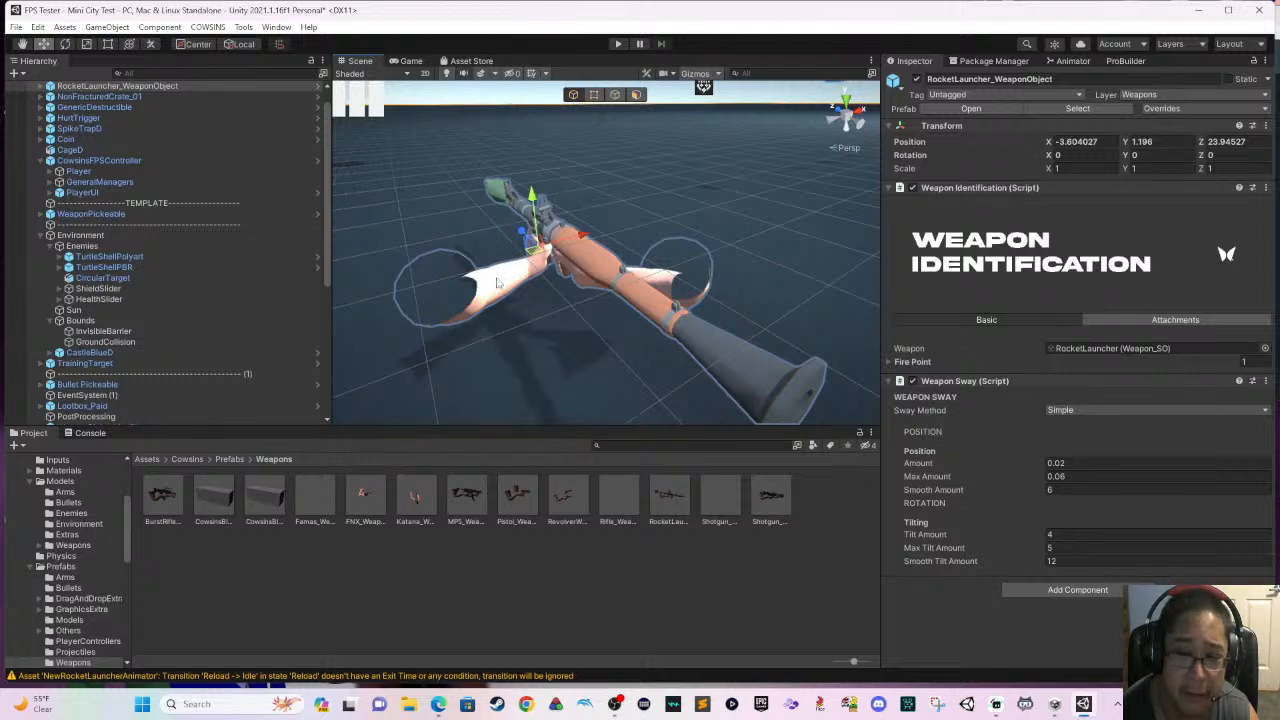
left_click(497, 283)
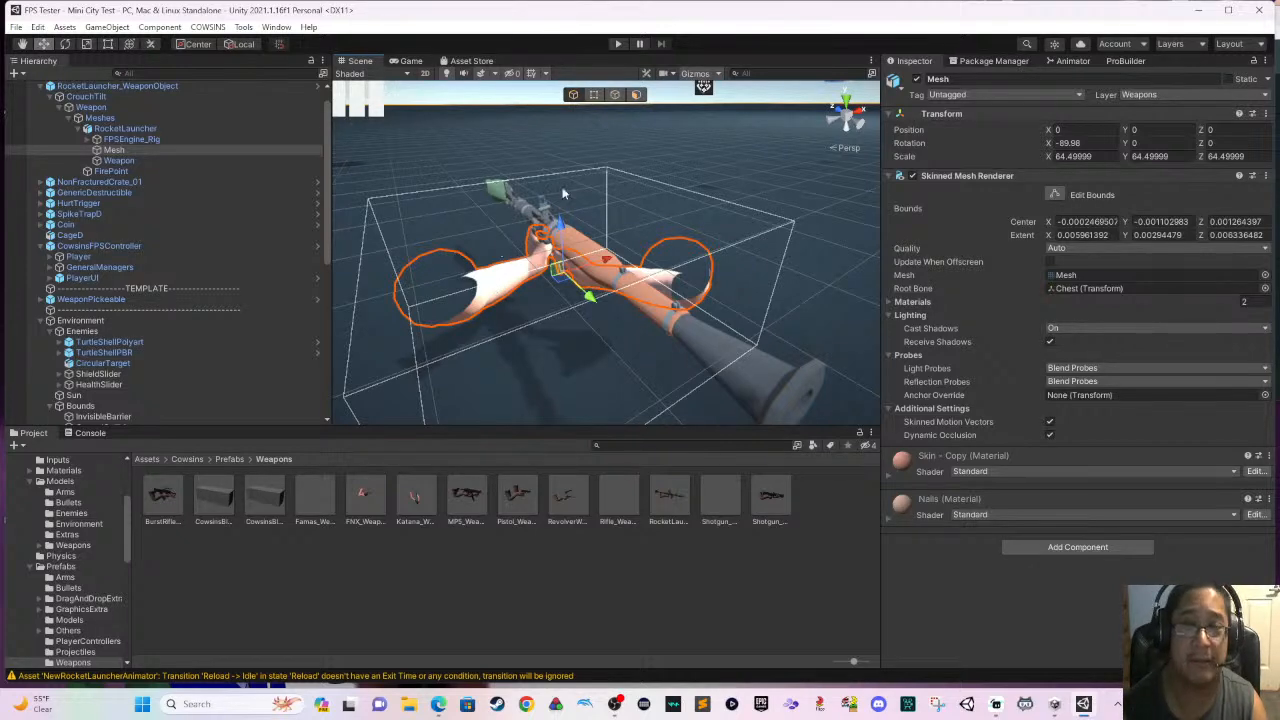
- Run the level in play mode and walk the player forward over the long plank
left_click(620, 46)
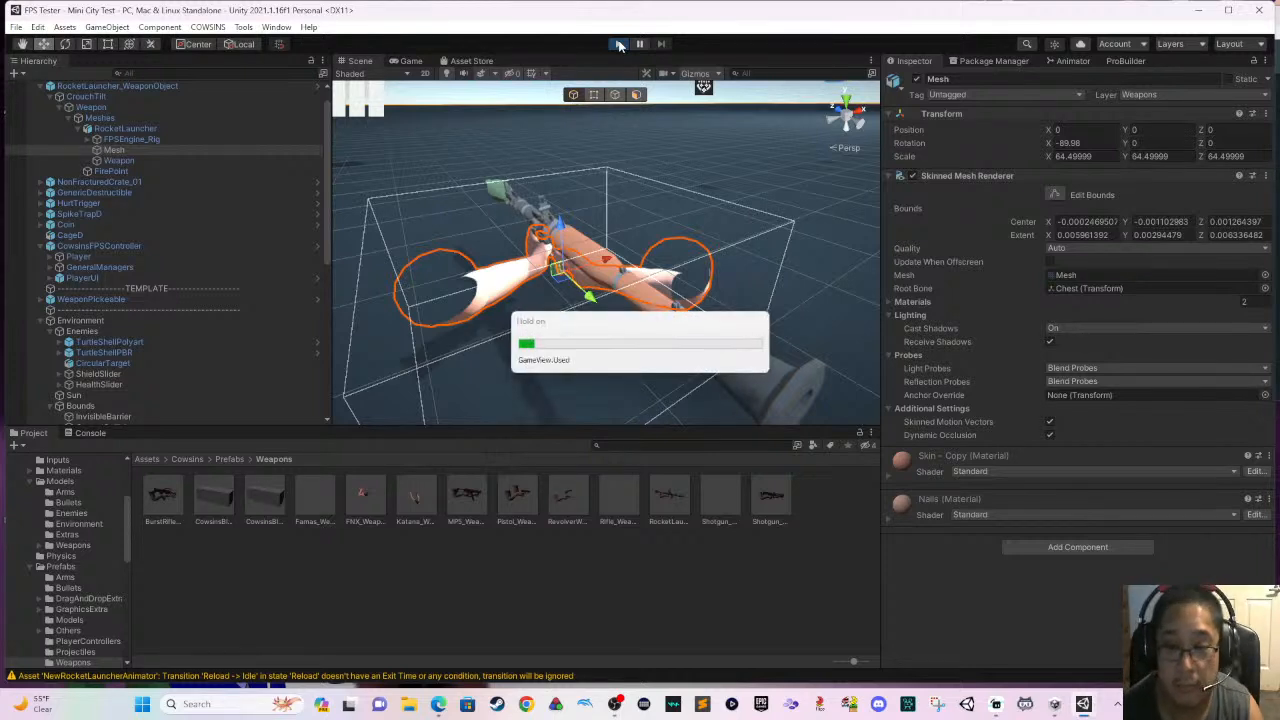
key("h")
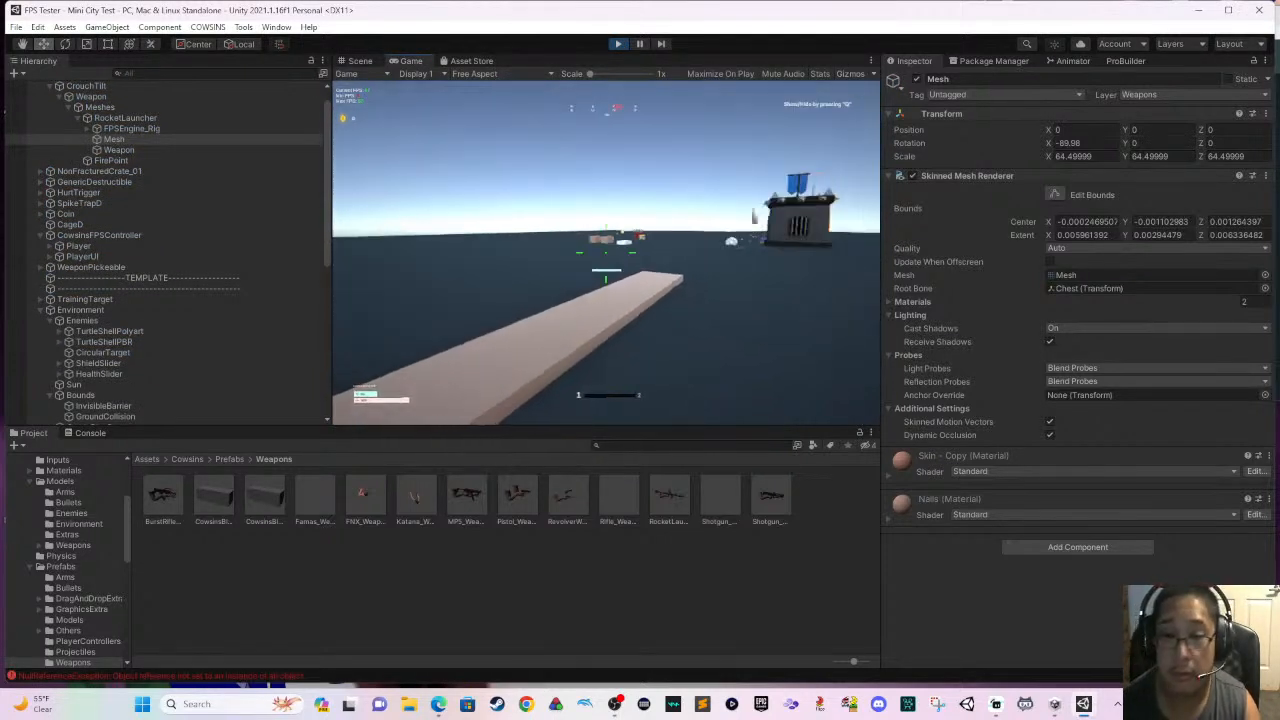
key("w")
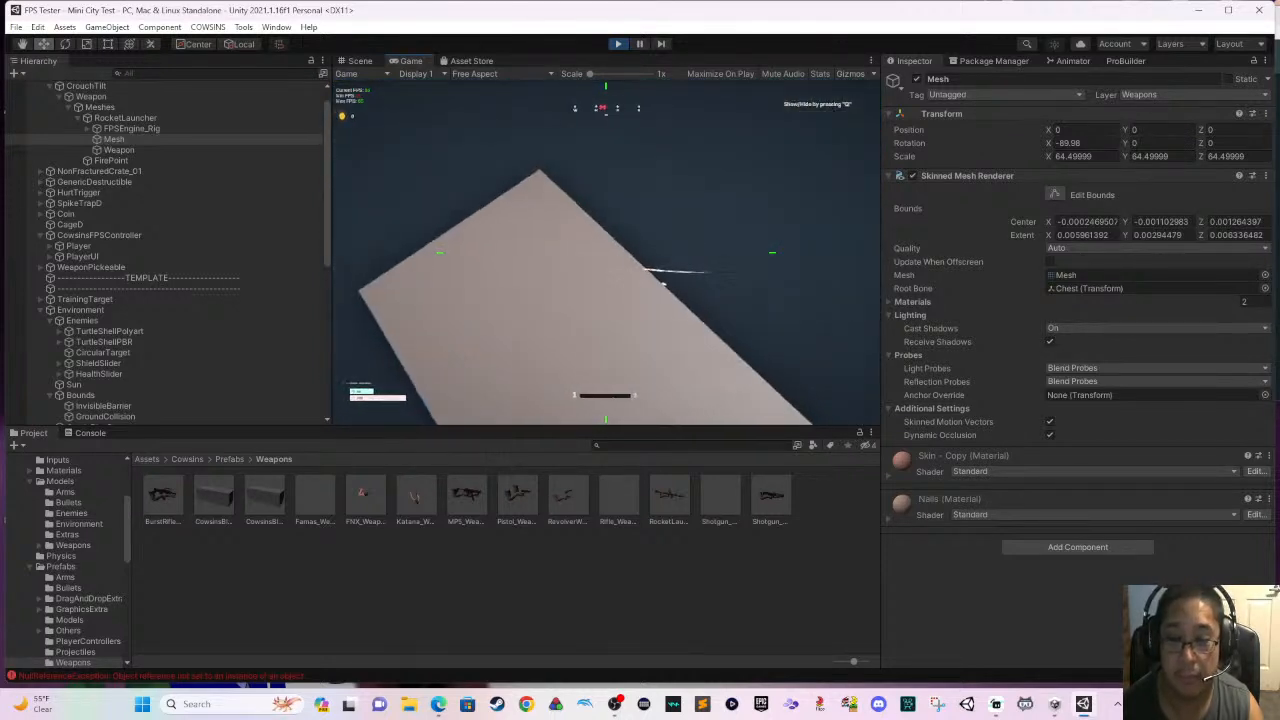
- Pause the game, return to the main menu and start from the FPS Engine title screen
key("Escape")
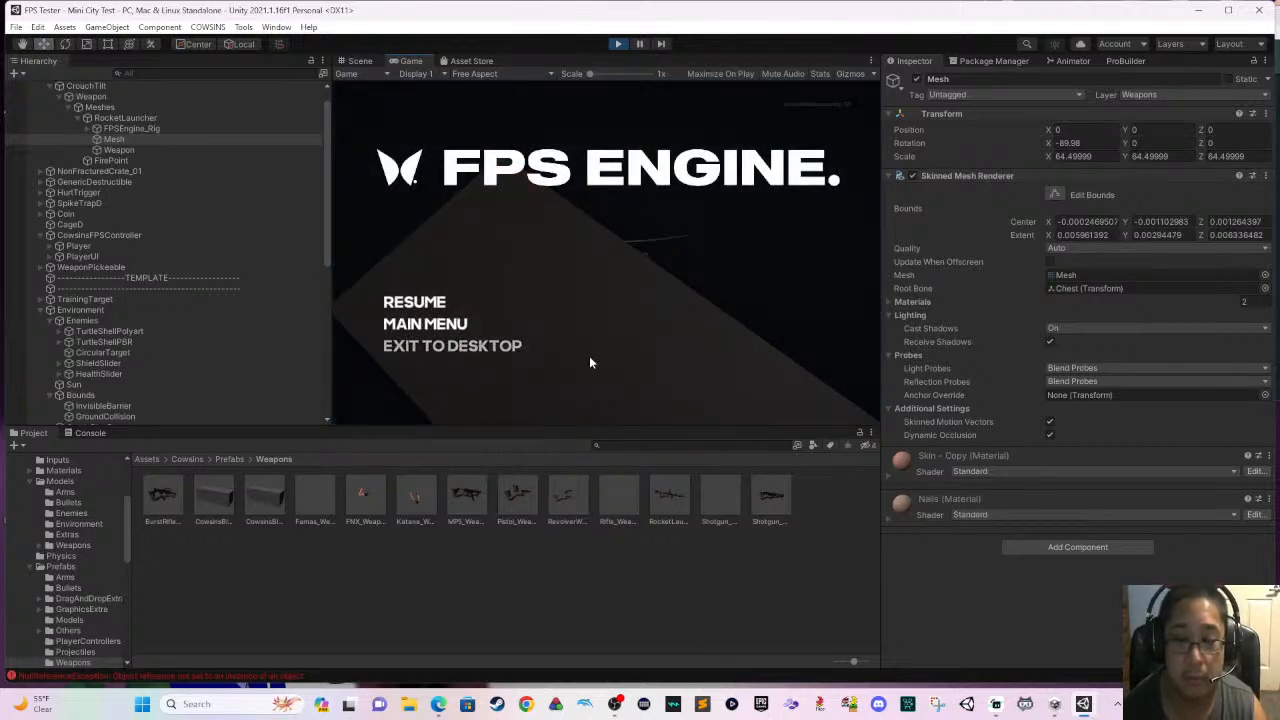
left_click(466, 327)
left_click(600, 297)
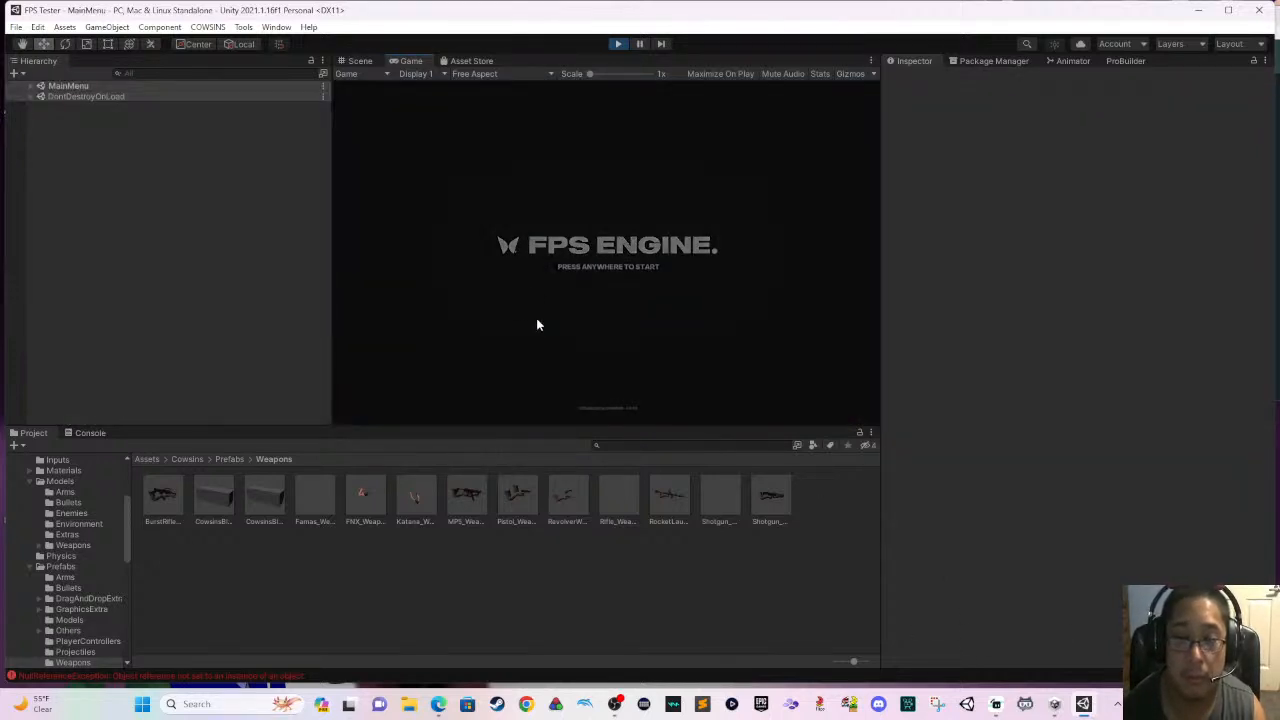
- Start the level from the title screen and walk the player across the open ground past the crates to the weapons by the castle
left_click(631, 271)
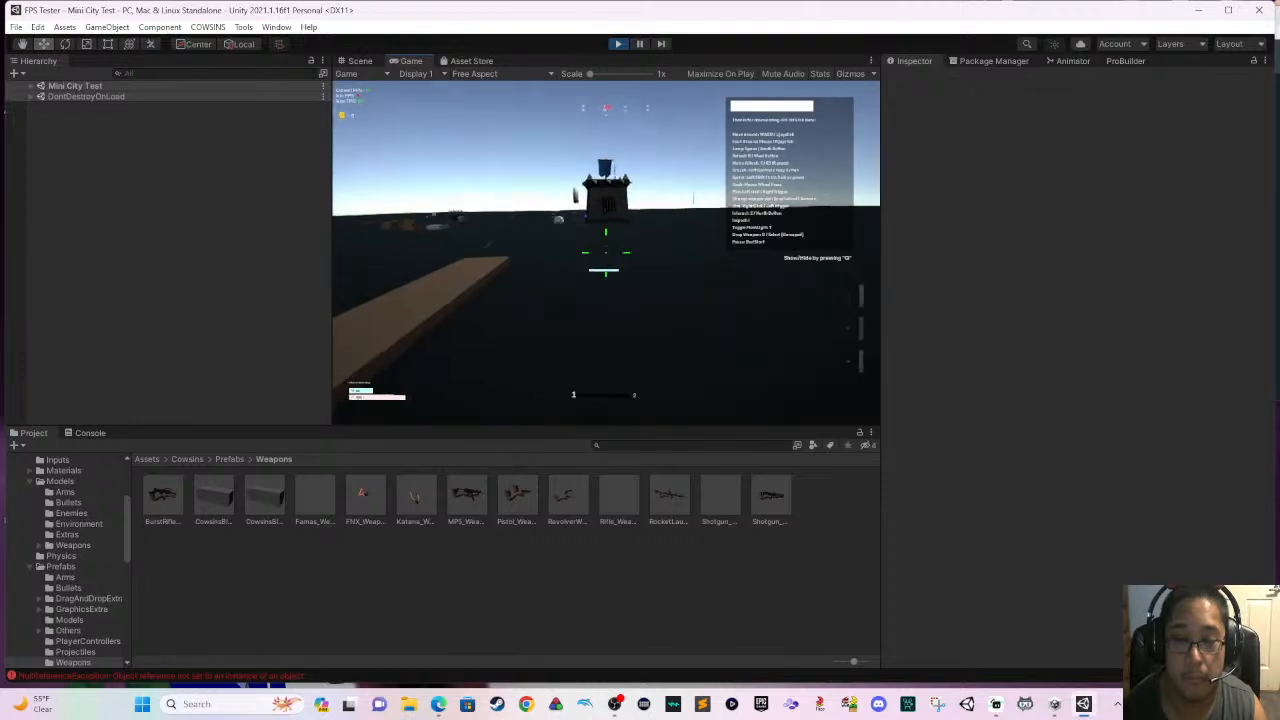
key("w")
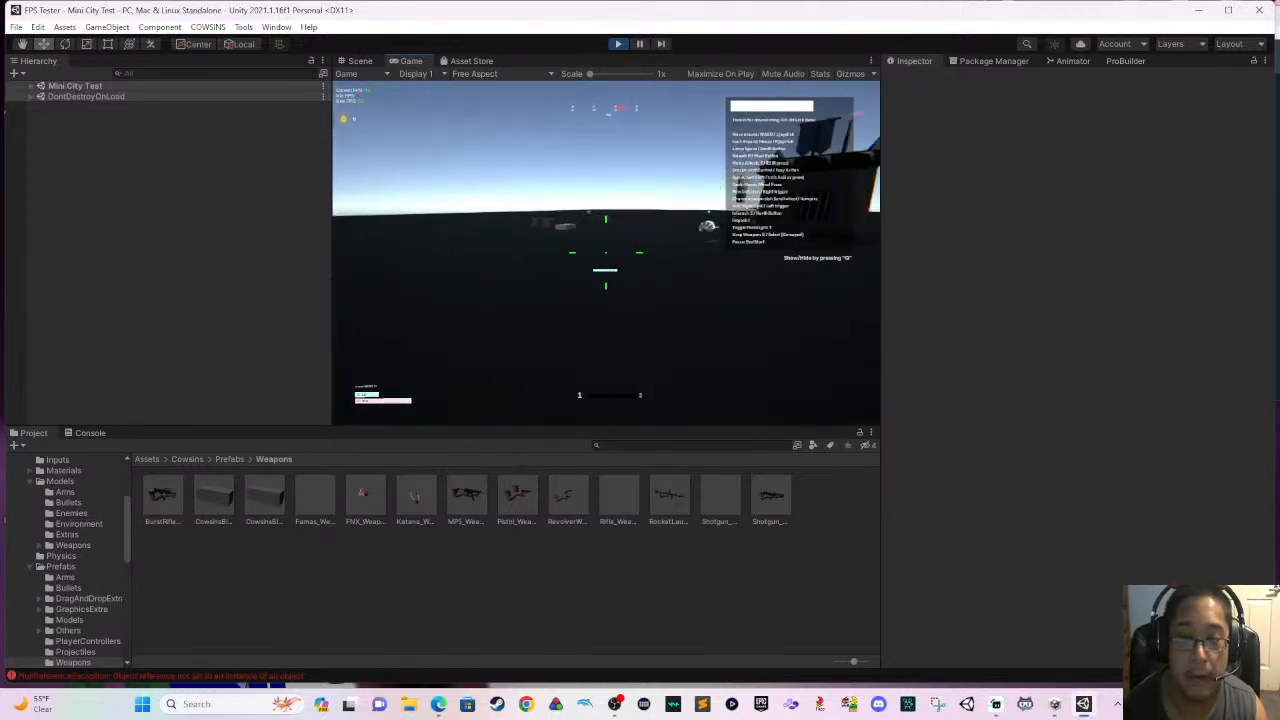
key("space")
key("w")
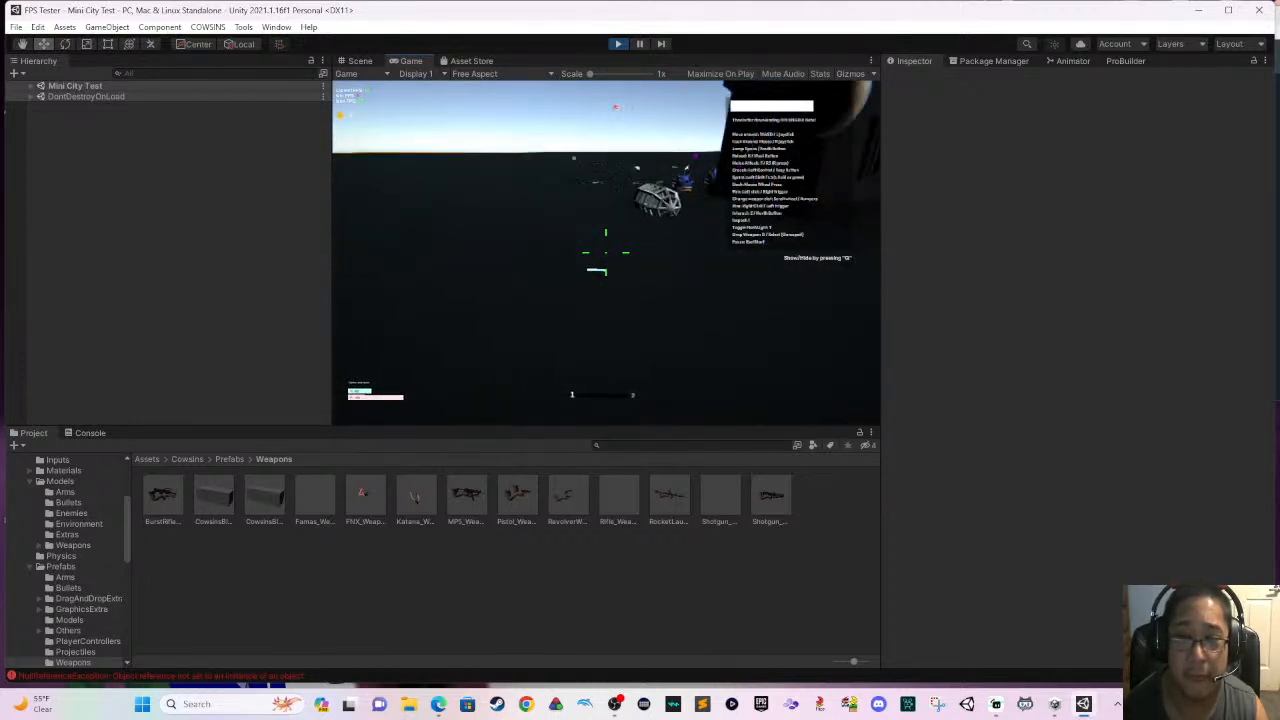
key("w")
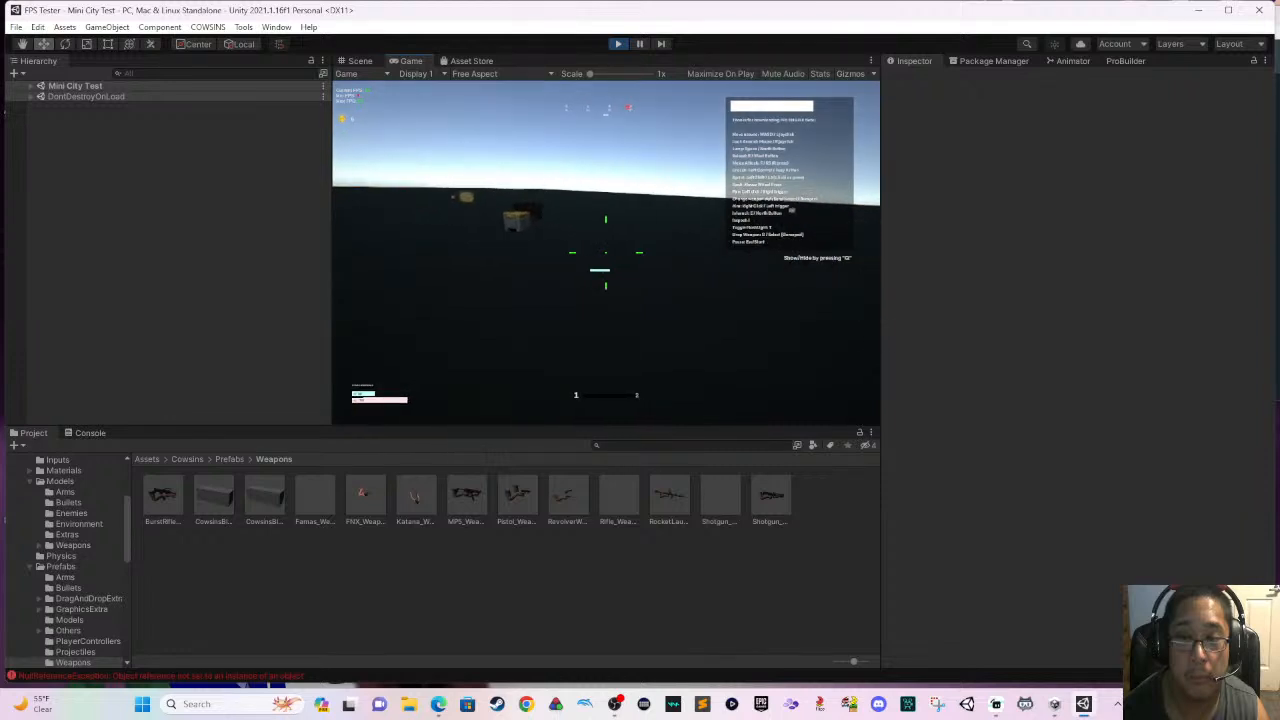
key("w")
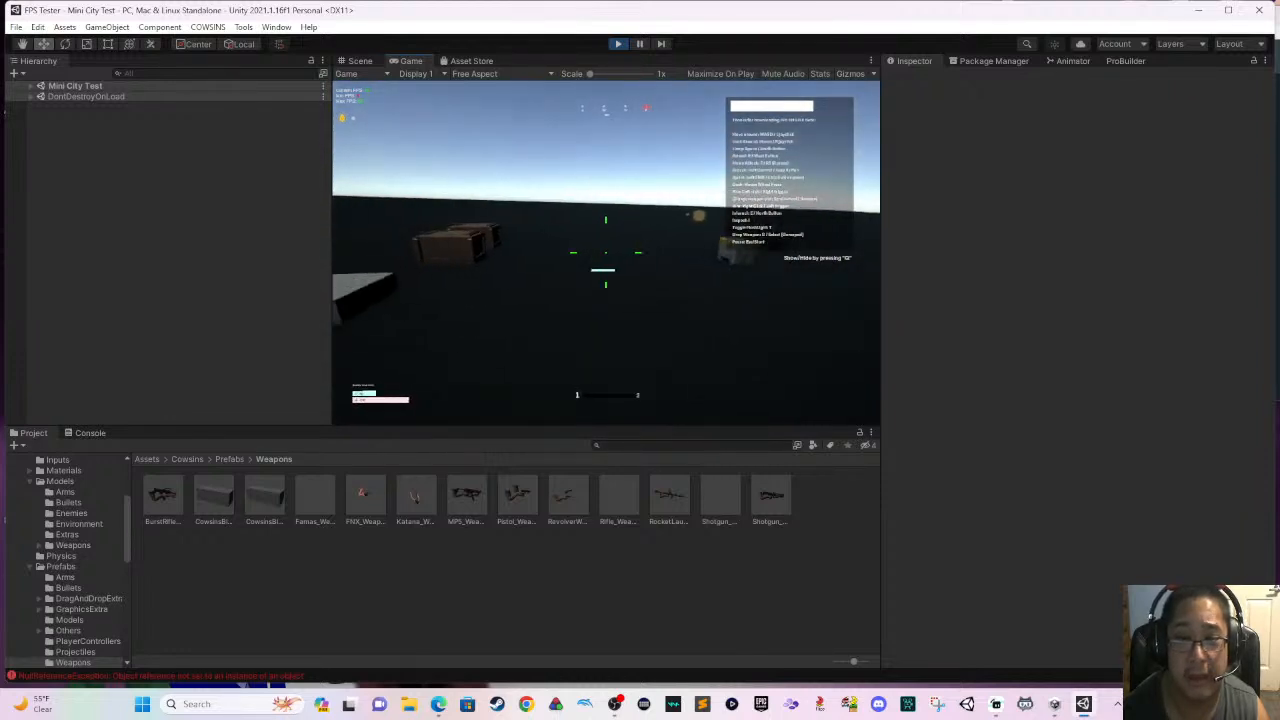
key("w")
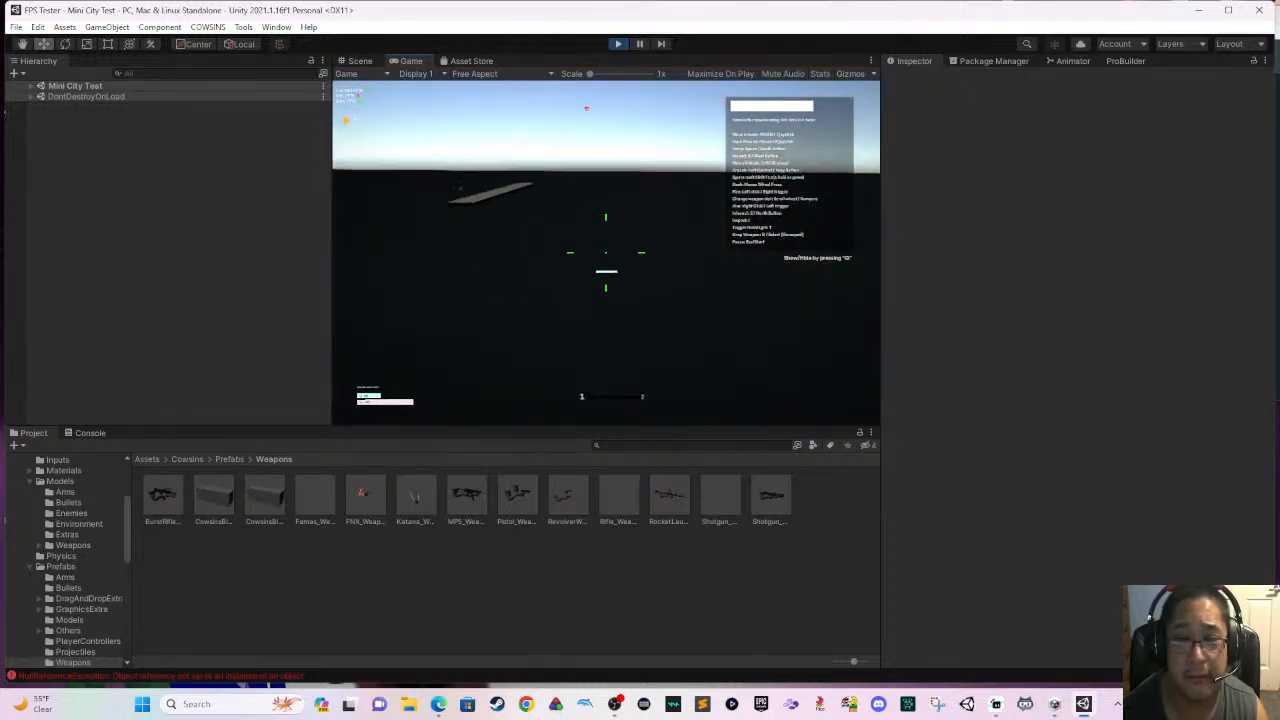
key("w")
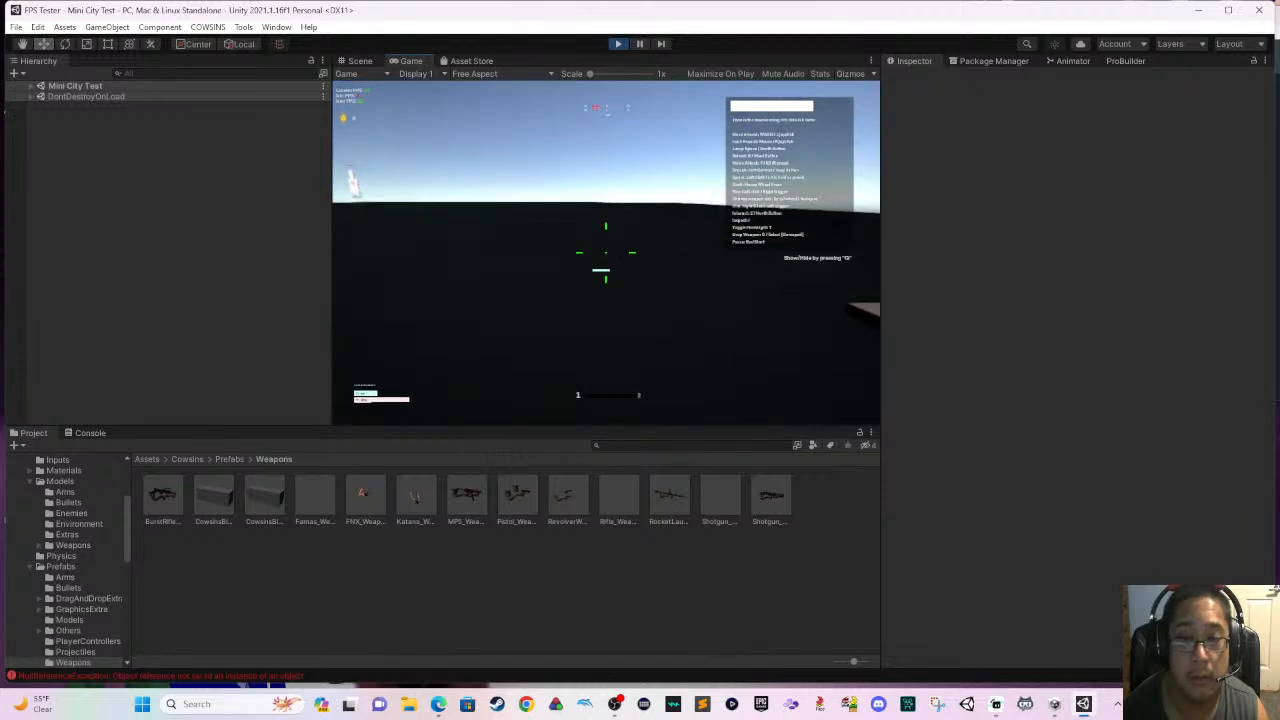
key("w")
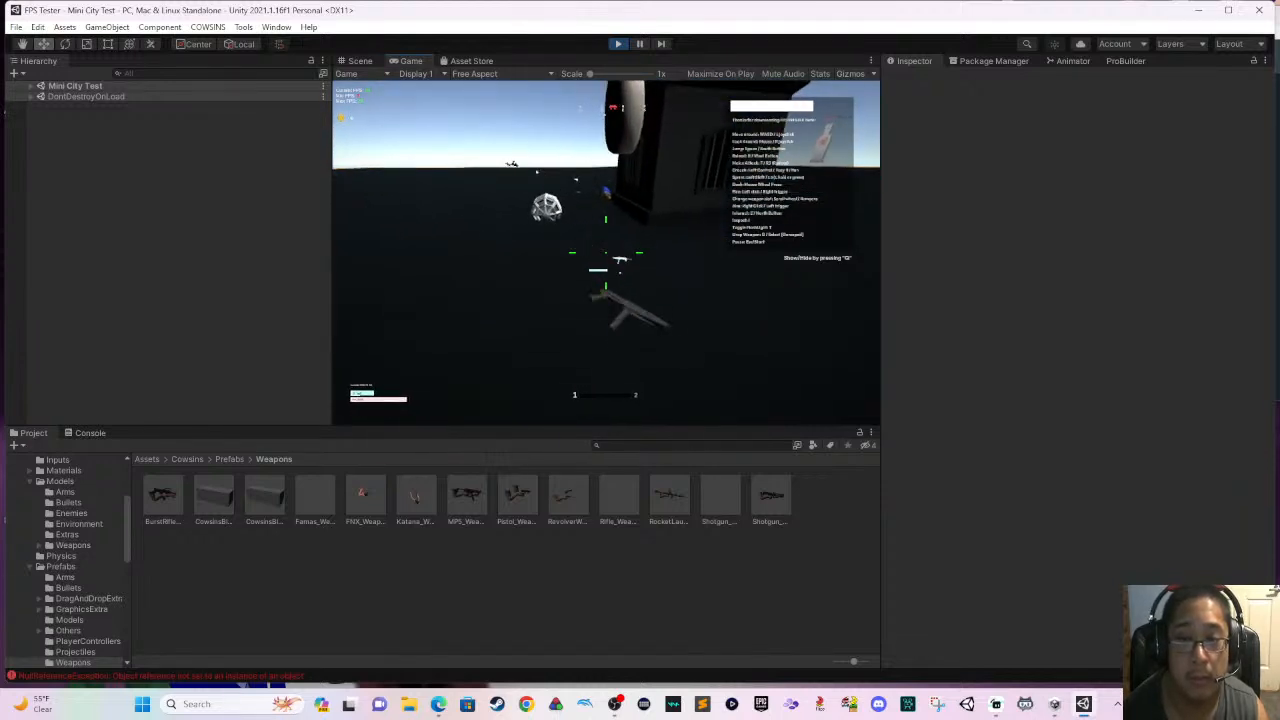
- Walk the player up to the placed rocket launcher, examine it up close from several sides and stop play mode
key("w")
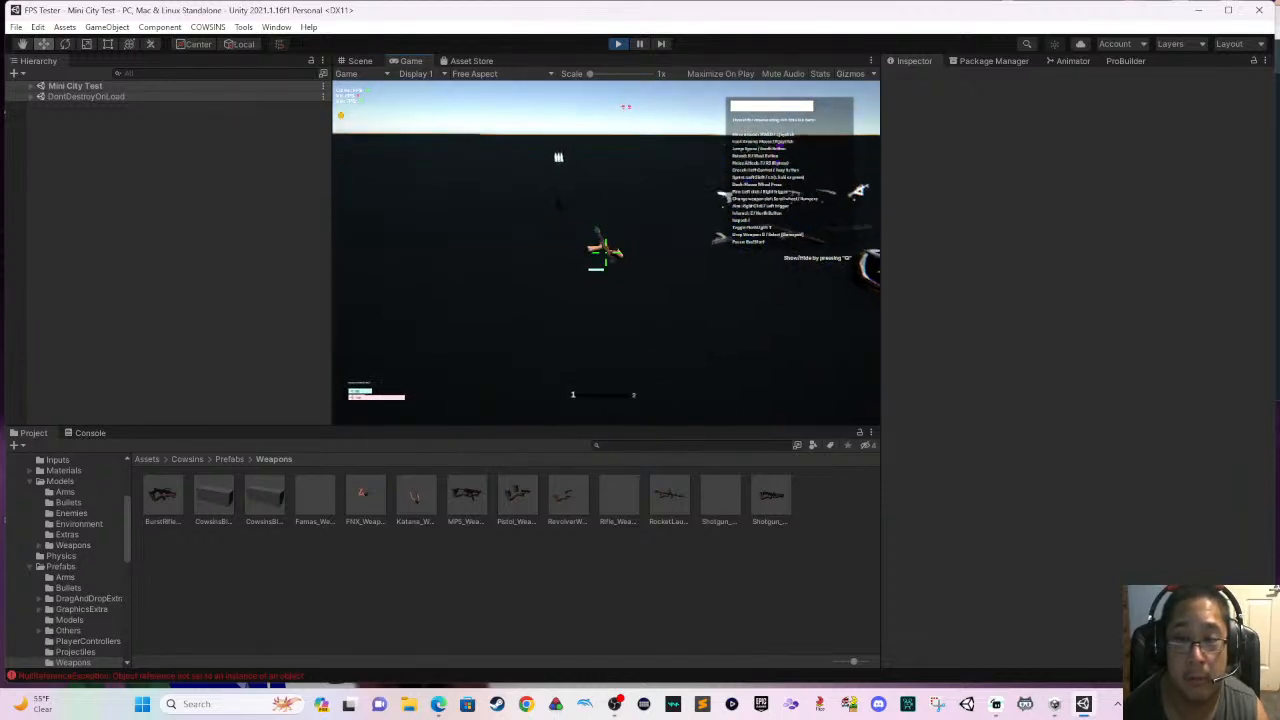
key("w")
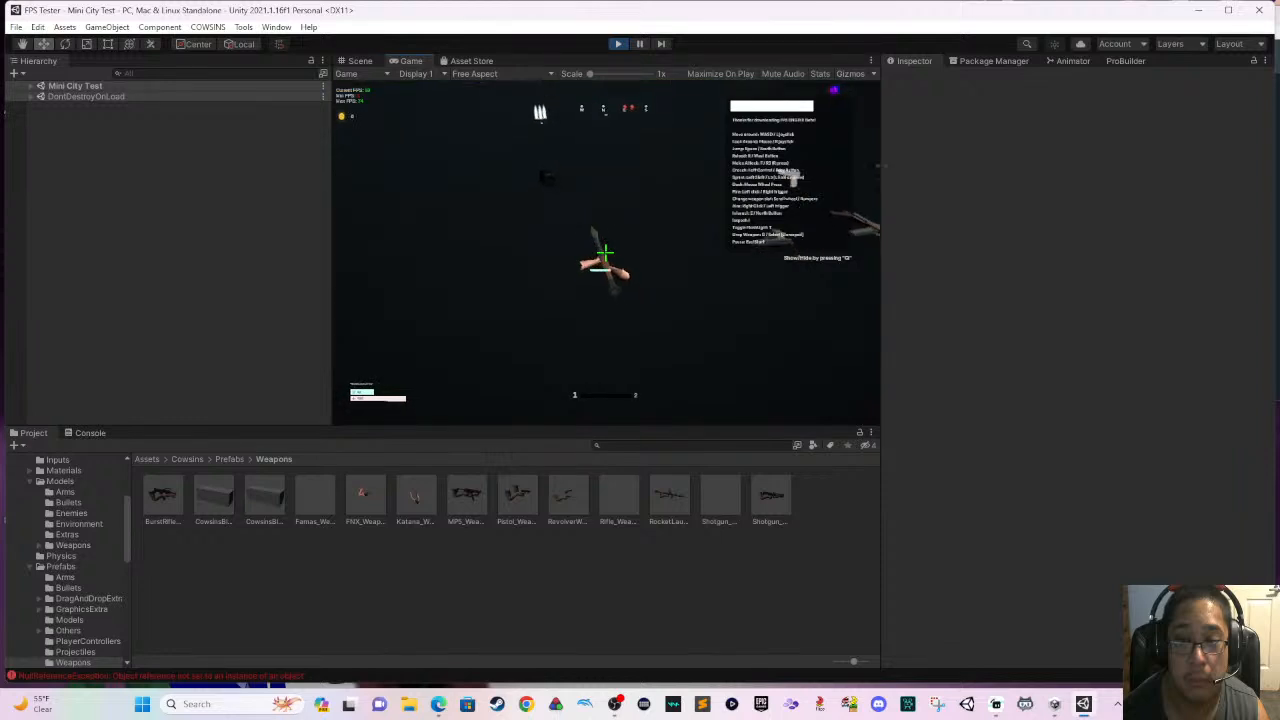
key("w")
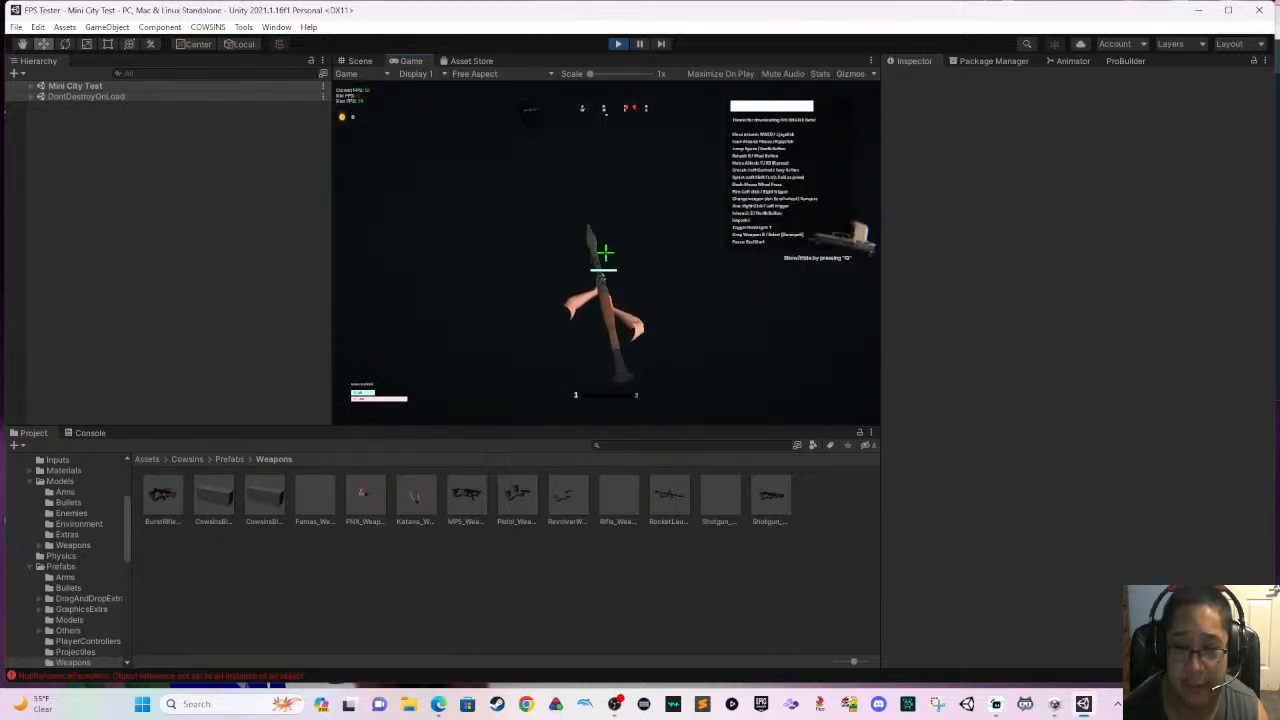
key("d")
key("s")
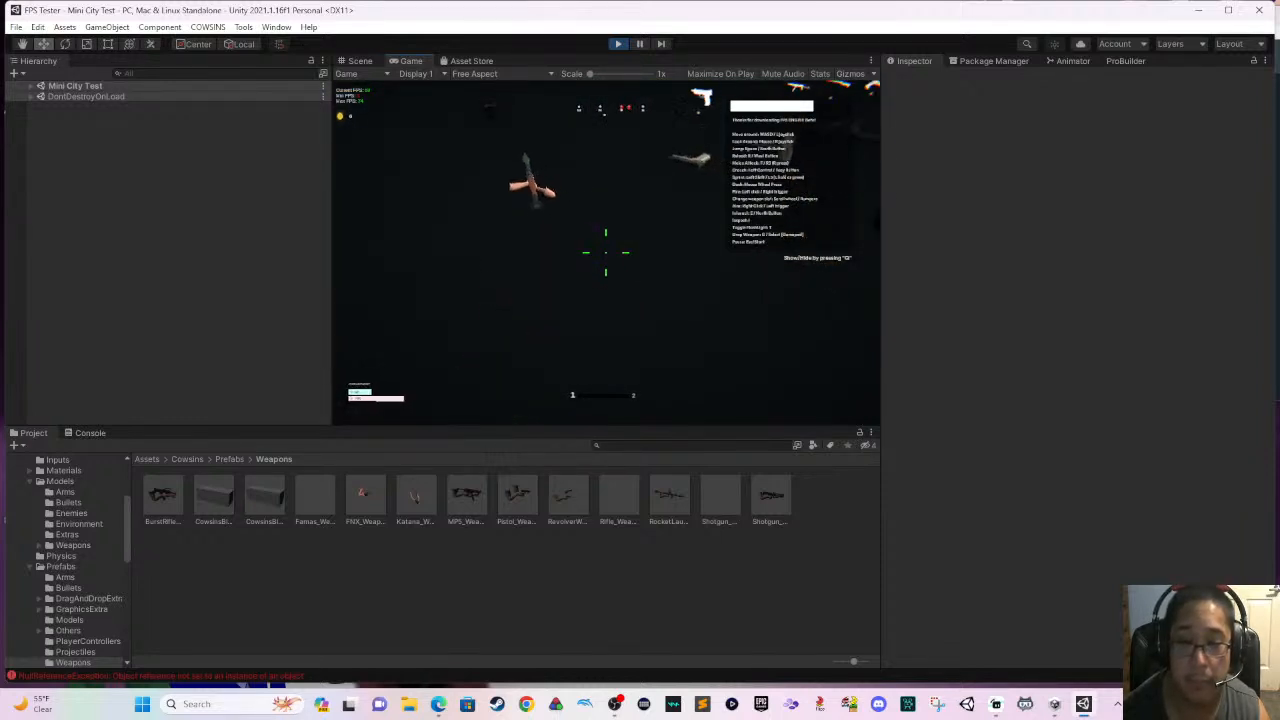
key("w")
key("Escape")
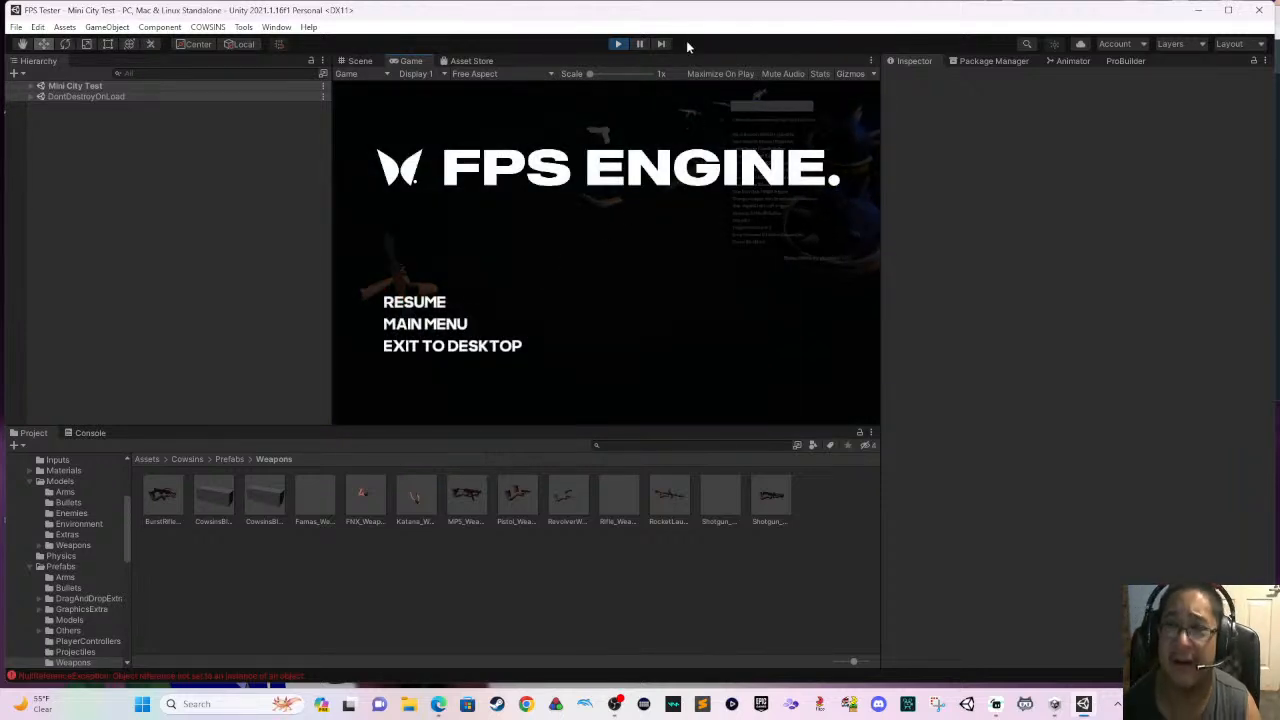
left_click(620, 44)
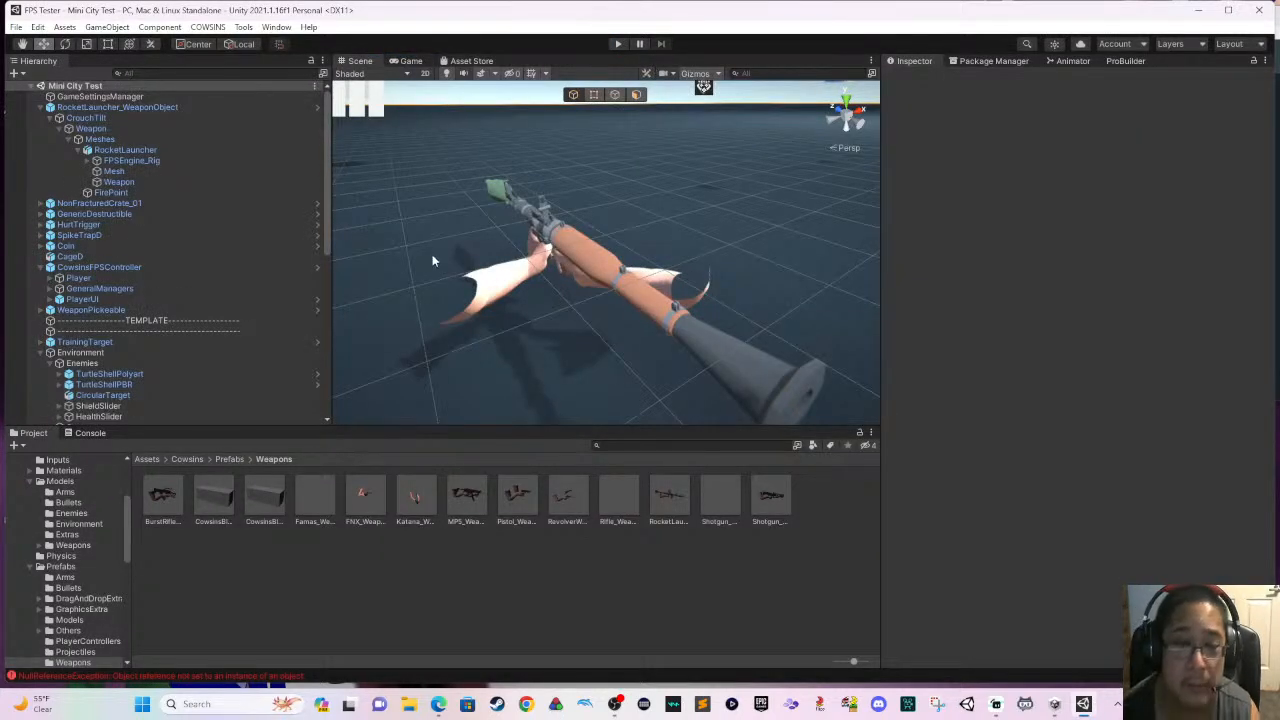
- Place the Turret prefab from DragAndDropExtras near the rocket launcher and move it back to a Z position of about 33.7
left_click(230, 459)
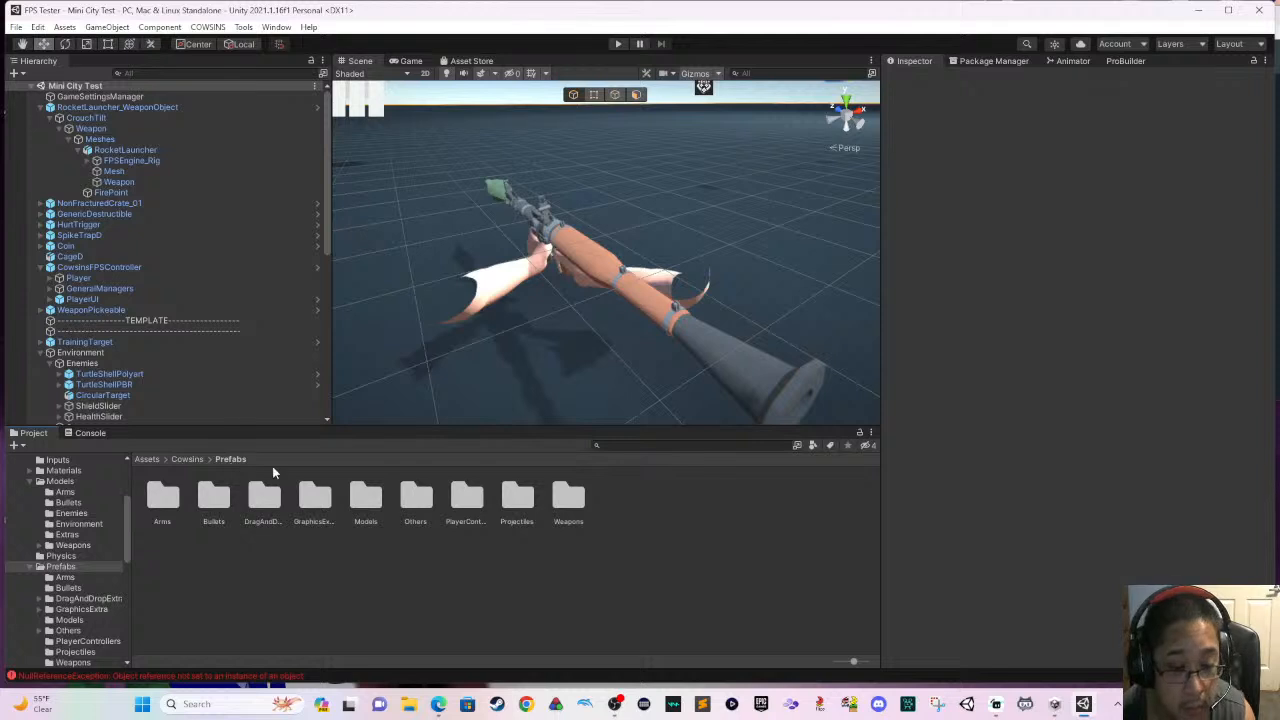
left_click(262, 498)
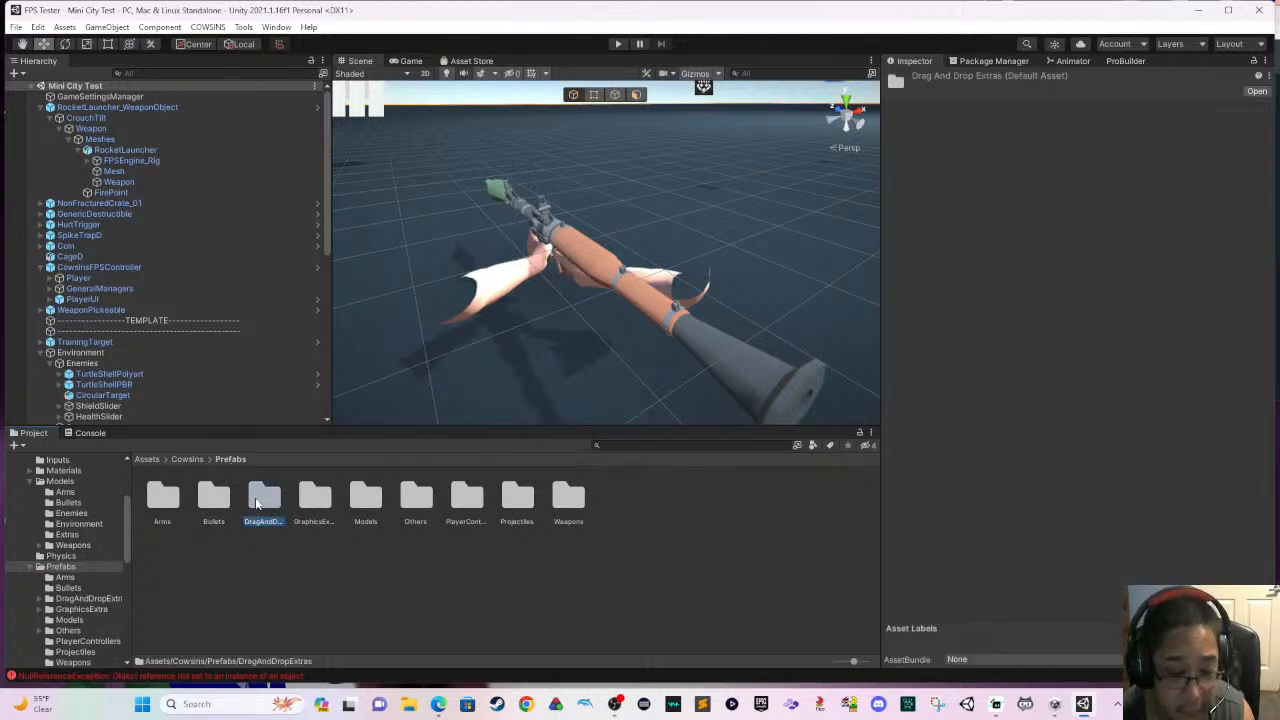
double_click(257, 504)
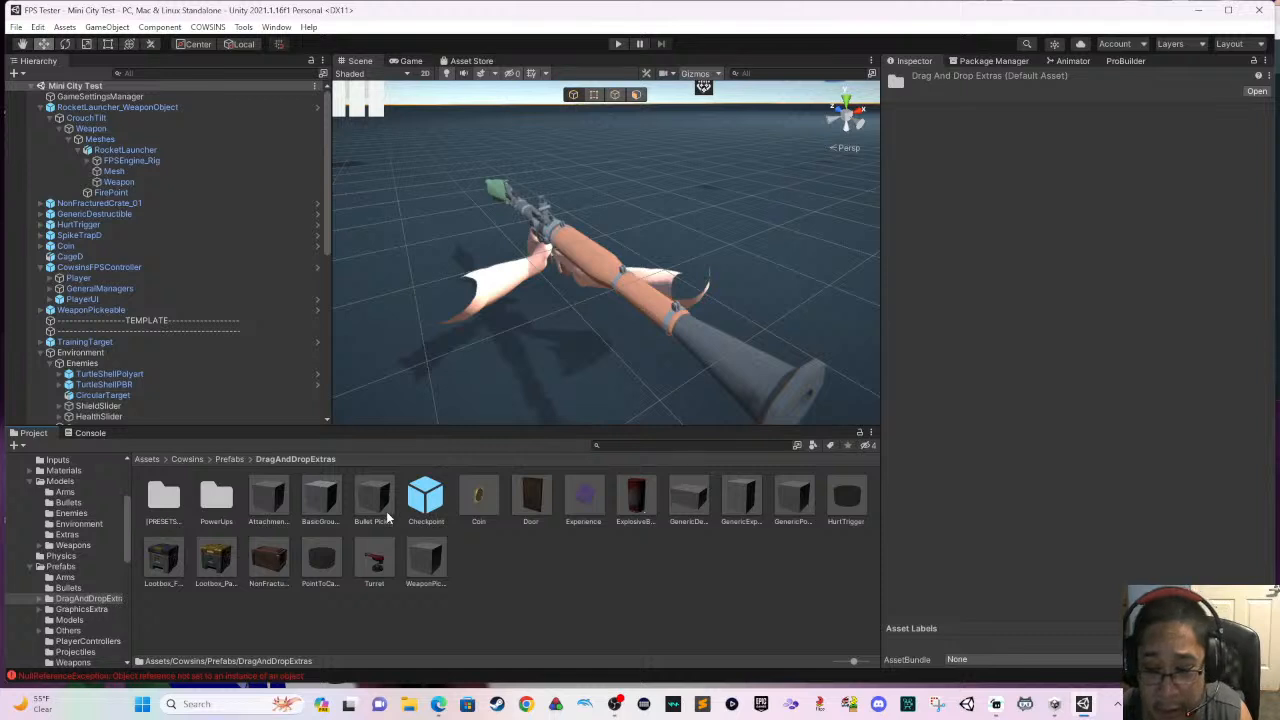
left_click(480, 497)
left_click(522, 492)
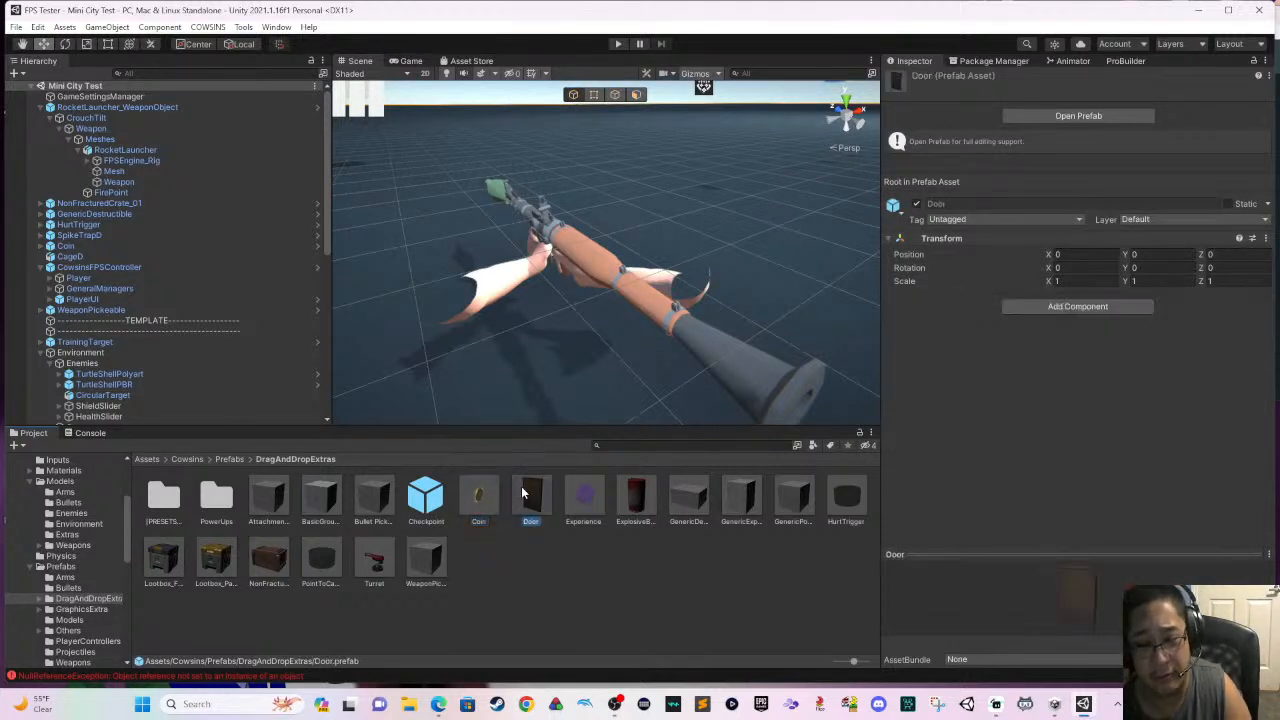
left_click(580, 492)
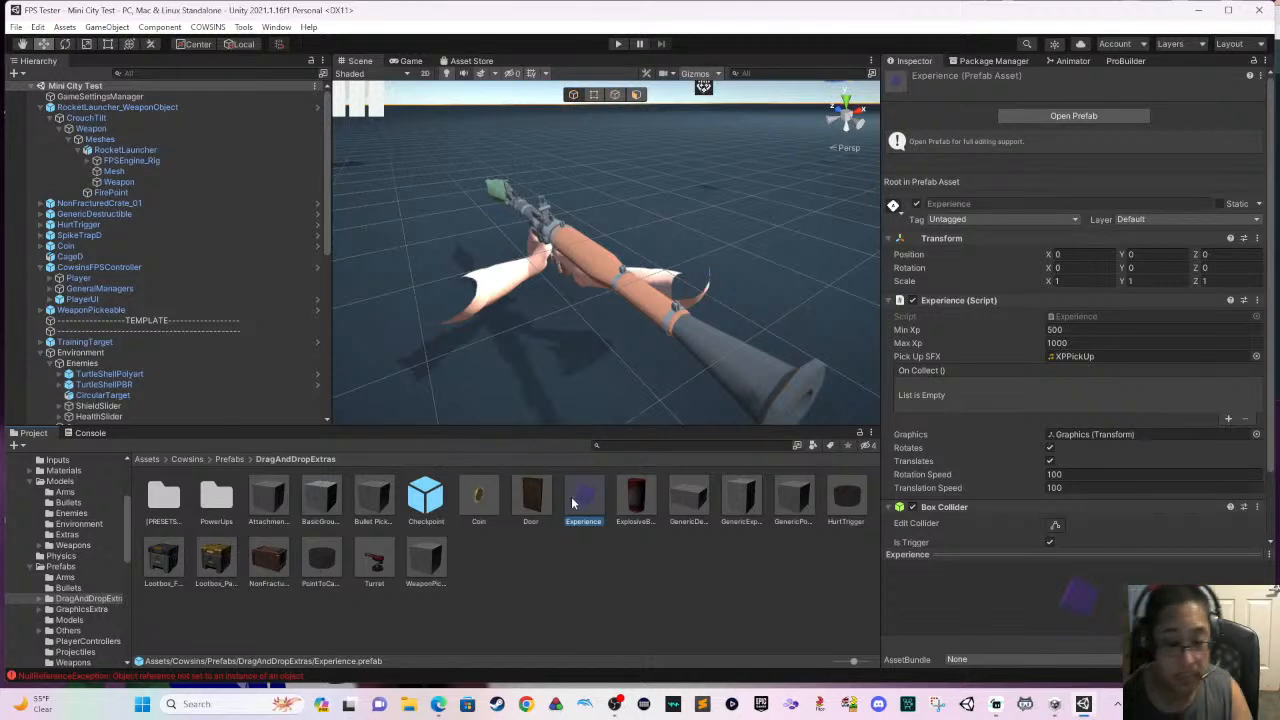
left_click(364, 564)
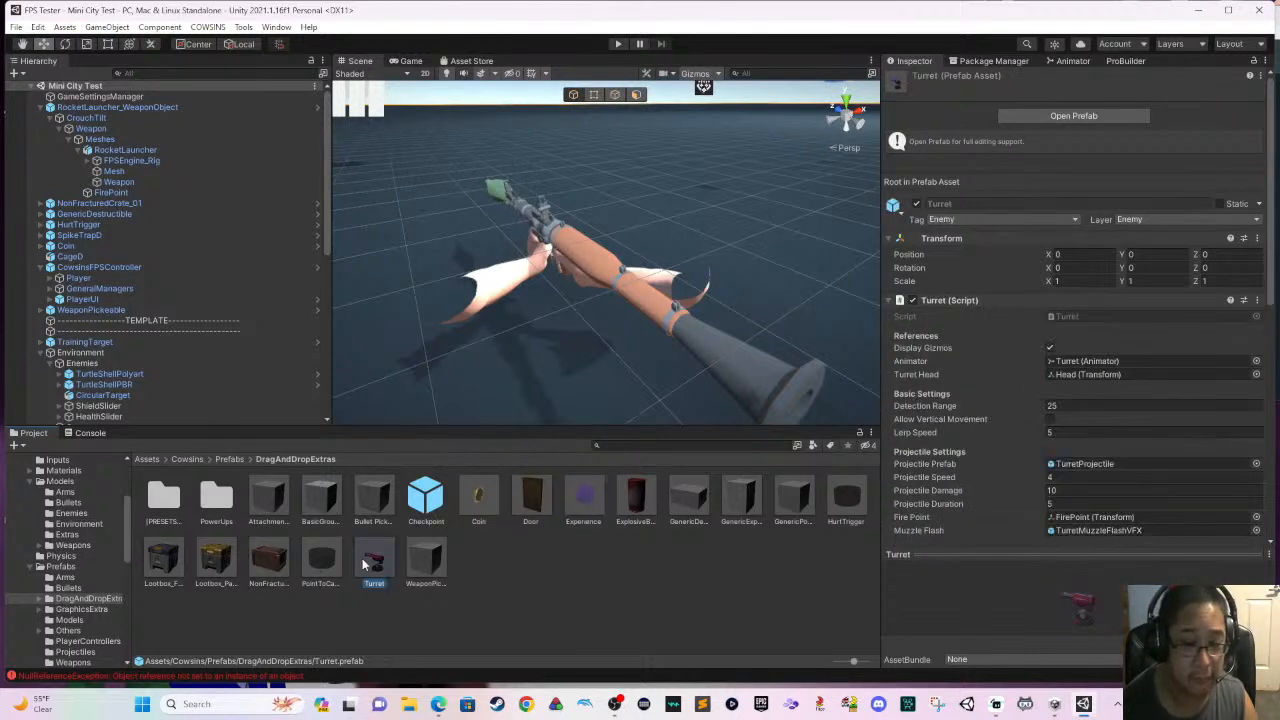
left_click_drag(375, 423, 439, 256)
scroll(438, 258, "down", 4)
key("f")
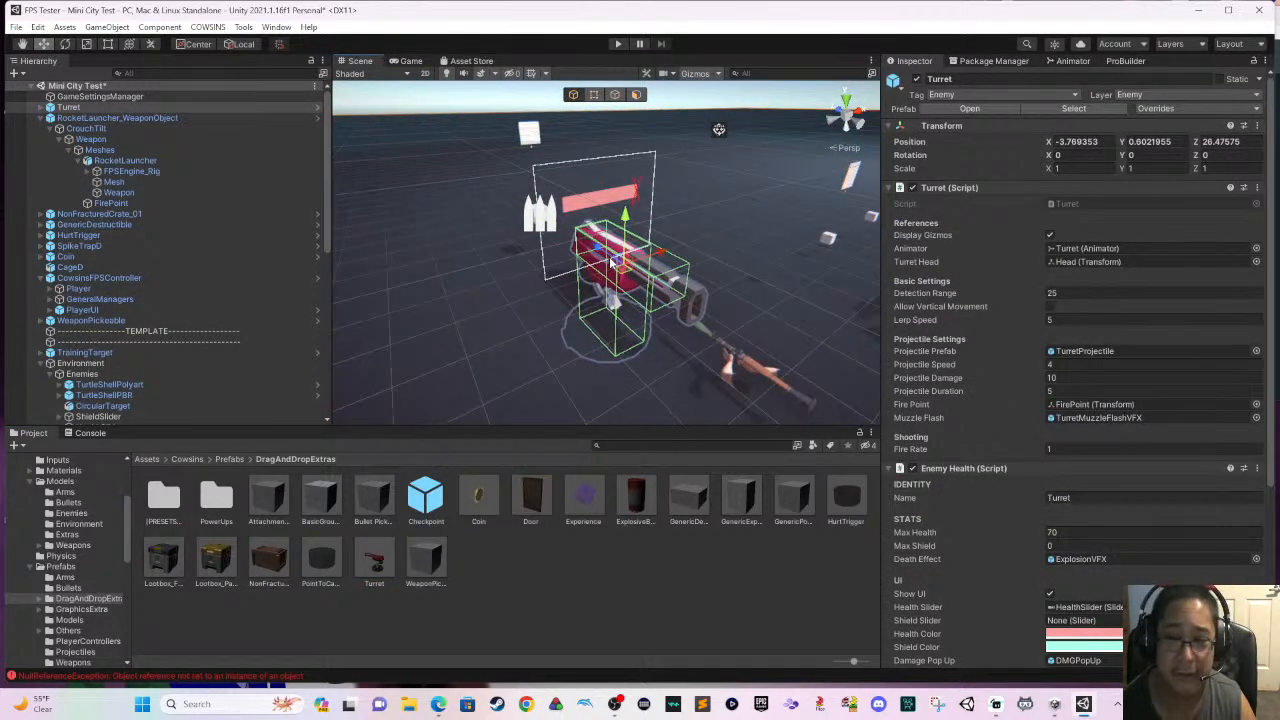
left_click_drag(605, 250, 524, 270)
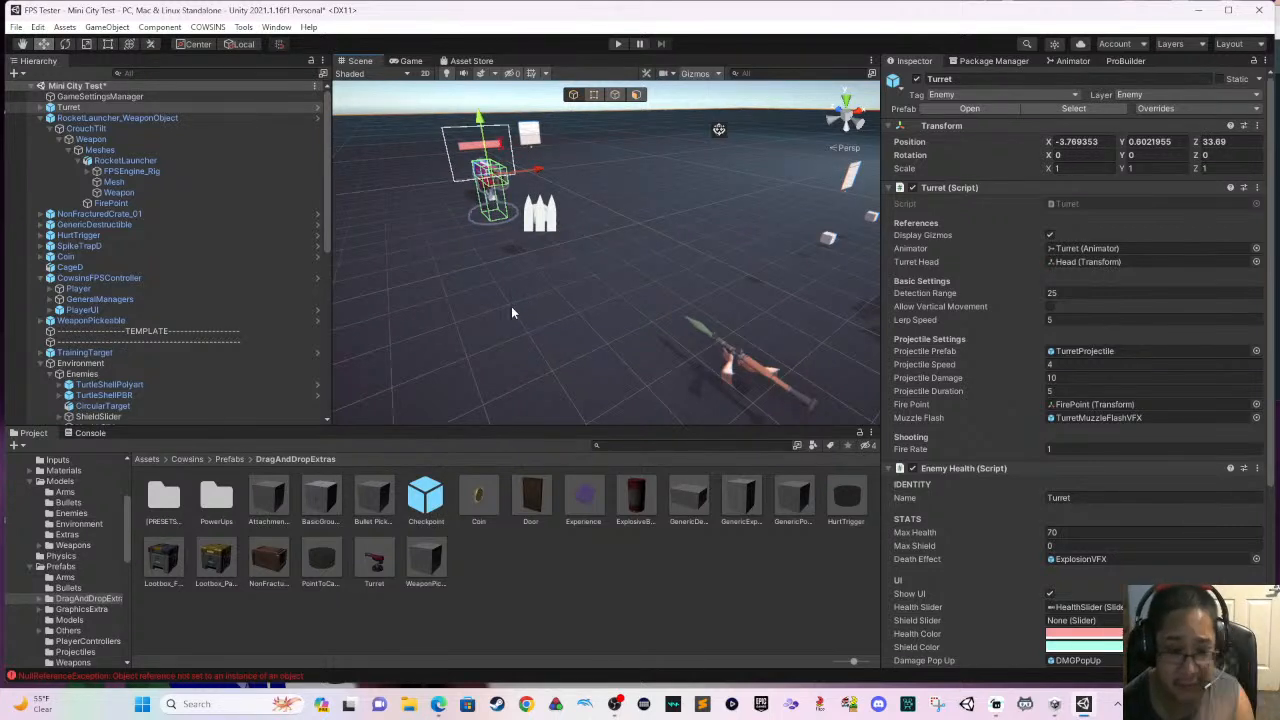
- Place the Rocket Launcher Pickeable preset beside the placed rocket launcher and delete the RocketLauncher_WeaponObject
double_click(178, 497)
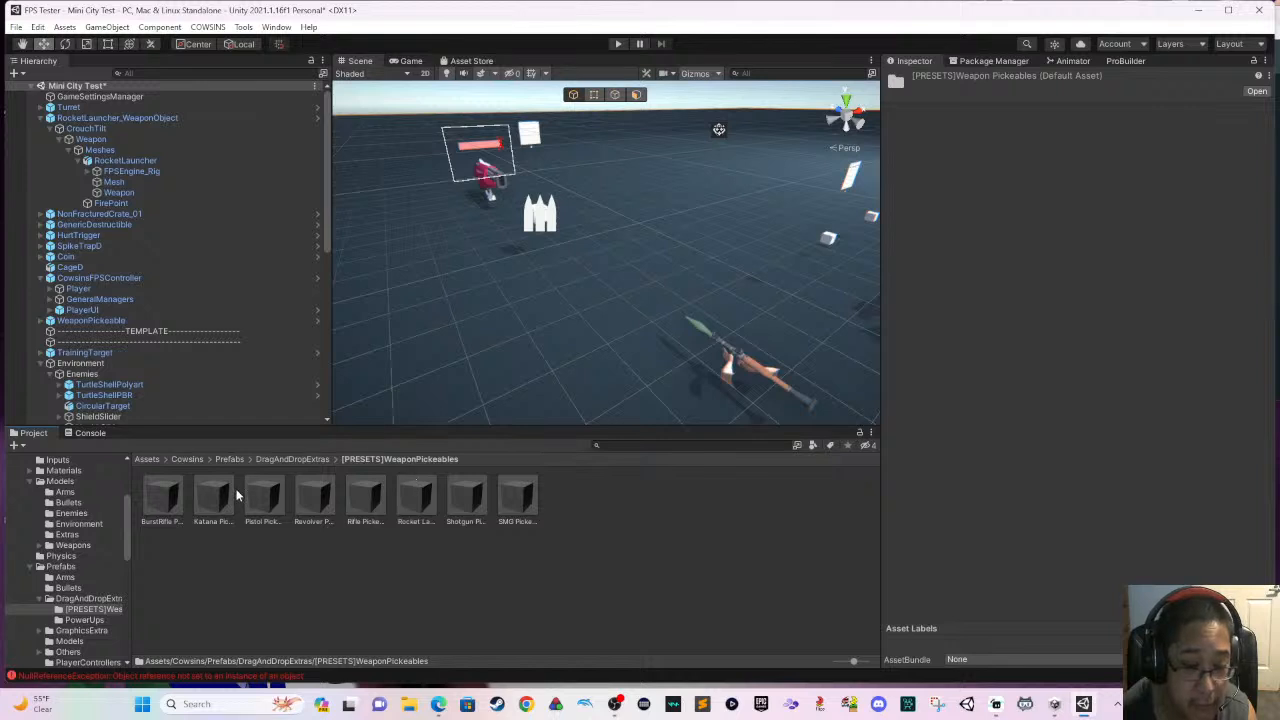
left_click_drag(416, 497, 744, 290)
left_click(720, 371)
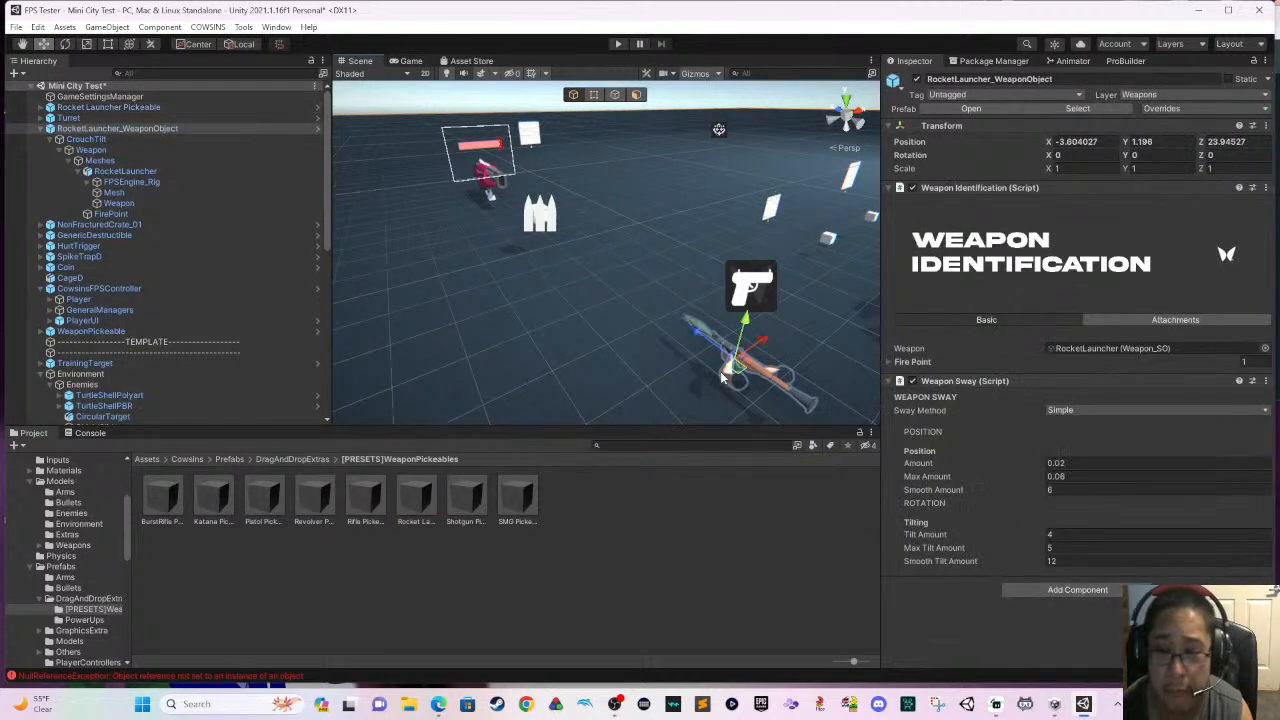
key("Delete")
middle_click_drag(718, 376, 488, 413)
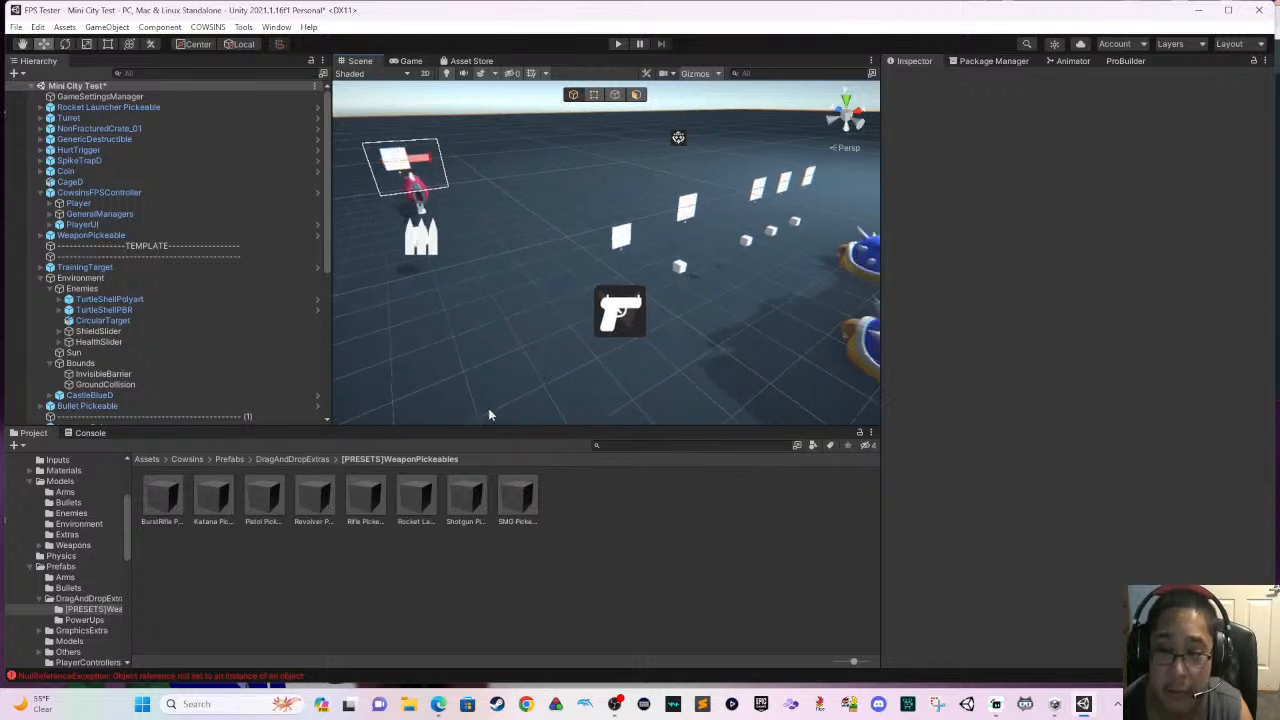
- Adjust the height of the Rocket Launcher Pickeable above the ground to a Y position of about 0.53
left_click(621, 240)
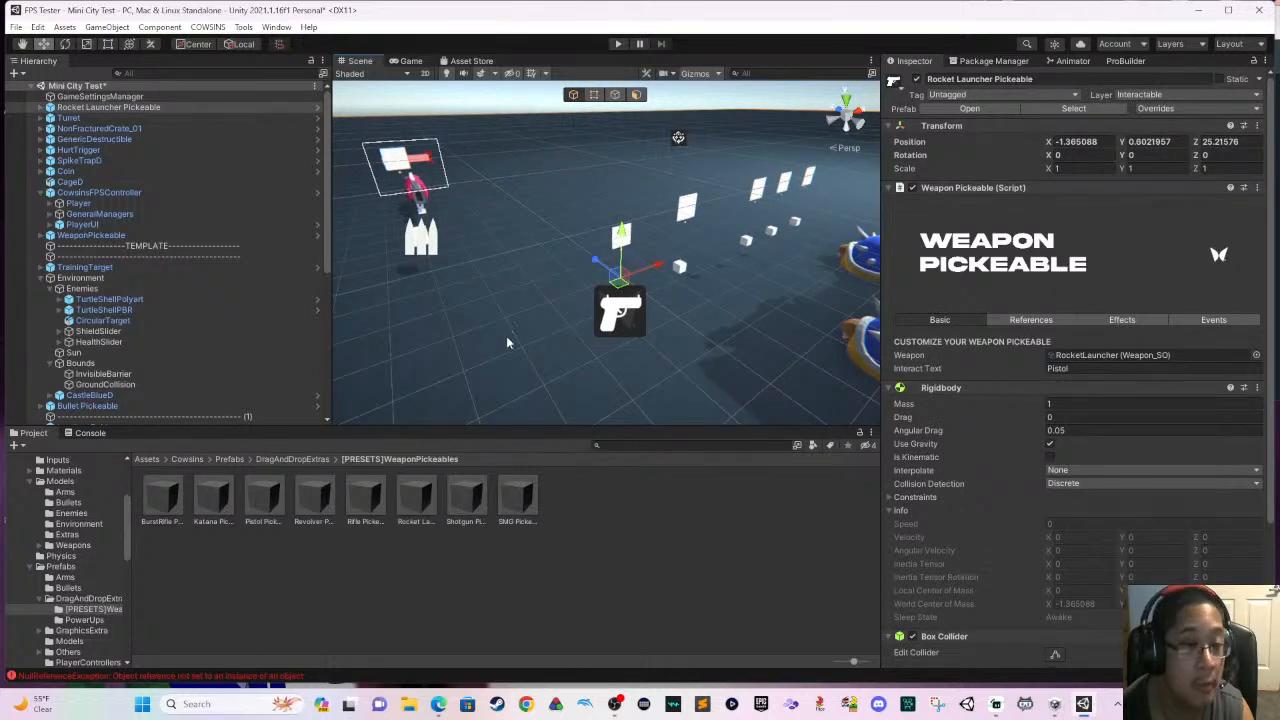
left_click(156, 109)
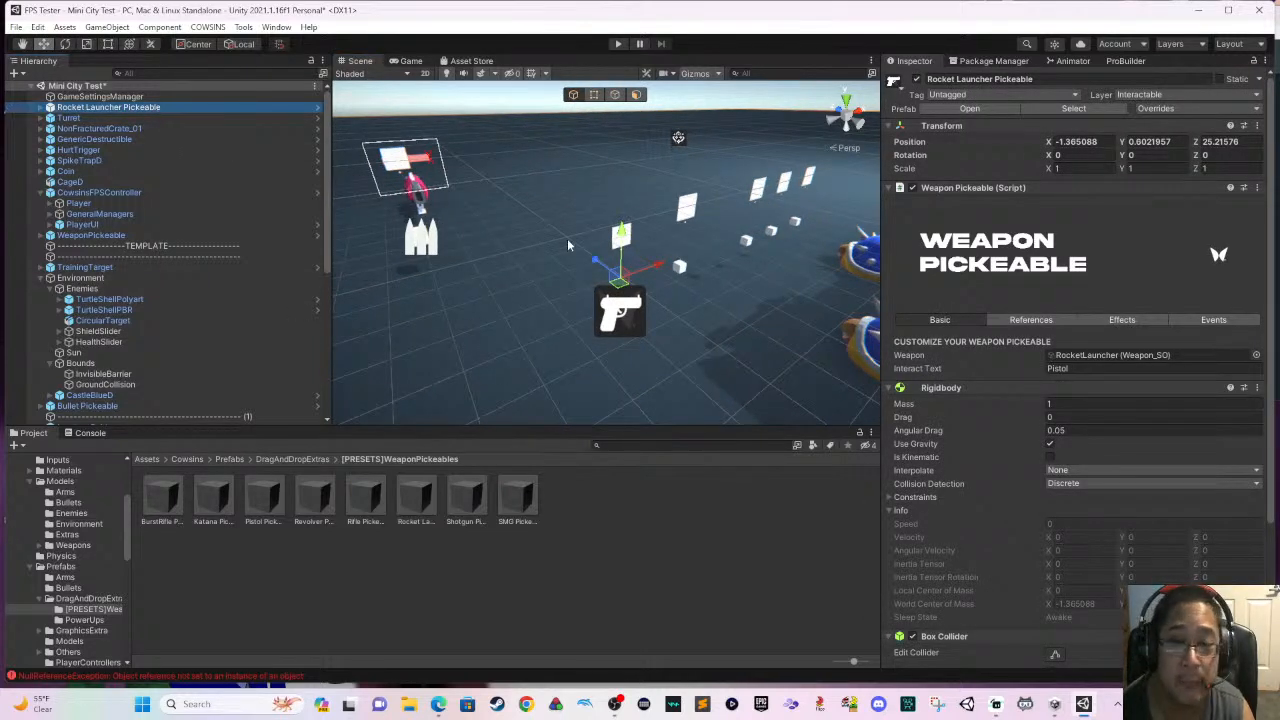
left_click_drag(622, 240, 622, 220)
scroll(618, 292, "up", 4)
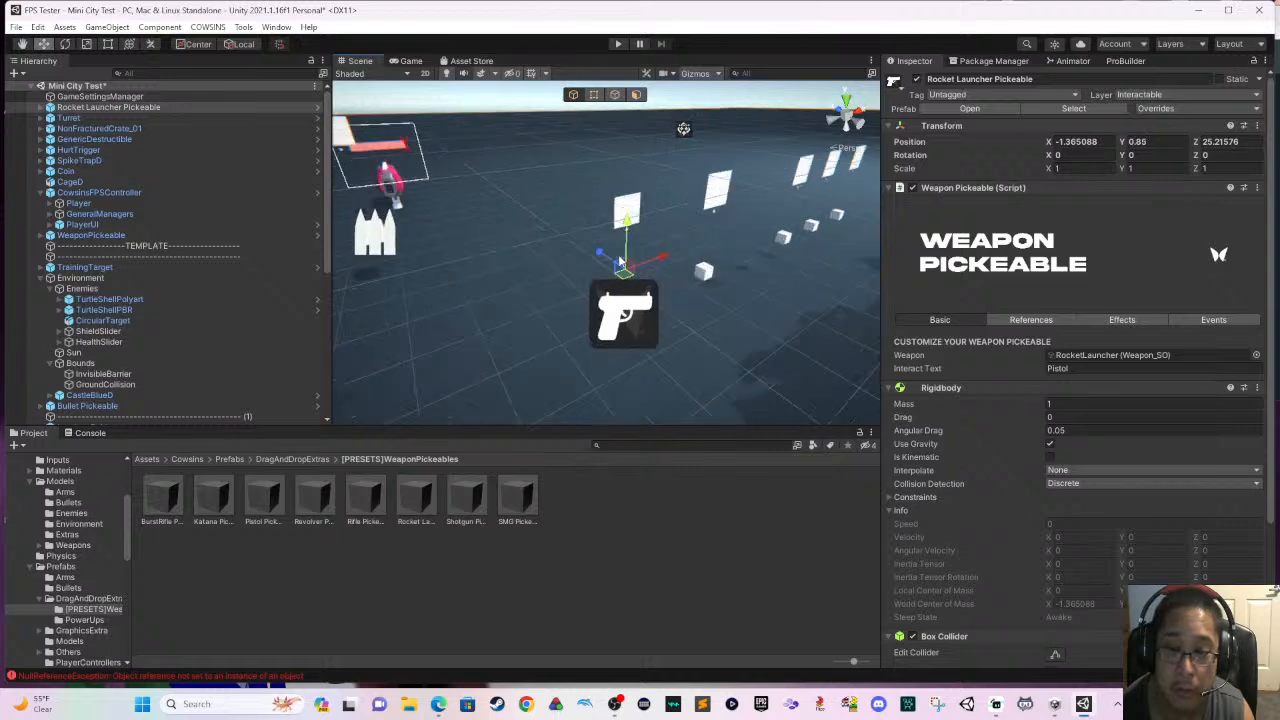
right_click_drag(618, 292, 737, 258)
middle_click_drag(700, 248, 612, 190)
left_click_drag(612, 190, 600, 322)
middle_click_drag(600, 322, 455, 236)
right_click_drag(645, 310, 631, 355)
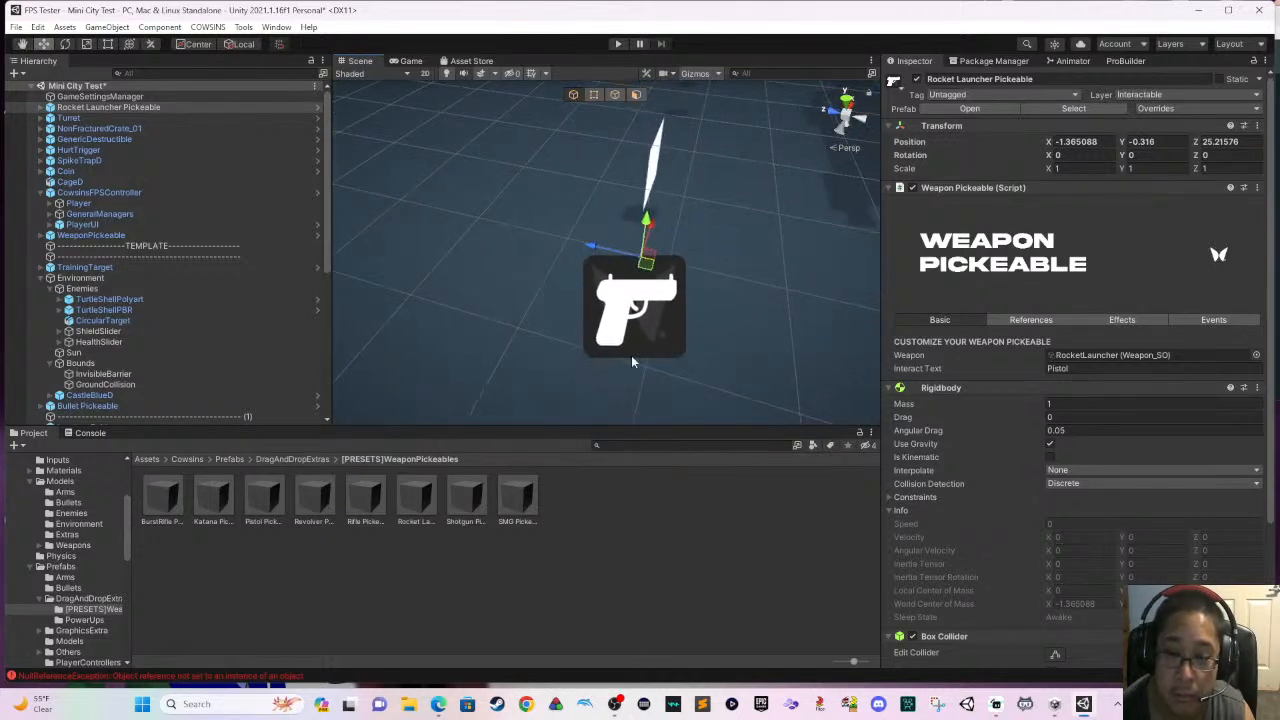
middle_click_drag(631, 355, 375, 336)
right_click_drag(600, 310, 500, 312)
left_click_drag(604, 236, 590, 135)
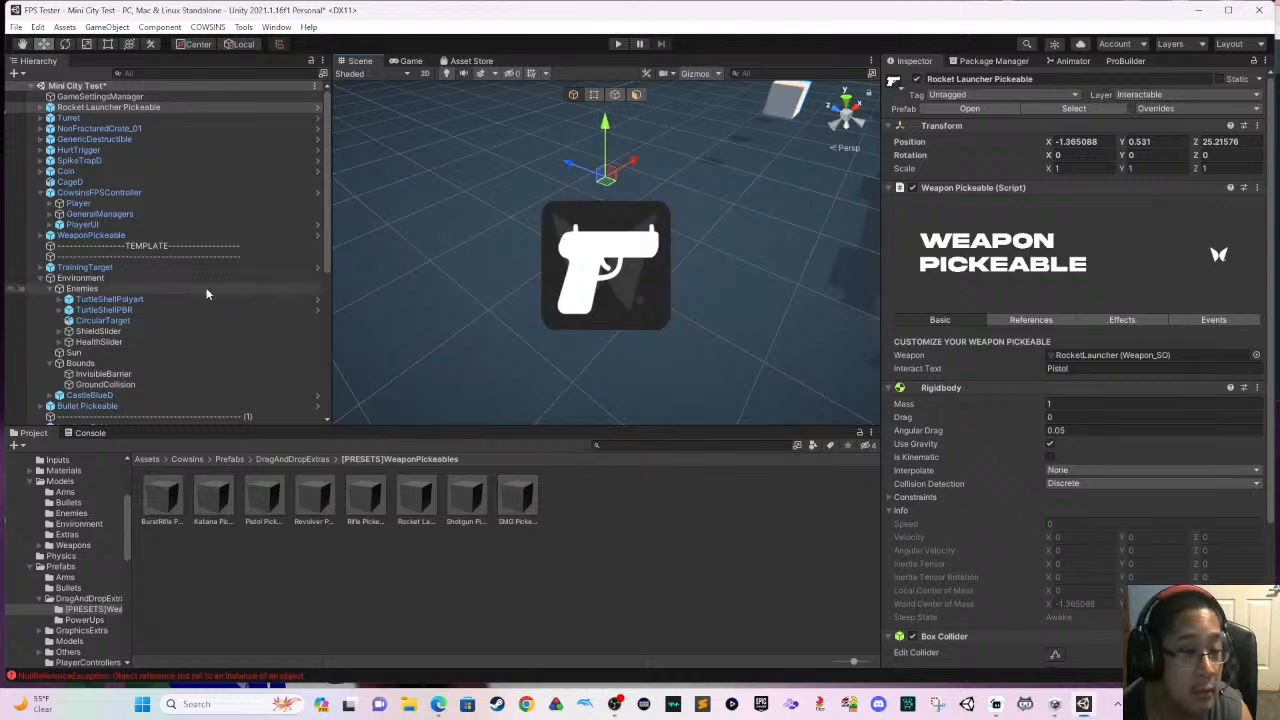
- Expand the Rocket Launcher Pickeable and inspect its Graphics and IconDisplayerContainer children
left_click(44, 107)
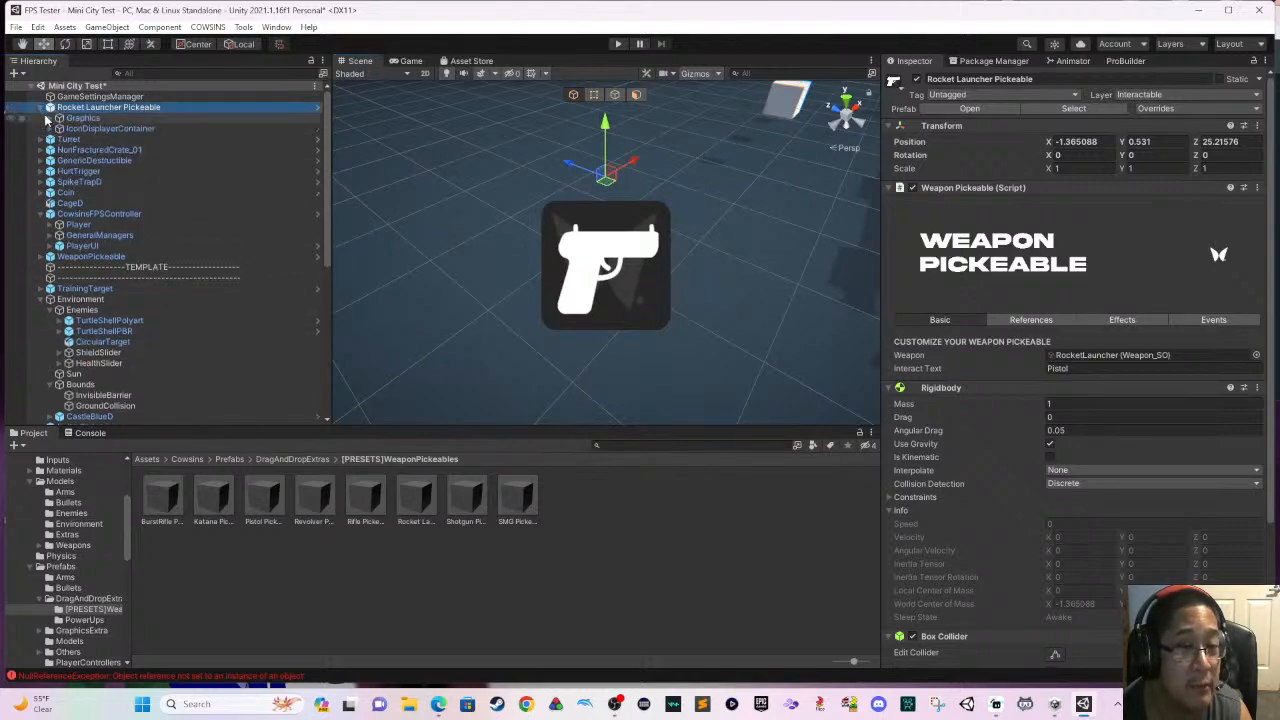
left_click(82, 118)
left_click(108, 128)
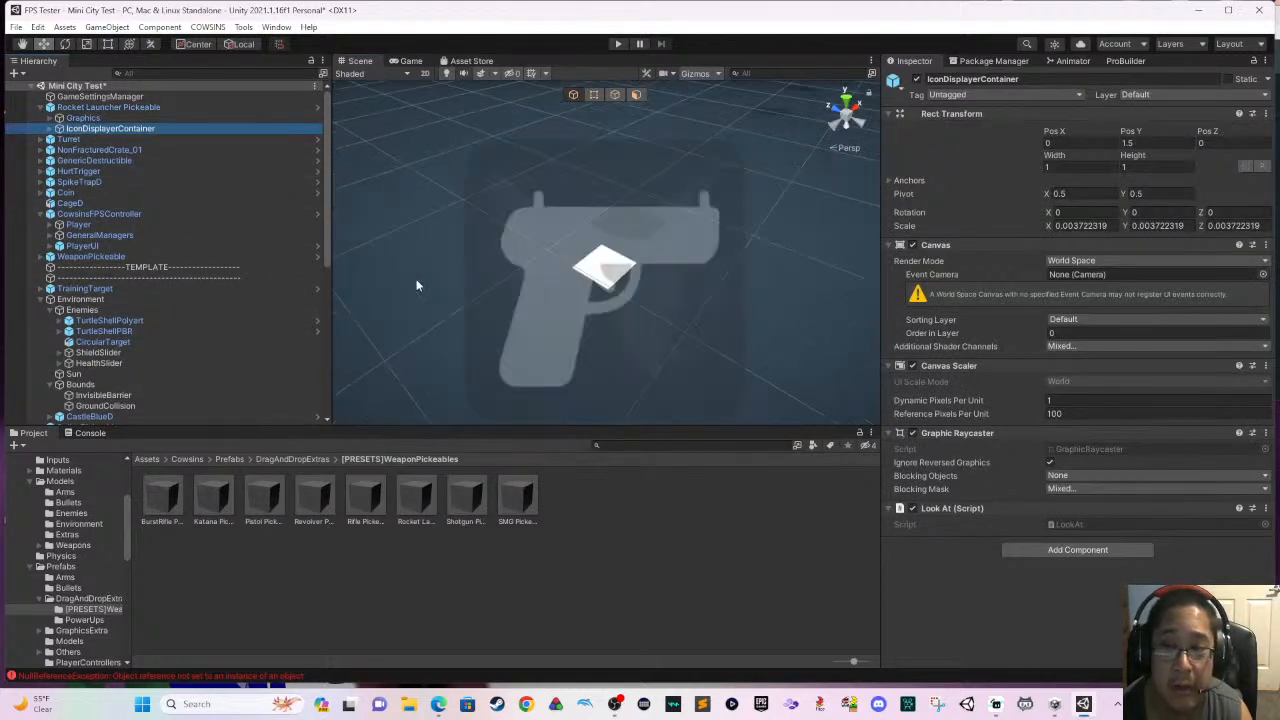
- Save the Mini City Test scene and run the level in play mode
key("ctrl+s")
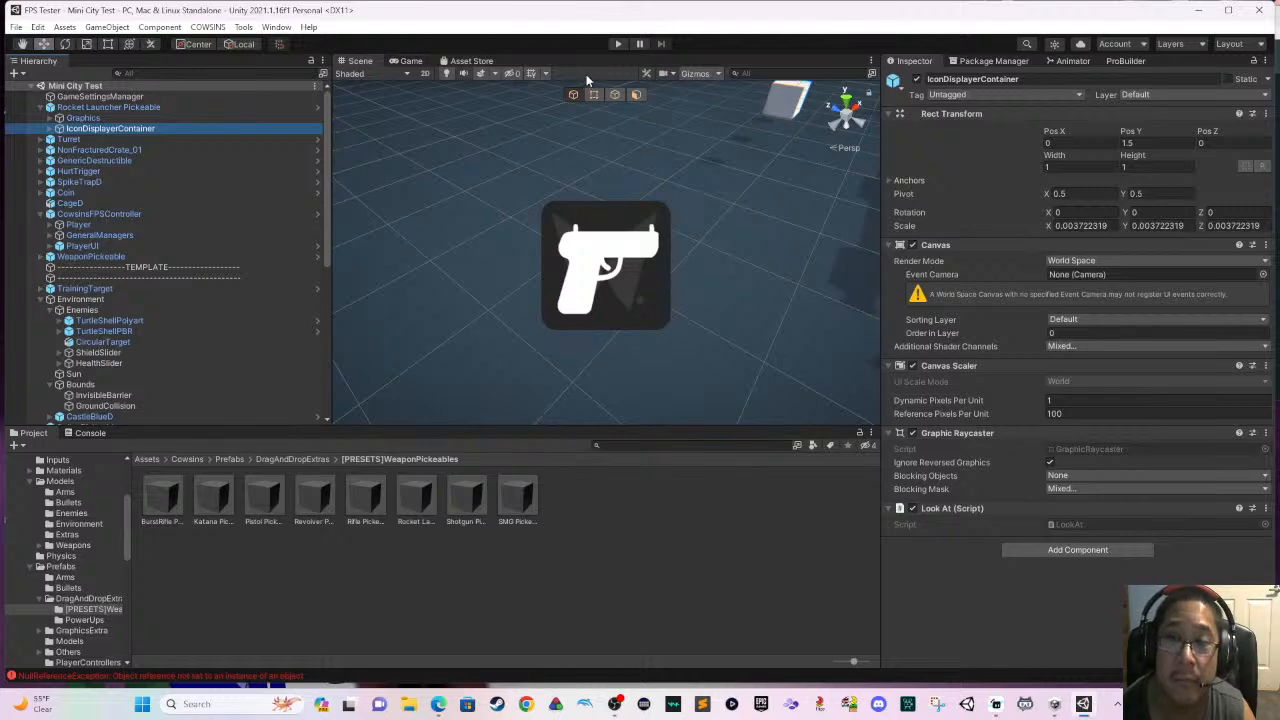
left_click(618, 45)
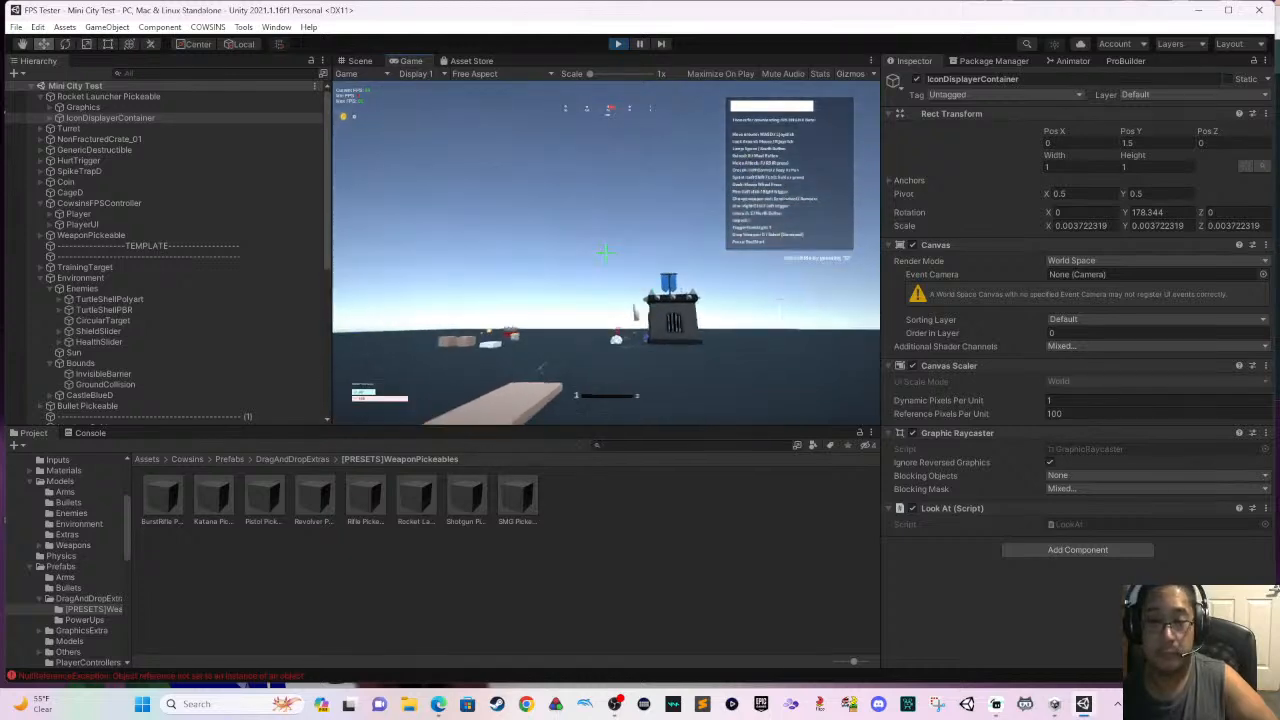
key("super")
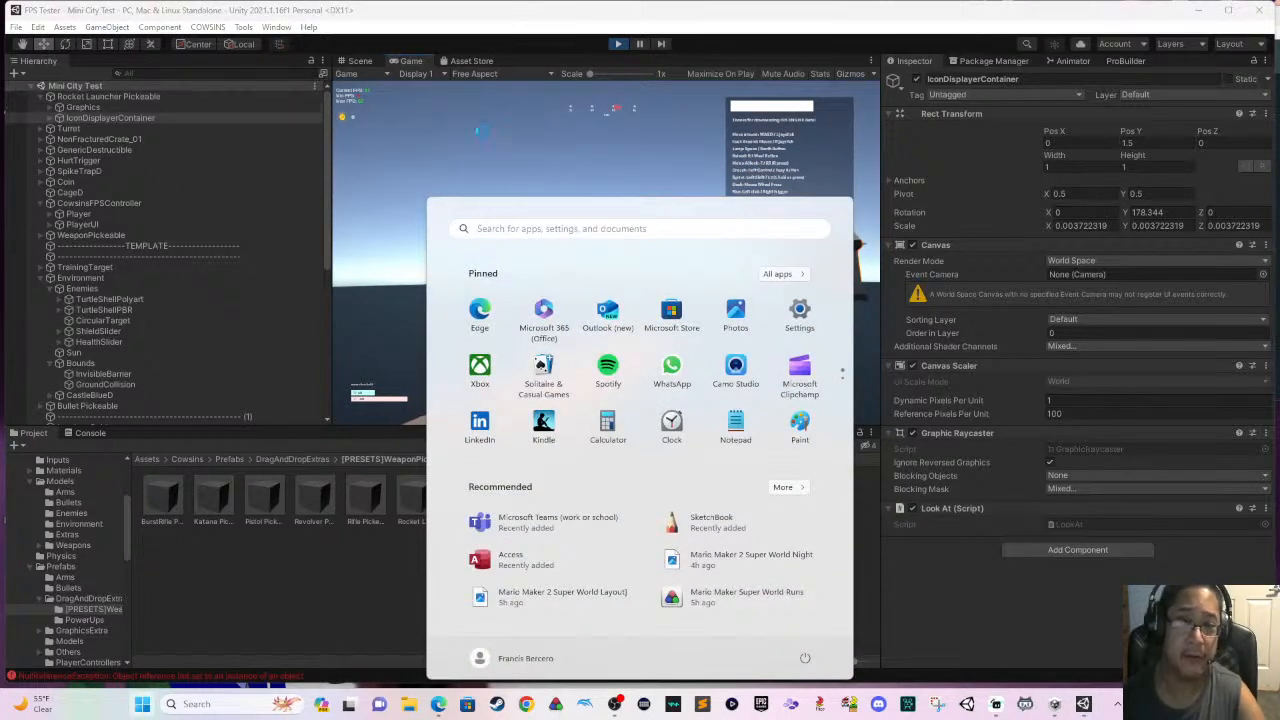
- Walk across the level to the placed rocket launcher and pick it up to test the weapon pickup
key("super")
key("w")
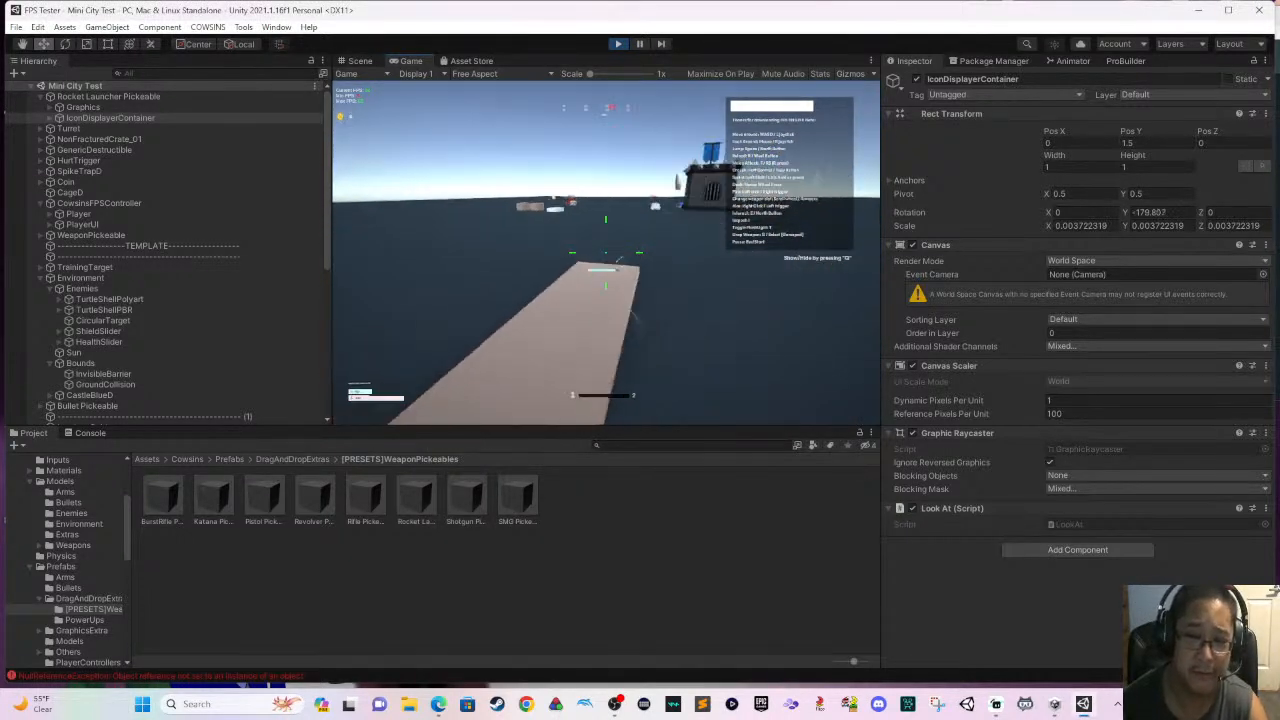
key("w")
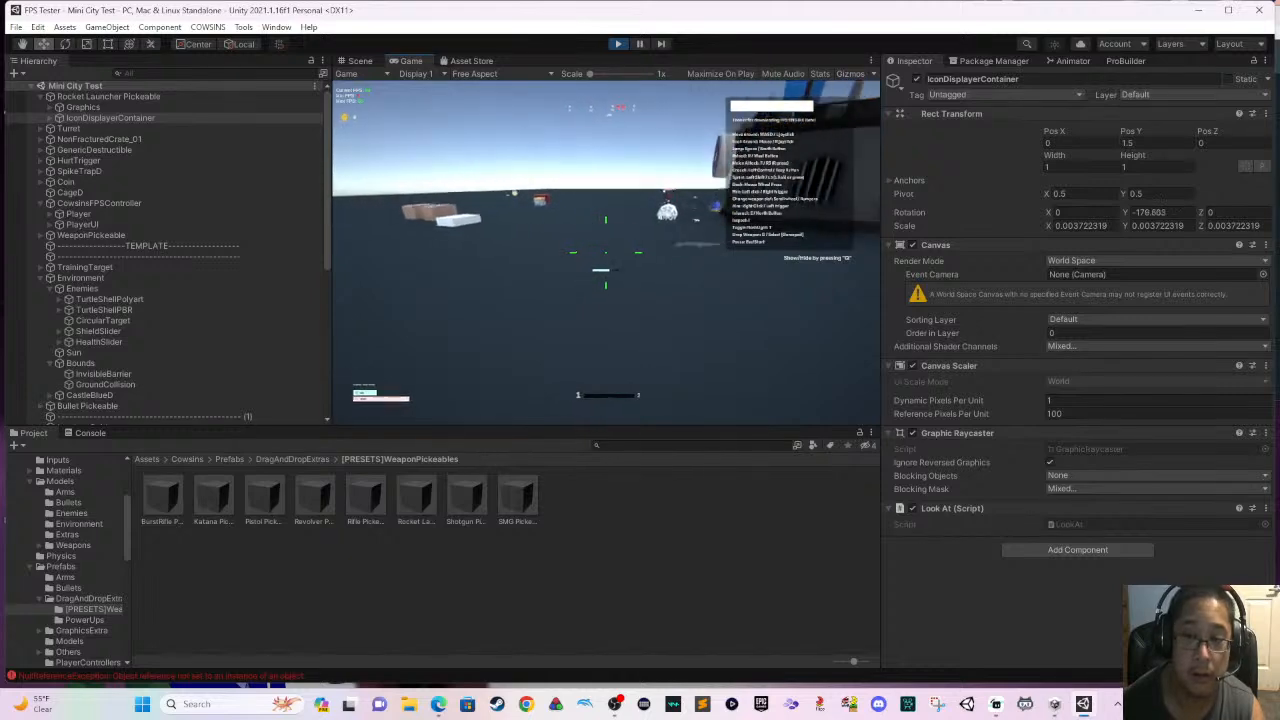
key("w")
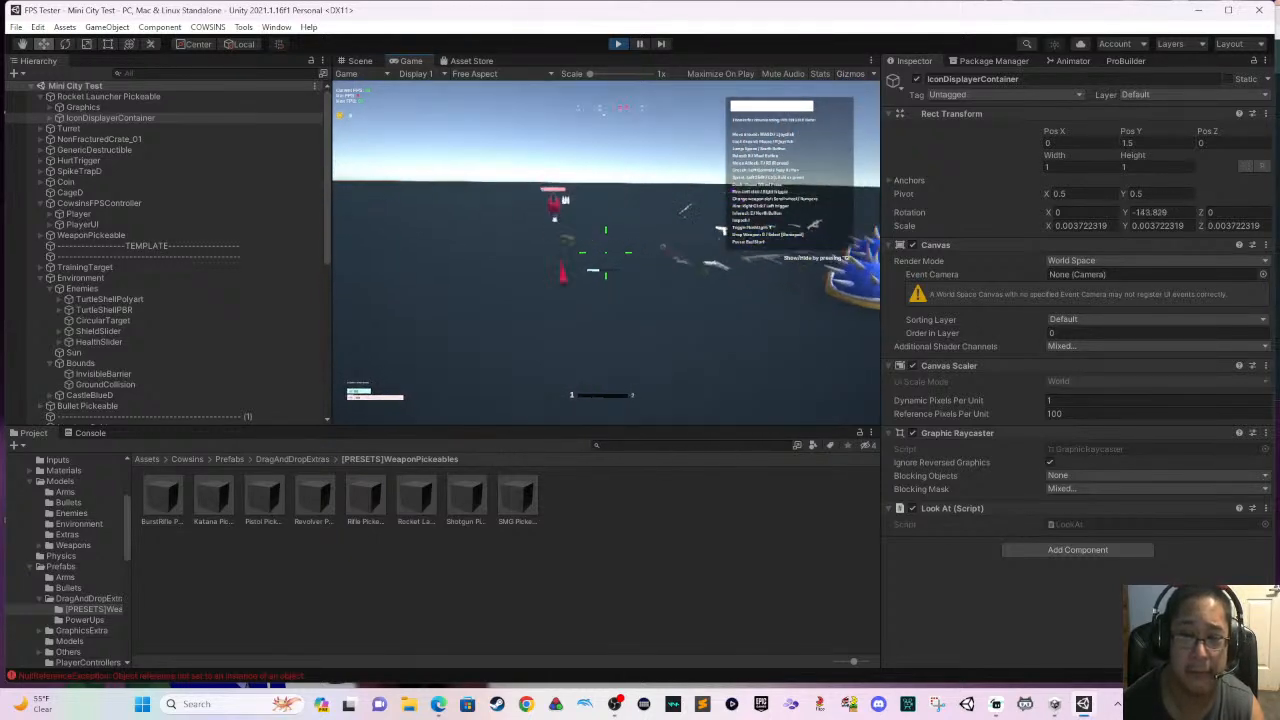
key("w")
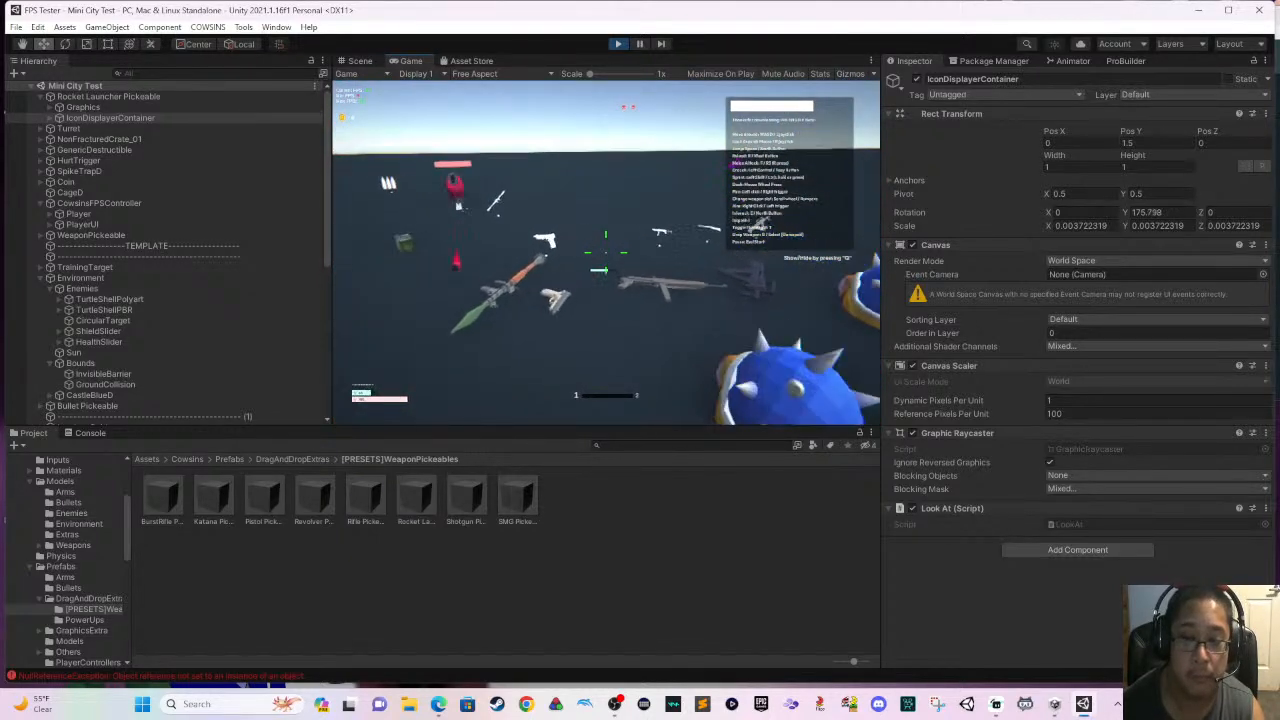
key("w")
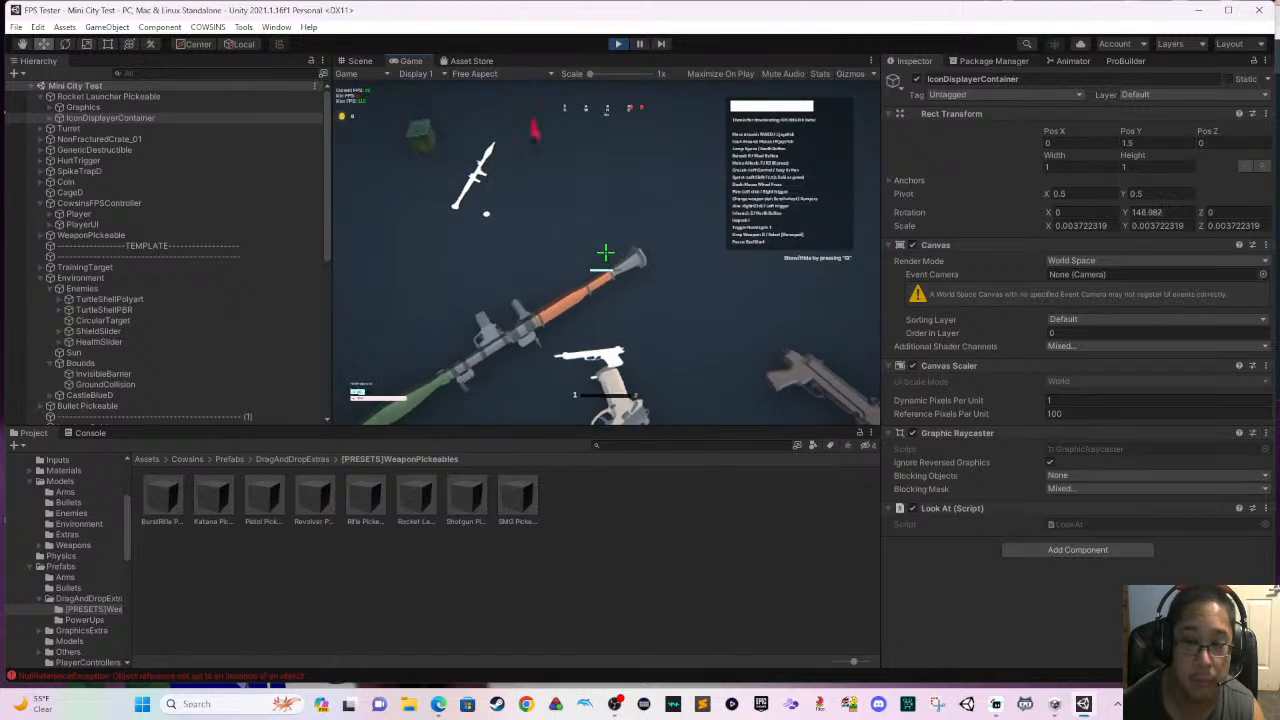
key("a")
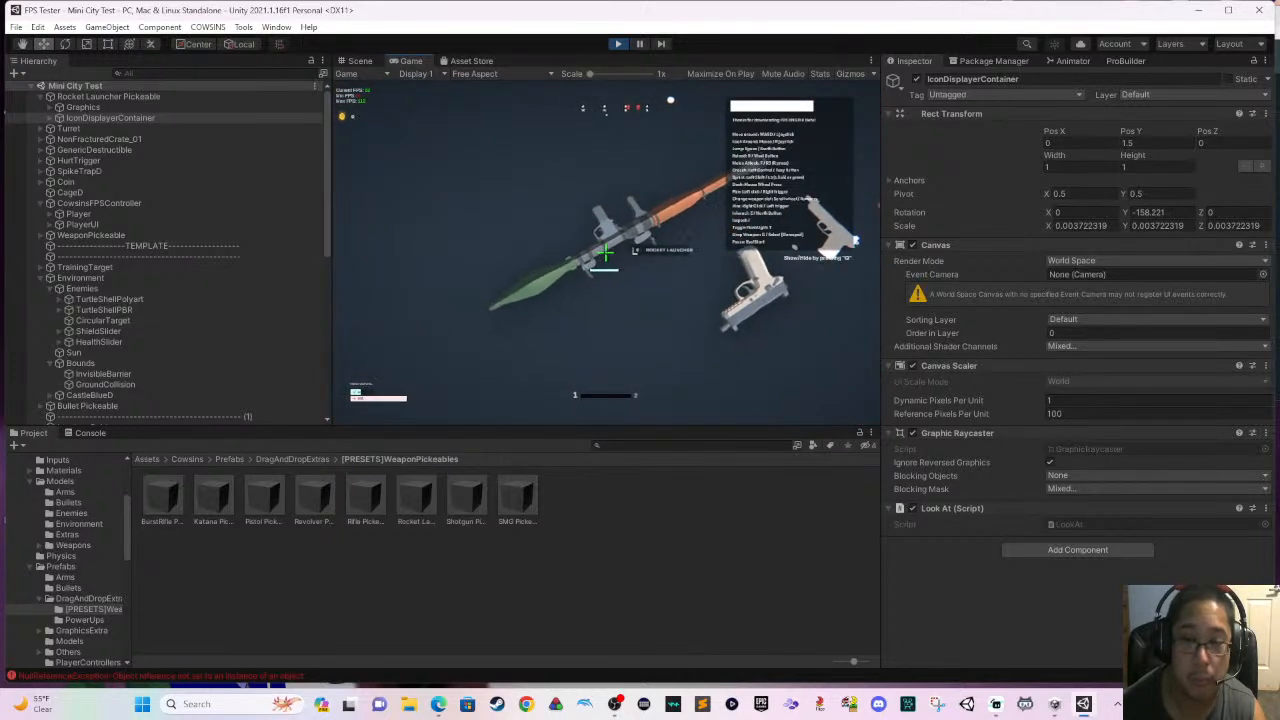
key("e")
key("s")
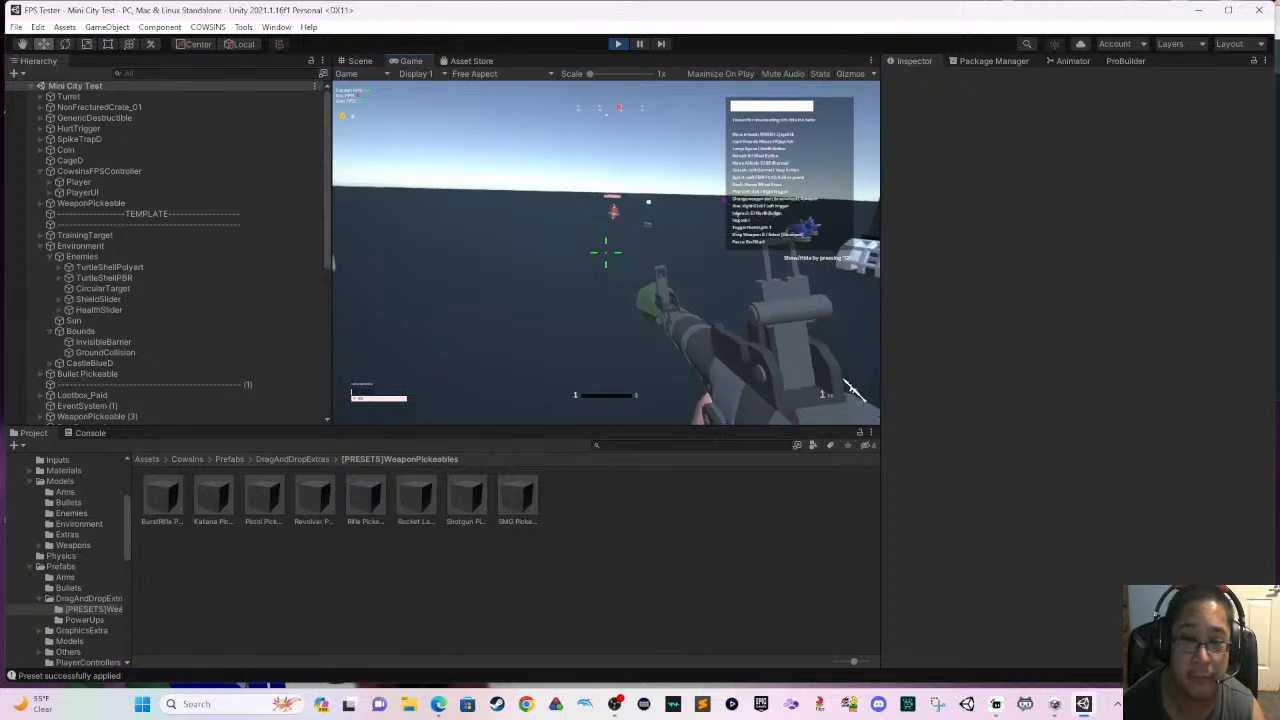
- Back away from the red turret and fire rockets at it until it is destroyed
key("s")
key("w")
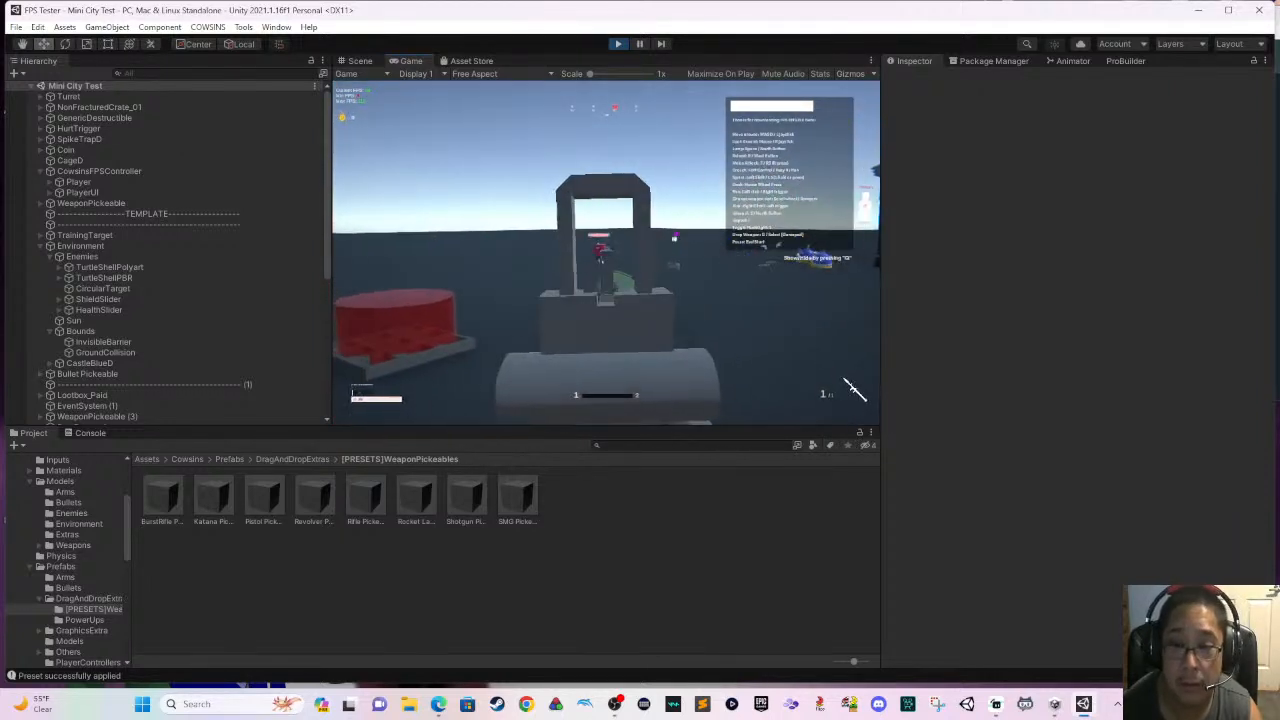
left_click(853, 391)
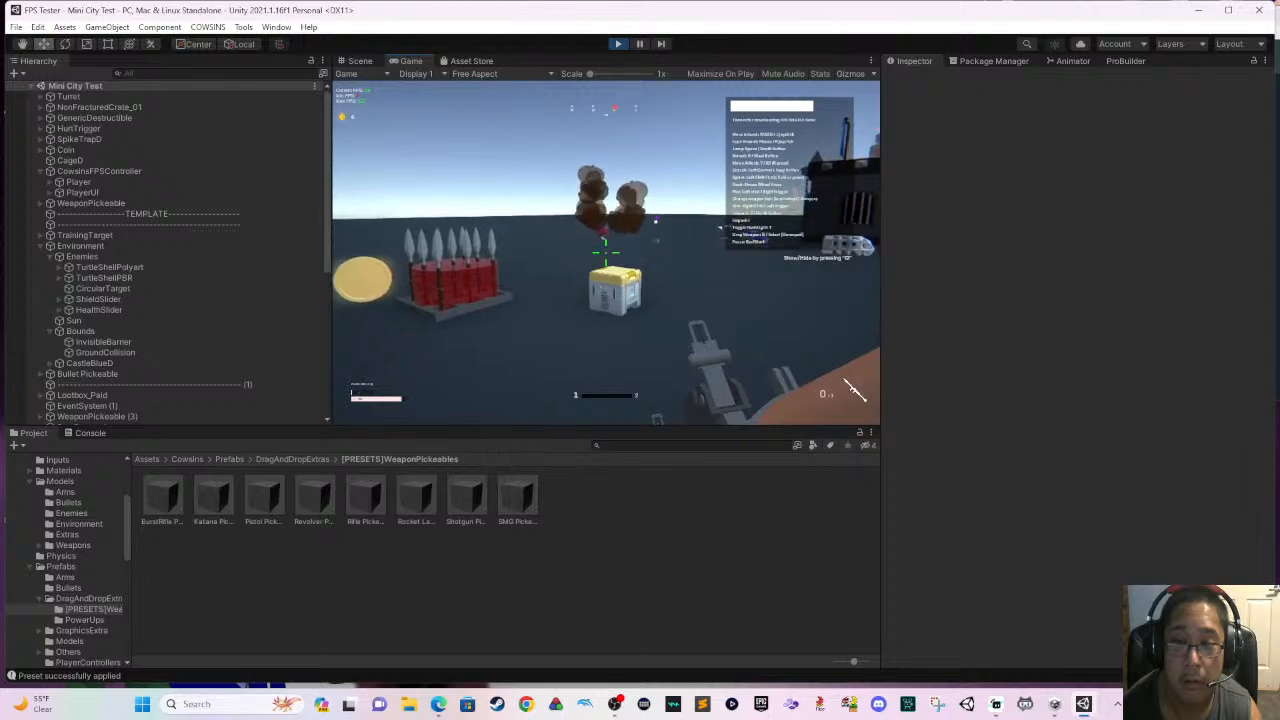
key("w")
left_click(606, 252)
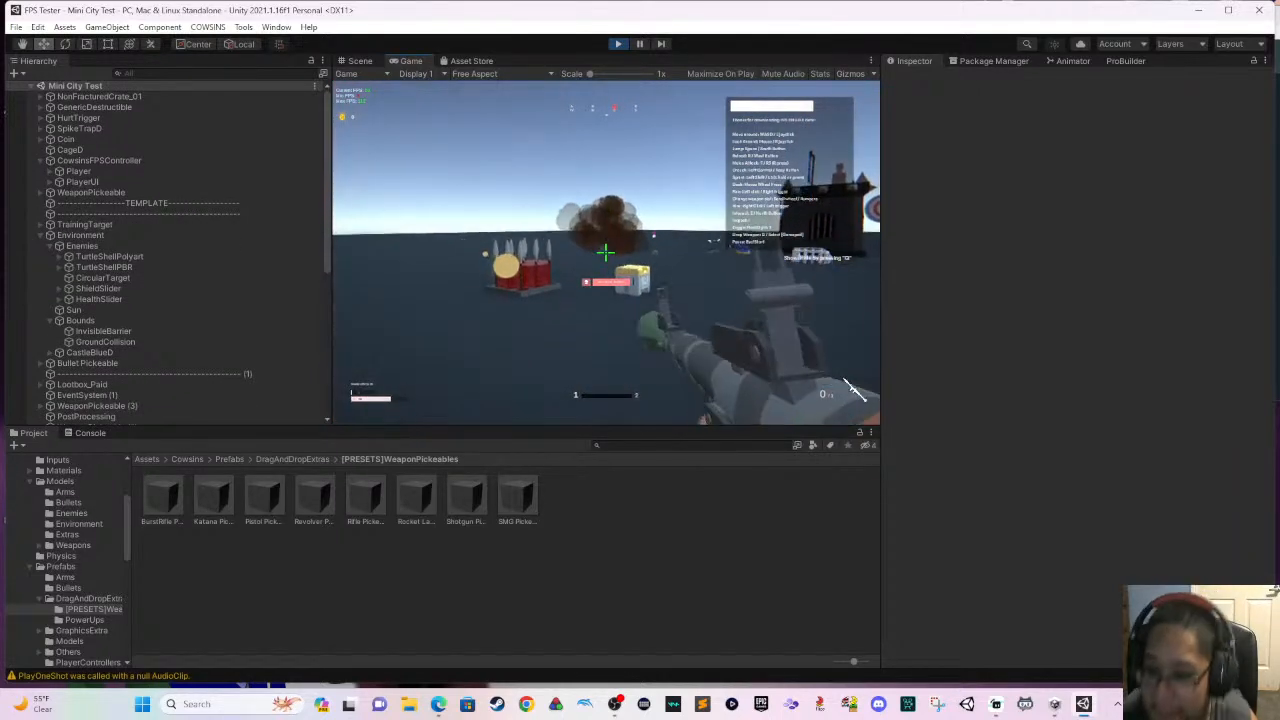
- Test the rocket launcher by firing several rockets at the castle and the targets around and on top of it
key("w")
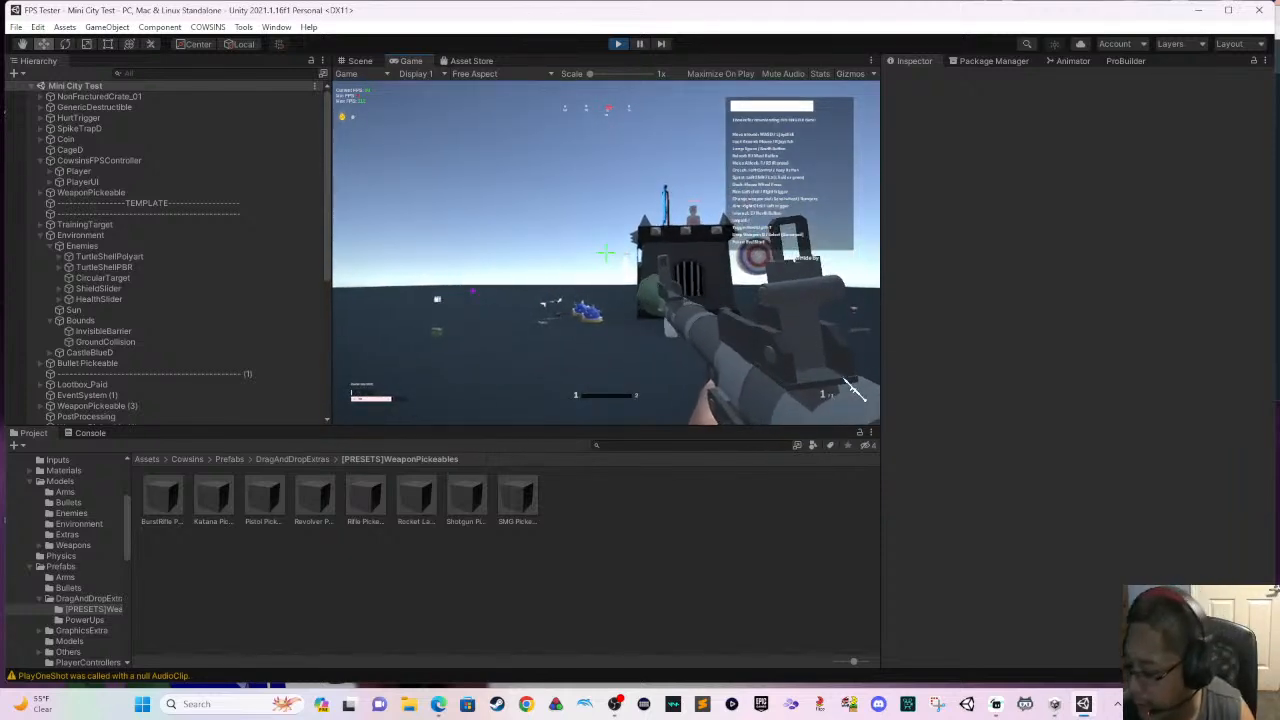
key("w")
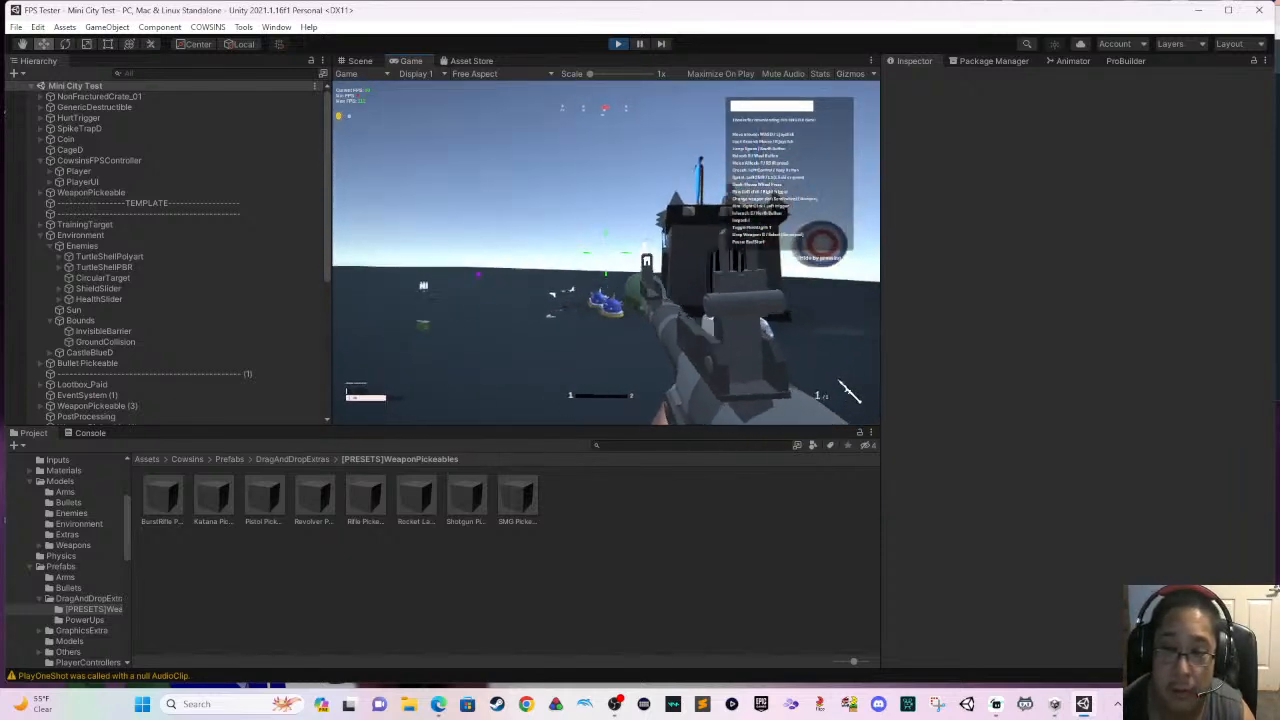
left_click(850, 391)
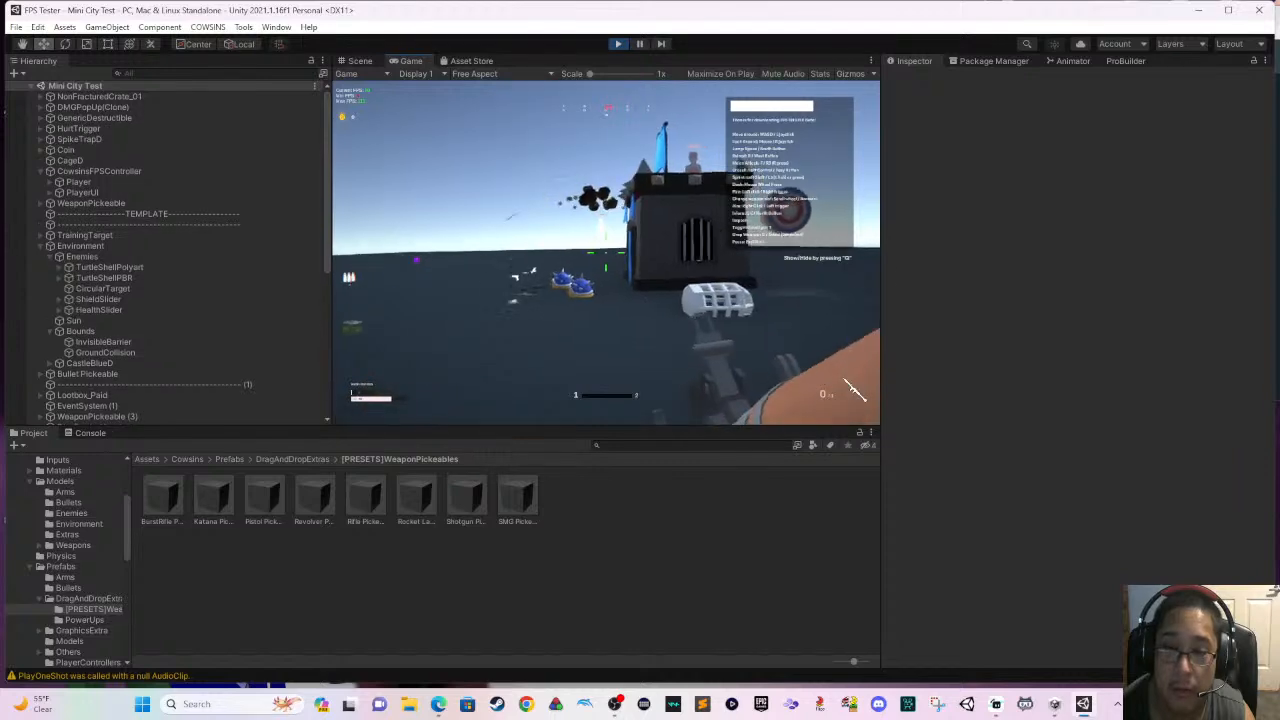
key("w")
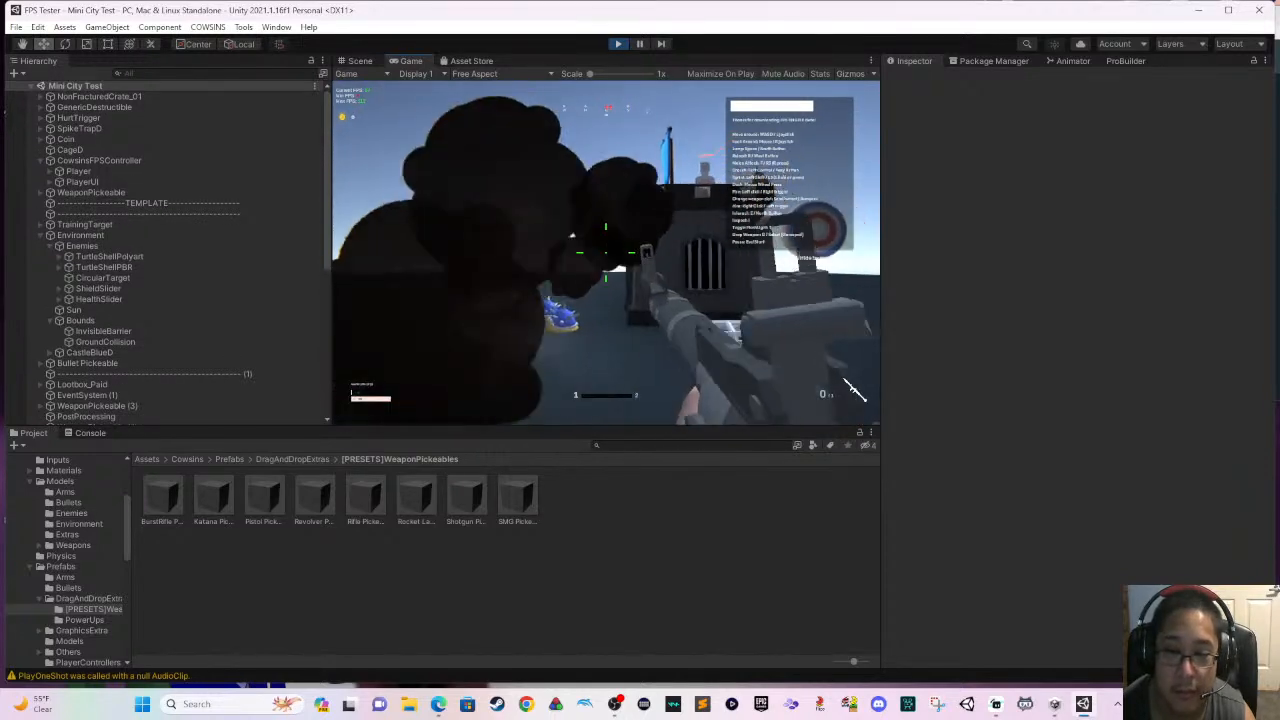
key("a")
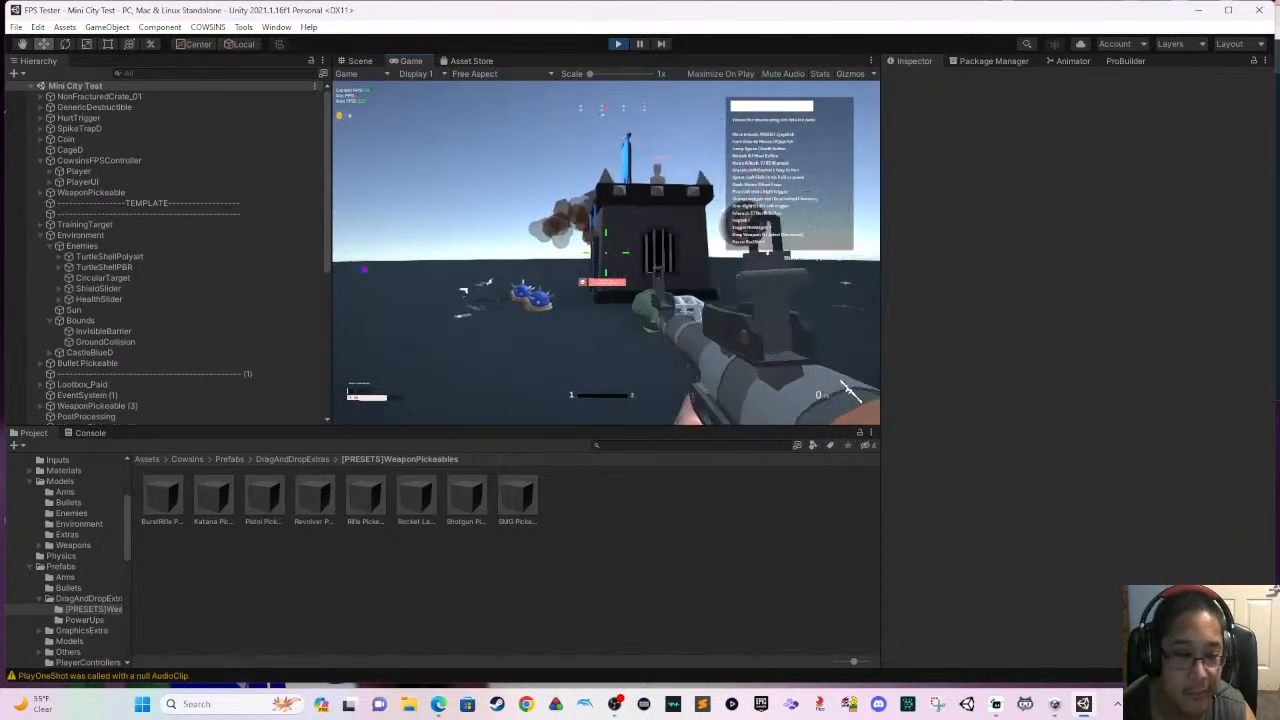
left_click(606, 252)
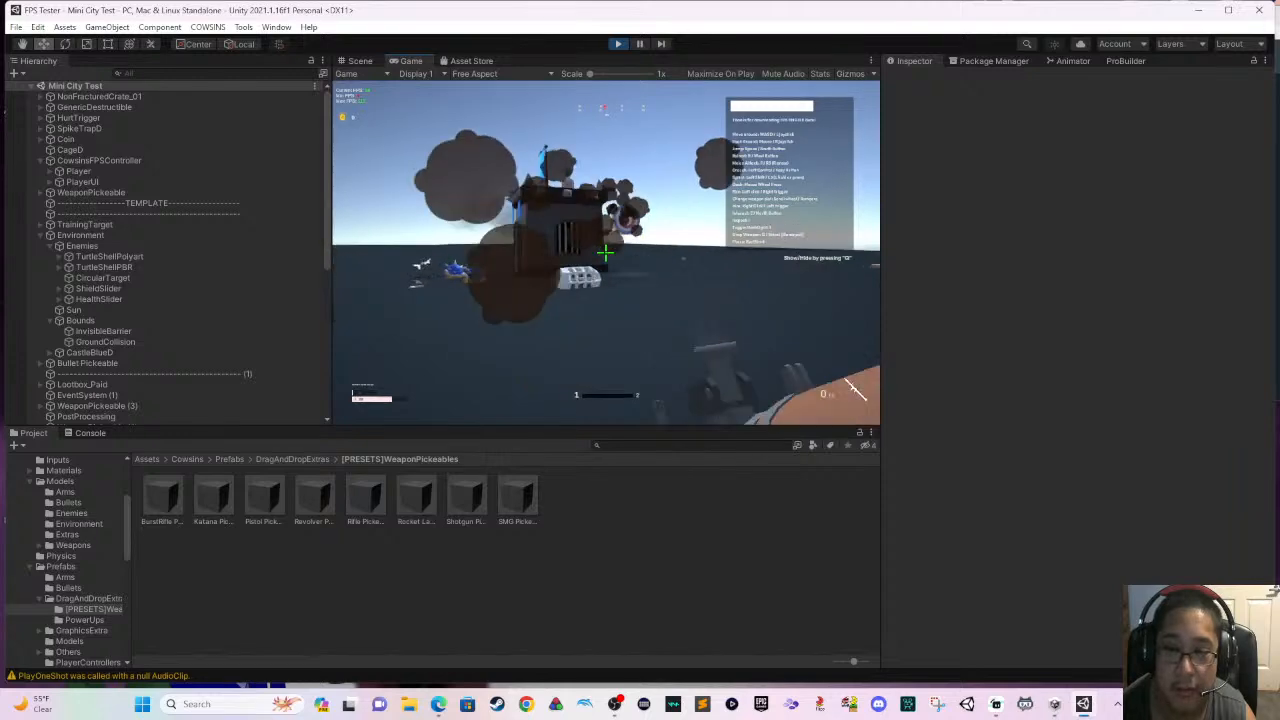
left_click(606, 252)
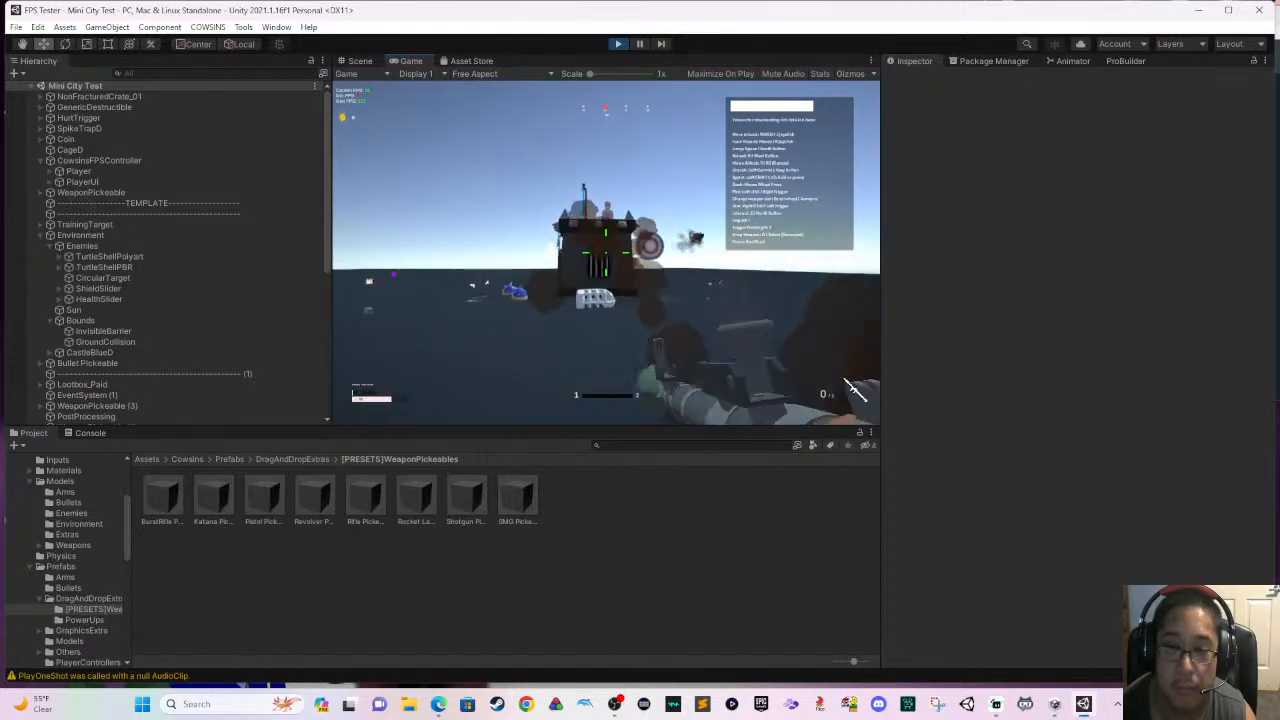
left_click(606, 252)
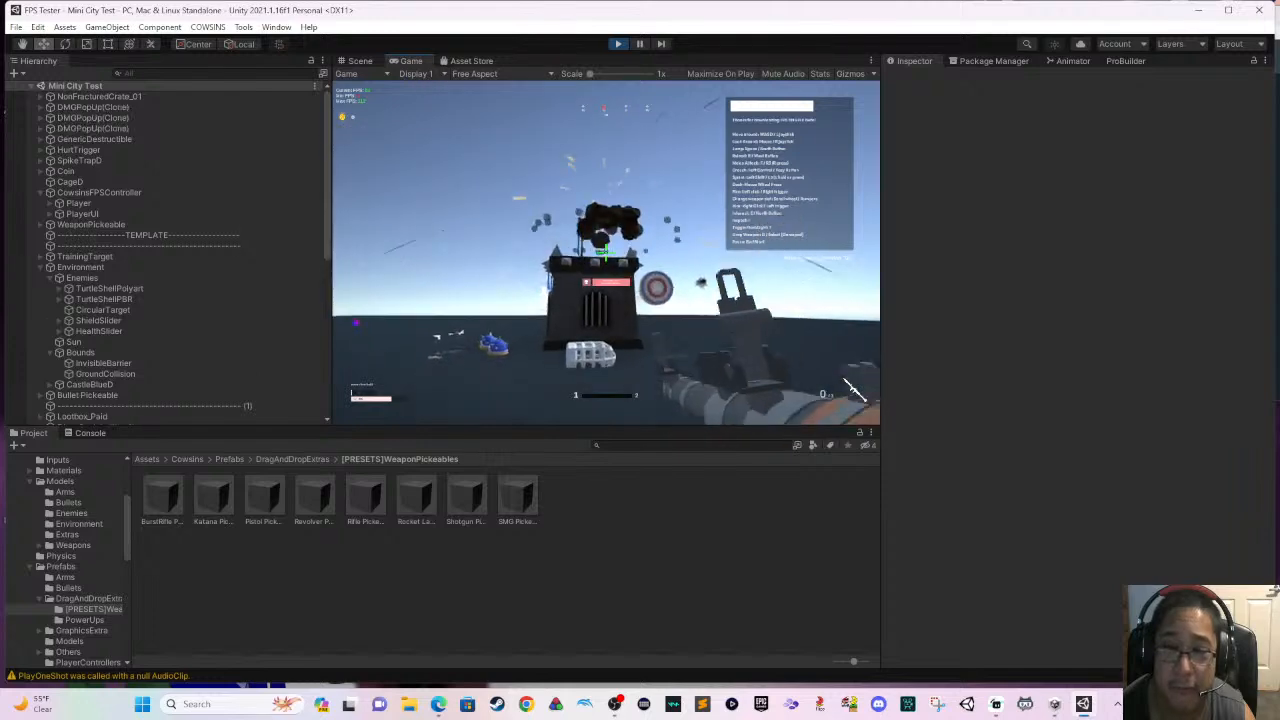
key("s")
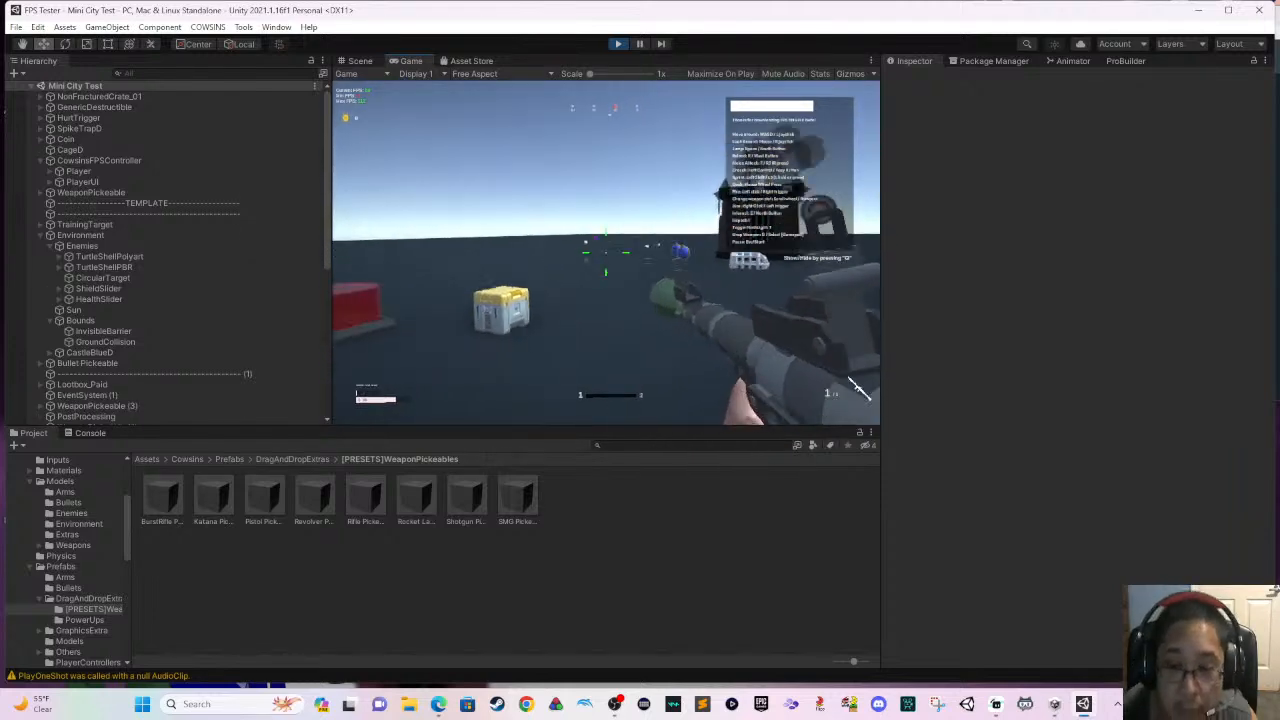
- Approach the blue spiked turtle shell enemies and fire rockets at them from a distance
key("w")
key("shift")
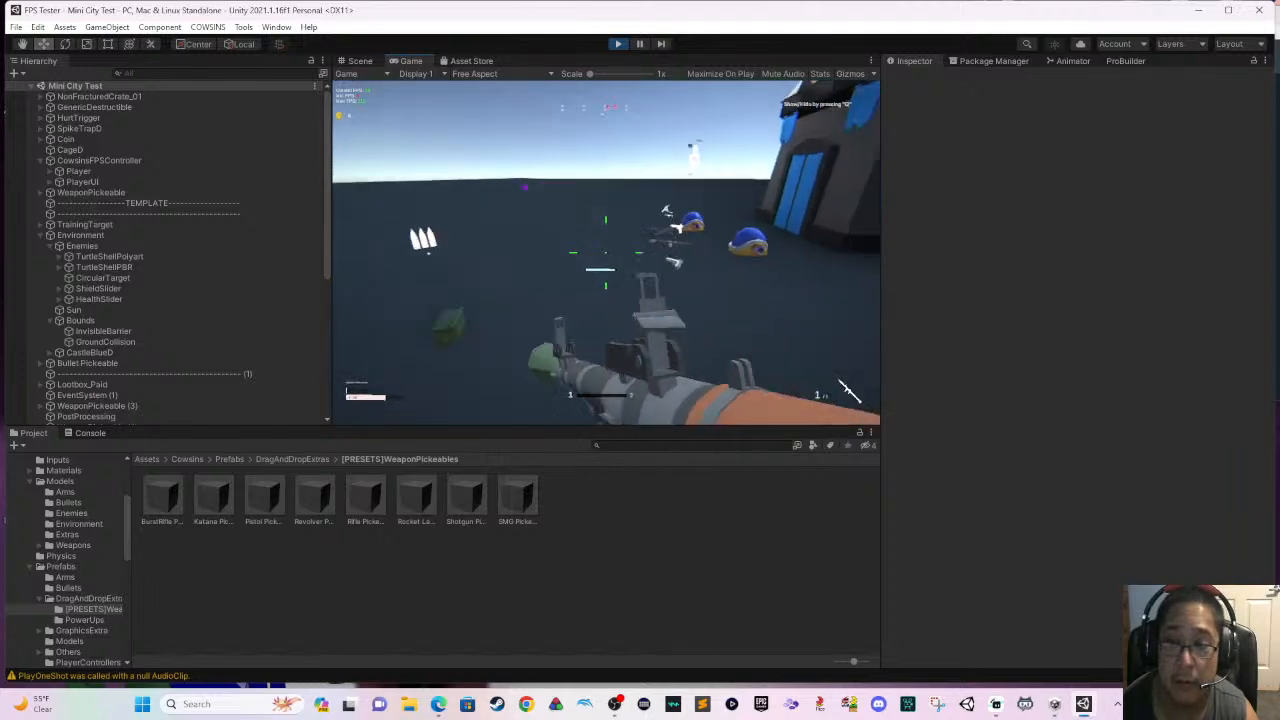
left_click(855, 390)
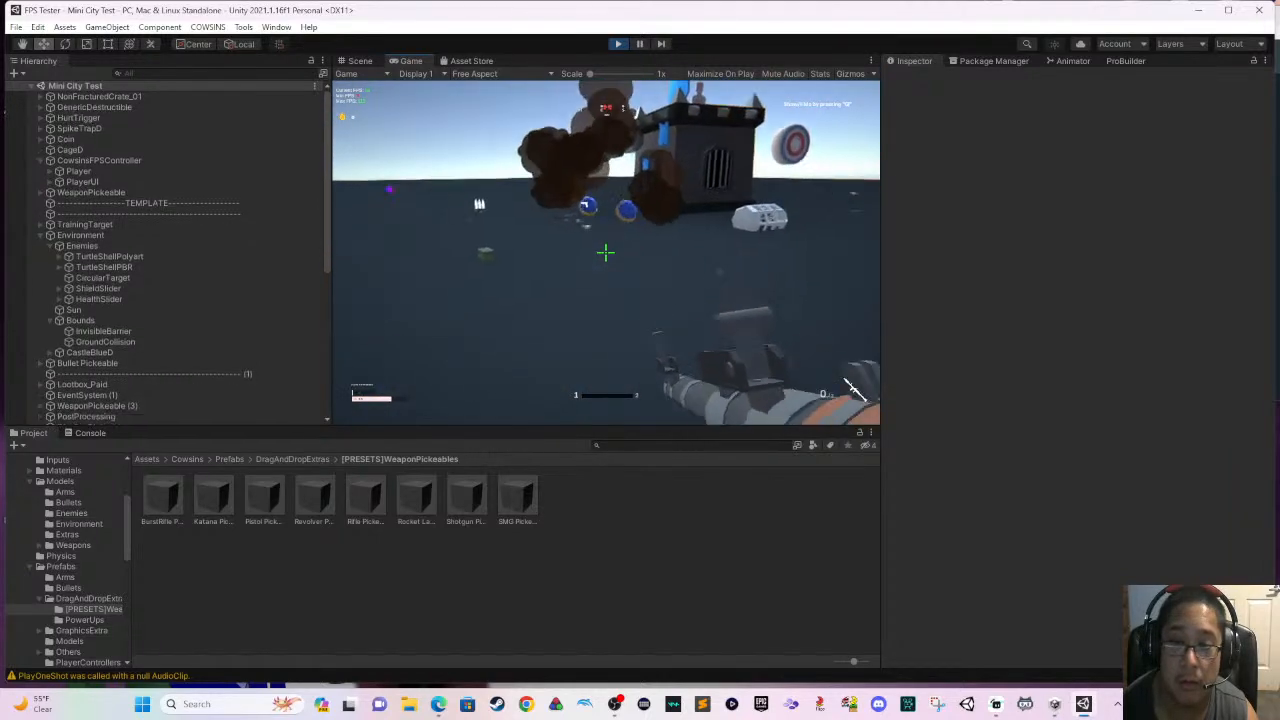
left_click(606, 253)
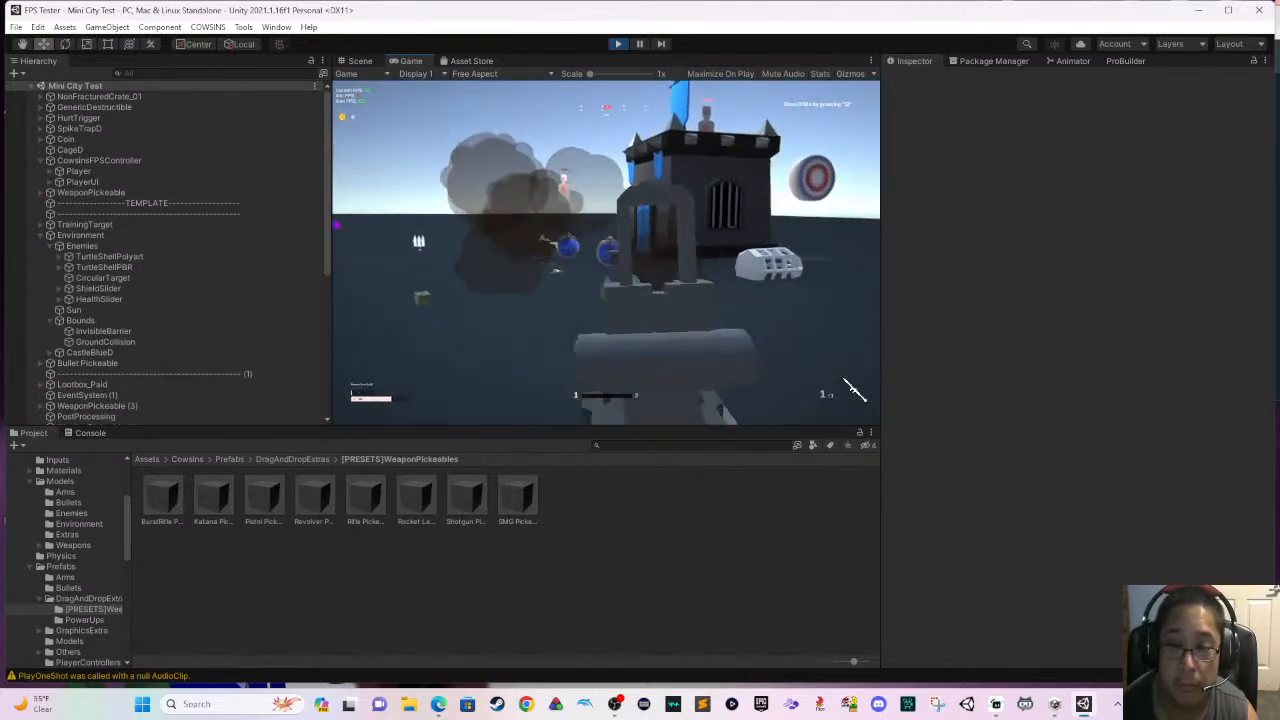
left_click(606, 253)
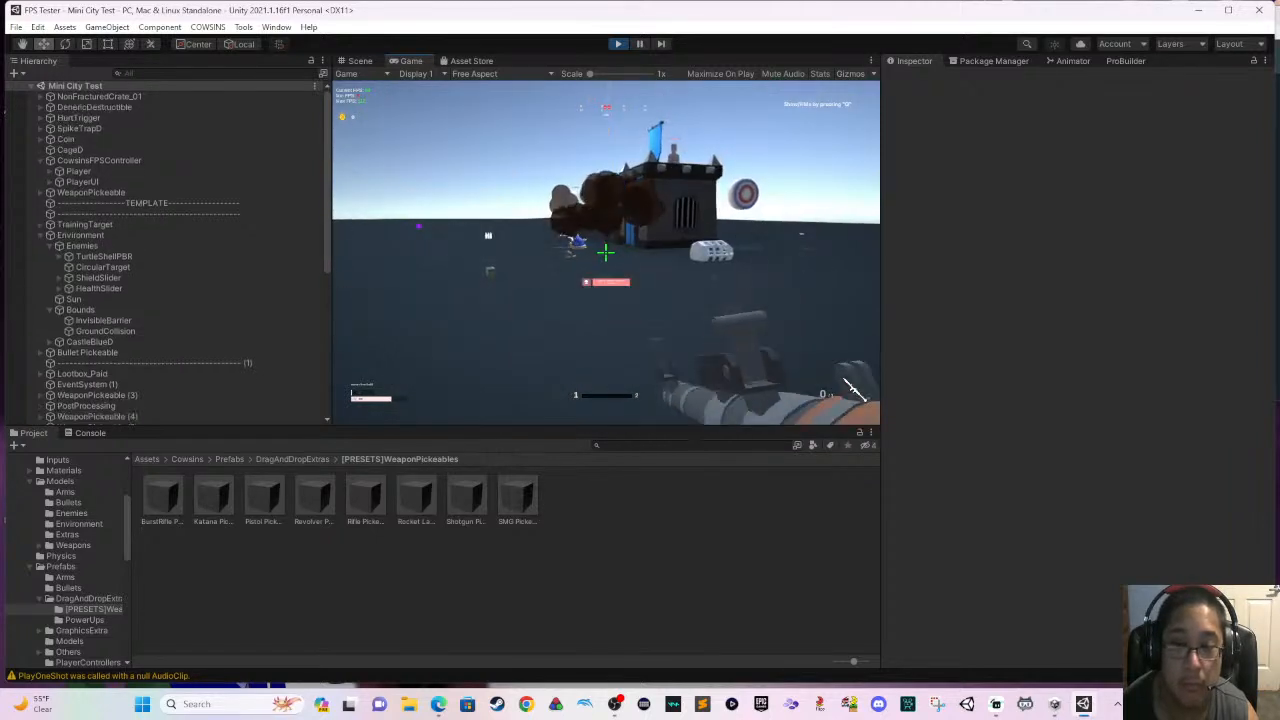
key("w")
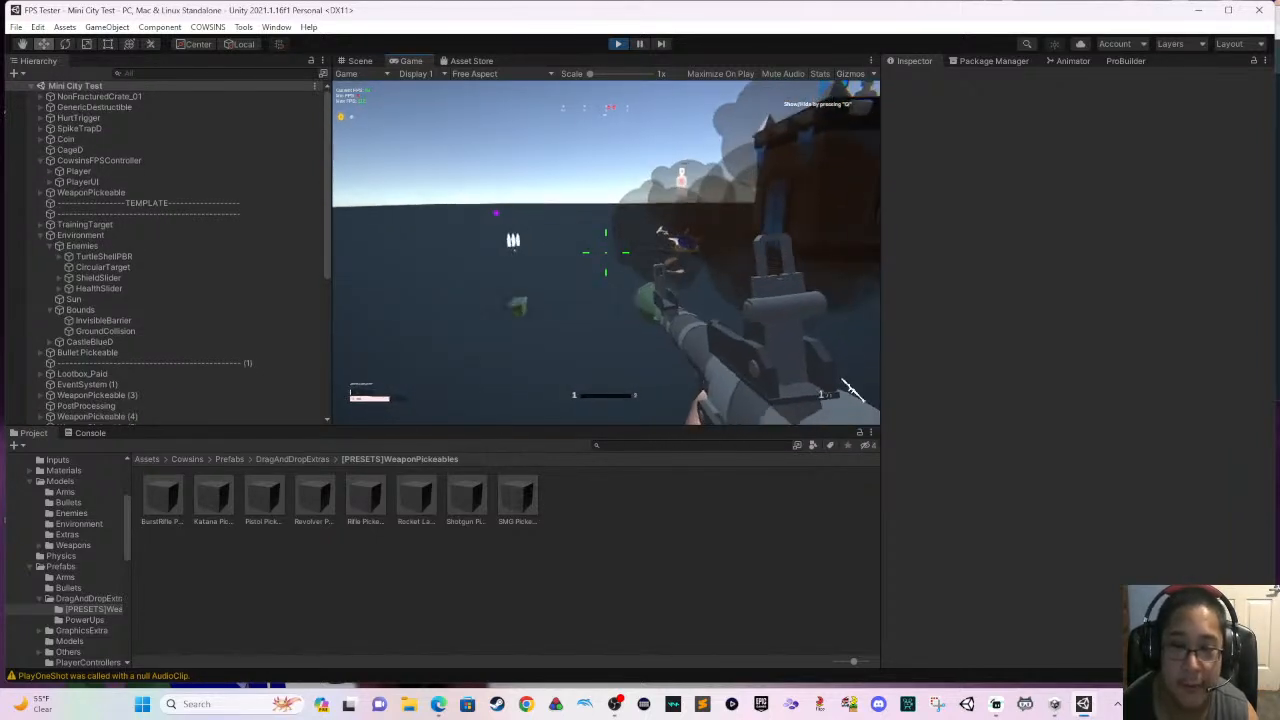
- Fire rockets at the standing training target beyond the castle and move in close to it
key("w")
left_click(606, 253)
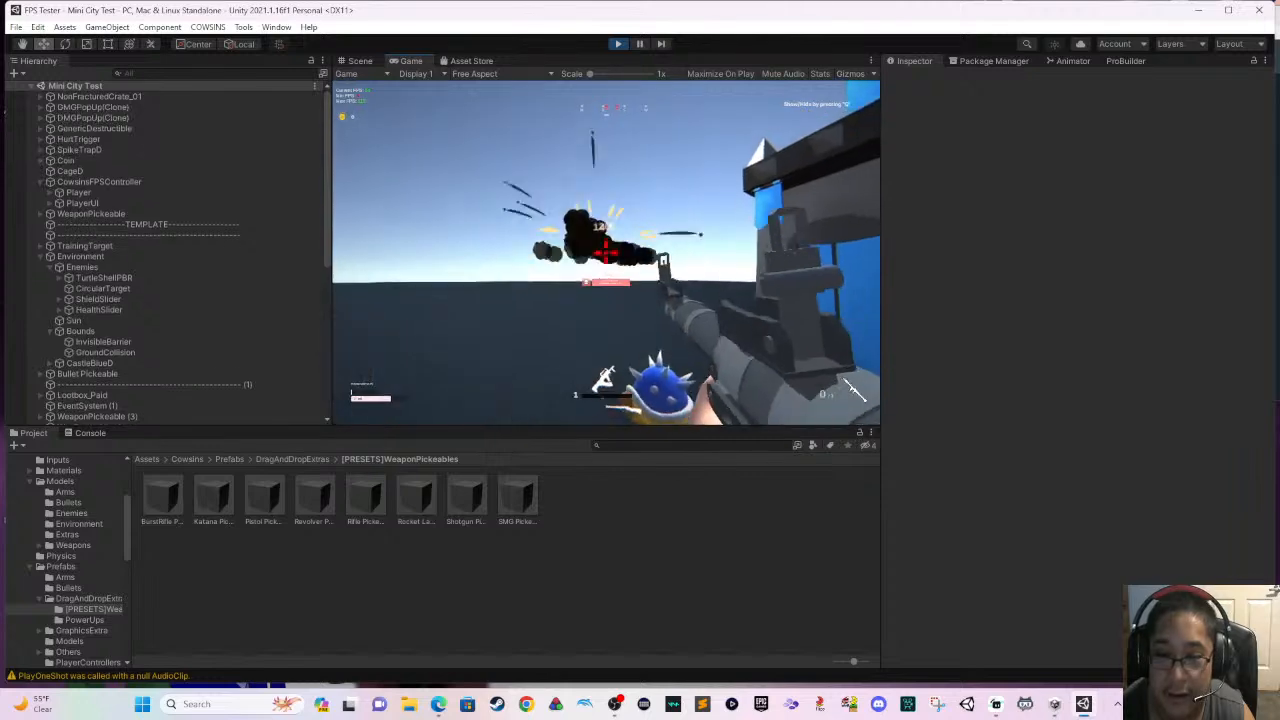
key("s")
key("s")
key("w")
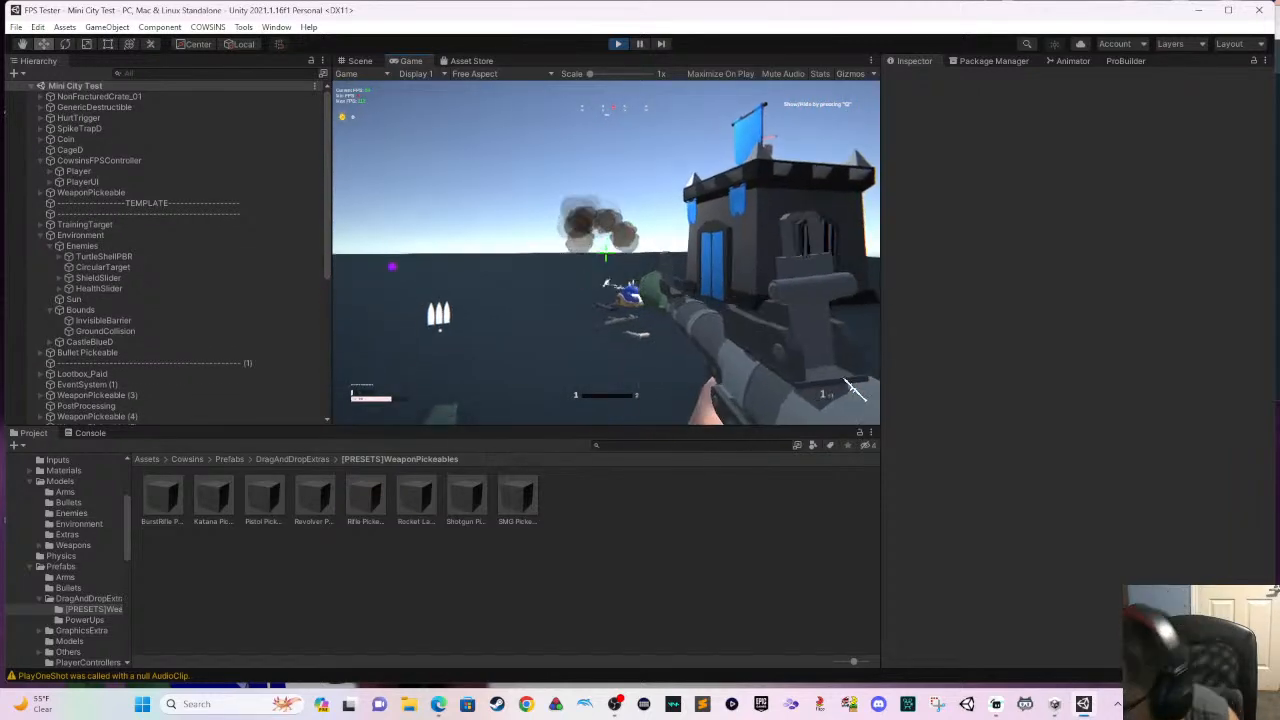
key("shift+w")
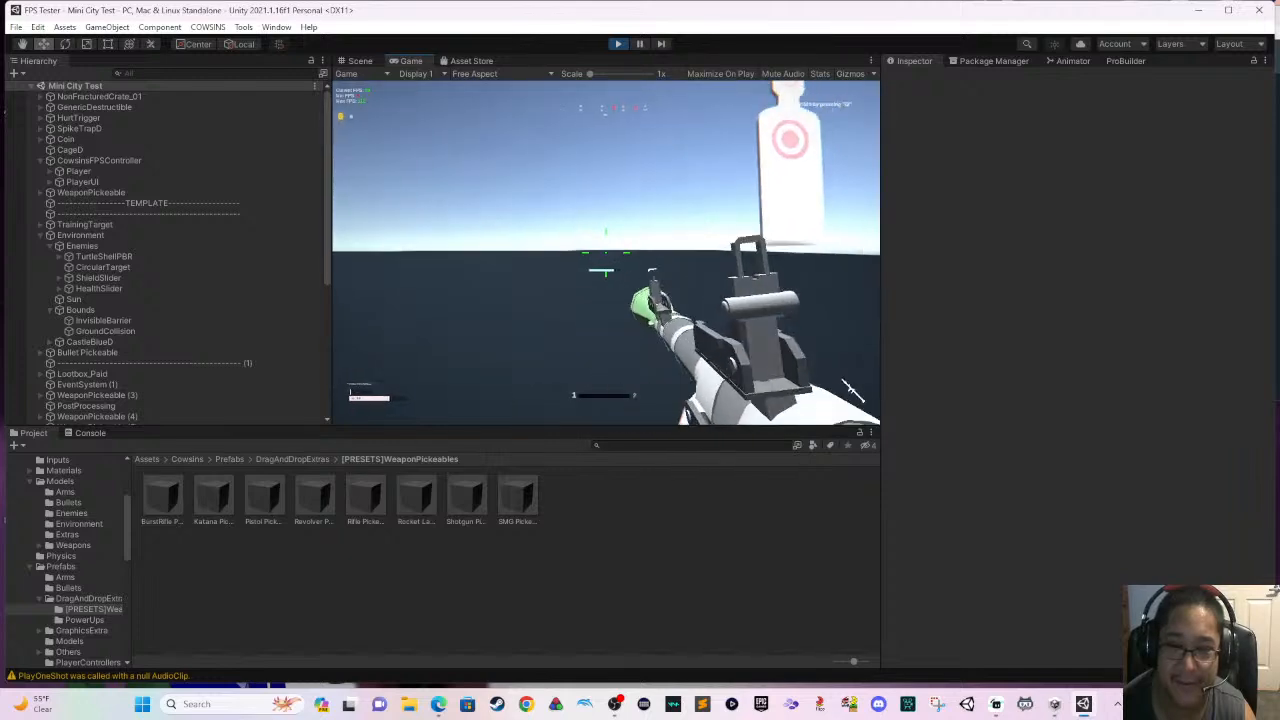
left_click(848, 390)
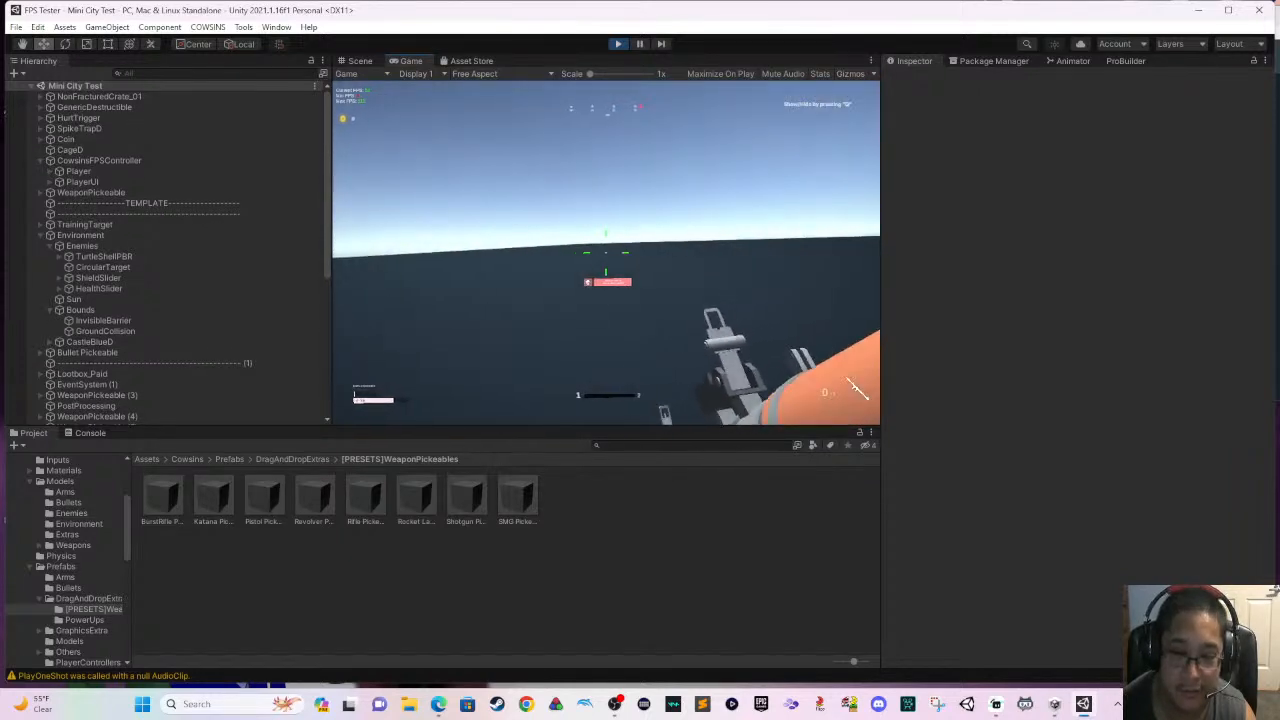
- Run through the purple experience pickup and sprint back across the level past the castle
key("shift+w")
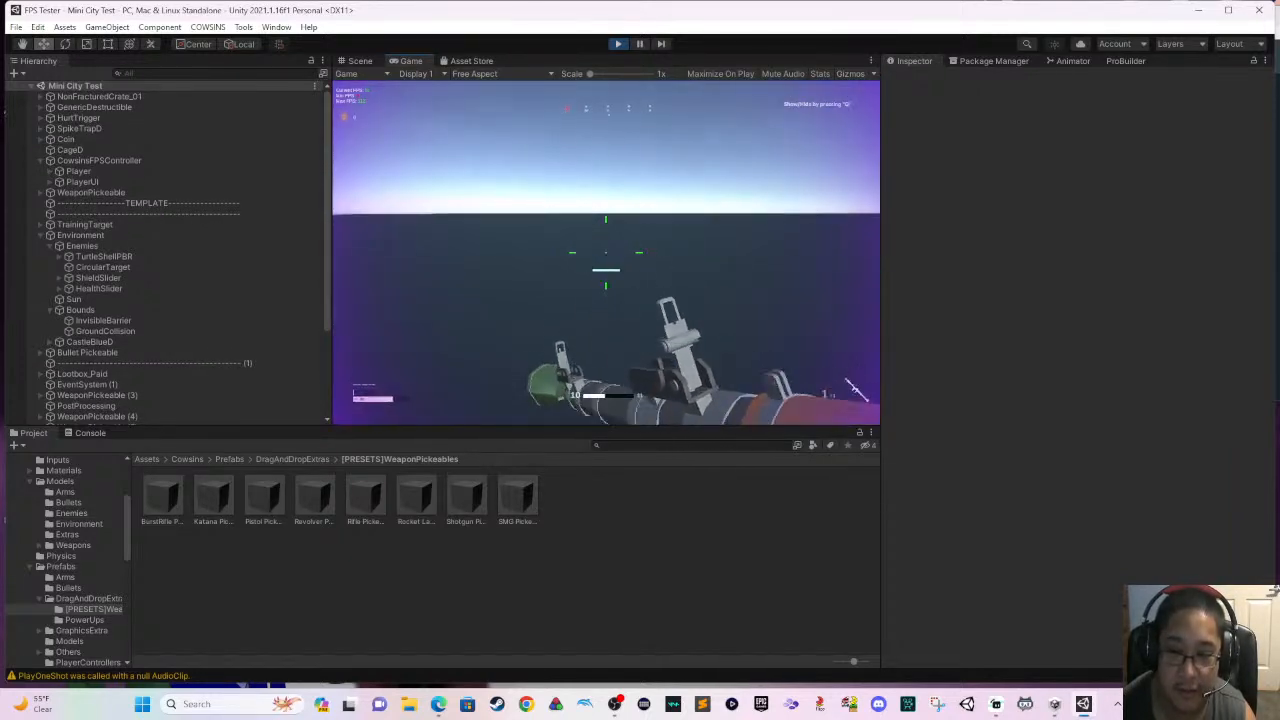
key("w")
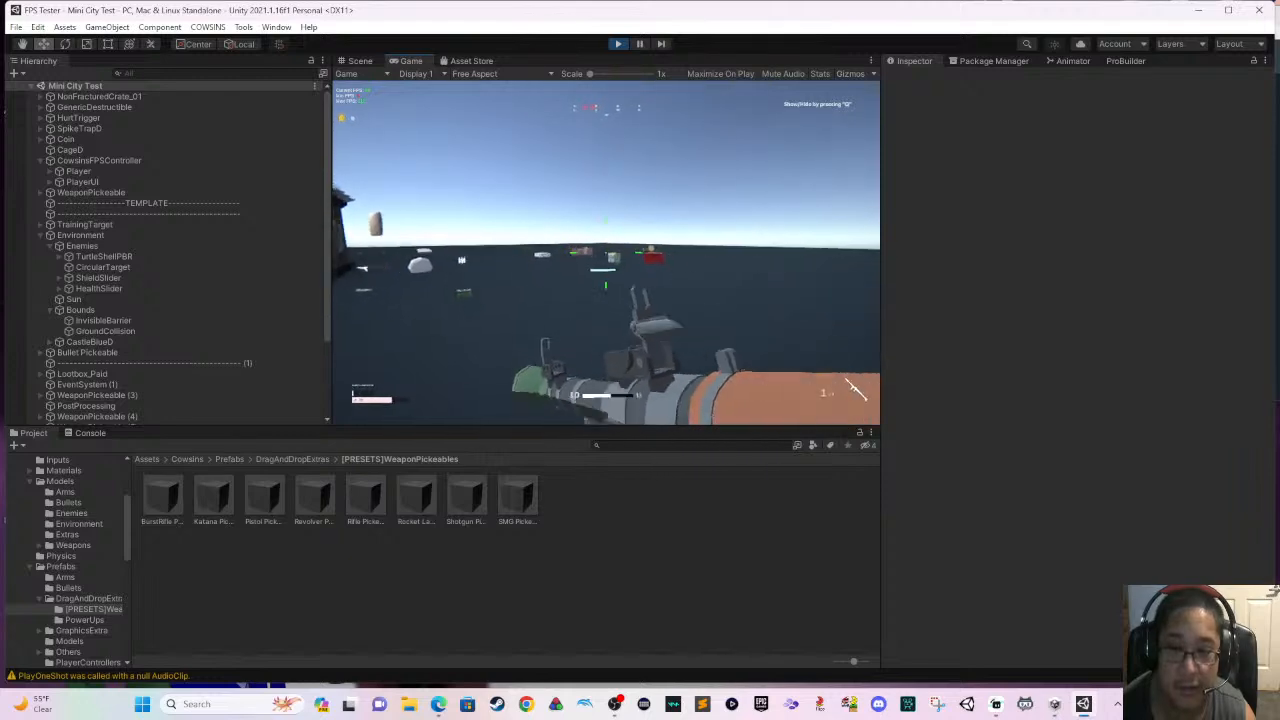
key("shift+w")
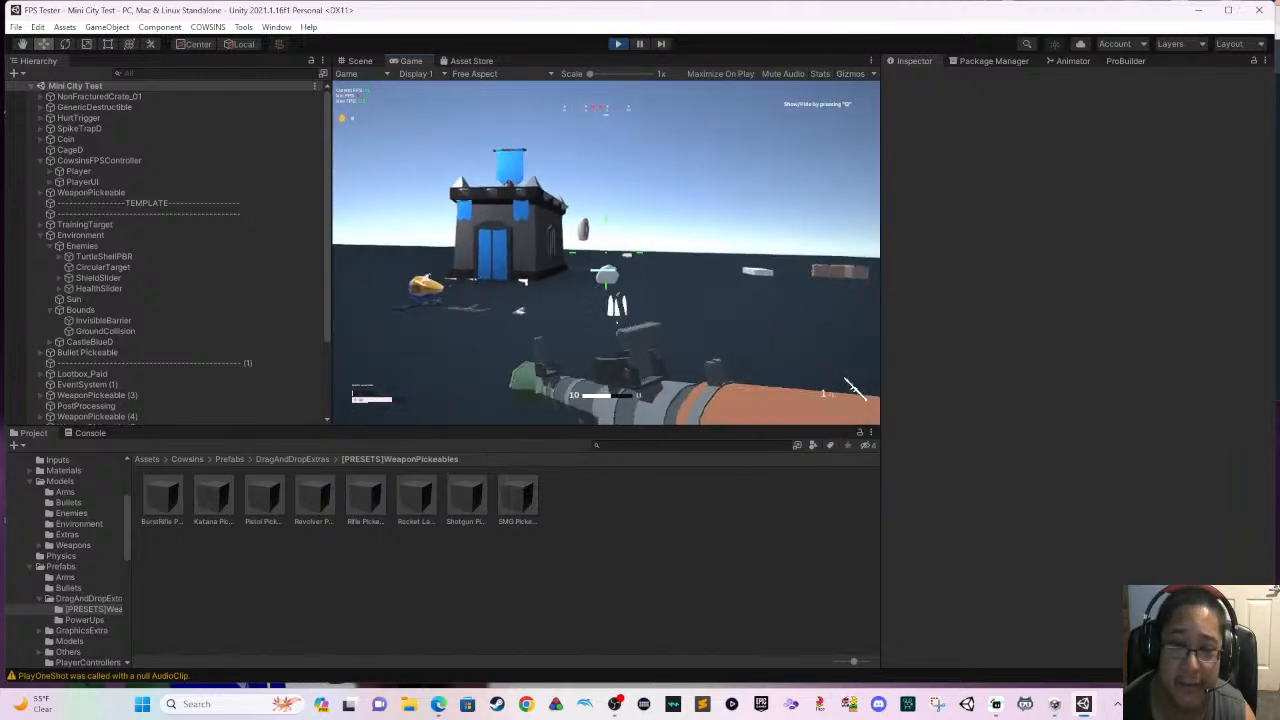
key("shift+w")
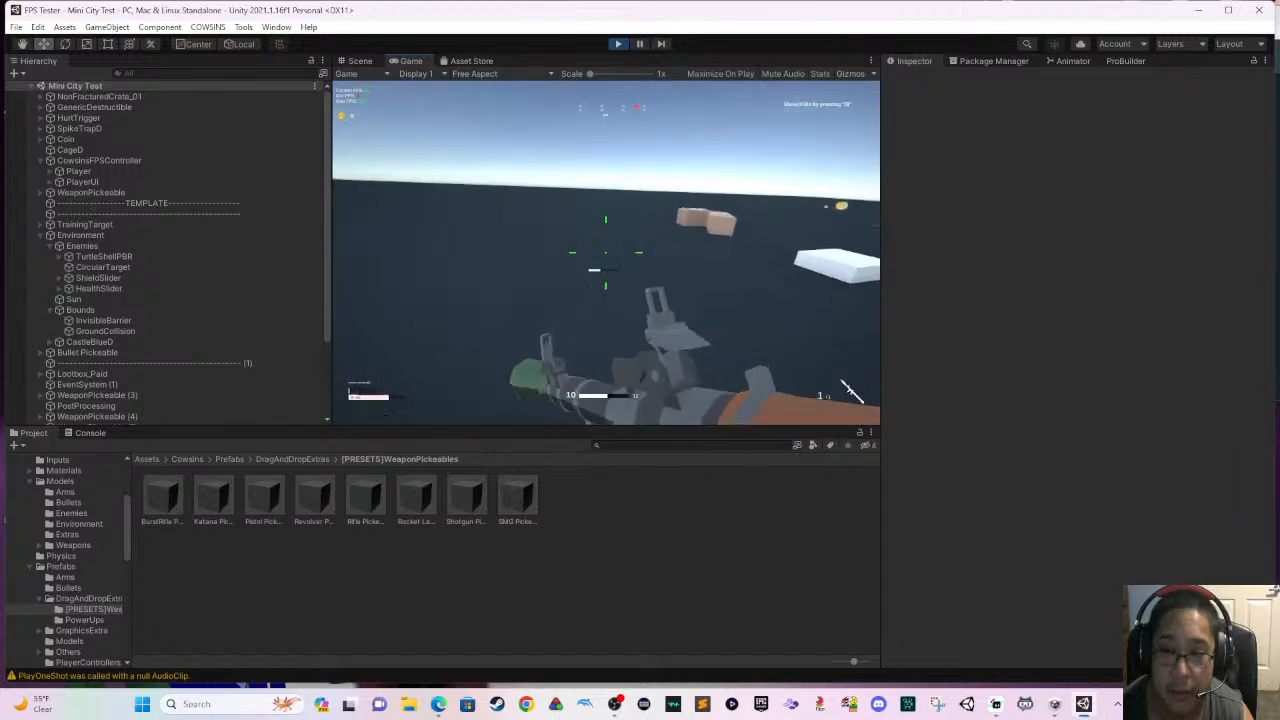
- Pause the game, exit play mode and open the DragAndDropExtras prefabs folder
key("Escape")
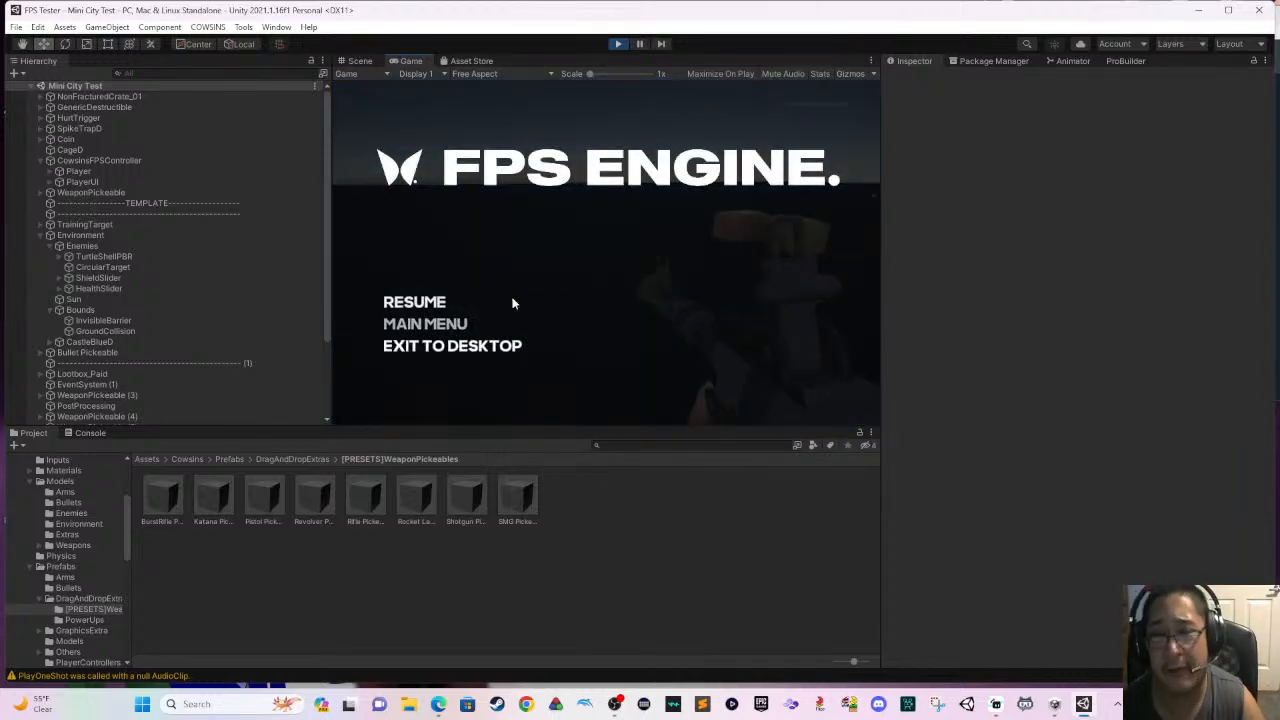
left_click(617, 44)
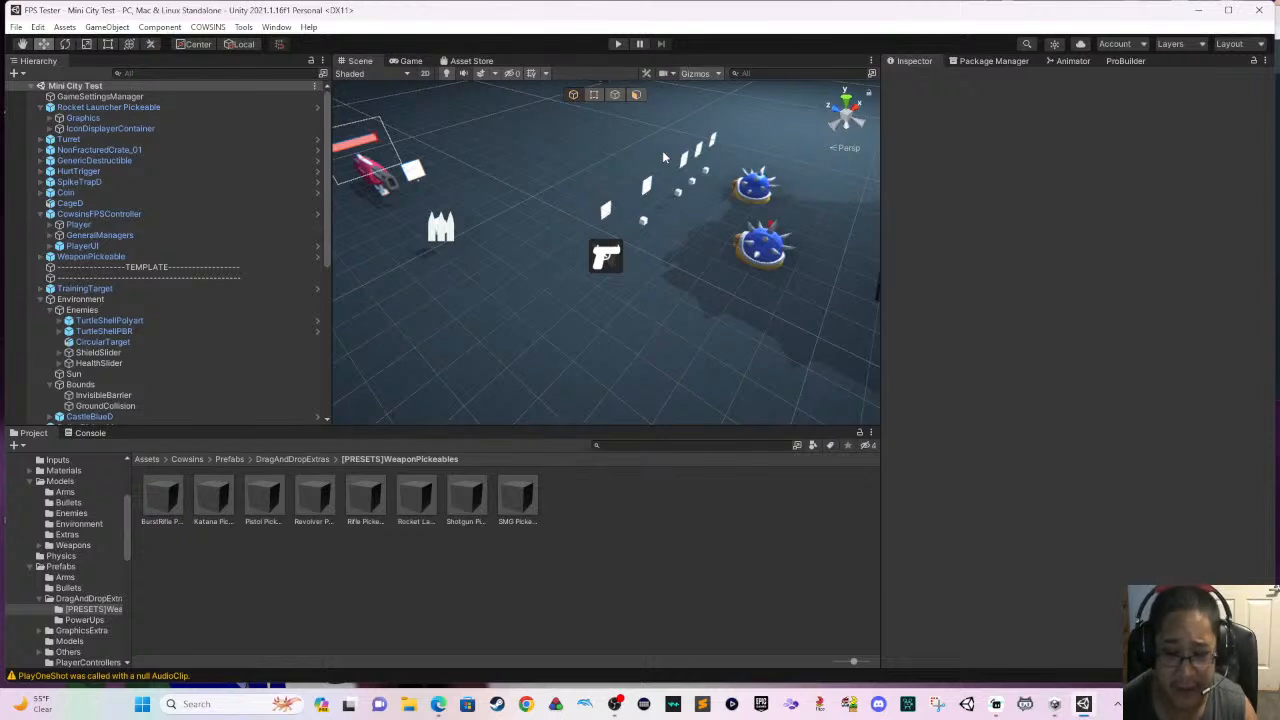
left_click(308, 460)
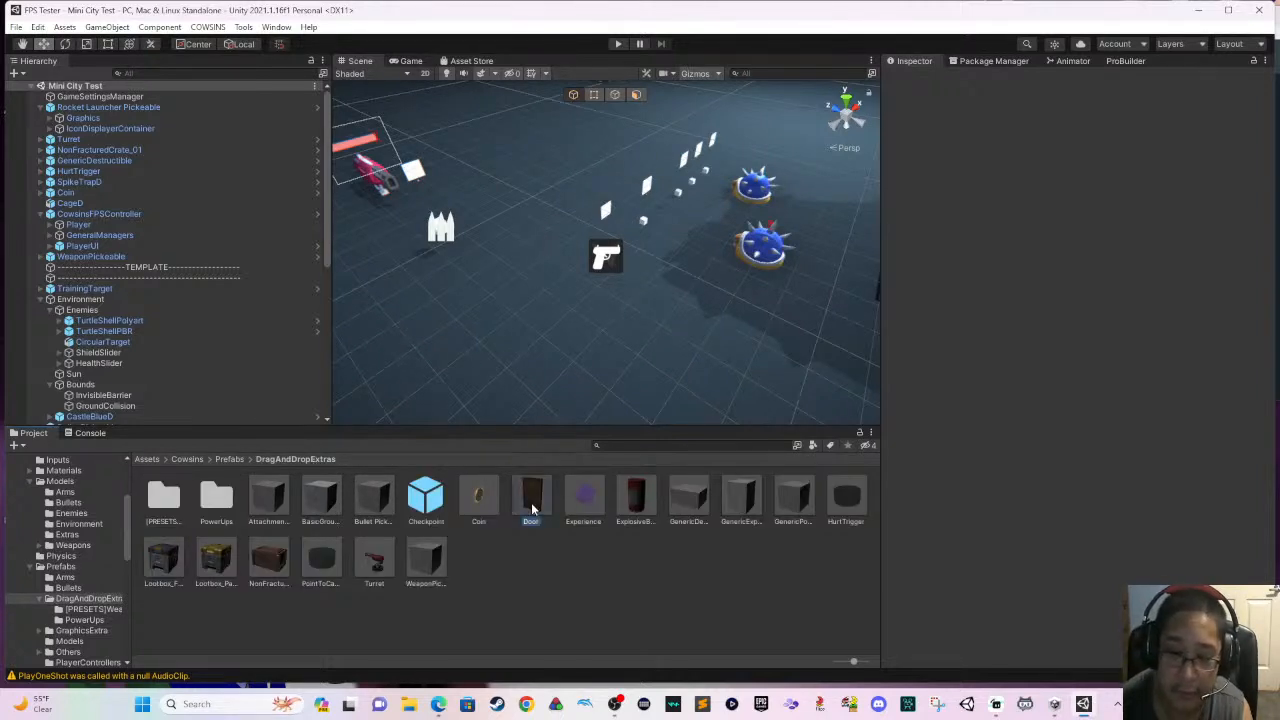
- Place the Door prefab in the level beside the pistol pickup and select the GroundCollision floor
left_click_drag(532, 510, 570, 360)
scroll(570, 365, "down", 5)
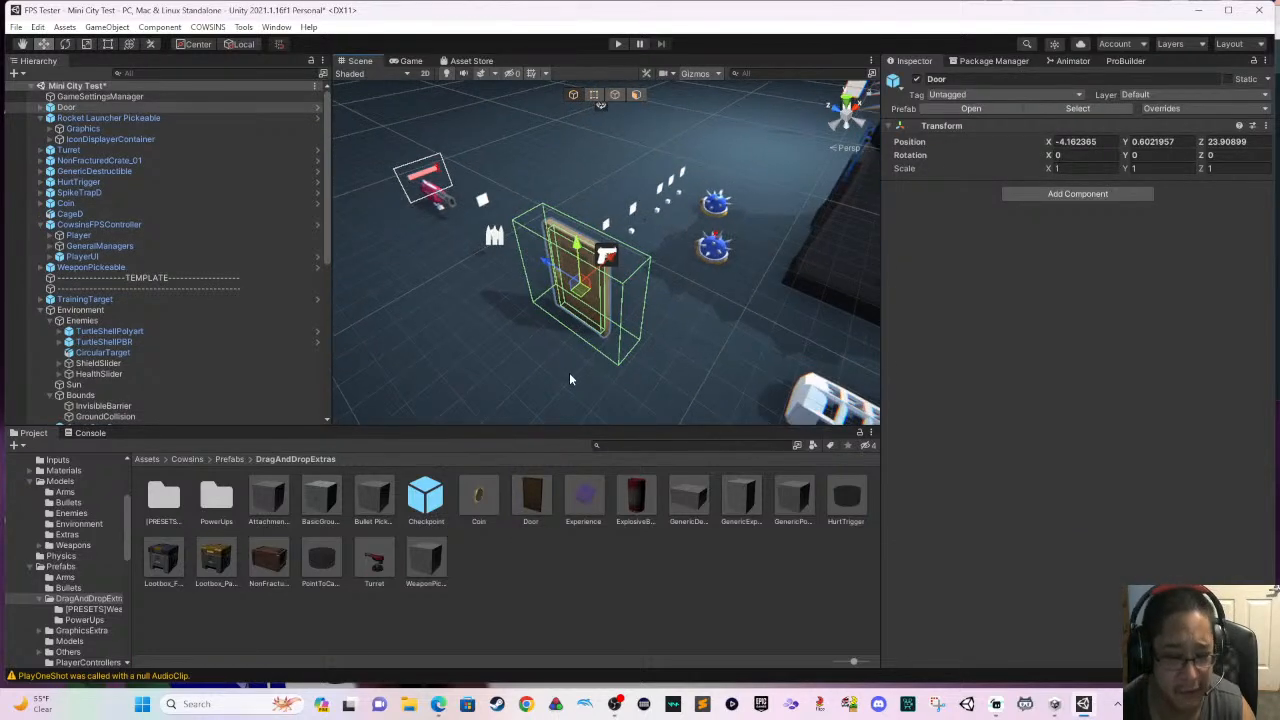
scroll(411, 353, "down", 5)
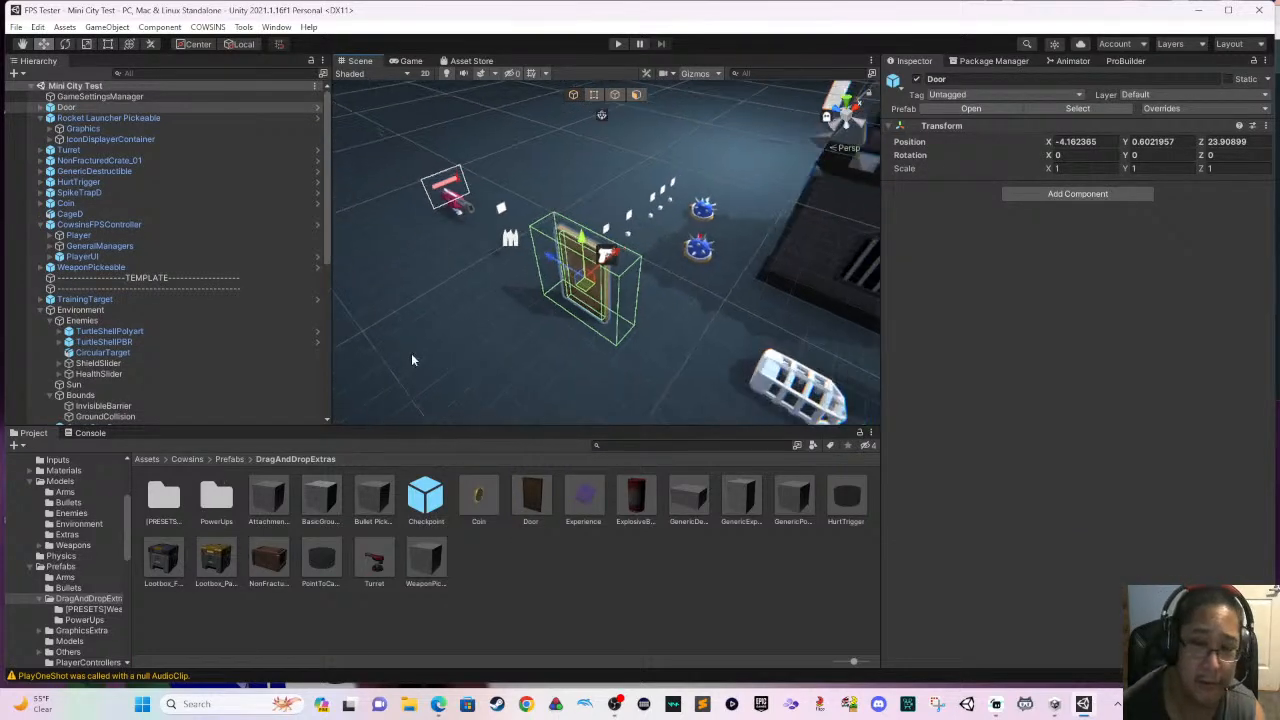
left_click(406, 366)
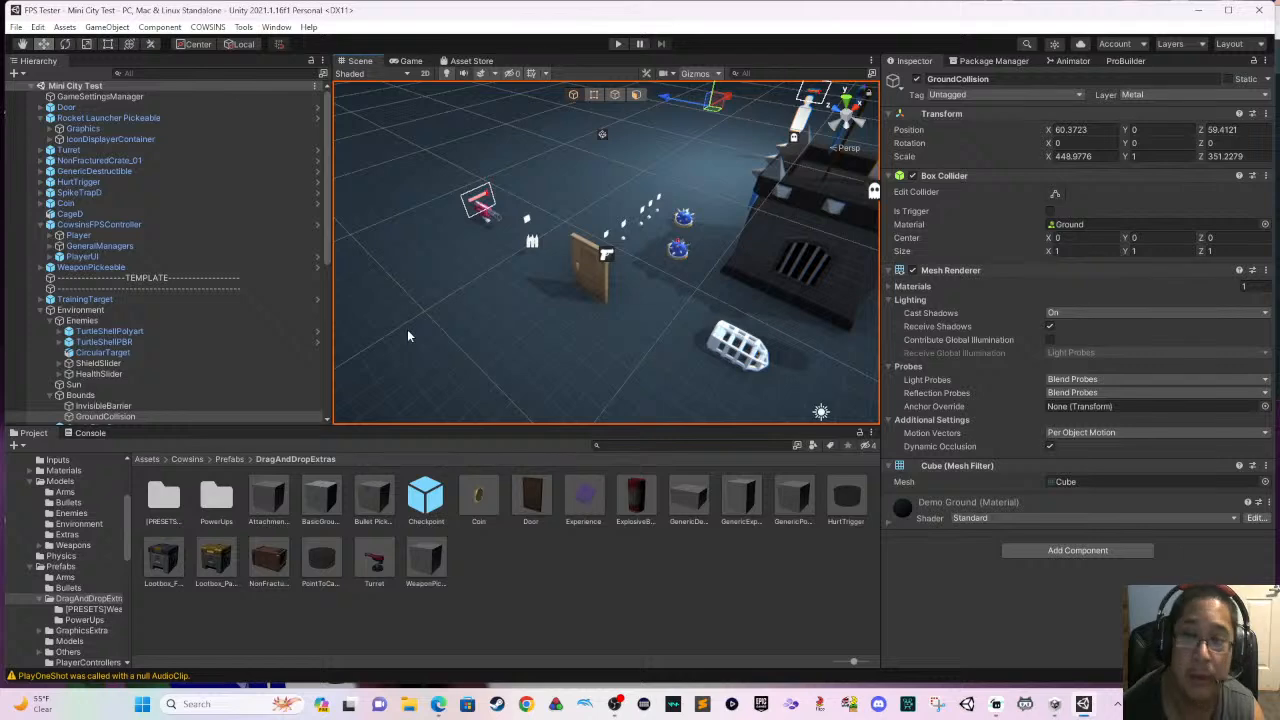
scroll(410, 338, "down", 8)
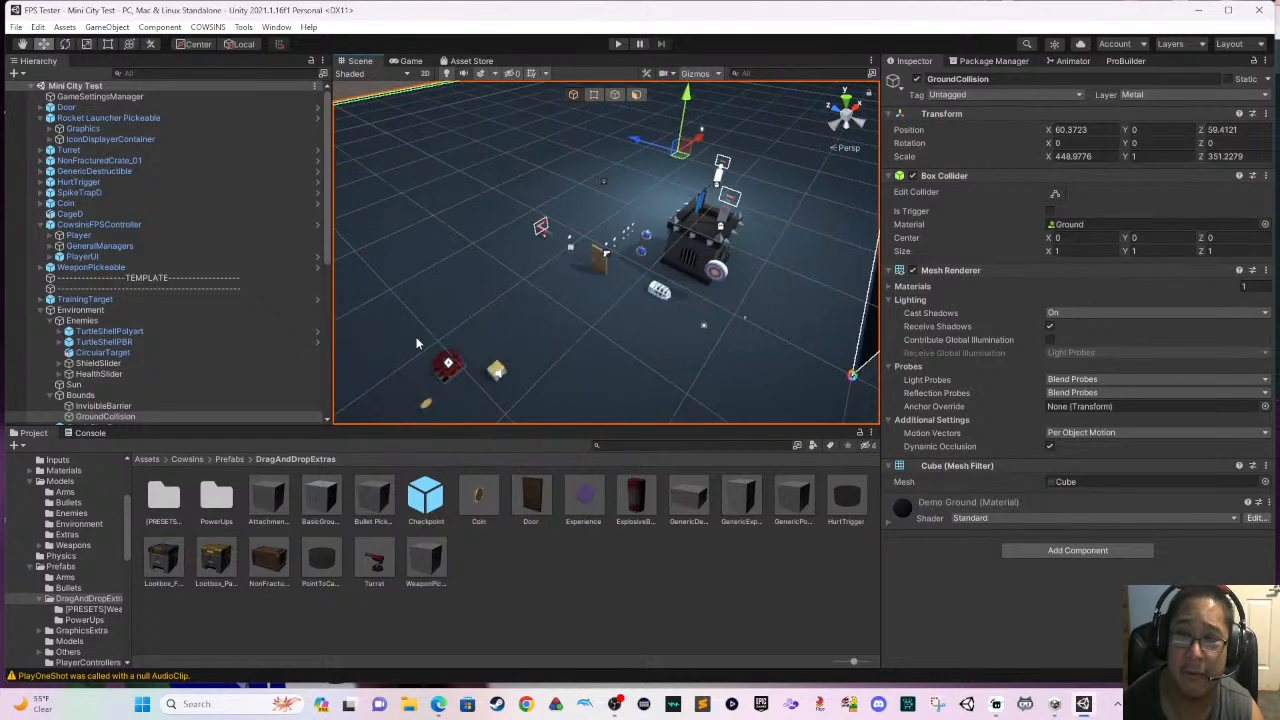
scroll(420, 347, "down", 3)
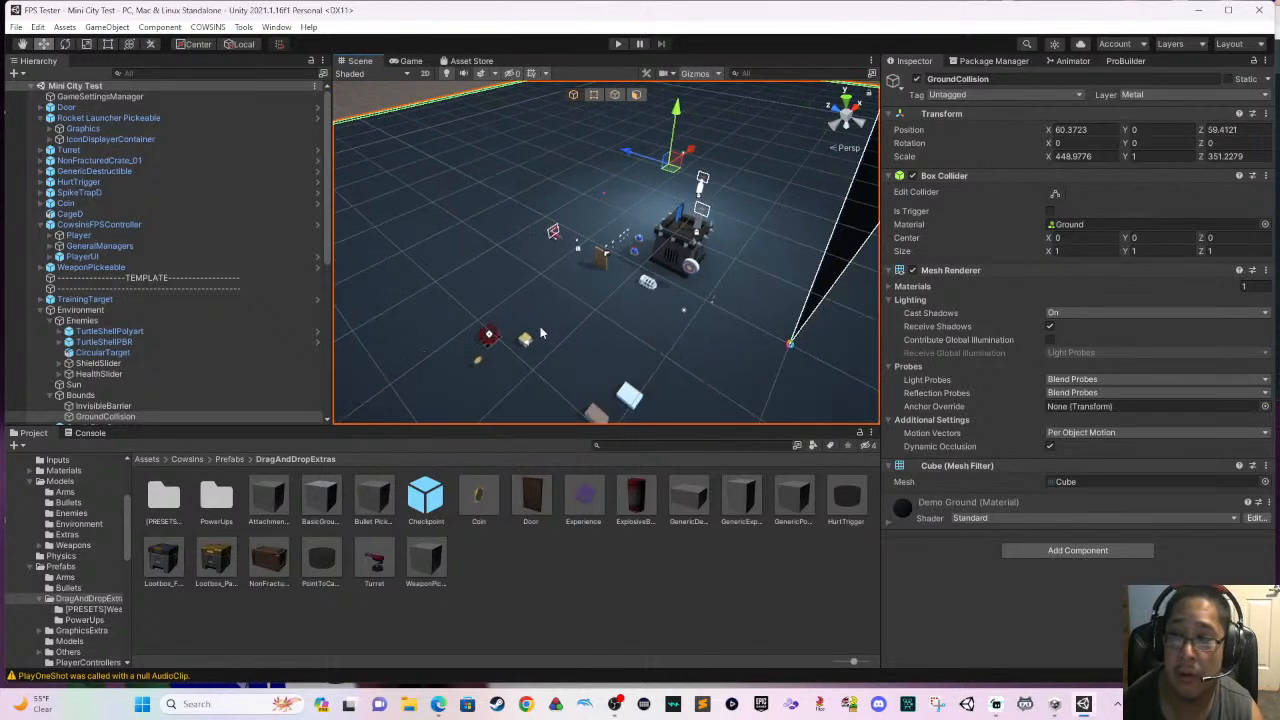
scroll(540, 333, "down", 4)
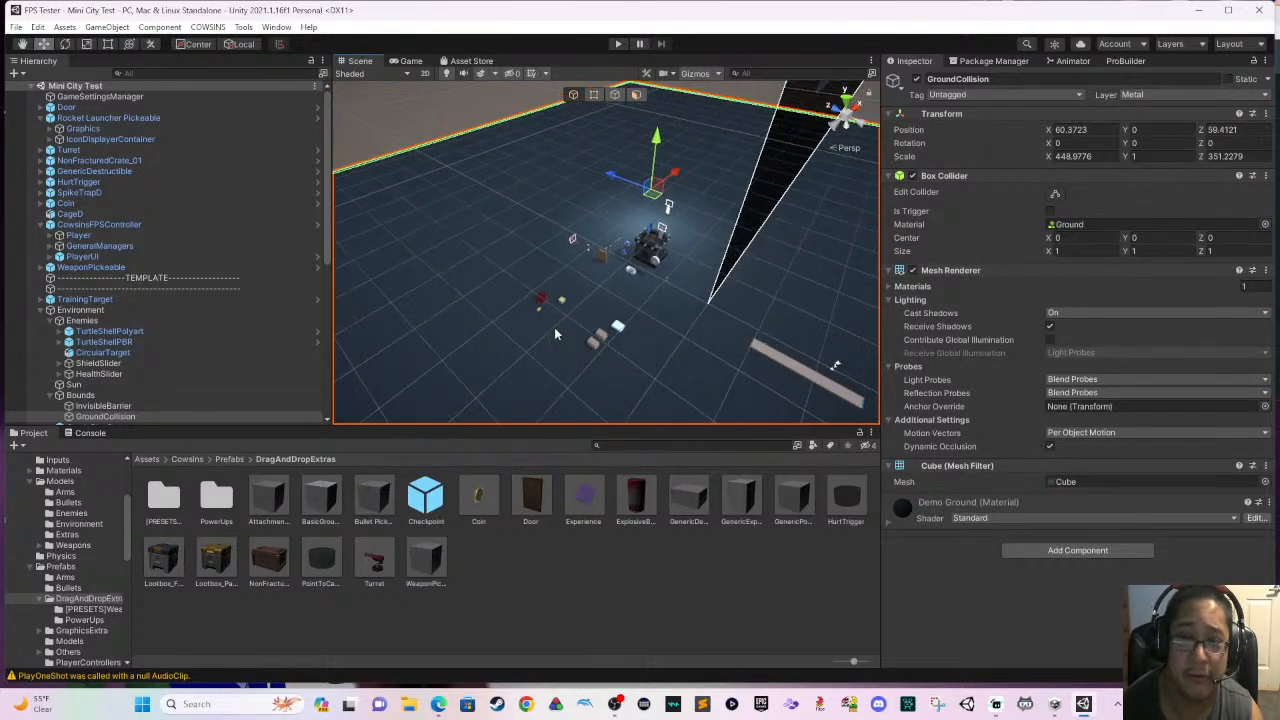
middle_click_drag(595, 323, 673, 323)
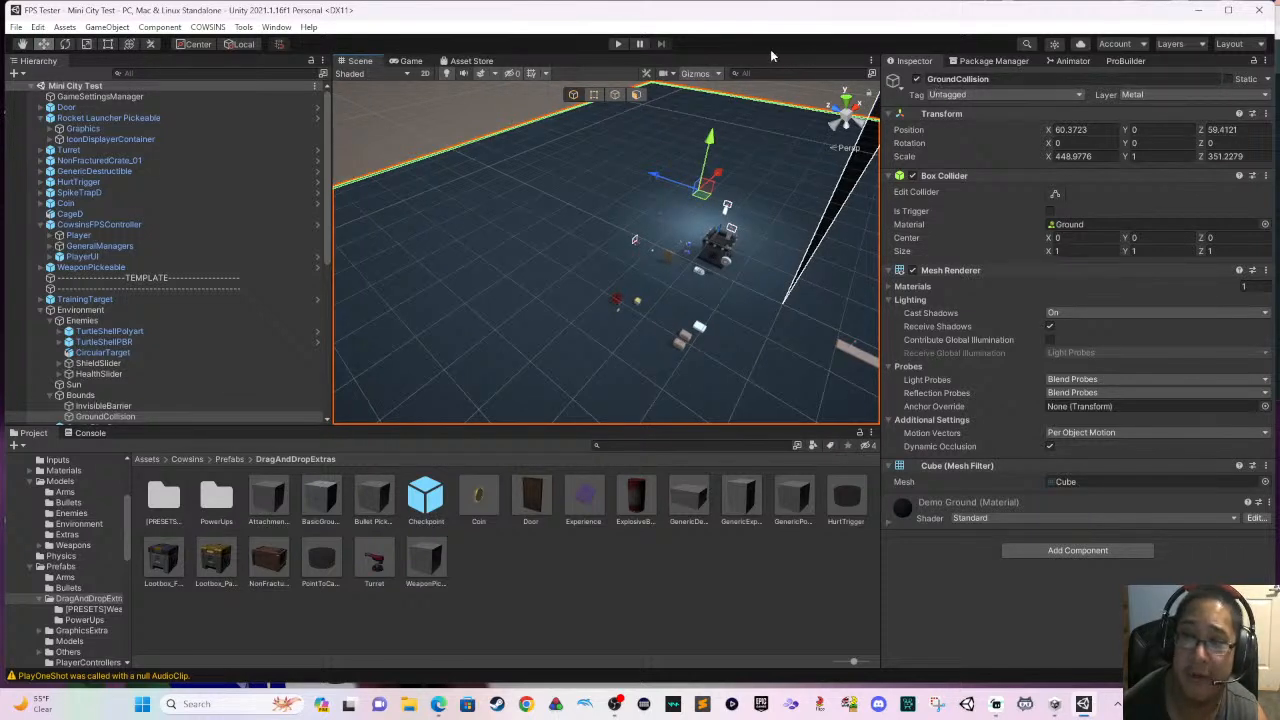
- Open the package search for the owned assets in the Package Manager
left_click(985, 62)
left_click(1181, 74)
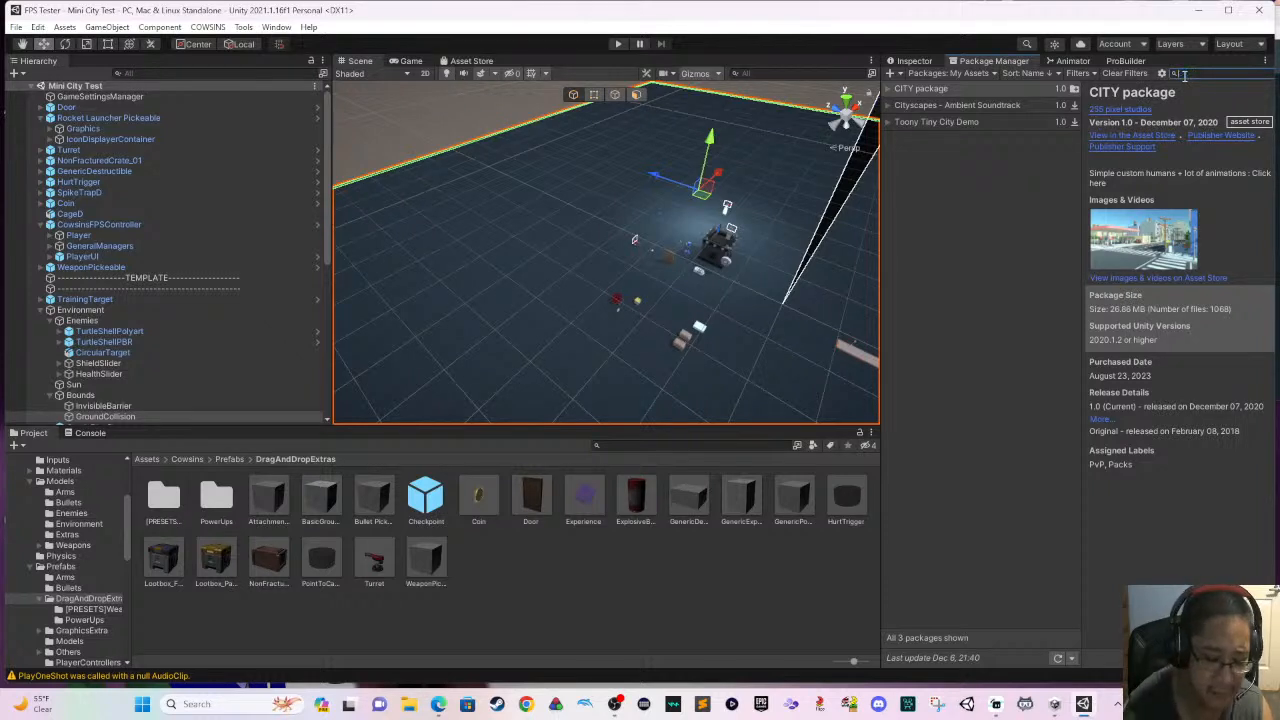
type("grass")
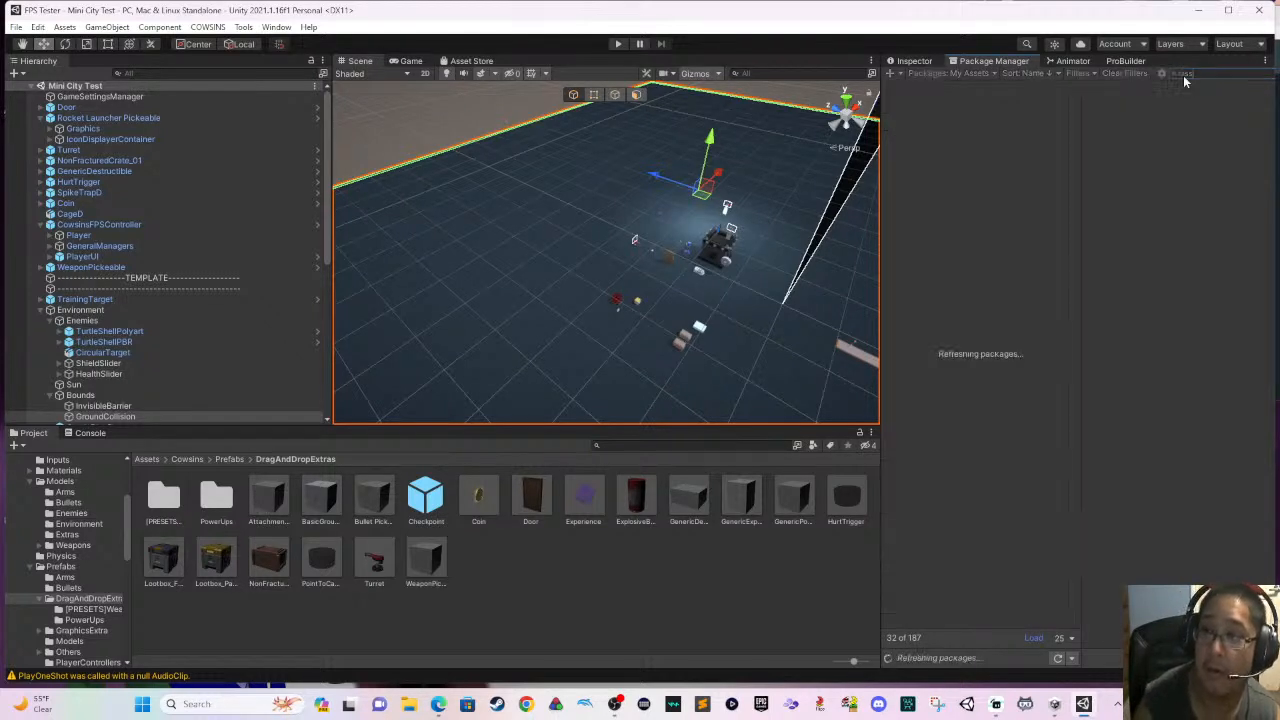
type("a")
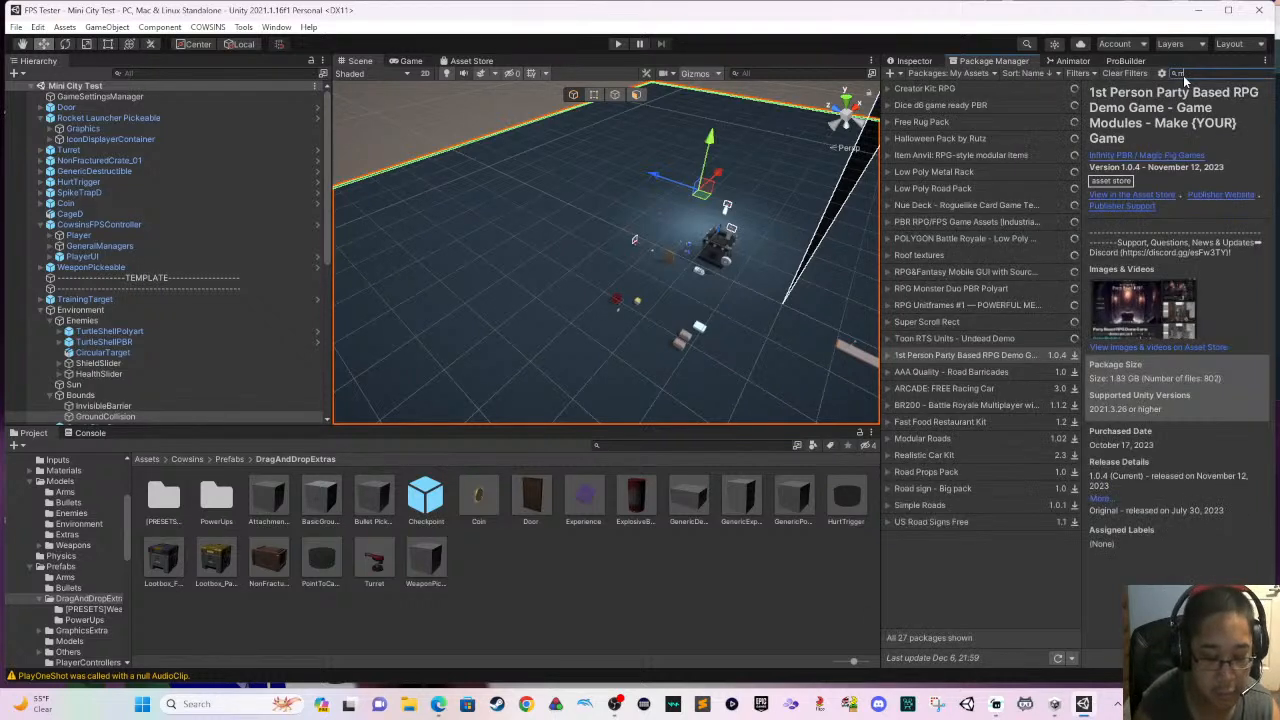
type("rnd")
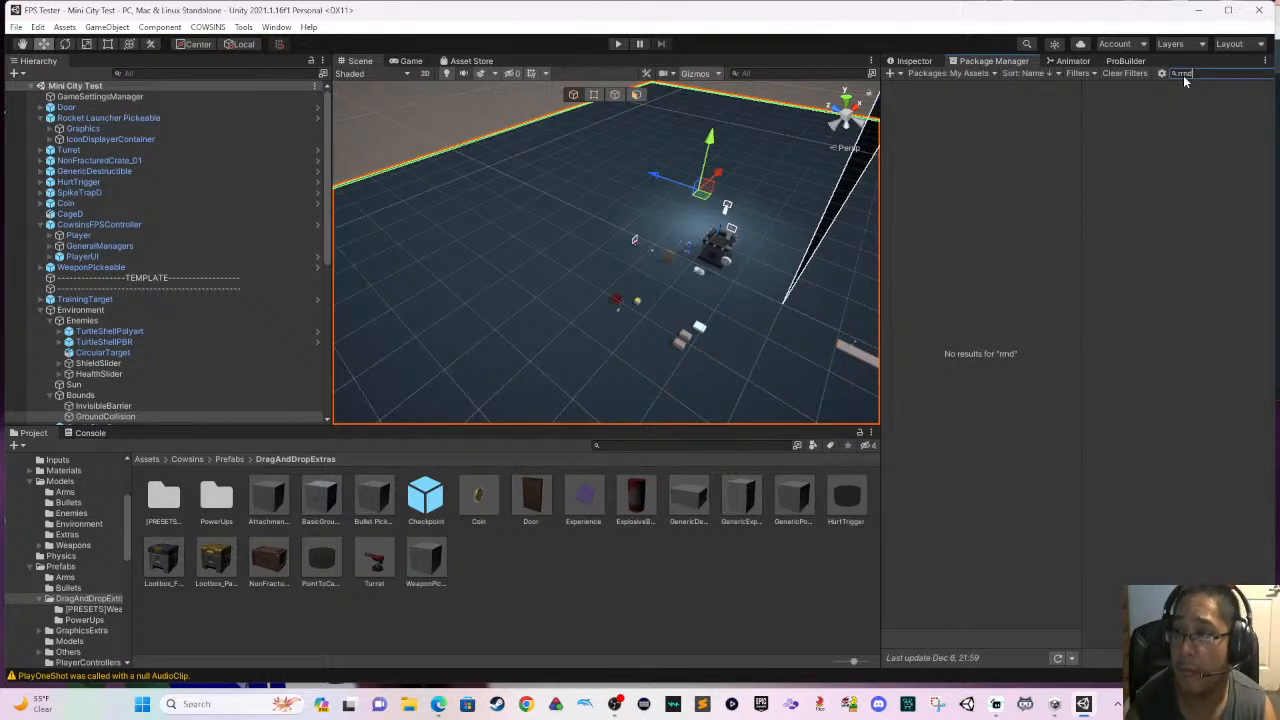
key("BackSpace")
key("BackSpace")
key("BackSpace")
key("BackSpace")
type("gr")
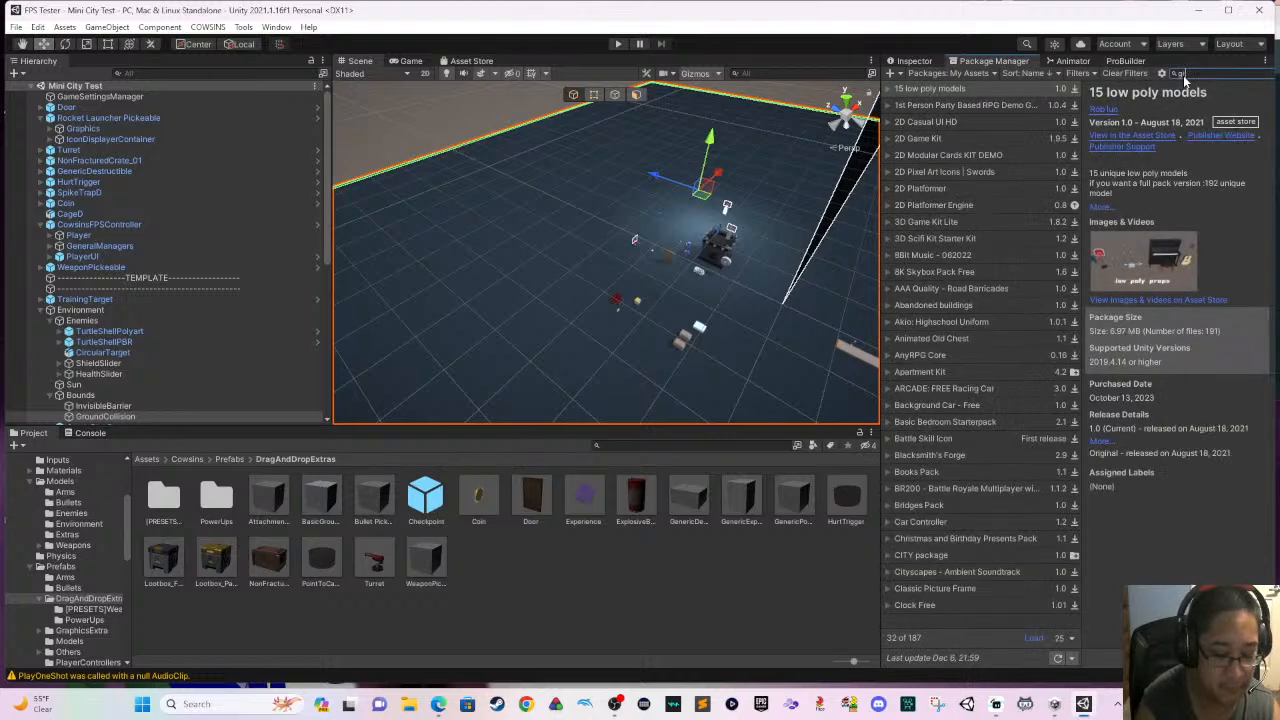
type("d")
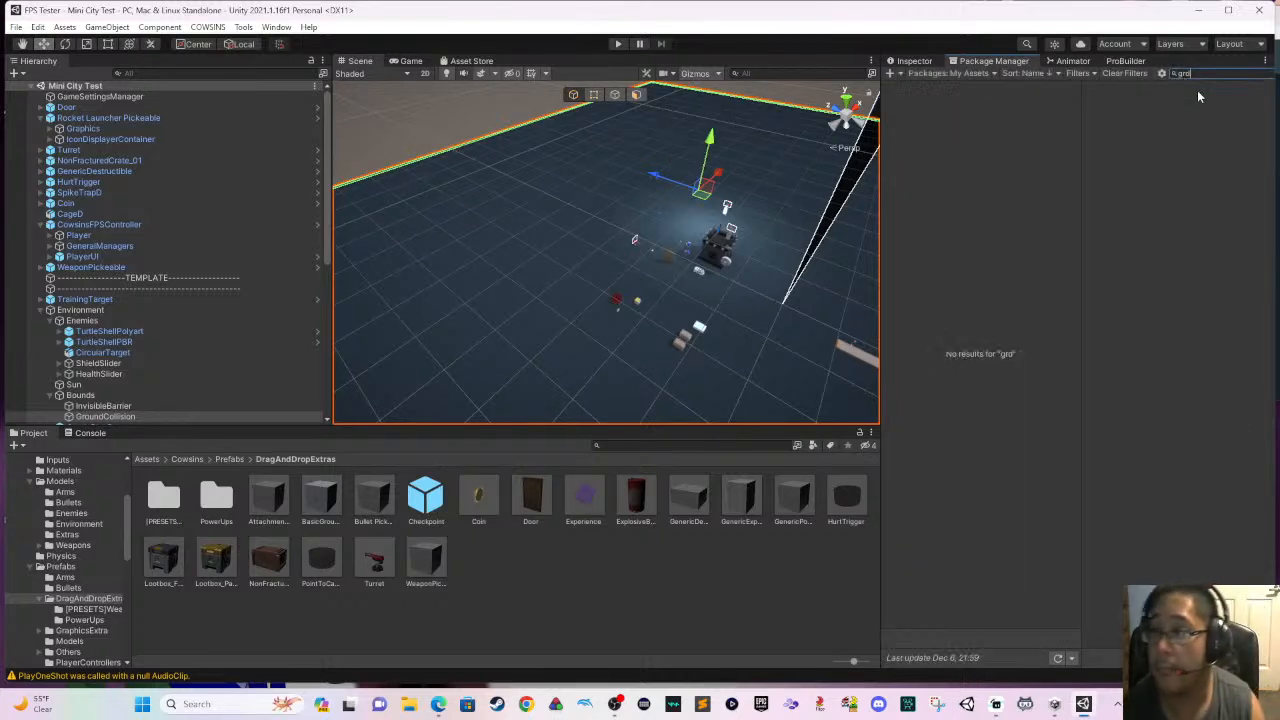
key("BackSpace")
key("BackSpace")
key("BackSpace")
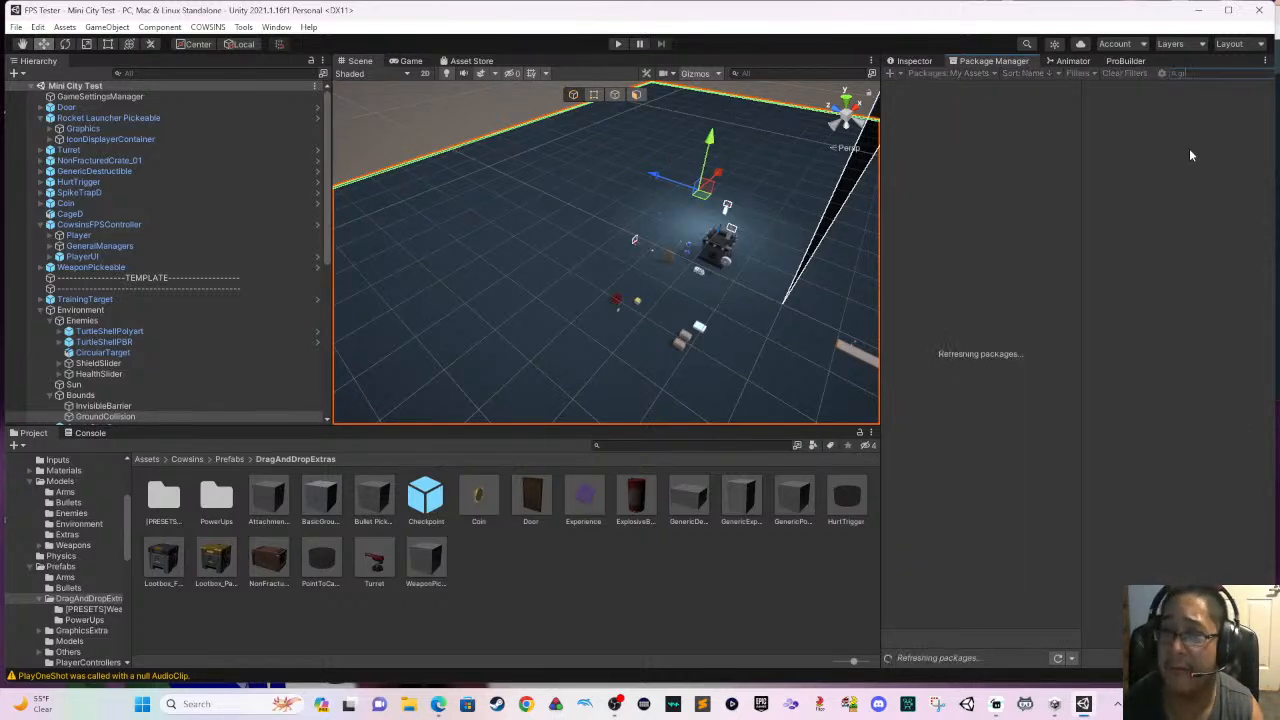
- Search the owned packages for "Ground" and import all files of the Outdoor Ground Textures package
type("Ground")
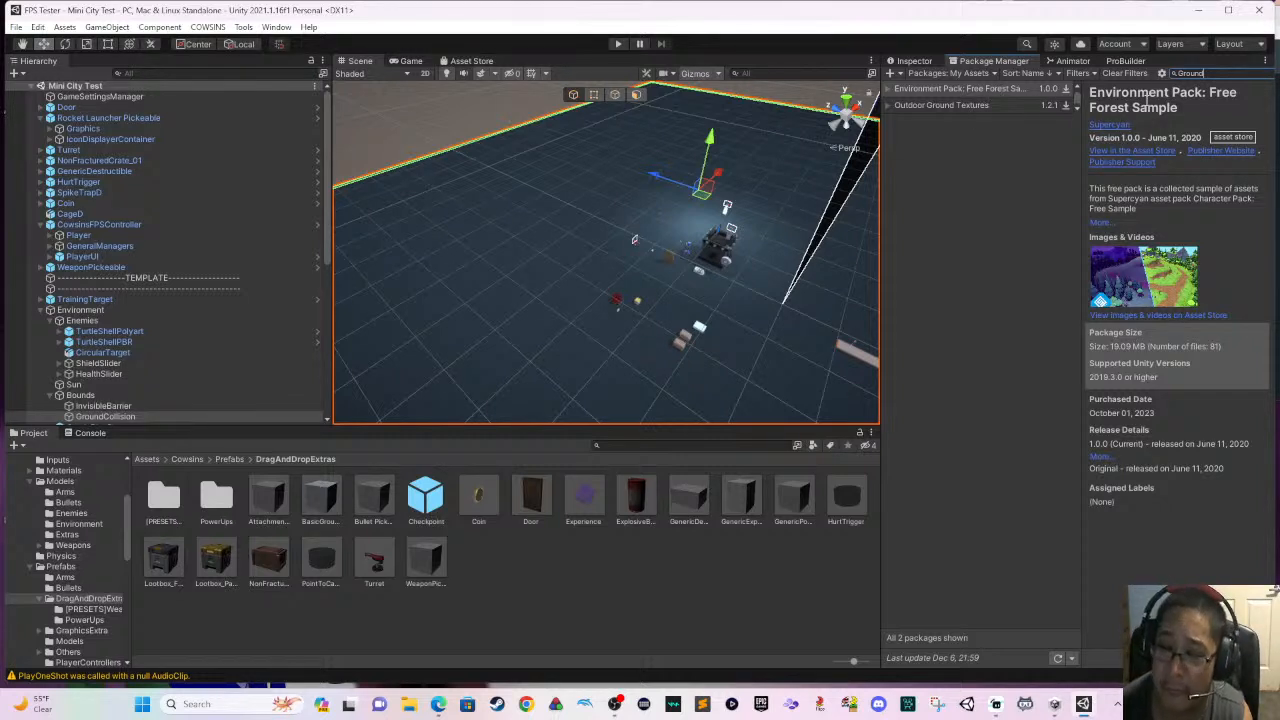
left_click(1013, 108)
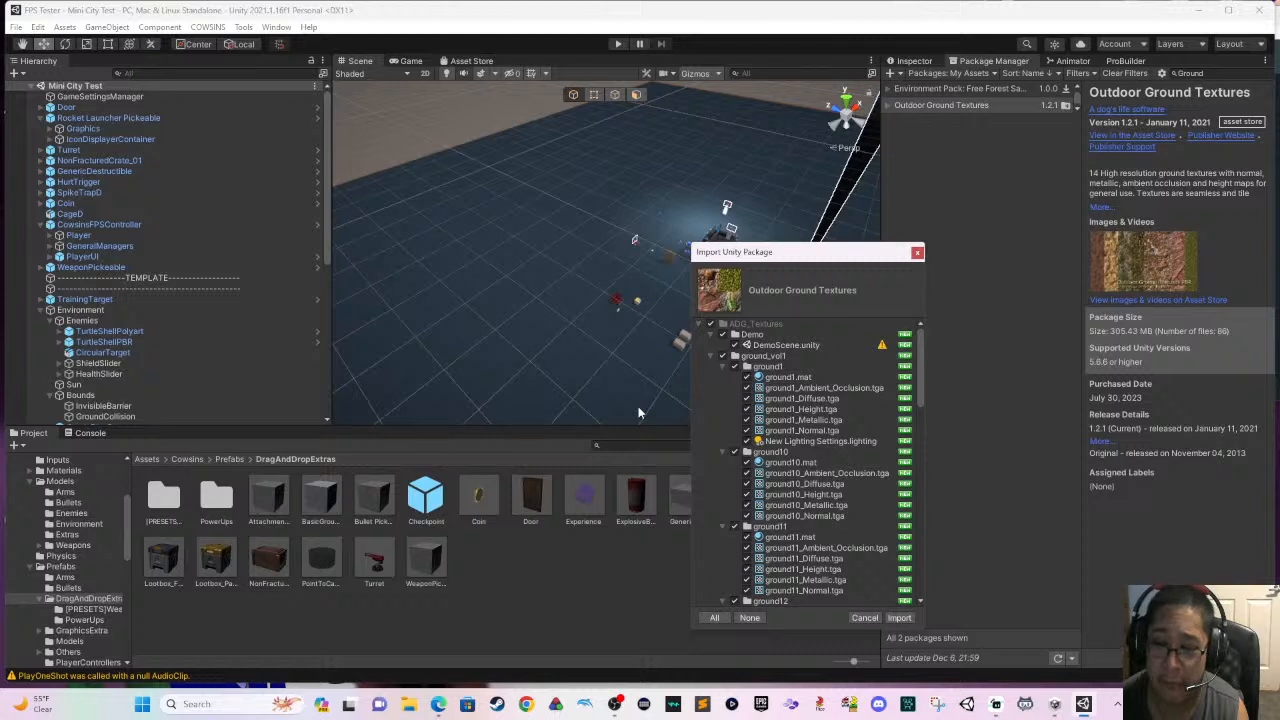
scroll(835, 542, "down", 5)
scroll(837, 540, "down", 6)
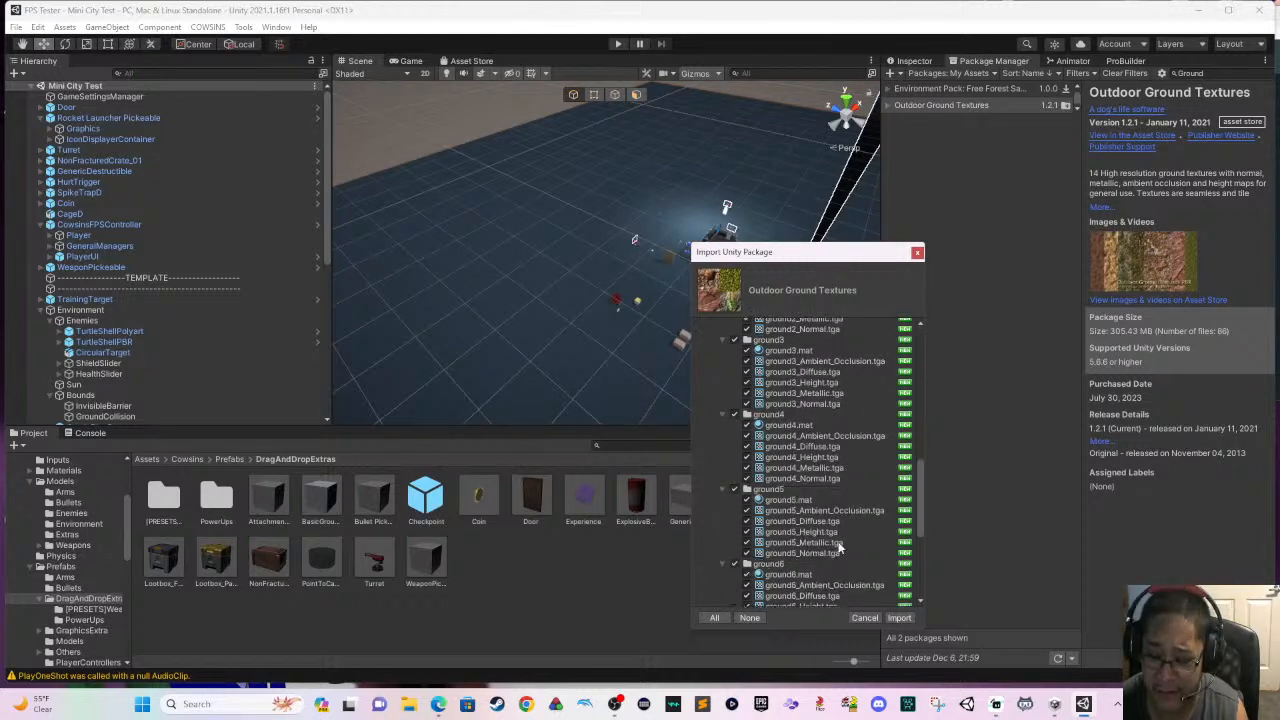
left_click(889, 617)
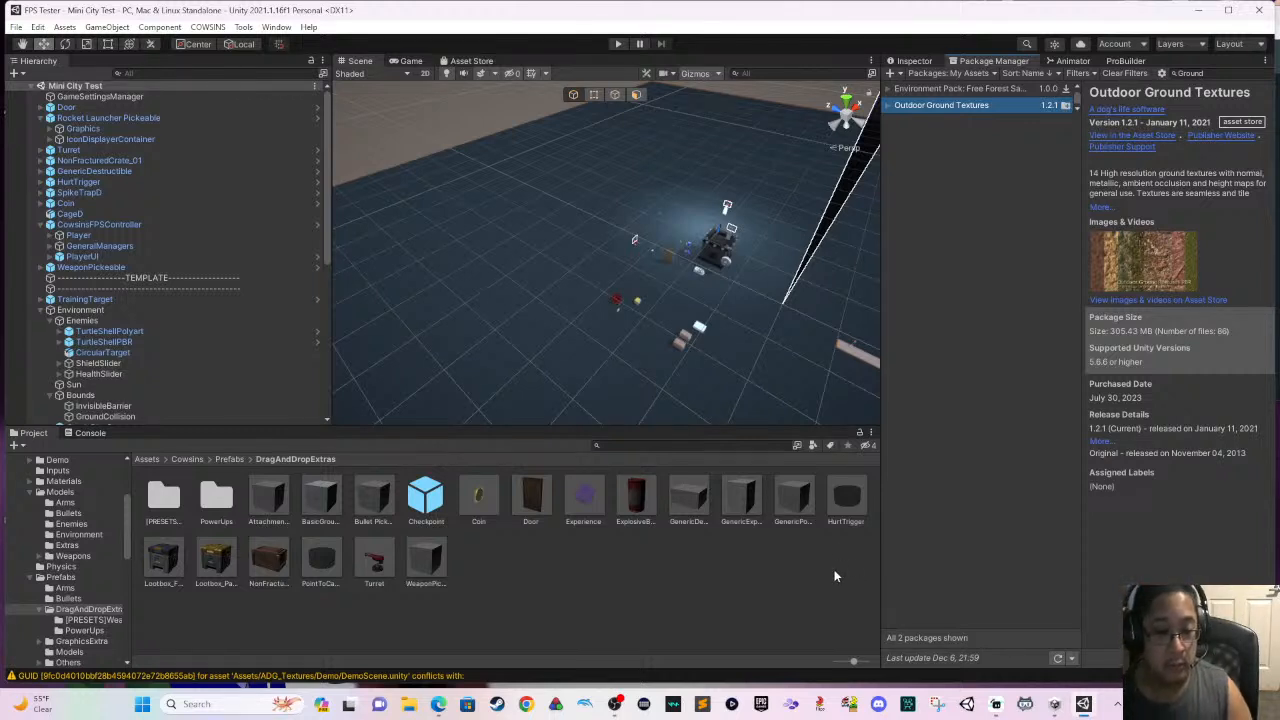
- Open the ground_vol1 folder inside the imported ADG_Textures assets
left_click(37, 495)
left_click(31, 494)
scroll(40, 505, "up", 5)
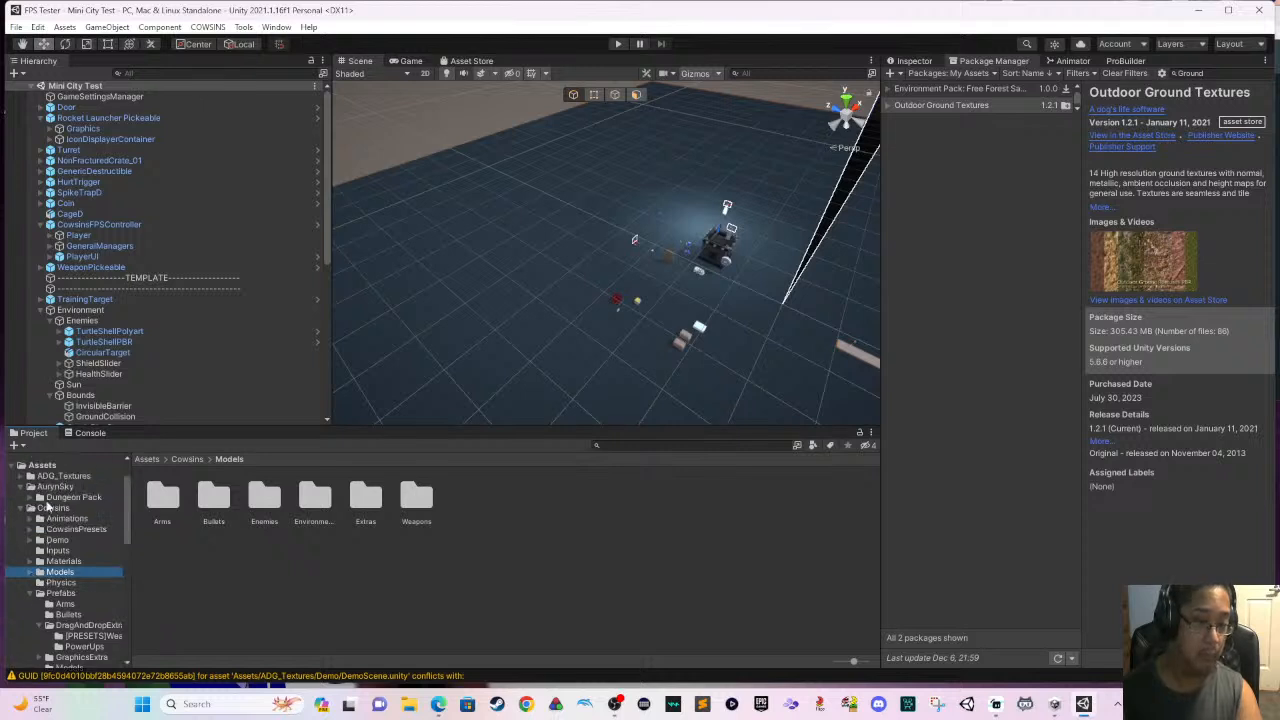
left_click(21, 510)
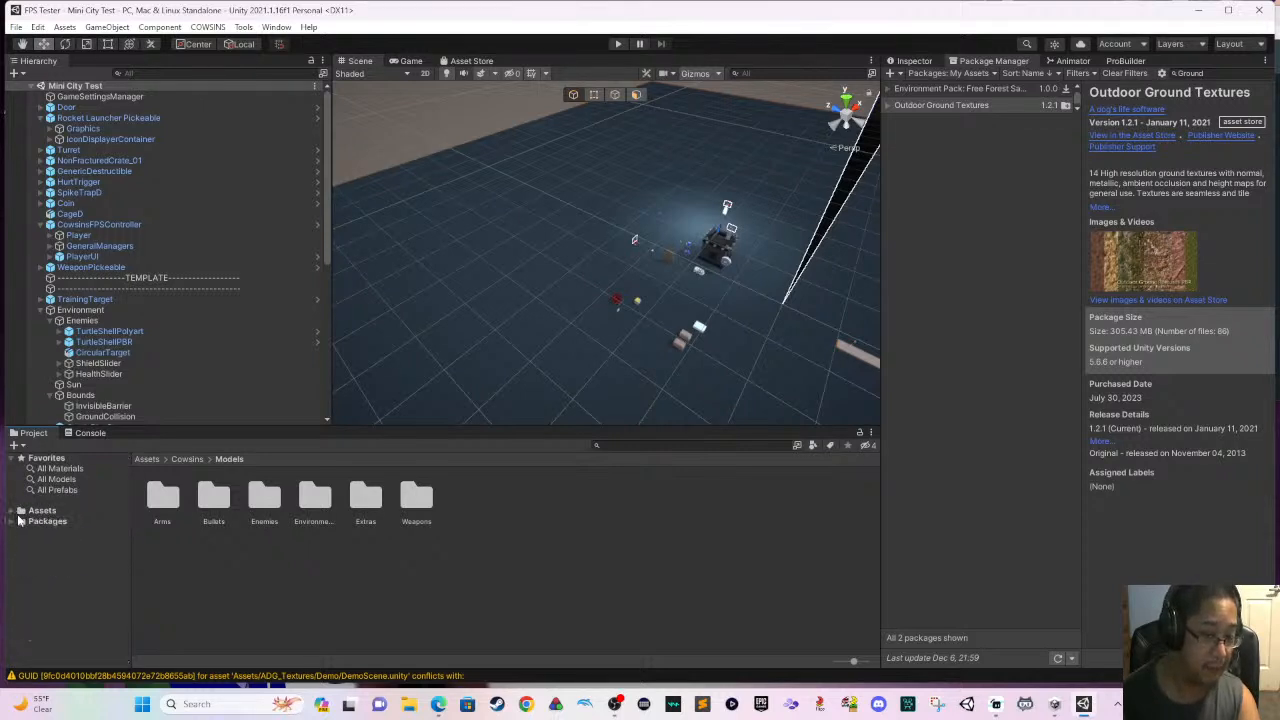
left_click(20, 510)
left_click(55, 522)
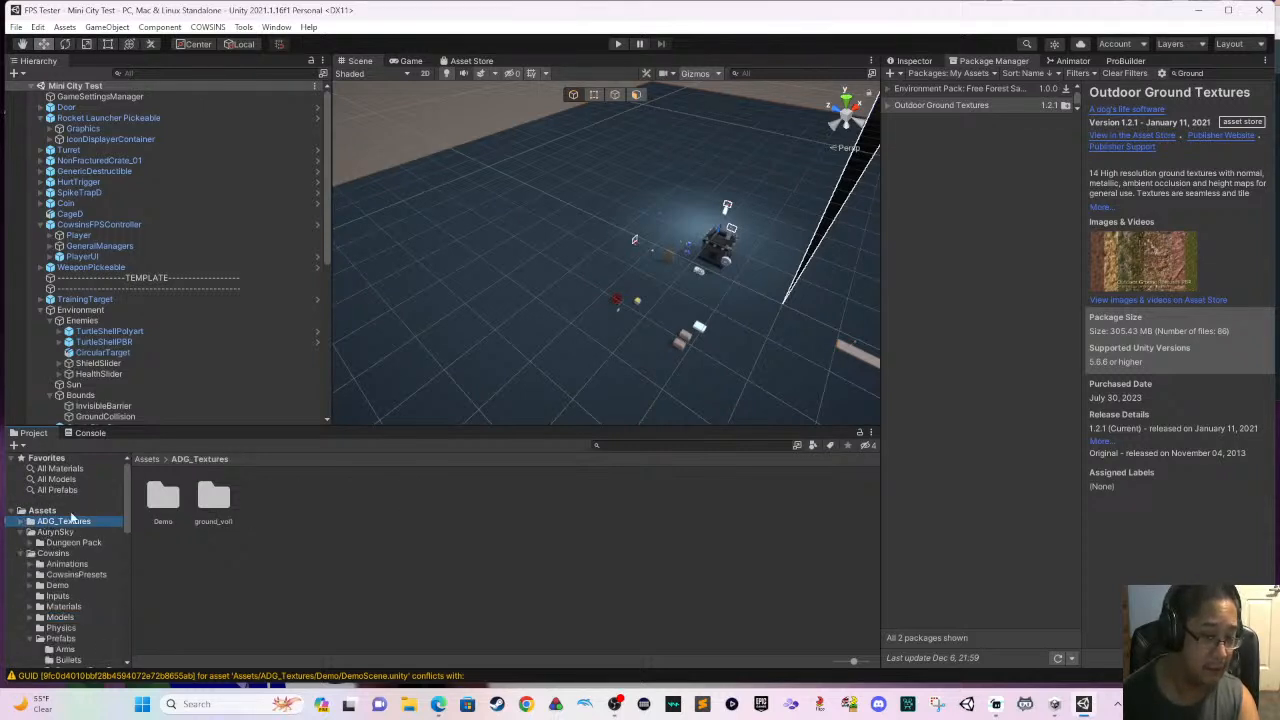
double_click(204, 502)
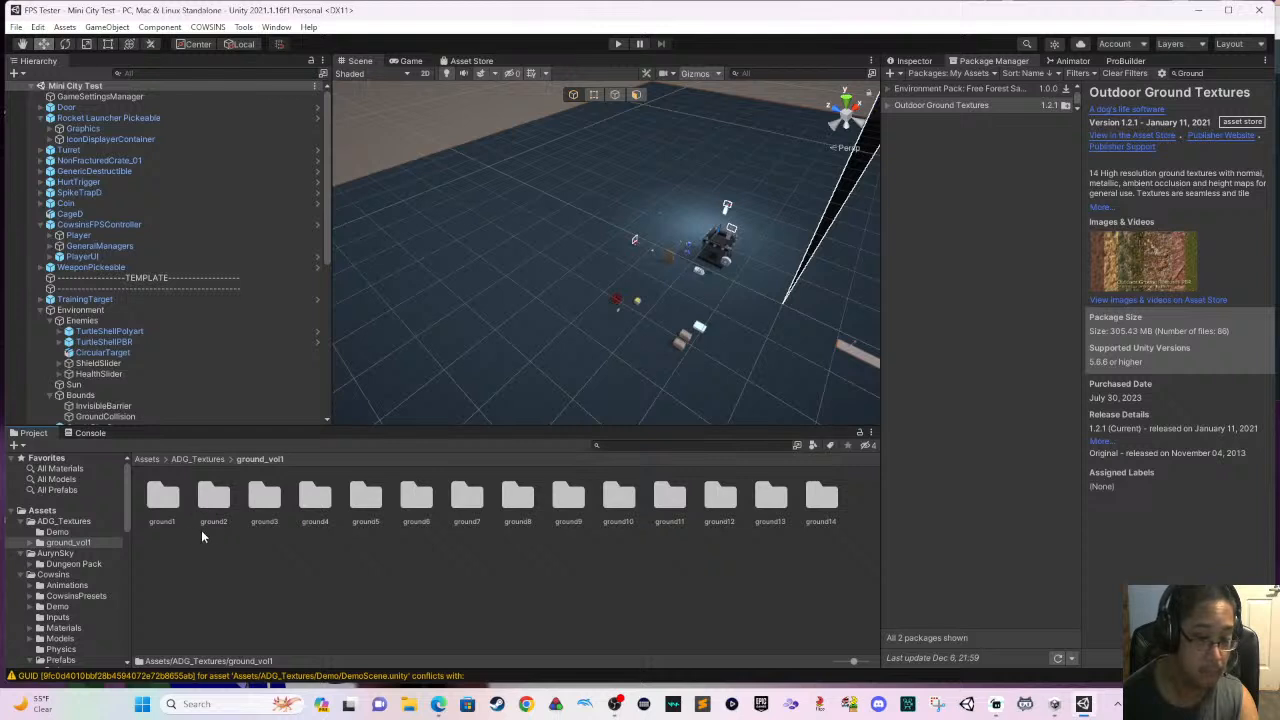
- Check the textures in the ground2 folder and open the ground3 folder instead
double_click(214, 497)
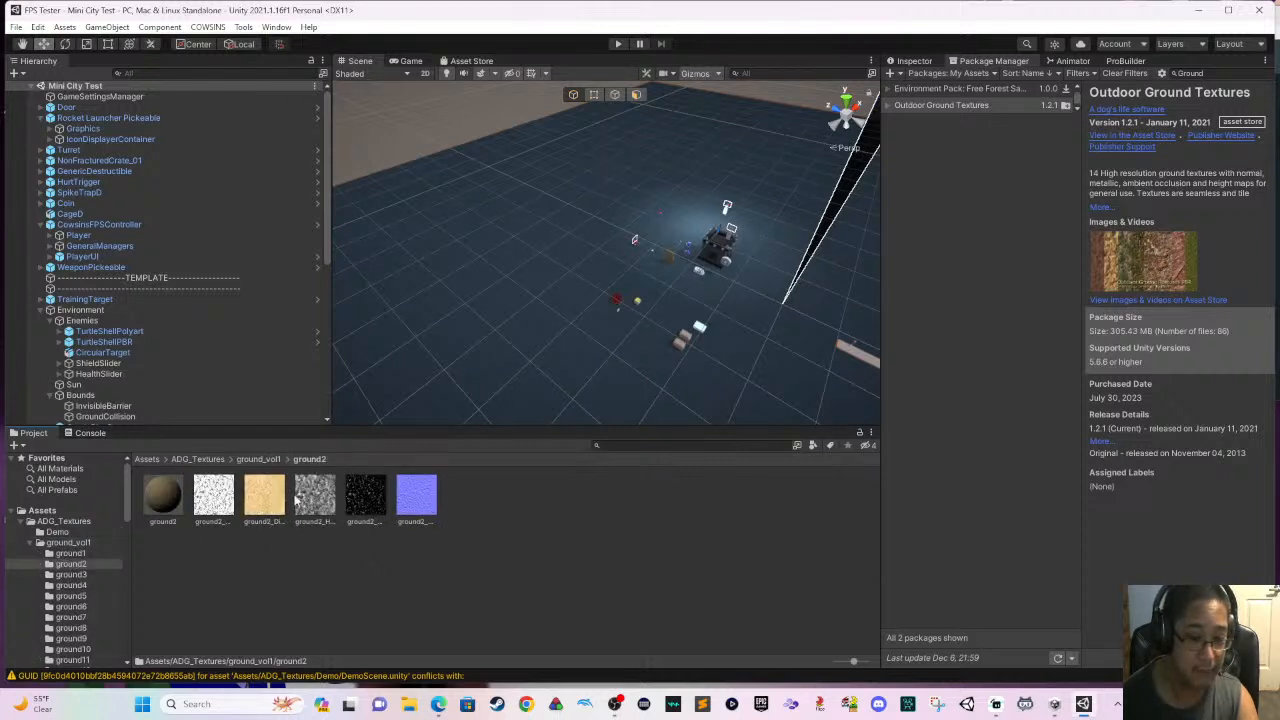
left_click(272, 460)
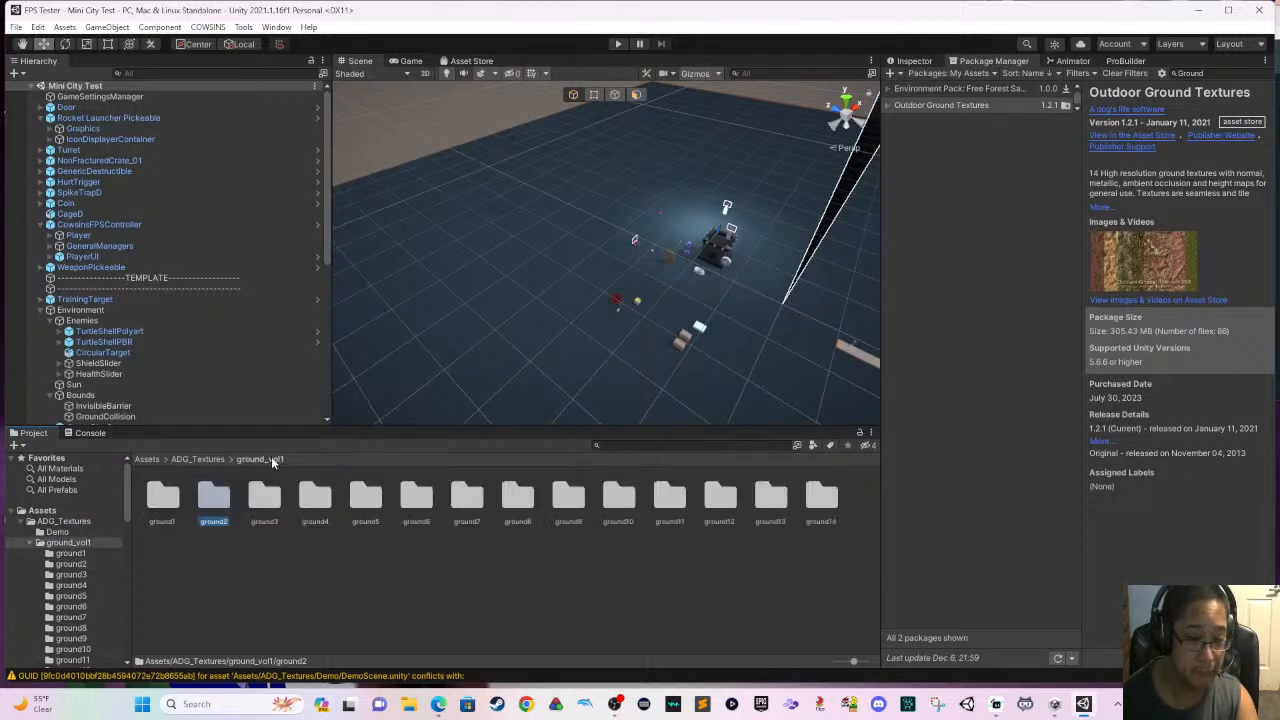
double_click(261, 497)
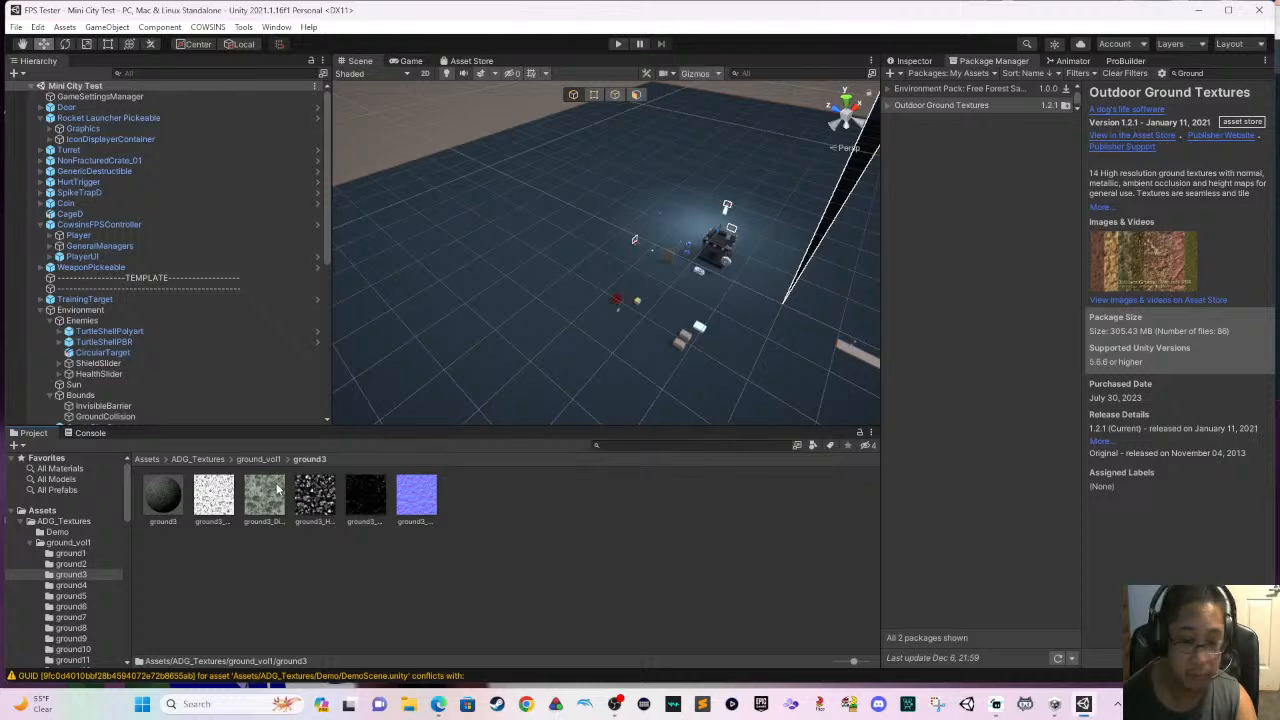
- Try ground3's green diffuse texture on the level floor and replace it with the ground3 height texture
left_click_drag(470, 383, 470, 383)
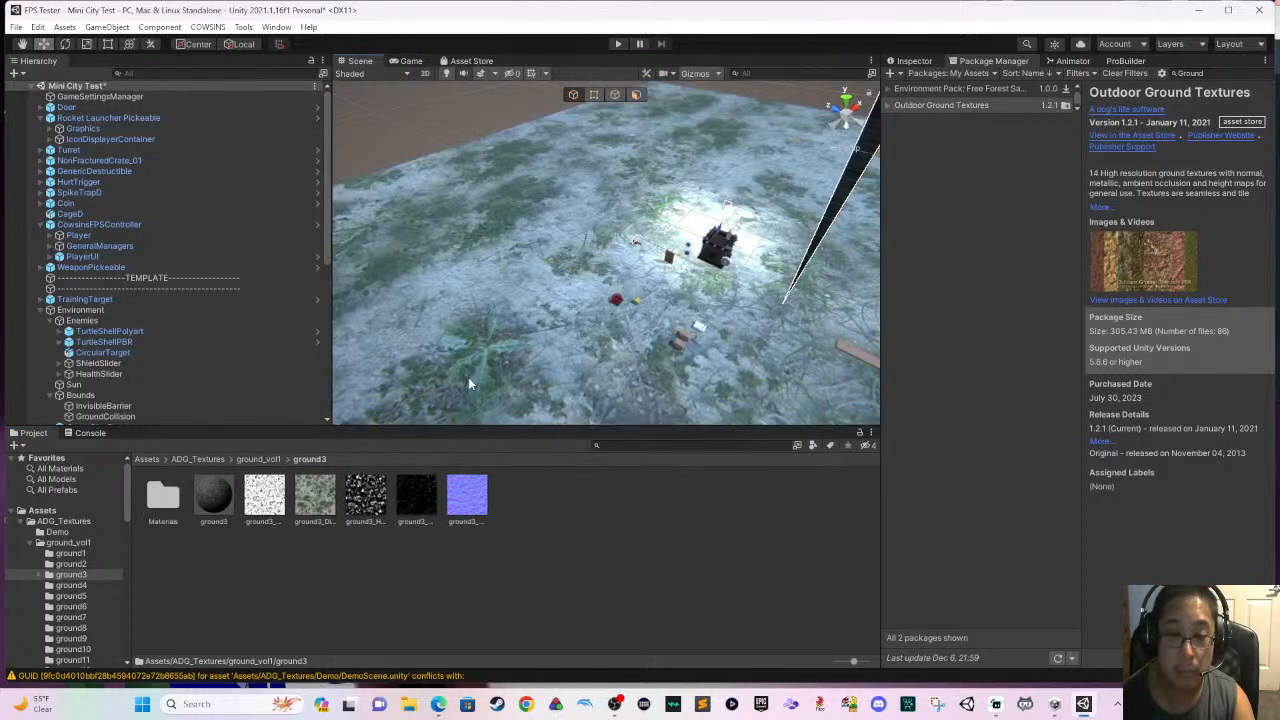
scroll(454, 405, "up", 3)
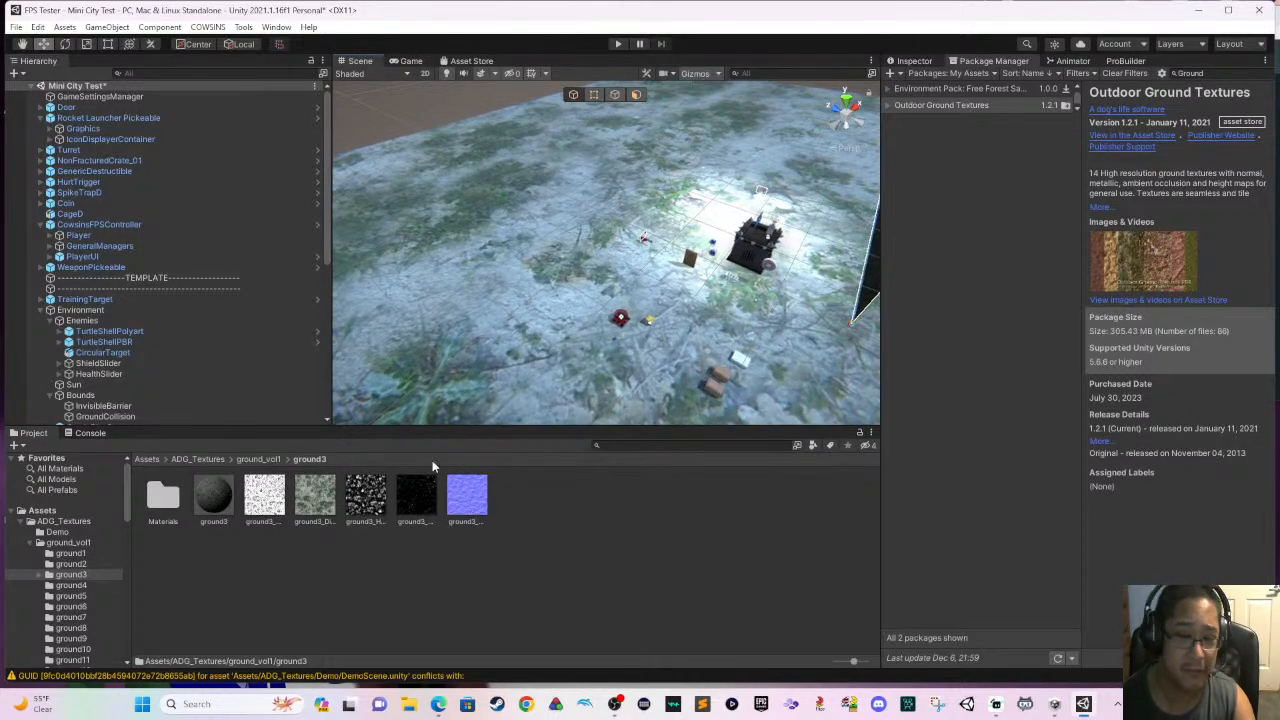
left_click_drag(385, 503, 487, 381)
scroll(494, 400, "up", 2)
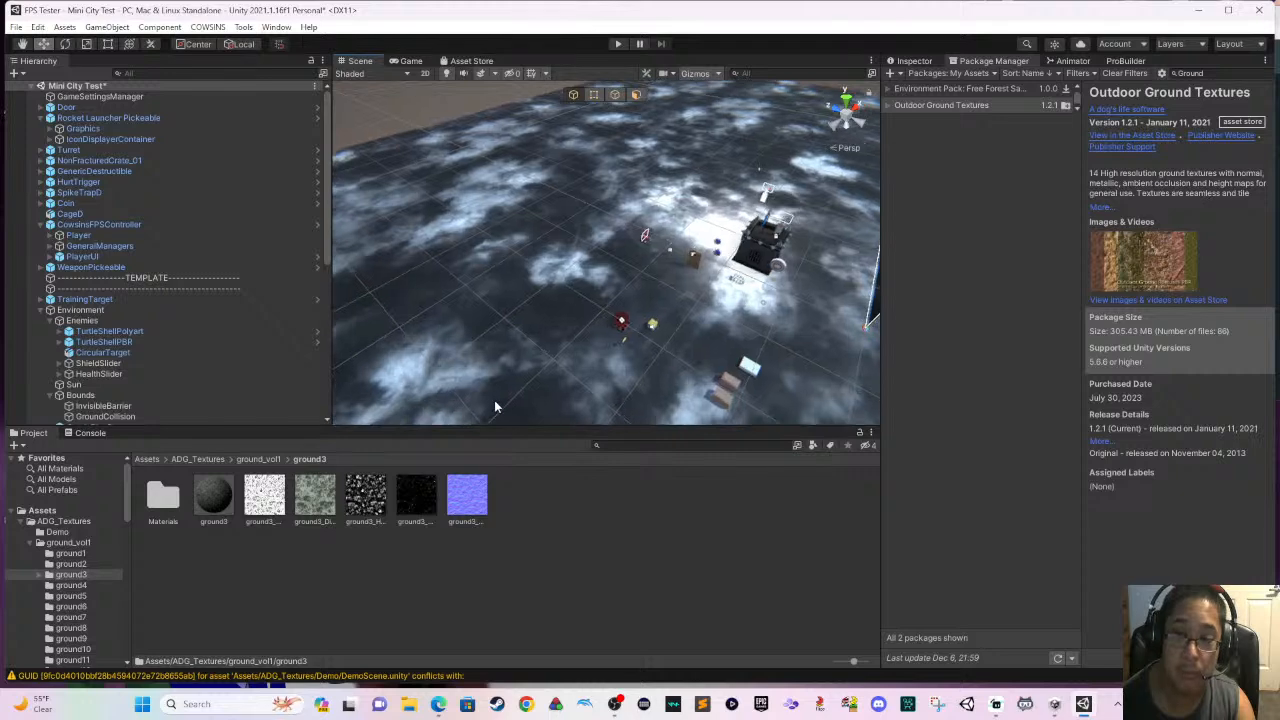
- Playtest the scene and run across the retextured floor past the crates and the red spike trap
left_click(615, 44)
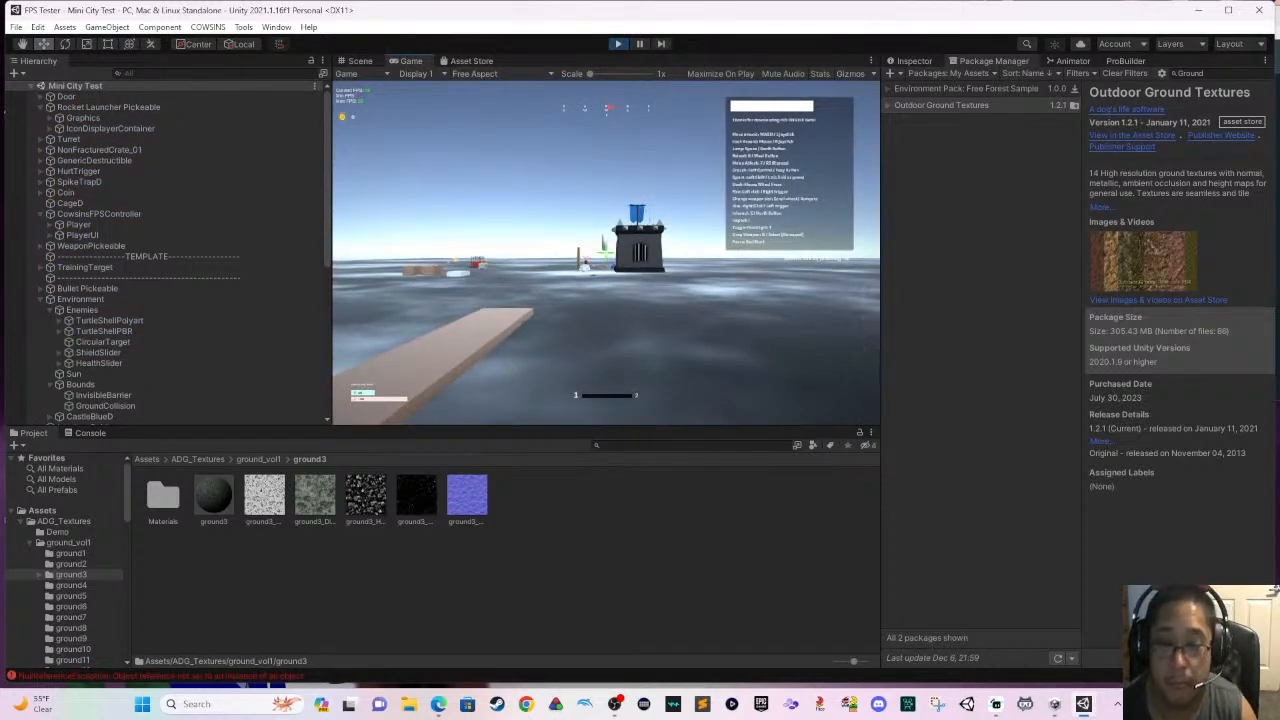
key("w")
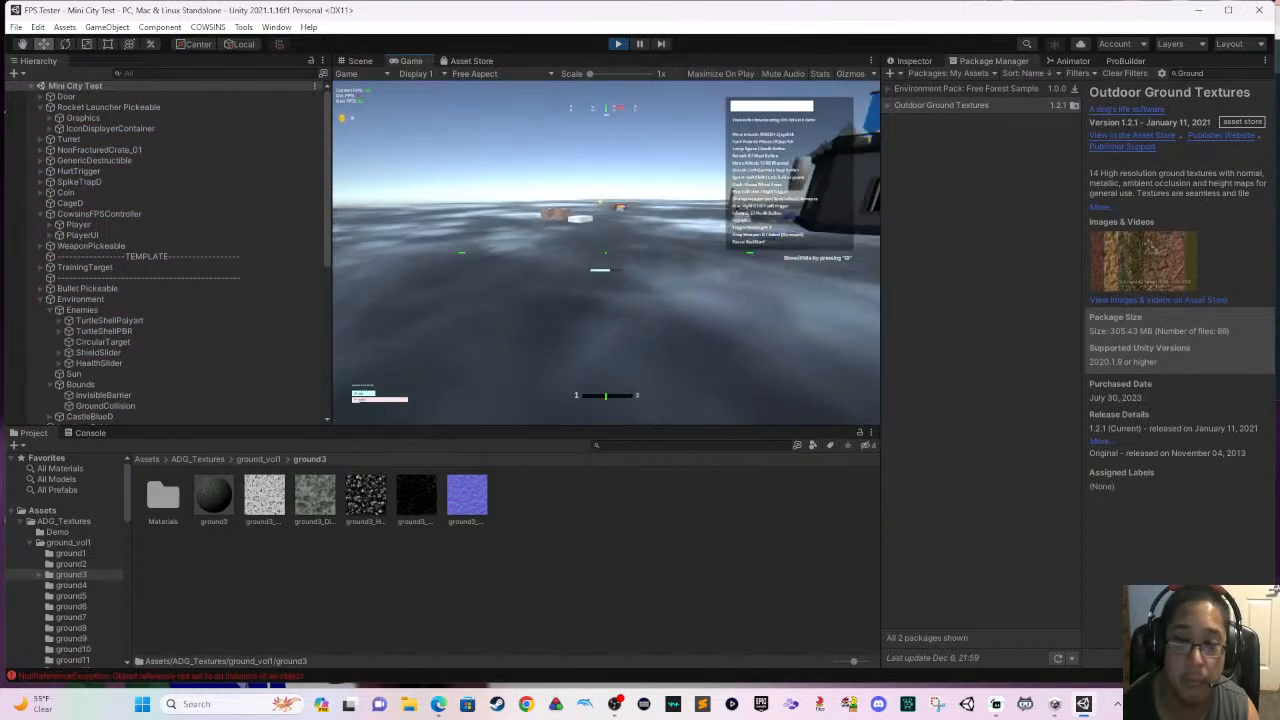
key("w")
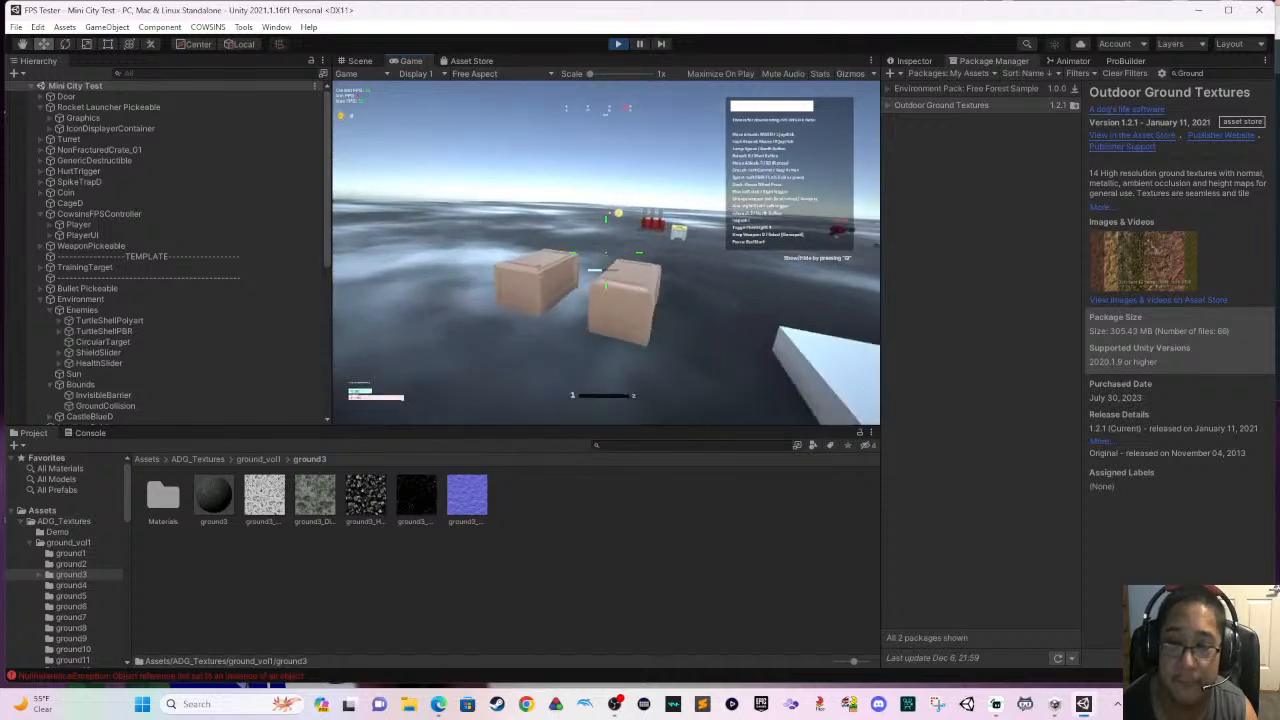
key("w")
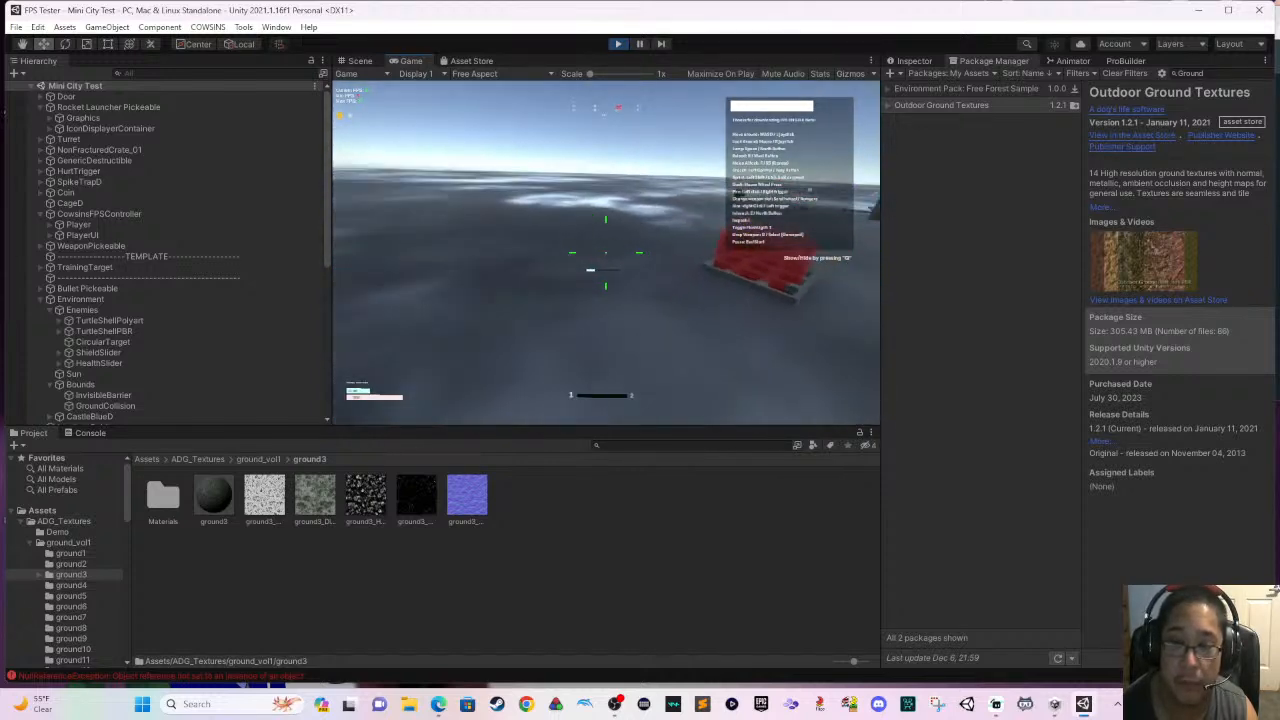
key("w")
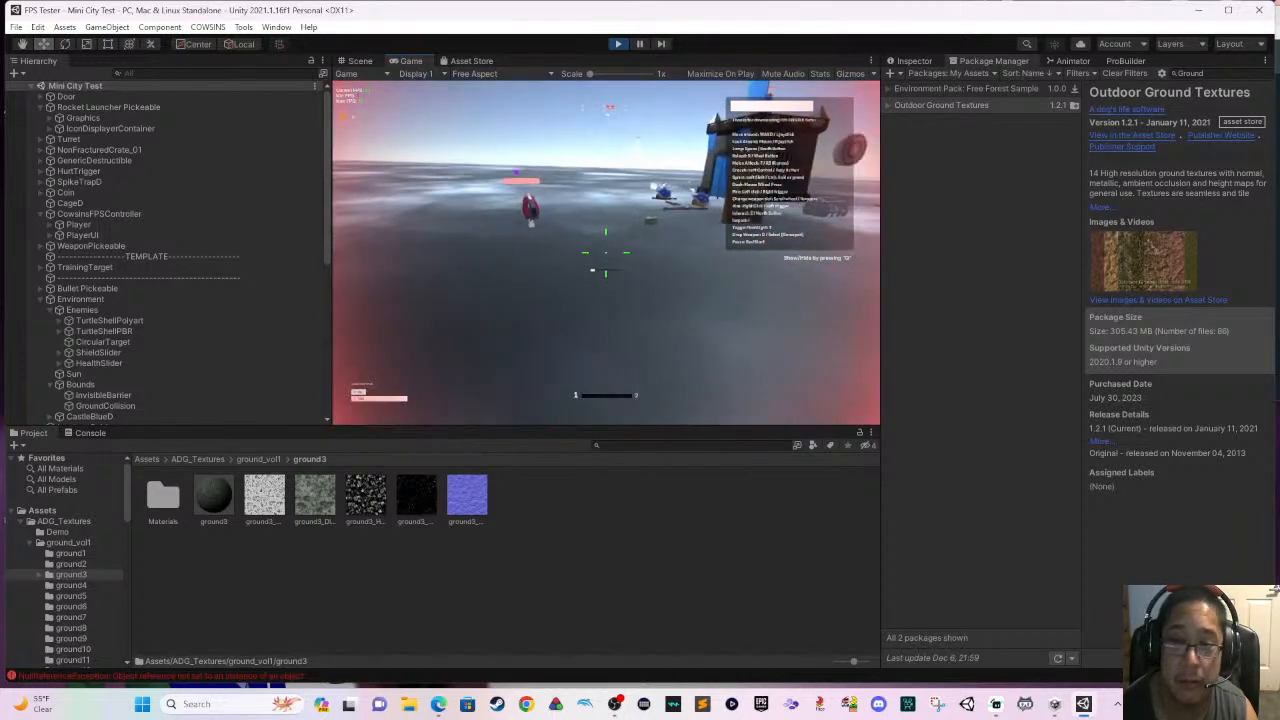
- Run past the turret to the weapon pickups and pick up the pistol
key("a")
key("w")
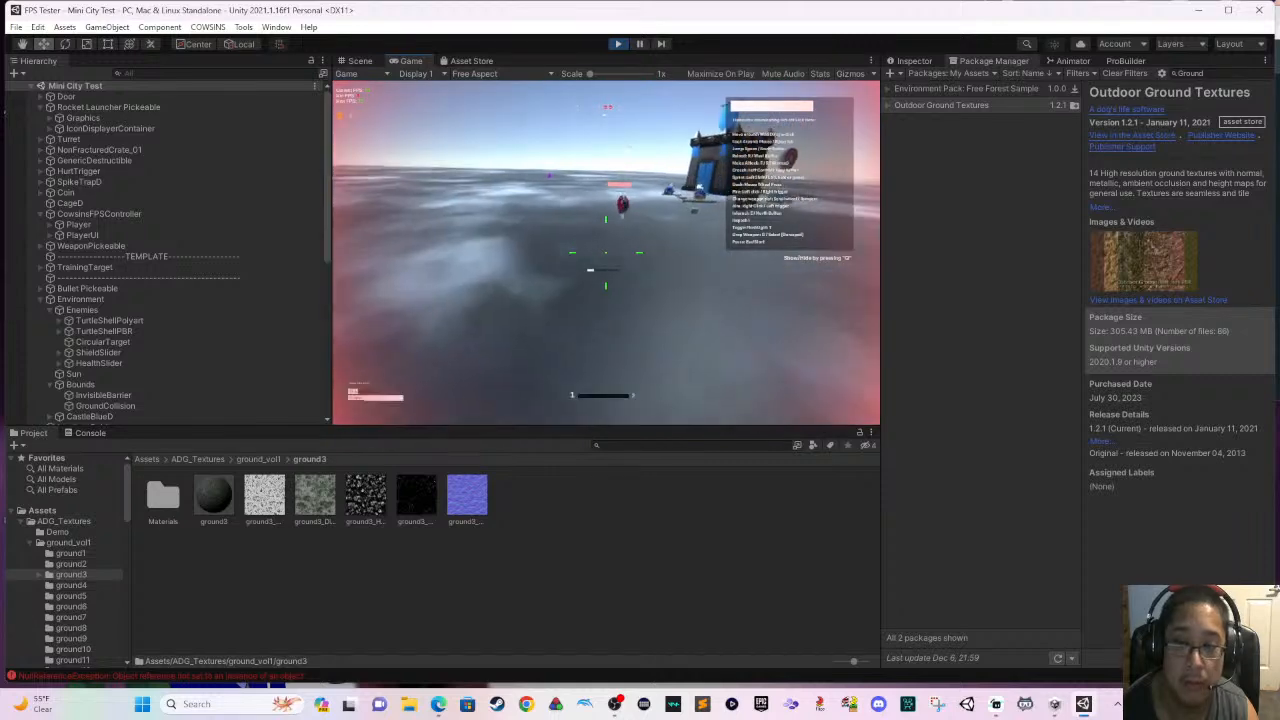
key("s")
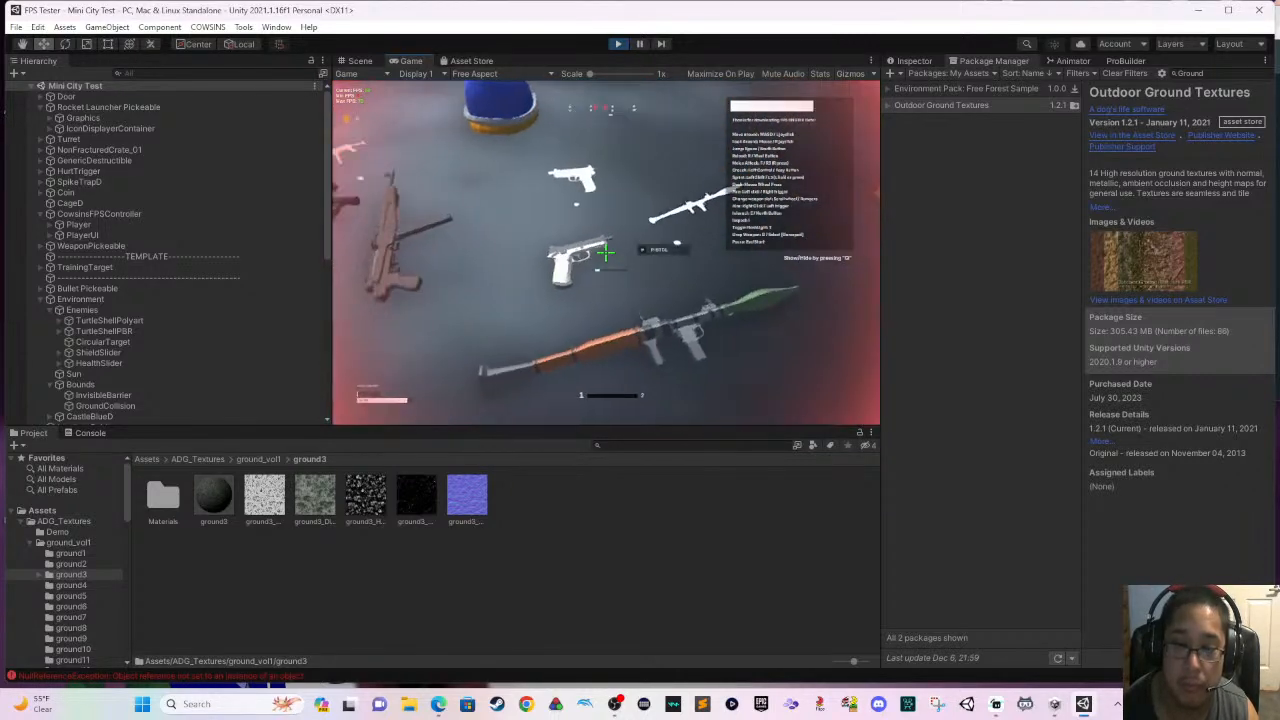
key("f")
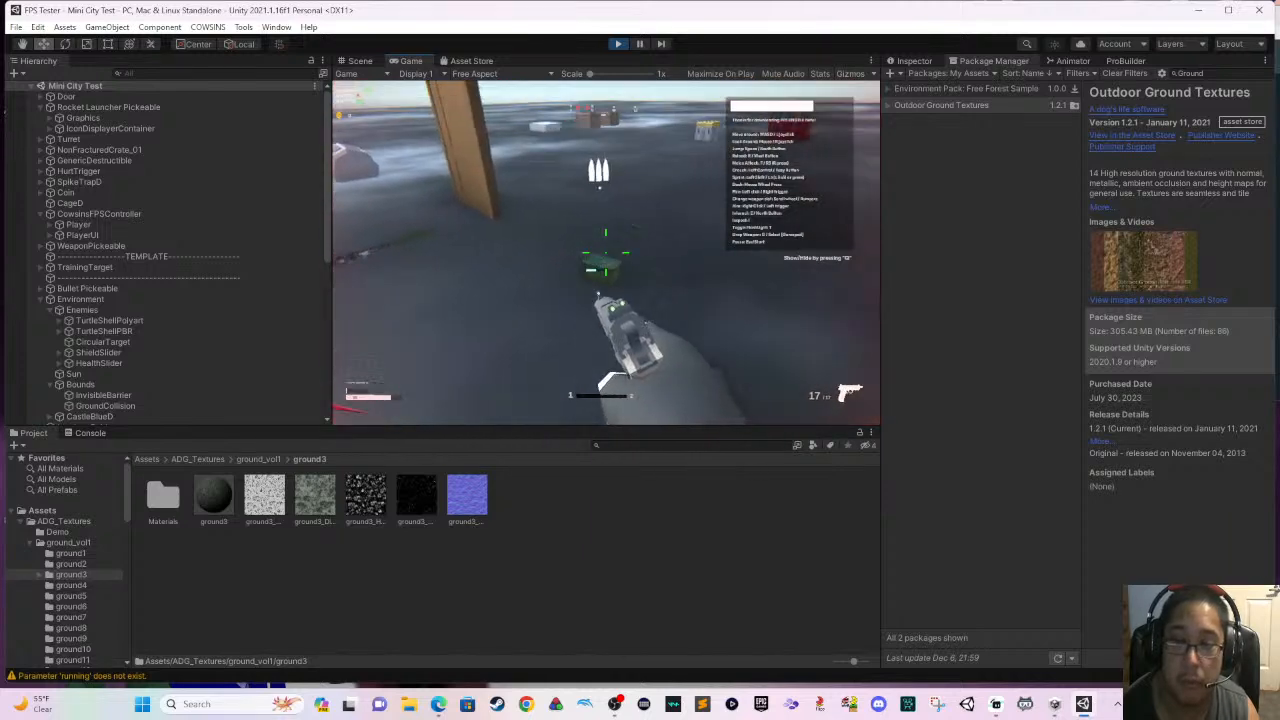
- Back away across the floor while firing the pistol at the turret
key("s")
key("s")
left_click(606, 253)
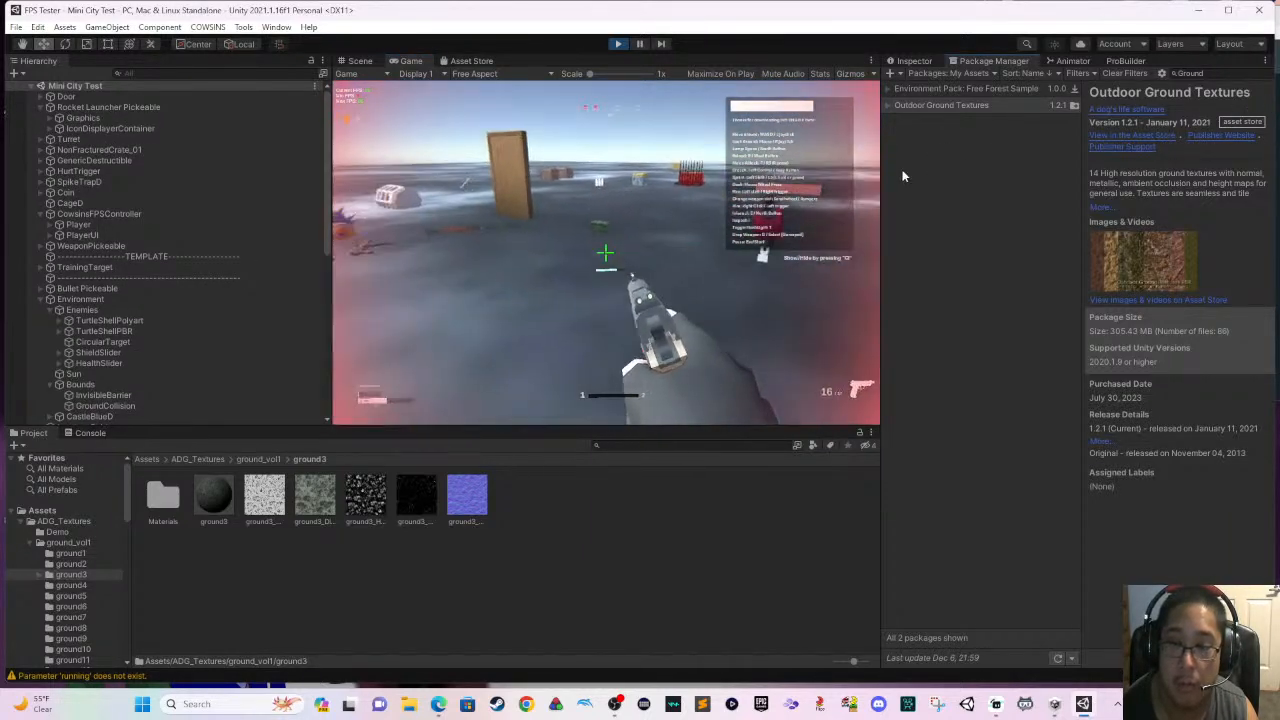
key("s")
left_click(606, 253)
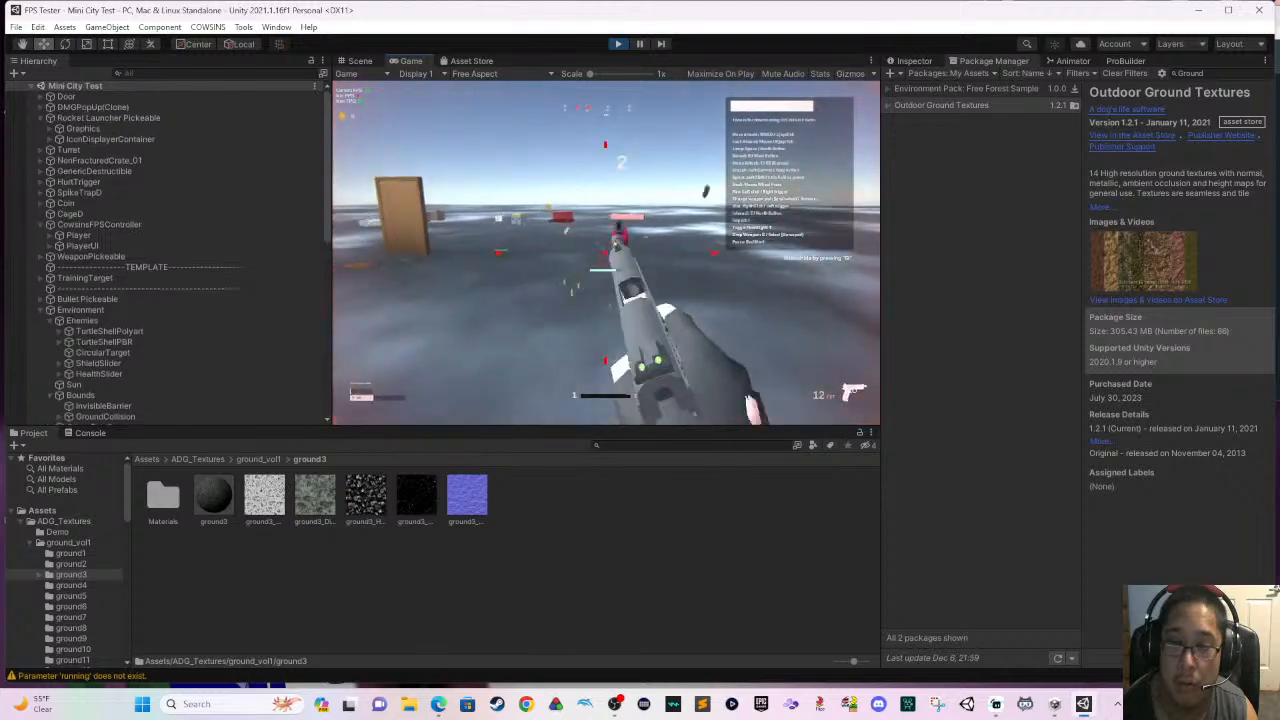
left_click(606, 253)
left_click(606, 253)
left_click(606, 253)
left_click(606, 253)
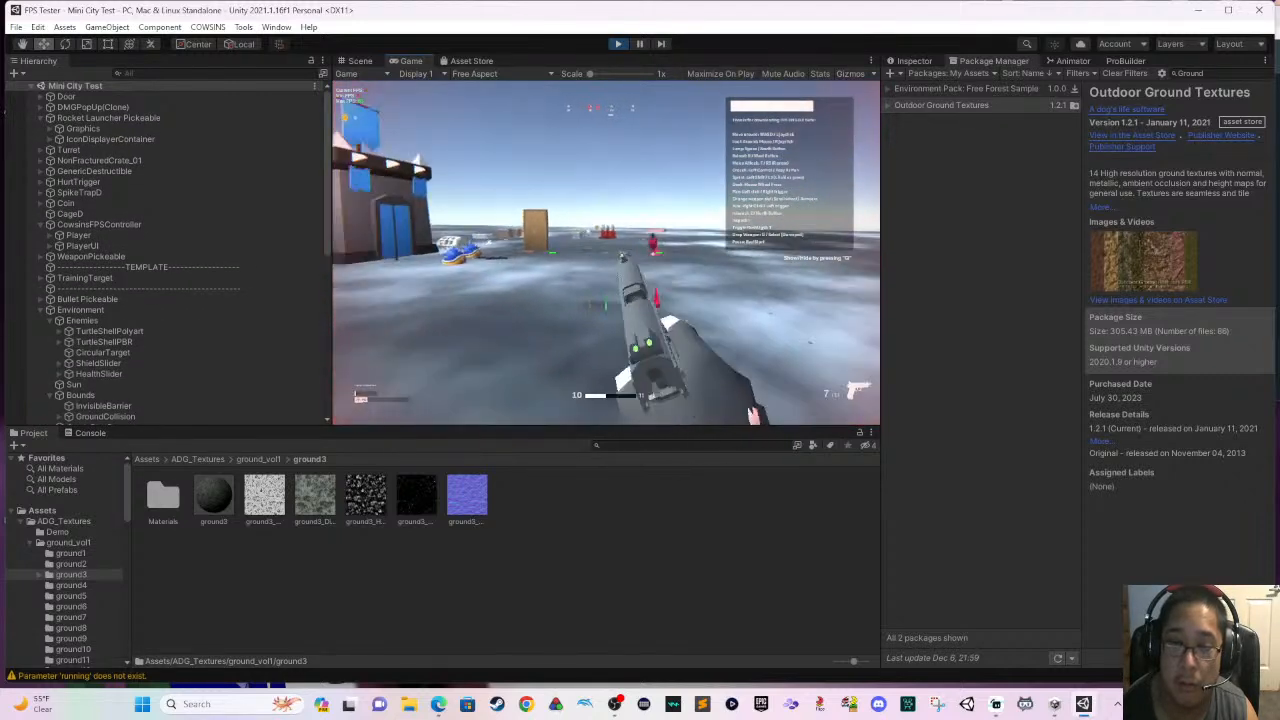
- Retreat beside the blue castle and shoot at the turret from behind its wall with the pistol
key("s")
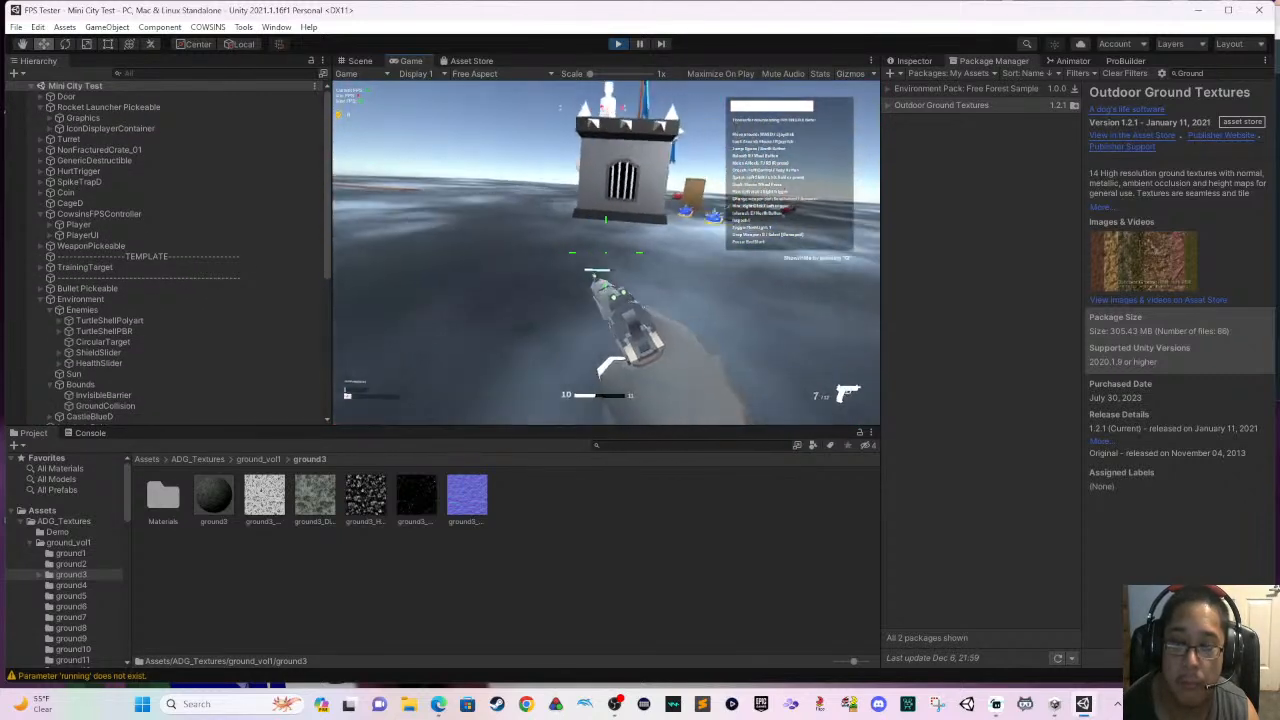
key("s")
left_click(606, 253)
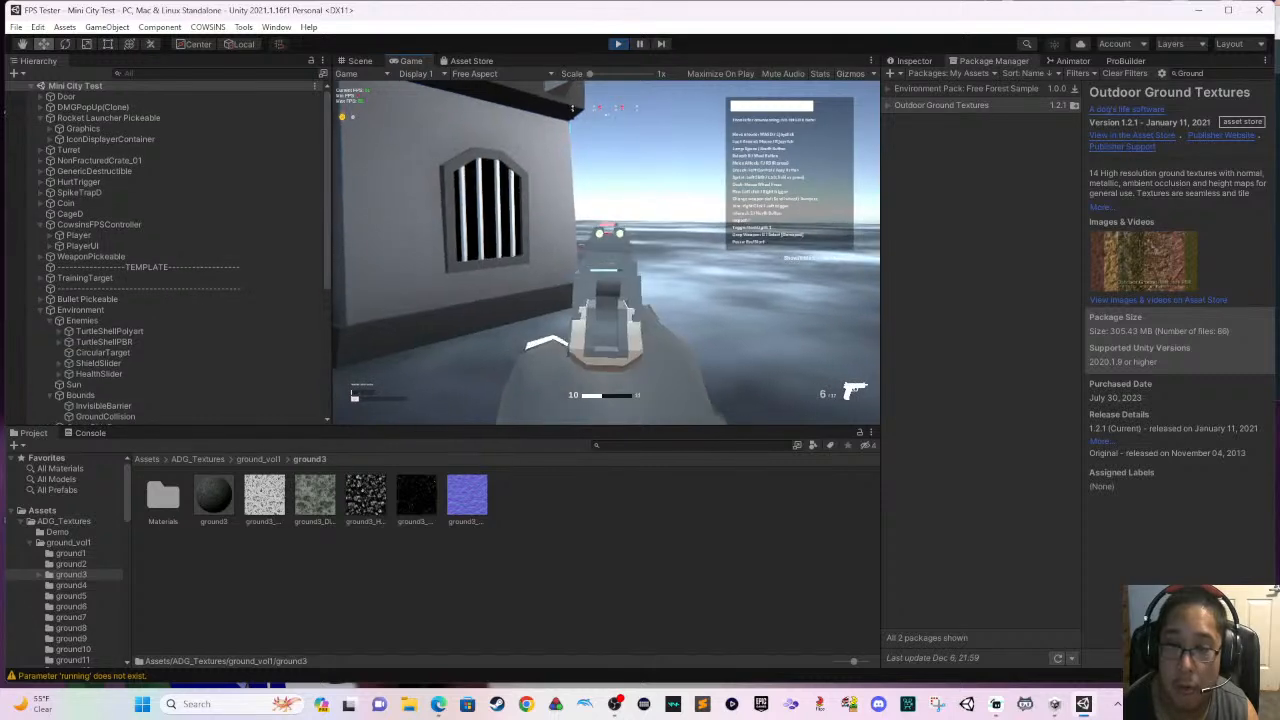
left_click(606, 253)
left_click(606, 253)
left_click(606, 253)
left_click(606, 253)
left_click(606, 253)
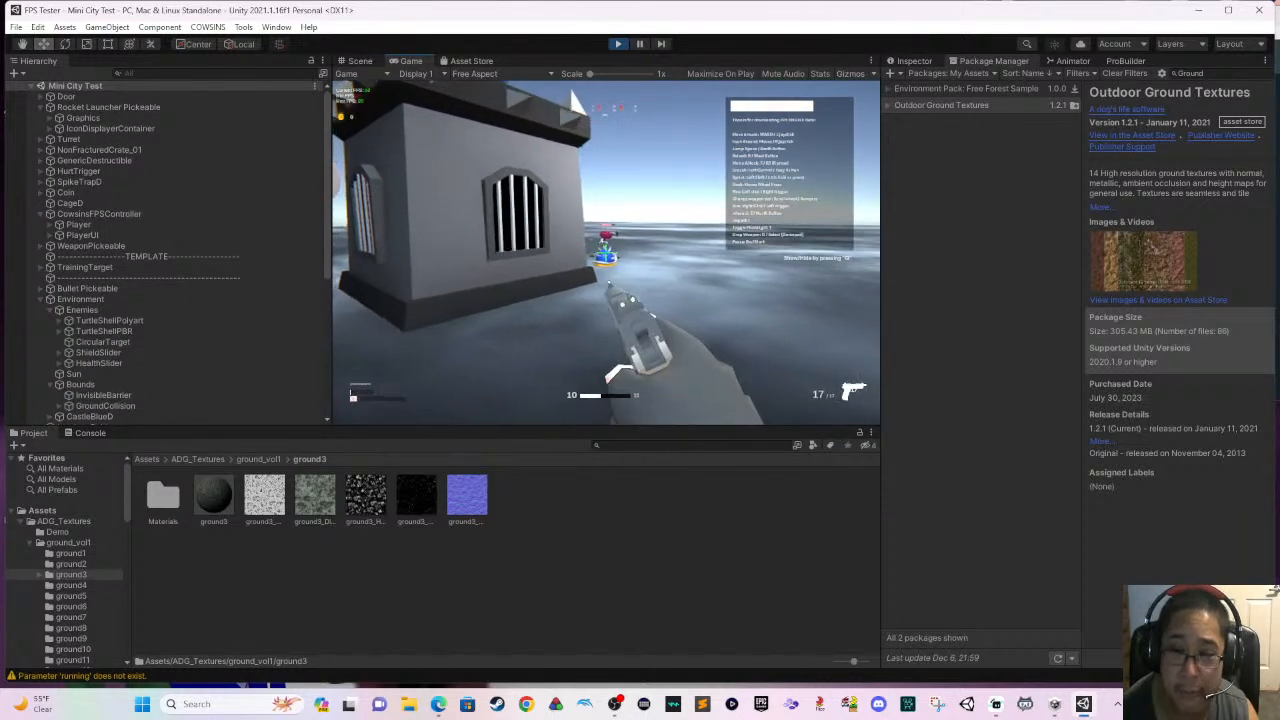
- Aim down the pistol's sights from the castle corner and keep firing at the distant turret
right_click(606, 253)
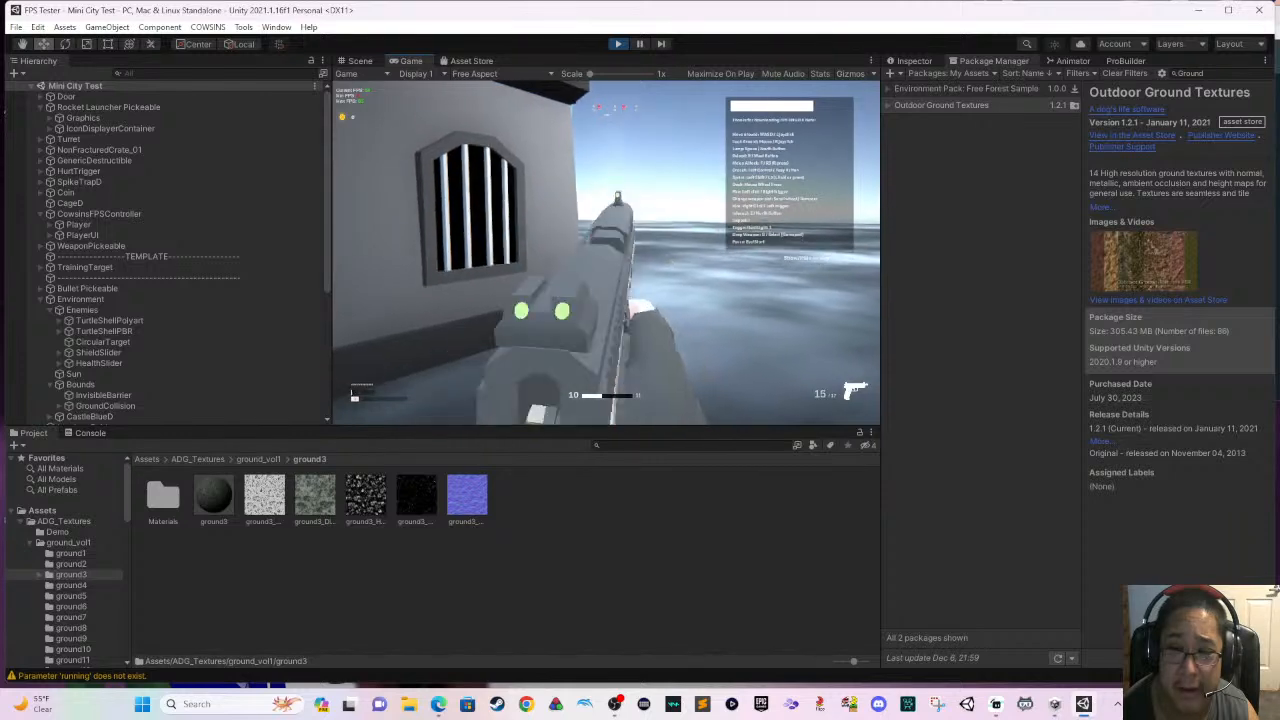
left_click(606, 253)
left_click(606, 253)
left_click(606, 253)
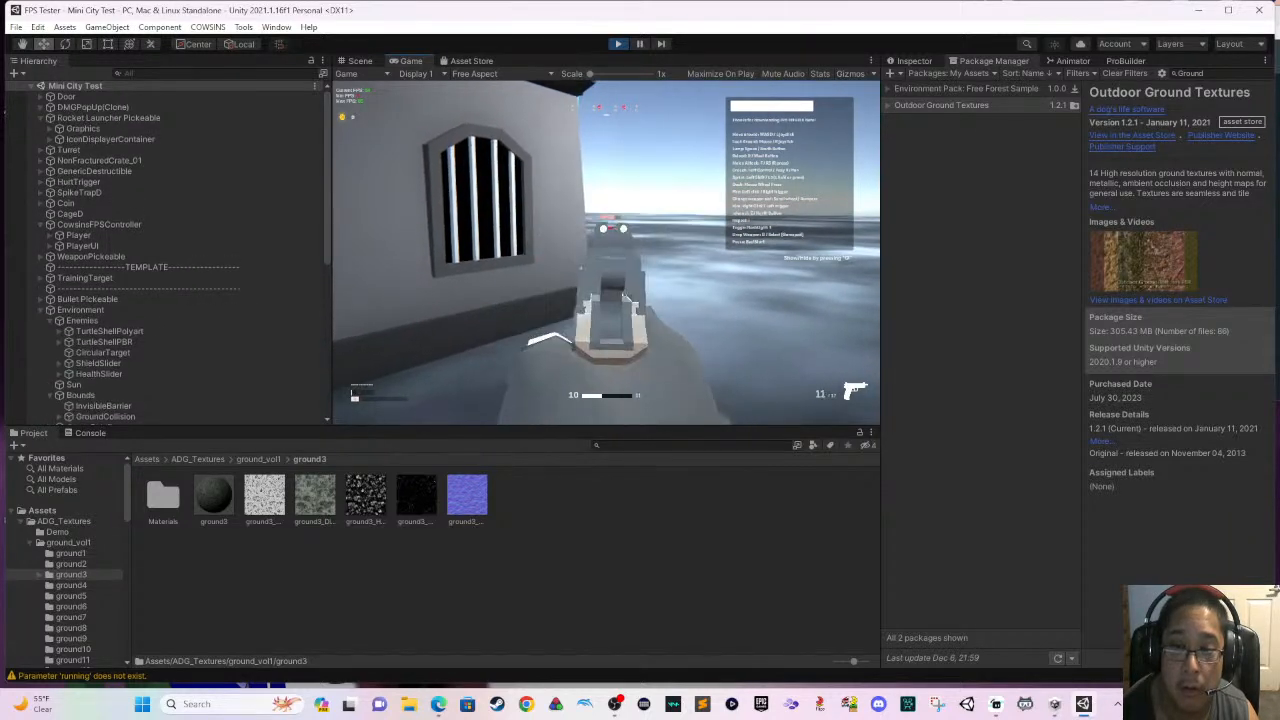
left_click(606, 253)
left_click(606, 253)
left_click(606, 253)
left_click(606, 253)
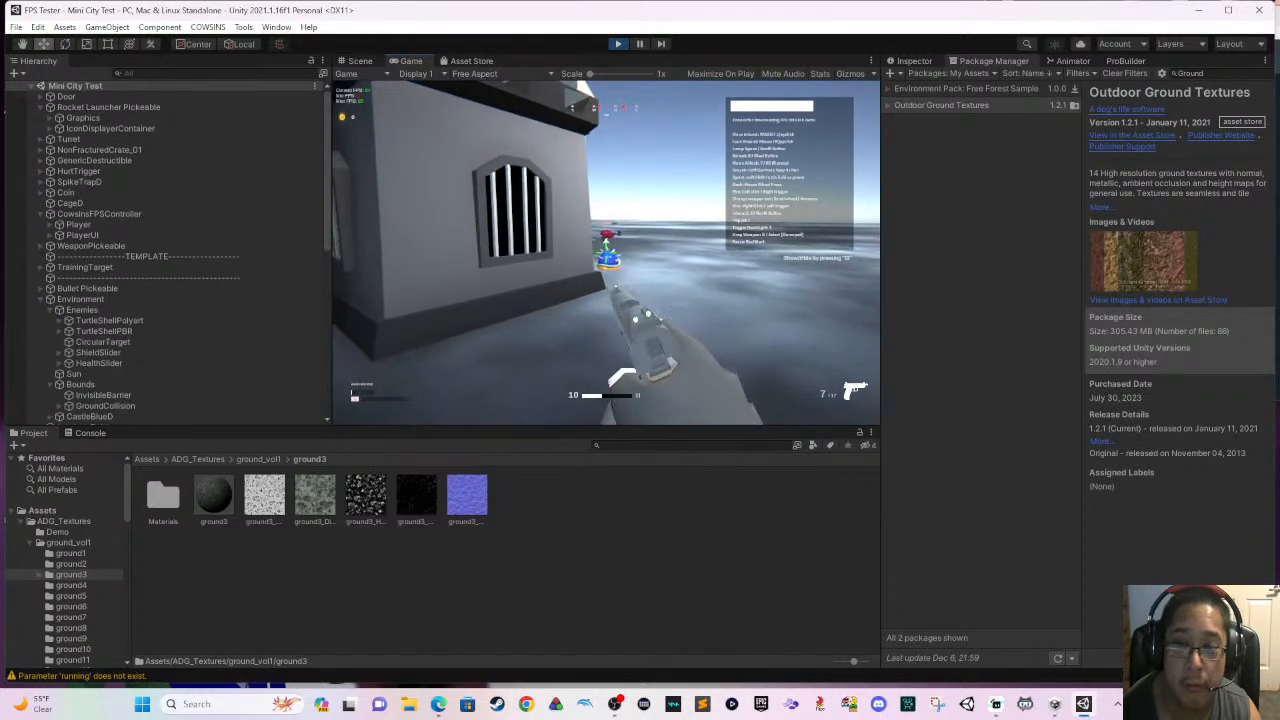
- Reload the pistol, pick up the rifle lying near the castle and cycle through the carried weapons
key("w")
key("r")
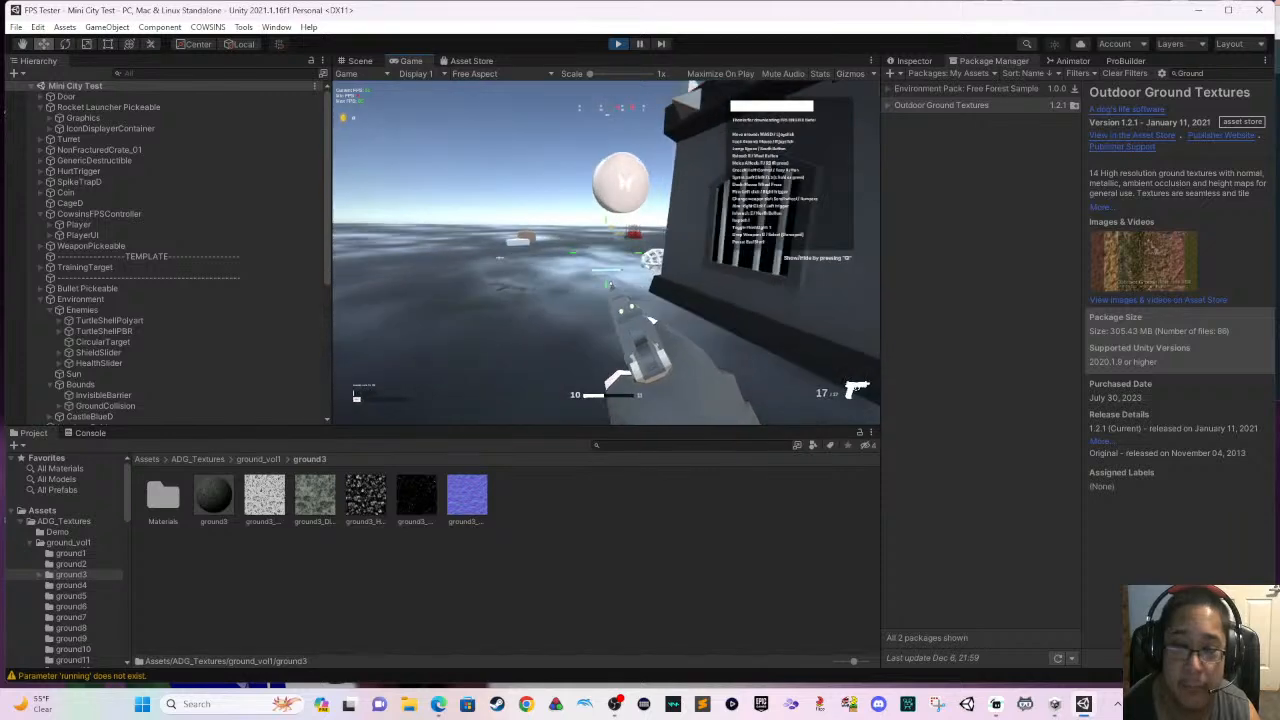
key("w")
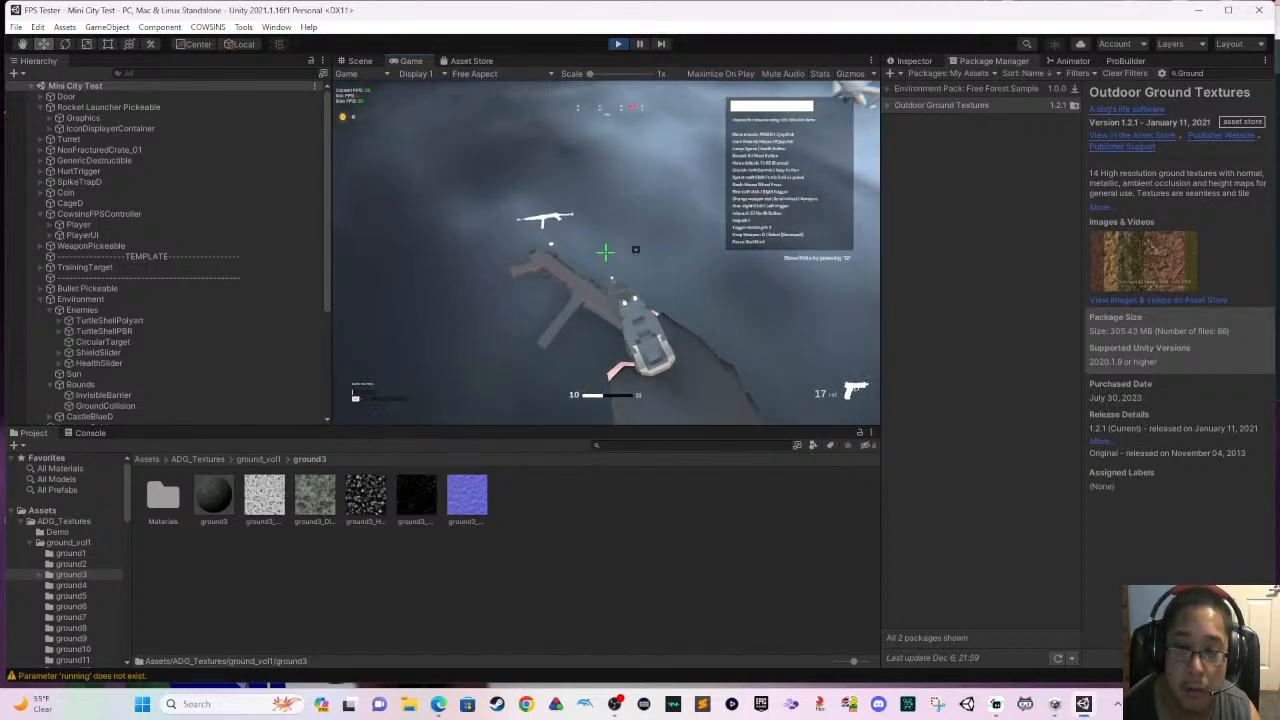
key("e")
key("w")
scroll(606, 252, "down", 1)
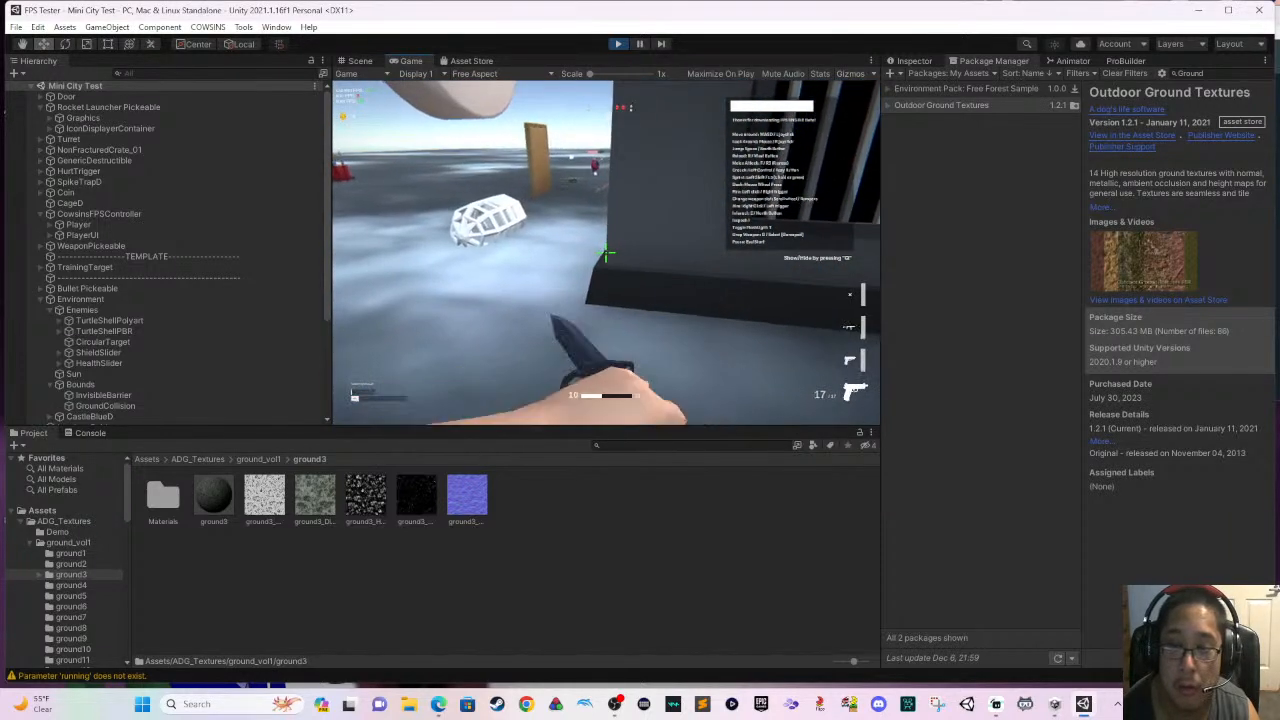
scroll(606, 252, "up", 2)
scroll(606, 252, "down", 2)
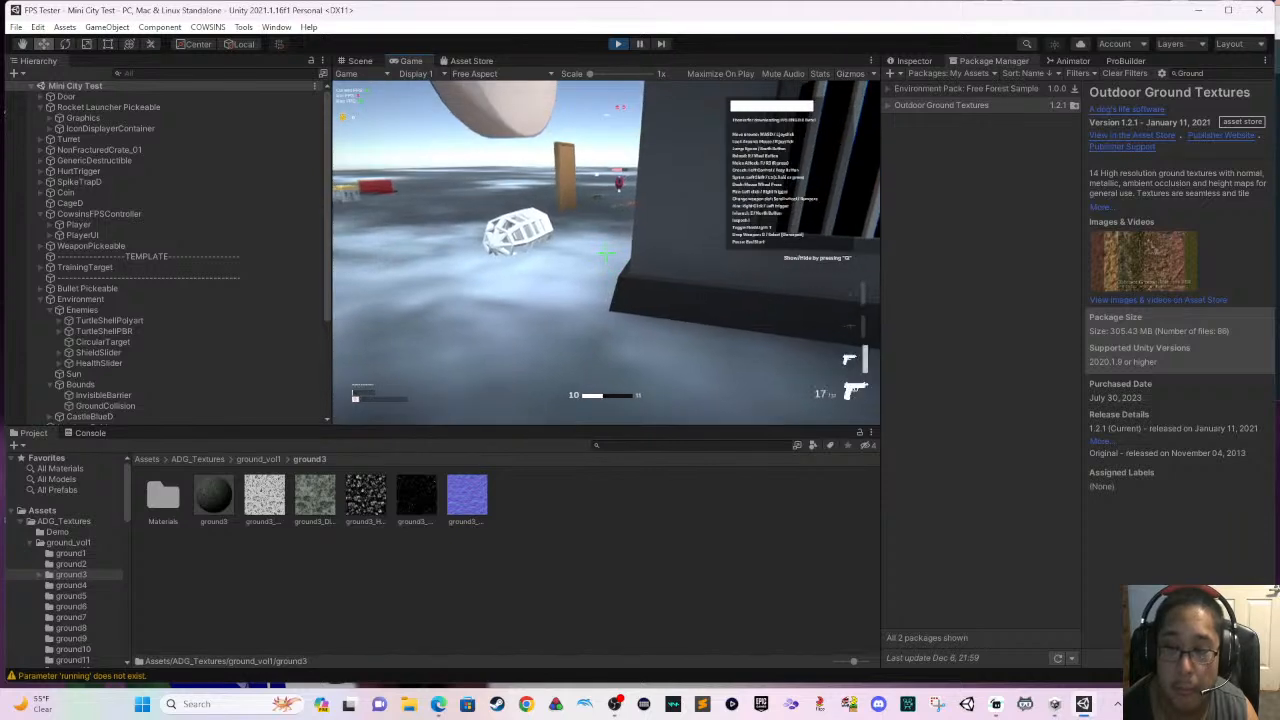
- Aim the rifle past the castle wall and fire at the turret beyond the door
right_click(606, 256)
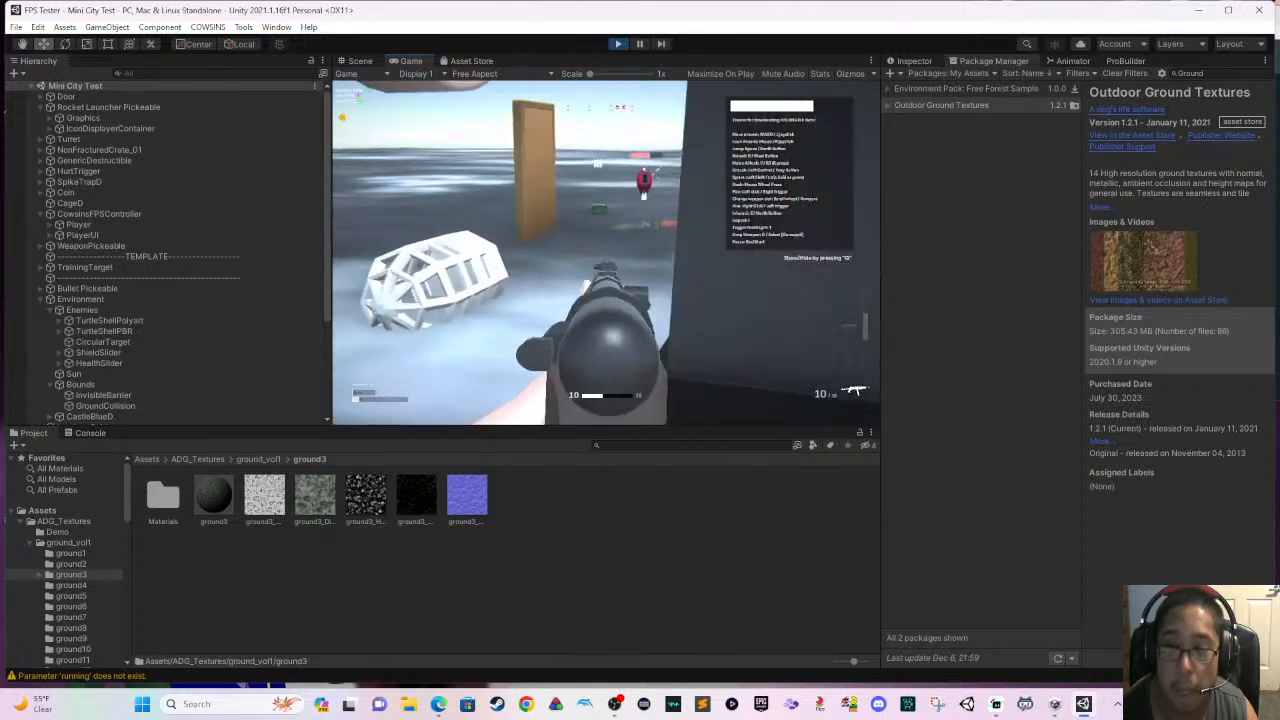
left_click(606, 256)
left_click(606, 254)
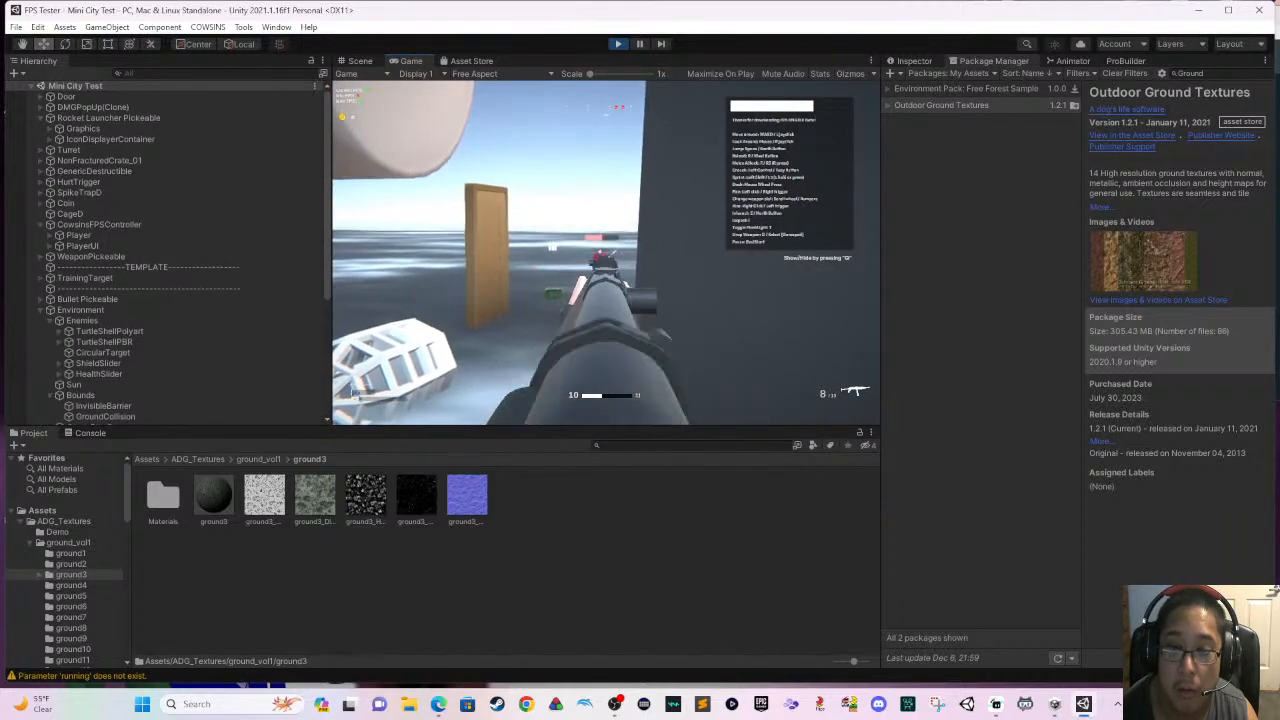
left_click(606, 254)
left_click(606, 254)
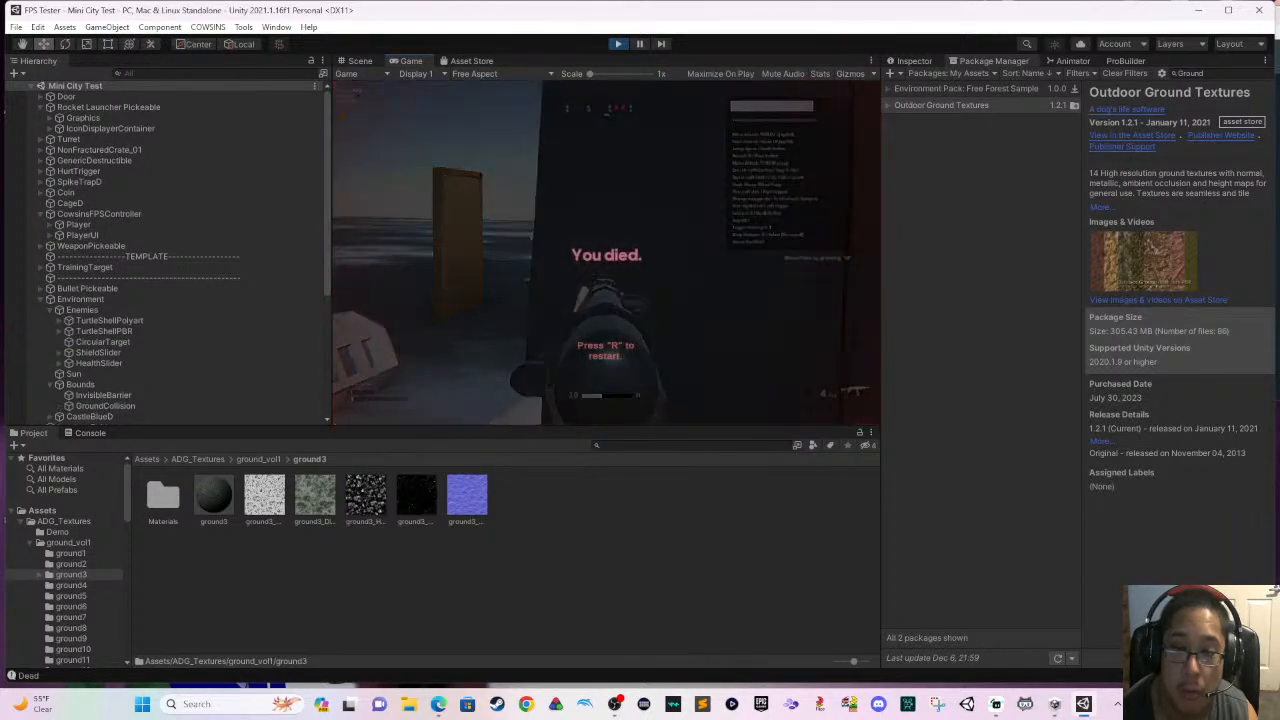
- Restart the level after the player's death, run to the weapon pickups and take the rifle
key("r")
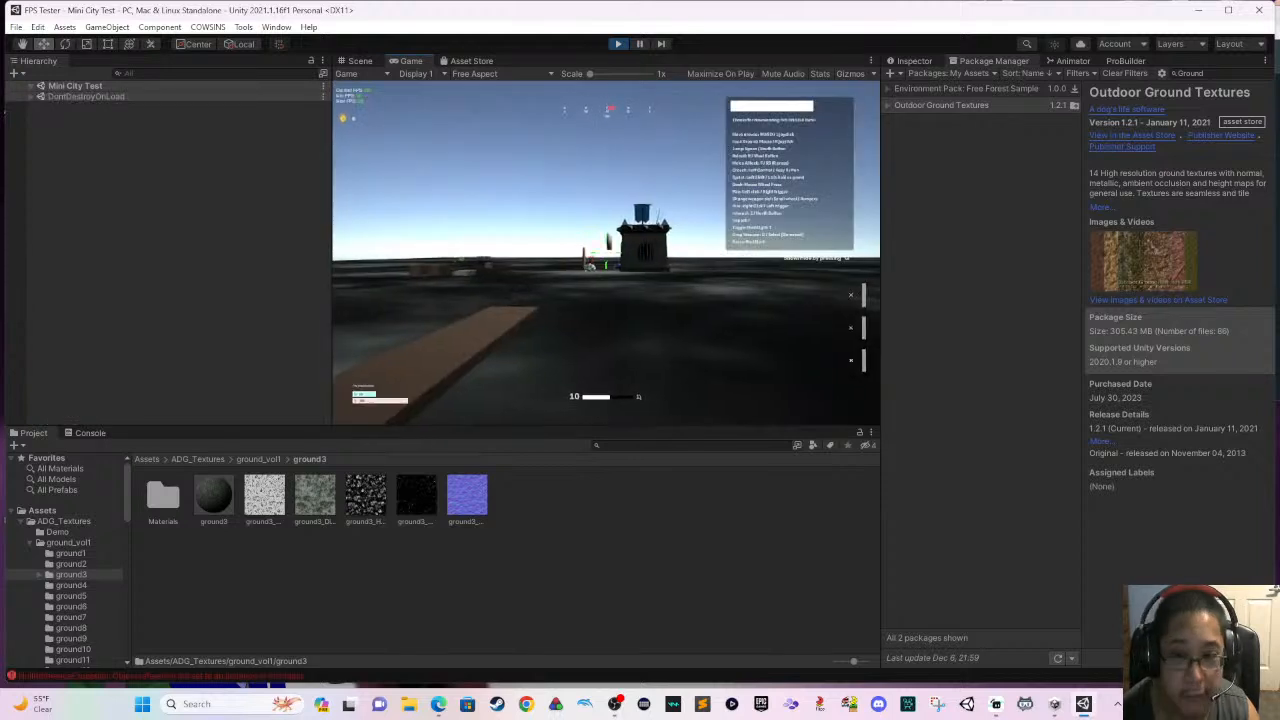
key("w")
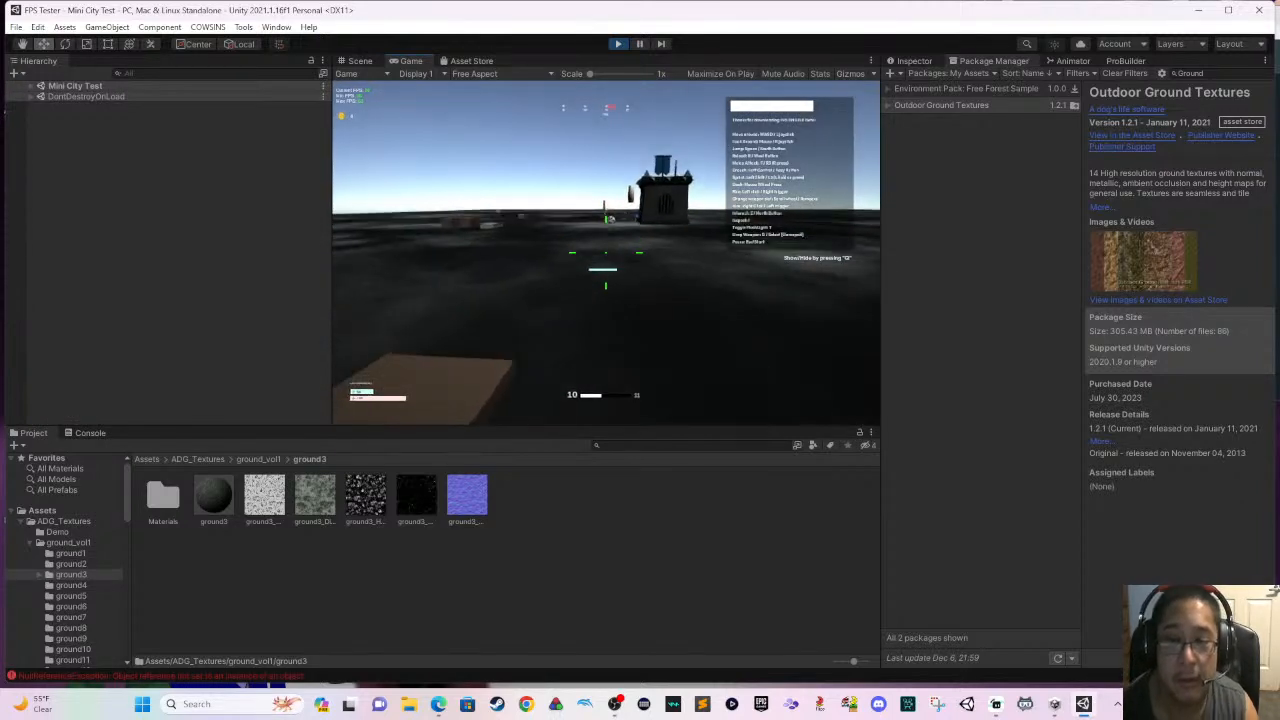
key("w")
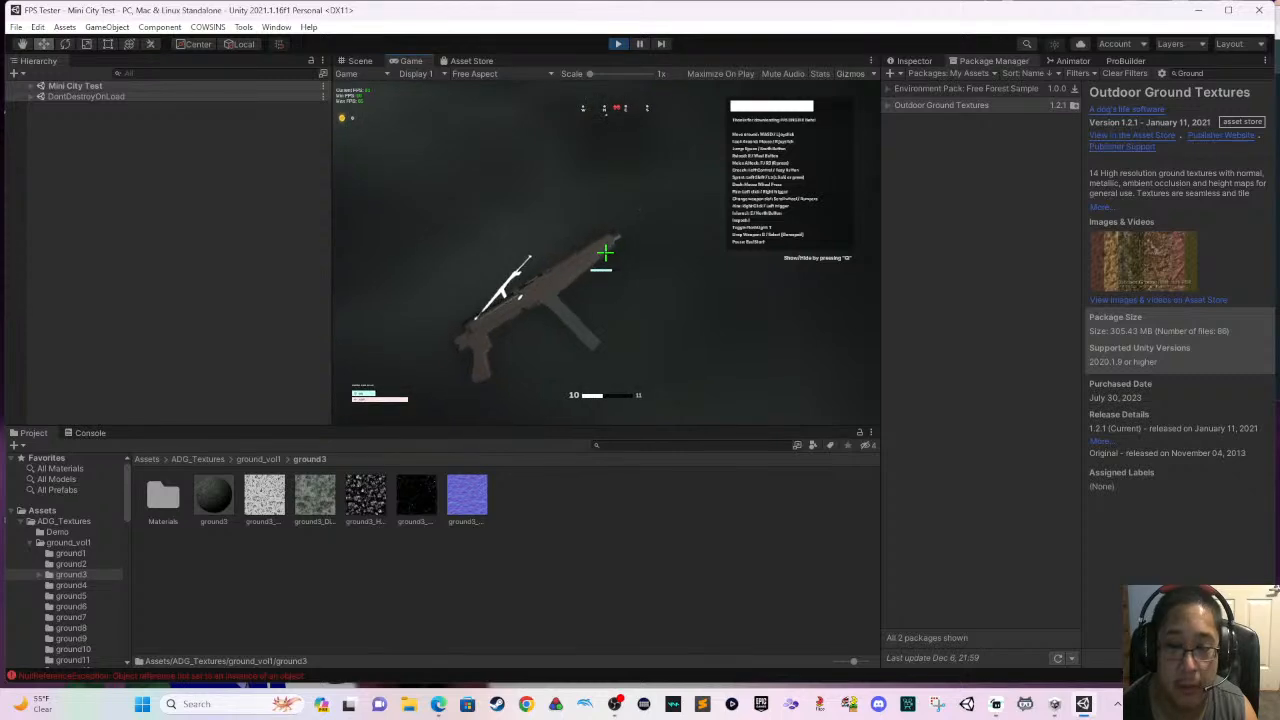
key("w")
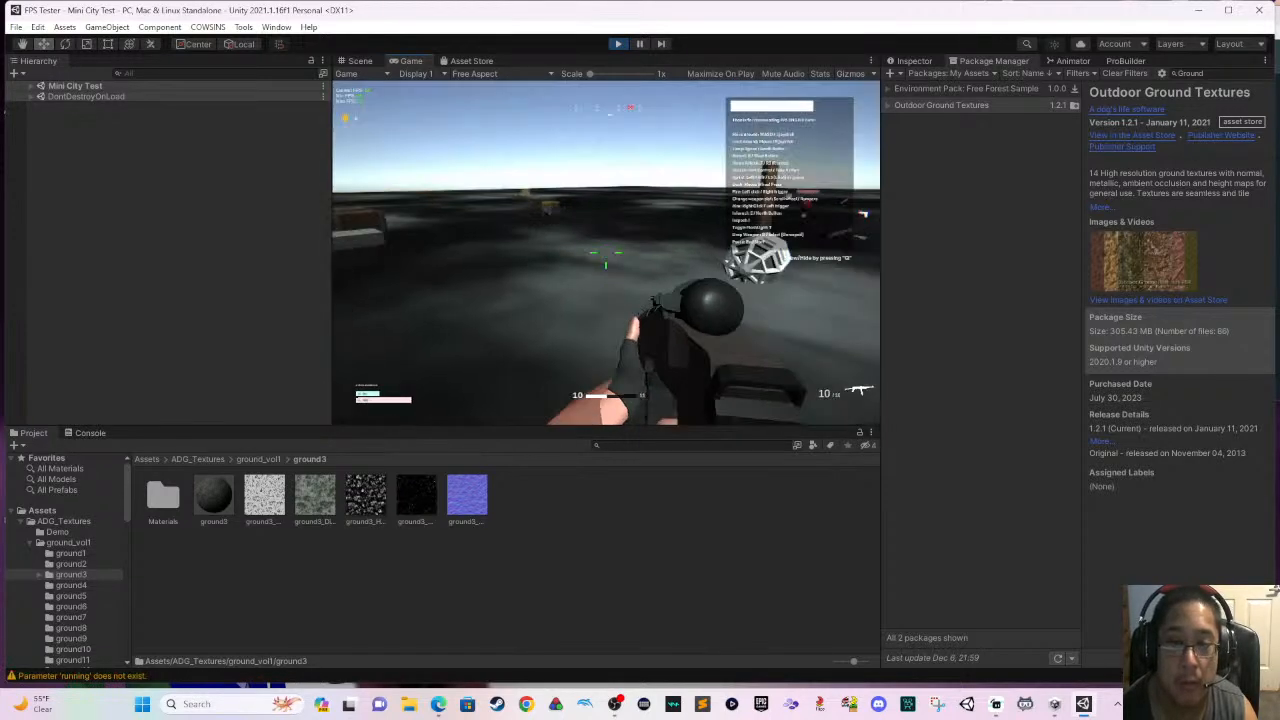
- Run to the coin near the spike trap, then circle back towards the castle
key("w")
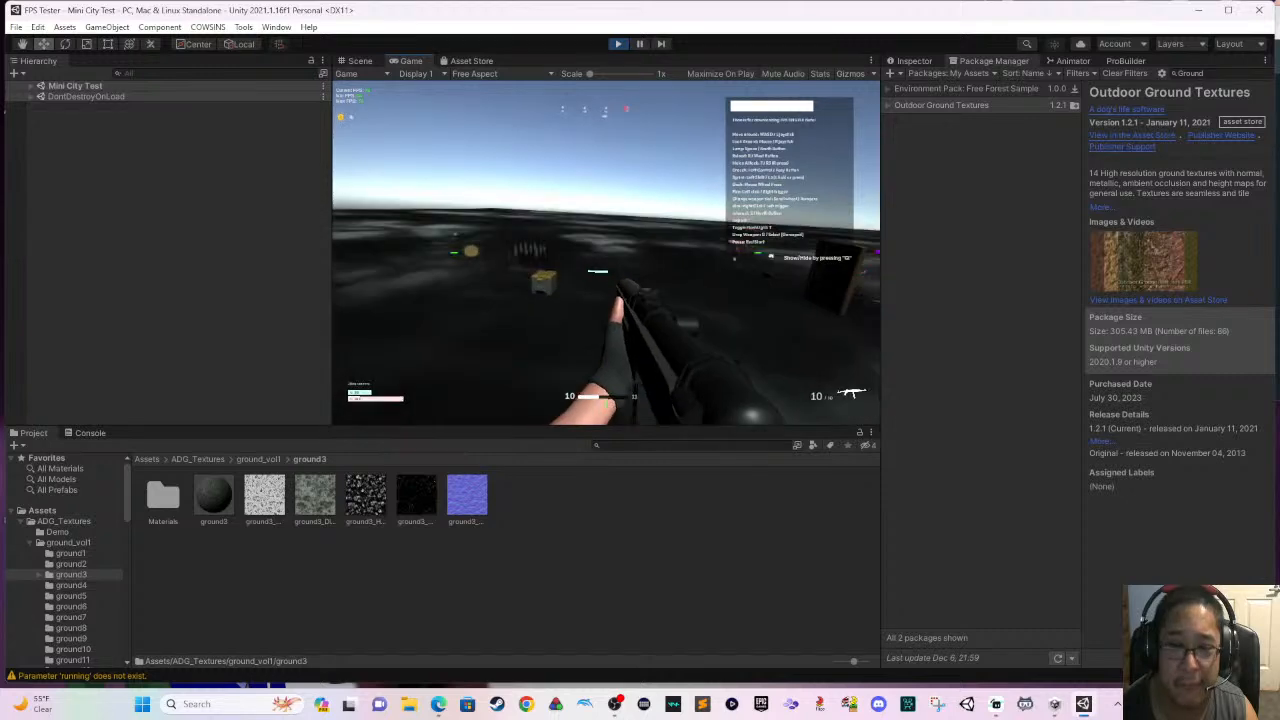
key("w")
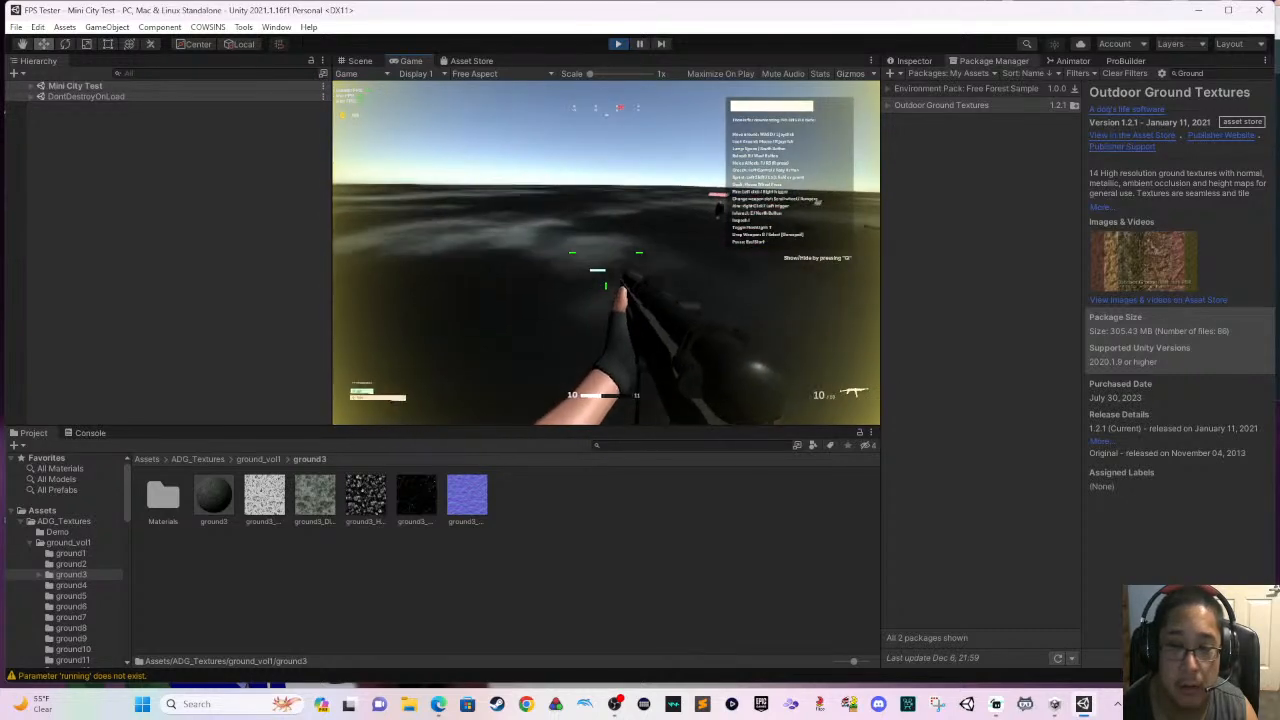
key("w")
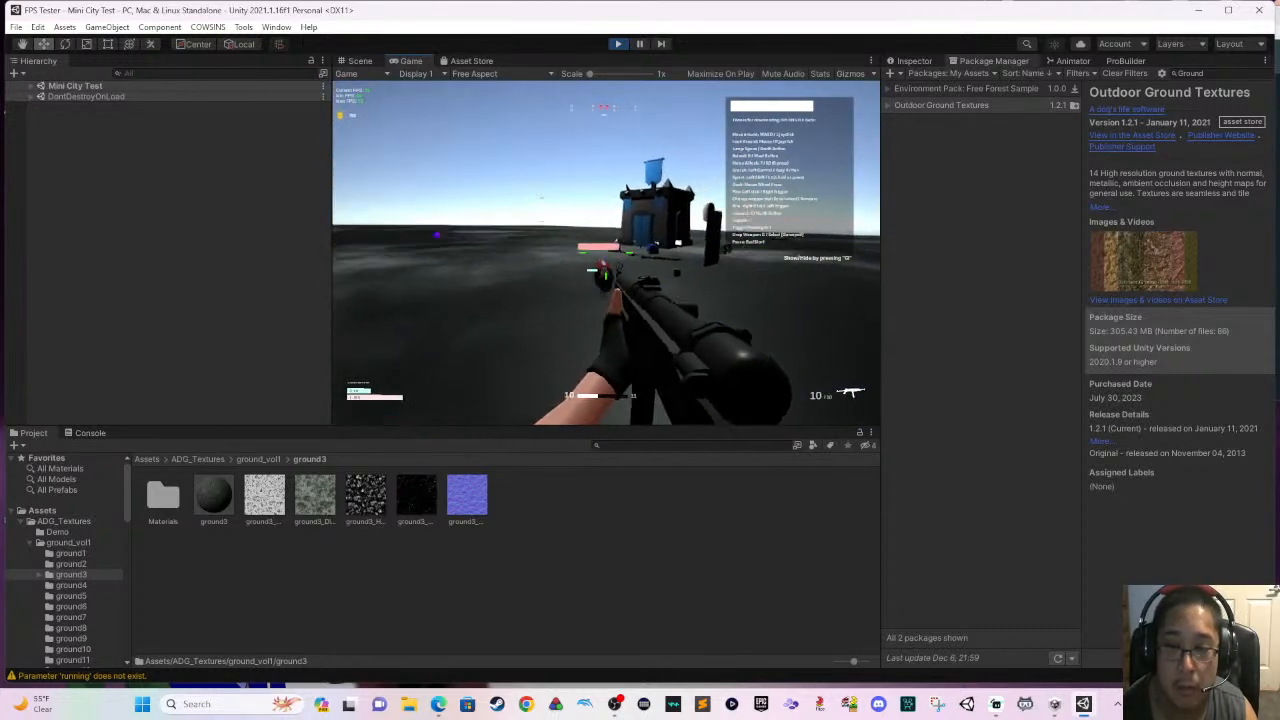
- Engage the turret in front of the castle with aimed rifle shots, backing off between bursts
key("w")
left_click(606, 253)
left_click(606, 253)
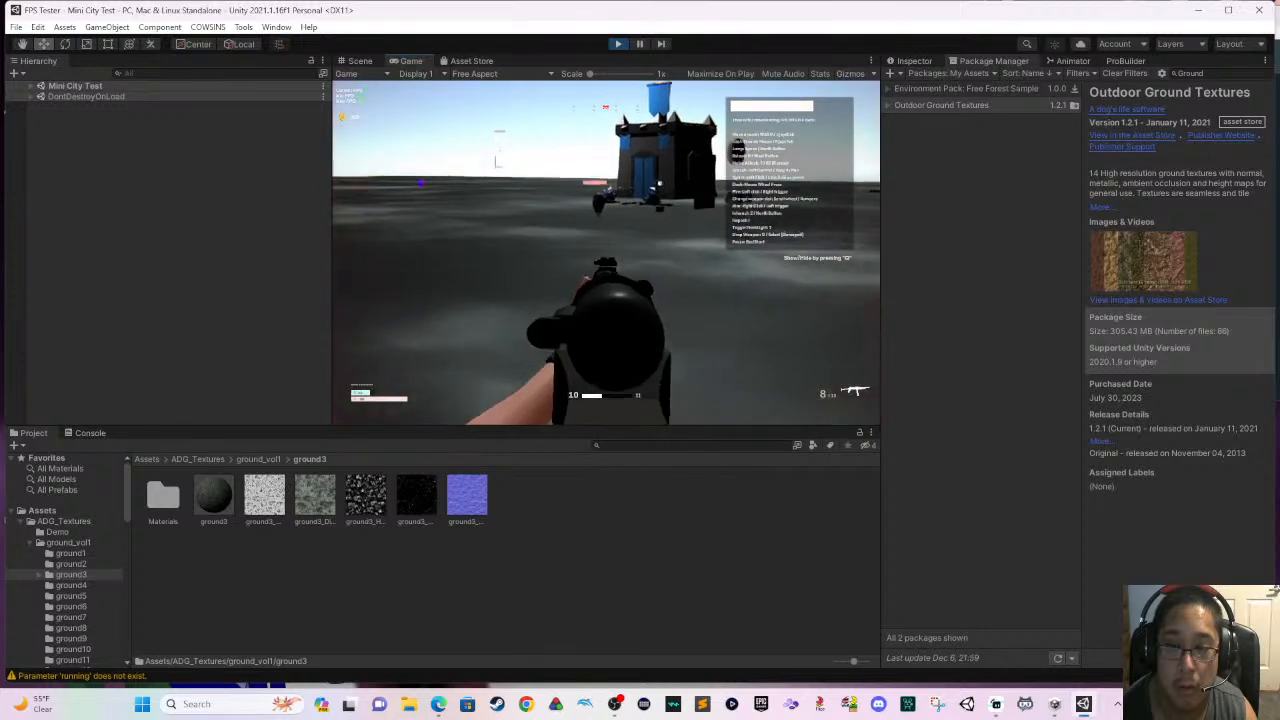
key("w")
left_click(606, 253)
left_click(606, 253)
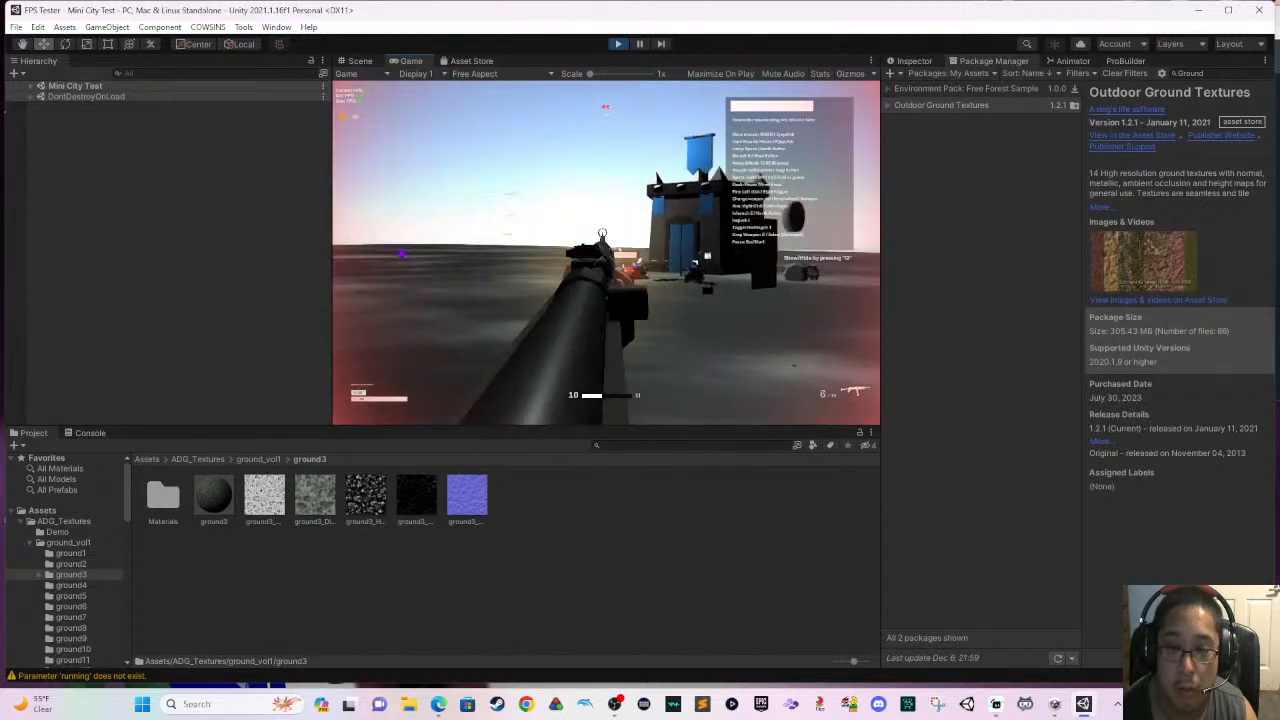
key("s")
left_click(606, 253)
left_click(606, 253)
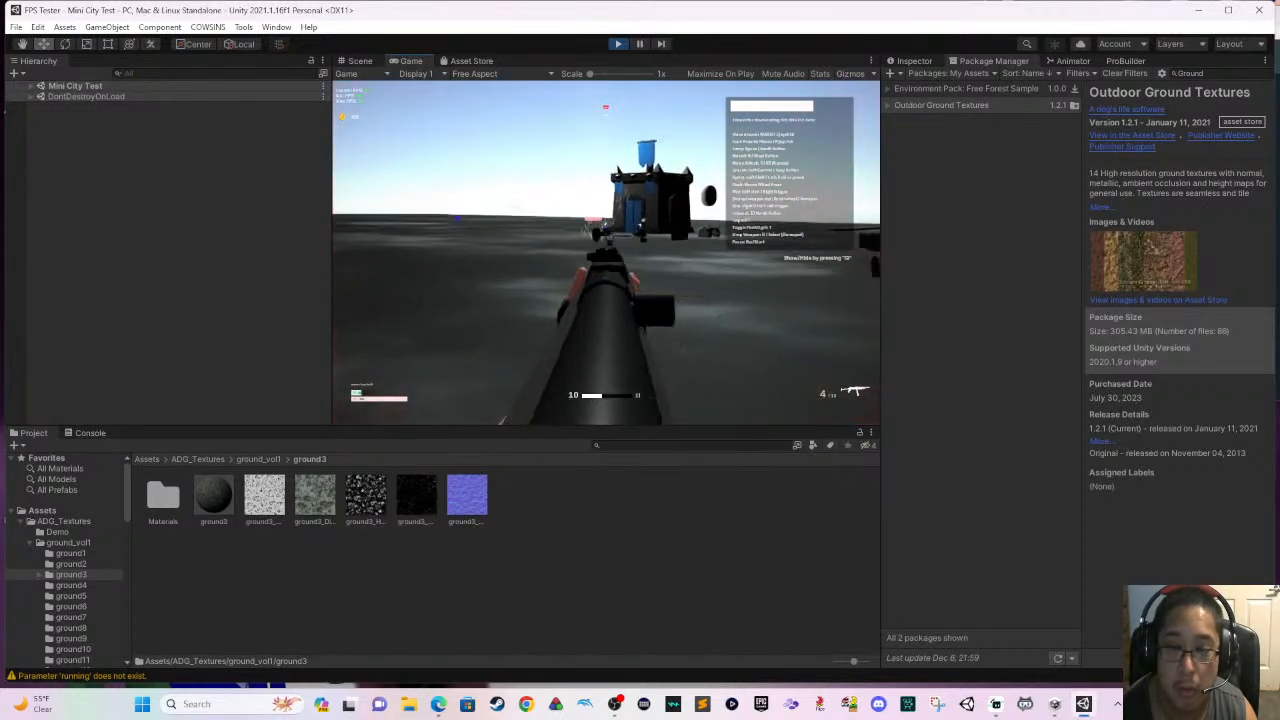
key("s")
left_click(606, 253)
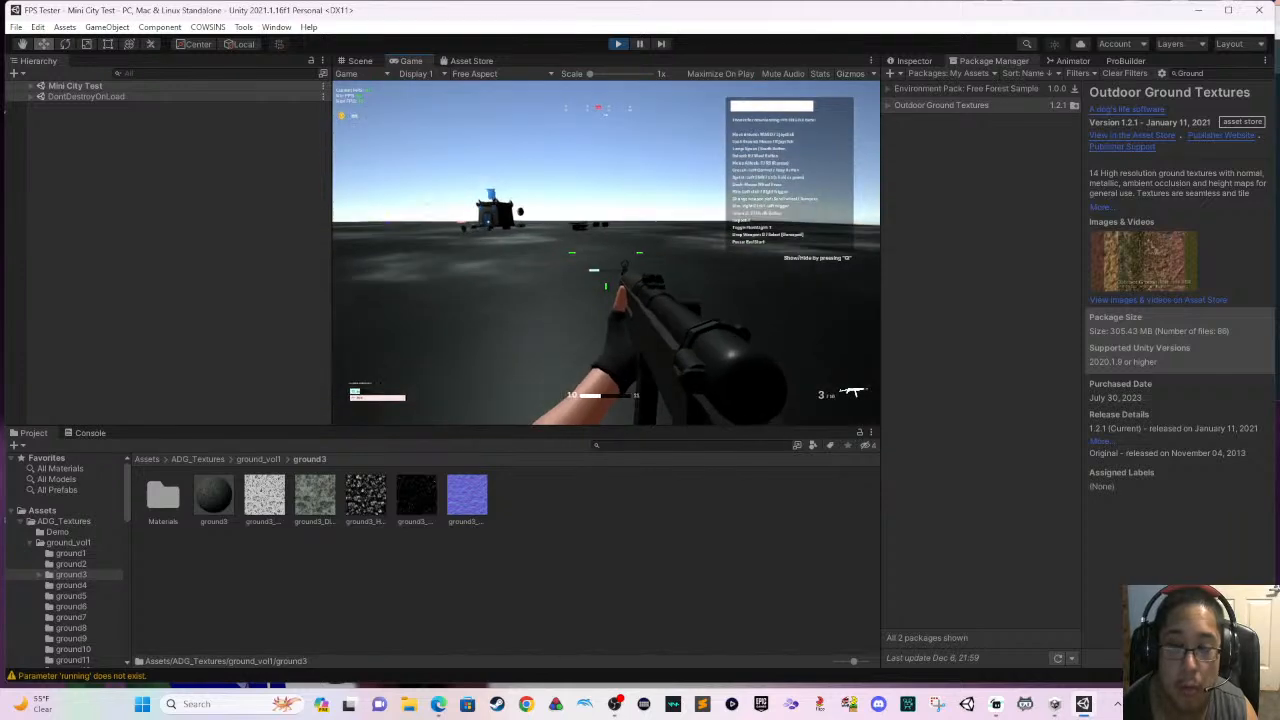
- Close in on the turret again and fire the rifle's remaining rounds at it
key("w")
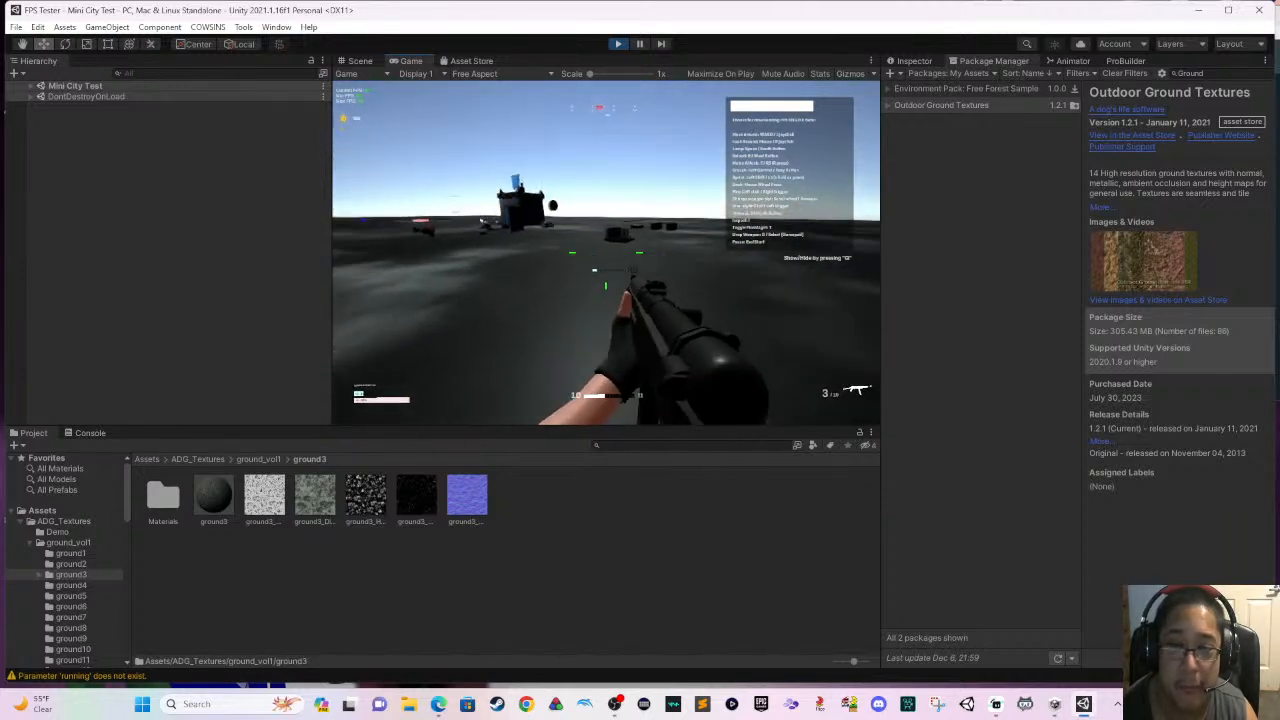
key("w")
right_click(606, 253)
left_click(606, 253)
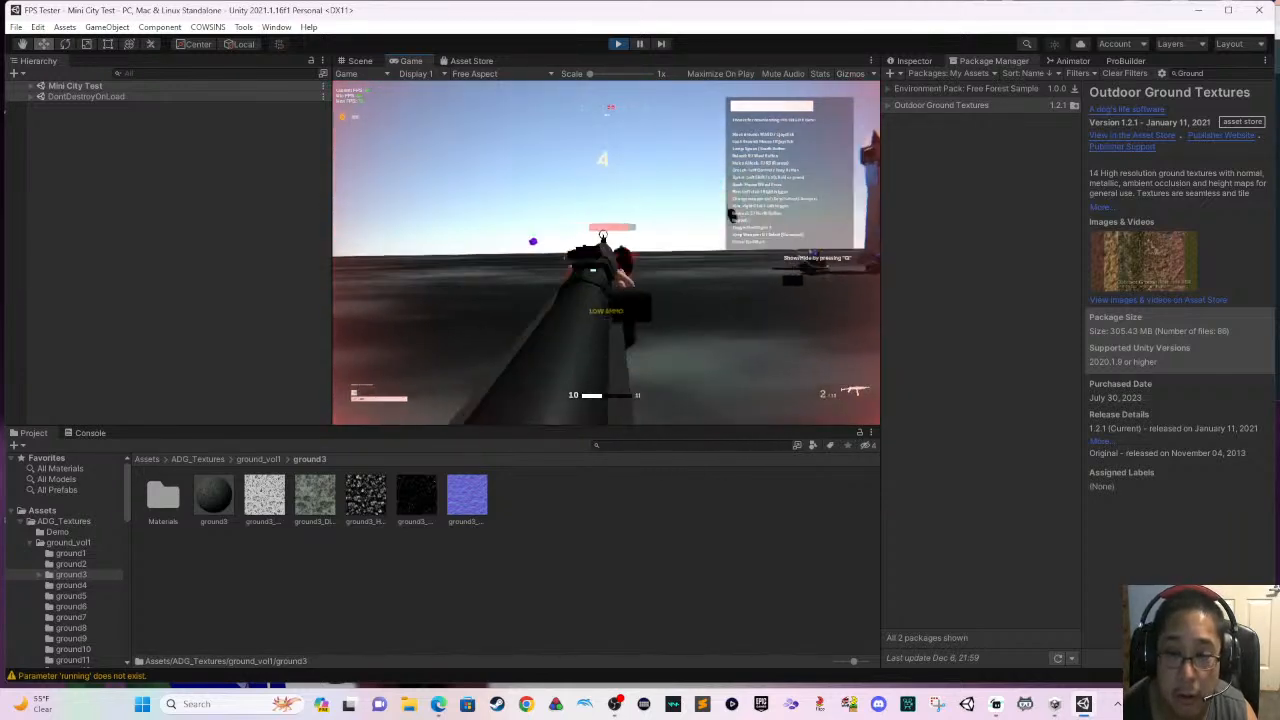
key("ctrl+s")
left_click(606, 253)
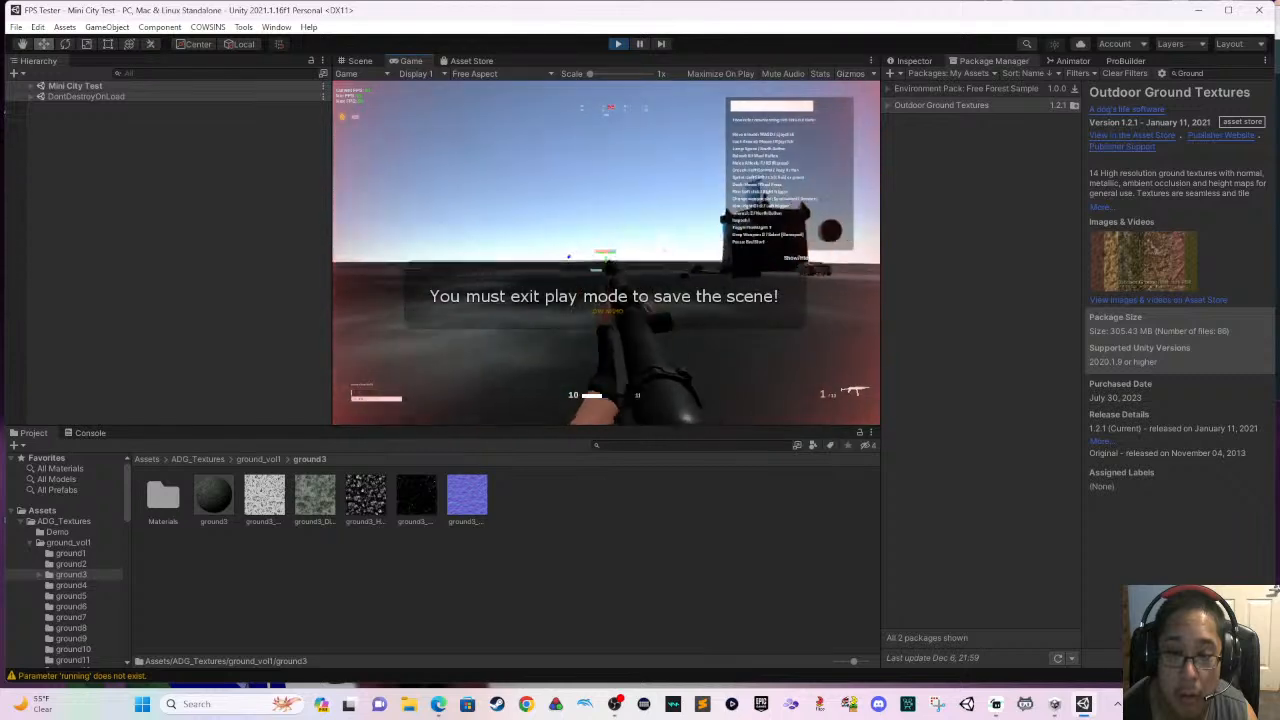
left_click(606, 253)
- Run past the spike trap to the wooden crates and shoot one apart with the rifle
key("w")
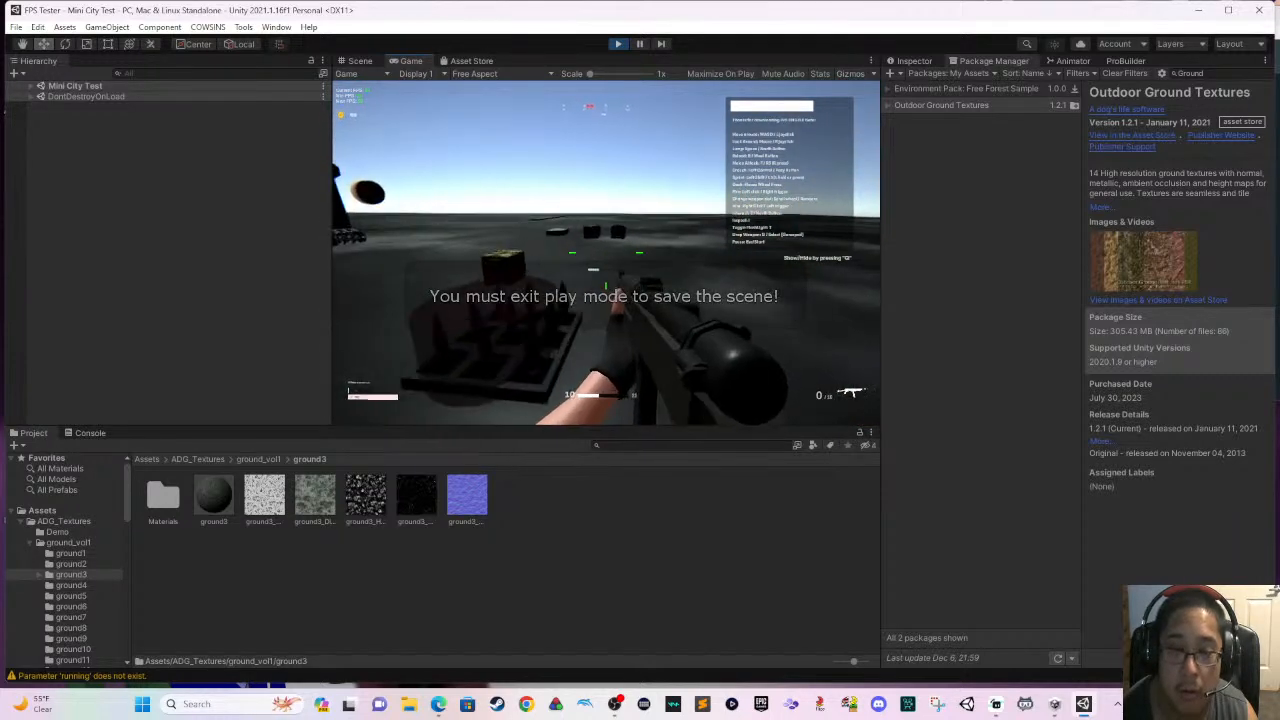
key("w")
left_click(606, 253)
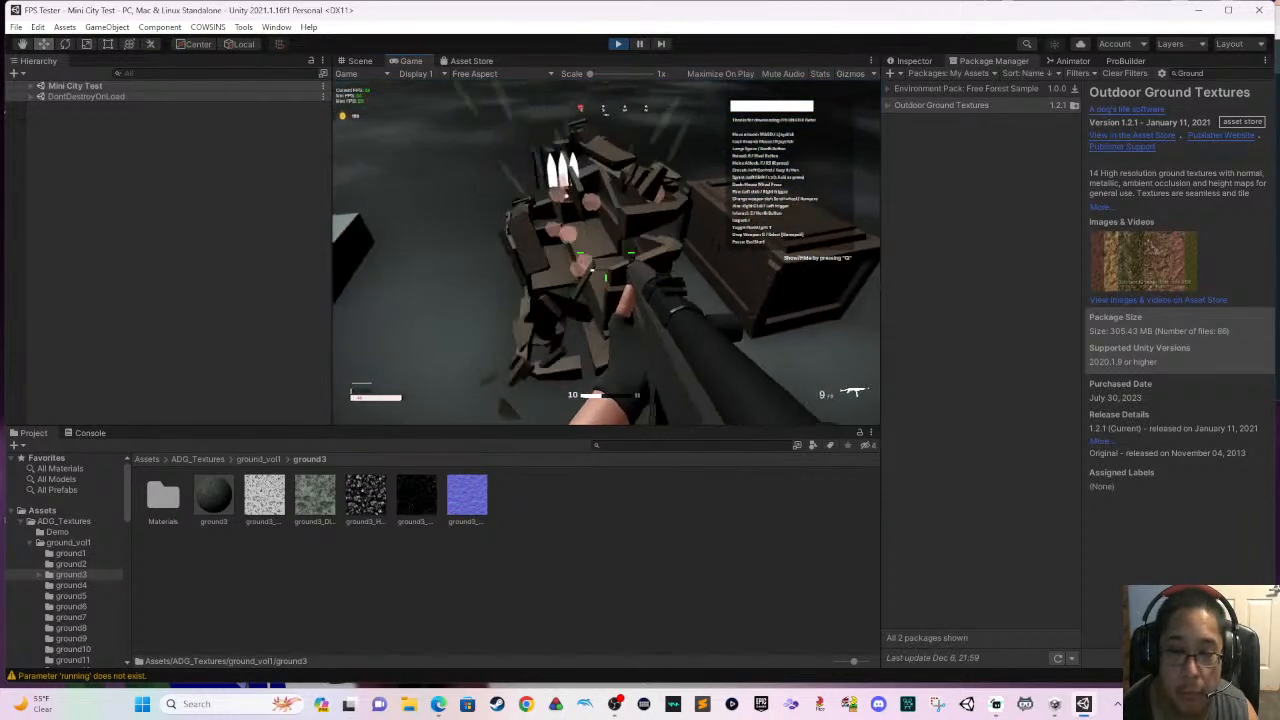
- Run from the broken crate around the castle and shoot at the blue turtle enemies near the door
key("w")
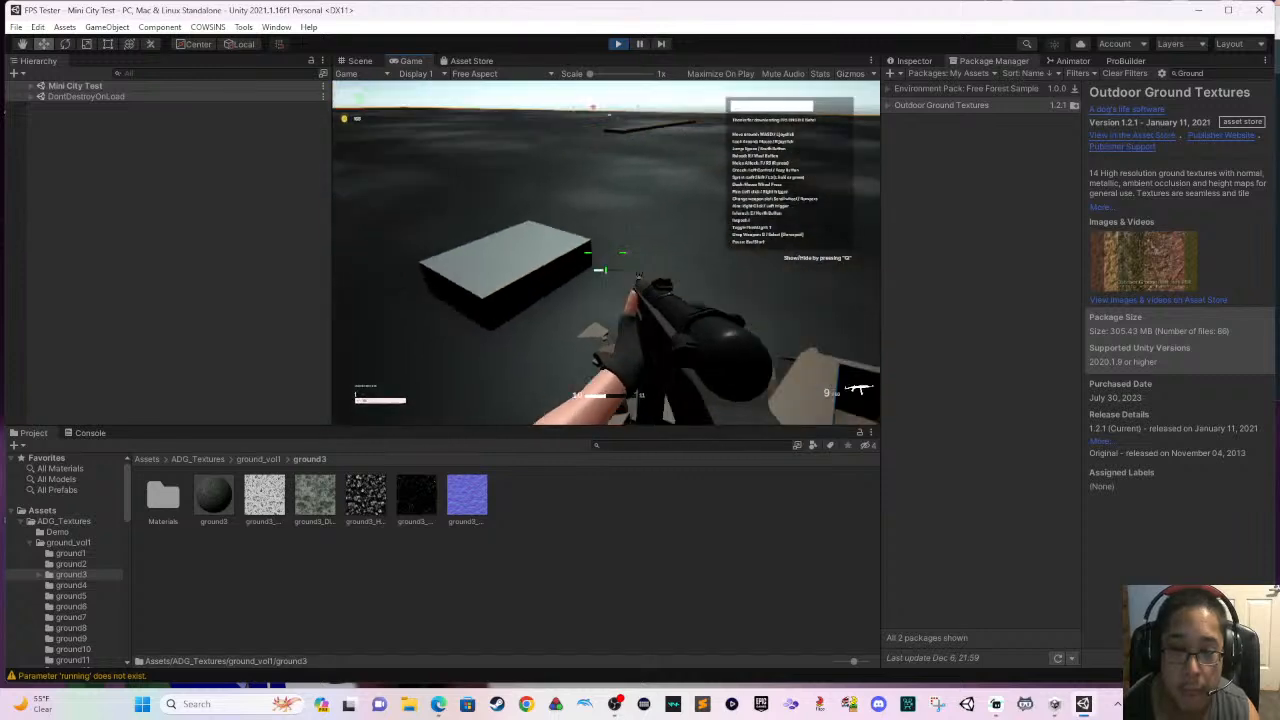
key("w")
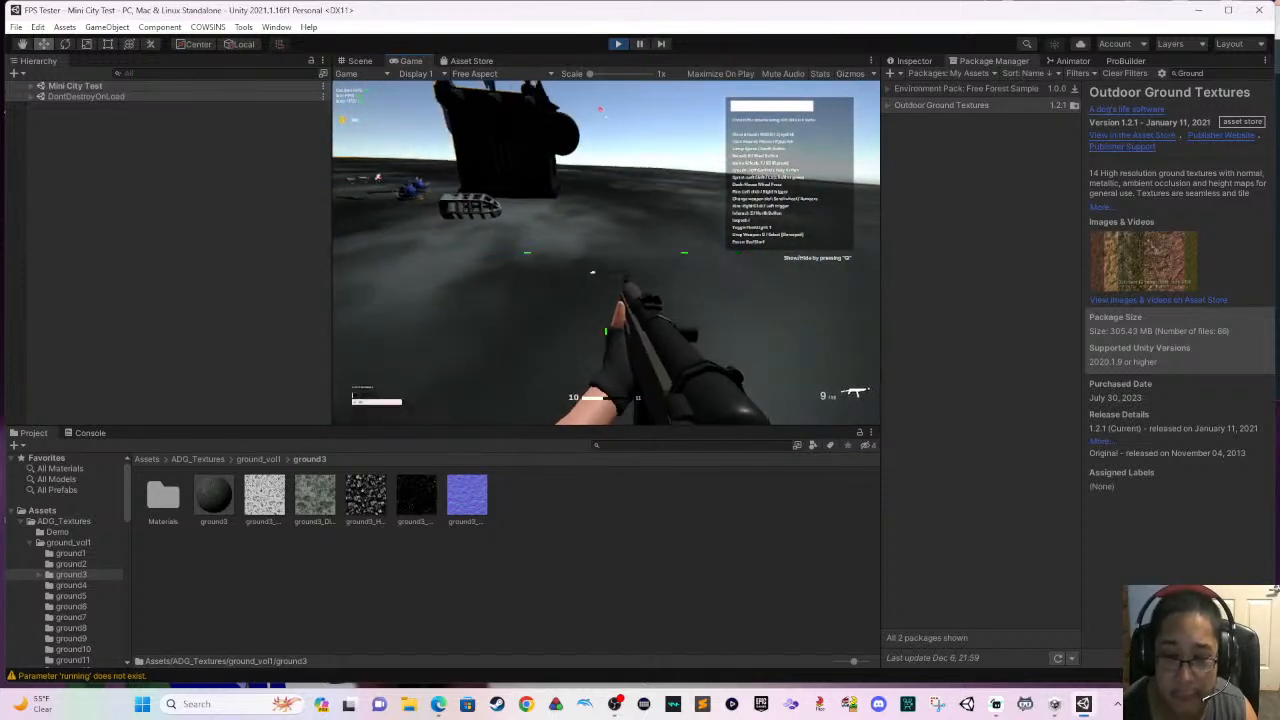
key("w")
left_click(606, 253)
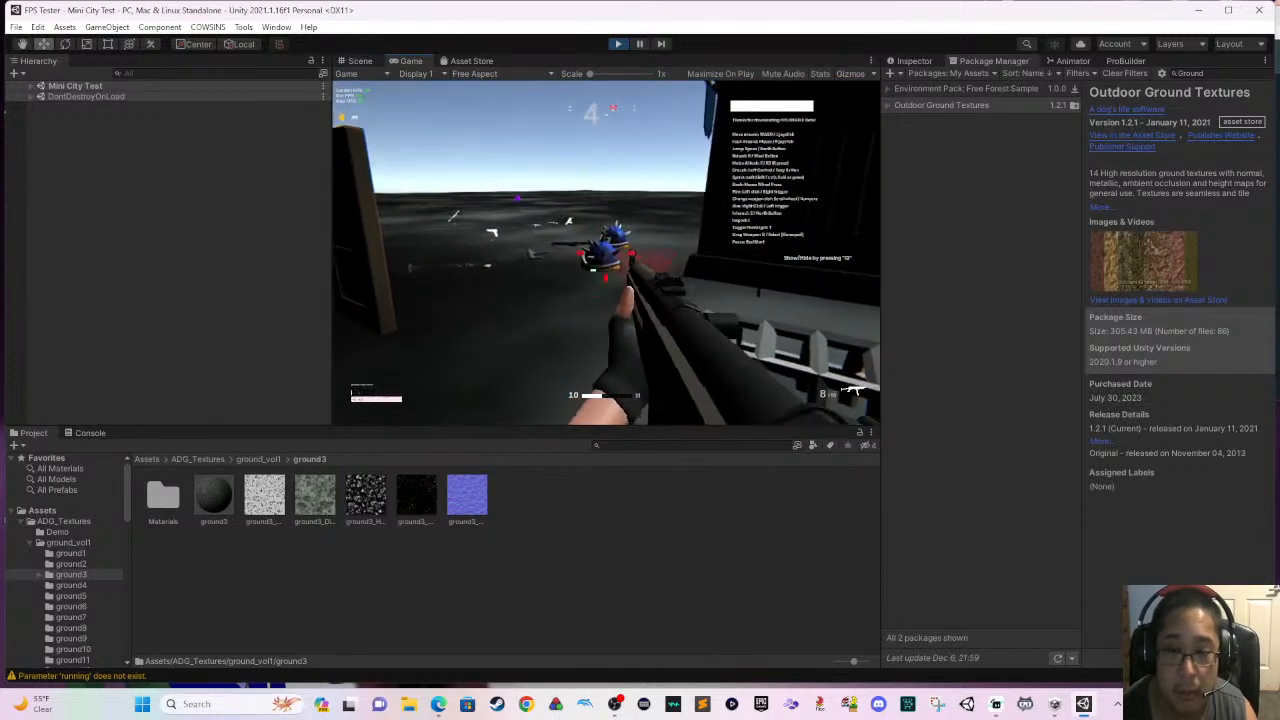
- Approach the turret near the door and fire the rifle at it while strafing
key("w")
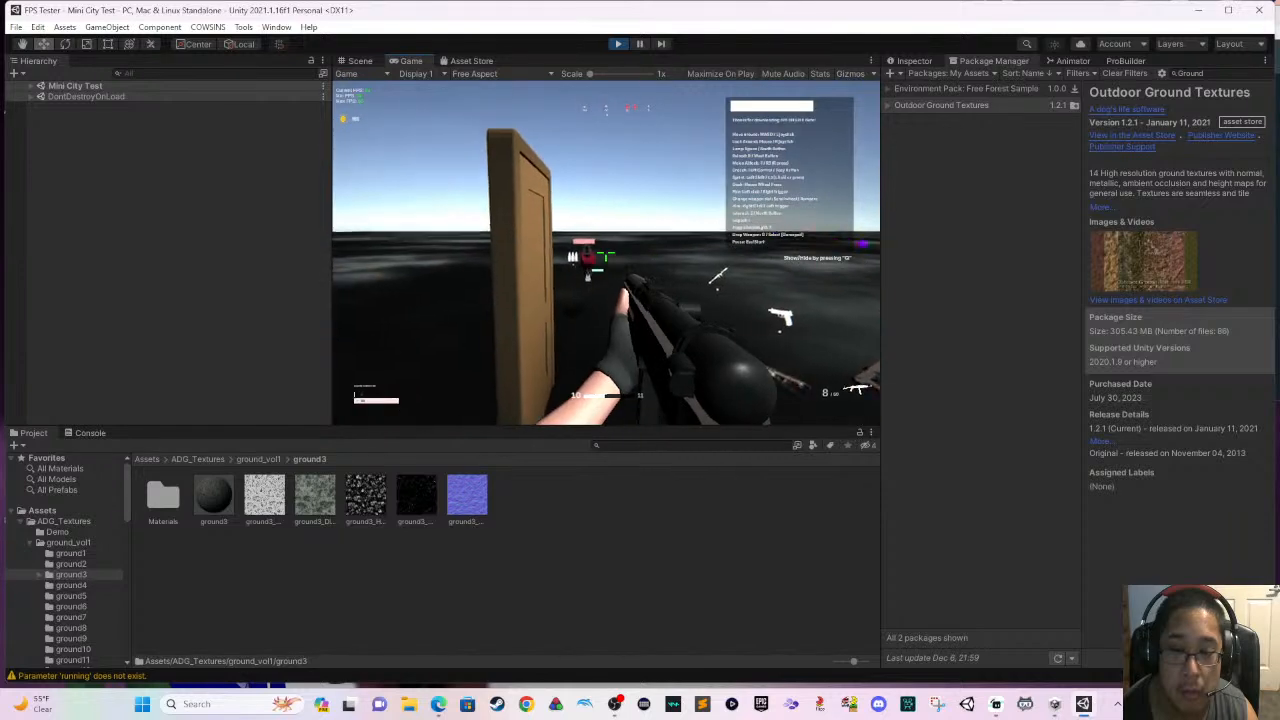
left_click(606, 257)
key("a")
left_click(606, 257)
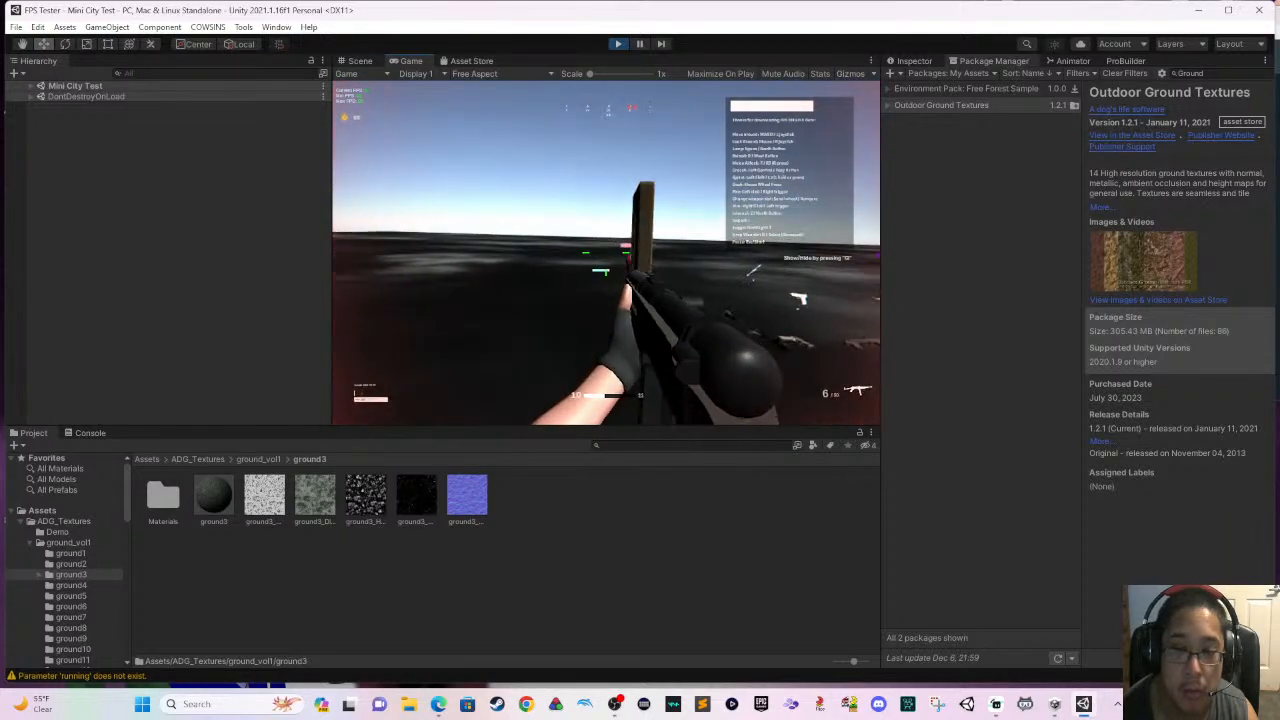
- Run to the crate beside the spike trap, interact with it and move on toward the castle
key("w")
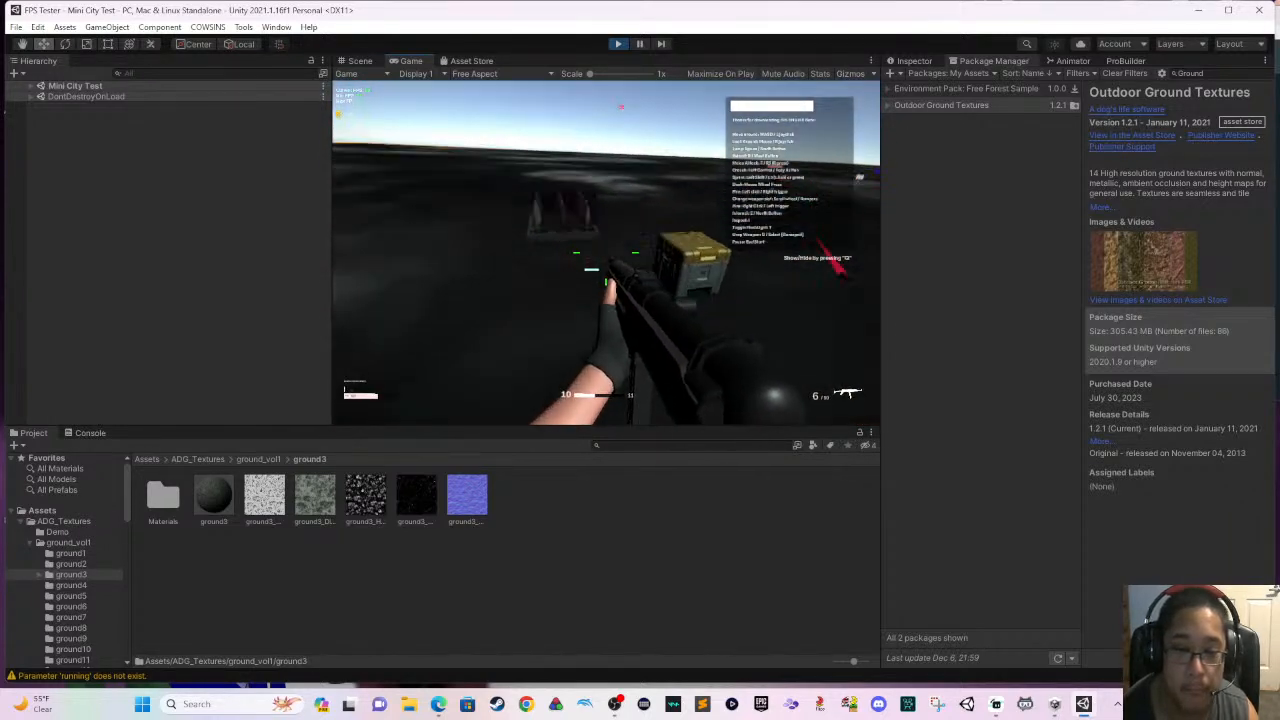
key("w")
key("e")
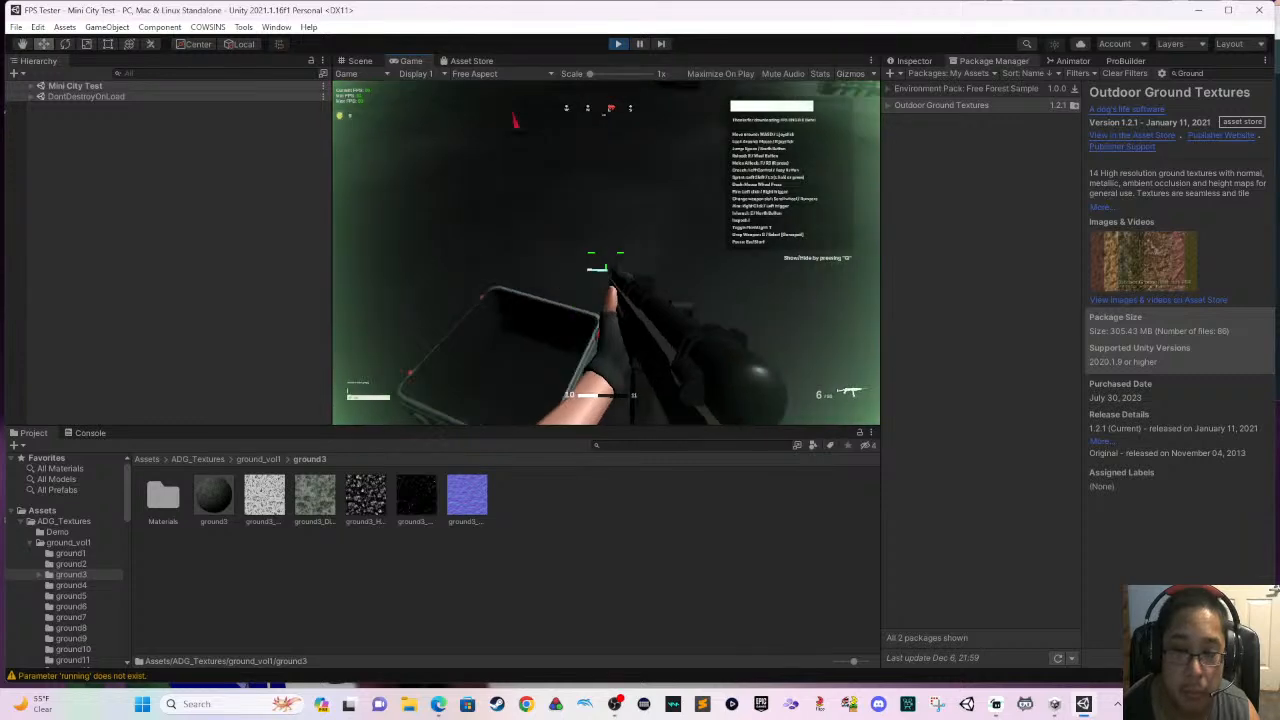
key("w")
- Circle around the castle and empty the rifle's magazine at the turret with aimed shots
key("w")
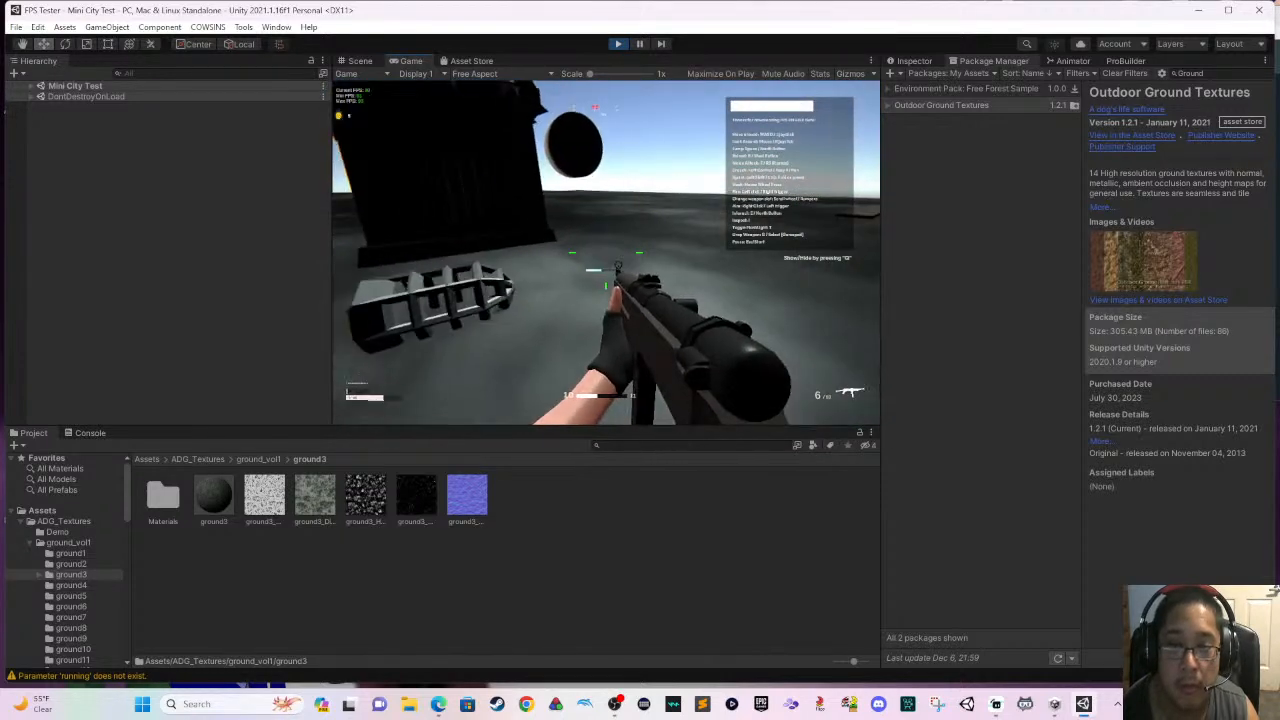
key("w")
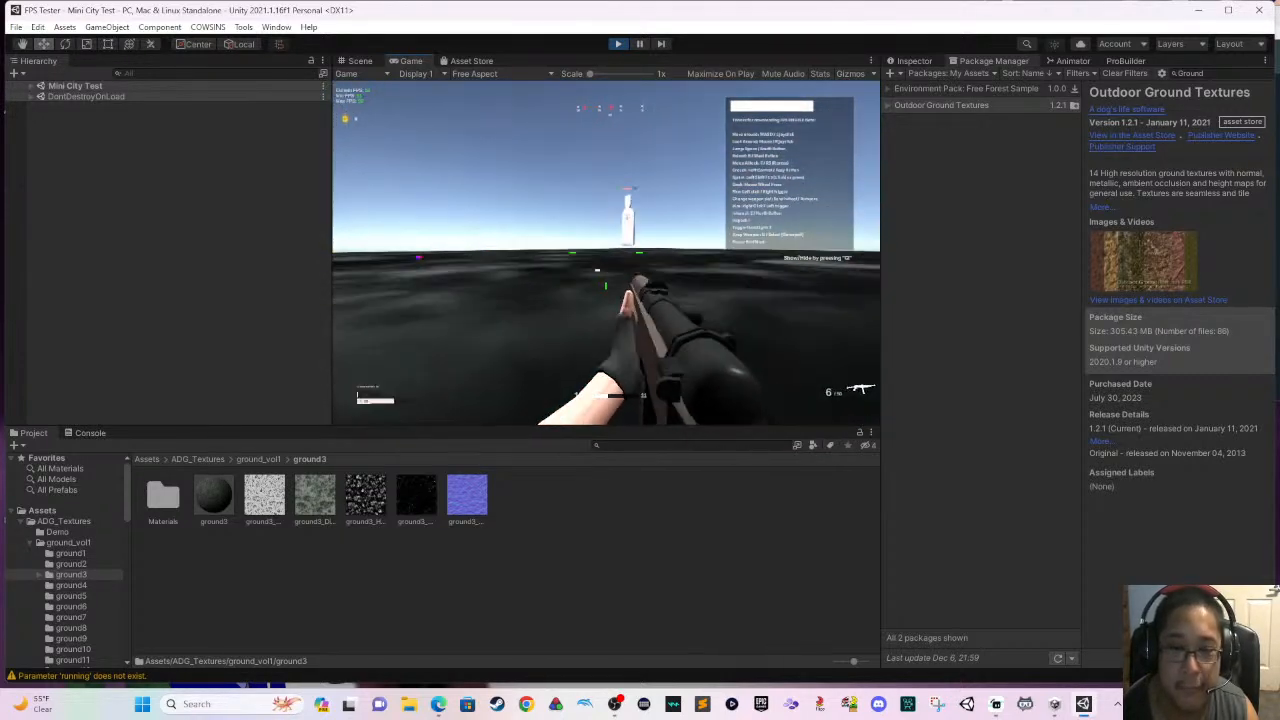
key("w")
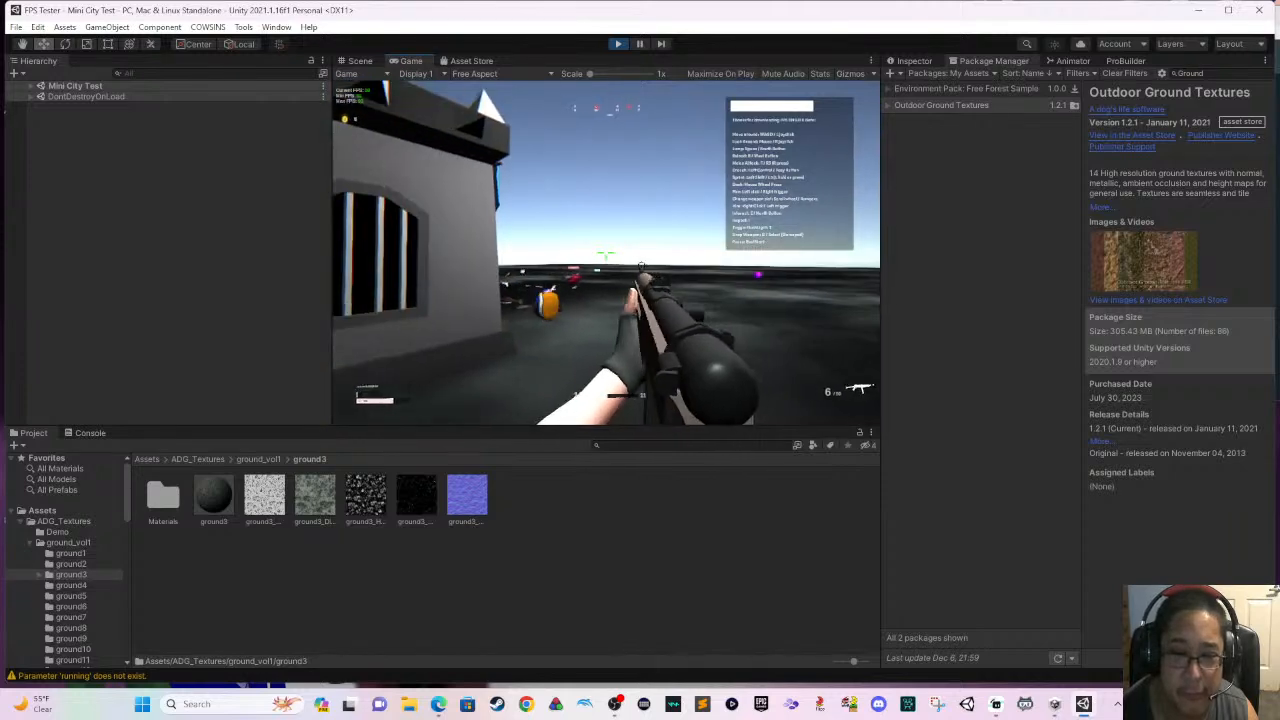
key("w")
left_click(606, 254)
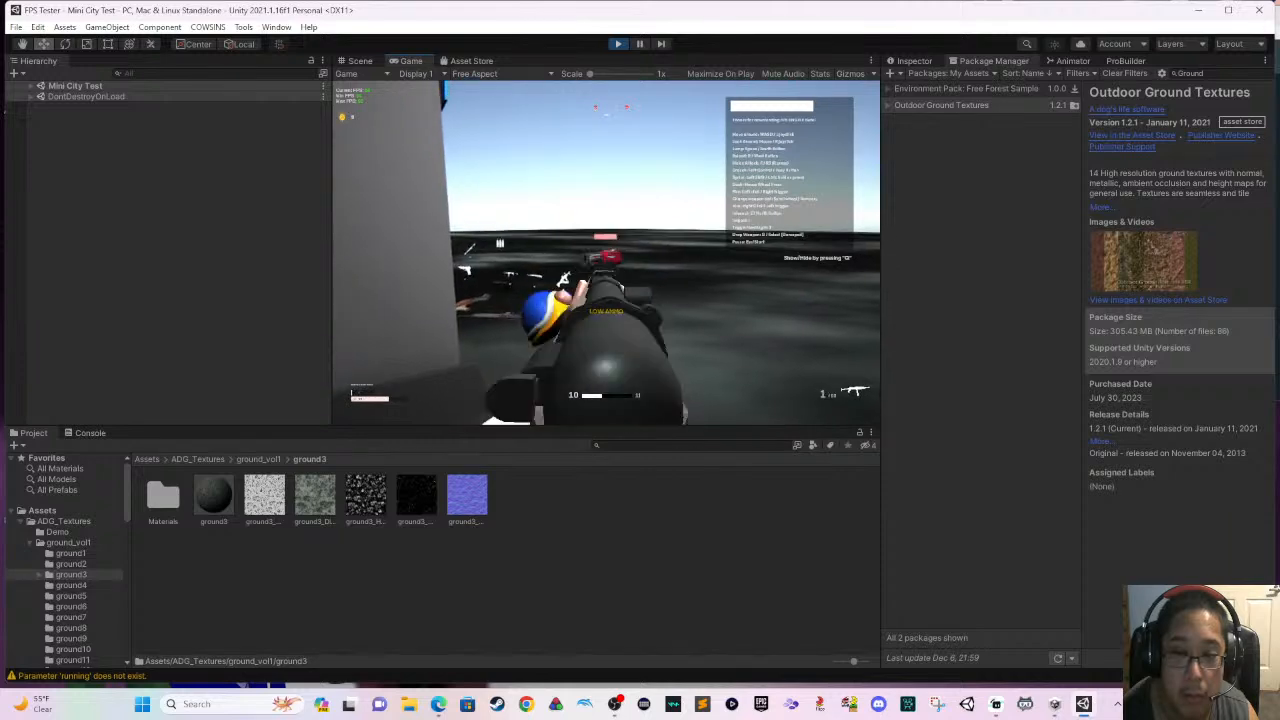
left_click(606, 254)
key("s")
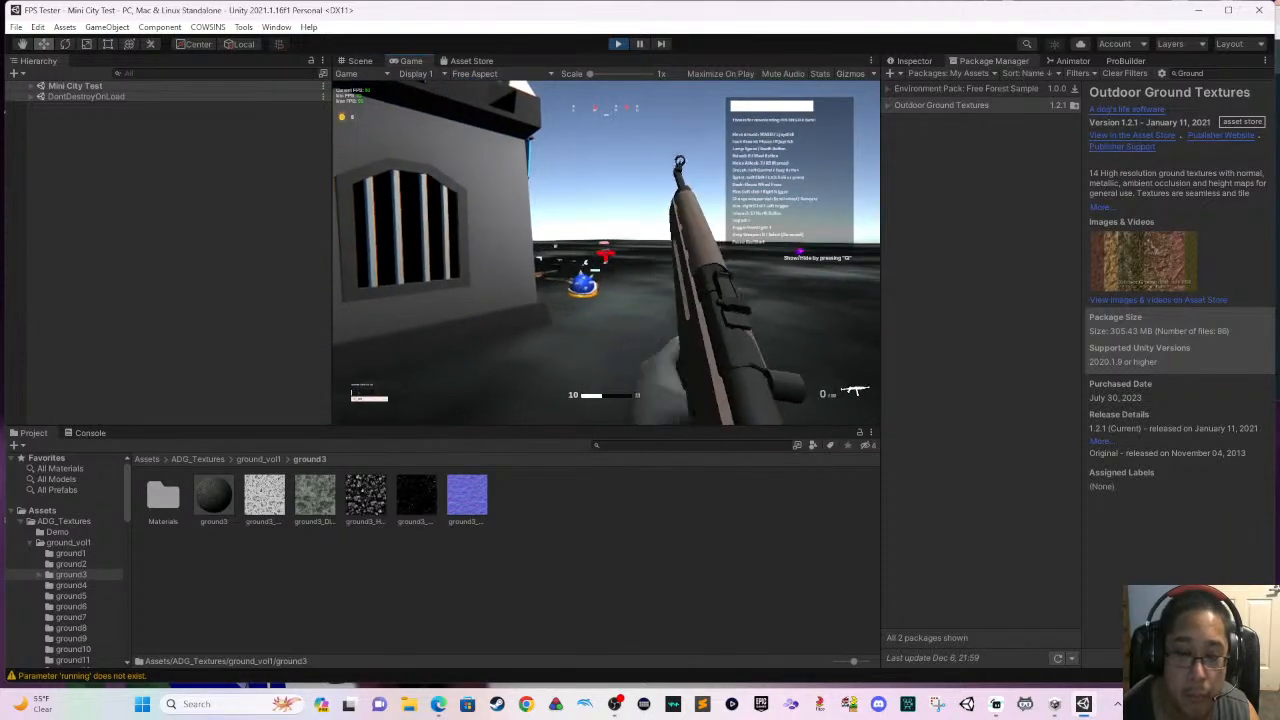
- Aim down the rifle's sight and shoot at the turret while backing away along the castle wall
right_click(606, 254)
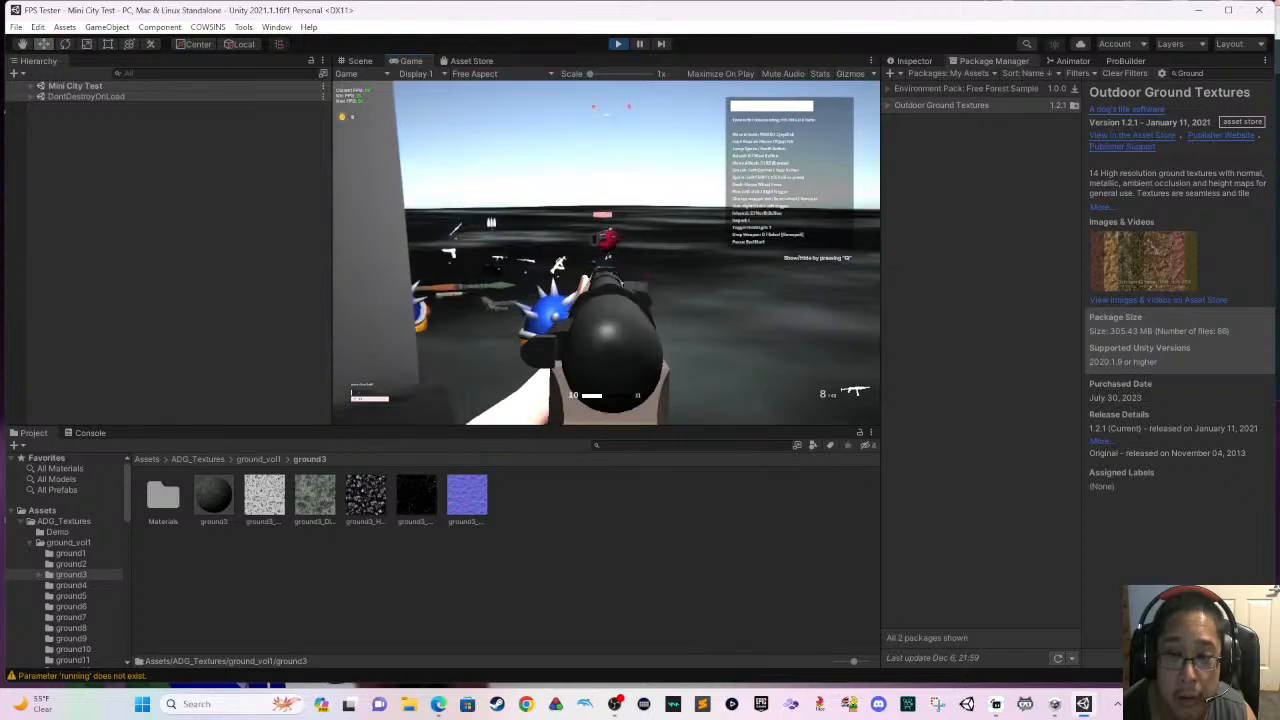
left_click(606, 254)
key("s")
key("s")
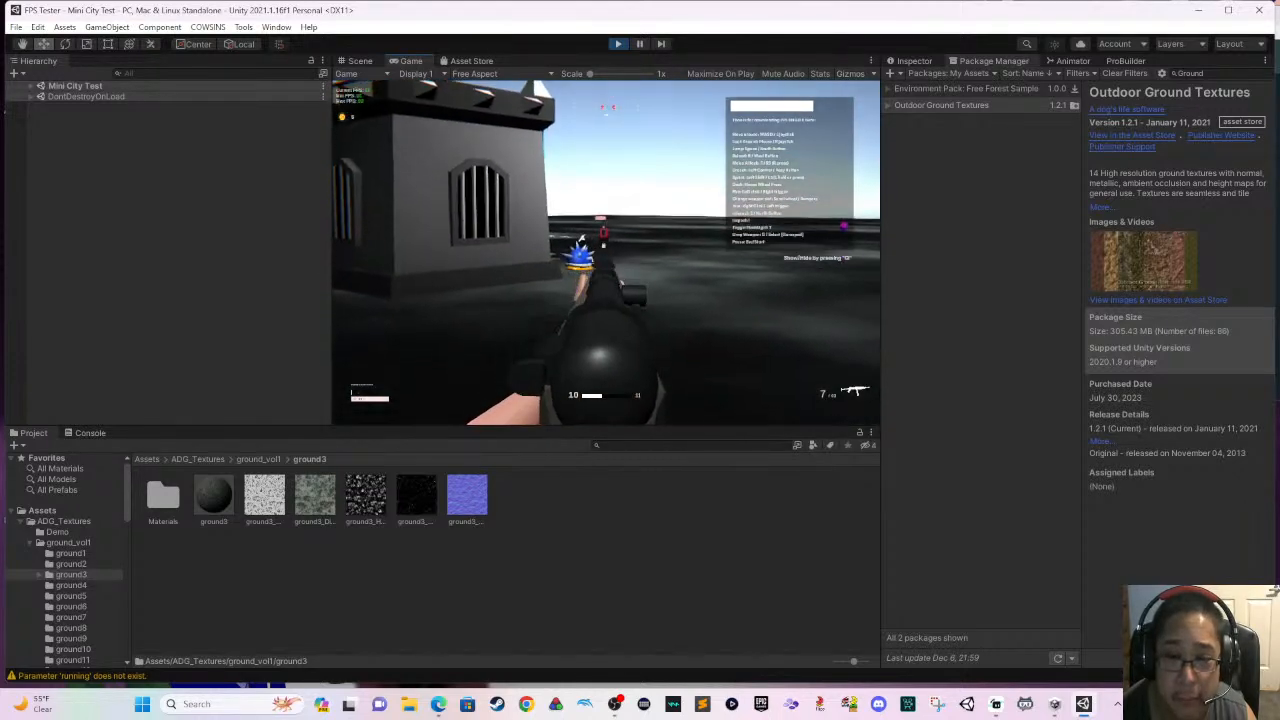
left_click(606, 254)
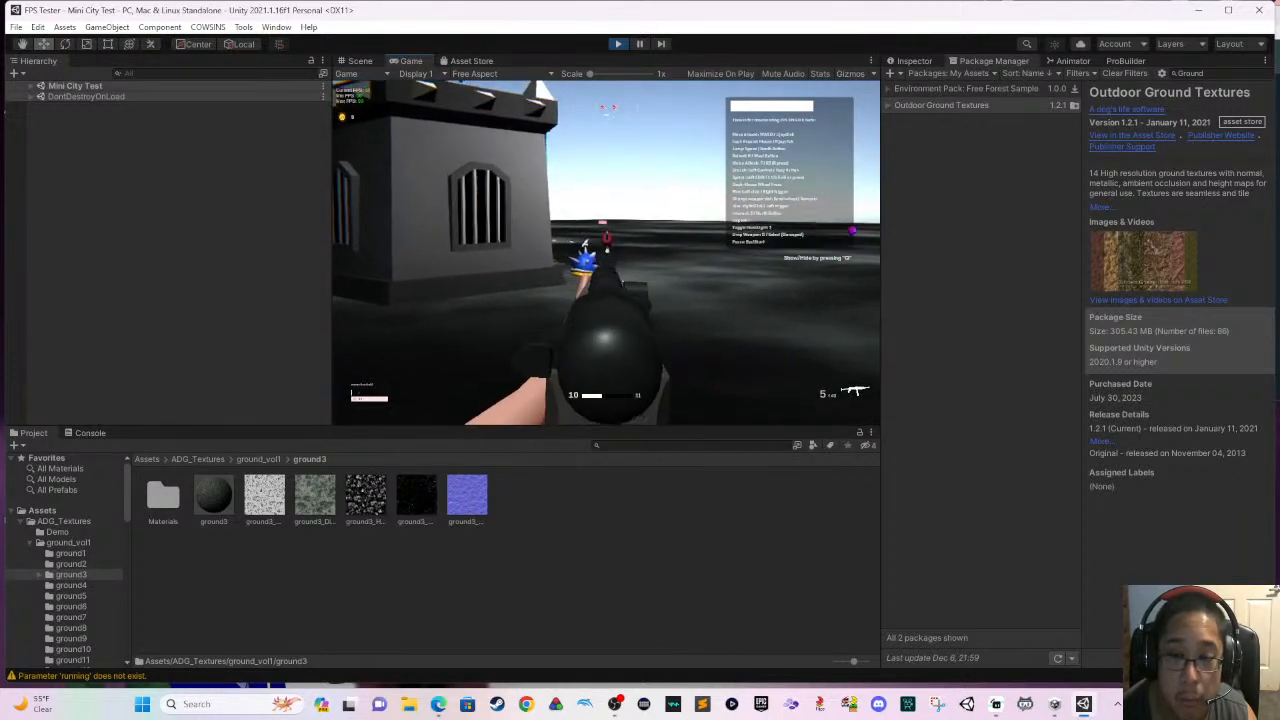
- Advance past the castle corner, fire another series of aimed shots at the turret and retreat
key("w")
left_click(606, 254)
left_click(606, 254)
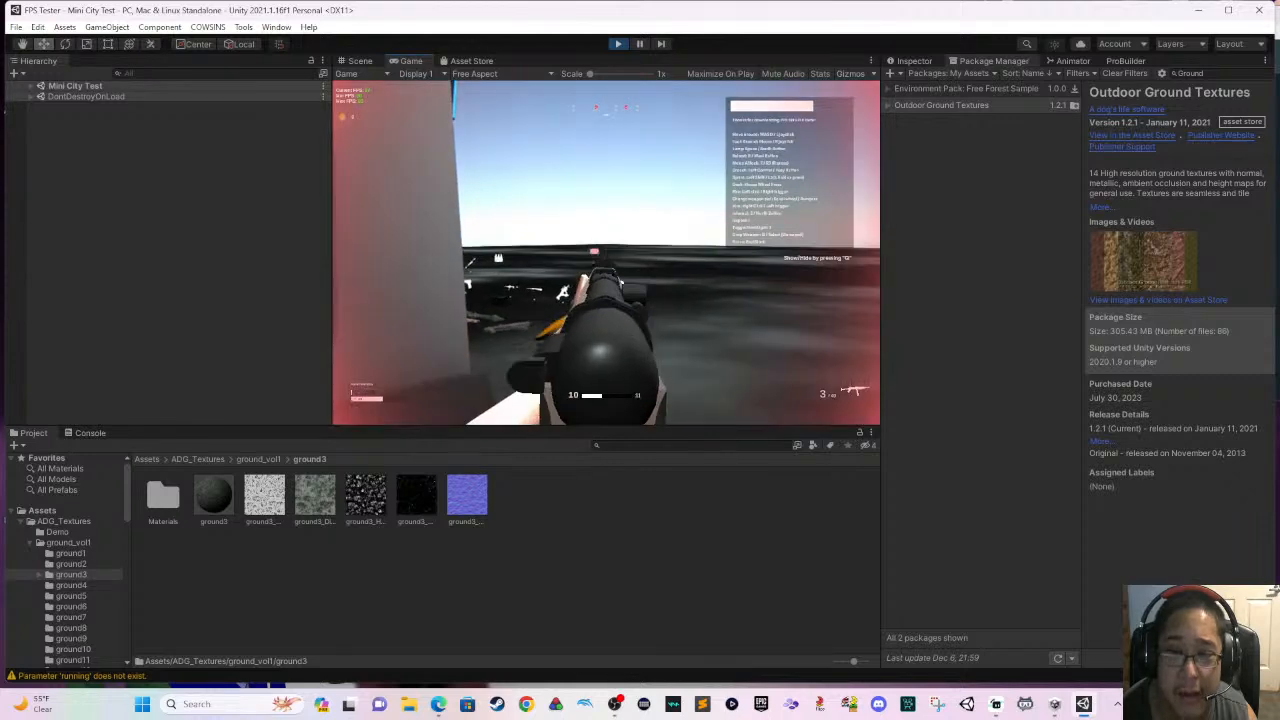
key("s")
left_click(606, 254)
left_click(606, 254)
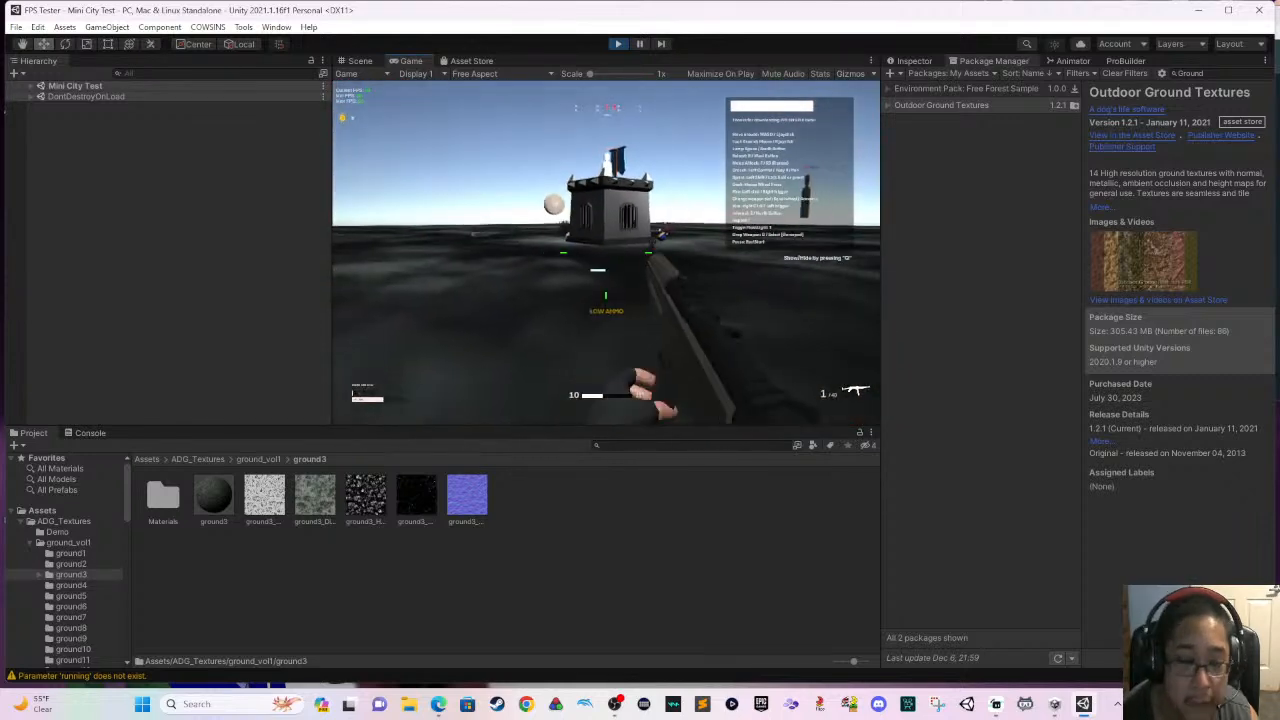
- Reload the rifle and destroy the turret with aimed shots from beside the castle wall
key("r")
key("s")
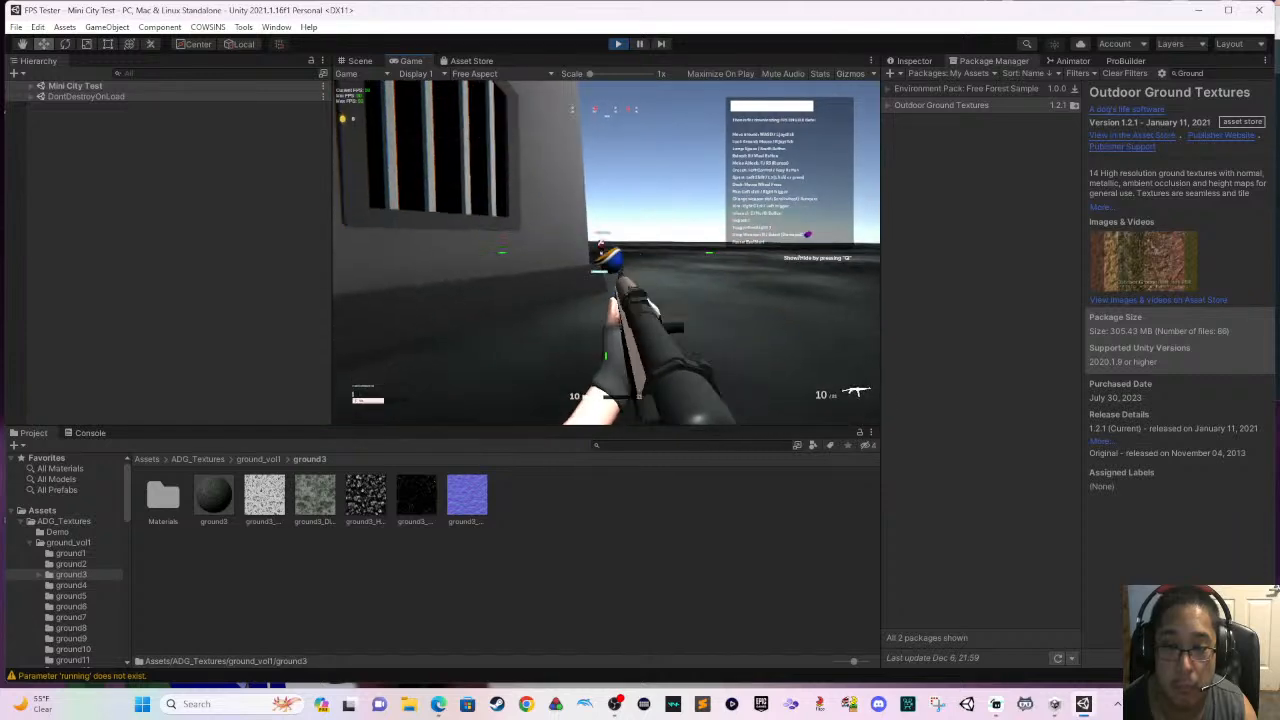
left_click(600, 250)
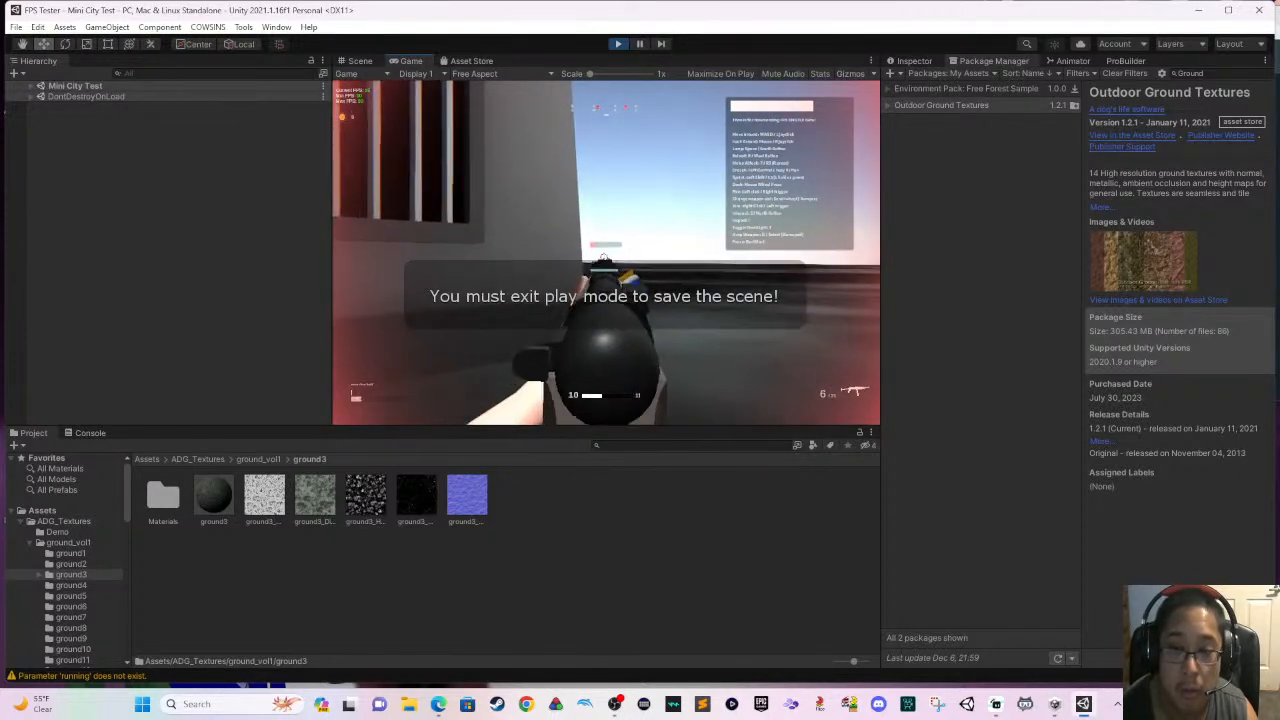
key("s")
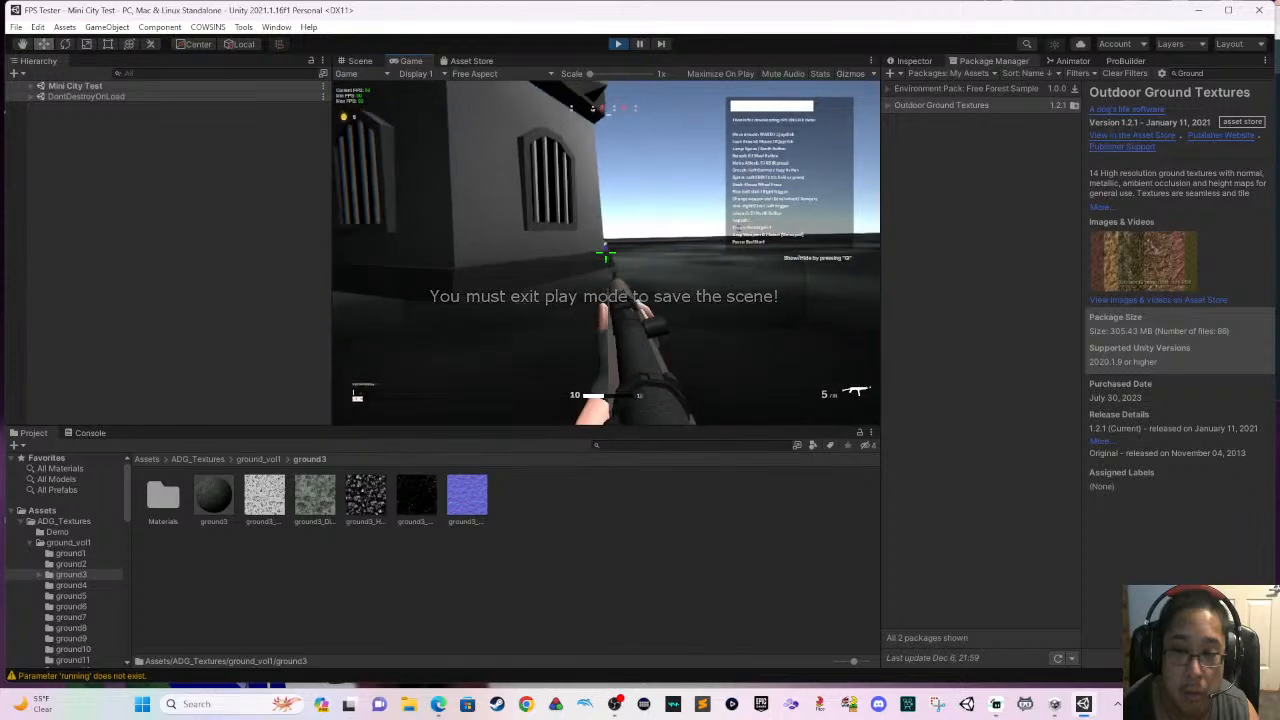
right_click(605, 253)
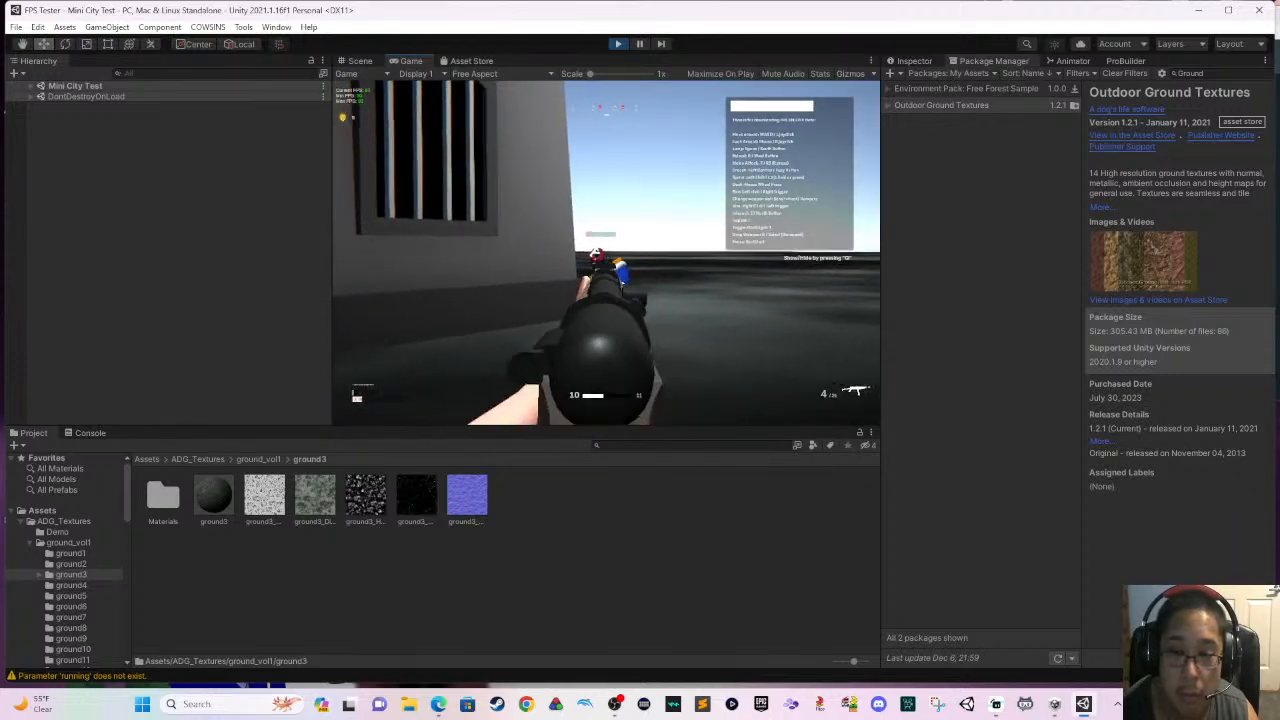
key("w")
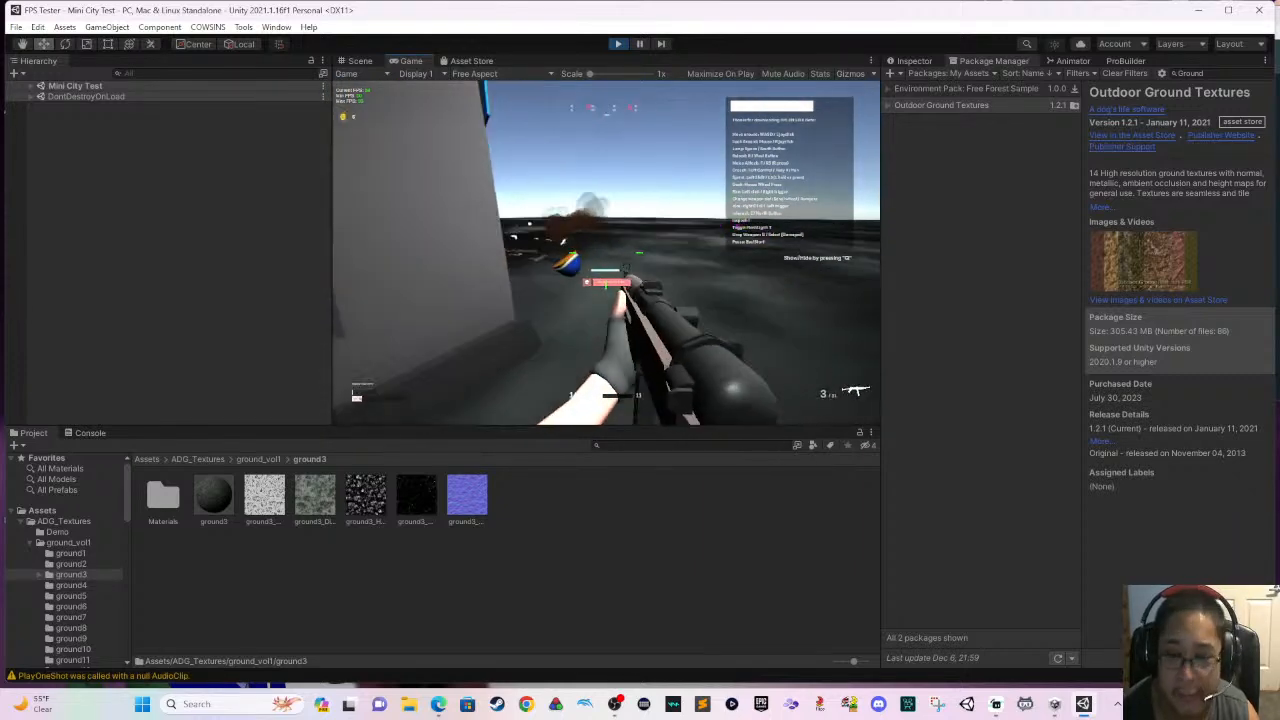
- Walk to the weapons on the ground, equip the burst rifle and fire a test burst
key("w")
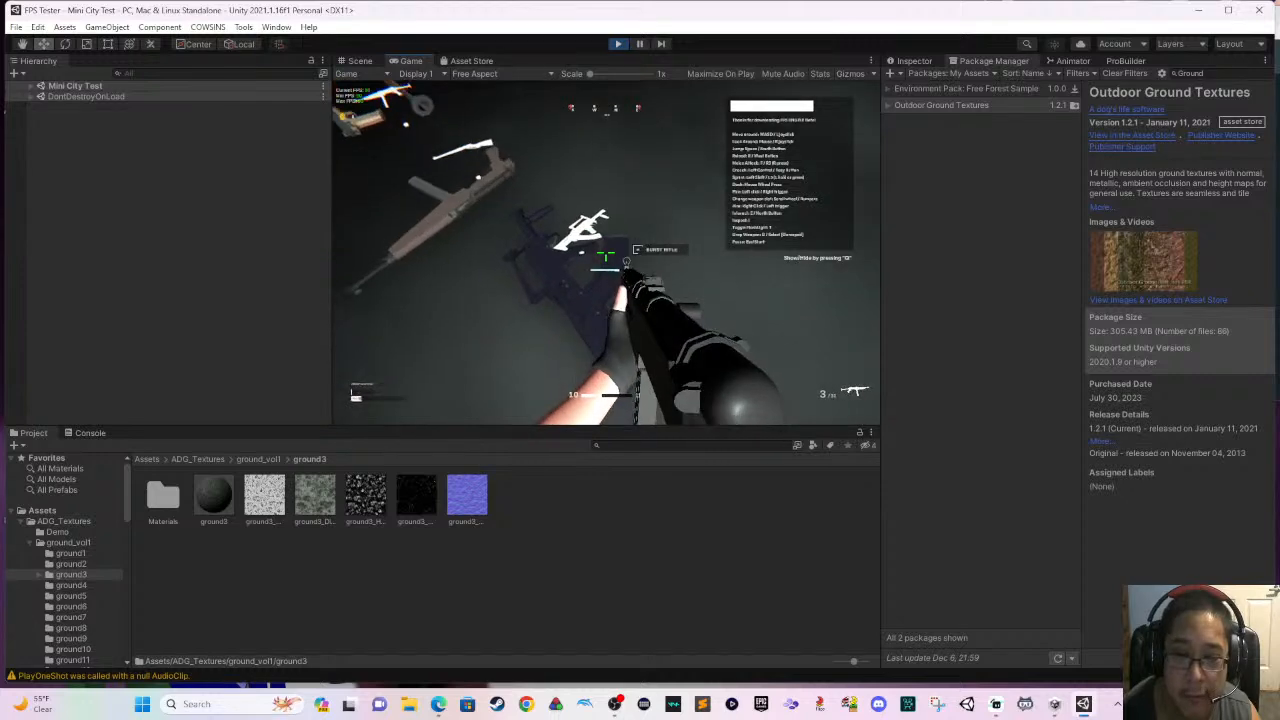
scroll(605, 253, "down", 1)
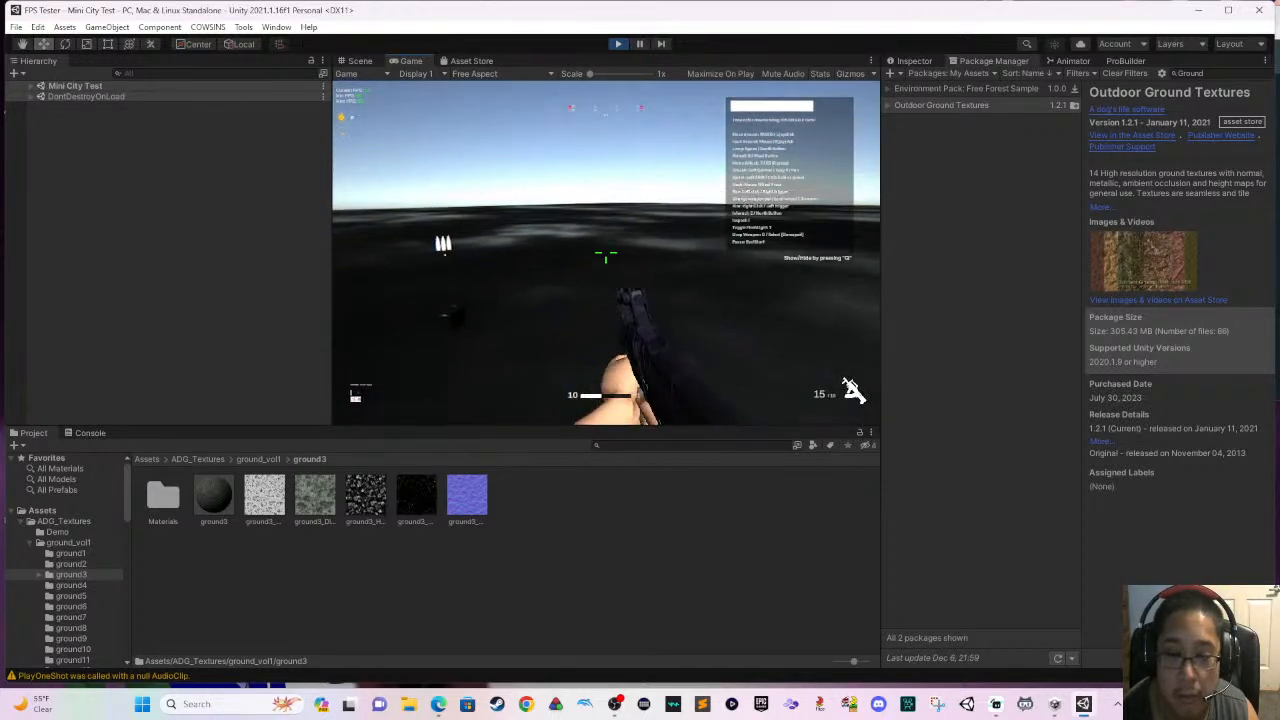
left_click(605, 253)
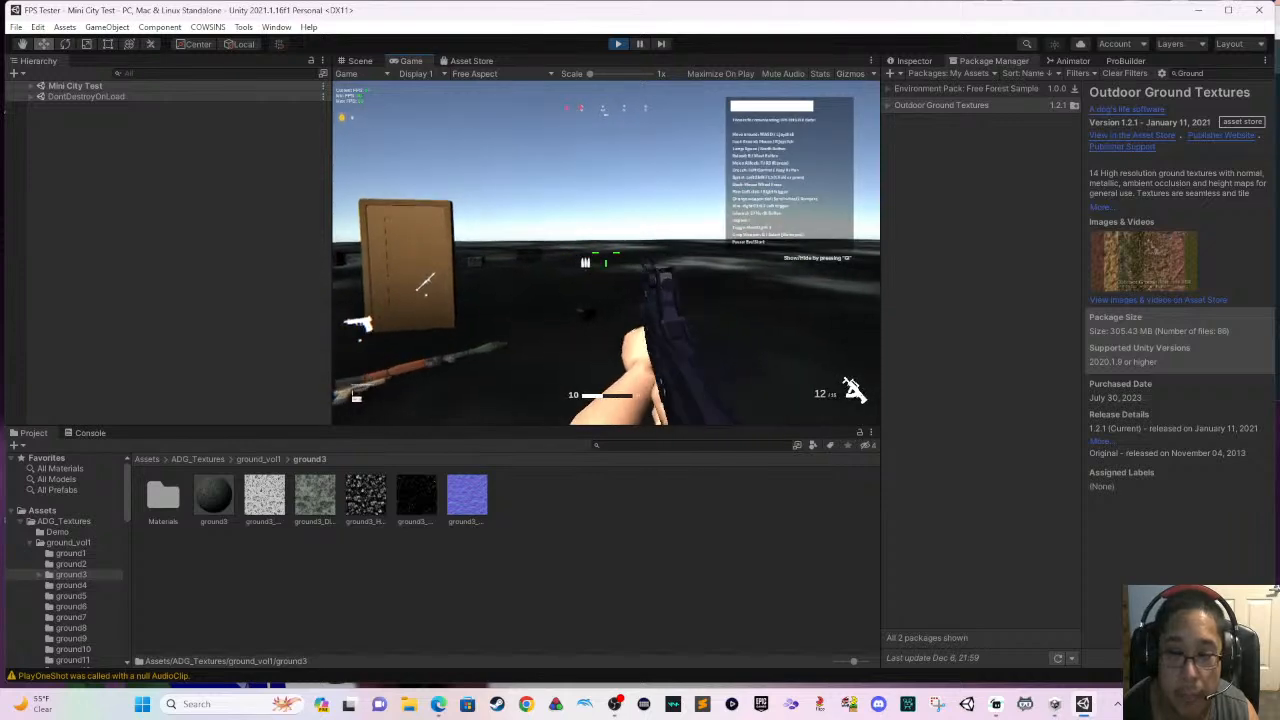
- Go to the wooden door, reload the burst rifle, and test opening and closing the door
key("w")
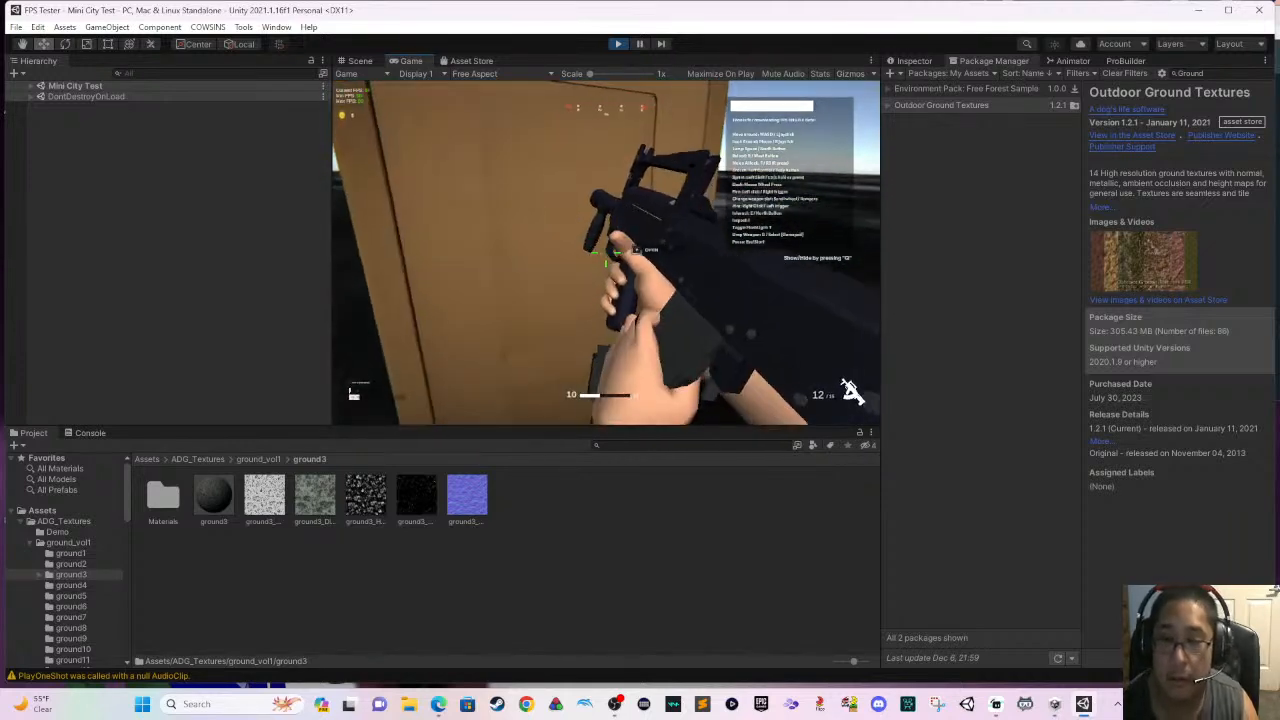
key("r")
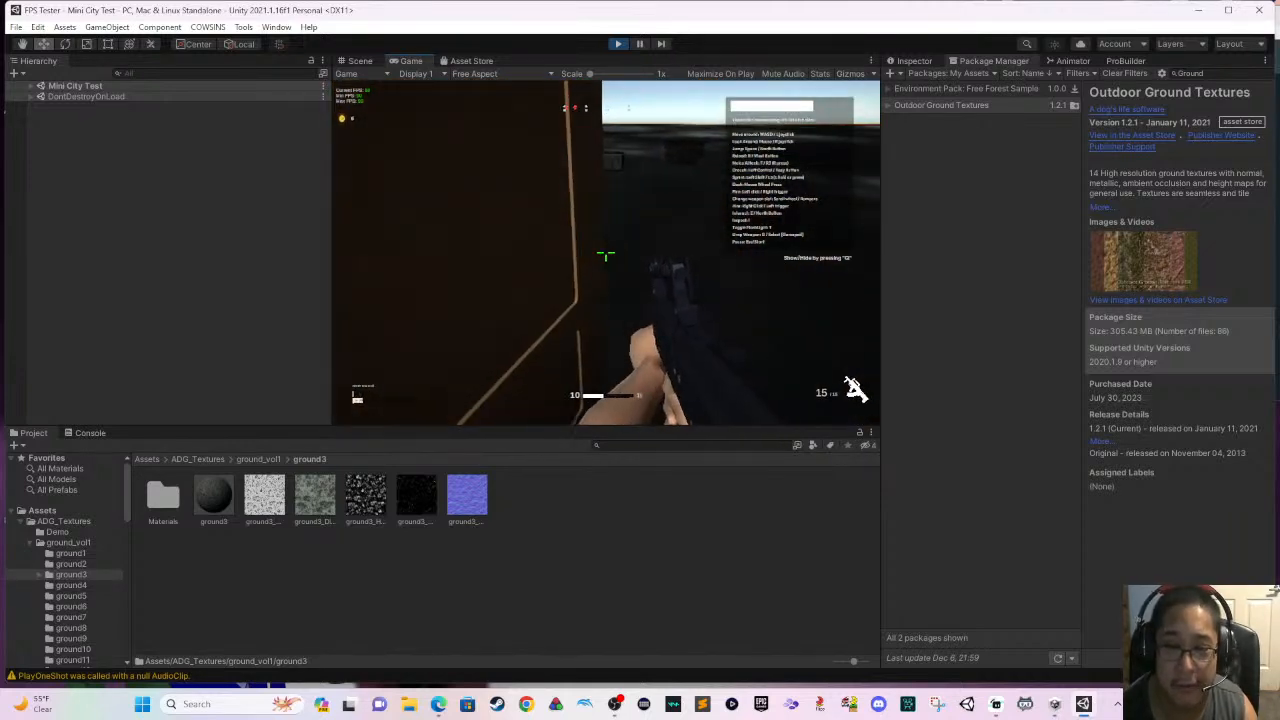
key("s")
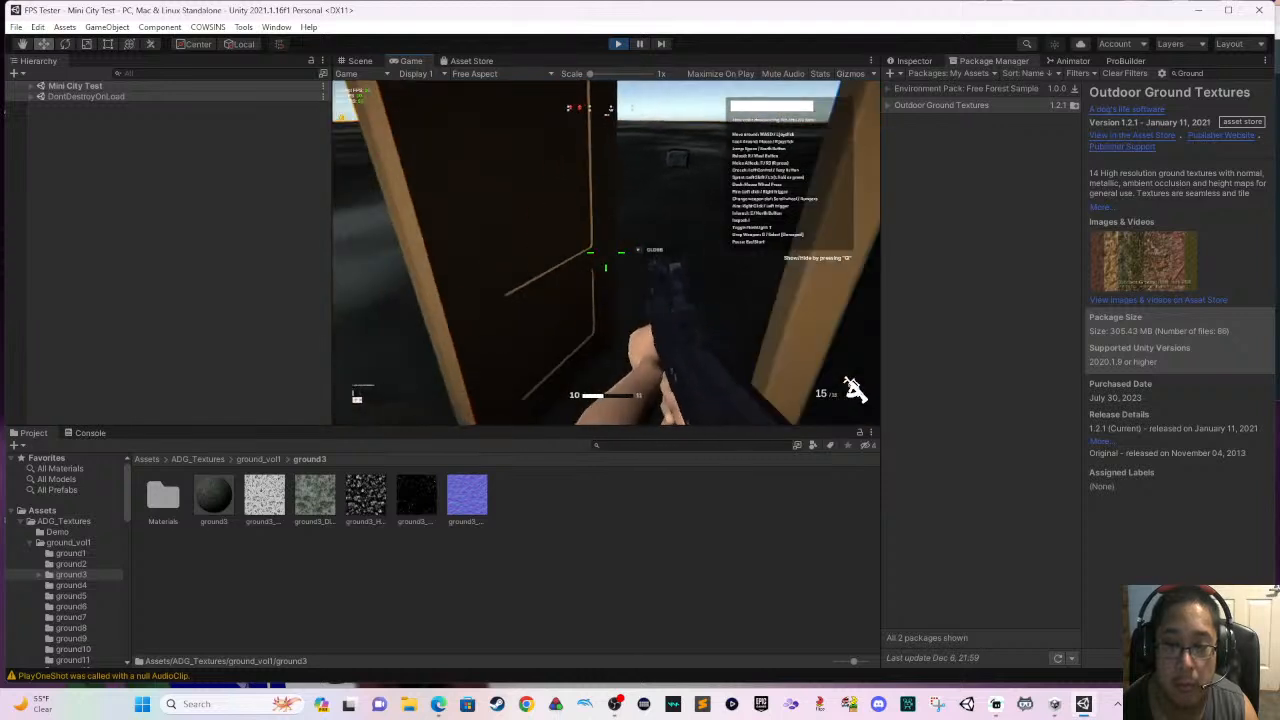
key("e")
key("s")
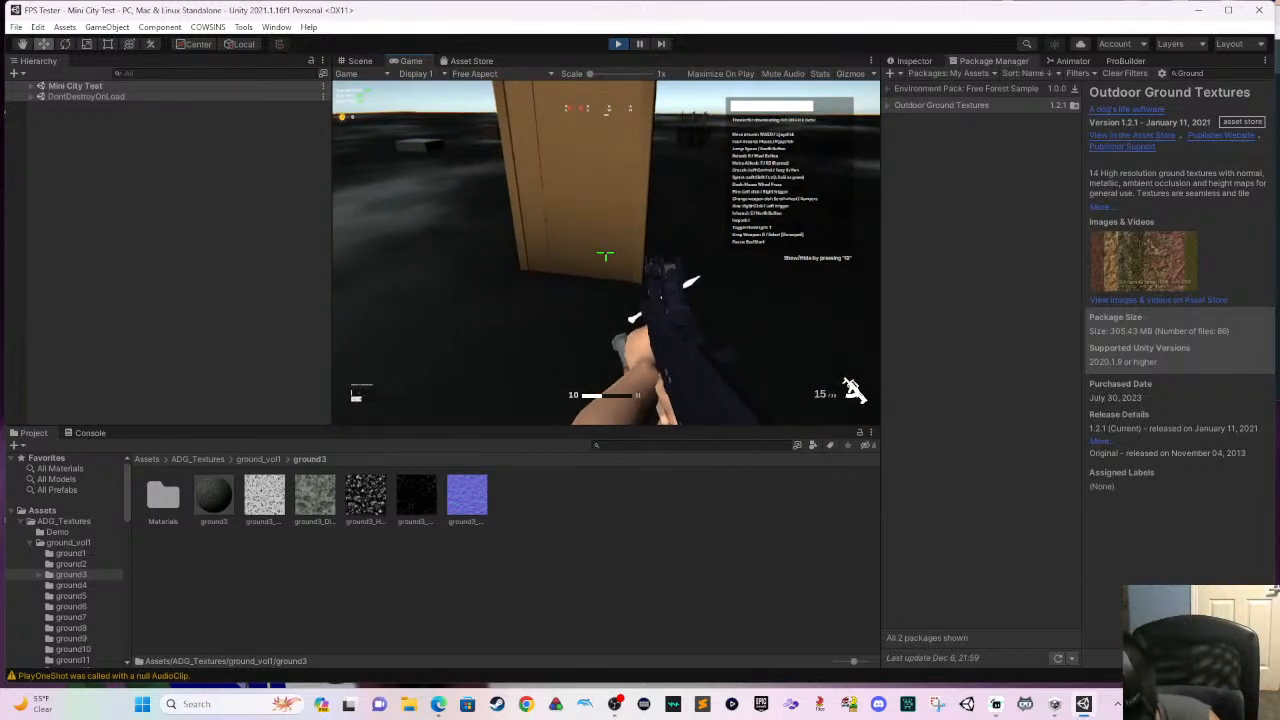
- Run from the door past the cage and across the ground to the wooden crate
key("w")
key("s")
key("w")
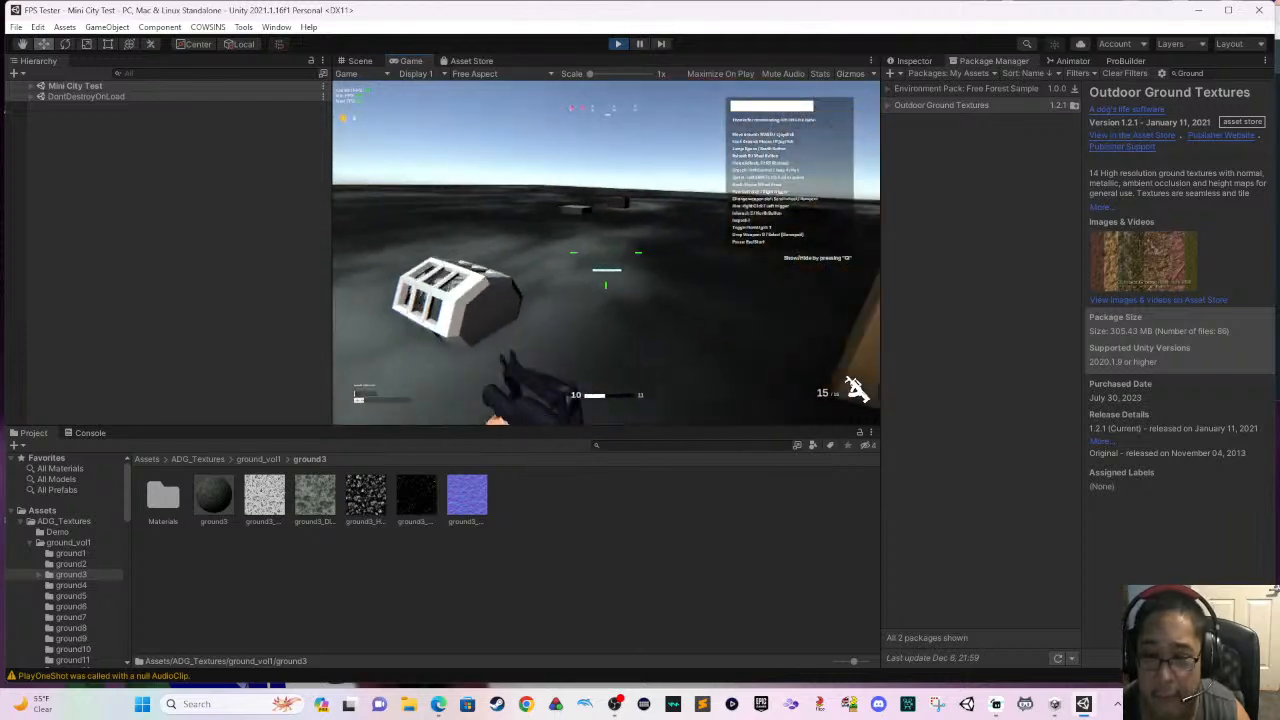
key("w")
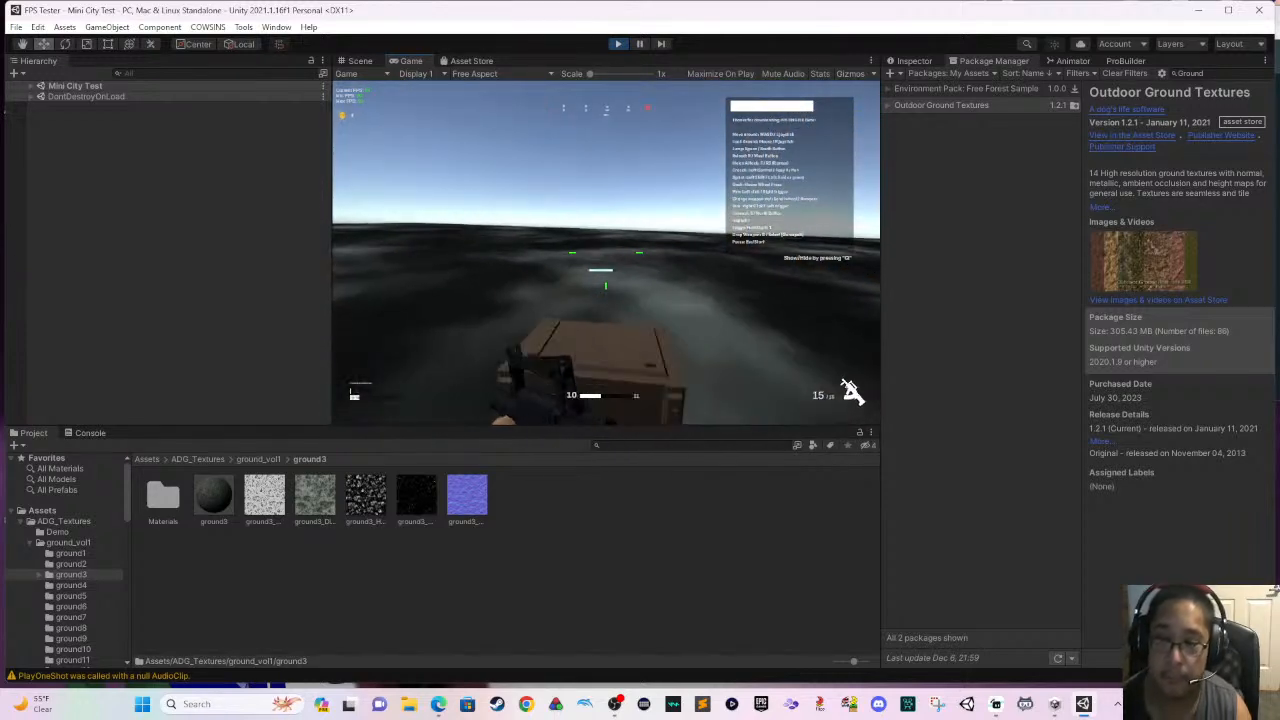
- Pause the game and exit play mode to return to the Mini City Test scene
key("Escape")
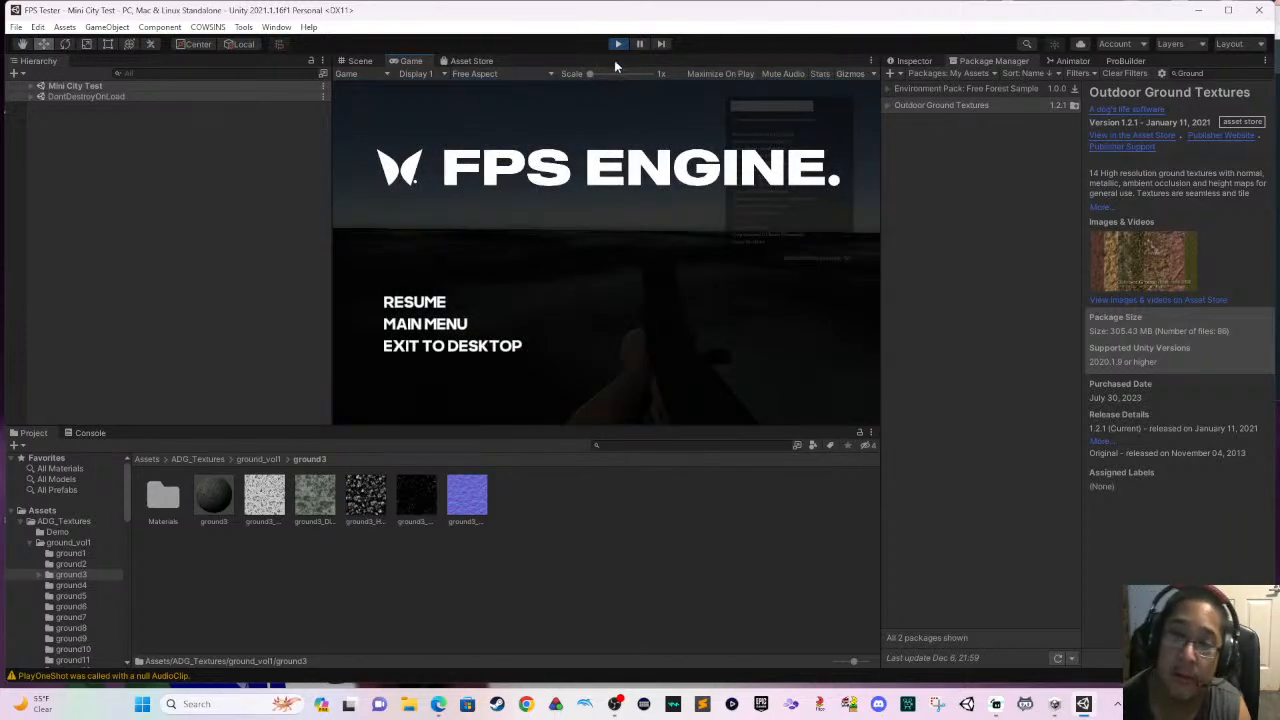
left_click(617, 44)
scroll(635, 202, "down", 3)
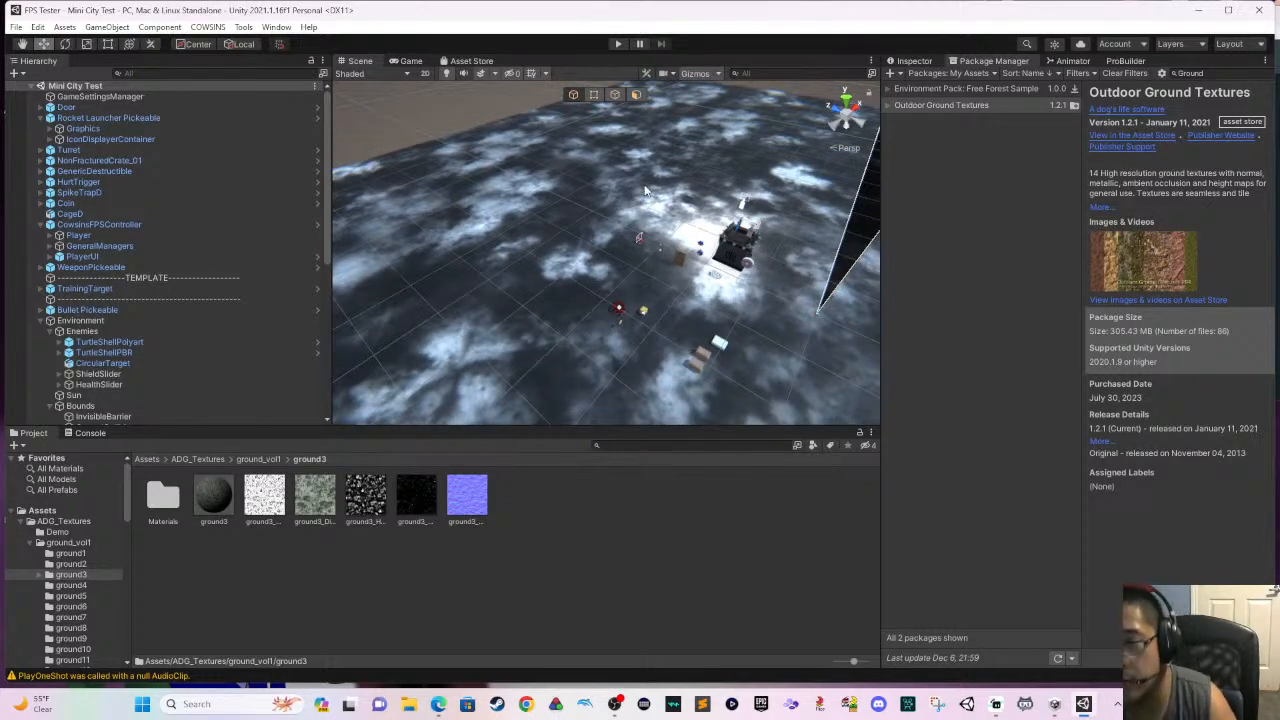
scroll(645, 190, "up", 2)
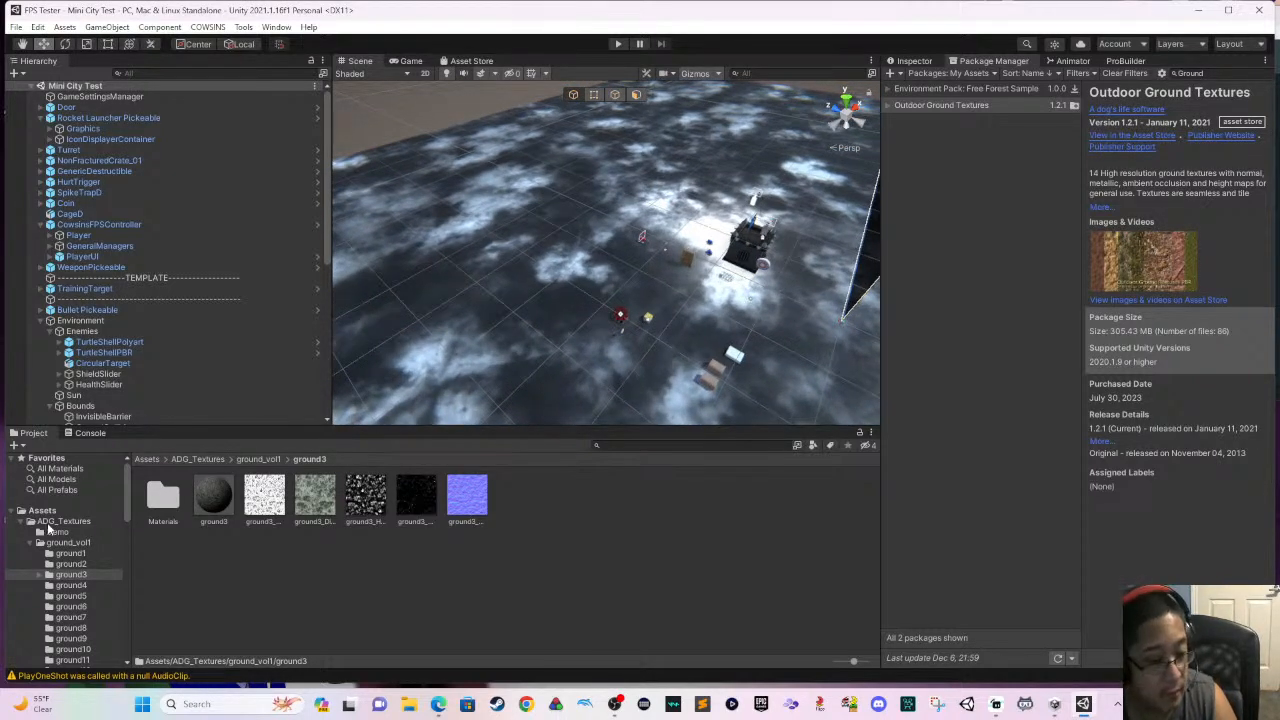
- Open the Buildings folder inside the POLYGON city pack's Prefabs in the project assets
left_click(69, 513)
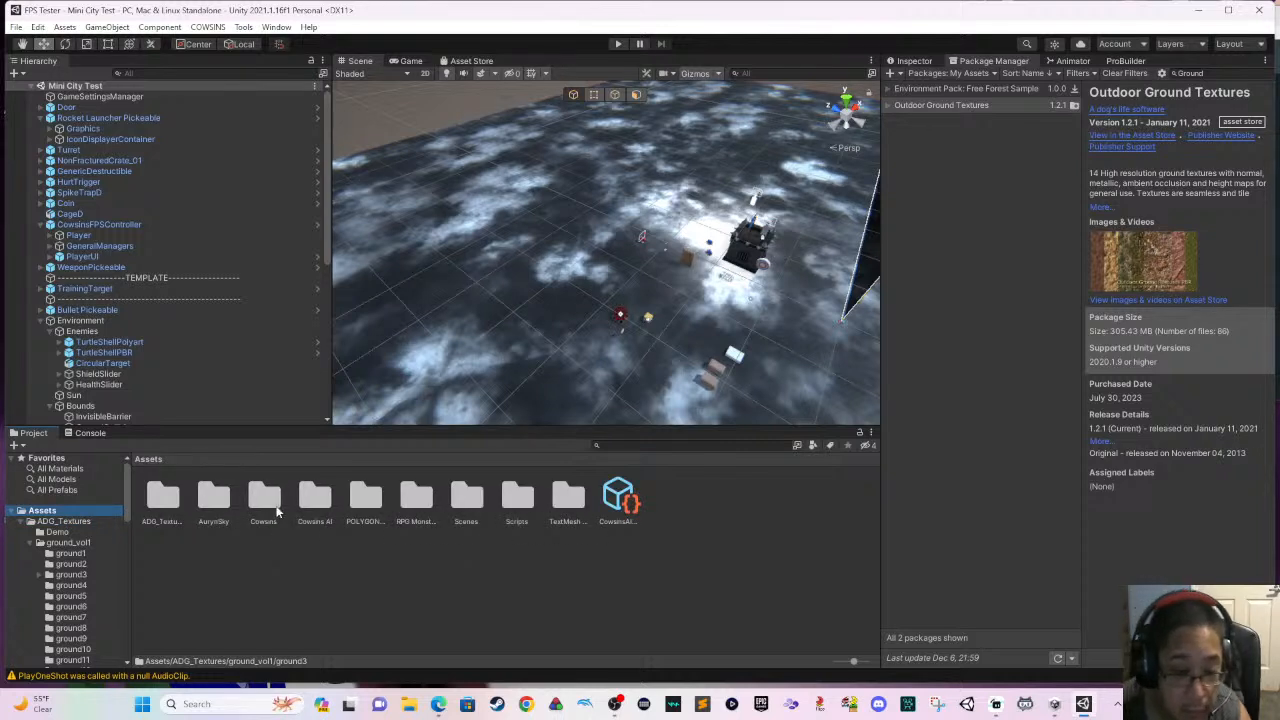
double_click(350, 508)
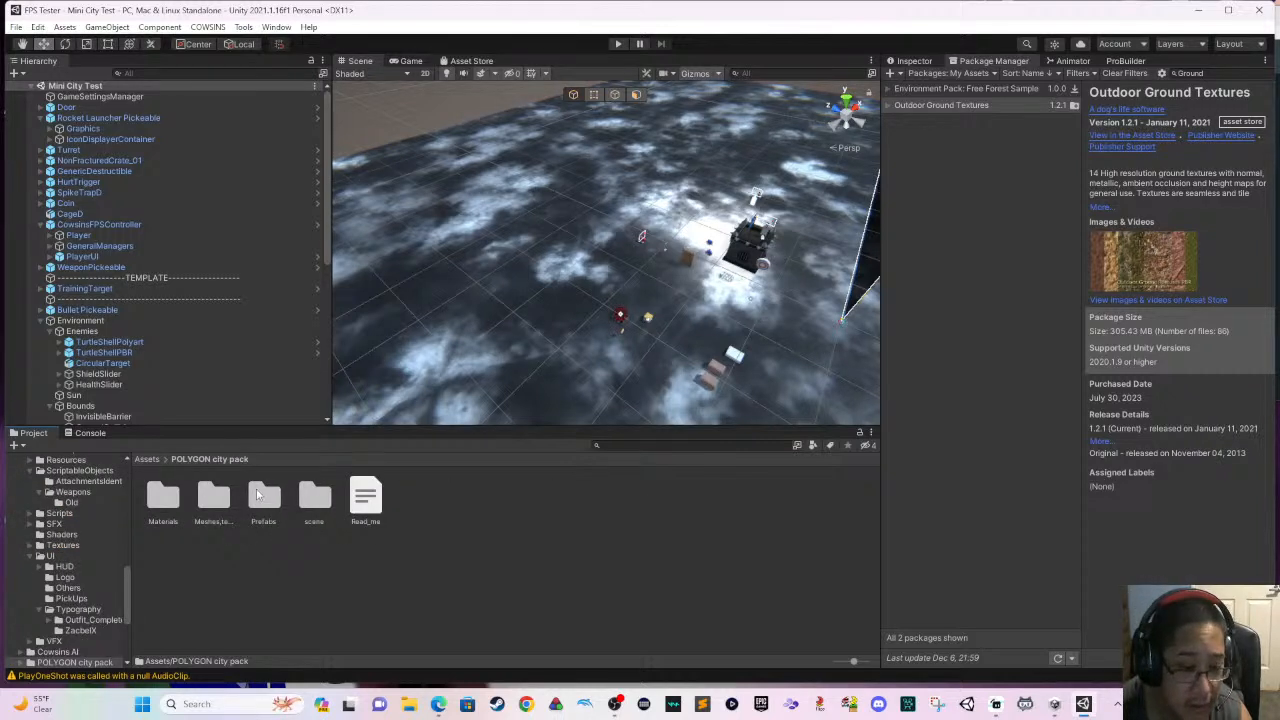
double_click(258, 492)
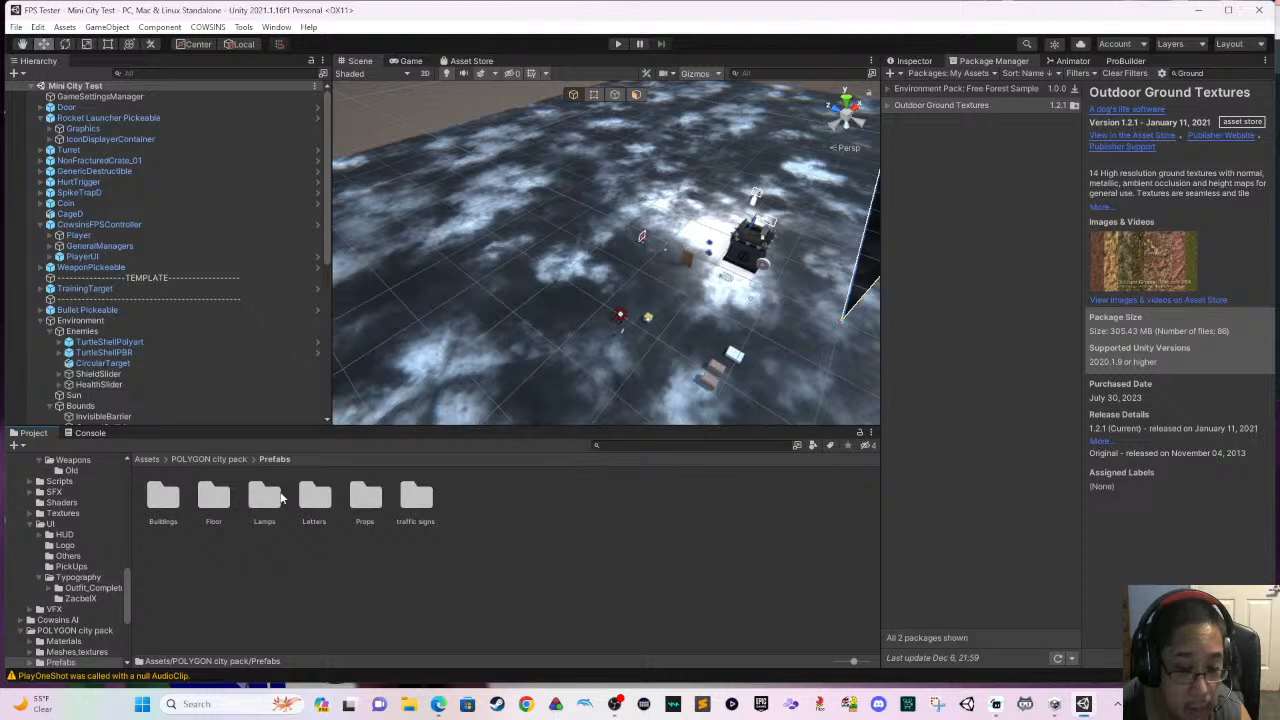
double_click(170, 495)
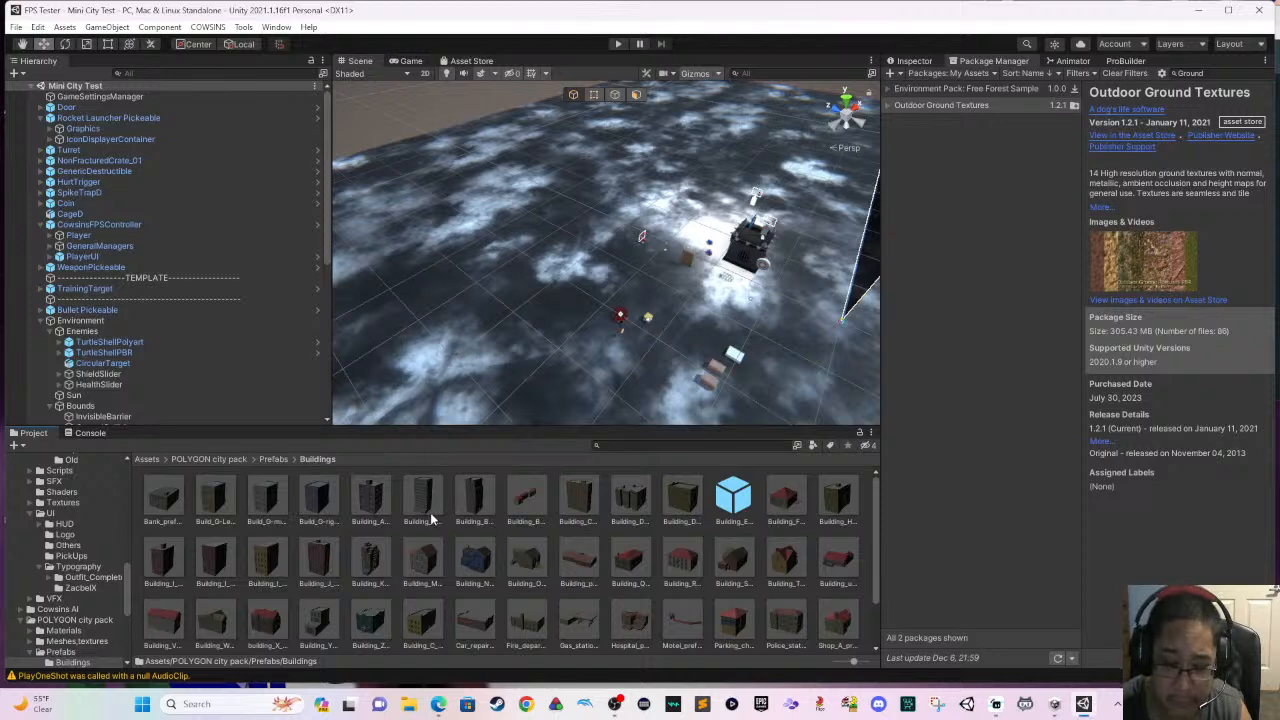
- Place the Building_R prefab from the Buildings folder on the open ground away from the turret and pickups
left_click_drag(675, 565, 488, 250)
scroll(488, 272, "up", 3)
scroll(487, 302, "up", 2)
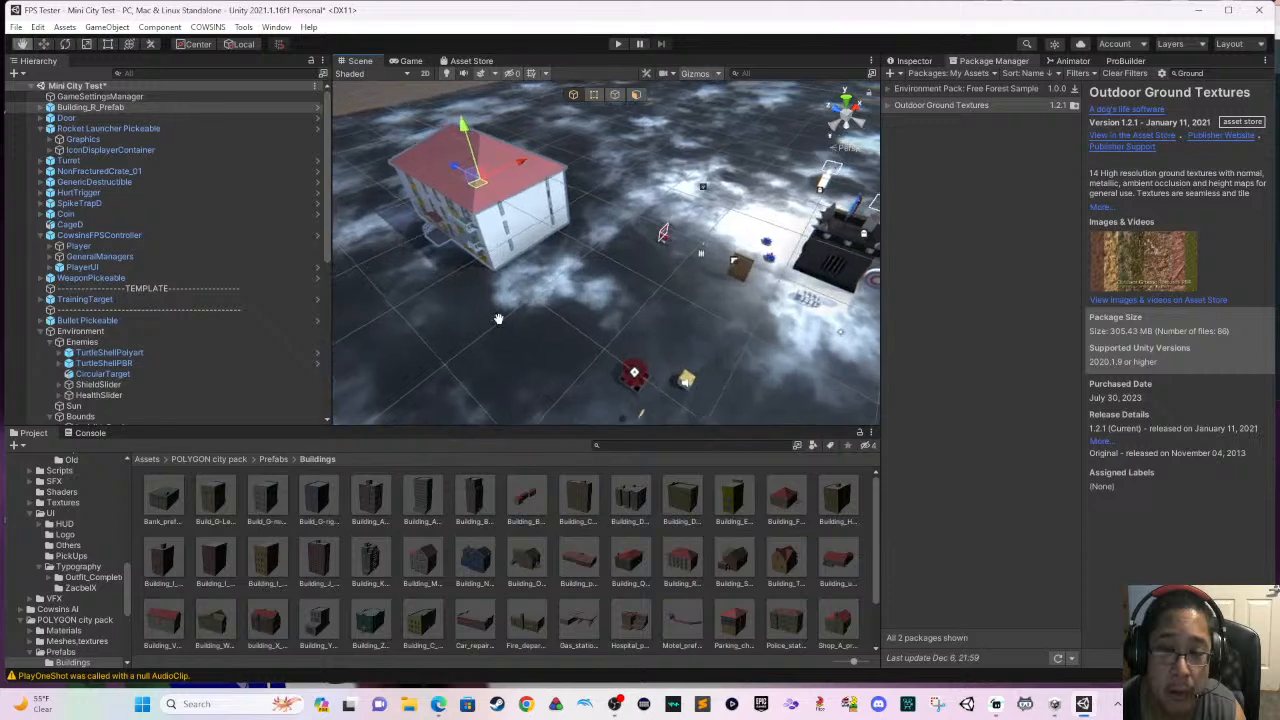
middle_click_drag(487, 302, 520, 326)
right_click_drag(520, 326, 574, 338)
mouse_move(574, 338)
middle_mouse_down()
mouse_move(650, 325)
mouse_move(583, 340)
middle_mouse_up()
scroll(583, 340, "up", 5)
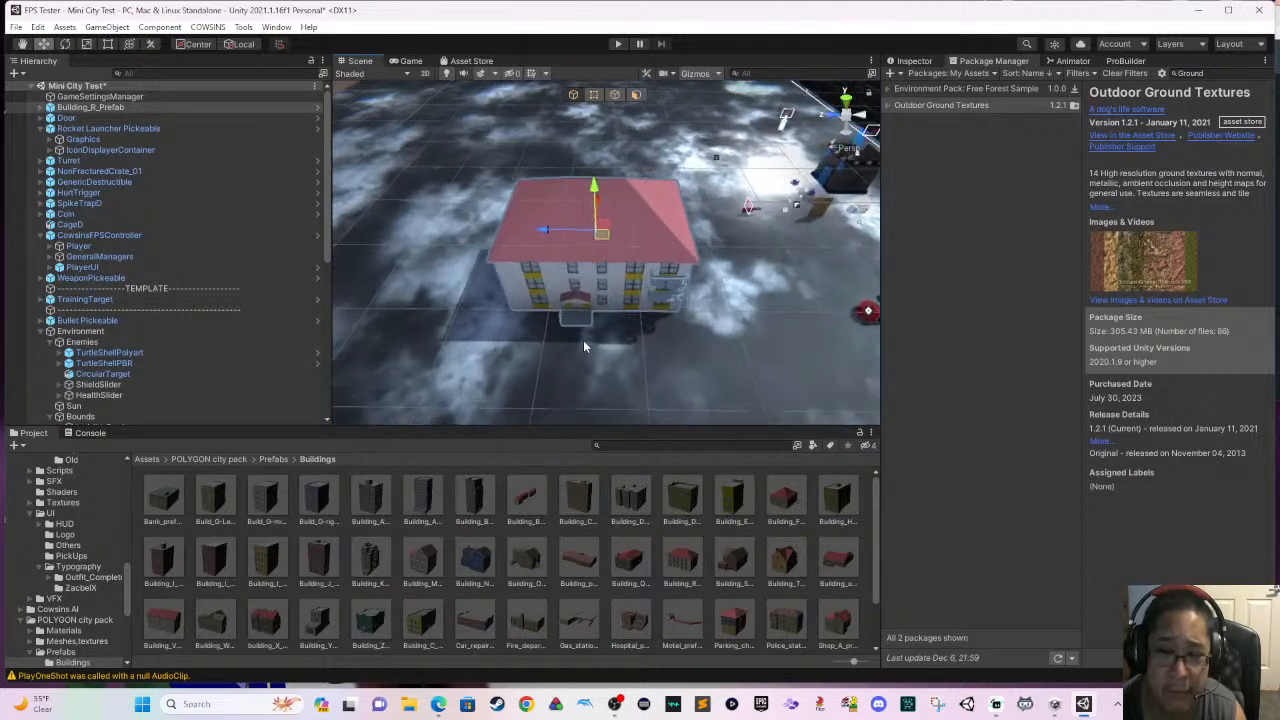
- Scale the placed Building_R prefab down uniformly to roughly half its size with the Scale tool
scroll(560, 354, "up", 4)
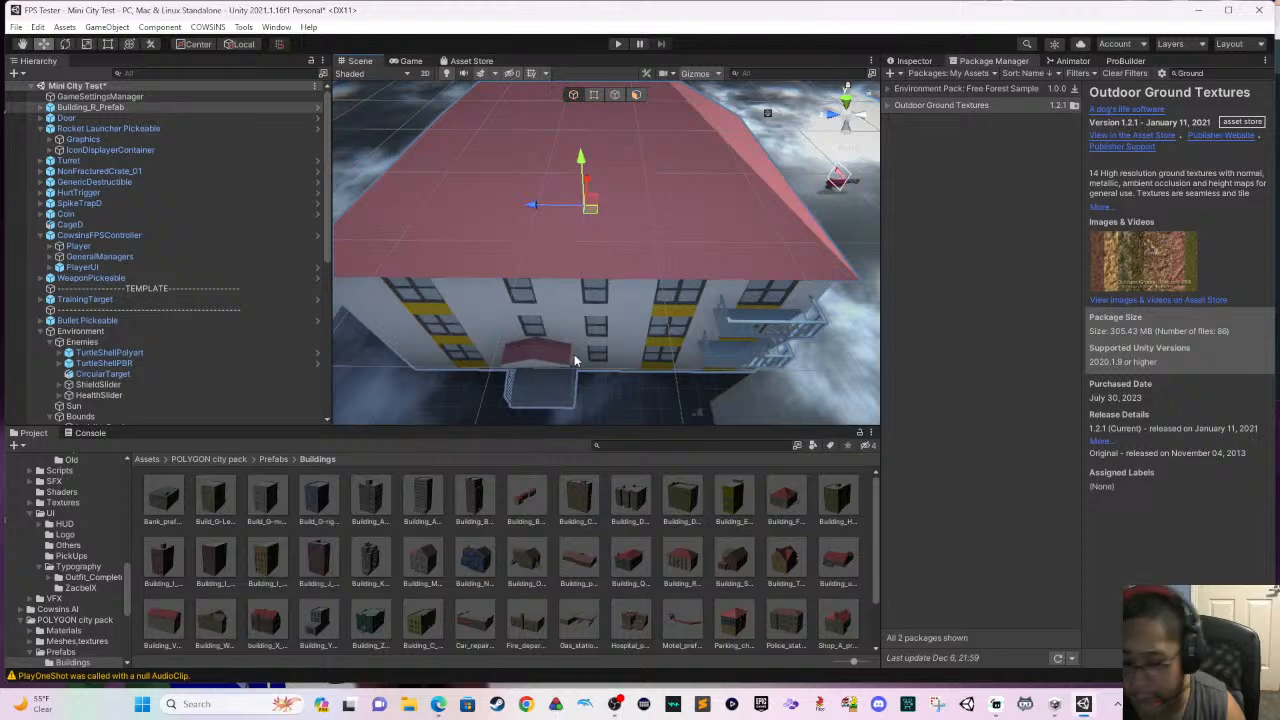
scroll(574, 354, "up", 1)
middle_click_drag(574, 354, 569, 233)
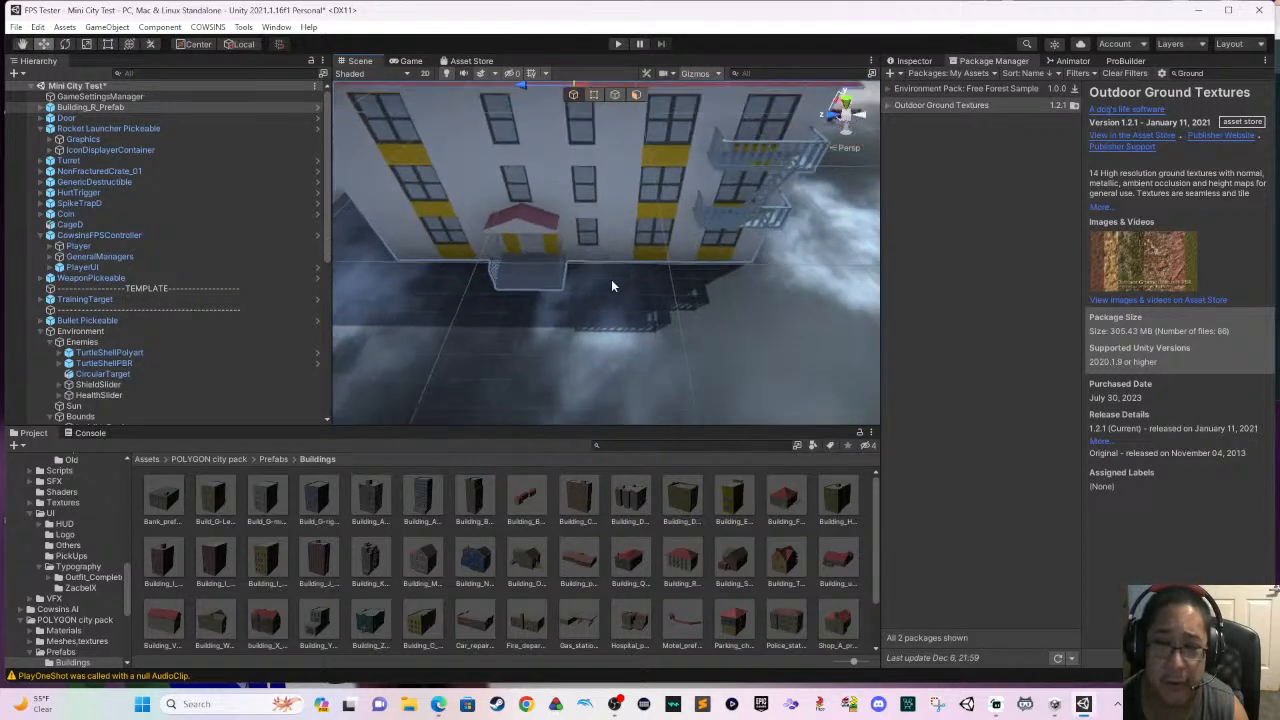
right_click_drag(611, 284, 582, 174)
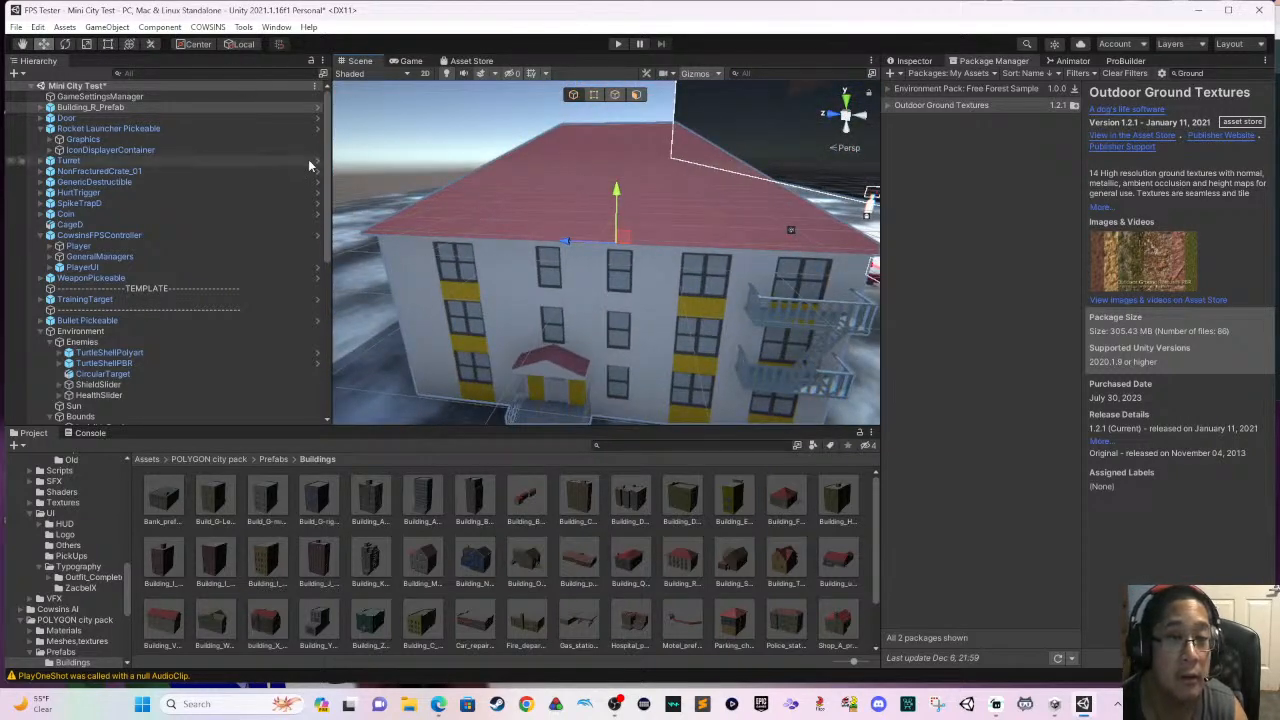
left_click(107, 45)
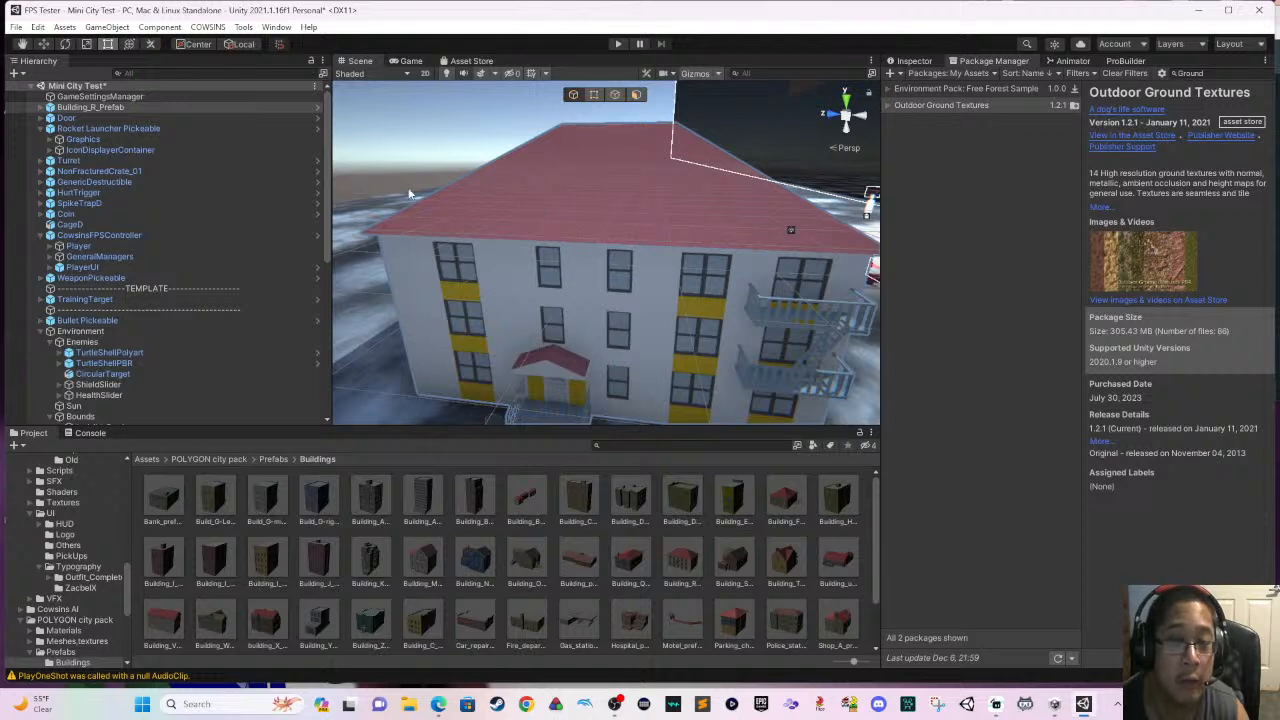
left_click(86, 46)
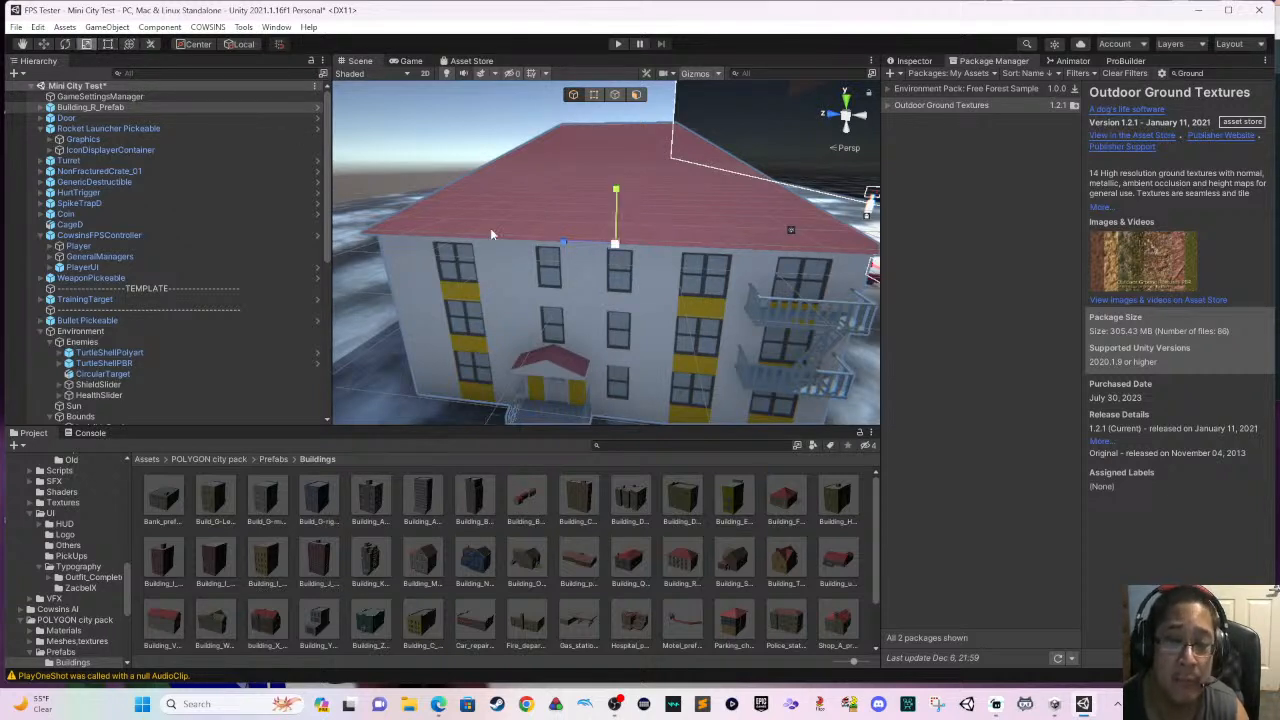
left_click_drag(613, 258, 566, 265)
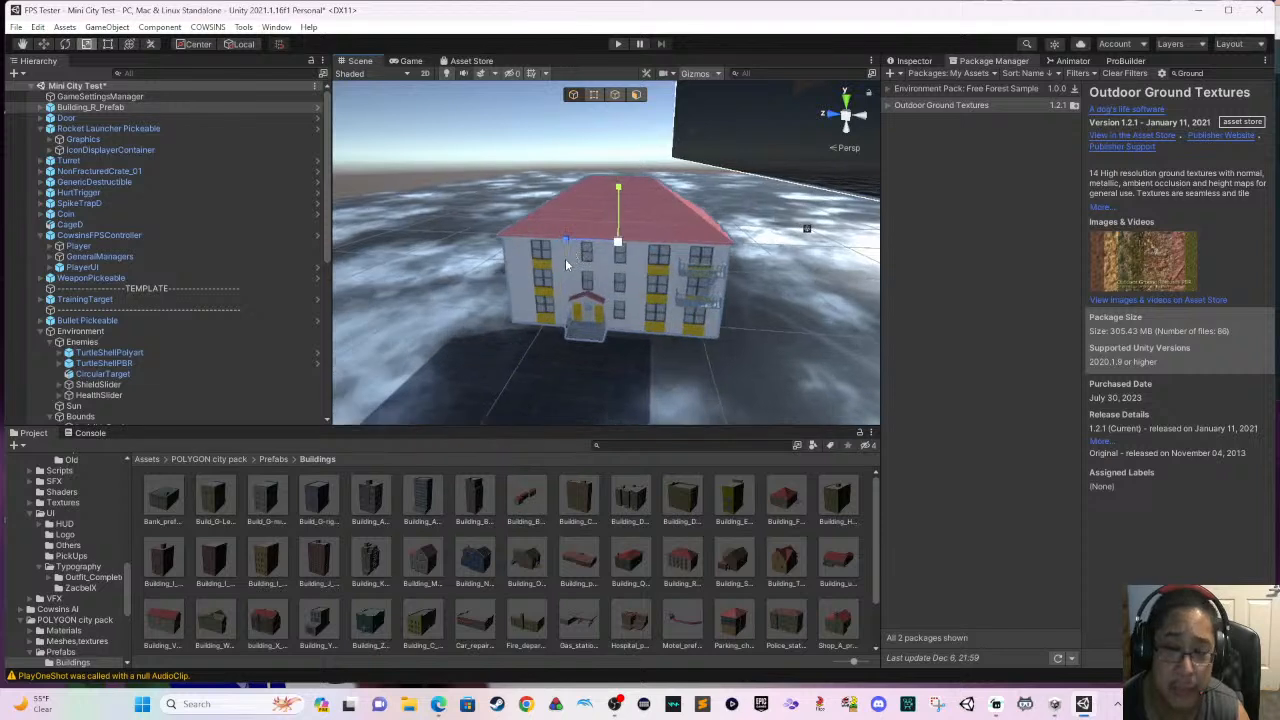
- Lower the scaled-down building with the Move tool until its base rests on the ground
left_click(49, 47)
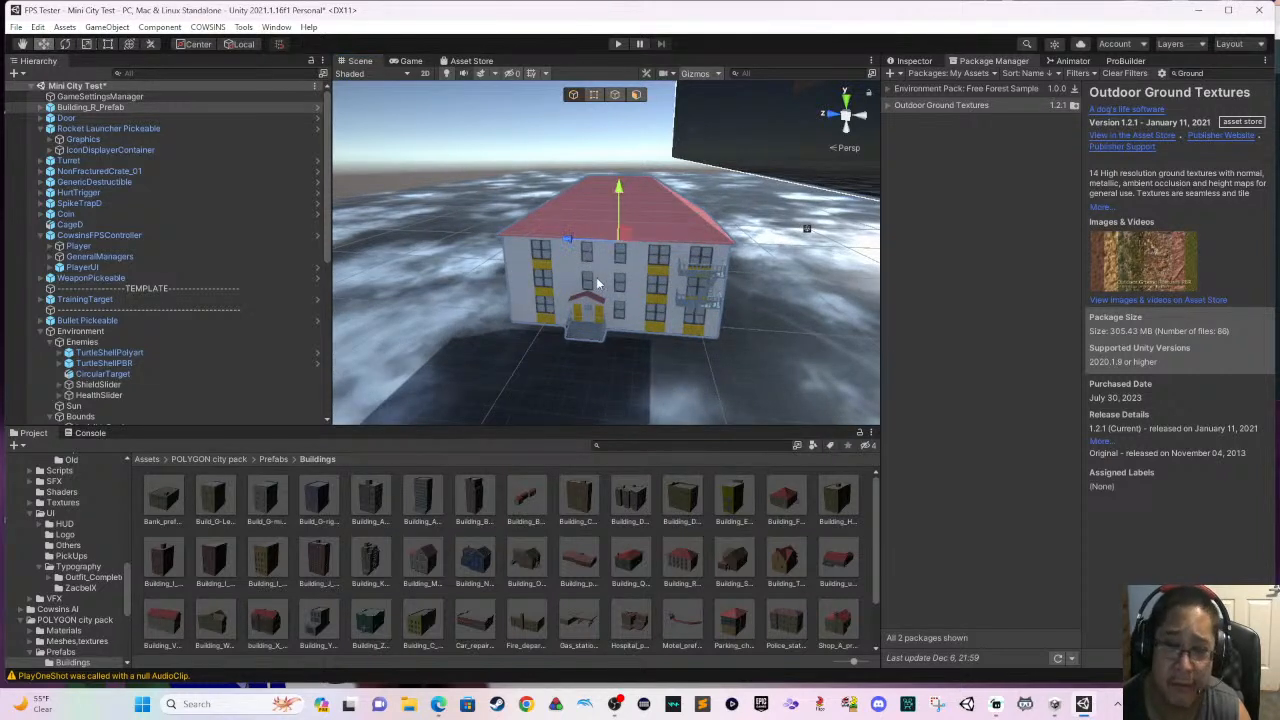
middle_click_drag(598, 262, 596, 166)
right_click_drag(600, 170, 611, 169)
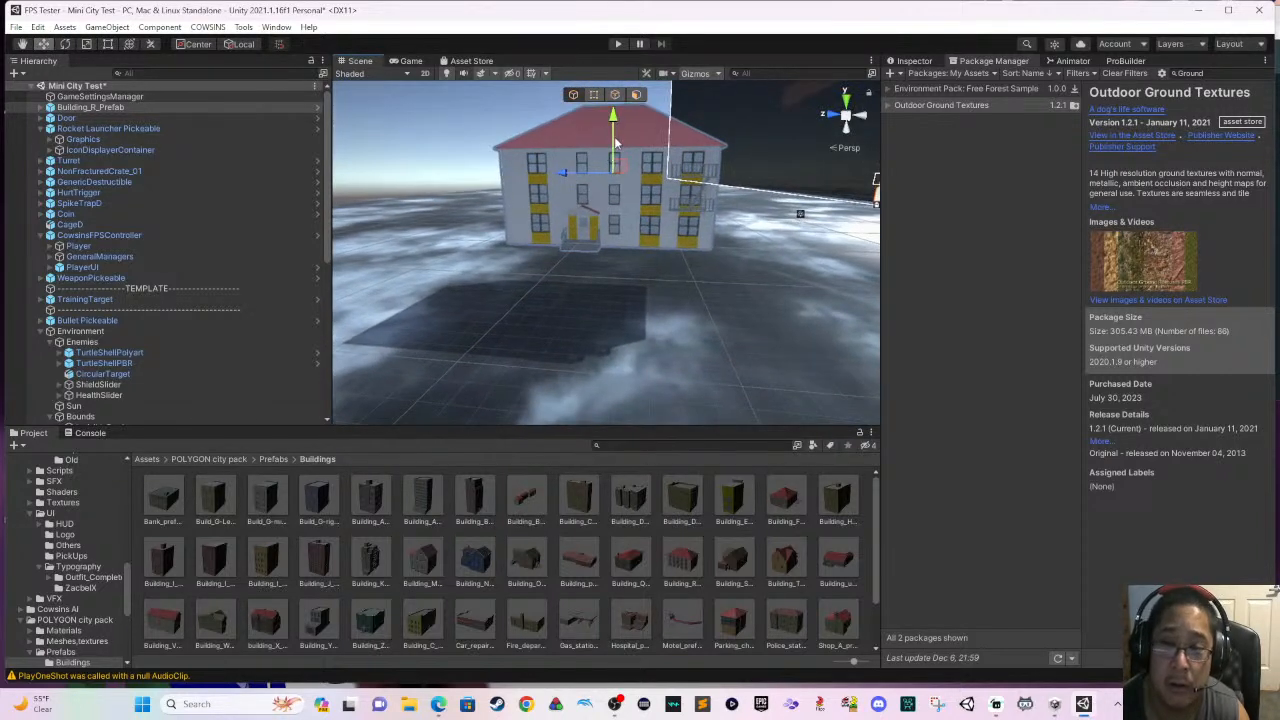
left_click_drag(614, 139, 611, 209)
scroll(611, 214, "up", 4)
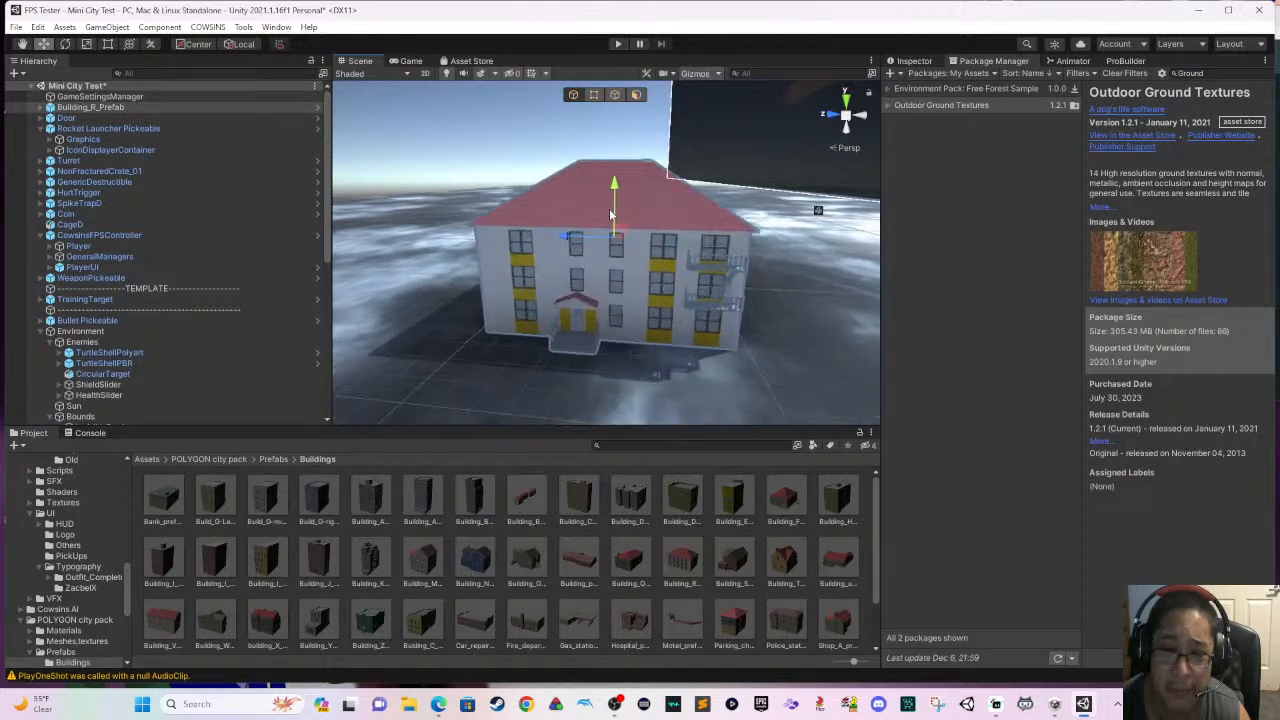
- Shift the building along its X axis across the ground and check its placement from the front
key("d")
right_click_drag(621, 234, 589, 263)
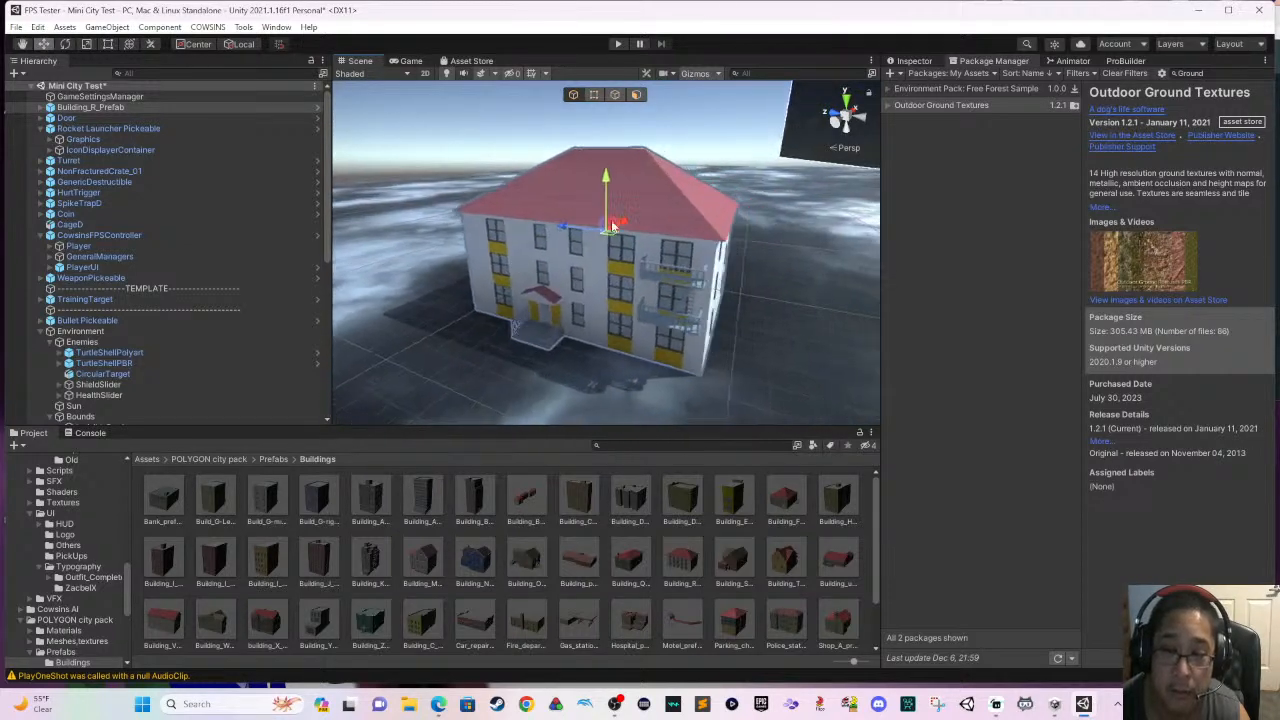
left_click_drag(626, 225, 575, 208)
right_click_drag(534, 244, 653, 279)
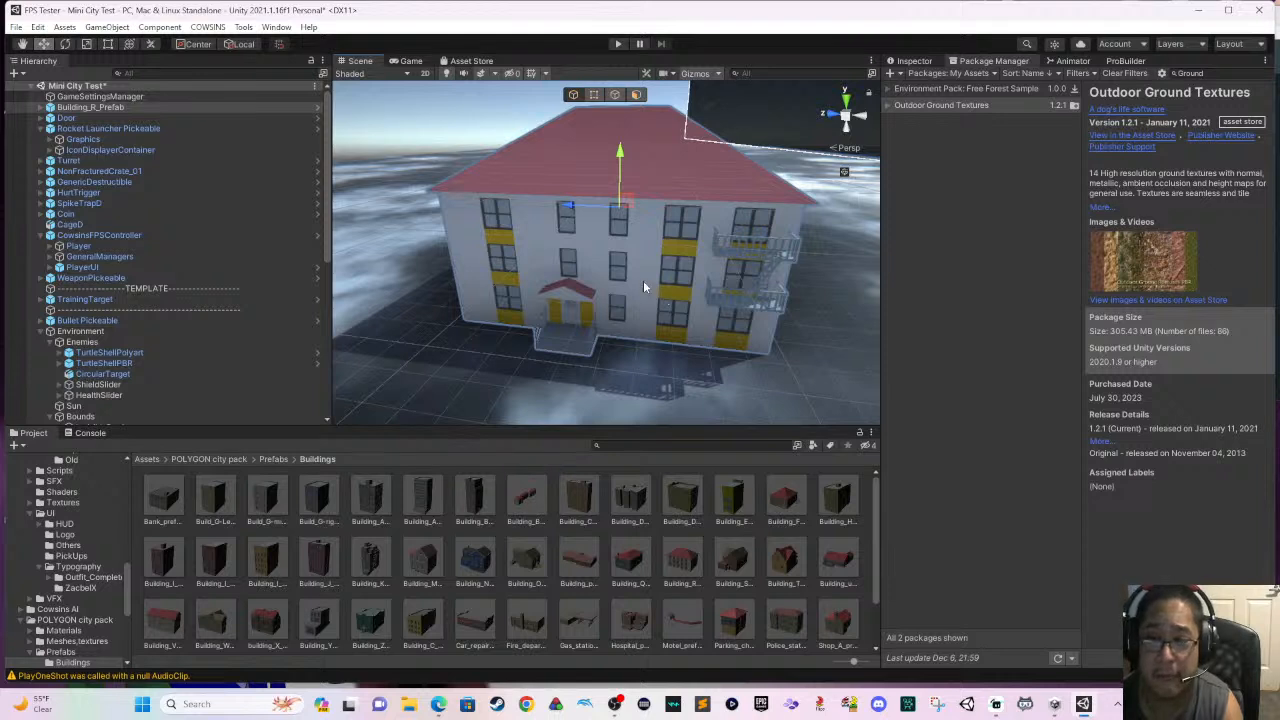
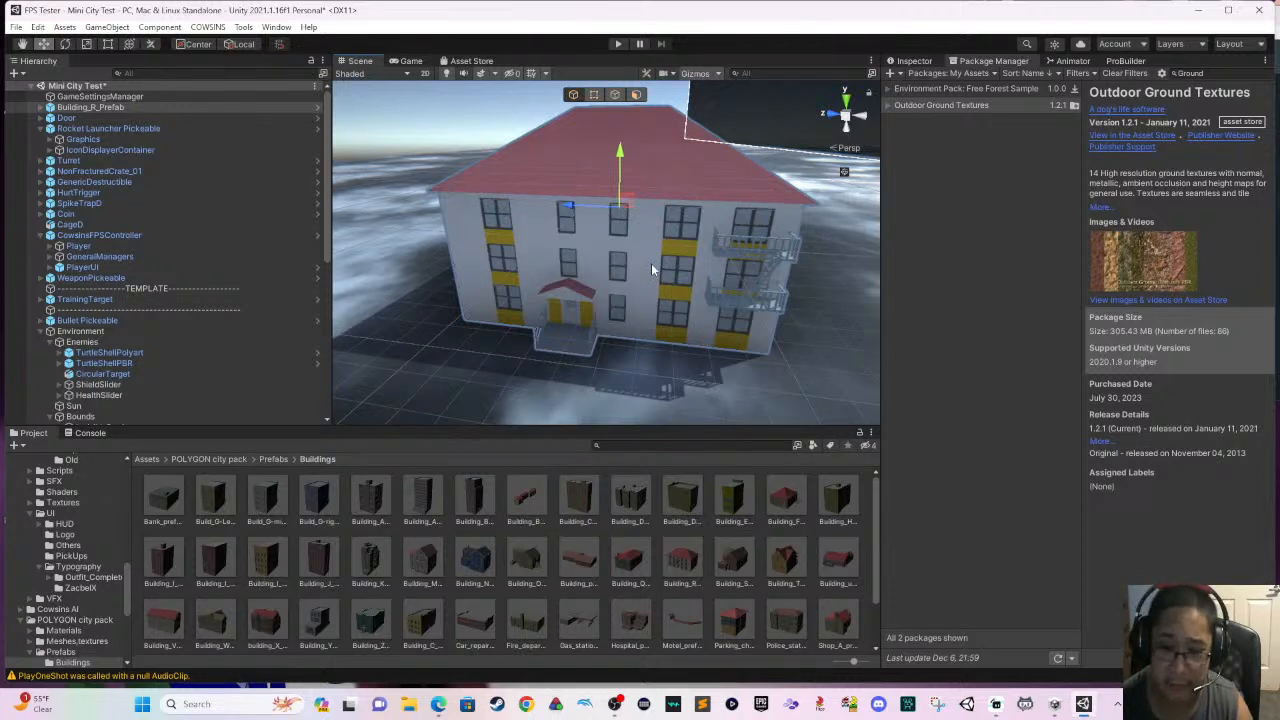
- Place the Building_J prefab from the Buildings folder on the open ground behind the red-roofed building
scroll(651, 266, "down", 2)
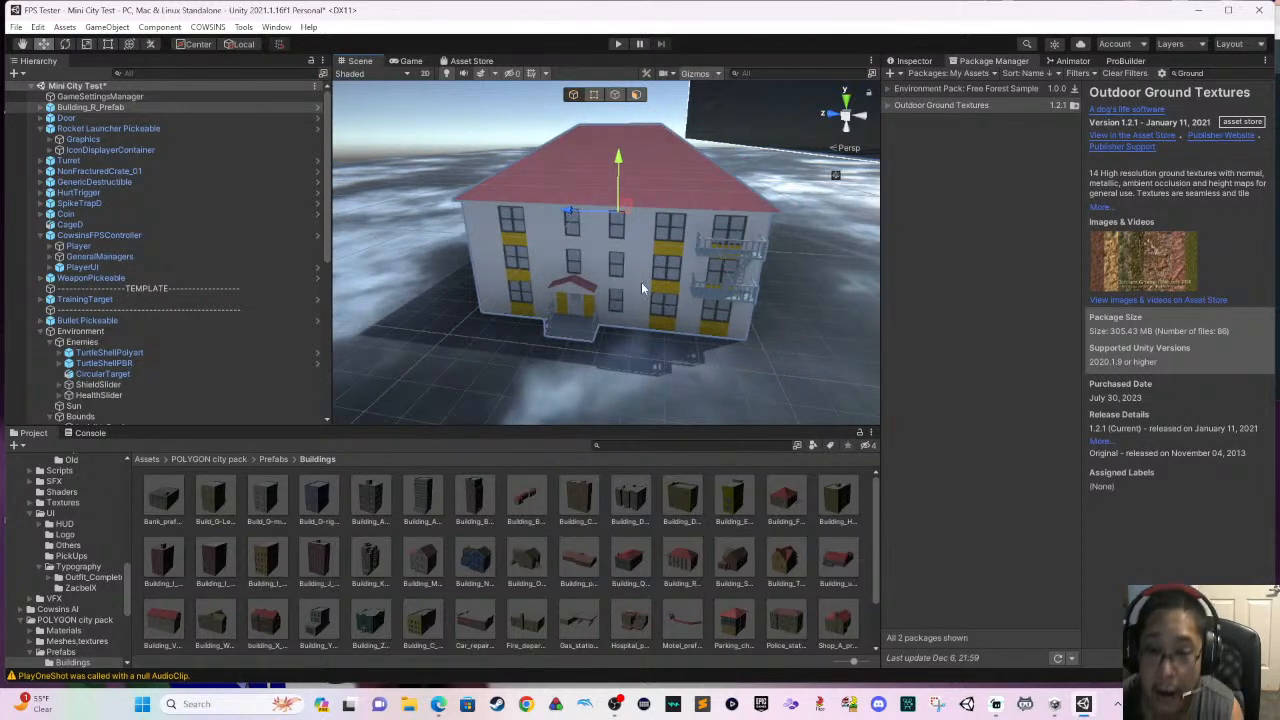
scroll(642, 282, "down", 2)
middle_click_drag(642, 289, 764, 270)
scroll(683, 260, "down", 2)
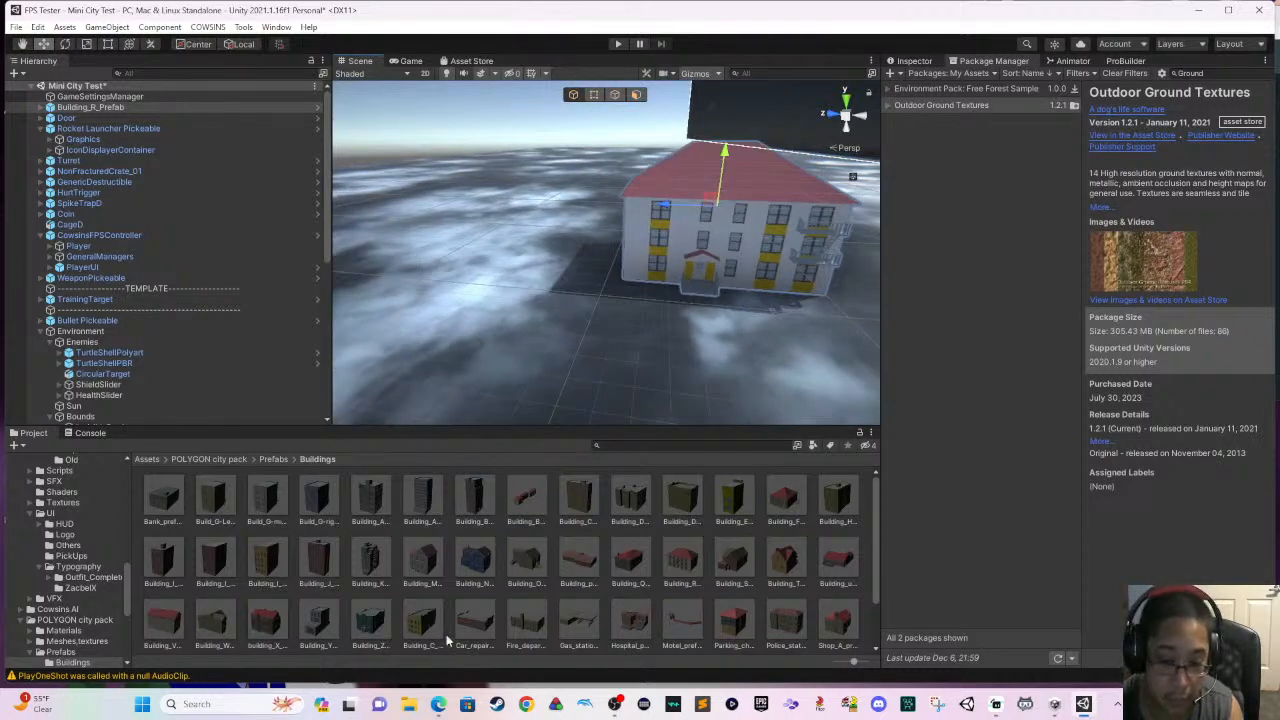
mouse_move(602, 360)
middle_mouse_down()
mouse_move(578, 367)
mouse_move(671, 381)
mouse_move(698, 363)
mouse_move(585, 384)
mouse_move(580, 363)
middle_mouse_up()
scroll(580, 362, "up", 3)
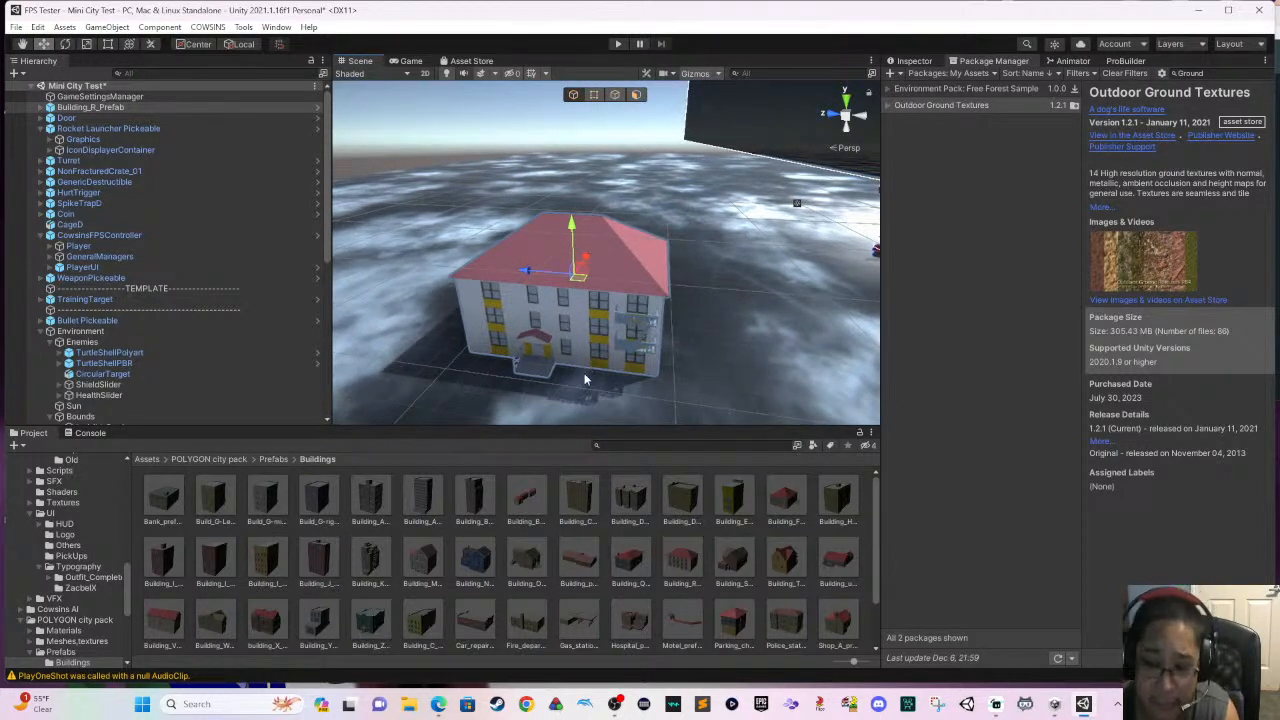
scroll(591, 352, "up", 3)
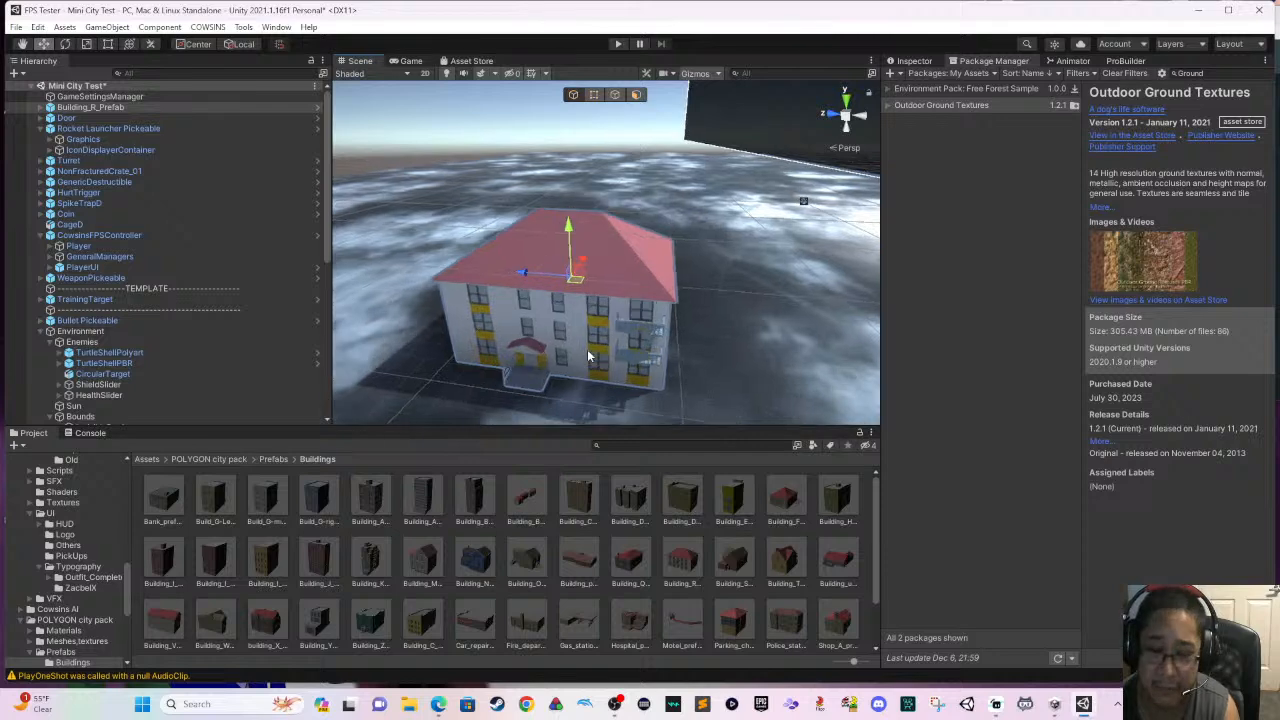
right_click_drag(591, 352, 561, 377)
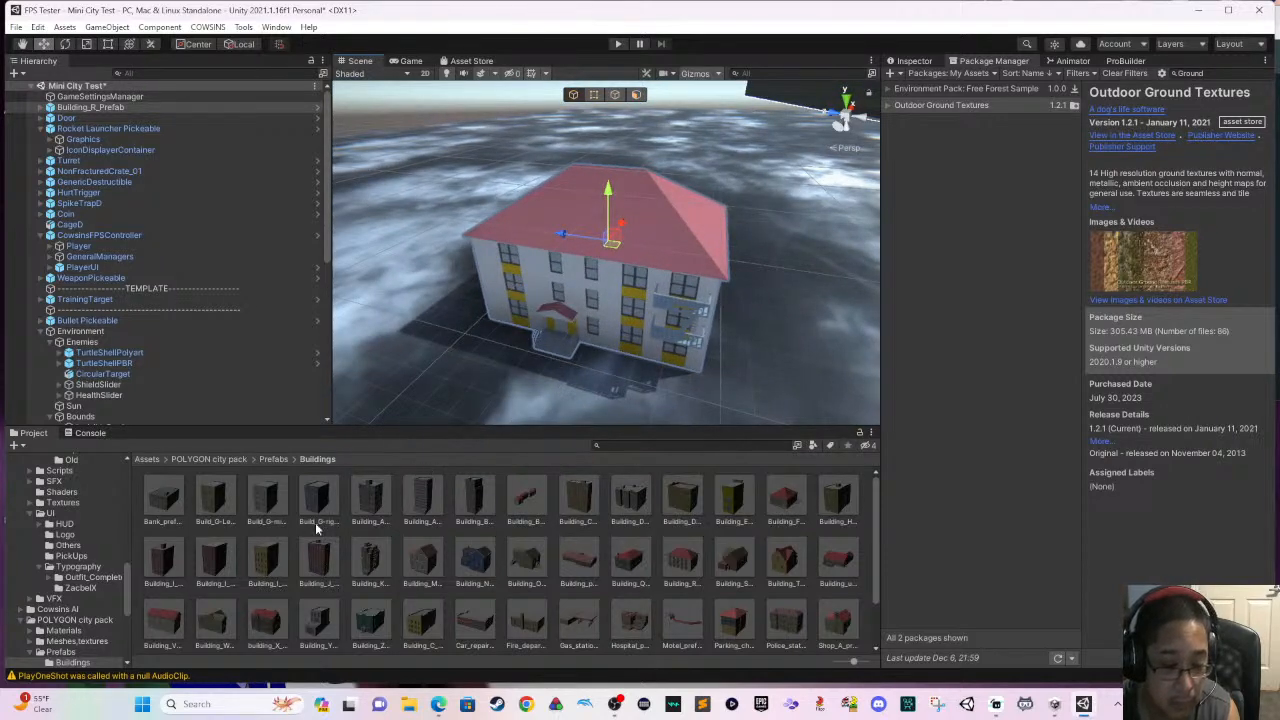
left_click_drag(318, 558, 438, 184)
scroll(423, 205, "up", 2)
middle_click_drag(423, 206, 626, 378)
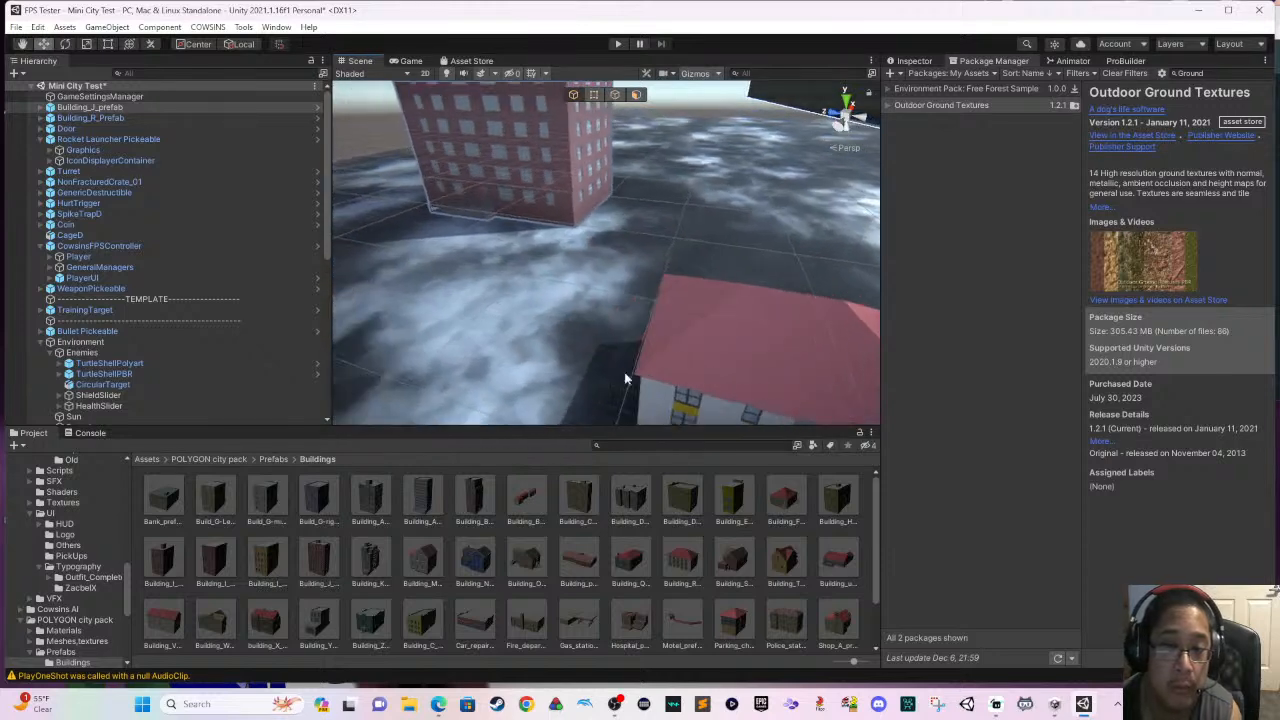
- Raise the Building_J tower slightly along its Y axis with the Move tool and check it from several sides
right_click_drag(626, 378, 383, 309)
middle_click_drag(383, 309, 596, 376)
right_click_drag(541, 275, 520, 205)
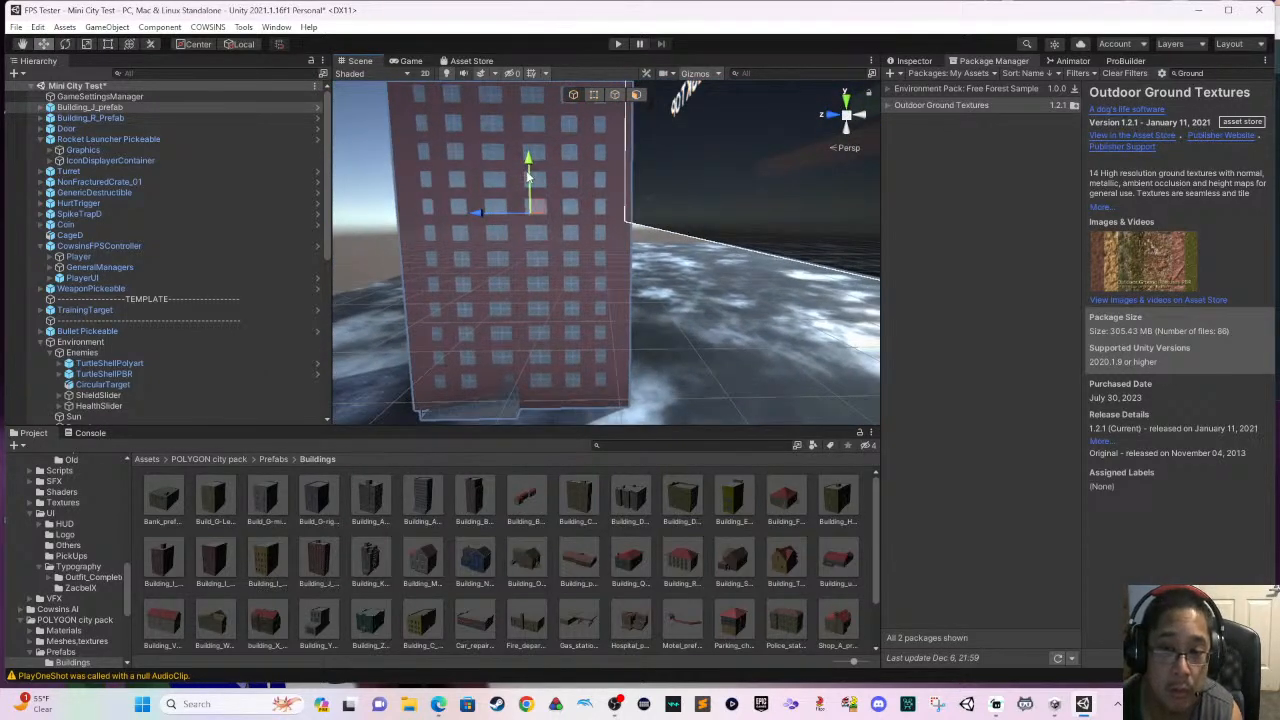
mouse_move(528, 176)
left_mouse_down()
mouse_move(525, 158)
mouse_move(514, 164)
left_mouse_up()
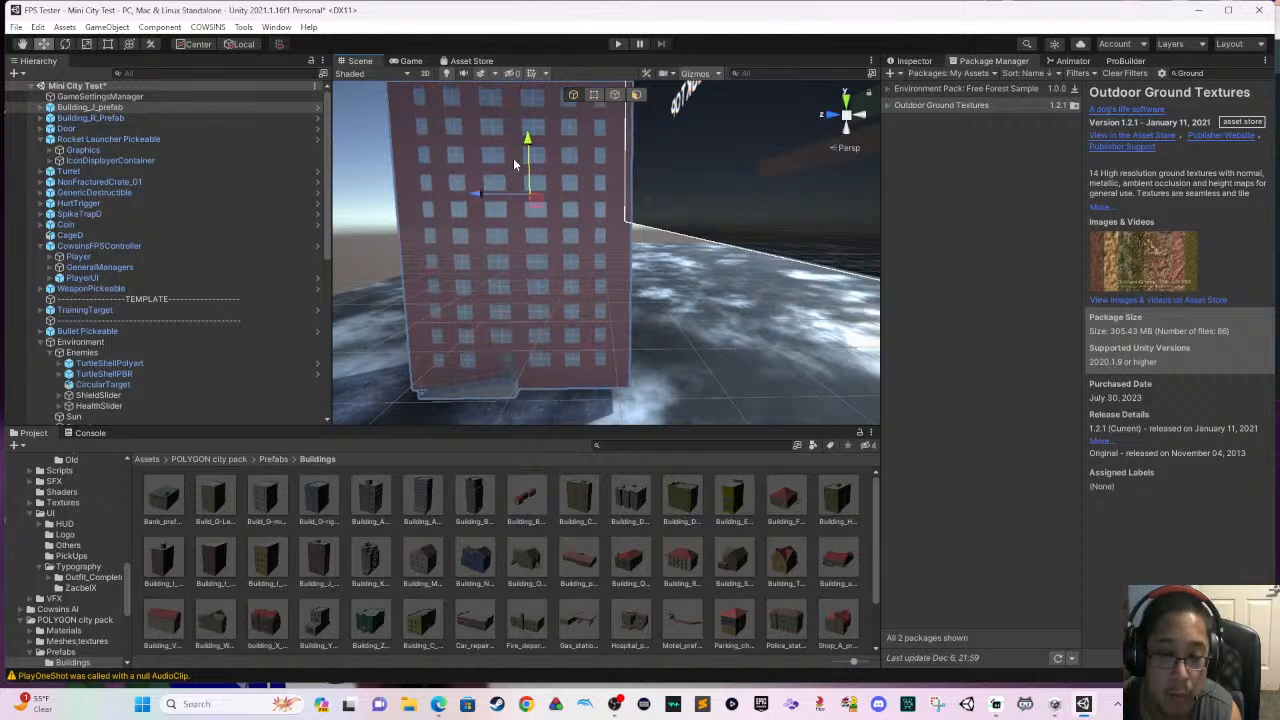
key("f")
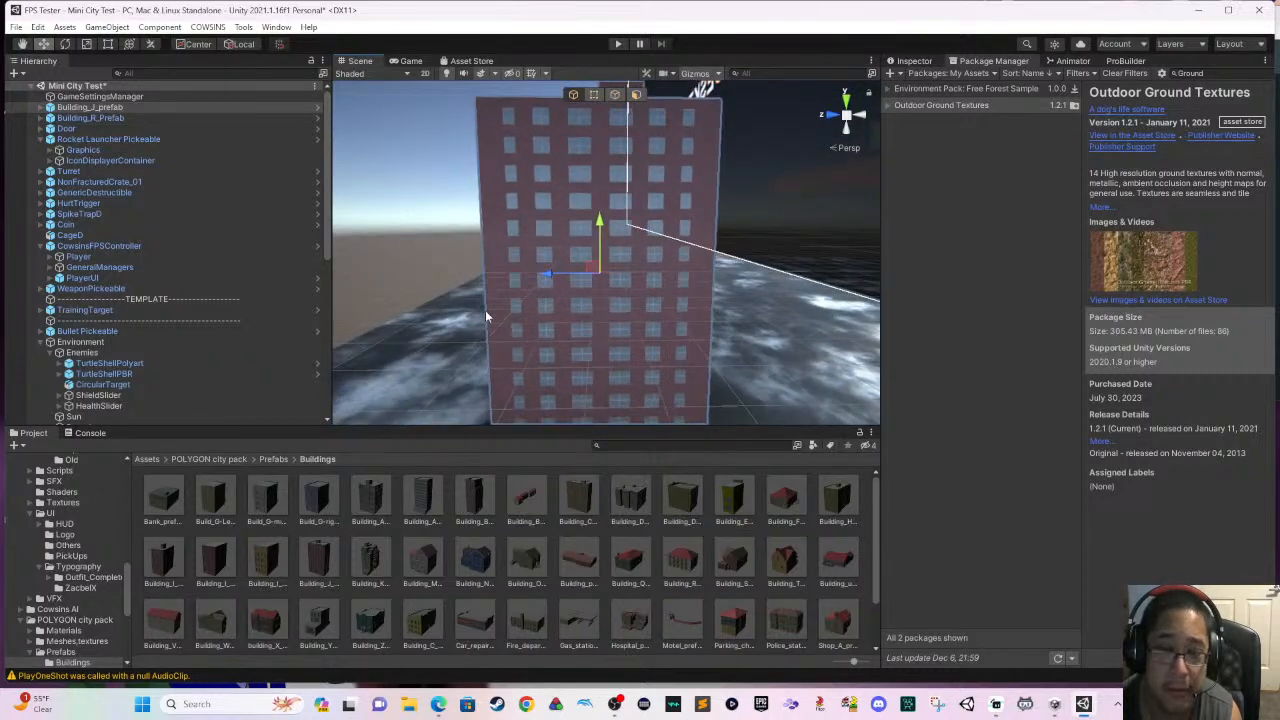
right_click_drag(487, 317, 577, 338)
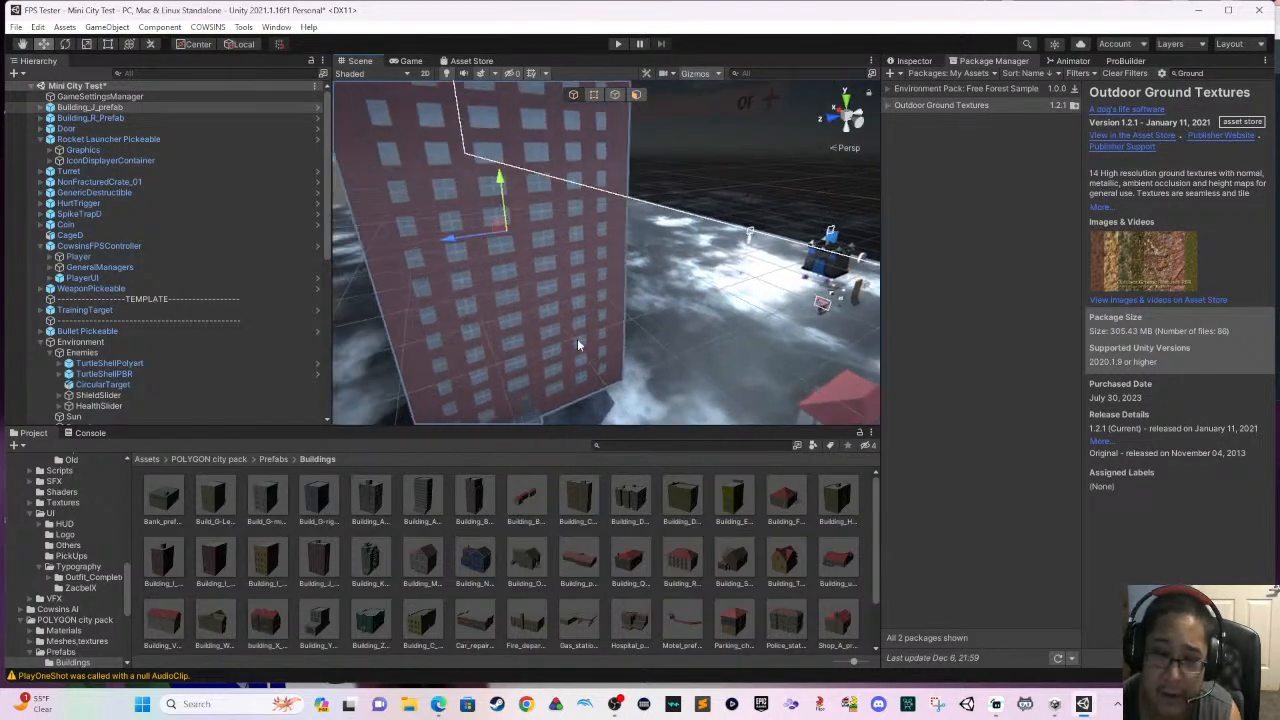
mouse_move(577, 339)
middle_mouse_down()
mouse_move(750, 372)
mouse_move(577, 349)
middle_mouse_up()
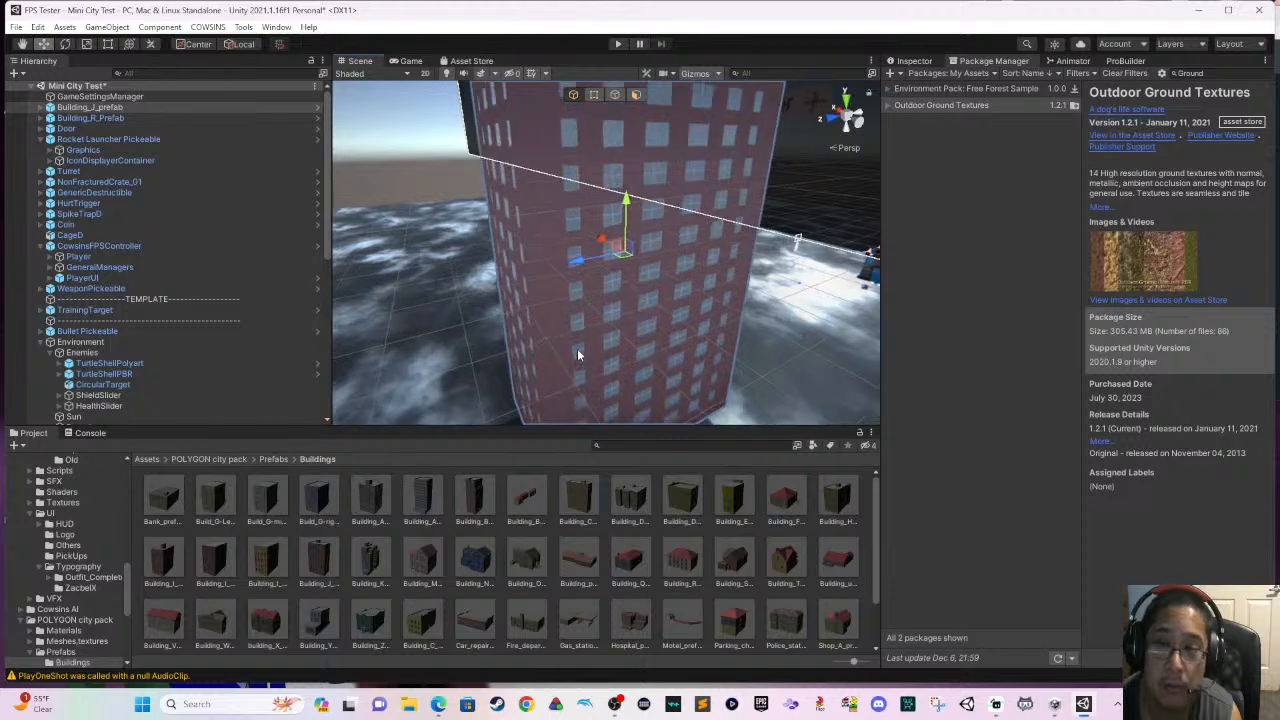
right_click_drag(580, 350, 589, 326)
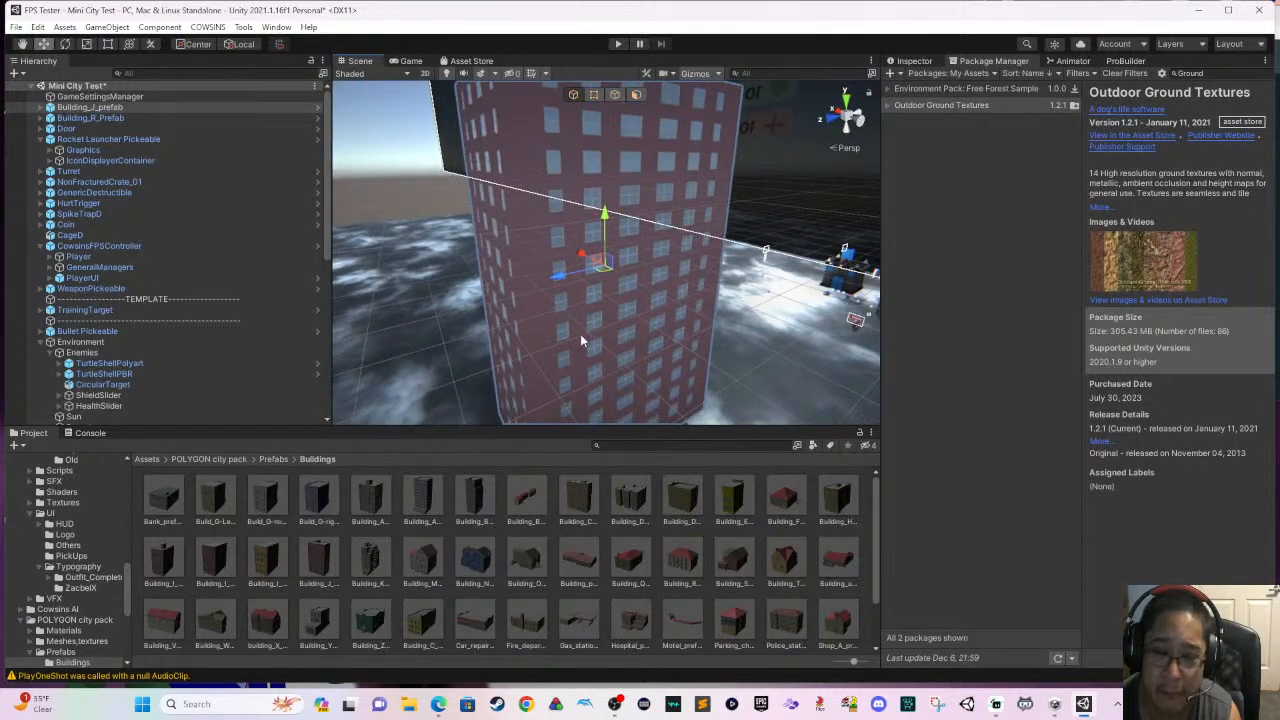
- Look through the Buildings folder and place the Building_W prefab on the open ground beside the Building_J tower
right_click_drag(626, 379, 521, 398)
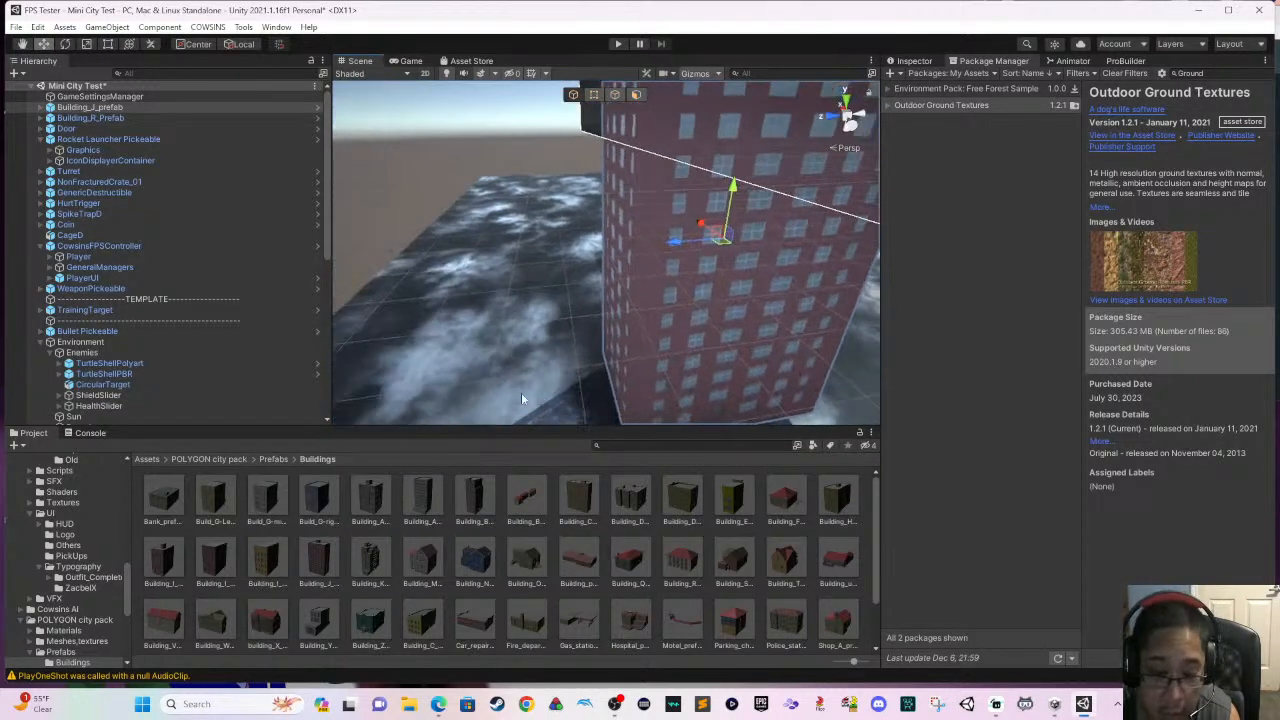
middle_click_drag(540, 393, 639, 398)
scroll(602, 510, "down", 2)
scroll(603, 511, "up", 1)
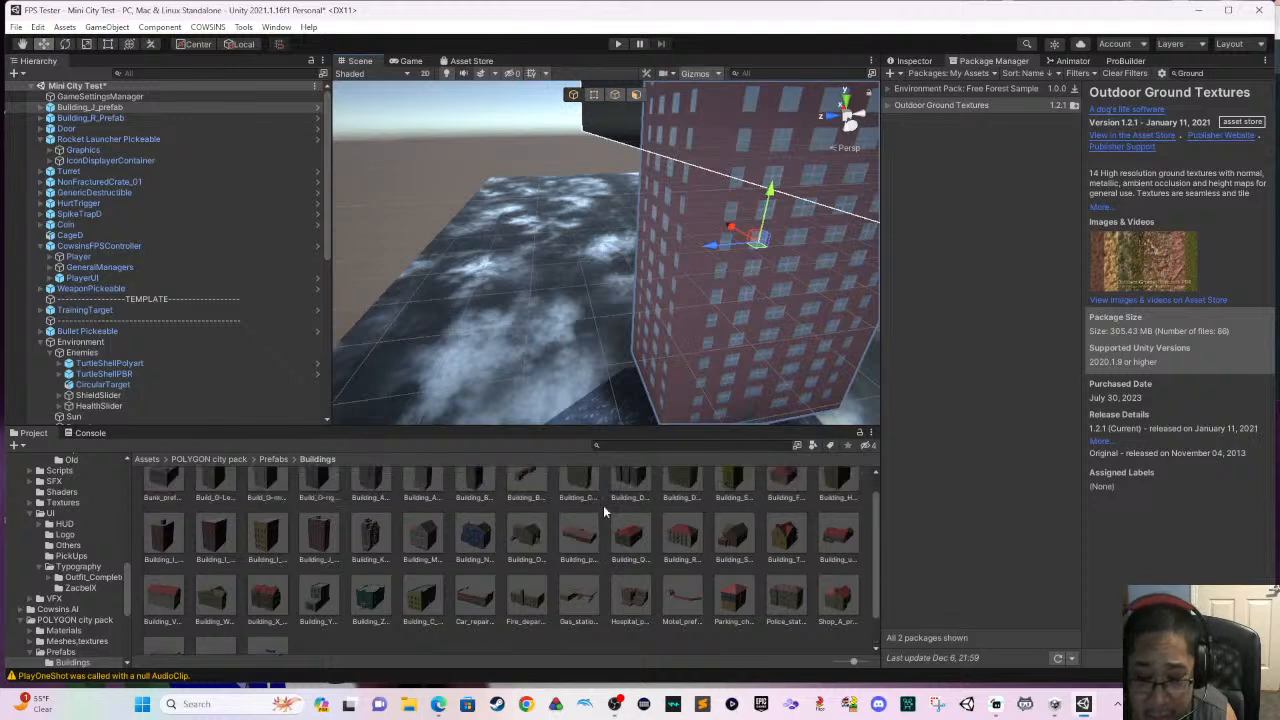
scroll(603, 511, "up", 1)
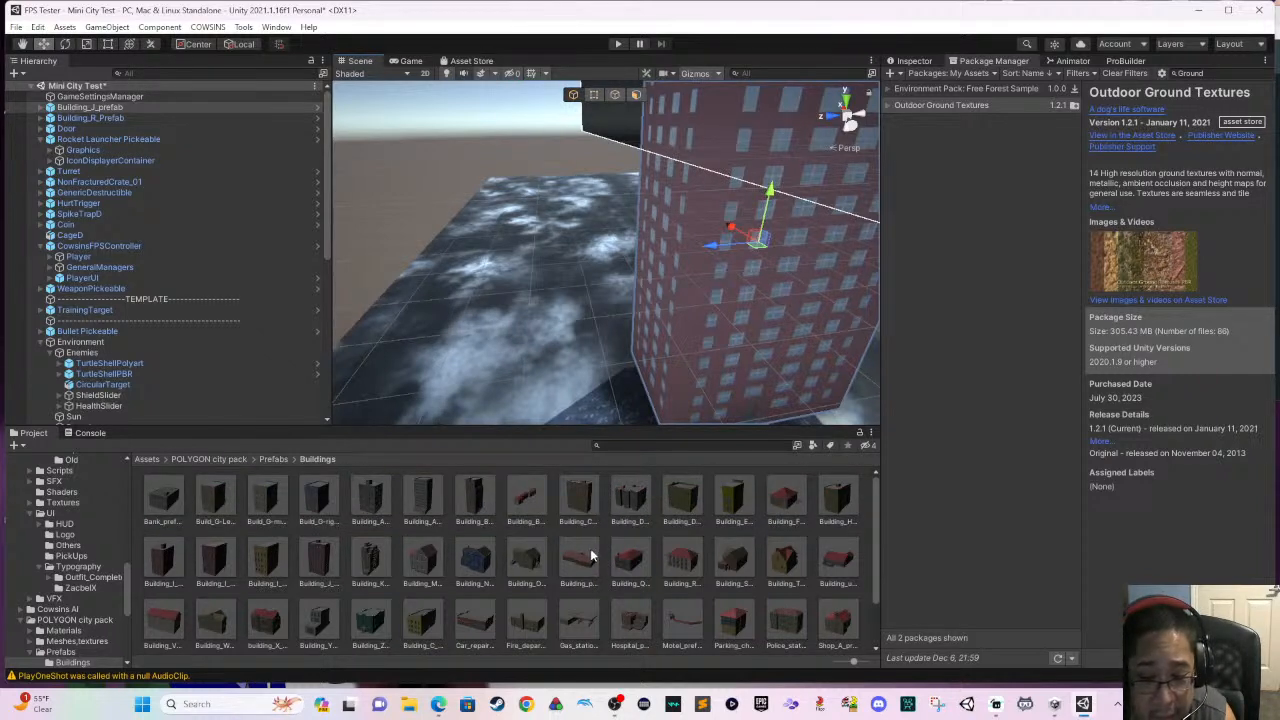
scroll(584, 531, "down", 2)
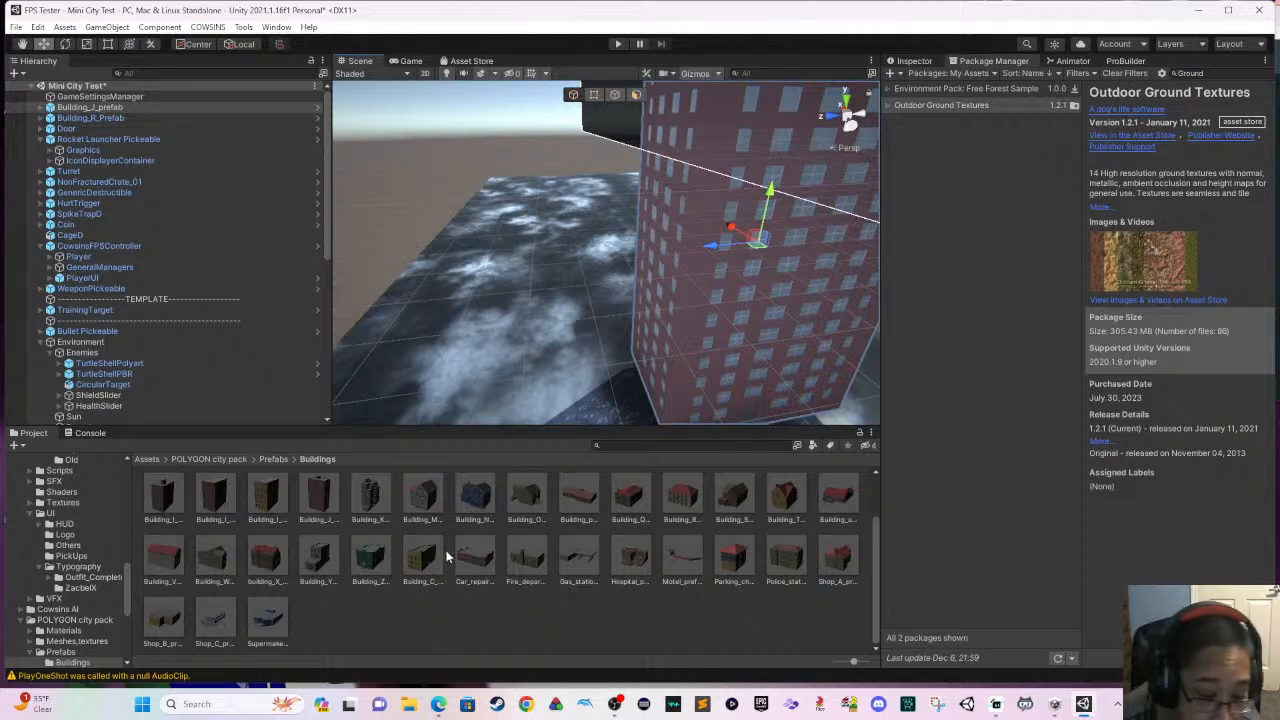
left_click_drag(277, 616, 398, 611)
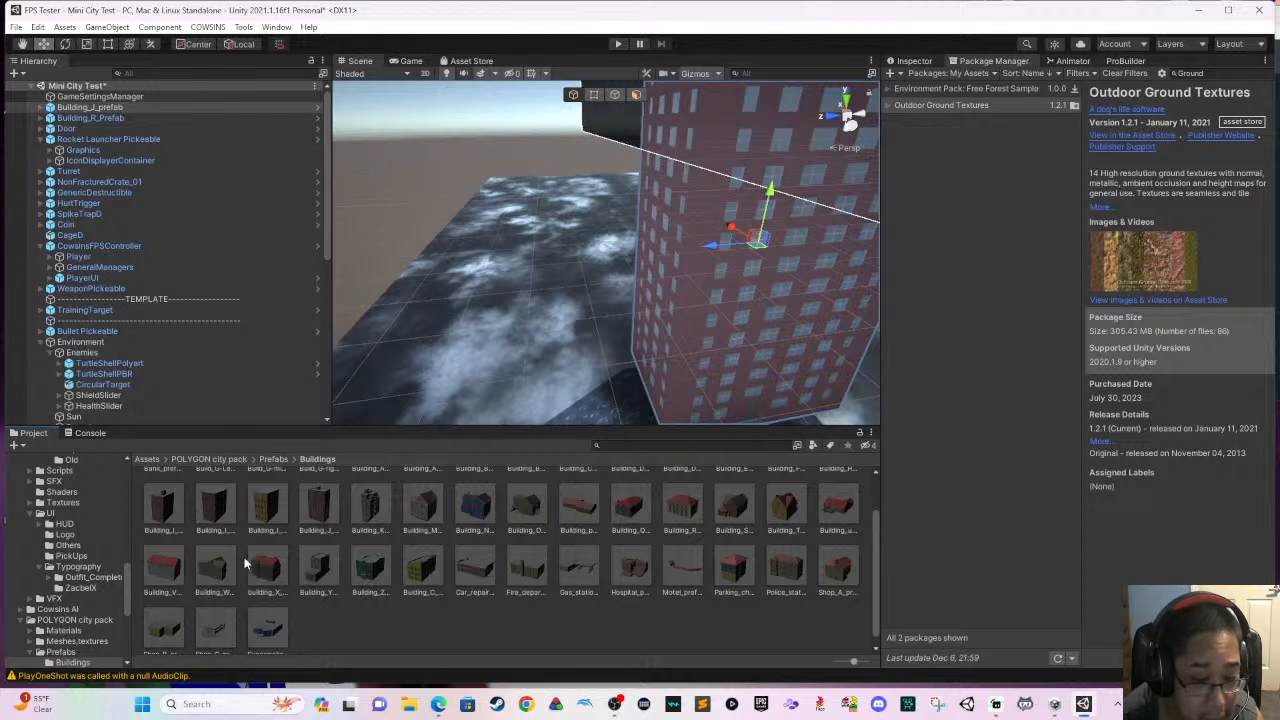
left_click_drag(225, 567, 455, 338)
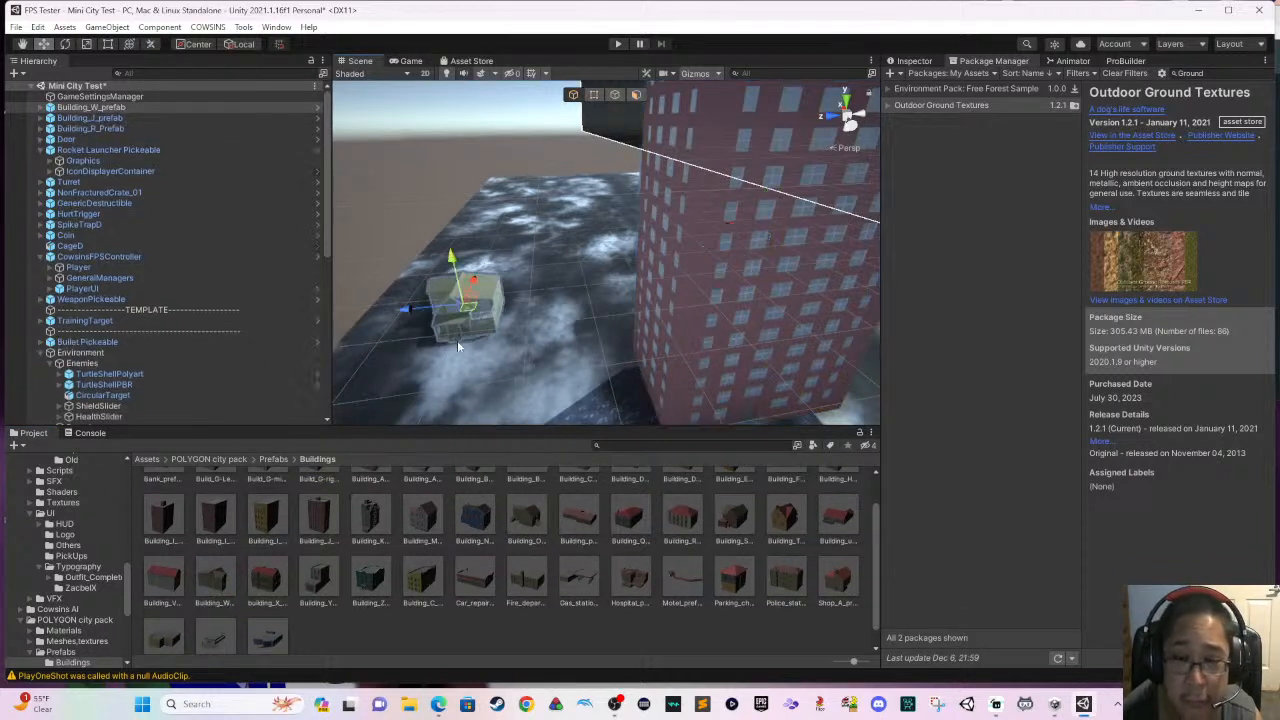
- Scale the Building_W house up uniformly with the Scale tool and lower it toward the ground with the Move tool
key("r")
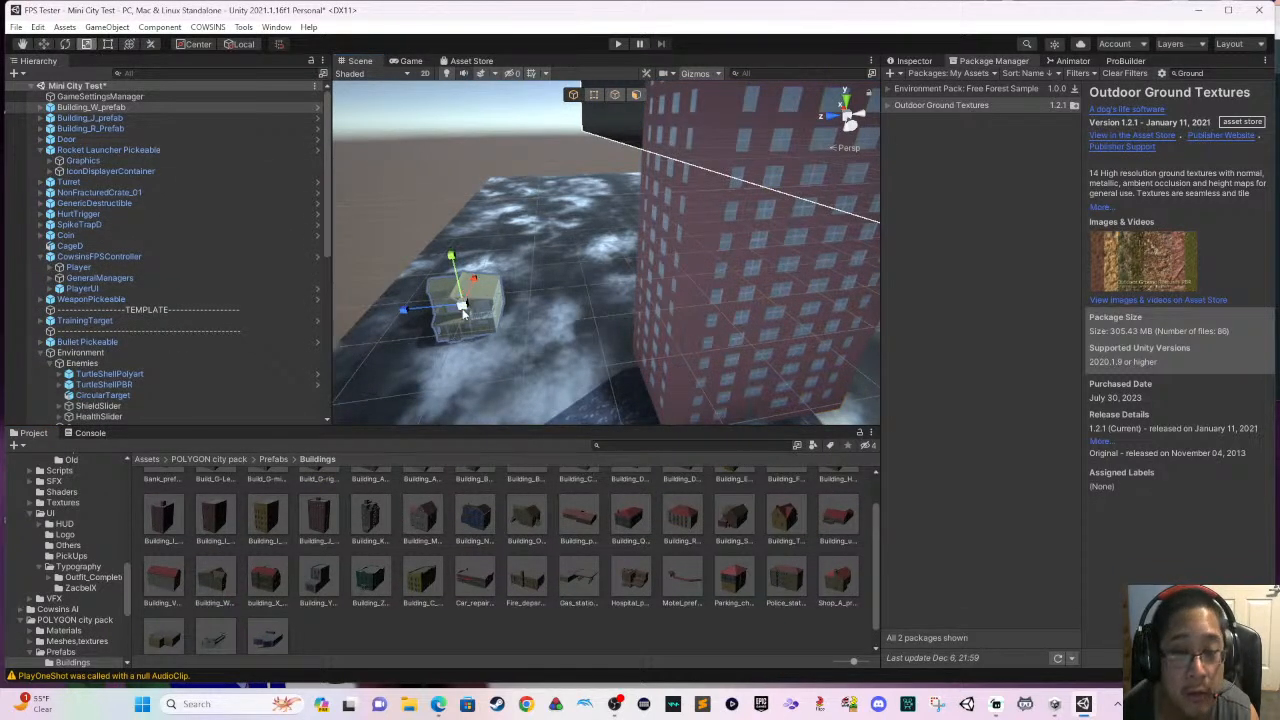
left_click_drag(461, 303, 497, 290)
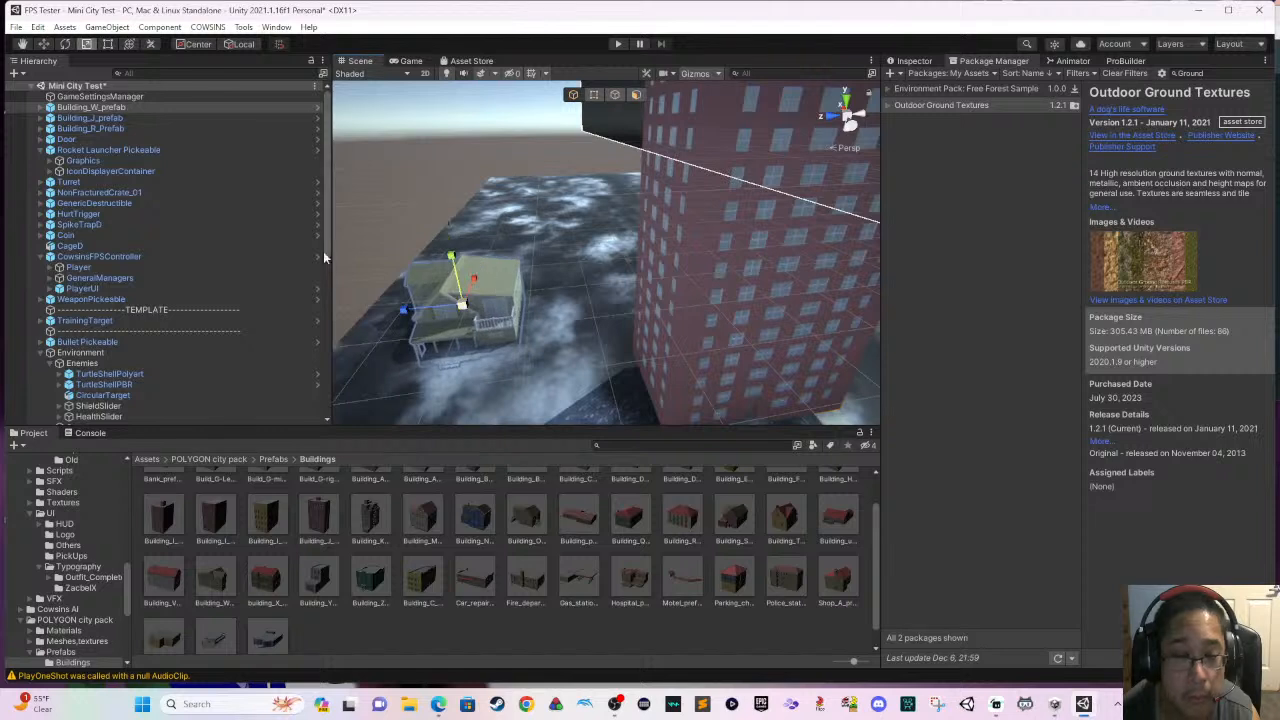
left_click(43, 44)
left_click_drag(455, 265, 457, 302)
scroll(448, 354, "up", 3)
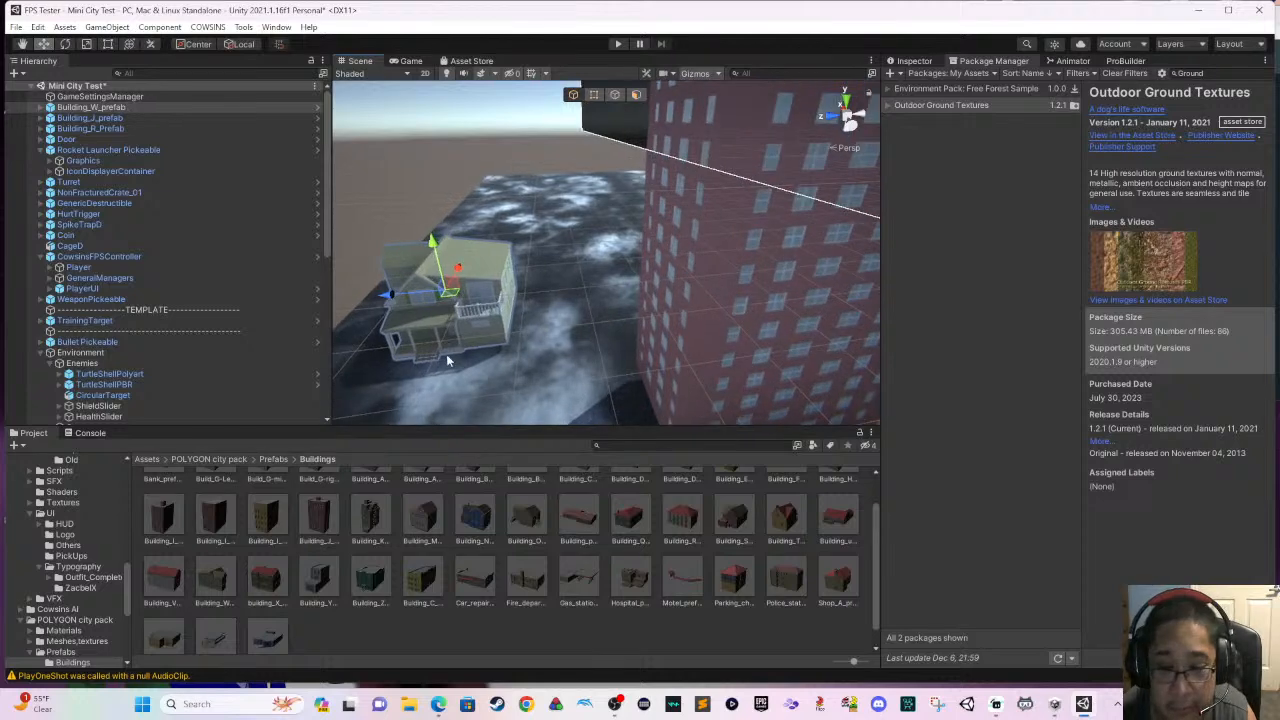
right_click_drag(448, 354, 456, 372)
middle_click_drag(456, 372, 471, 378)
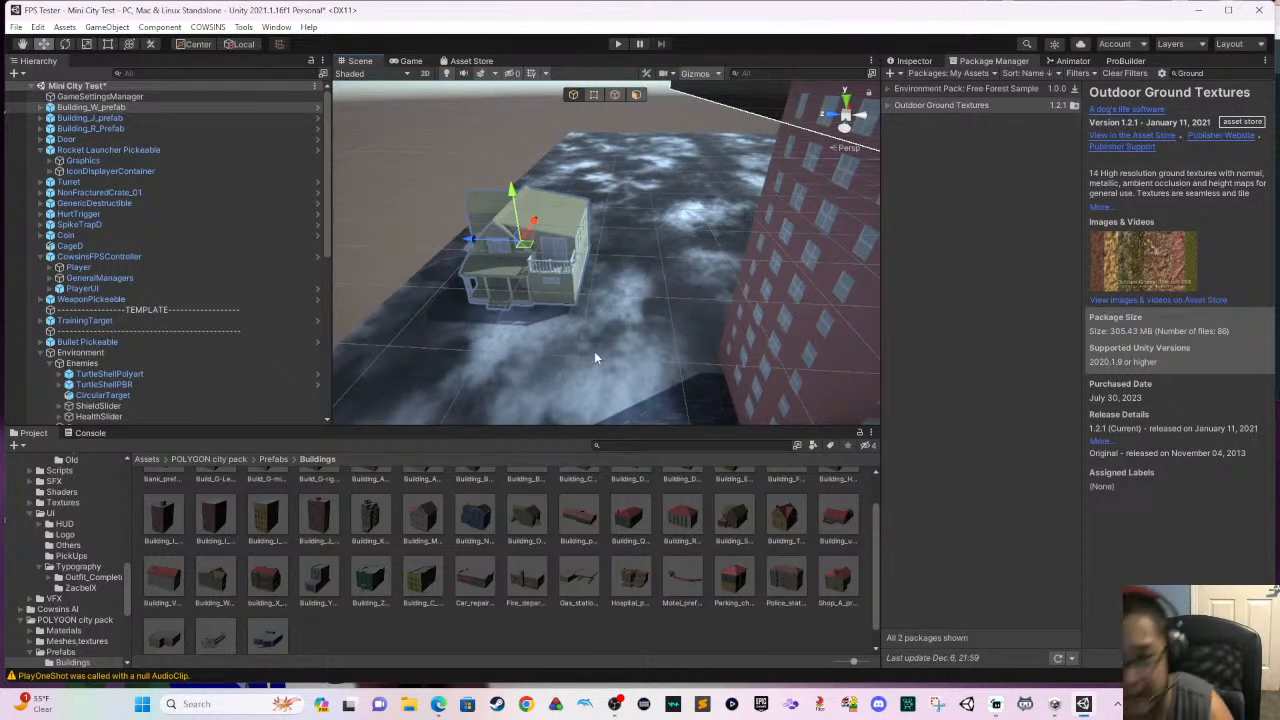
- Lower the Building_W house further along its Y axis until its porch meets the ground, and check its placement among the other buildings
scroll(595, 352, "up", 2)
scroll(590, 340, "up", 2)
scroll(558, 341, "down", 1)
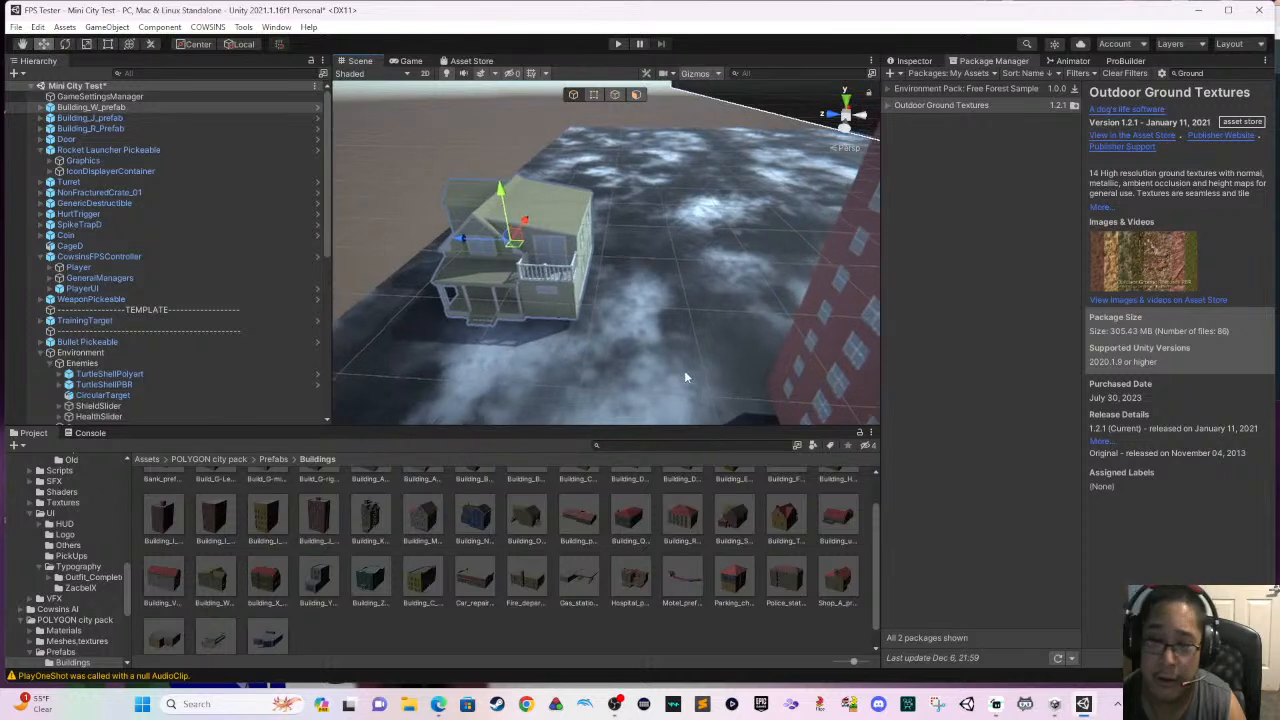
right_click_drag(685, 377, 598, 334)
scroll(594, 338, "up", 3)
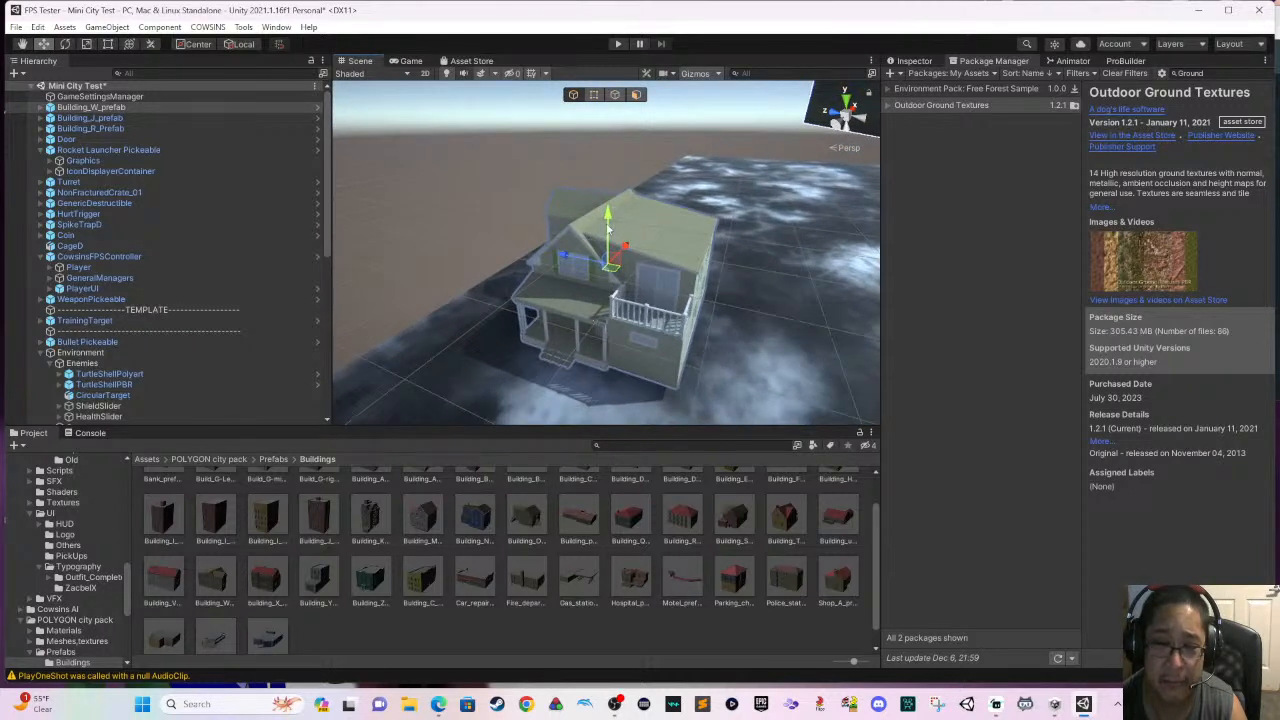
mouse_move(607, 228)
left_mouse_down()
mouse_move(611, 190)
mouse_move(613, 283)
mouse_move(612, 234)
mouse_move(612, 252)
left_mouse_up()
right_click_drag(629, 316, 642, 353)
middle_click_drag(690, 360, 437, 353)
right_click_drag(655, 356, 502, 373)
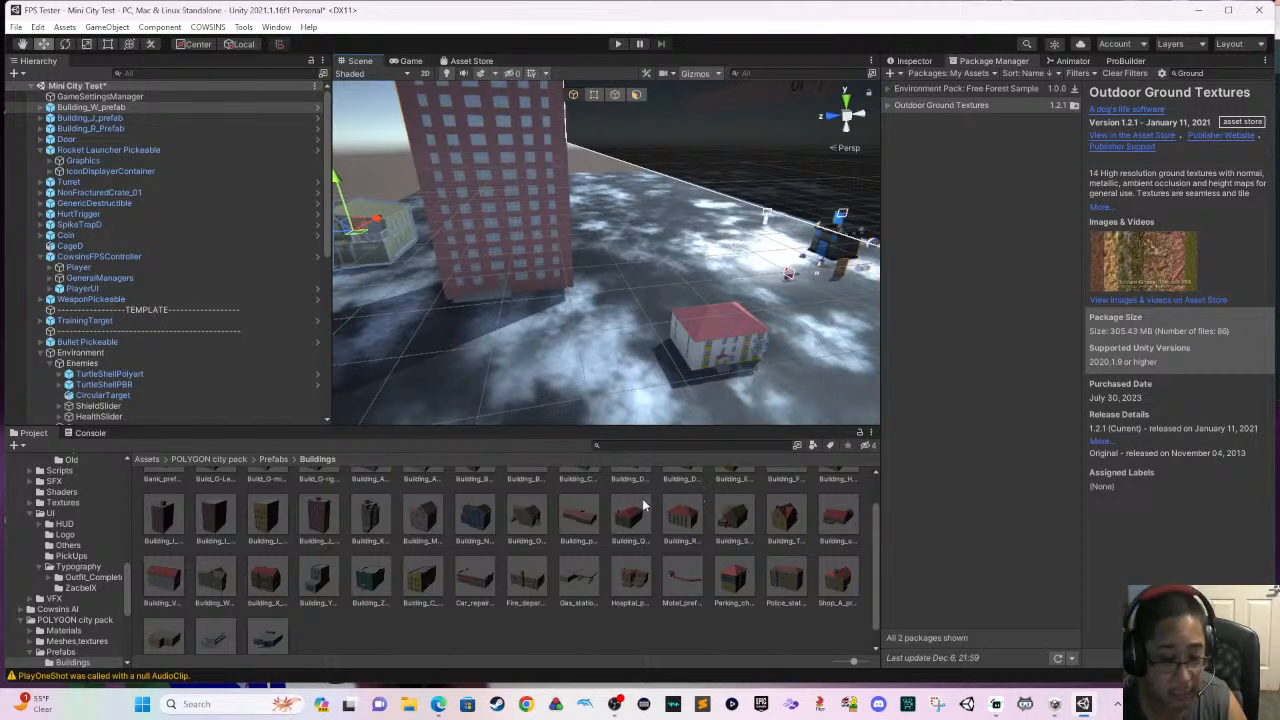
scroll(600, 525, "up", 1)
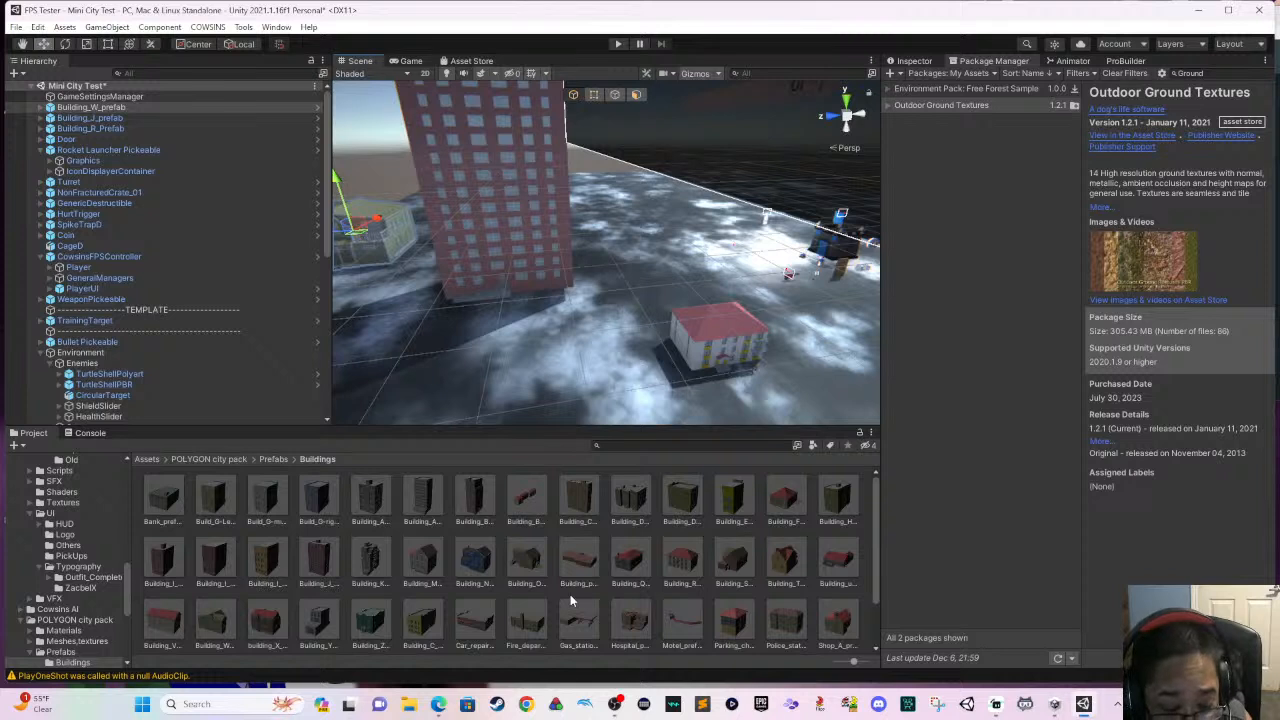
left_click_drag(220, 621, 320, 617)
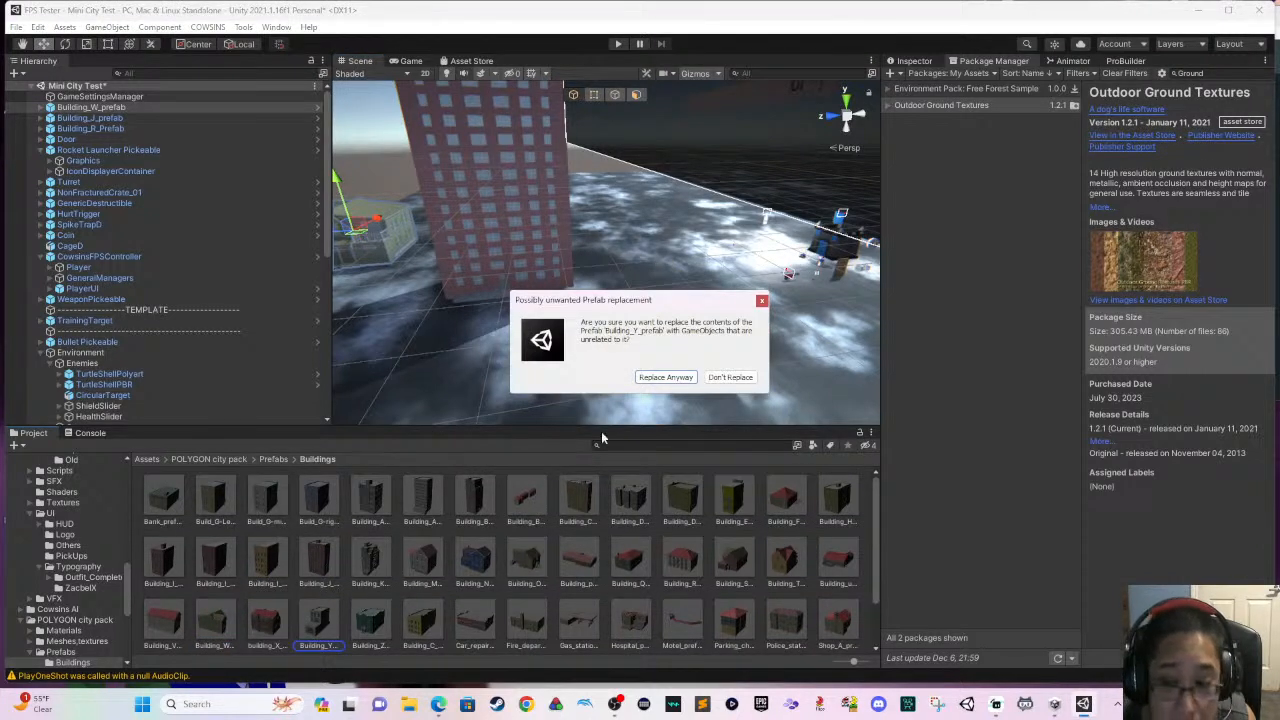
left_click(712, 378)
left_click_drag(490, 562, 587, 567)
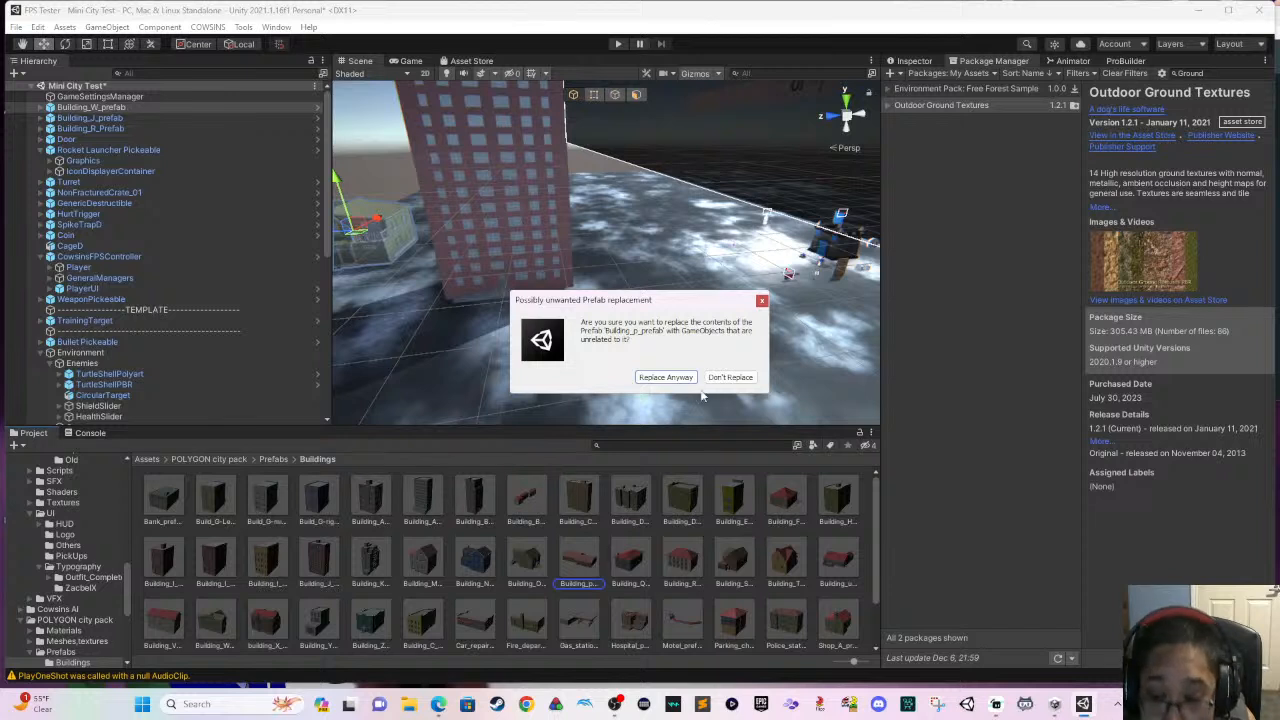
left_click(729, 378)
- Look through the Buildings folder and place the Building_K prefab on the ground in front of the red tower
scroll(572, 524, "down", 2)
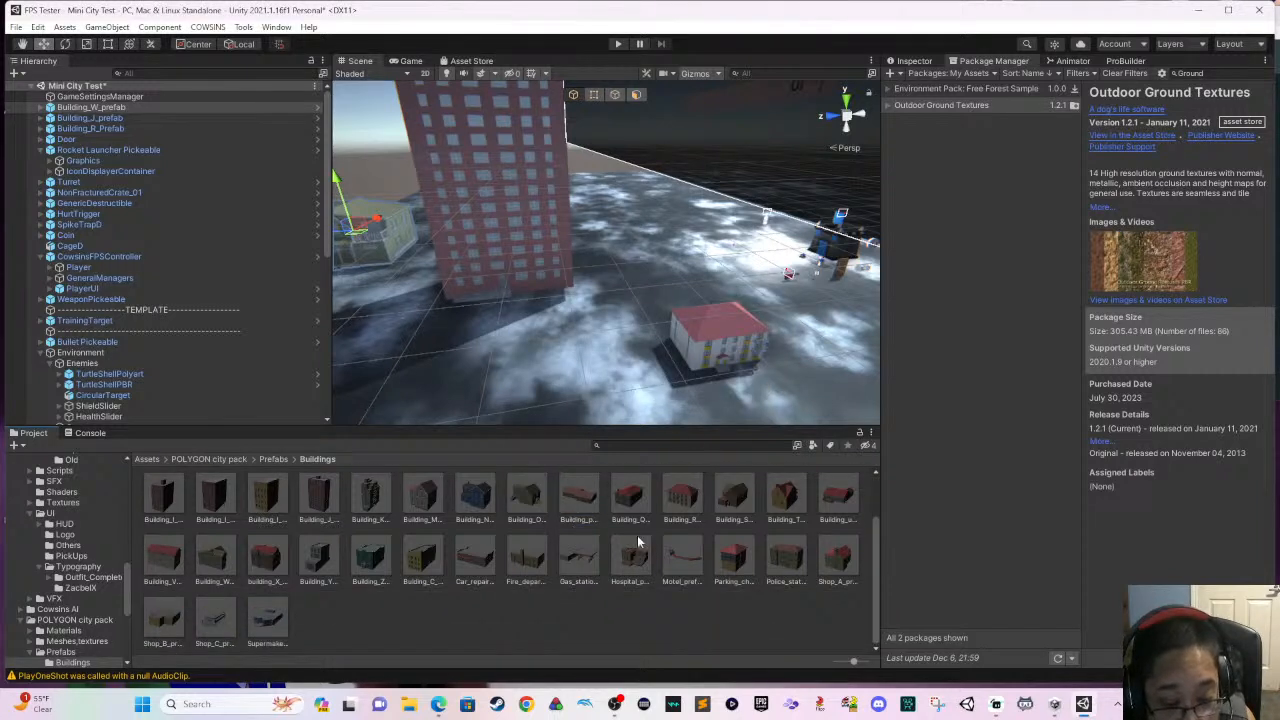
left_click_drag(378, 562, 561, 624)
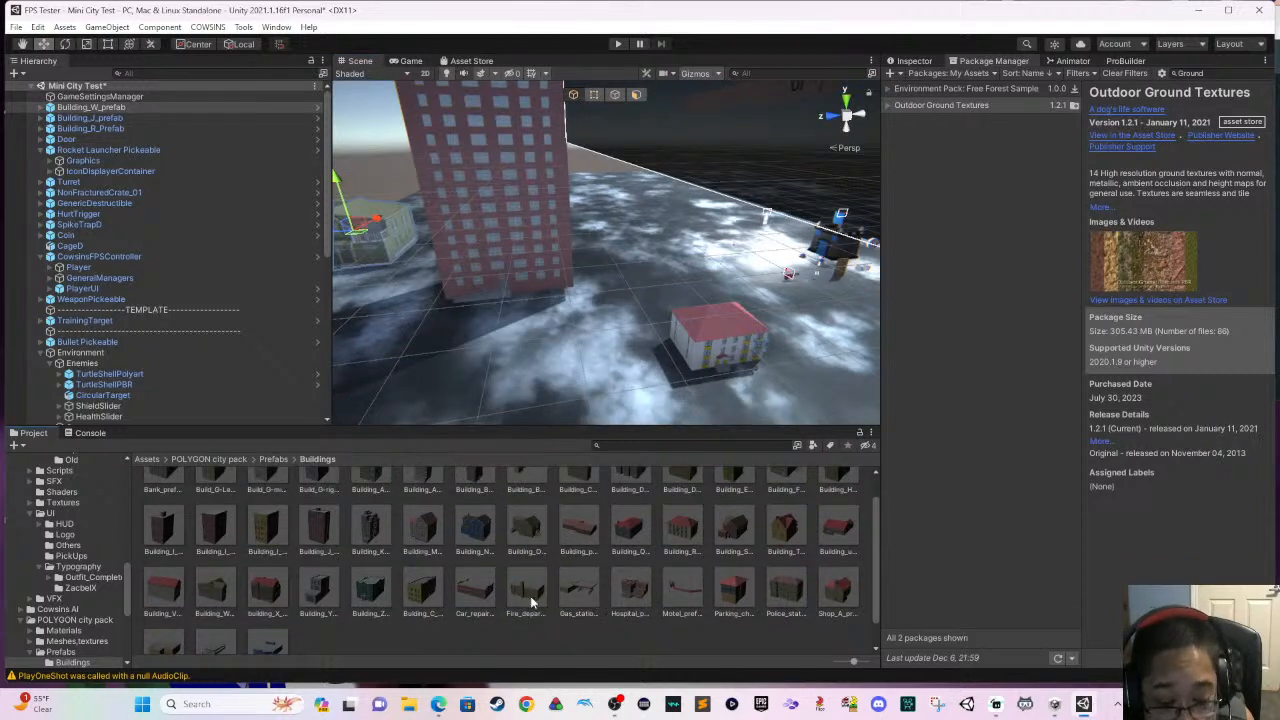
scroll(544, 584, "up", 1)
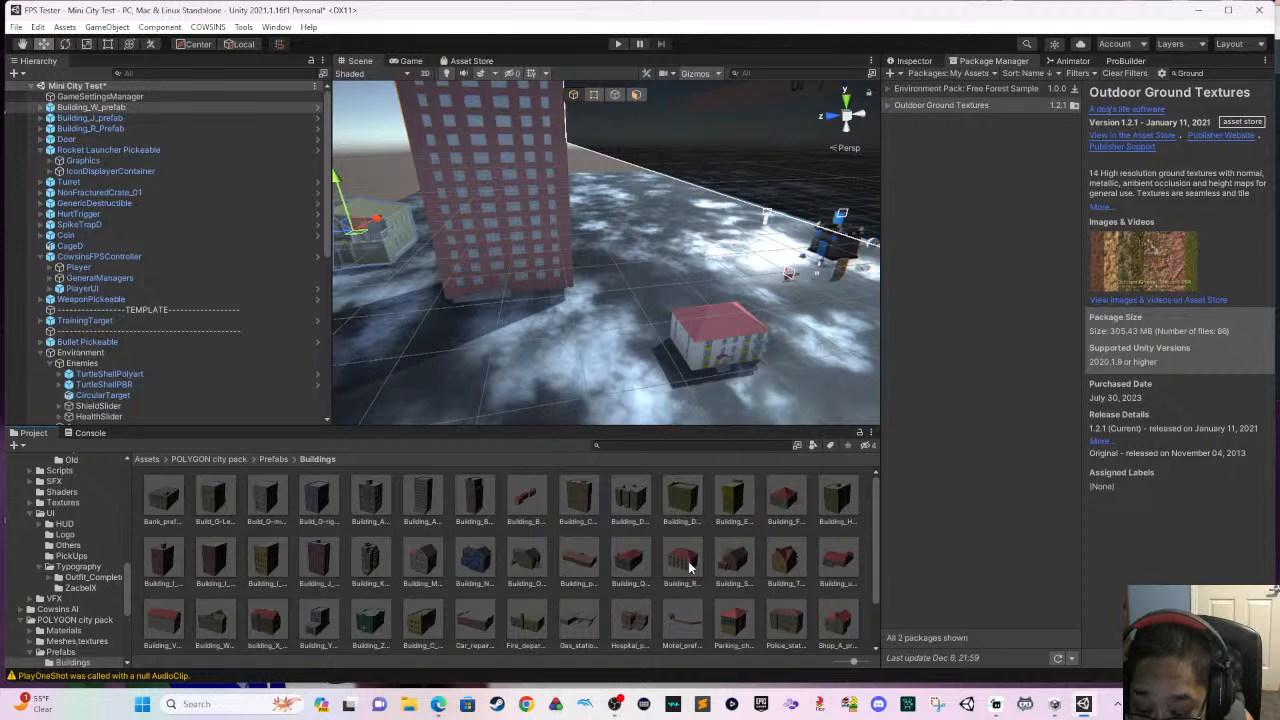
scroll(690, 570, "down", 1)
left_click_drag(689, 577, 621, 643)
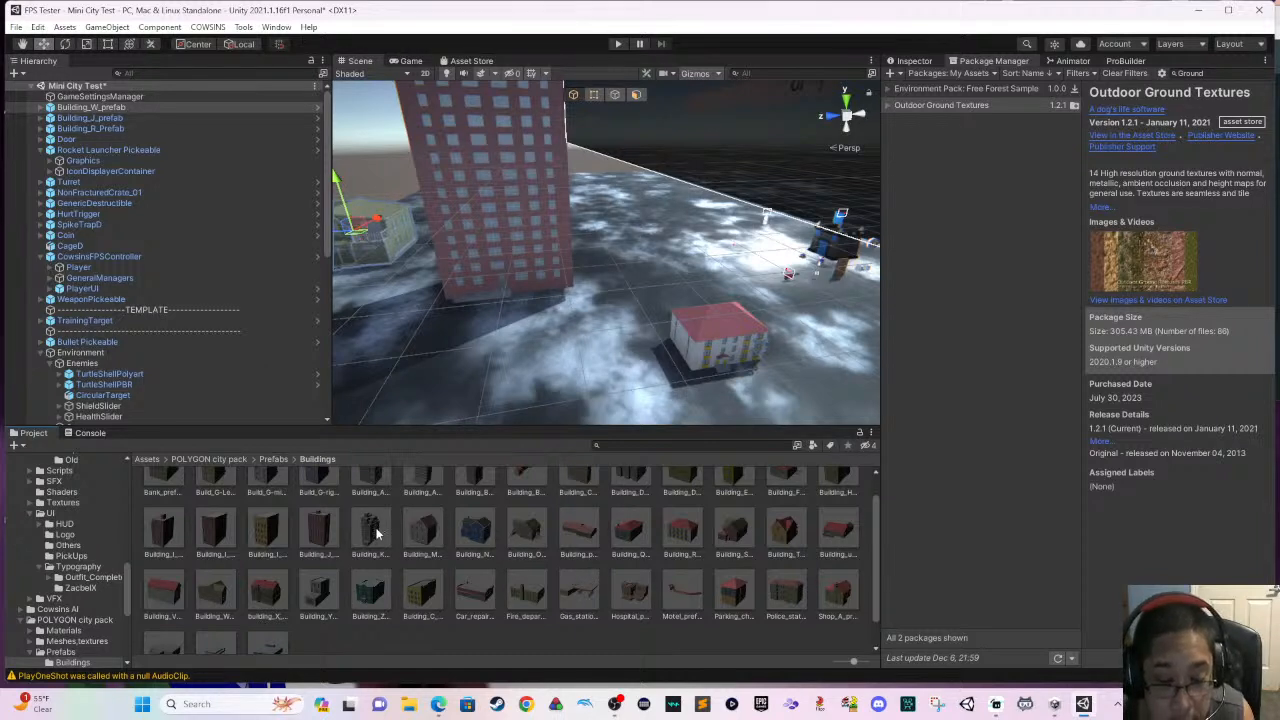
left_click_drag(376, 533, 484, 418)
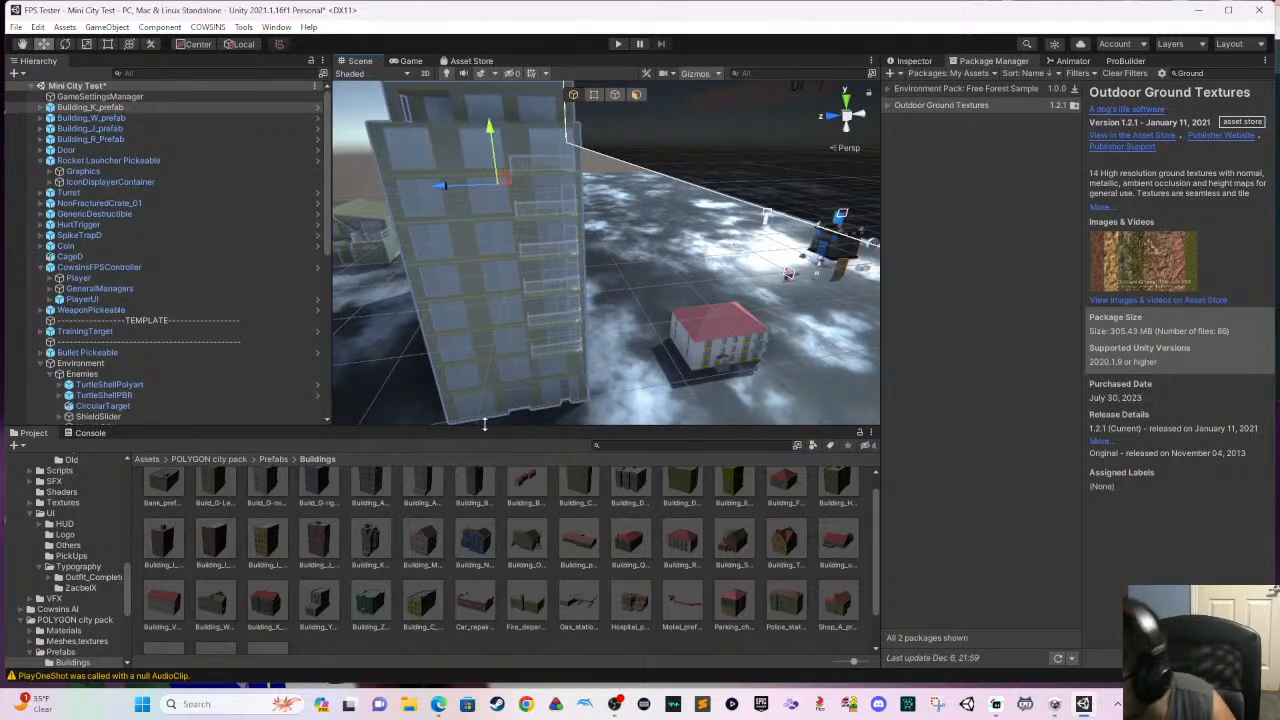
- Shift the Building_K tower along its X axis to leave an open street between it and the red tower
middle_click_drag(518, 416, 594, 359)
left_click_drag(594, 359, 606, 334, "alt")
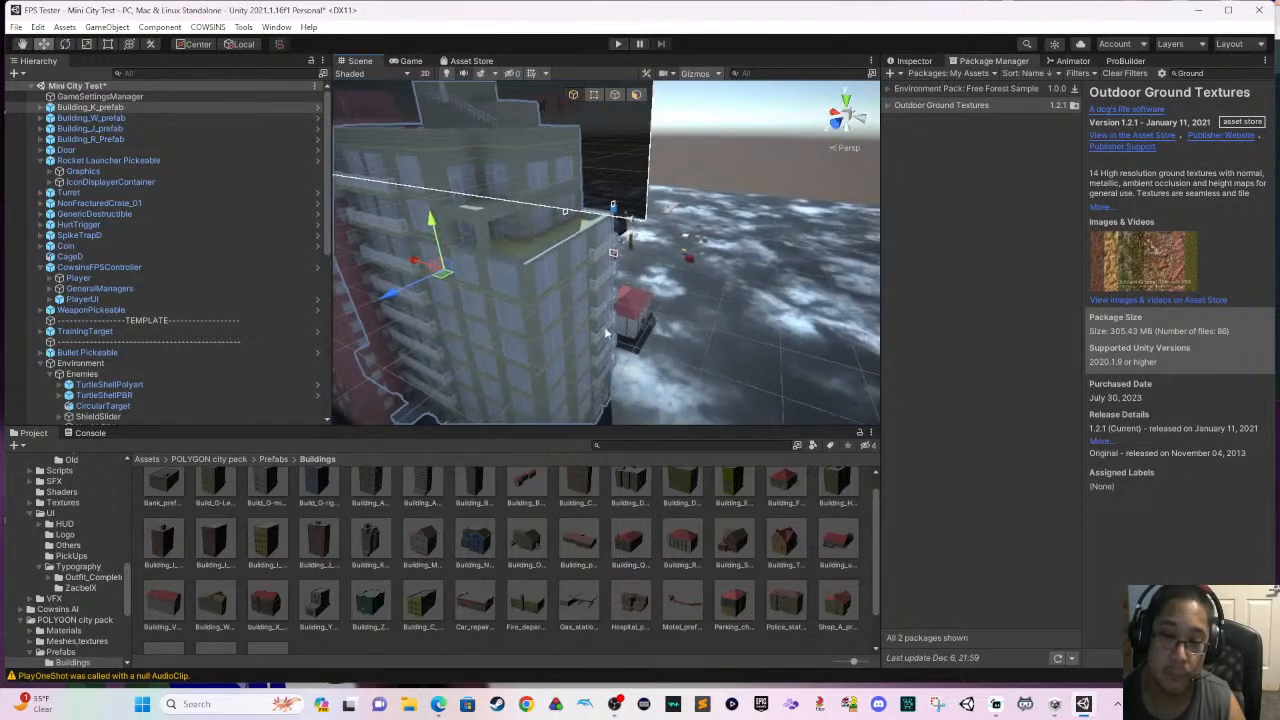
left_click_drag(418, 263, 690, 220)
scroll(636, 279, "down", 1)
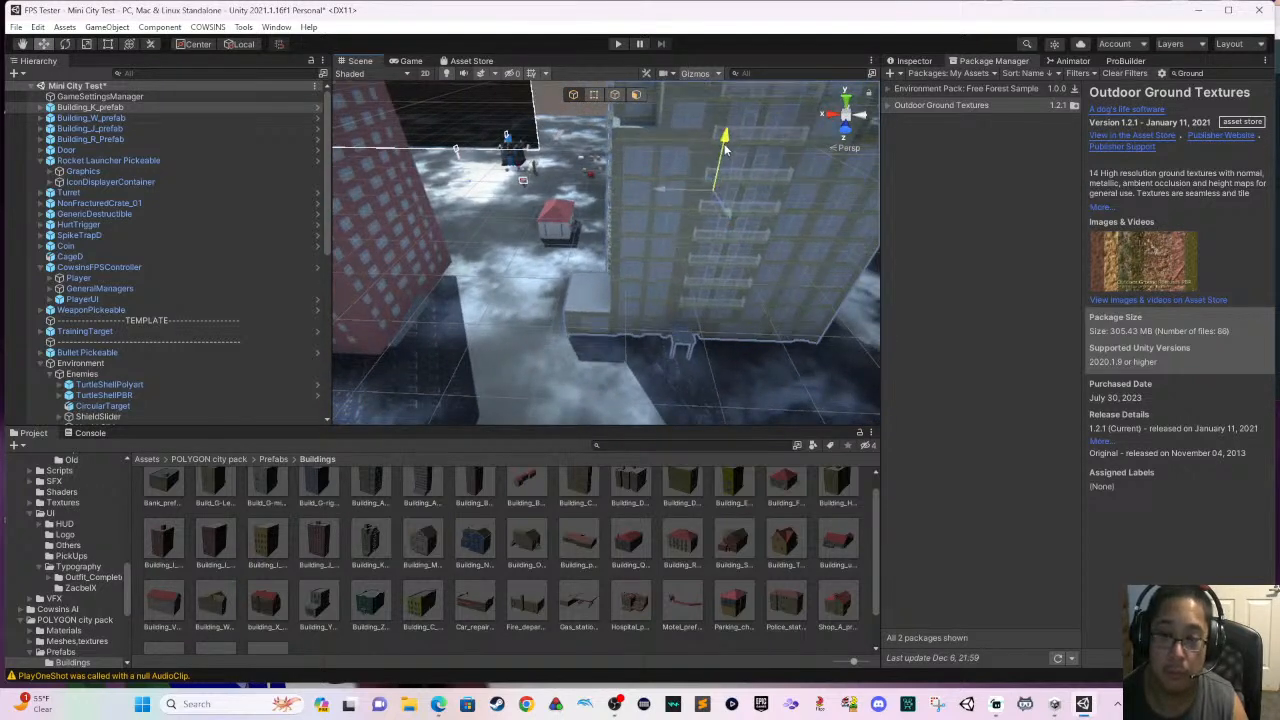
- Search all project assets for Experience and place the Experience prefab on the low roof beside the Building_K tower
left_click_drag(726, 147, 616, 234)
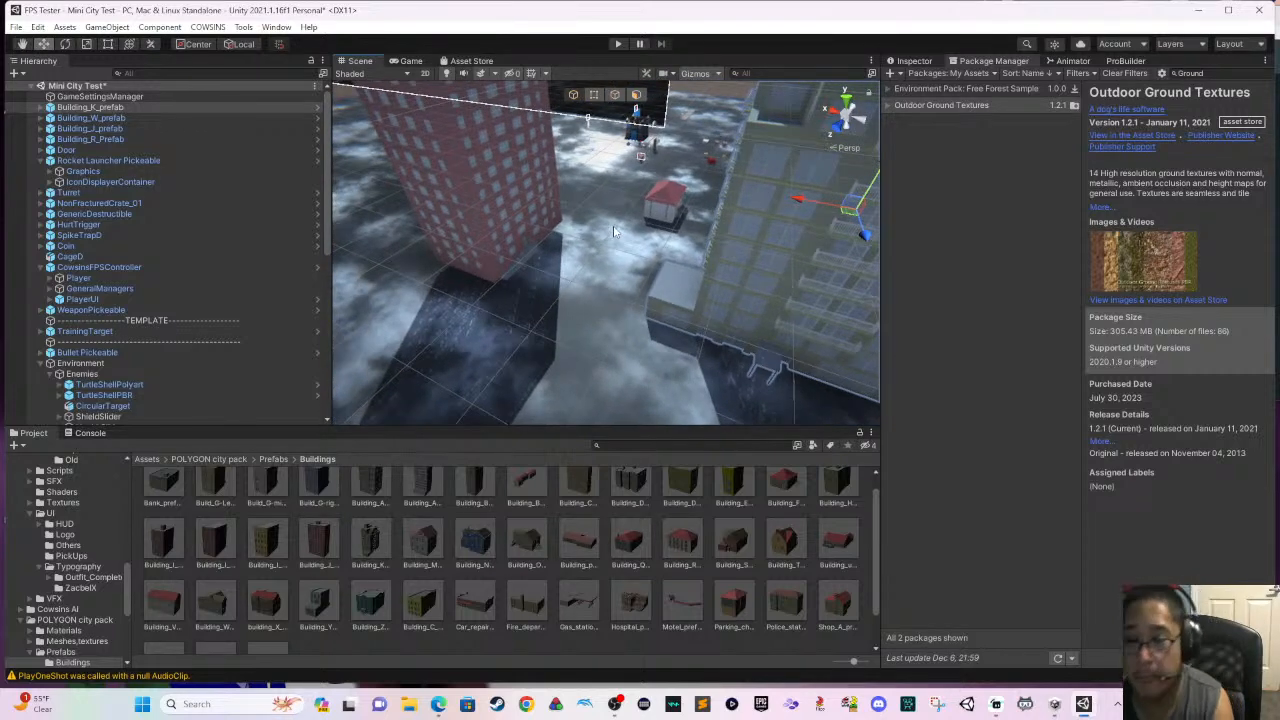
left_click_drag(649, 280, 706, 296, "alt")
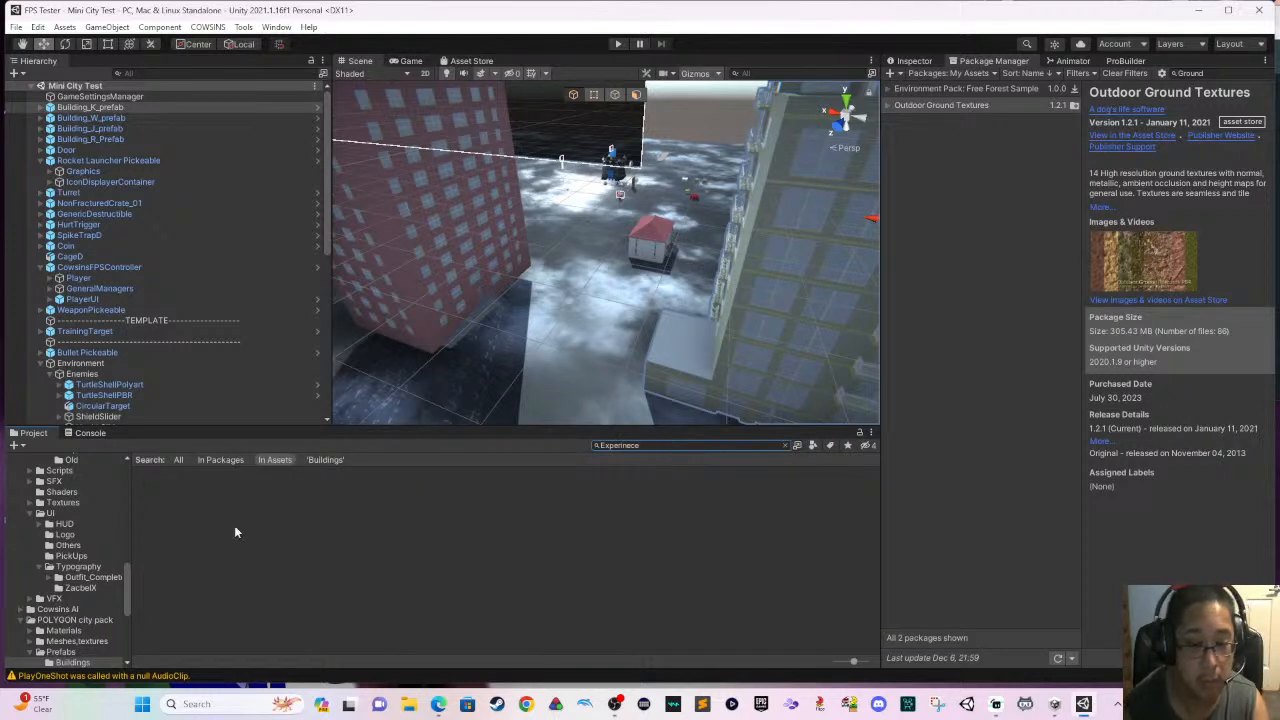
left_click(198, 460)
left_click(182, 461)
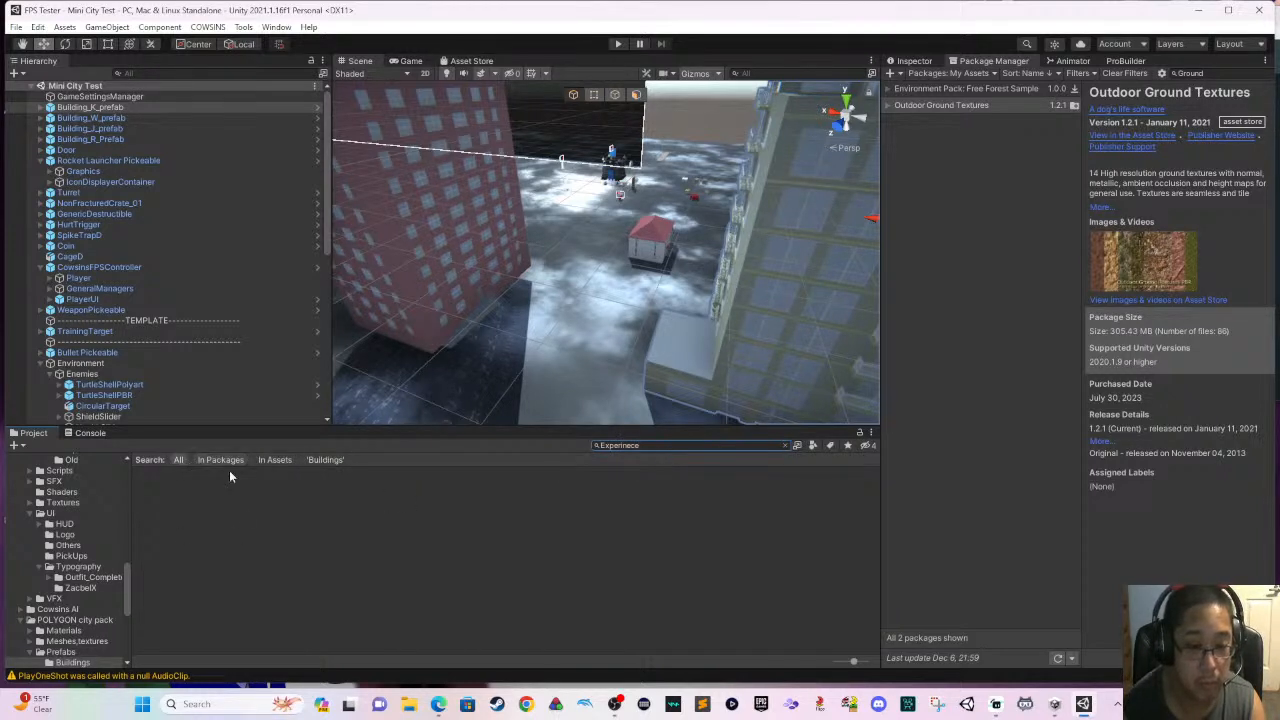
left_click(786, 445)
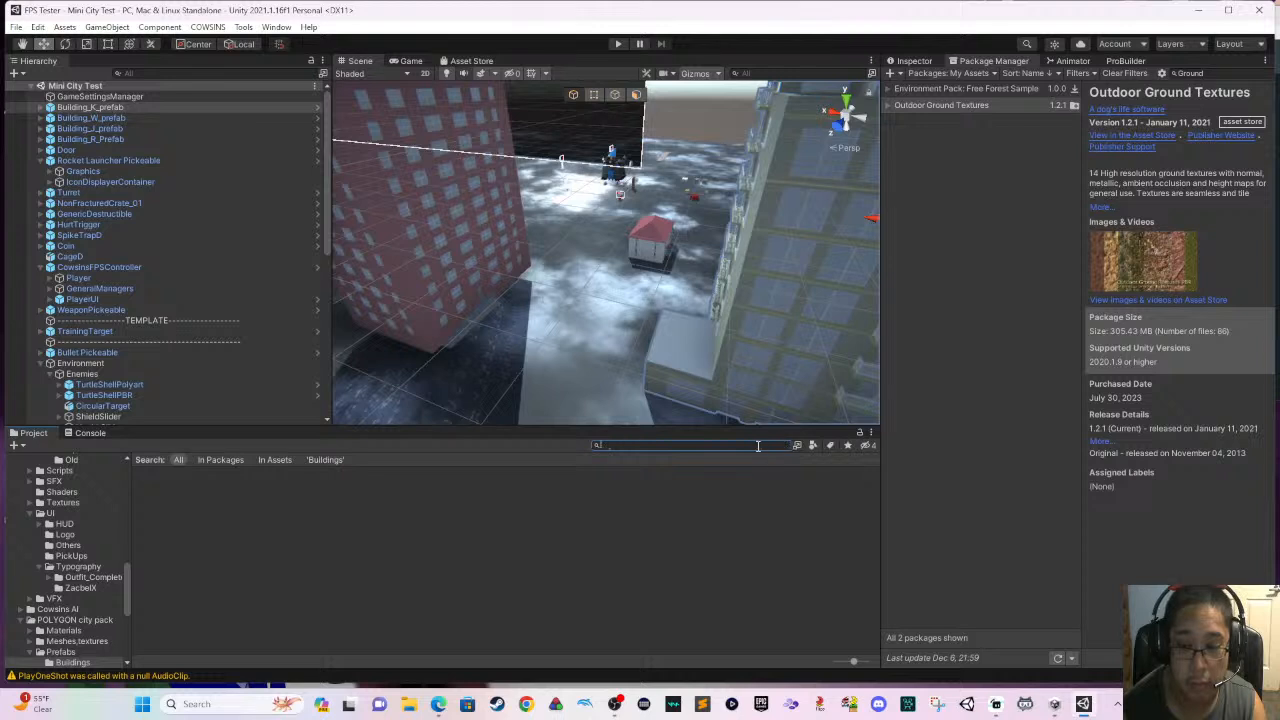
type("Experience")
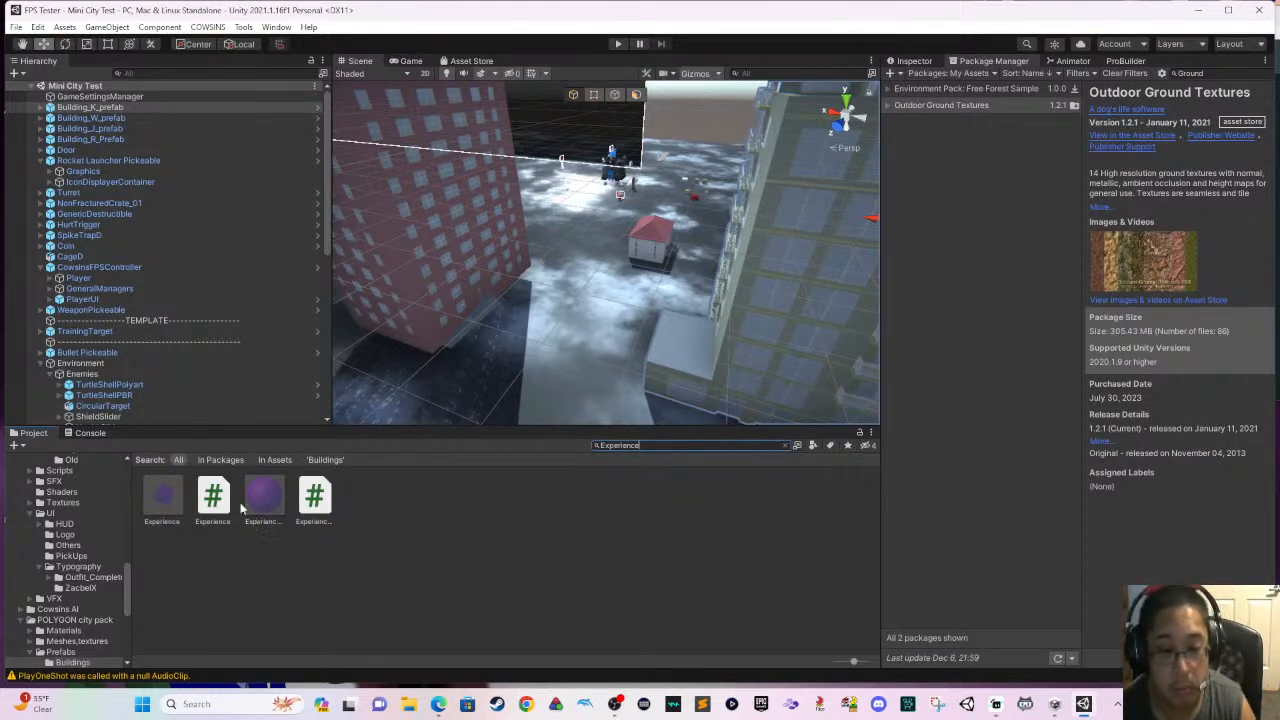
left_click_drag(174, 497, 682, 338)
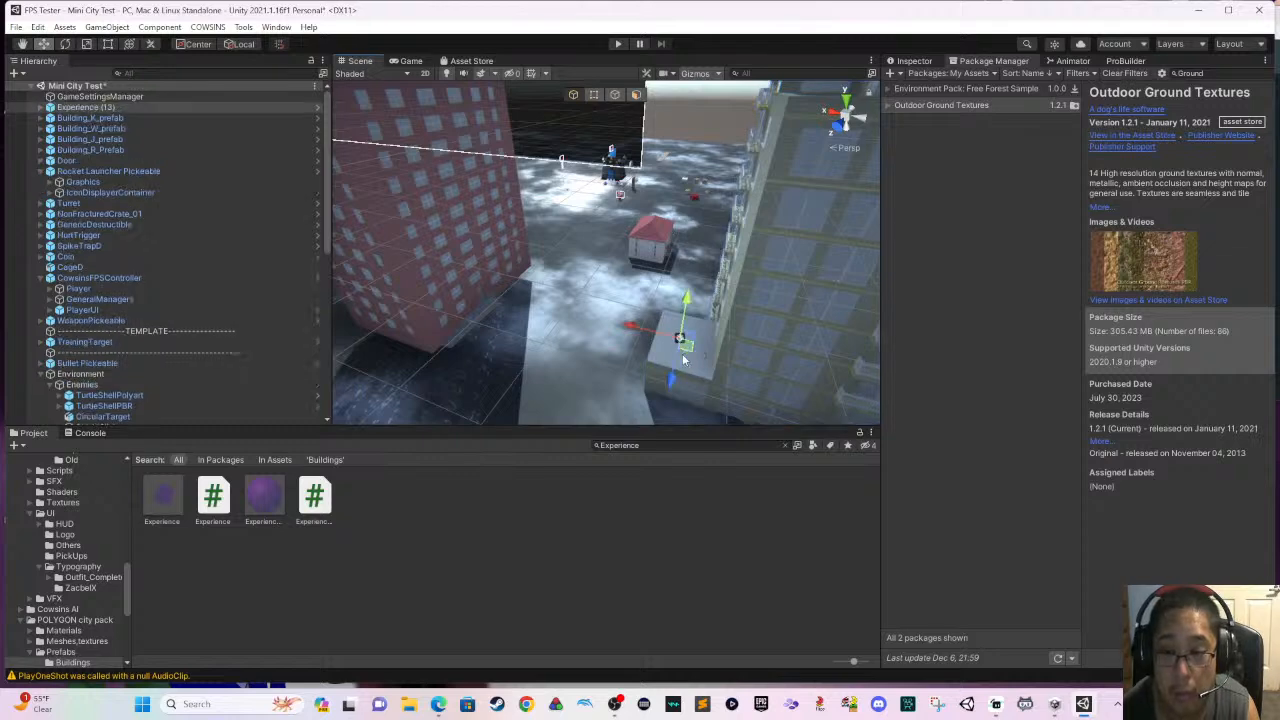
- Duplicate the Experience pickup three times and space the copies in a row along the low roof's Z axis
scroll(682, 338, "up", 2)
right_click_drag(613, 375, 634, 381)
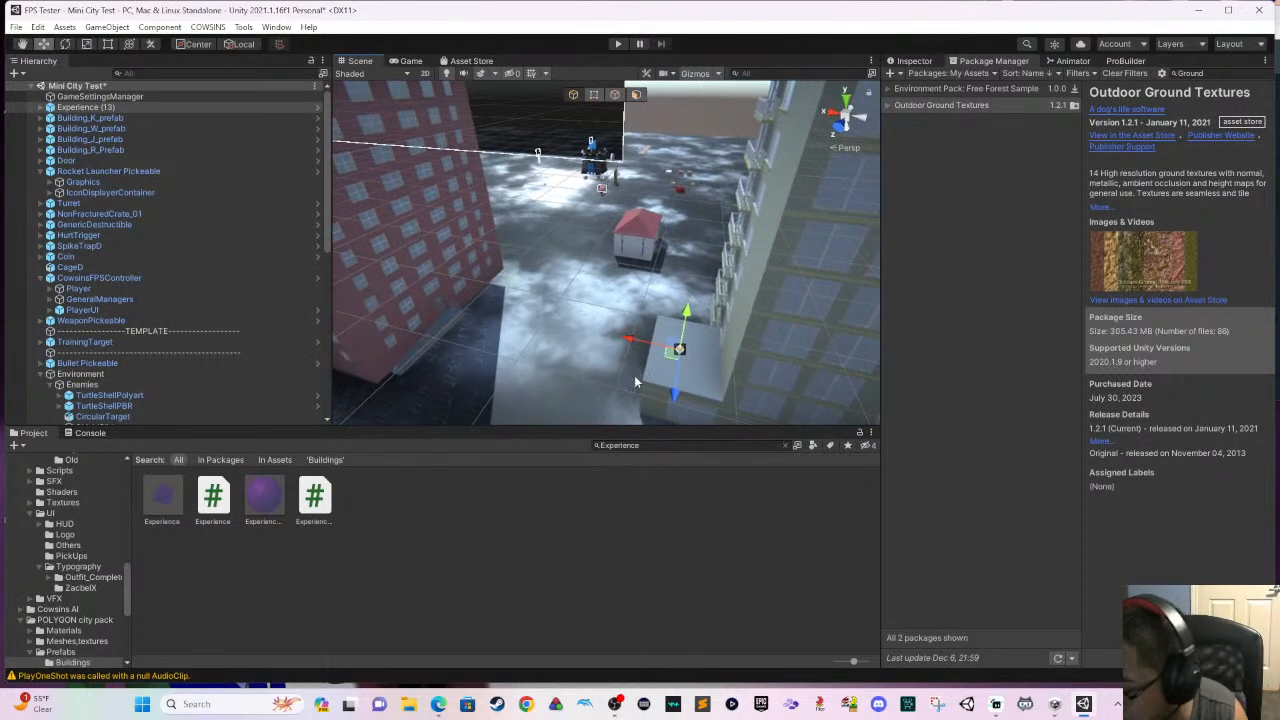
scroll(637, 381, "up", 5)
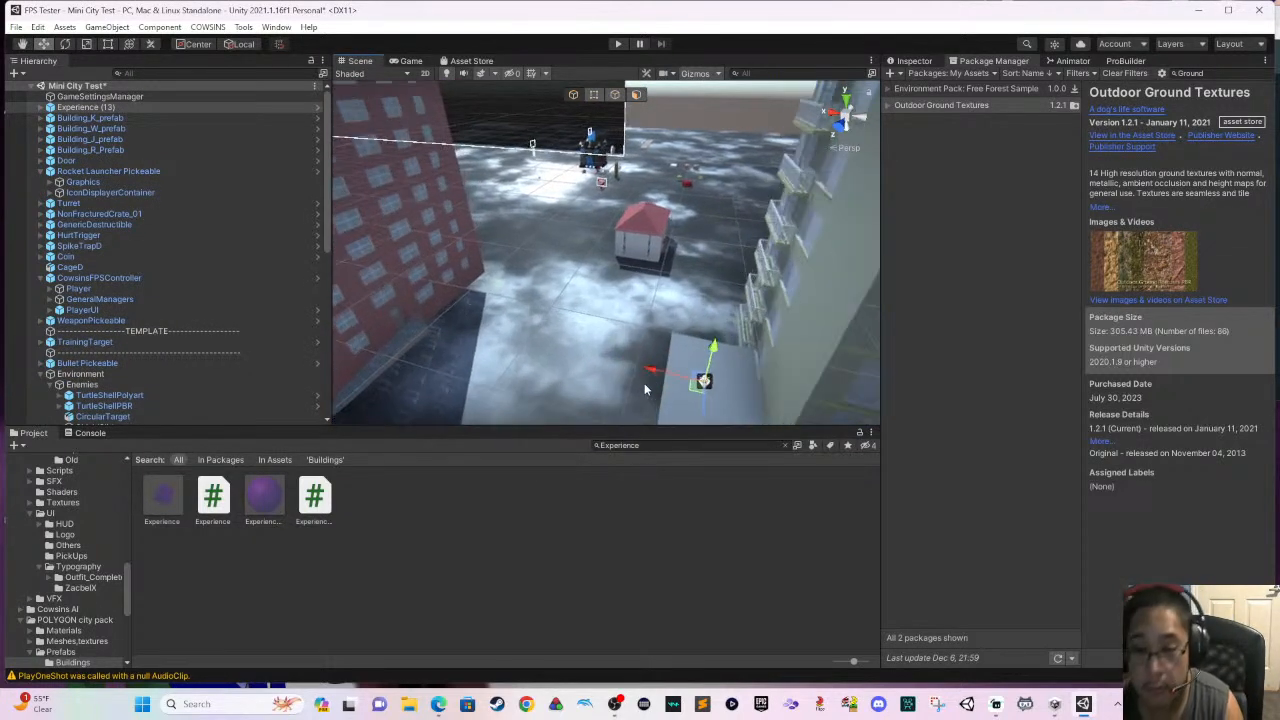
right_click_drag(637, 375, 717, 386)
scroll(687, 336, "down", 2)
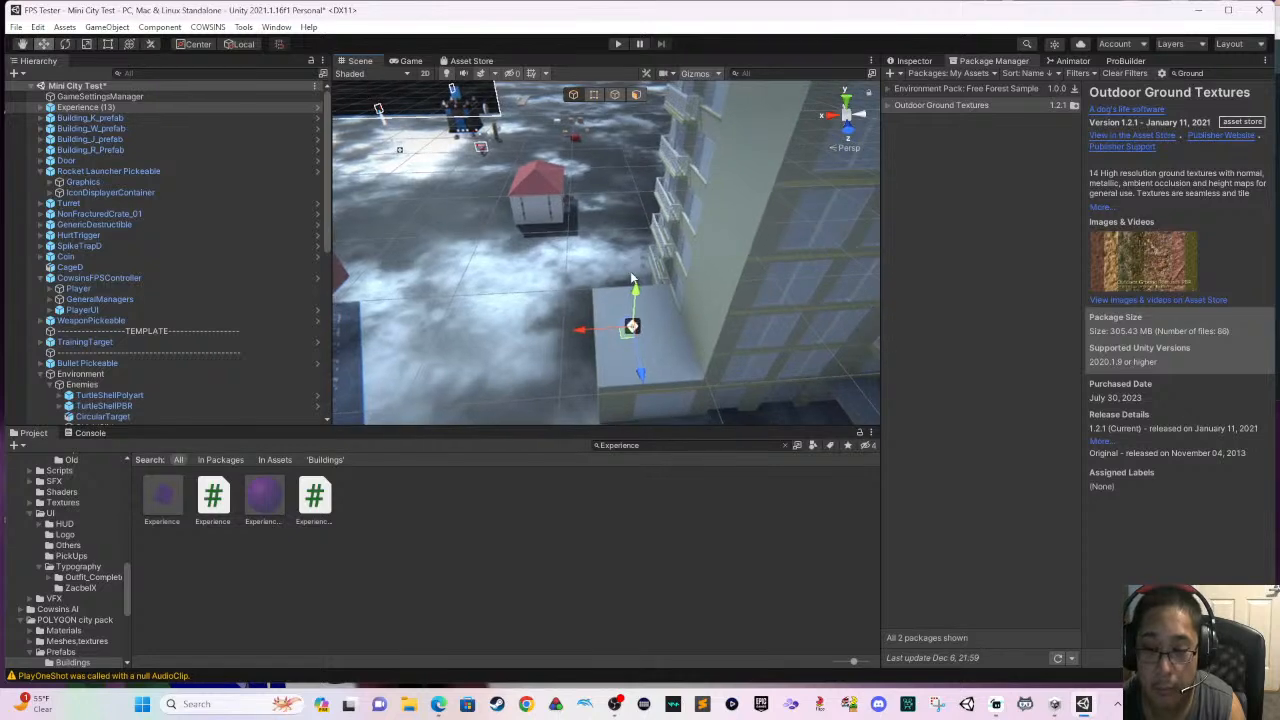
right_click_drag(666, 336, 682, 361)
scroll(652, 343, "up", 7)
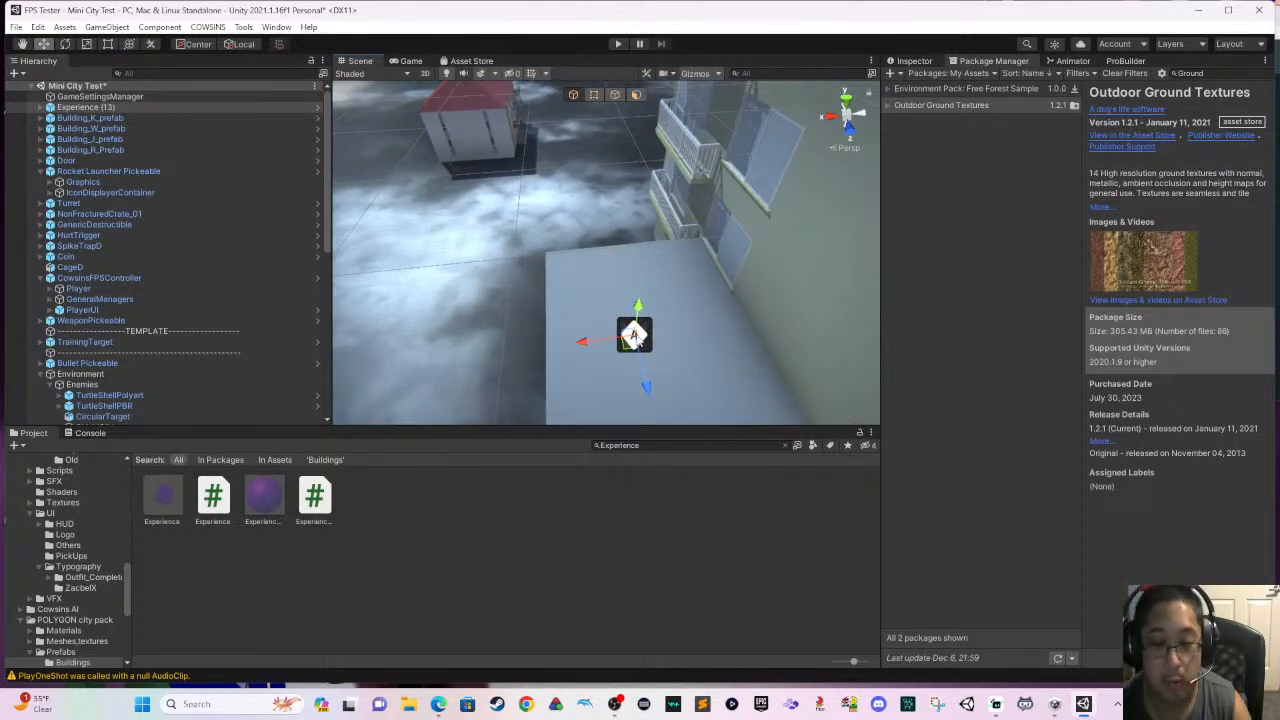
key("ctrl+d")
left_click_drag(641, 371, 660, 413)
key("ctrl+d")
key("ctrl+d")
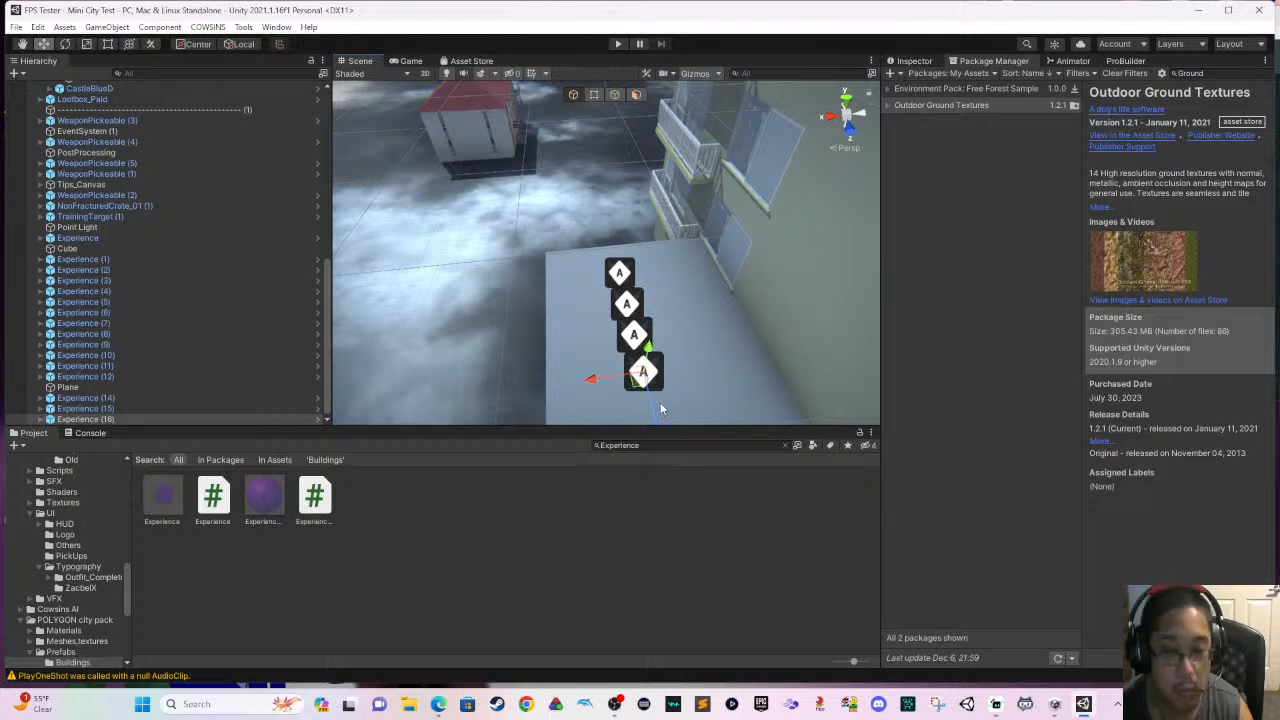
- Start play mode, run past the castle to the weapon pickups and pick up the black rifle among the spiked shells
left_click(617, 44)
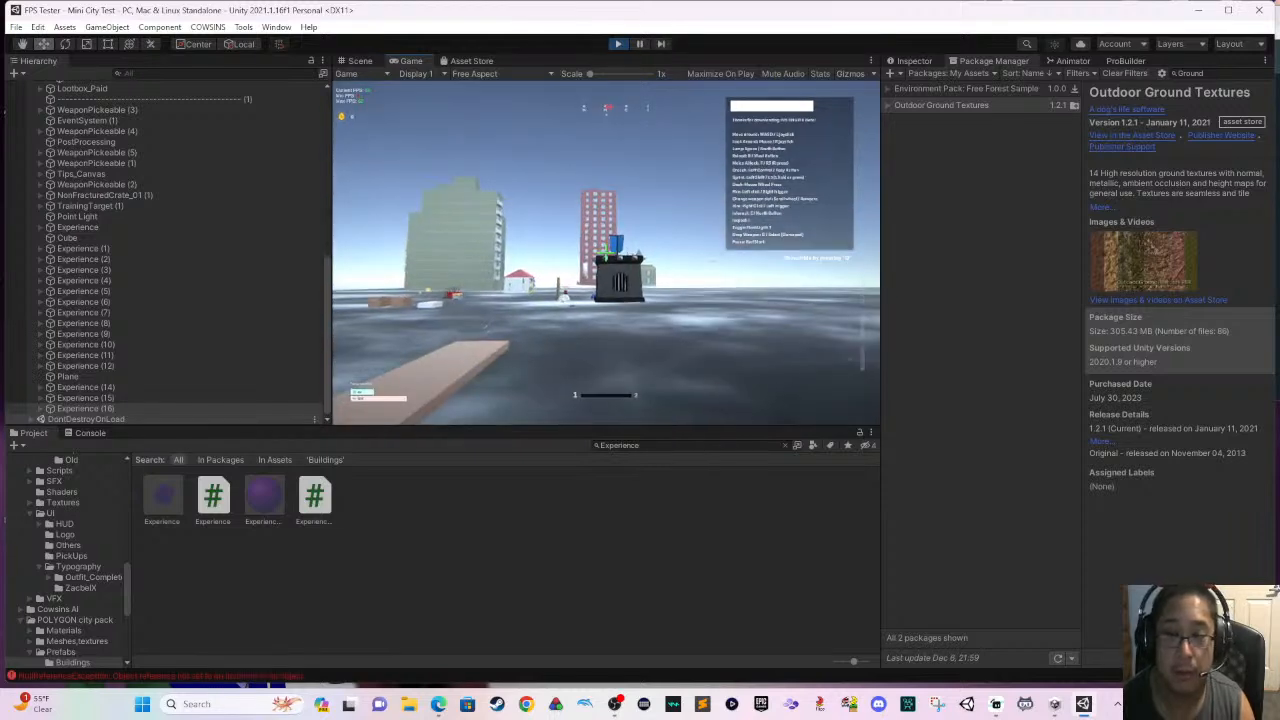
key("shift+w")
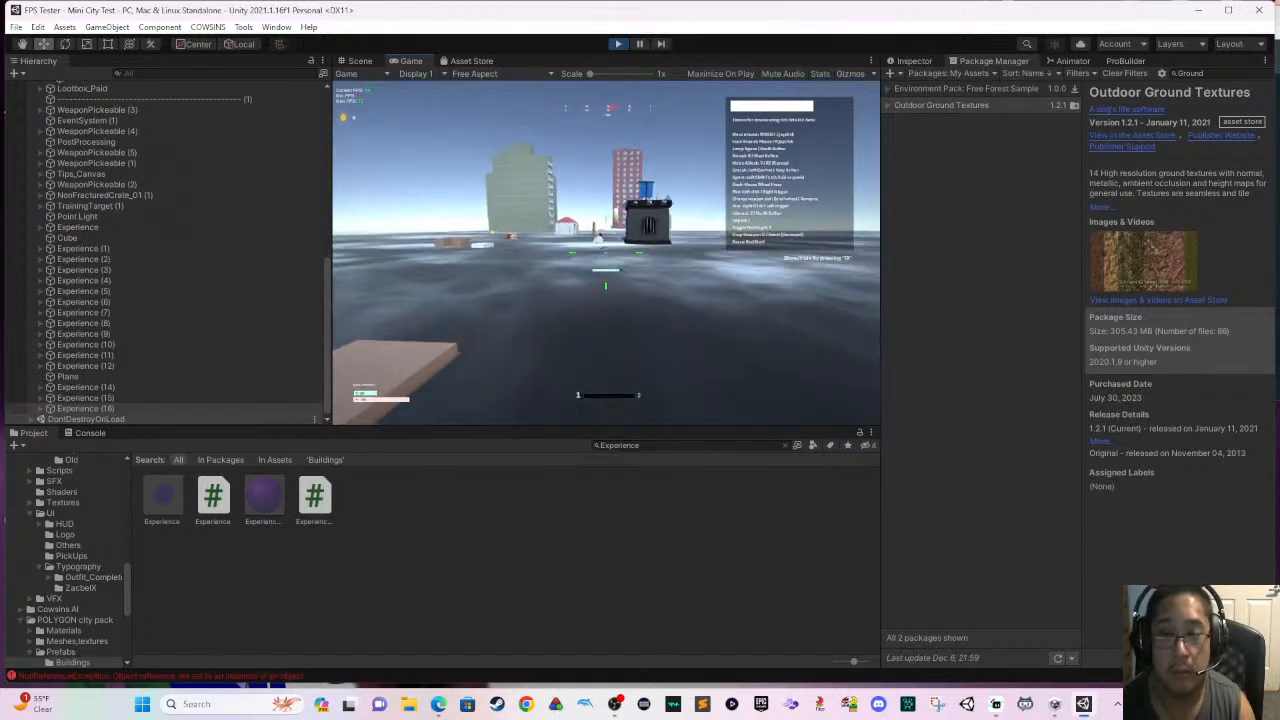
key("shift+w")
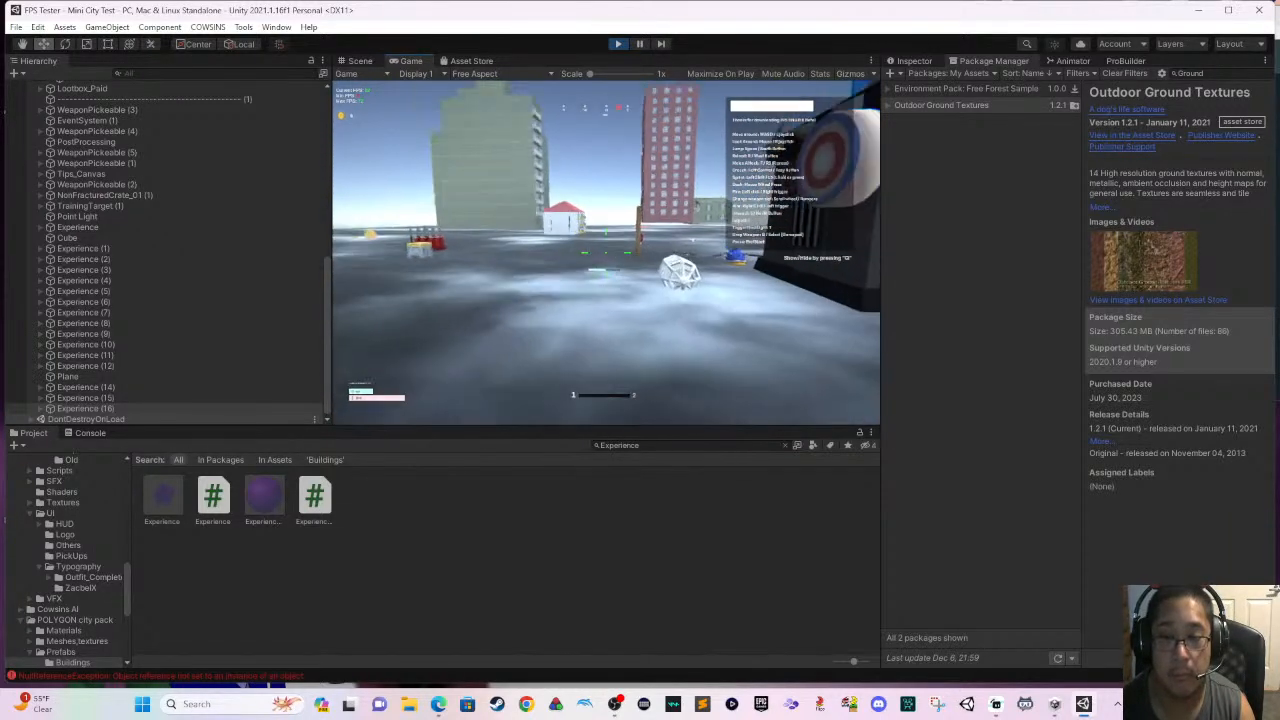
key("shift+w")
key("w")
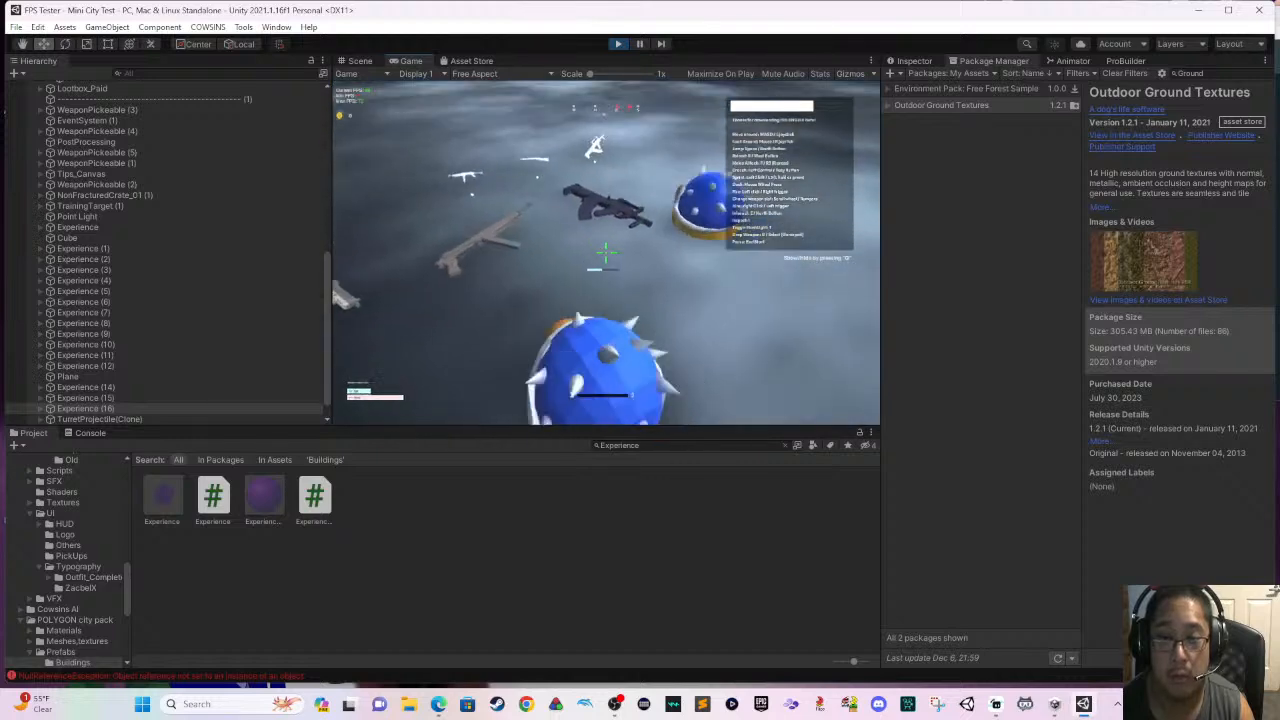
key("s")
key("w")
key("w")
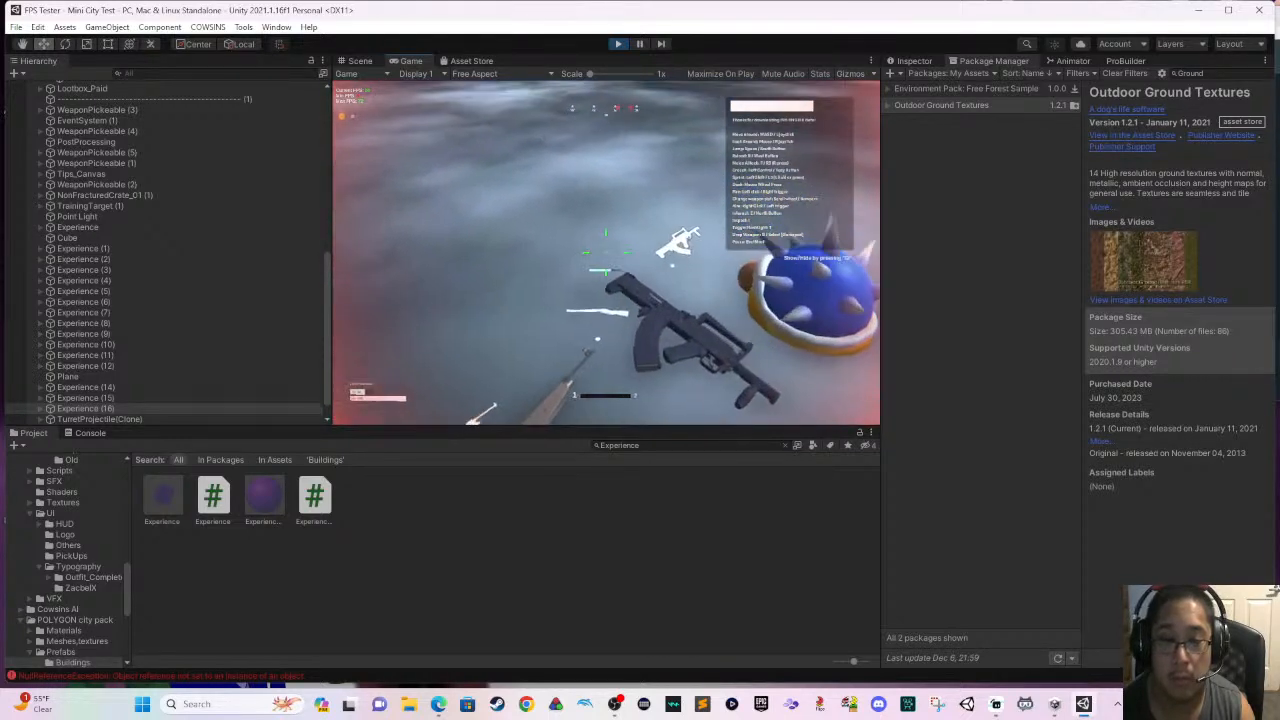
key("e")
key("s")
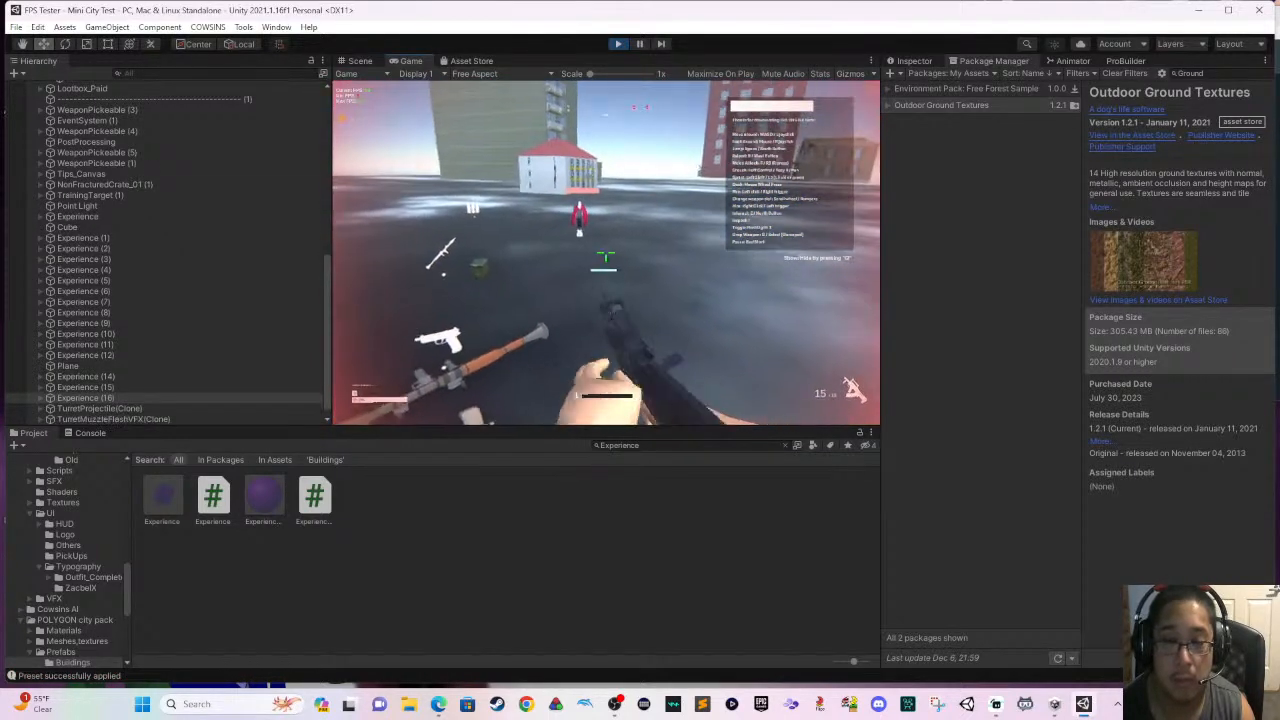
- Test the rifle by aiming and firing at the distant red enemy while backing away along the castle wall, and reload
key("alt+space")
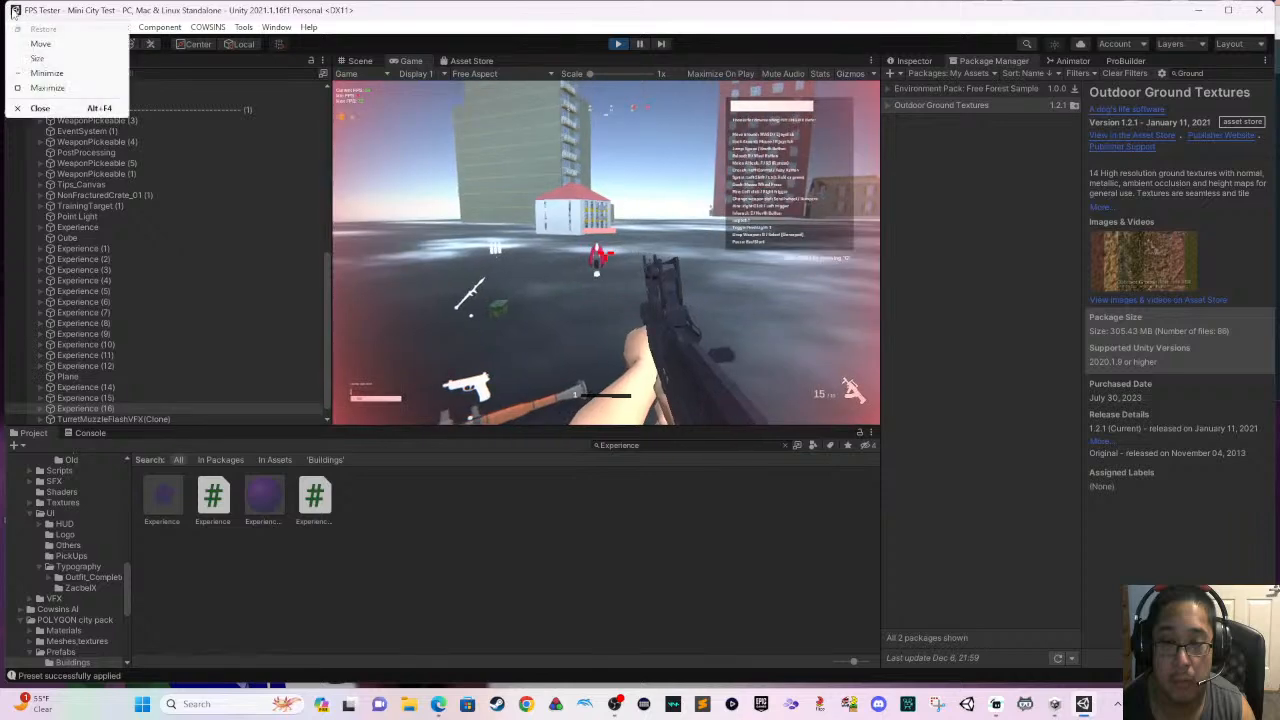
left_click(317, 139)
right_click(605, 256)
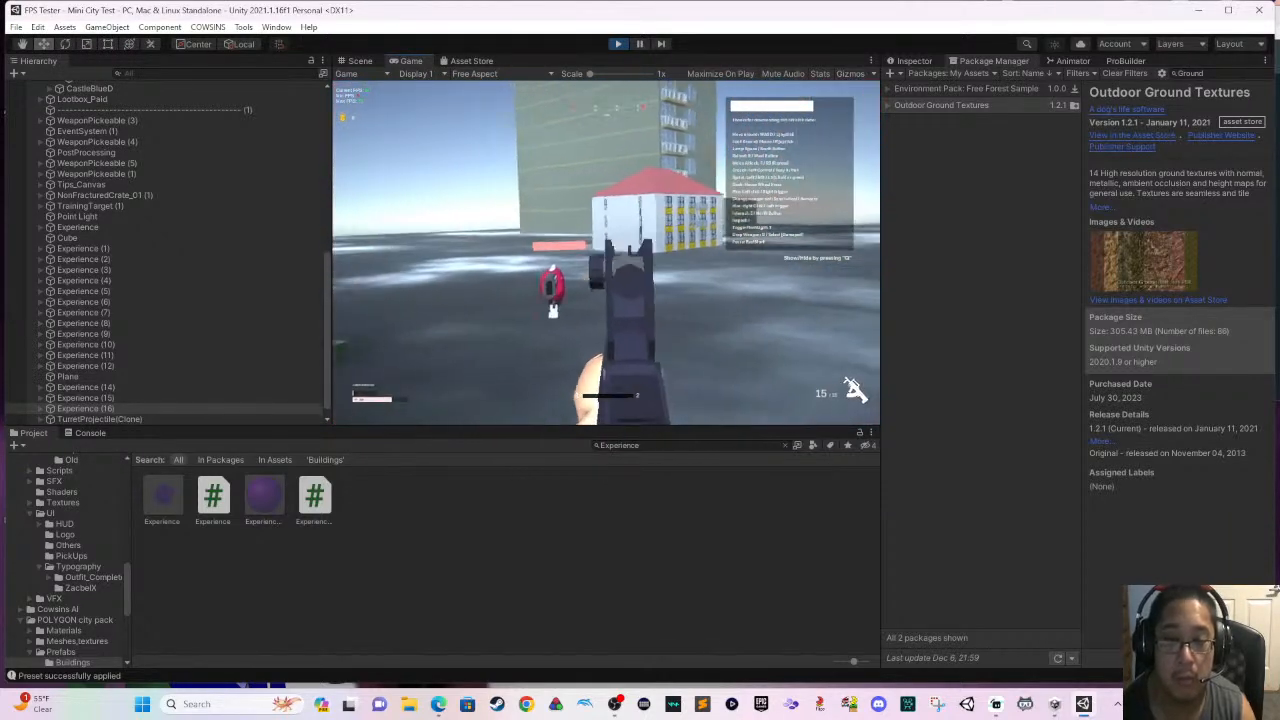
key("s")
left_click(606, 253)
key("s")
left_click(606, 253)
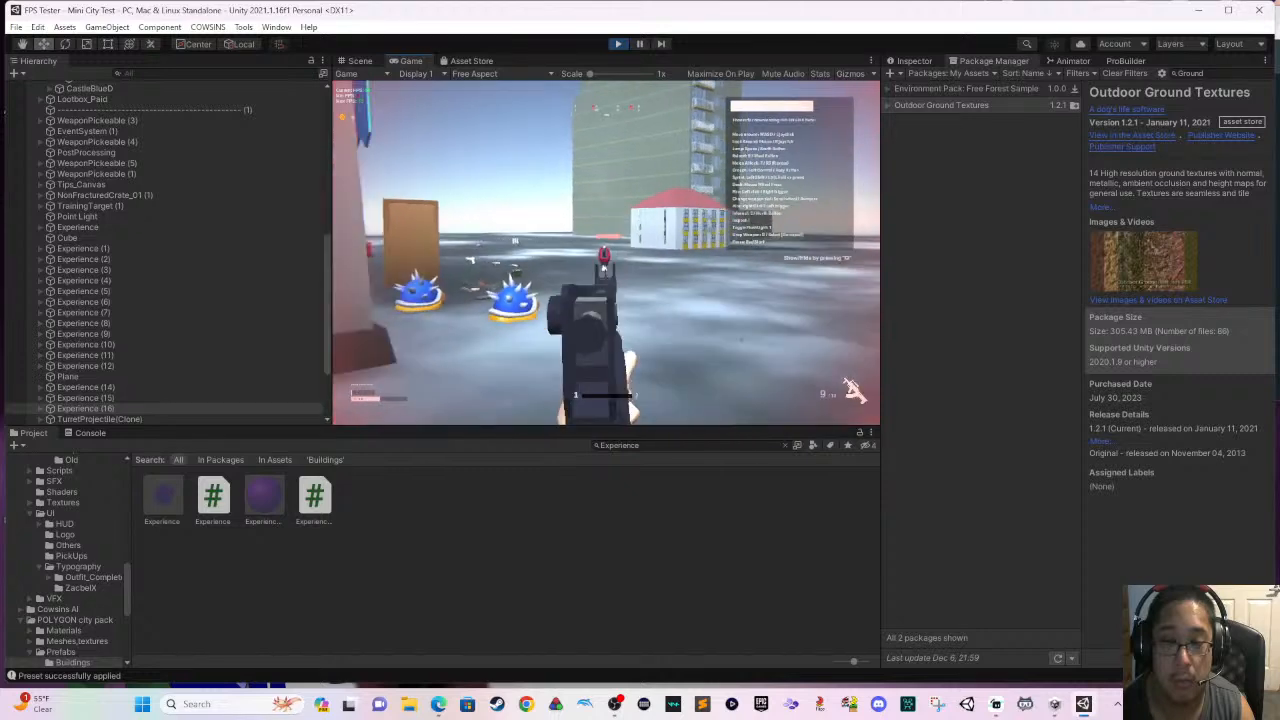
key("w")
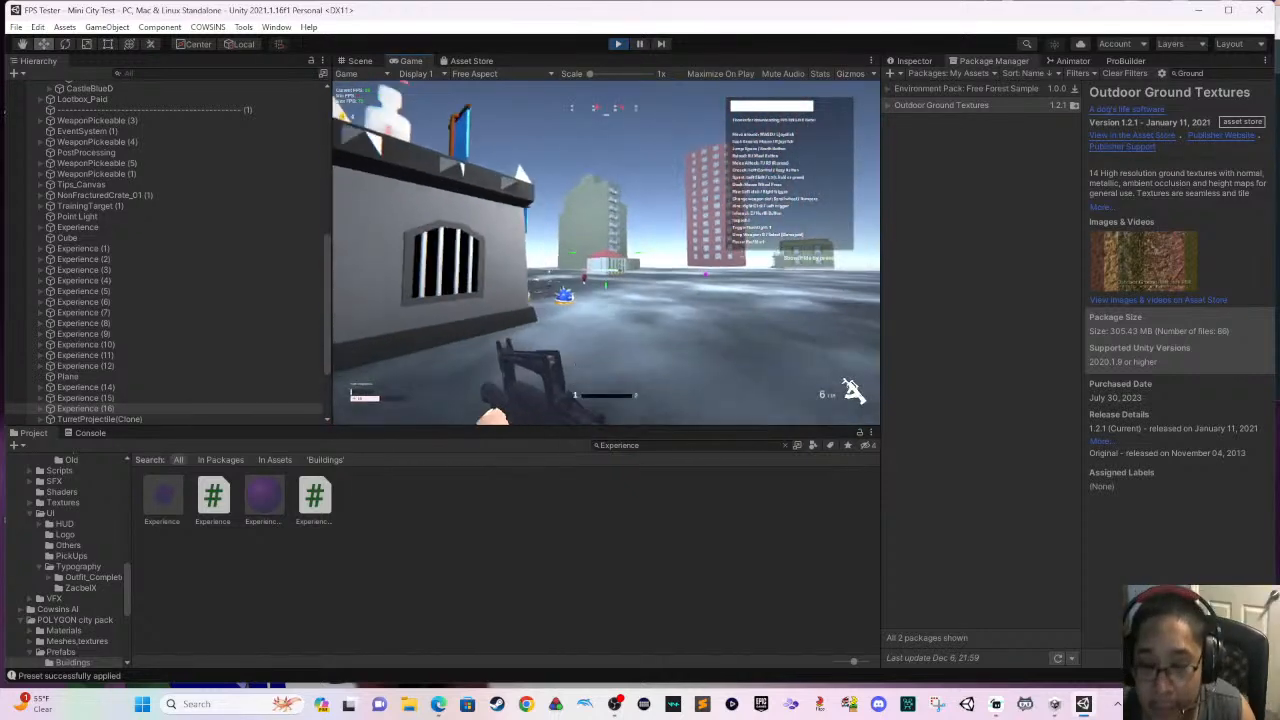
right_click(606, 253)
left_click(606, 253)
key("s")
left_click(606, 253)
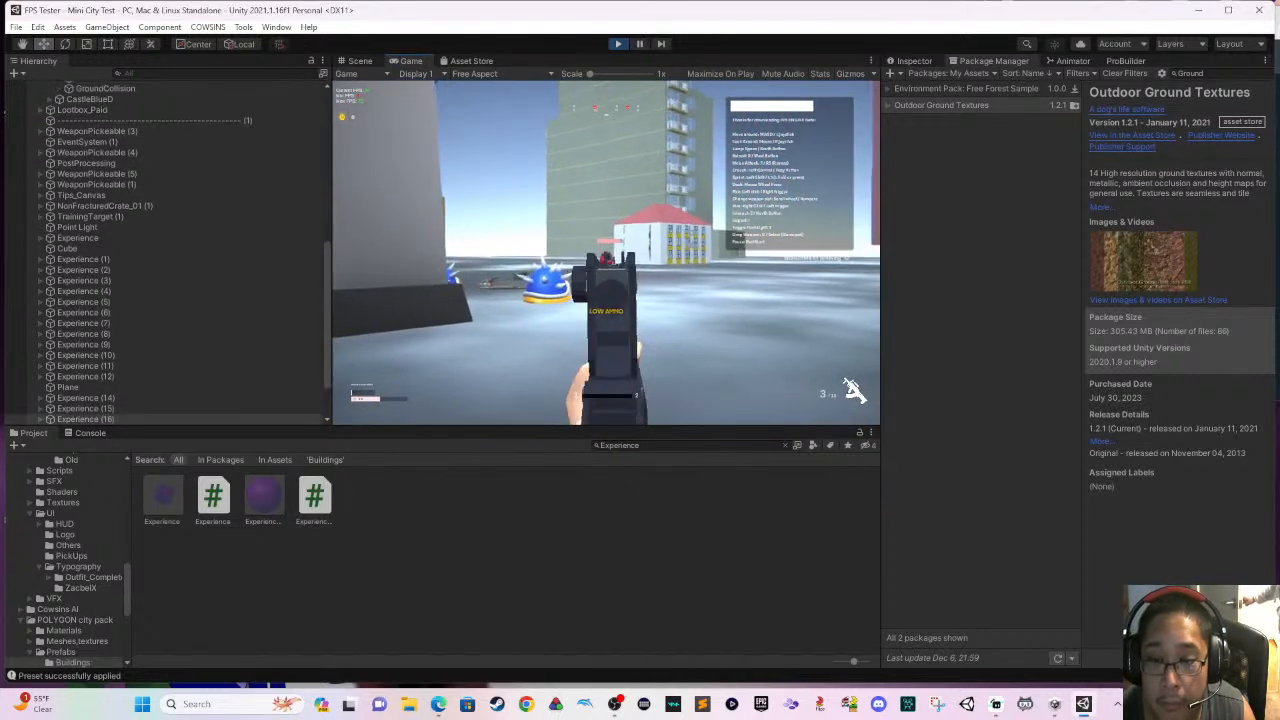
key("r")
- Retreat behind the white cage, keep shooting the red enemy with the aimed rifle, and reload once the magazine is empty
key("ctrl+s")
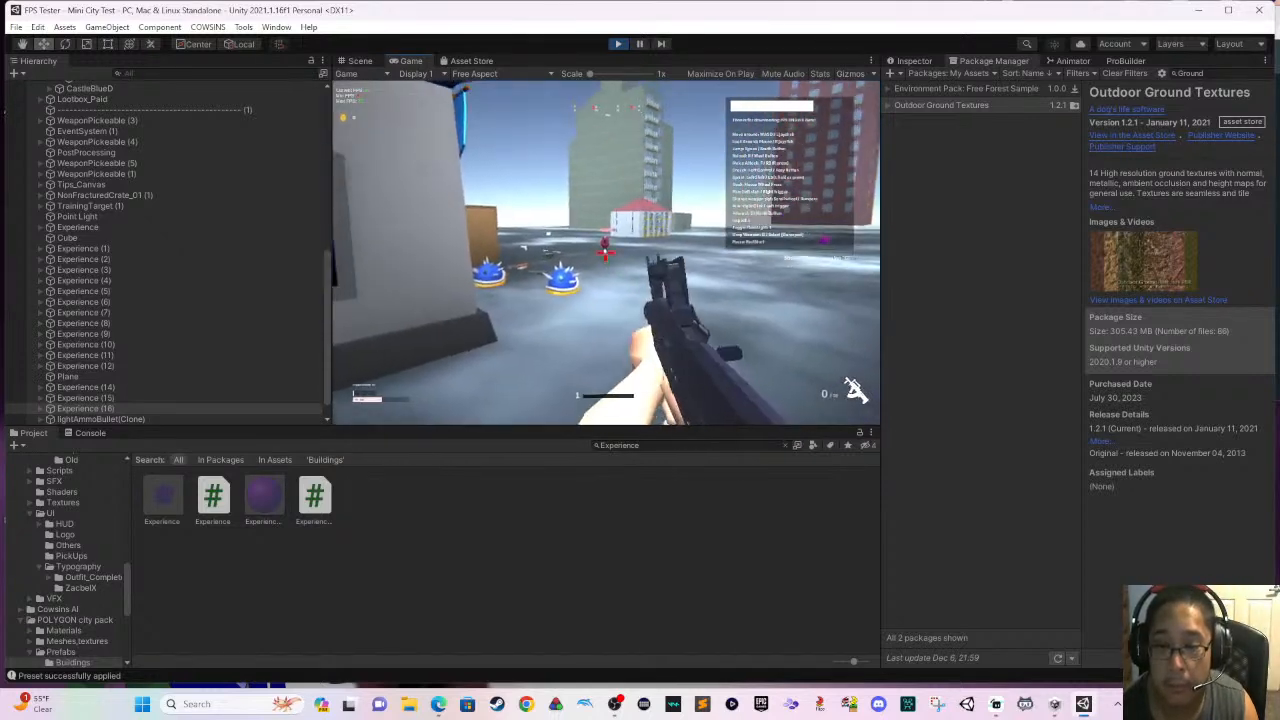
right_click(606, 253)
left_click(606, 253)
key("ctrl+s")
key("s")
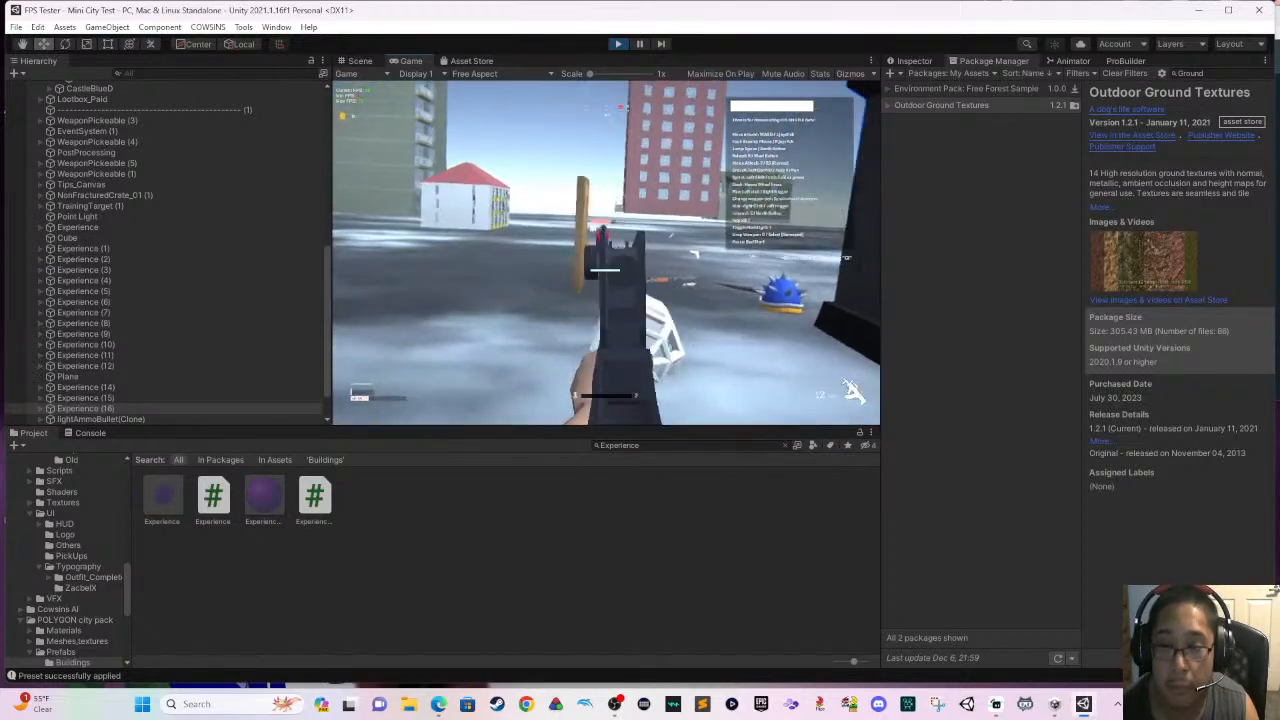
key("a")
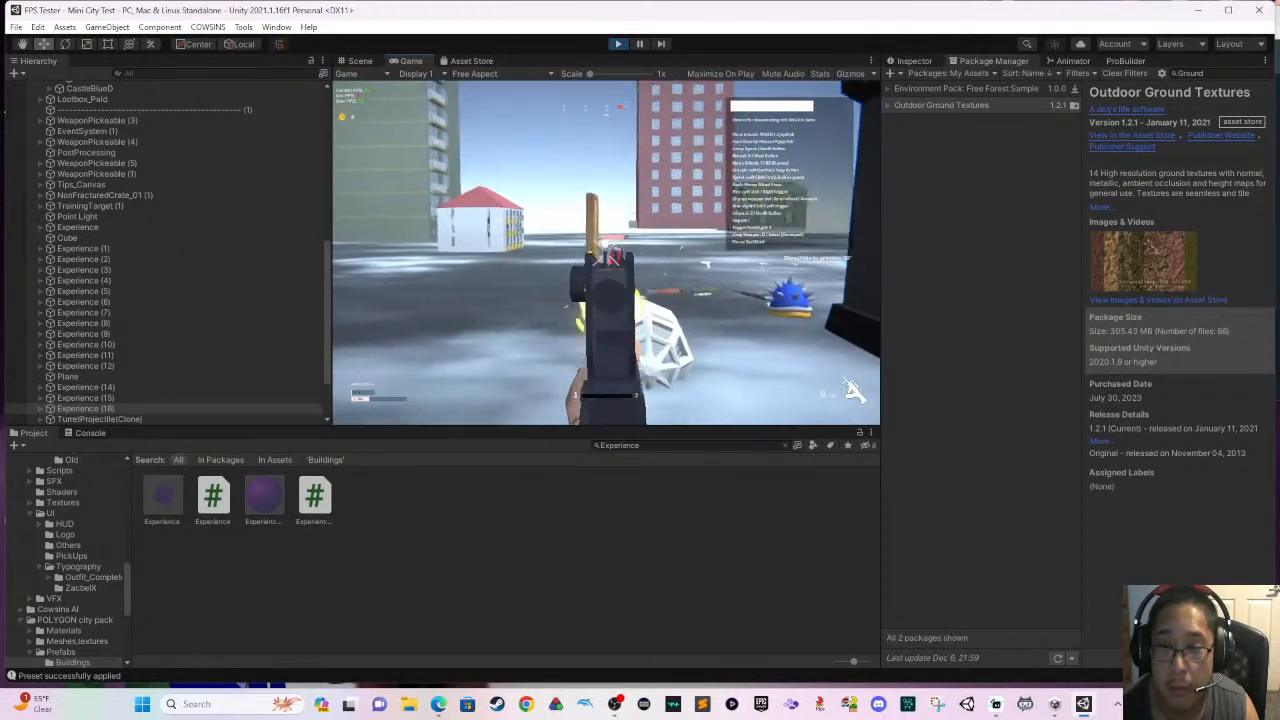
left_click(606, 253)
left_click(606, 253)
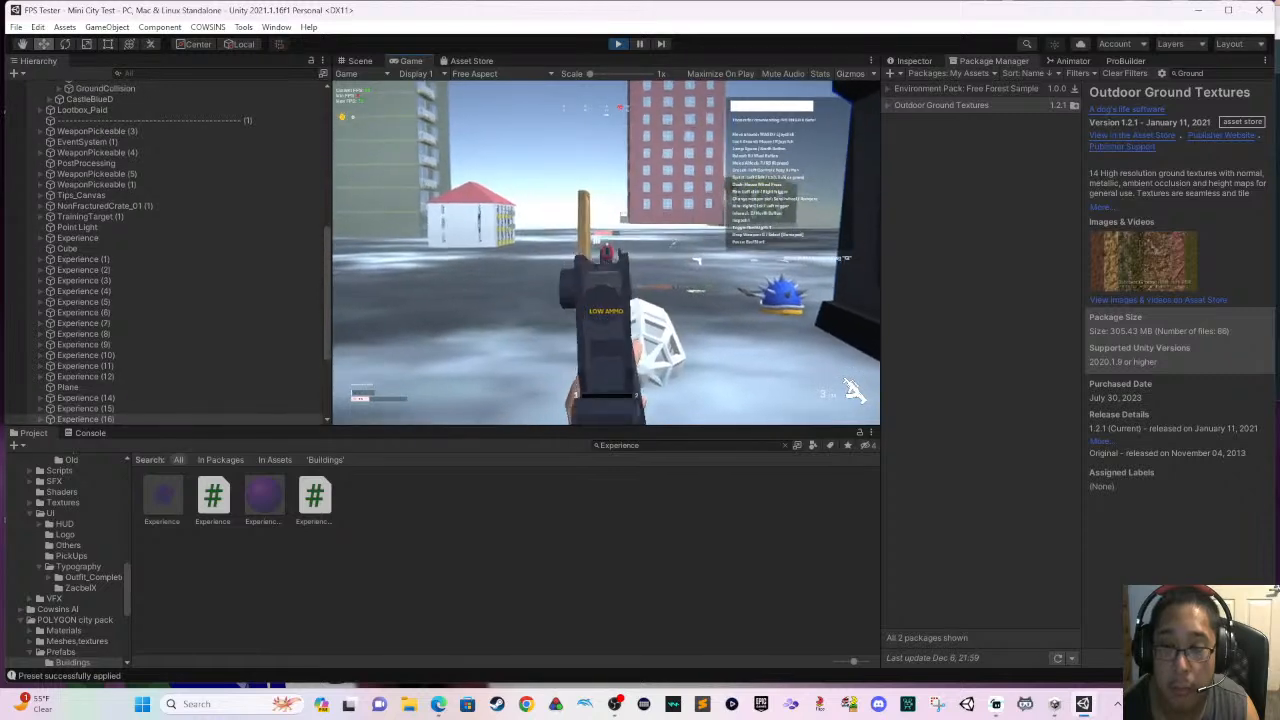
left_click(606, 253)
key("r")
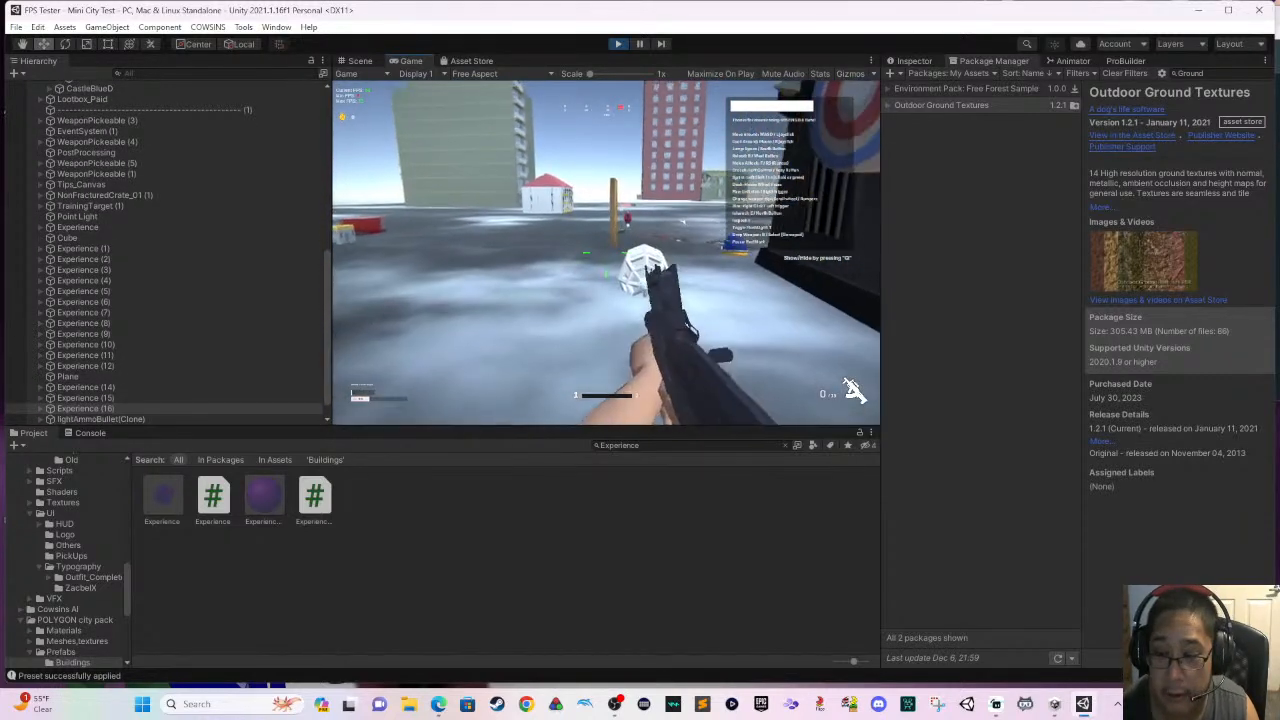
- Empty further rifle magazines at the red enemy past the wooden door, reloading between bursts
left_click(852, 390)
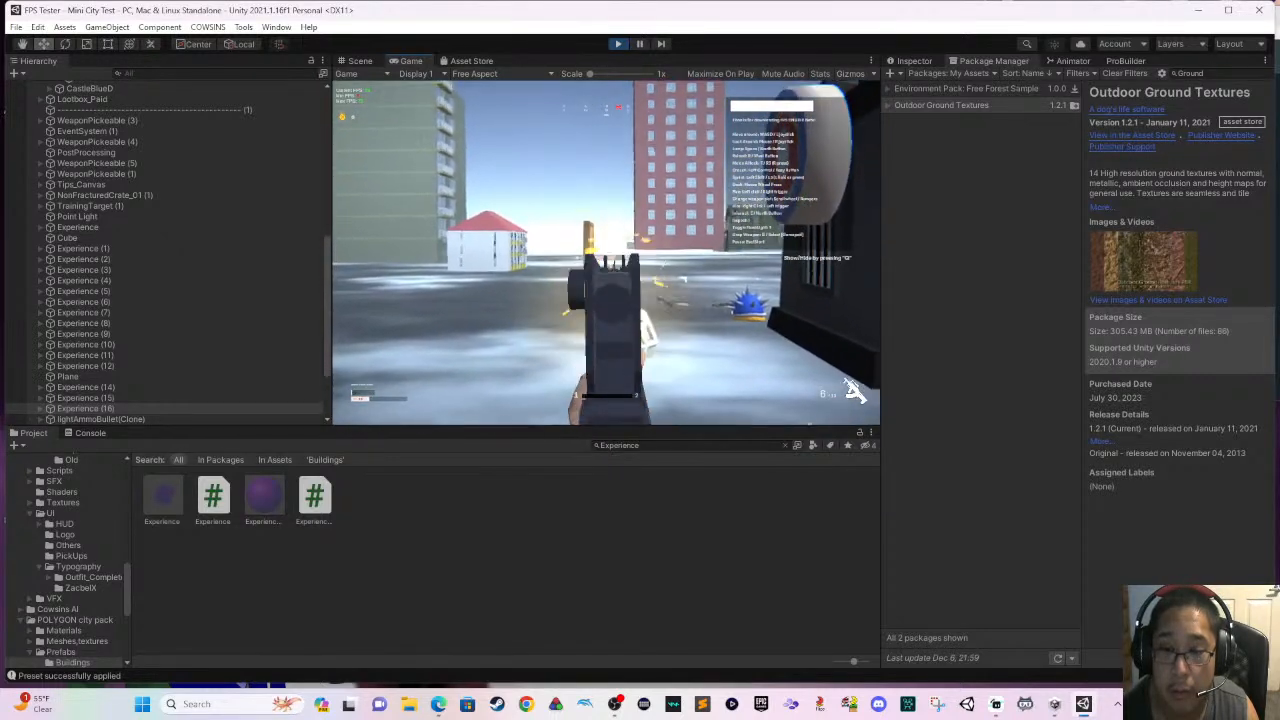
left_click(606, 253)
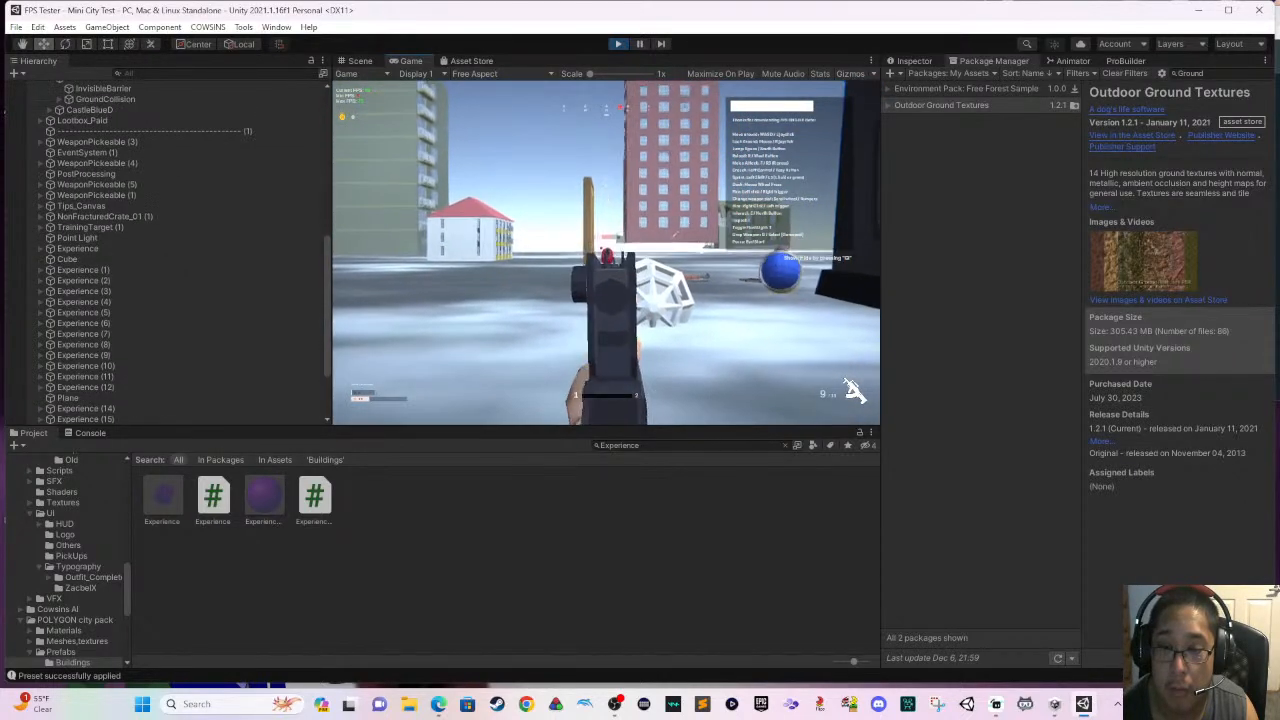
left_click(606, 253)
left_click(606, 253)
left_click(606, 253)
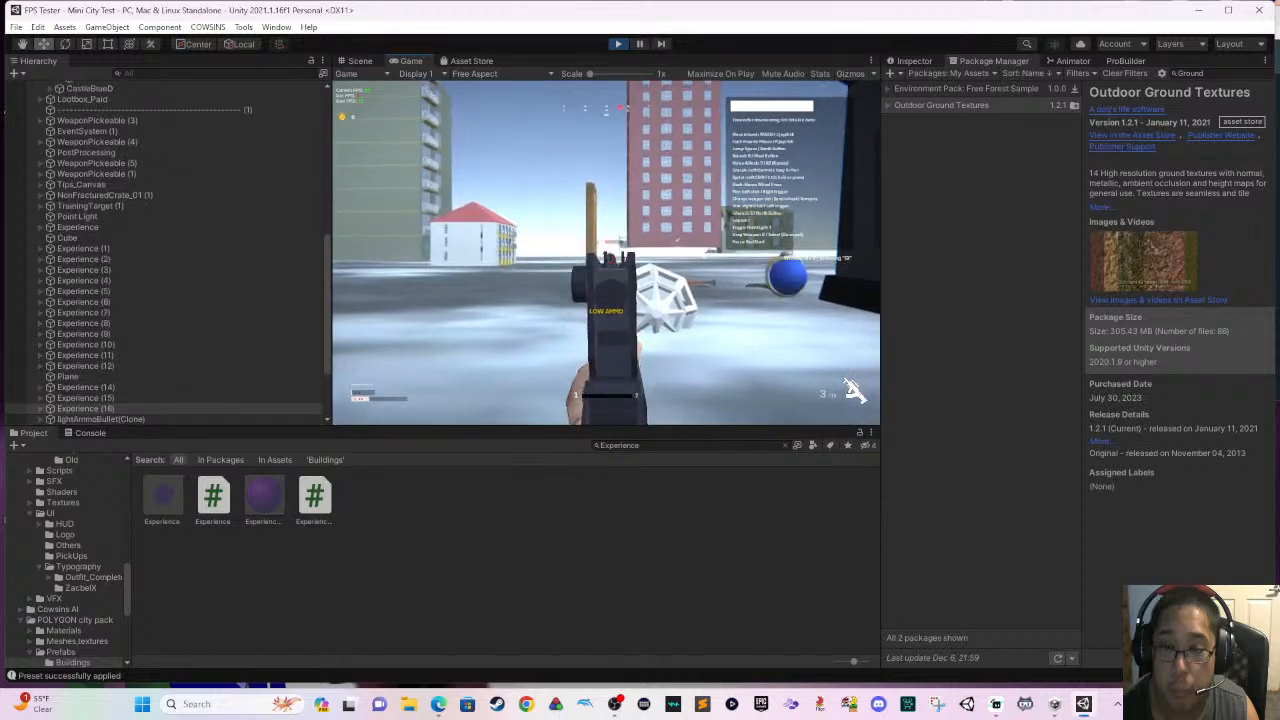
key("r")
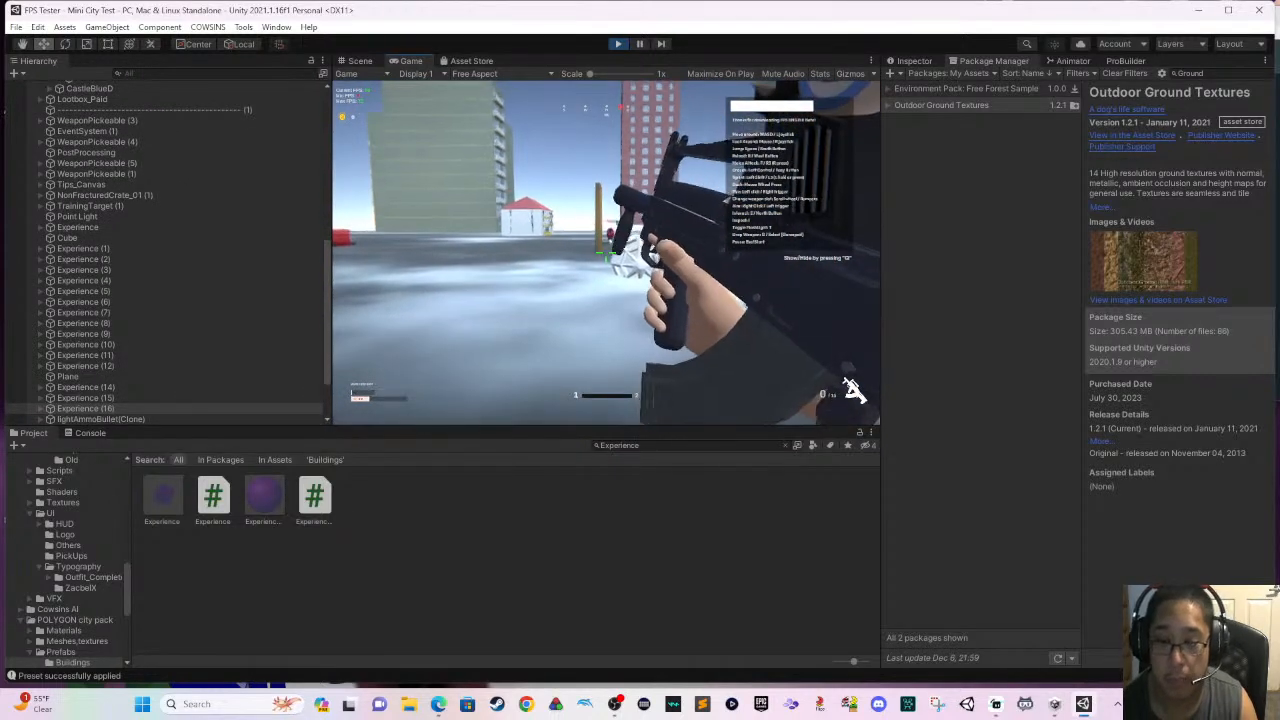
key("ctrl+s")
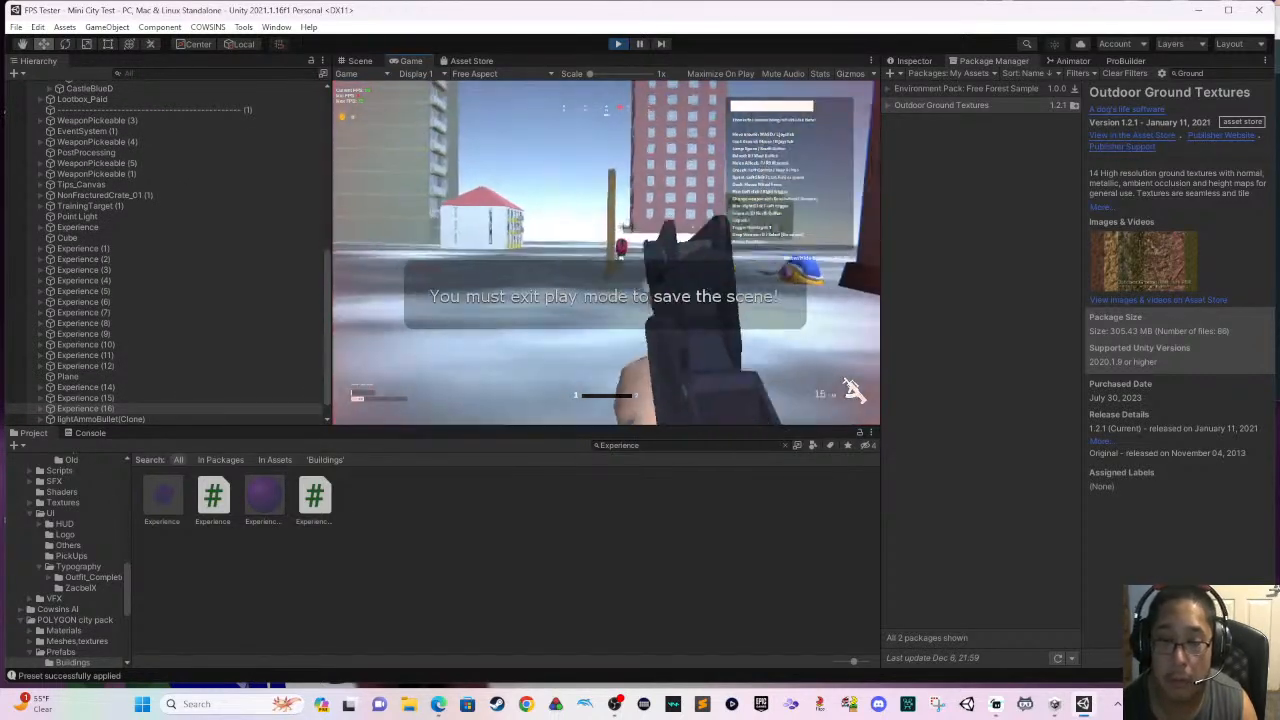
left_click(606, 253)
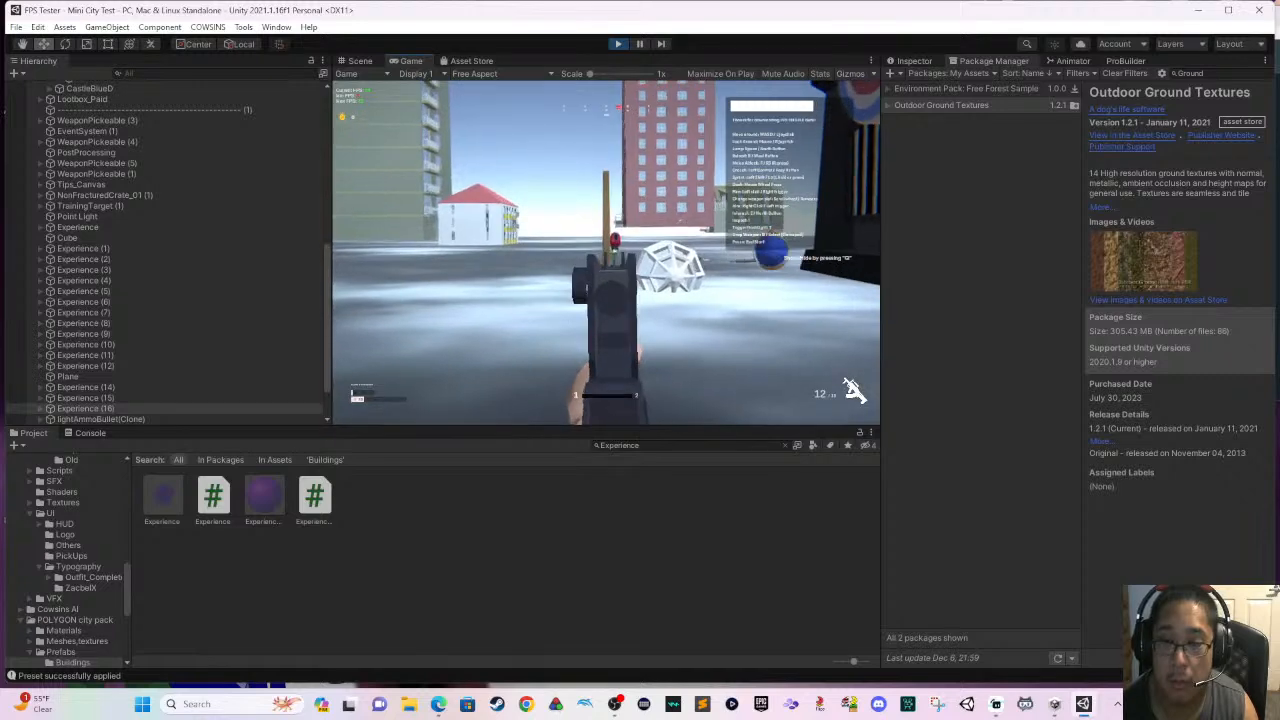
left_click(606, 253)
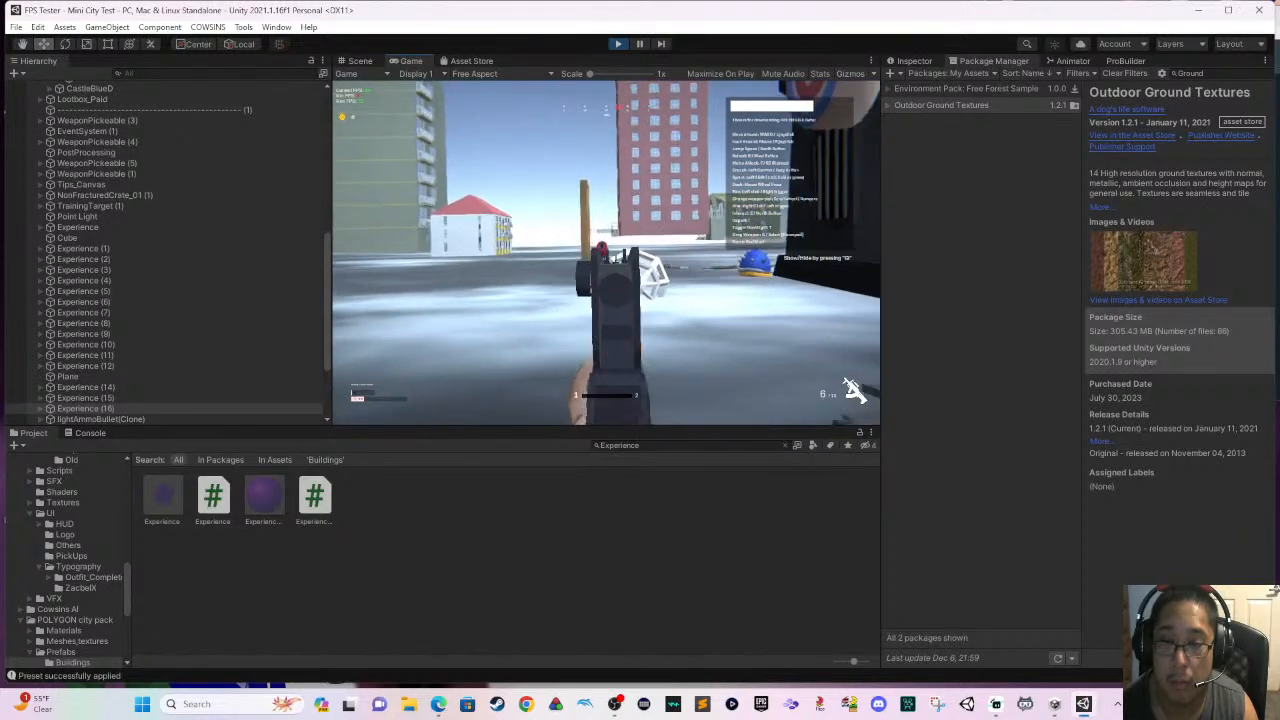
left_click(606, 253)
key("r")
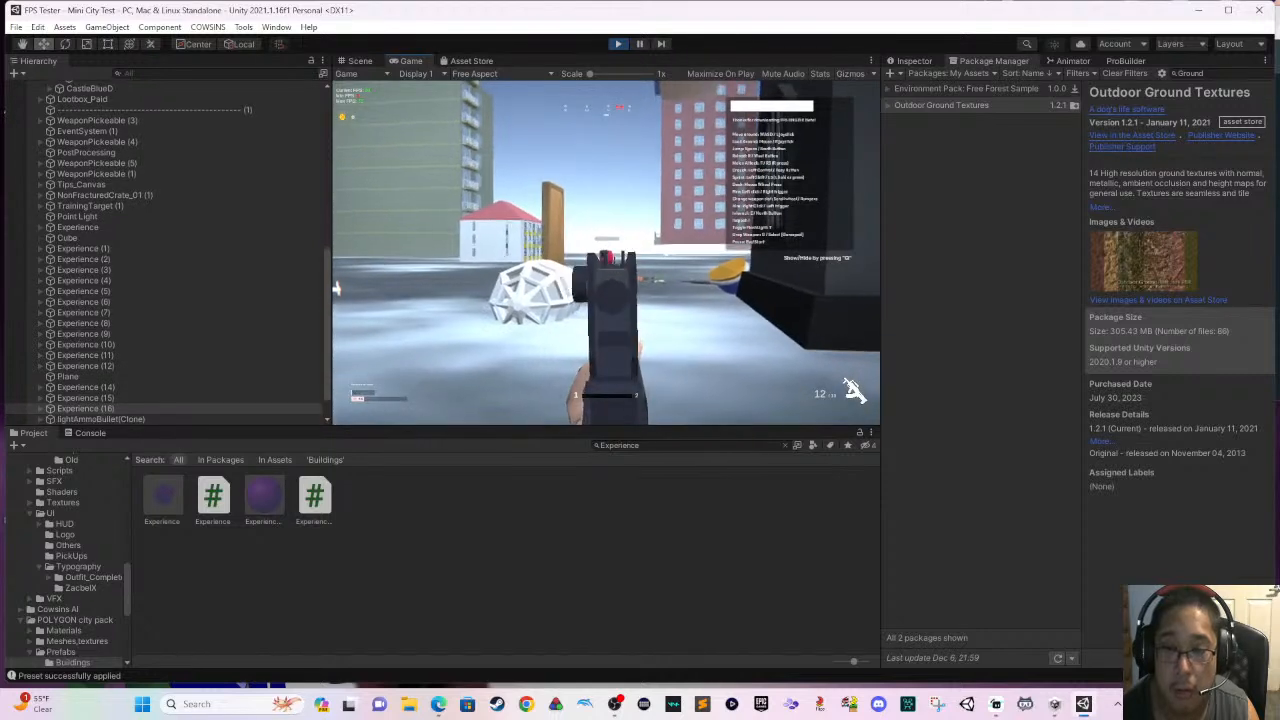
- Run past the wooden door and the red-roofed house to the signboard on the tall green apartment building
key("w")
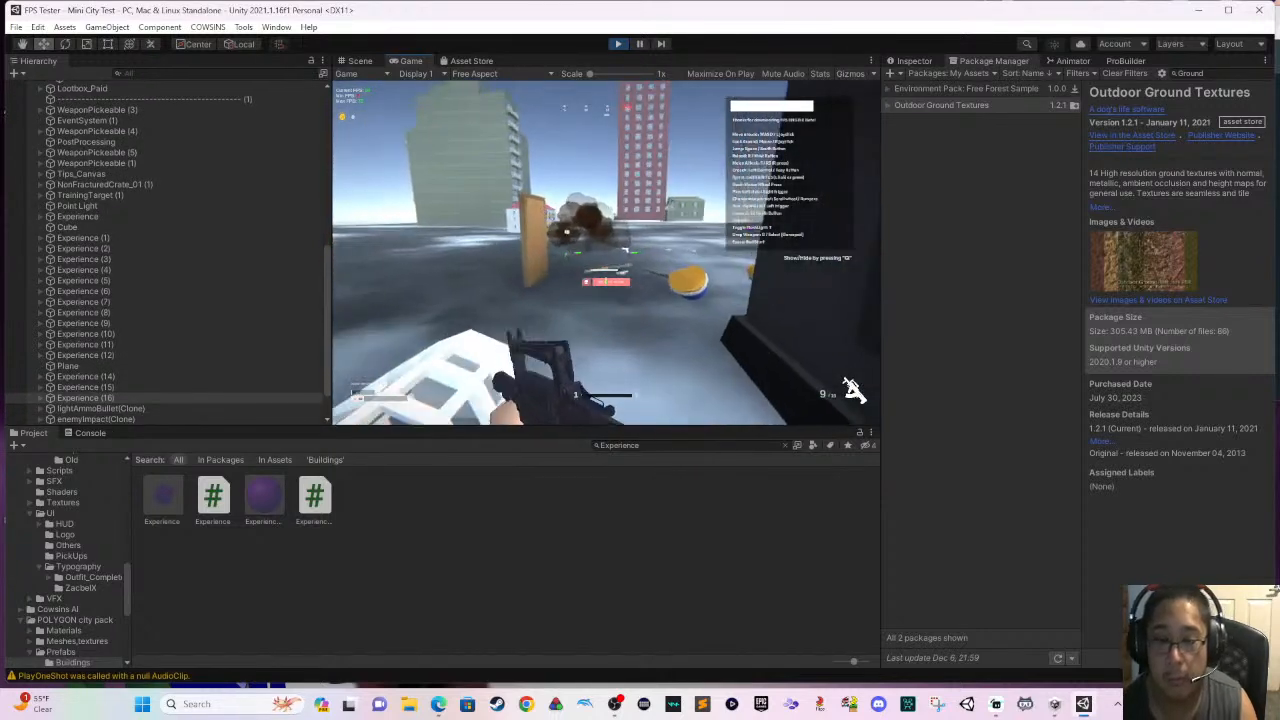
key("w")
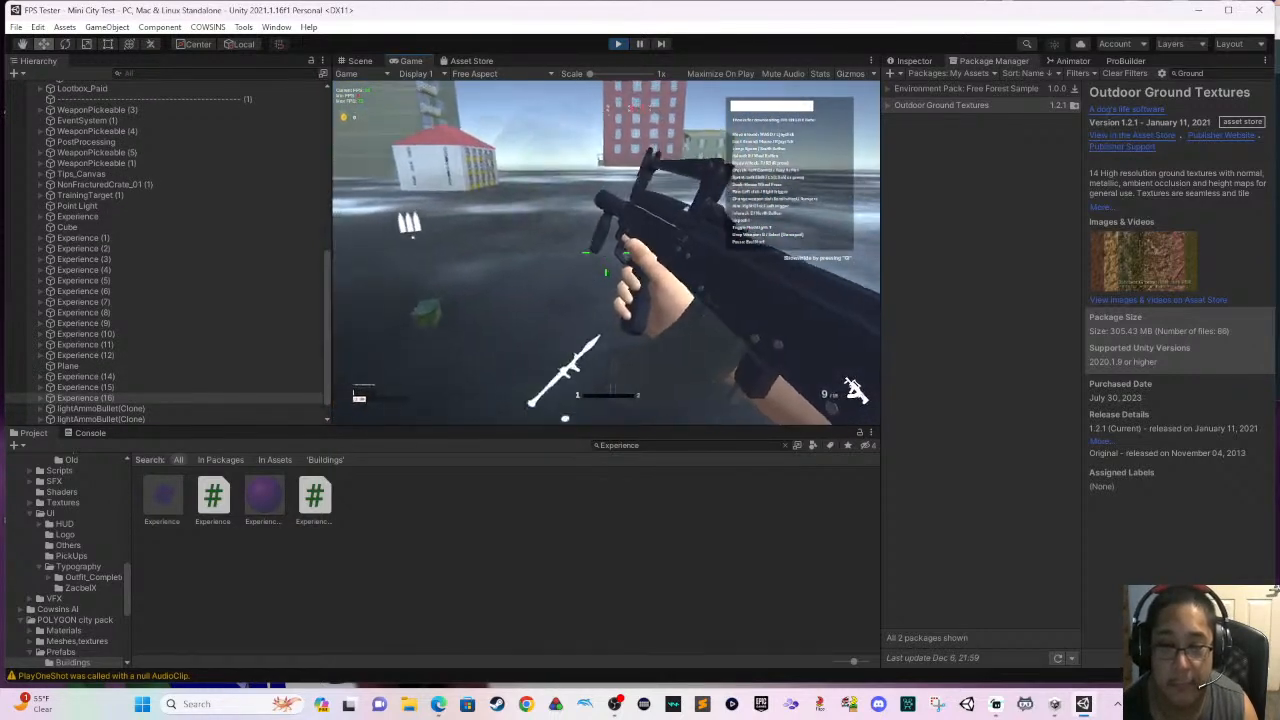
key("w")
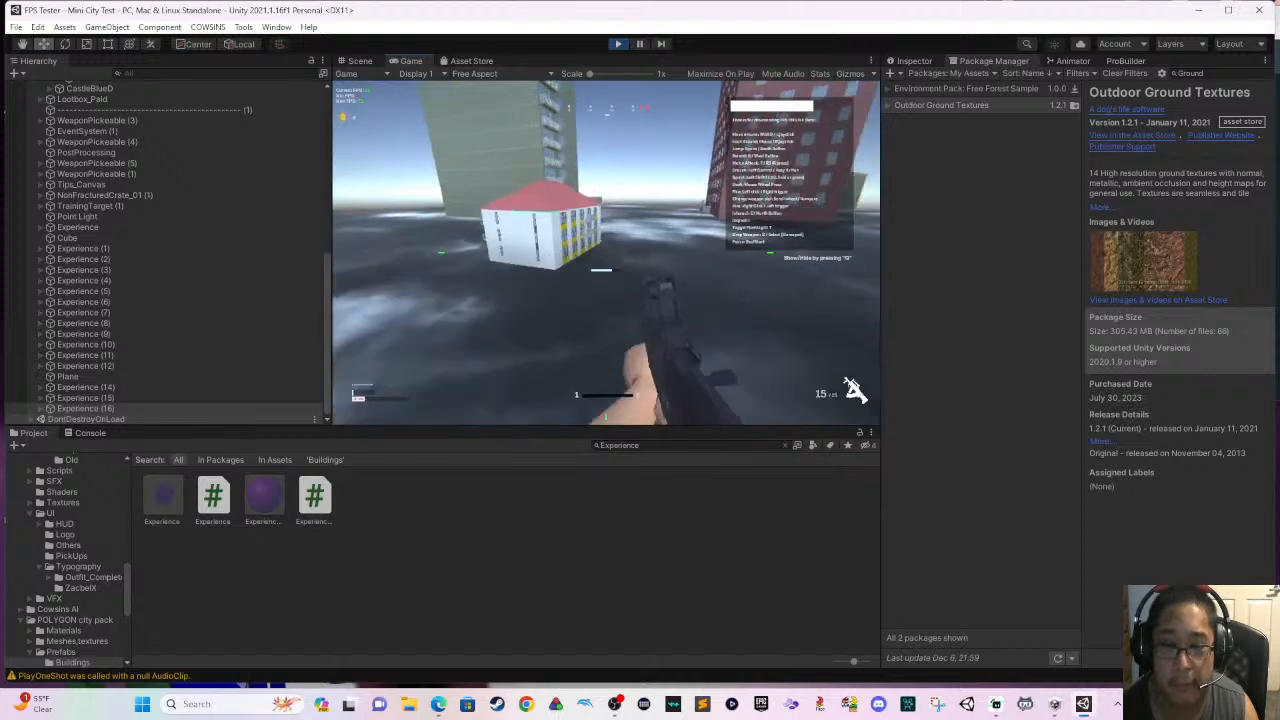
key("w")
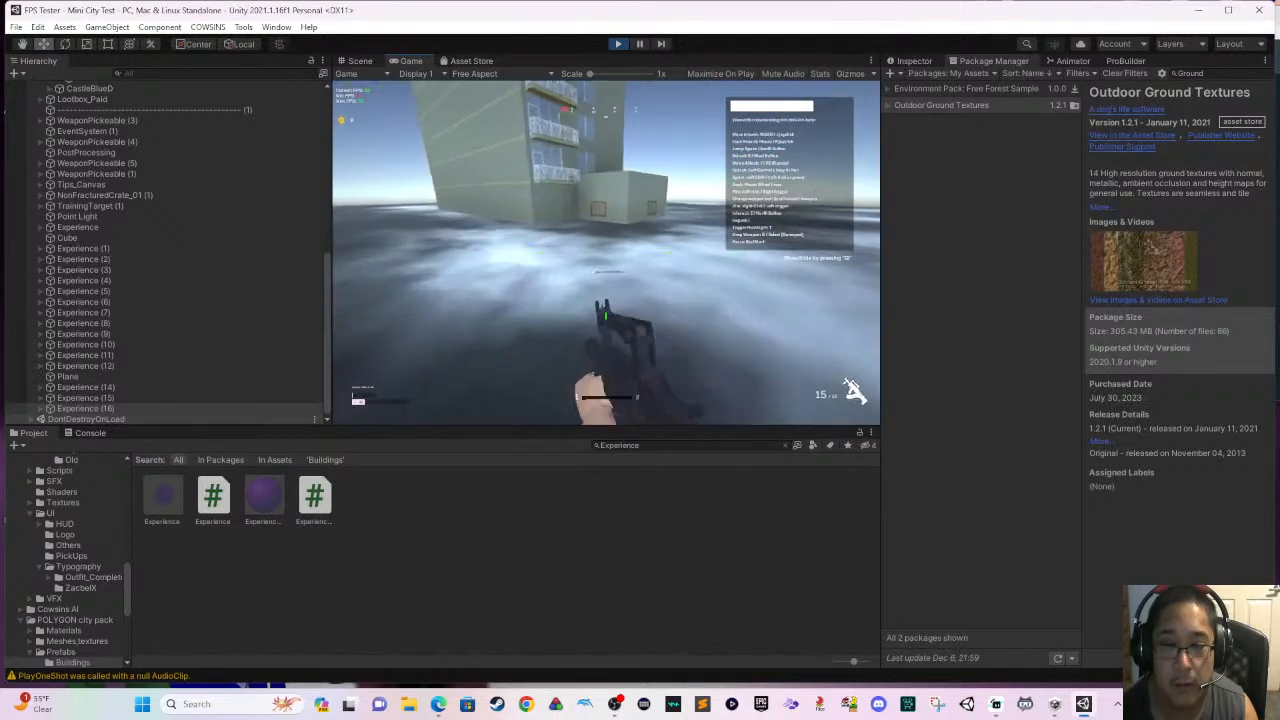
key("w")
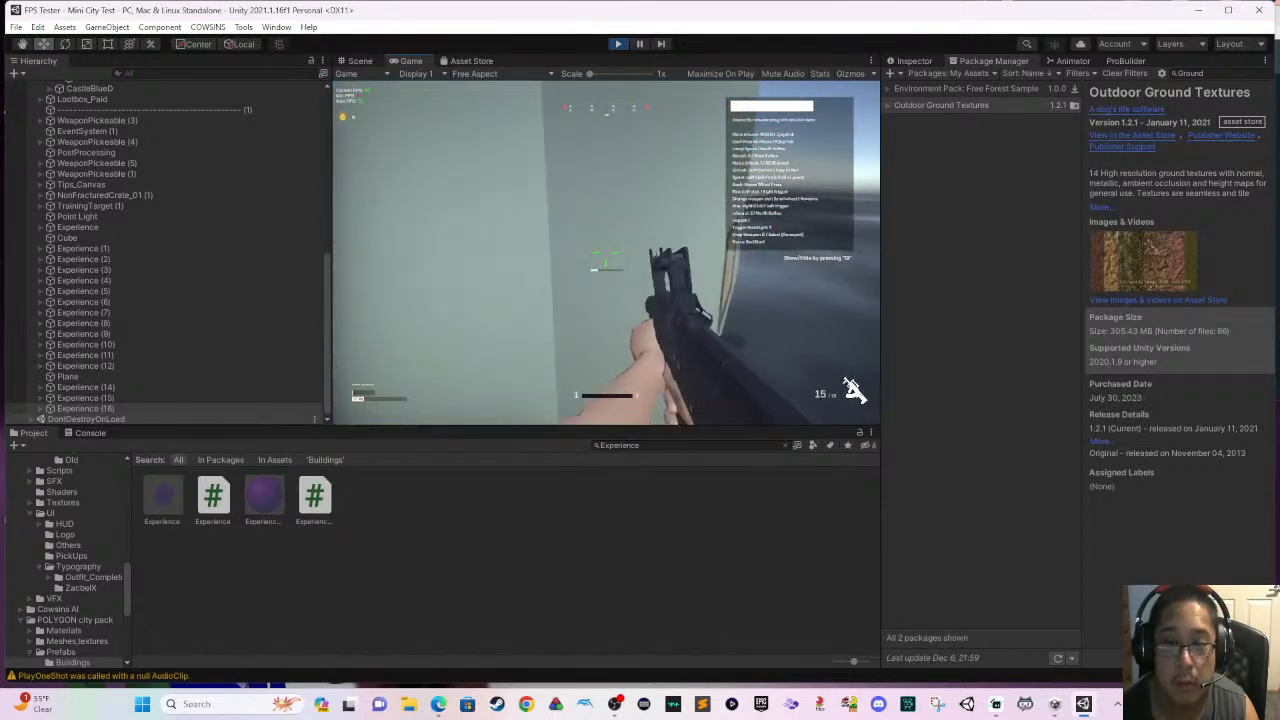
key("w")
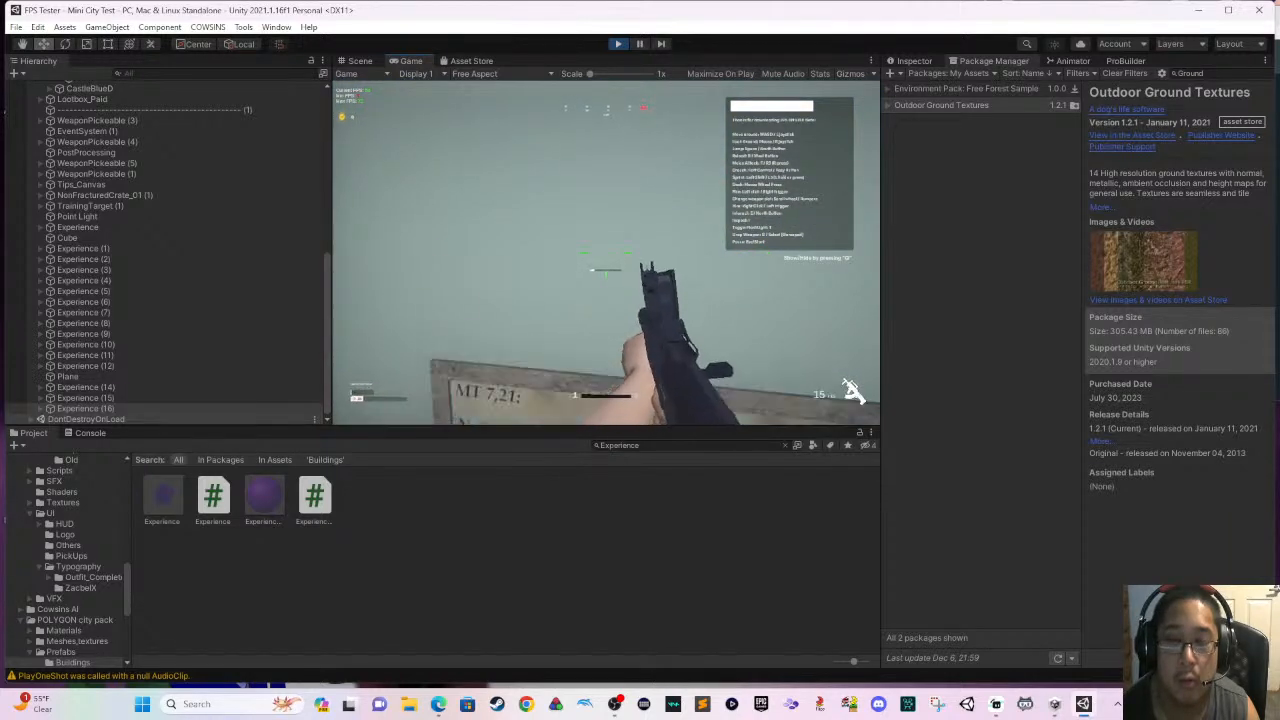
- Inspect the green apartment building from several sides, backing away from its wall, circling its annex and looking up at the balconies
key("s")
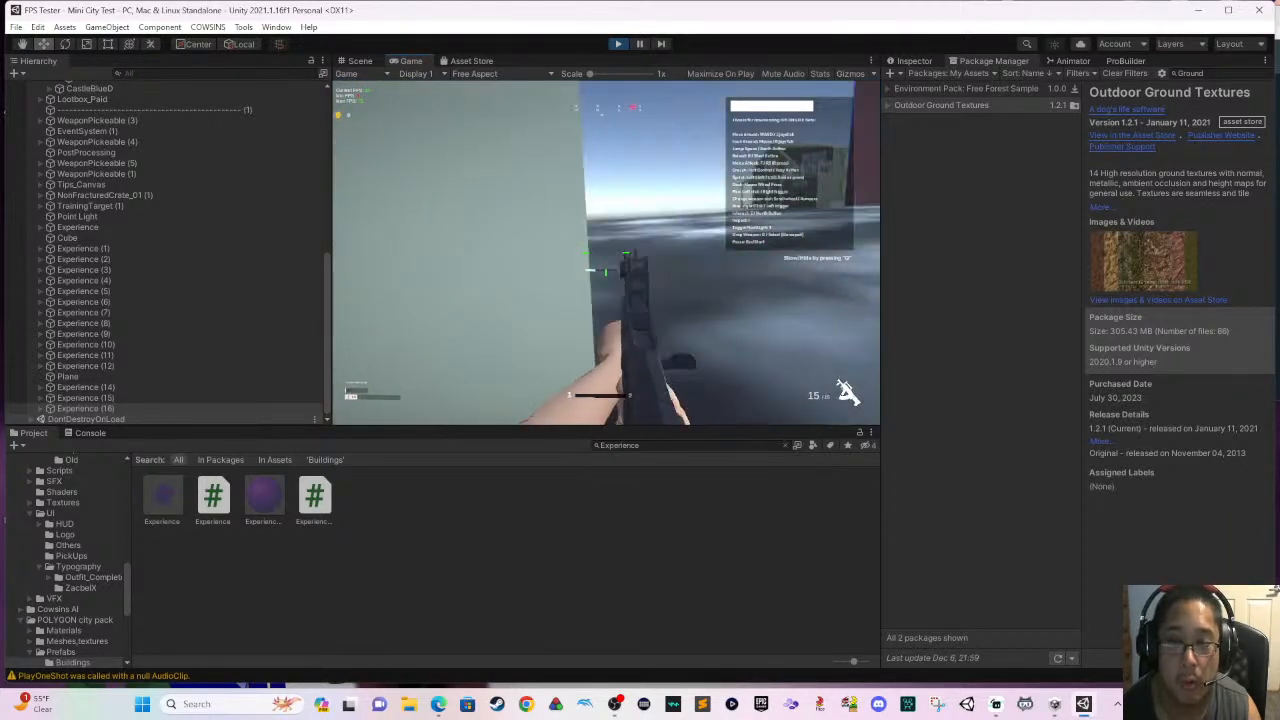
key("s")
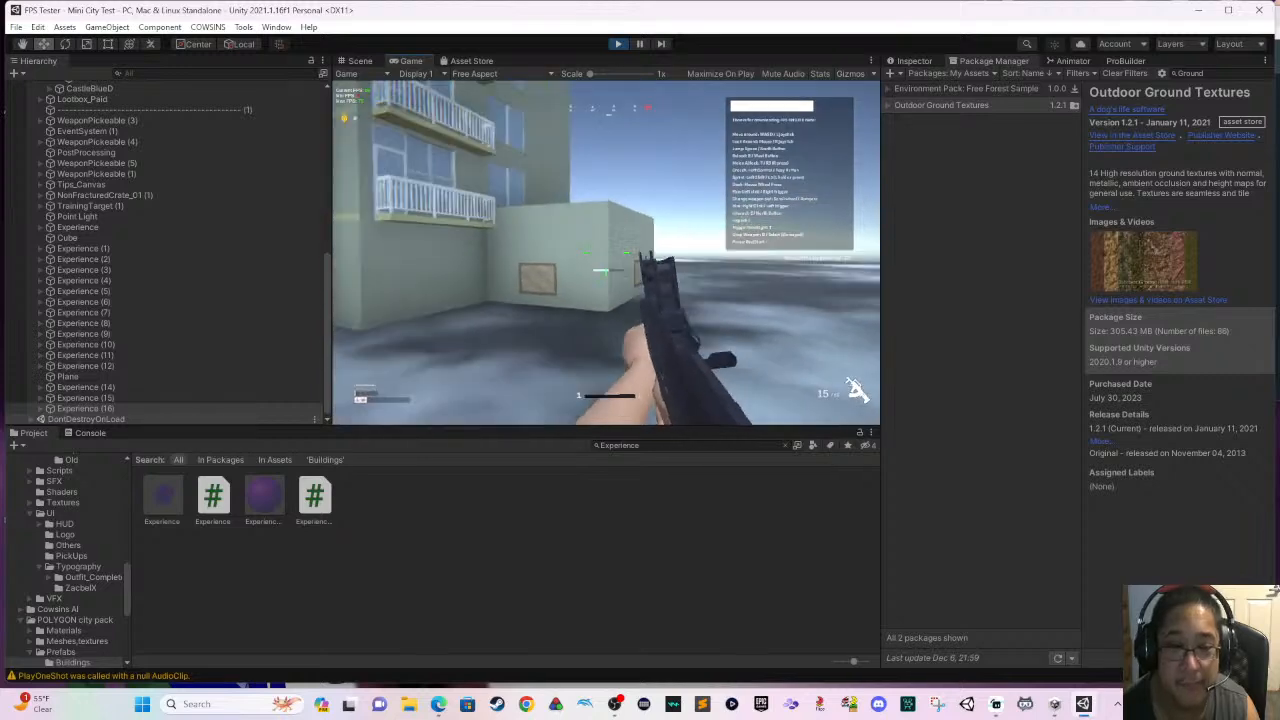
key("s")
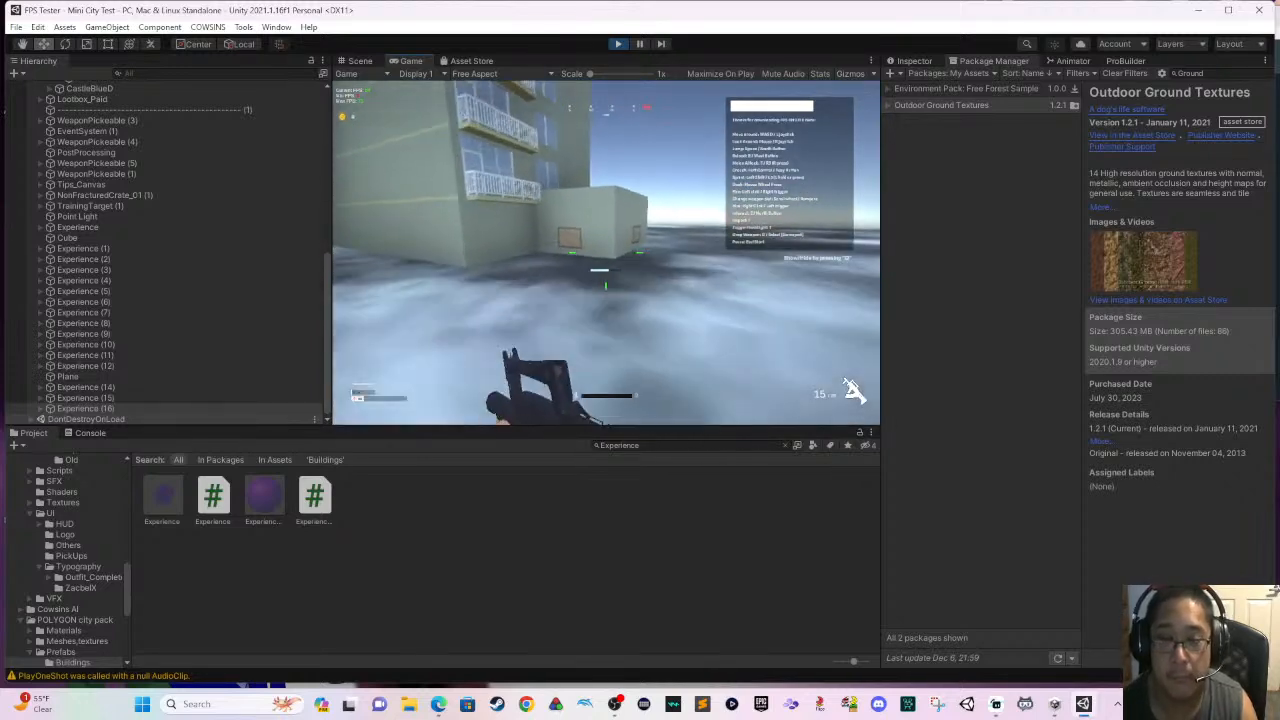
key("w")
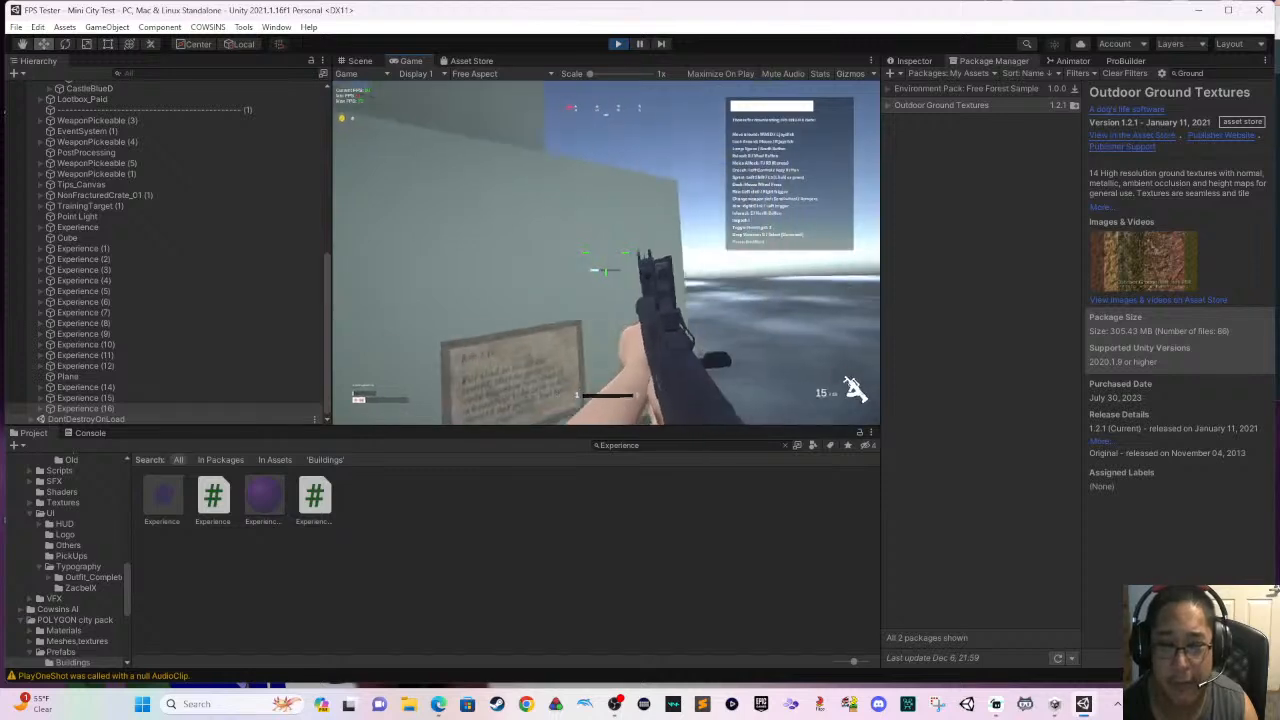
key("d")
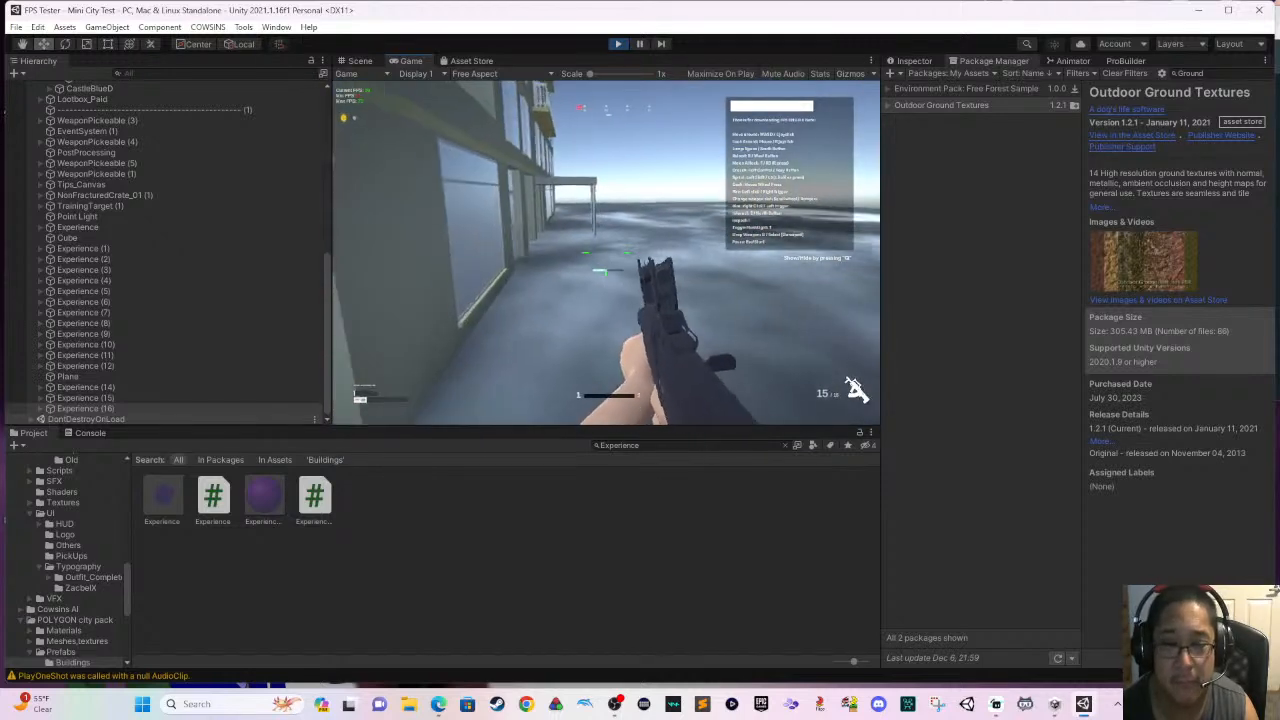
key("w")
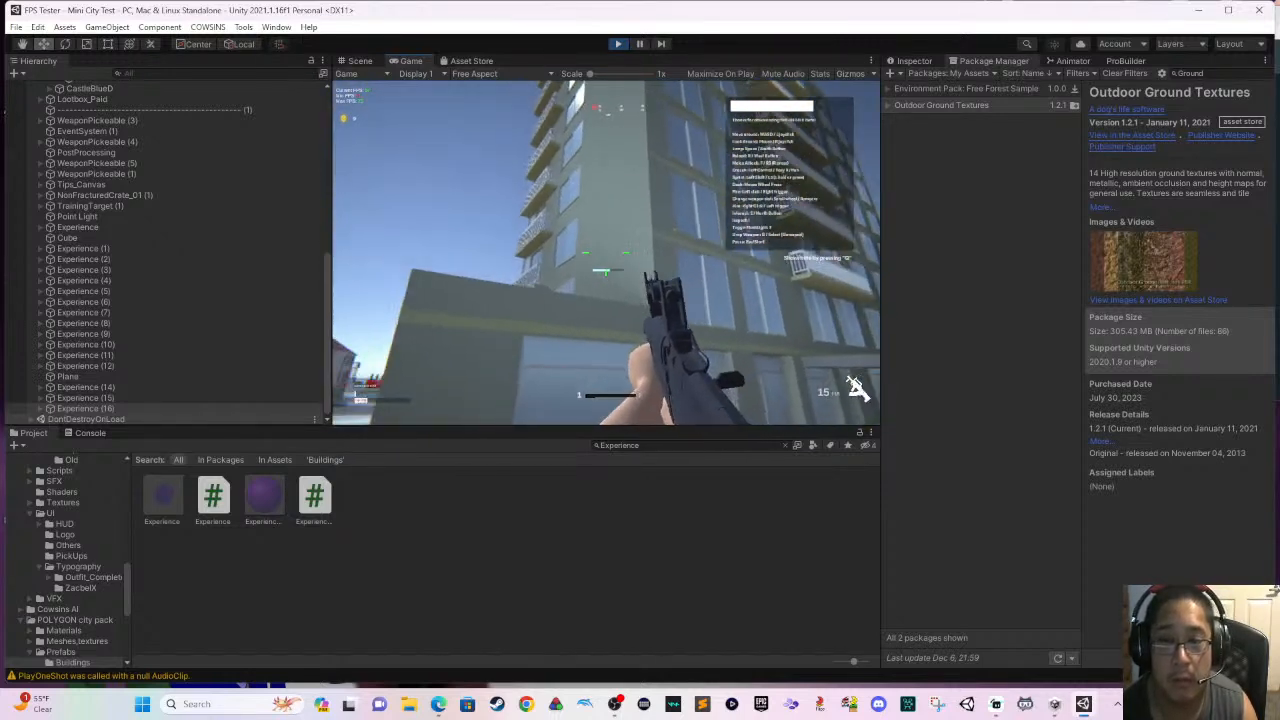
- Return to the weapon pickups, collect the pistol and rocket launcher, and switch to the rocket launcher
key("w")
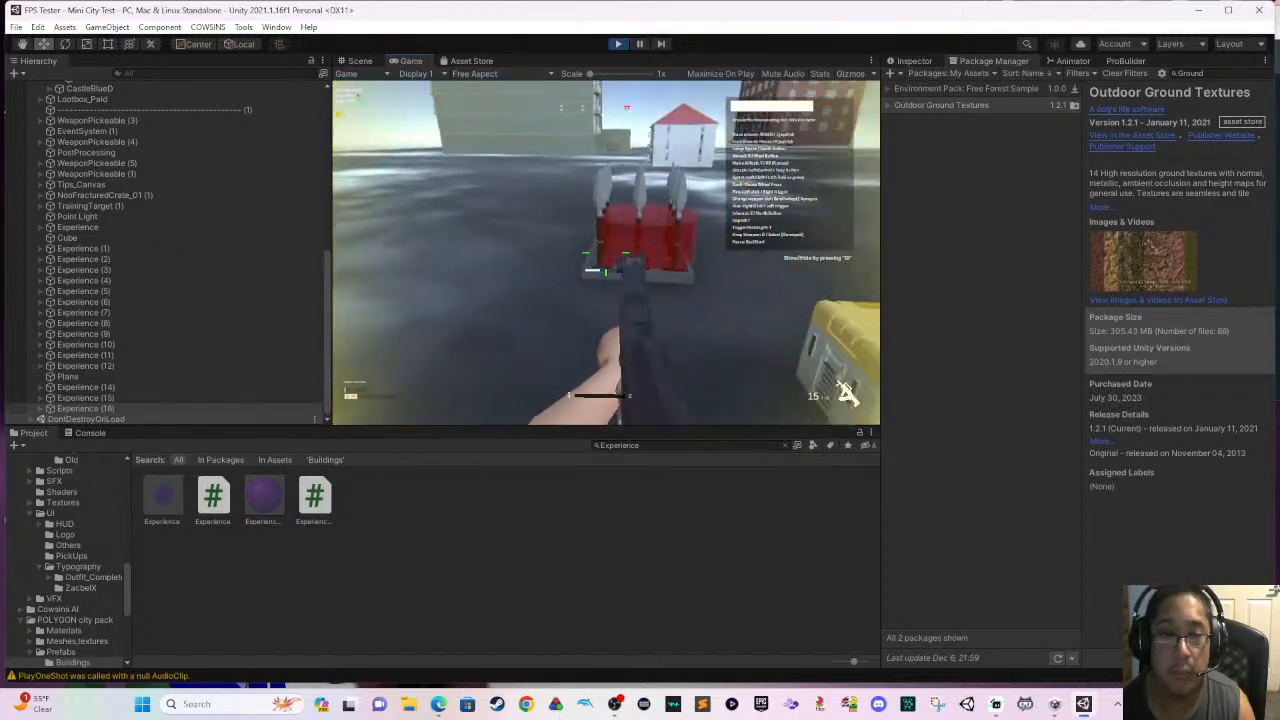
key("e")
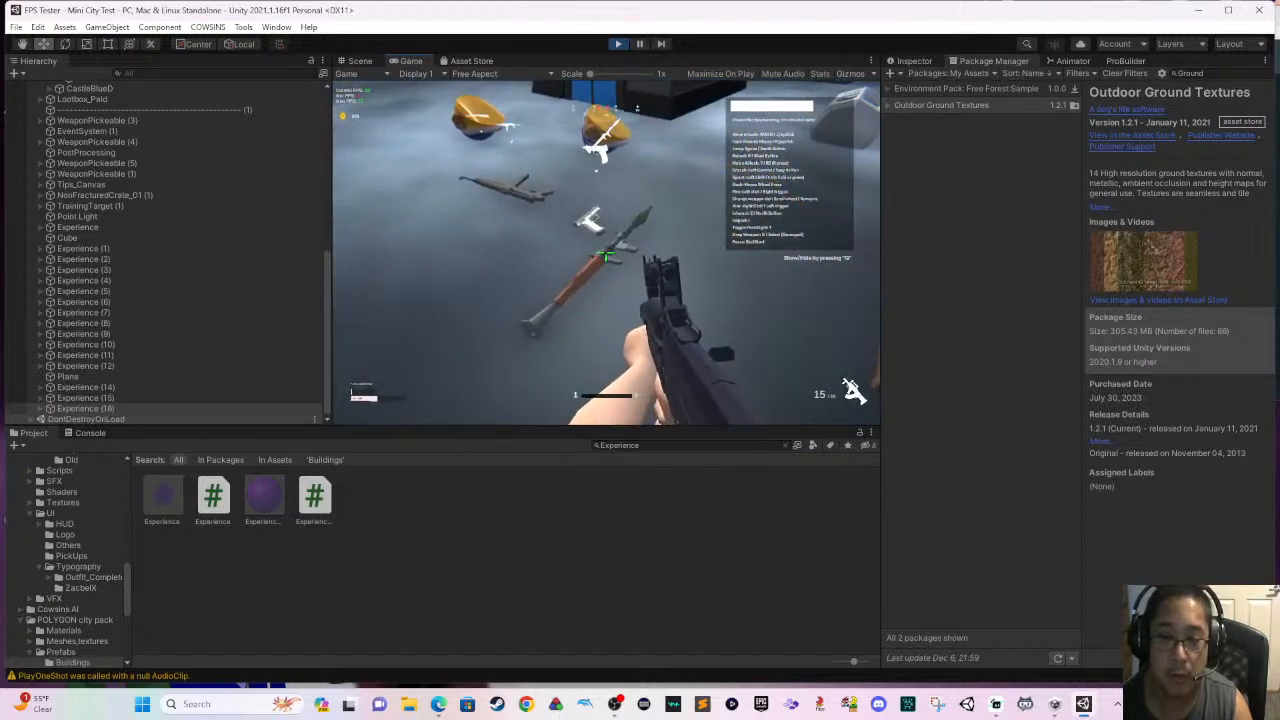
key("e")
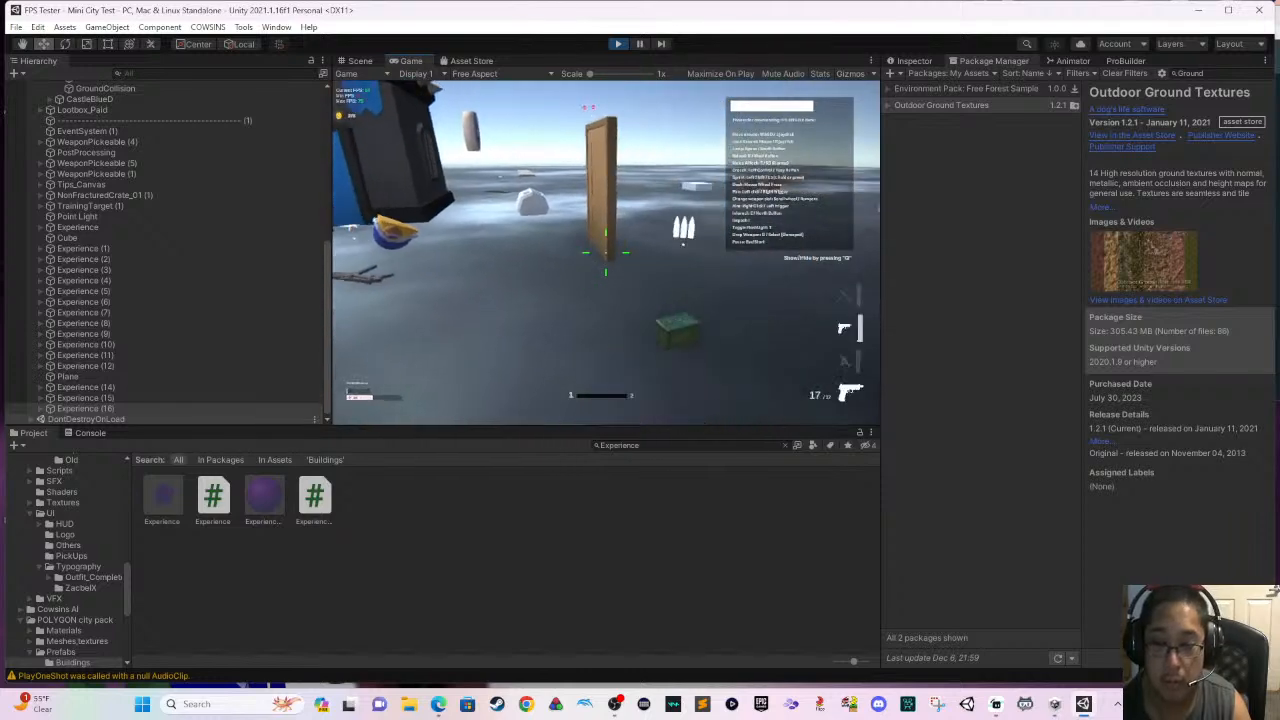
scroll(606, 252, "down", 1)
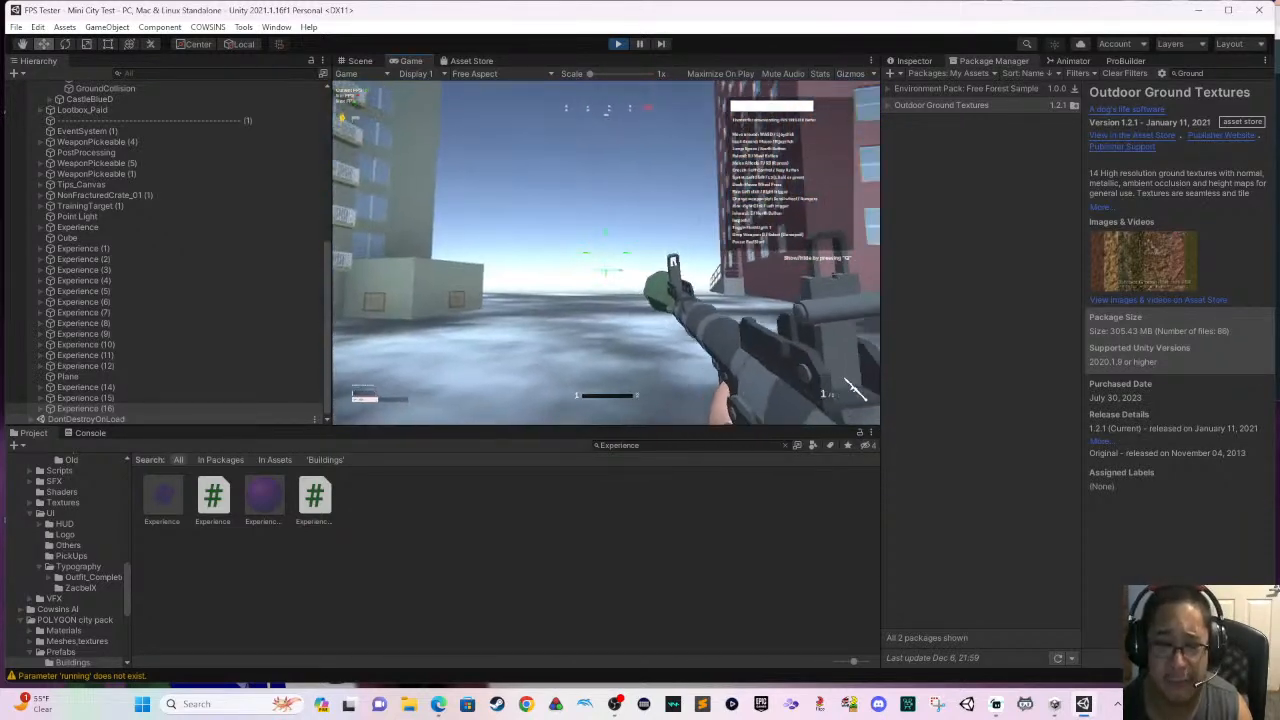
- Test the rocket launcher by firing aimed rockets beside the red-roofed house and towards the castle
left_click(853, 390)
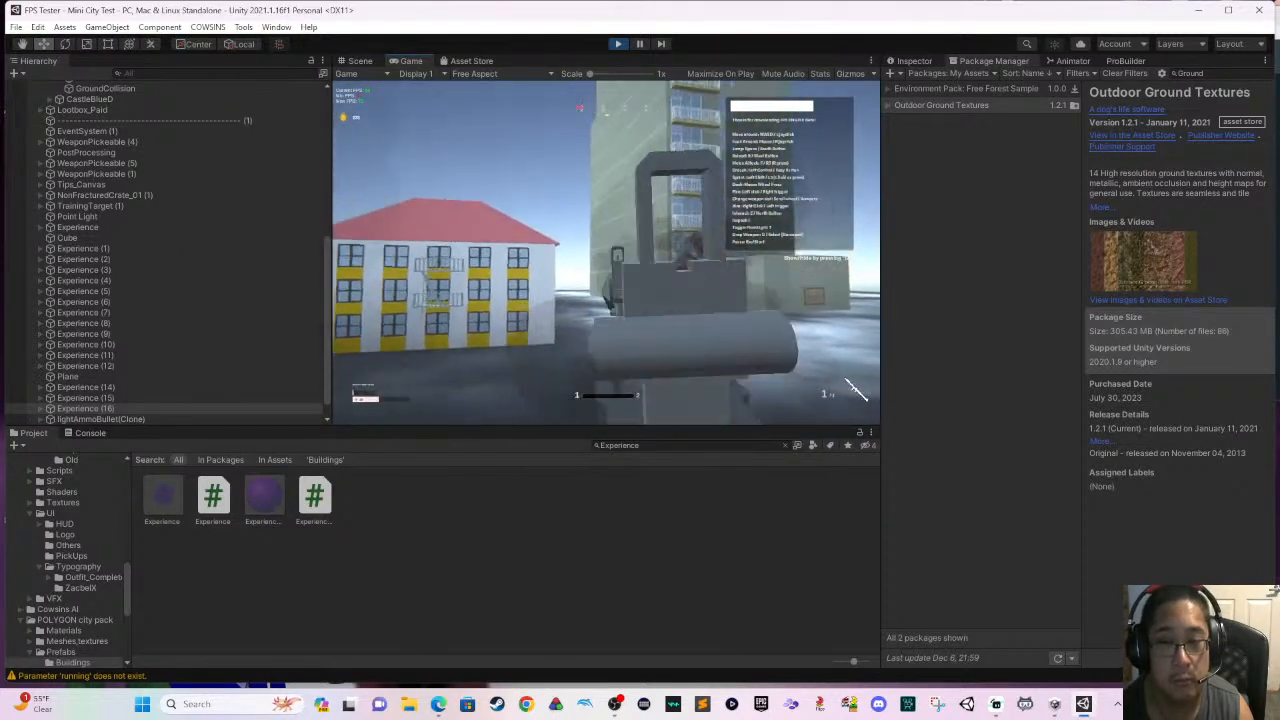
left_click(853, 390)
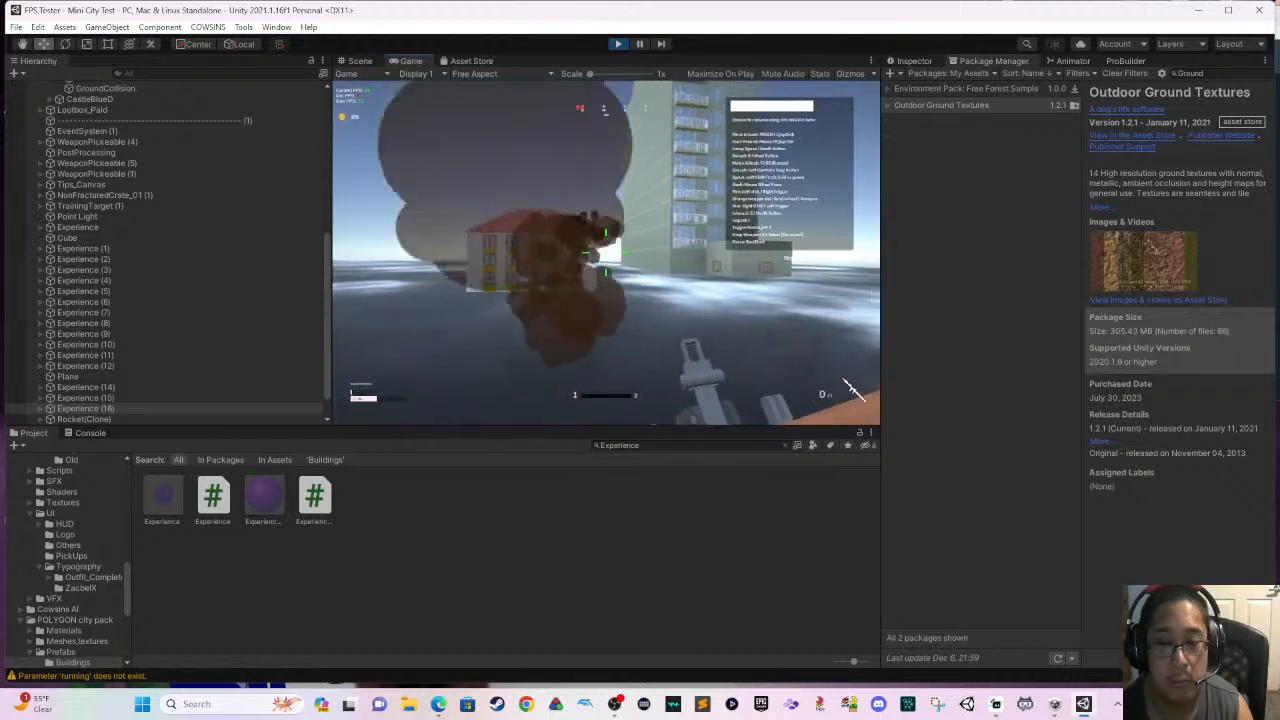
left_click(855, 390)
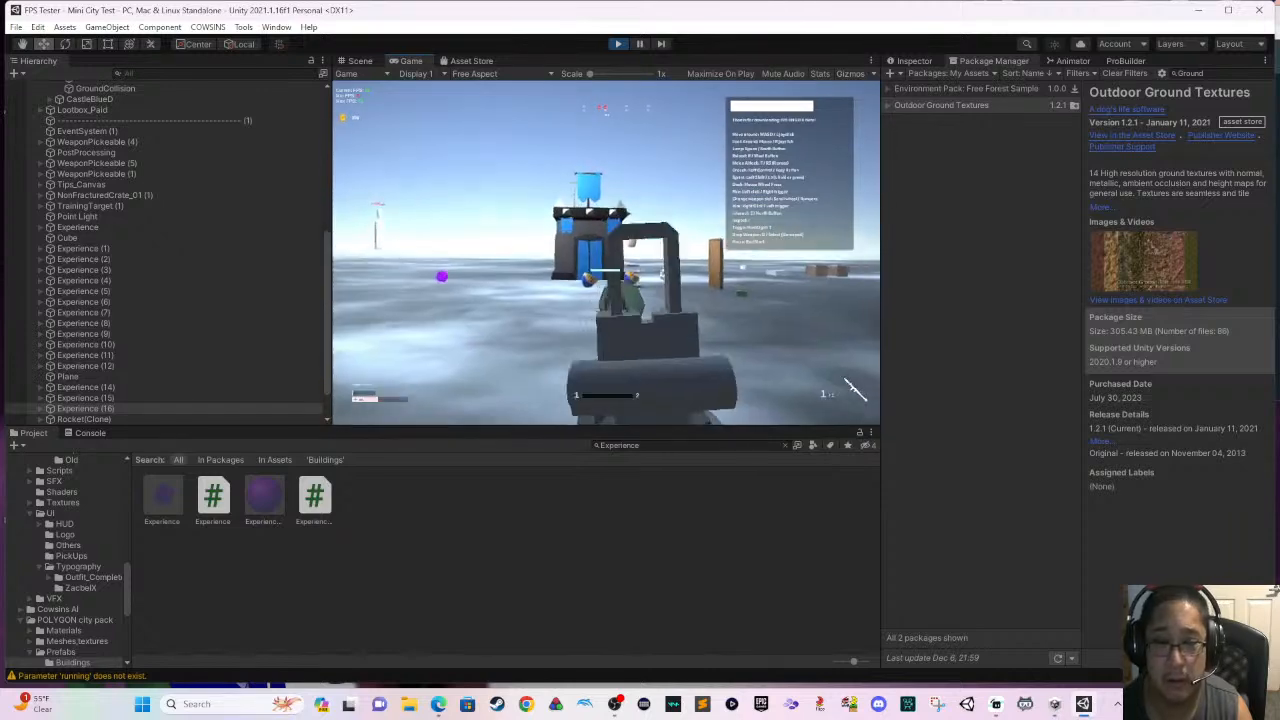
left_click(855, 390)
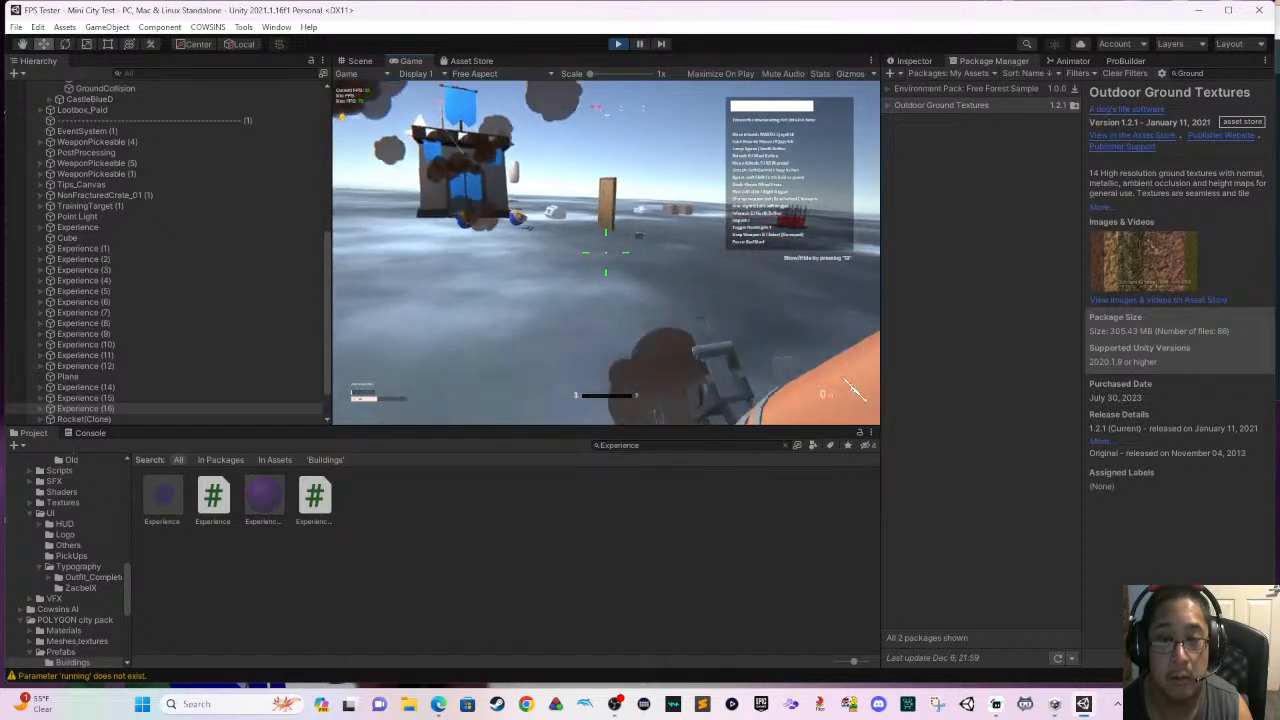
left_click(855, 388)
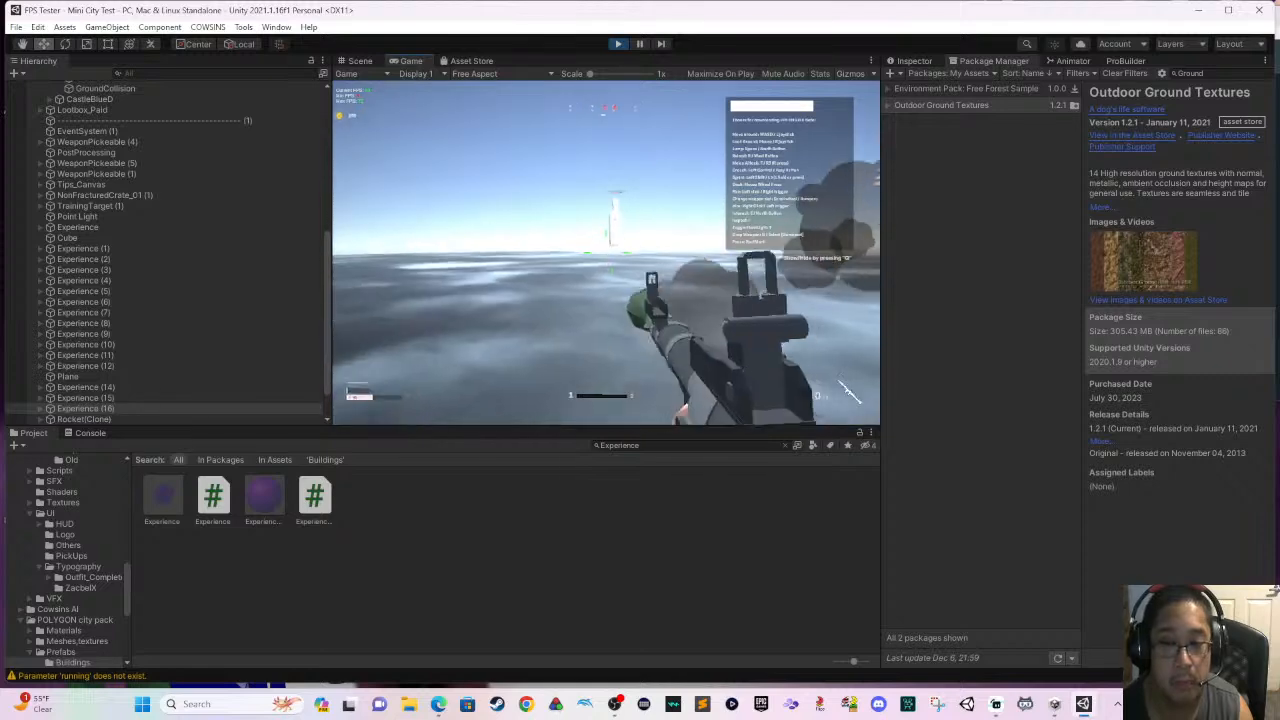
- Fire rockets at the distant enemy and around the wooden door beside the castle
left_click(848, 392)
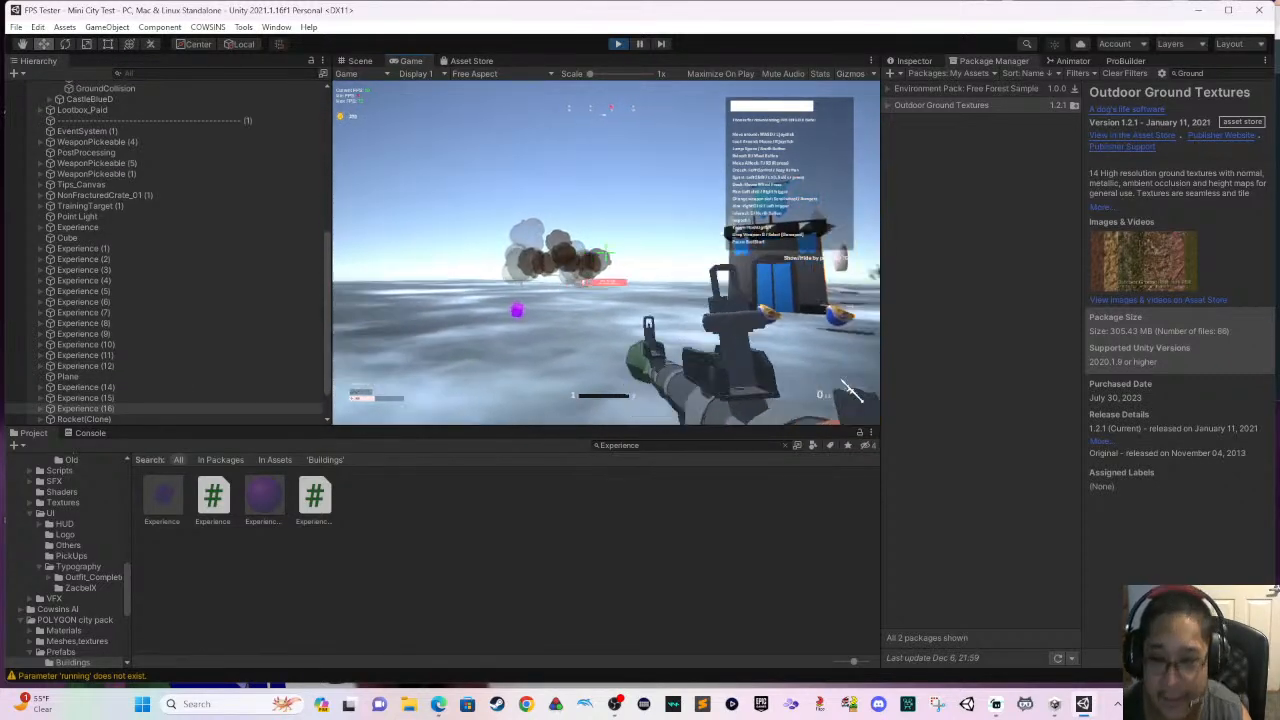
left_click(850, 390)
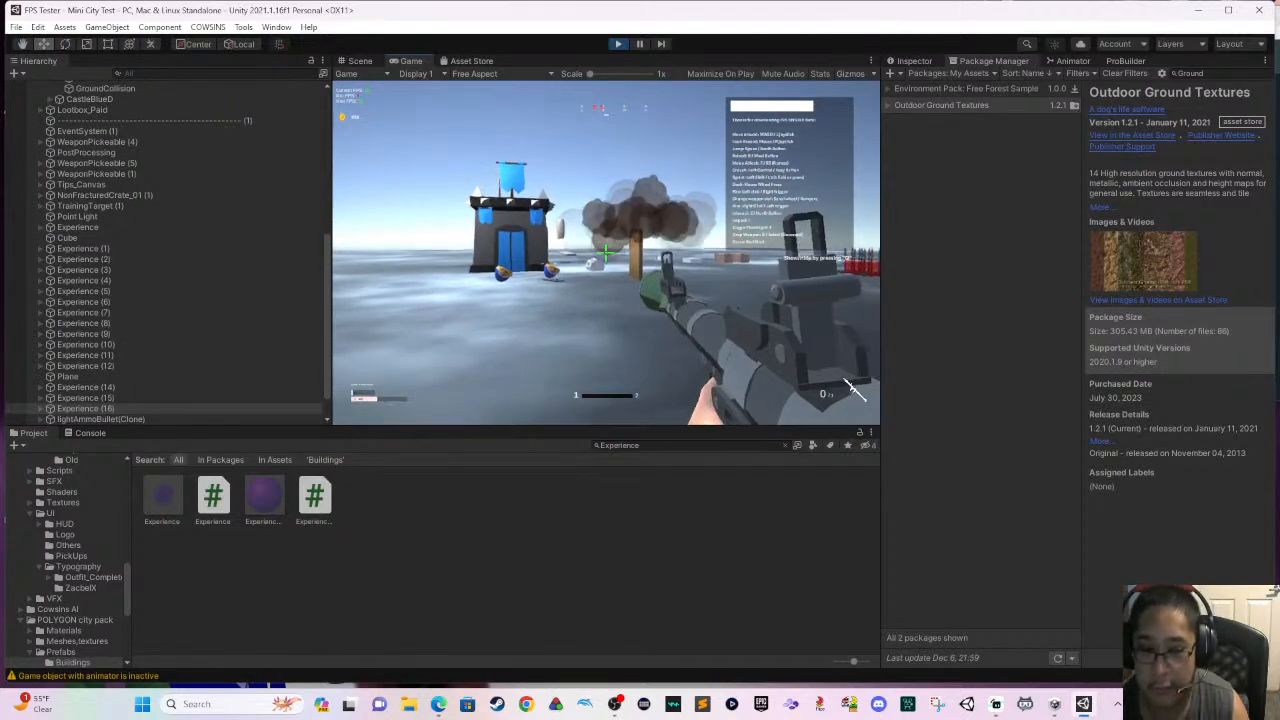
right_click(606, 253)
left_click(850, 390)
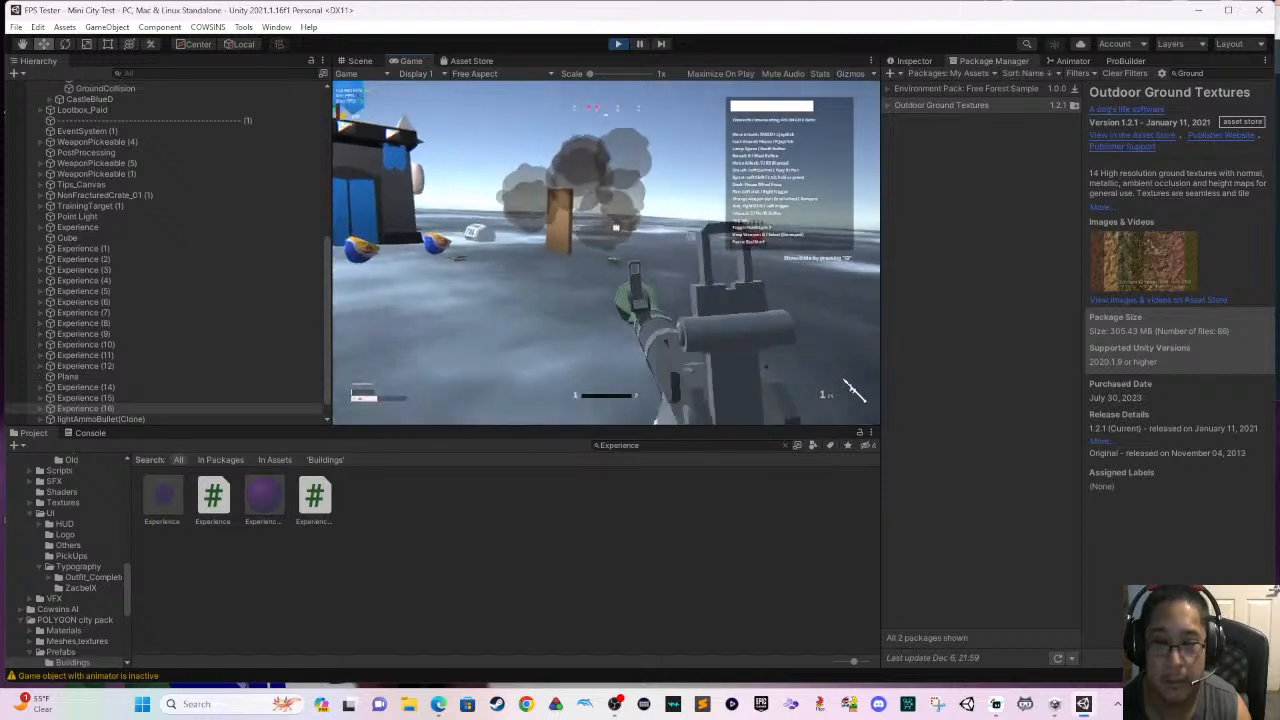
- Move up past the wooden door and blast the distant crate with an aimed rocket
key("w")
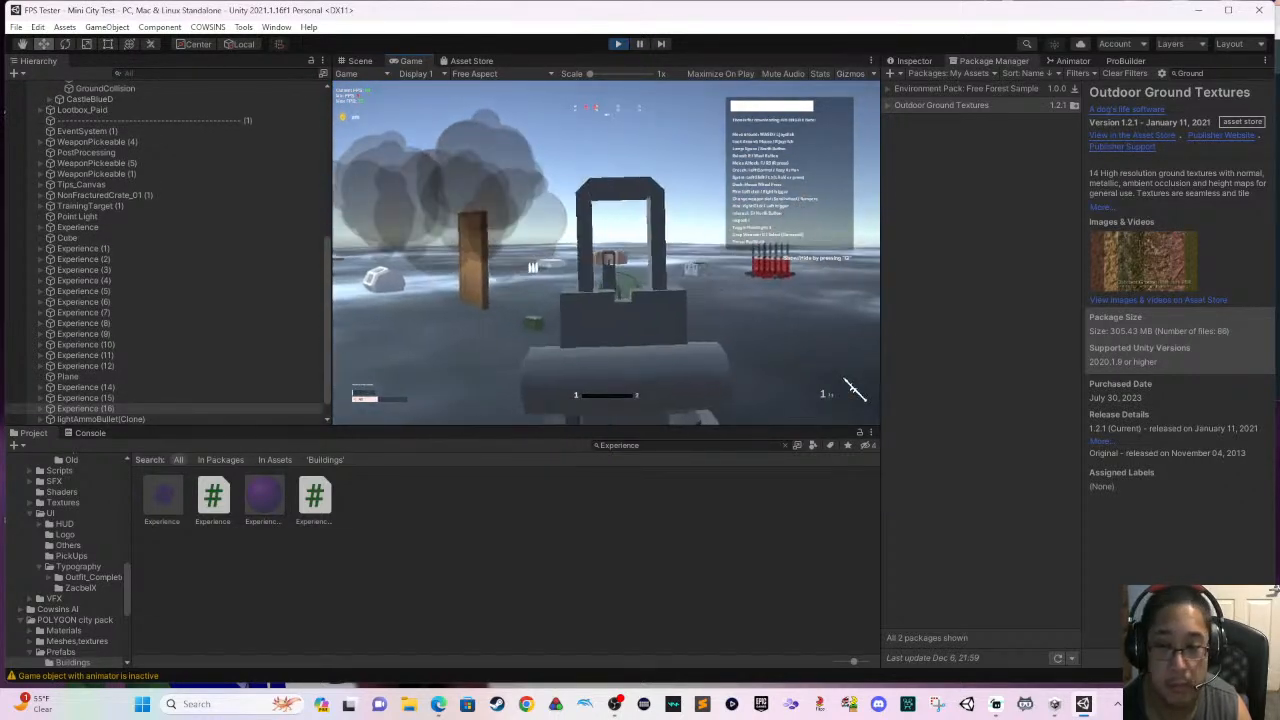
left_click(852, 390)
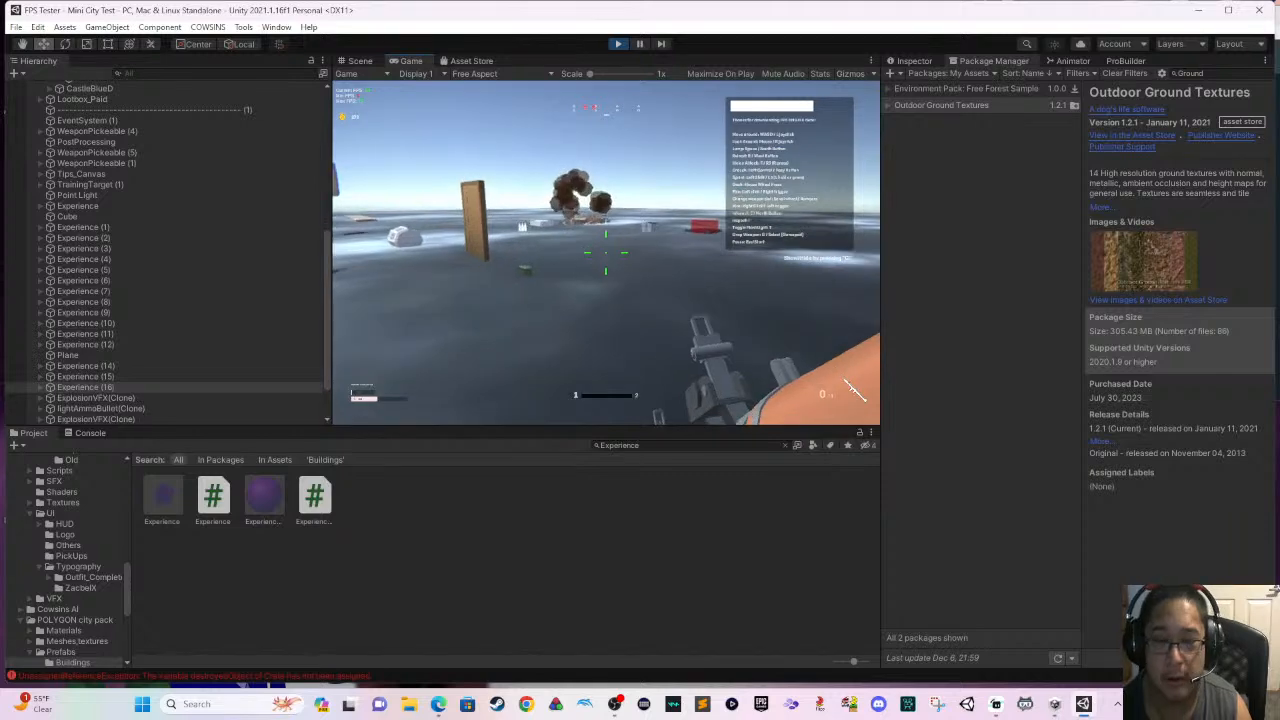
- Fire a rocket at the green tower behind the red-roofed house, back away and reload
key("w")
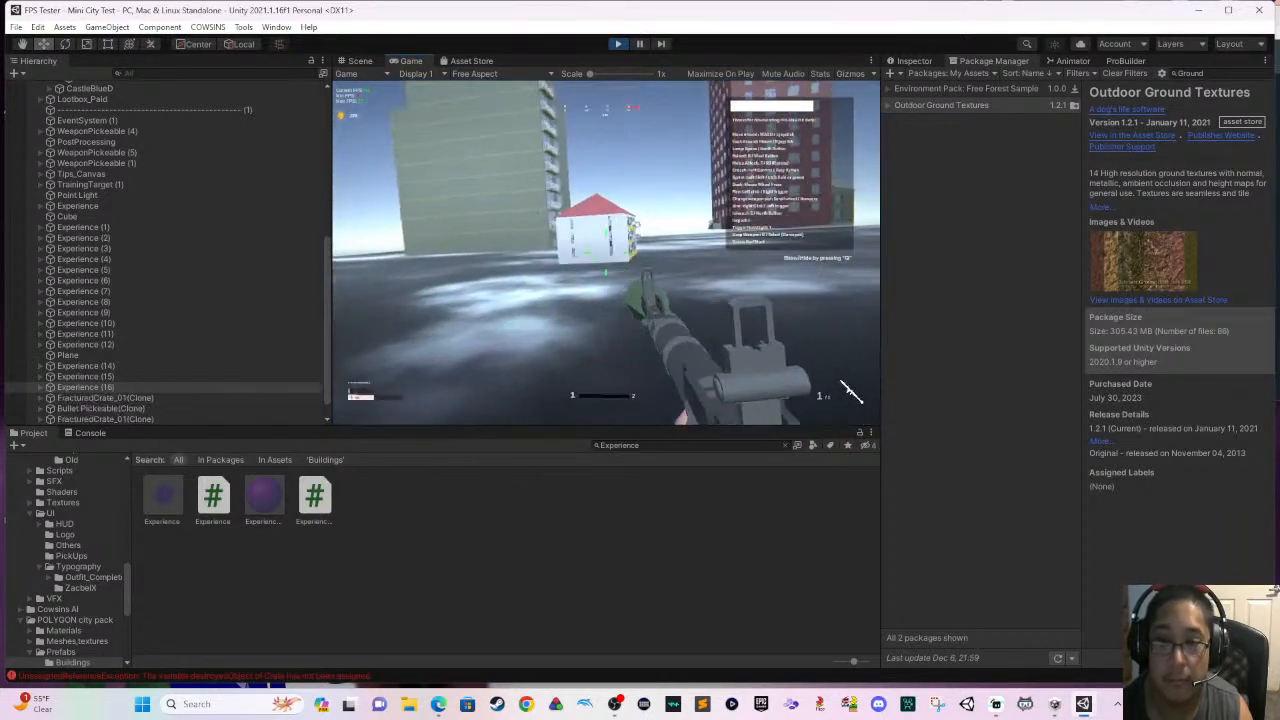
left_click(850, 390)
key("s")
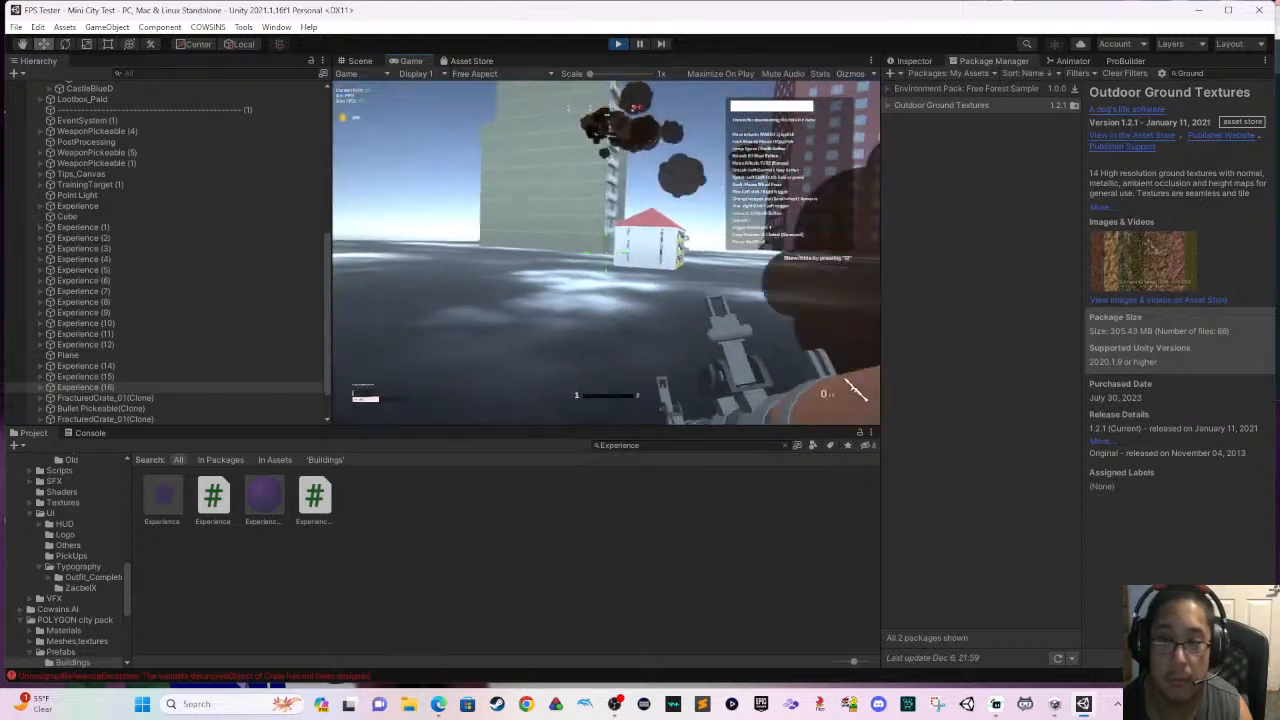
key("r")
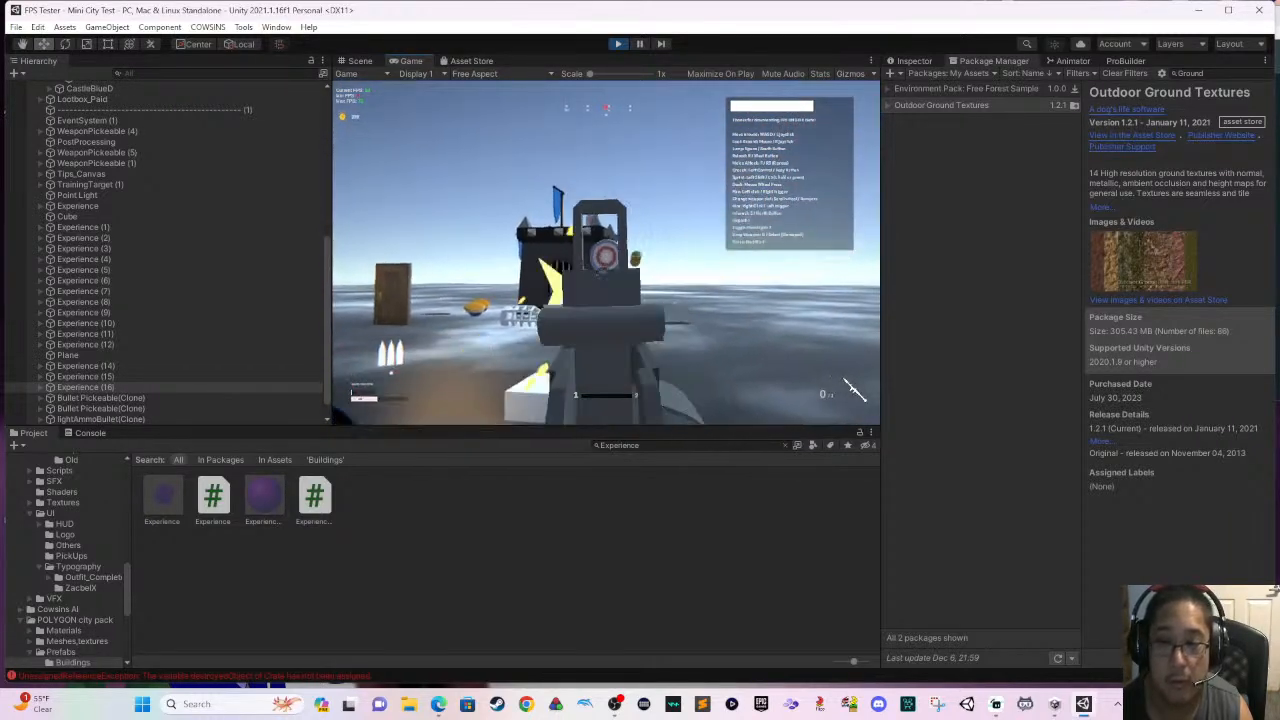
- Fire aimed rockets at the round target and rooftop figure on the castle, advancing and backing off between shots
left_click(850, 390)
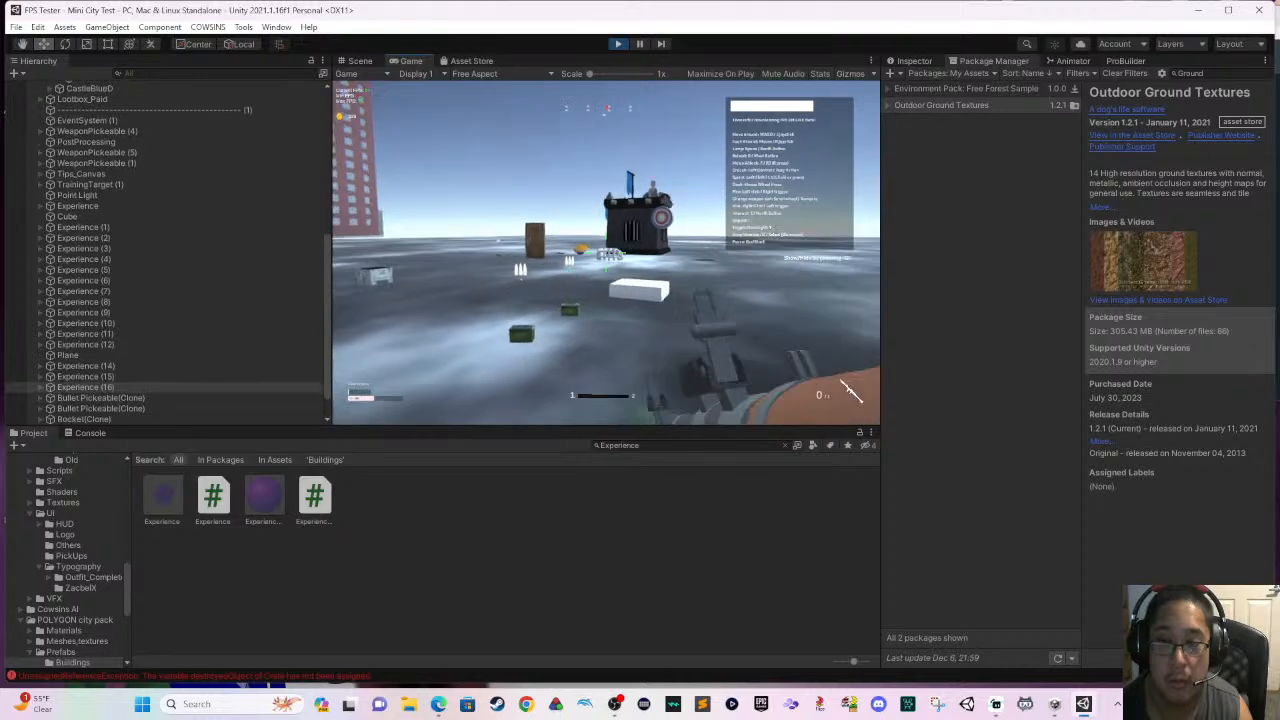
right_click(605, 253)
left_click(855, 390)
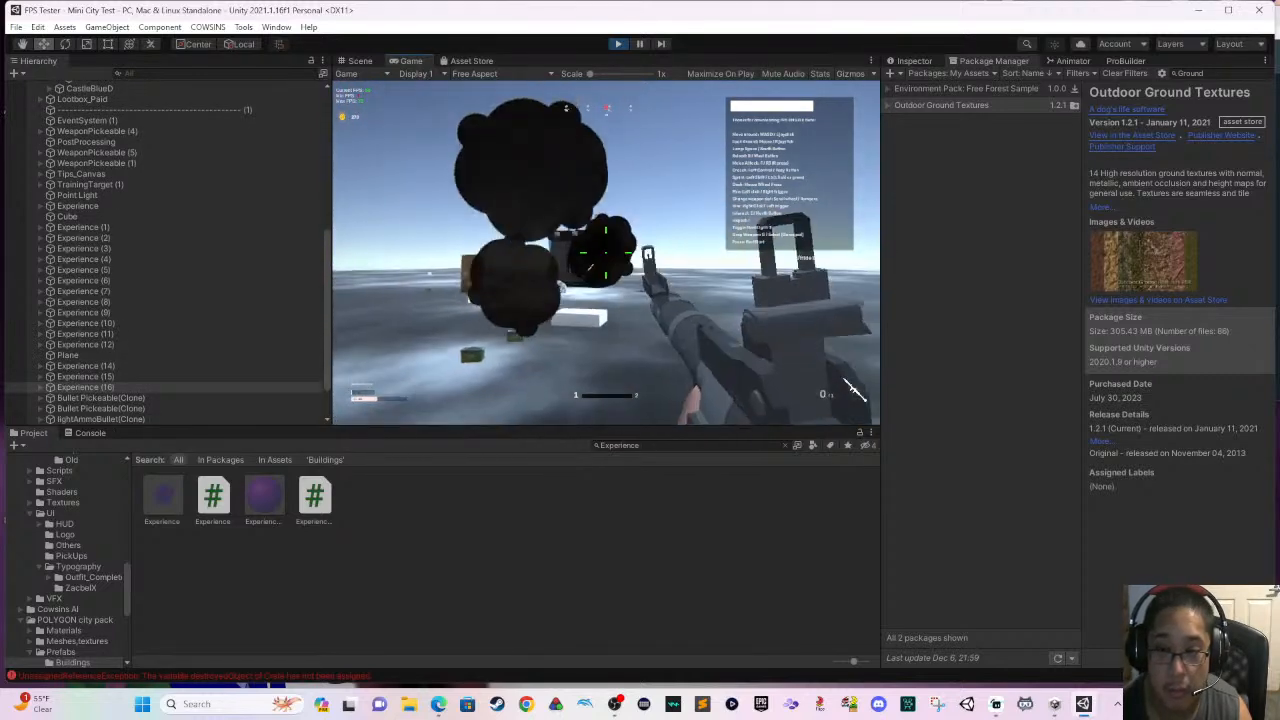
key("w")
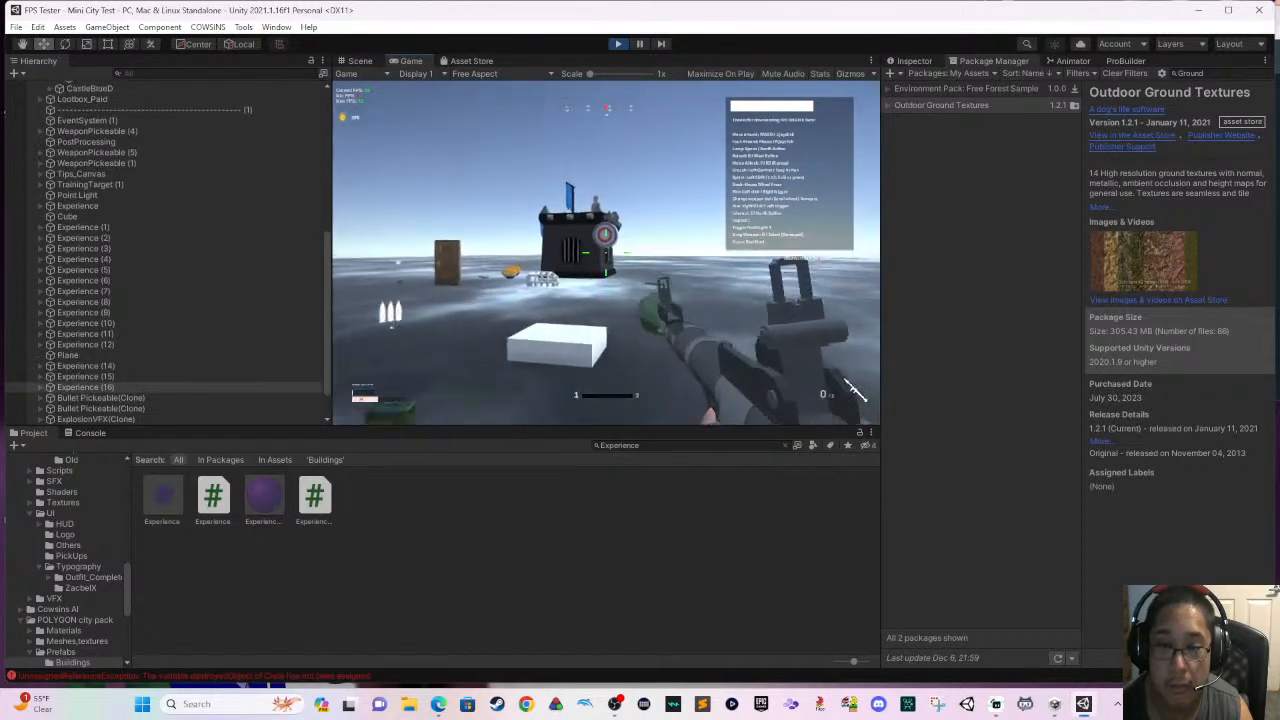
right_click(605, 253)
left_click(605, 253)
key("s")
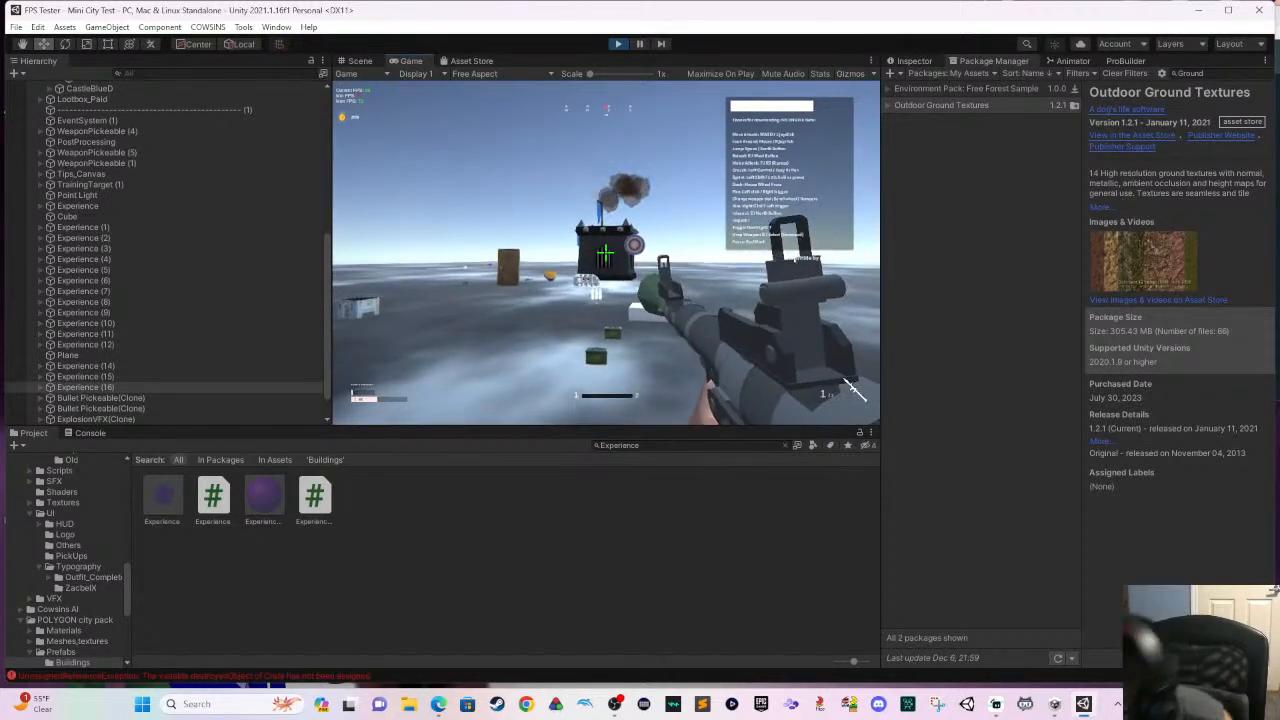
- Strafe across the open ground and run towards the castle with the rocket launcher
key("a")
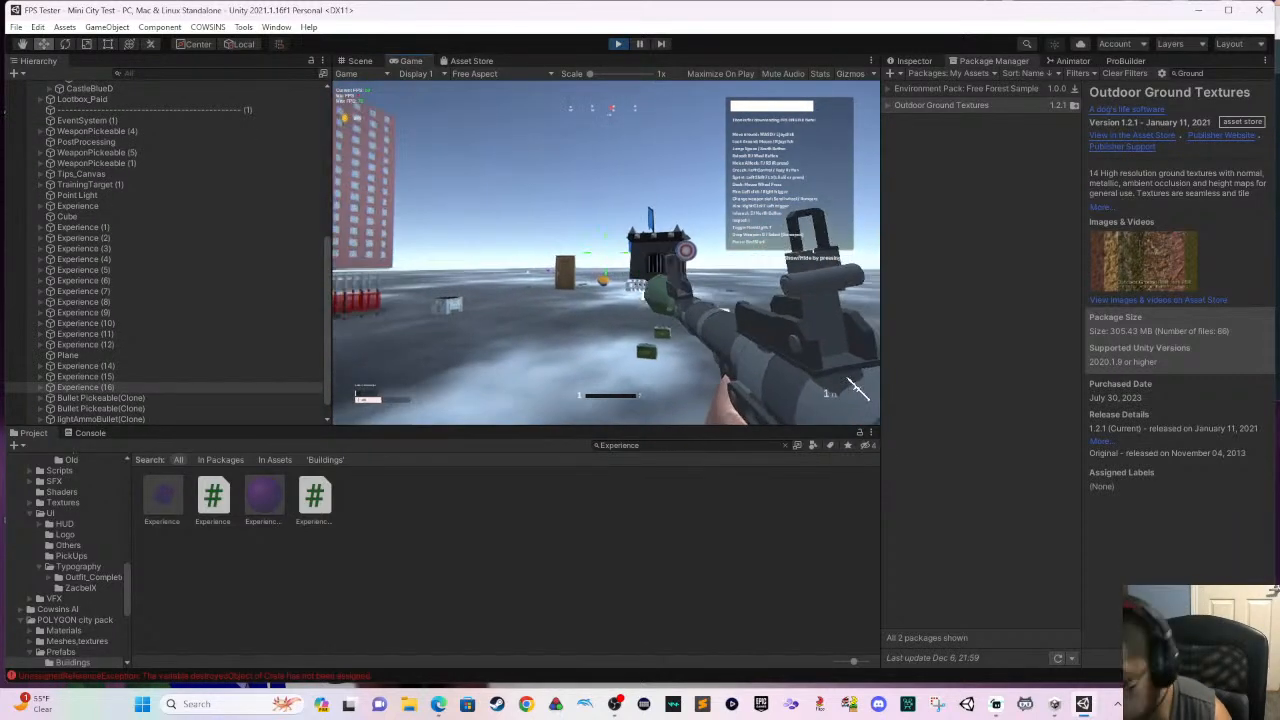
key("w")
key("w")
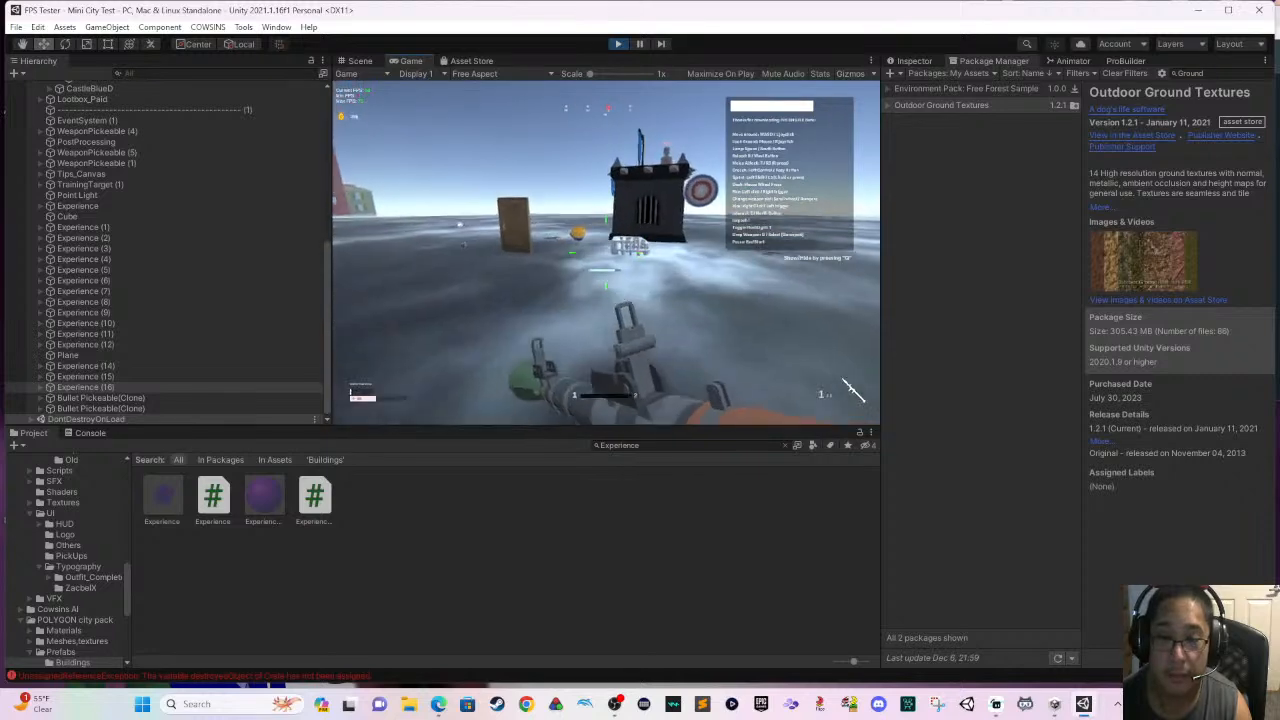
- Pause the game, return to the FPS Engine main menu and end the play test
key("Escape")
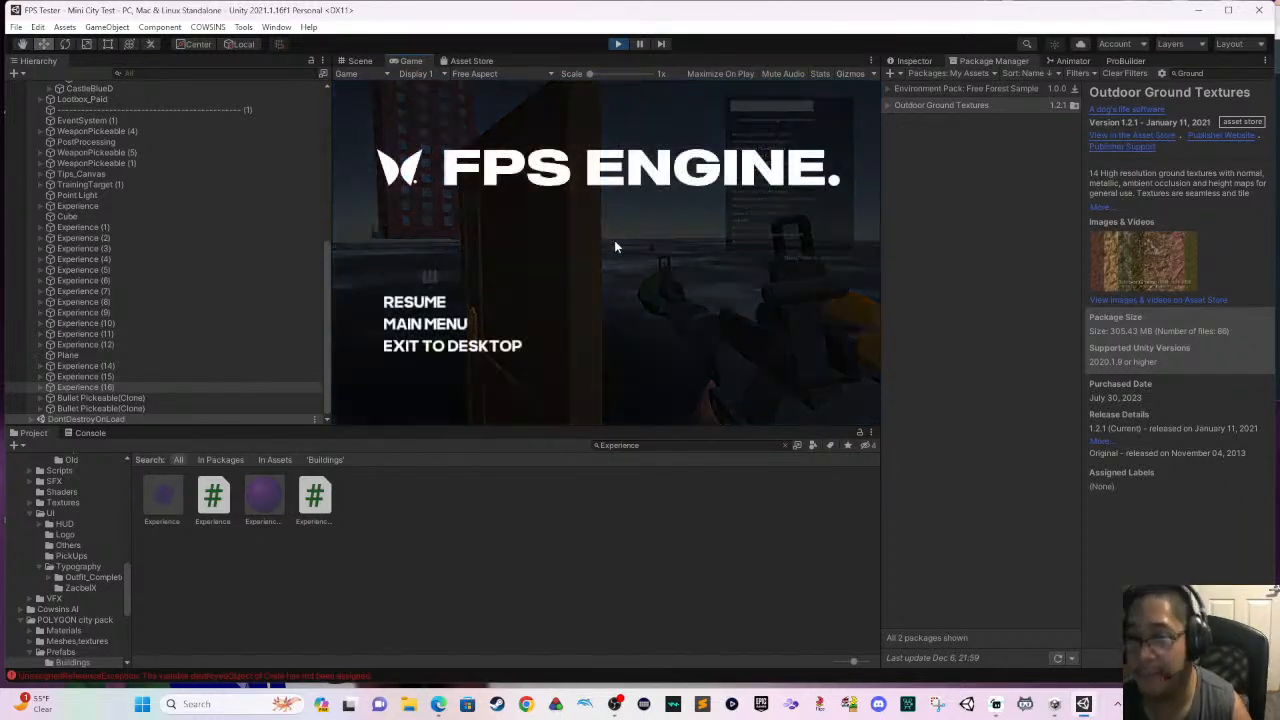
left_click(465, 322)
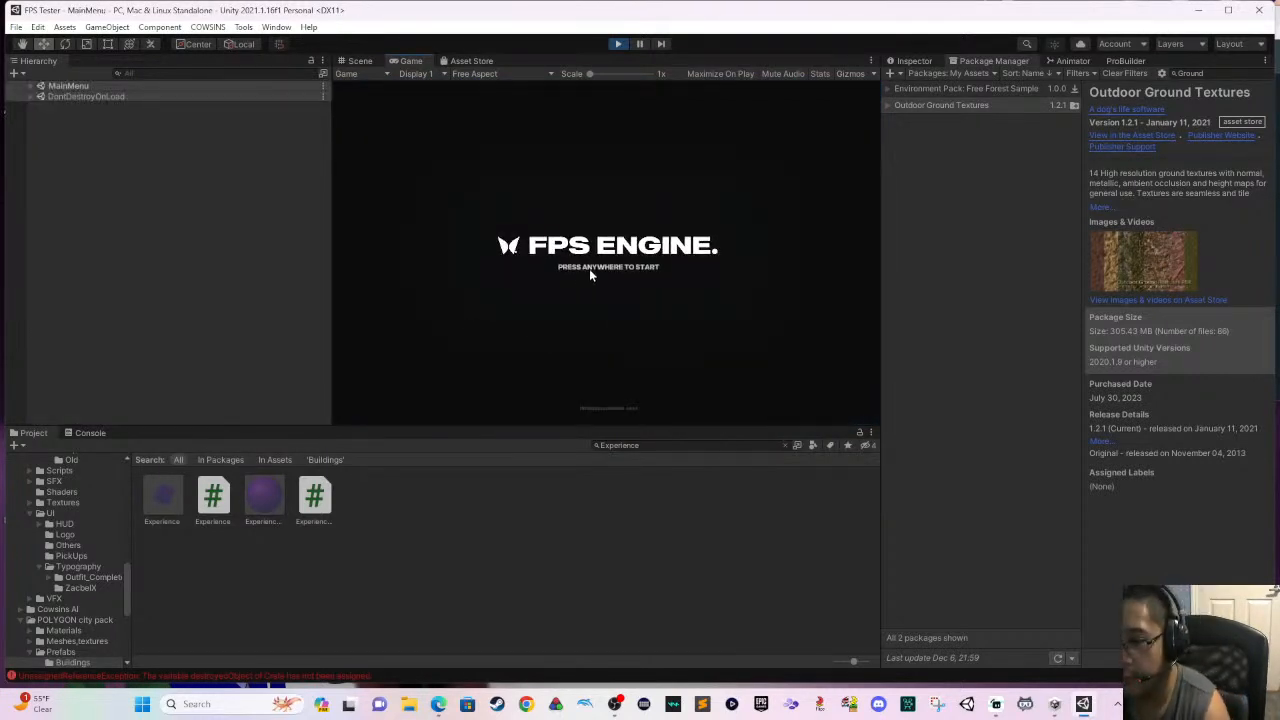
left_click(619, 46)
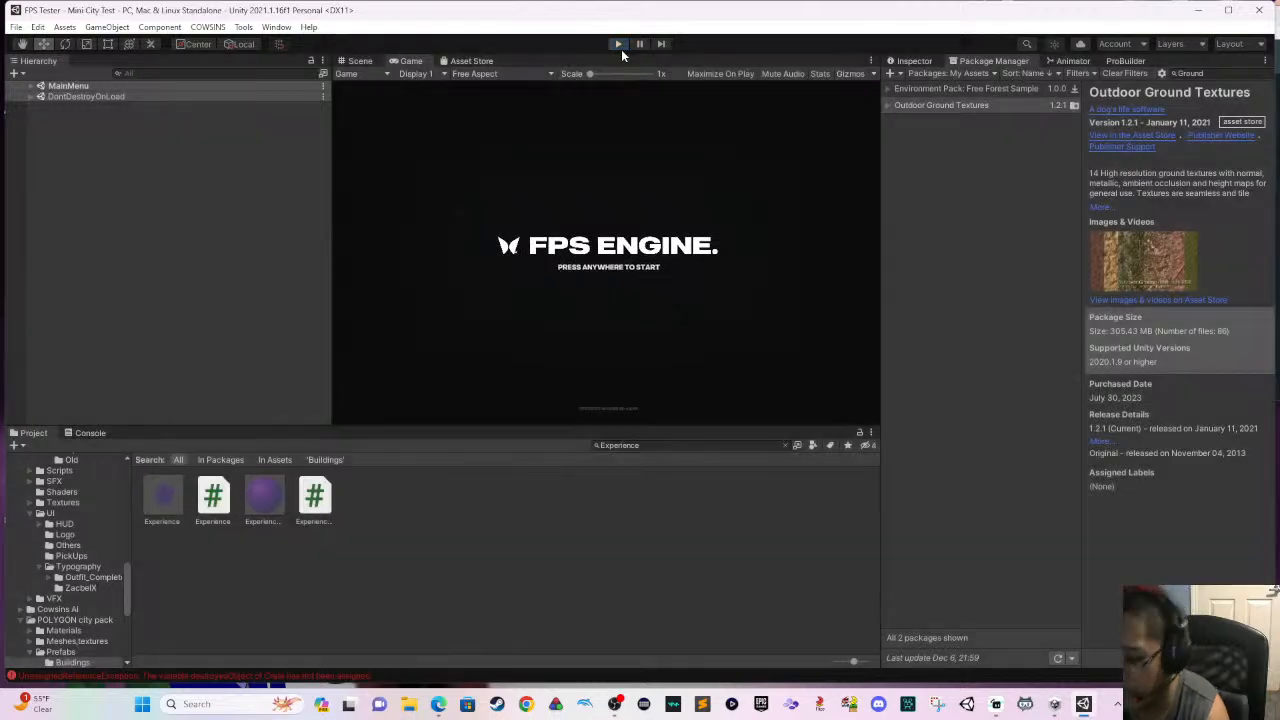
- Select the turret standing in front of the blue castle, beyond the red-roofed house, in the scene
scroll(570, 226, "down", 2)
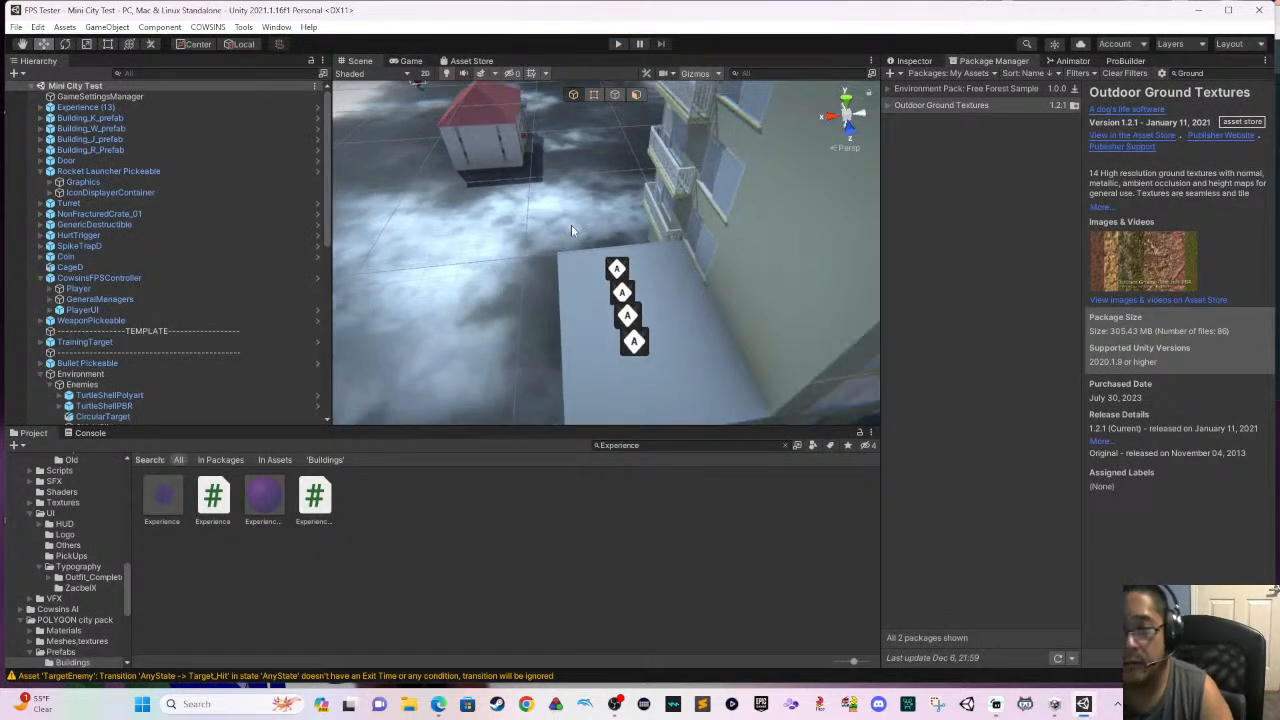
scroll(558, 243, "up", 3)
right_click_drag(556, 241, 541, 192)
scroll(563, 236, "up", 2)
scroll(580, 215, "up", 2)
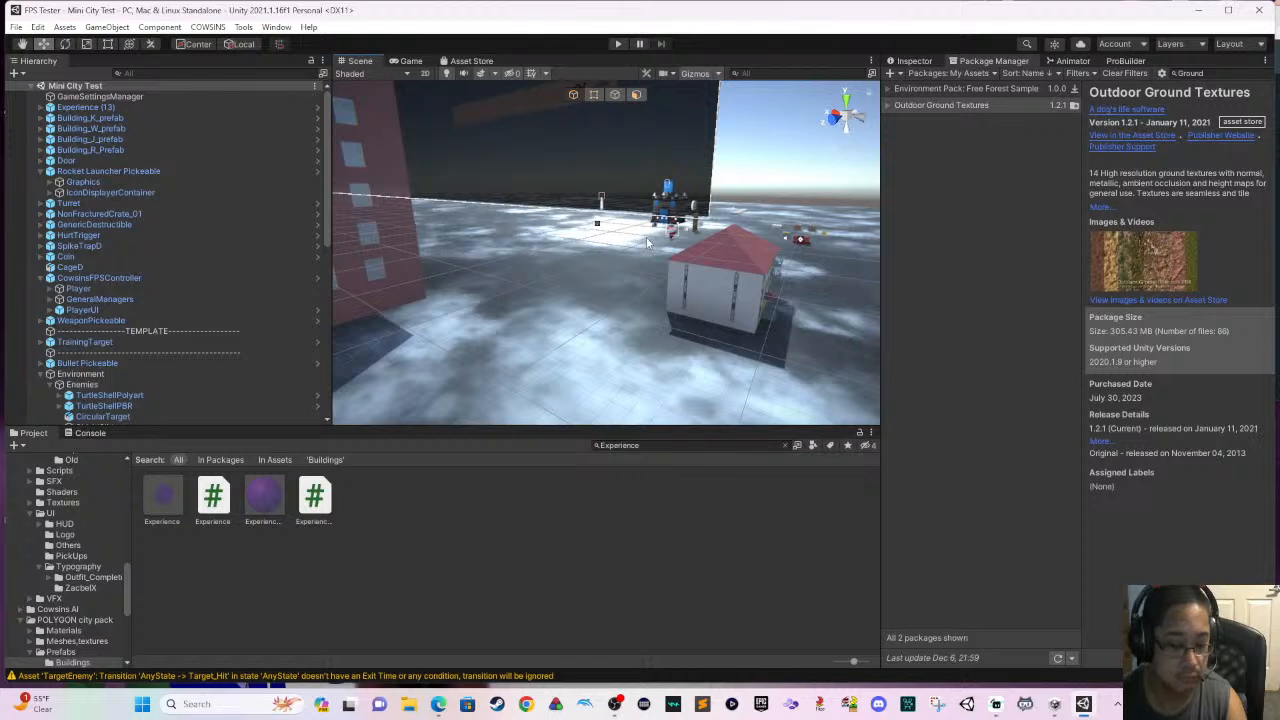
scroll(650, 240, "up", 1)
scroll(650, 240, "up", 2)
right_click_drag(587, 331, 721, 274)
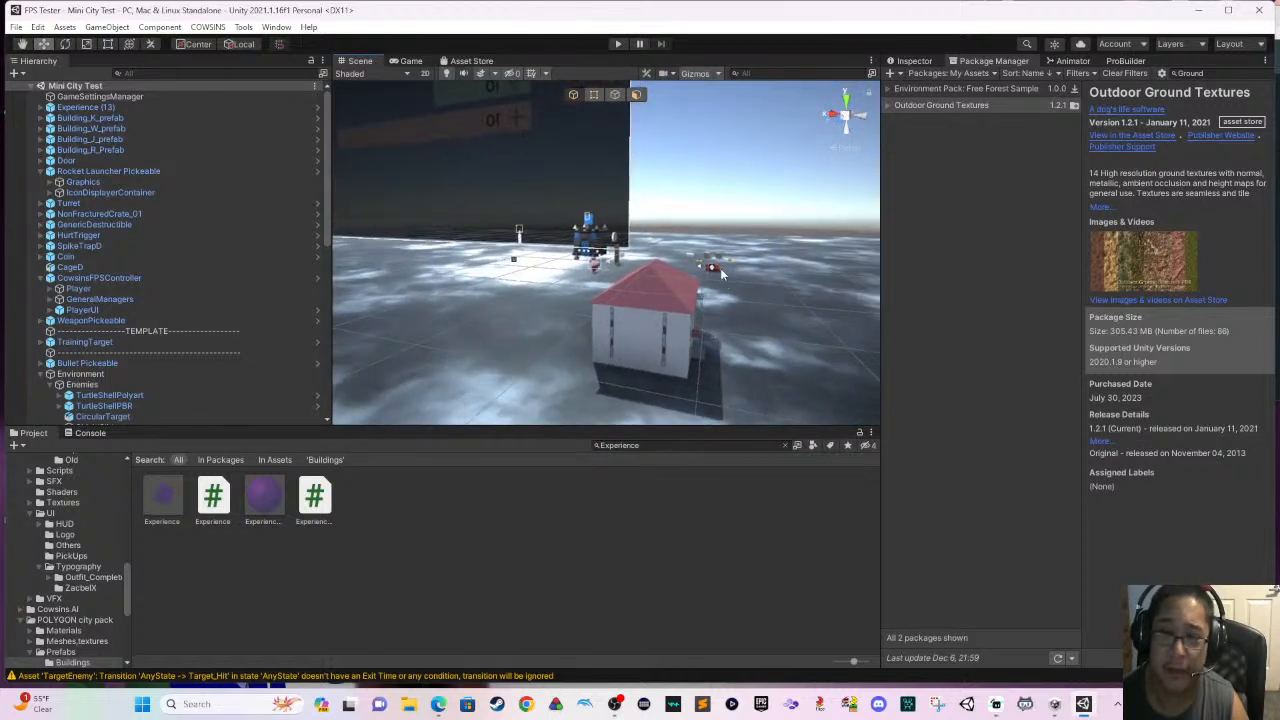
scroll(690, 256, "up", 4)
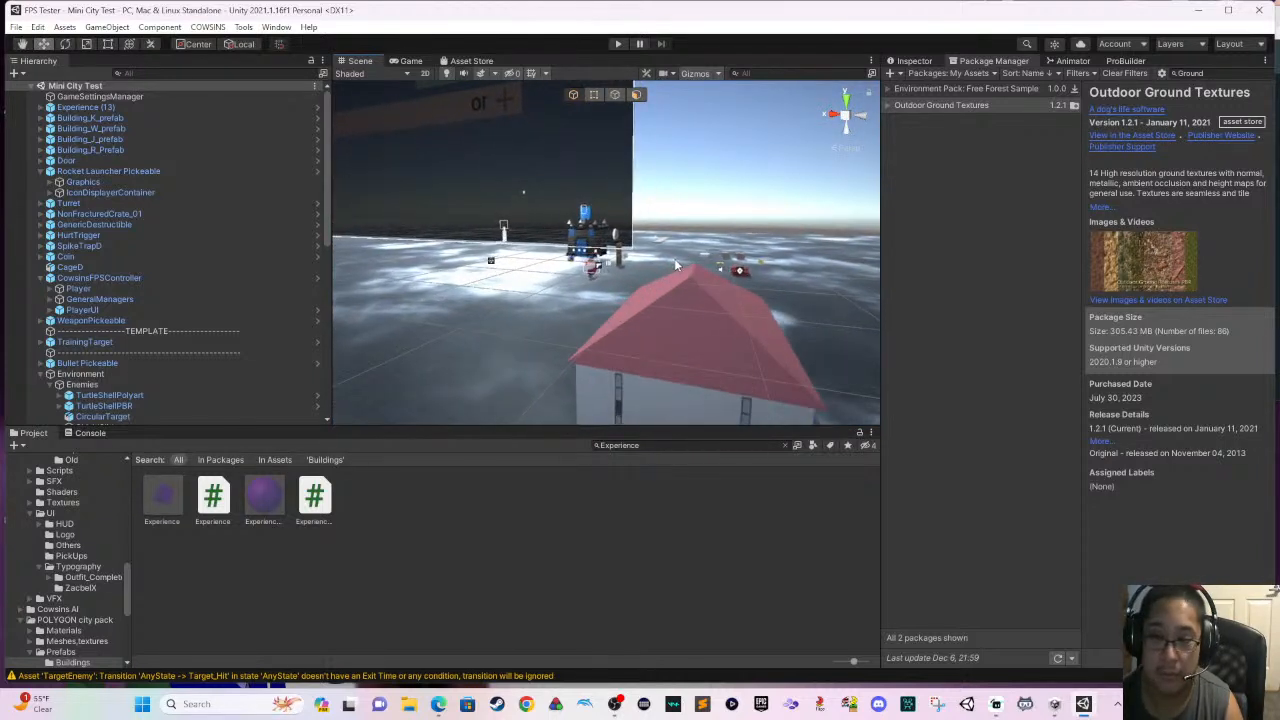
scroll(676, 264, "up", 5)
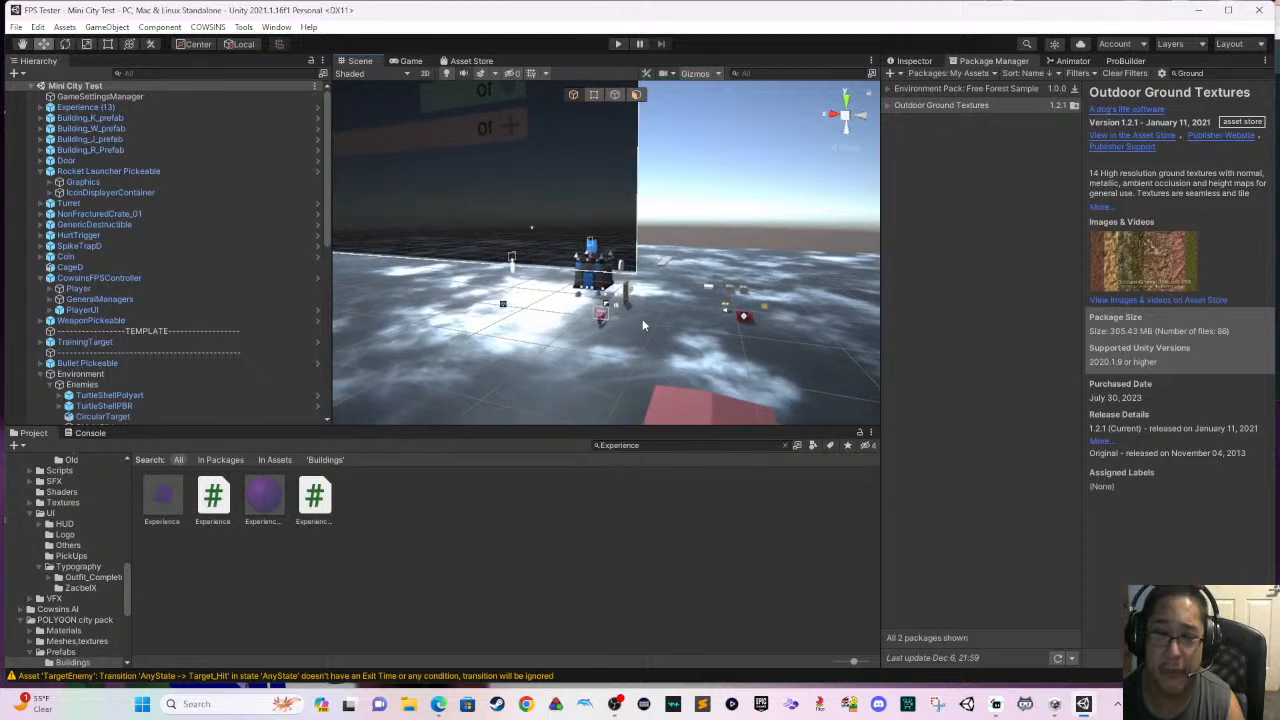
middle_click_drag(644, 325, 650, 339)
scroll(656, 305, "up", 3)
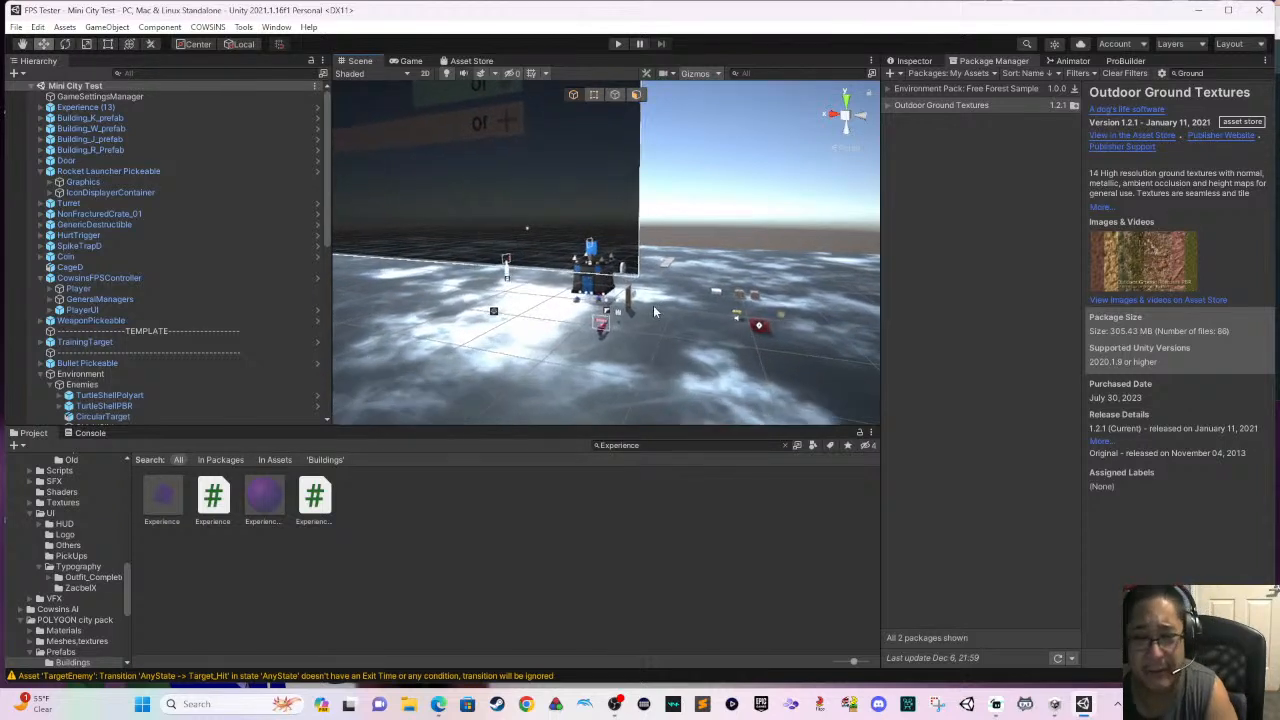
scroll(672, 318, "up", 2)
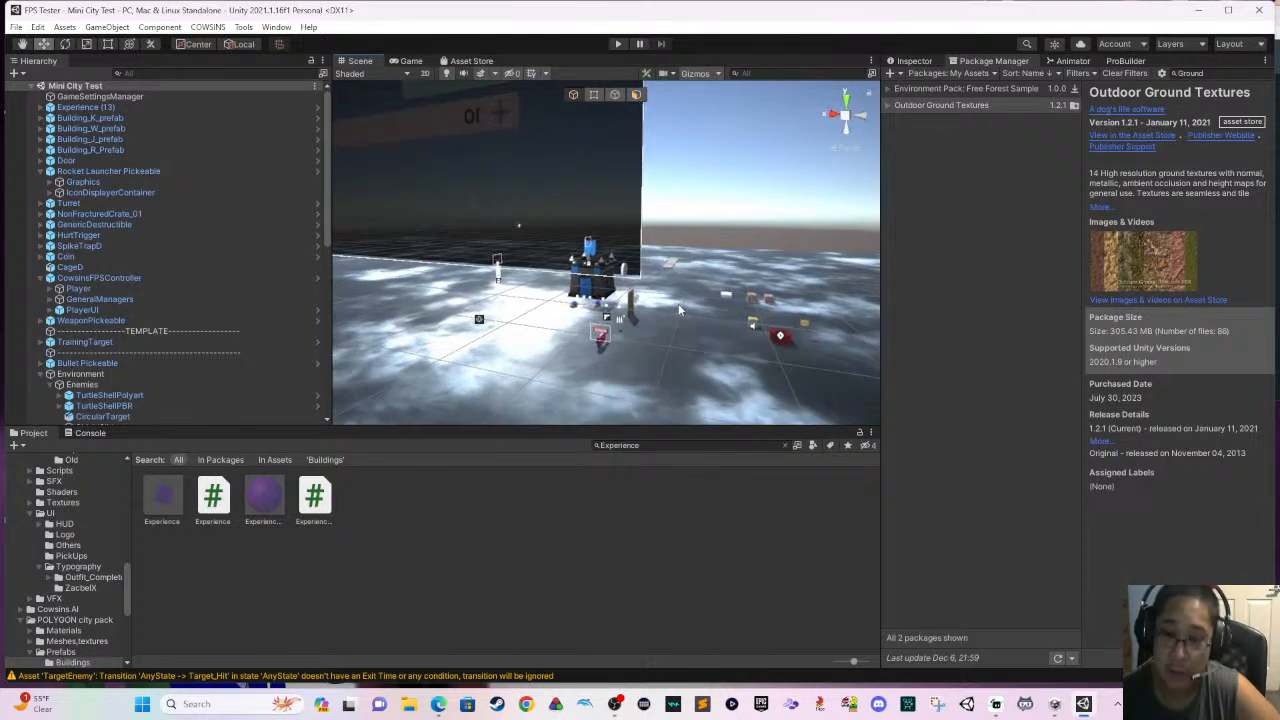
left_click(594, 344)
left_click(606, 342)
left_click(601, 342)
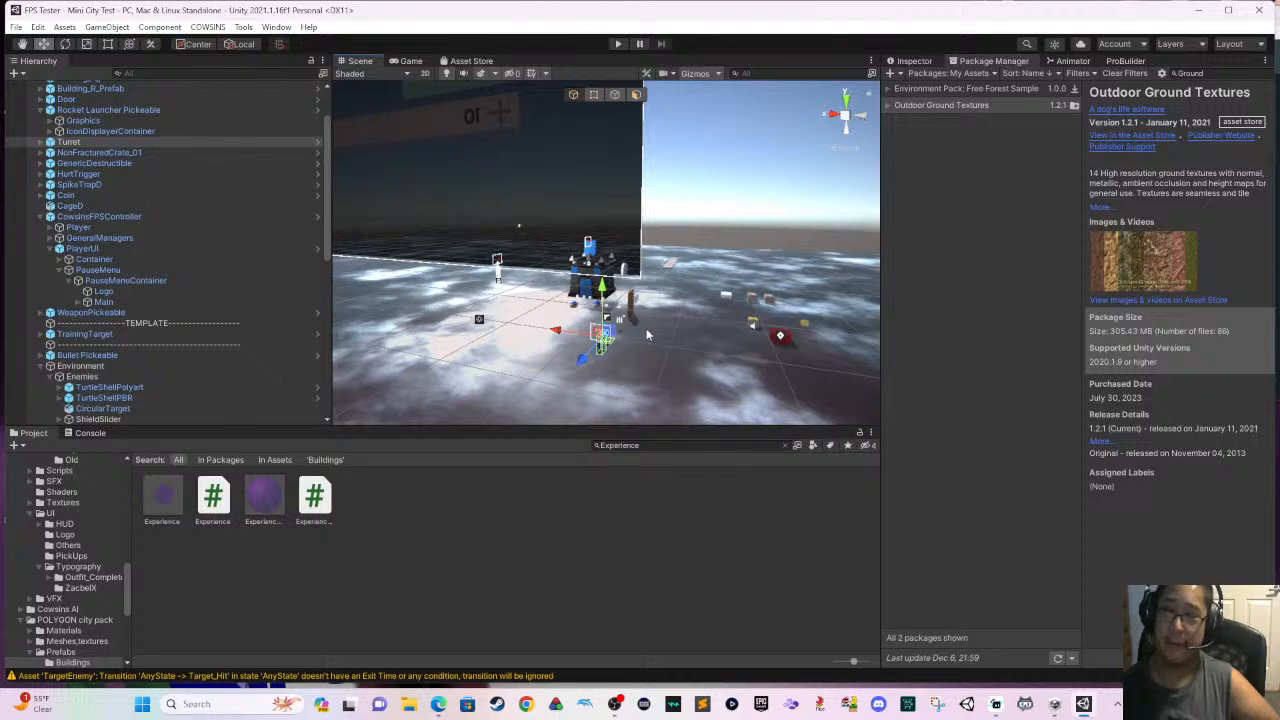
- Examine the turret's script, health and collider settings and the properties of its Body, TurretBase, Head and Sliders parts
left_click(908, 61)
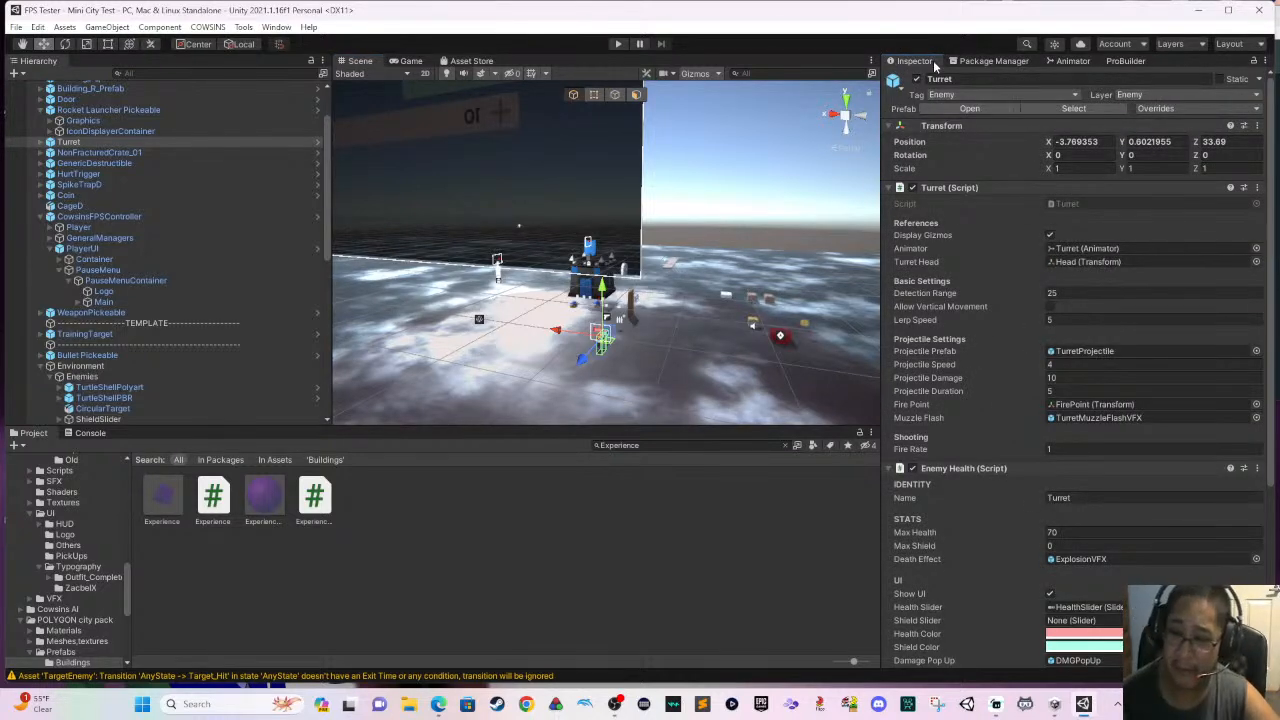
scroll(1232, 372, "down", 5)
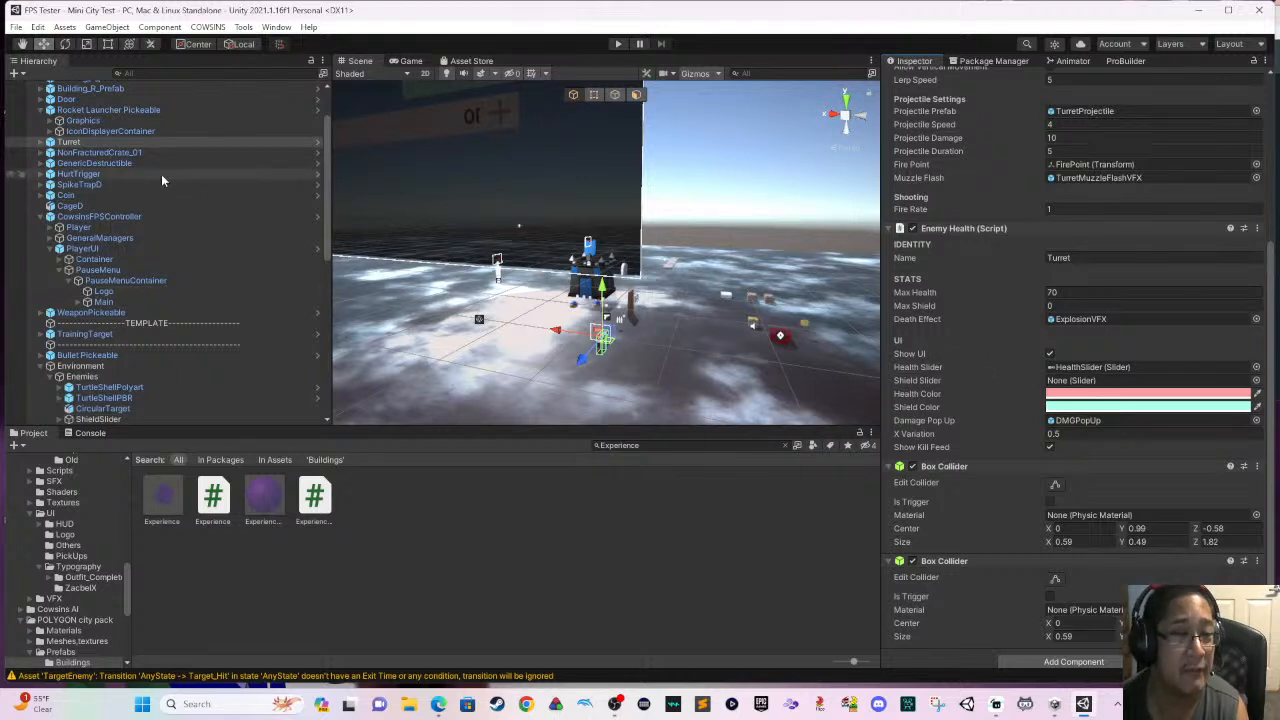
left_click(42, 143)
left_click(40, 143)
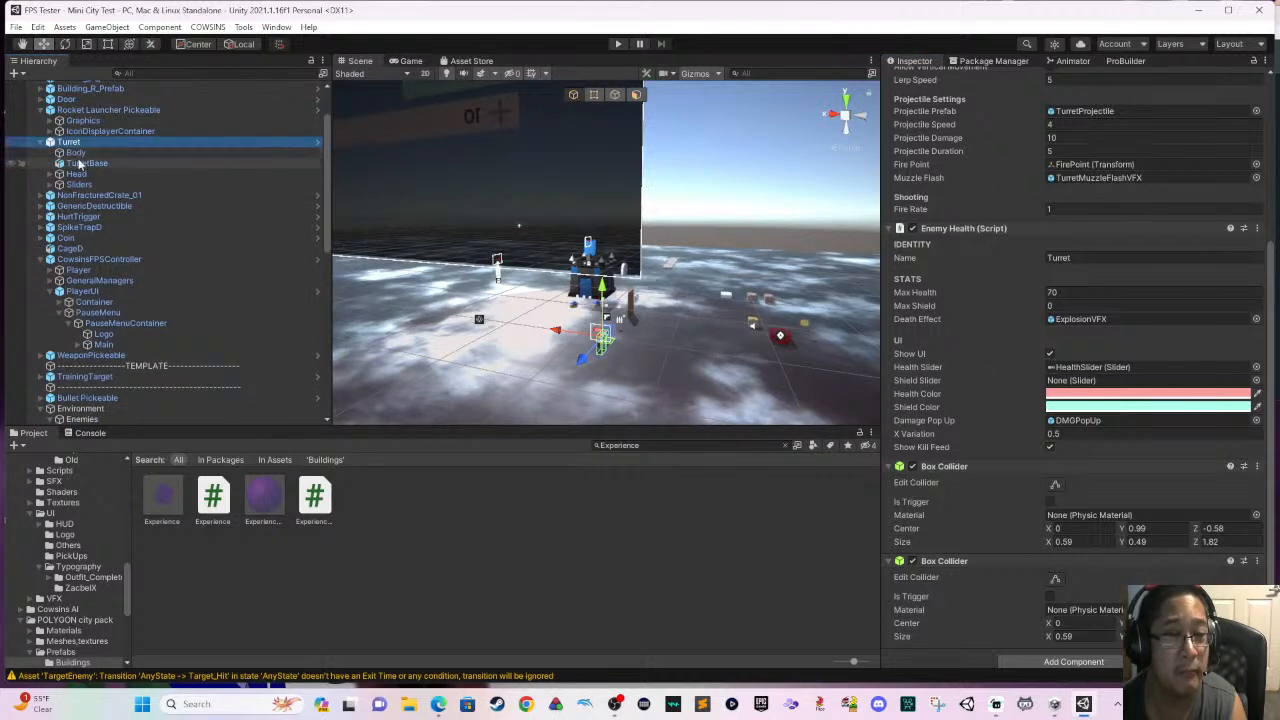
left_click(87, 163)
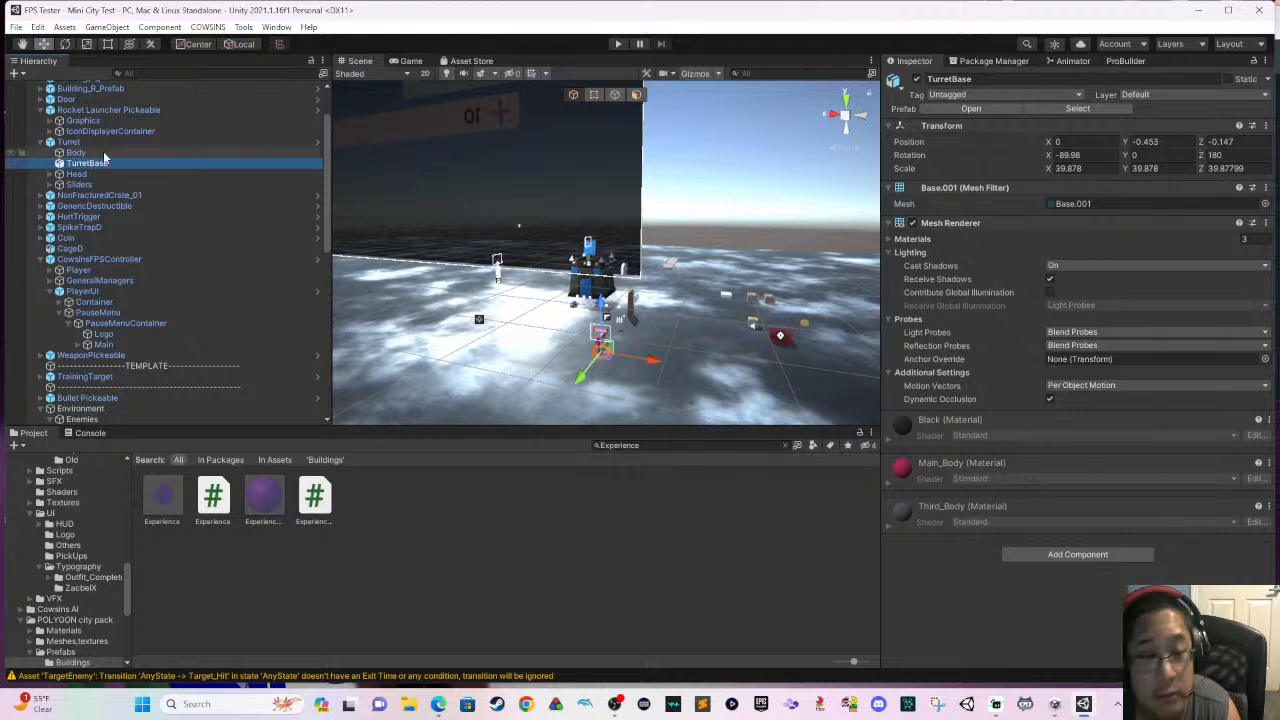
left_click(104, 153)
left_click(90, 174)
left_click(112, 185)
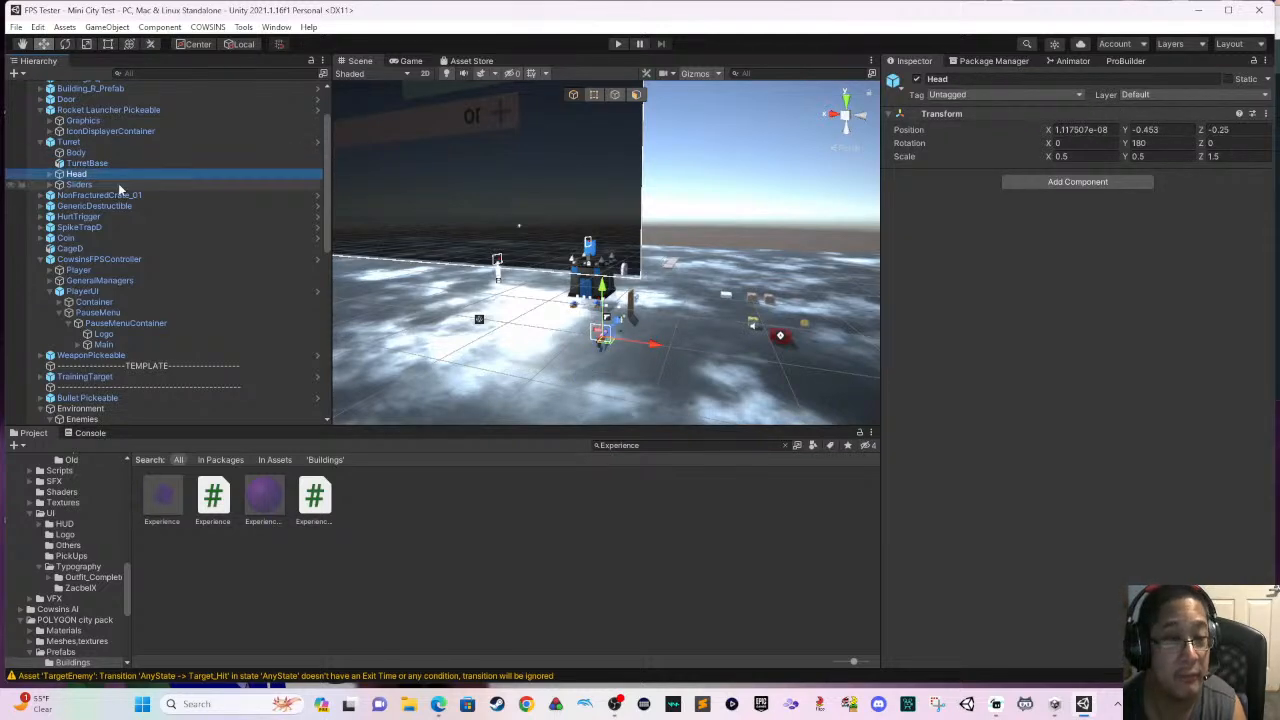
left_click(78, 152)
- Set the Detection Range of the Turret script on the parent Turret object to 50
left_click(74, 142)
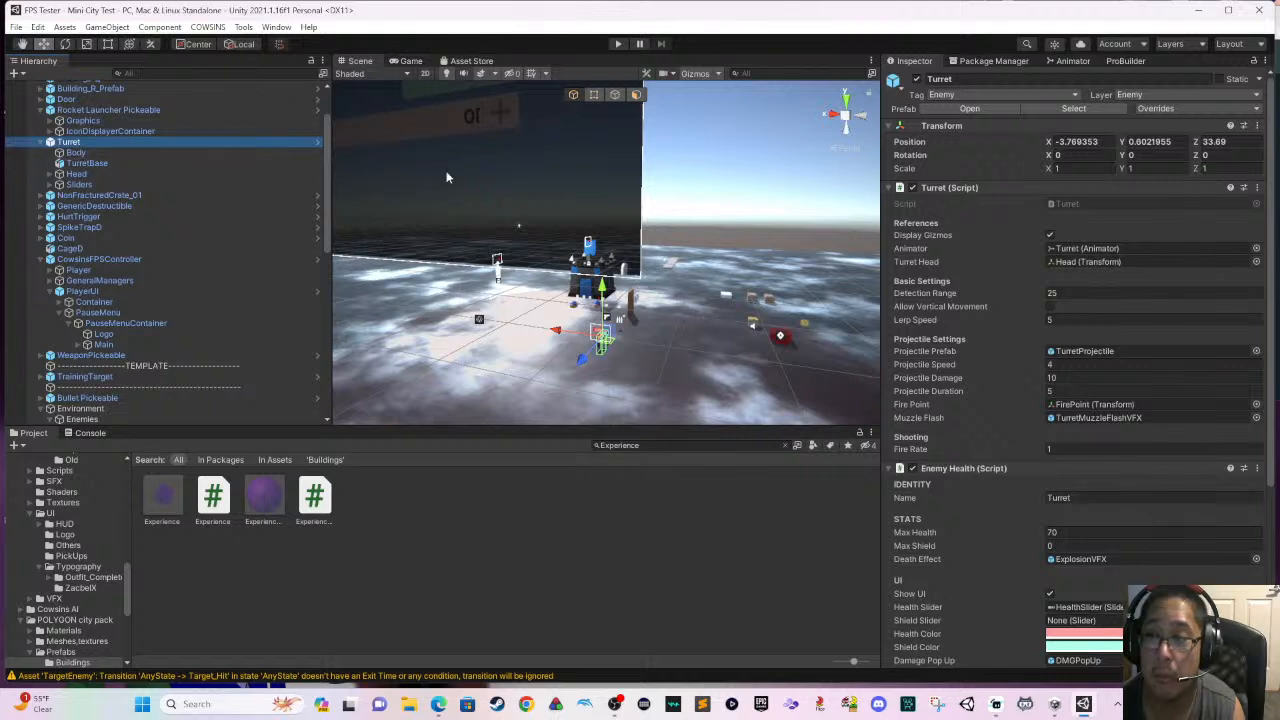
left_click(1085, 292)
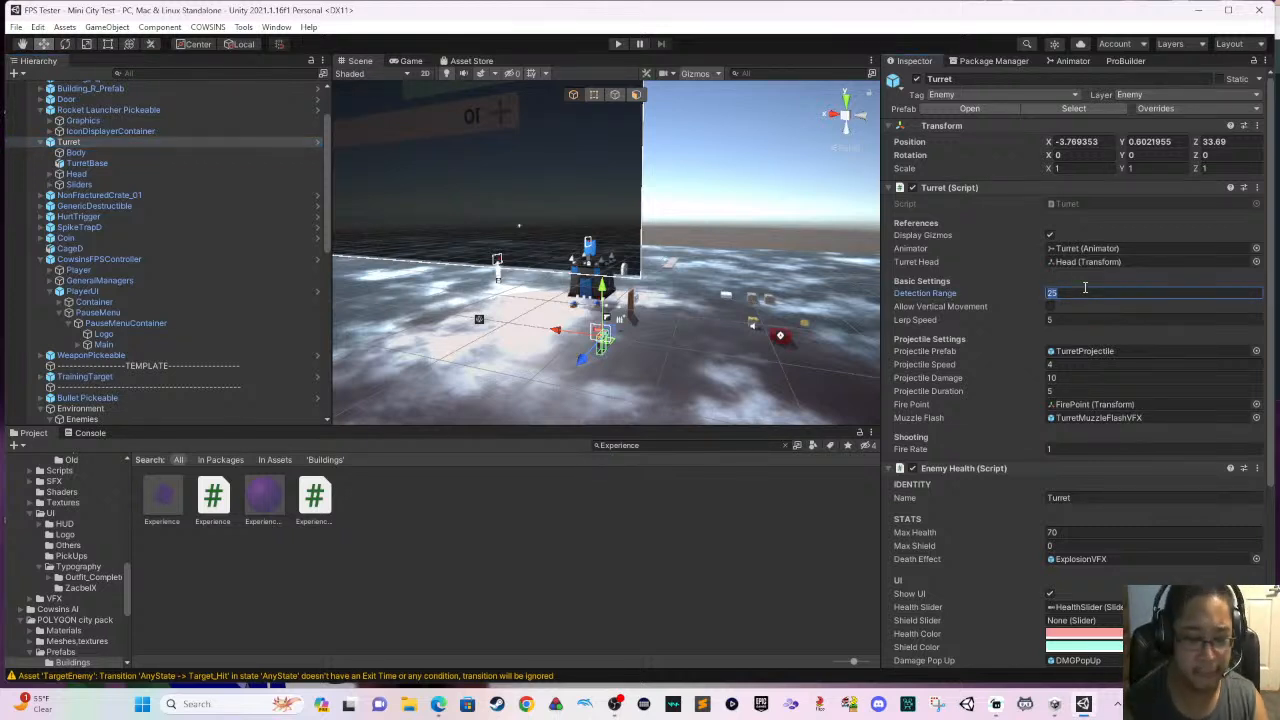
type("50")
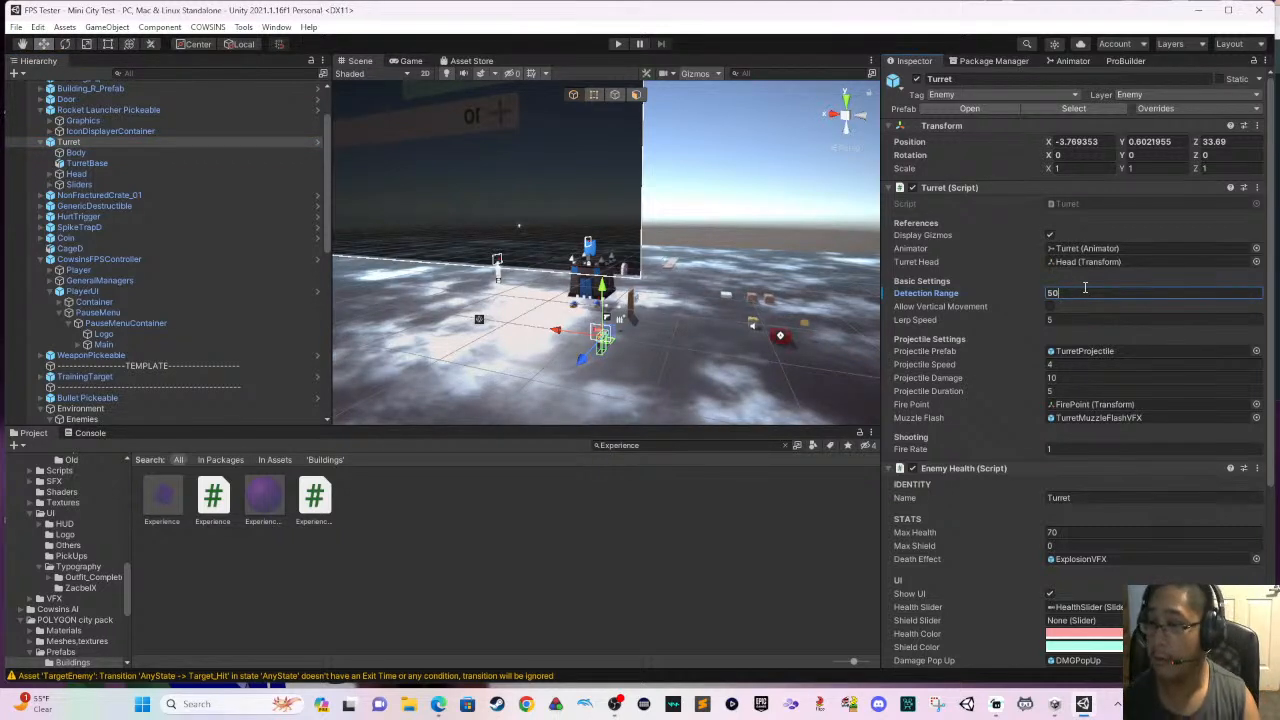
key("Return")
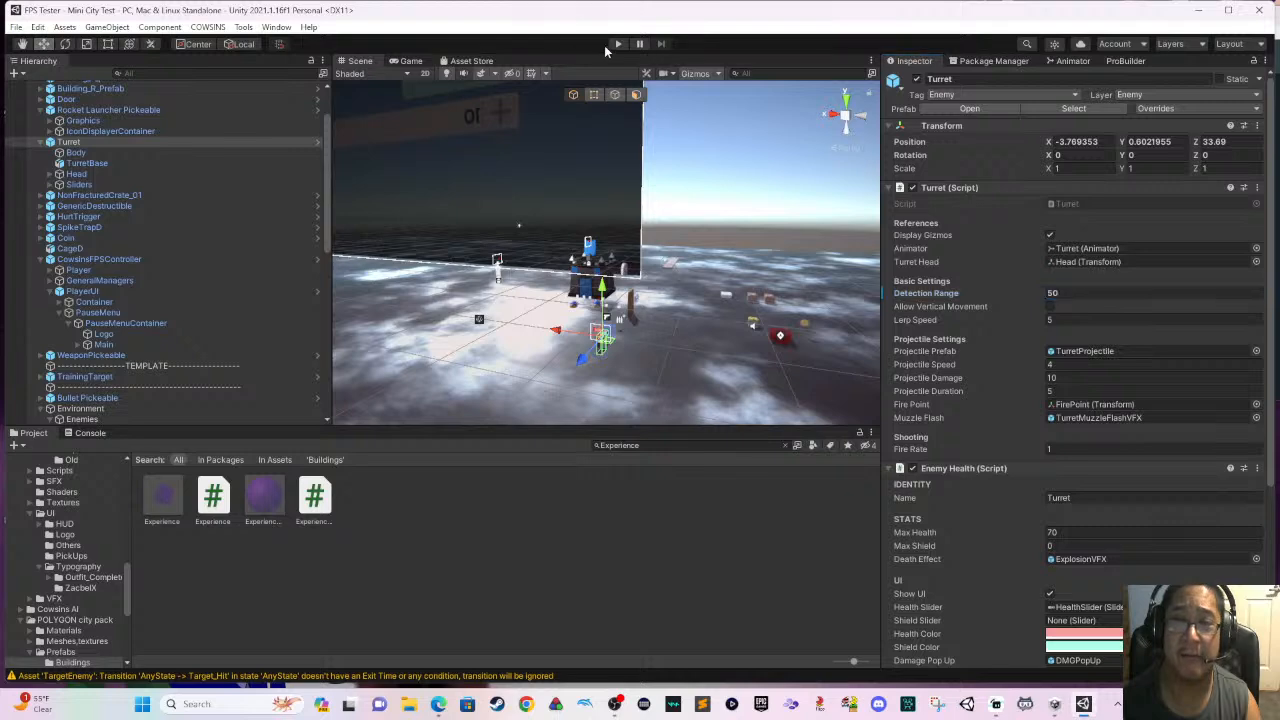
- Play-test the scene, moving past the long plank towards the castle and strafing around its front
left_click(614, 45)
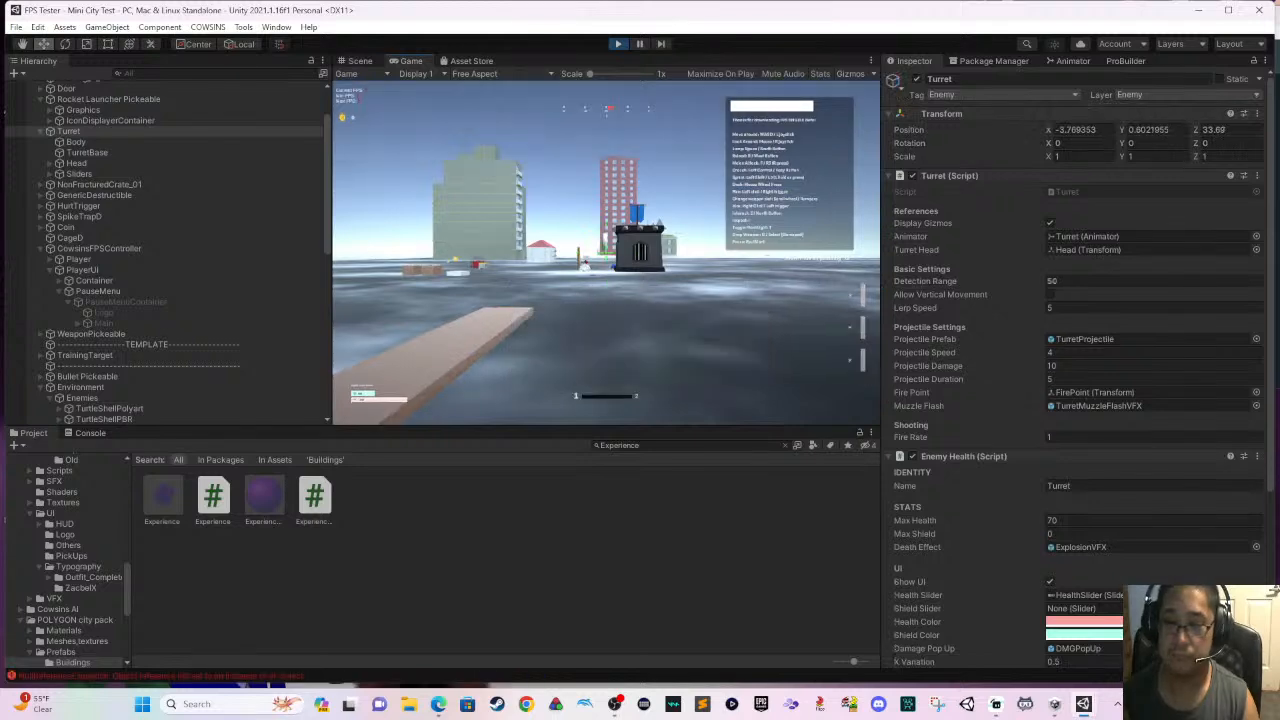
key("w")
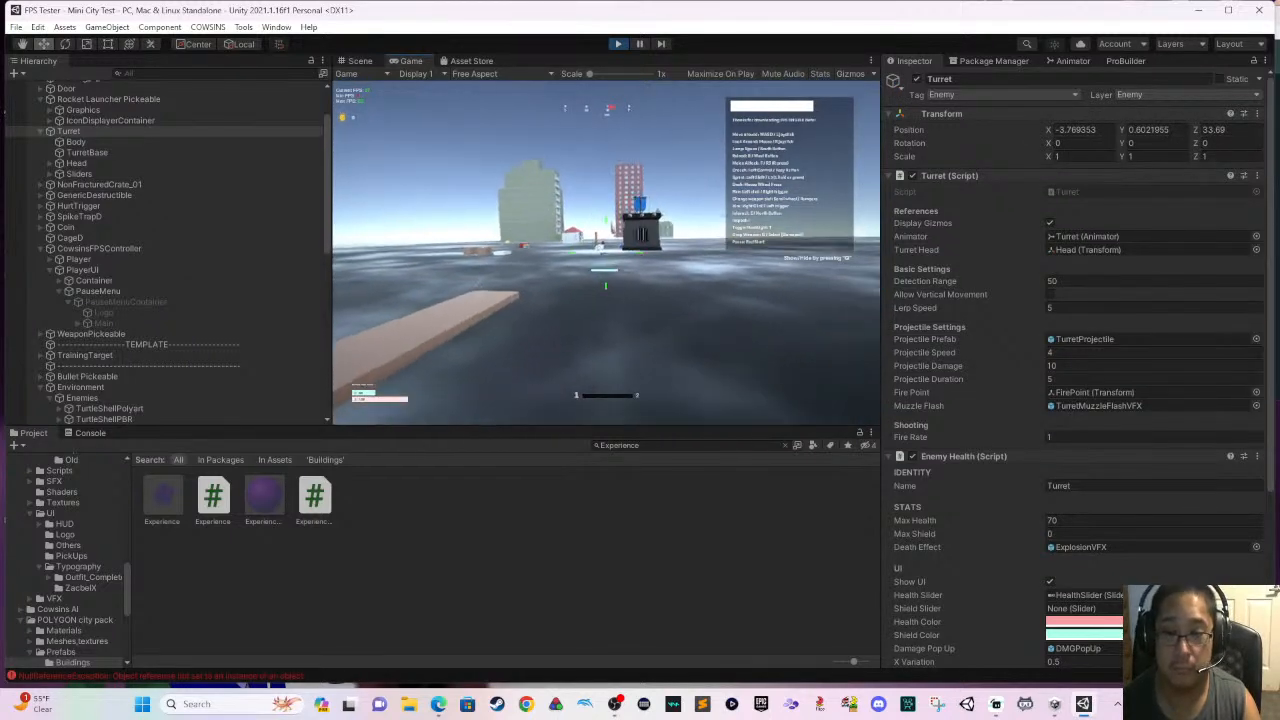
key("w")
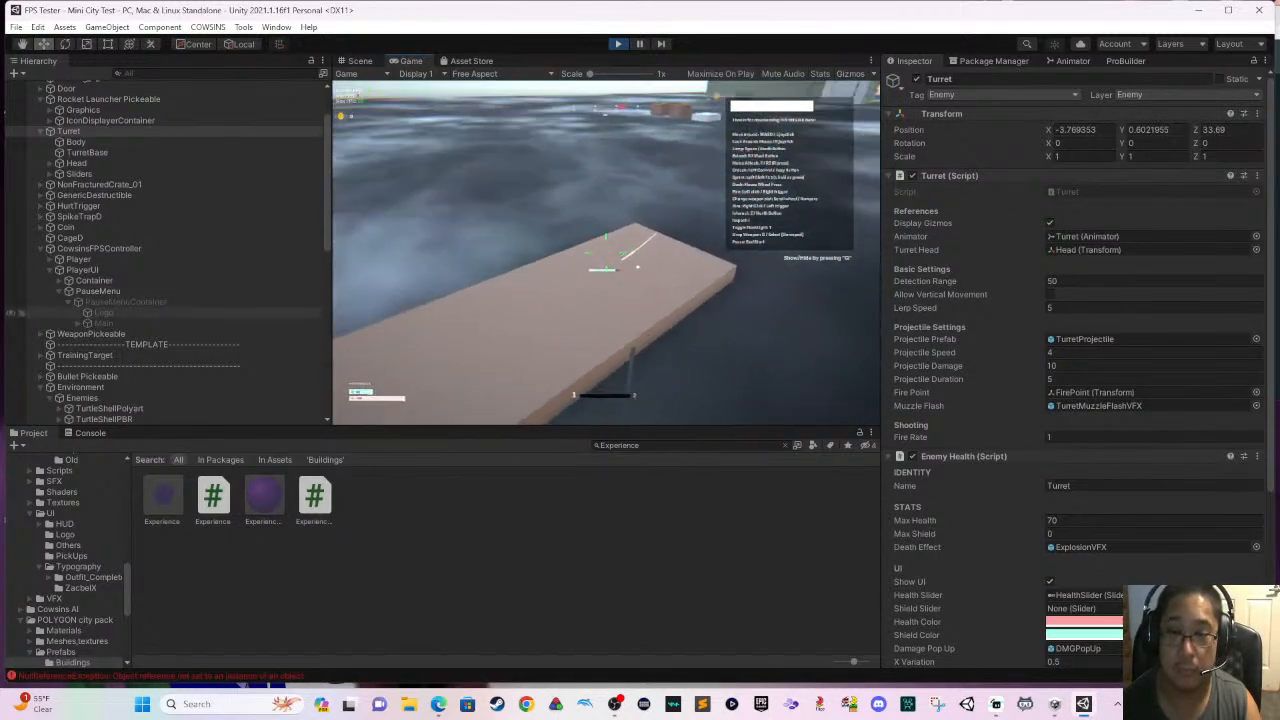
key("w")
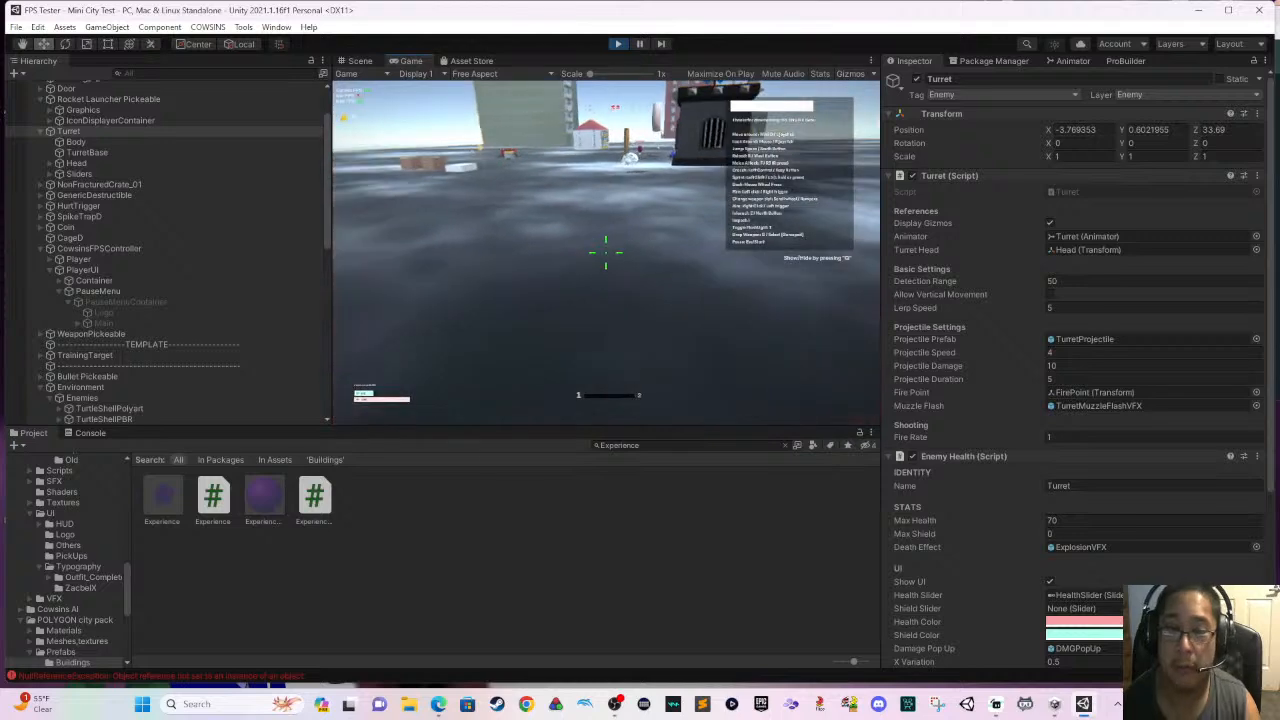
key("w")
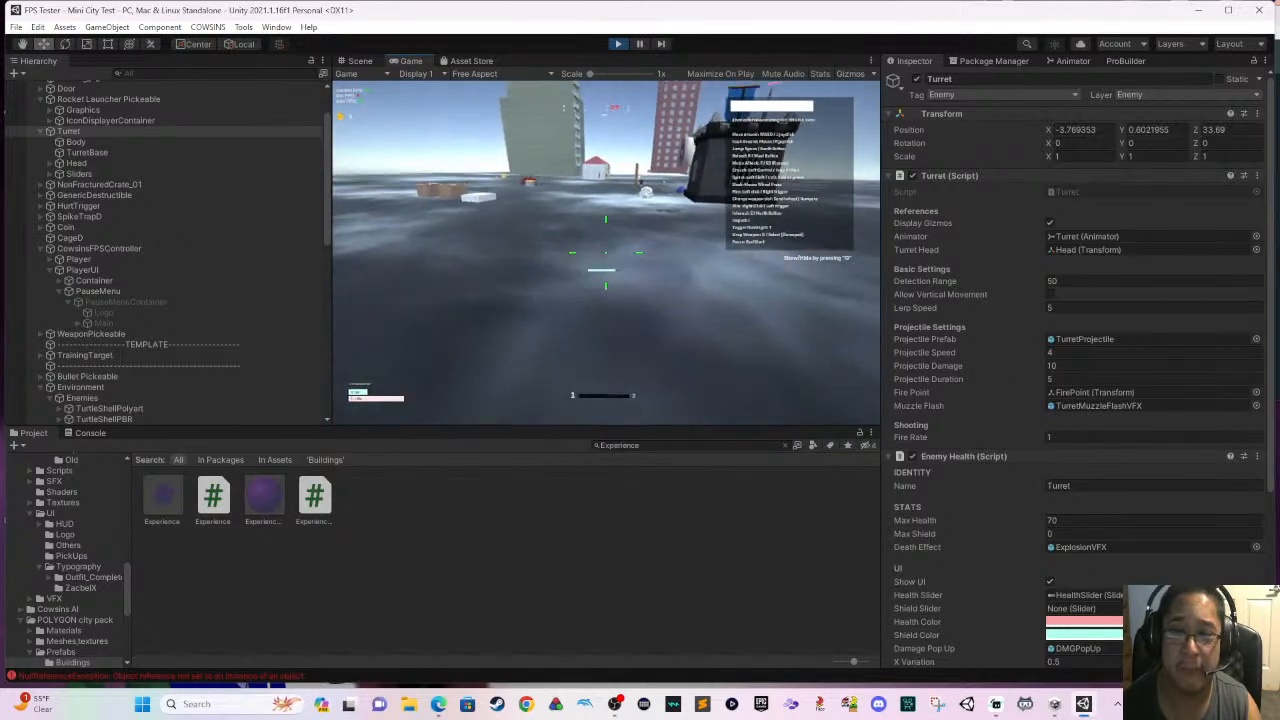
key("d")
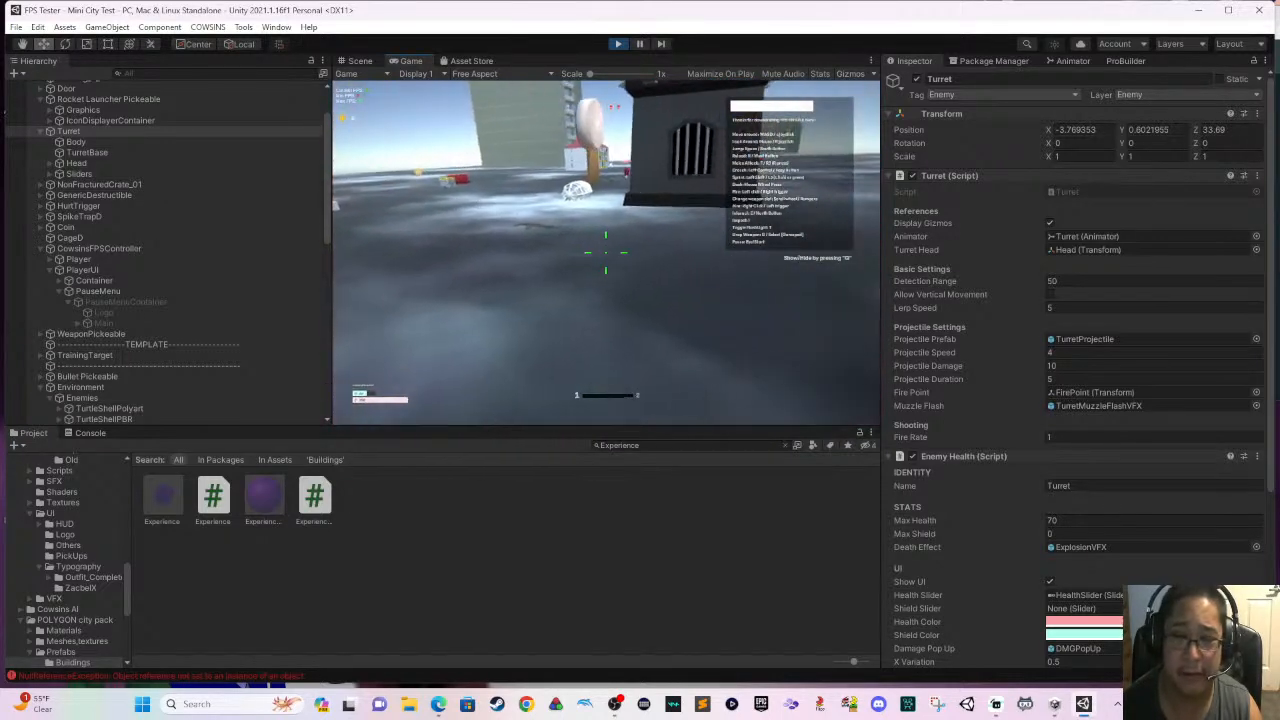
key("d")
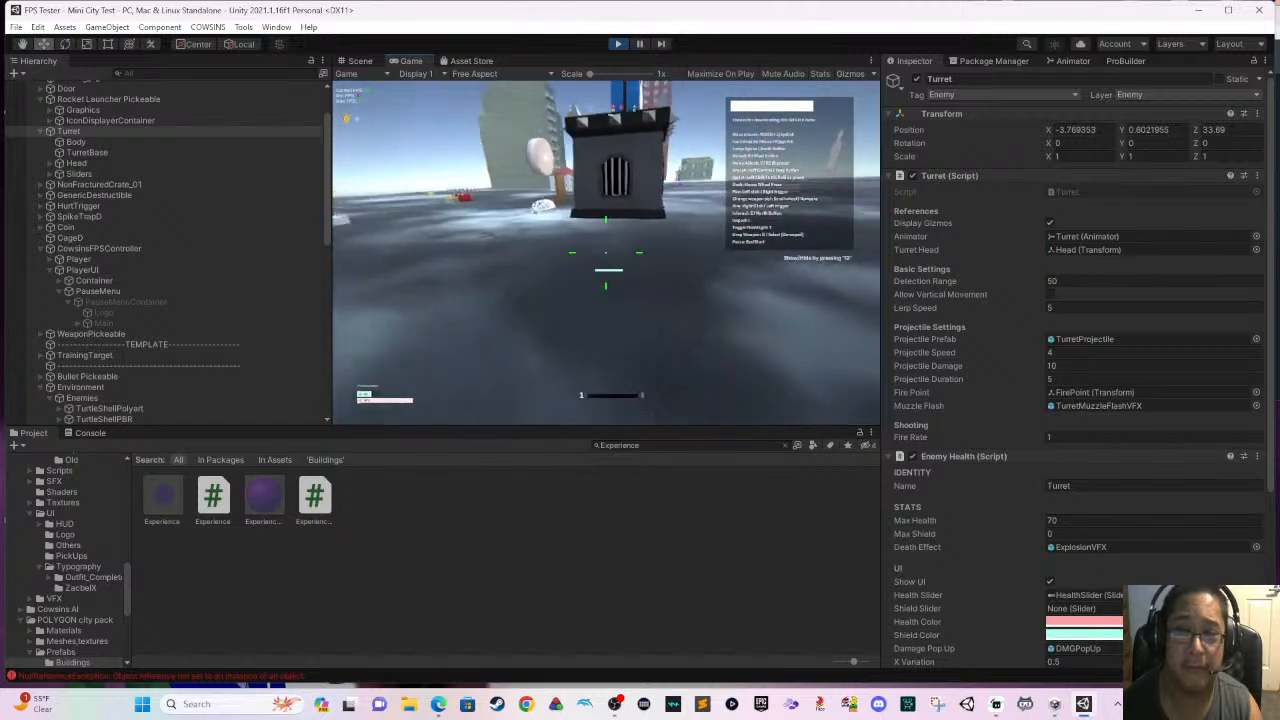
key("w")
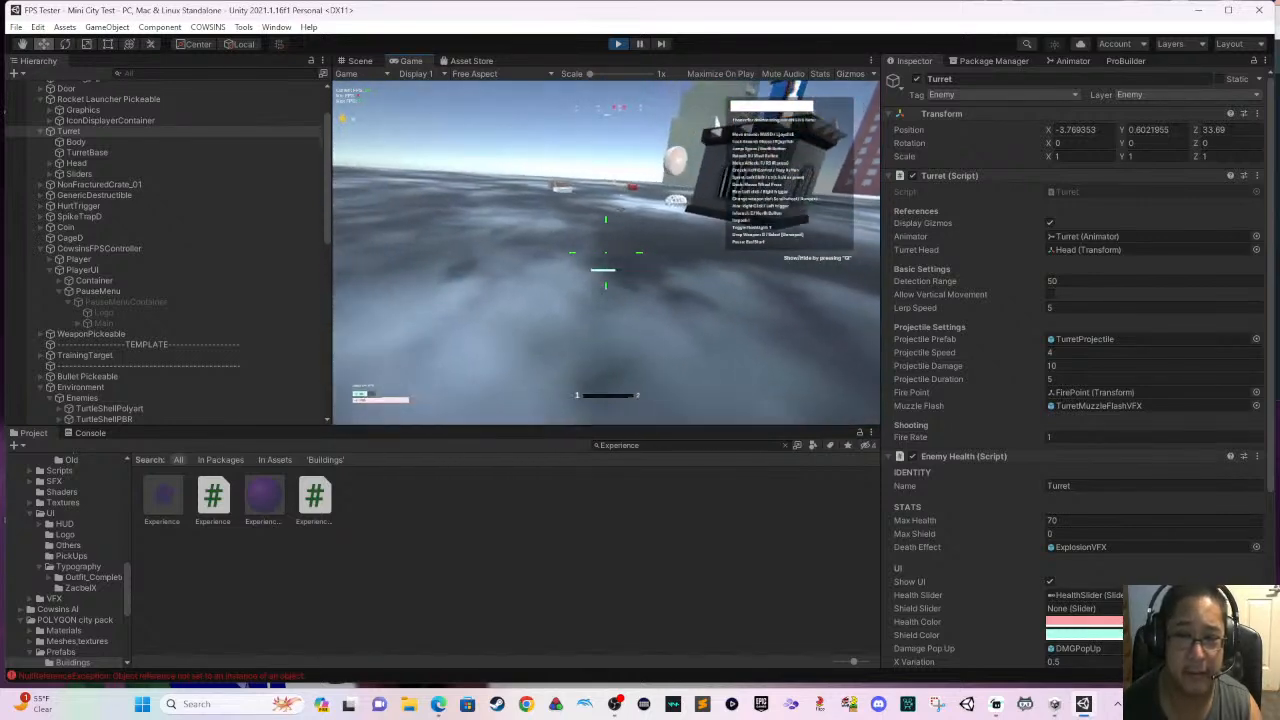
key("w")
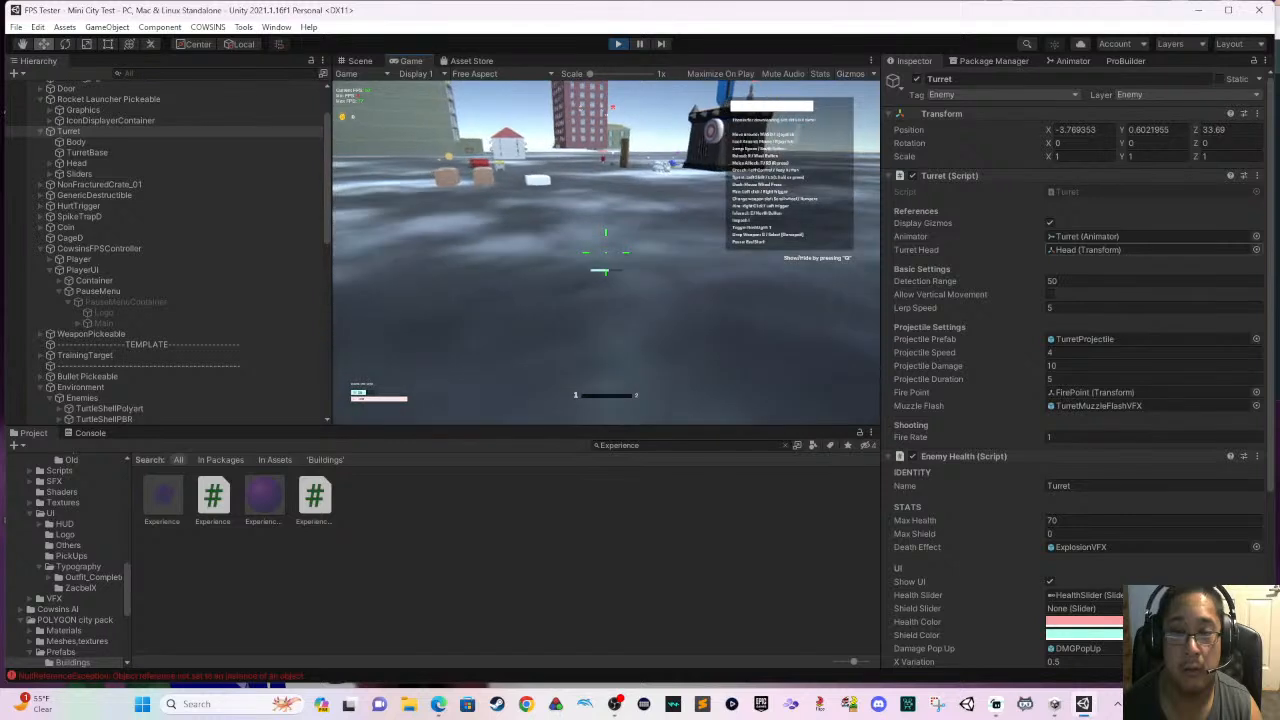
- Step back and forth on the open ground facing the crates and castle to test the turret's detection range
key("s")
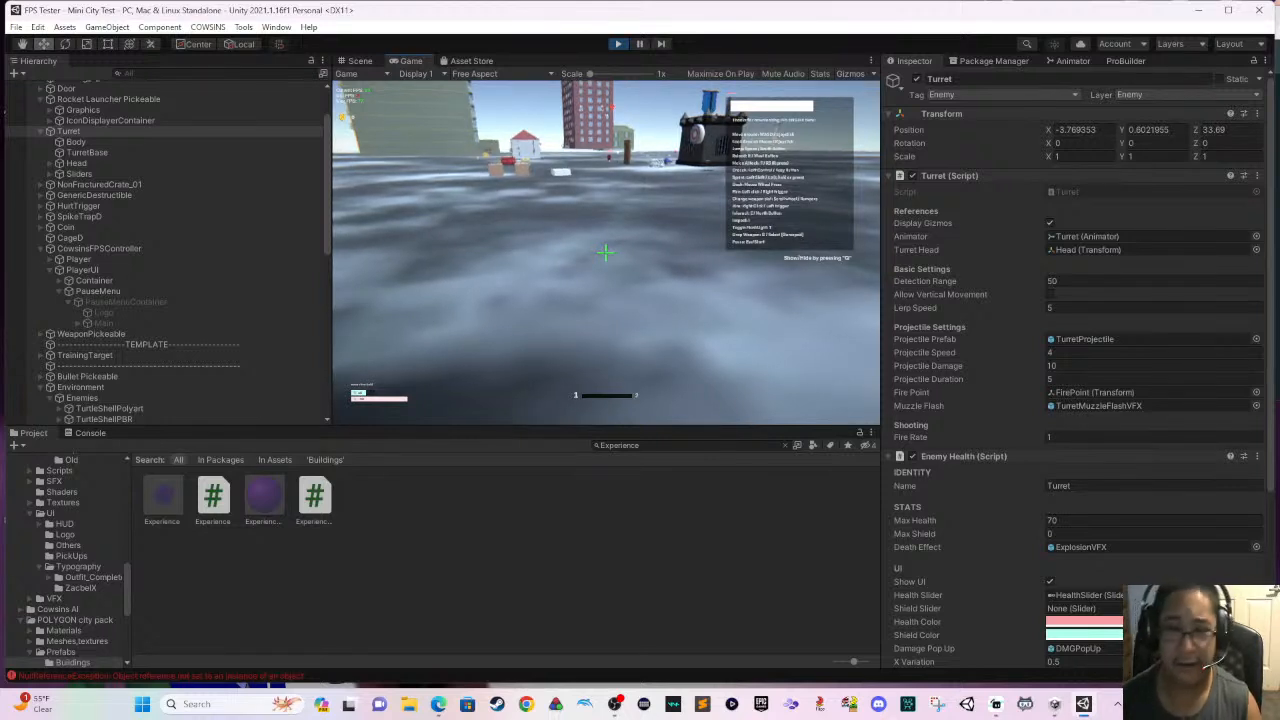
key("w")
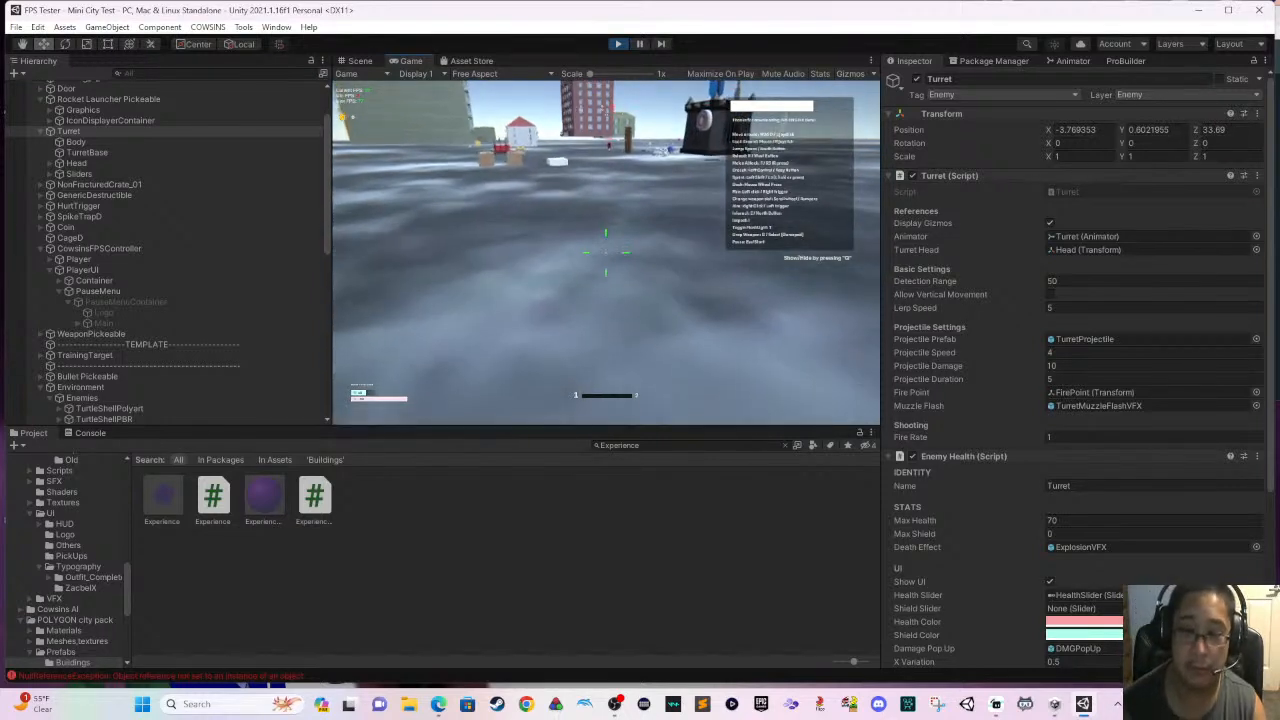
key("w")
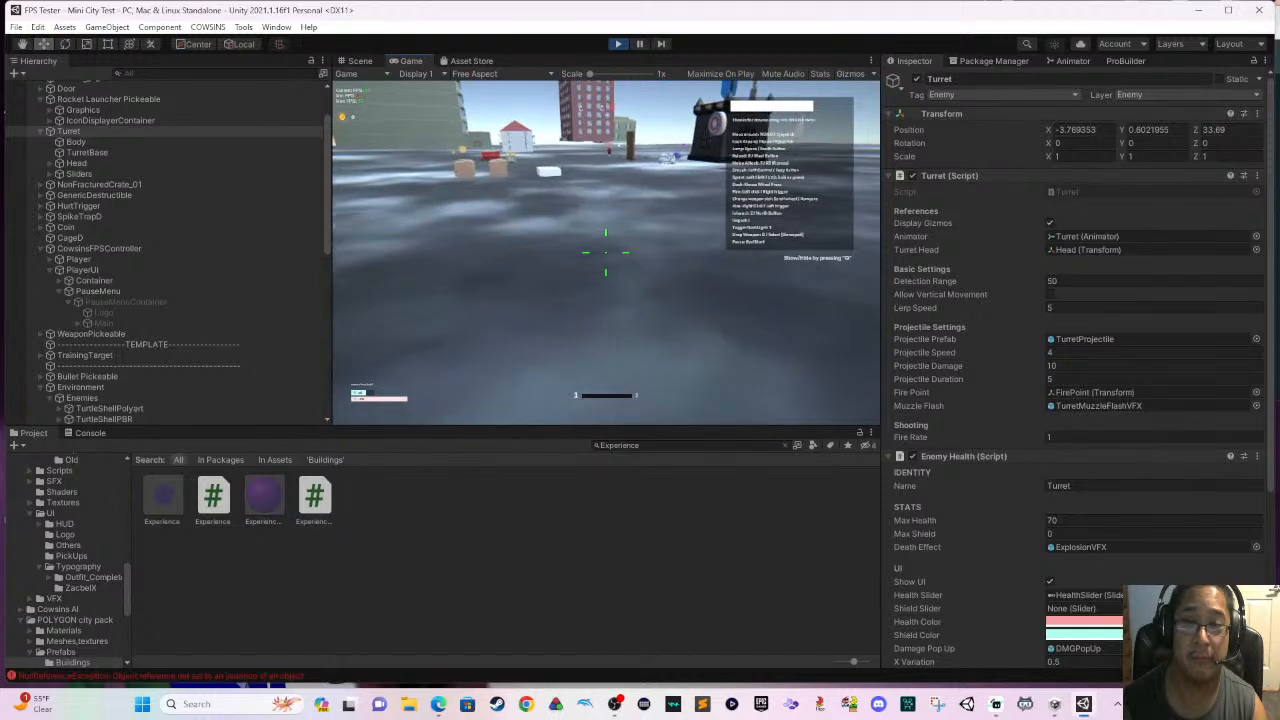
key("s")
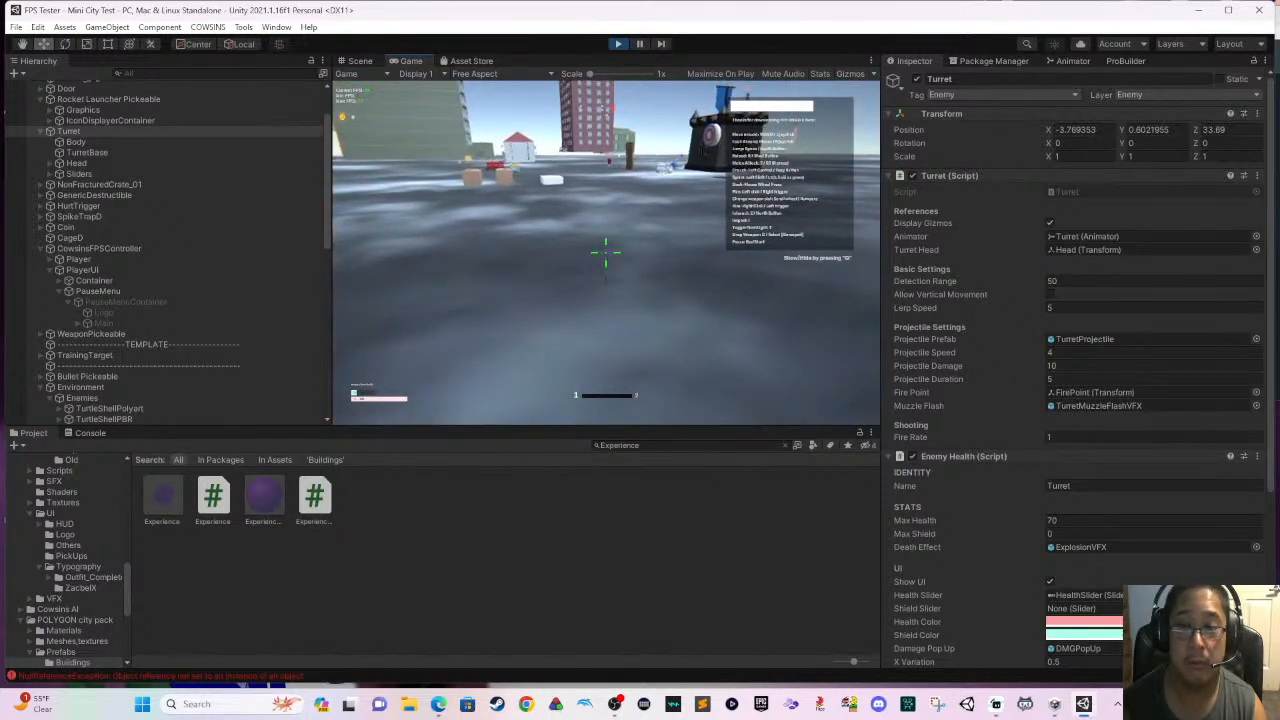
key("s")
key("w")
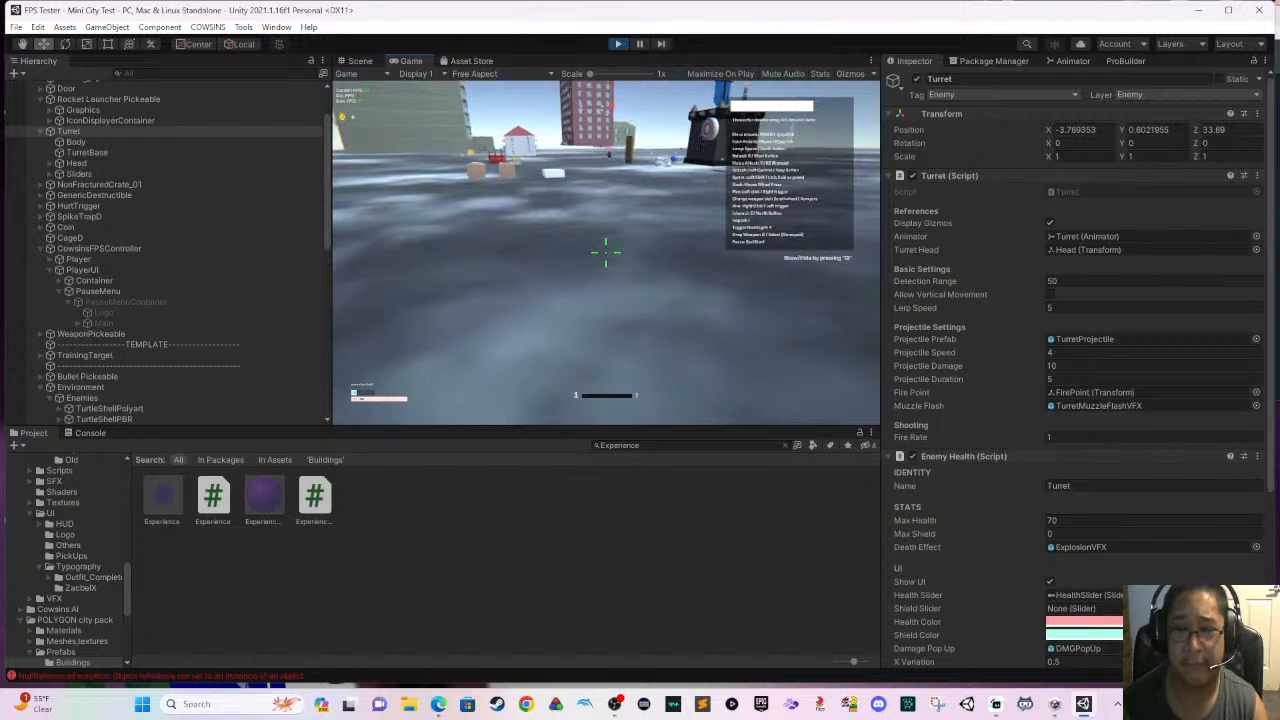
key("s")
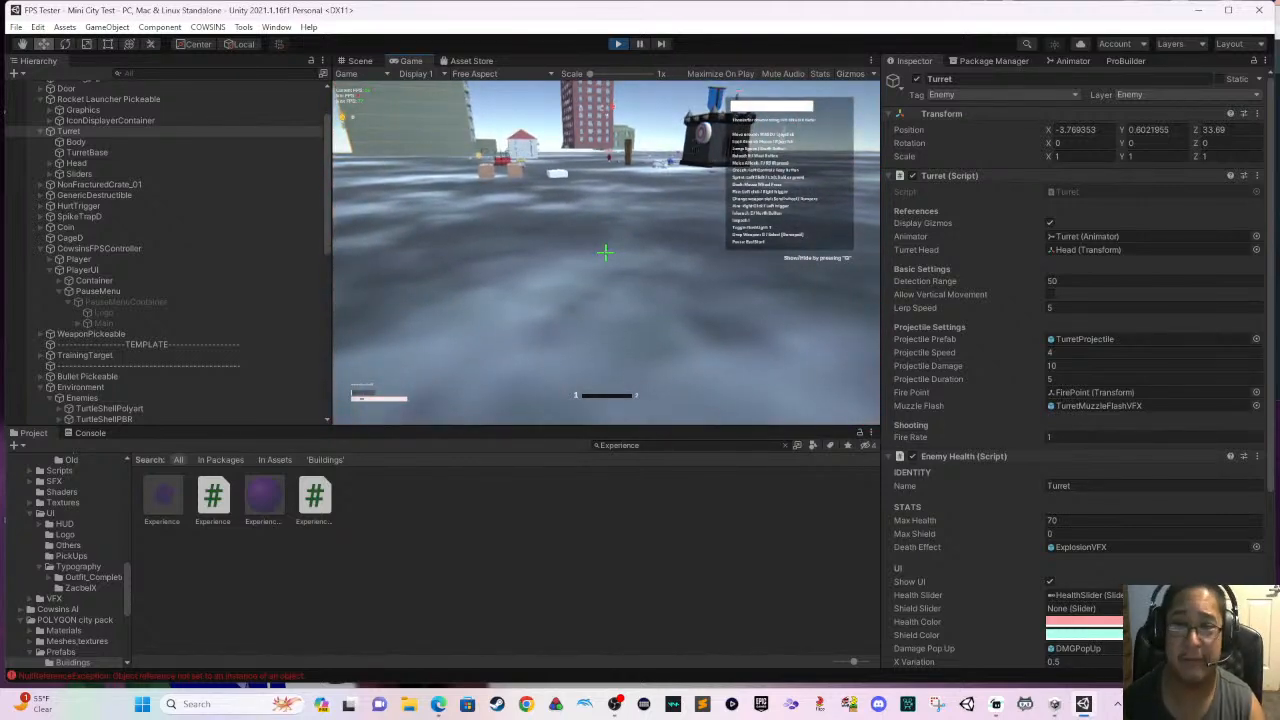
- Play-test the approach across the open ground to the wooden crates and back while exposed to turret fire
key("w")
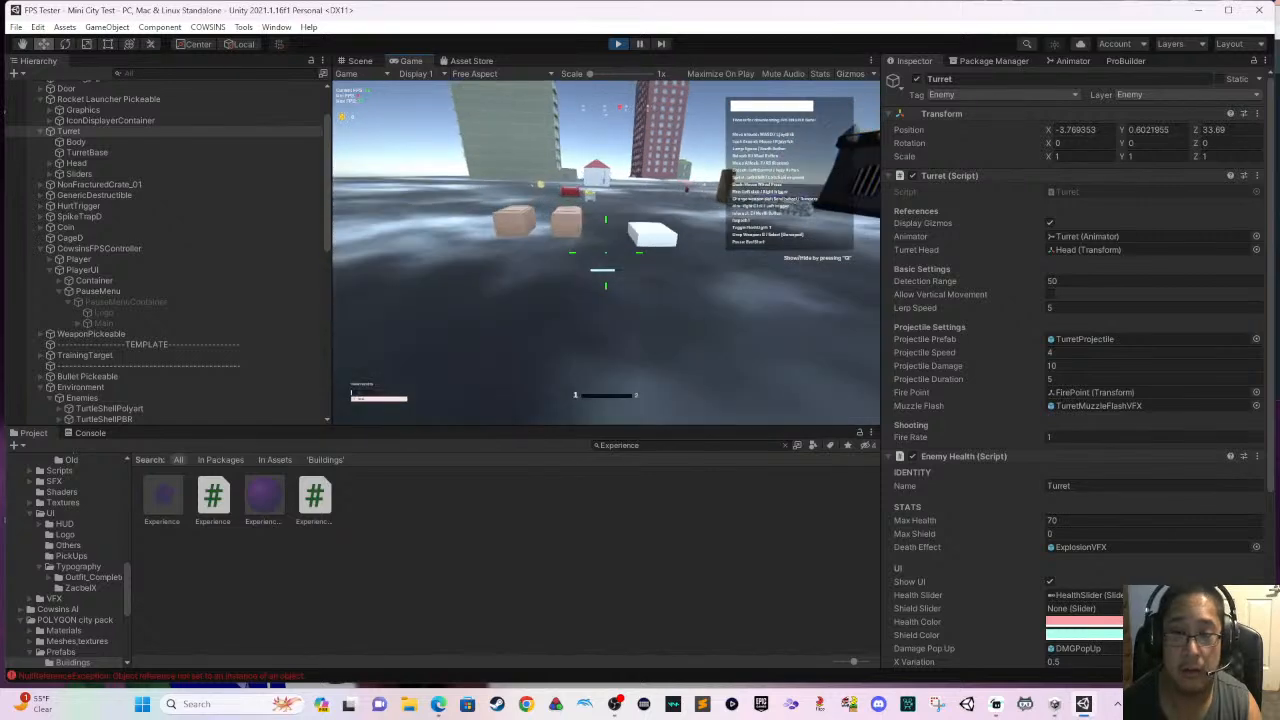
key("w")
key("Escape")
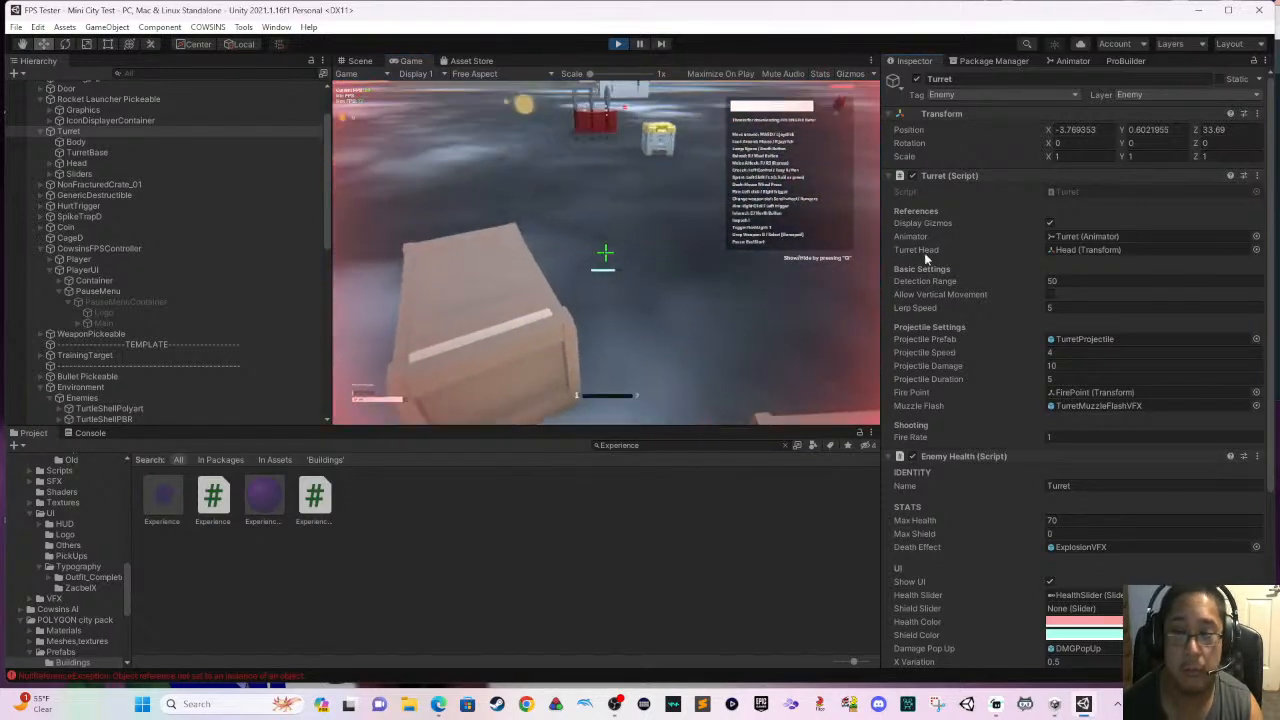
key("w")
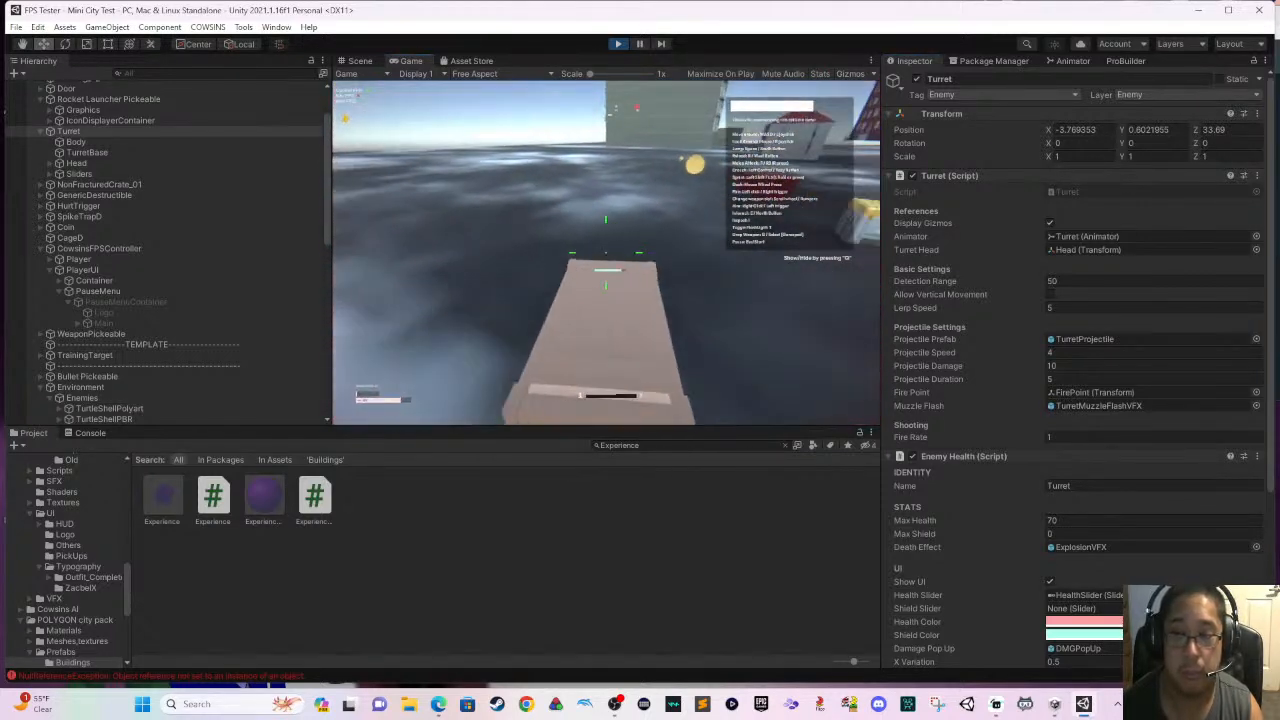
key("s")
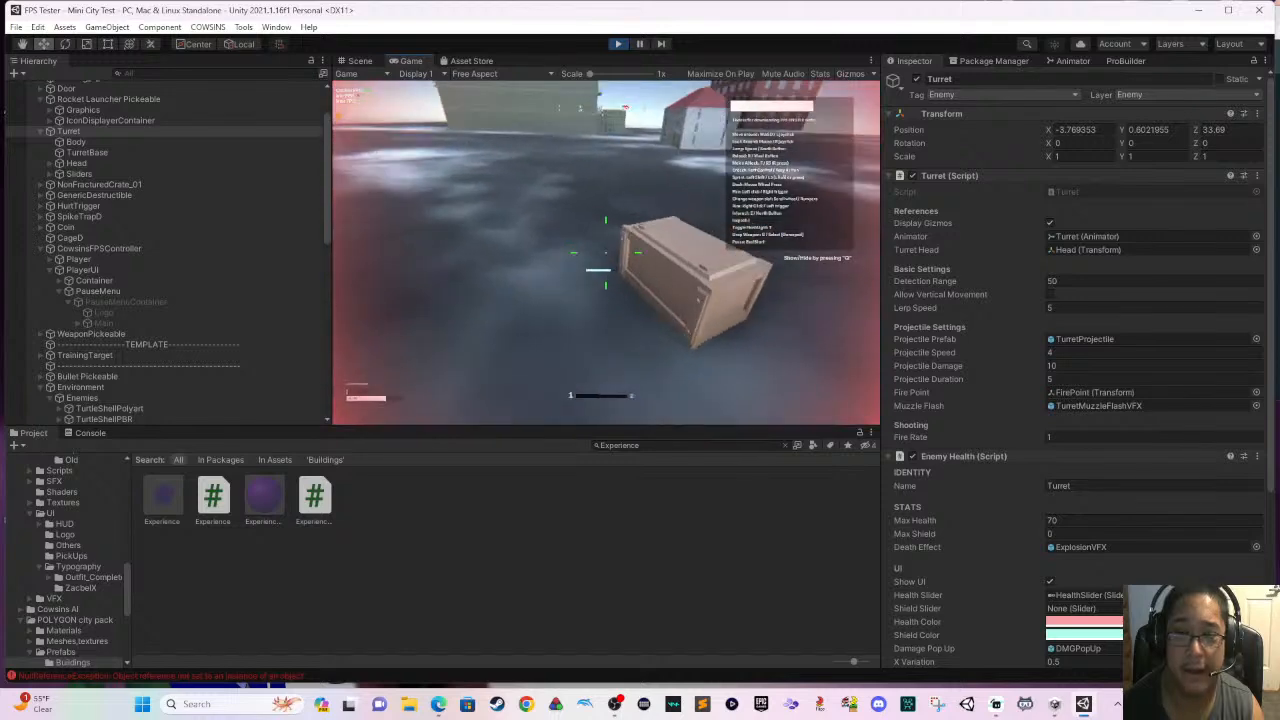
- Circle the long crate and advance past the spike trap area towards the weapon pickups near the door
key("w")
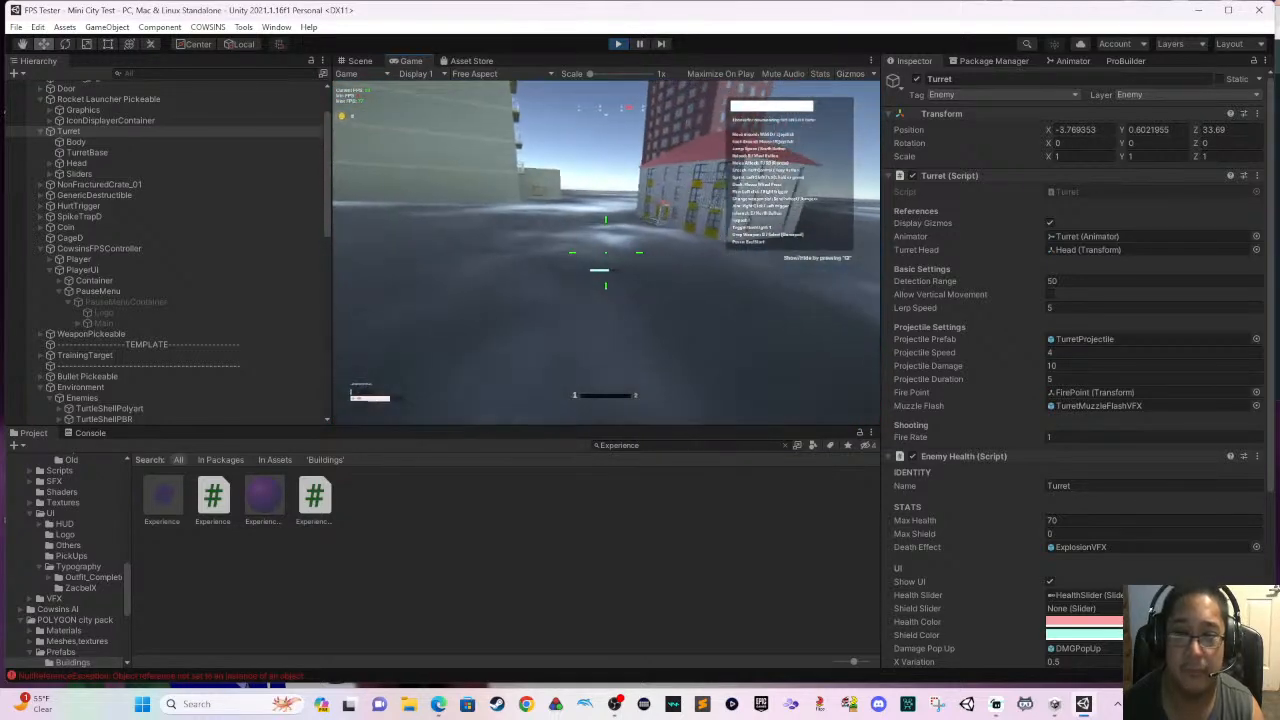
key("w")
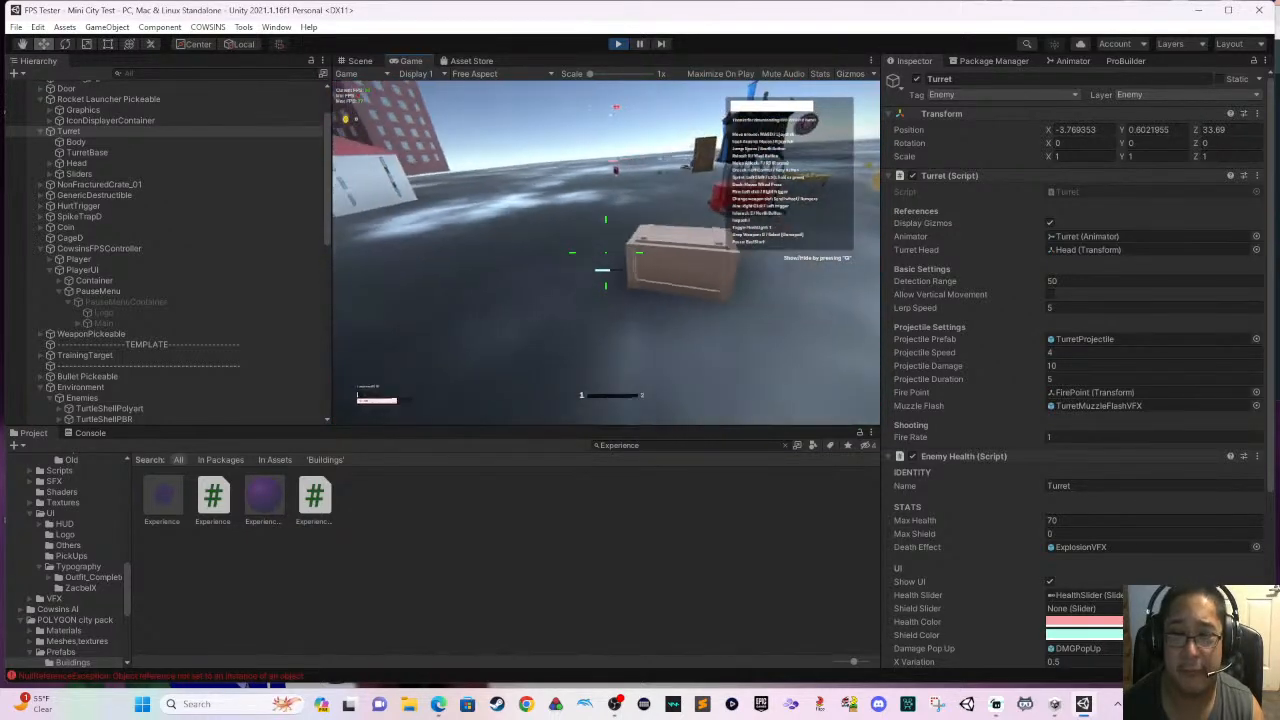
key("w")
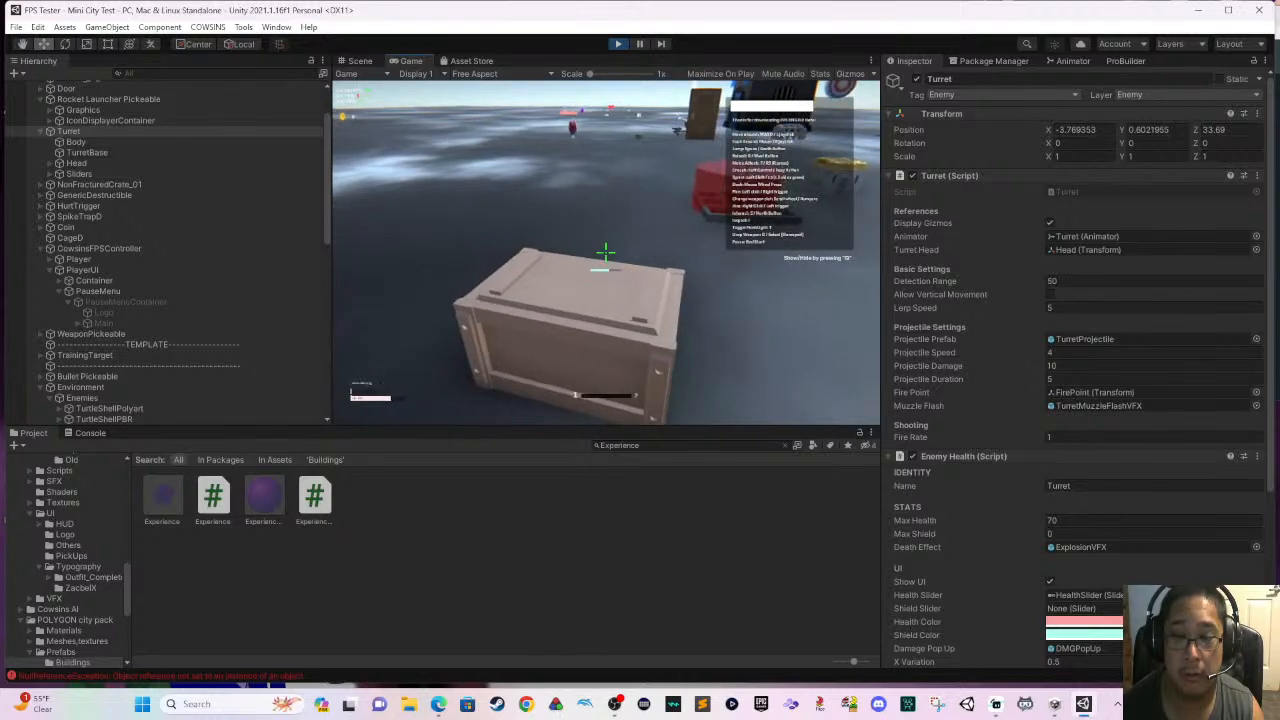
key("w")
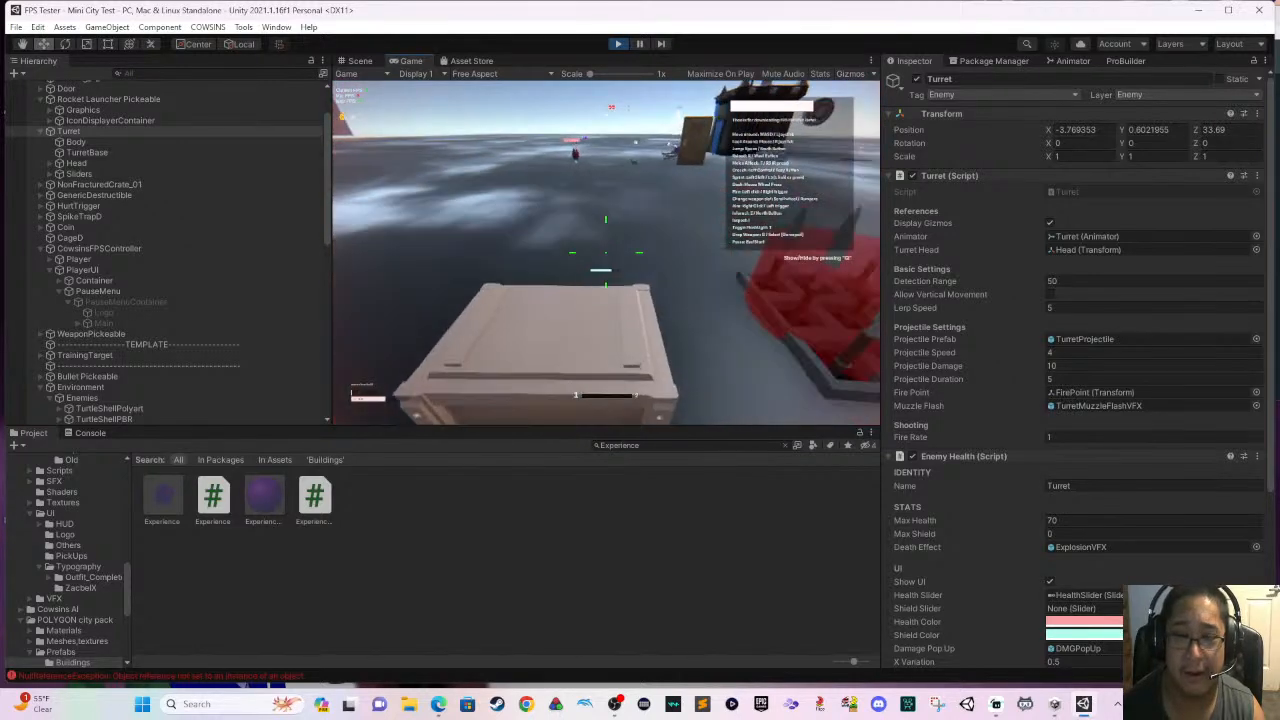
key("s")
key("w")
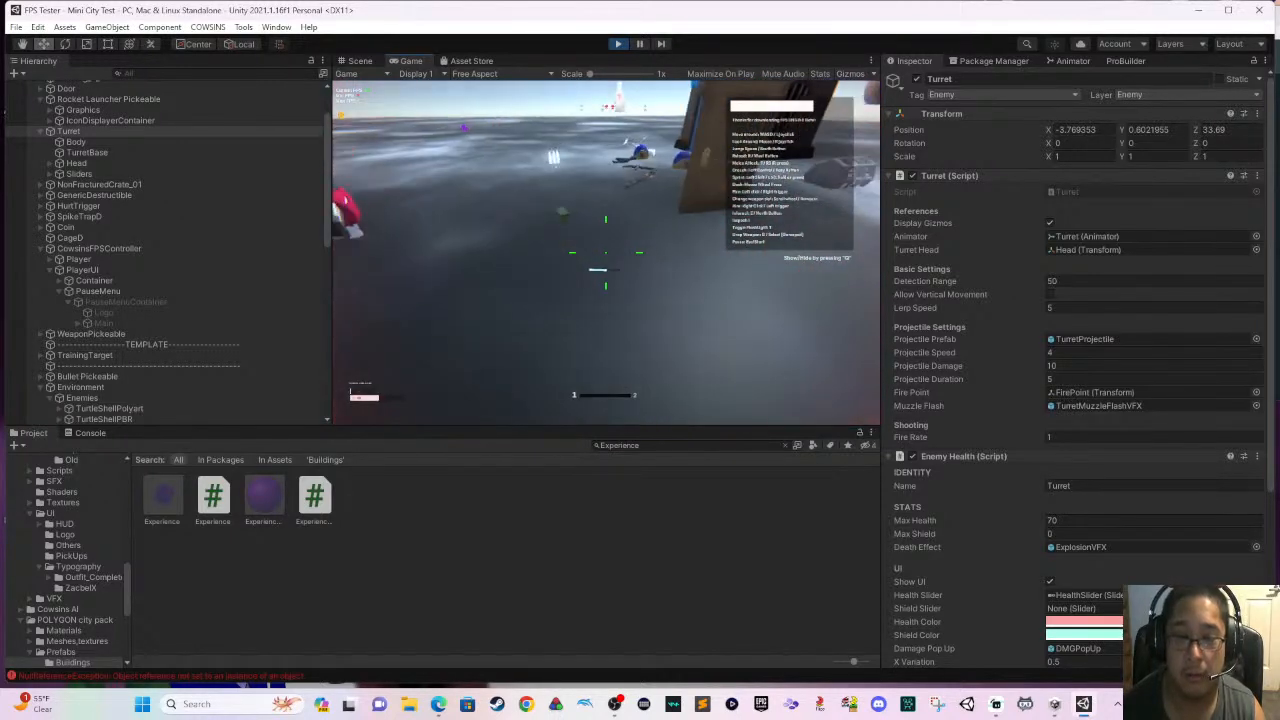
- Pick up the rocket launcher and test-fire it at the destructible objects and enemies on the field
key("w")
key("e")
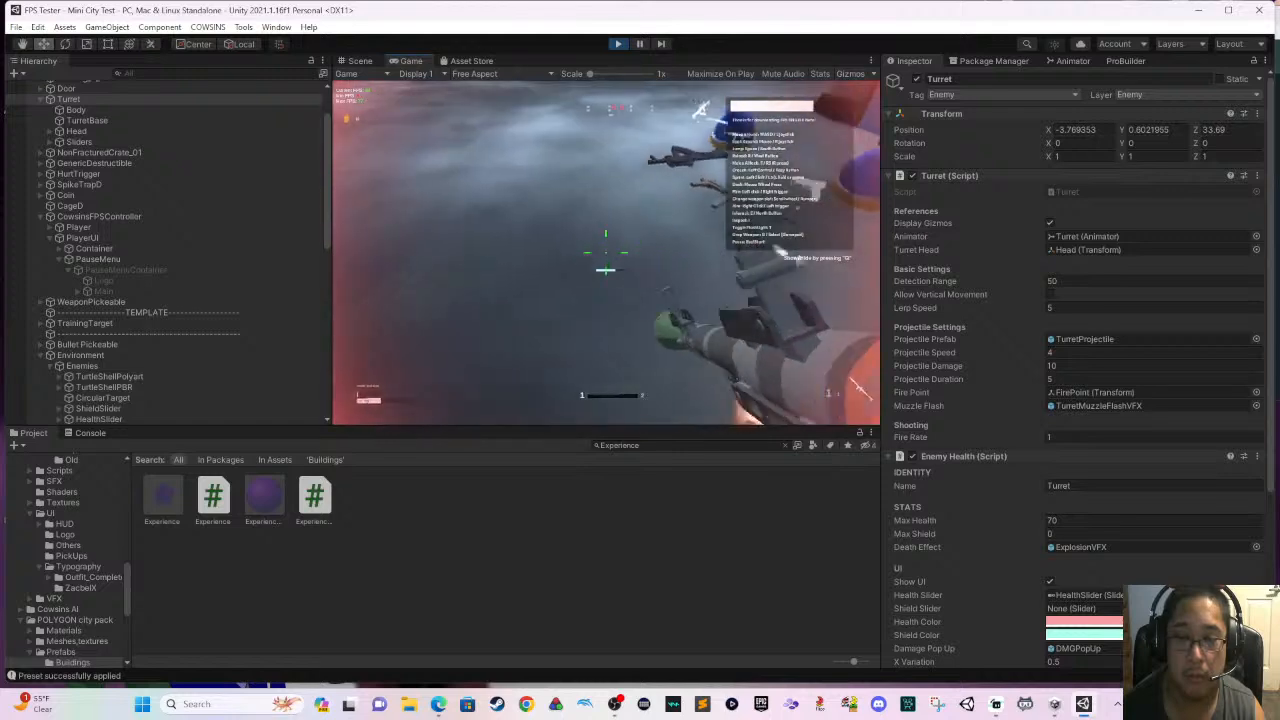
key("s")
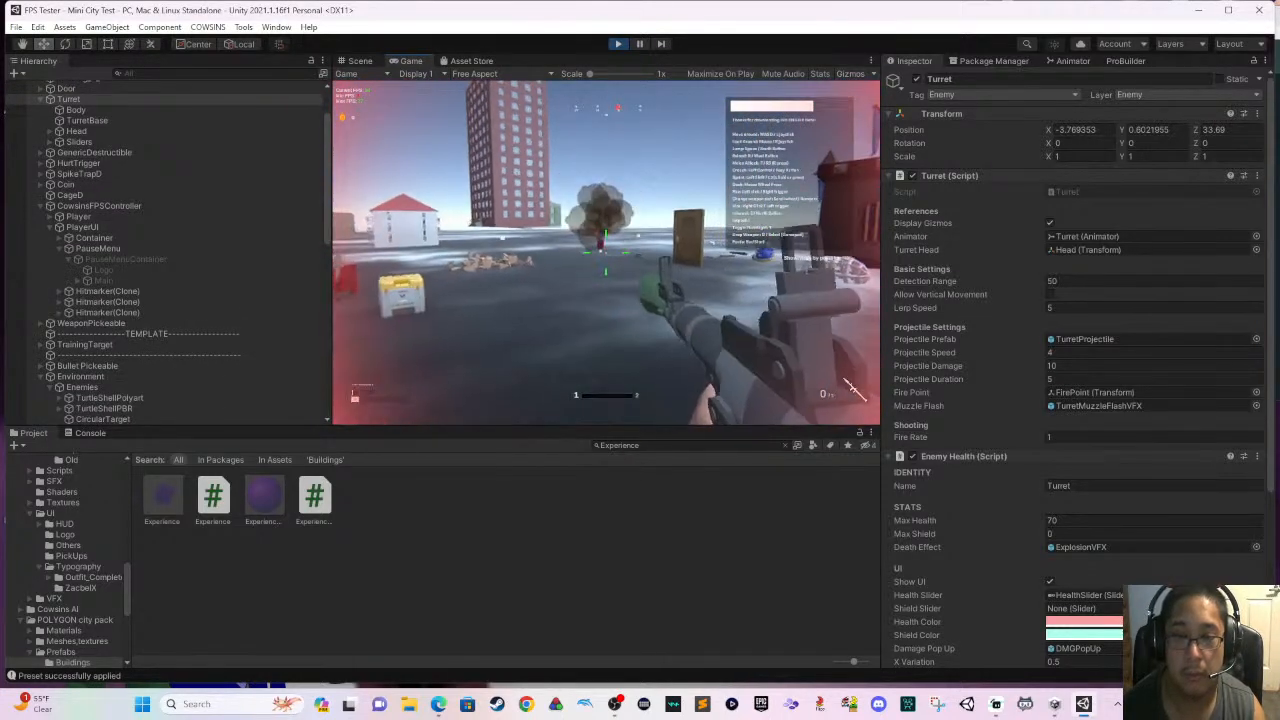
key("s")
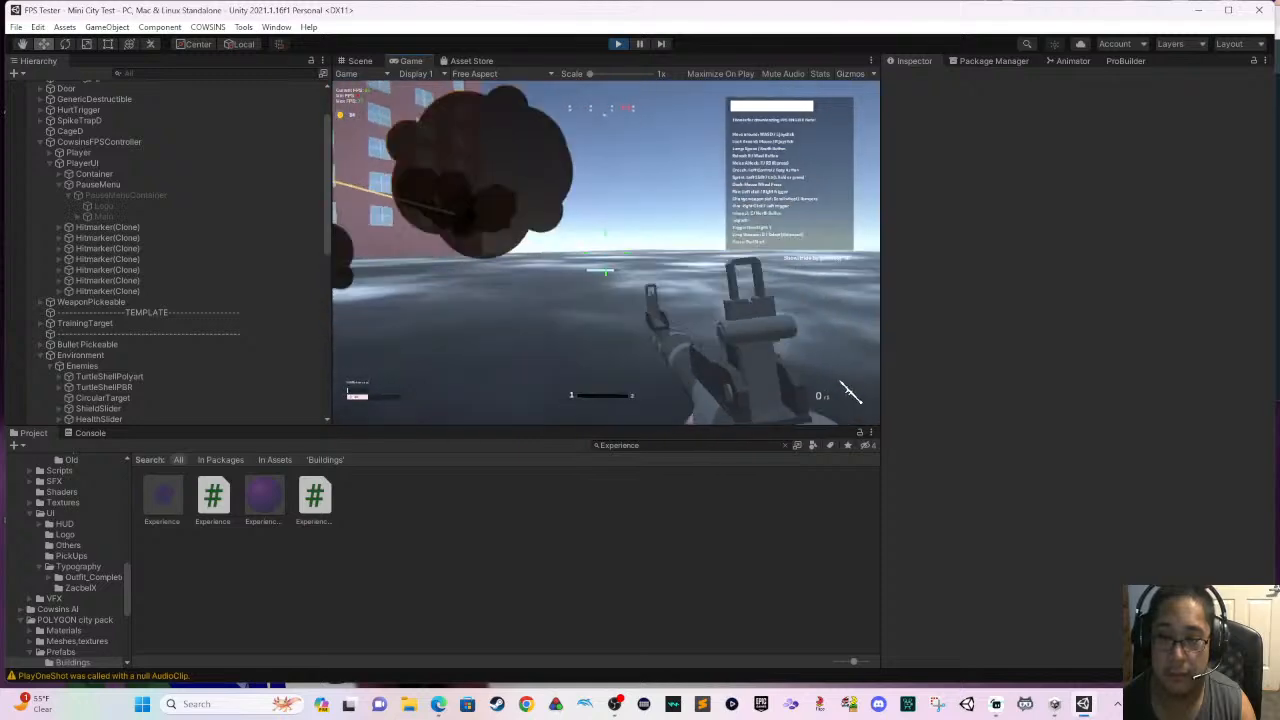
left_click(853, 389)
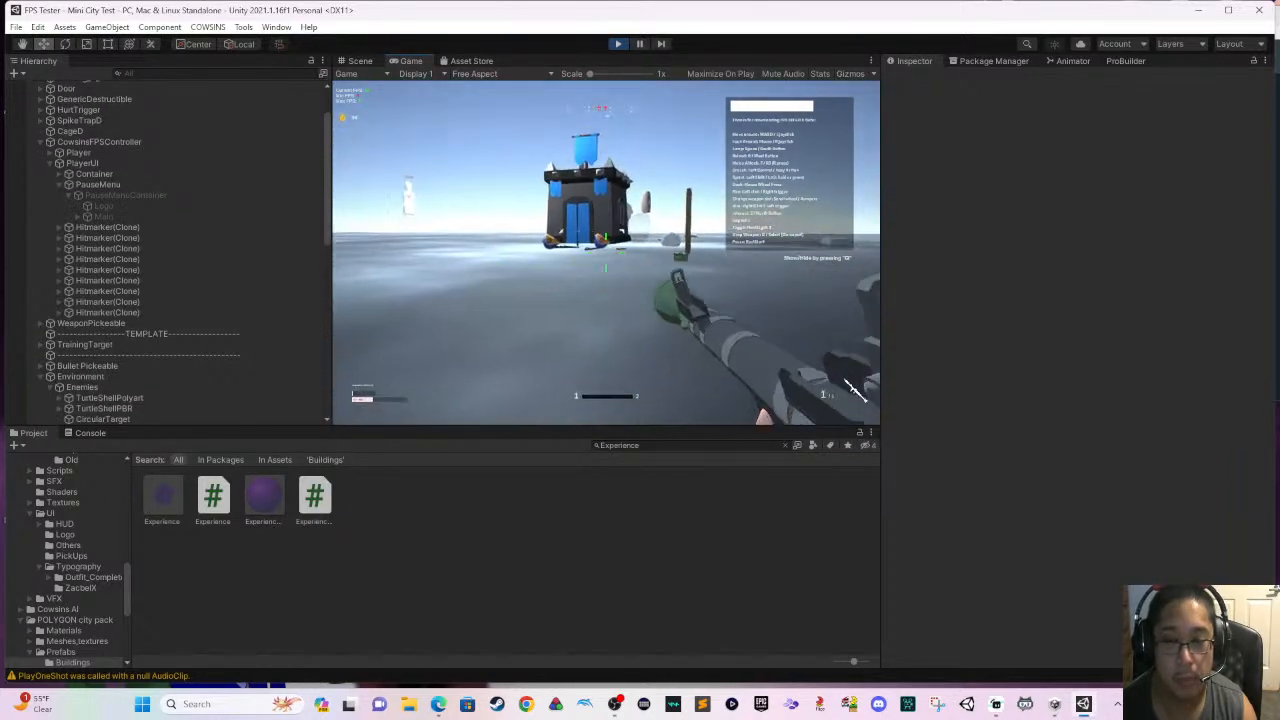
left_click(853, 389)
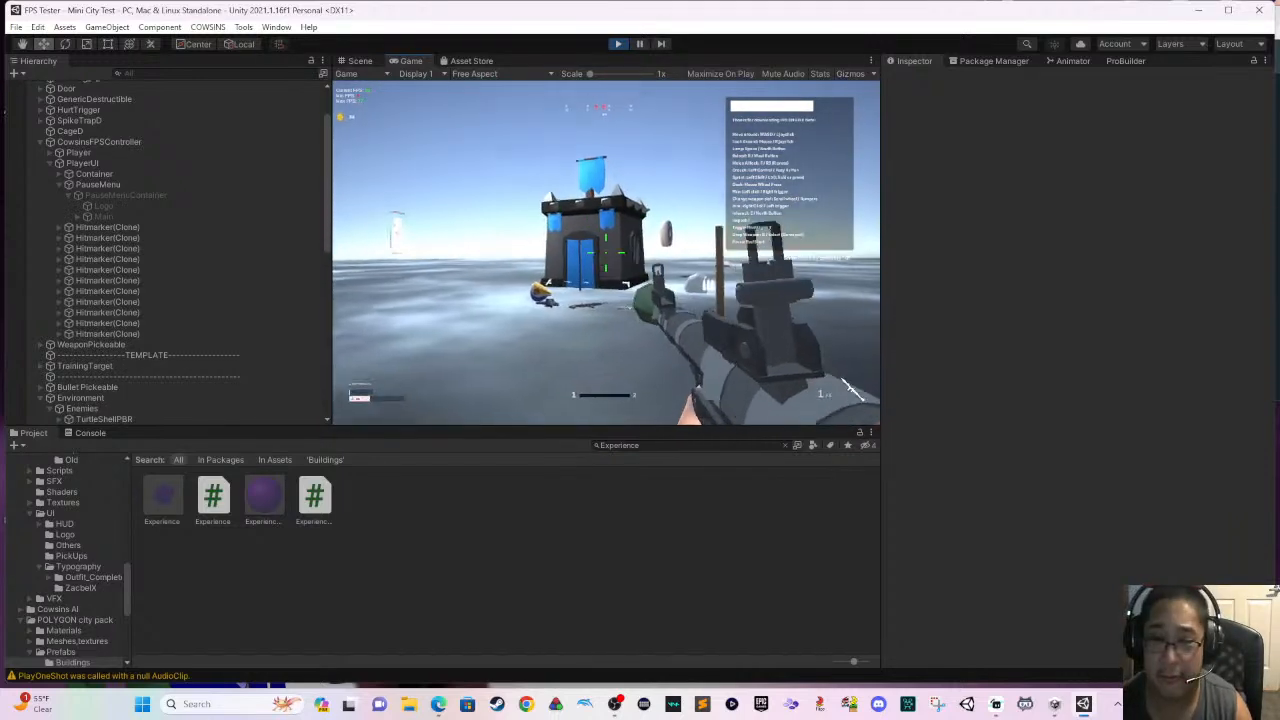
- Run past the door and around the castle, firing rockets at the round target on its side wall
key("w")
key("w")
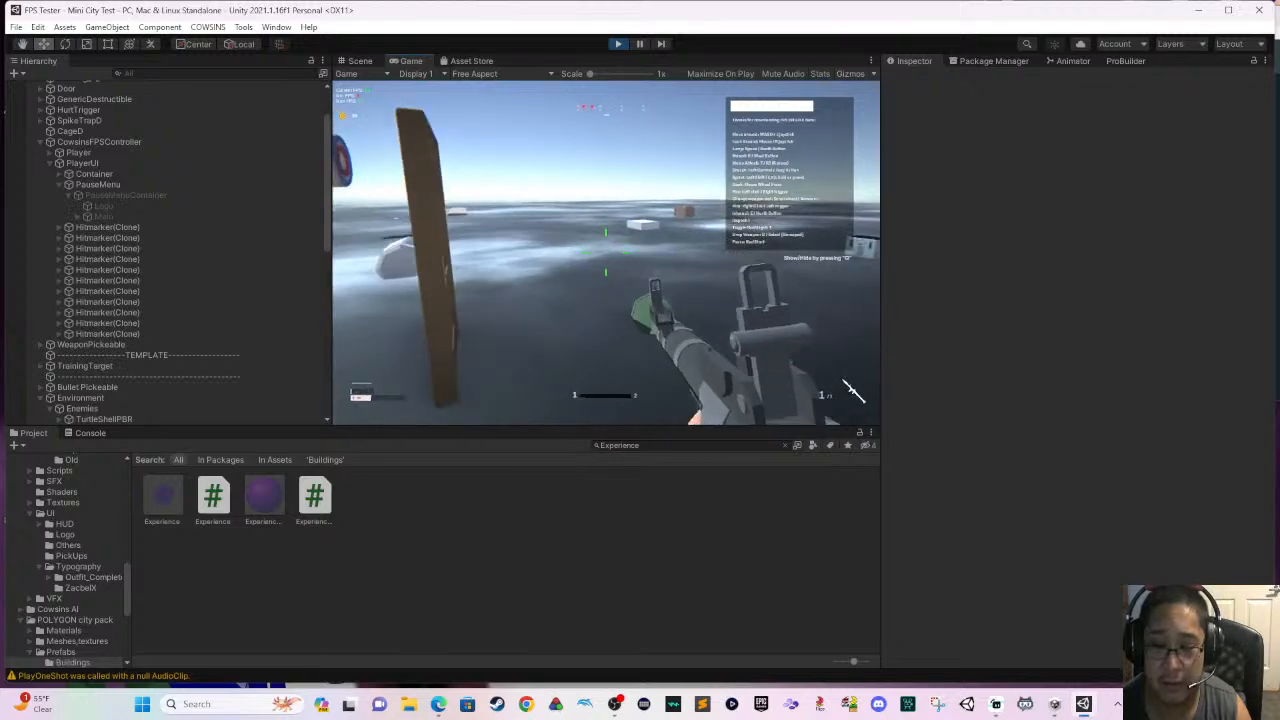
key("shift+w")
key("w")
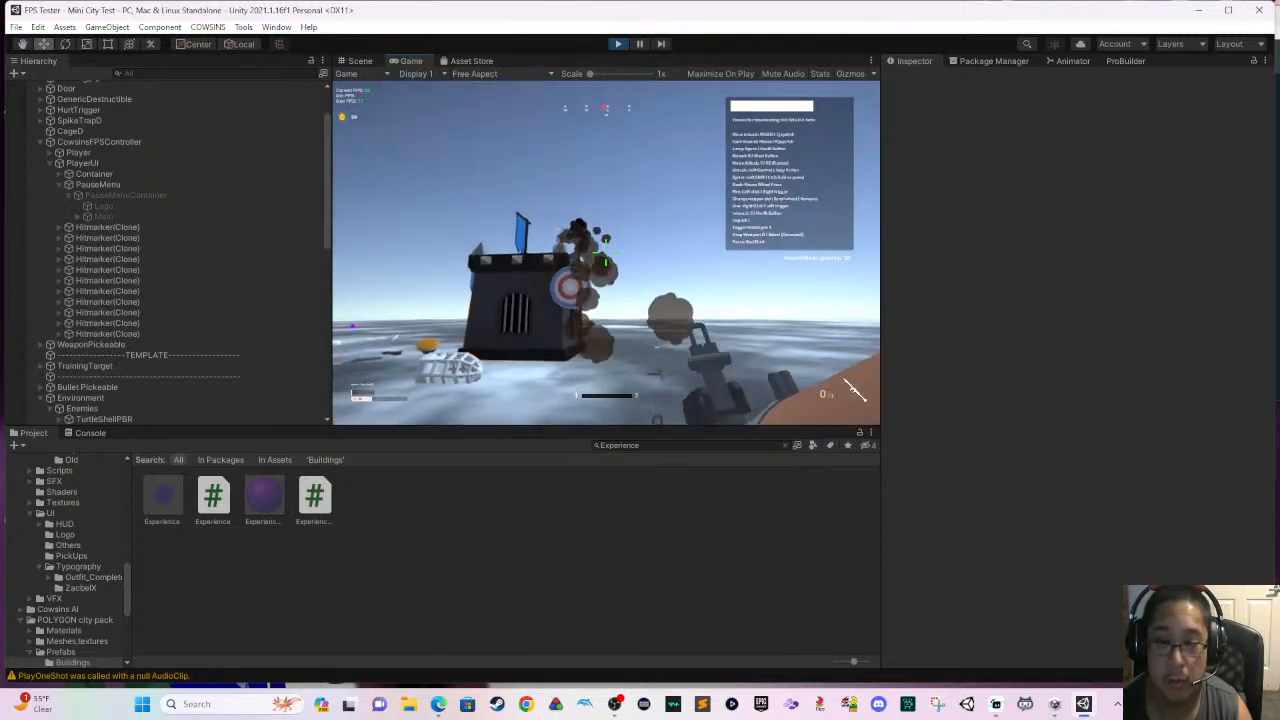
left_click(605, 252)
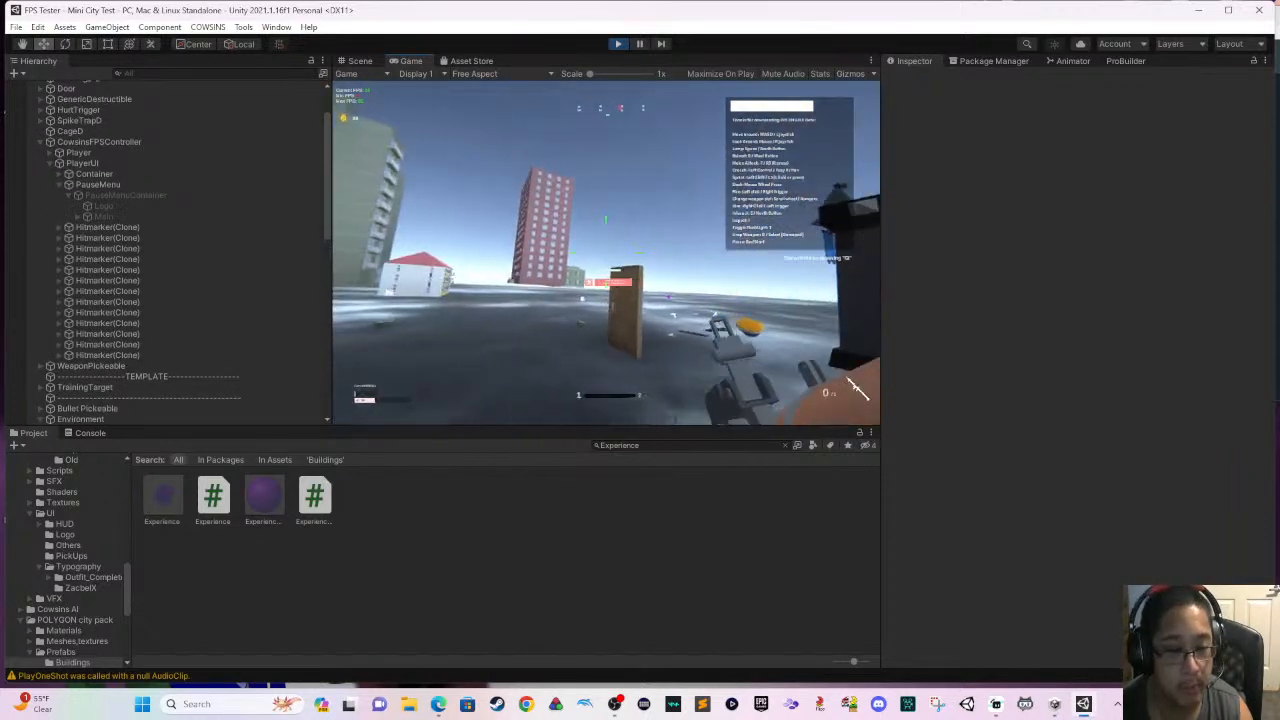
key("w")
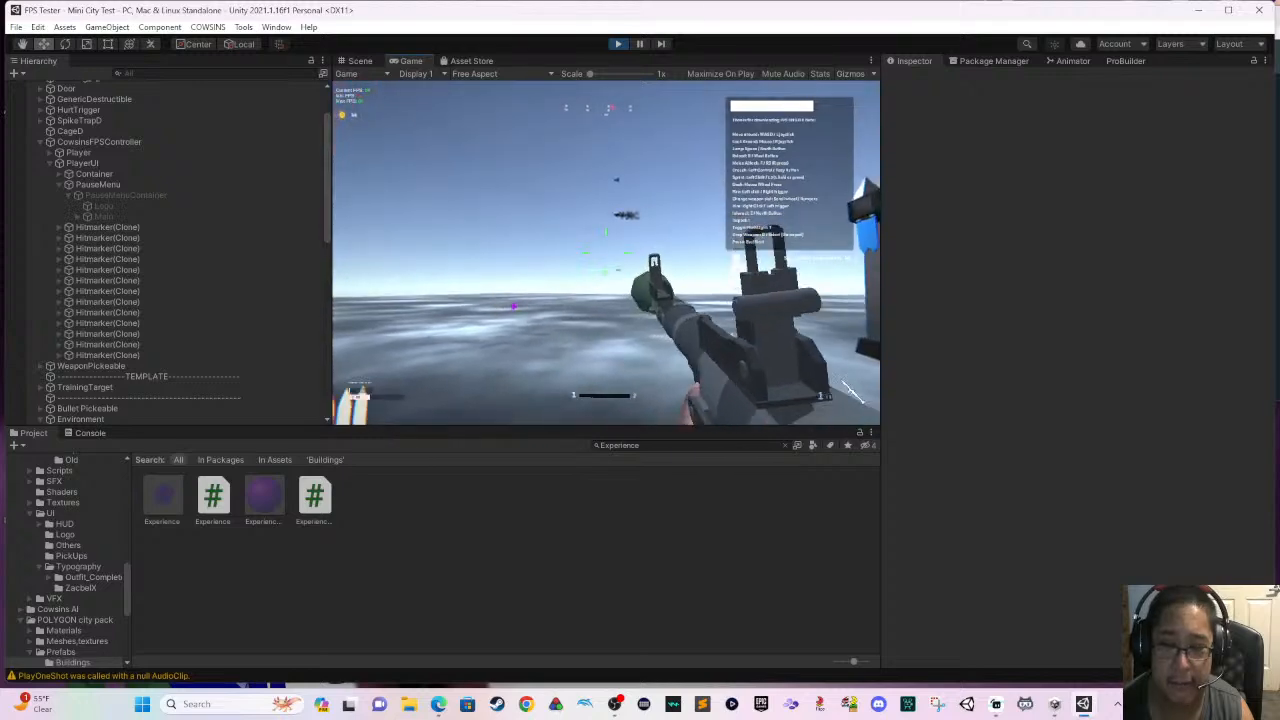
- Fire rockets at the door and castle from a distance, and stop the play-test
key("s")
left_click(606, 252)
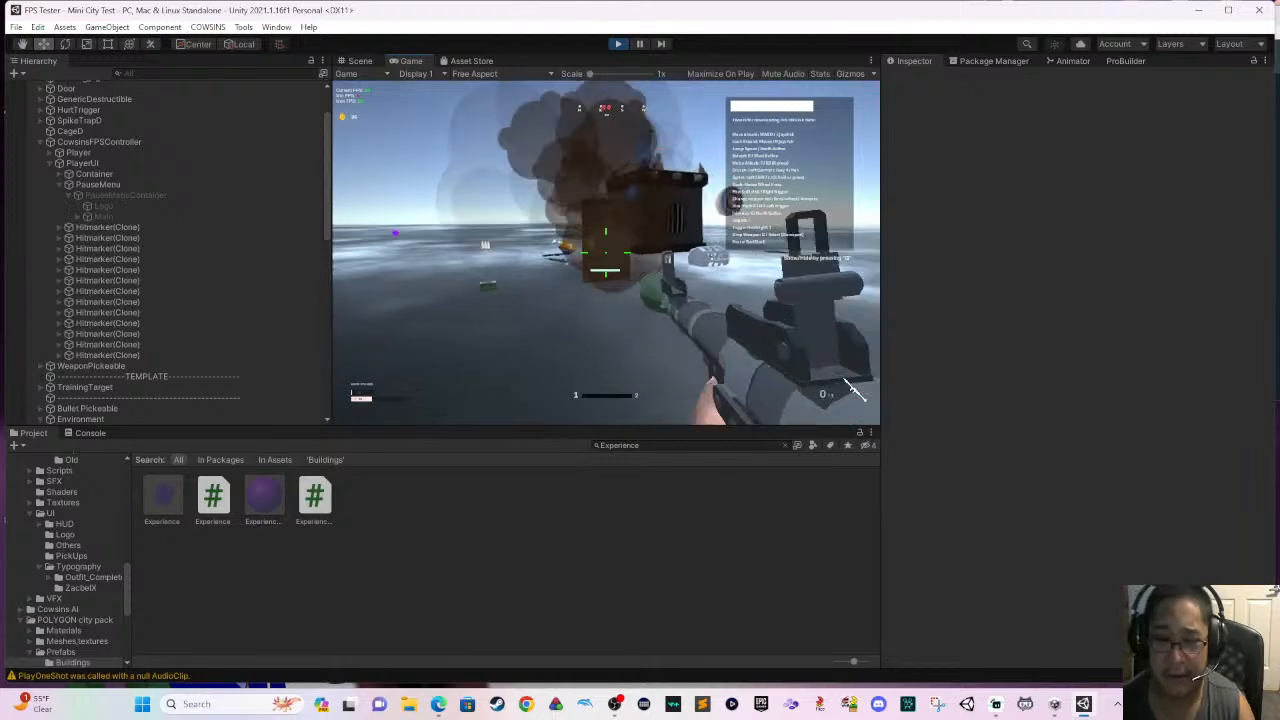
key("w")
left_click(606, 252)
key("s")
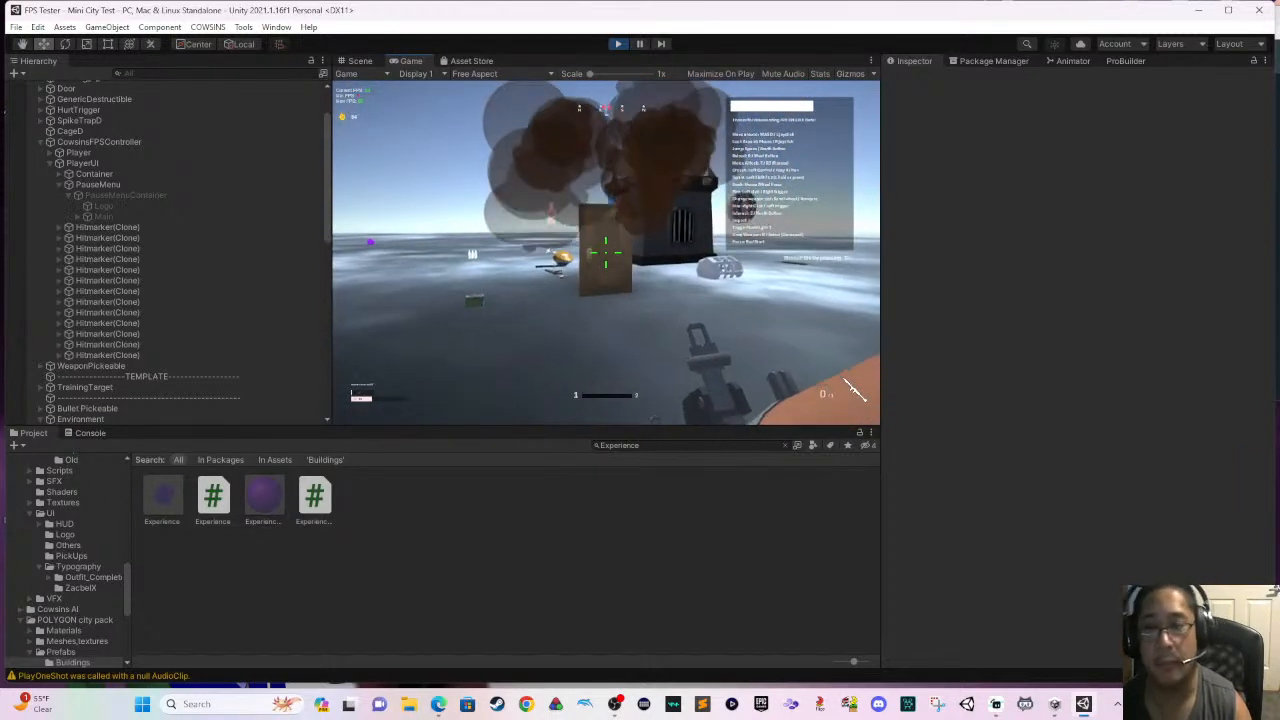
key("Escape")
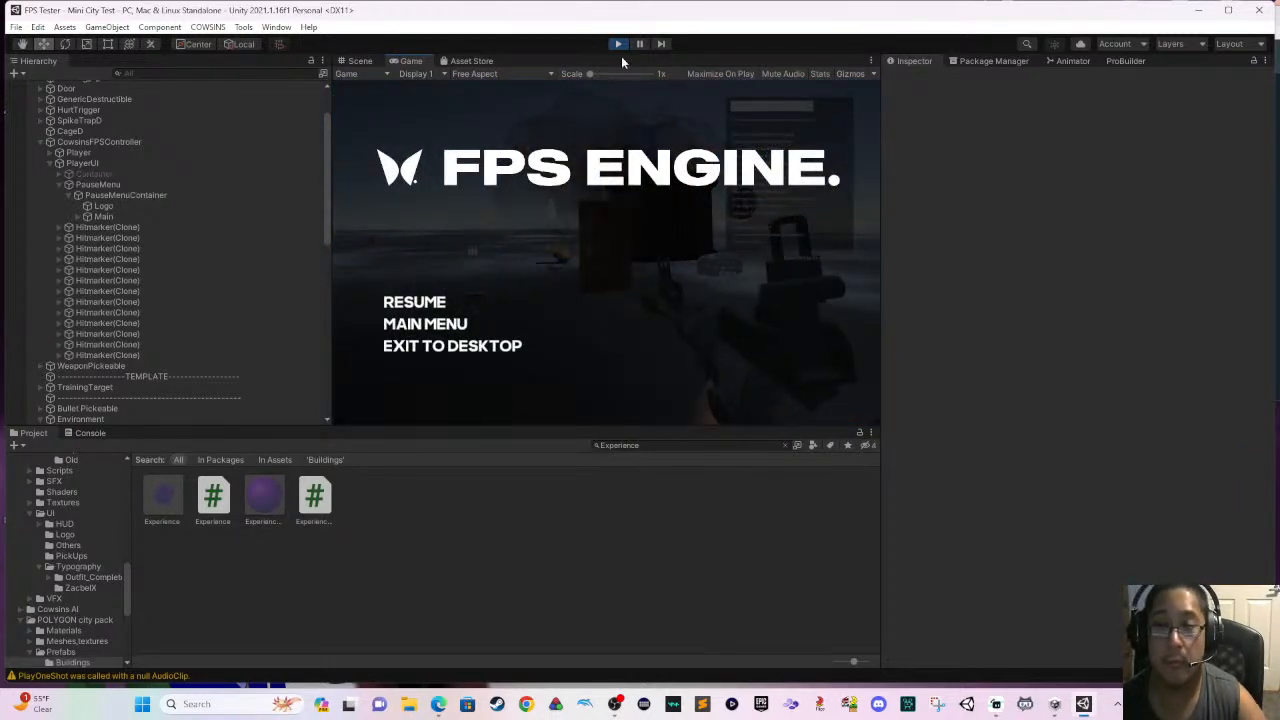
left_click(618, 44)
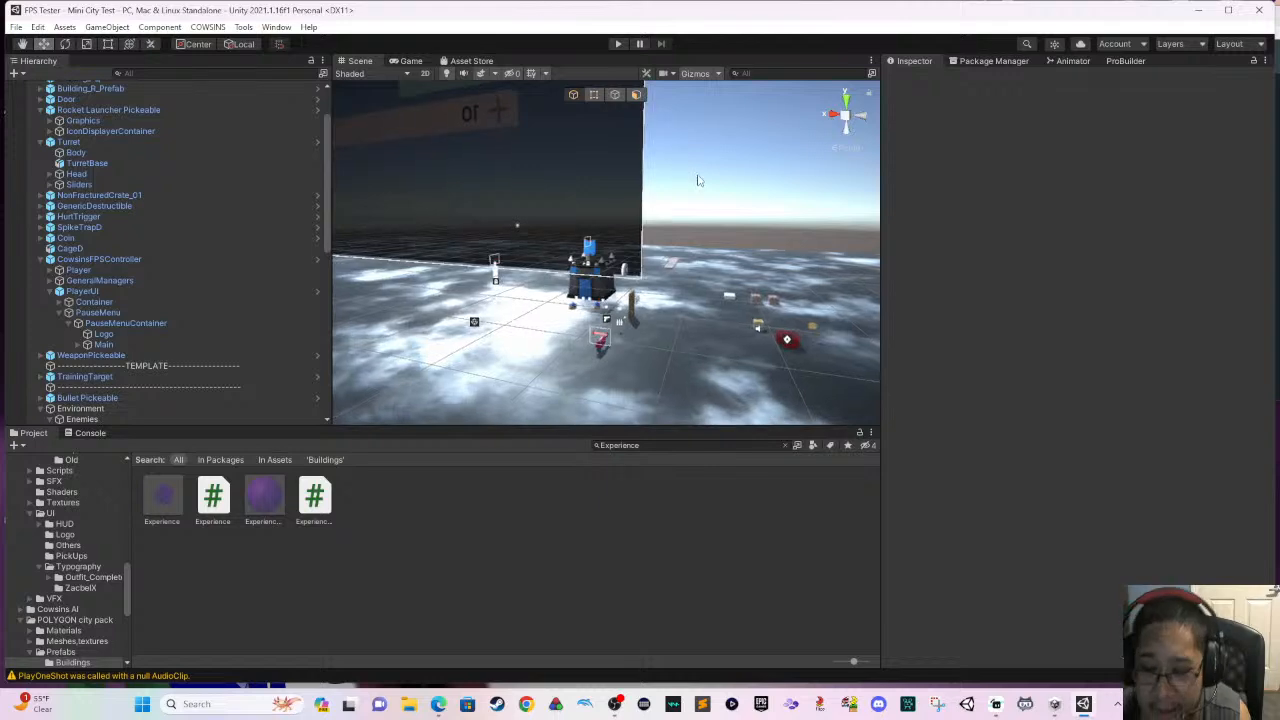
- Delete the blue castle CastleBlueD and the TrainingTarget (1) above it from the scene
left_click(766, 219)
right_click_drag(706, 205, 634, 220)
scroll(729, 235, "up", 8)
scroll(706, 205, "up", 2)
left_click(632, 221)
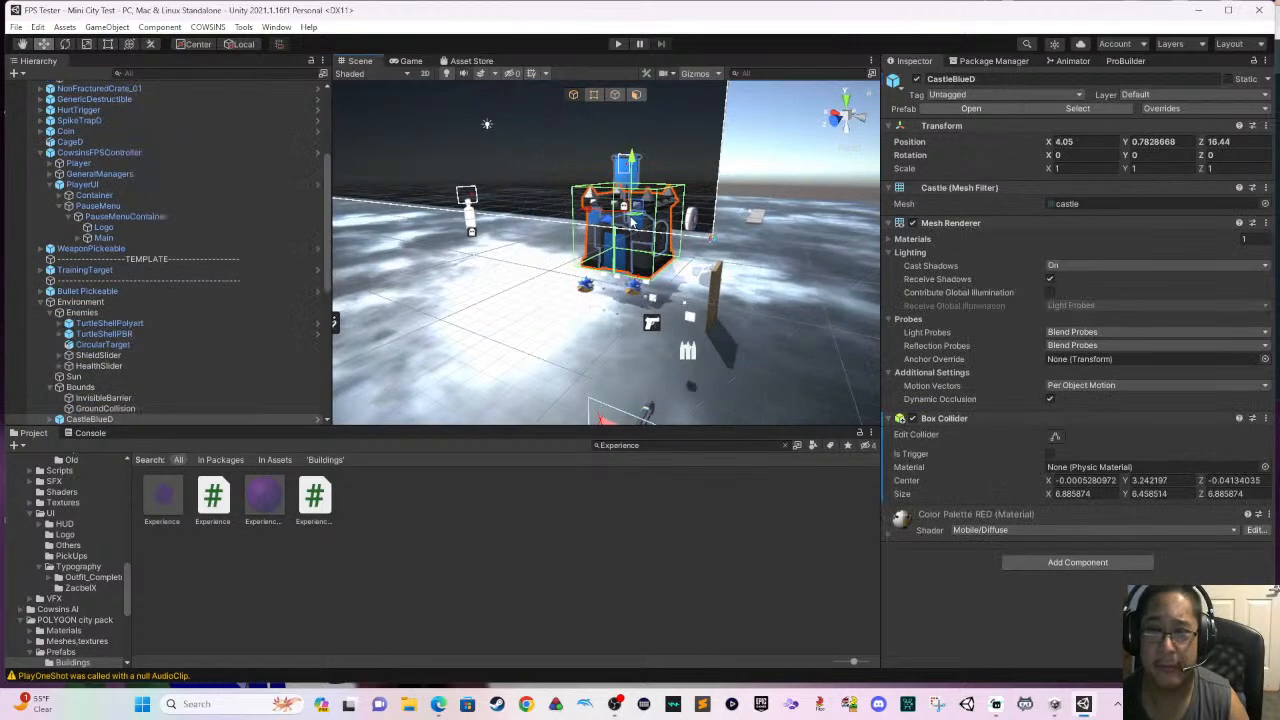
key("Delete")
scroll(636, 208, "up", 1)
left_click(625, 185)
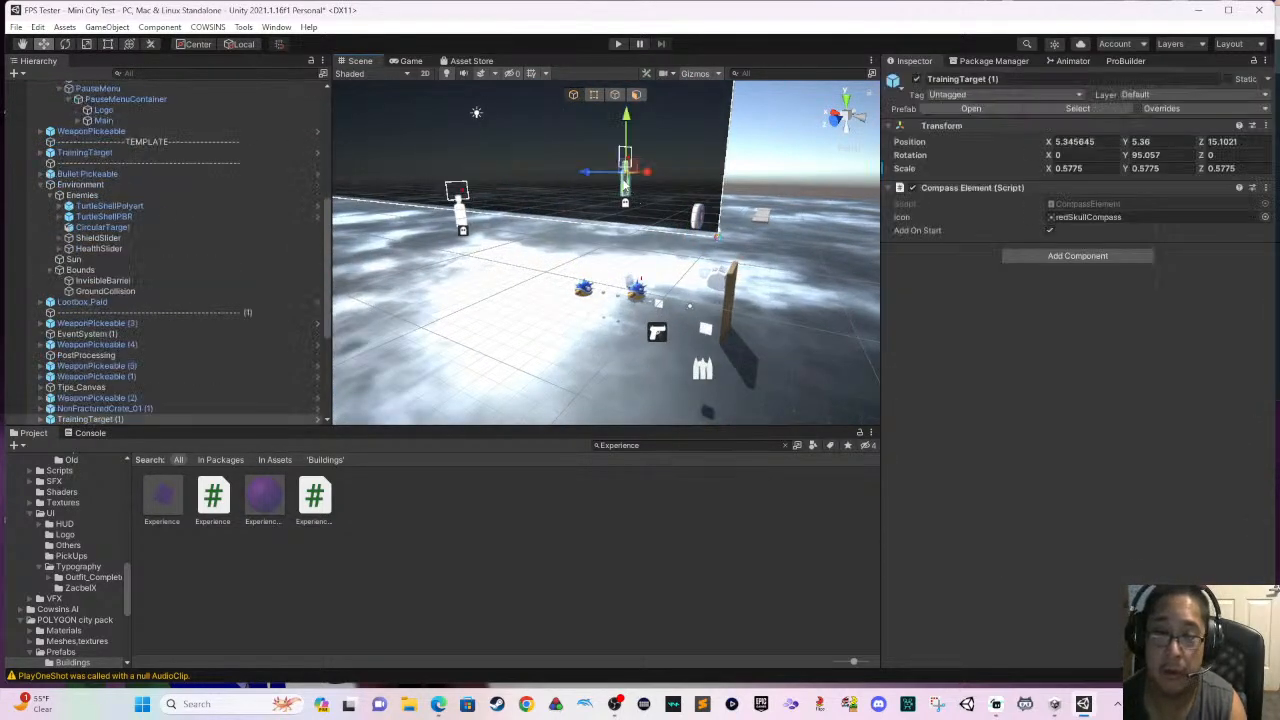
key("Delete")
- Delete the round CircularTarget left floating in the scene, keeping Tips_Canvas
scroll(670, 189, "up", 2)
left_click(716, 221)
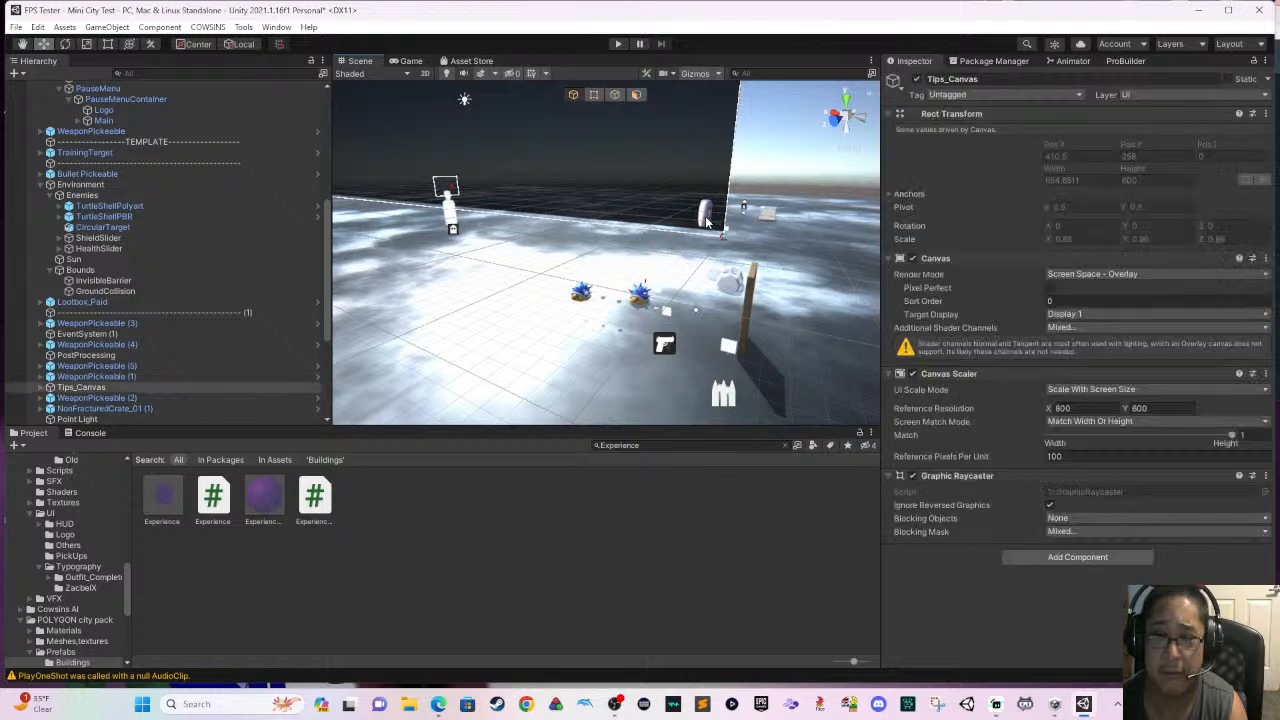
left_click(707, 221)
key("Delete")
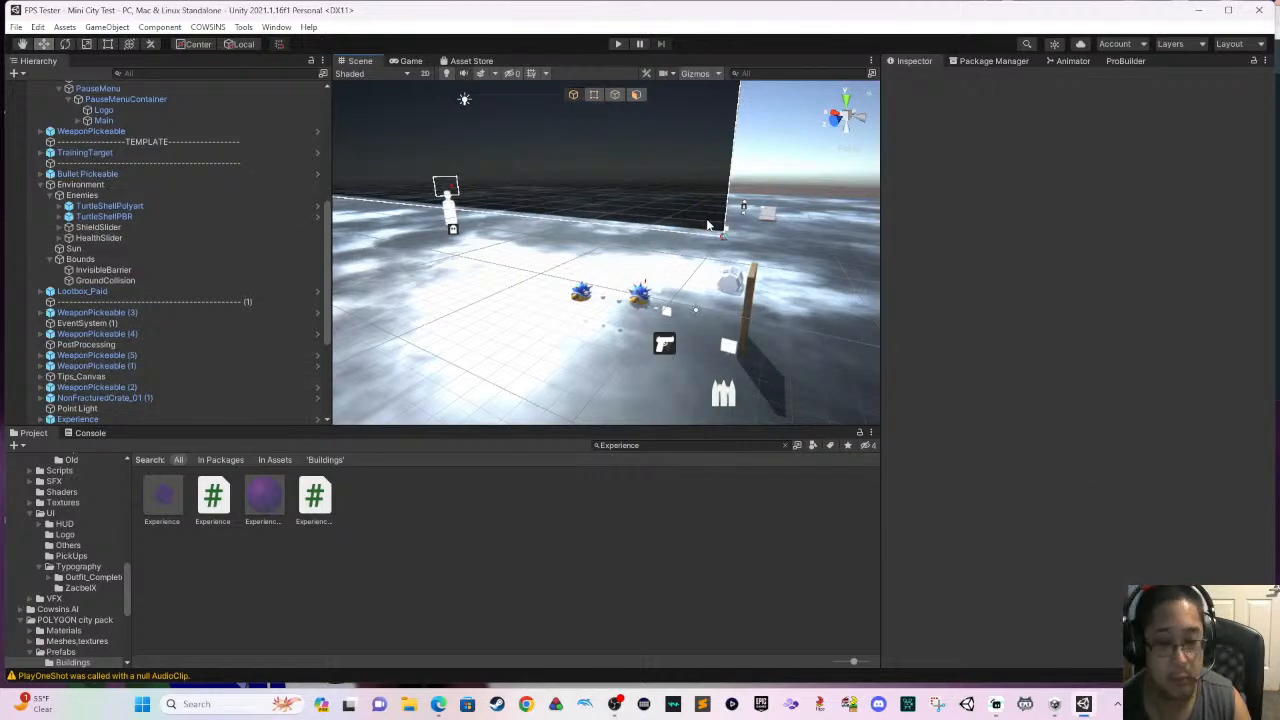
- Delete the two turtle enemies, TurtleShellPolyart and TurtleShellPBR, from the scene
left_click(641, 295)
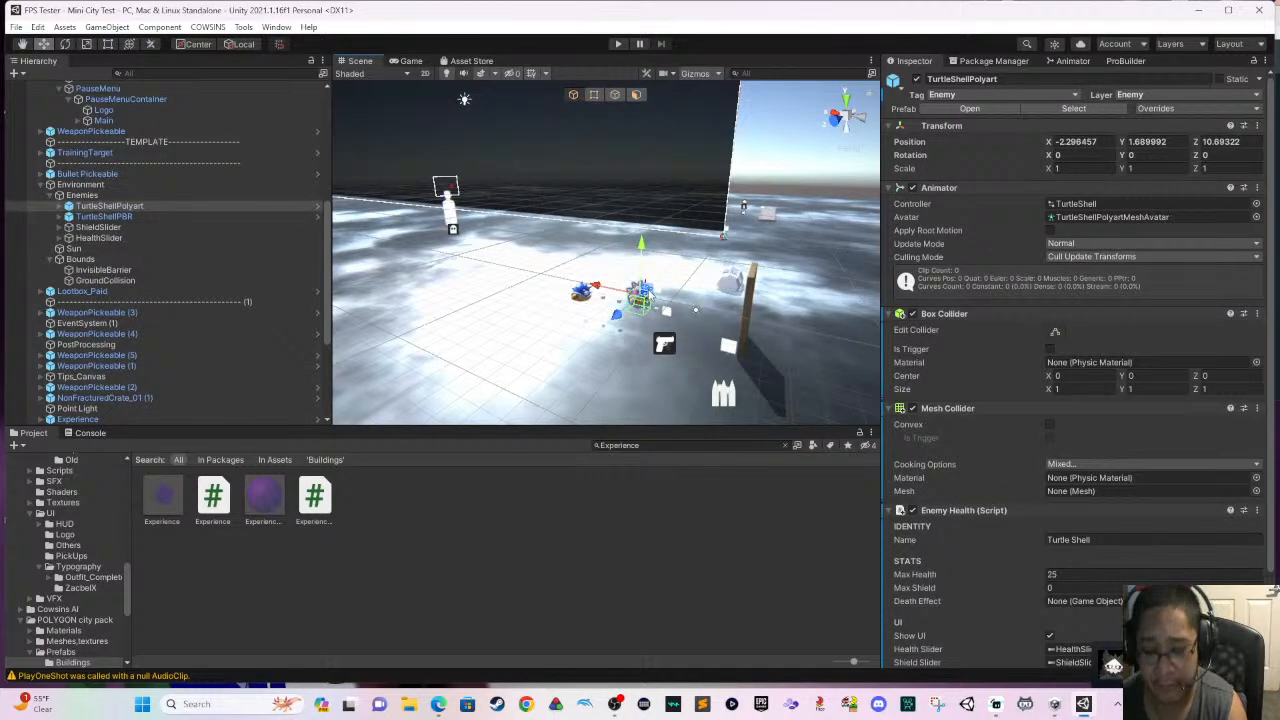
key("Delete")
left_click(587, 292)
key("Delete")
scroll(621, 265, "up", 4)
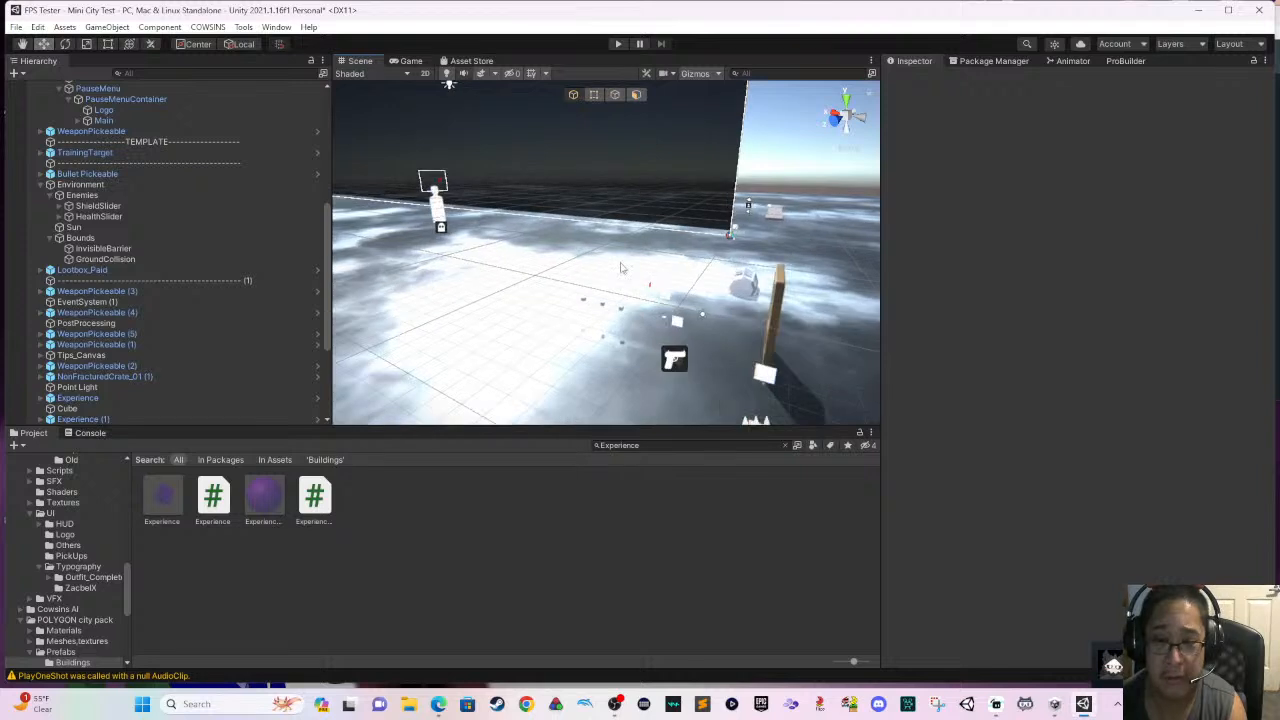
- Collapse Rocket Launcher Pickeable in the hierarchy and reorder CowsinsFPSController to sit directly below GameSettingsManager
right_click_drag(623, 265, 729, 296)
scroll(723, 280, "up", 3)
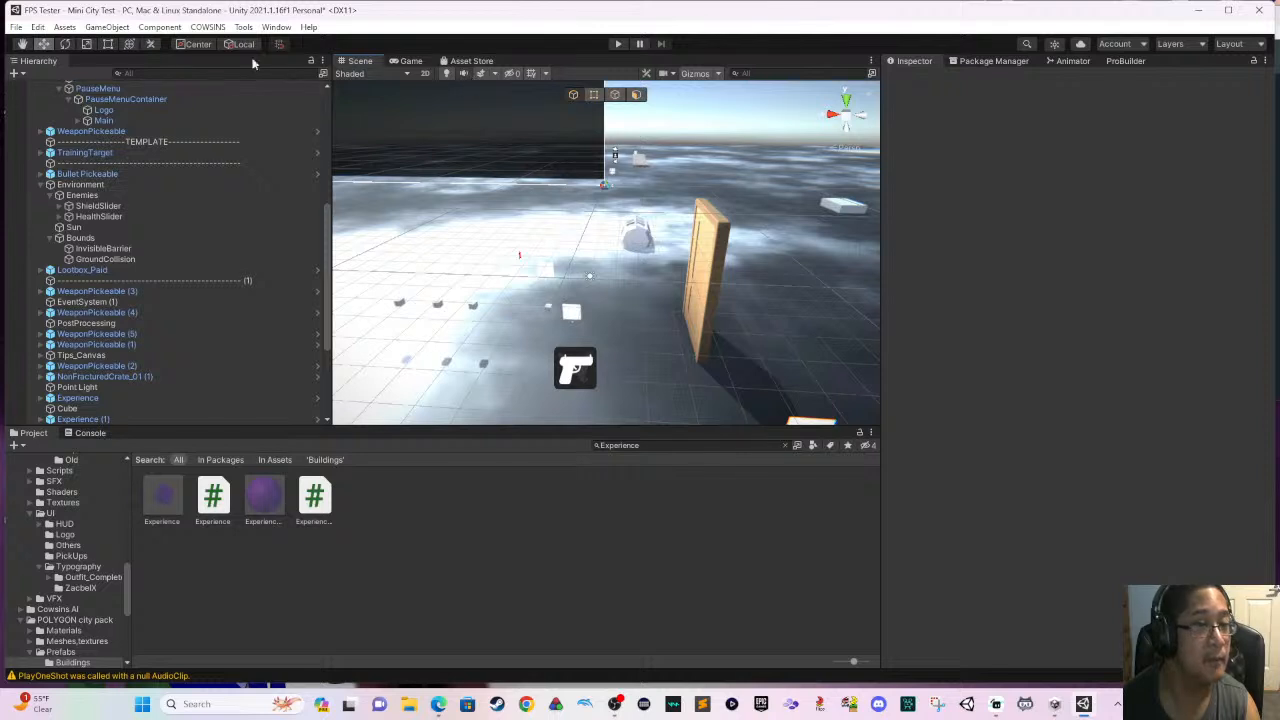
scroll(662, 138, "up", 2)
scroll(665, 147, "down", 3)
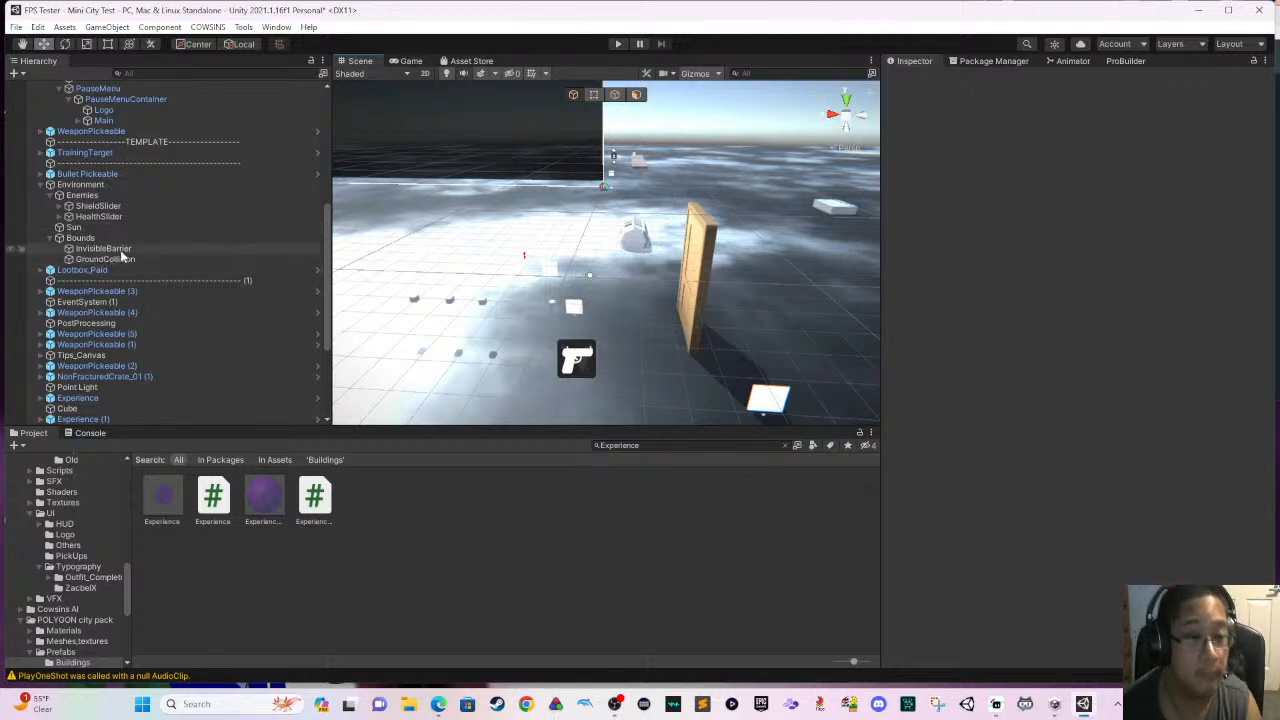
scroll(131, 285, "up", 5)
scroll(131, 279, "up", 2)
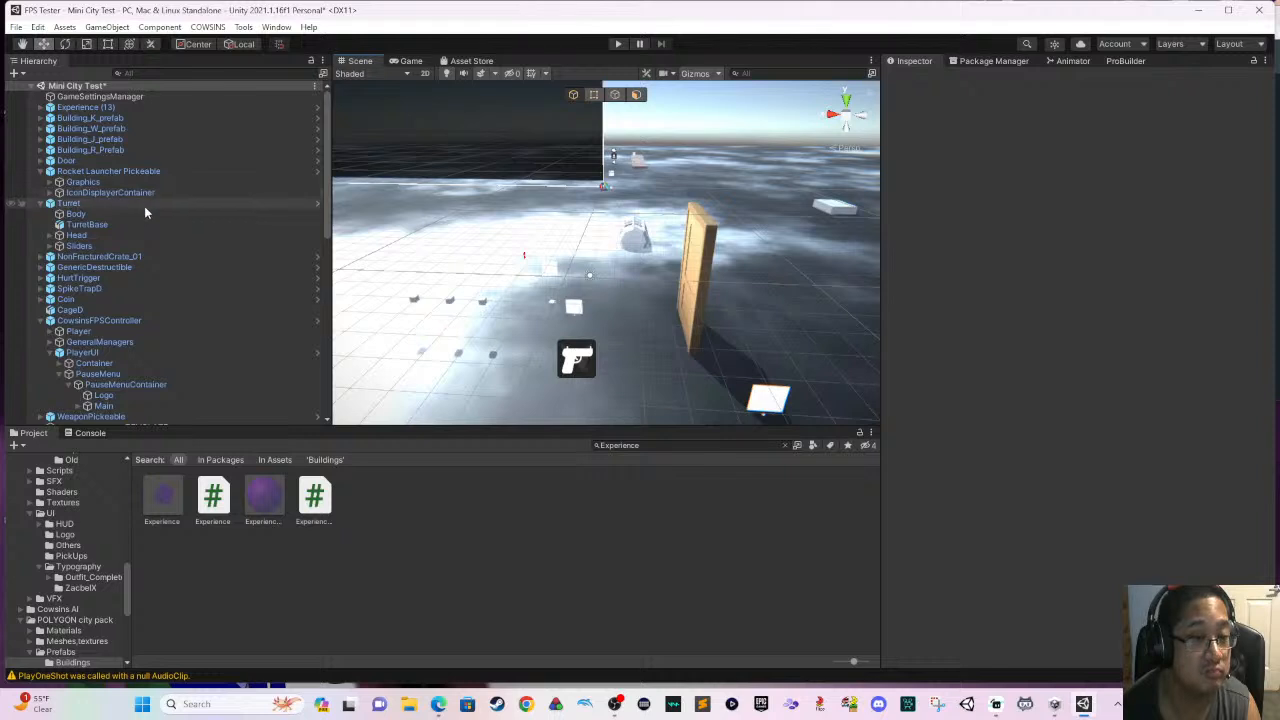
left_click(41, 172)
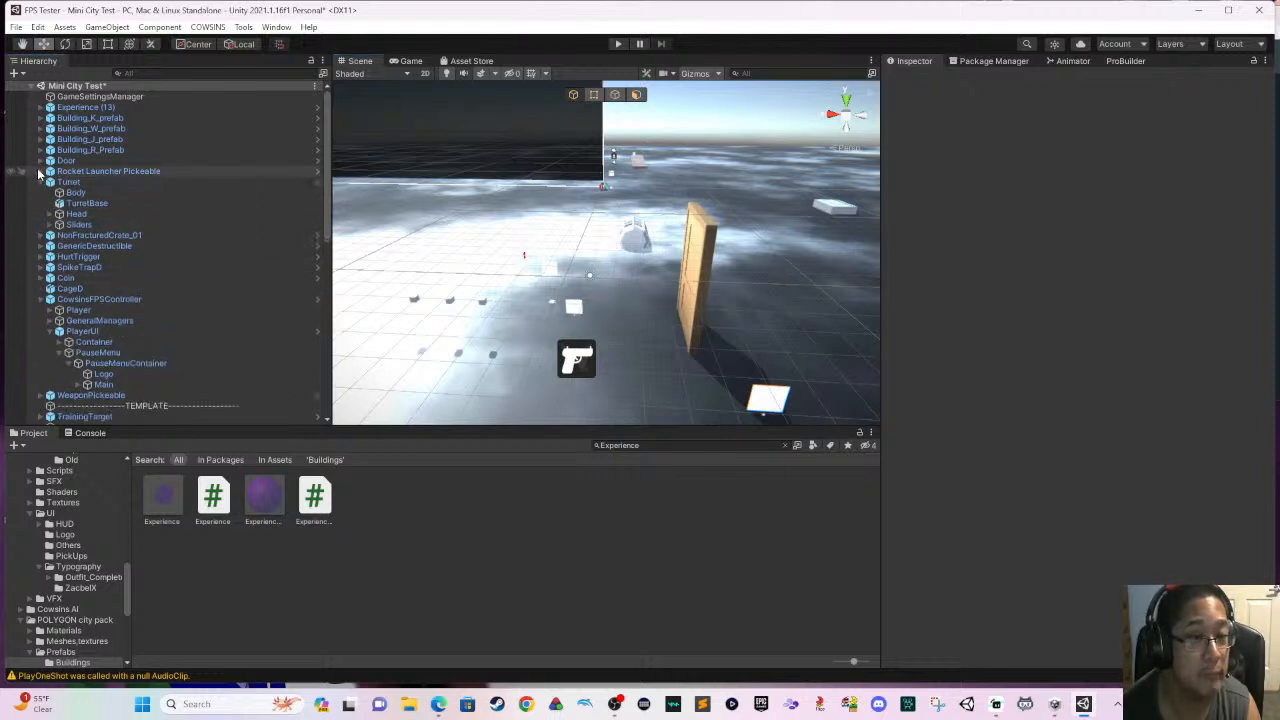
left_click(100, 300)
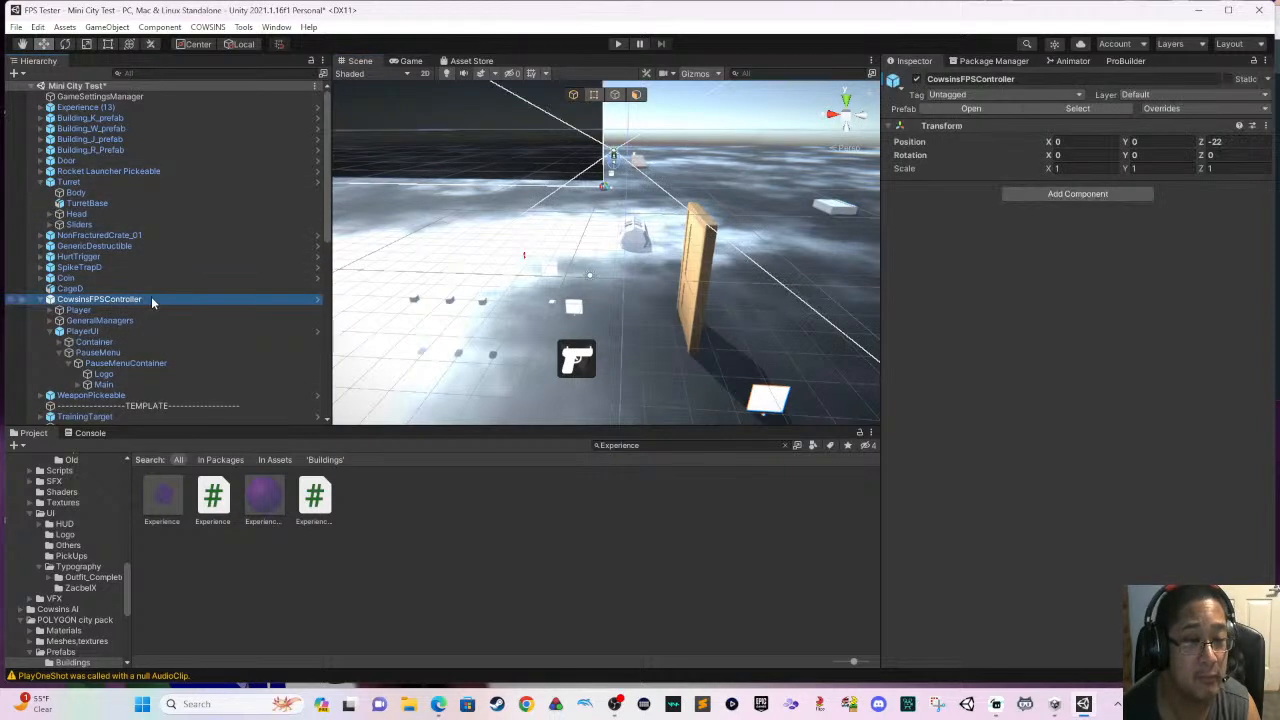
left_click_drag(123, 107, 123, 103)
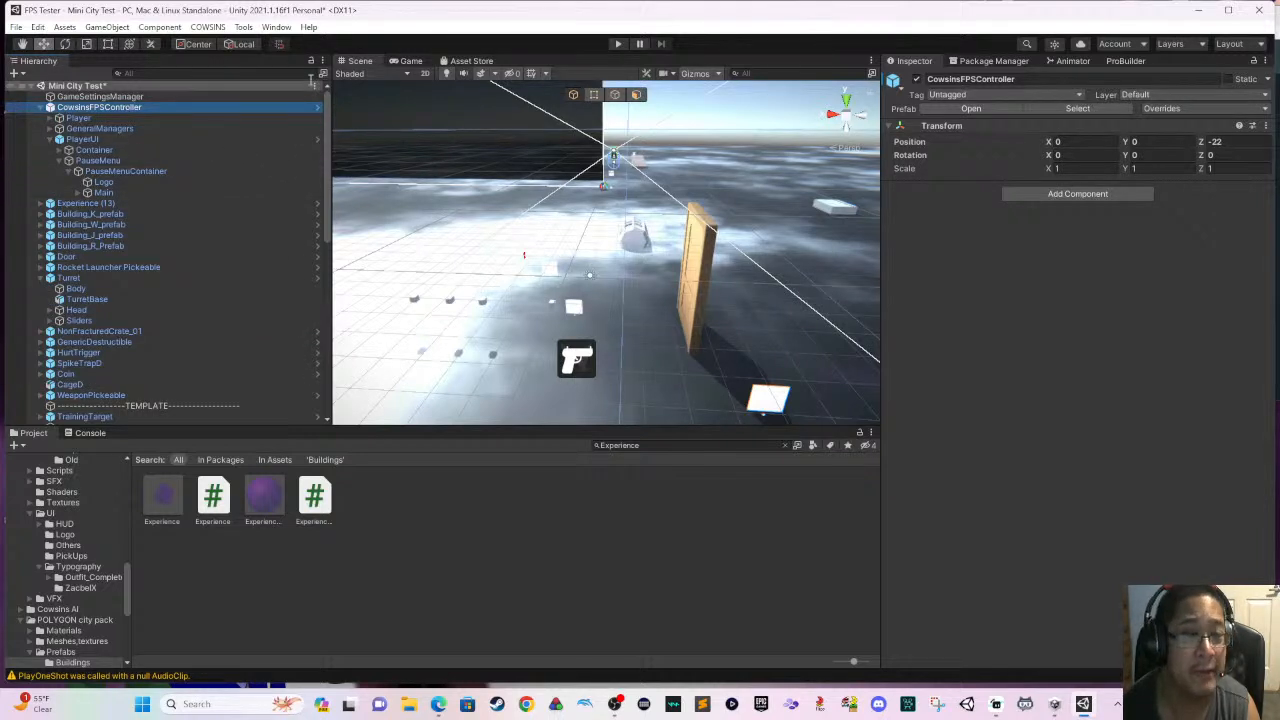
- Move the CowsinsFPSController along the Z axis to position Z 20.5
right_click_drag(622, 172, 578, 194)
left_click_drag(366, 110, 318, 121)
right_click_drag(500, 210, 519, 187)
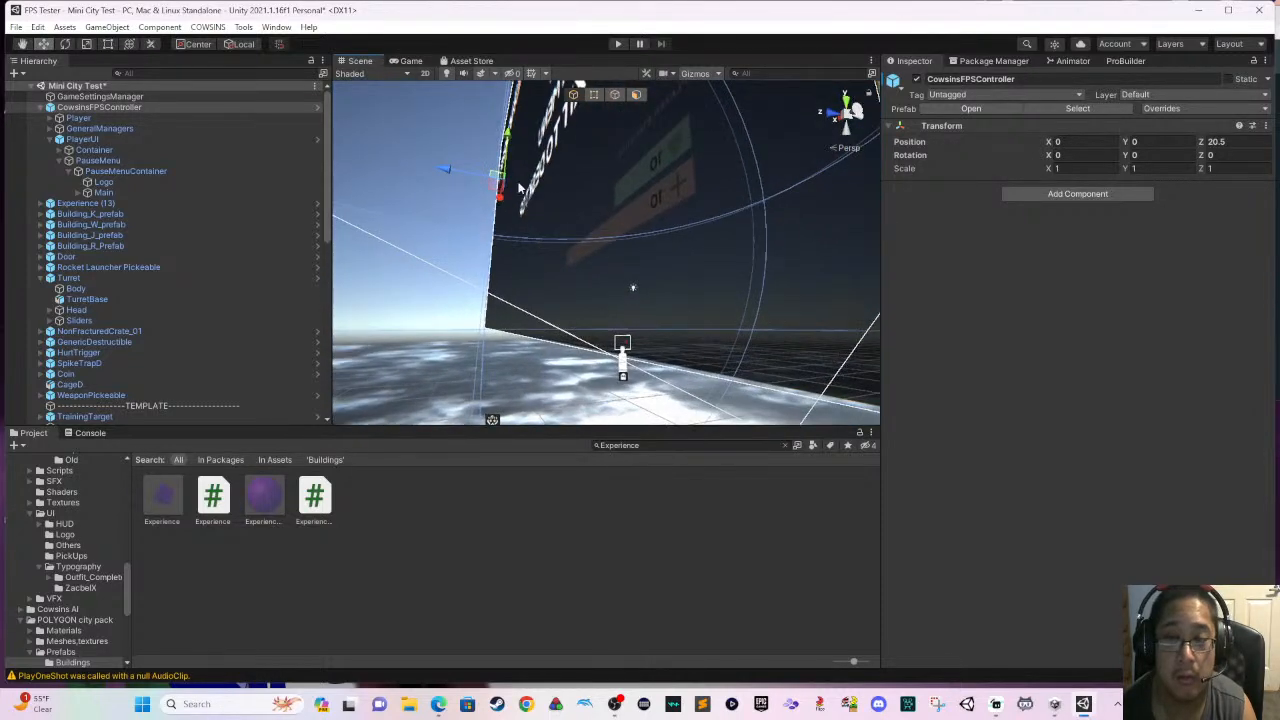
- Move the CowsinsFPSController along the Z axis to position Z 26.6 and play-test the scene from there
left_click_drag(446, 178, 442, 176)
right_click_drag(528, 260, 746, 355)
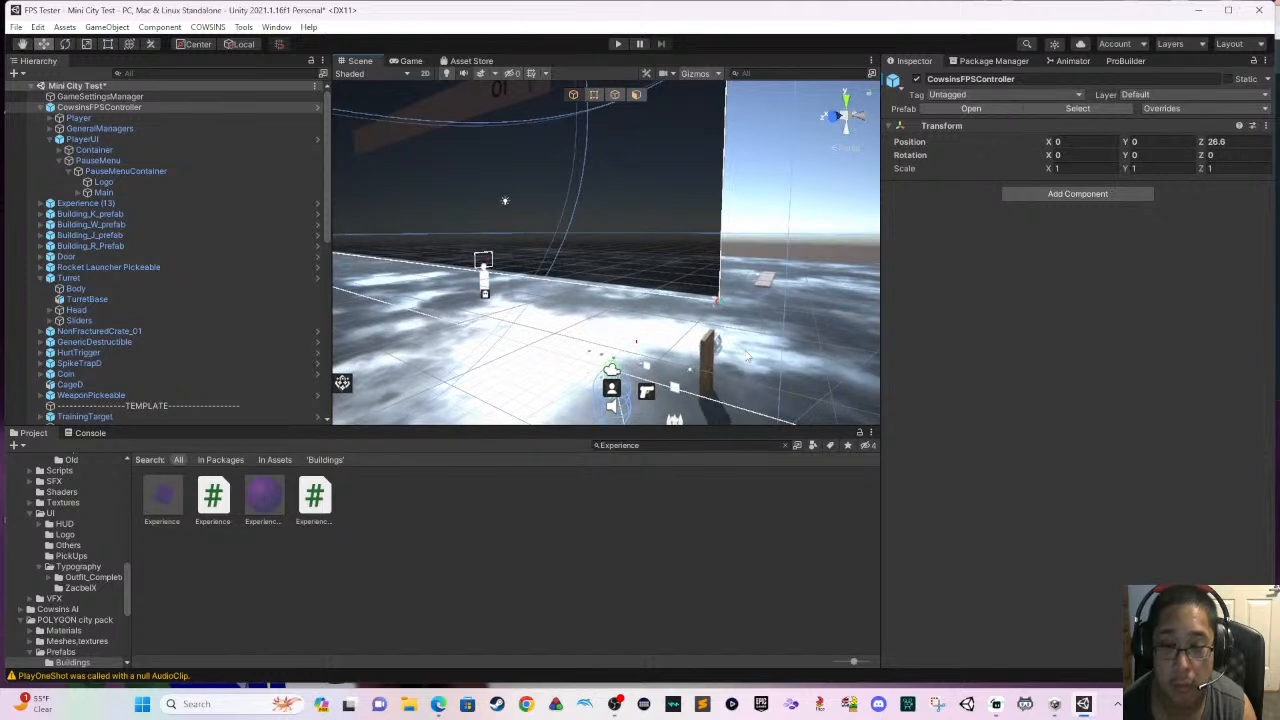
left_click(619, 44)
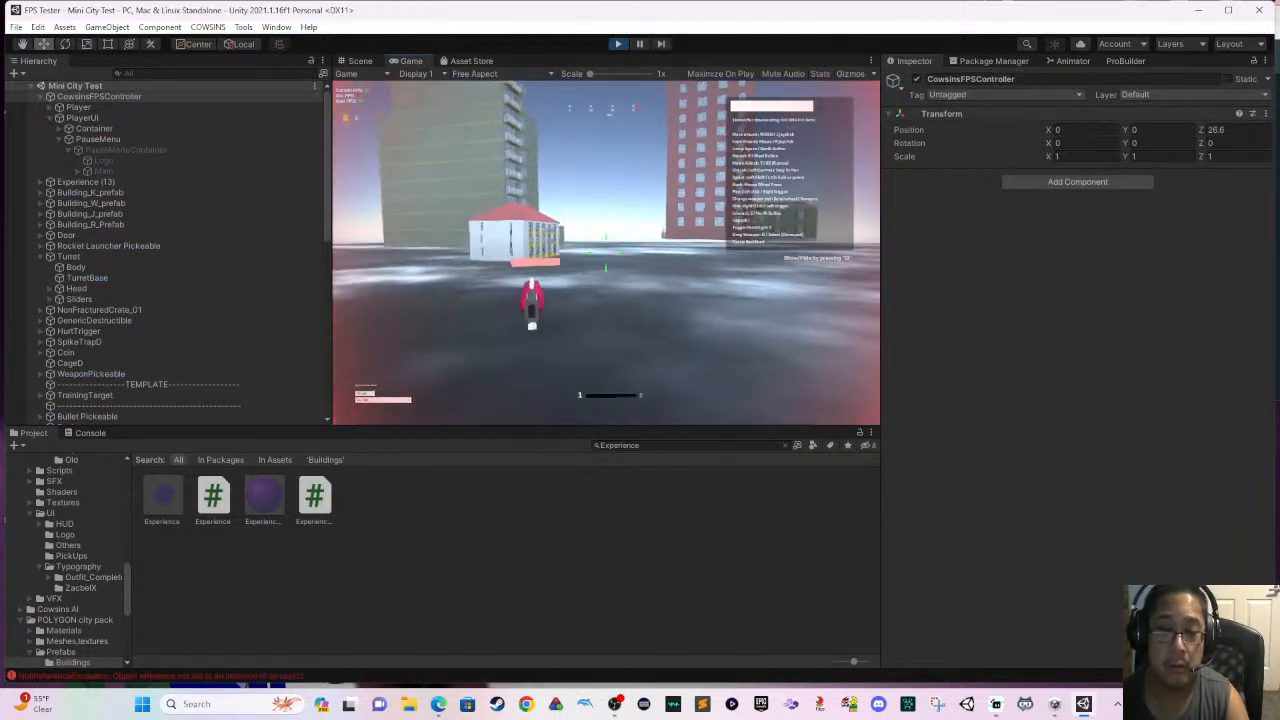
key("s")
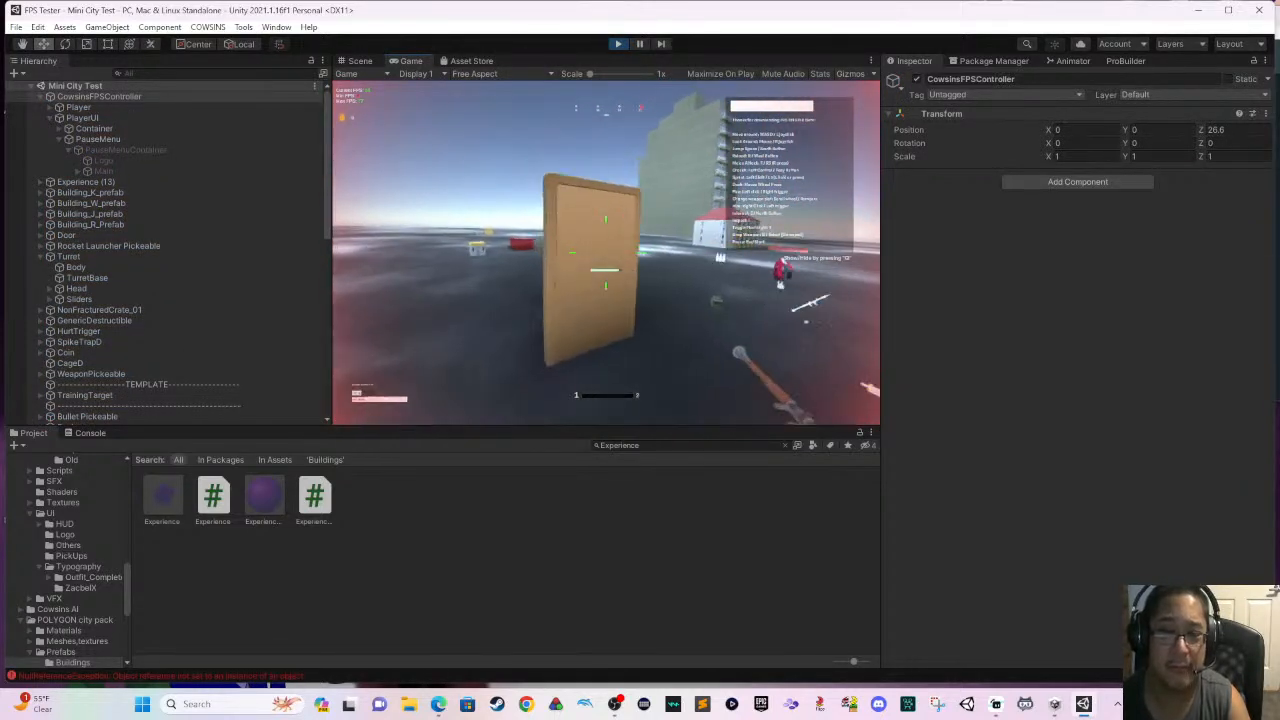
key("Escape")
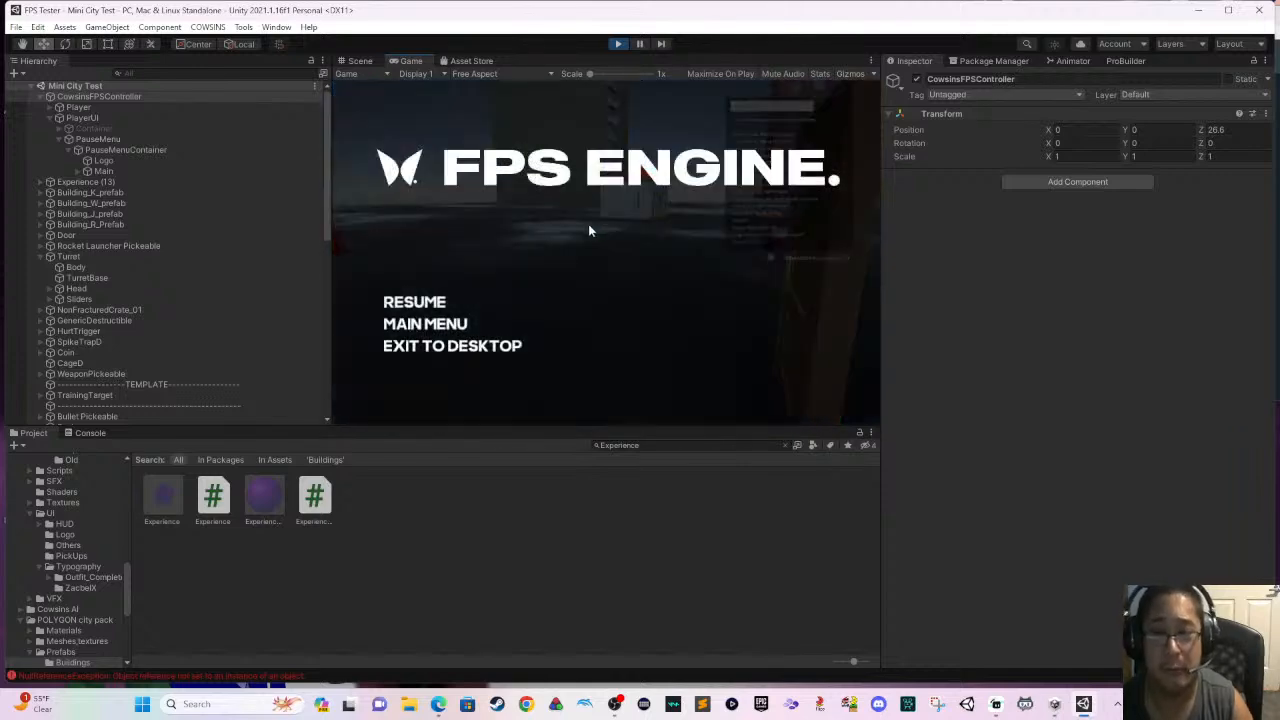
left_click(618, 44)
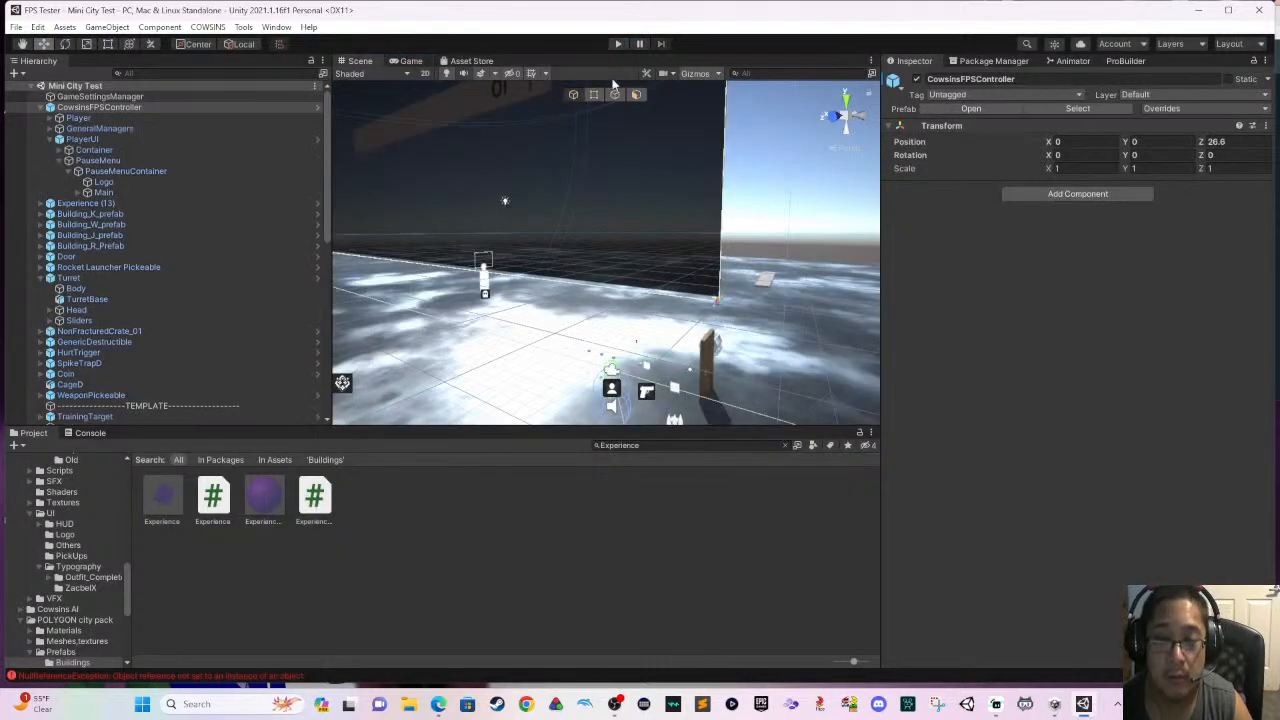
- Delete the Turret enemy standing near the door from the scene
right_click_drag(647, 264, 568, 362)
middle_click_drag(650, 333, 598, 289)
left_click(654, 379)
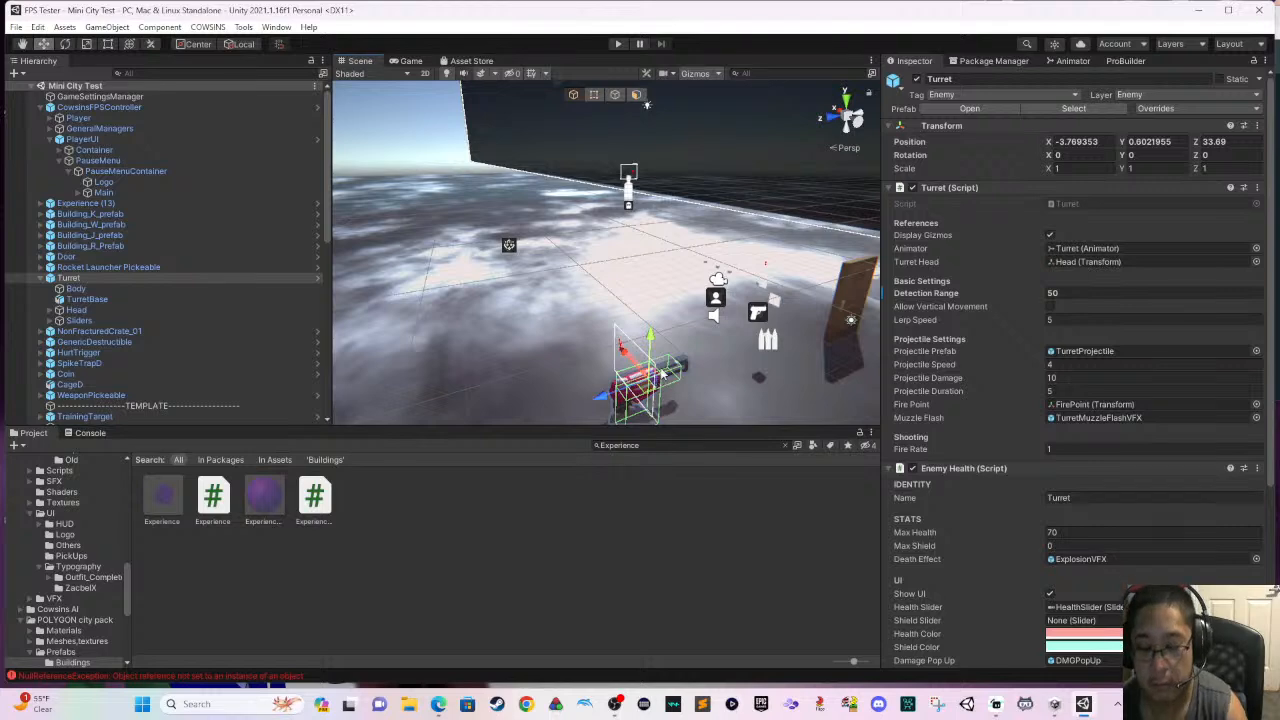
key("Delete")
- Create a ProBuilder cube on the ground beside the door, about 1.77 by 0.97 by 2.15 in size
mouse_move(653, 362)
right_mouse_down()
mouse_move(747, 318)
mouse_move(640, 347)
right_mouse_up()
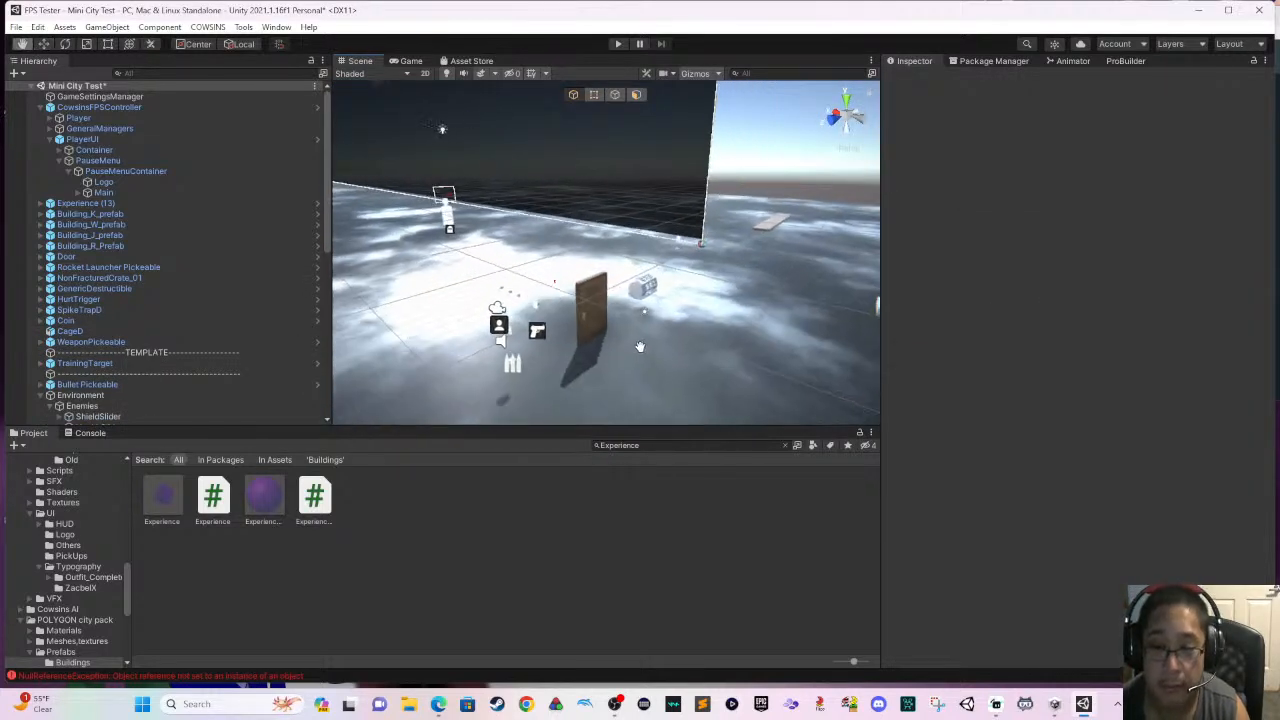
middle_click_drag(640, 347, 626, 351)
right_click_drag(700, 344, 616, 340)
scroll(672, 340, "up", 2)
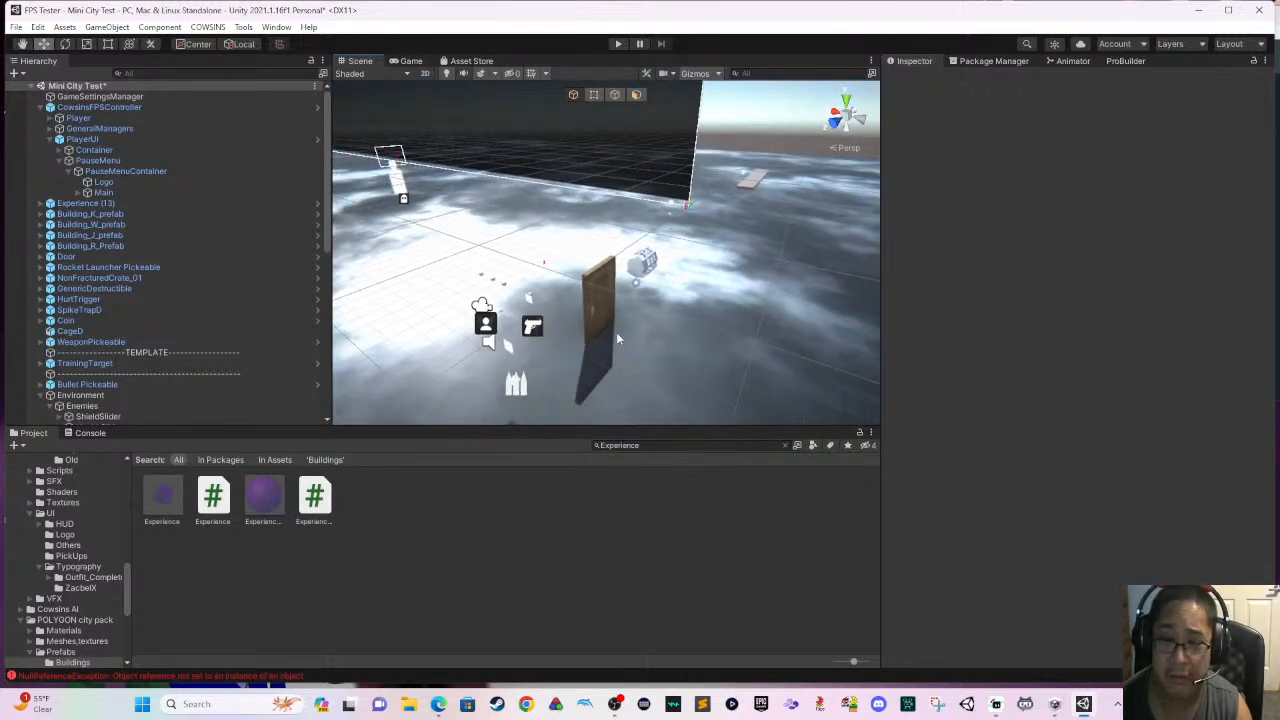
left_click(1117, 62)
left_click(910, 76)
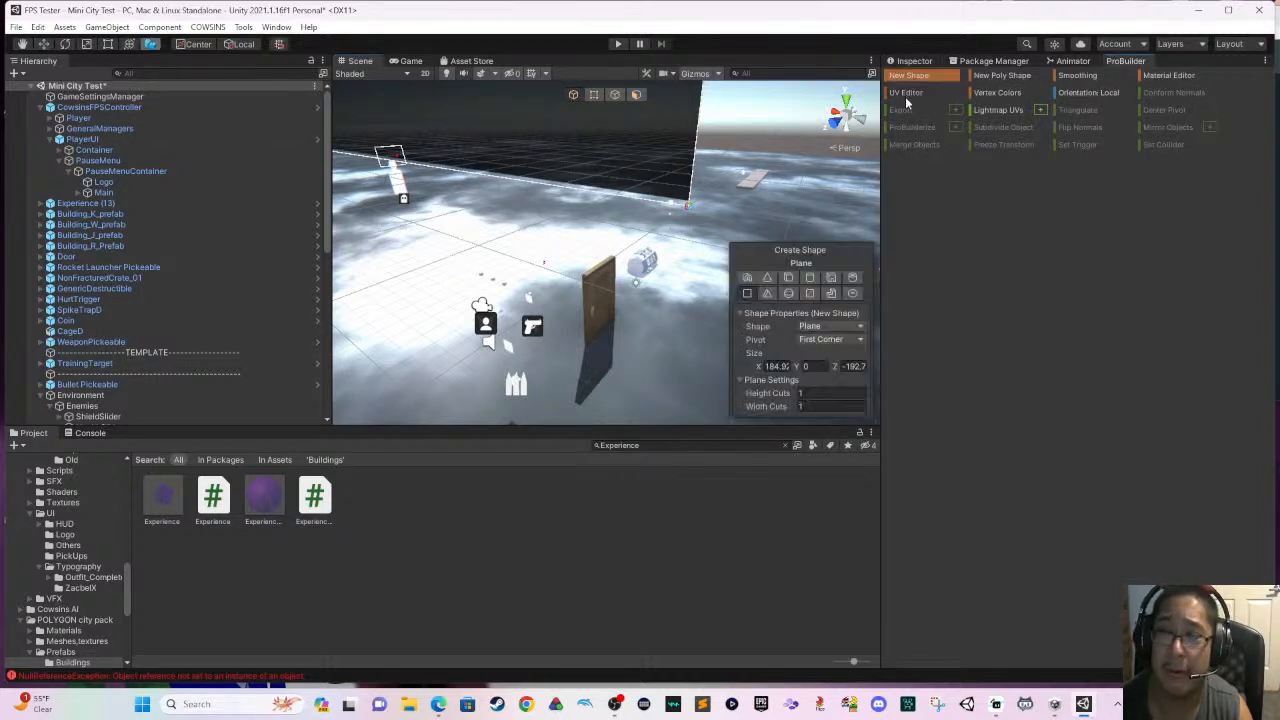
left_click(790, 279)
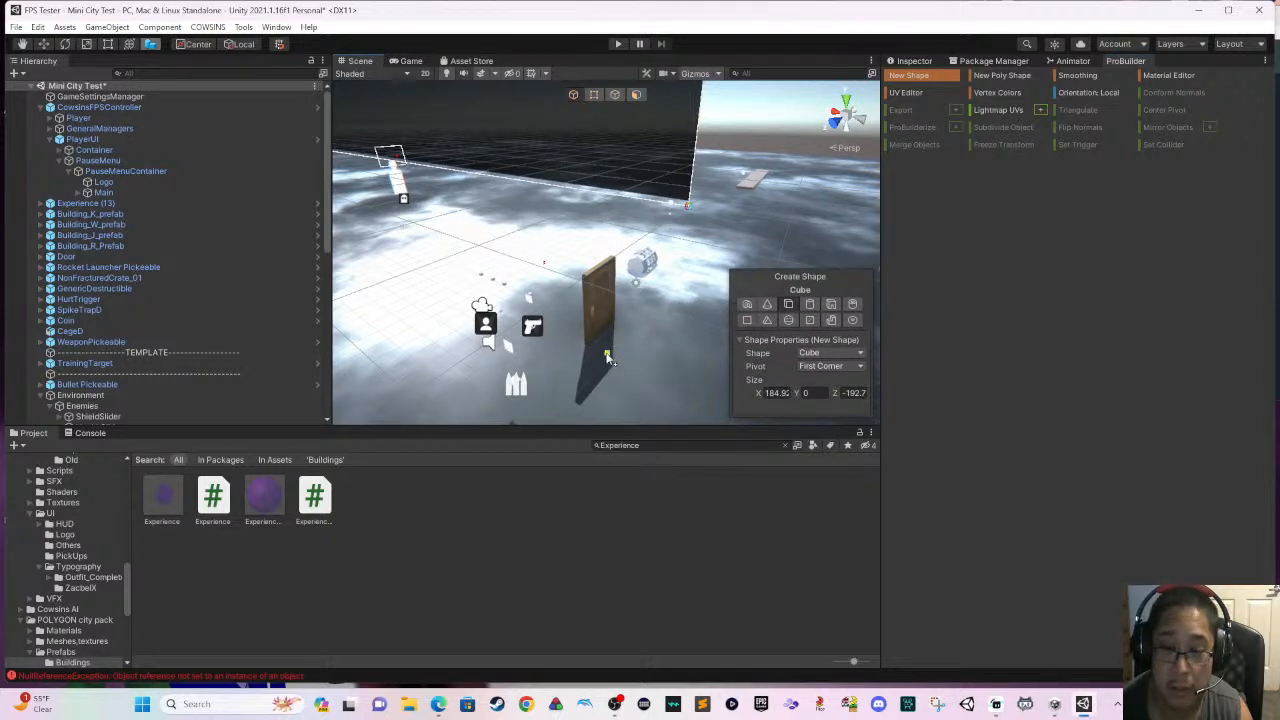
left_click_drag(607, 356, 668, 345)
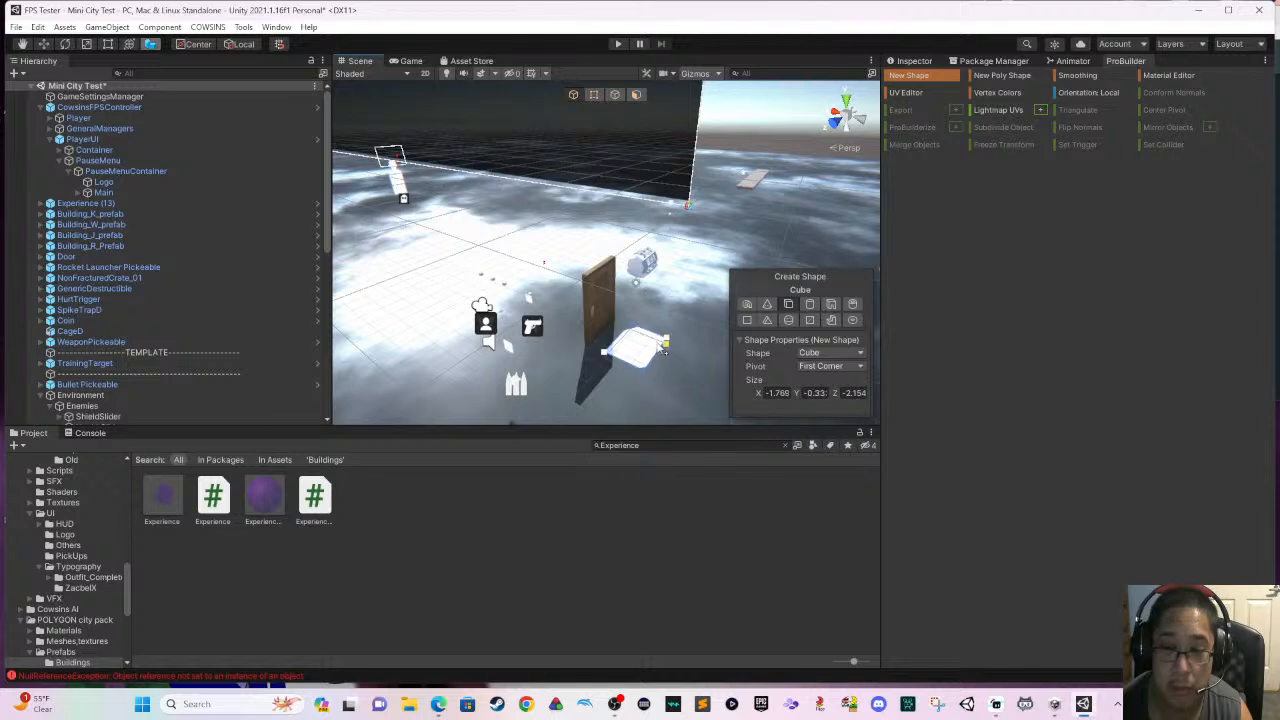
left_click(660, 323)
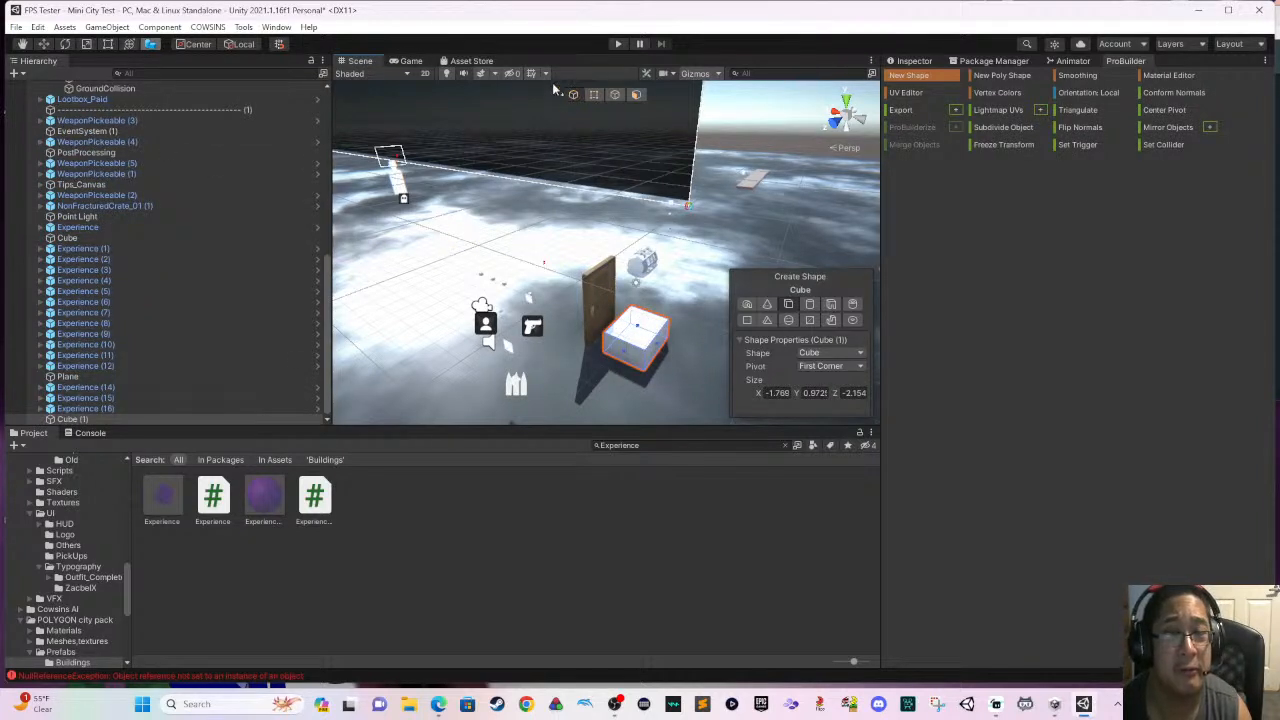
key("Escape")
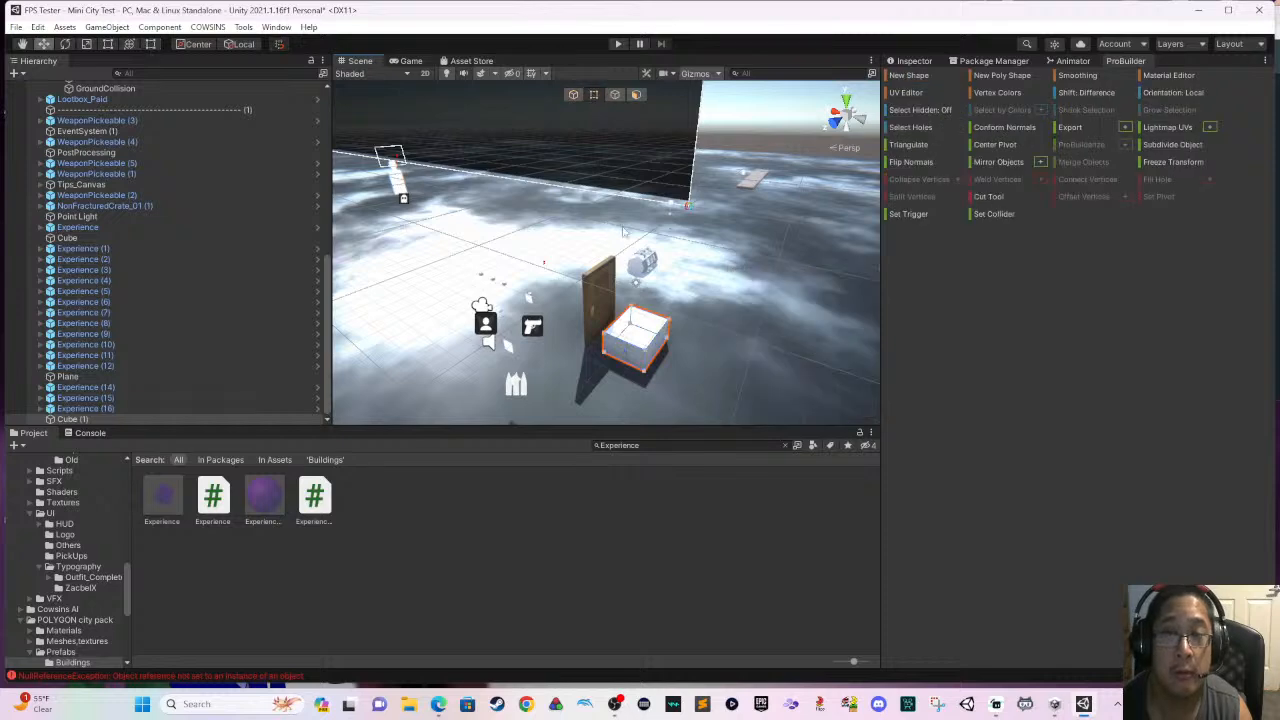
- Resize the new cube with the Rect tool into a thin, upright wall panel about as tall as the door
right_click_drag(580, 203, 398, 233)
middle_click_drag(690, 320, 451, 245)
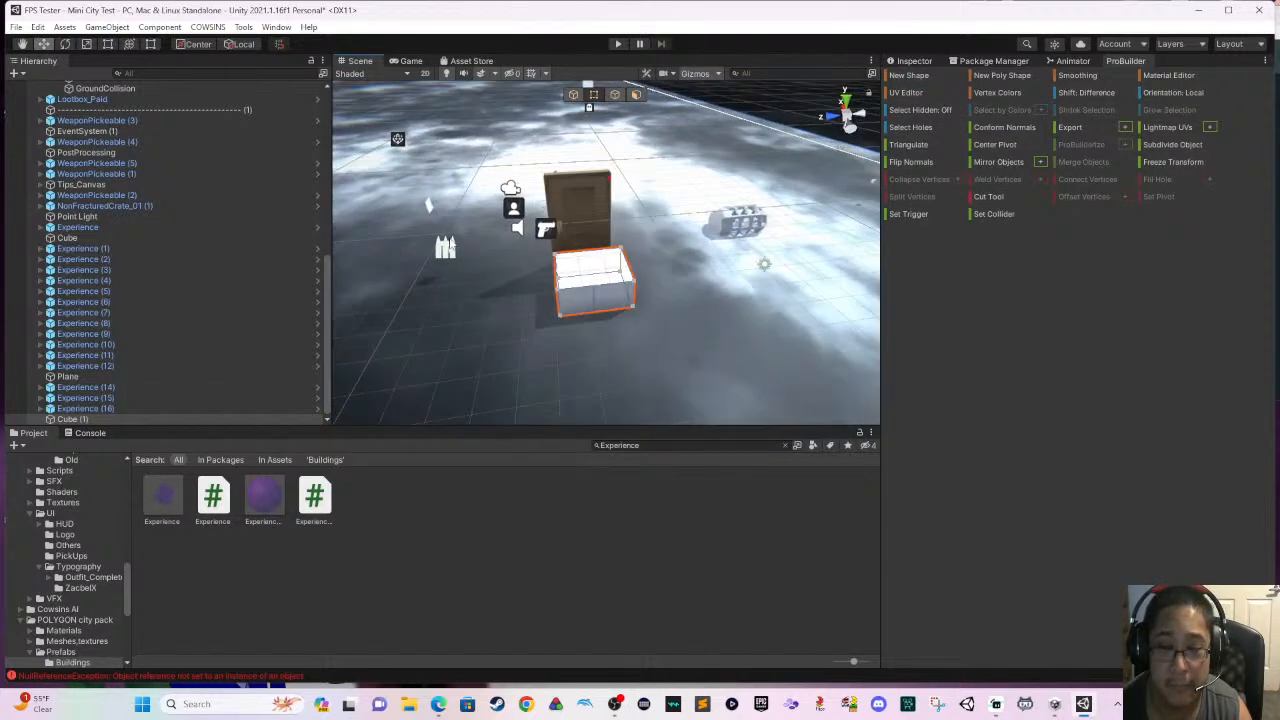
left_click(605, 287)
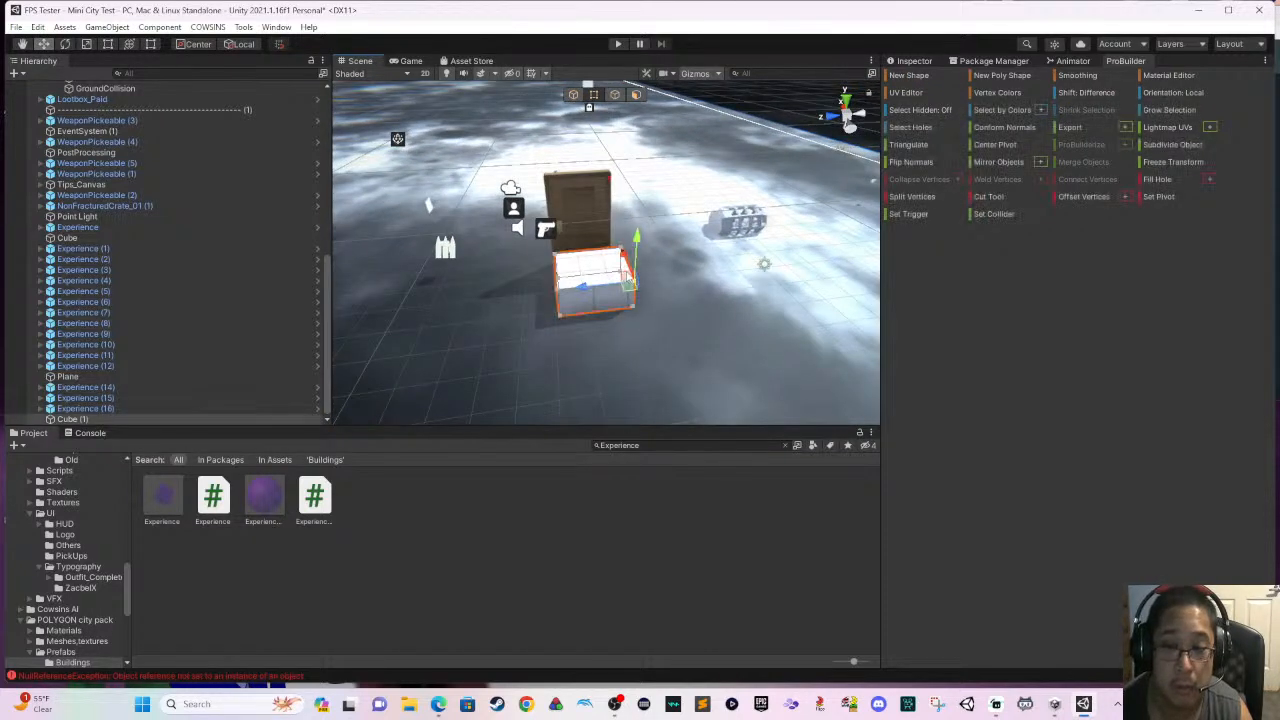
left_click(107, 46)
scroll(618, 257, "up", 10)
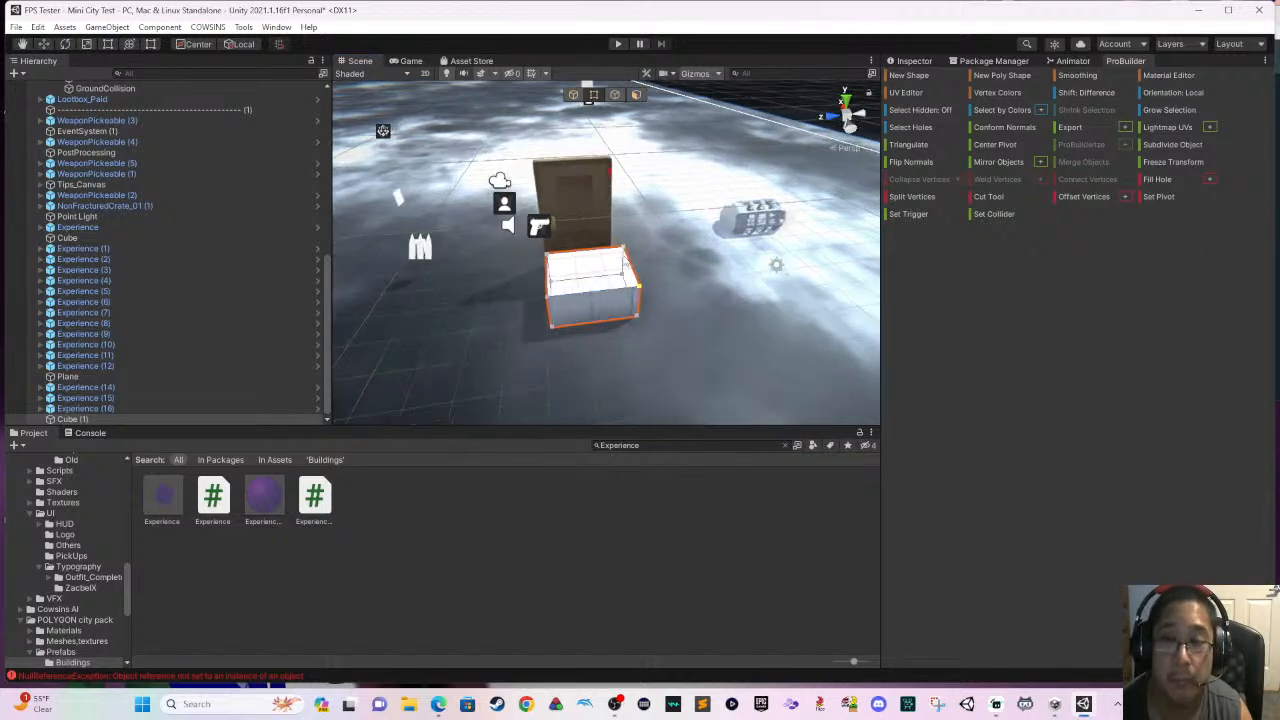
left_click(574, 96)
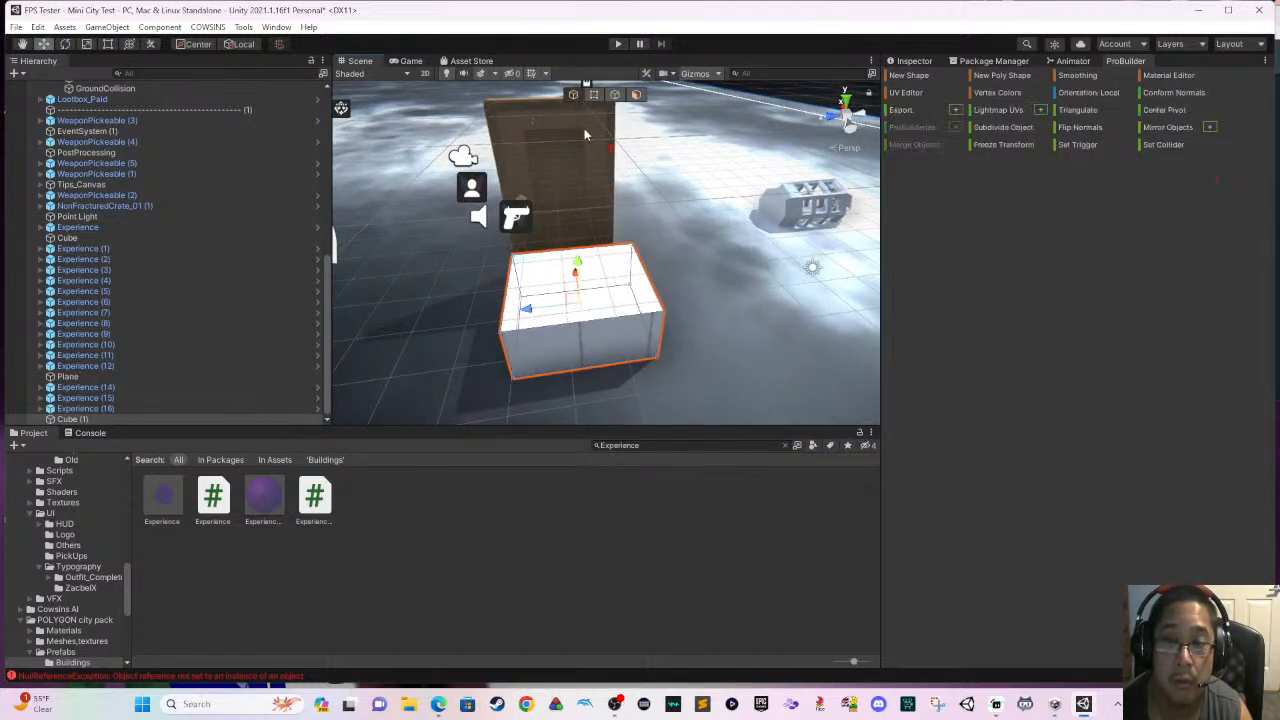
left_click(105, 44)
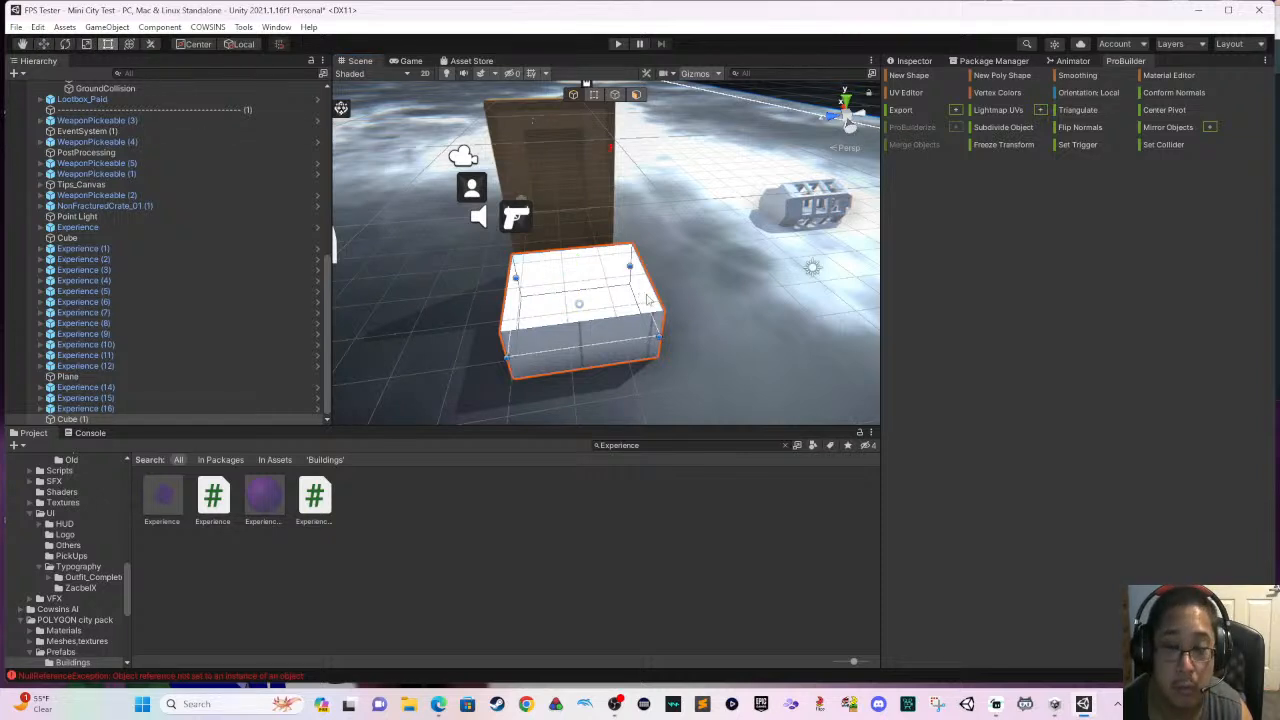
left_click_drag(645, 293, 513, 287)
right_click_drag(548, 308, 450, 308)
key("d")
right_click_drag(626, 308, 500, 278)
left_click_drag(548, 252, 538, 128)
scroll(600, 237, "up", 3)
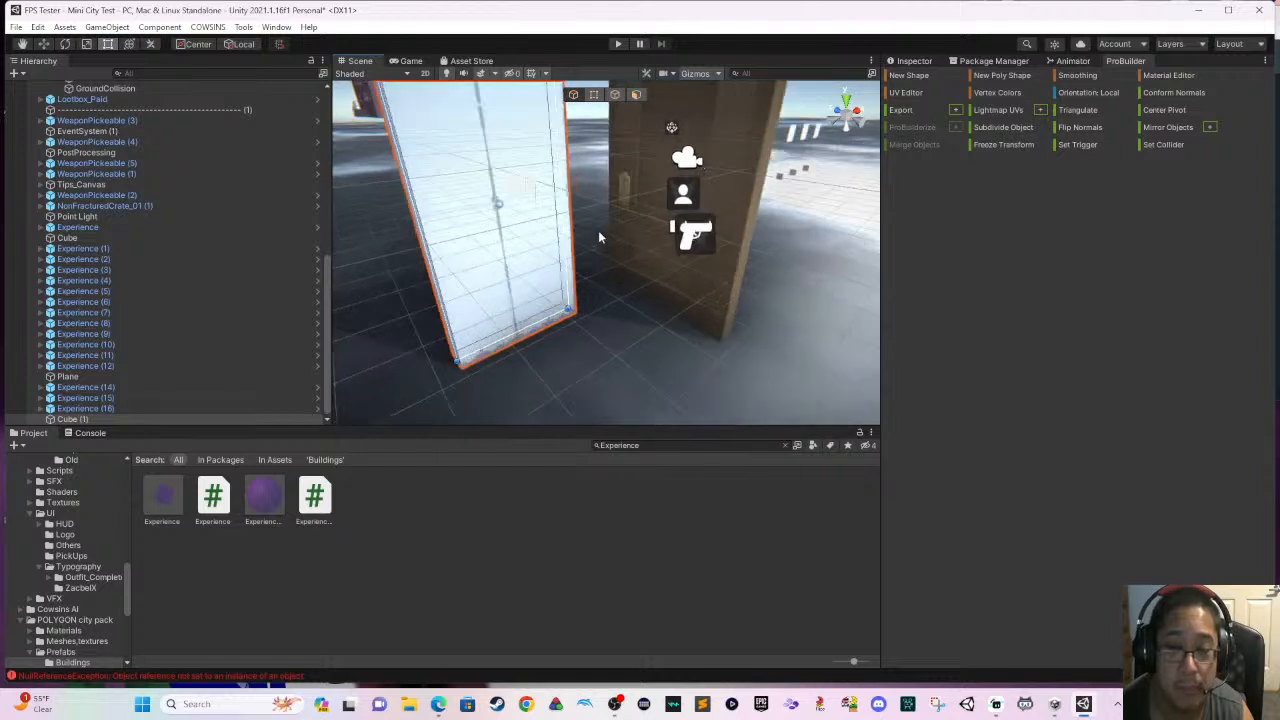
- Move the wall panel up against one side edge of the door, perpendicular to it
key("w")
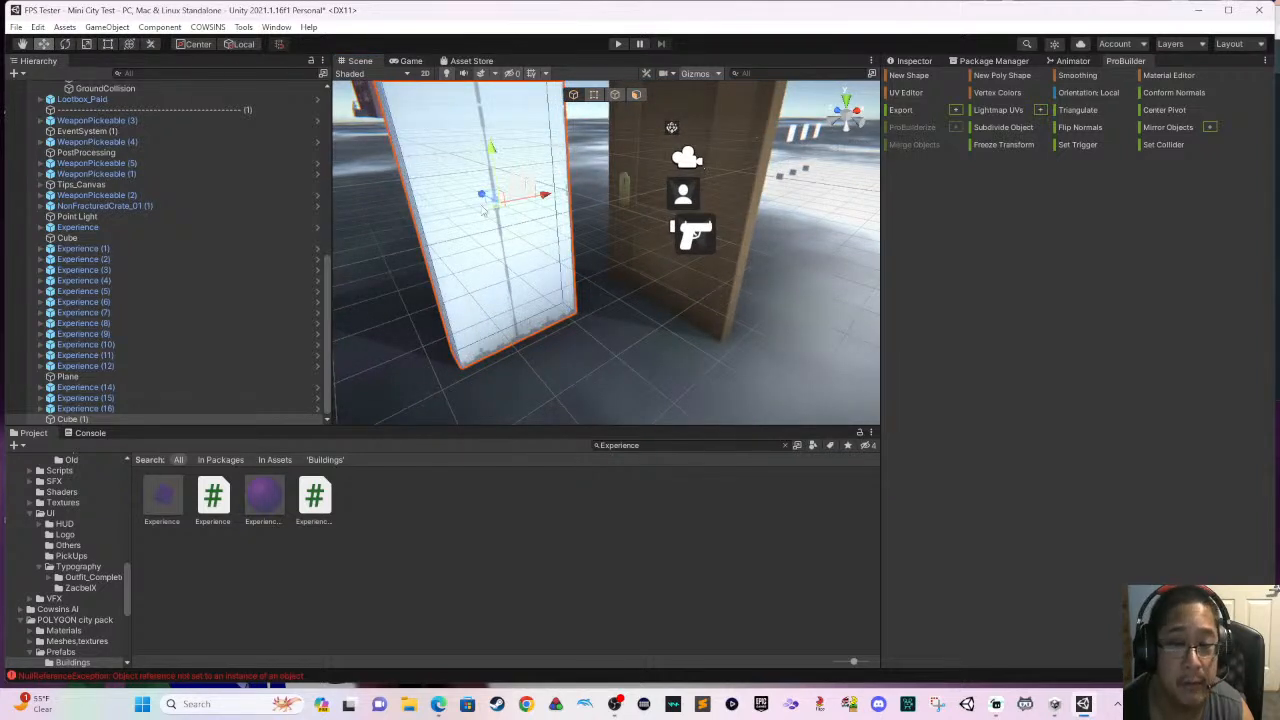
left_click_drag(545, 207, 613, 218)
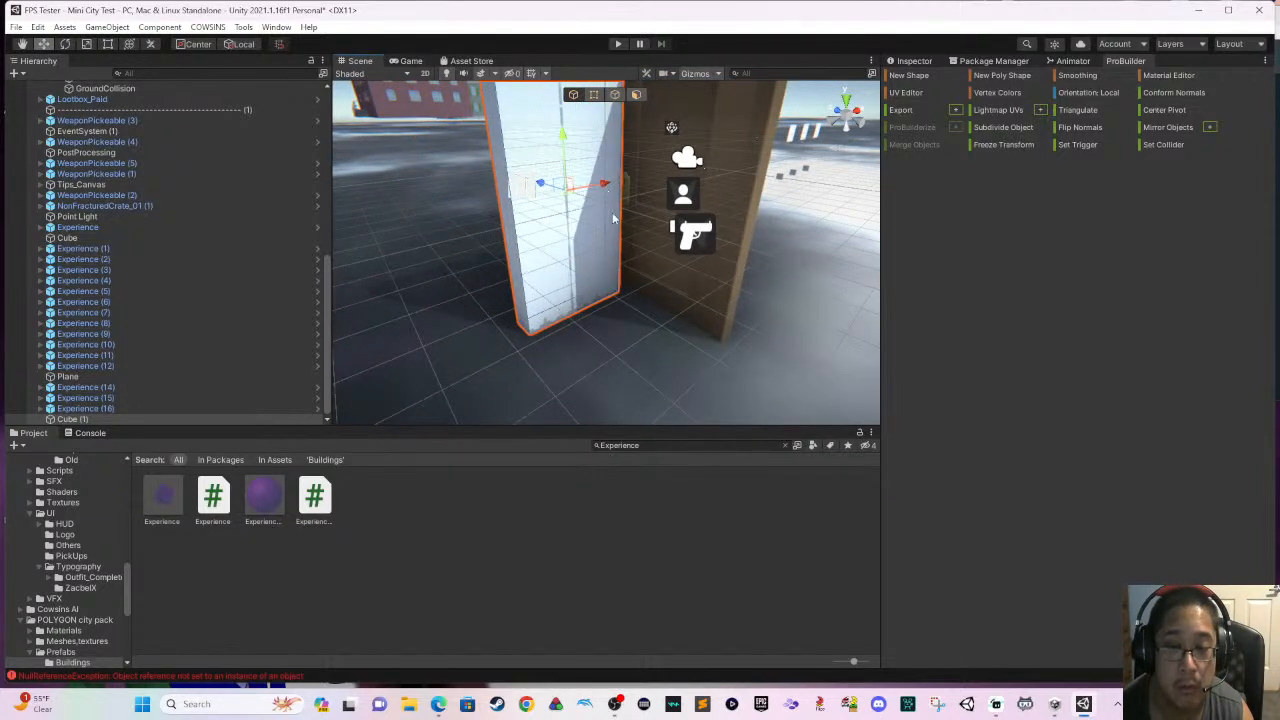
left_click_drag(537, 185, 592, 181)
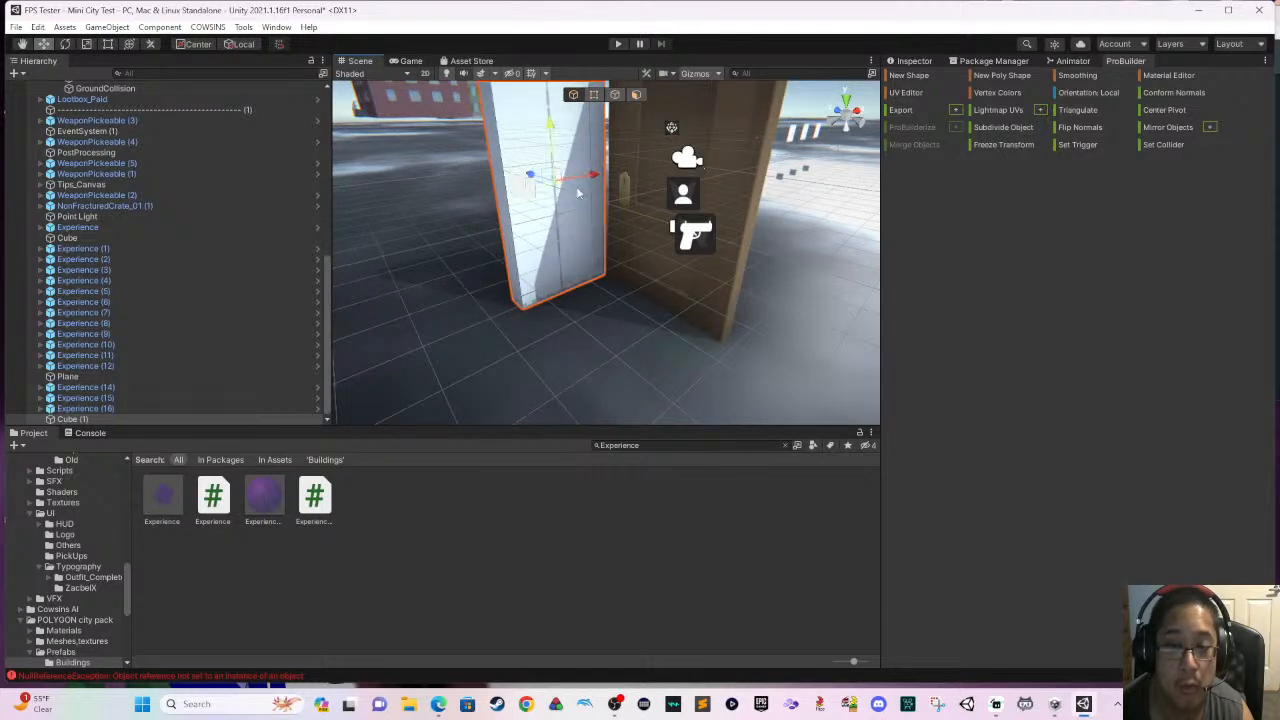
scroll(577, 193, "down", 3)
right_click_drag(577, 196, 537, 237)
left_click_drag(680, 189, 687, 191)
middle_click_drag(678, 216, 570, 265)
right_click_drag(570, 265, 543, 252)
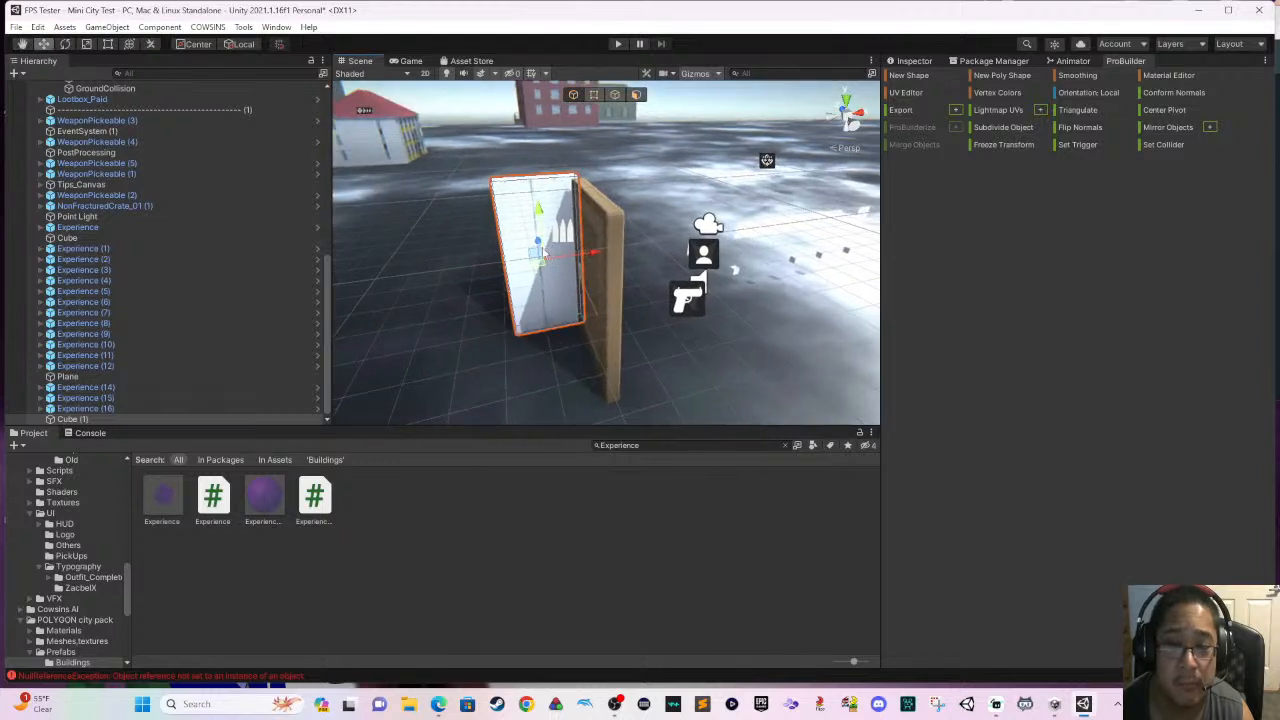
- Duplicate the wall panel and place the copy at the opposite side edge of the door
key("ctrl+d")
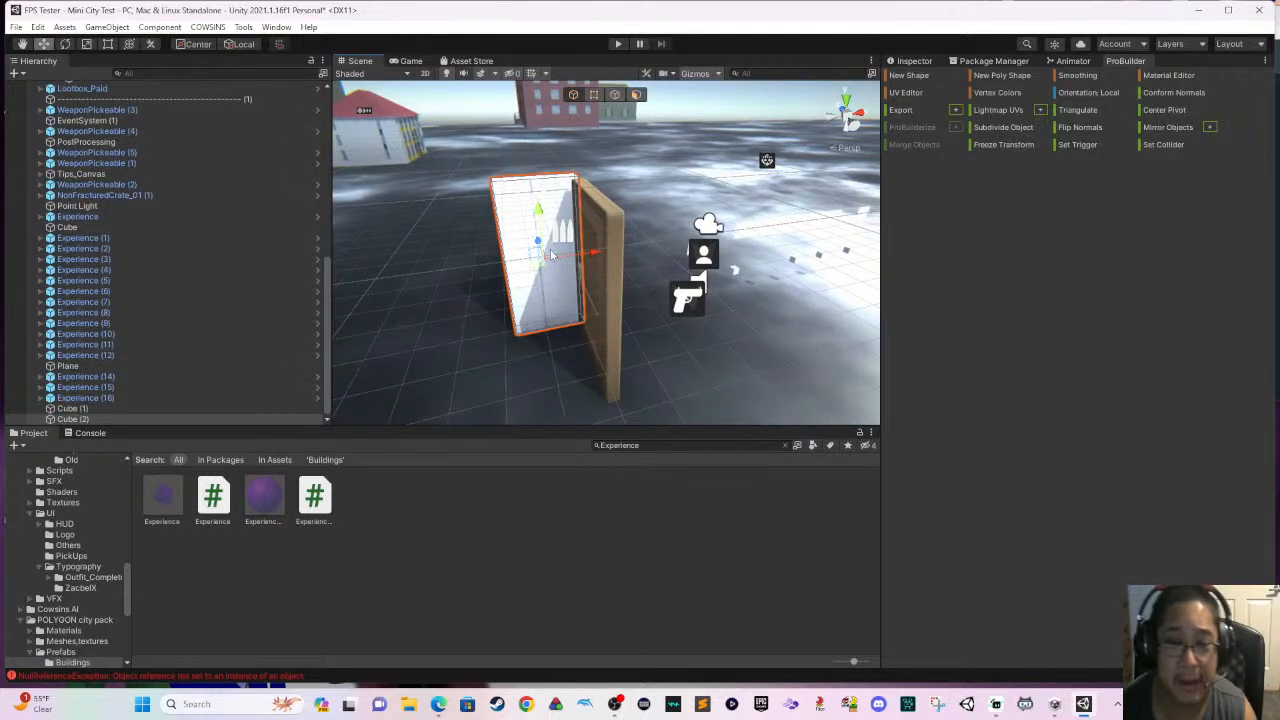
left_click_drag(539, 241, 547, 304)
middle_click_drag(522, 280, 617, 291)
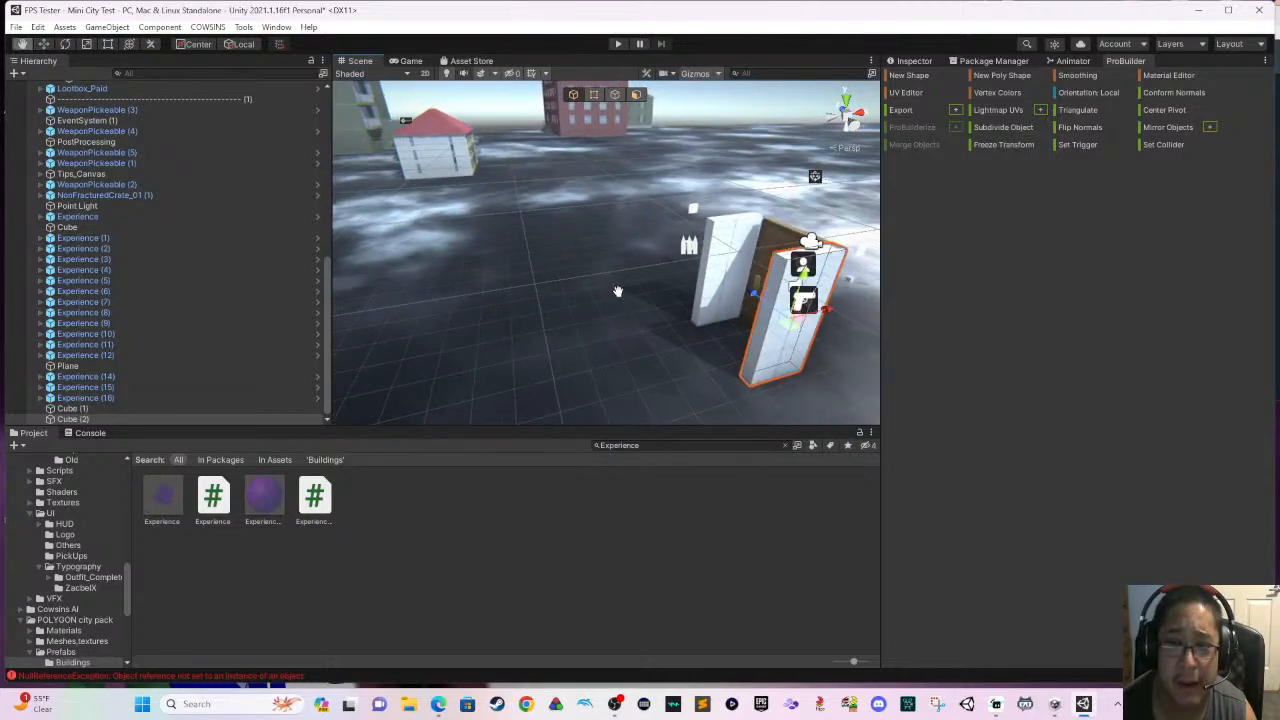
- Stretch the duplicated panel with the Rect tool into a long wall running away from the door
left_click(594, 95)
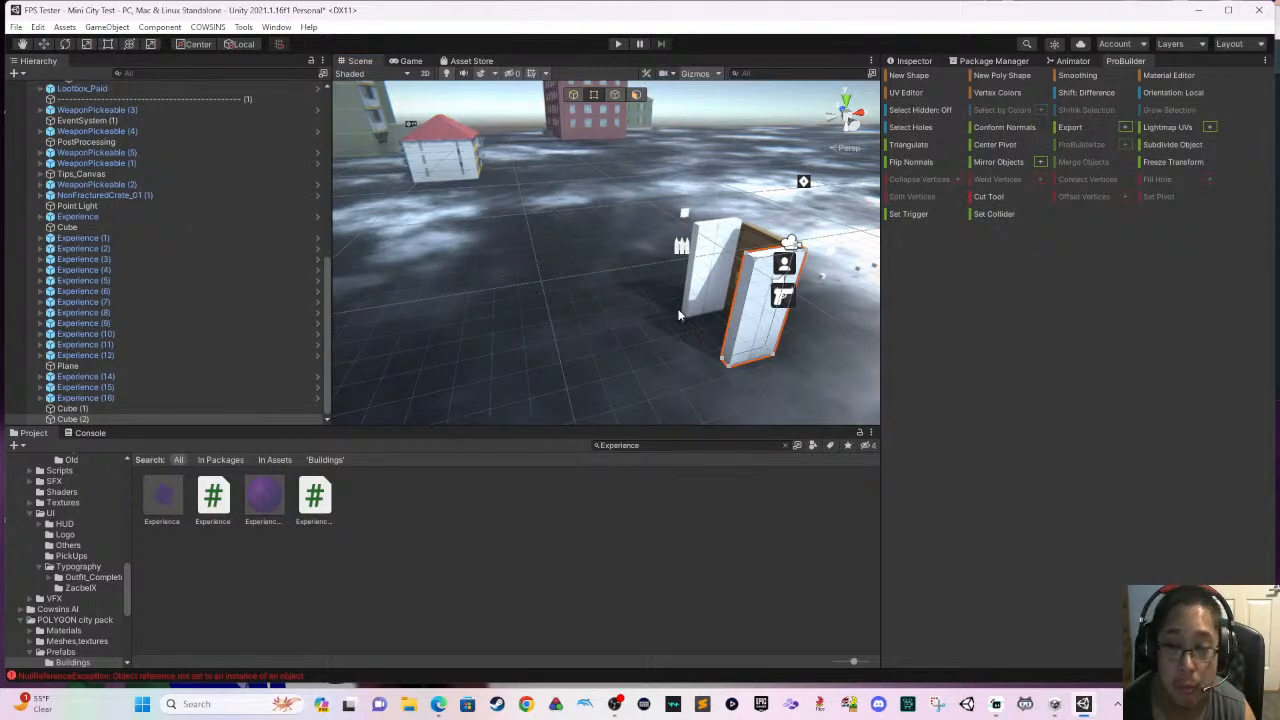
left_click(574, 94)
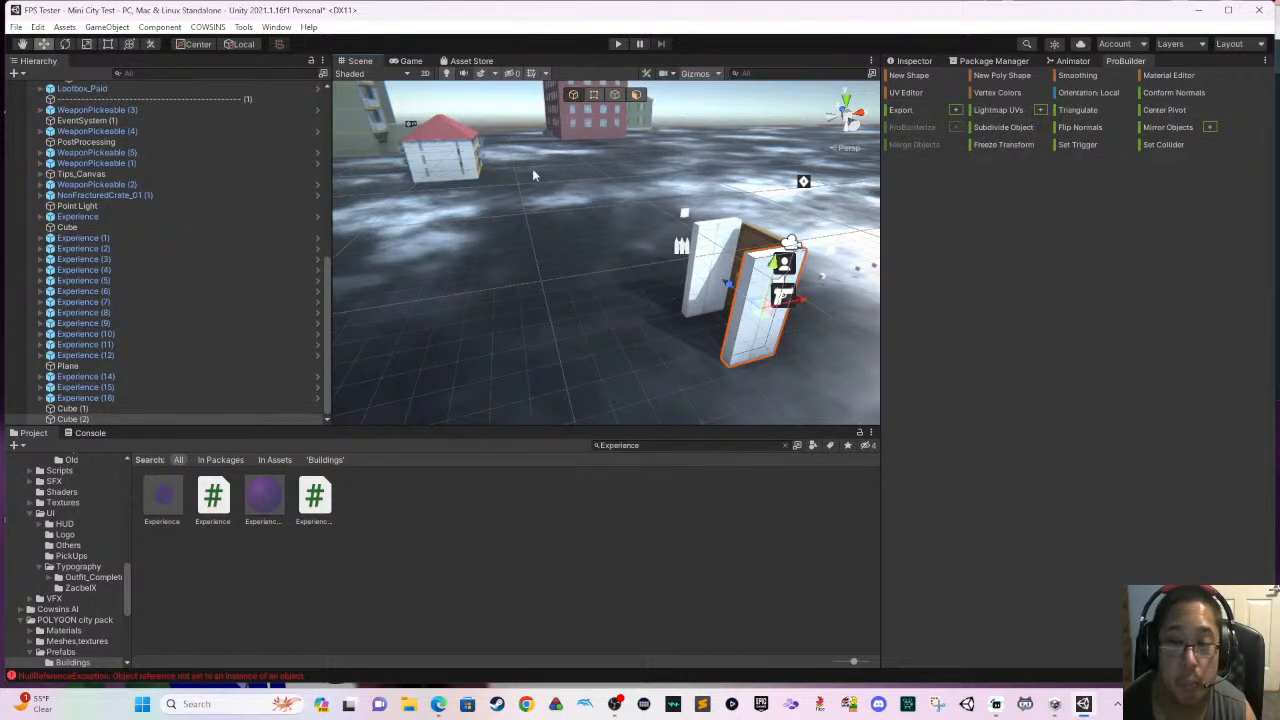
left_click(107, 45)
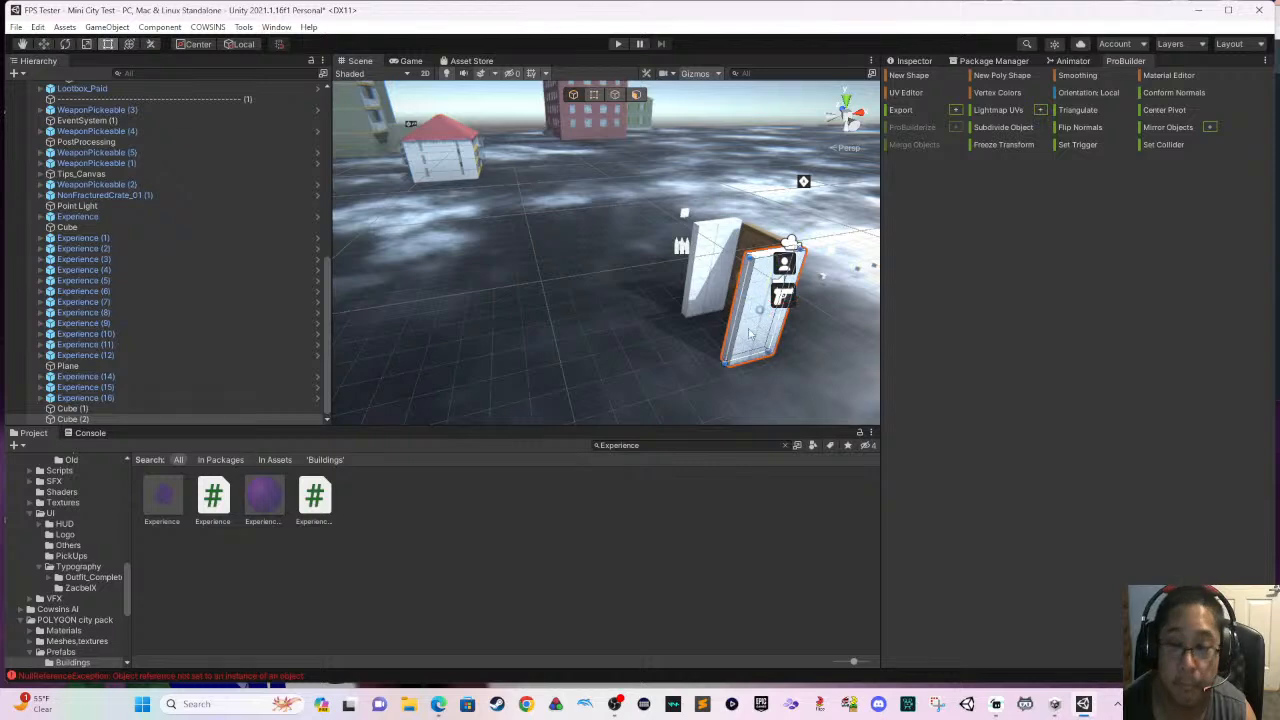
left_click_drag(736, 318, 508, 330)
middle_click_drag(491, 302, 652, 343)
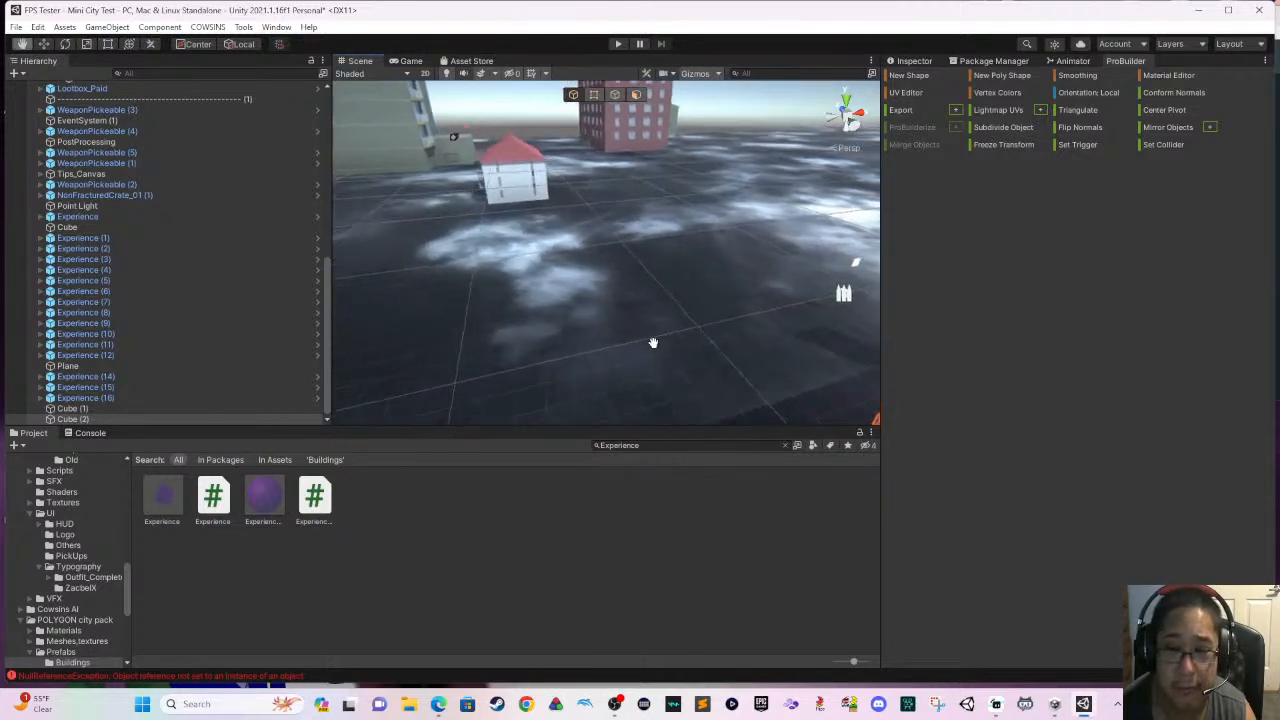
right_click_drag(652, 343, 812, 322)
right_click_drag(660, 322, 758, 320)
key("a")
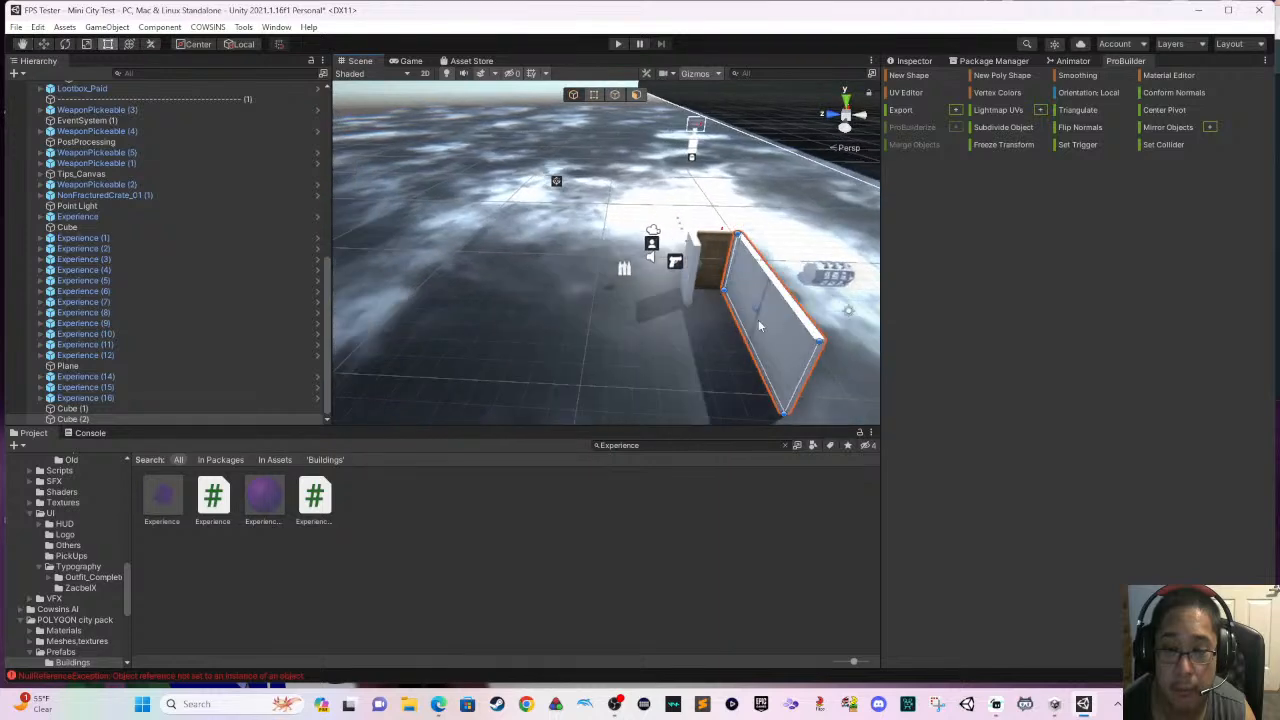
- Stretch the original short panel into a long wall parallel to the other one, forming a corridor from the door
left_click(698, 284)
scroll(698, 285, "up", 1)
left_click(696, 286)
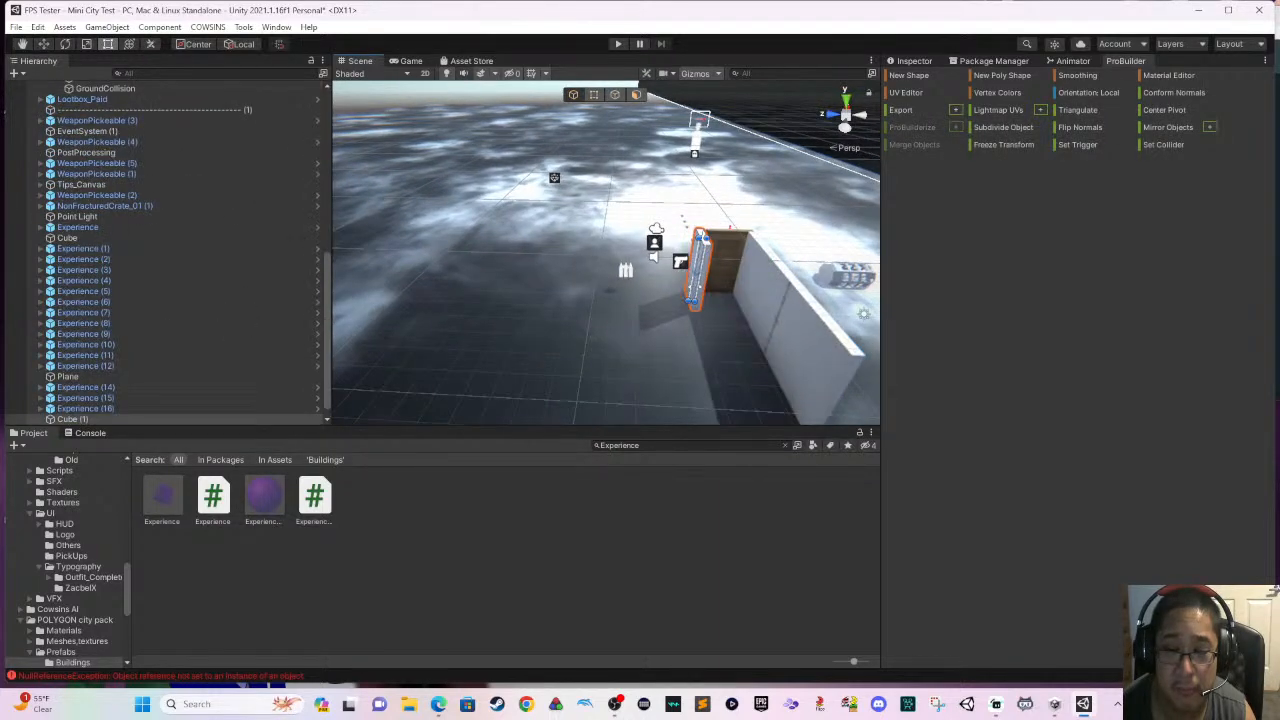
scroll(681, 292, "up", 1)
middle_click_drag(551, 321, 500, 309)
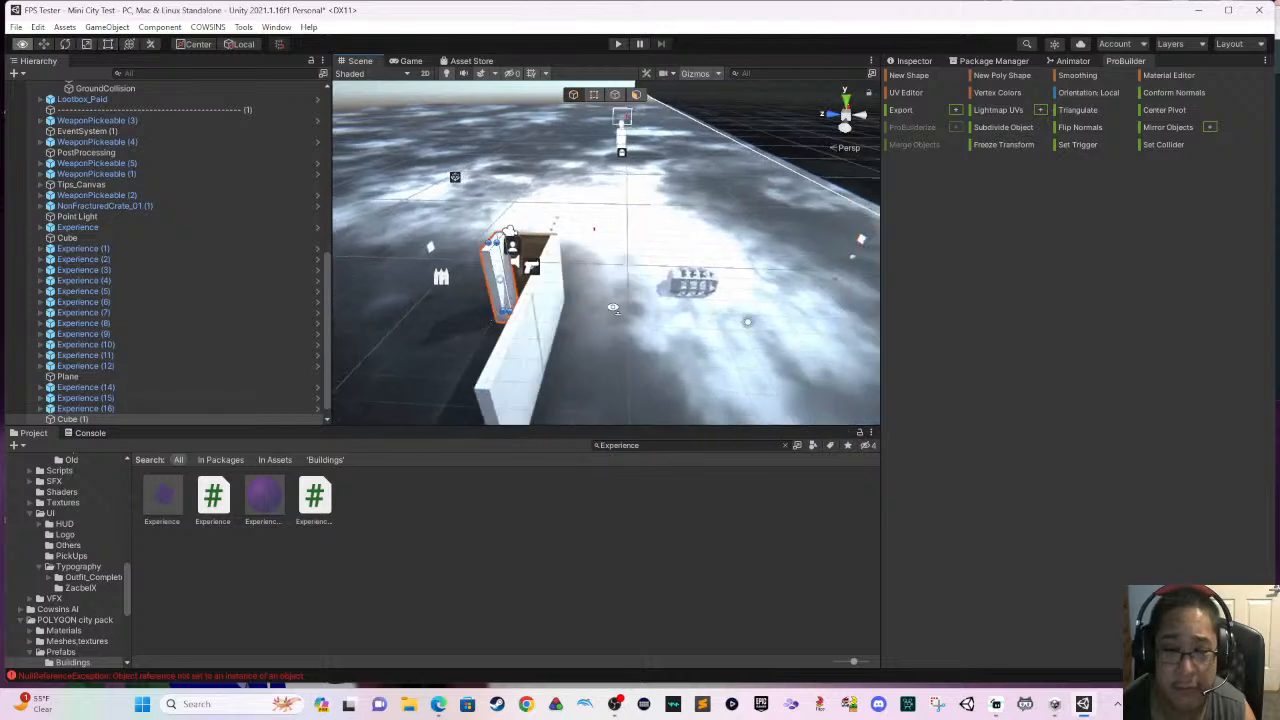
right_click_drag(735, 303, 644, 297)
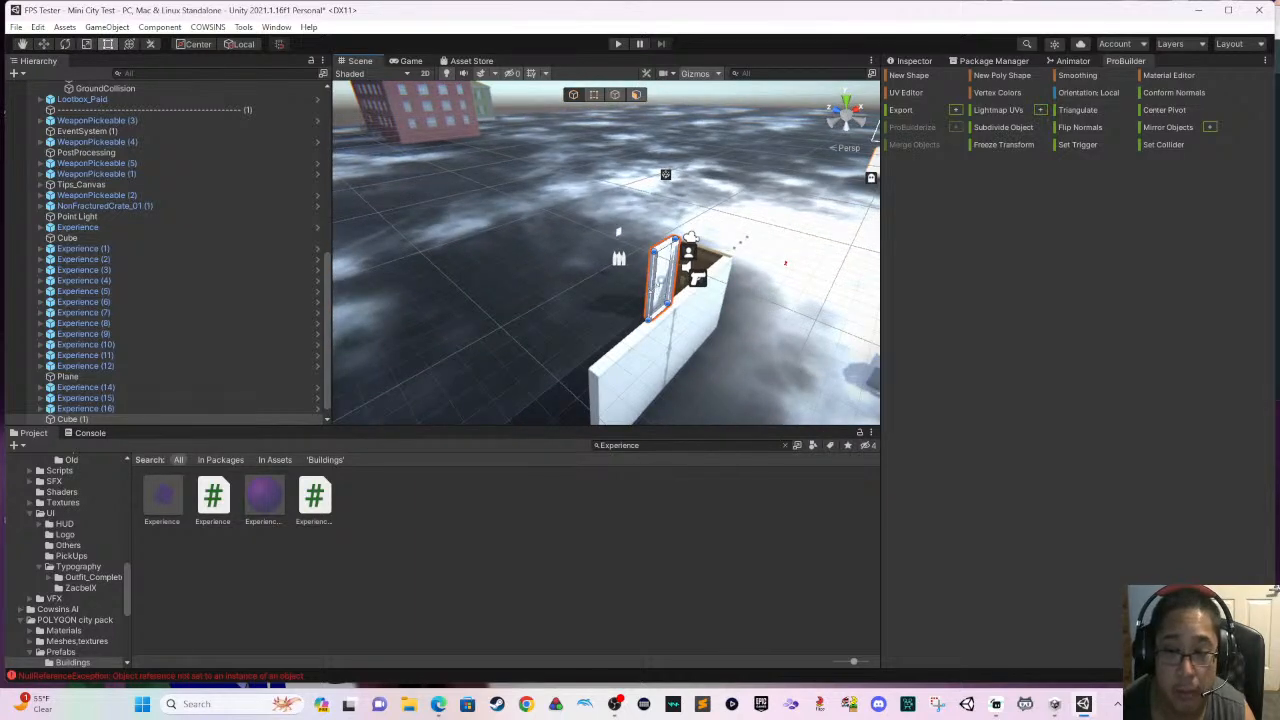
left_click_drag(650, 285, 557, 320)
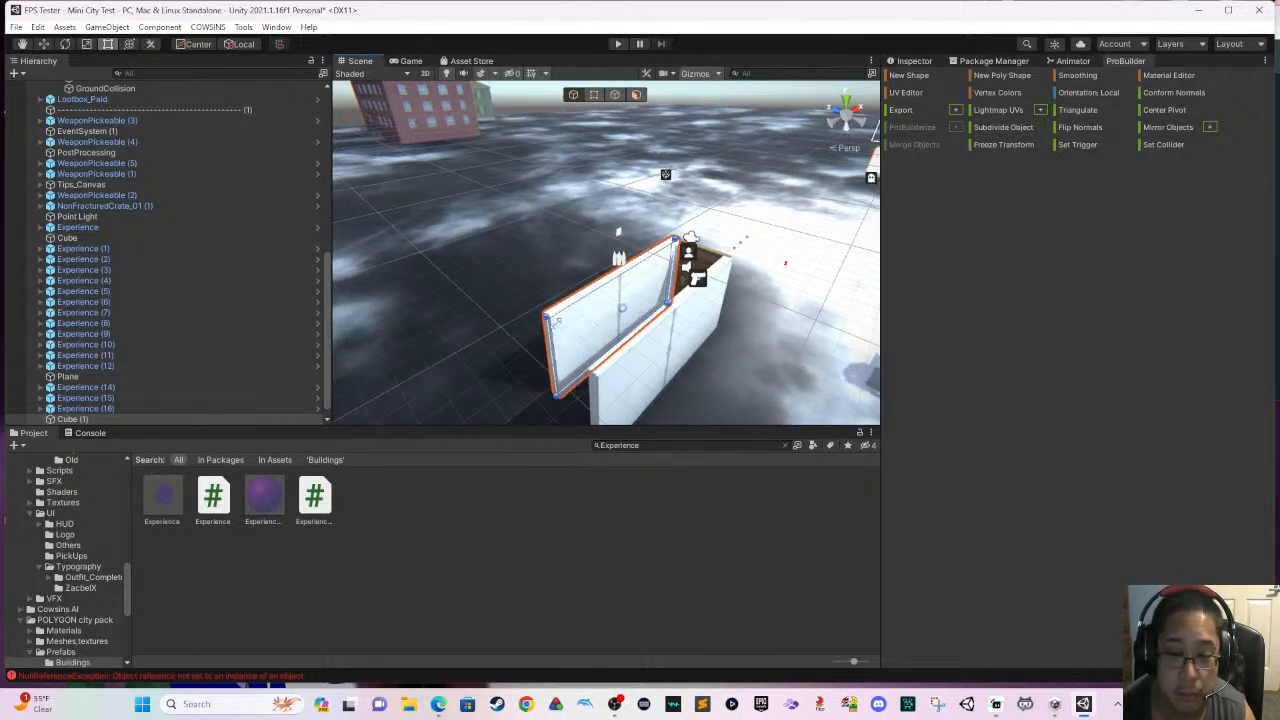
middle_click_drag(557, 320, 682, 231)
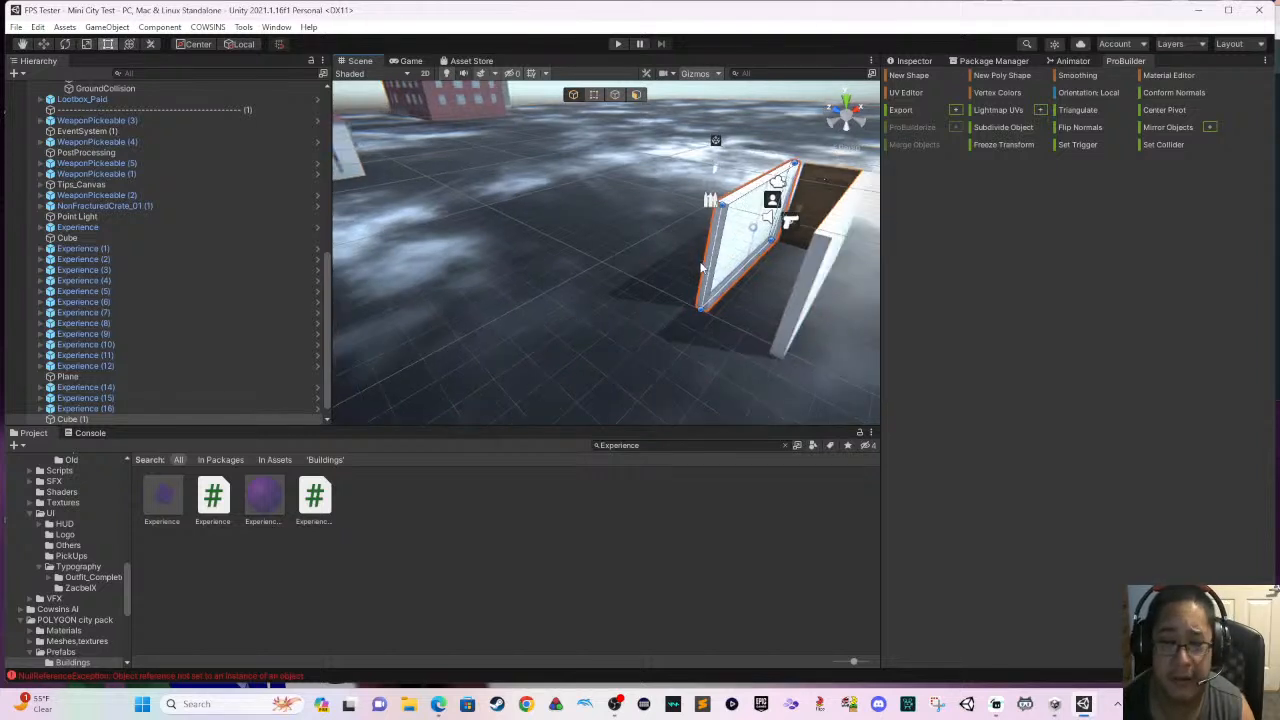
- Duplicate the selected corridor wall and place the copy farther along the same line, leaving an opening between the two walls
left_click(43, 44)
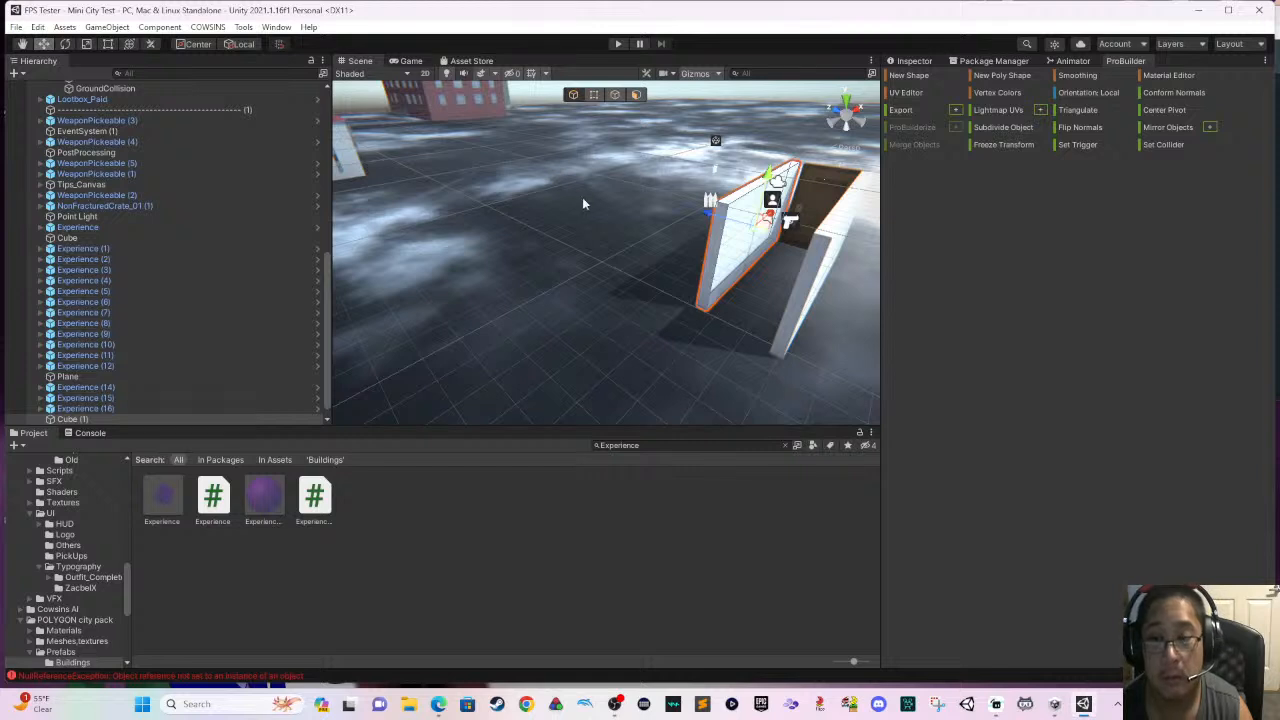
left_click_drag(690, 210, 670, 202)
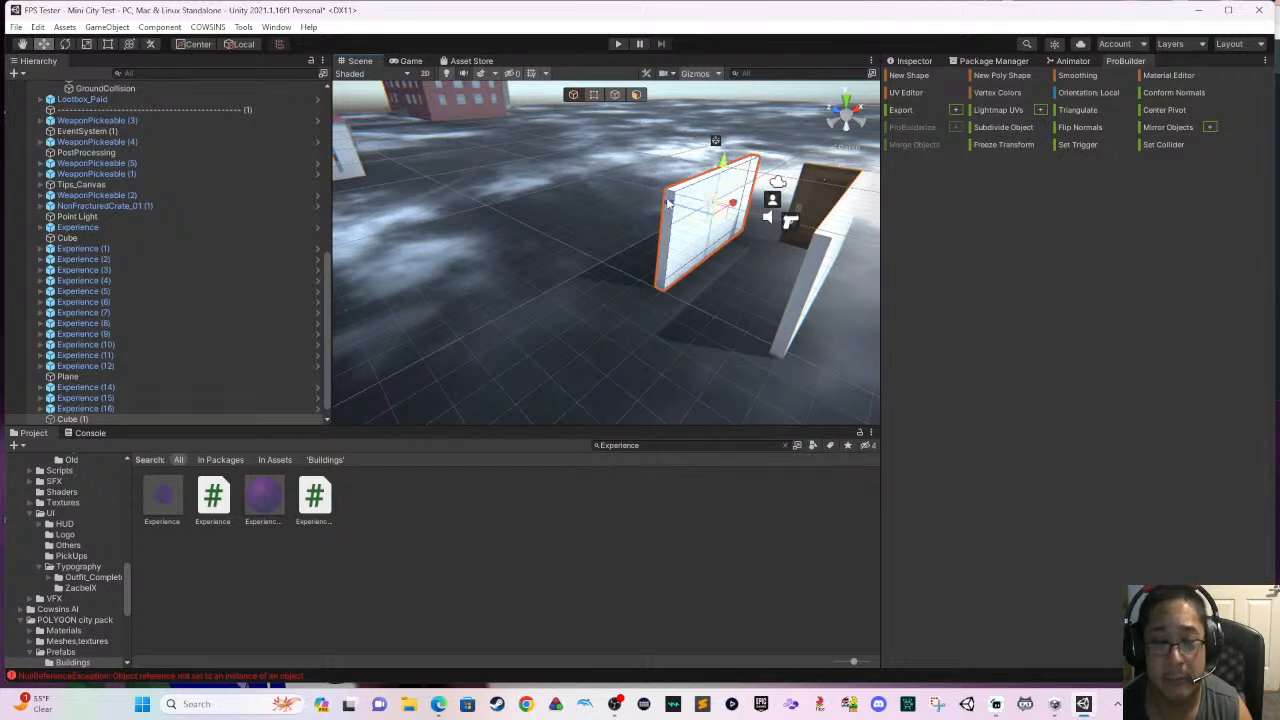
key("ctrl+z")
key("ctrl+d")
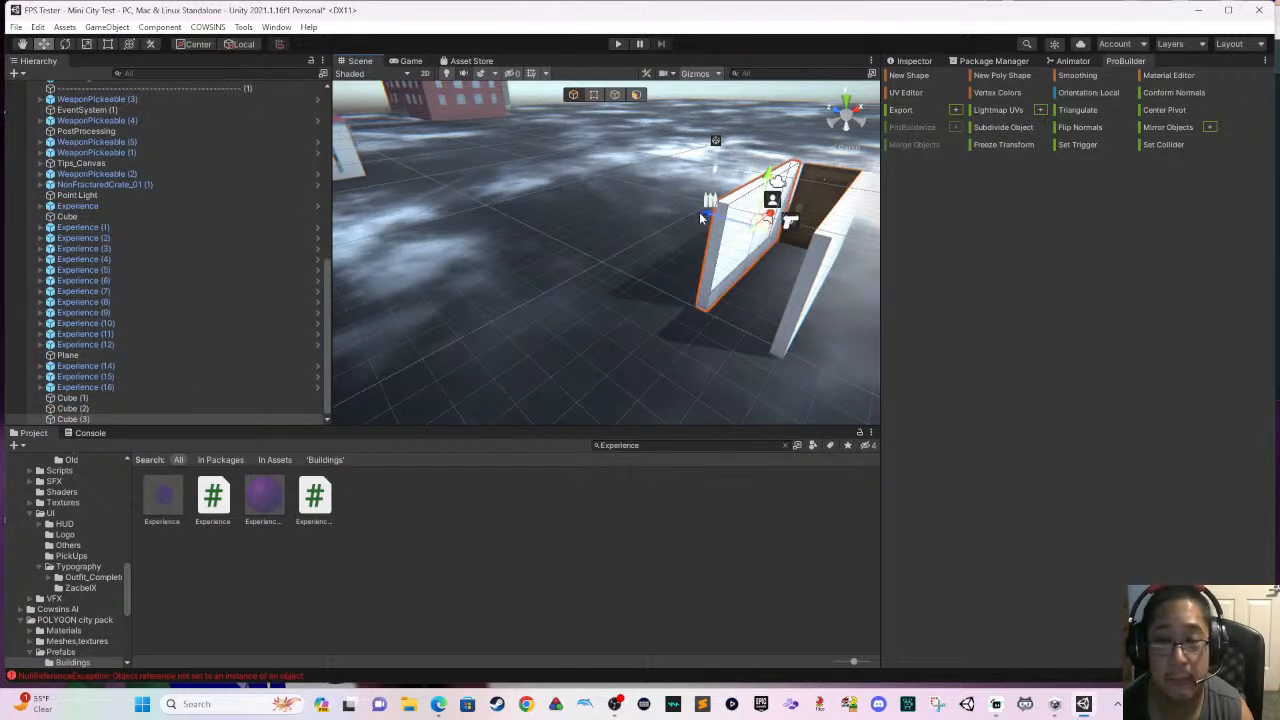
left_click_drag(699, 212, 602, 325)
right_click_drag(602, 325, 561, 316)
middle_click_drag(665, 319, 553, 179)
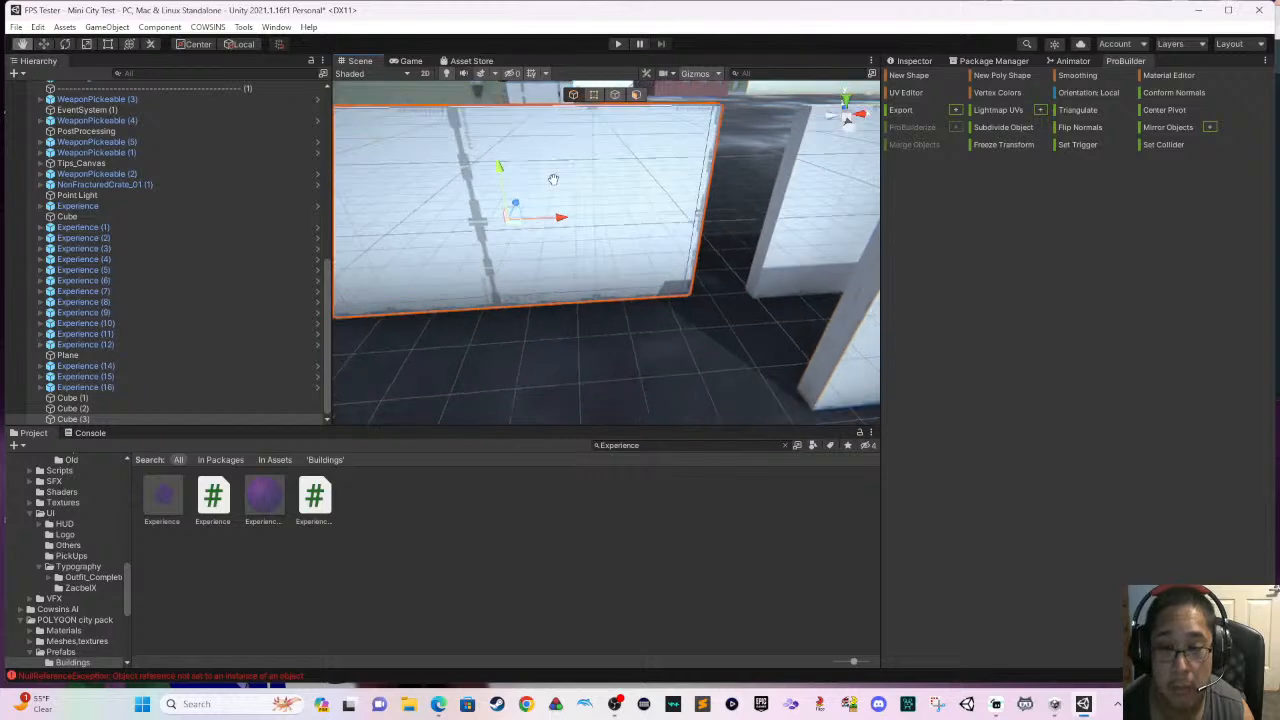
left_click_drag(560, 221, 488, 228)
middle_click_drag(584, 247, 670, 320)
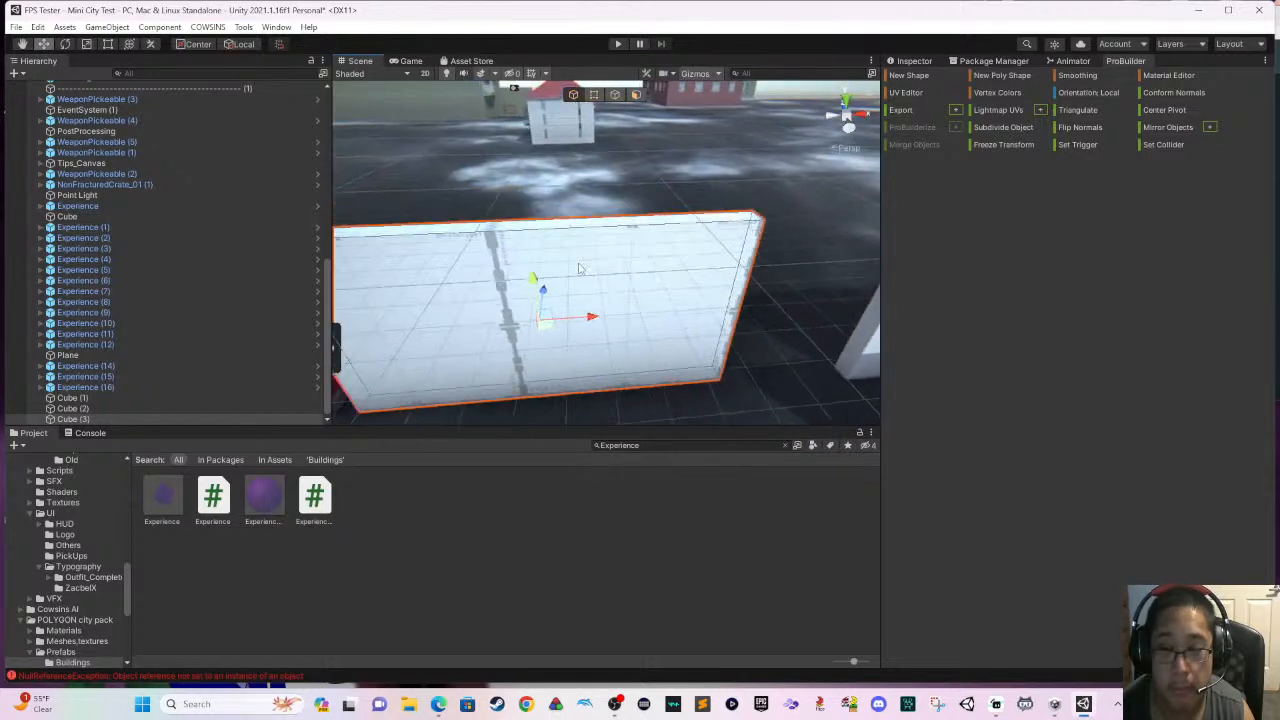
- Stretch the opposite corridor wall with the Rect tool so it runs past the opening and alongside the new wall
right_click_drag(580, 268, 683, 266)
middle_click_drag(683, 266, 835, 291)
left_click(832, 289)
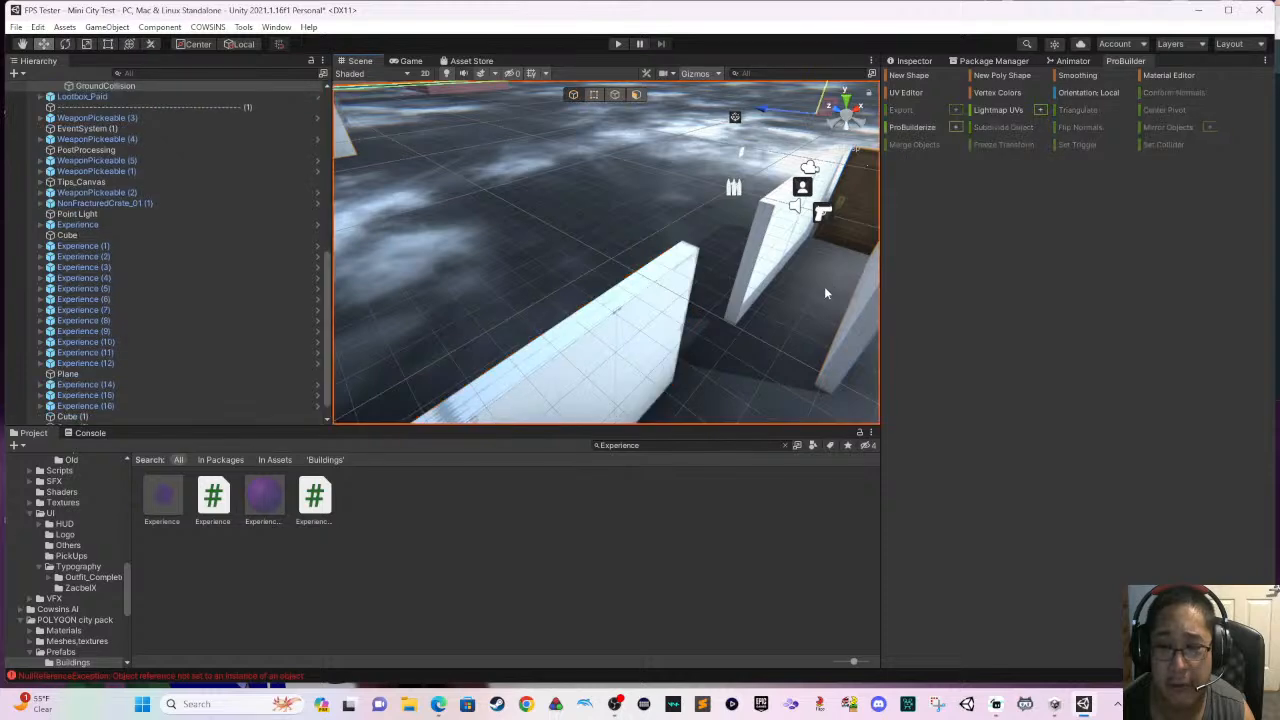
scroll(826, 289, "down", 3)
left_click(801, 282)
scroll(795, 282, "down", 2)
right_click_drag(636, 246, 737, 264)
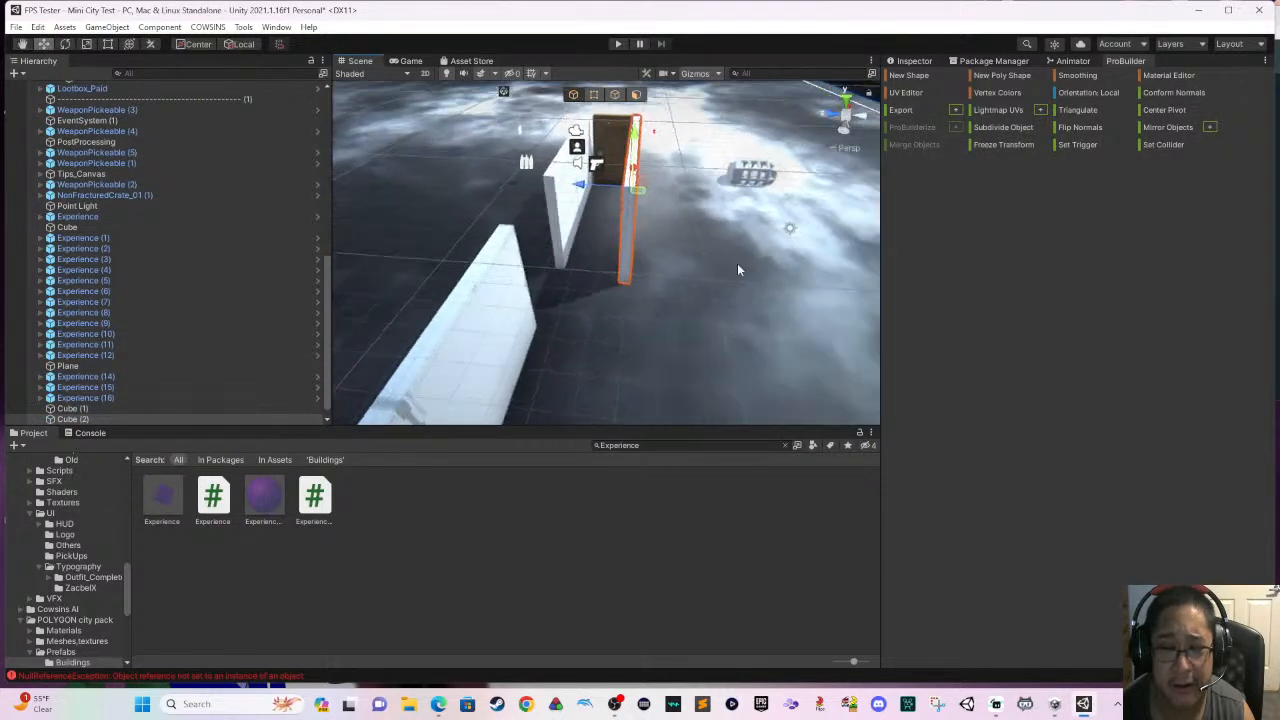
middle_click_drag(668, 246, 775, 256)
right_click_drag(668, 250, 730, 254)
middle_click_drag(690, 250, 734, 255)
right_click_drag(733, 254, 643, 211)
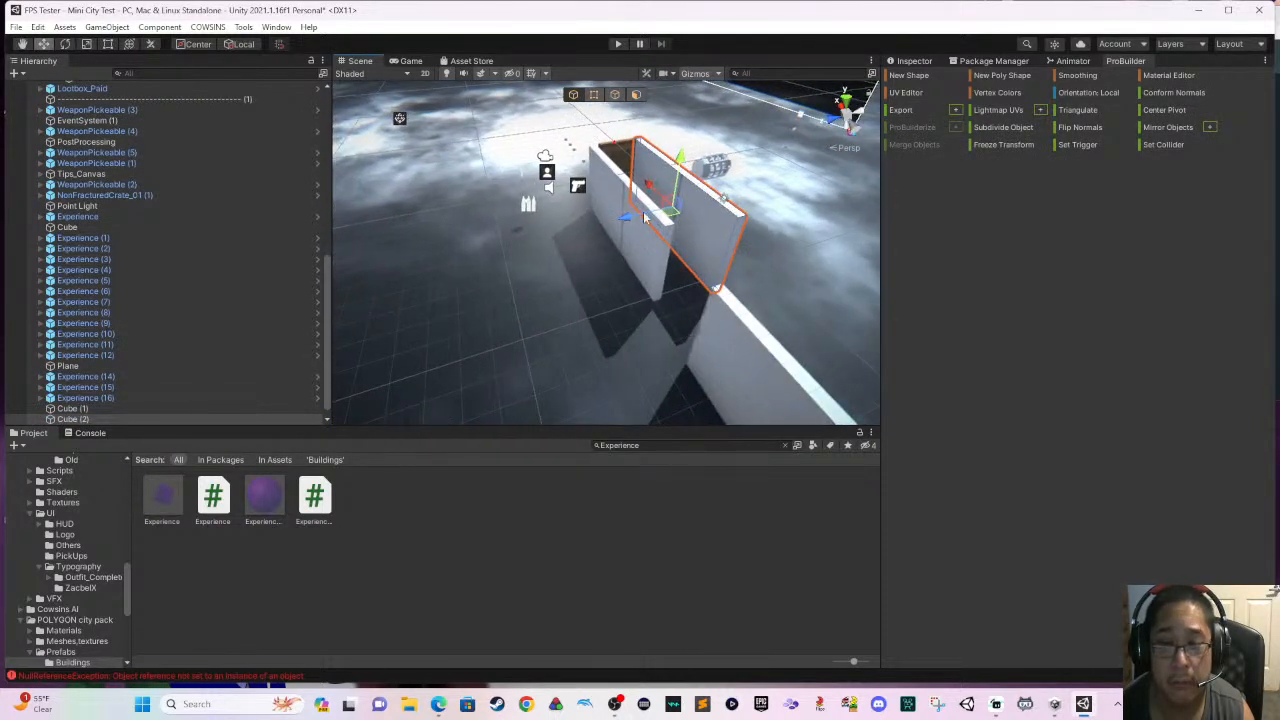
key("t")
right_click_drag(377, 138, 706, 216)
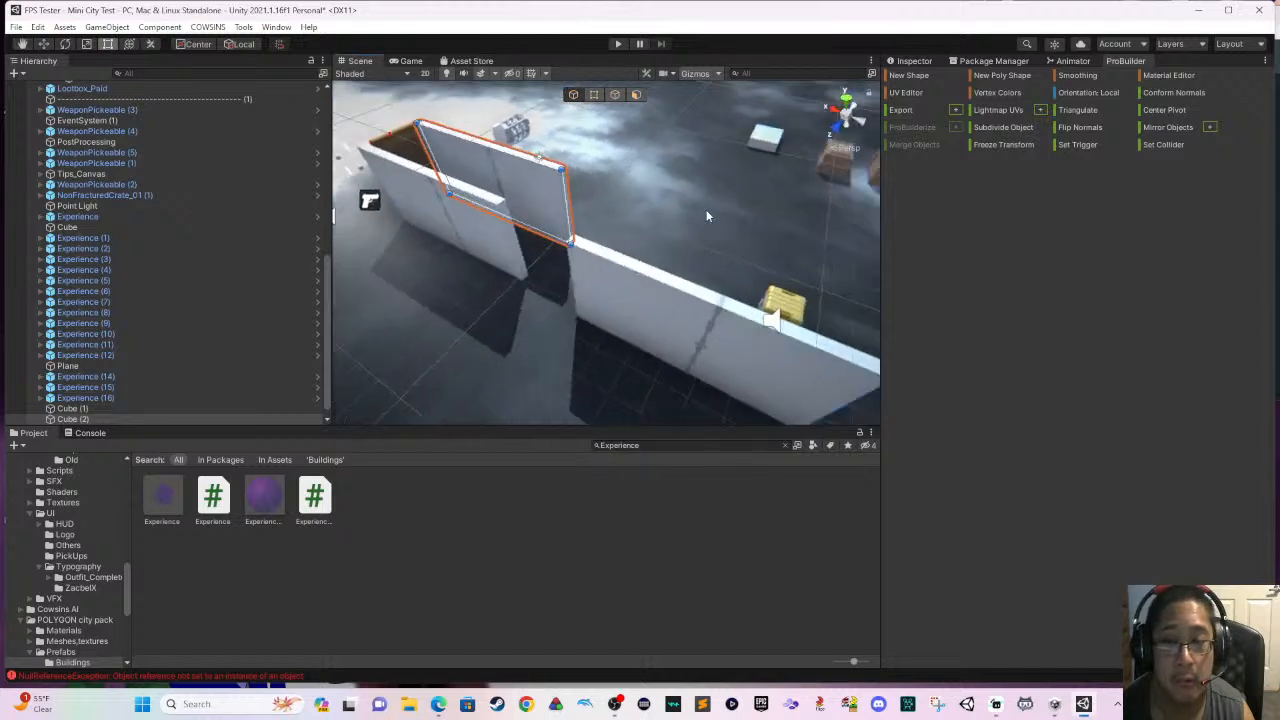
left_click_drag(566, 201, 717, 266)
- Move the paid loot box out of the corridor to the outer side of the walls, near the opening
left_click(796, 299)
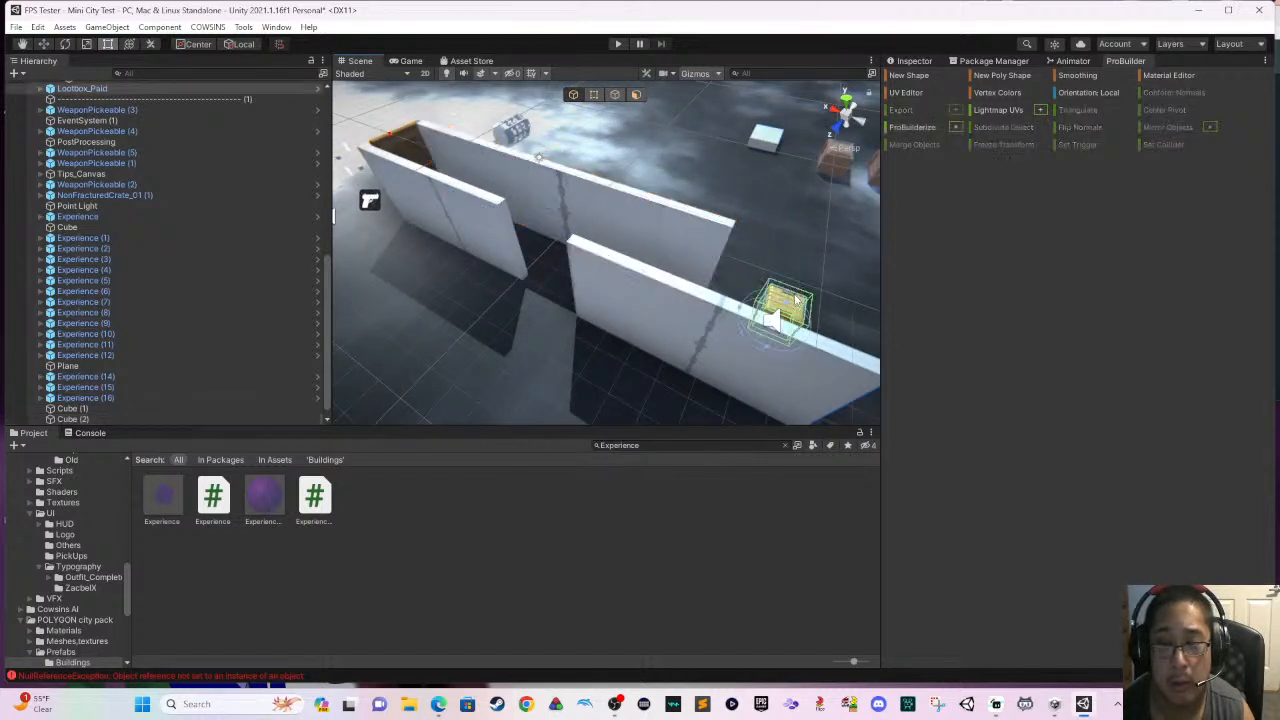
left_click(43, 44)
left_click_drag(741, 300, 441, 260)
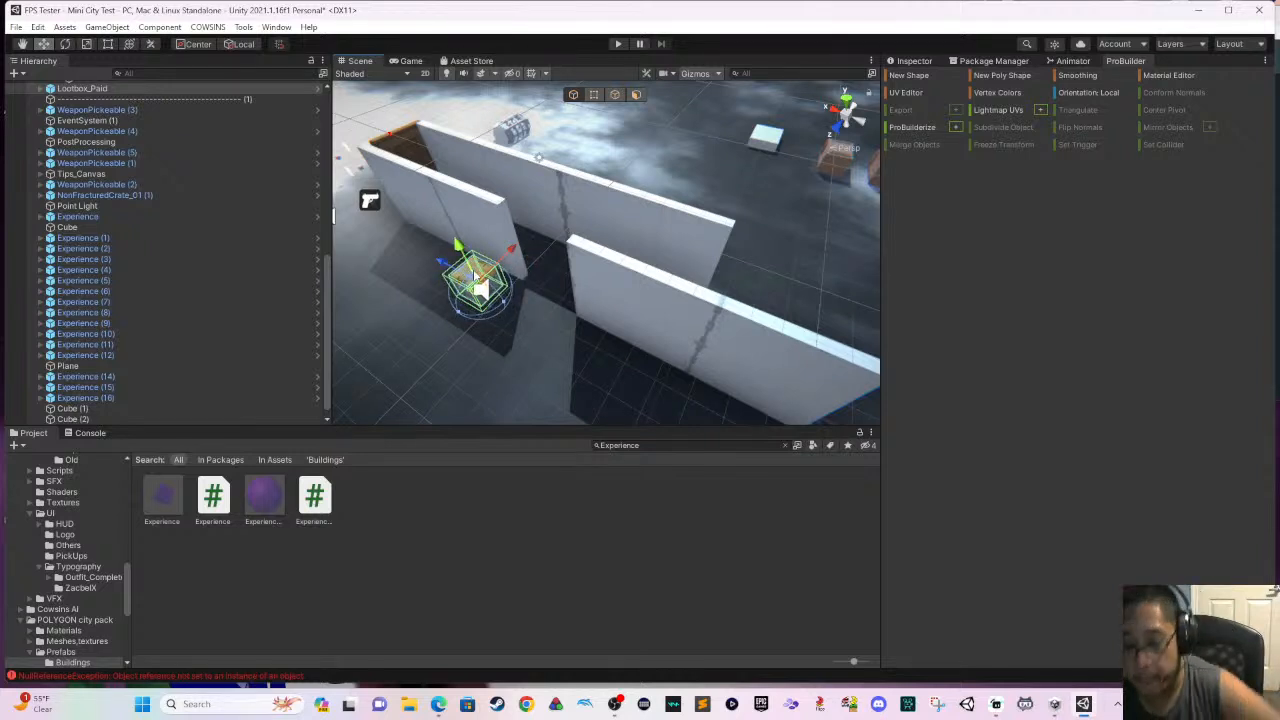
- Extend the free end of the long unbroken corridor wall farther, beyond the end of the duplicated wall
left_click(687, 239)
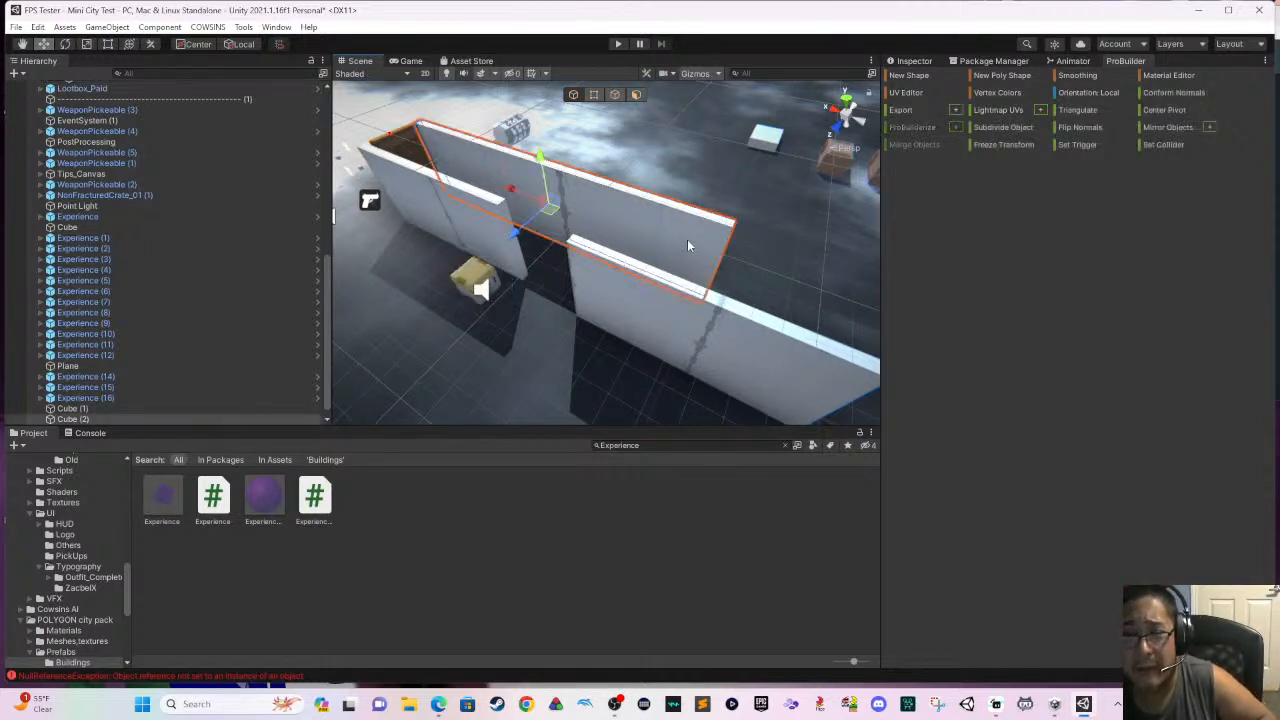
middle_click_drag(636, 241, 500, 200)
left_click(112, 46)
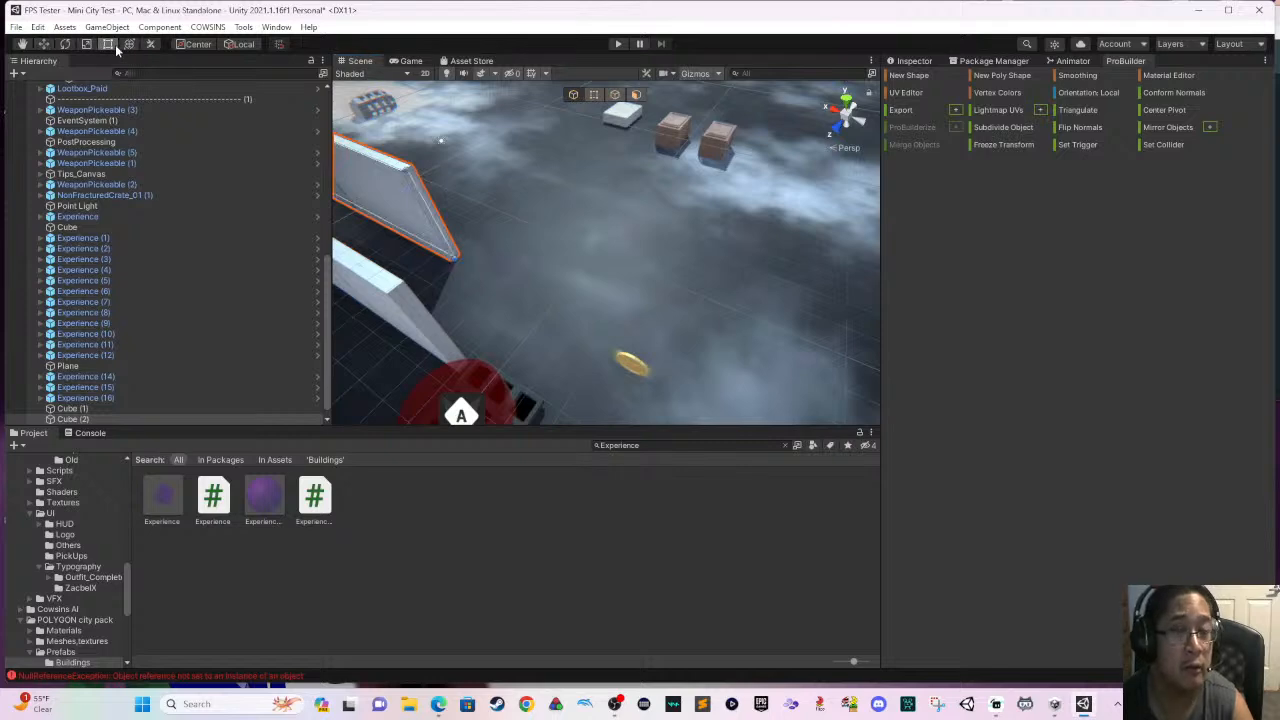
left_click_drag(432, 217, 679, 310)
middle_click_drag(592, 298, 626, 208)
- Delete the hurt trigger and the spike trap at the end of the duplicated wall
left_click(525, 305)
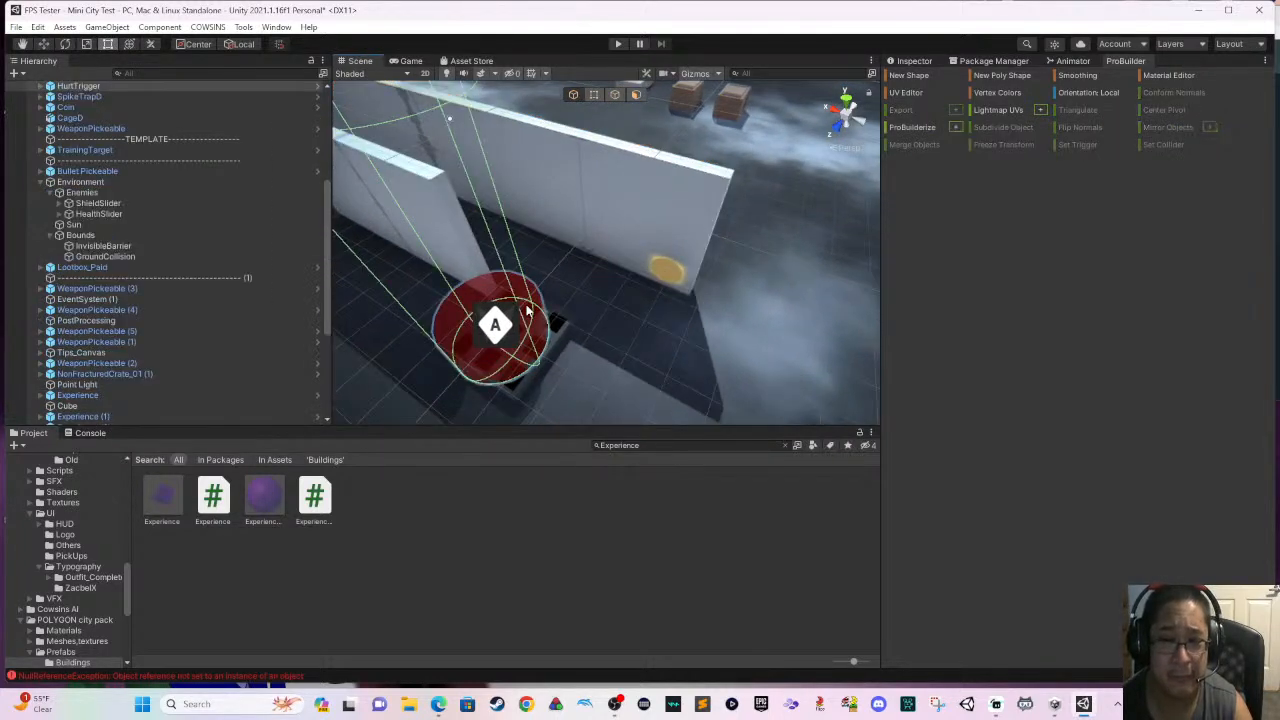
key("Delete")
left_click(527, 315)
key("Delete")
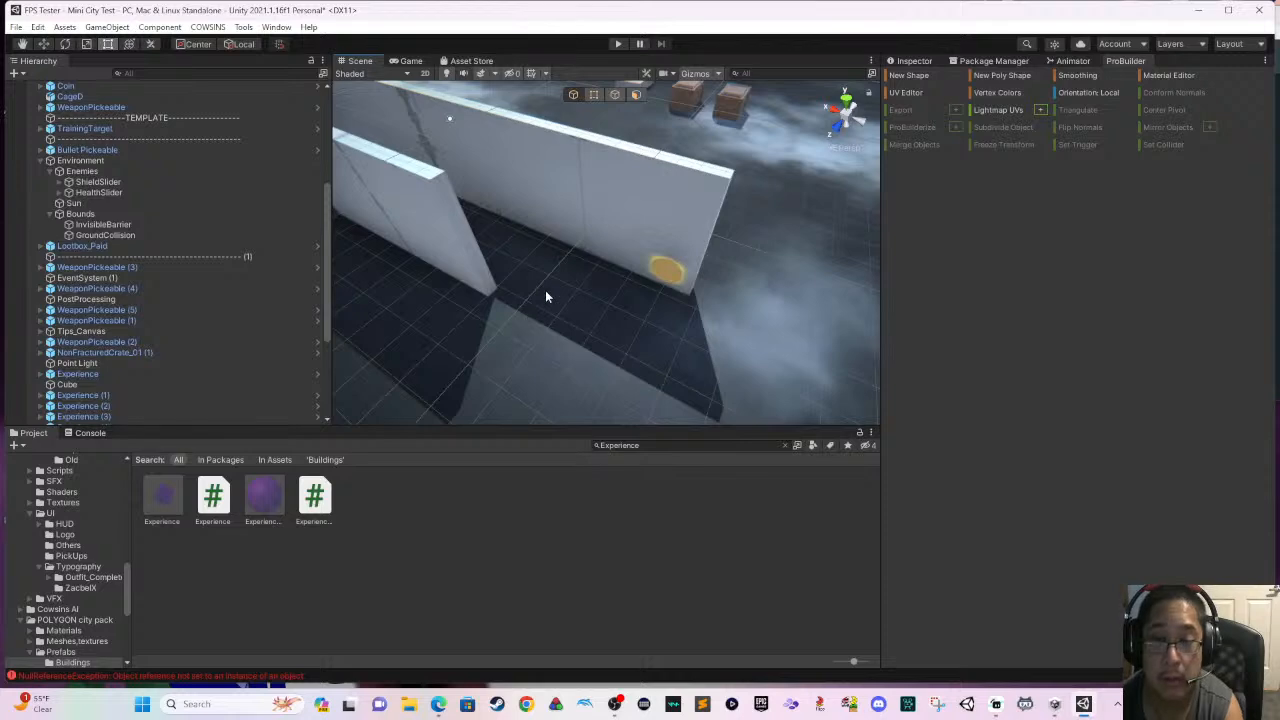
- Stretch the duplicated wall until its free end is level with the end of the opposite corridor wall
middle_click_drag(545, 296, 587, 306)
left_click(557, 300)
left_click_drag(557, 300, 765, 348)
right_click_drag(765, 348, 400, 251)
middle_click_drag(463, 261, 518, 306)
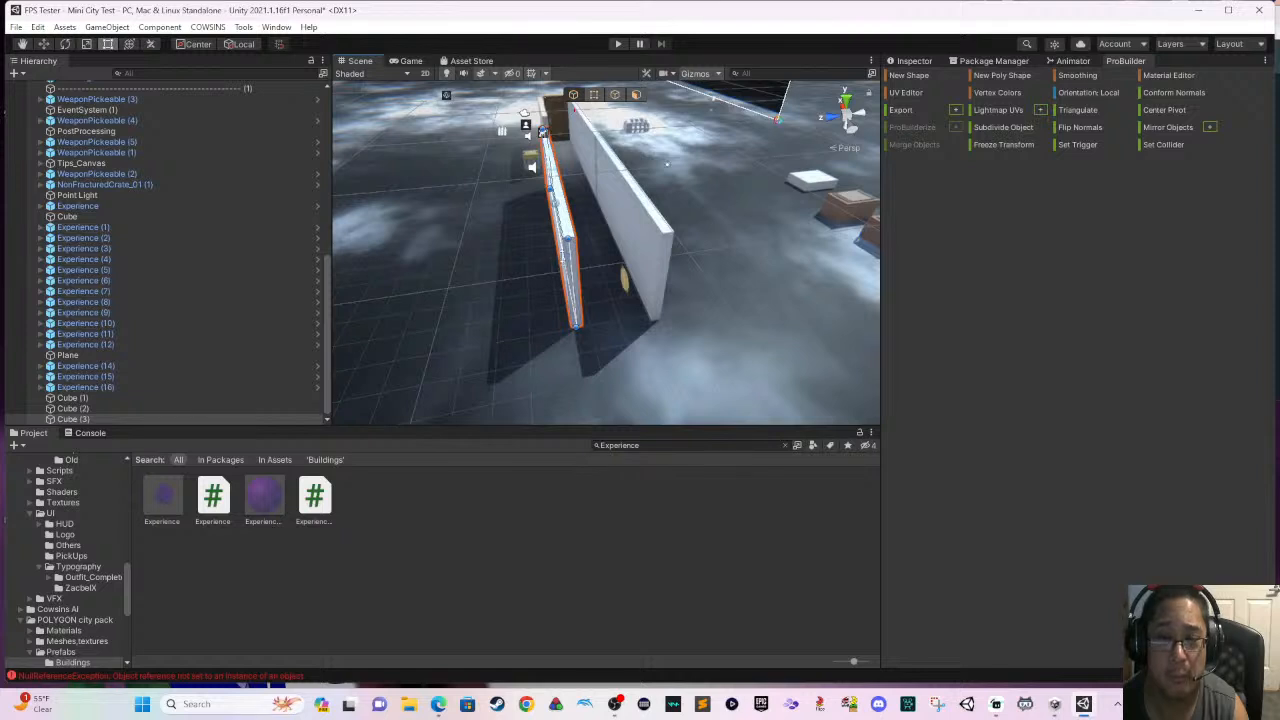
- Undo the slight shift of the stretched wall and activate the Move tool for it
left_click_drag(562, 257, 562, 250)
key("ctrl+z")
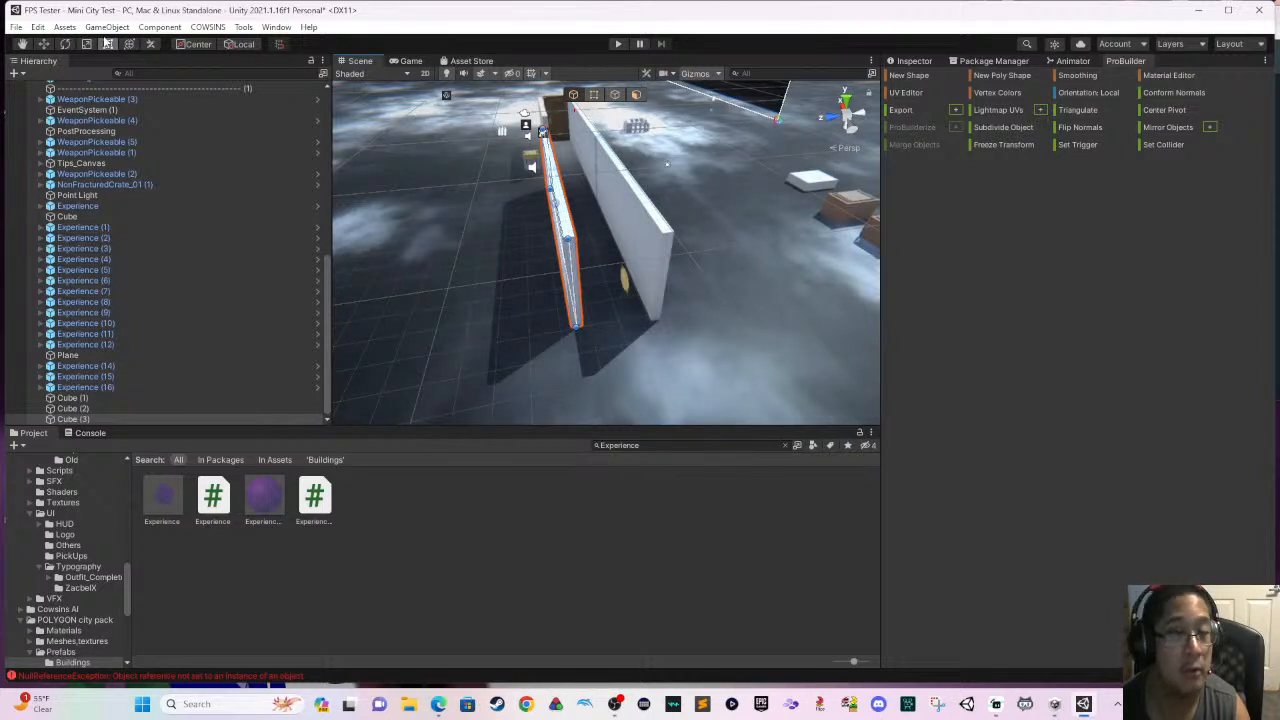
left_click(45, 44)
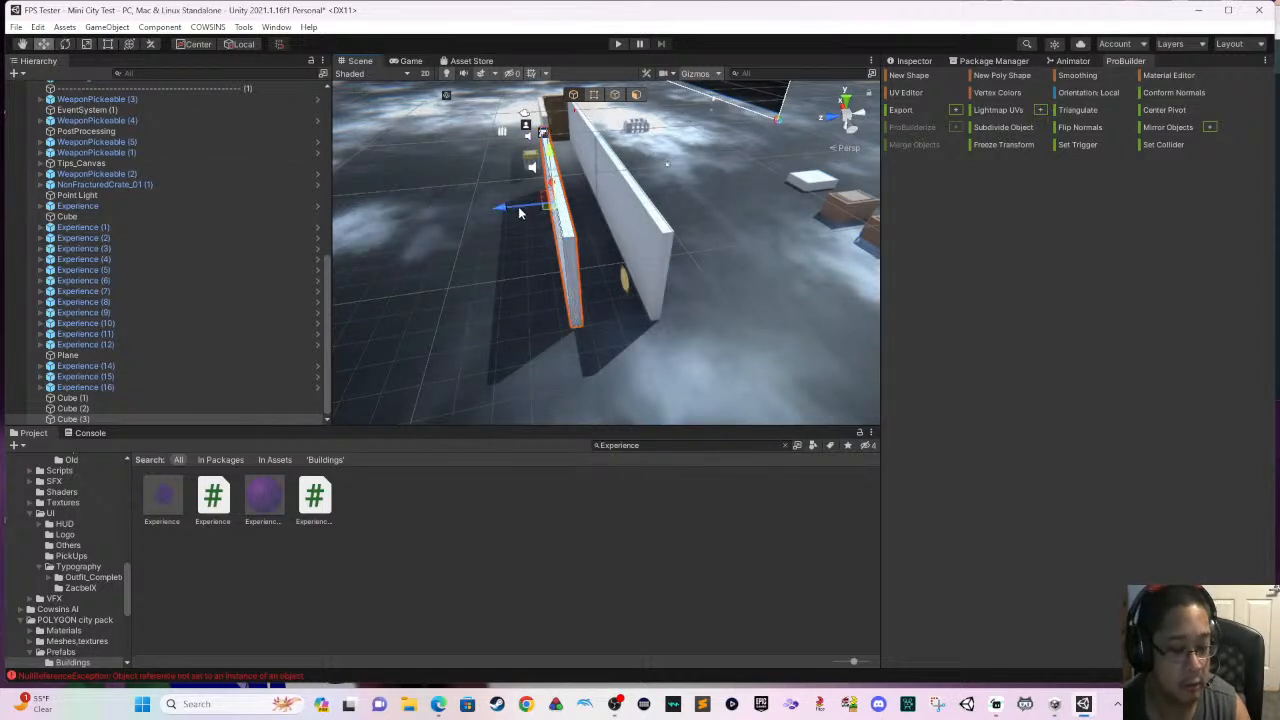
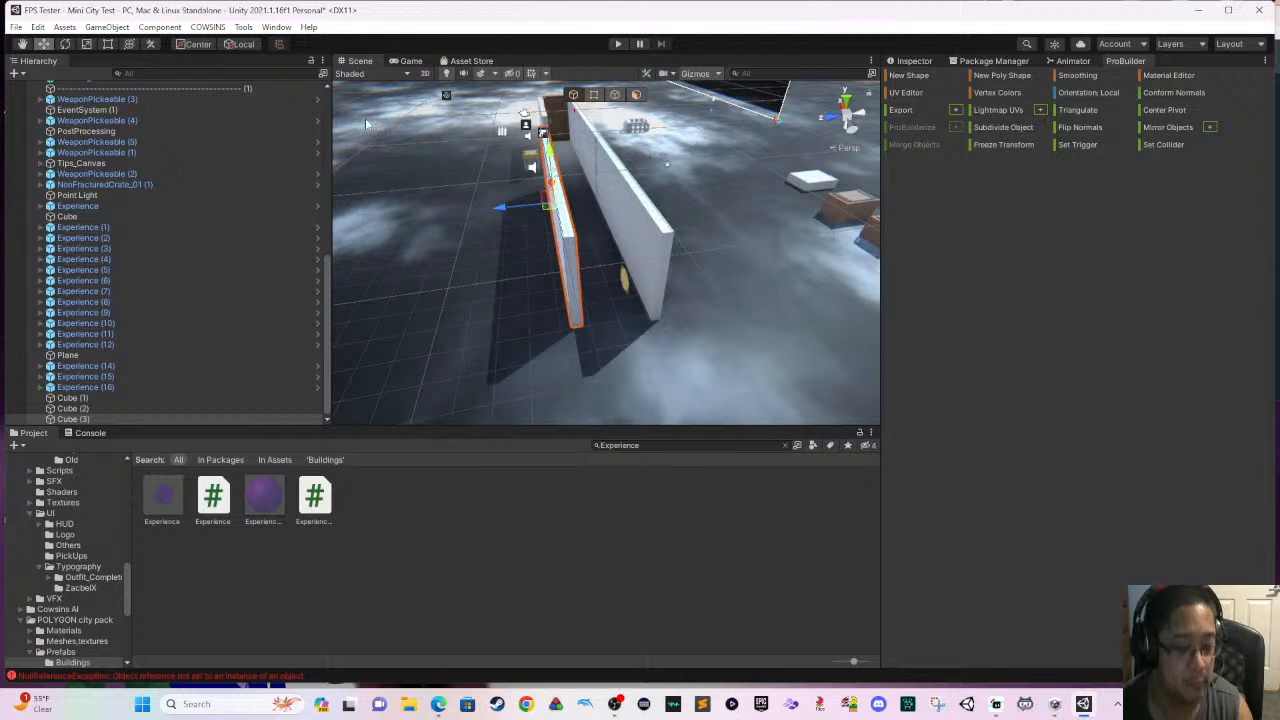
key("e")
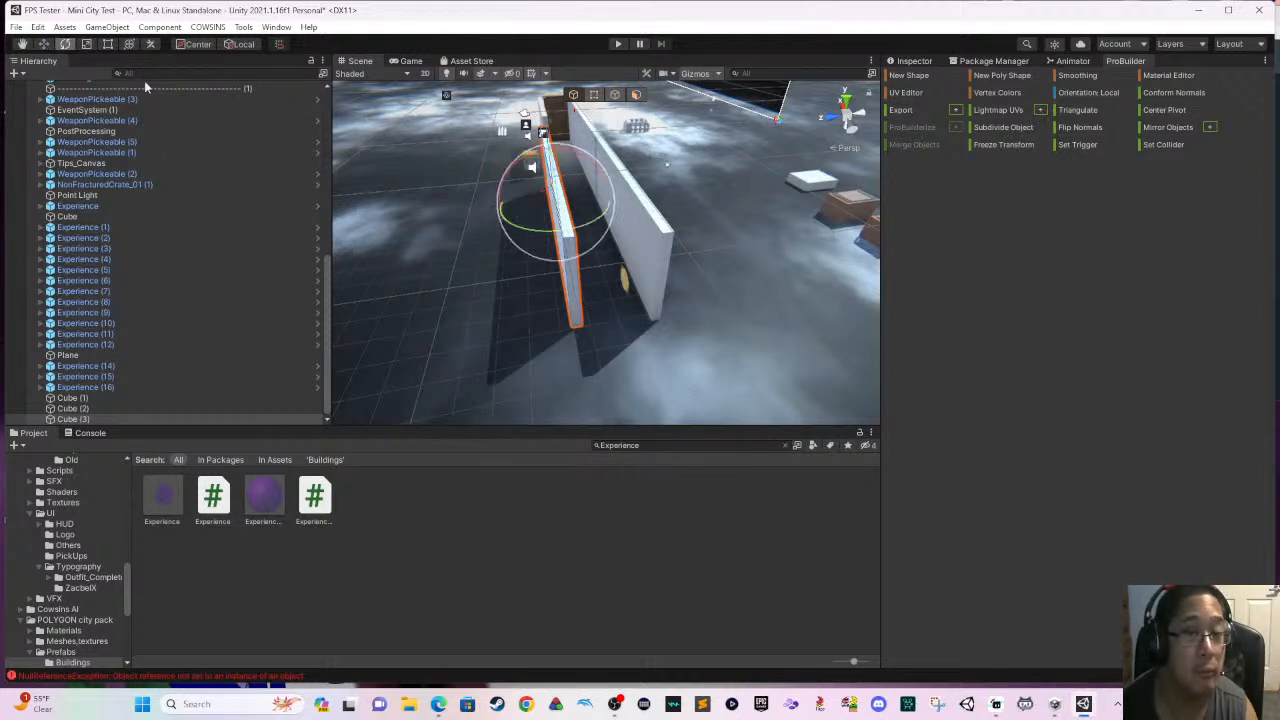
left_click_drag(563, 230, 694, 209)
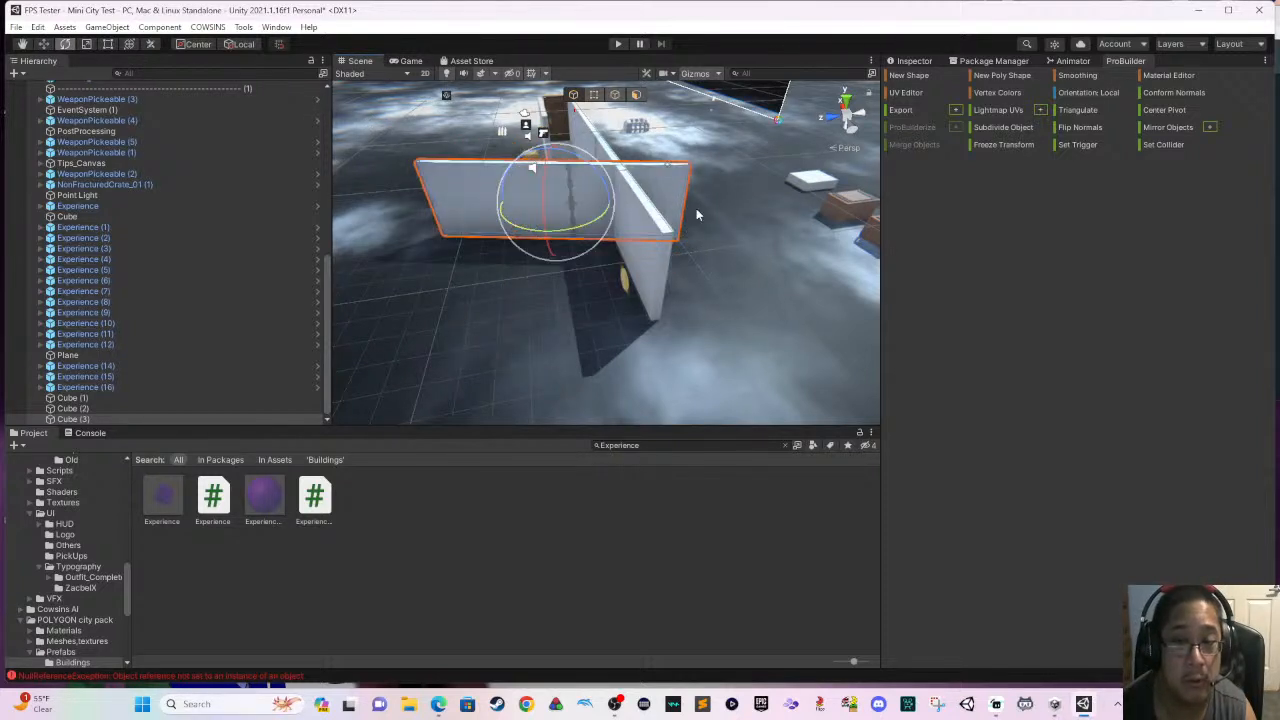
key("ctrl+z")
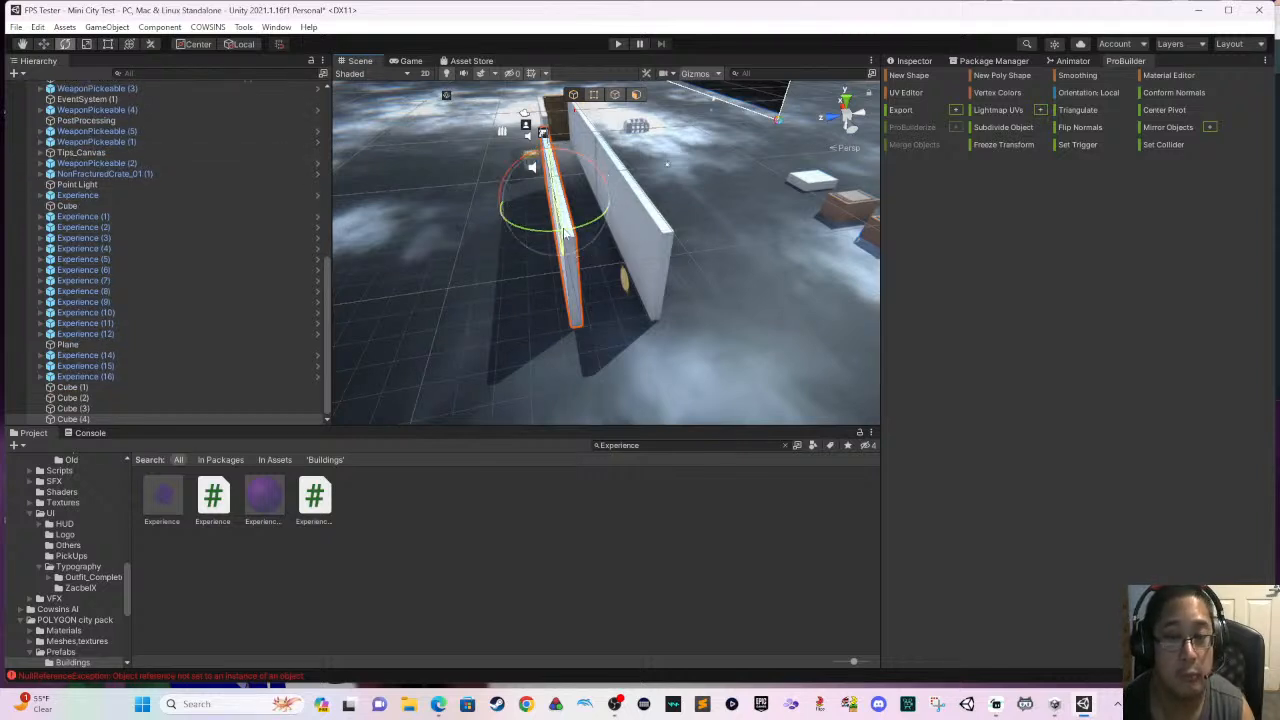
- Duplicate the stretched corridor wall, rotate the copy about 90 degrees across the corridor, and move it to the corridor's open end
left_click_drag(600, 222, 725, 171)
key("w")
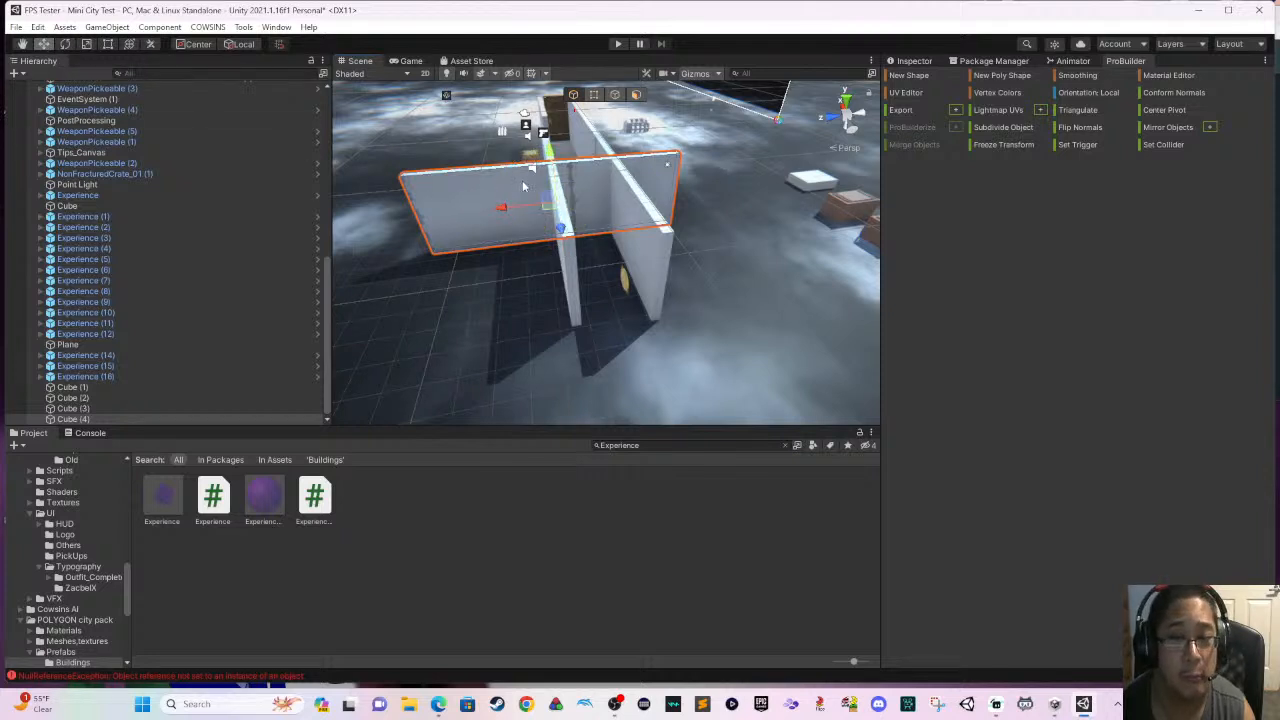
left_click_drag(560, 228, 582, 336)
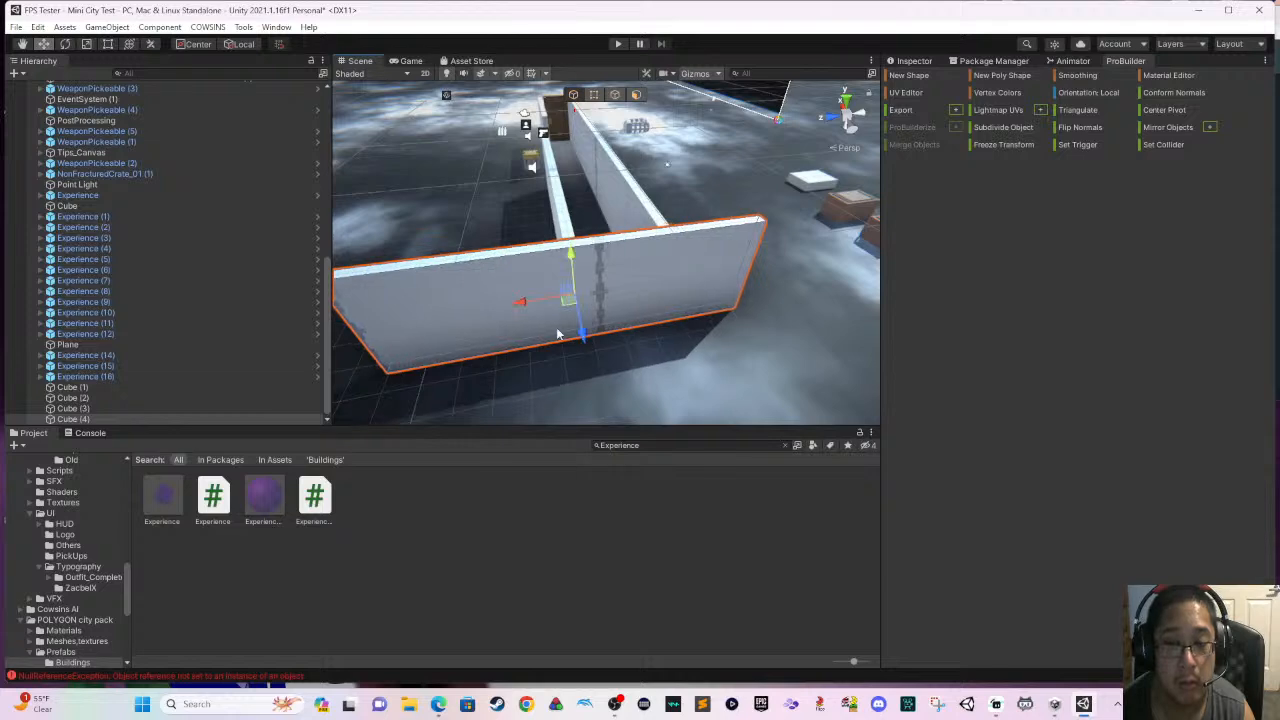
- Slide the cross wall sideways and nudge it until its end meets the outer face of the long corridor wall
left_click_drag(522, 307, 697, 302)
right_click_drag(697, 302, 684, 257)
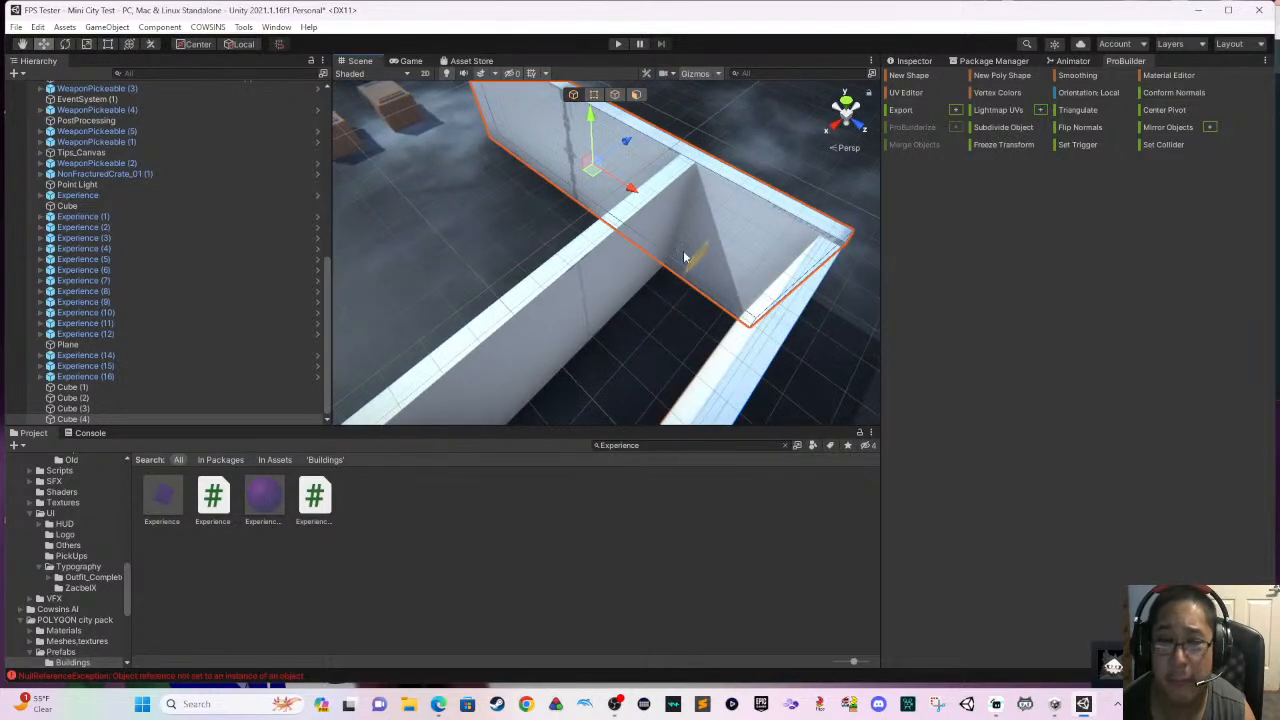
left_click_drag(629, 200, 633, 205)
left_click_drag(632, 149, 627, 155)
middle_click_drag(645, 218, 594, 212)
- Duplicate the wall segment between the door and the gap, and rotate the copy about 90 degrees
left_click_drag(650, 256, 543, 250, "alt")
middle_click_drag(543, 250, 634, 240)
left_click_drag(634, 243, 455, 238, "alt")
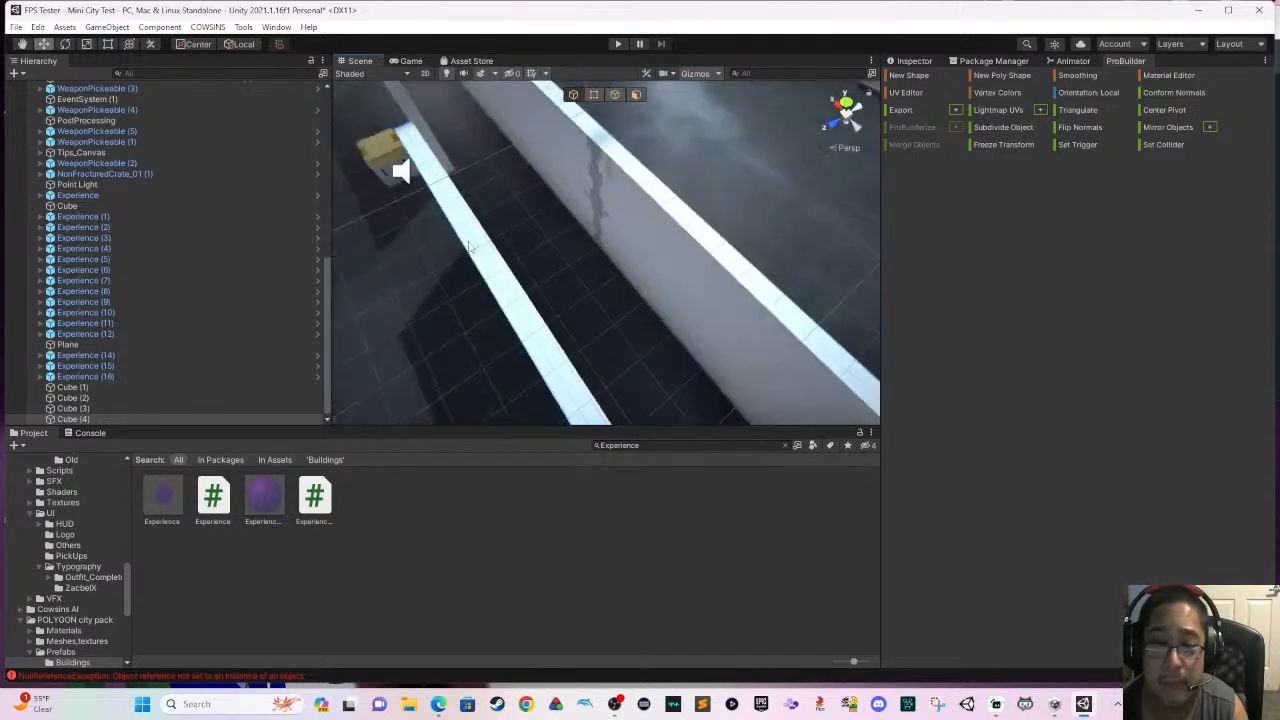
middle_click_drag(465, 240, 587, 220)
left_click(587, 182)
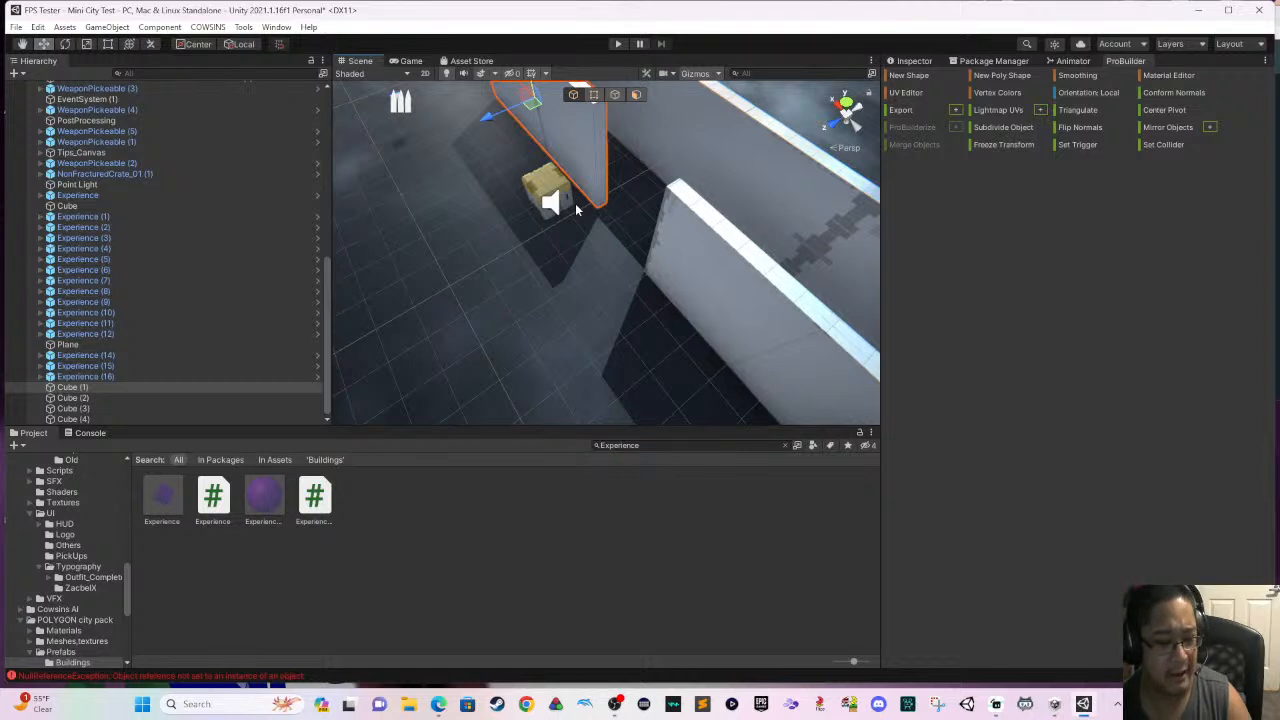
key("ctrl+d")
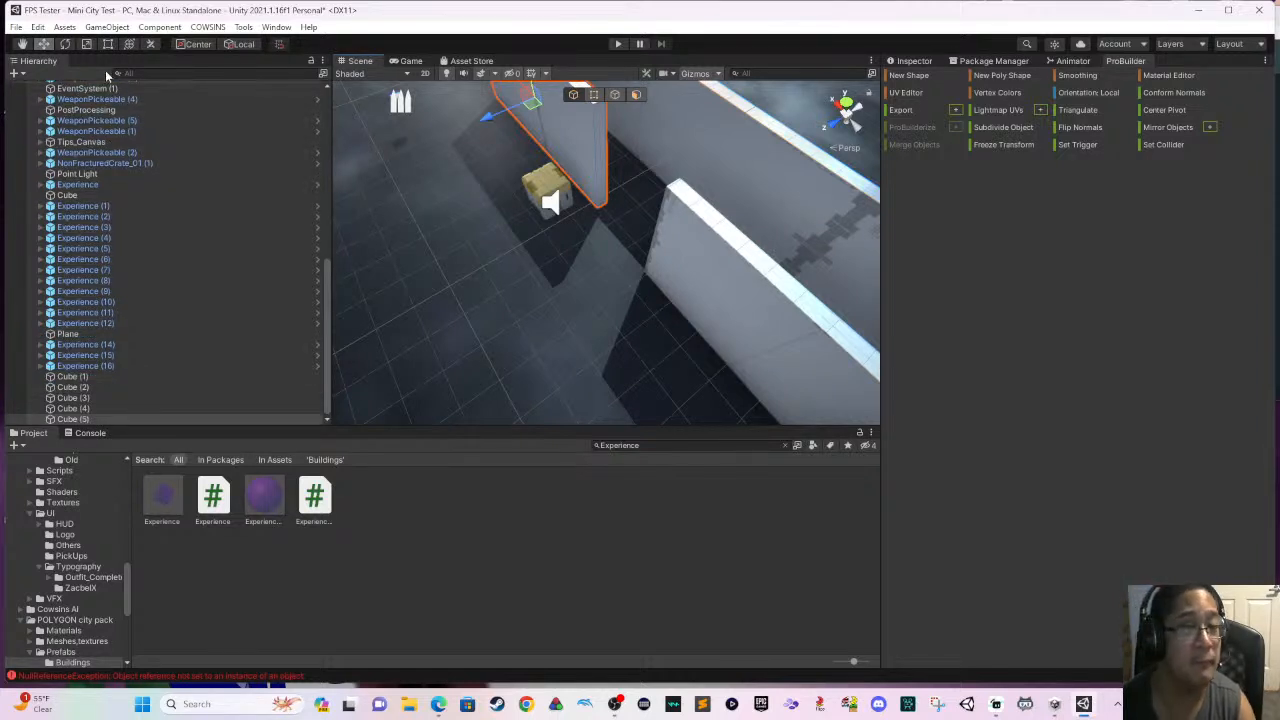
key("e")
left_click_drag(523, 133, 689, 104)
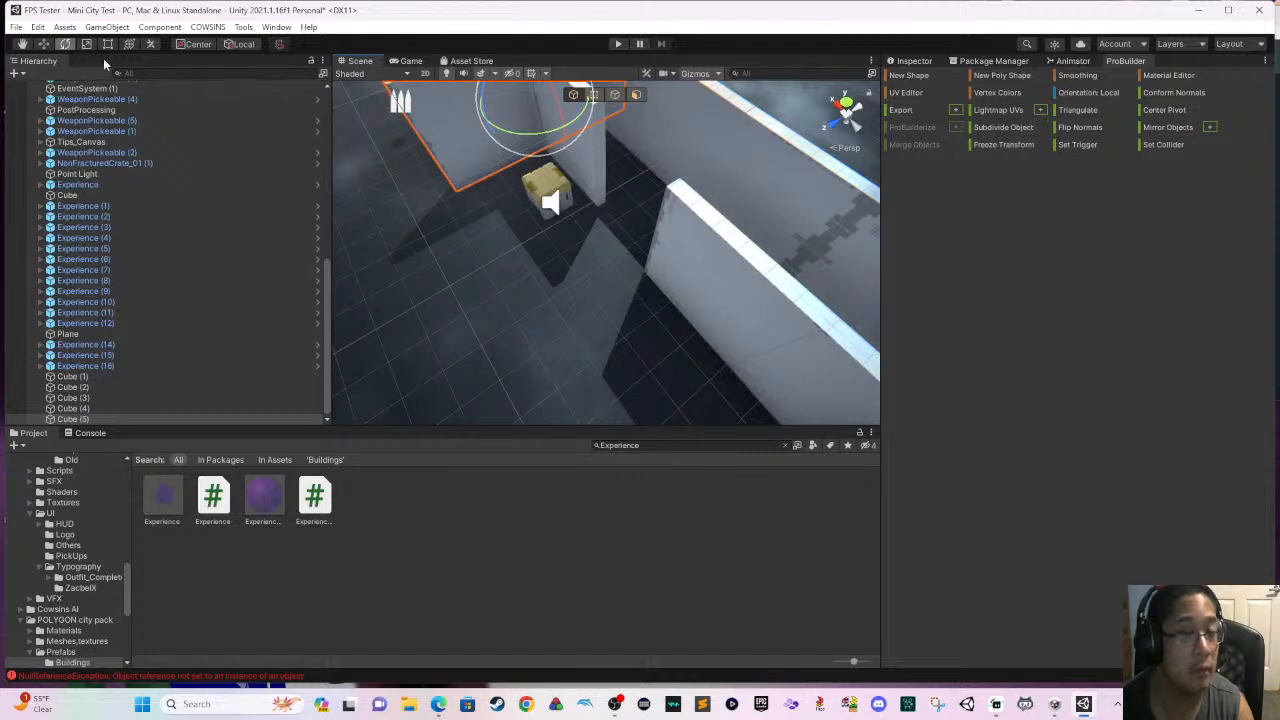
- Move the rotated copy outward so it runs away from the corridor beside the yellow crate at the gap
left_click(44, 45)
left_click_drag(562, 138, 573, 176)
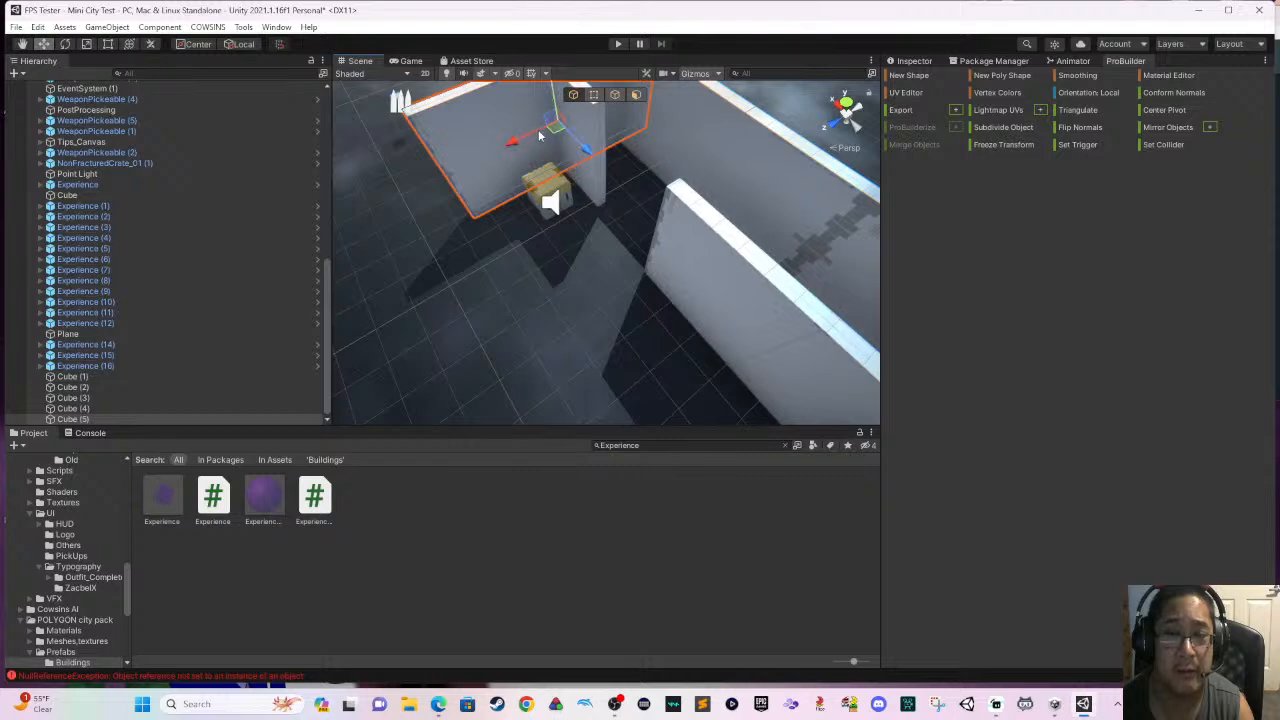
left_click_drag(512, 140, 405, 178)
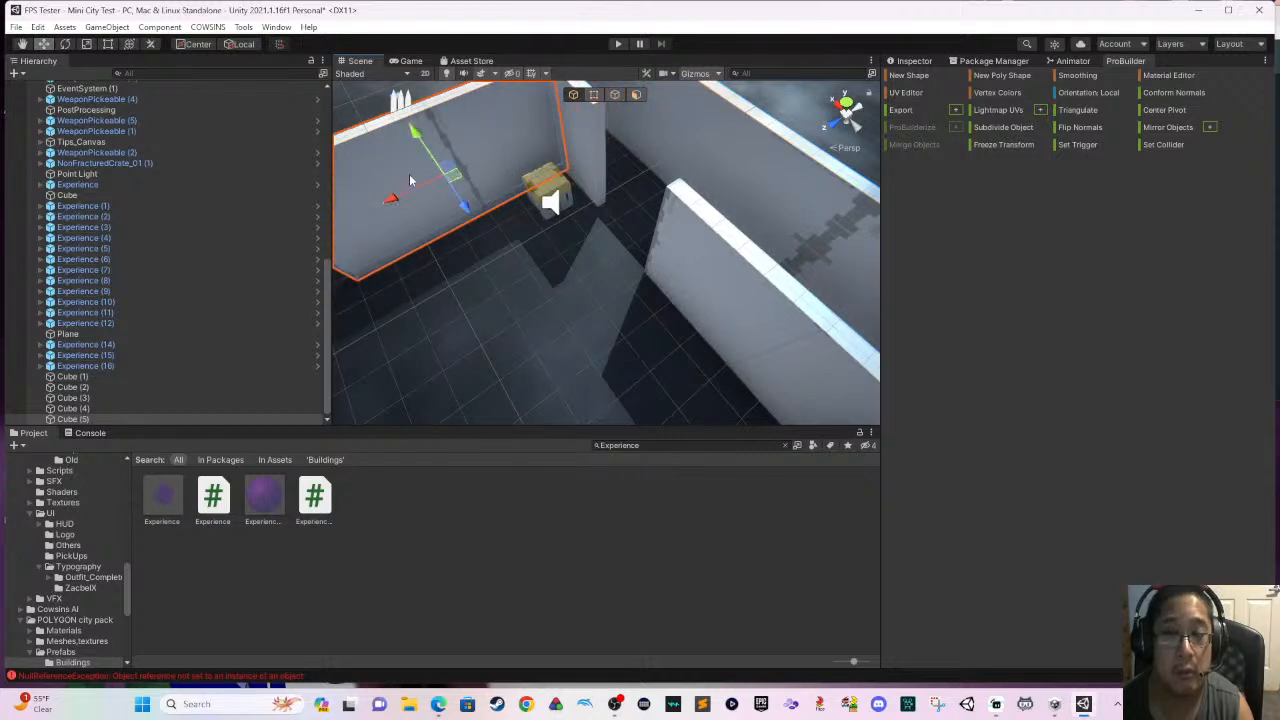
- Duplicate the wall across the gap, lay the copy flat as a slab, and move it out from the wall's open side
middle_click_drag(455, 228, 551, 237)
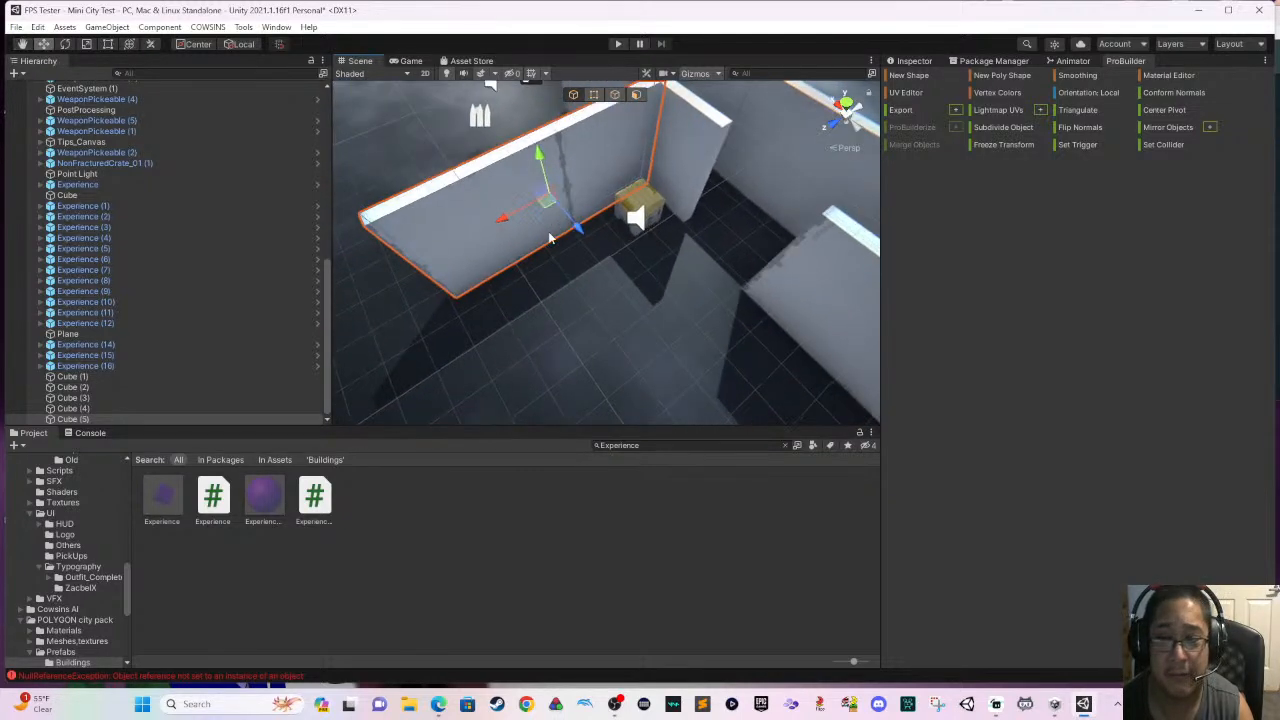
right_click_drag(556, 243, 712, 275)
right_click_drag(617, 275, 651, 249)
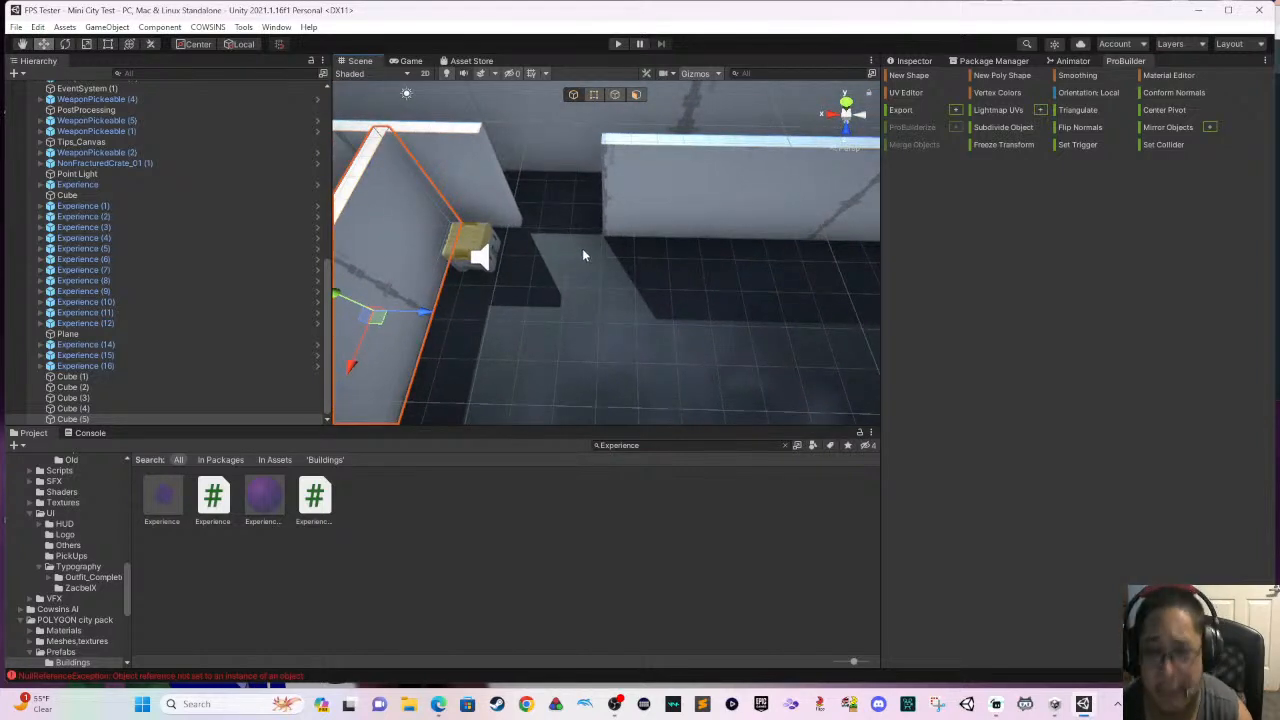
middle_click_drag(645, 250, 716, 278)
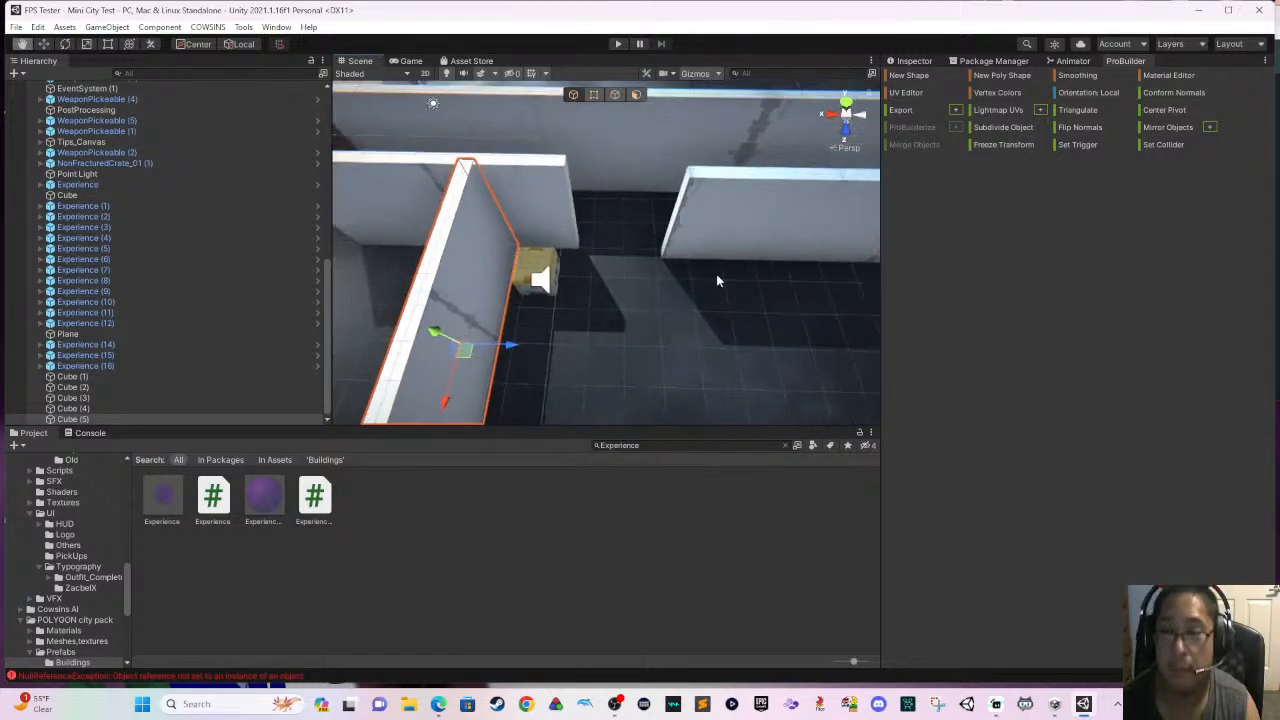
left_click(719, 232)
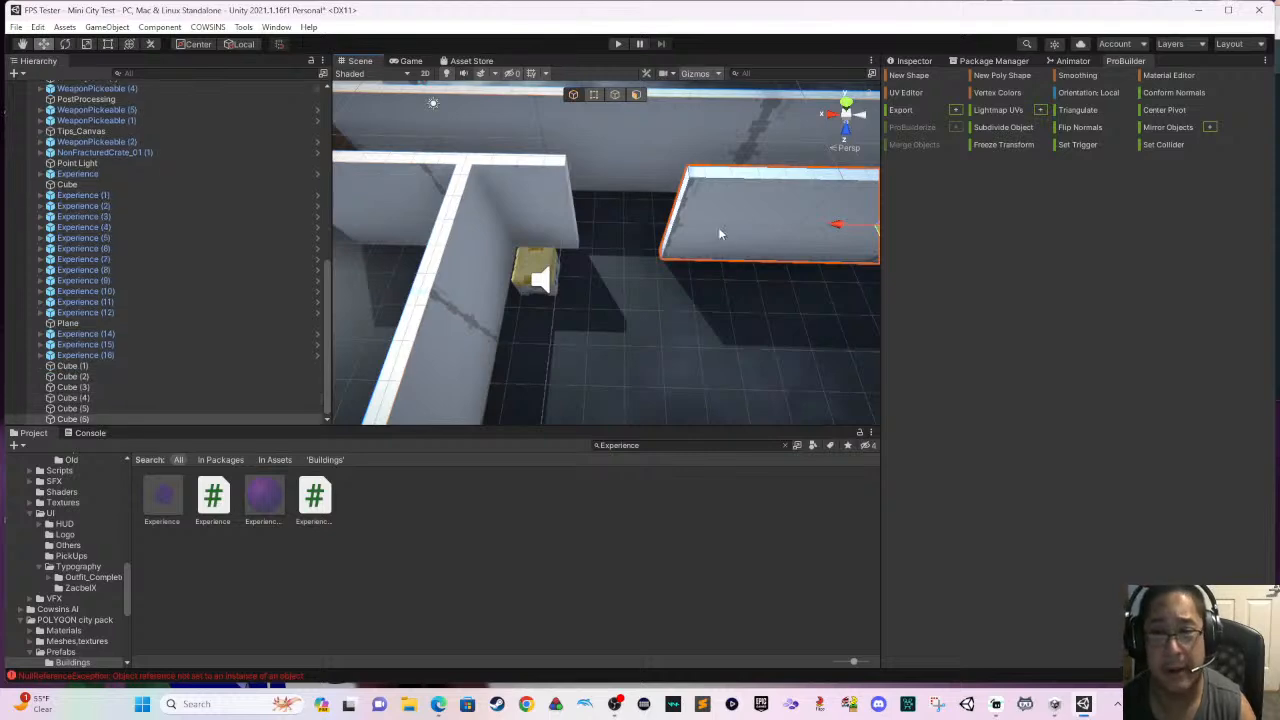
key("e")
key("f")
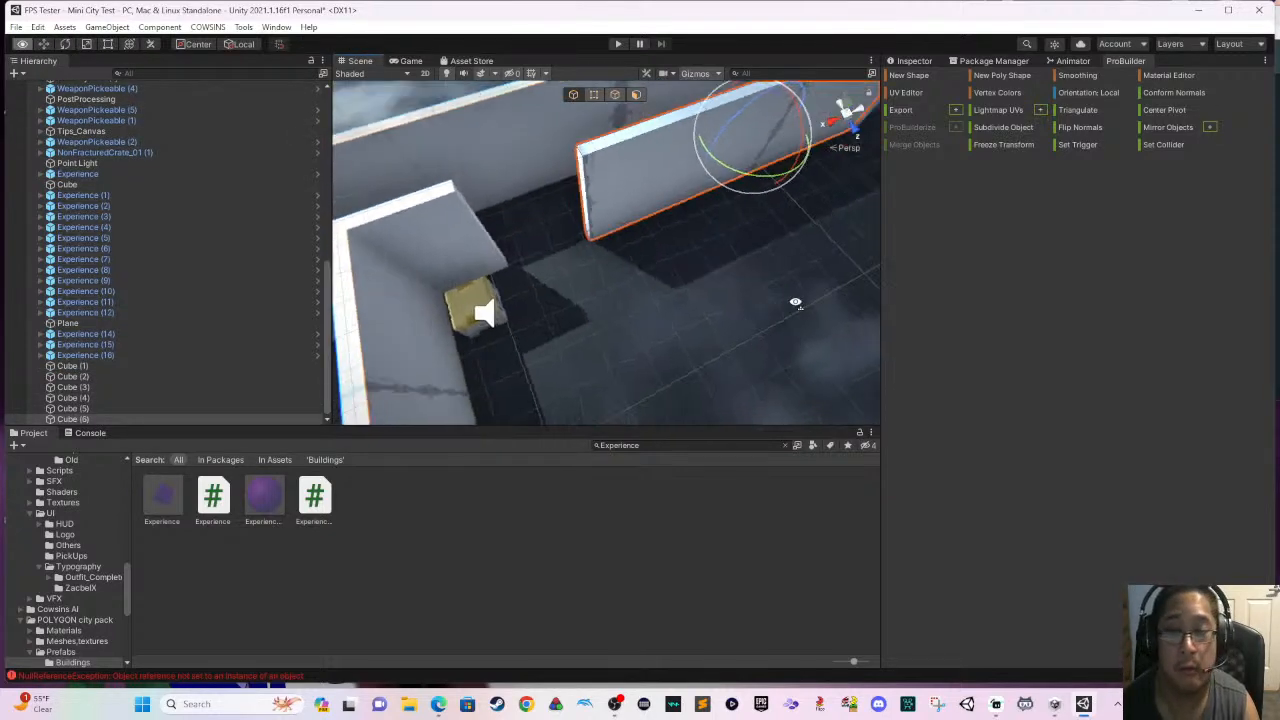
left_click_drag(667, 116, 771, 263)
left_click(44, 45)
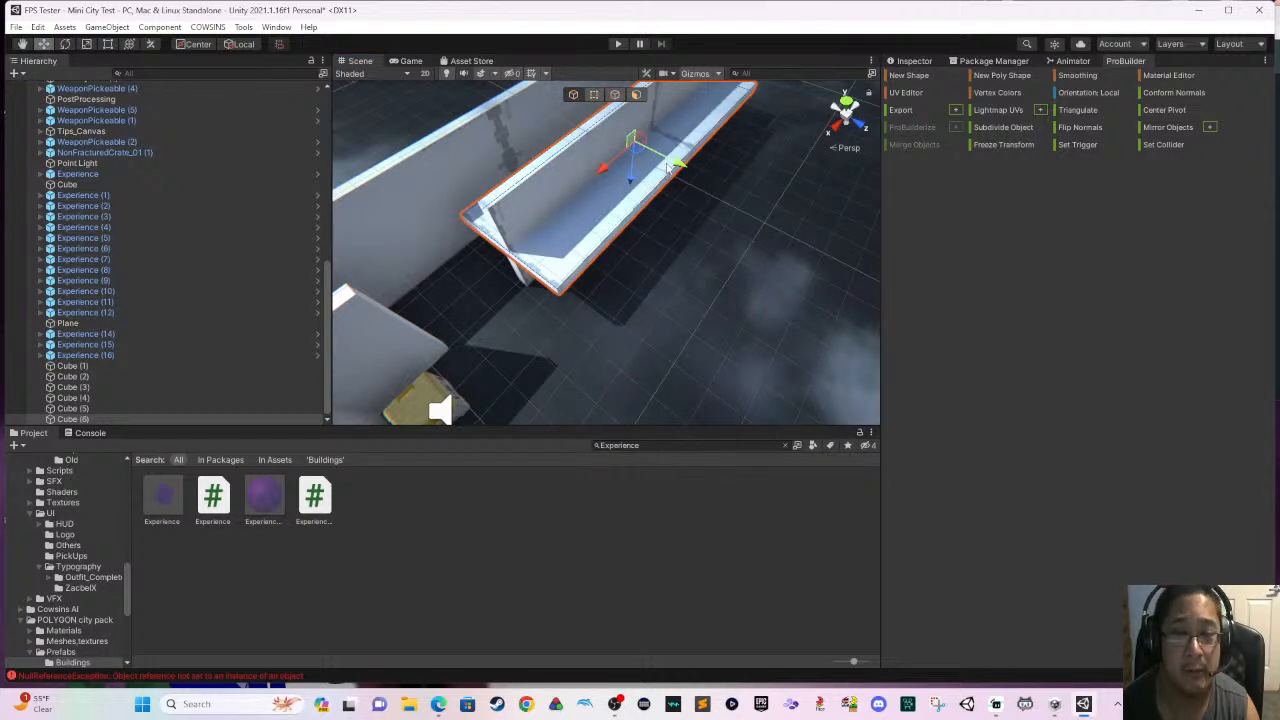
left_click_drag(669, 167, 896, 229)
- Shorten the flat slab to about half its length and move it back against the corridor wall
left_click(65, 45)
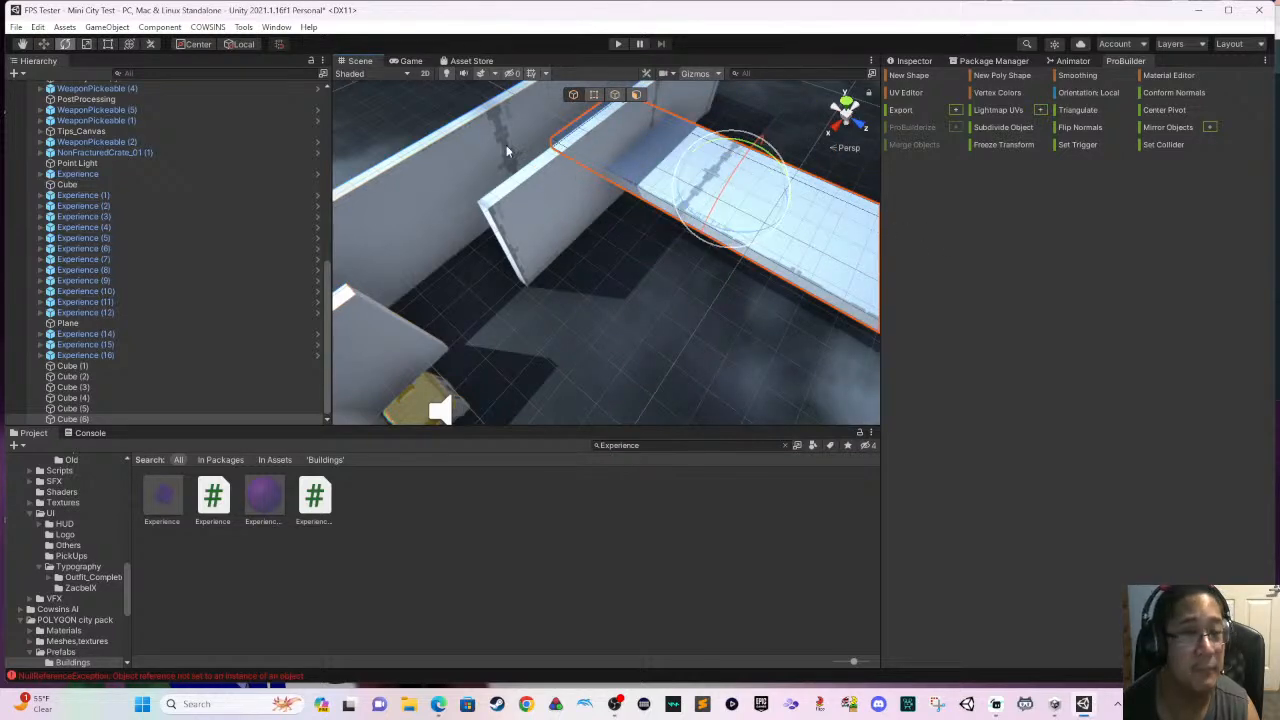
left_click(108, 45)
right_click_drag(508, 186, 482, 153)
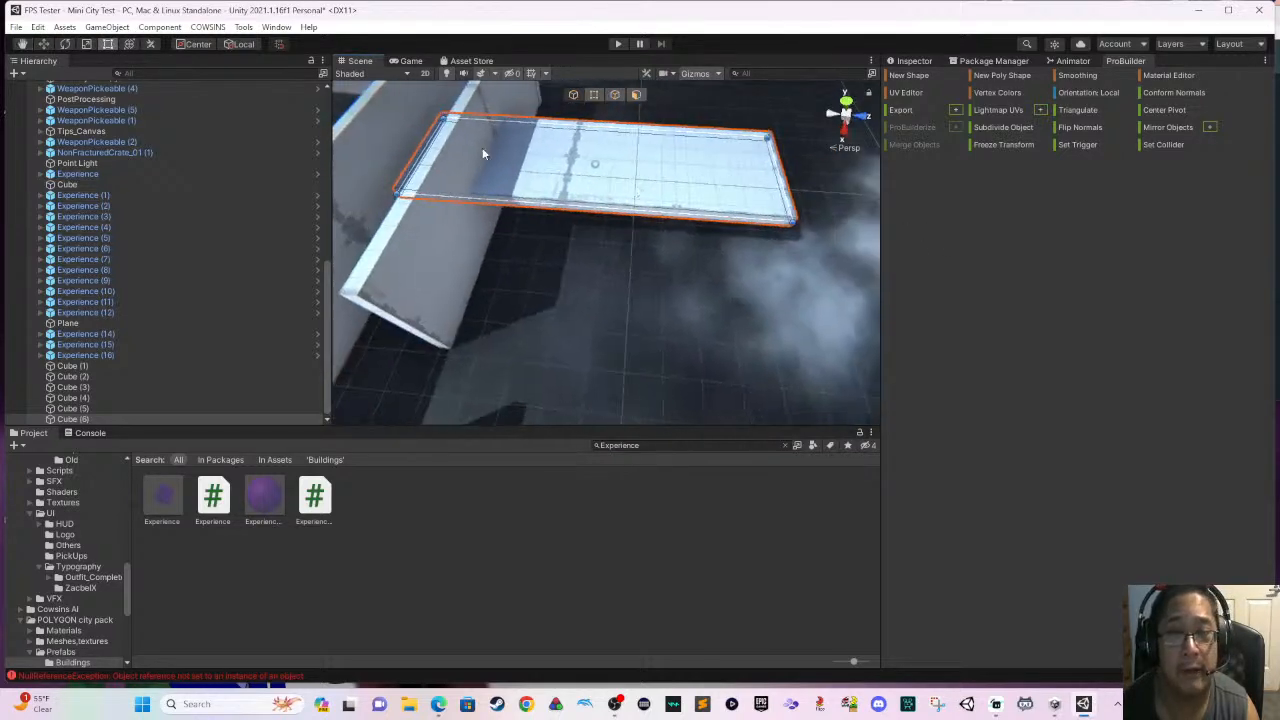
left_click_drag(422, 148, 632, 172)
left_click(44, 45)
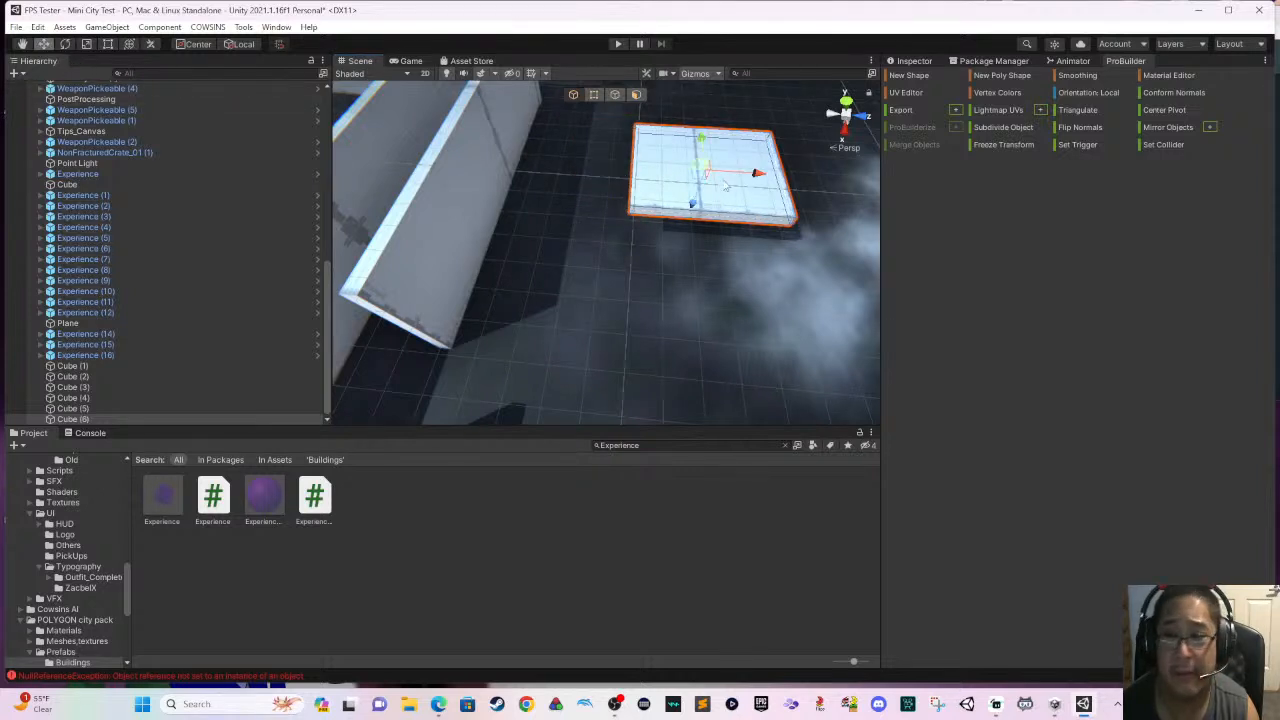
left_click_drag(757, 175, 610, 185)
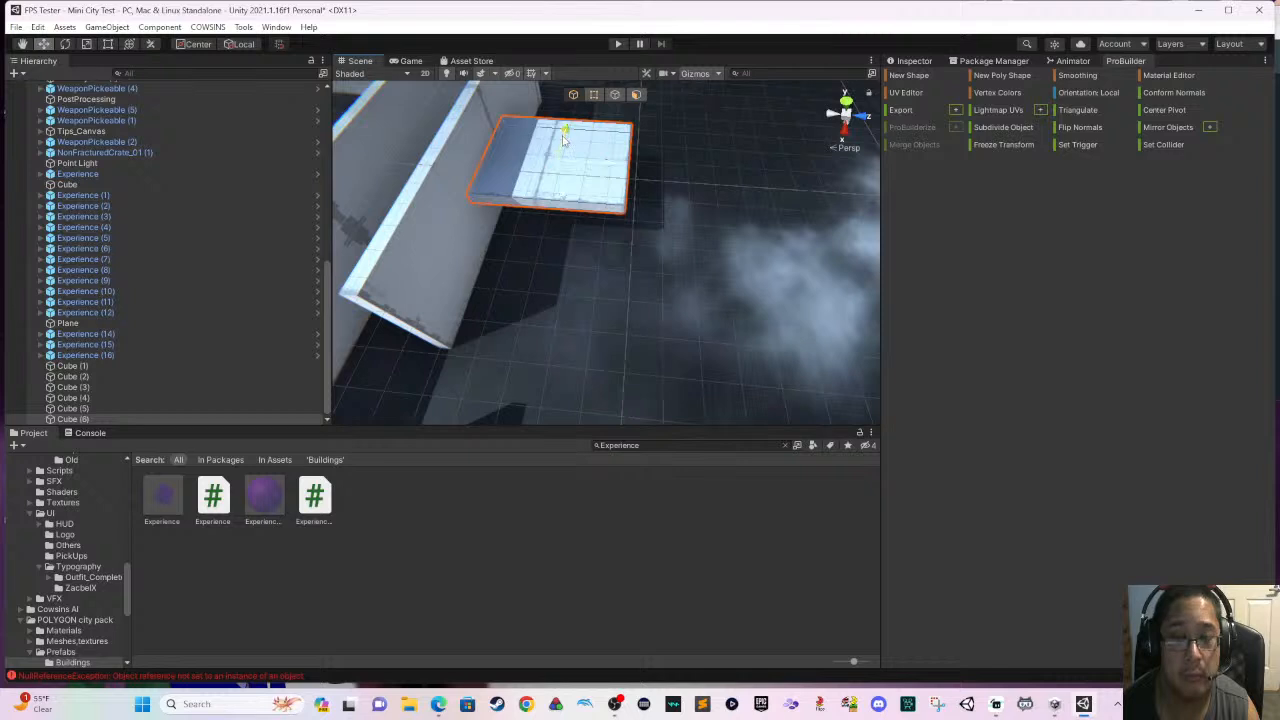
- Move the slab along the wall toward the gap and lower it toward the floor as a platform
left_click_drag(563, 140, 527, 210)
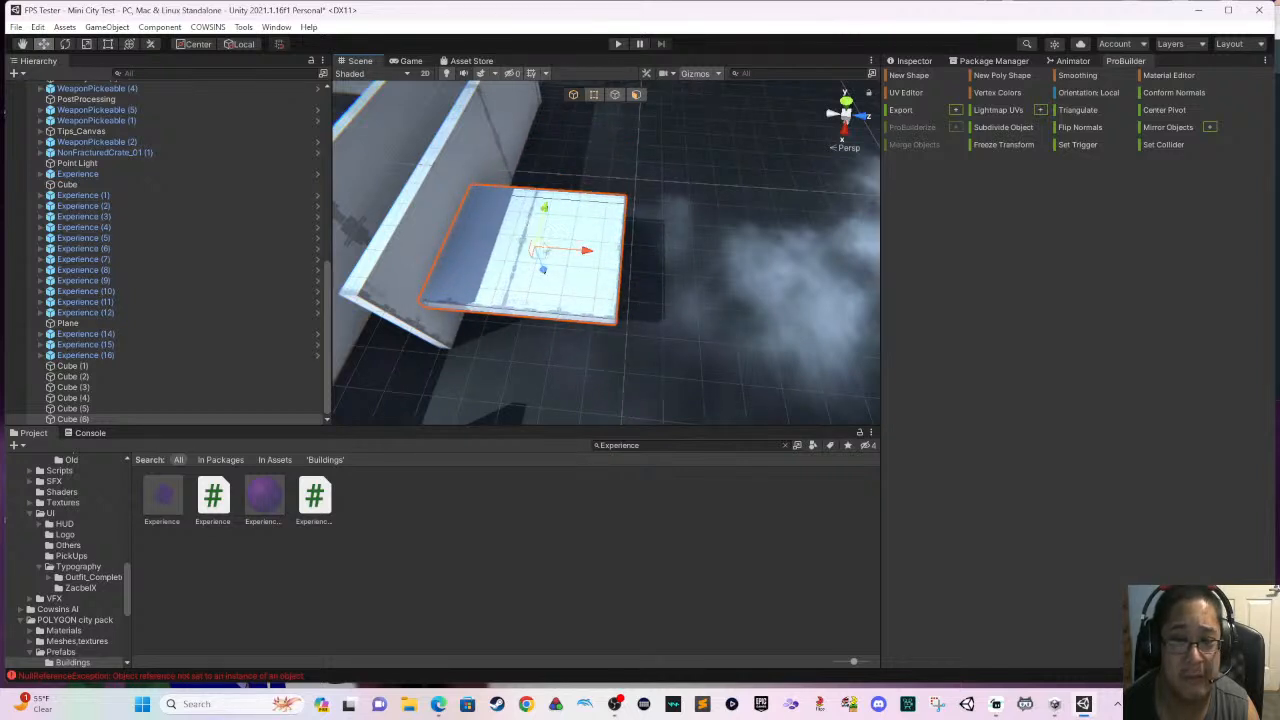
middle_click_drag(552, 263, 557, 135)
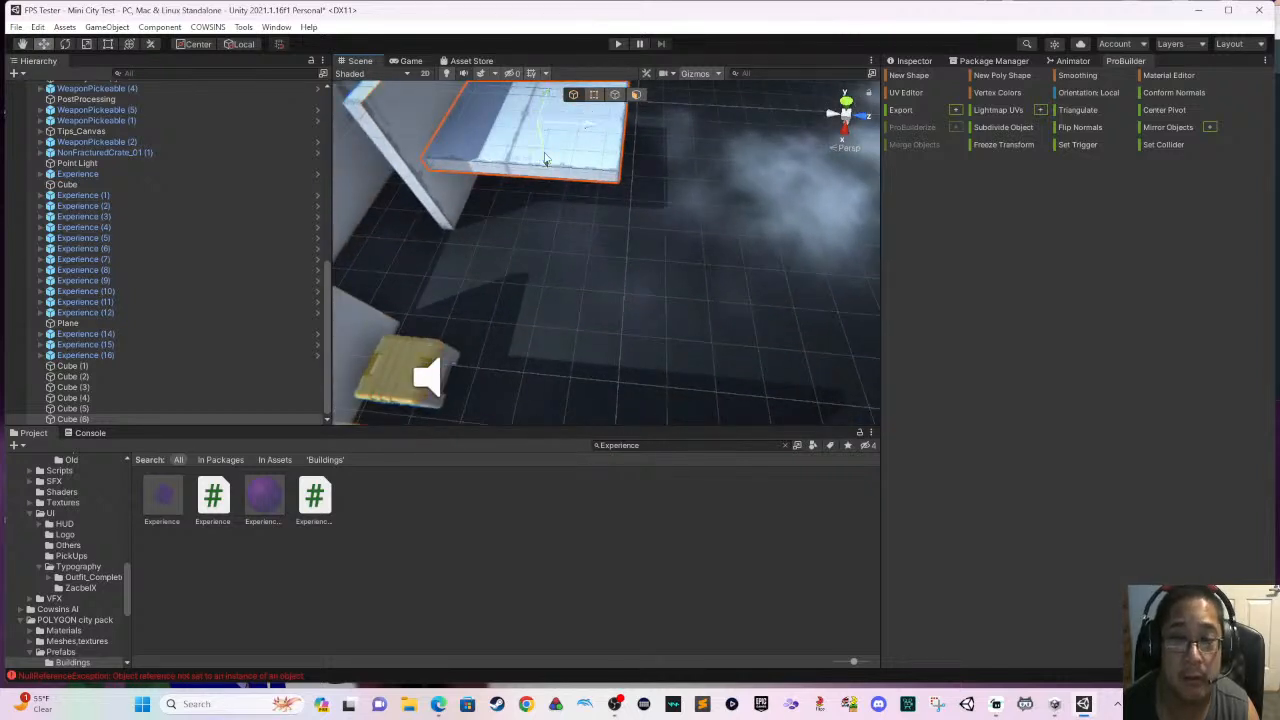
left_click_drag(545, 157, 549, 187)
scroll(604, 196, "up", 2)
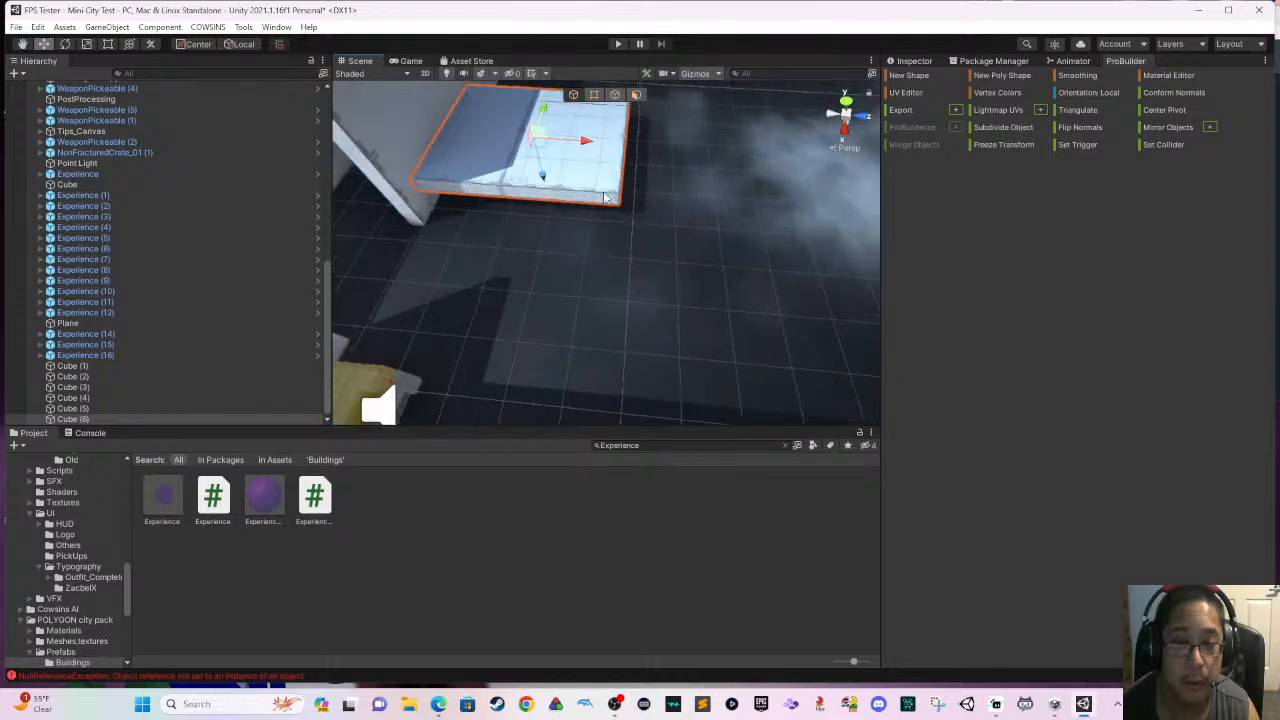
scroll(604, 196, "up", 2)
right_click_drag(606, 196, 527, 152)
middle_click_drag(527, 152, 654, 259)
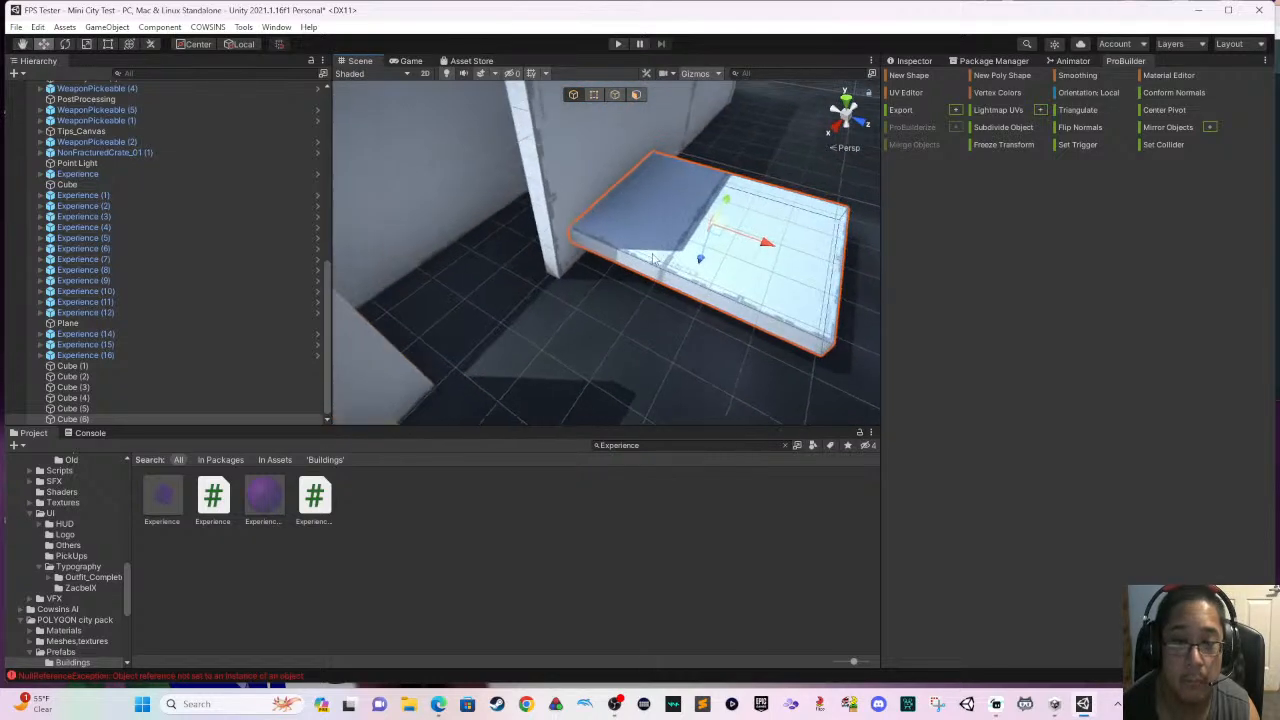
- Duplicate the wall beside the platform and rotate the copy about 90 degrees
scroll(640, 240, "down", 2)
right_click_drag(630, 214, 715, 210)
scroll(554, 201, "up", 2)
left_click(615, 195)
key("ctrl+d")
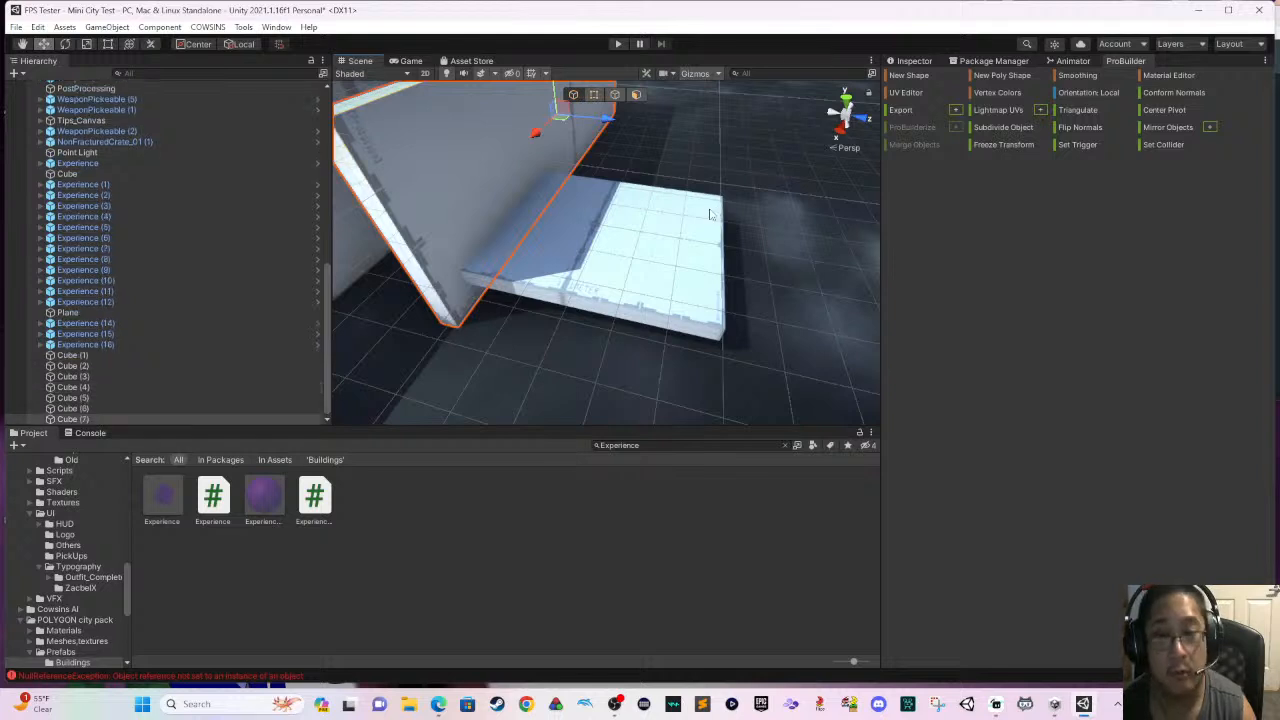
key("e")
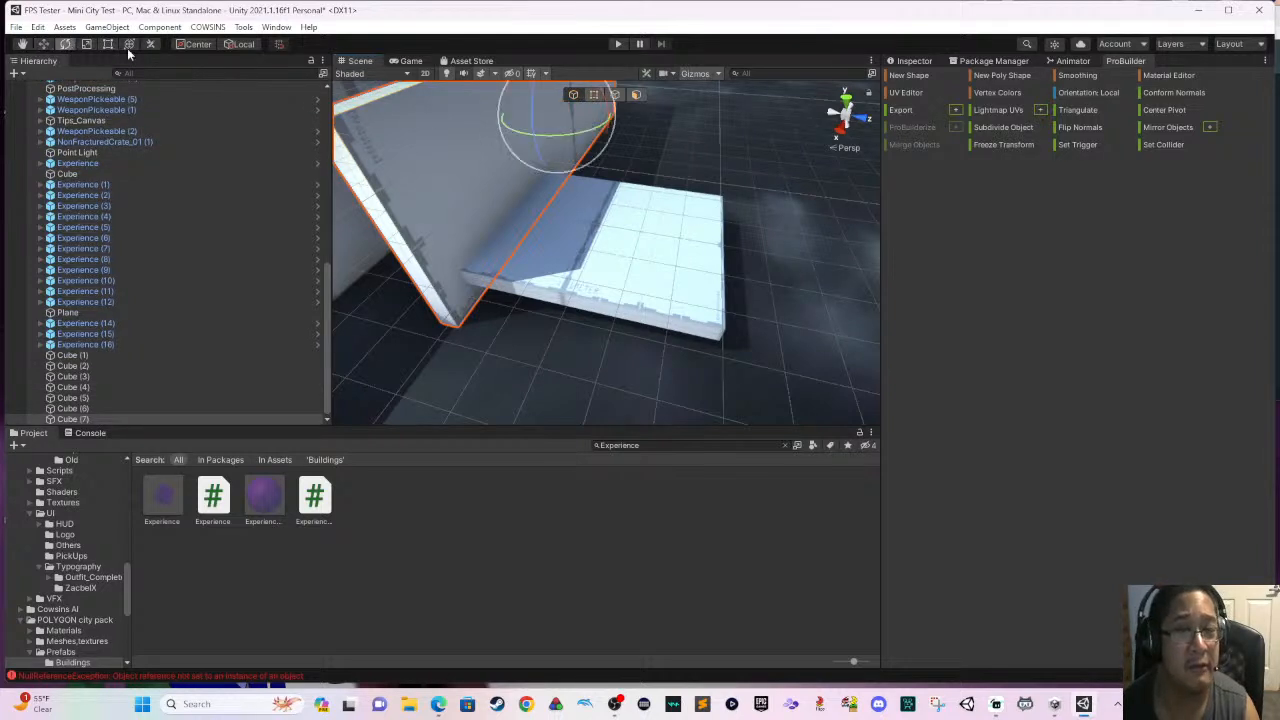
left_click_drag(600, 130, 727, 124)
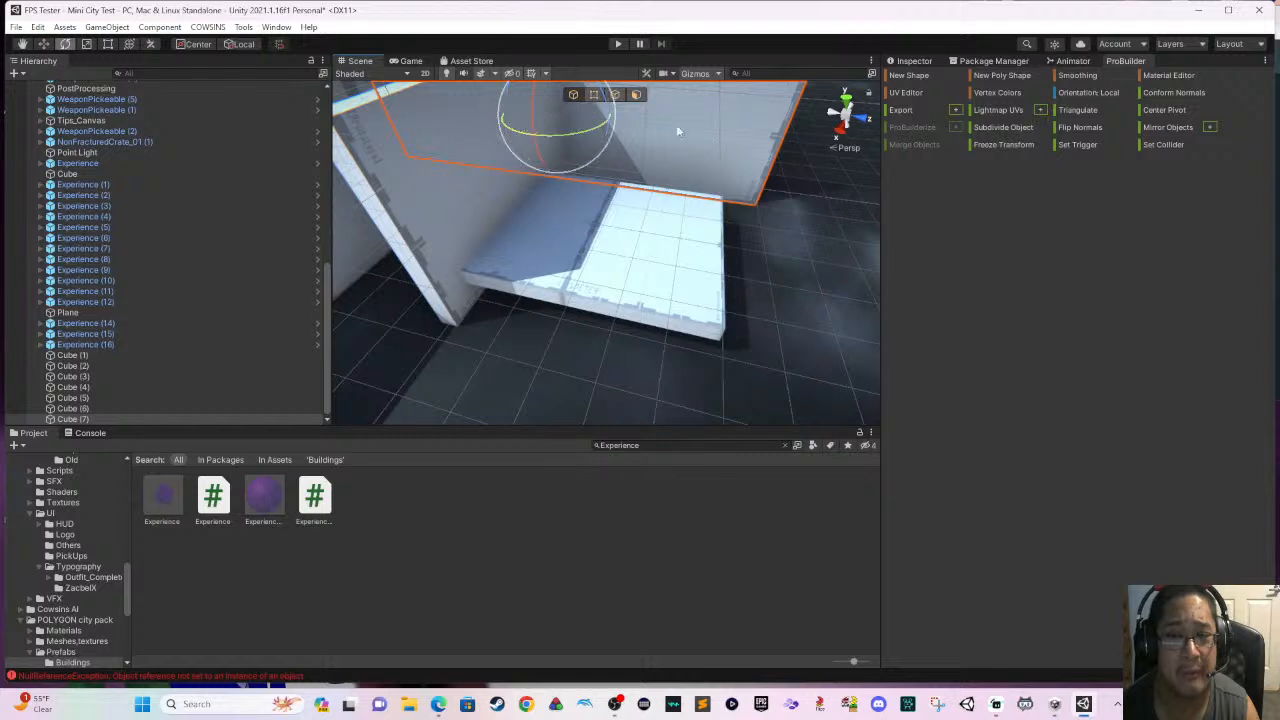
- Slide the rotated wall outward from the corridor wall and bring it against the platform's far edge
left_click(44, 44)
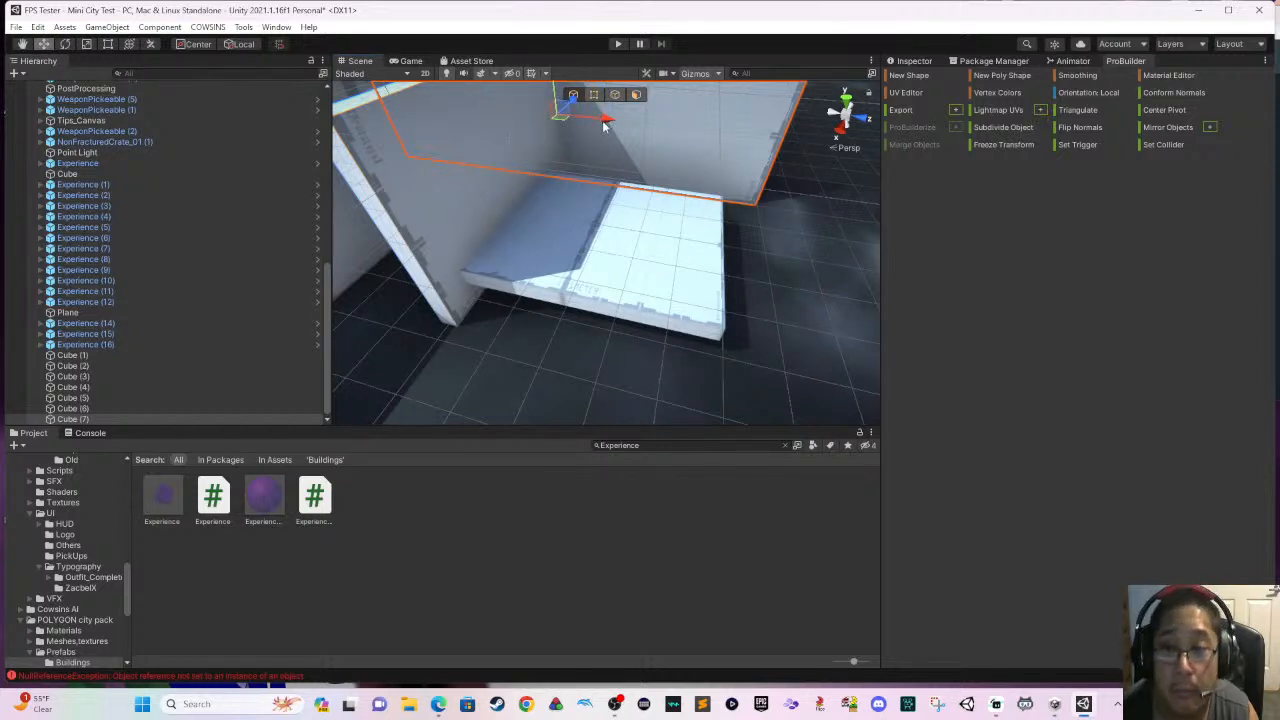
left_click_drag(604, 124, 810, 184)
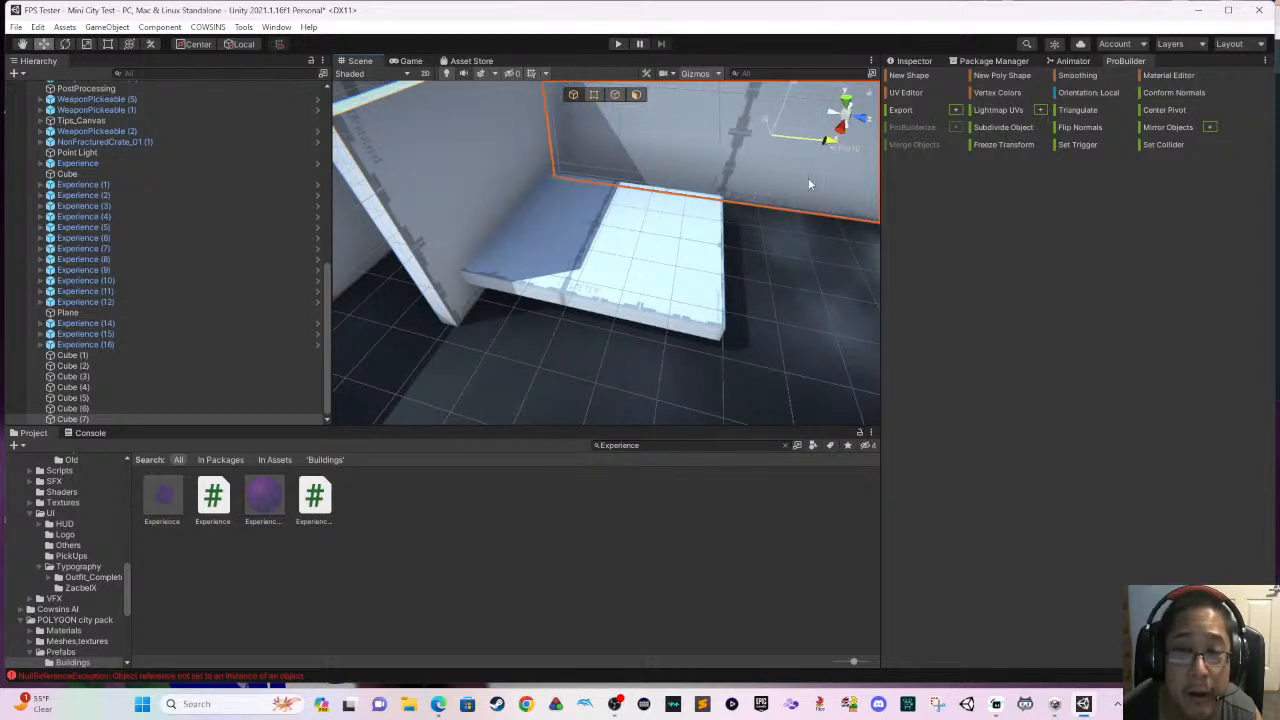
middle_click_drag(757, 186, 599, 254)
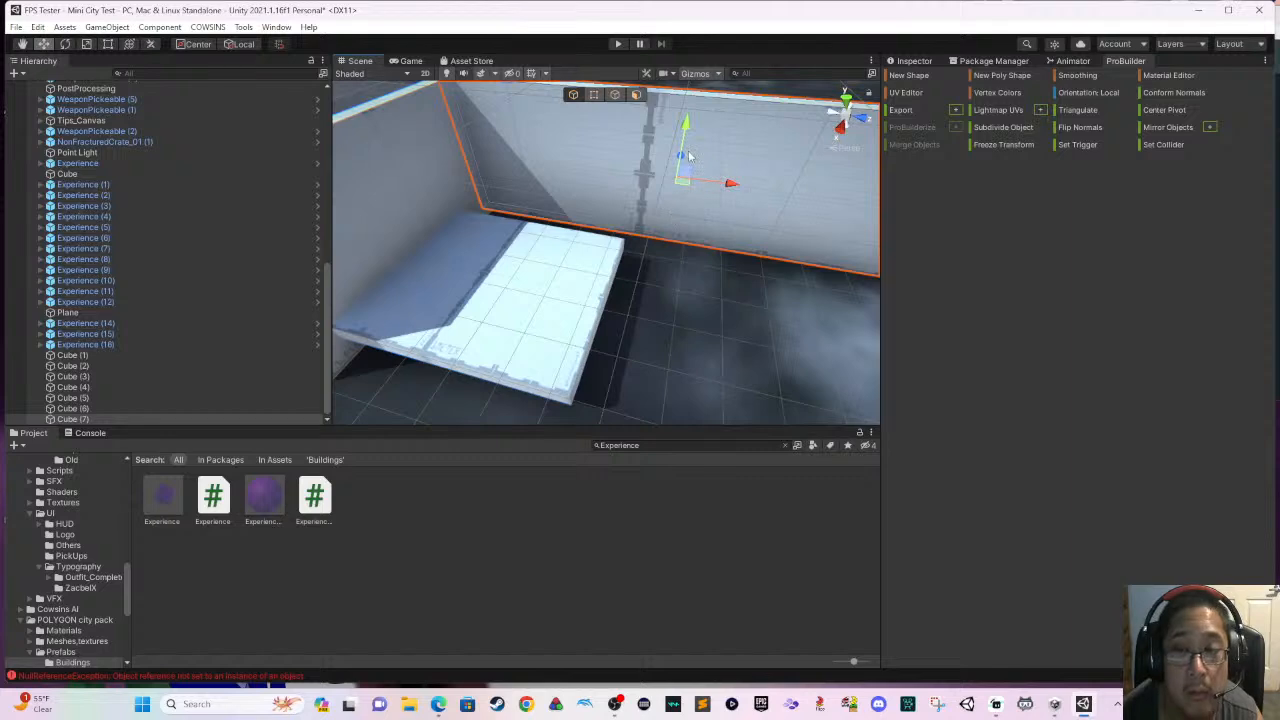
left_click_drag(684, 157, 675, 180)
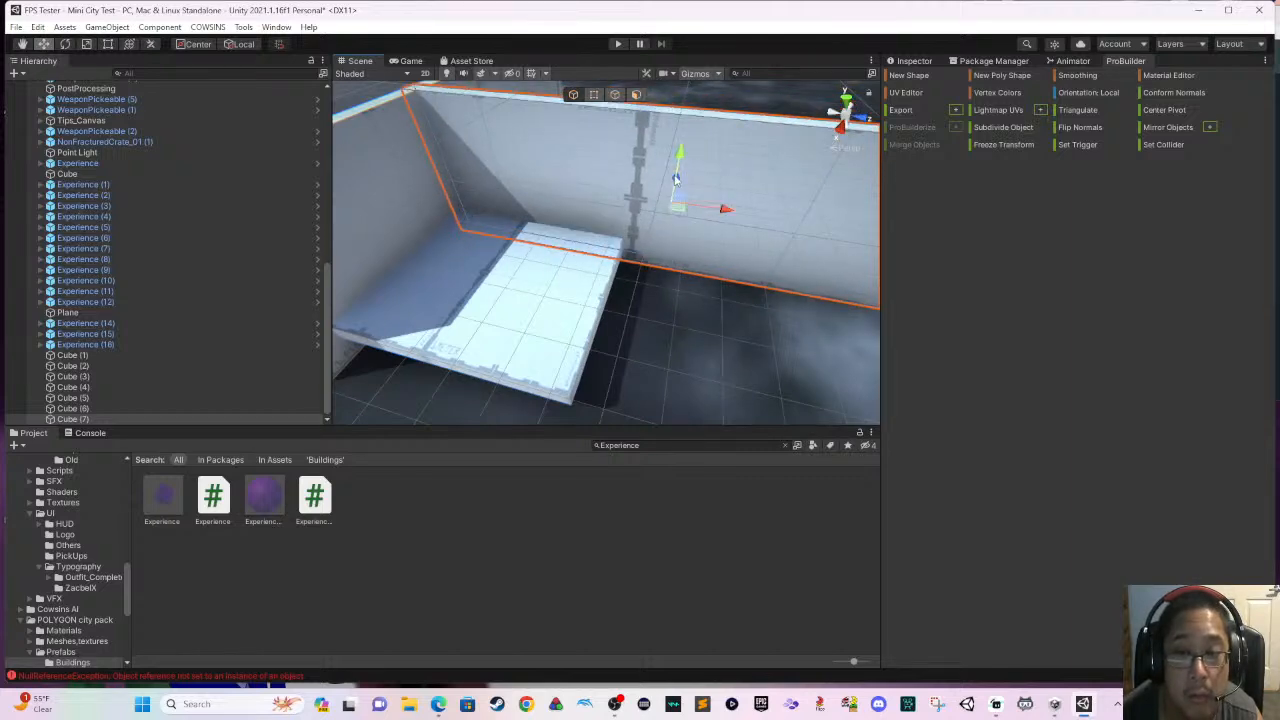
- Examine the wall layout from the platform back along the corridor to the door
scroll(647, 186, "down", 2)
middle_click_drag(660, 213, 597, 309)
right_click_drag(597, 309, 448, 295)
scroll(500, 290, "down", 4)
middle_click_drag(553, 308, 673, 340)
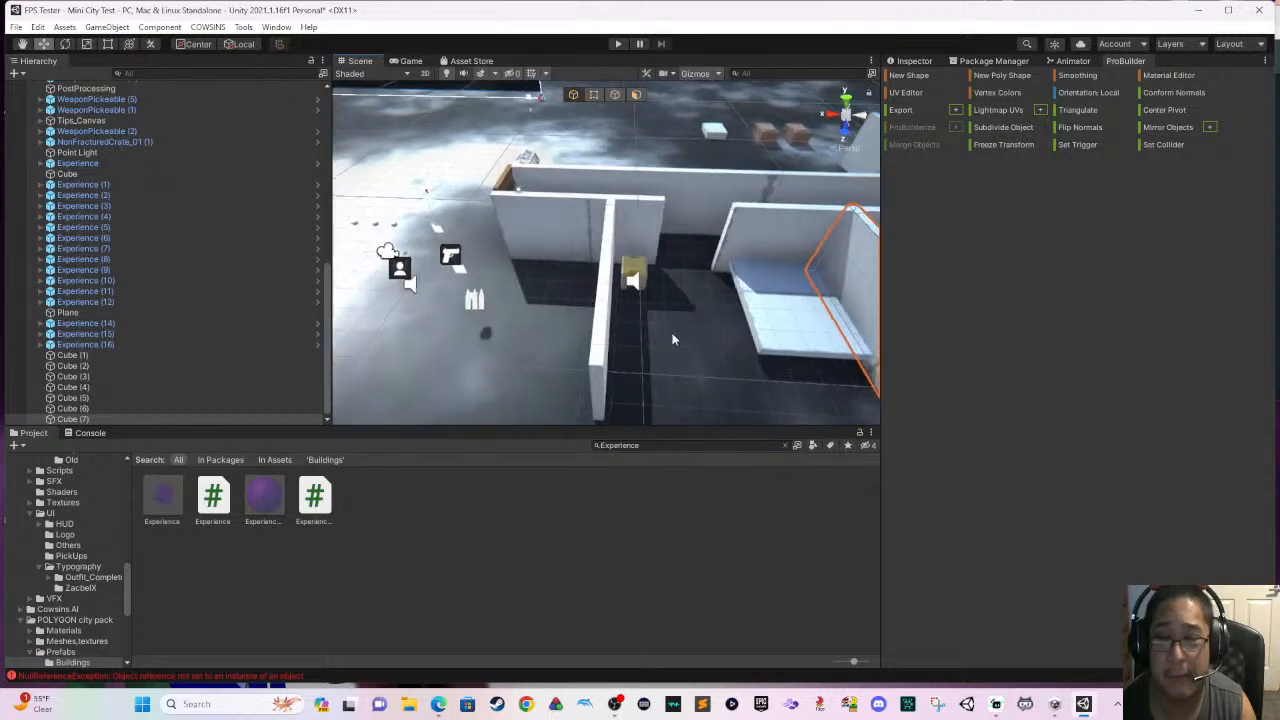
right_click_drag(673, 340, 701, 332)
middle_click_drag(596, 291, 807, 327)
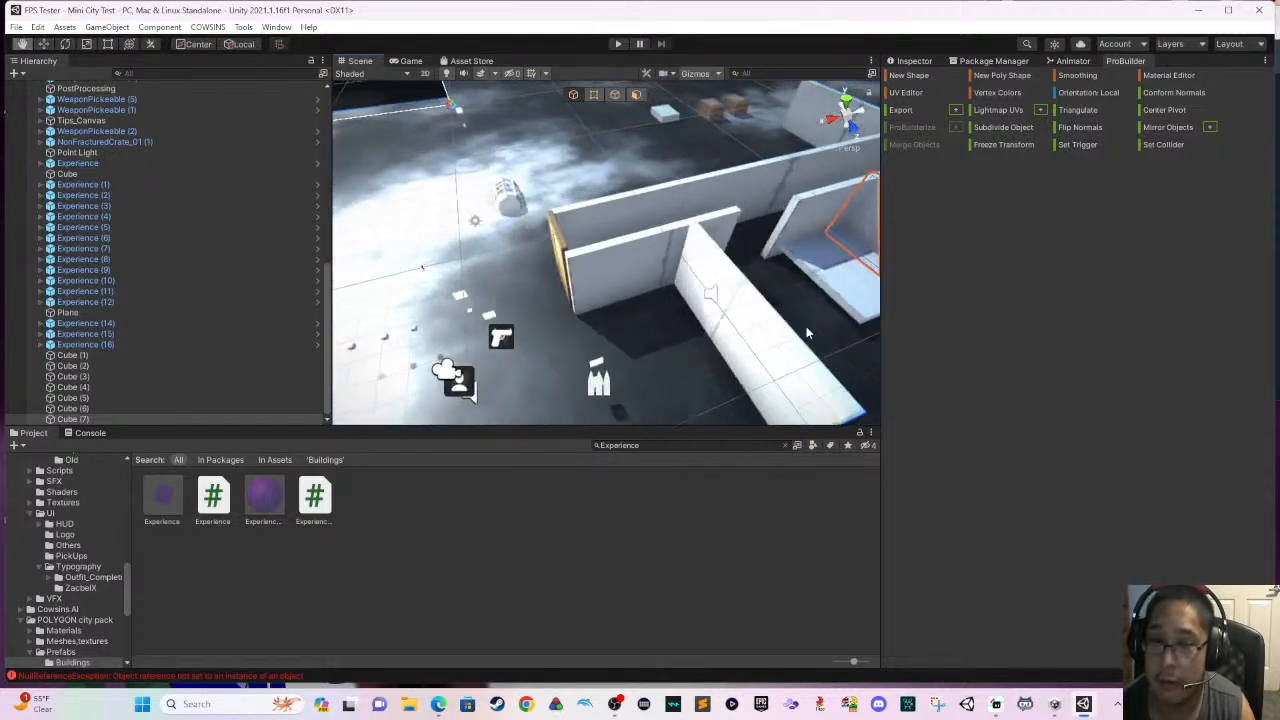
- Lengthen both parallel corridor walls outward so they extend past the door at the corridor's end
left_click(600, 287)
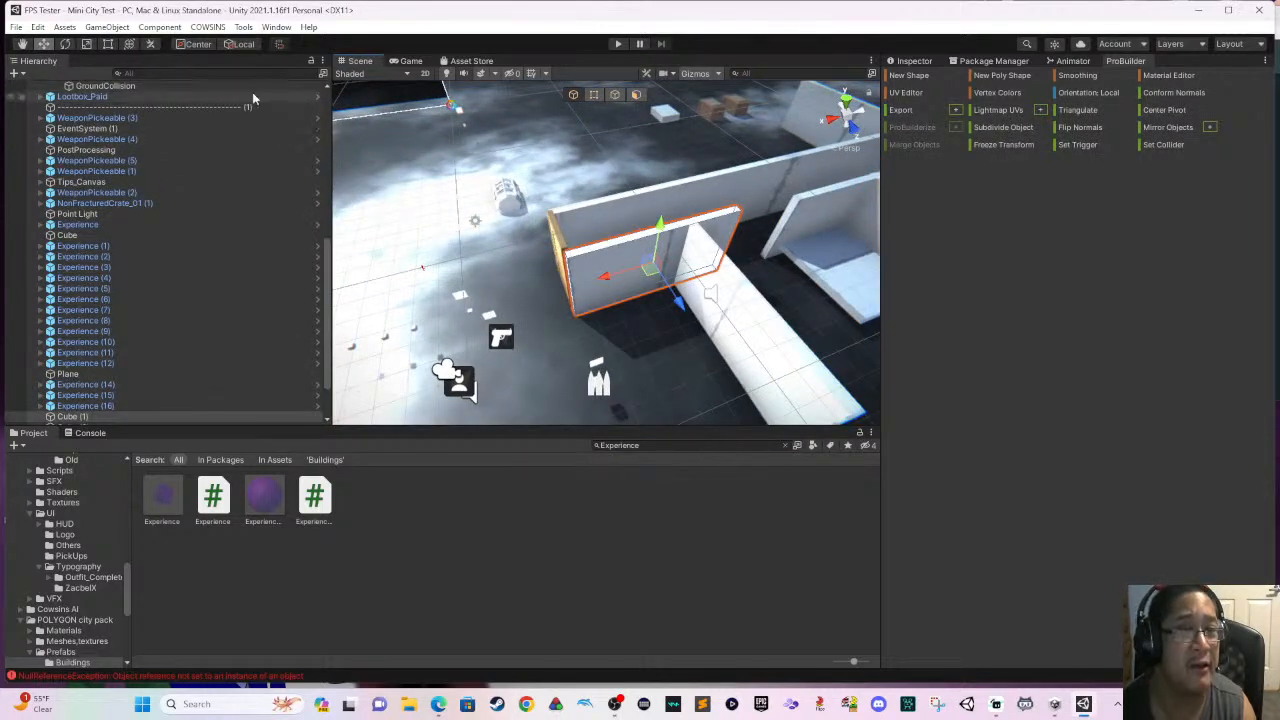
left_click(108, 45)
left_click_drag(569, 289, 483, 297)
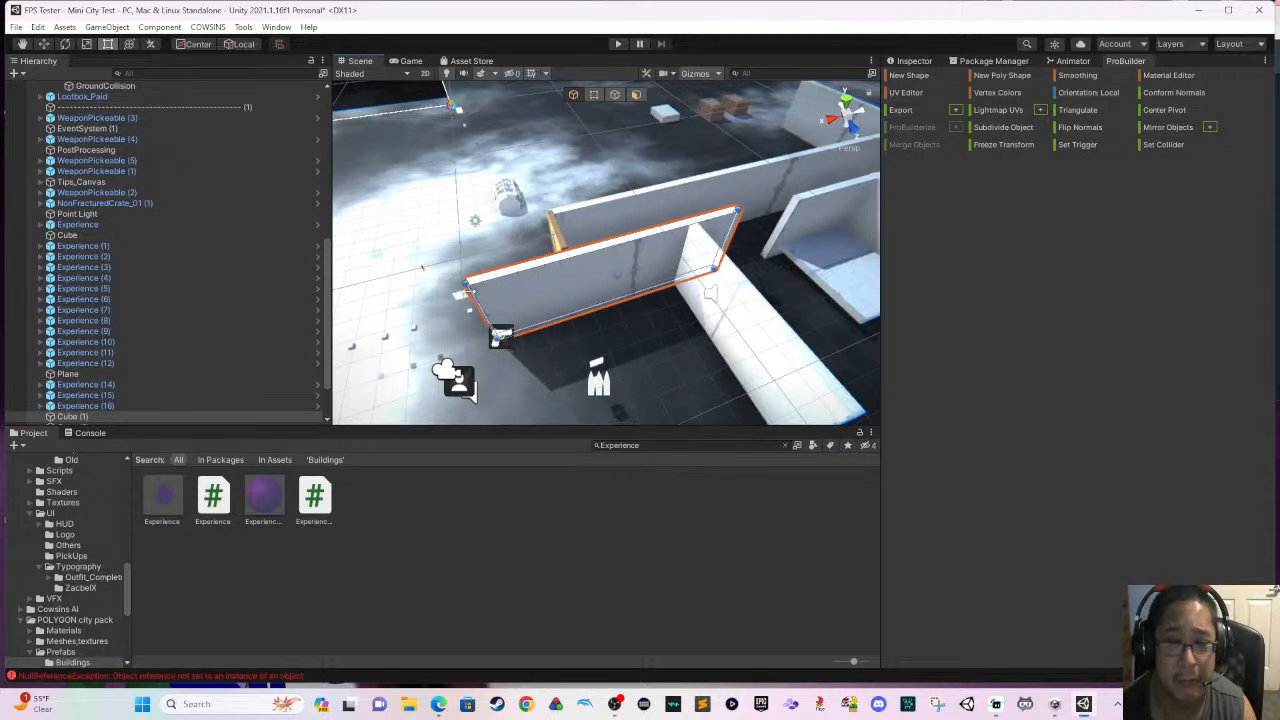
middle_click_drag(474, 295, 618, 327)
left_click(688, 256)
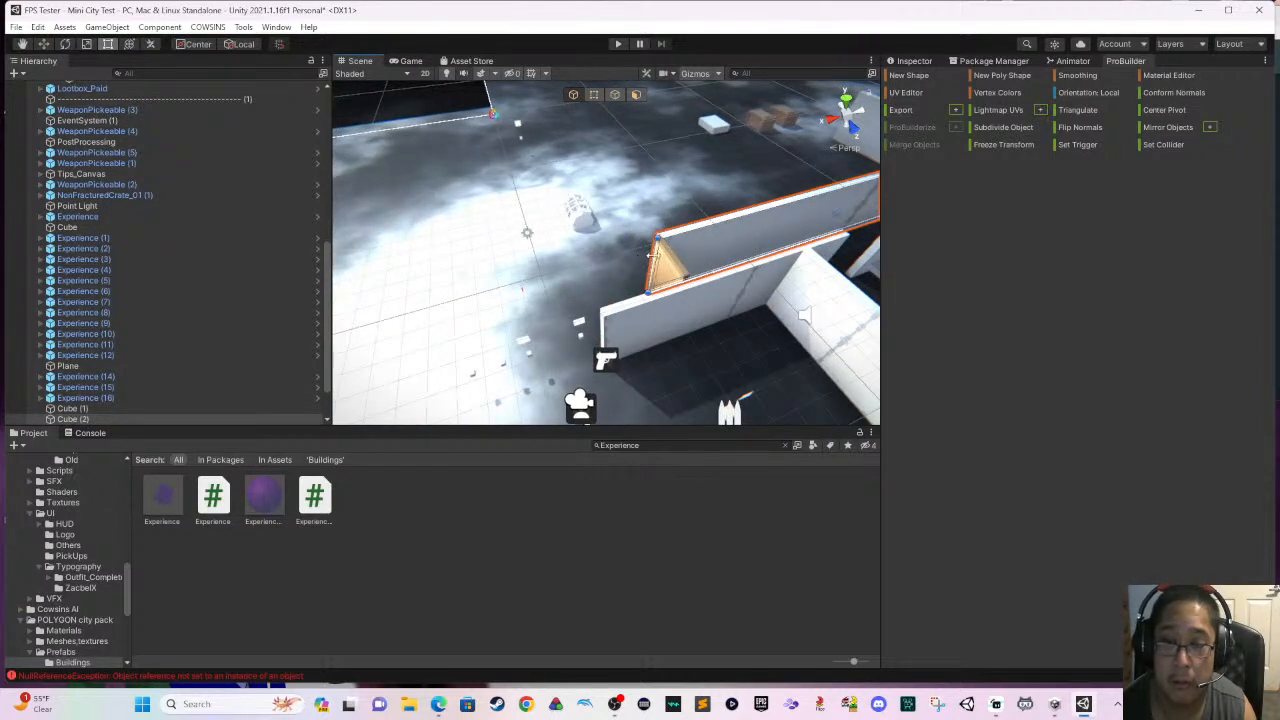
left_click_drag(652, 255, 592, 268)
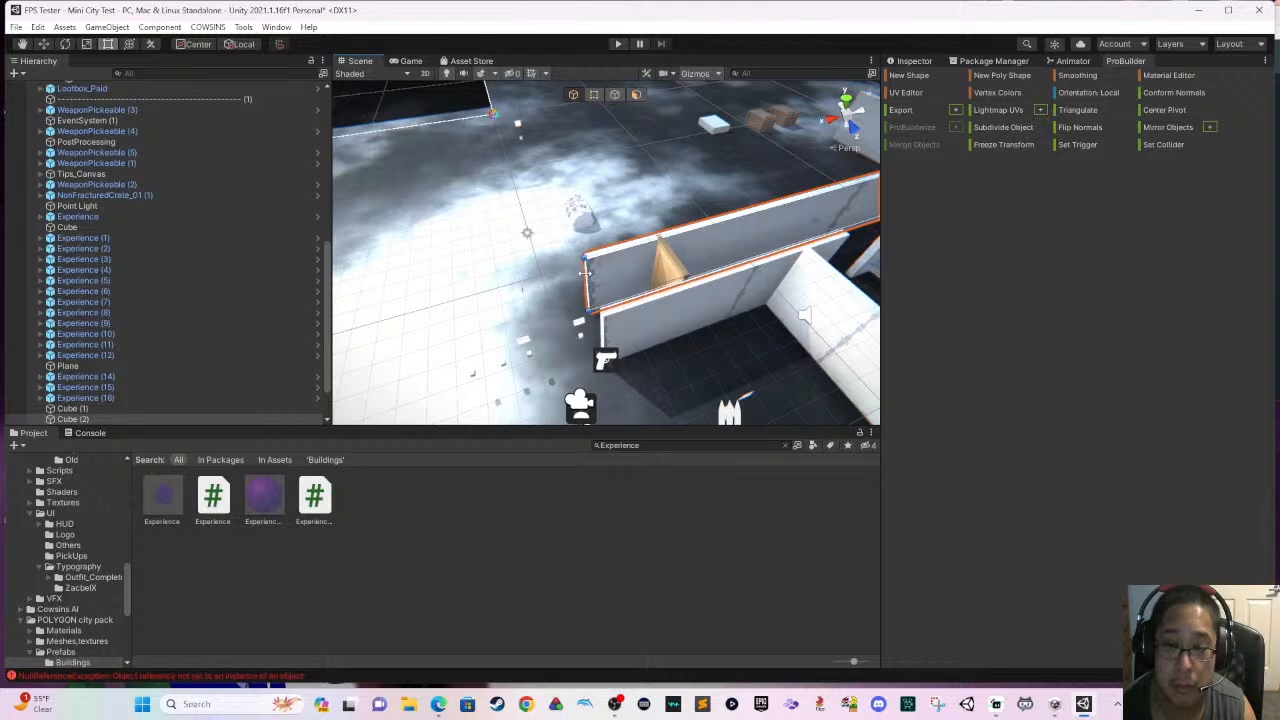
- Shift the corridor wall that adjoins the side rooms slightly sideways relative to the door
middle_click_drag(562, 275, 662, 307)
right_click_drag(662, 307, 724, 325)
middle_click_drag(724, 325, 766, 352)
mouse_move(706, 326)
right_mouse_down()
mouse_move(767, 339)
mouse_move(728, 319)
right_mouse_up()
scroll(720, 317, "up", 2)
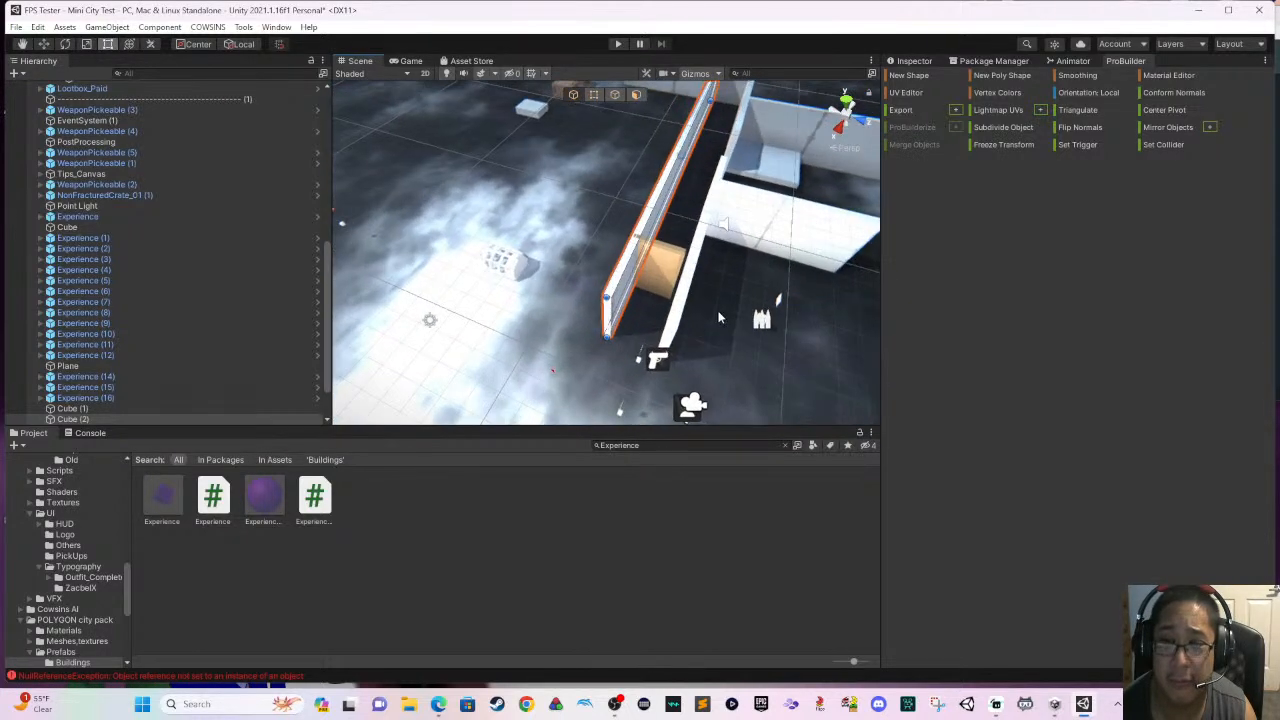
scroll(720, 317, "up", 4)
left_click(716, 323)
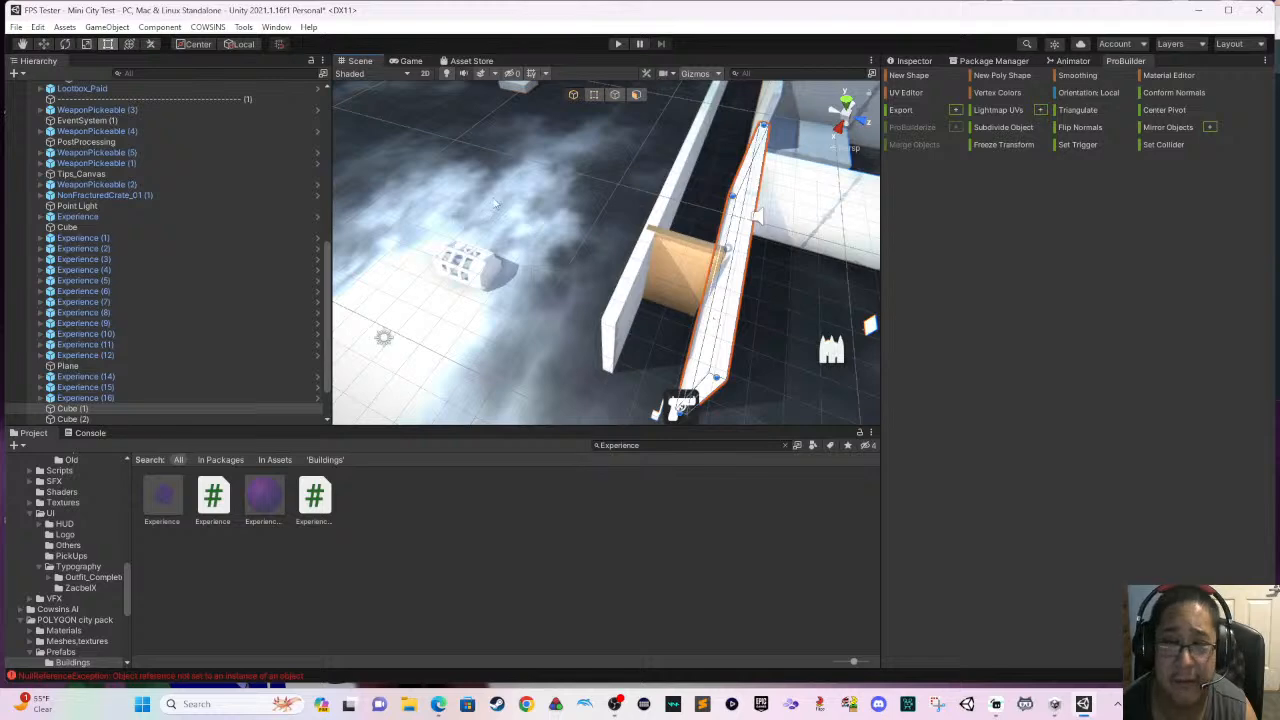
right_click_drag(602, 269, 725, 271)
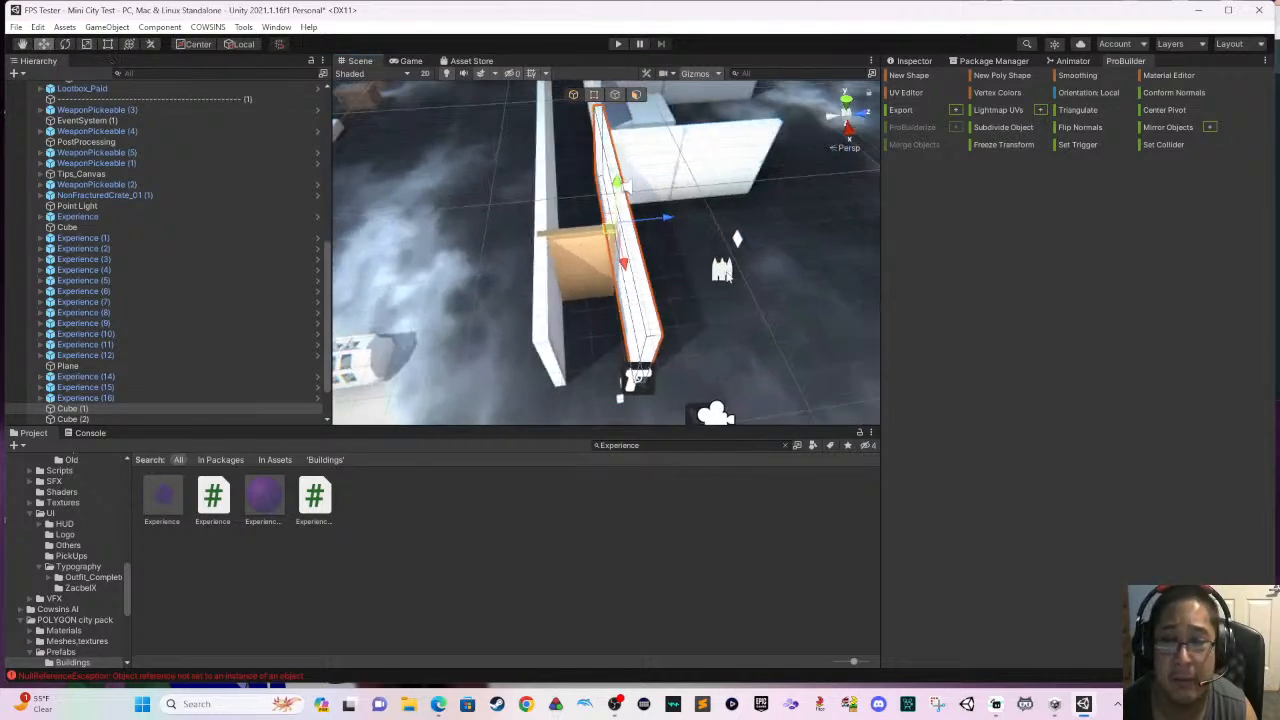
scroll(677, 262, "up", 2)
left_click_drag(667, 217, 684, 239)
scroll(683, 240, "up", 3)
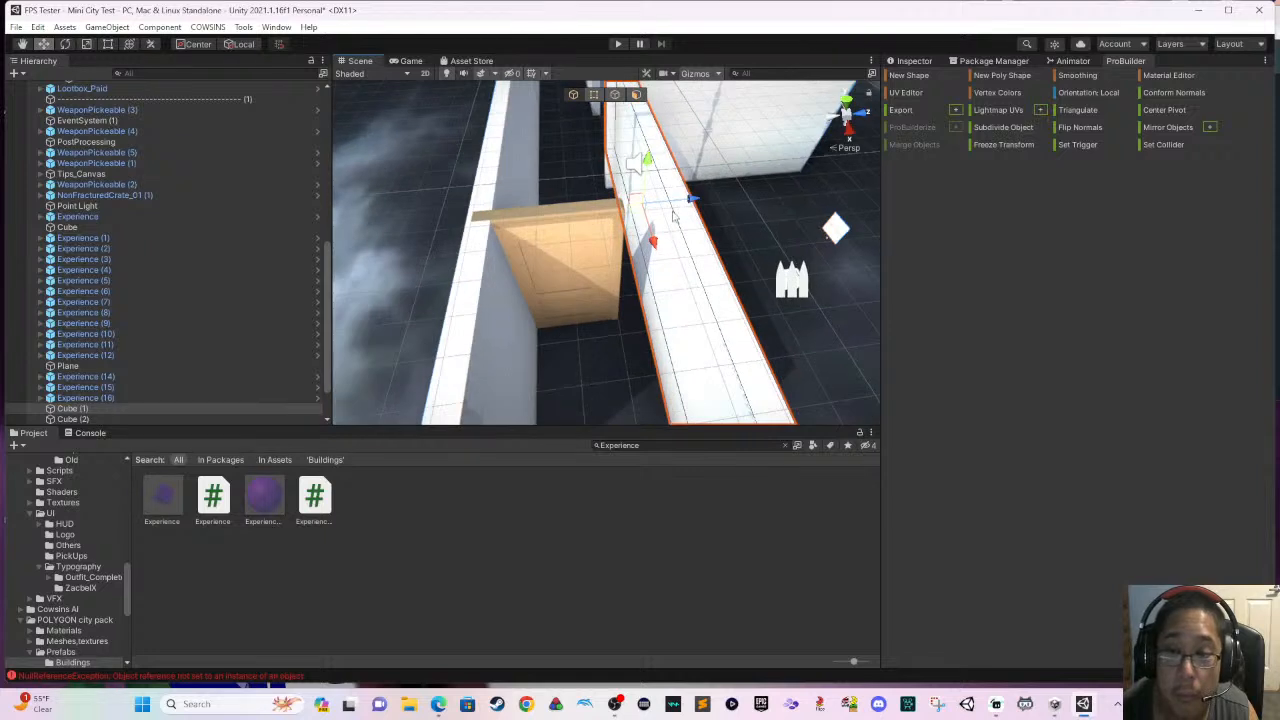
left_click(675, 203)
left_click(671, 205)
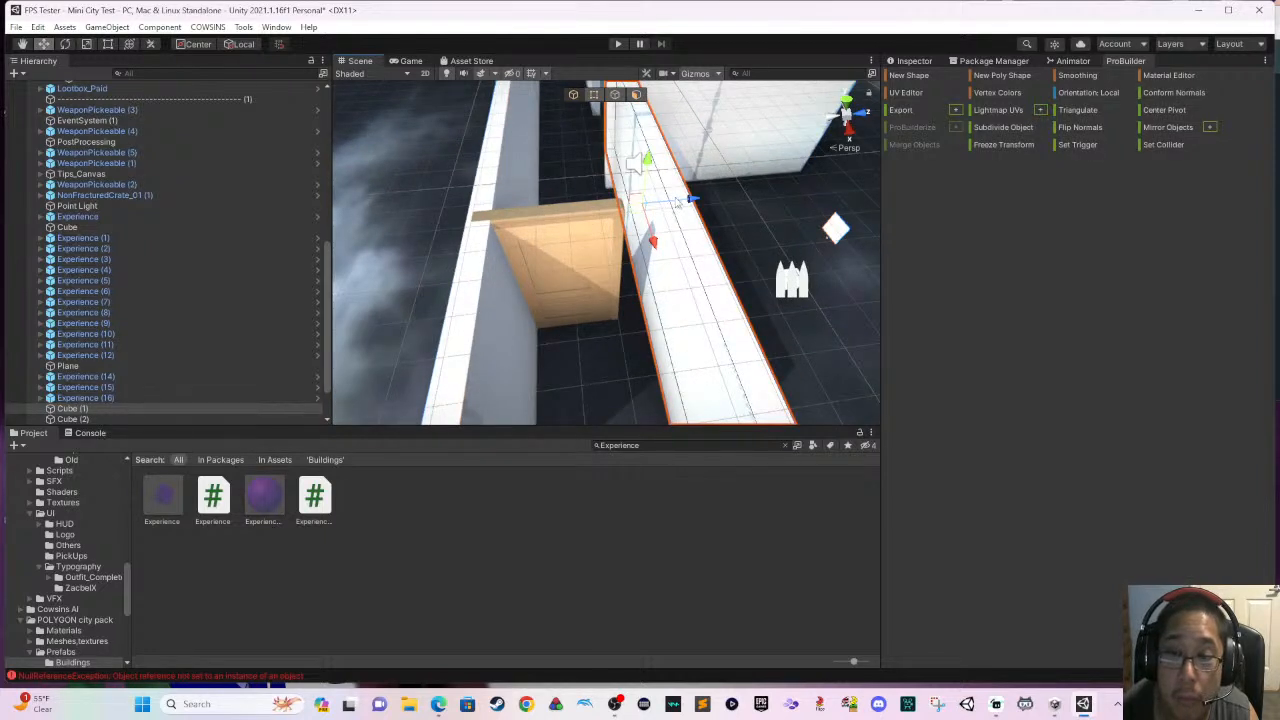
- Slide the door toward the room-side corridor wall and bring that wall in against the door's edge
left_click(600, 234)
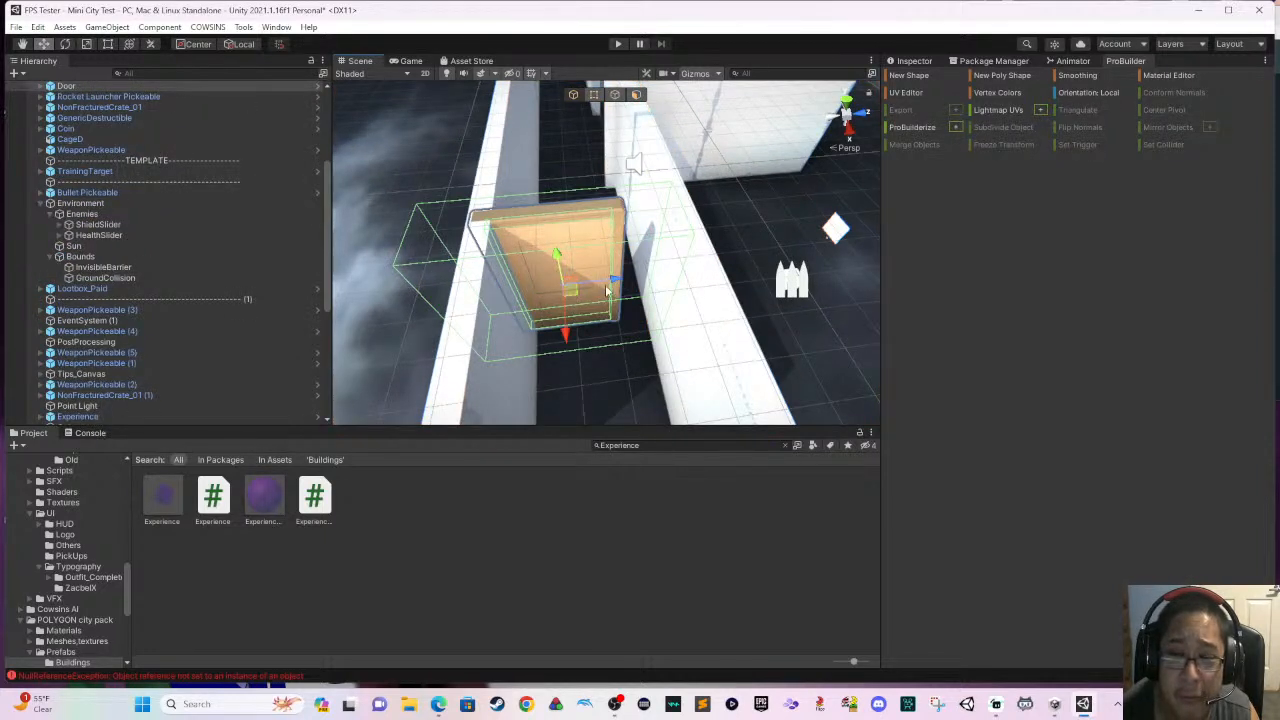
left_click(614, 290)
left_click(614, 290)
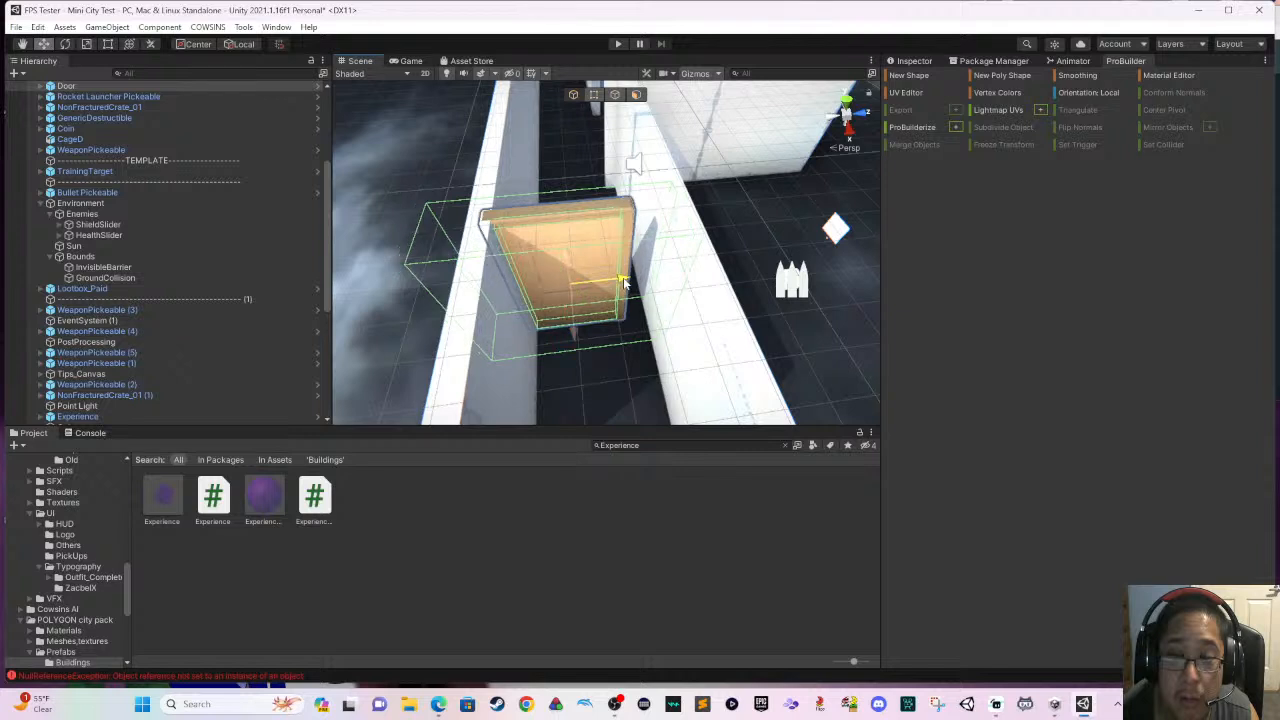
left_click(673, 293)
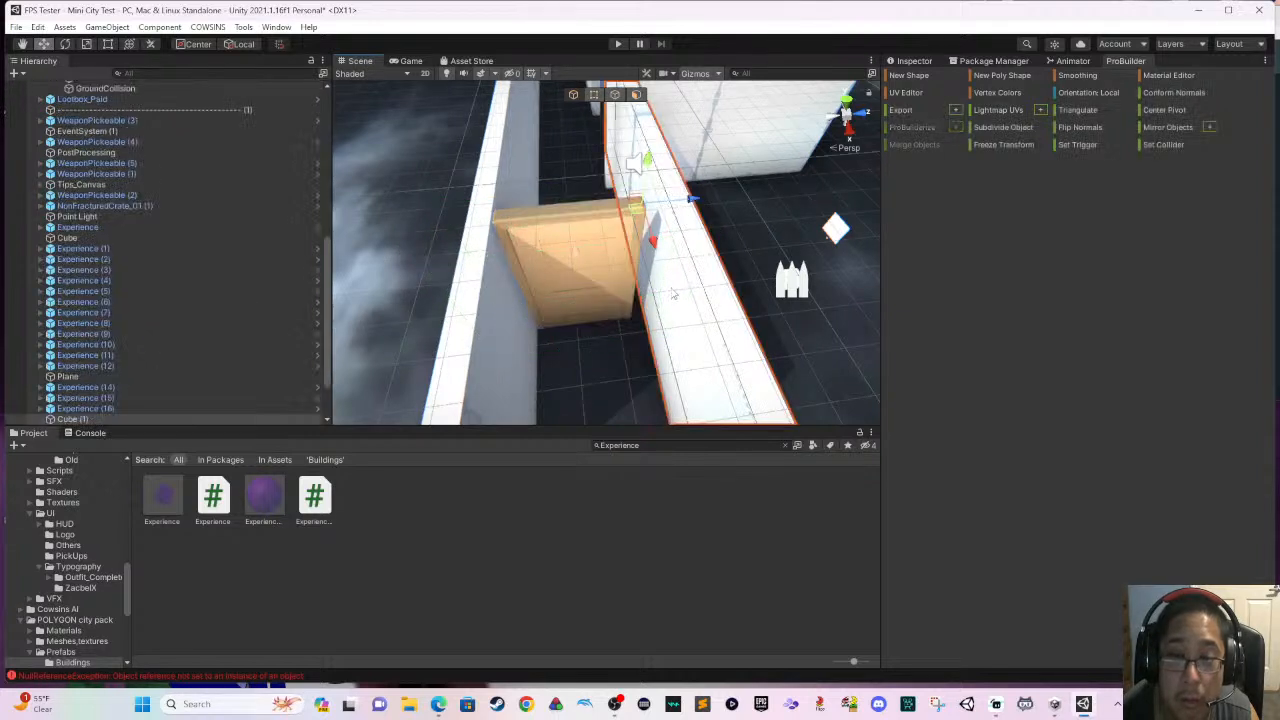
left_click_drag(690, 205, 674, 204)
scroll(710, 302, "up", 3)
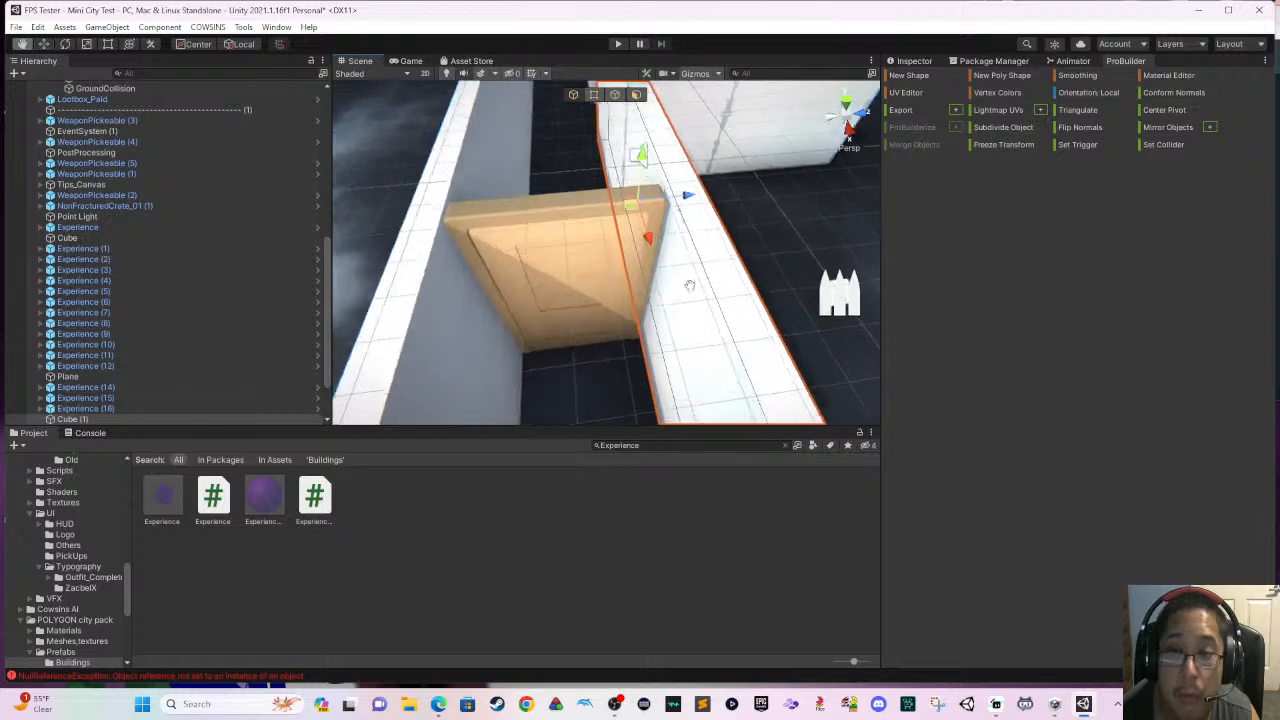
- Duplicate the room-side corridor wall and place the copy parallel to it, closing off the outer side of the platform room
middle_click_drag(712, 306, 728, 333)
scroll(704, 301, "down", 3)
right_click_drag(686, 275, 637, 204)
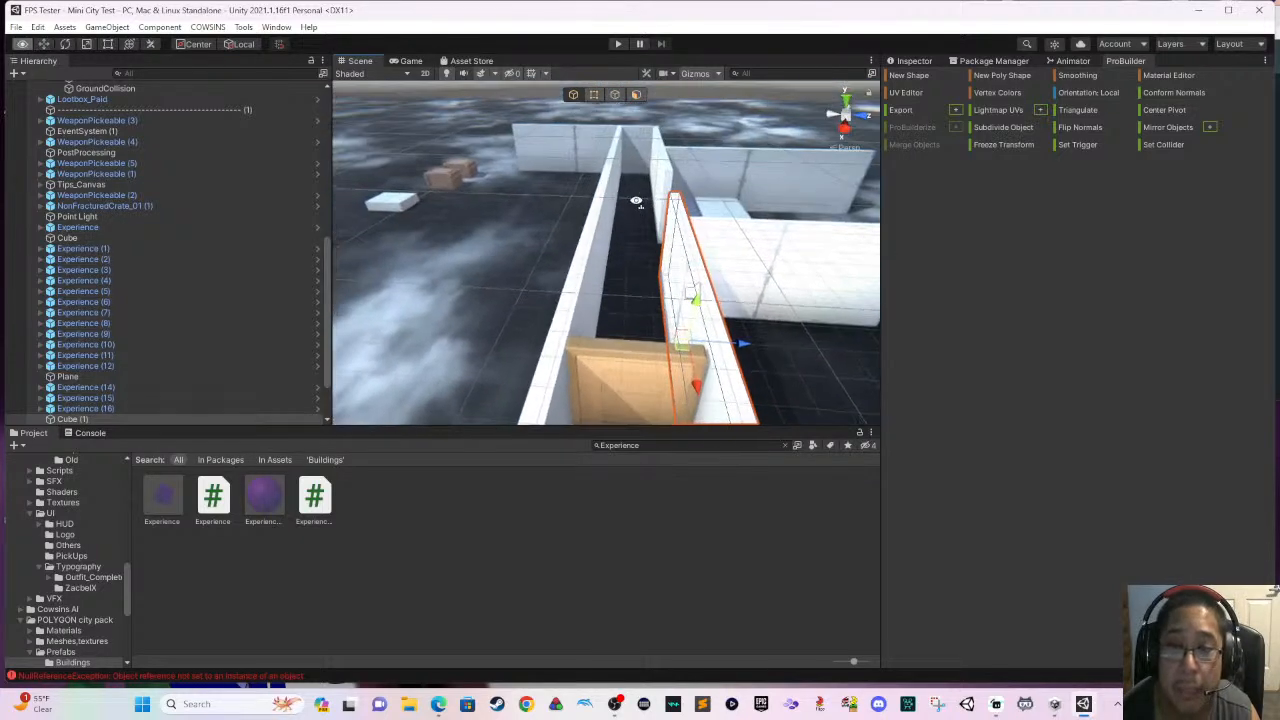
scroll(640, 263, "down", 3)
right_click_drag(684, 290, 590, 329)
scroll(640, 322, "down", 2)
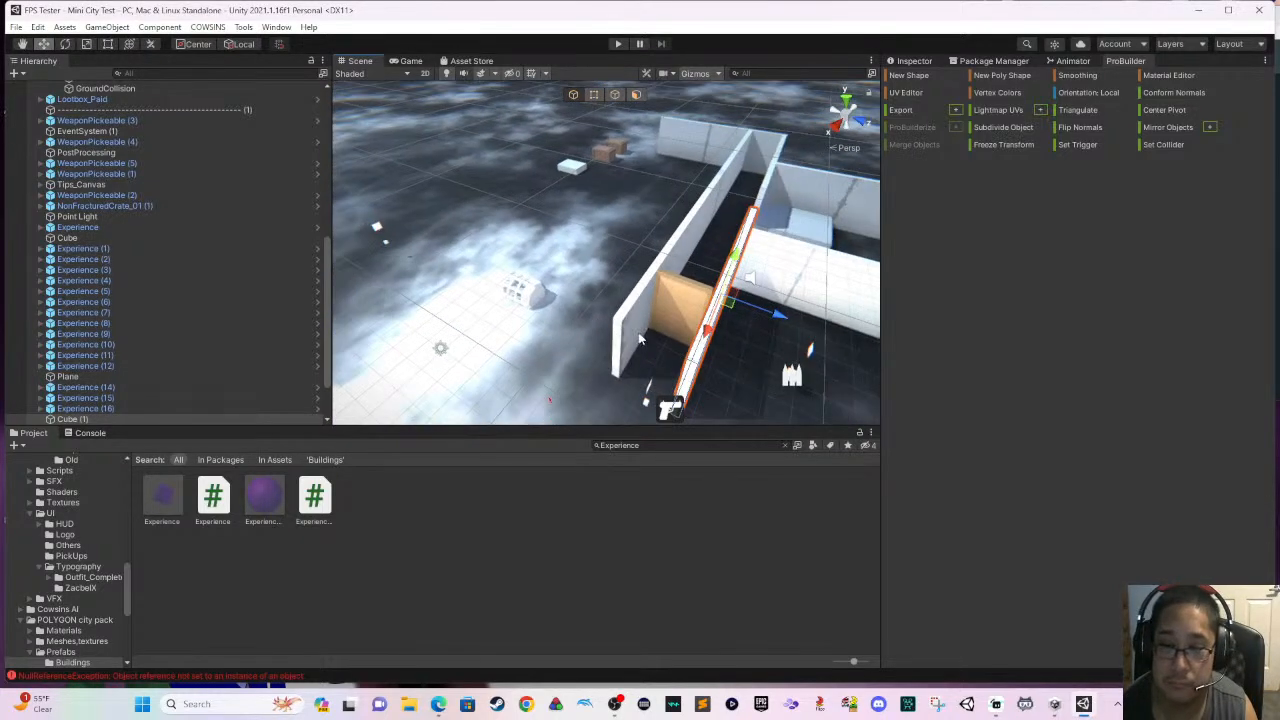
middle_click_drag(785, 322, 662, 328)
right_click_drag(725, 328, 687, 335)
middle_click_drag(687, 335, 531, 295)
key("ctrl+d")
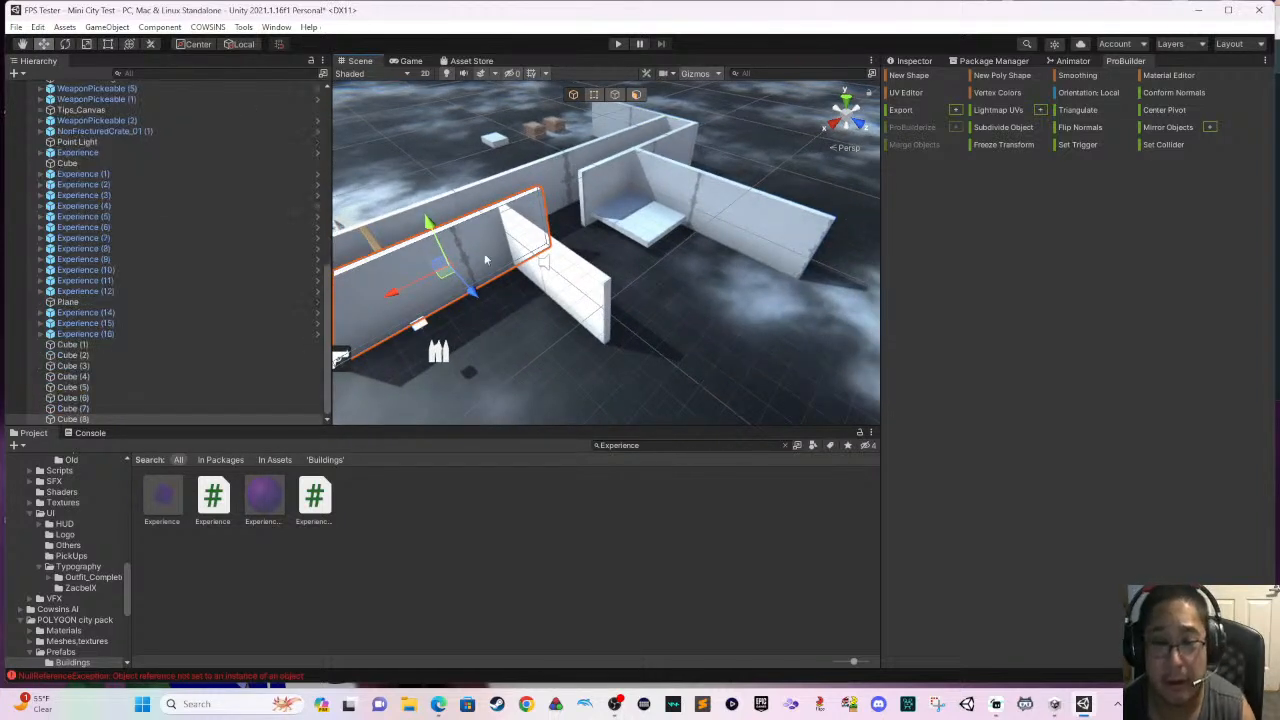
left_click_drag(470, 289, 590, 370)
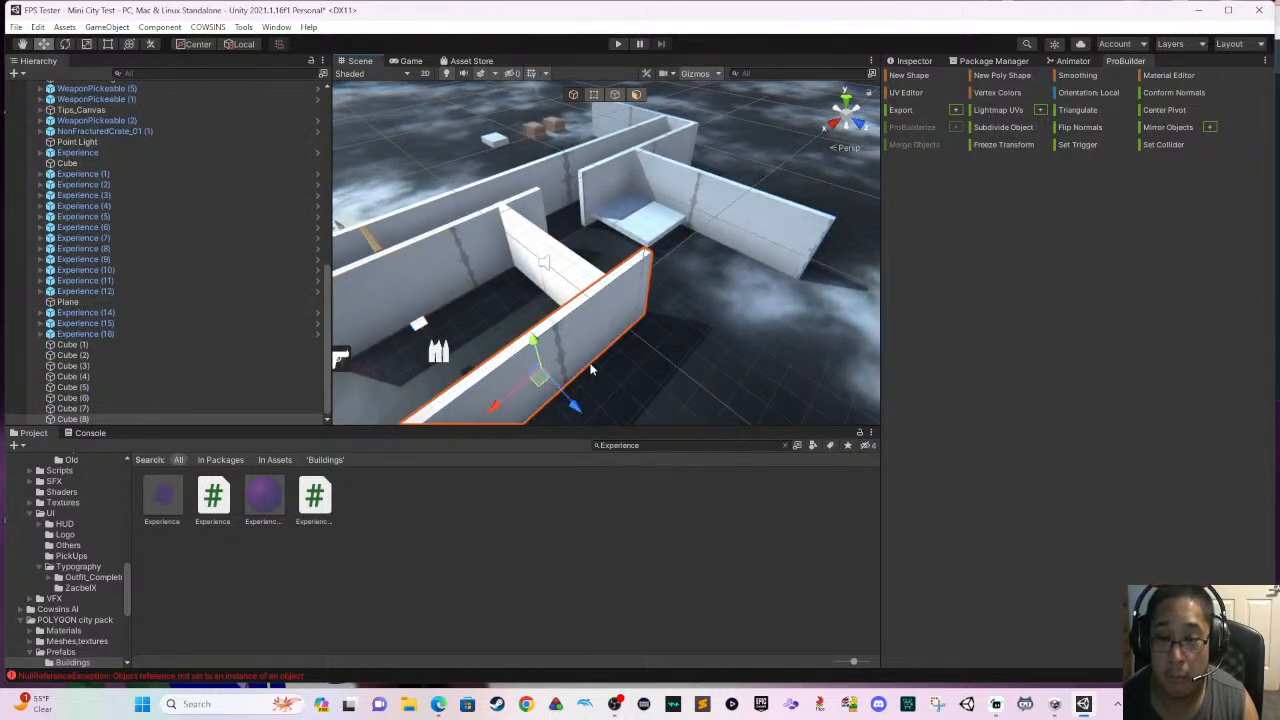
left_click_drag(506, 403, 706, 335)
middle_click_drag(691, 338, 589, 384)
- Shorten the platform's end wall to the new outer wall and trim the outer wall's end so both meet at the corner
left_click(726, 273)
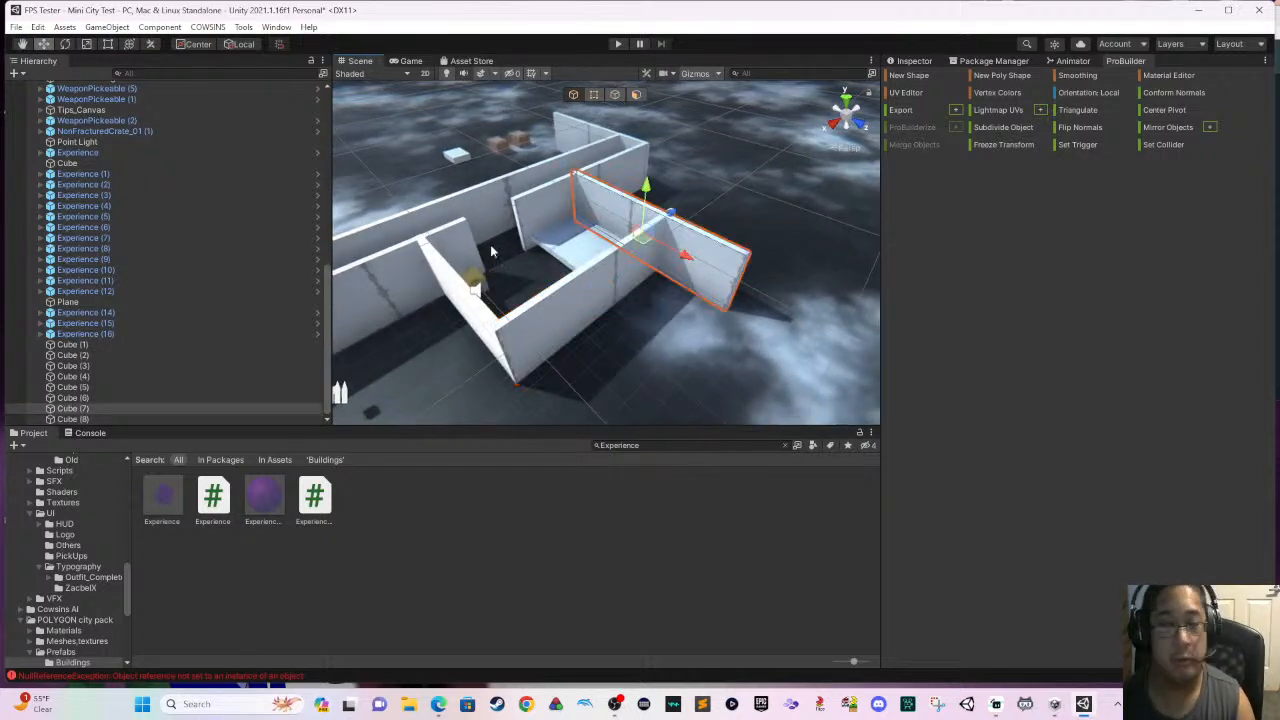
left_click(108, 45)
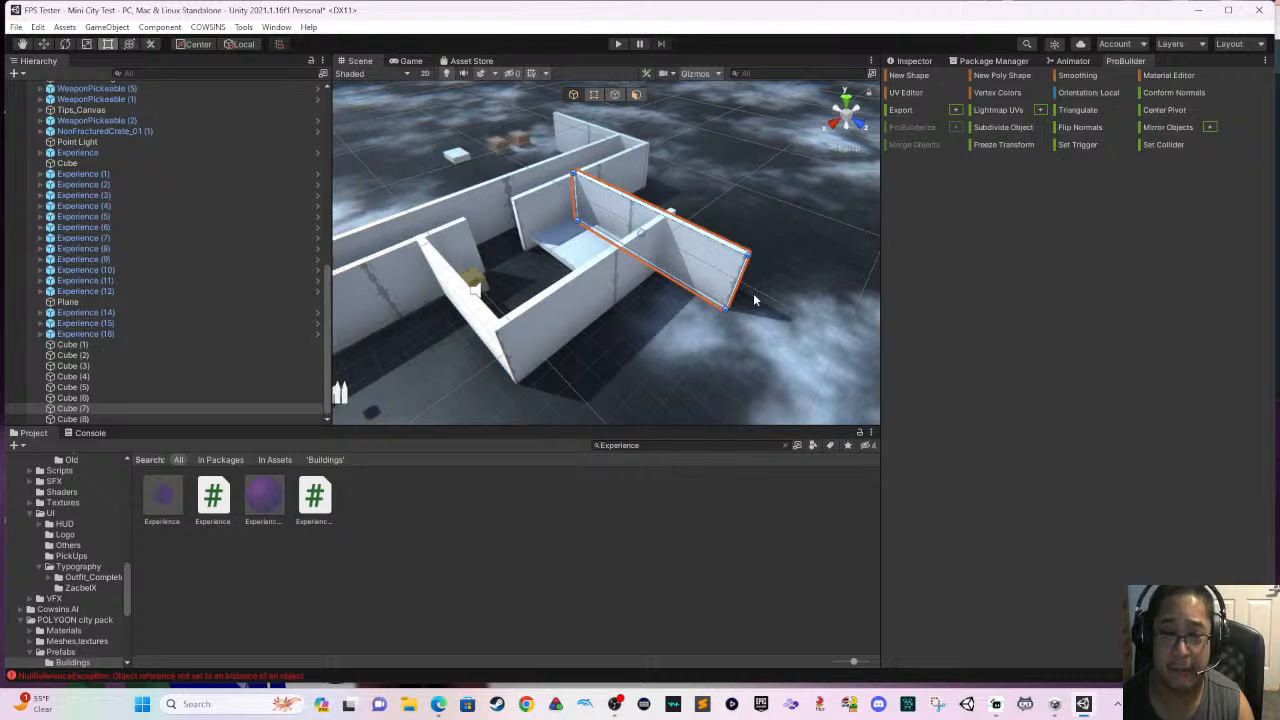
left_click_drag(733, 288, 667, 246)
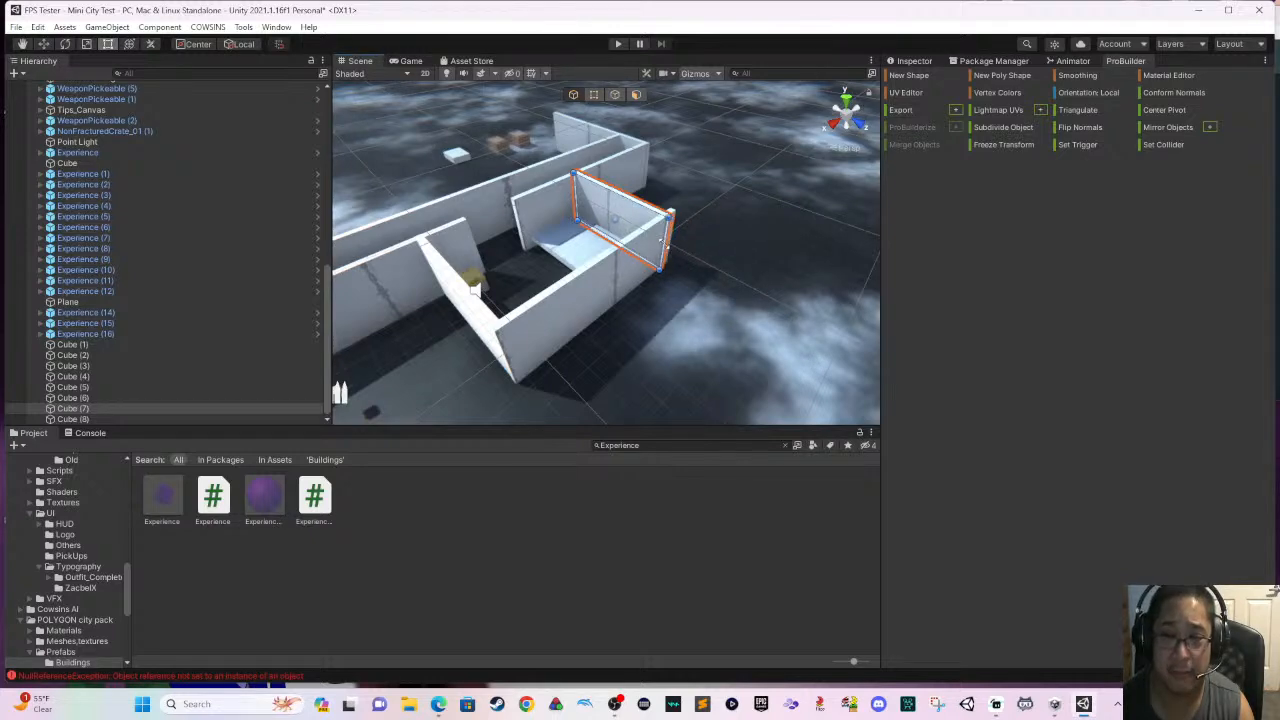
right_click_drag(671, 260, 592, 310)
middle_click_drag(592, 310, 563, 336)
scroll(597, 334, "up", 3)
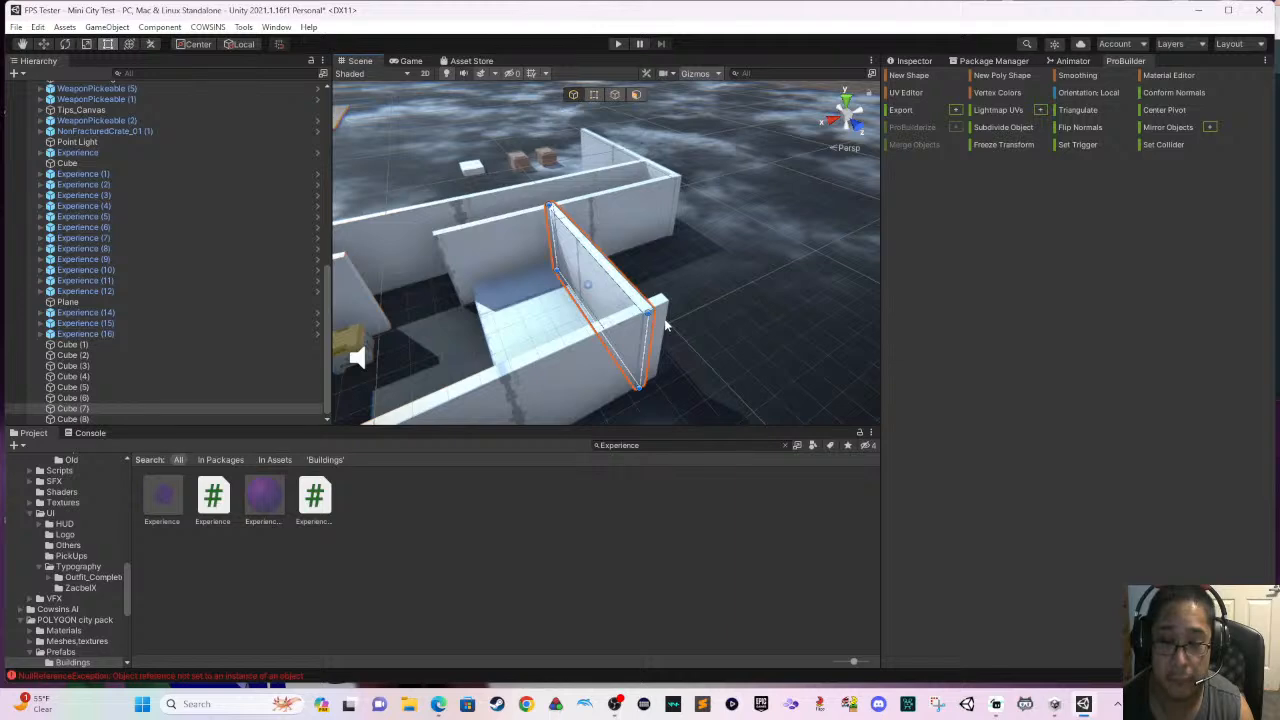
left_click(666, 325)
left_click_drag(665, 324, 654, 326)
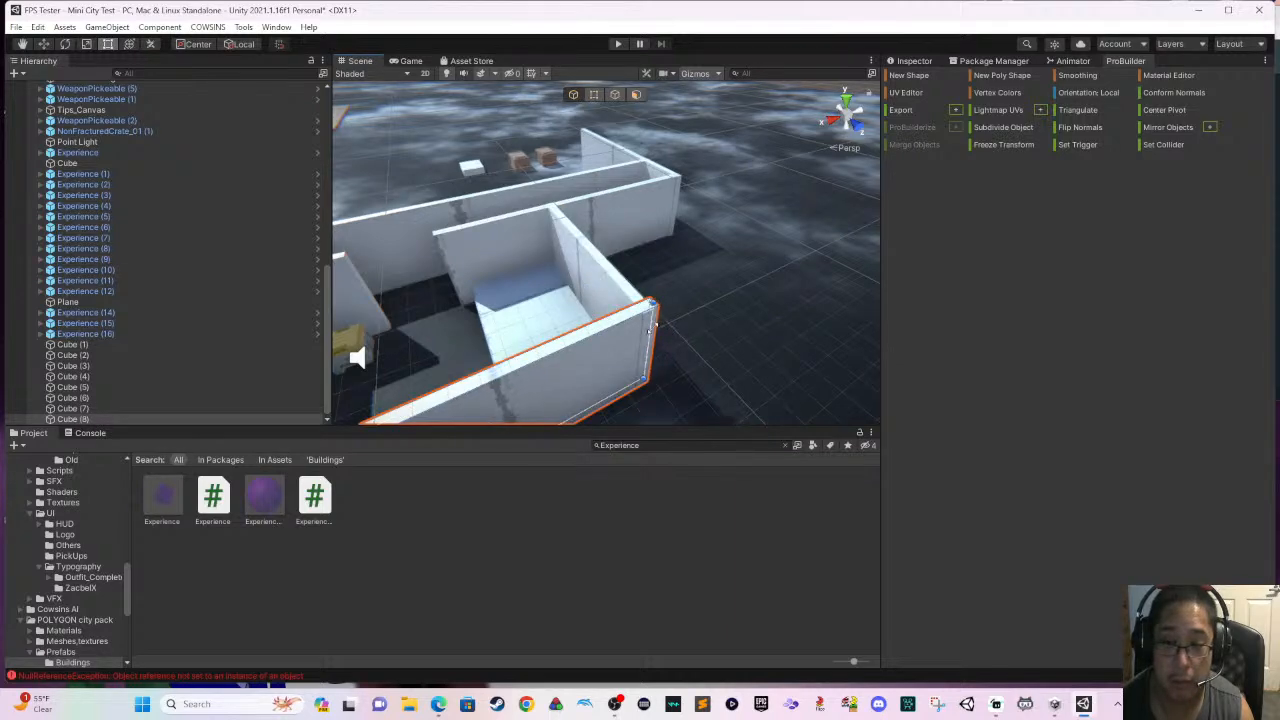
- Duplicate the corridor door and move the copy into the gap in the wall leading to the platform room
right_click_drag(684, 348, 586, 323)
scroll(589, 322, "up", 2)
middle_click_drag(705, 362, 732, 376)
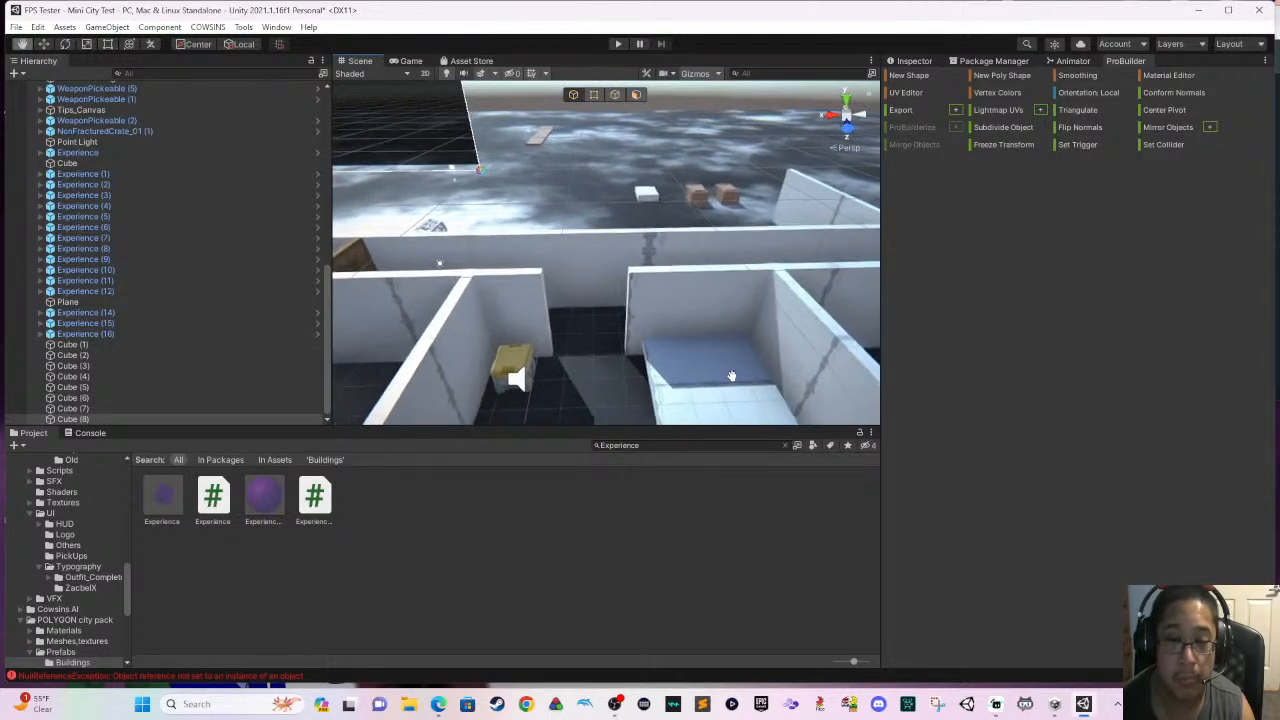
left_click(377, 272)
left_click(409, 278)
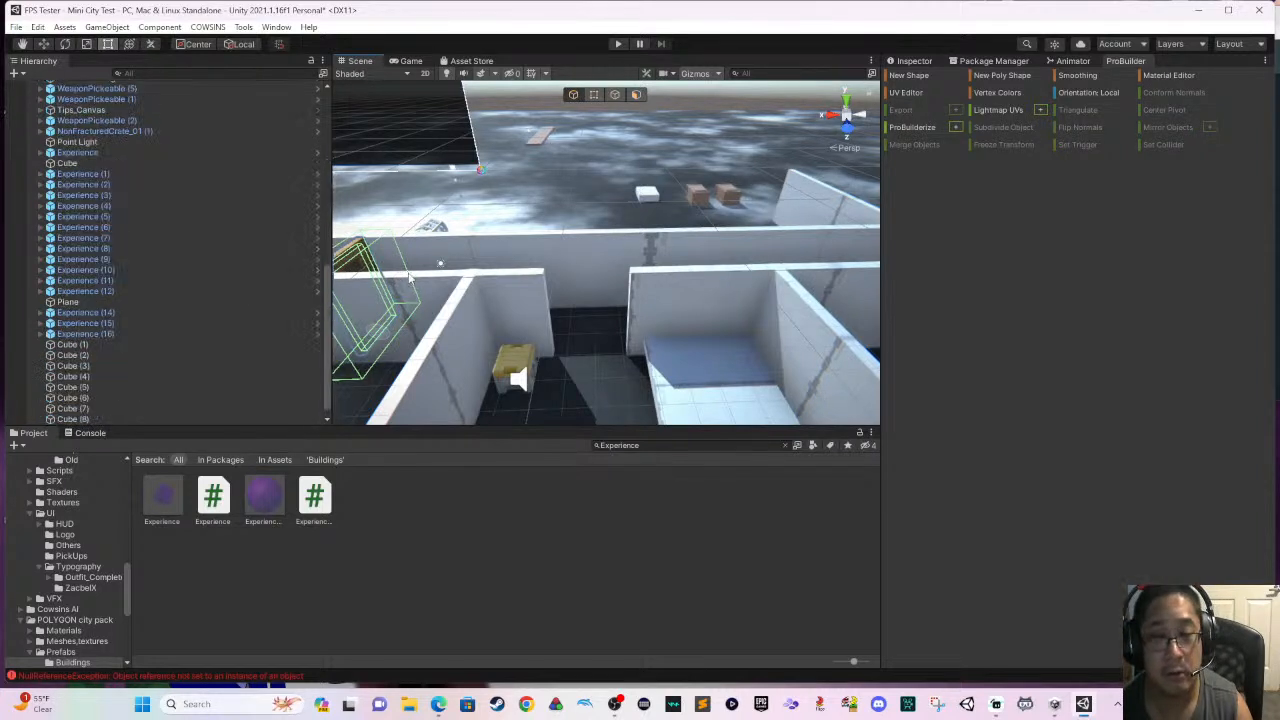
left_click(64, 44)
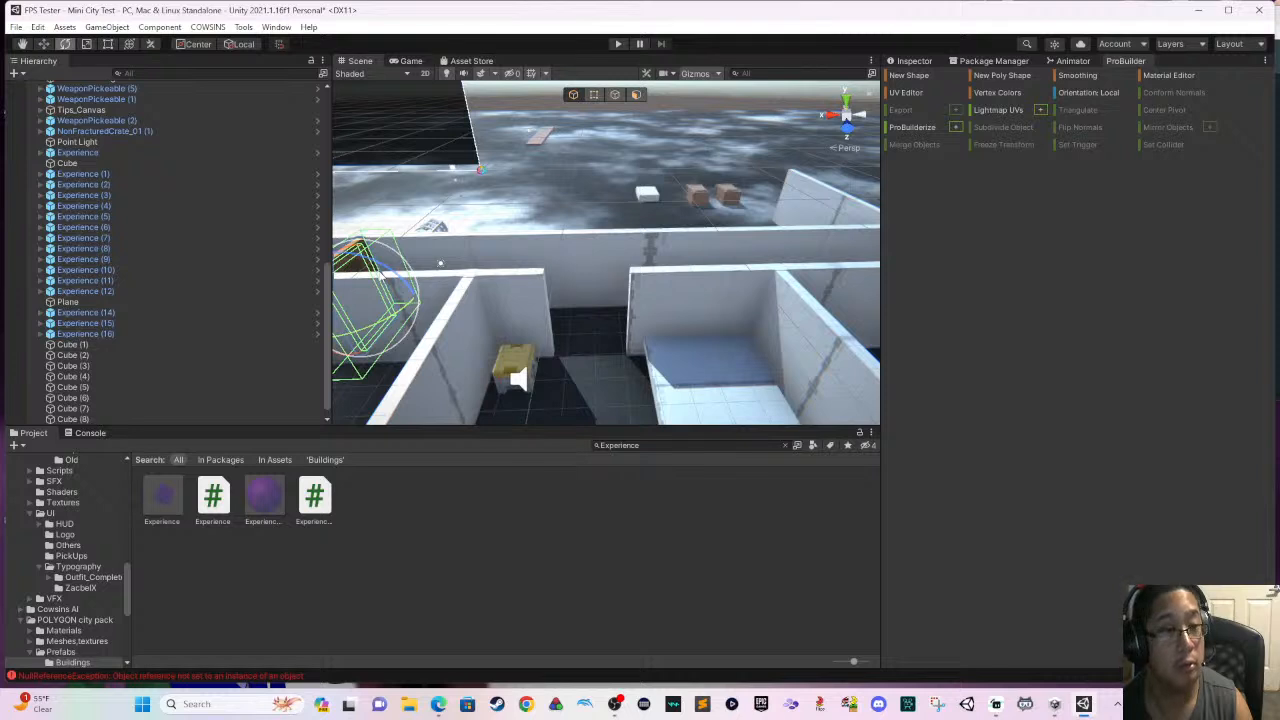
scroll(369, 304, "down", 1)
middle_click_drag(377, 302, 392, 308)
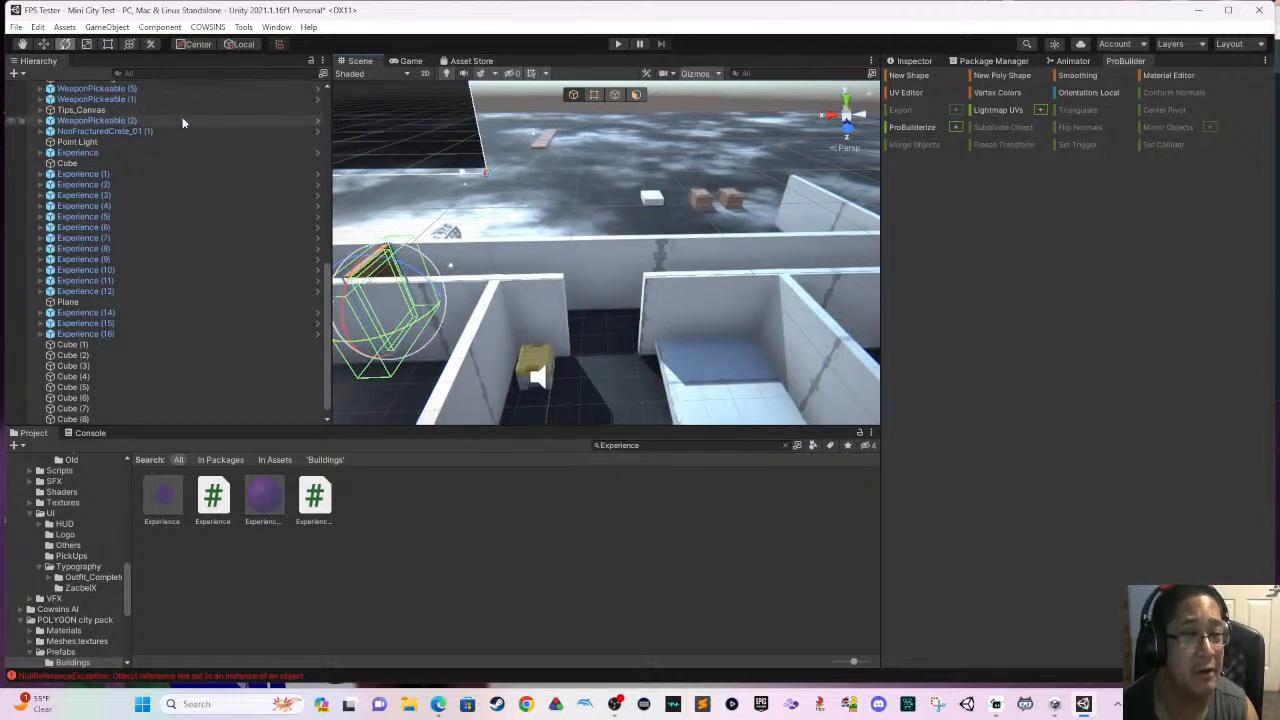
left_click(45, 44)
scroll(199, 219, "up", 12)
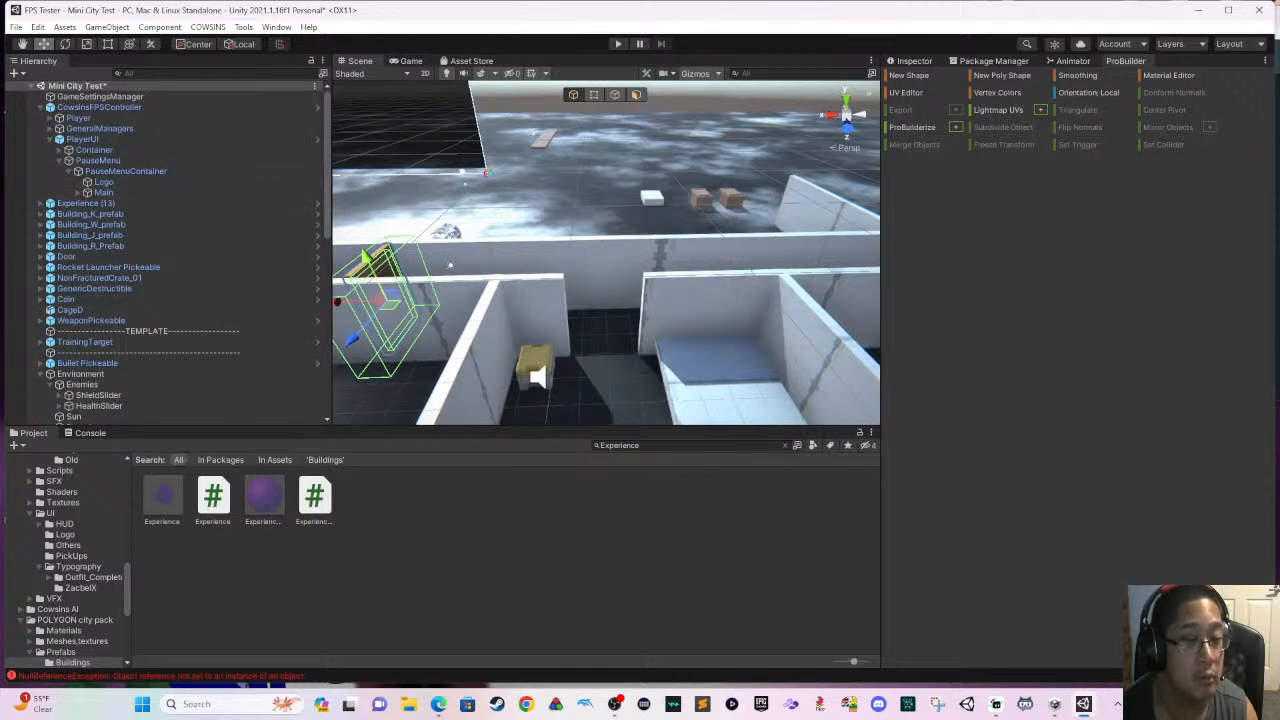
left_click(386, 270)
left_click(375, 271)
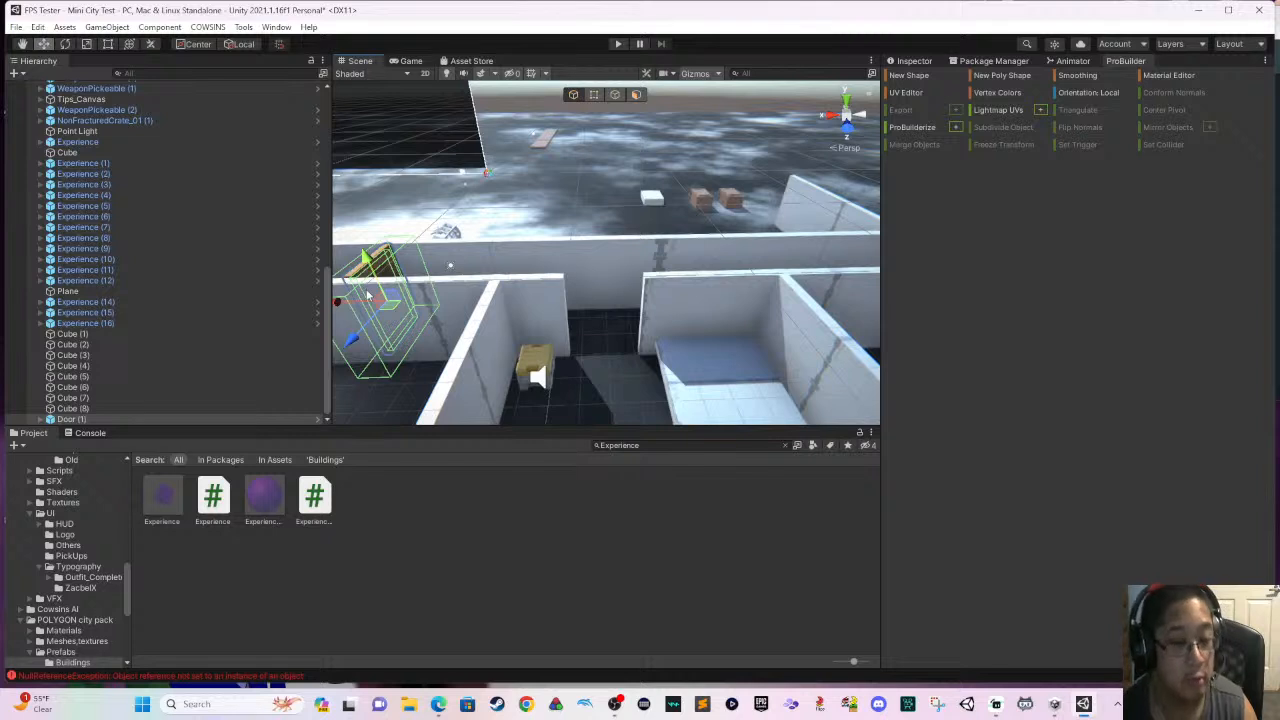
left_click_drag(343, 307, 546, 344)
- Rotate the copied door about 90 degrees and seat it in the opening against the wall on the platform side
left_click(66, 45)
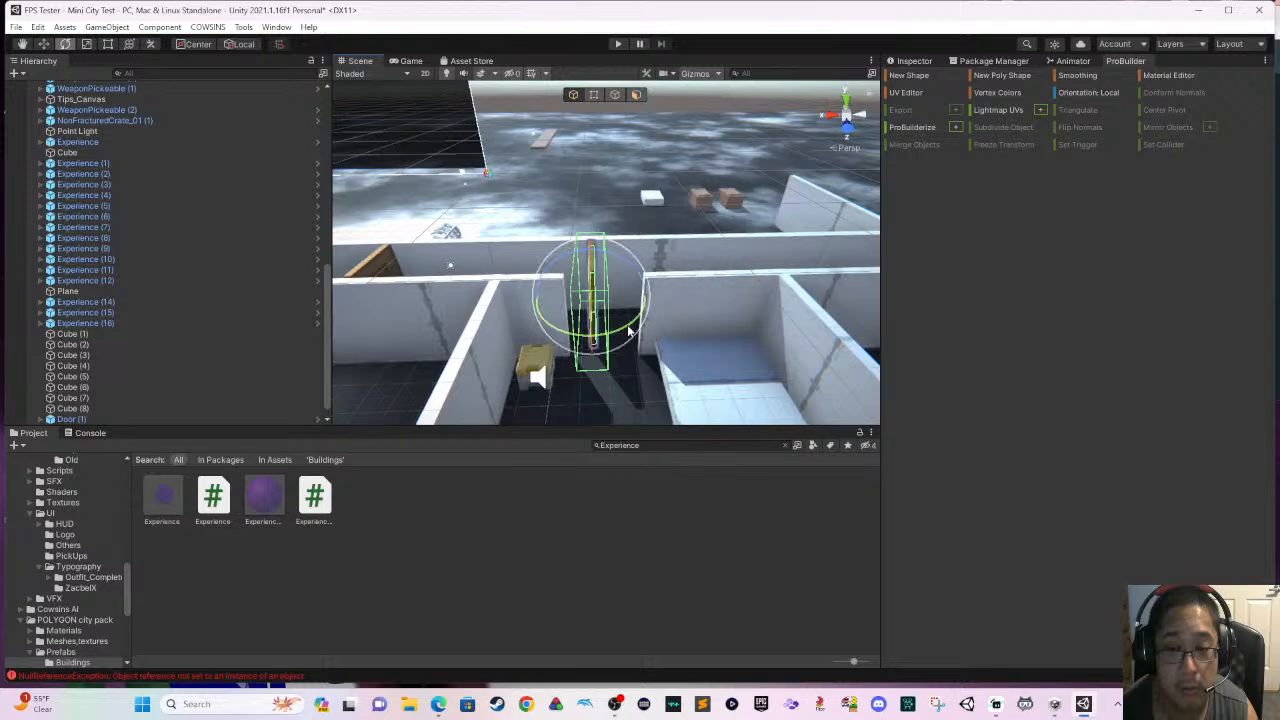
left_click_drag(631, 326, 760, 260)
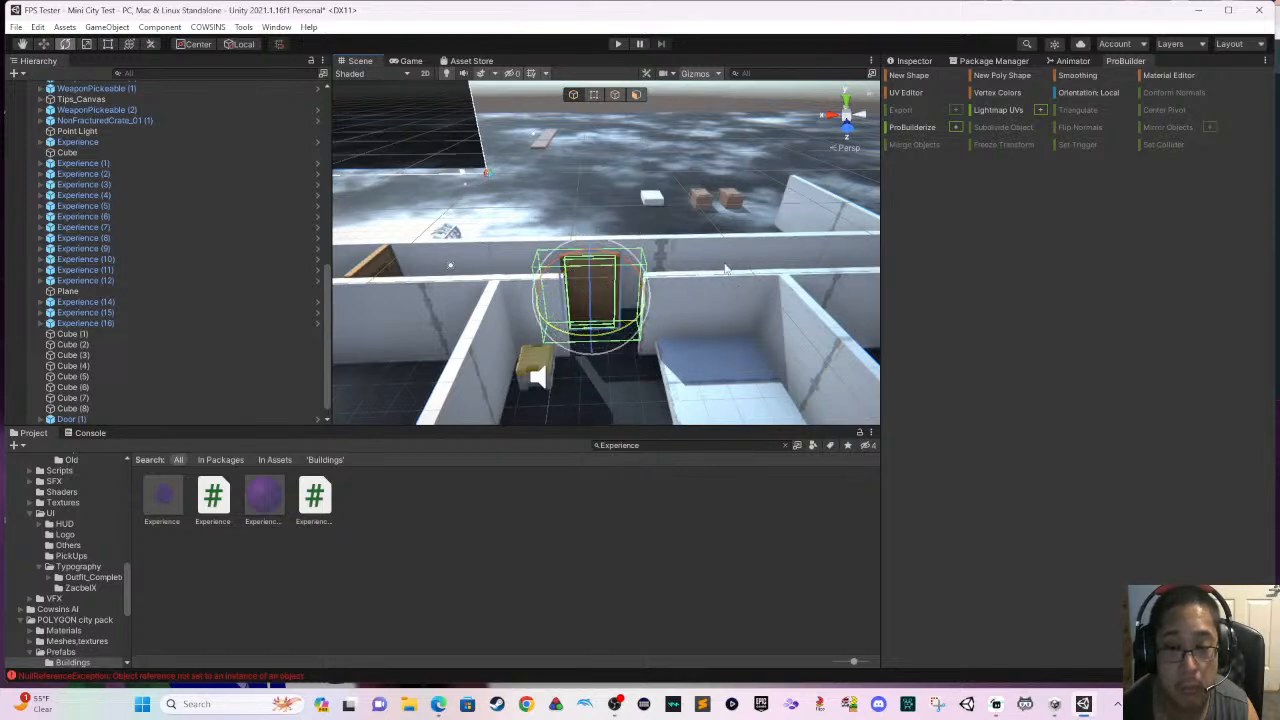
scroll(640, 276, "up", 5)
key("w")
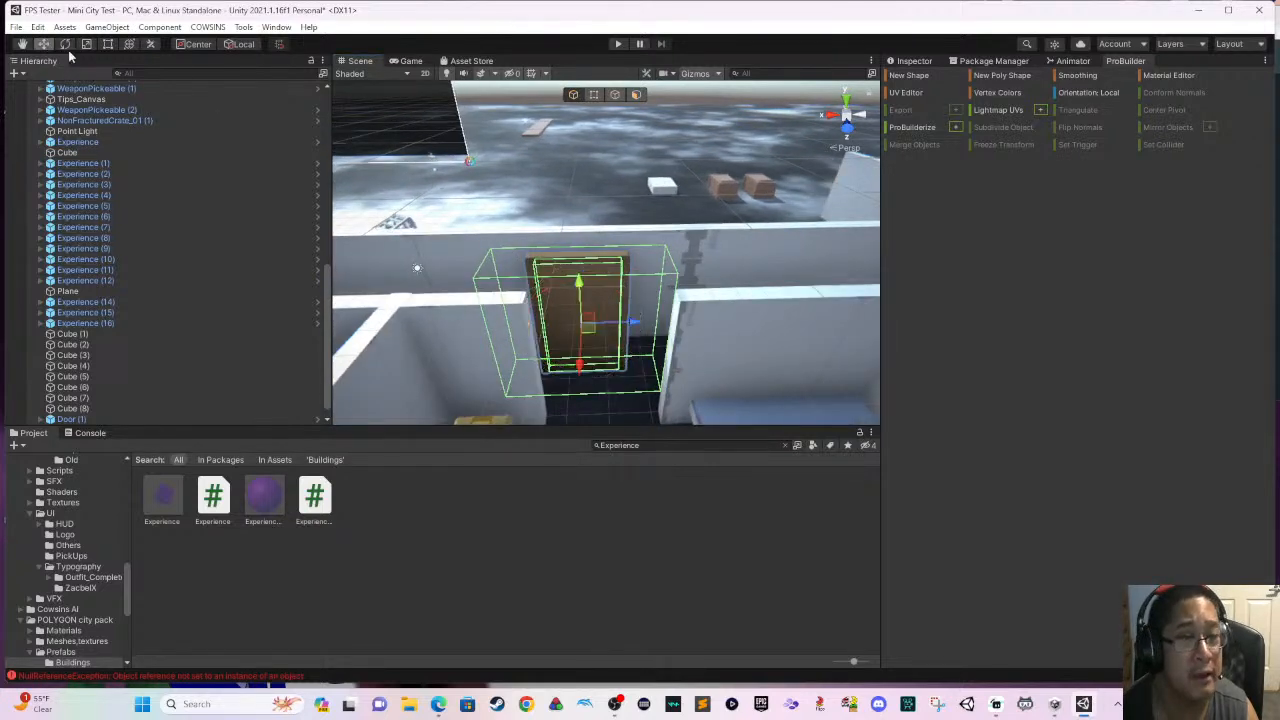
scroll(556, 342, "up", 2)
left_click_drag(586, 342, 586, 398)
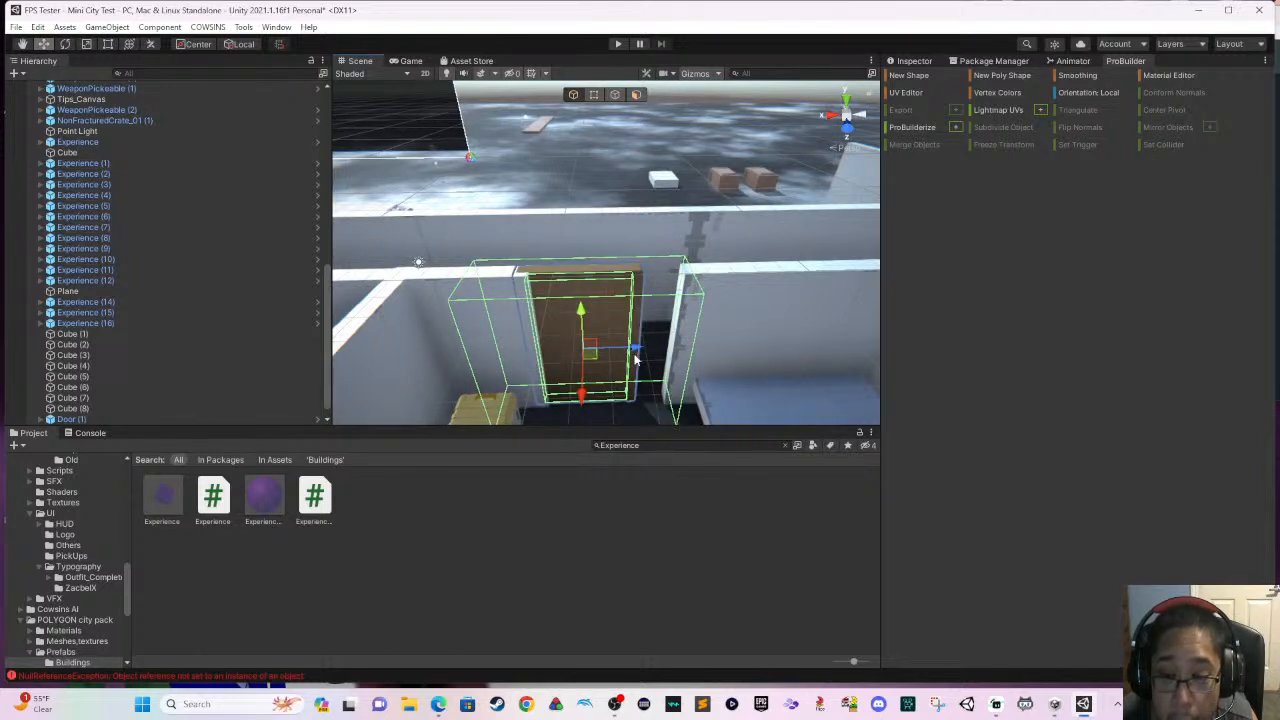
left_click_drag(635, 360, 626, 398)
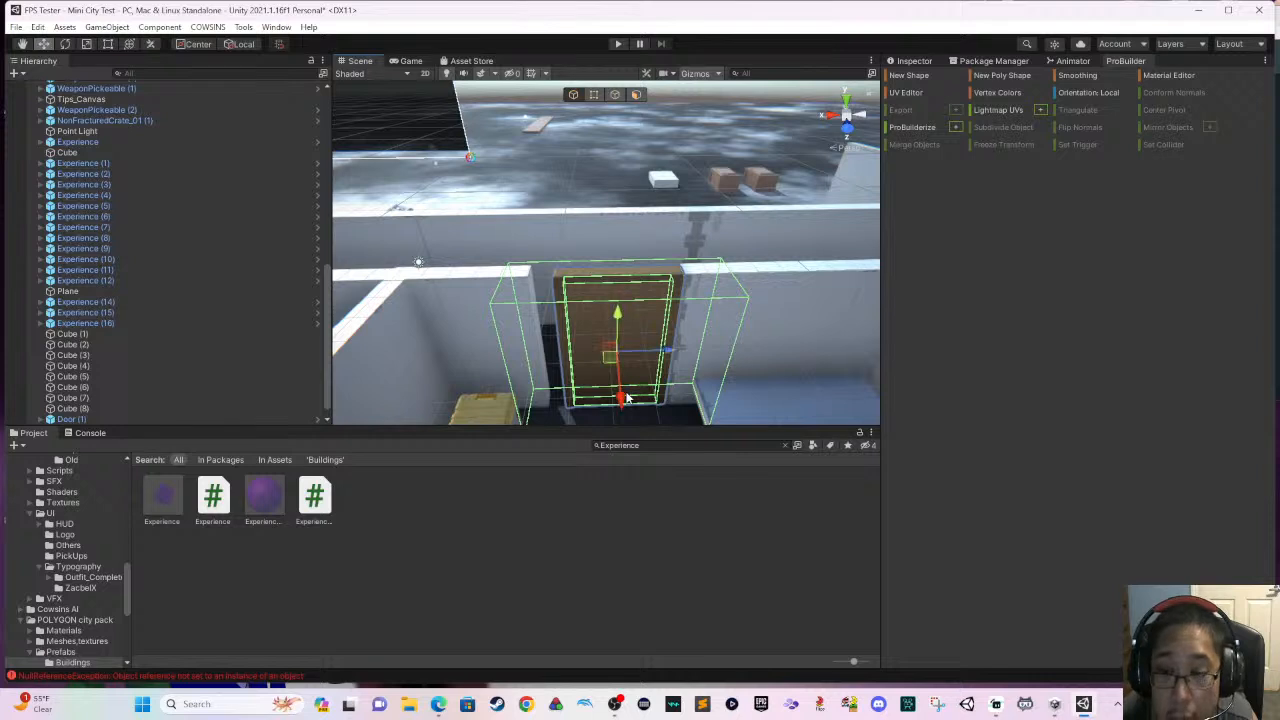
- Extend the wall on the other side of the opening to meet the copied door's frame
left_click(451, 282)
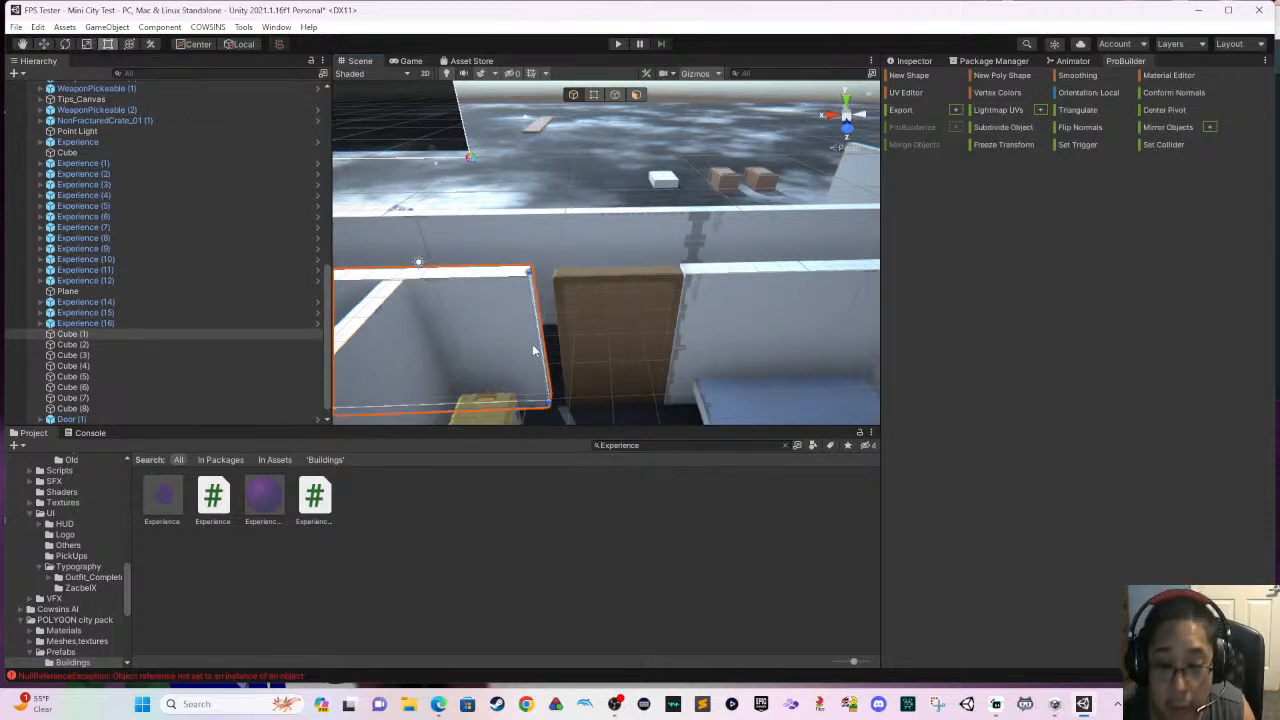
left_click_drag(535, 345, 548, 346)
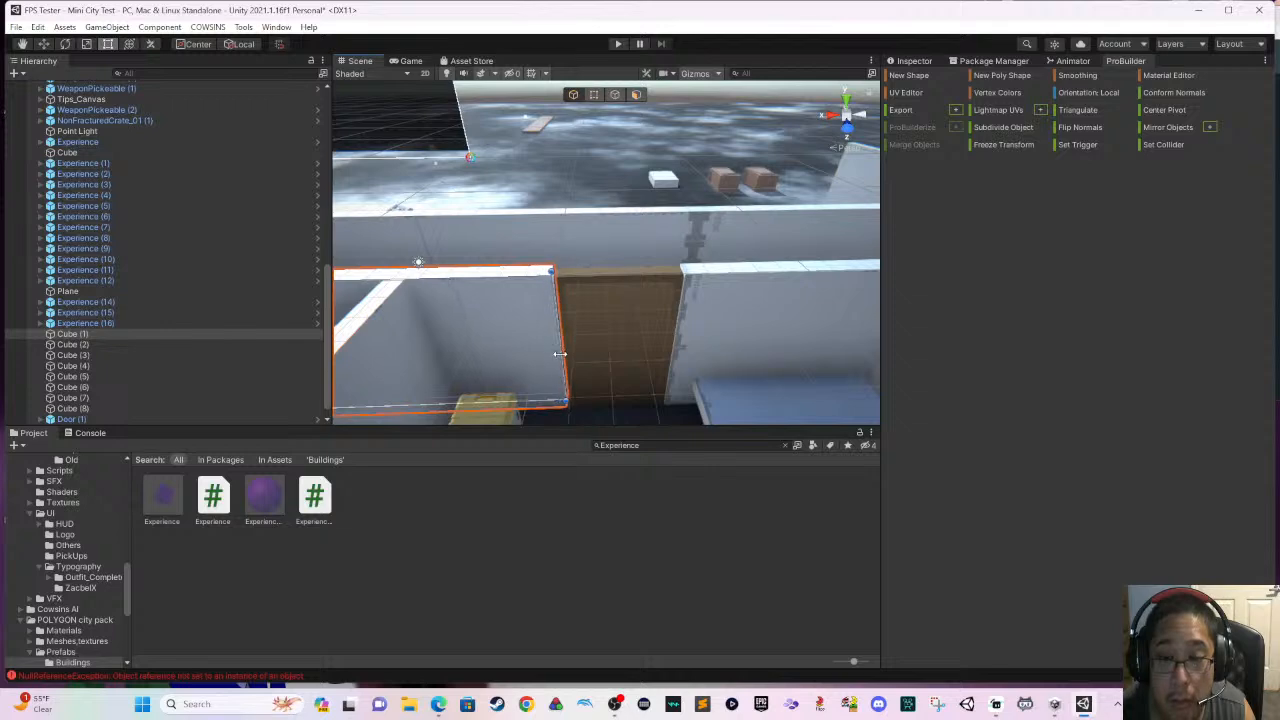
- Select the pistol weapon pickup on the ground at the corridor entrance and show its properties
middle_click_drag(545, 348, 591, 367)
right_click_drag(591, 367, 687, 378)
scroll(660, 385, "down", 3)
left_click(689, 304)
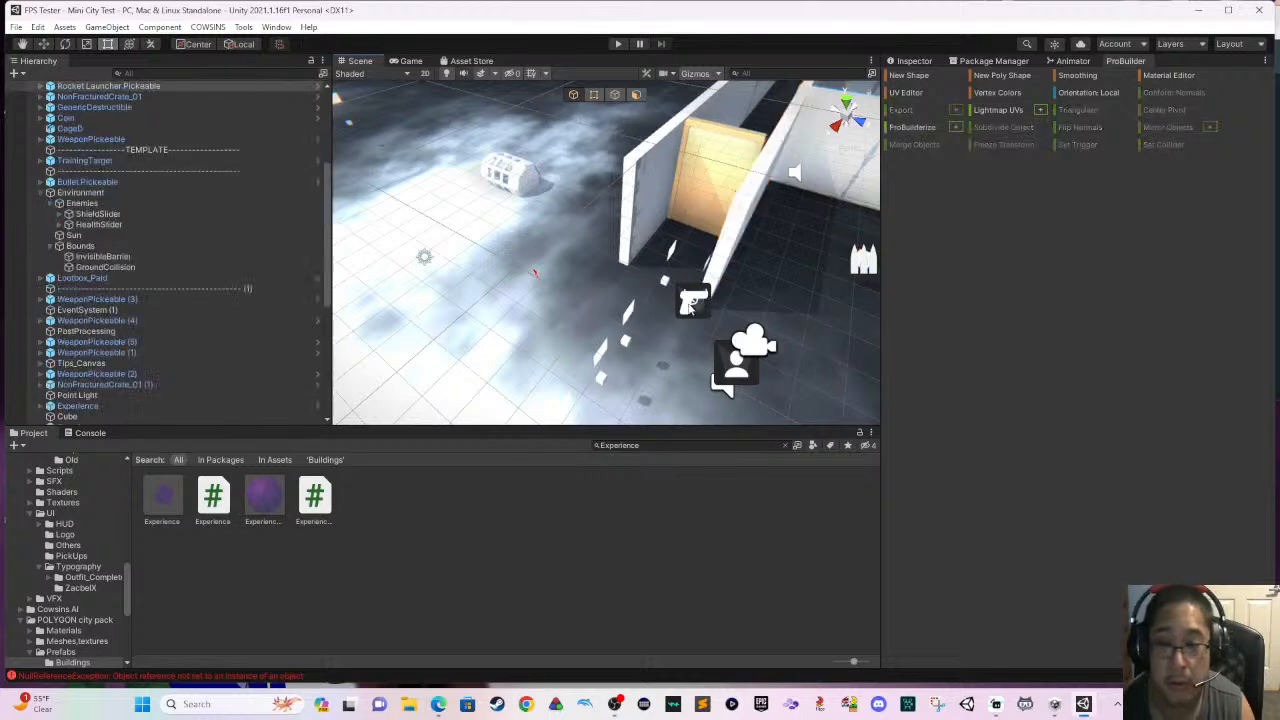
left_click(697, 304)
left_click(696, 304)
left_click(692, 308)
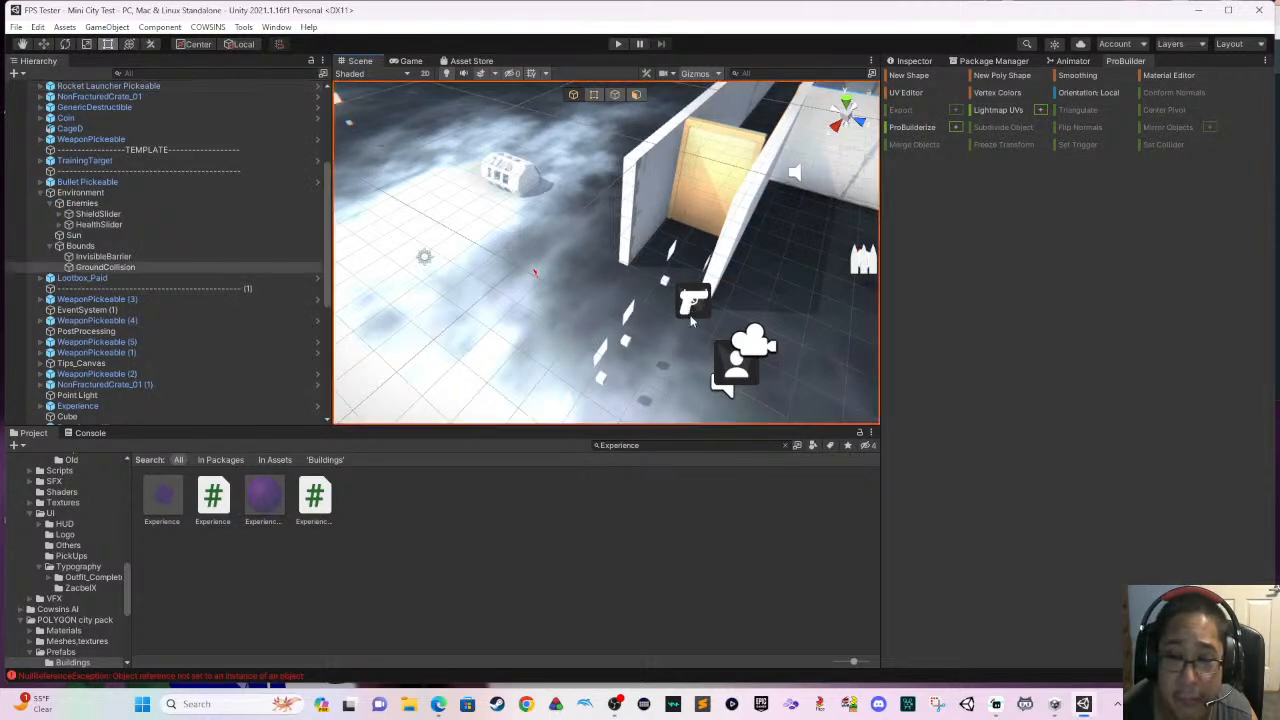
scroll(695, 337, "up", 4)
left_click(776, 352)
right_click_drag(708, 340, 686, 287)
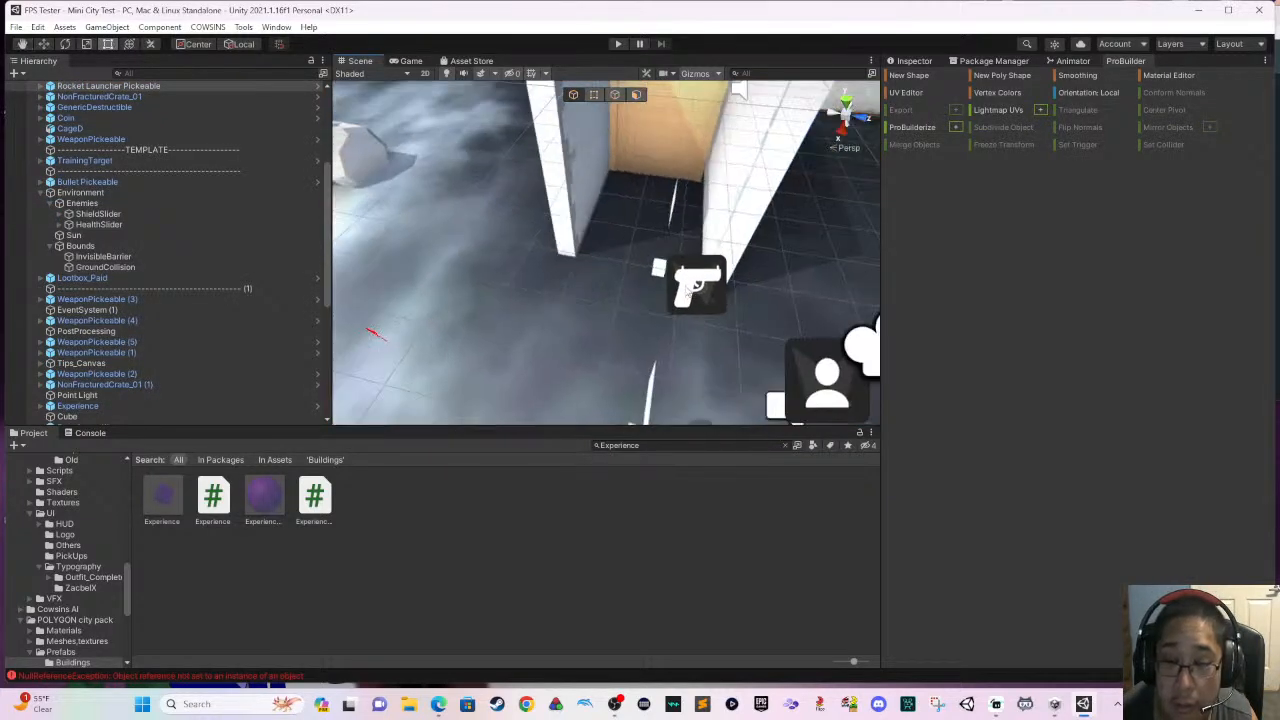
left_click(664, 275)
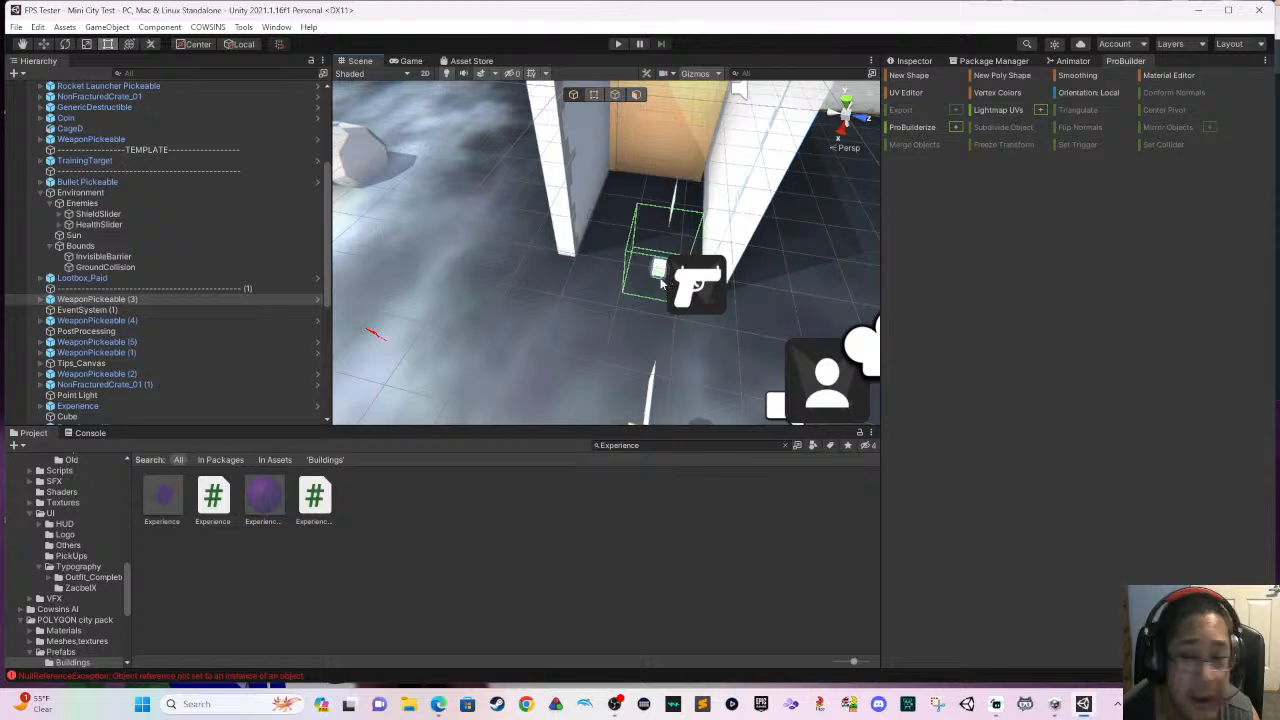
left_click(904, 62)
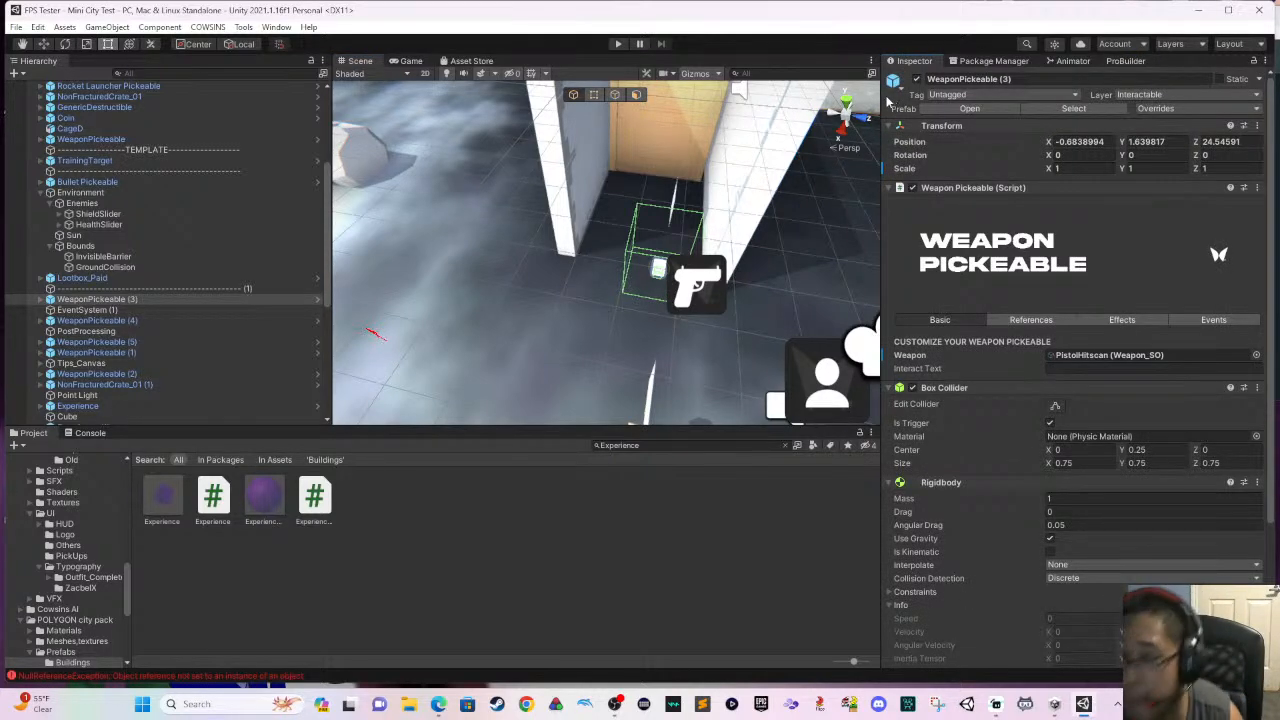
- Move the pistol pickup down the corridor and across to the platform room, to about X -16.18 and Z 27.05
scroll(773, 212, "down", 2)
middle_click_drag(772, 209, 698, 270)
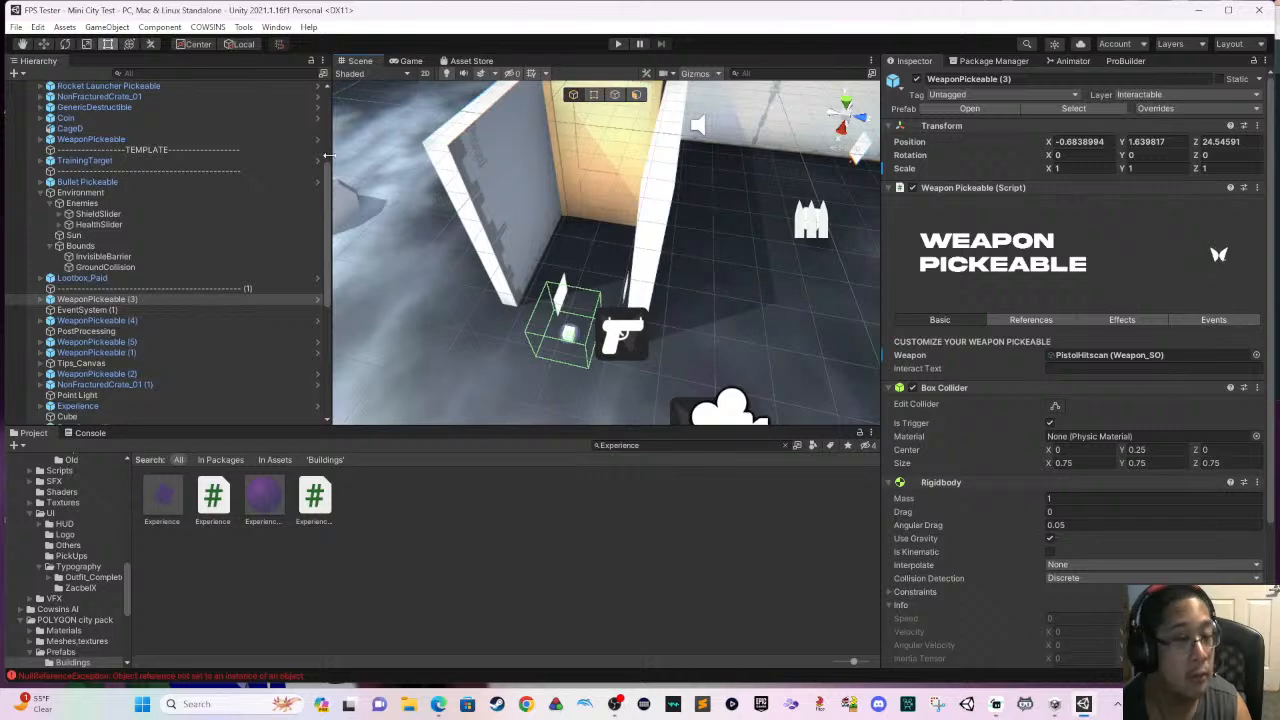
left_click(44, 44)
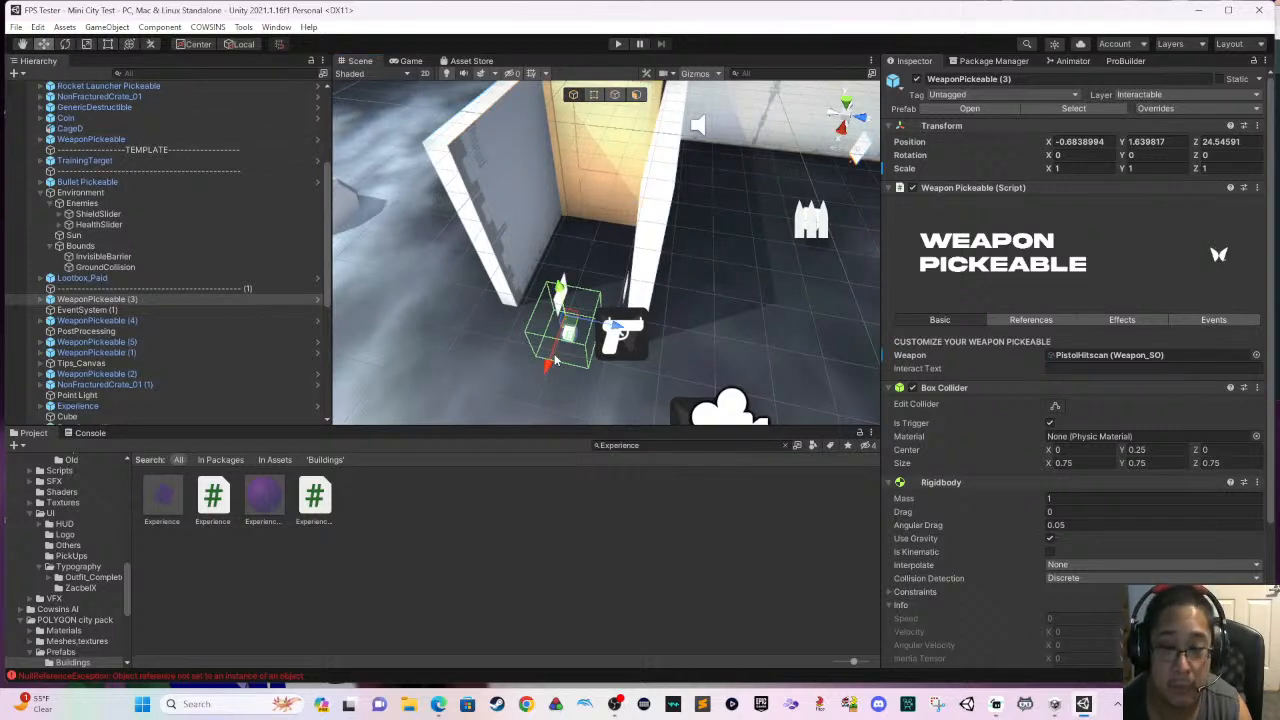
left_click_drag(555, 362, 625, 228)
middle_click_drag(625, 228, 568, 403)
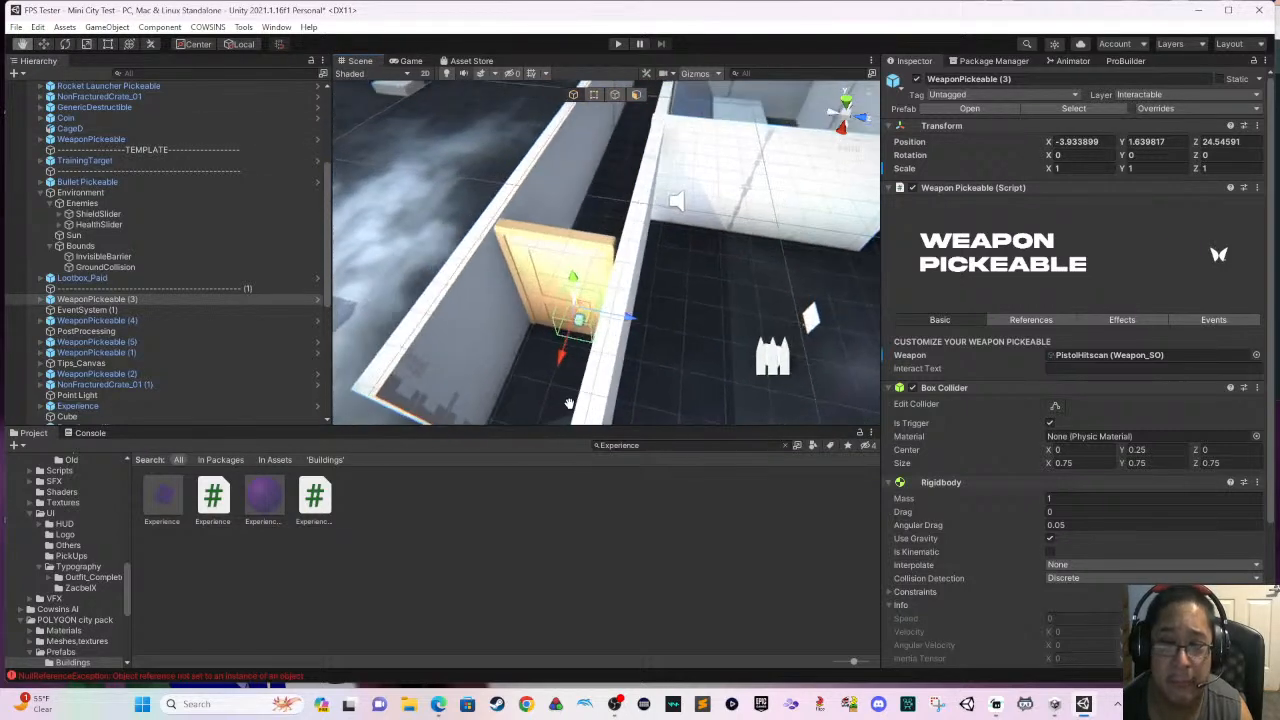
left_click_drag(561, 357, 622, 180)
middle_click_drag(622, 180, 507, 382)
left_click_drag(525, 308, 693, 183)
scroll(690, 183, "up", 4)
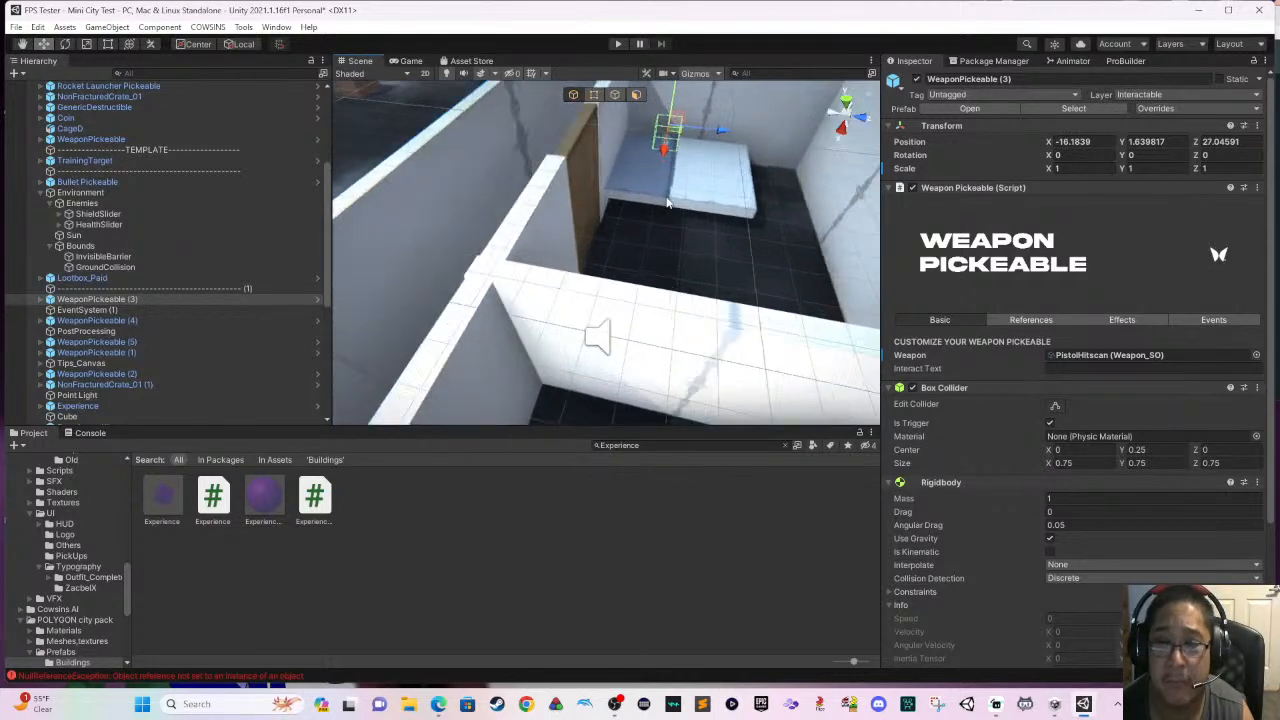
- Shift the pistol pickup along X toward the platform's front edge, to about X -13.95
right_click_drag(637, 234, 669, 203)
scroll(669, 203, "up", 5)
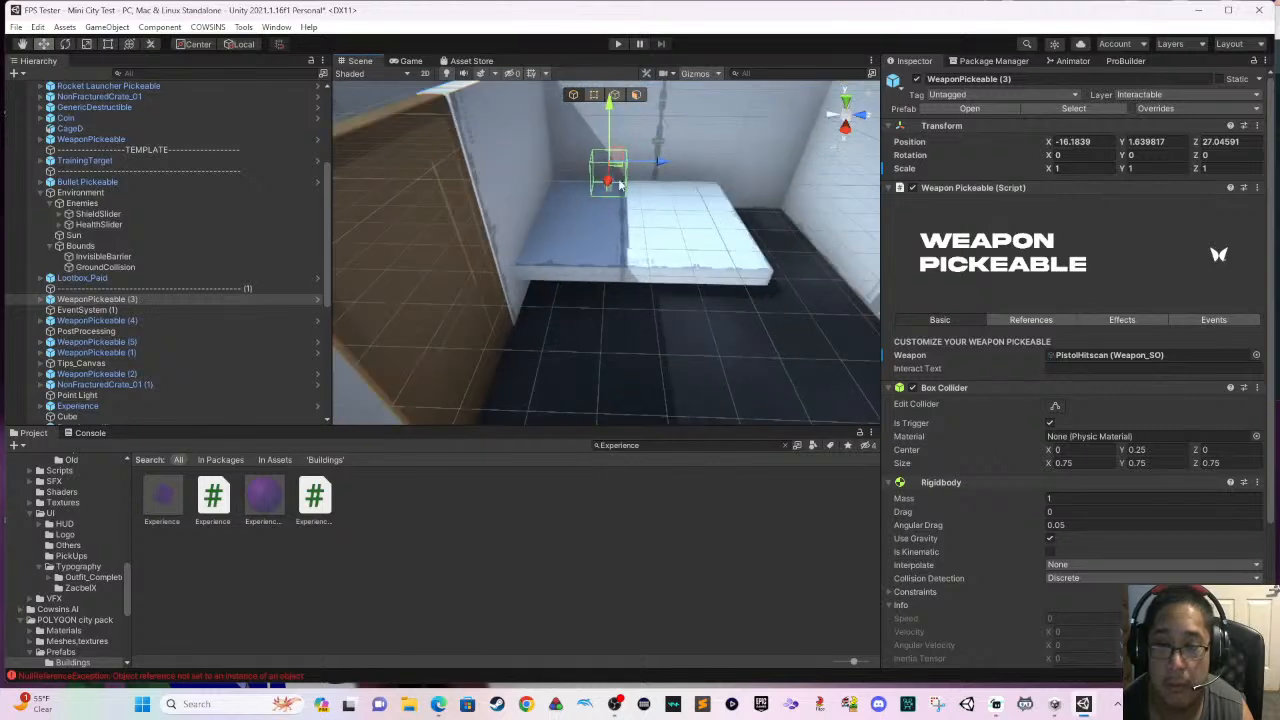
left_click(602, 179)
left_click(603, 180)
left_click_drag(602, 178, 600, 229)
scroll(600, 229, "up", 5)
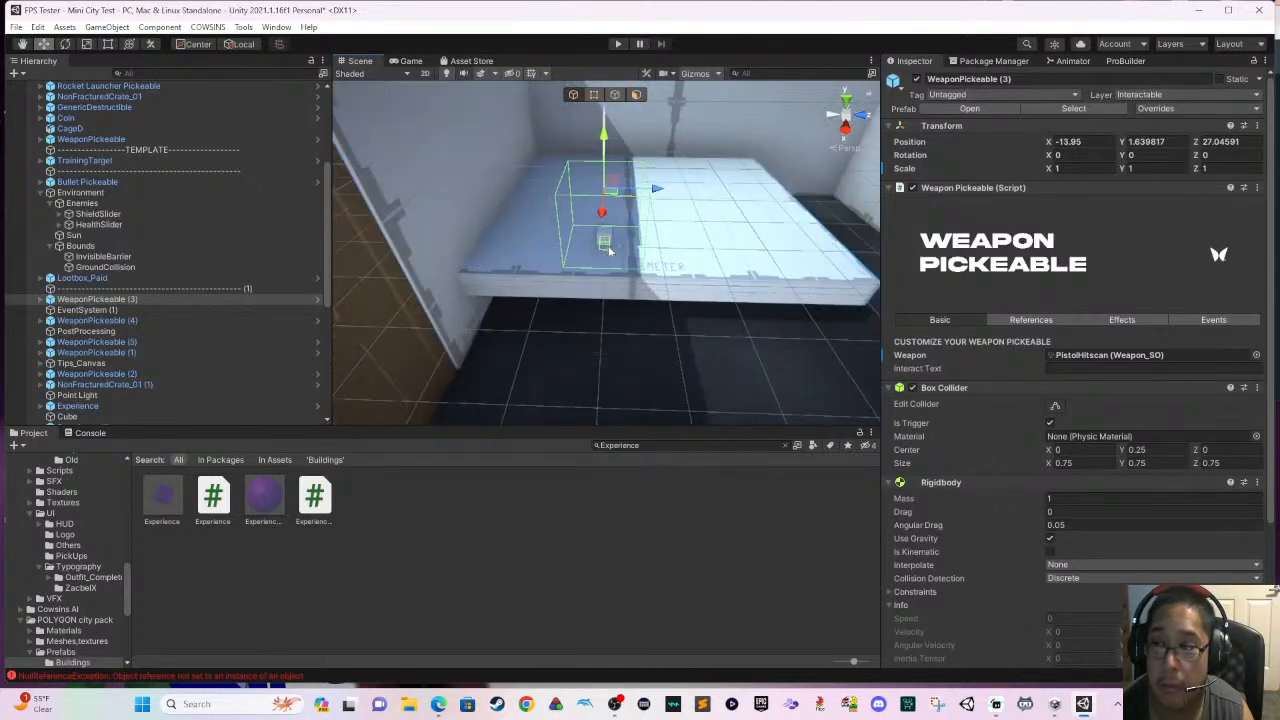
right_click_drag(611, 251, 537, 288)
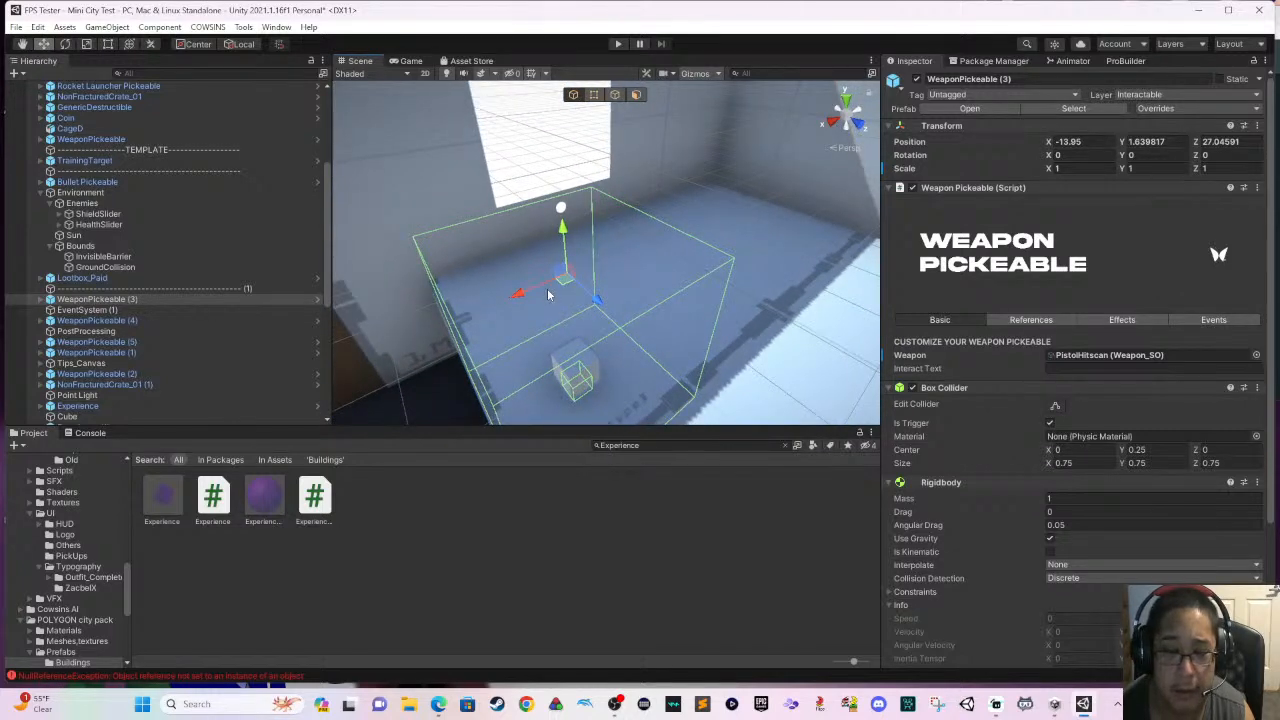
- Select CowsinsFPSController and move it back along Z to about 24.9
scroll(534, 272, "down", 5)
middle_click_drag(533, 270, 668, 232)
scroll(560, 277, "down", 3)
scroll(297, 265, "up", 6)
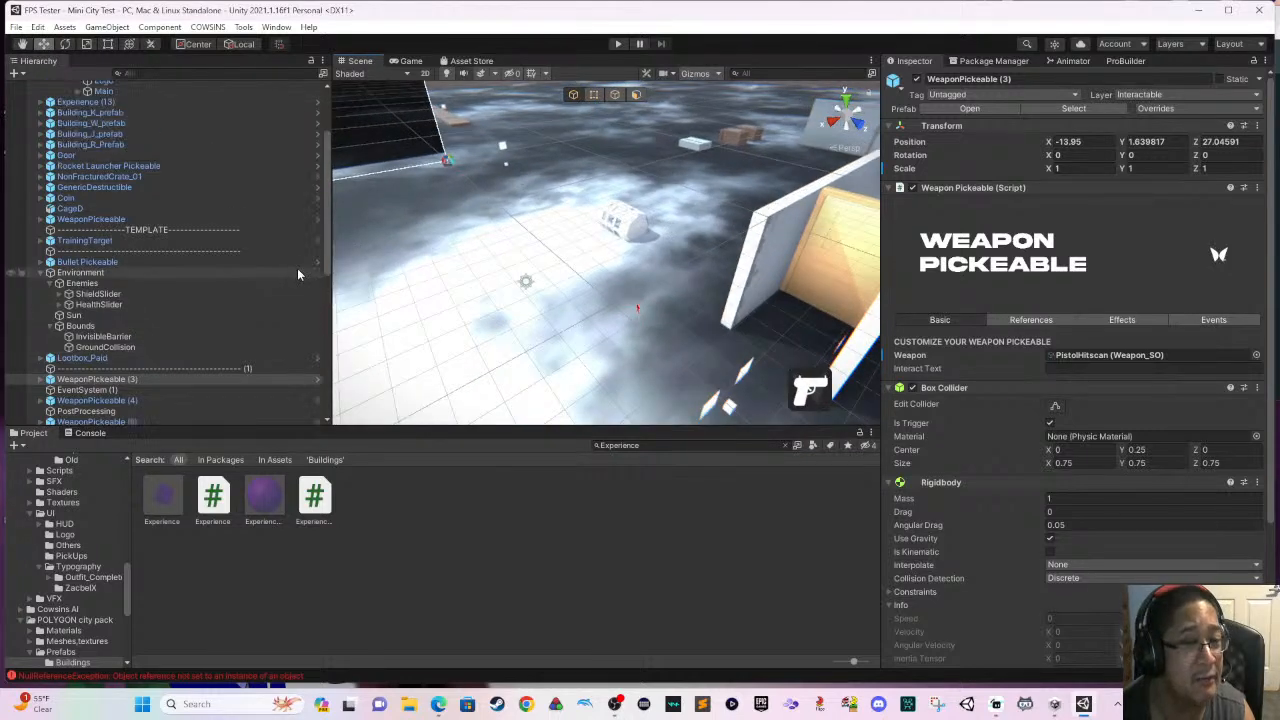
left_click(158, 107)
double_click(158, 107)
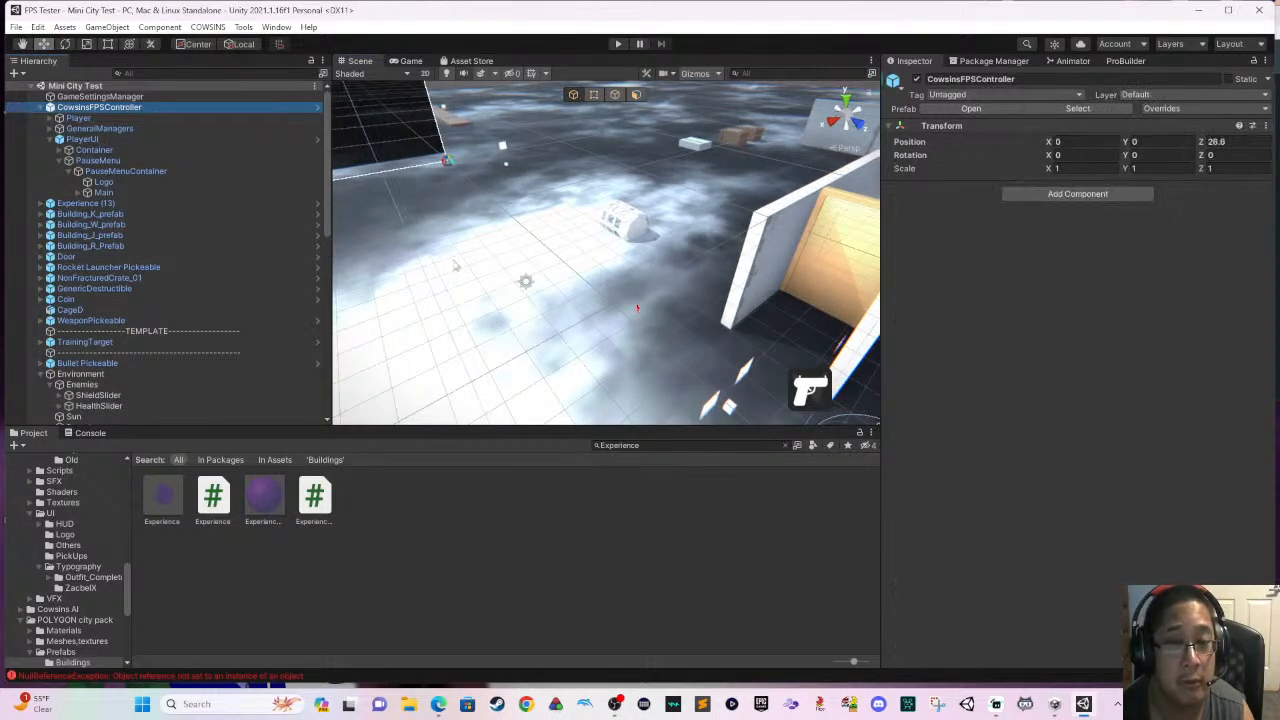
middle_click_drag(512, 315, 604, 330)
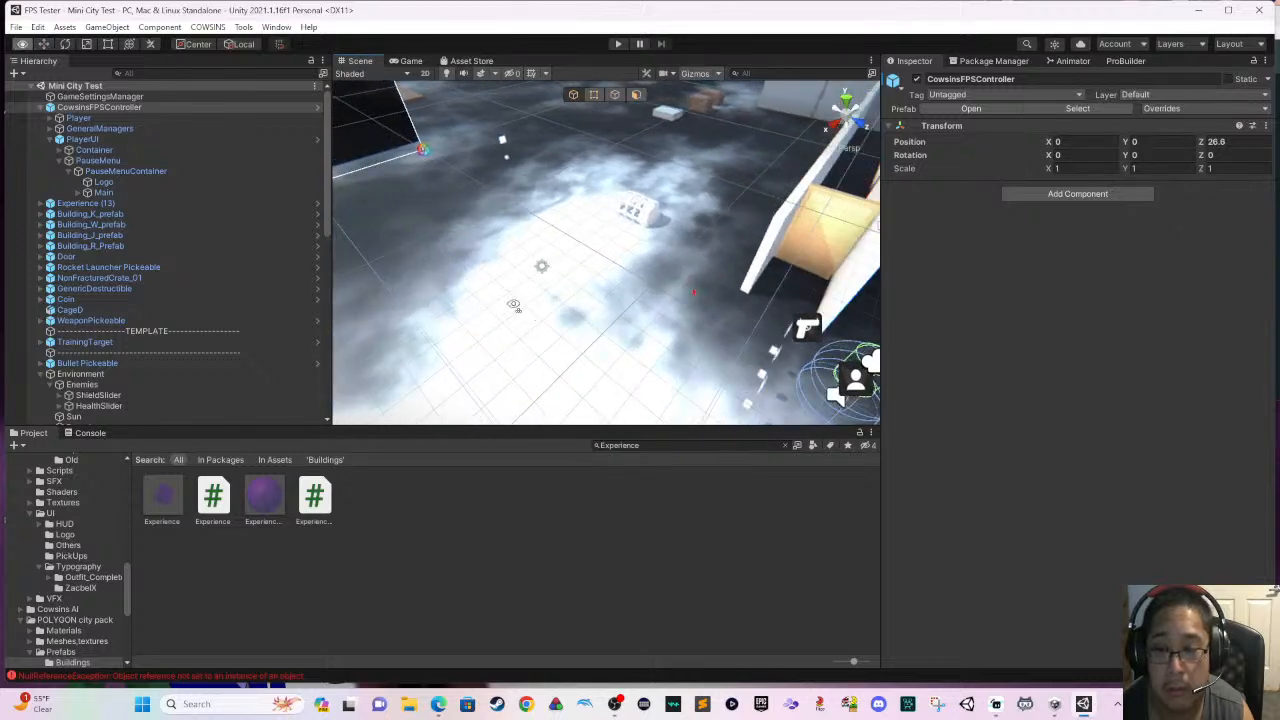
left_click_drag(516, 303, 641, 308, "alt")
left_click_drag(646, 227, 528, 348, "alt")
scroll(540, 340, "down", 8)
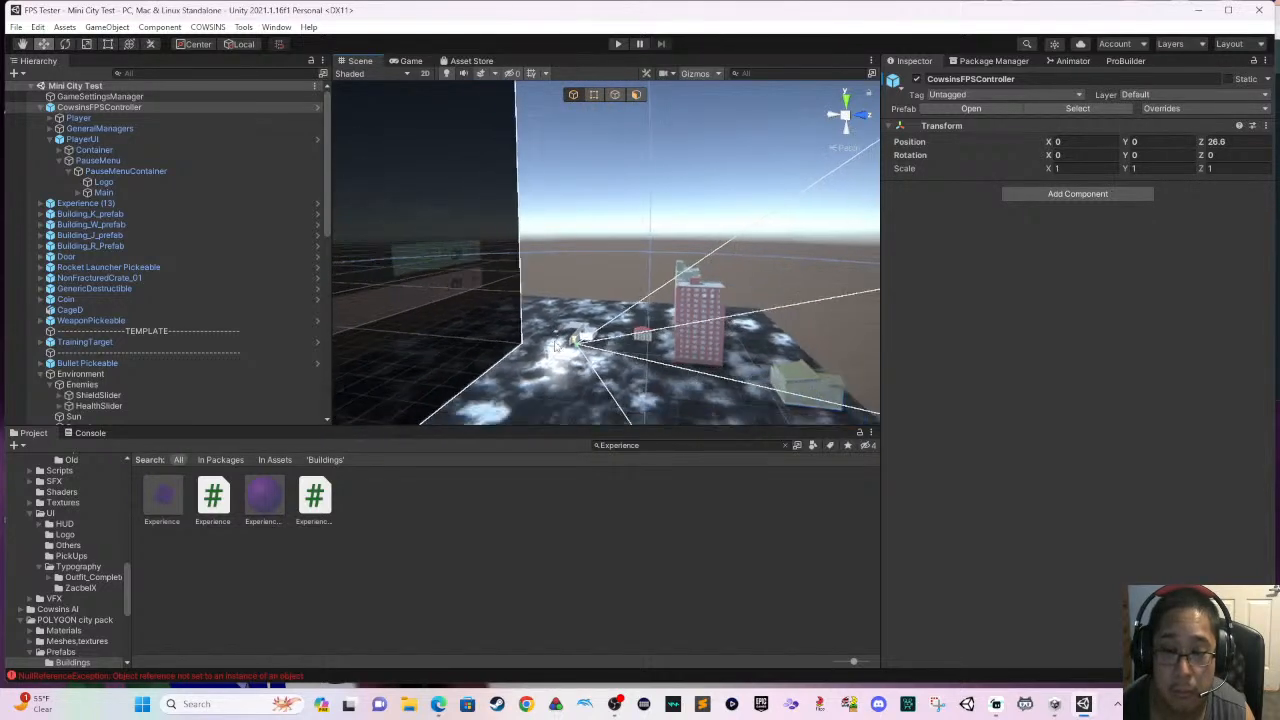
scroll(556, 330, "down", 5)
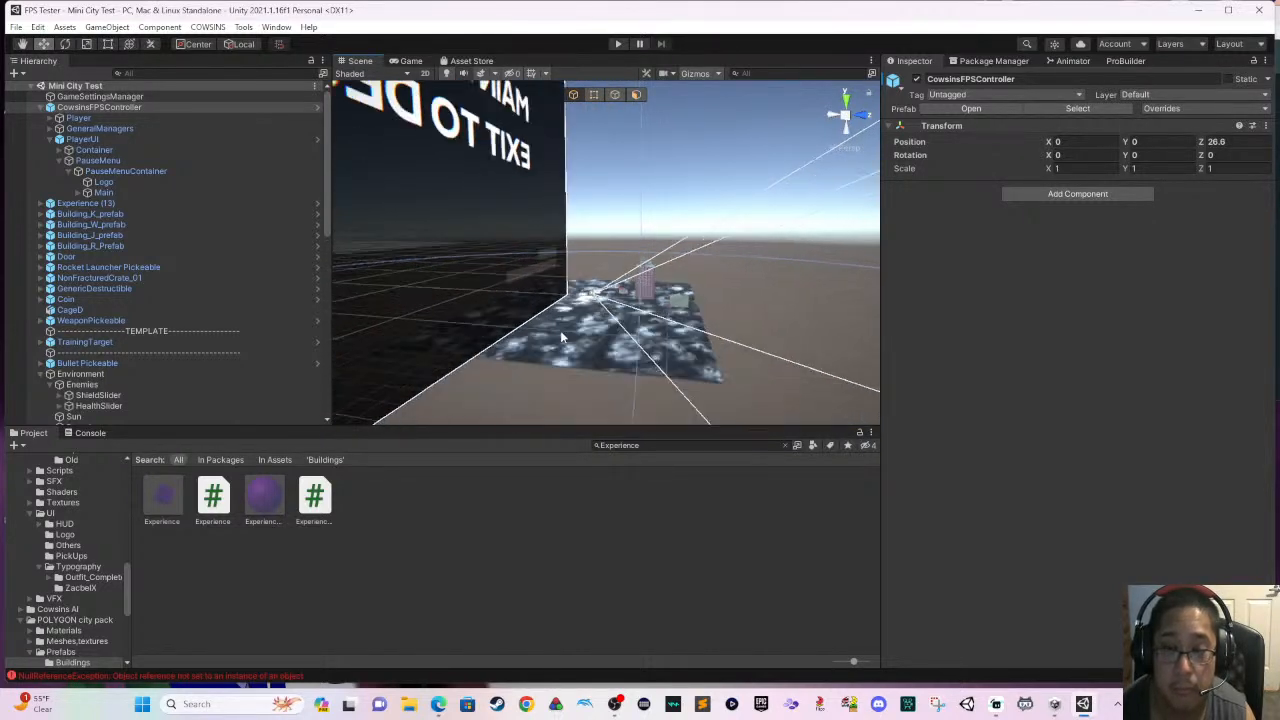
right_click_drag(560, 331, 495, 118)
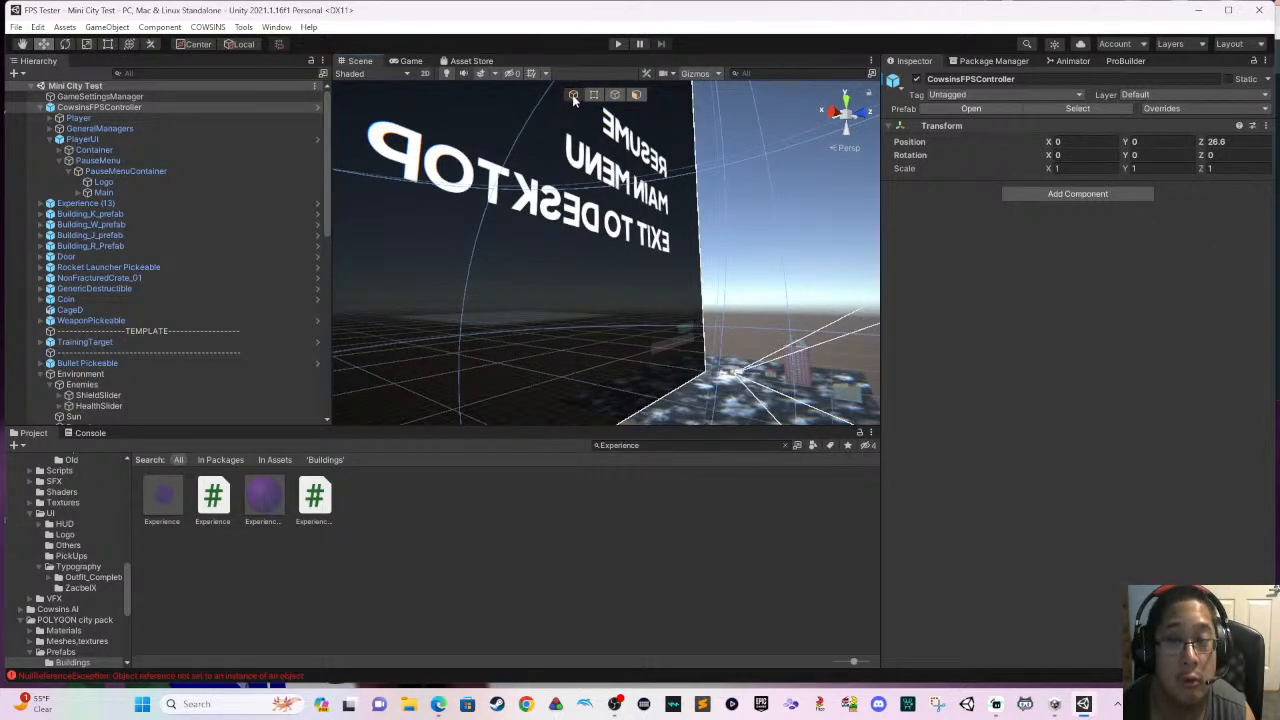
scroll(644, 256, "down", 2)
right_click_drag(644, 256, 628, 300)
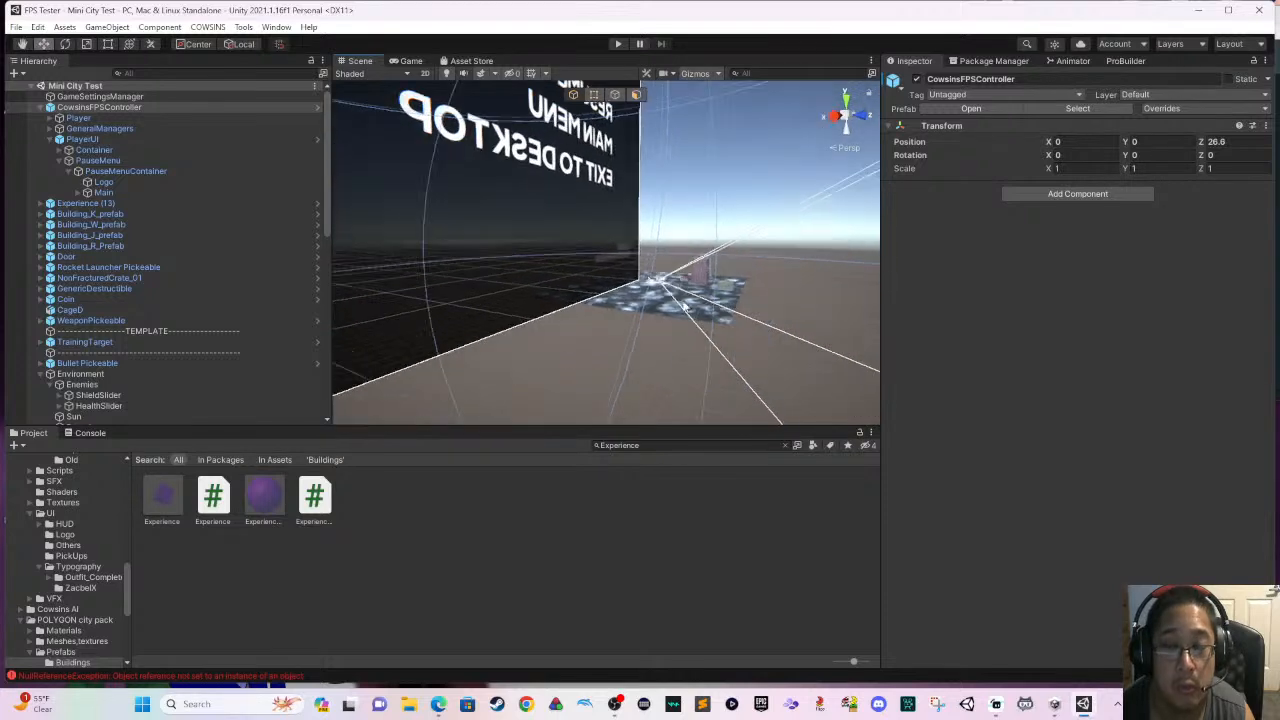
scroll(552, 280, "down", 6)
middle_click_drag(552, 280, 607, 310)
mouse_move(607, 310)
right_mouse_down()
mouse_move(570, 300)
mouse_move(590, 290)
mouse_move(619, 317)
right_mouse_up()
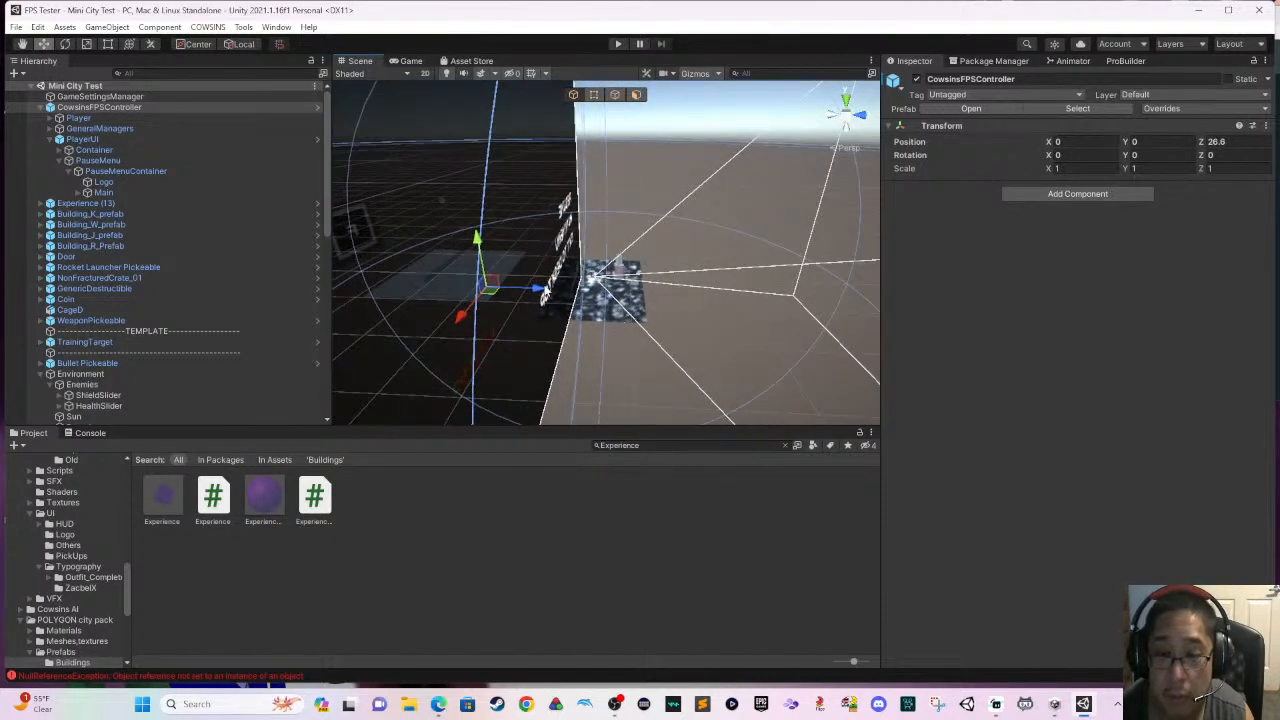
left_click_drag(537, 290, 536, 290)
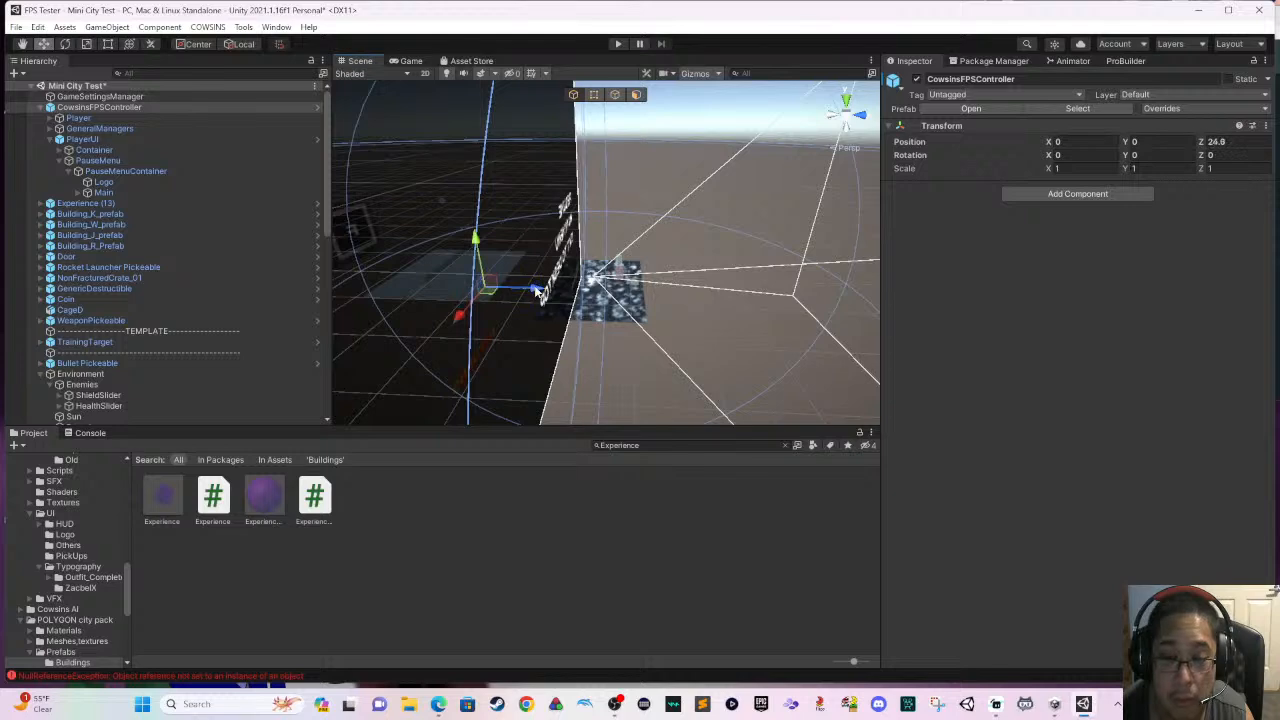
scroll(570, 296, "up", 7)
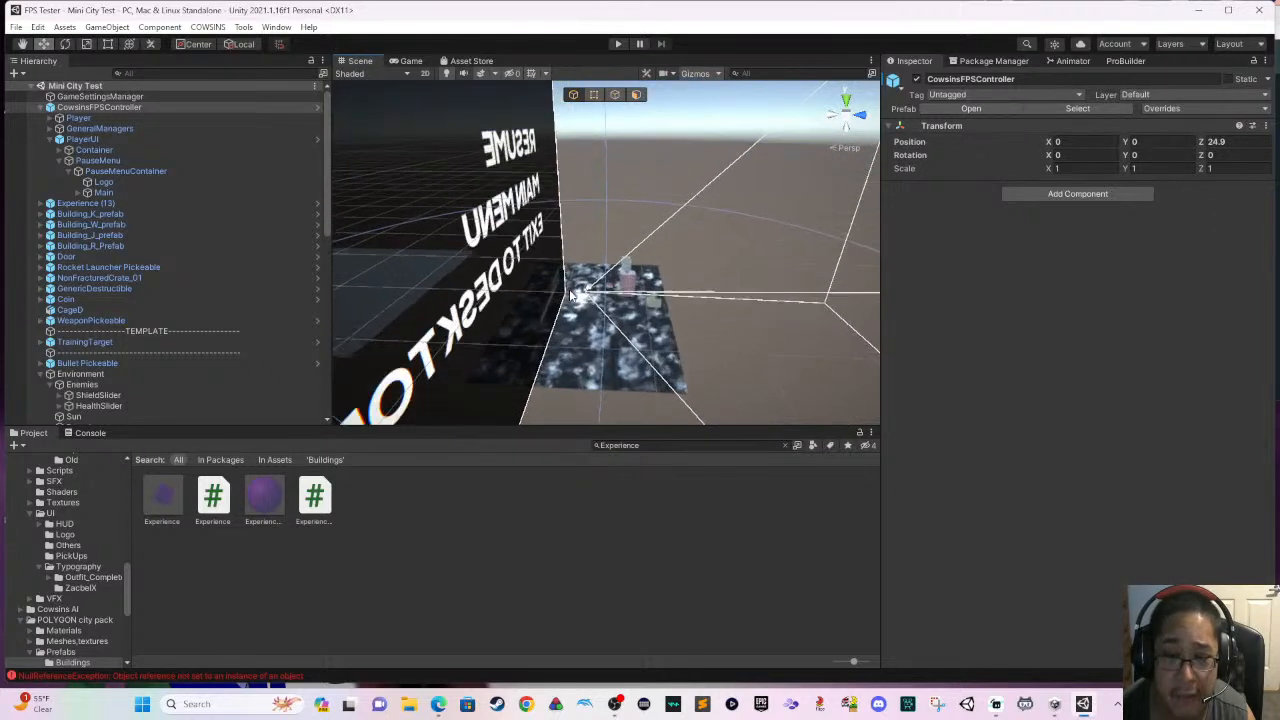
- Examine where the player controller sits relative to the corridor entrance and the surrounding level
scroll(570, 296, "up", 8)
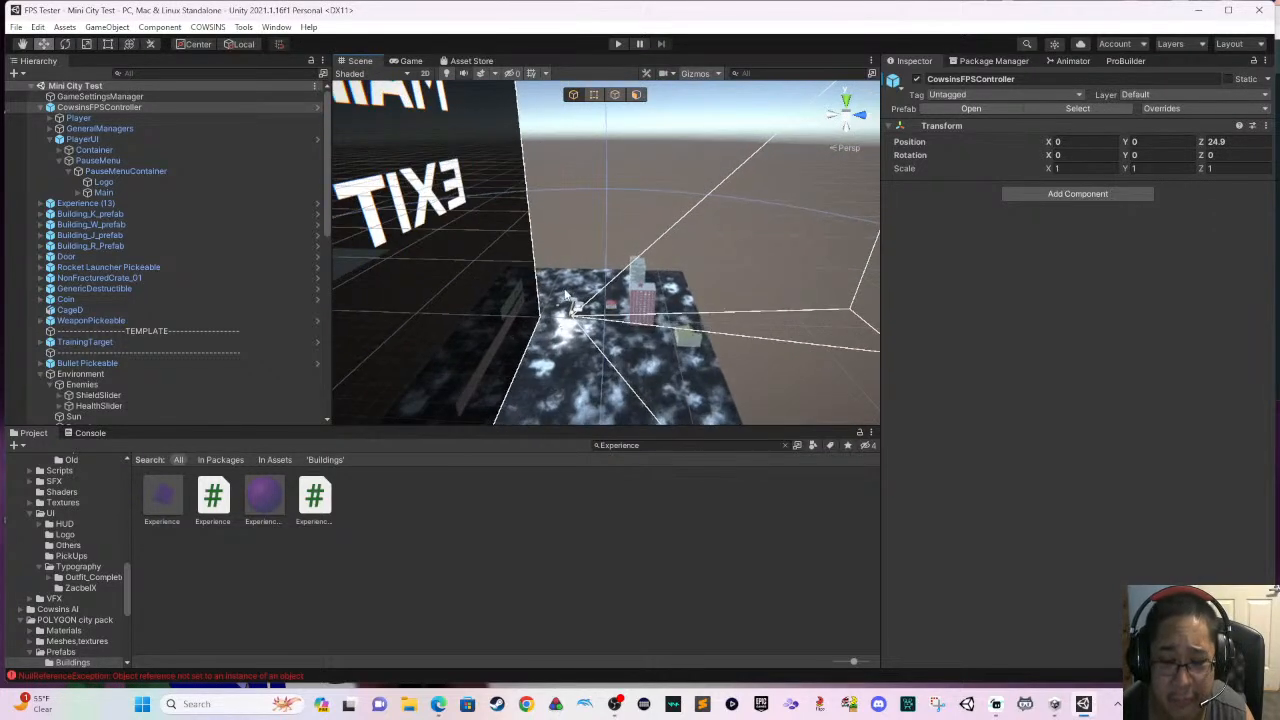
right_click_drag(566, 291, 556, 317)
scroll(556, 317, "up", 6)
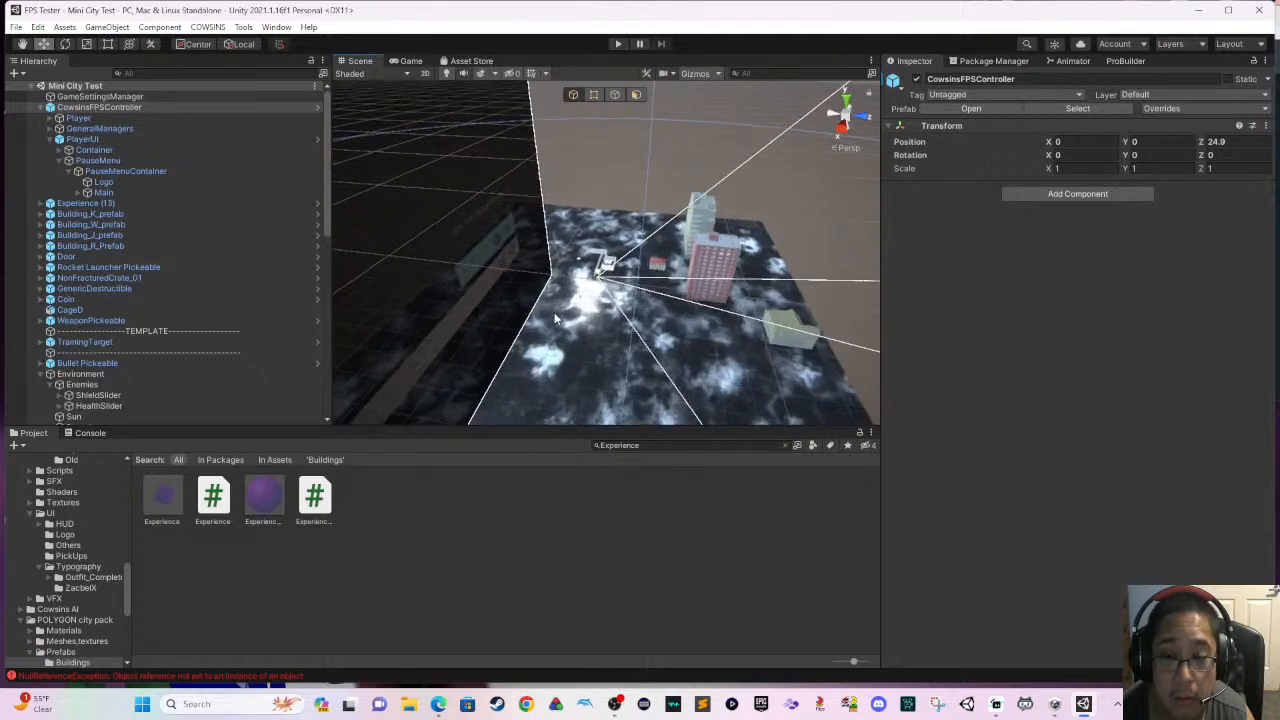
scroll(556, 317, "up", 5)
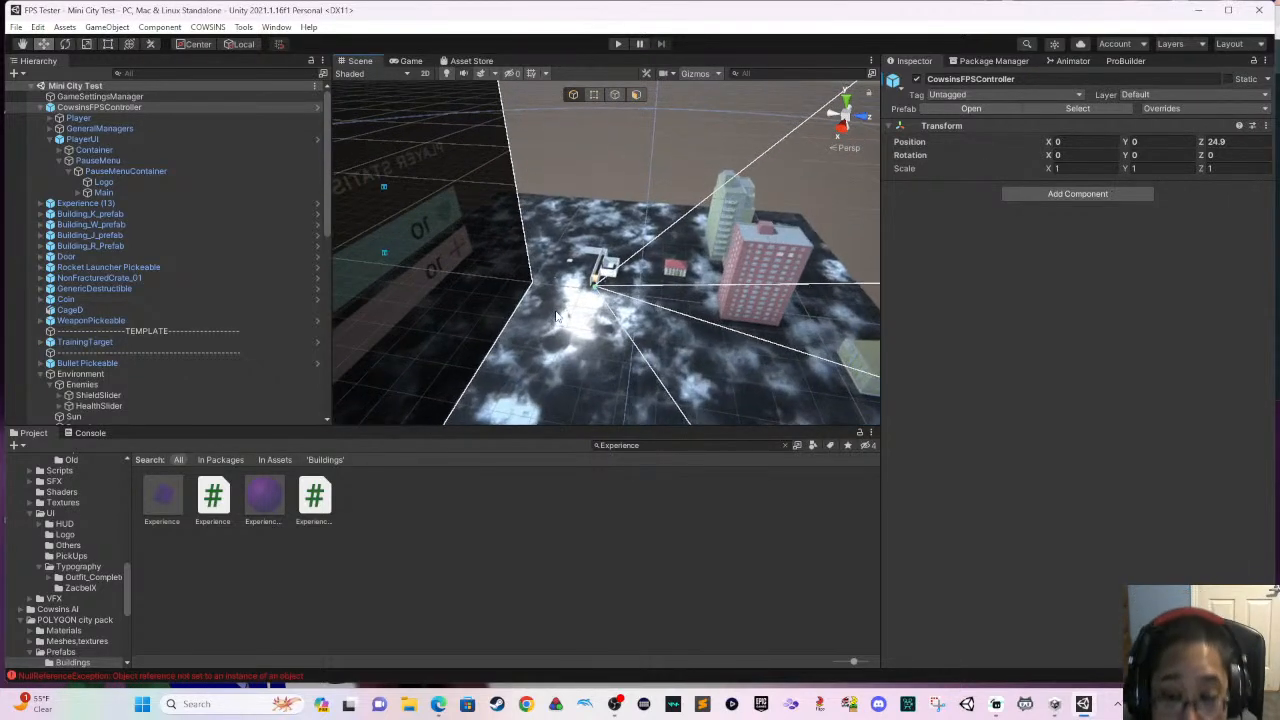
scroll(558, 317, "up", 2)
middle_click_drag(558, 315, 603, 262)
scroll(563, 309, "up", 4)
right_click_drag(603, 264, 730, 208)
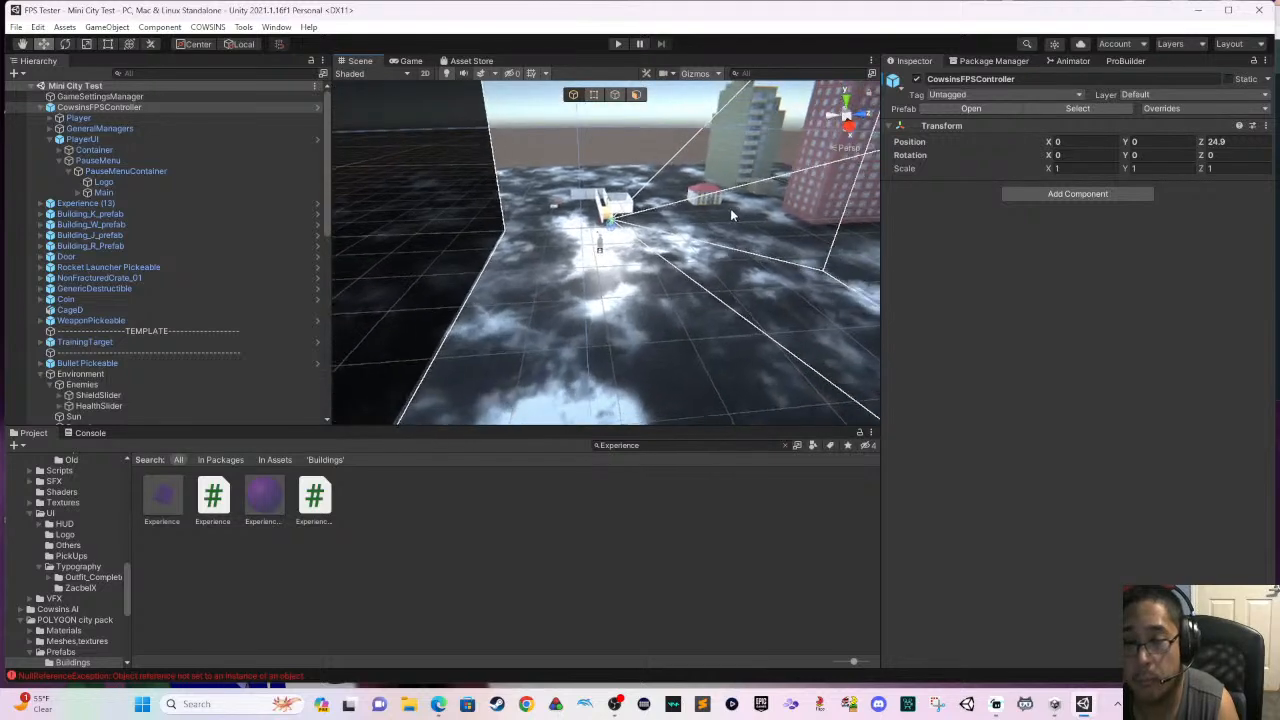
middle_click_drag(648, 264, 636, 310)
scroll(616, 292, "up", 5)
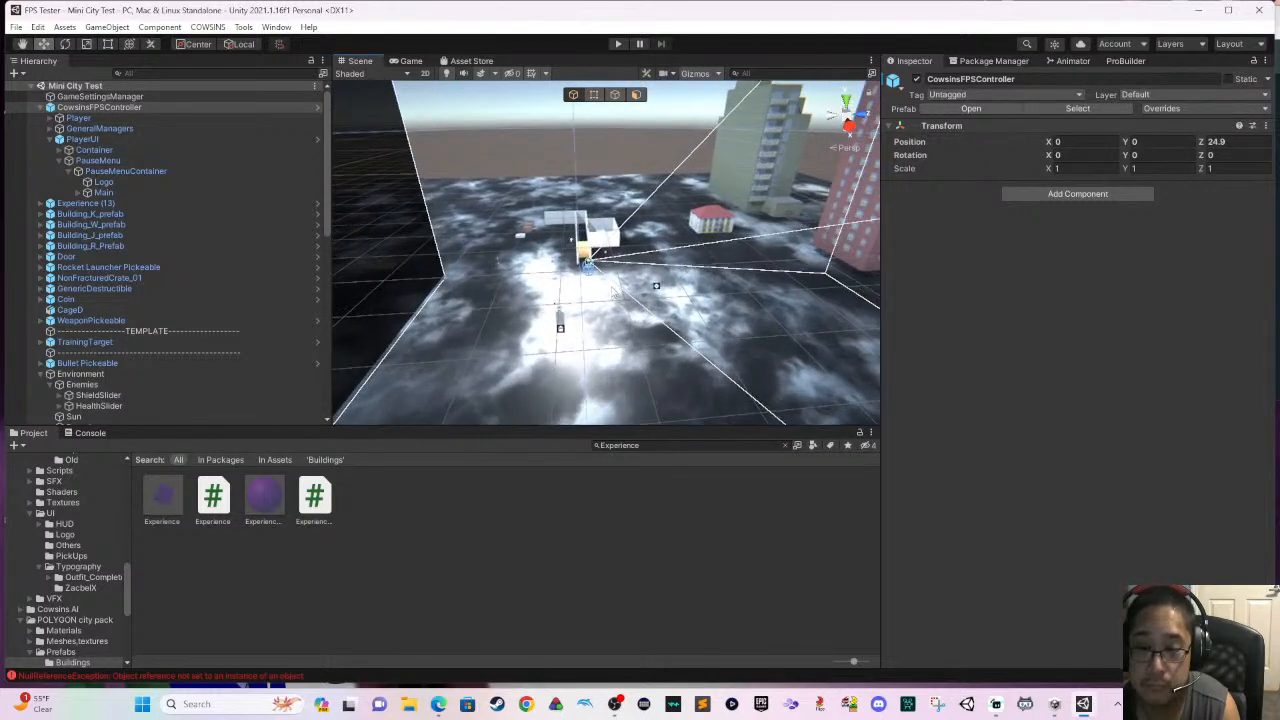
scroll(612, 288, "up", 2)
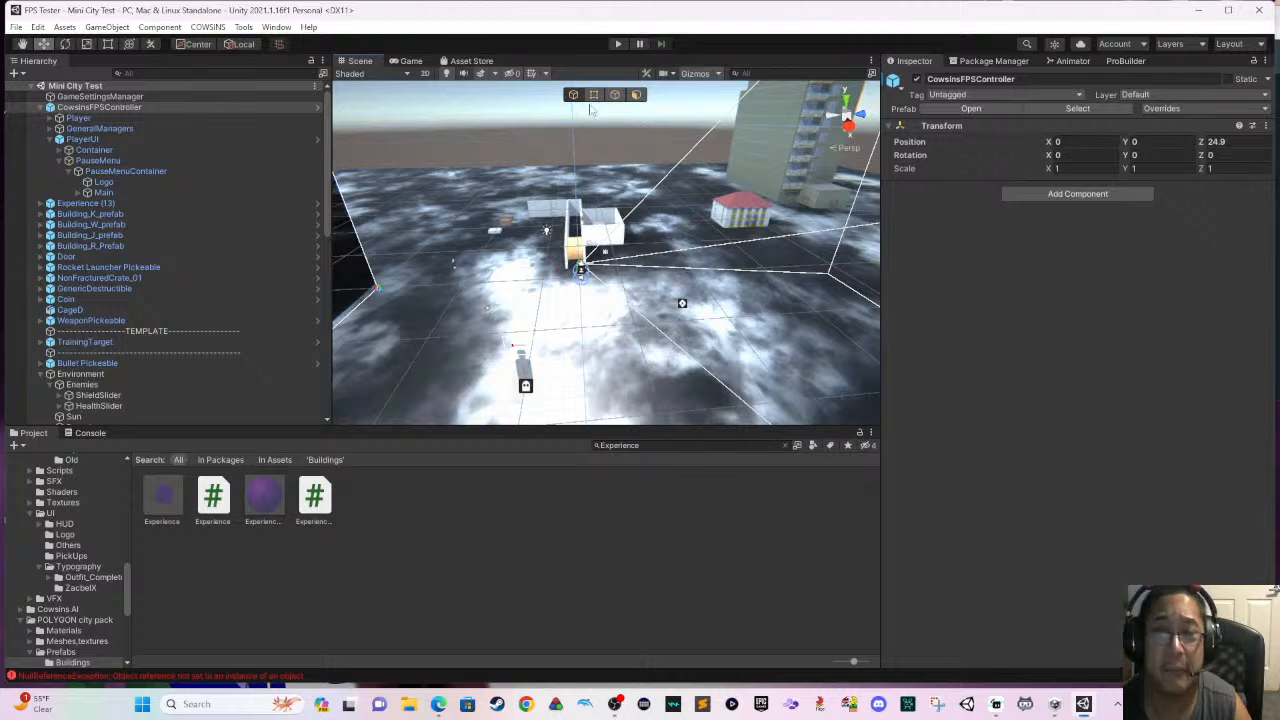
- Start a play test, walk up to the first corridor door and interact with it
left_click(617, 44)
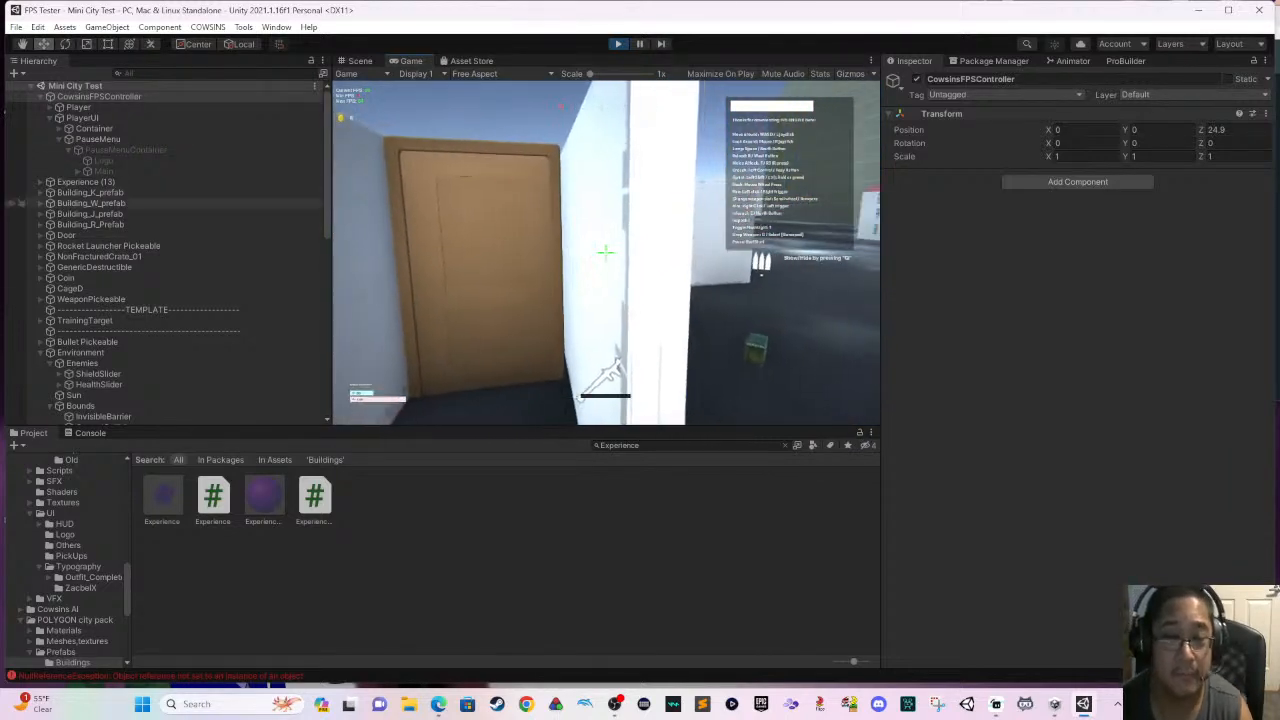
key("super")
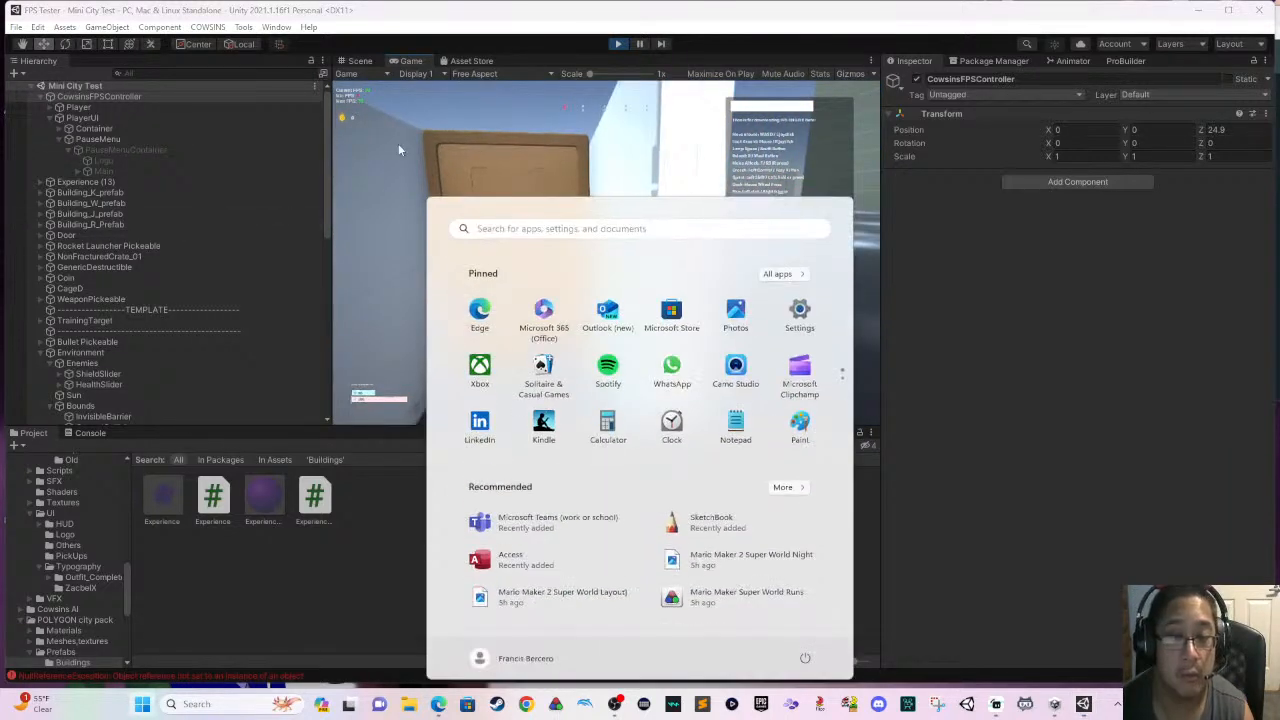
key("super")
left_click(505, 284)
key("s")
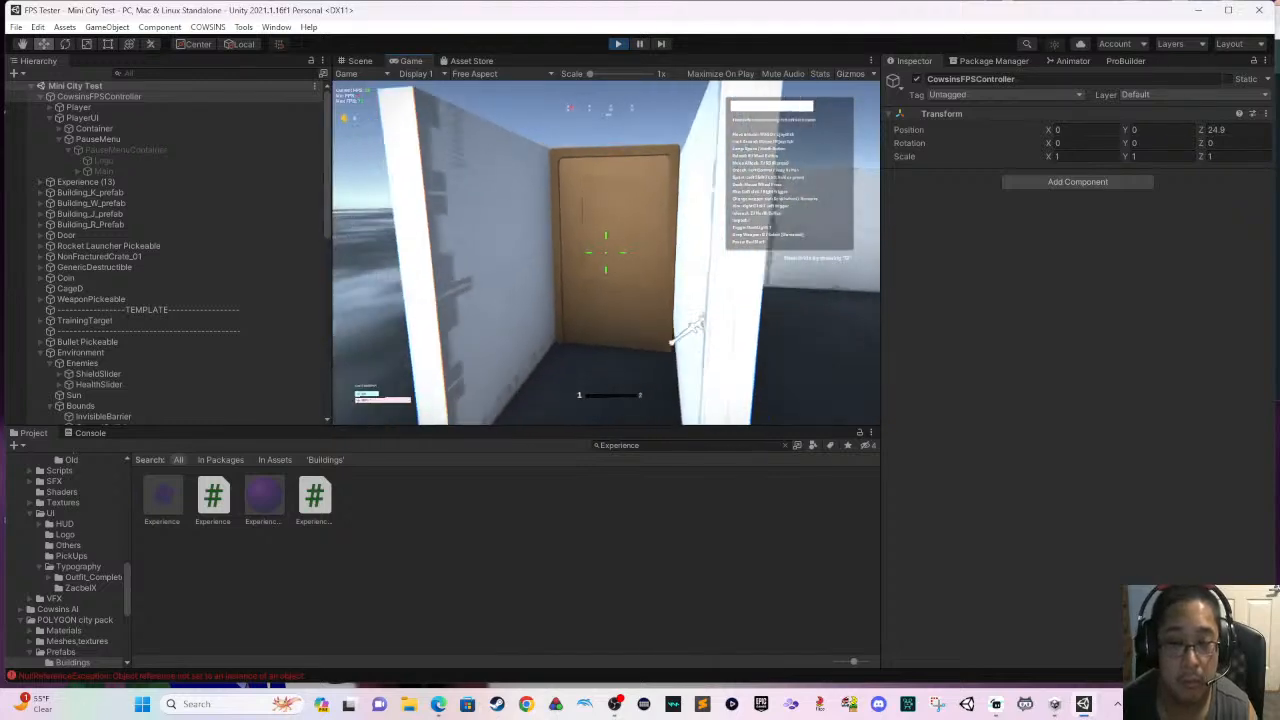
key("w")
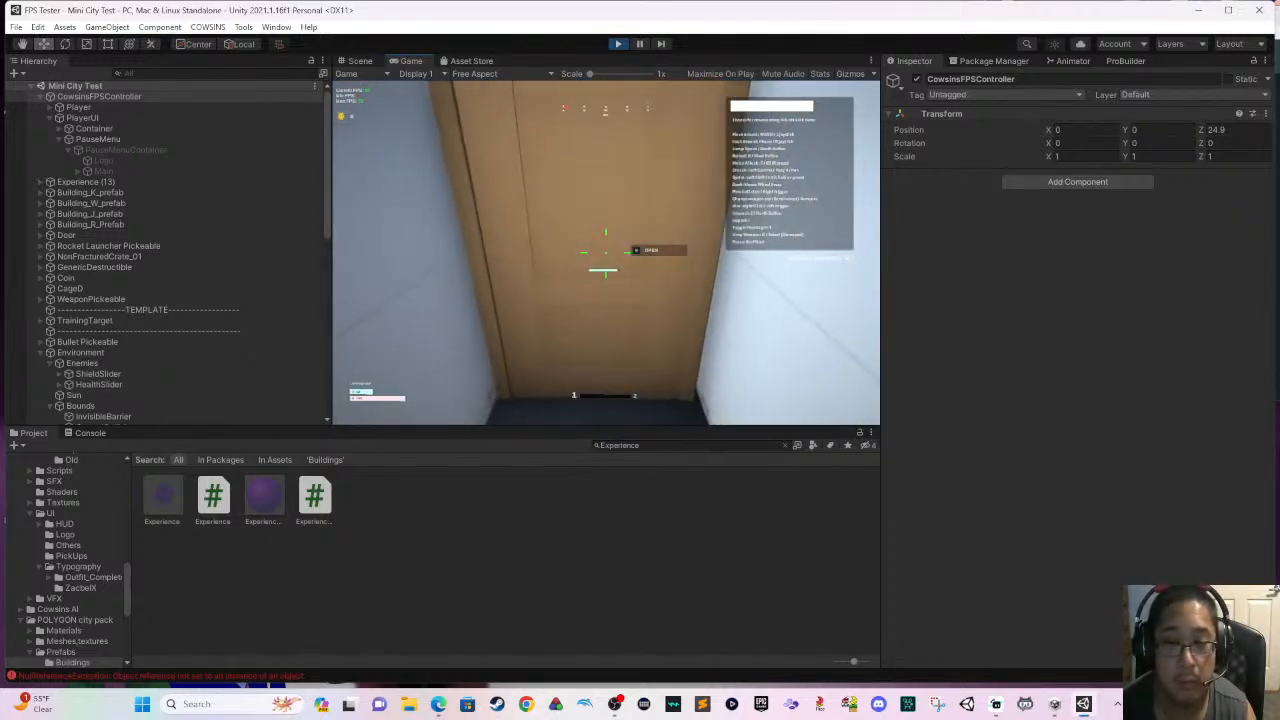
key("e")
key("w")
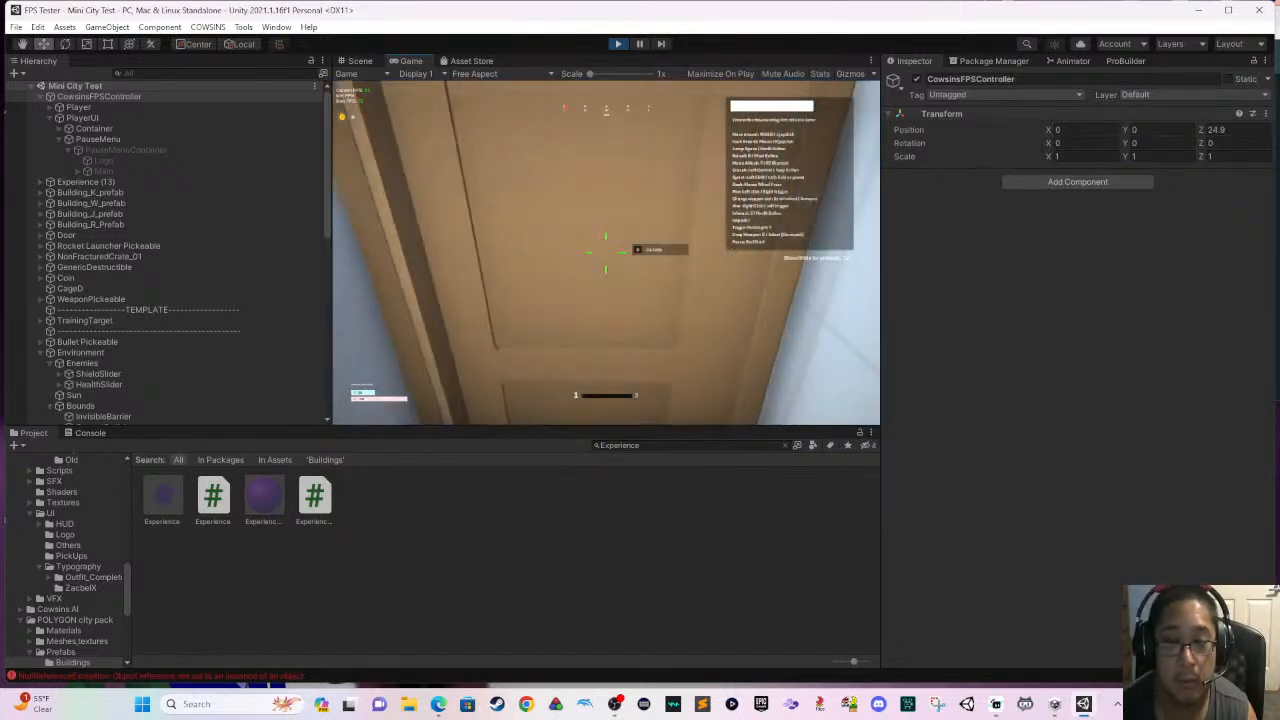
- Test opening and closing the first corridor door, backing away and walking up to it again
key("s")
key("e")
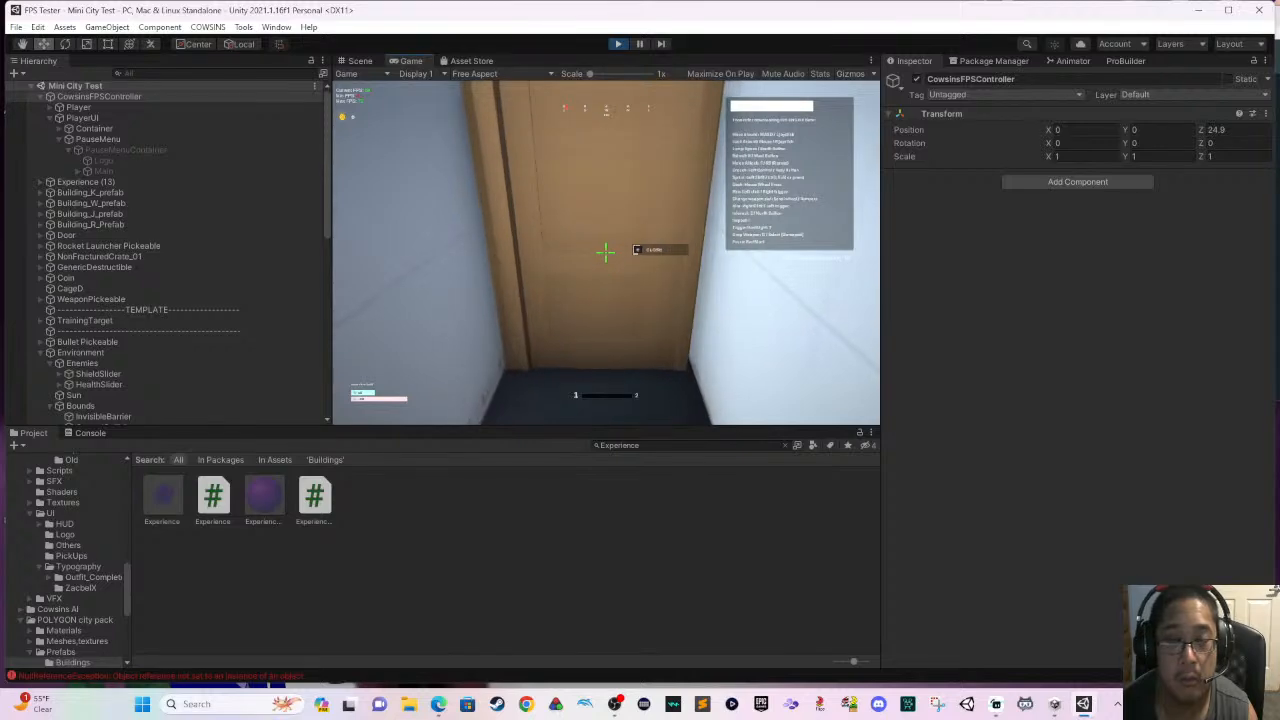
key("s")
key("a")
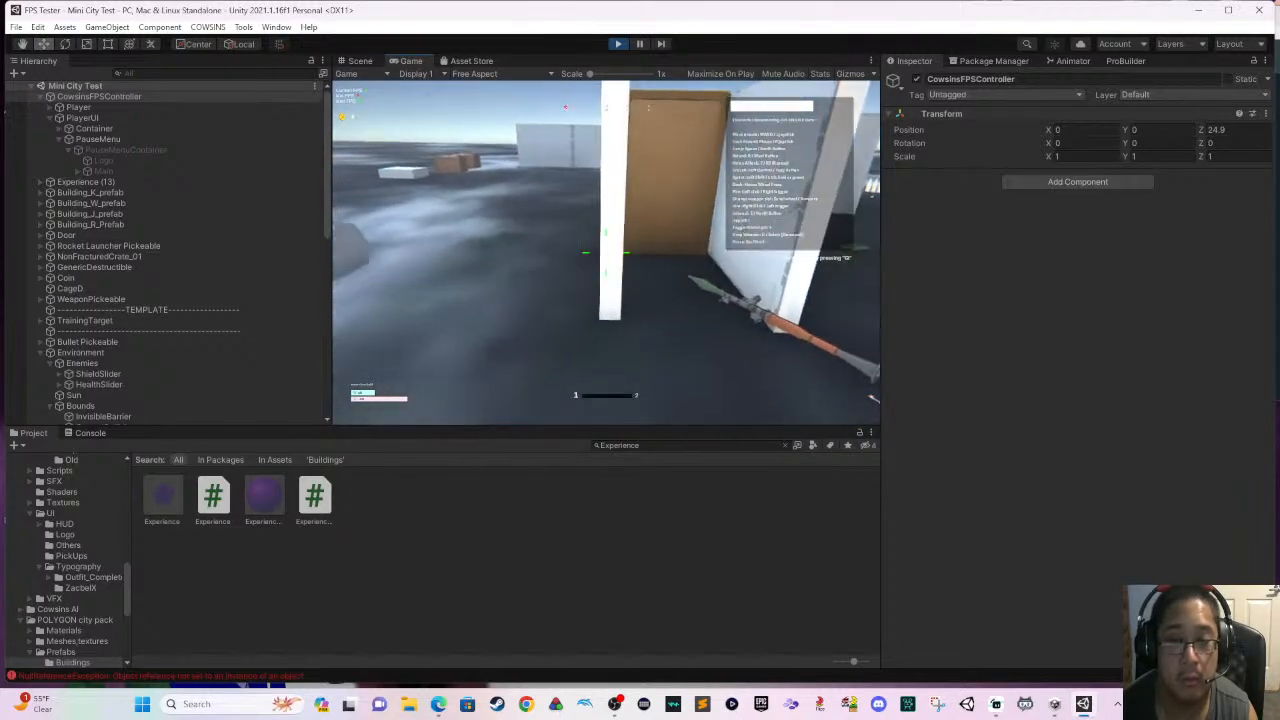
key("w")
key("w")
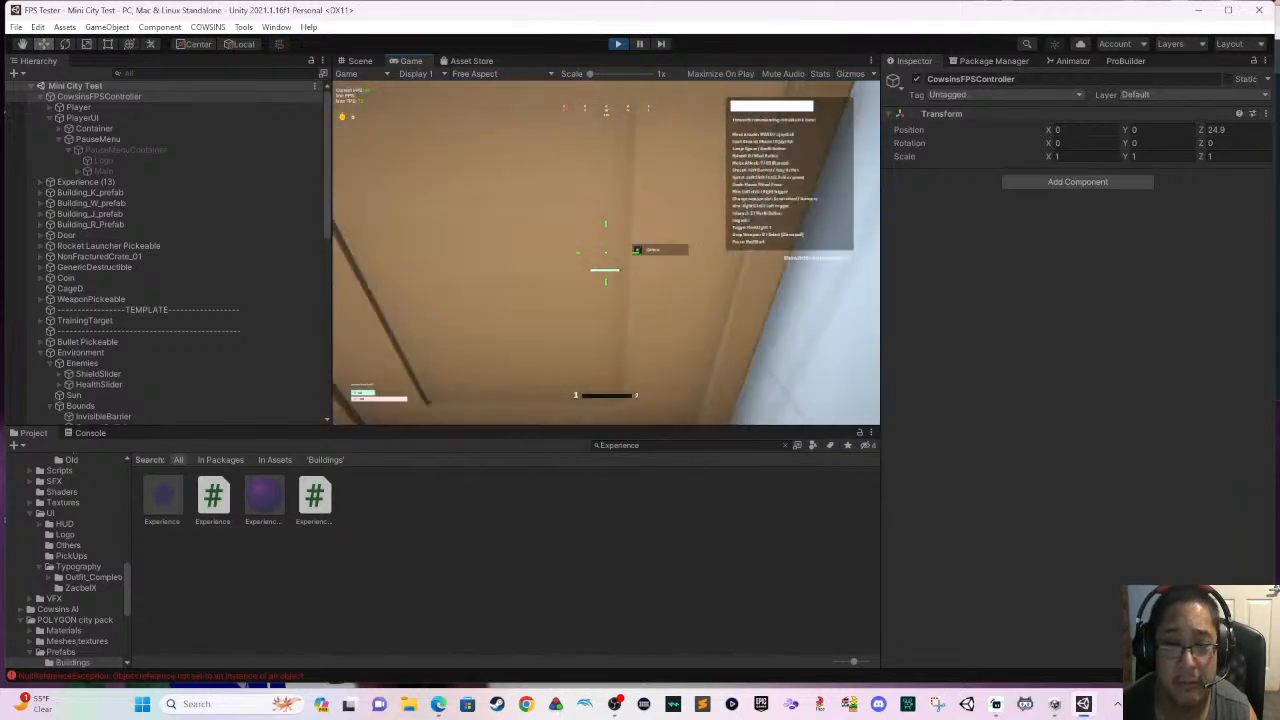
key("s")
key("w")
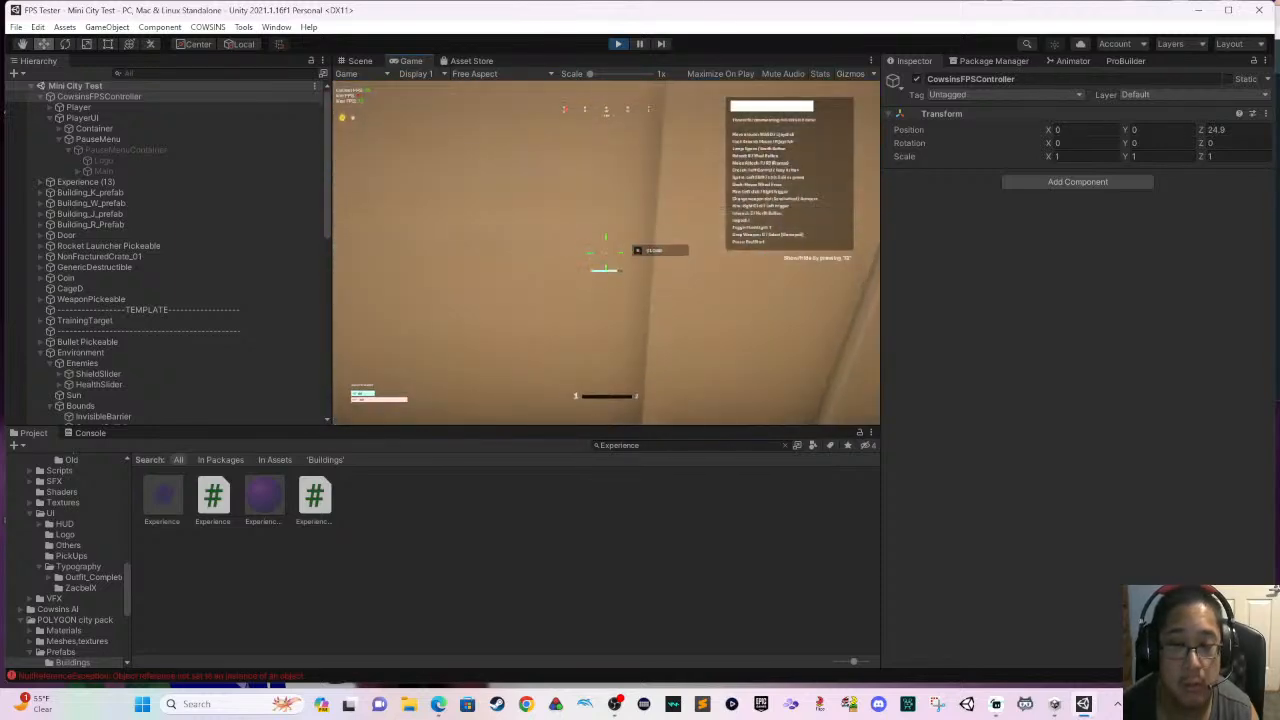
- Check the corridor entrance from above the walls for overlapping doors and try the entrance door again
key("s")
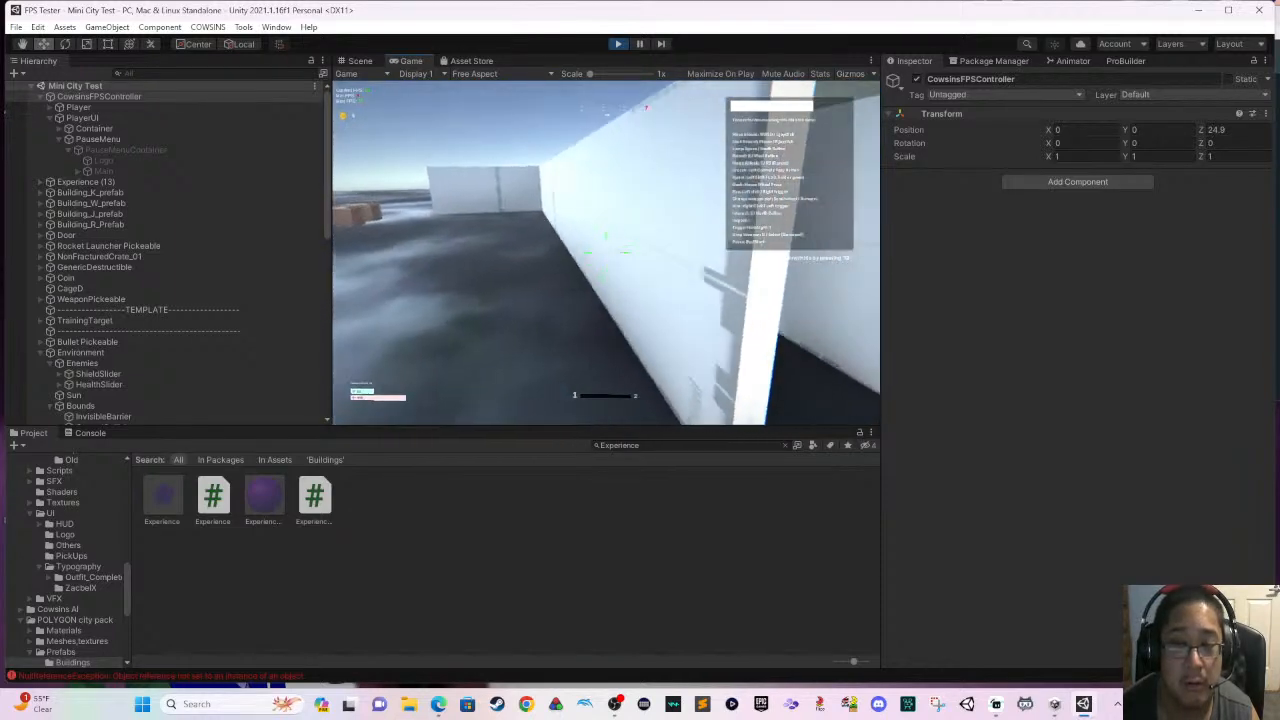
key("w")
key("e")
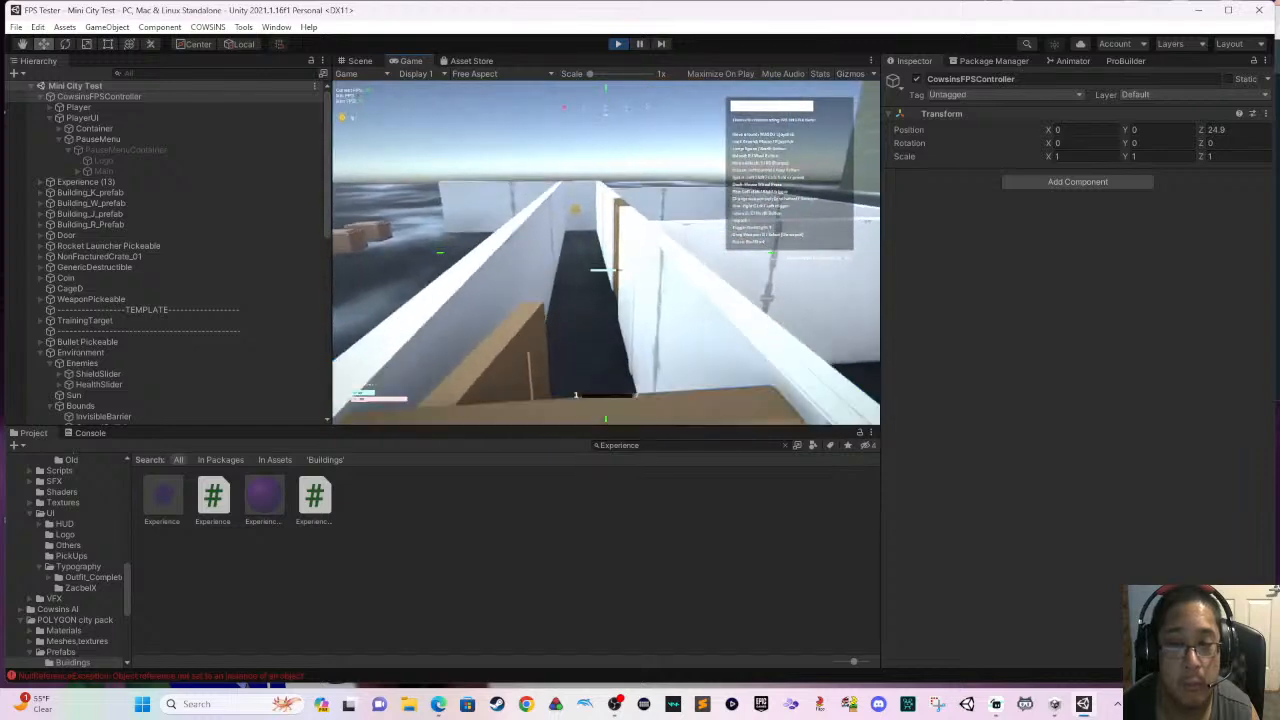
key("e")
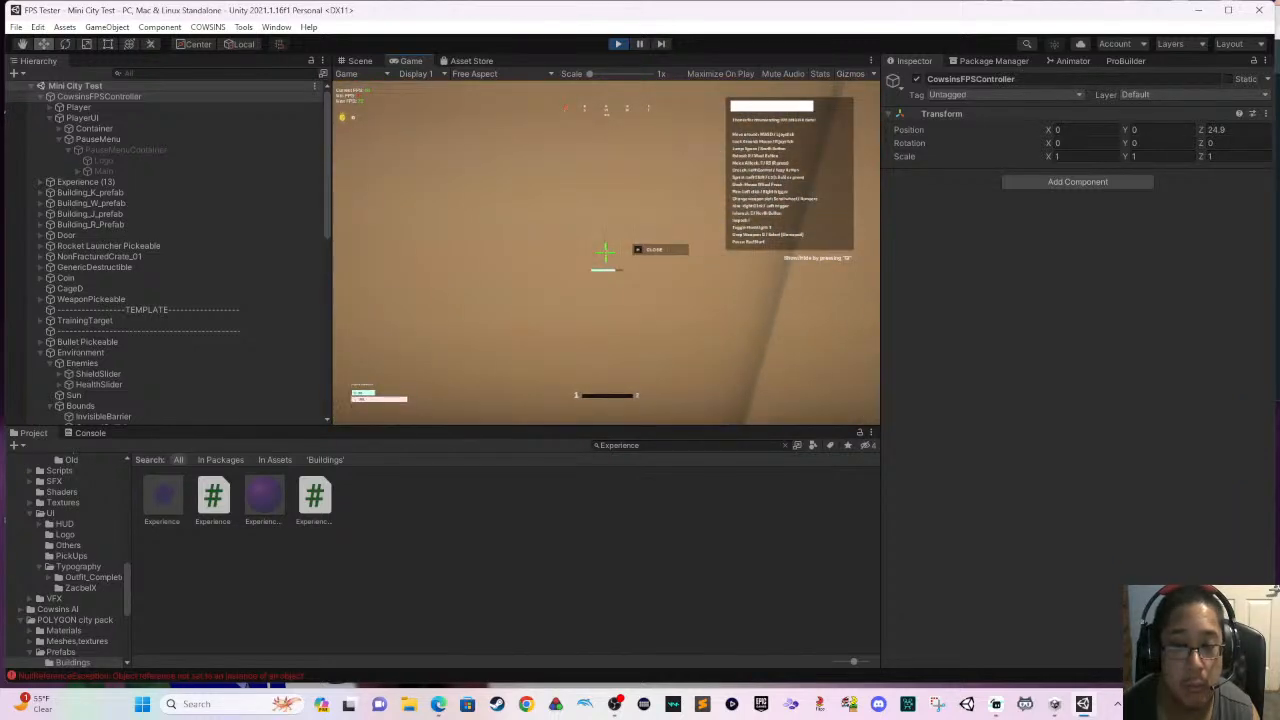
key("s")
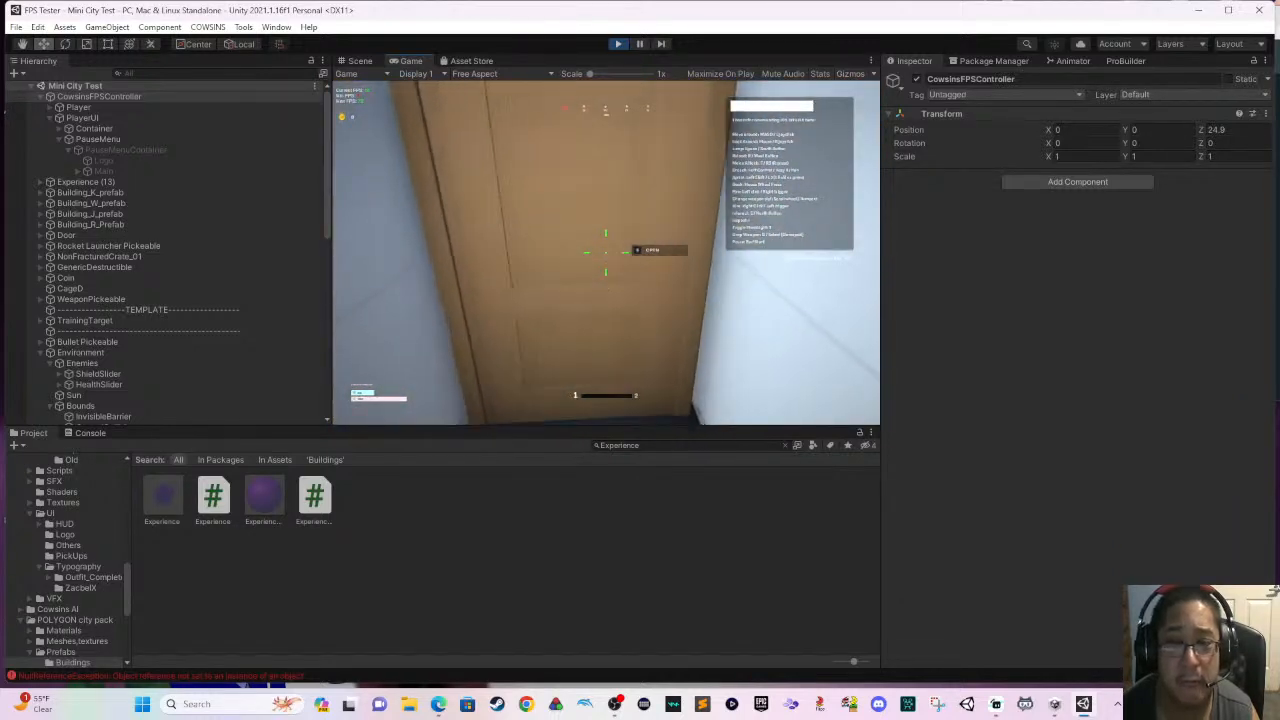
key("space")
key("s")
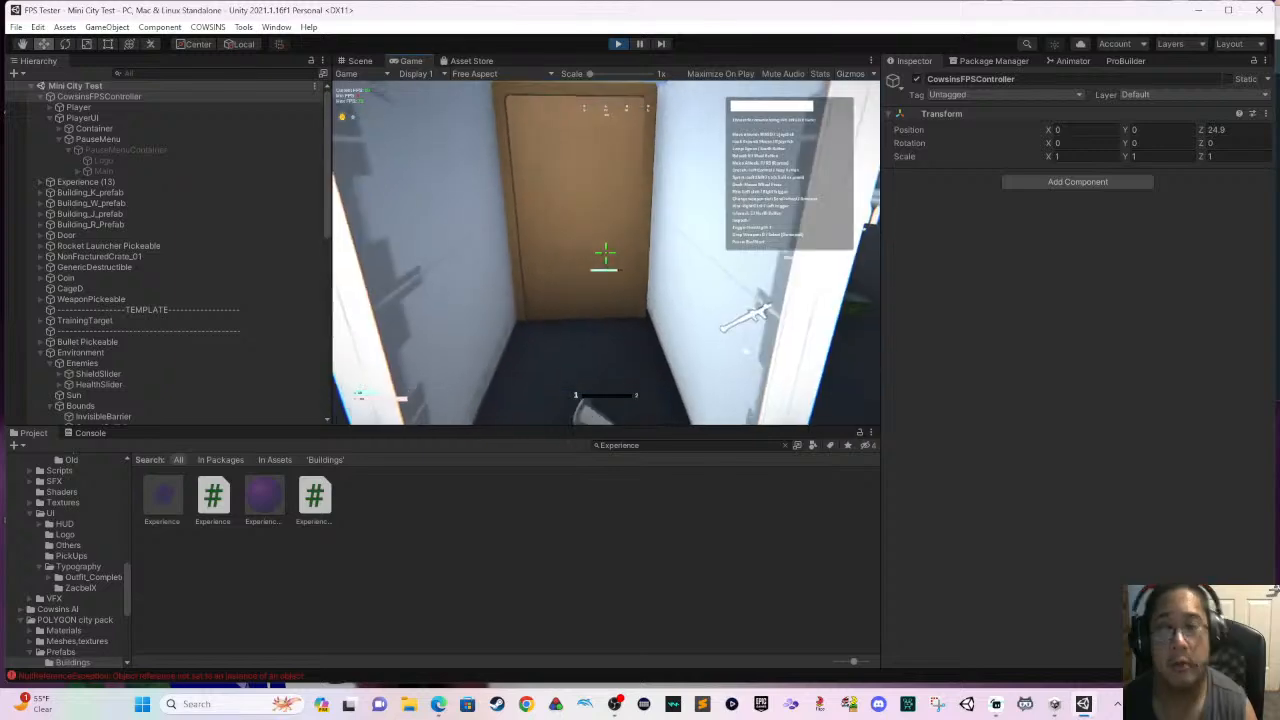
- Pause the game, return to the main menu and stop the play test
key("Escape")
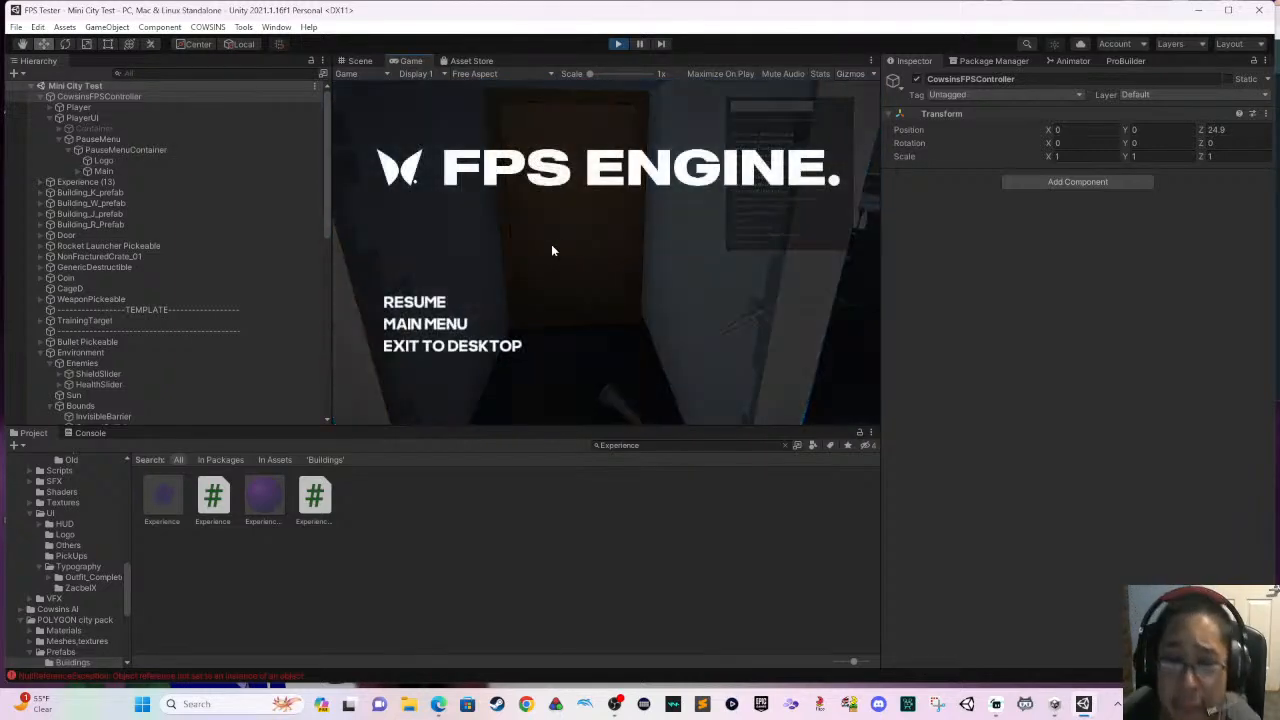
left_click(472, 322)
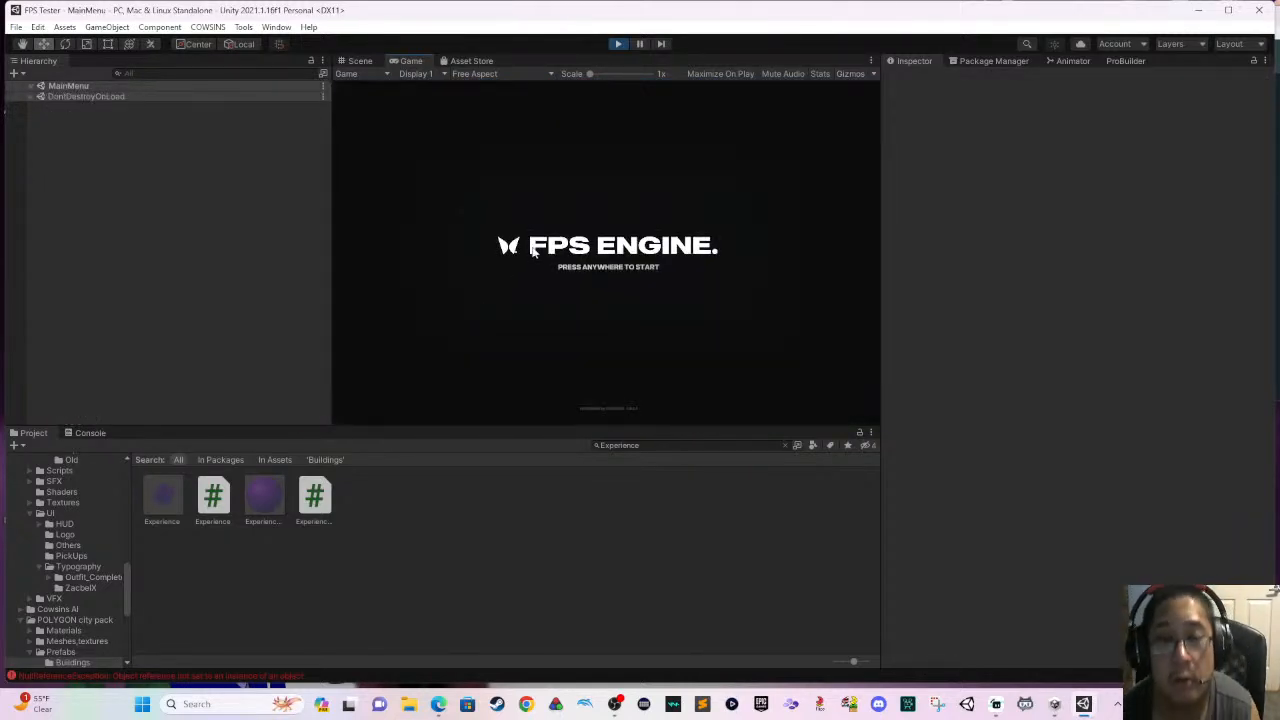
left_click(617, 43)
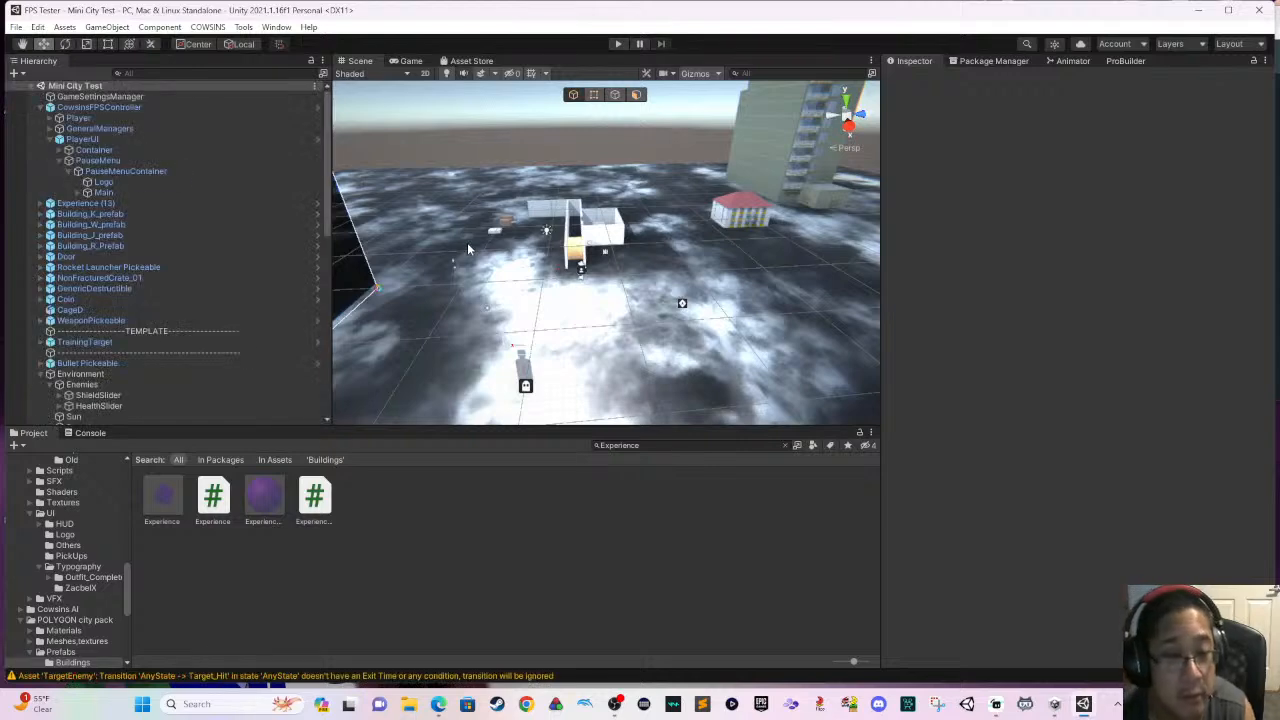
- Select the duplicate Door at the corridor entrance and delete it from the scene
left_click(572, 250)
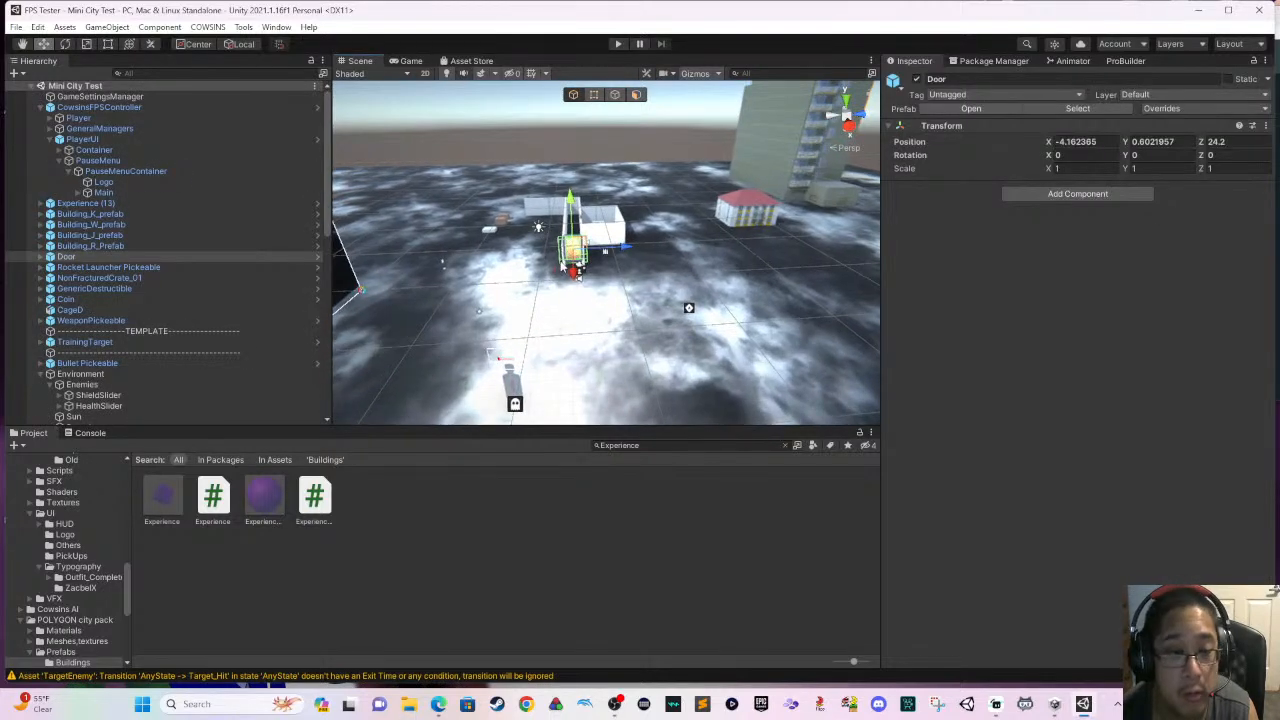
scroll(560, 272, "up", 2)
middle_click_drag(560, 272, 589, 337)
scroll(594, 323, "up", 5)
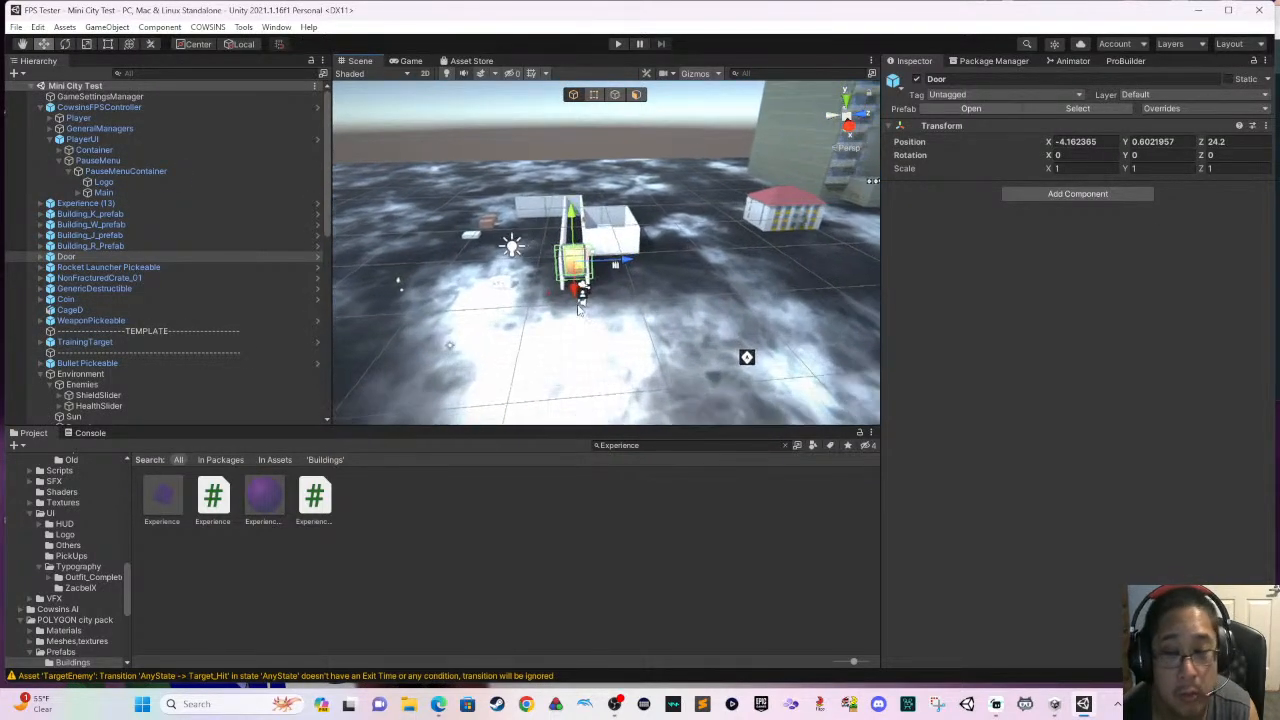
scroll(589, 251, "up", 5)
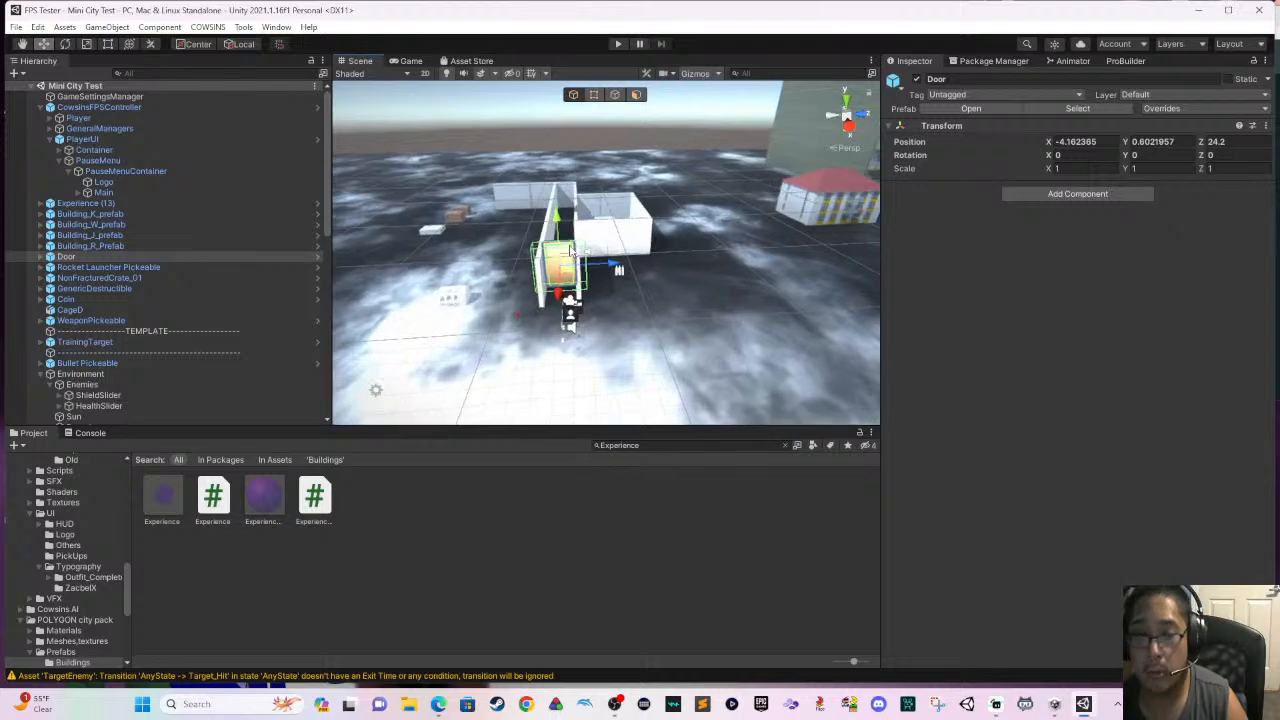
scroll(585, 250, "up", 6)
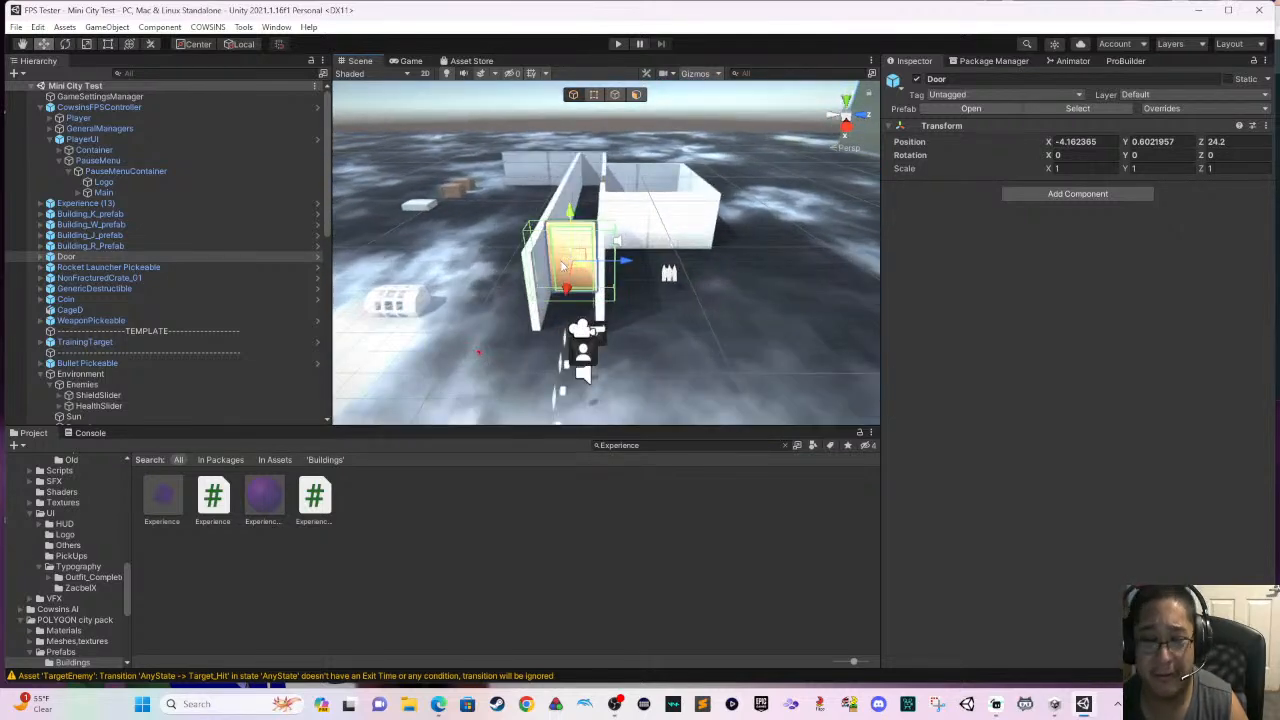
left_click_drag(559, 261, 548, 93)
key("Delete")
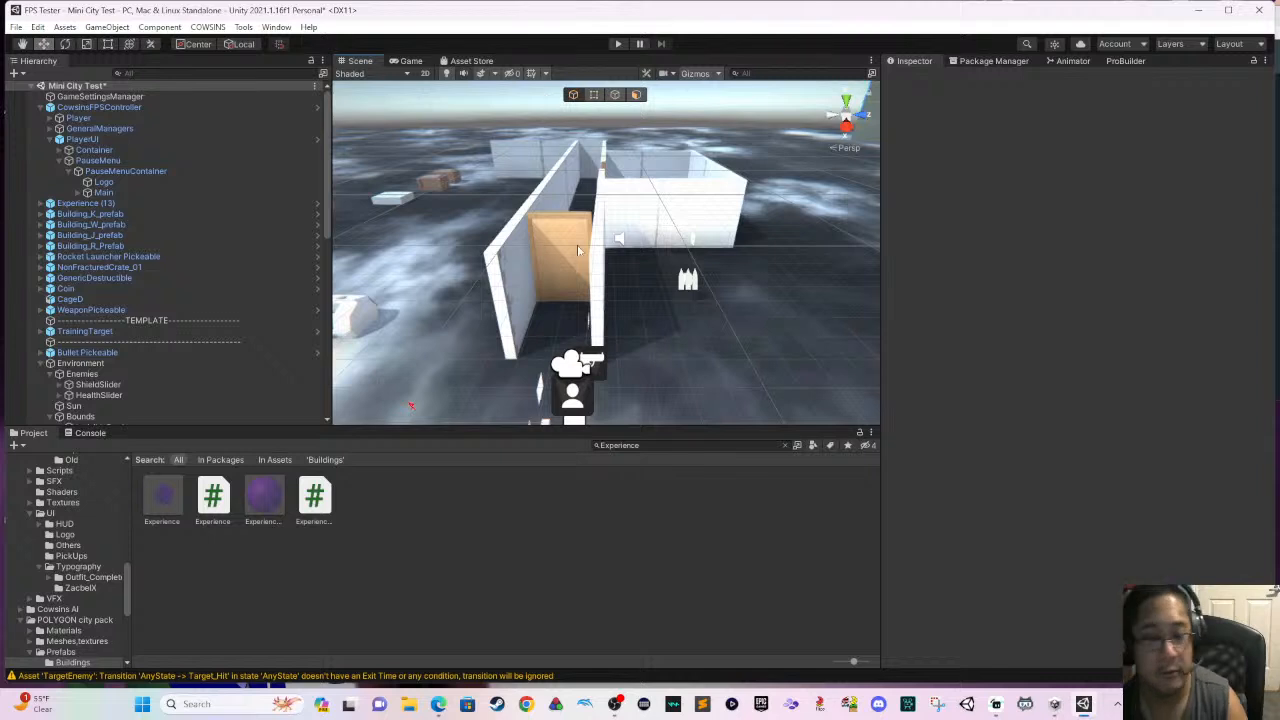
- Start a new play test and open the remaining door at the corridor entrance
left_click(616, 44)
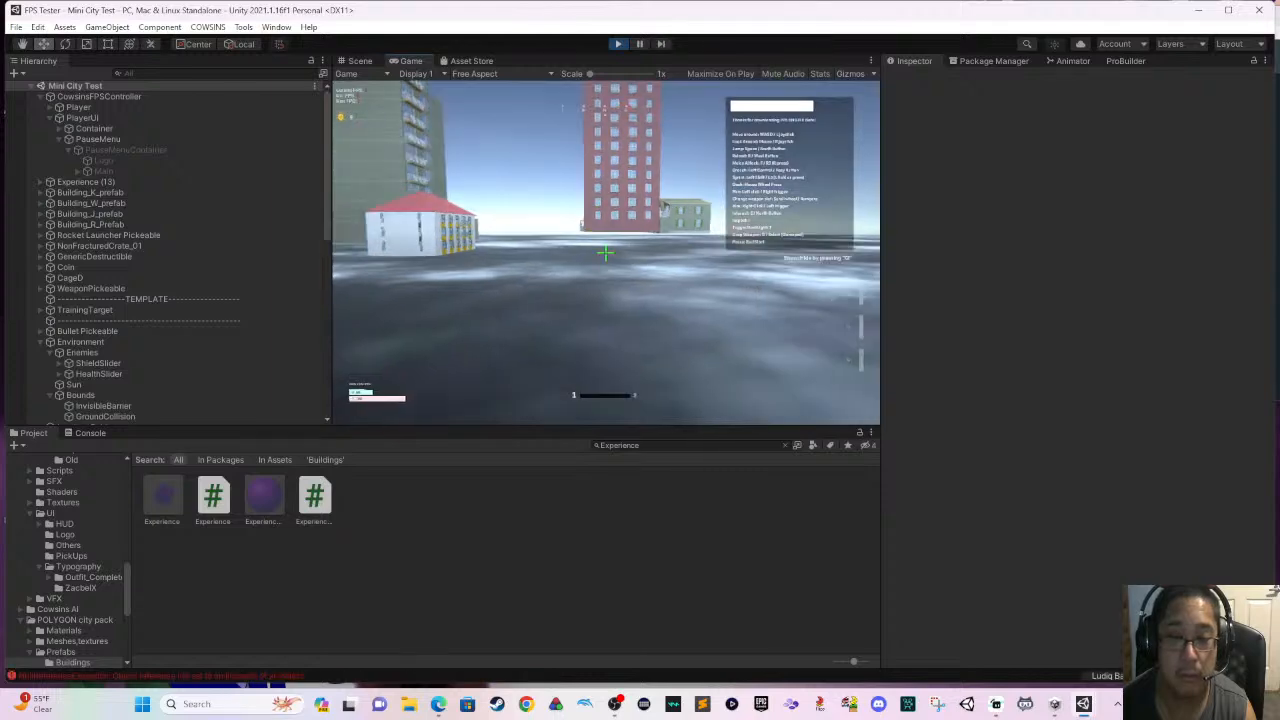
key("w")
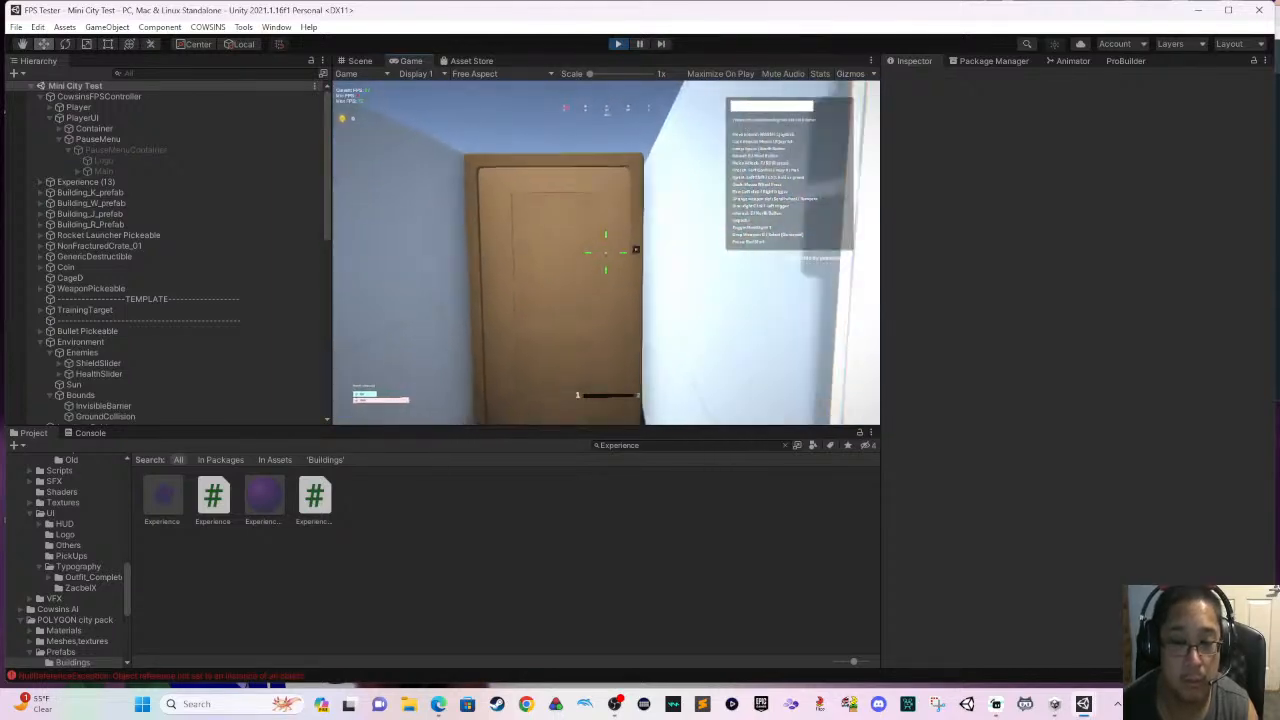
key("e")
key("w")
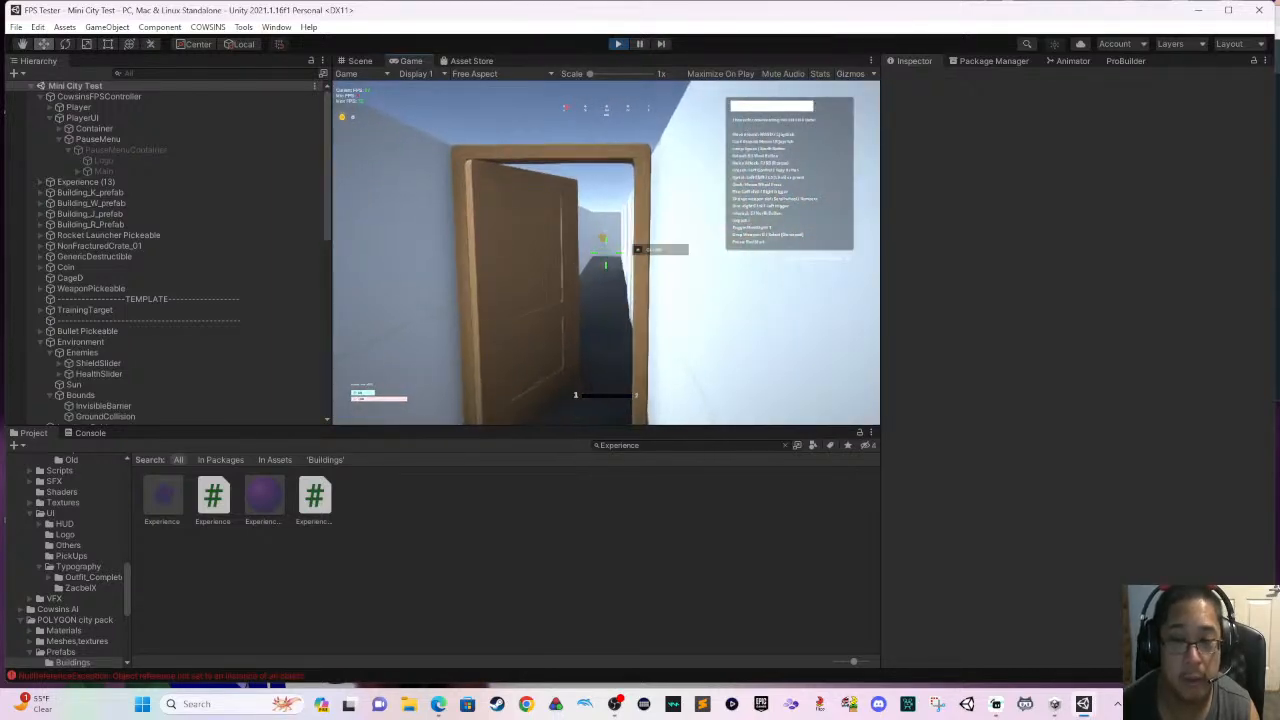
- Walk down the corridor past the side door and collect the coin at the far end
key("w")
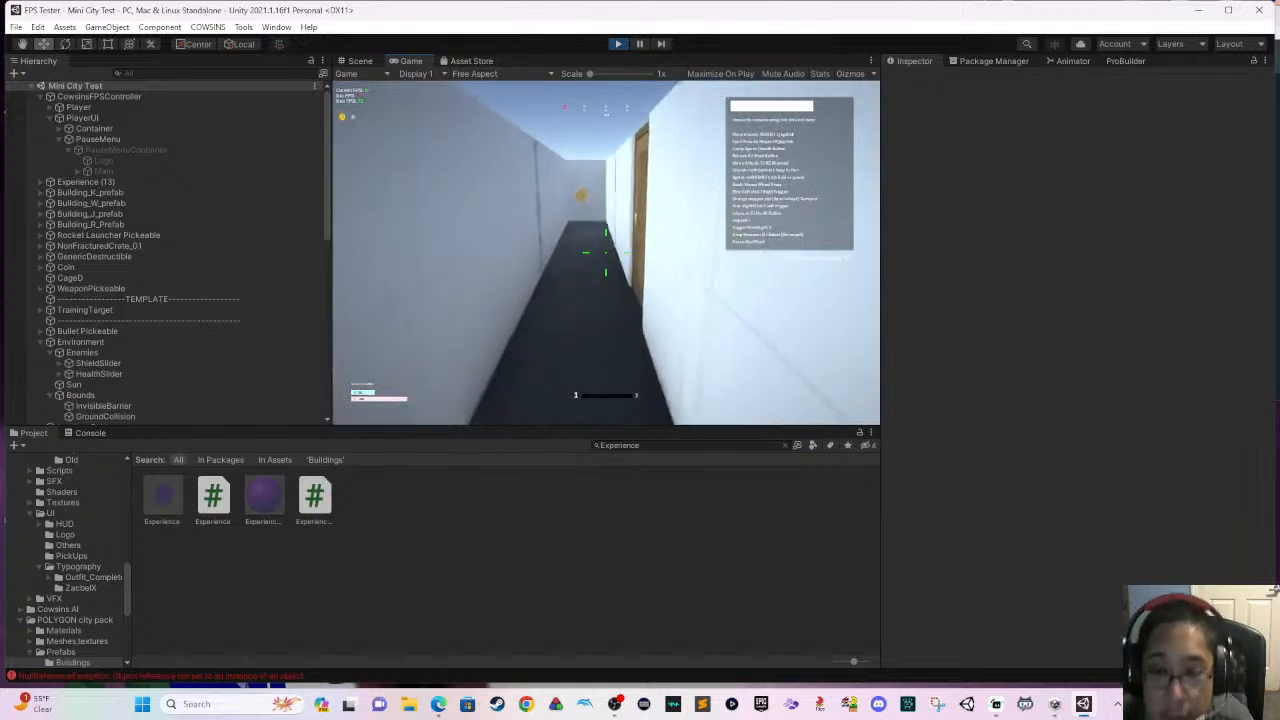
key("w")
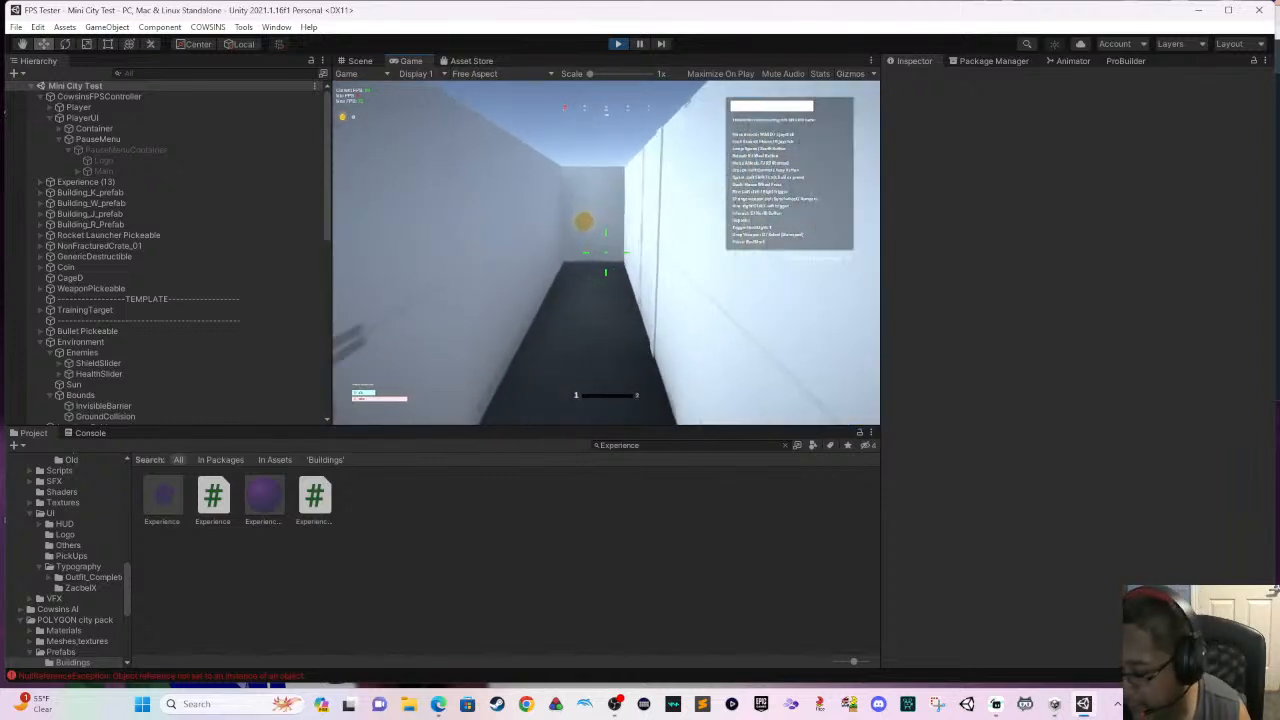
key("w")
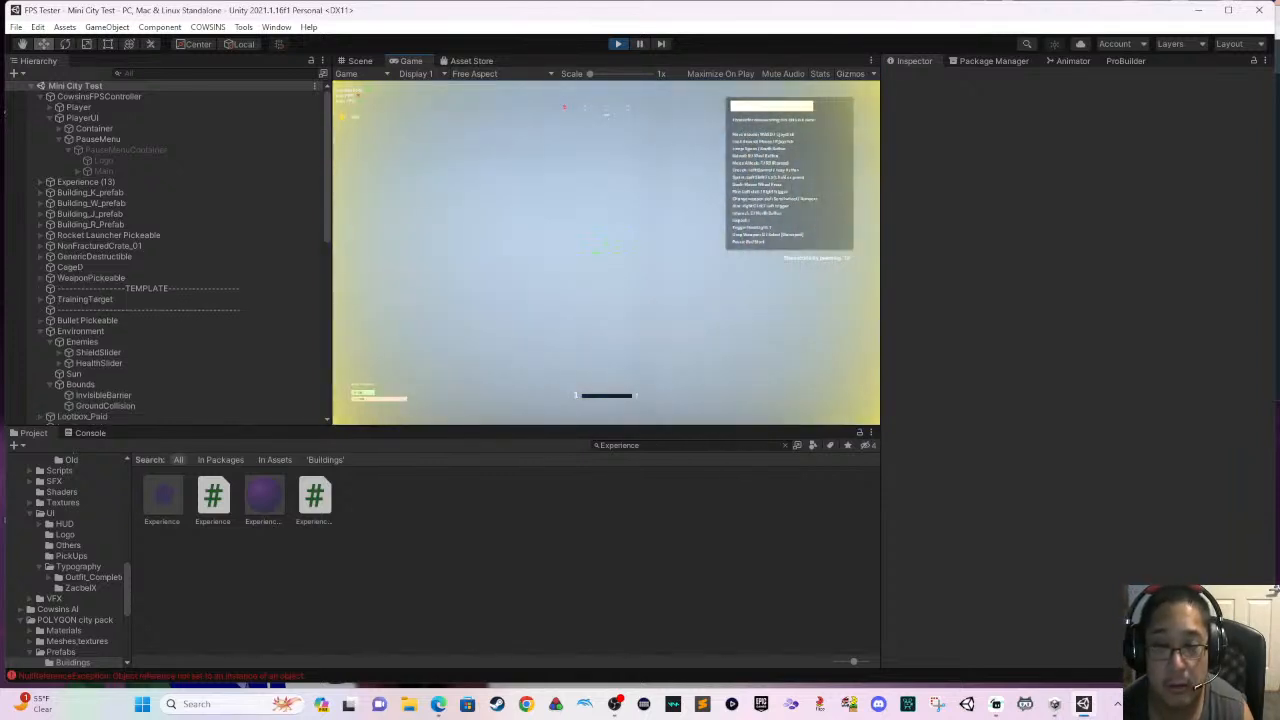
key("w")
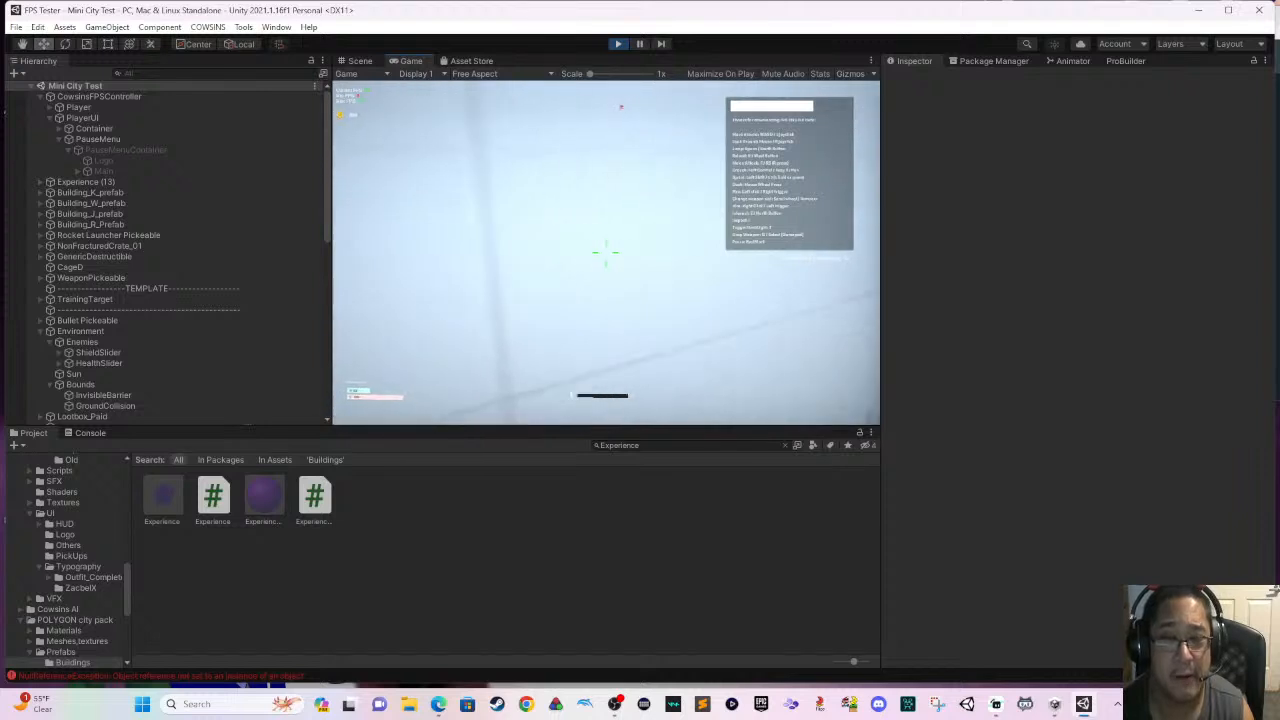
- Test the corridor's side door and pick up the pistol in the platform room
key("w")
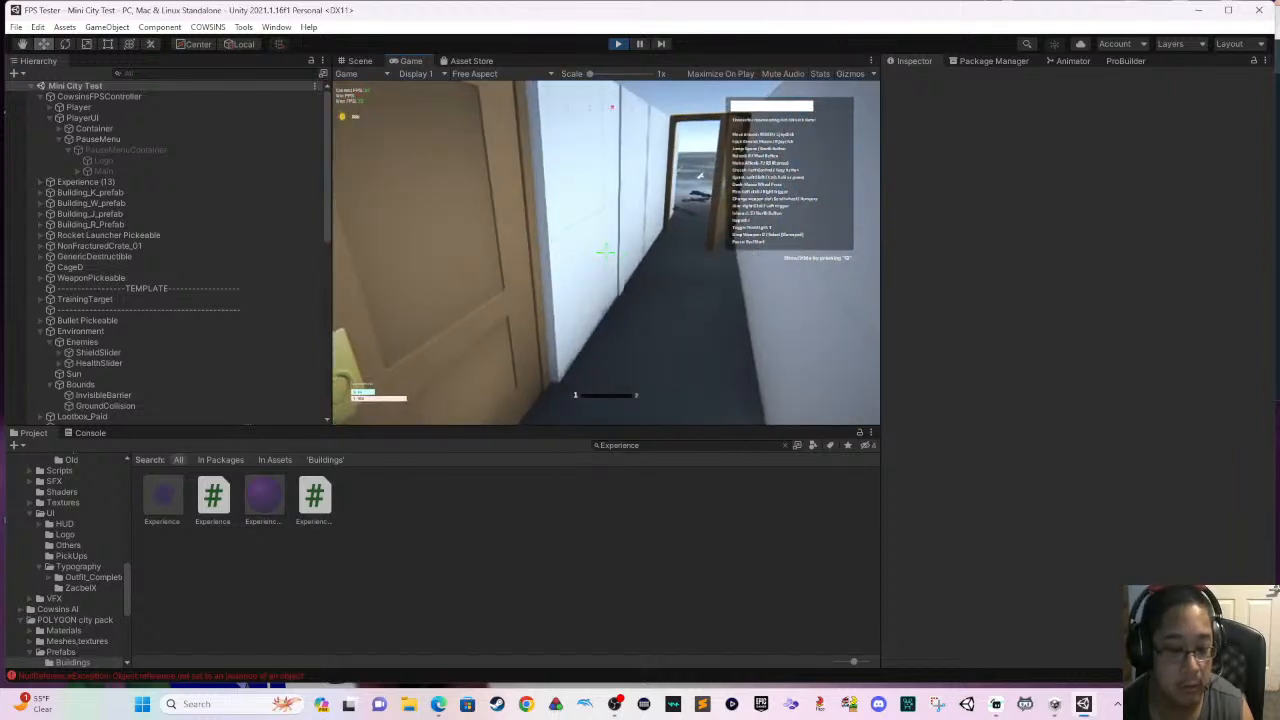
key("w")
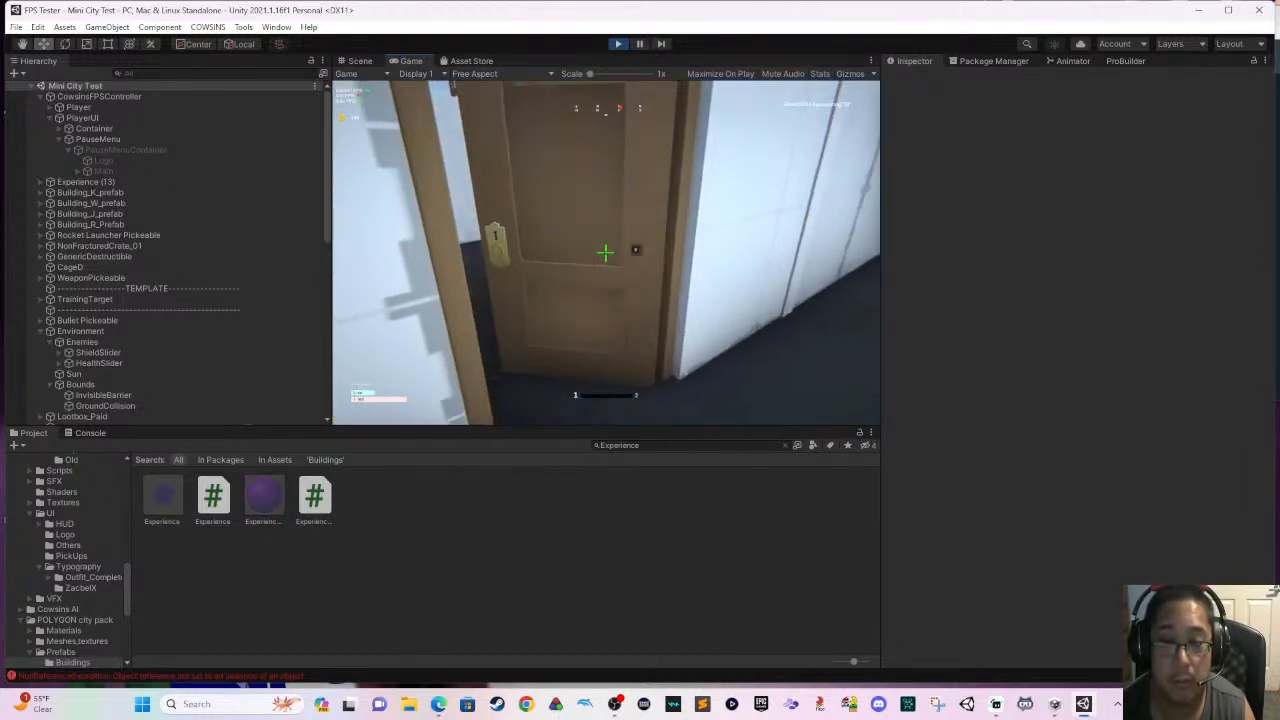
key("w")
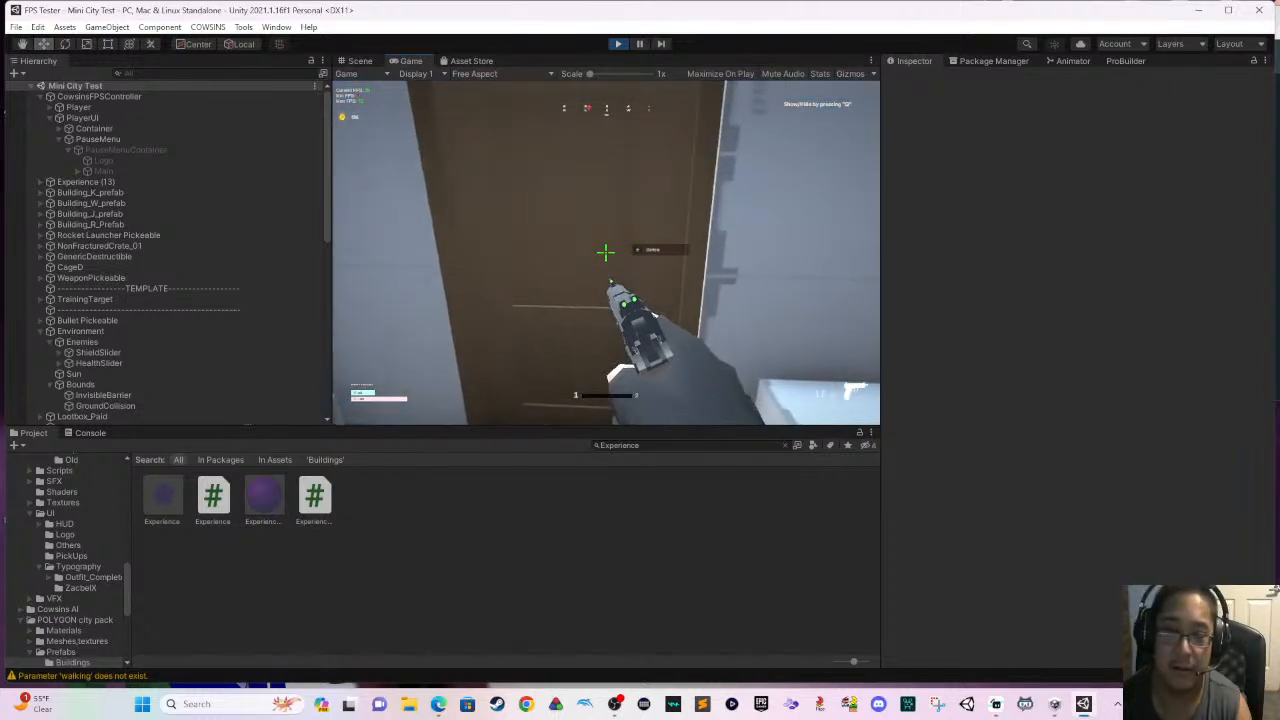
key("w")
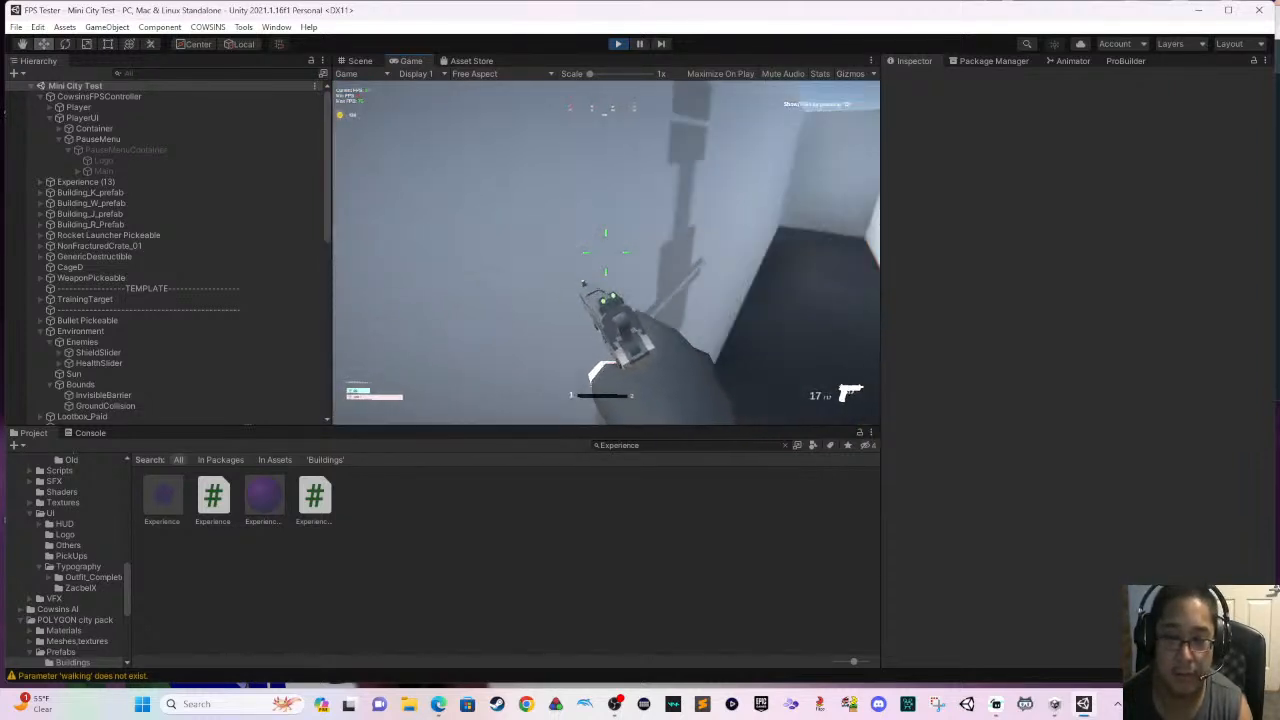
key("w")
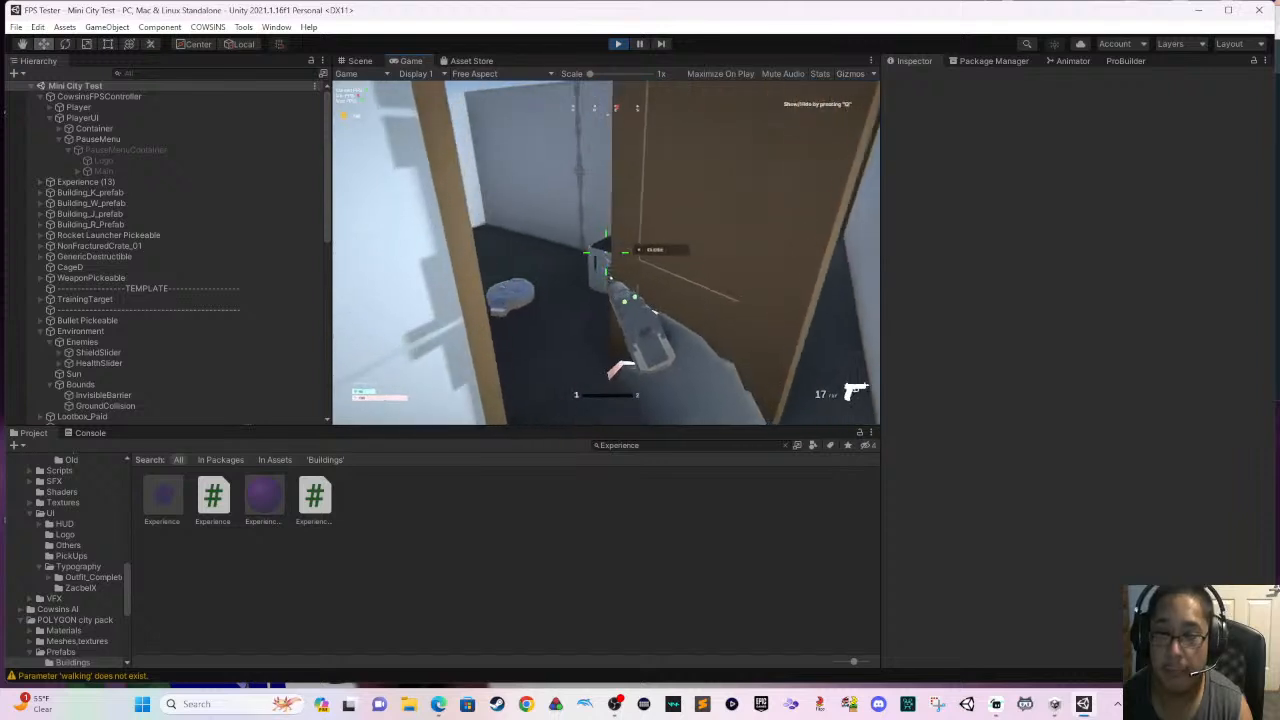
key("w")
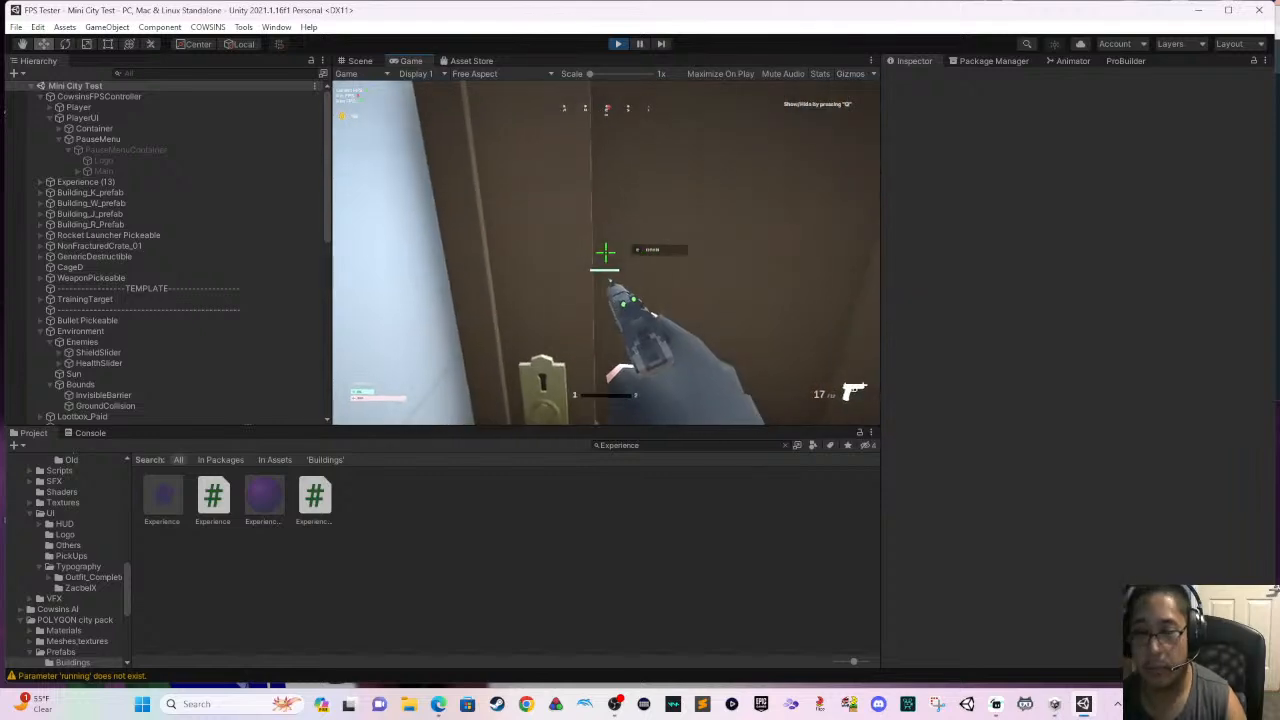
- Test the entrance door from inside and outside with the pistol in hand, and stop the play test
key("e")
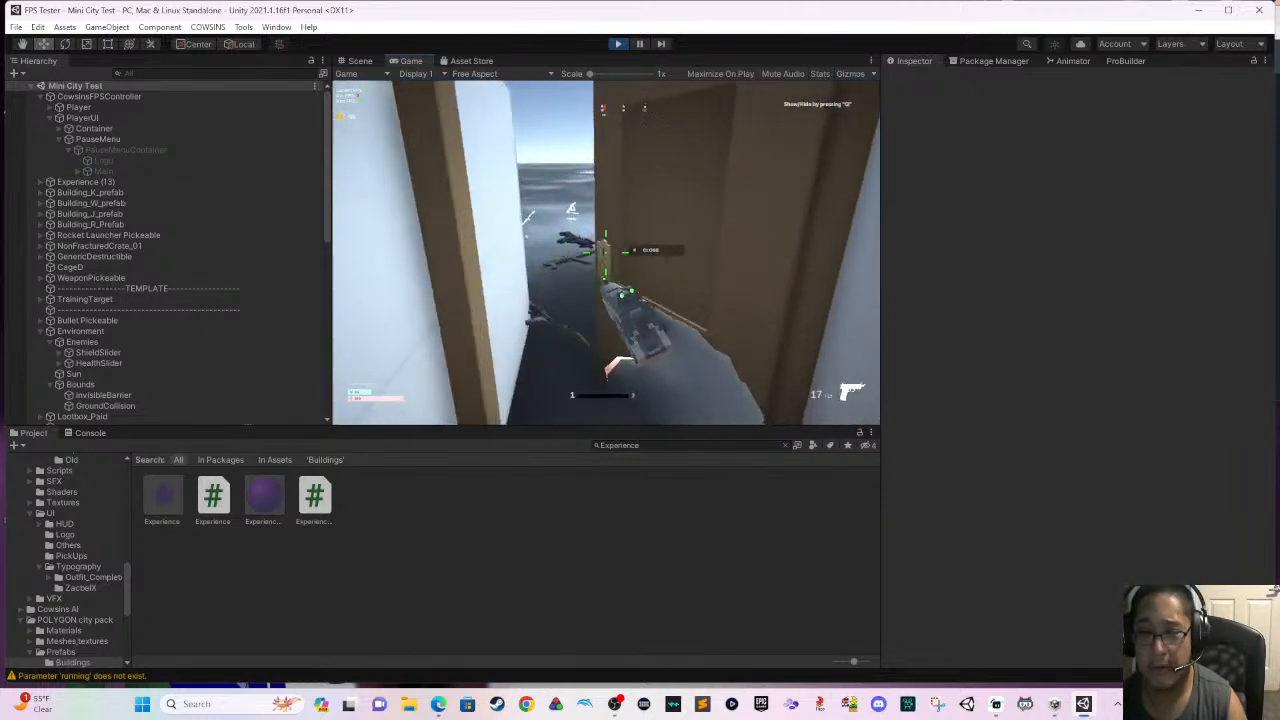
key("s")
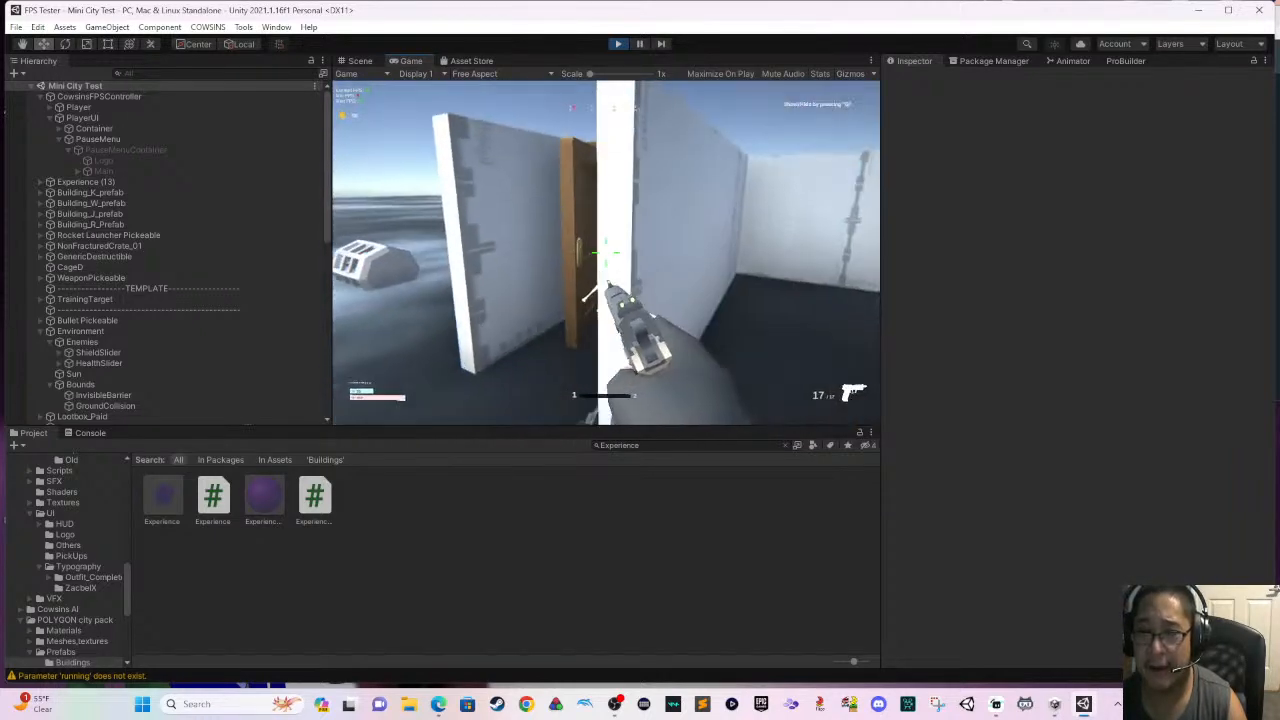
key("w")
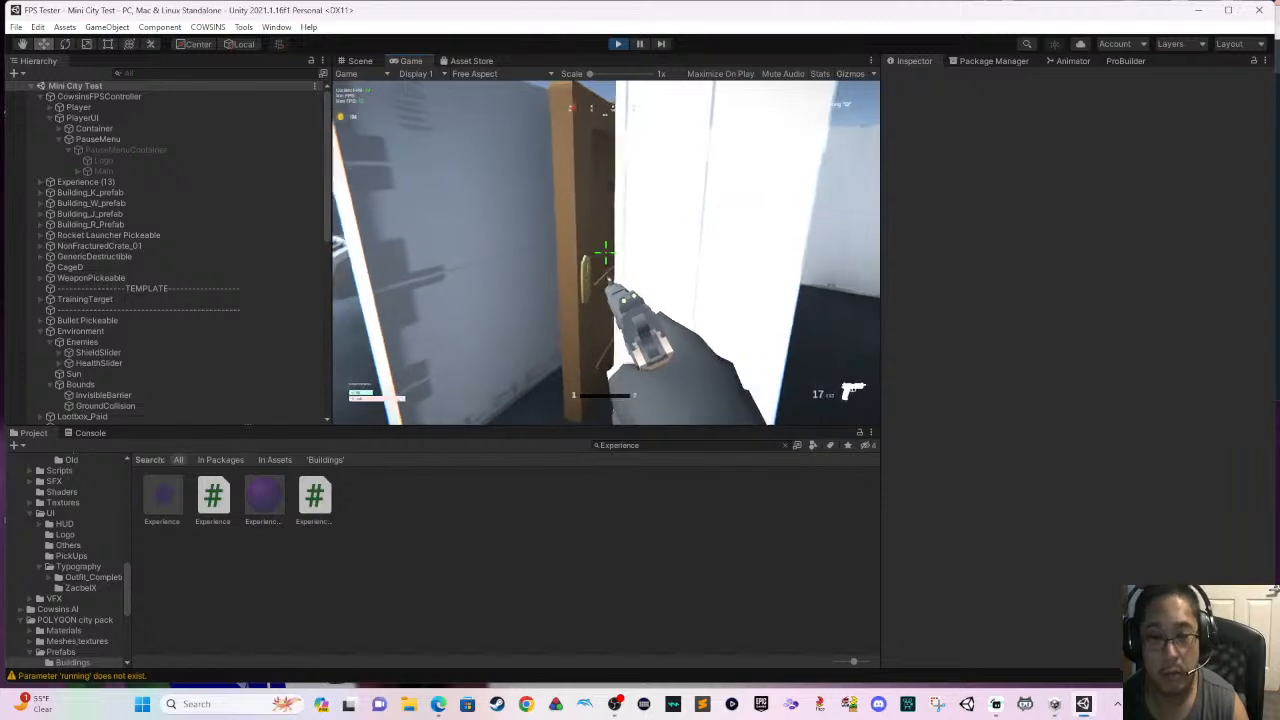
key("e")
key("s")
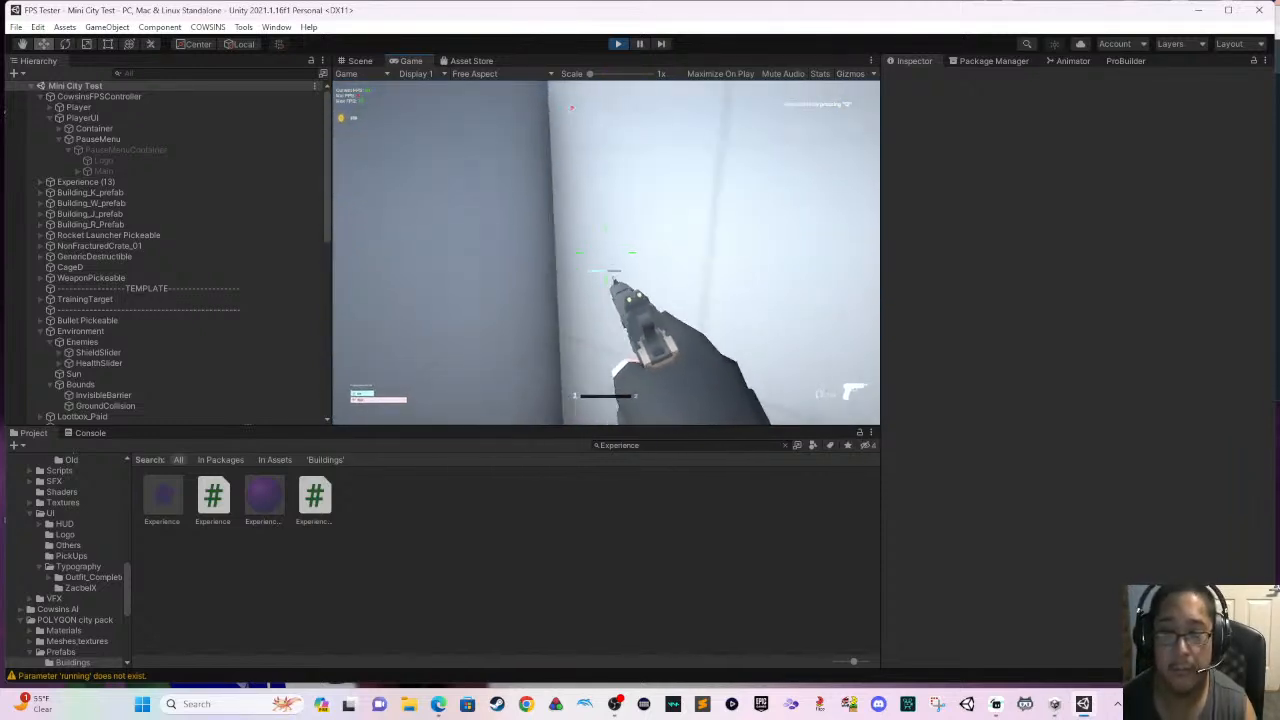
key("Escape")
left_click(618, 44)
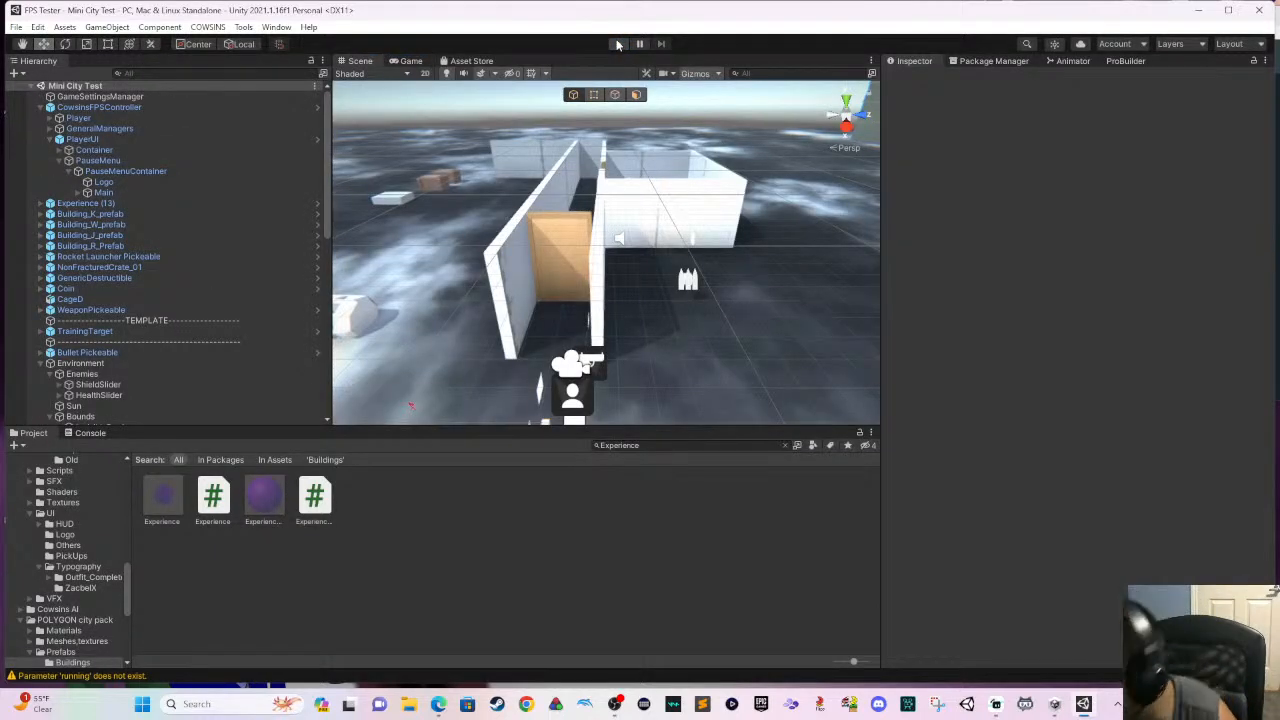
- Delete the GenericDestructible object lying outside the corridor, near the wooden crates
scroll(676, 125, "down", 1)
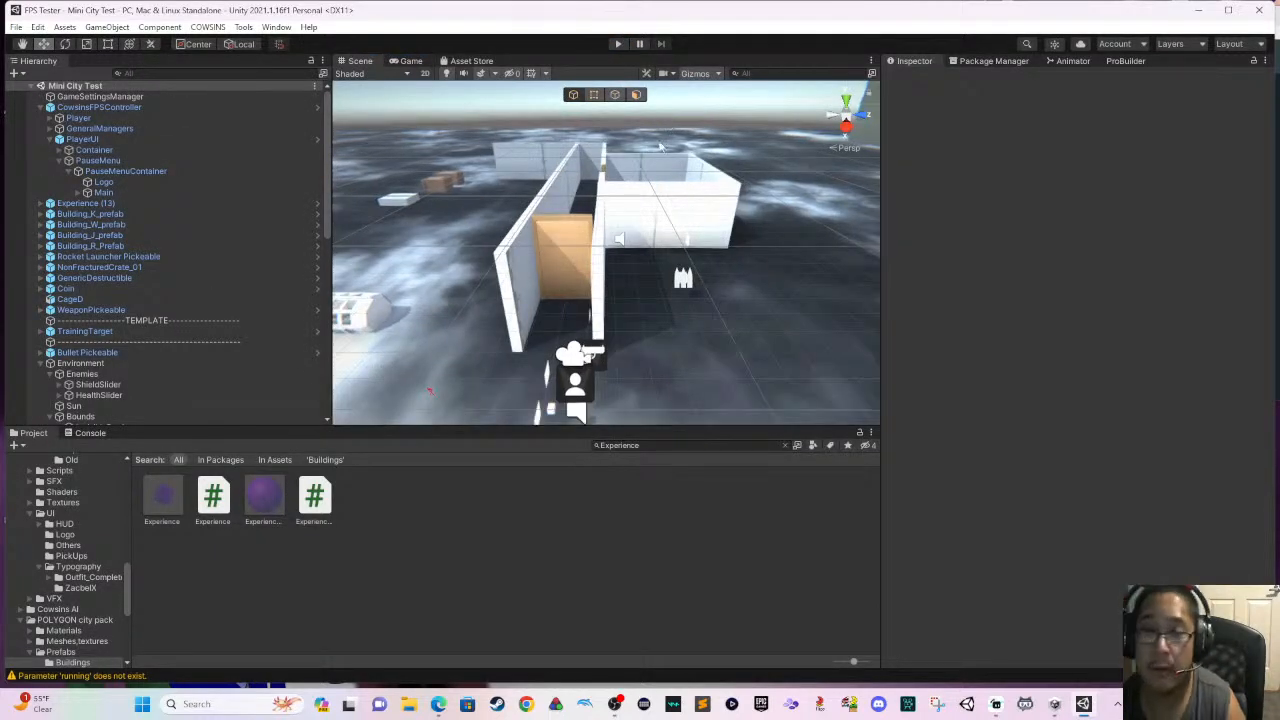
middle_click_drag(660, 147, 646, 228)
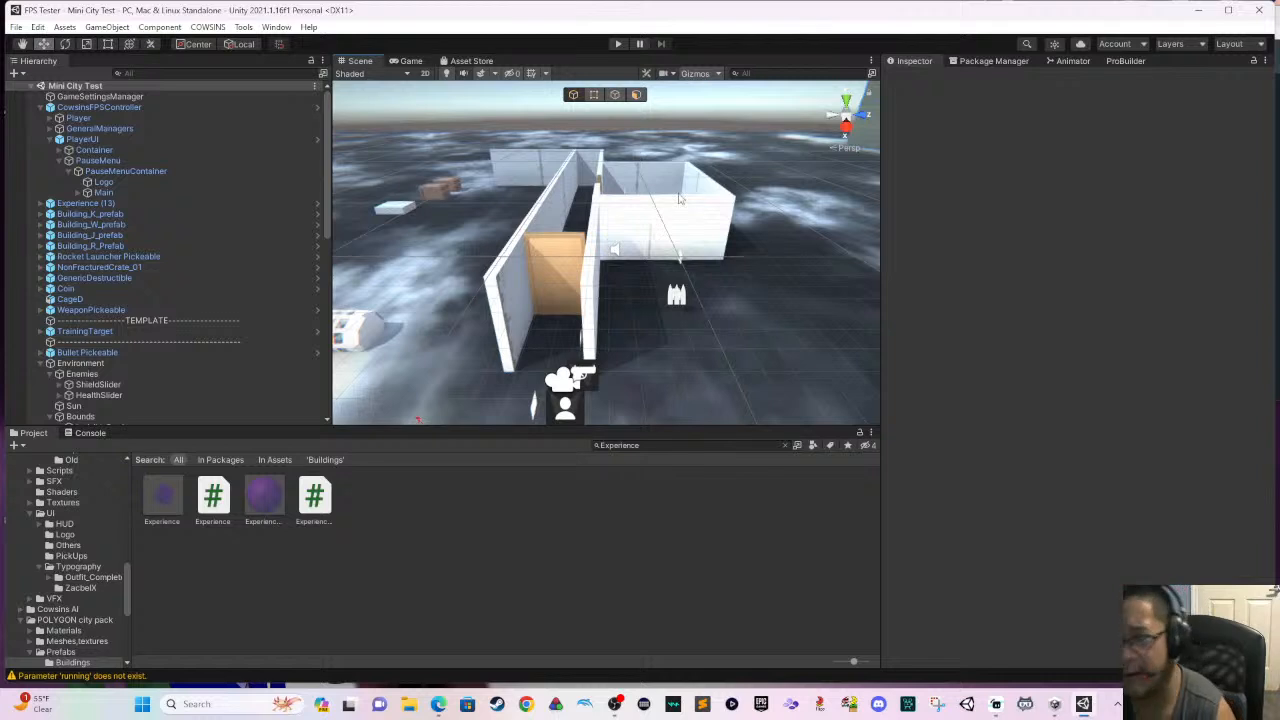
right_click_drag(680, 199, 645, 120)
scroll(667, 184, "down", 4)
middle_click_drag(667, 186, 752, 335)
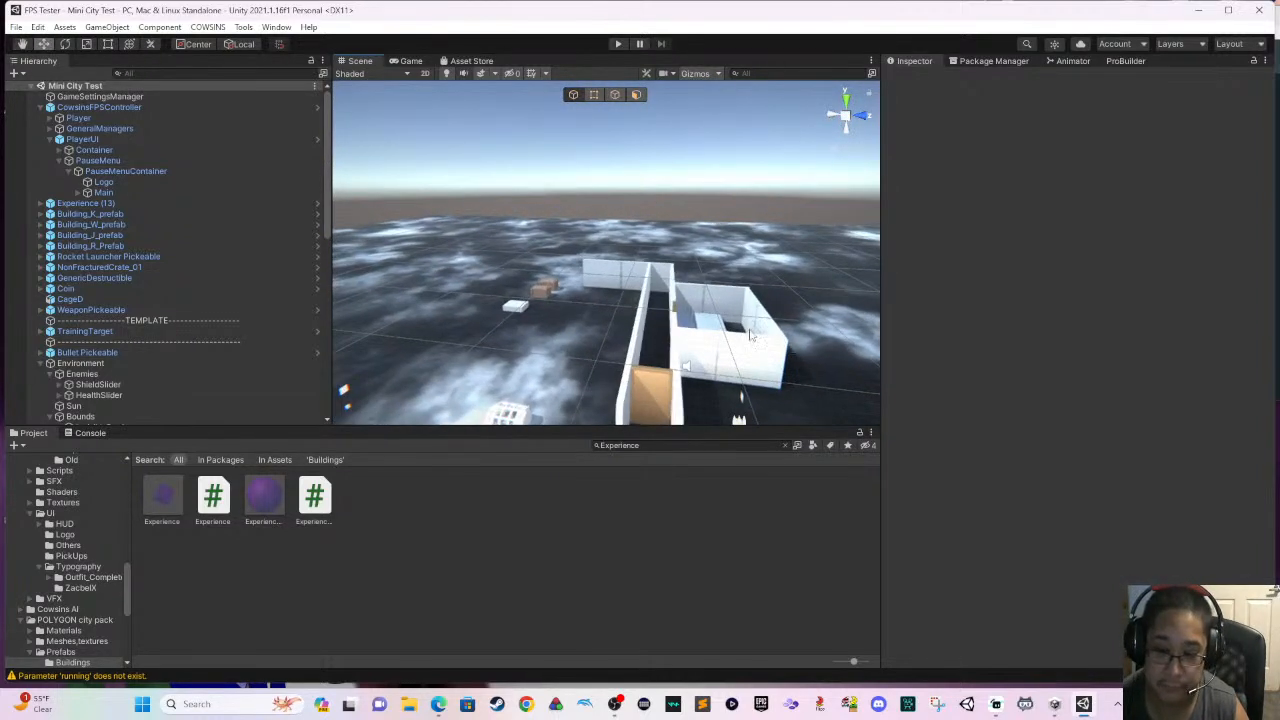
scroll(684, 300, "up", 4)
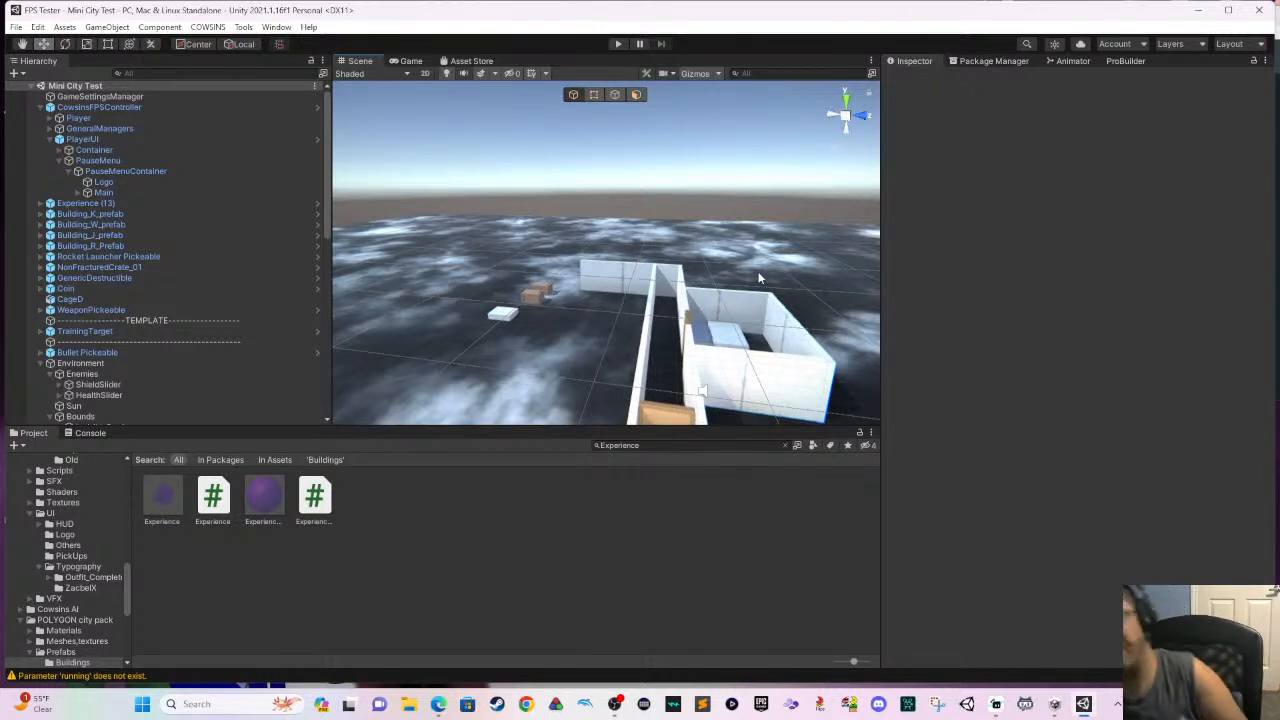
scroll(700, 305, "up", 2)
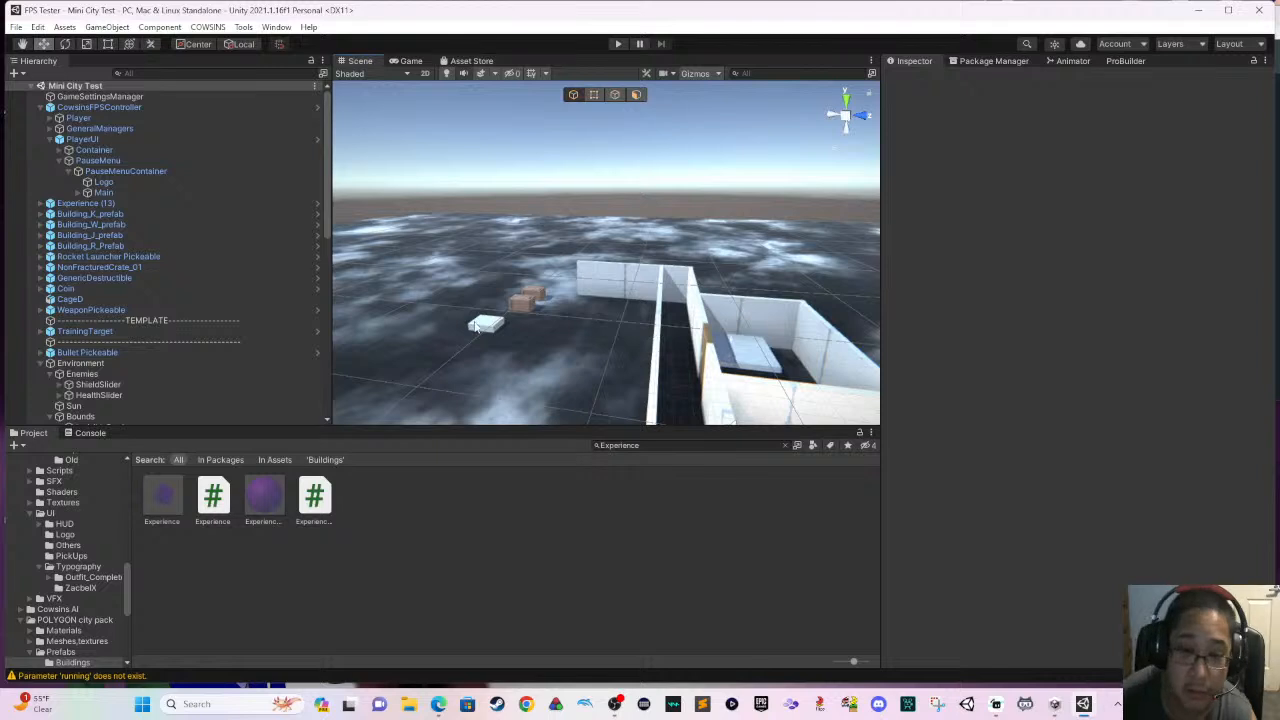
left_click(477, 327)
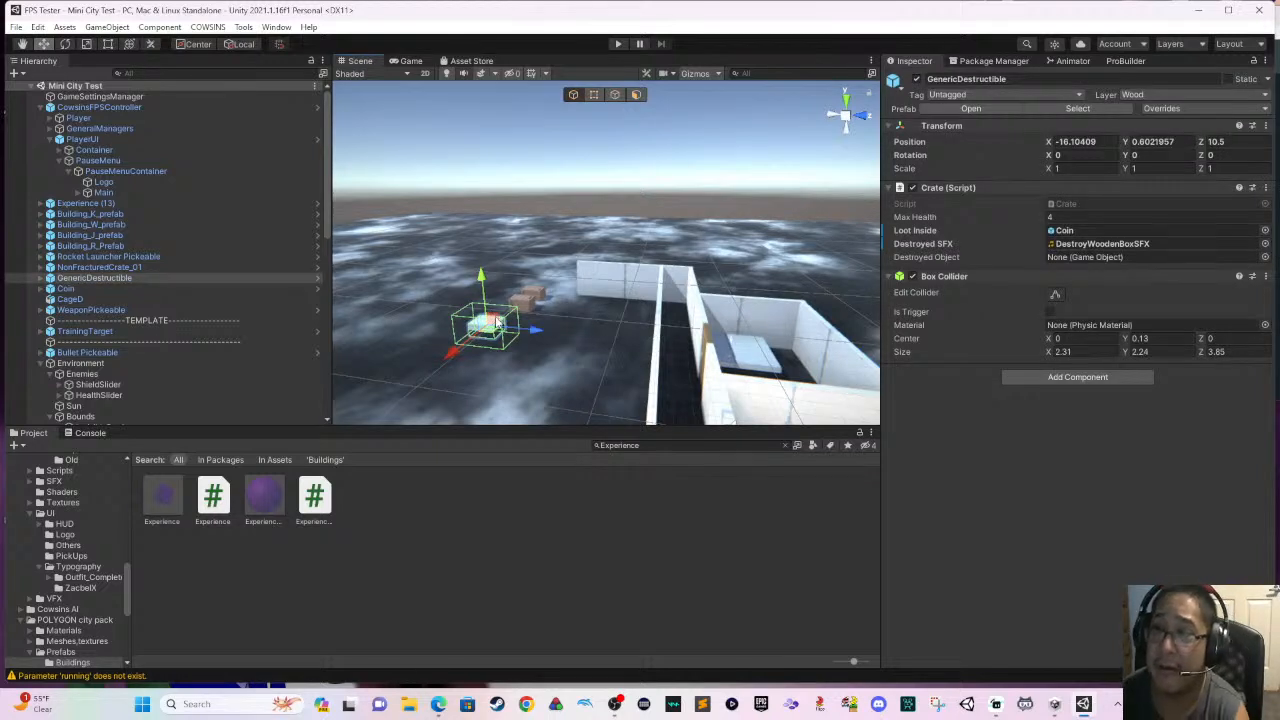
key("Delete")
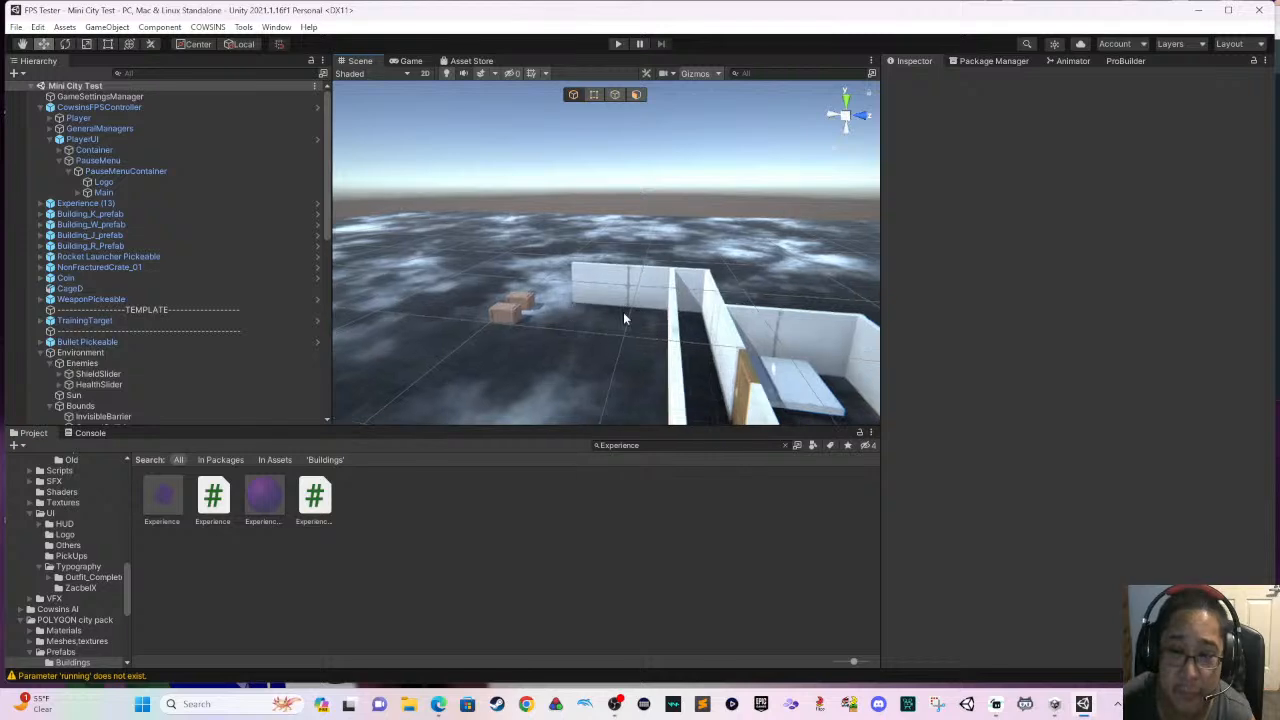
- Widen the corridor by moving the long wall opposite the platform room outward to Z position 15.175
right_click_drag(719, 355, 722, 385)
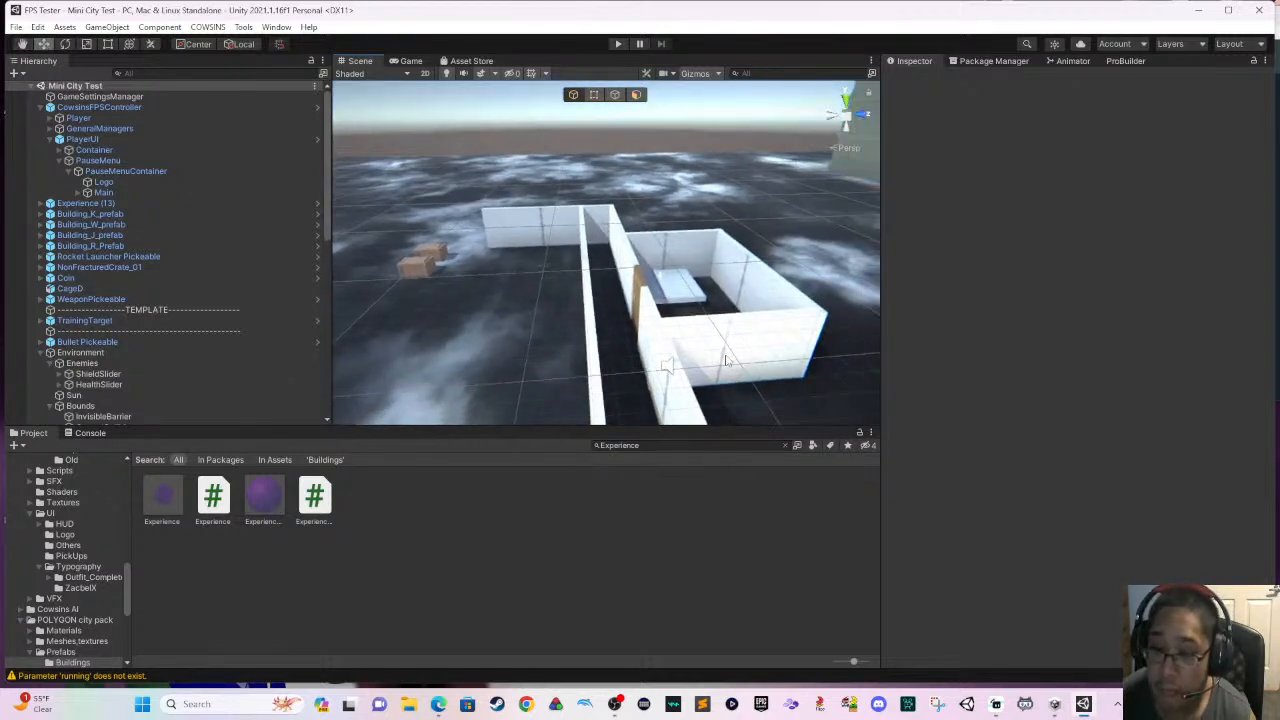
scroll(640, 310, "down", 5)
left_click(563, 275)
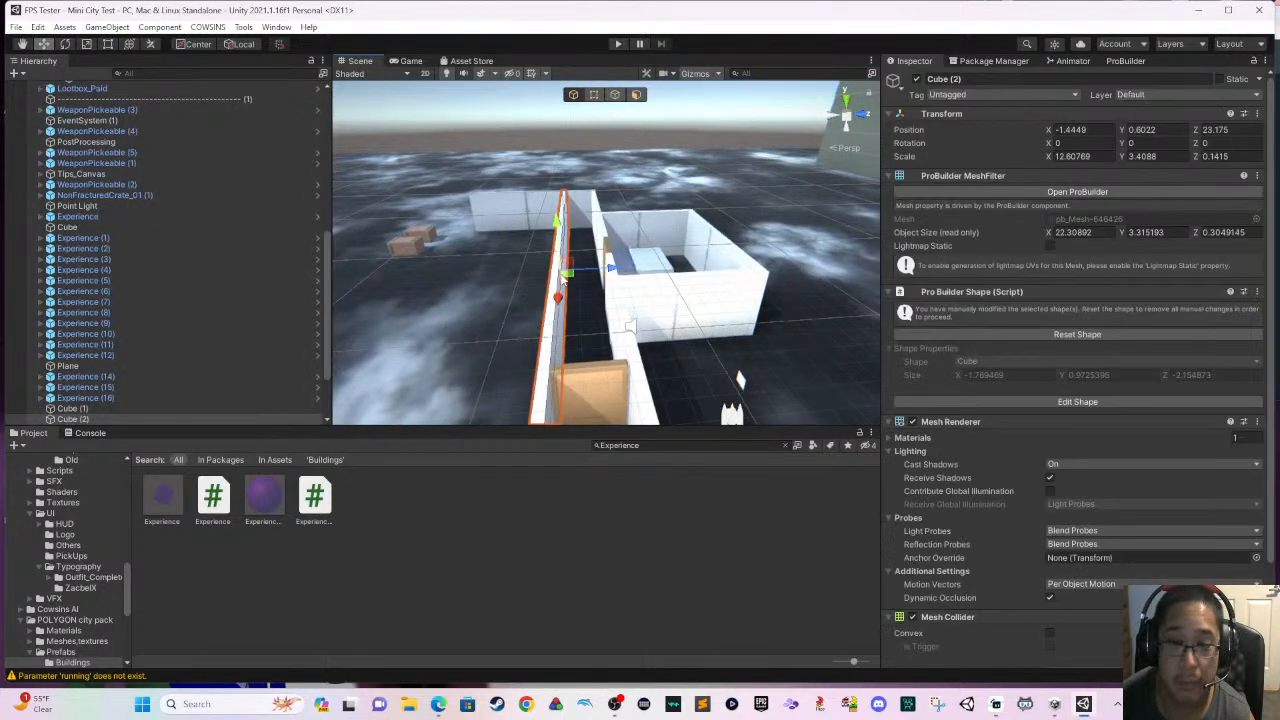
left_click_drag(606, 268, 526, 289)
middle_click_drag(526, 289, 634, 275)
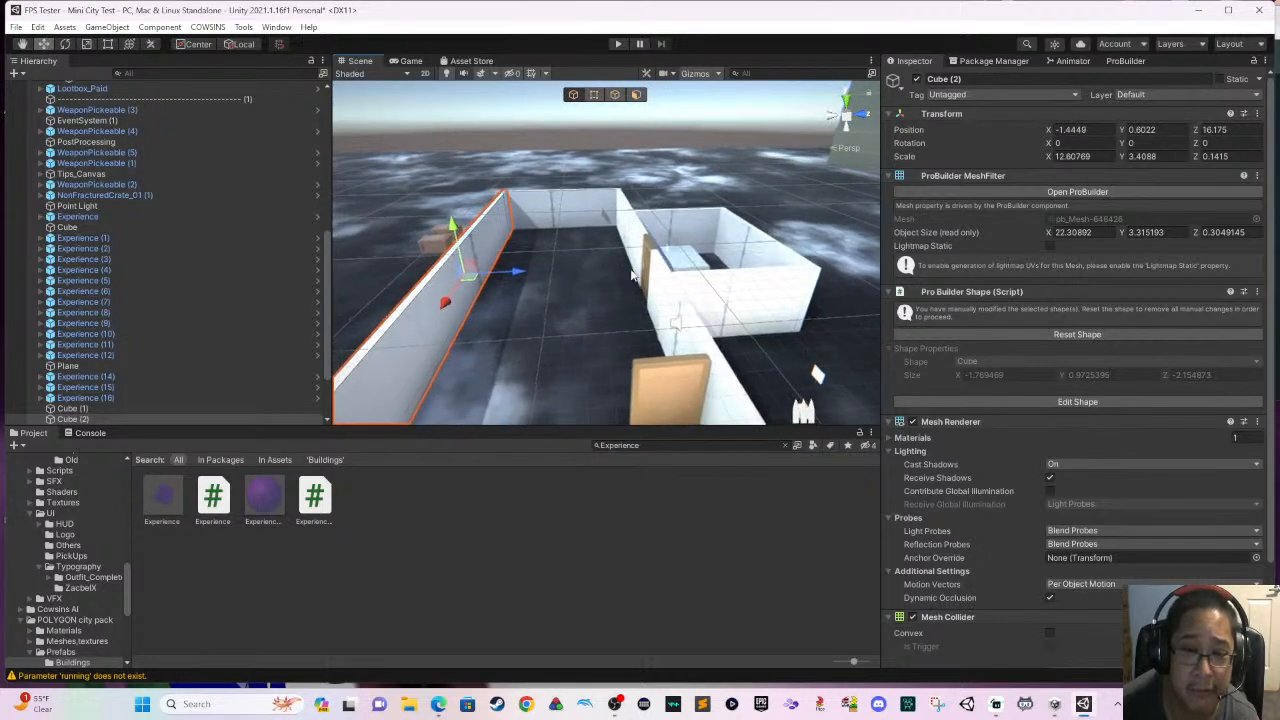
mouse_move(522, 270)
left_mouse_down()
mouse_move(485, 276)
mouse_move(502, 277)
left_mouse_up()
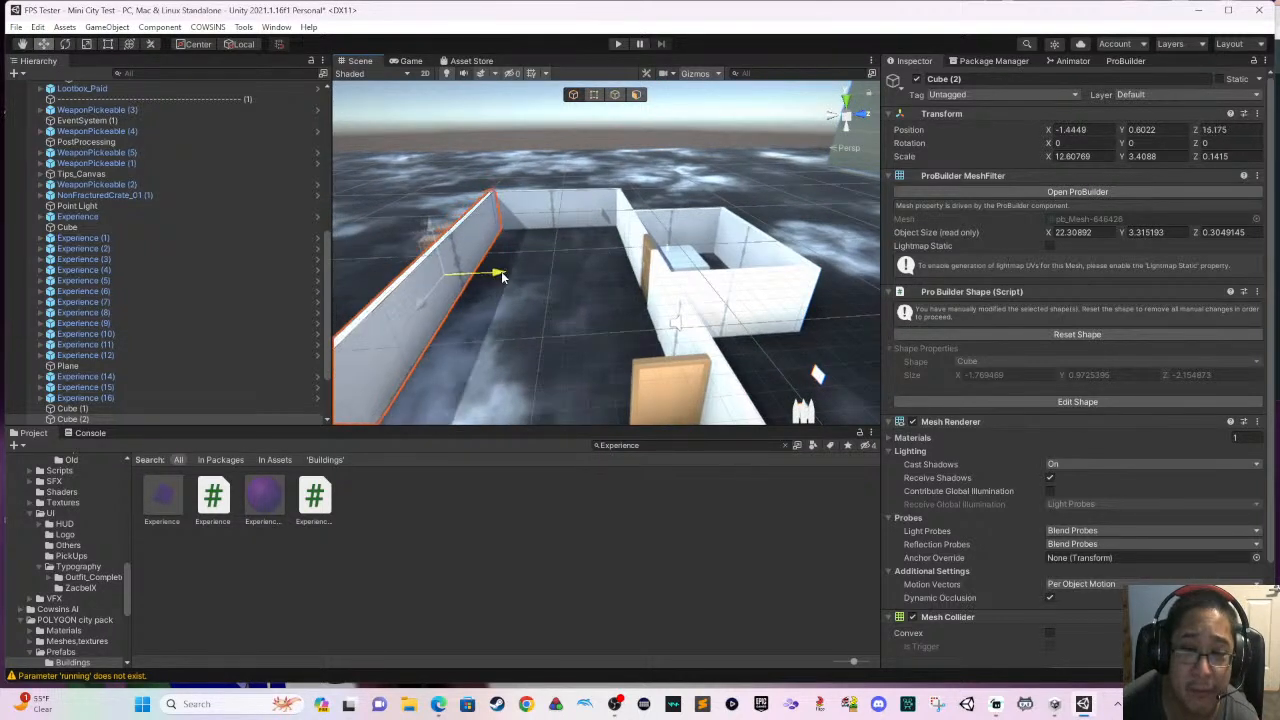
middle_click_drag(514, 281, 597, 213)
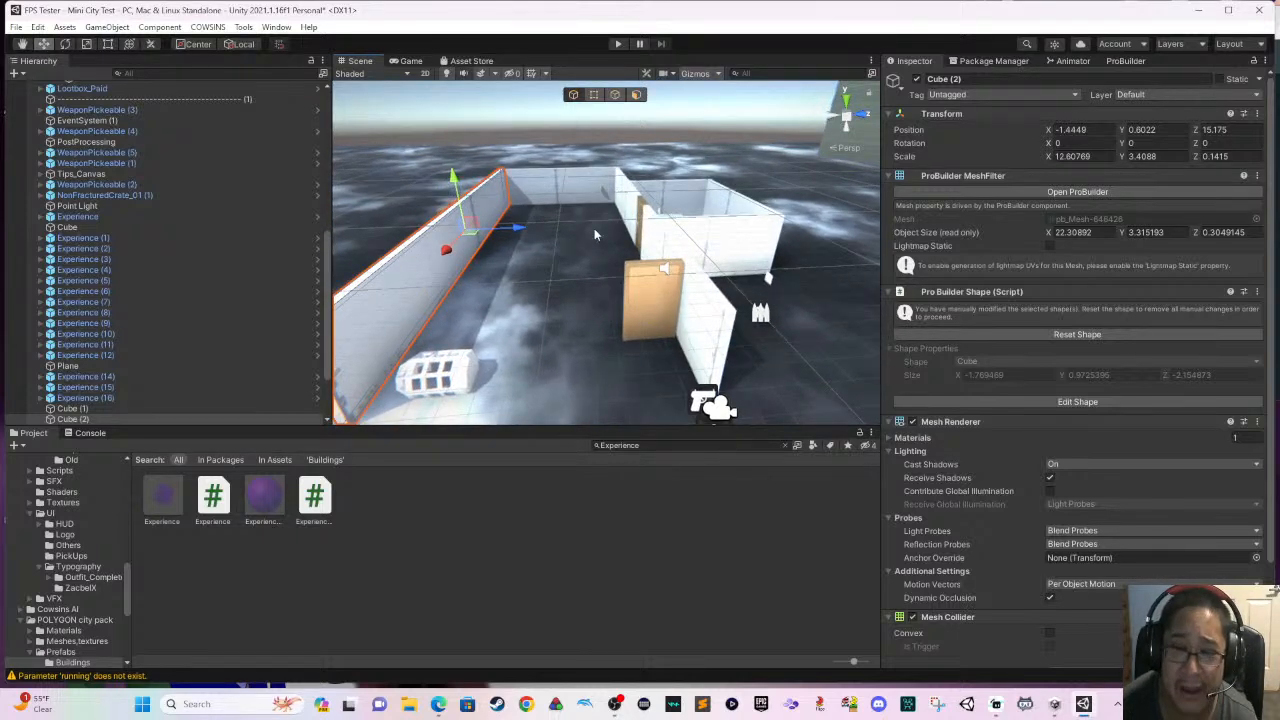
right_click_drag(594, 234, 650, 255)
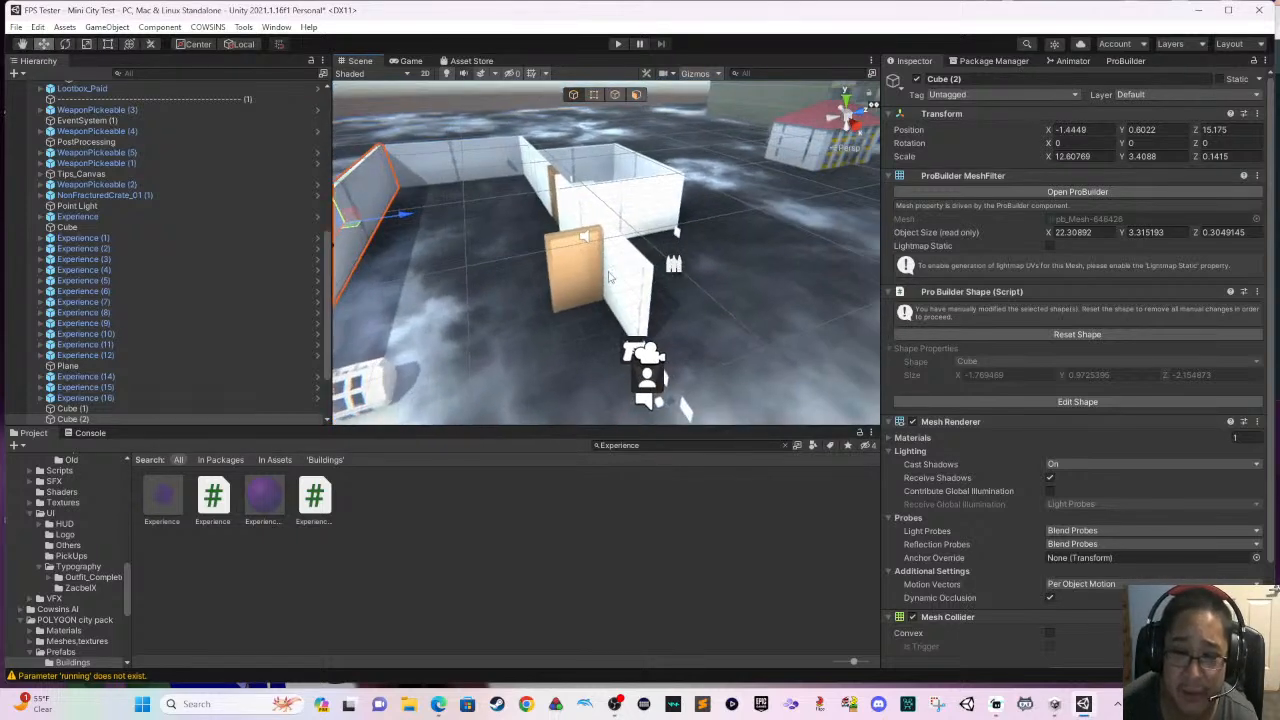
left_click(589, 283)
left_click_drag(596, 313, 620, 350)
scroll(621, 342, "up", 3)
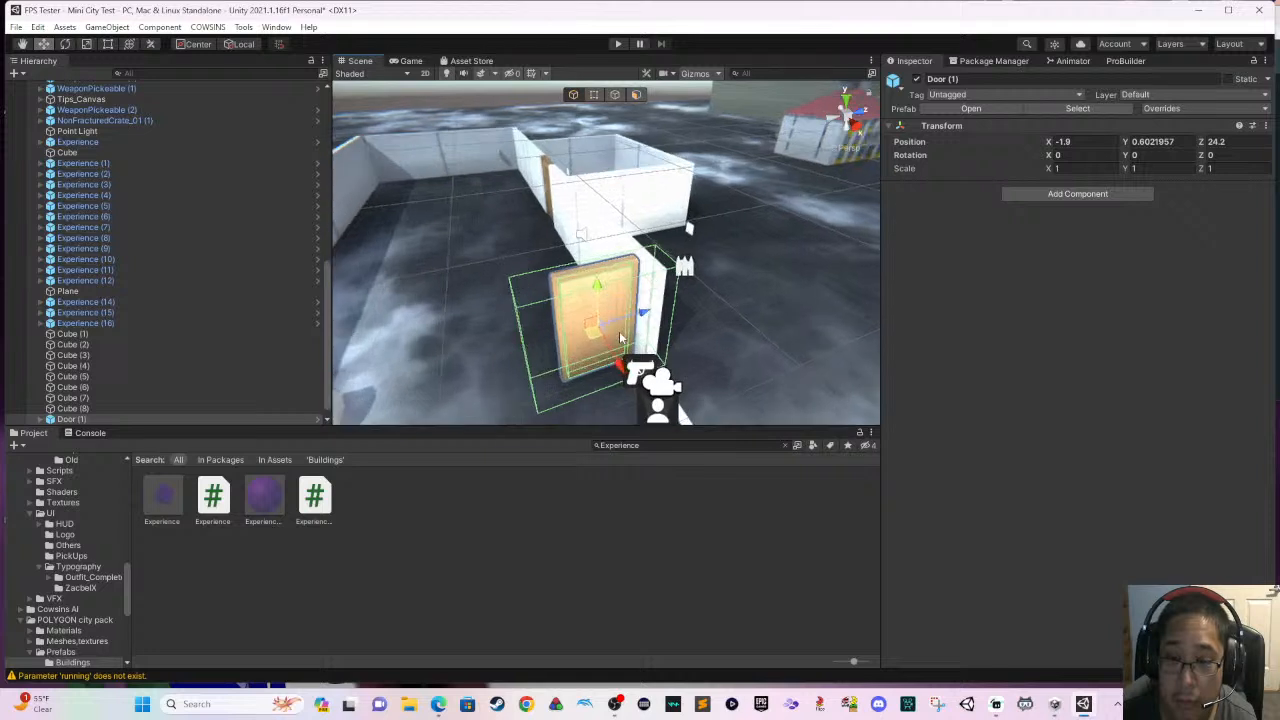
- Delete the WeaponPickeable (4), WeaponPickeable (5) and WeaponPickeable (1) objects from the scene
scroll(624, 340, "down", 2)
scroll(252, 279, "up", 5)
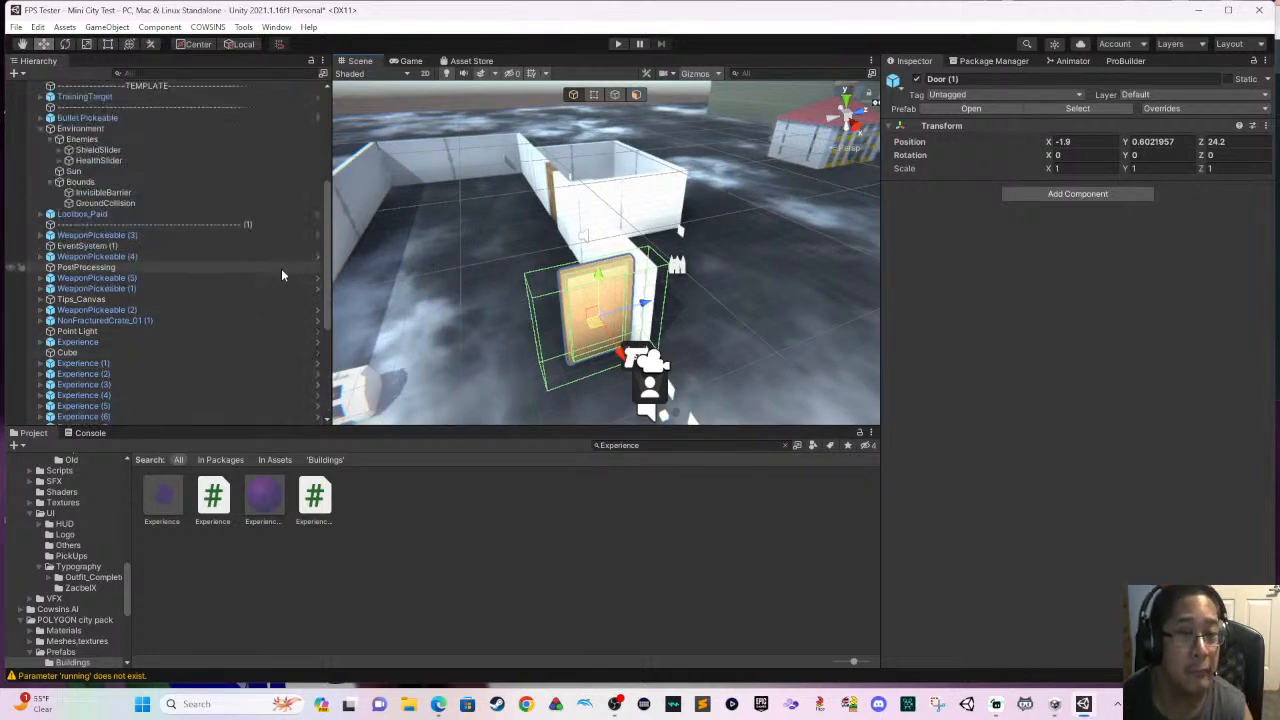
left_click(252, 276)
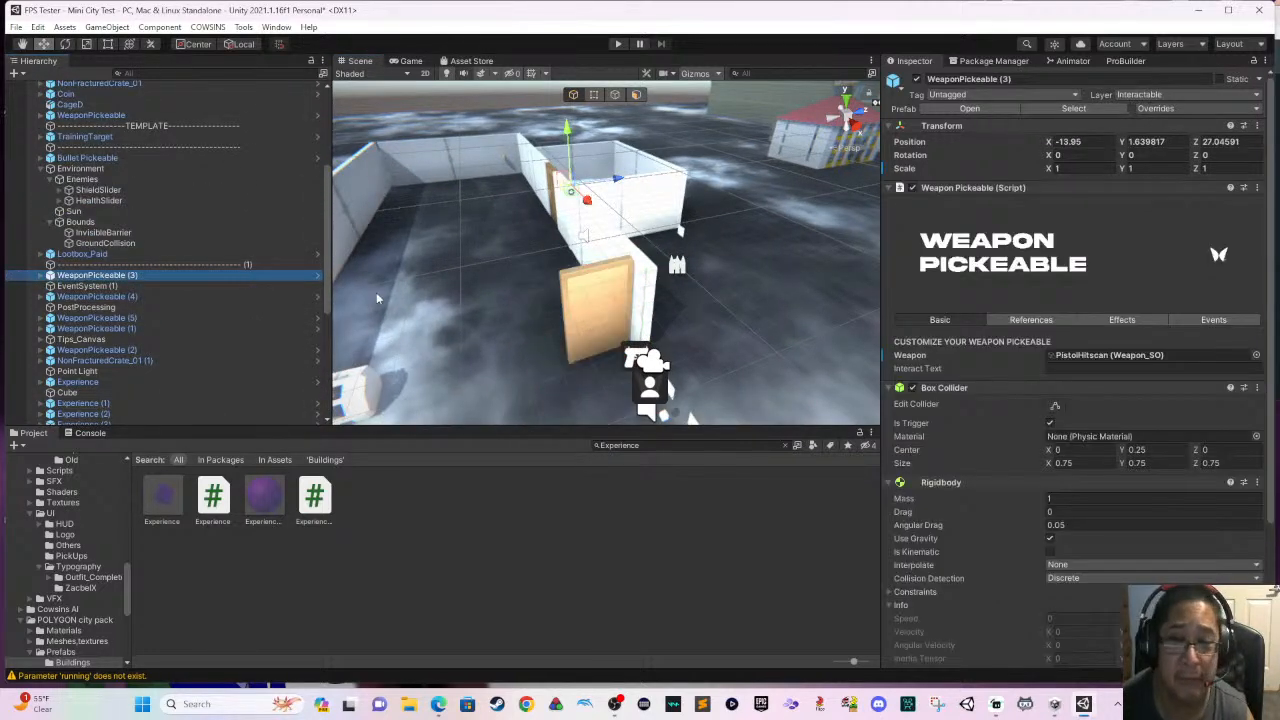
left_click(233, 296)
left_click(245, 318, "ctrl")
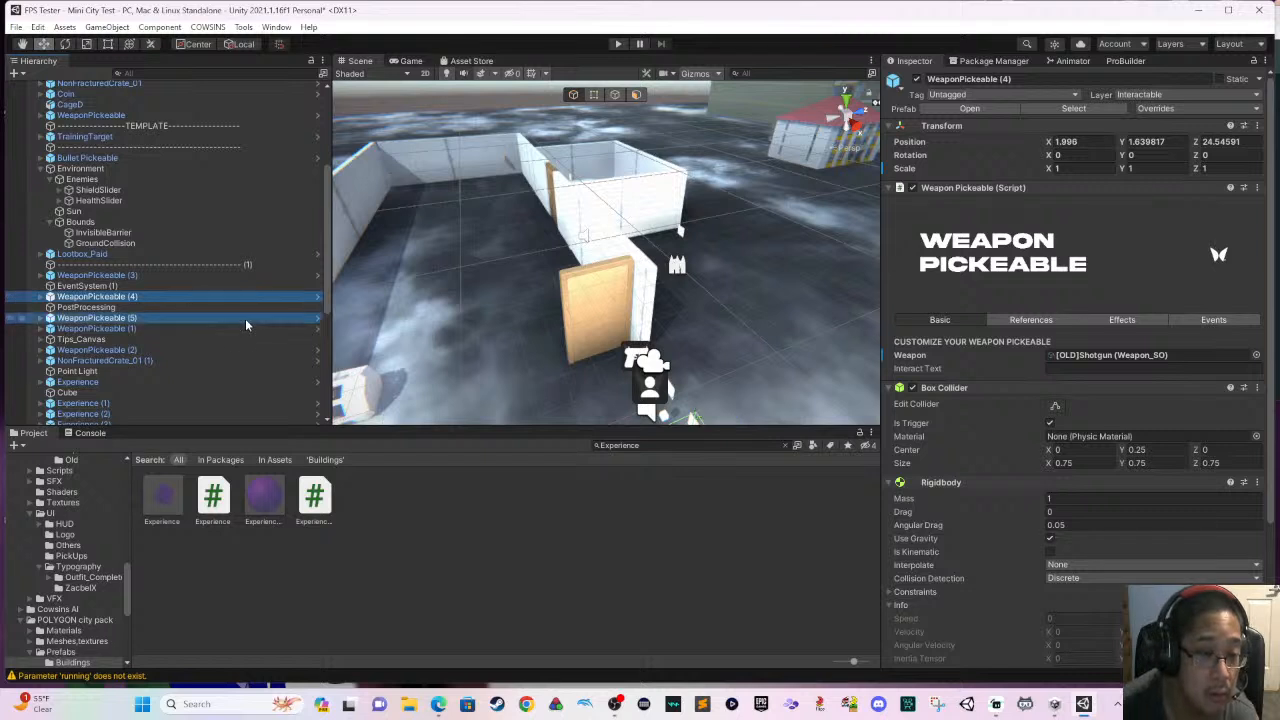
left_click(244, 328, "ctrl")
key("Delete")
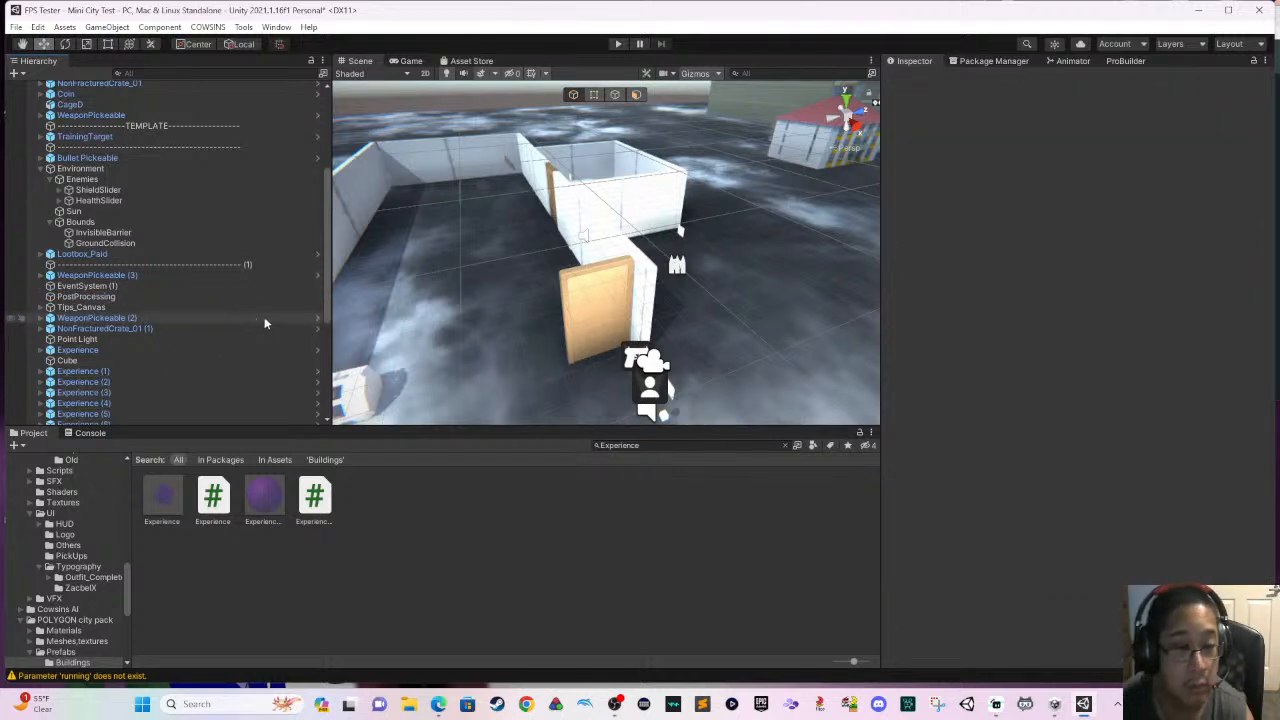
- Collapse the CowsinsFPSController and Environment groups and look through the remaining pickup and loot objects in the scene
scroll(265, 318, "up", 6)
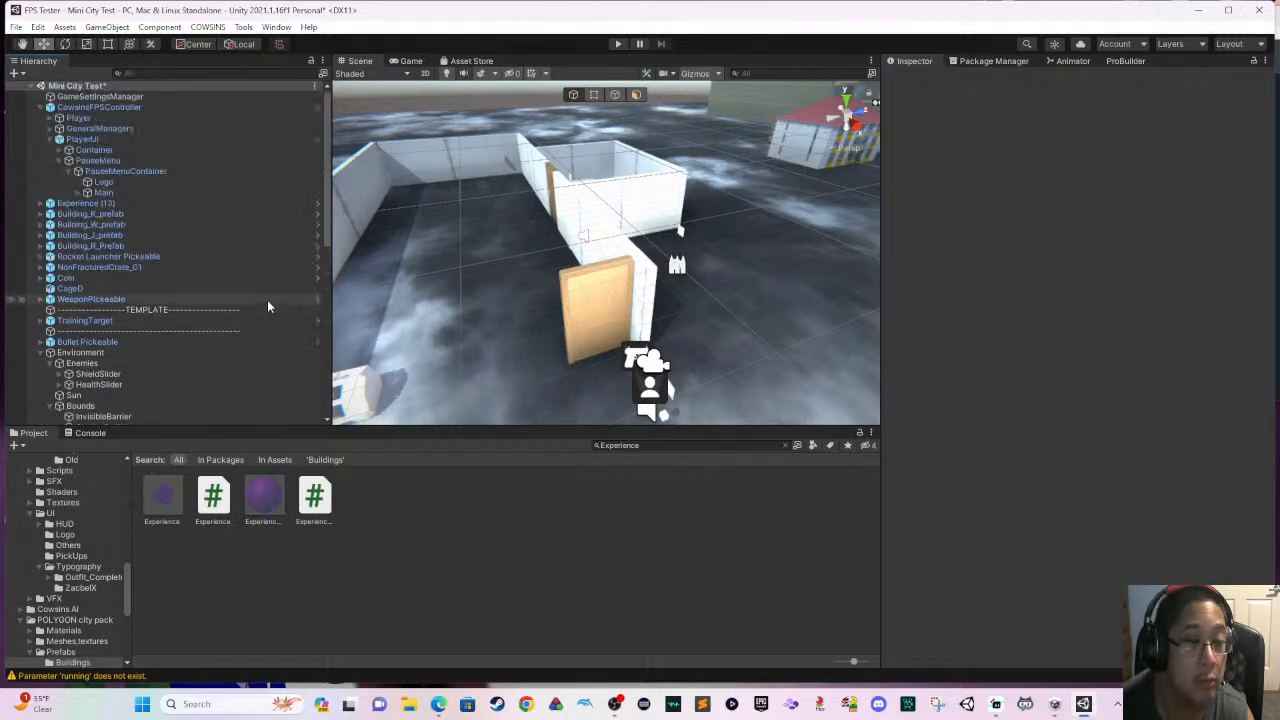
left_click(40, 108)
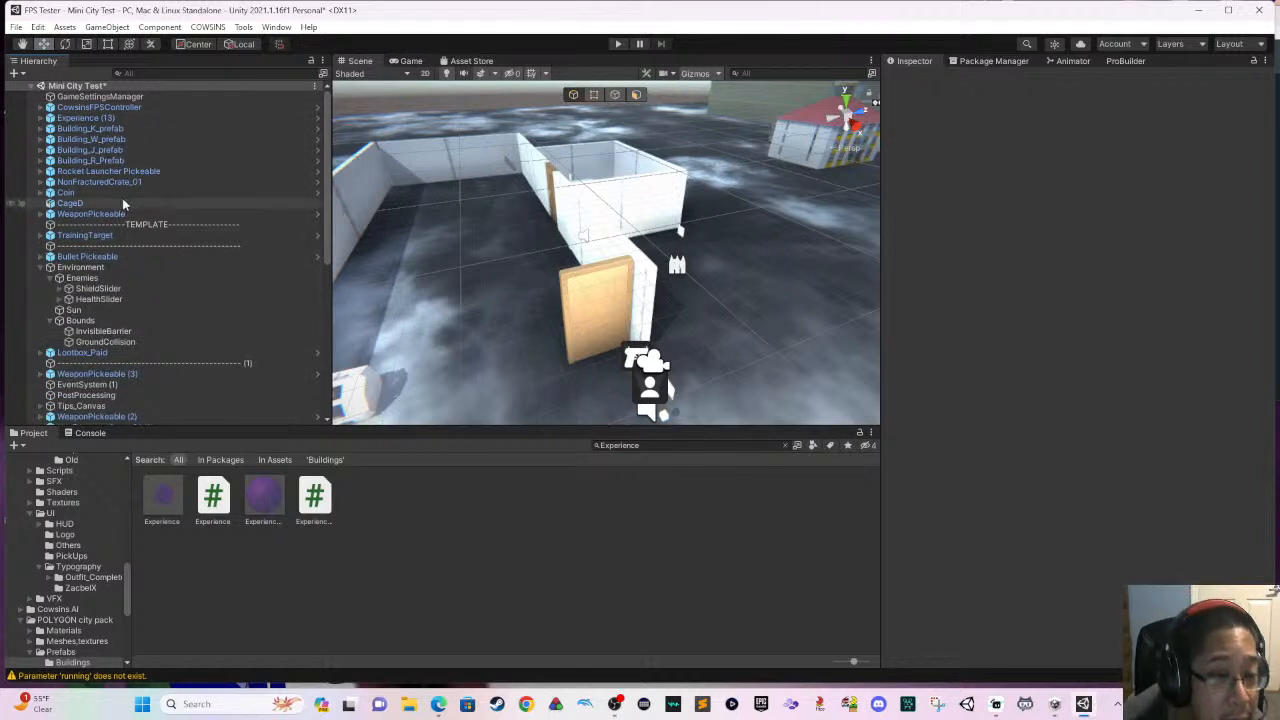
left_click(130, 256)
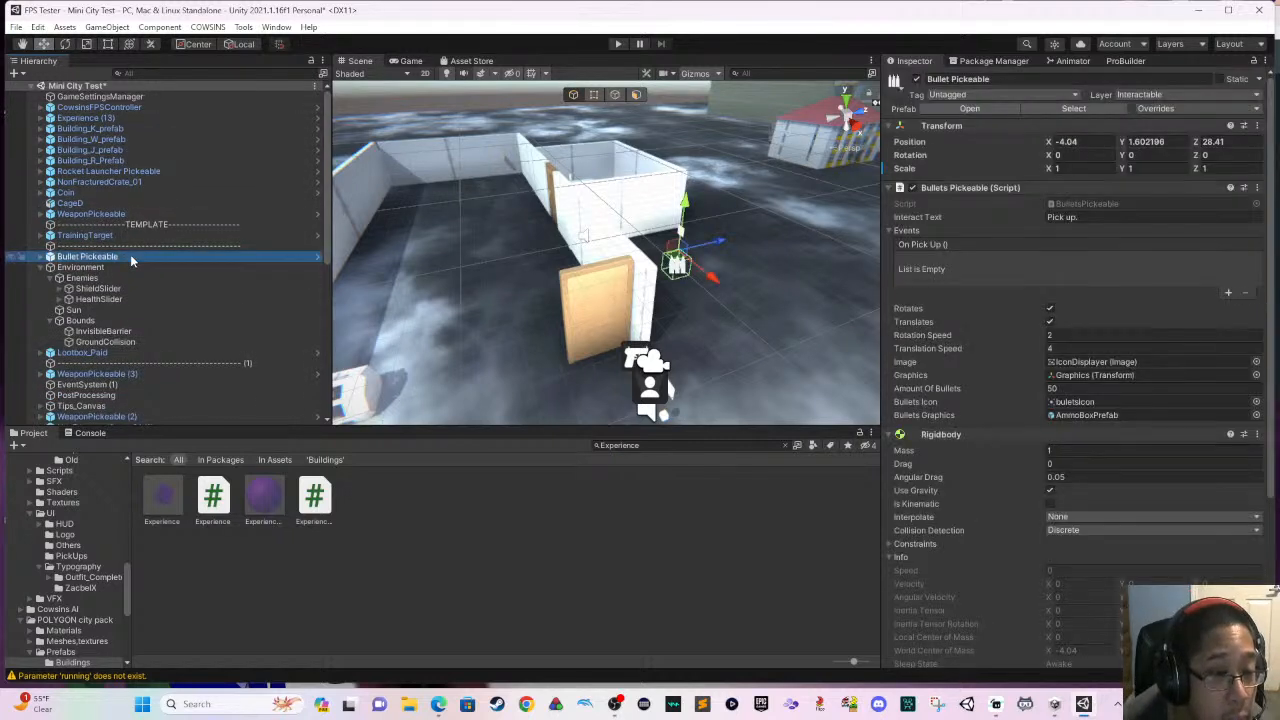
left_click(41, 268)
left_click(40, 268)
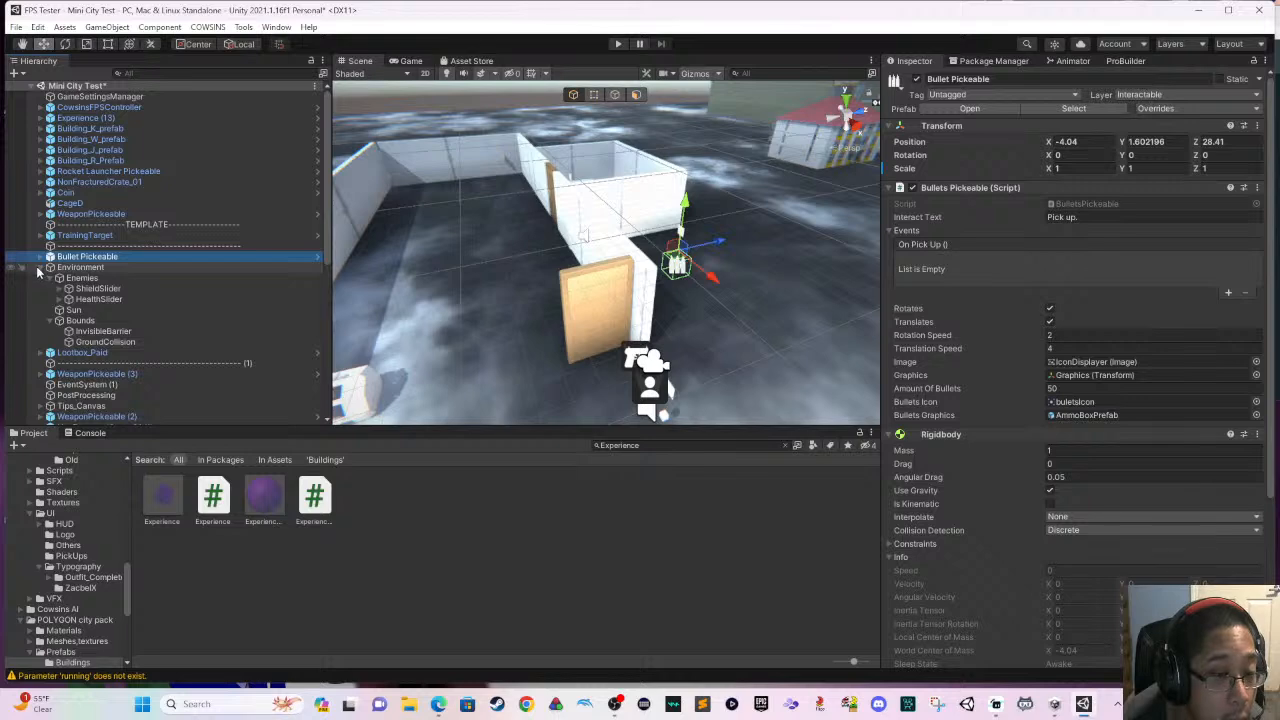
left_click(40, 268)
left_click(76, 278)
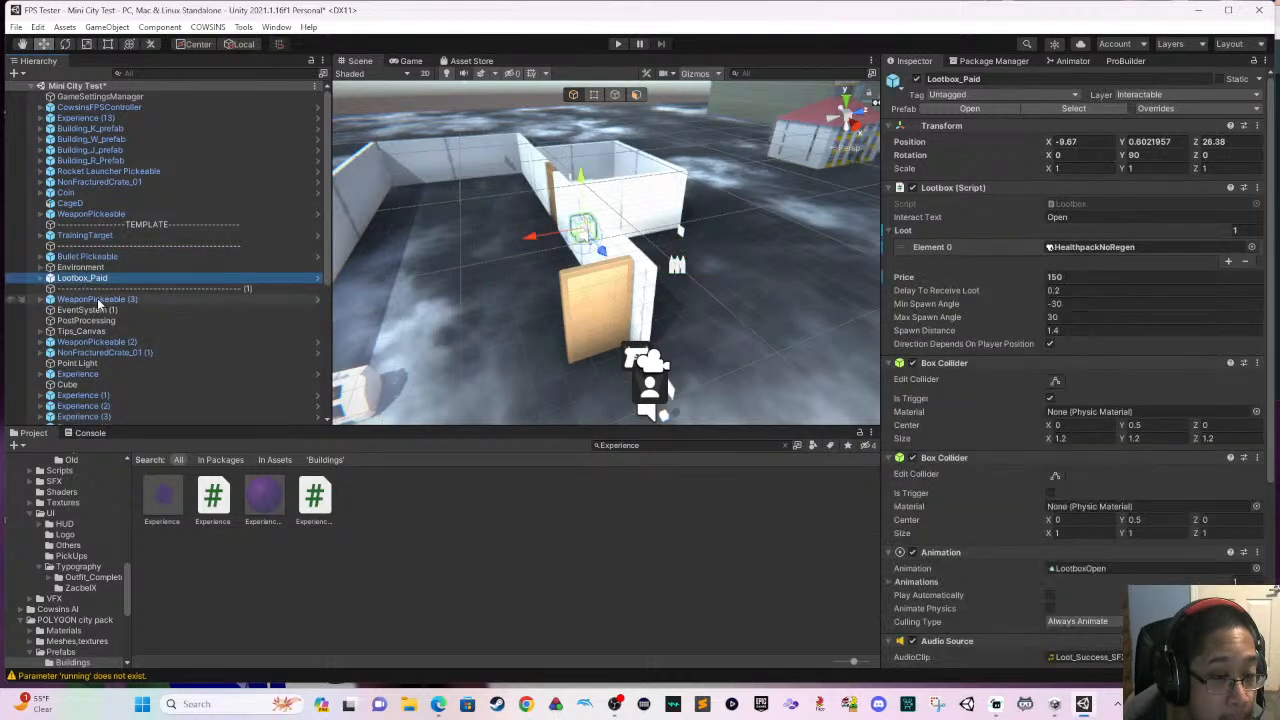
left_click(100, 309)
left_click(105, 299)
scroll(117, 304, "down", 8)
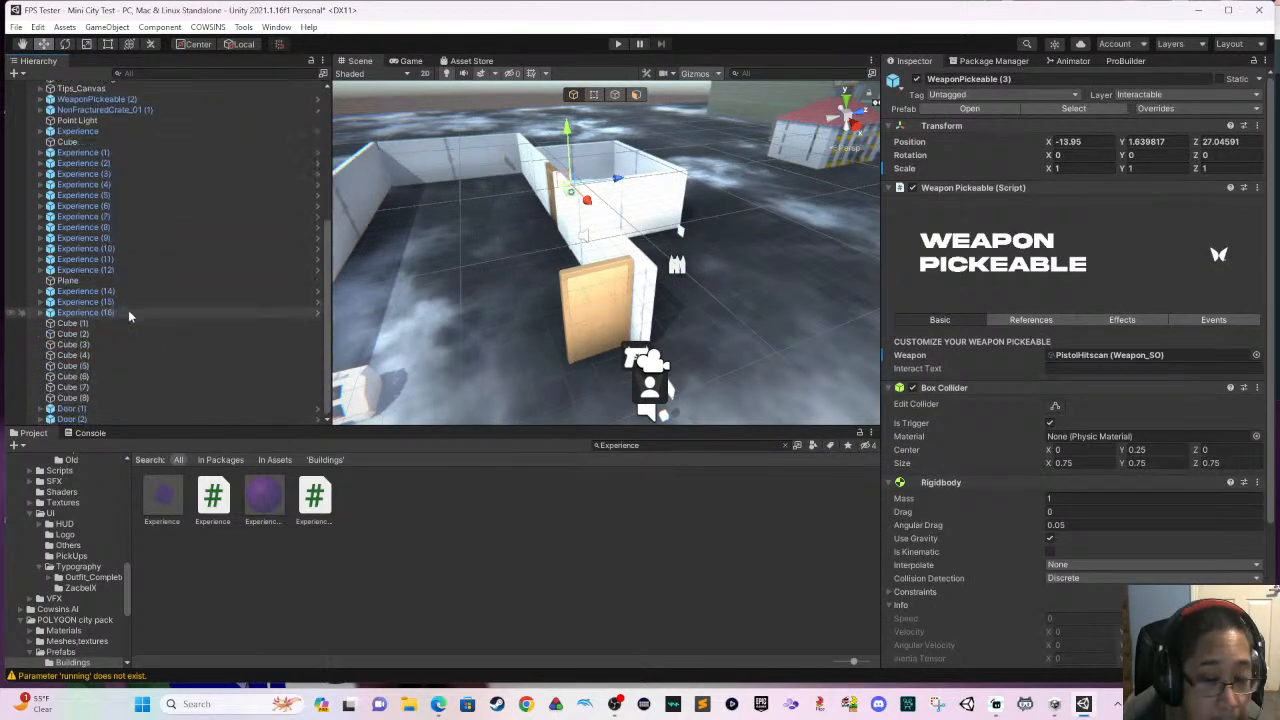
scroll(150, 295, "up", 8)
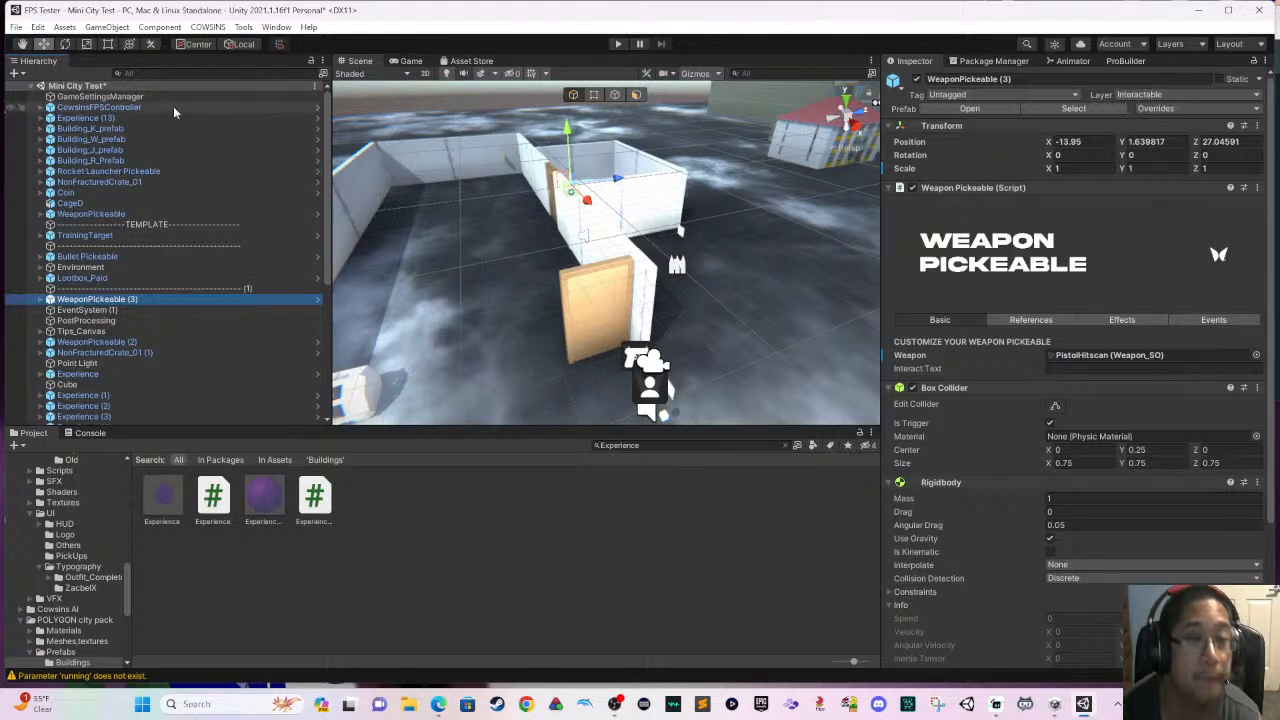
- Filter the scene objects by "Weapon" and delete WeaponPickeable (2) and the unnumbered WeaponPickeable
left_click(182, 73)
type("Weapon")
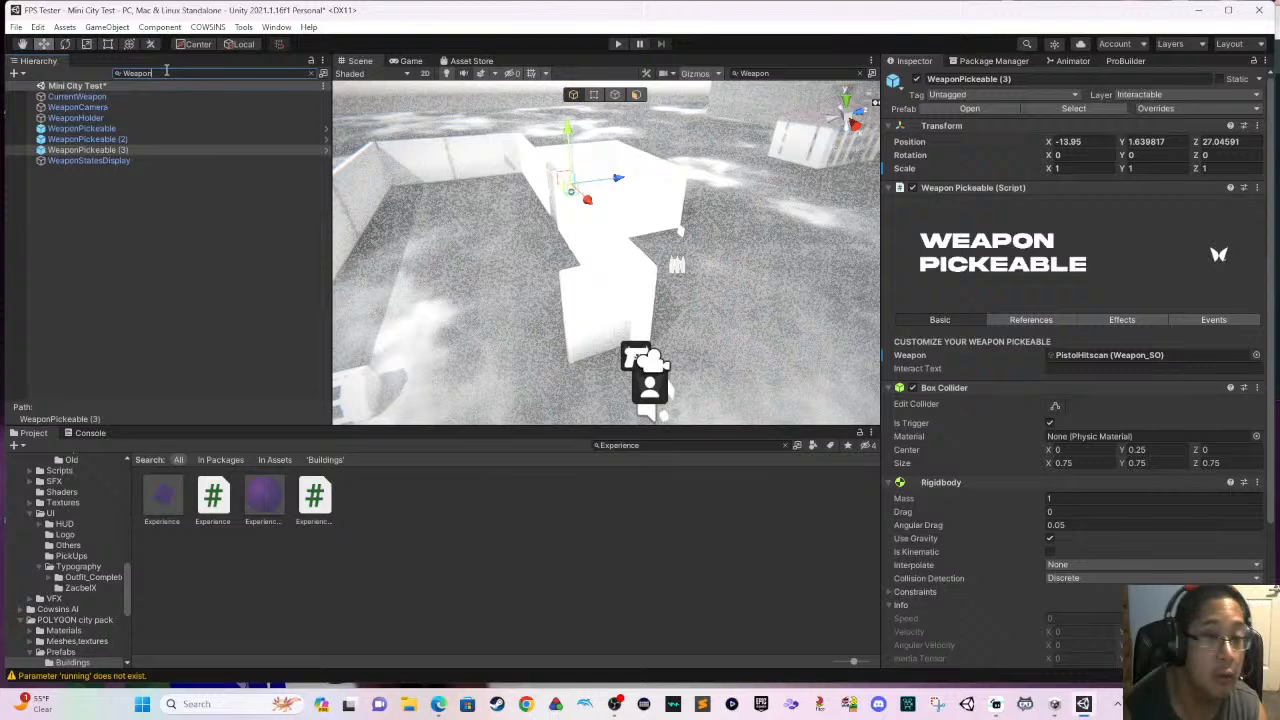
left_click(134, 139)
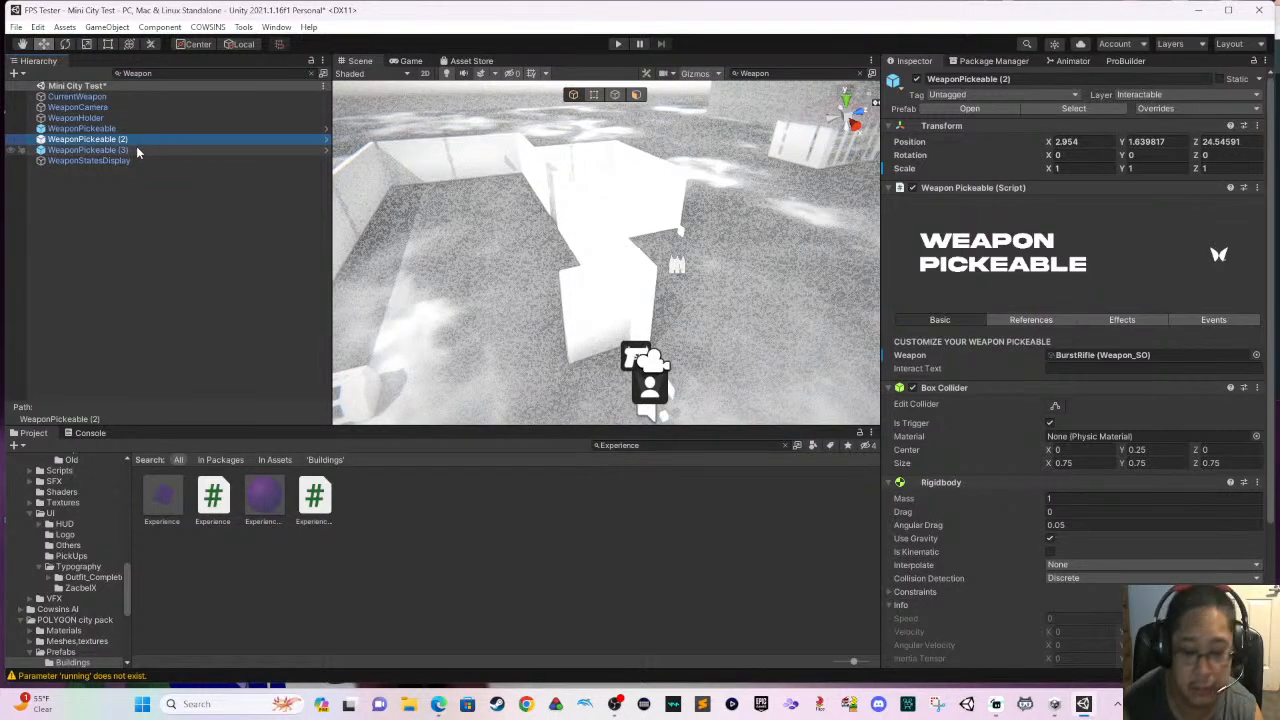
key("Delete")
left_click(150, 129)
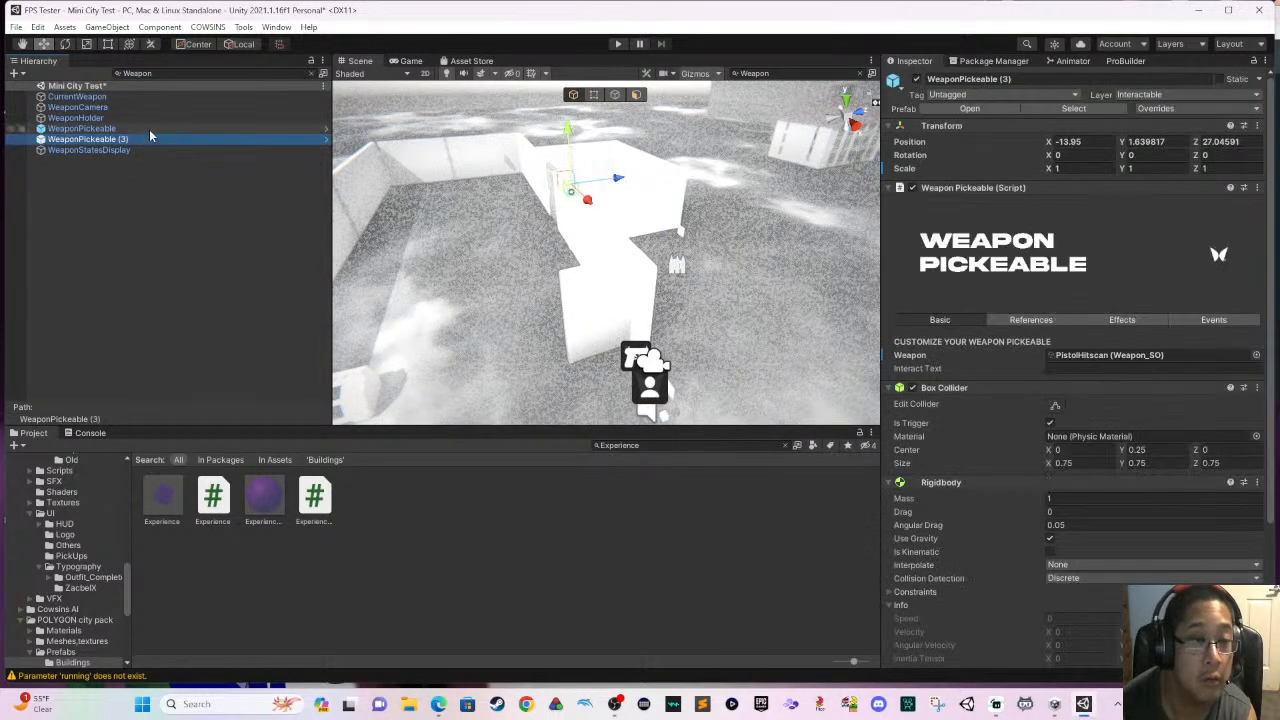
key("Delete")
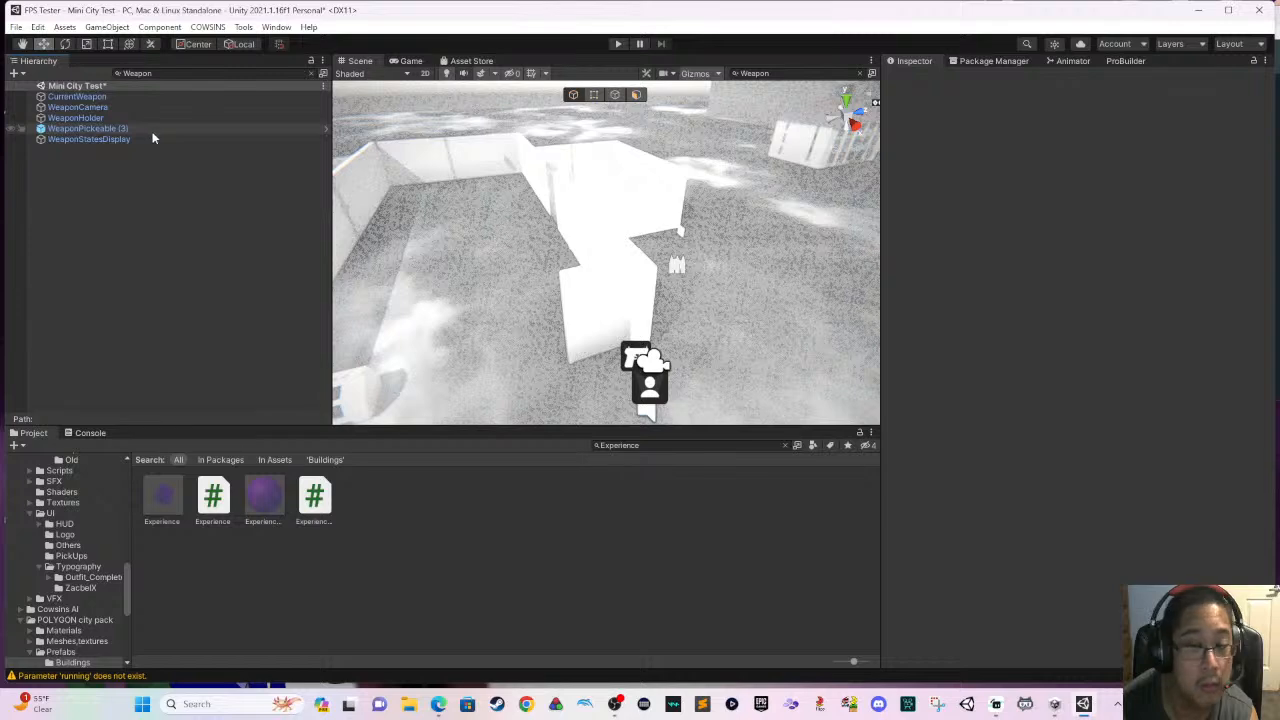
- Check the remaining weapon-named objects and save the scene, clearing the "Weapon" filter
left_click(155, 142)
left_click(161, 118)
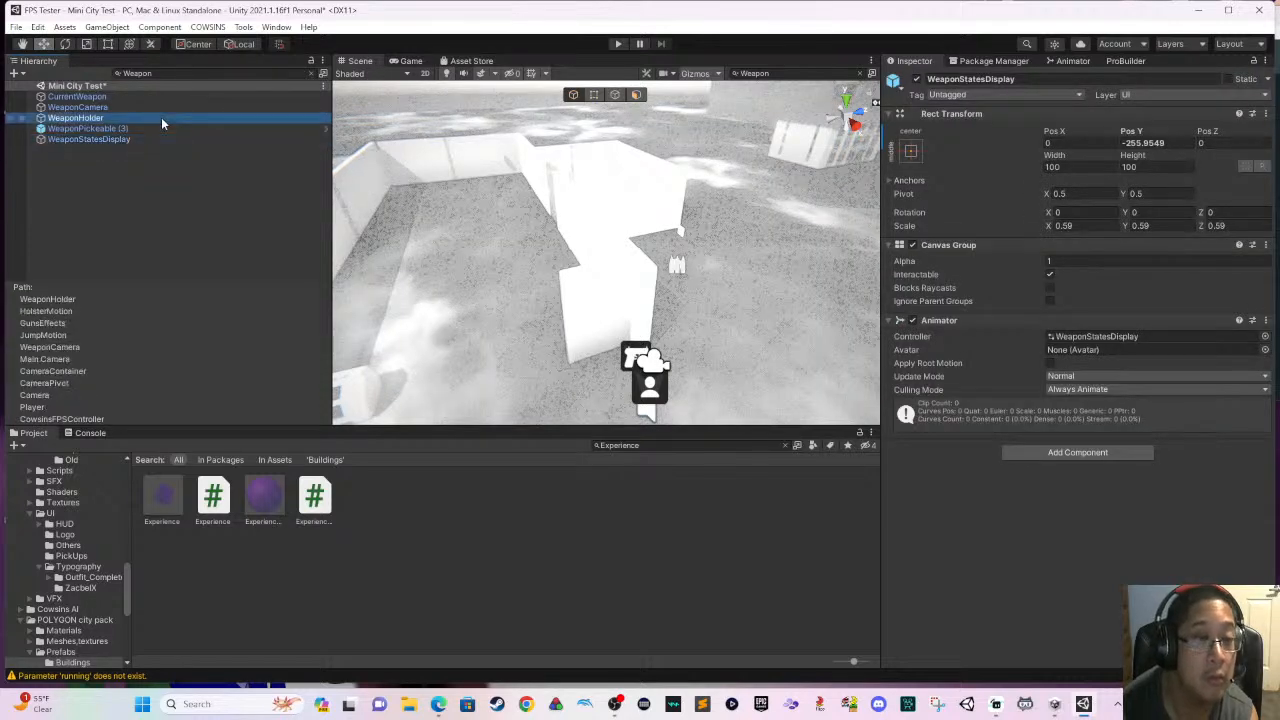
left_click(162, 105)
left_click(164, 95)
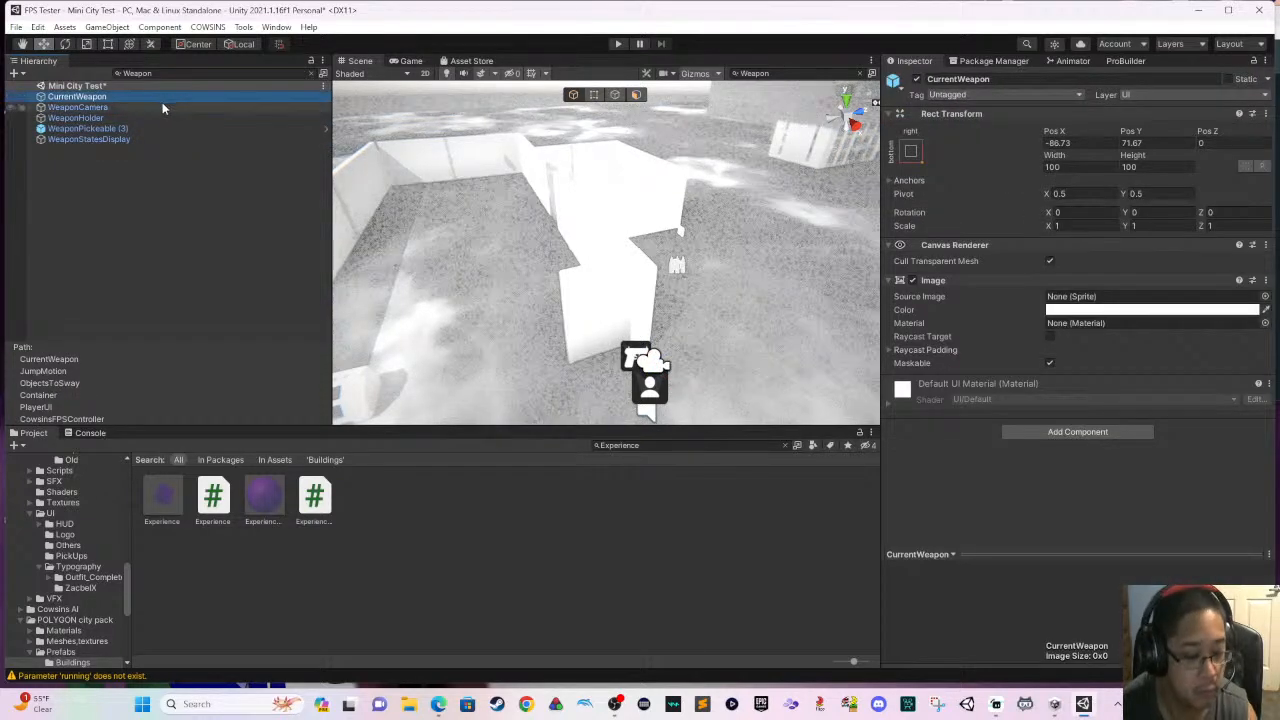
key("ctrl+s")
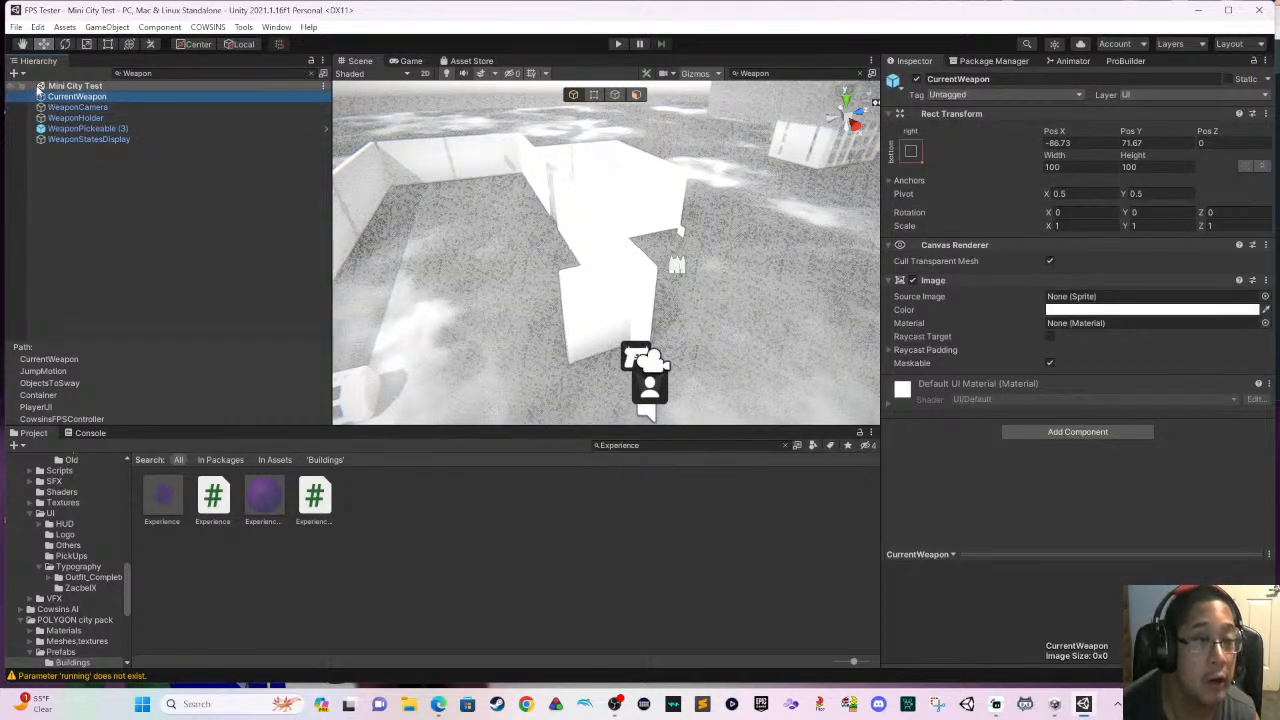
left_click(309, 73)
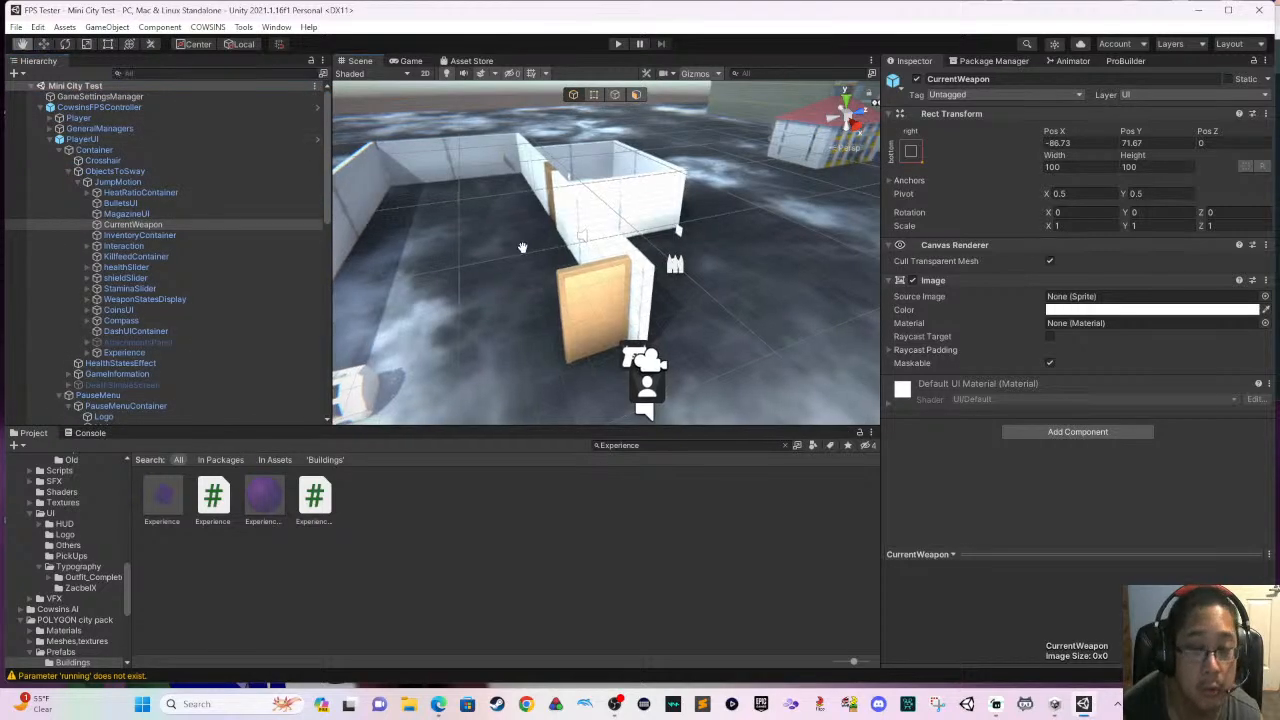
- Delete the CageD object standing inside the walled corridor
middle_click_drag(522, 248, 489, 195)
scroll(526, 234, "up", 2)
middle_click_drag(532, 242, 632, 284)
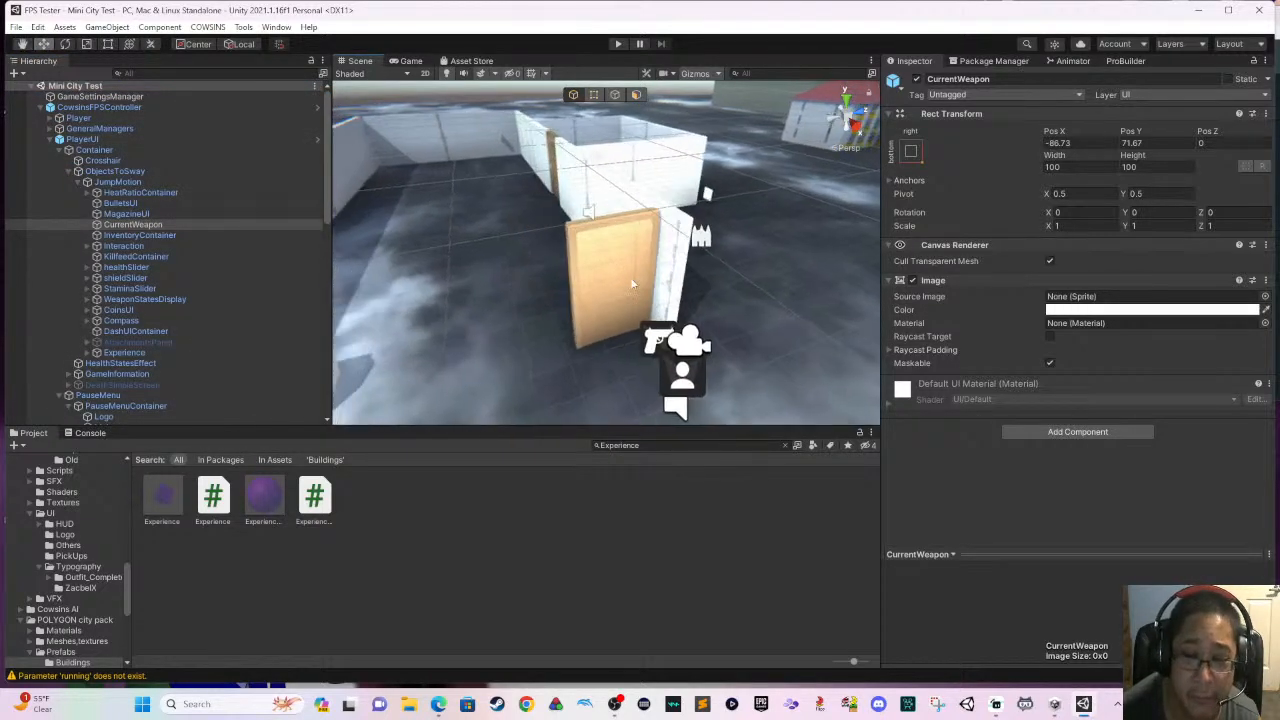
right_click_drag(632, 284, 712, 298)
middle_click_drag(712, 298, 793, 352)
middle_click_drag(568, 243, 651, 294)
left_click_drag(651, 294, 510, 245, "alt")
middle_click_drag(510, 245, 655, 298)
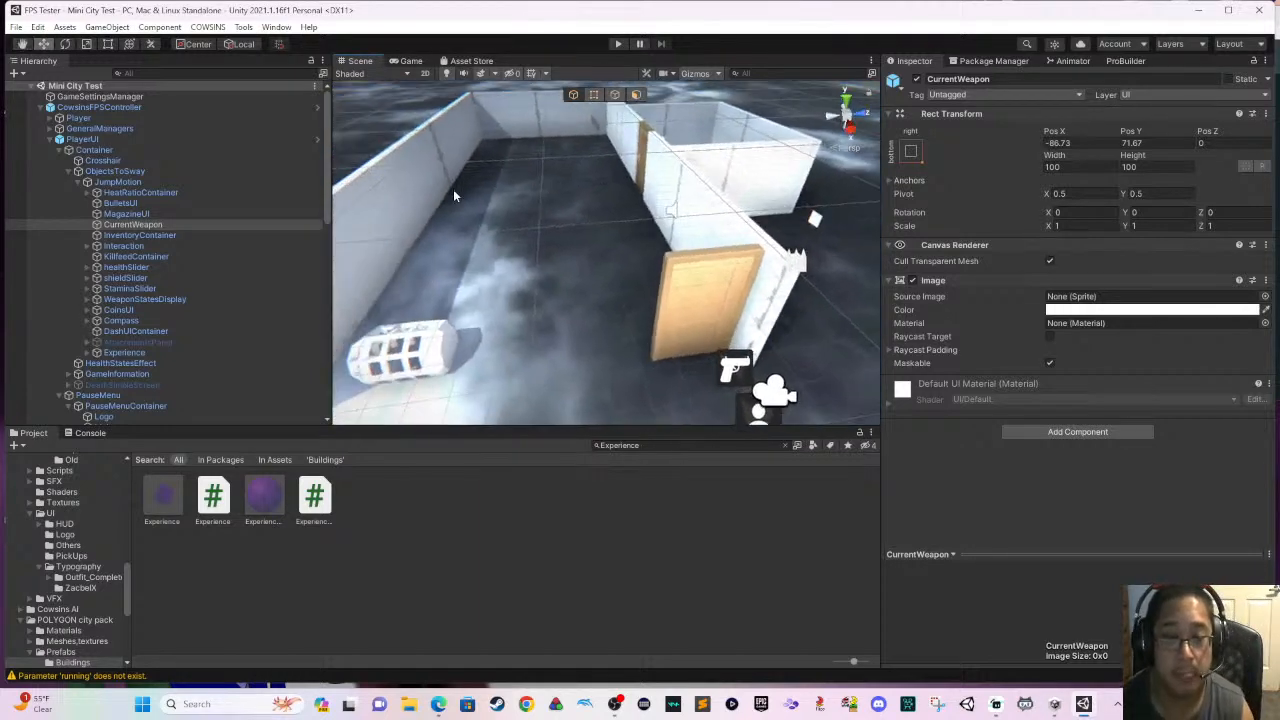
middle_click_drag(453, 195, 471, 171)
left_click(532, 128)
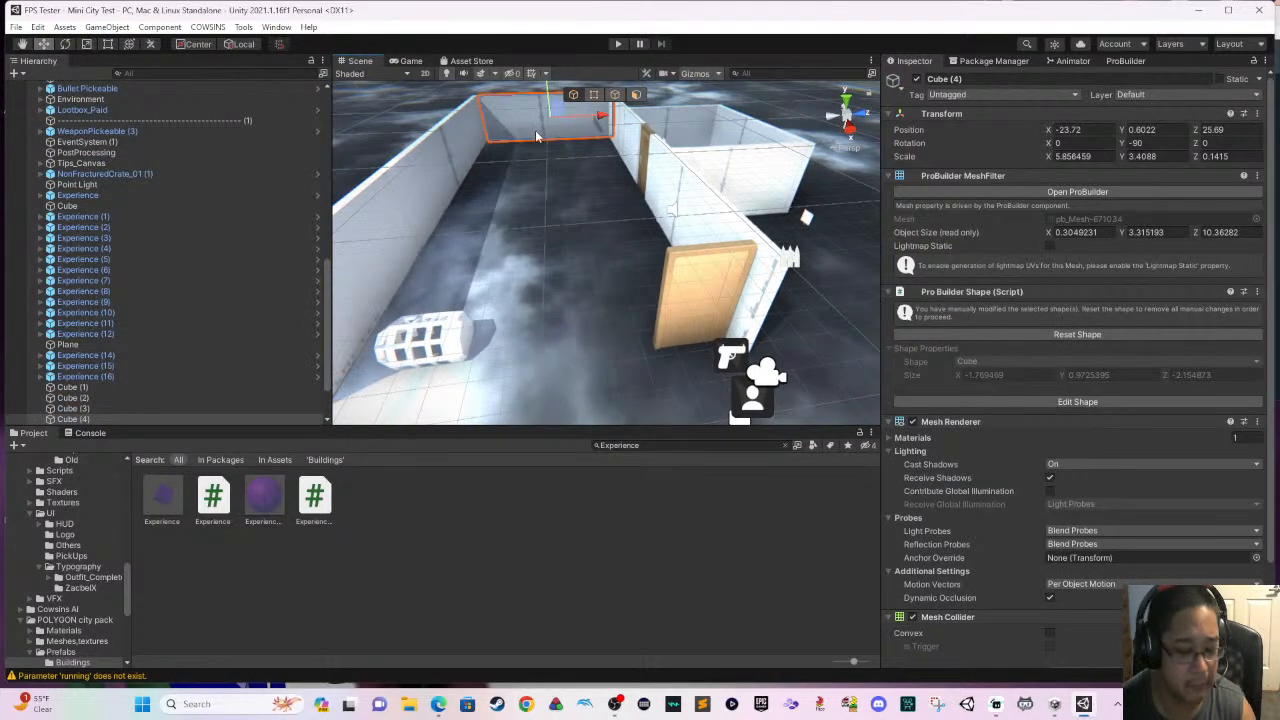
left_click(447, 343)
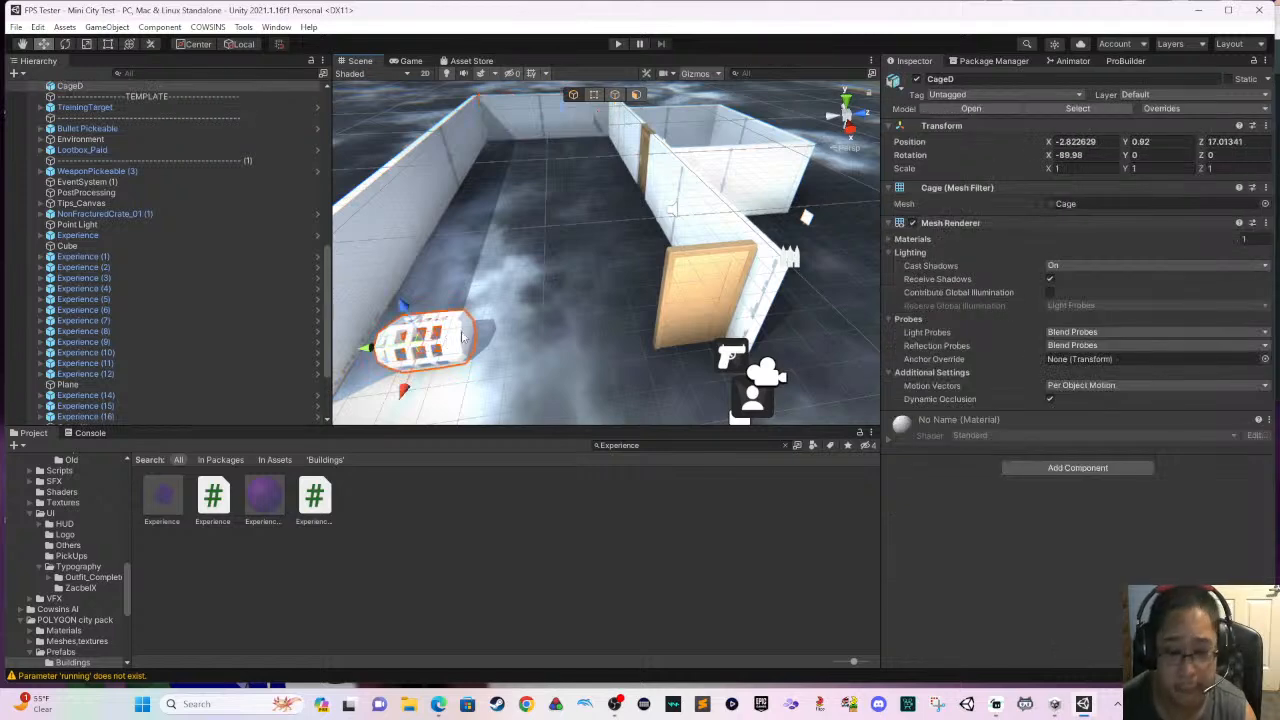
key("Delete")
- Duplicate the corridor's far end wall, Cube (4), and save the scene
left_click(536, 132)
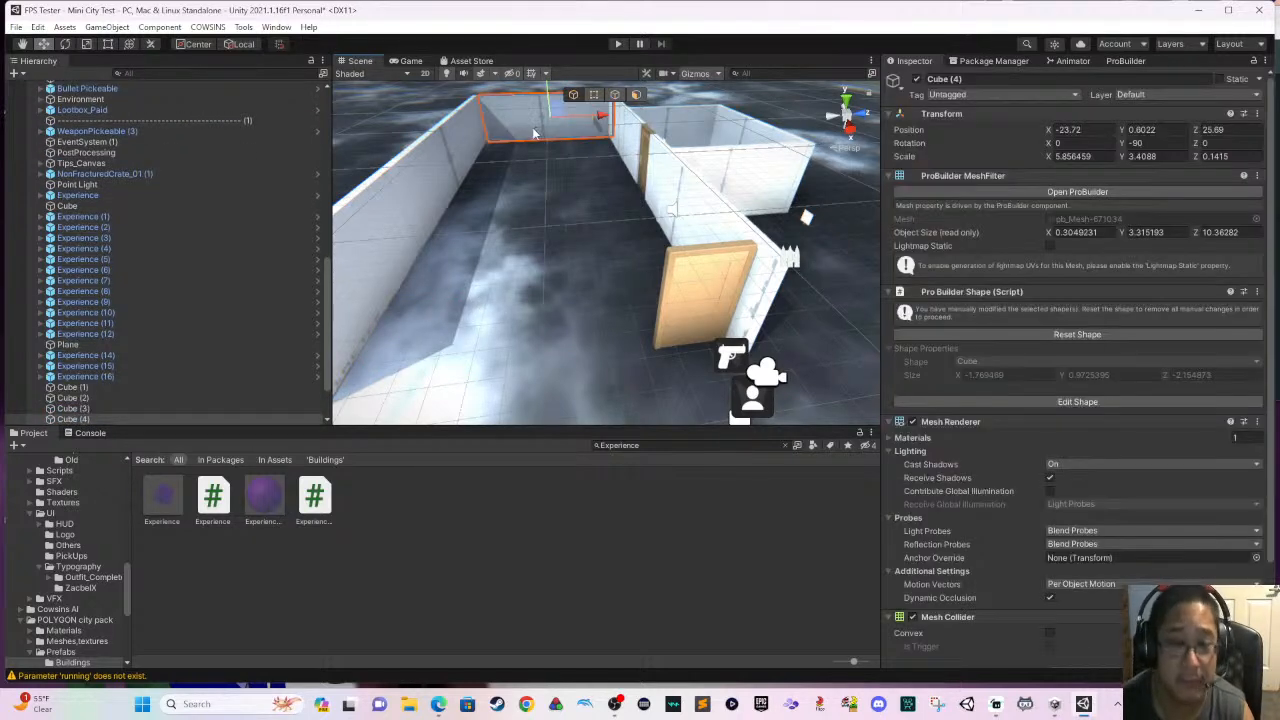
key("ctrl+d")
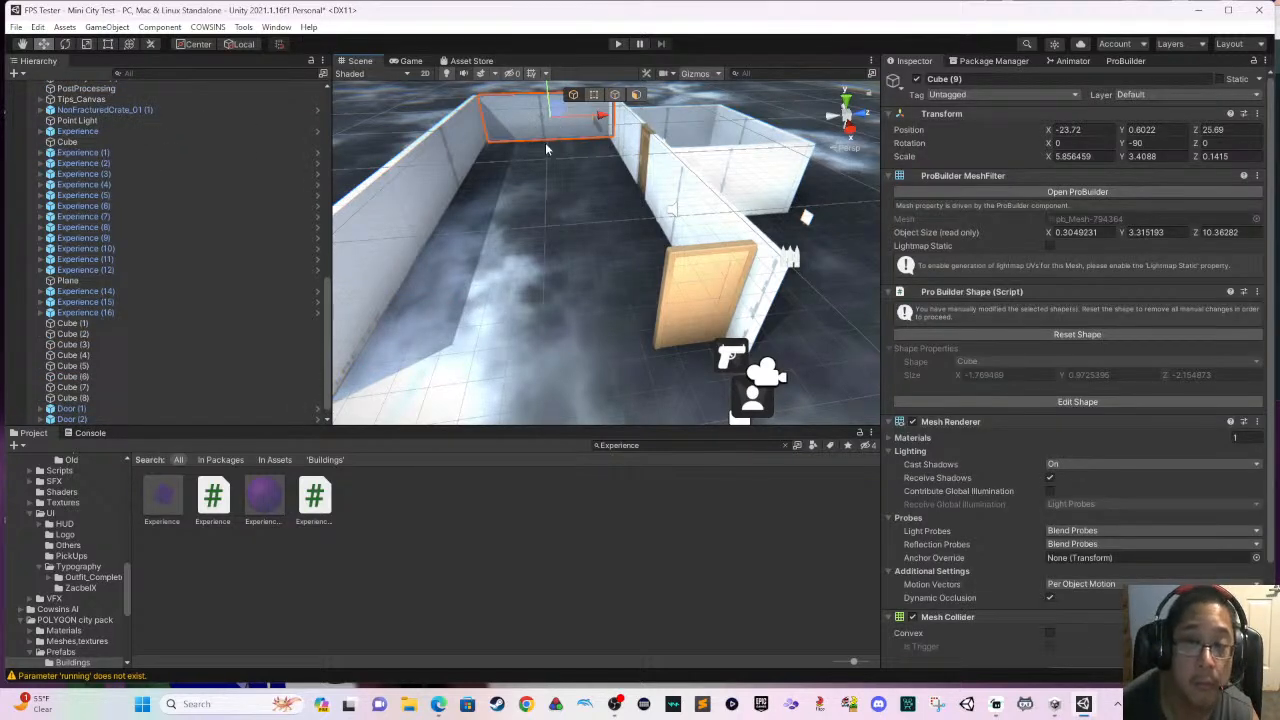
mouse_move(547, 149)
right_mouse_down()
mouse_move(558, 225)
mouse_move(526, 153)
right_mouse_up()
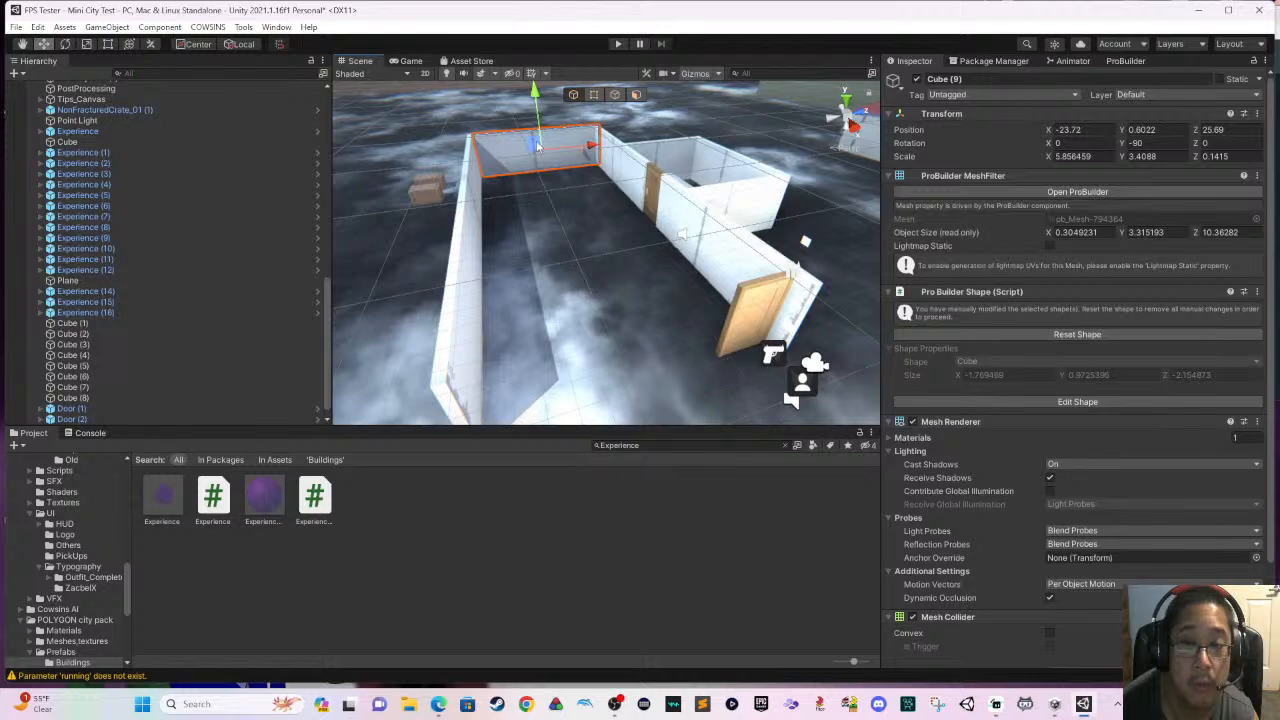
left_click(556, 153)
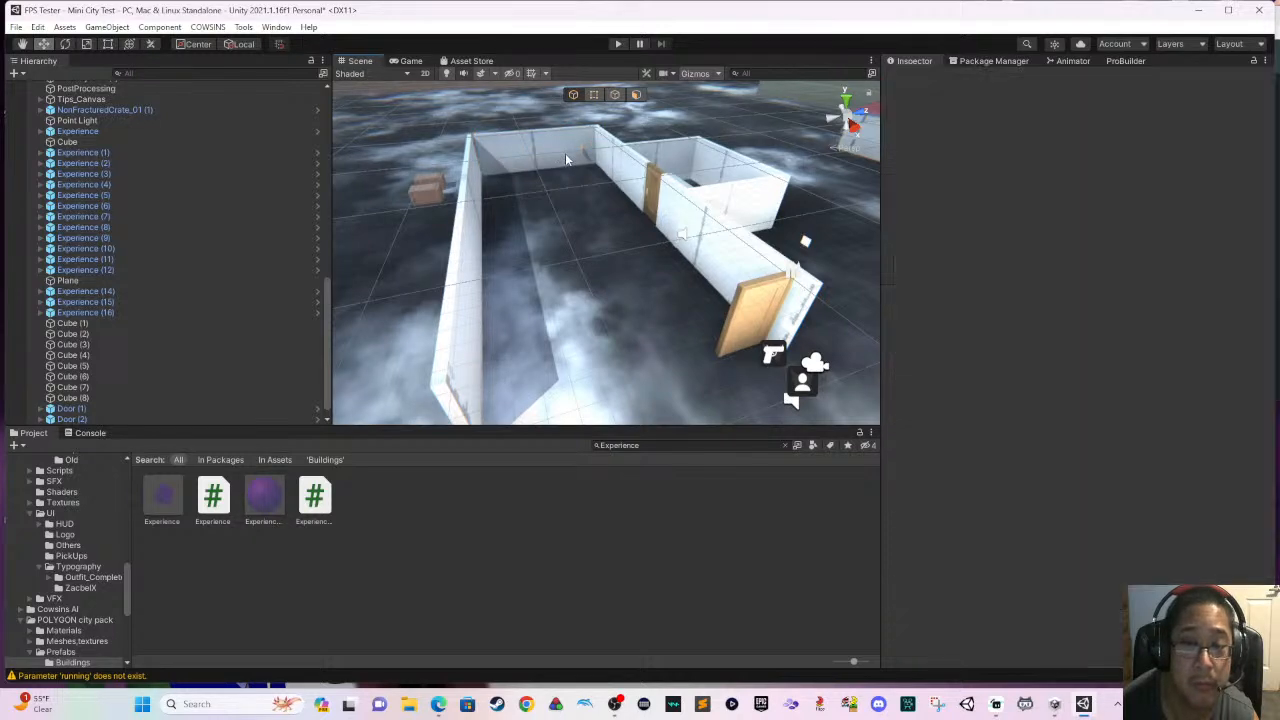
left_click(558, 154)
left_click(558, 154)
key("ctrl+s")
- Move the duplicated end wall across the corridor's open end to about X -1.72, Z 25.19
middle_click_drag(544, 150, 565, 181)
left_click(527, 167)
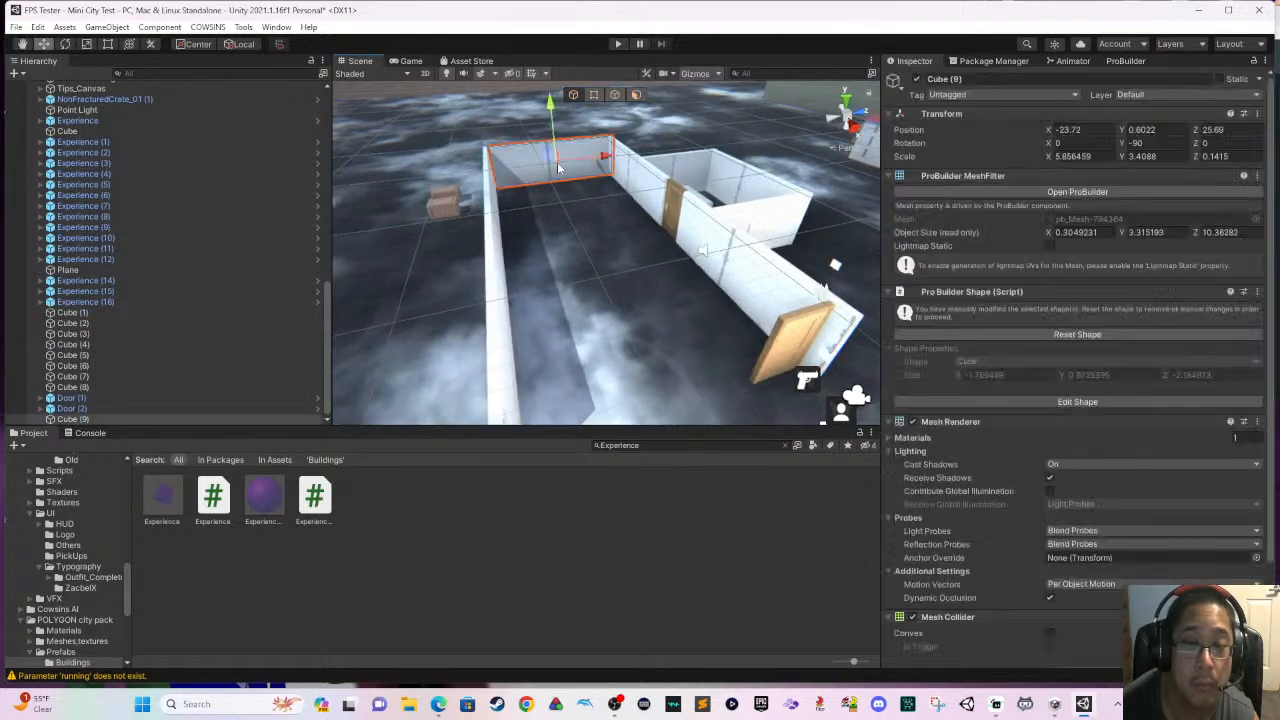
right_click_drag(527, 167, 597, 204)
middle_click_drag(597, 204, 638, 235)
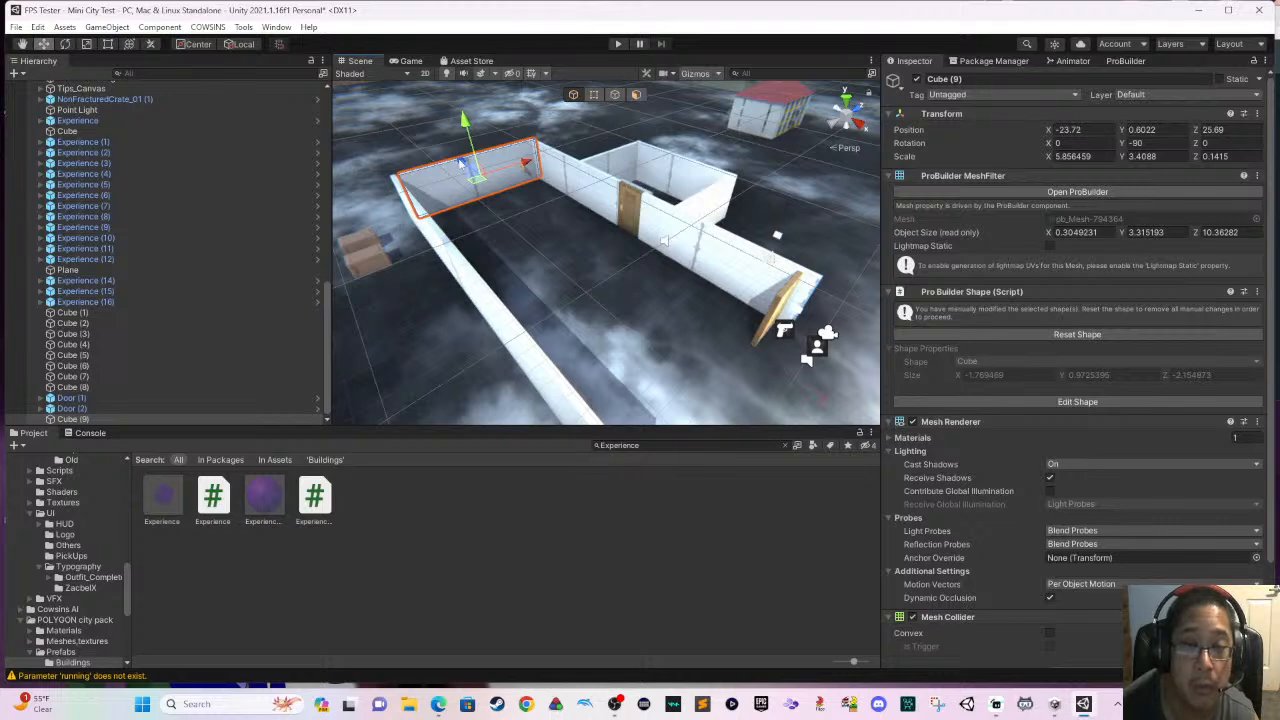
left_click_drag(461, 163, 697, 295)
right_click_drag(697, 290, 640, 257)
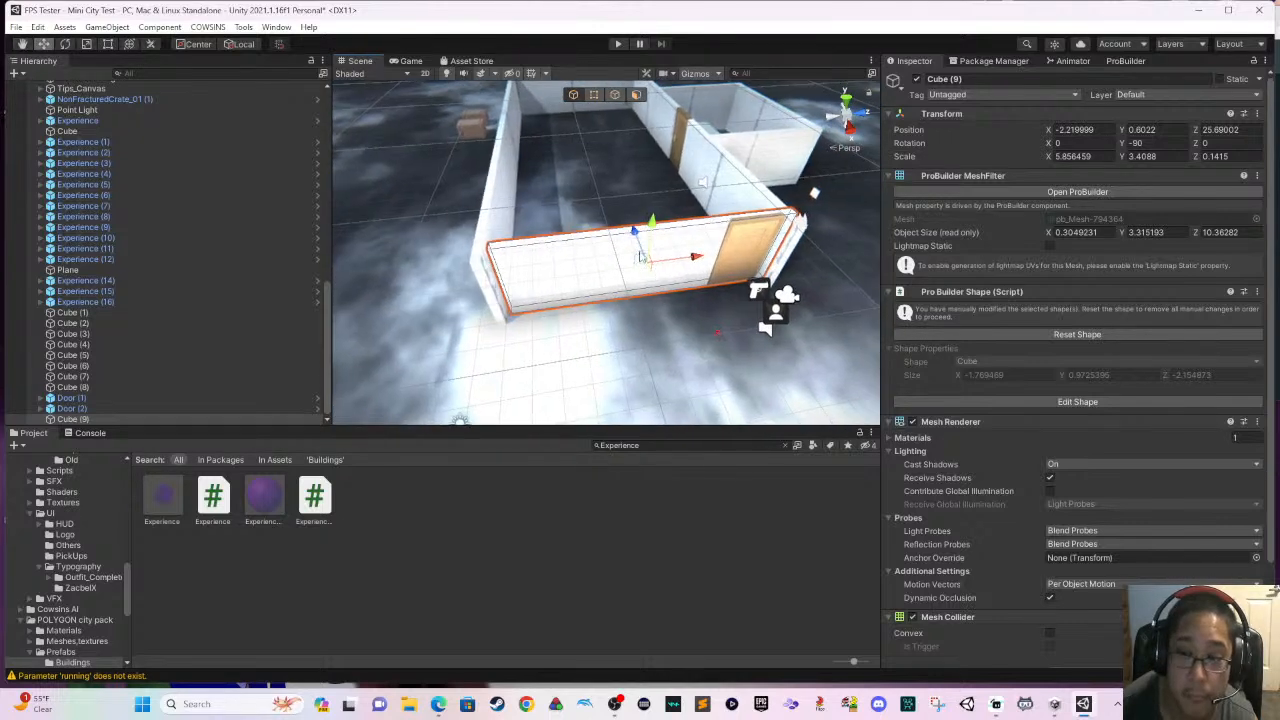
left_click_drag(640, 243, 641, 251)
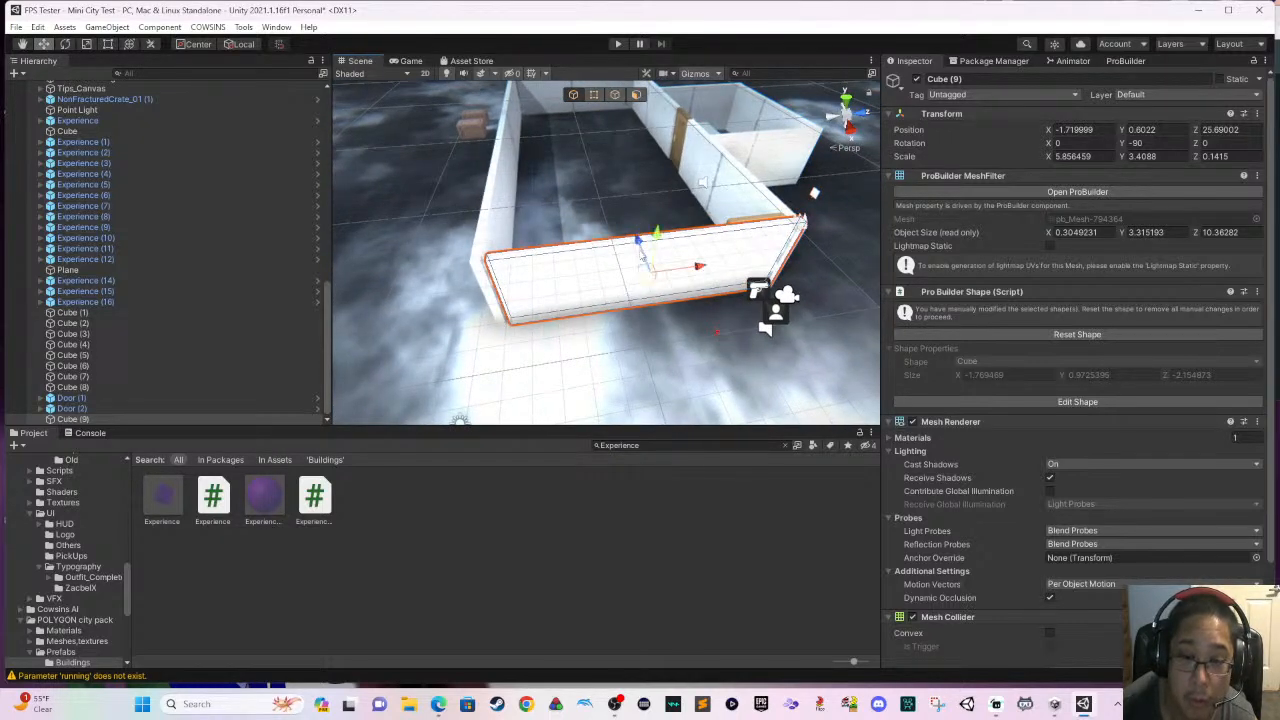
scroll(642, 255, "up", 2)
right_click_drag(731, 281, 570, 225)
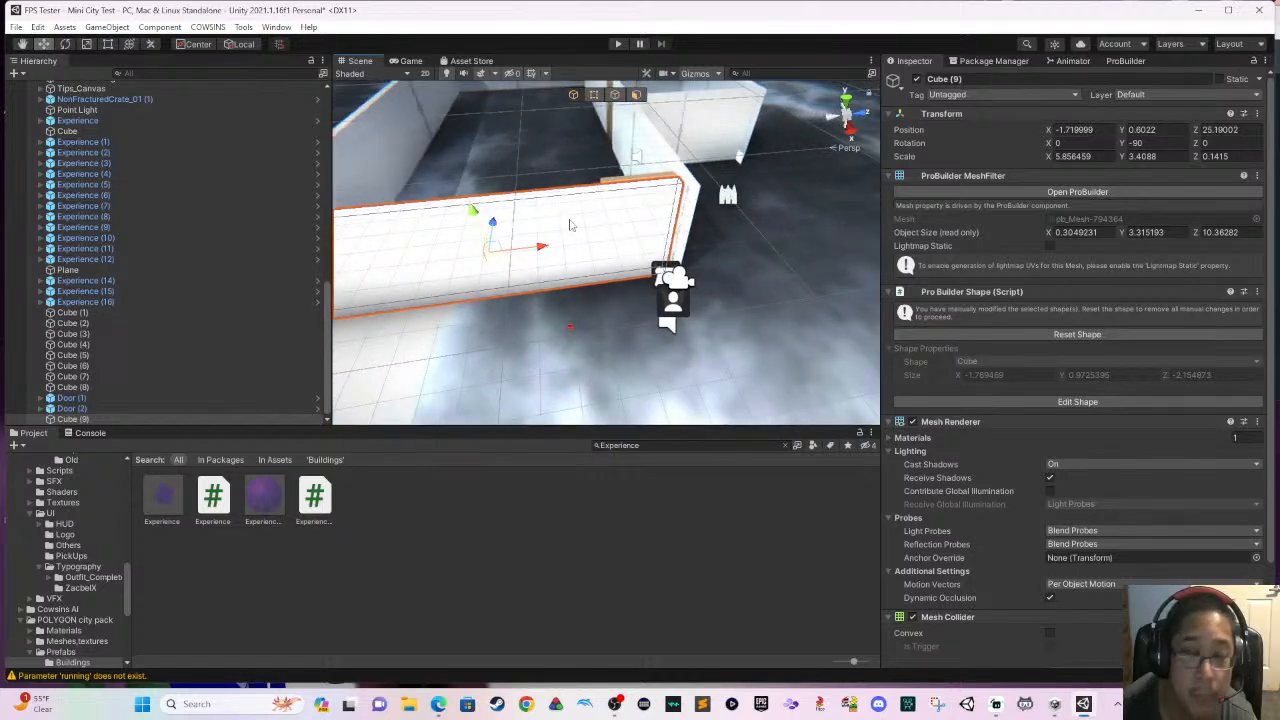
- Shorten the new end wall to an X scale of about 4.6 and place it beside the door at about X -2.15, Z 23.18
left_click(107, 44)
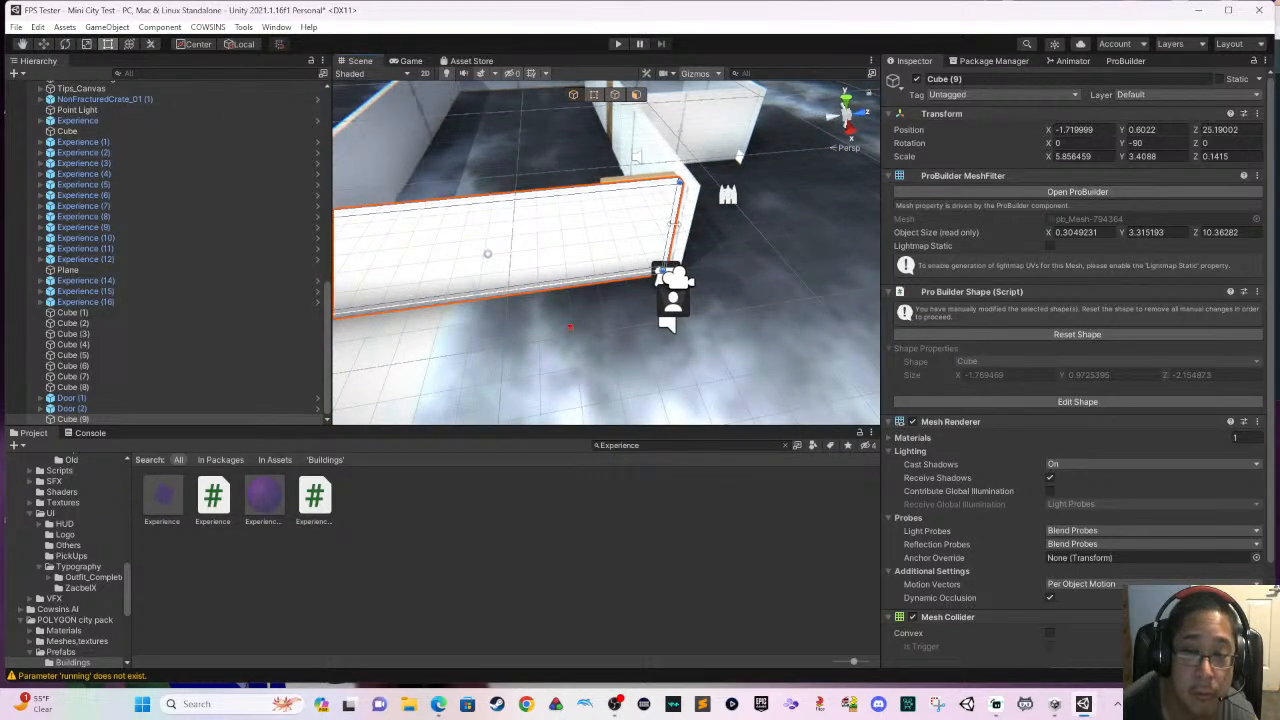
left_click_drag(673, 223, 598, 228)
scroll(598, 228, "up", 3)
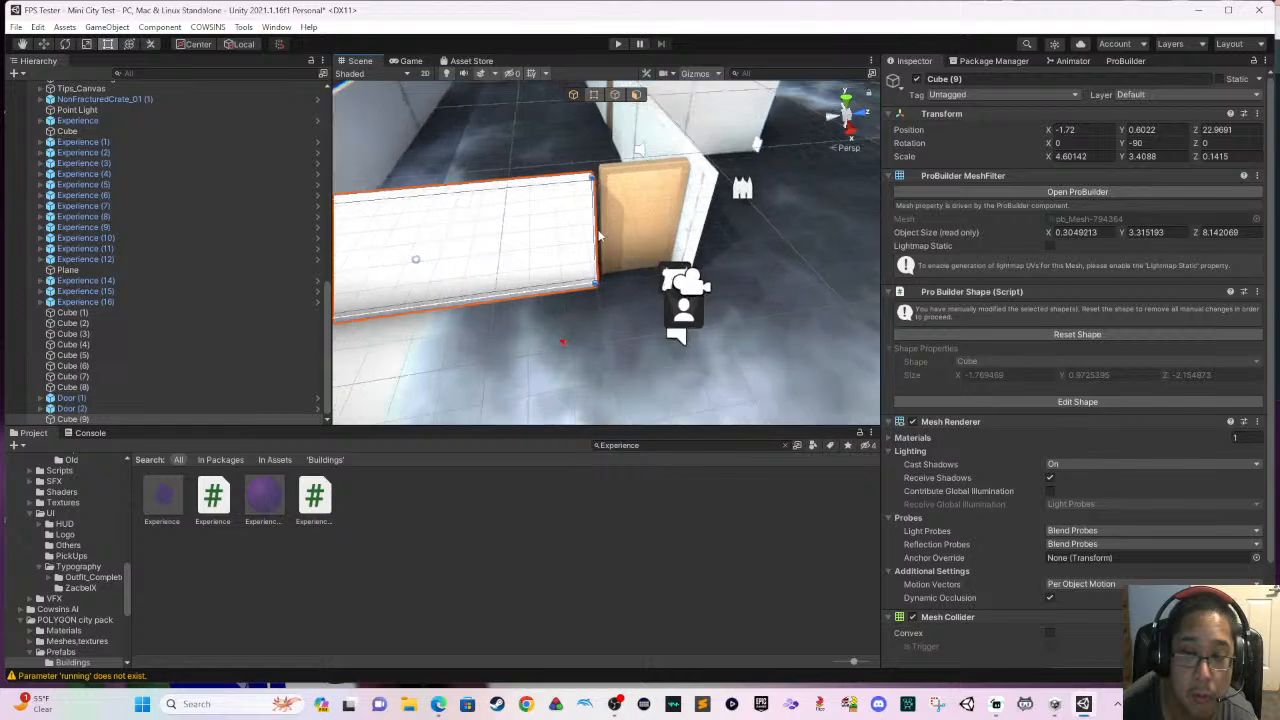
middle_click_drag(596, 233, 551, 266)
right_click_drag(551, 266, 345, 224)
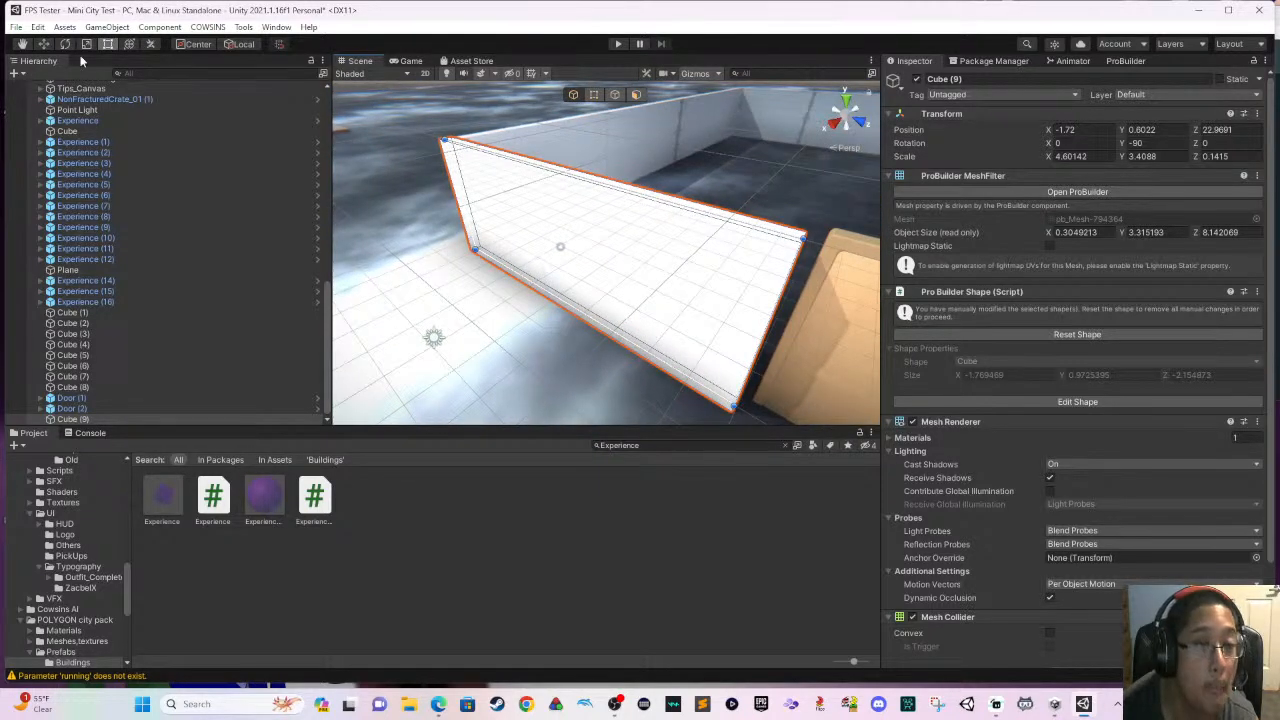
key("w")
left_click_drag(600, 235, 627, 263)
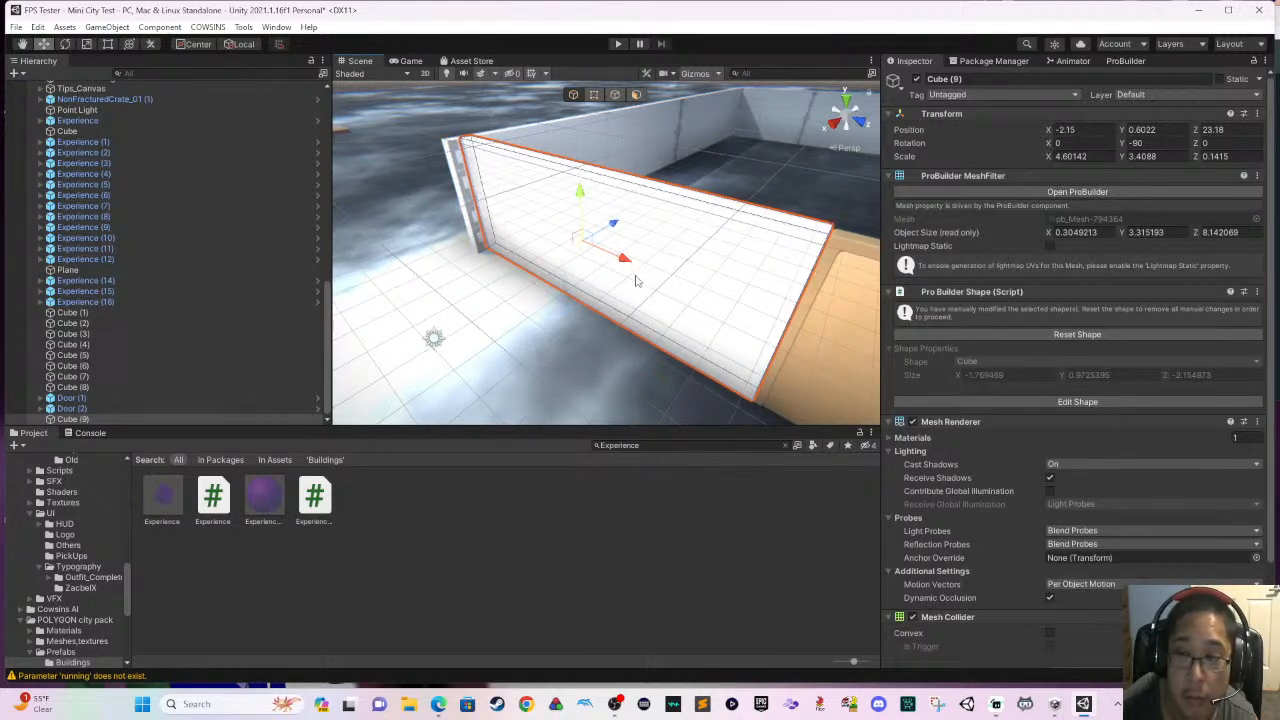
- Trim side walls Cube (1) and Cube (2) at the new end wall, bringing Cube (2) to an X scale of about 12.36
right_click_drag(840, 311, 876, 311)
right_click_drag(651, 292, 872, 285)
mouse_move(733, 276)
right_mouse_down()
mouse_move(753, 278)
mouse_move(714, 271)
right_mouse_up()
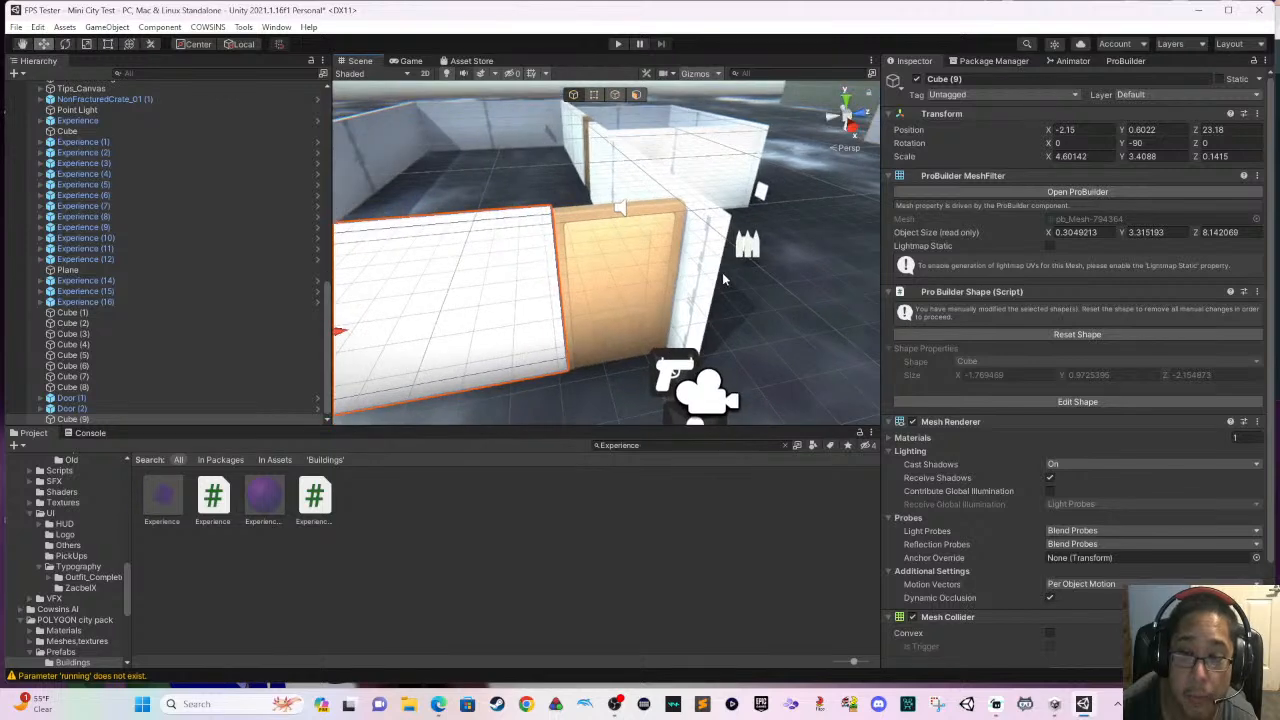
left_click(716, 274)
left_click(110, 45)
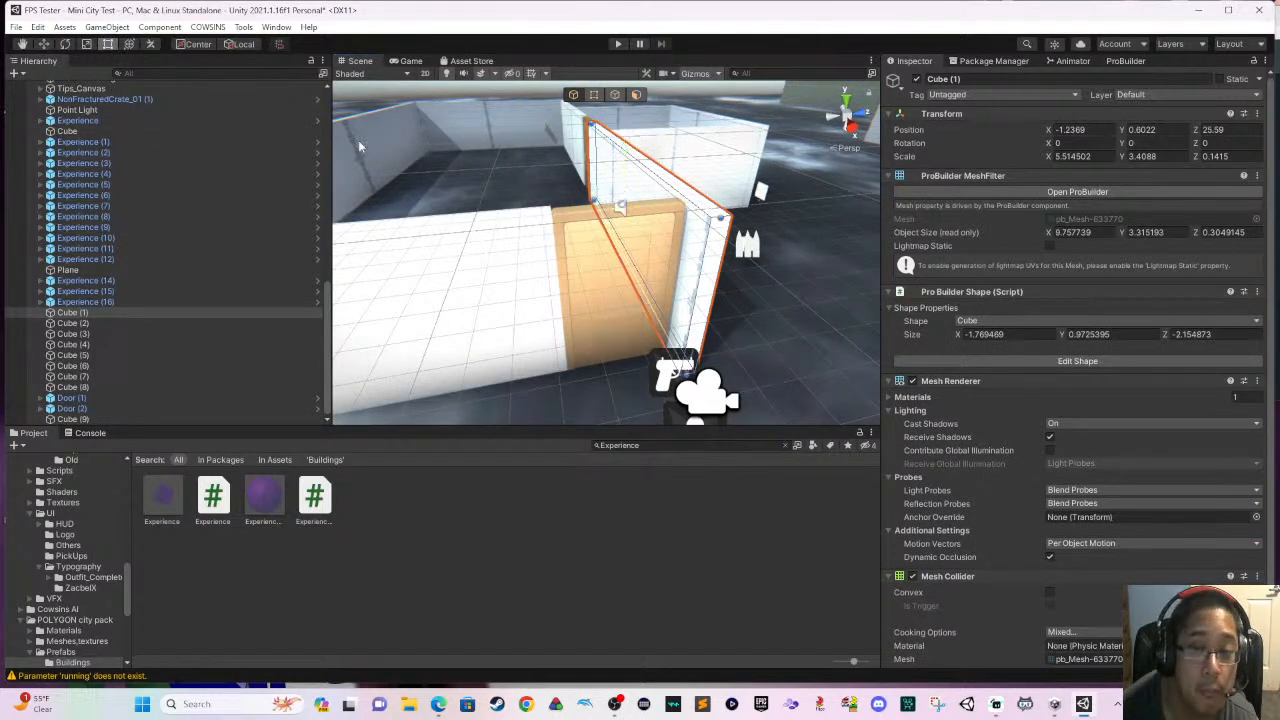
right_click_drag(617, 260, 748, 270)
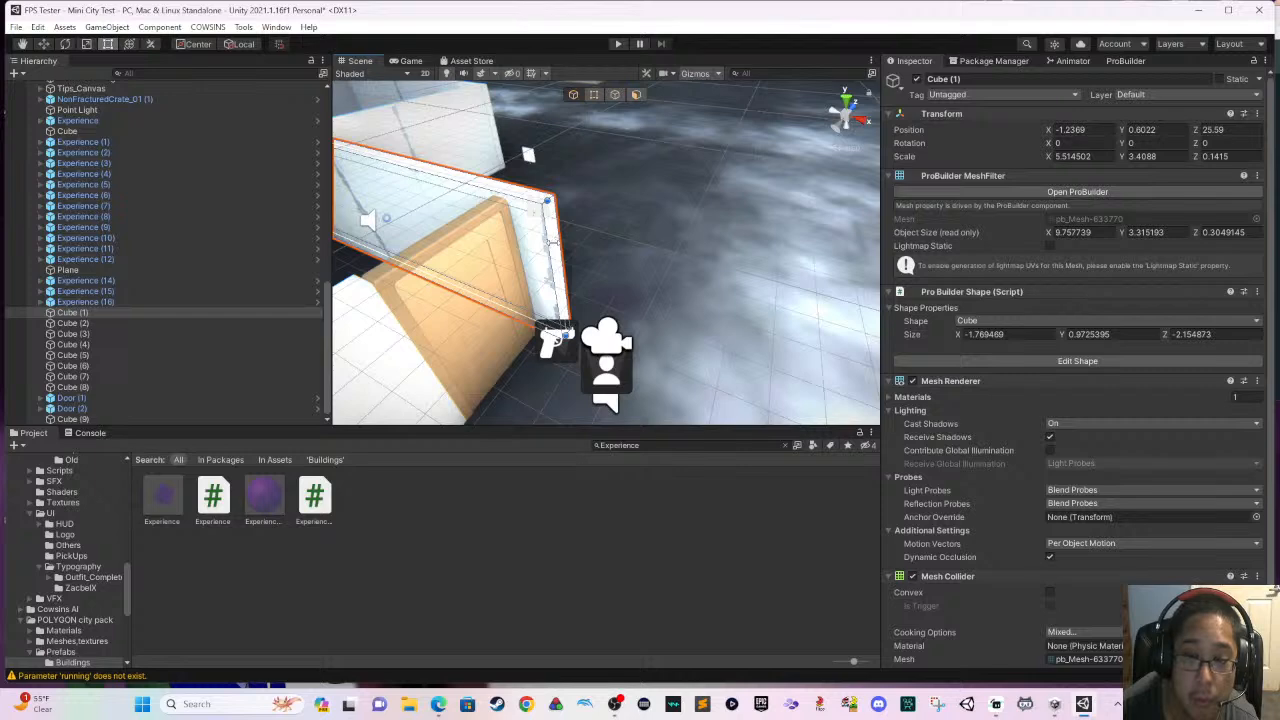
left_click_drag(552, 242, 522, 242)
right_click_drag(522, 242, 584, 246)
left_click(443, 322)
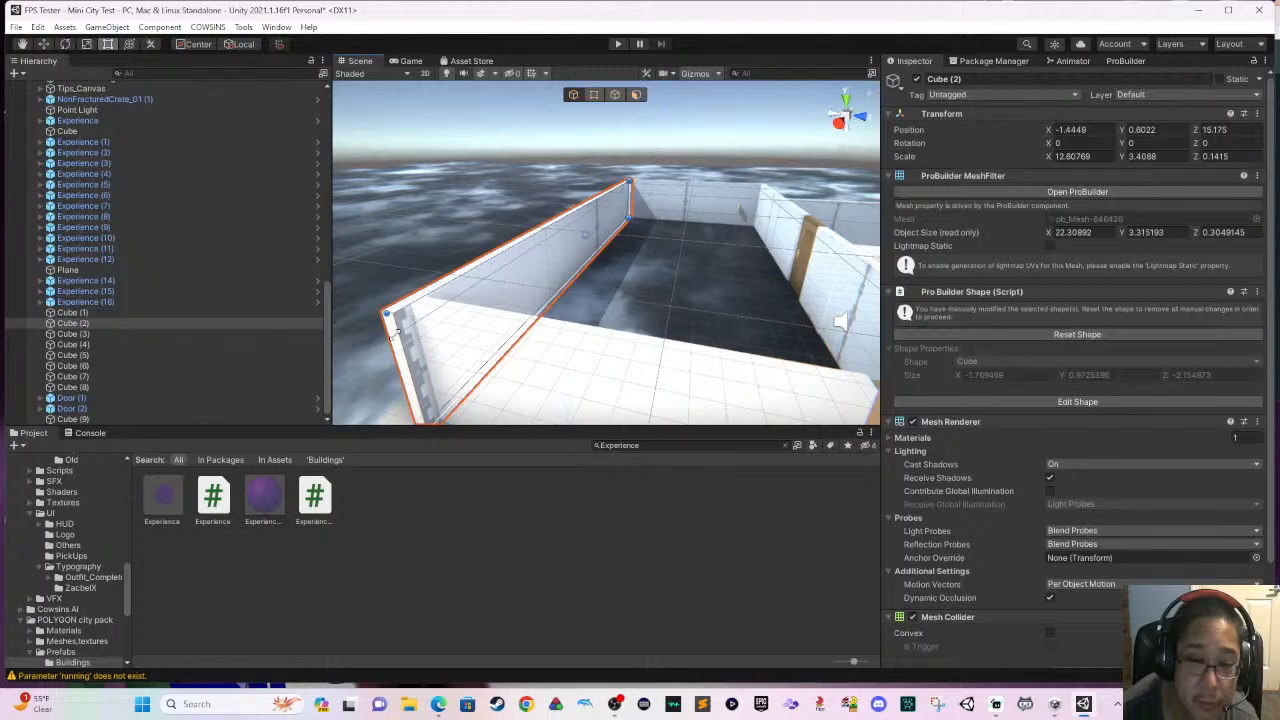
left_click_drag(394, 333, 416, 320)
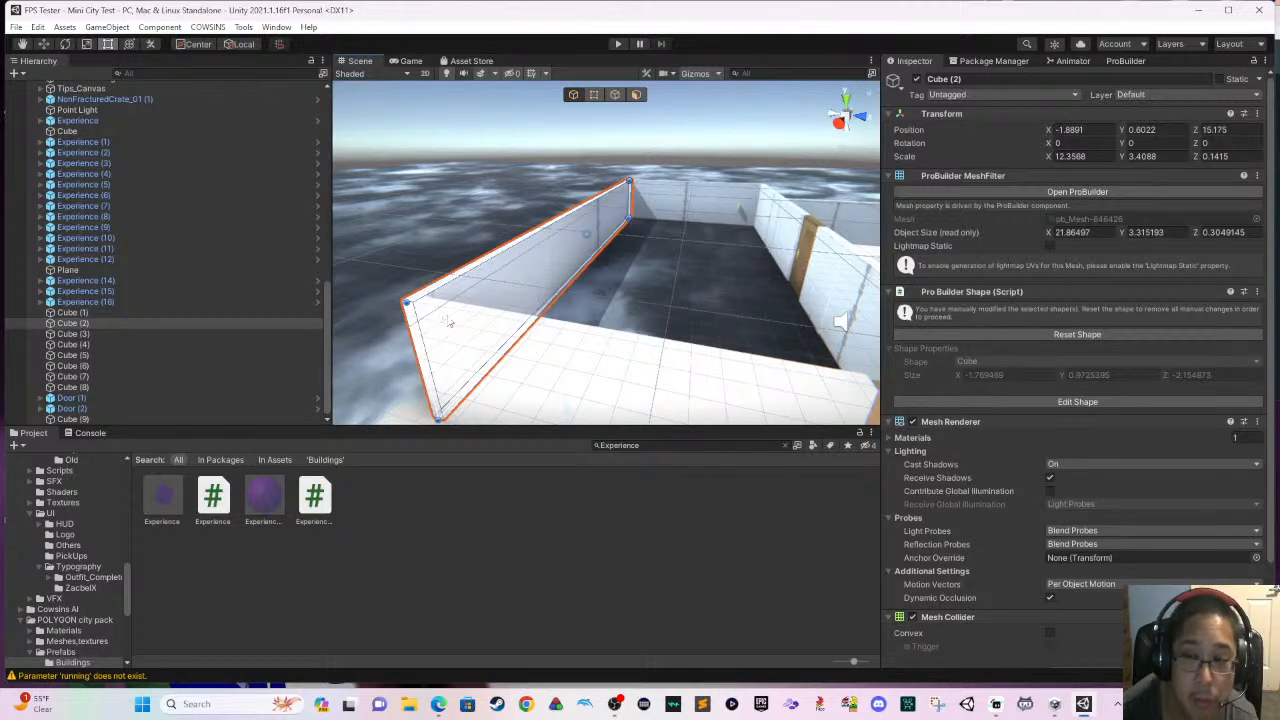
- Move the Coin pickup near the corridor's far end to about X -18.03, Z 28.71
right_click_drag(449, 322, 646, 262)
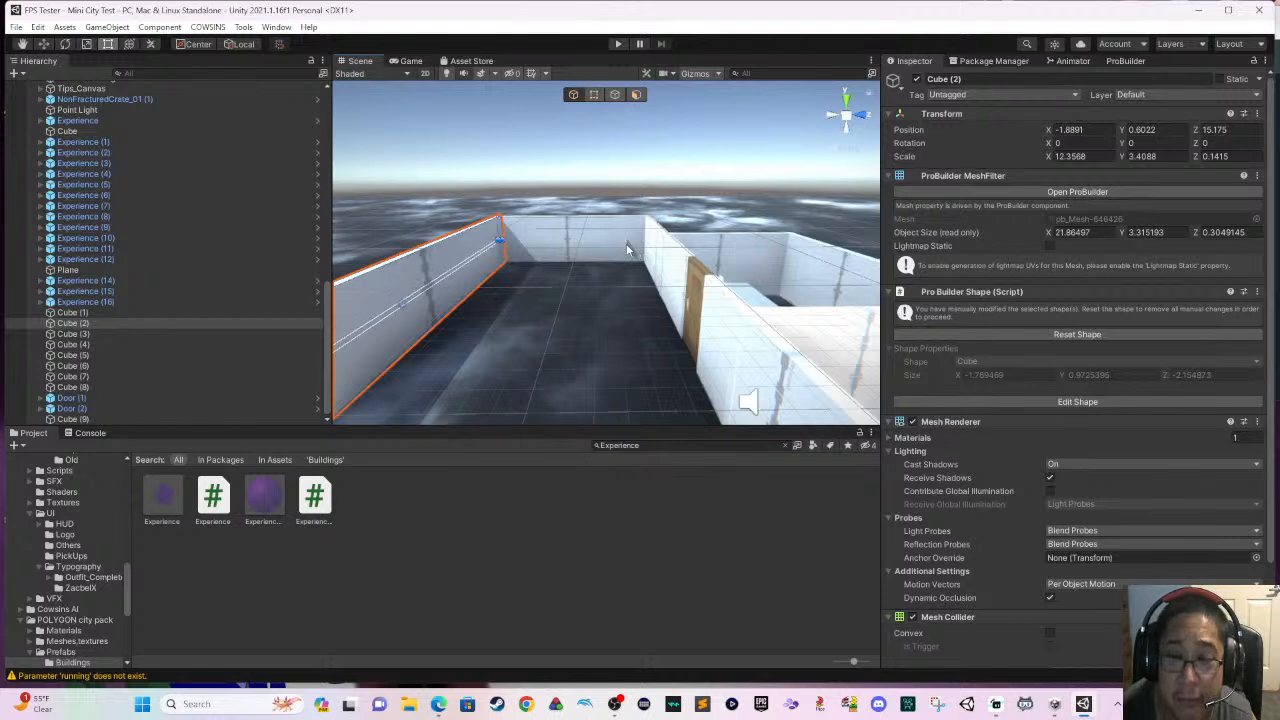
left_click(626, 243)
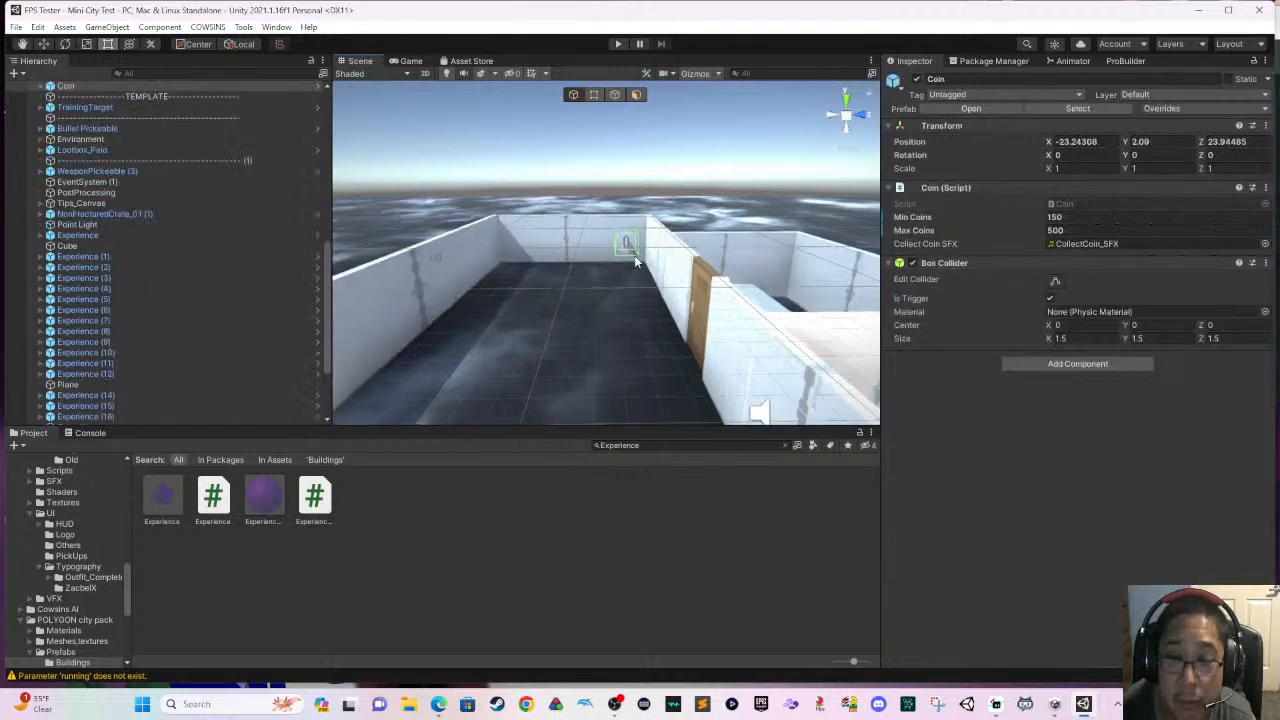
left_click(46, 44)
left_click_drag(522, 250, 655, 289)
middle_click_drag(535, 335, 522, 341)
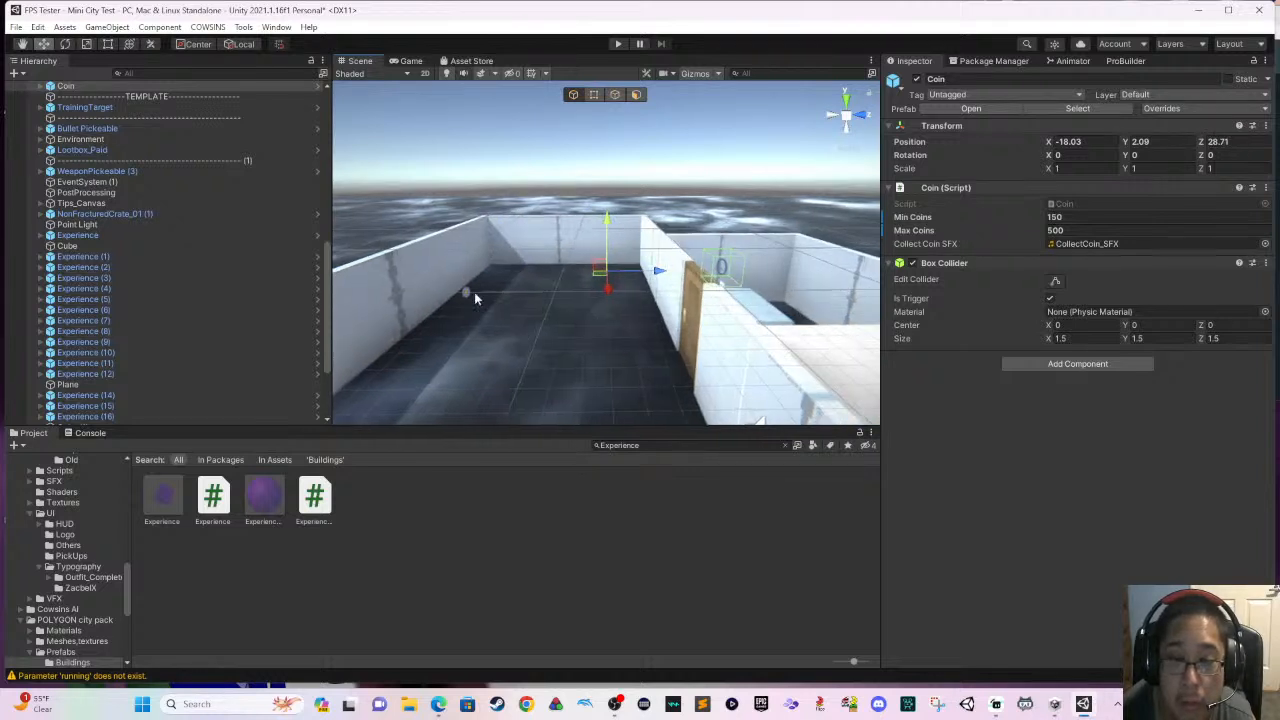
- Expand the Coin object in the scene hierarchy and shift it along Z to about 29.37
left_click(474, 292)
left_click(466, 292)
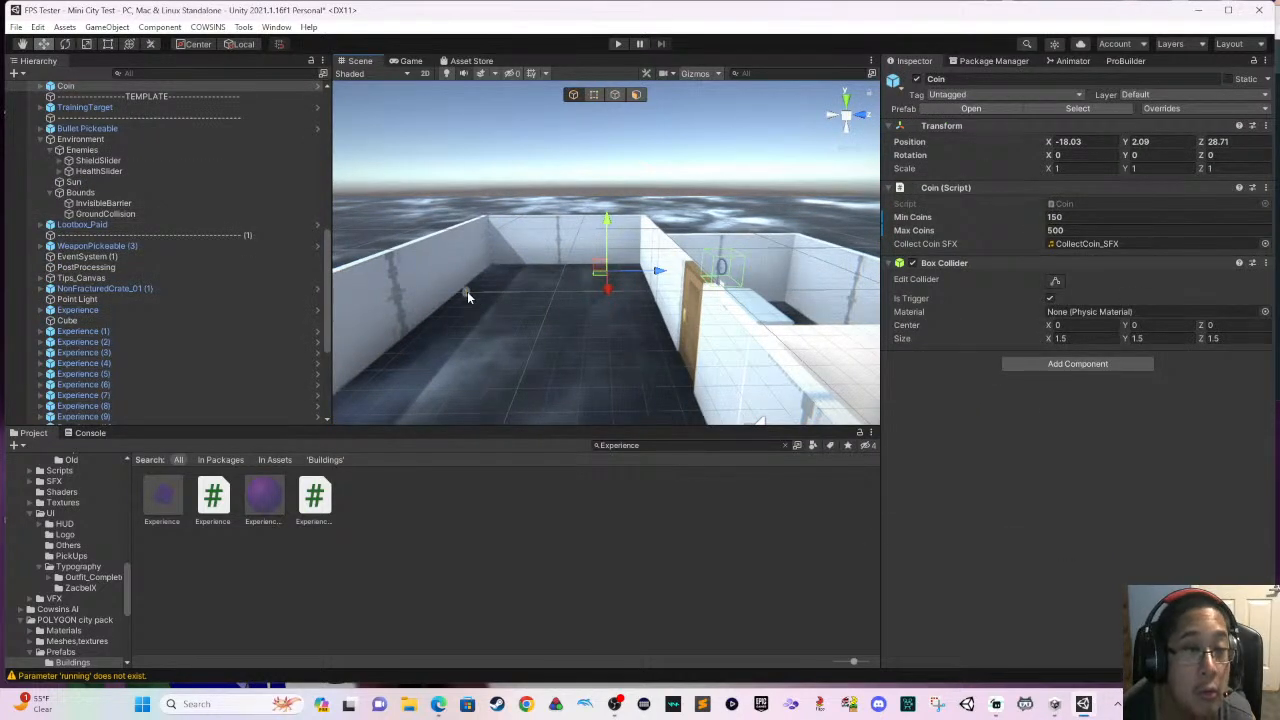
scroll(274, 190, "up", 3)
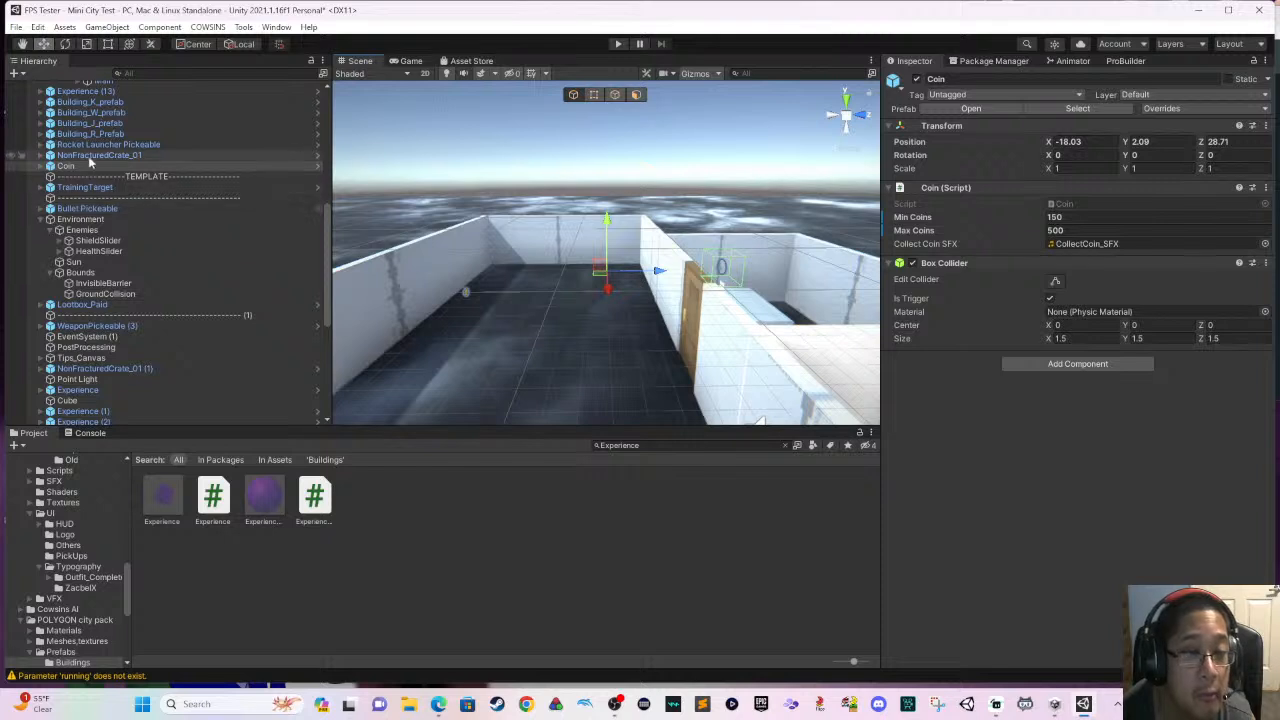
left_click(41, 166)
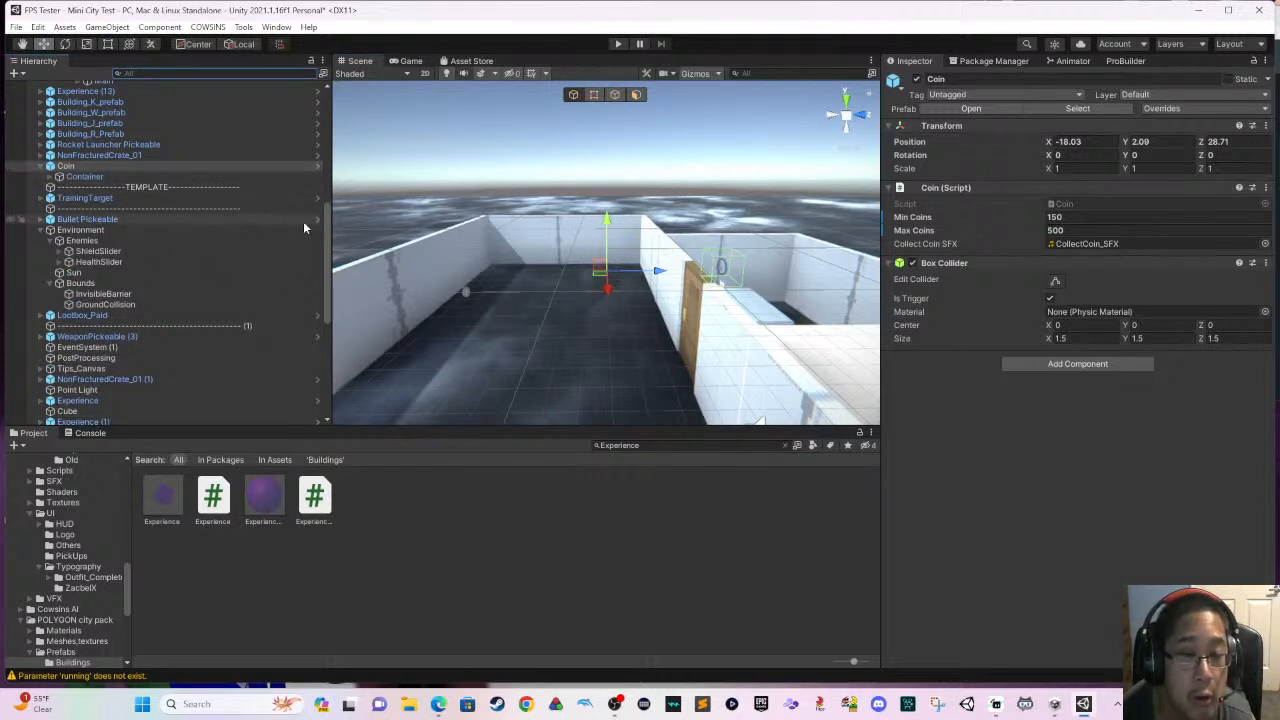
scroll(304, 228, "up", 4)
scroll(460, 258, "up", 3)
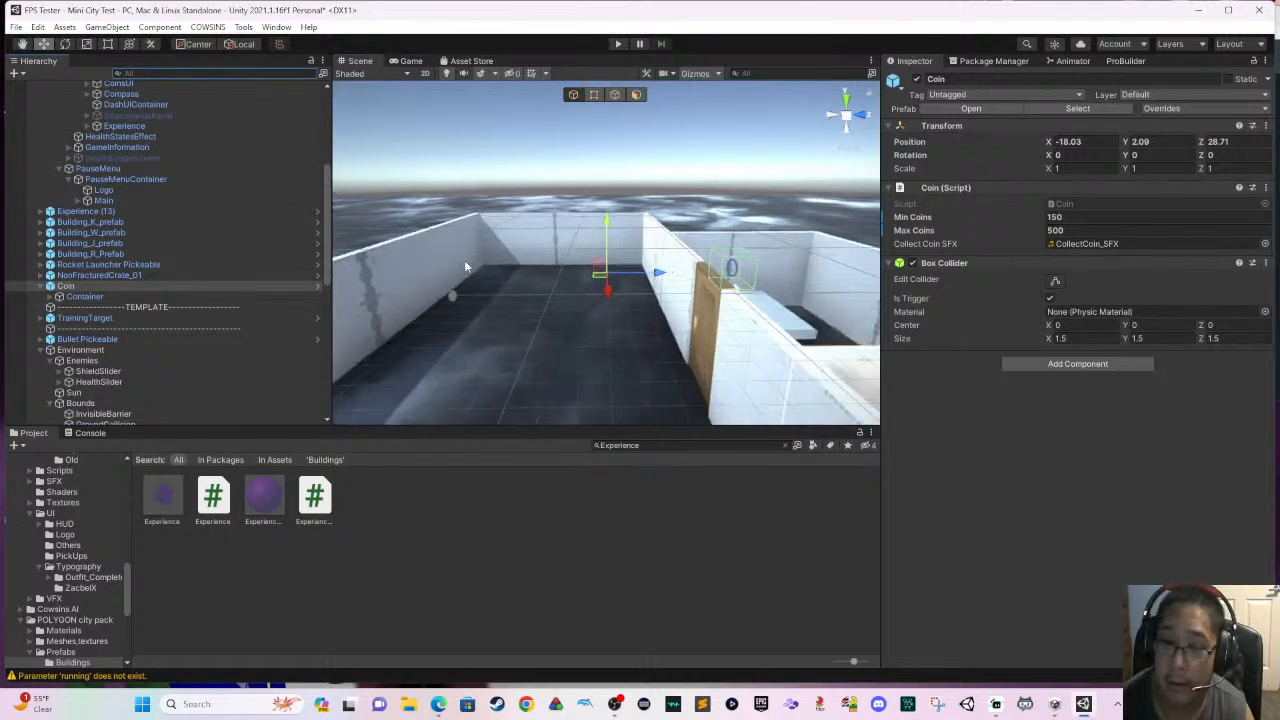
scroll(466, 265, "up", 5)
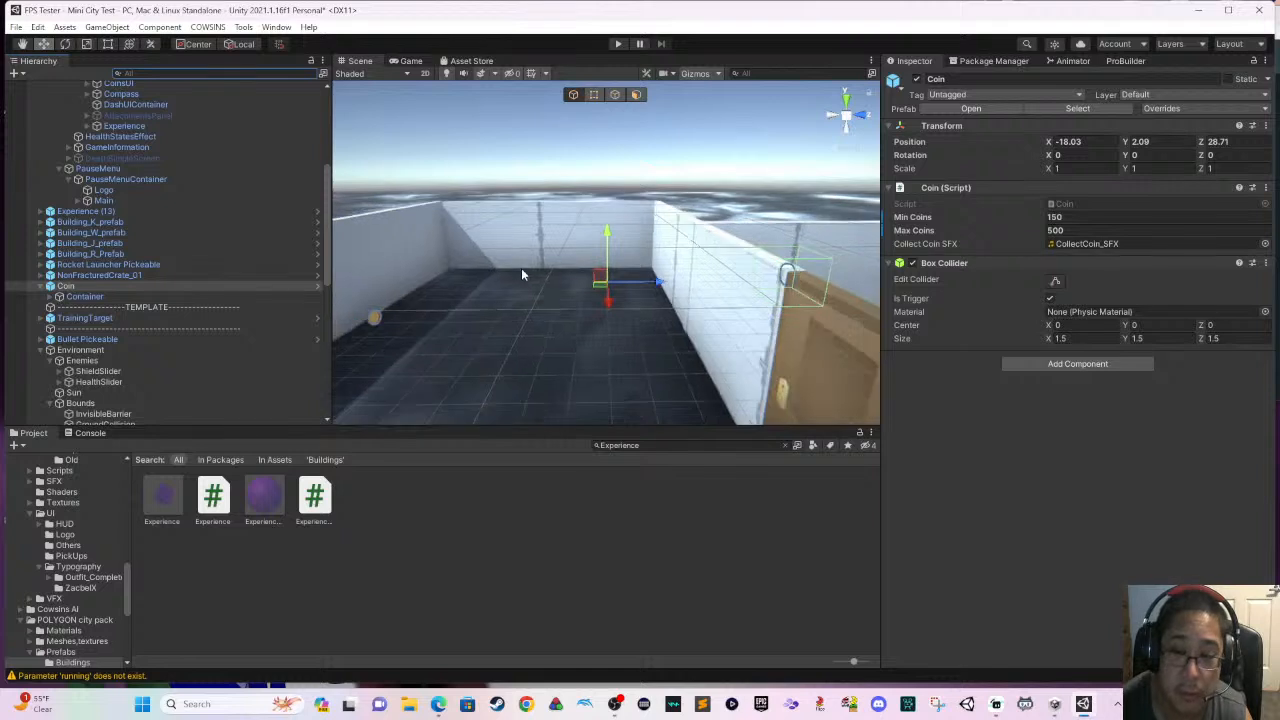
left_click_drag(628, 290, 663, 289)
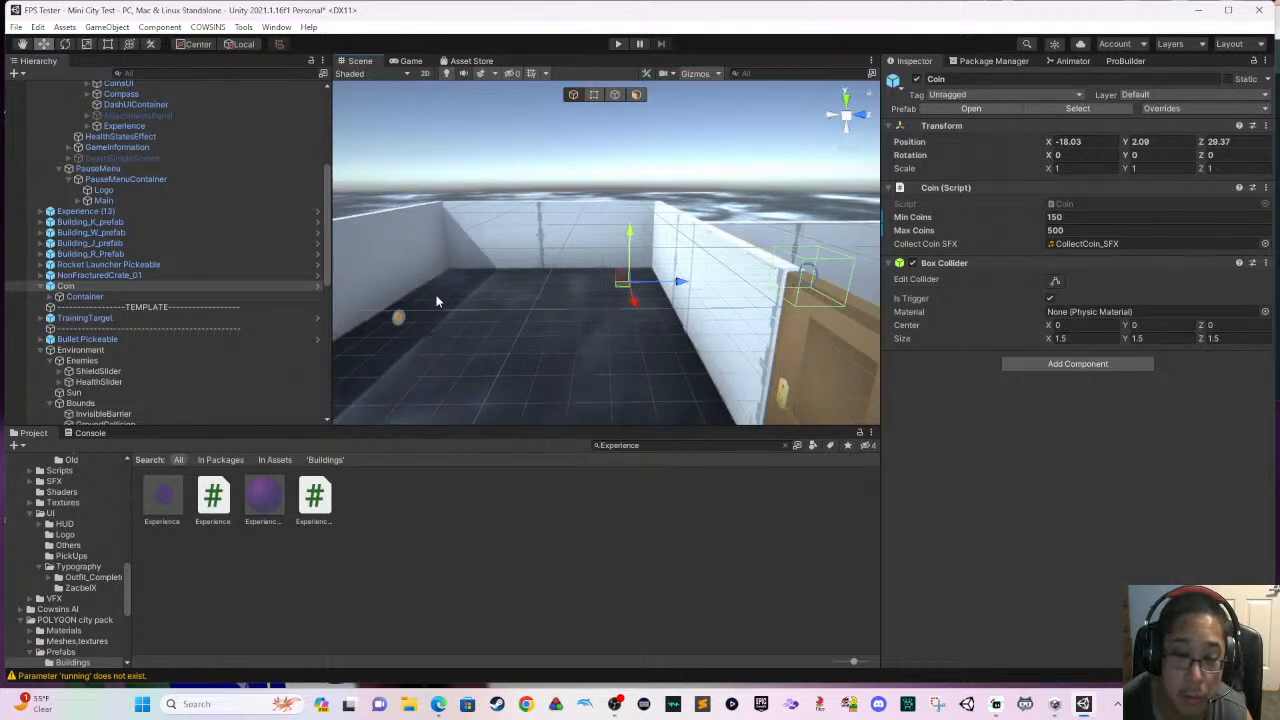
- Check where the offset gold coin mesh sits within the Coin object and select its parent Container
middle_click_drag(560, 297, 489, 303)
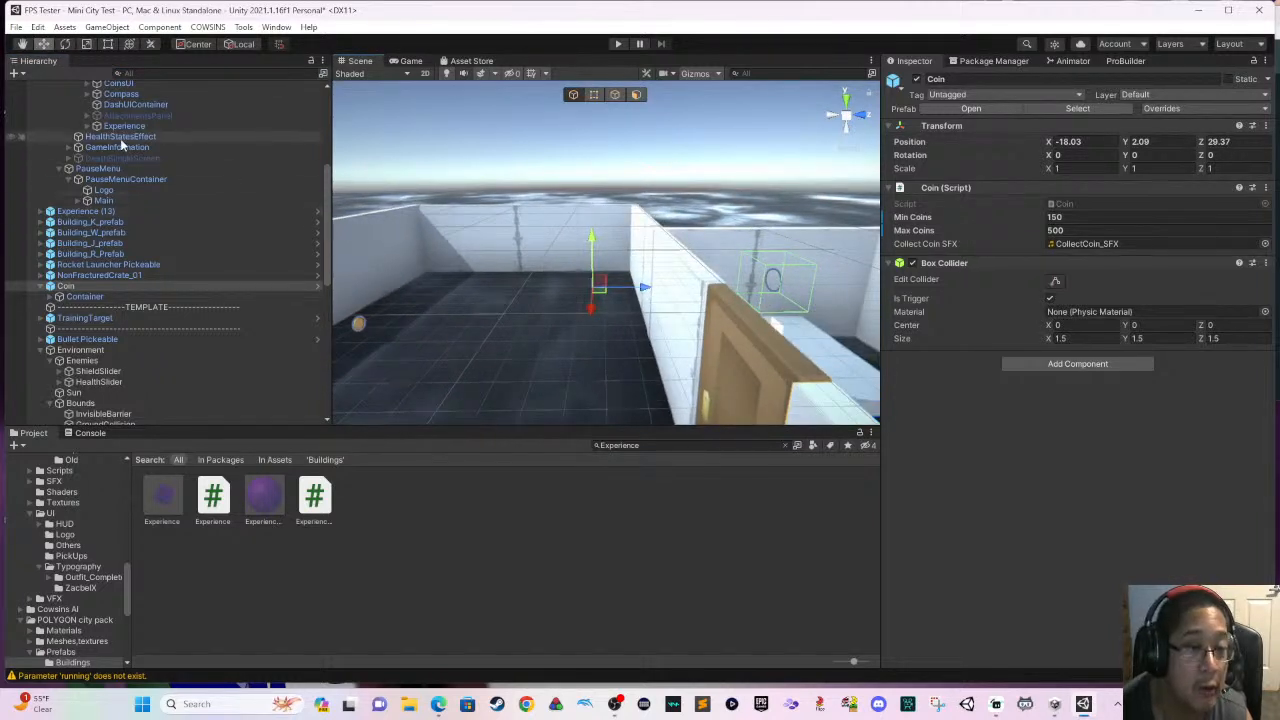
left_click(360, 323)
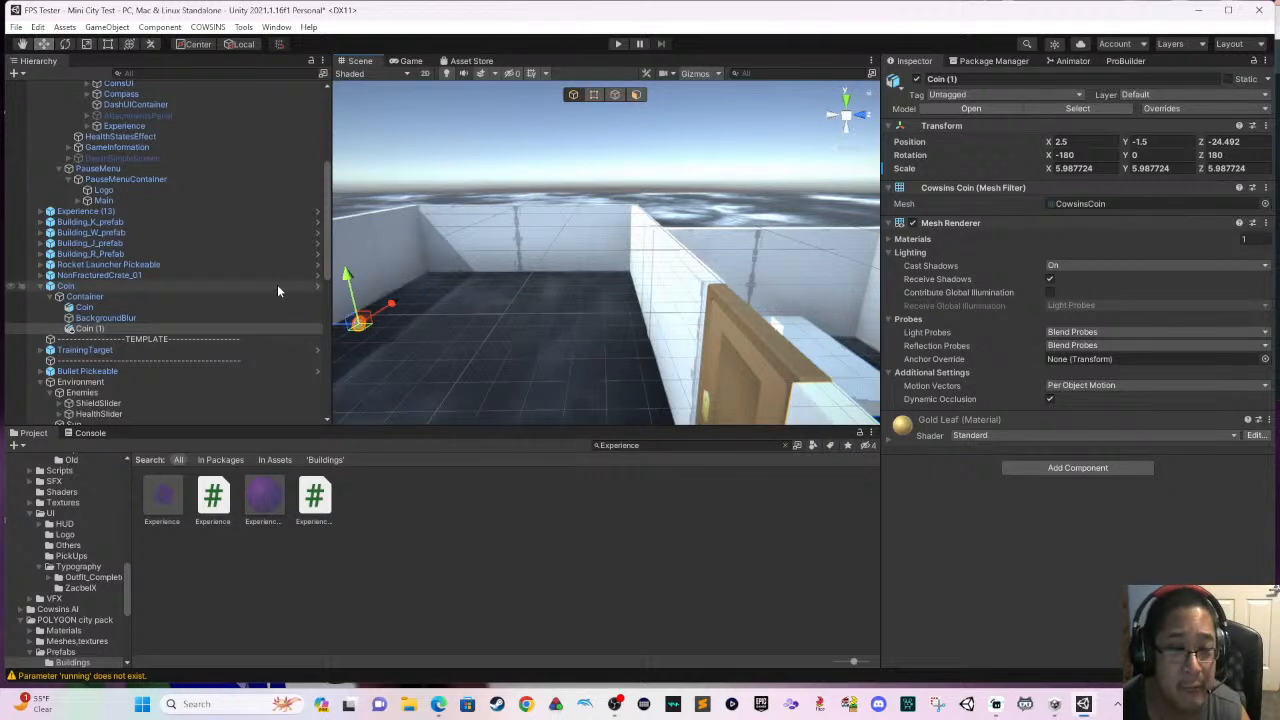
left_click(240, 297)
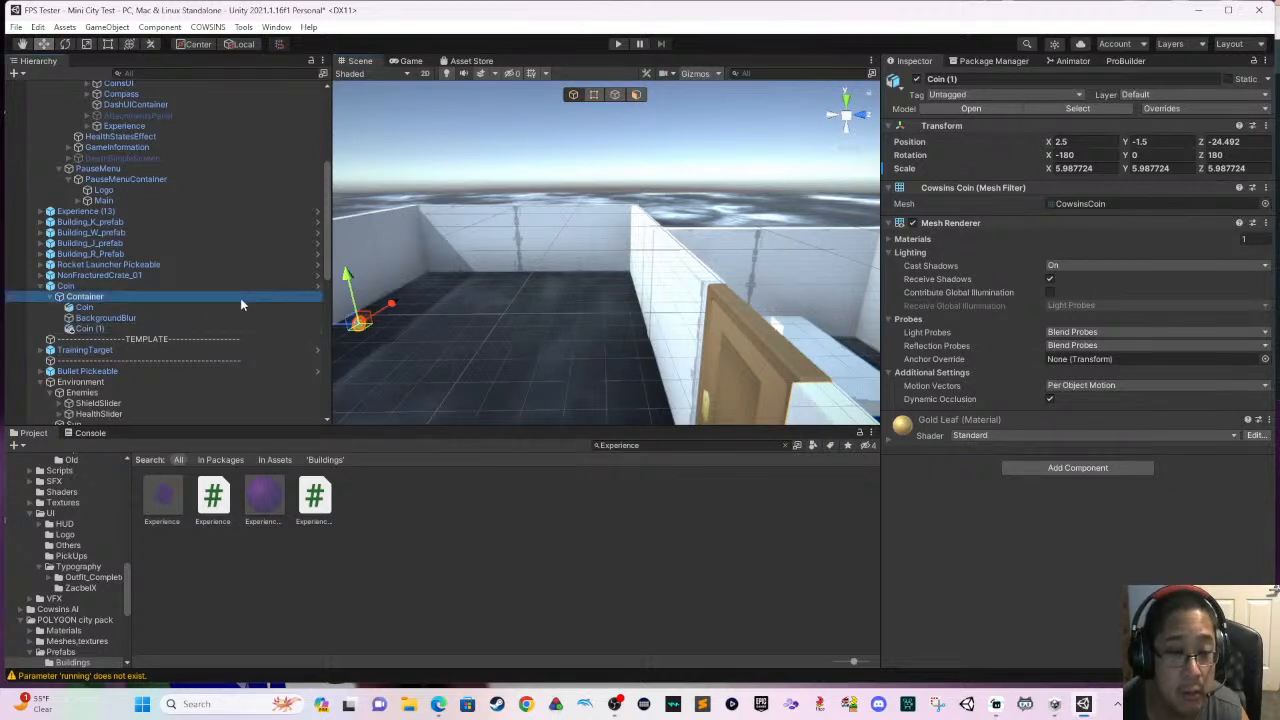
left_click(49, 298)
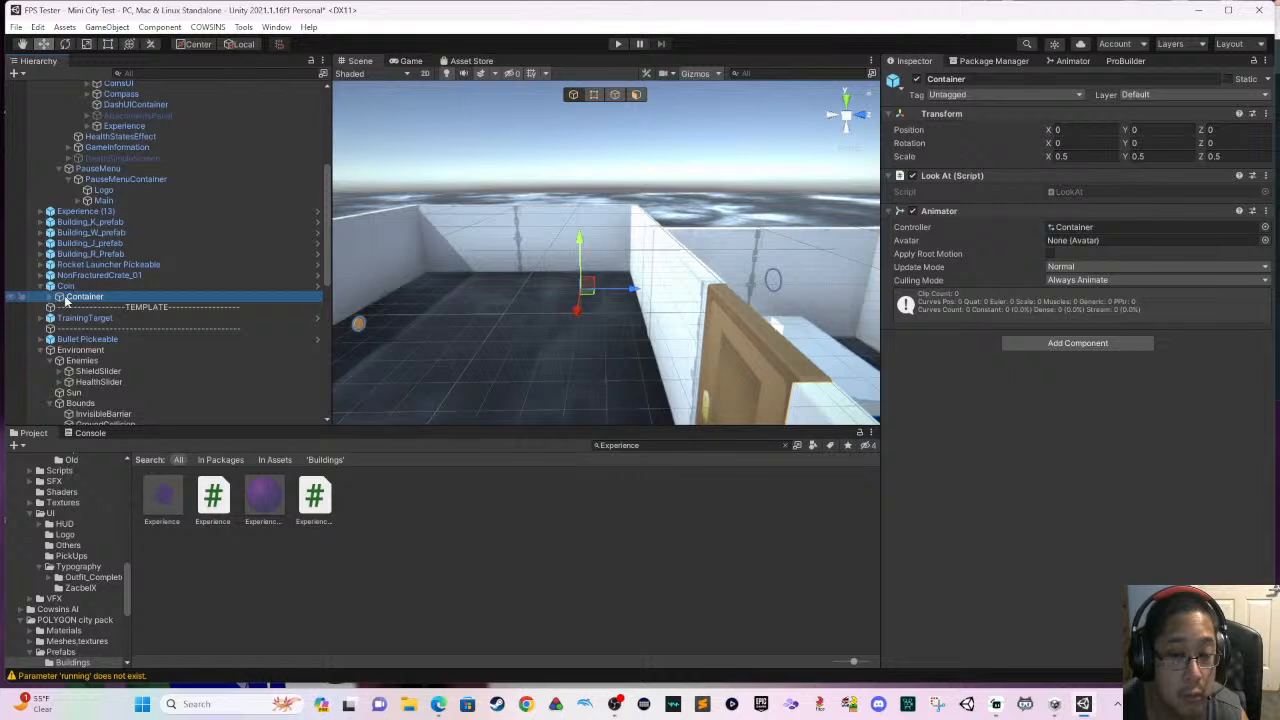
left_click(66, 286)
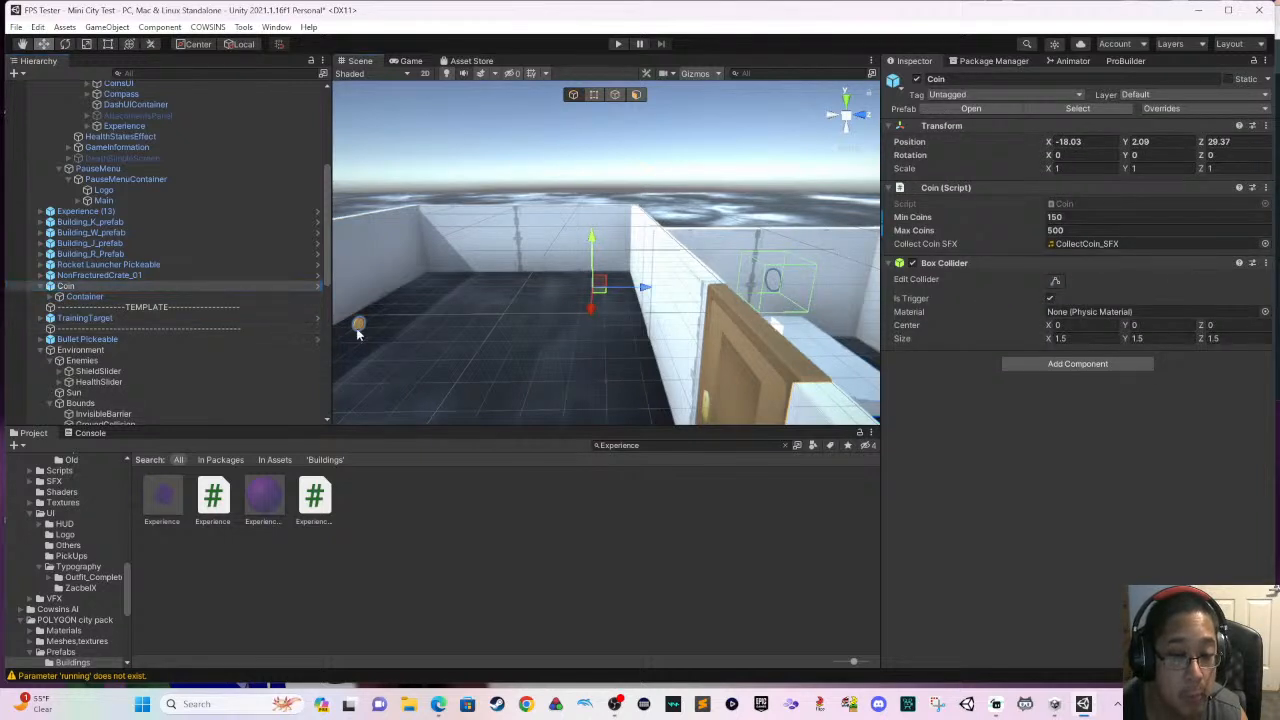
key("Up")
key("Up")
key("Up")
key("Up")
key("Up")
key("Up")
key("Up")
key("Up")
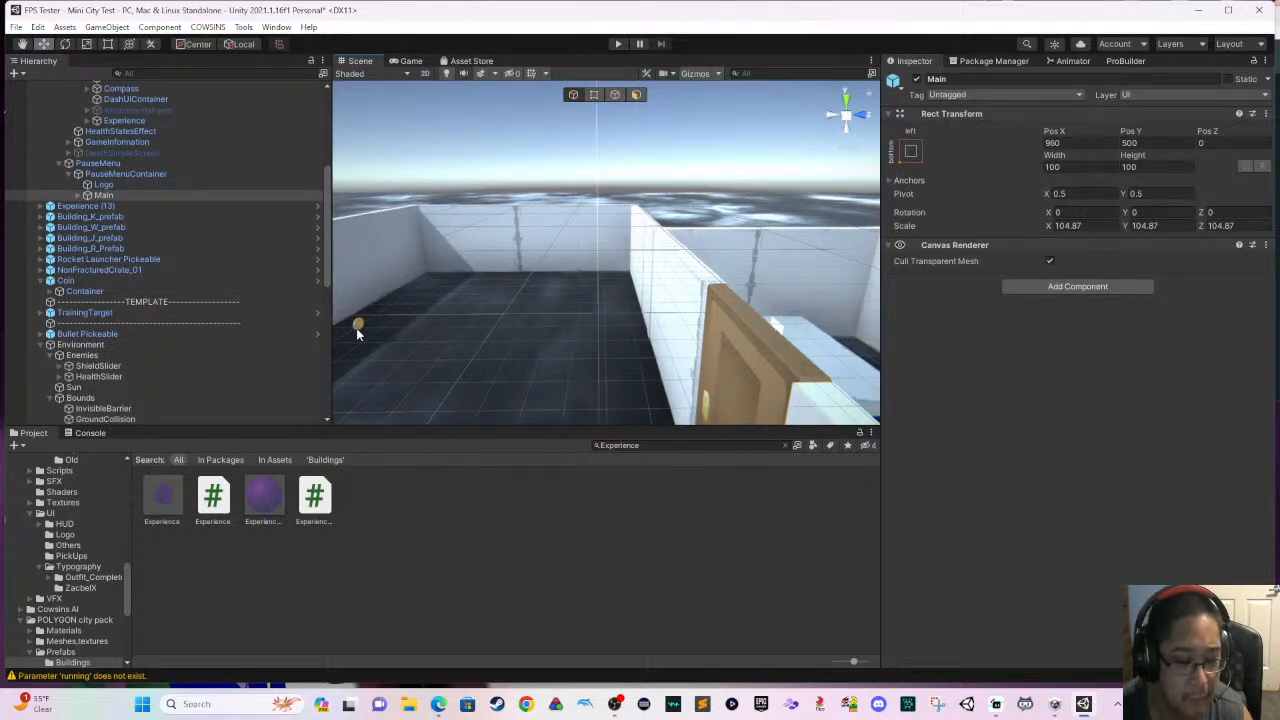
- Run the level and walk through both doors, checking the enclosed corridor and the pistol room
left_click(619, 45)
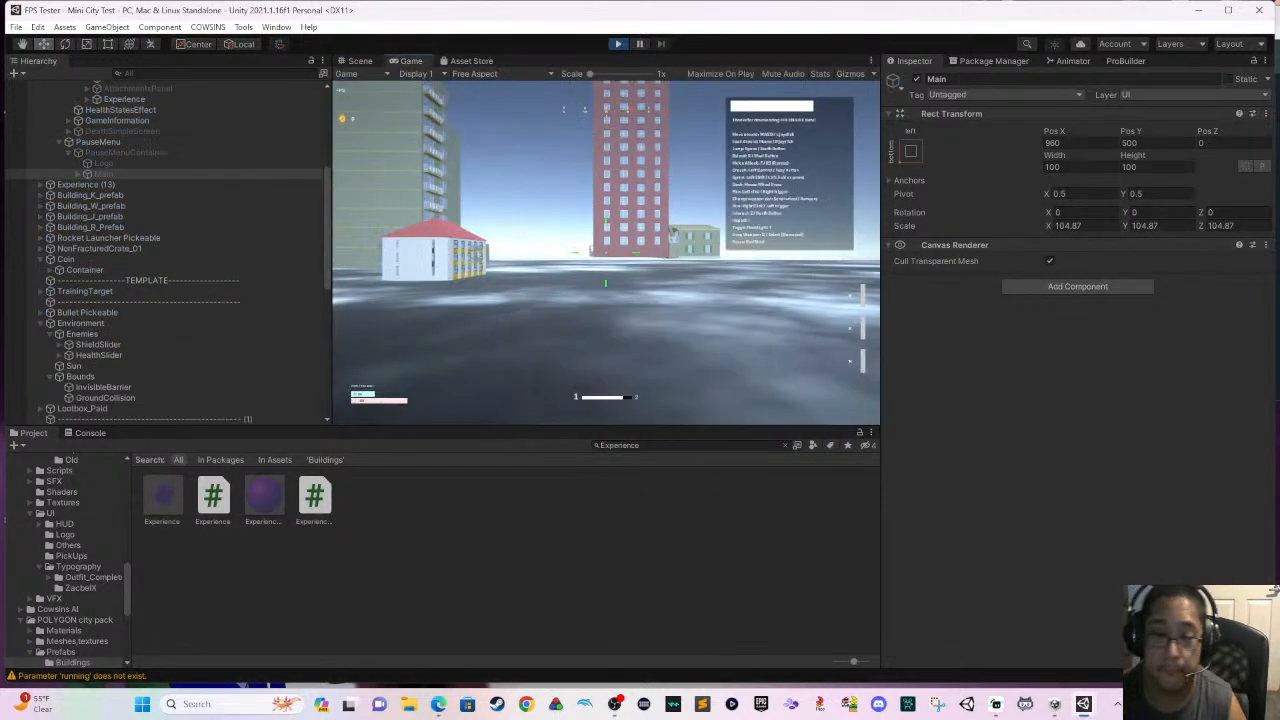
key("w")
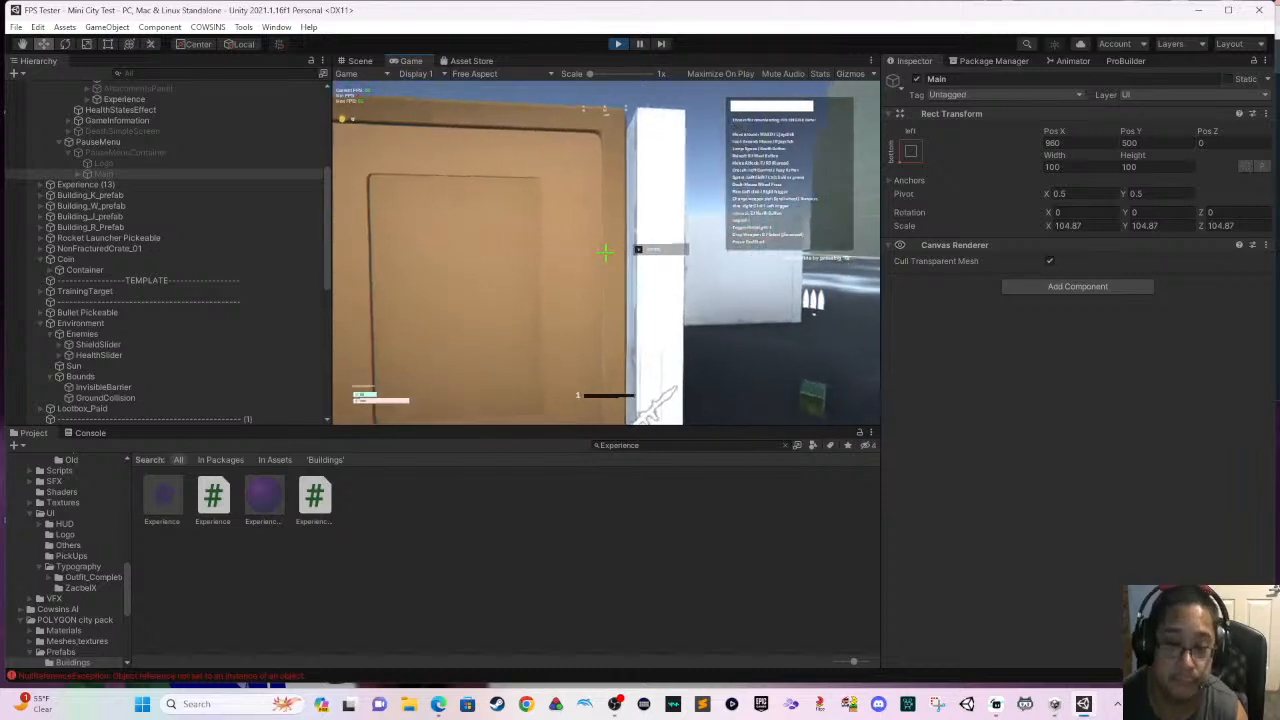
key("e")
key("w")
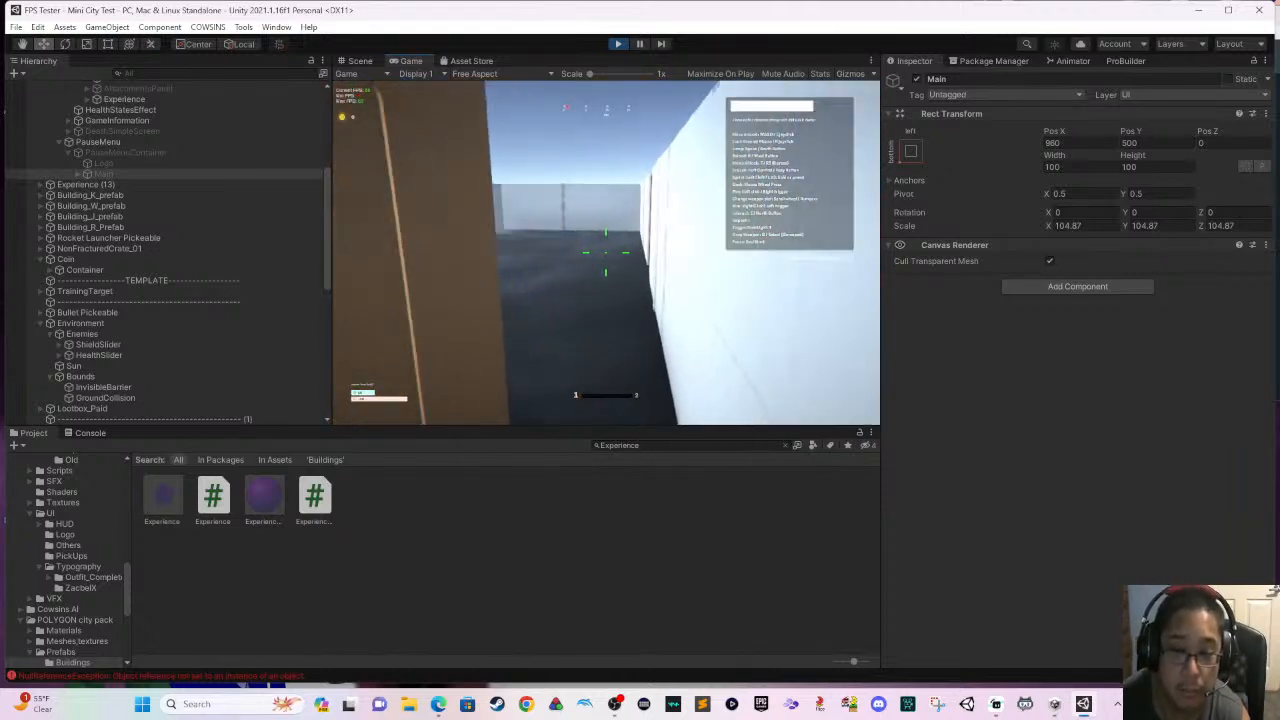
key("w")
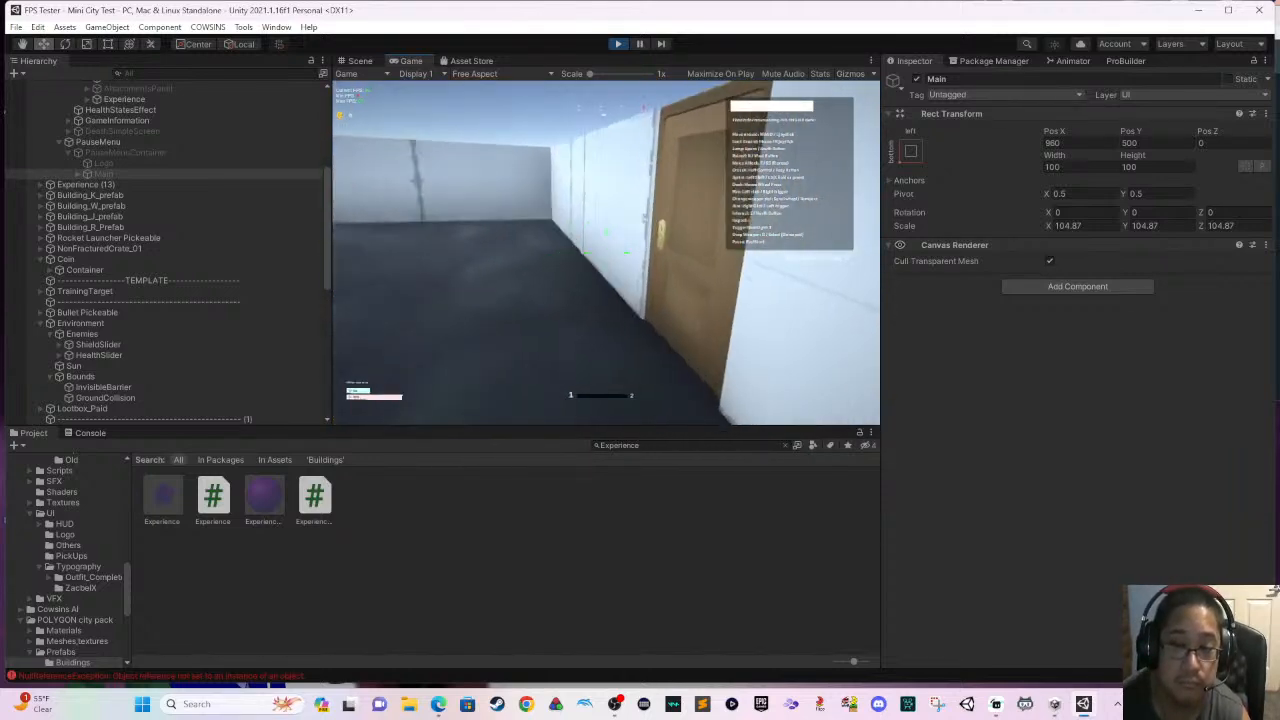
key("e")
key("w")
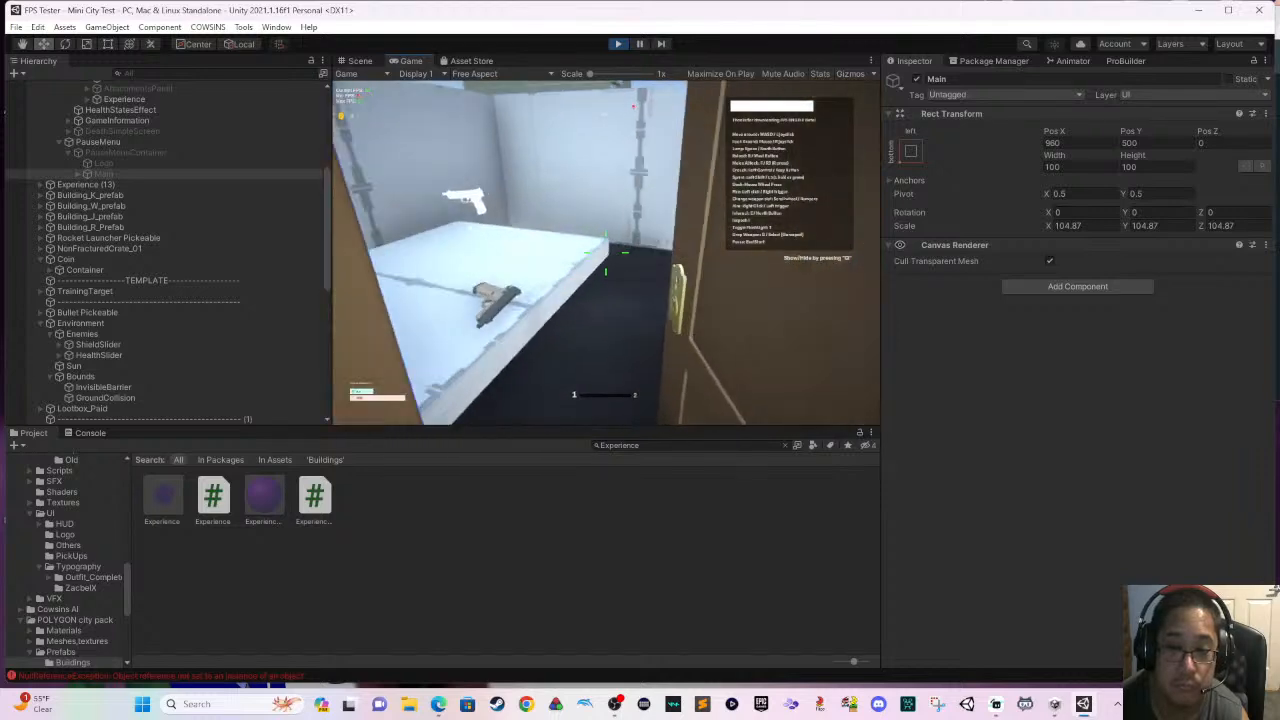
key("s")
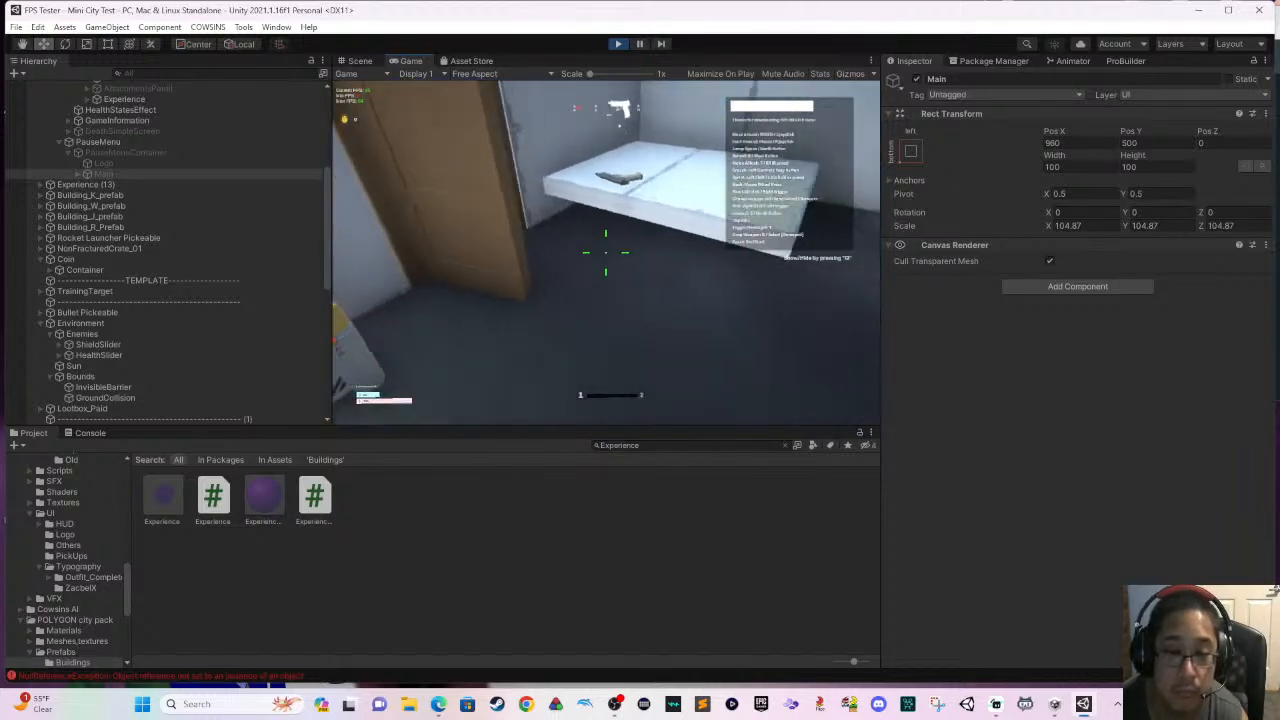
key("w")
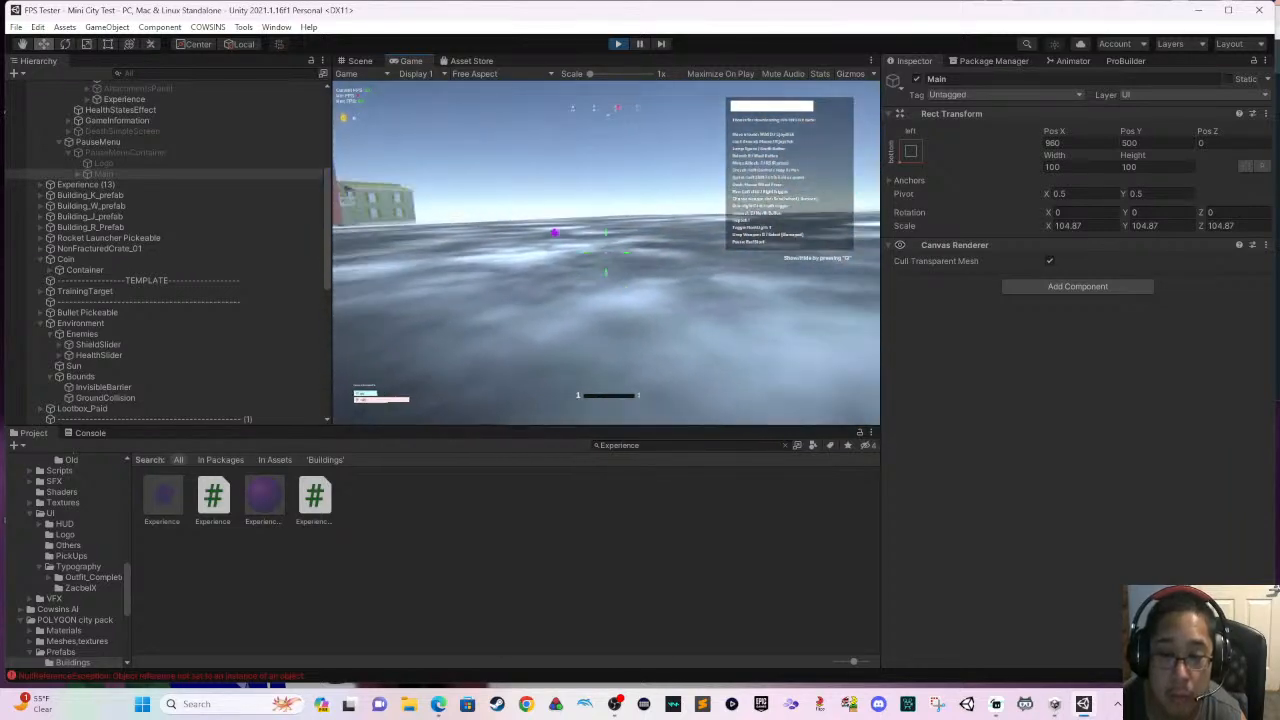
- Walk around the outer walls to the rocket launcher, pick it up and open the corridor door
key("w")
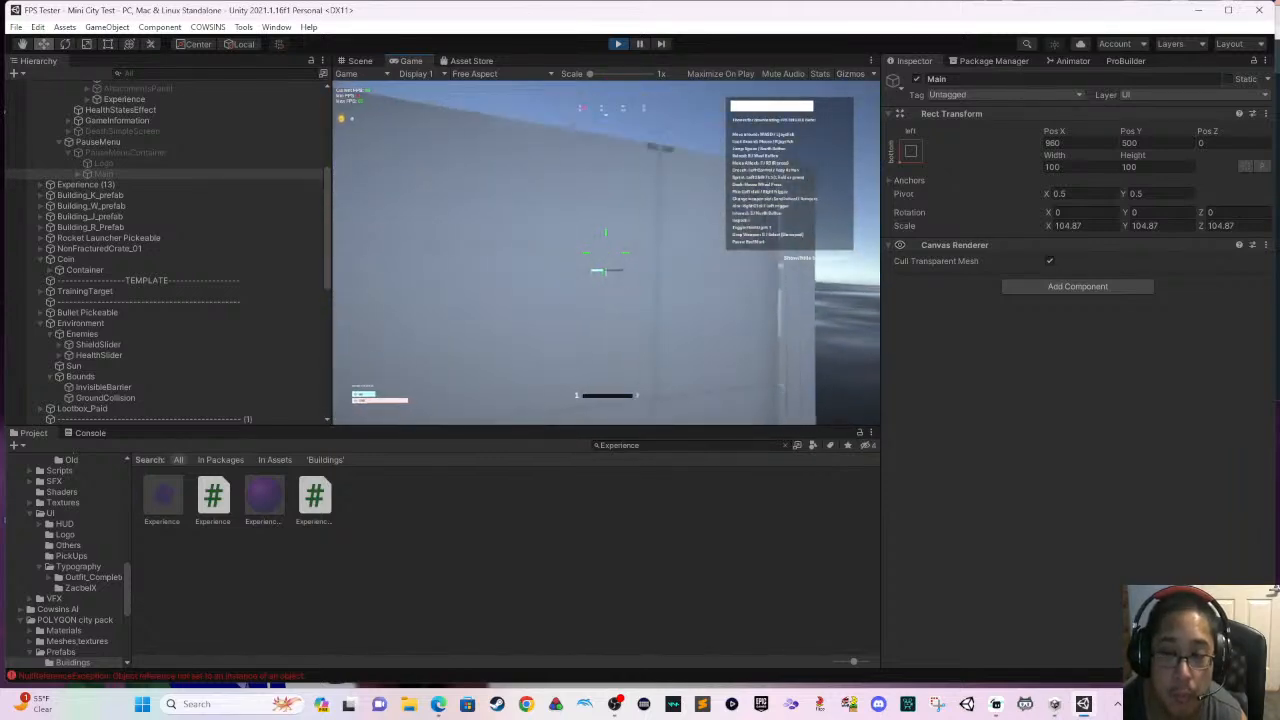
key("w")
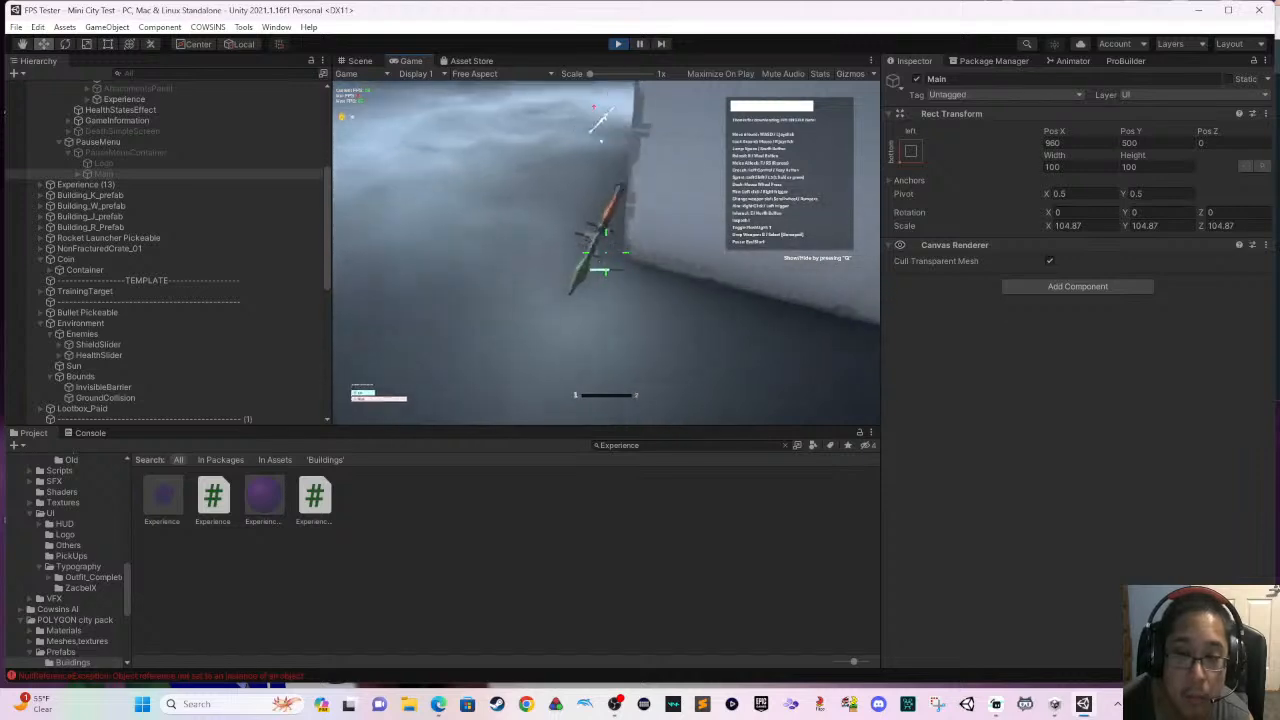
key("w")
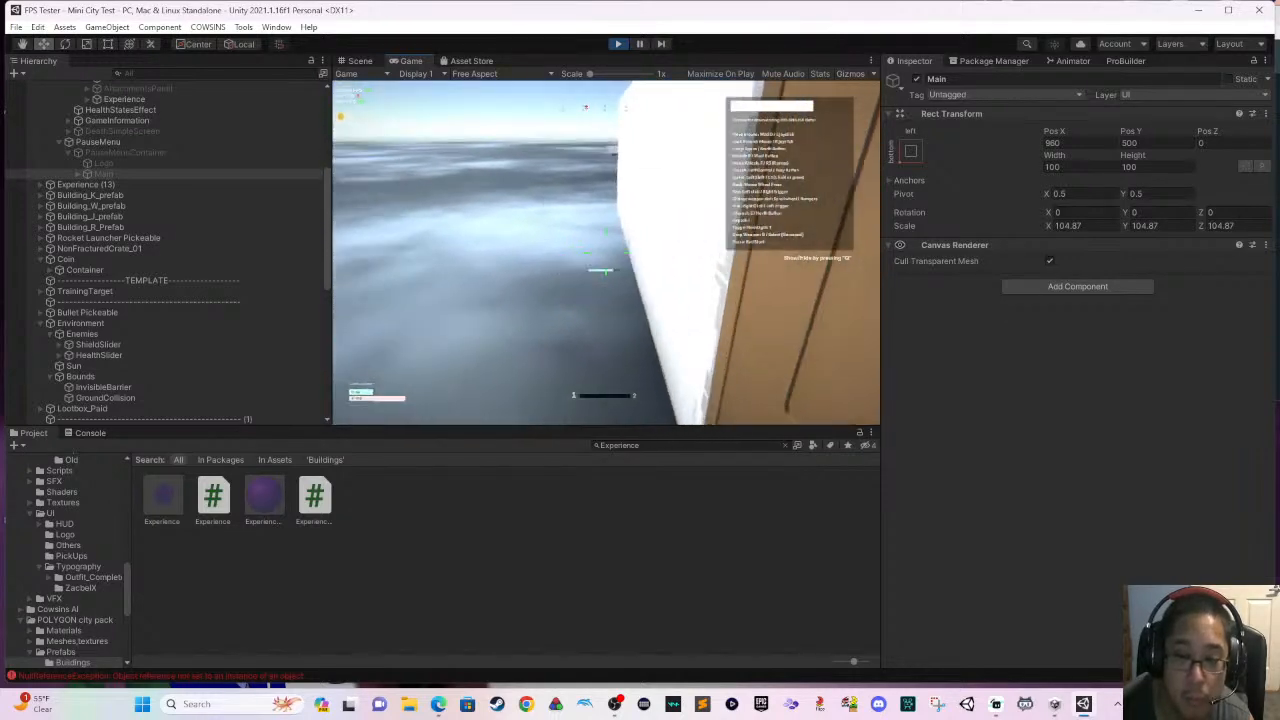
key("s")
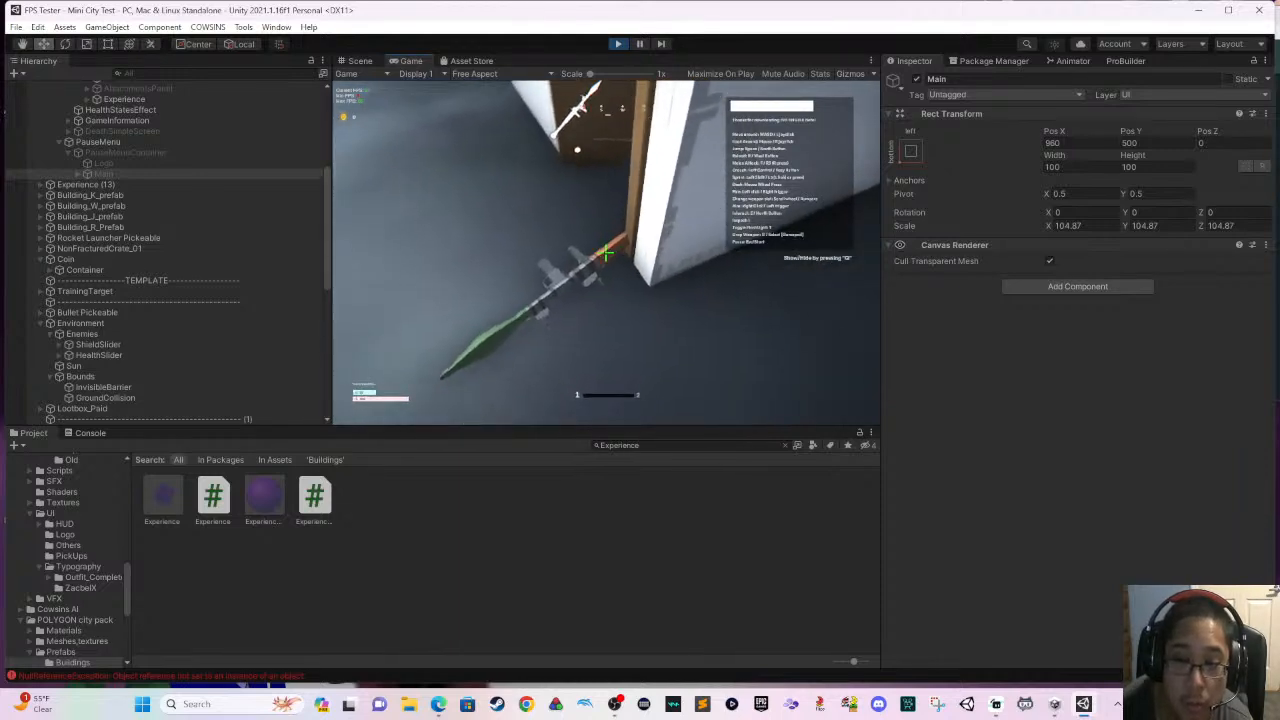
key("e")
key("w")
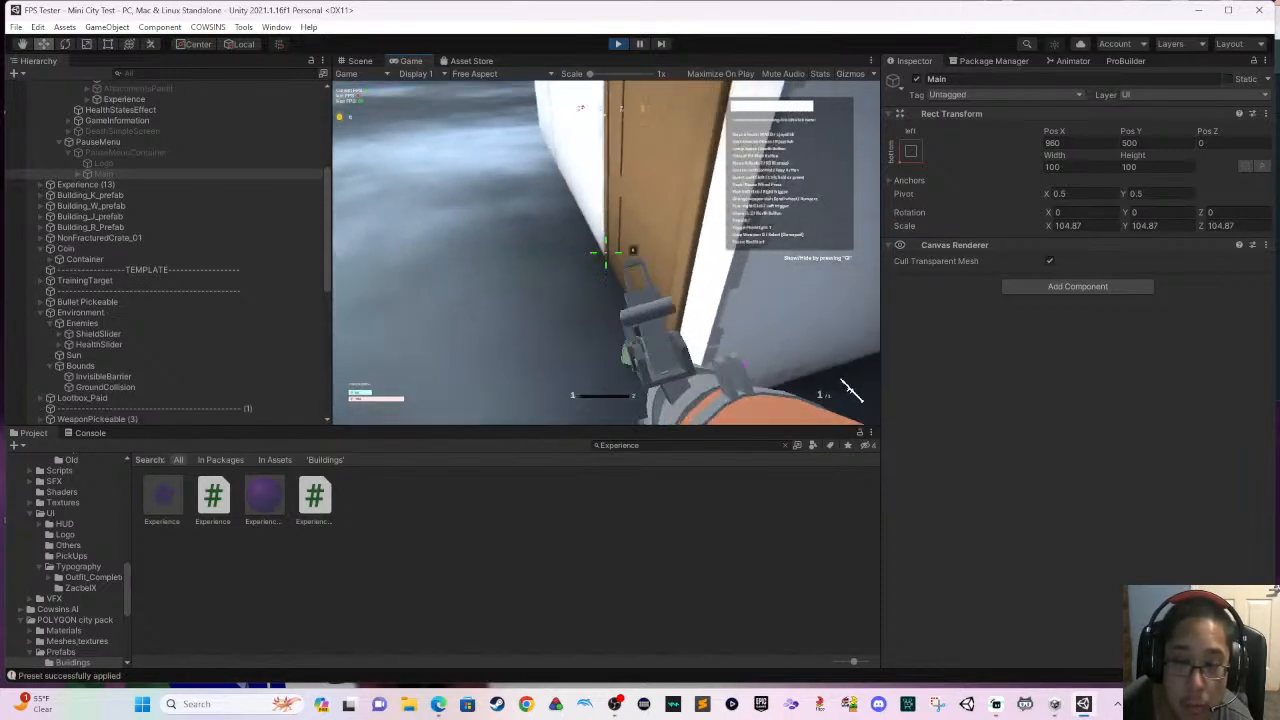
key("e")
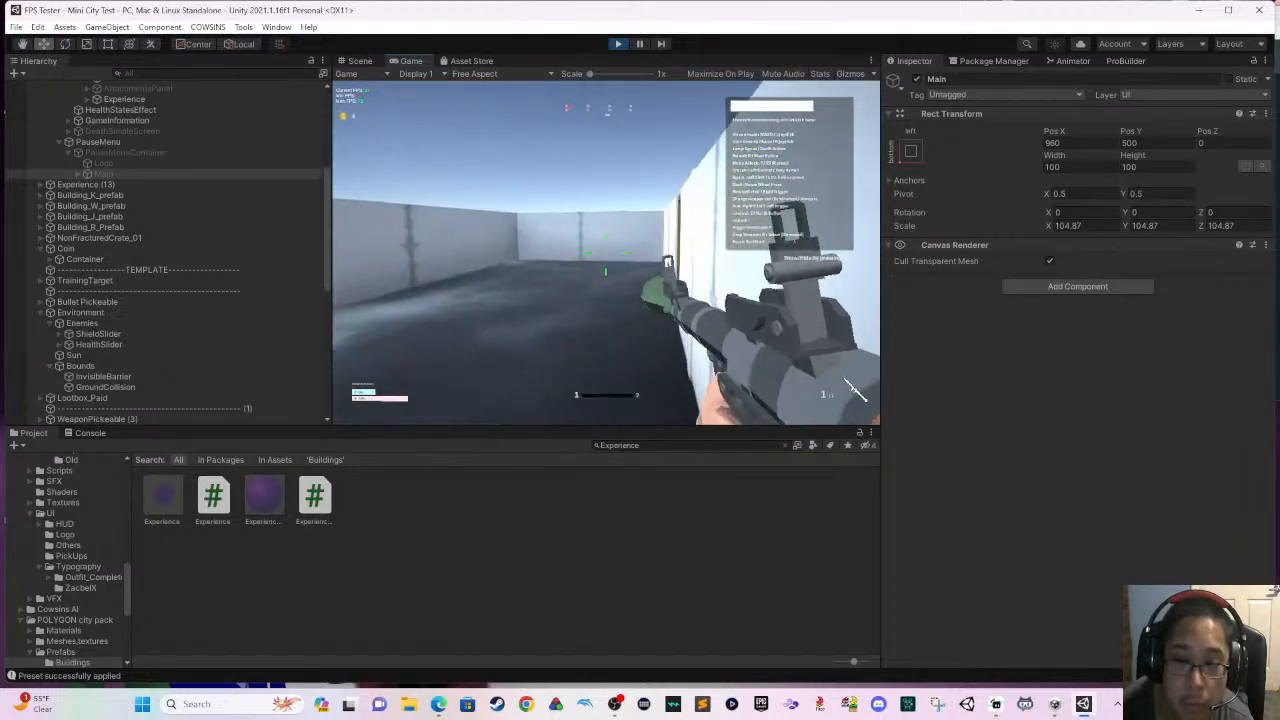
- Test-fire and reload the rocket launcher against the corridor walls
left_click(857, 392)
key("r")
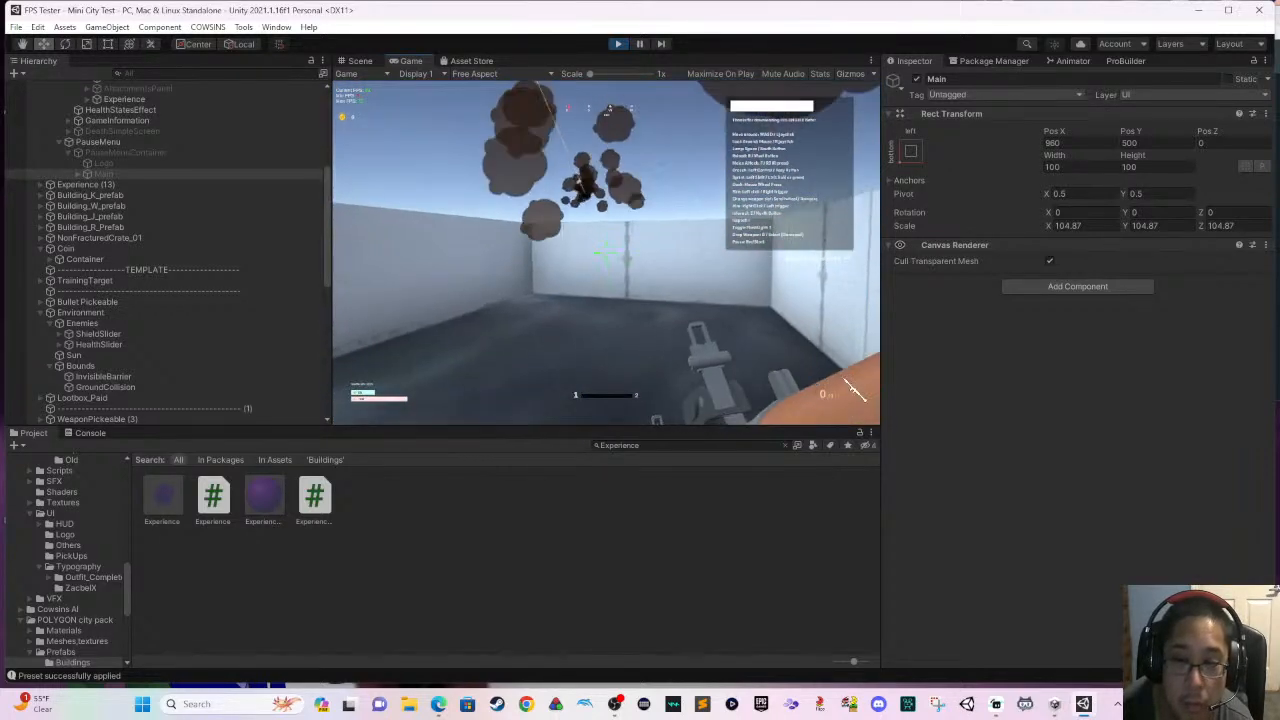
left_click(857, 392)
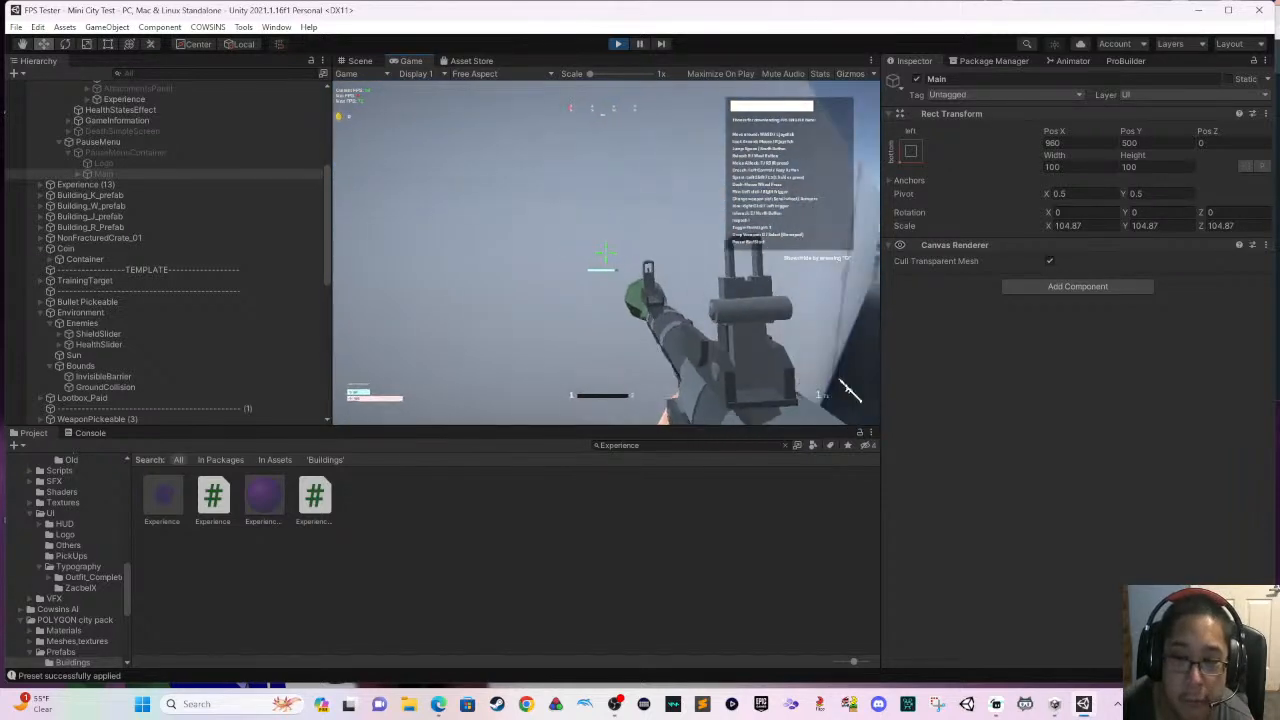
left_click(606, 252)
key("r")
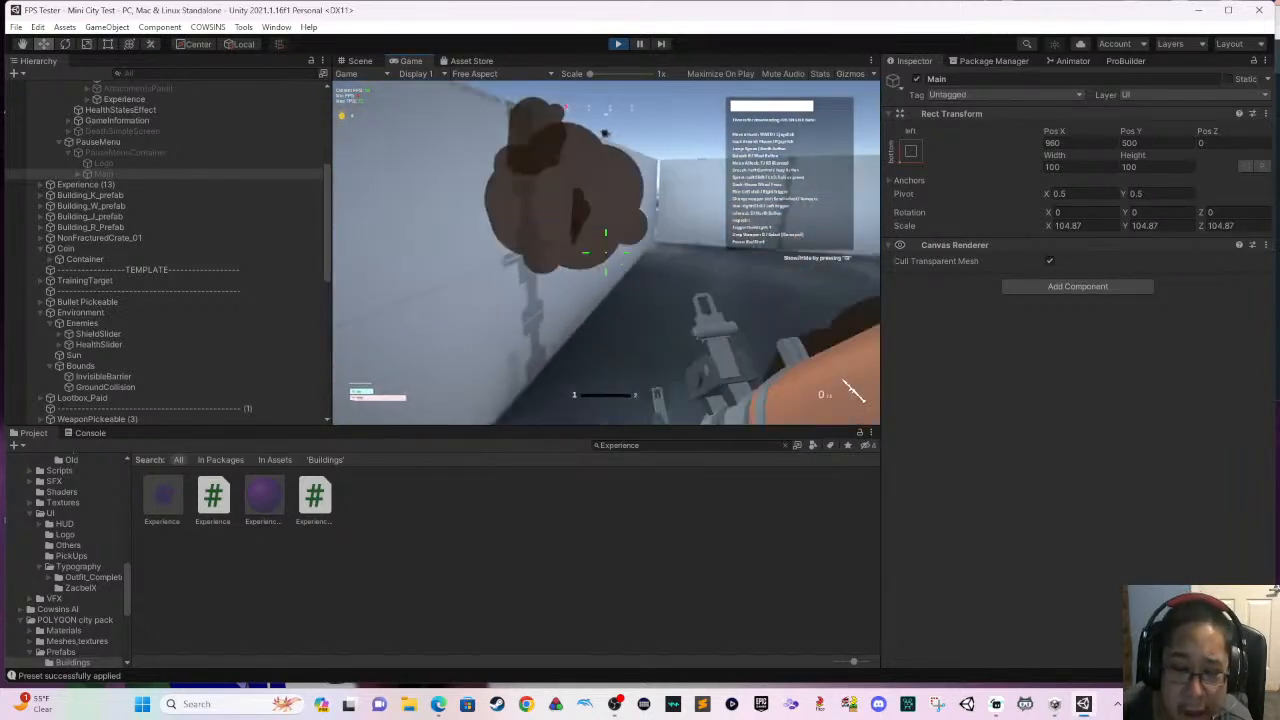
left_click(851, 392)
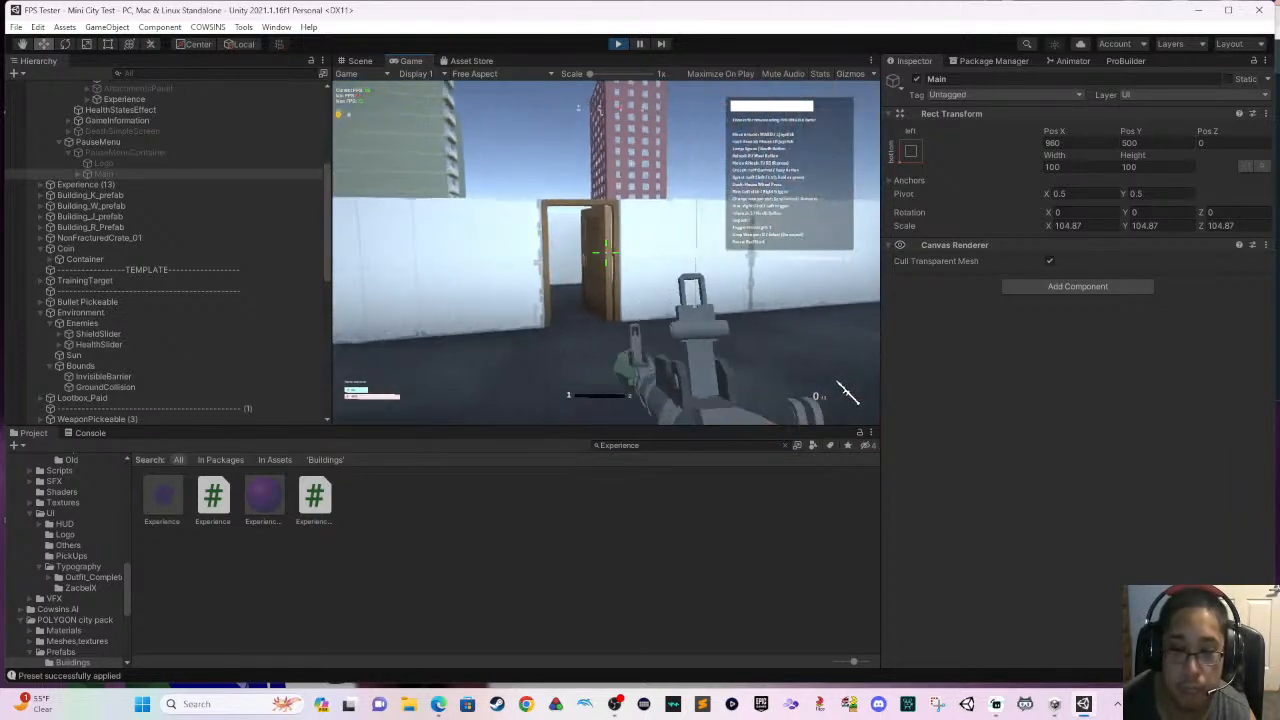
- Fire the launcher again near the inner doorway, look around the pistol room and end the play test
left_click(606, 252)
key("w")
key("r")
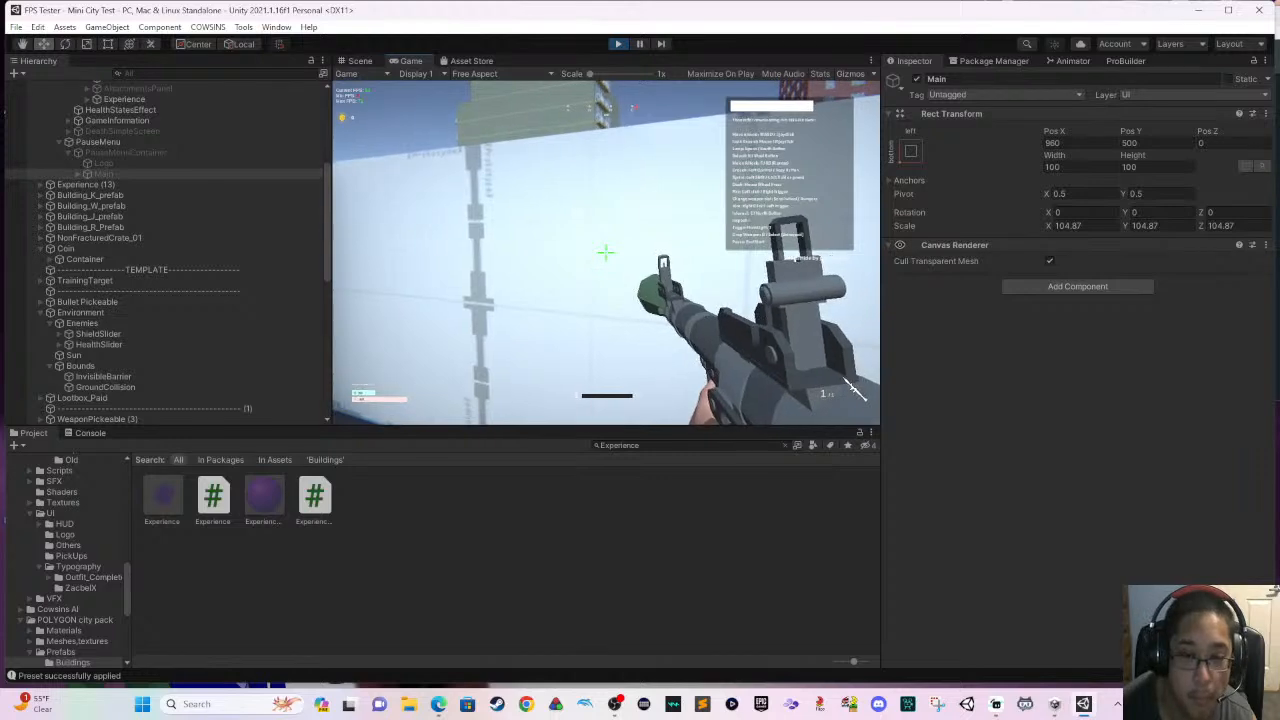
key("s")
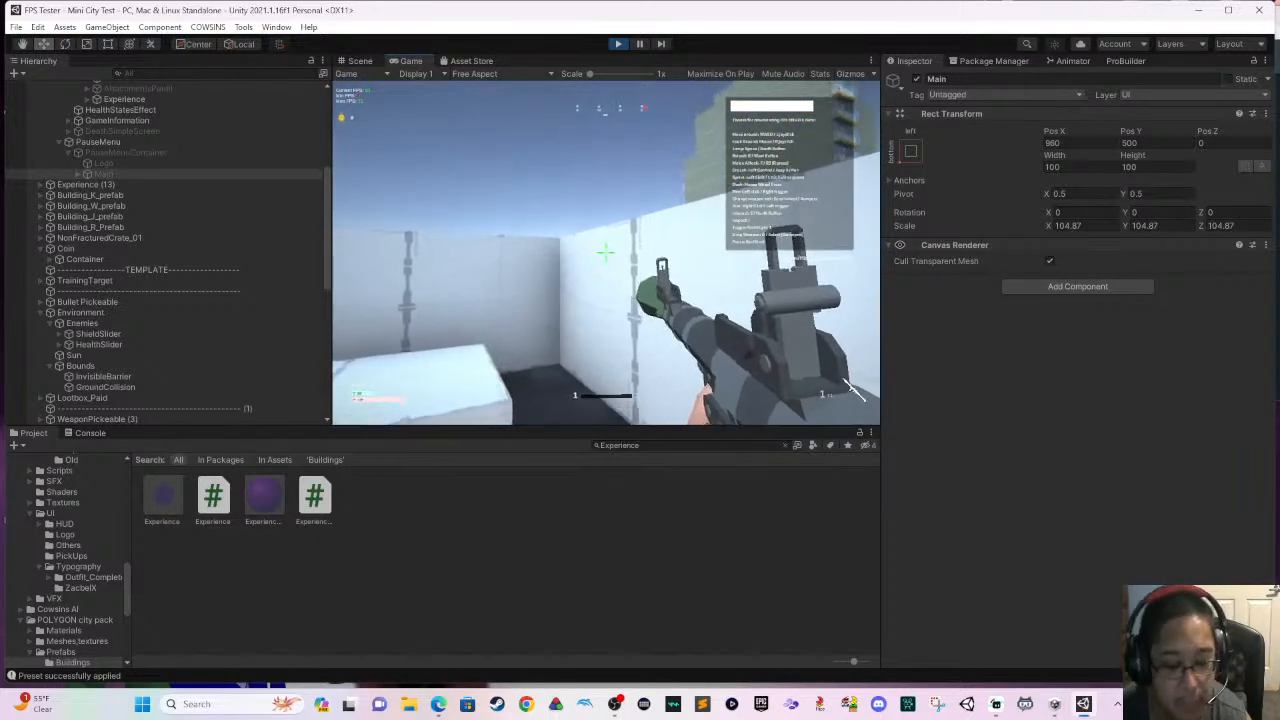
key("Escape")
left_click(619, 44)
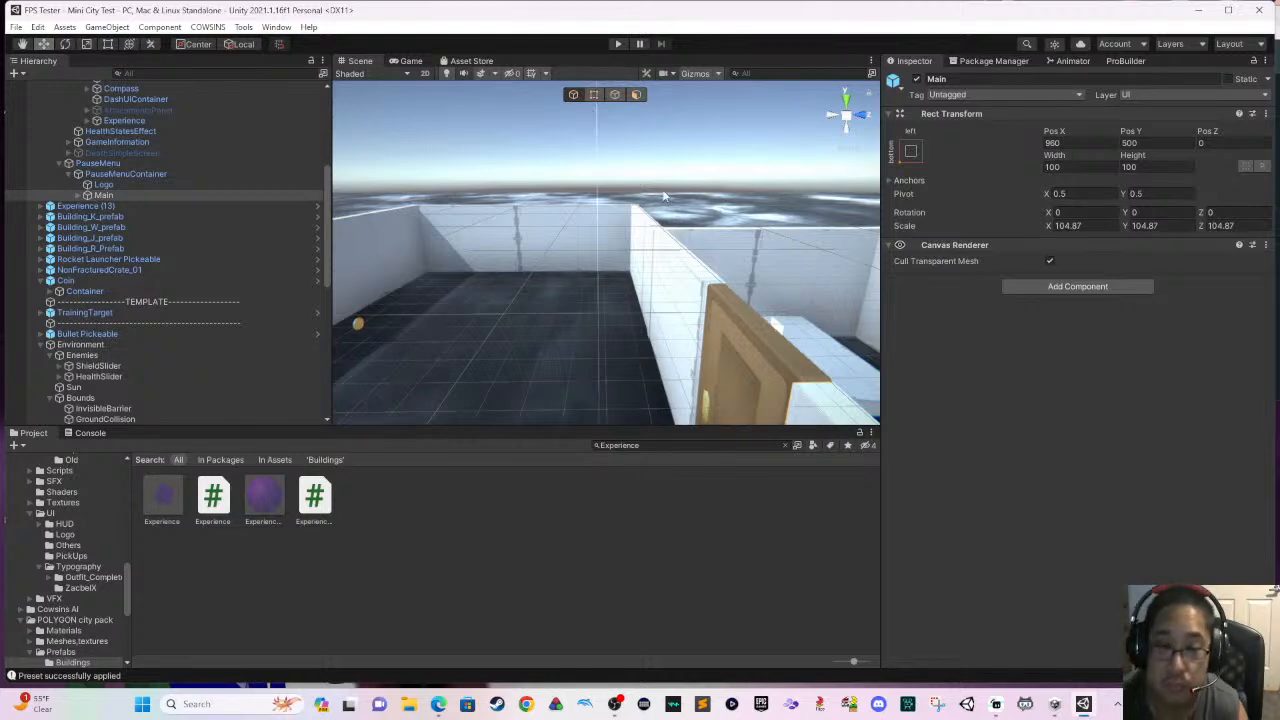
- Move the Coin pickup to about X -15.12, Z 29.94 so its gold mesh sits deeper inside the pistol room
right_click_drag(663, 197, 459, 262)
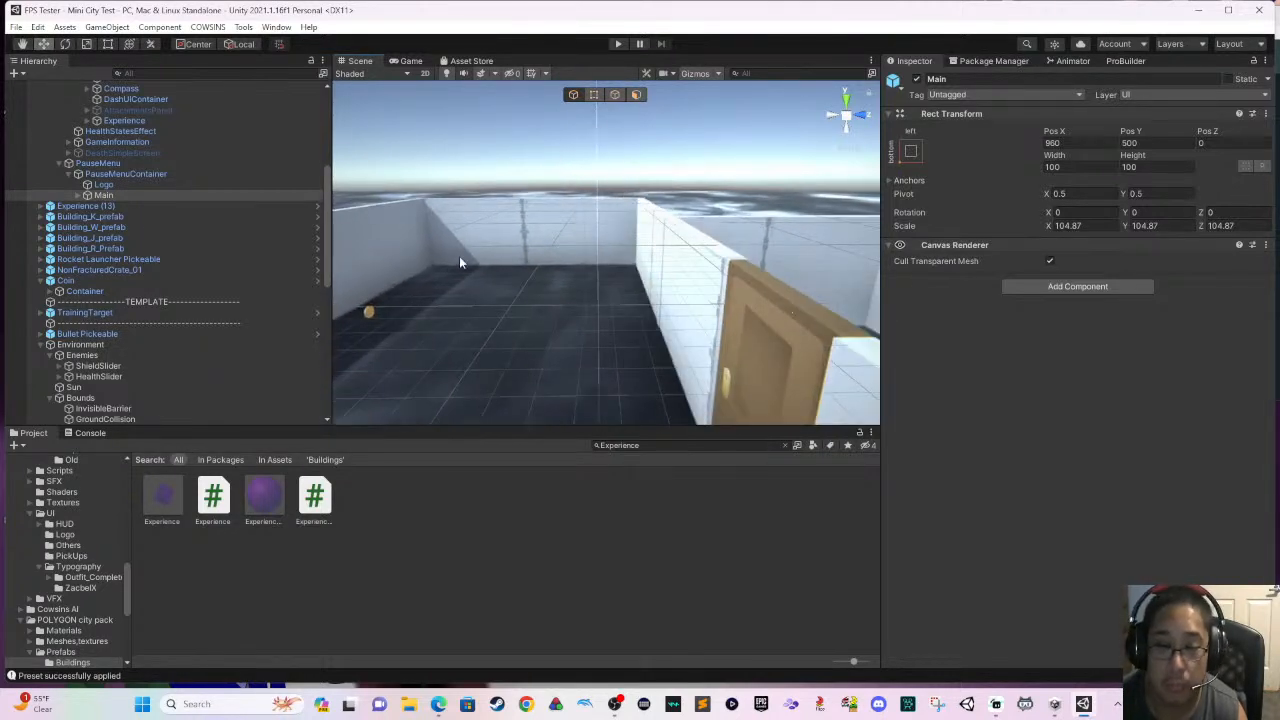
left_click(366, 311)
key("f")
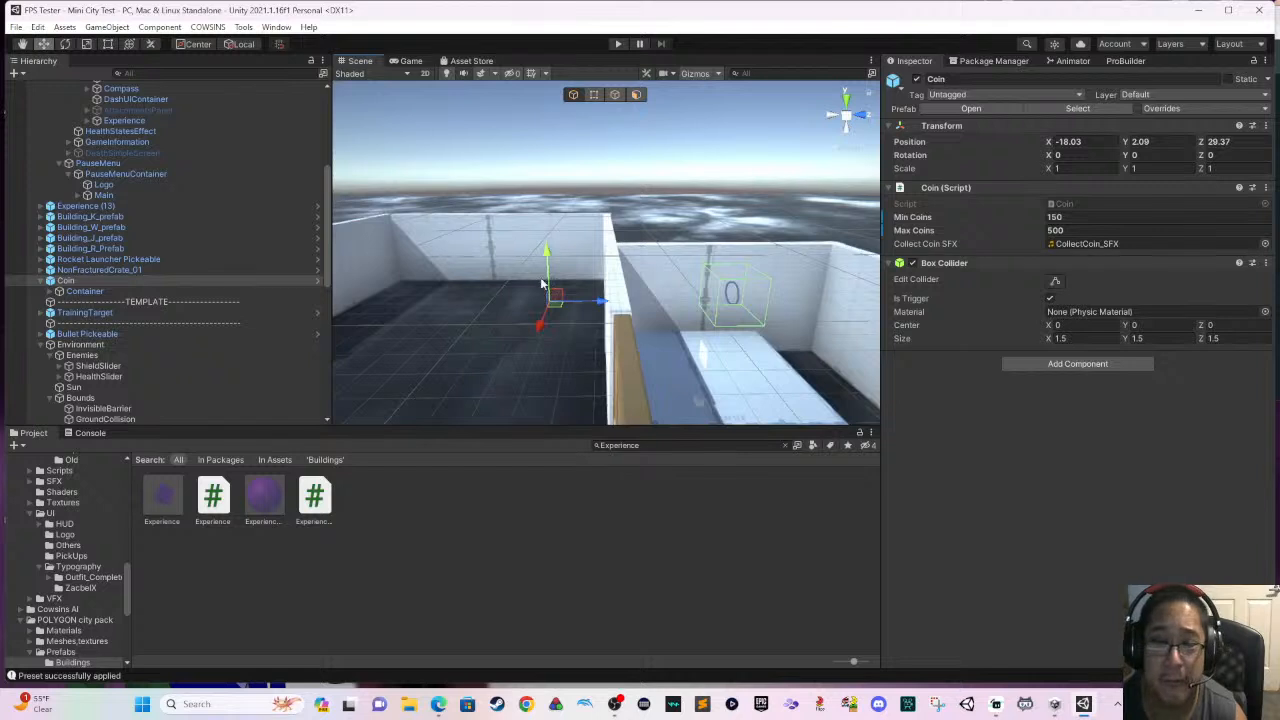
left_click_drag(543, 323, 533, 343)
mouse_move(527, 376)
left_mouse_down()
mouse_move(591, 347)
mouse_move(541, 391)
left_mouse_up()
middle_click_drag(620, 323, 517, 285)
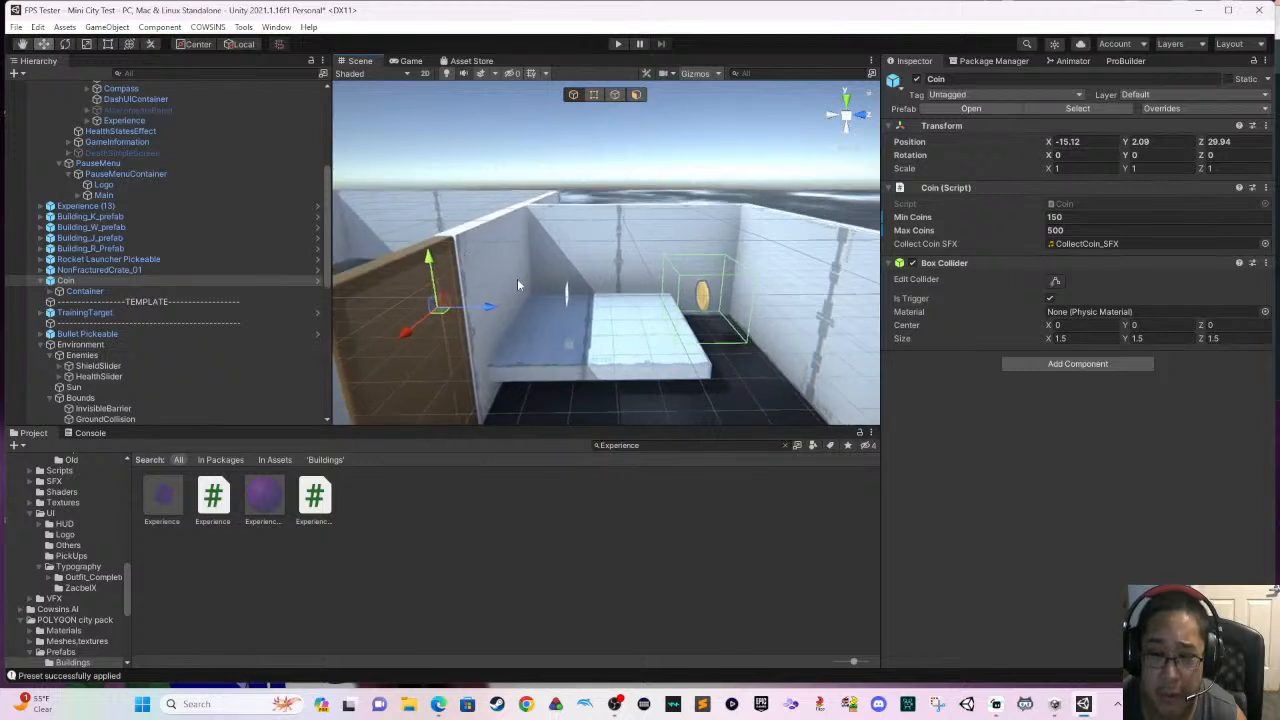
- Raise the table slab Cube (6) to wall-top height at Y 3.87 and shift it to Z 29.47
left_click(627, 309)
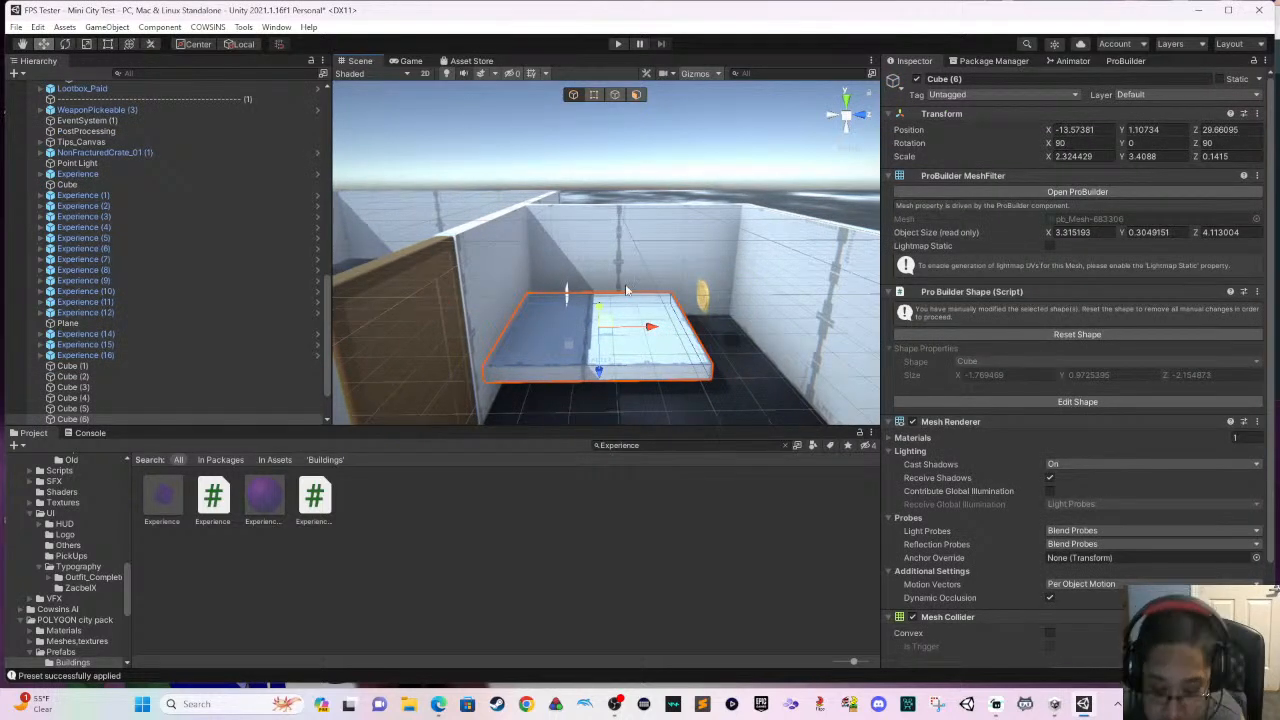
middle_click_drag(601, 240, 631, 232)
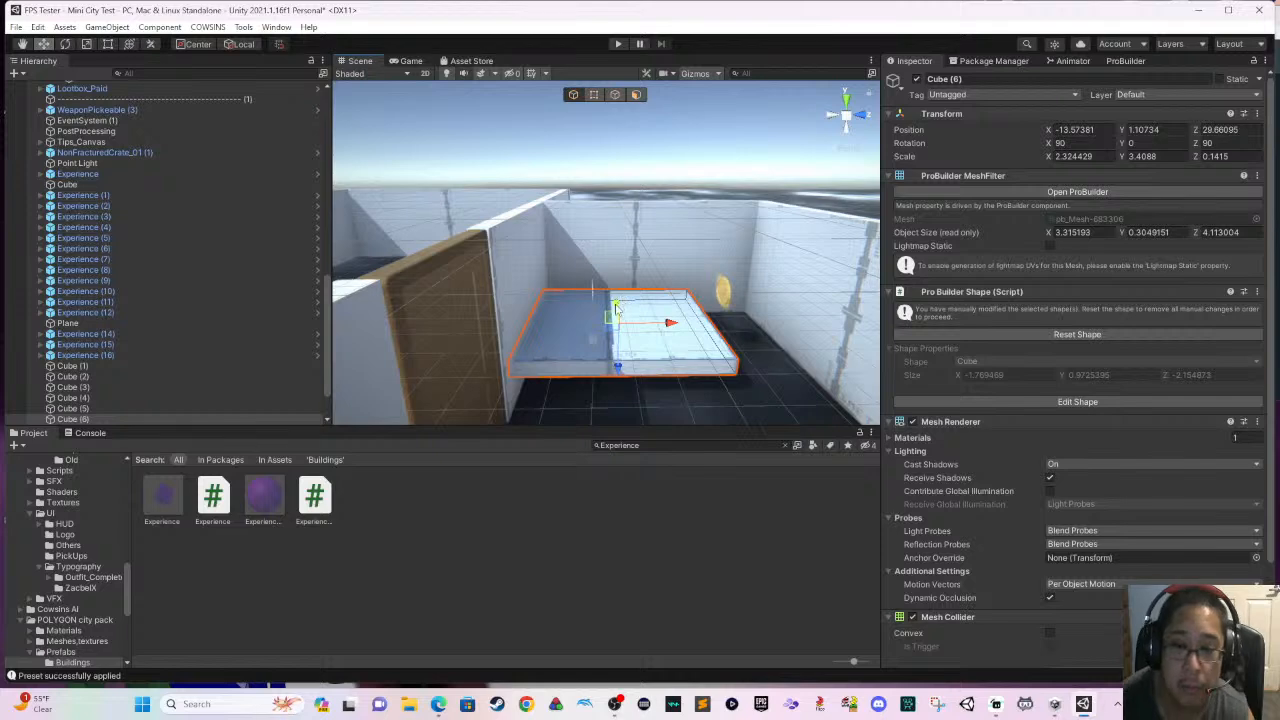
left_click_drag(620, 372, 615, 263)
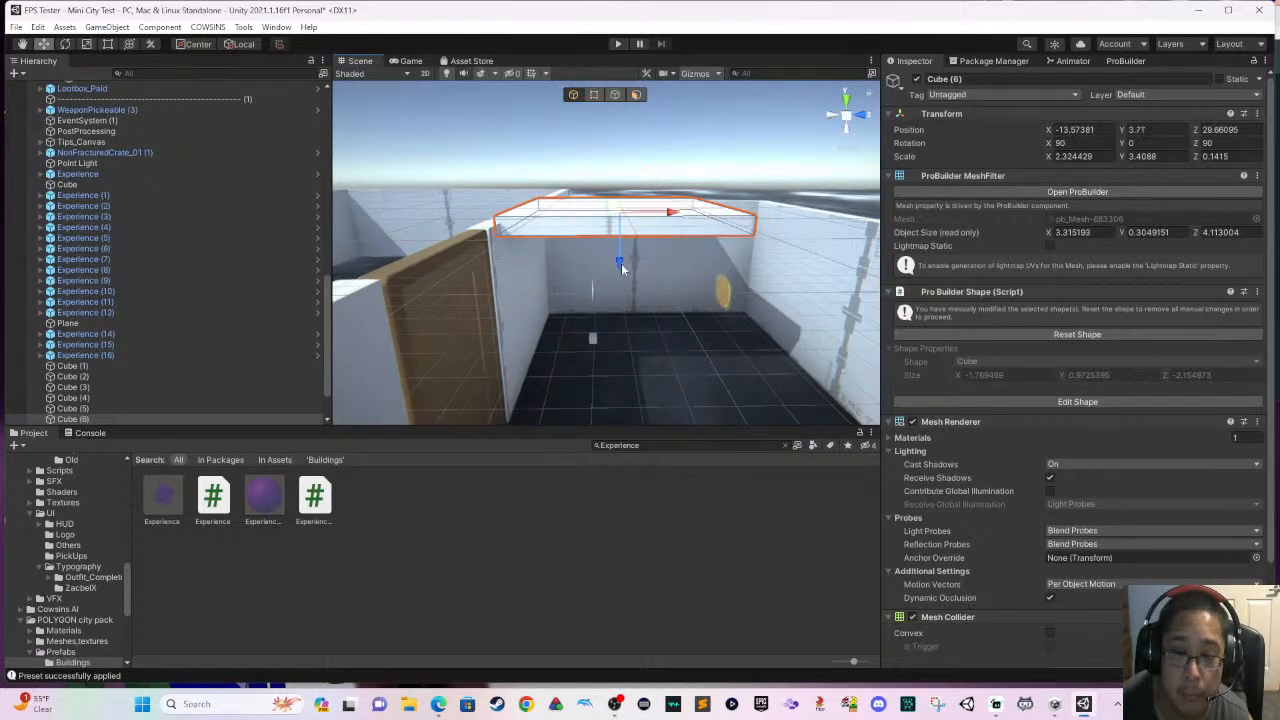
middle_click_drag(615, 264, 640, 315)
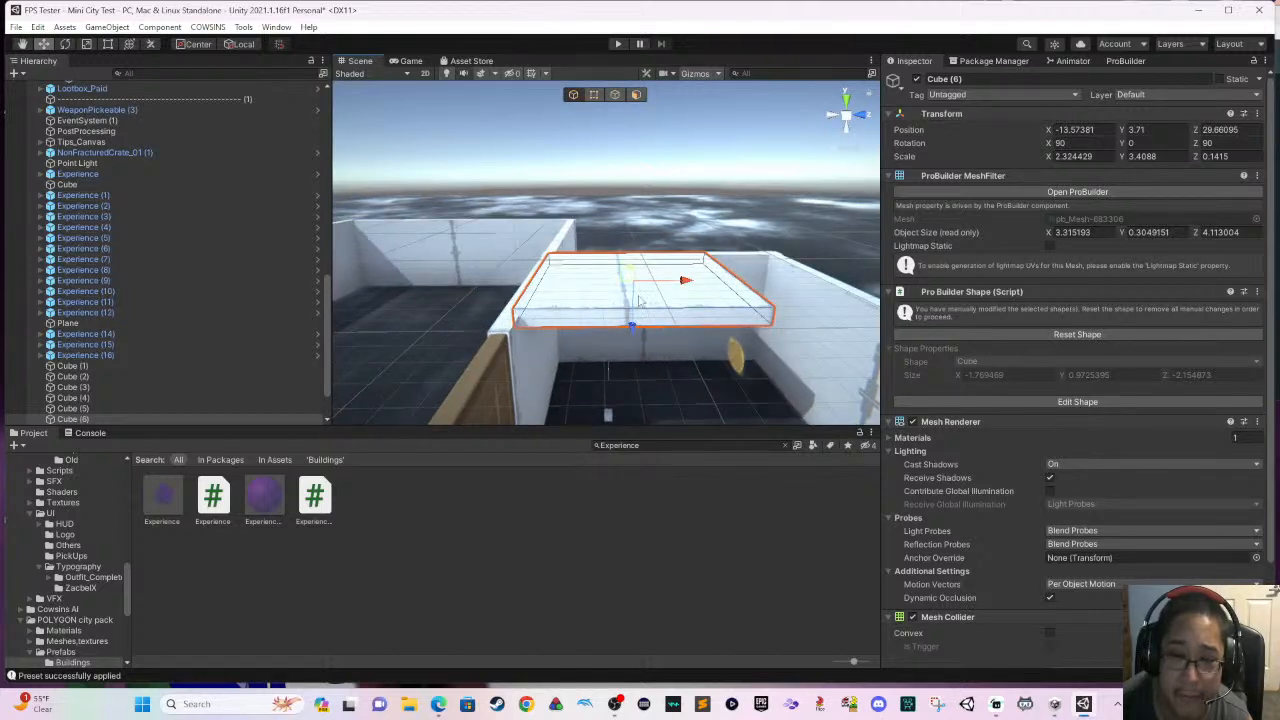
left_click_drag(633, 323, 634, 316)
left_click_drag(688, 276, 677, 278)
right_click_drag(680, 280, 783, 348)
scroll(783, 348, "down", 5)
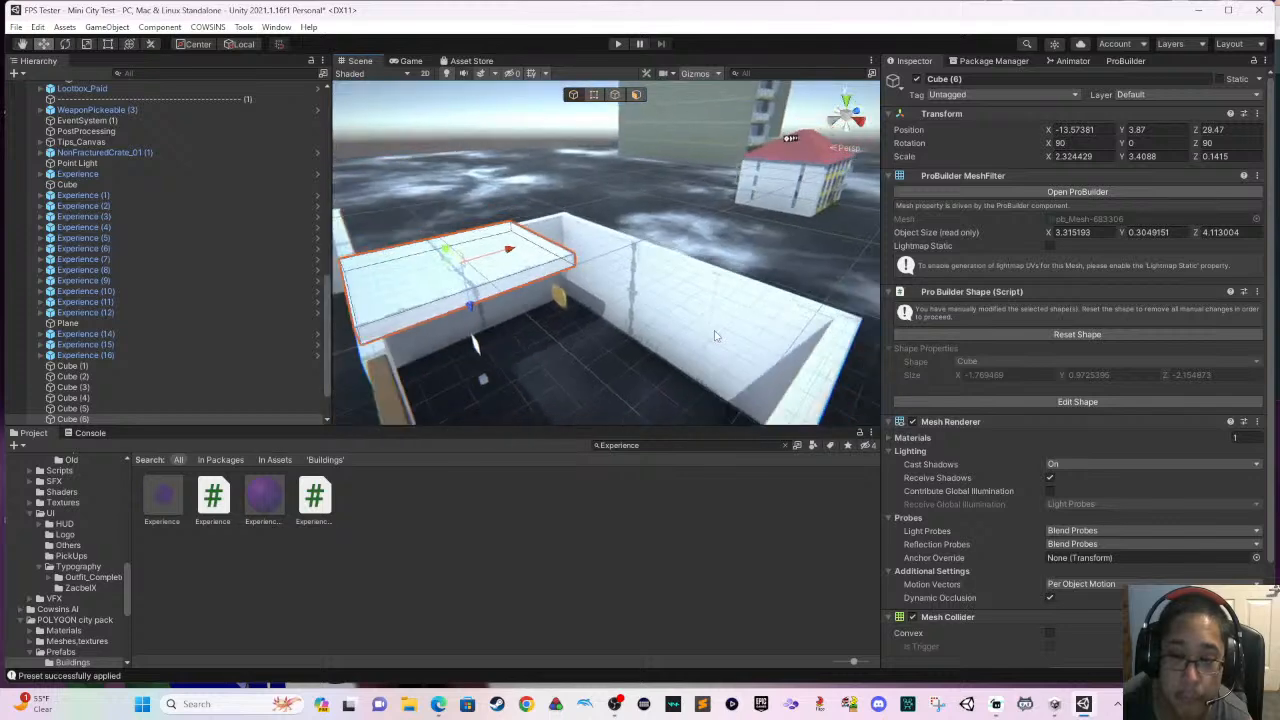
- Stretch Cube (6) with the Rect tool to roof the pistol room, at about X scale 3.60 and Y scale 8.59
left_click(107, 47)
right_click_drag(632, 303, 799, 342)
scroll(799, 342, "down", 3)
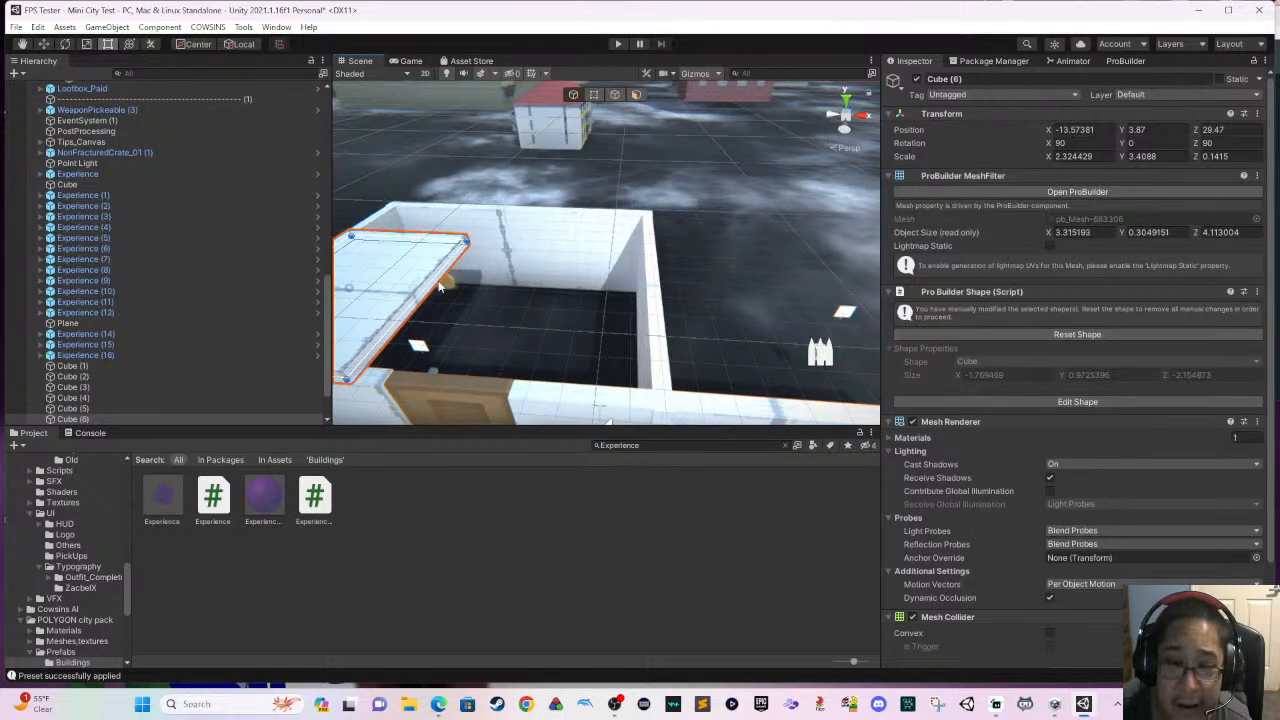
left_click_drag(432, 280, 660, 318)
right_click_drag(658, 318, 468, 323)
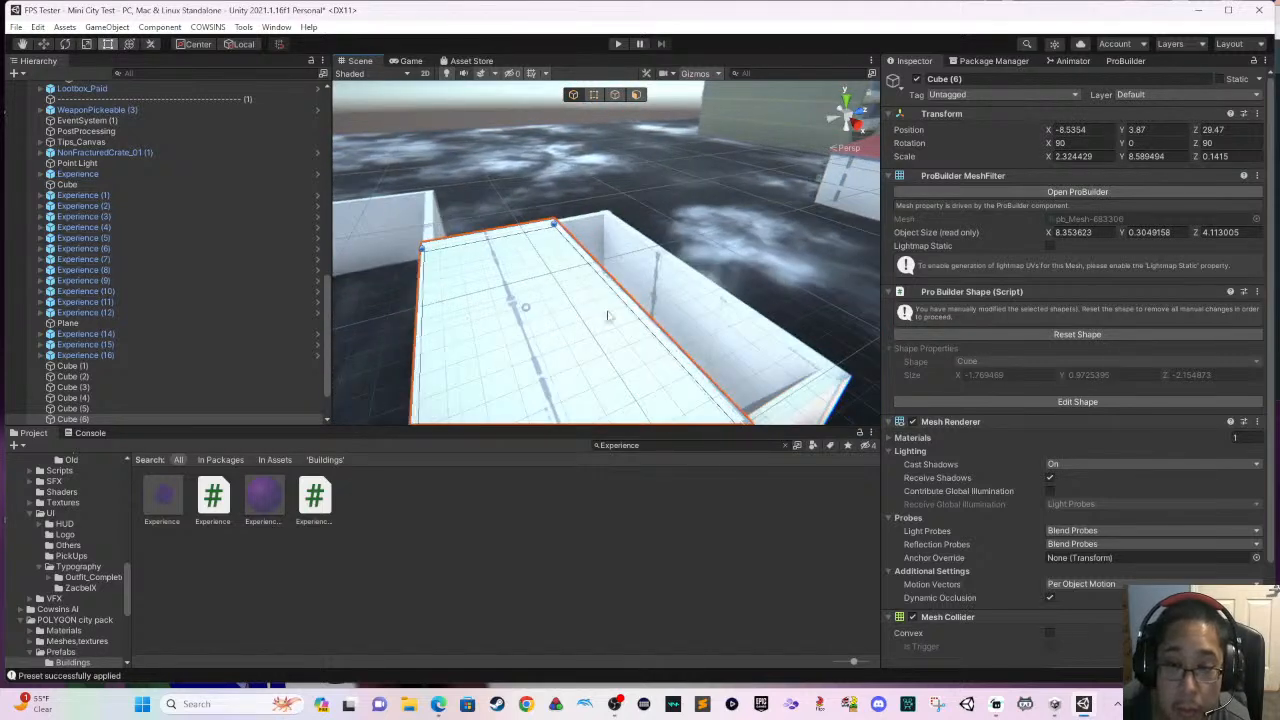
left_click_drag(628, 310, 716, 297)
scroll(642, 299, "down", 1)
middle_click_drag(598, 298, 654, 262)
scroll(631, 296, "down", 3)
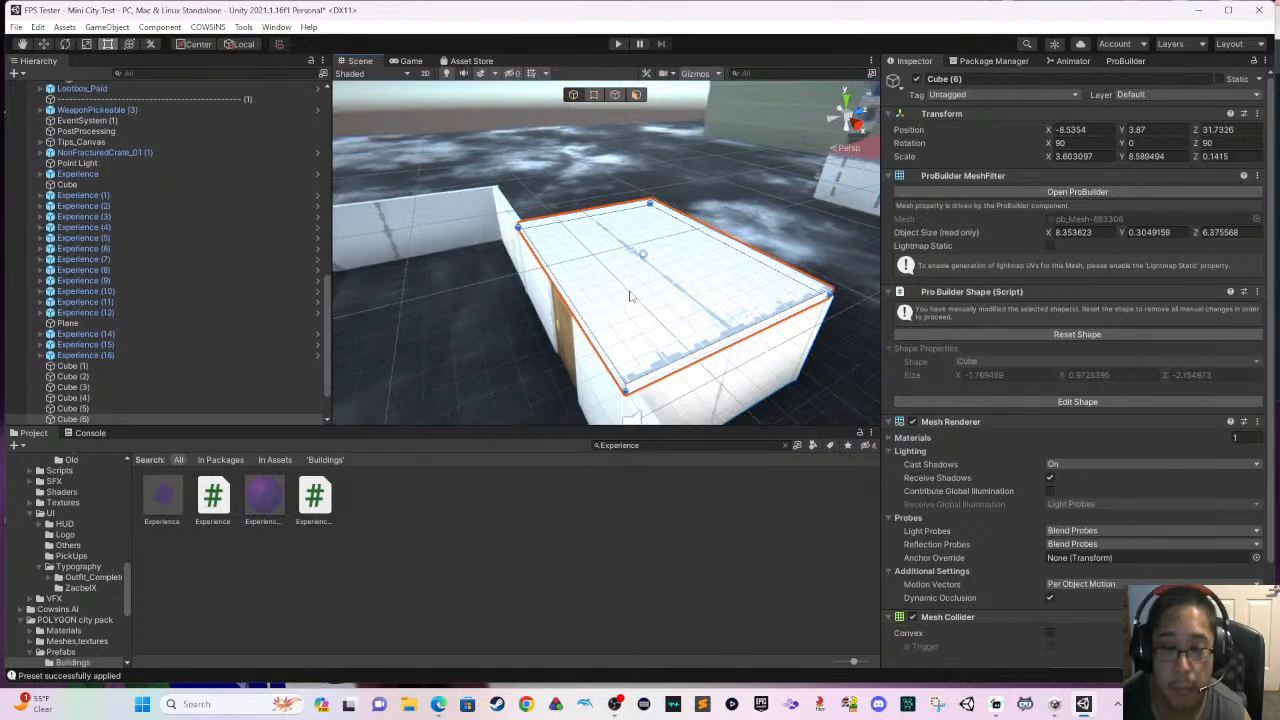
- Duplicate the pistol room's roof slab and move the copy over the adjoining larger room, to Z 25.25
key("ctrl+d")
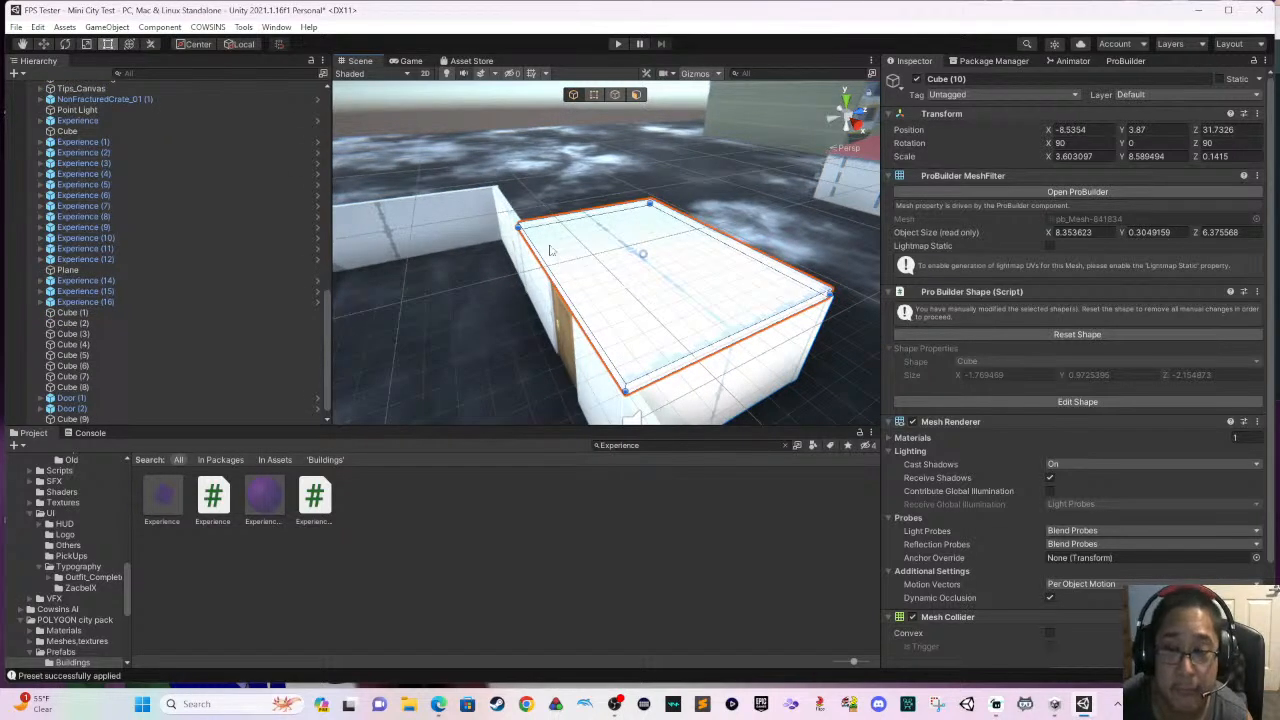
left_click(44, 45)
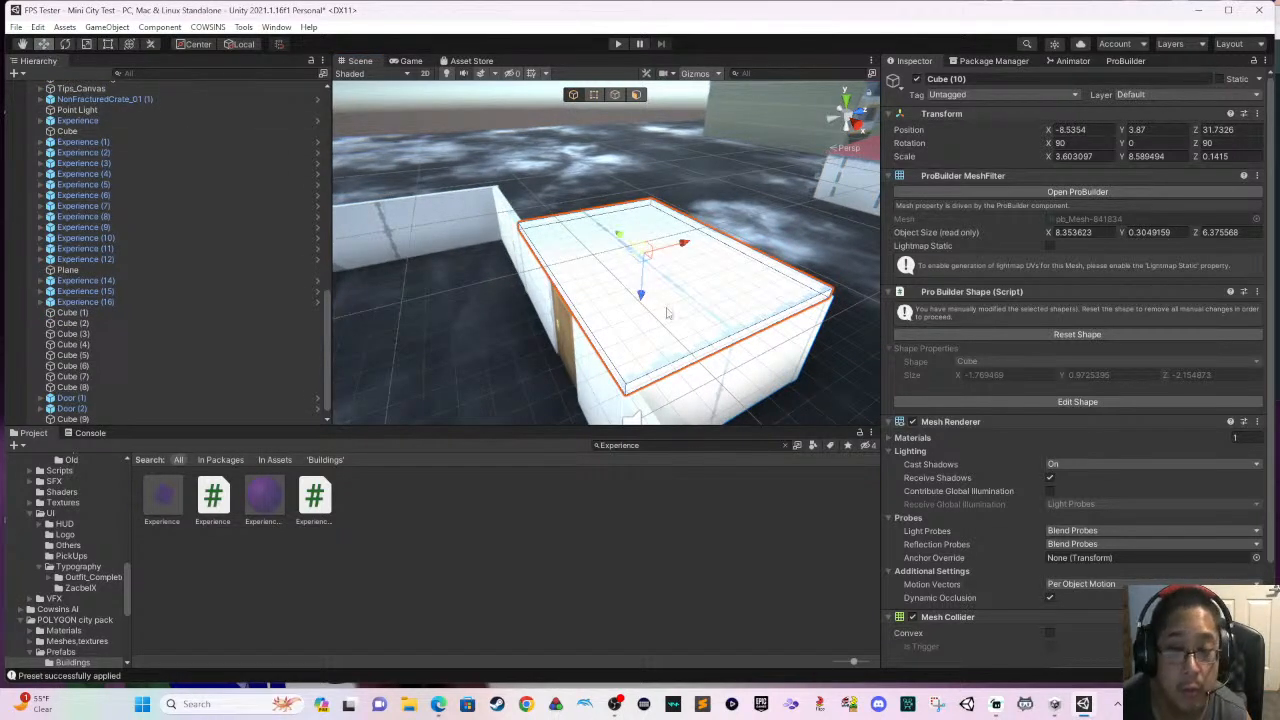
left_click_drag(673, 256, 505, 308)
middle_click_drag(505, 308, 661, 315)
scroll(523, 246, "down", 2)
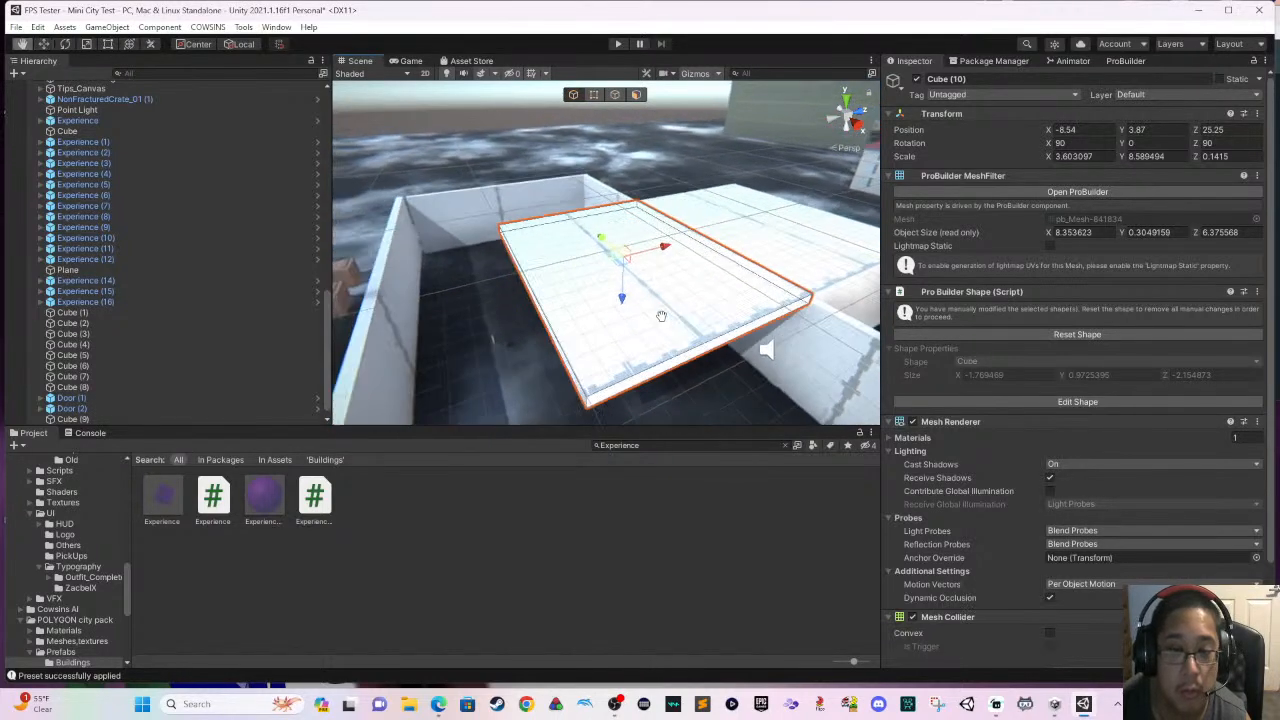
- Widen the duplicated roof slab across the larger room with the Rect tool, to about X scale 5.84
left_click(112, 45)
left_click_drag(529, 289, 387, 299)
middle_click_drag(386, 304, 504, 290)
left_click_drag(576, 305, 563, 306)
right_click_drag(563, 306, 725, 323)
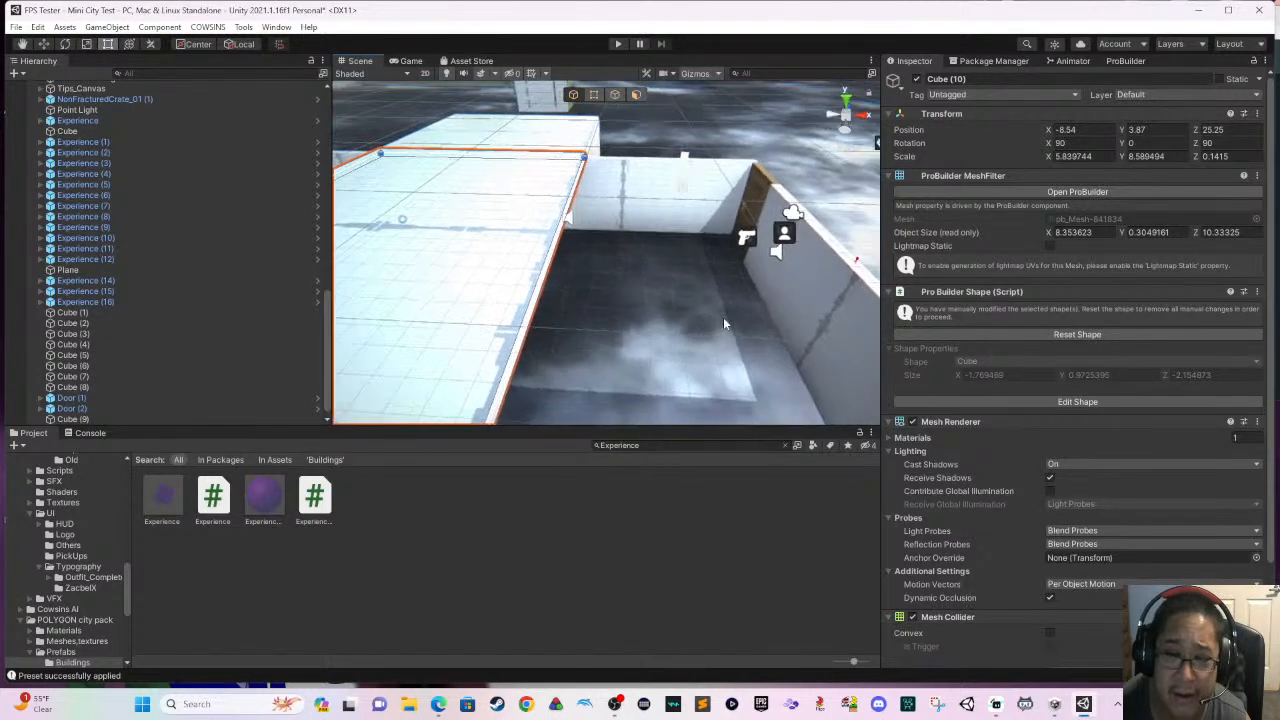
- Lengthen the larger room's roof slab to its end walls with the Rect tool, at about Y scale 22.17
left_click_drag(549, 261, 788, 272)
middle_click_drag(788, 272, 579, 274)
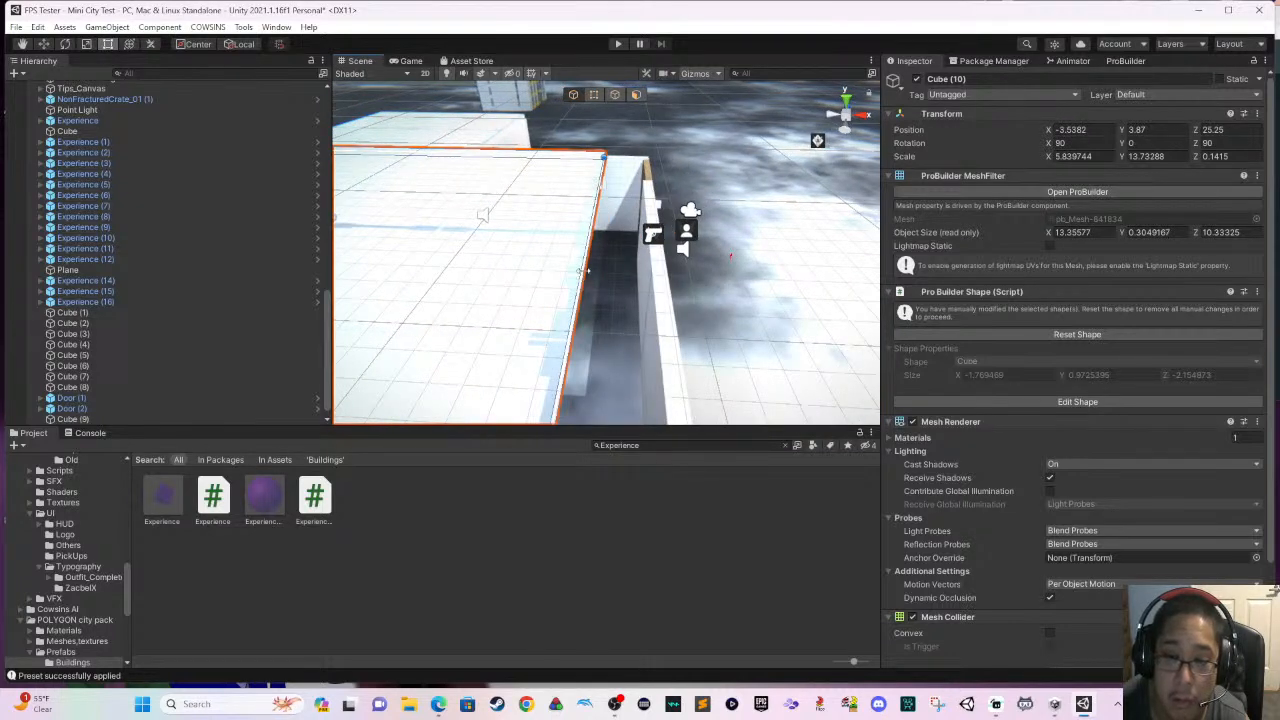
left_click_drag(587, 270, 654, 272)
middle_click_drag(654, 272, 739, 296)
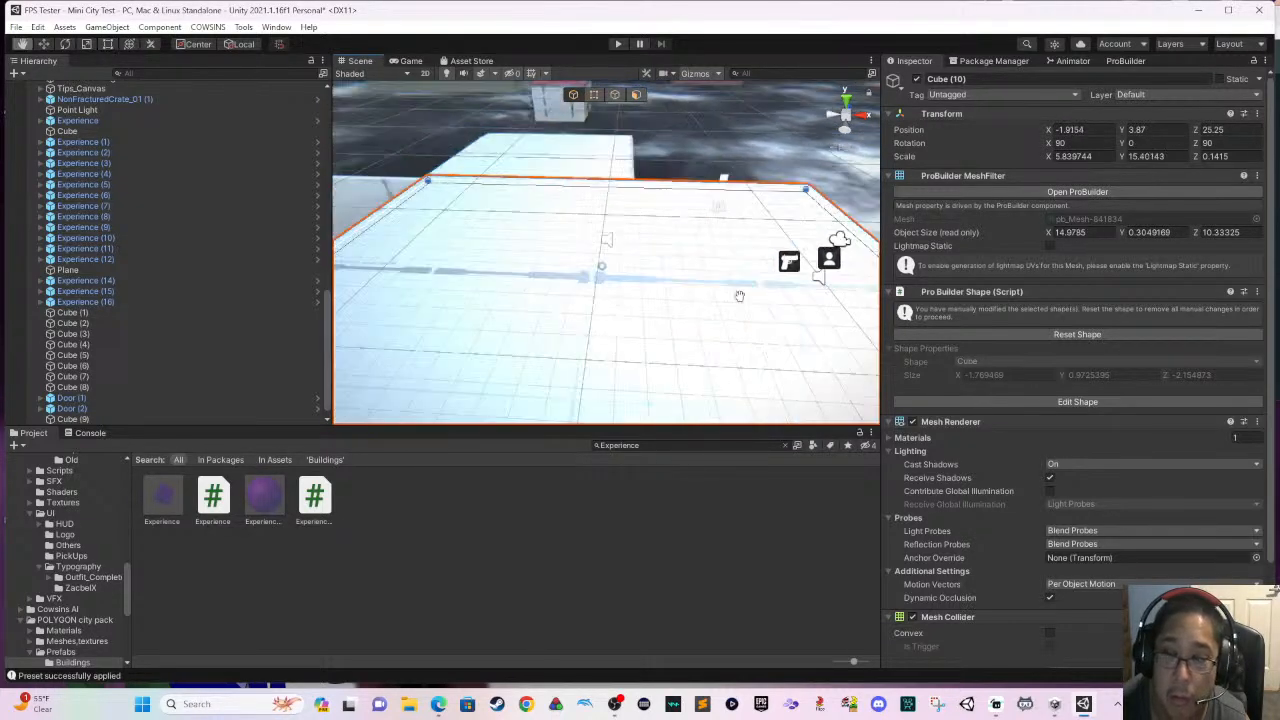
right_click_drag(739, 296, 624, 273)
left_click_drag(622, 274, 413, 249)
right_click_drag(413, 249, 693, 257)
middle_click_drag(693, 257, 467, 217)
right_click_drag(595, 230, 540, 272)
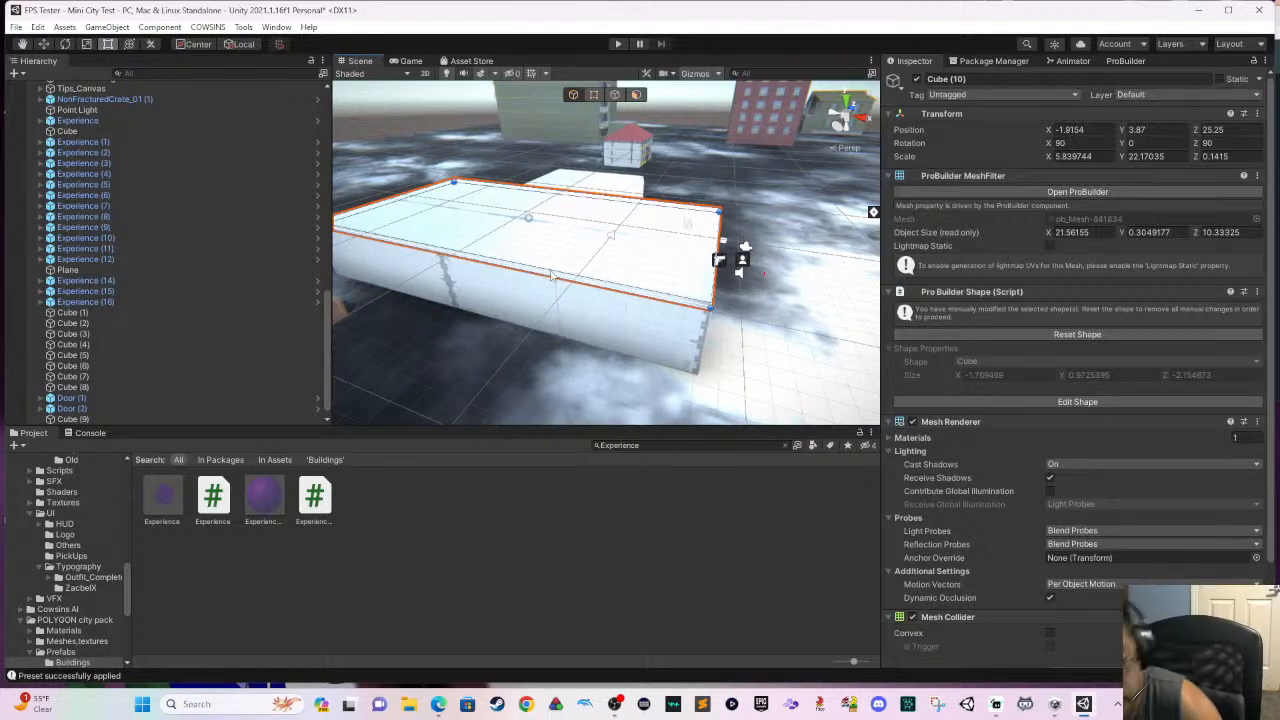
- Inspect the finished roof from outside, start a play test and enter the larger room through its outer door
right_click_drag(658, 286, 491, 283)
middle_click_drag(602, 283, 507, 285)
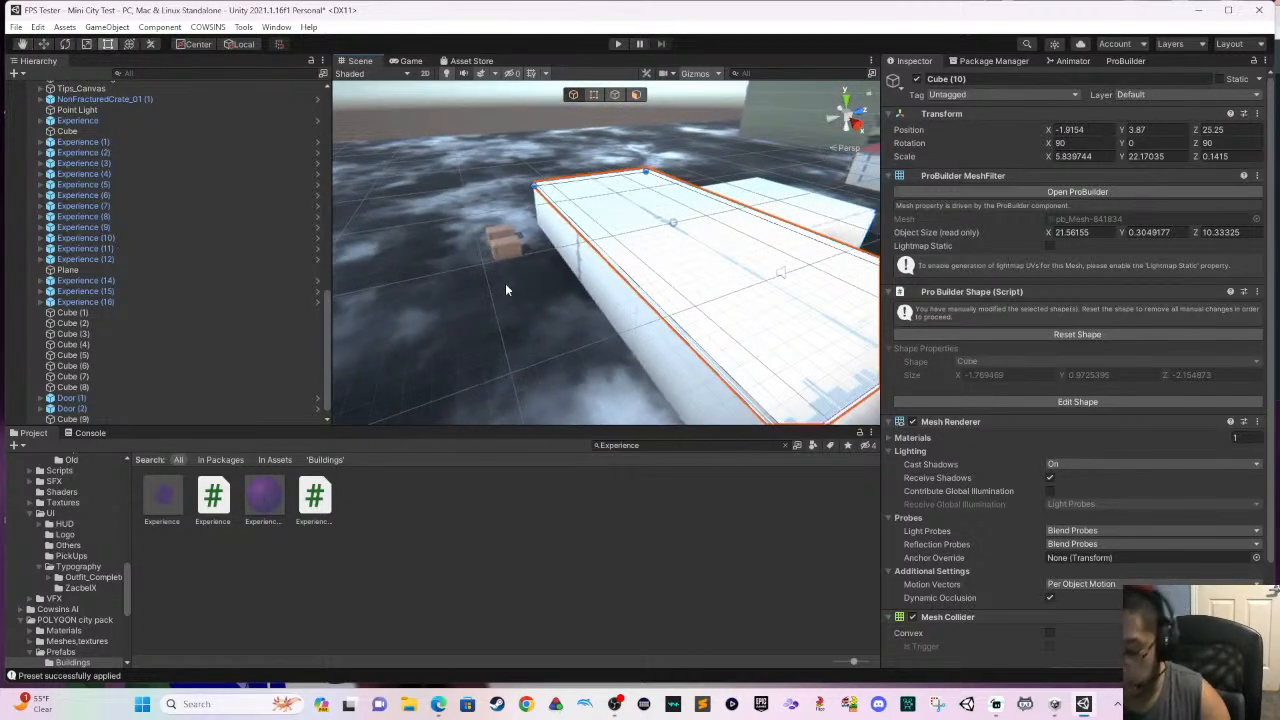
middle_click_drag(698, 280, 577, 250)
right_click_drag(695, 272, 597, 282)
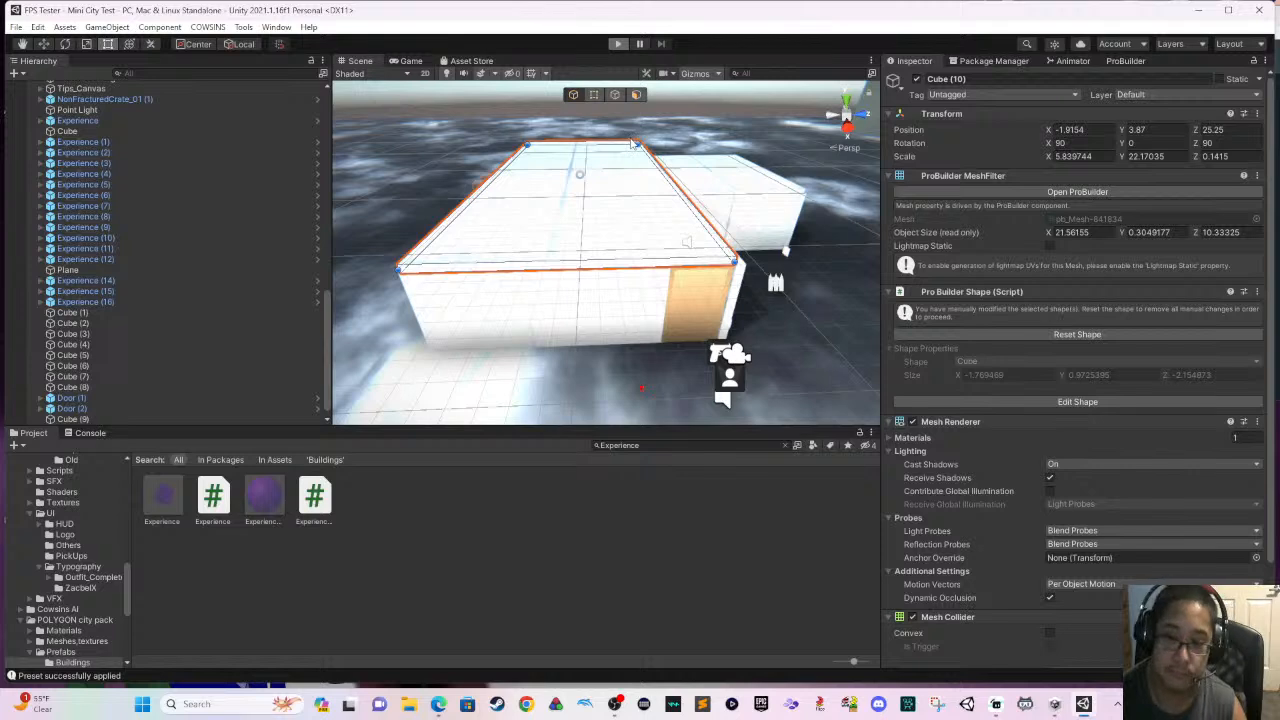
key("ctrl+p")
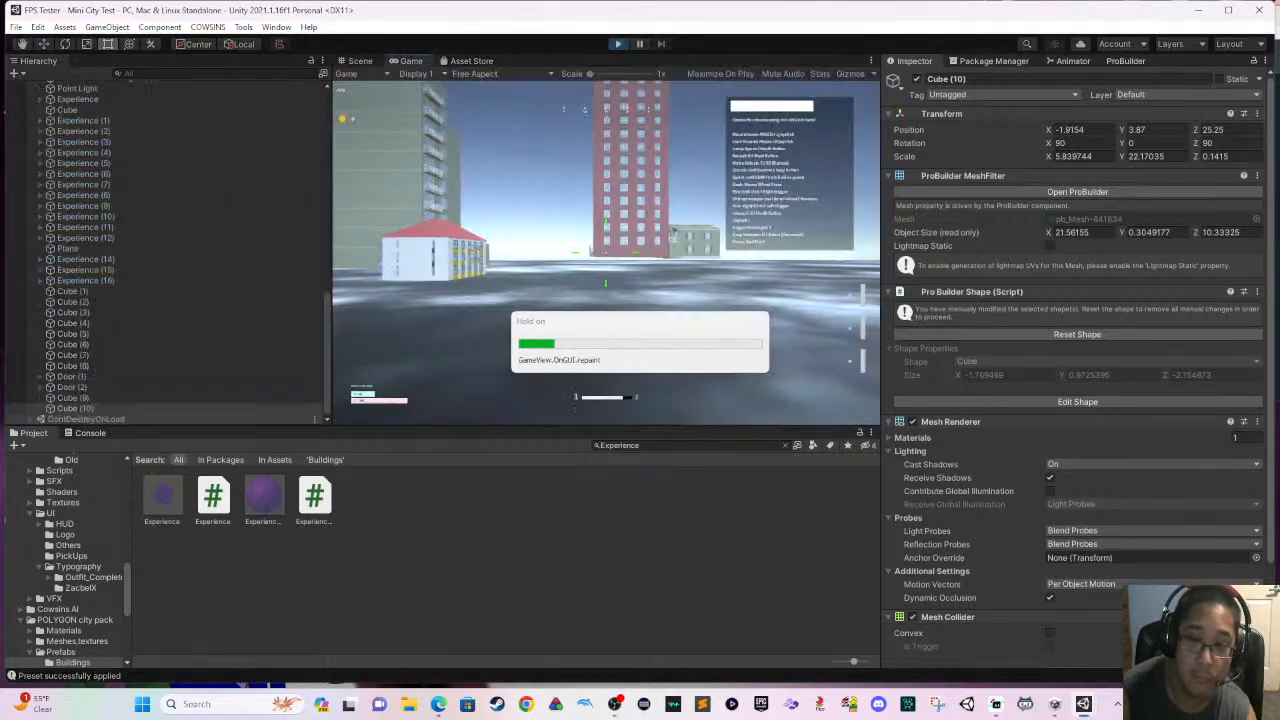
key("w")
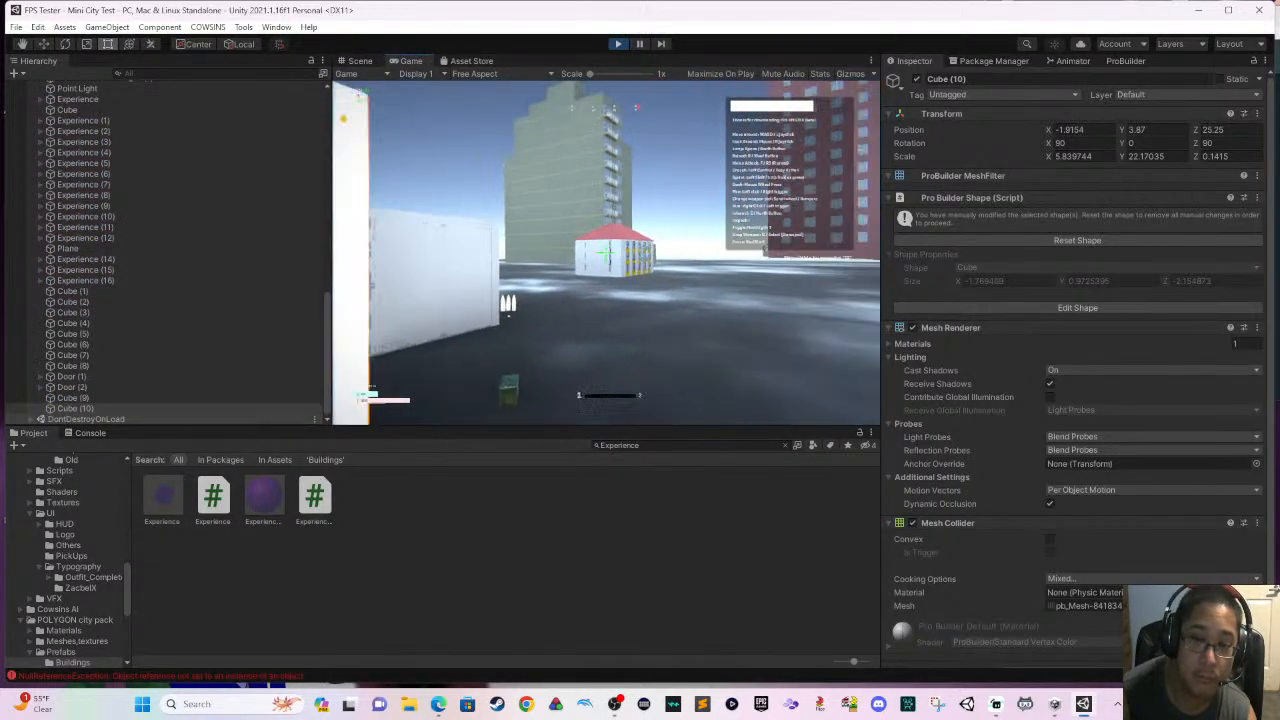
key("s")
key("w")
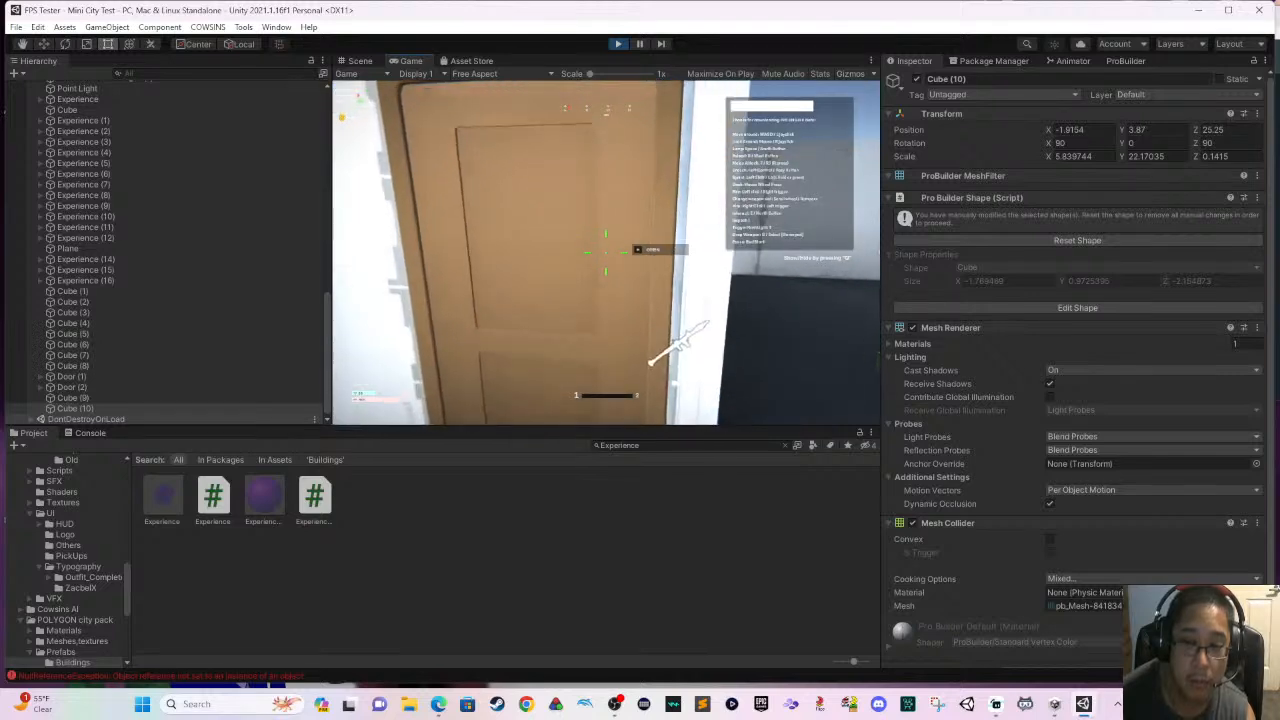
key("e")
key("w")
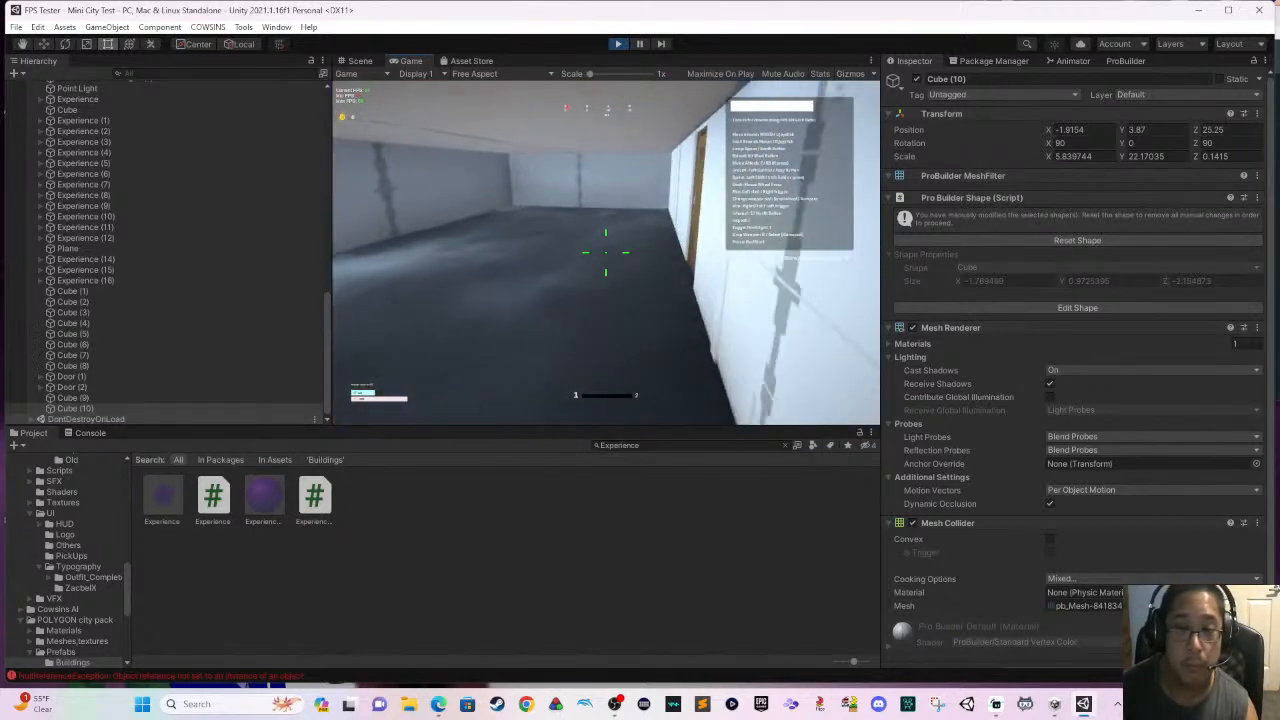
- Go through the inner door into the roofed pistol room and pick up the pistol
key("w")
key("e")
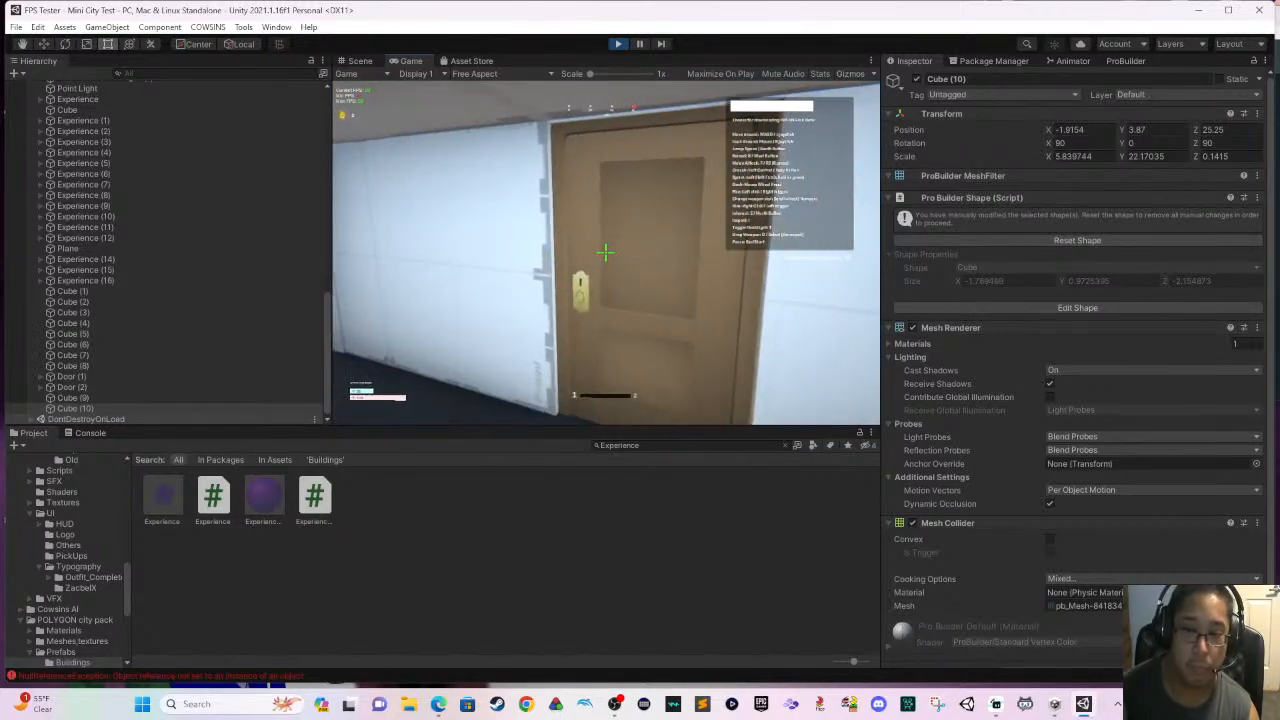
key("w")
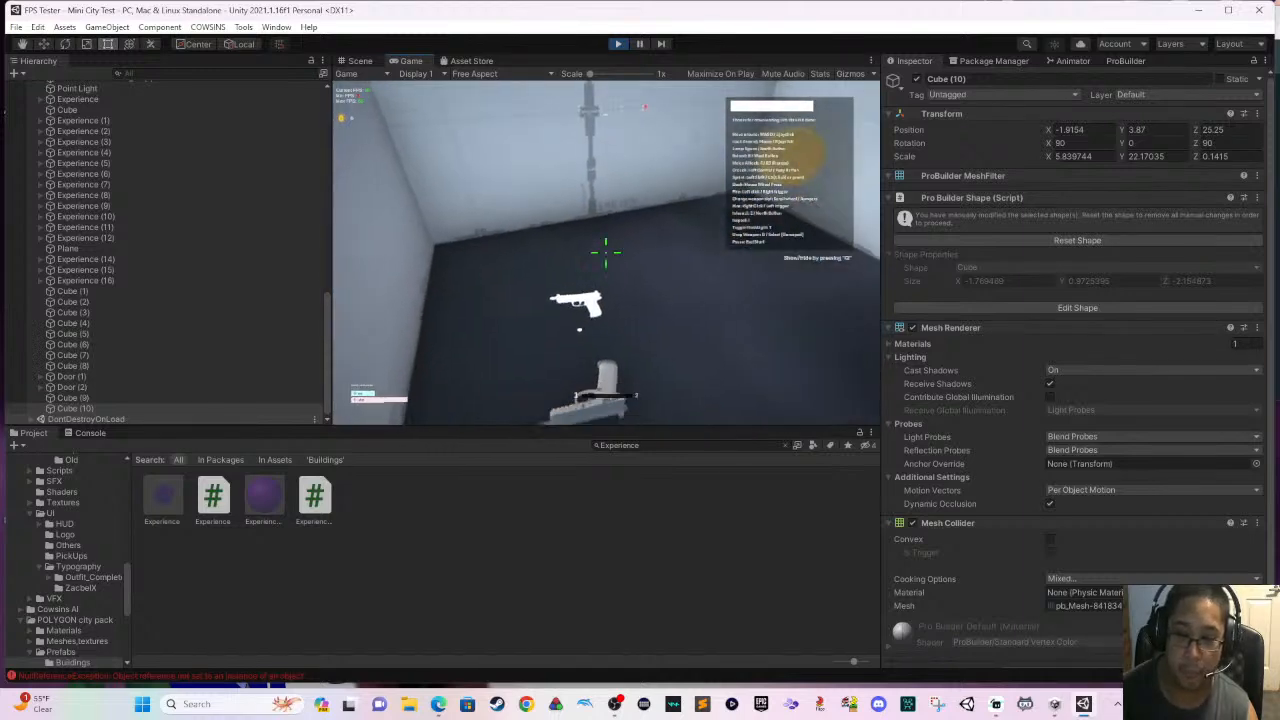
key("e")
- Collect the coin in the pistol room, head back to the larger room and fire the pistol once
key("w")
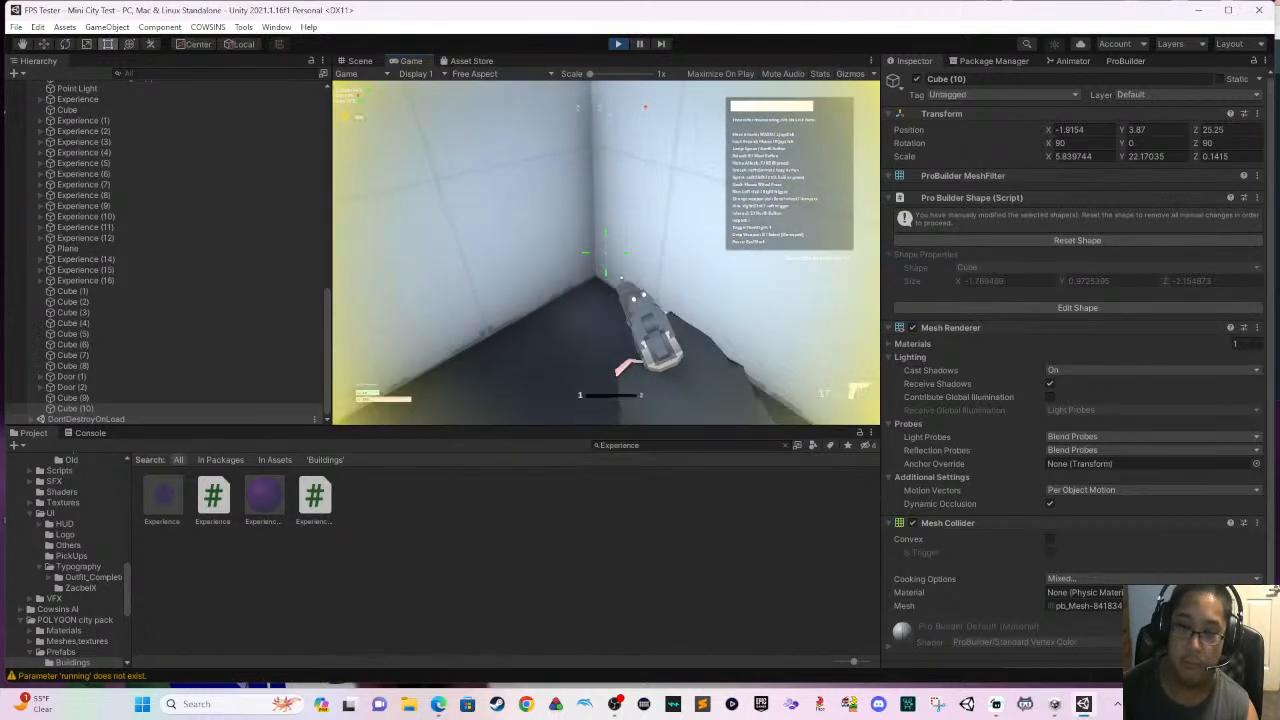
key("w")
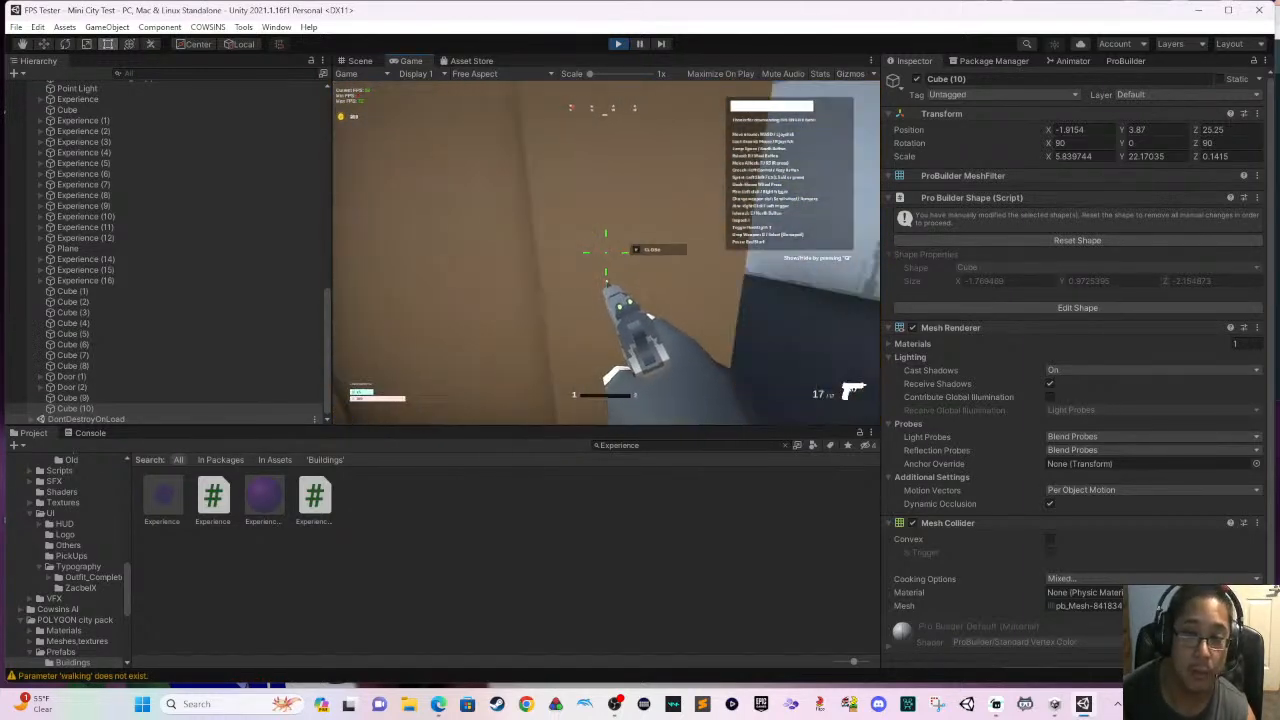
left_click(605, 250)
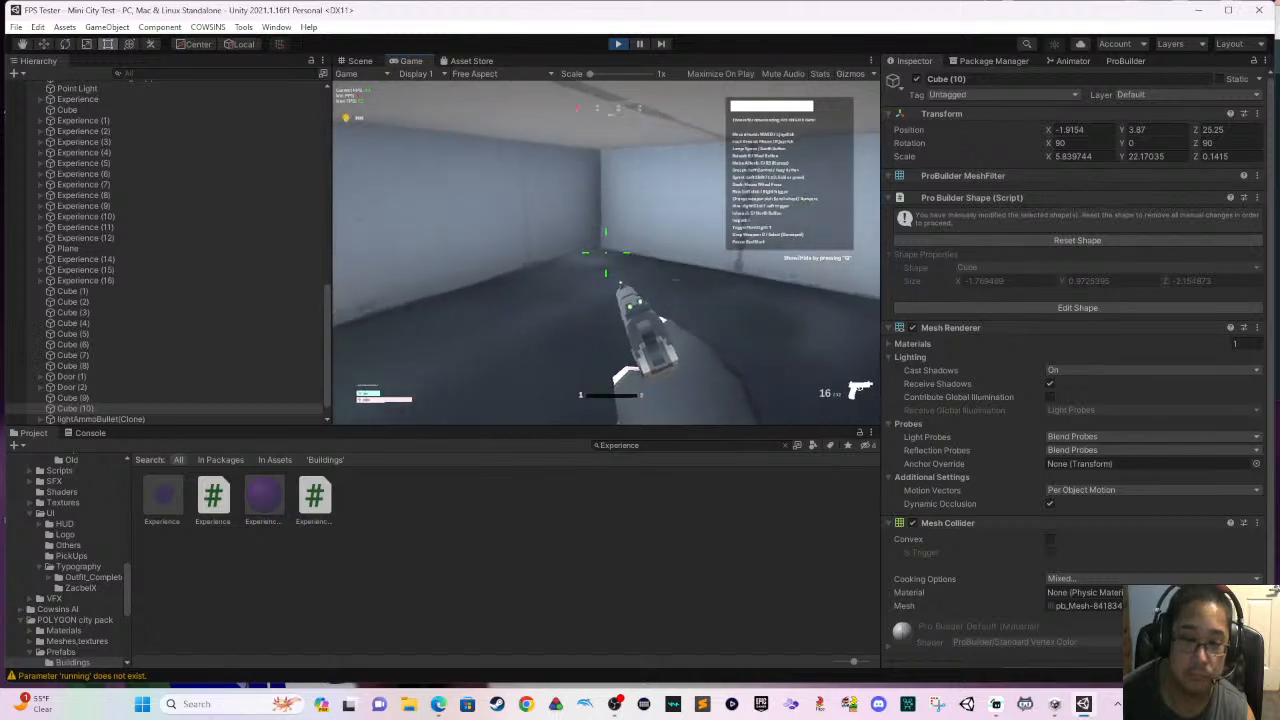
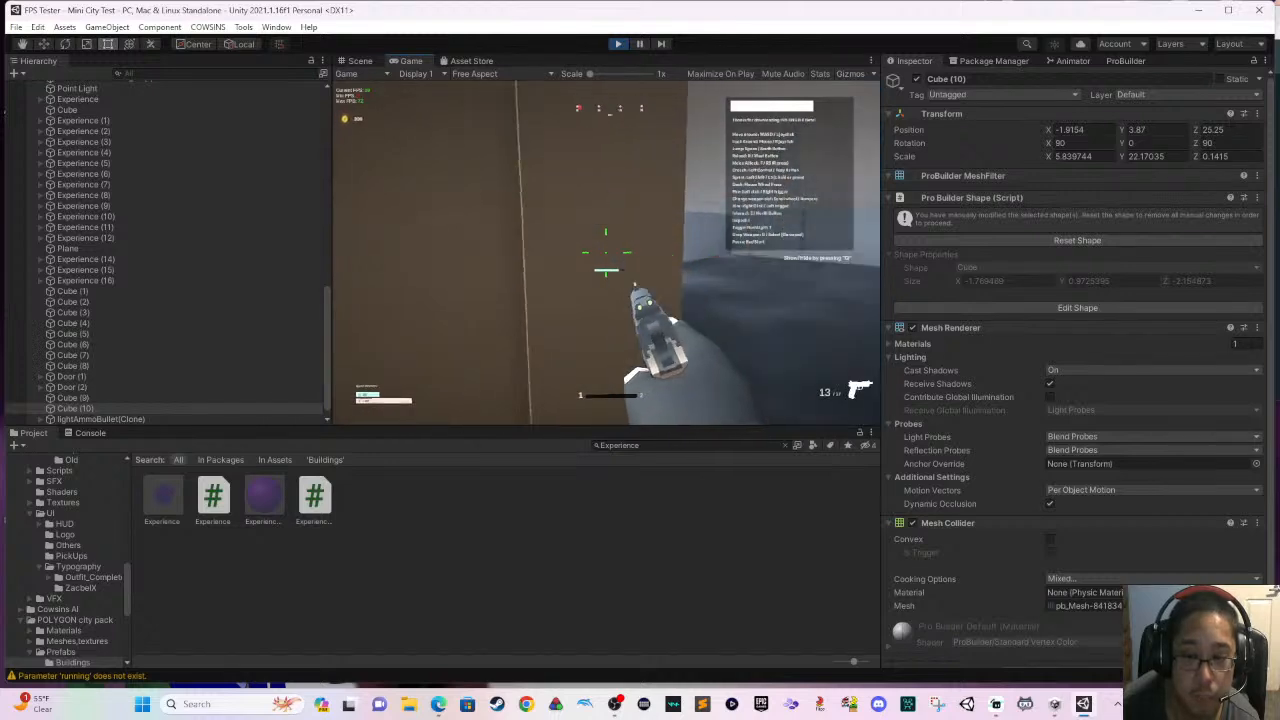
- Playtest the building by walking through its doorways and rooms, and stop play mode
key("w")
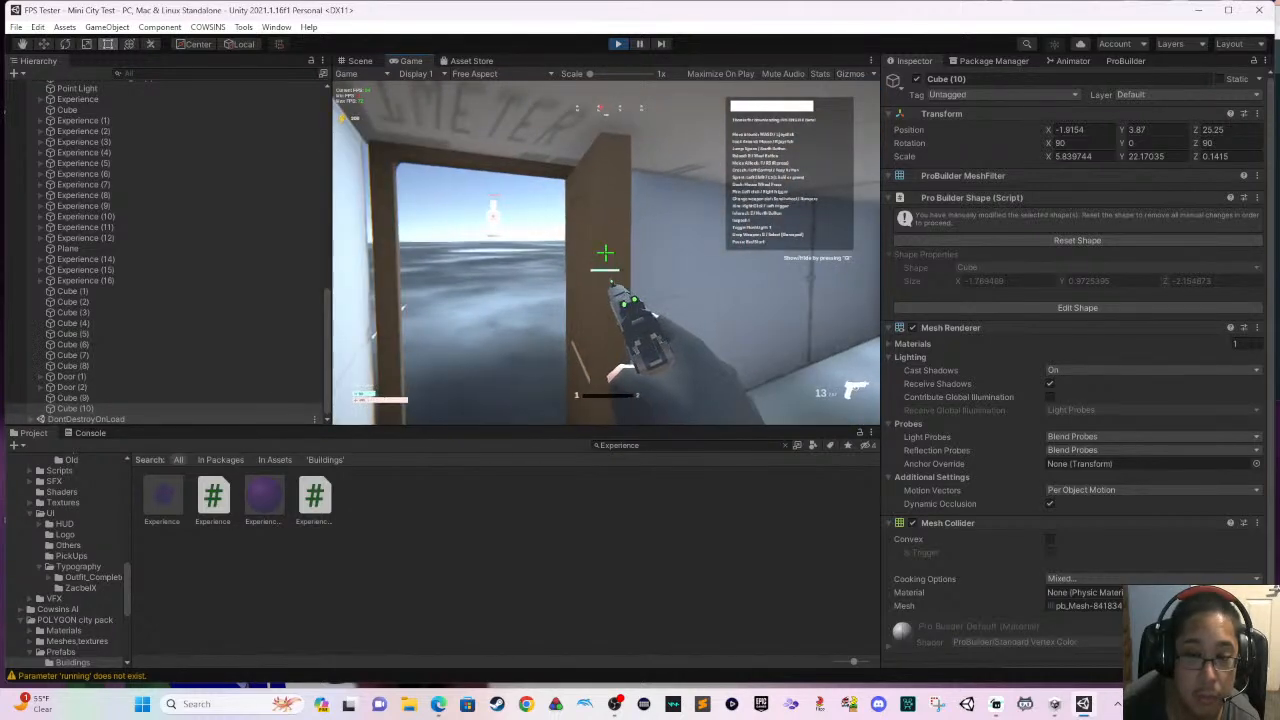
key("w")
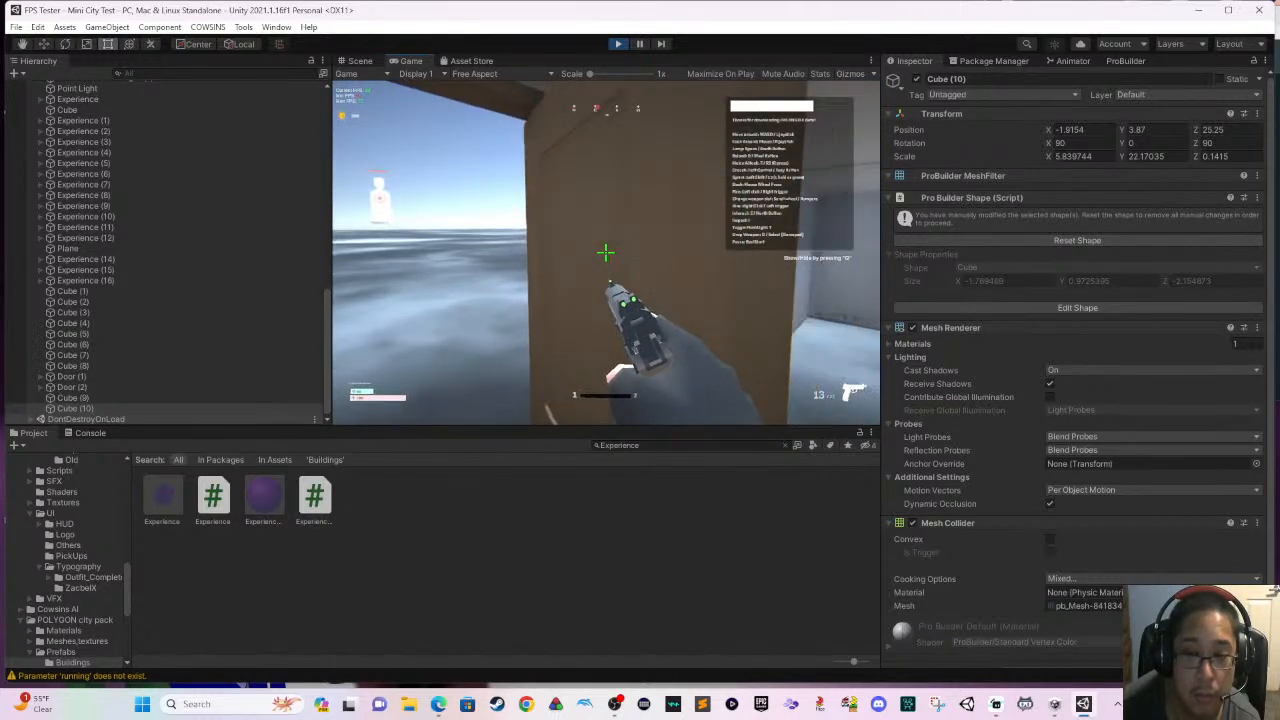
key("w")
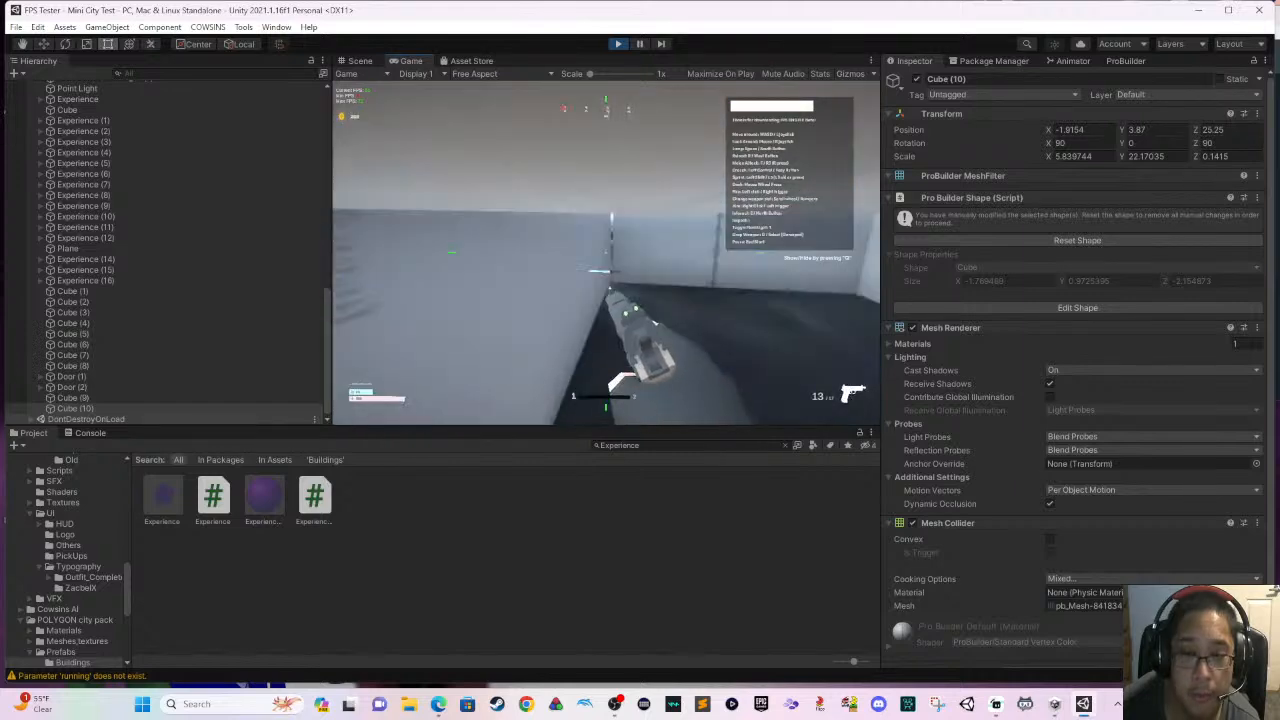
key("w")
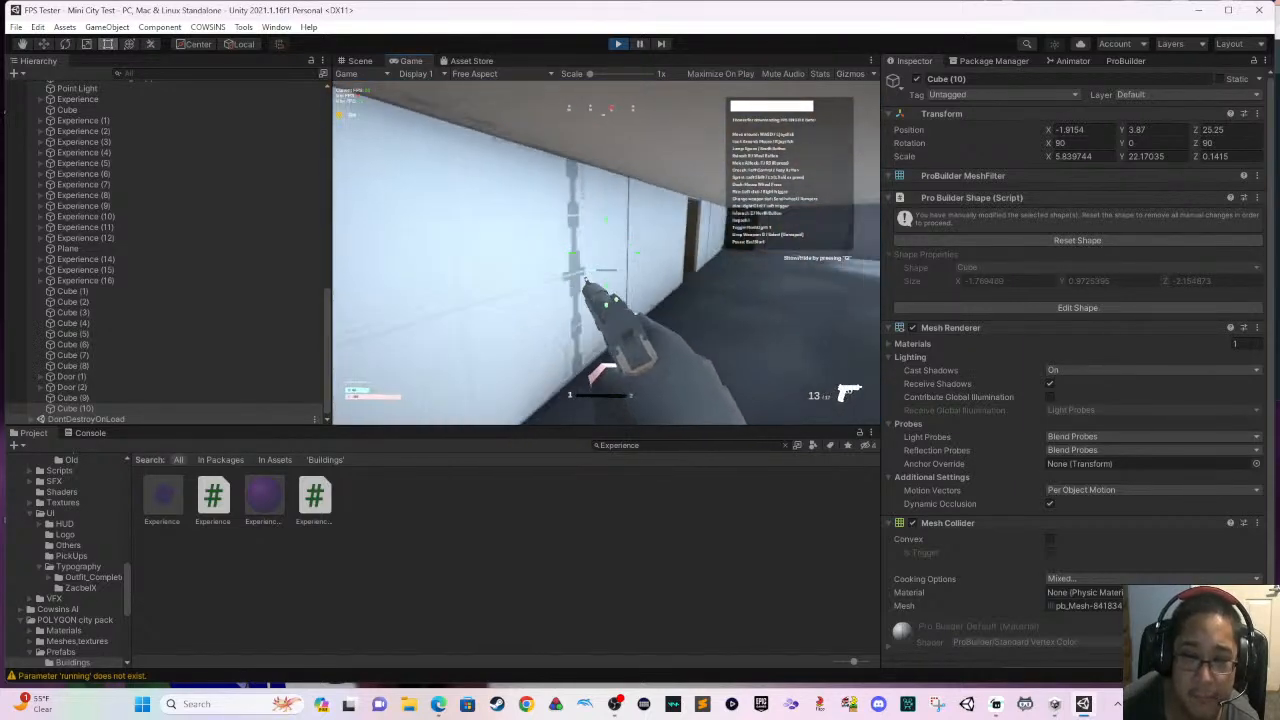
key("w")
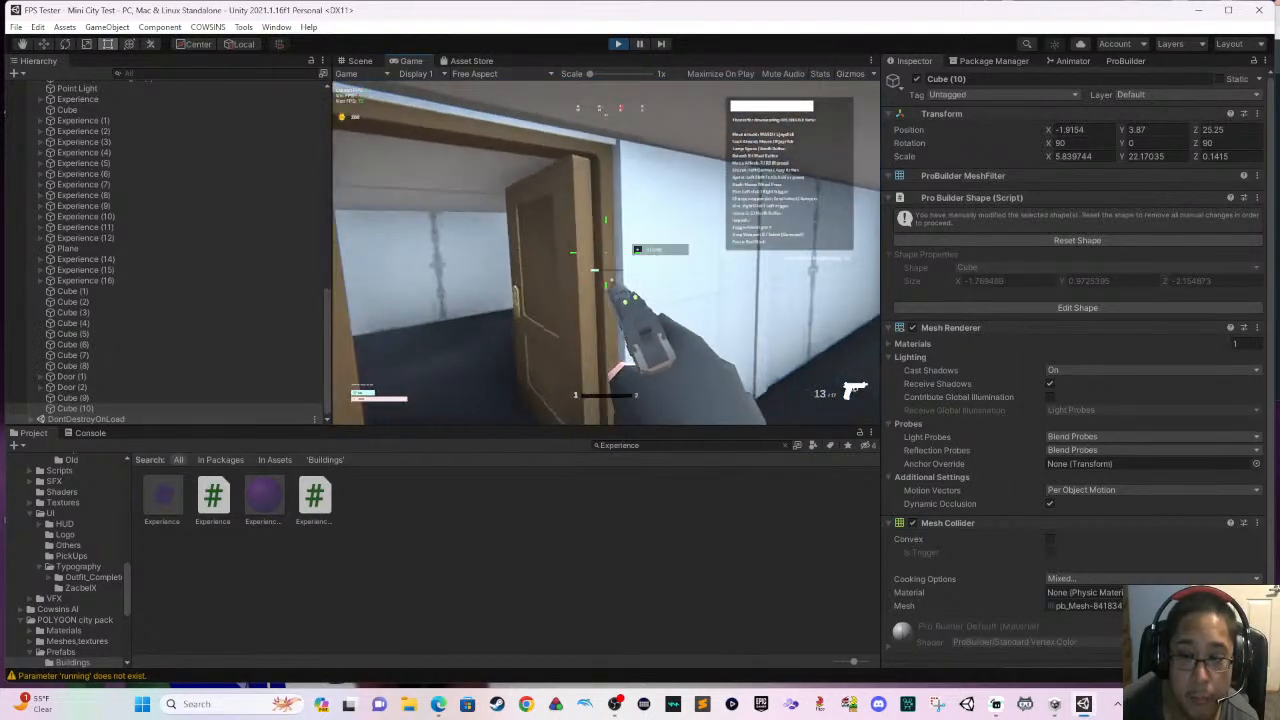
key("w")
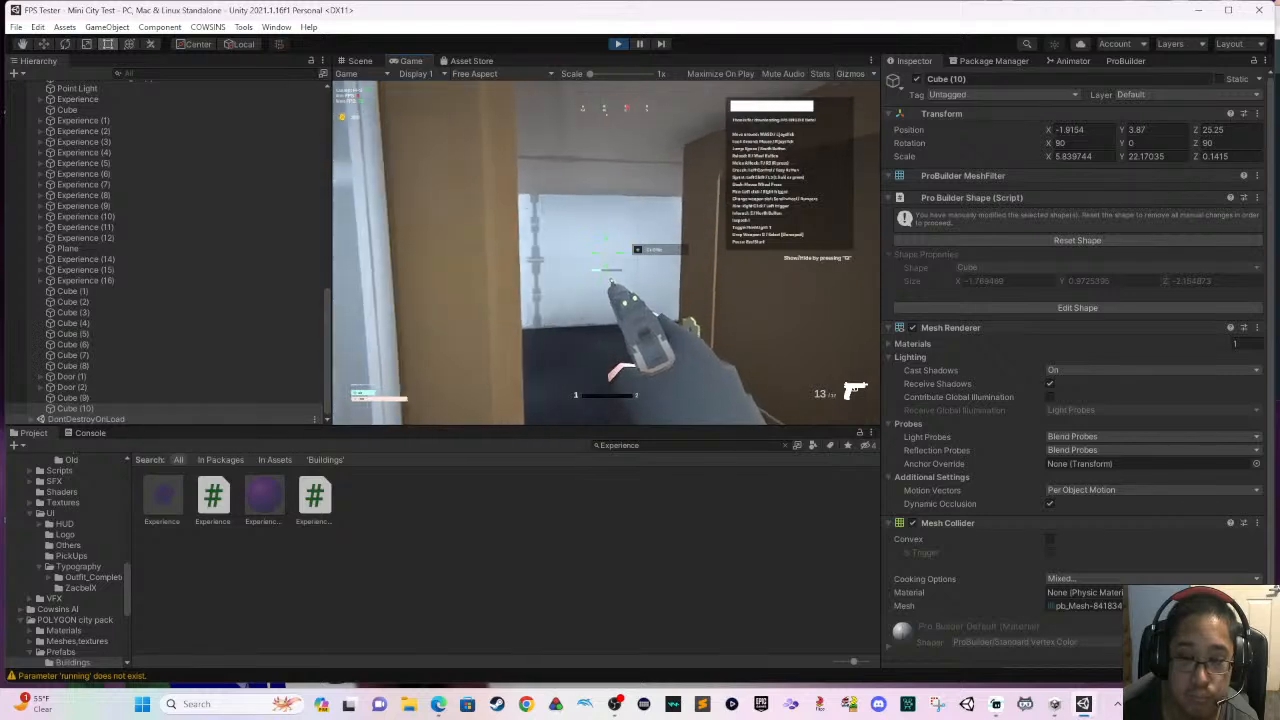
key("w")
key("s")
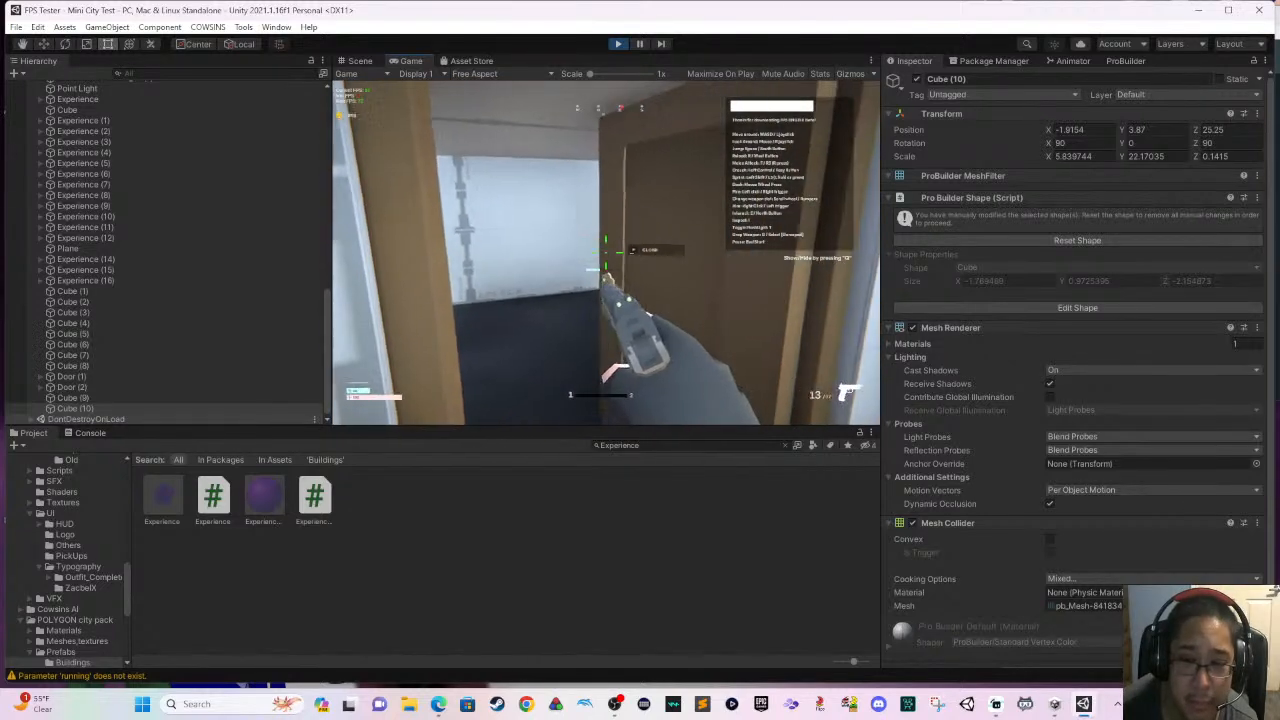
key("w")
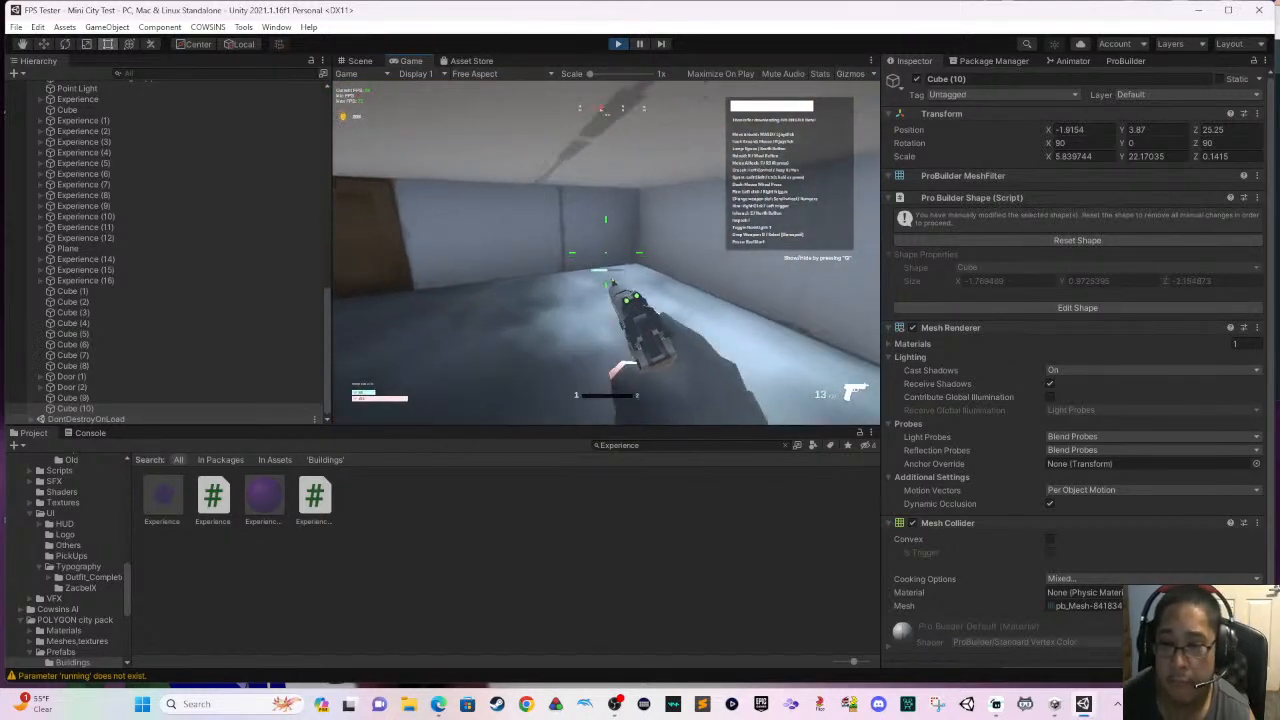
key("Escape")
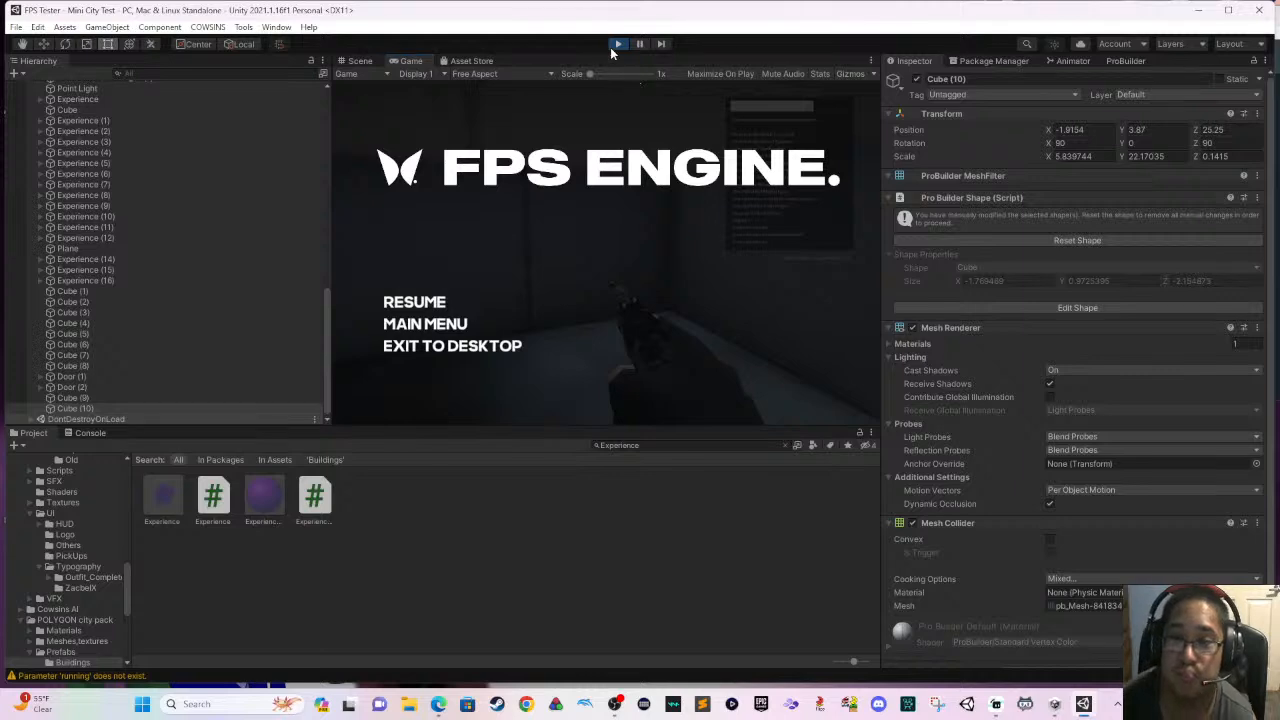
left_click(613, 45)
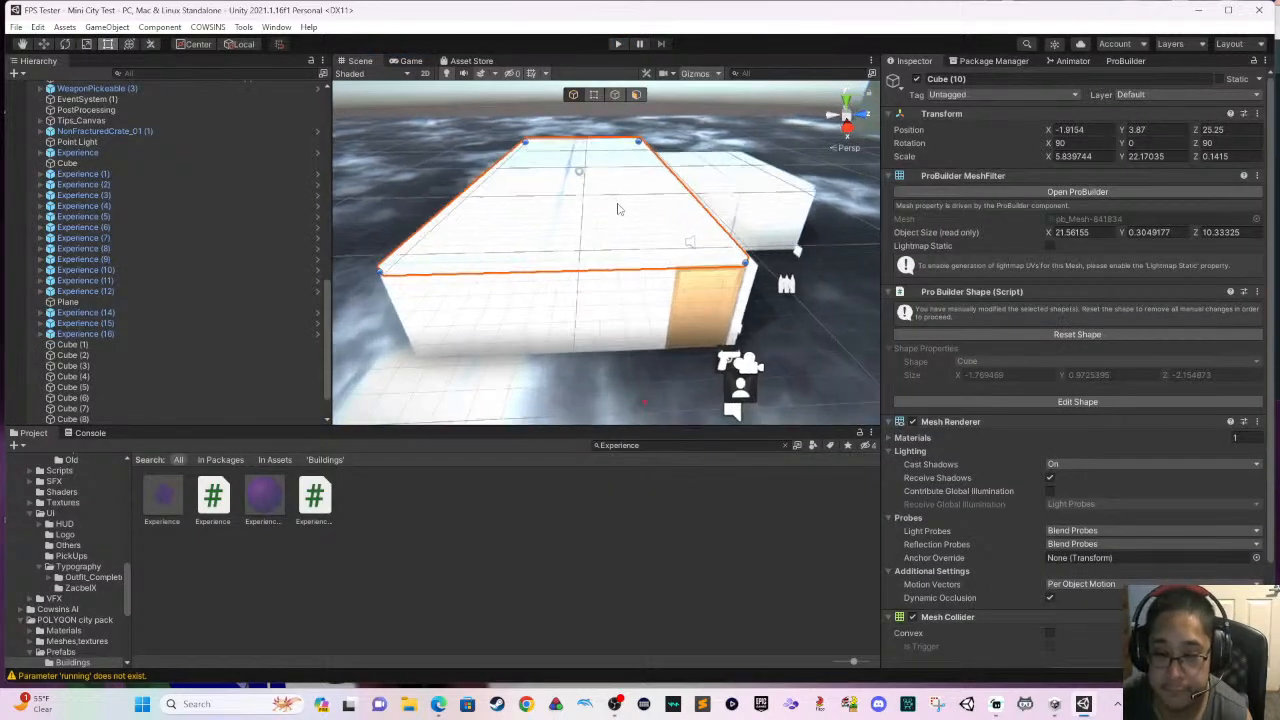
- Search all project assets for "road" and for "Street" to find street pieces for the area outside the building
scroll(618, 209, "up", 1)
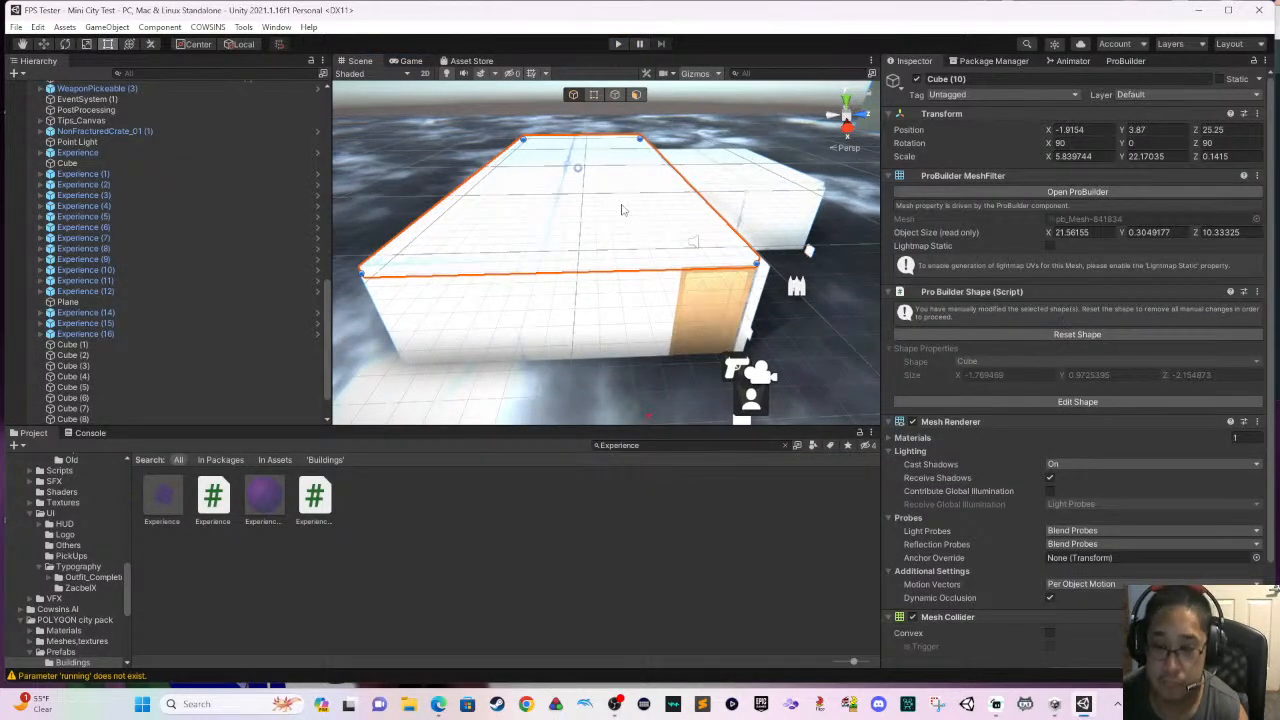
middle_click_drag(652, 222, 565, 172)
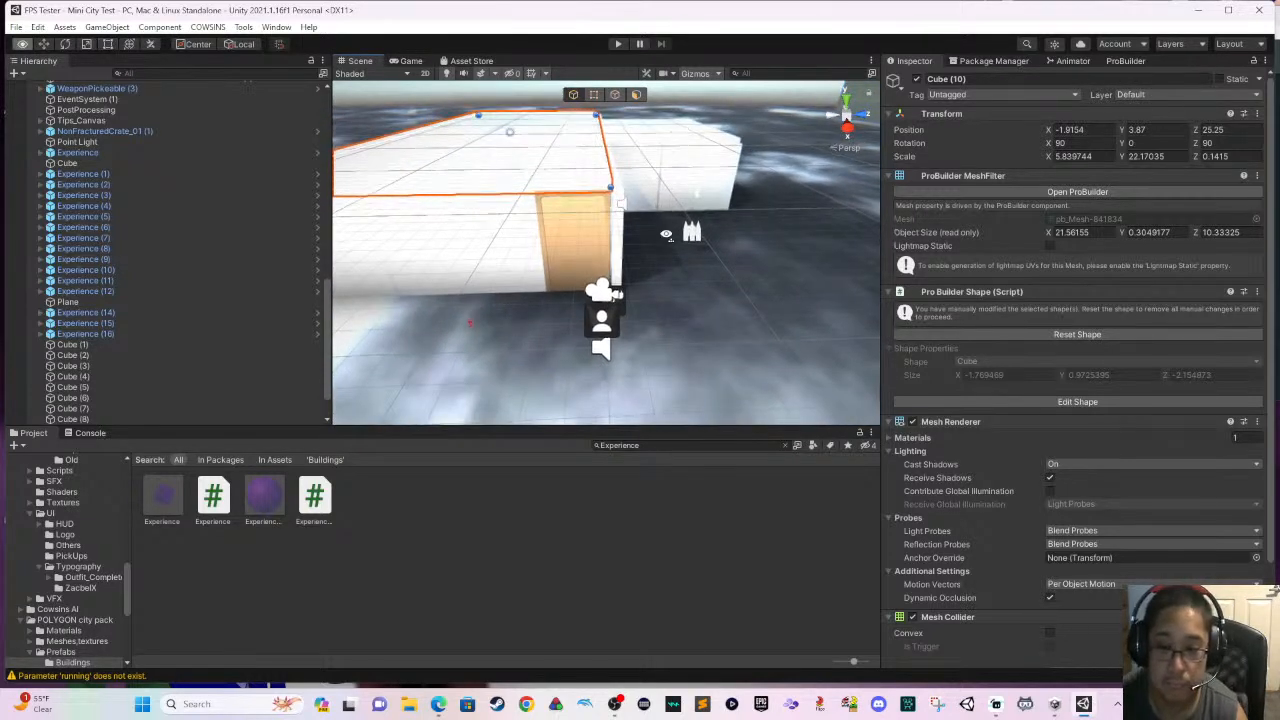
right_click_drag(565, 172, 468, 213)
scroll(490, 210, "down", 4)
right_click_drag(596, 226, 684, 260)
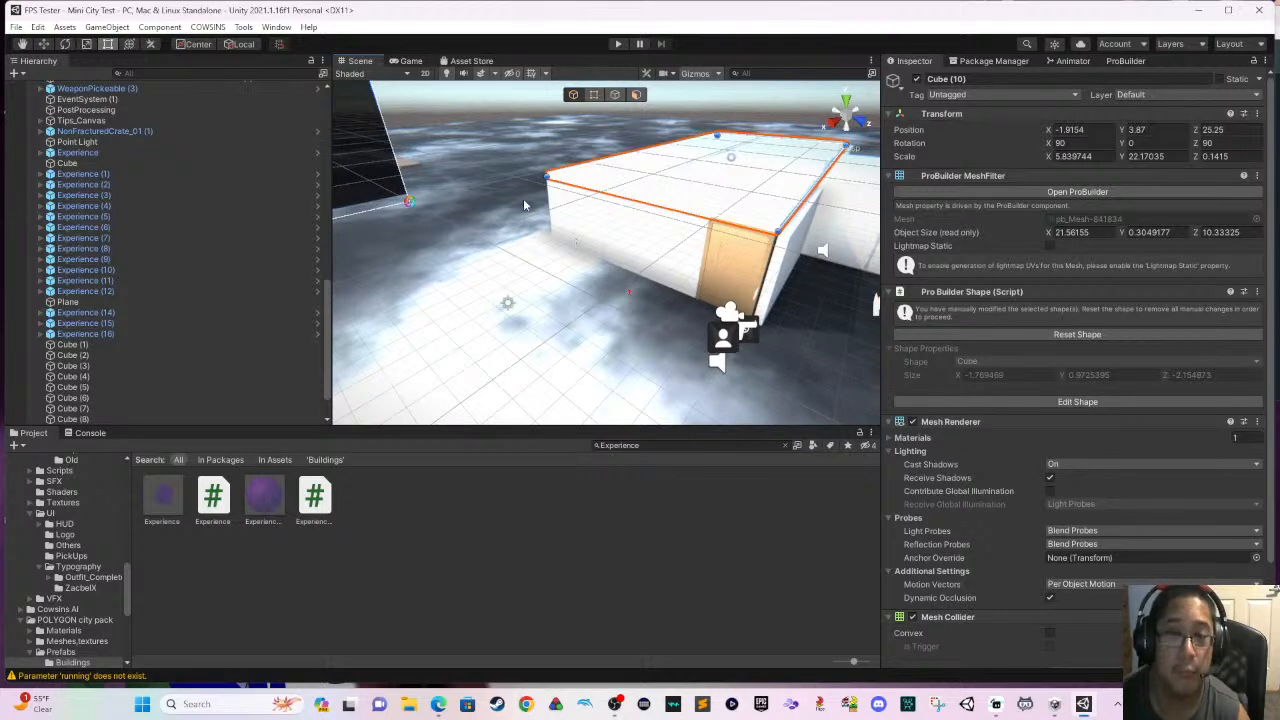
left_click(708, 445)
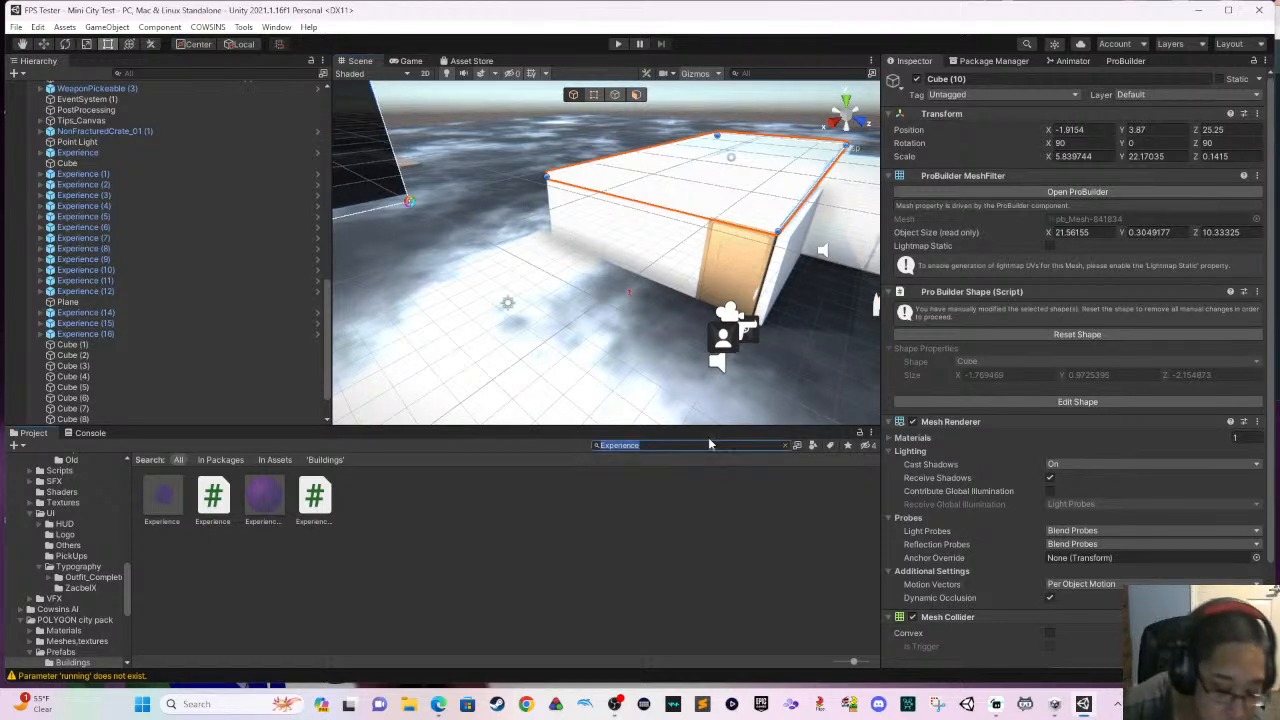
type("road")
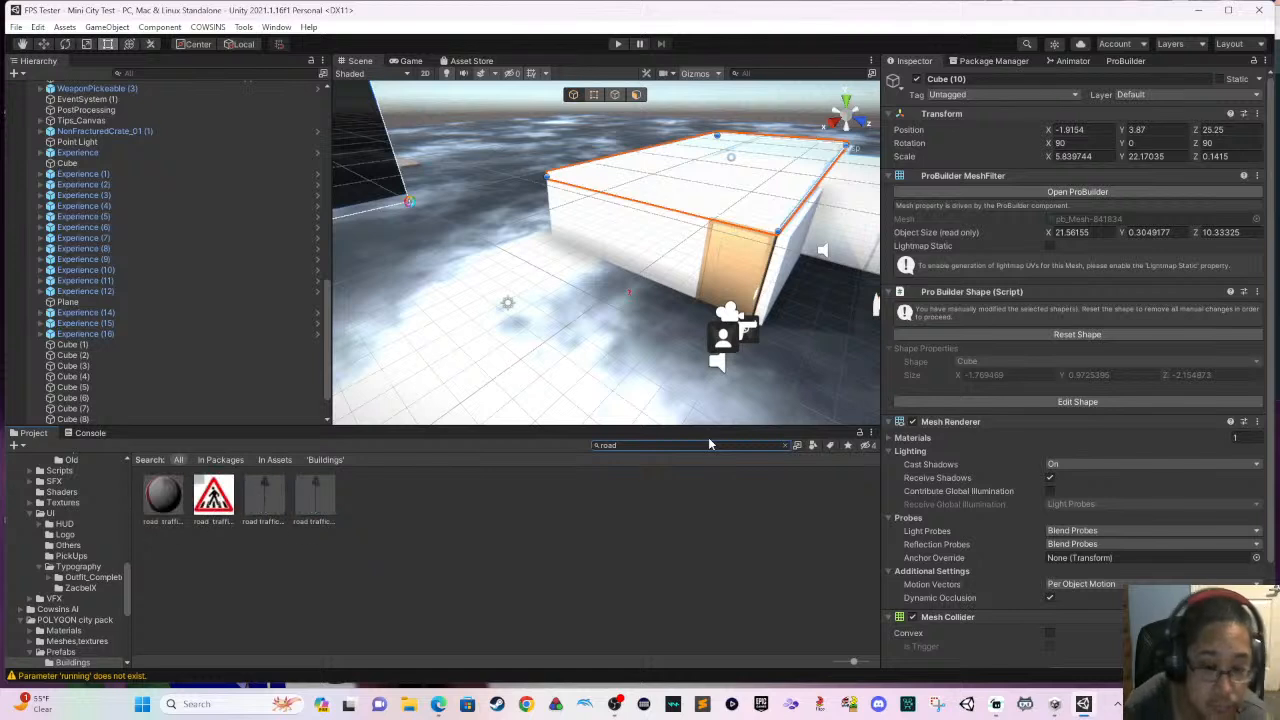
left_click(208, 461)
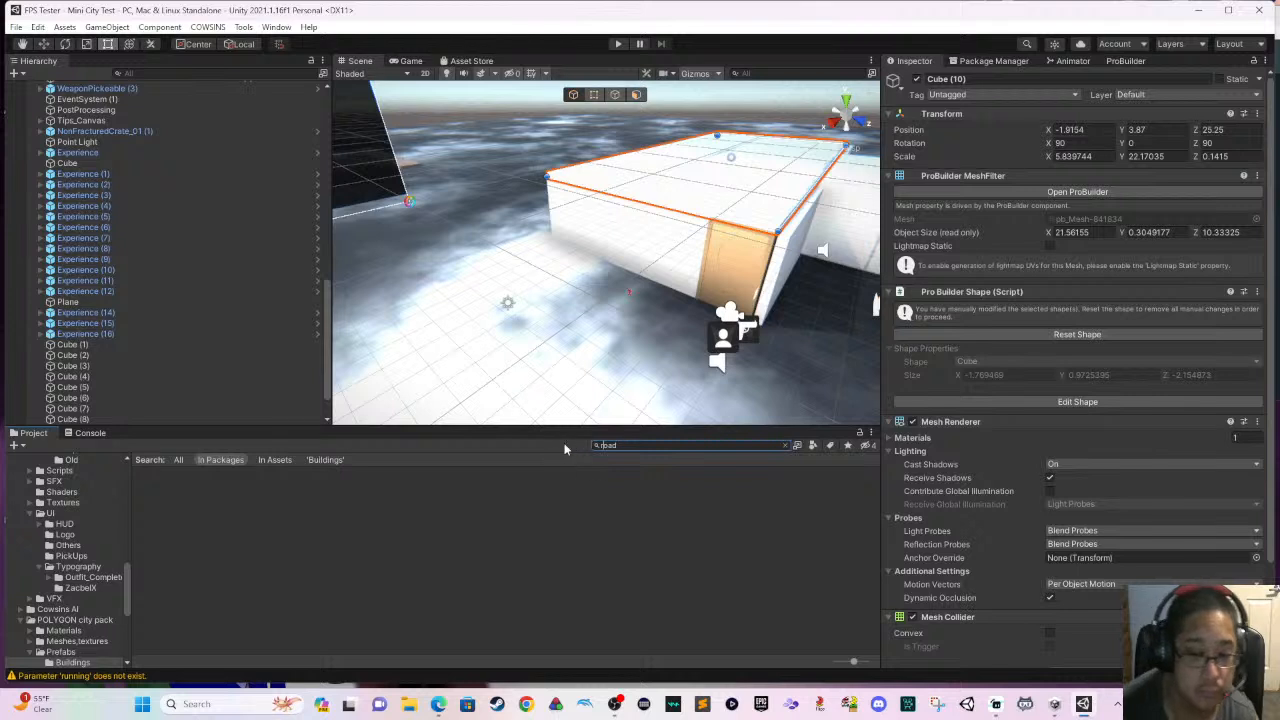
left_click(179, 461)
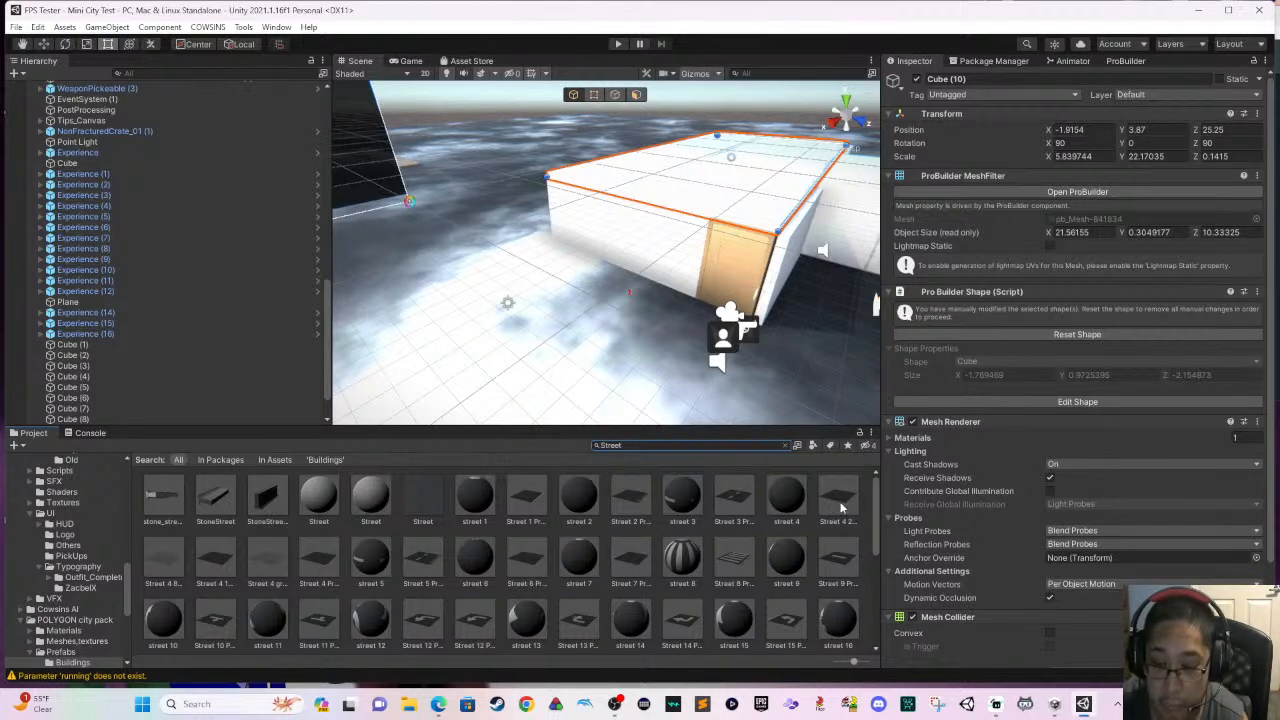
- Place a Street 8 Prefab on the ground in front of the building at about X 3.99, Z 21.18
left_click(826, 543)
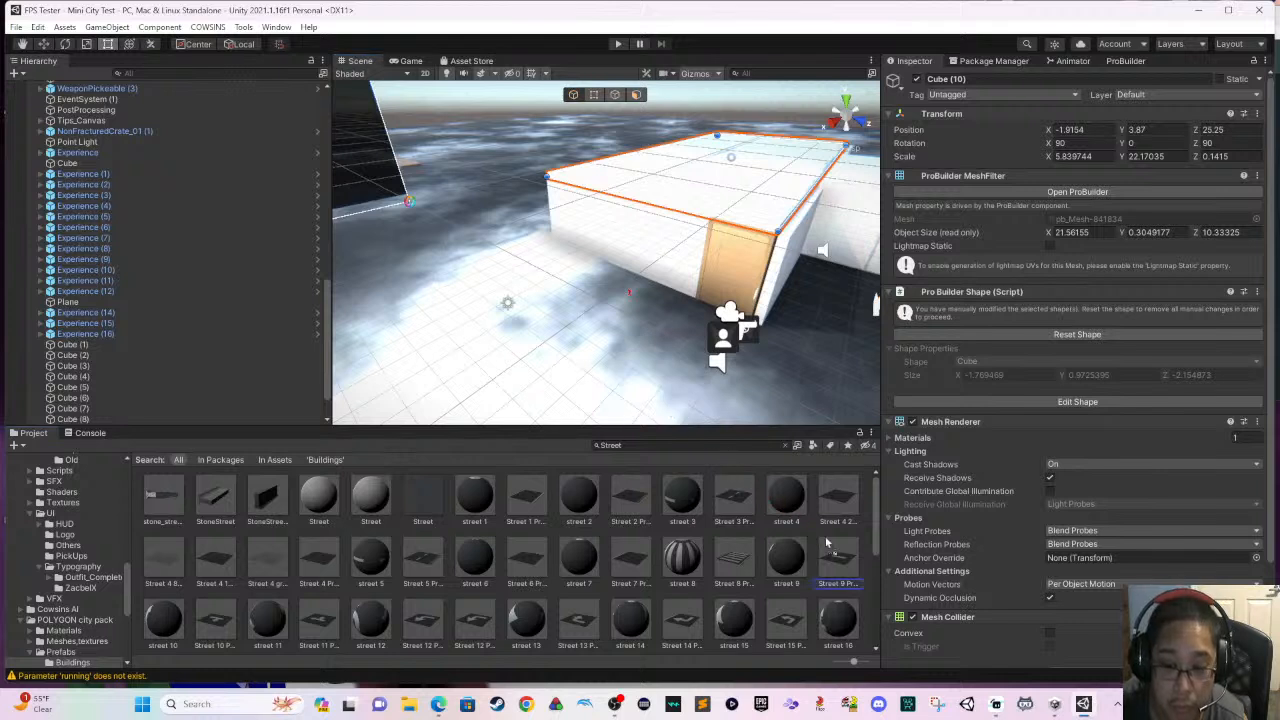
left_click_drag(826, 543, 827, 545)
left_click(727, 377)
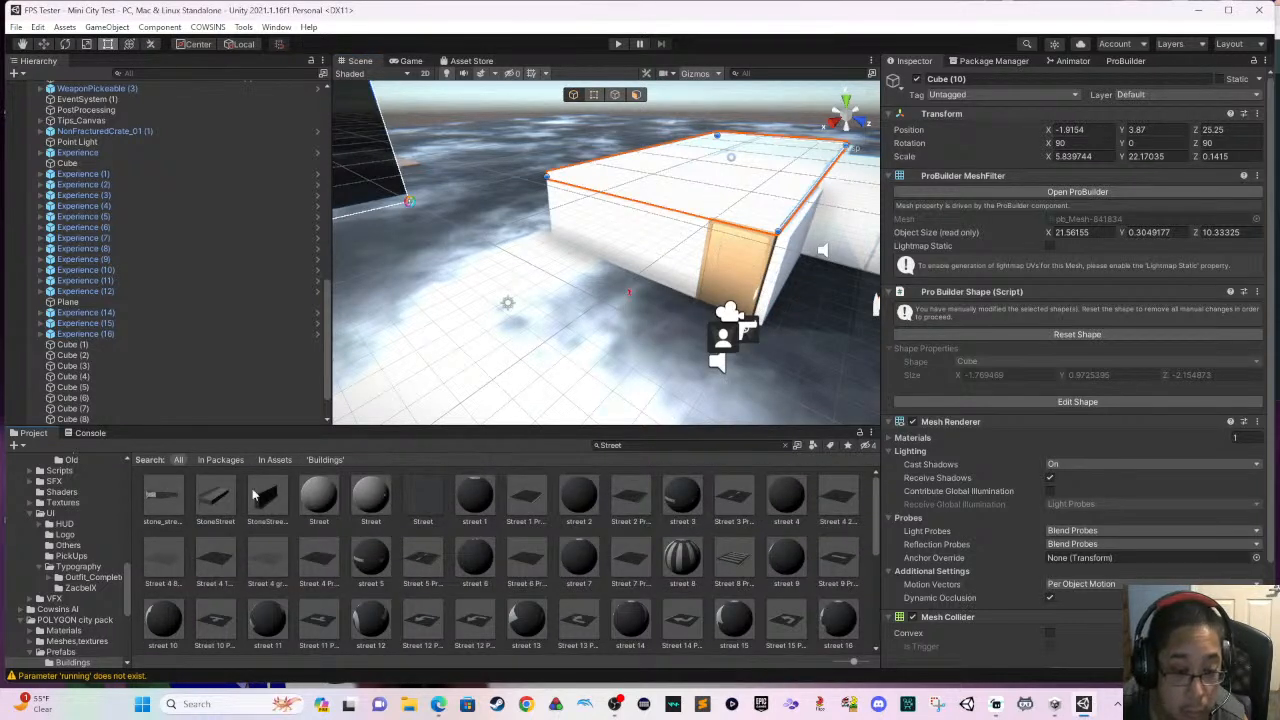
left_click_drag(253, 495, 545, 372)
left_click(730, 377)
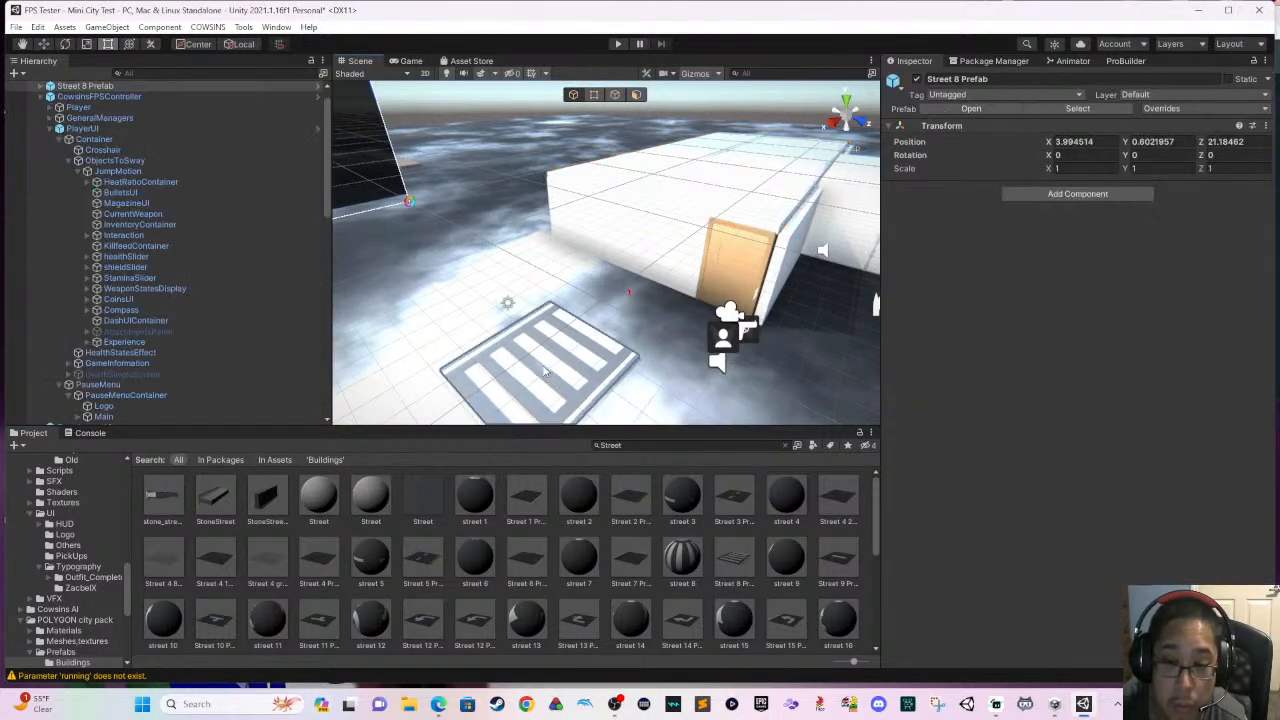
- Rotate the striped street piece 90° about Y and move it along Z to about 23.68
left_click(65, 44)
left_click_drag(590, 390, 224, 304, "ctrl")
right_click_drag(570, 362, 770, 340)
key("a")
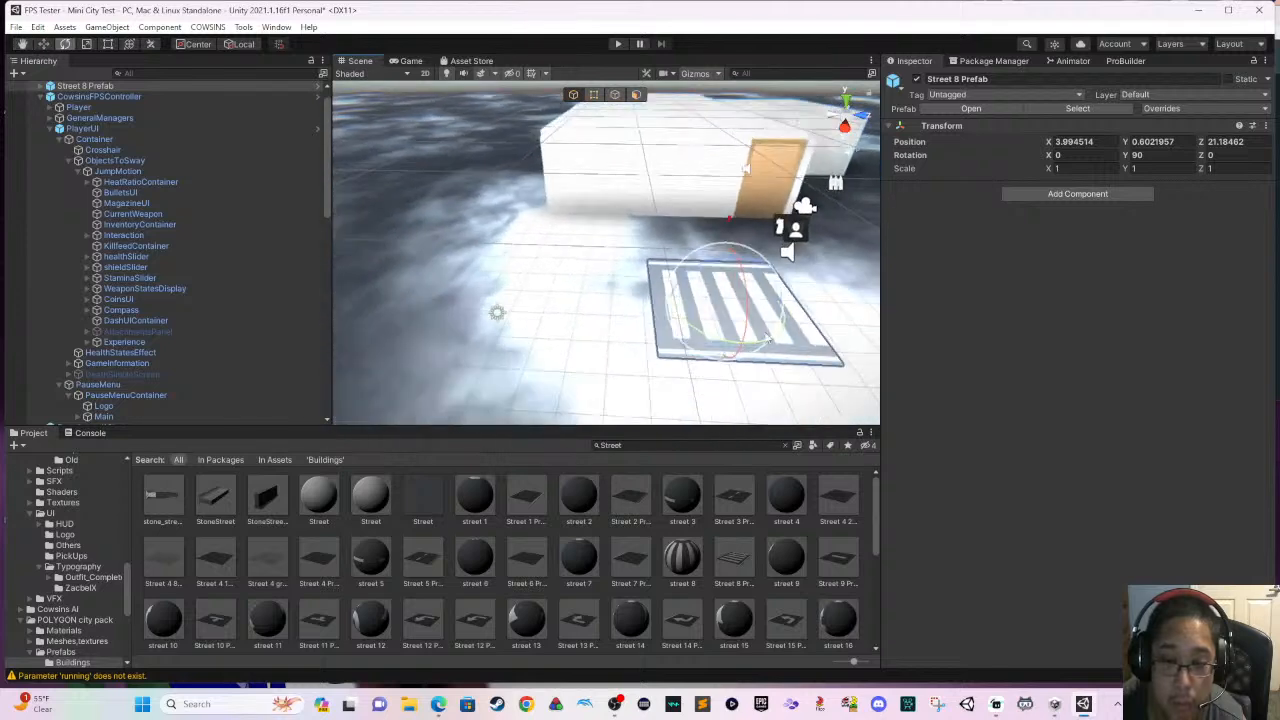
middle_click_drag(770, 340, 654, 345)
left_click(43, 43)
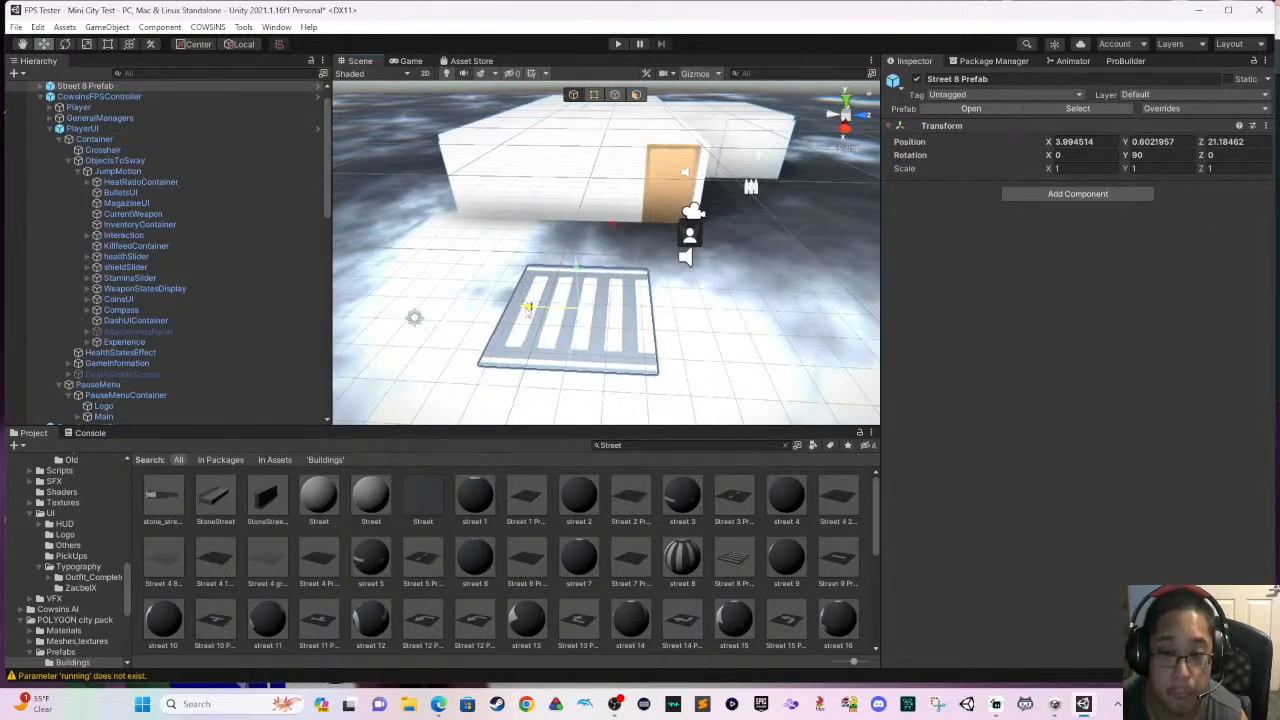
left_click_drag(527, 307, 615, 317)
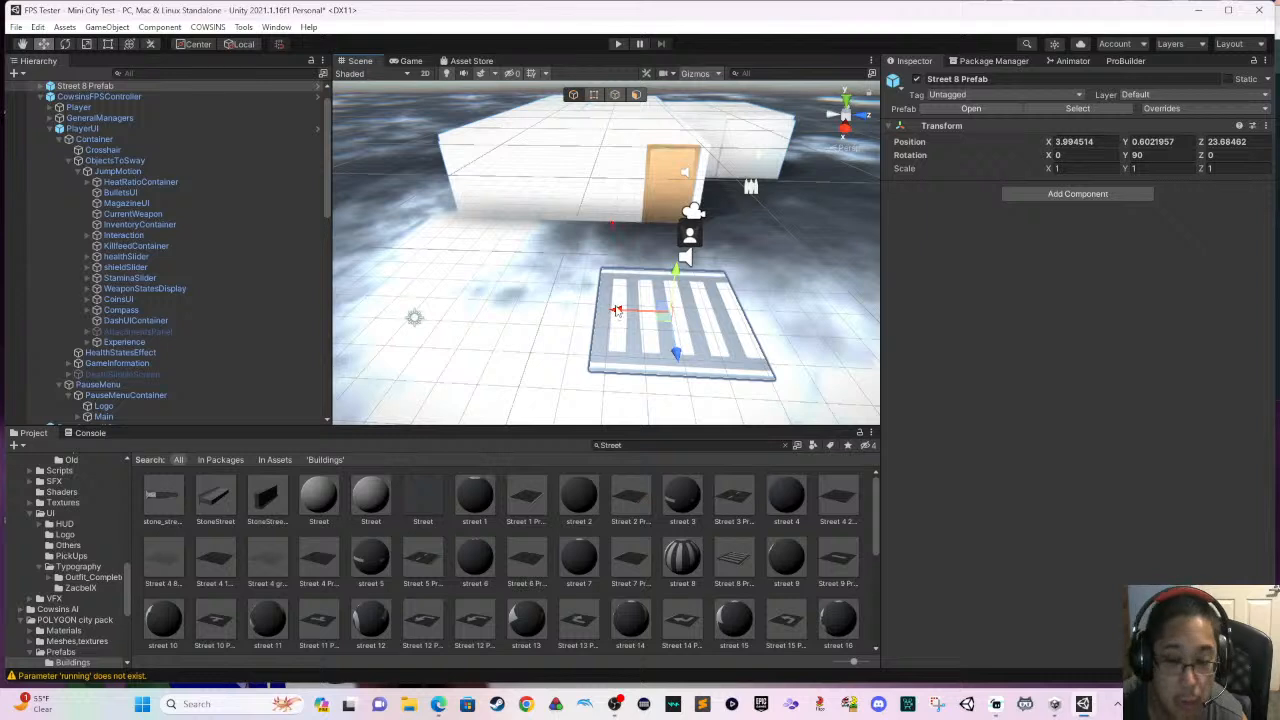
- Duplicate the street piece twice and line the copies up beside it at Z 19.66 and Z 15.66
key("ctrl+d")
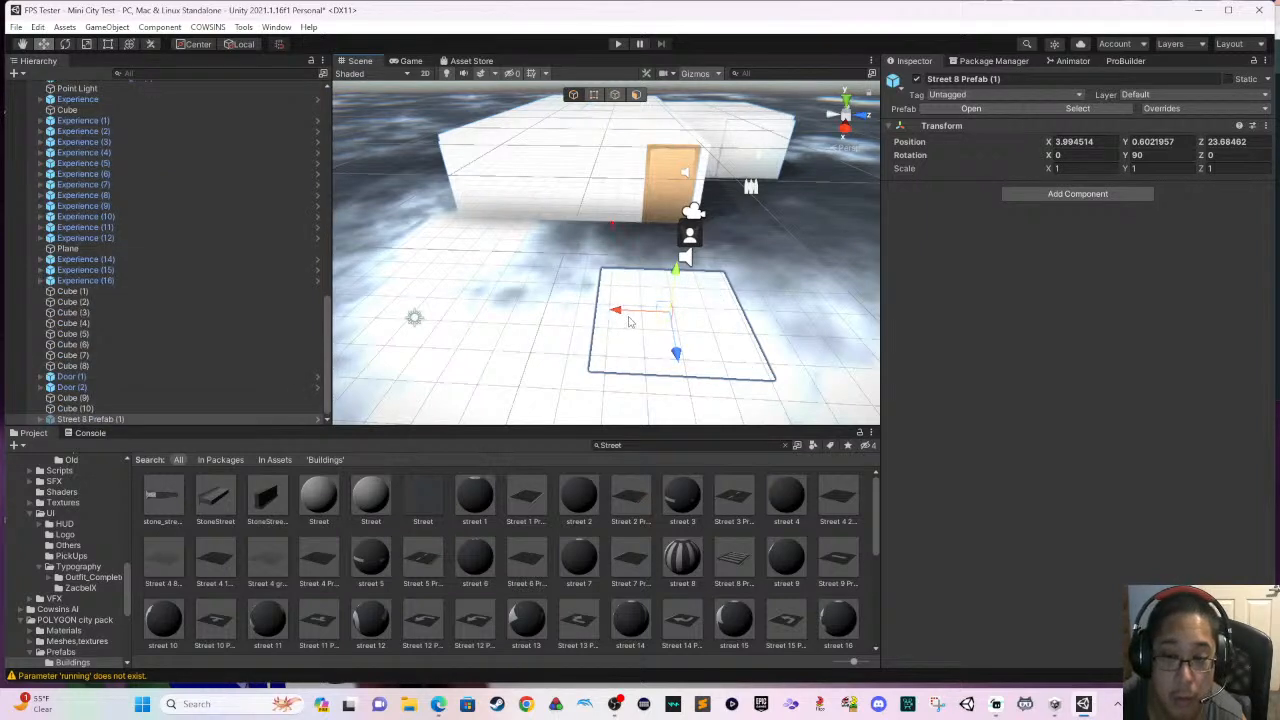
left_click_drag(629, 321, 368, 289)
key("ctrl+d")
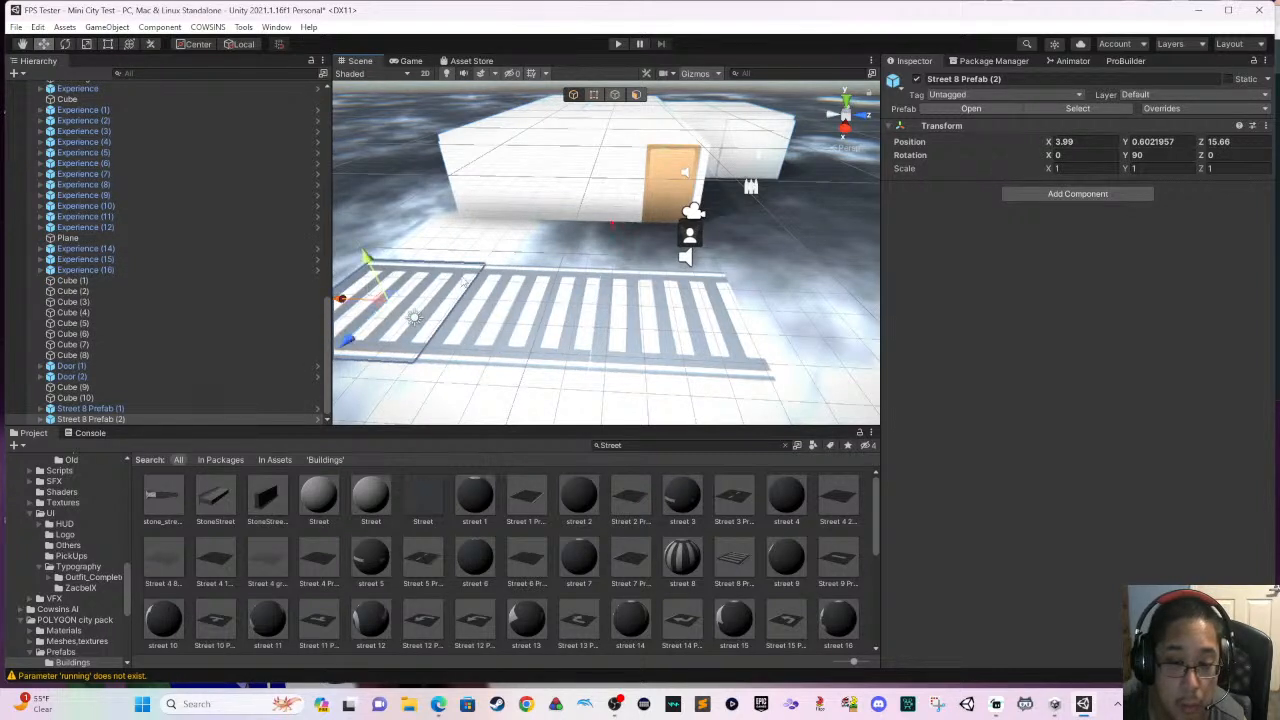
- Move the middle street piece to the opposite end of the row, past the original piece
left_click(522, 291)
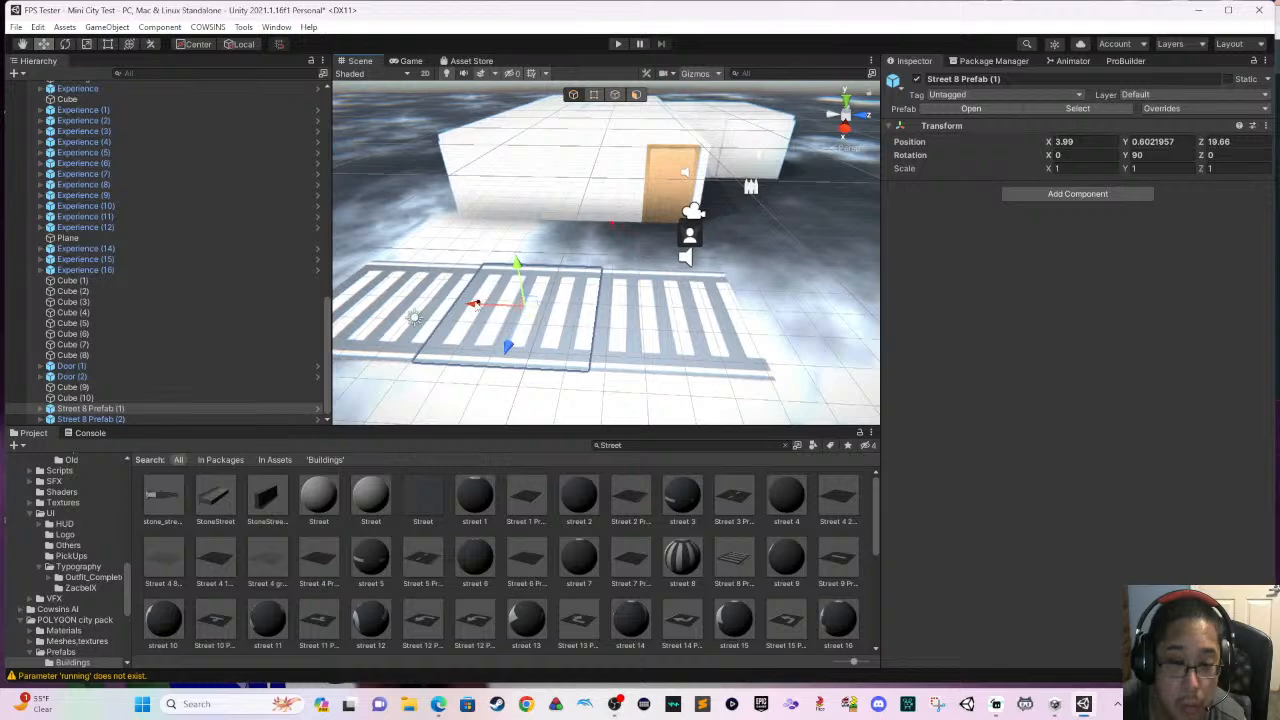
left_click_drag(476, 305, 773, 338)
left_click_drag(771, 334, 757, 334)
middle_click_drag(800, 270, 751, 263)
- Duplicate the original street piece and move the copy to about Z 19.68 to fill the gap in the row
left_click(637, 267)
left_click(618, 304)
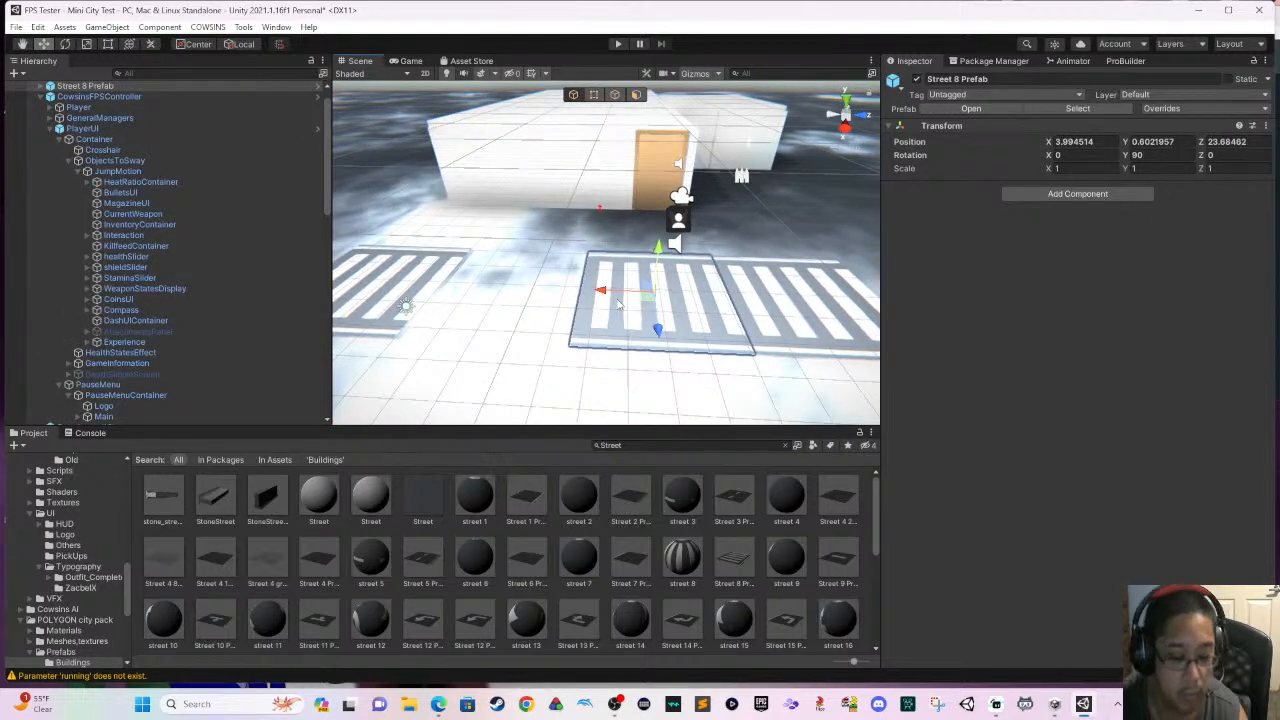
key("ctrl+d")
left_click_drag(603, 291, 460, 286)
middle_click_drag(460, 286, 655, 337)
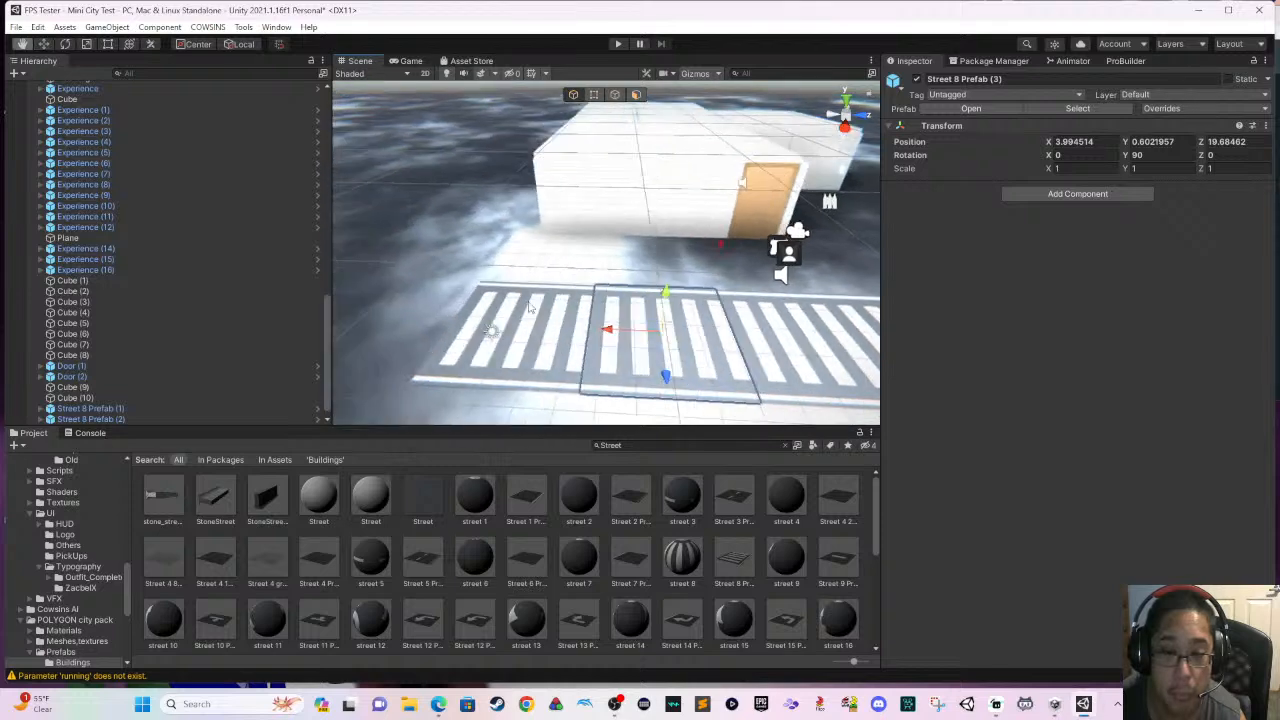
- Duplicate all four street pieces together and move the copies along the row to extend the street beyond the building's door
left_click(518, 307)
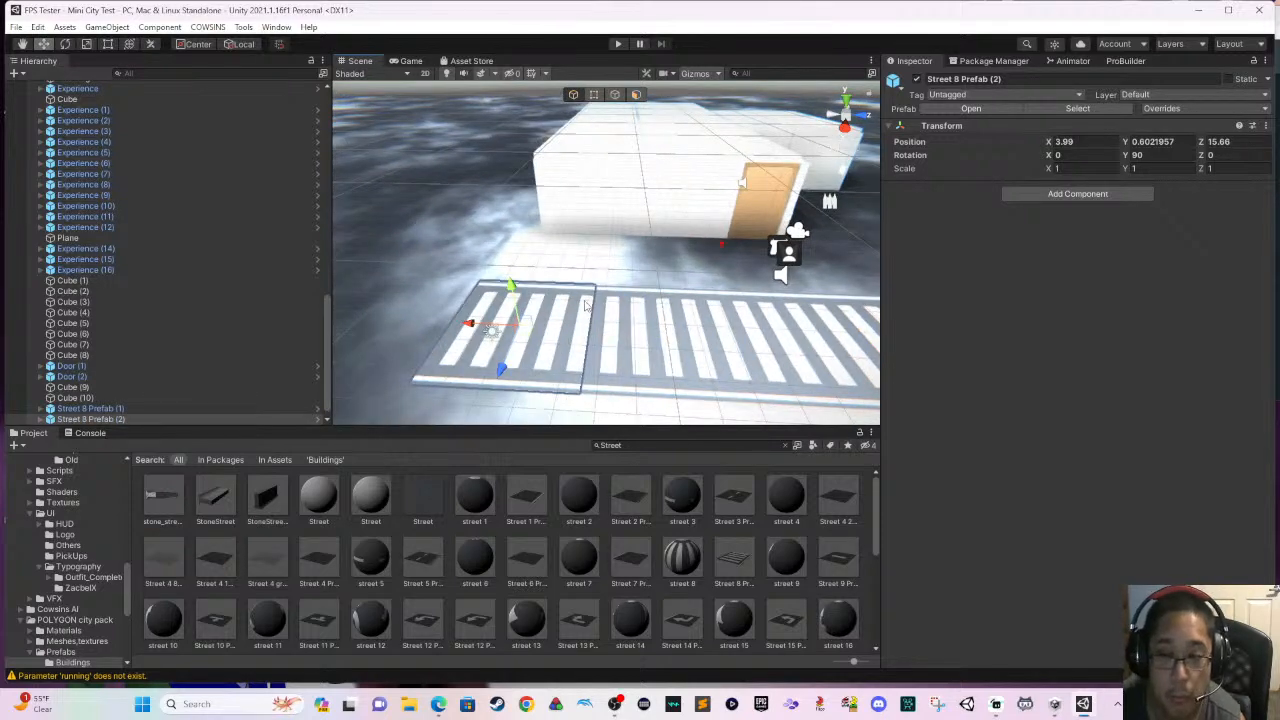
mouse_move(585, 305)
right_mouse_down()
mouse_move(540, 290)
mouse_move(747, 294)
mouse_move(793, 311)
mouse_move(602, 305)
right_mouse_up()
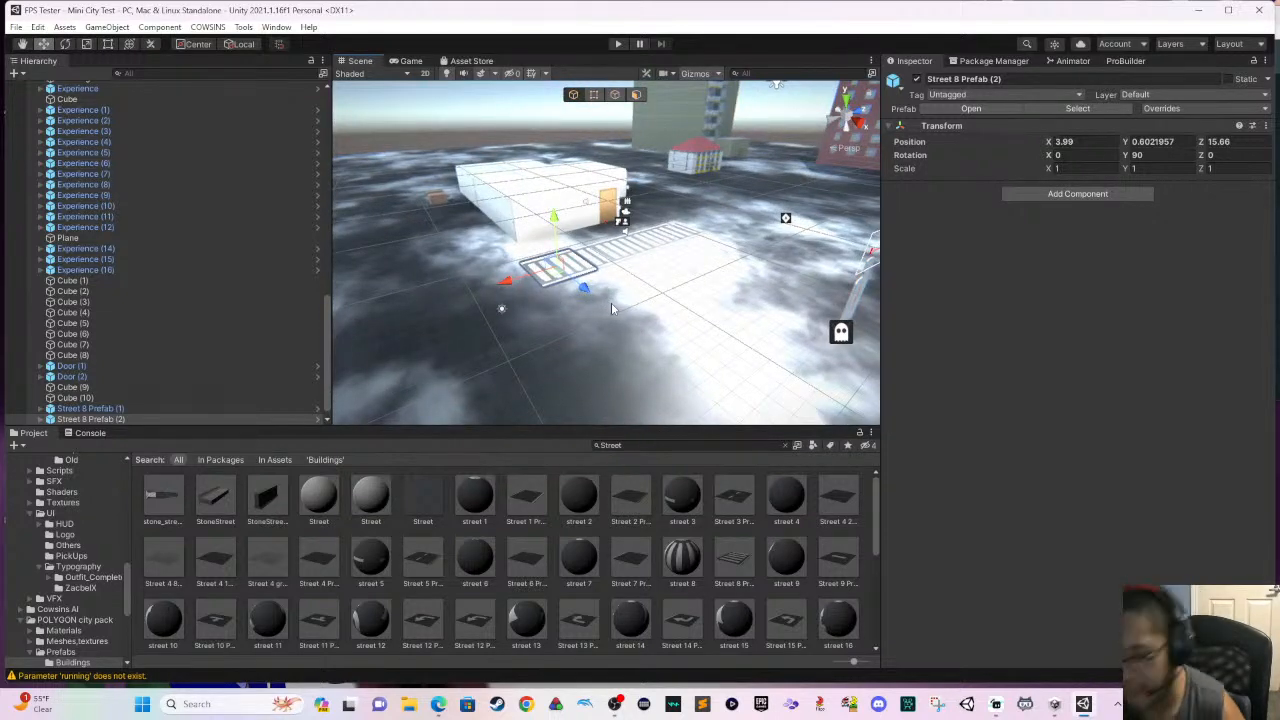
middle_click_drag(663, 287, 560, 345)
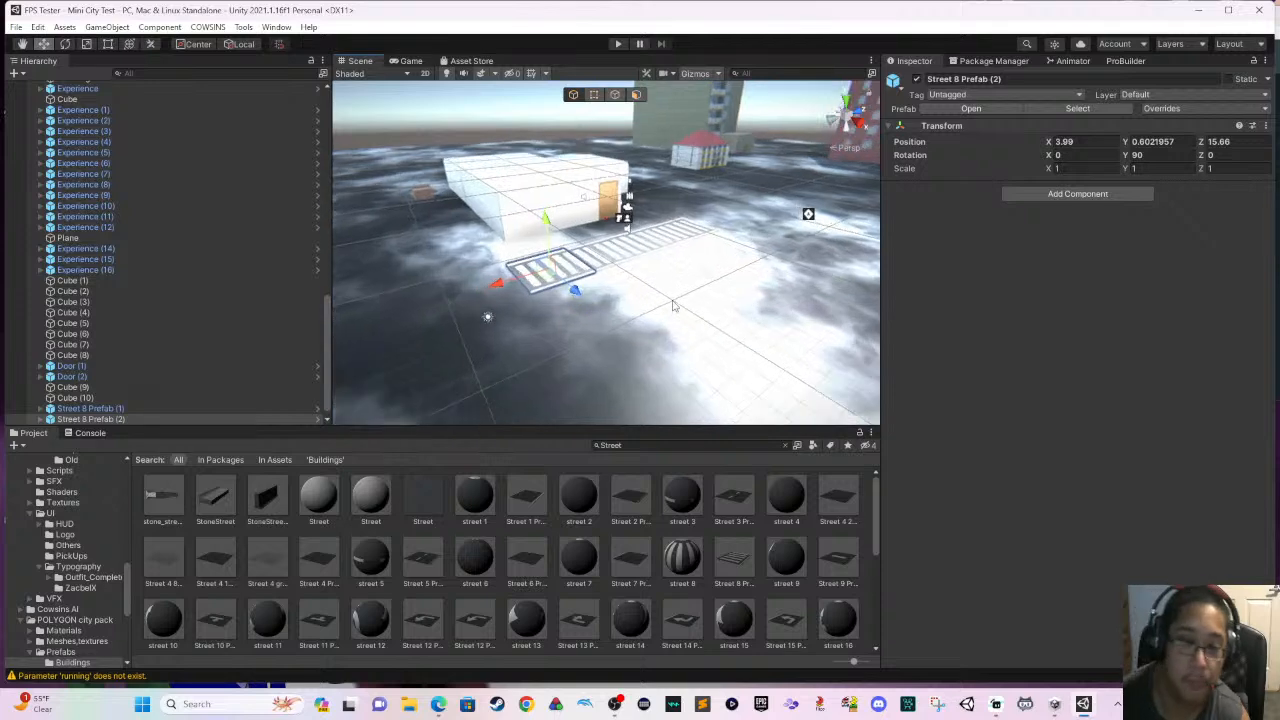
scroll(600, 326, "up", 3)
right_click_drag(606, 306, 607, 313)
left_click(608, 295, "shift")
left_click(683, 280, "shift")
left_click(731, 275, "shift")
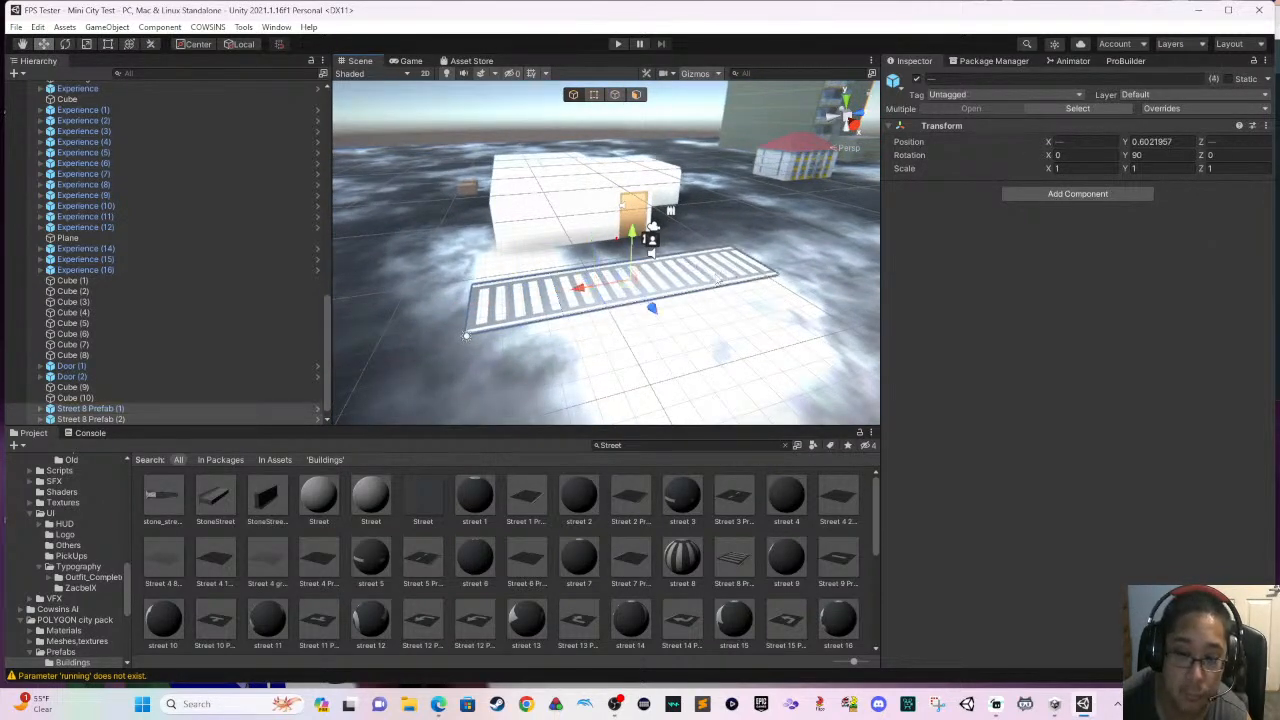
key("ctrl+d")
mouse_move(590, 290)
left_mouse_down()
mouse_move(735, 254)
mouse_move(822, 260)
mouse_move(811, 259)
left_mouse_up()
middle_click_drag(745, 318, 546, 357)
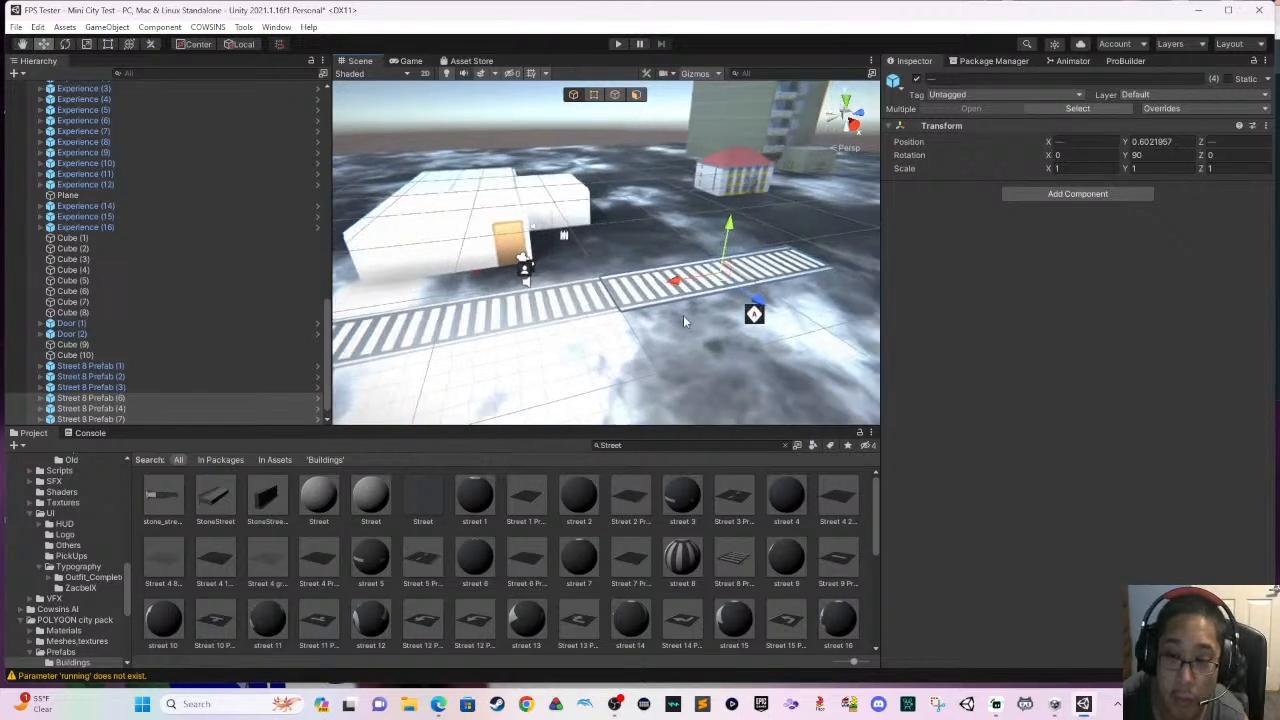
middle_click_drag(683, 315, 608, 329)
left_click_drag(626, 298, 636, 296)
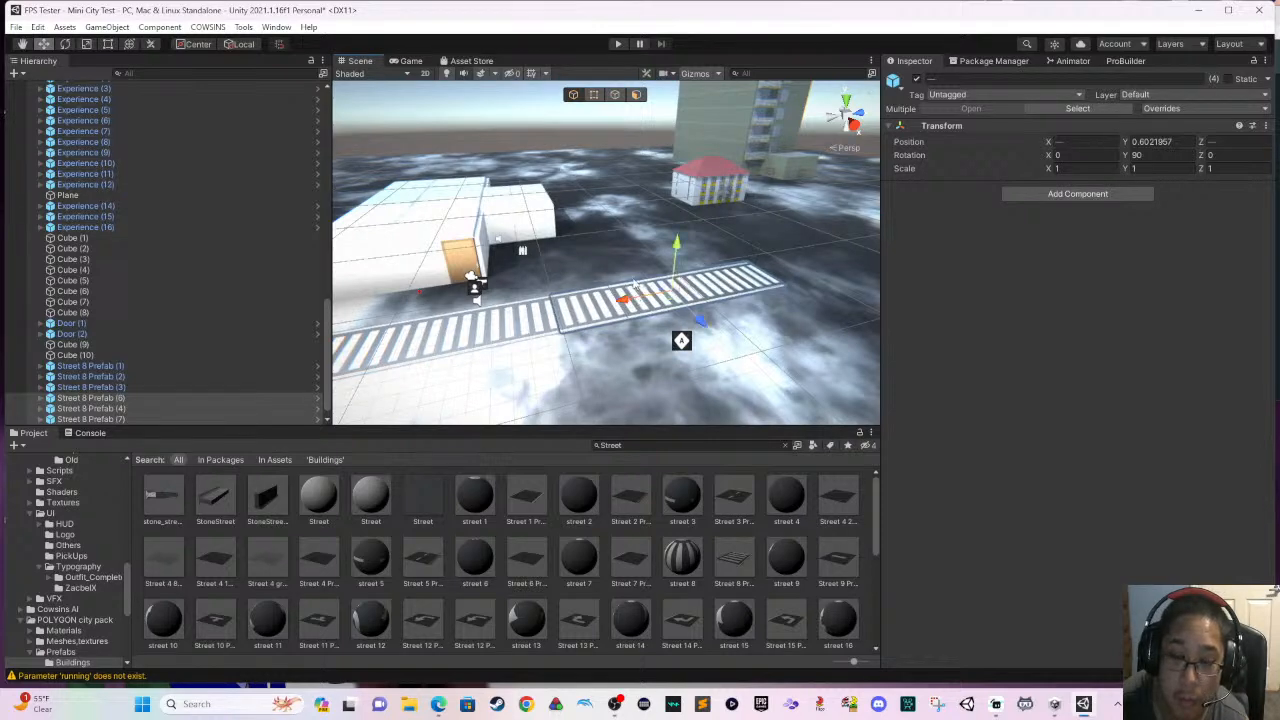
left_click(636, 288)
scroll(641, 292, "up", 5)
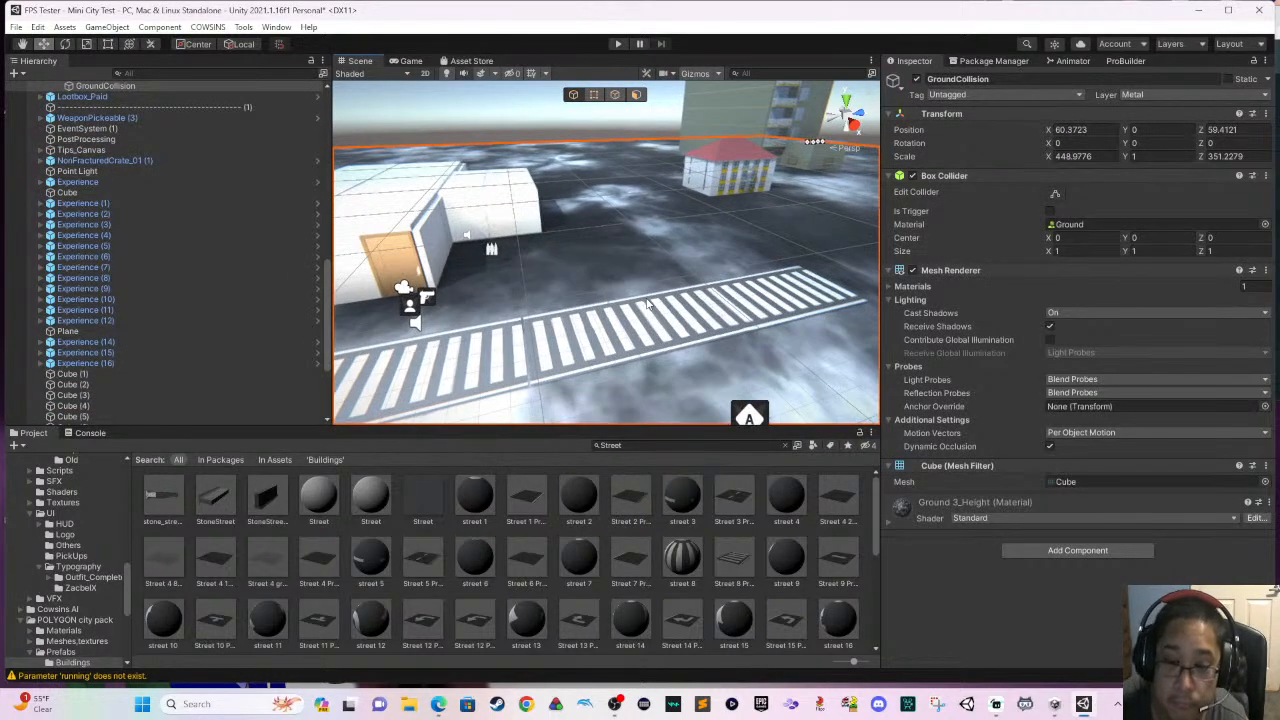
scroll(650, 300, "up", 2)
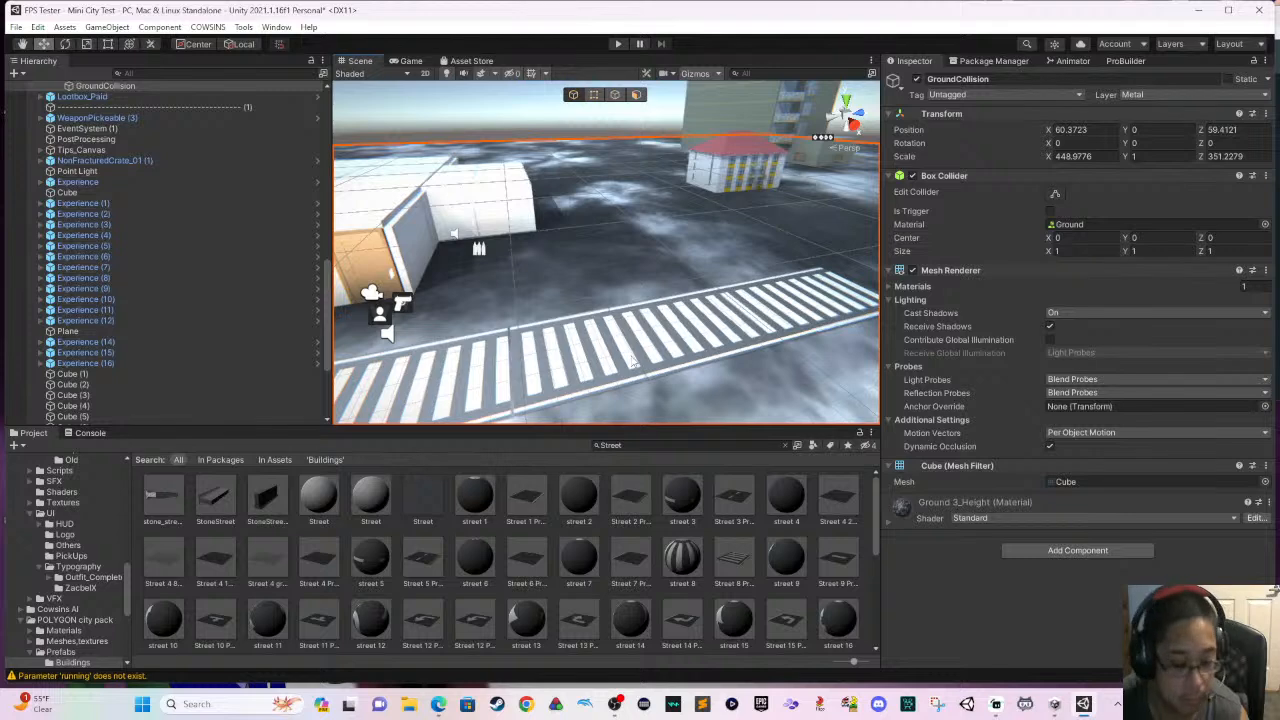
- Inspect the extended row of Street 8 pieces from the building's door out to the row's far end
key("ctrl+z")
left_click_drag(671, 330, 667, 332)
left_click(662, 305)
middle_click_drag(664, 333, 658, 352)
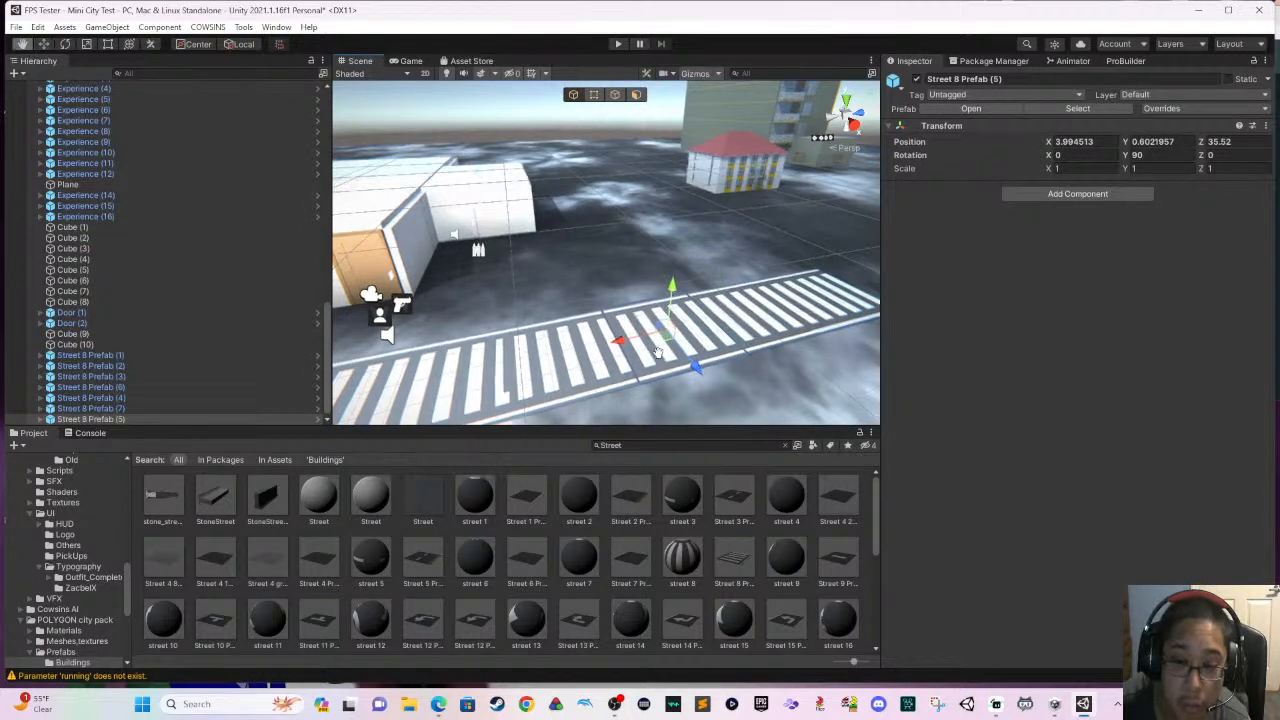
right_click_drag(658, 352, 574, 336)
scroll(584, 338, "down", 2)
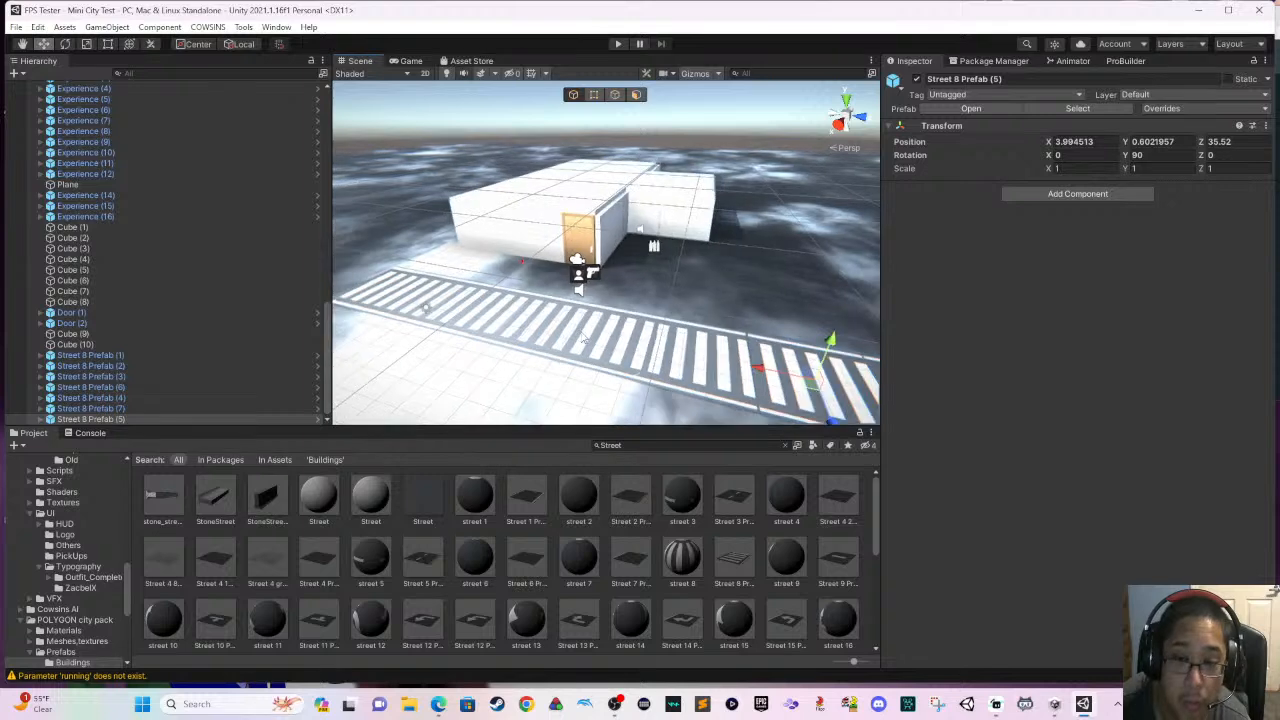
scroll(584, 338, "down", 1)
middle_click_drag(584, 338, 612, 338)
right_click_drag(614, 338, 710, 298)
scroll(559, 336, "down", 1)
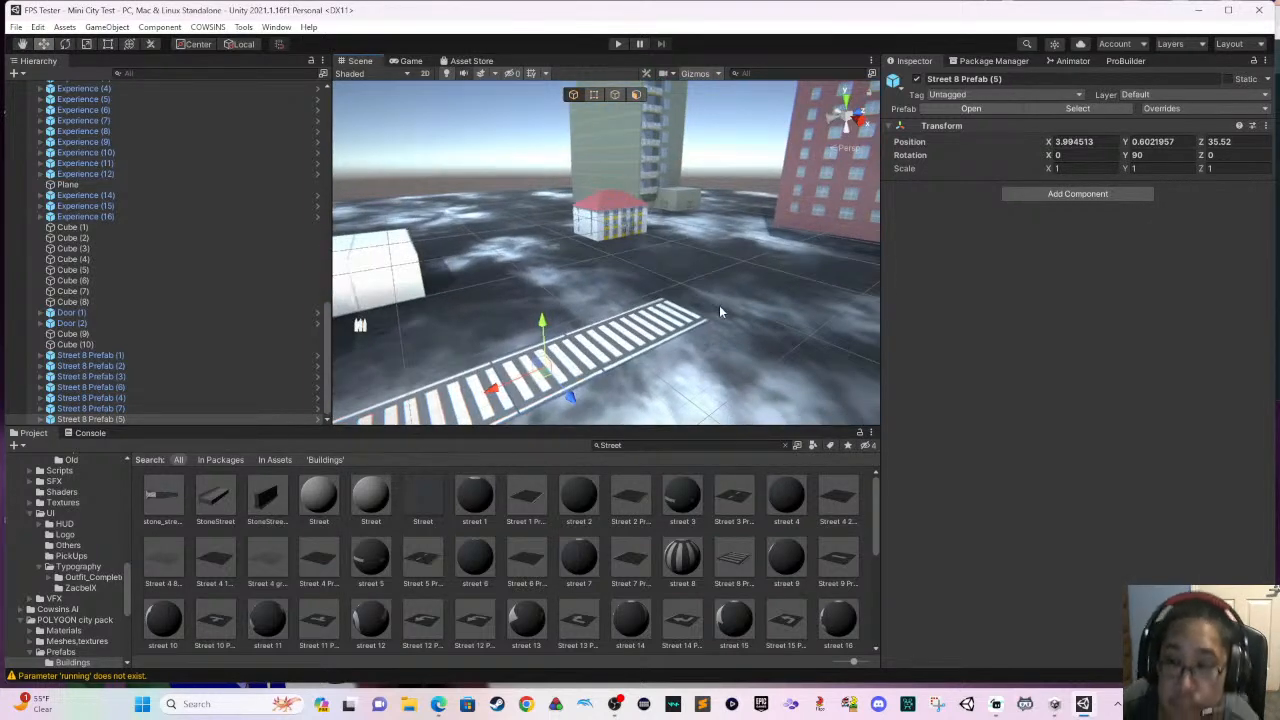
- Delete the small red-roofed house and the tall buildings standing beyond the end of the street
middle_click_drag(719, 306, 657, 340)
right_click_drag(652, 334, 622, 288)
left_click(629, 299)
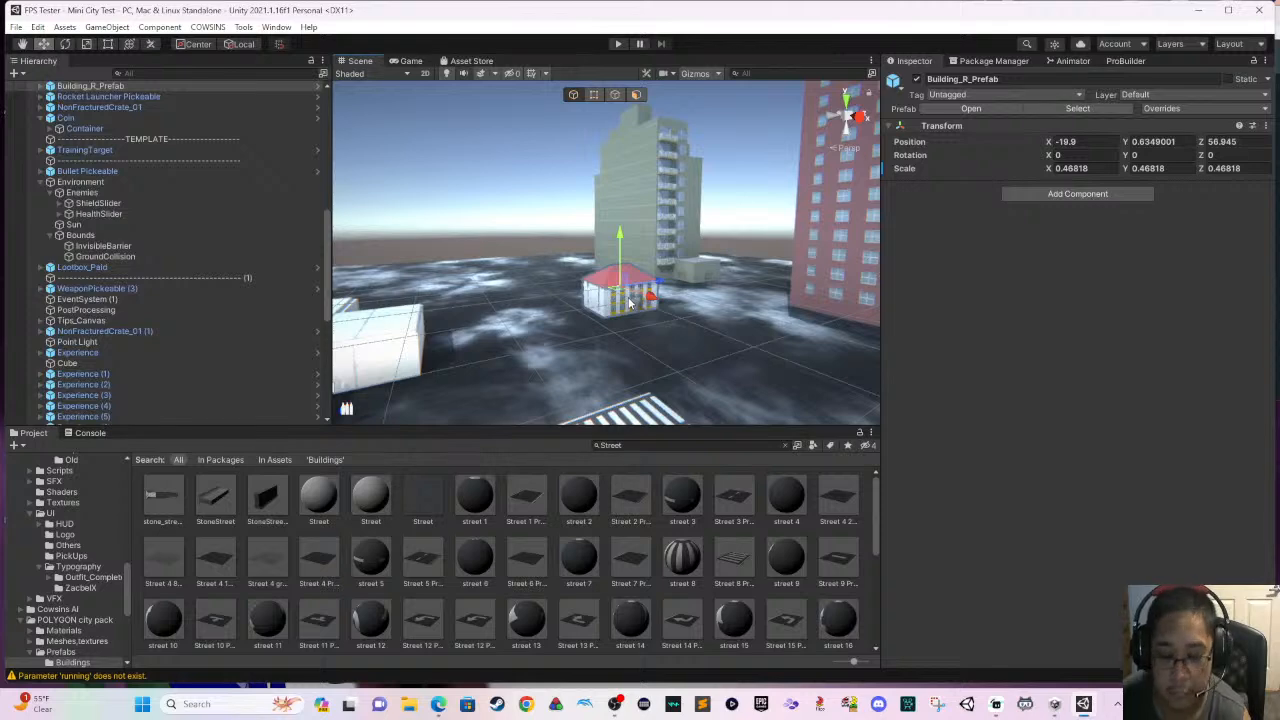
key("Delete")
left_click(820, 254)
key("Delete")
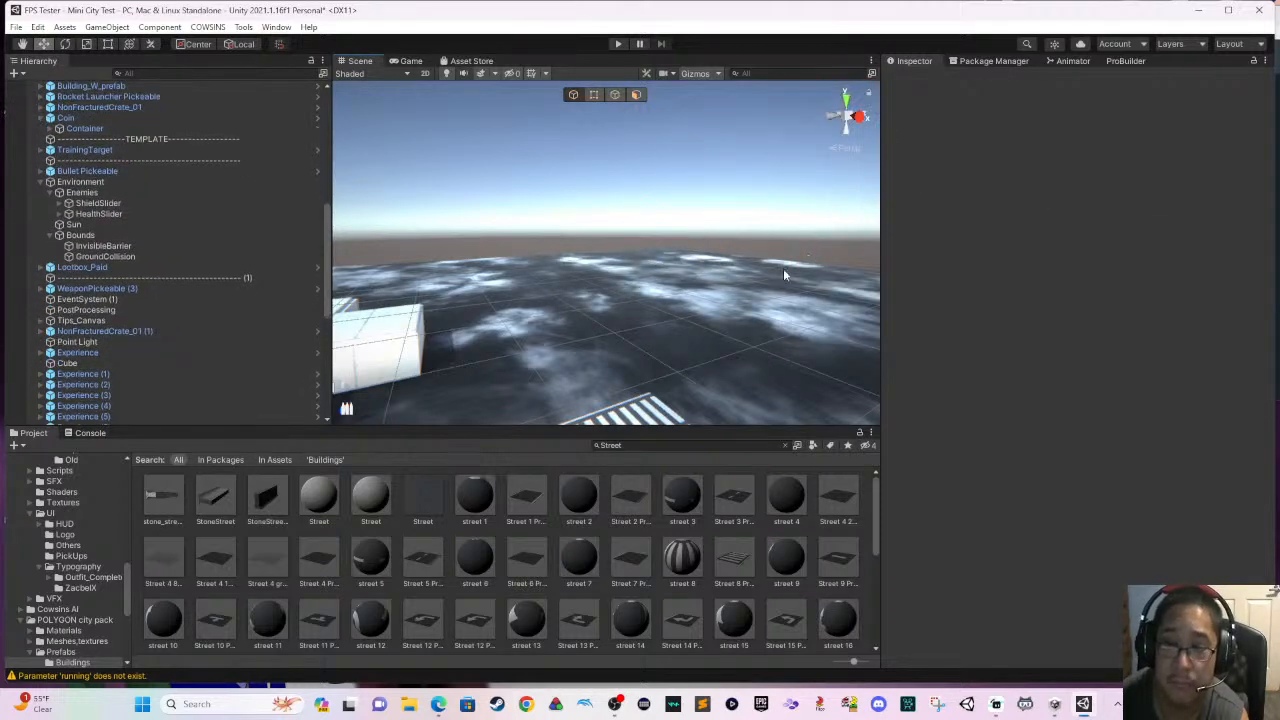
- Place a Street 5 Prefab piece beside the far end of the Street 8 row at about X 8.03, Z 41.35
scroll(783, 268, "down", 3)
right_click_drag(783, 268, 610, 322)
scroll(609, 323, "up", 1)
scroll(640, 320, "up", 1)
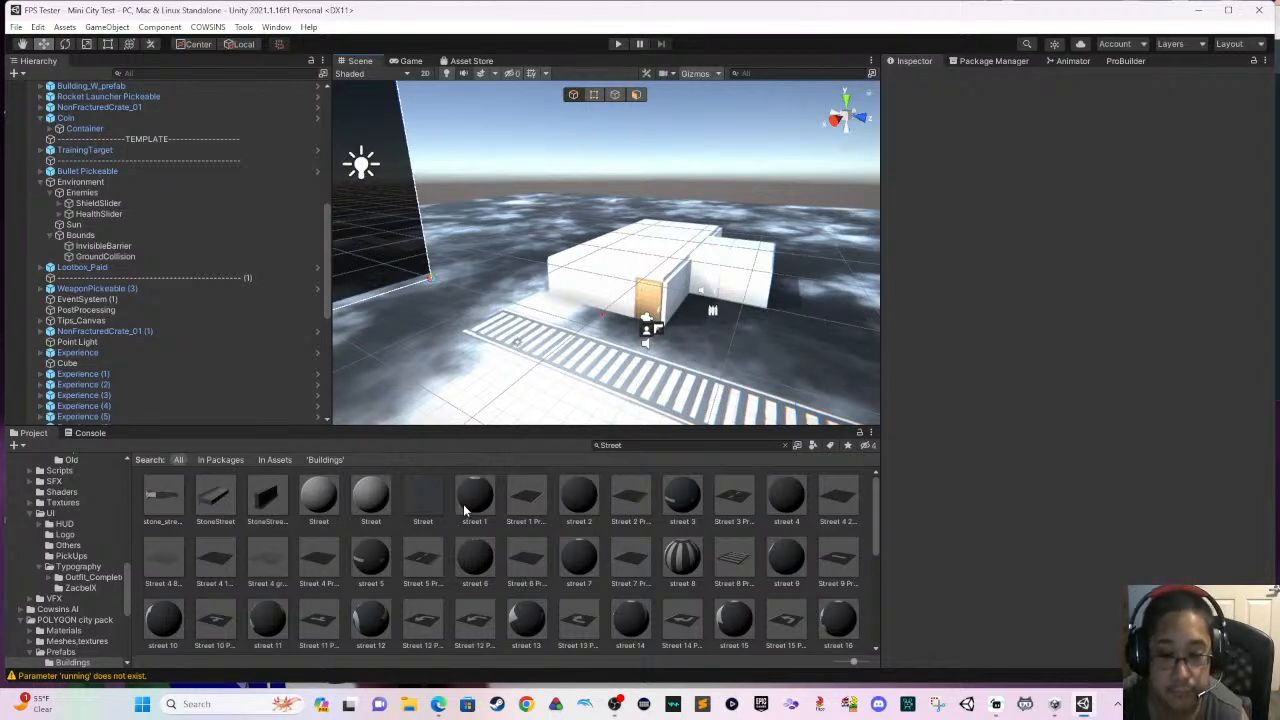
scroll(560, 365, "up", 2)
right_click_drag(565, 345, 782, 368)
scroll(695, 344, "up", 2)
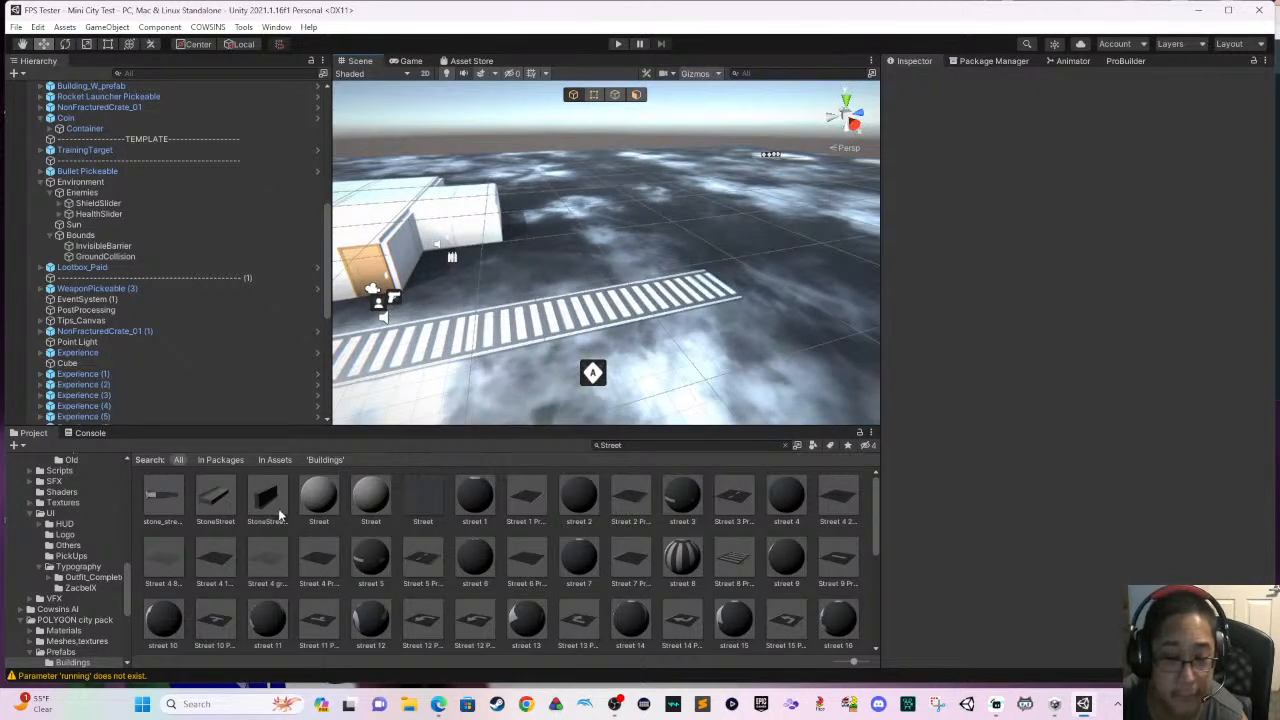
left_click_drag(422, 560, 706, 336)
right_click_drag(706, 336, 689, 375)
- Duplicate the Street 5 piece four times, lining the copies up end to end along the X axis away from the Street 8 row
key("ctrl+d")
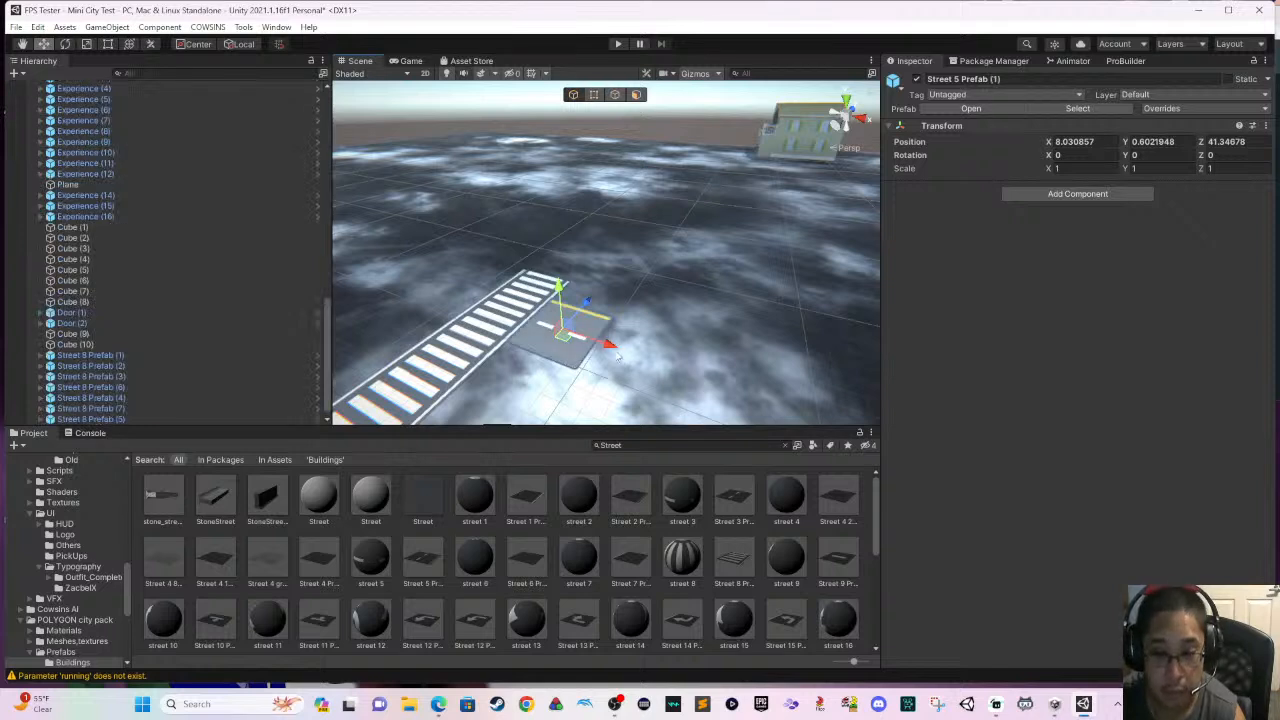
left_click_drag(607, 343, 766, 403)
key("ctrl+d")
right_click_drag(704, 384, 750, 383)
middle_click_drag(750, 383, 629, 374)
key("ctrl+d")
left_click_drag(631, 368, 739, 378)
middle_click_drag(719, 378, 626, 374)
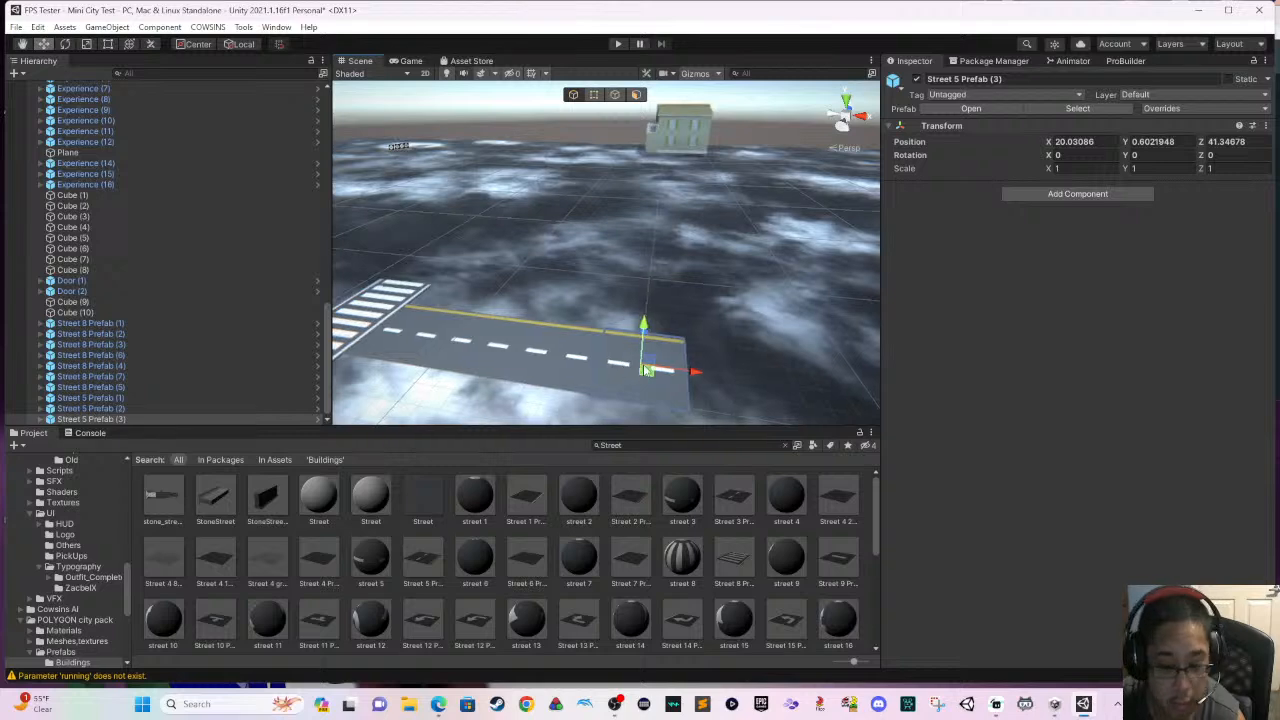
key("ctrl+d")
left_click_drag(662, 371, 783, 394)
left_click(652, 344)
middle_click_drag(660, 350, 728, 371)
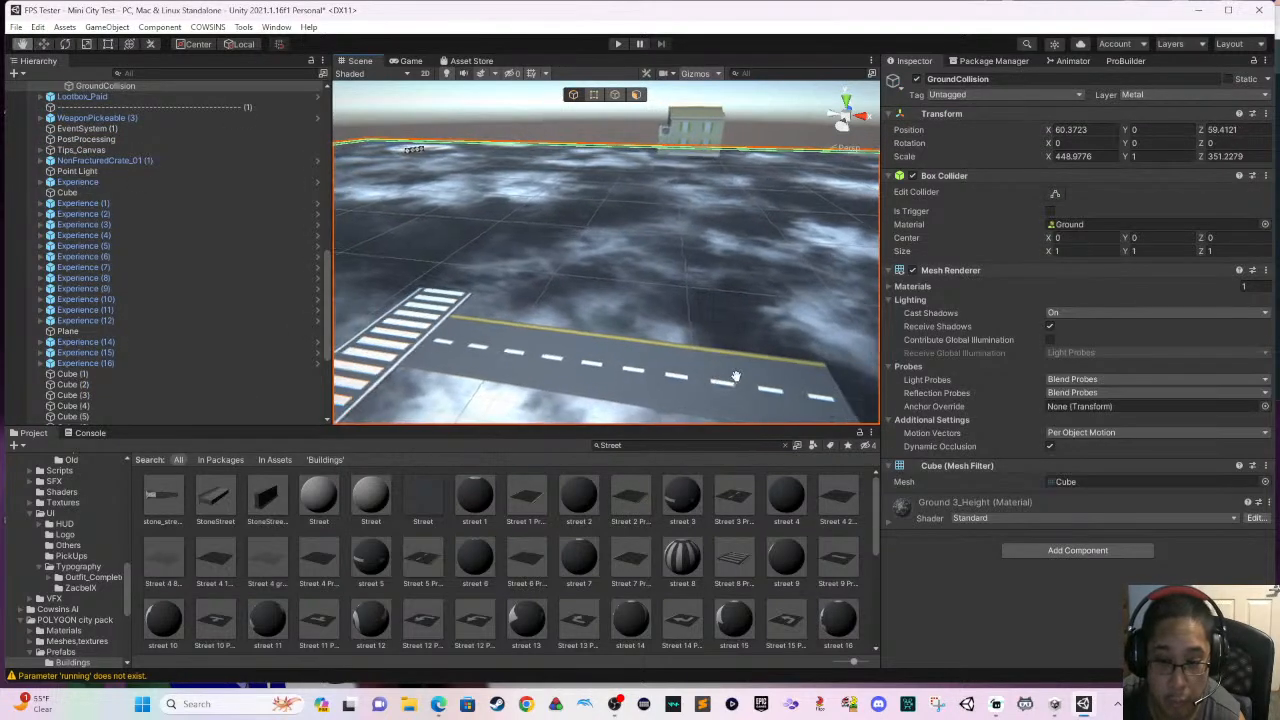
left_click(568, 372, "shift")
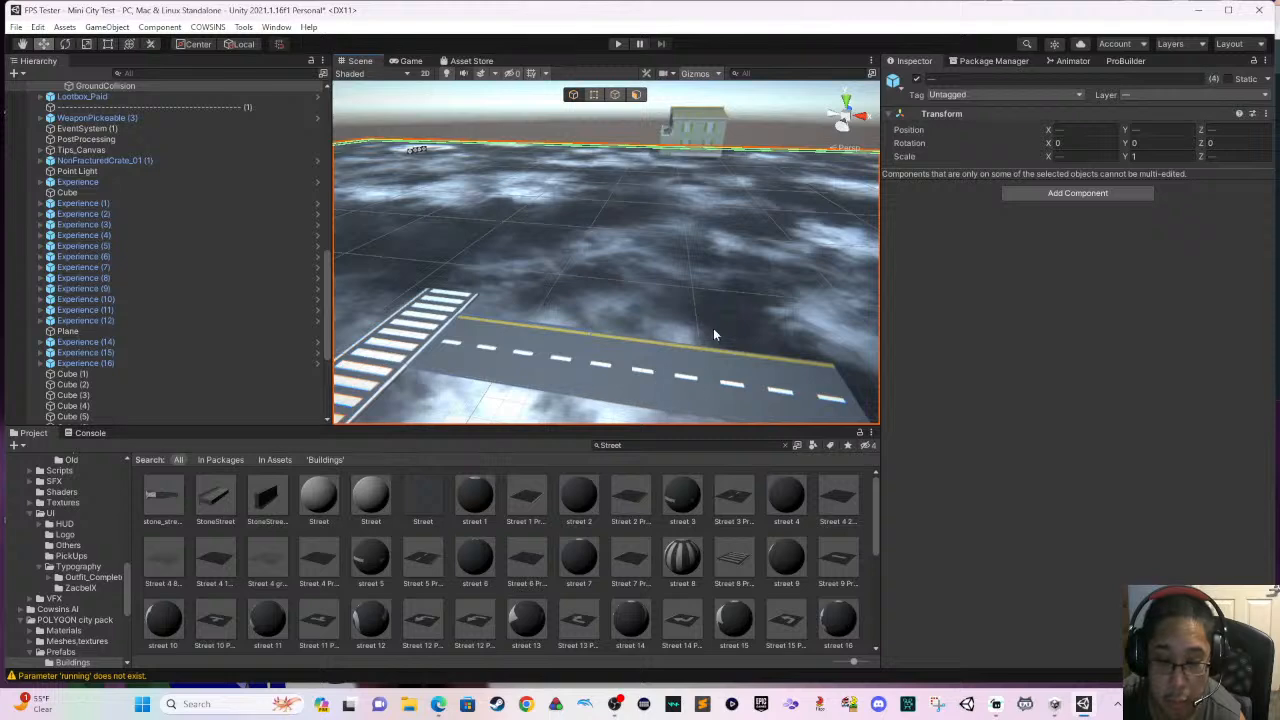
left_click(713, 333)
left_click(544, 370)
- Duplicate all five Street 5 pieces together and move the copies along the X axis to double the road's length
left_click(493, 357)
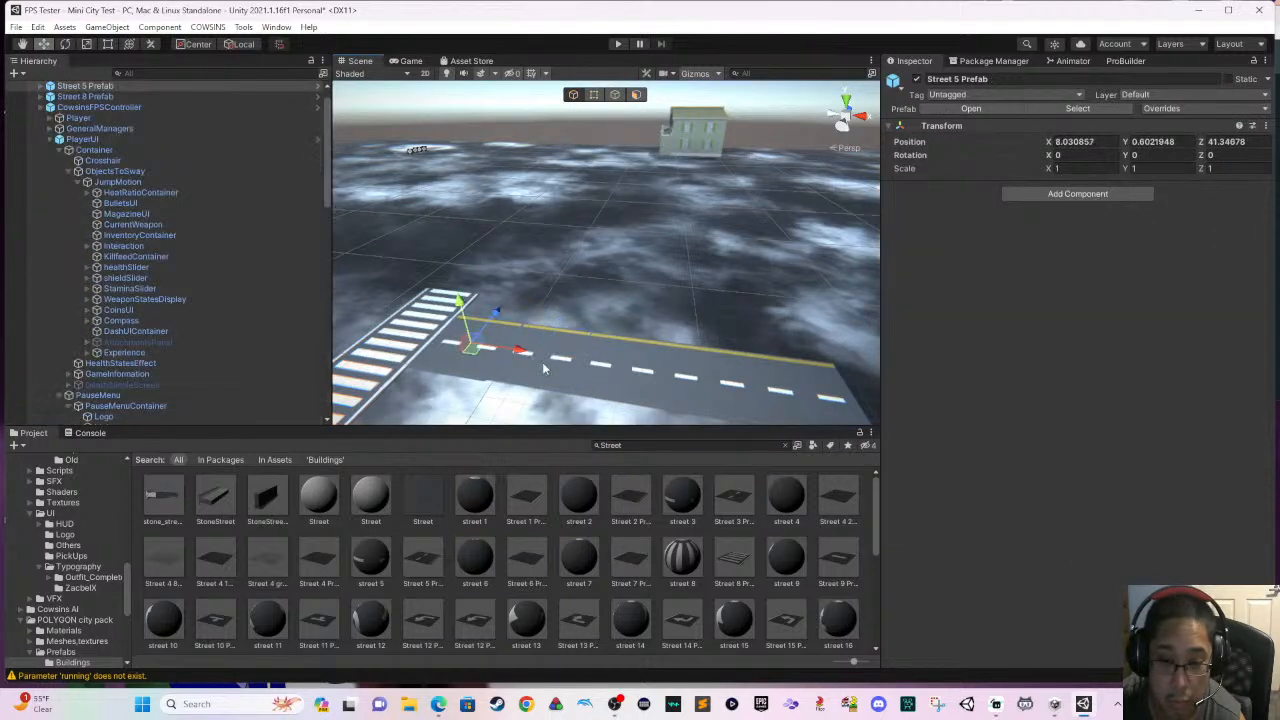
left_click(547, 368, "shift")
left_click(619, 382, "shift")
left_click(686, 386, "shift")
left_click(744, 401, "shift")
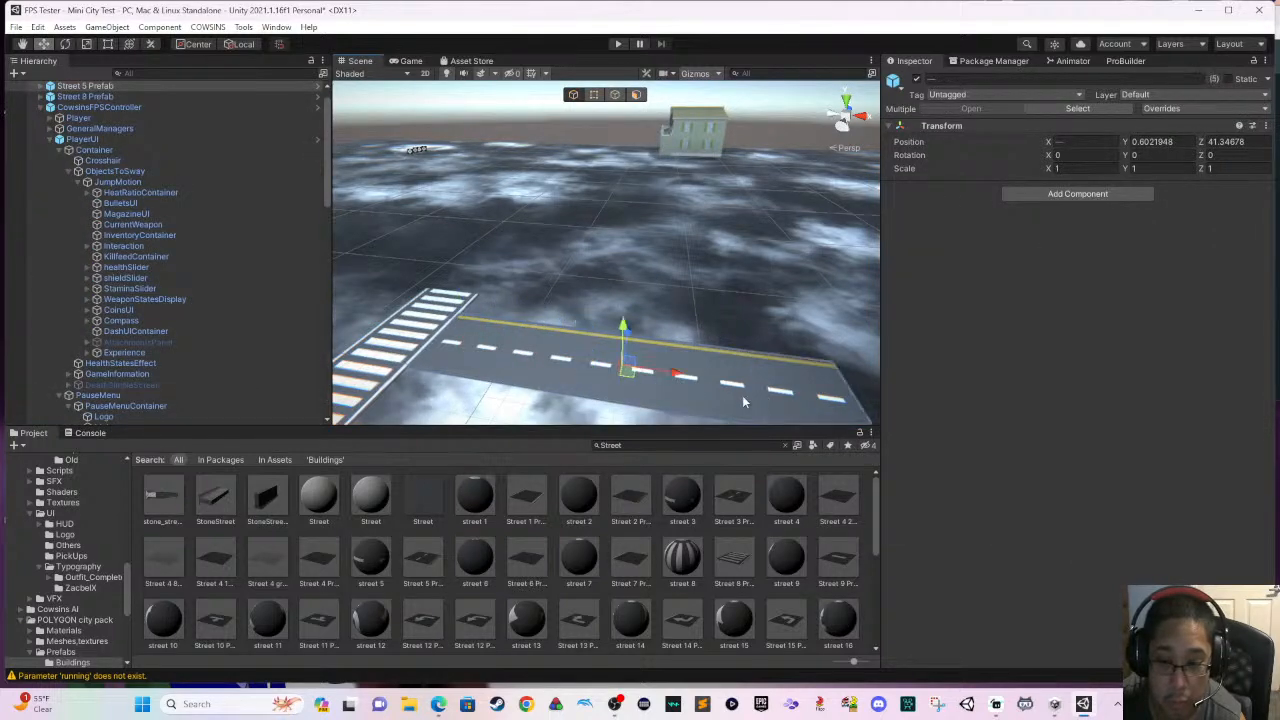
key("ctrl+d")
scroll(584, 375, "down", 4)
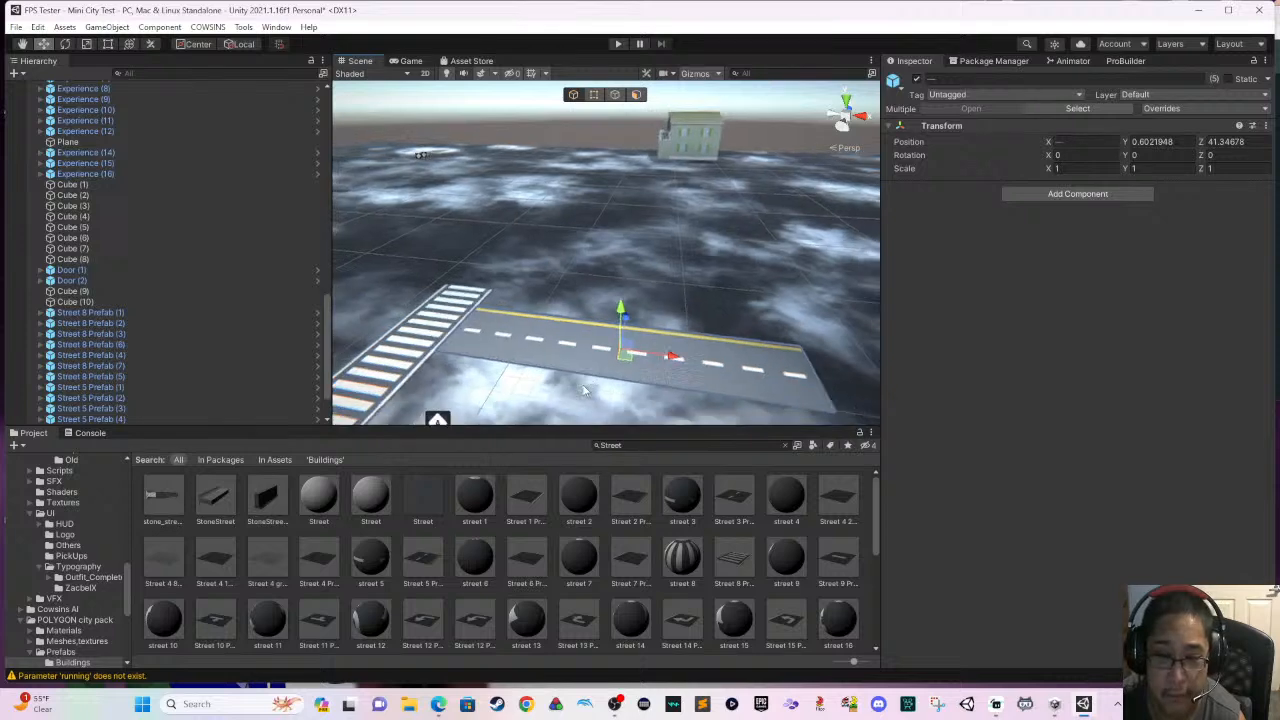
right_click_drag(565, 389, 636, 390)
middle_click_drag(636, 390, 446, 402)
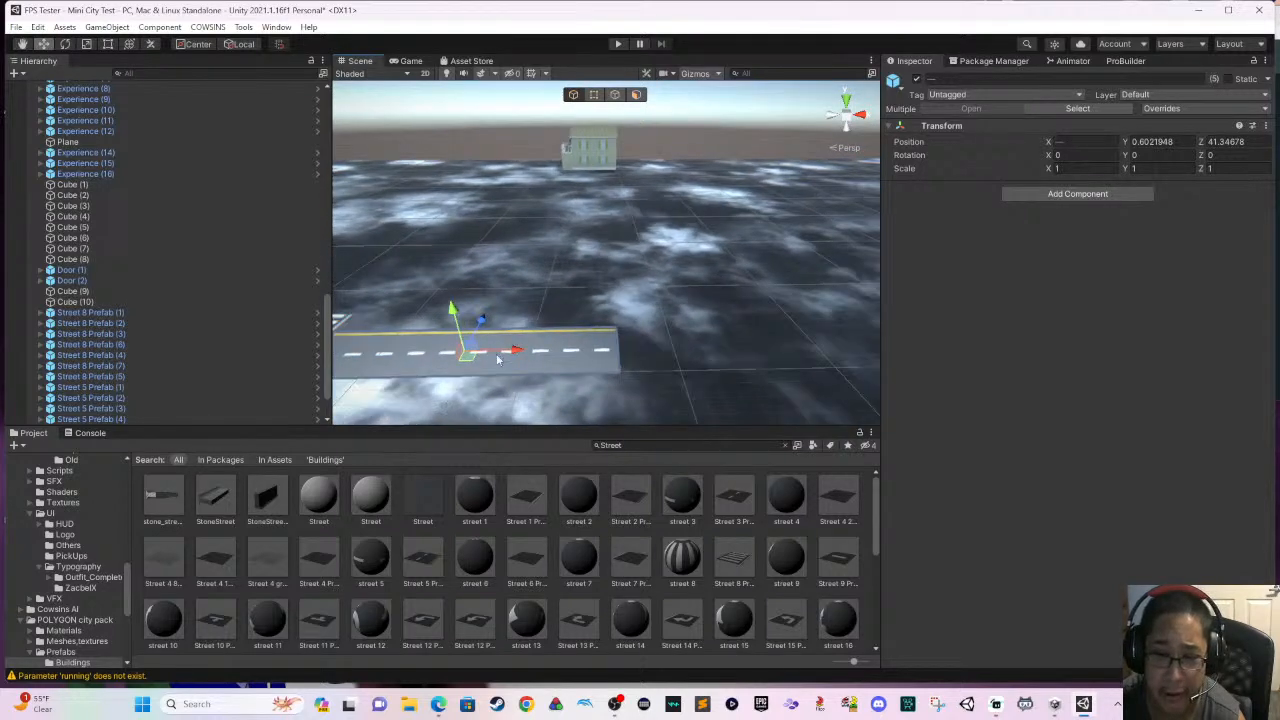
left_click_drag(514, 352, 812, 399)
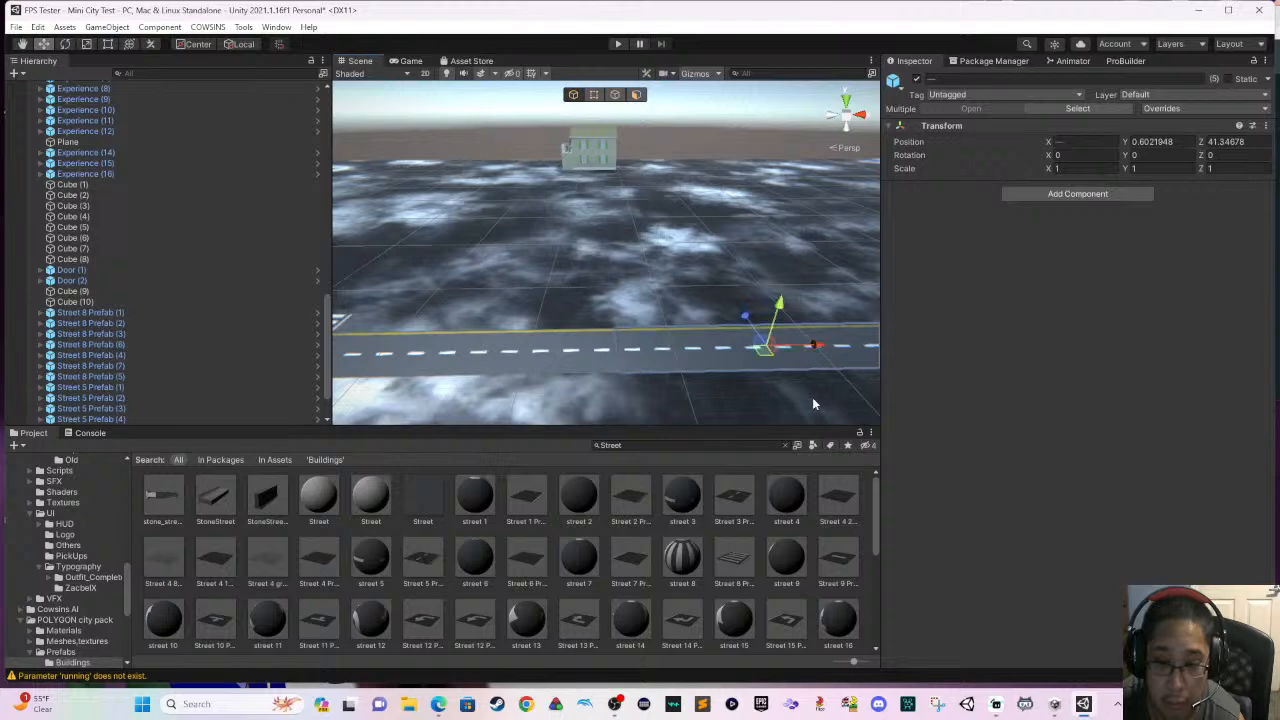
- Examine the junction of the two streets and the open ground around the building
left_click(663, 303)
right_click_drag(677, 318, 514, 320)
scroll(562, 343, "down", 2)
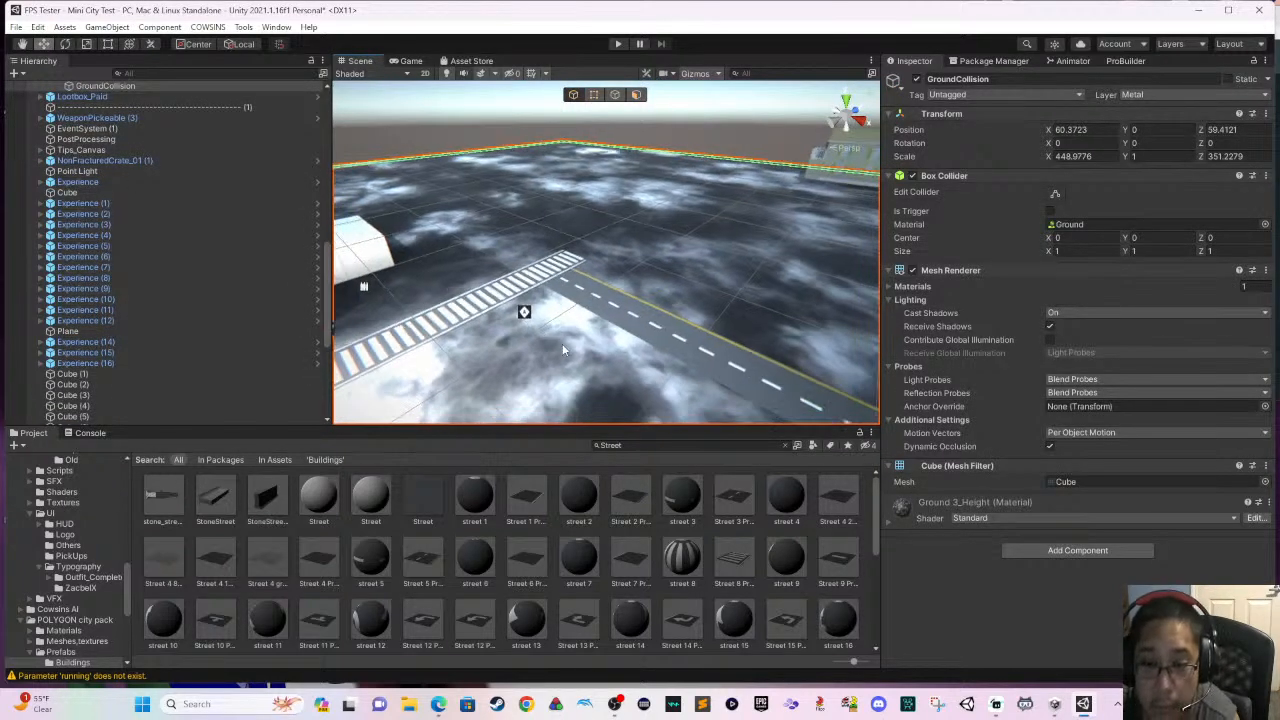
right_click_drag(620, 346, 650, 358)
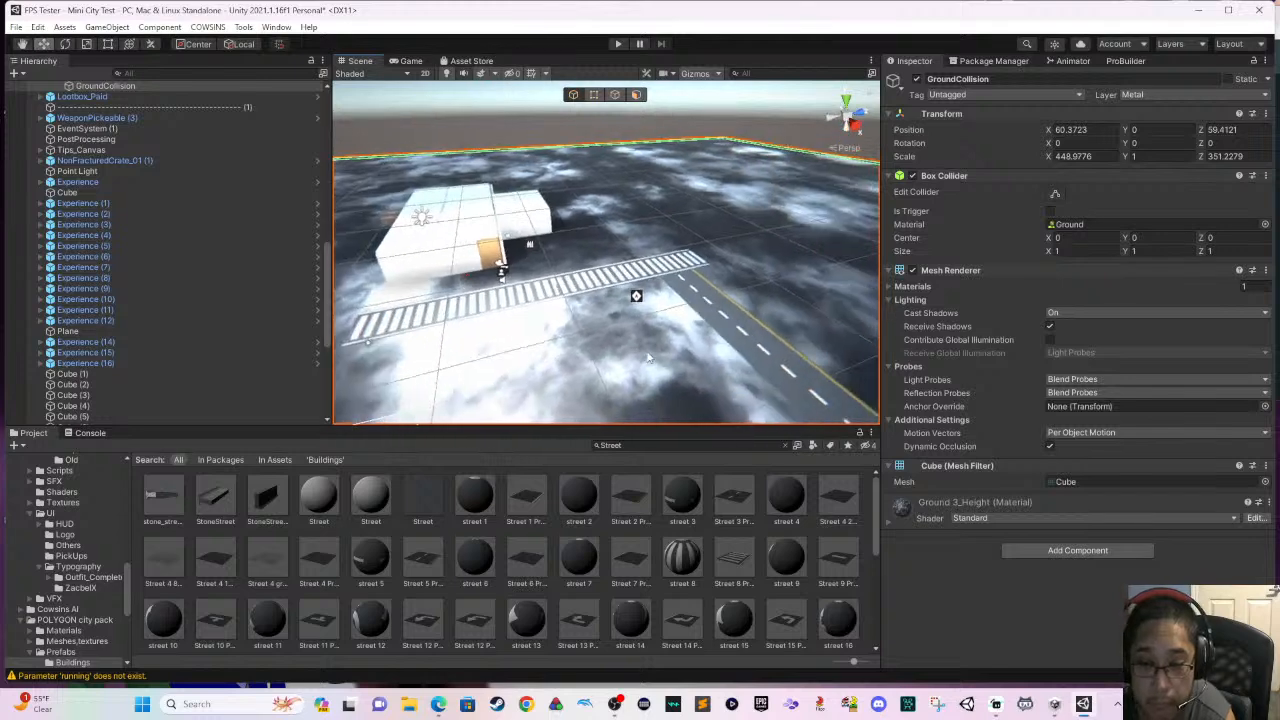
scroll(651, 359, "up", 4)
scroll(650, 355, "up", 2)
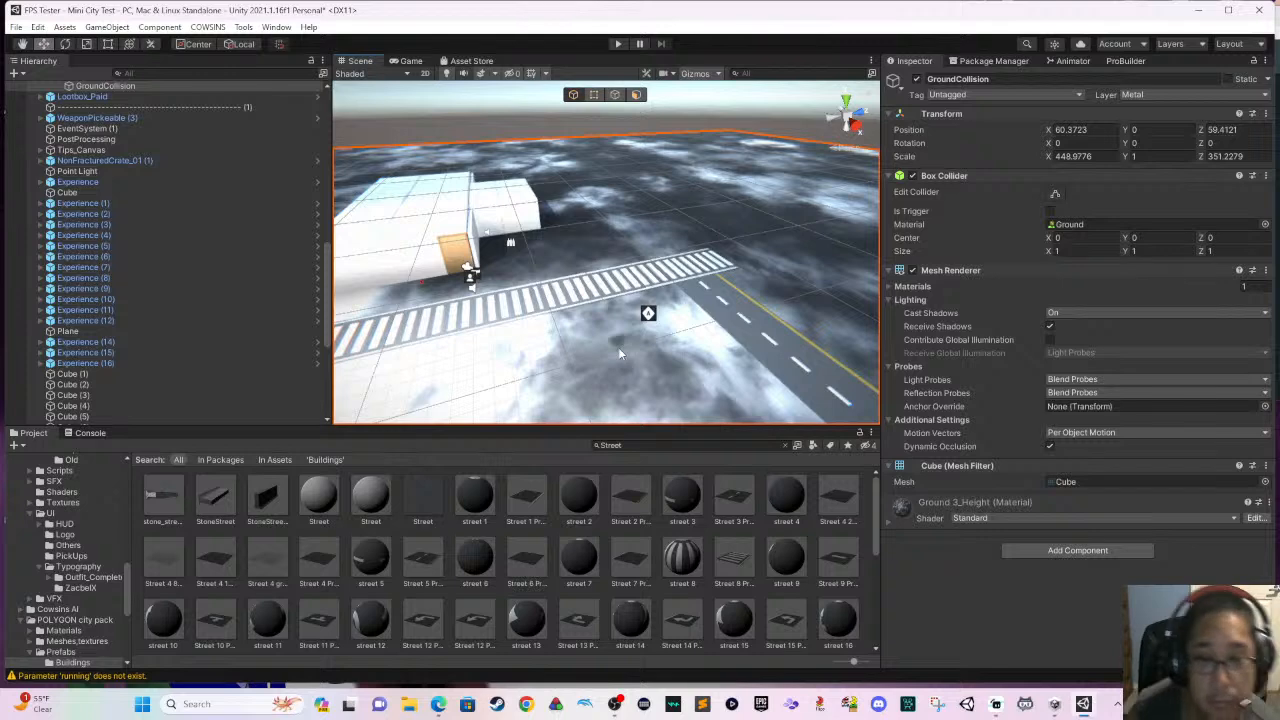
scroll(618, 325, "down", 1)
middle_click_drag(632, 326, 743, 341)
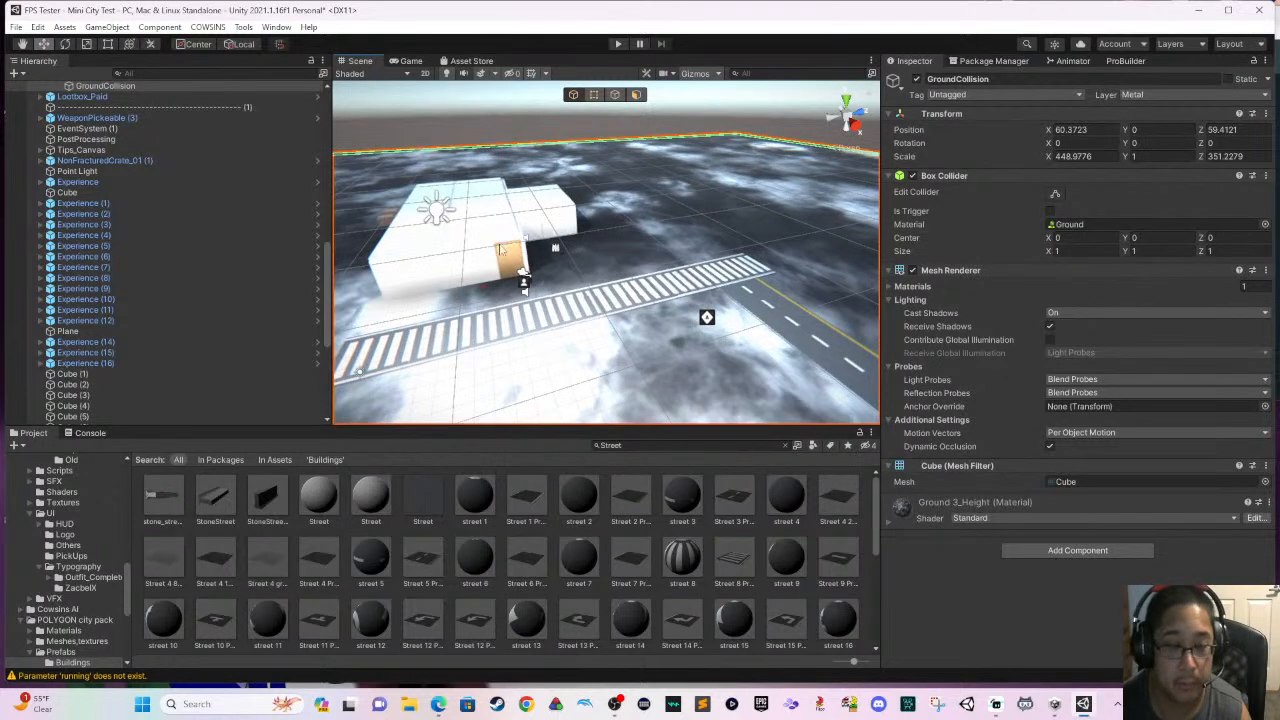
left_click(440, 210)
left_click(651, 225)
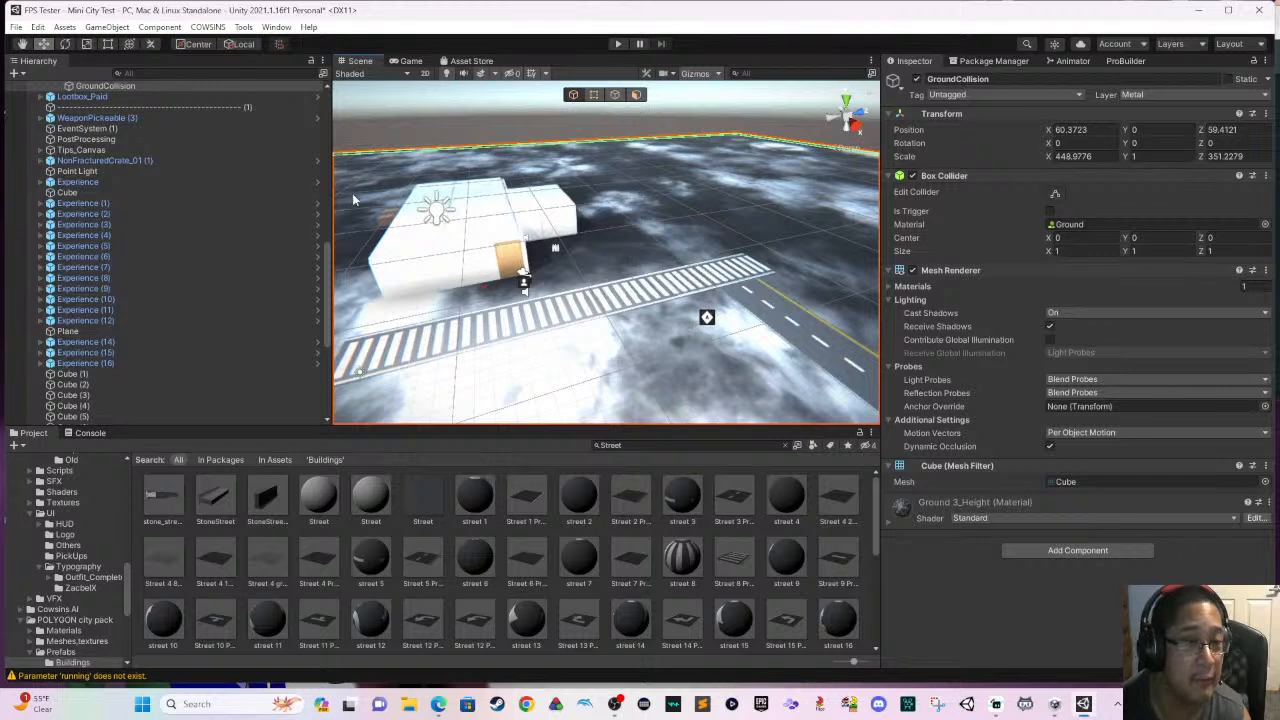
scroll(230, 100, "up", 2)
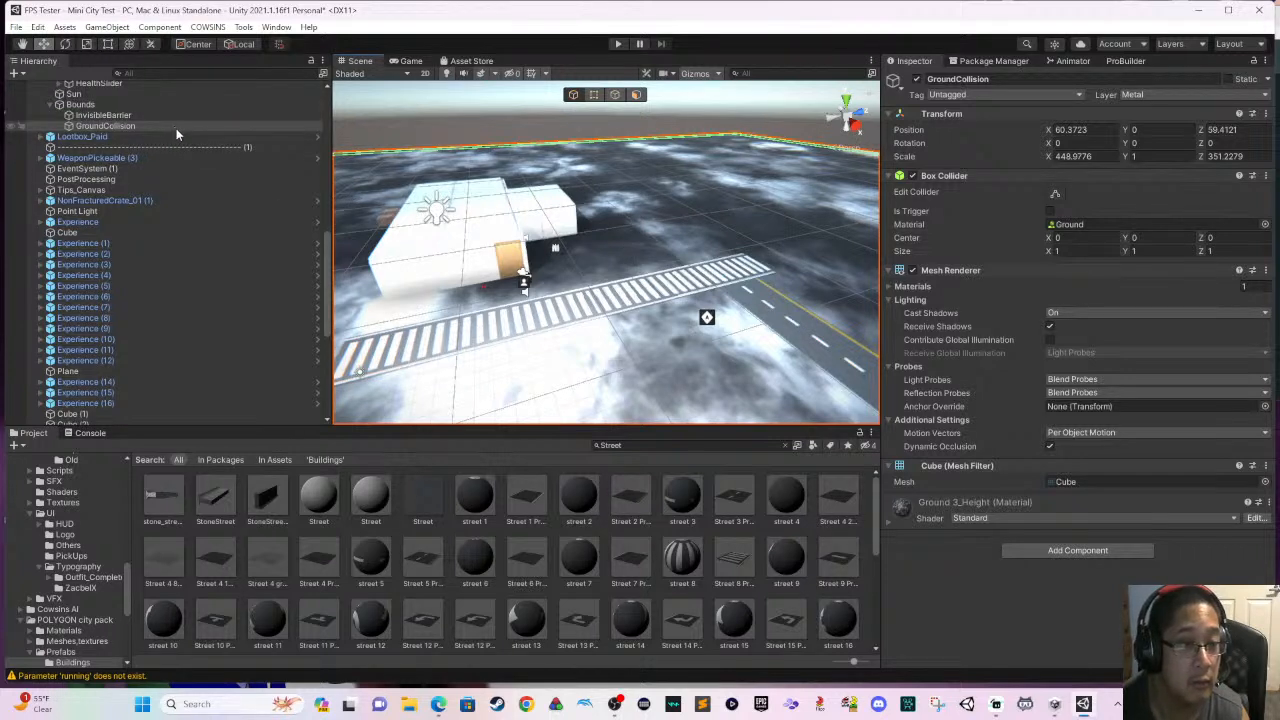
left_click(143, 105)
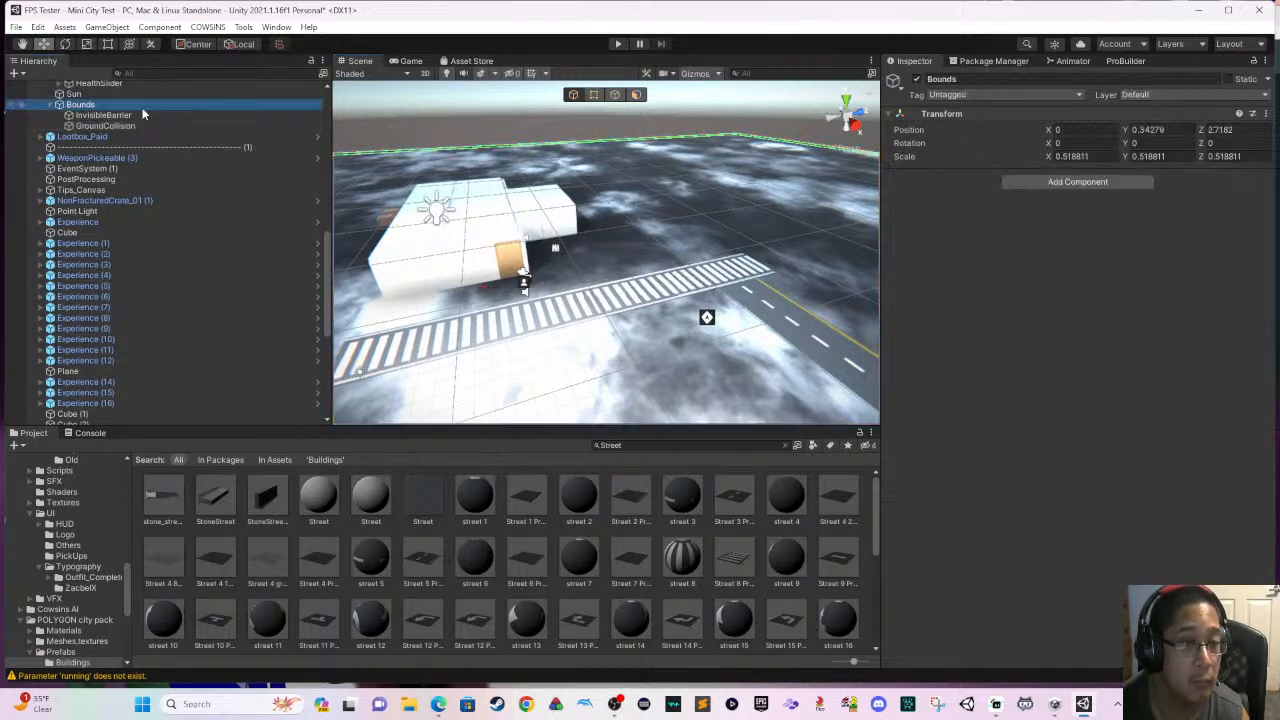
left_click(50, 107)
left_click(50, 107)
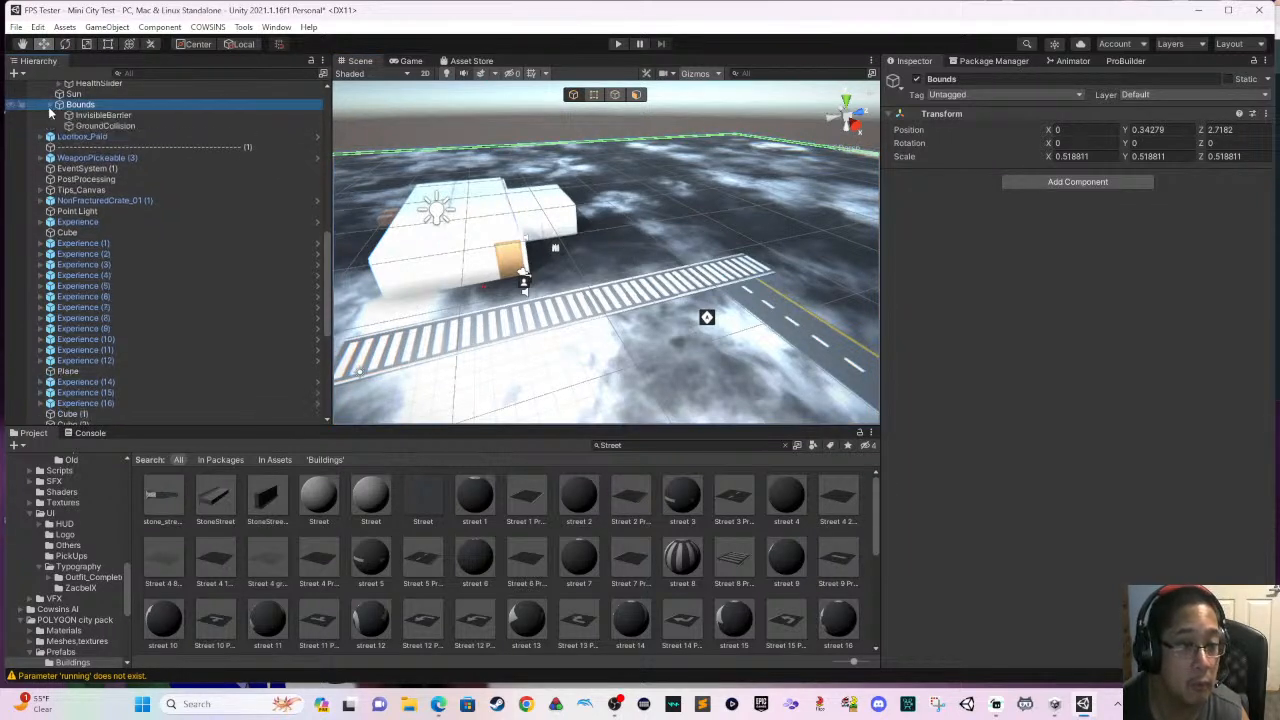
right_click(101, 110)
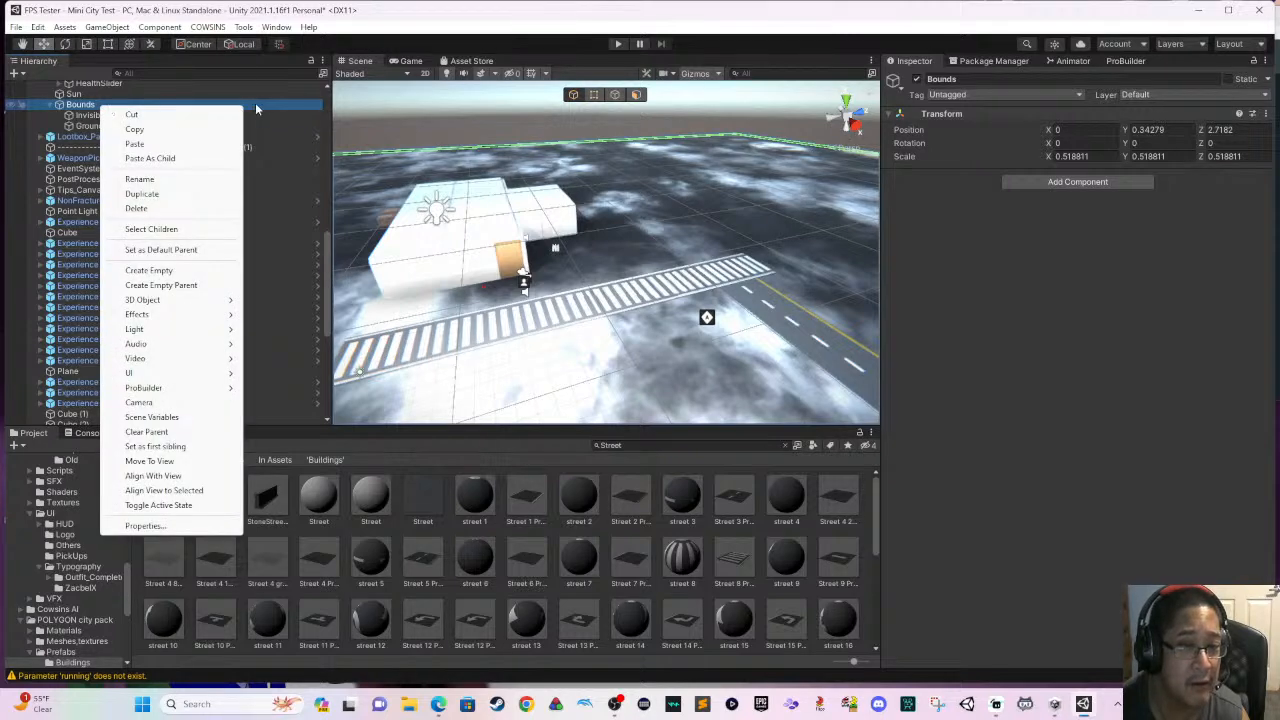
left_click(255, 104)
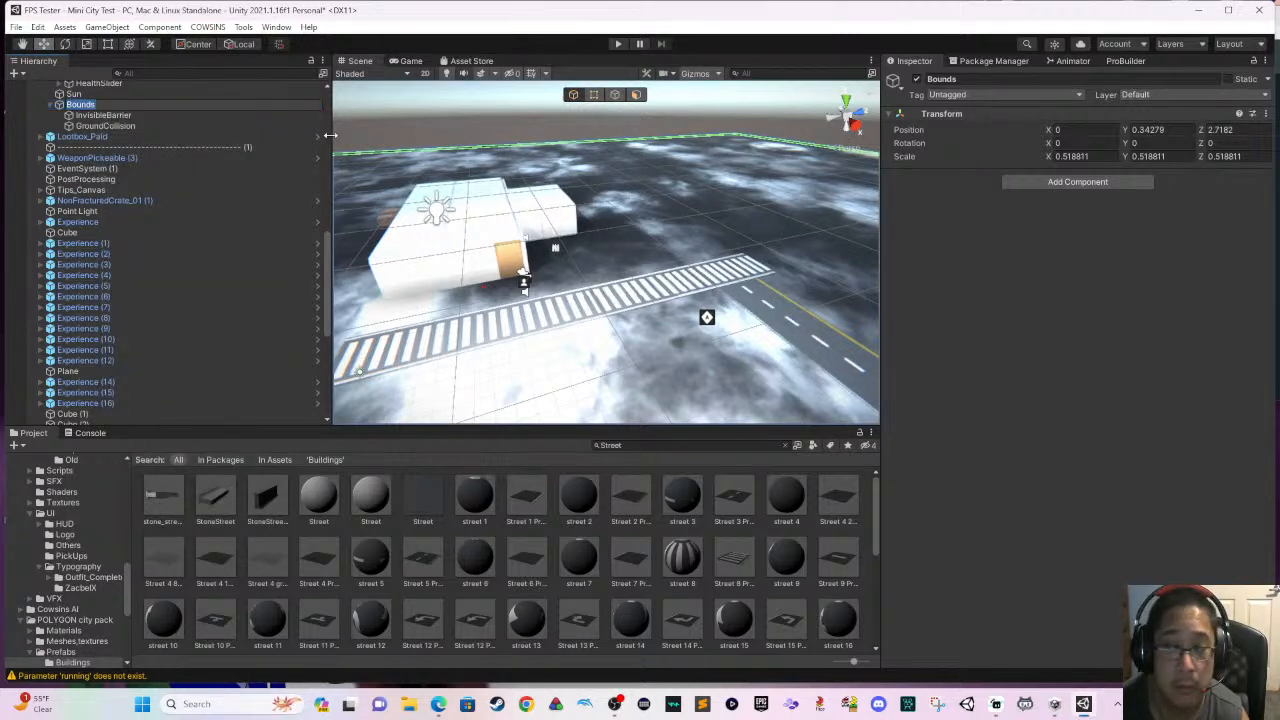
left_click(188, 116)
left_click(240, 158)
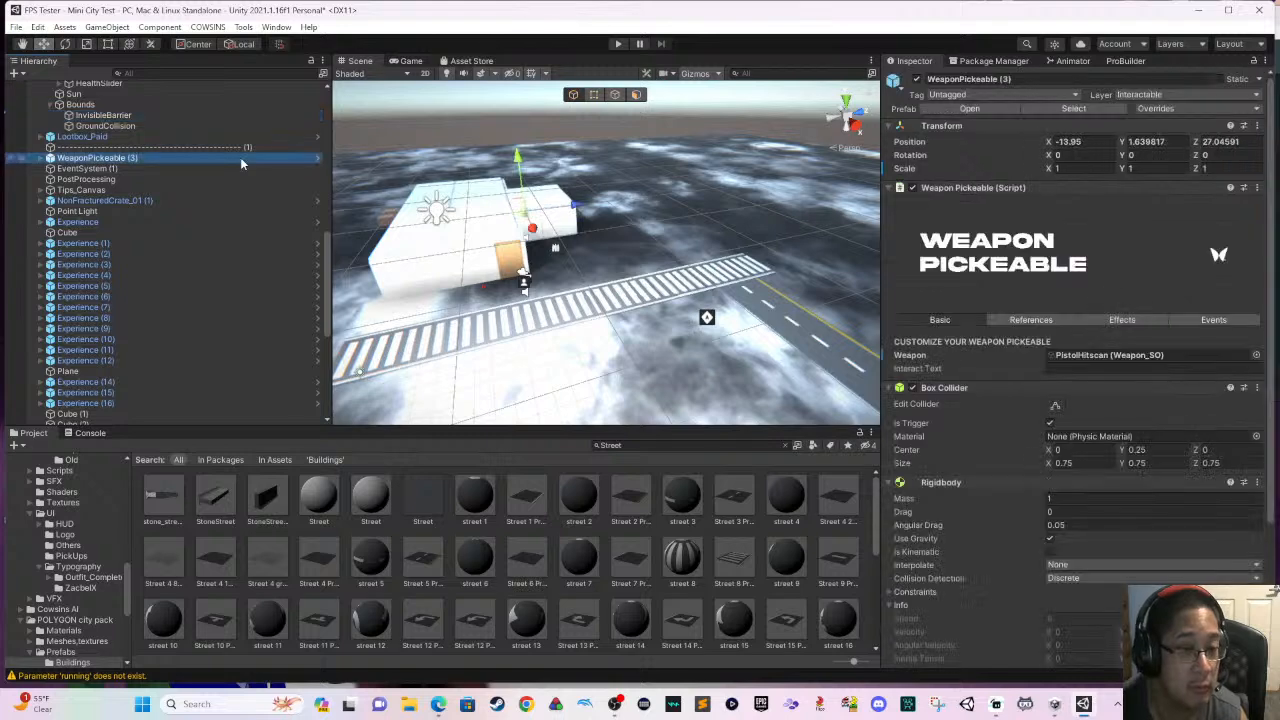
- Duplicate the whole building by copying Cube (1) through Cube (10) together with Door (1) and Door (2)
left_click(409, 212)
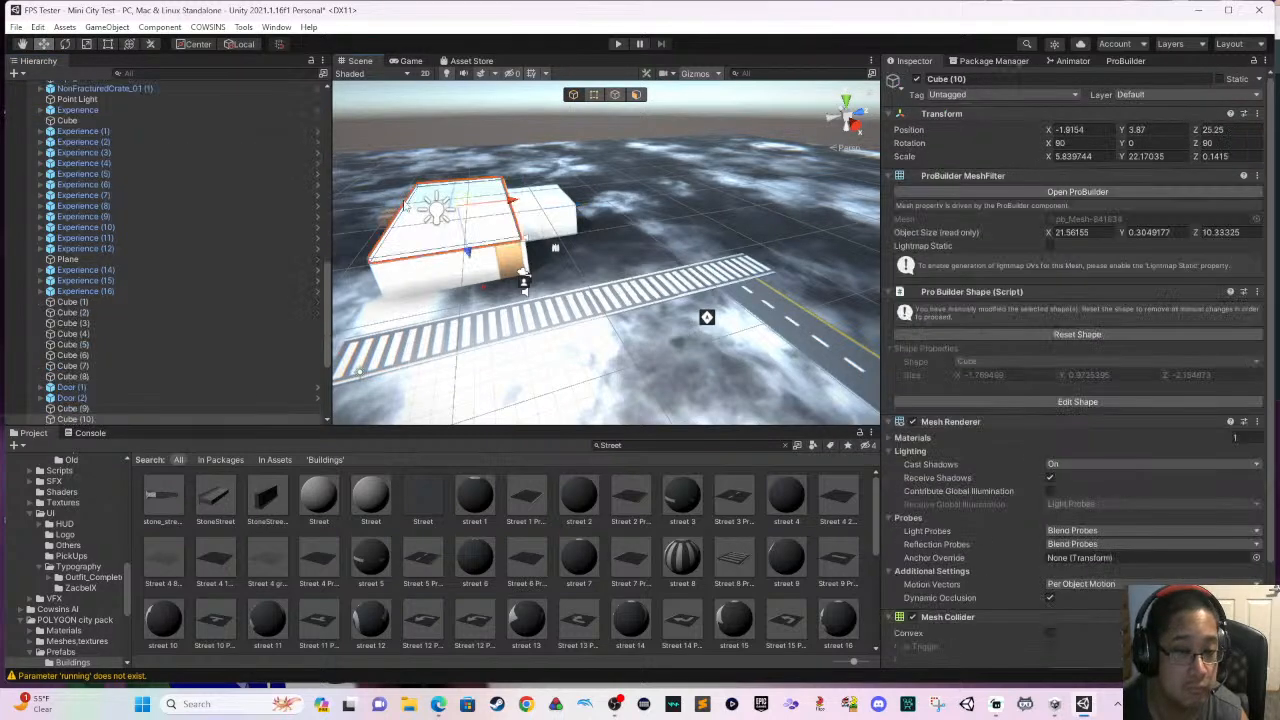
left_click(230, 260)
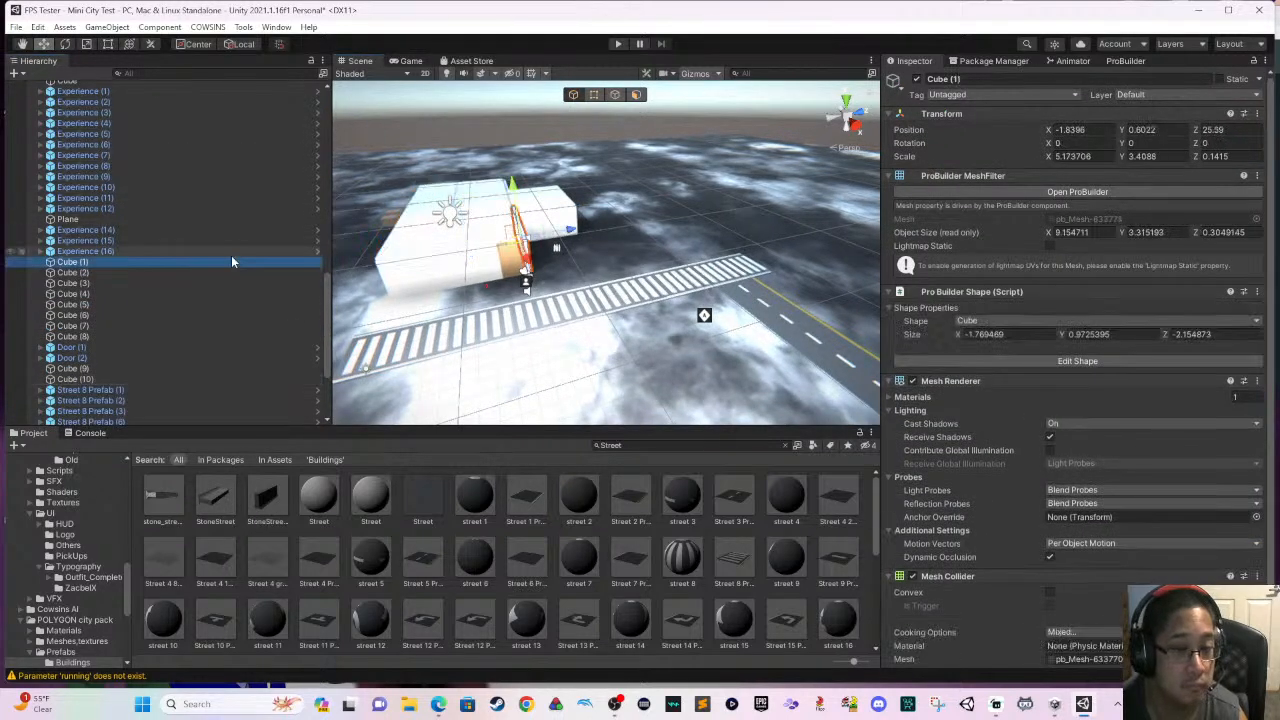
left_click(241, 273, "shift")
left_click(246, 283, "shift")
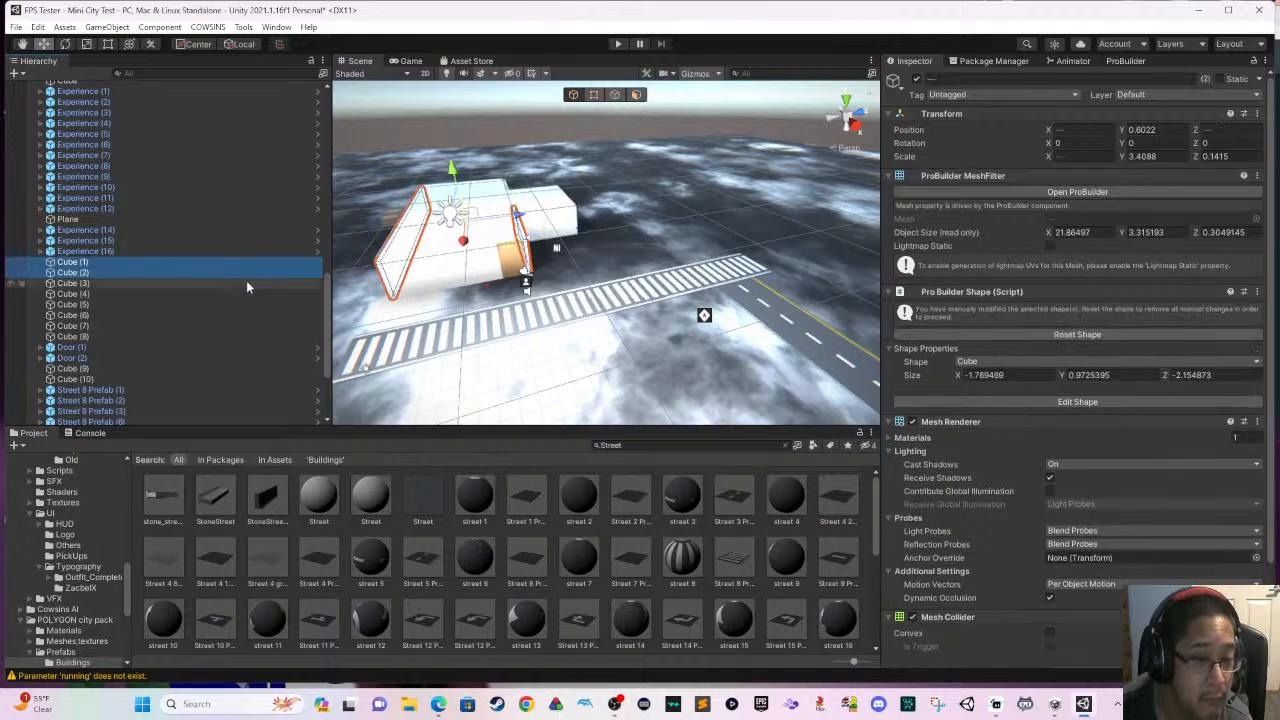
left_click(244, 294, "shift")
left_click(244, 305, "shift")
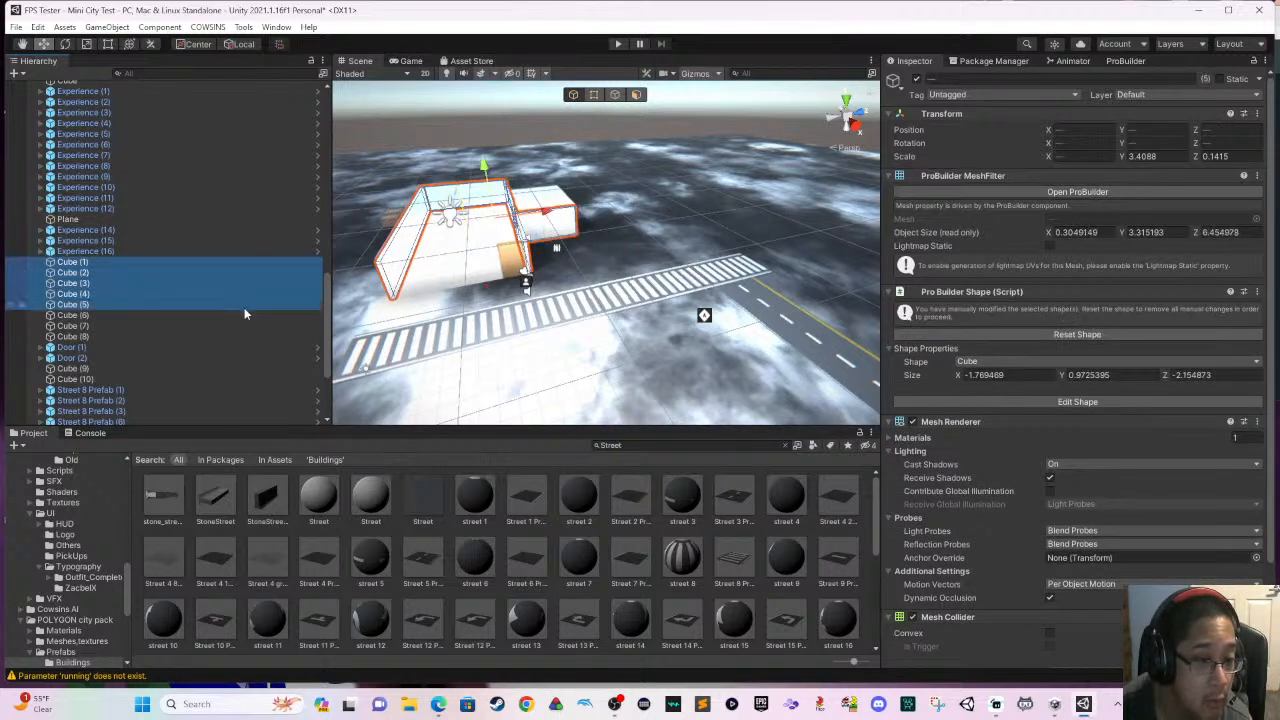
left_click(241, 315, "shift")
left_click(239, 325, "shift")
left_click(238, 337, "shift")
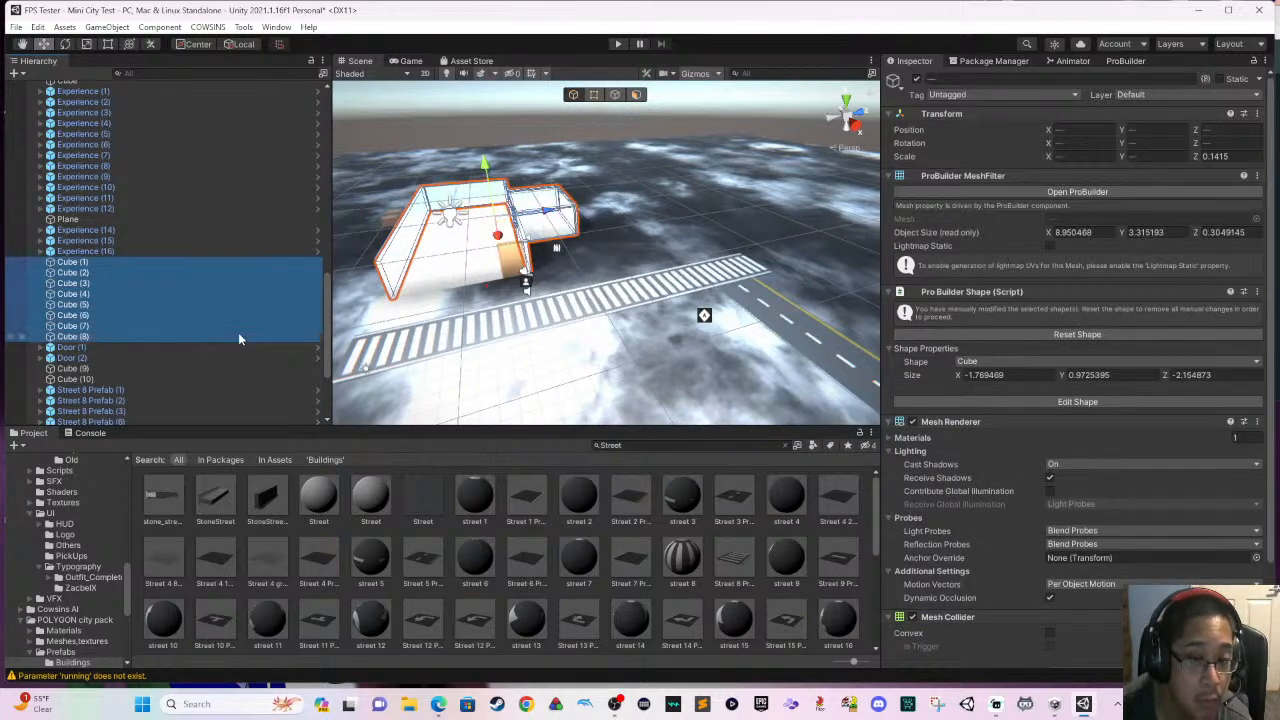
left_click(233, 356, "shift")
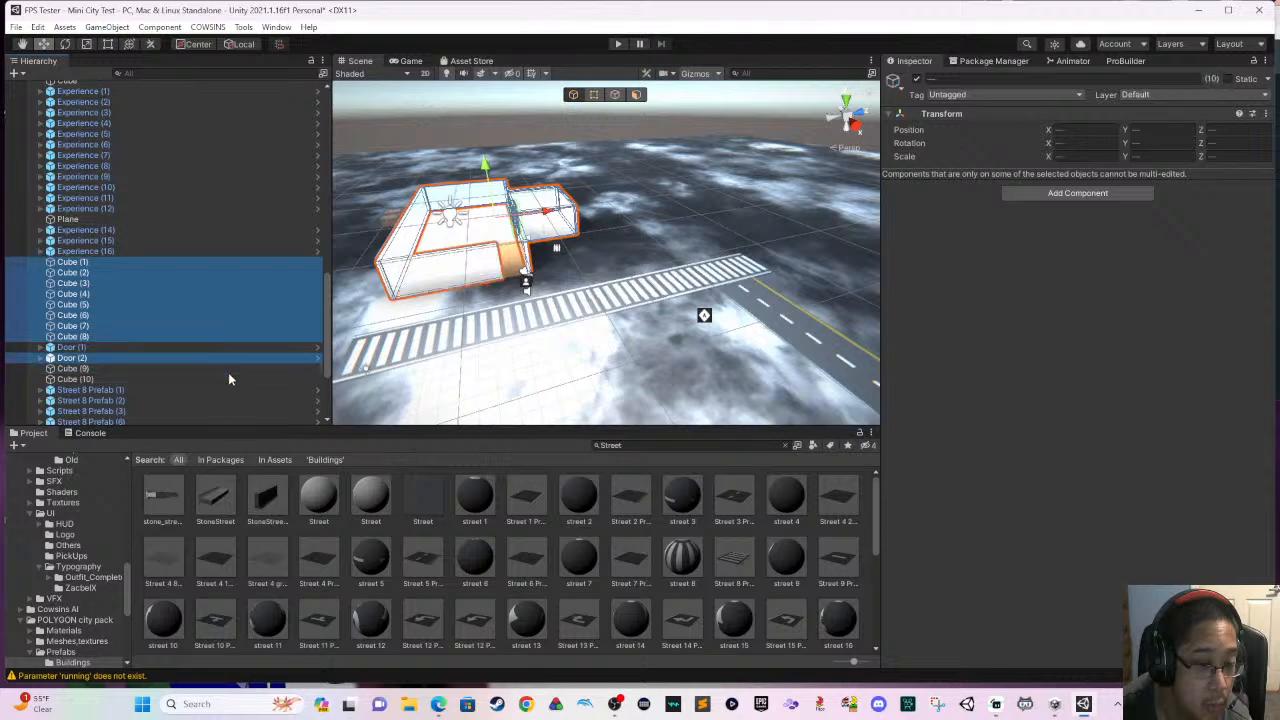
left_click(228, 370, "ctrl")
left_click(226, 378, "ctrl")
left_click(222, 347, "ctrl")
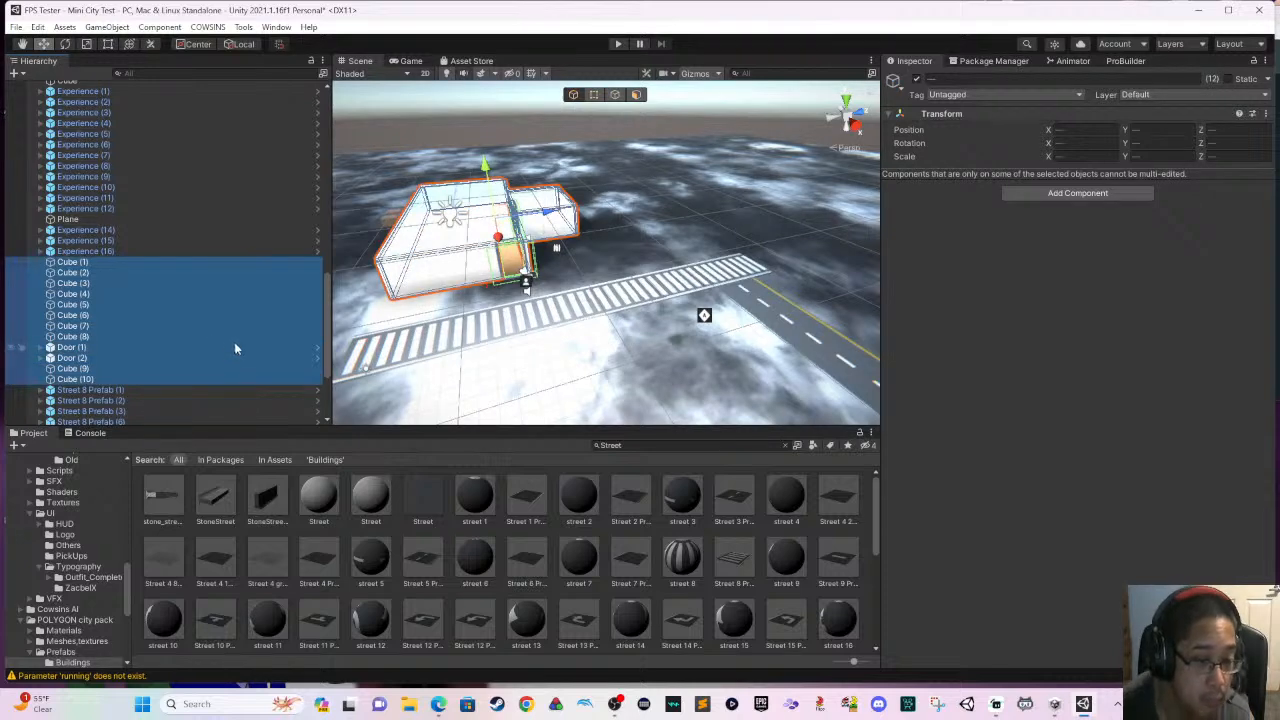
key("ctrl+d")
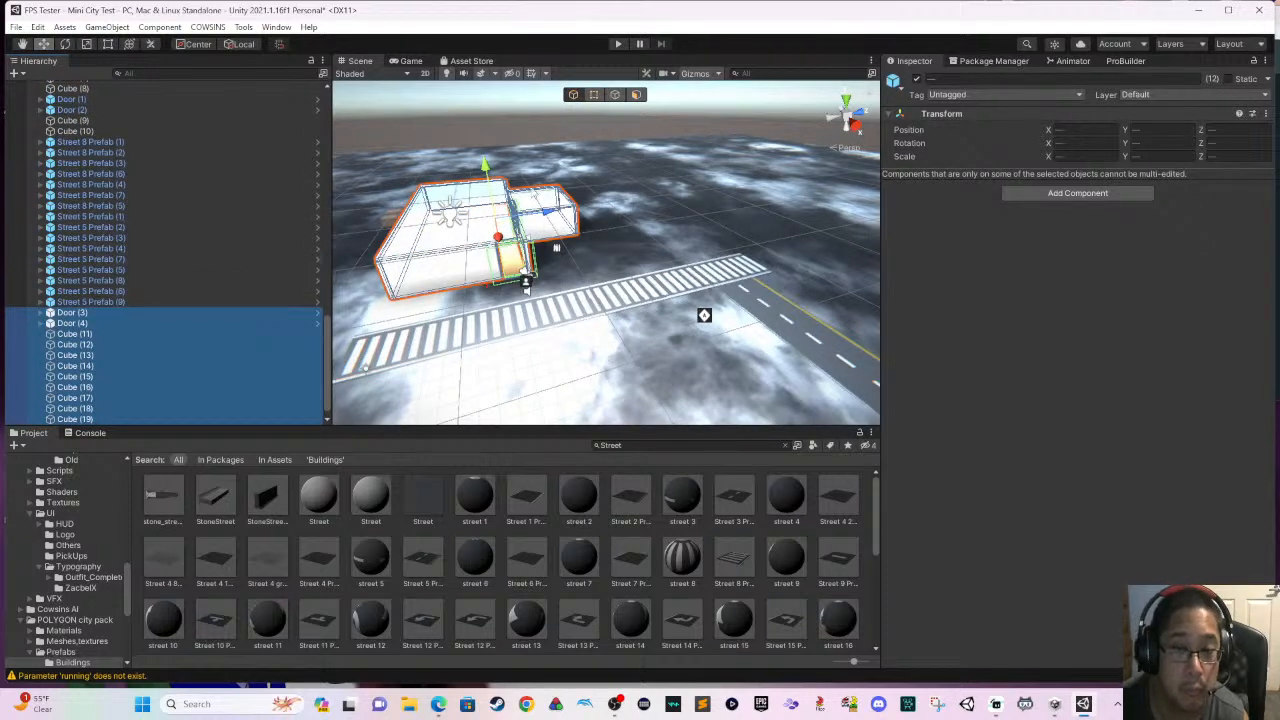
- Move the duplicated building along the X axis to the far side of the Street 8 row and adjust it along Z
left_click_drag(498, 240, 502, 263)
scroll(502, 263, "down", 2)
middle_click_drag(528, 282, 608, 228)
scroll(608, 228, "down", 1)
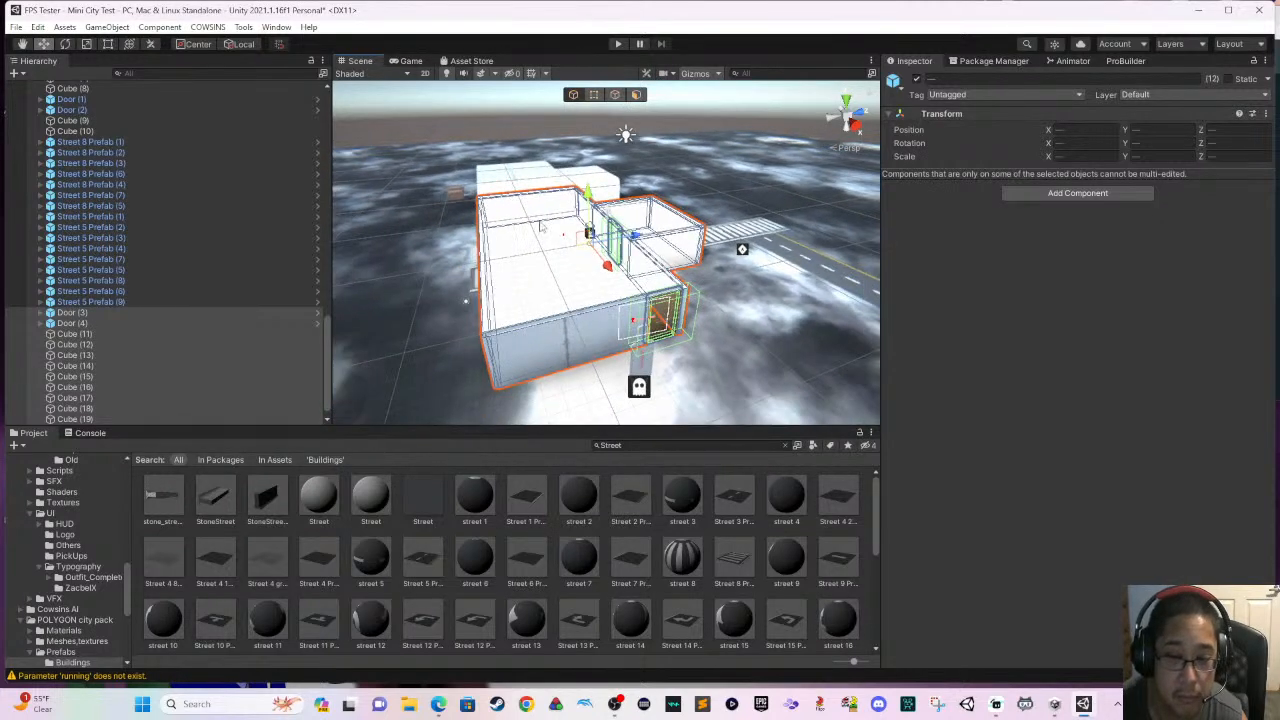
right_click_drag(539, 222, 602, 284)
middle_click_drag(514, 270, 667, 241)
left_click_drag(571, 188, 790, 276)
right_click_drag(629, 235, 437, 260)
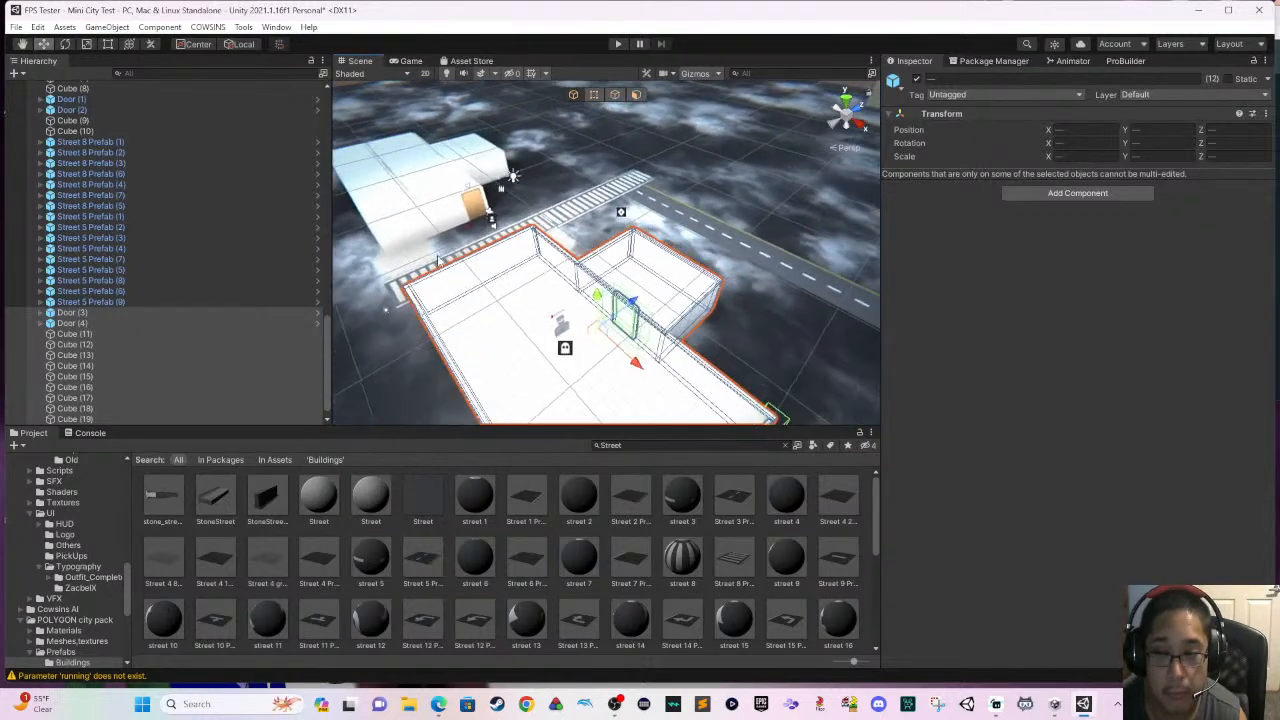
right_click_drag(579, 257, 458, 241)
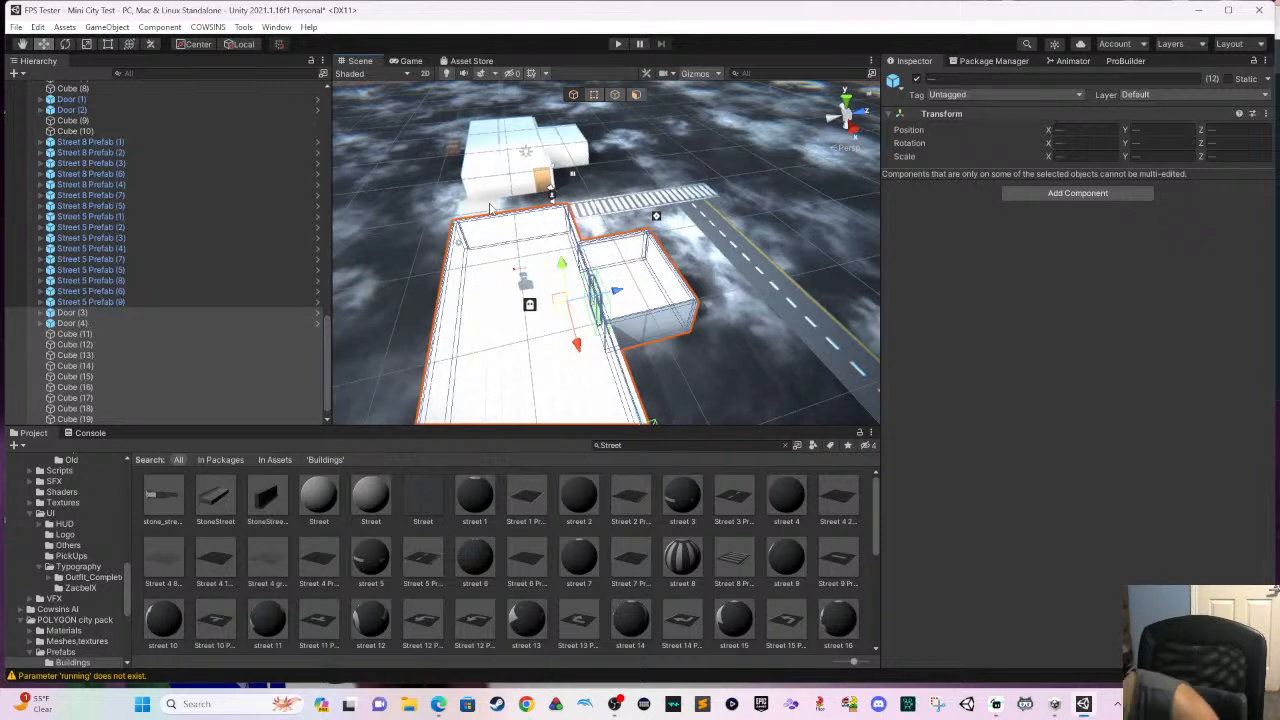
mouse_move(624, 294)
left_mouse_down()
mouse_move(642, 291)
mouse_move(618, 297)
left_mouse_up()
- Examine how the building copy sits relative to the original building, the crosswalk street and the boundary wall
middle_click_drag(585, 262, 672, 300)
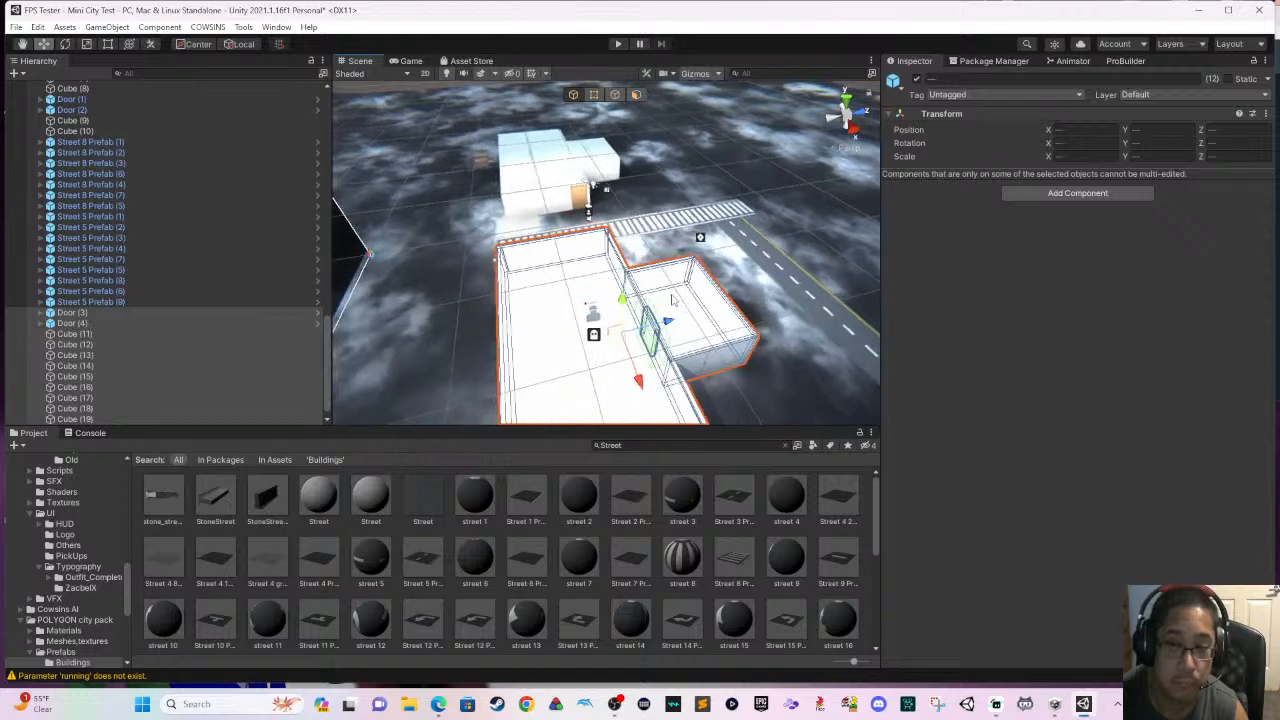
right_click_drag(673, 290, 579, 269)
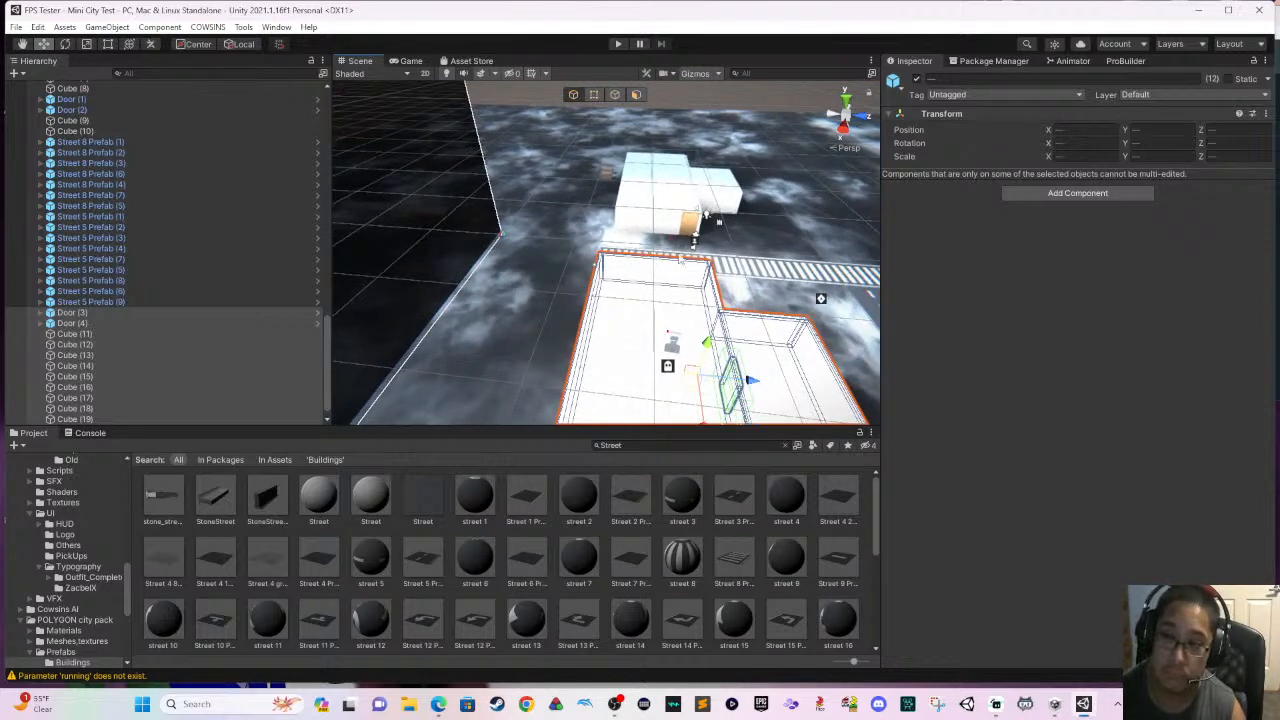
right_click_drag(640, 242, 631, 241)
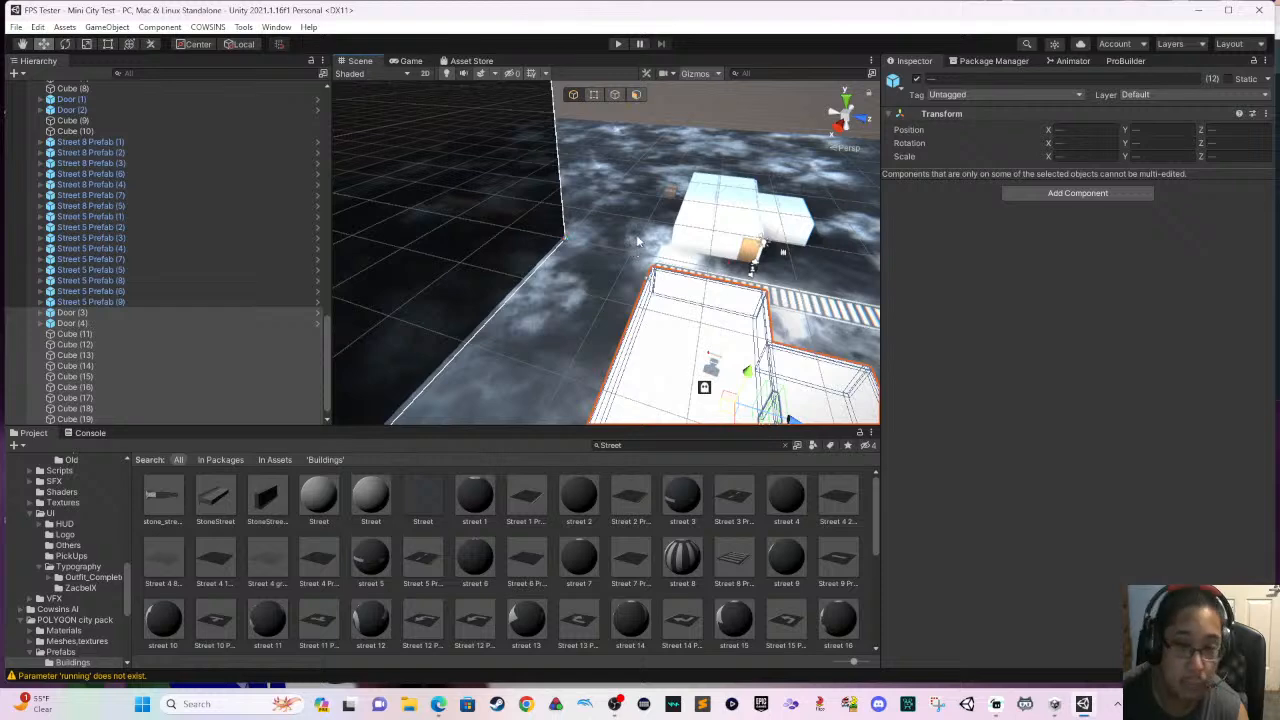
left_click(637, 250)
scroll(637, 246, "down", 5)
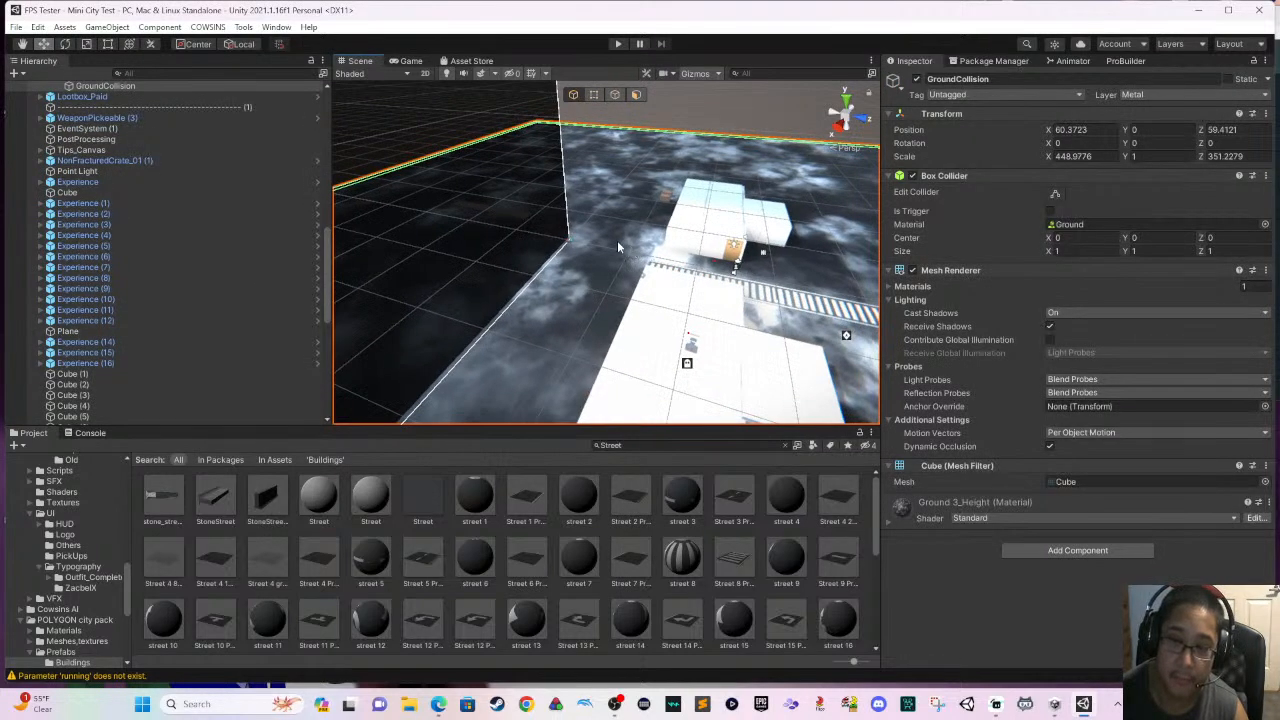
right_click_drag(637, 248, 556, 208)
middle_click_drag(628, 238, 541, 233)
- Duplicate the outer five Street 5 pieces, rotate the copies to 90 on Y, and place them as a side road meeting the main road
left_click(601, 357)
scroll(590, 318, "up", 1)
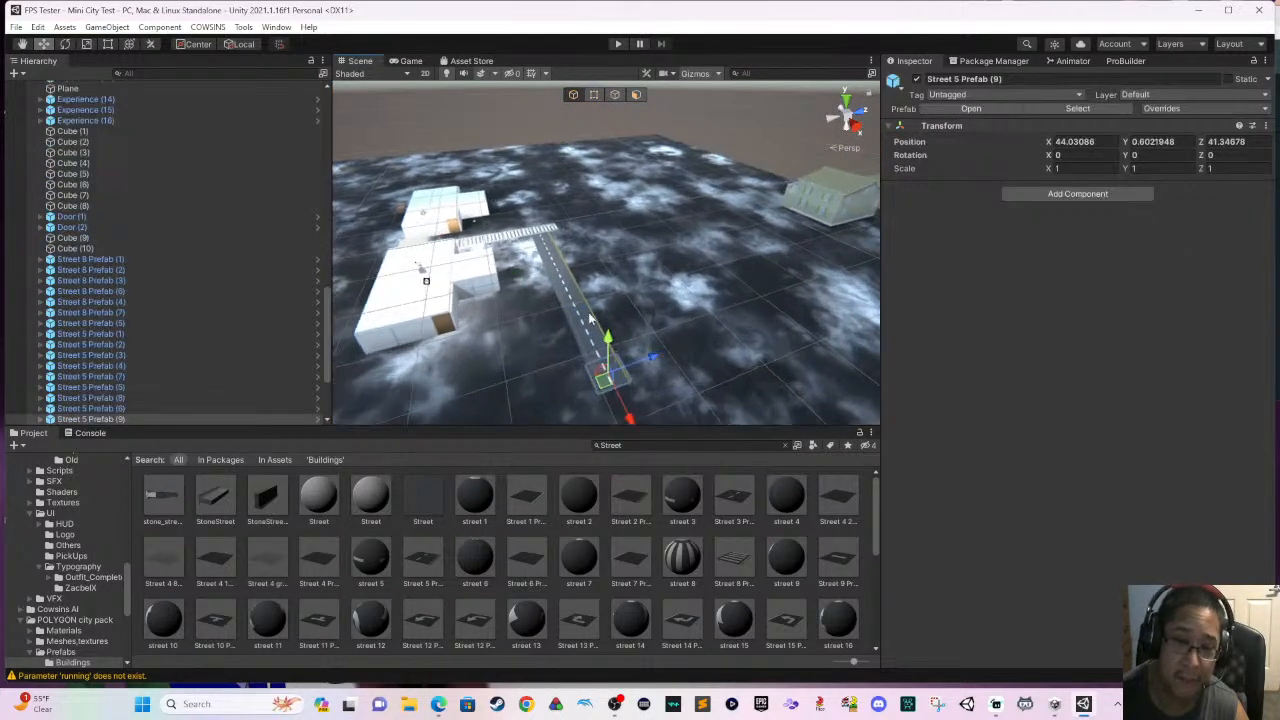
left_click(545, 234)
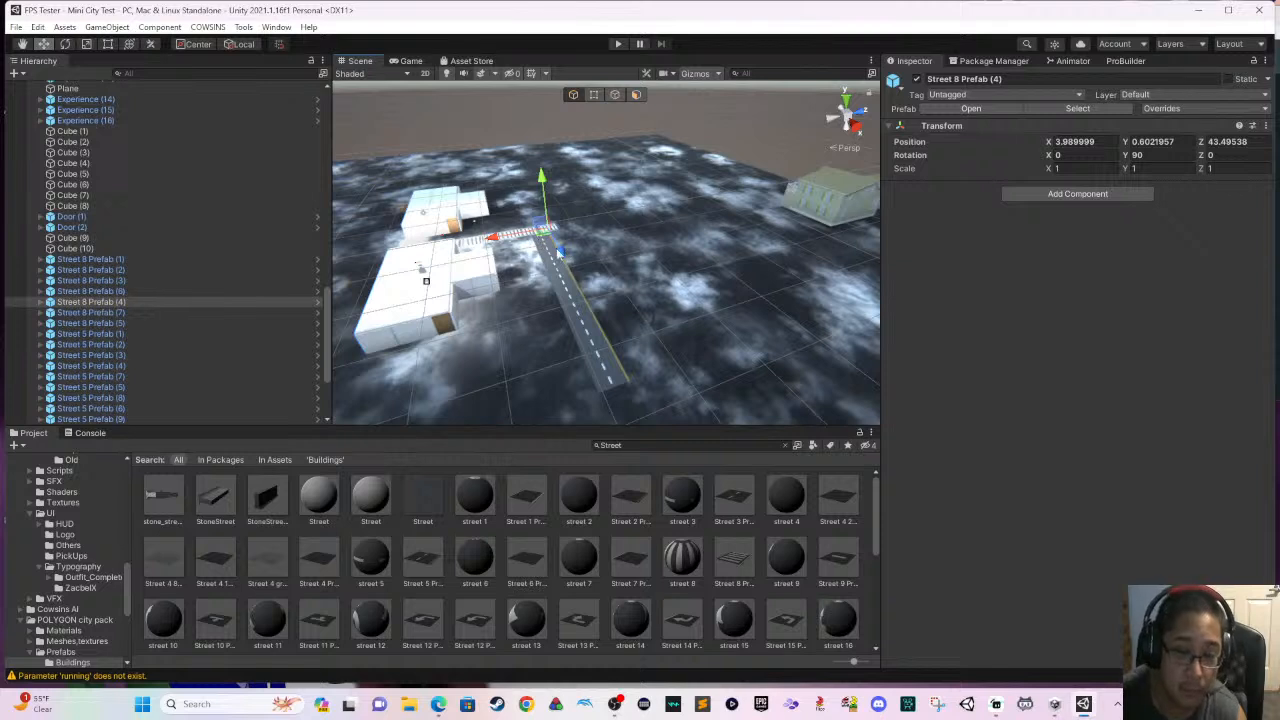
left_click(571, 315)
left_click(605, 370)
left_click(595, 348, "ctrl")
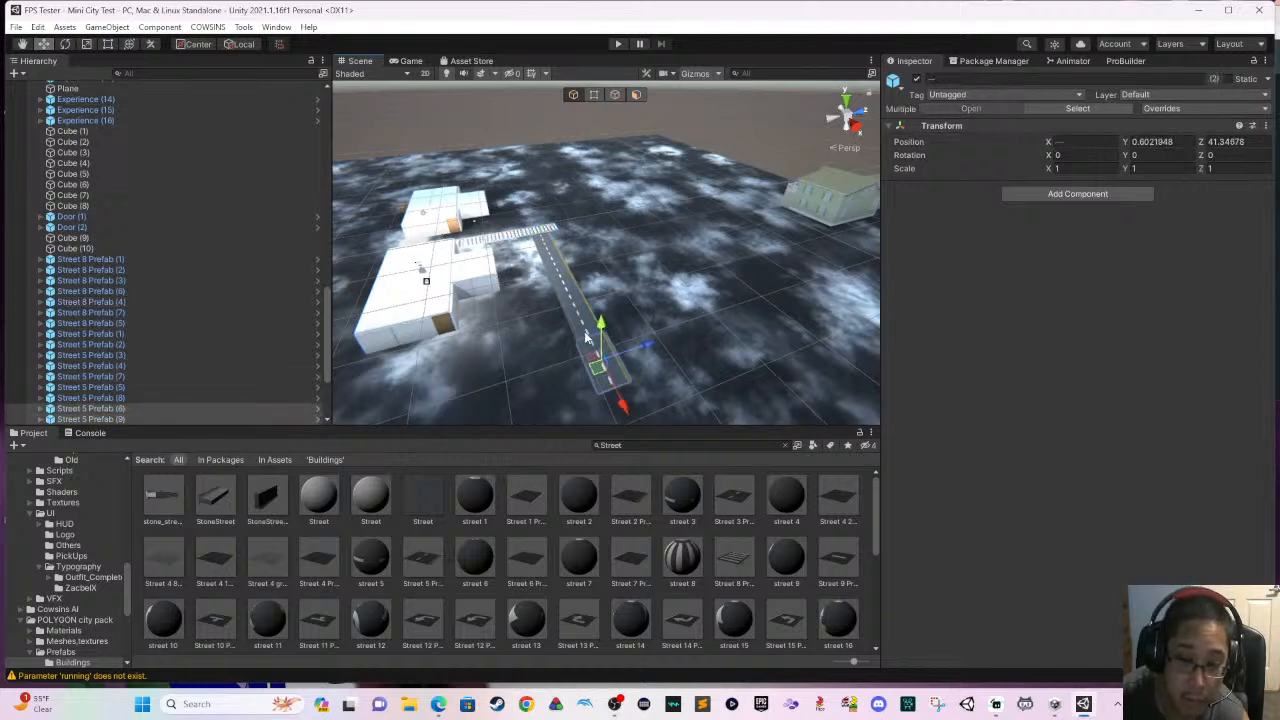
left_click(587, 335, "ctrl")
left_click(575, 311, "ctrl")
left_click(573, 306, "ctrl")
left_click(573, 306, "ctrl")
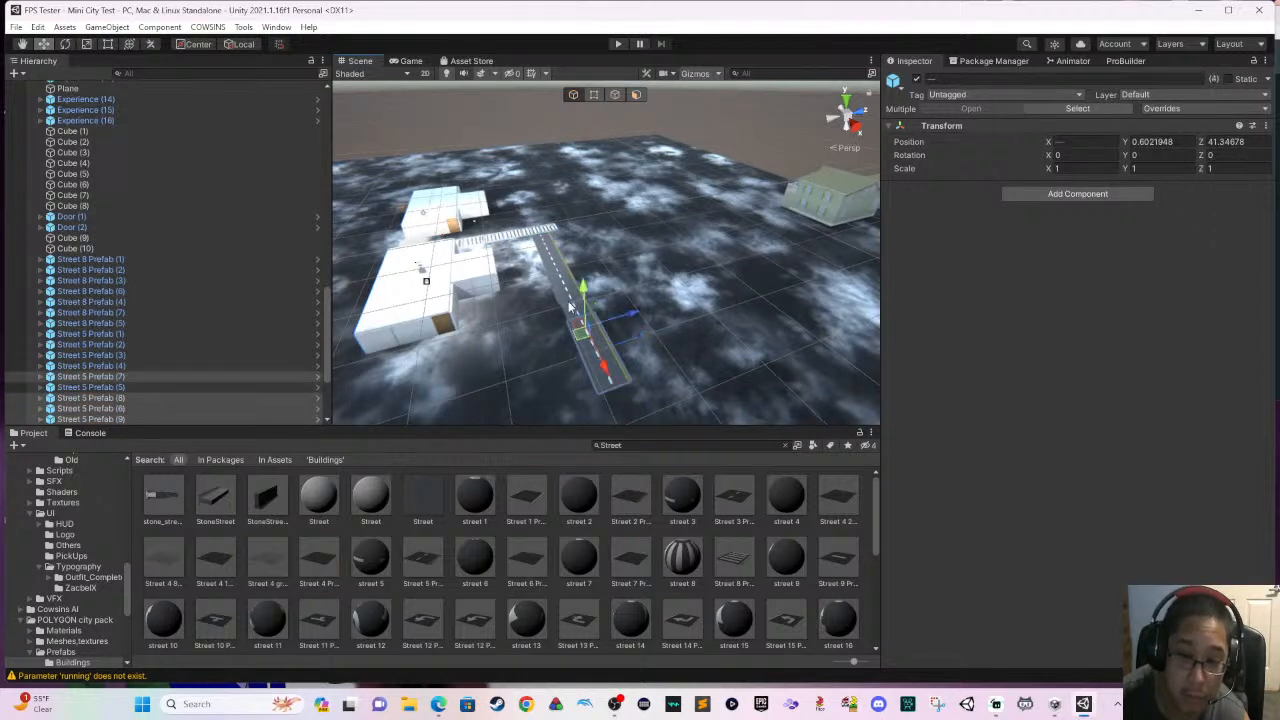
key("ctrl+d")
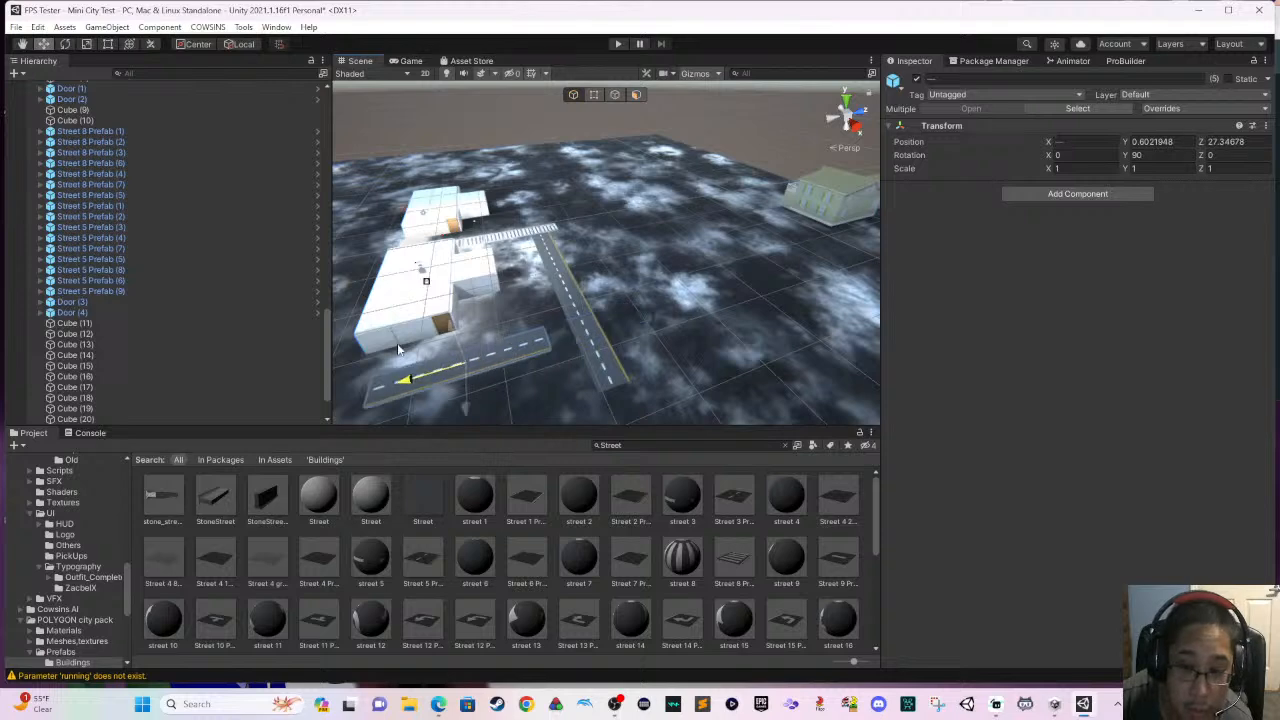
middle_click_drag(444, 352, 548, 330)
- Duplicate the five-piece side road and move the copy to the opposite side of the main road to form a crossing
key("ctrl+d")
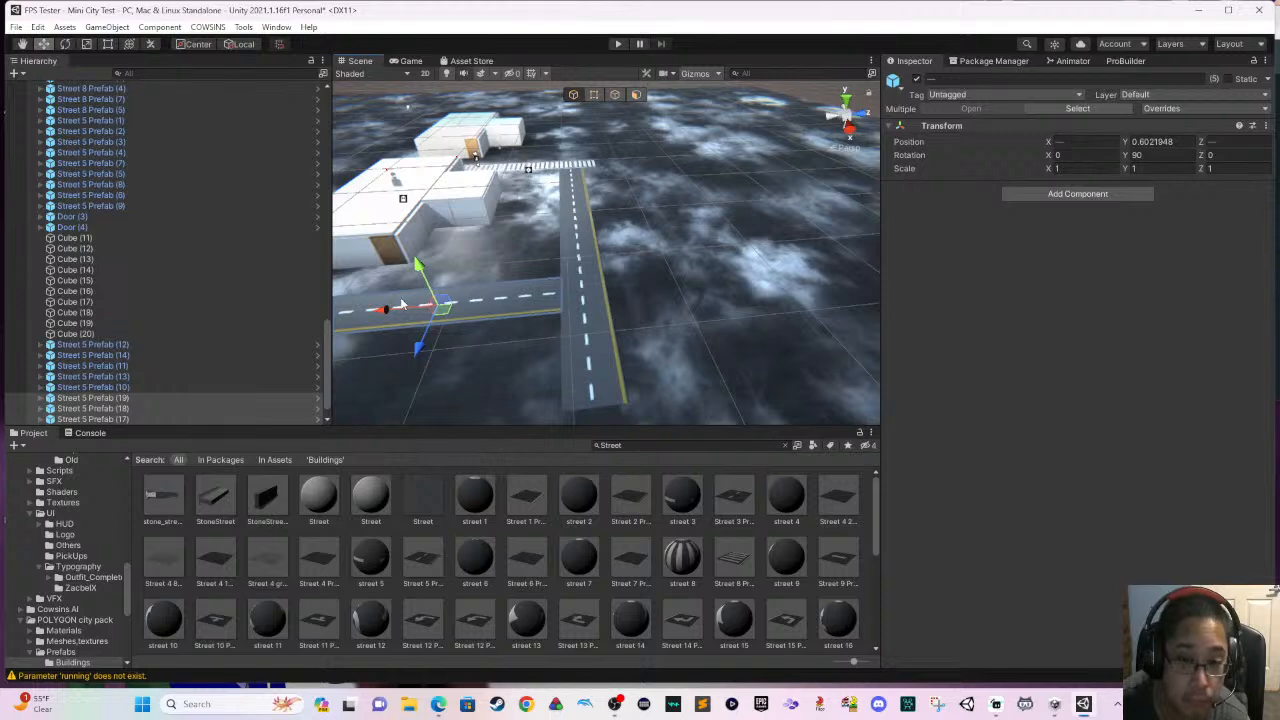
left_click_drag(406, 313, 675, 336)
left_click(644, 267)
scroll(638, 271, "down", 3)
middle_click_drag(638, 272, 734, 324)
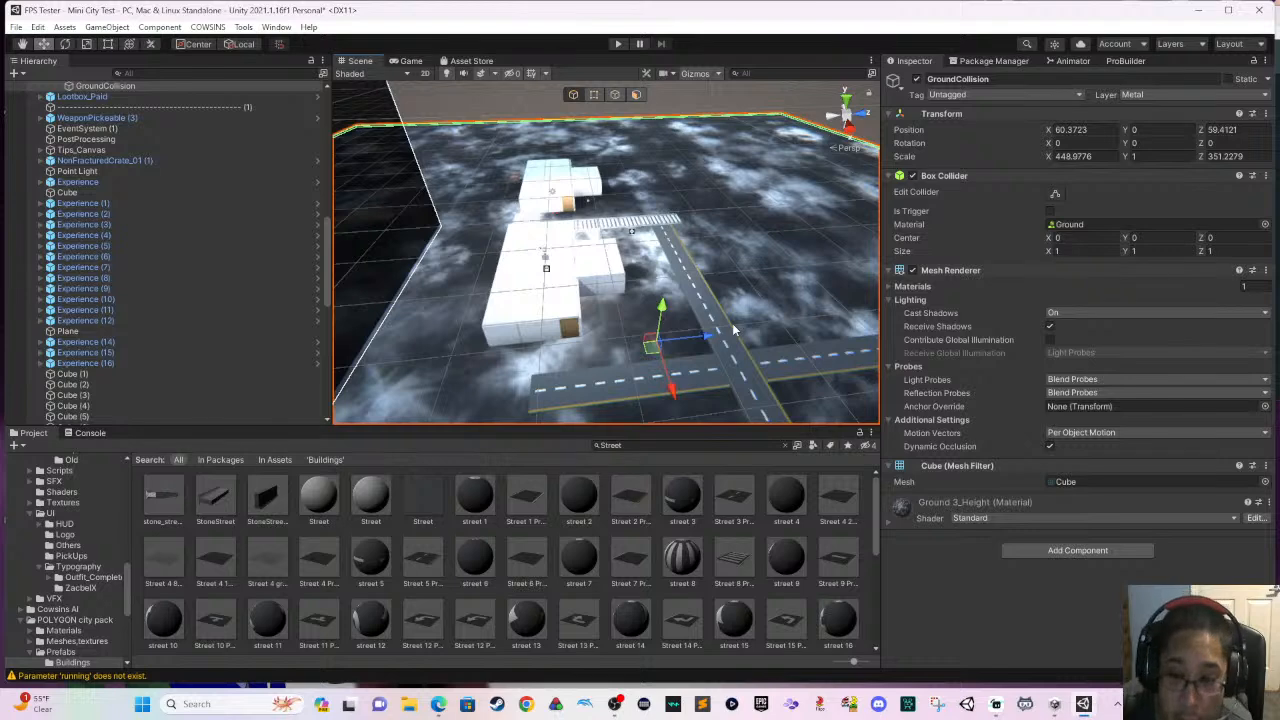
right_click_drag(638, 313, 748, 326)
middle_click_drag(666, 320, 522, 302)
right_click_drag(642, 314, 534, 311)
middle_click_drag(598, 312, 690, 325)
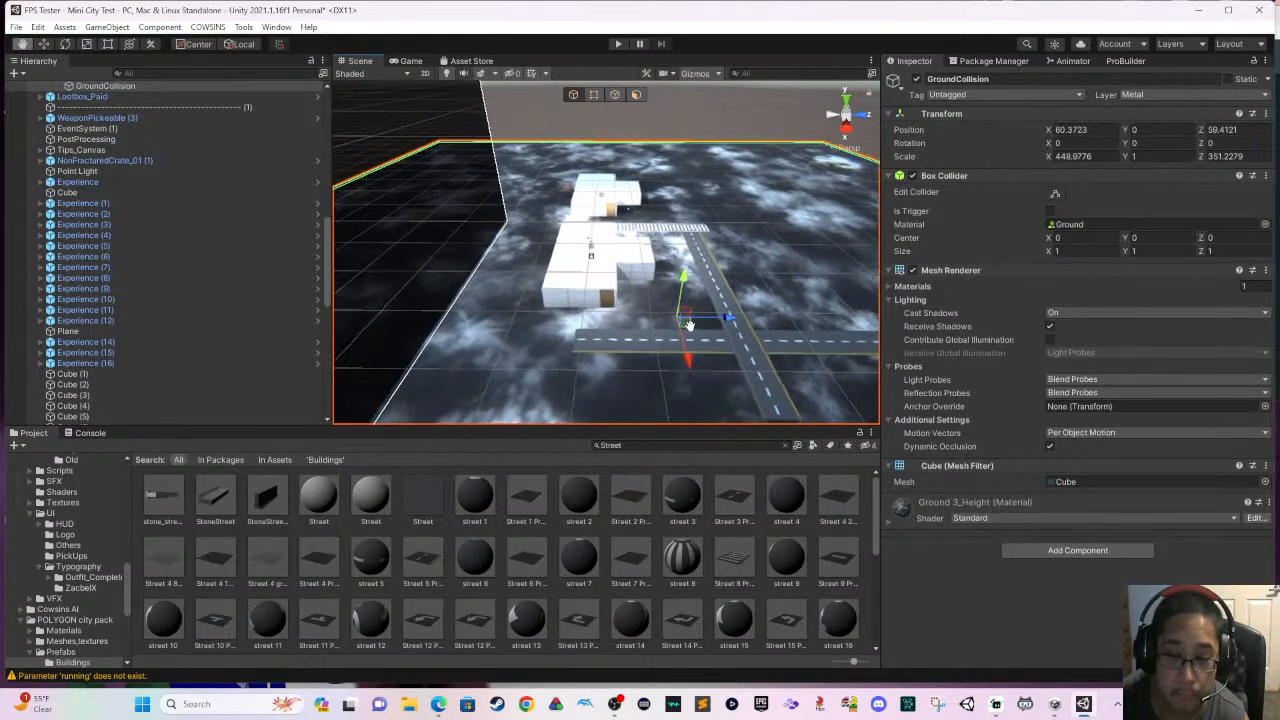
- Duplicate the side road on the custom buildings' side and move the copy outward toward the boundary wall to lengthen it
left_click(603, 346)
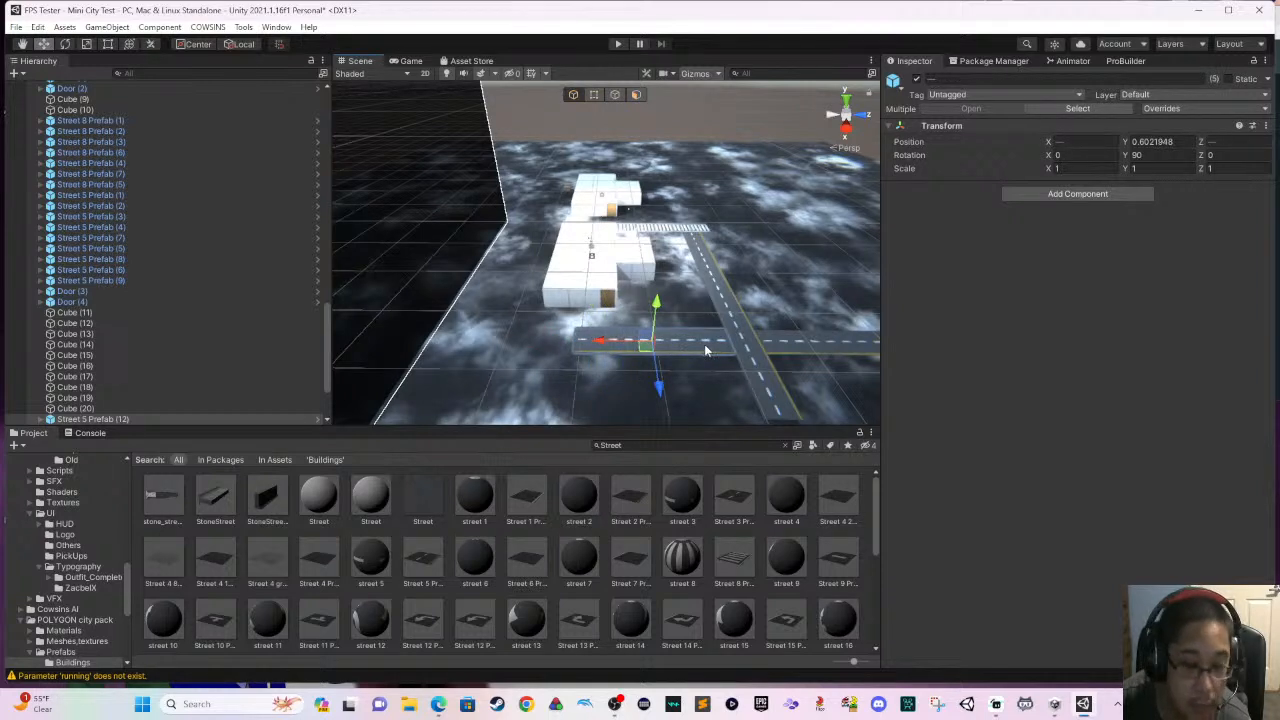
key("ctrl+d")
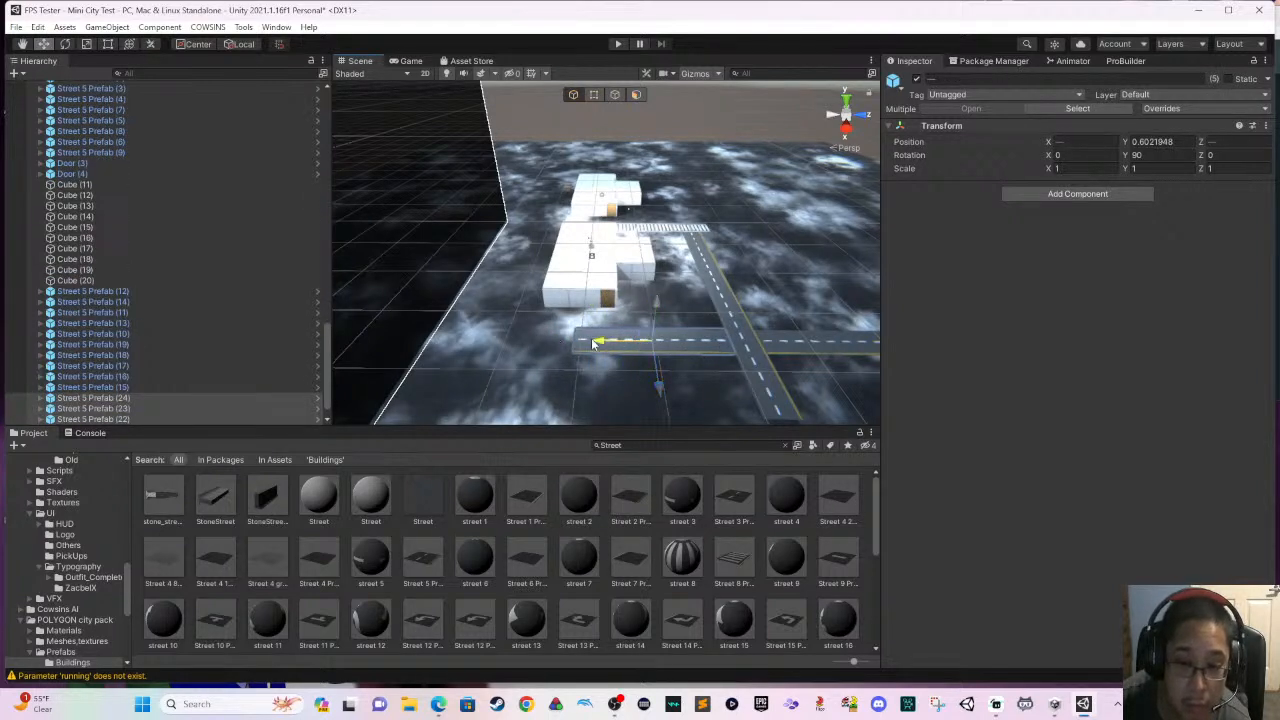
left_click_drag(440, 342, 437, 342)
left_click(507, 368)
- Move Building_W_prefab beside the street crossing, to X 17.933, Y 1.5, Z 54.9
left_click_drag(508, 361, 550, 238, "alt")
left_click(740, 206)
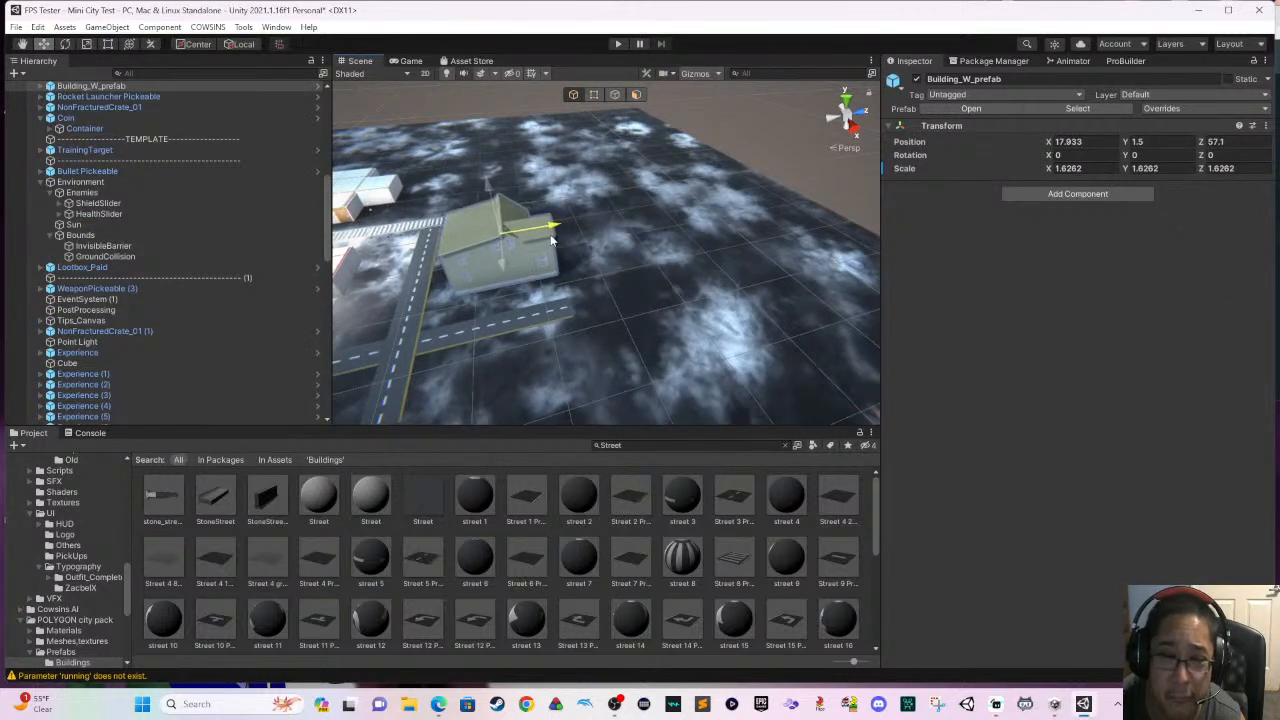
left_click_drag(618, 267, 662, 316, "alt")
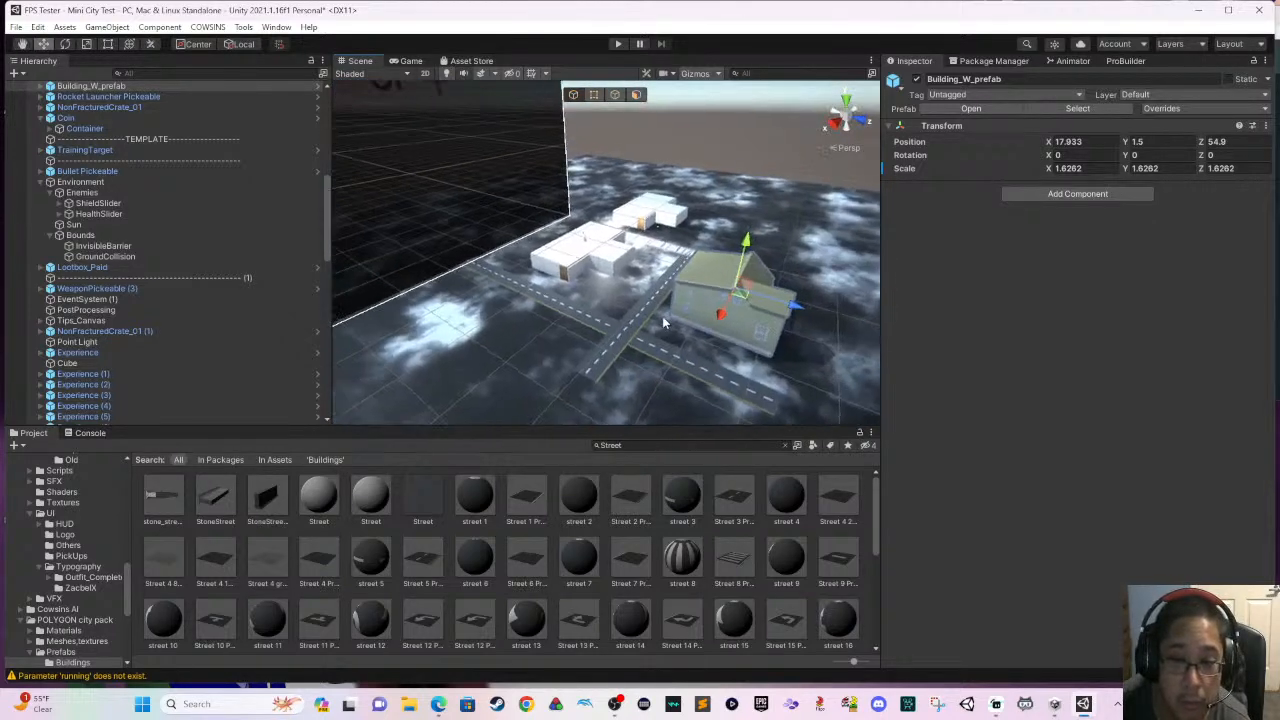
- Duplicate the last four Street 5 pieces of the main road and move the copies along X to extend it past the crossing
left_click(660, 308)
left_click(598, 364)
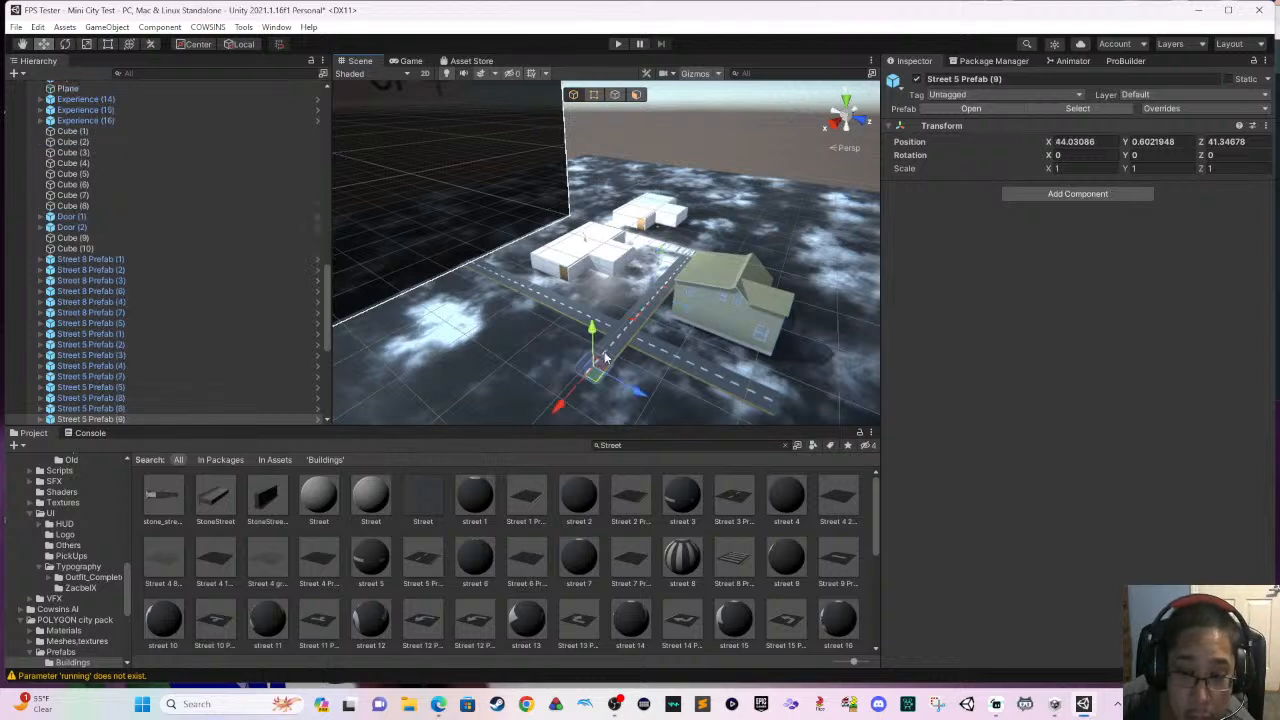
left_click(625, 343, "ctrl")
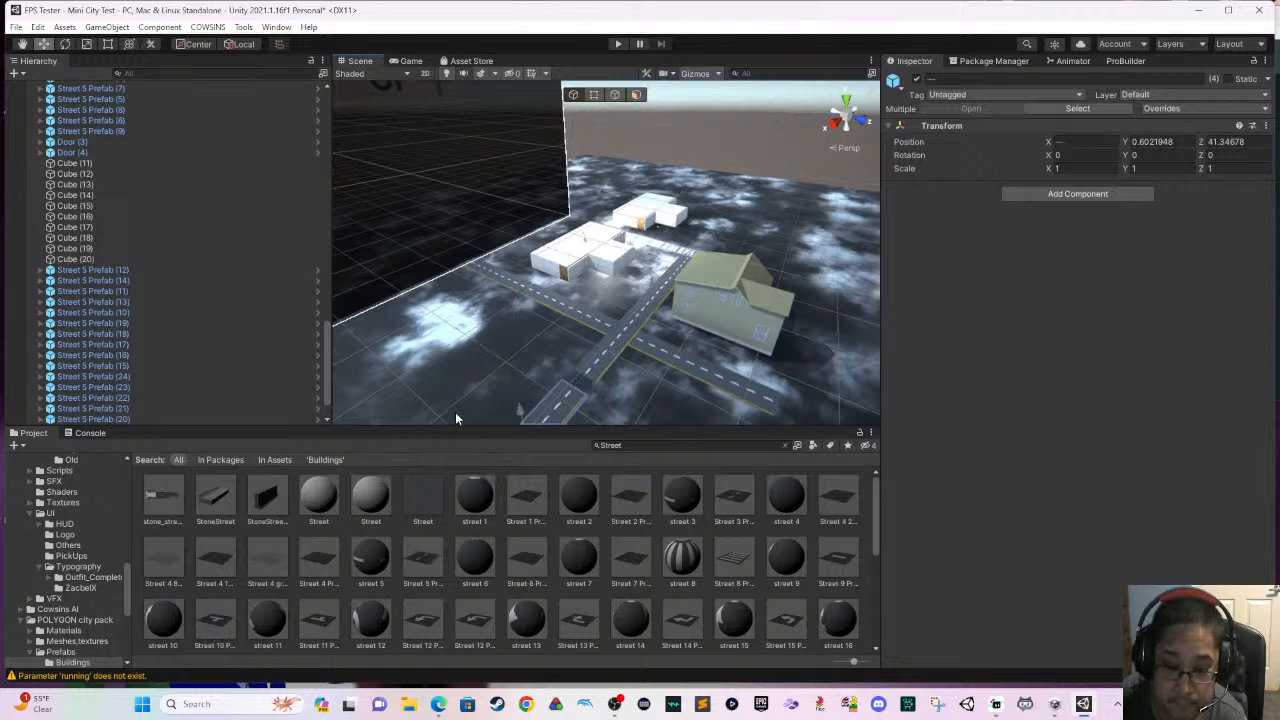
middle_click_drag(473, 402, 646, 403)
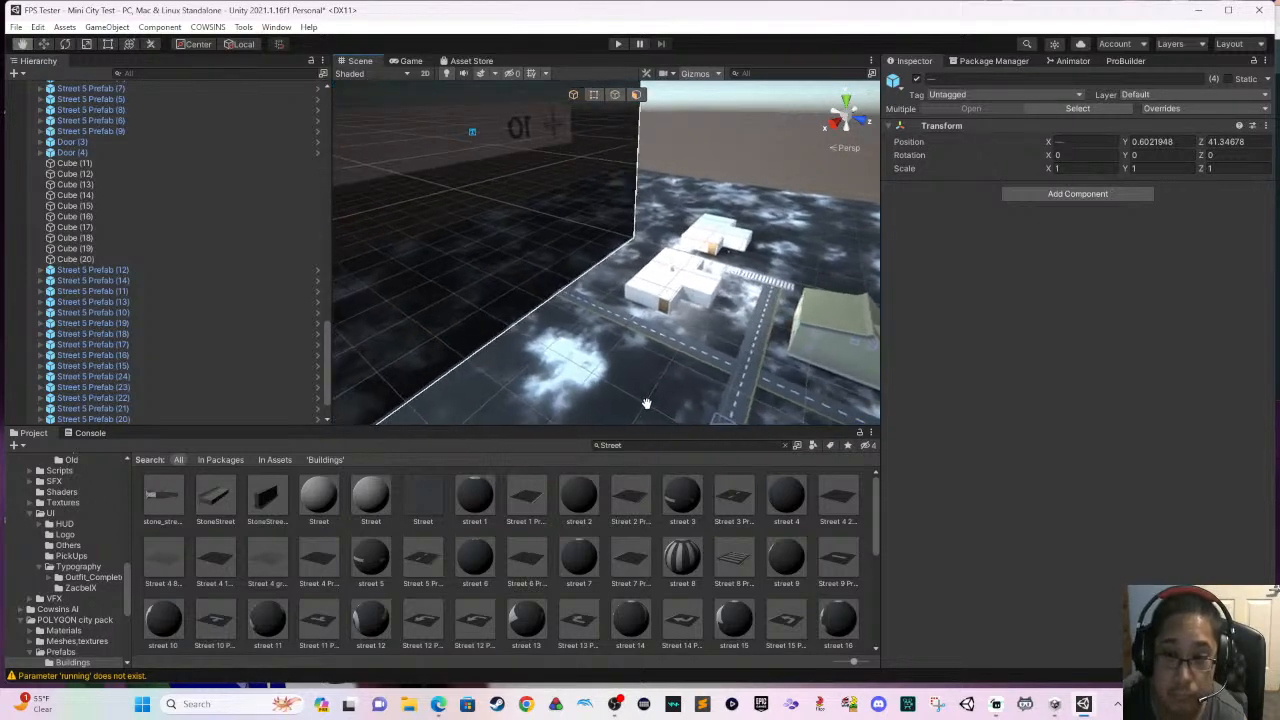
- Examine the green house beside the street crossing from several distances
right_click_drag(600, 318, 671, 360)
middle_click_drag(671, 360, 516, 343)
right_click_drag(587, 320, 561, 314)
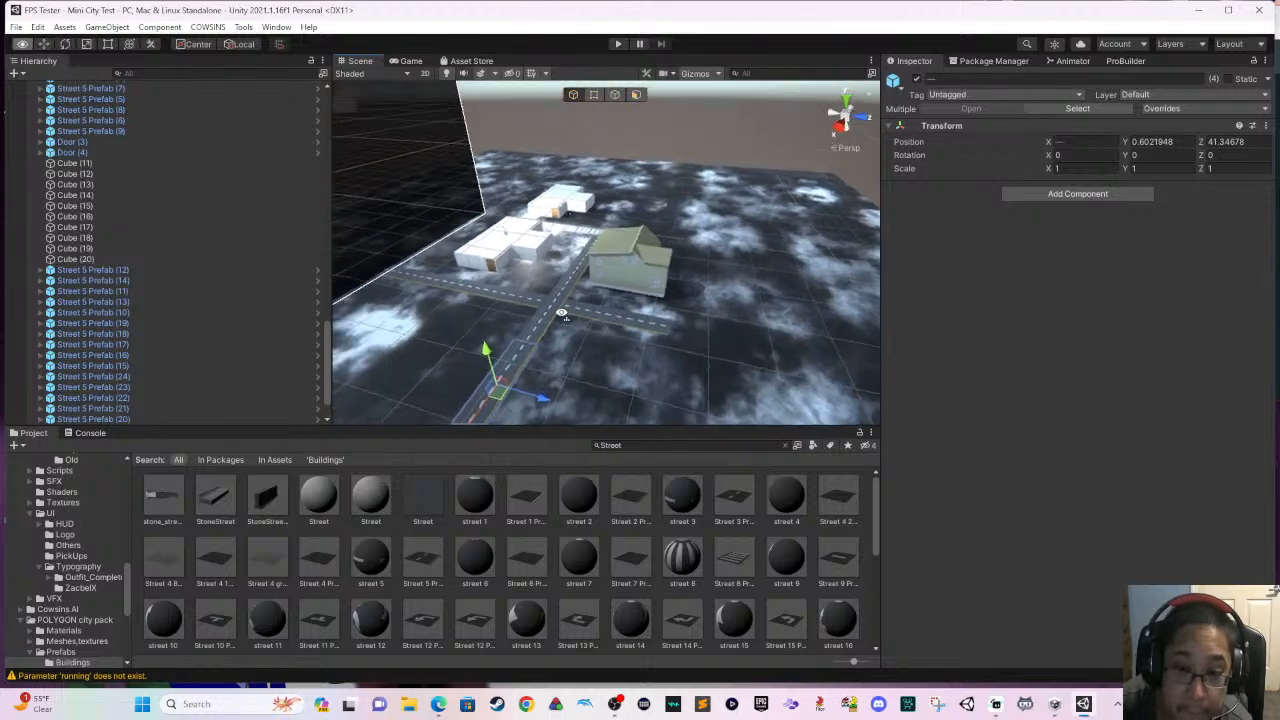
scroll(603, 330, "up", 5)
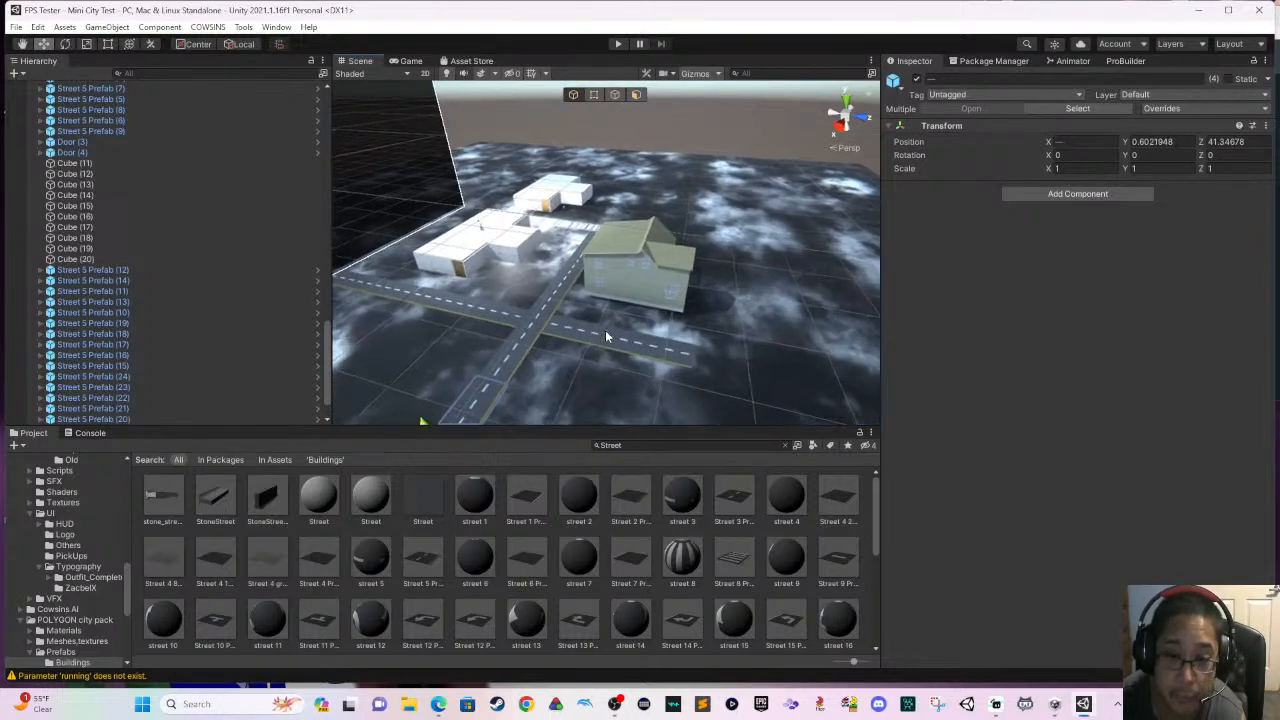
scroll(610, 328, "up", 4)
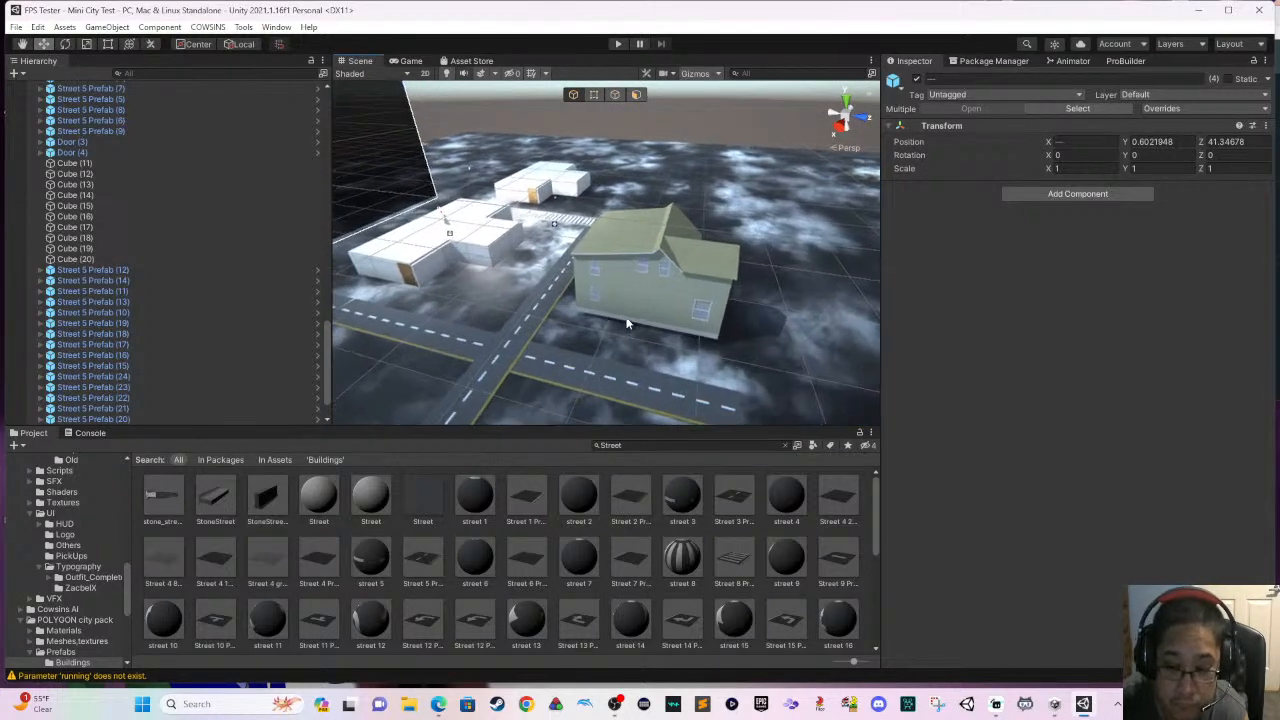
scroll(634, 326, "up", 4)
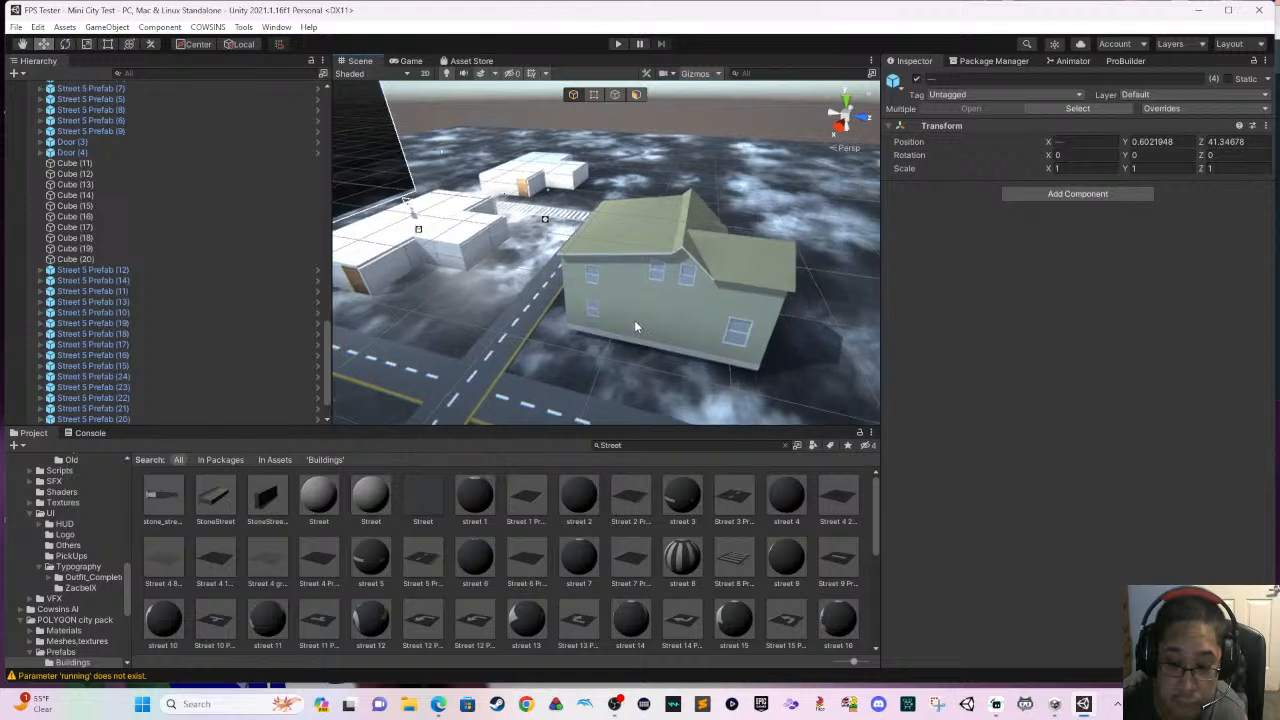
scroll(634, 326, "up", 4)
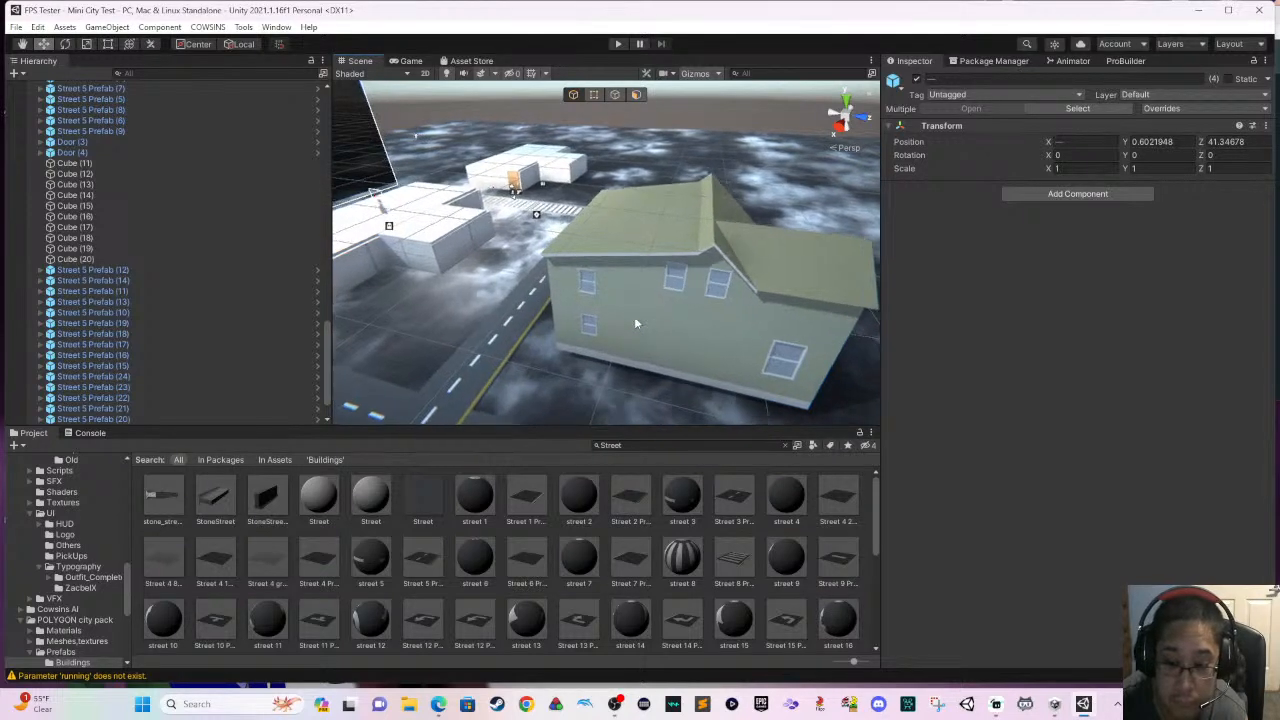
scroll(640, 321, "up", 3)
right_click_drag(634, 330, 620, 307)
scroll(621, 316, "down", 4)
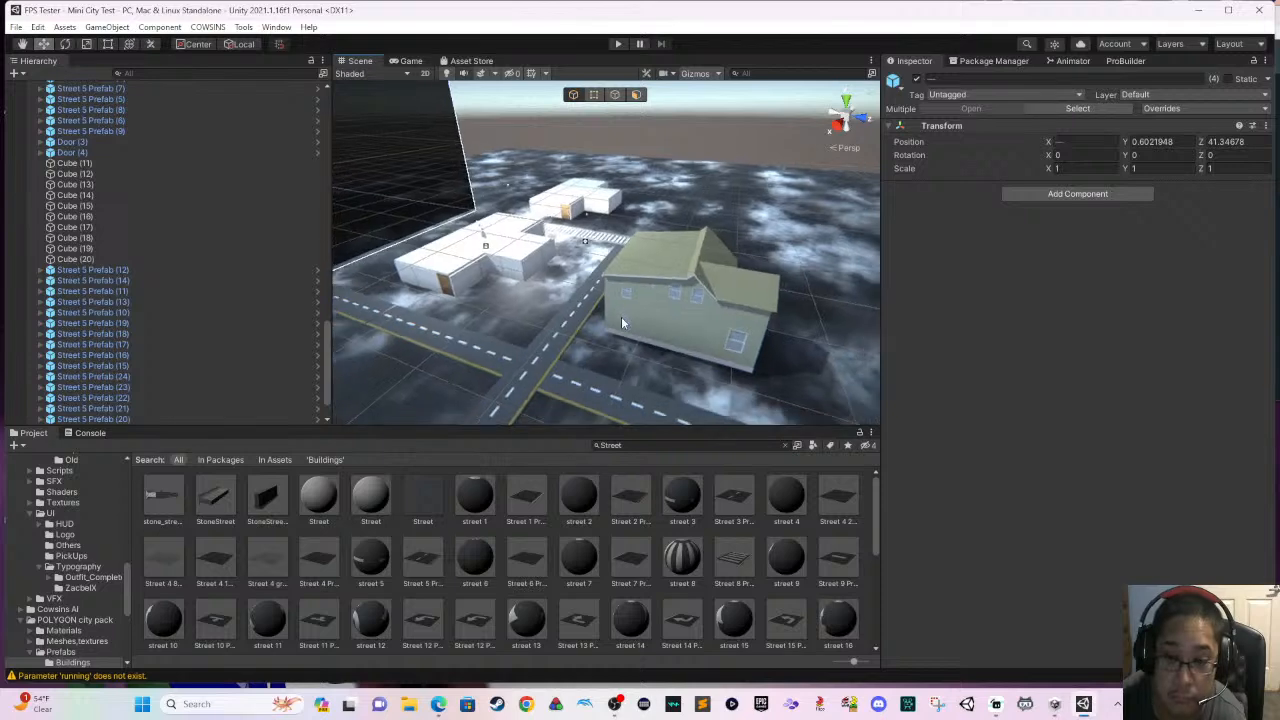
scroll(621, 316, "down", 3)
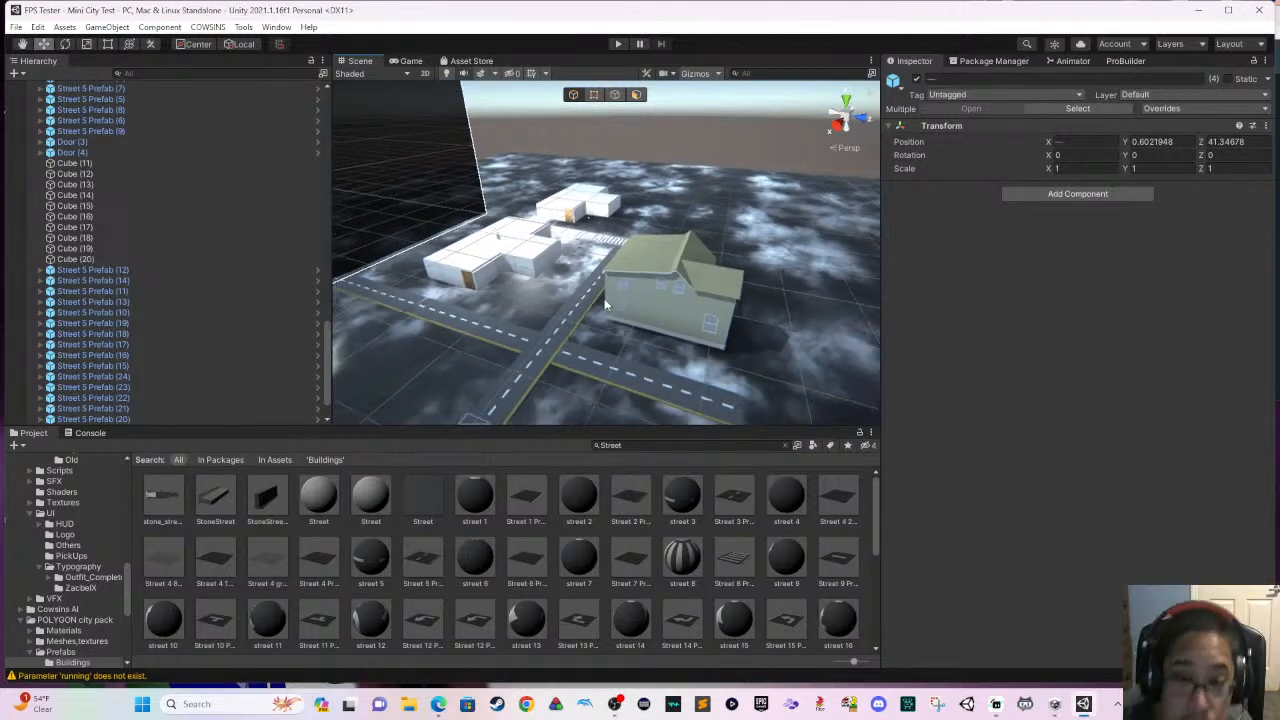
- Examine the whole ground area around the streets and buildings from farther away
scroll(604, 306, "down", 5)
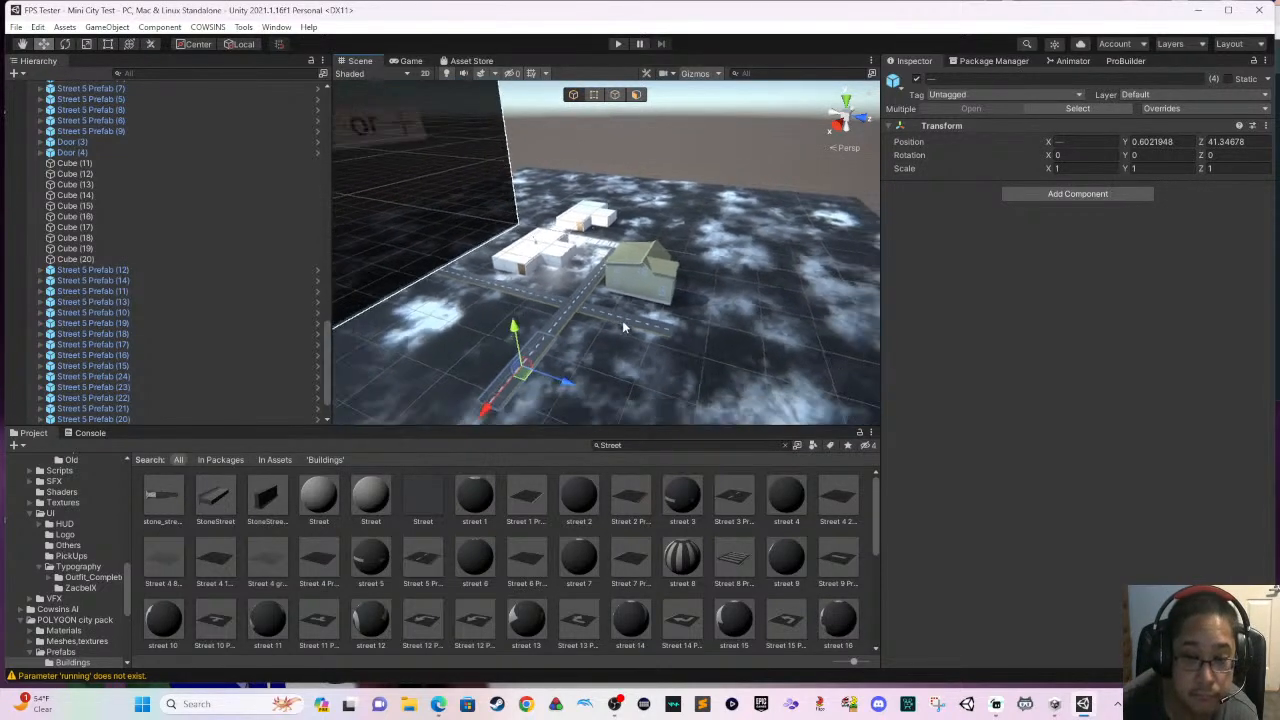
scroll(625, 316, "down", 1)
left_click(624, 312)
middle_click_drag(623, 310, 738, 355)
left_click_drag(738, 355, 600, 356, "alt")
middle_click_drag(600, 356, 491, 310)
middle_click_drag(586, 350, 642, 302)
- Examine the streets, the green house and the white buildings from above, selecting roof pieces of the nearer white building
scroll(690, 323, "up", 2)
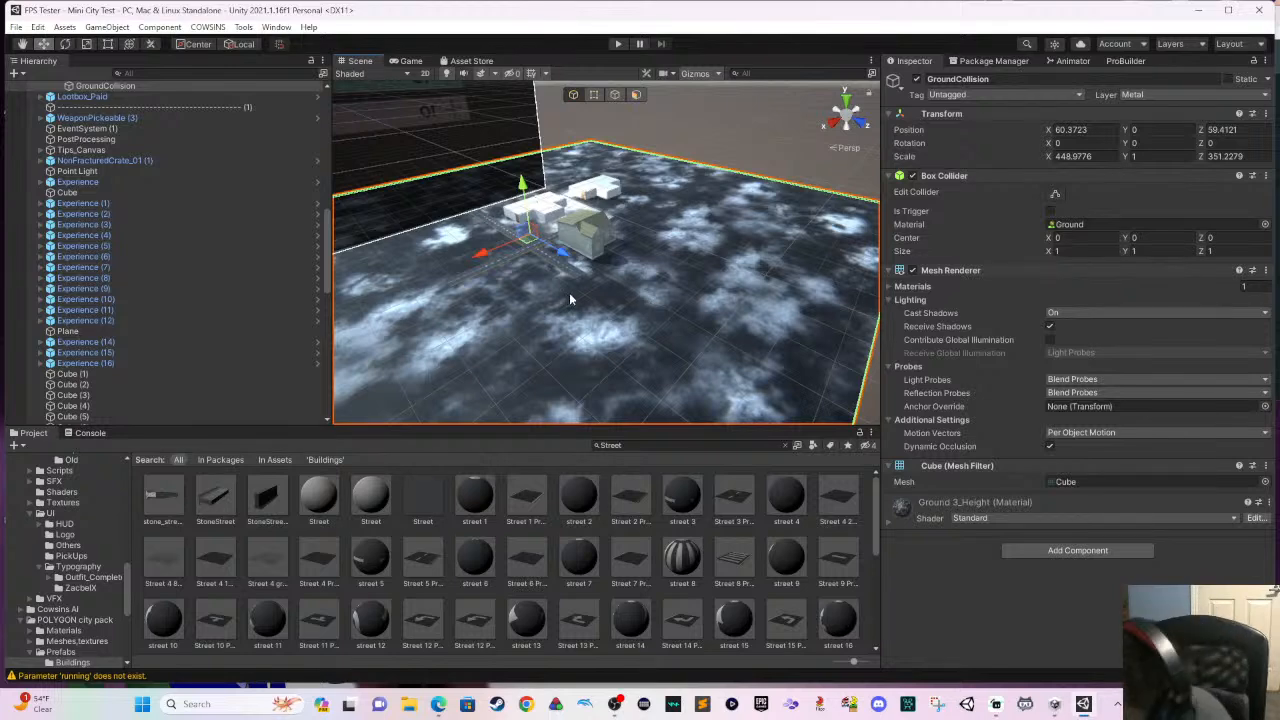
scroll(610, 304, "up", 3)
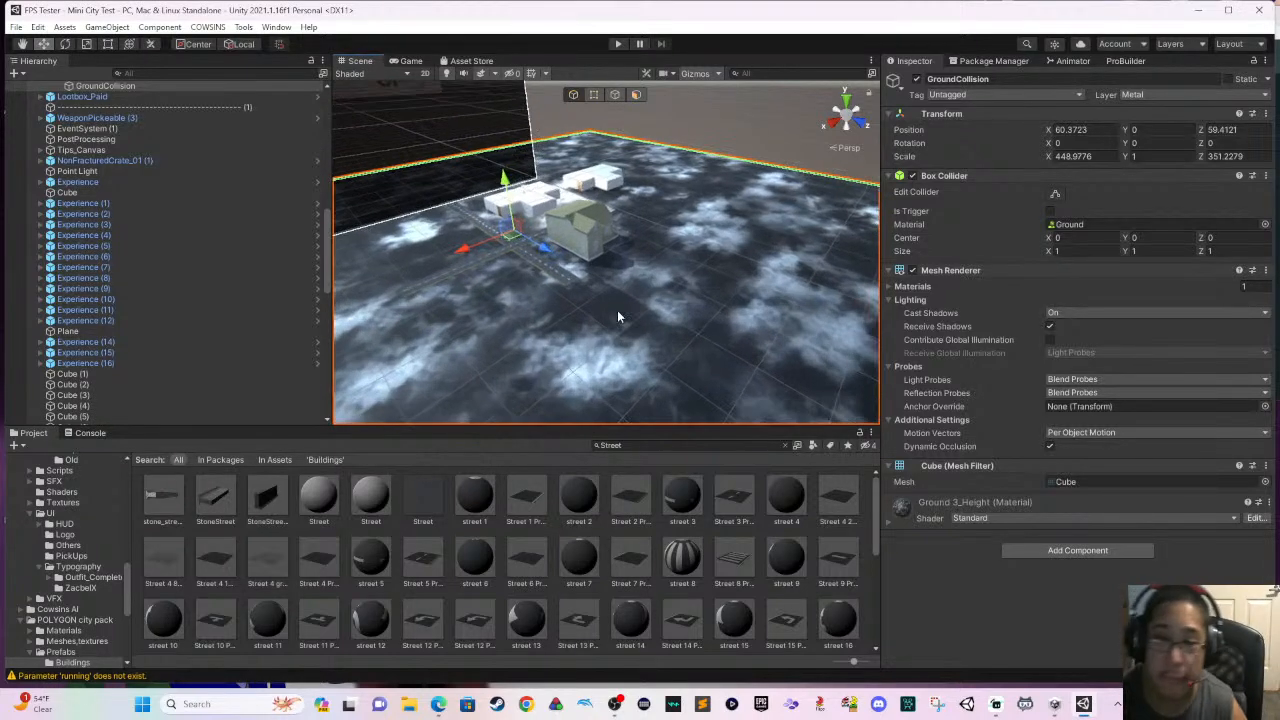
middle_click_drag(612, 309, 672, 333)
scroll(663, 305, "up", 5)
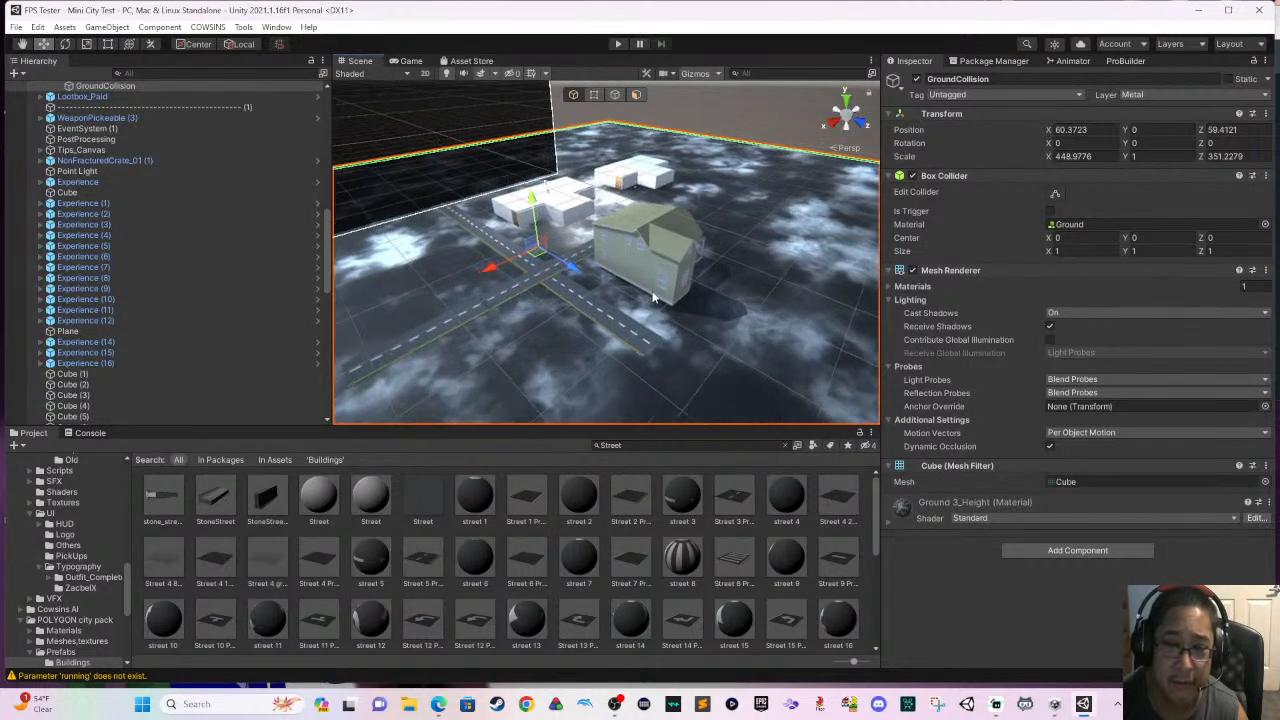
scroll(620, 288, "up", 3)
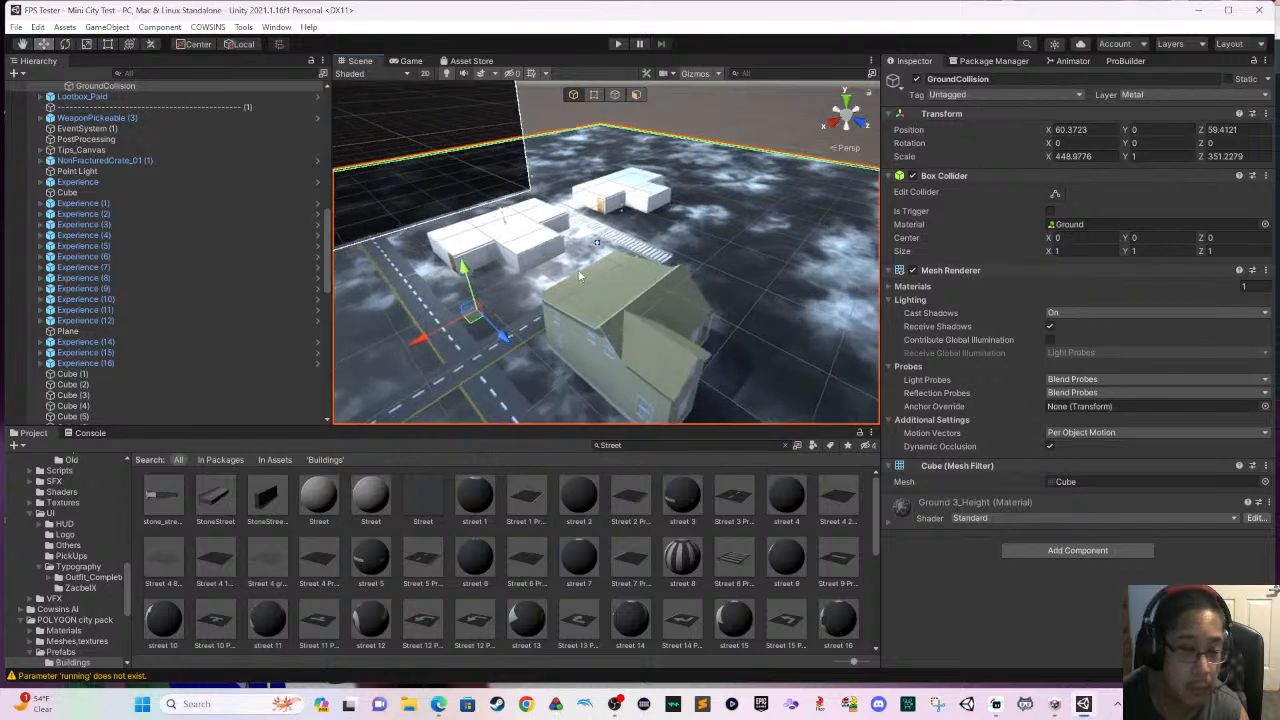
scroll(311, 281, "up", 8)
left_click(511, 242)
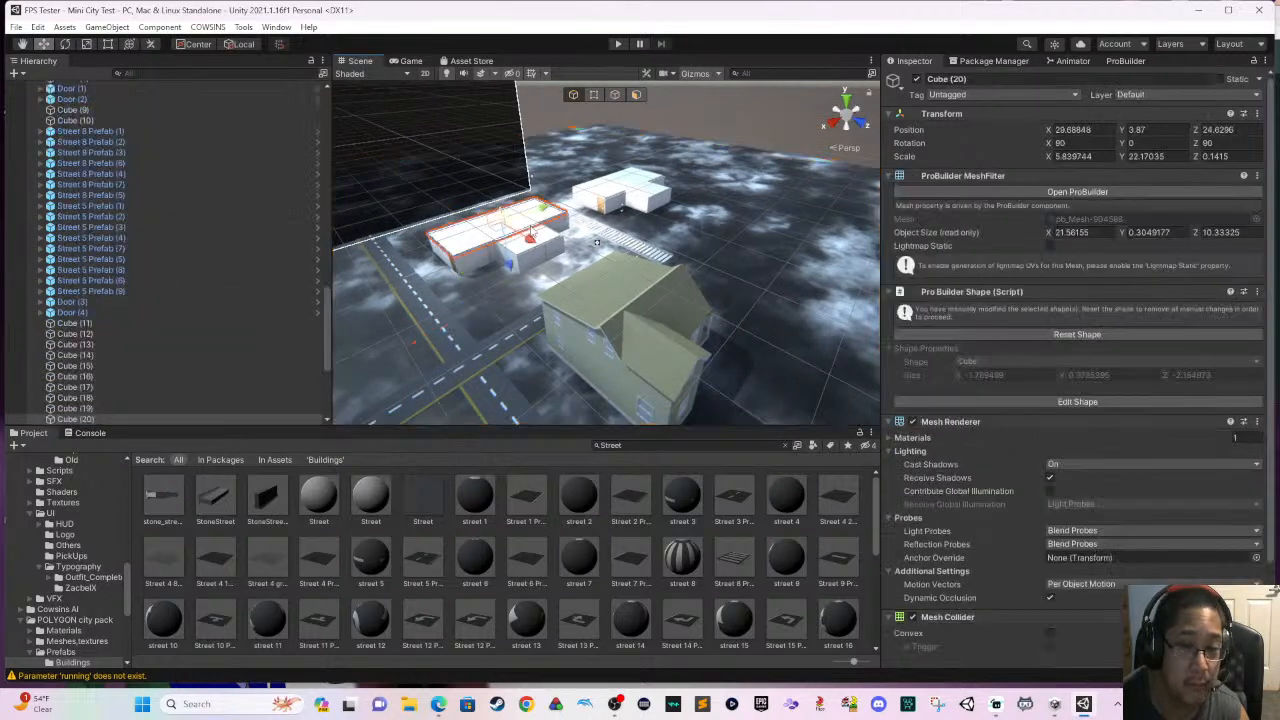
left_click(511, 242)
scroll(511, 242, "up", 2)
left_click(505, 245)
scroll(500, 258, "up", 2)
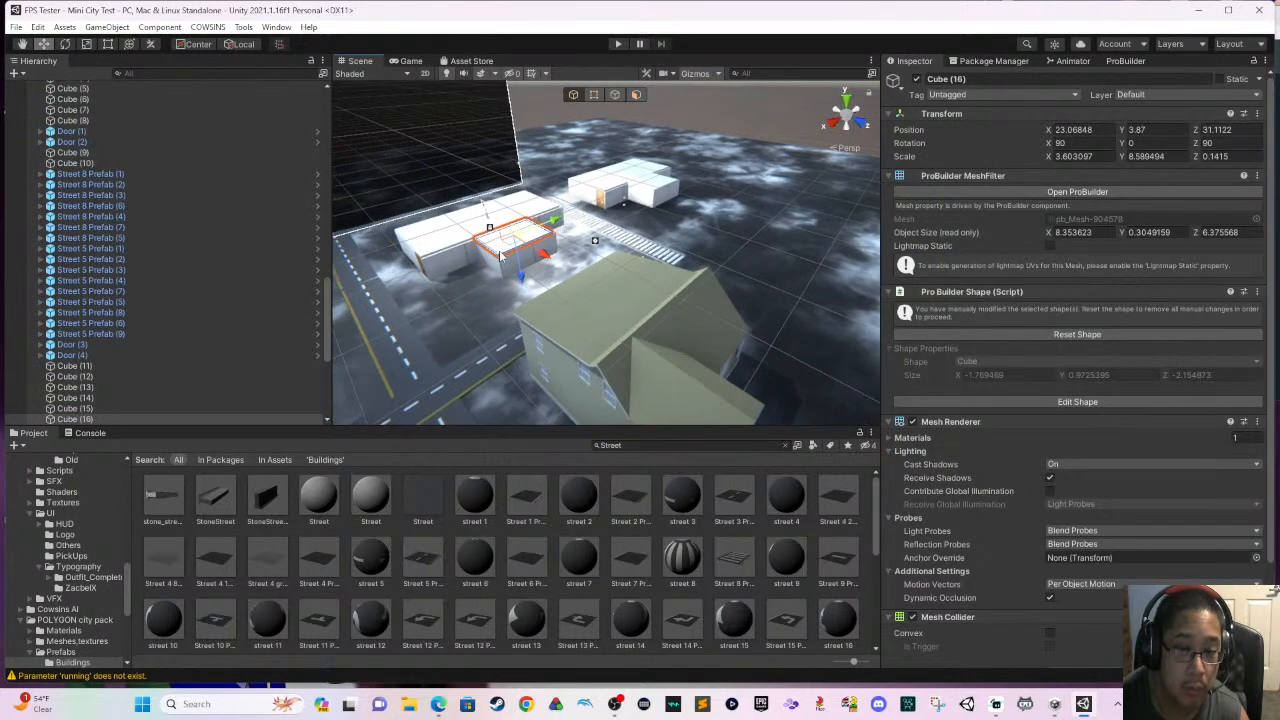
- Examine the two white buildings and the striped street between them from several close angles
middle_click_drag(497, 259, 539, 300)
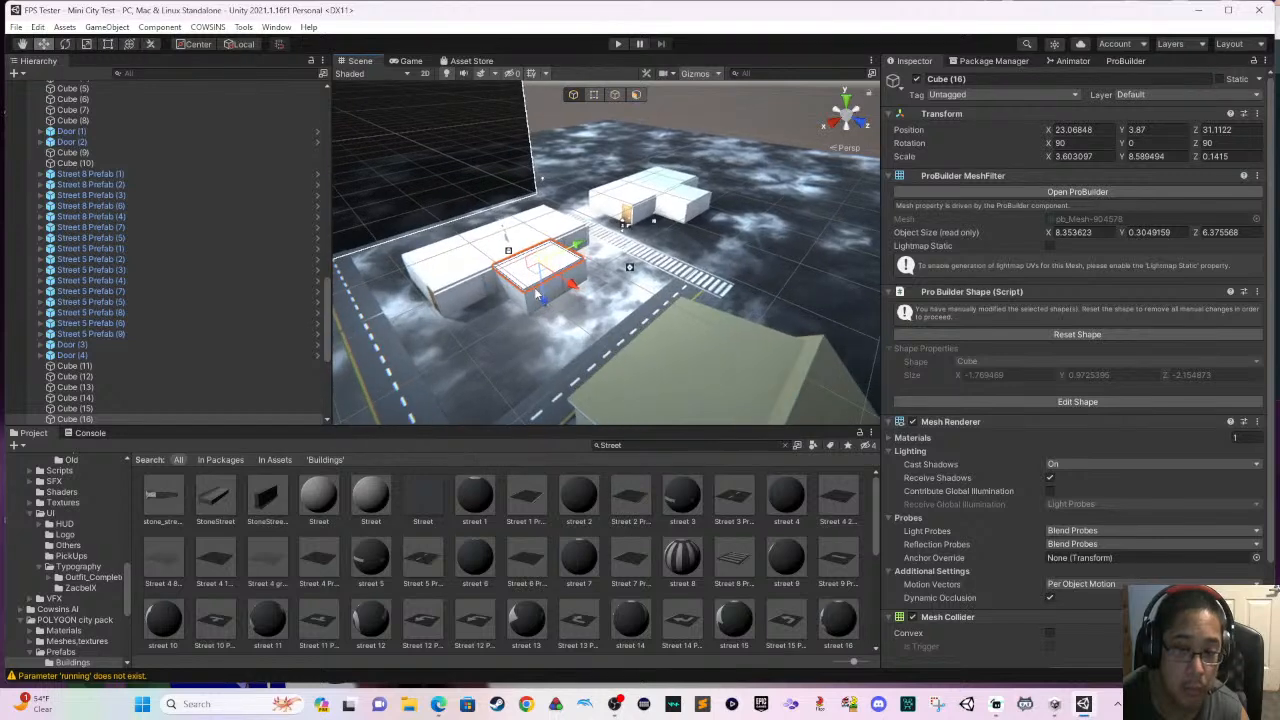
scroll(540, 303, "up", 2)
scroll(537, 299, "down", 4)
scroll(538, 298, "up", 6)
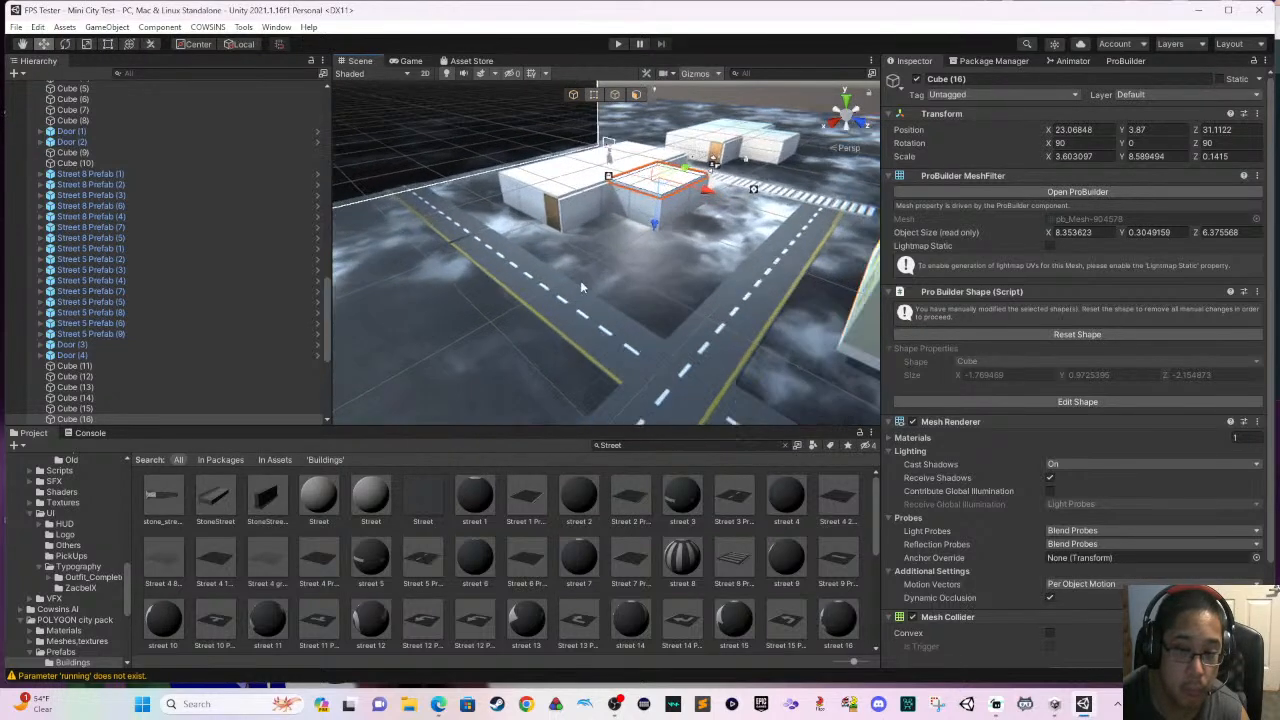
scroll(620, 268, "up", 1)
middle_click_drag(651, 250, 536, 348)
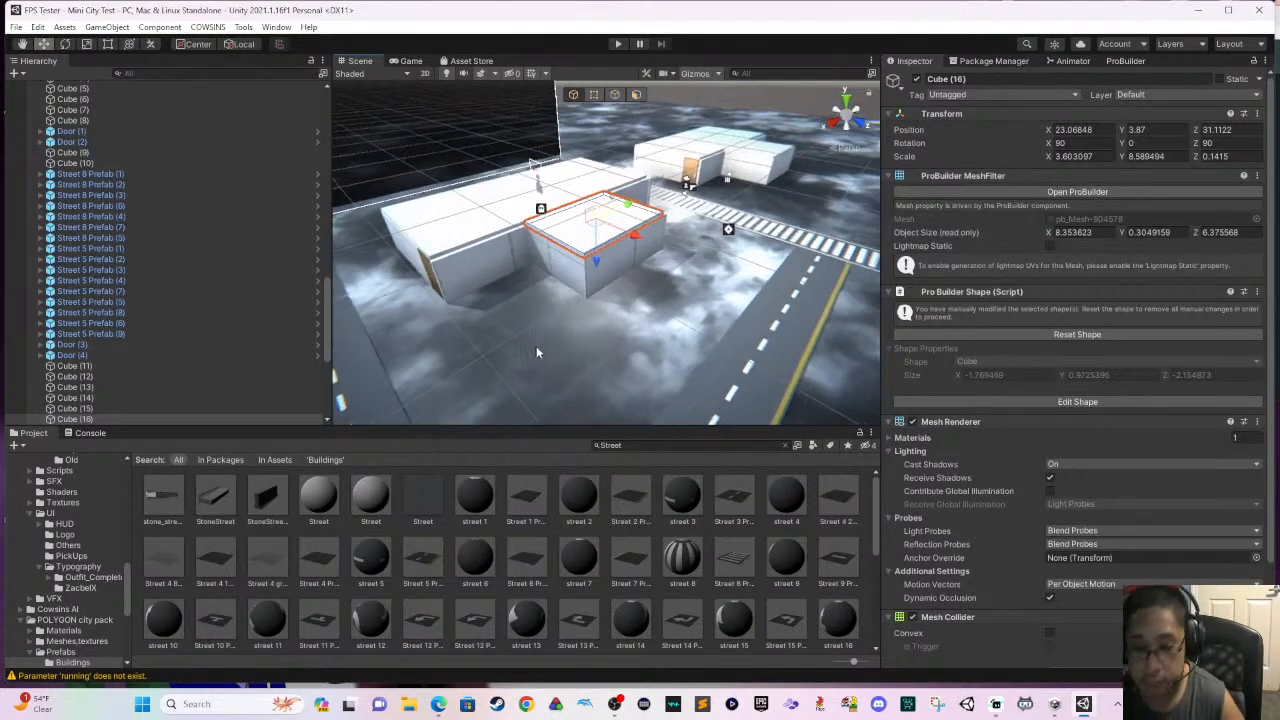
scroll(550, 340, "up", 3)
middle_click_drag(614, 347, 504, 374)
scroll(550, 344, "up", 3)
scroll(586, 322, "up", 4)
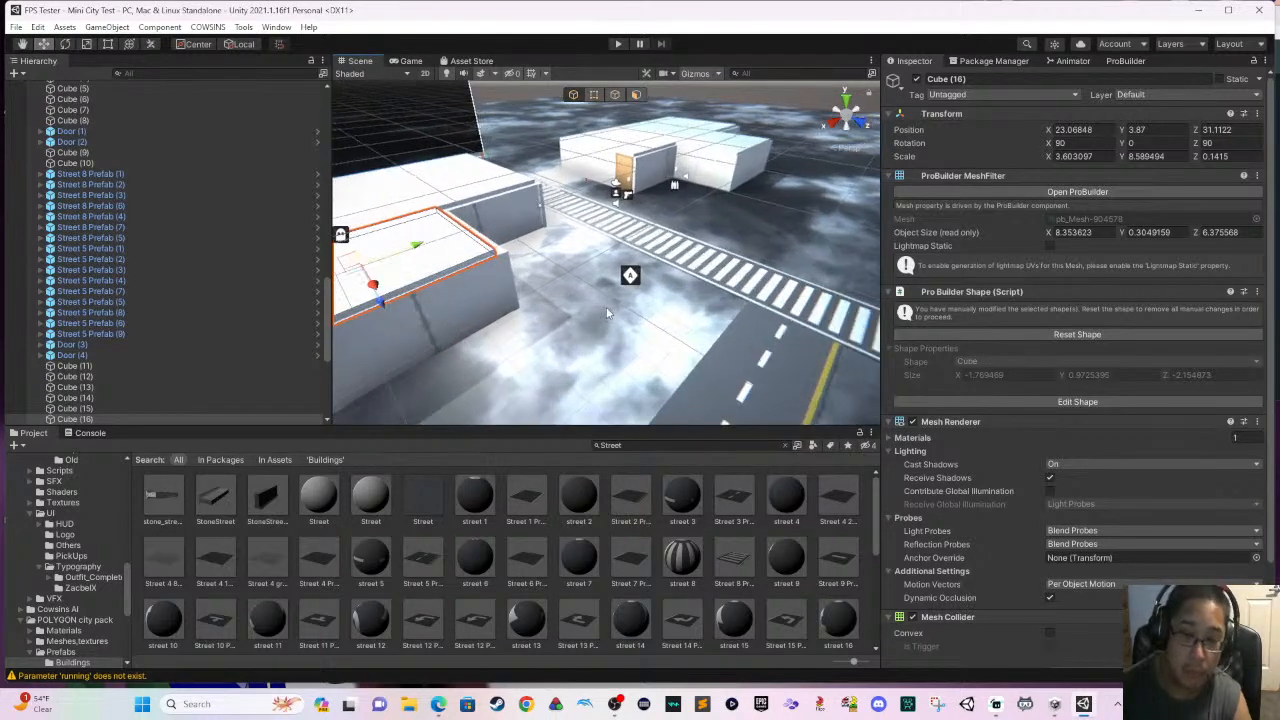
right_click_drag(636, 274, 682, 240)
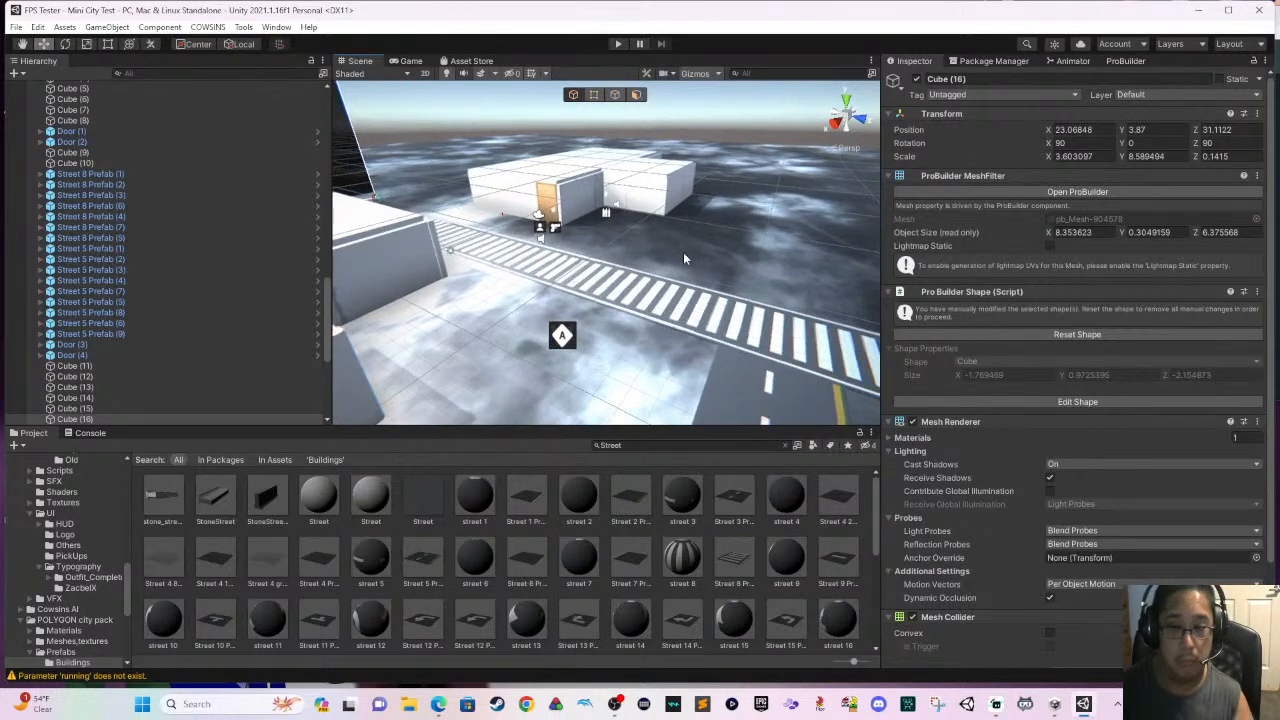
- Add a Box Collider to the wall Cube (5) of the white building beyond the striped street and display its collider editing outline
left_click(660, 212)
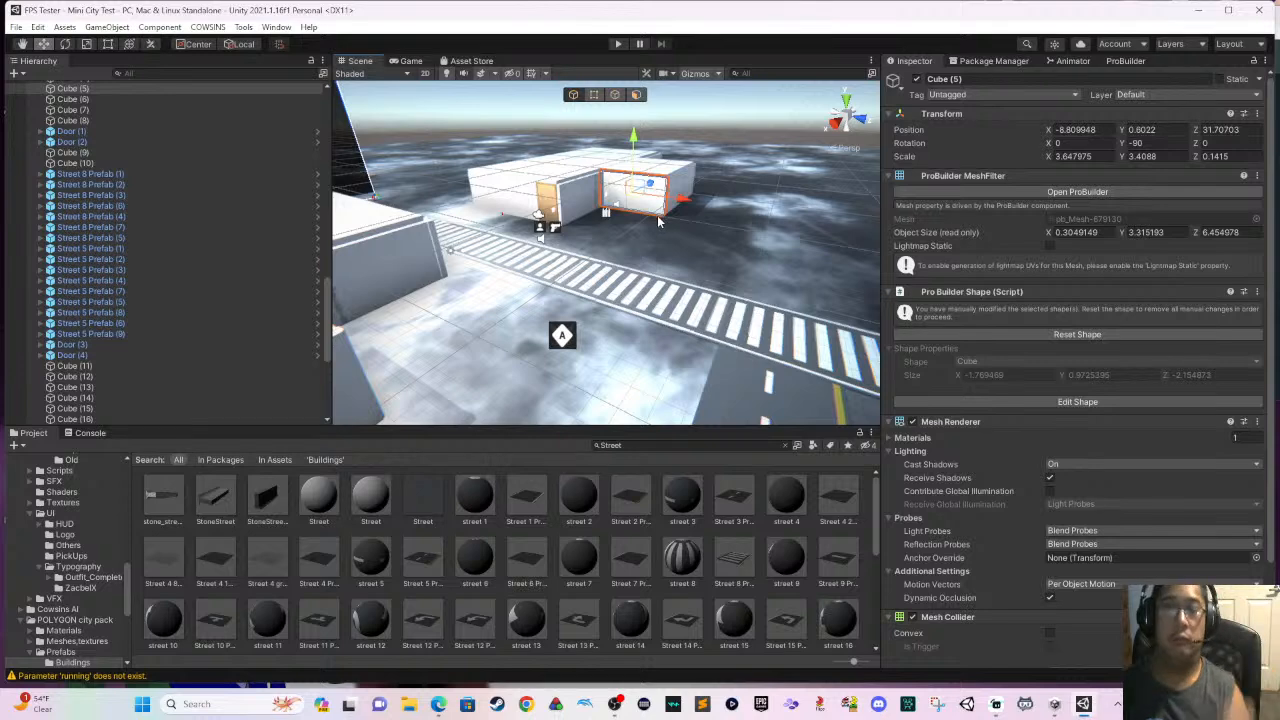
scroll(676, 211, "up", 5)
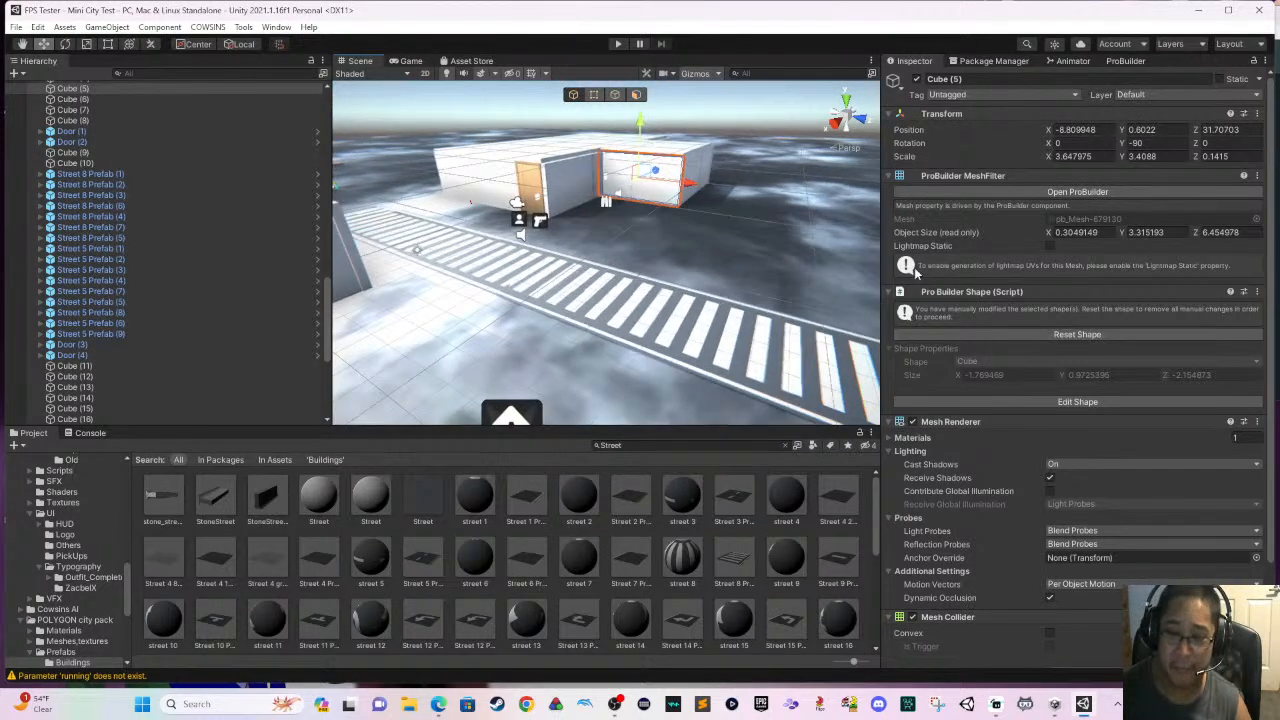
scroll(990, 390, "down", 3)
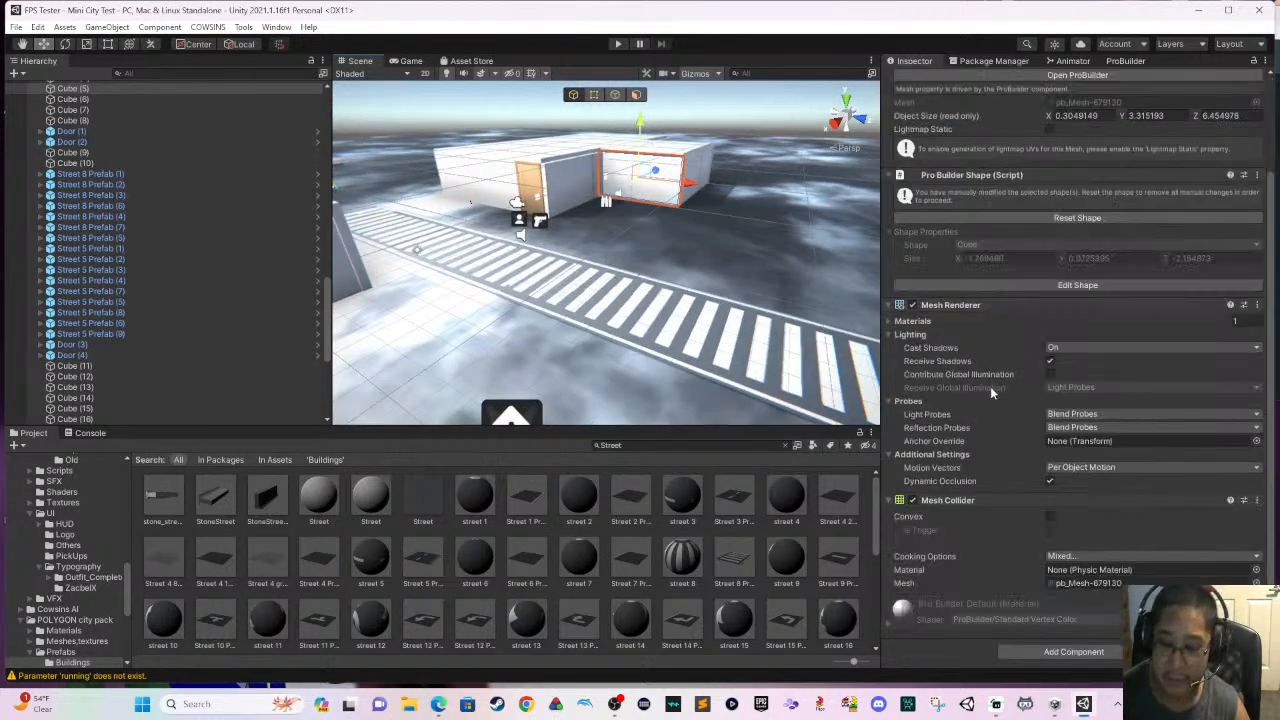
left_click(1079, 655)
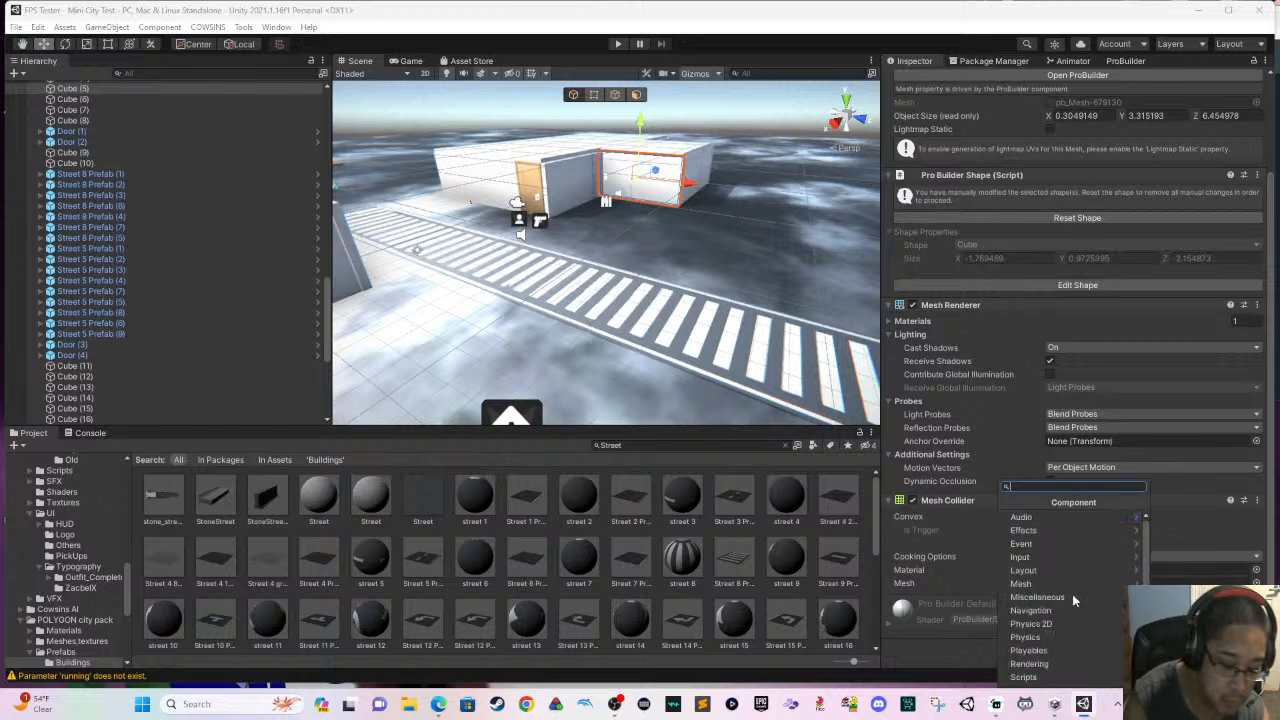
type("box")
key("Return")
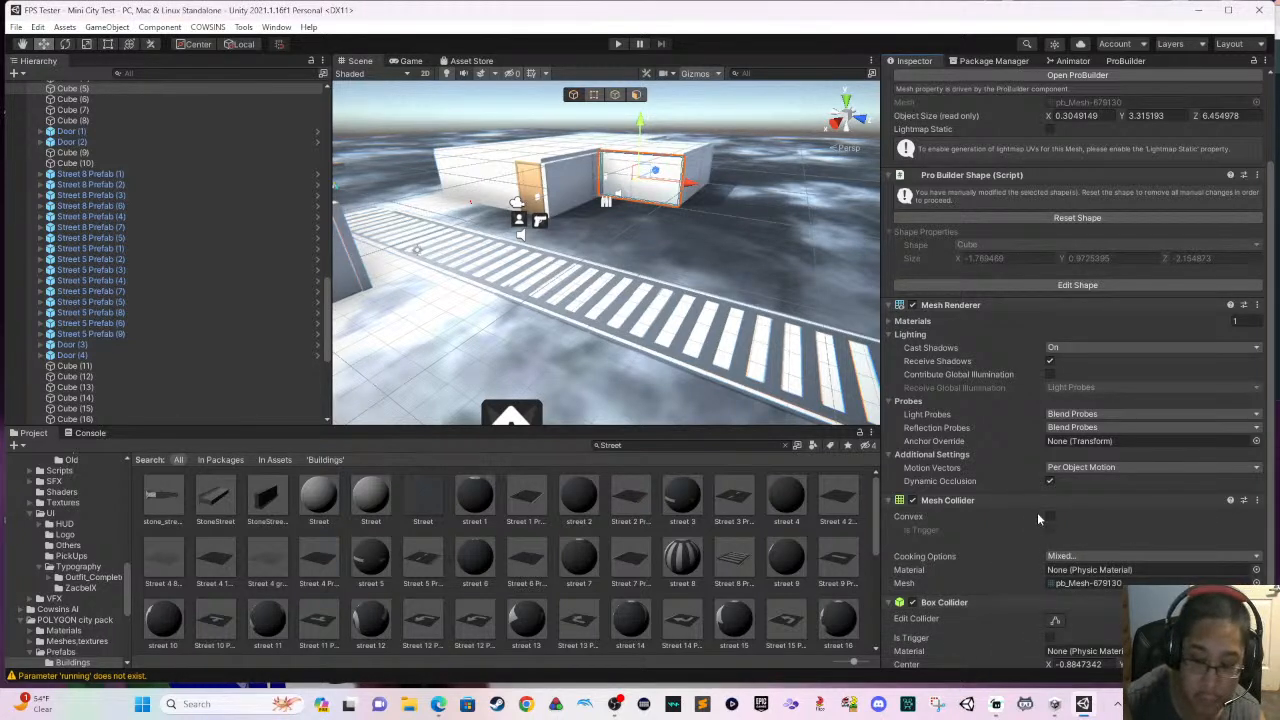
scroll(789, 301, "up", 4)
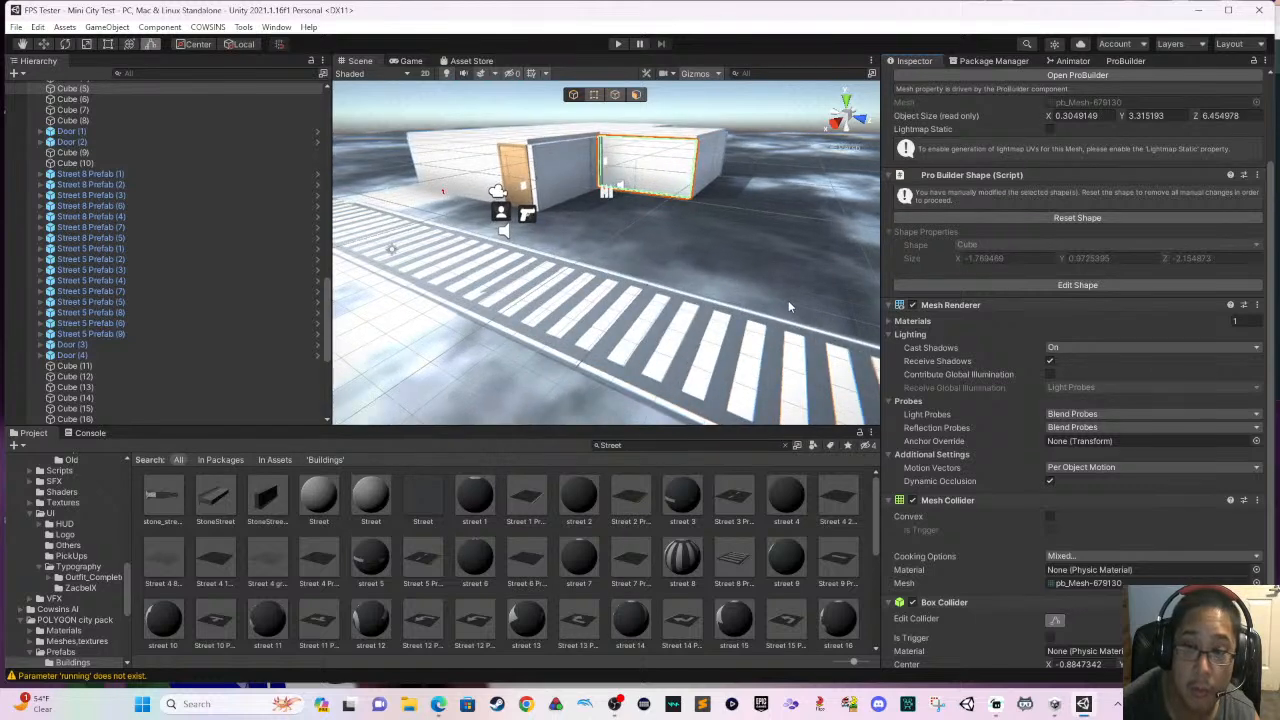
middle_click_drag(789, 296, 675, 375)
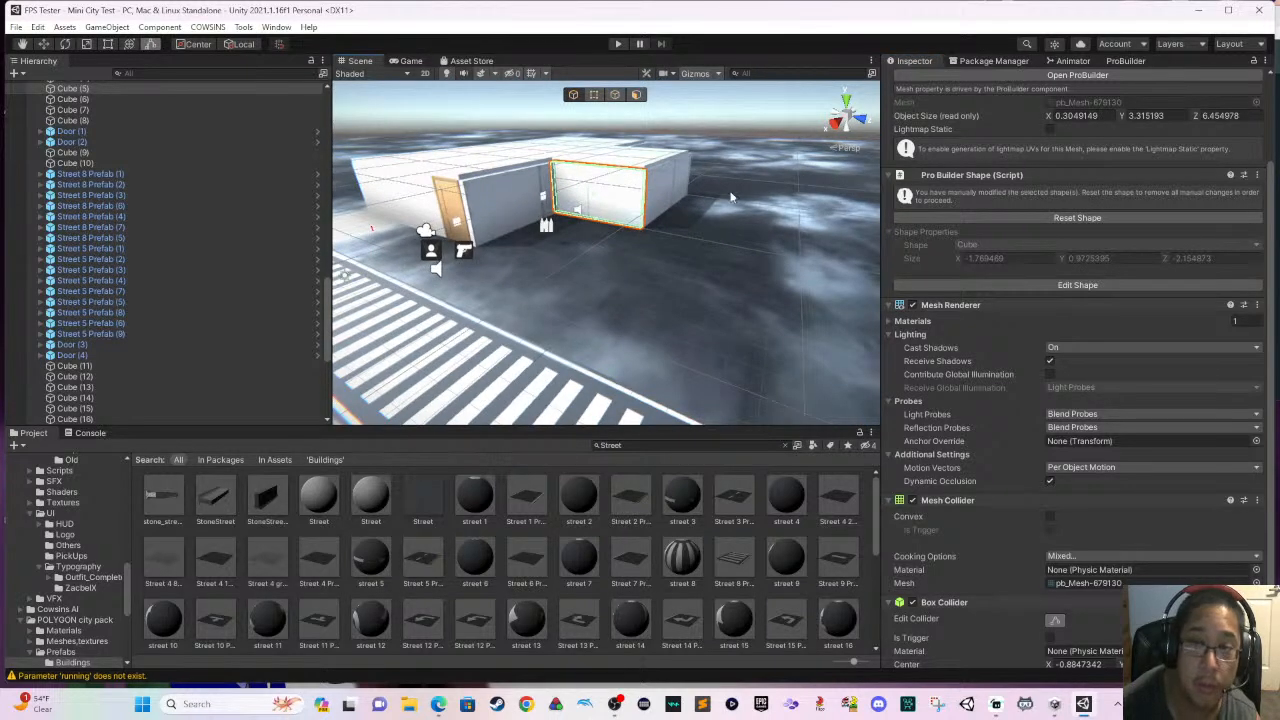
- Run the scene in play mode and walk along the striped street past the white buildings
left_click(615, 45)
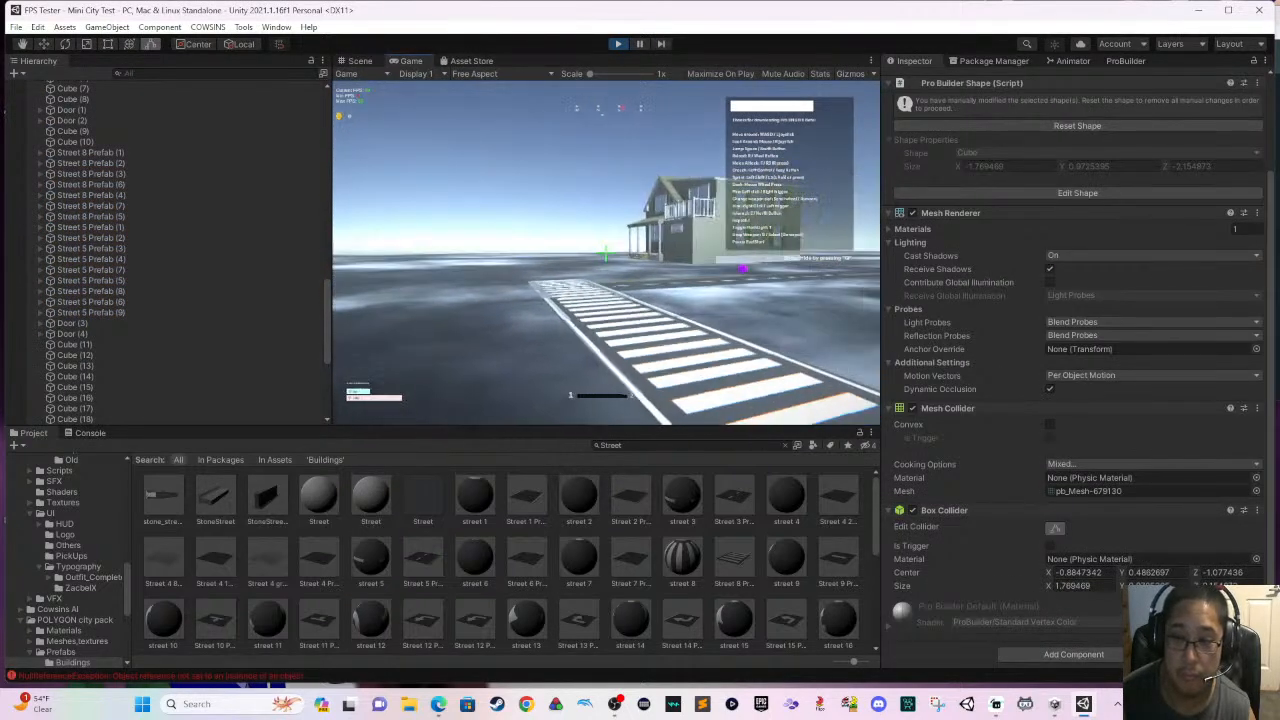
key("s")
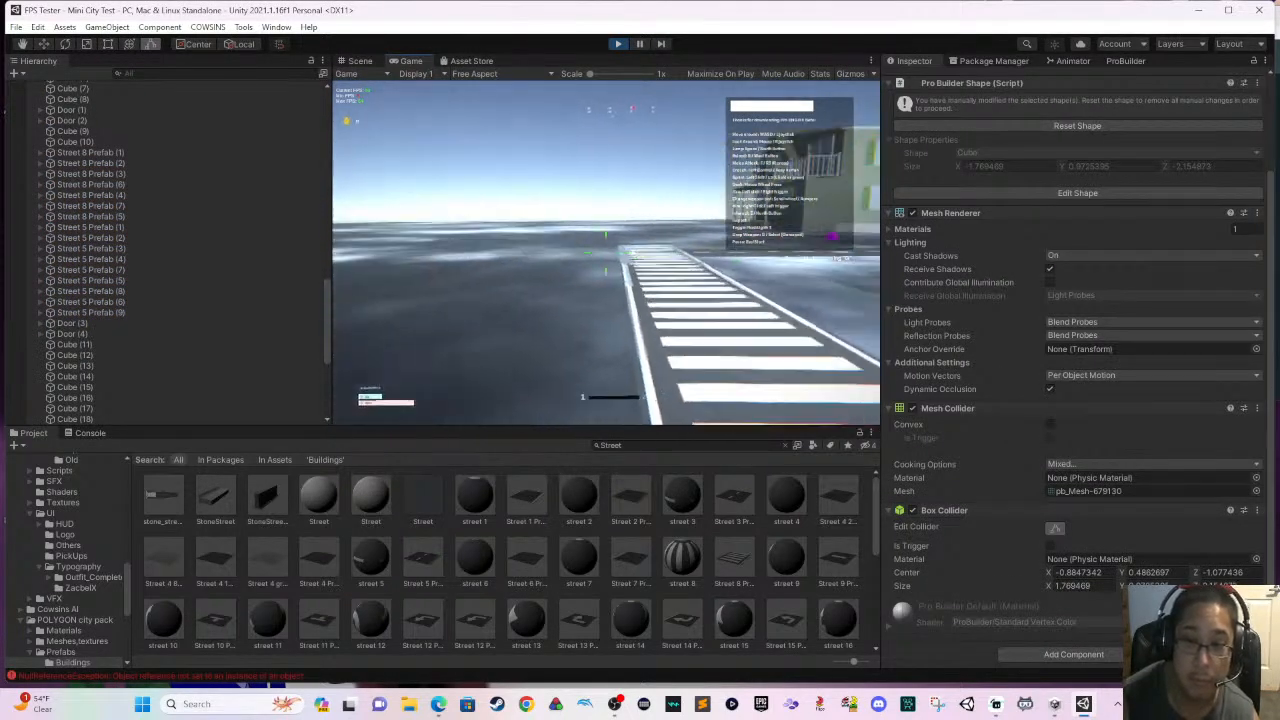
key("w")
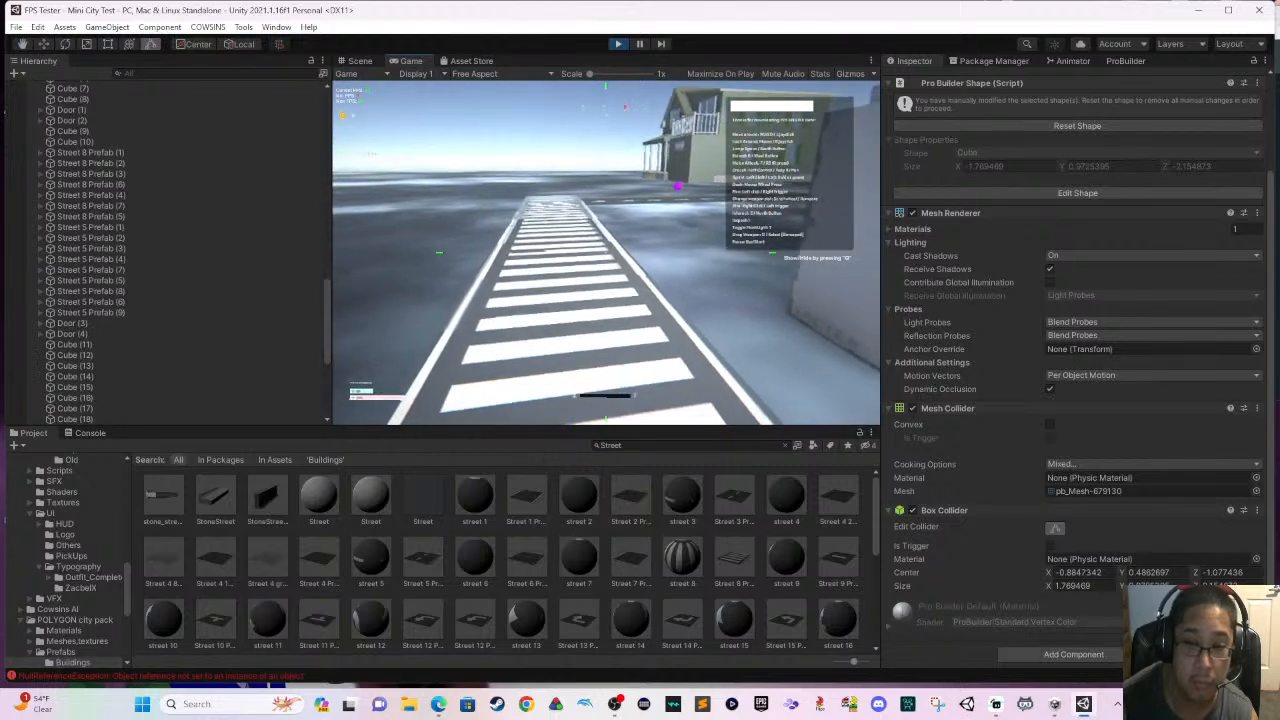
key("w")
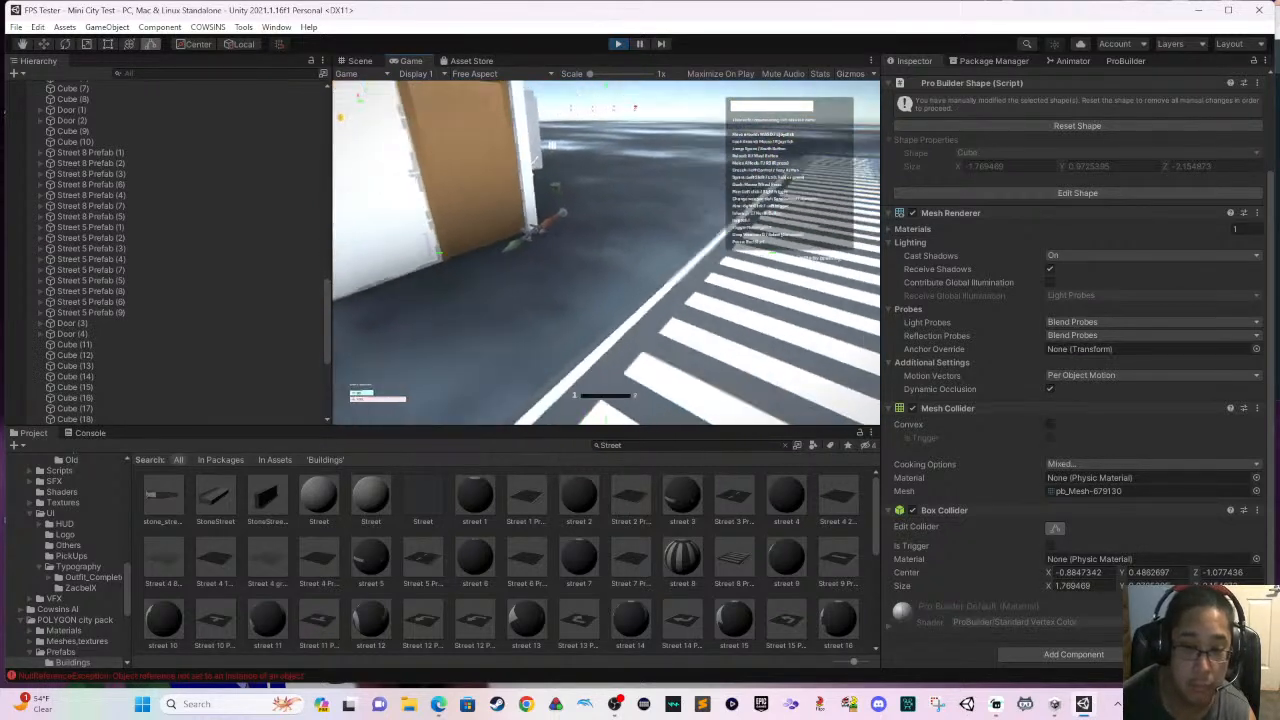
key("s")
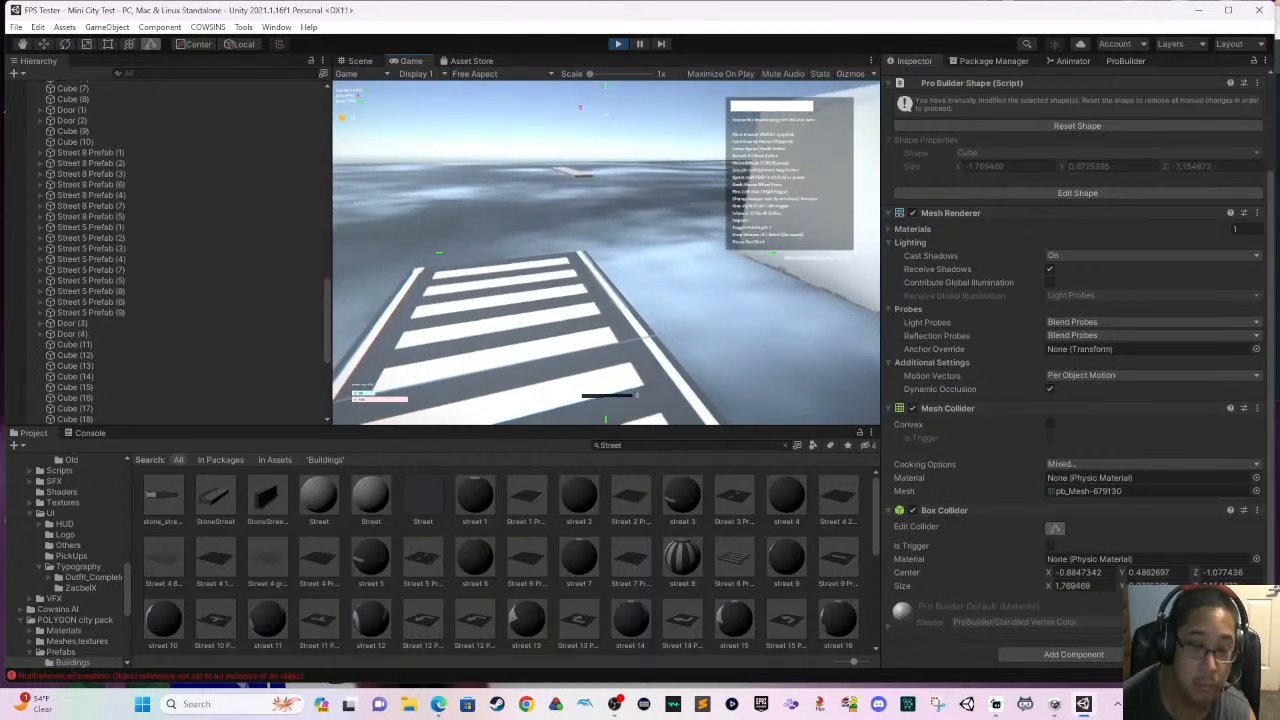
- Pause the running game, return to its main menu and launch the Dungeon Tester level
key("Escape")
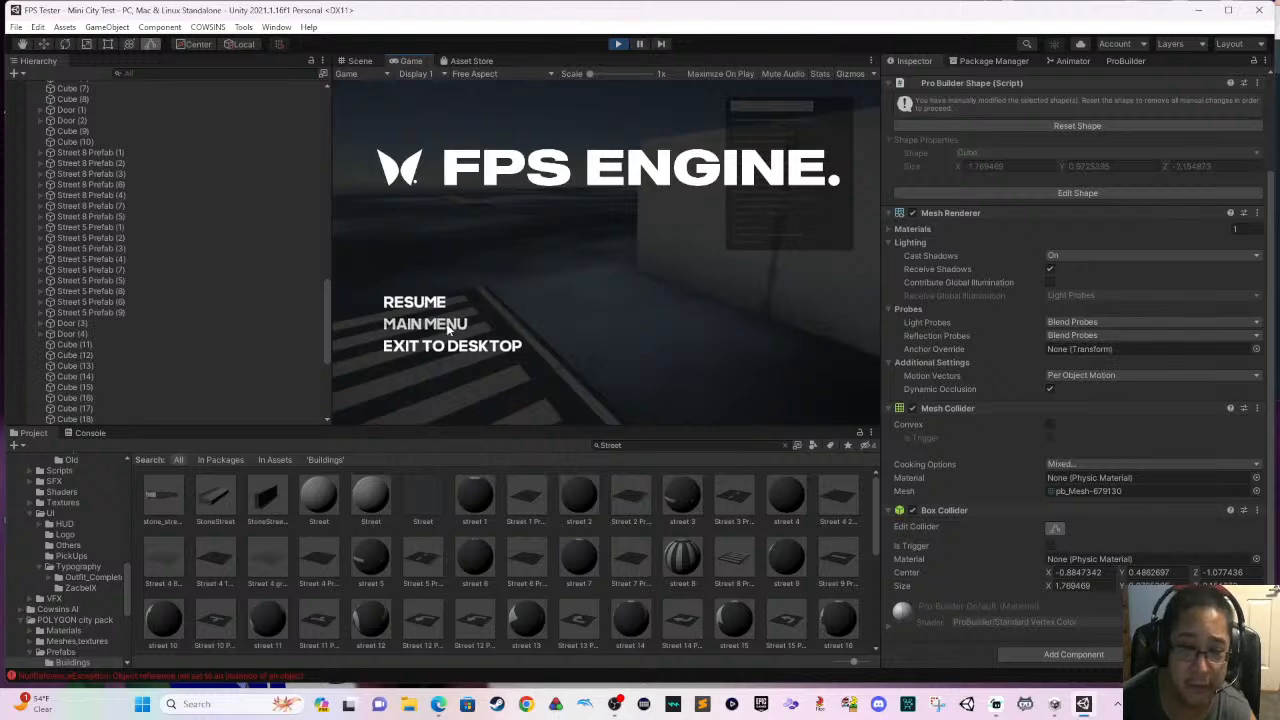
left_click(449, 326)
left_click(638, 264)
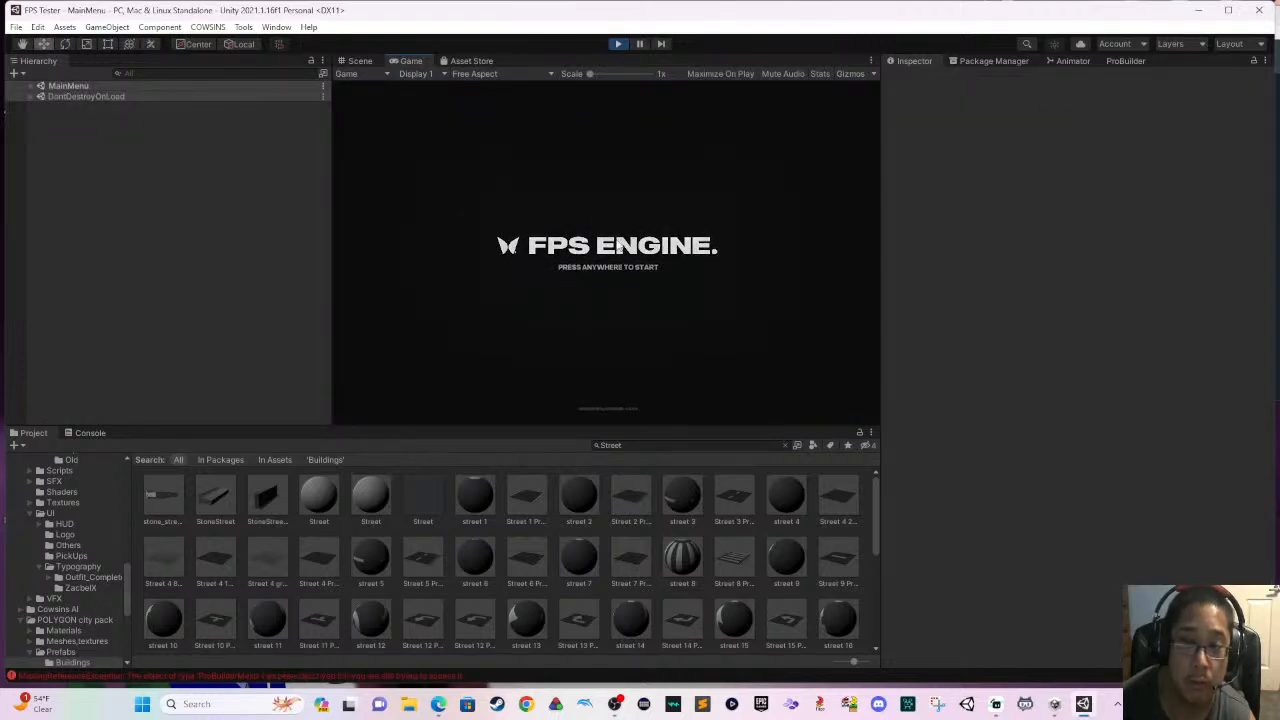
left_click(678, 264)
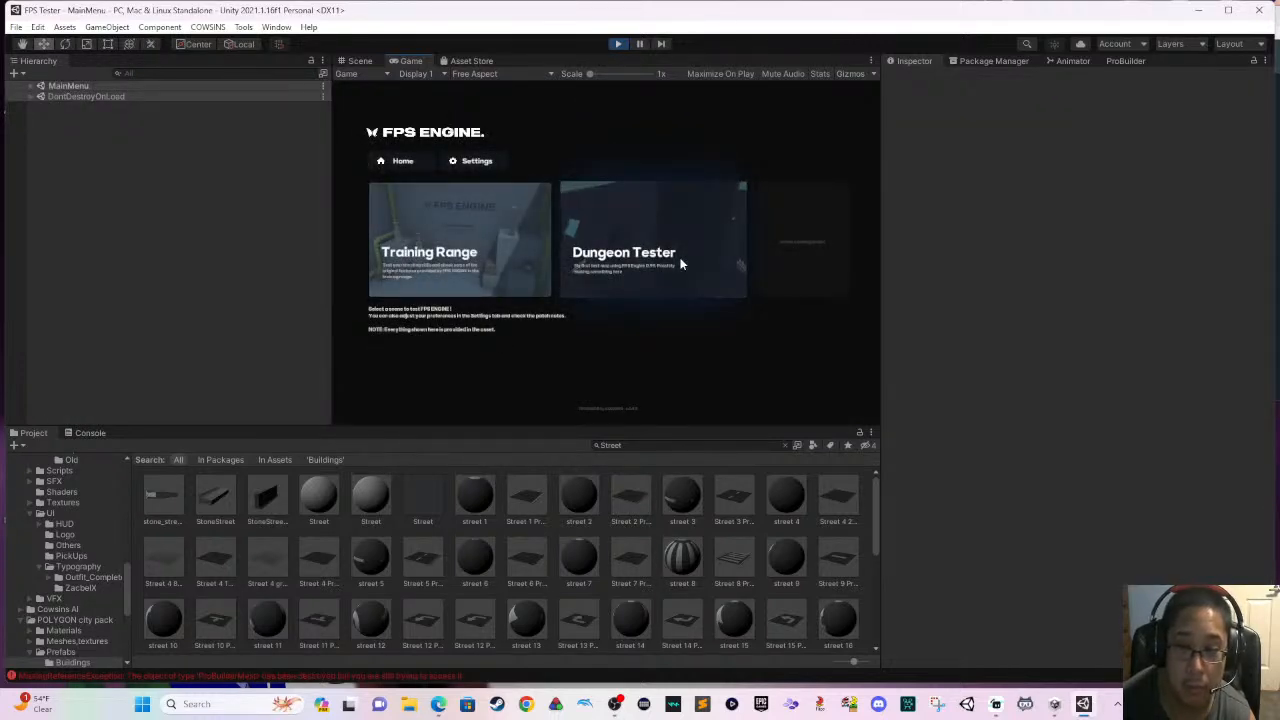
- Walk through the reloaded mini city past the green house and along the street towards the white buildings
key("w")
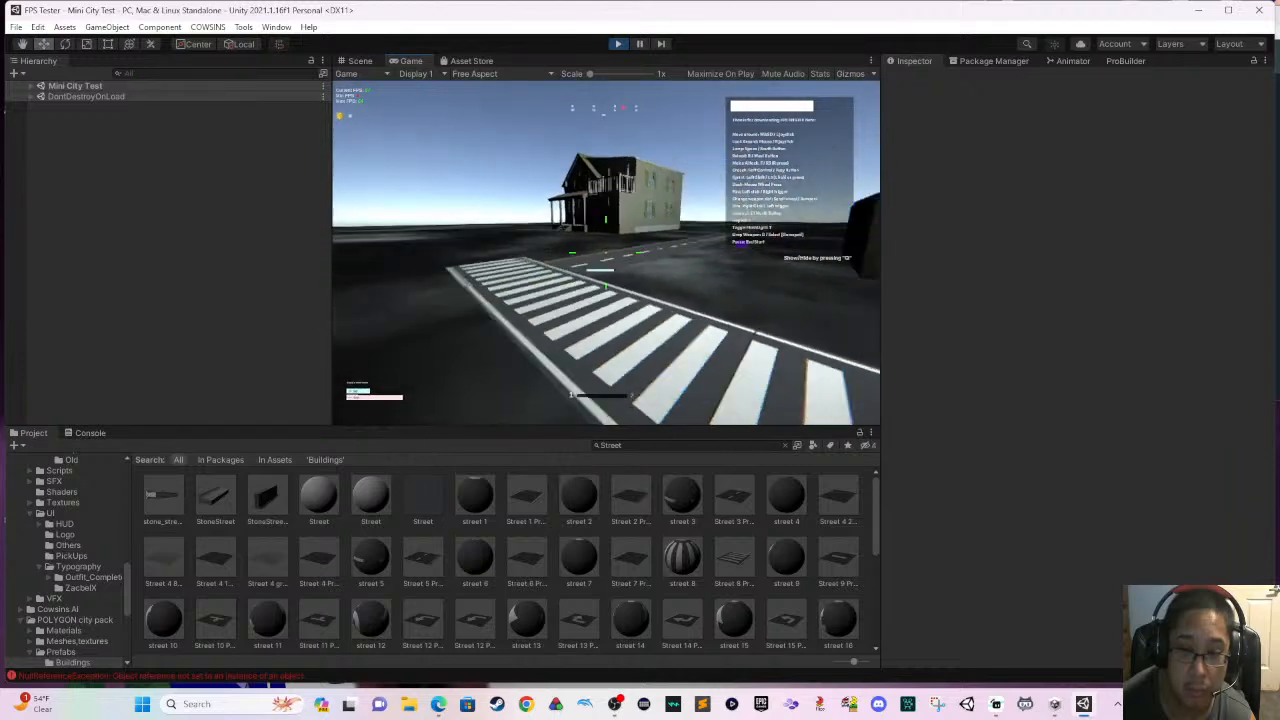
key("w")
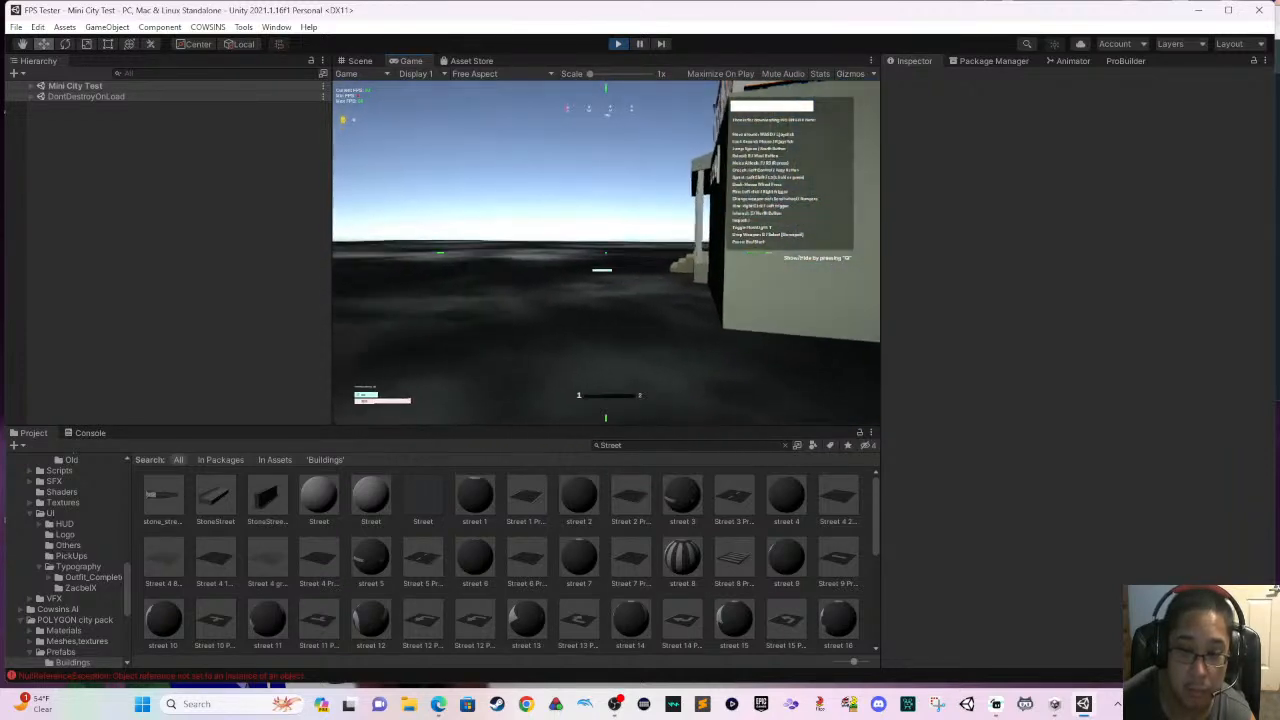
key("w")
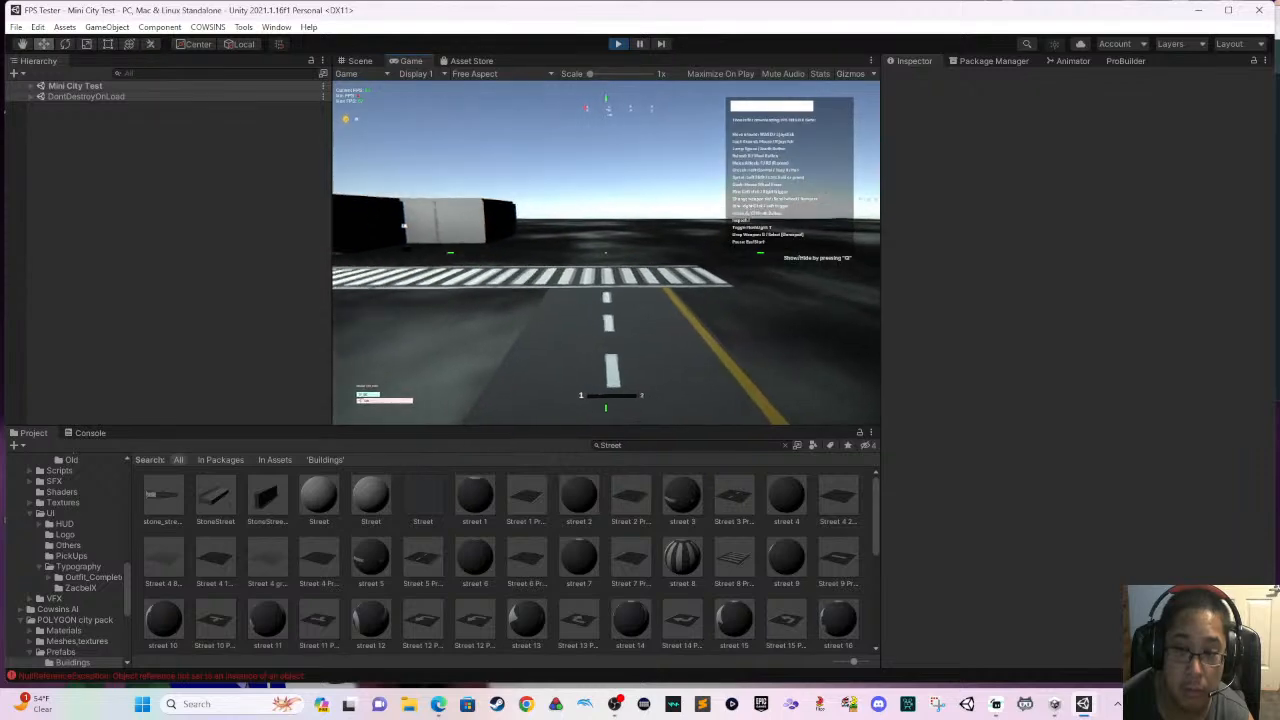
key("w")
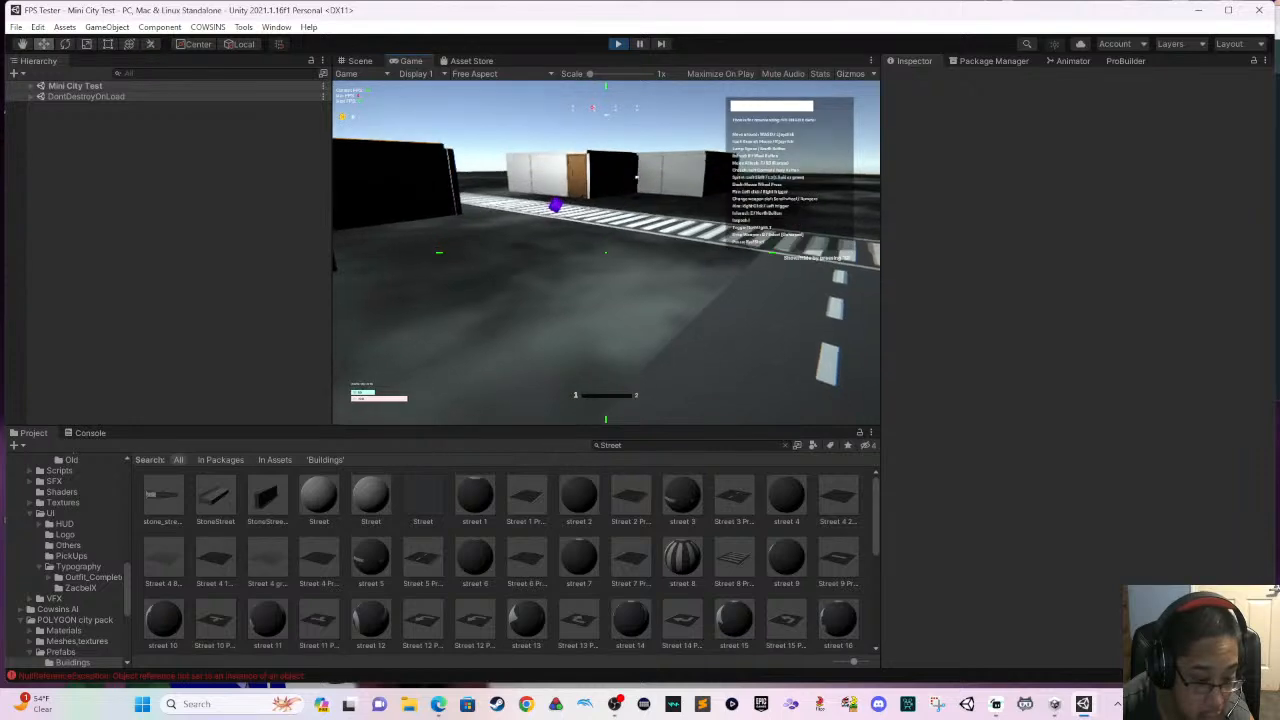
- Check the Console for errors logged during the play test, pausing and resuming the running game
key("super")
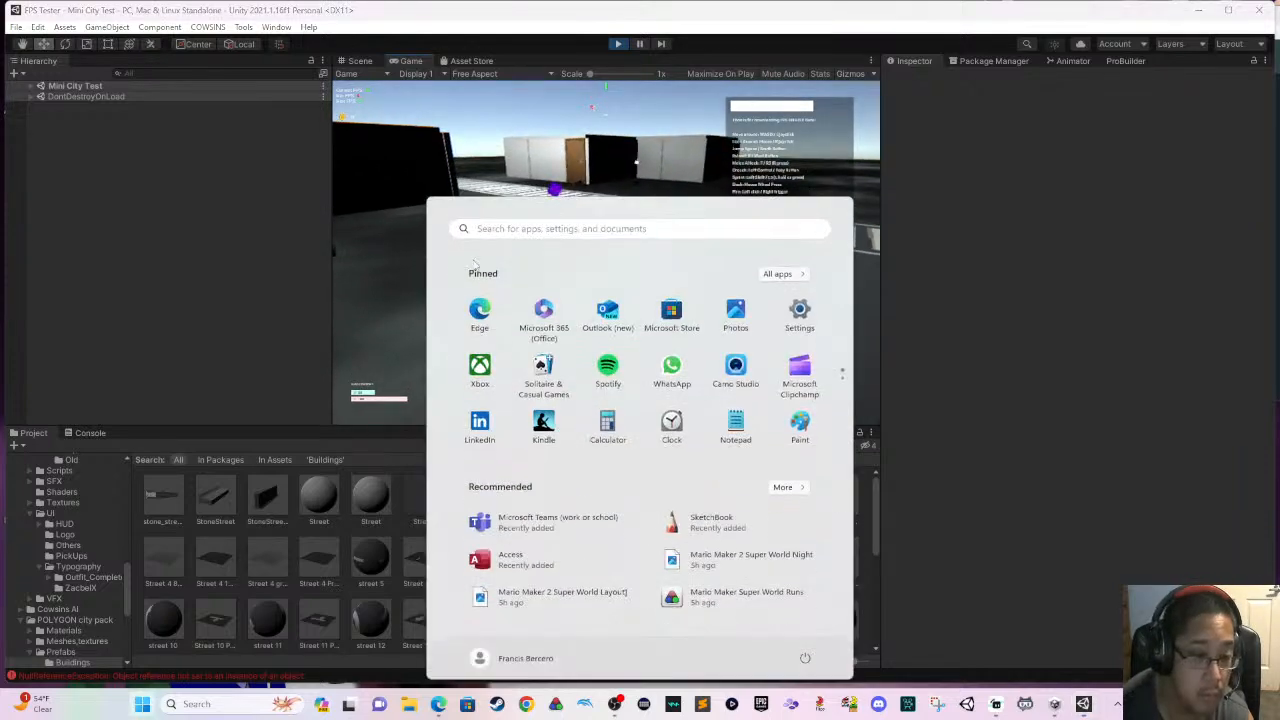
left_click(89, 433)
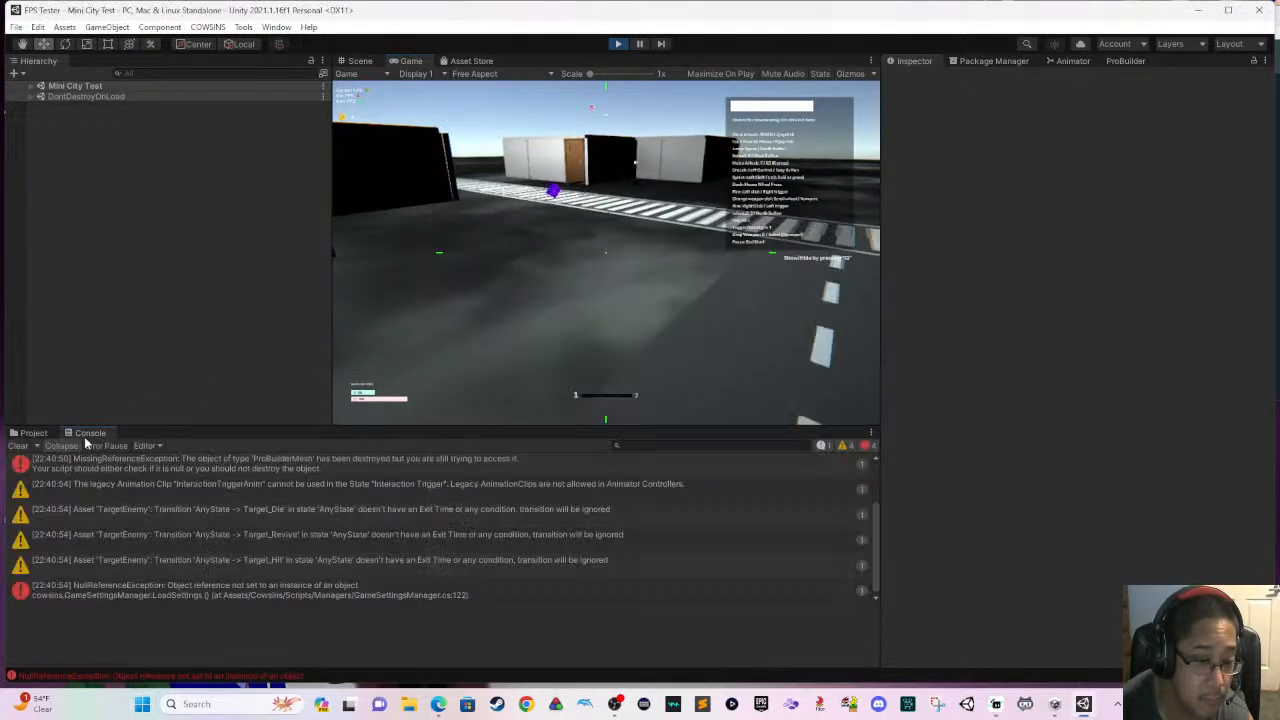
left_click(520, 301)
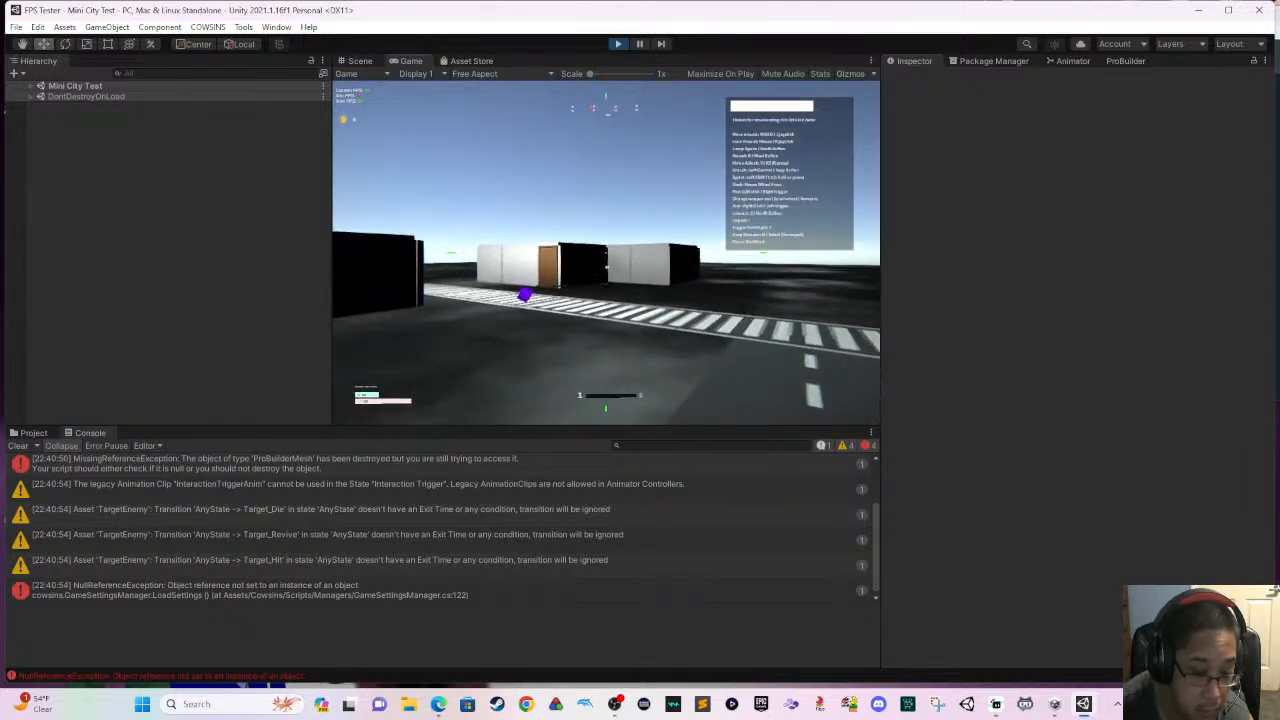
key("Escape")
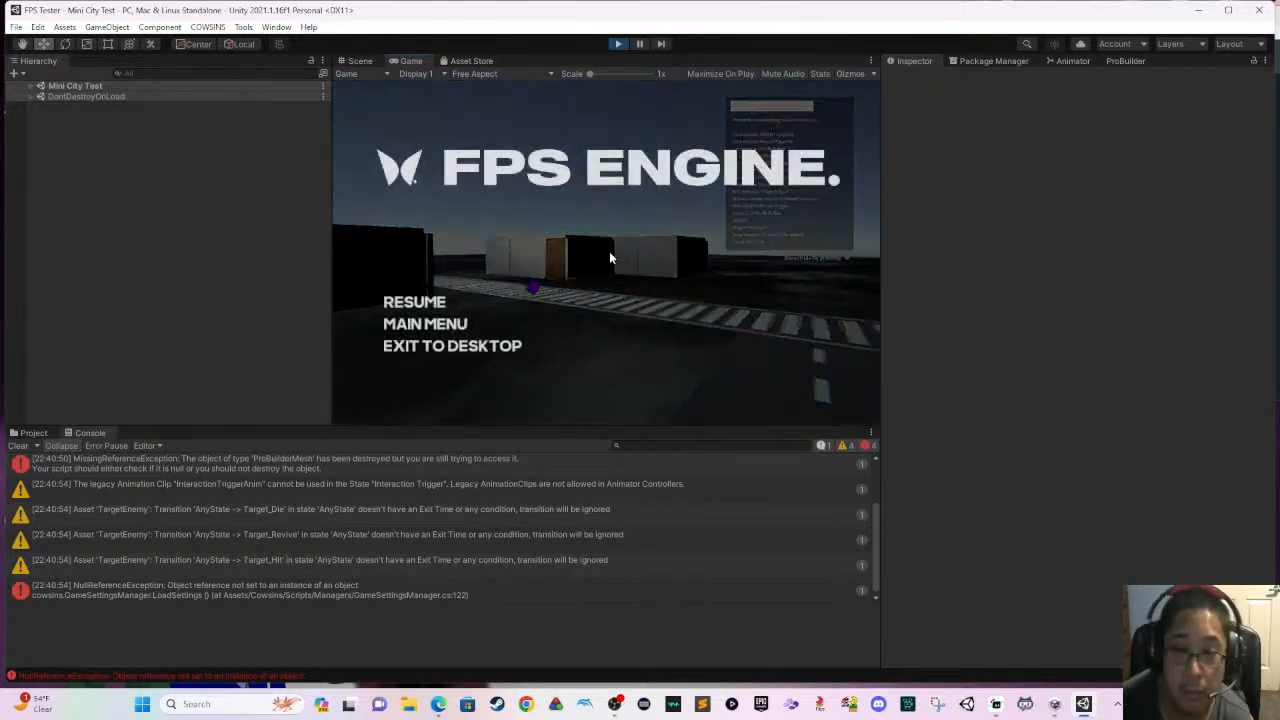
left_click(461, 311)
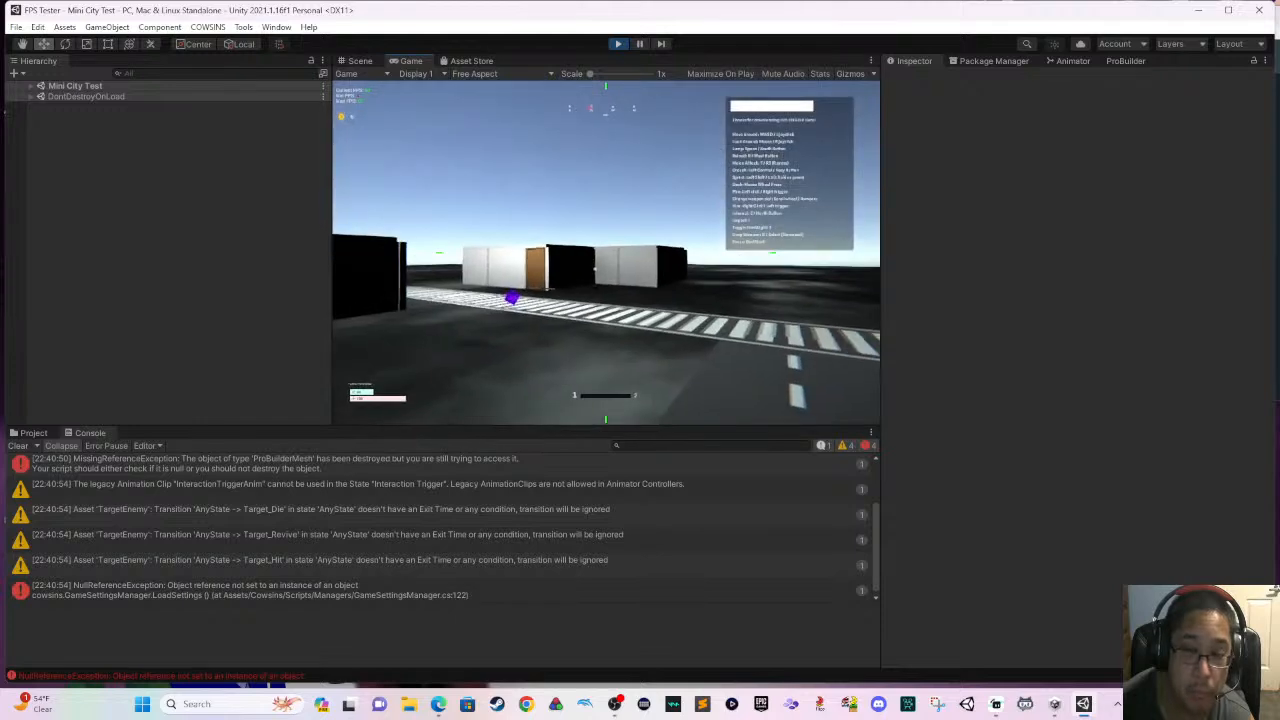
- Stop the running game and restart the mini city scene in play mode with the Game view shown
key("Escape")
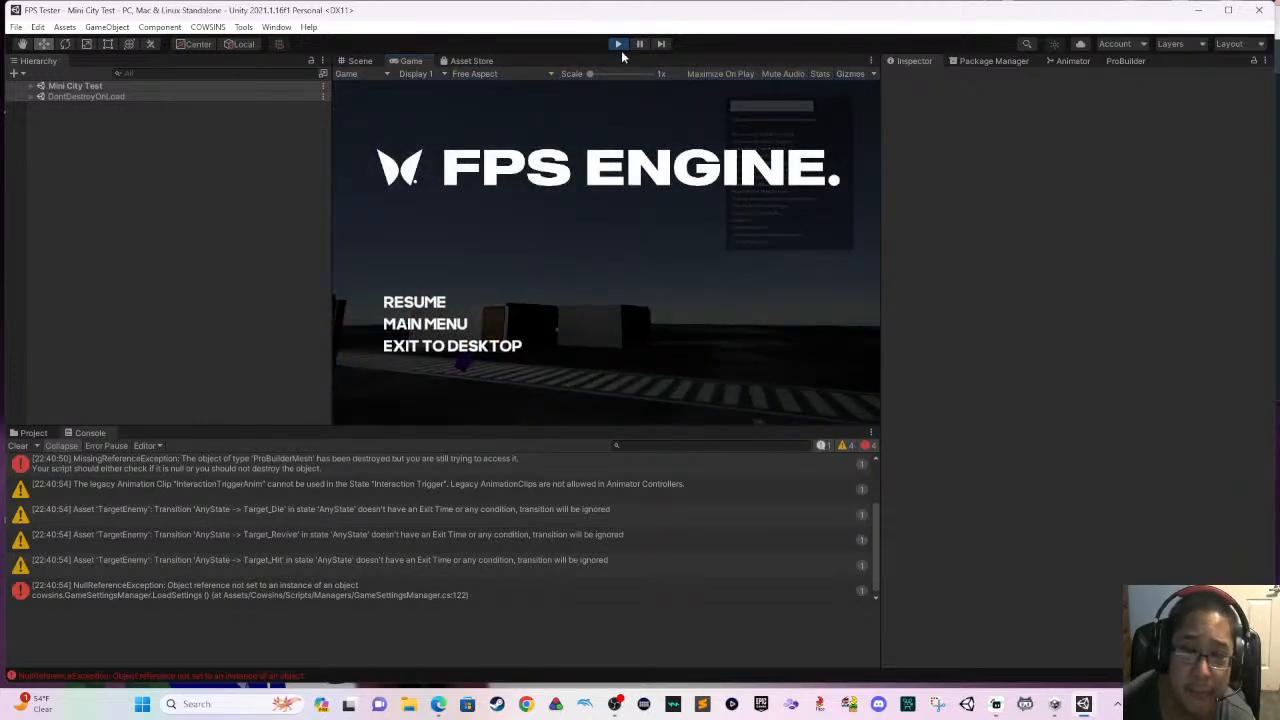
left_click(619, 46)
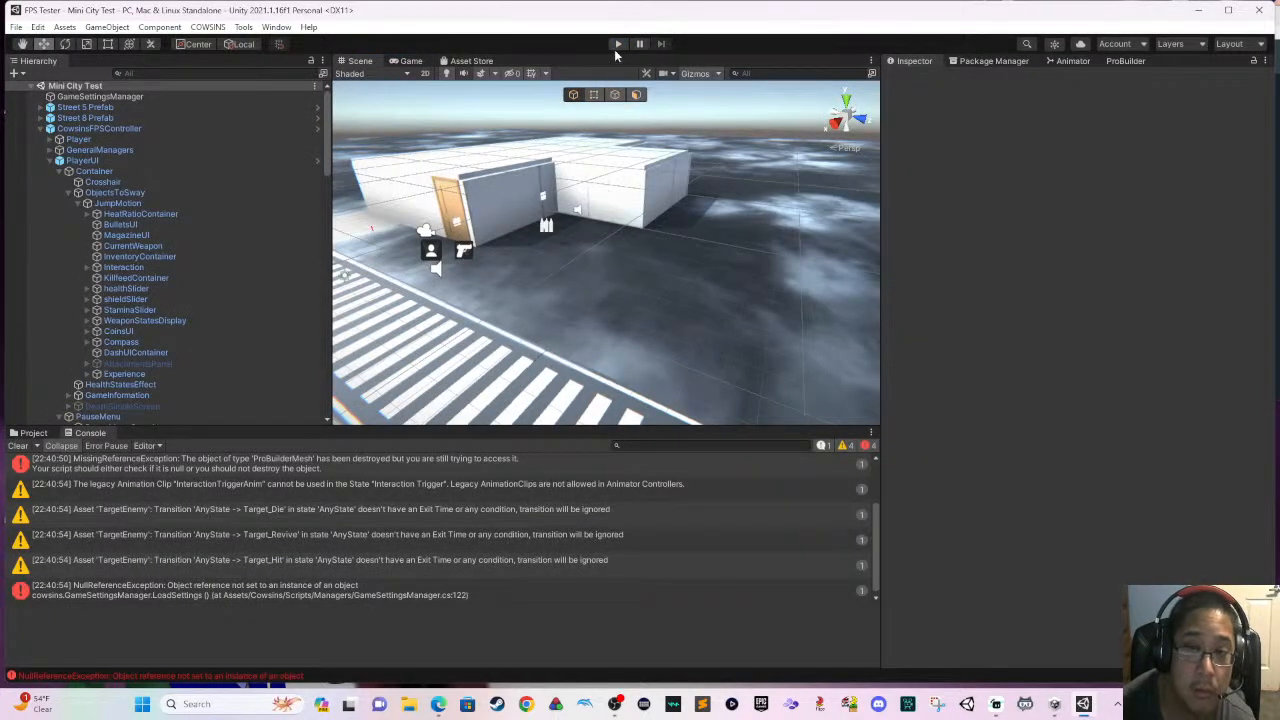
left_click(617, 46)
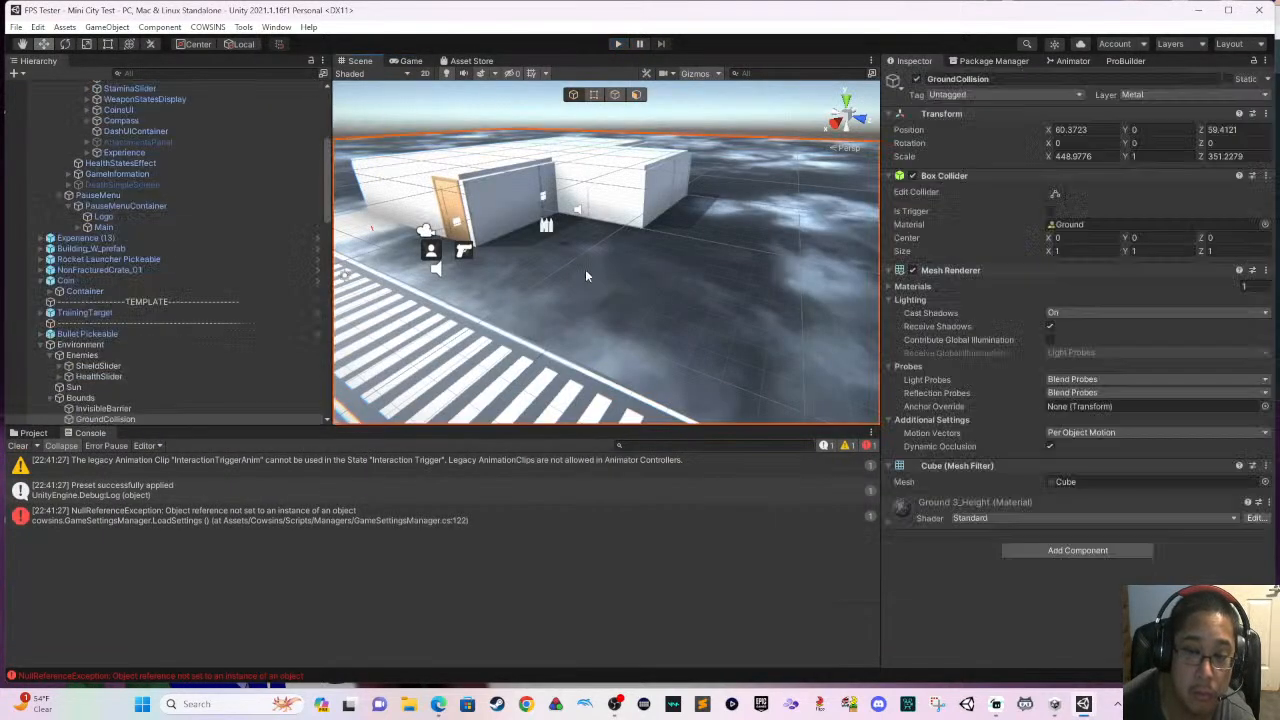
left_click(548, 269)
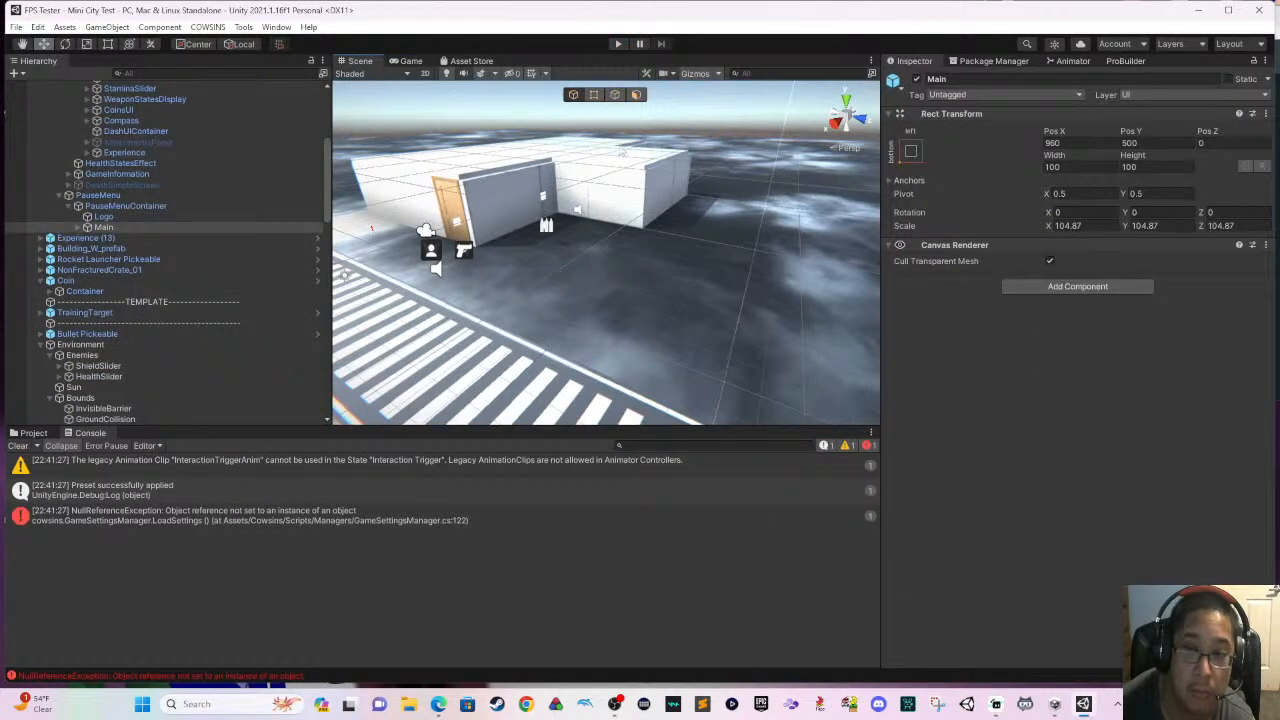
left_click(405, 61)
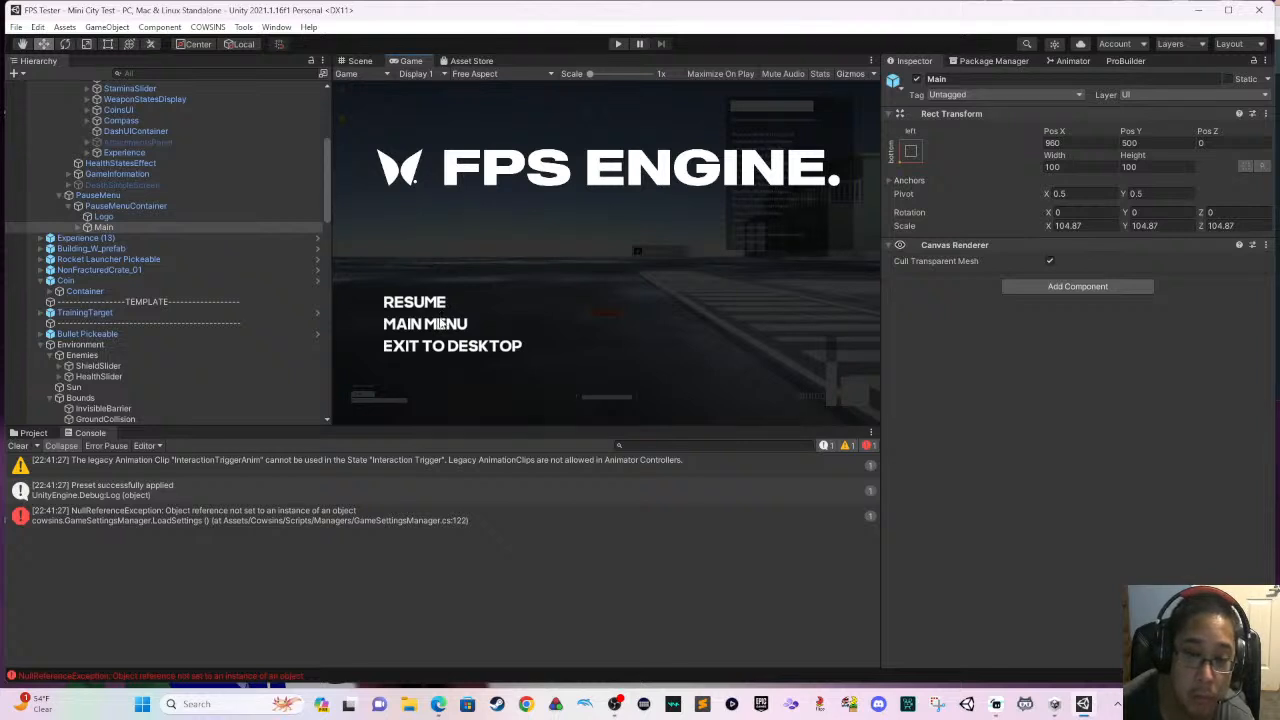
left_click(617, 45)
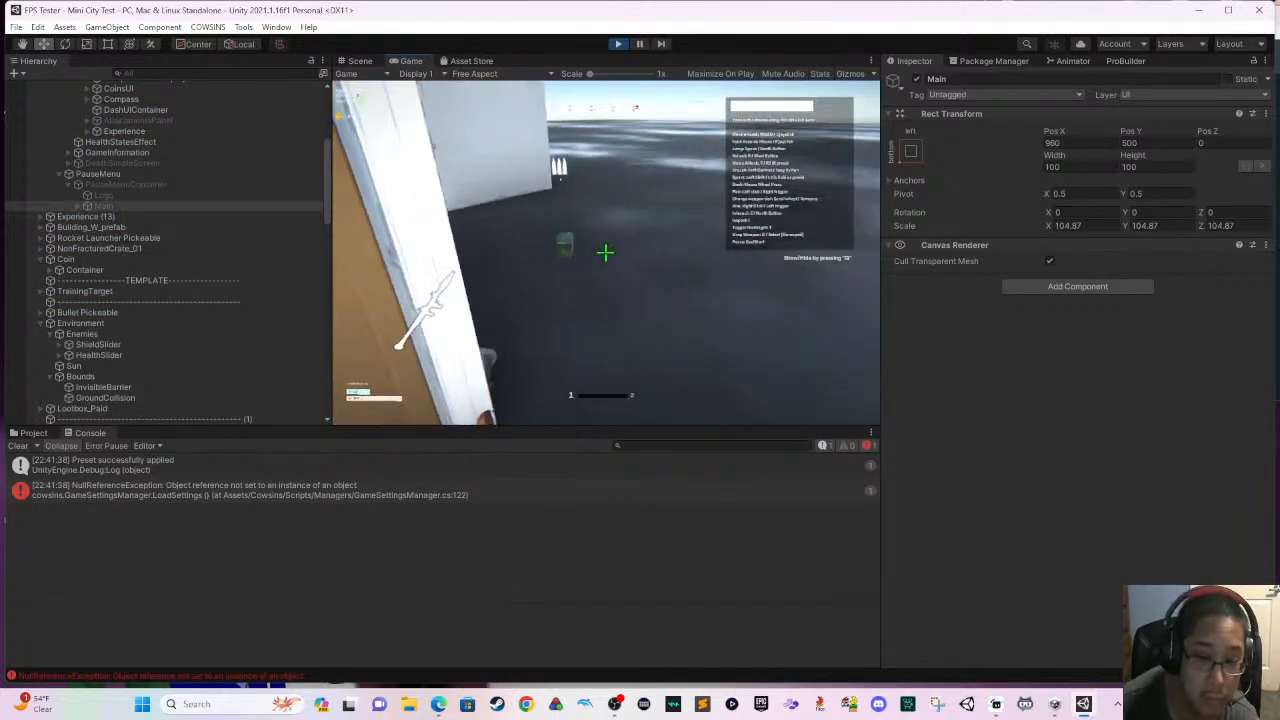
- Pick up the rocket launcher beside the wooden door and test-fire it around the white building
key("super")
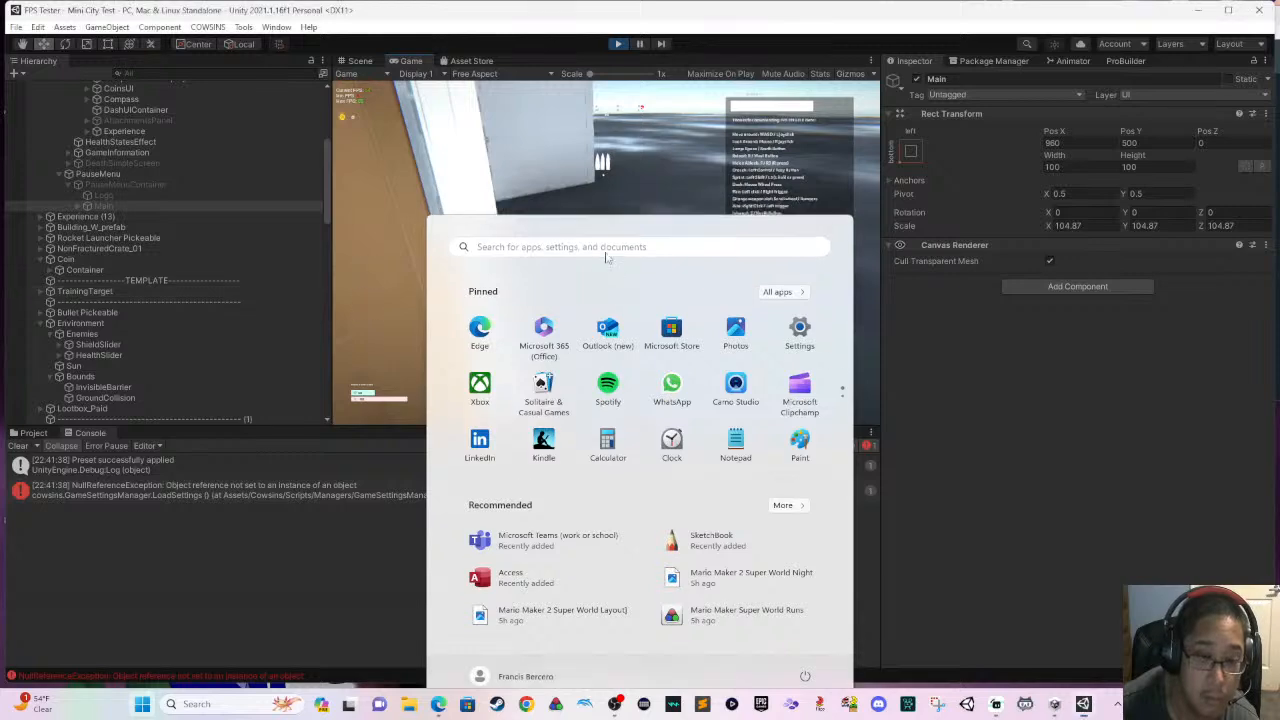
left_click(362, 325)
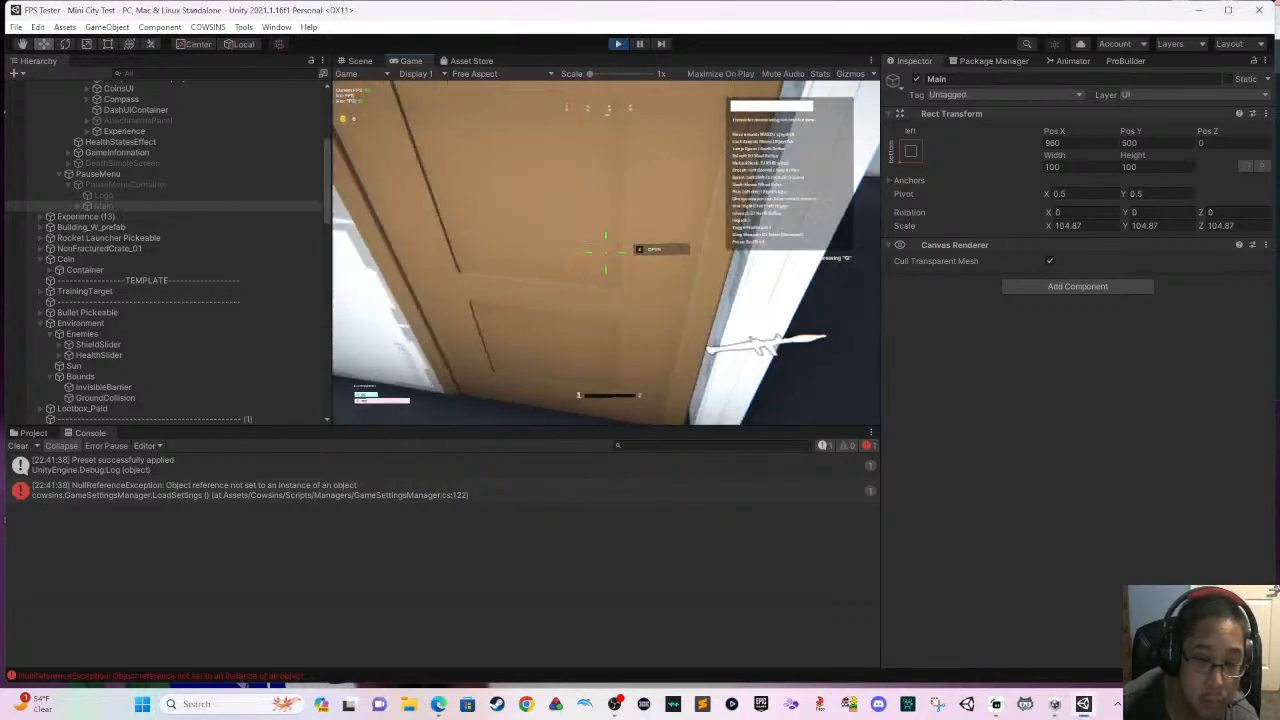
key("e")
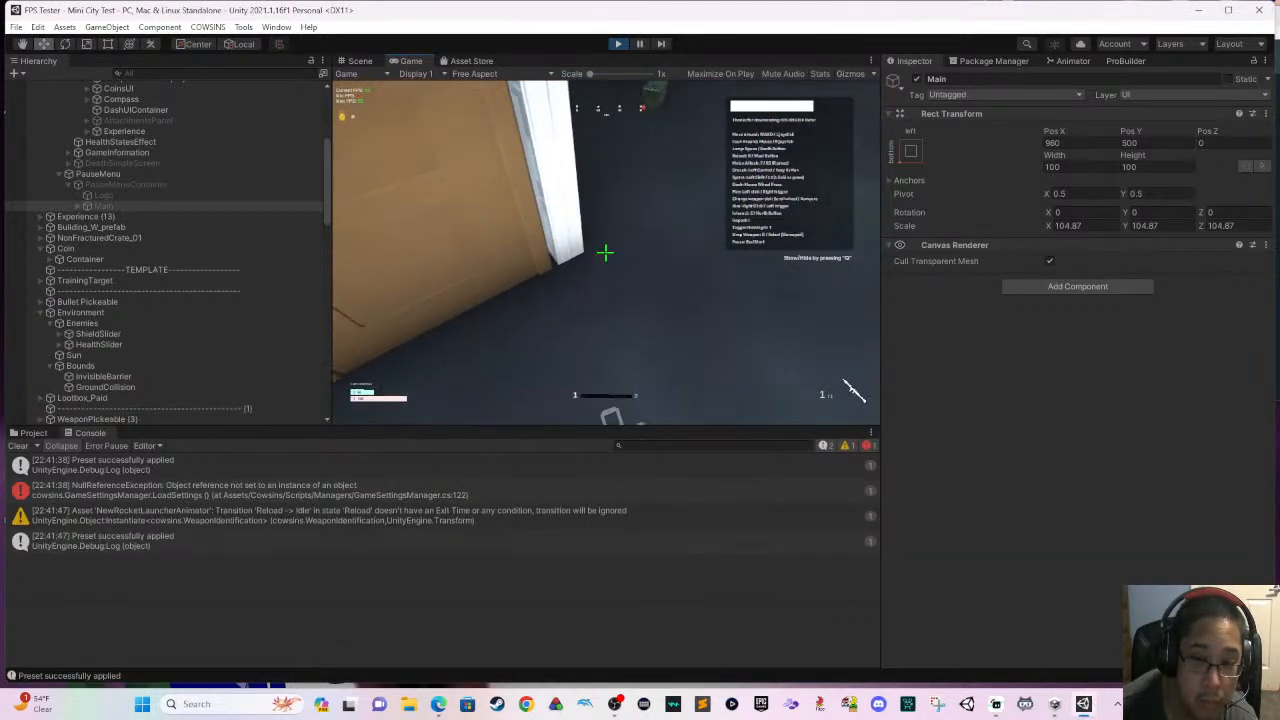
left_click(852, 390)
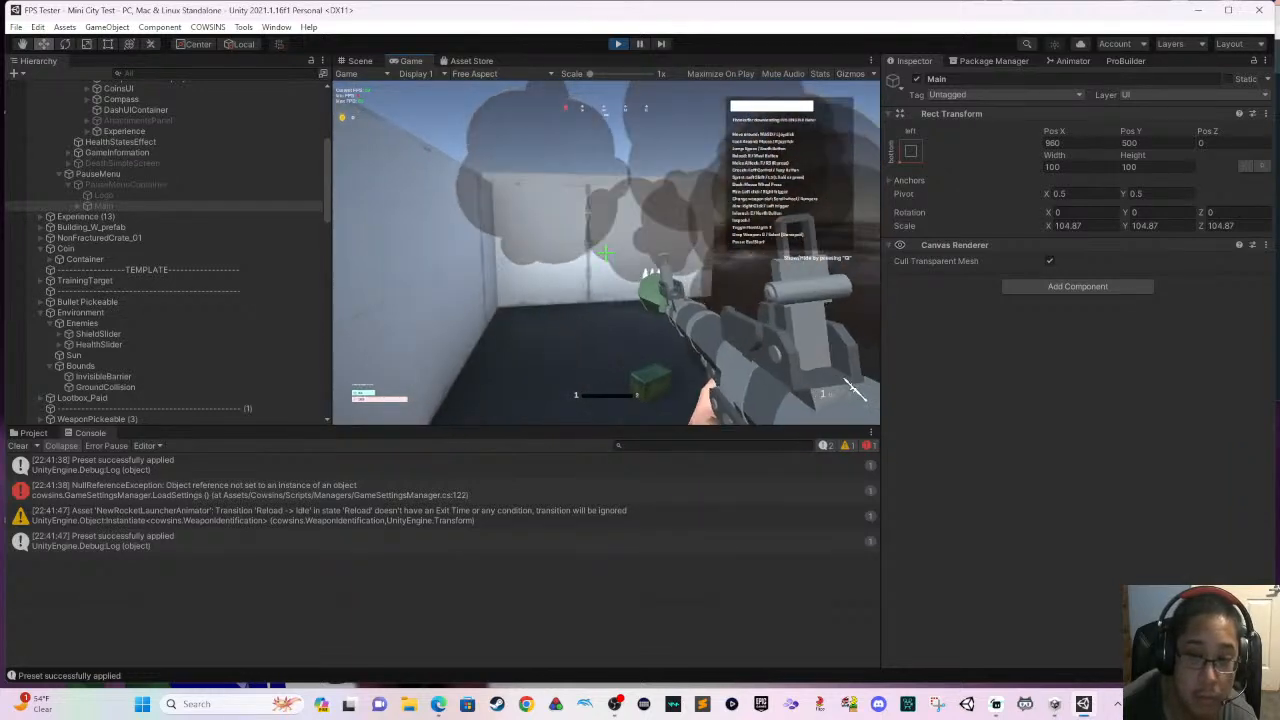
left_click(852, 390)
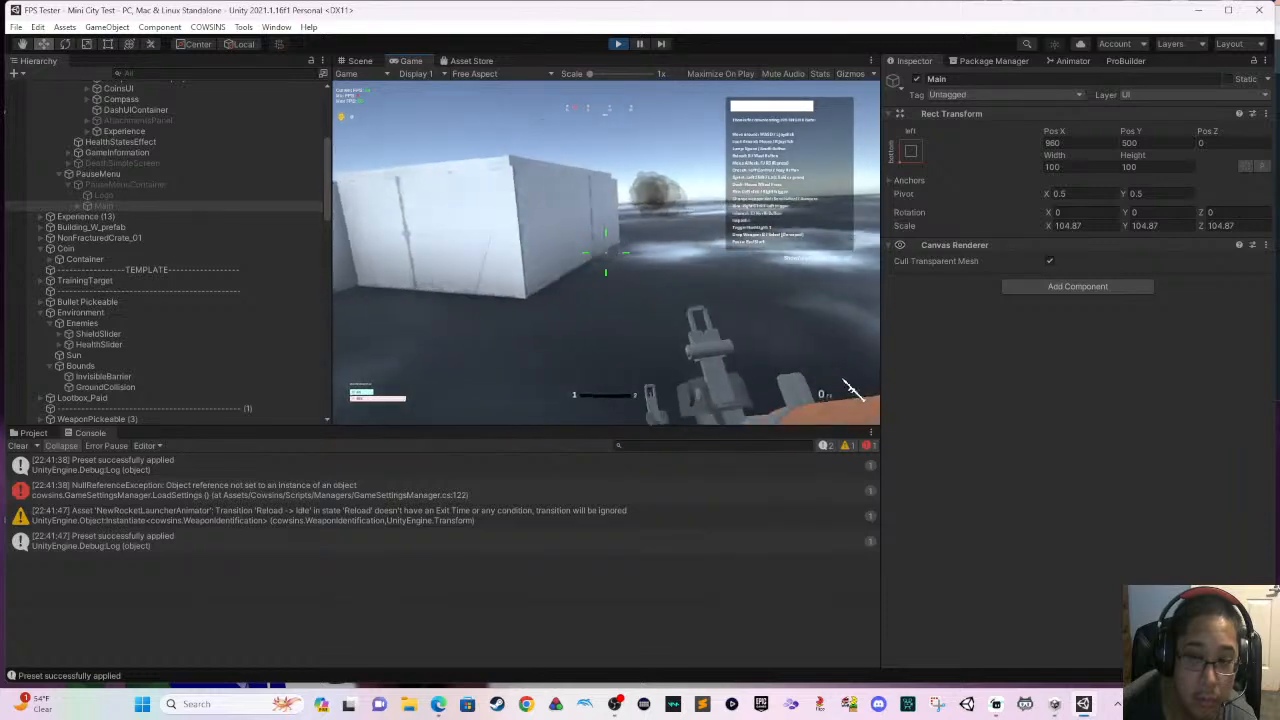
left_click(852, 390)
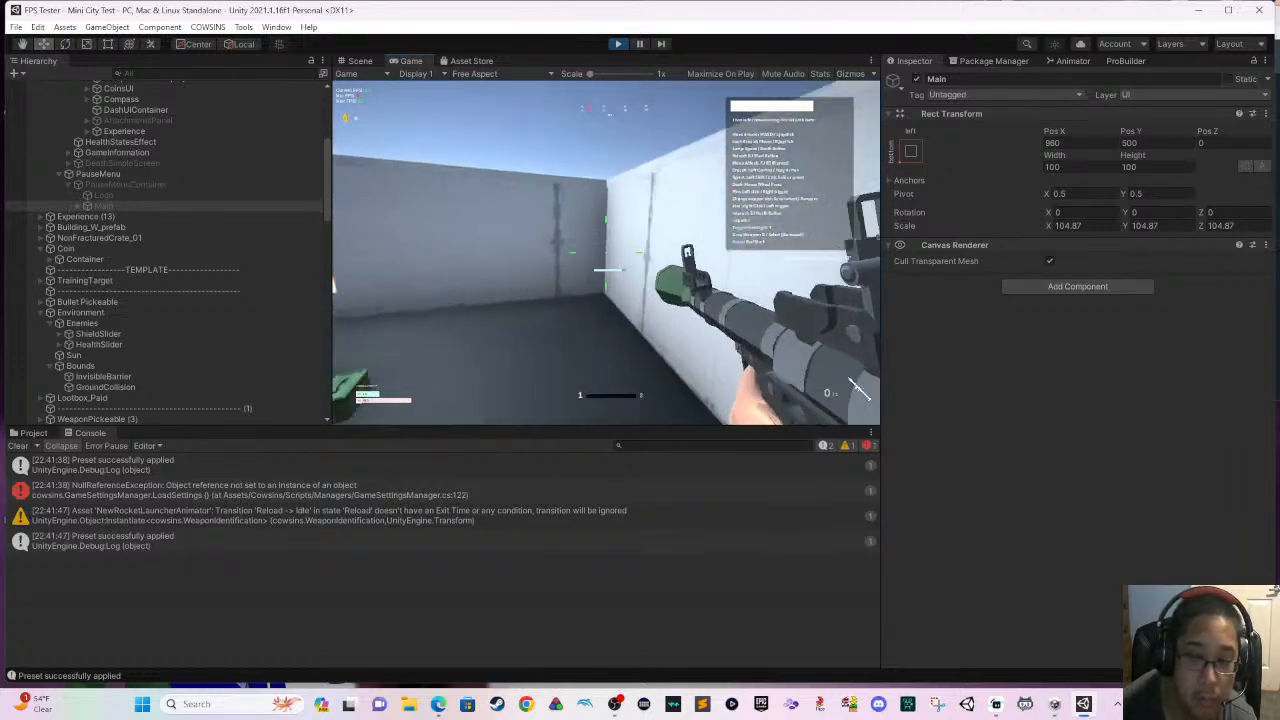
- Walk along the striped street between the white buildings carrying the rocket launcher, and end the play test
key("w")
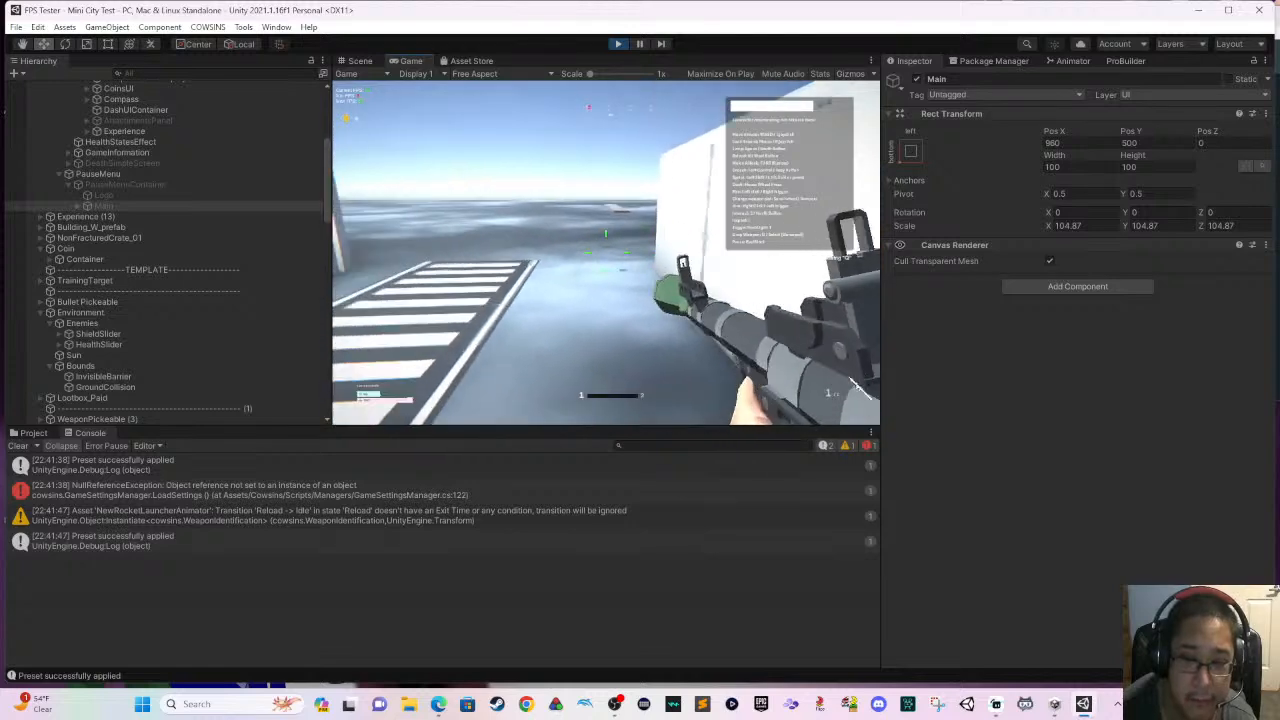
key("a")
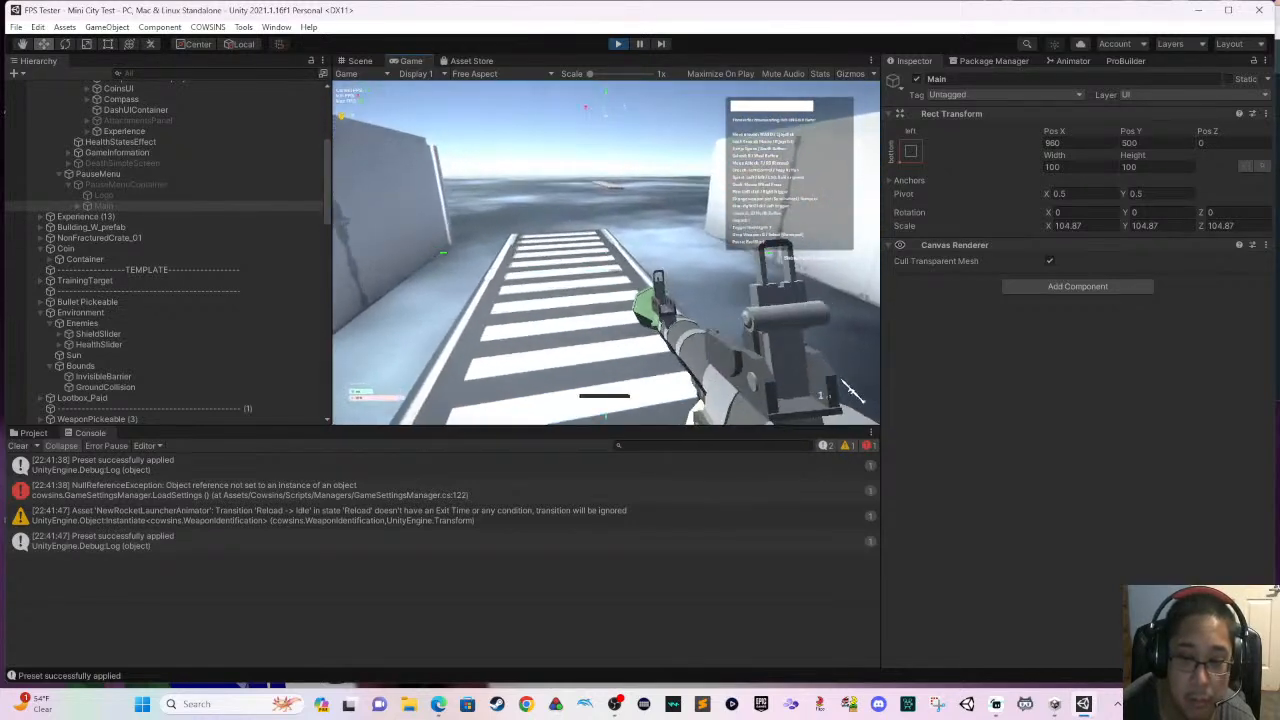
key("w")
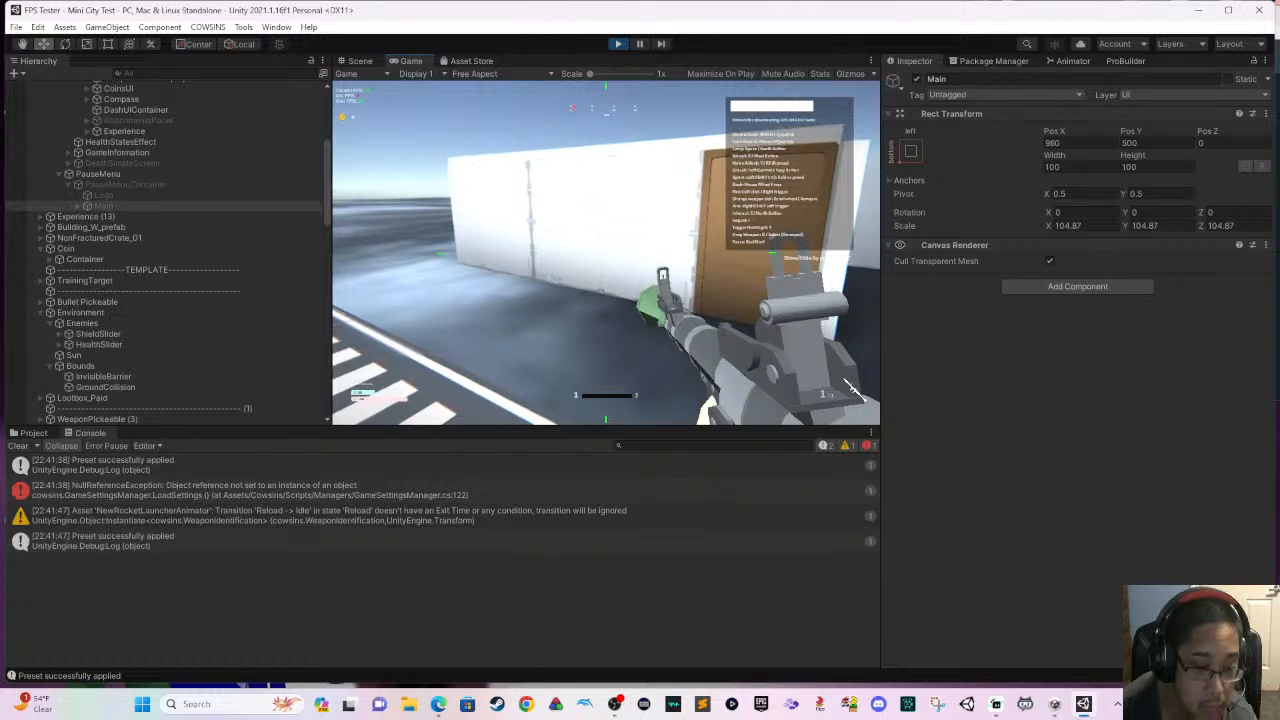
key("Escape")
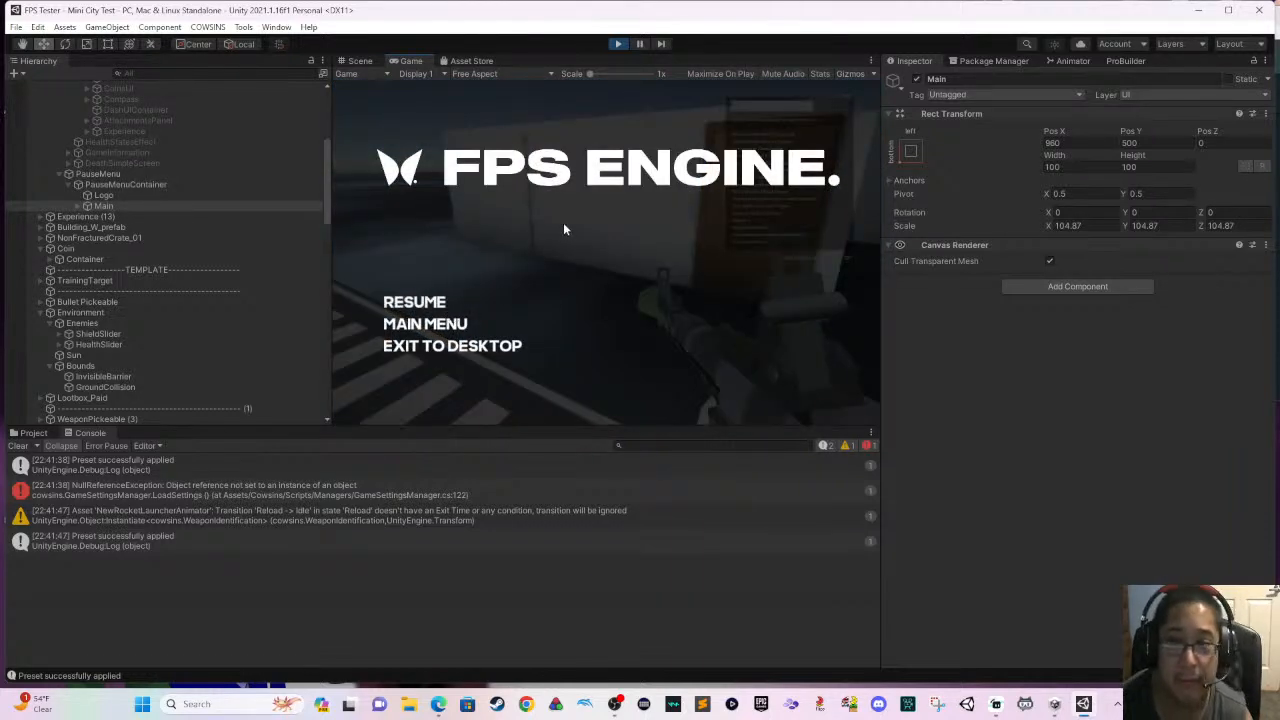
left_click(617, 44)
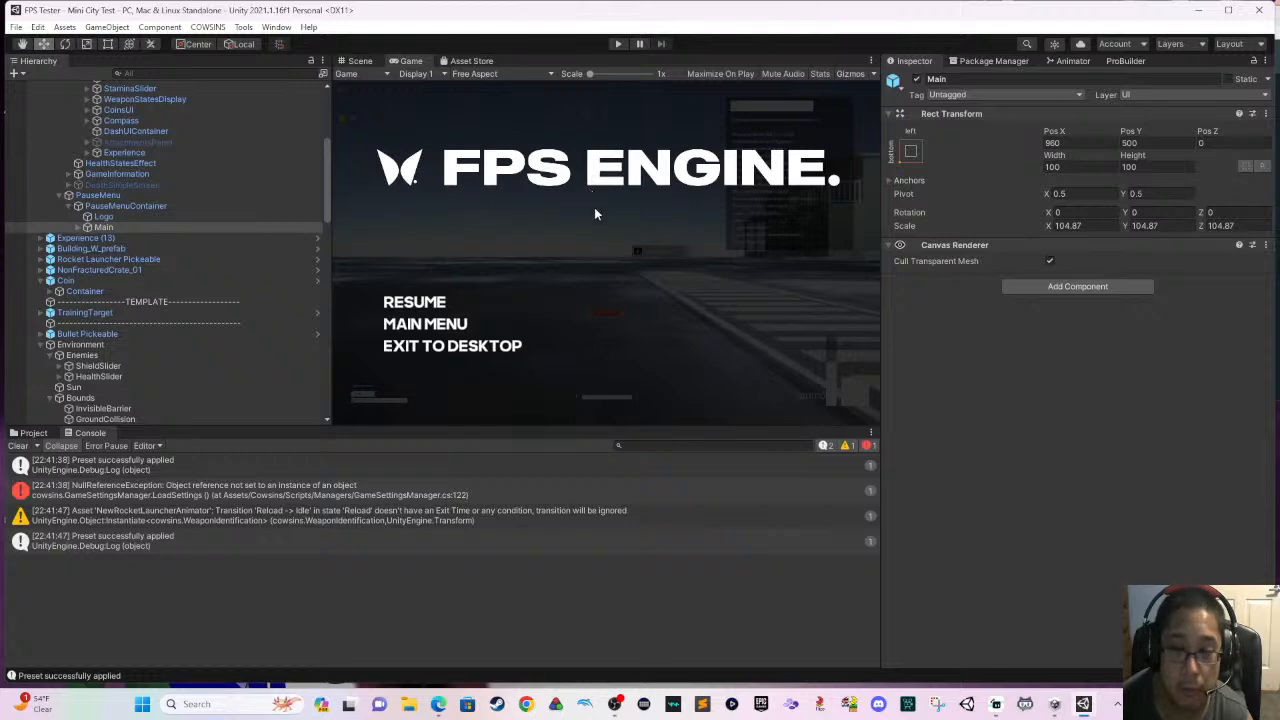
- Delete the striped Street 8 Prefab pieces running past the white building with the wooden door in the Scene view
left_click(358, 60)
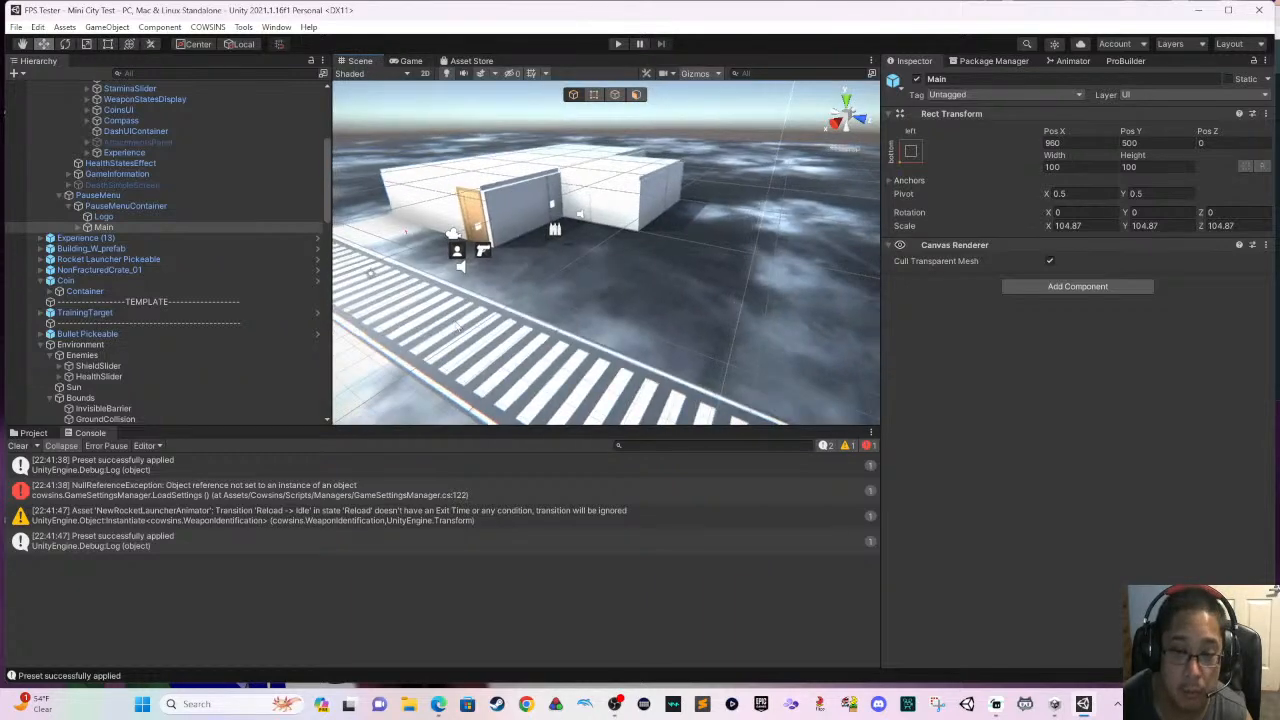
left_click(456, 268)
scroll(452, 272, "down", 3)
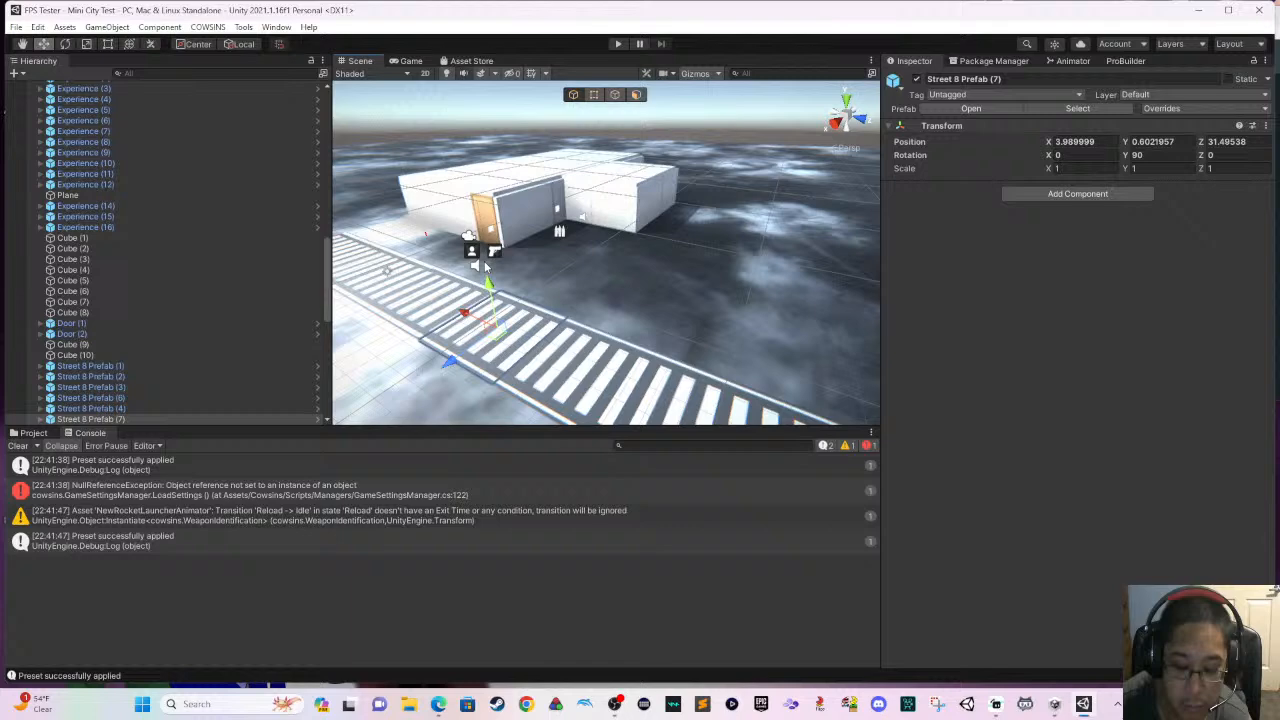
key("Delete")
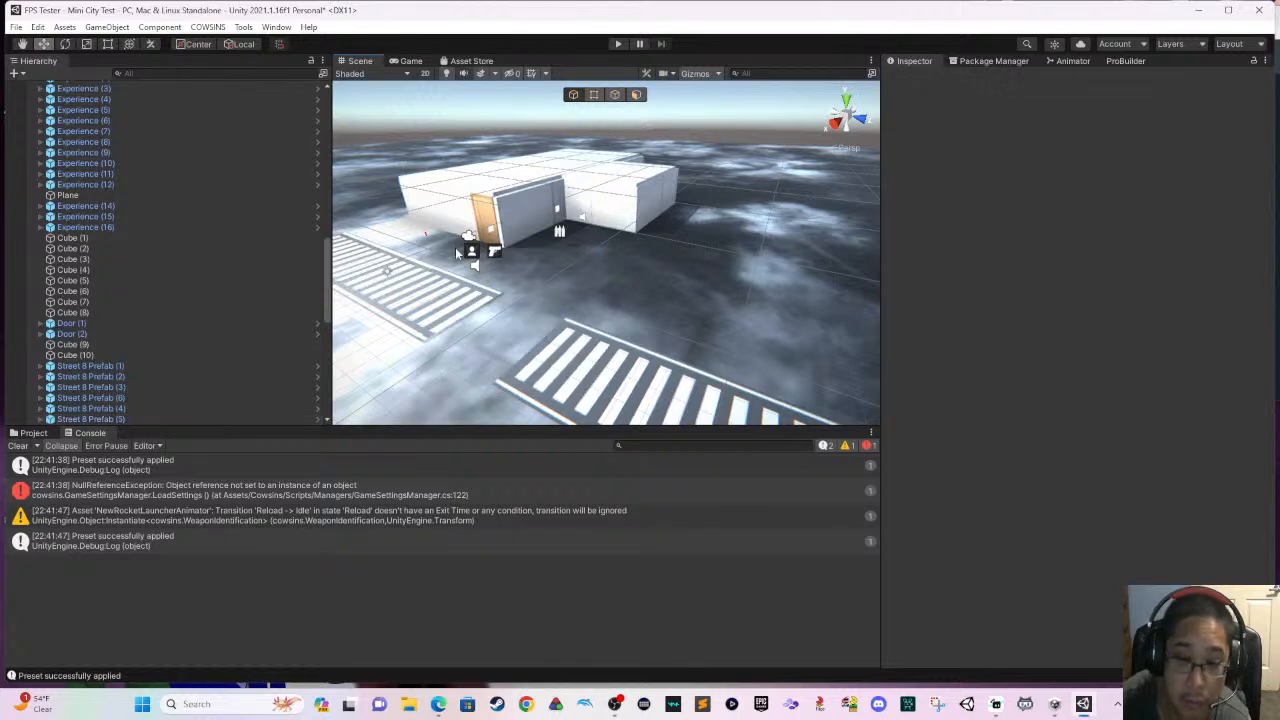
scroll(435, 254, "down", 2)
middle_click_drag(464, 278, 533, 297)
left_click(537, 308)
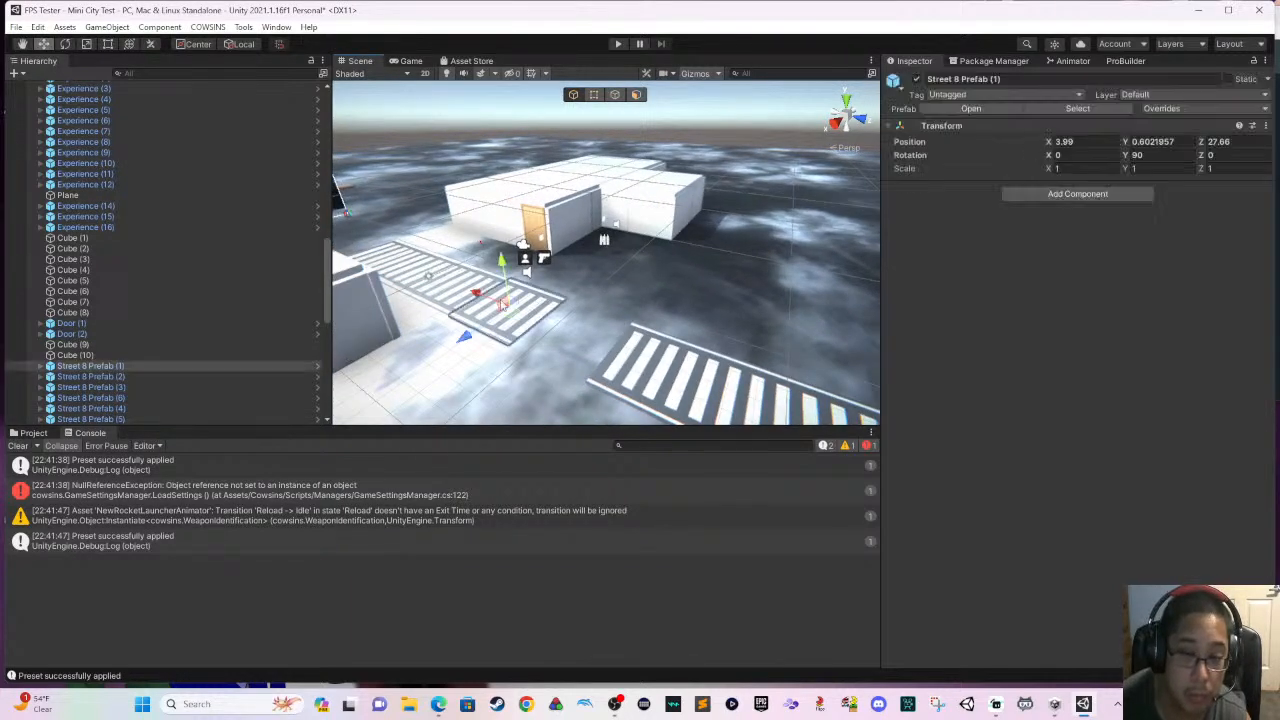
left_click(472, 293, "shift")
left_click(416, 272, "shift")
left_click(395, 260, "shift")
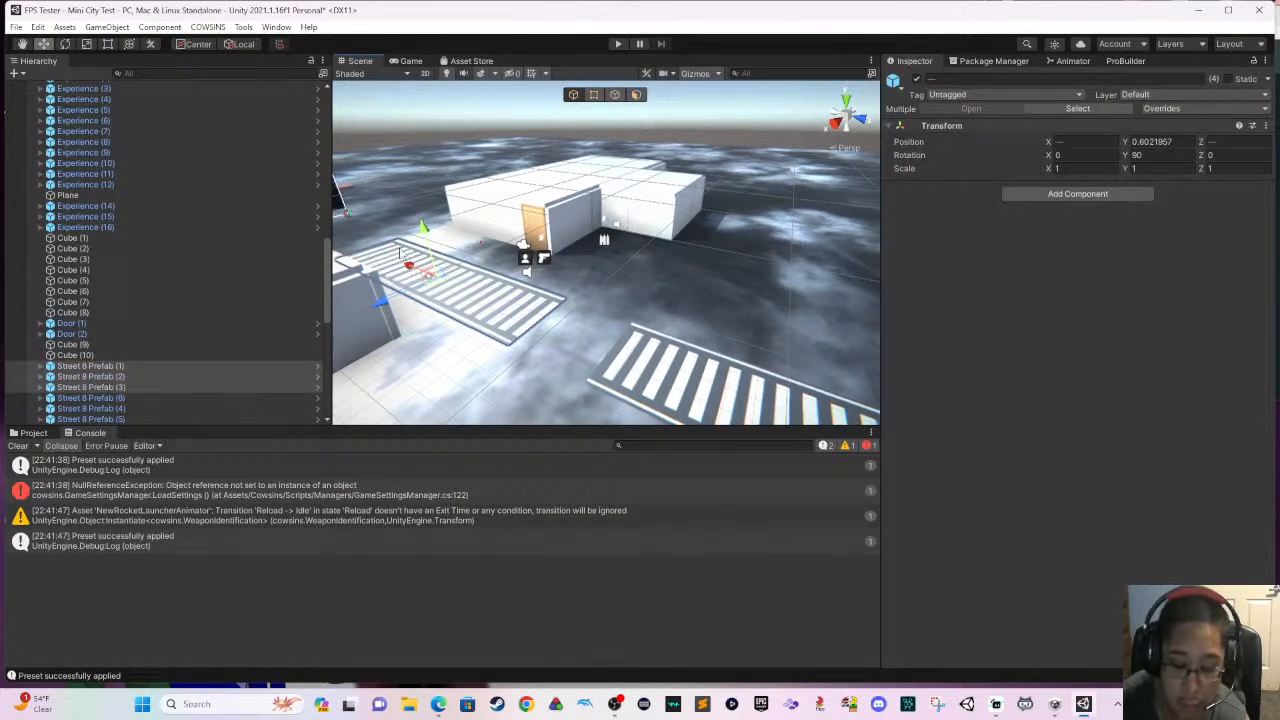
key("Delete")
- Delete the three remaining striped Street 8 Prefab pieces, (4), (5) and (6), at the end of the dashed road
right_click_drag(406, 246, 577, 289)
left_click(565, 310)
left_click(660, 328, "shift")
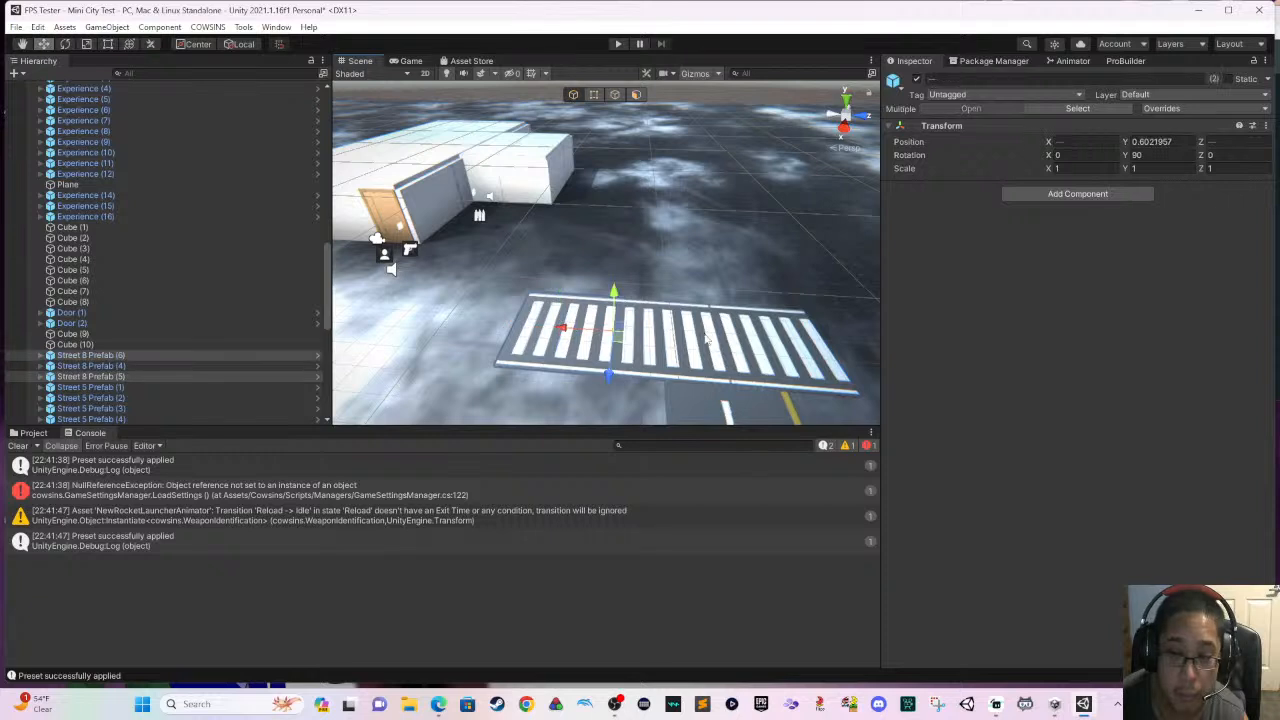
left_click(709, 338, "shift")
left_click(746, 342, "shift")
left_click(698, 341, "shift")
left_click(696, 342, "shift")
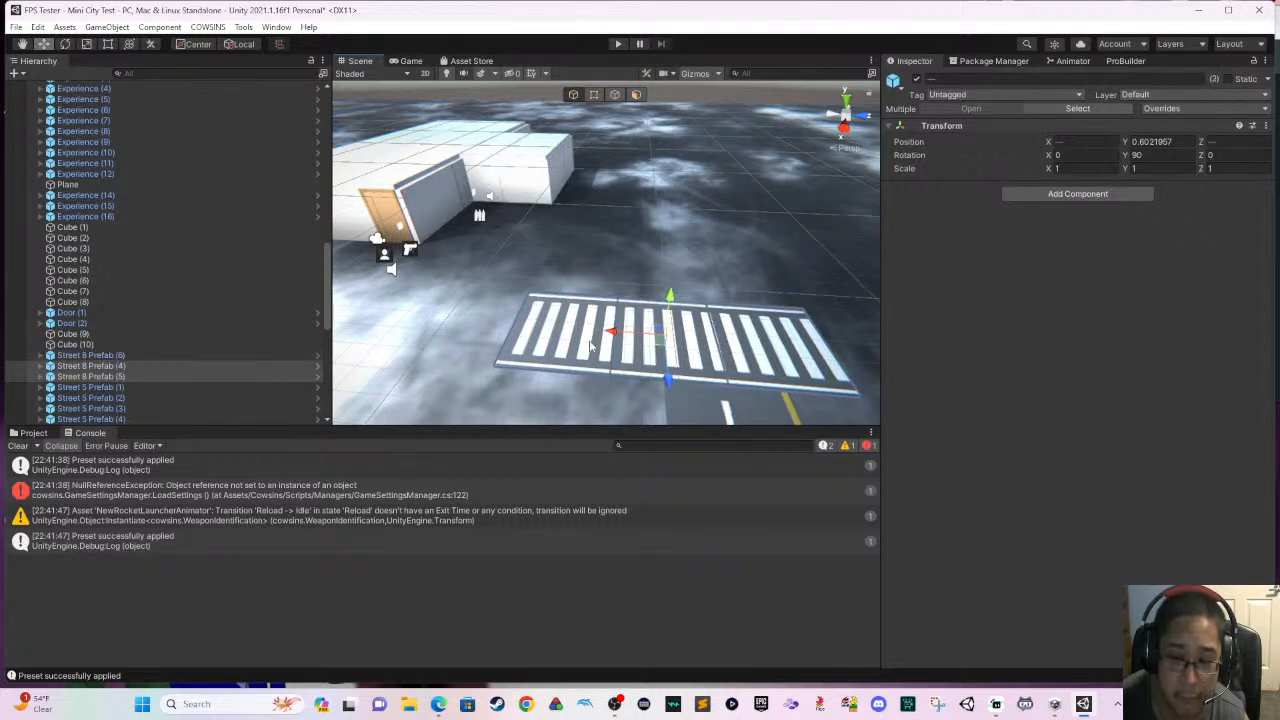
left_click(563, 342, "shift")
key("Delete")
left_click(585, 334)
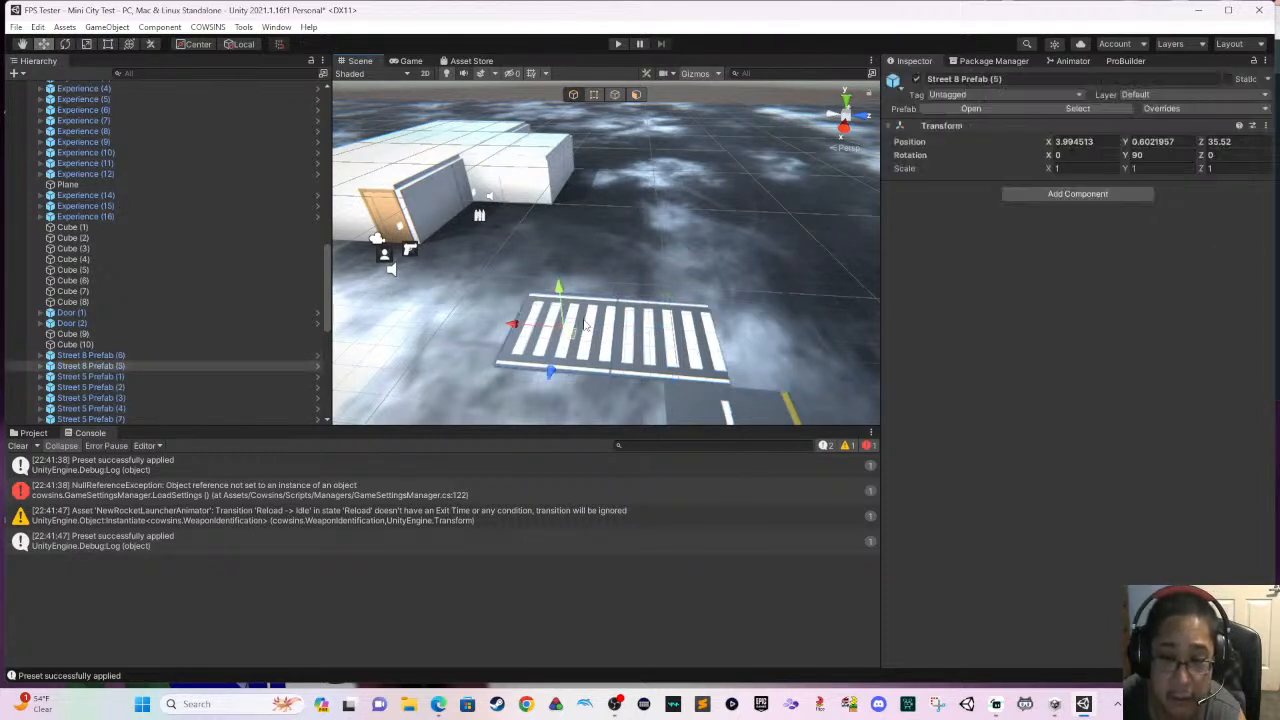
key("Delete")
left_click(656, 336)
key("Delete")
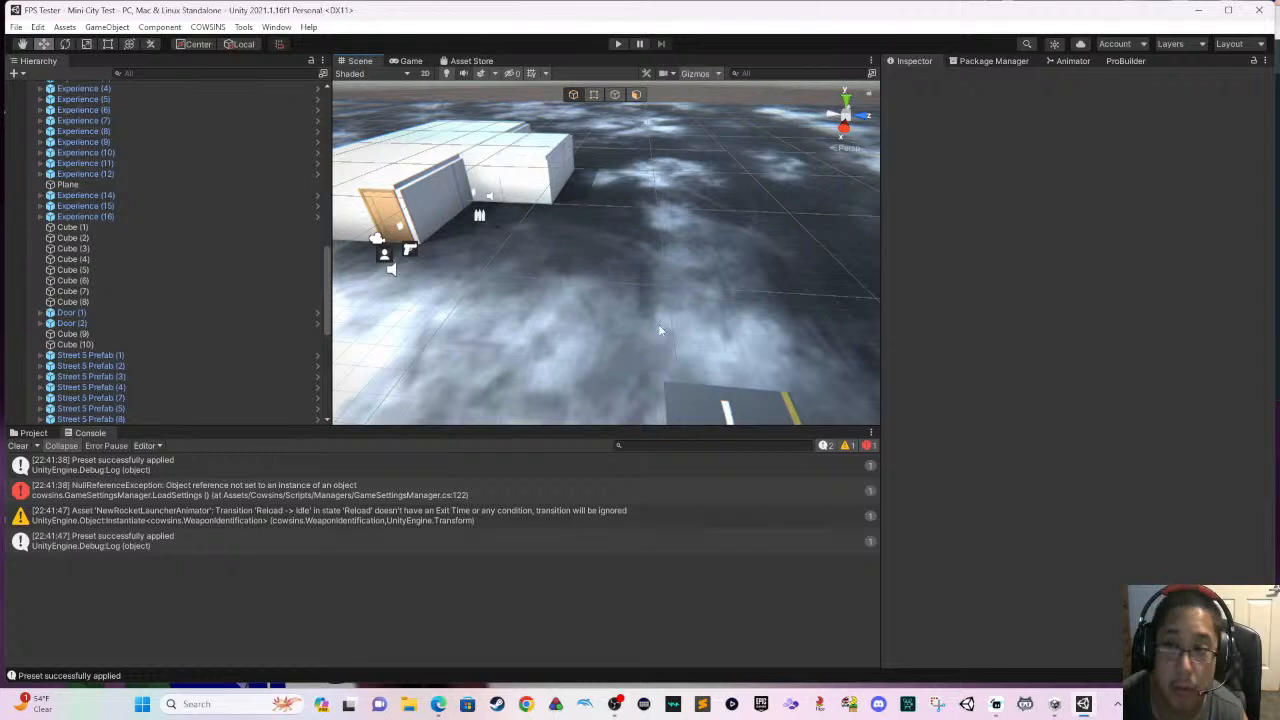
- Run the scene in play mode and walk past the green house along the dashed road to its end
left_click(617, 44)
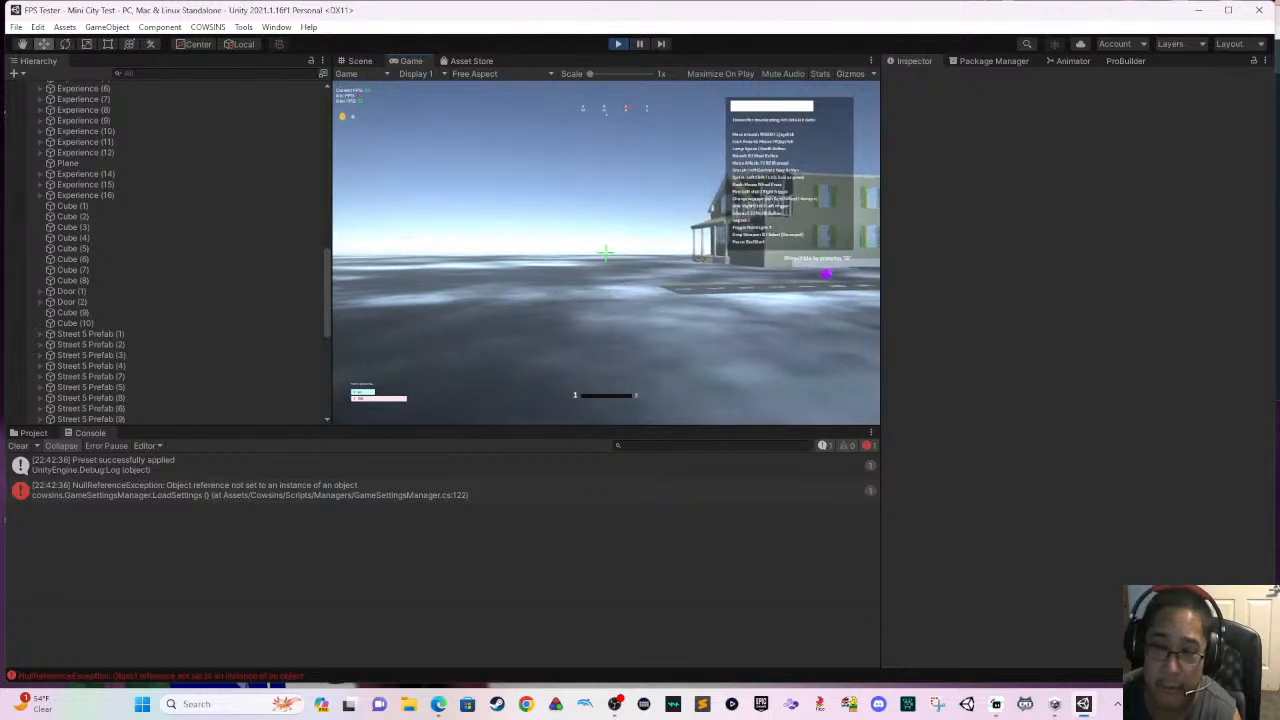
key("w")
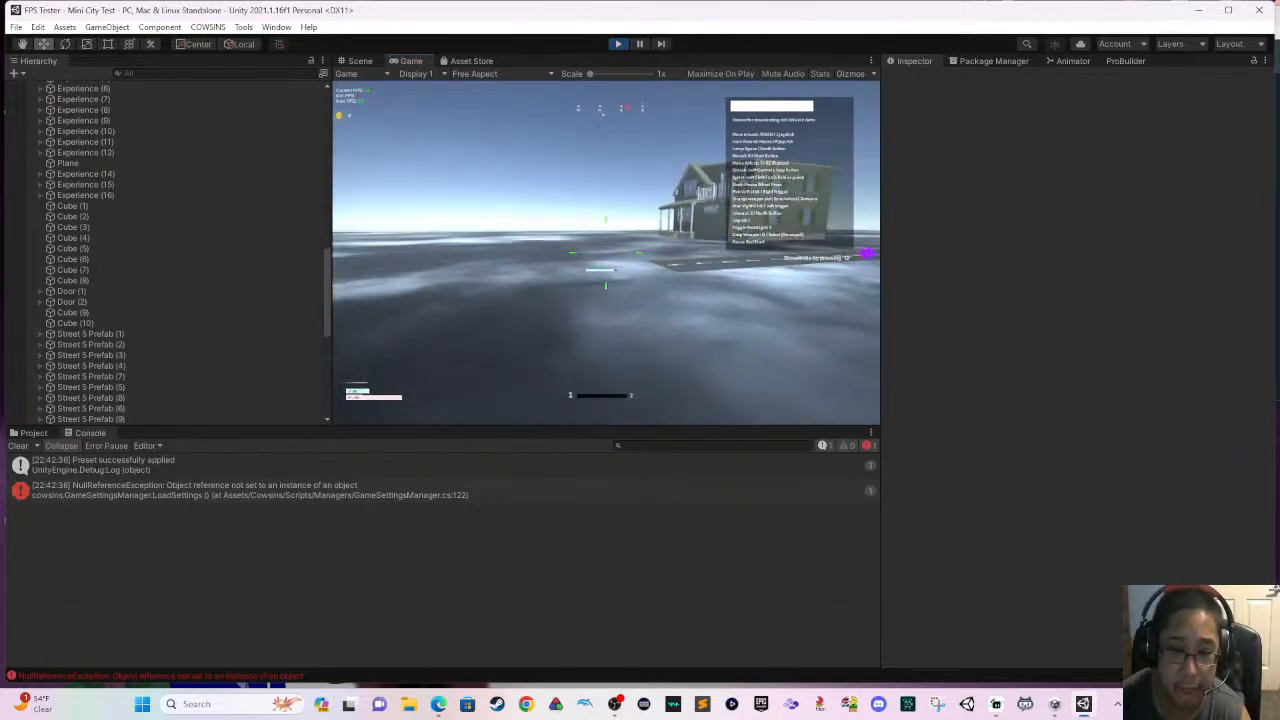
key("w")
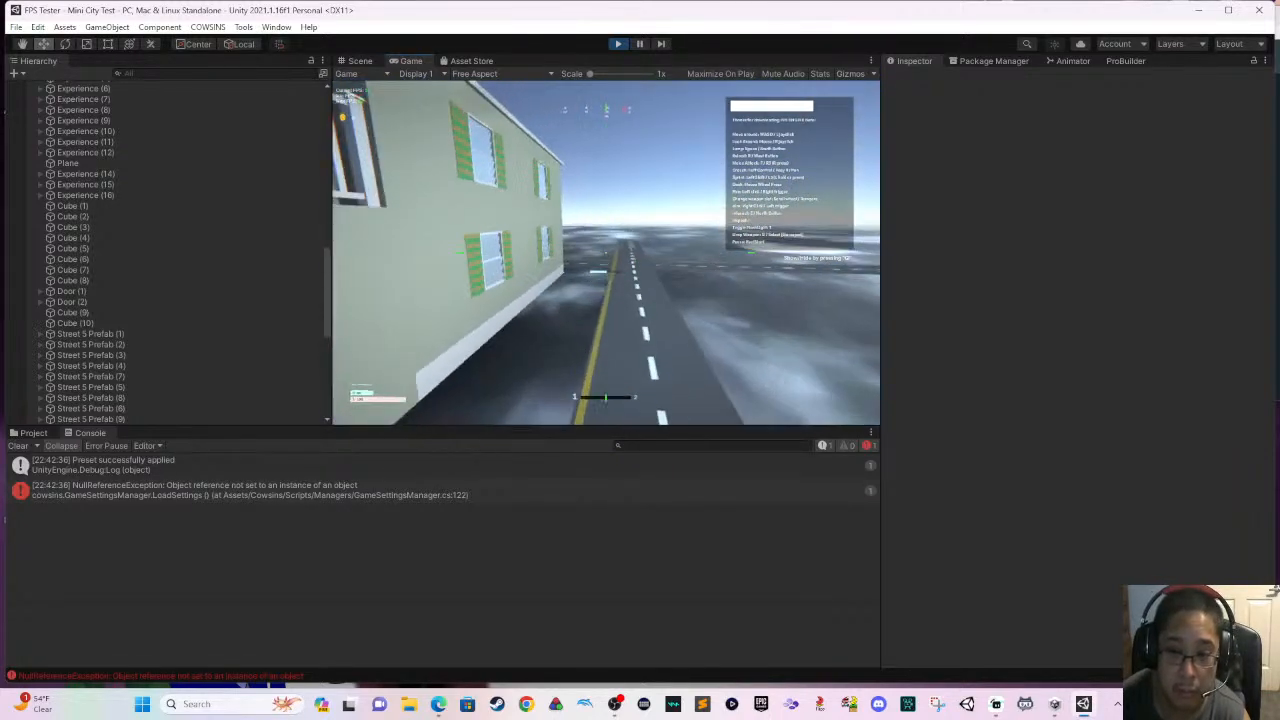
key("w")
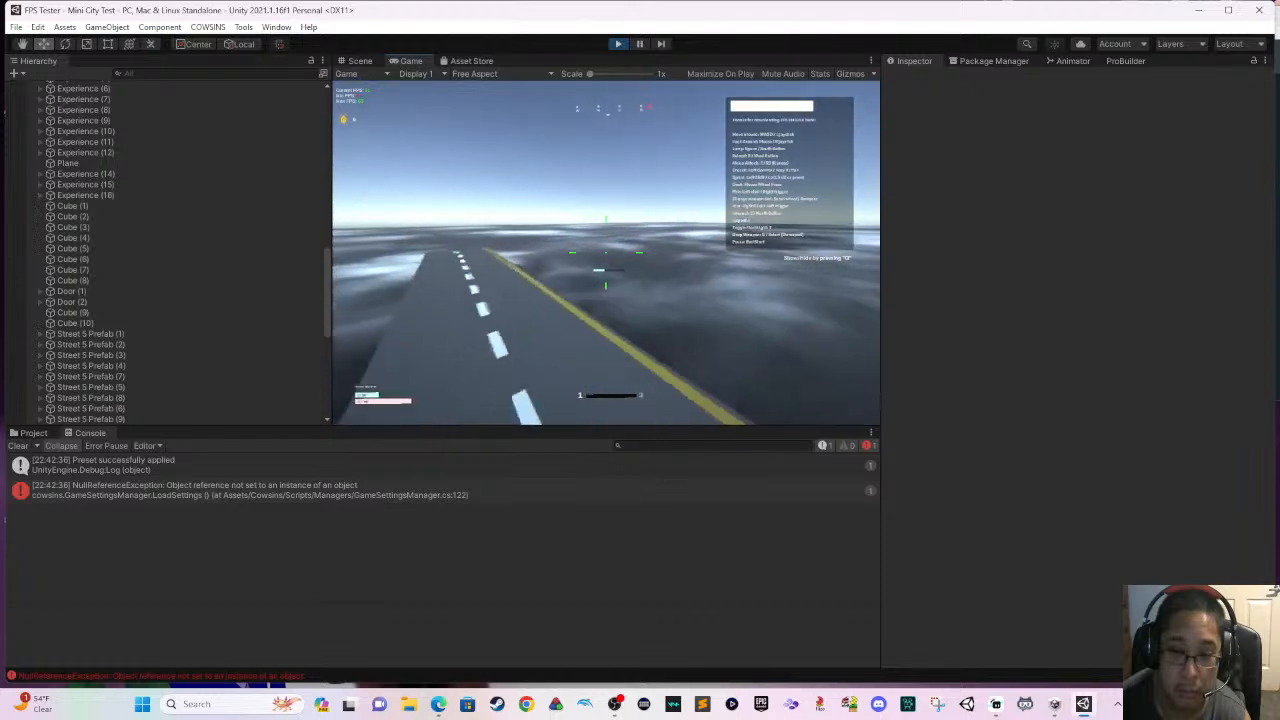
key("w")
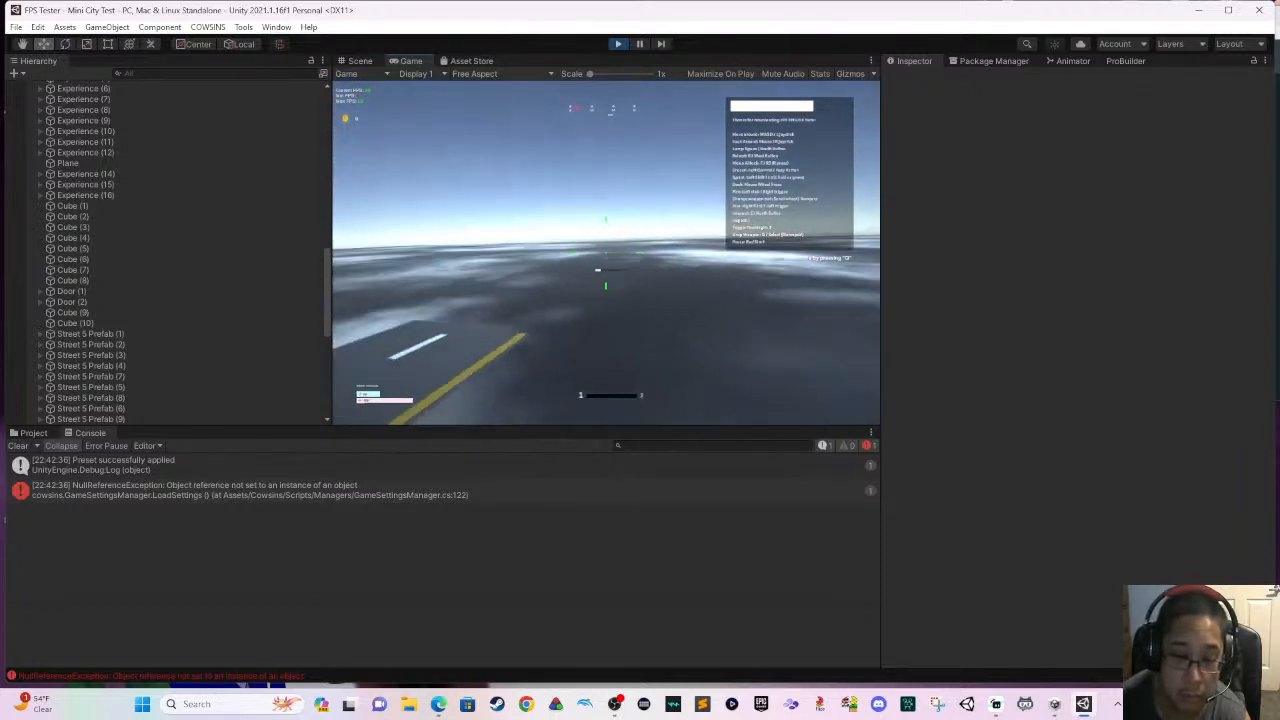
key("w")
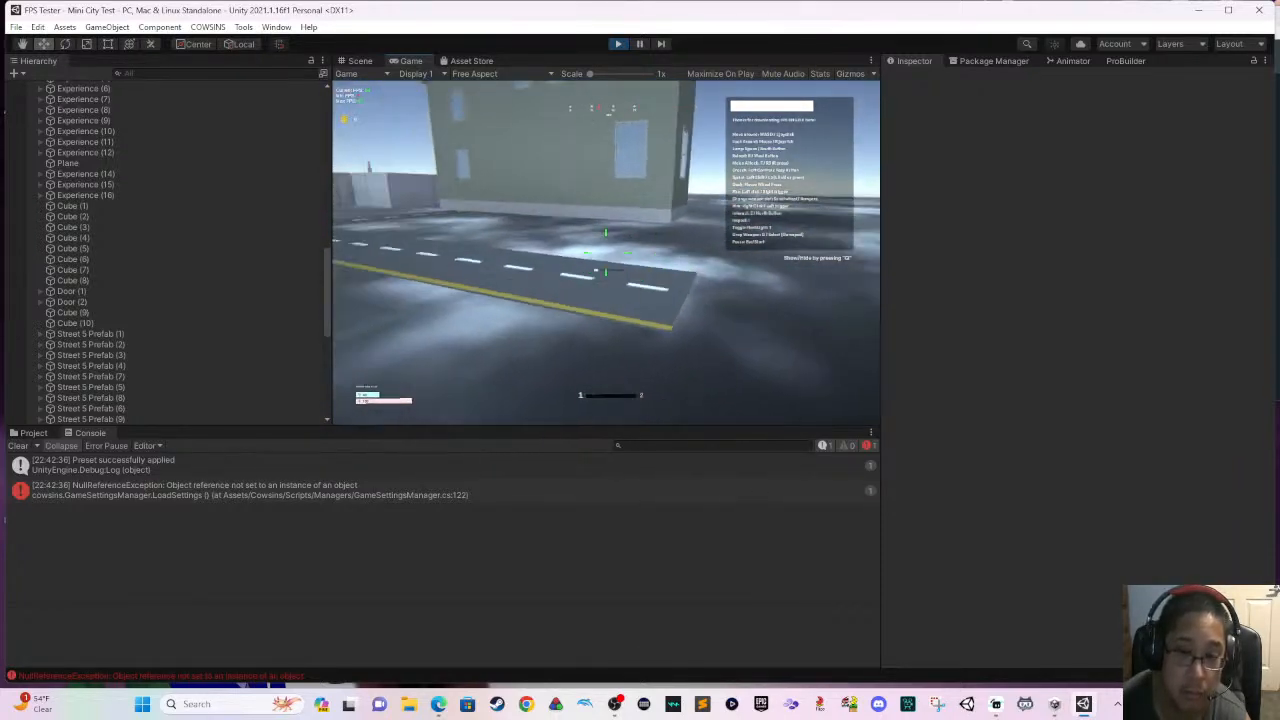
- Walk around near the green house with the on-screen controls list hidden, and stop the play test
key("w")
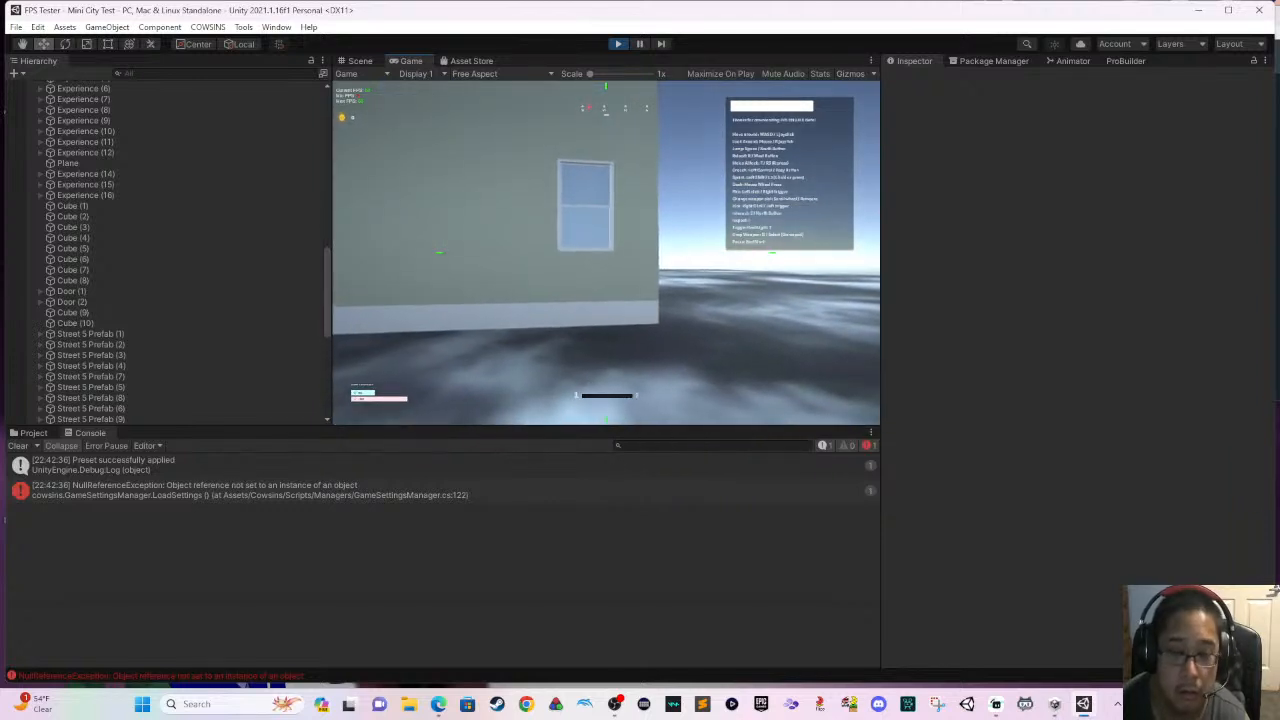
key("g")
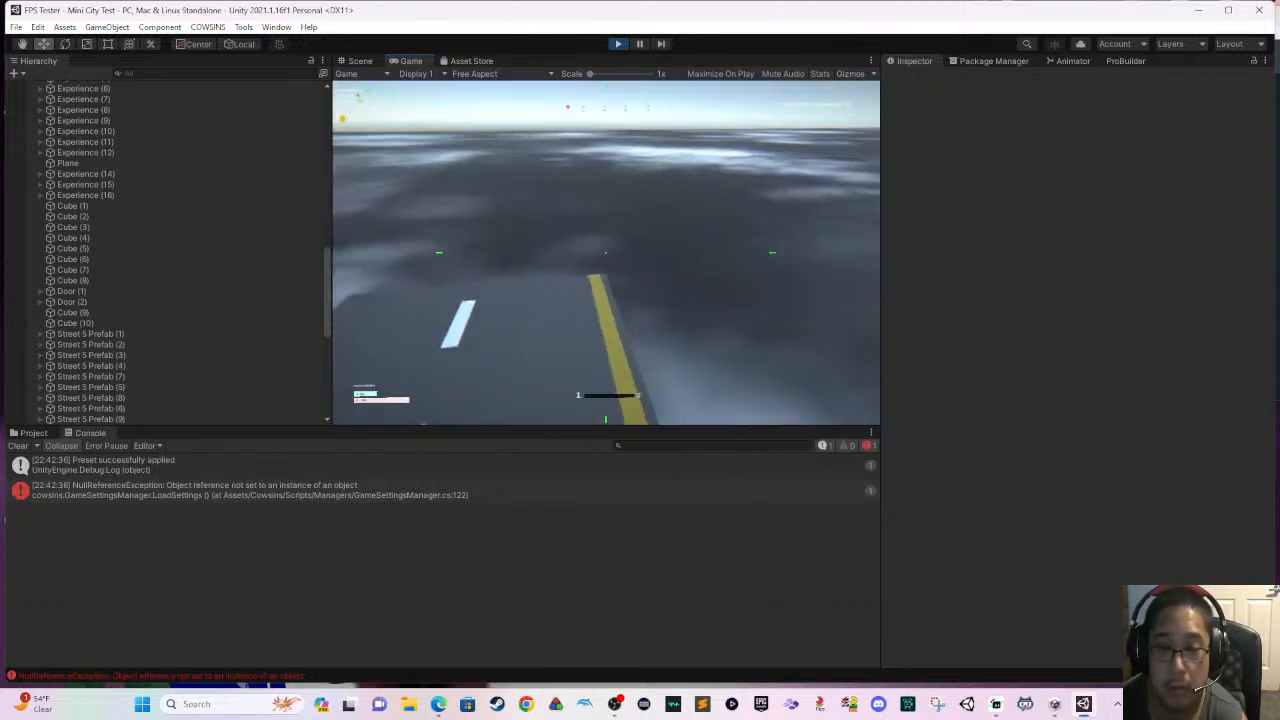
key("Escape")
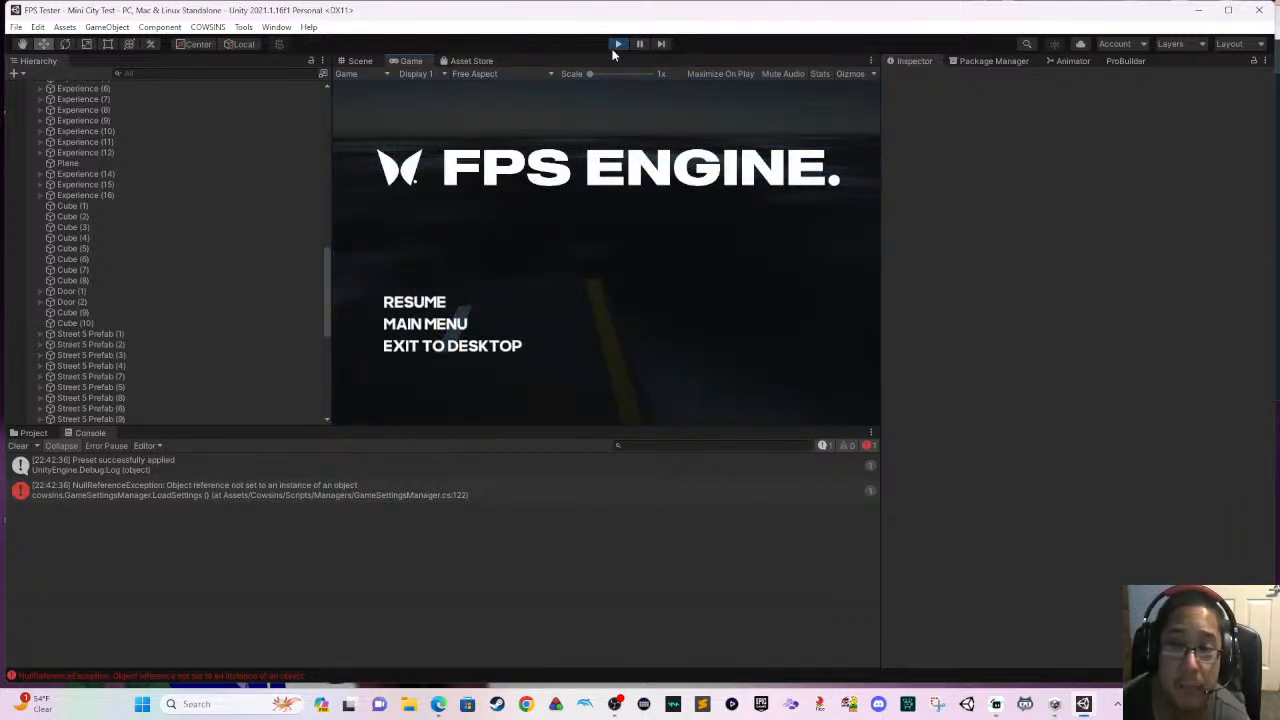
left_click(618, 44)
- Delete the dashed Street 5 Prefab pieces running in front of the green house, through the crossing and up the adjoining side road
right_click_drag(626, 225, 629, 262)
scroll(627, 263, "down", 2)
middle_click_drag(624, 264, 588, 228)
left_click(562, 219)
right_click_drag(562, 220, 727, 253)
left_click(588, 266, "shift")
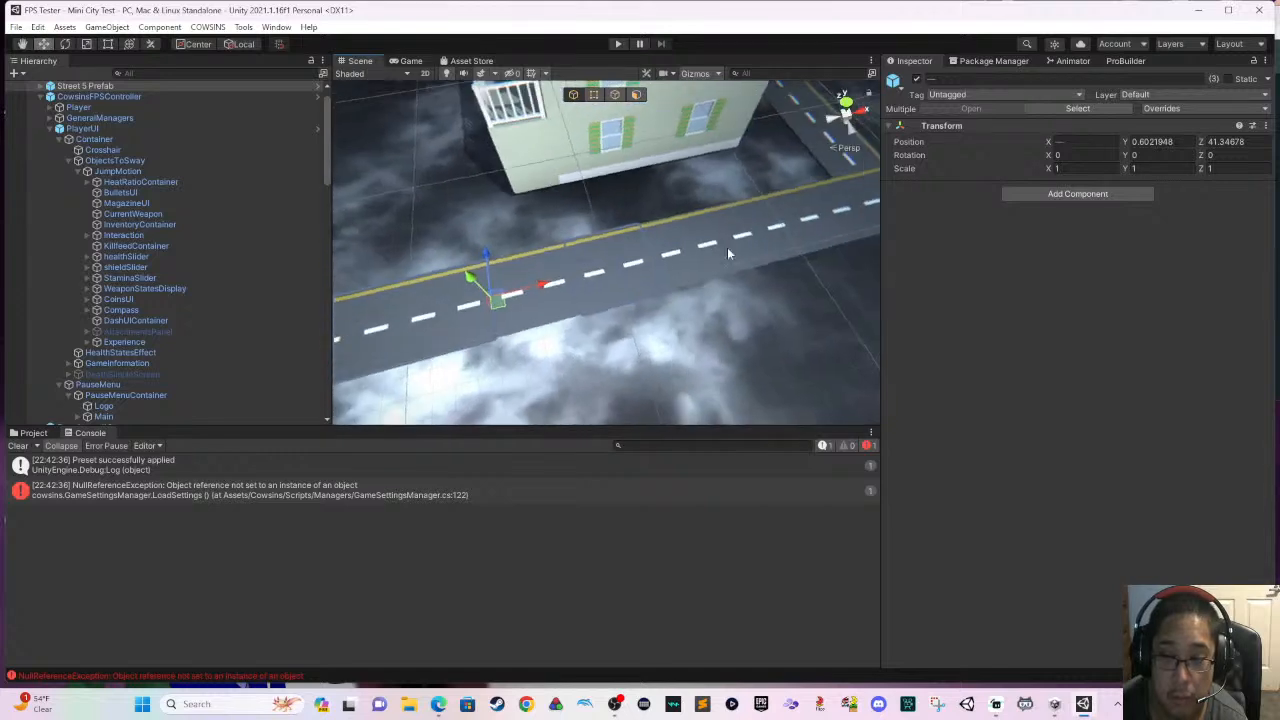
left_click(806, 232, "shift")
left_click(777, 237, "shift")
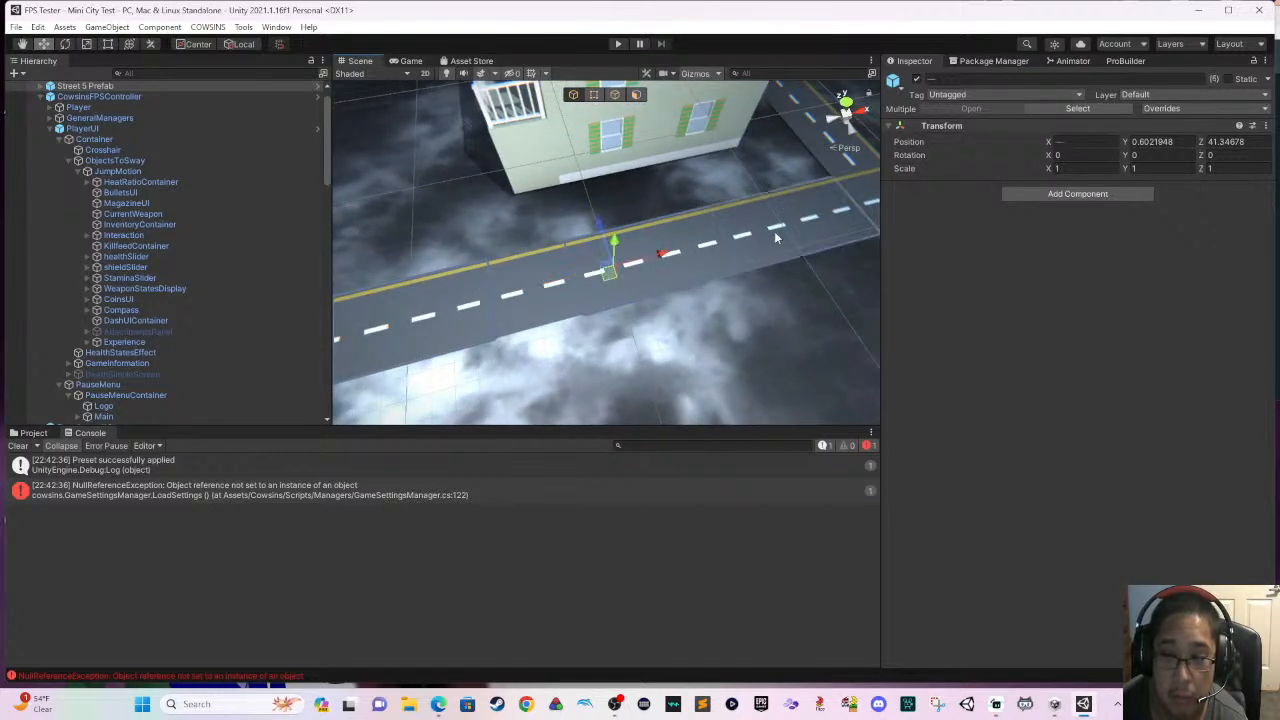
middle_click_drag(777, 237, 536, 288)
left_click(636, 256, "shift")
left_click(719, 245, "shift")
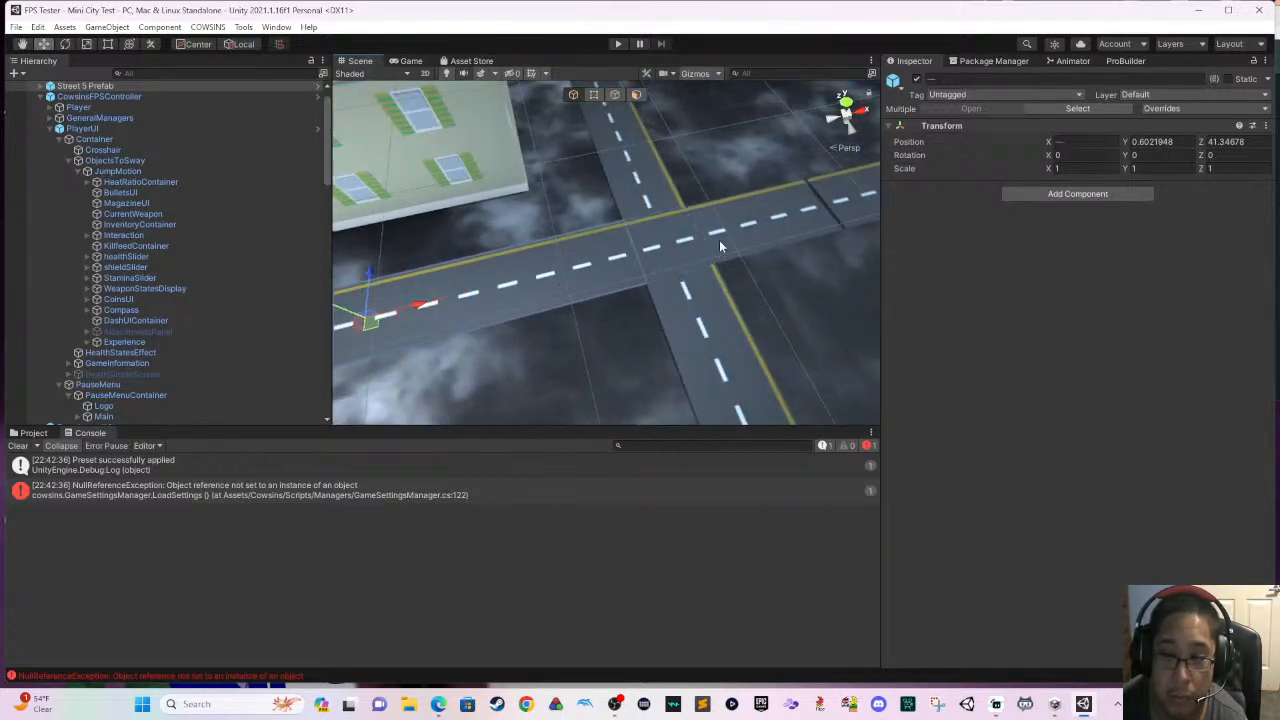
right_click_drag(631, 172, 579, 182)
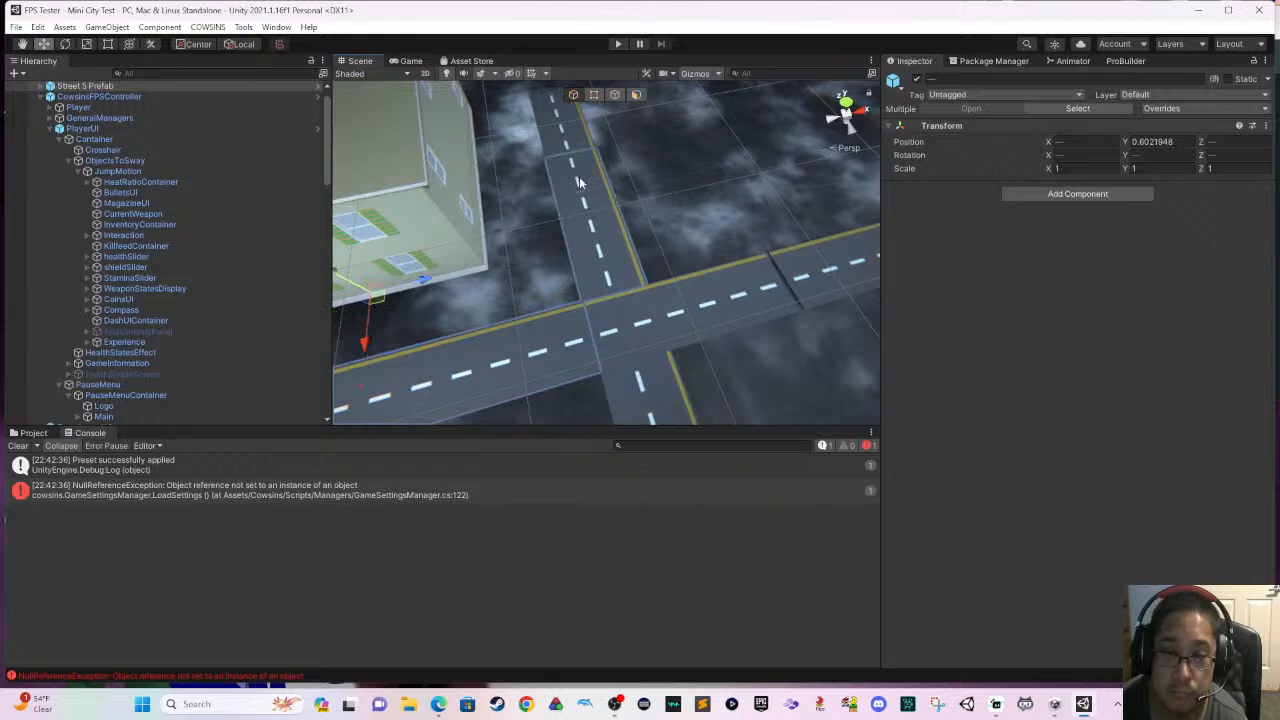
key("Delete")
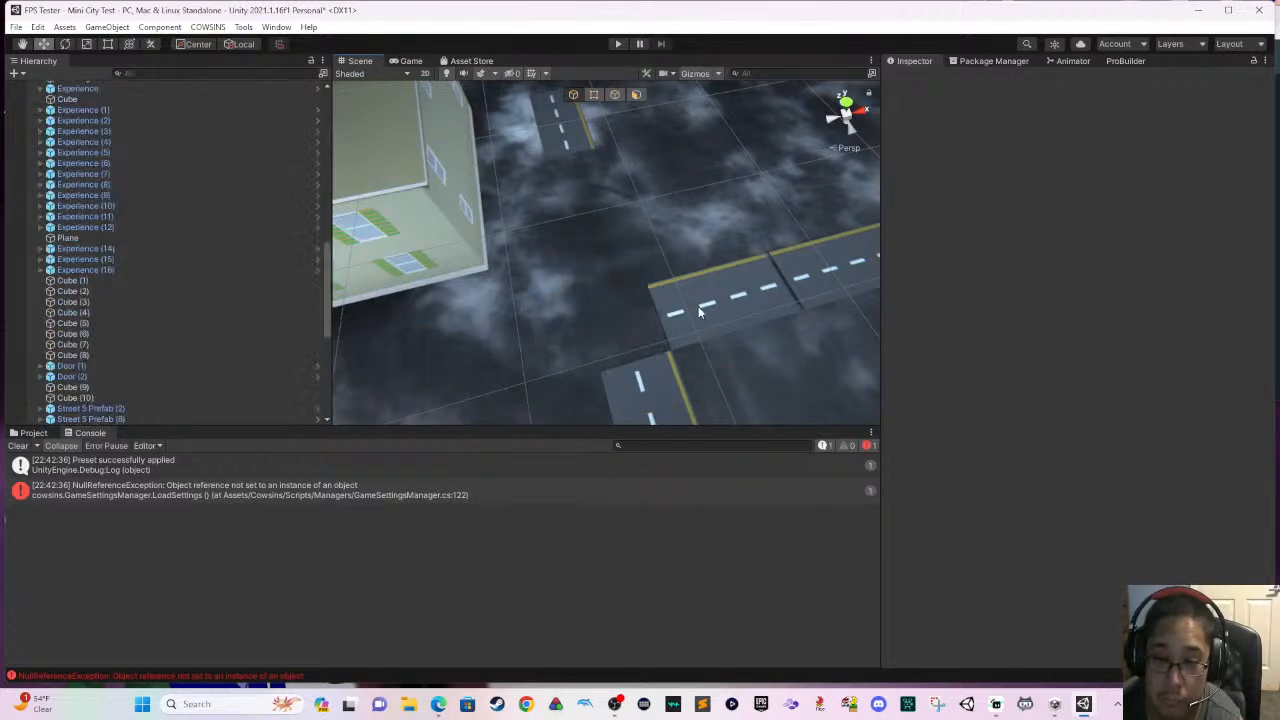
- Delete Street 5 Prefab (10) and the neighbouring road pieces, including (14), on the stretch leading from the former crossing past the white building
scroll(708, 277, "down", 1)
middle_click_drag(706, 276, 636, 222)
left_click(567, 290)
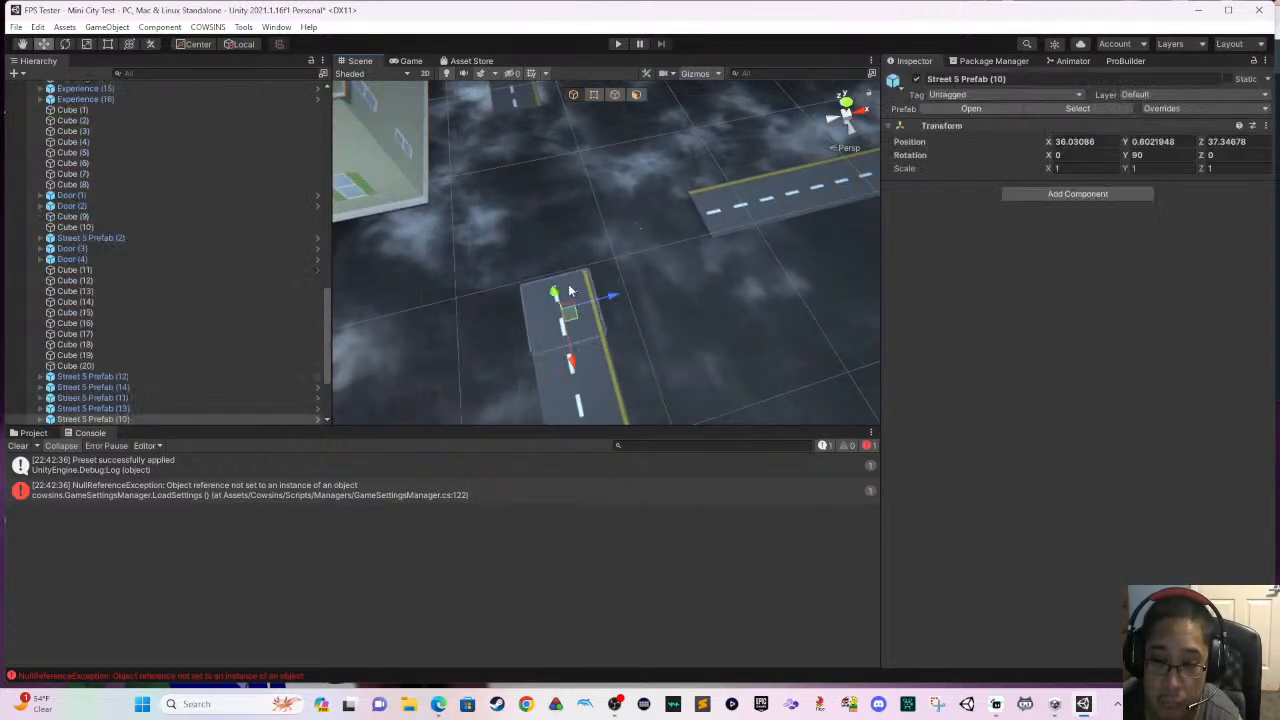
key("Delete")
scroll(566, 290, "down", 1)
scroll(566, 289, "down", 1)
middle_click_drag(566, 296, 561, 230)
scroll(563, 239, "down", 2)
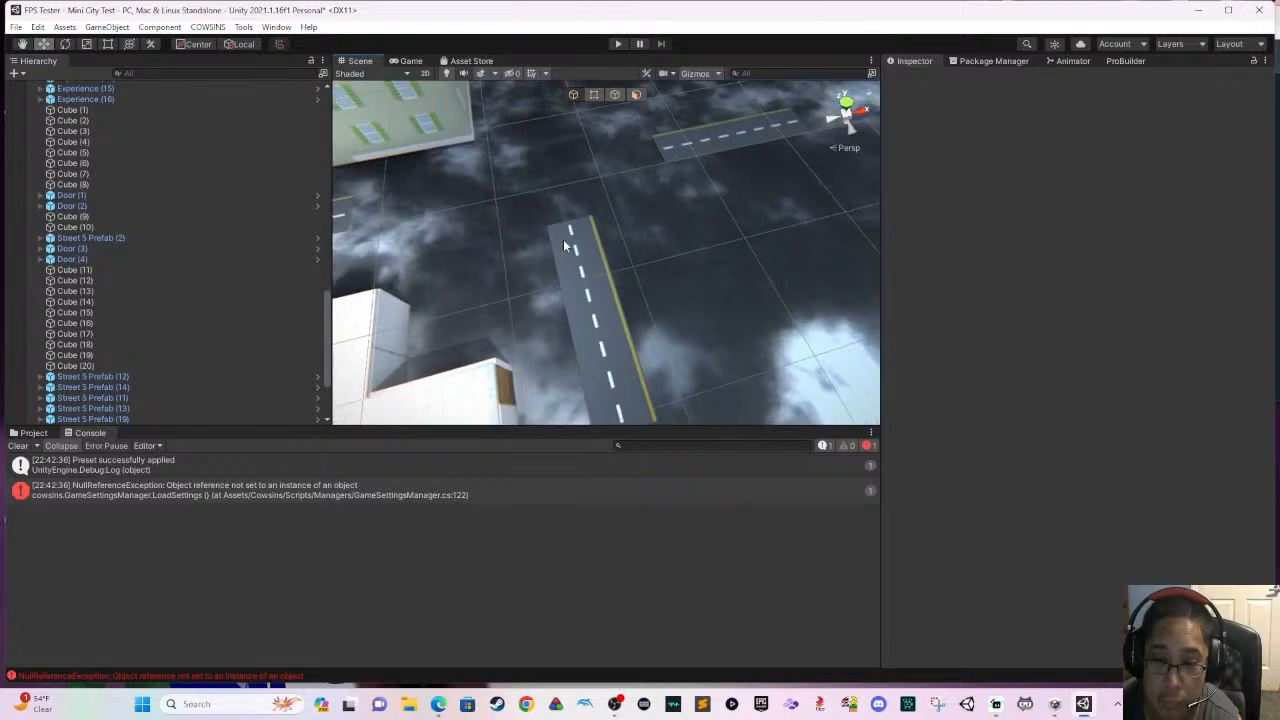
scroll(585, 284, "down", 2)
left_click(604, 323)
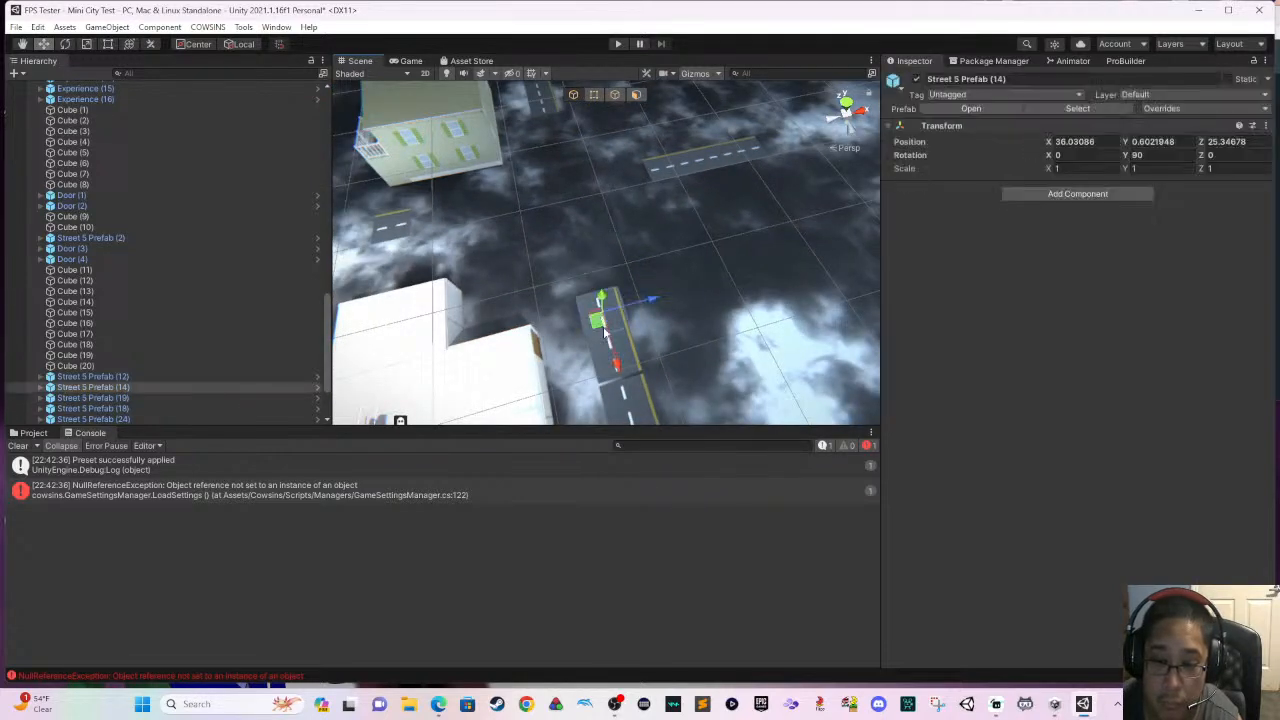
key("Delete")
left_click(620, 385)
key("Delete")
- Delete the remaining Street 5 Prefab pieces from beside the white building to the edge of the ground
left_click(620, 364)
scroll(608, 318, "down", 2)
middle_click_drag(606, 319, 590, 250)
left_click(591, 253)
left_click(592, 259)
key("Delete")
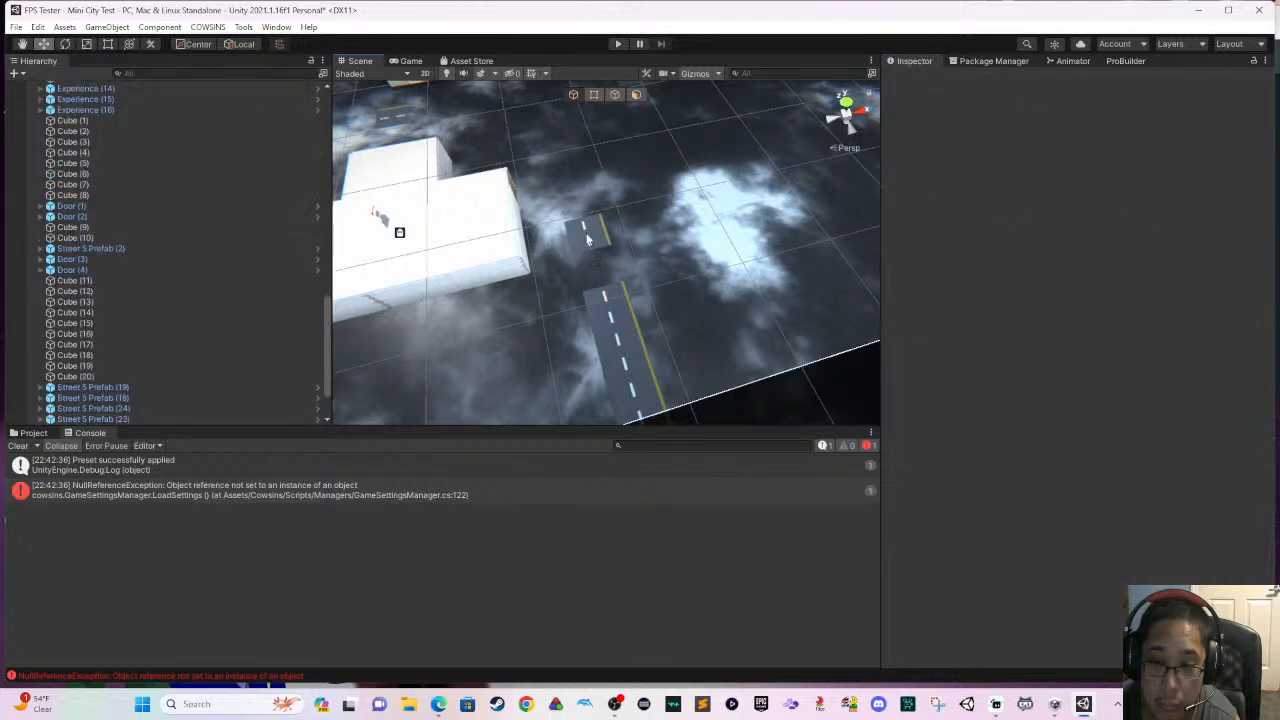
left_click(591, 232)
key("Delete")
left_click(600, 298)
key("Delete")
left_click(622, 350)
key("Delete")
left_click(638, 400)
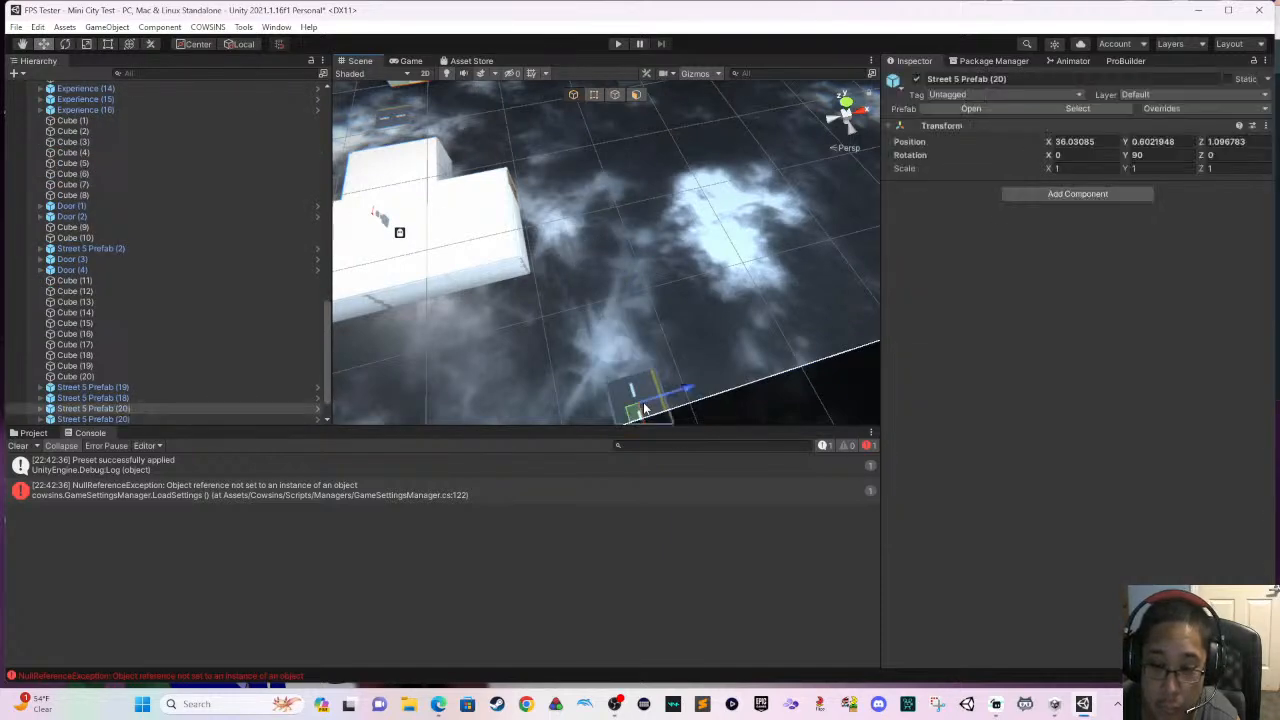
key("Delete")
- Select the detached row of Street 5 Prefab pieces (25) to (28) beyond the green house and delete it
scroll(601, 285, "down", 1)
middle_click_drag(601, 285, 638, 395)
middle_click_drag(611, 264, 611, 299)
left_click(661, 230)
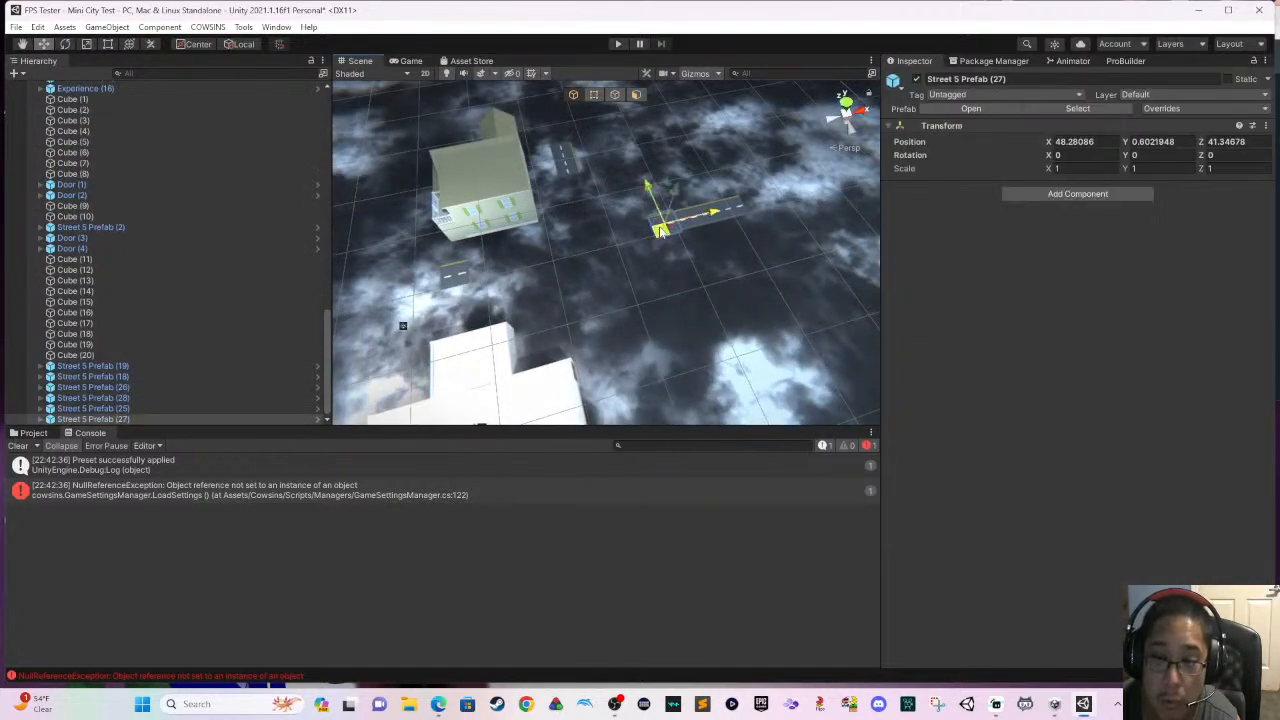
left_click(720, 218, "shift")
left_click(738, 210, "shift")
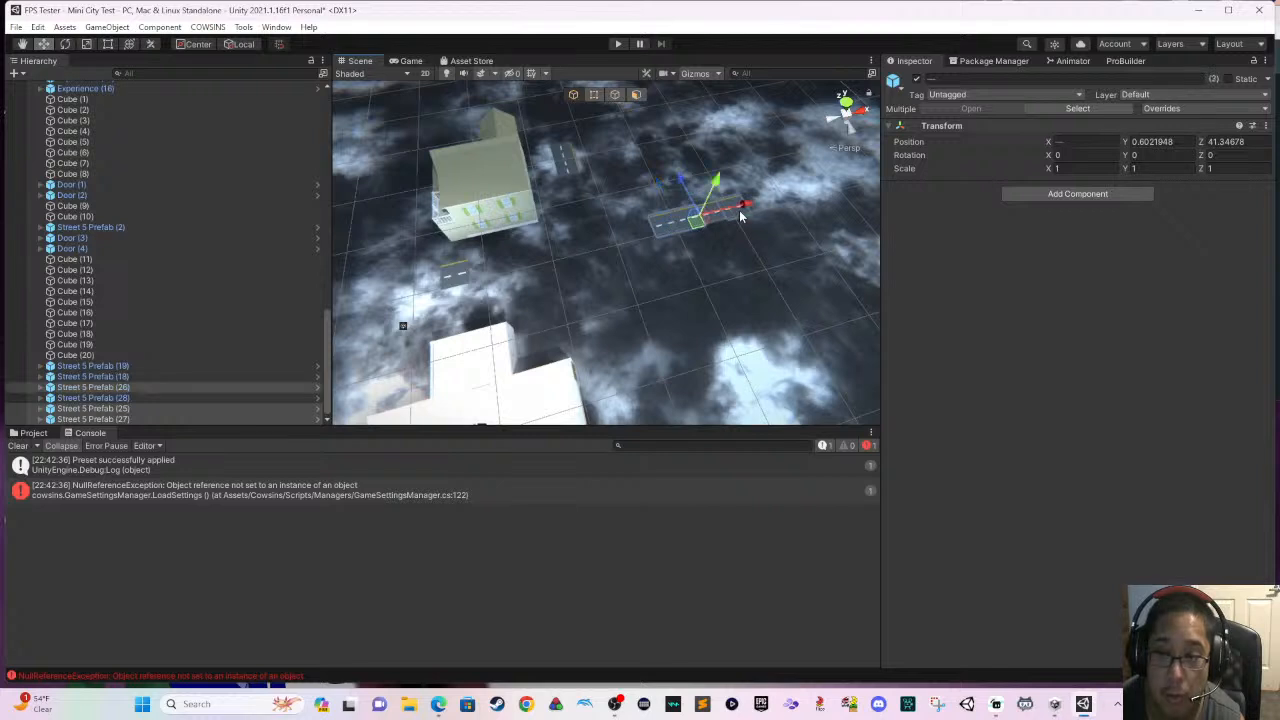
left_click(718, 220, "shift")
key("Delete")
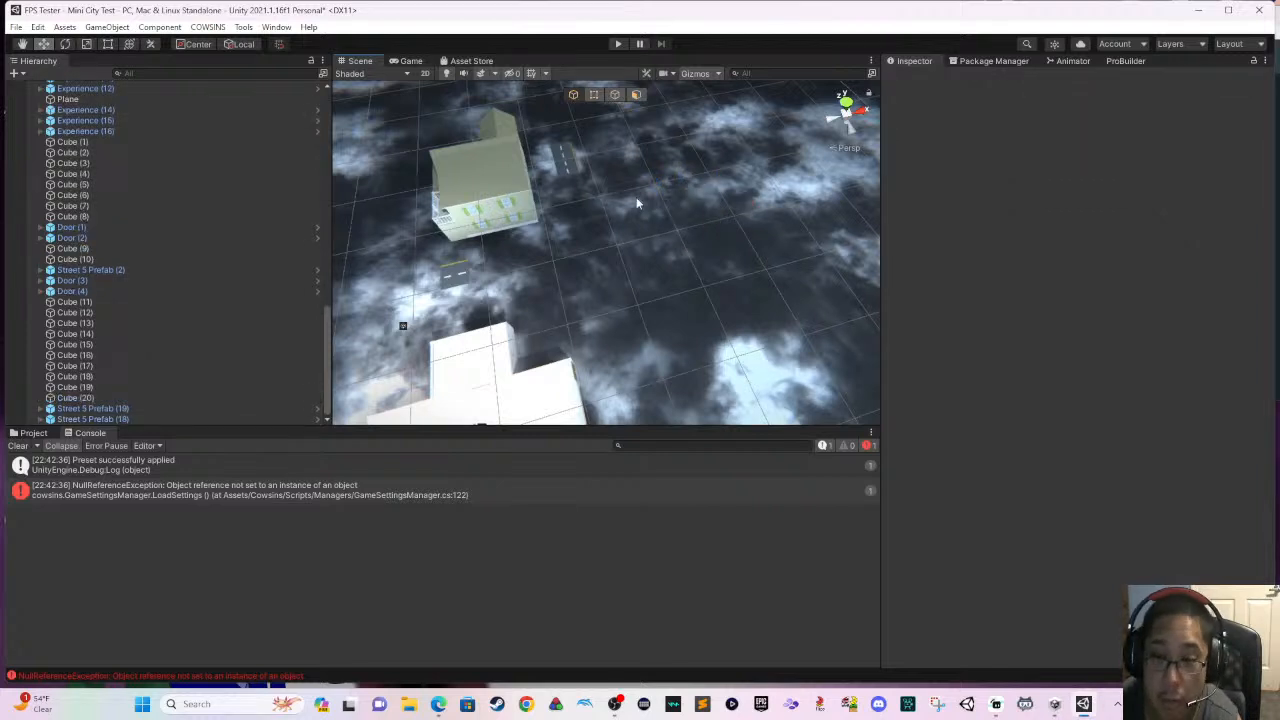
- Delete the last isolated street pieces around the green house, Street 5 Prefab (2), (18) and (19)
left_click(566, 168)
left_click(452, 274, "shift")
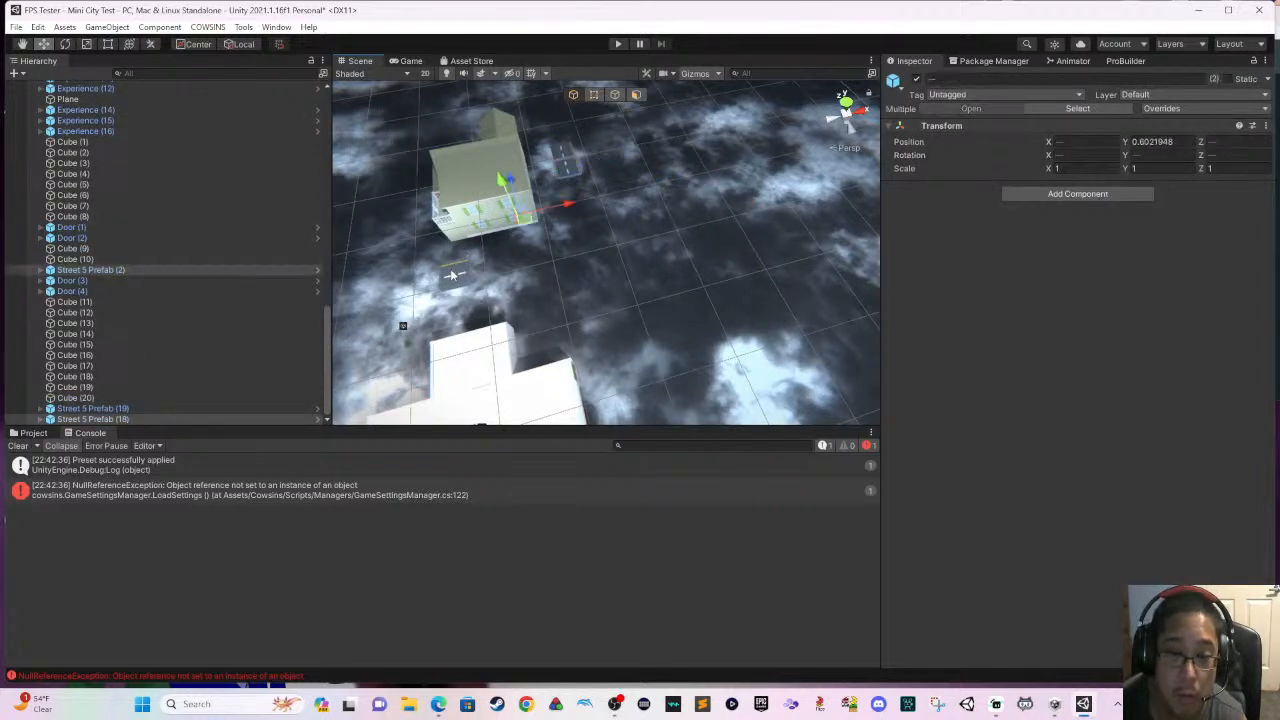
left_click(565, 164)
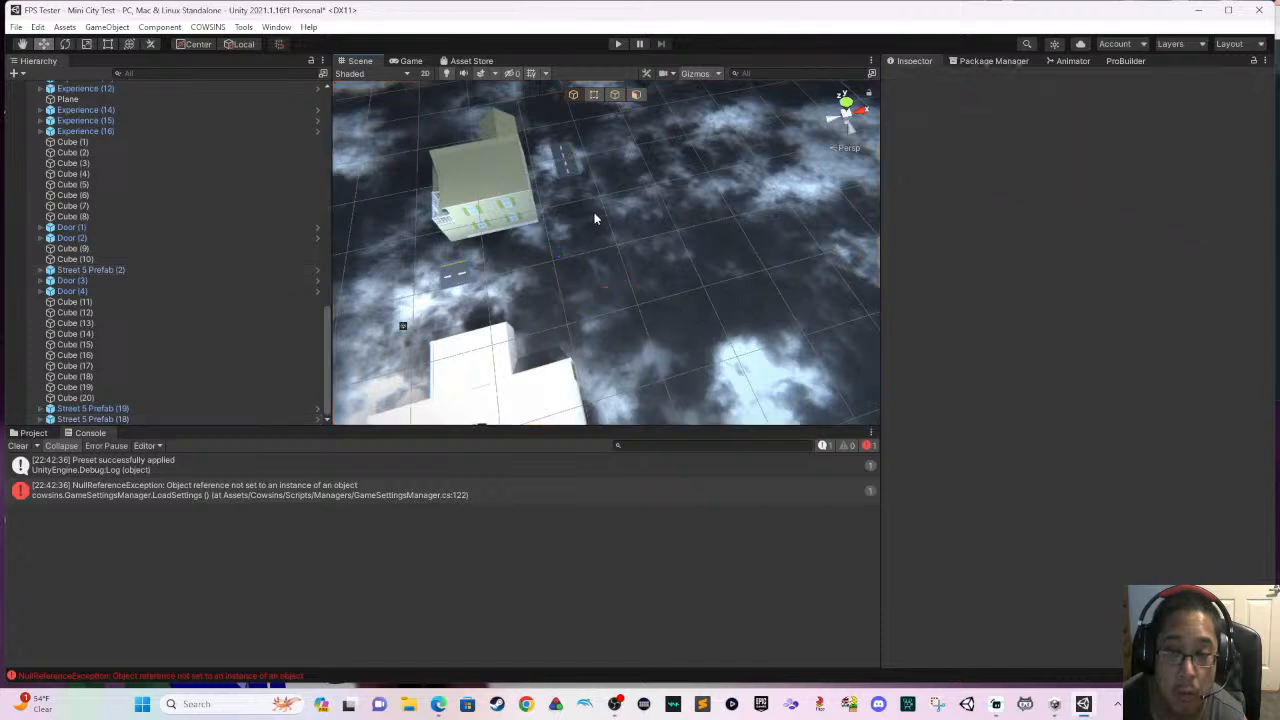
scroll(563, 162, "up", 5)
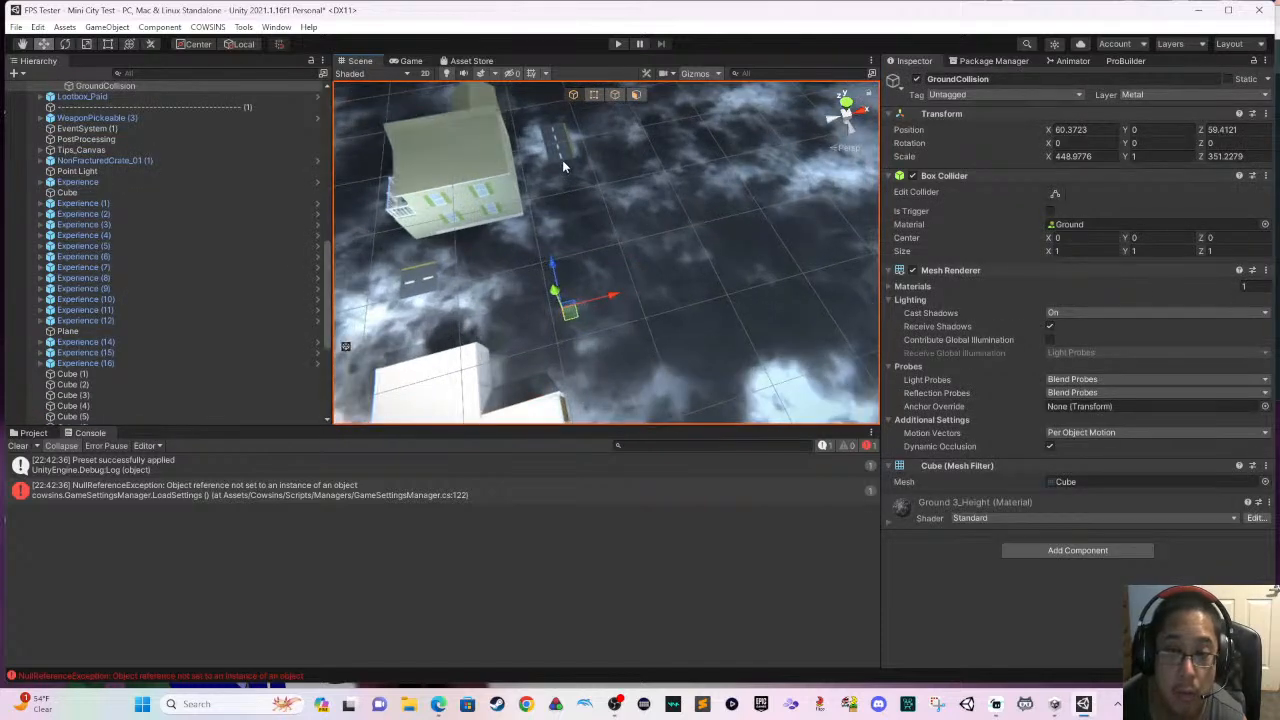
left_click(556, 131)
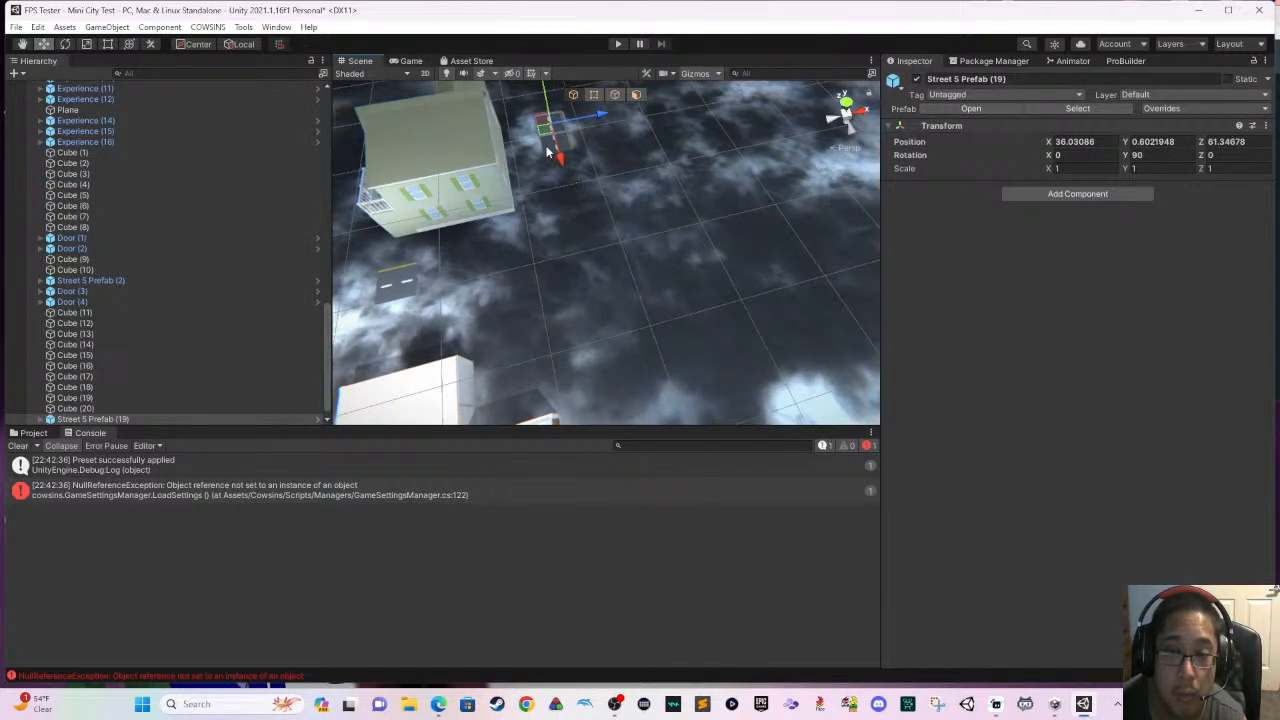
left_click(547, 152, "shift")
key("Delete")
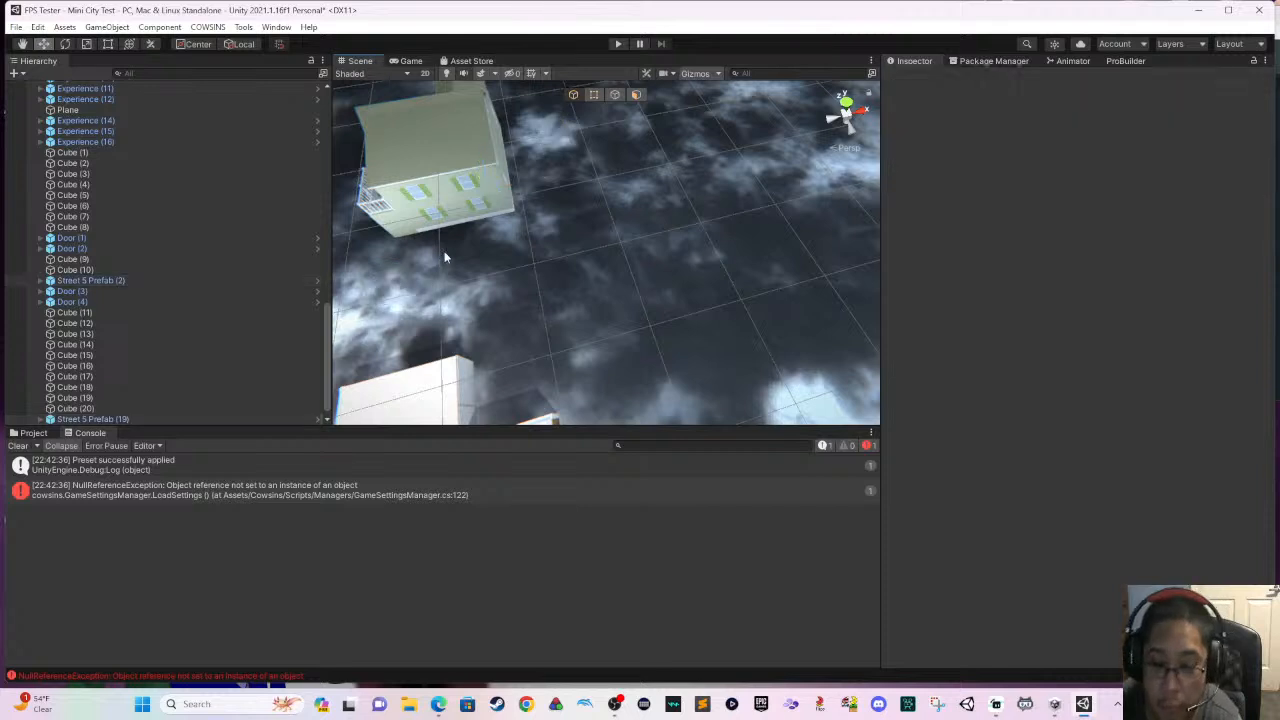
- Run the scene in play mode, open the white building's wooden door and fire the rocket launcher beside it
left_click(619, 46)
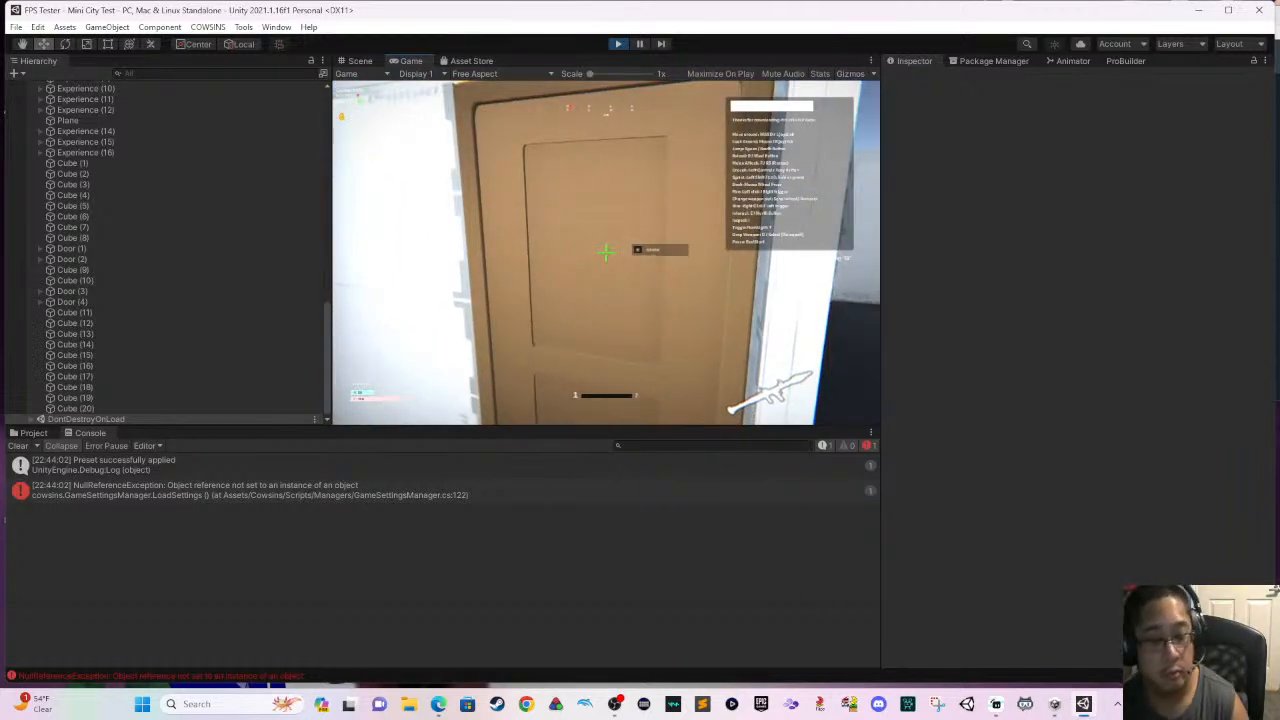
key("s")
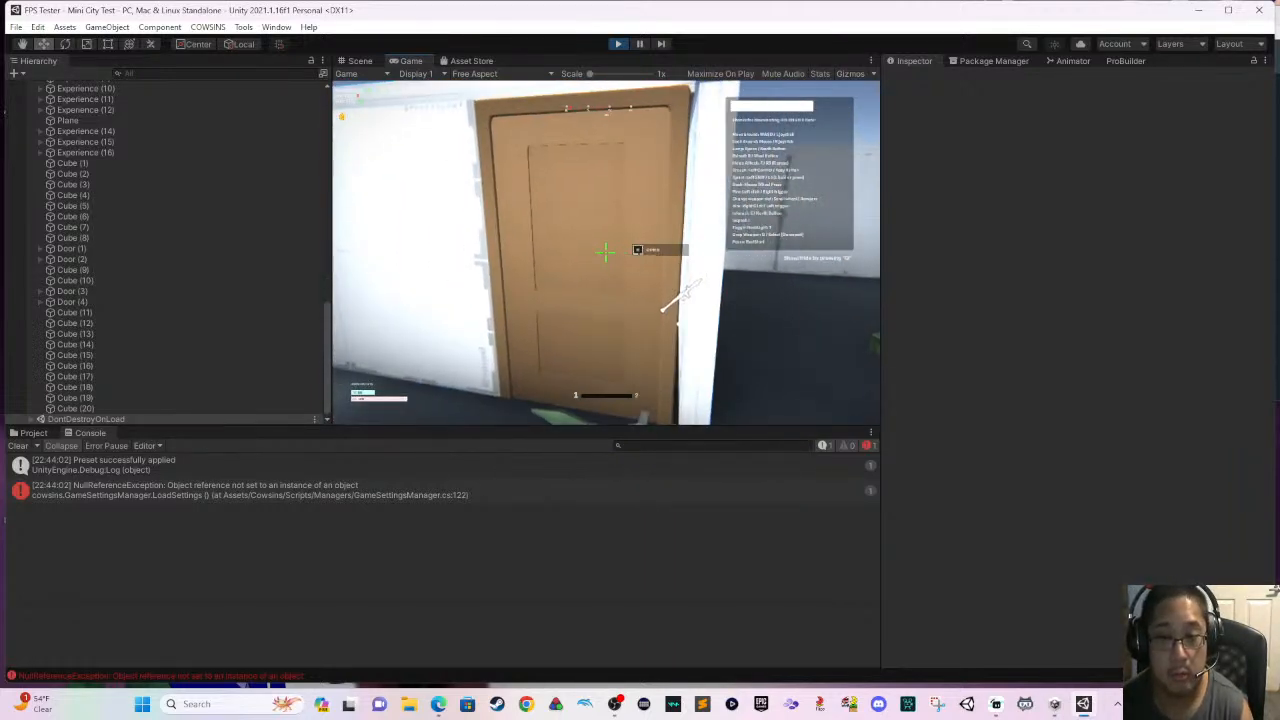
key("e")
key("w")
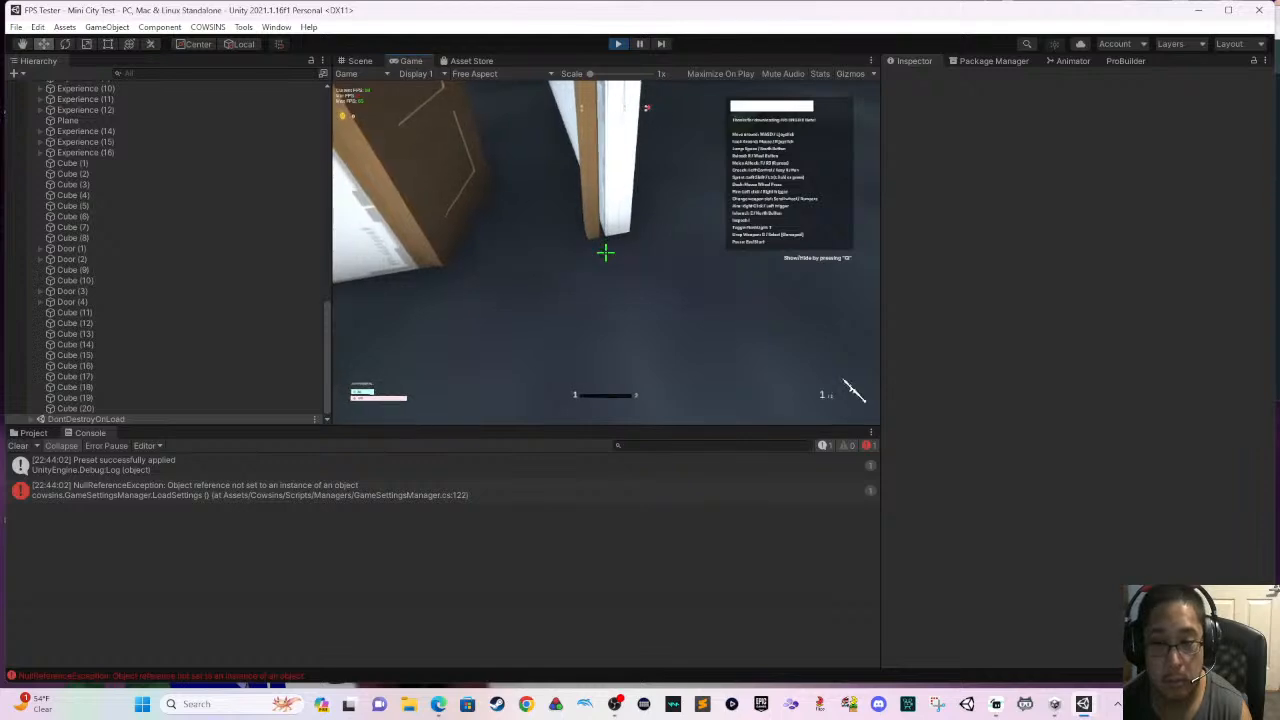
key("e")
left_click(605, 252)
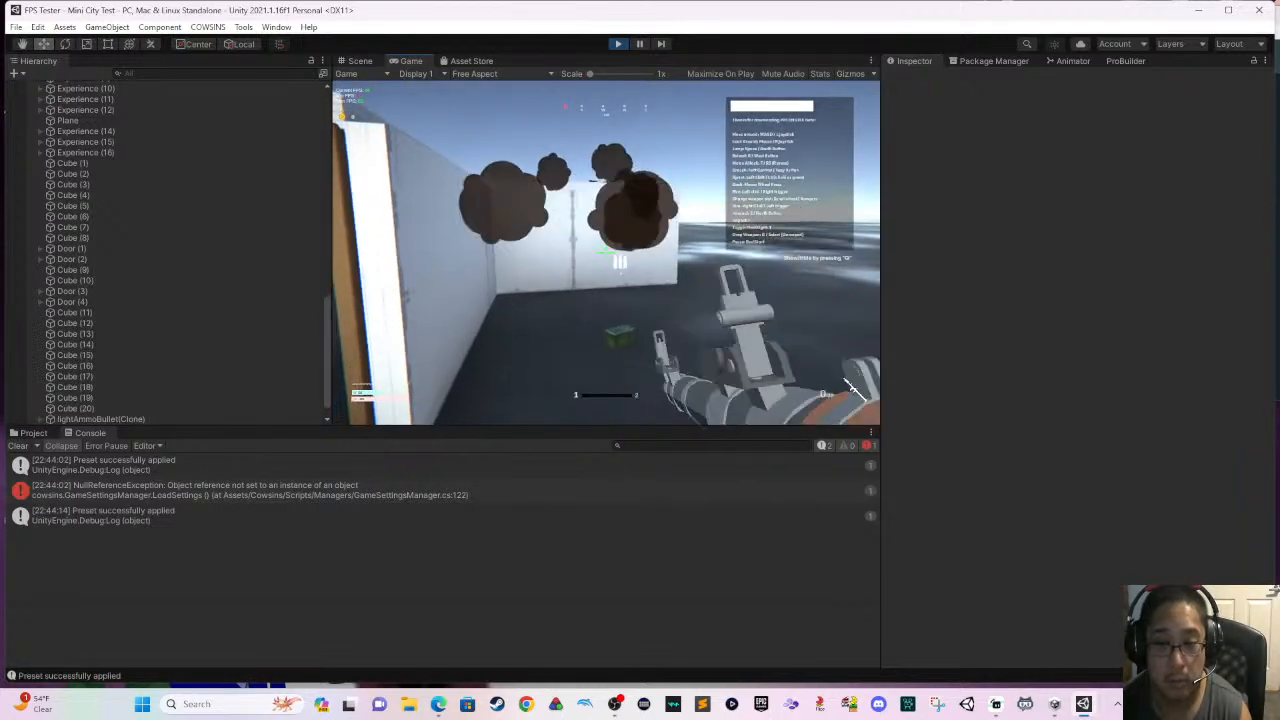
key("w")
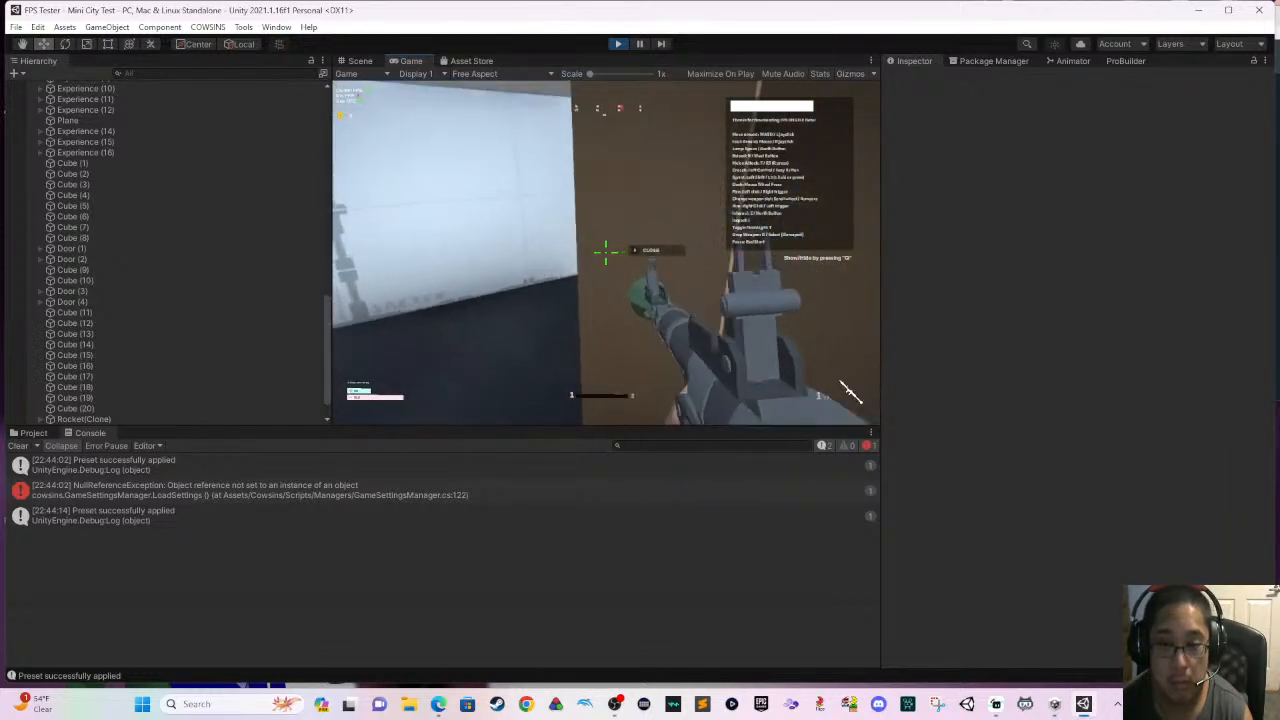
- Test the rocket launcher inside the white building and on the open ground between its walls and the green house
key("s")
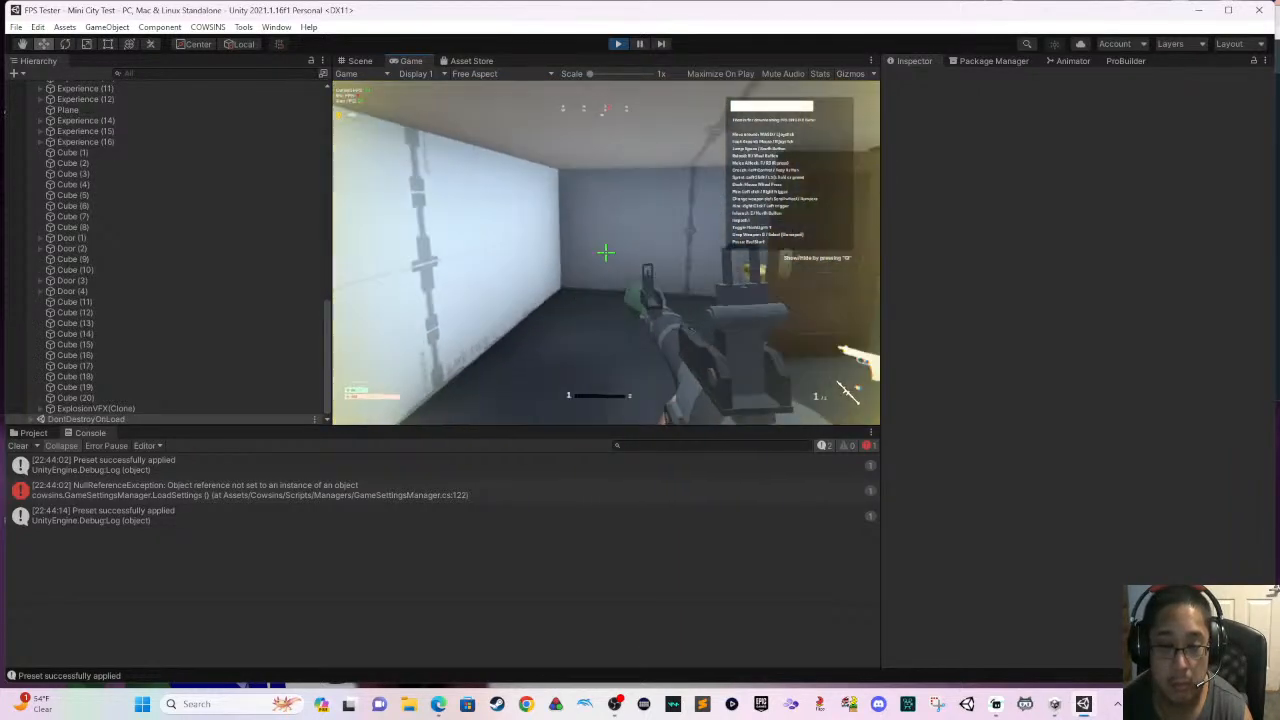
left_click(848, 390)
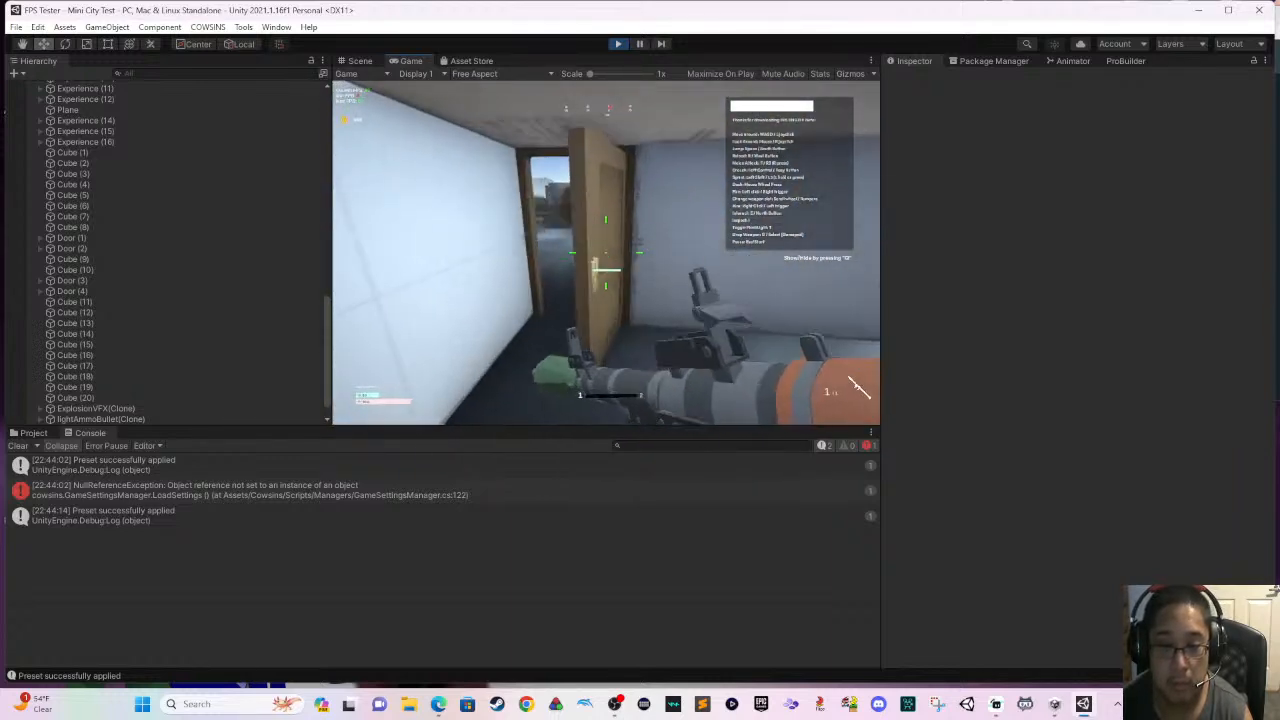
key("w")
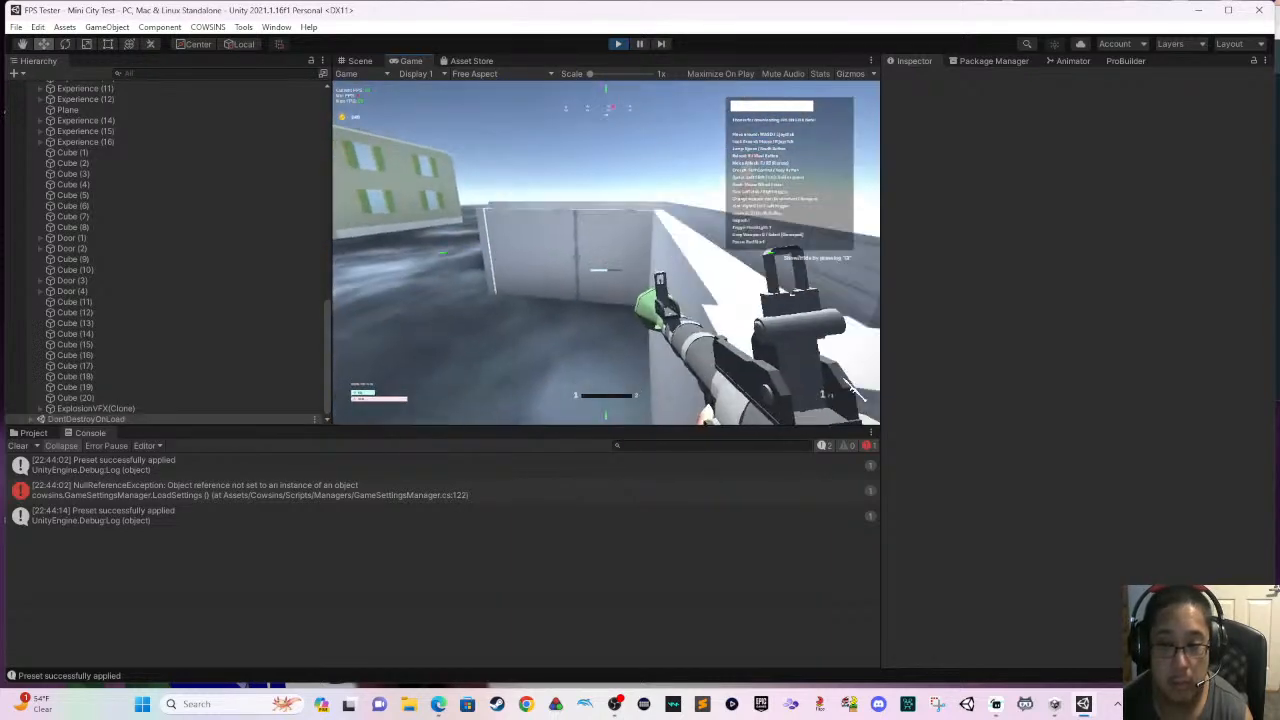
key("w")
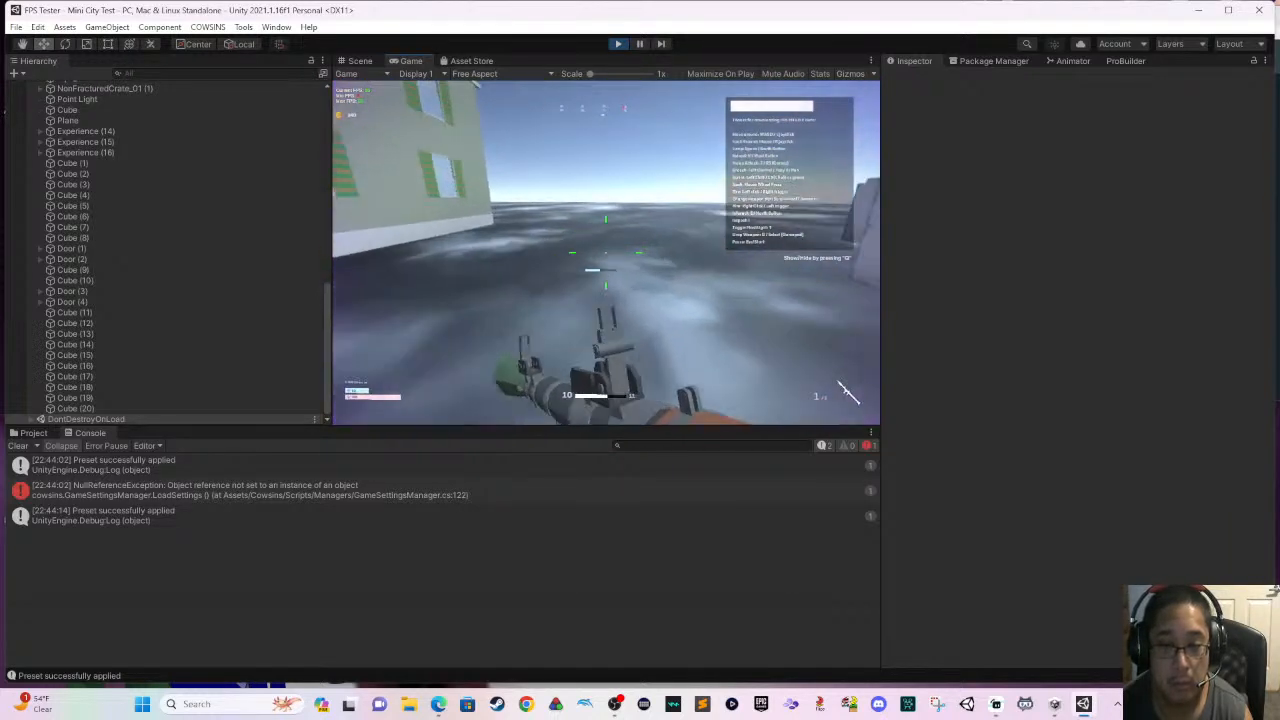
left_click(606, 252)
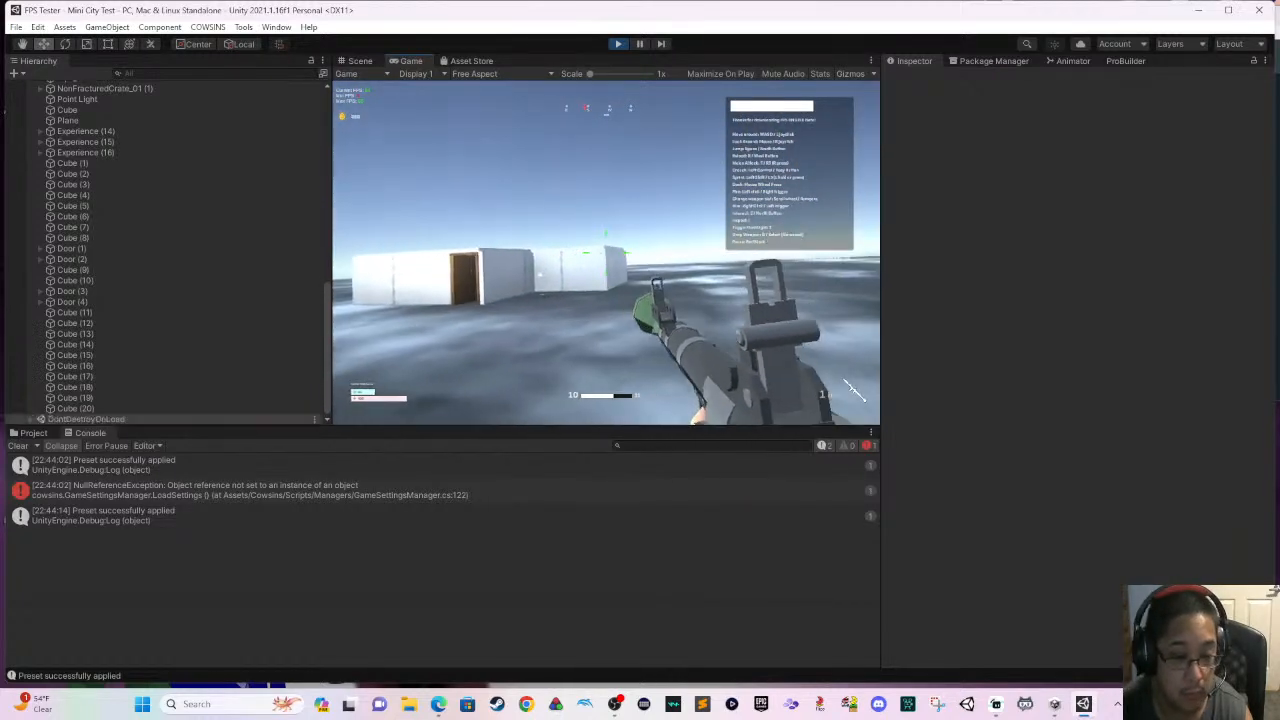
left_click(606, 252)
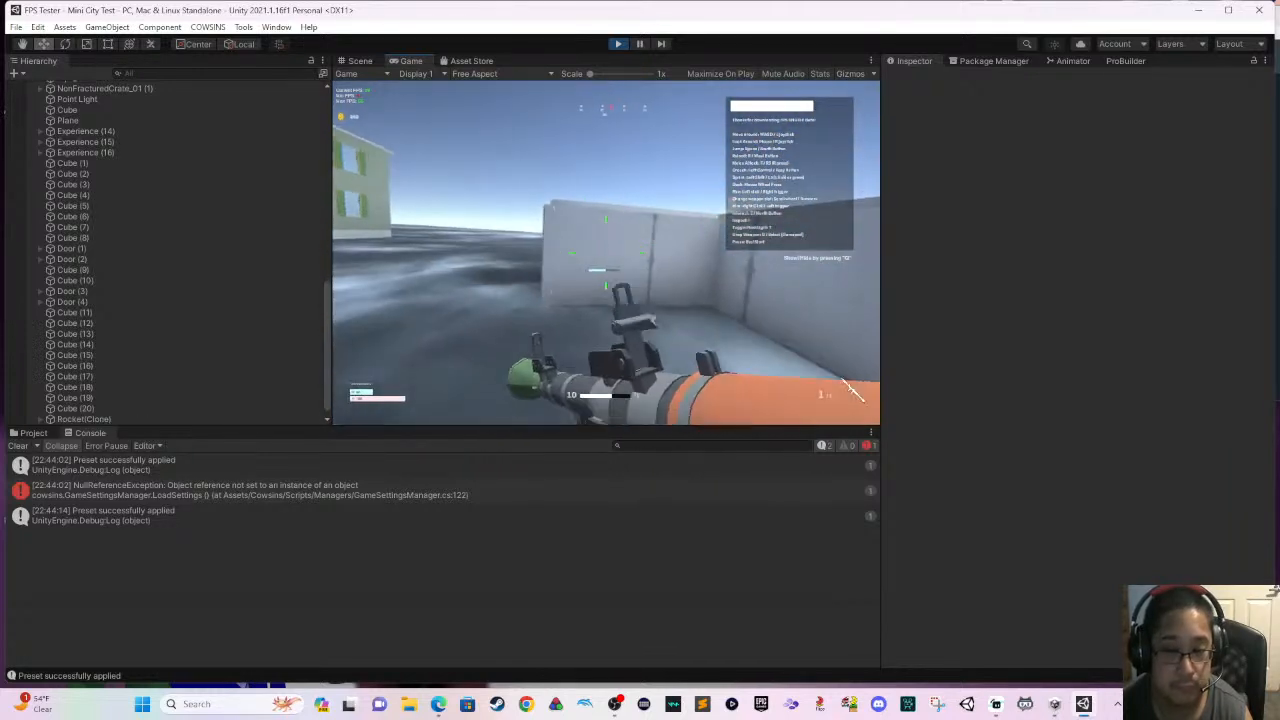
left_click(606, 252)
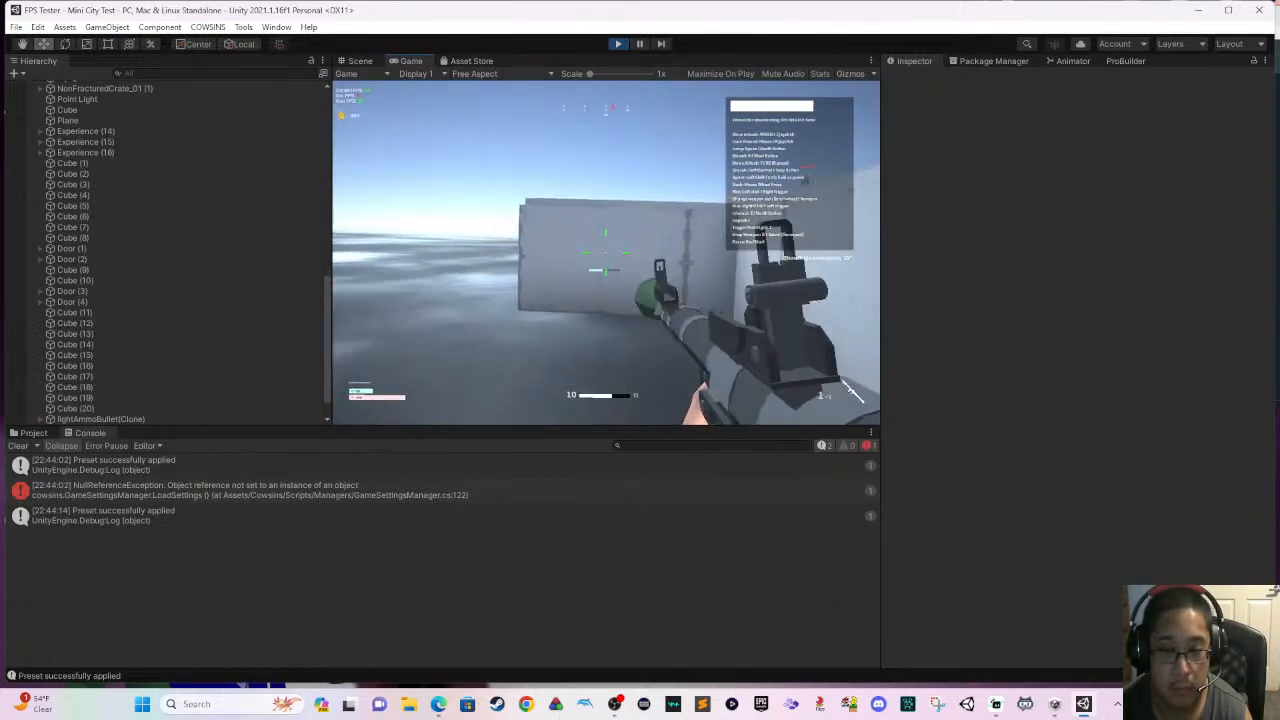
- Roam the road-free ground around the green house and white buildings in play mode, firing rockets along the way
key("s")
key("w")
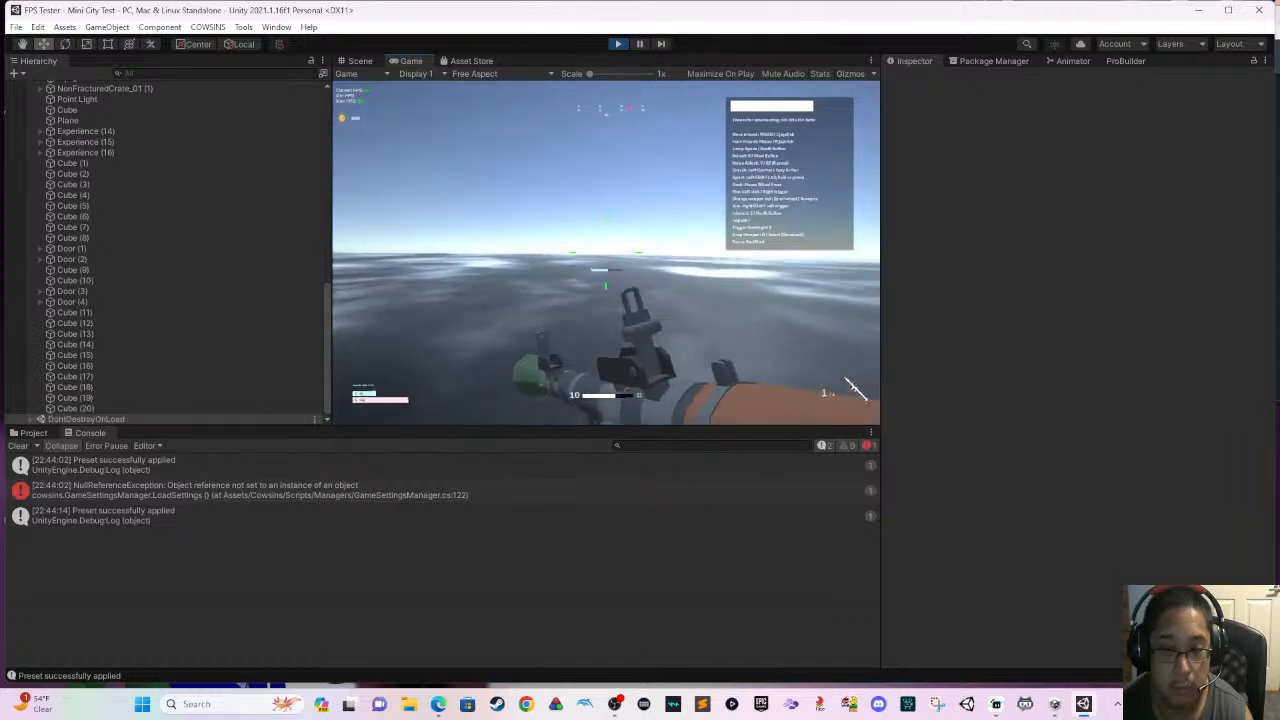
key("w")
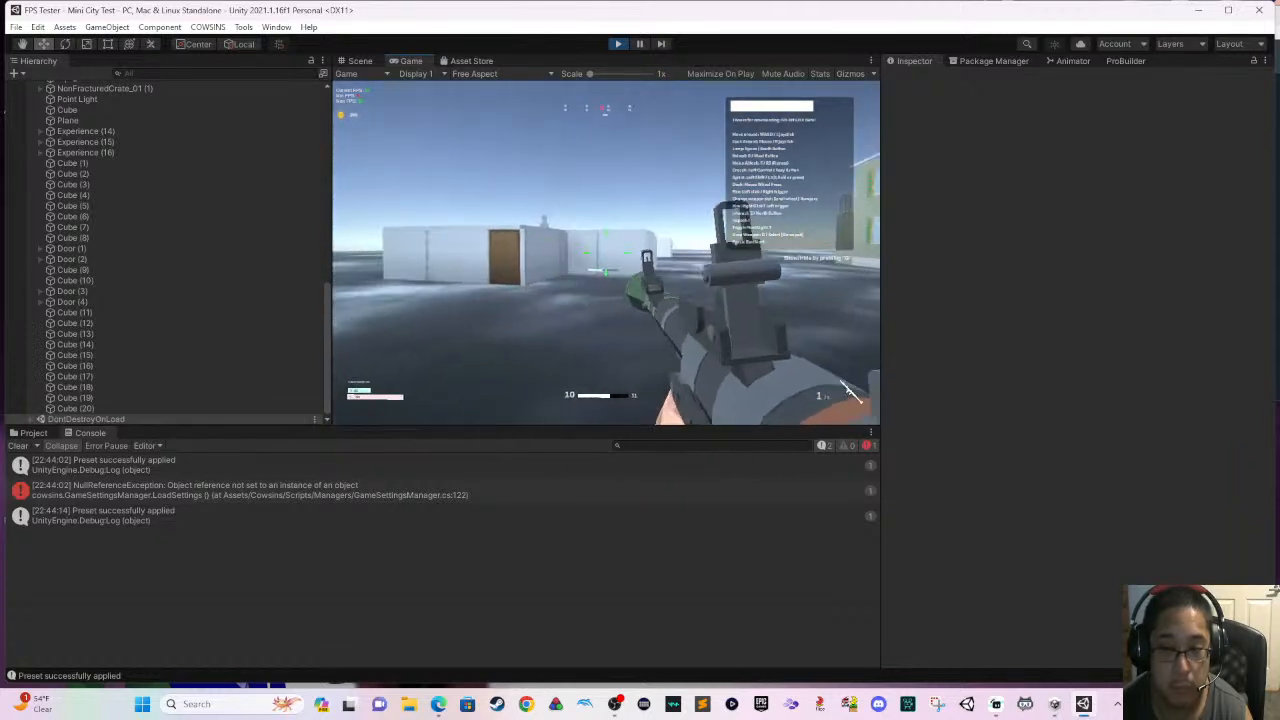
key("w")
left_click(606, 252)
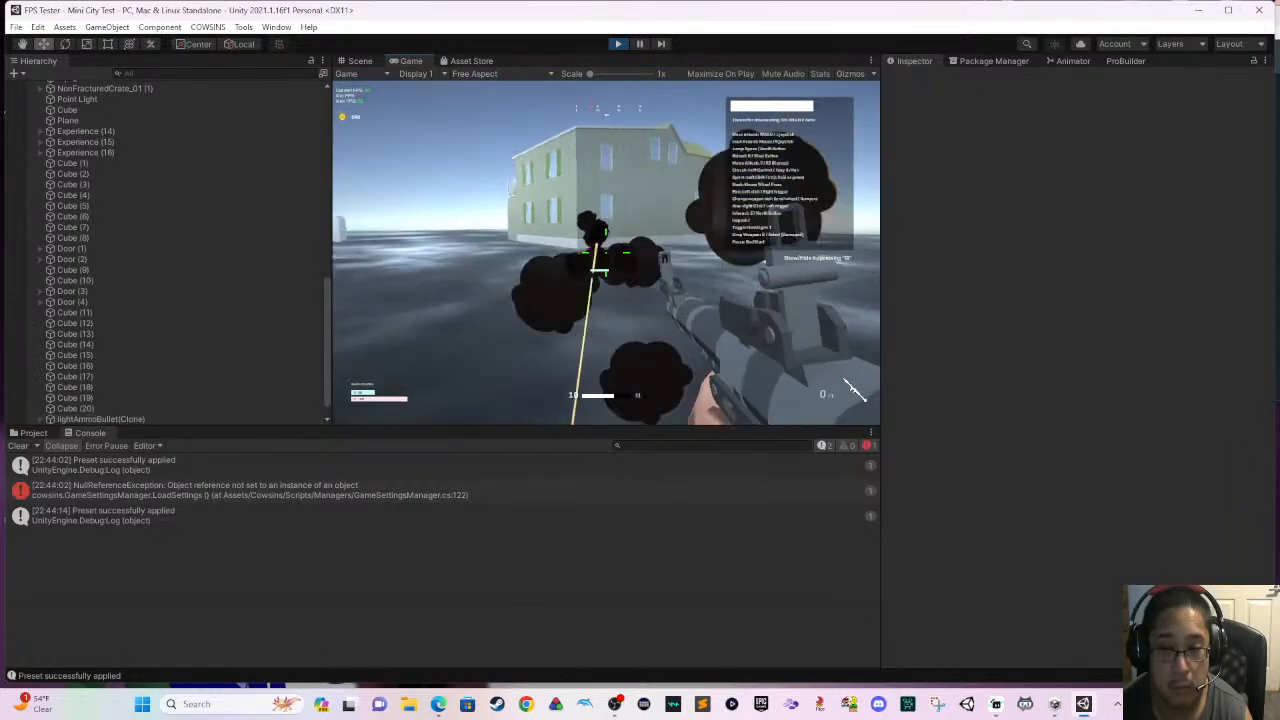
key("w")
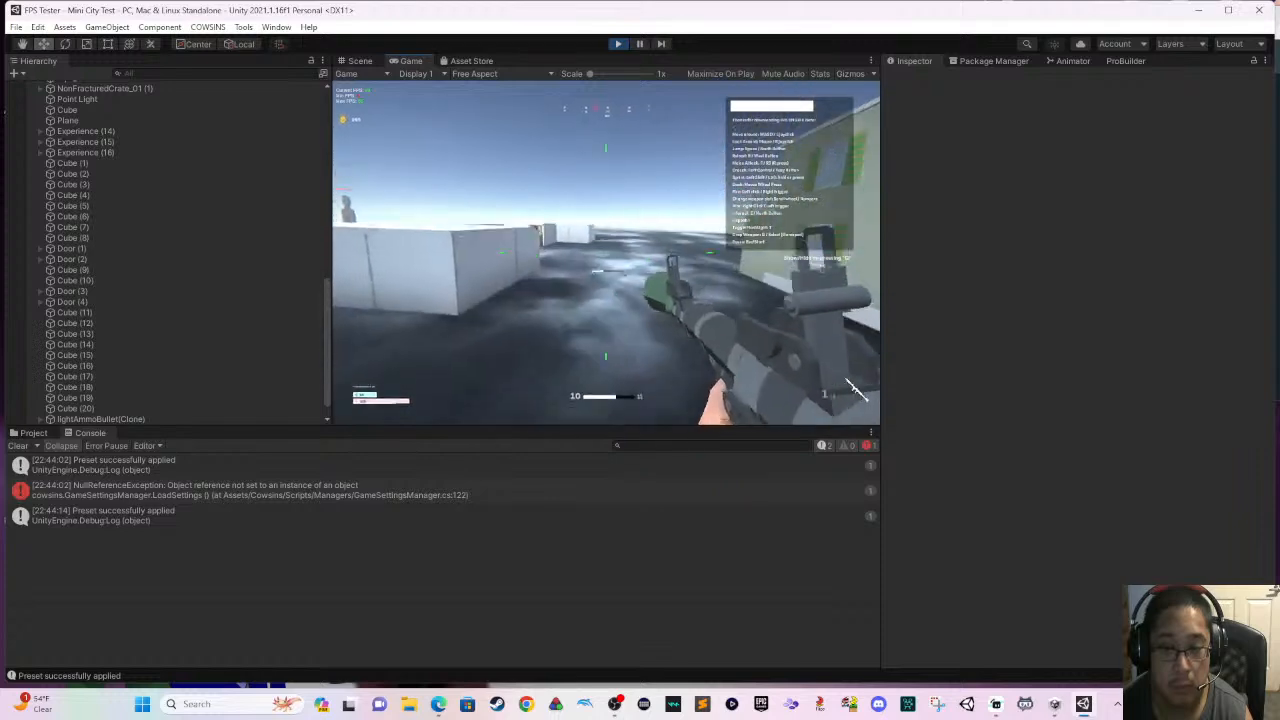
left_click(606, 252)
key("w")
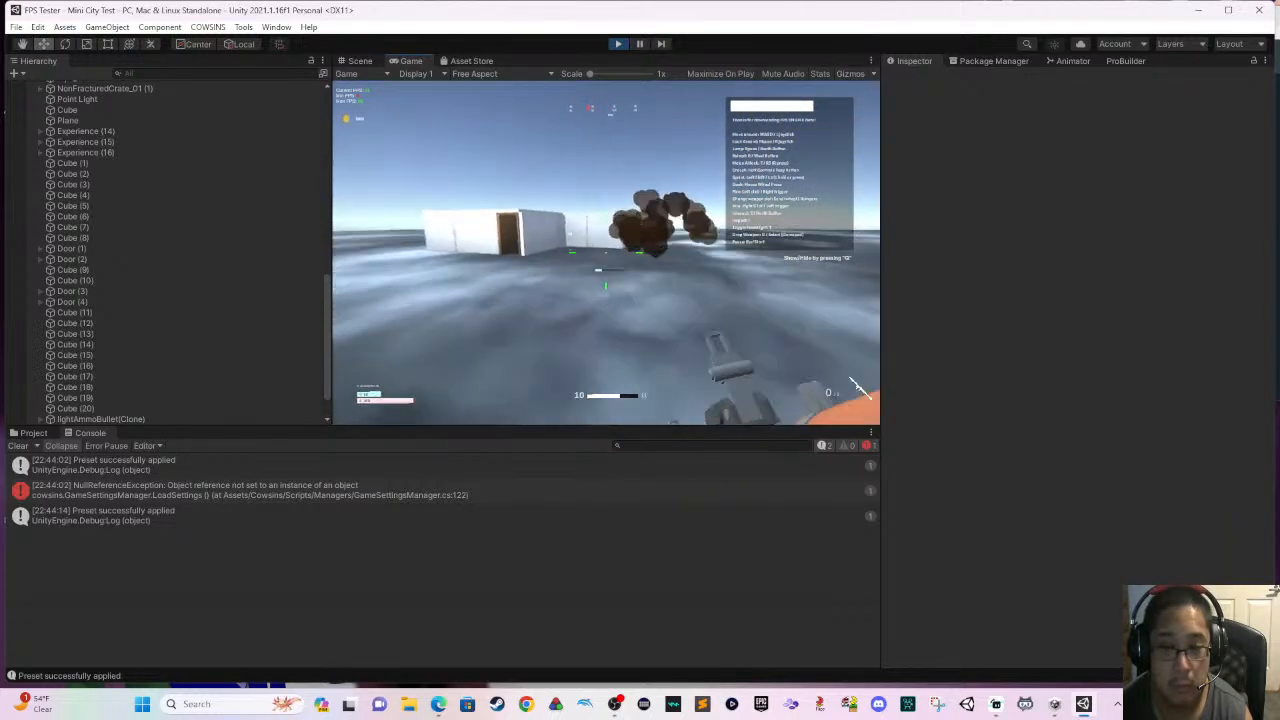
- Fire more rockets around the white buildings and at the open wooden doorway, then stop play mode
key("w")
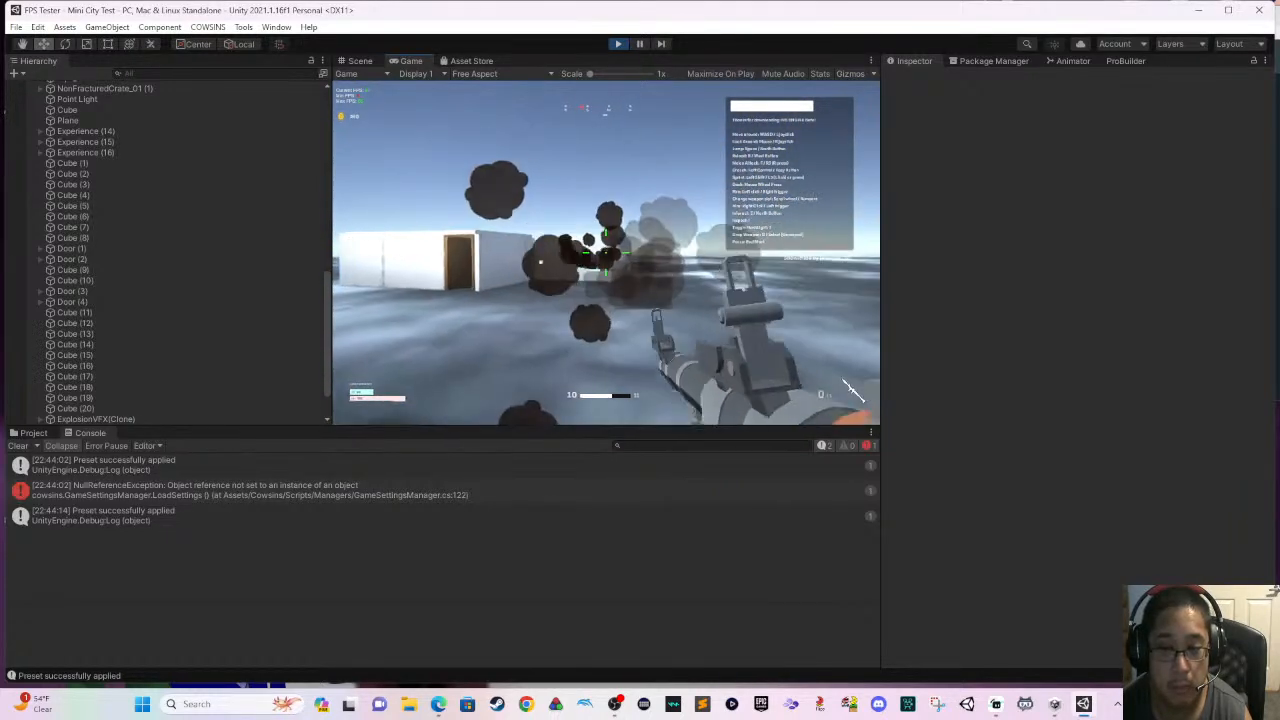
left_click(606, 252)
key("w")
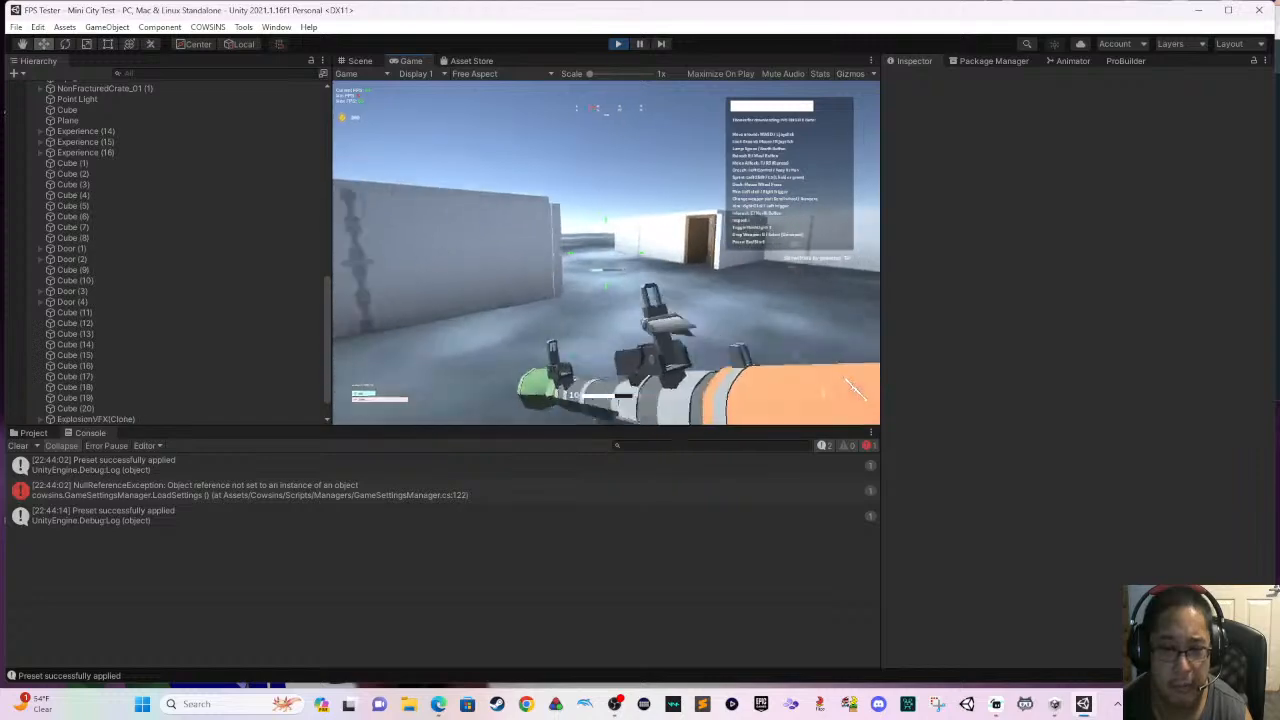
left_click(606, 252)
key("w")
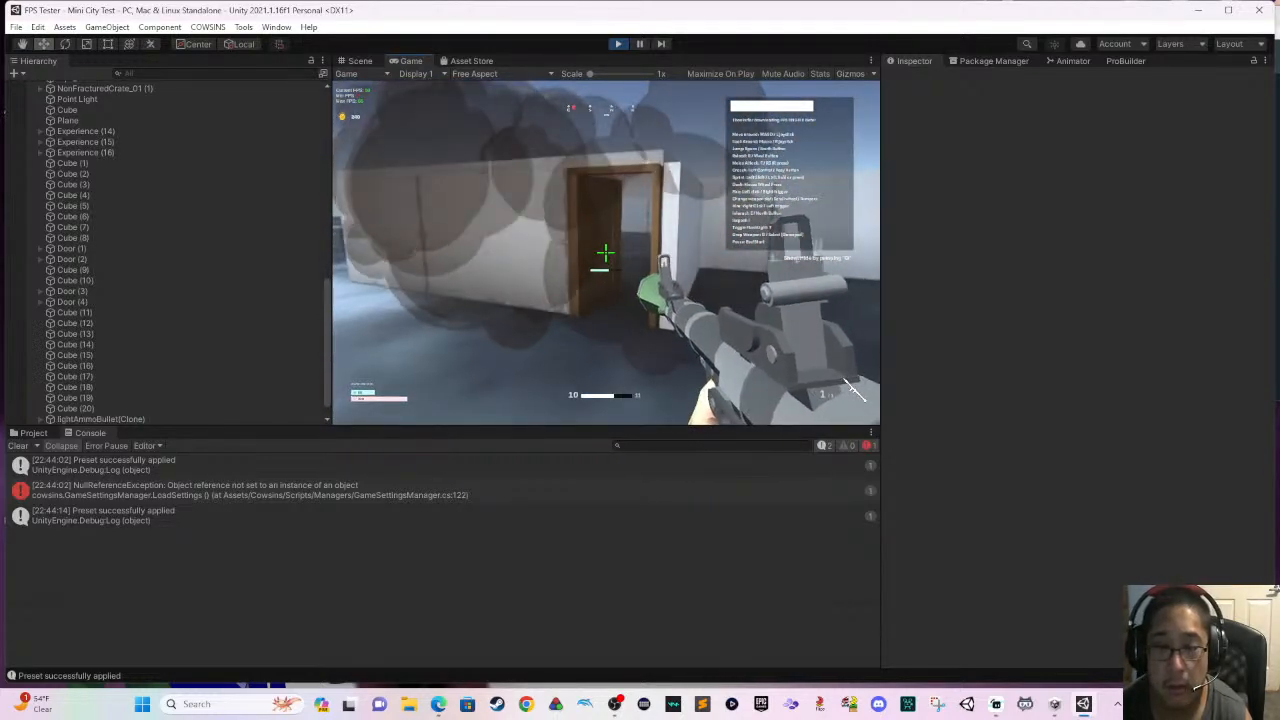
left_click(606, 252)
key("s")
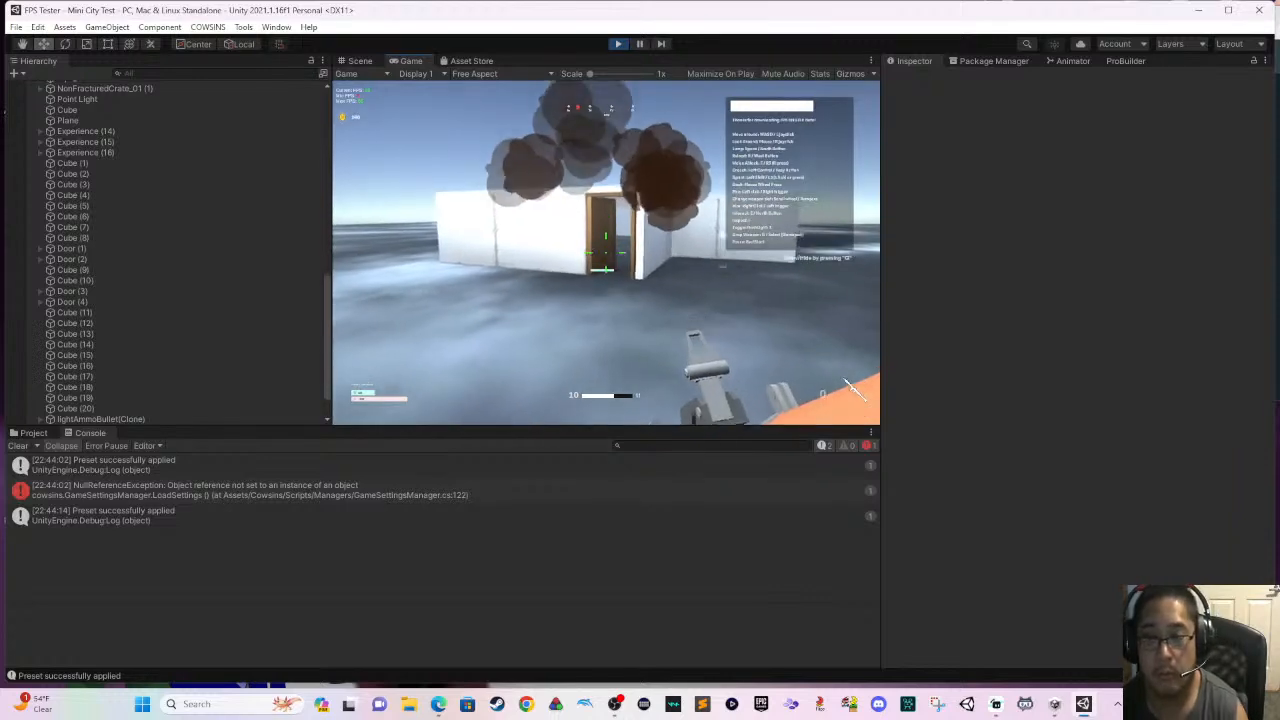
key("Escape")
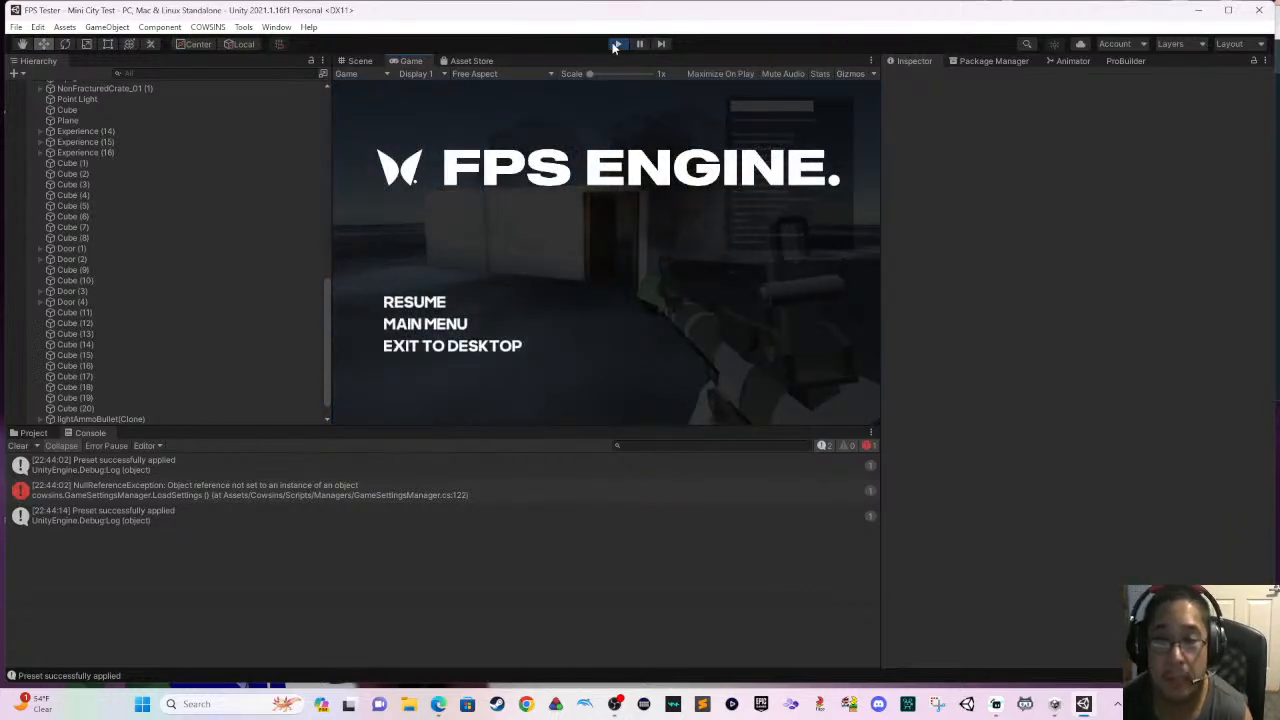
left_click(617, 44)
- Select Door (1) on the white building and examine its child Door object's interactable script and box collider settings
right_click_drag(694, 197, 500, 246)
right_click_drag(659, 284, 540, 245)
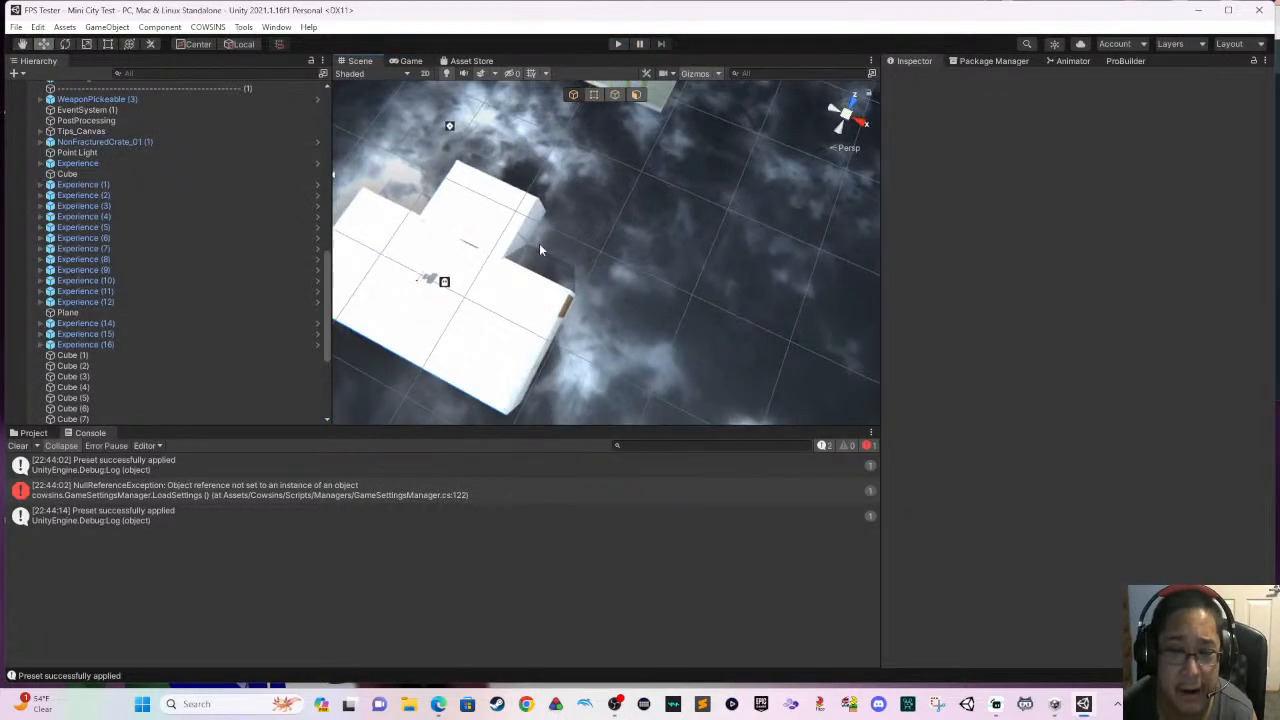
middle_click_drag(680, 287, 796, 303)
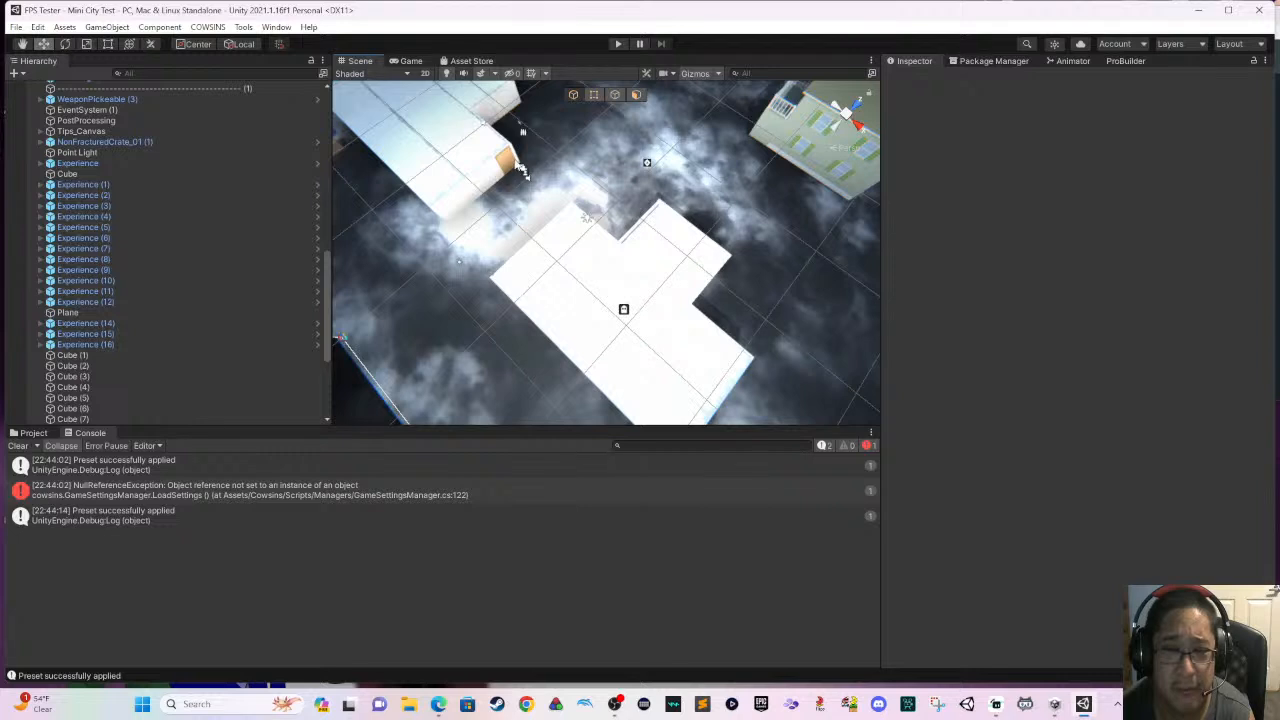
left_click(510, 166)
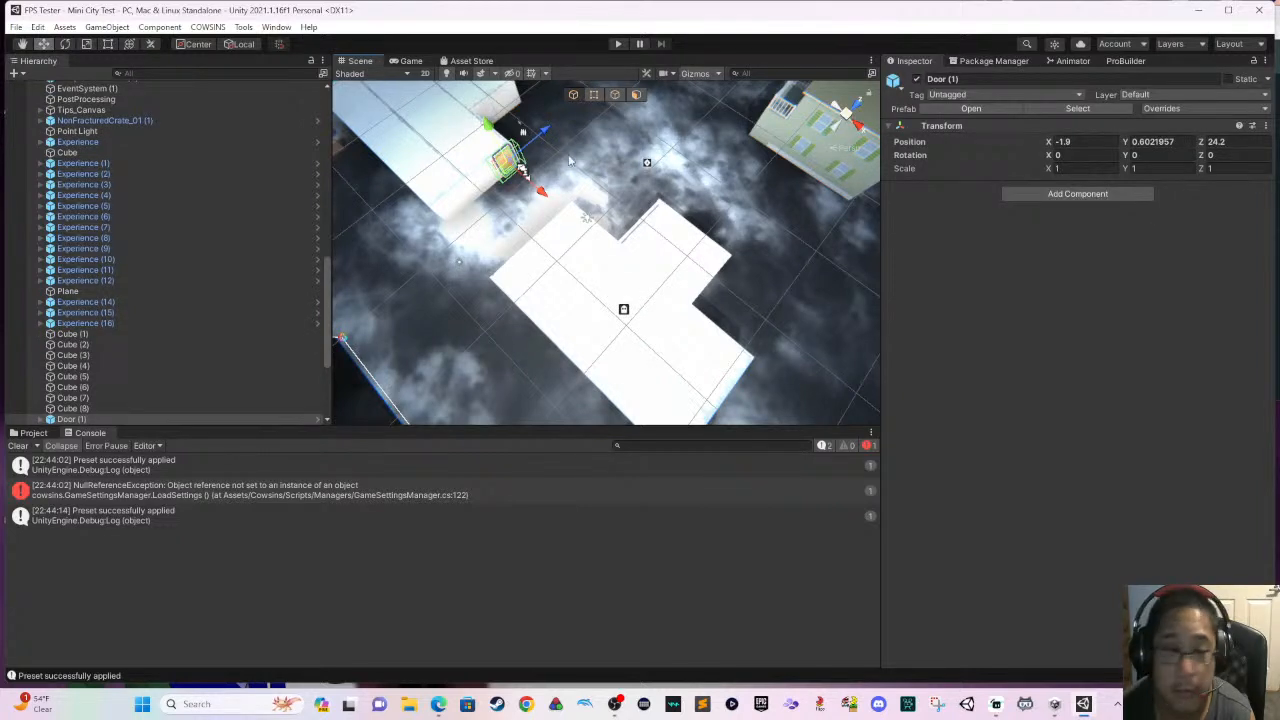
scroll(137, 310, "down", 2)
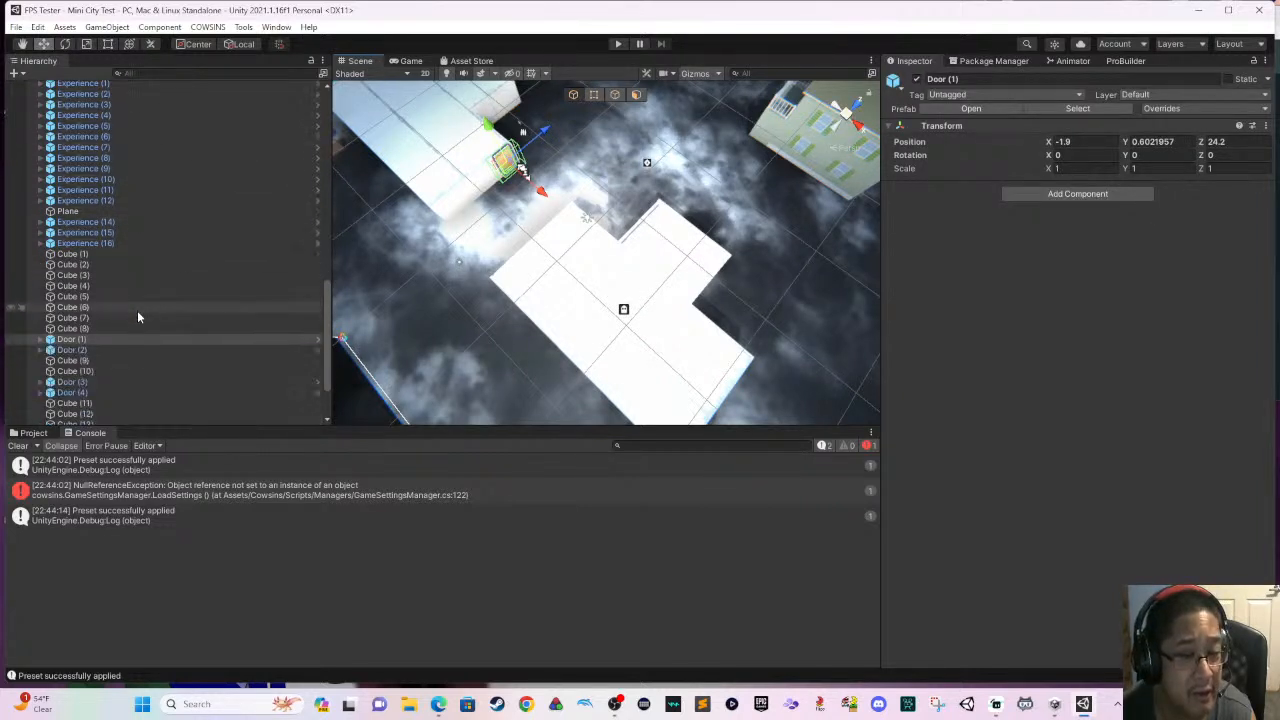
scroll(137, 317, "down", 2)
left_click(40, 259)
left_click(61, 269)
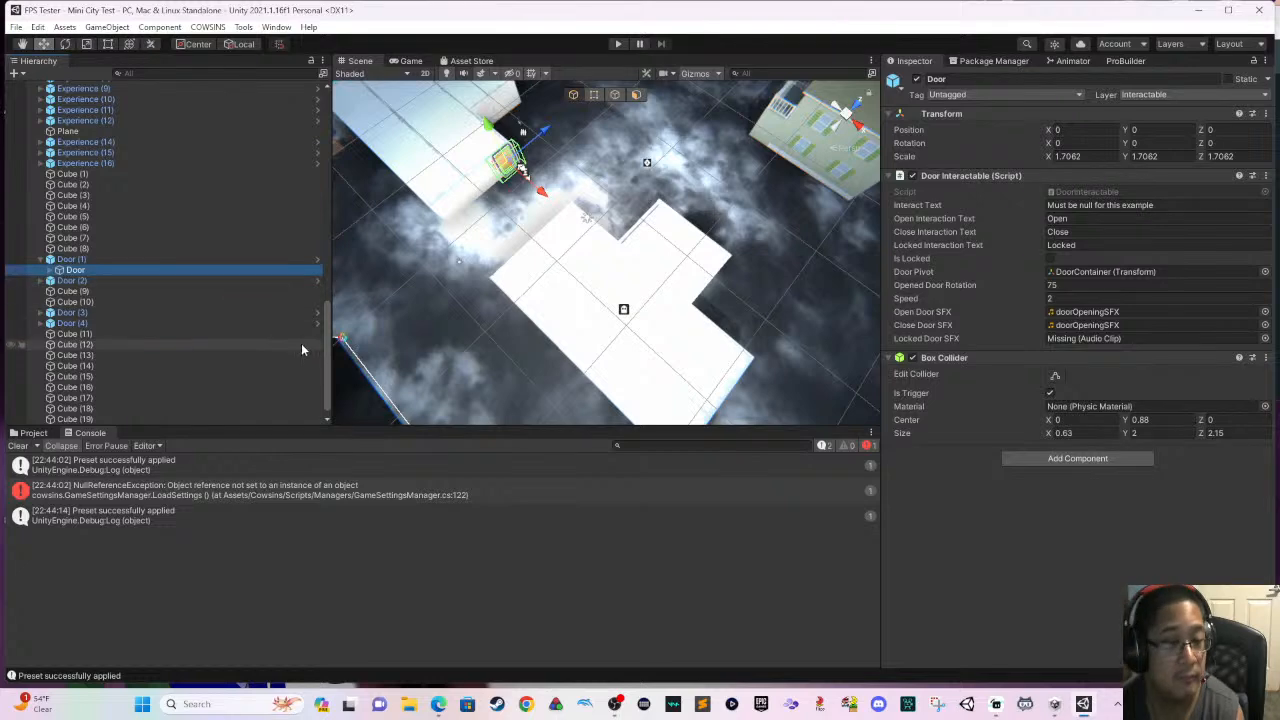
- Examine the components of Cube (9), the wall section beside the door, including its mesh collider
middle_click_drag(475, 270, 447, 317)
left_click(430, 243)
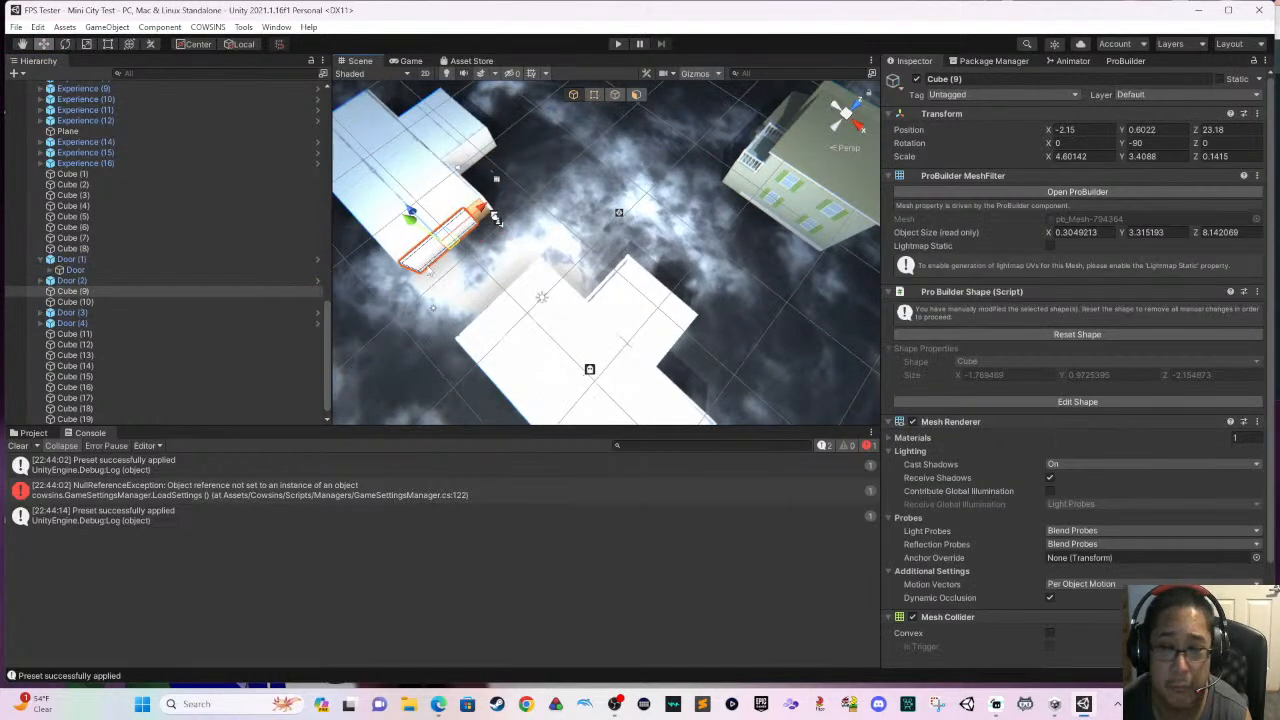
scroll(946, 388, "down", 3)
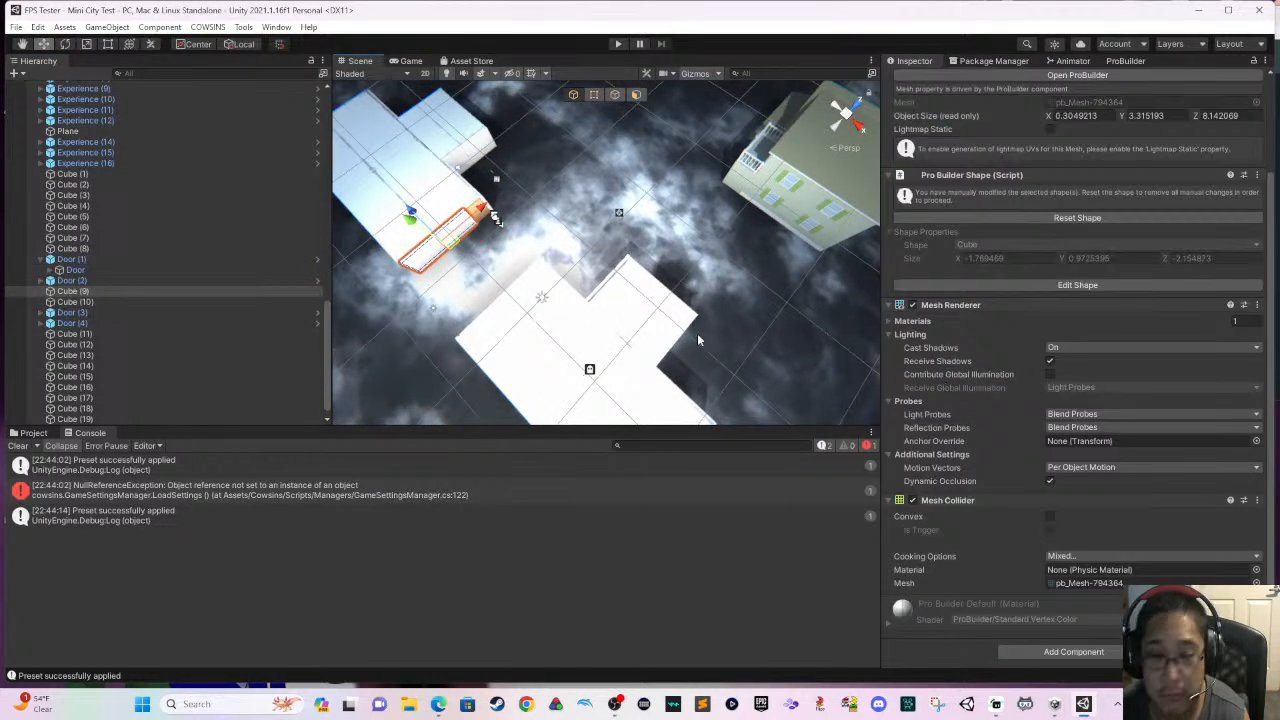
- Enable collider editing on wall Cube (5) and extend its box collider outward past the wall's outer face
left_click(470, 155)
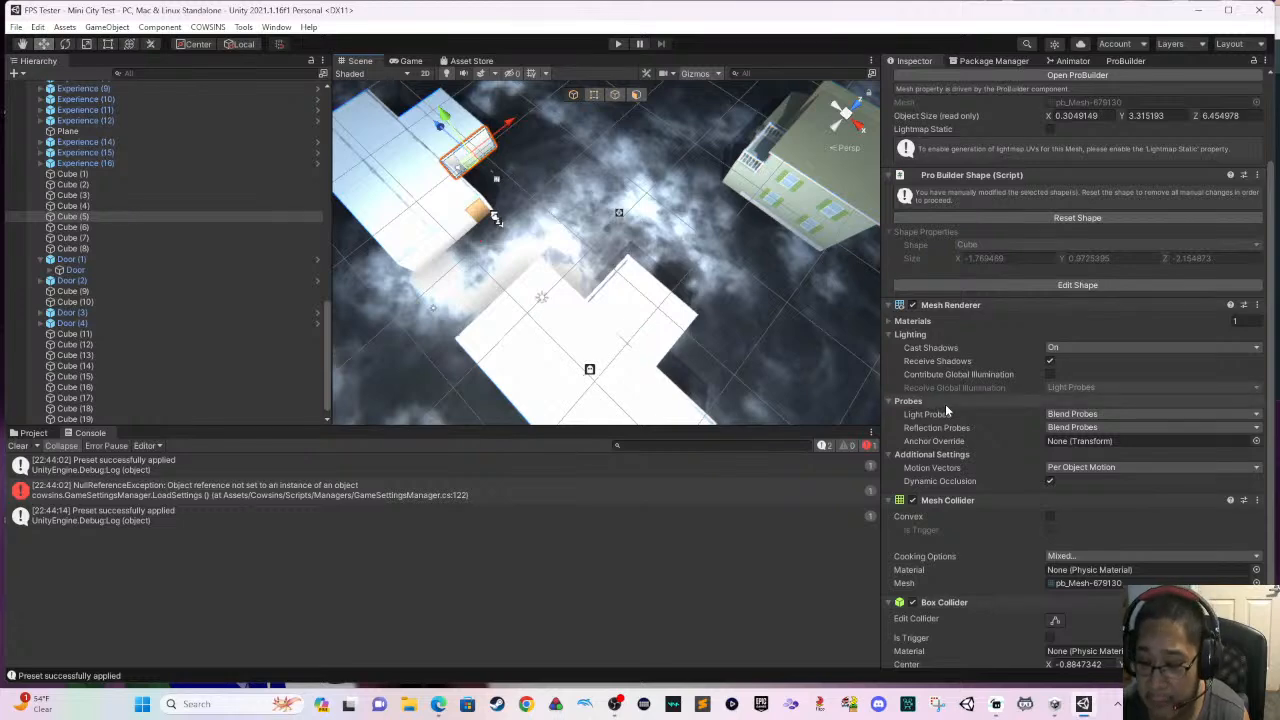
left_click(1055, 619)
right_click_drag(700, 340, 656, 306)
scroll(656, 306, "up", 4)
middle_click_drag(636, 303, 775, 344)
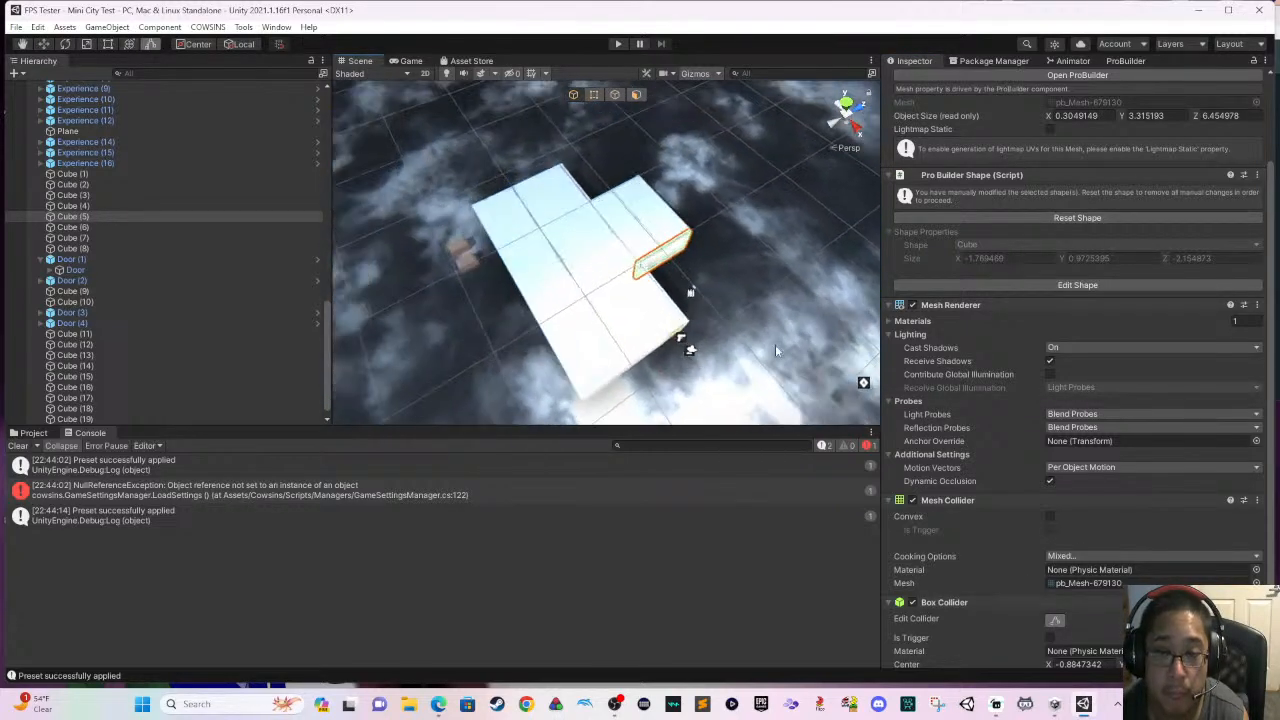
scroll(747, 337, "up", 5)
scroll(713, 343, "up", 3)
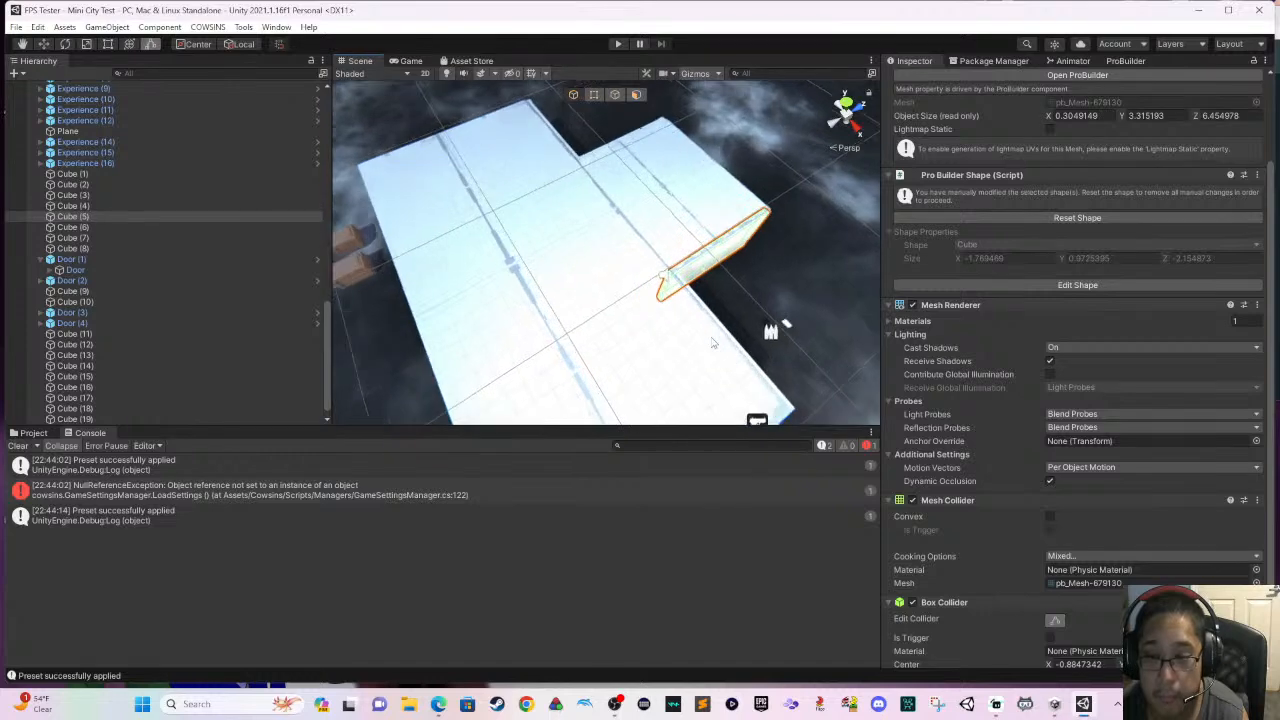
right_click_drag(715, 343, 743, 342)
scroll(740, 340, "up", 2)
middle_click_drag(736, 336, 608, 312)
scroll(610, 312, "up", 9)
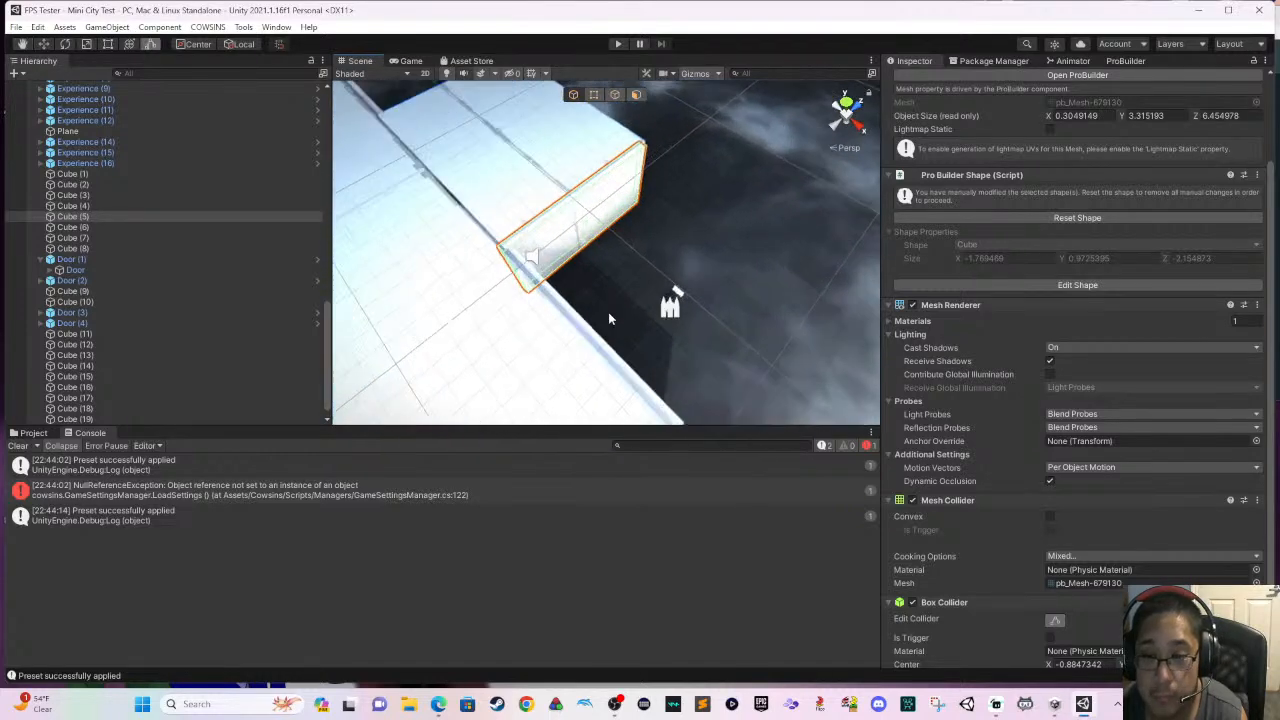
right_click_drag(608, 268, 672, 232)
middle_click_drag(672, 232, 863, 263)
scroll(781, 293, "down", 3)
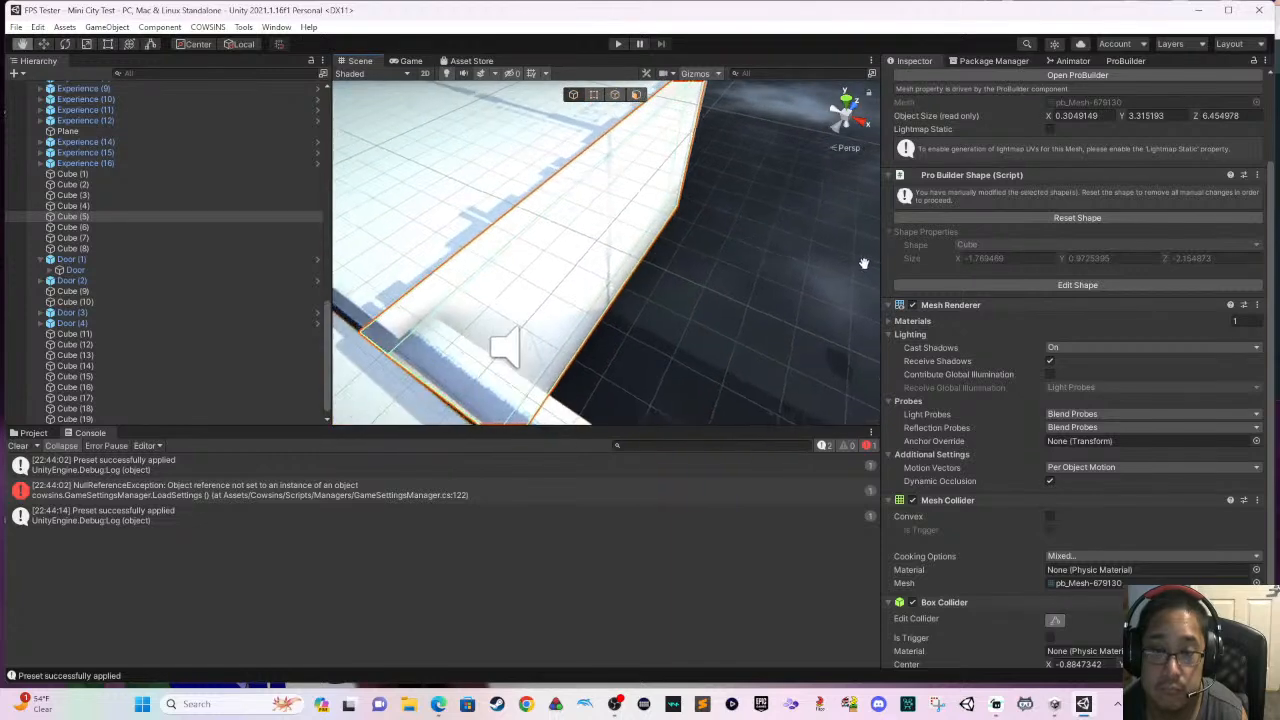
scroll(783, 280, "up", 5)
right_click_drag(581, 199, 586, 187)
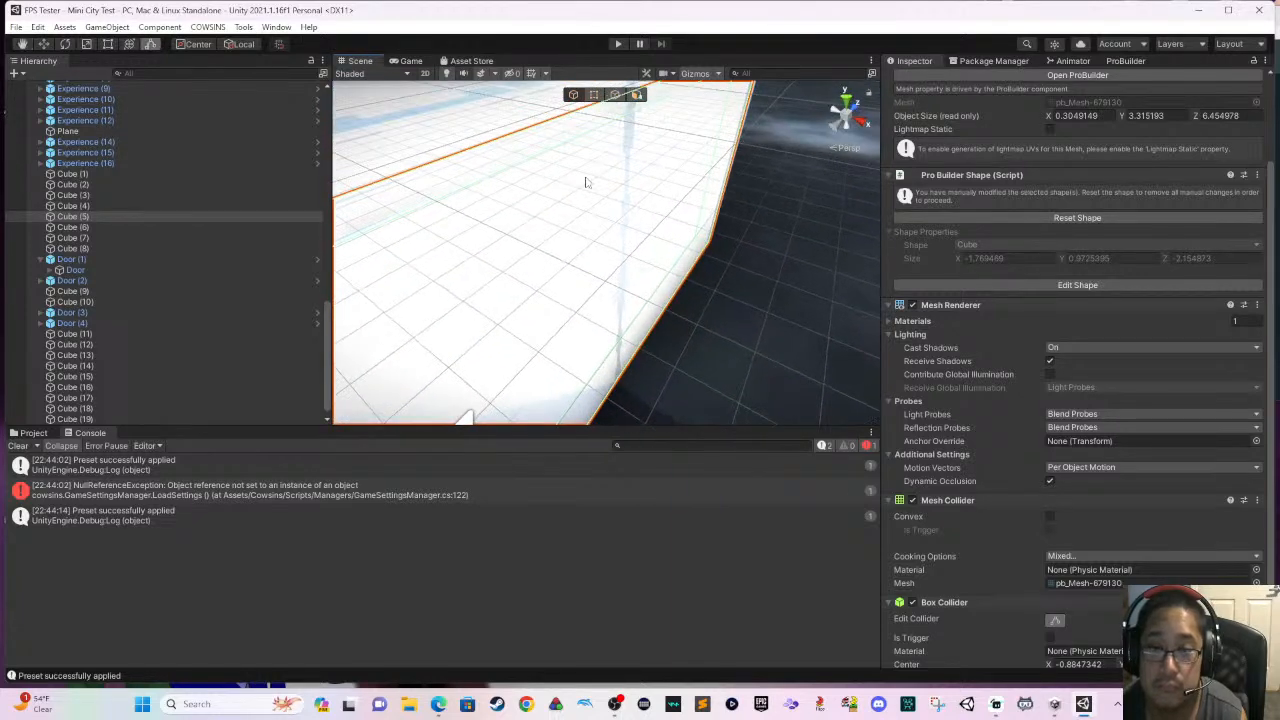
scroll(610, 240, "down", 3)
mouse_move(624, 267)
left_mouse_down()
mouse_move(639, 277)
mouse_move(630, 270)
left_mouse_up()
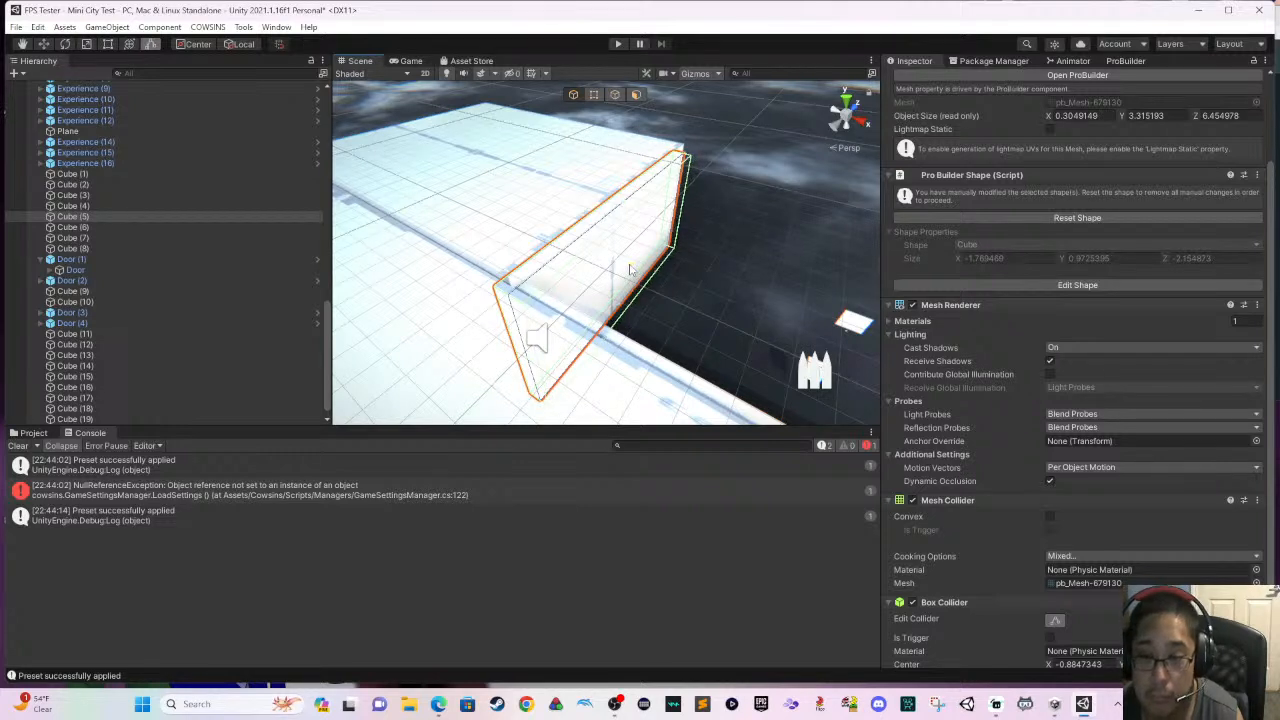
- Run the scene, pick up the rocket launcher beside the wooden door and fire it at the adjoining white wall
left_click(619, 44)
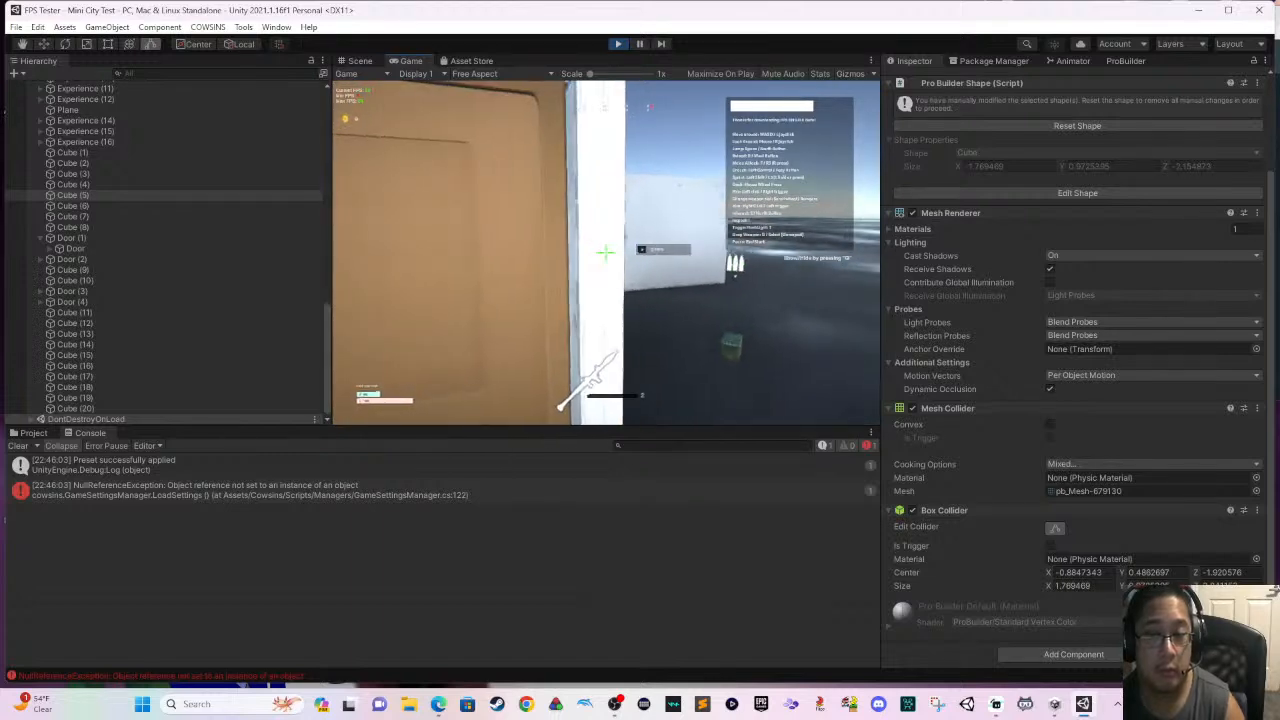
key("s")
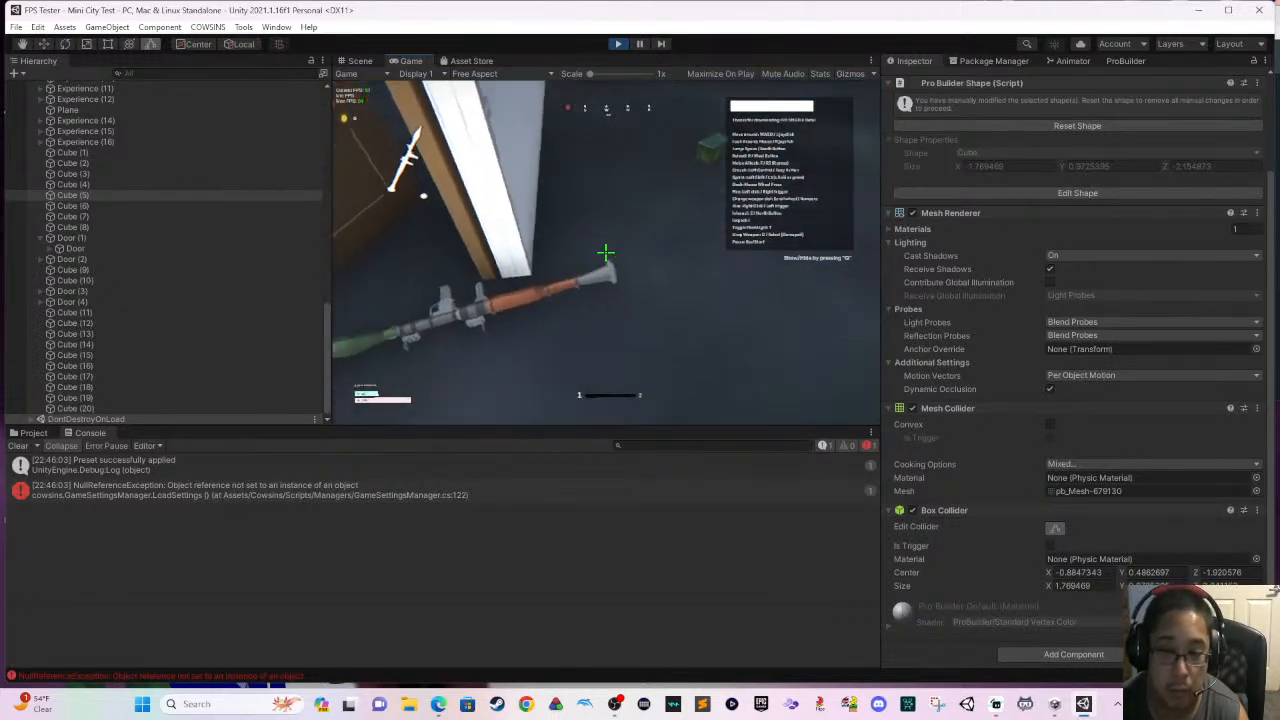
key("a")
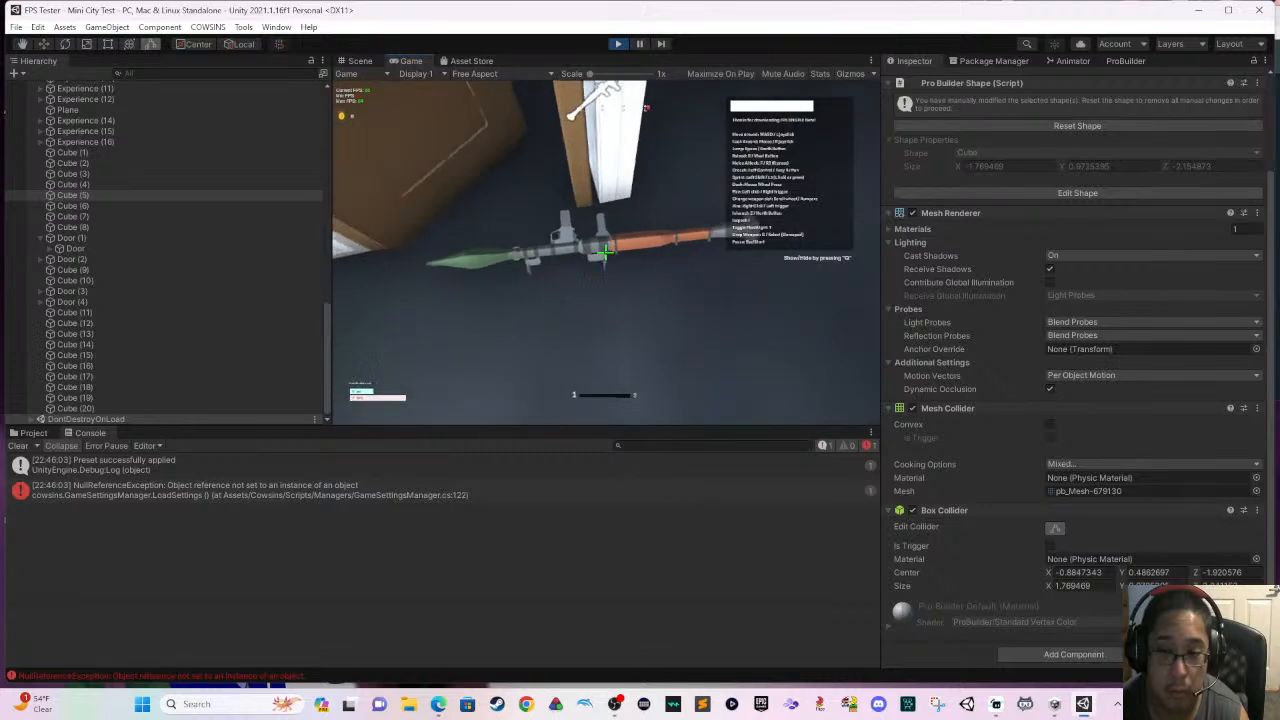
key("e")
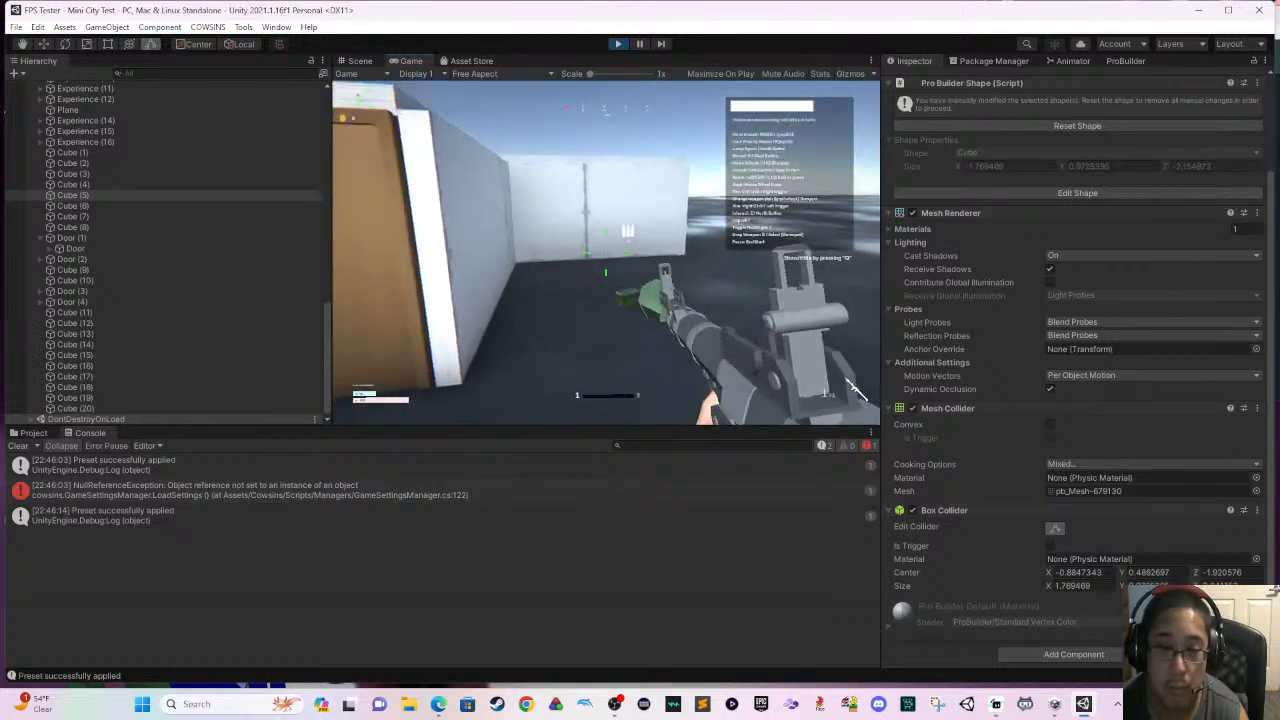
left_click(851, 390)
key("s")
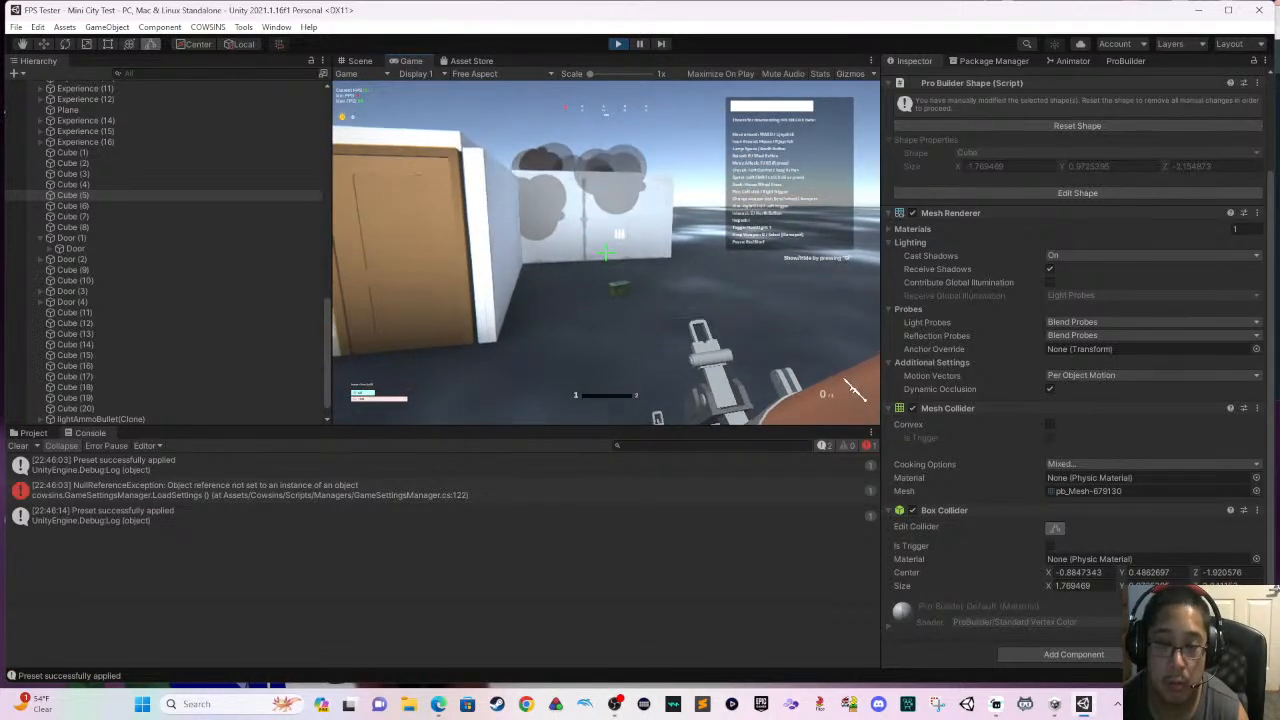
left_click(851, 390)
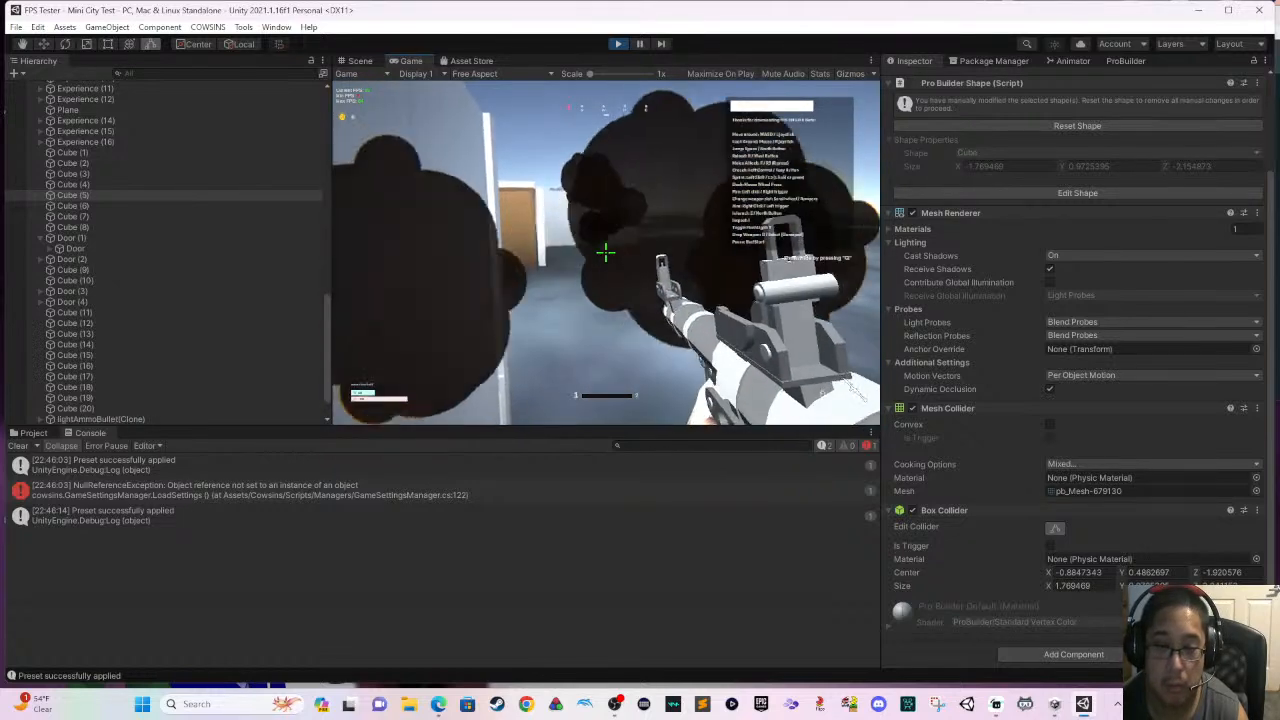
- Test further rocket shots along the white building's outer wall and at the wall beyond the closed door
key("w")
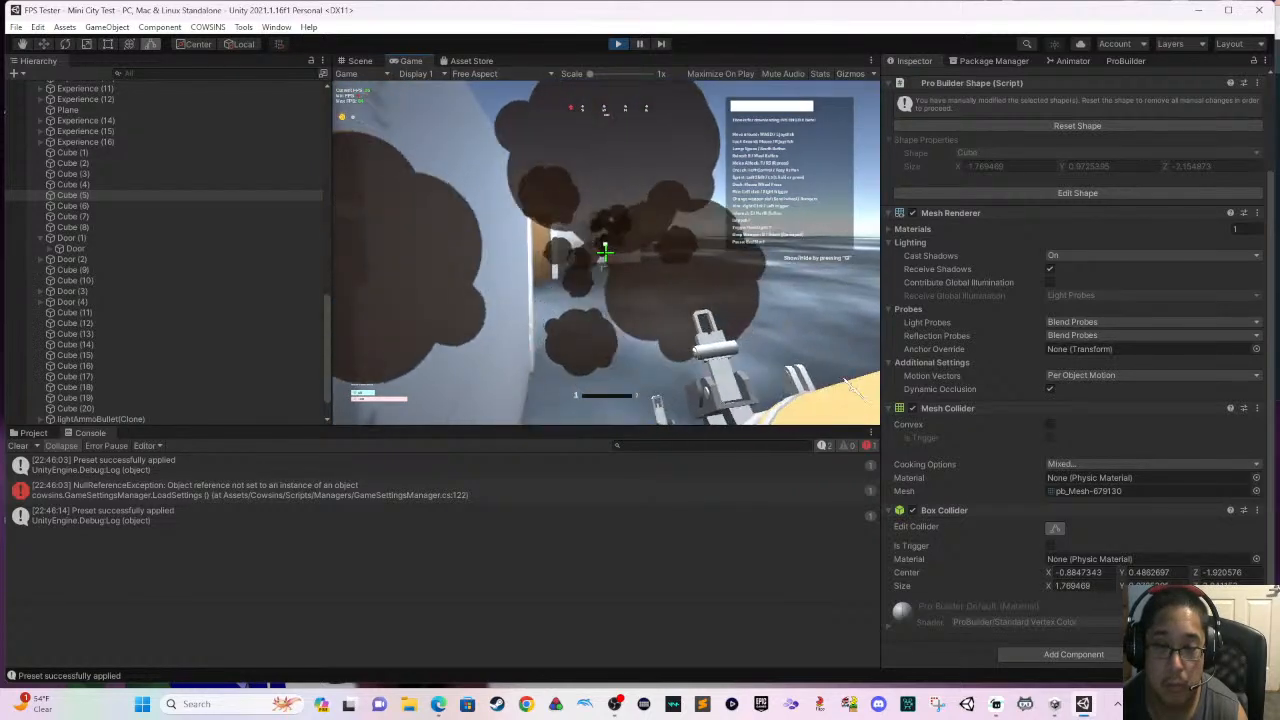
key("w")
left_click(606, 253)
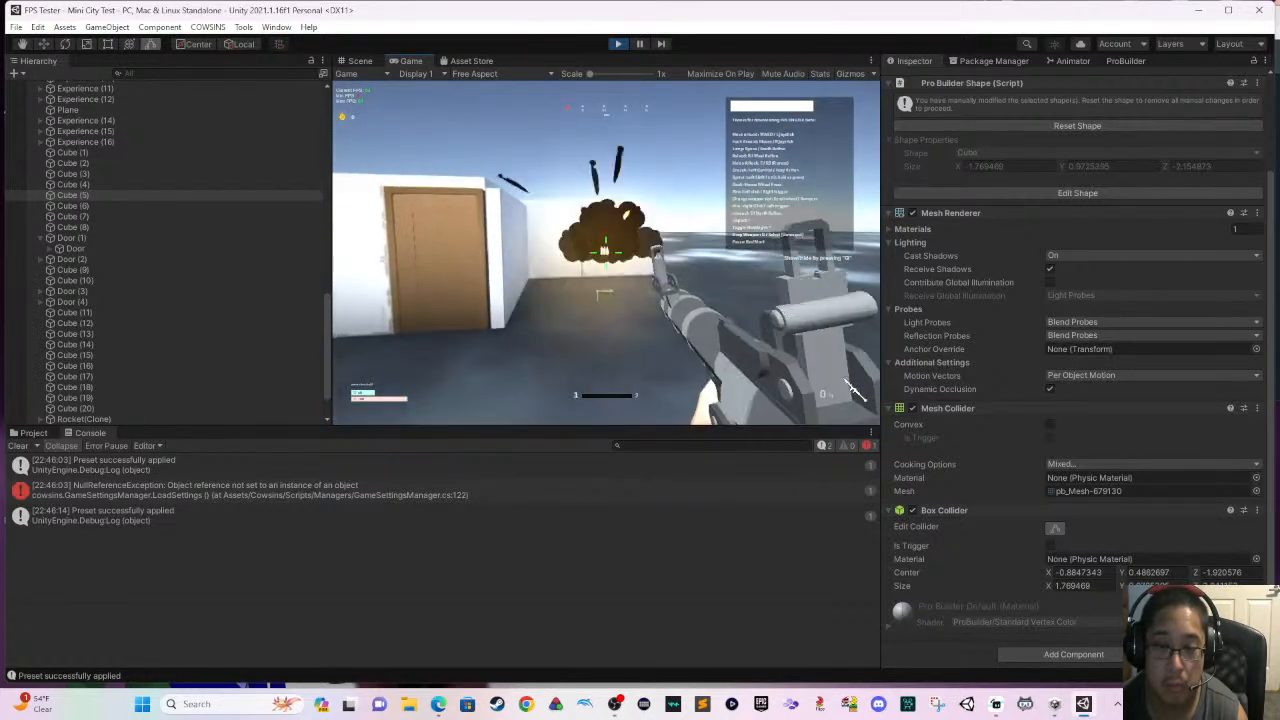
key("d")
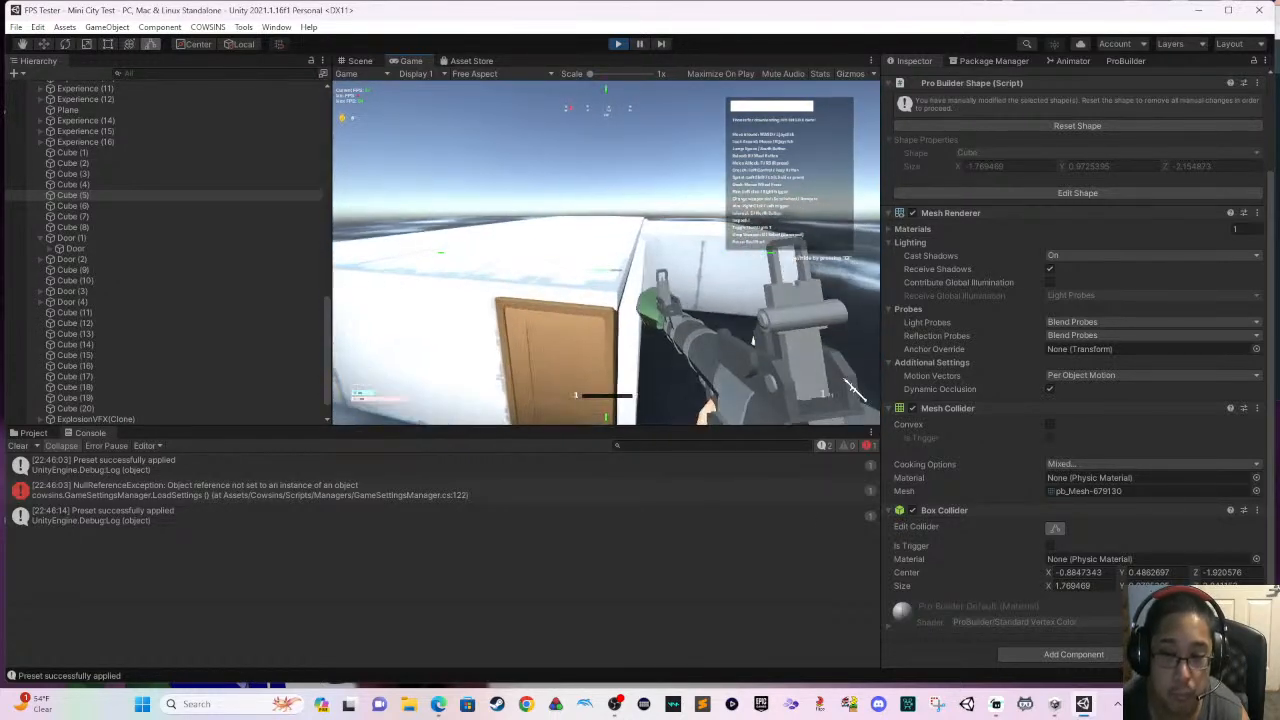
- Open the wooden door, enter the white building and fire a rocket at the inner door
key("w")
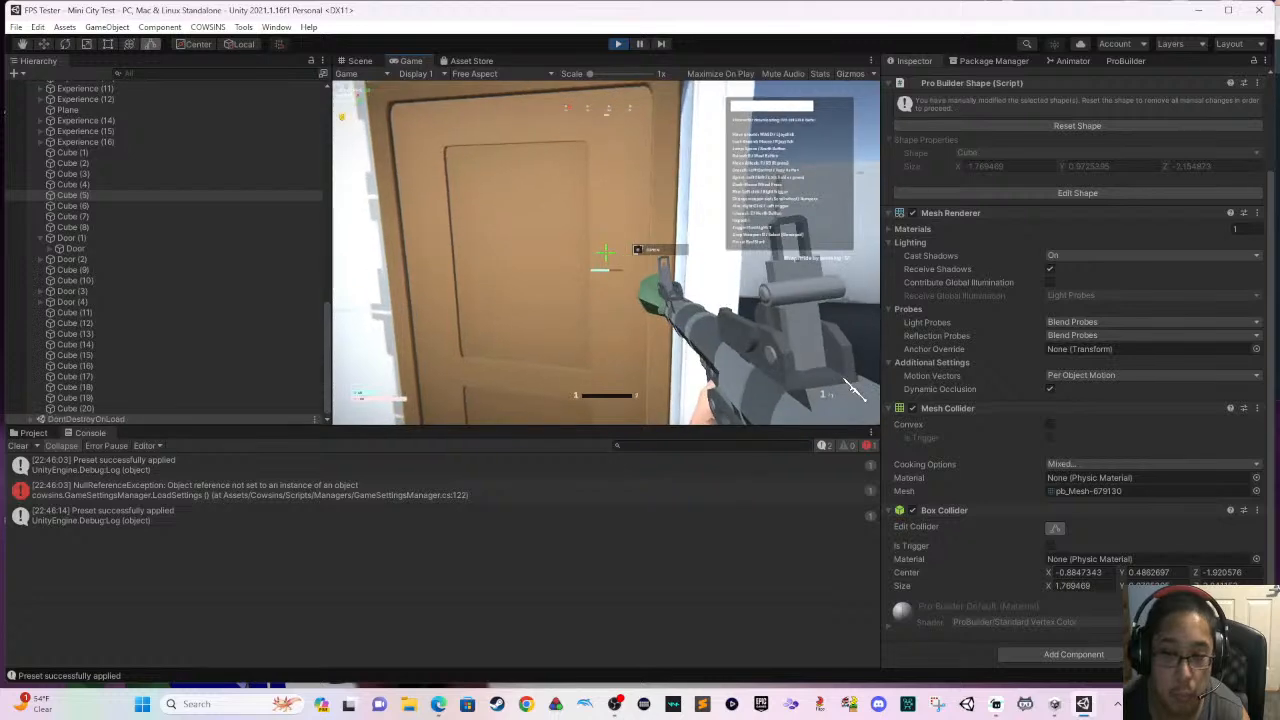
key("e")
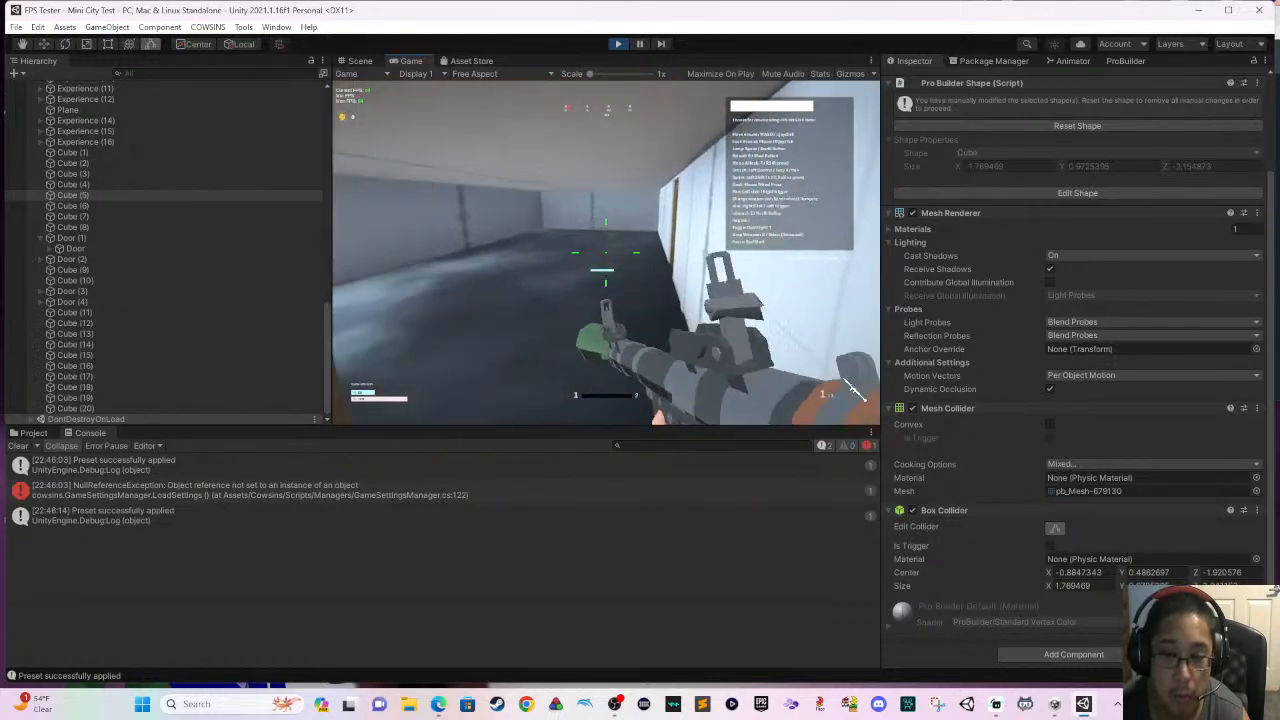
key("w")
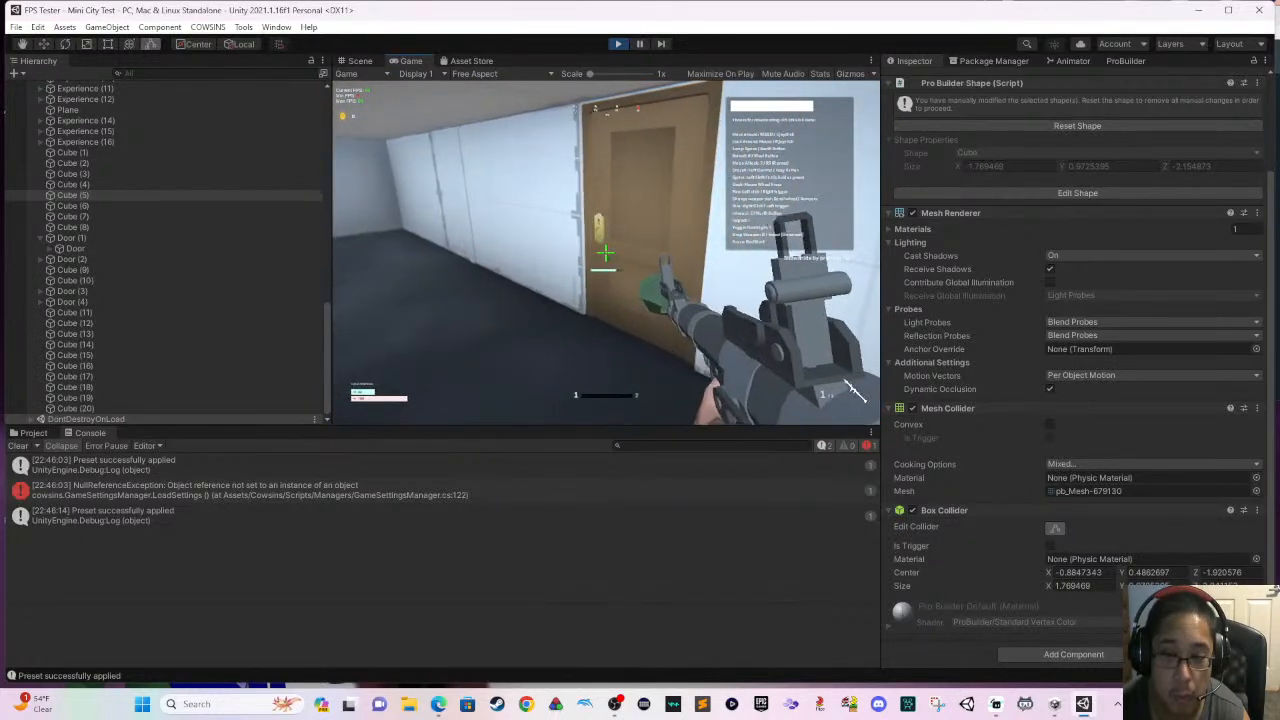
left_click(605, 253)
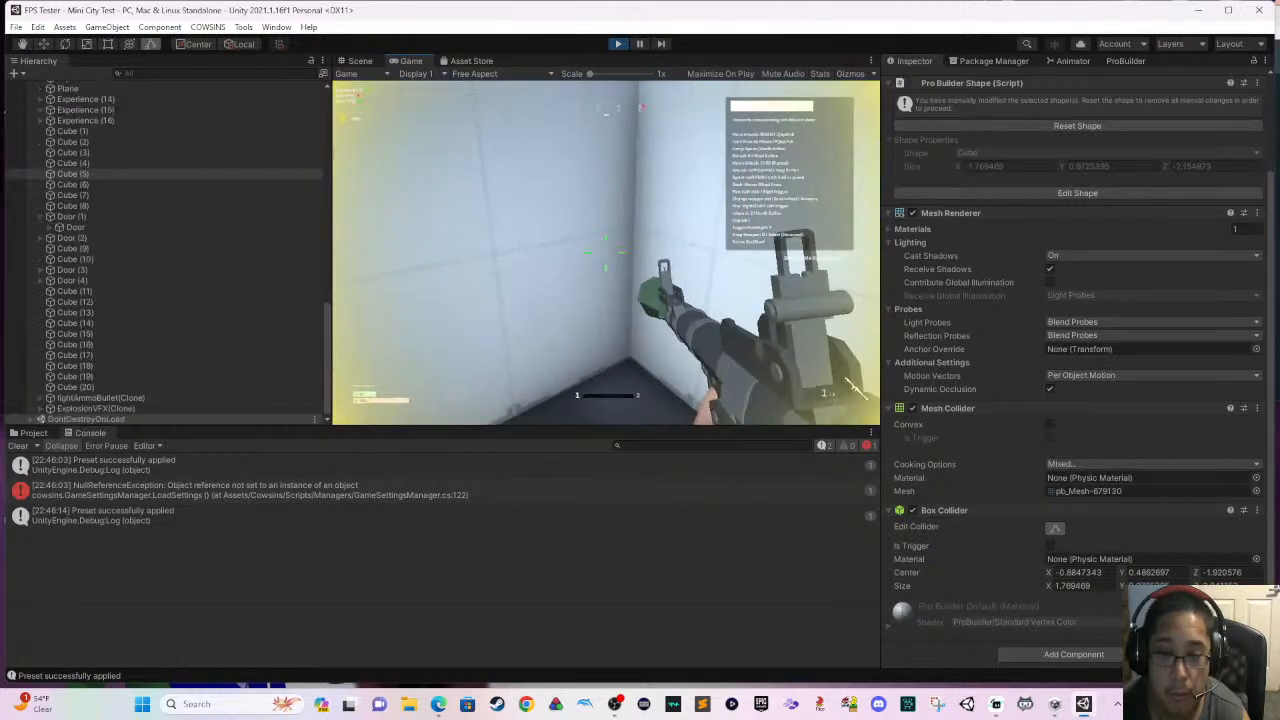
- Pick up the pistol from the building's floor and carry it toward the yellow-lidded crate by the door
key("w")
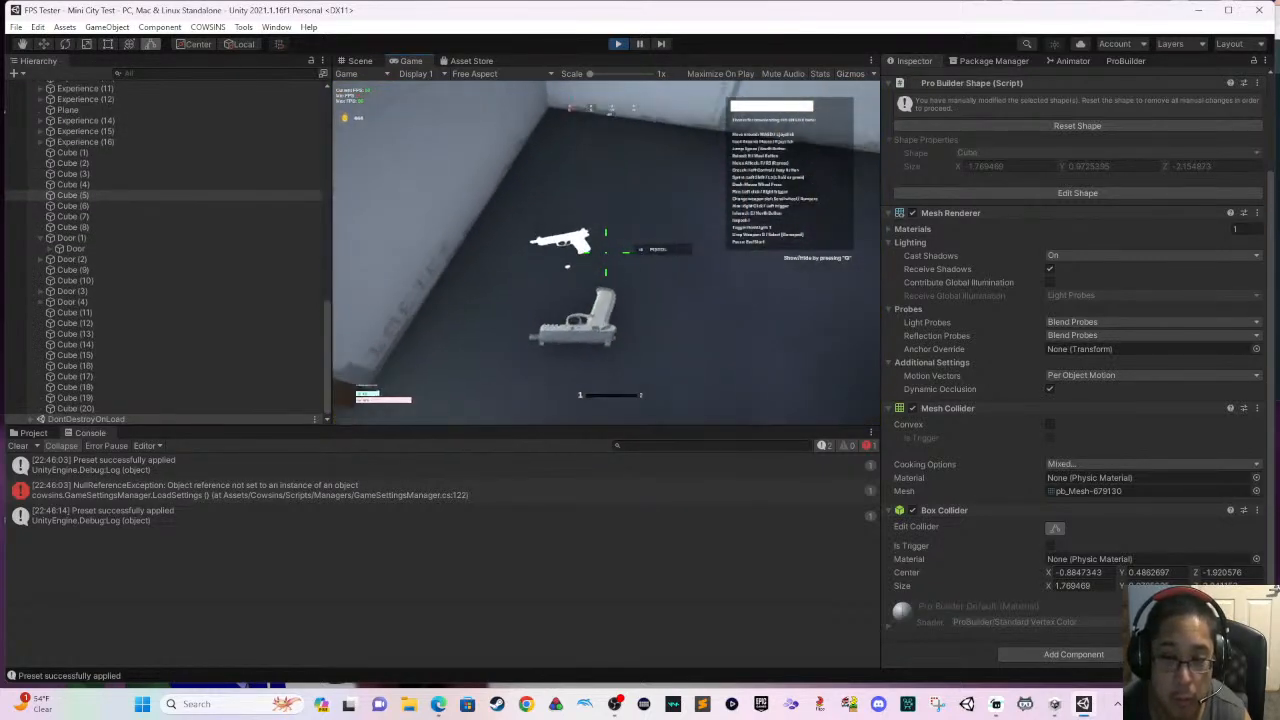
key("e")
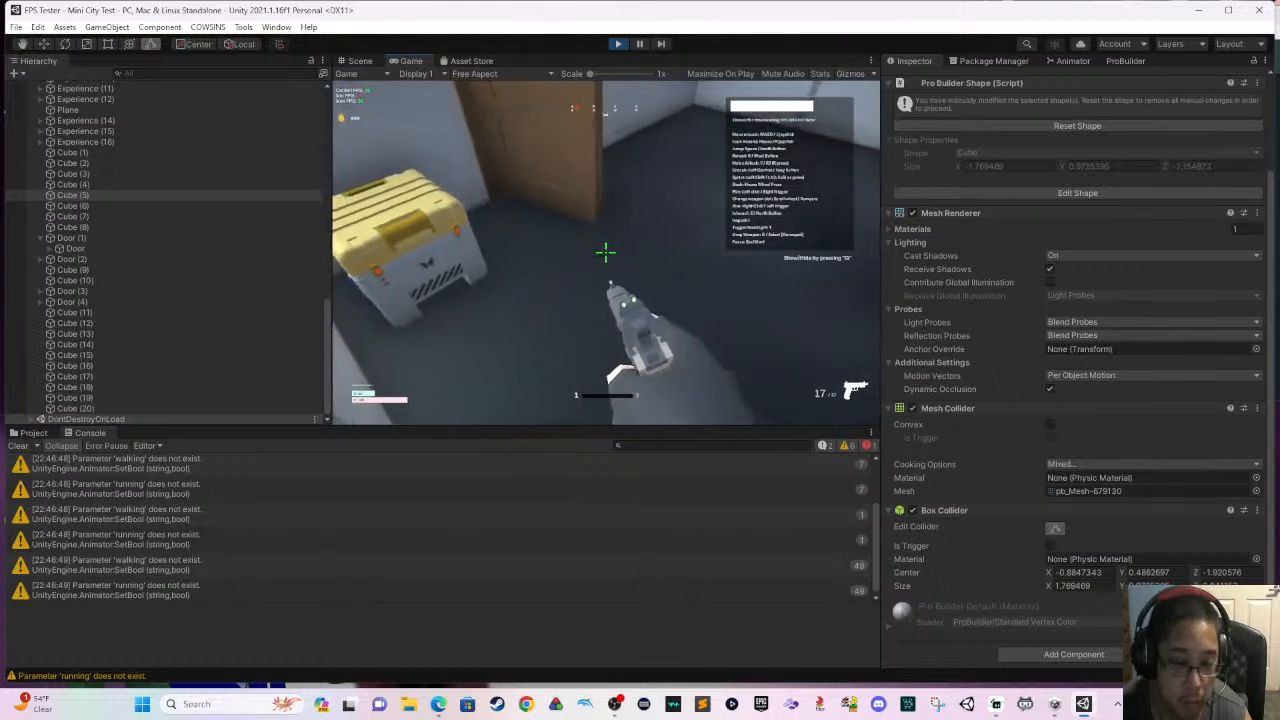
key("w")
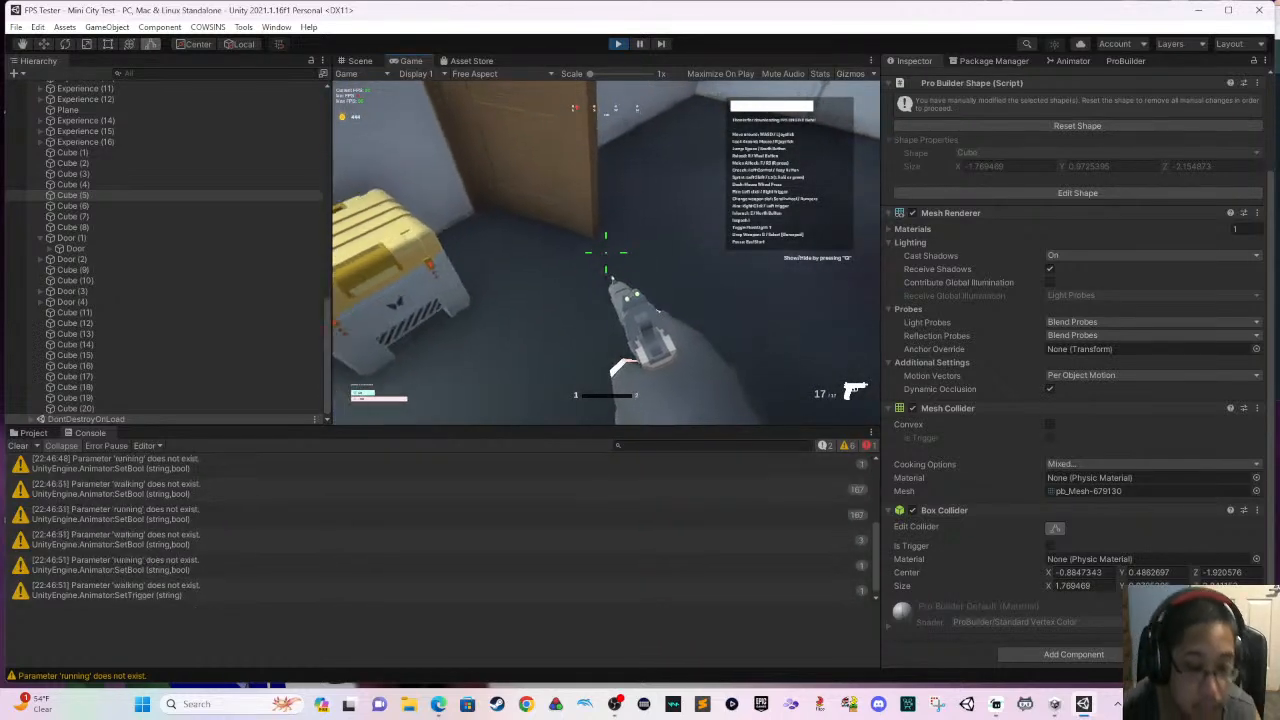
- Test the white building's wooden doors, fire the pistol inside and walk out through the outer door
key("e")
key("w")
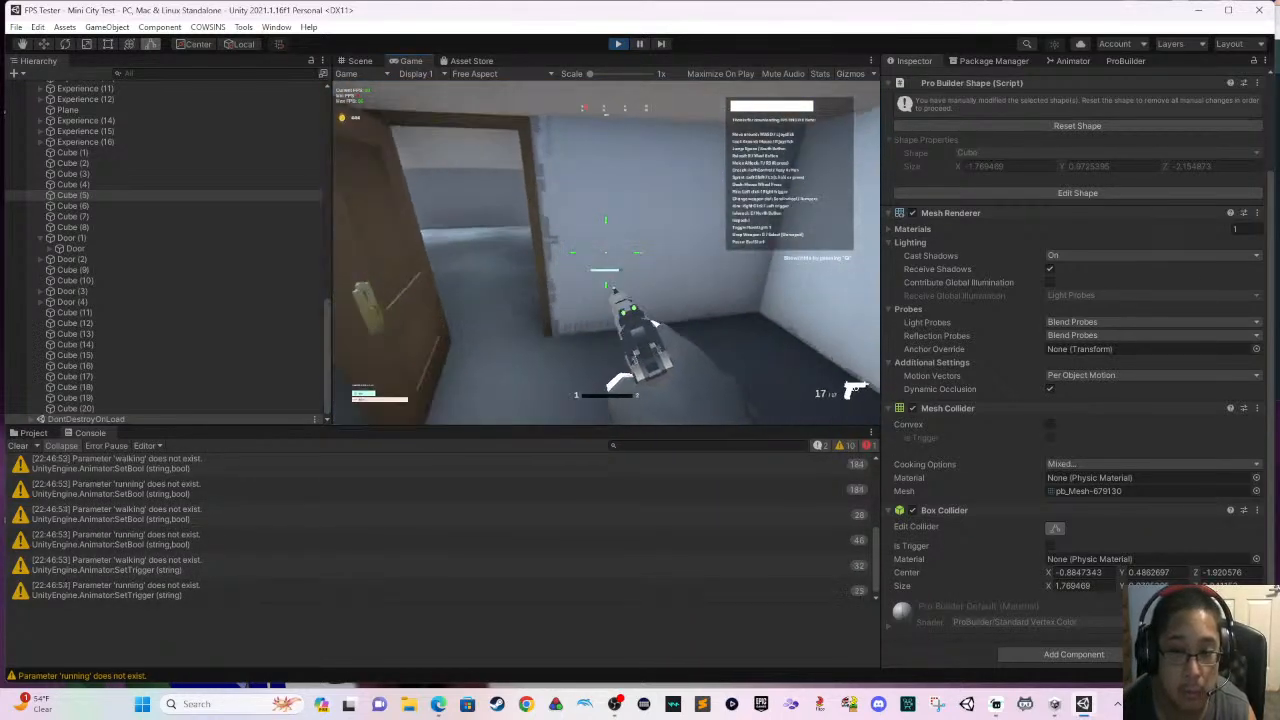
left_click(605, 255)
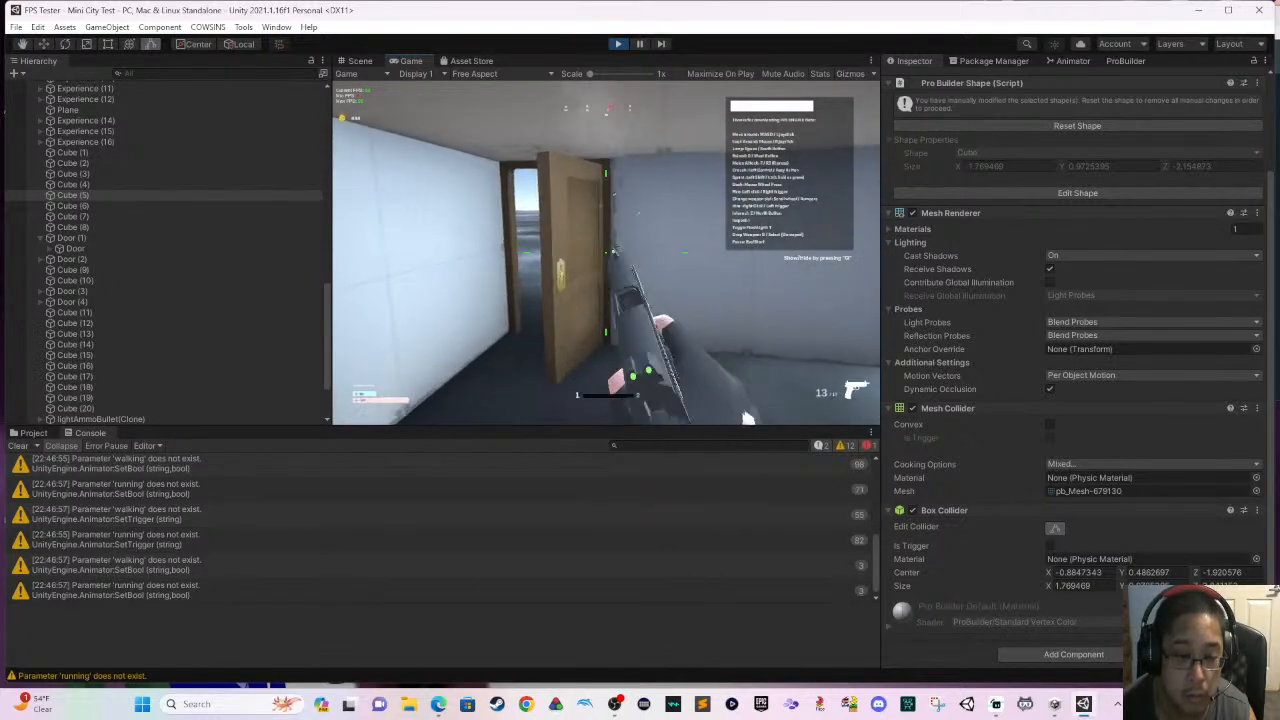
key("e")
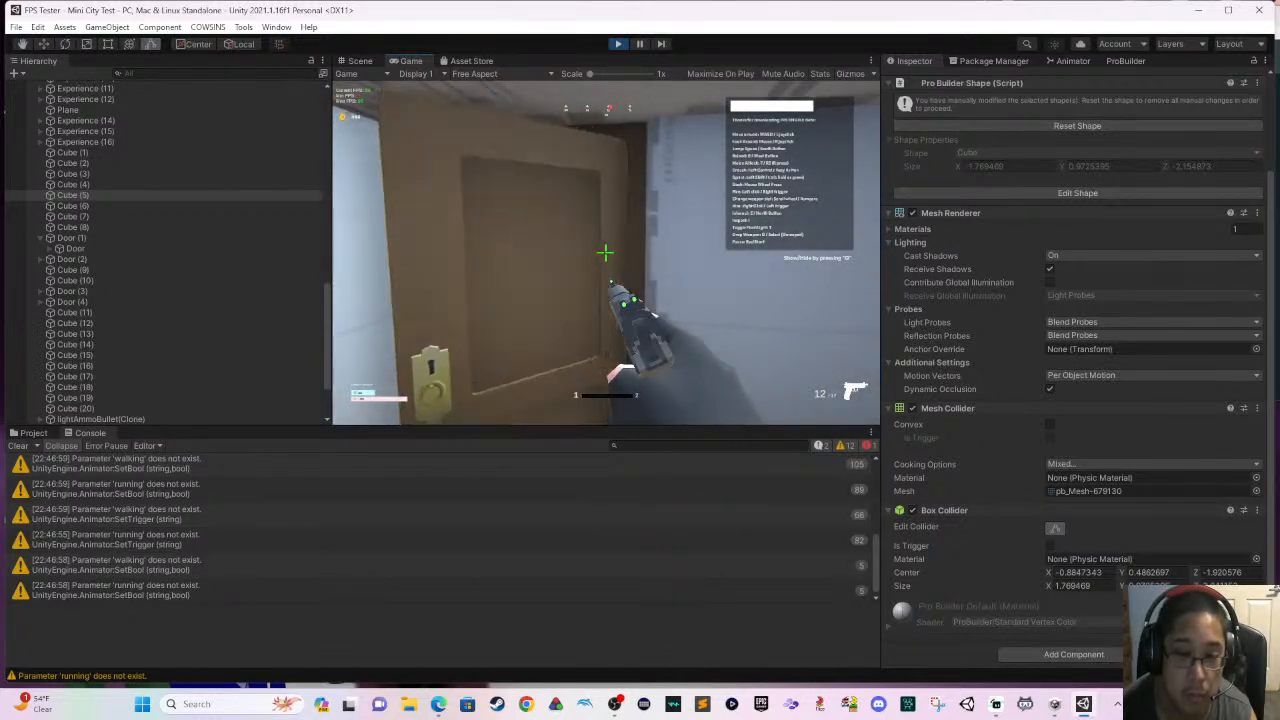
key("w")
key("e")
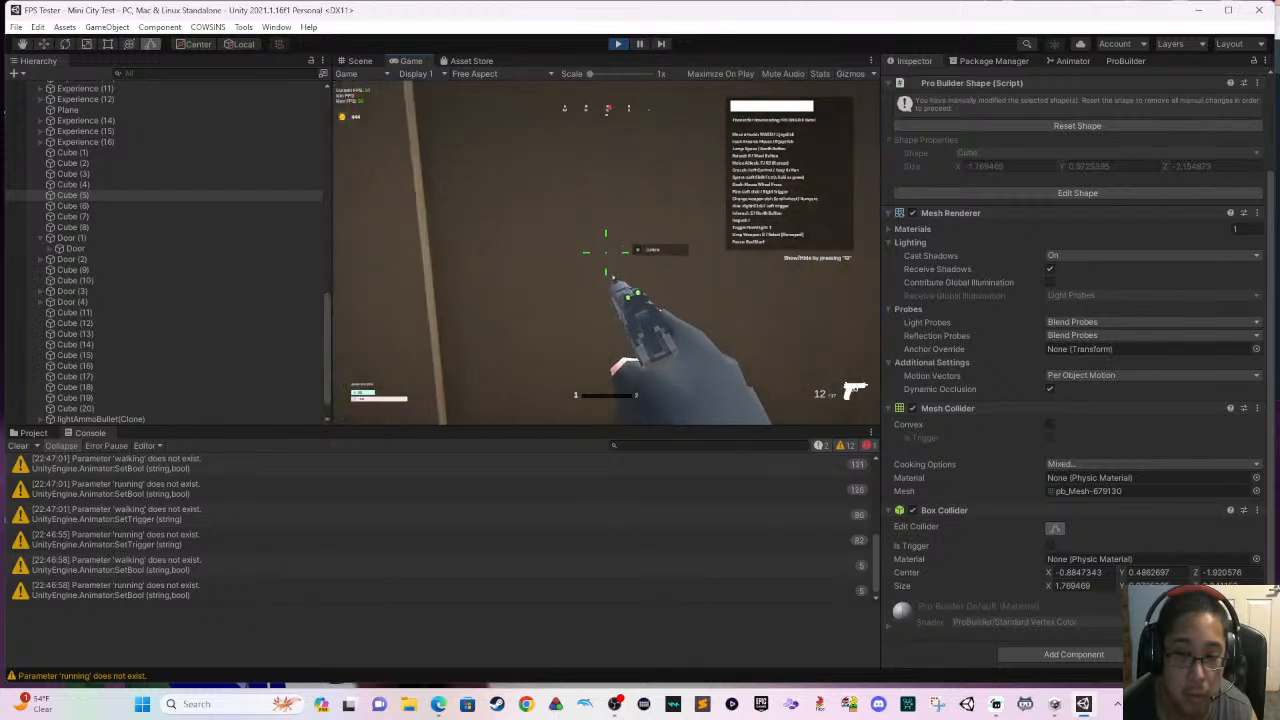
key("w")
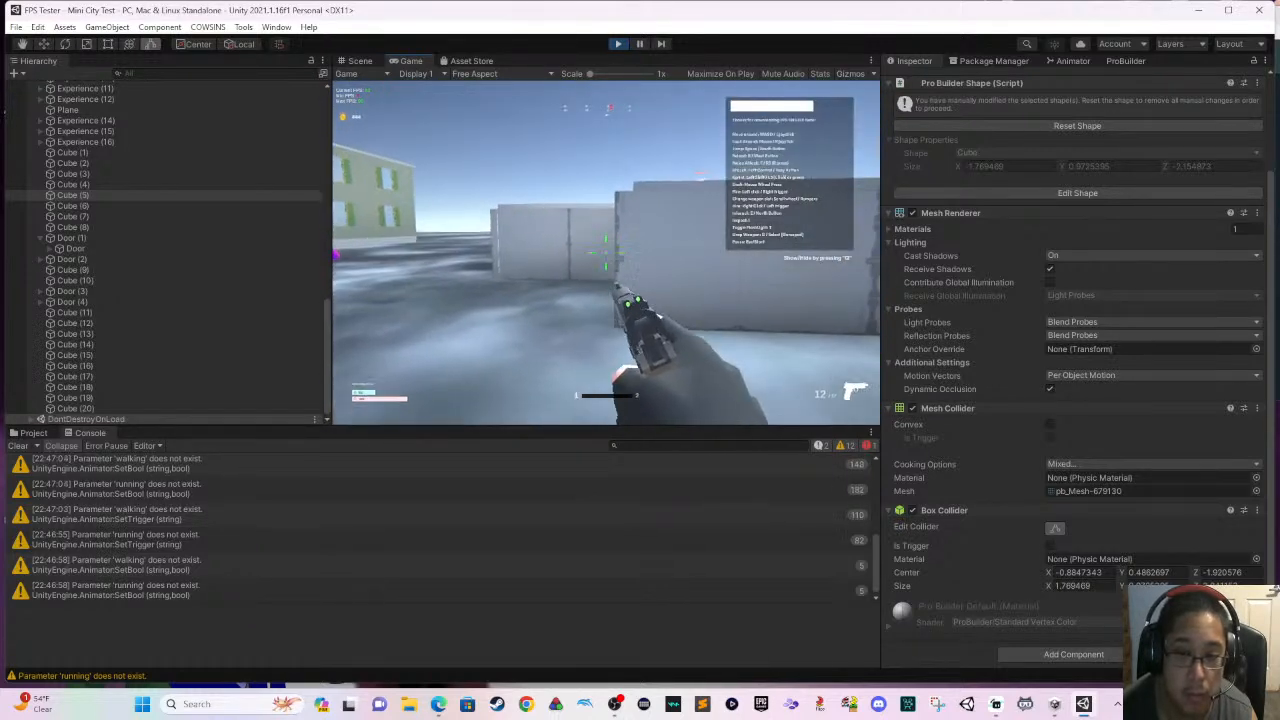
- Fire the pistol in the open ground near the green house while running toward the white wall
left_click(606, 253)
left_click(606, 253)
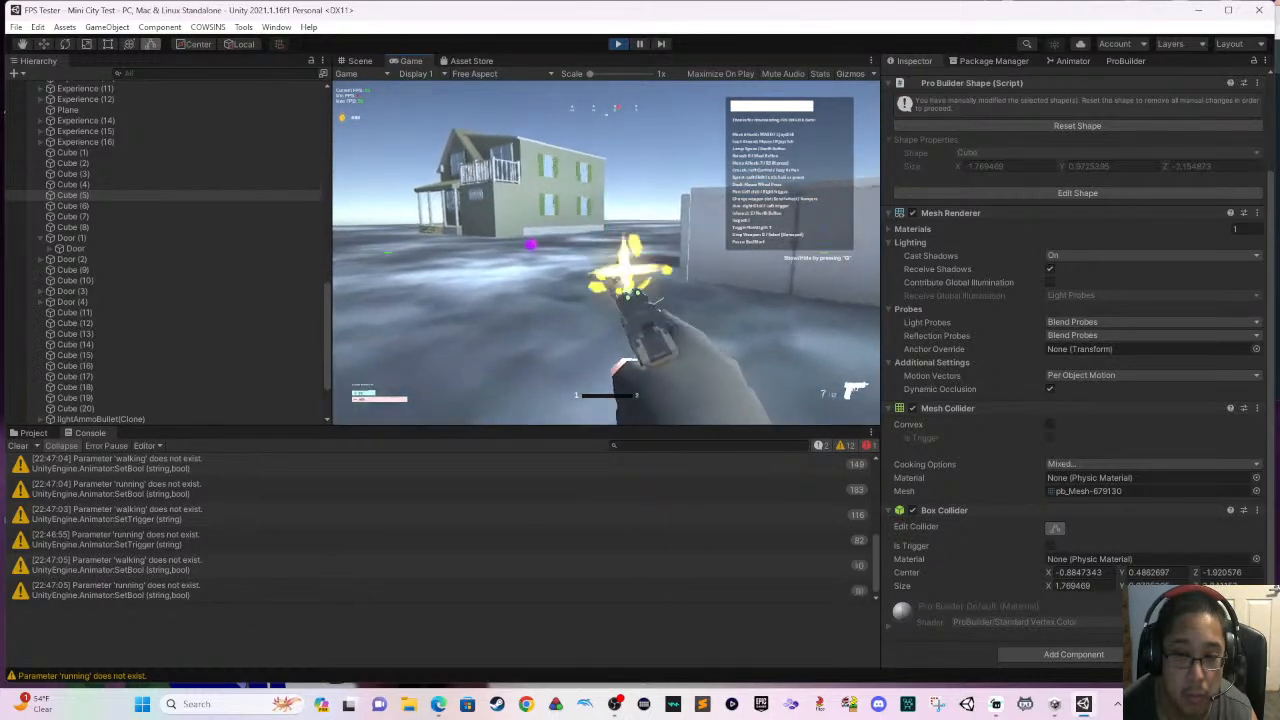
left_click(606, 253)
key("shift+w")
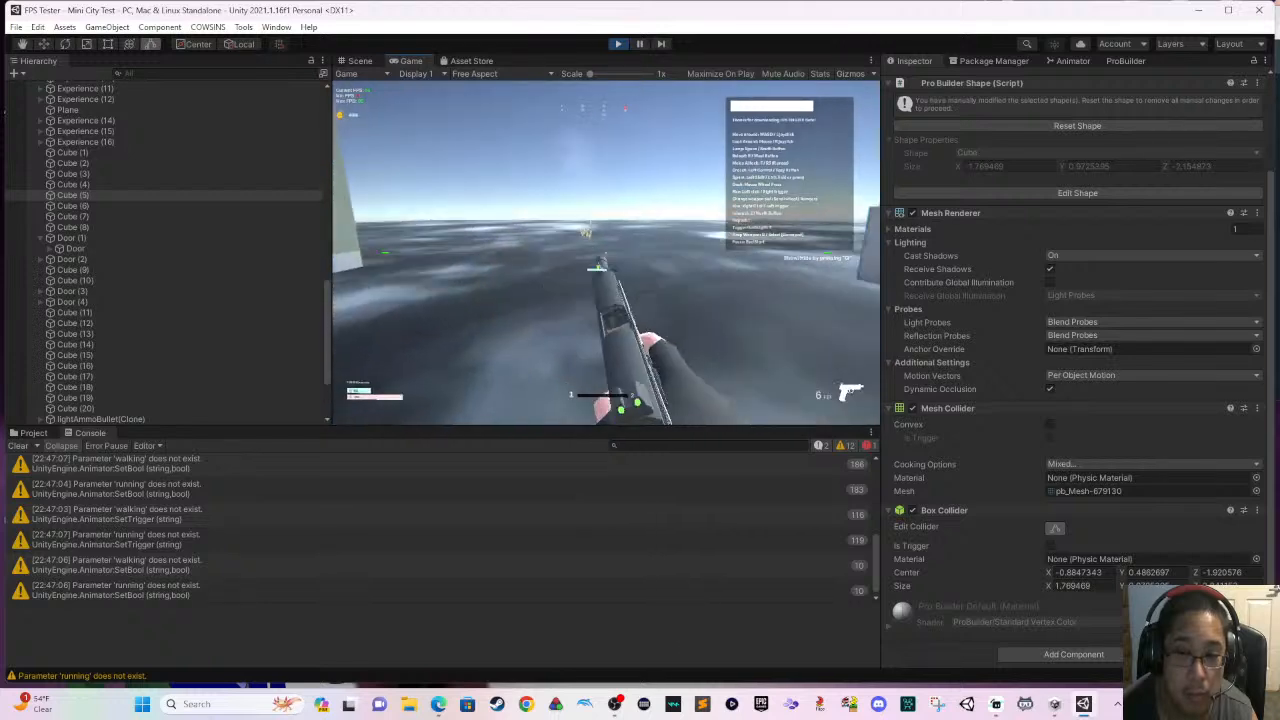
key("w")
left_click(606, 253)
left_click(606, 253)
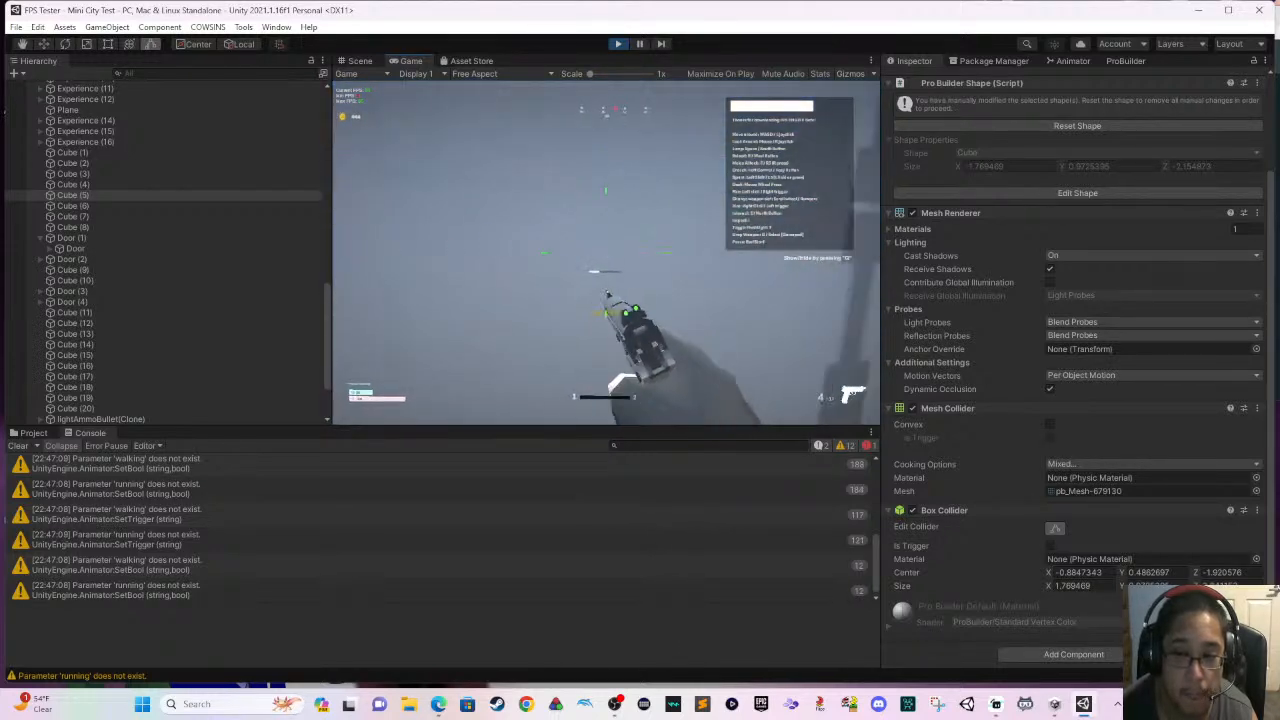
- Aim down the pistol's sights at the white wall corner, empty the magazine and back away from the buildings
key("w")
right_click(606, 253)
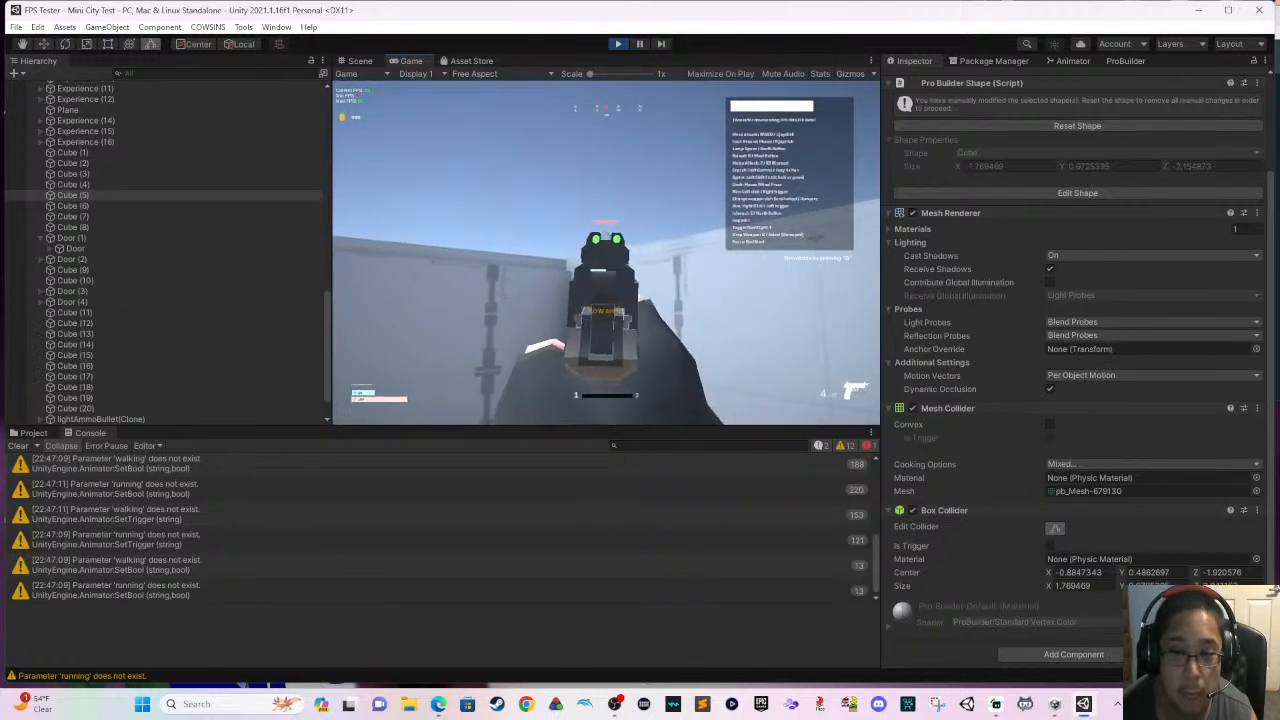
left_click(606, 253)
left_click(606, 253)
left_click(606, 253)
left_click(606, 253)
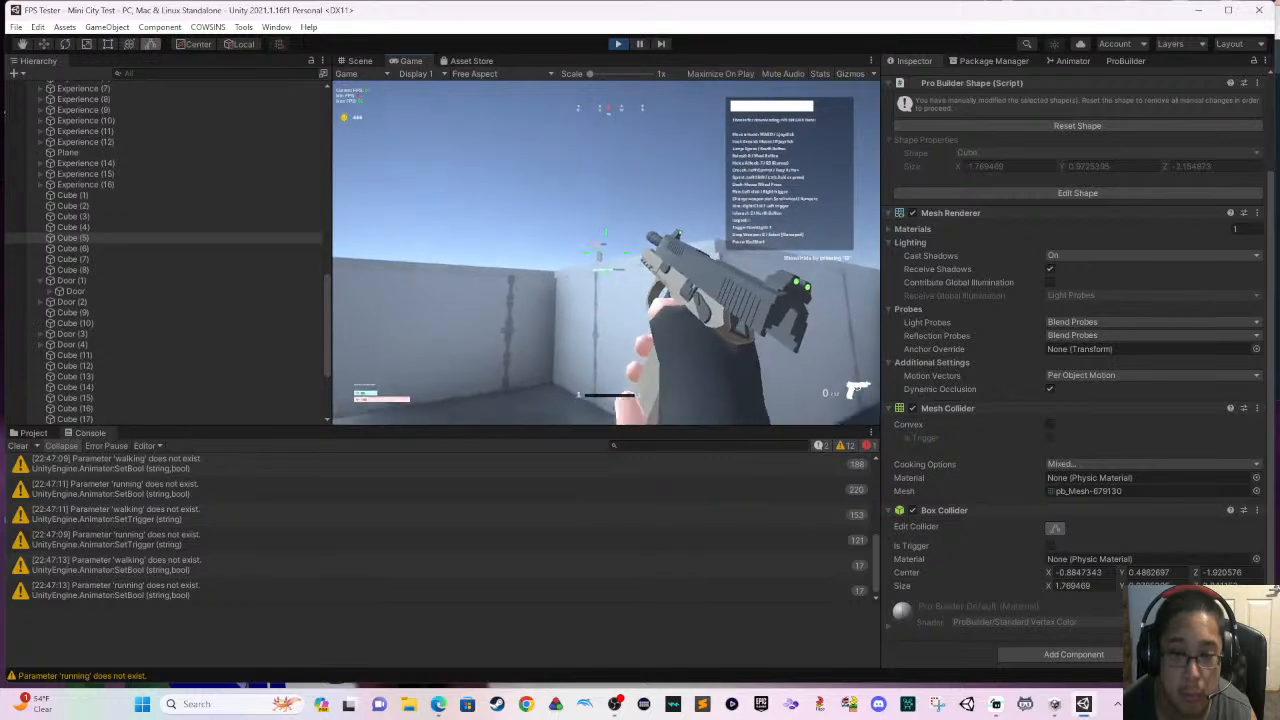
key("s")
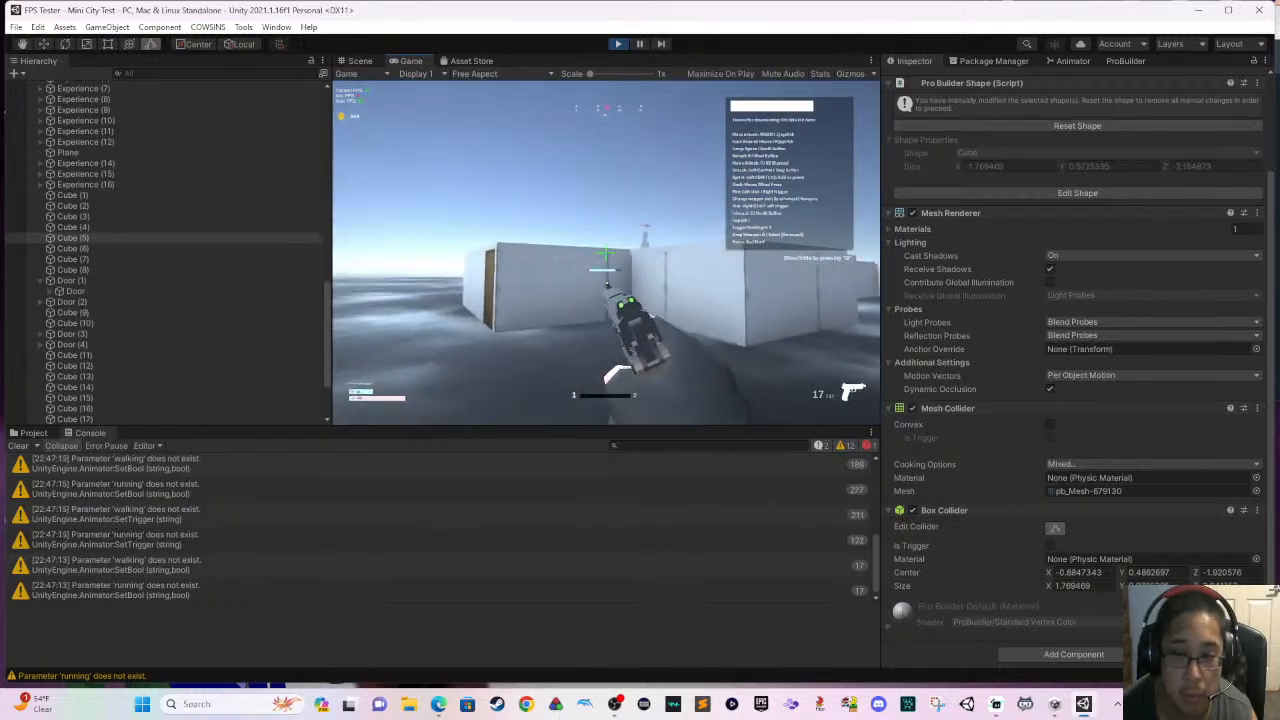
- Test a series of aimed pistol shots between the two white buildings from outside
right_click(606, 253)
left_click(606, 253)
left_click(606, 253)
left_click(606, 253)
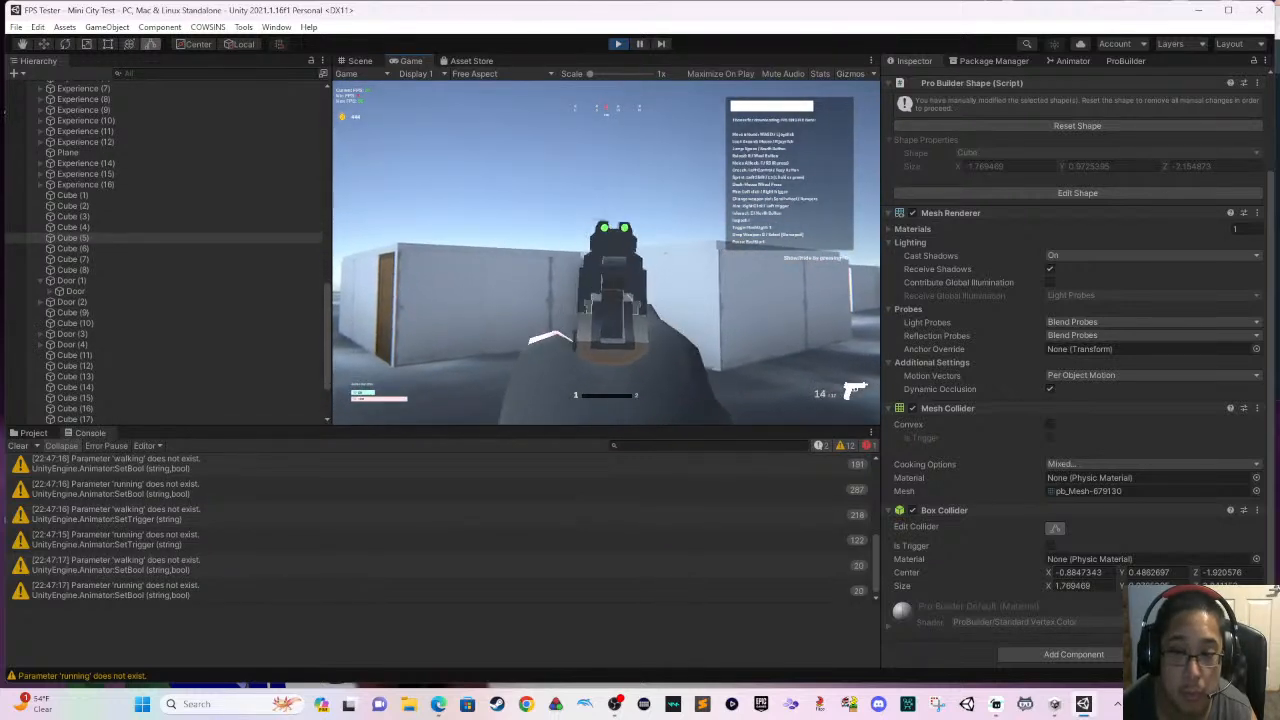
left_click(606, 253)
left_click(606, 253)
left_click(606, 253)
left_click(606, 253)
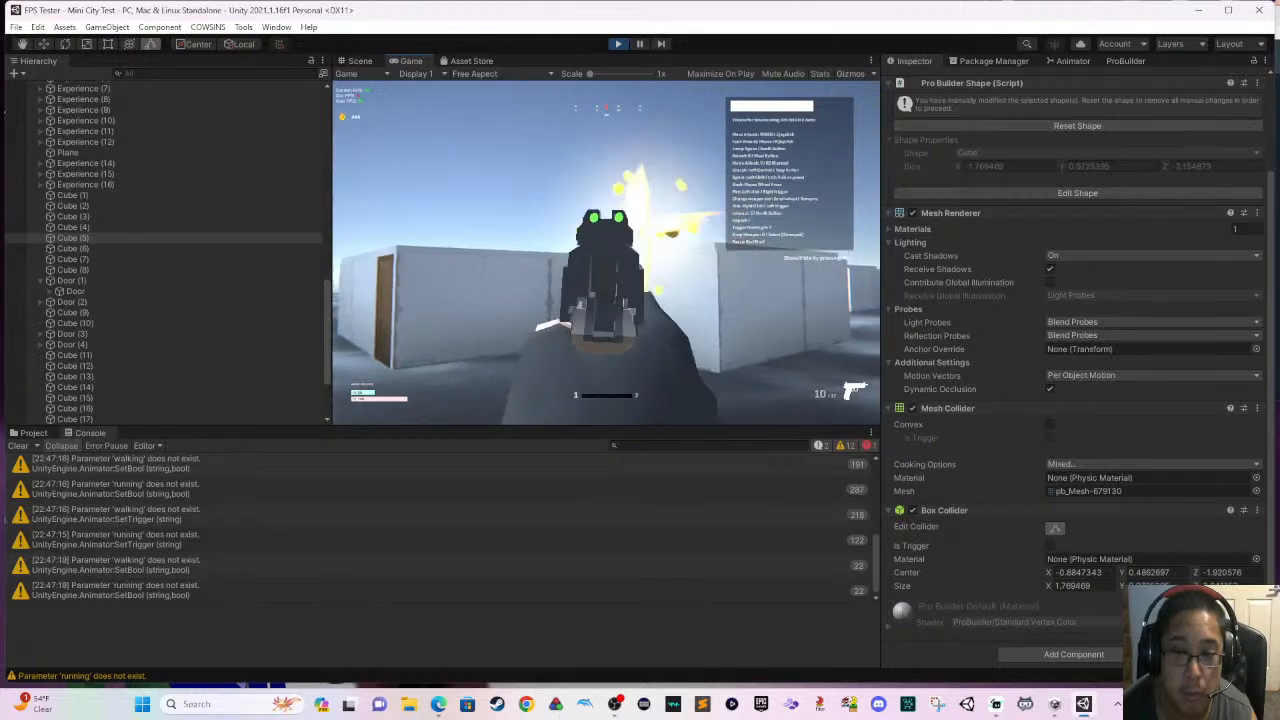
left_click(606, 253)
left_click(606, 253)
left_click(606, 253)
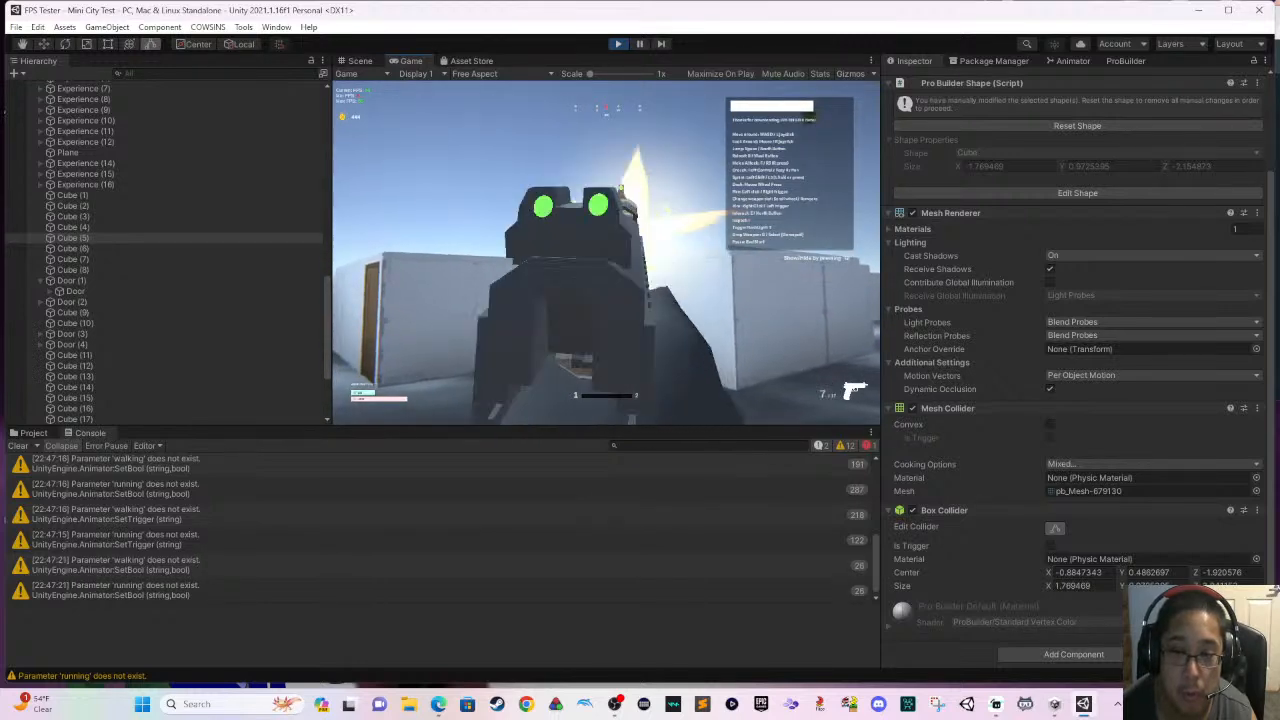
left_click(606, 253)
left_click(606, 253)
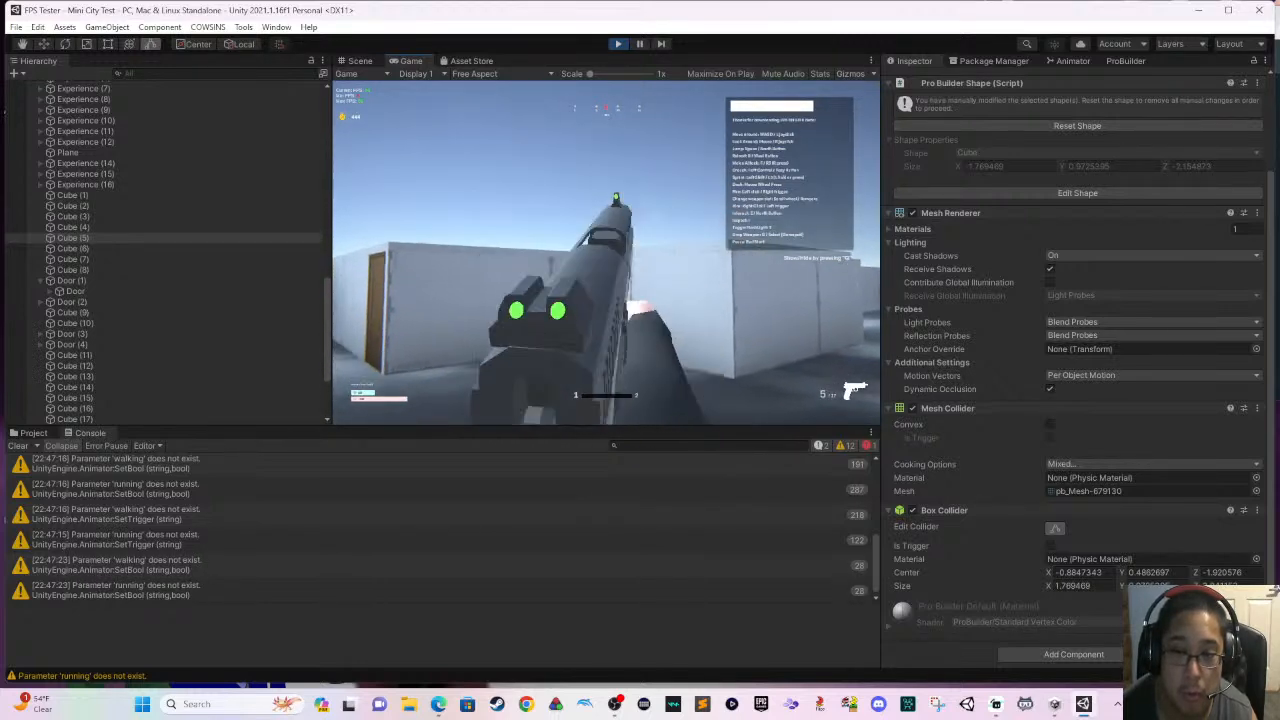
- Back farther away from the white buildings and test aimed pistol shots toward them from long range
key("s")
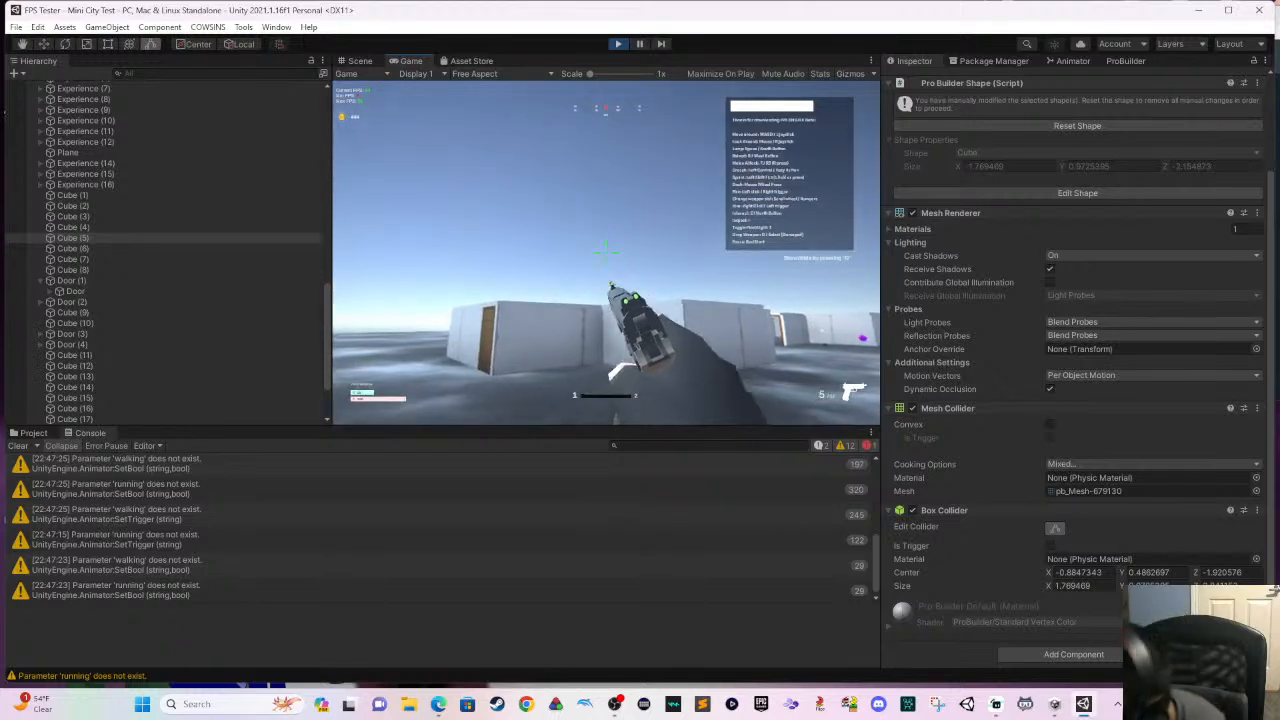
right_click(606, 253)
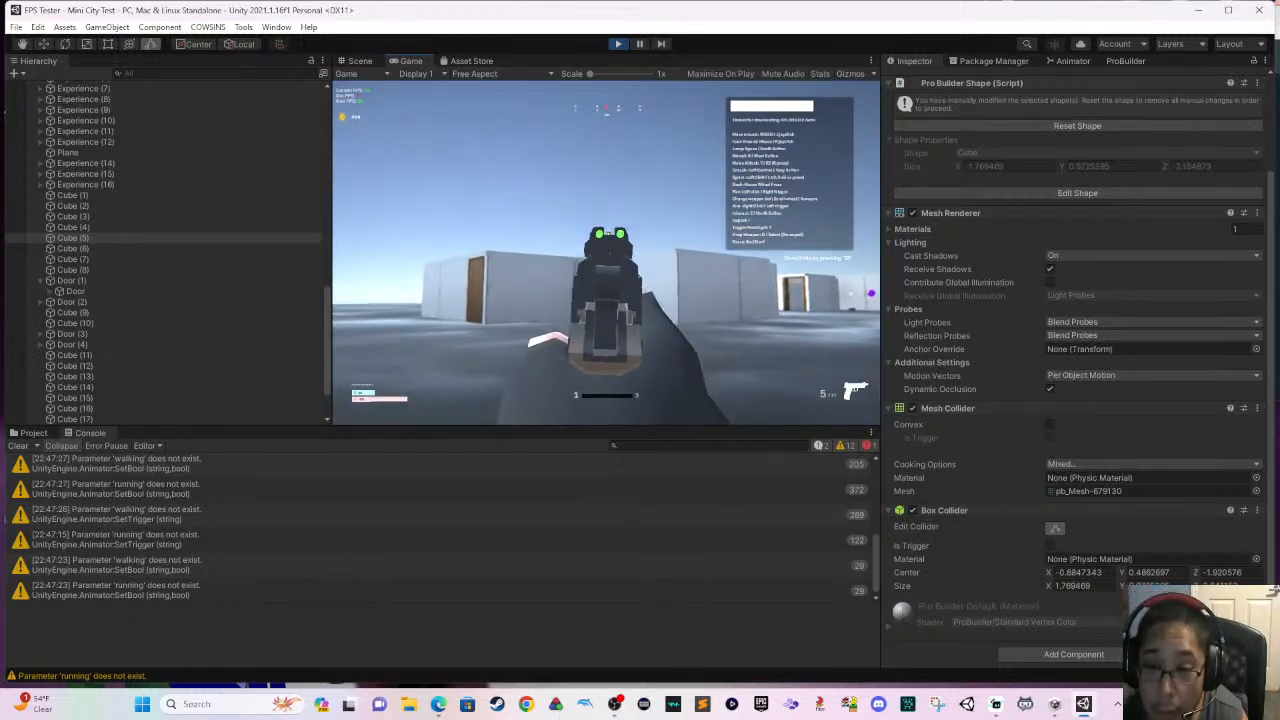
left_click(606, 253)
left_click(606, 253)
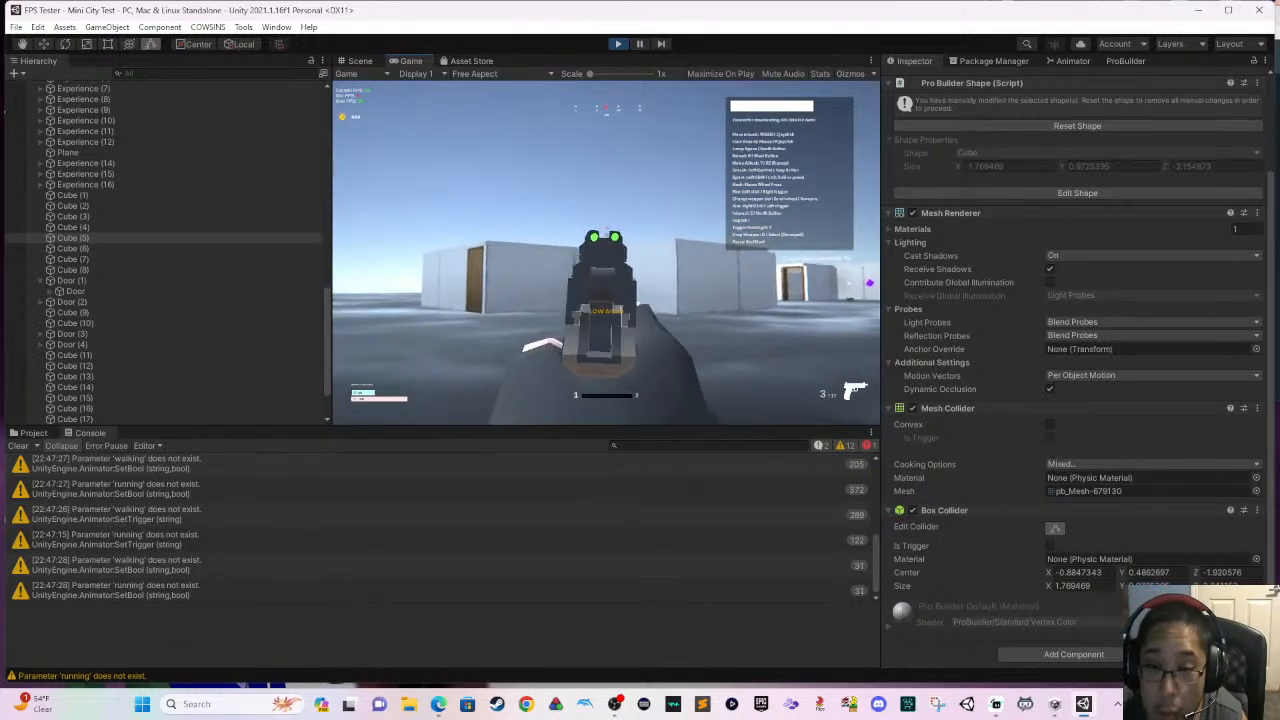
left_click(606, 253)
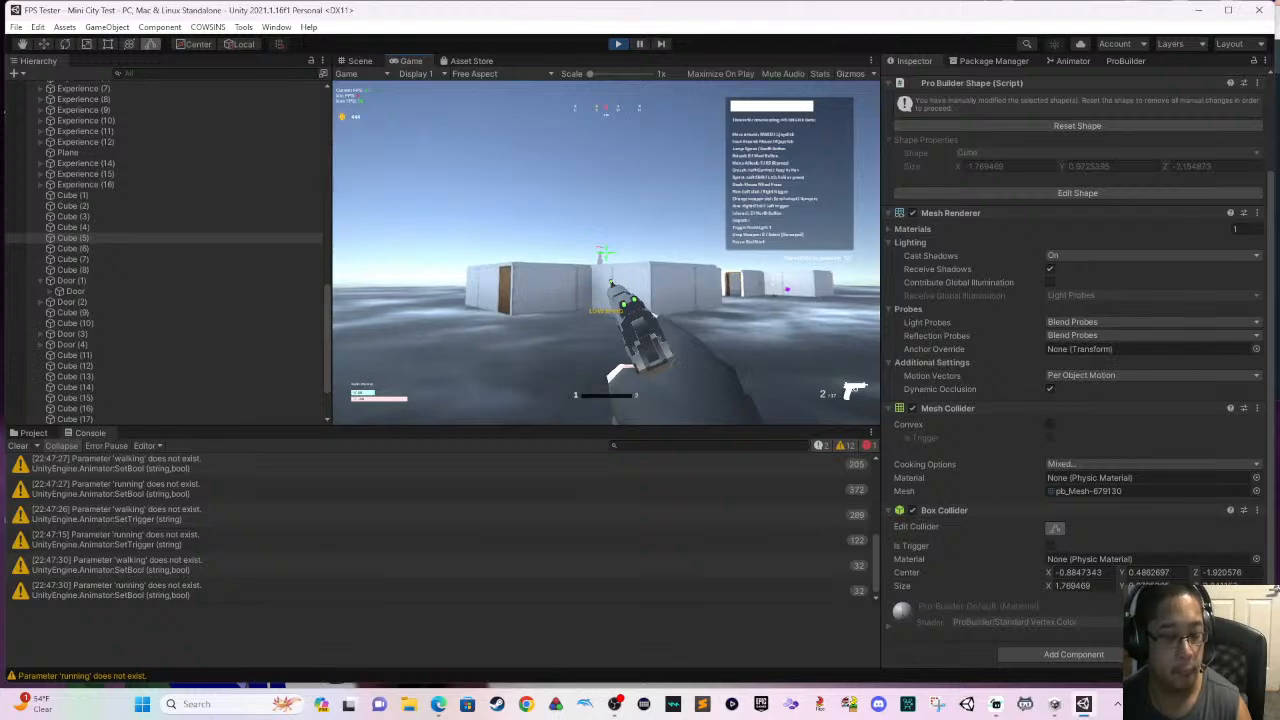
- Try to save the scene while it is running, and exit play mode
key("ctrl+s")
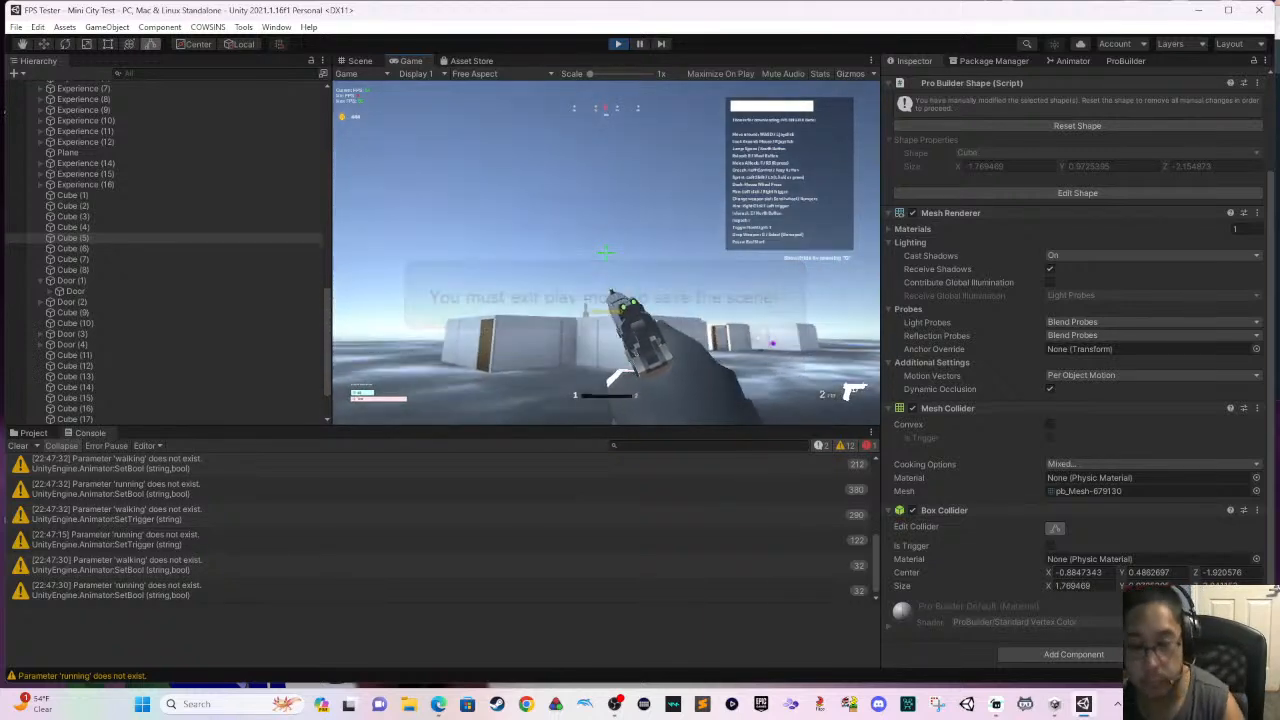
key("Escape")
left_click(615, 44)
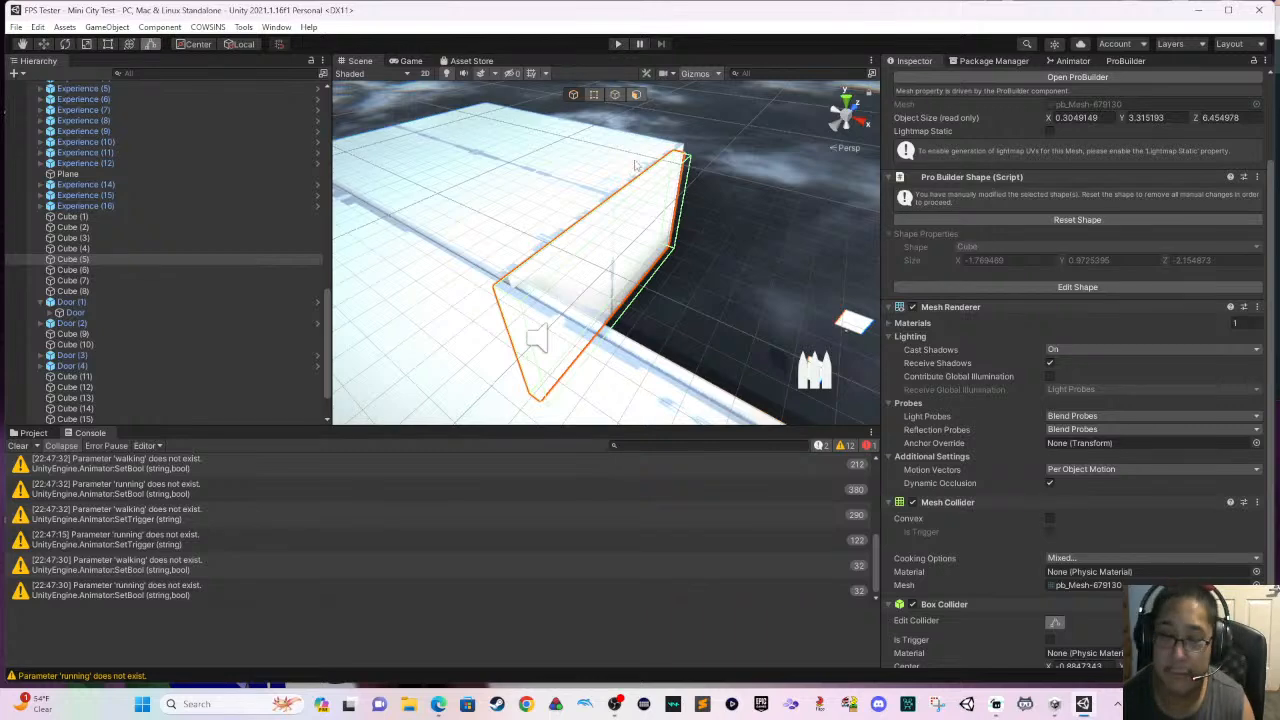
- Survey the layout of the two white buildings and the green house from above in the Scene view
scroll(632, 237, "down", 5)
scroll(664, 194, "down", 10)
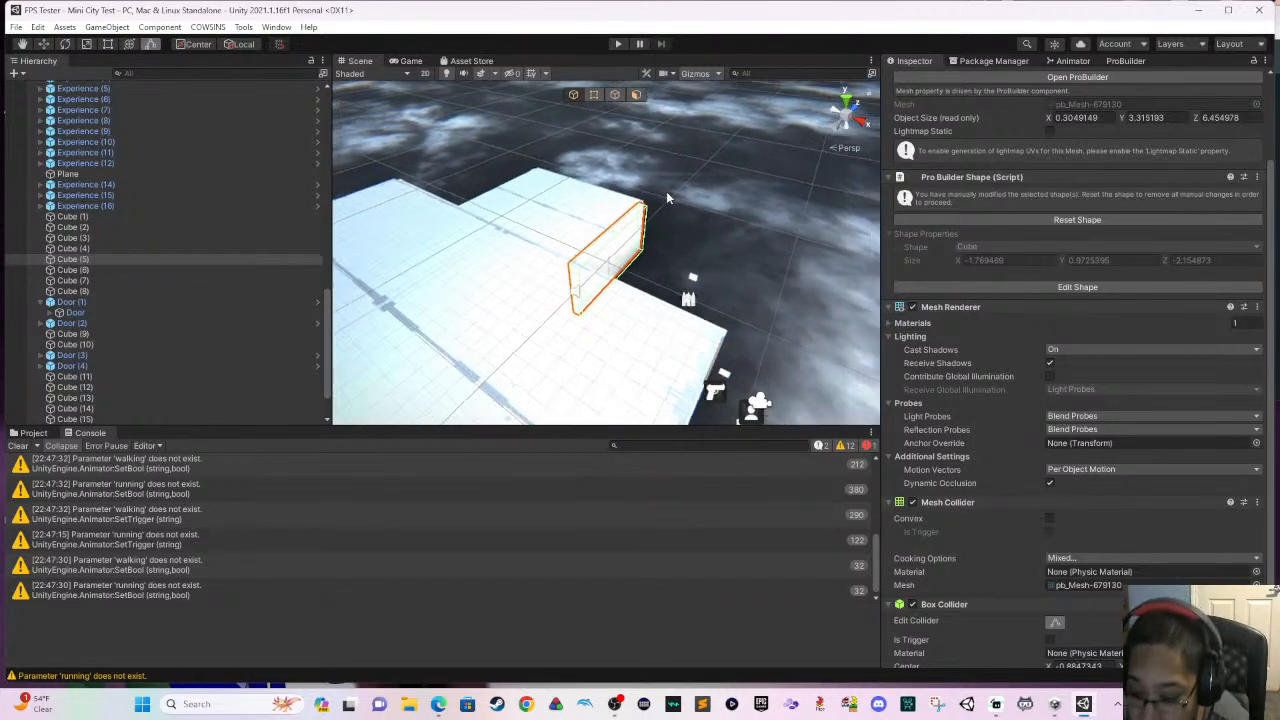
scroll(682, 266, "down", 10)
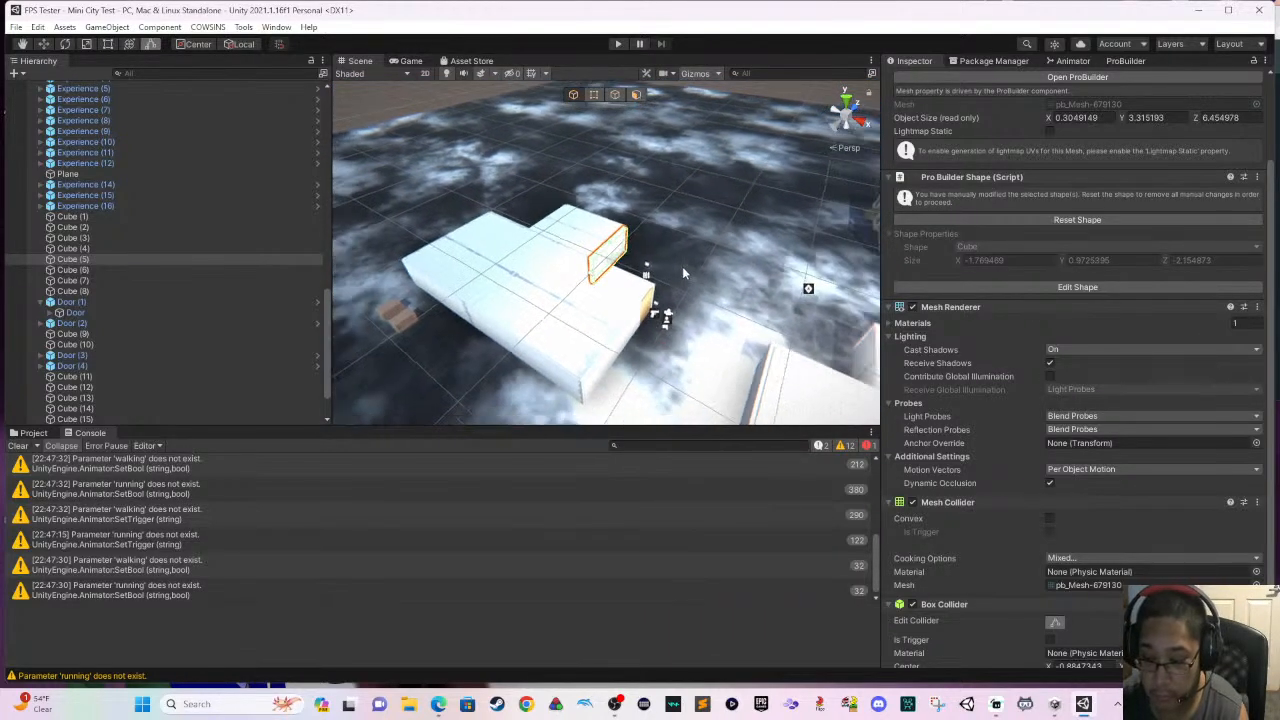
scroll(677, 268, "up", 3)
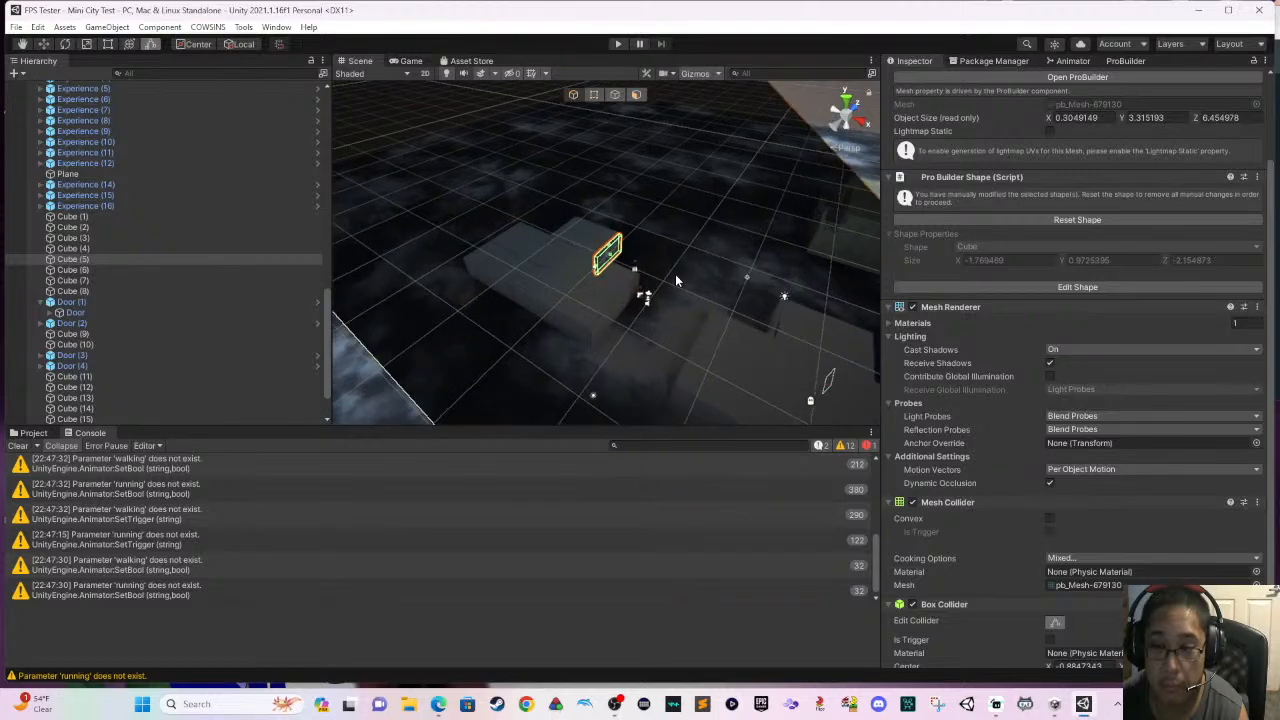
right_click_drag(677, 270, 782, 306)
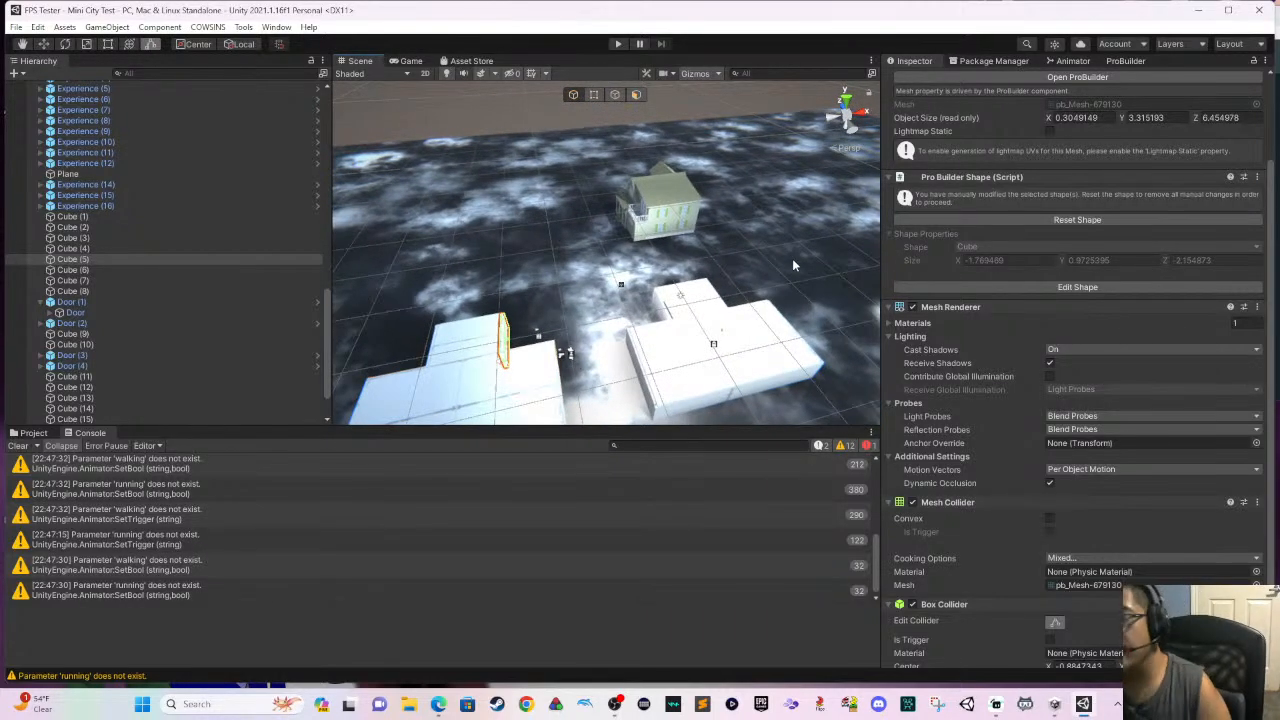